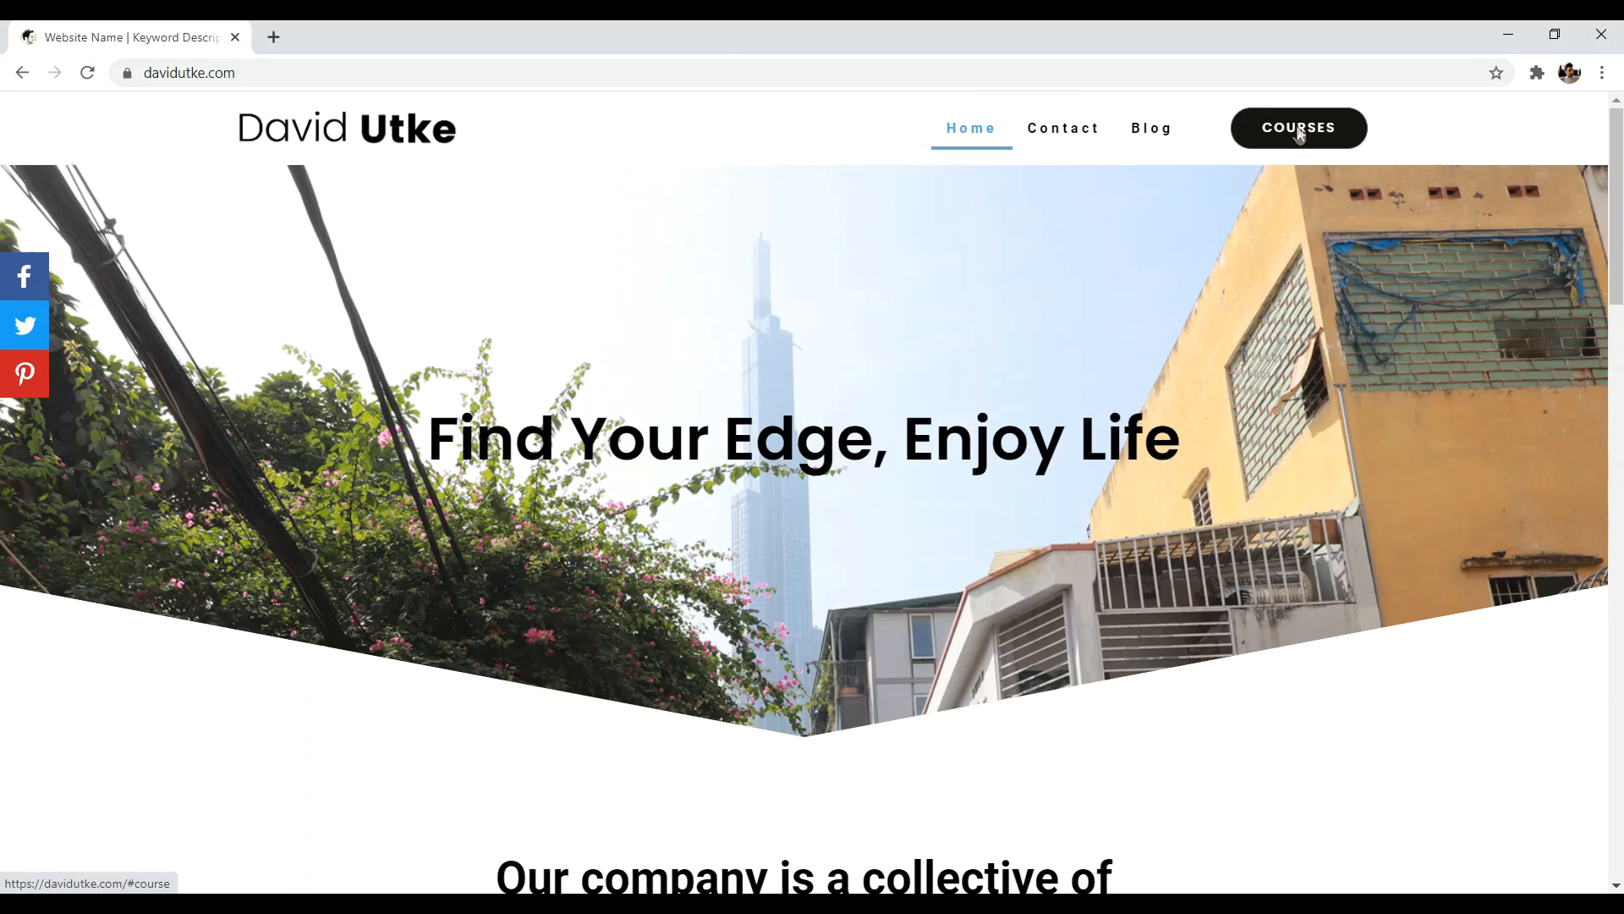
- Browse the davidutke.com Courses section, scrolling through the page content
click(1298, 132)
drag(1621, 690, 1617, 252)
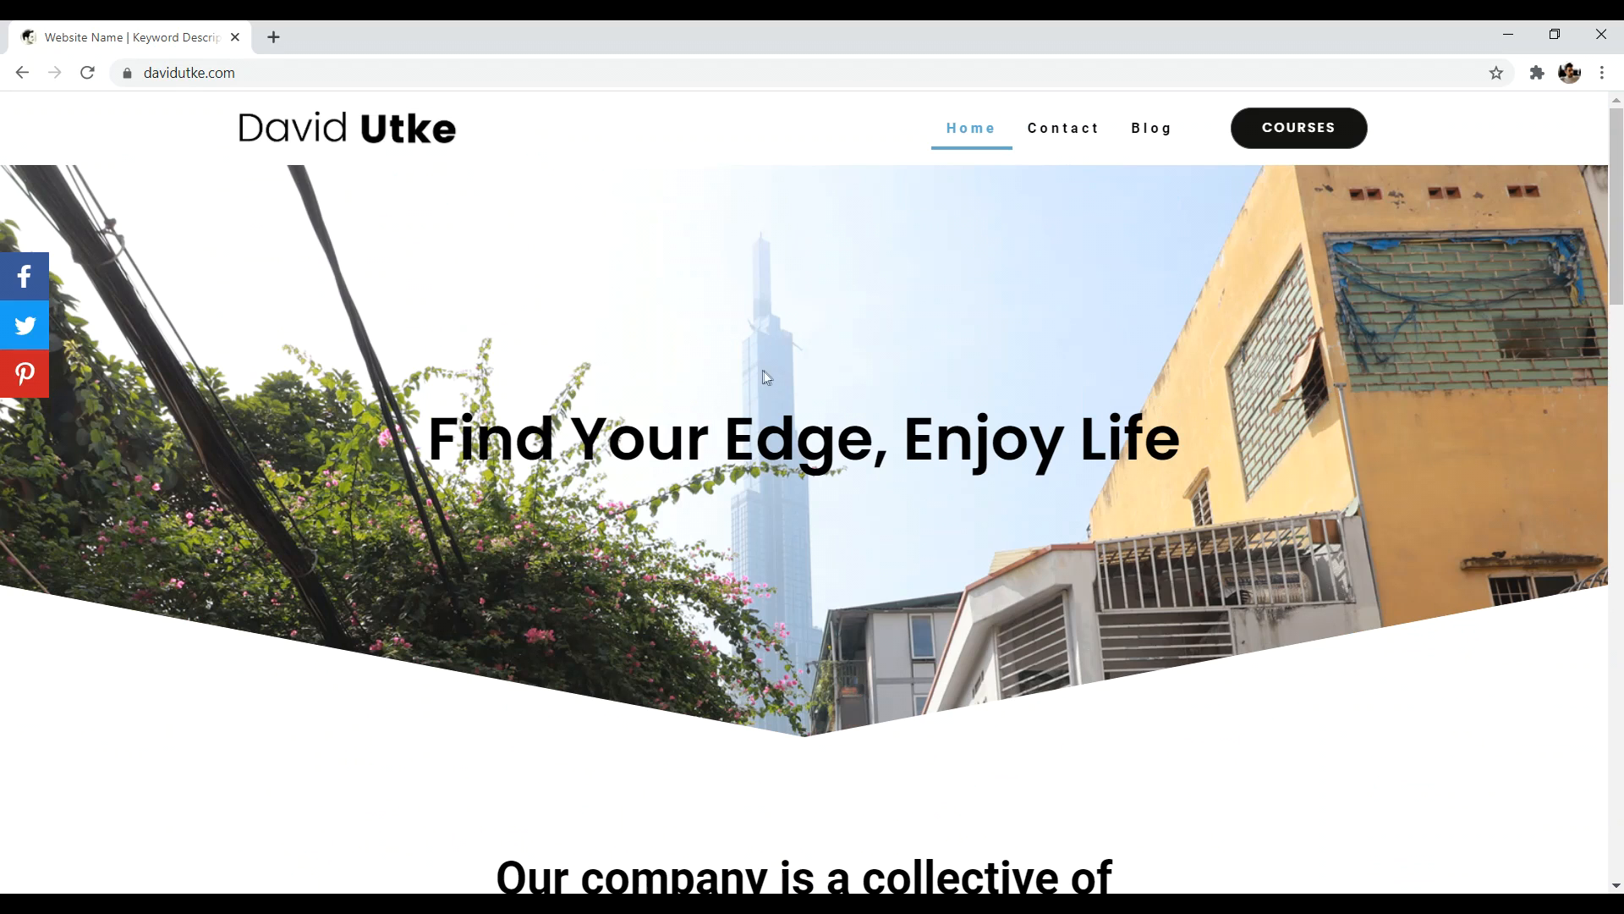
drag(647, 443, 1144, 436)
drag(1617, 167, 1618, 750)
drag(1618, 808, 1620, 228)
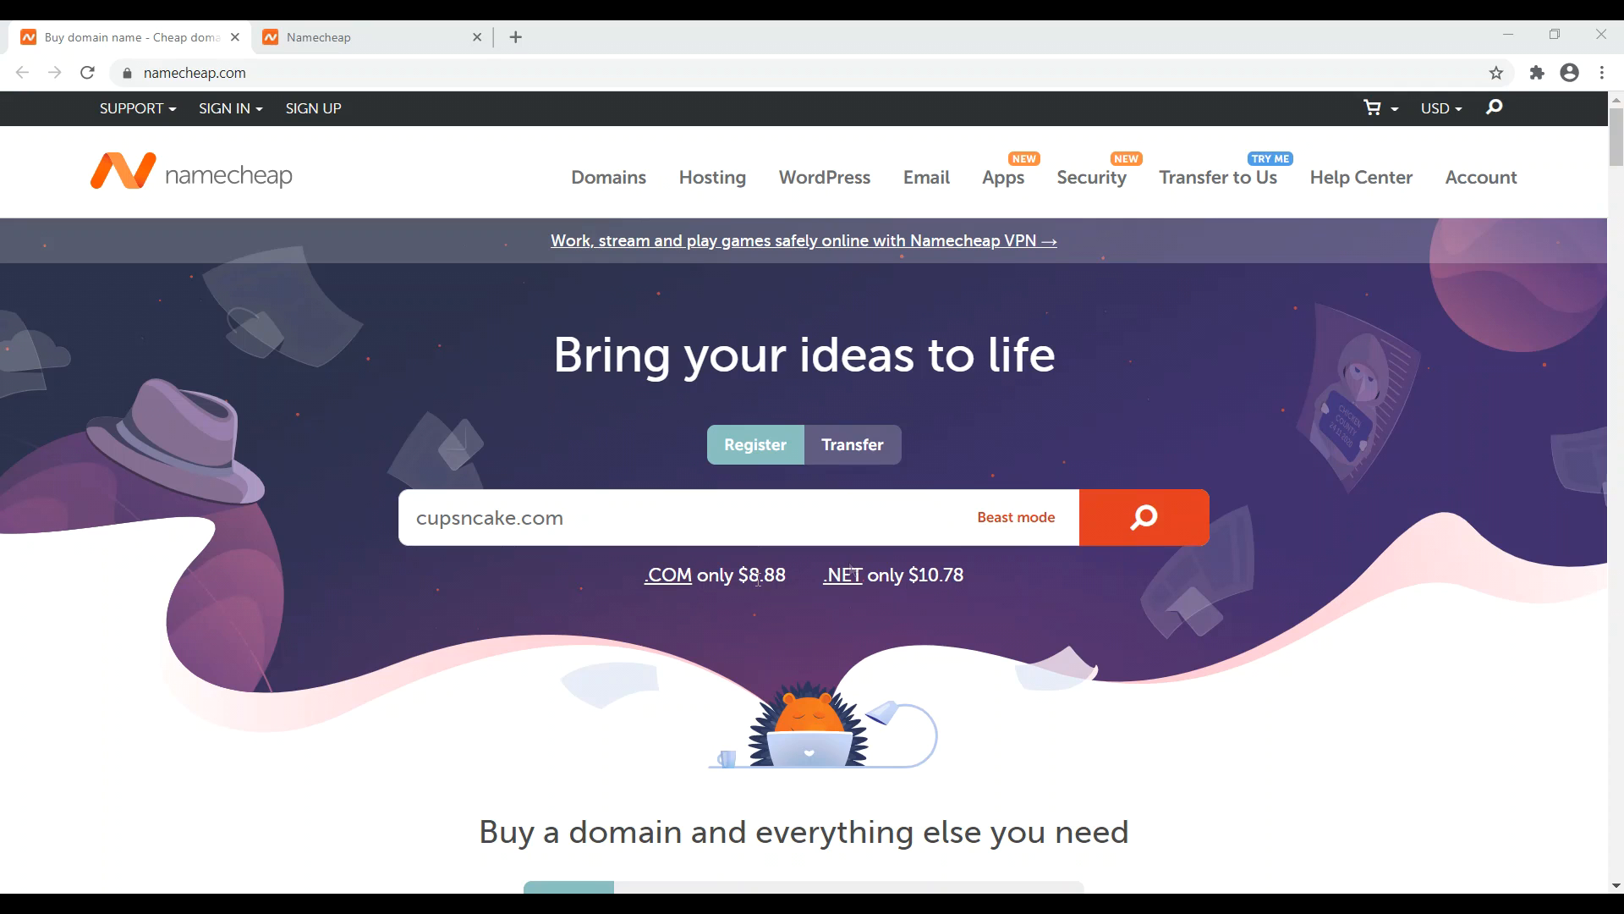
- Add cupsncake.com at $8.88/yr to the Namecheap cart and proceed to checkout
drag(788, 584, 657, 580)
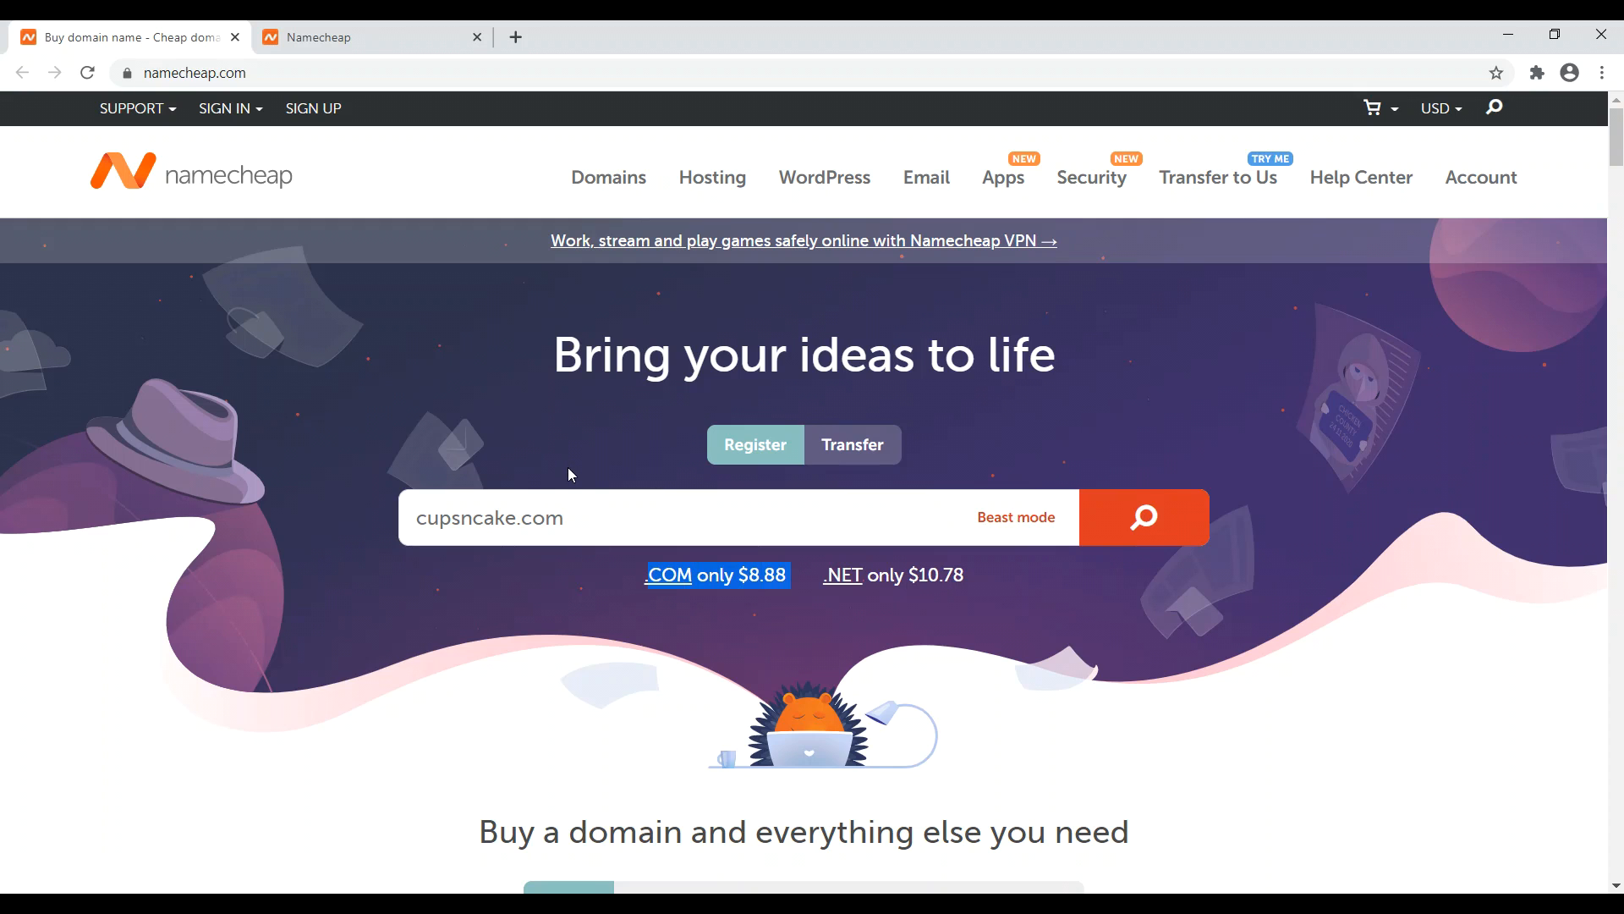
click(284, 34)
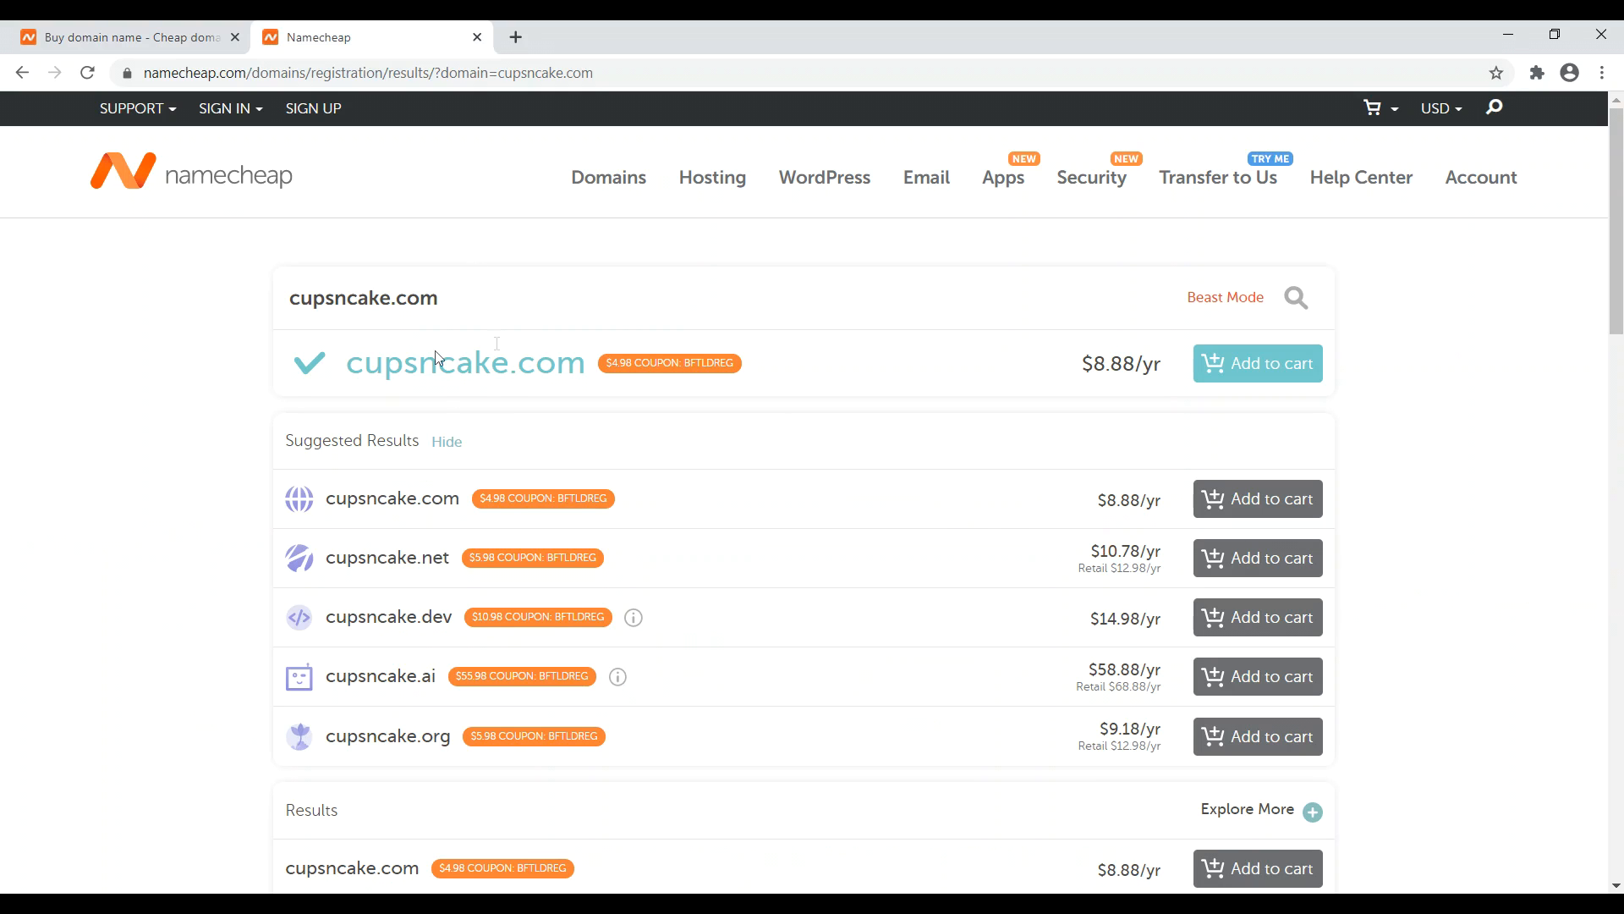
click(1261, 365)
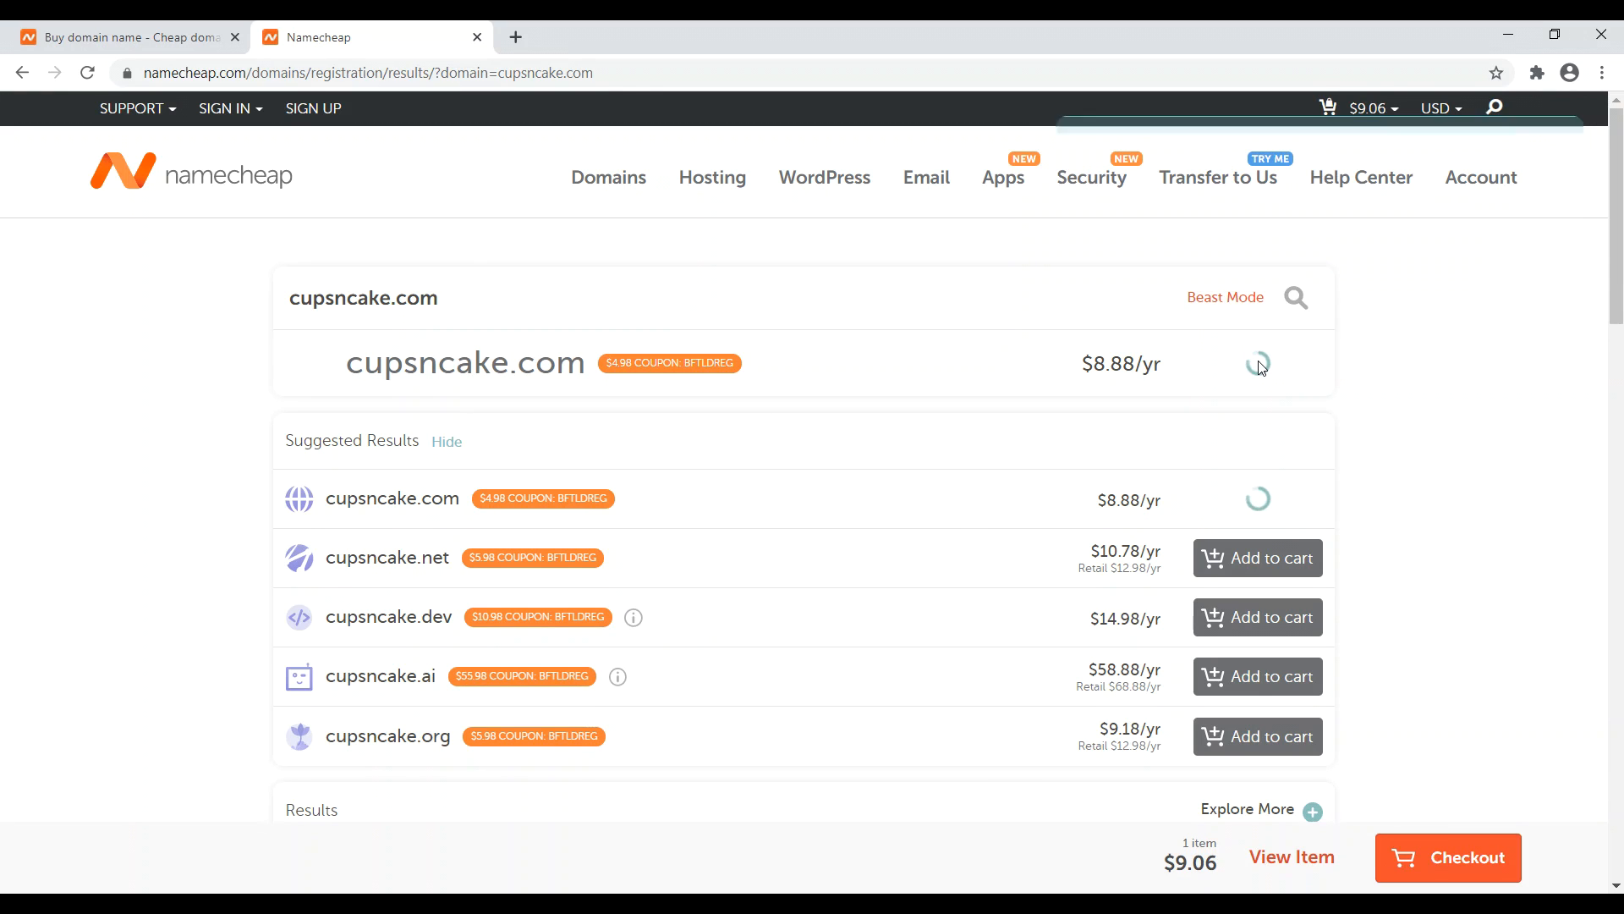
click(1455, 848)
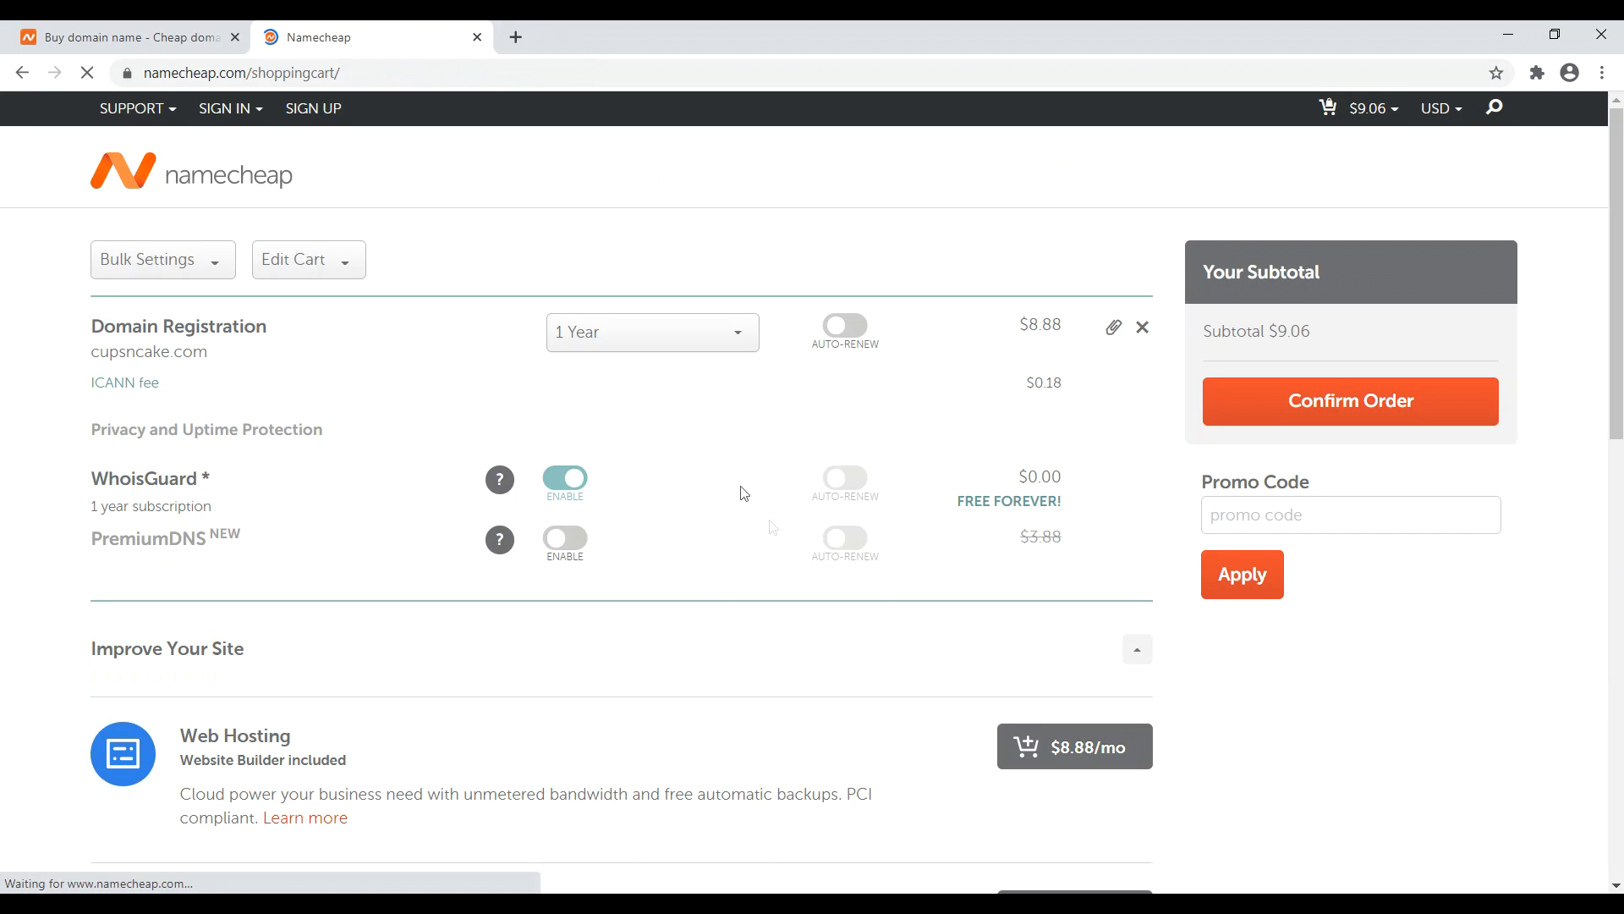
- Review the cupsncake.com cart, leaving the 1 Year registration and WhoisGuard unchanged
drag(132, 331, 232, 332)
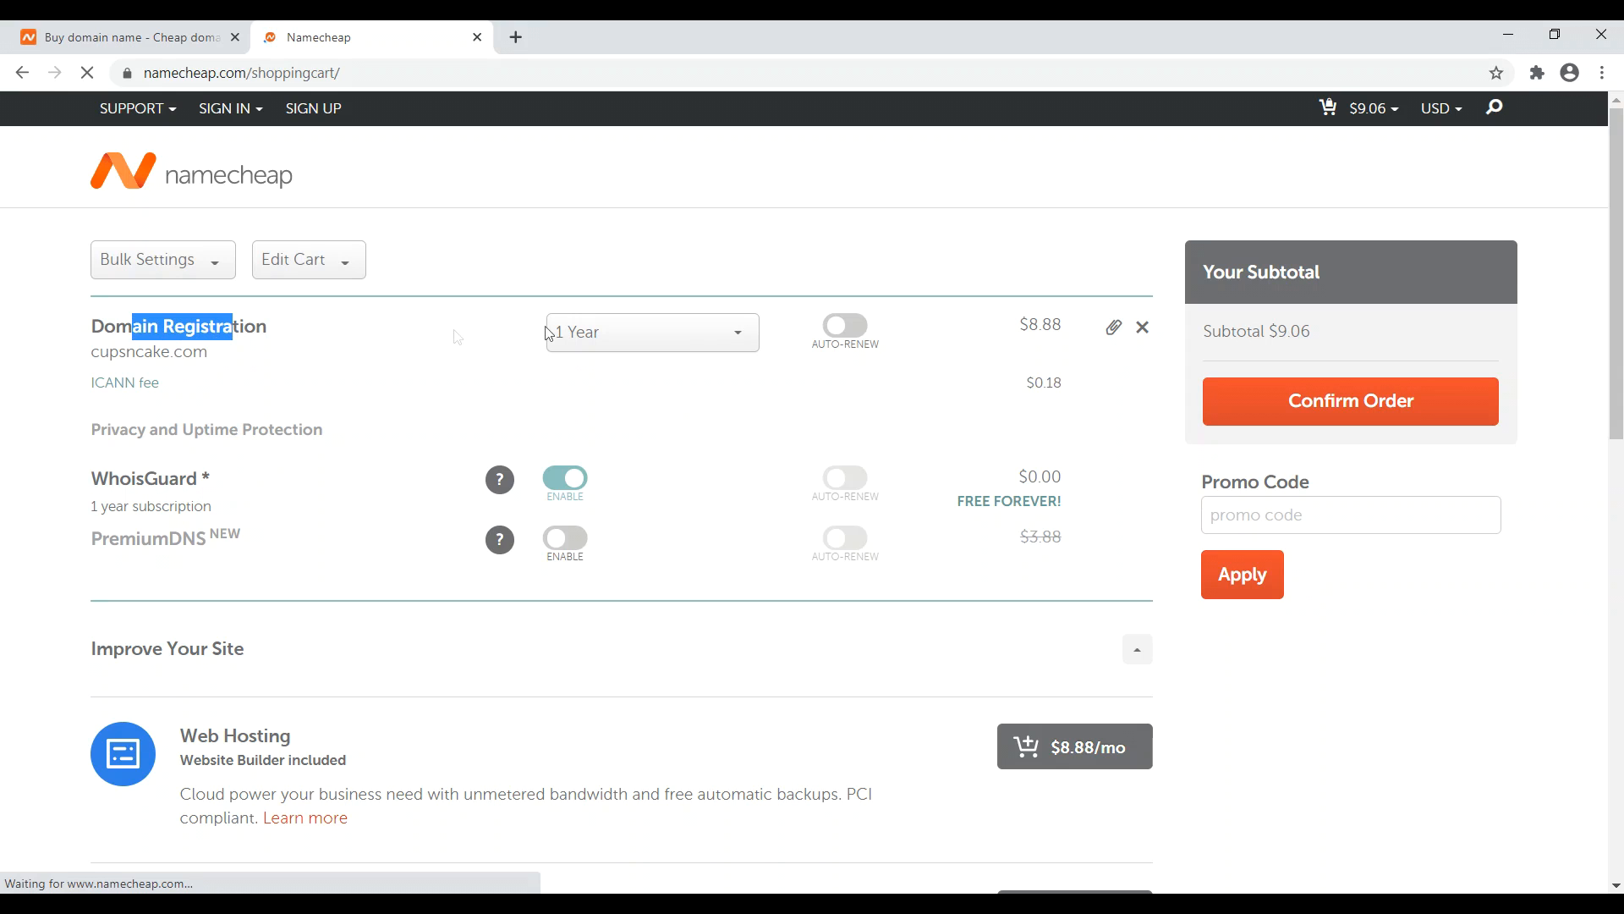
click(708, 338)
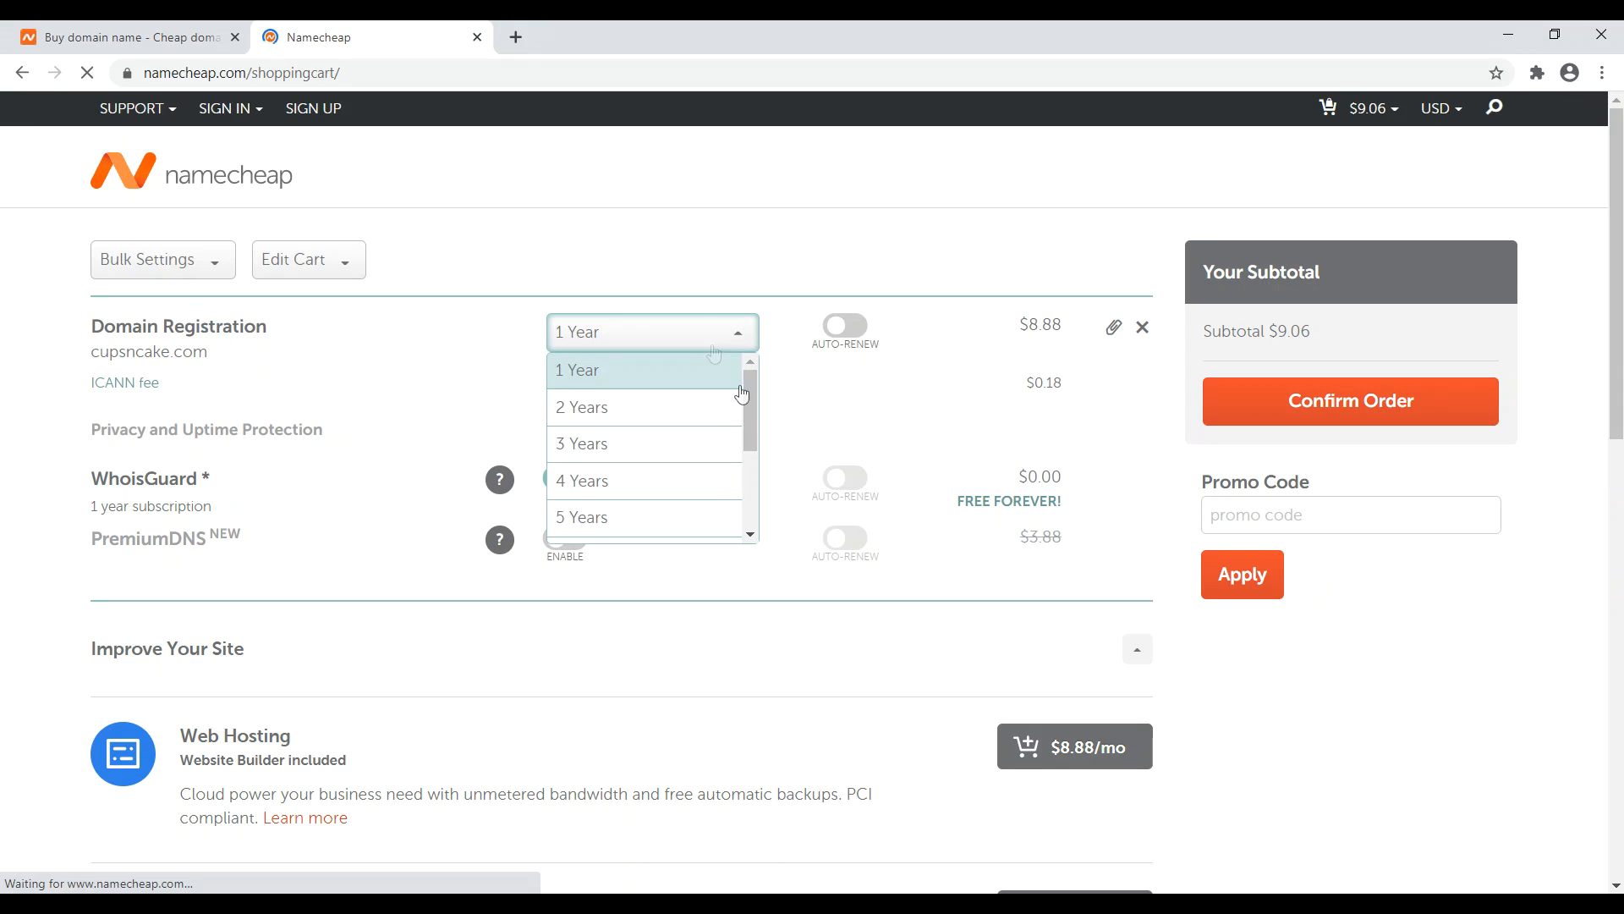
drag(749, 431, 598, 525)
drag(667, 211, 793, 290)
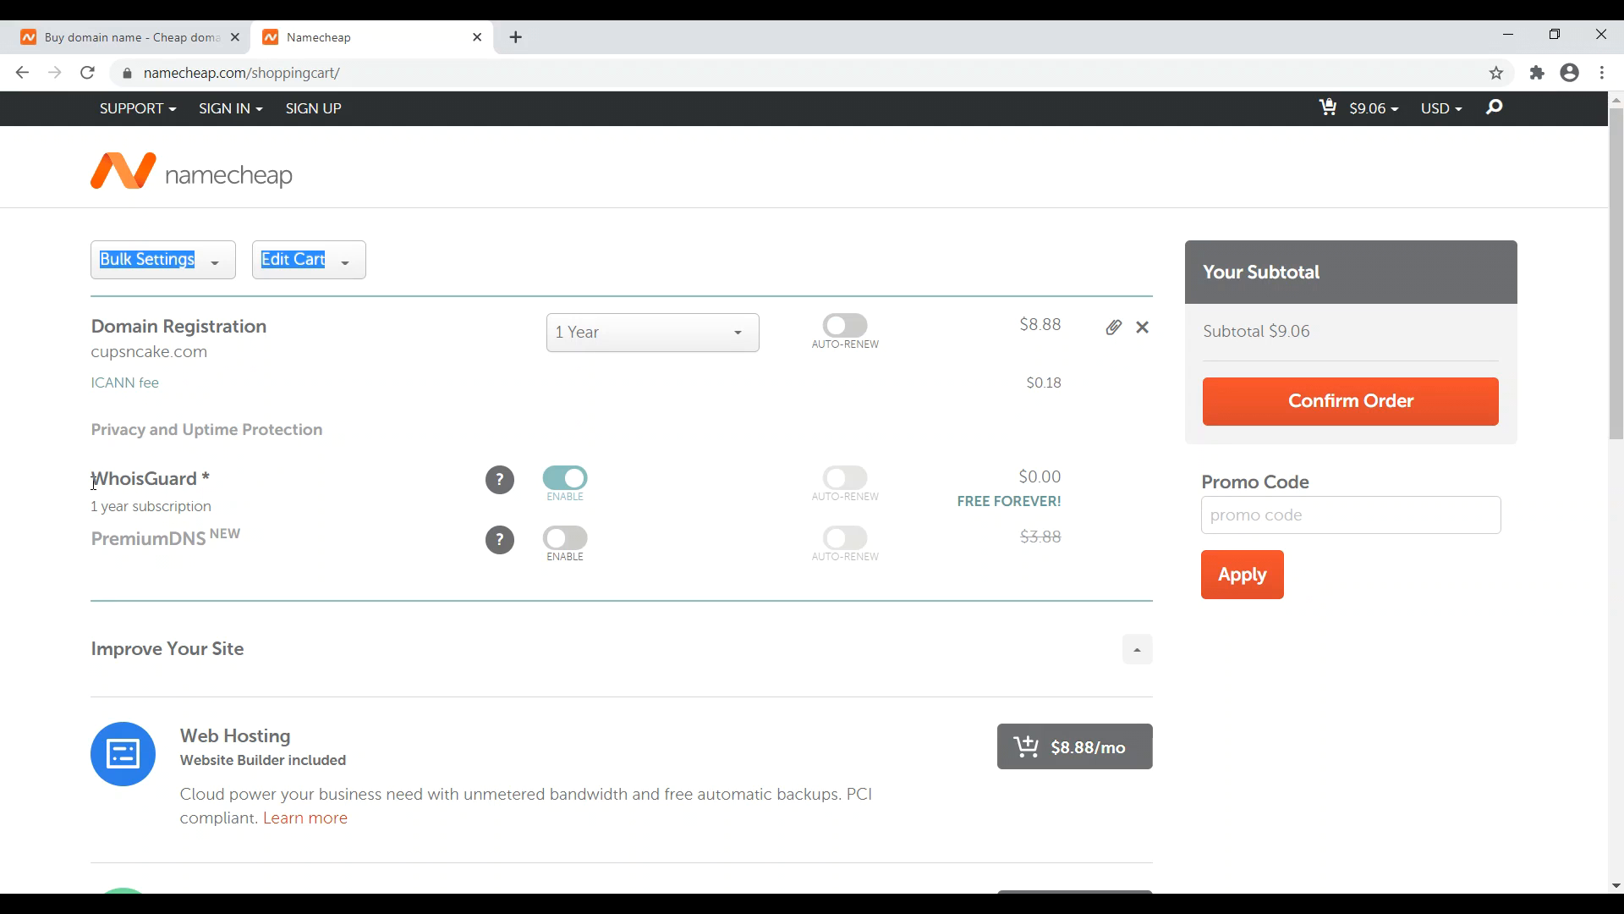
drag(94, 482, 196, 481)
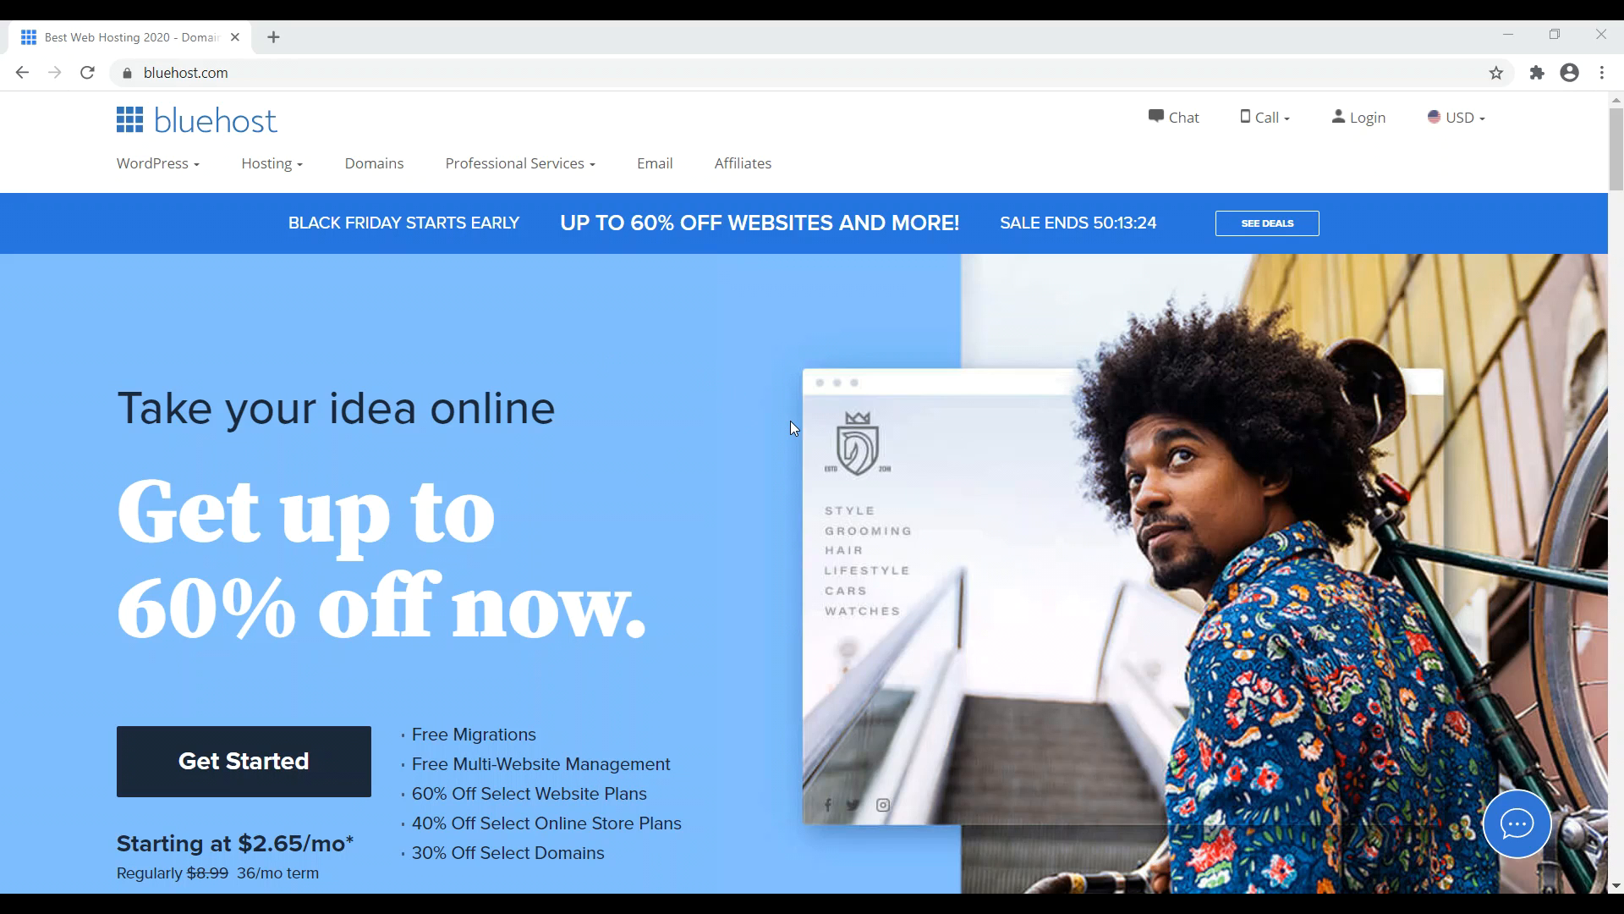
- Start the Bluehost hosting signup and review the plan cards, noting BASIC's single-website limit
scroll(292, 437, down, 3)
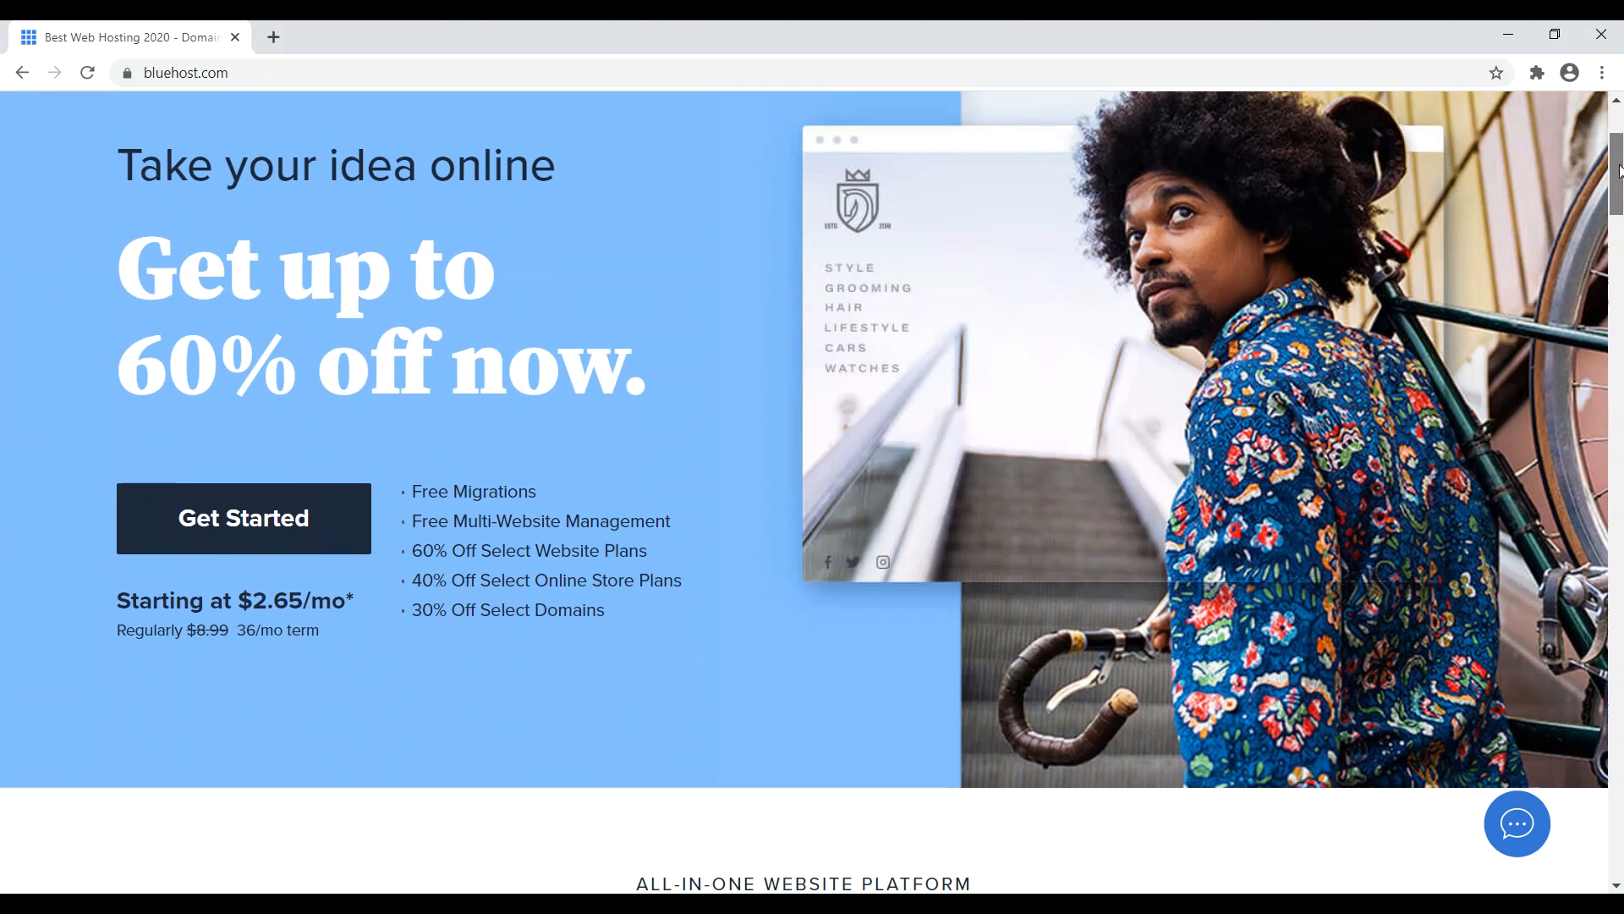
click(218, 526)
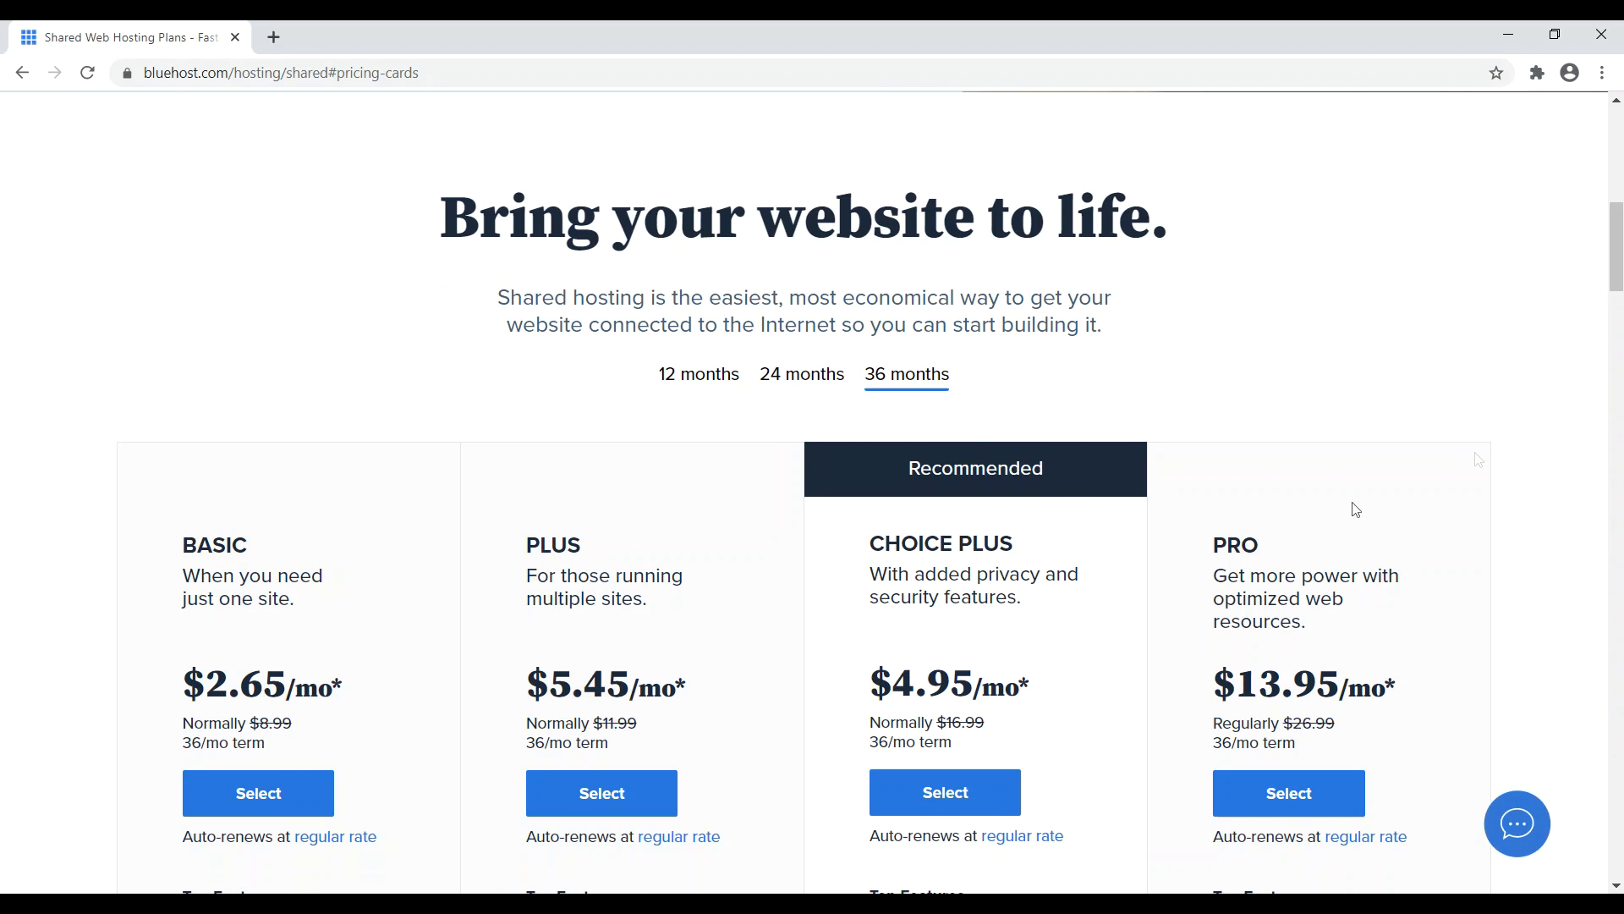
scroll(1610, 303, down, 1)
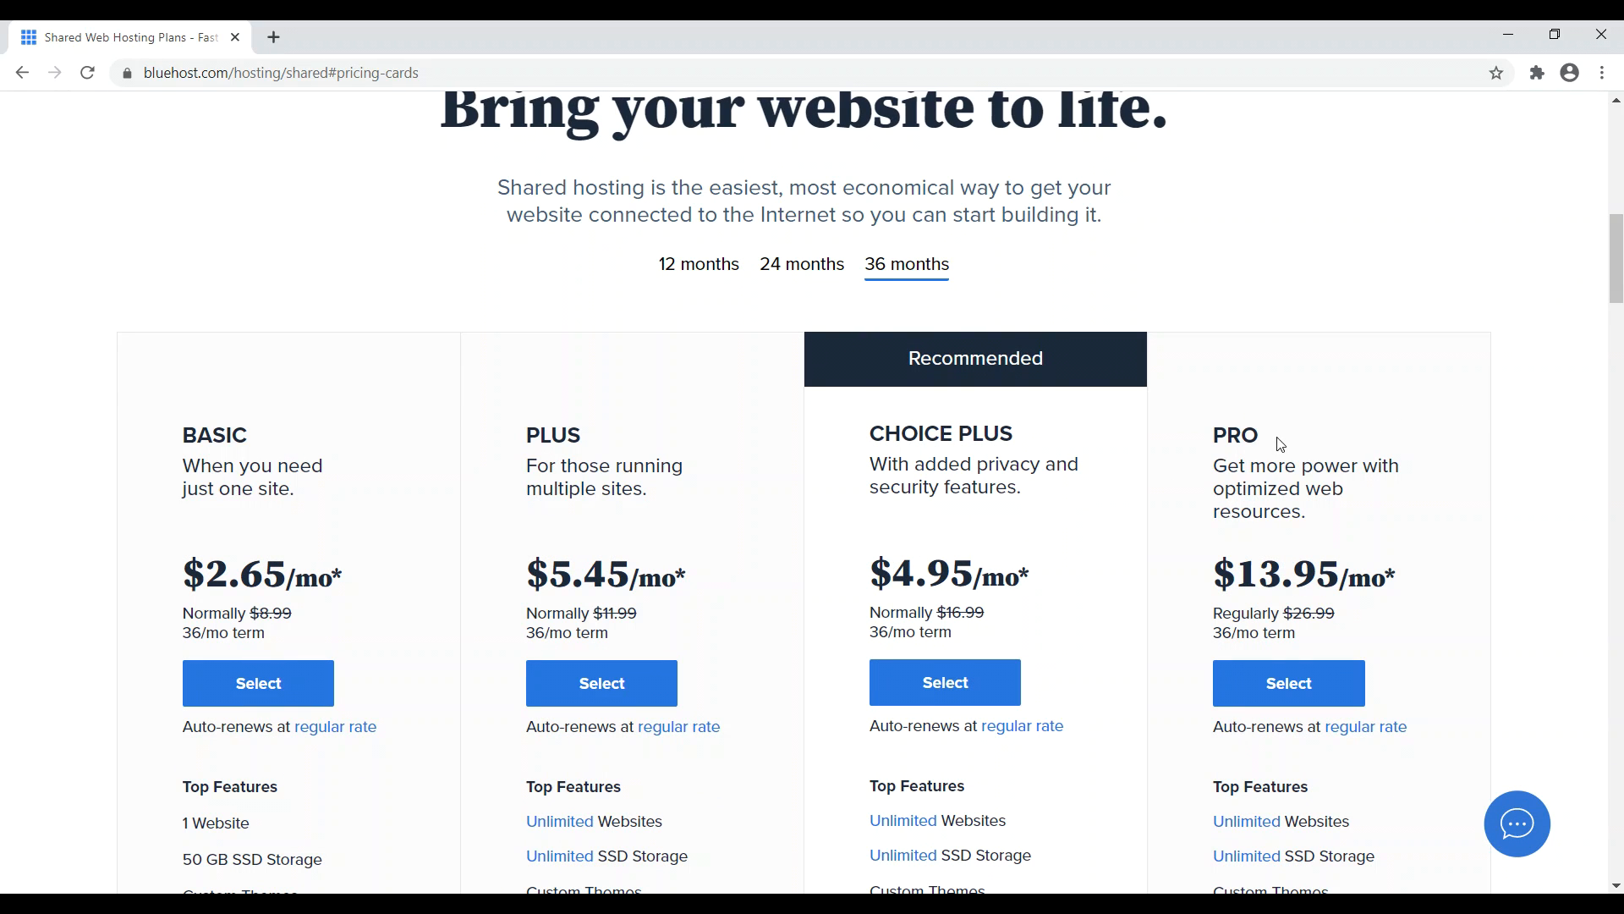
drag(1277, 442, 1215, 443)
scroll(254, 508, down, 3)
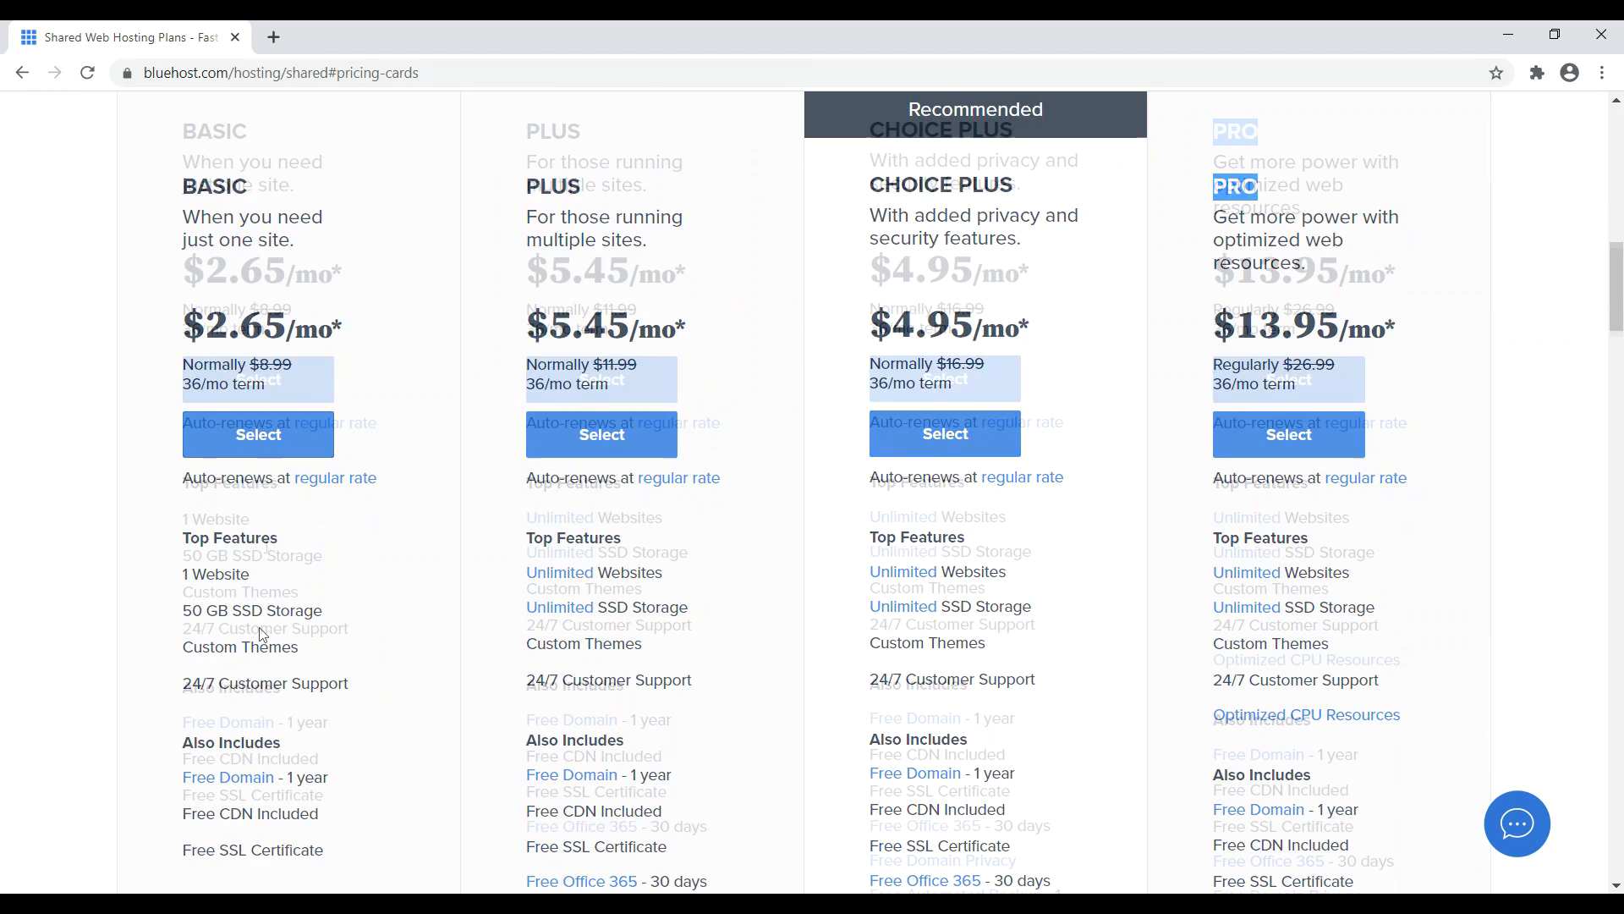
drag(256, 524, 191, 518)
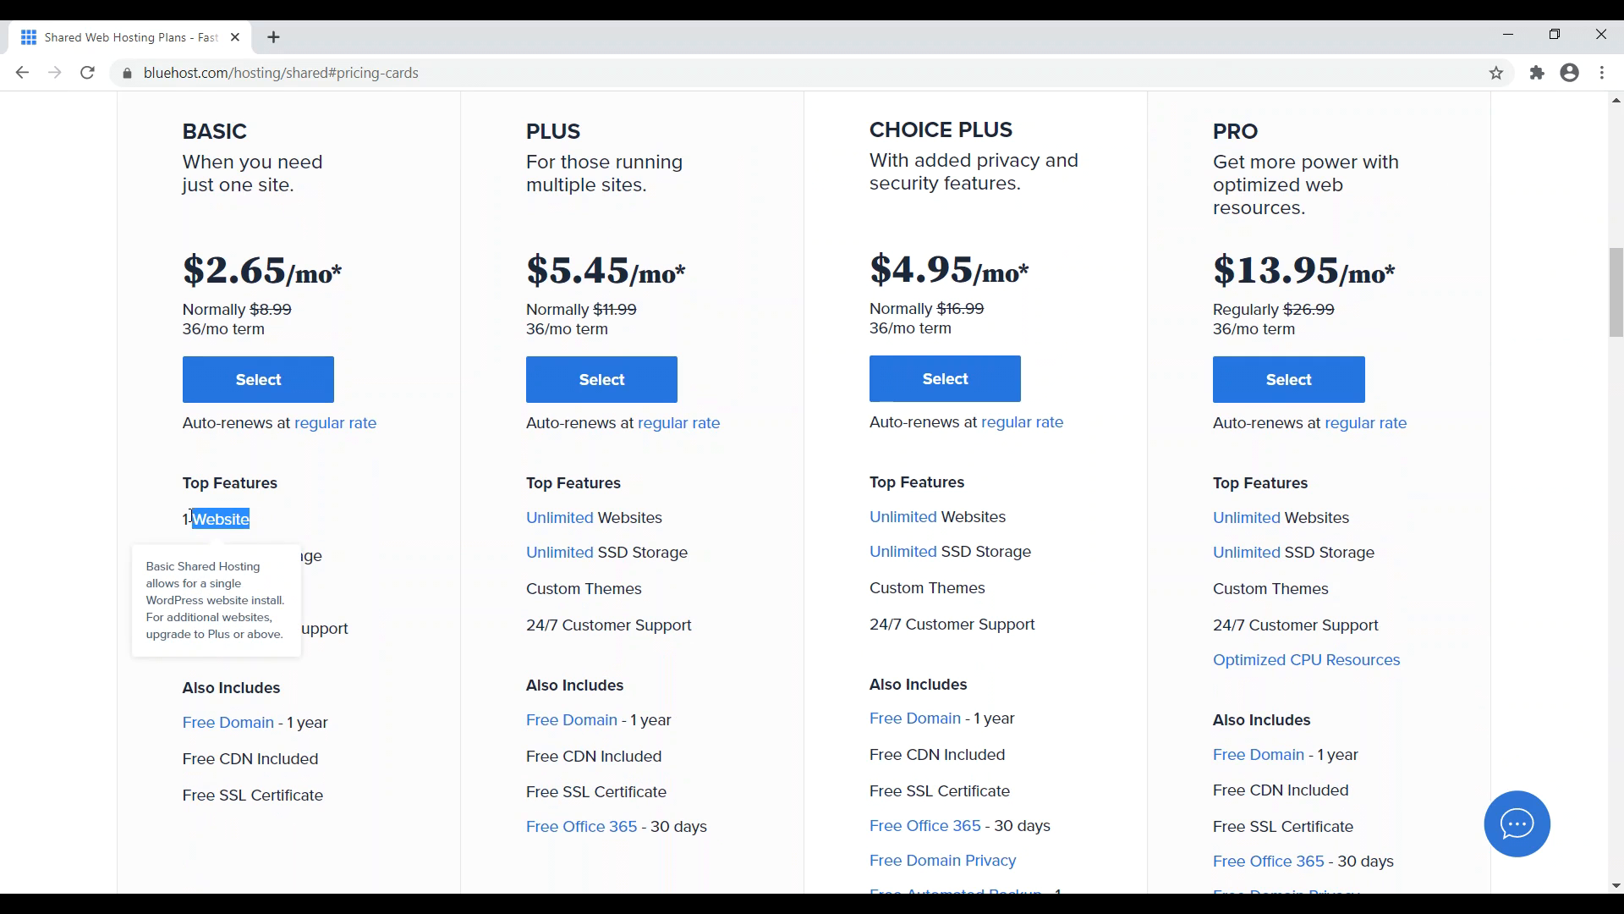
- Compare the PLUS and CHOICE PLUS plans and select CHOICE PLUS
scroll(428, 326, up, 3)
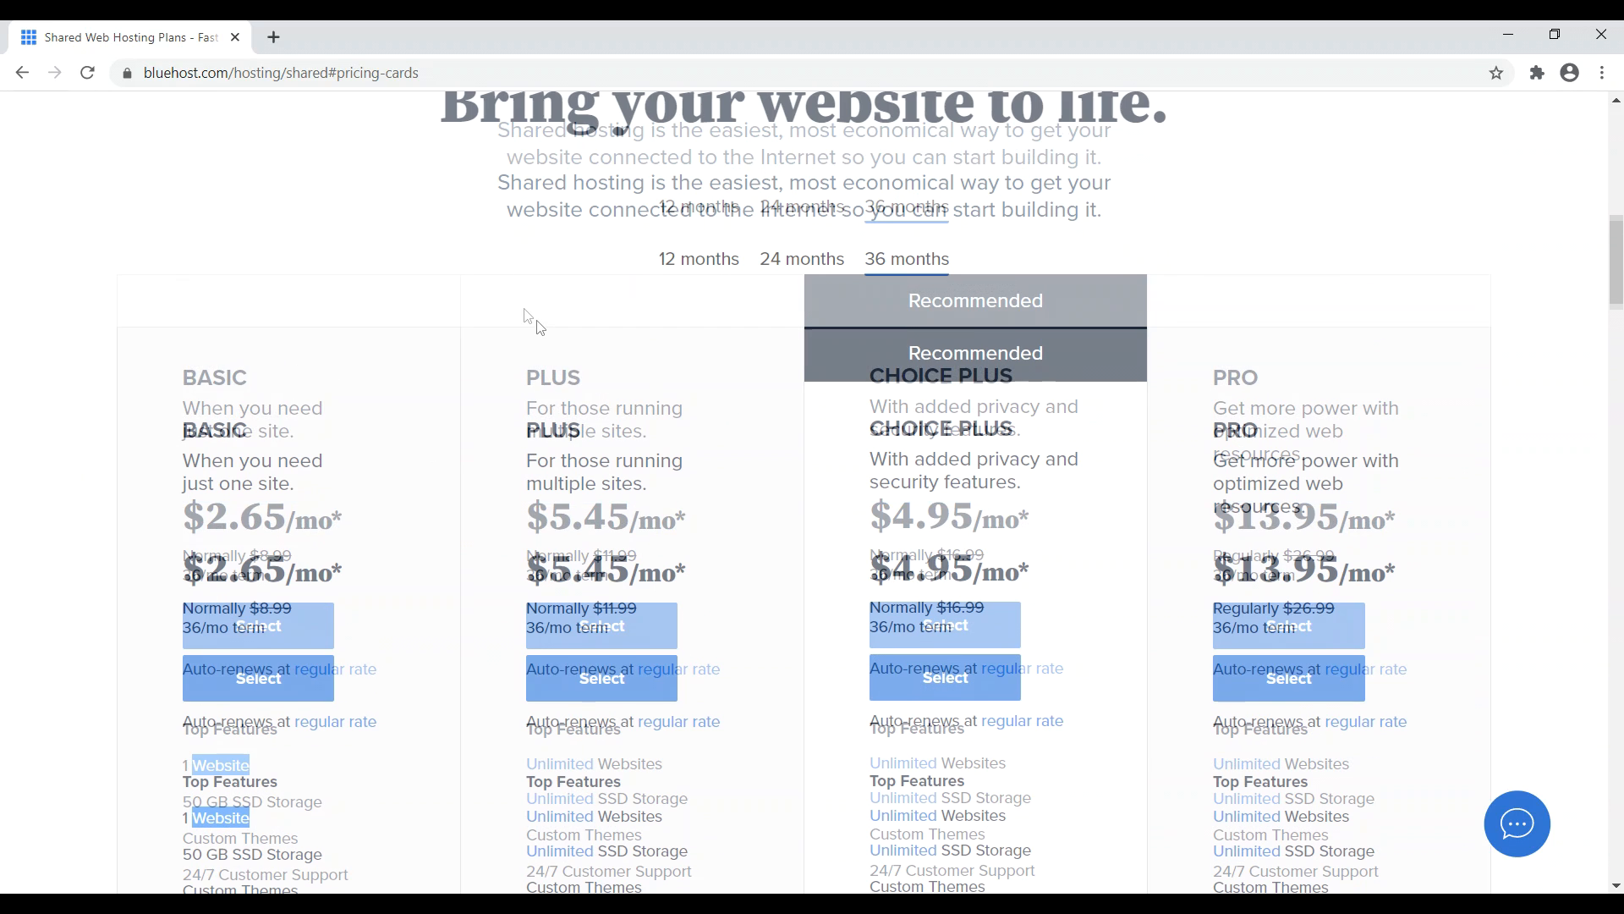
drag(584, 436, 524, 435)
drag(1001, 434, 880, 434)
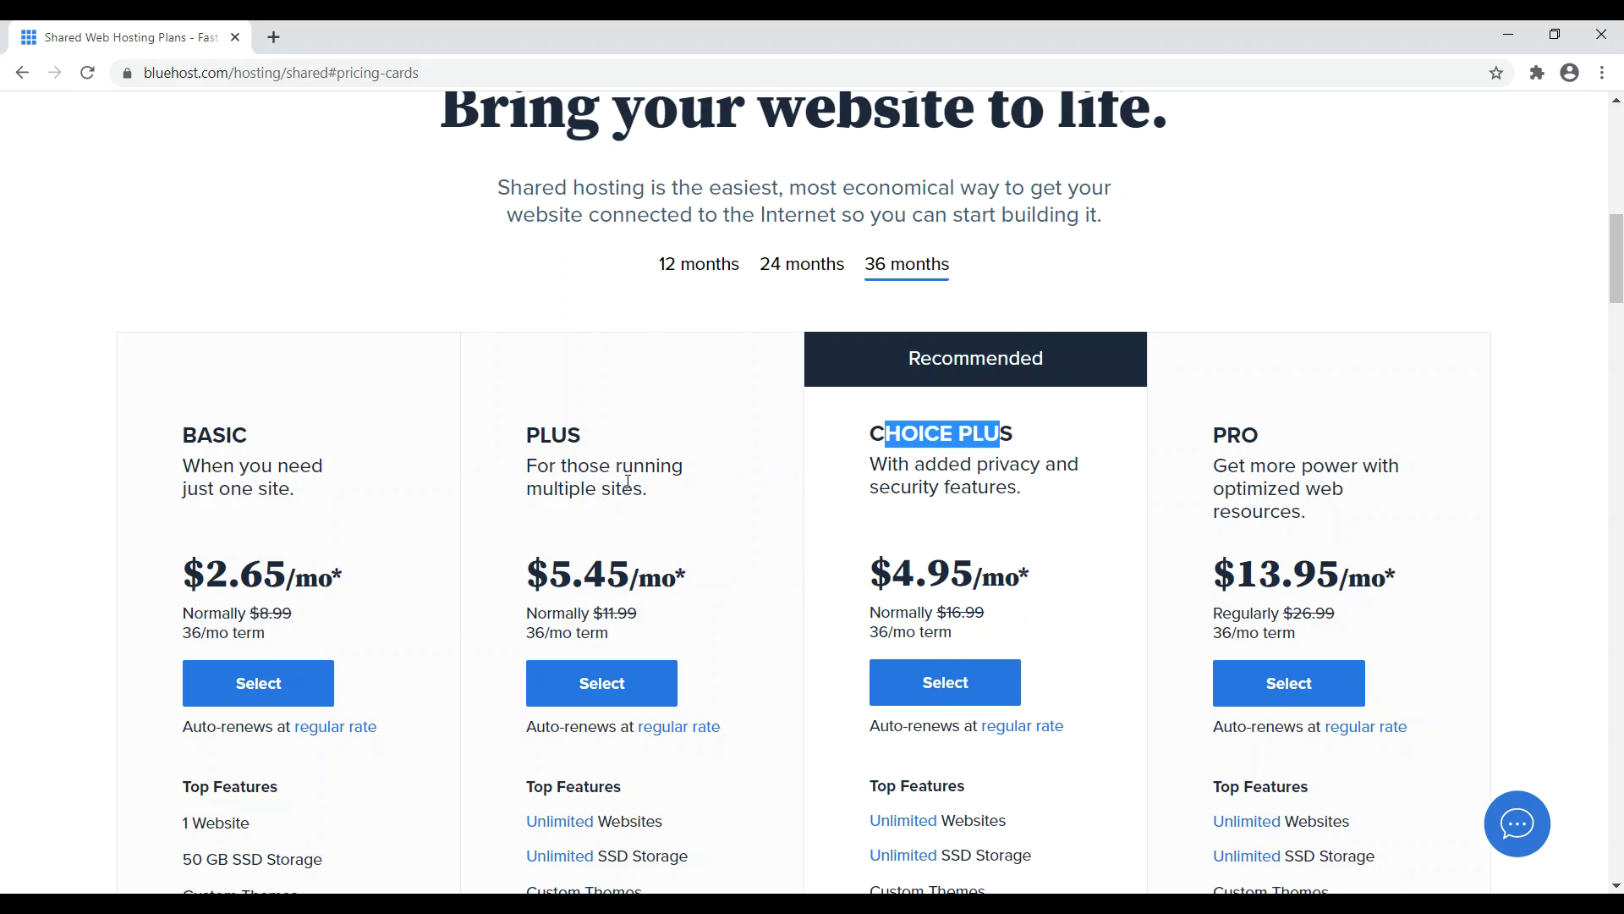
click(981, 468)
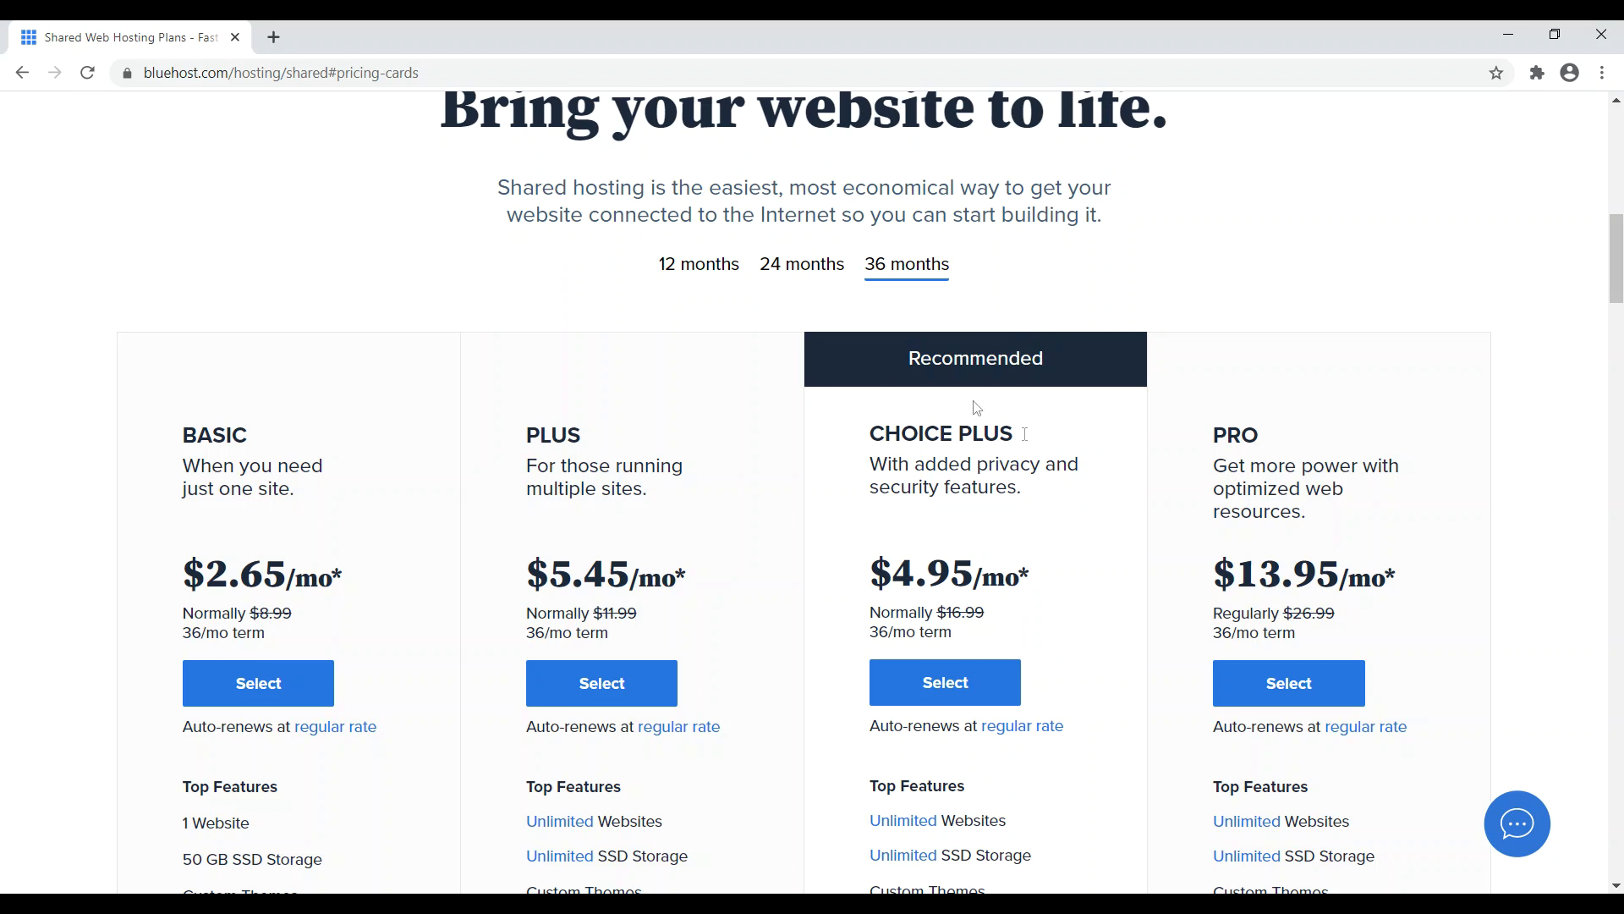
click(941, 687)
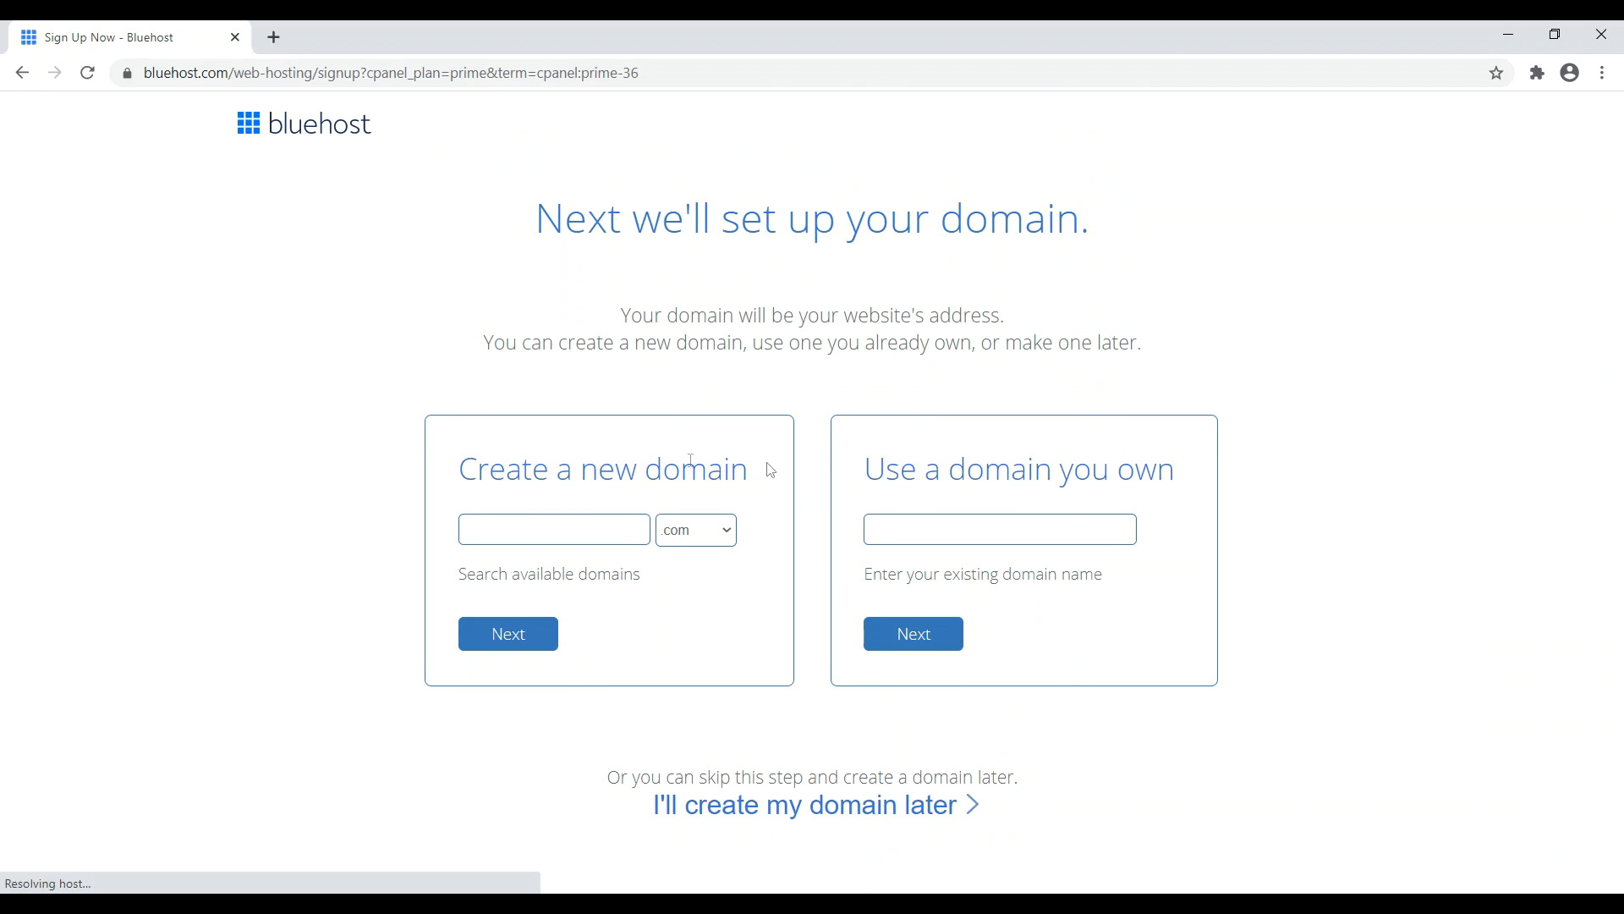
- Use the already-owned domain superamazingblog.com for the hosting and continue
drag(888, 467, 1042, 468)
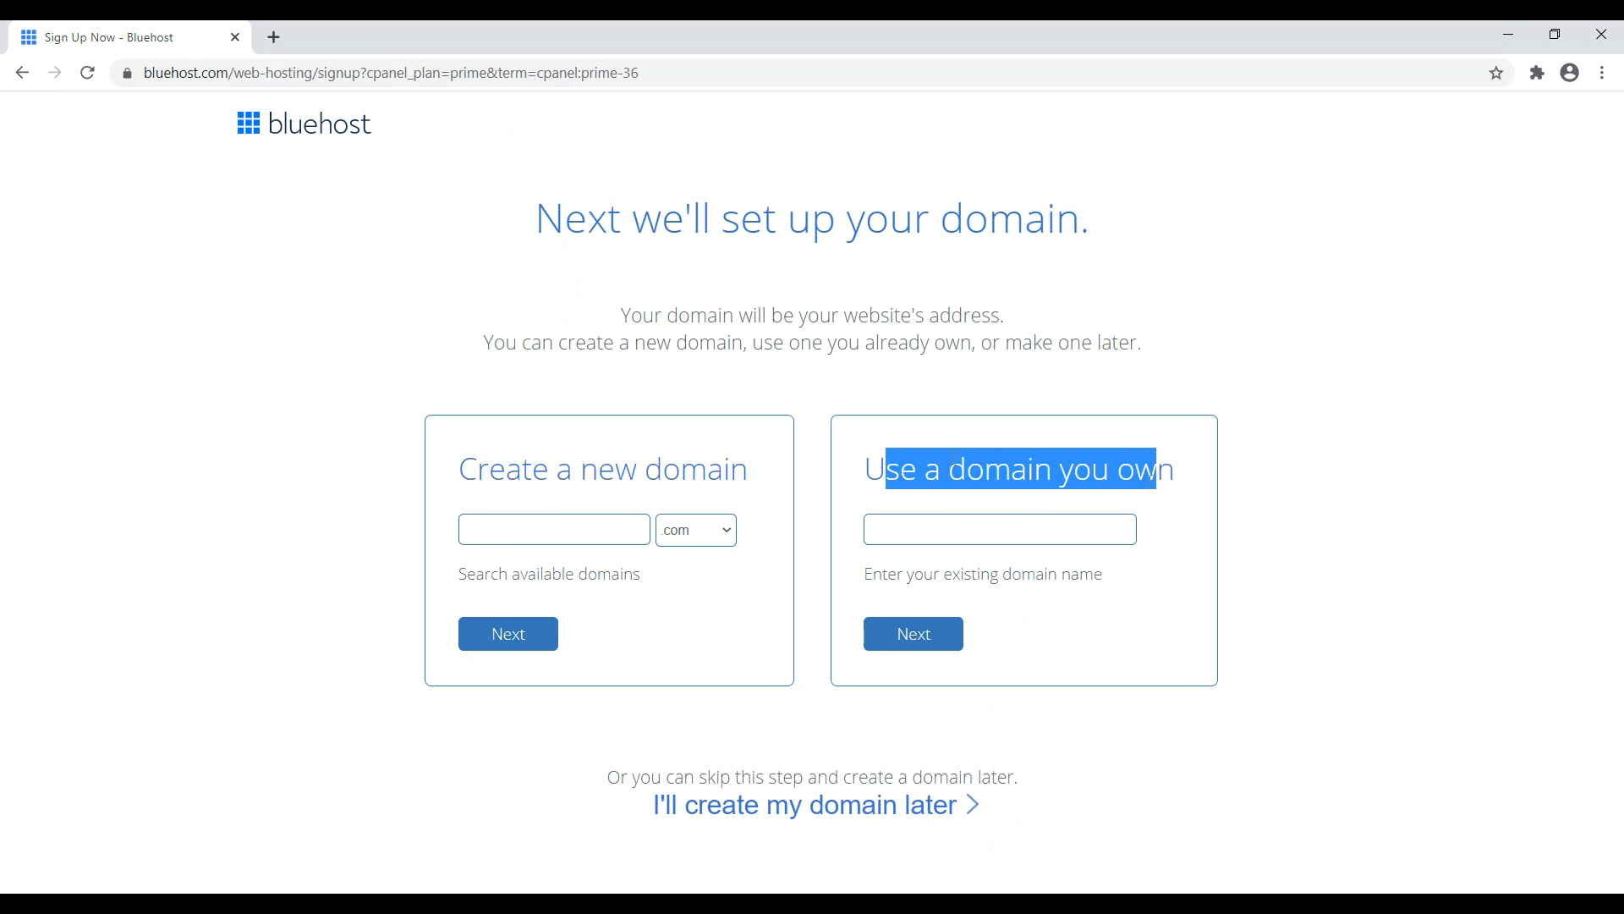
drag(490, 470, 731, 474)
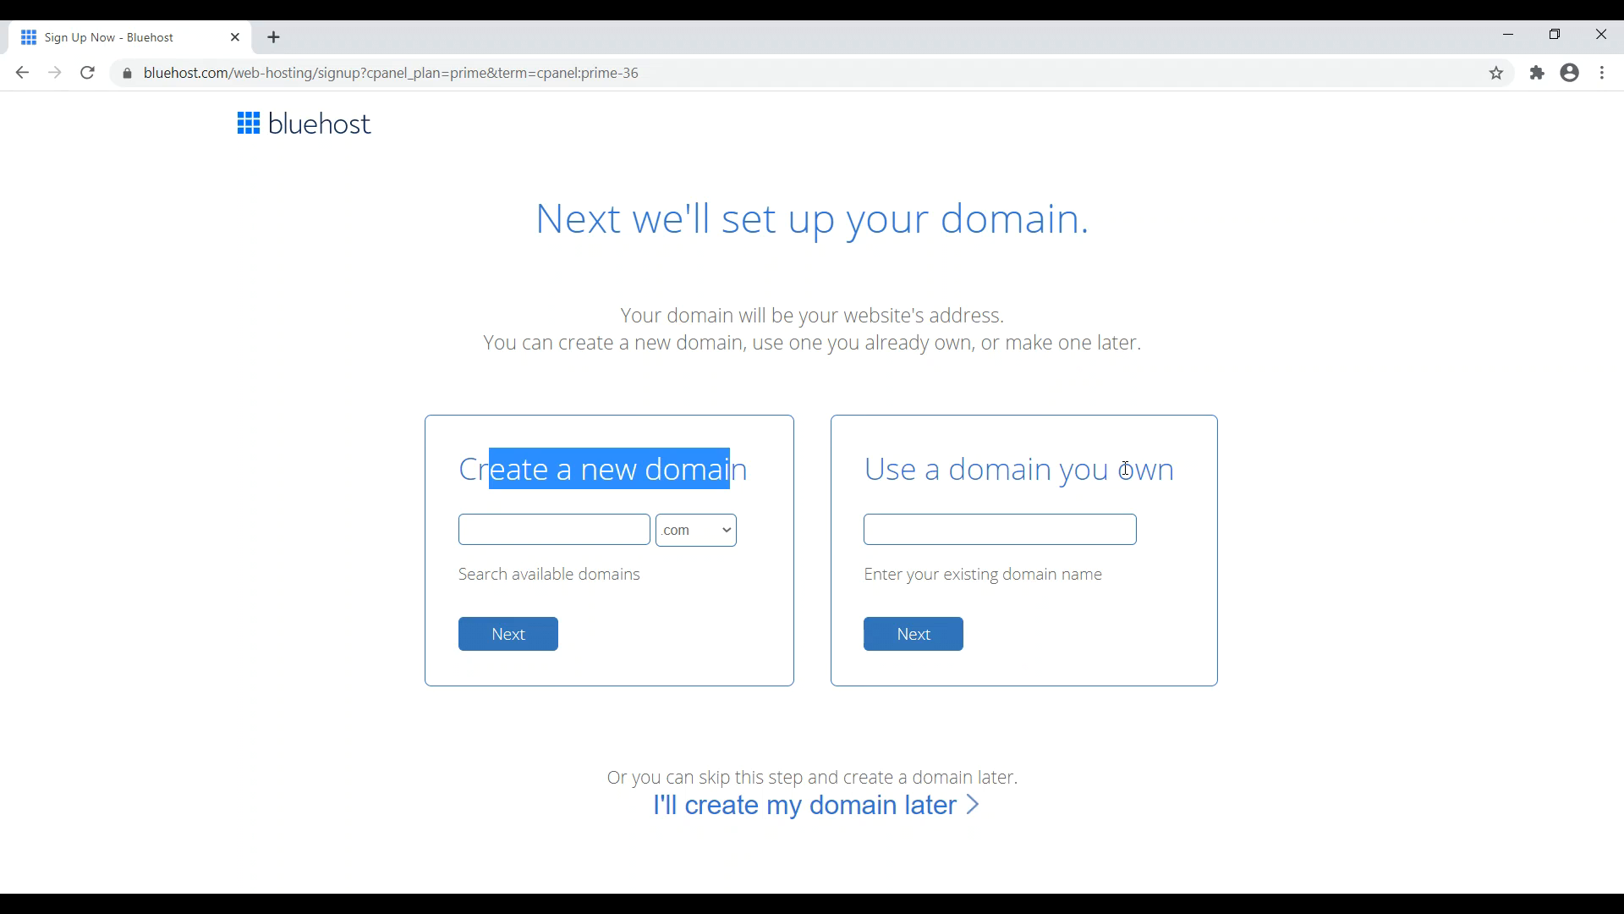
click(999, 530)
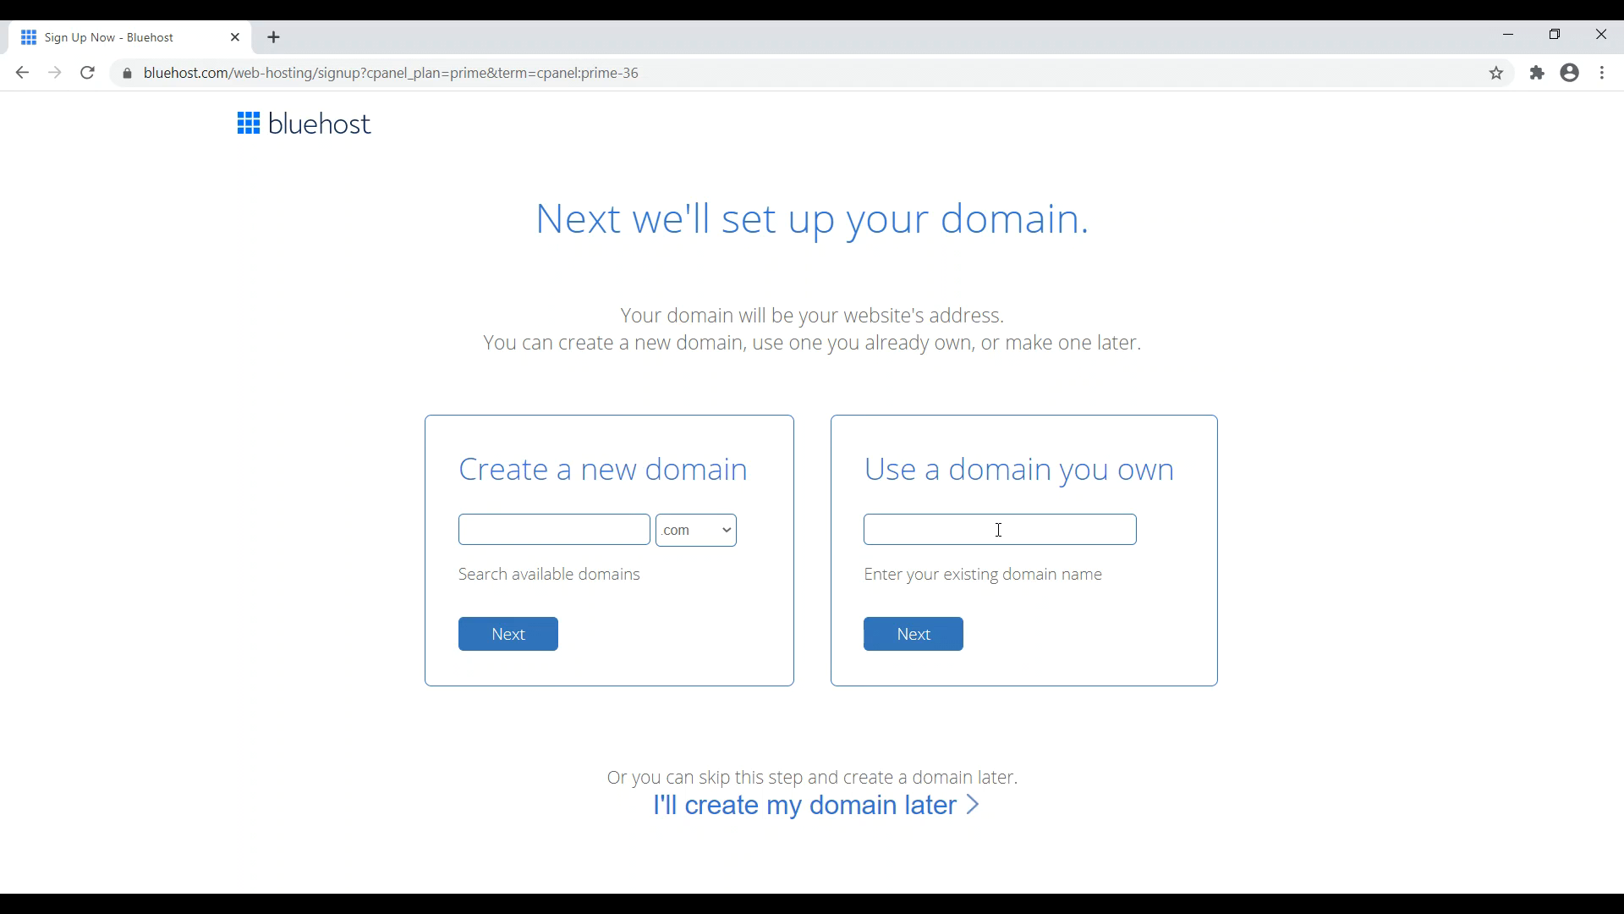
text(superamazingblog.com)
click(918, 646)
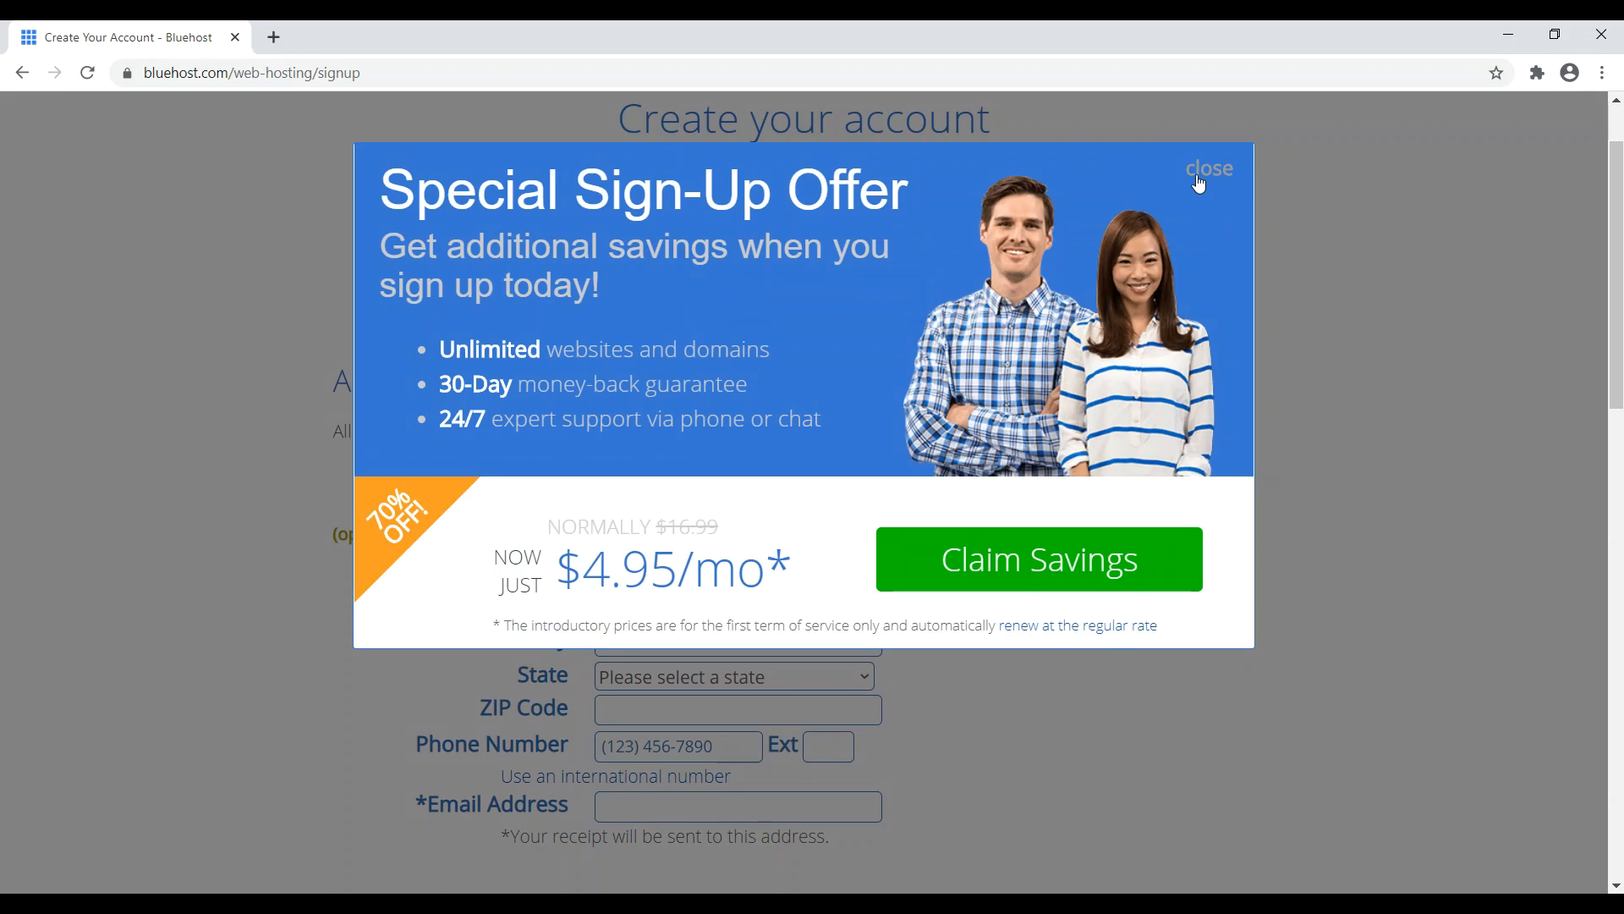
- Dismiss the sign-up offer and keep the Choice Plus plan on its 36-month term
click(1210, 168)
scroll(1618, 199, down, 1)
drag(1618, 199, 1583, 395)
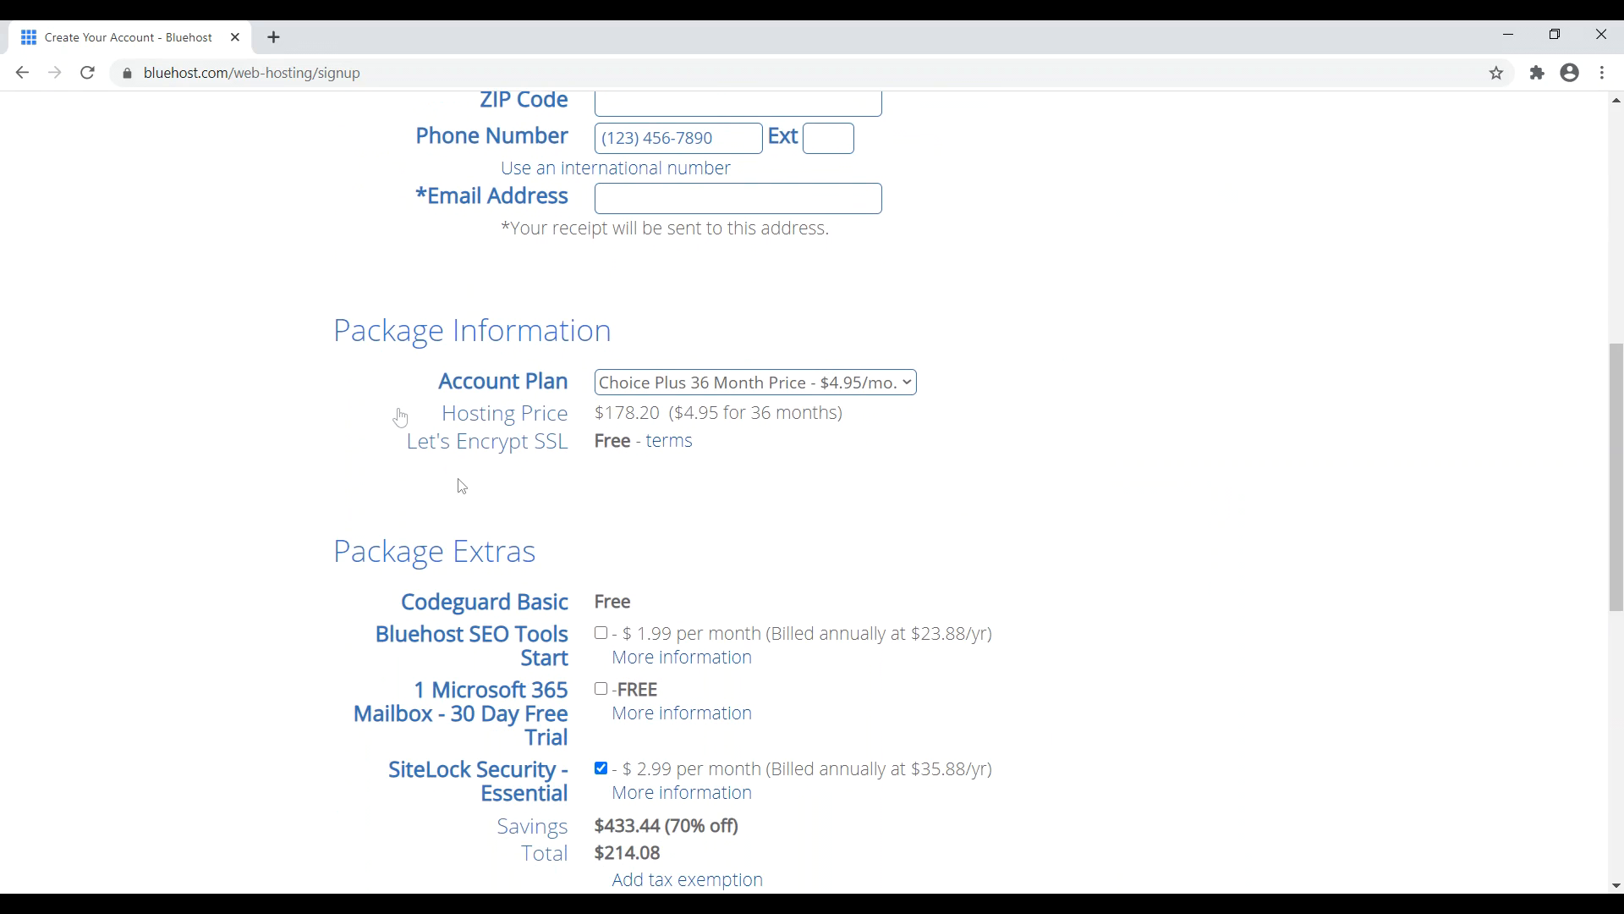
click(791, 382)
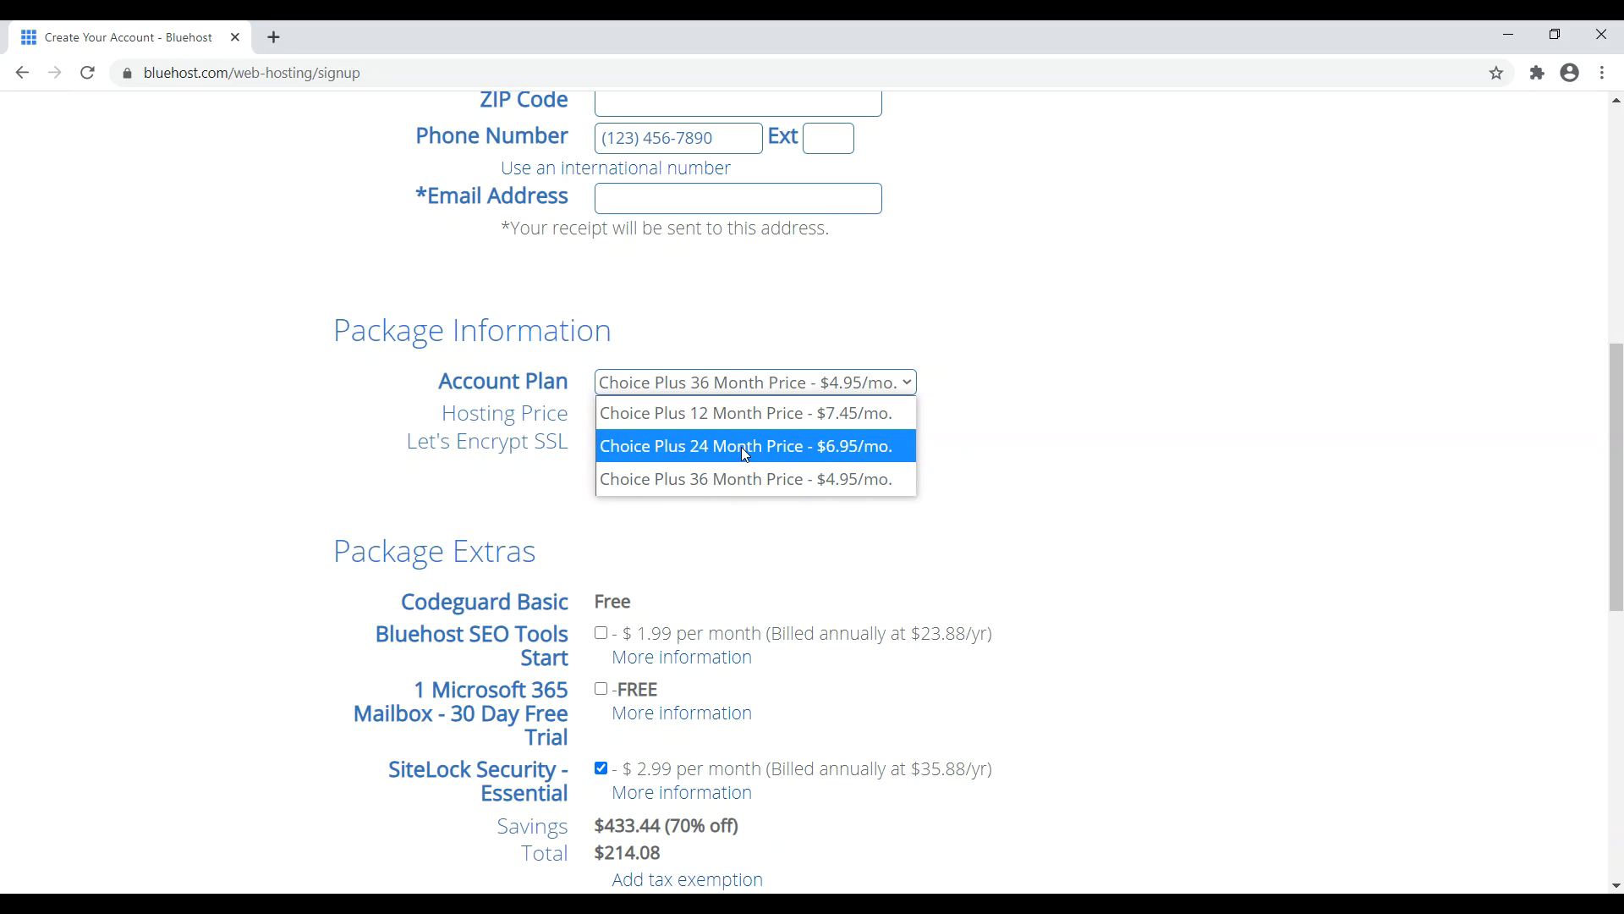
click(1070, 394)
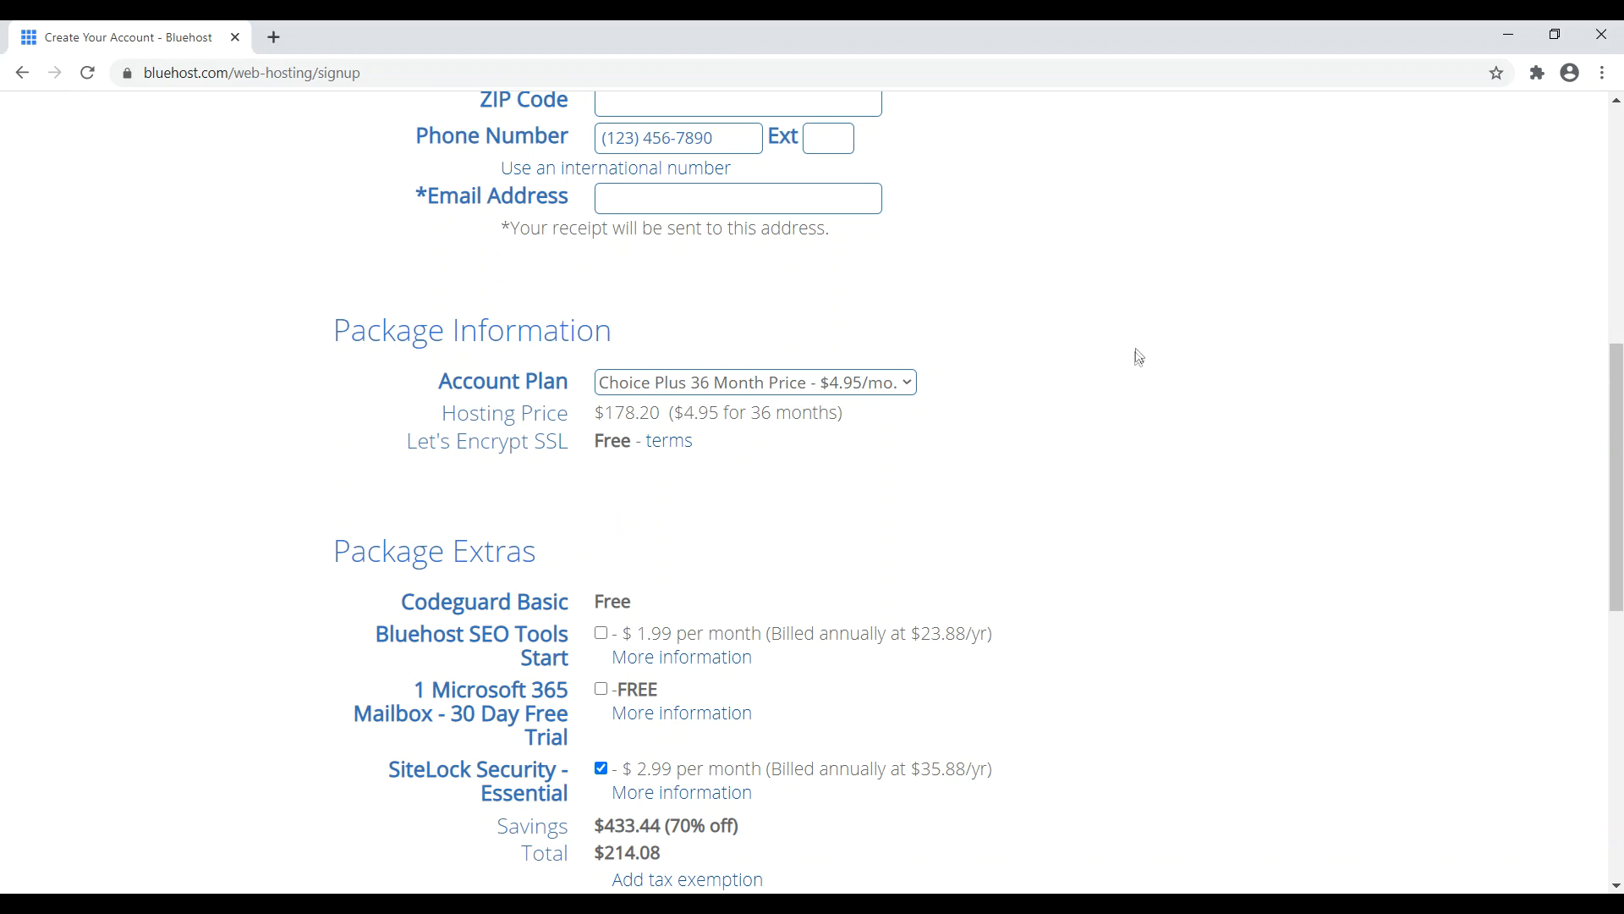
- Remove the SiteLock Security add-on, bringing the total to $178.20, and accept the account terms
scroll(1134, 356, down, 2)
click(601, 566)
scroll(1062, 423, down, 4)
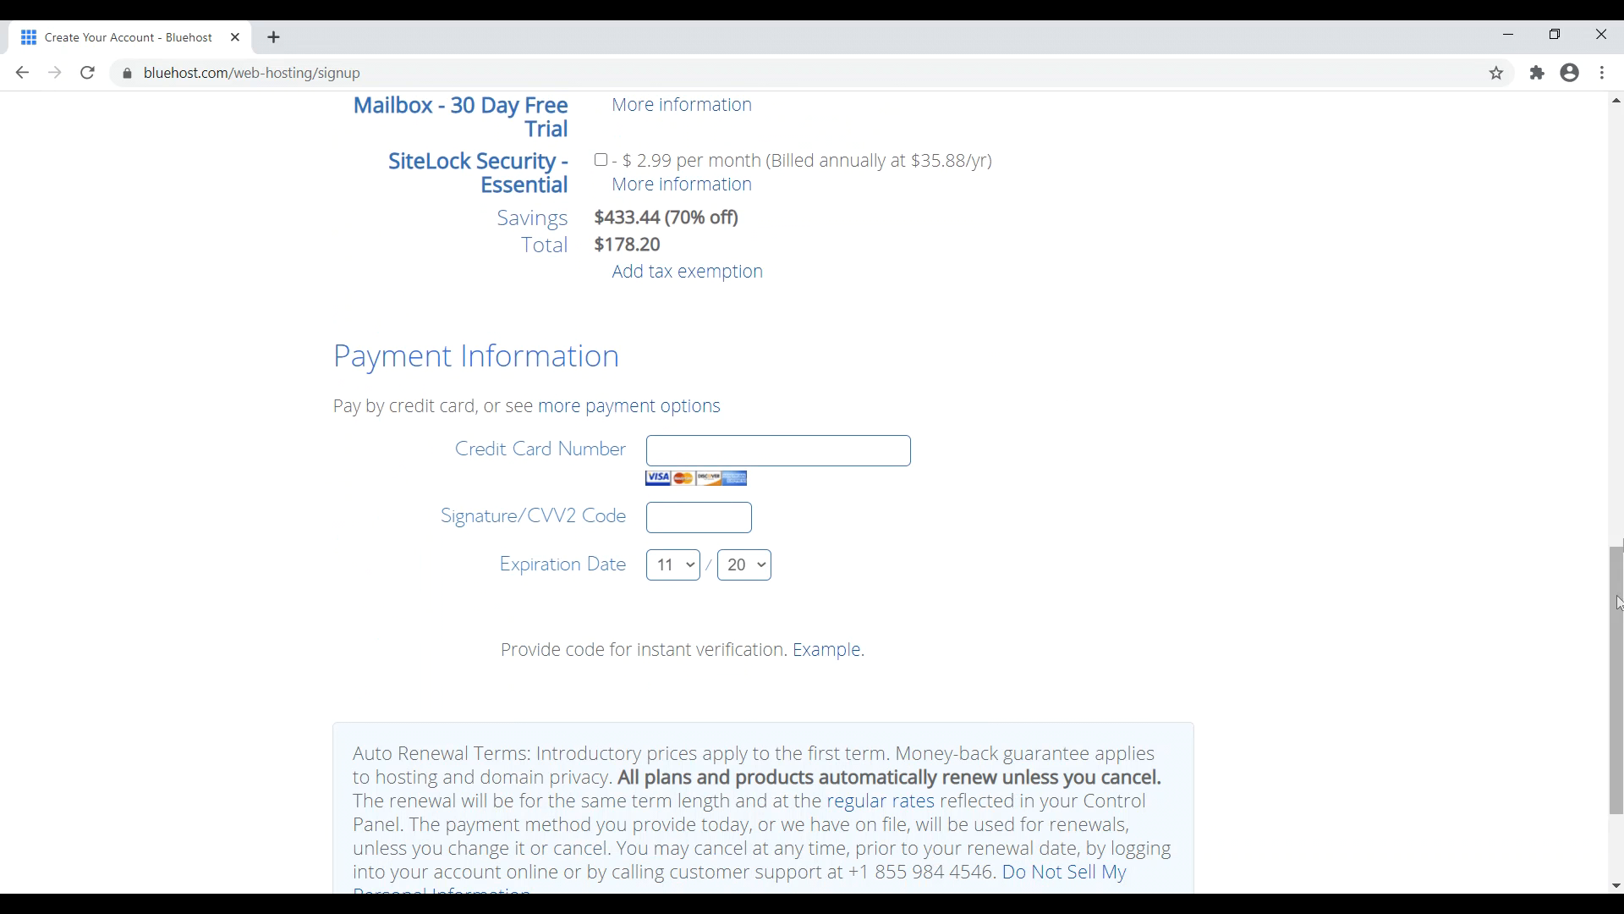
scroll(948, 279, down, 2)
click(357, 773)
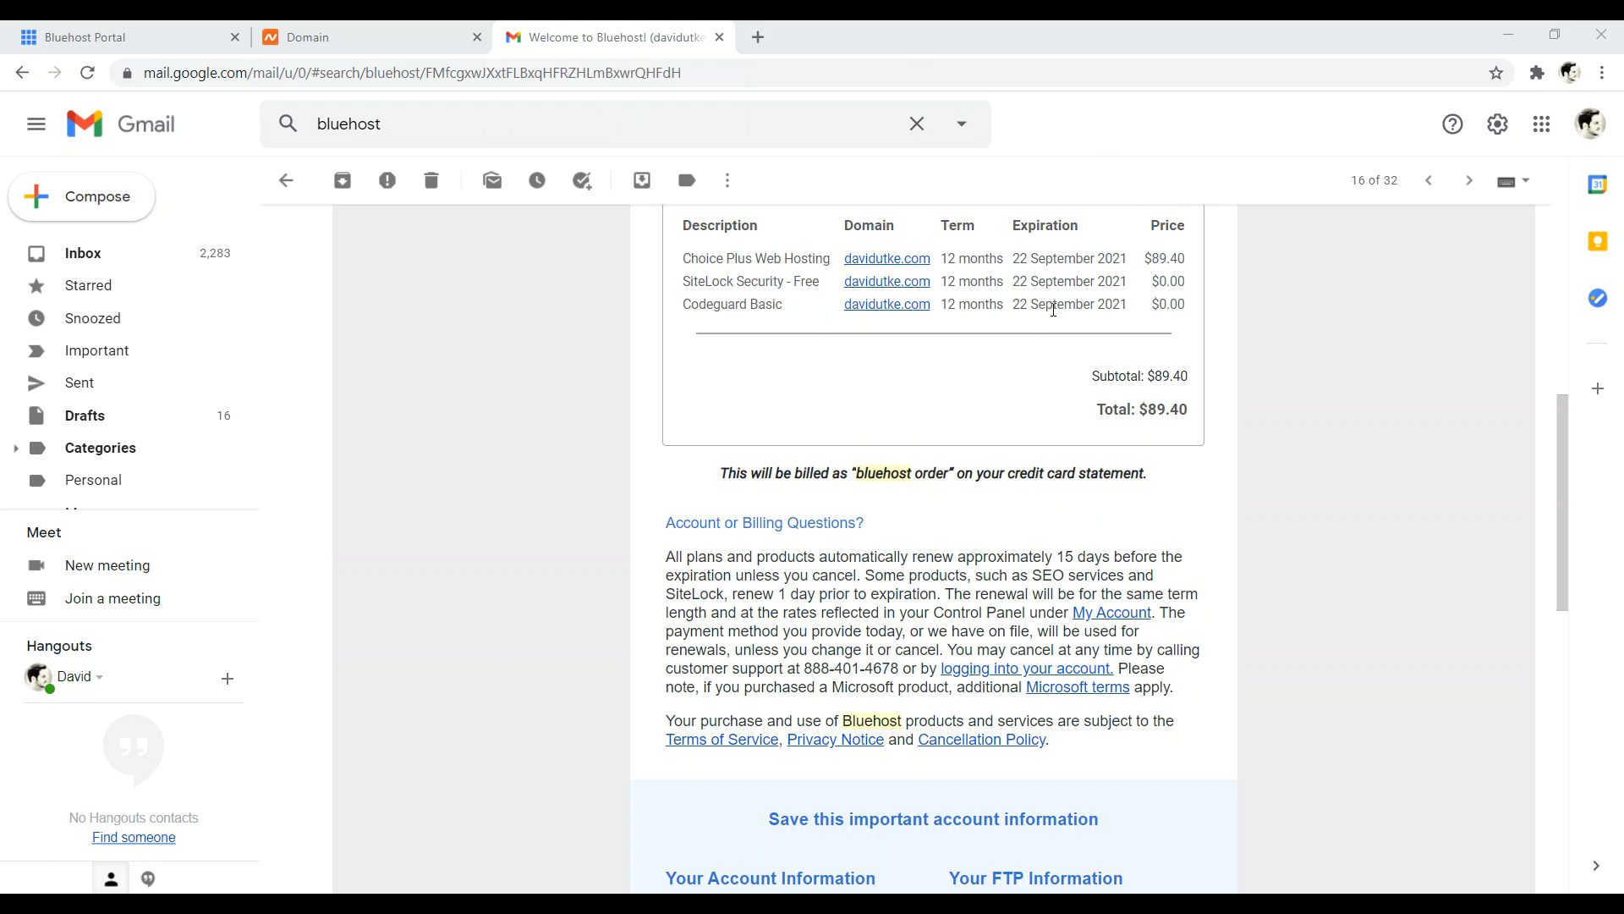
- Read the Bluehost nameservers ns1.bluehost.com and ns2.bluehost.com from the welcome email
drag(685, 258, 788, 264)
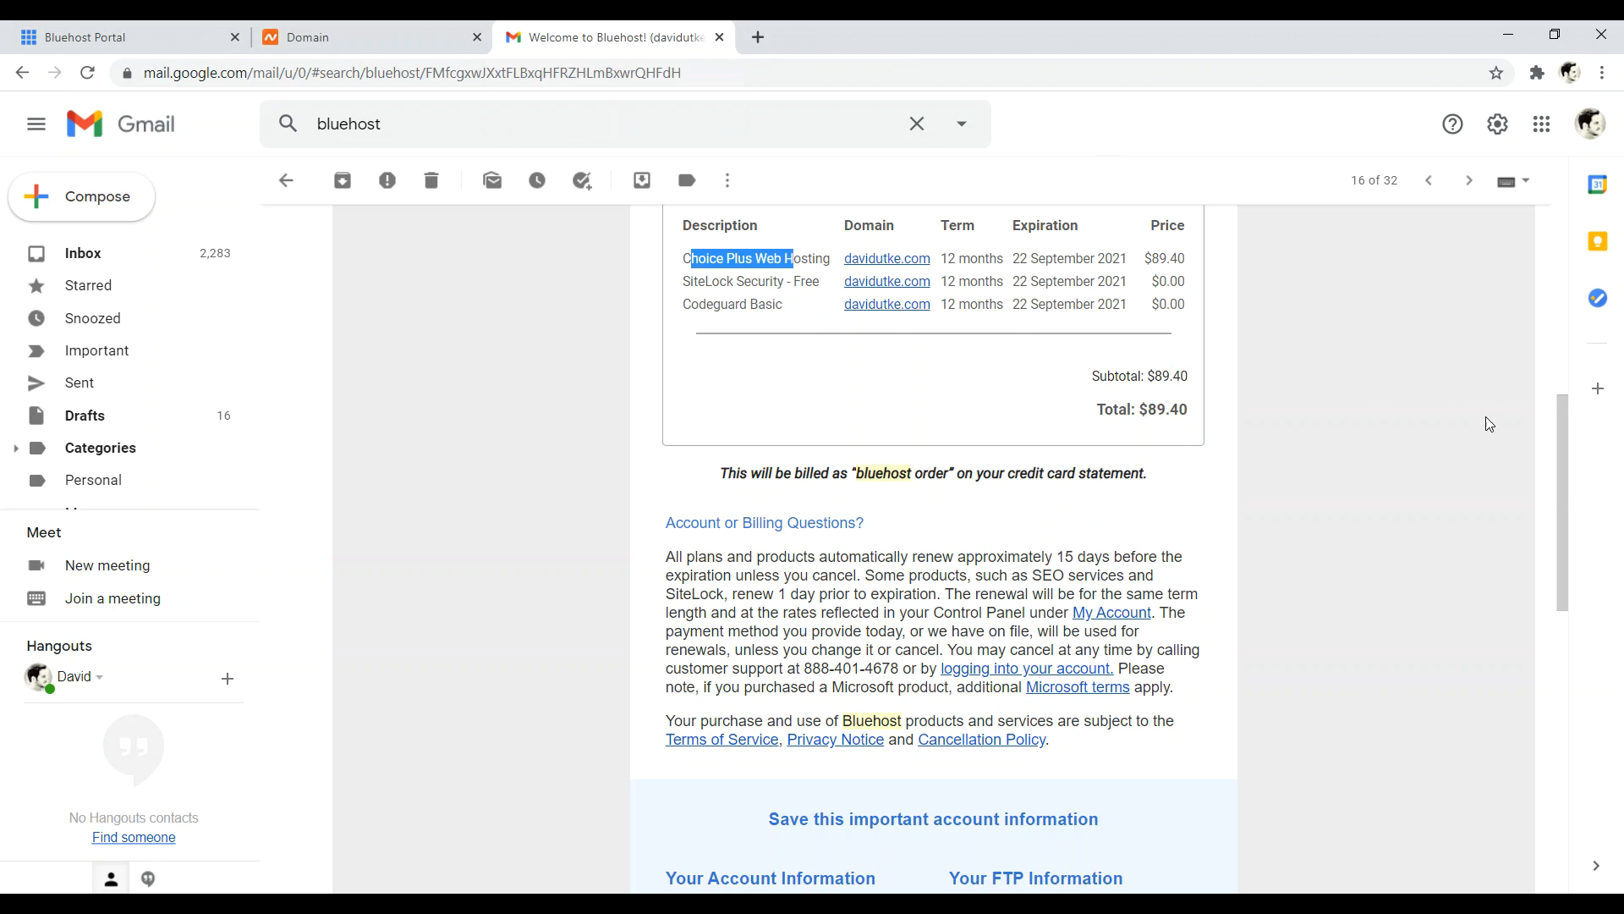
drag(1566, 408, 1434, 609)
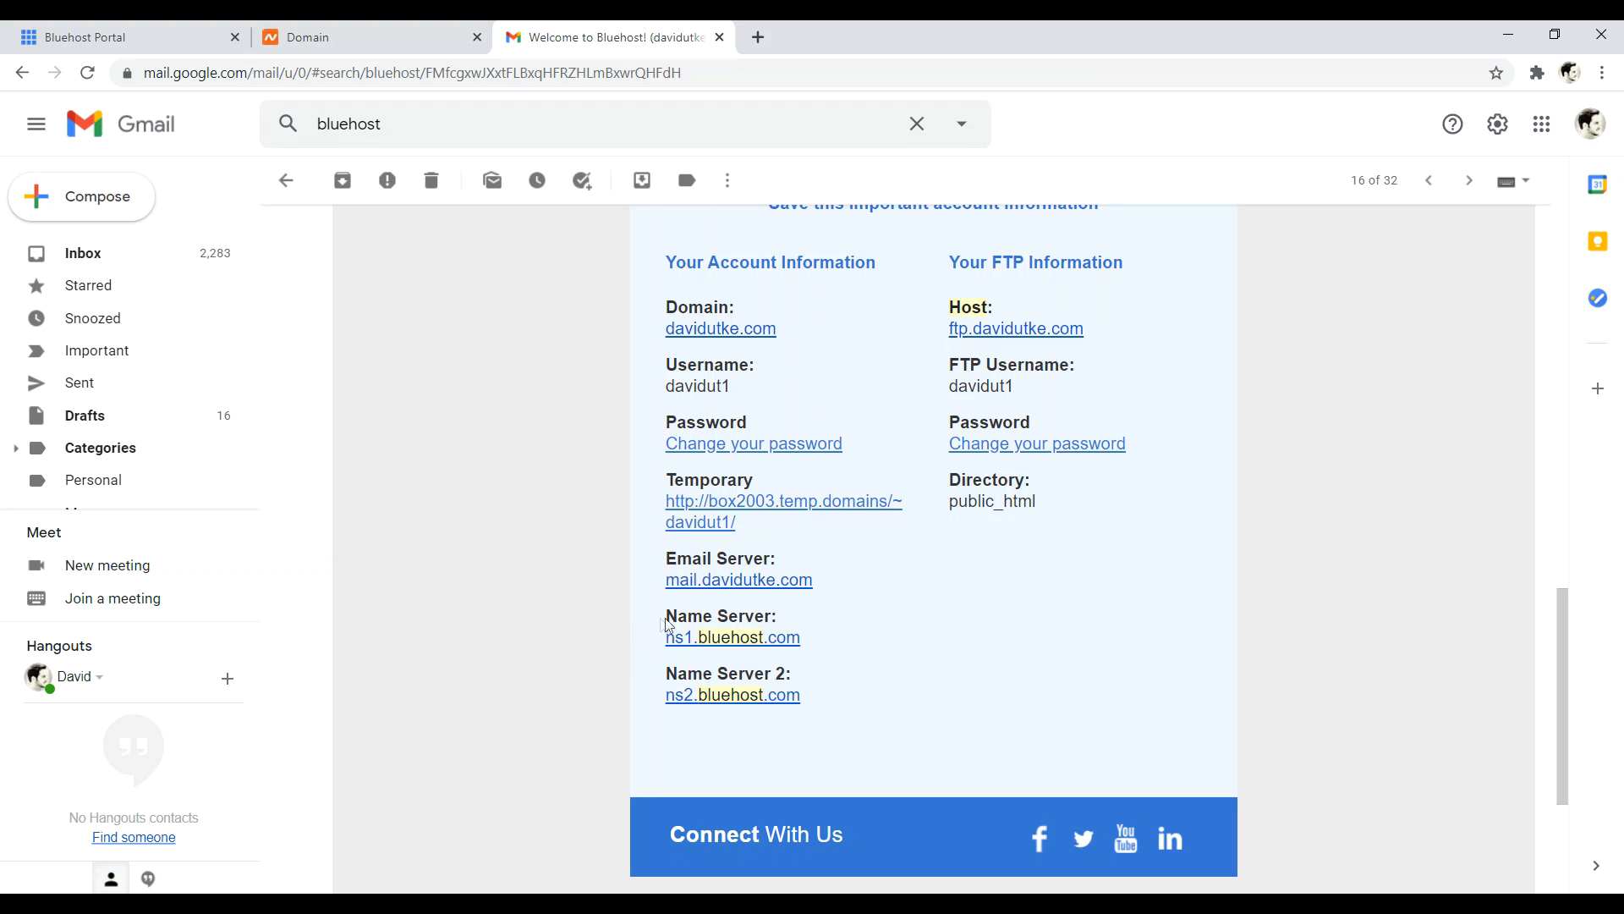
drag(678, 618, 773, 619)
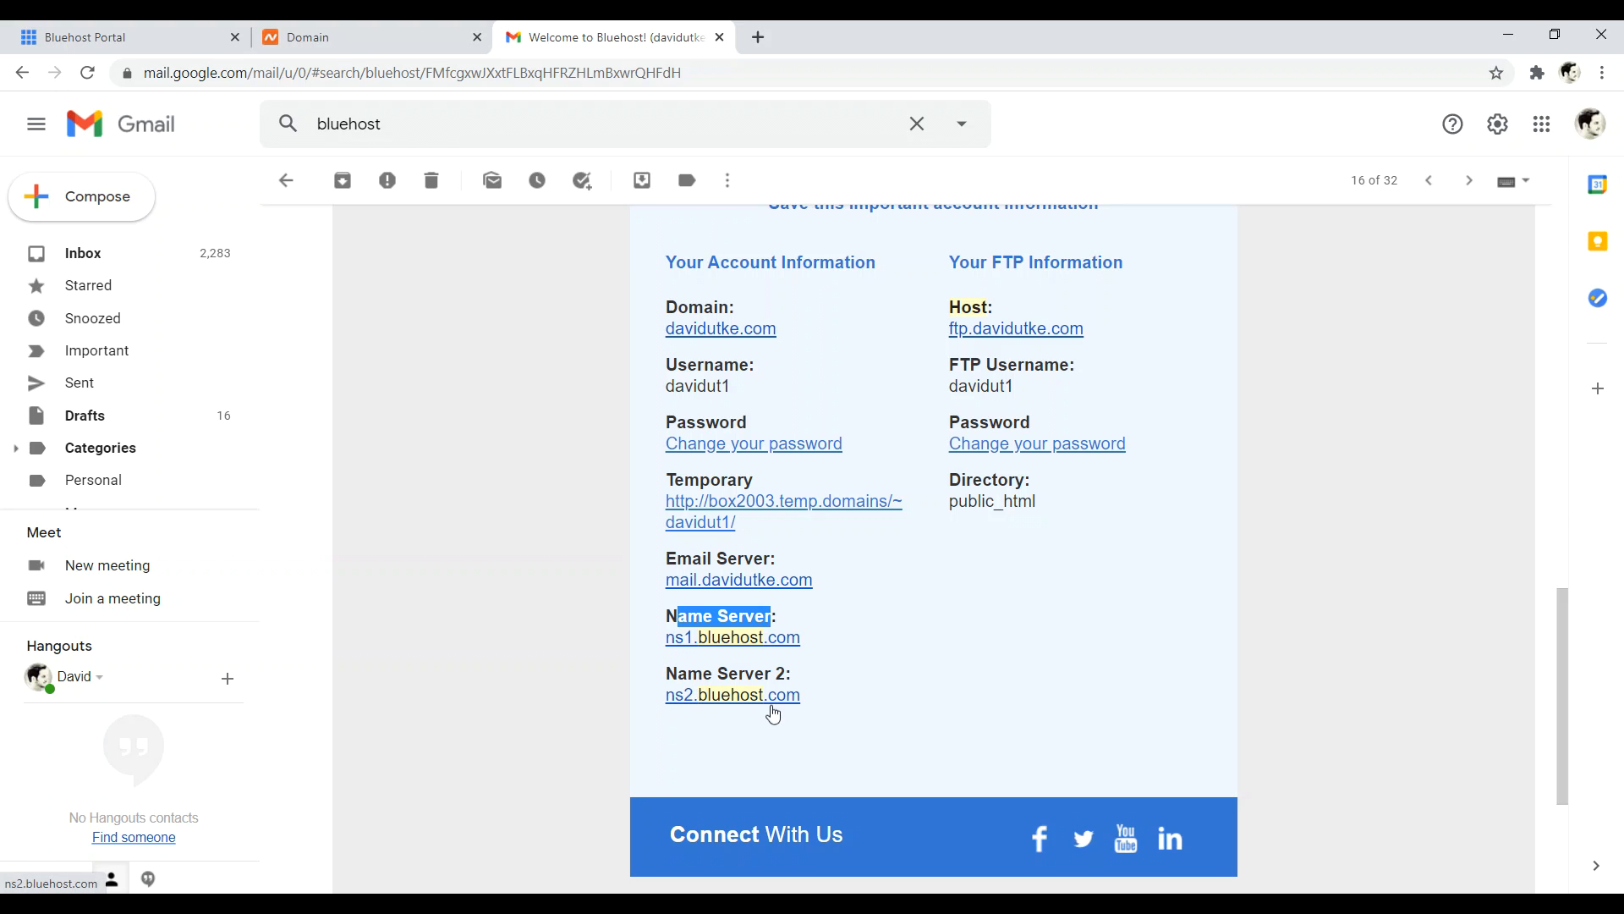
drag(842, 638, 666, 641)
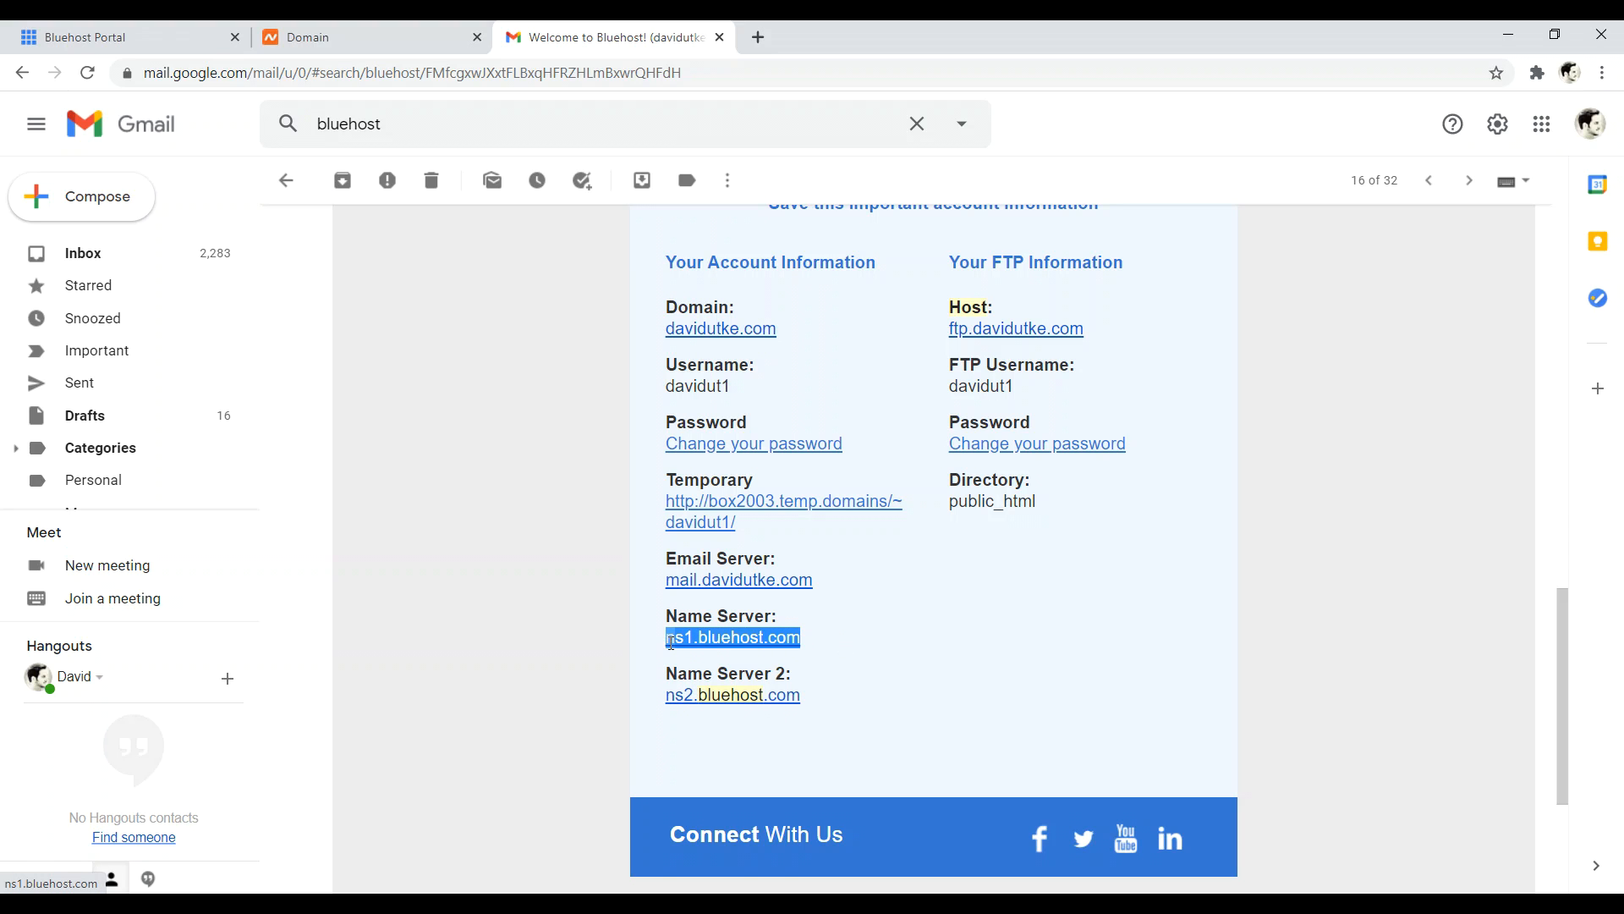
click(369, 37)
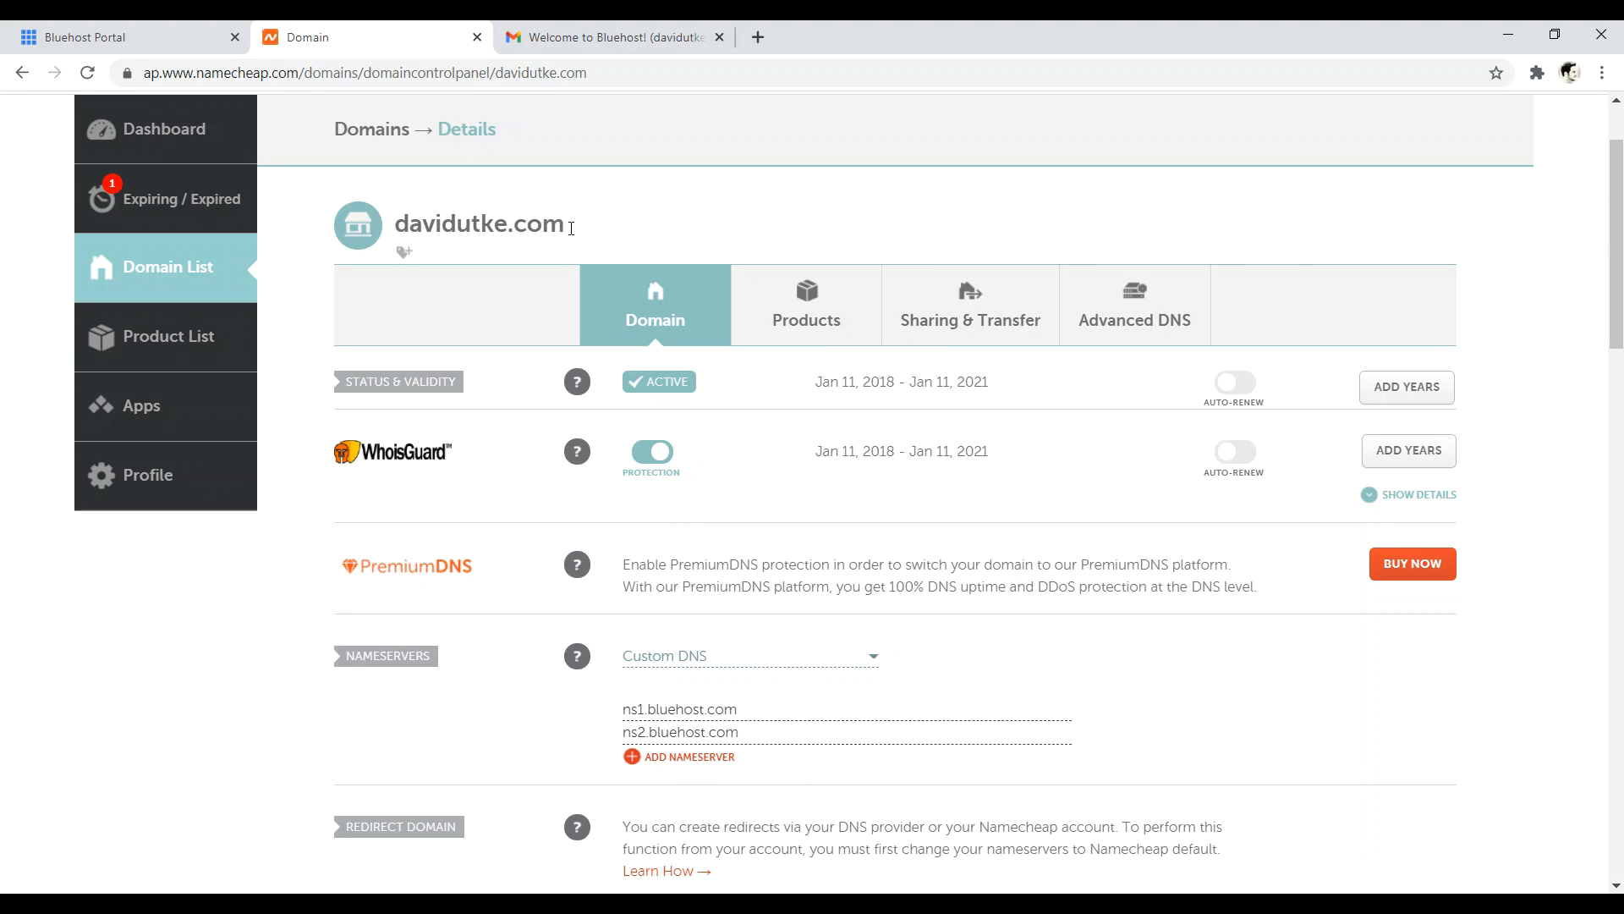
- Save davidutke.com's nameservers as Custom DNS with ns1.bluehost.com and ns2.bluehost.com
drag(576, 227, 394, 219)
scroll(1620, 243, down, 2)
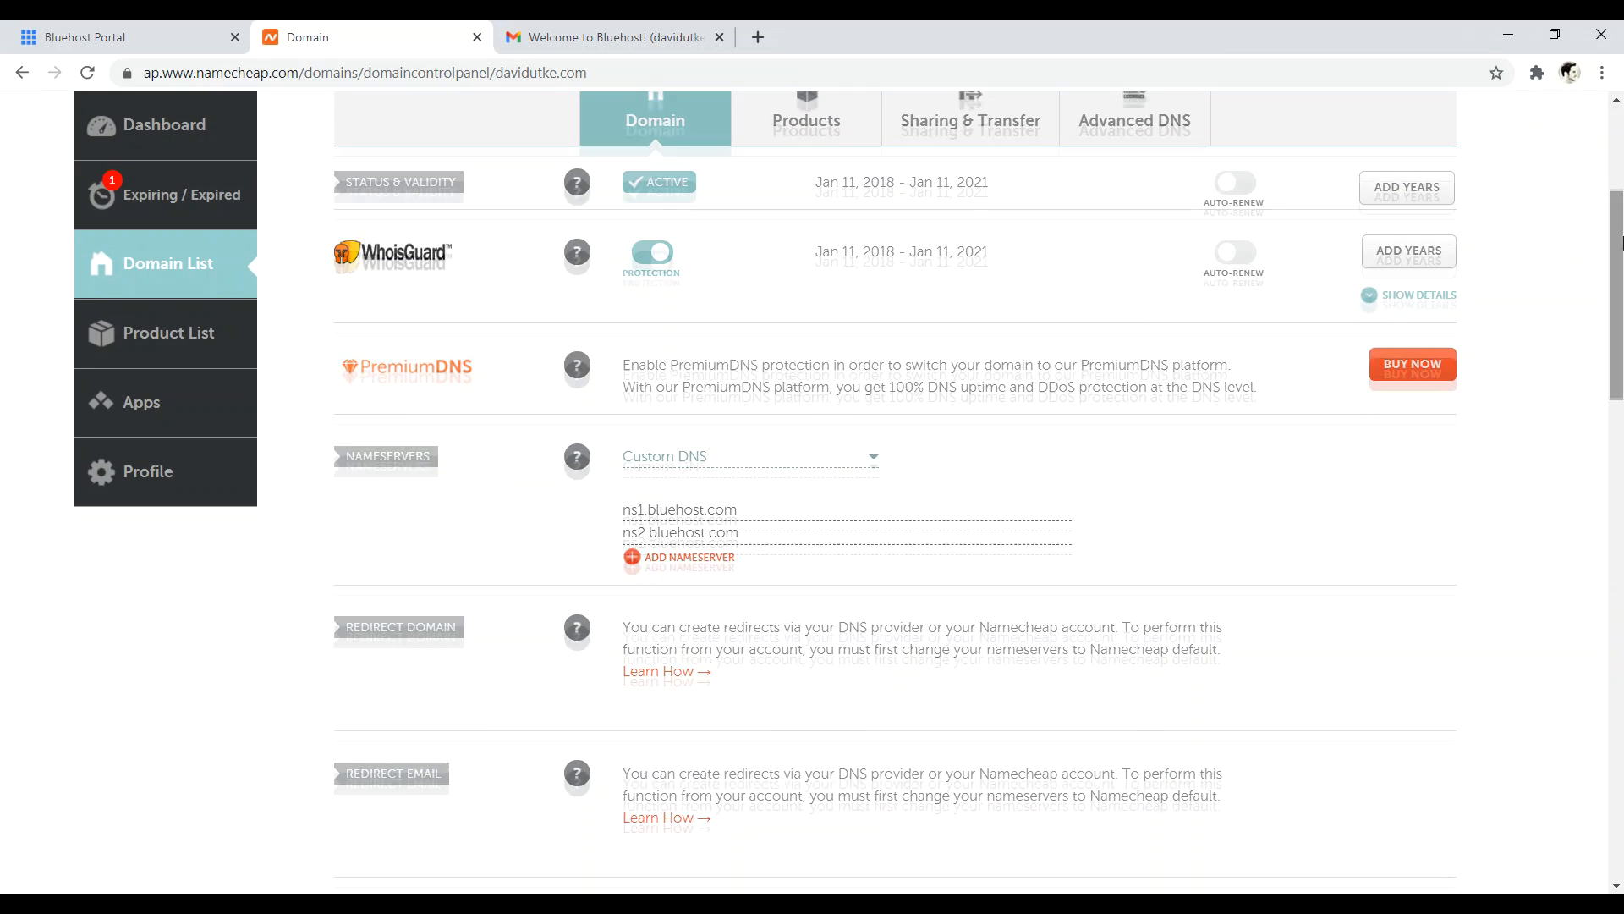
drag(427, 458, 345, 458)
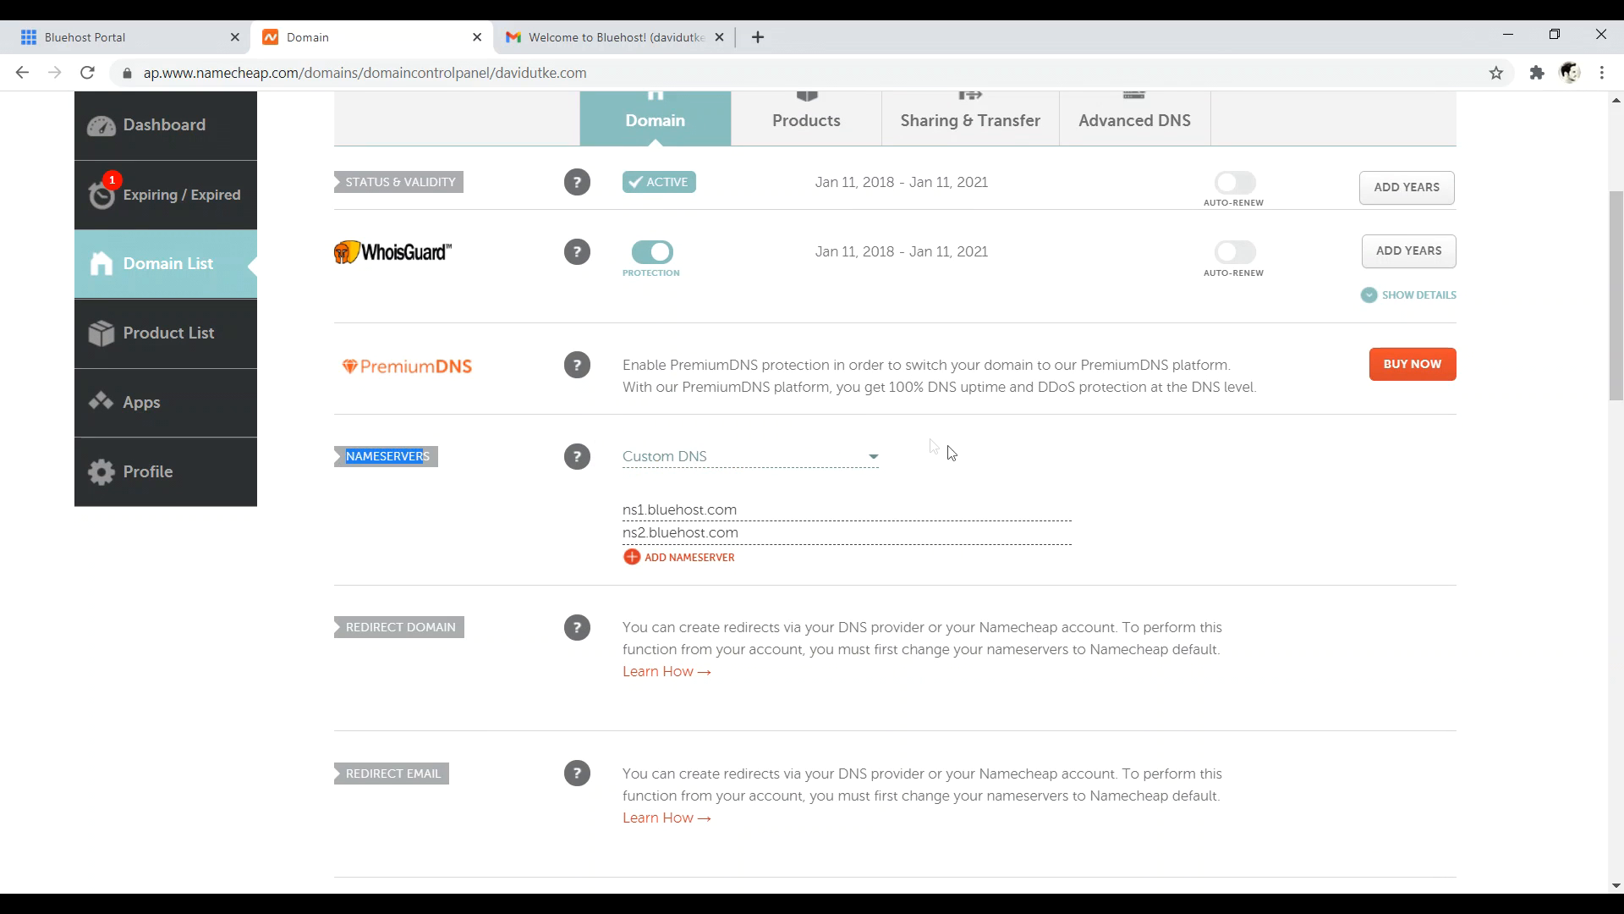
click(864, 461)
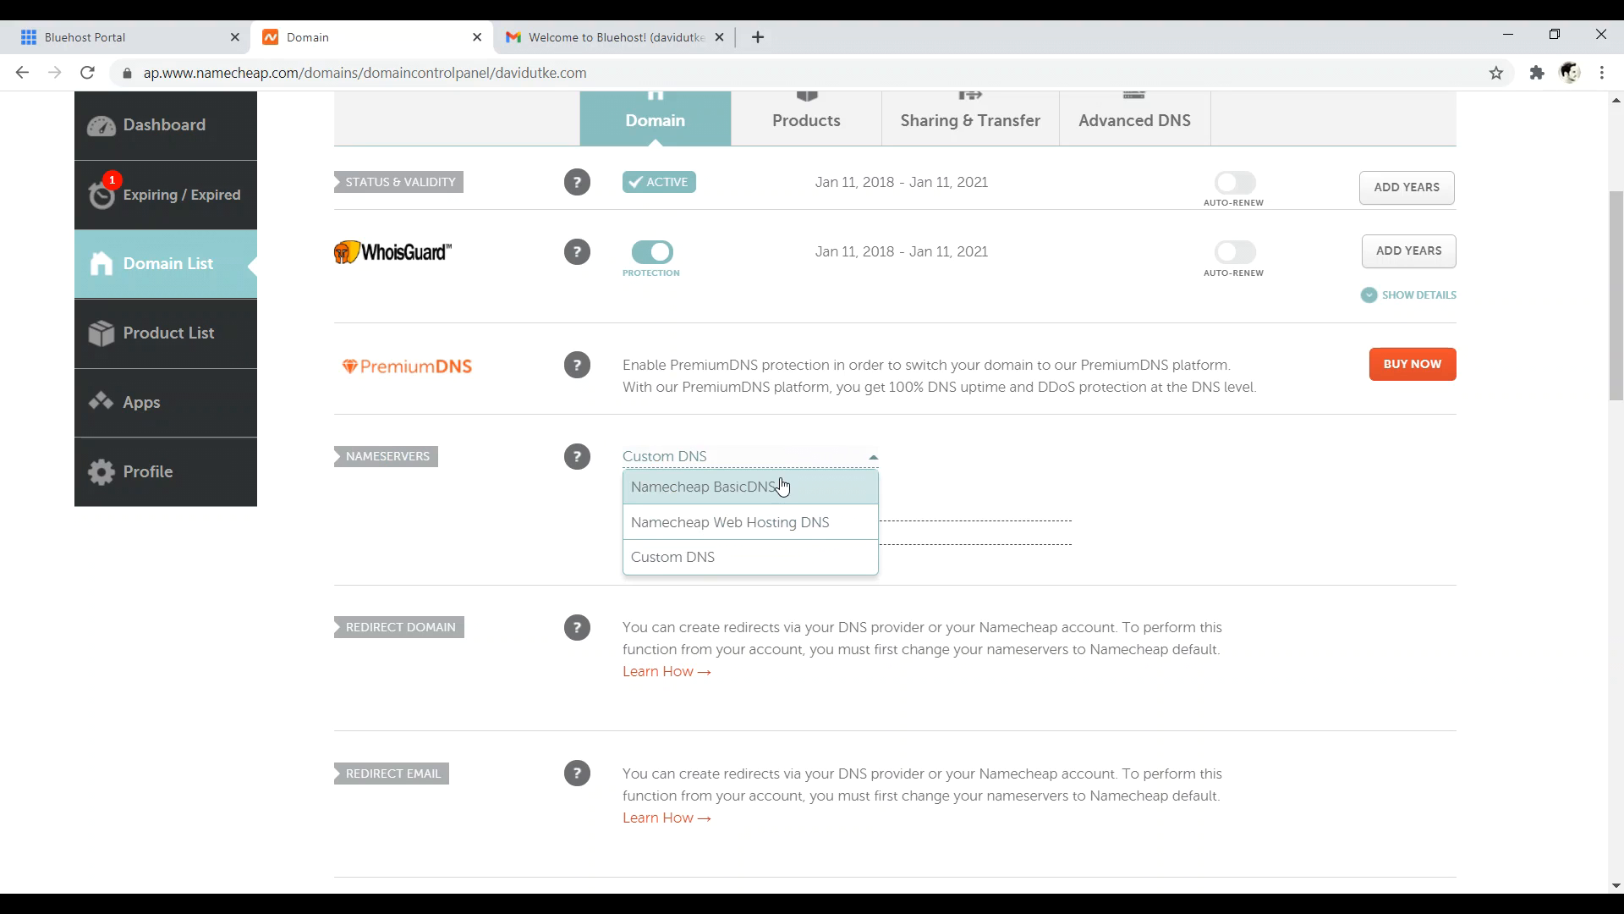
click(756, 555)
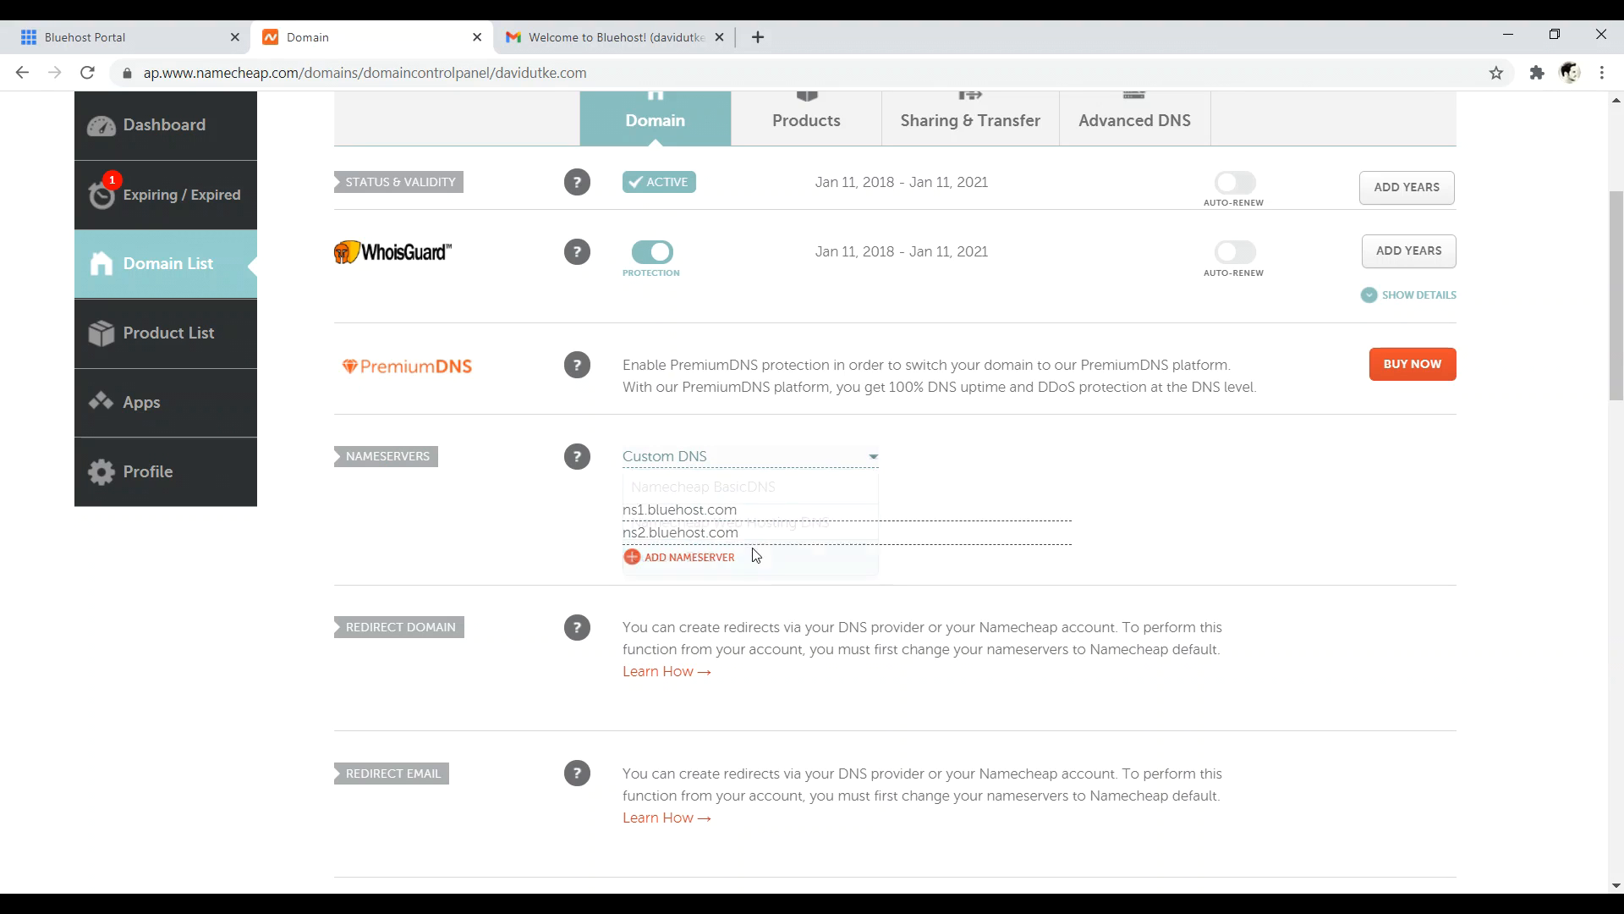
click(760, 504)
click(1203, 461)
- Return to the Bluehost portal and open the My Sites list showing davidutke.com
click(127, 37)
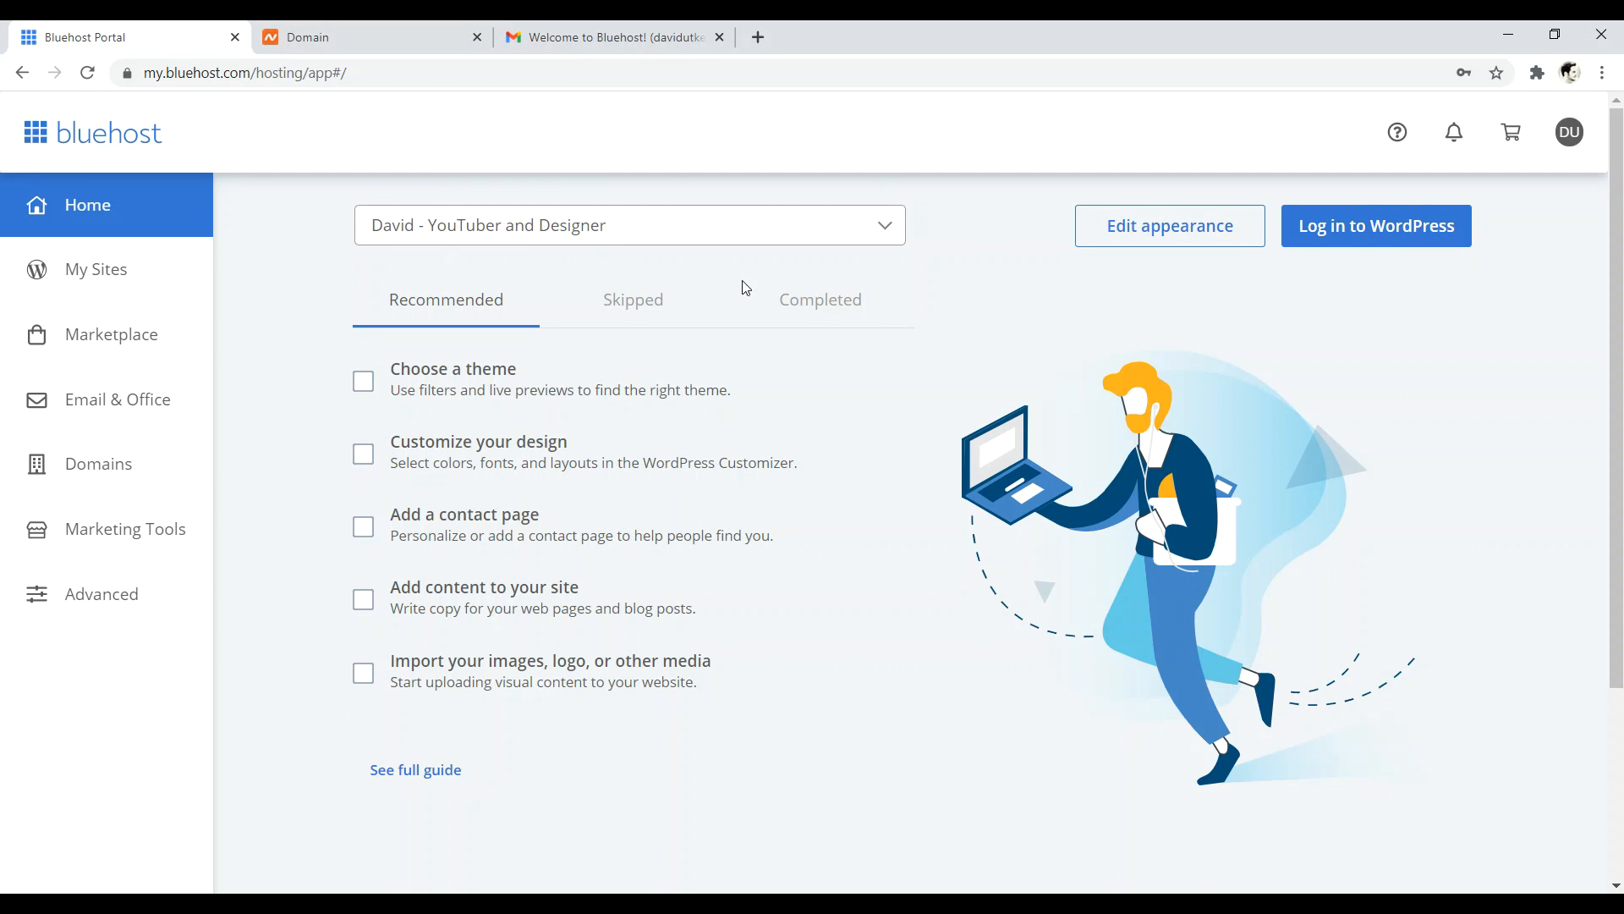
click(364, 38)
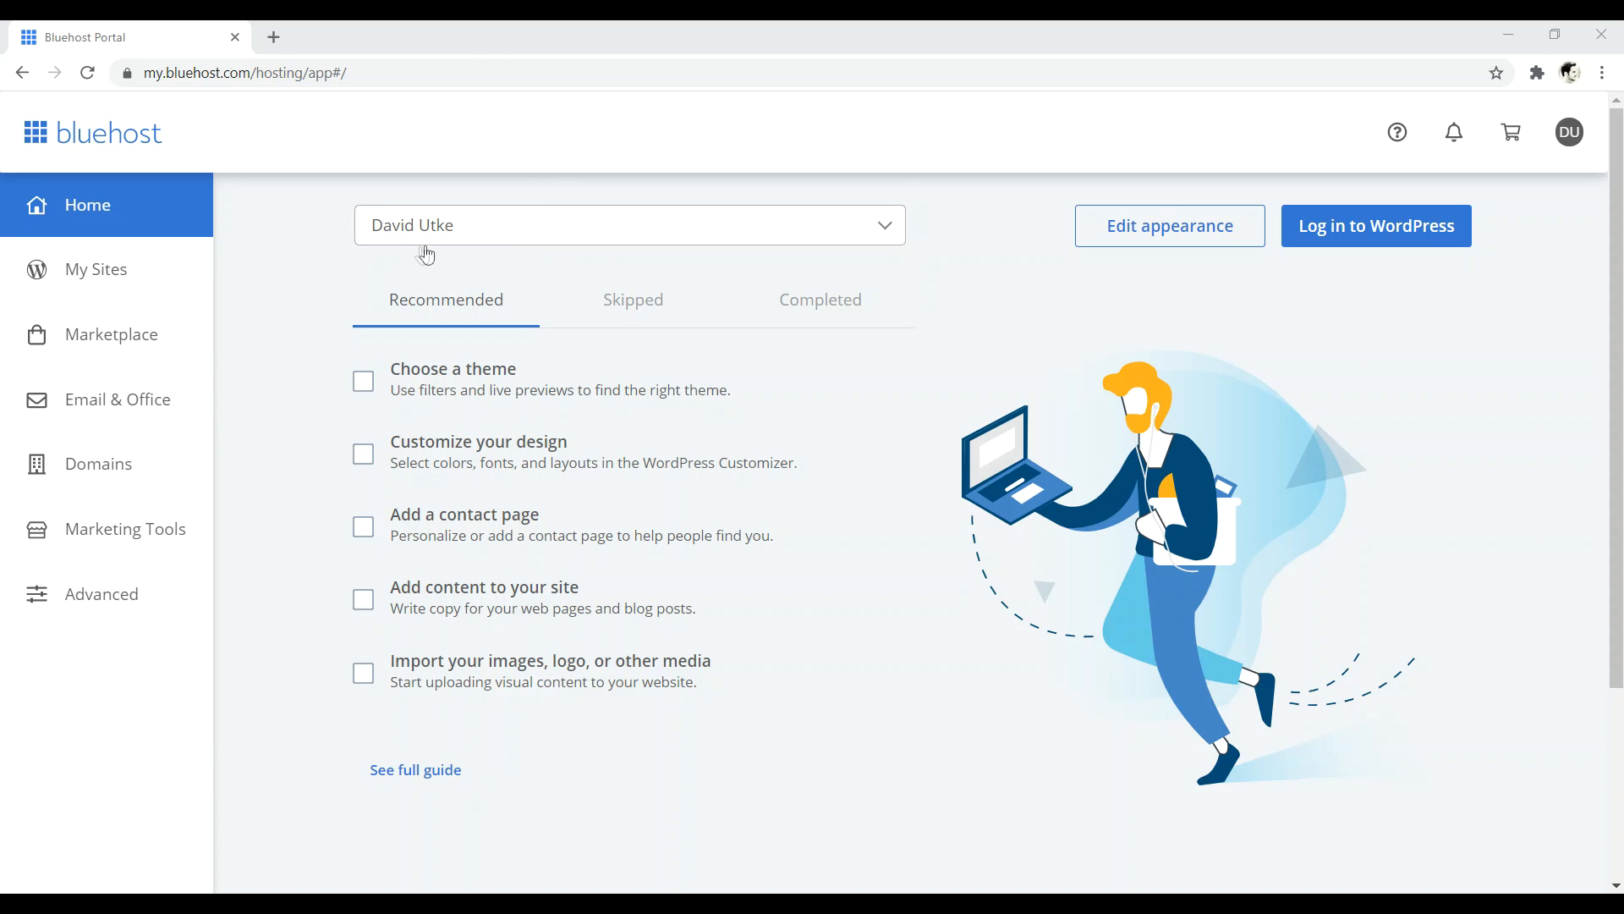
click(96, 269)
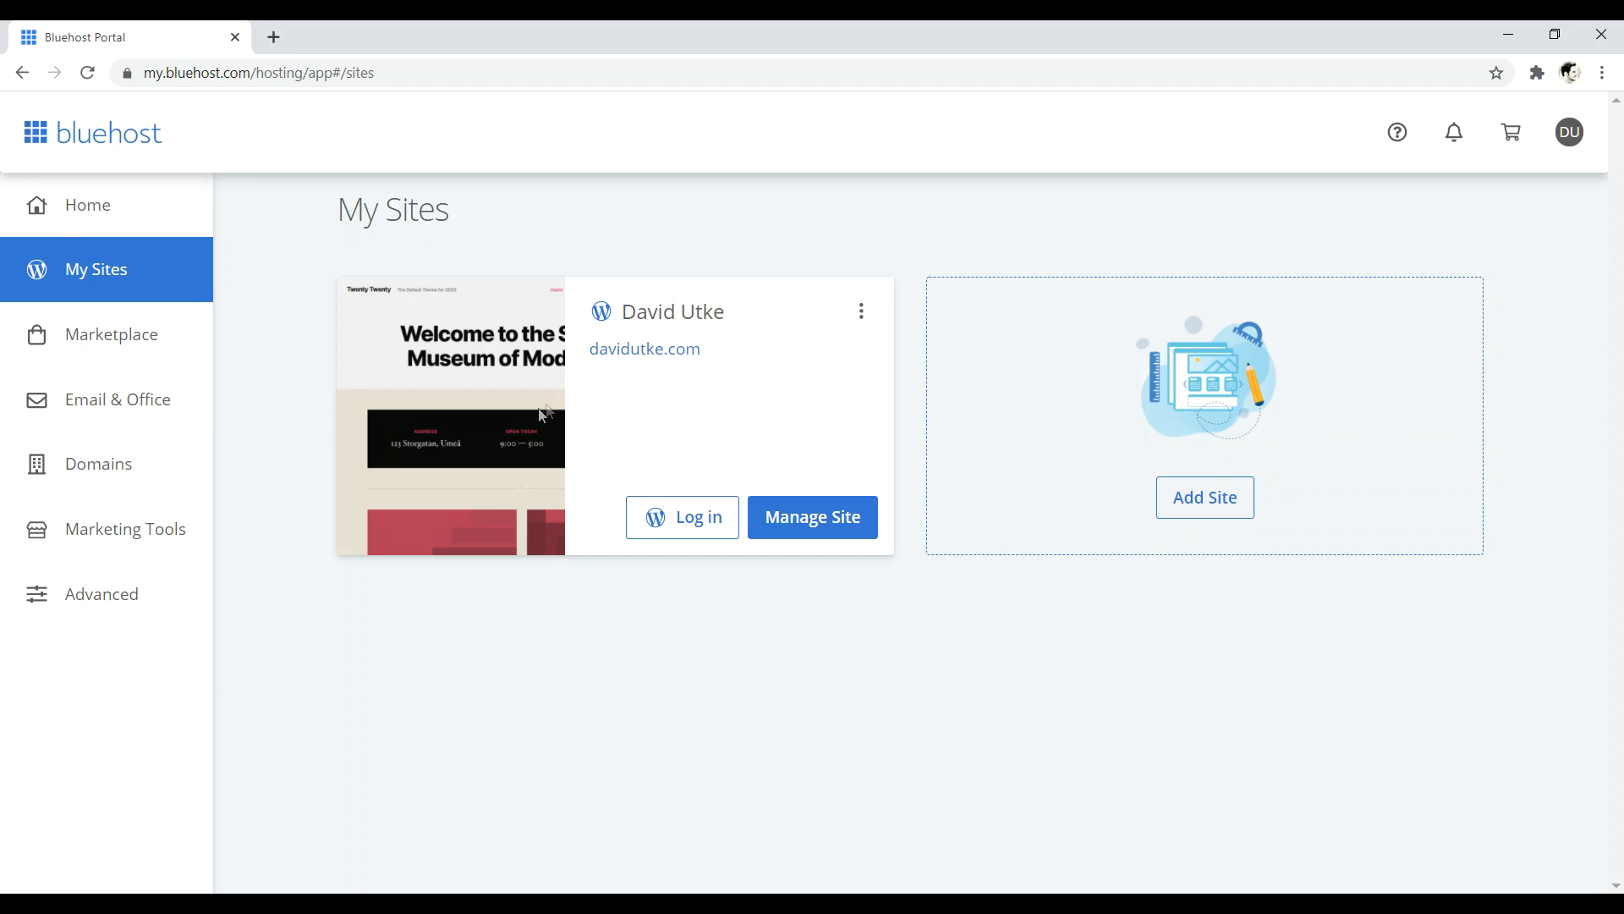
- Delete the davidutke.com site, then add a new site built with WordPress
click(862, 311)
click(845, 368)
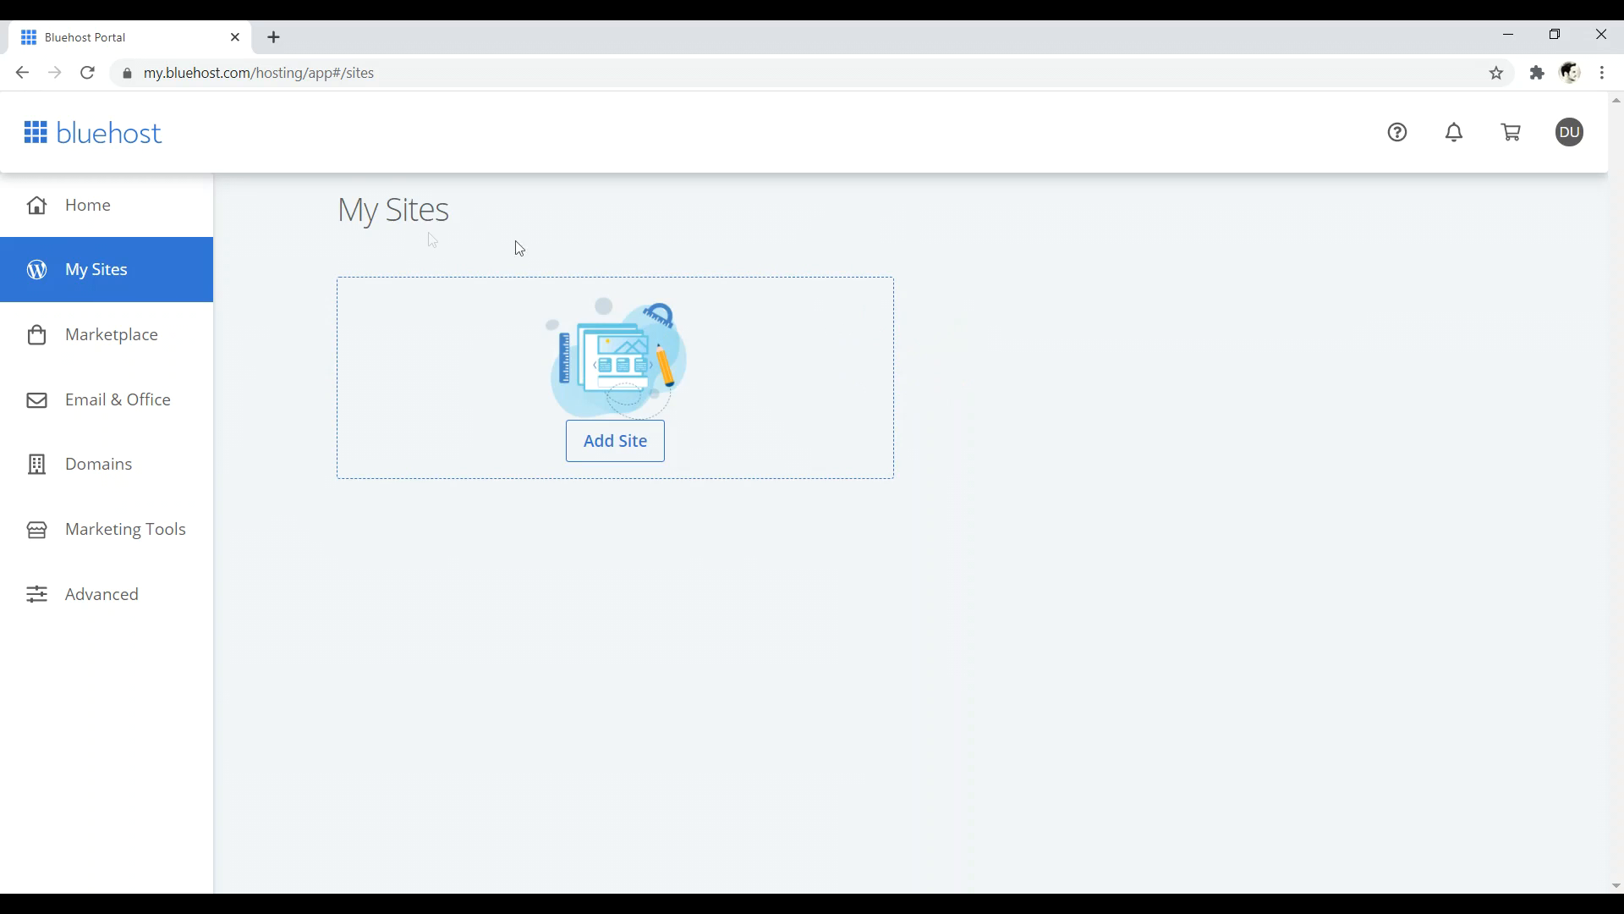
click(606, 453)
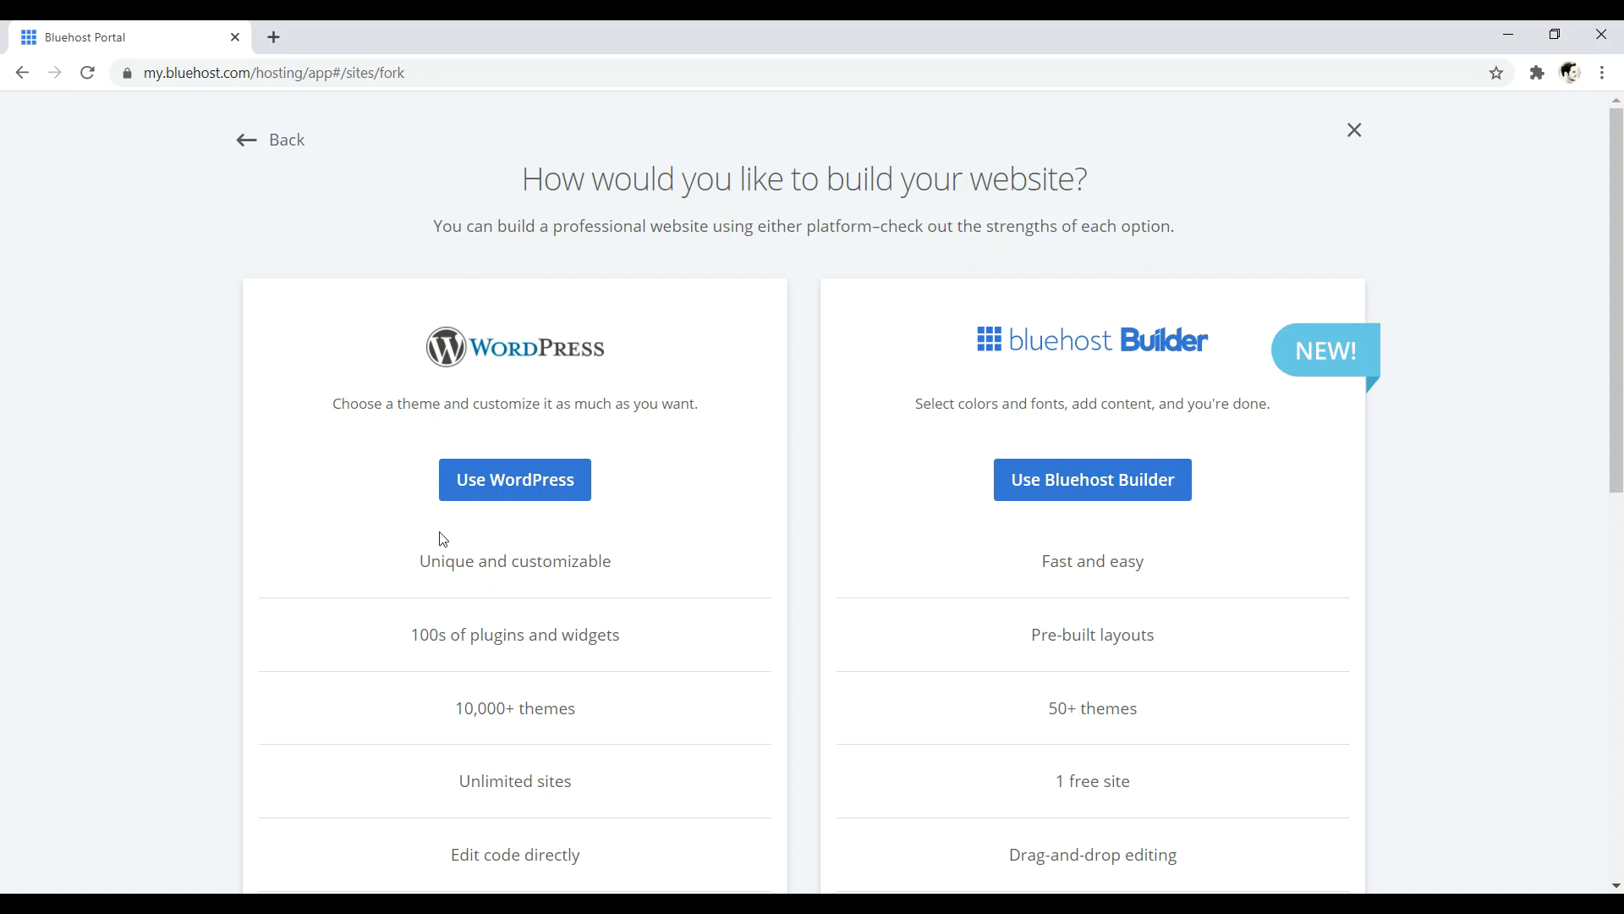
click(521, 488)
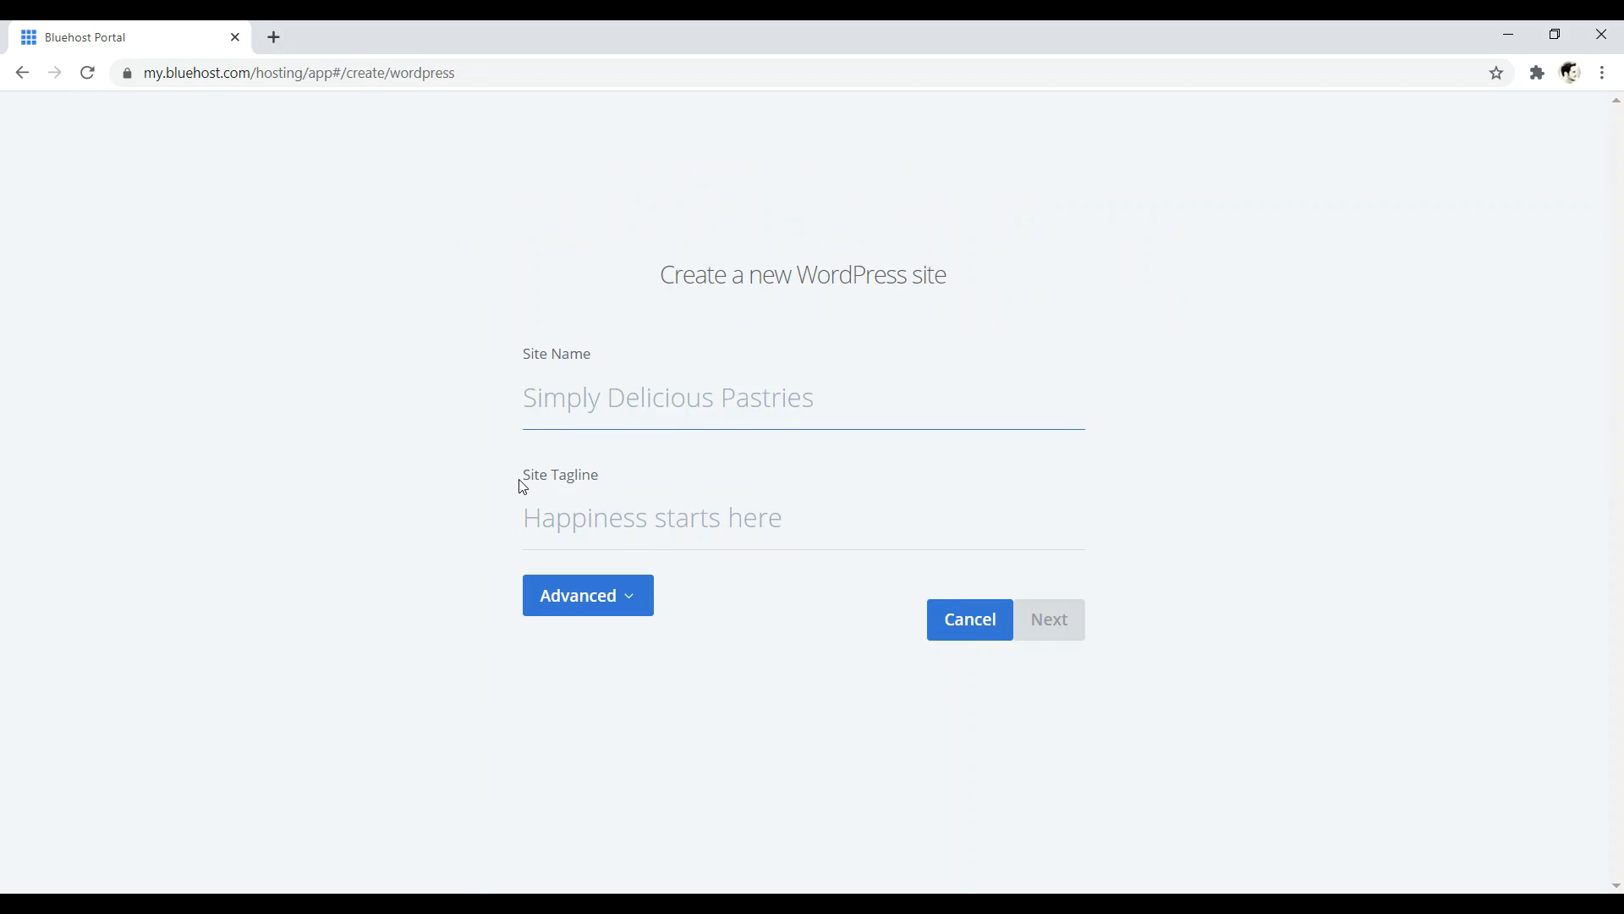
- Enter the new site's name and the tagline 'Hello World'
drag(674, 274, 912, 263)
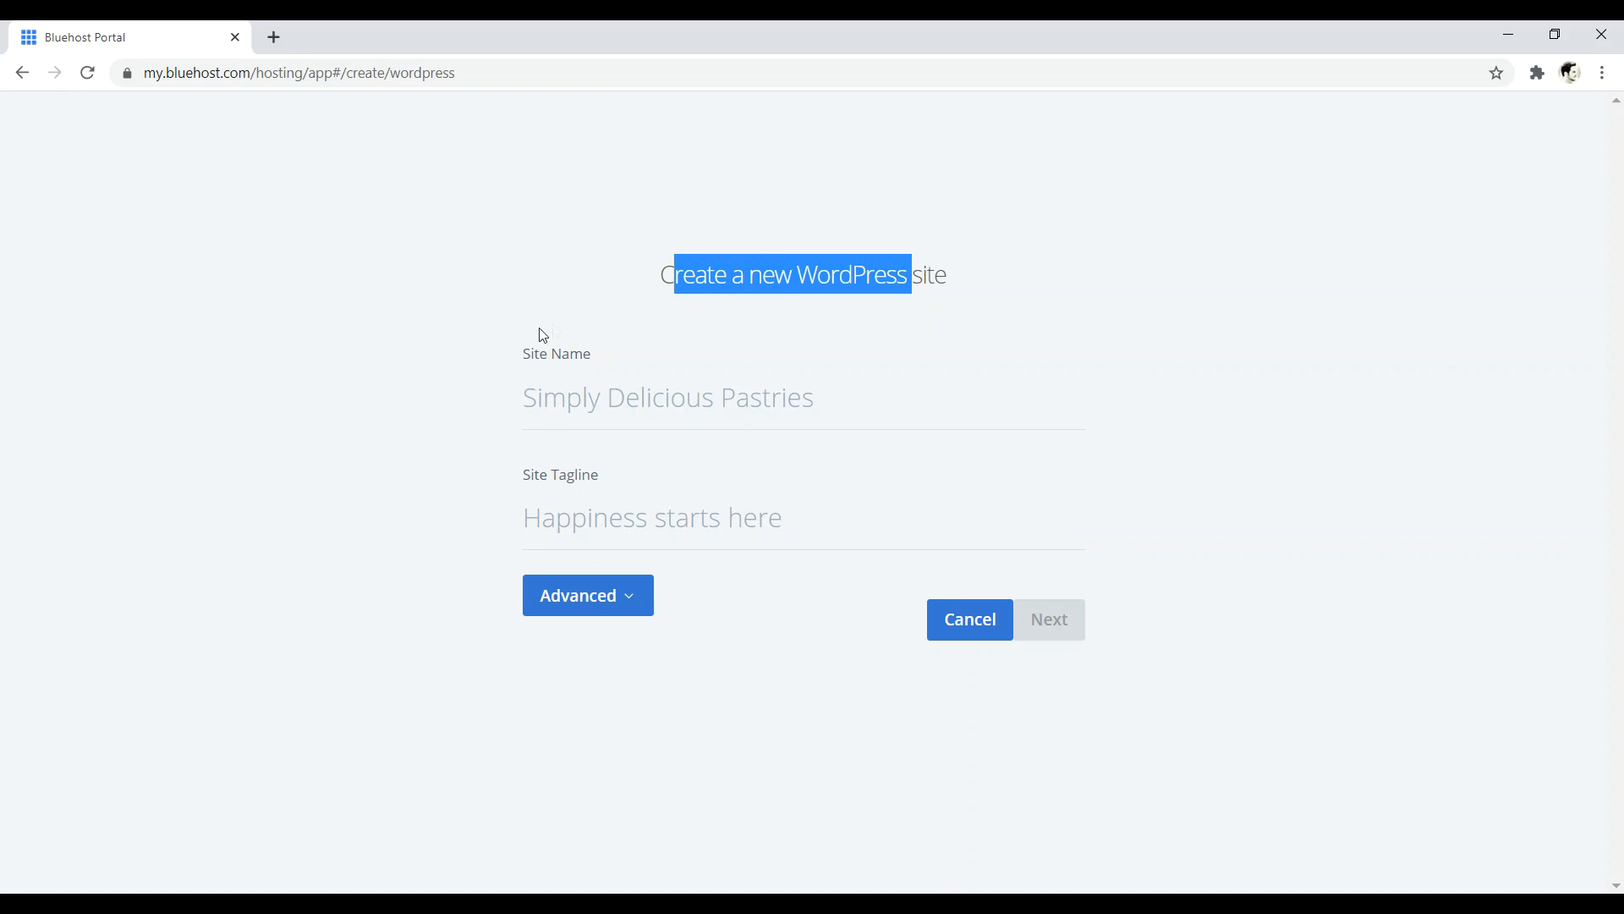
click(561, 395)
text(David Utke)
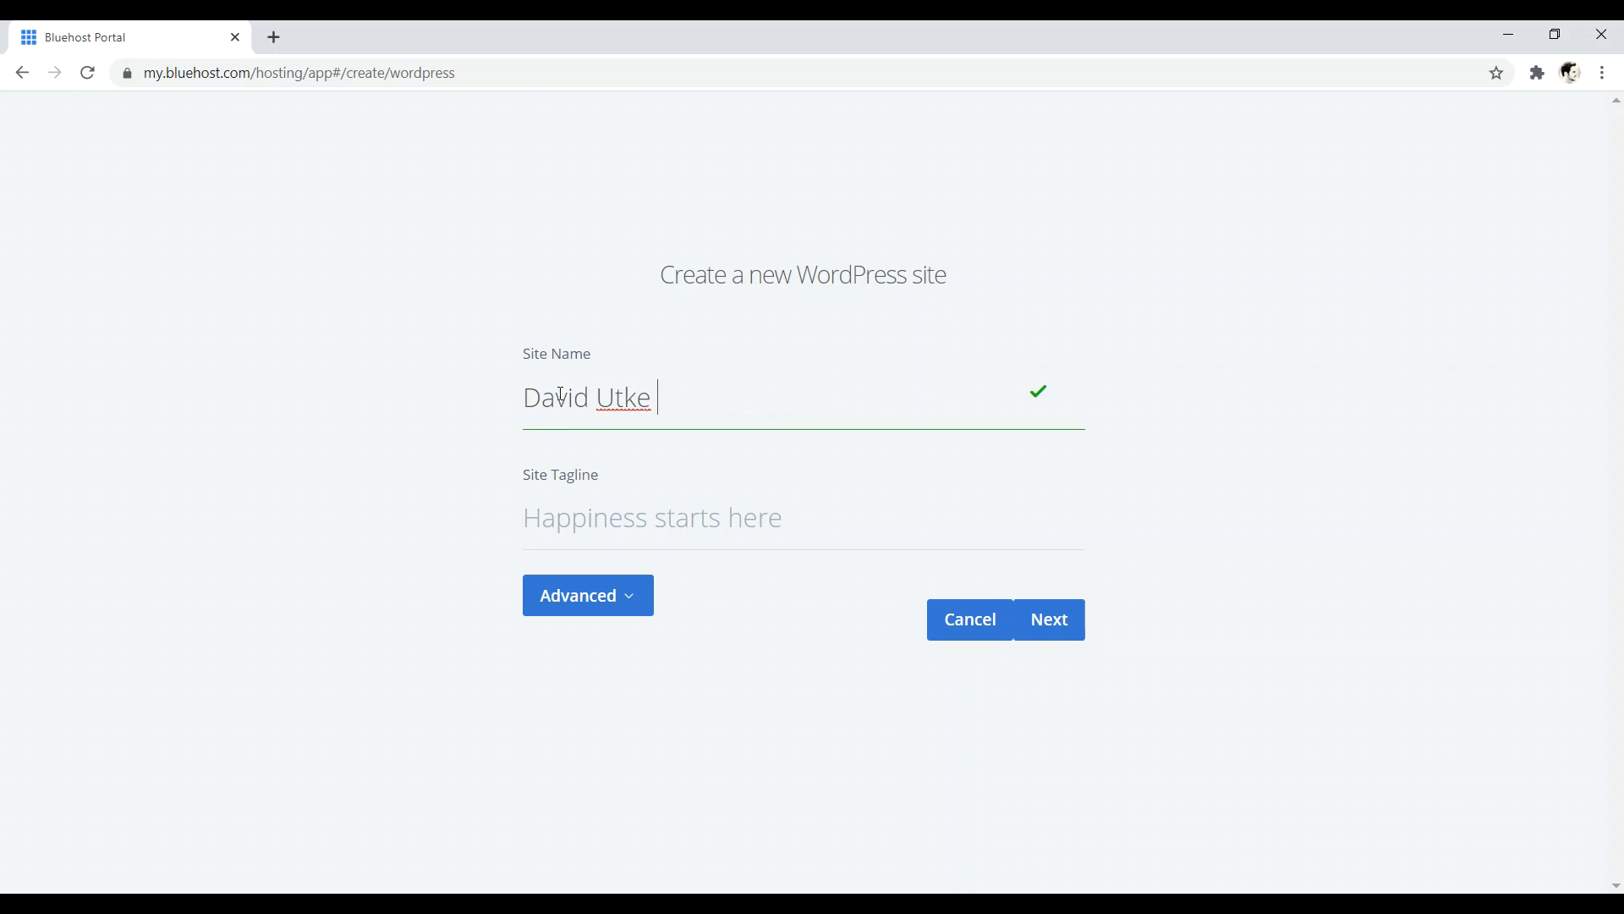
click(595, 533)
text(Hel)
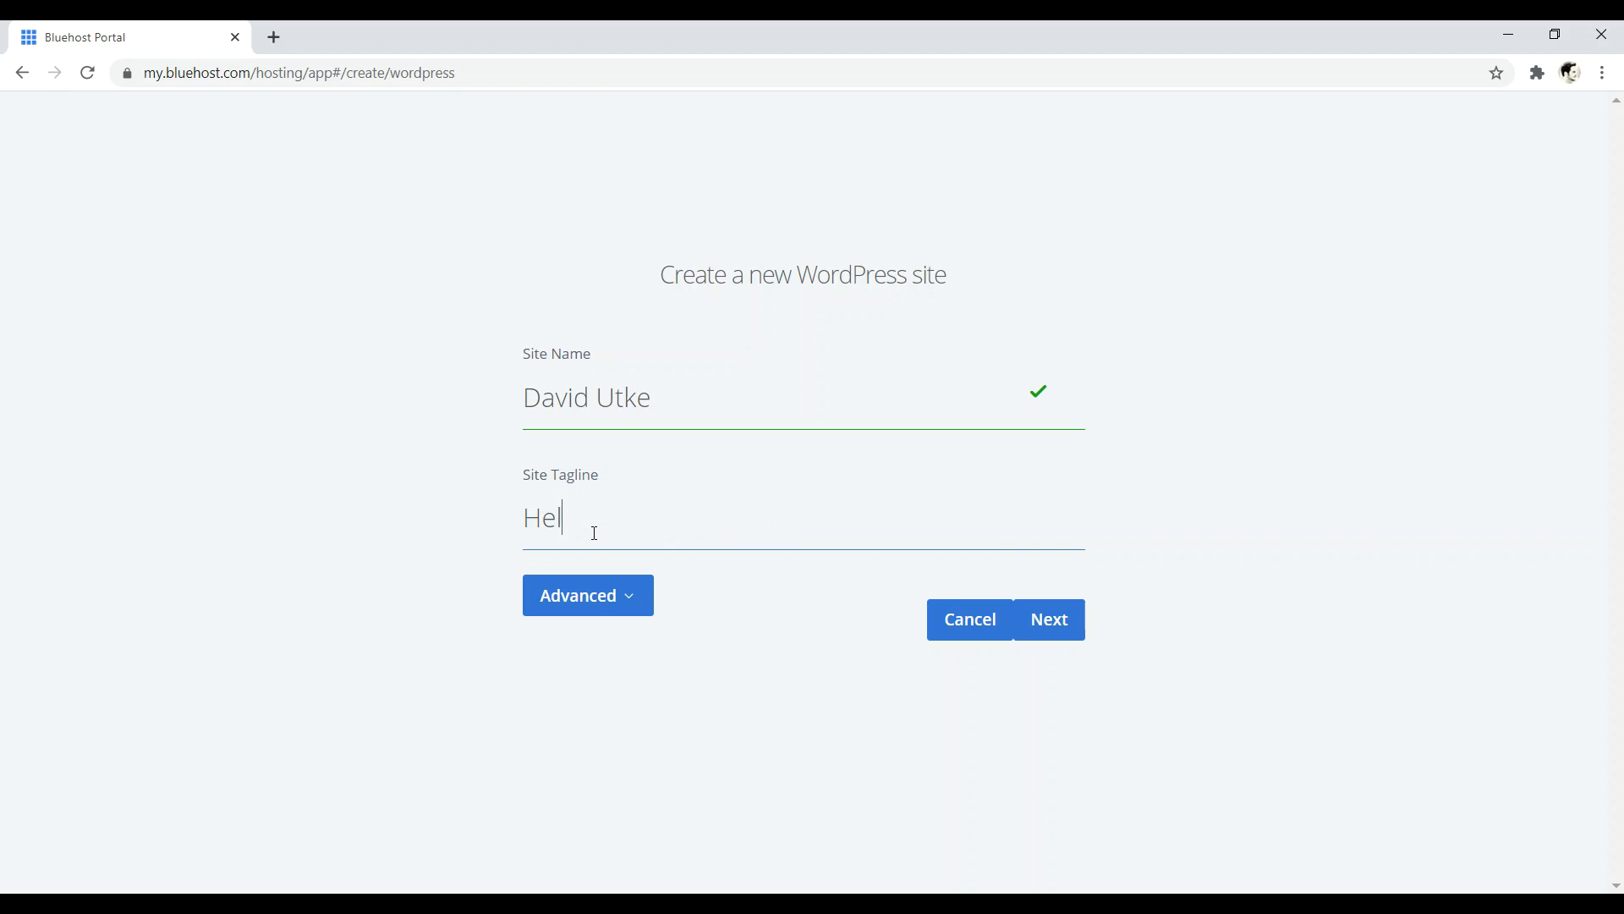
text(lo World)
- Fill in the admin e-mail address, username and password, then continue to domain selection
click(638, 601)
scroll(409, 634, down, 3)
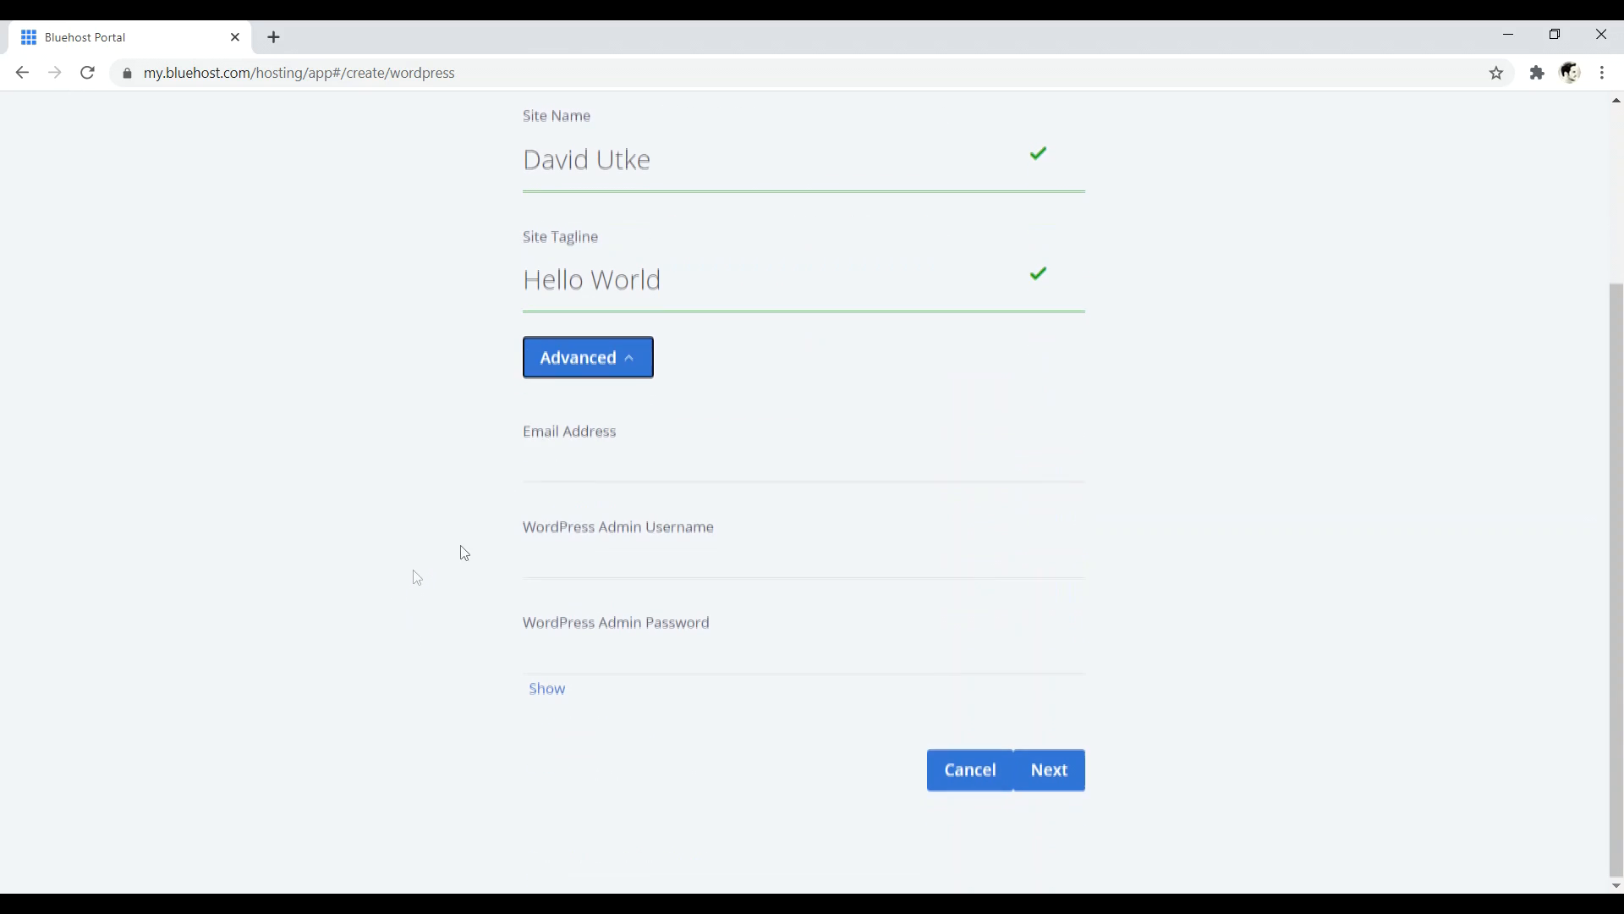
drag(527, 435, 621, 438)
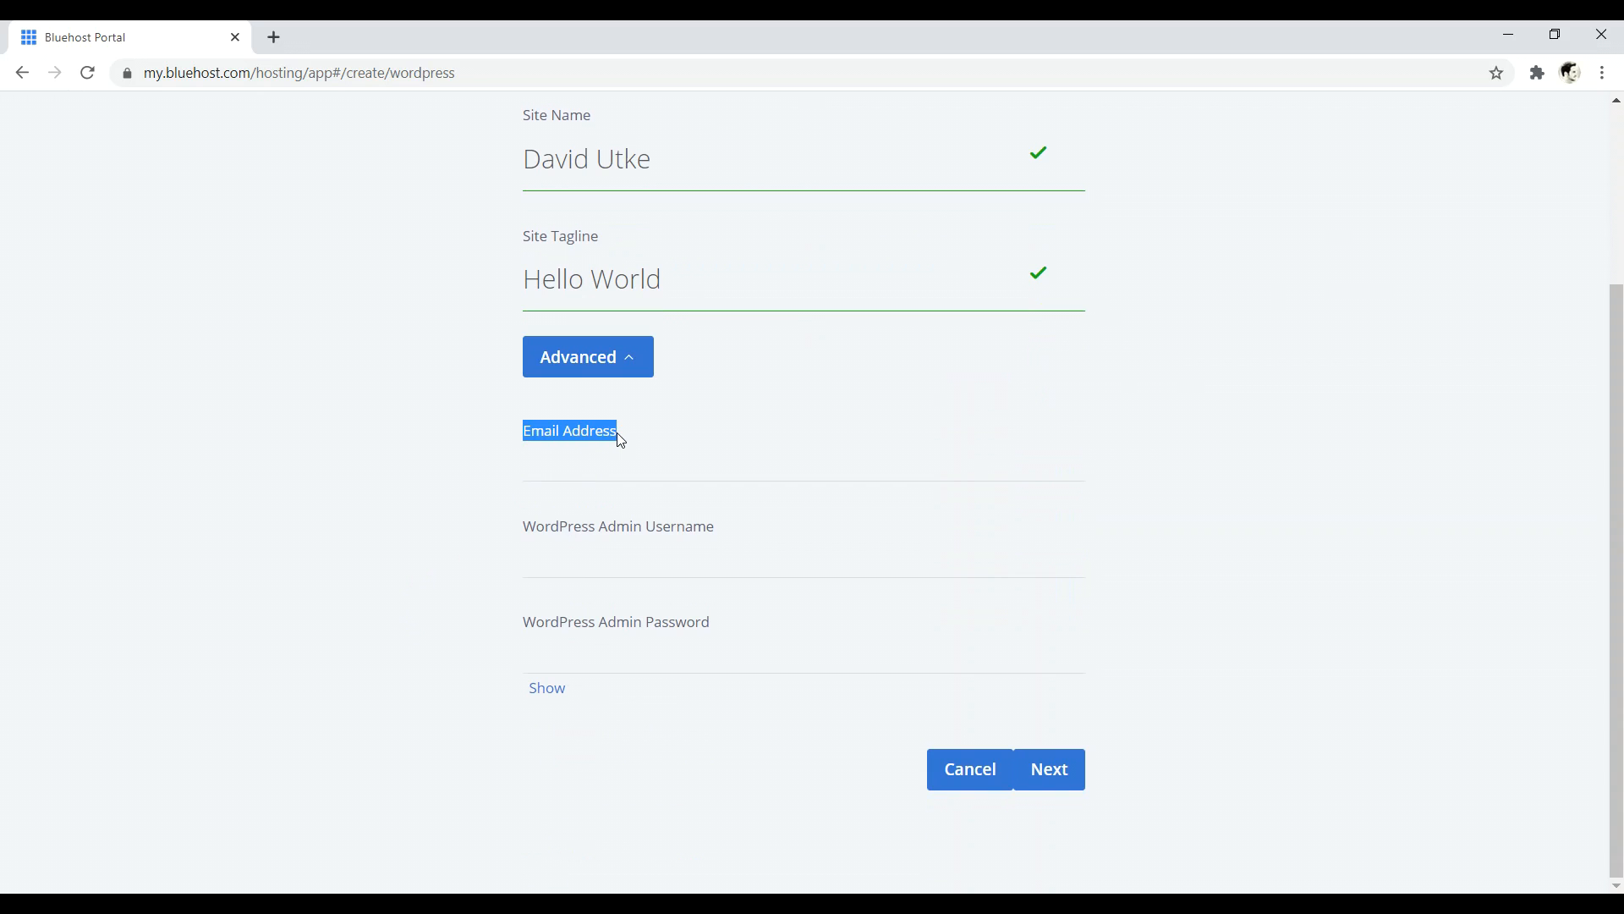
drag(601, 528, 674, 533)
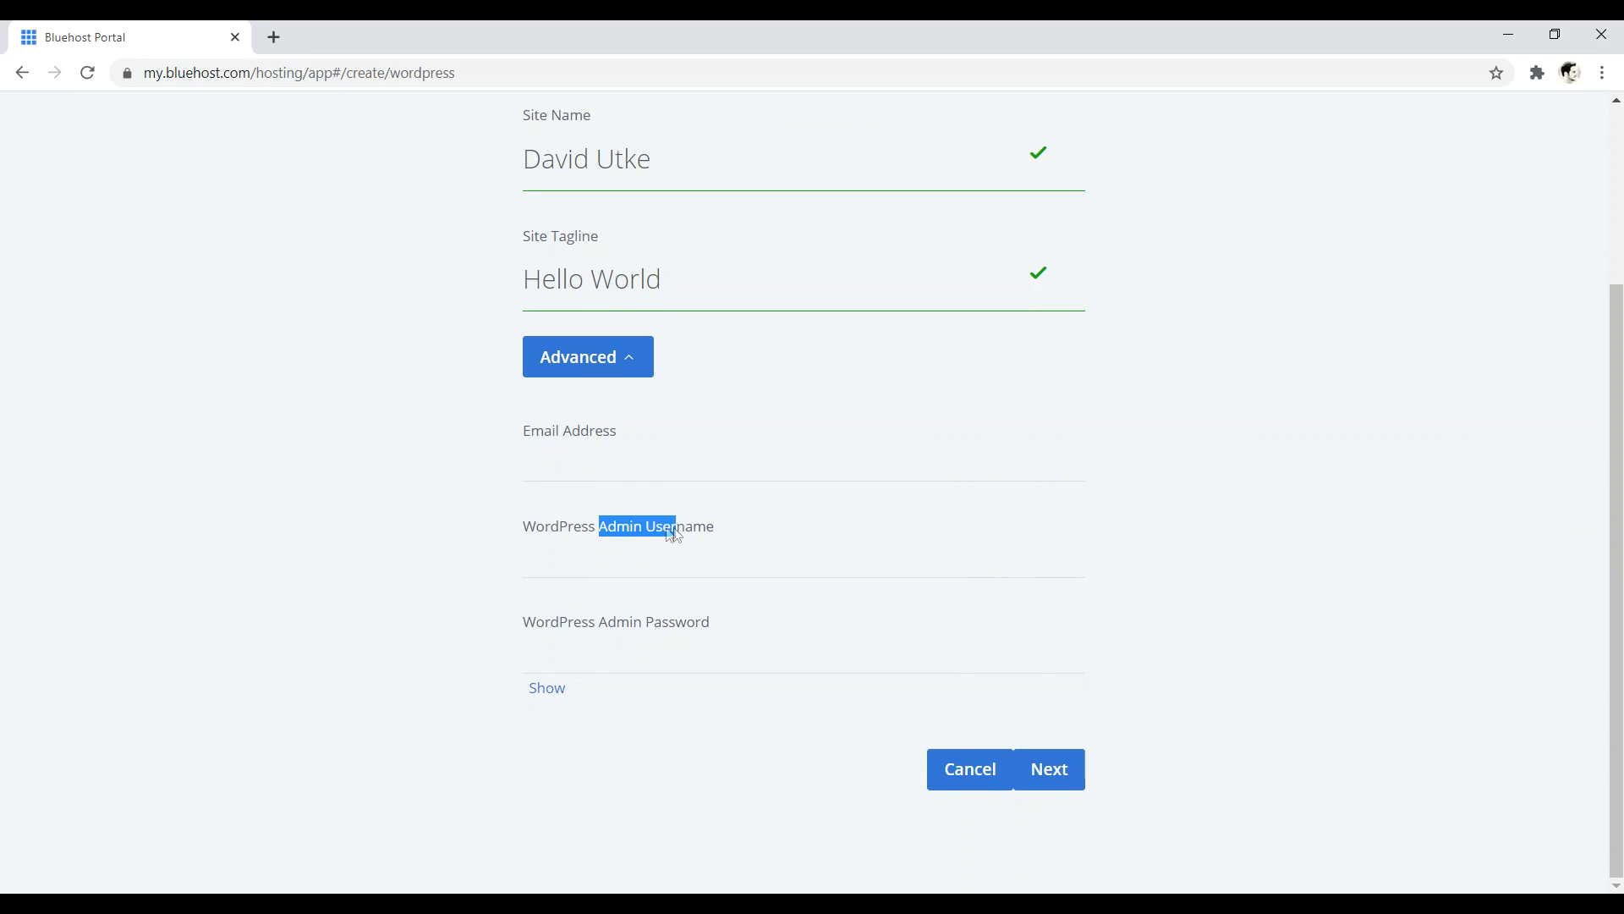
drag(594, 621, 694, 626)
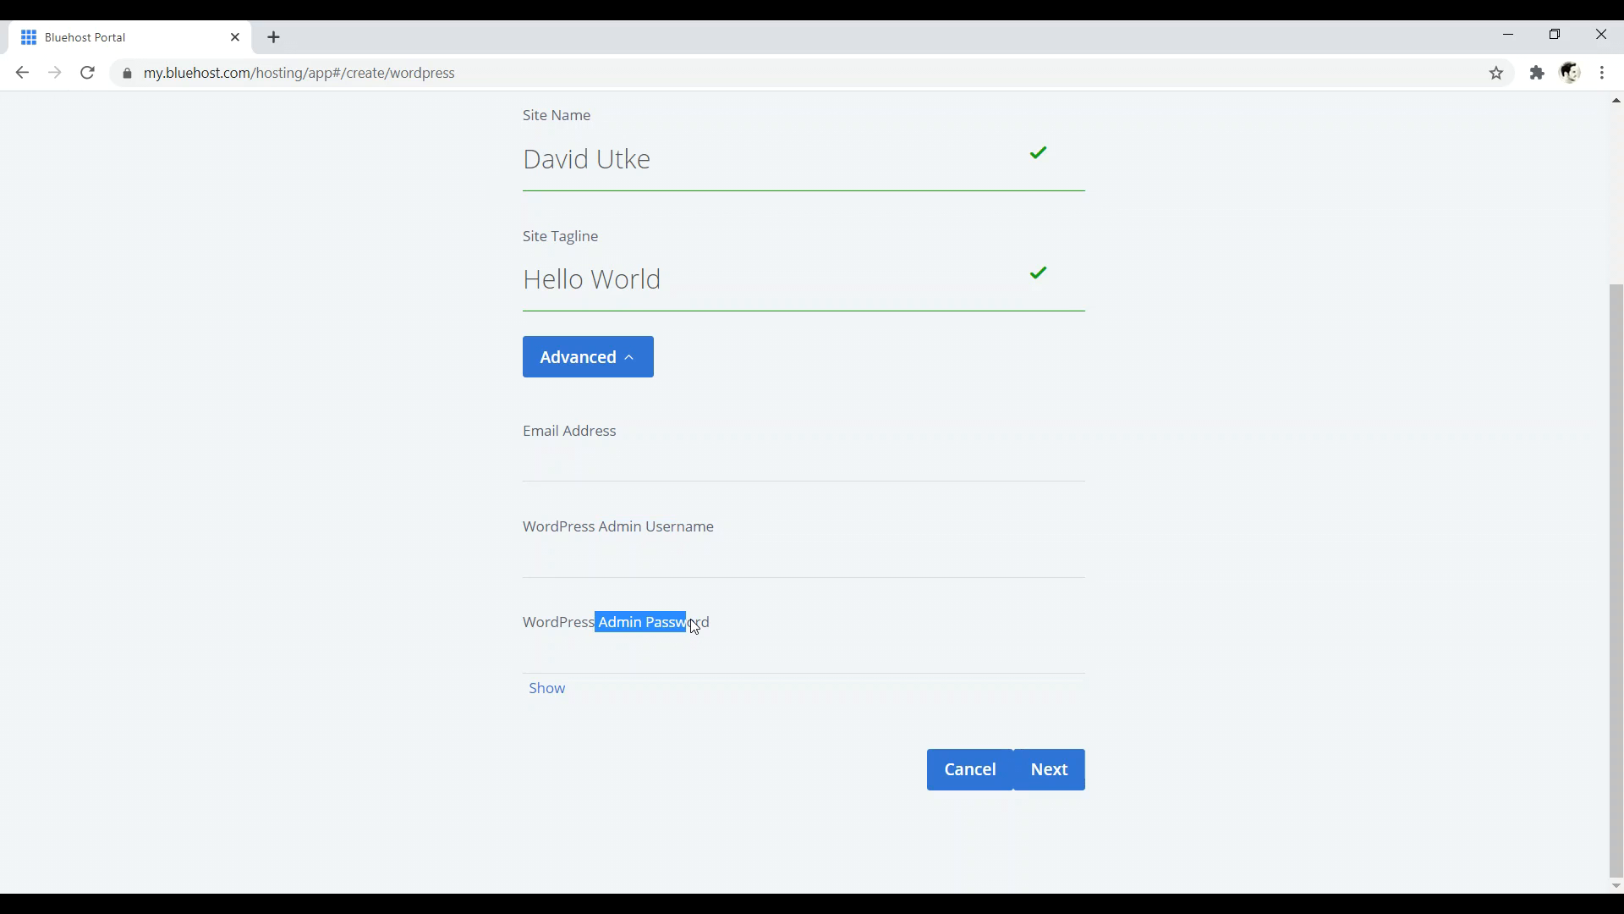
click(615, 471)
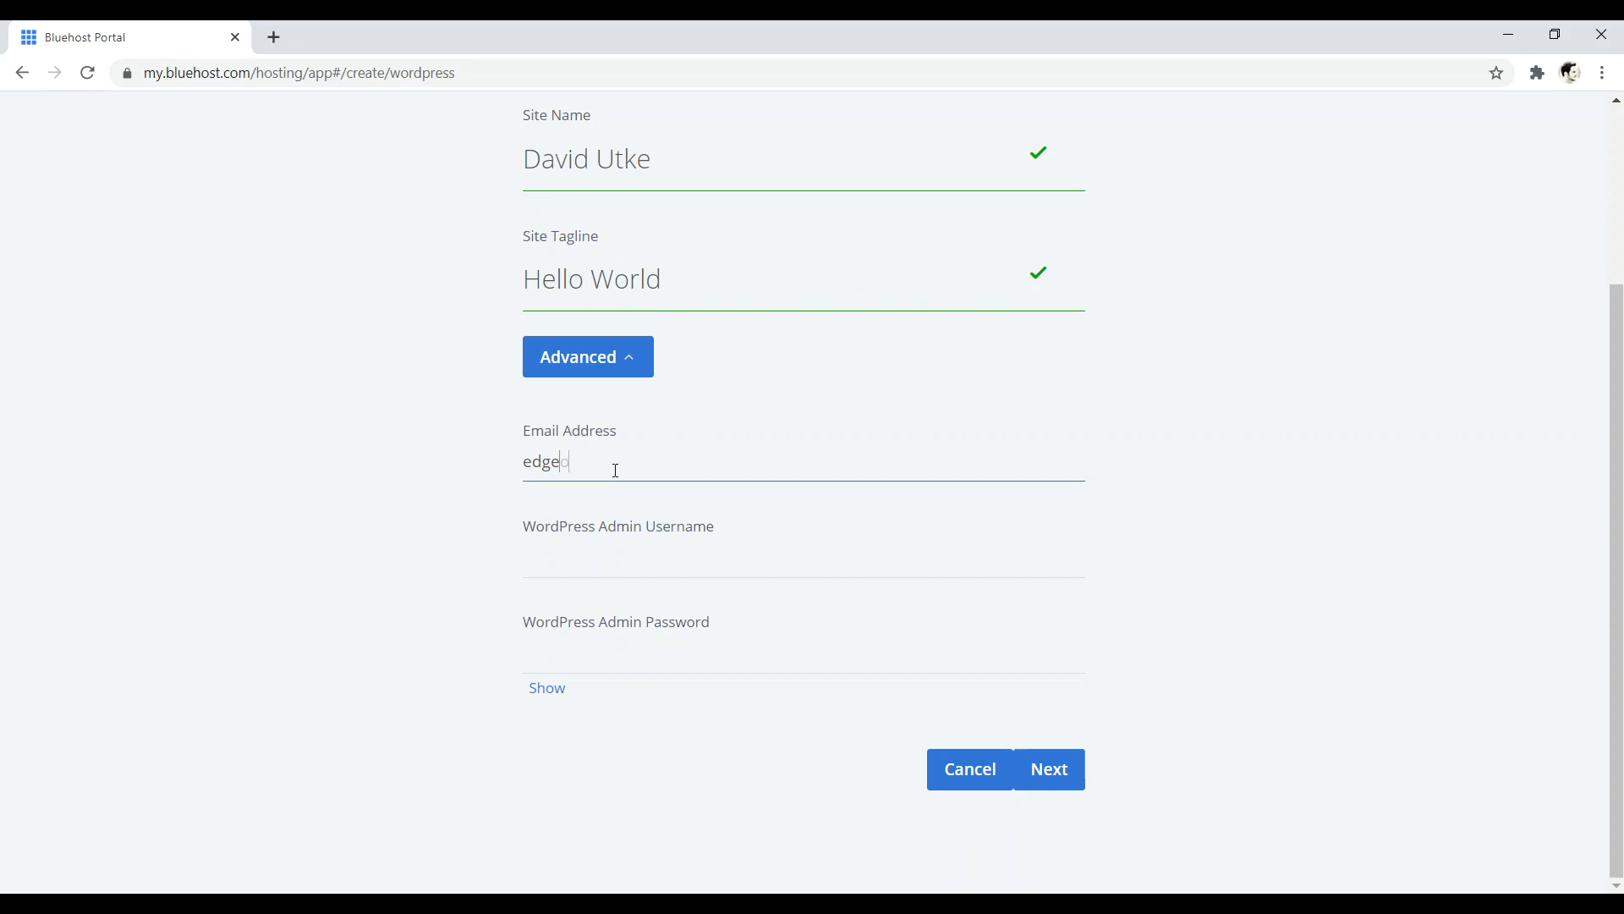
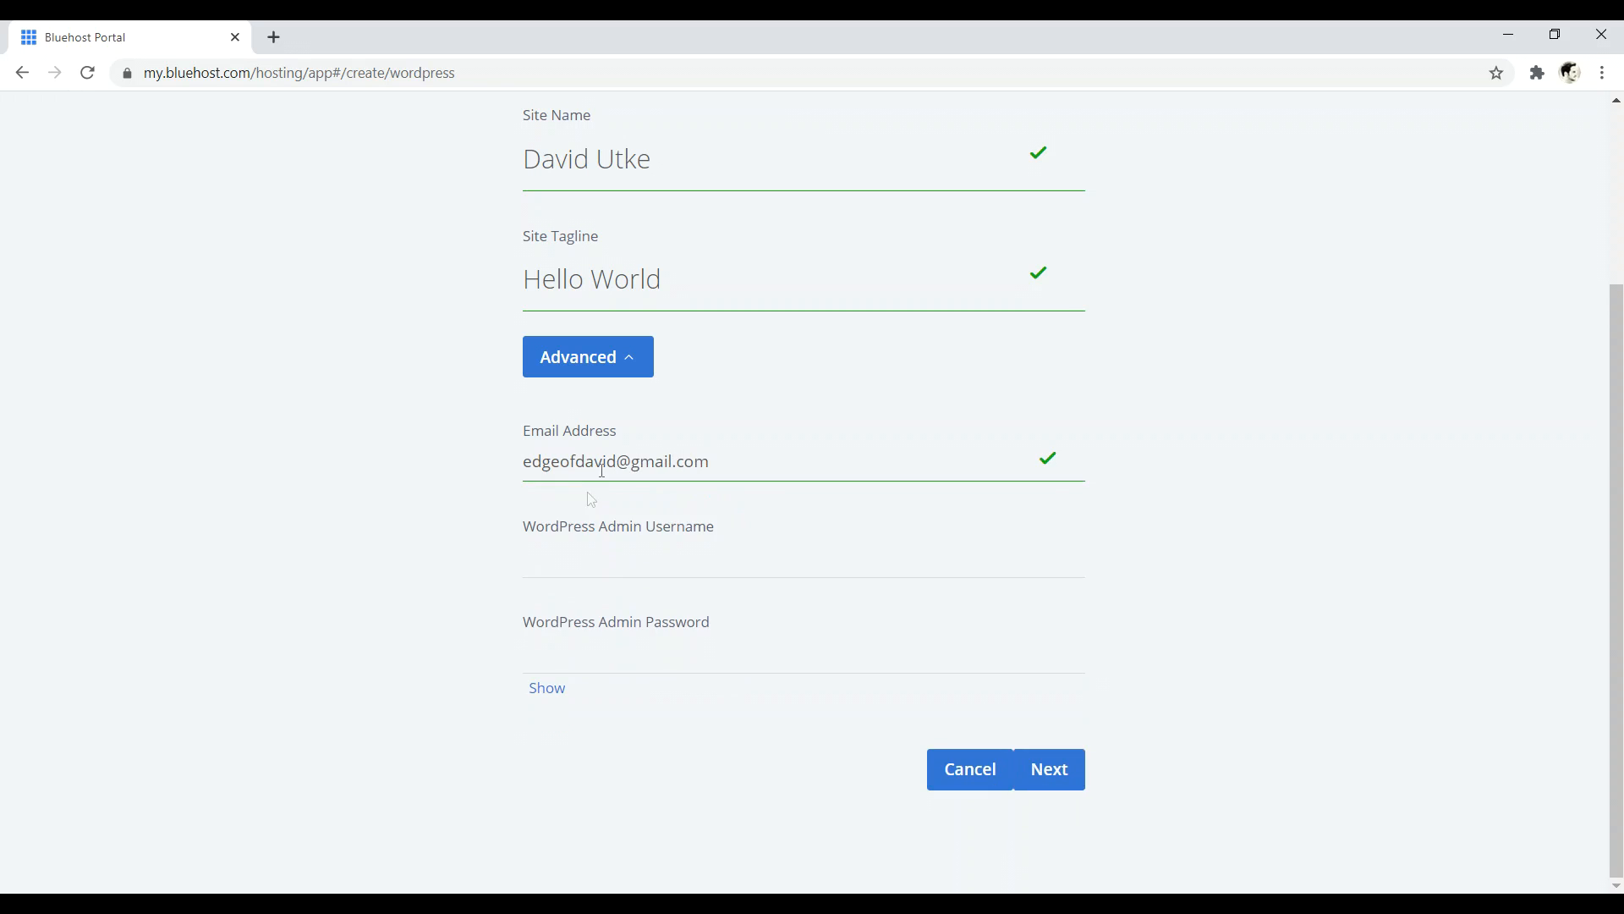
click(583, 564)
text(da)
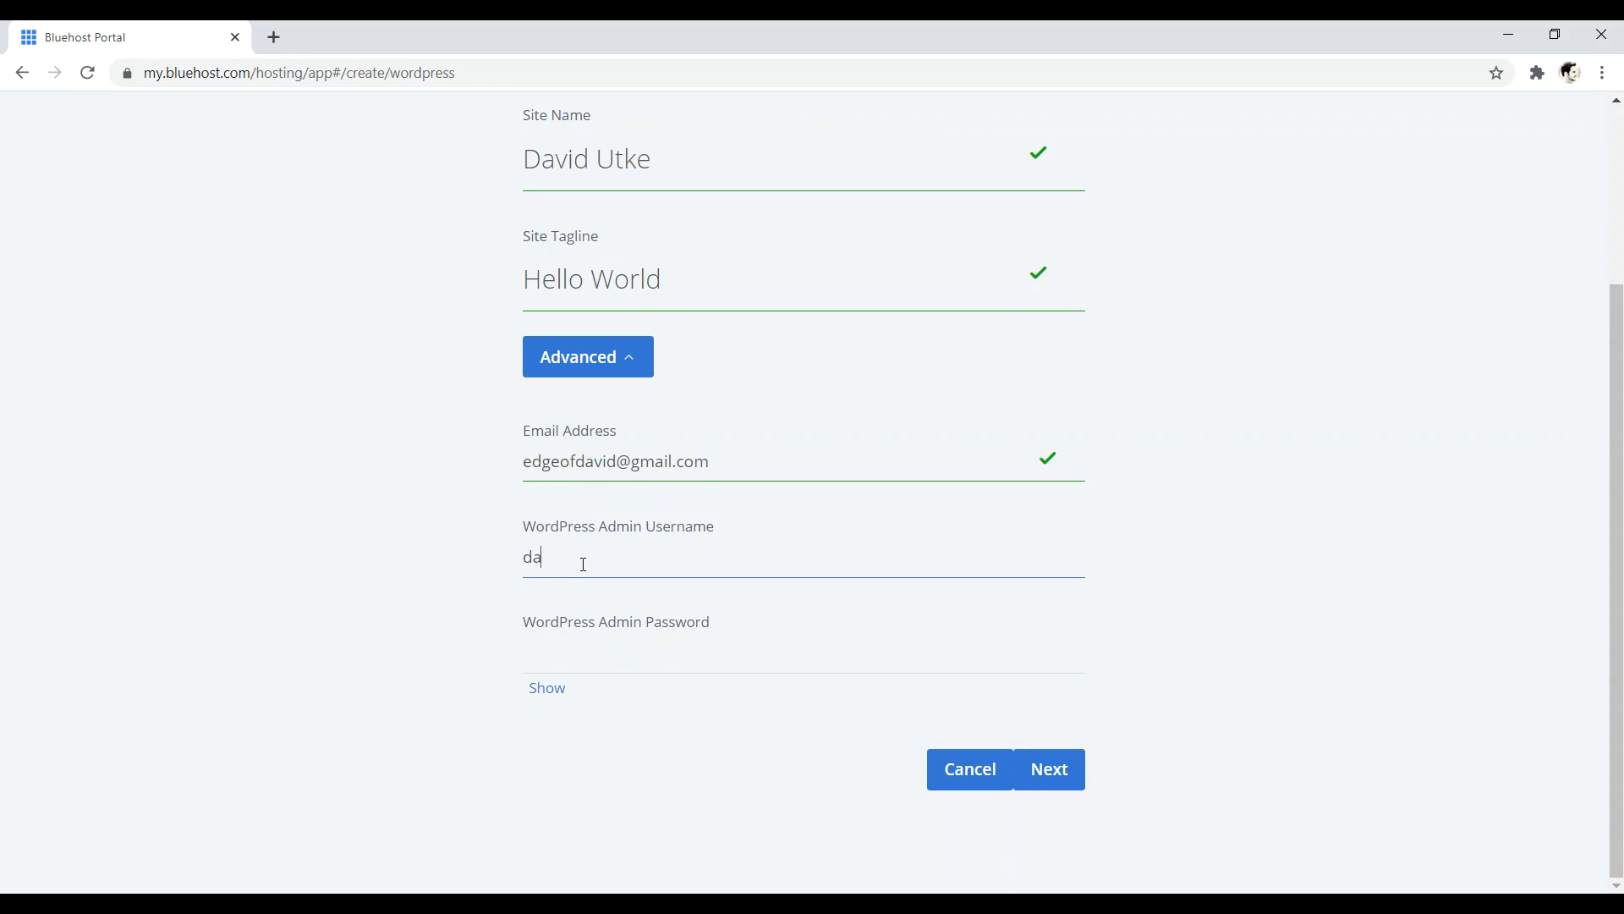
text(vid99)
click(609, 660)
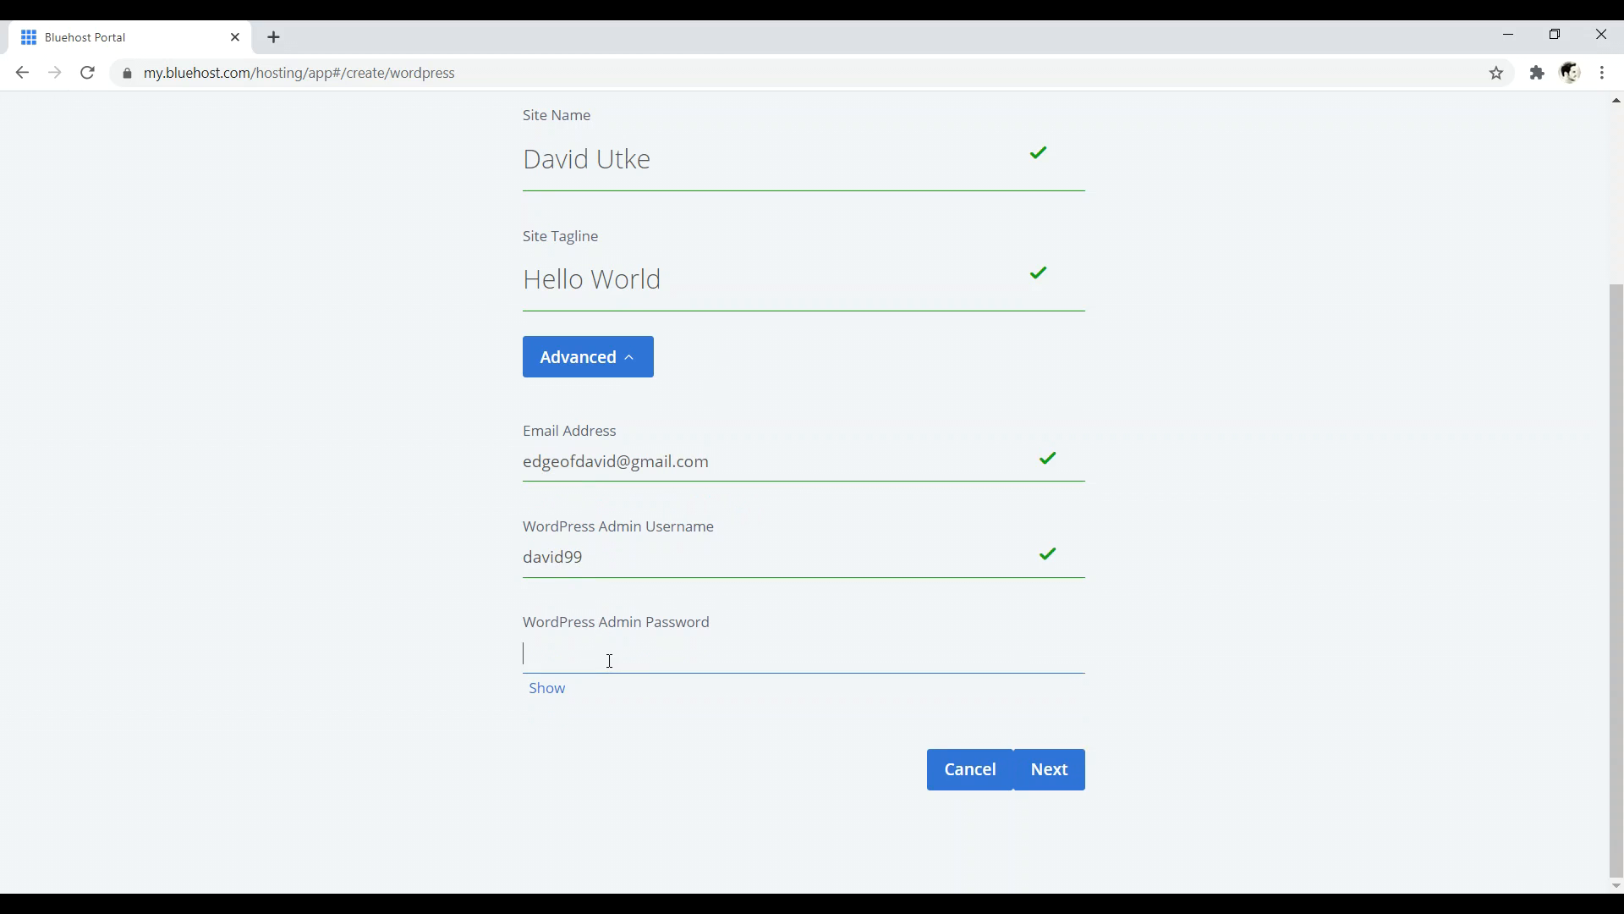
text(•••••••••)
click(1075, 777)
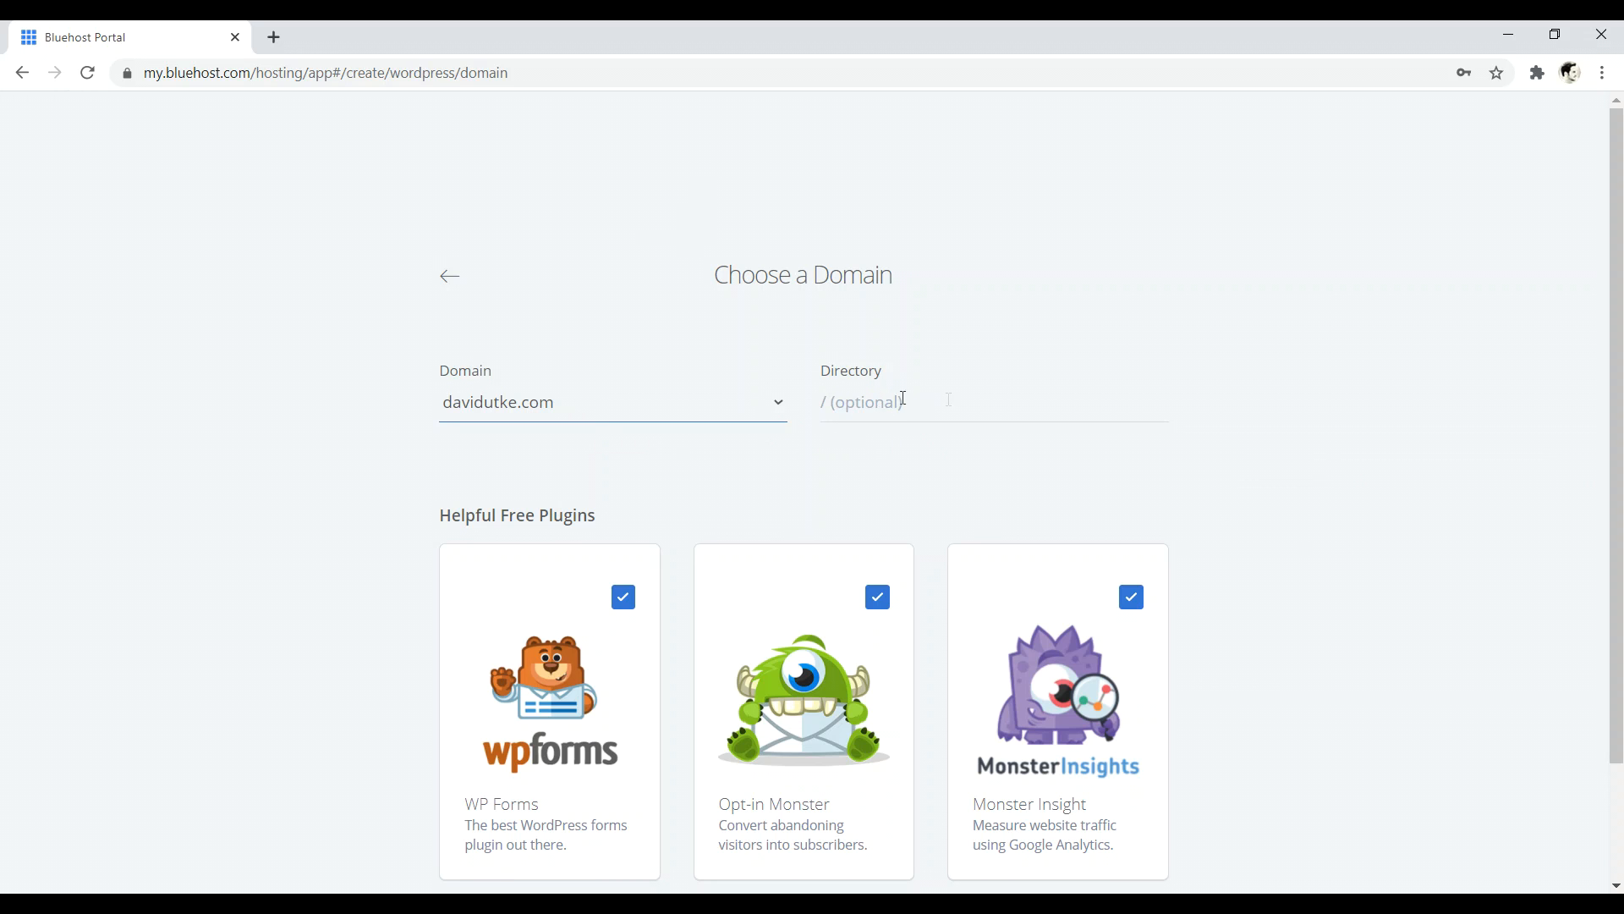
- Uncheck WP Forms, Opt-in Monster and Monster Insights, install WordPress, and log in to it
scroll(719, 474, down, 2)
click(624, 458)
click(877, 460)
click(1133, 461)
scroll(1421, 562, up, 1)
scroll(1185, 719, down, 1)
click(1106, 819)
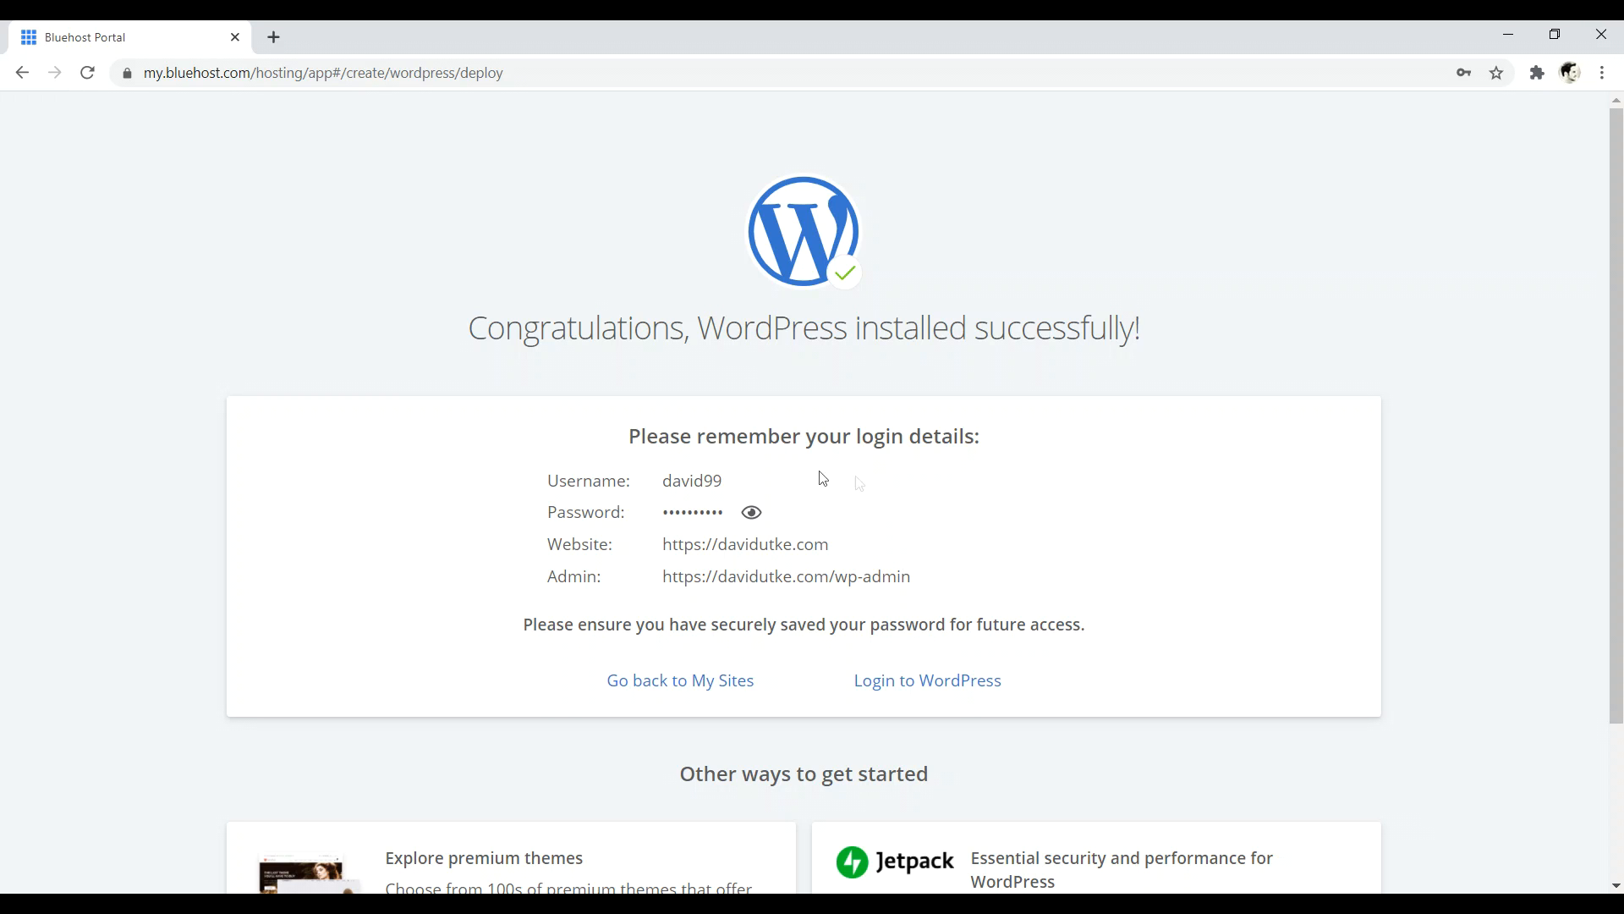
click(941, 683)
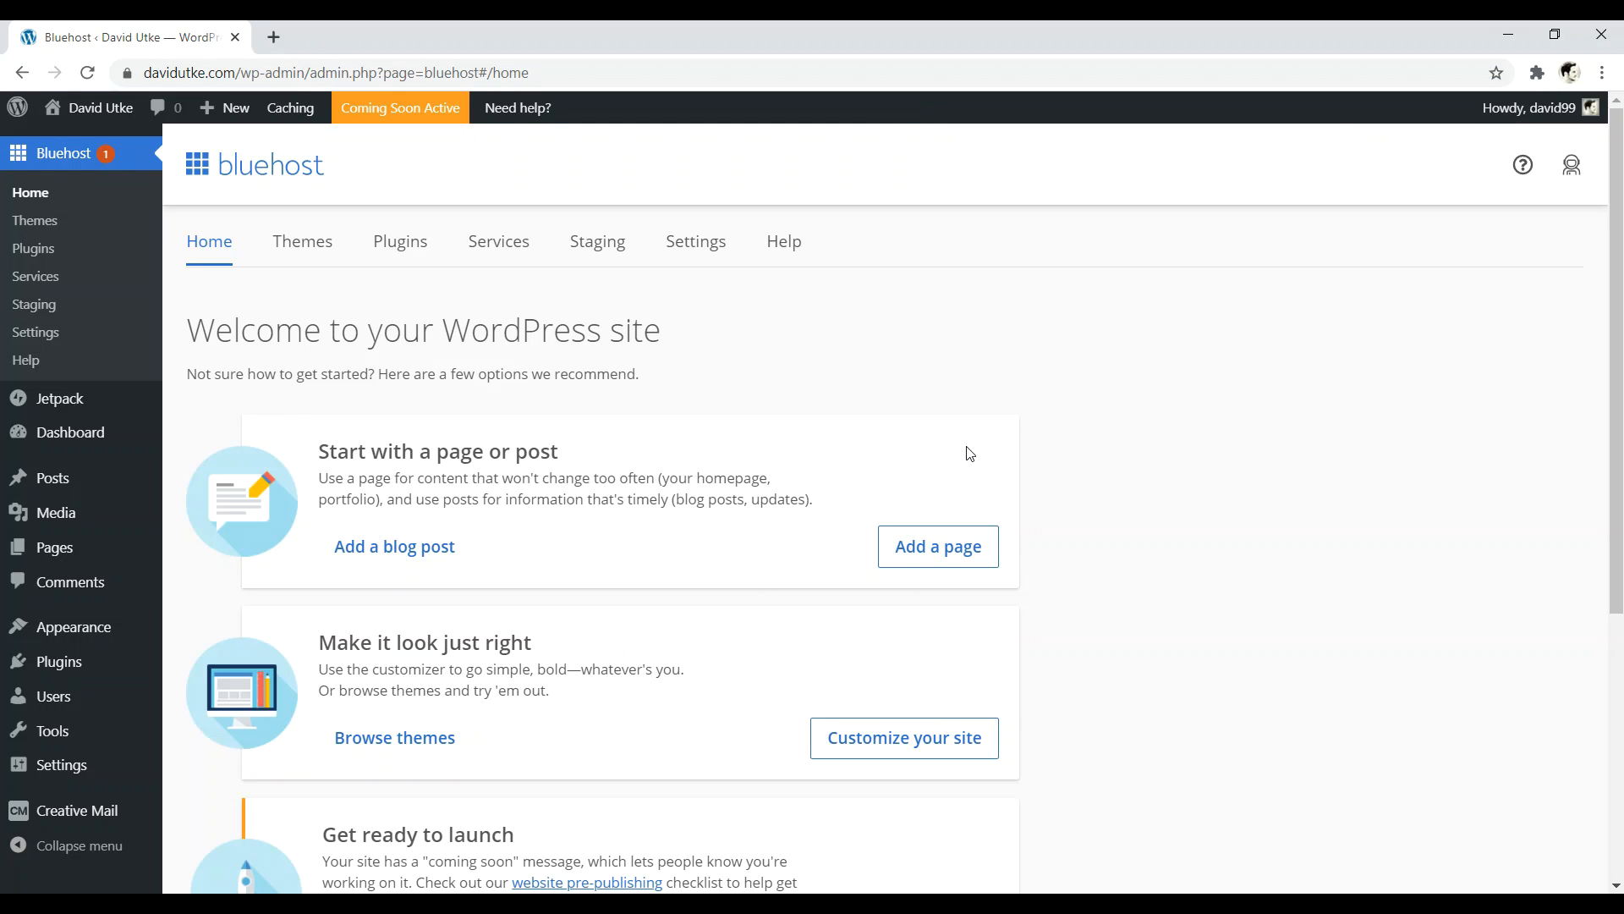
- Log out of the WordPress admin and move to the Permalink Settings page
mouse_move(1509, 118)
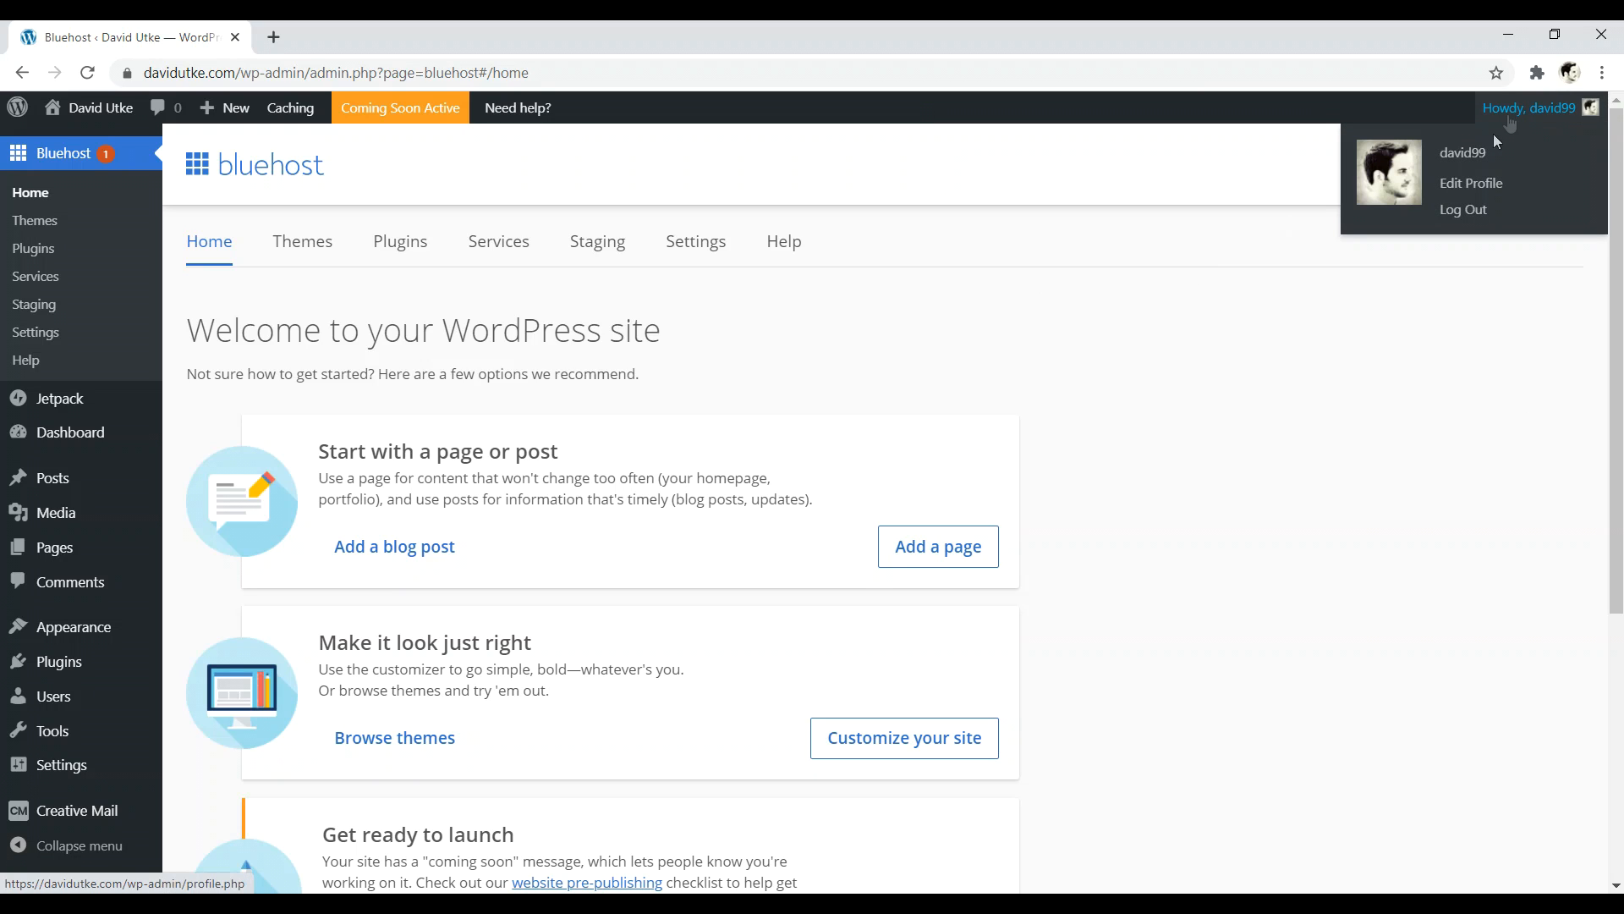
click(1470, 211)
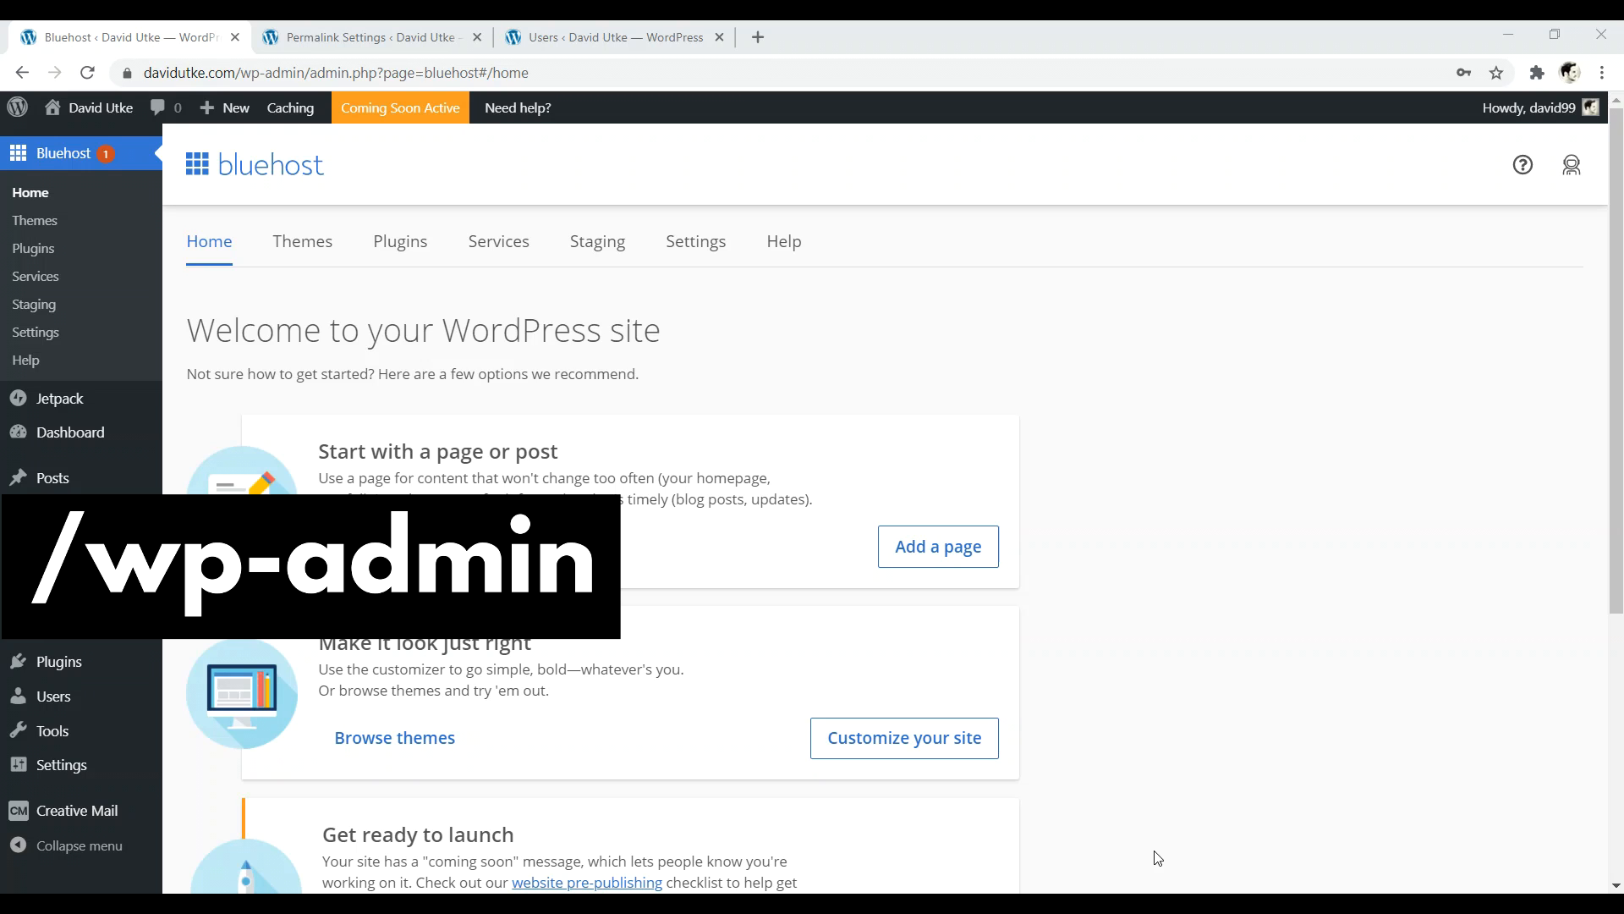
click(388, 37)
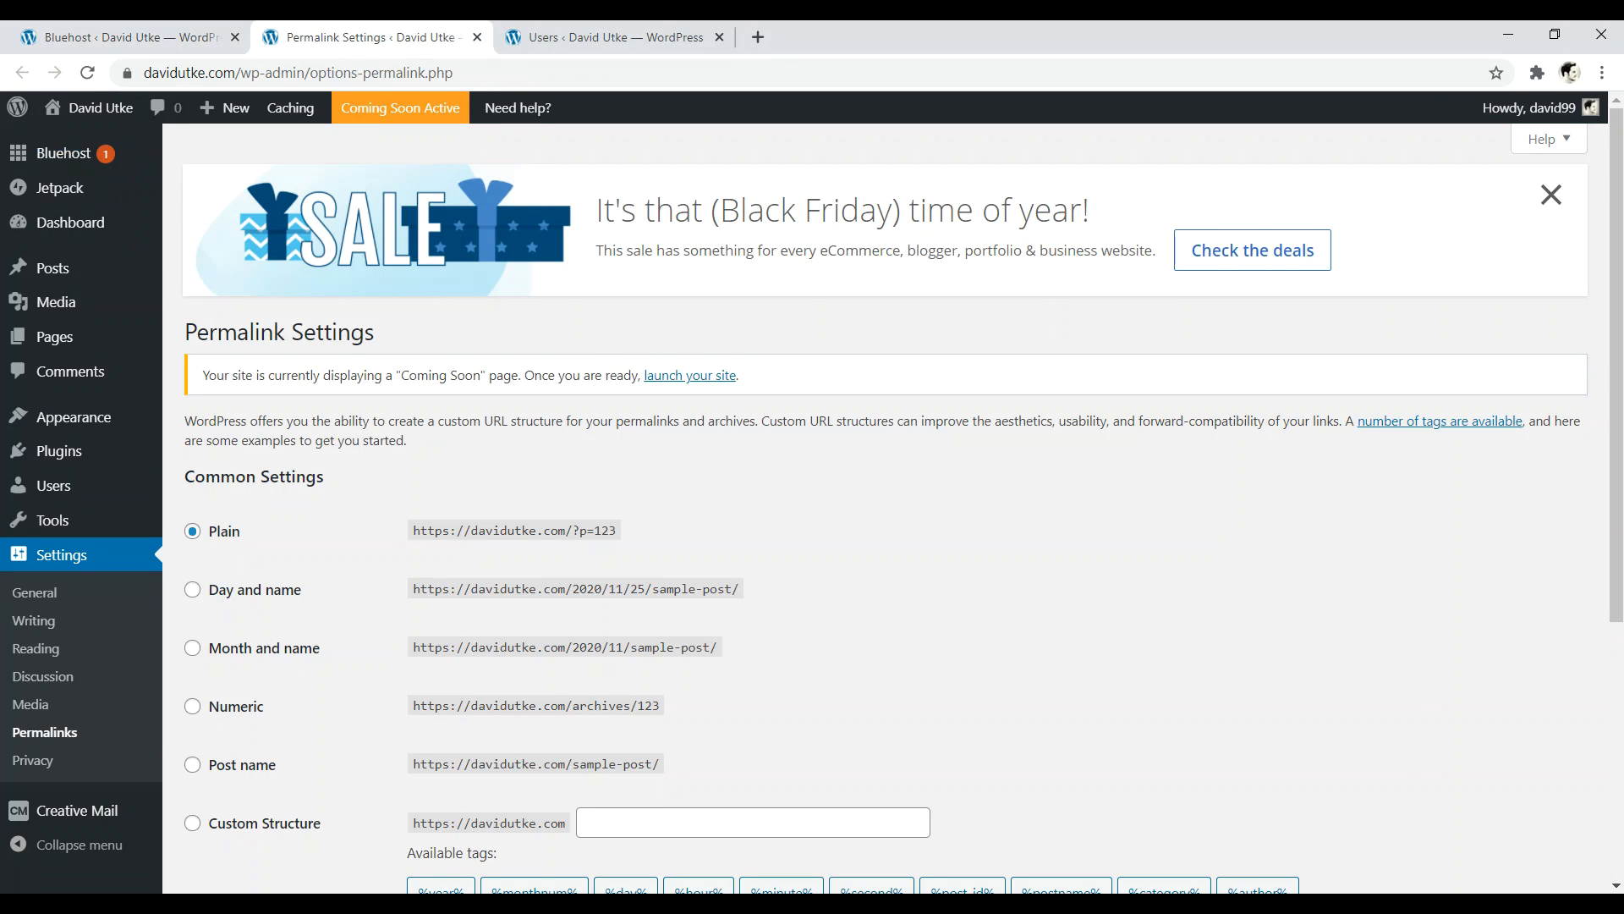
- Dismiss the Black Friday banner and choose the Post name permalink structure
click(1552, 195)
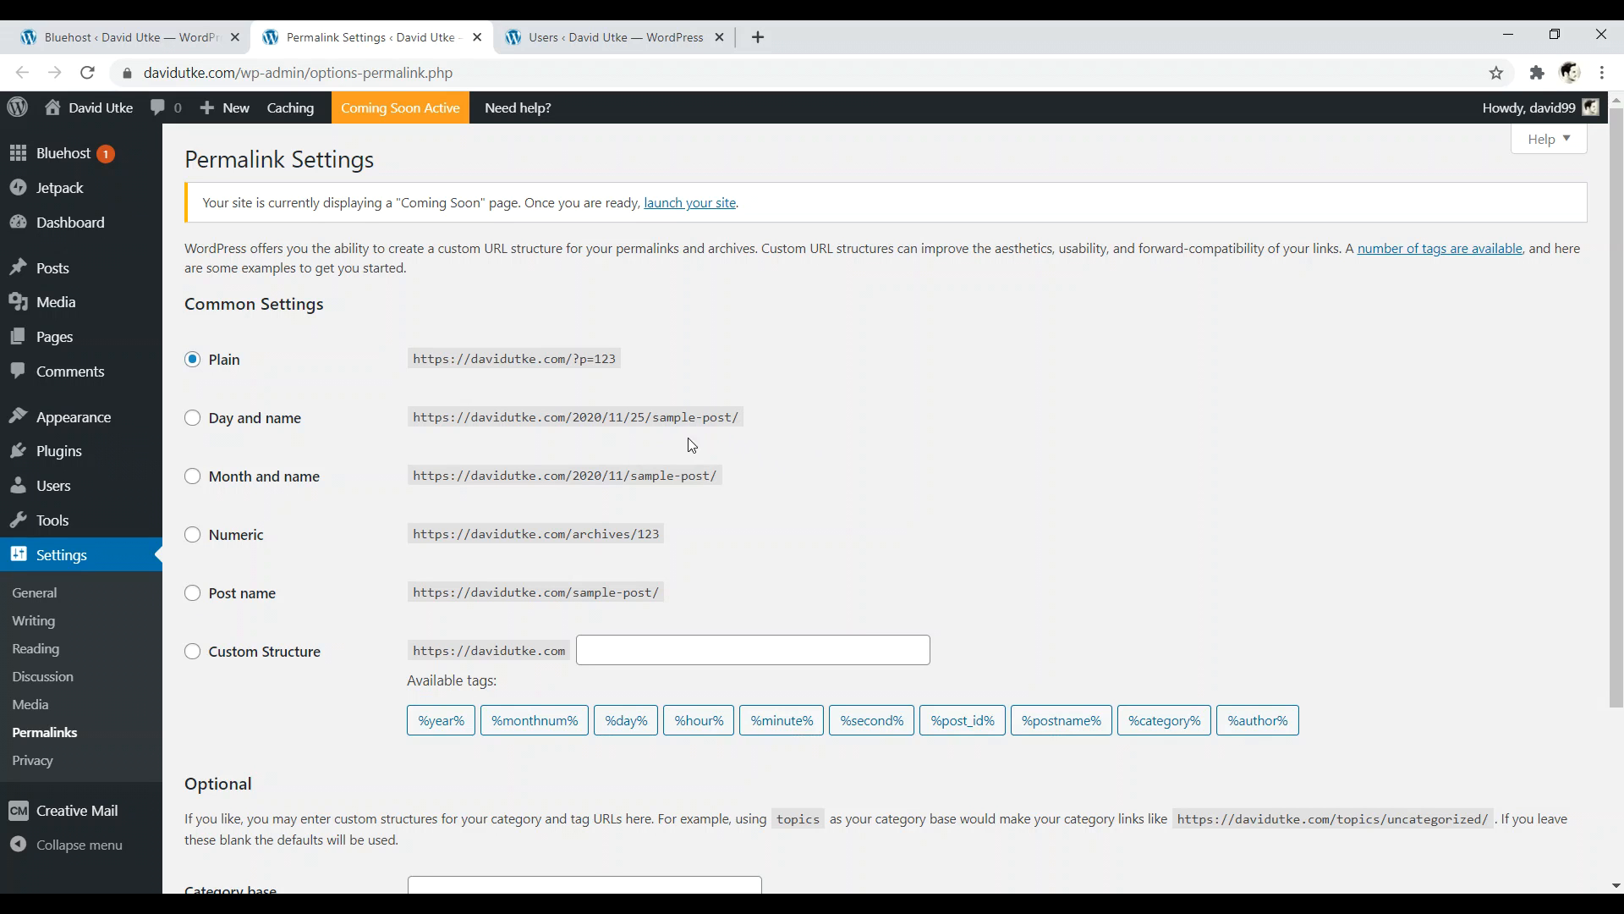
click(193, 592)
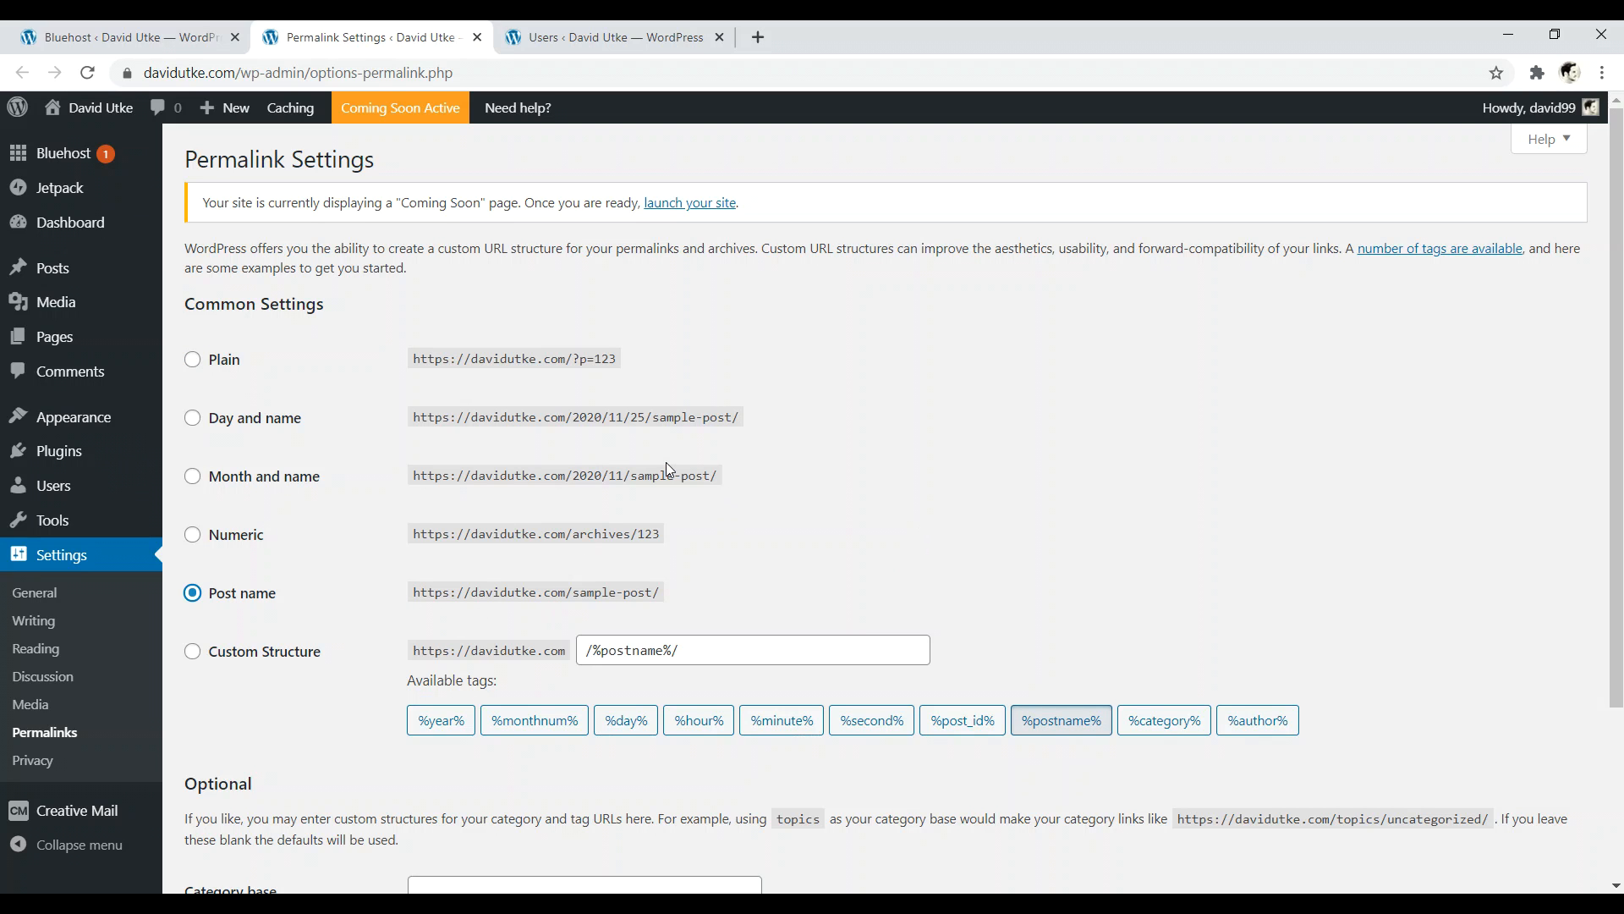
- Prefix the custom permalink structure with /blog and add the %category% tag
click(579, 649)
text(/blog)
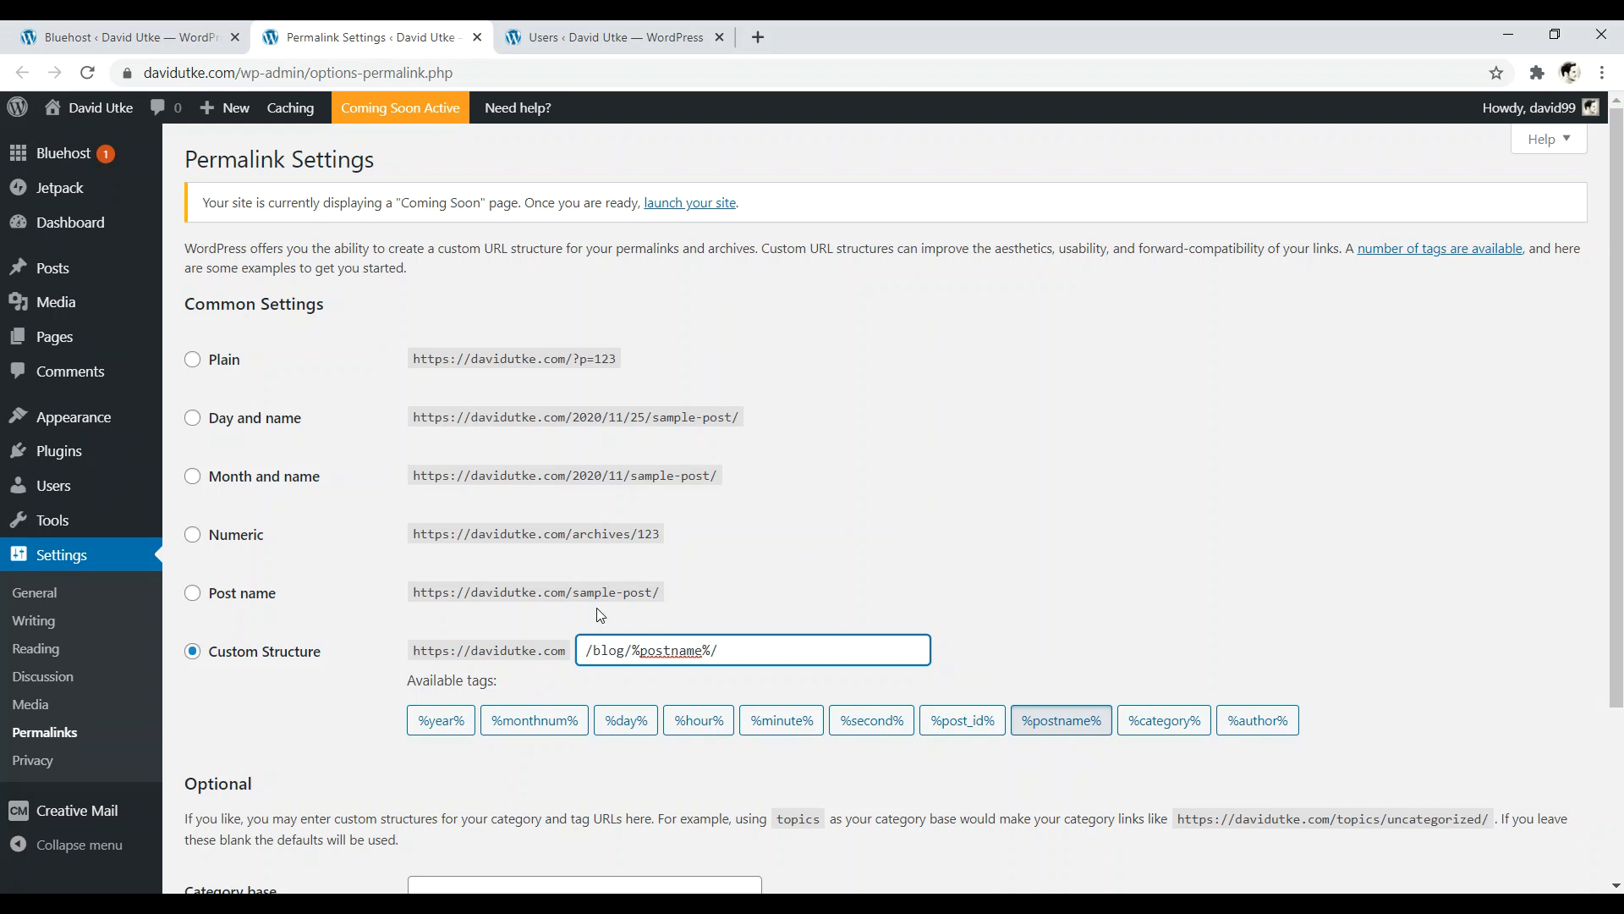
click(630, 650)
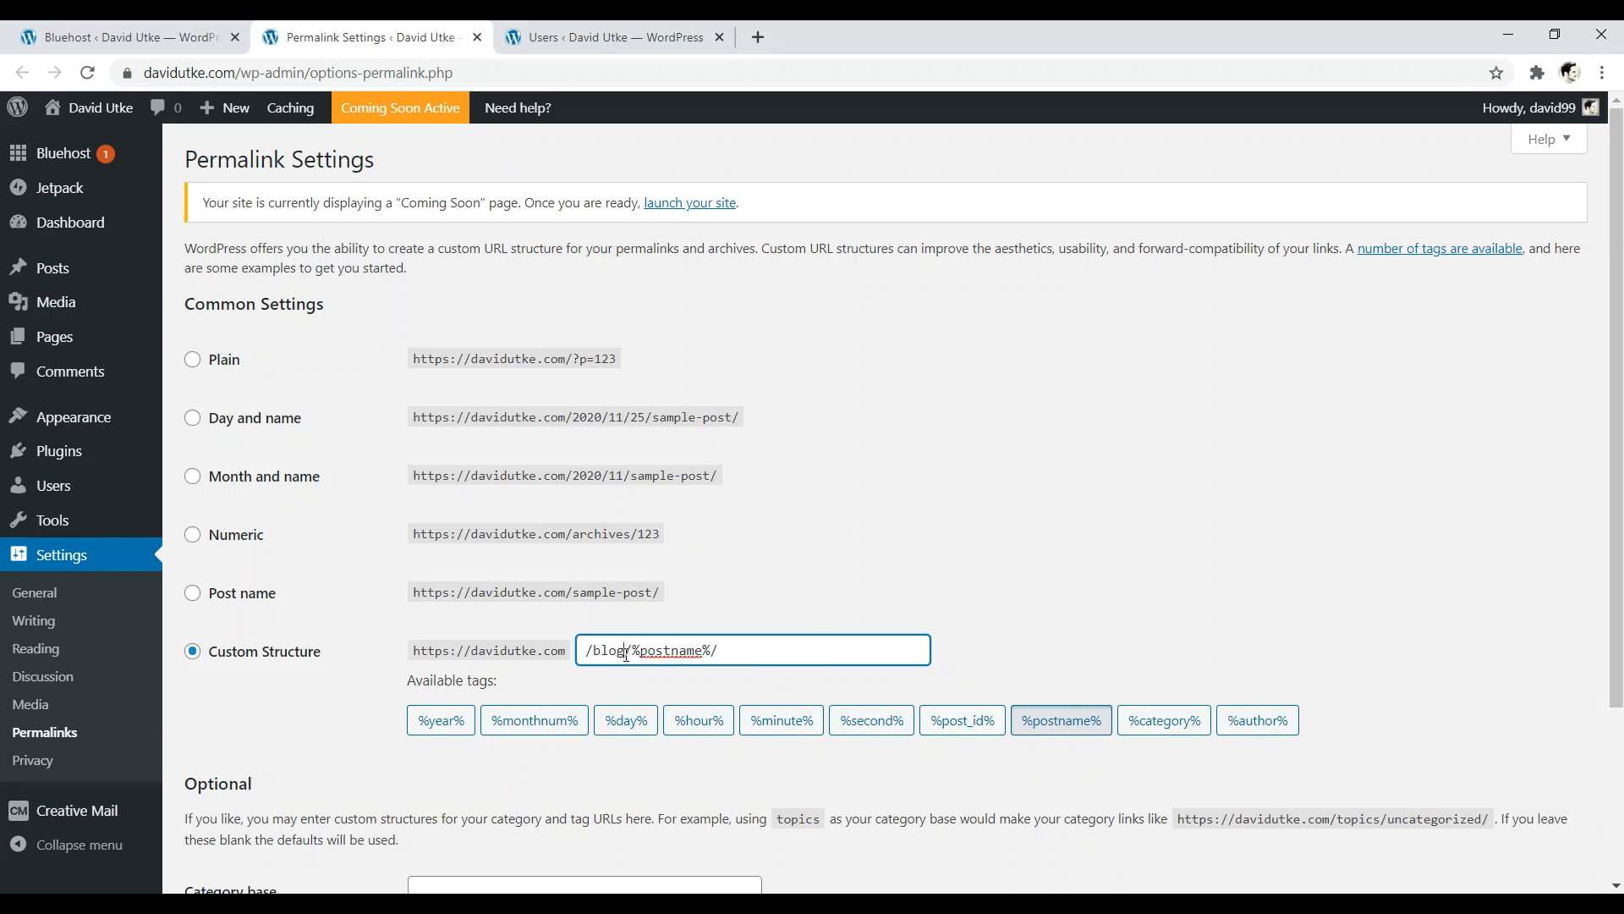
click(1156, 726)
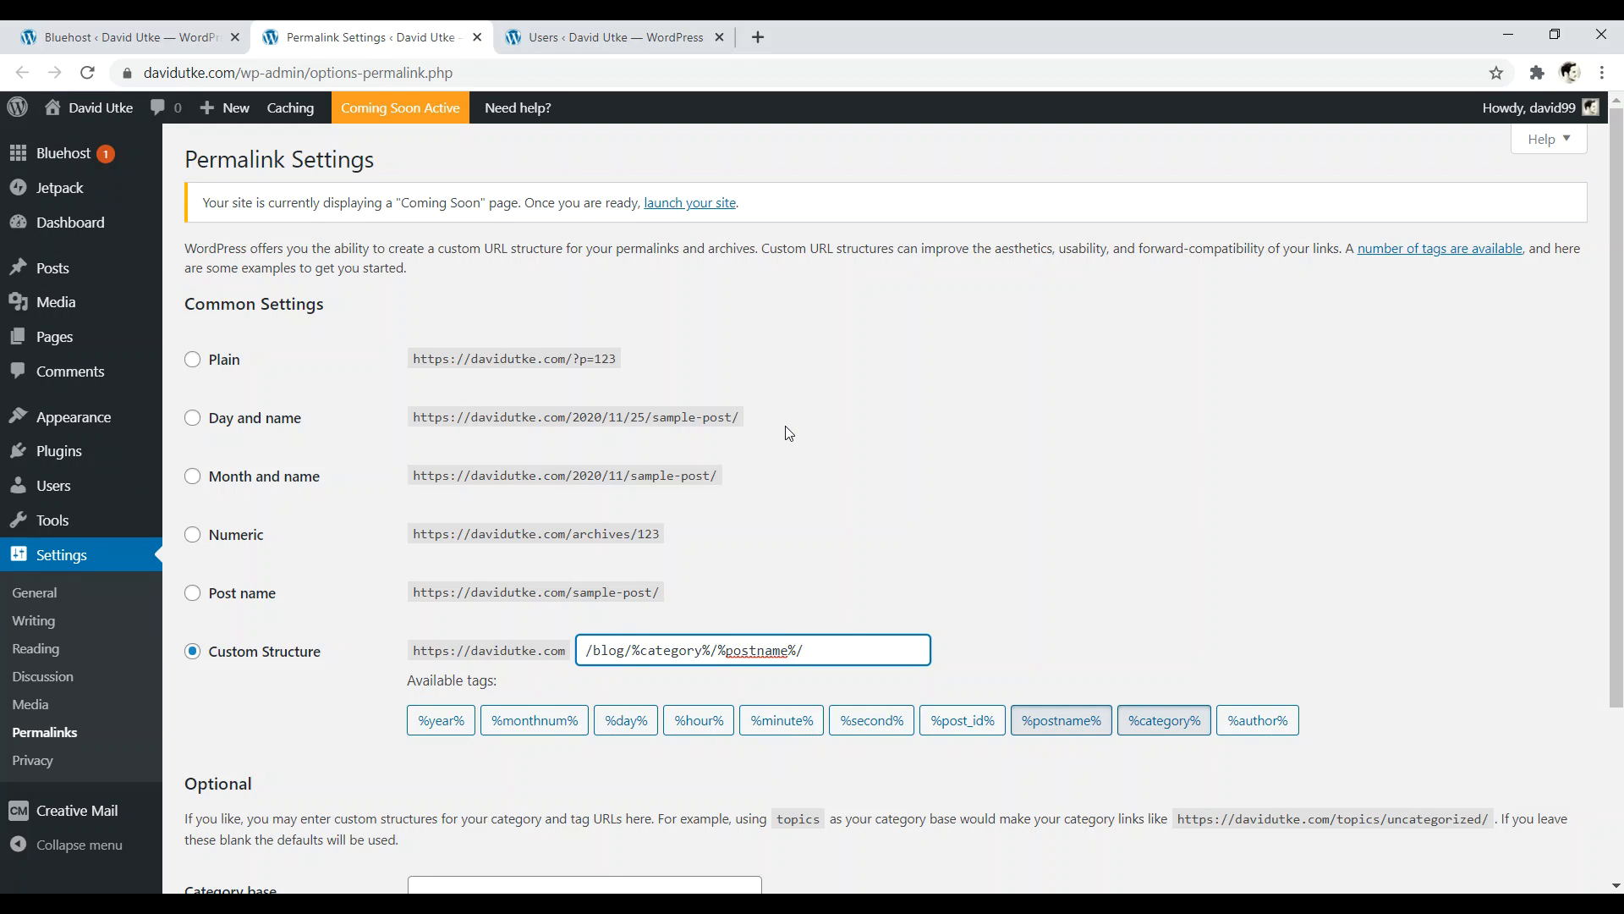
- Redo the custom structure as /blog/%postname%/ and go to the Users list
drag(816, 647, 584, 649)
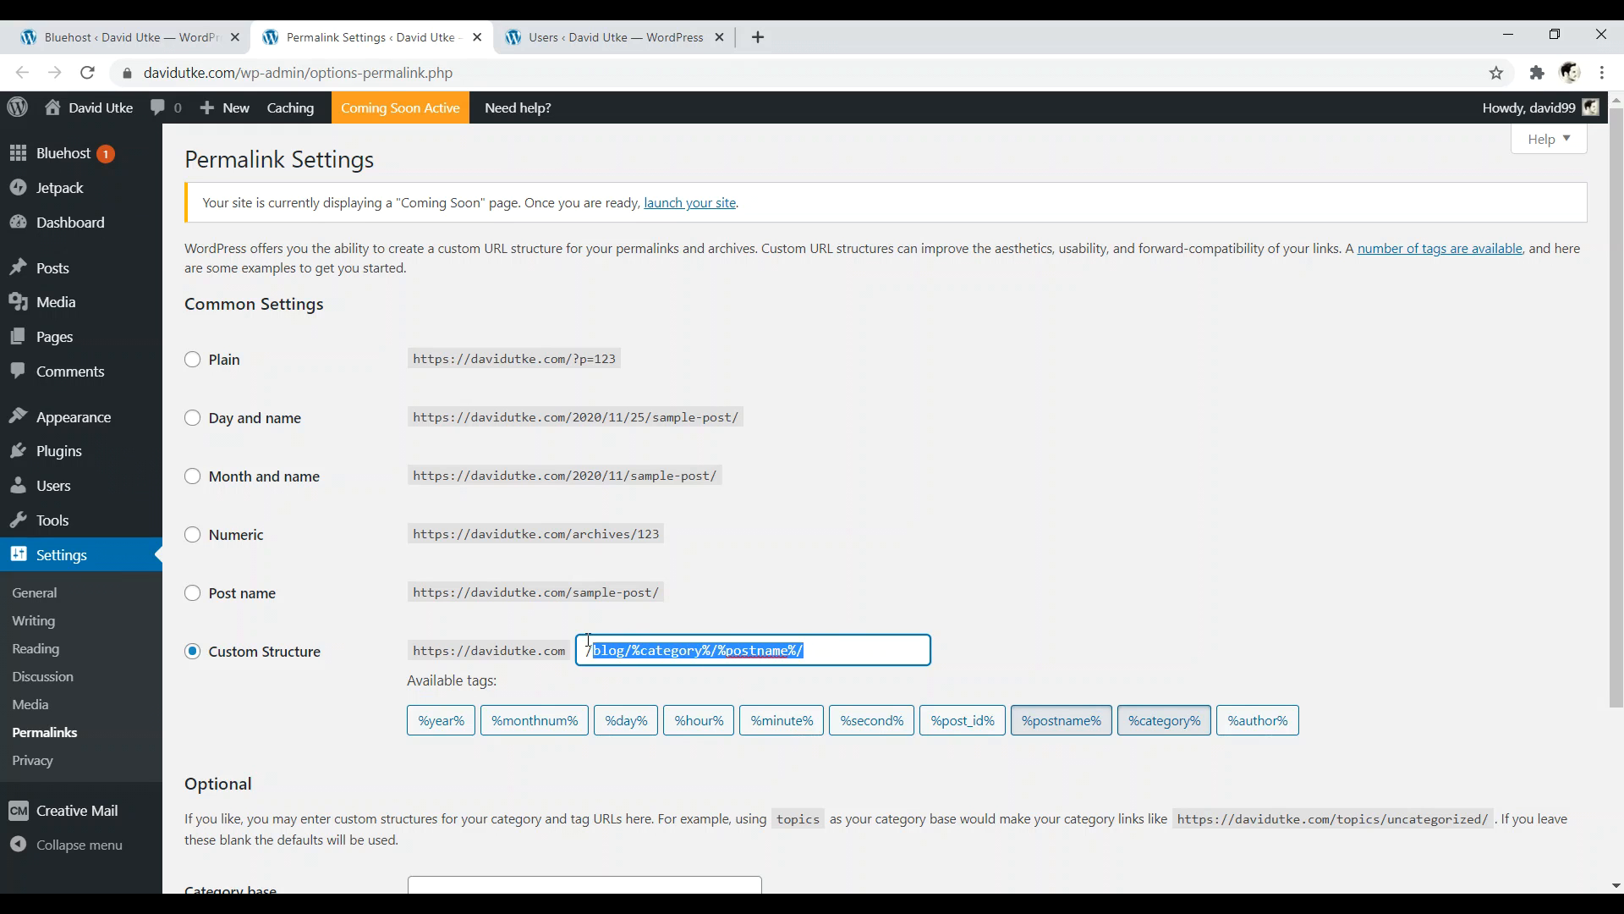
key(BackSpace)
click(191, 595)
click(193, 653)
click(582, 650)
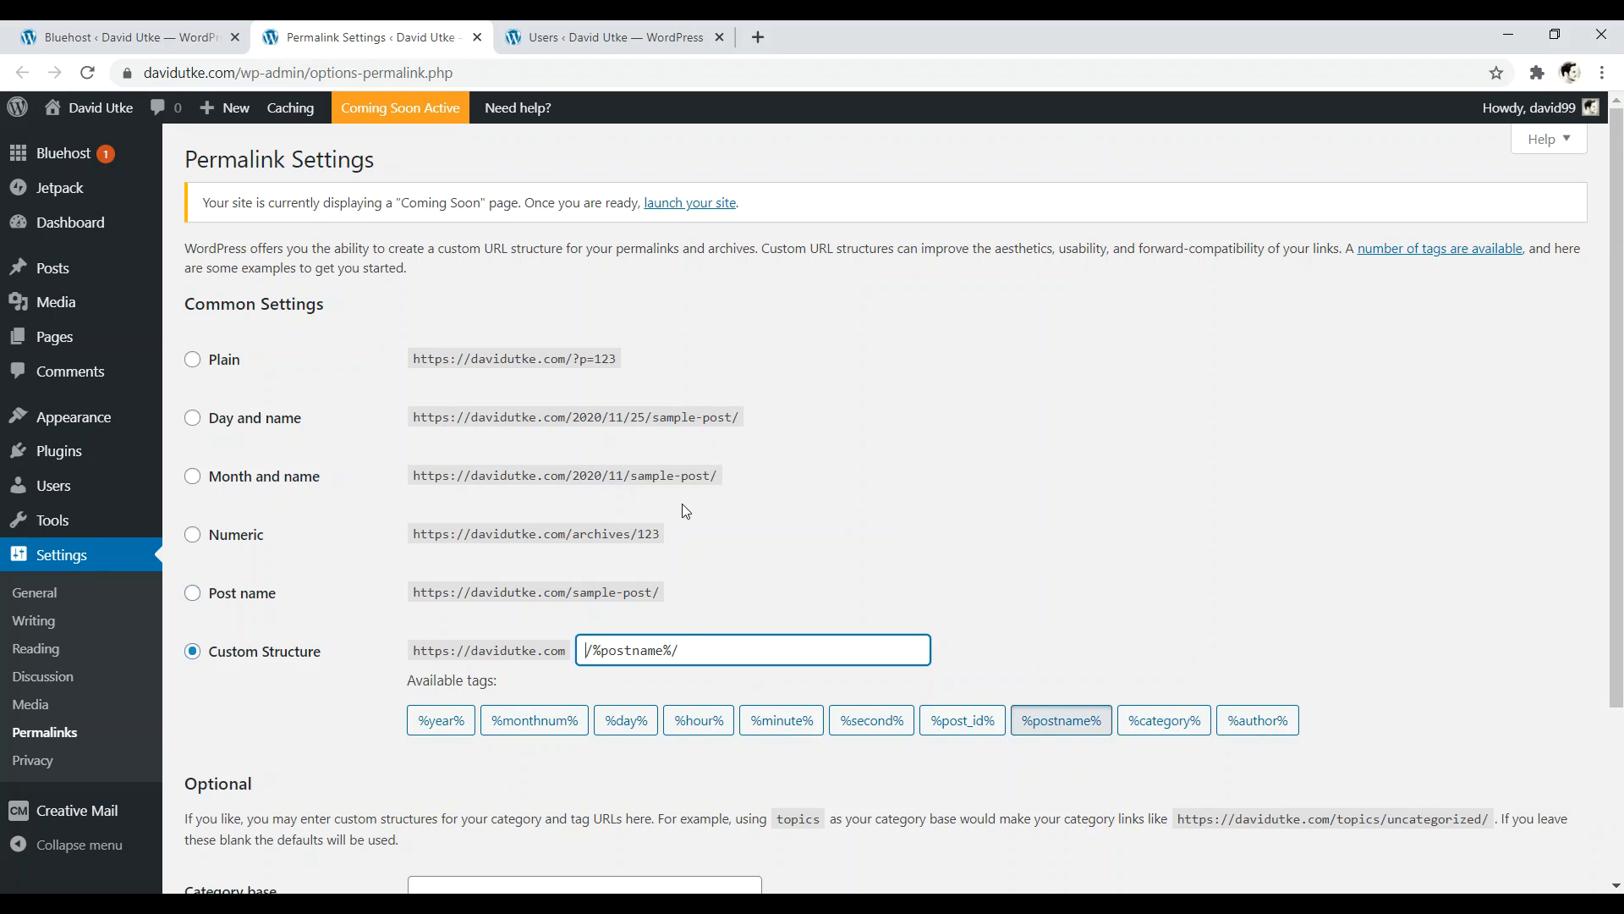
text(/blog)
click(605, 37)
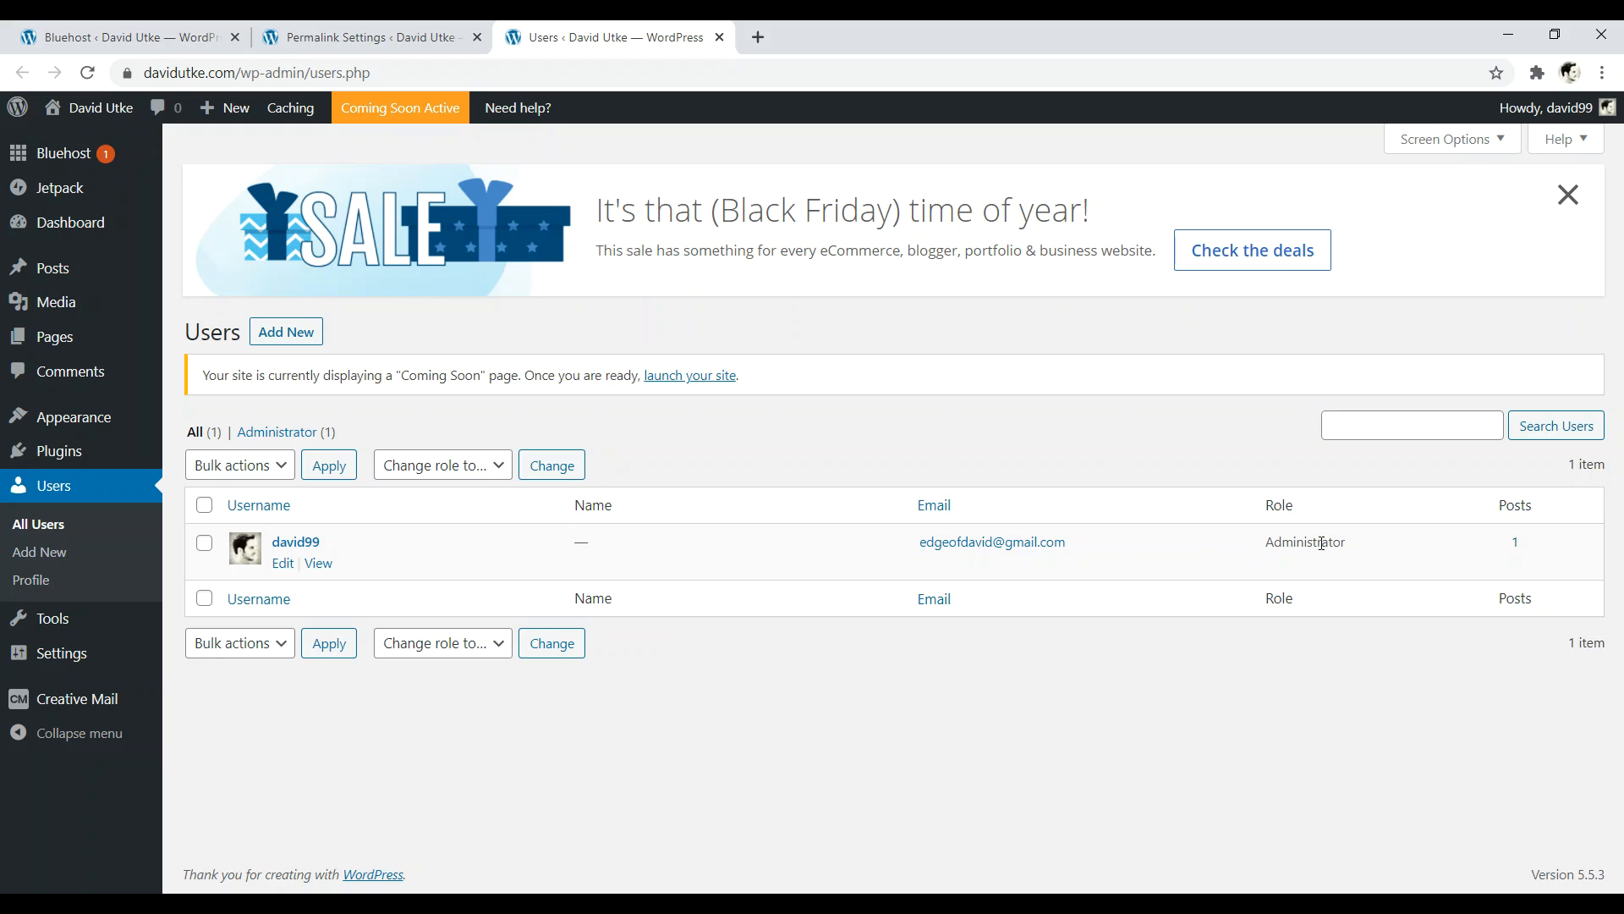
click(280, 337)
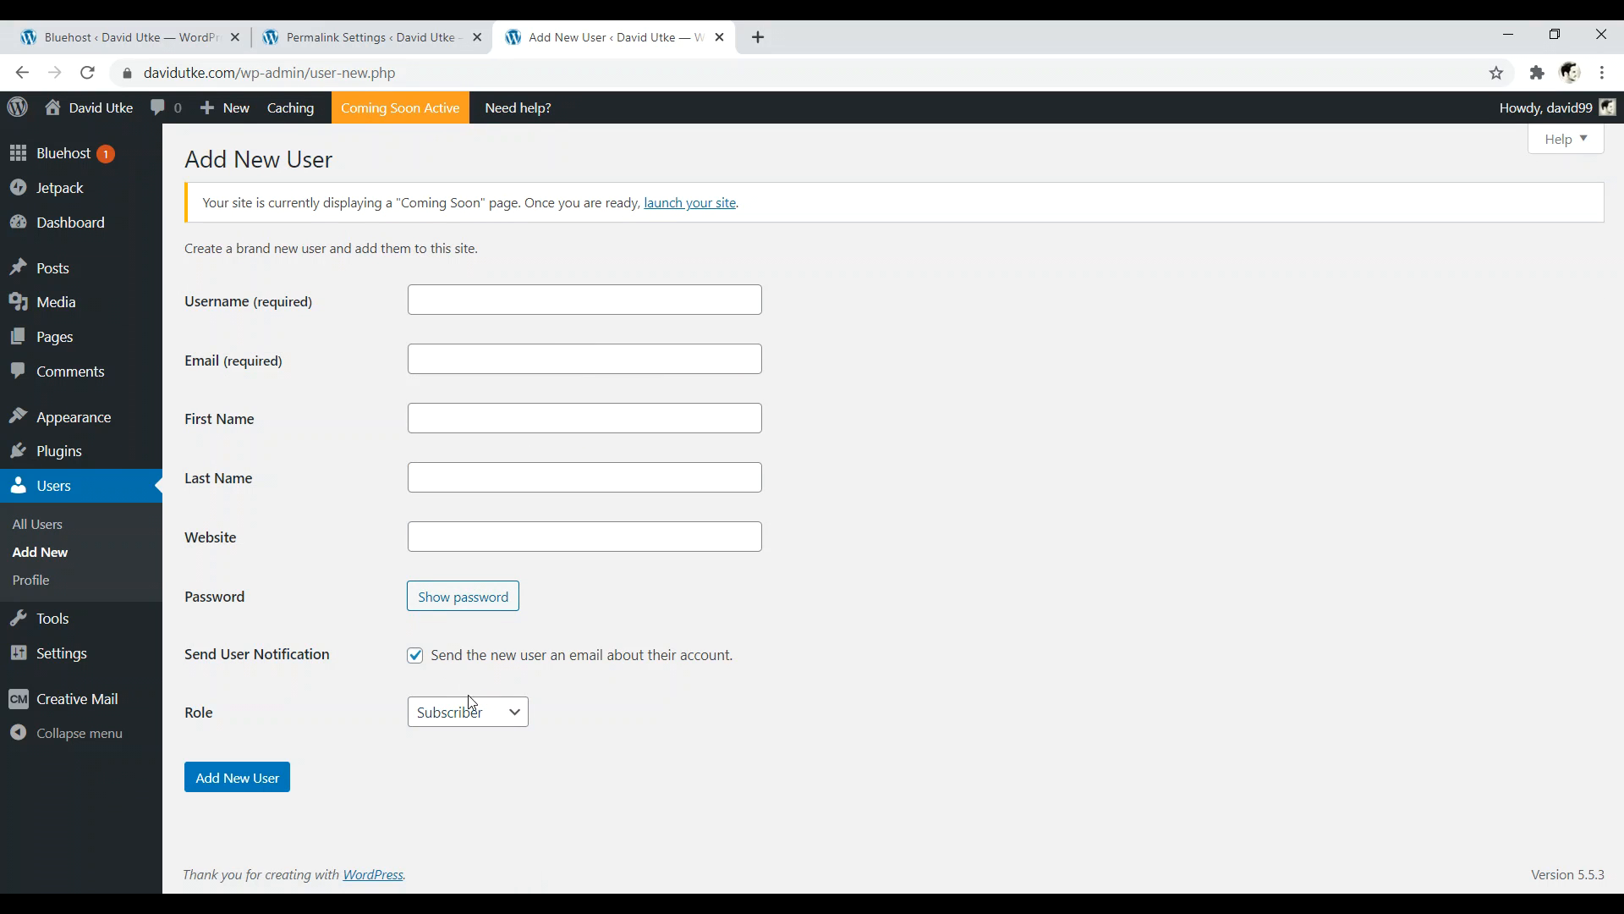
click(487, 714)
click(572, 716)
click(488, 724)
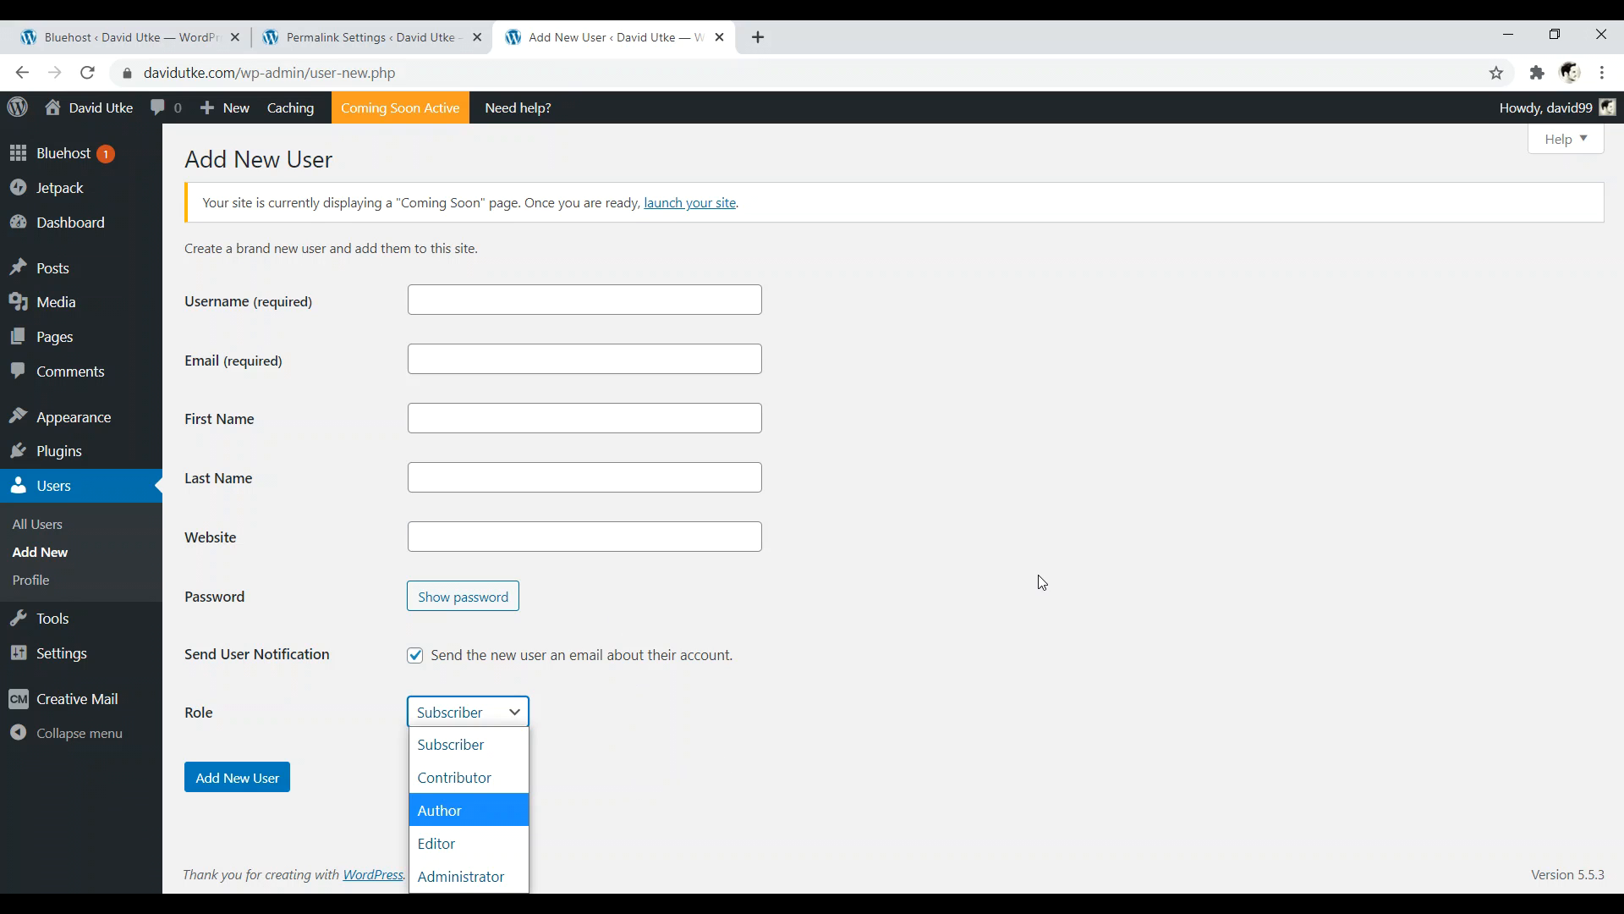
click(22, 73)
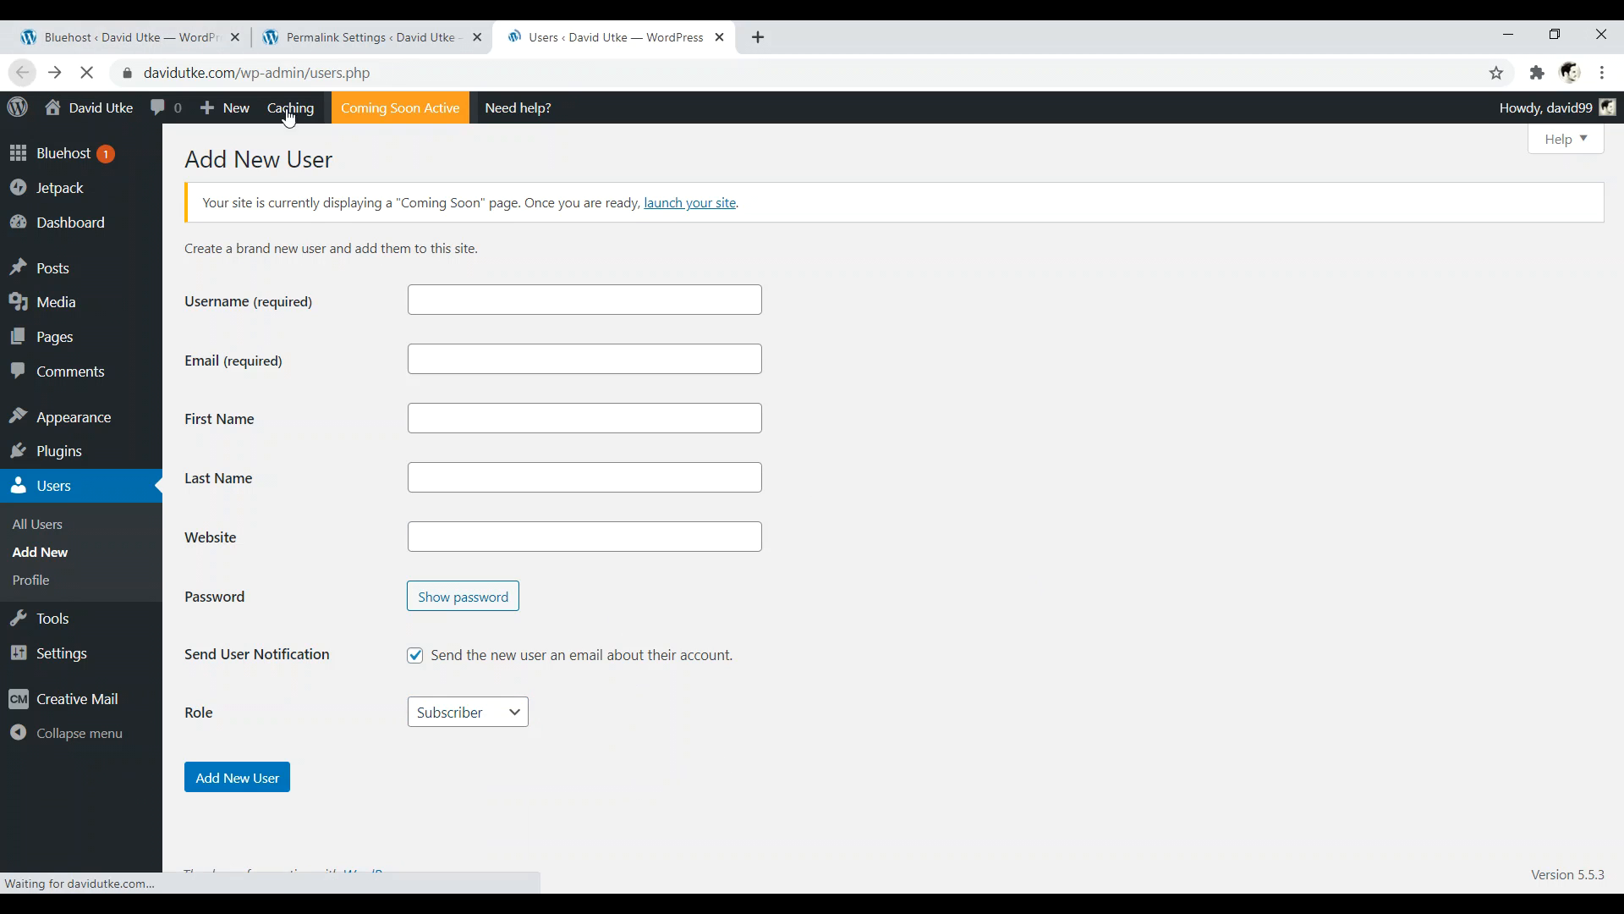
mouse_move(252, 548)
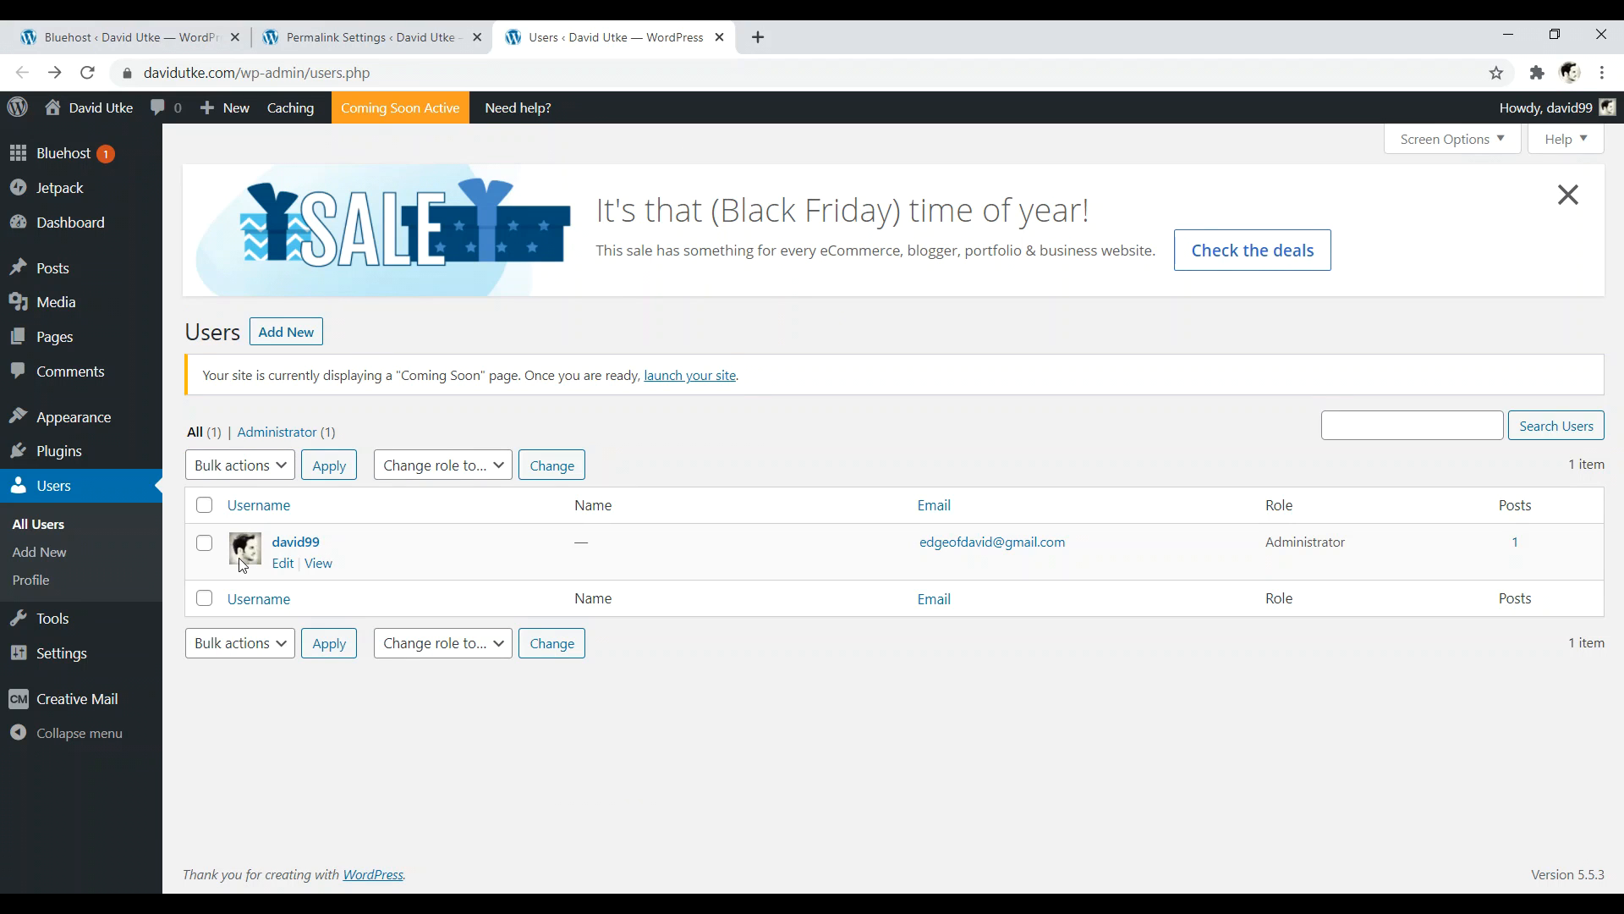
- Replace the admin's nickname with their first name and use it as the public display name
click(283, 564)
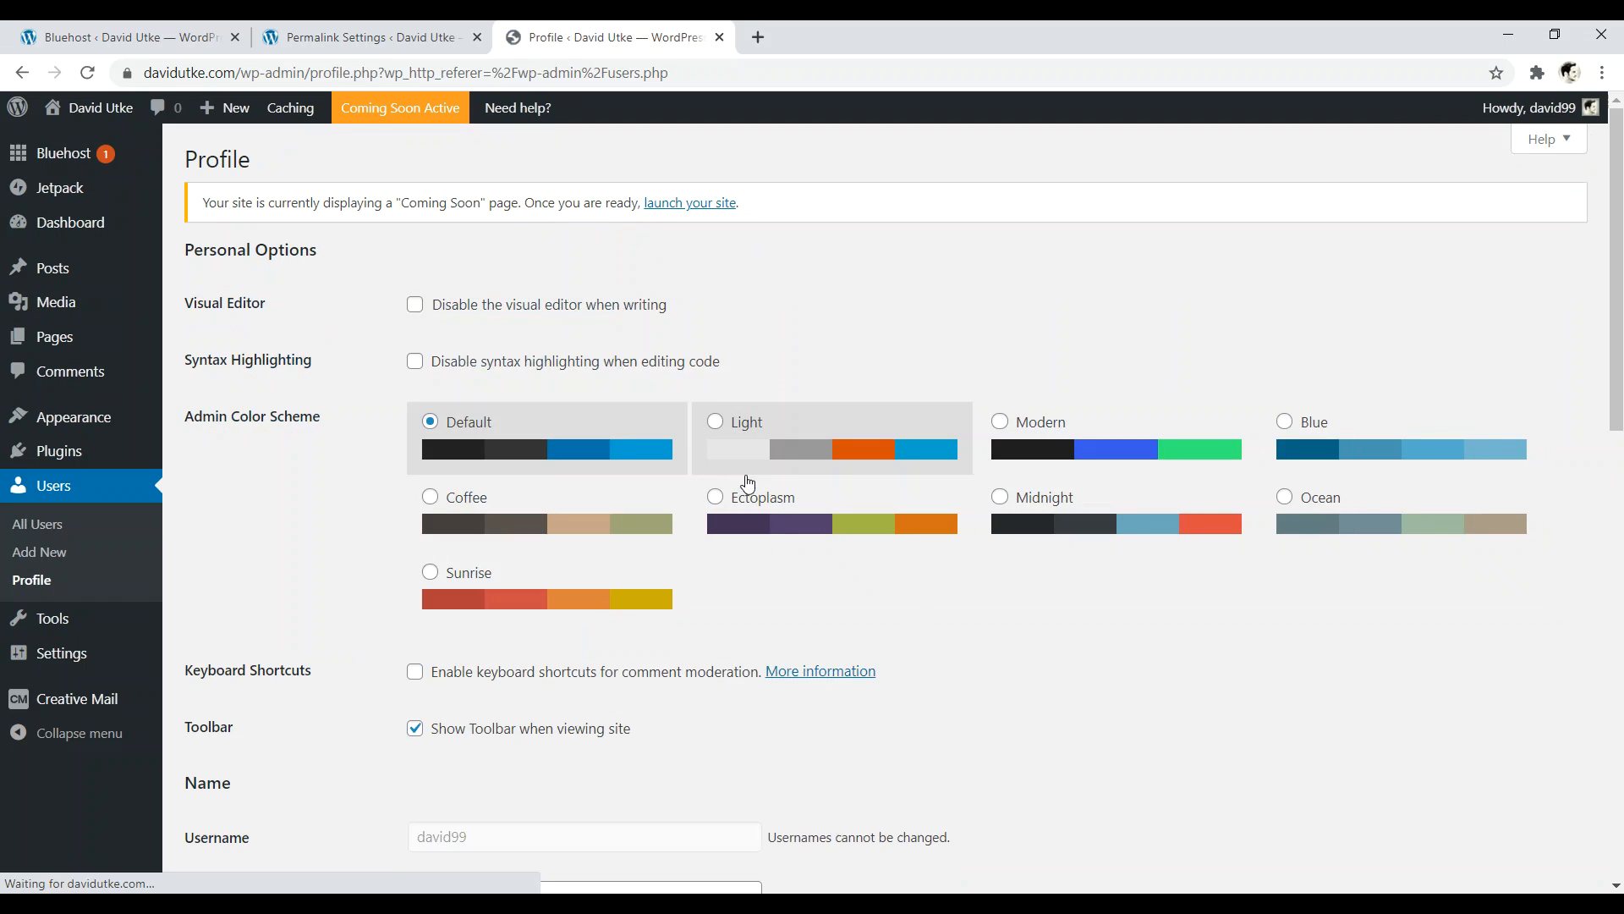
drag(1617, 197, 1620, 368)
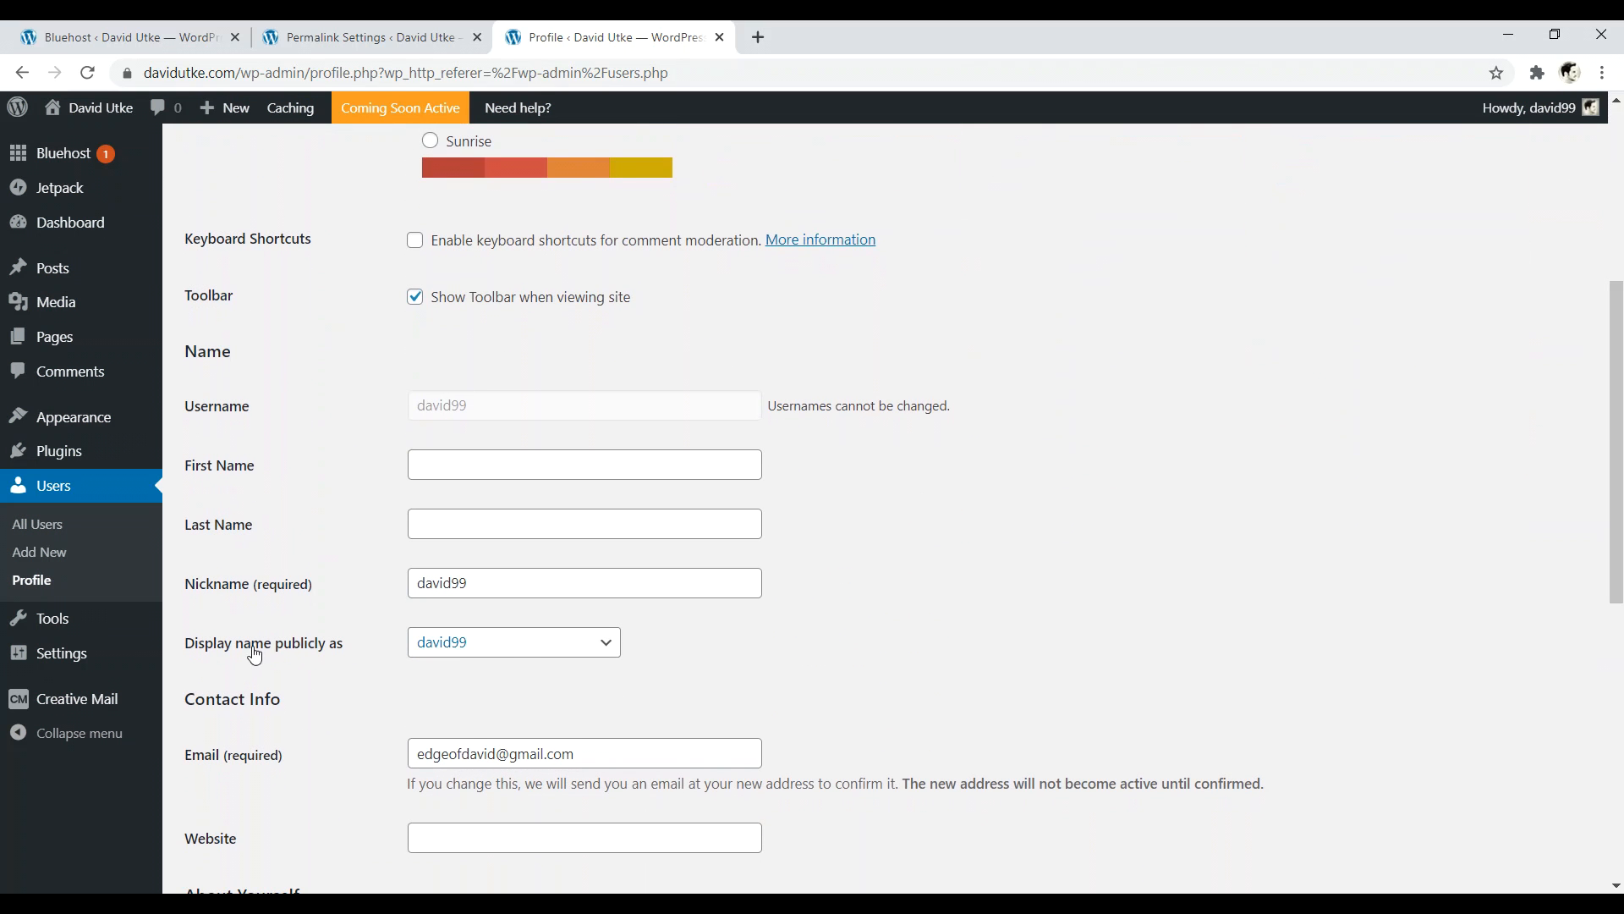
click(581, 643)
click(831, 661)
drag(489, 584, 411, 587)
key(BackSpace)
text(David)
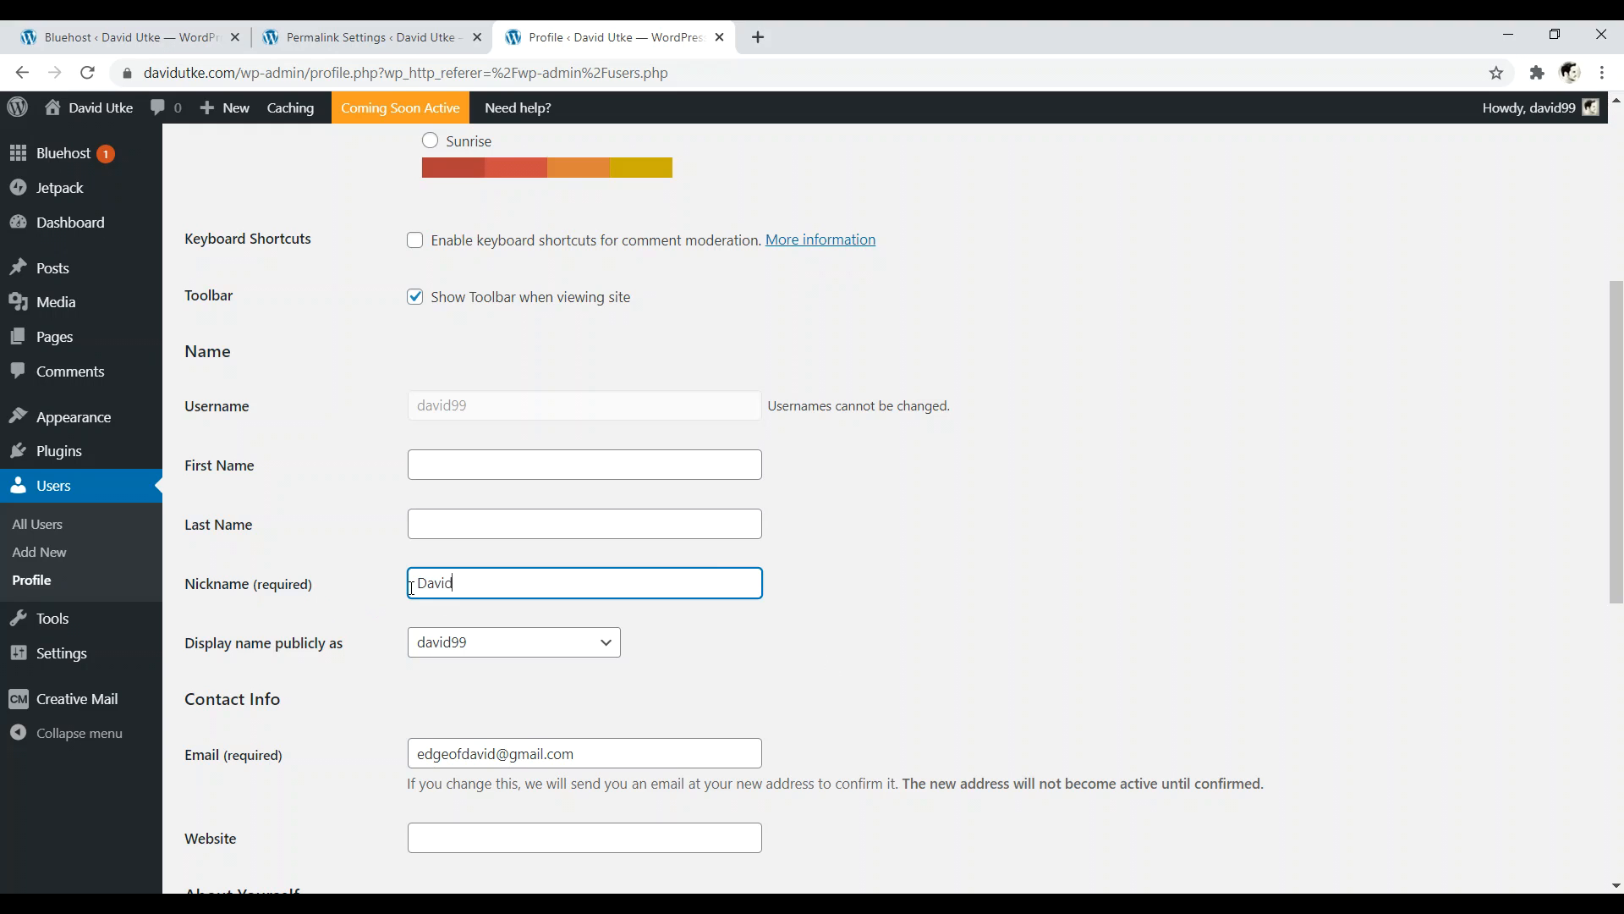
click(526, 645)
click(467, 713)
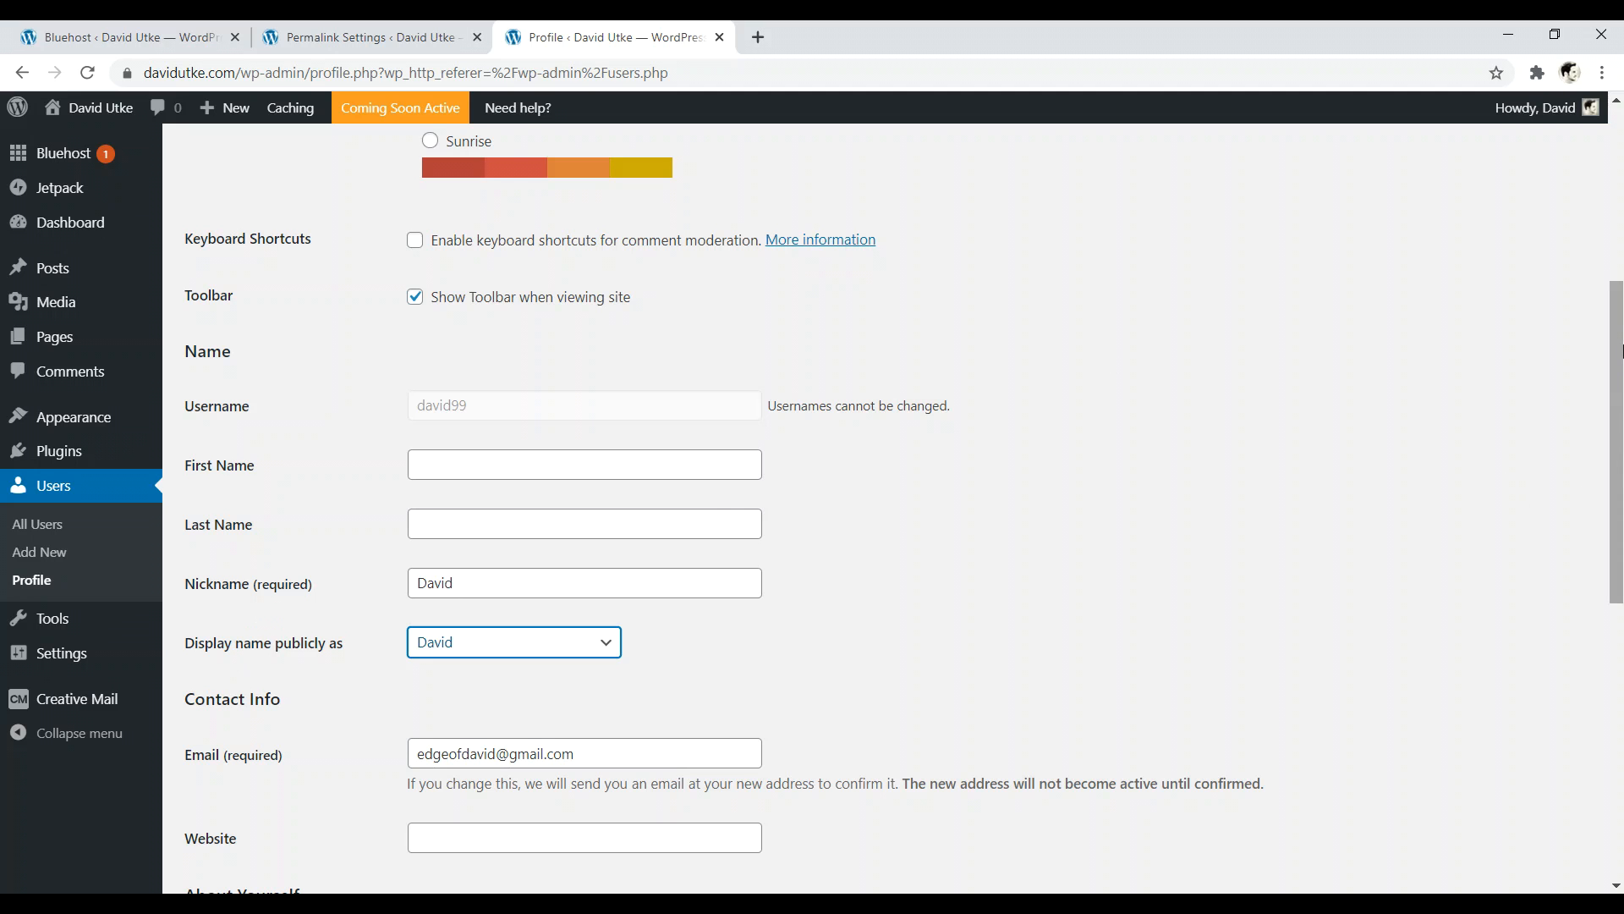
scroll(521, 616, down, 4)
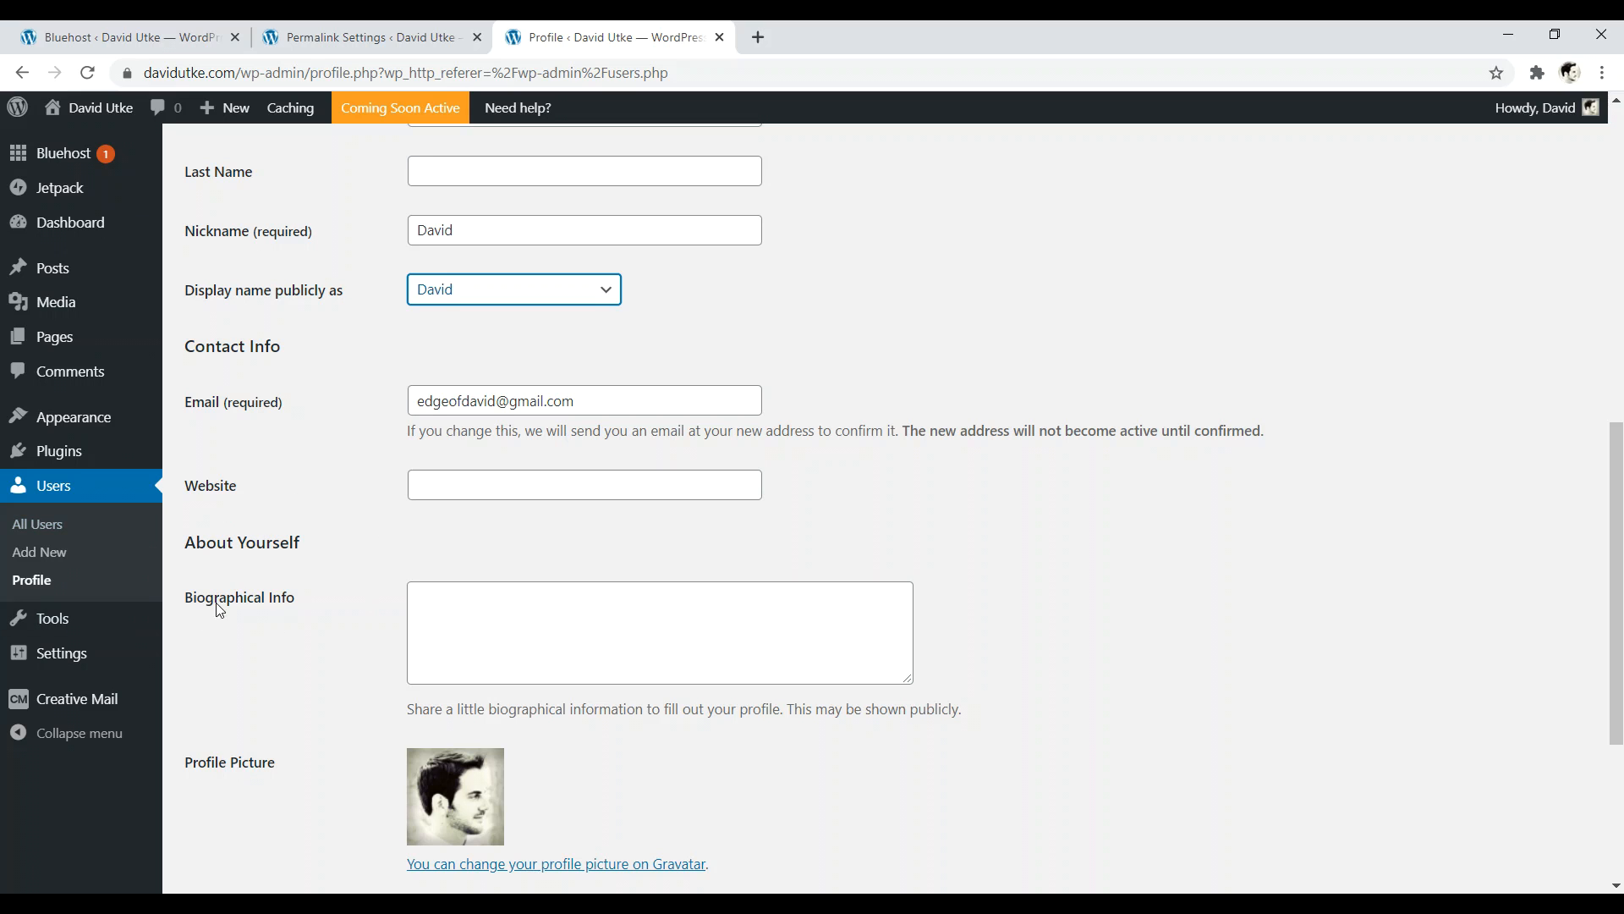
- Open the Gravatar profile-picture link in a new tab and return to the Bluehost dashboard page
scroll(355, 579, down, 2)
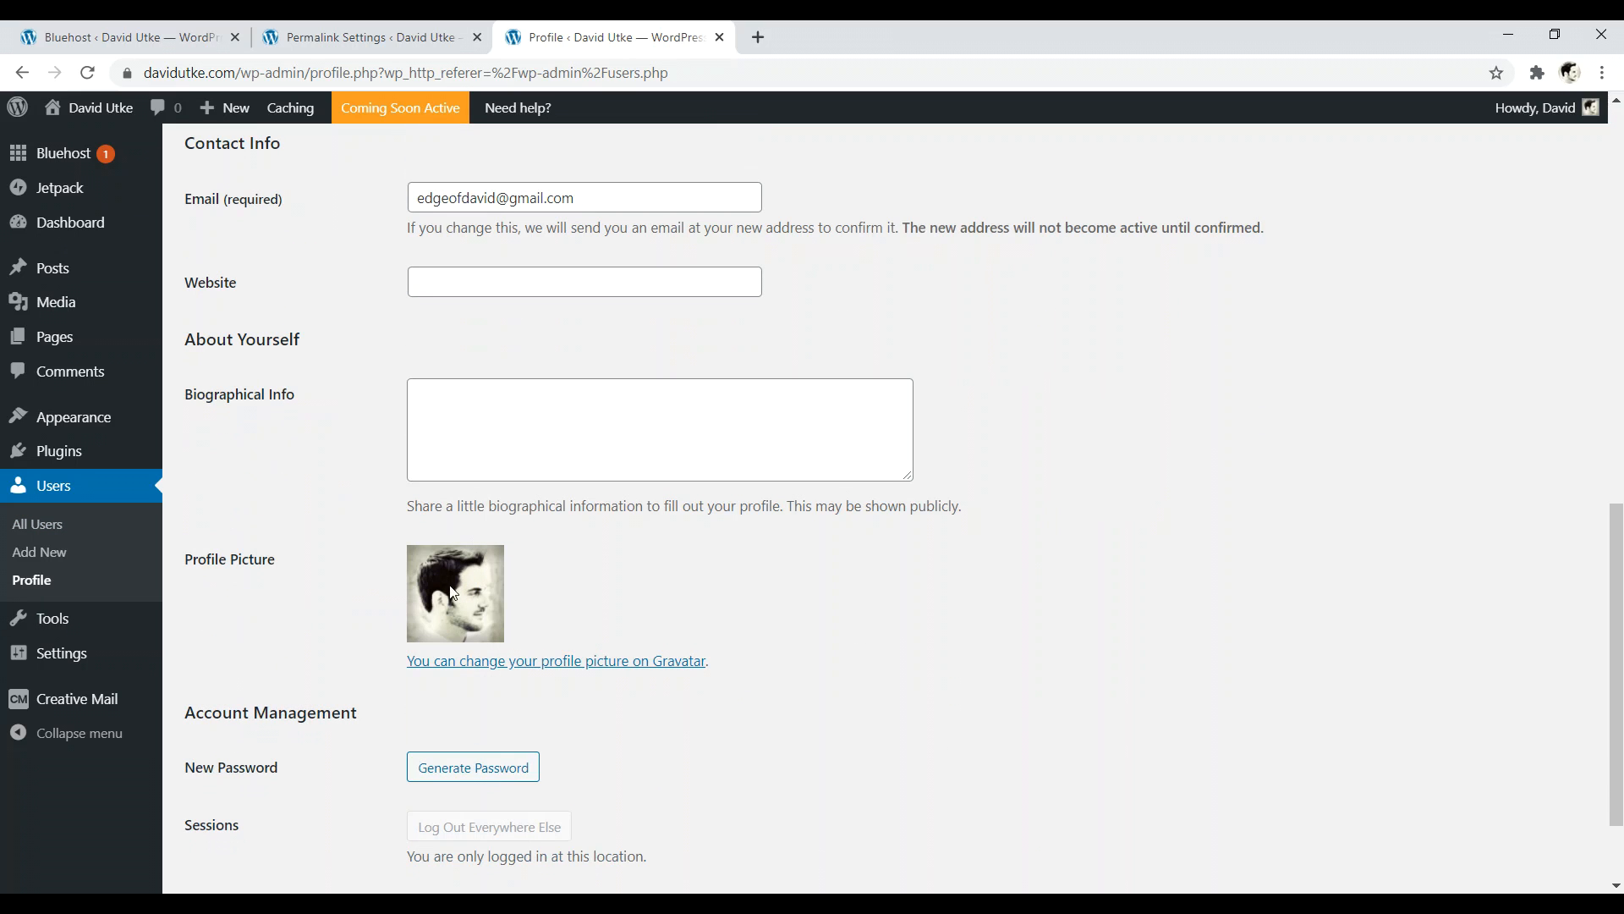
right_click(643, 671)
click(672, 677)
key(ctrl+Tab)
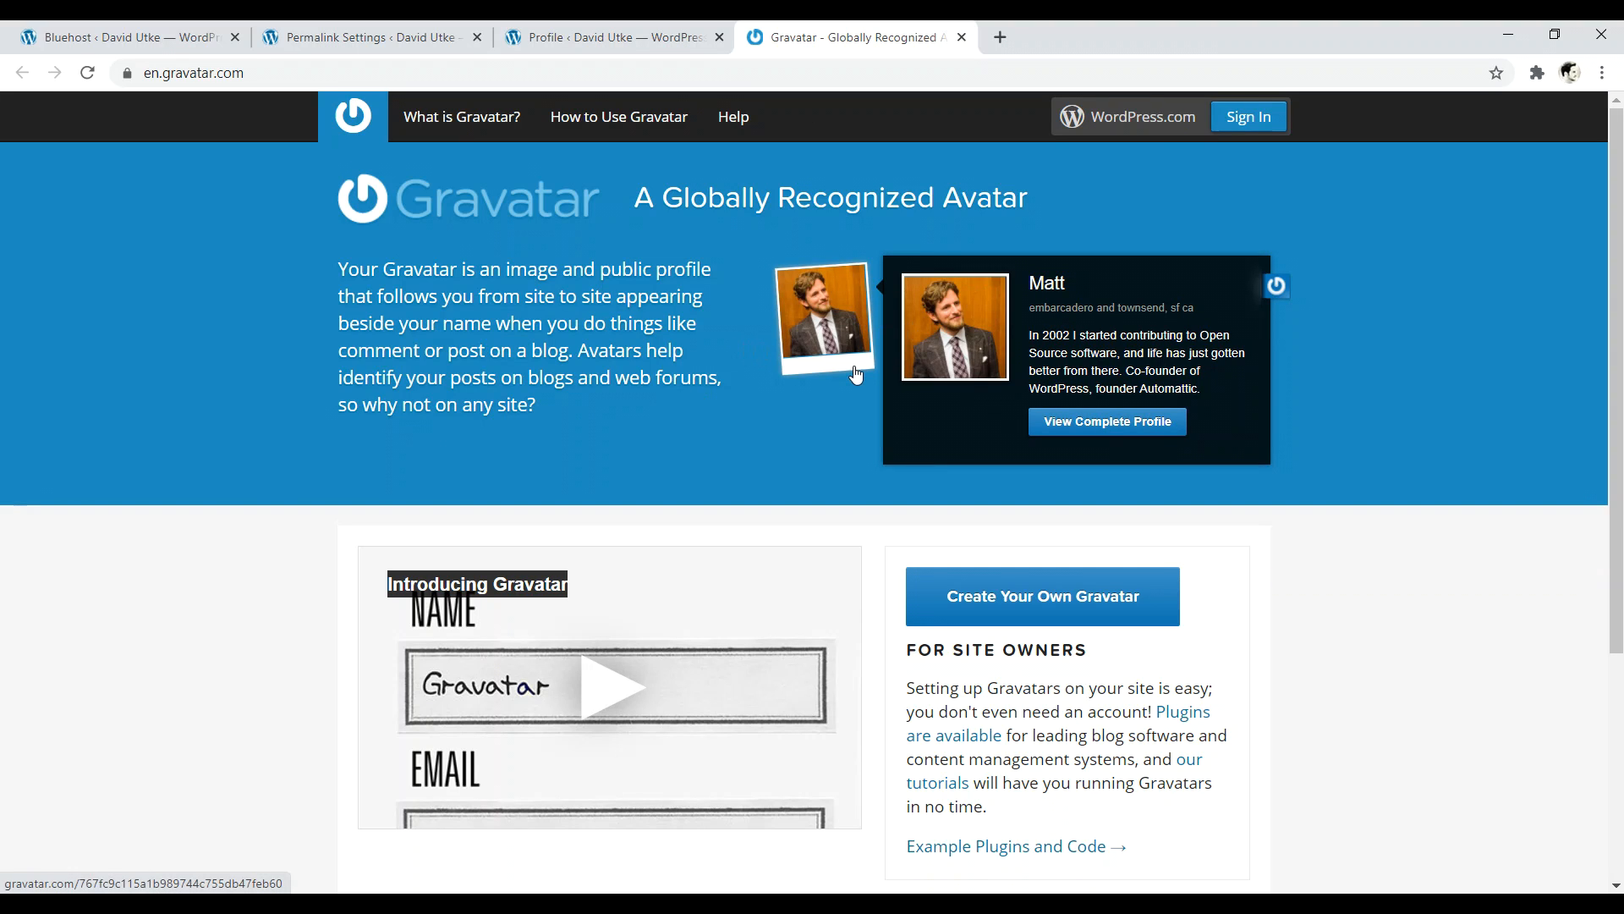
click(609, 37)
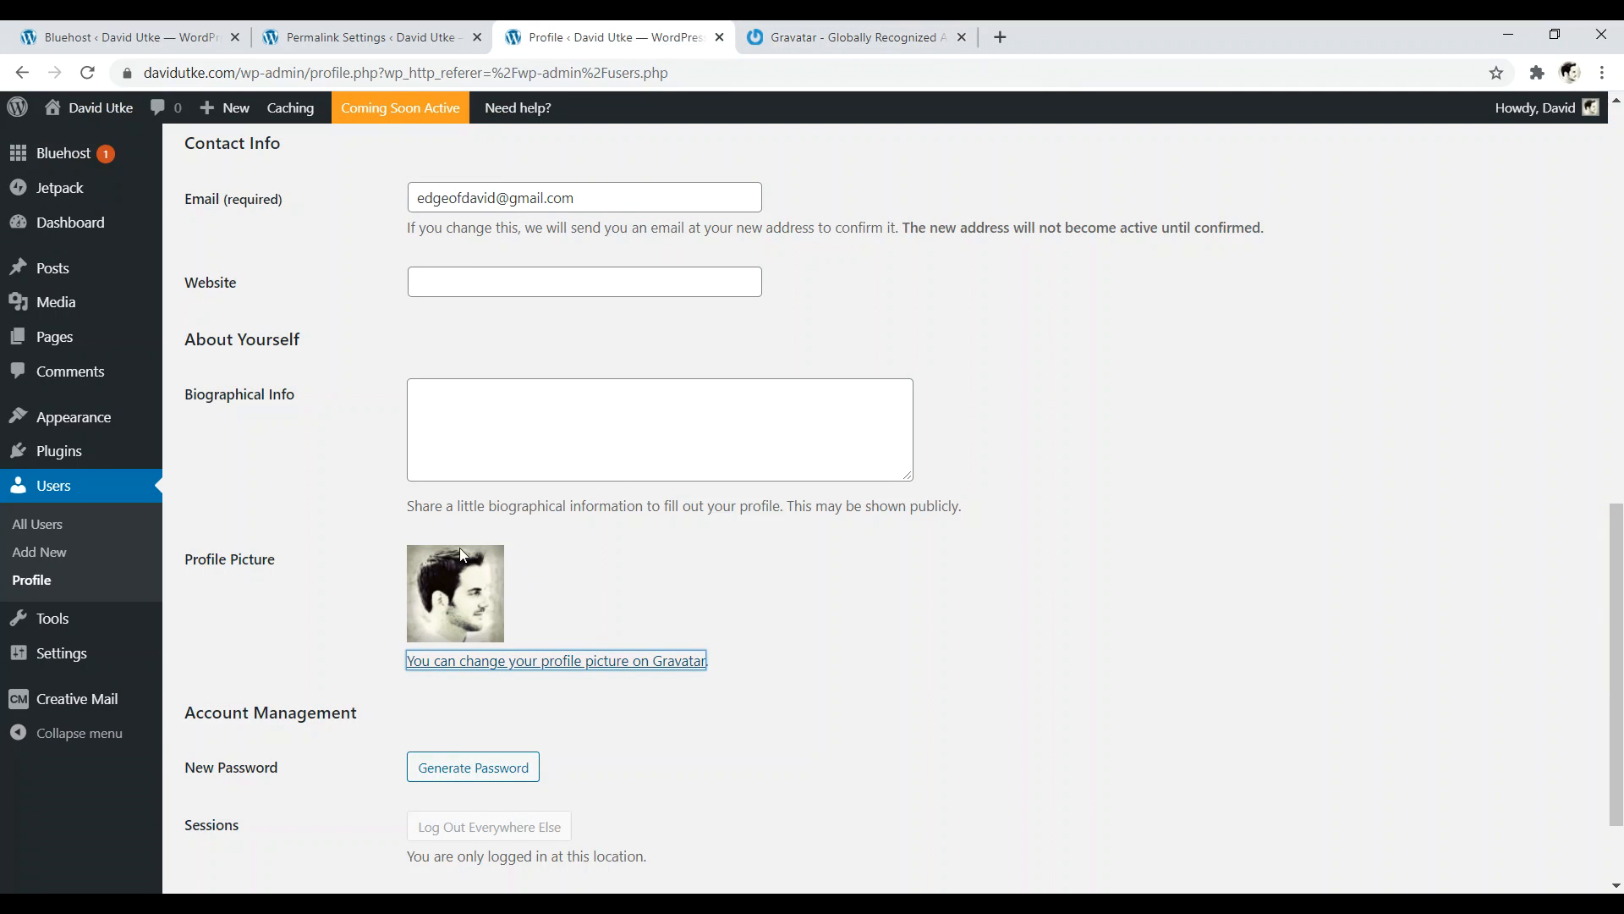
scroll(305, 676, down, 2)
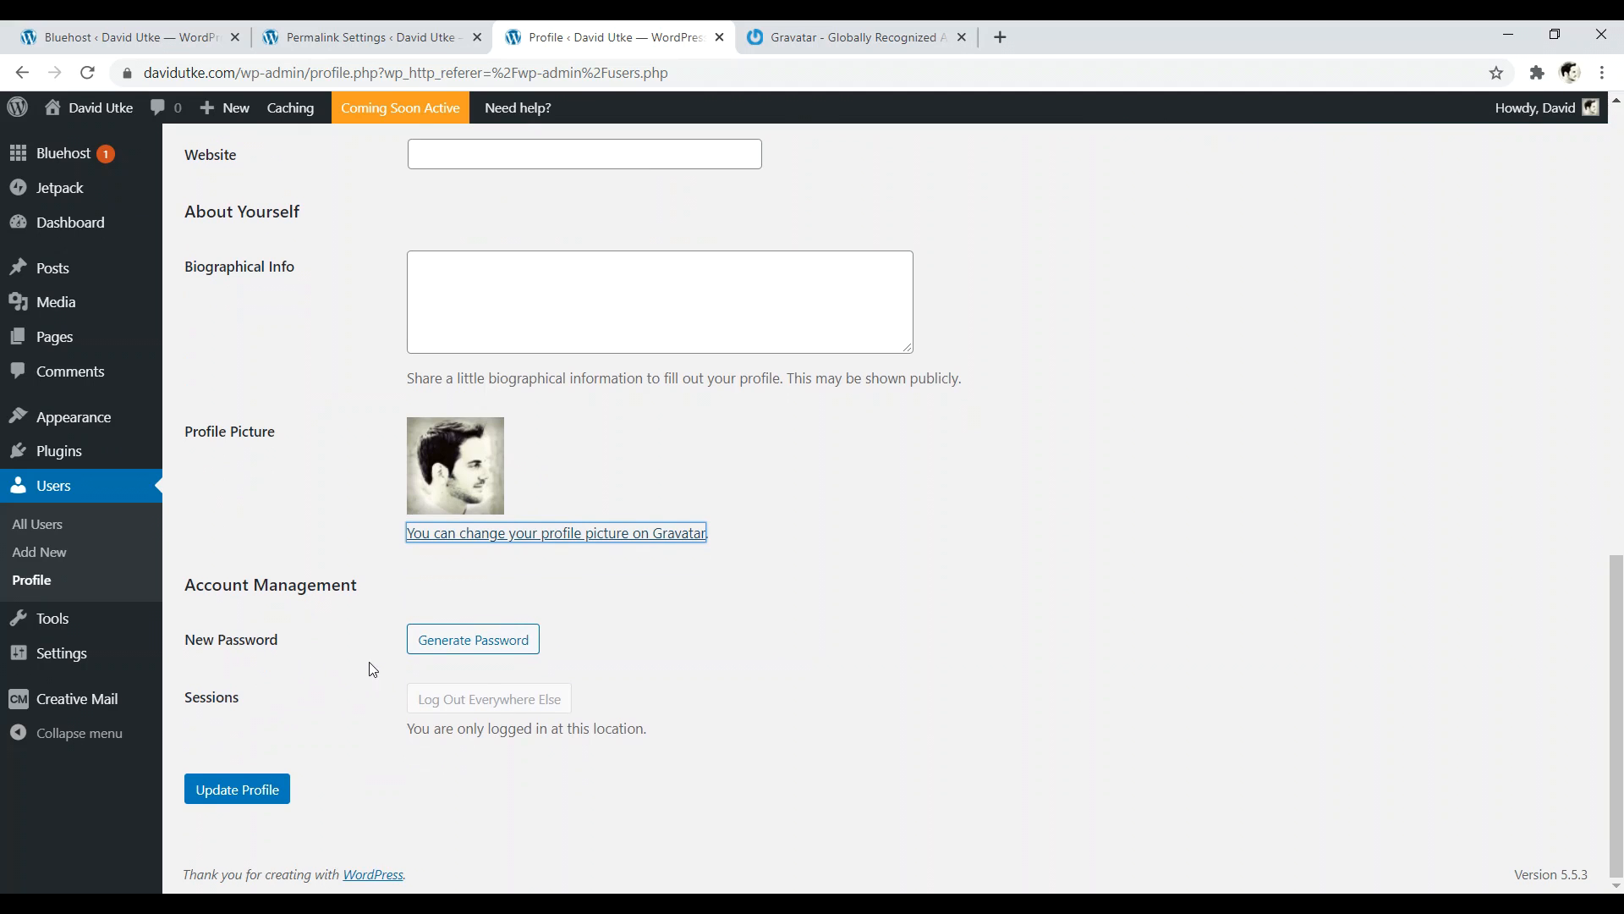
drag(1622, 767, 1618, 473)
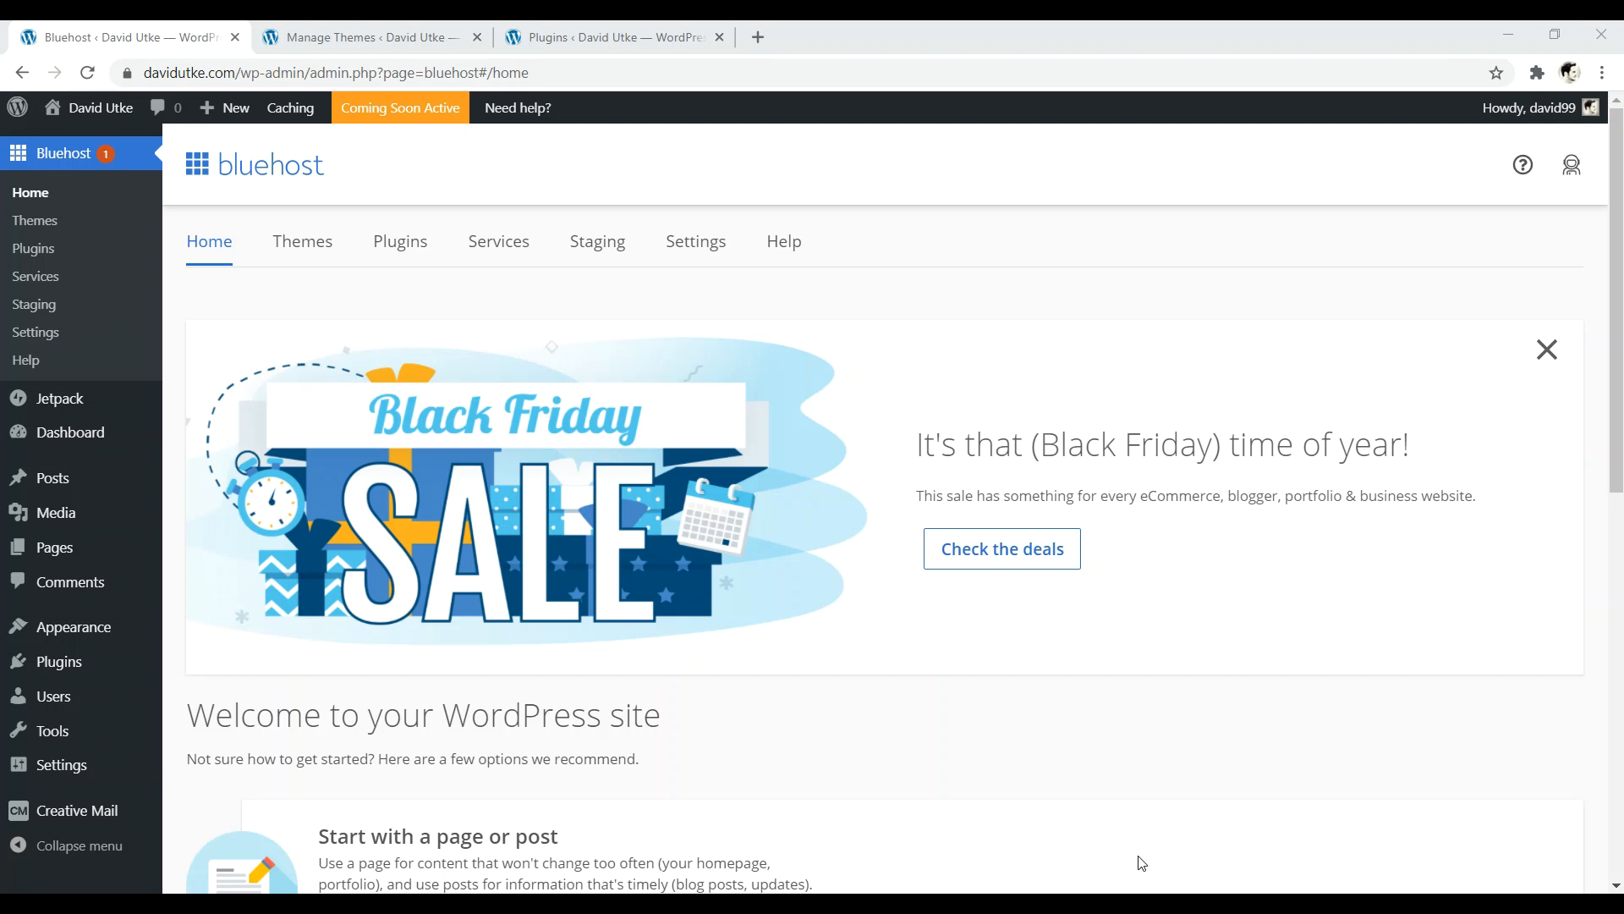
- Go to the installed themes page and browse the WordPress.org featured themes
click(363, 37)
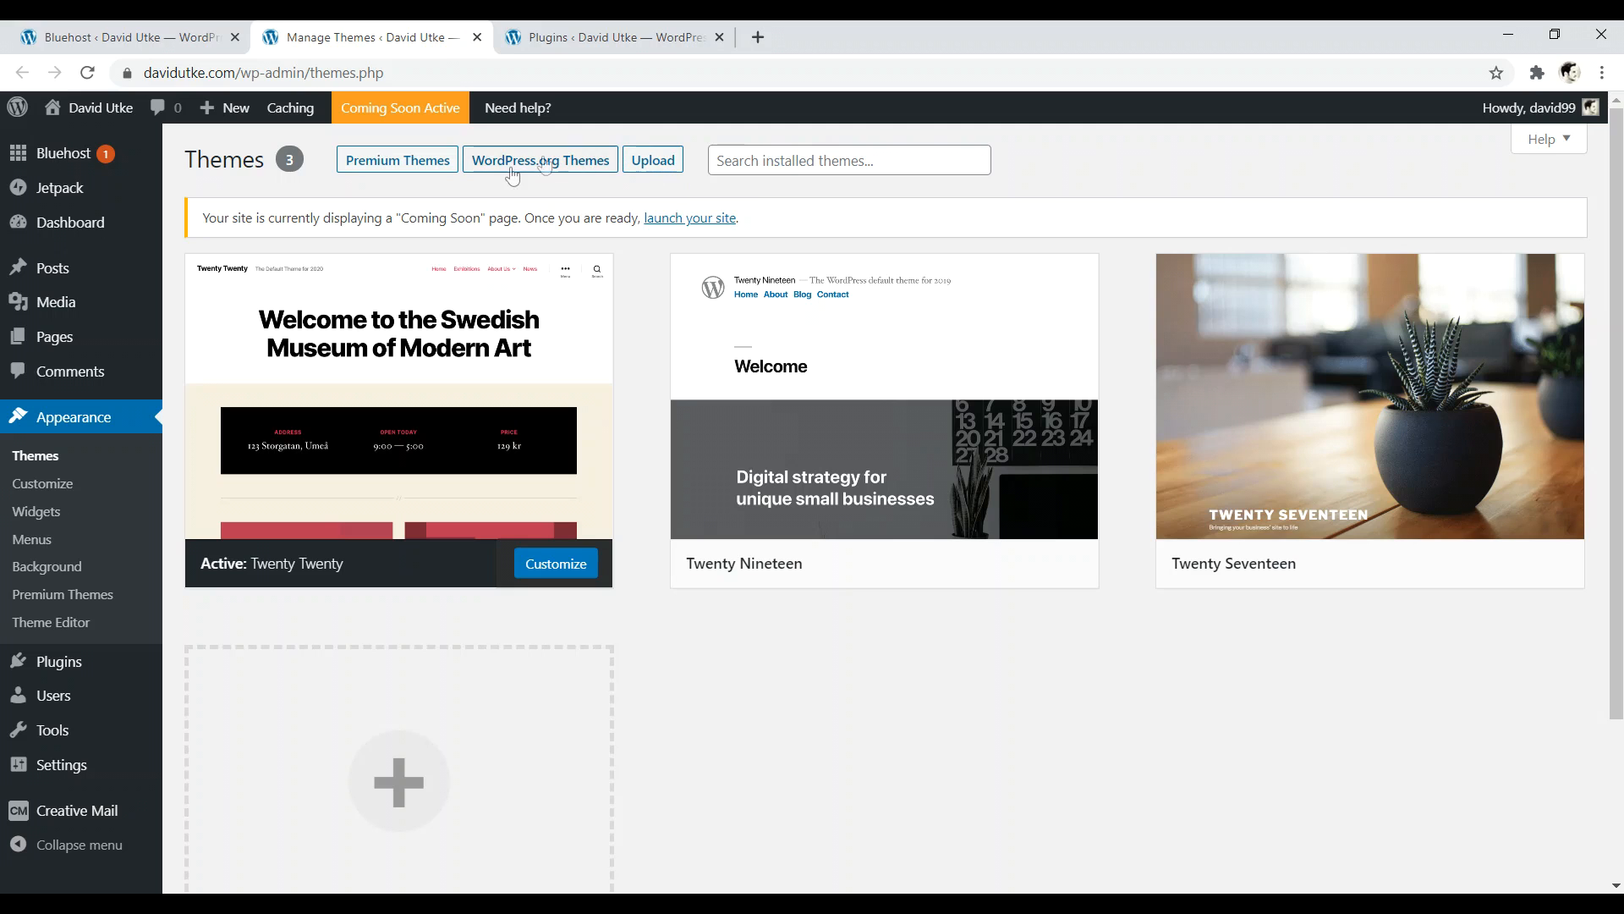
mouse_move(950, 304)
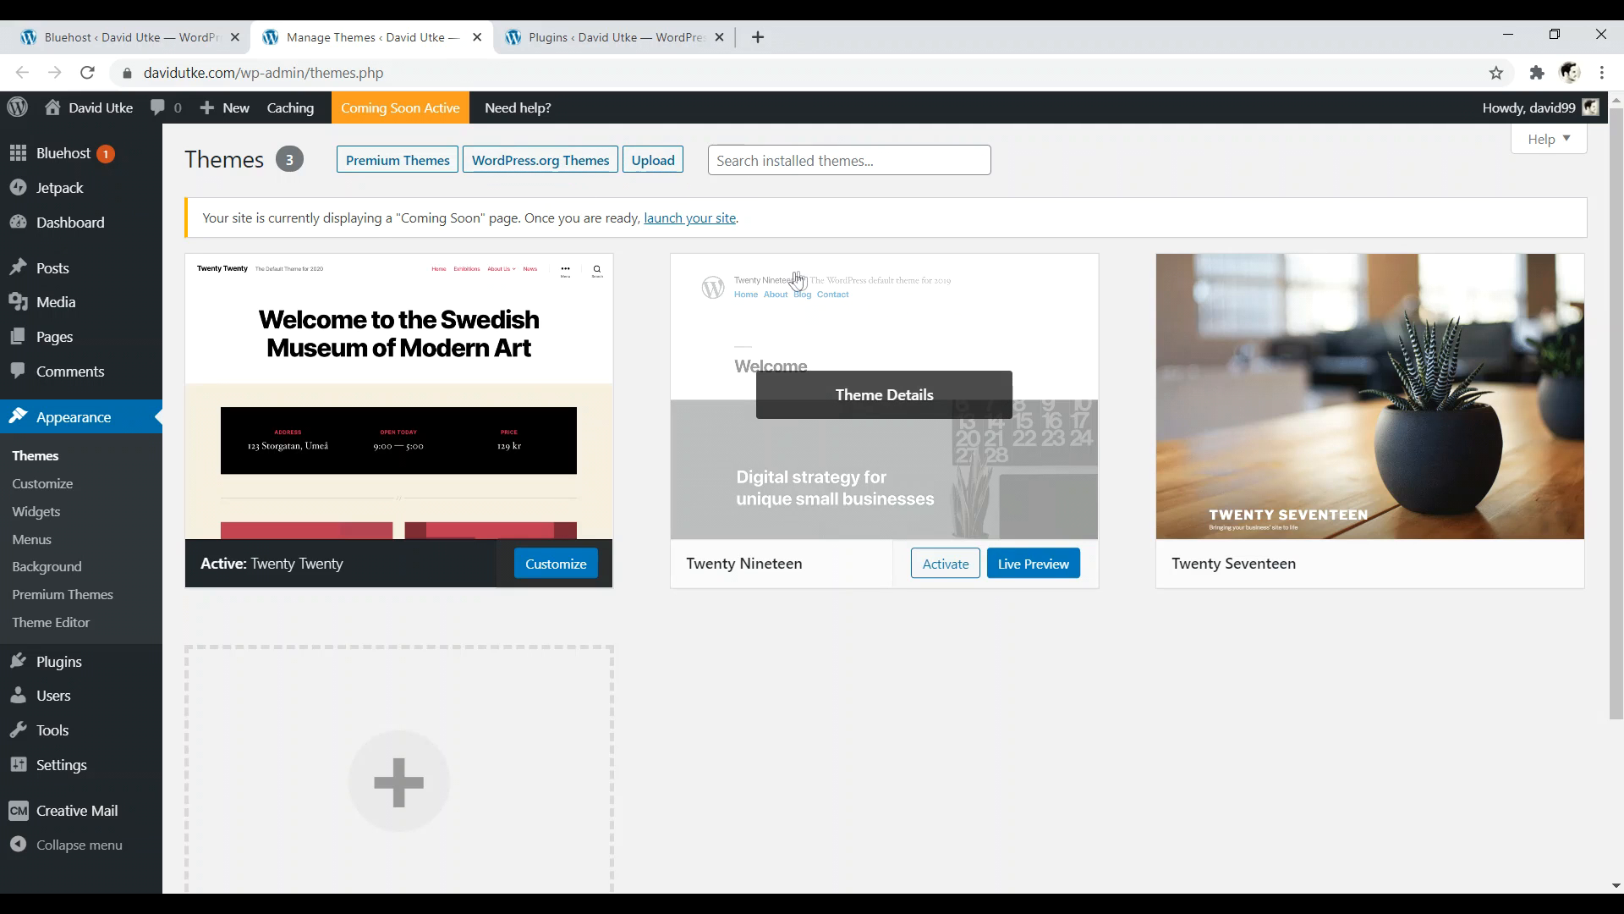
click(520, 167)
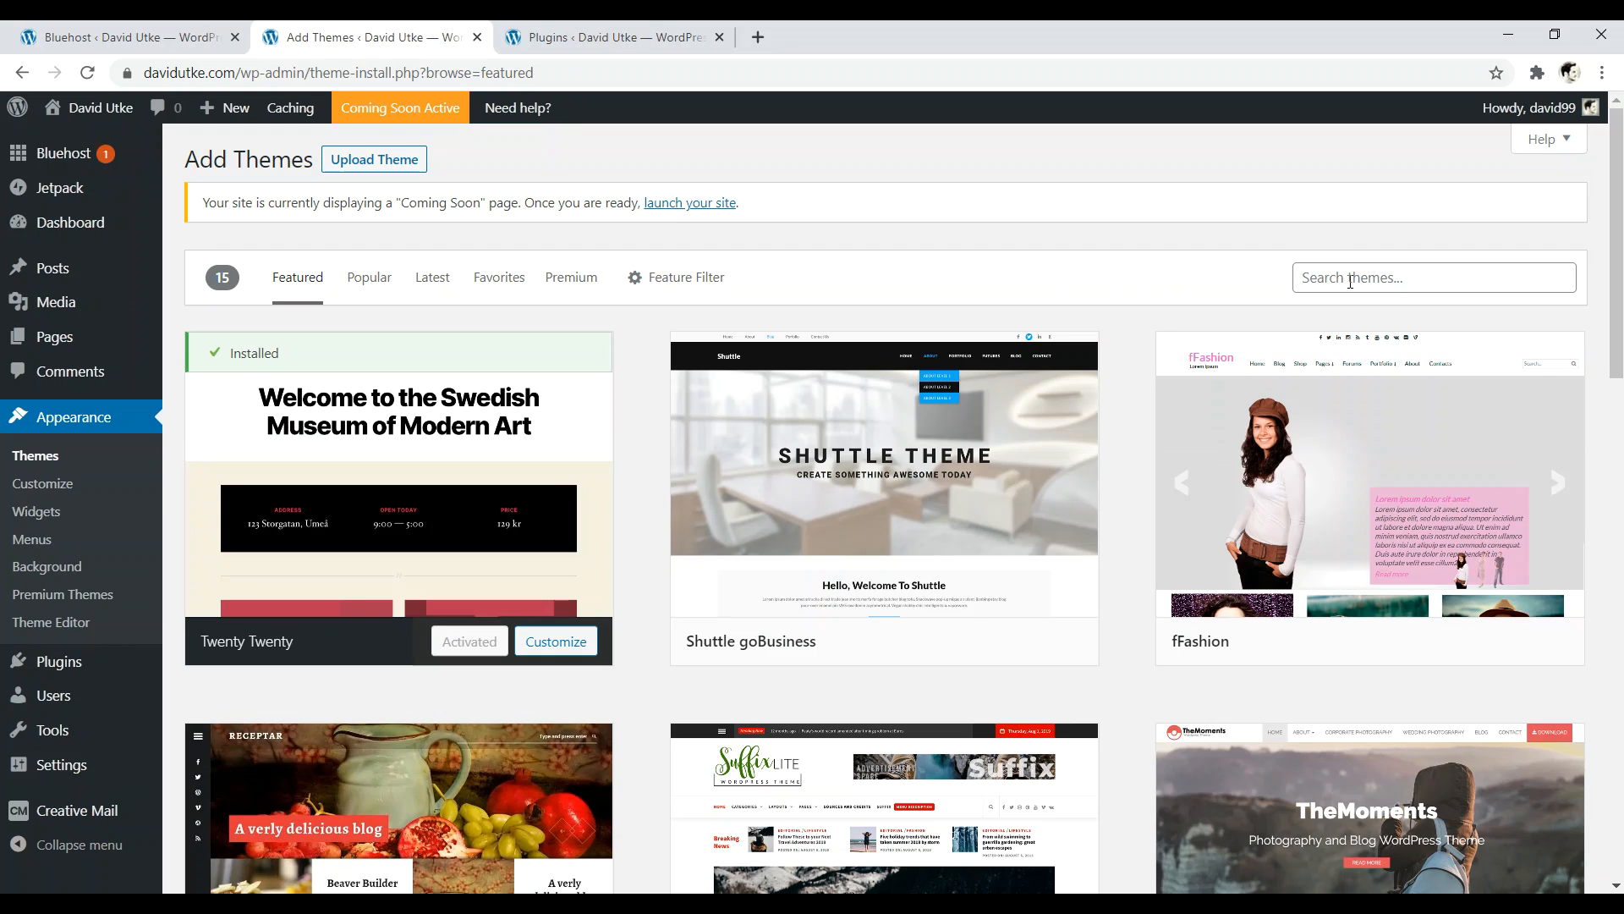
- Search themes for 'he', install and activate Hello Elementor, then review the Themes page
click(1350, 279)
text(hello)
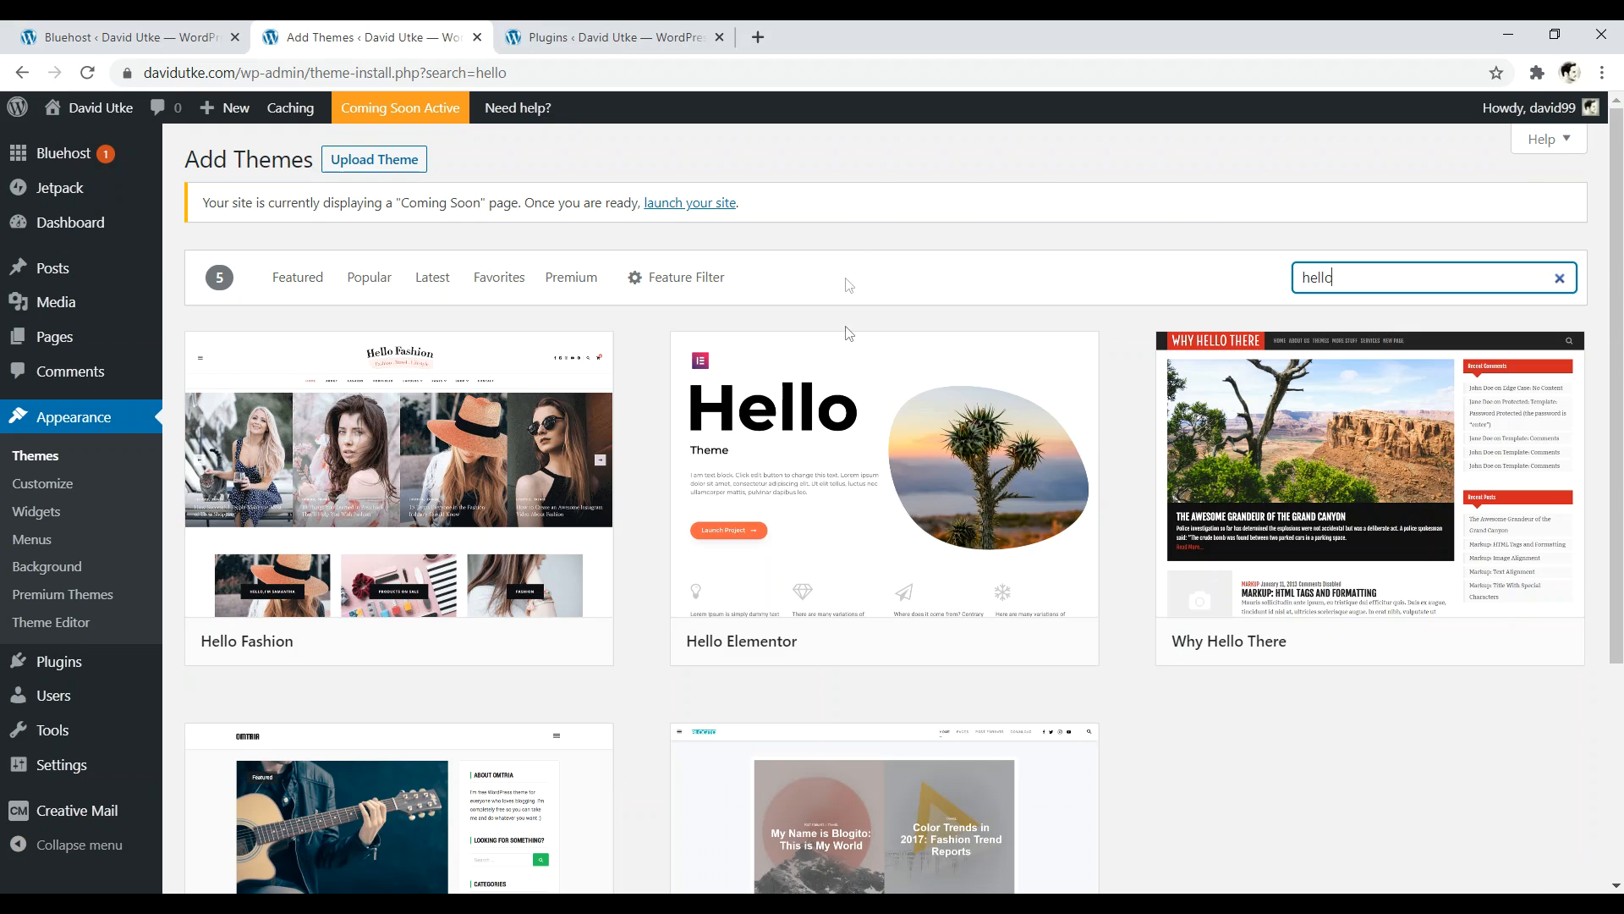
mouse_move(836, 488)
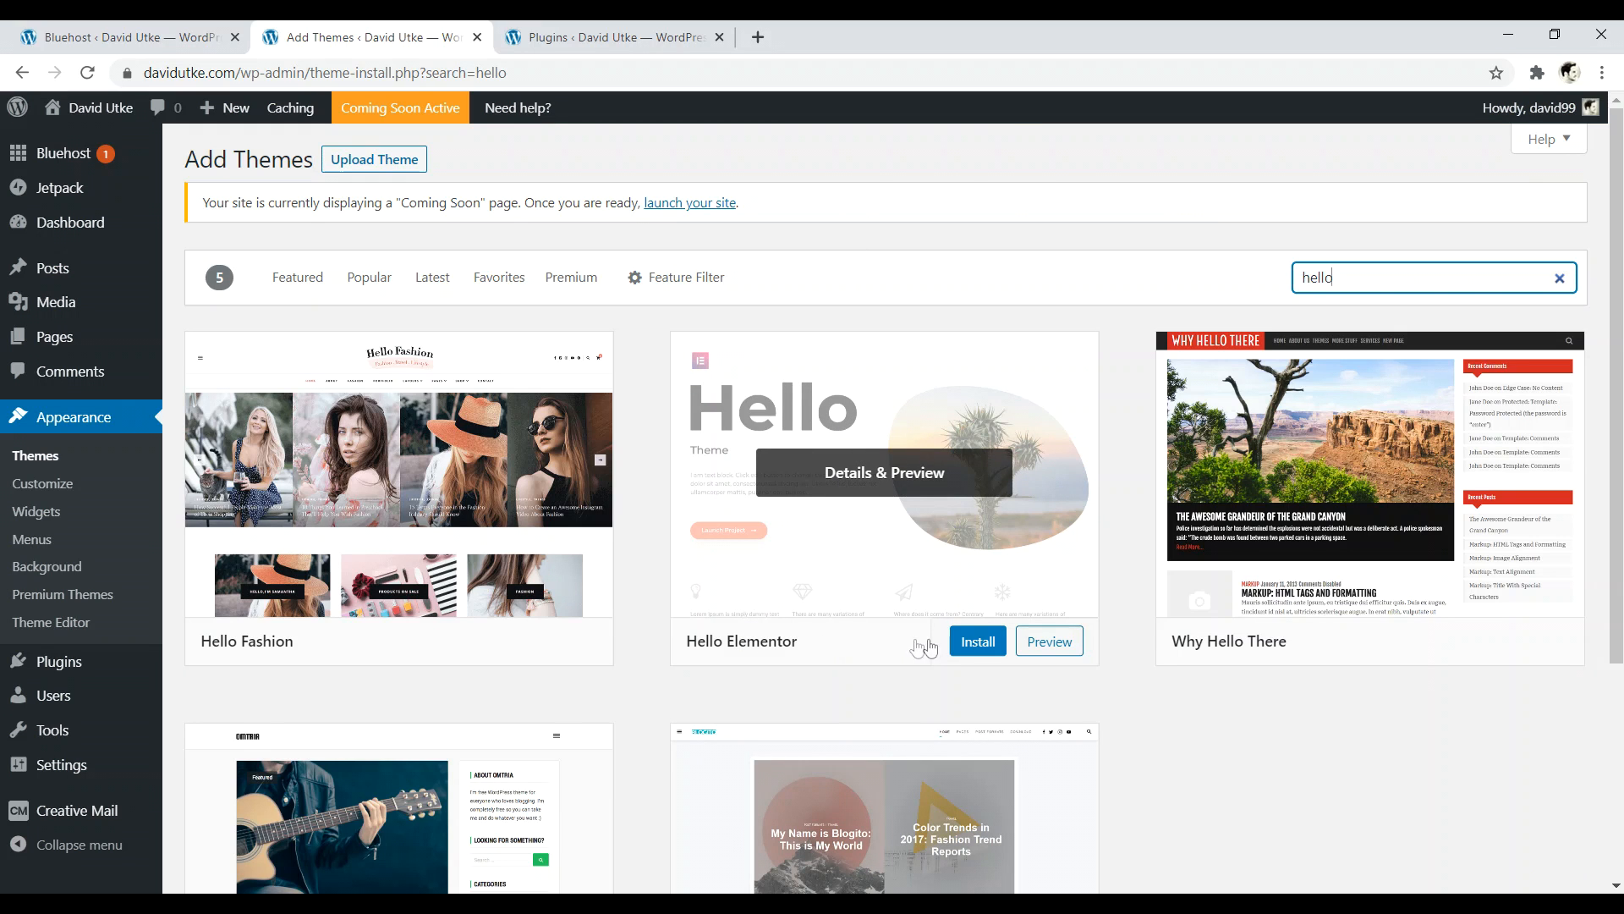
click(977, 643)
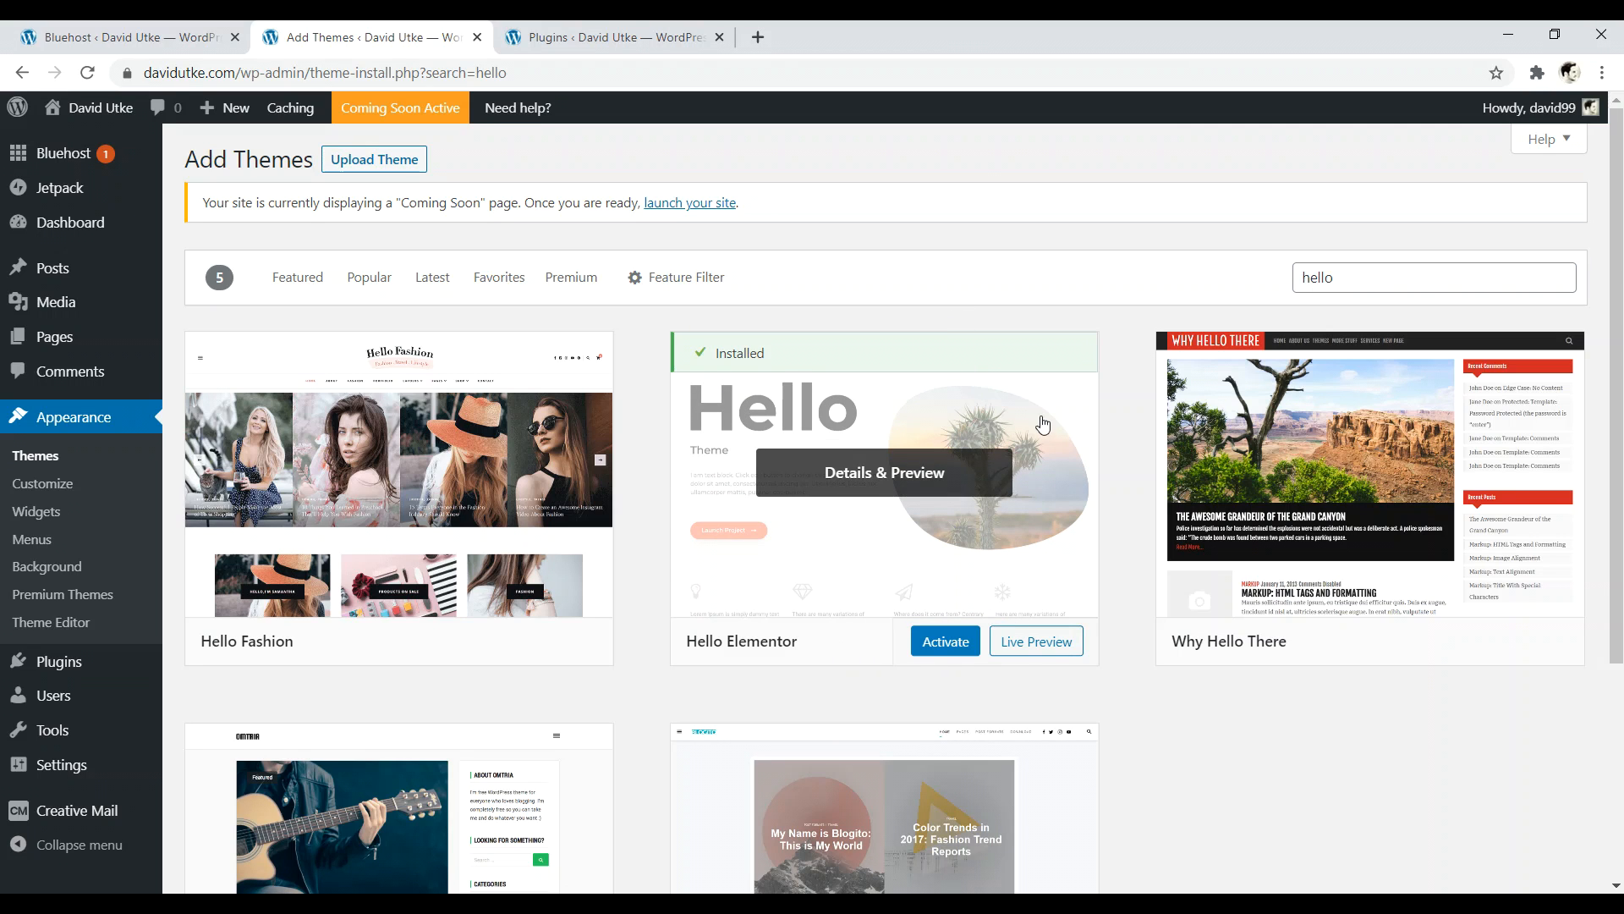
click(948, 643)
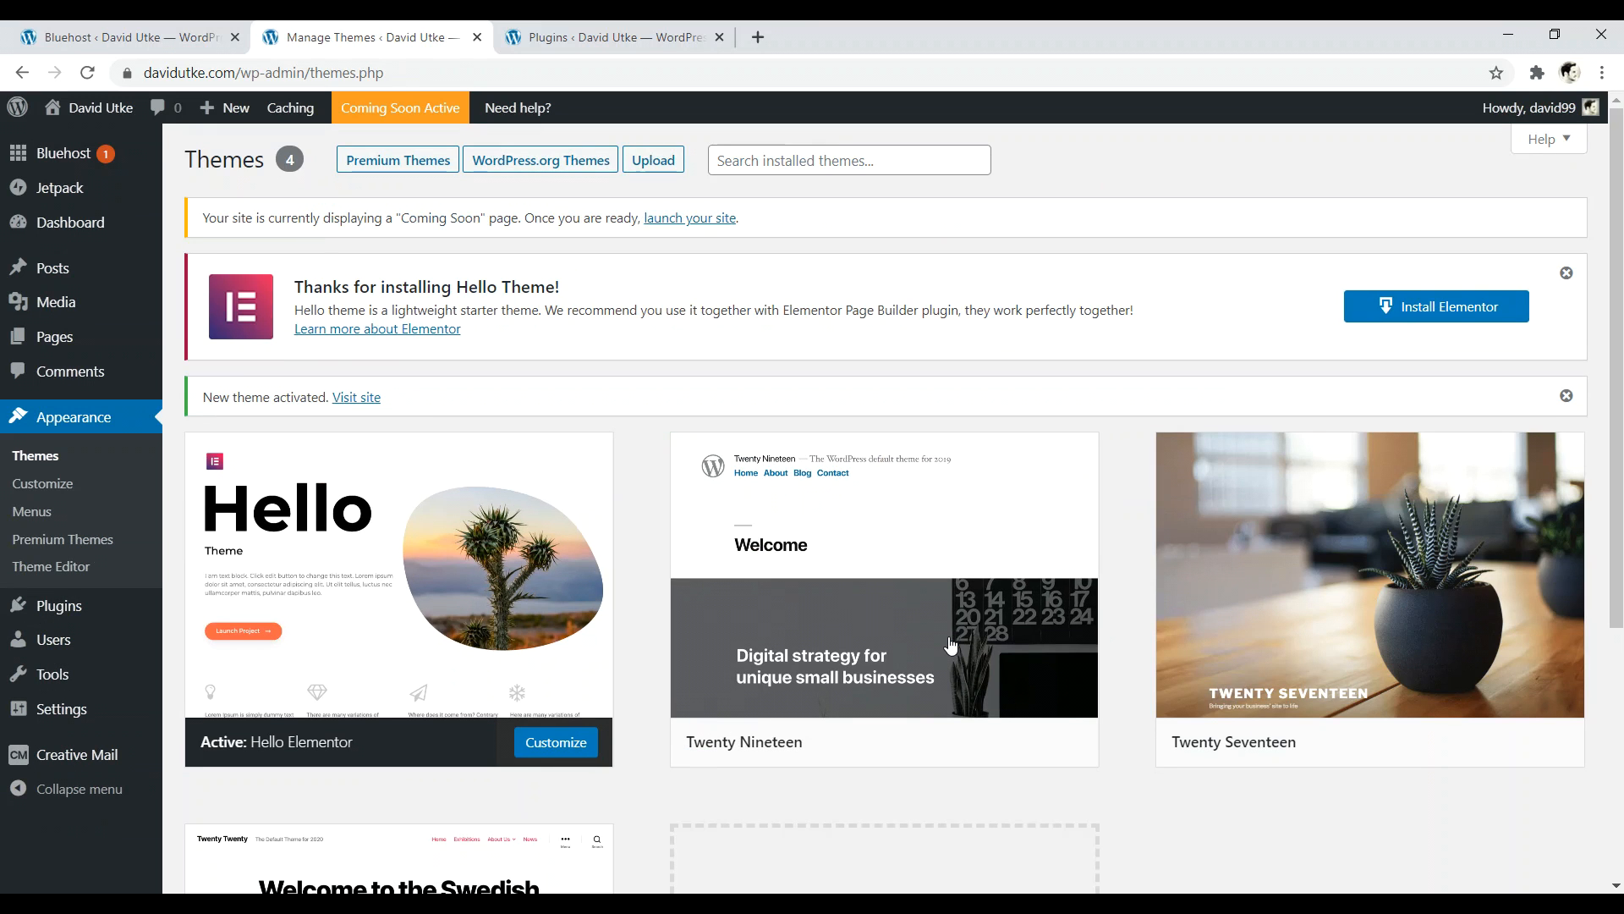
drag(1620, 466, 1621, 537)
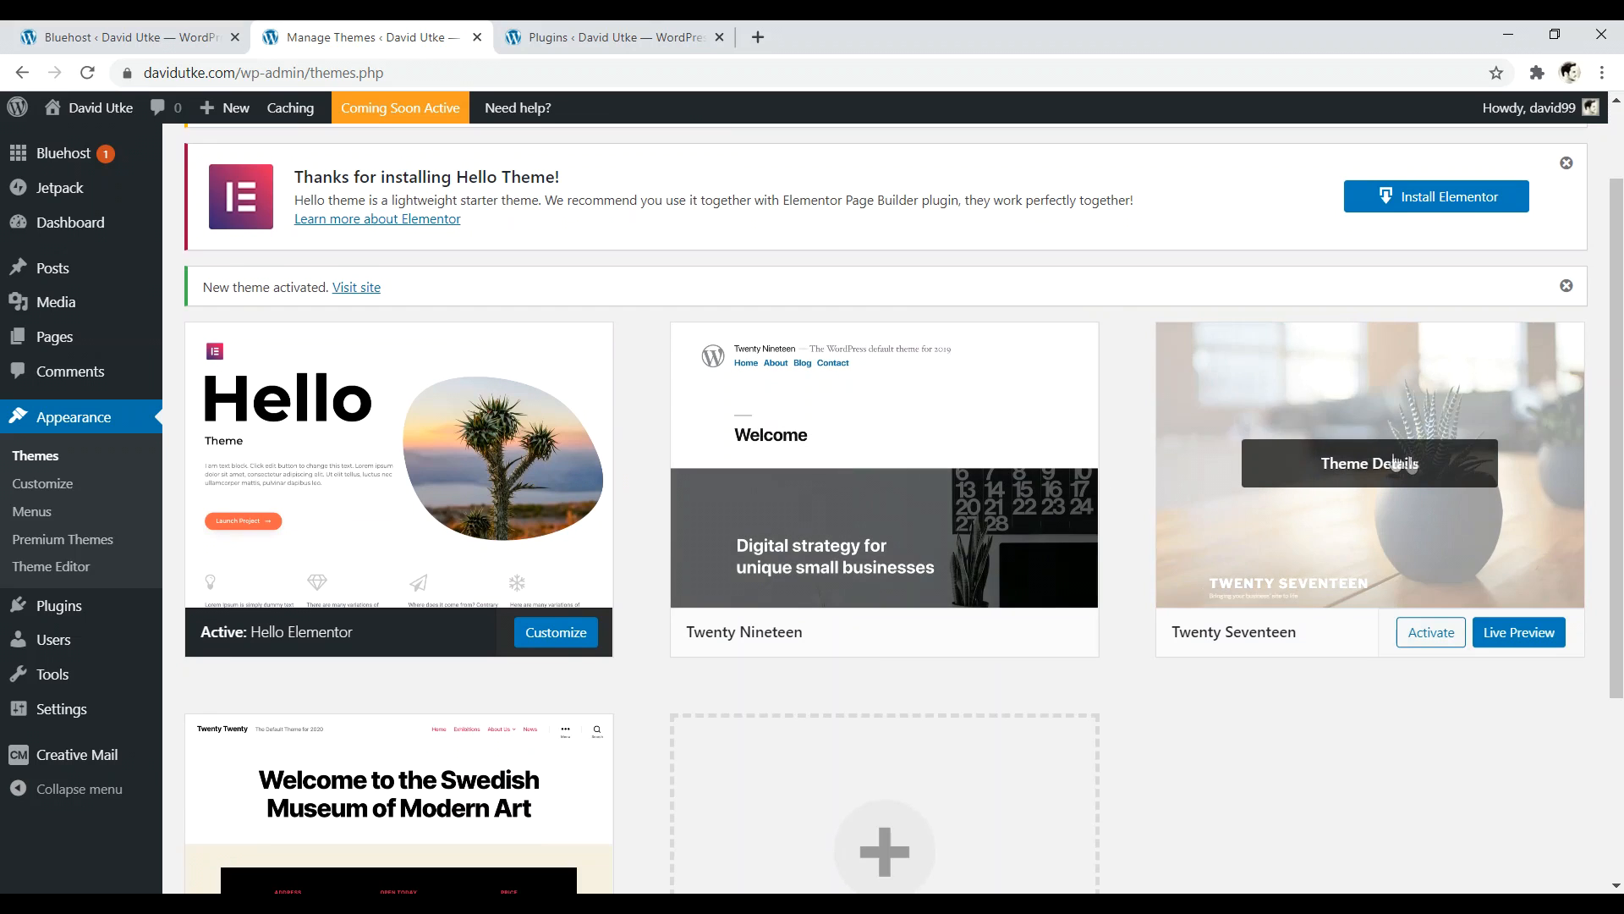
drag(1620, 448, 1620, 494)
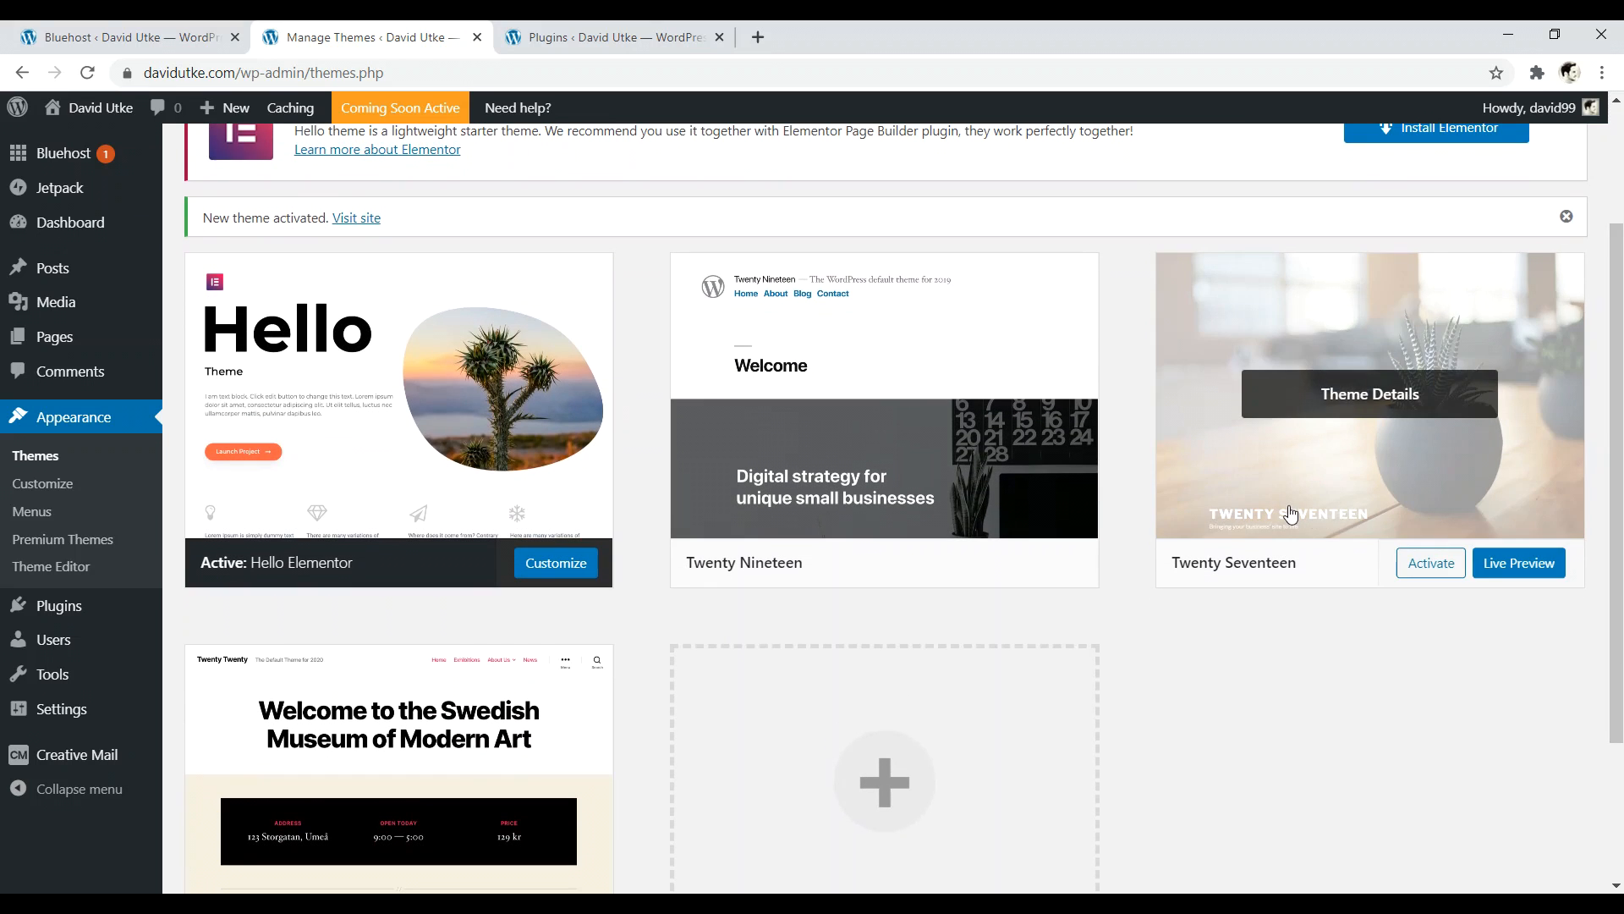
scroll(931, 494, down, 3)
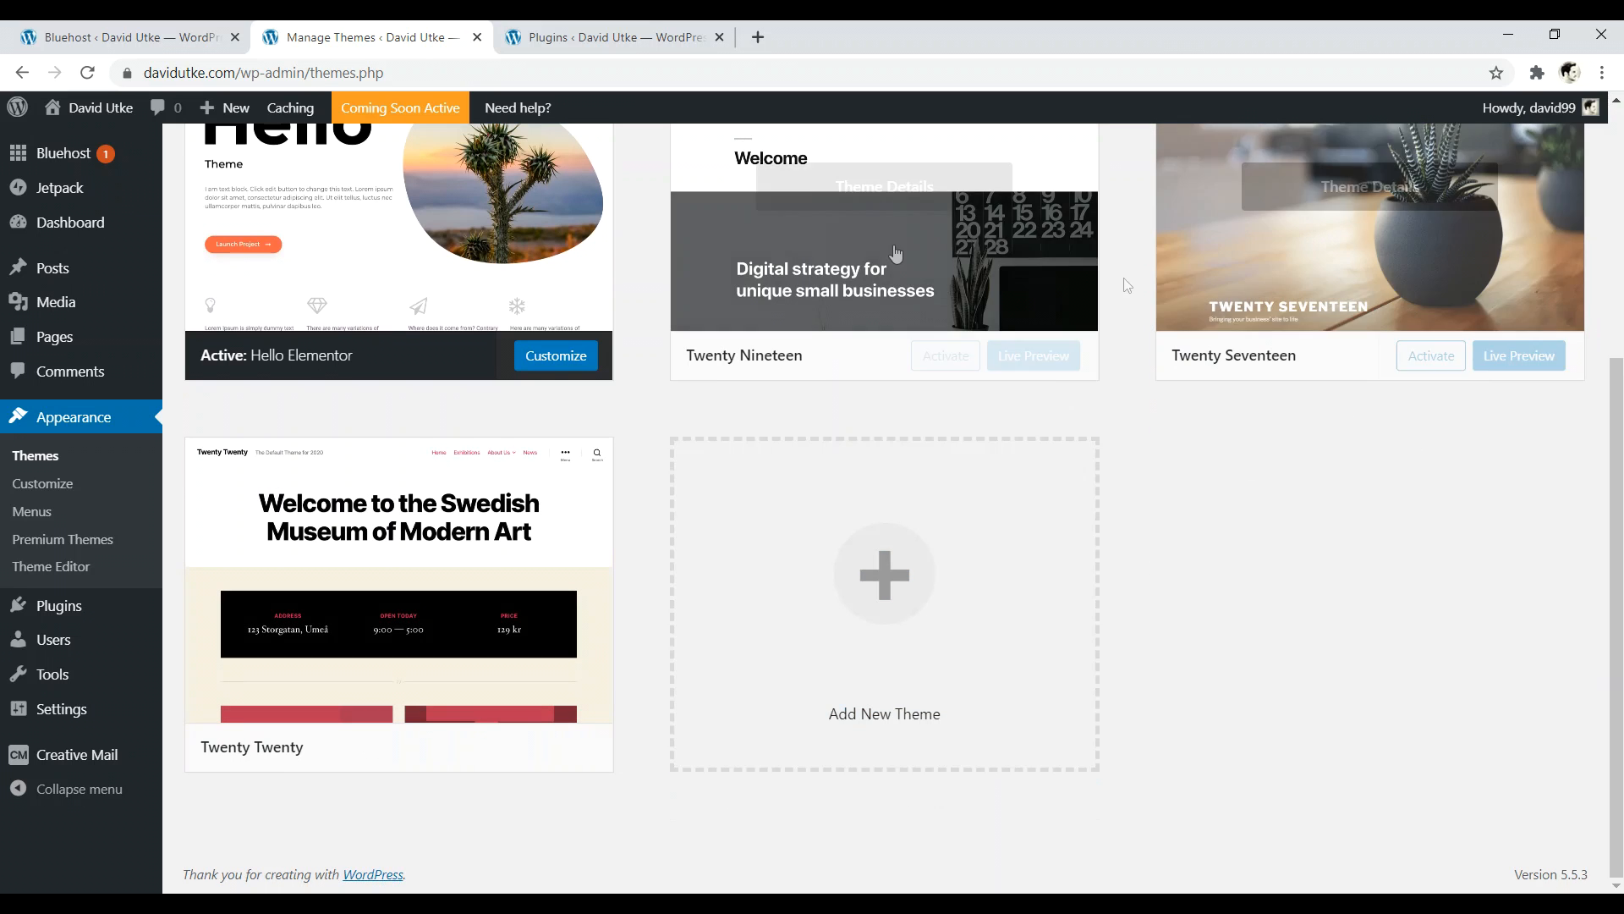
scroll(1506, 567, up, 1)
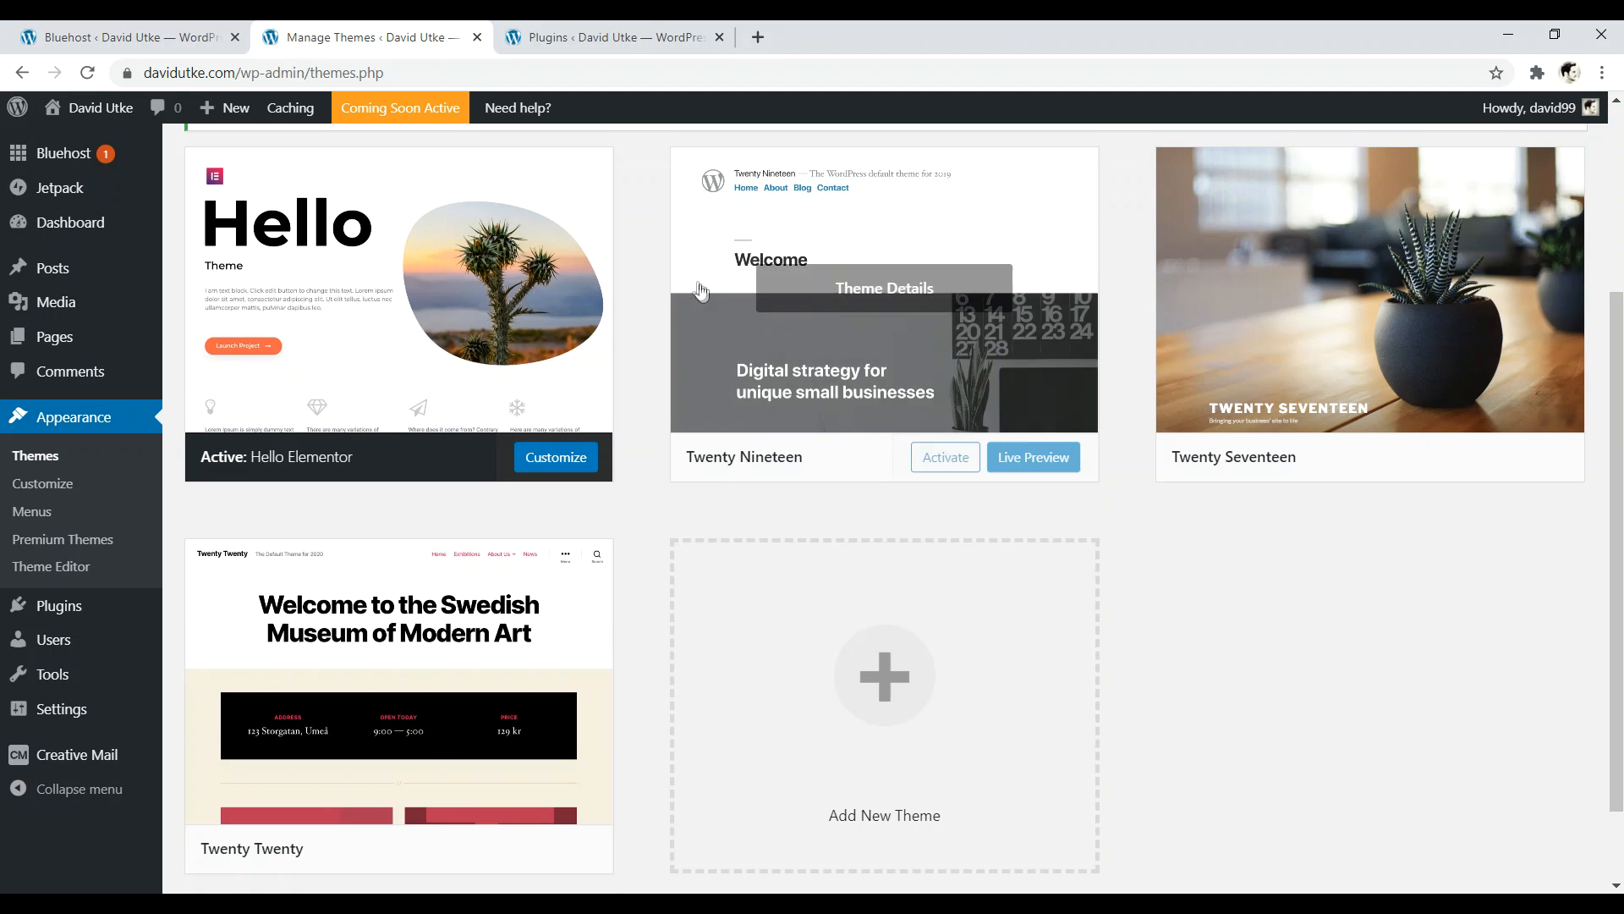
scroll(1088, 265, up, 3)
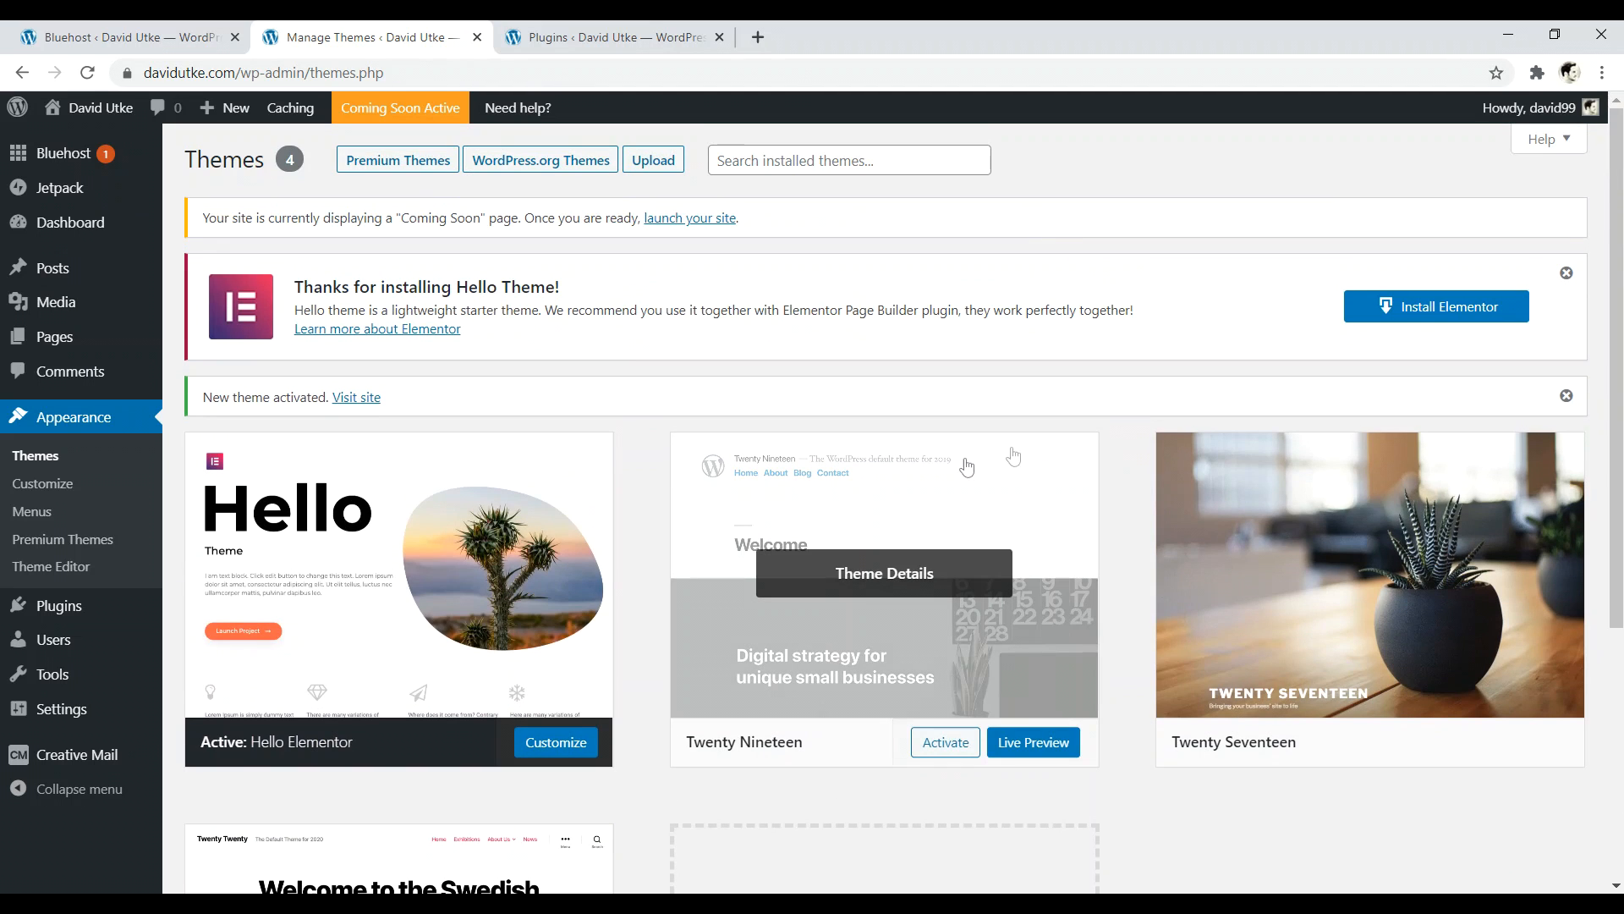
- Delete the Twenty Nineteen, Twenty Seventeen and Twenty Twenty themes, then go to the plugins list
click(937, 529)
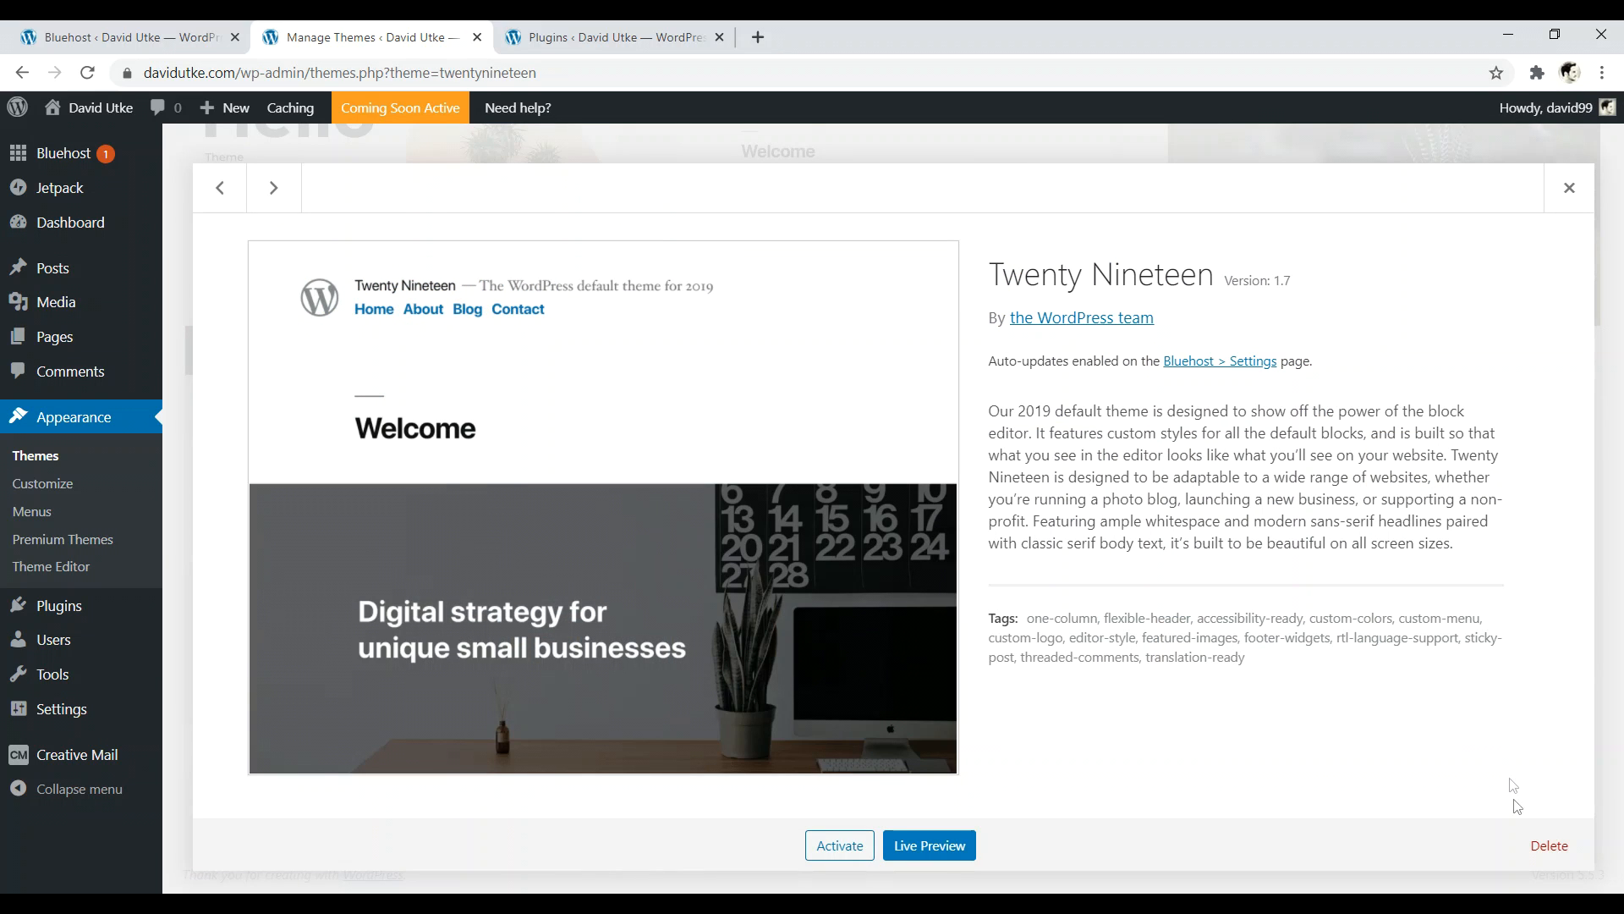
click(1548, 846)
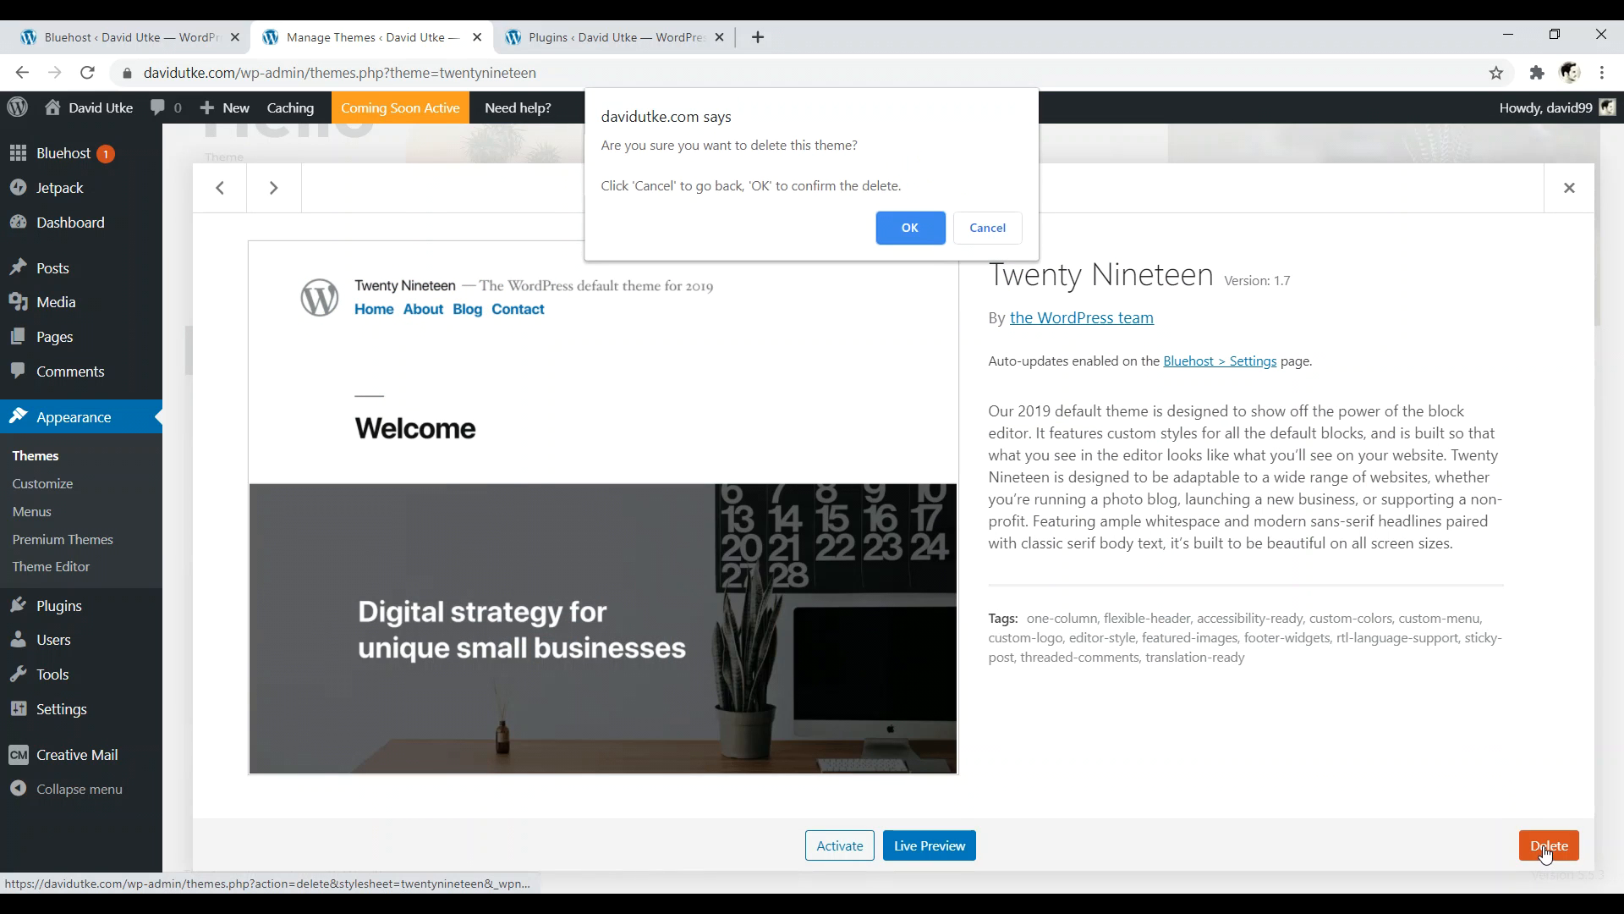
click(910, 227)
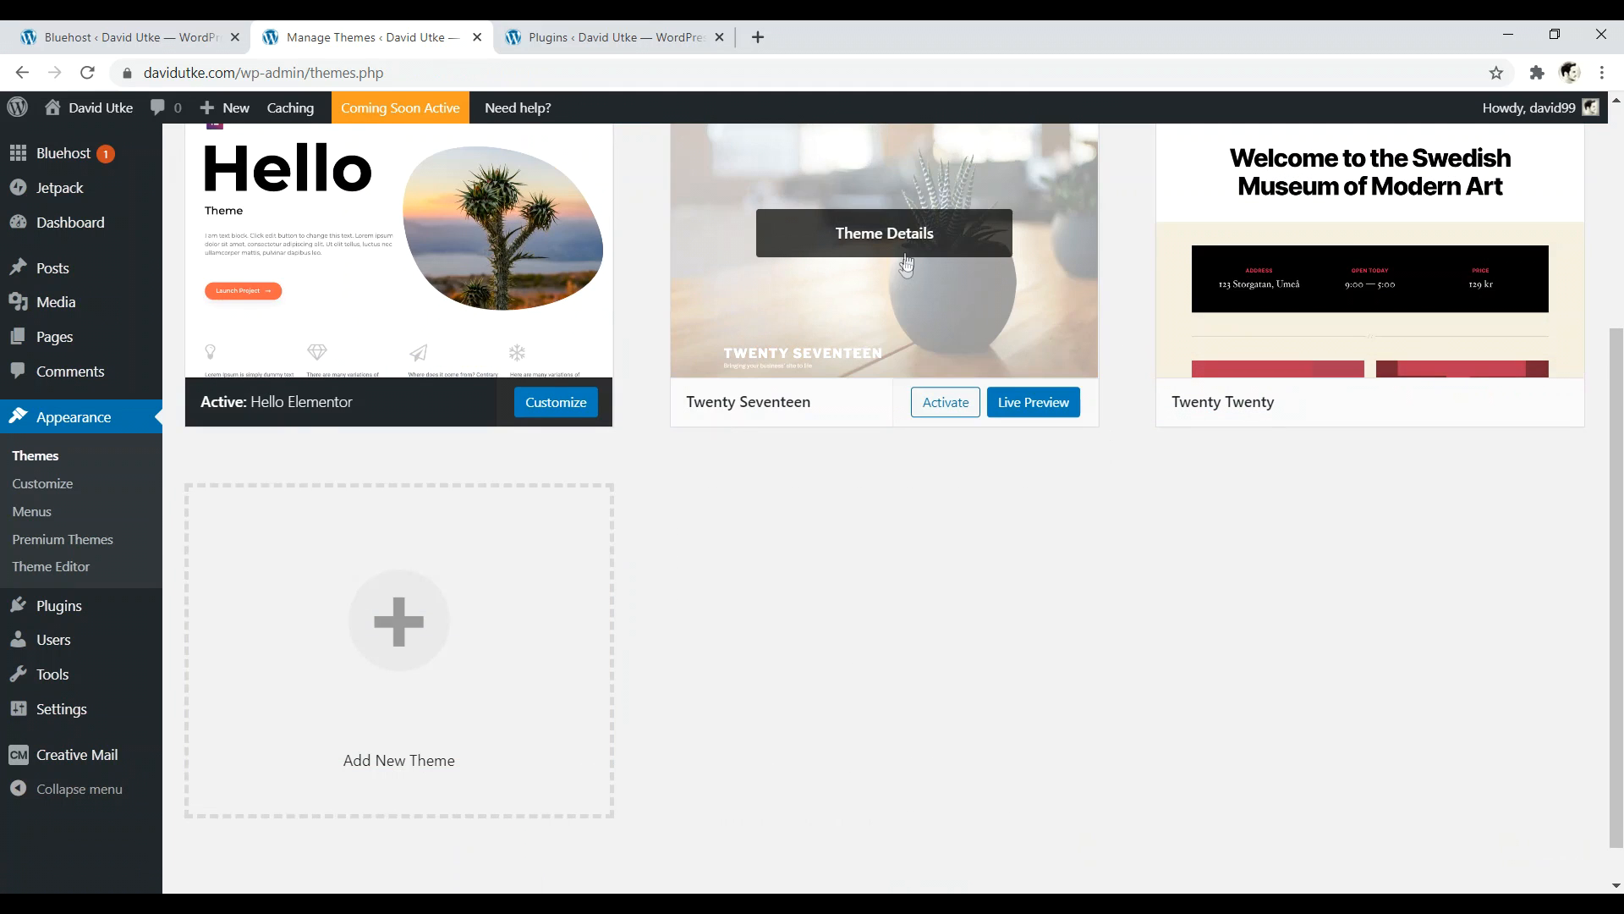
click(914, 210)
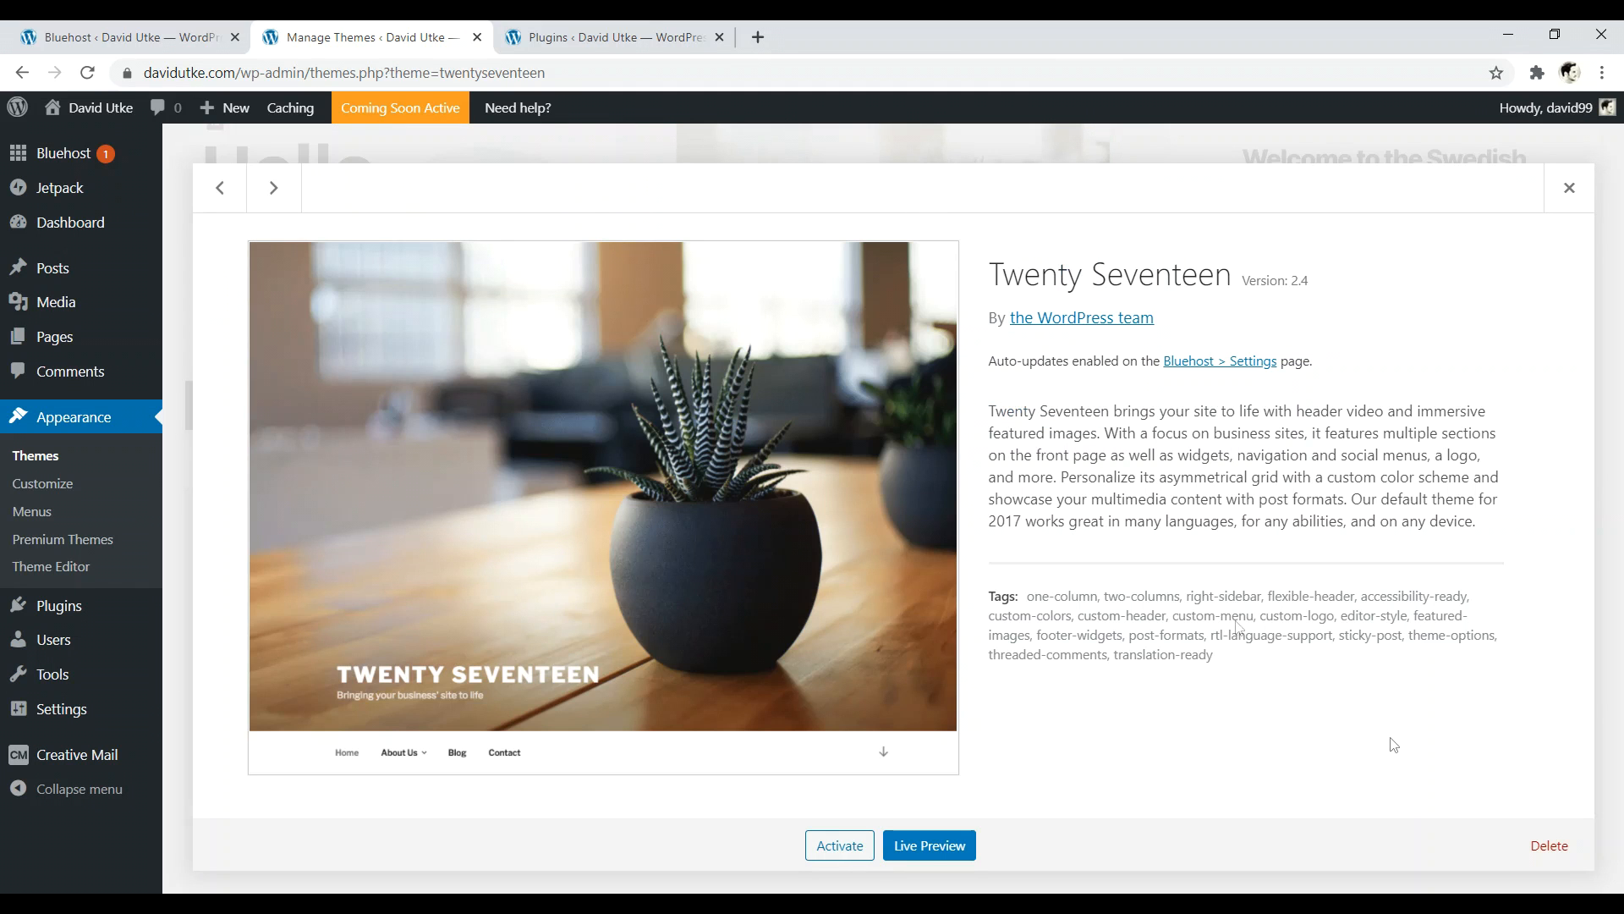
click(1548, 846)
click(899, 235)
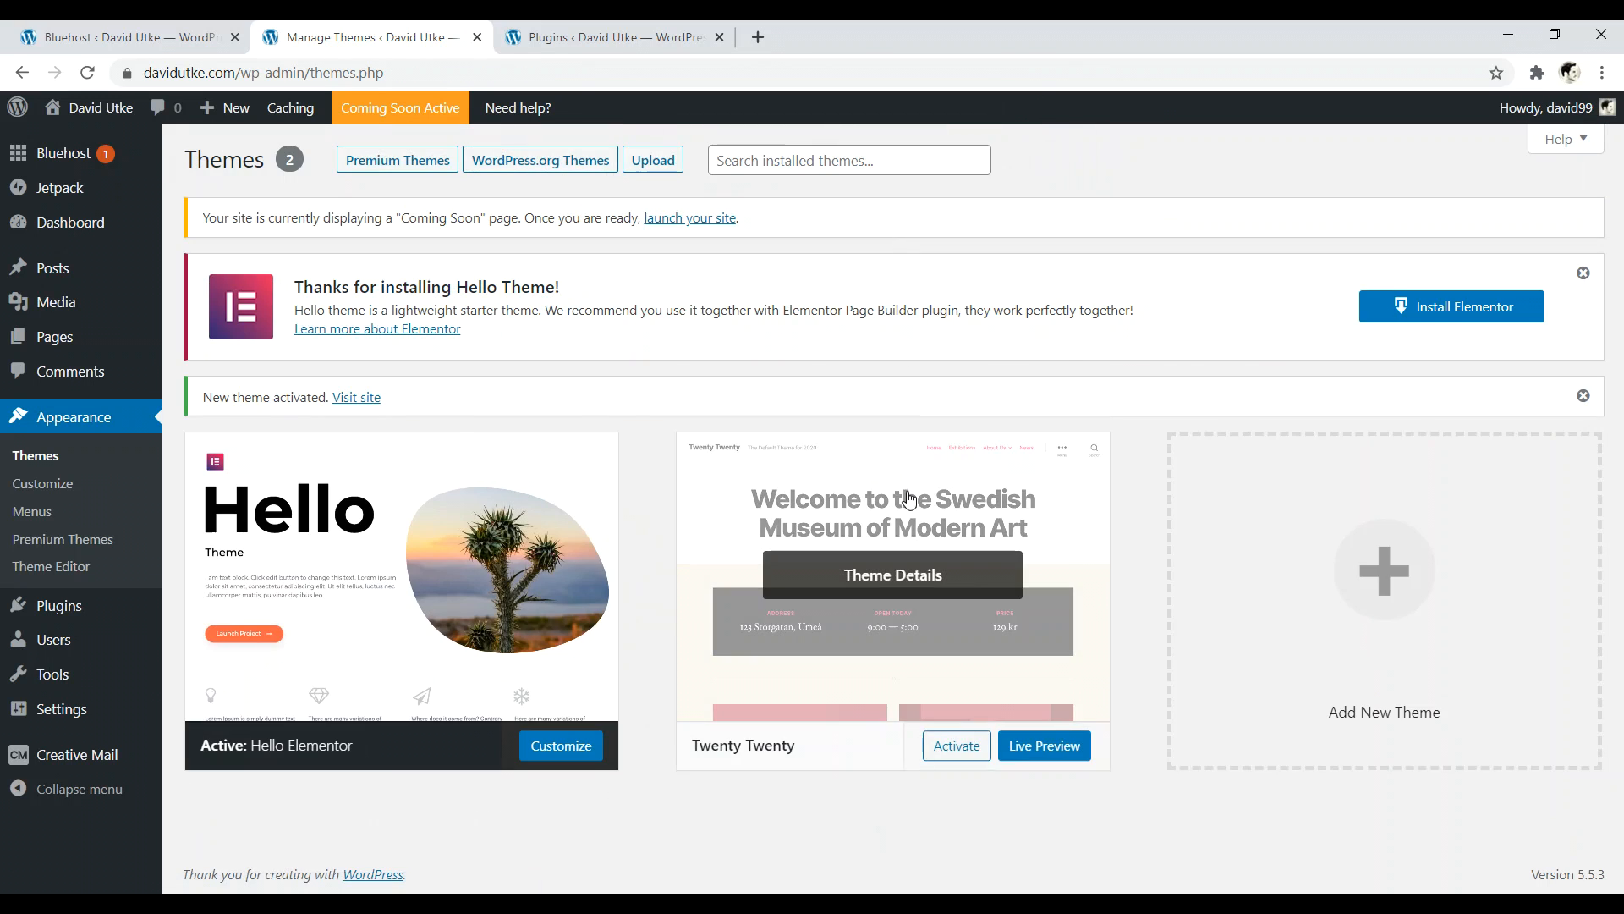
click(898, 609)
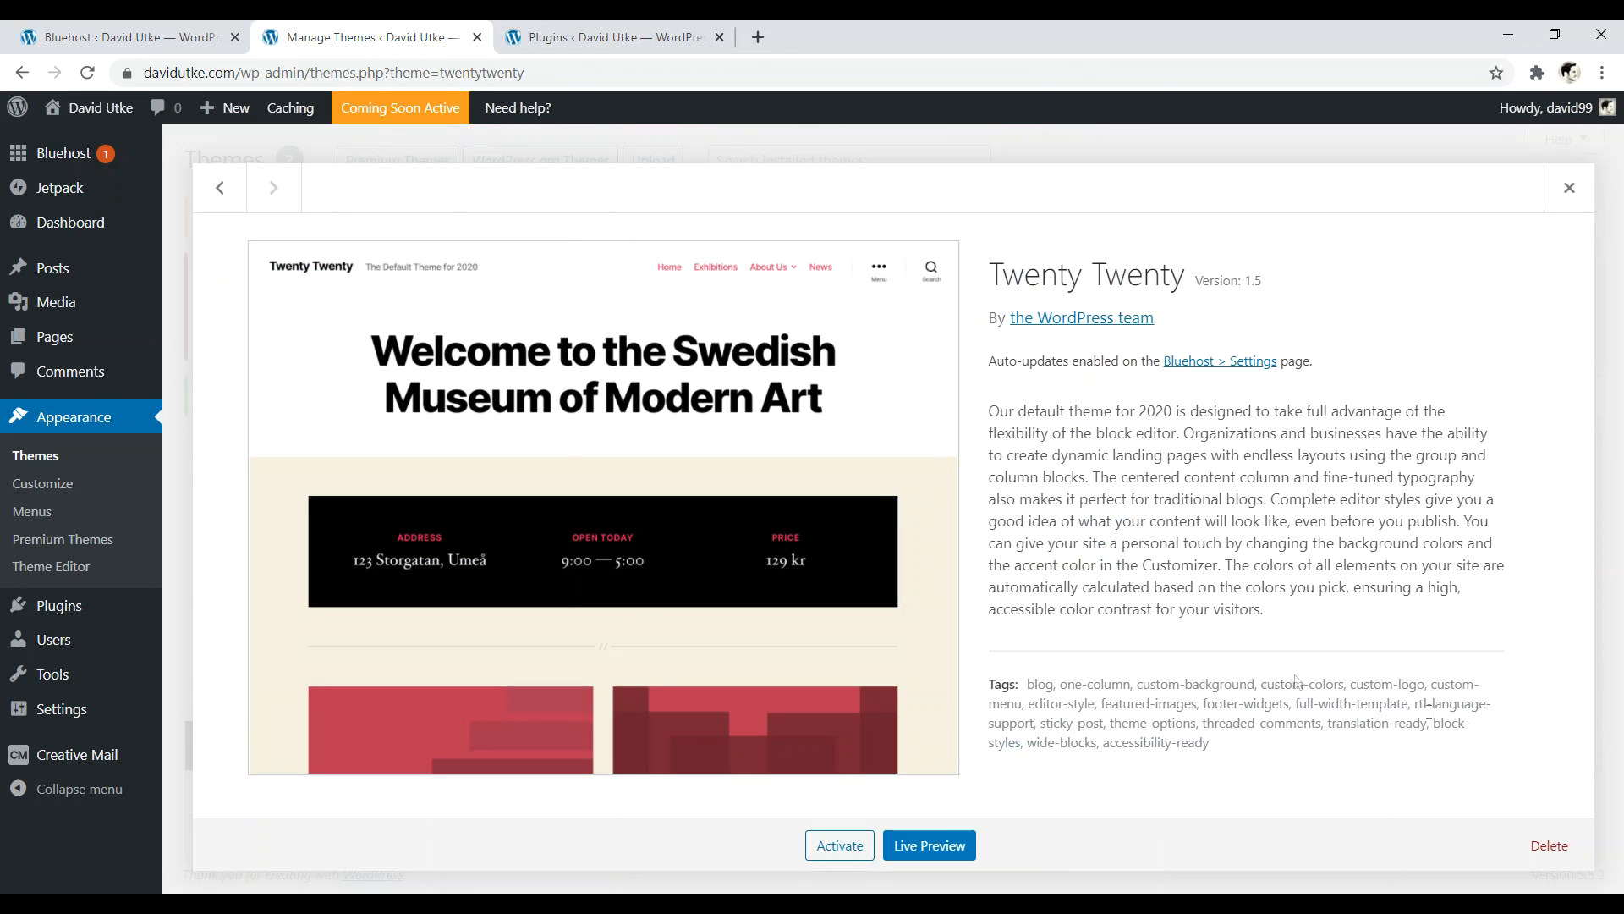
click(1550, 846)
click(912, 224)
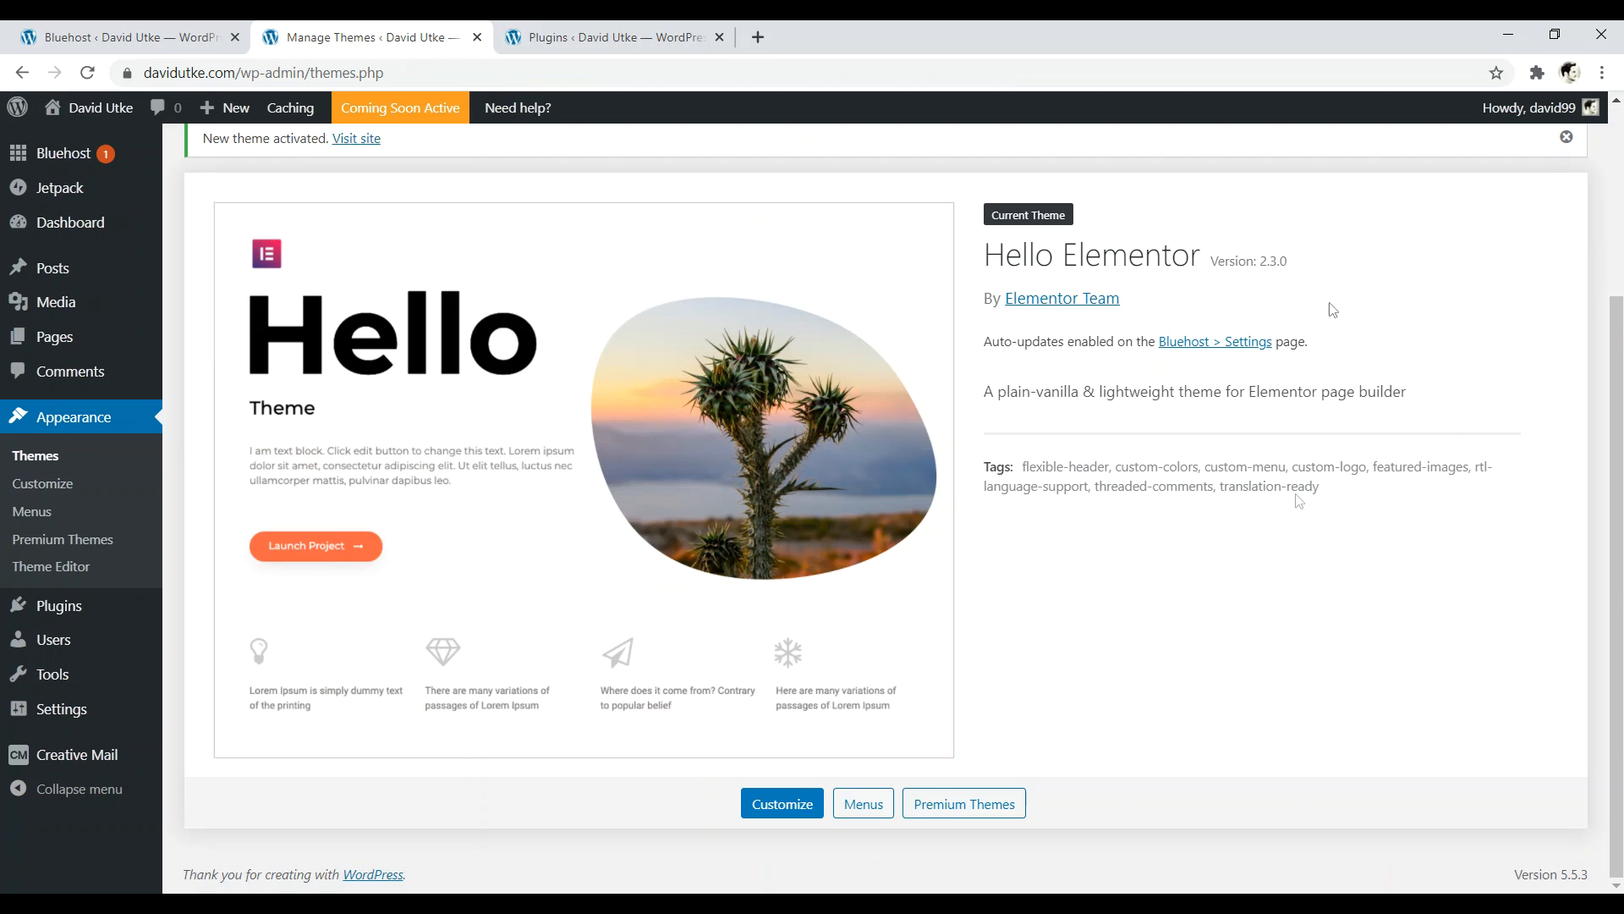
click(631, 40)
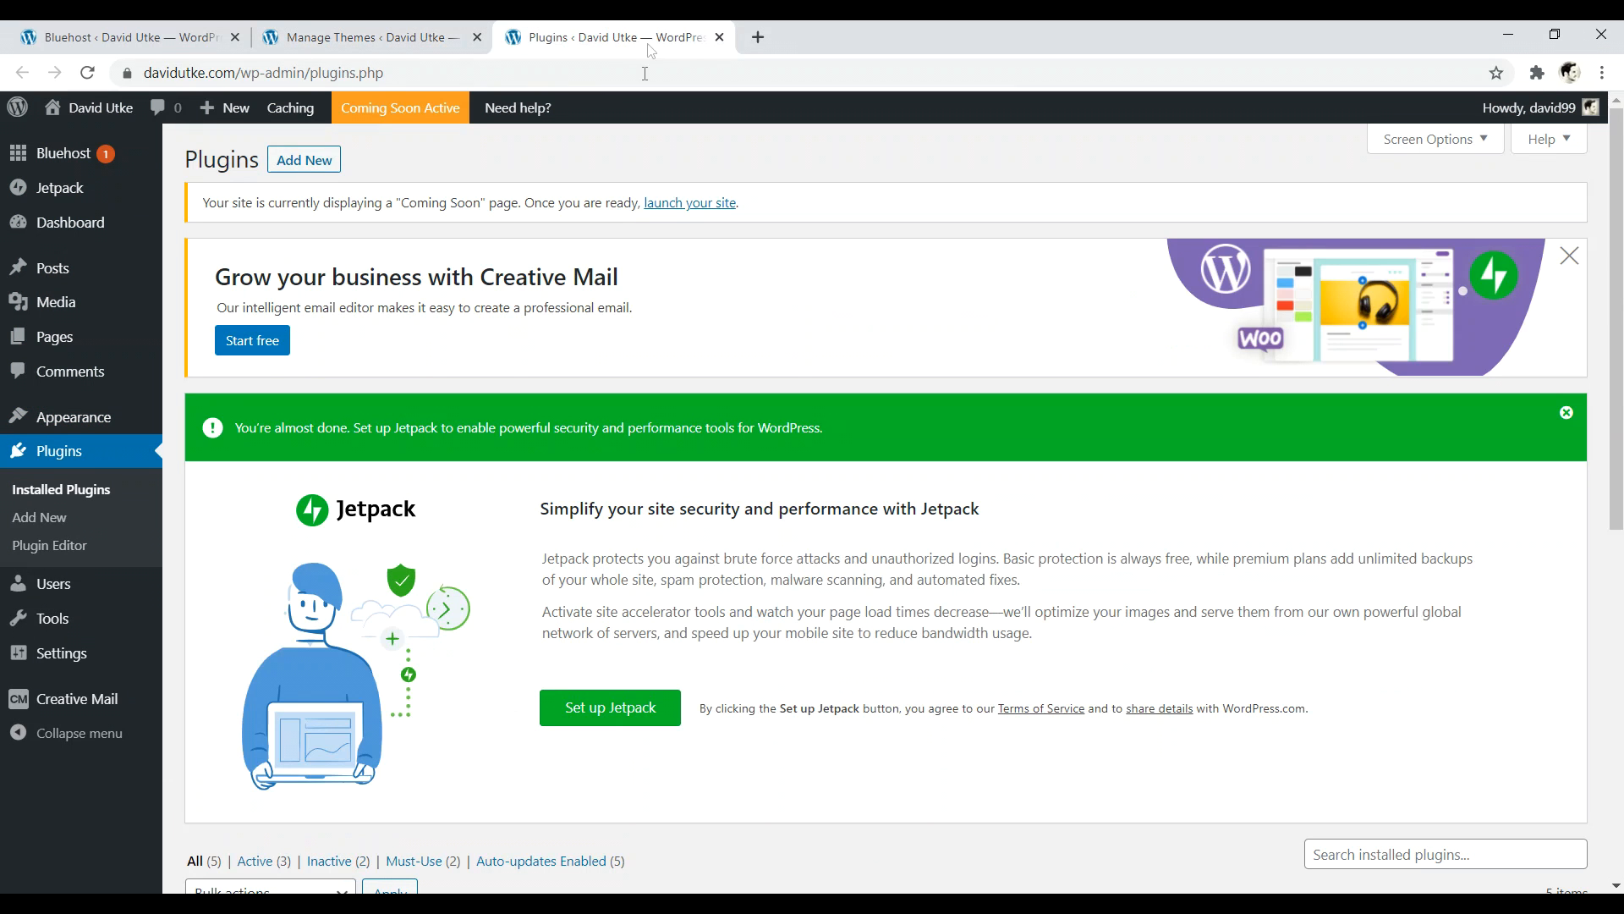
- Delete the Akismet Anti-Spam plugin, then deactivate and delete the Bluehost plugin
mouse_move(134, 442)
scroll(1620, 187, down, 1)
scroll(1620, 186, down, 7)
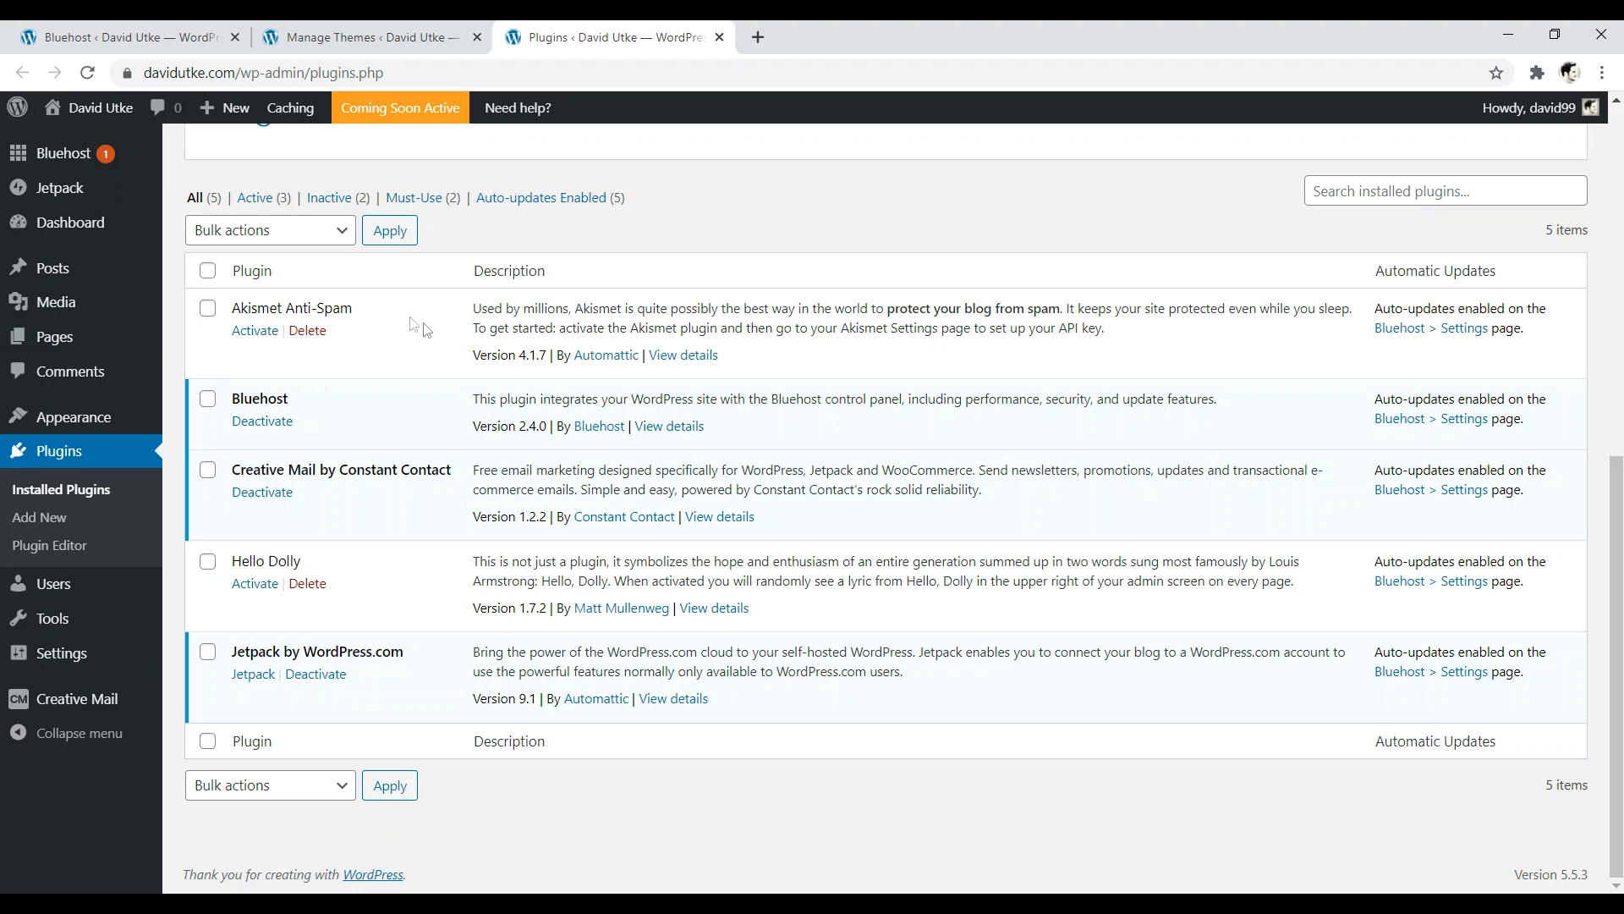
click(307, 331)
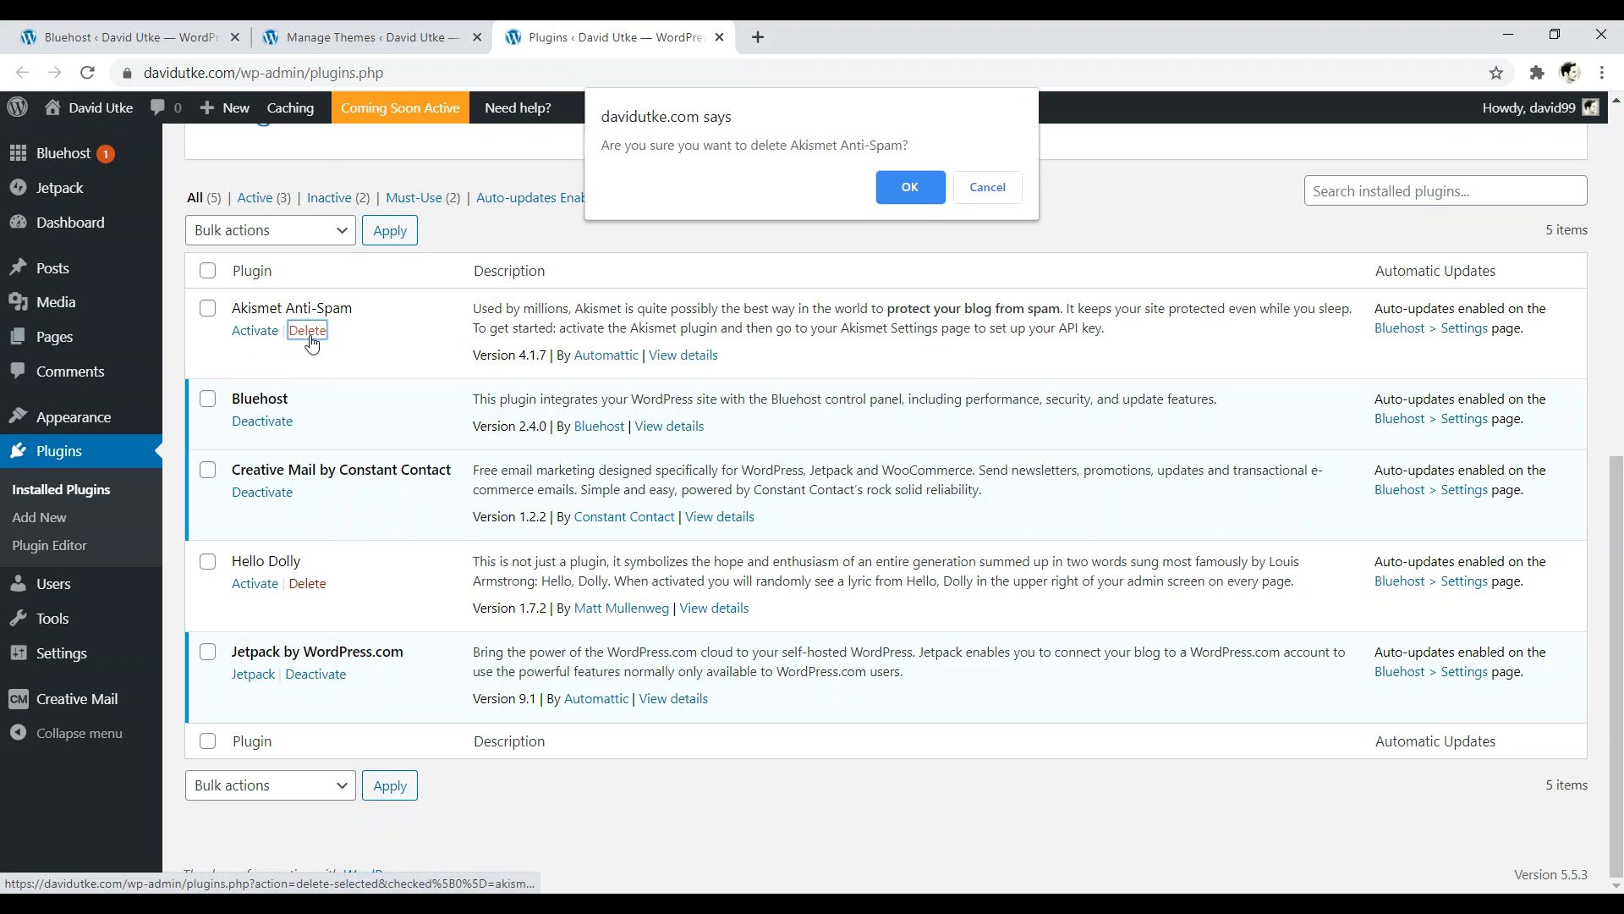
click(890, 196)
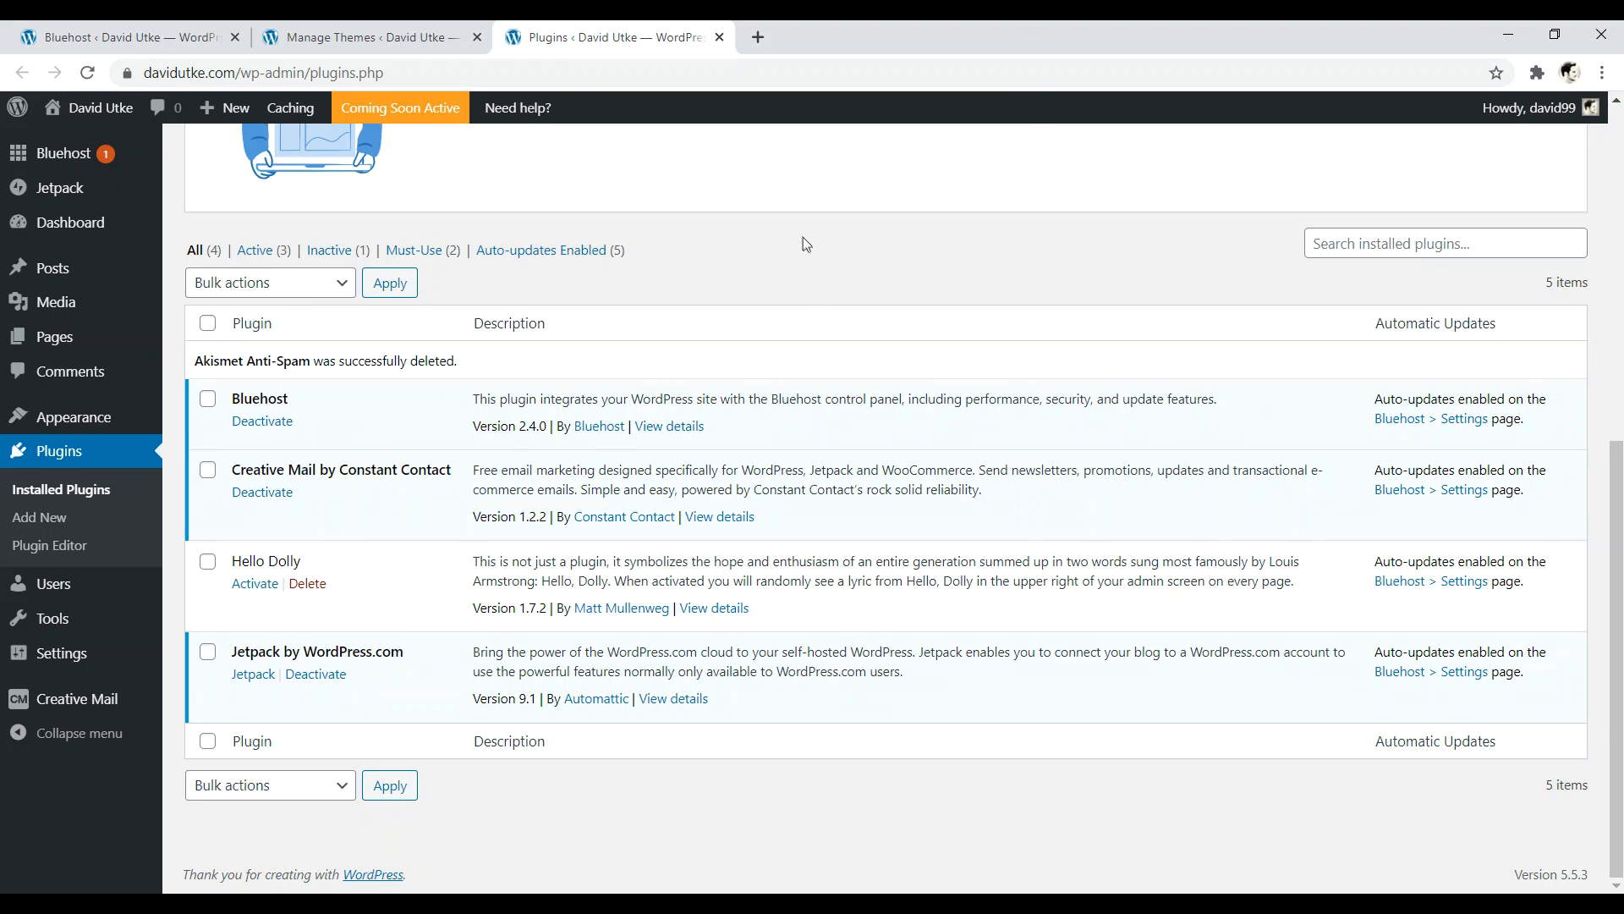
click(263, 421)
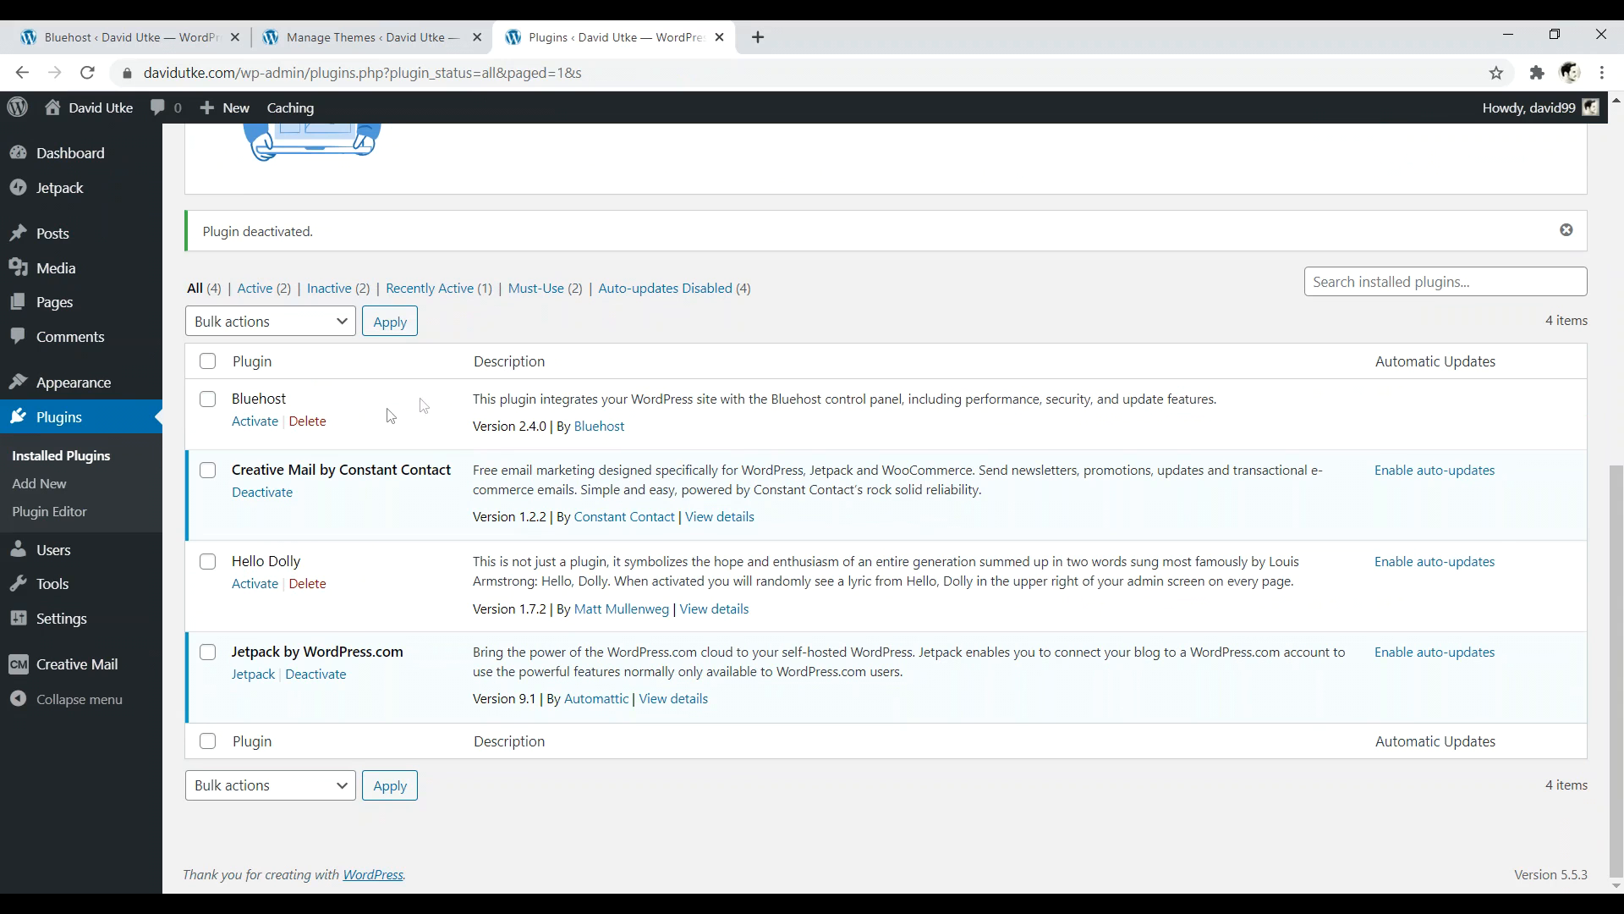
click(313, 422)
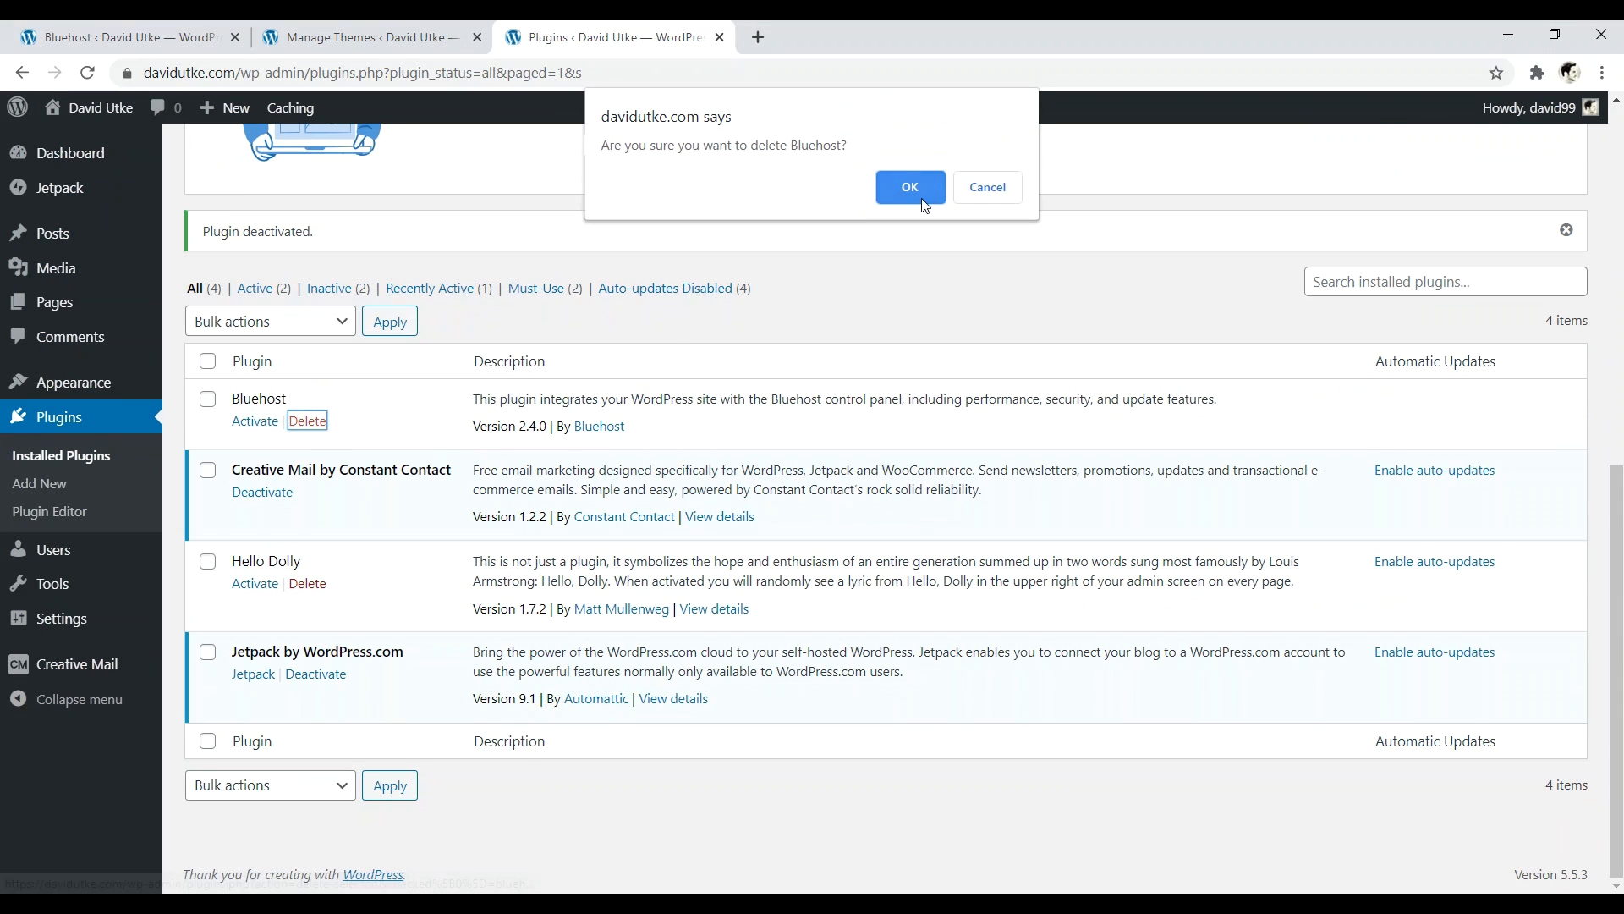
click(911, 188)
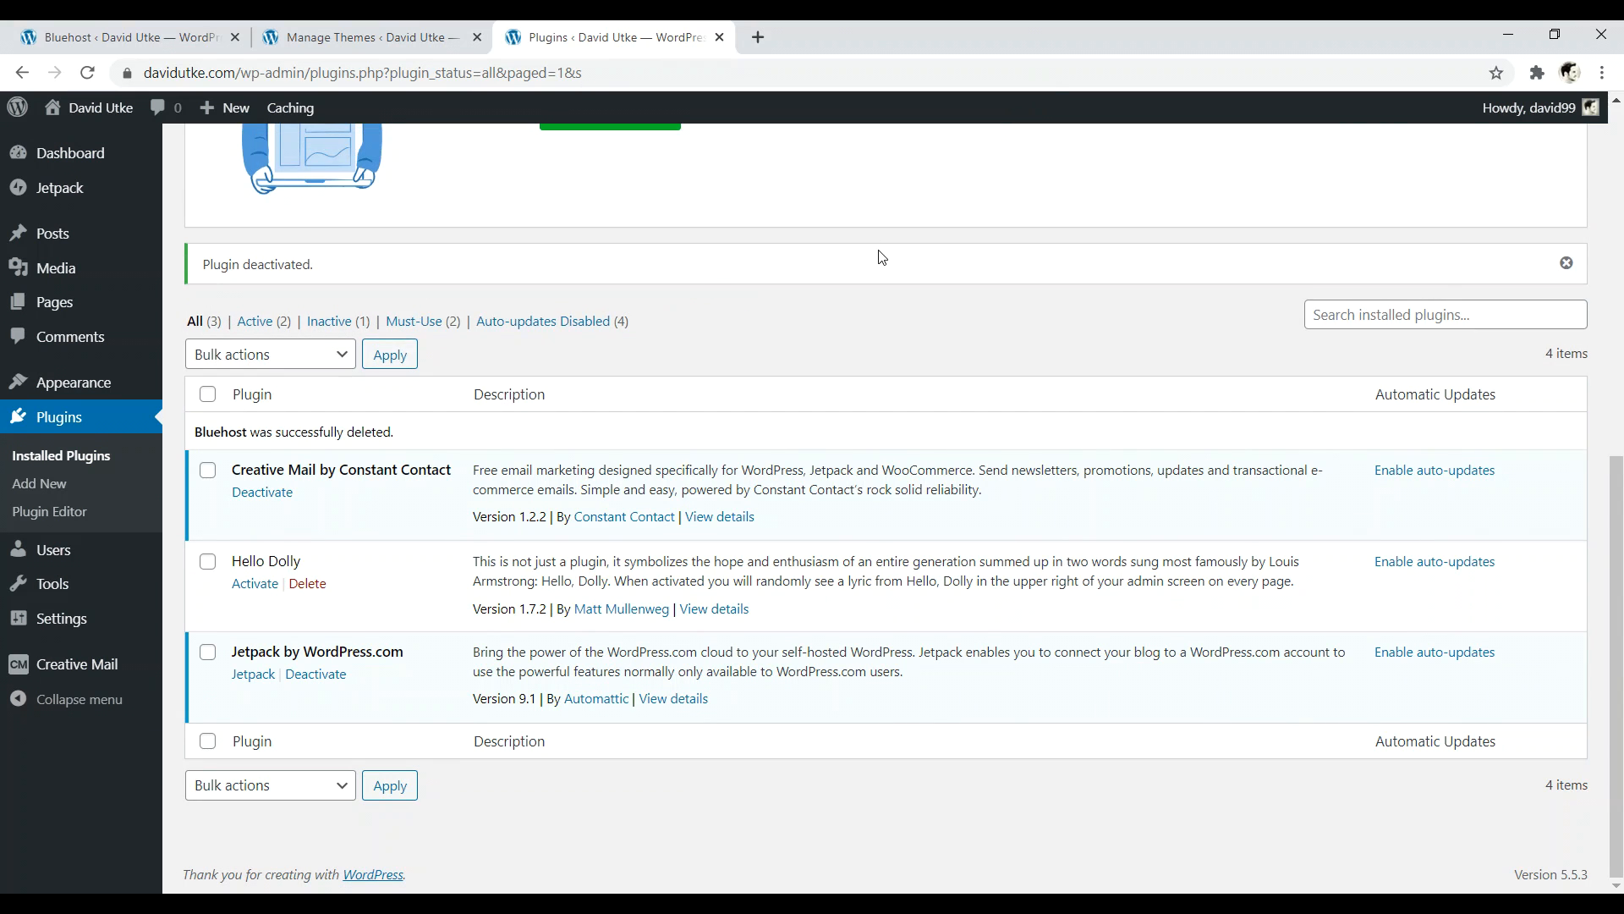
- Deactivate and delete Creative Mail, then delete the Hello Dolly plugin
click(277, 499)
scroll(423, 490, down, 5)
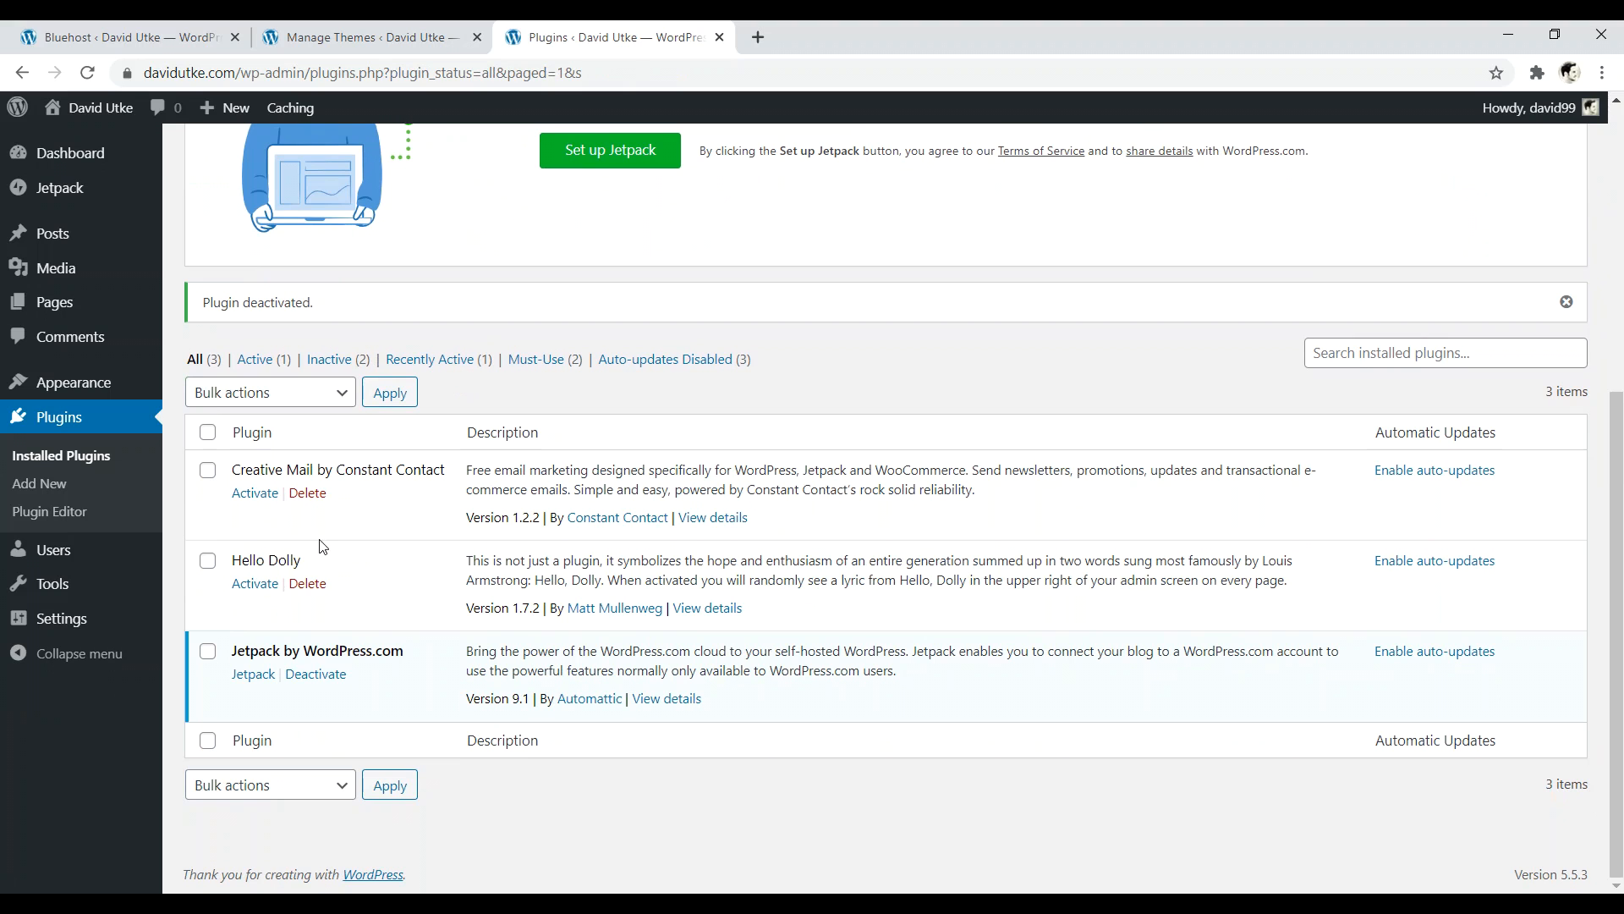
click(305, 494)
click(880, 213)
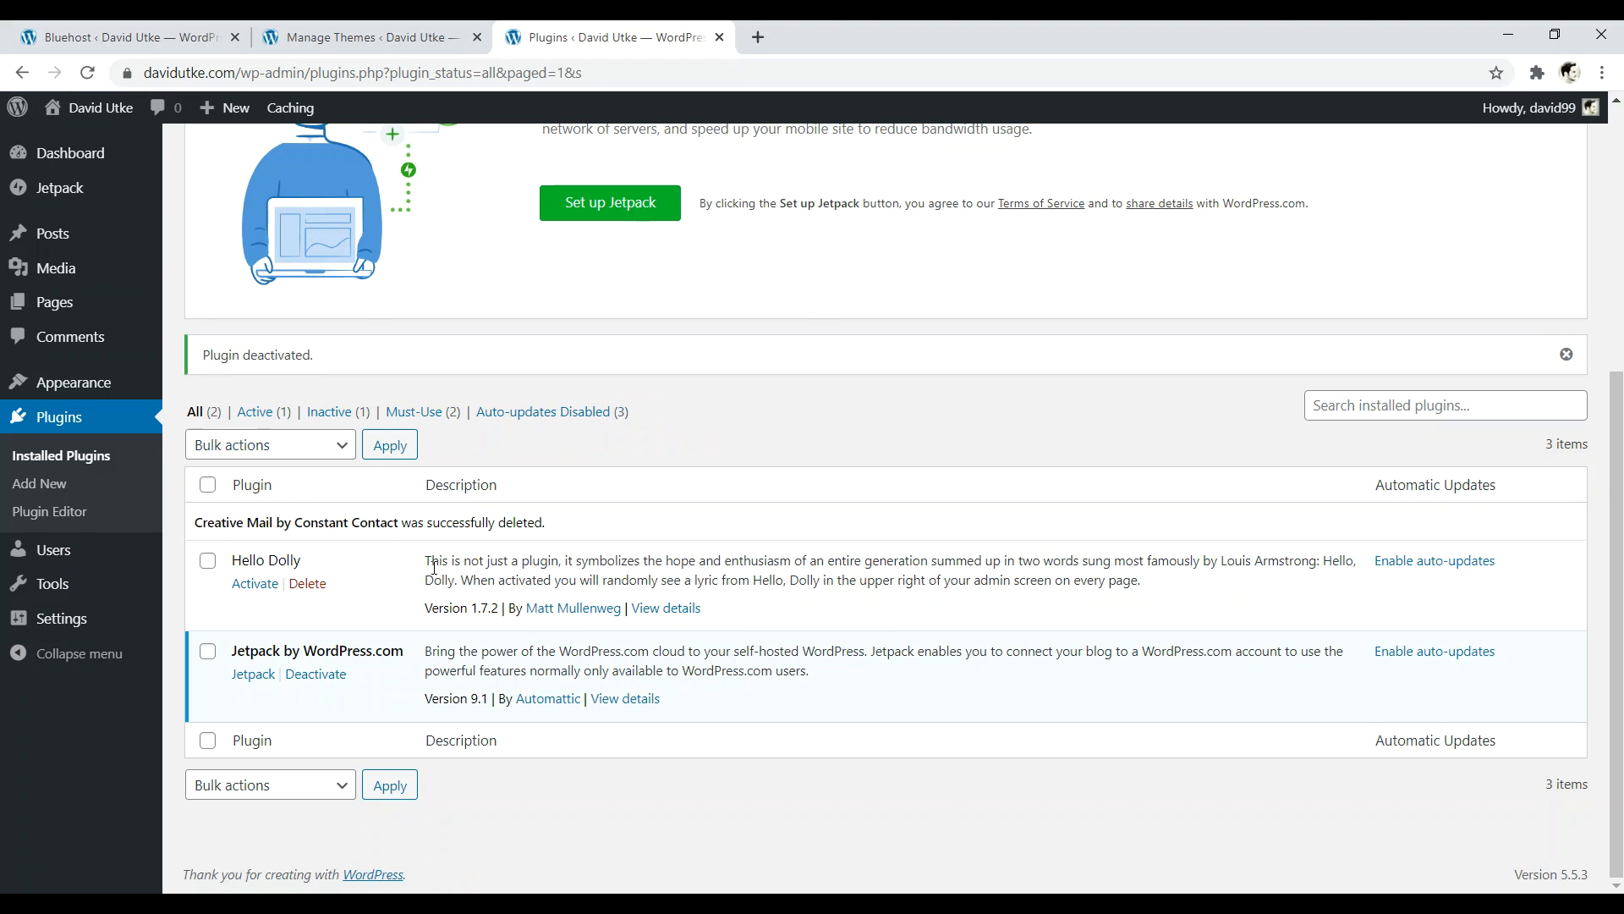
click(307, 583)
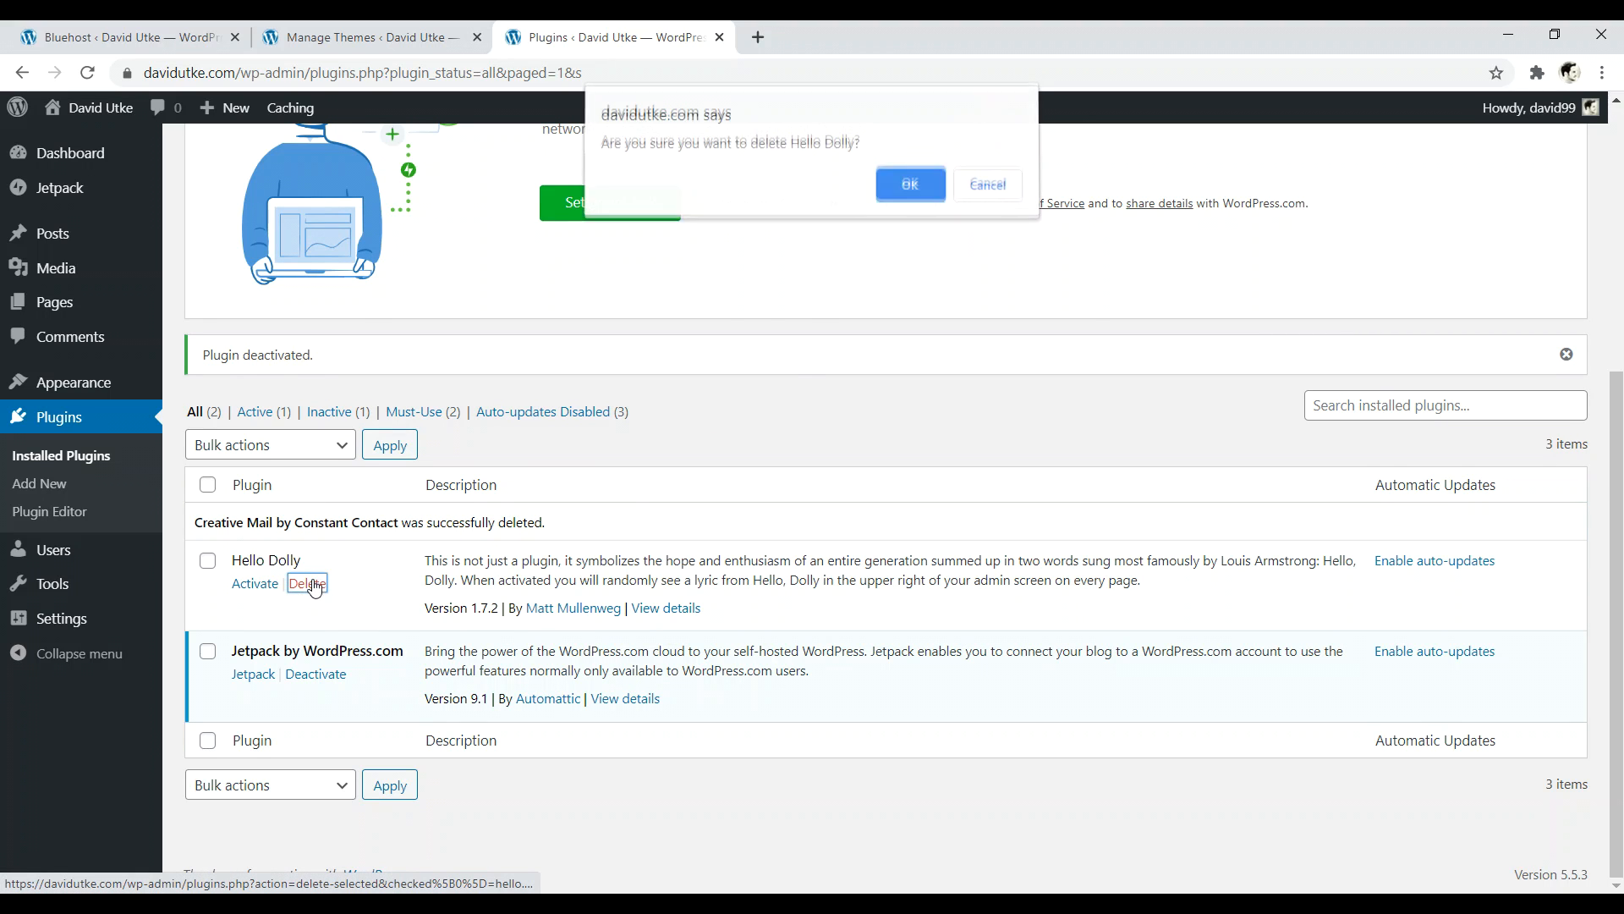
click(905, 199)
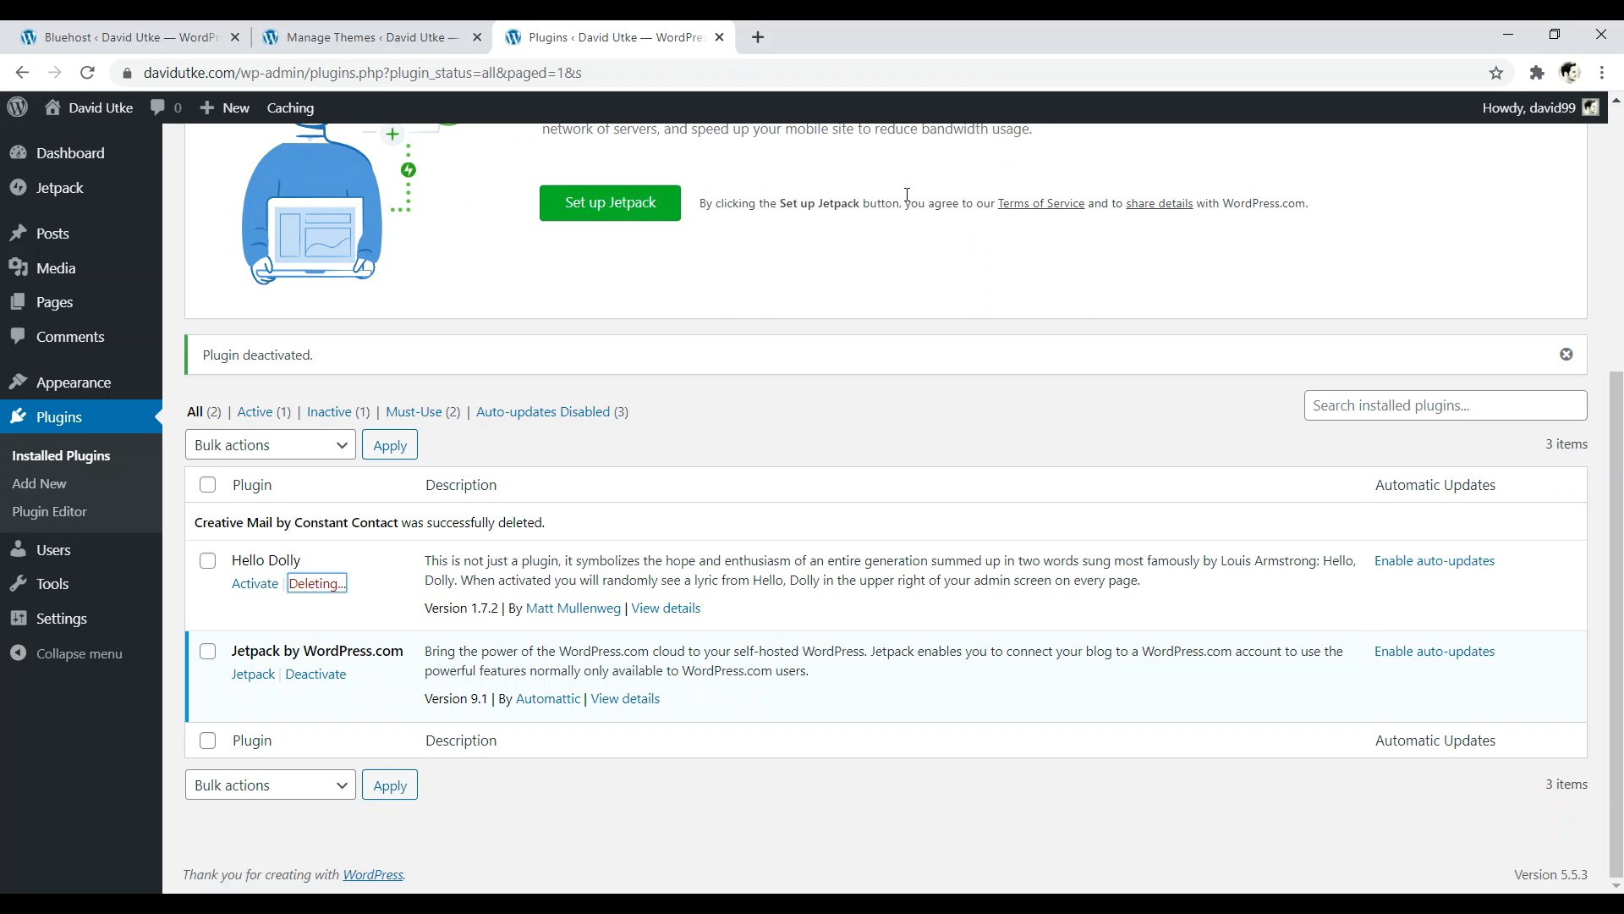
- Dismiss the Plugin deactivated notice and return to the plugins list tab
click(1579, 414)
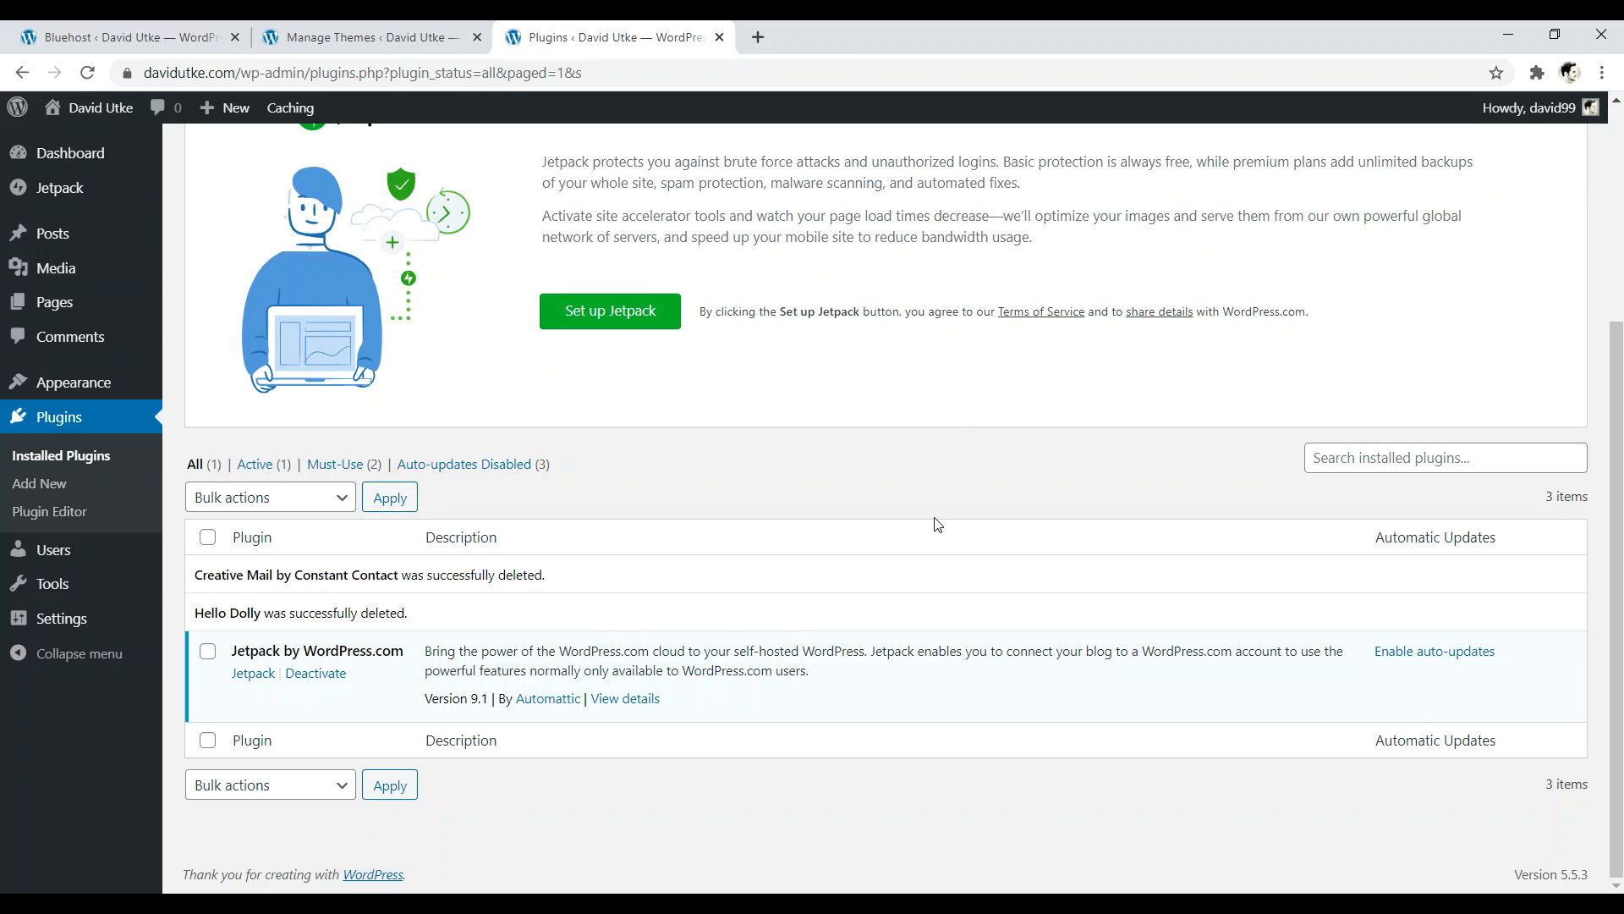
mouse_move(1617, 673)
mouse_down()
mouse_move(1616, 552)
mouse_move(1610, 654)
mouse_up()
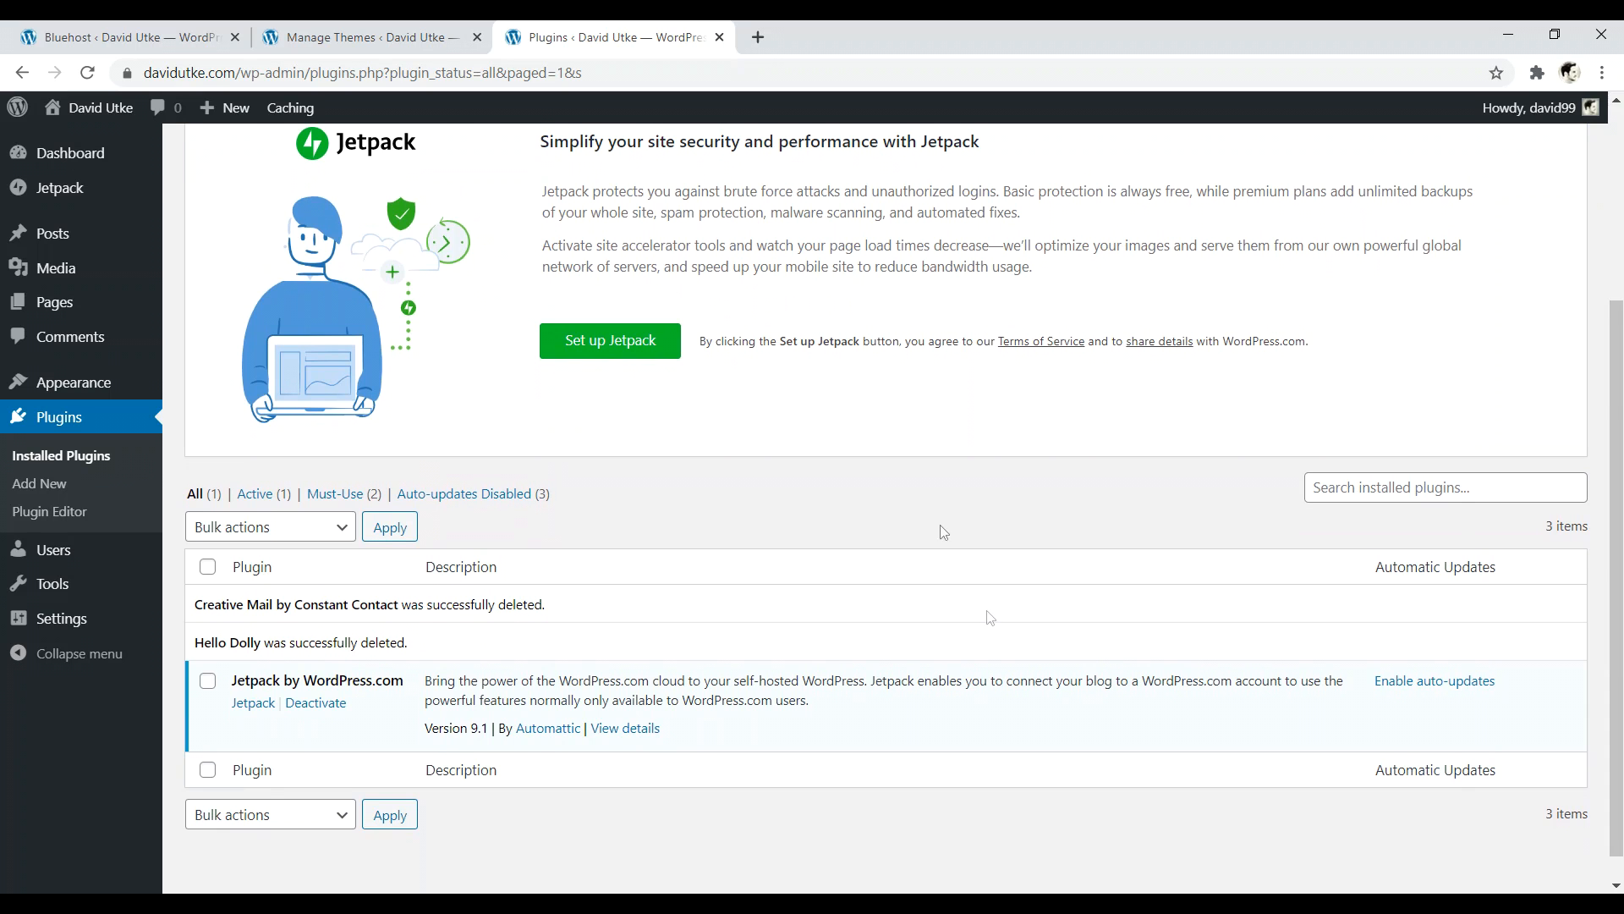
click(364, 38)
click(602, 39)
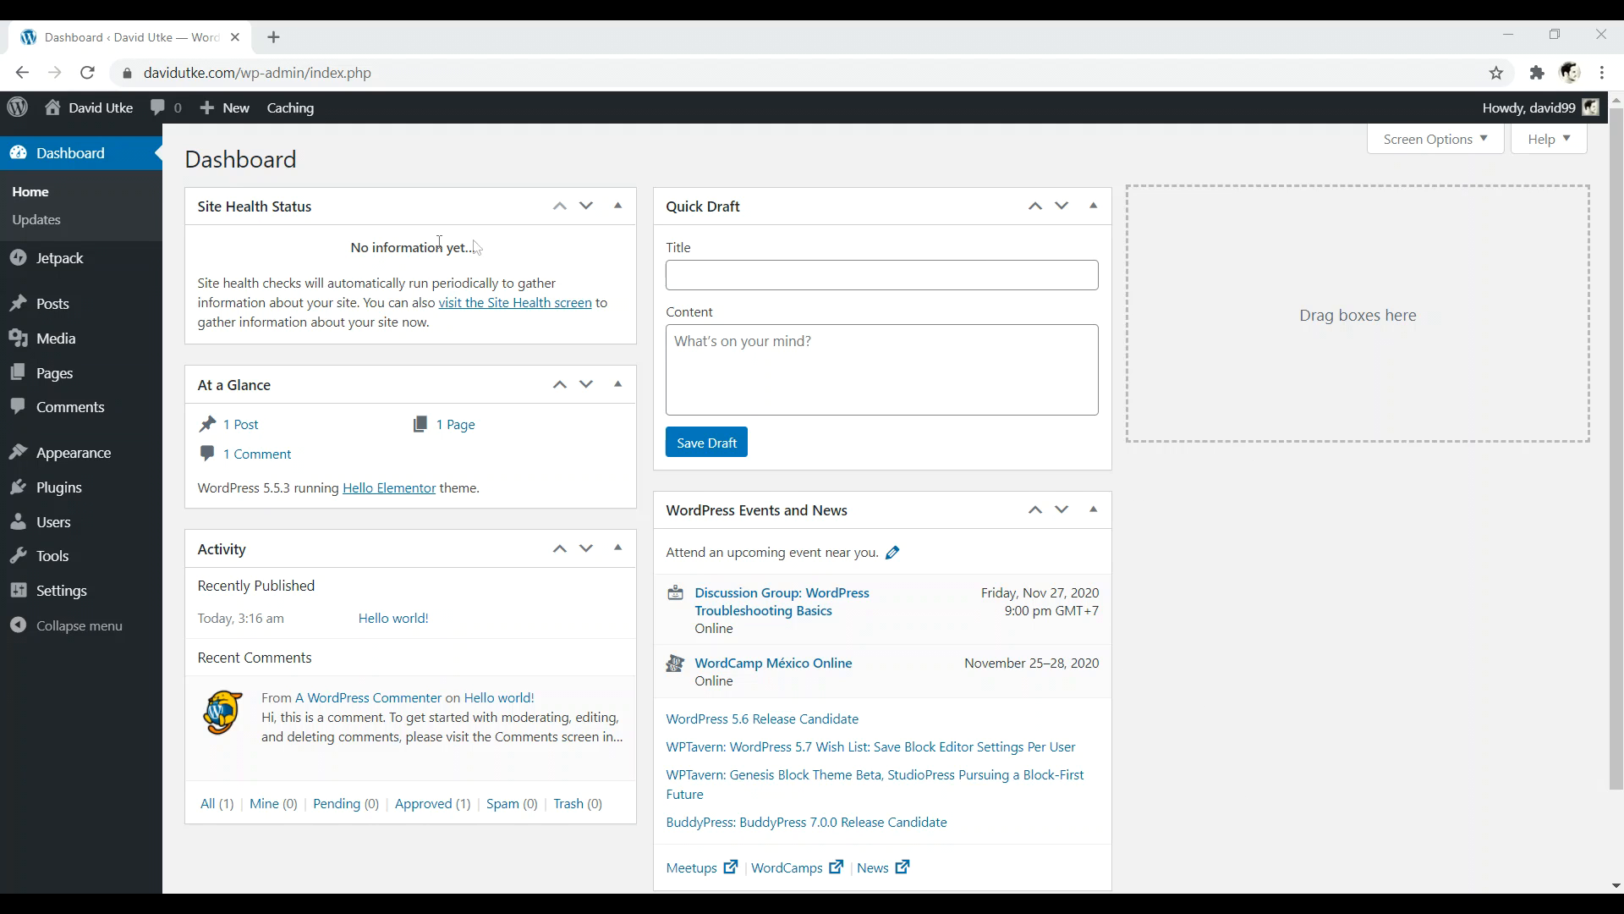
- Search Add Plugins for 'elementor', then install and activate Elementor Website Builder
mouse_move(54, 490)
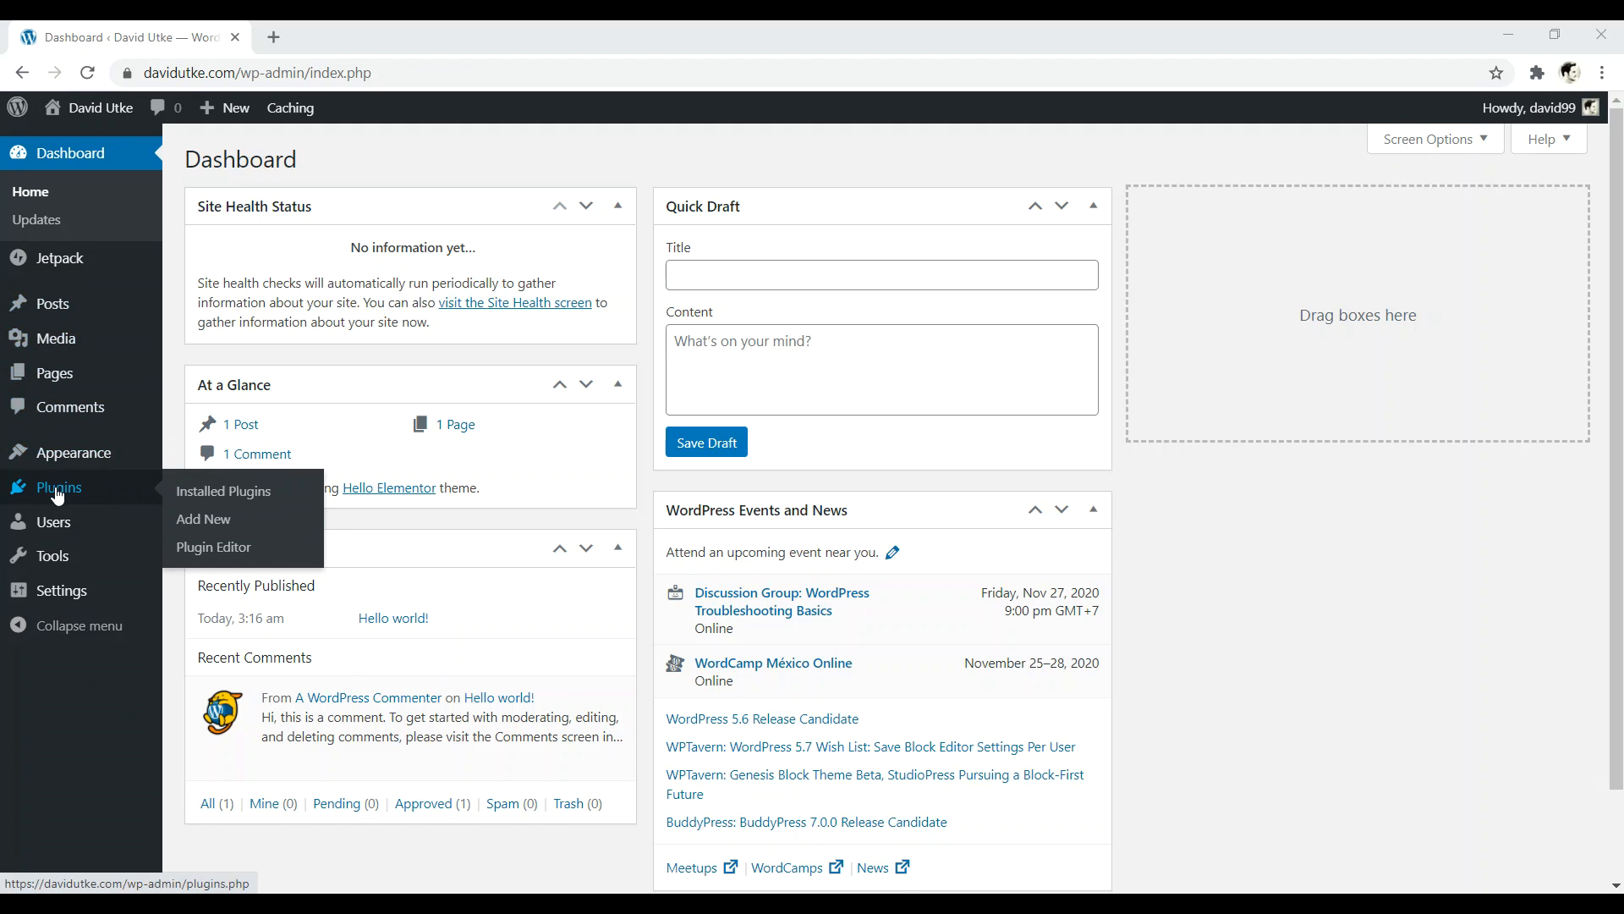
click(200, 522)
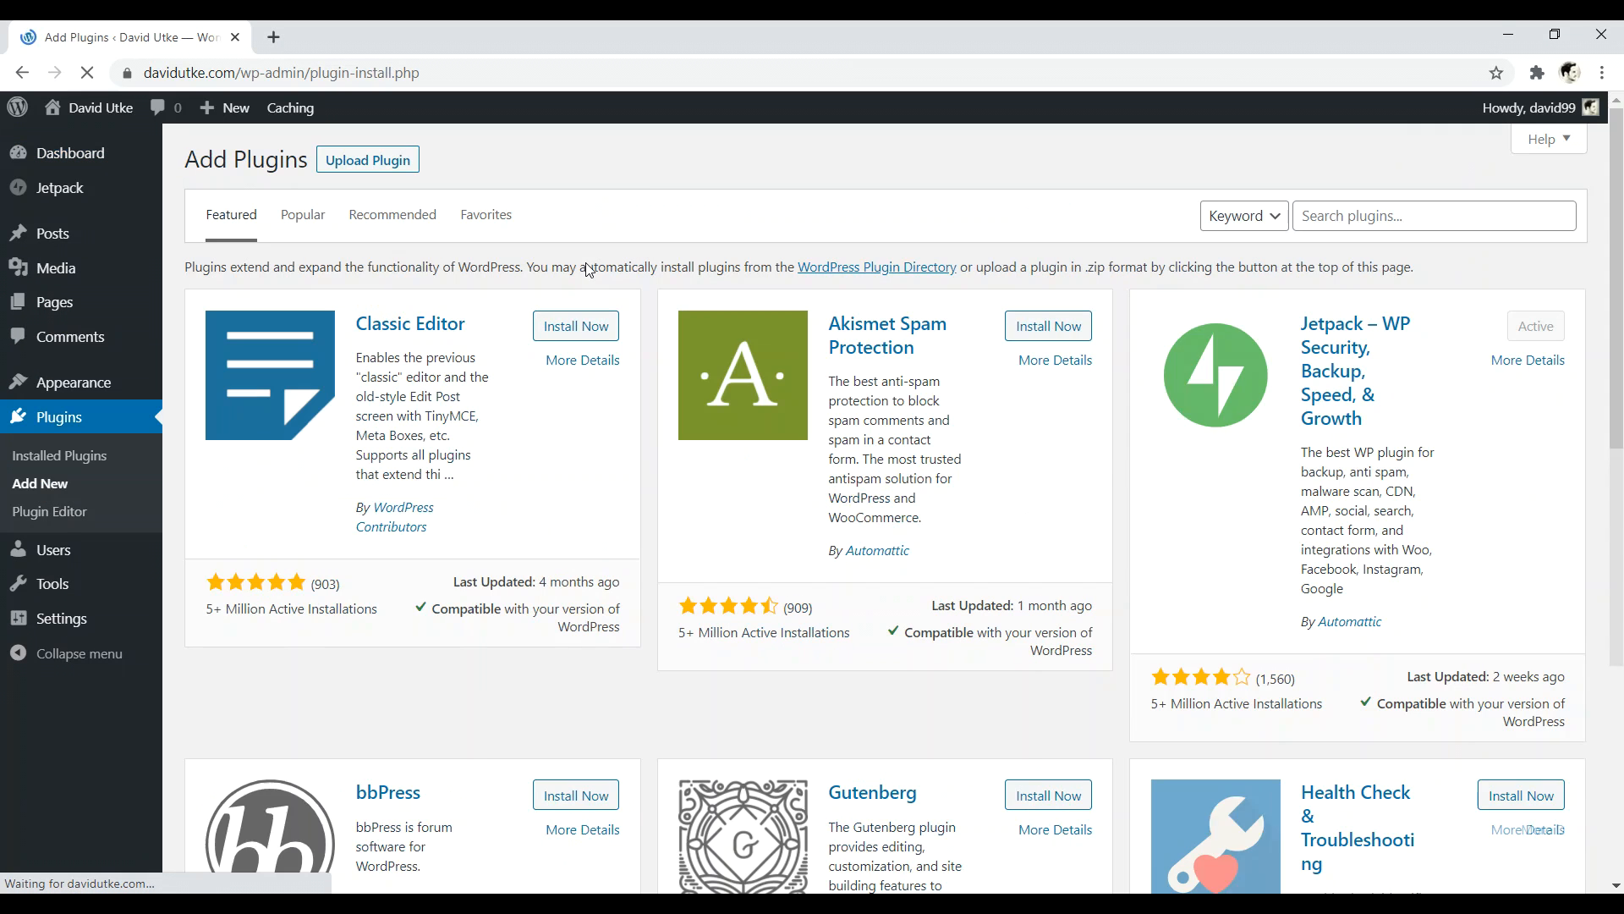
click(1337, 217)
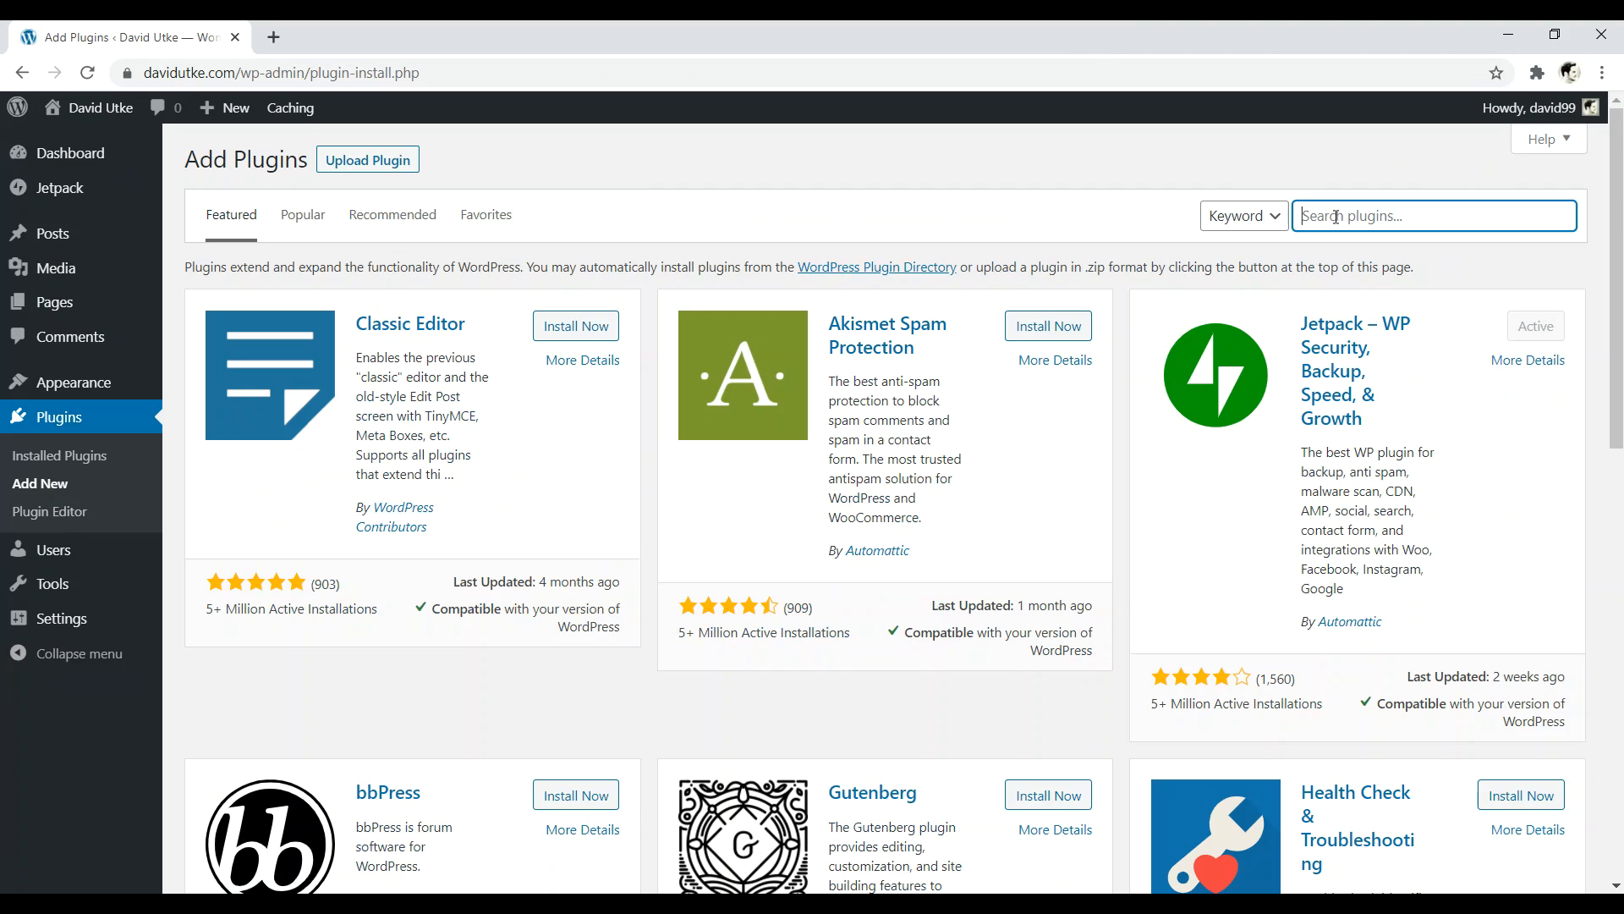
text(elementor)
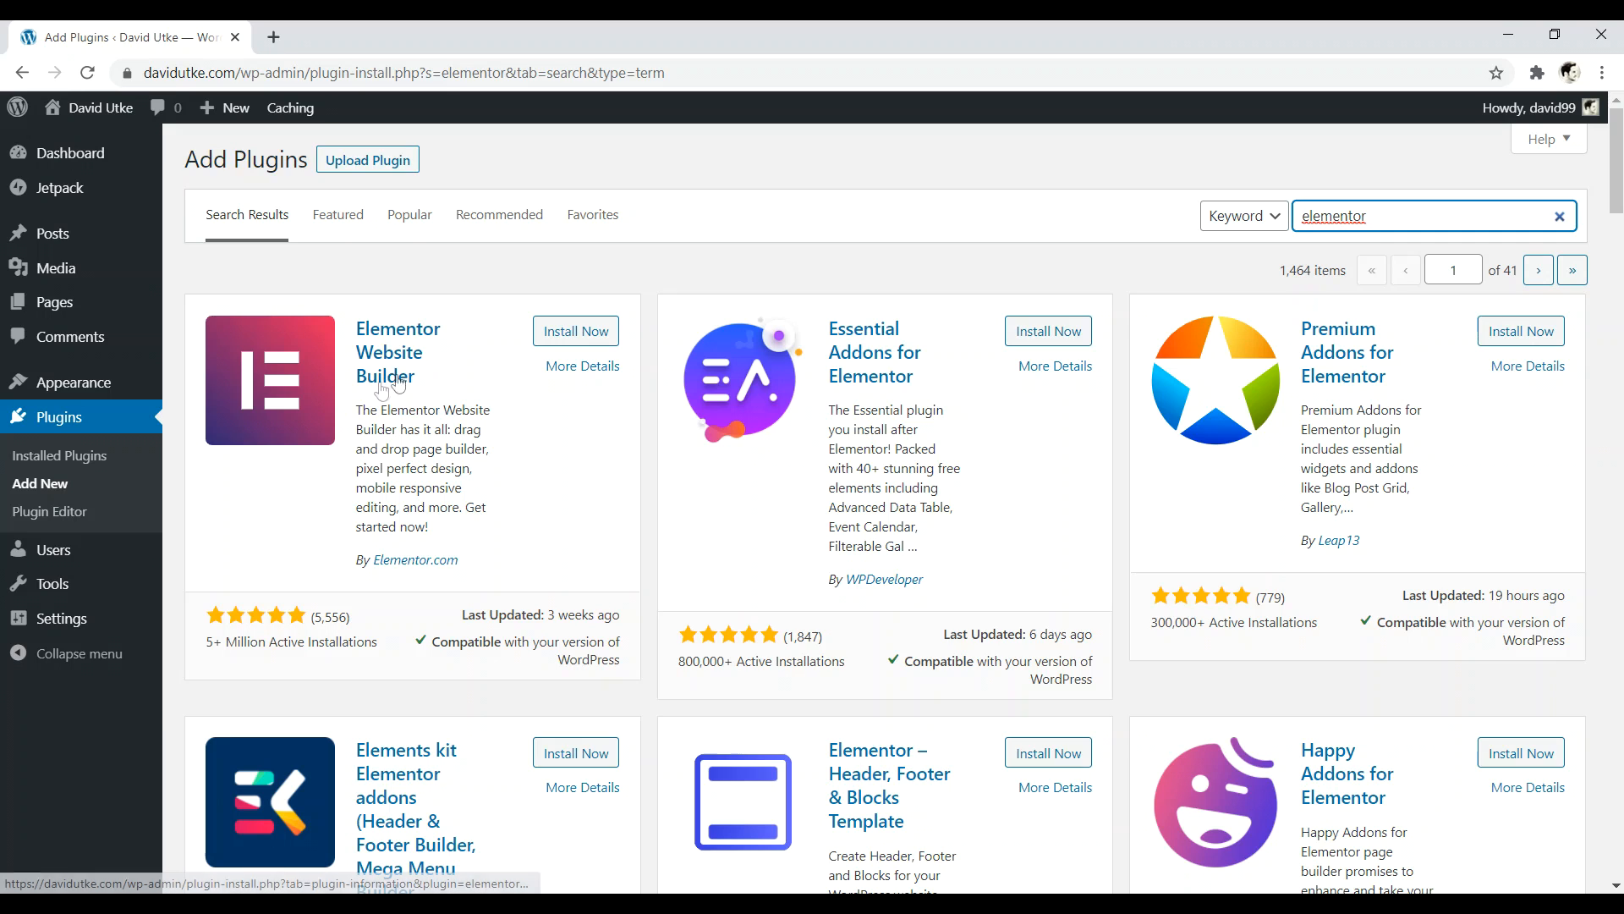
click(584, 333)
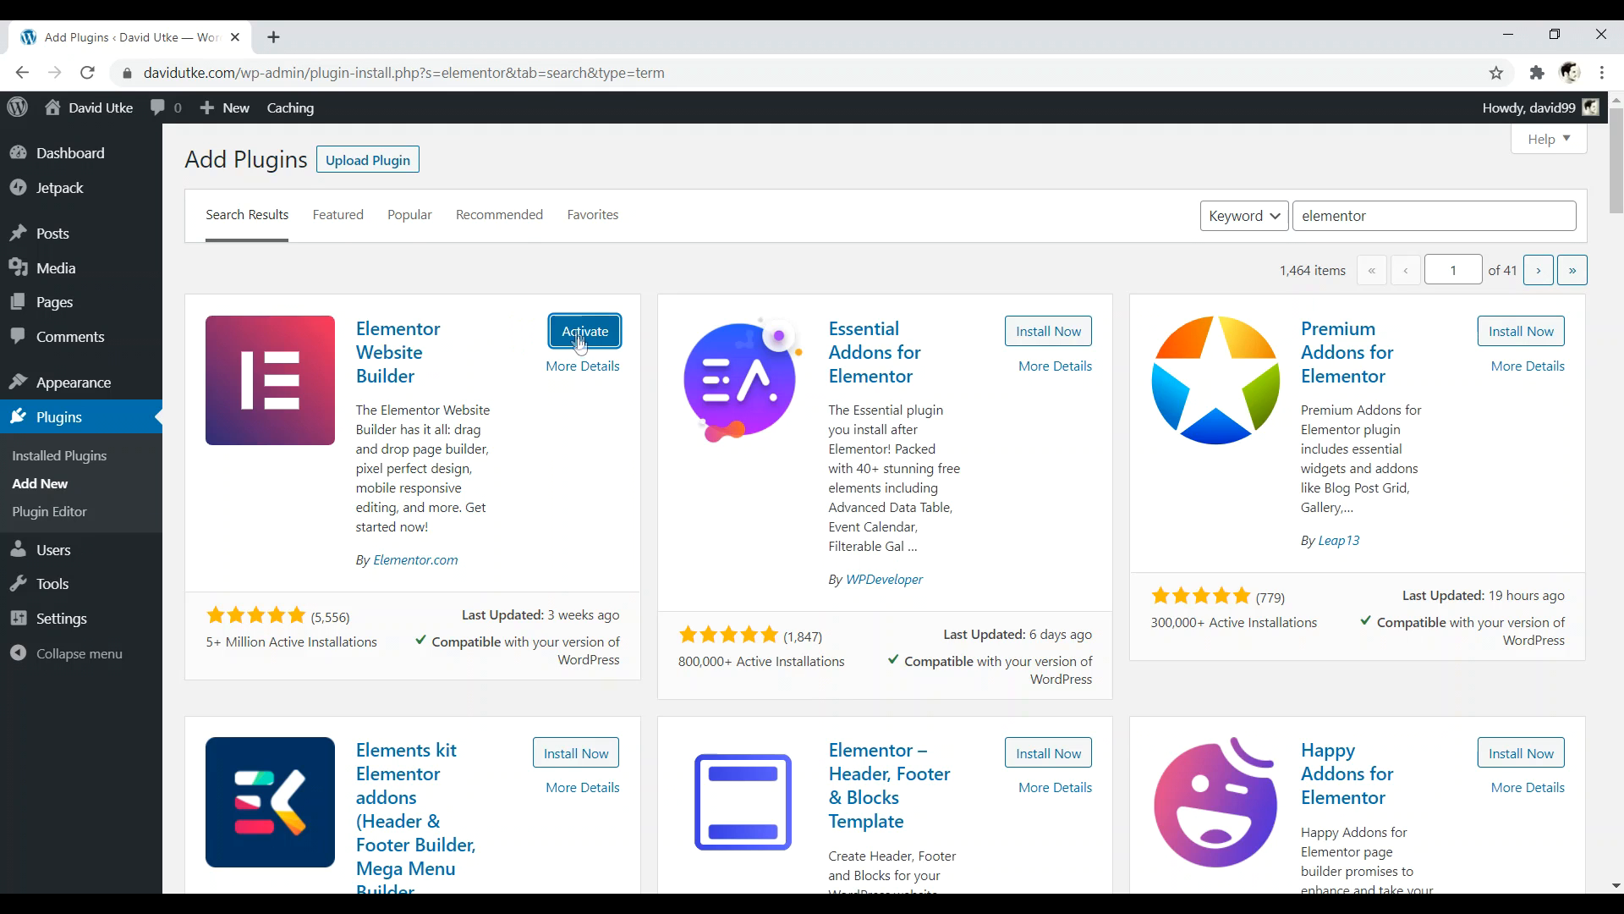
click(584, 335)
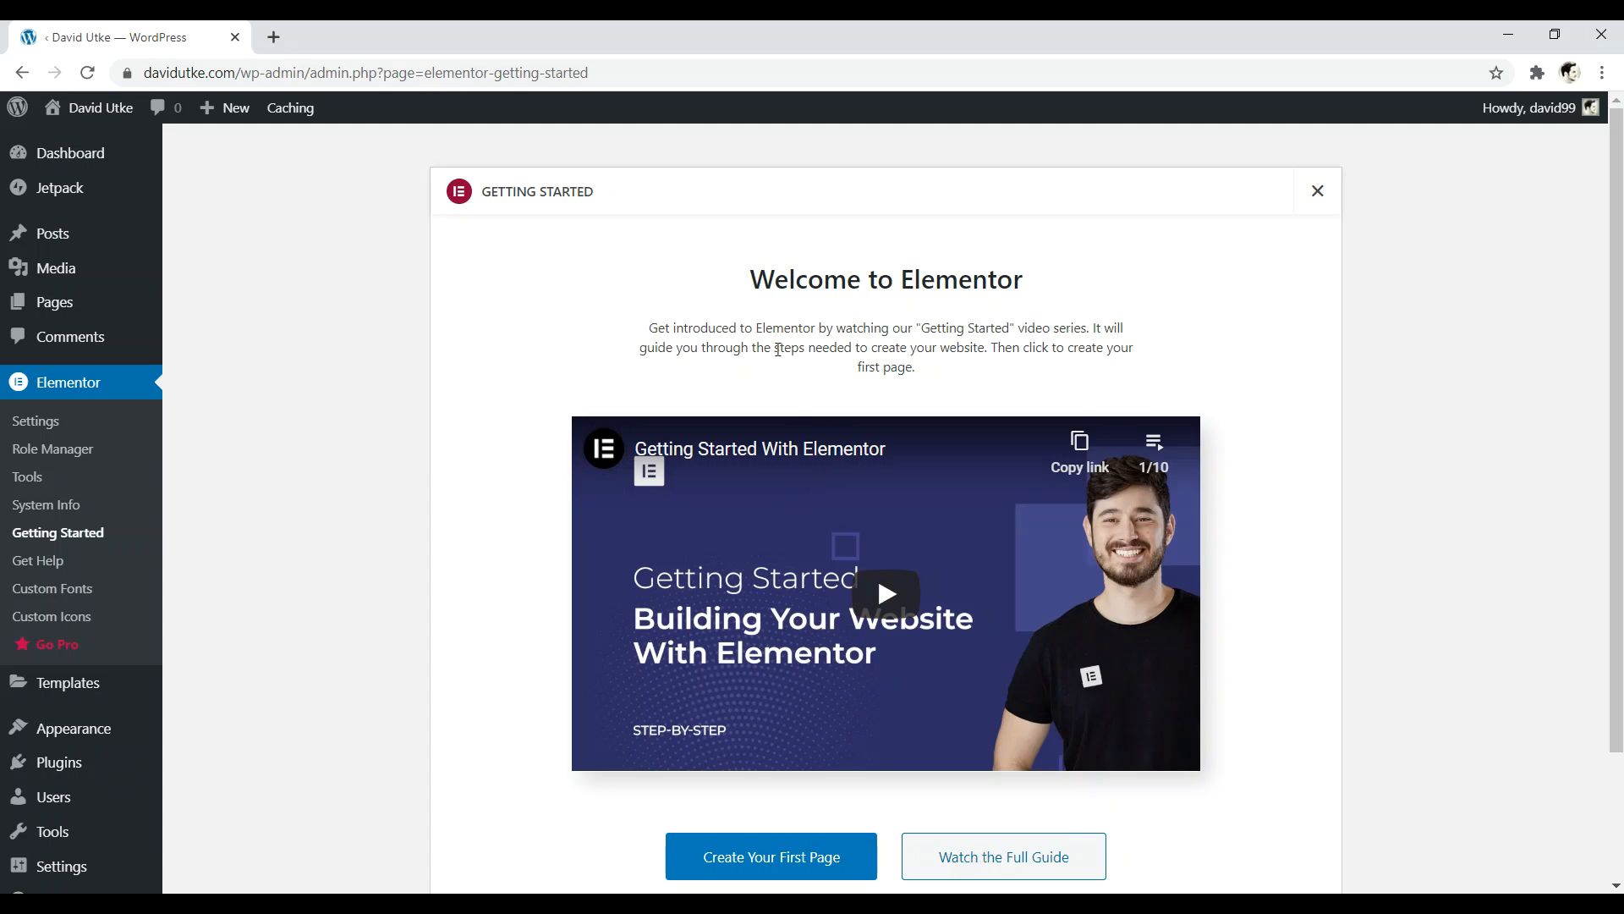
- Search Add Plugins for 'yoast seo', then install and activate Yoast SEO
click(71, 768)
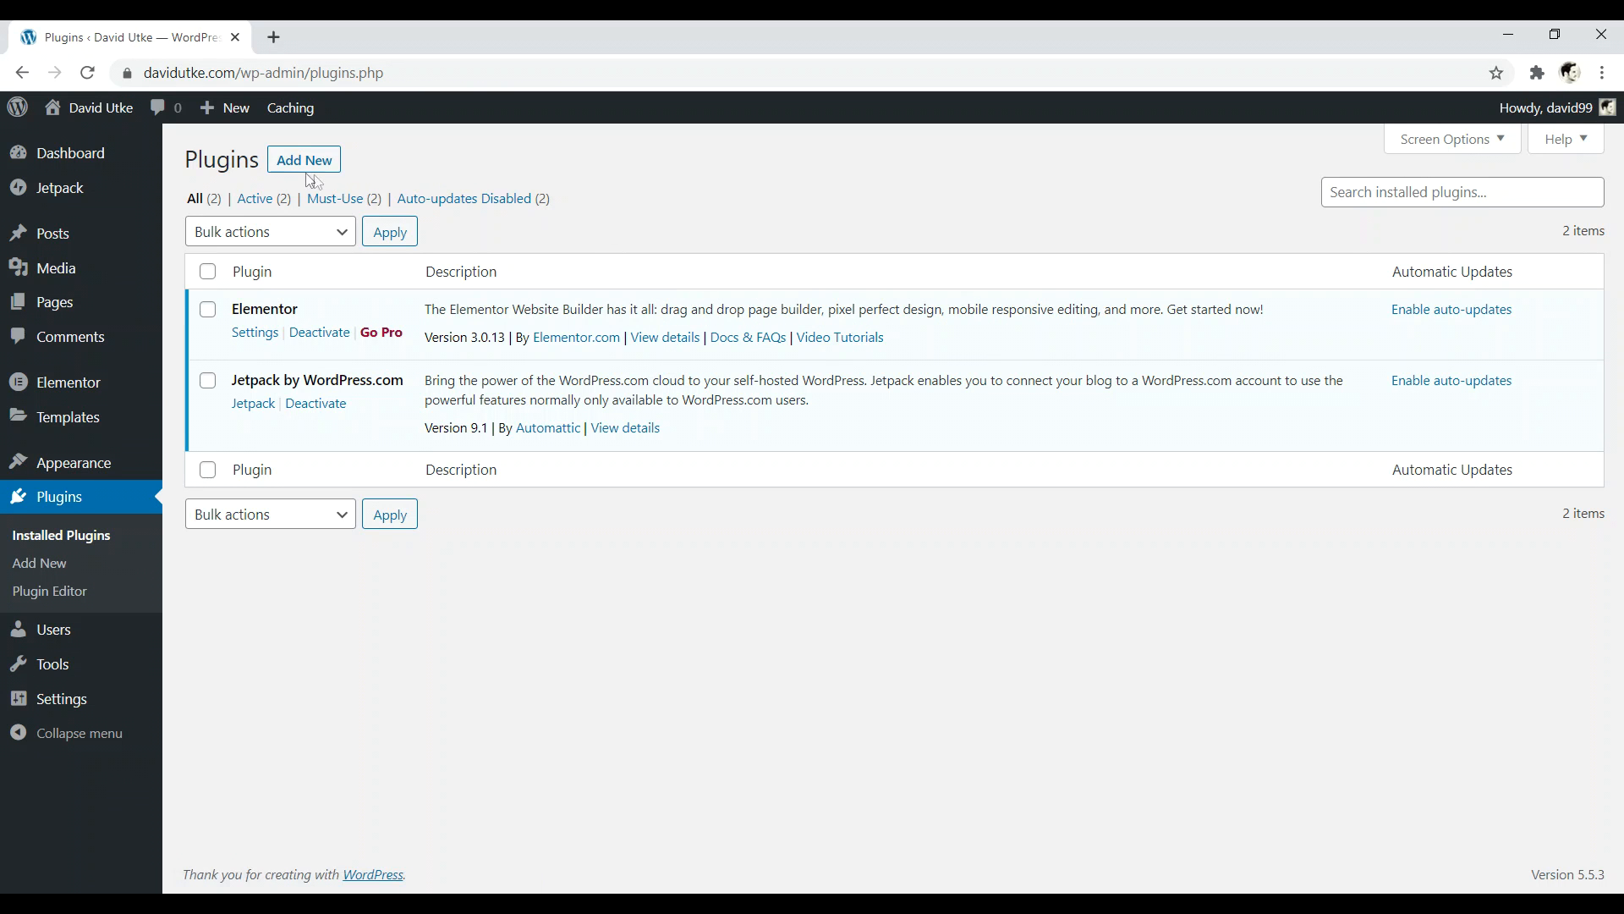
click(318, 160)
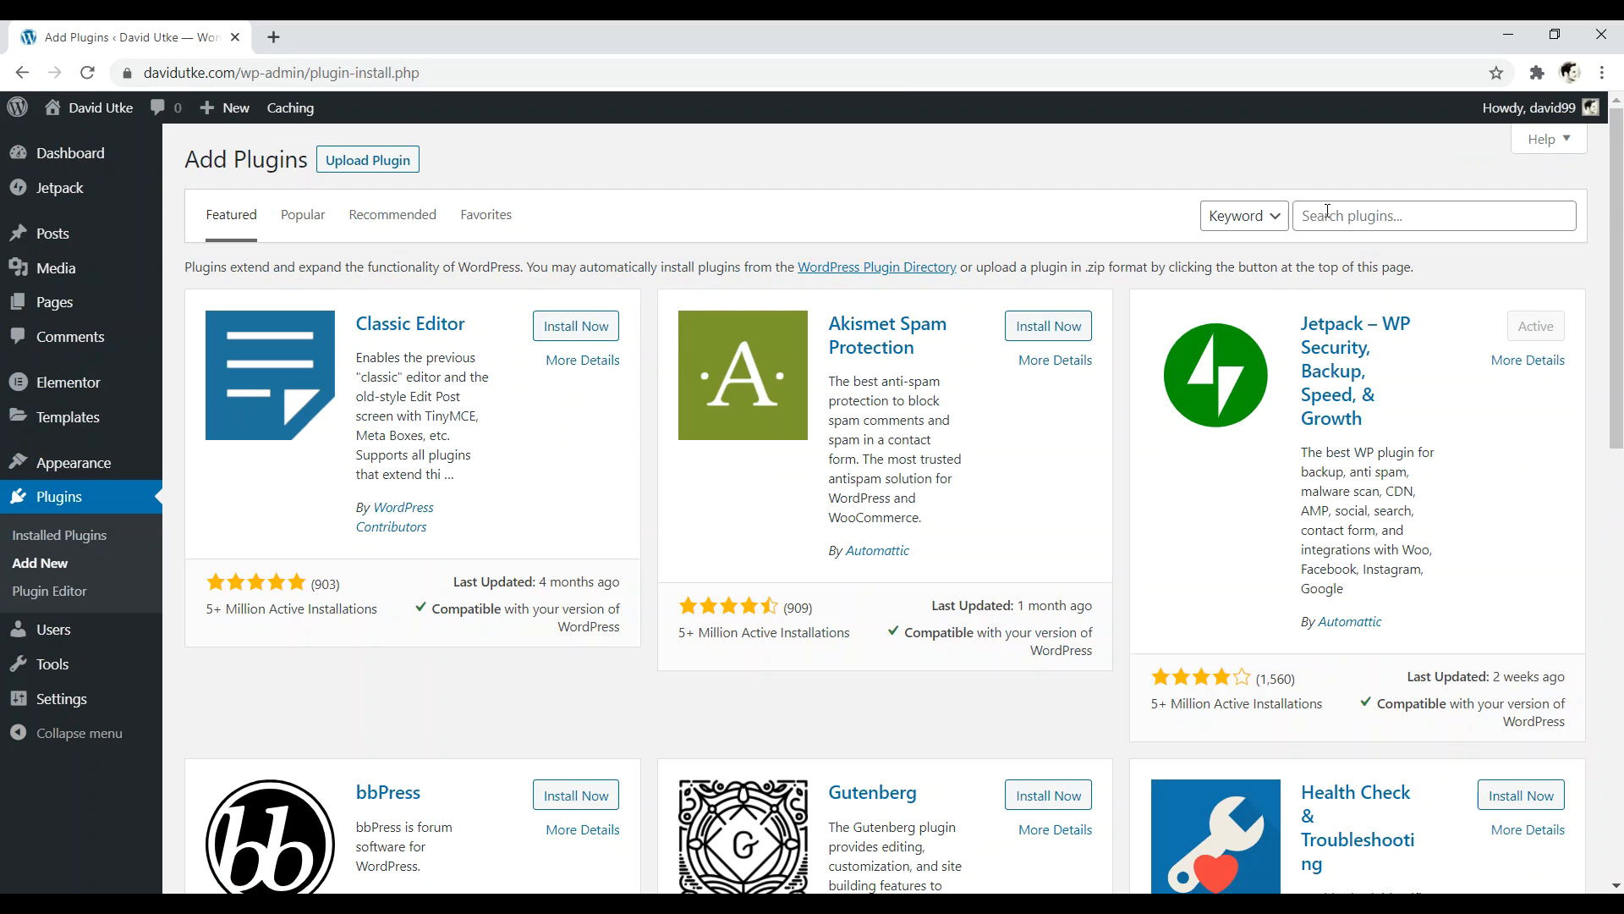
click(1327, 211)
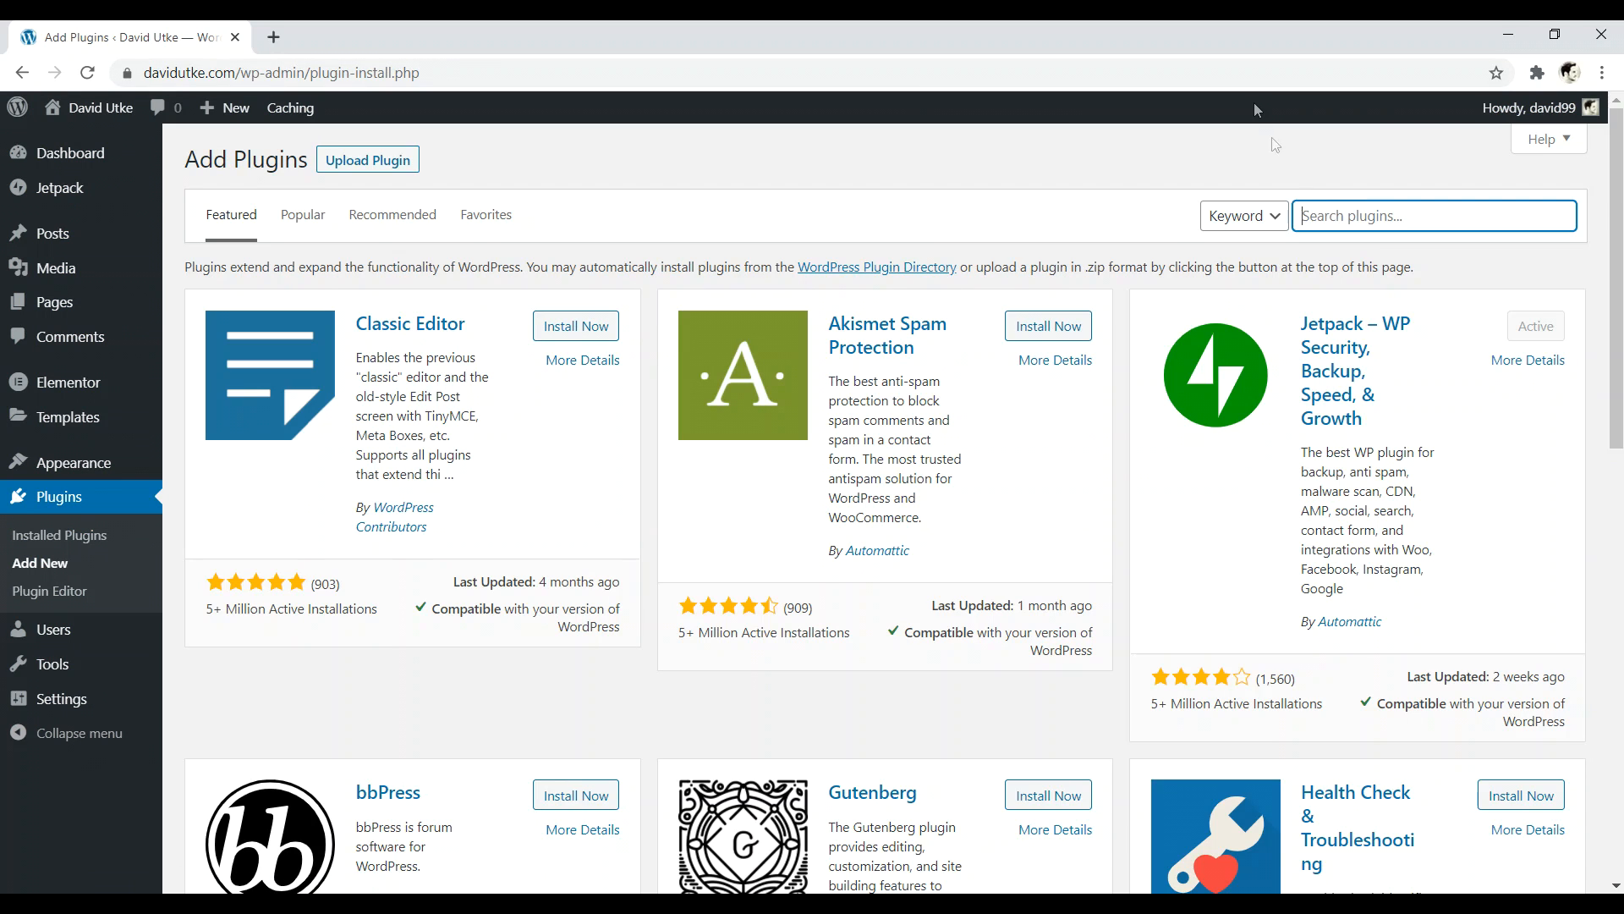
text(yoast seo)
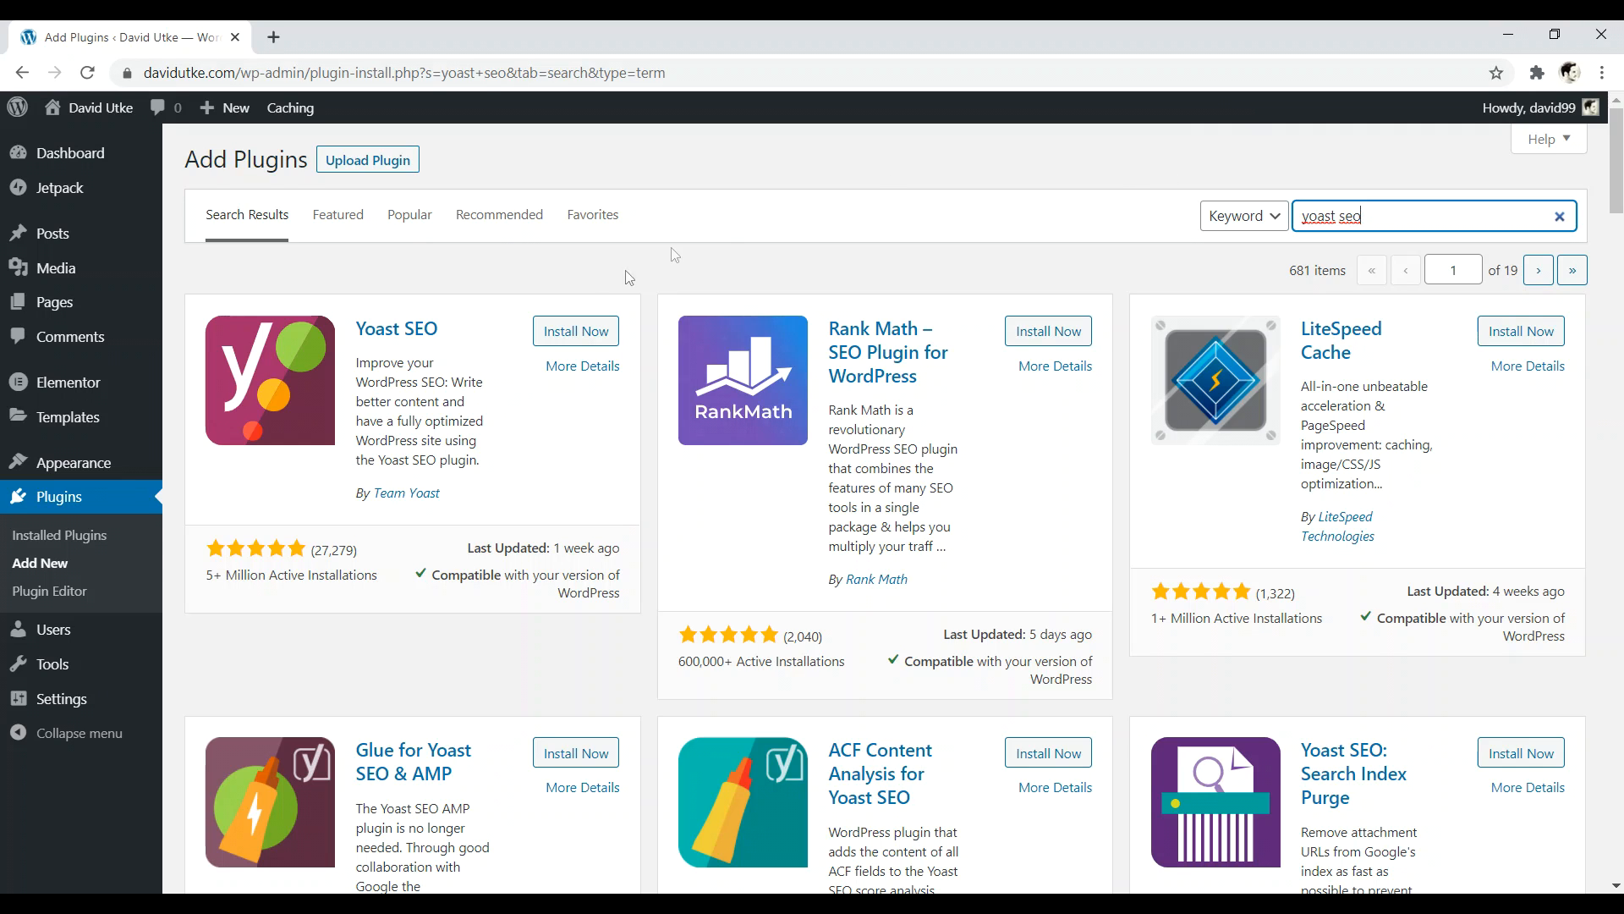
click(582, 330)
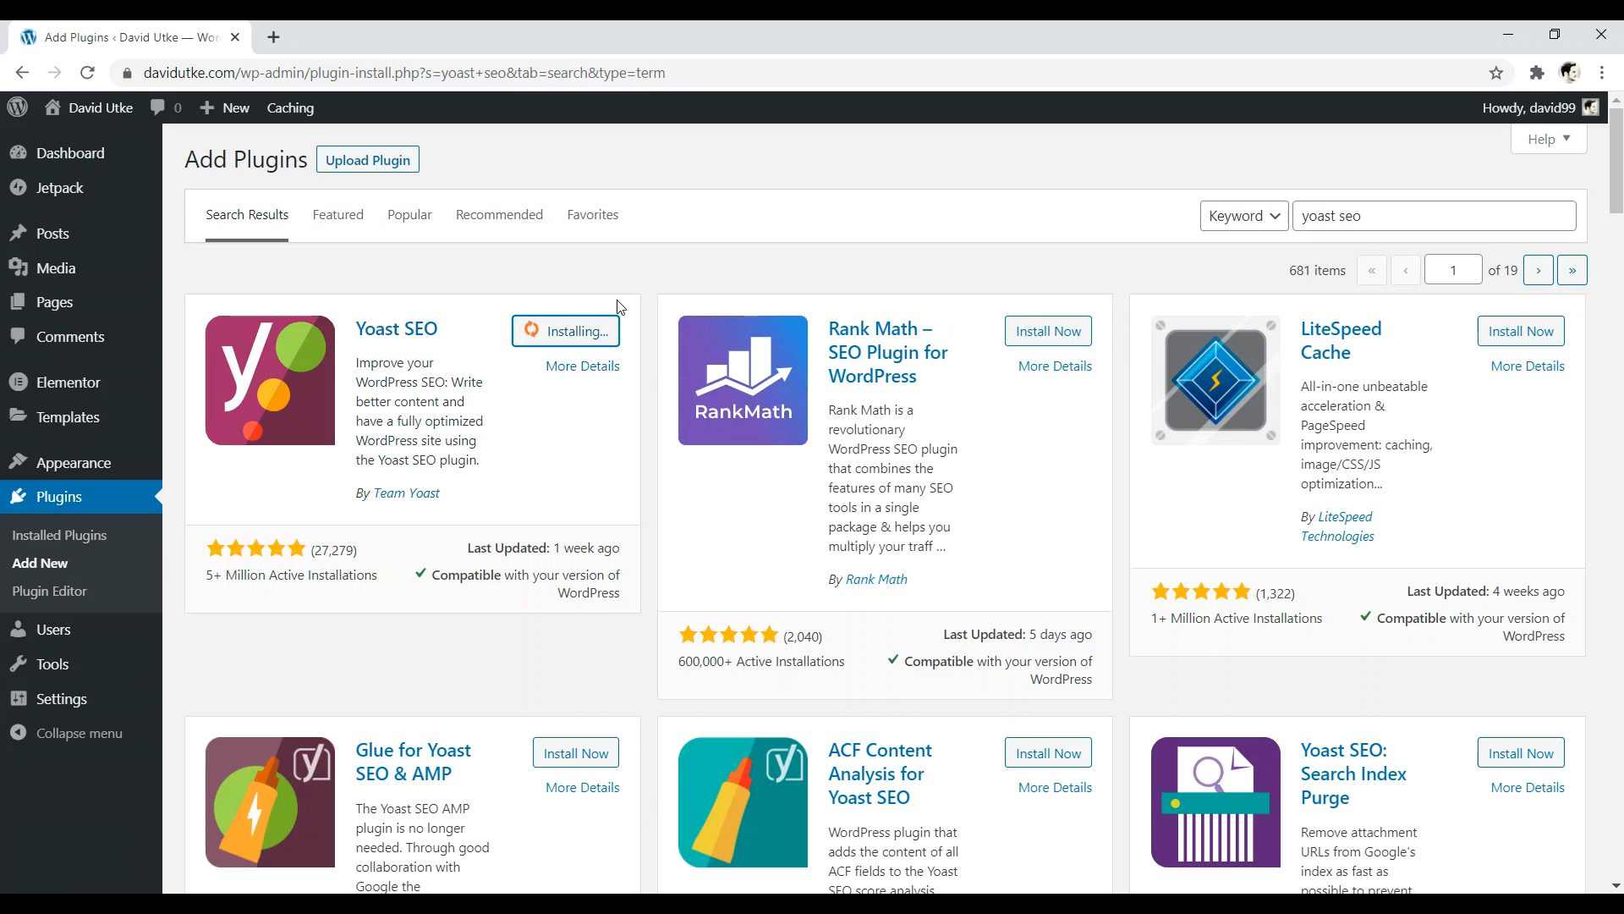
click(566, 330)
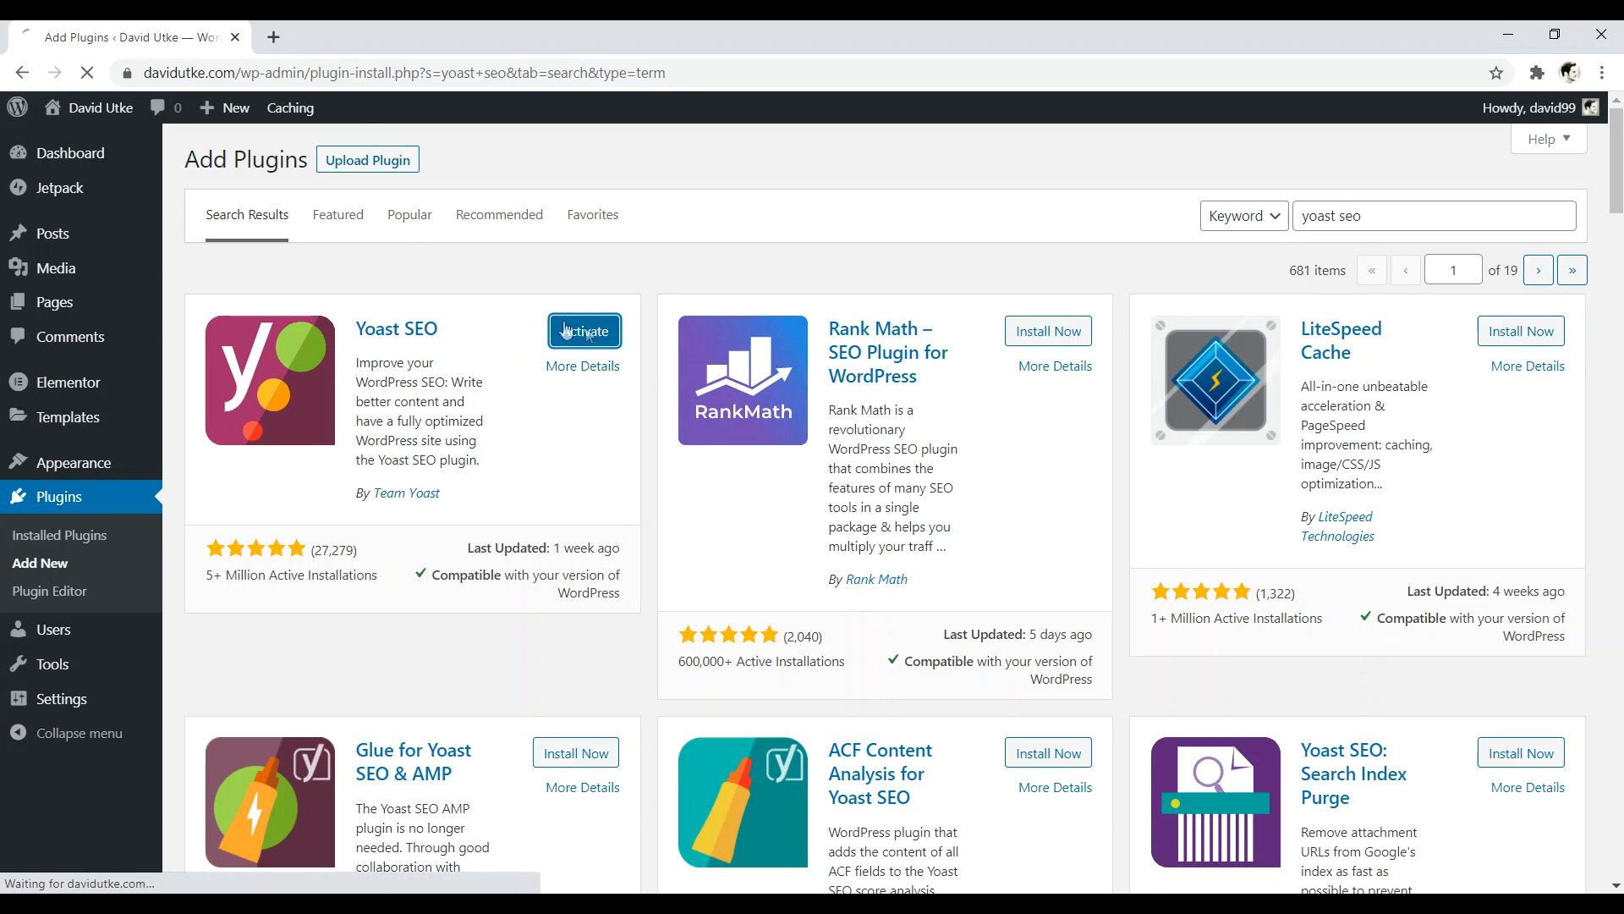
click(273, 37)
- Google 'website creative pro', read the top result's description, then return to WordPress plugins
text(we)
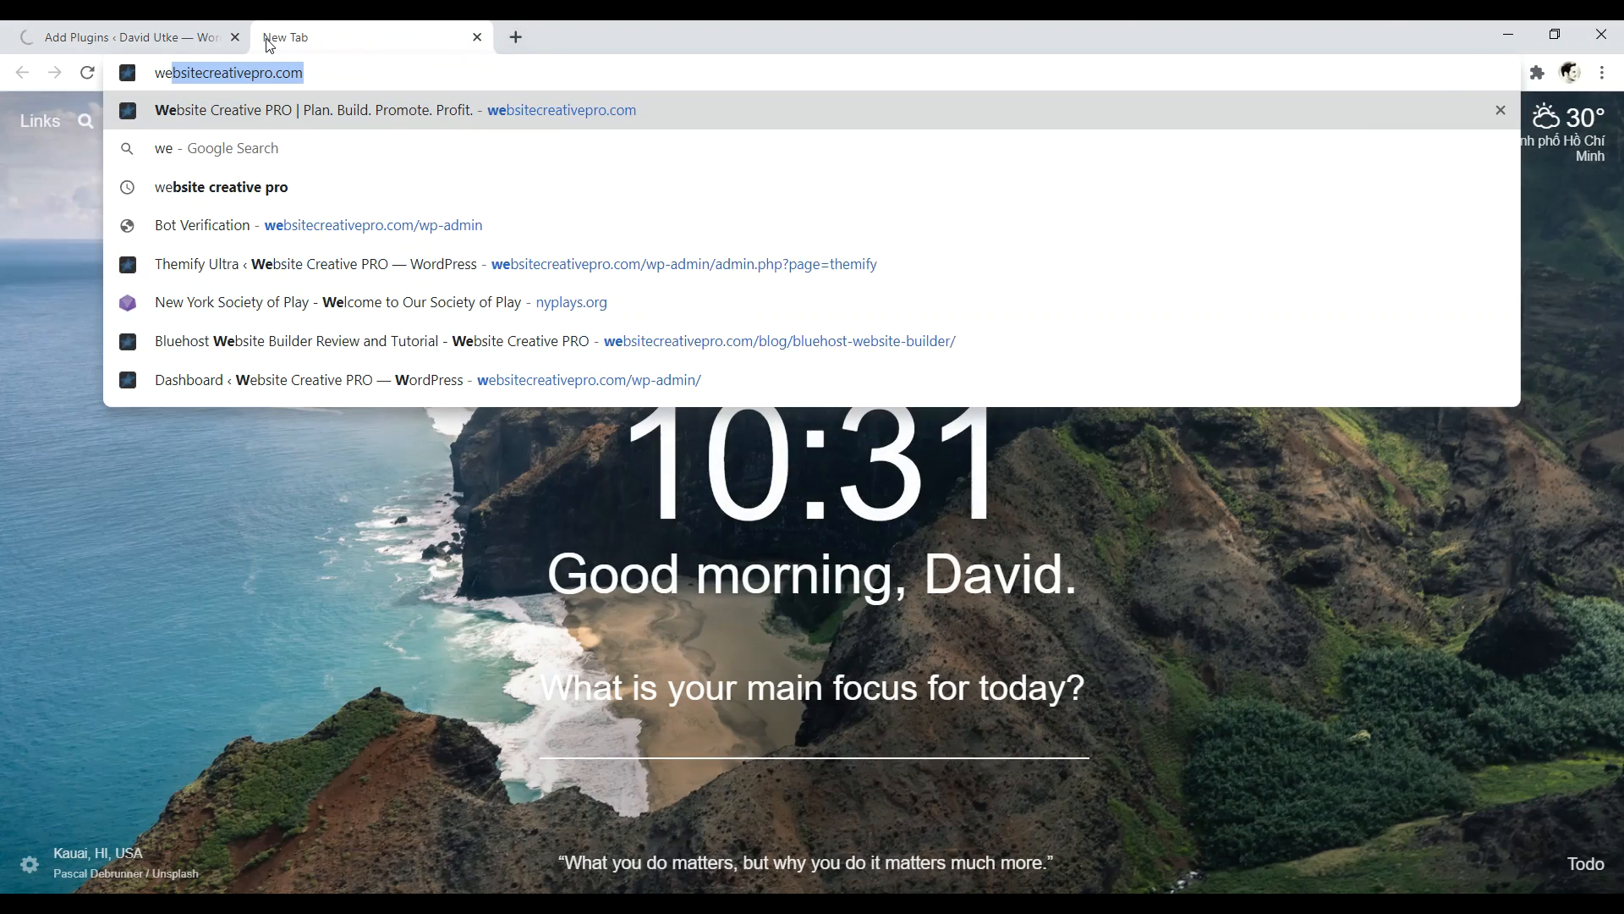
text(bsite cre)
key(Return)
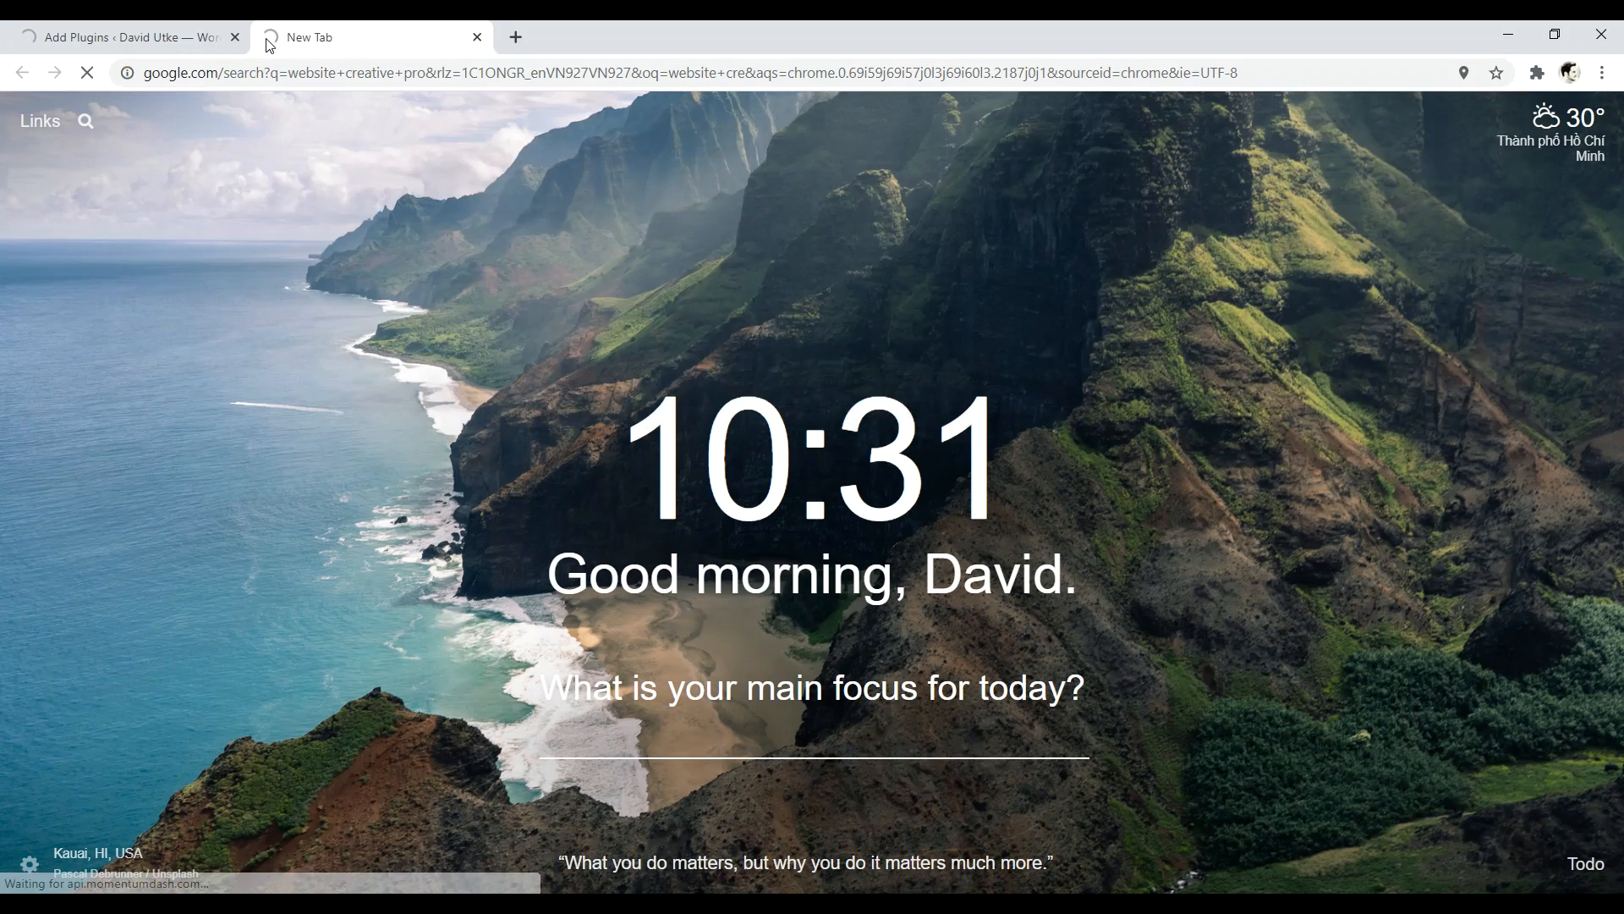
drag(516, 353, 227, 329)
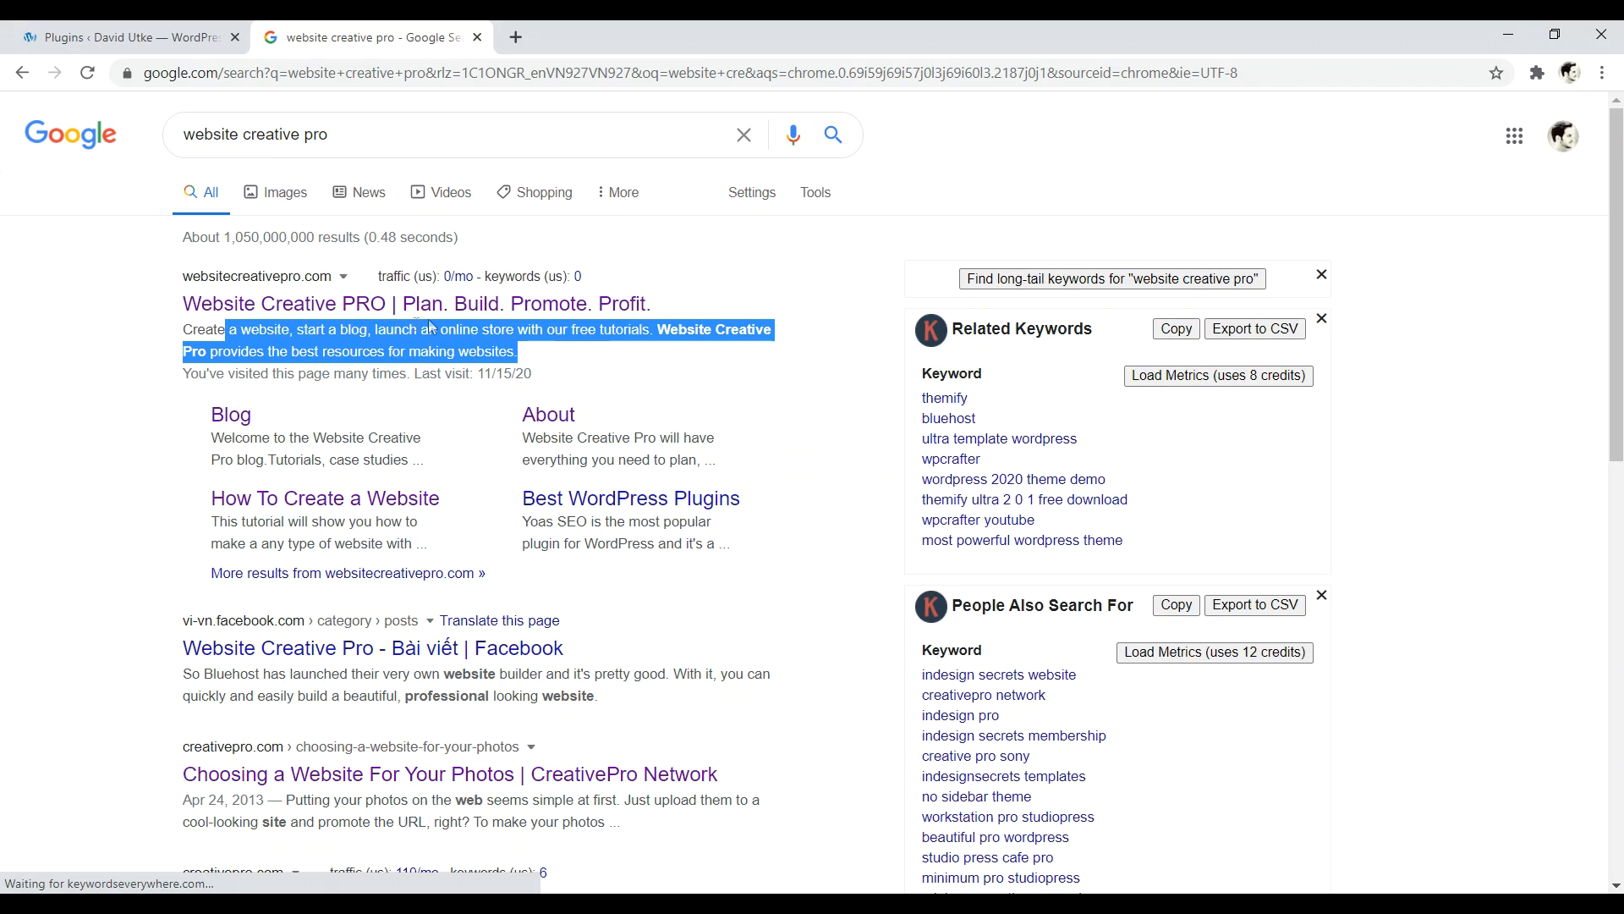
click(512, 355)
drag(519, 364, 241, 330)
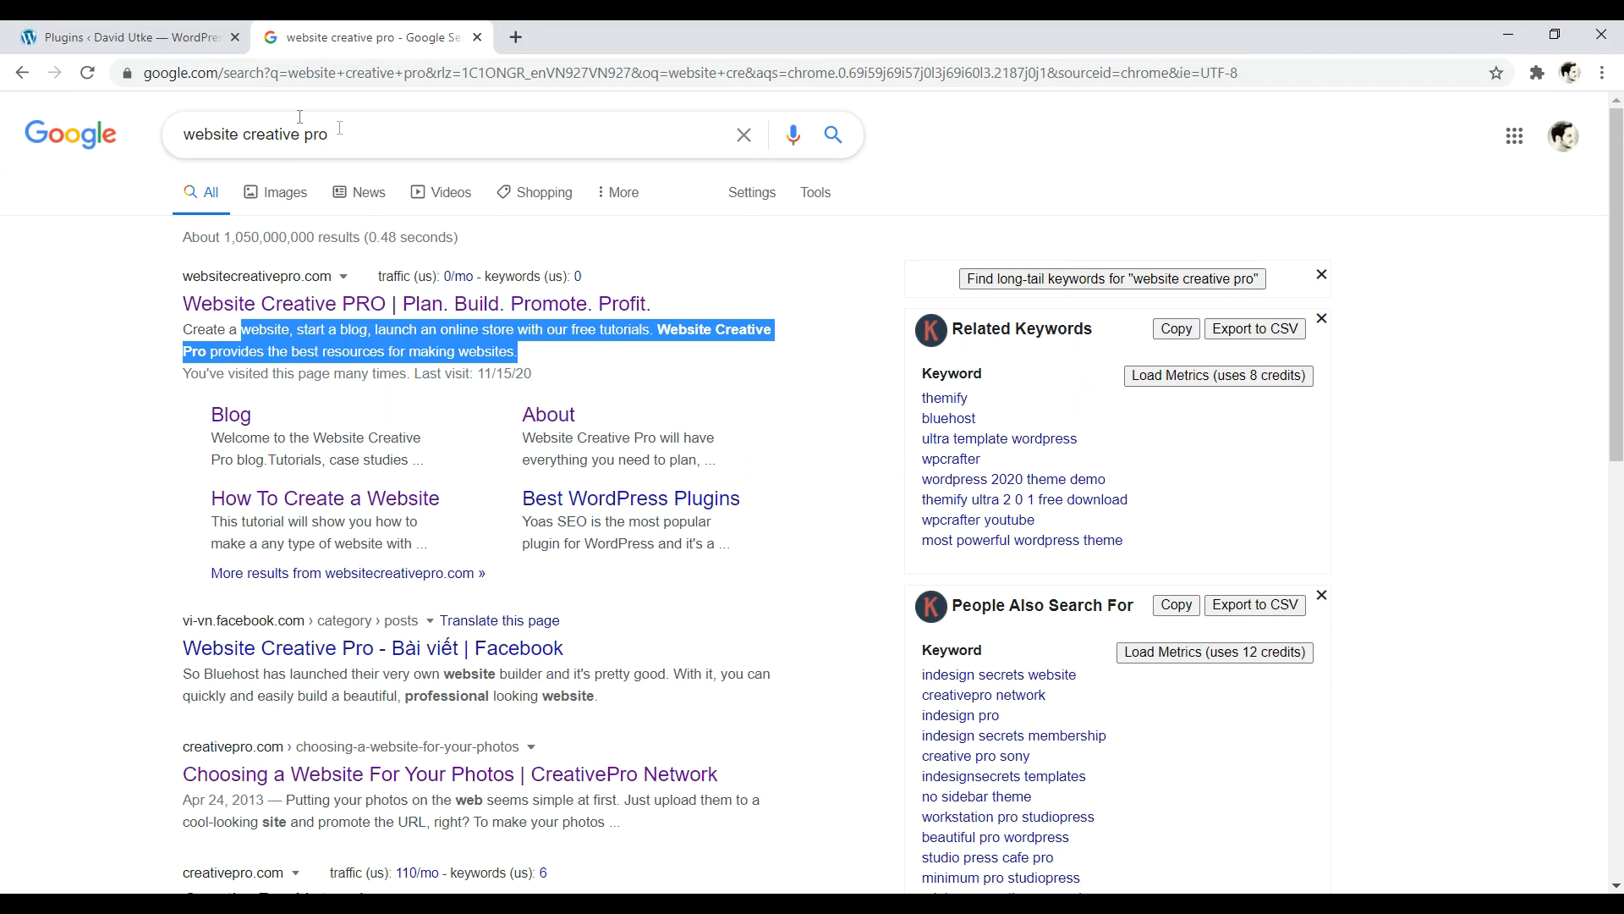
click(182, 42)
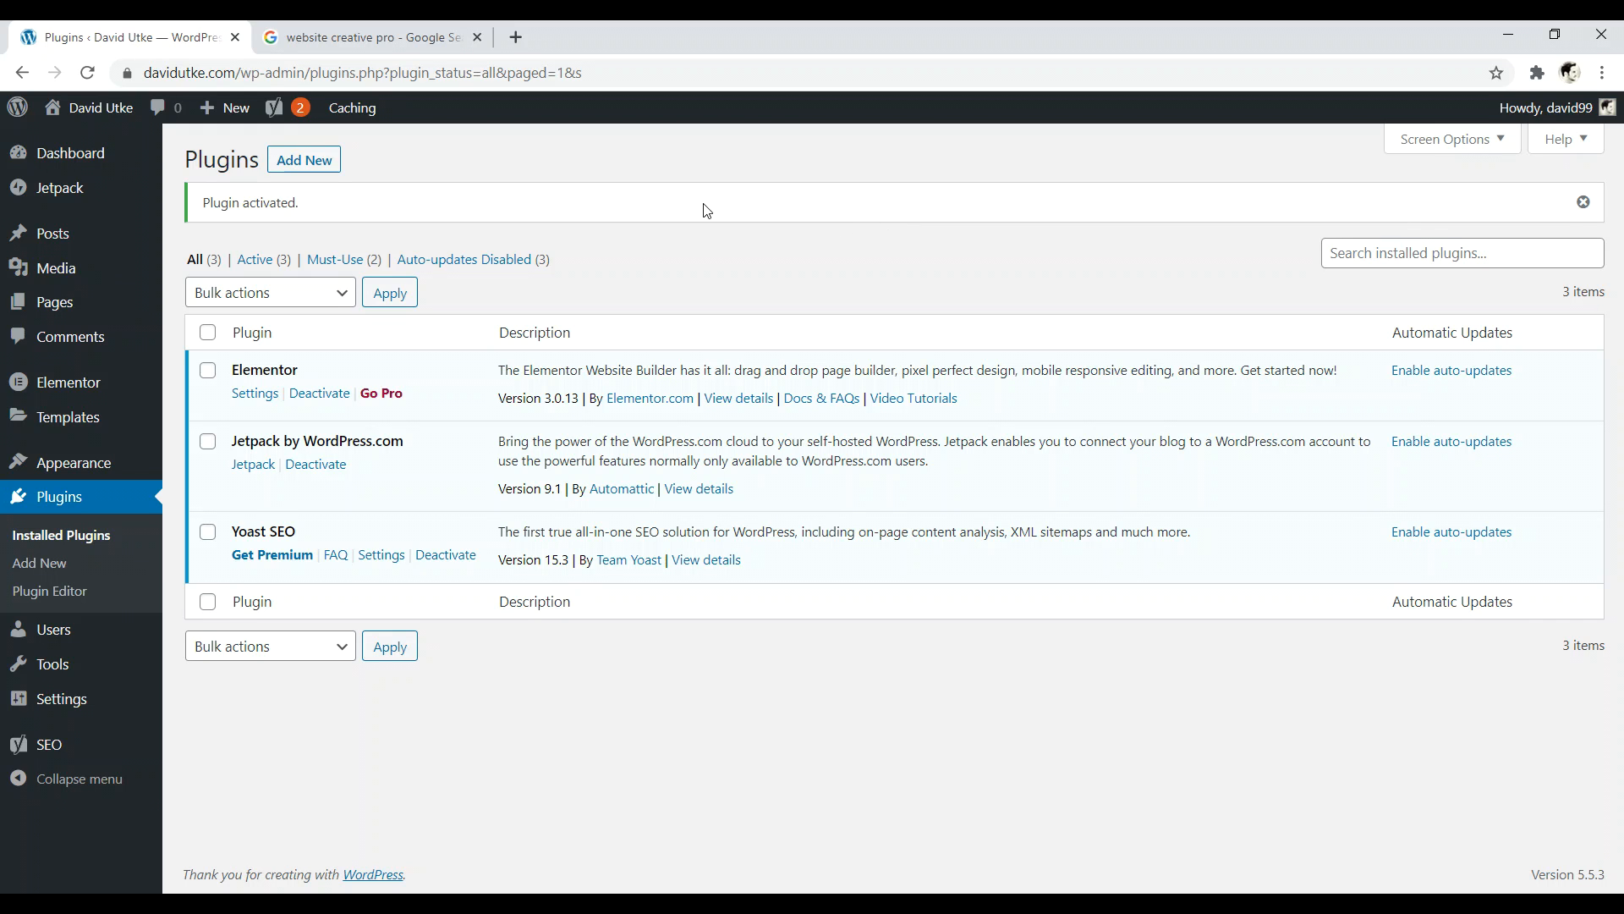
- Install and activate the Smush plugin, then open the Website Creative PRO site from Google
click(306, 163)
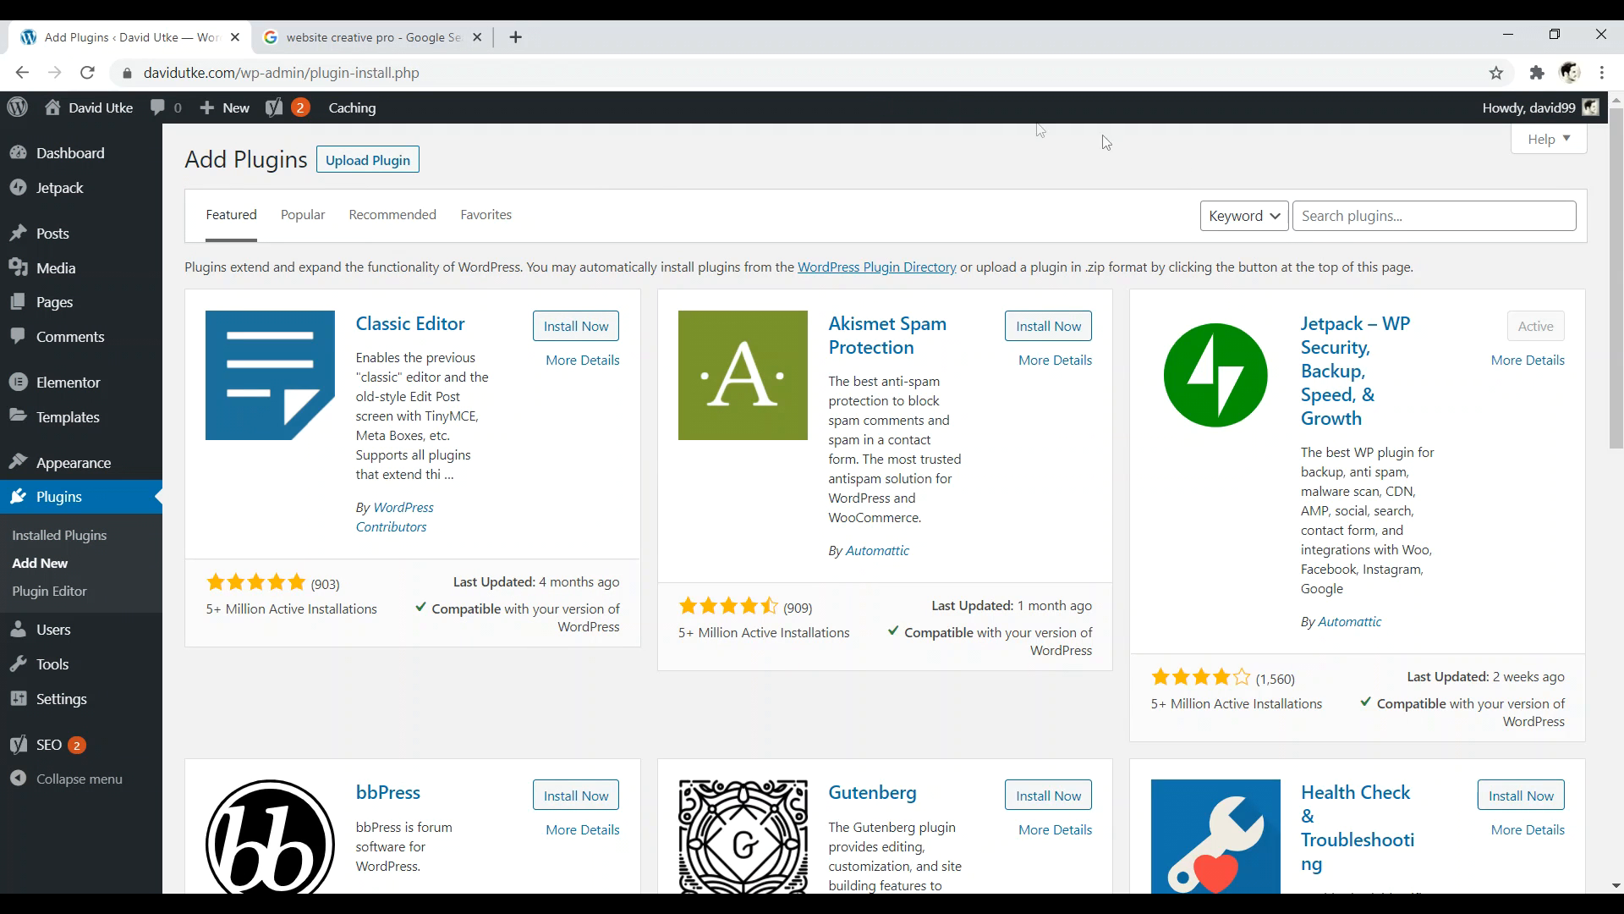
click(1324, 211)
text(smush it)
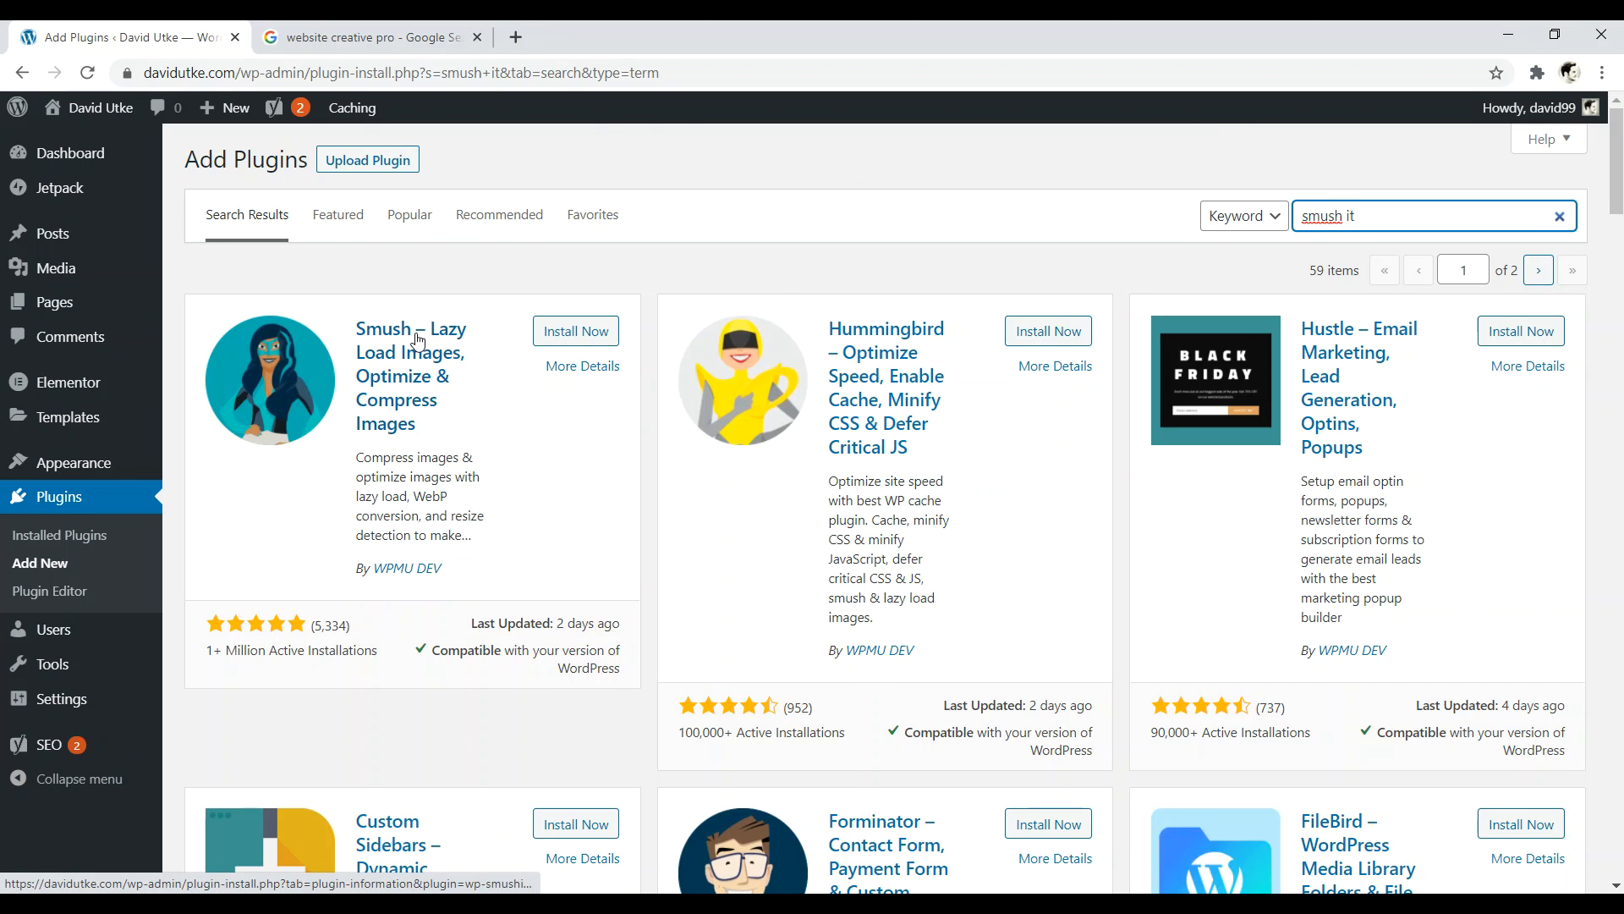
click(574, 330)
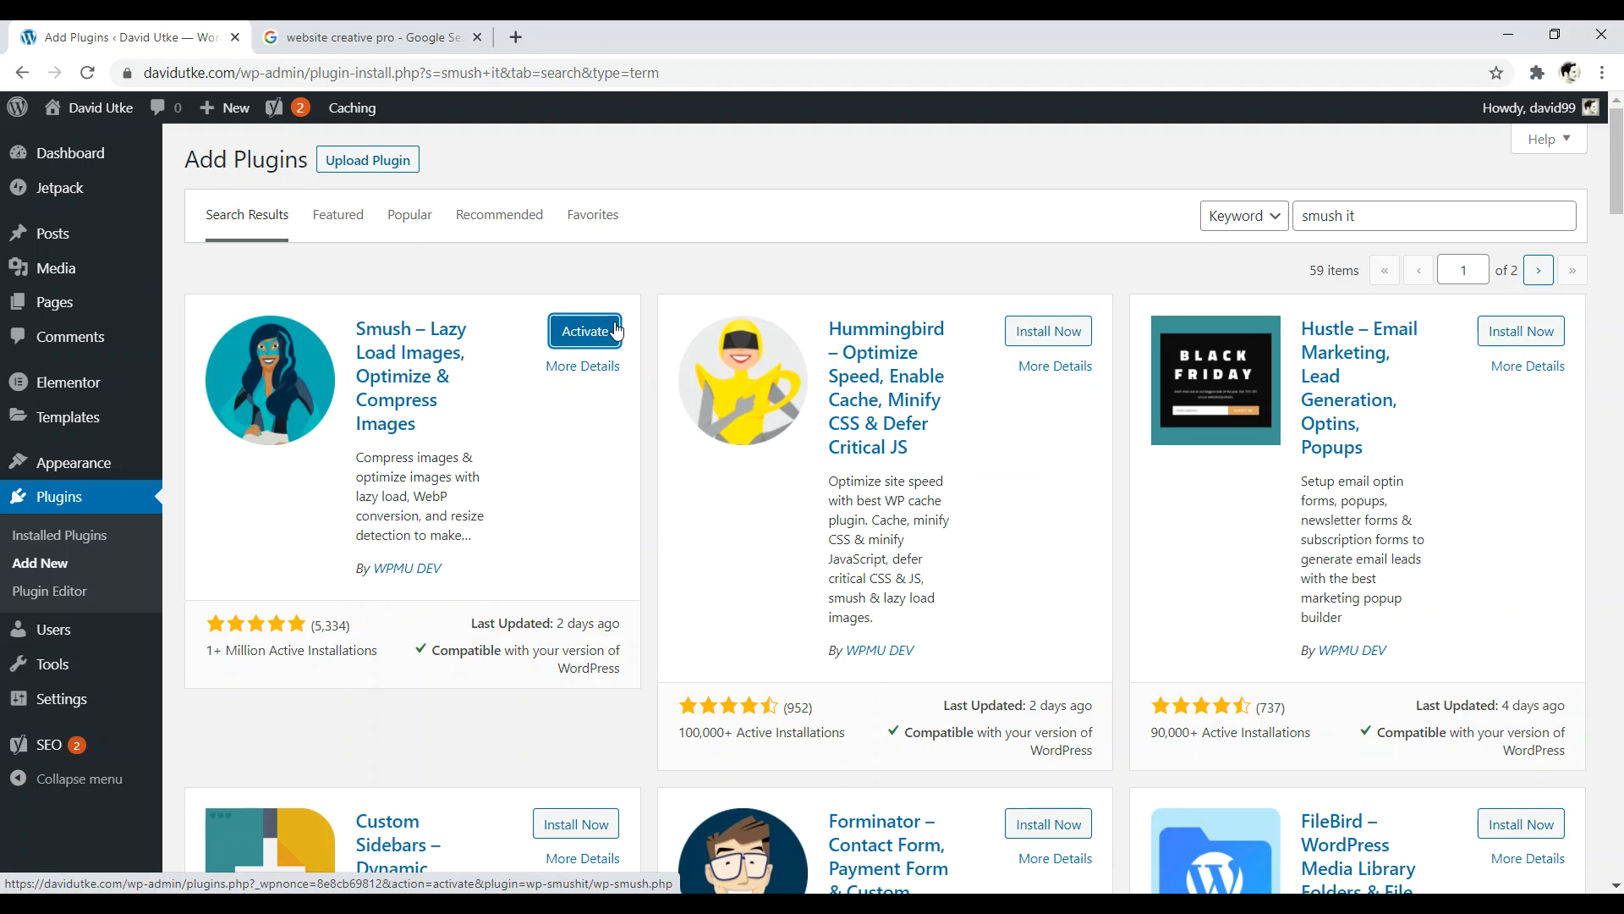
click(598, 332)
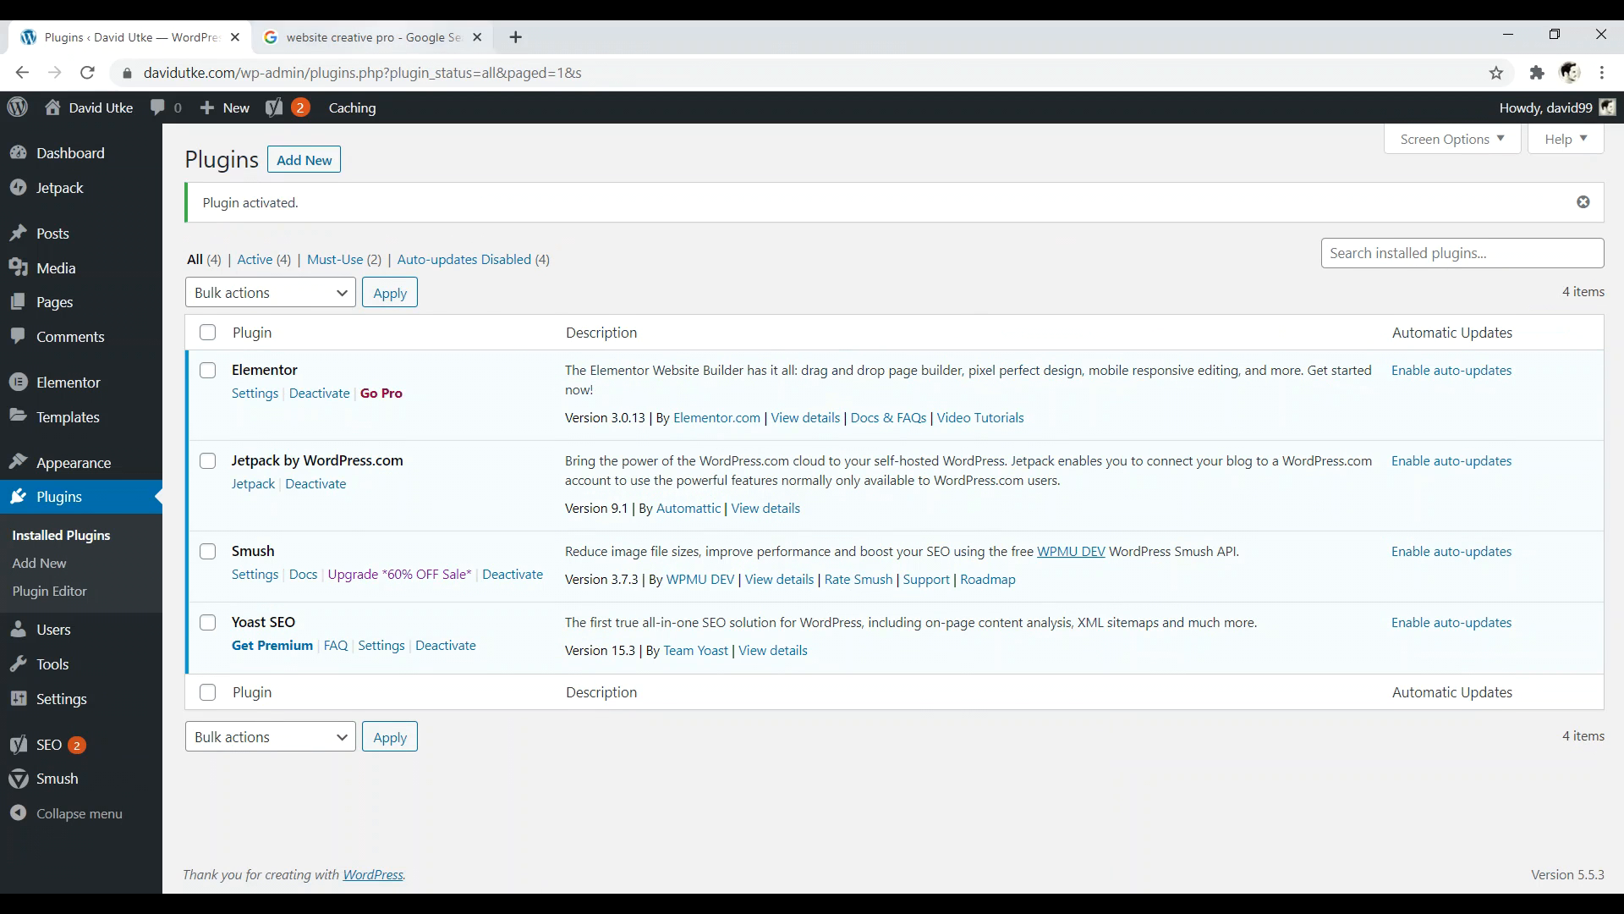
click(363, 37)
click(462, 321)
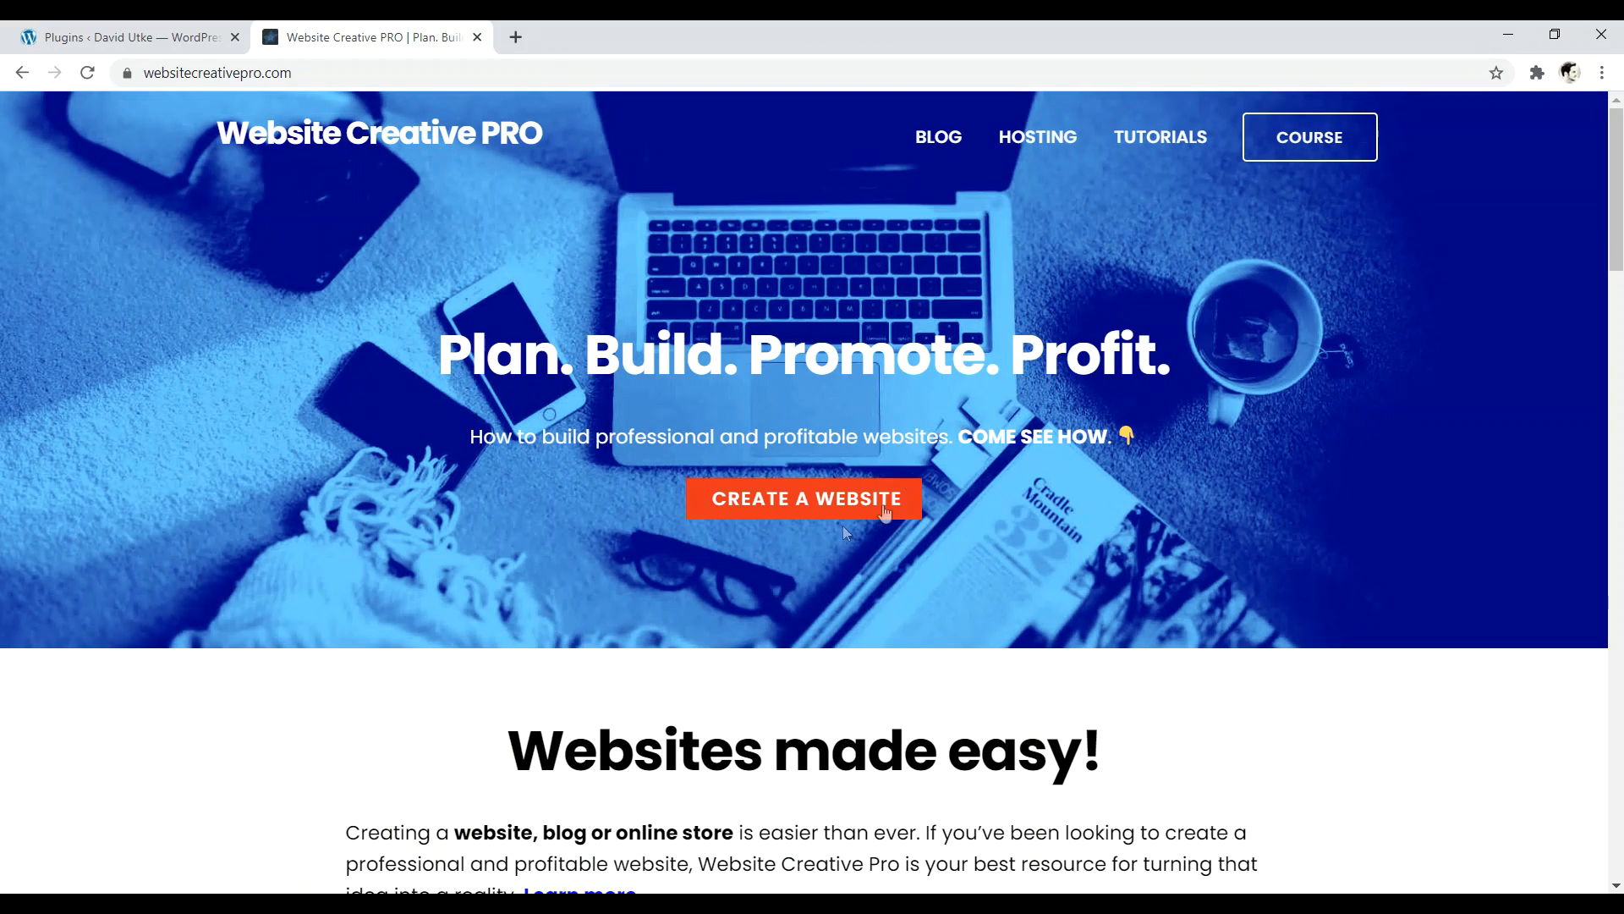
- Scroll the Website Creative PRO home page, then return to the WordPress tab
mouse_move(1616, 195)
mouse_down()
mouse_move(1616, 324)
mouse_move(1616, 123)
mouse_move(1621, 453)
mouse_move(1618, 173)
mouse_up()
click(127, 37)
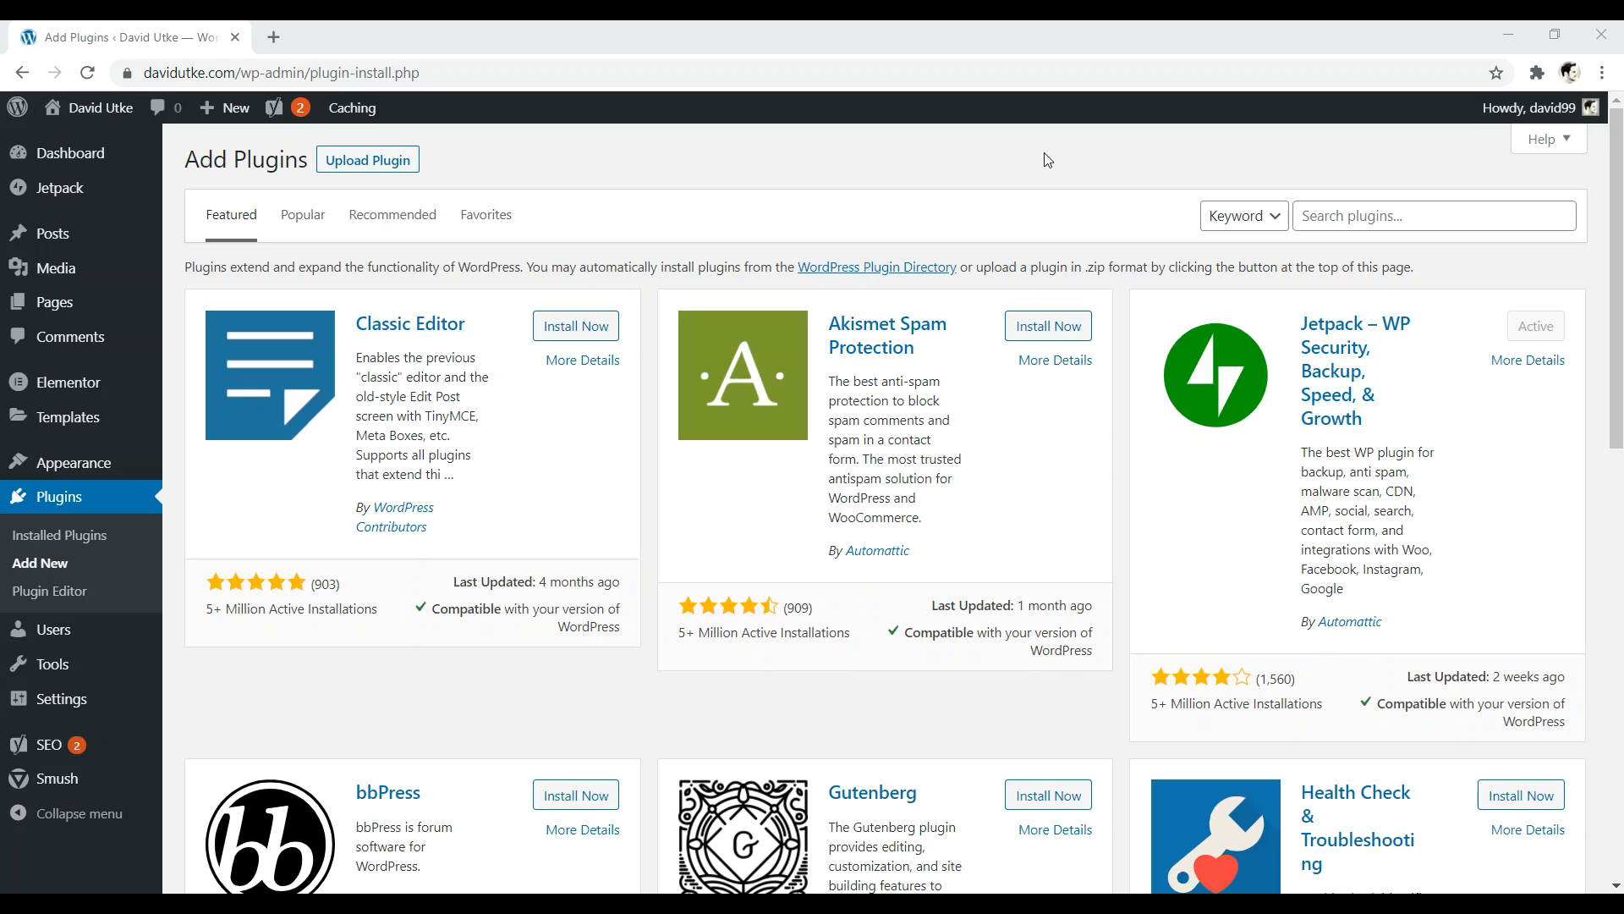
- Search the plugin directory for 'total cache'
click(1358, 220)
text(total c)
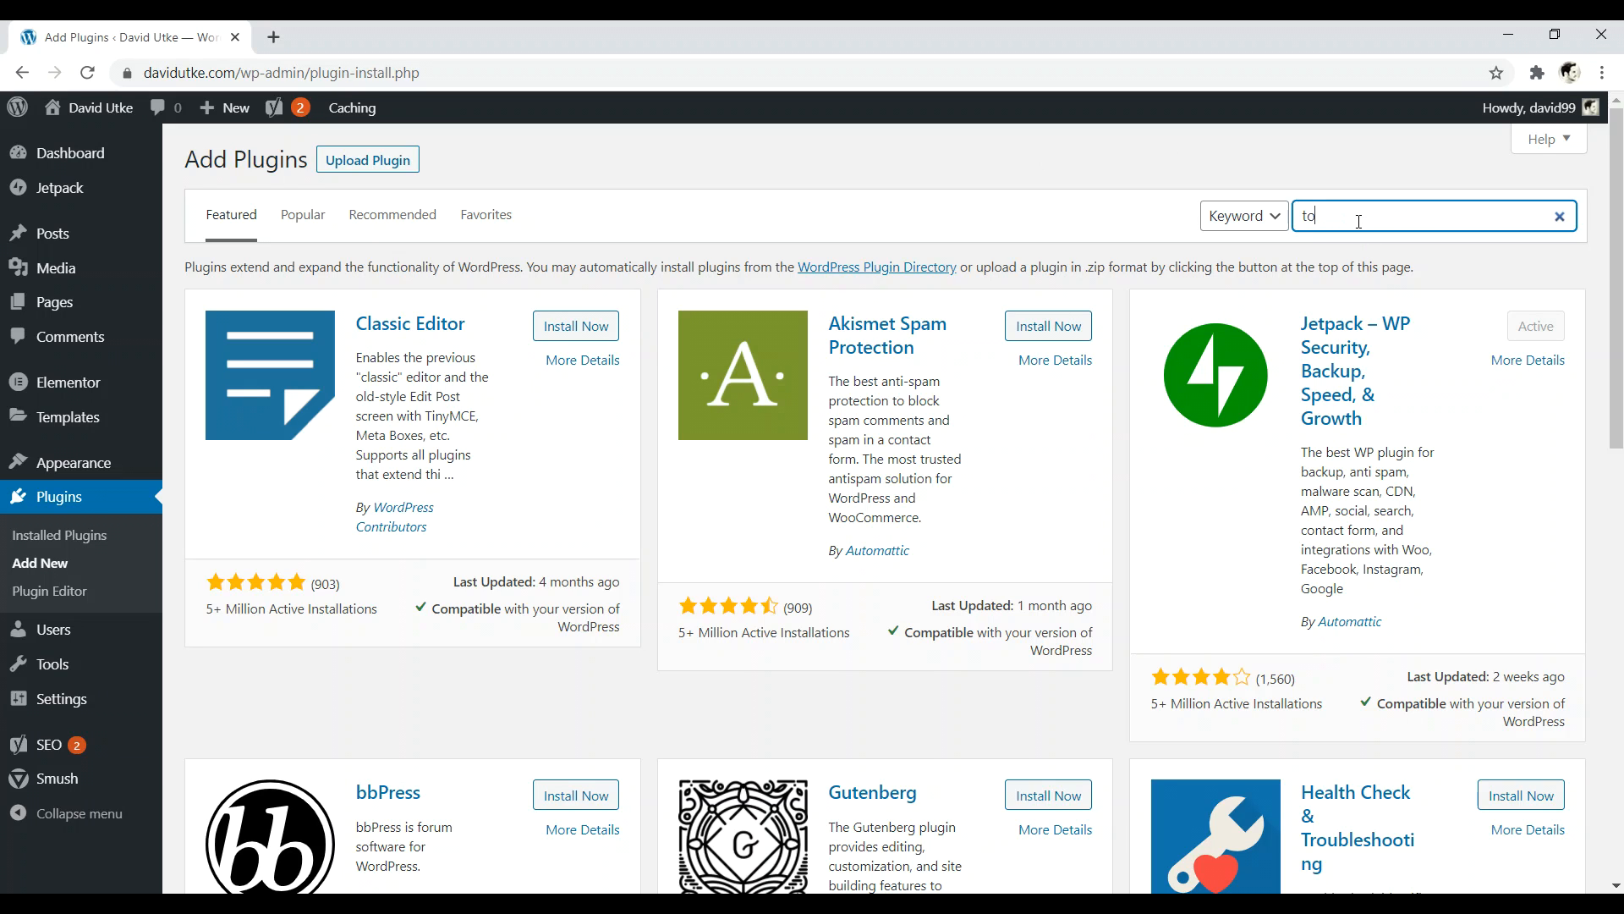
text(ach)
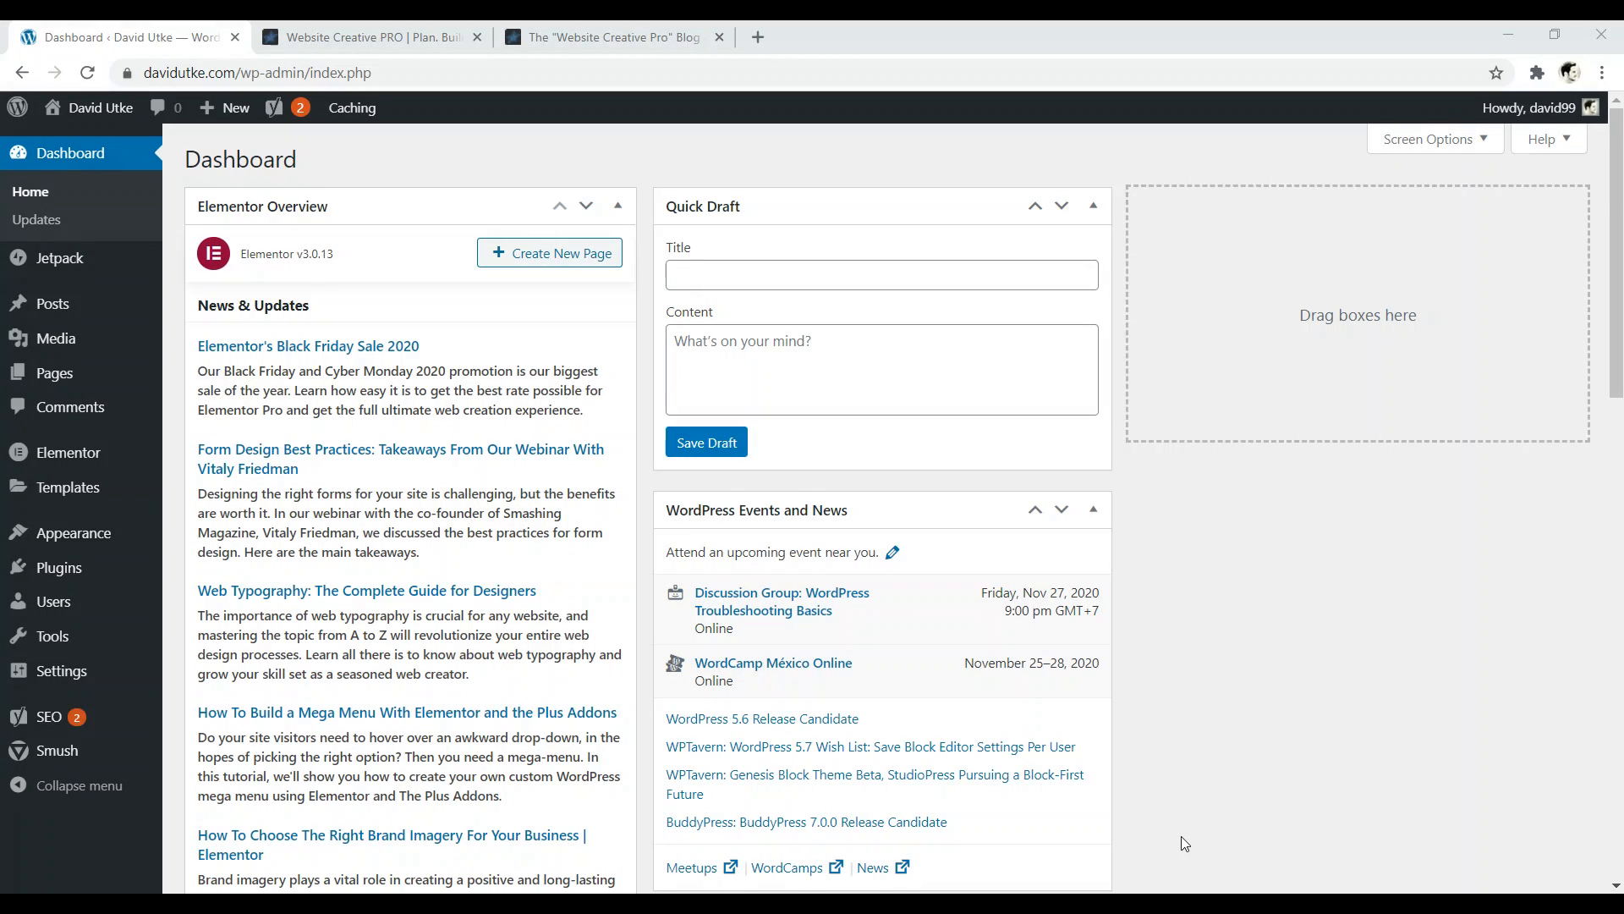
- Browse the Website Creative PRO home page and its blog page
click(373, 37)
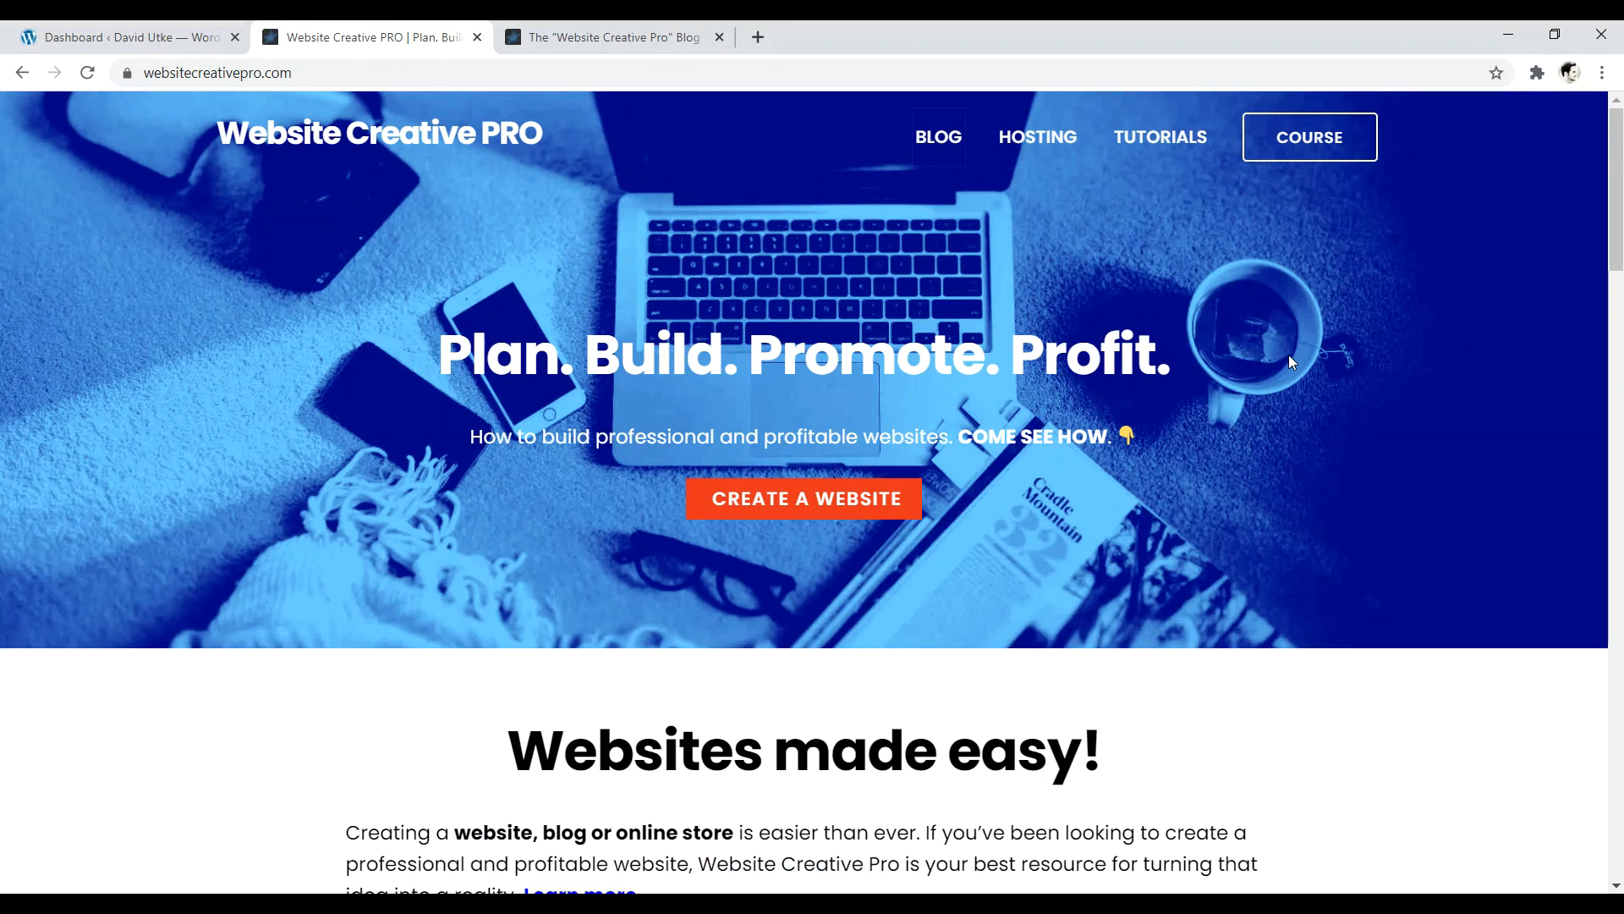
drag(1615, 149, 1615, 183)
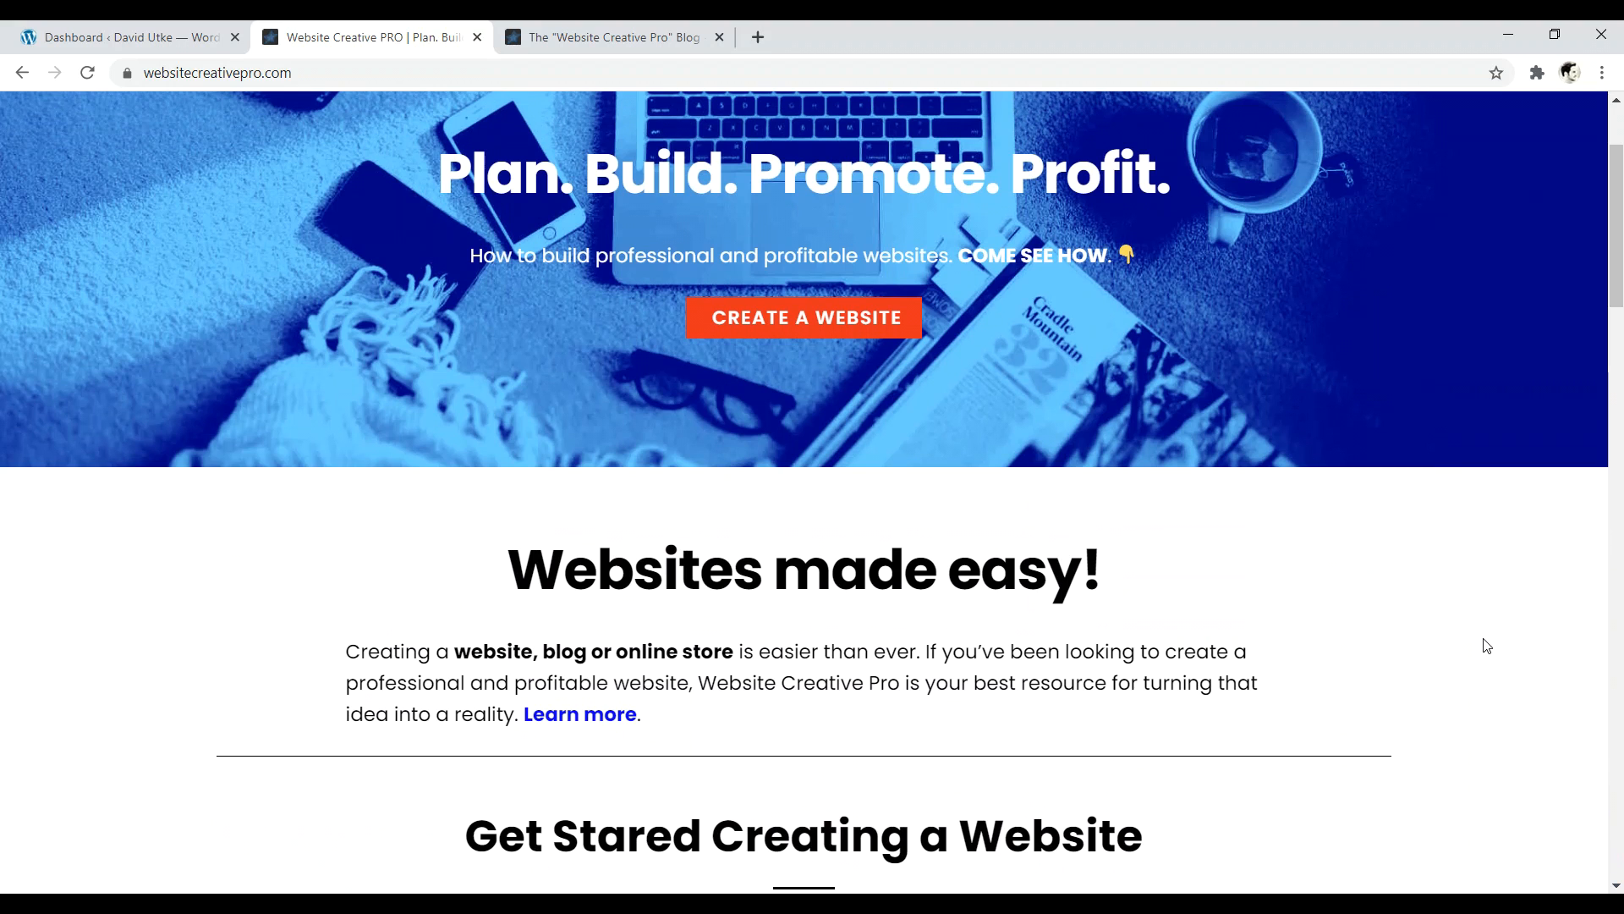
scroll(1589, 552, up, 2)
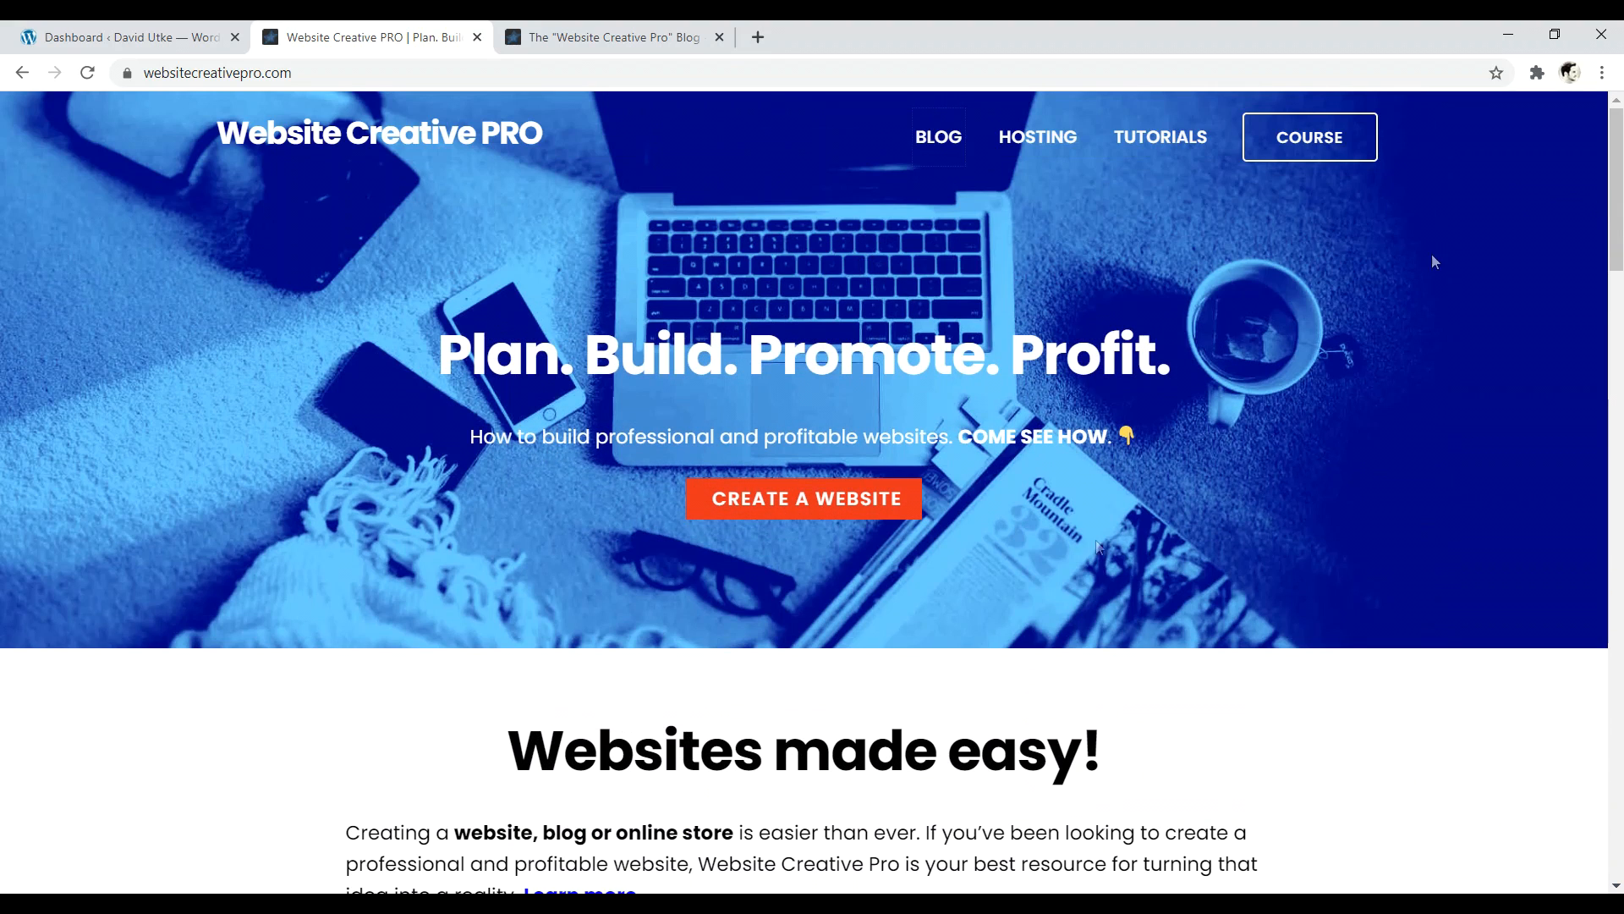
key(ctrl+Tab)
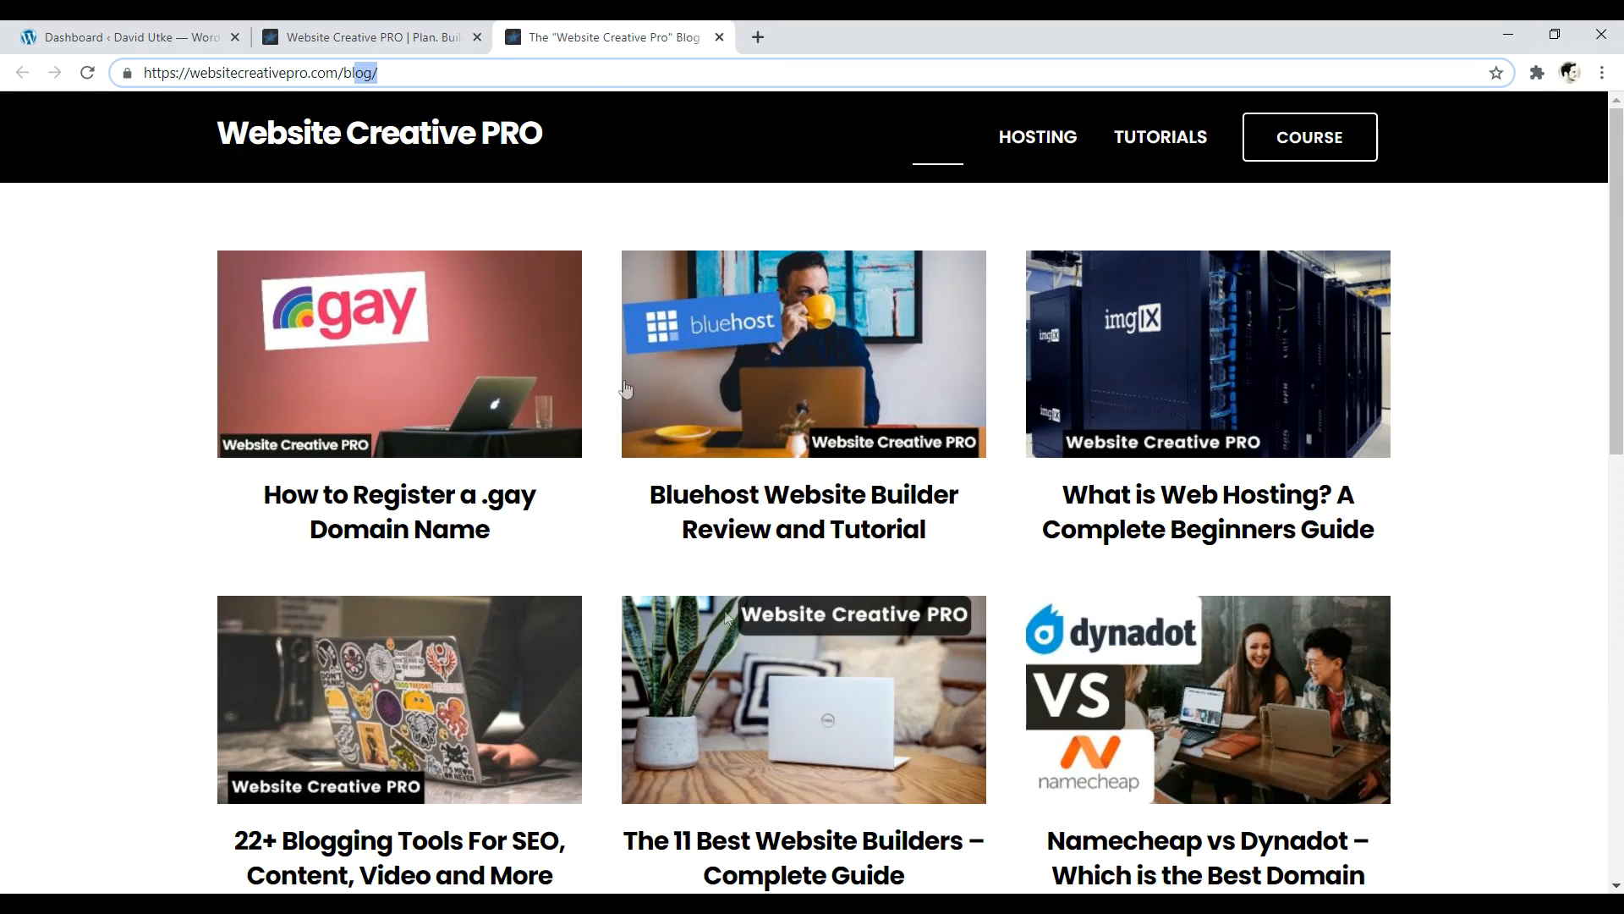
click(189, 193)
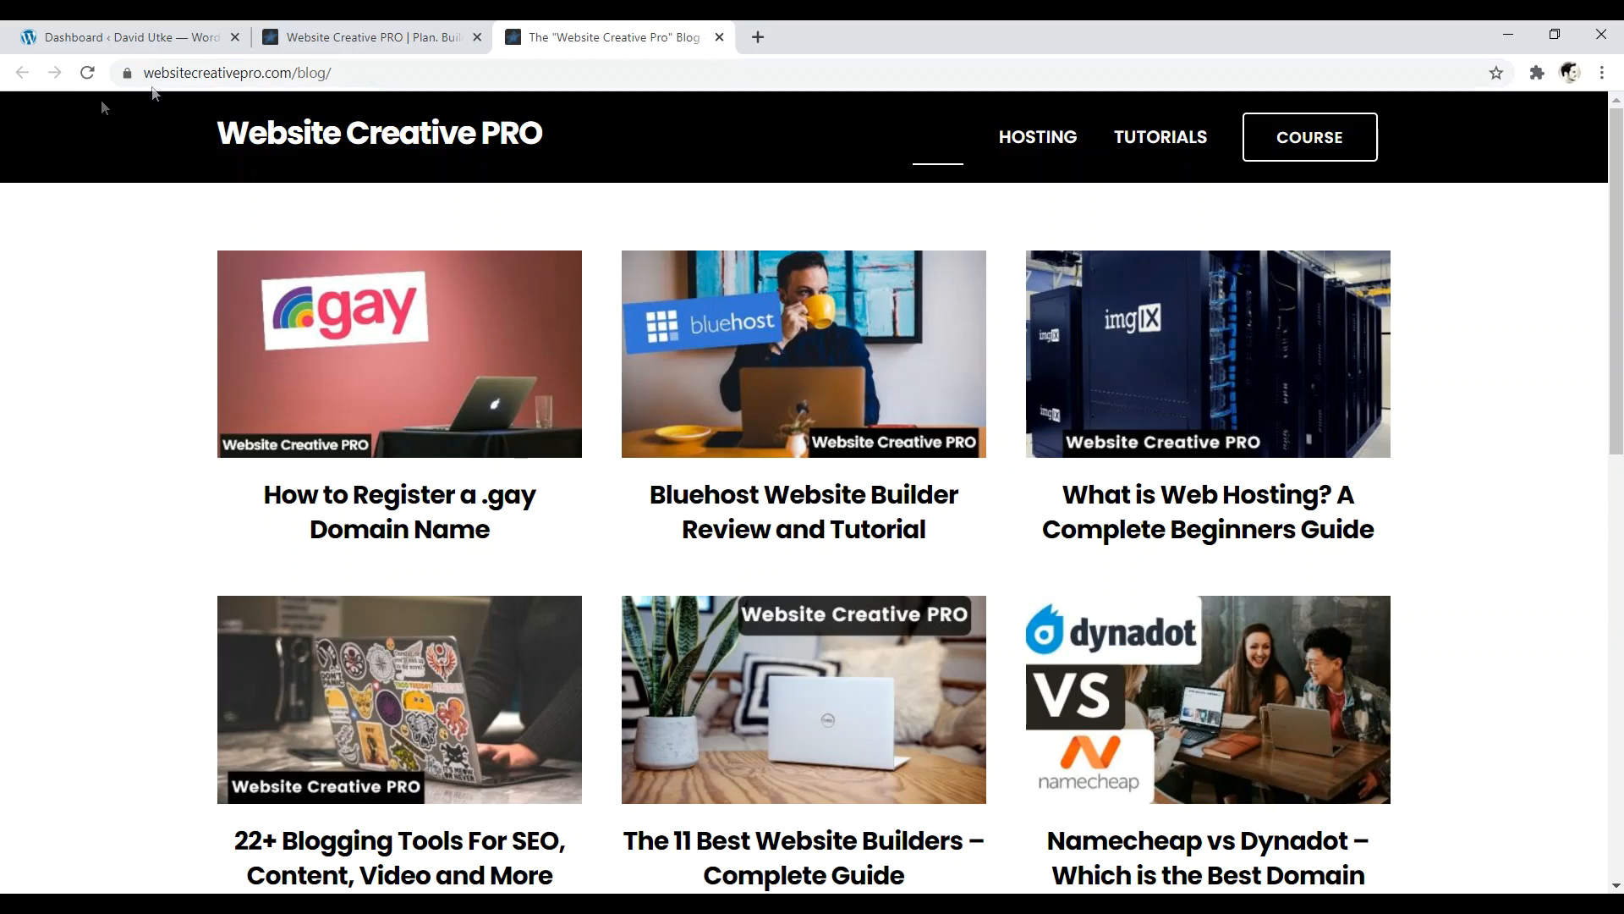
mouse_move(1616, 137)
mouse_down()
mouse_move(1622, 432)
mouse_move(1619, 143)
mouse_up()
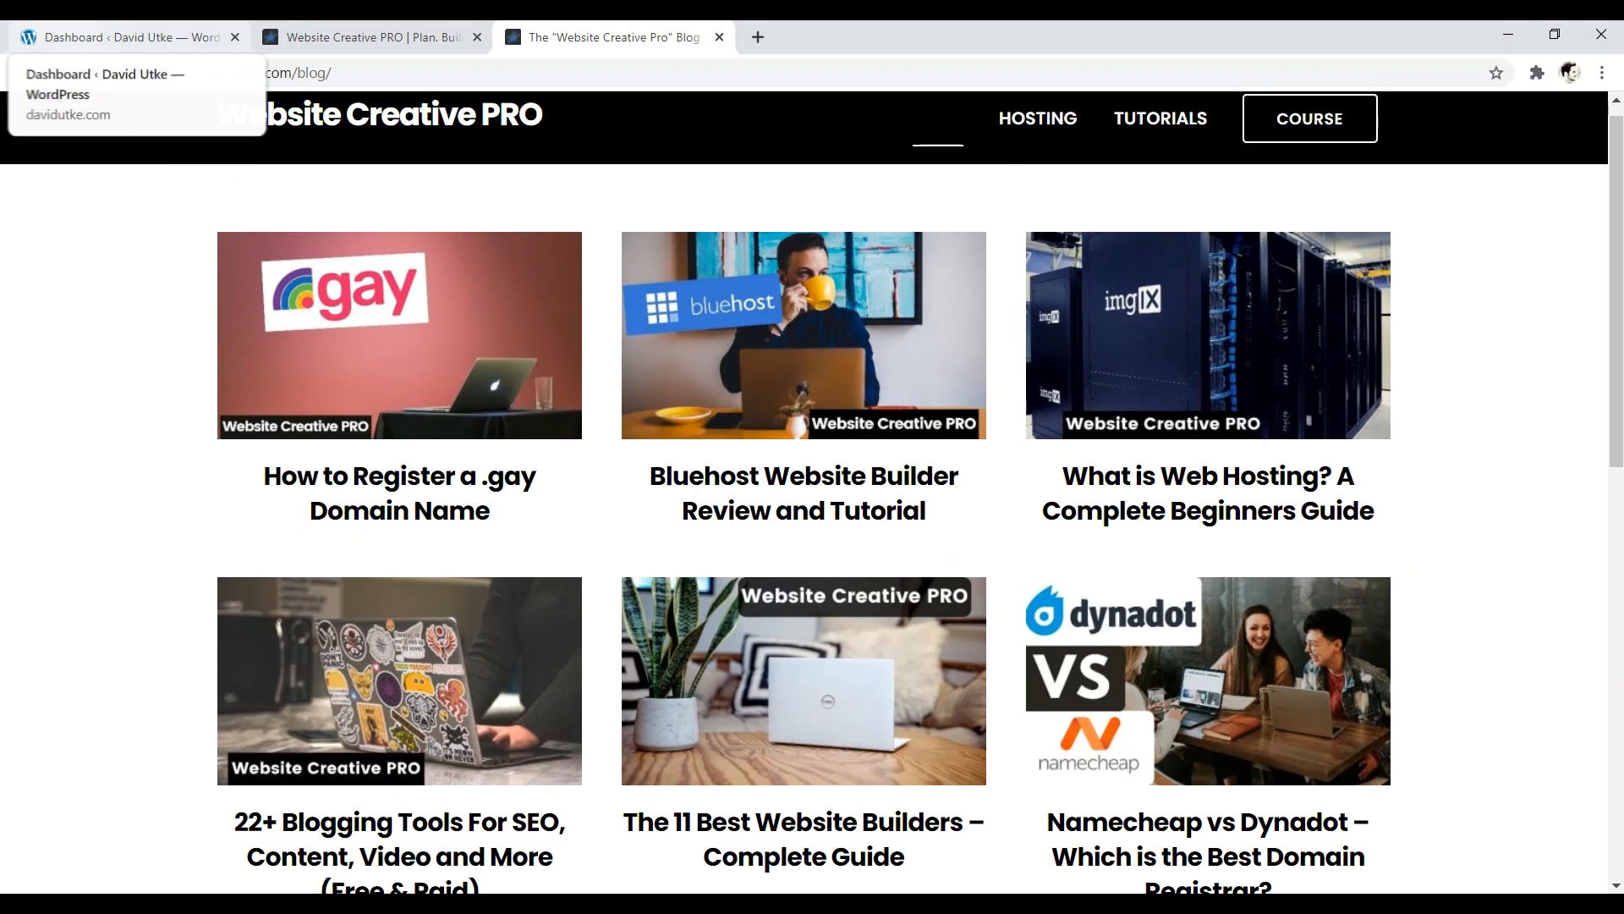
- Open the live davidutke.com site in a new tab via the admin bar, then revisit the blog page
click(131, 37)
right_click(102, 107)
click(148, 114)
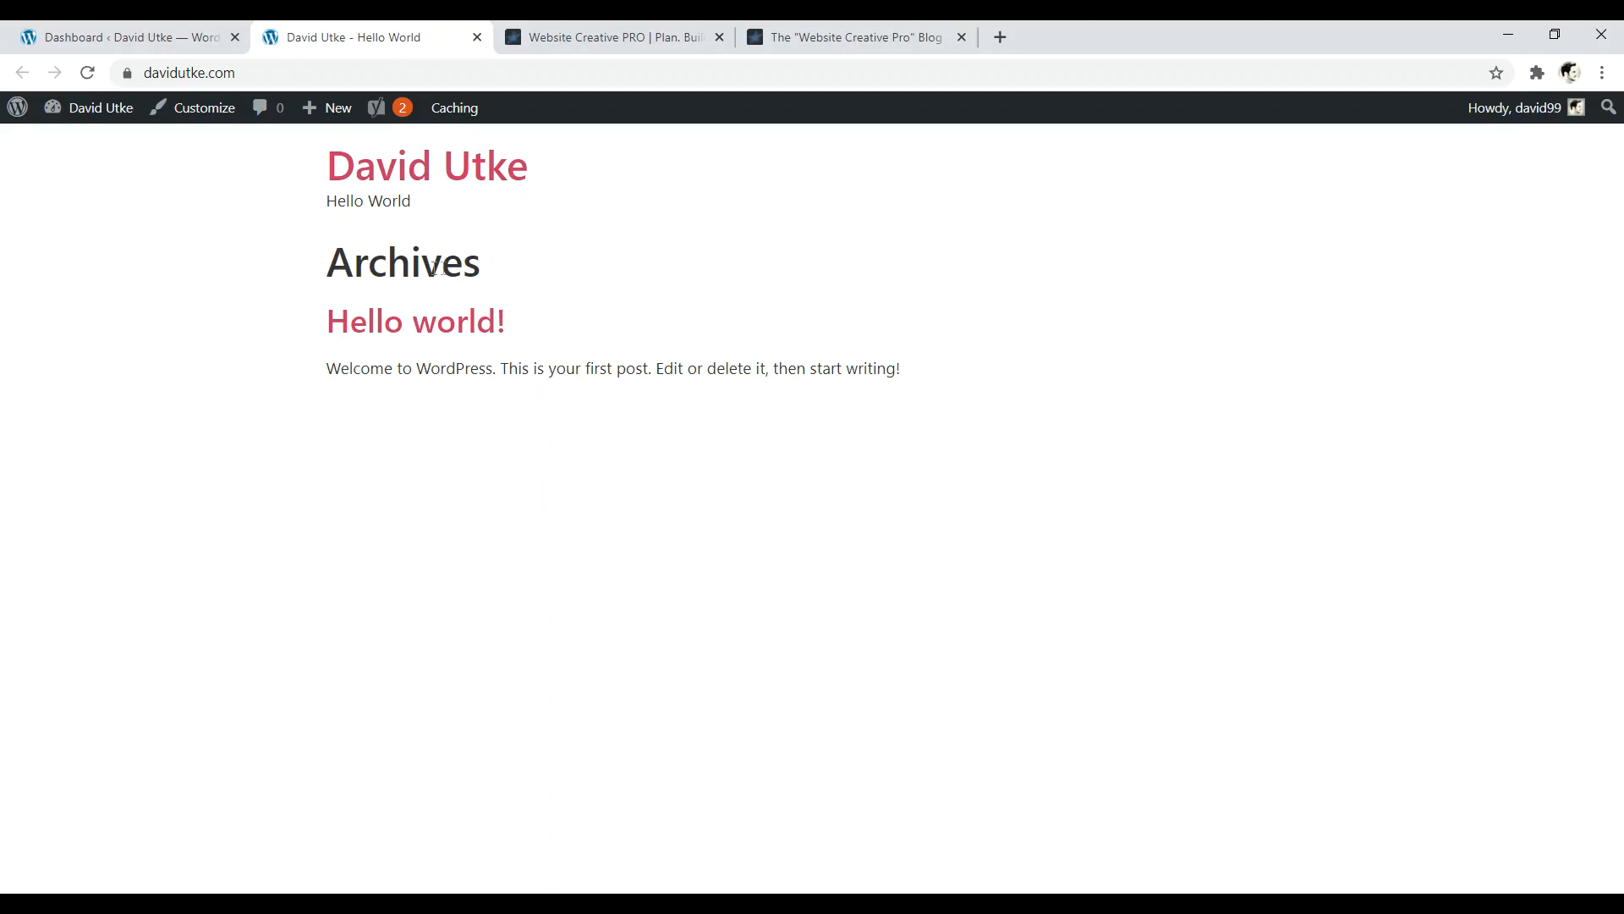
click(832, 39)
mouse_move(1616, 171)
mouse_down()
mouse_move(1623, 572)
mouse_move(1619, 157)
mouse_up()
- Check the live front page, then select 'A static page' in Reading settings without choosing a Homepage
click(127, 37)
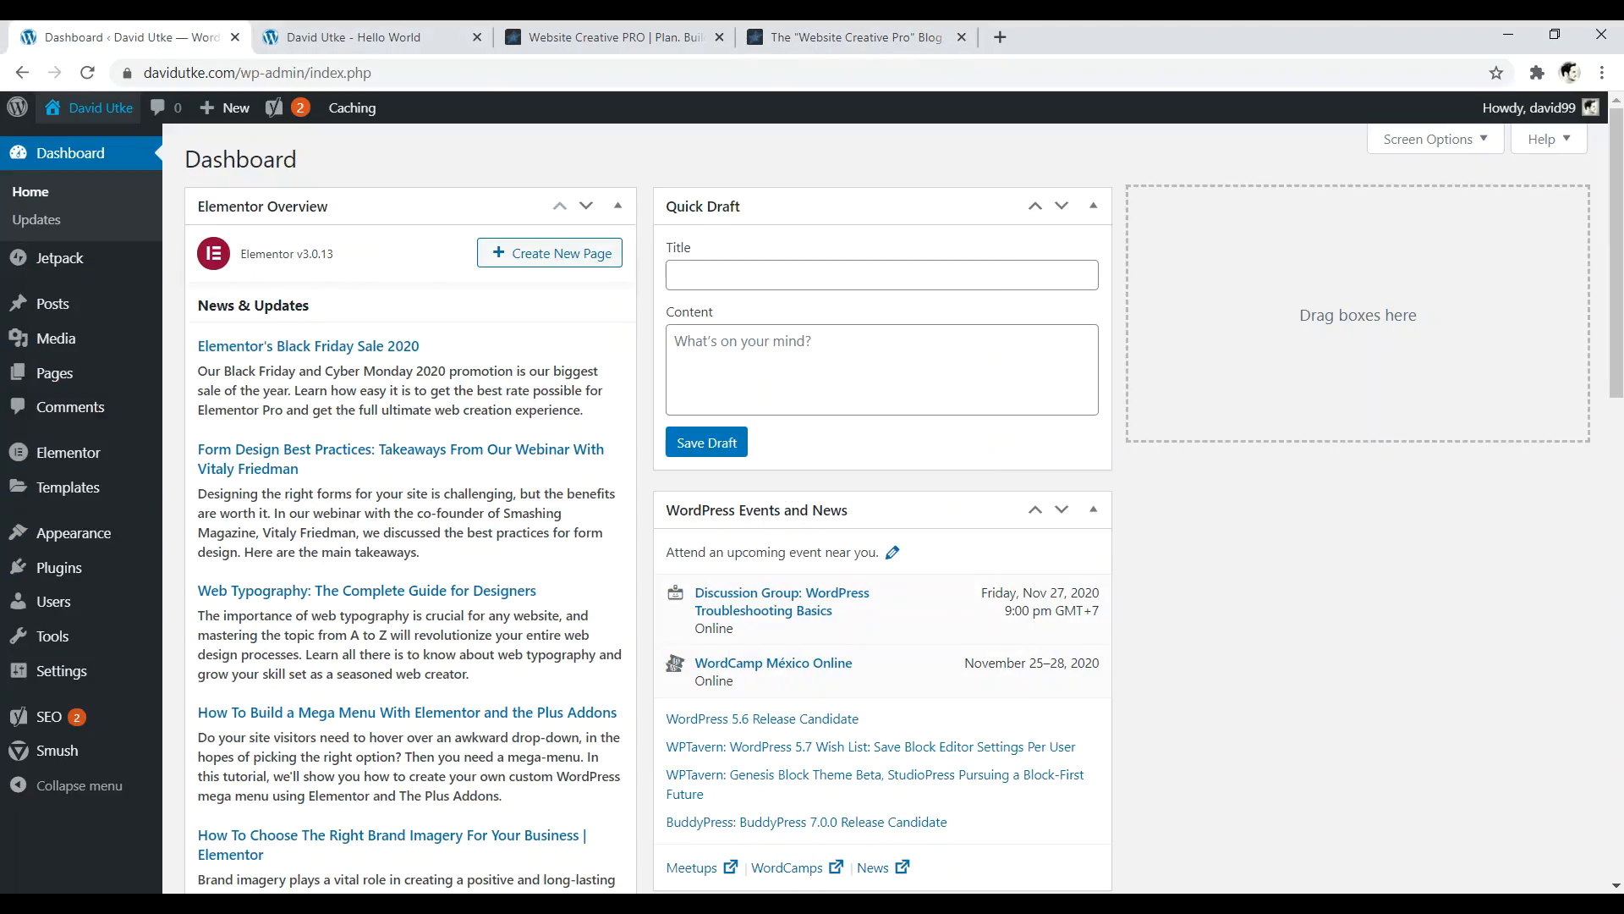
click(355, 37)
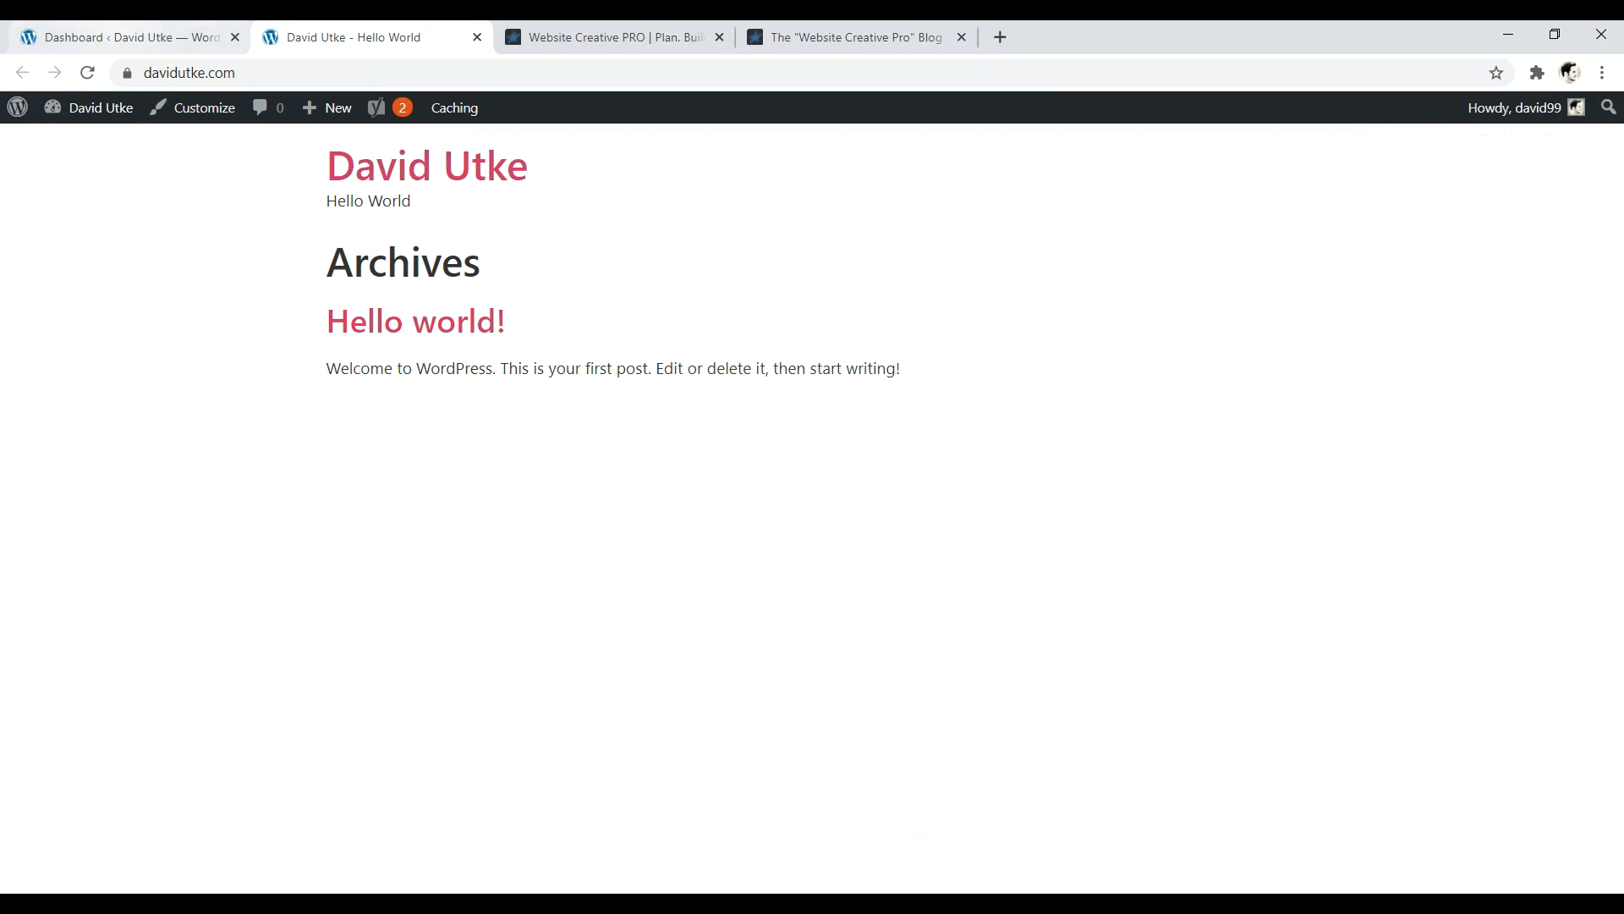
click(127, 37)
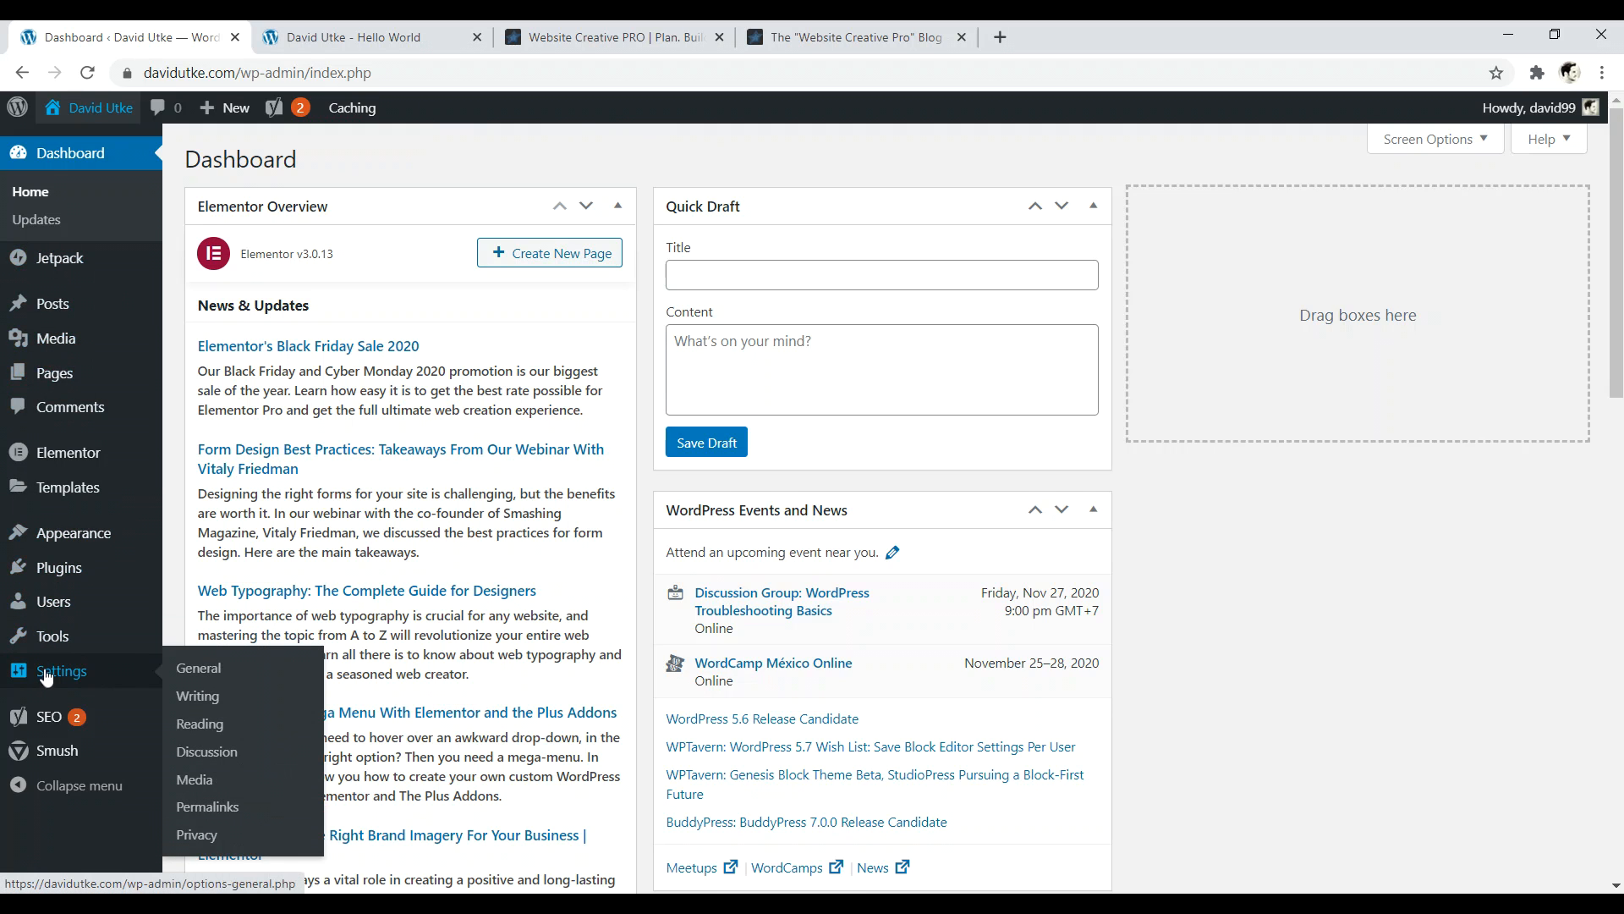
click(210, 727)
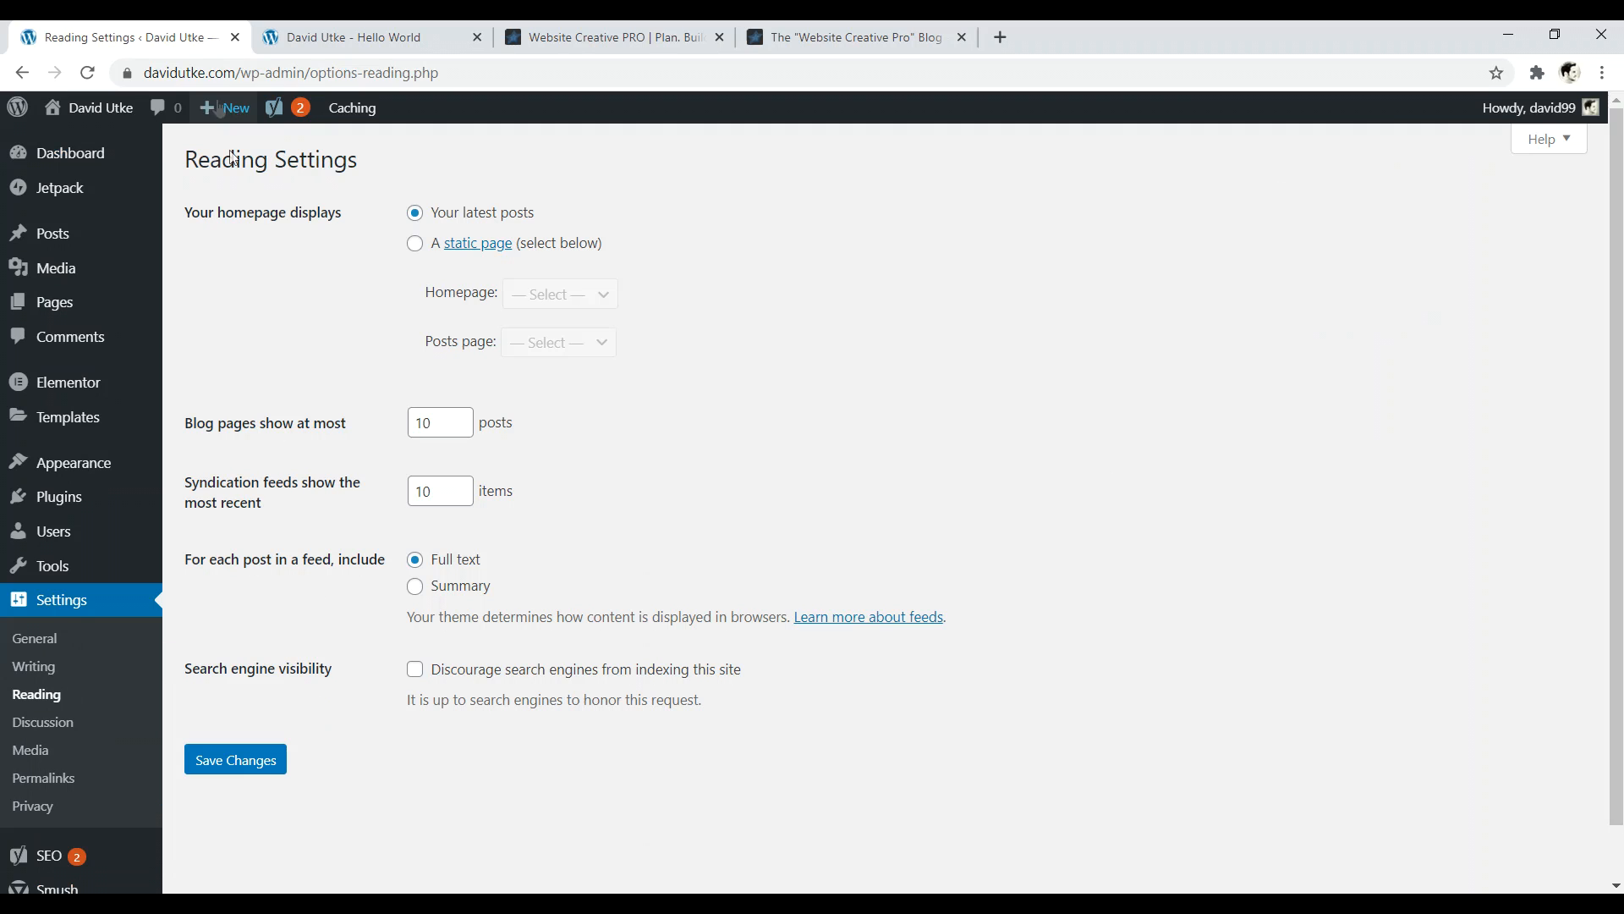
click(415, 244)
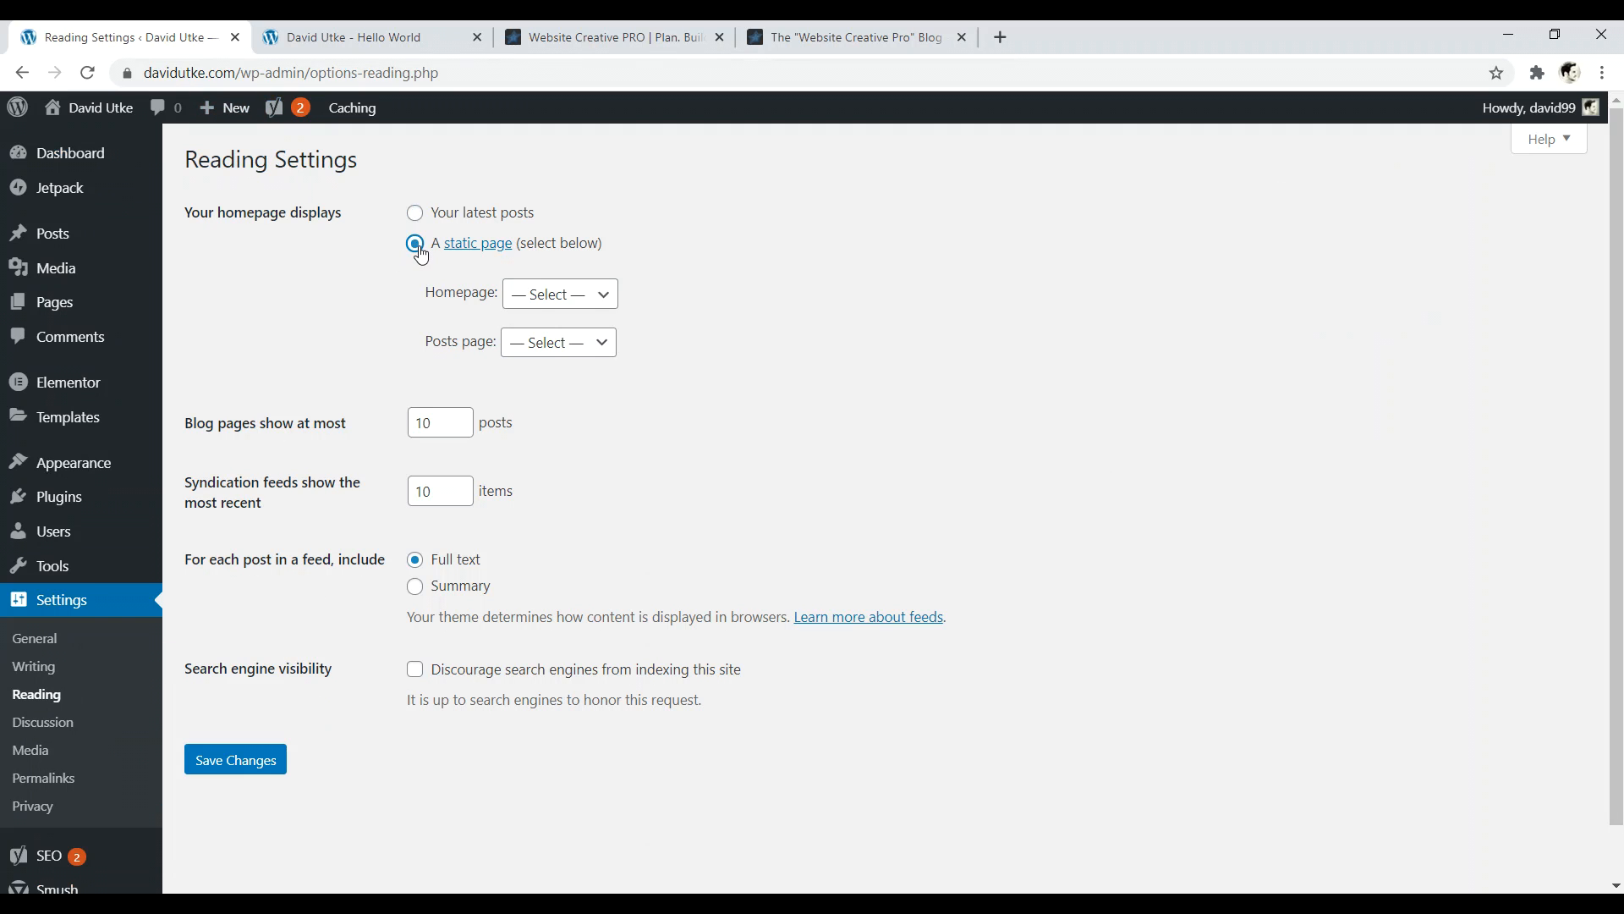
click(550, 298)
click(824, 301)
- Create a new page titled 'Homepage' with the Yoast SEO title 'Website Name | Keyword Description'
click(62, 310)
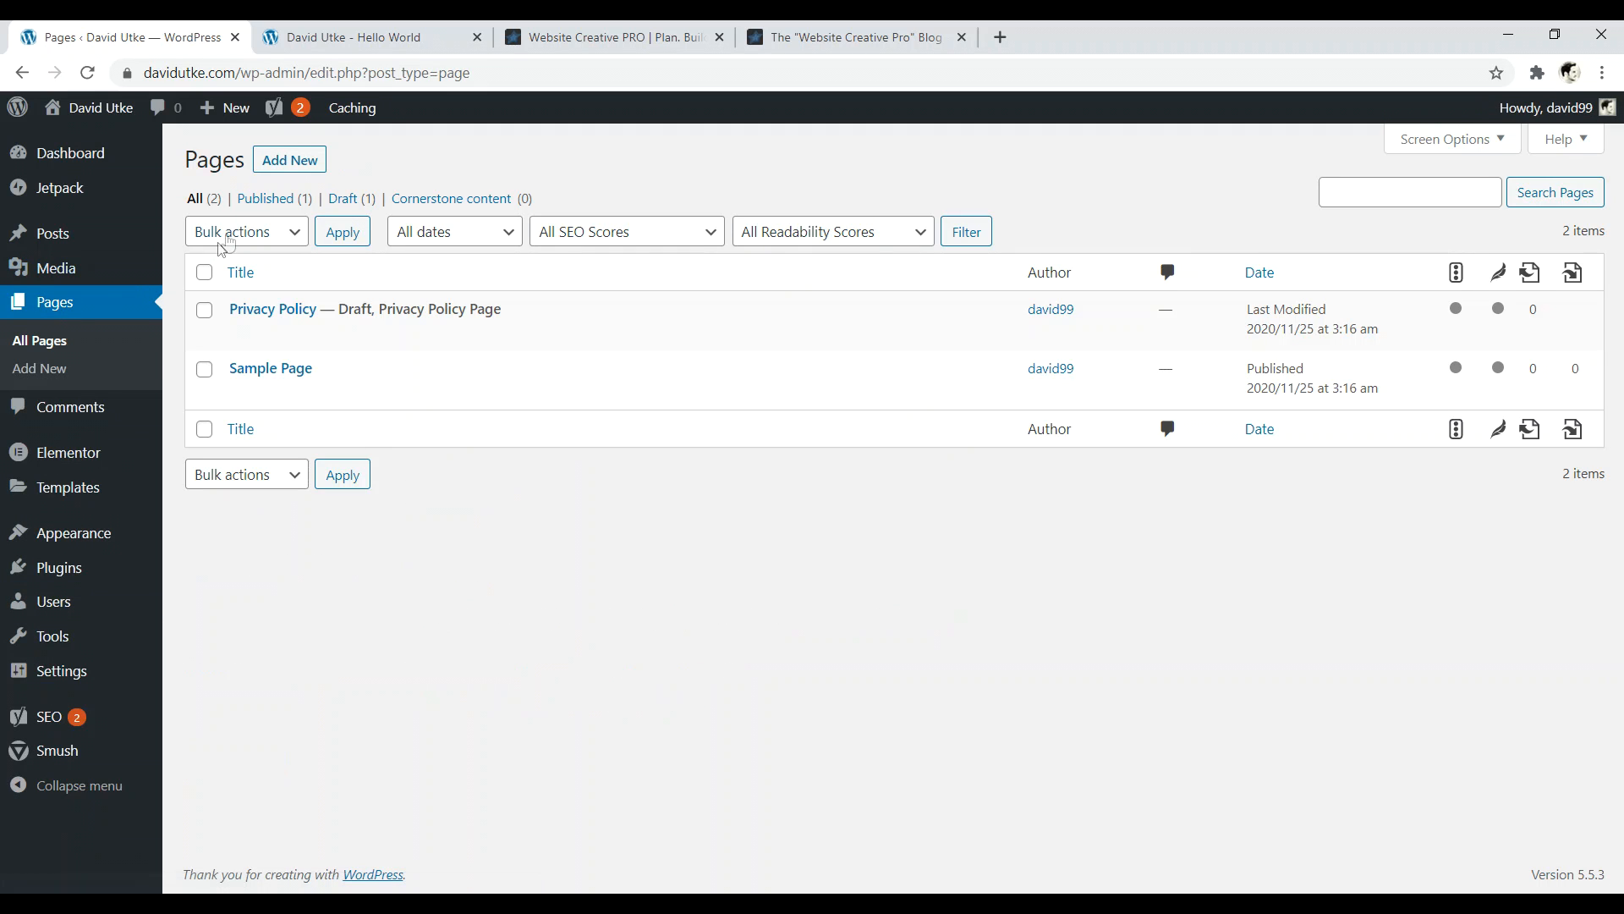
click(284, 174)
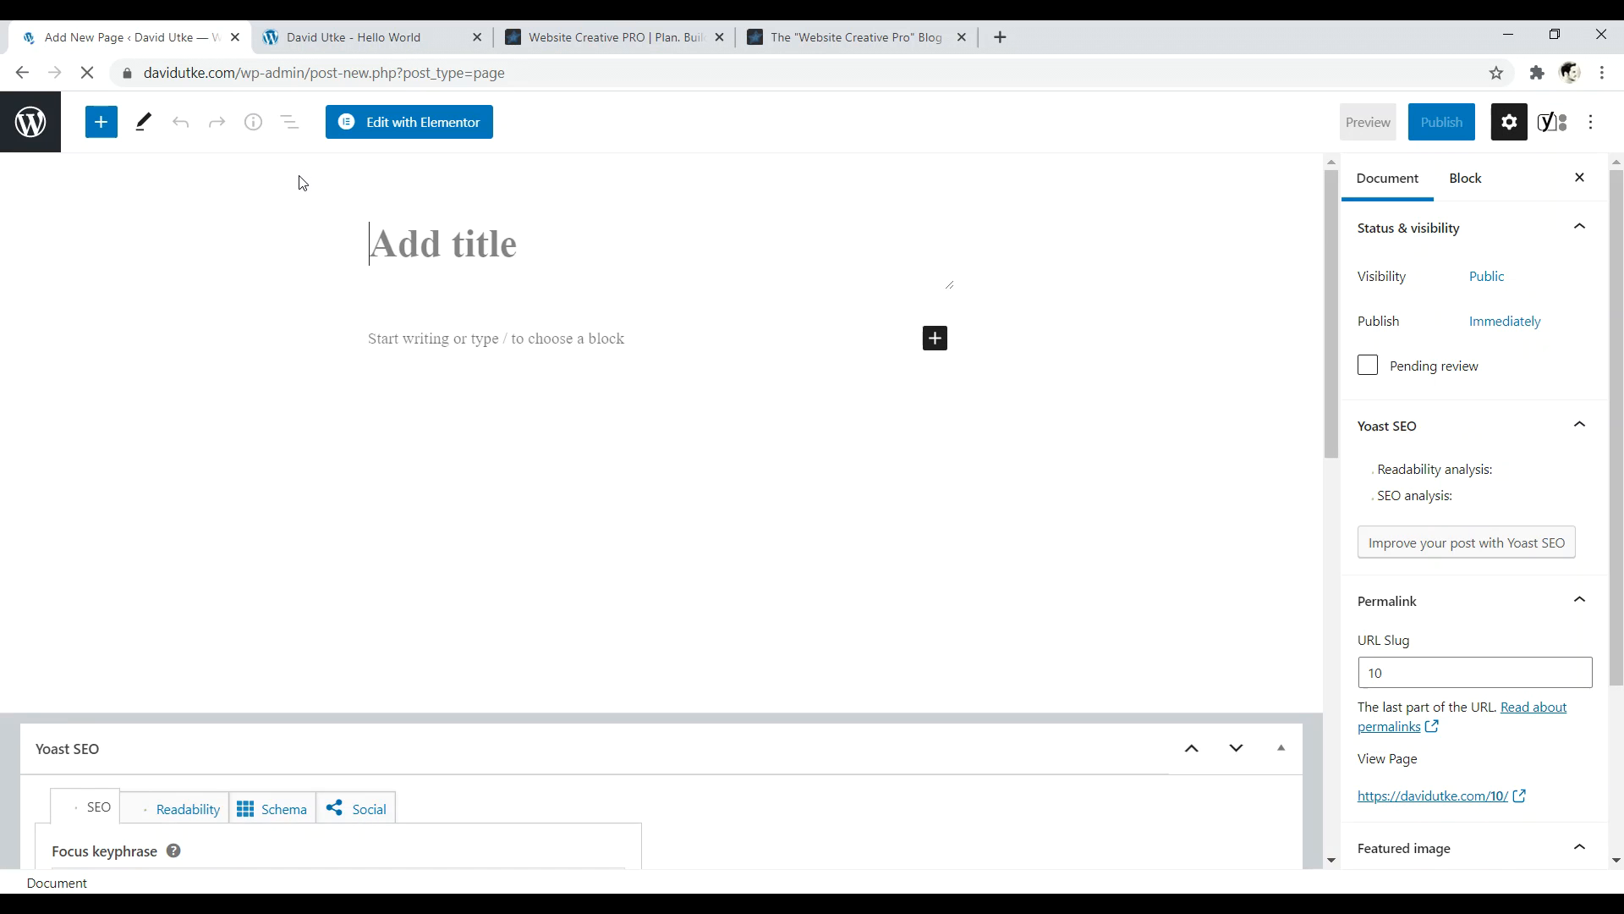
text(Home)
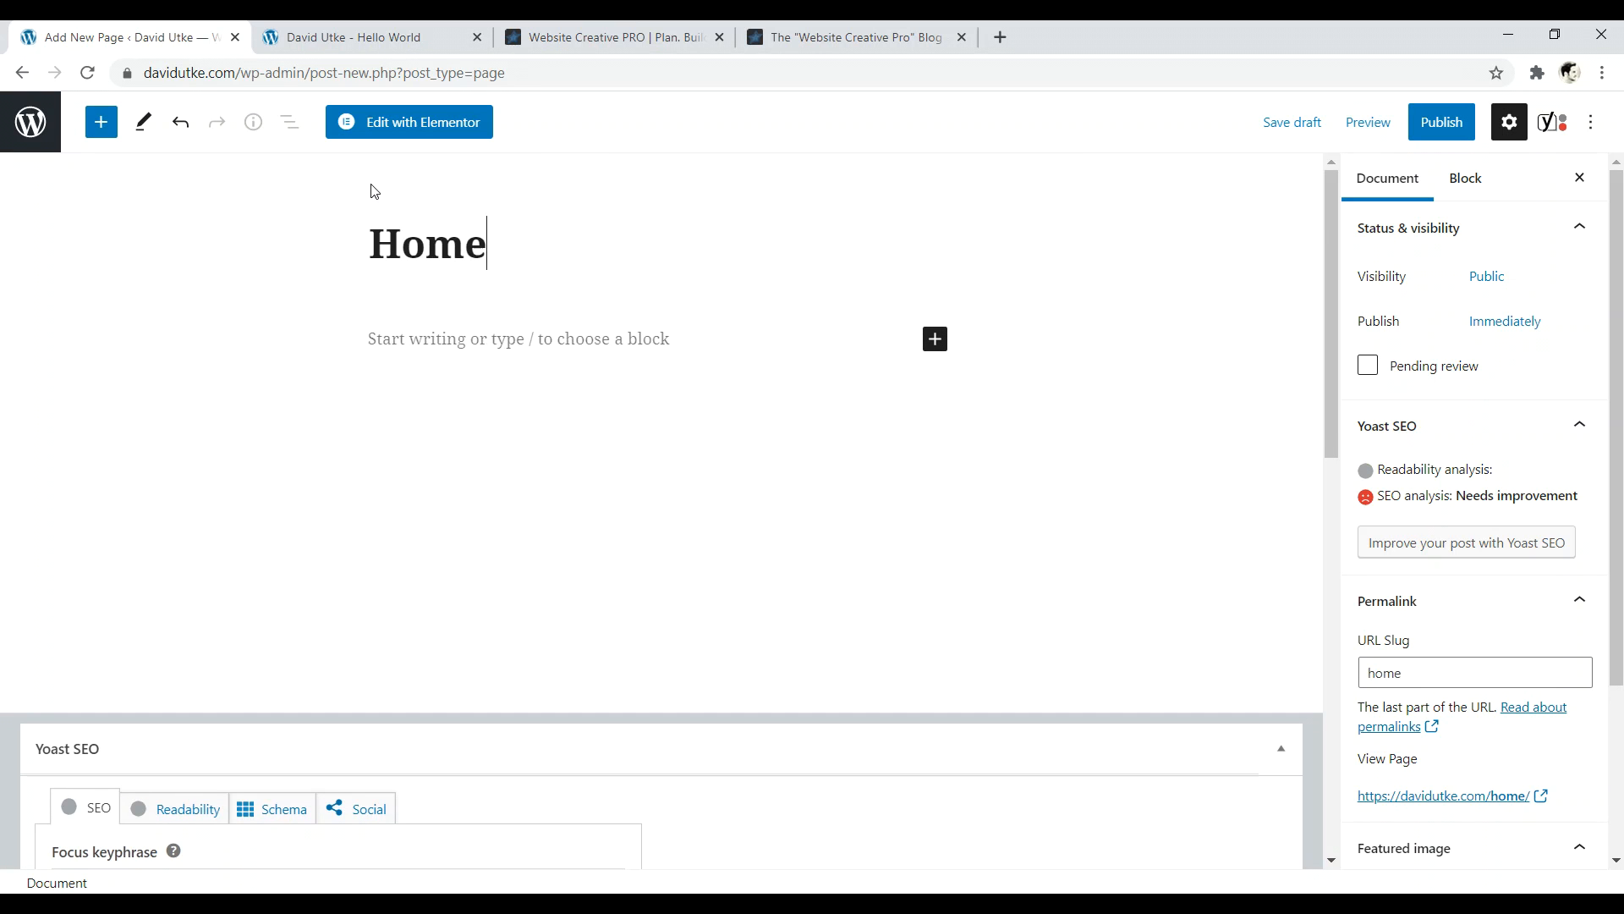
text(page)
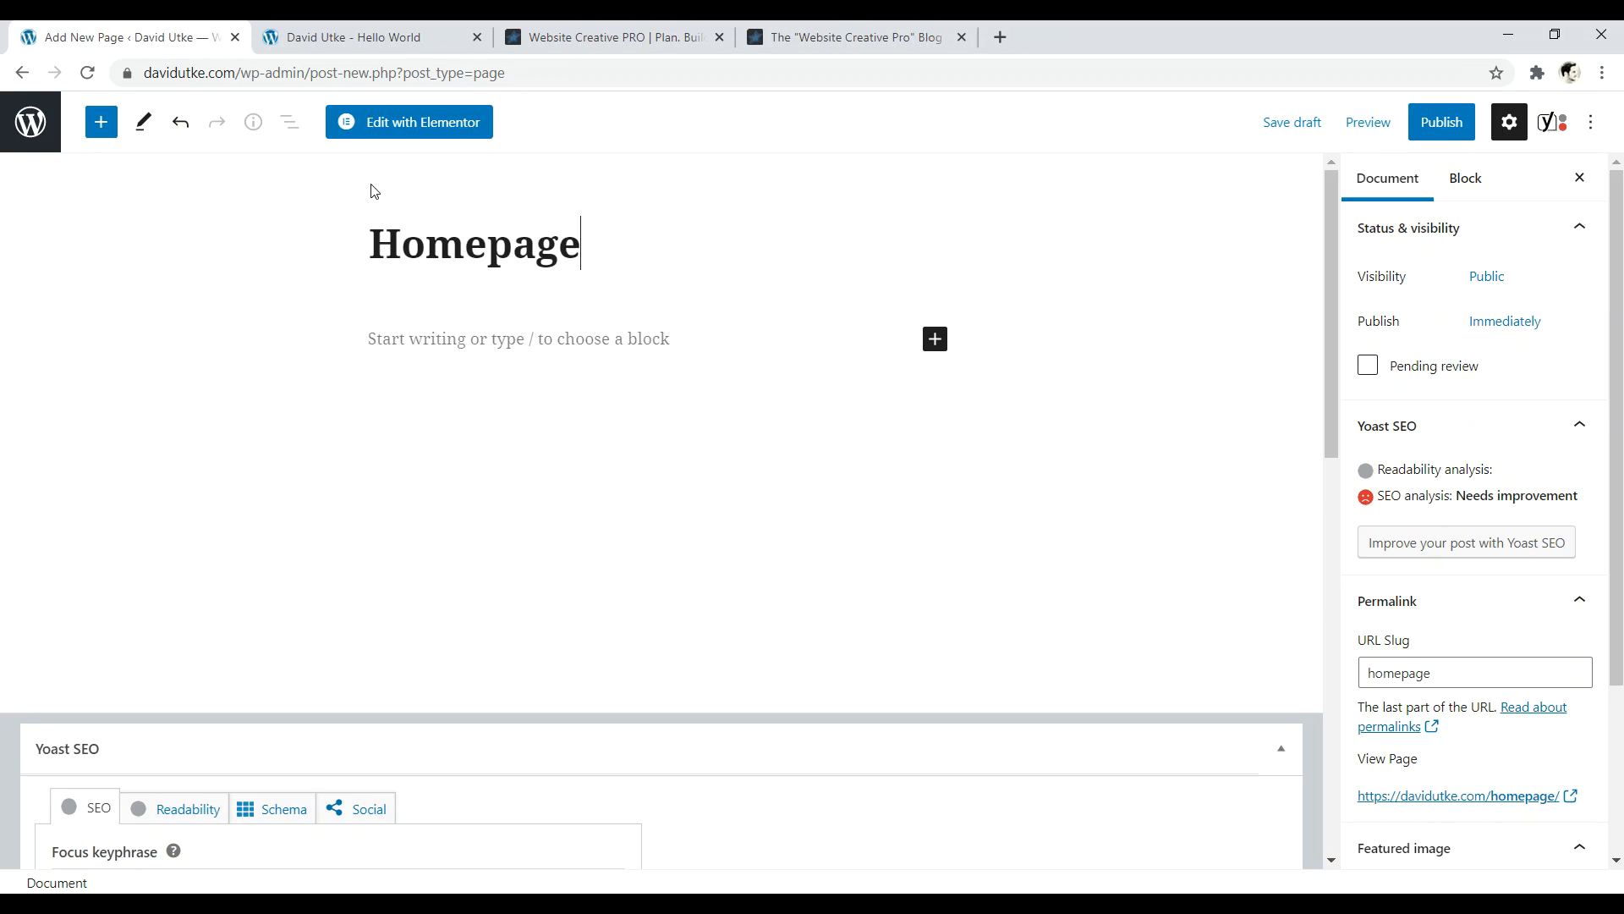
drag(1333, 208, 1329, 567)
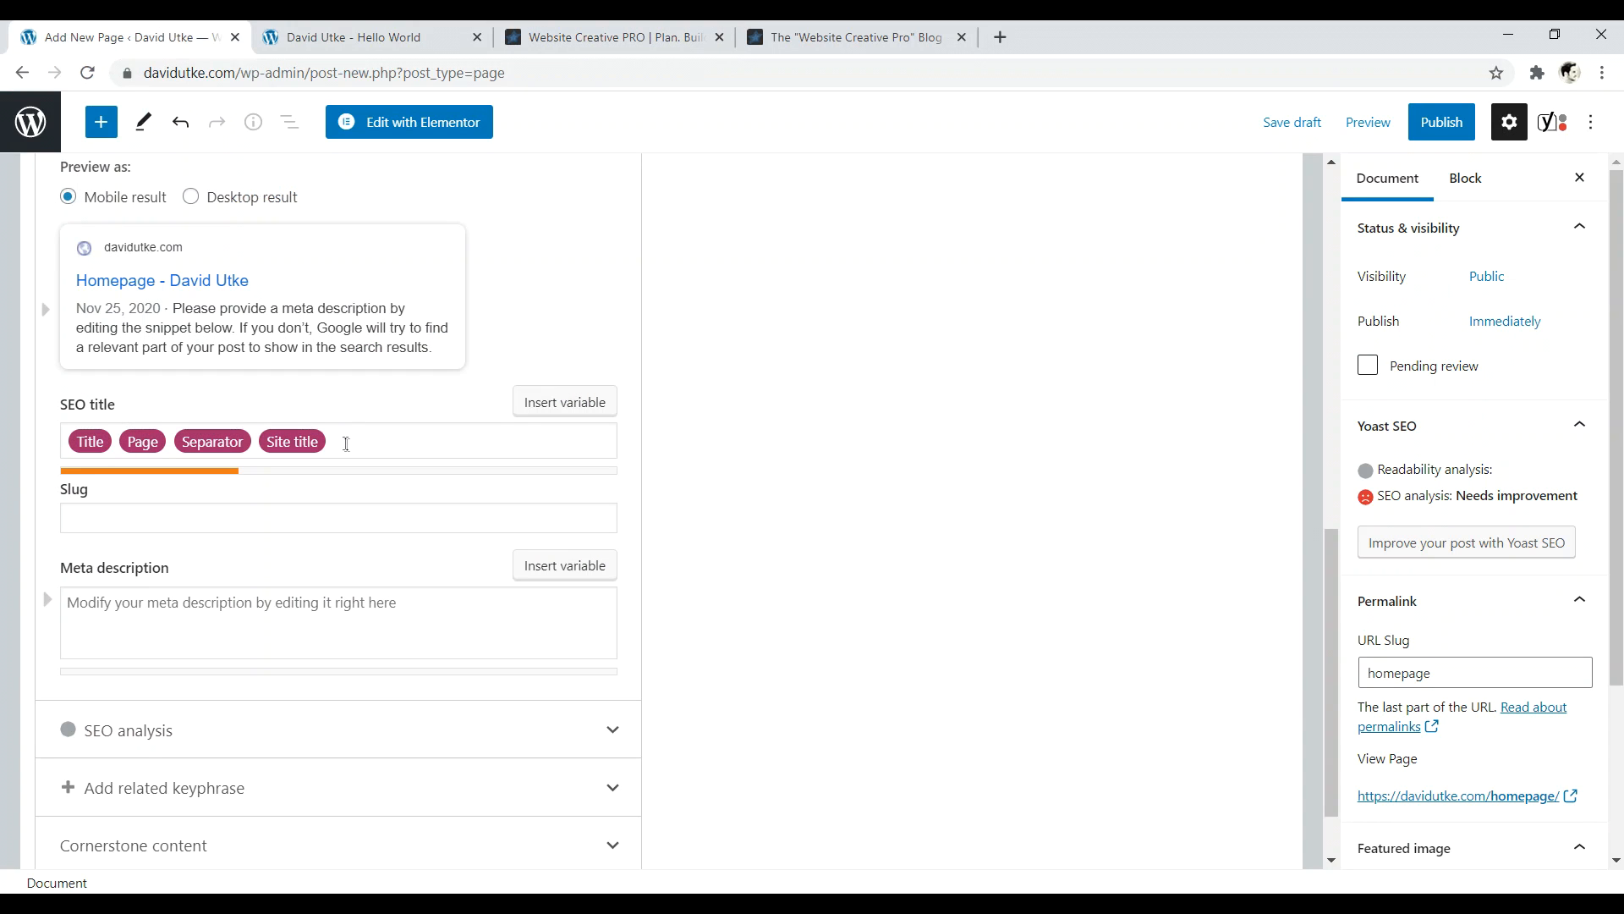
click(347, 446)
key(ctrl+a)
key(BackSpace)
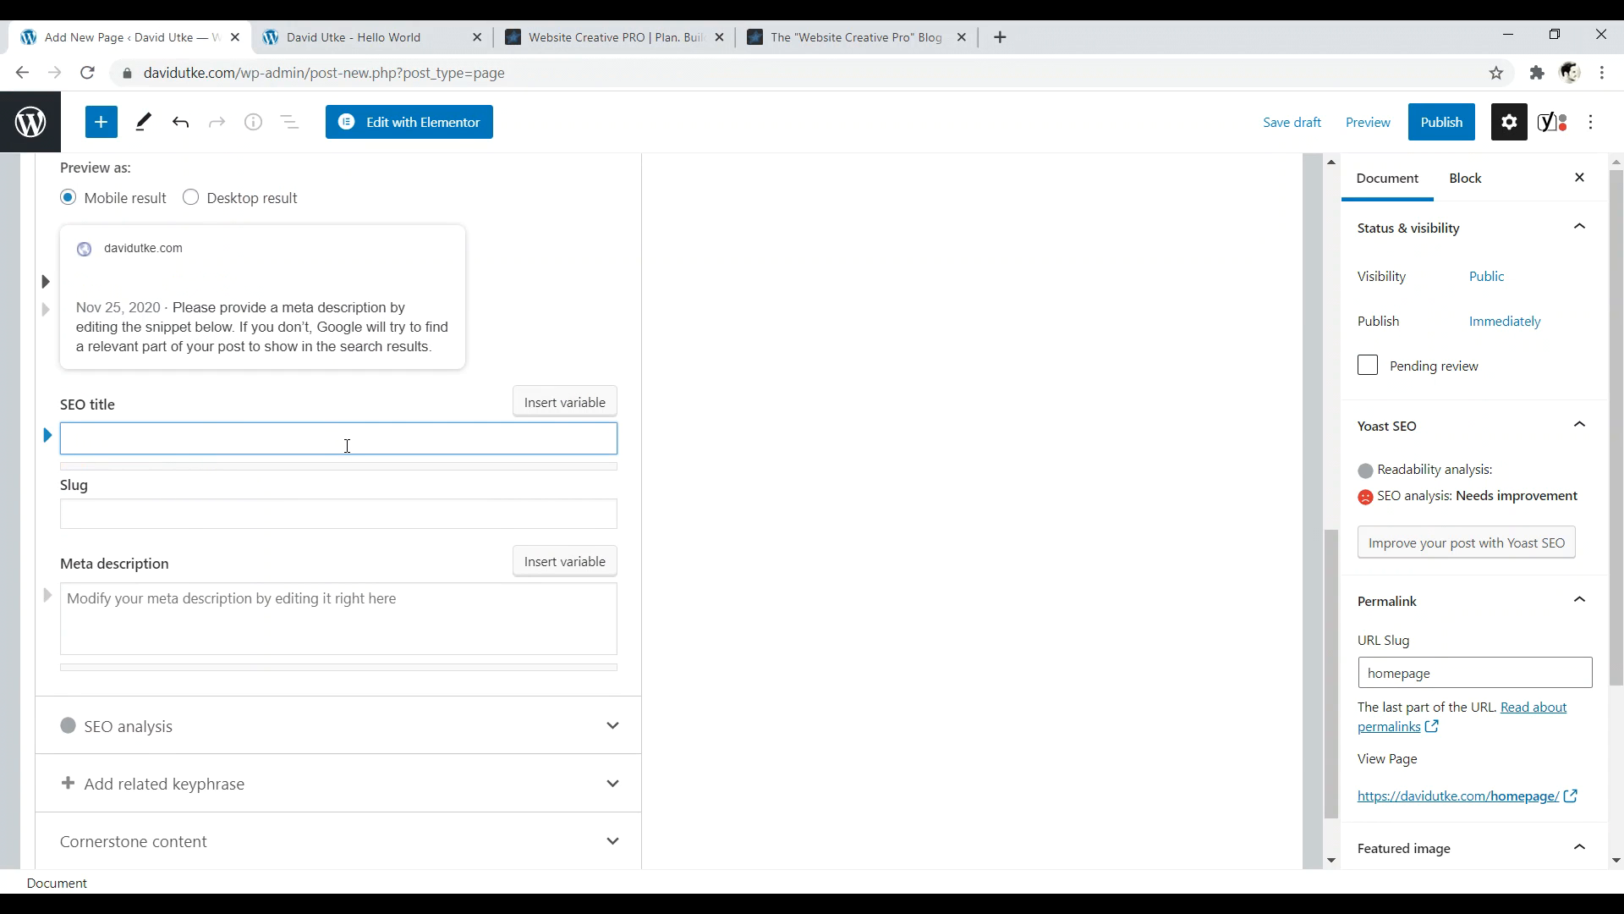
text(Website )
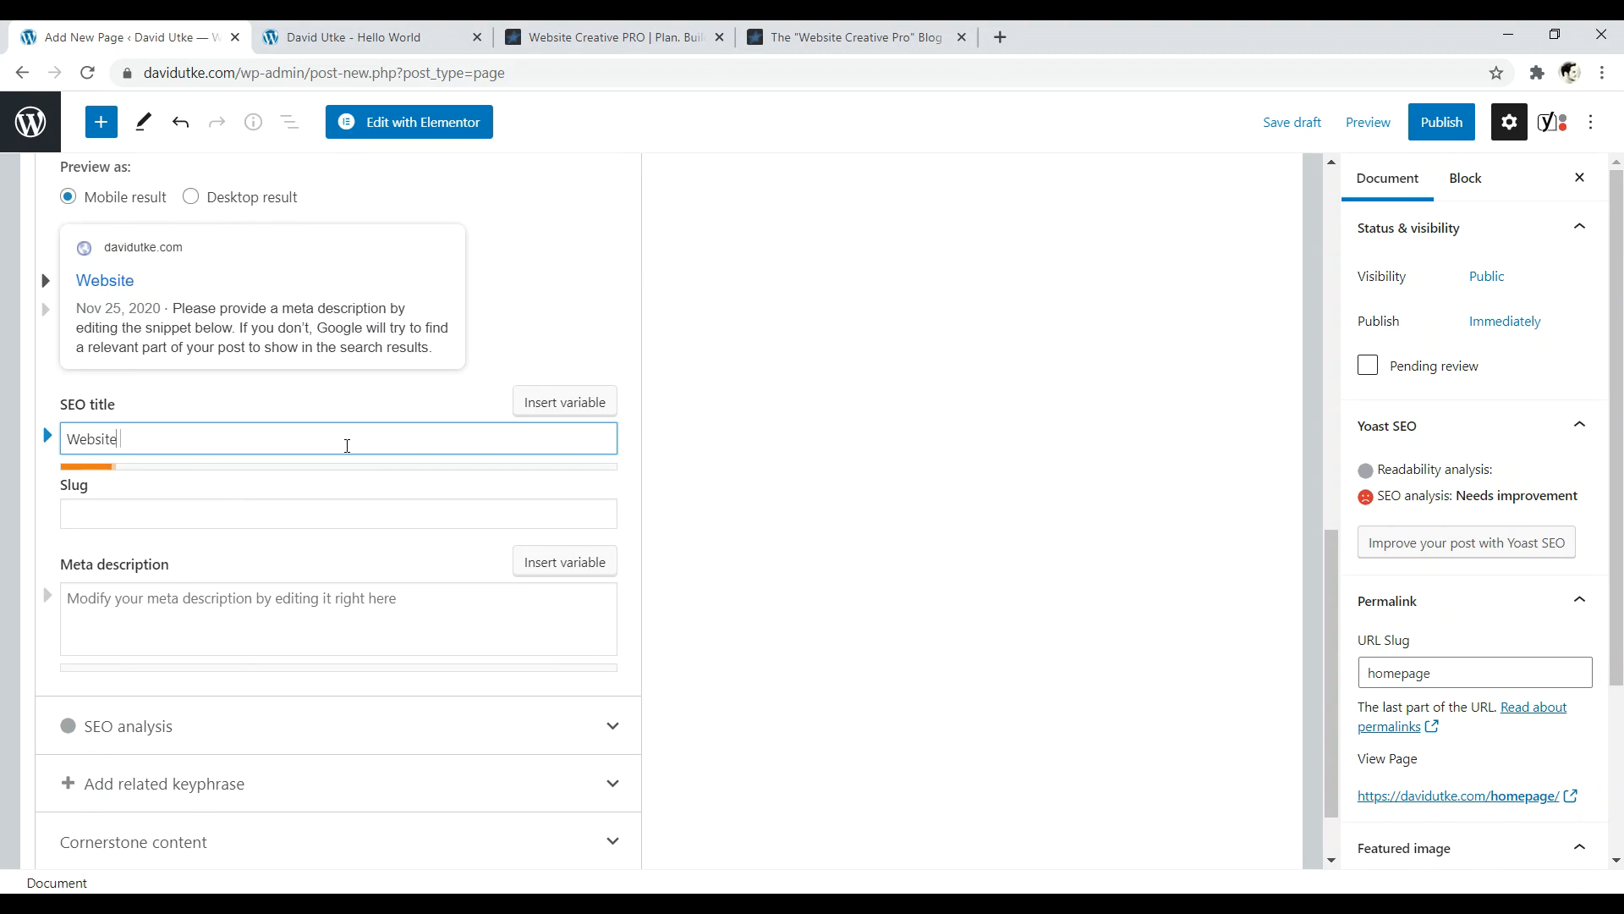
text(Name | Keyword )
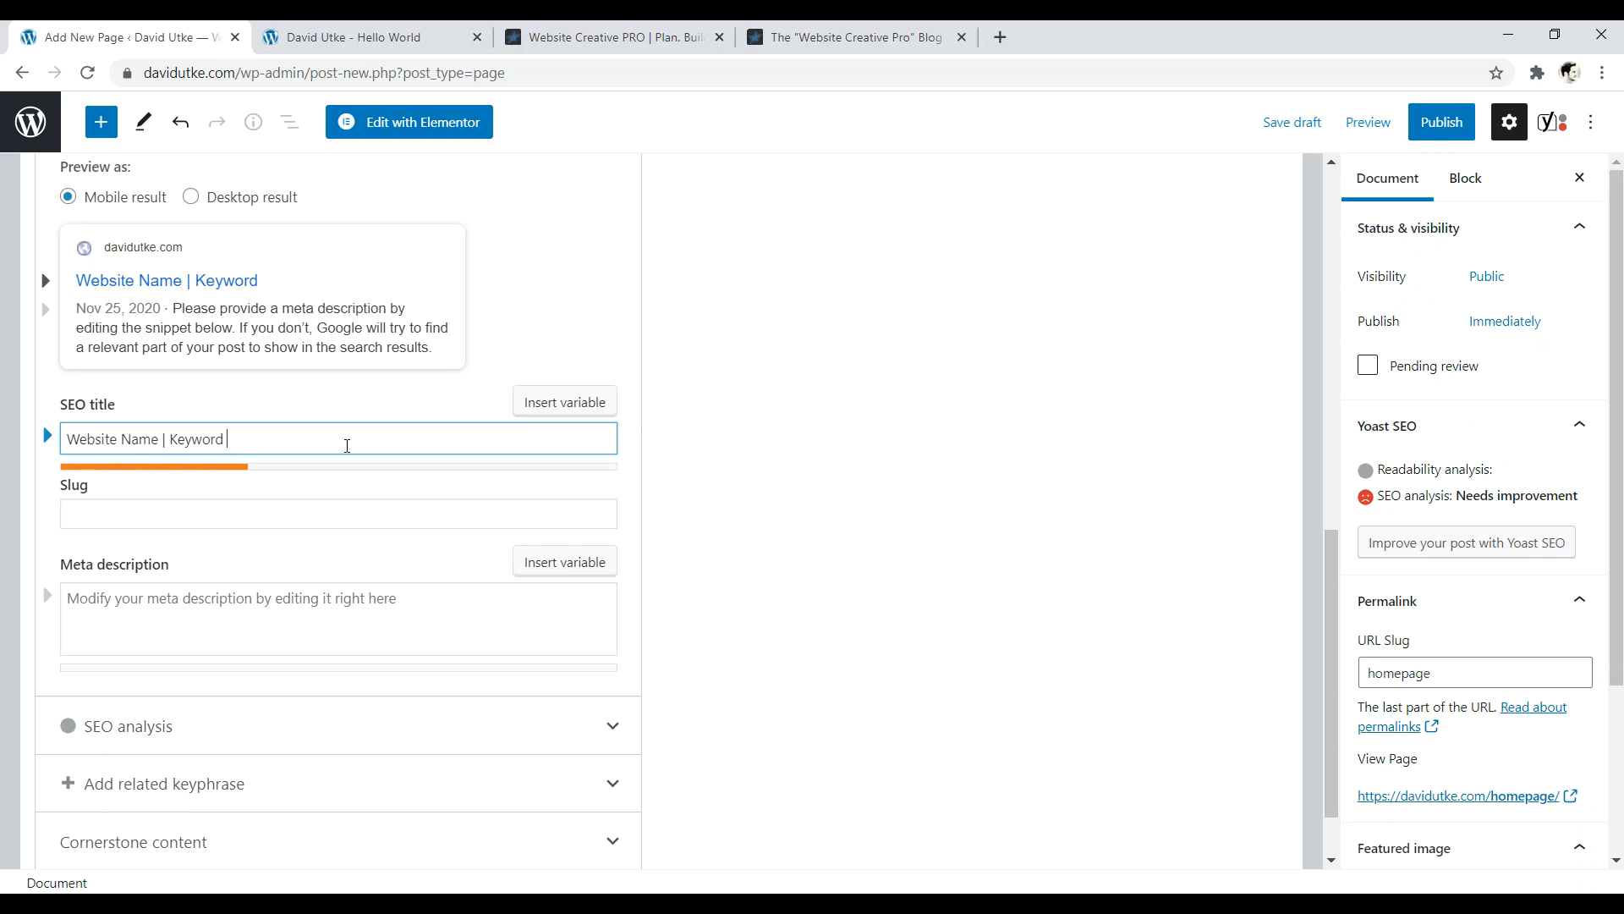
text(Descript)
text(o)
key(BackSpace)
key(BackSpace)
text(tion)
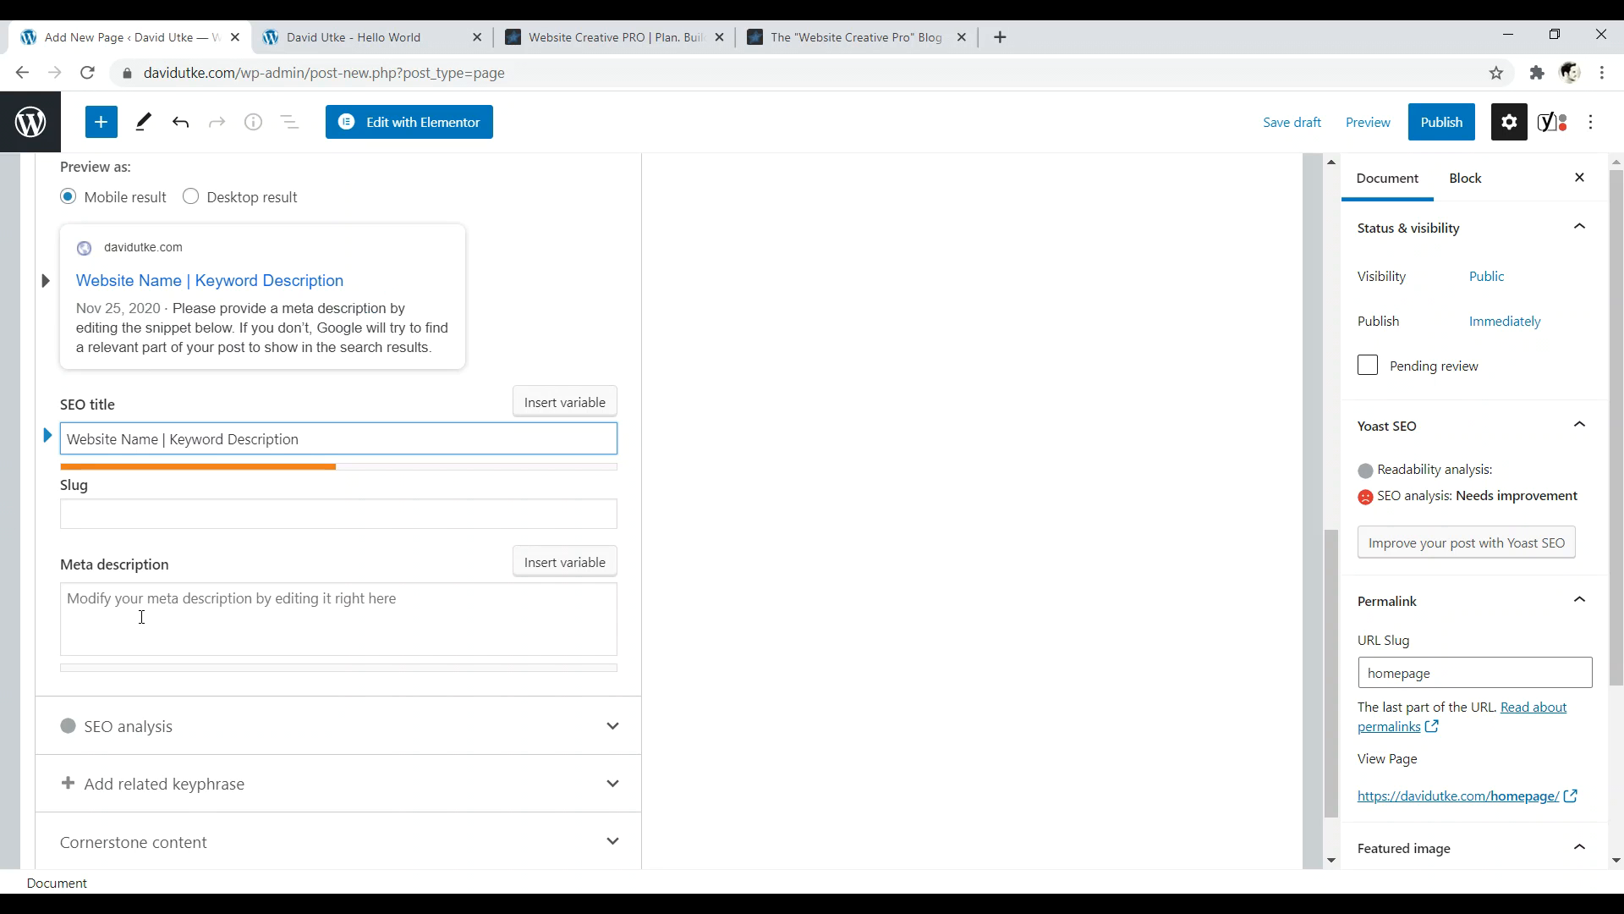
- Publish the Homepage page and return to the pages list
click(1442, 122)
click(1436, 123)
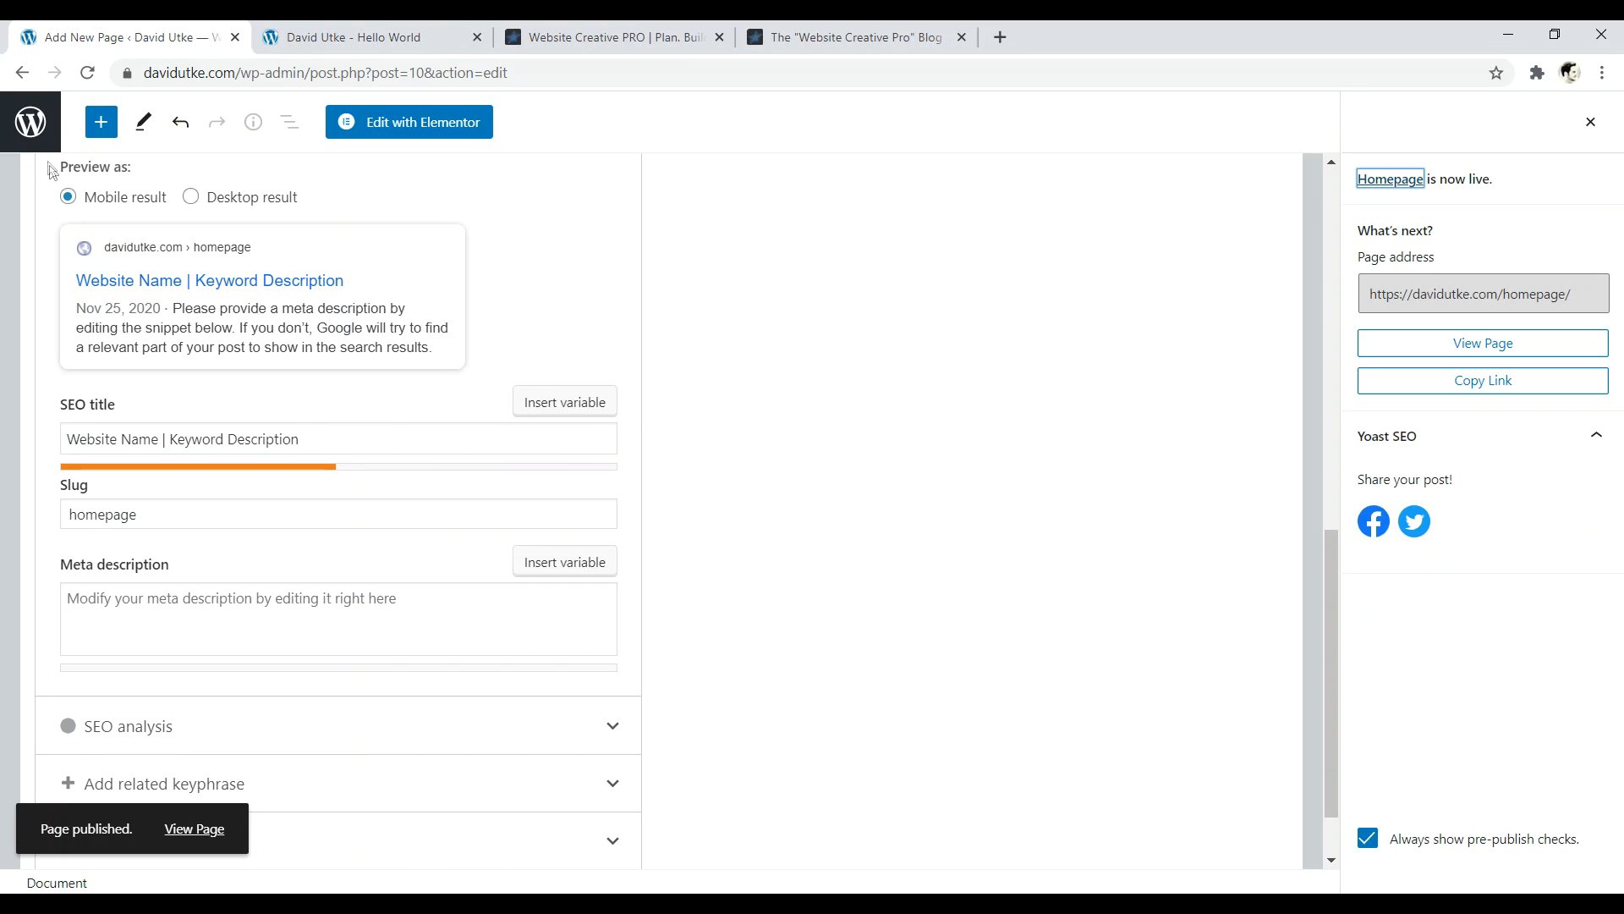
click(32, 127)
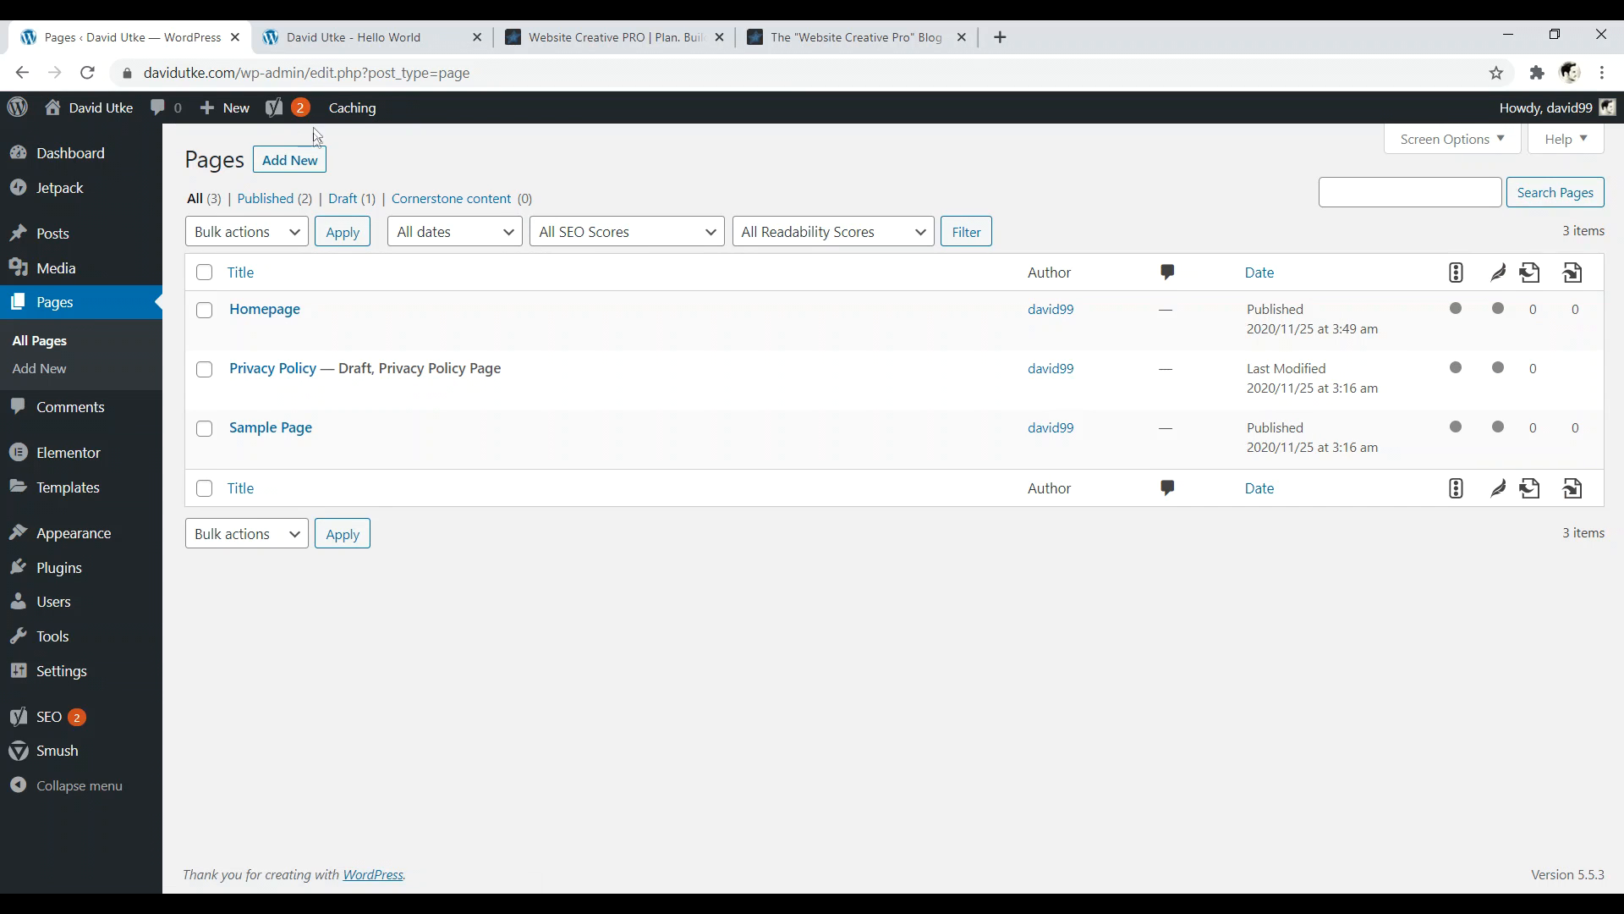
- Create a new page titled 'Blog' and replace its Yoast SEO title with 'The Travel Blog'
click(299, 162)
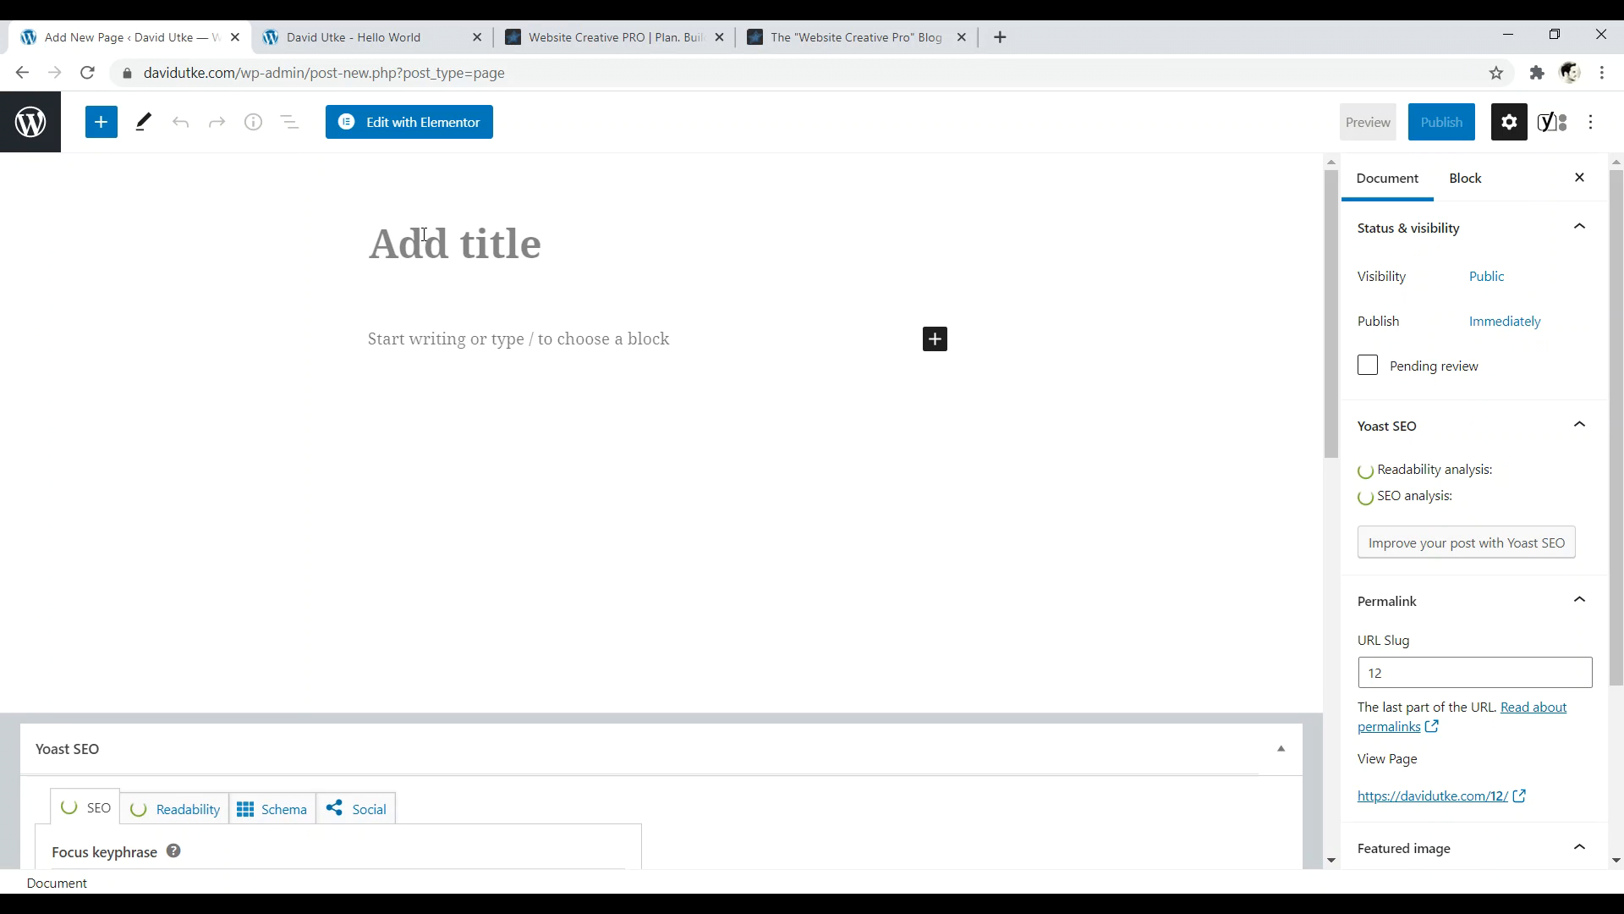
text(Blog)
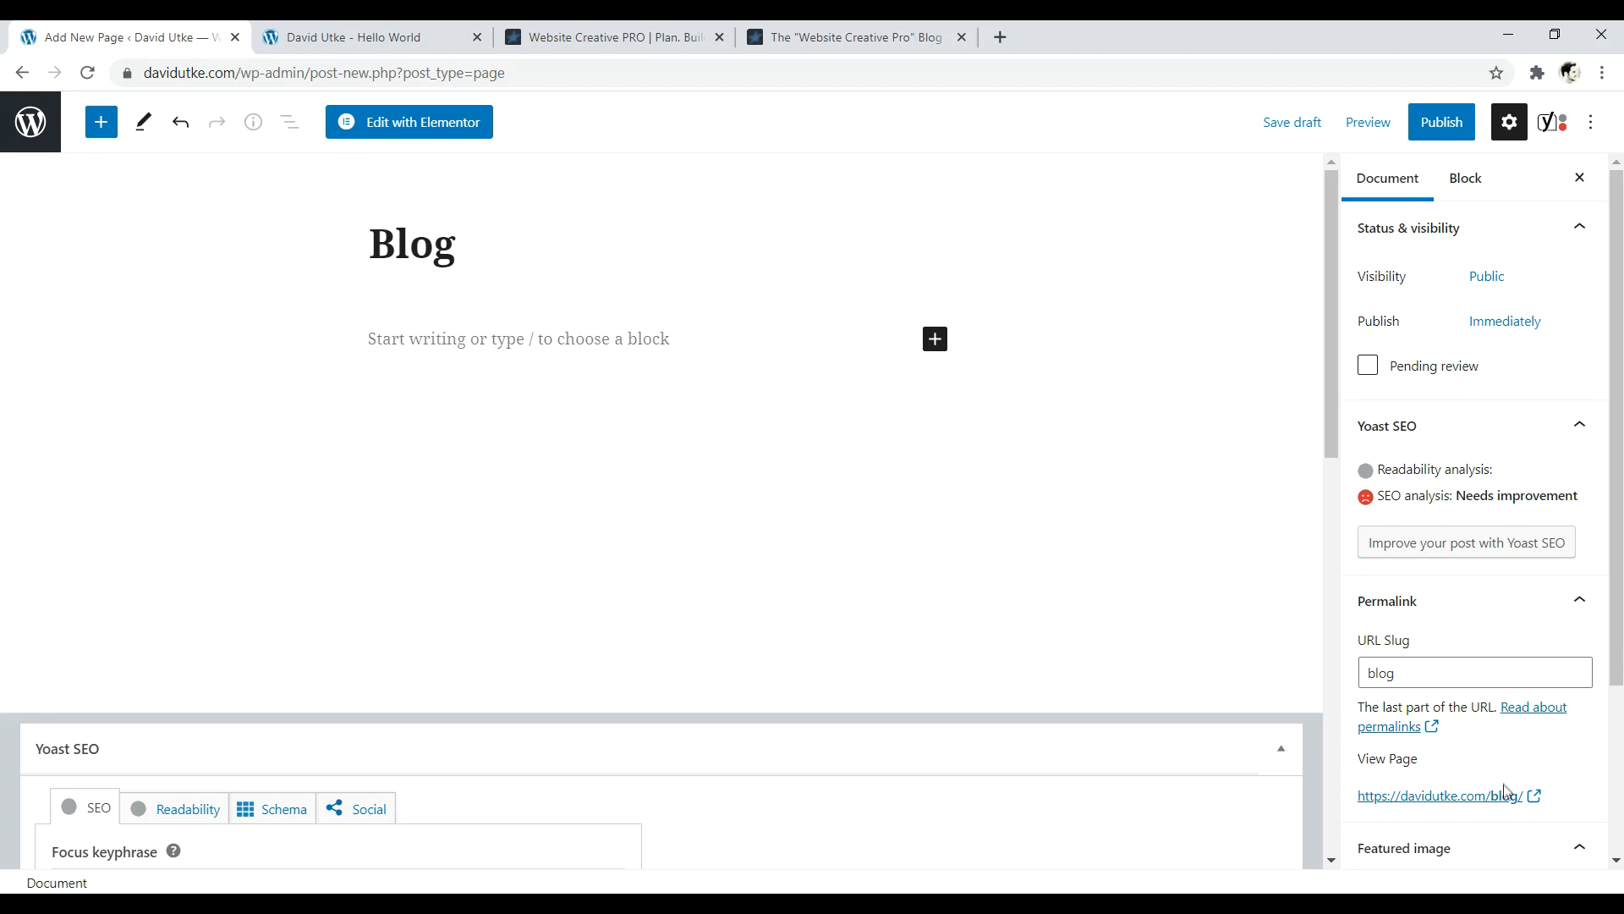
drag(1332, 225, 1308, 547)
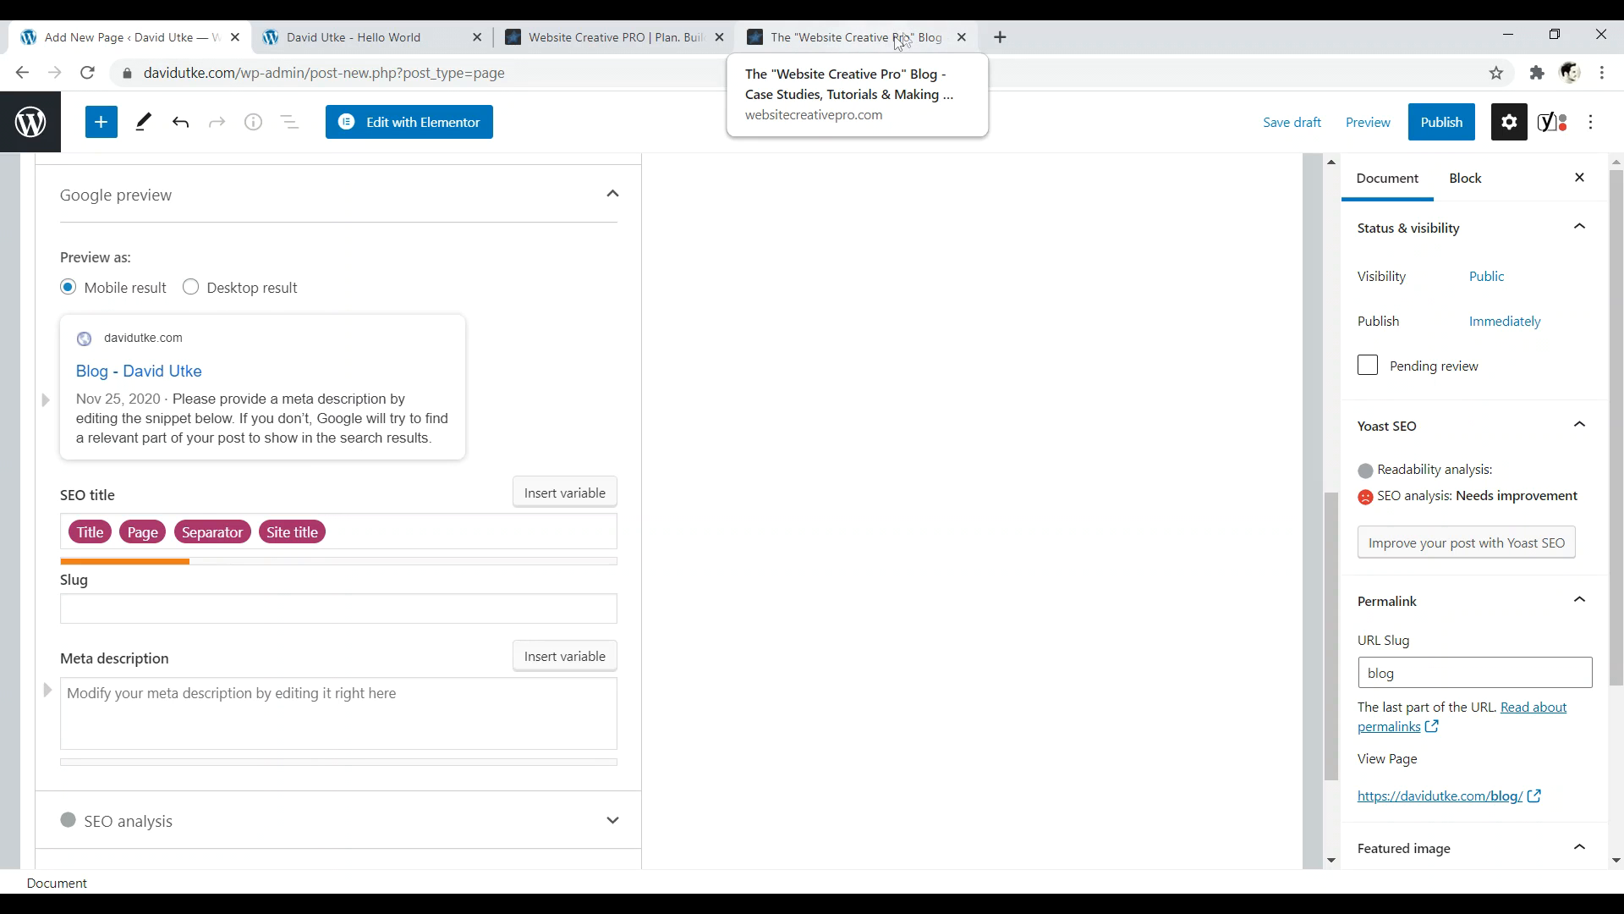
click(370, 531)
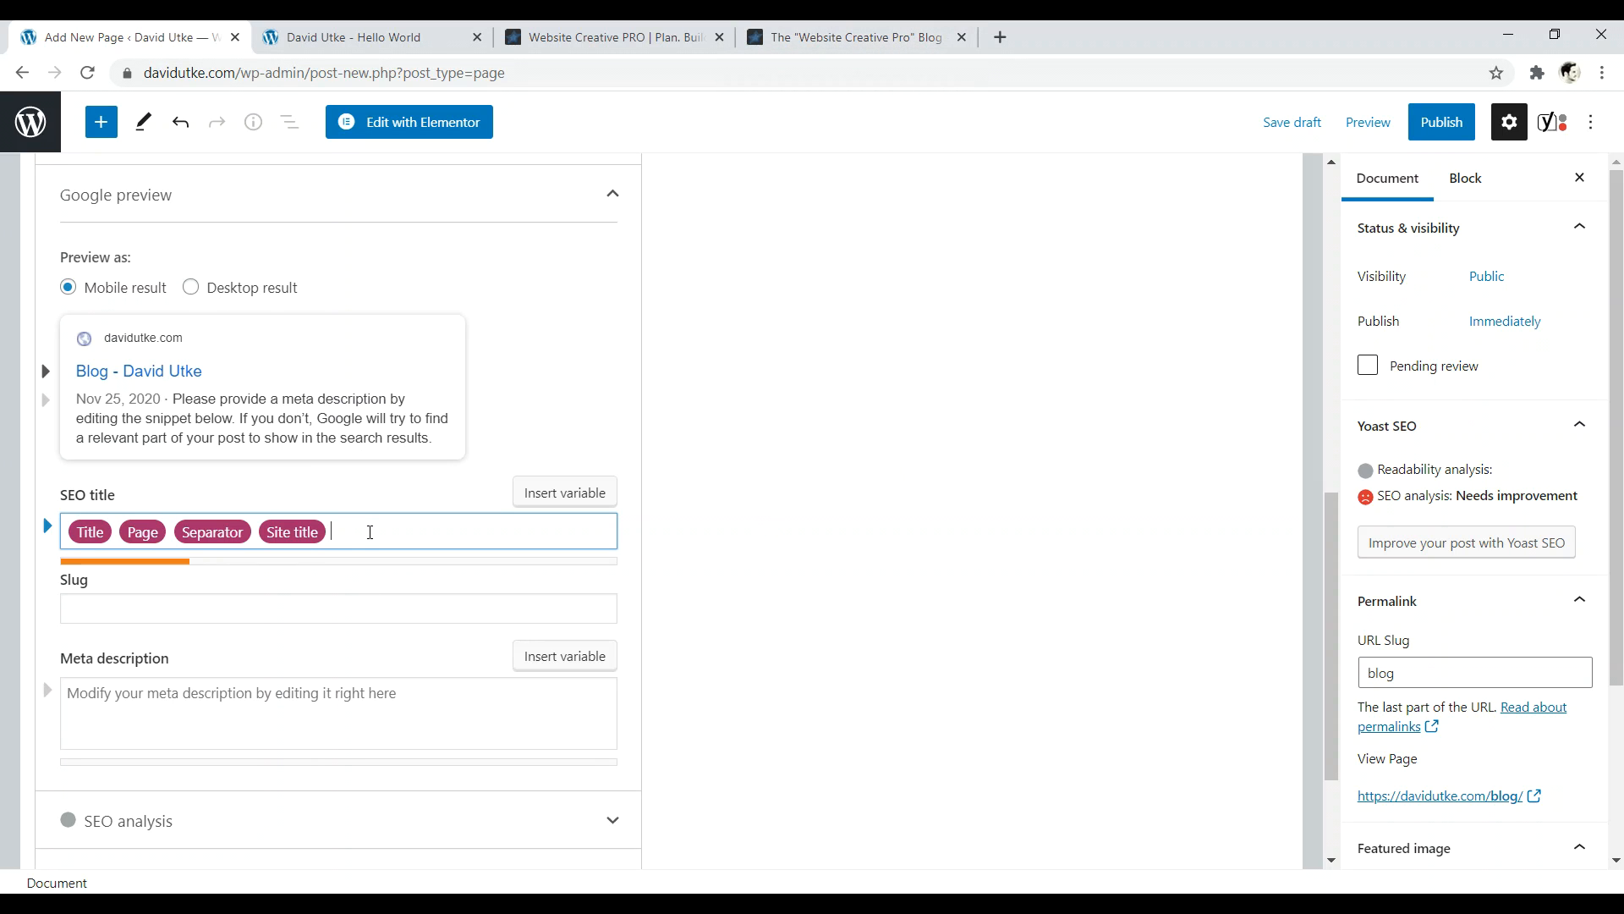
key(ctrl+a)
key(BackSpace)
text(The )
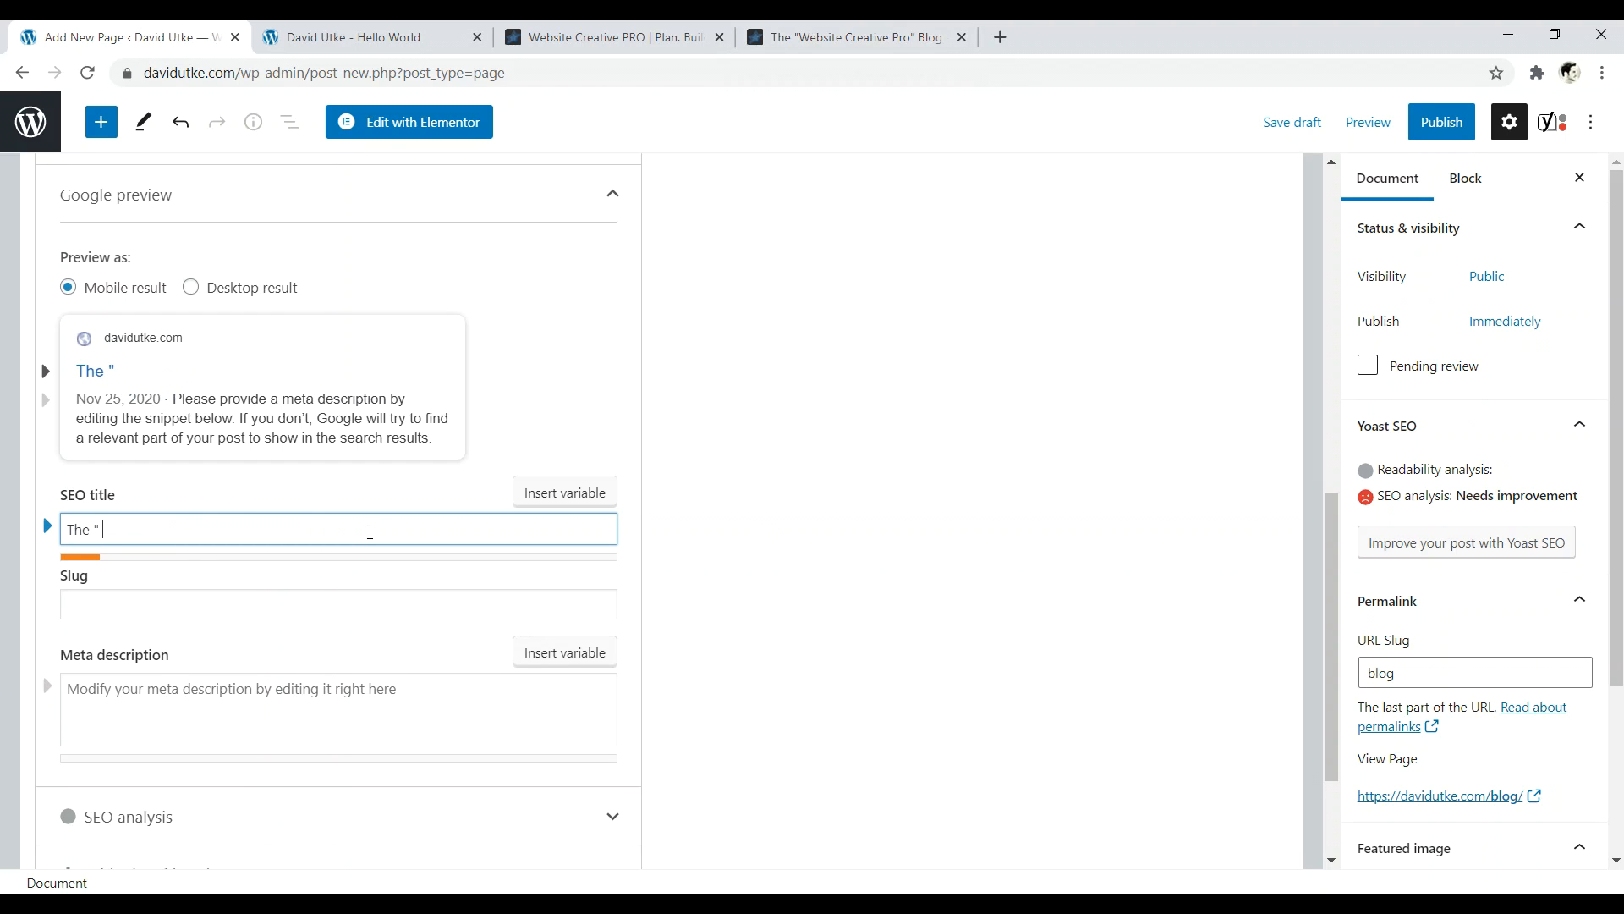
text(Travel Blog |)
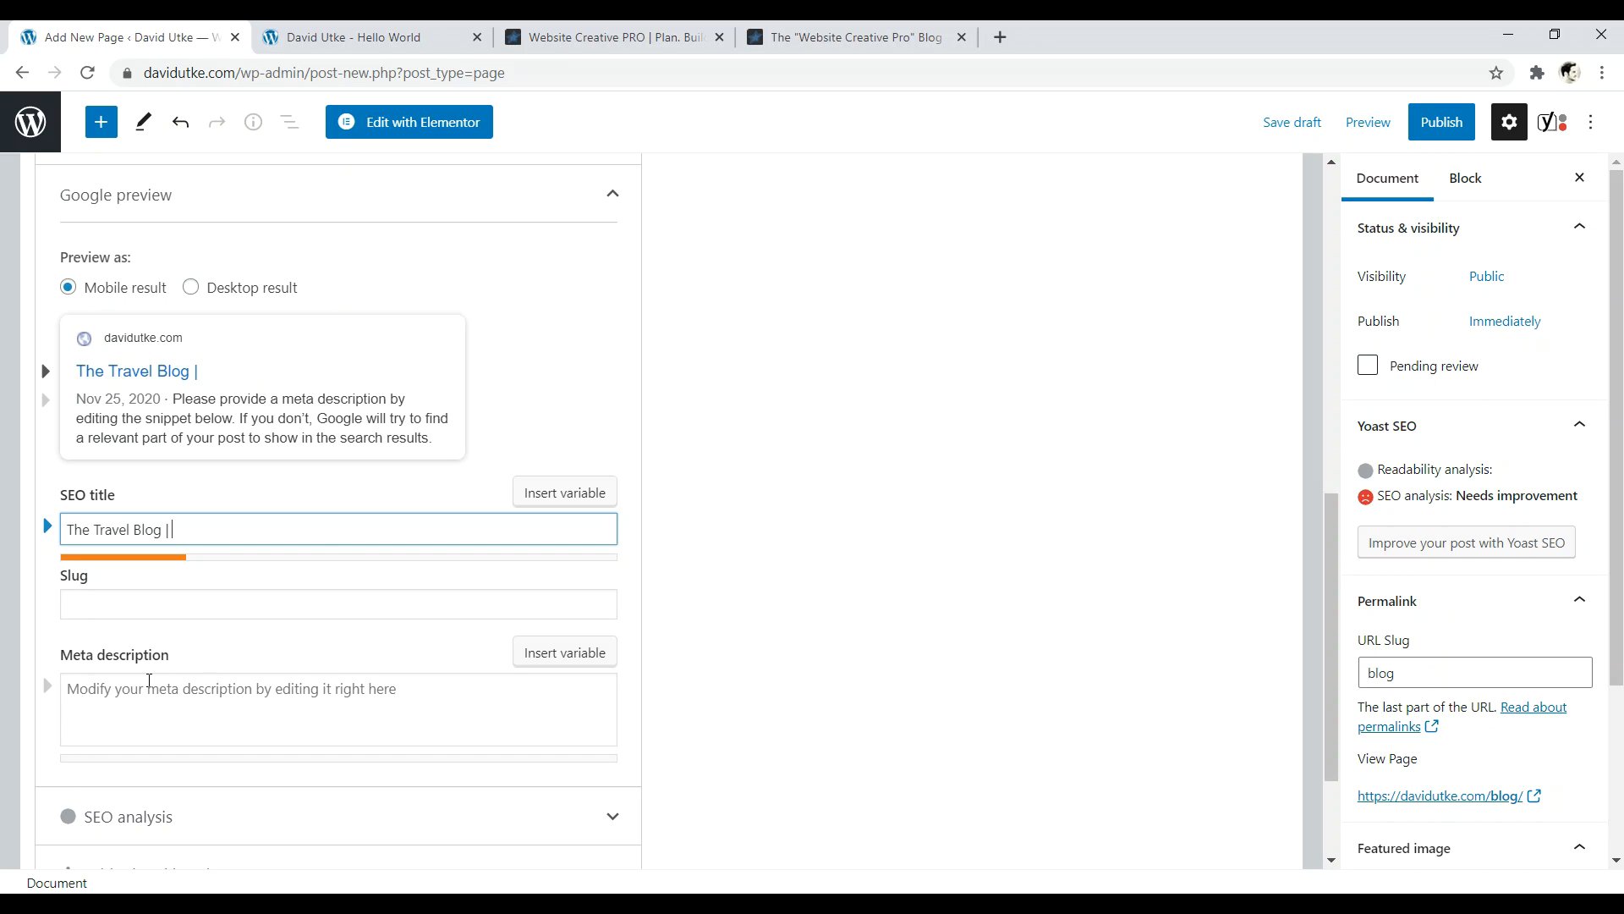
- Publish the Blog page and return to the Pages list
click(1440, 122)
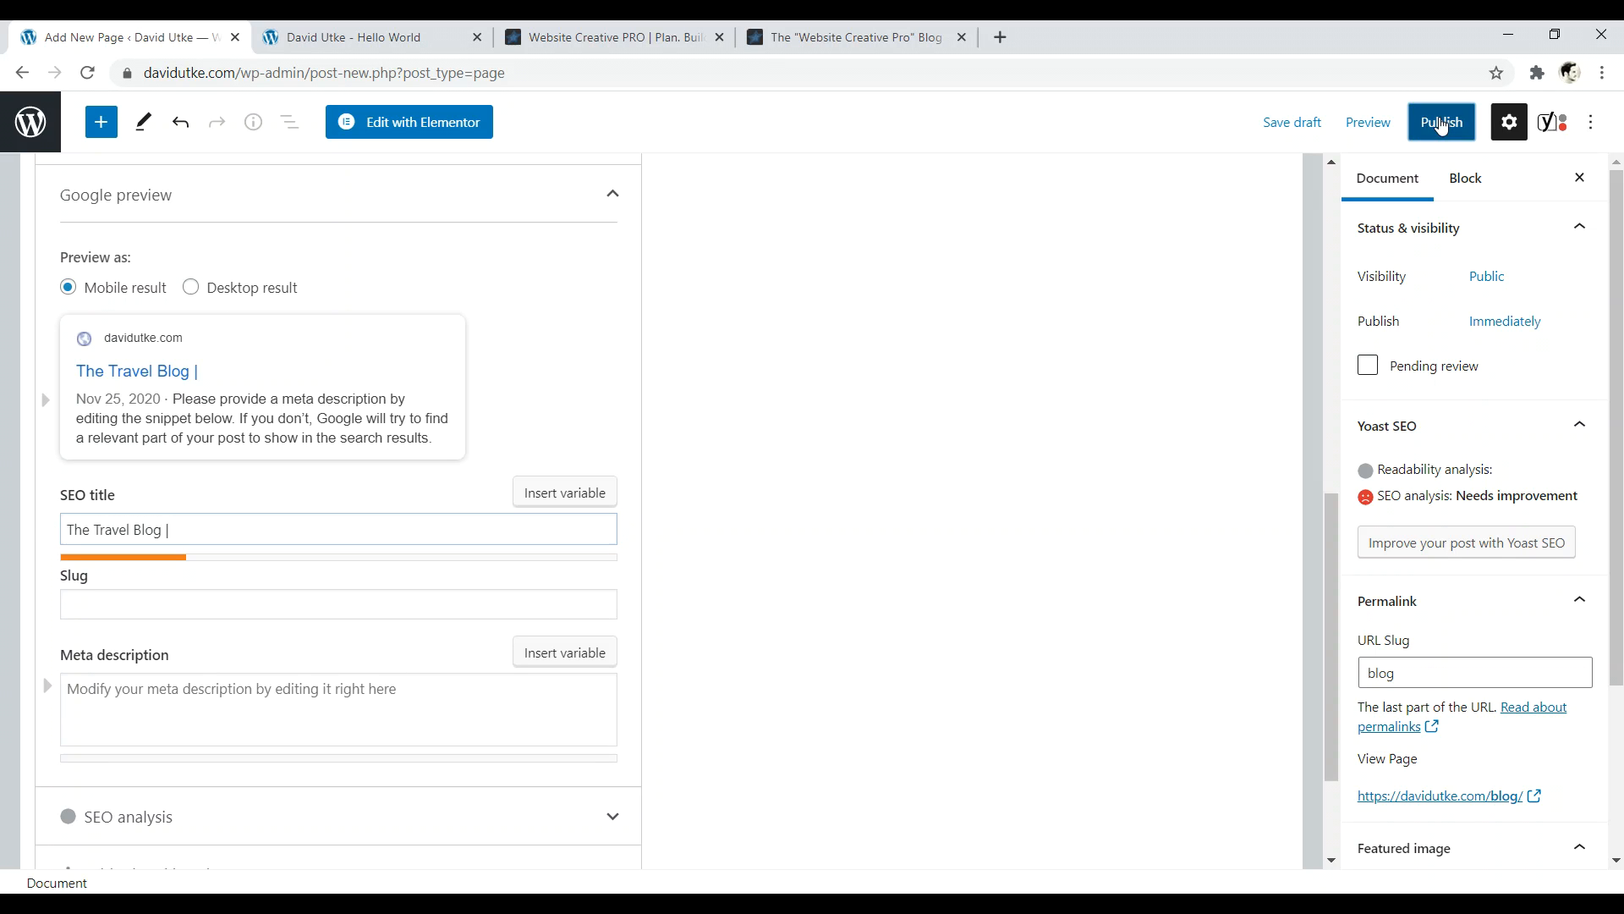
click(1440, 124)
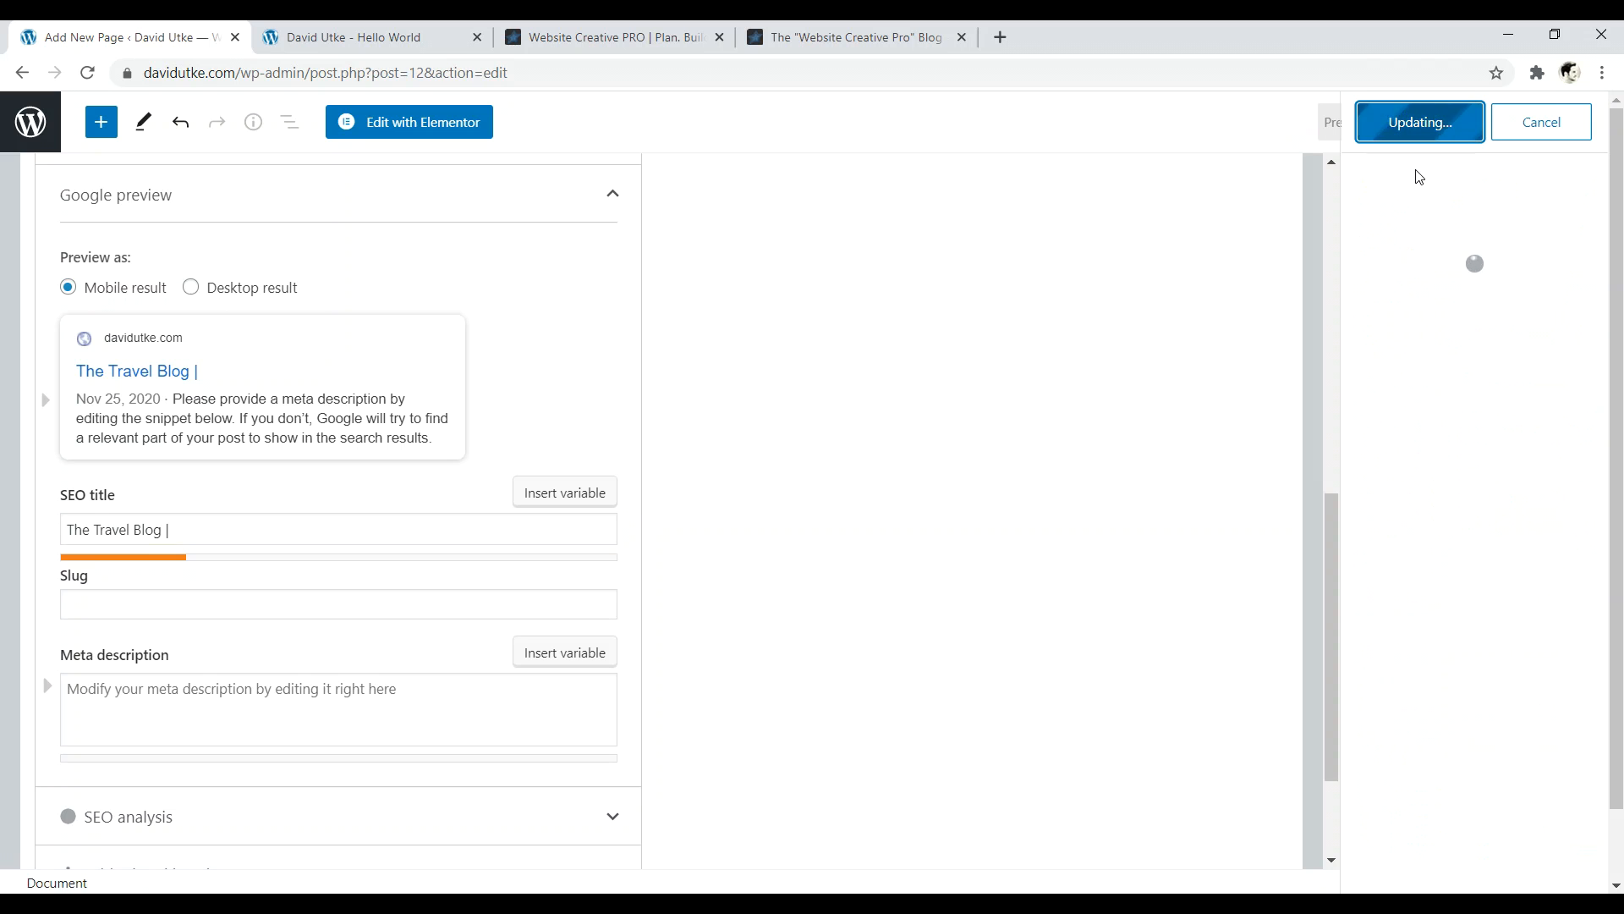
click(30, 121)
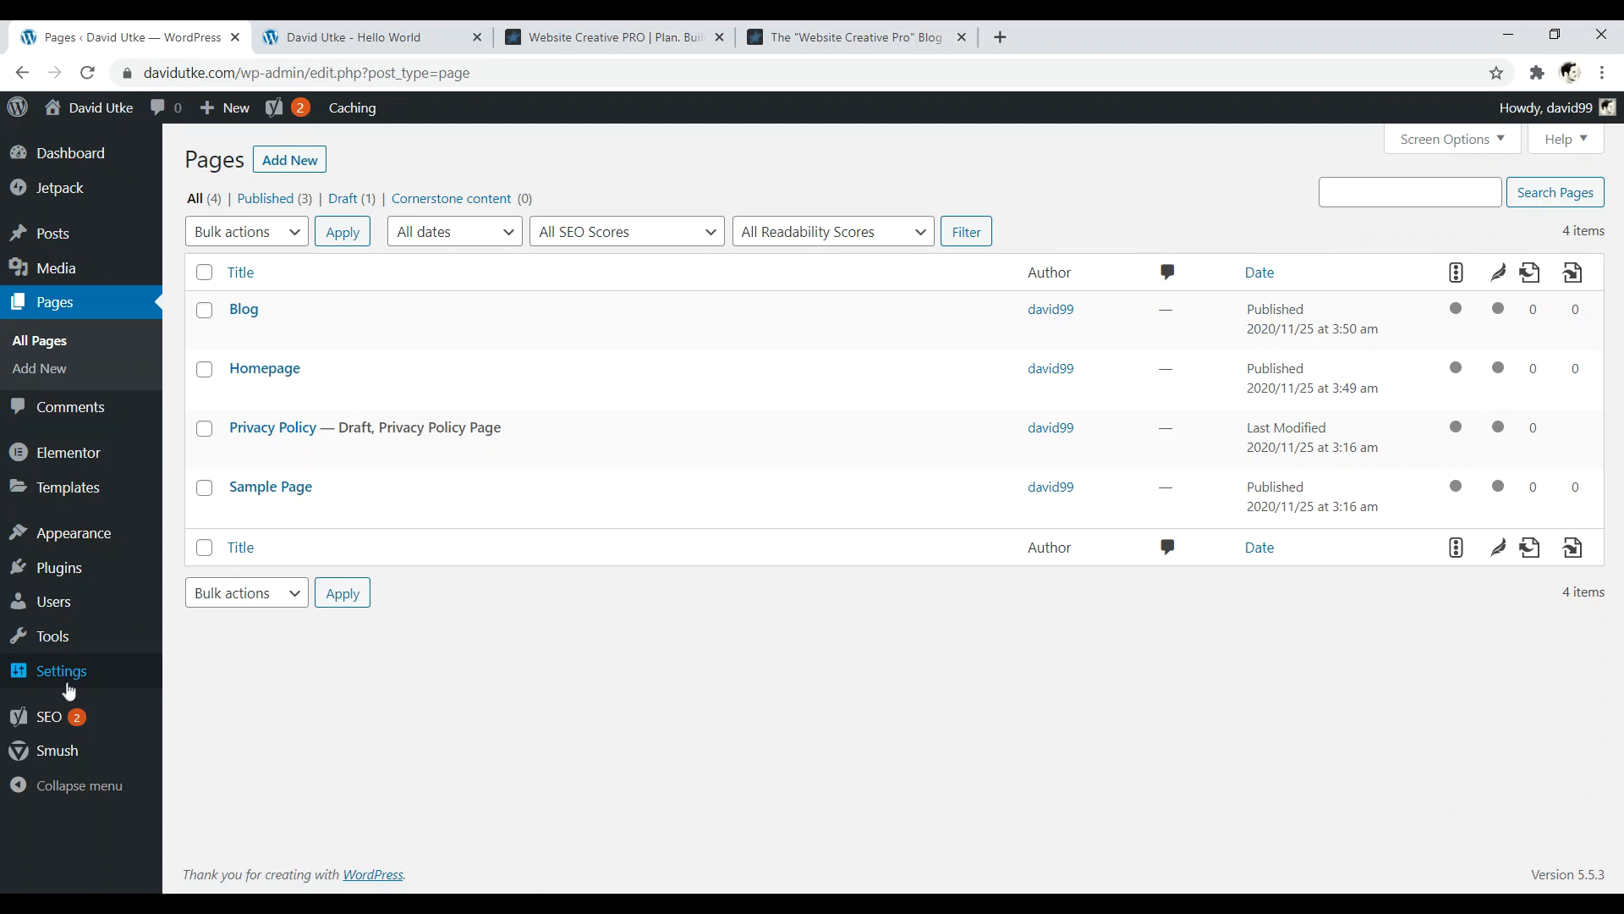
- In Reading settings, choose a static front page: Homepage, with Blog as the posts page
mouse_move(65, 677)
click(177, 686)
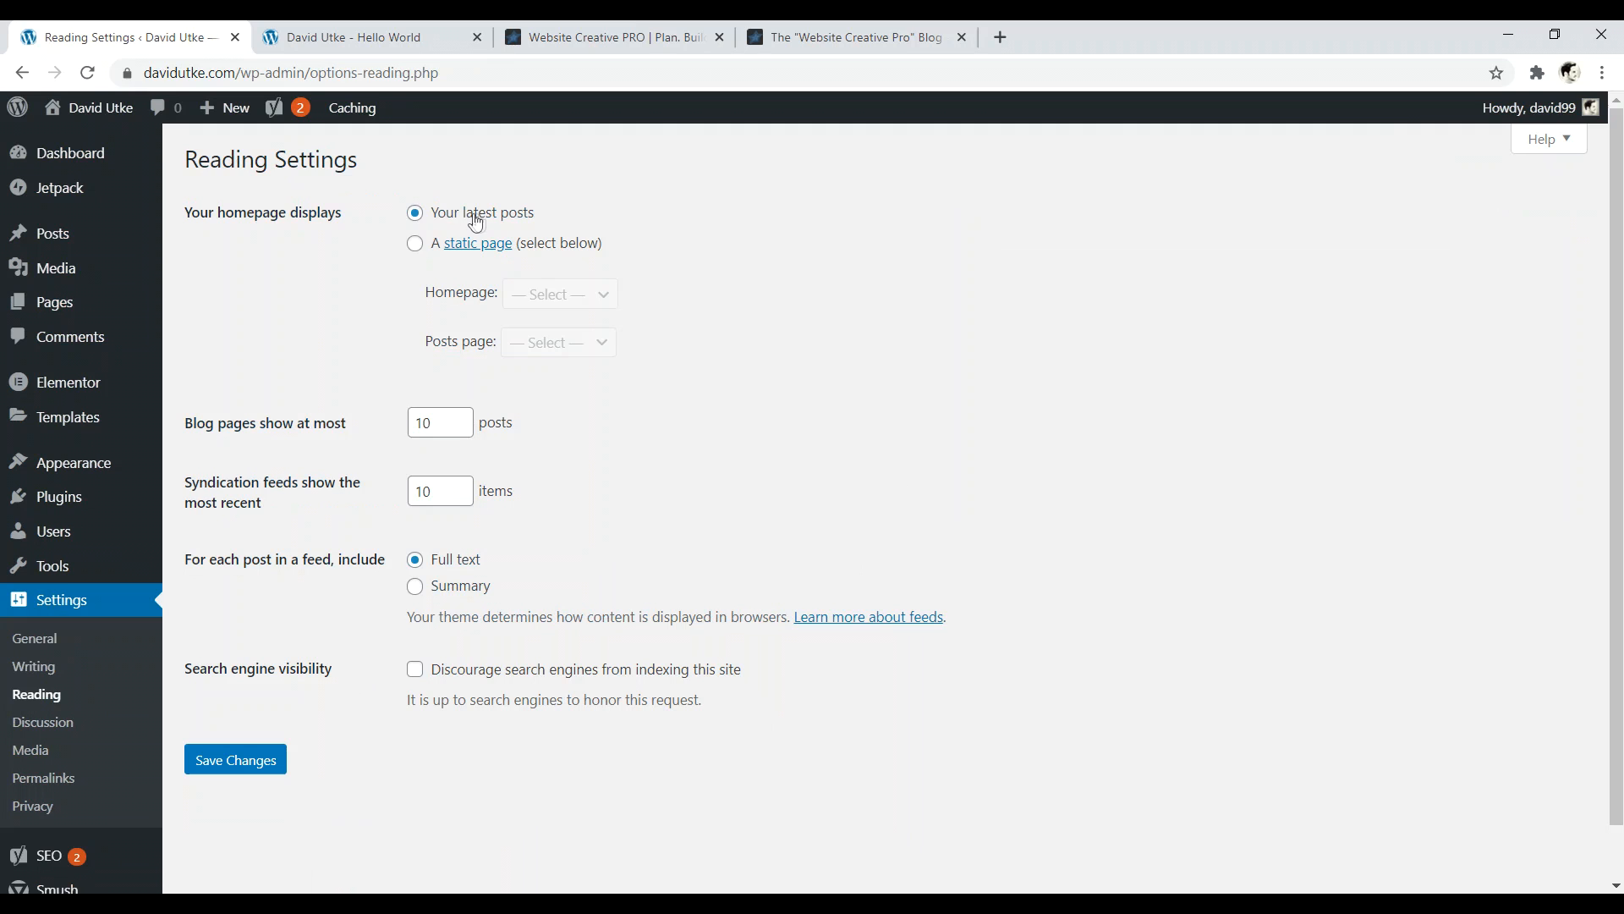
click(414, 244)
click(542, 298)
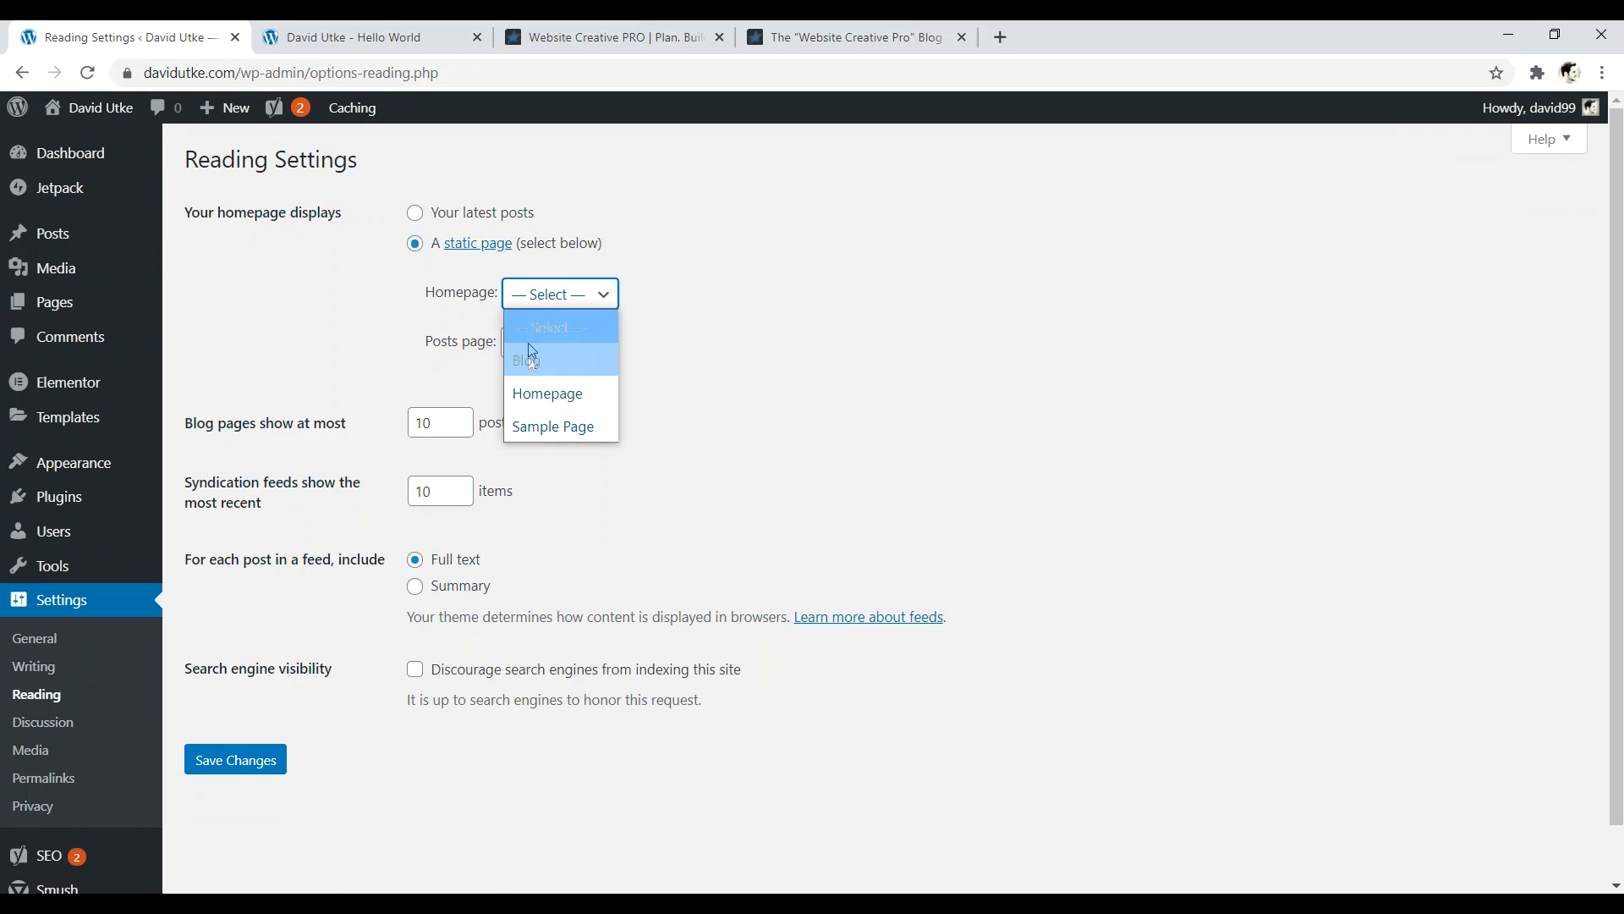
click(540, 388)
click(569, 343)
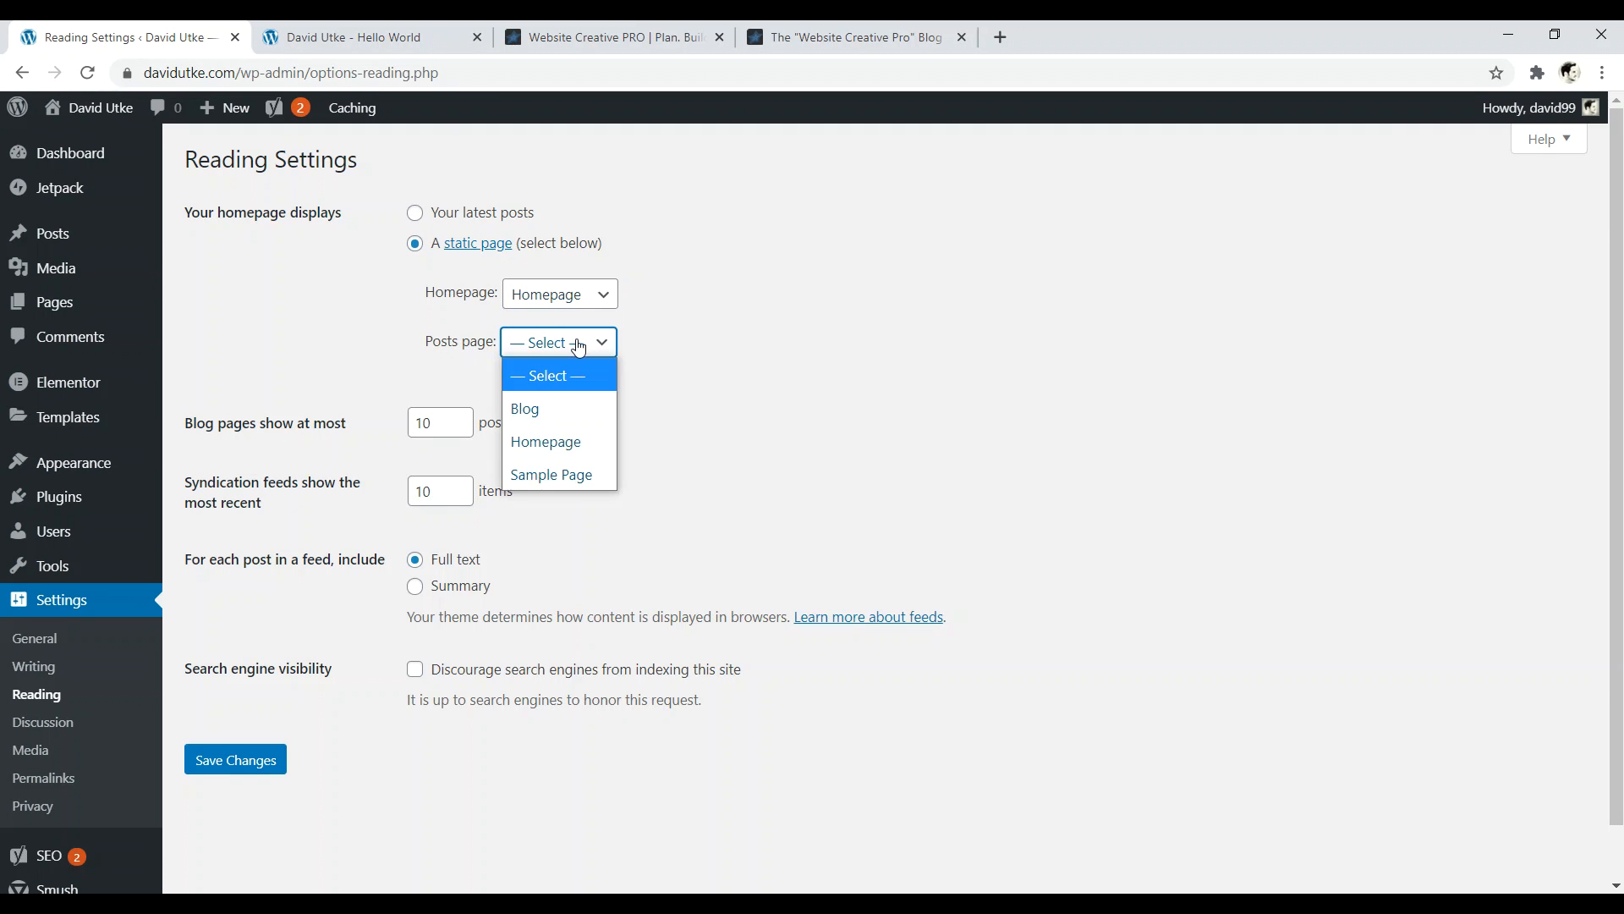
click(551, 406)
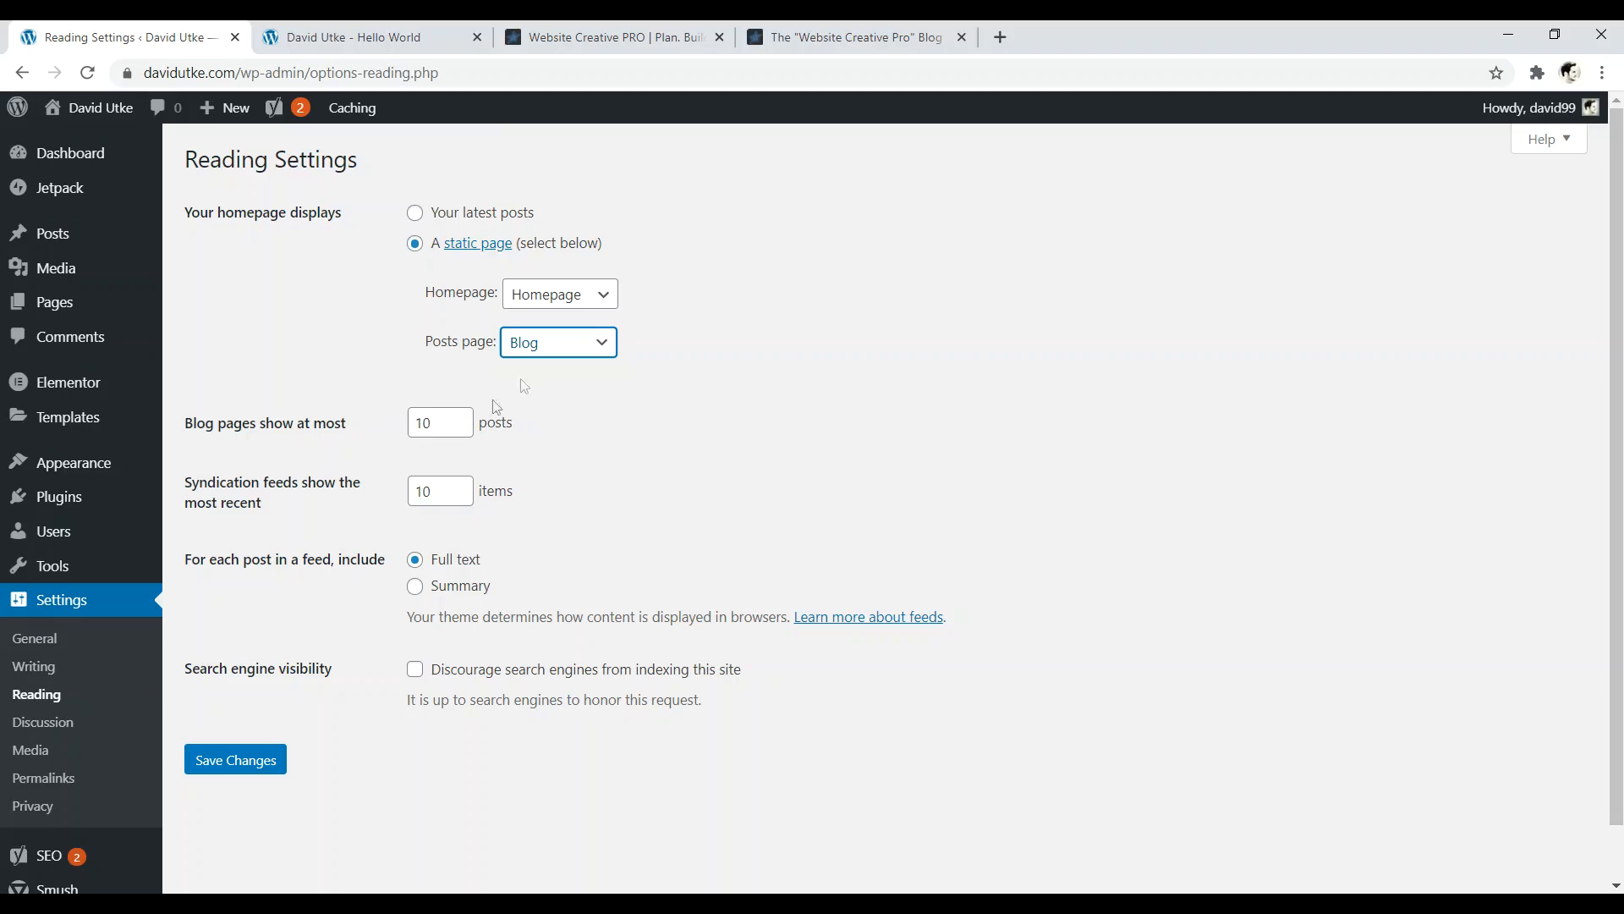
- Compare against the reference blog site in the other tab before saving
click(846, 36)
mouse_move(1616, 148)
mouse_down()
mouse_move(1617, 375)
mouse_move(1620, 142)
mouse_move(1620, 158)
mouse_up()
click(118, 37)
click(846, 37)
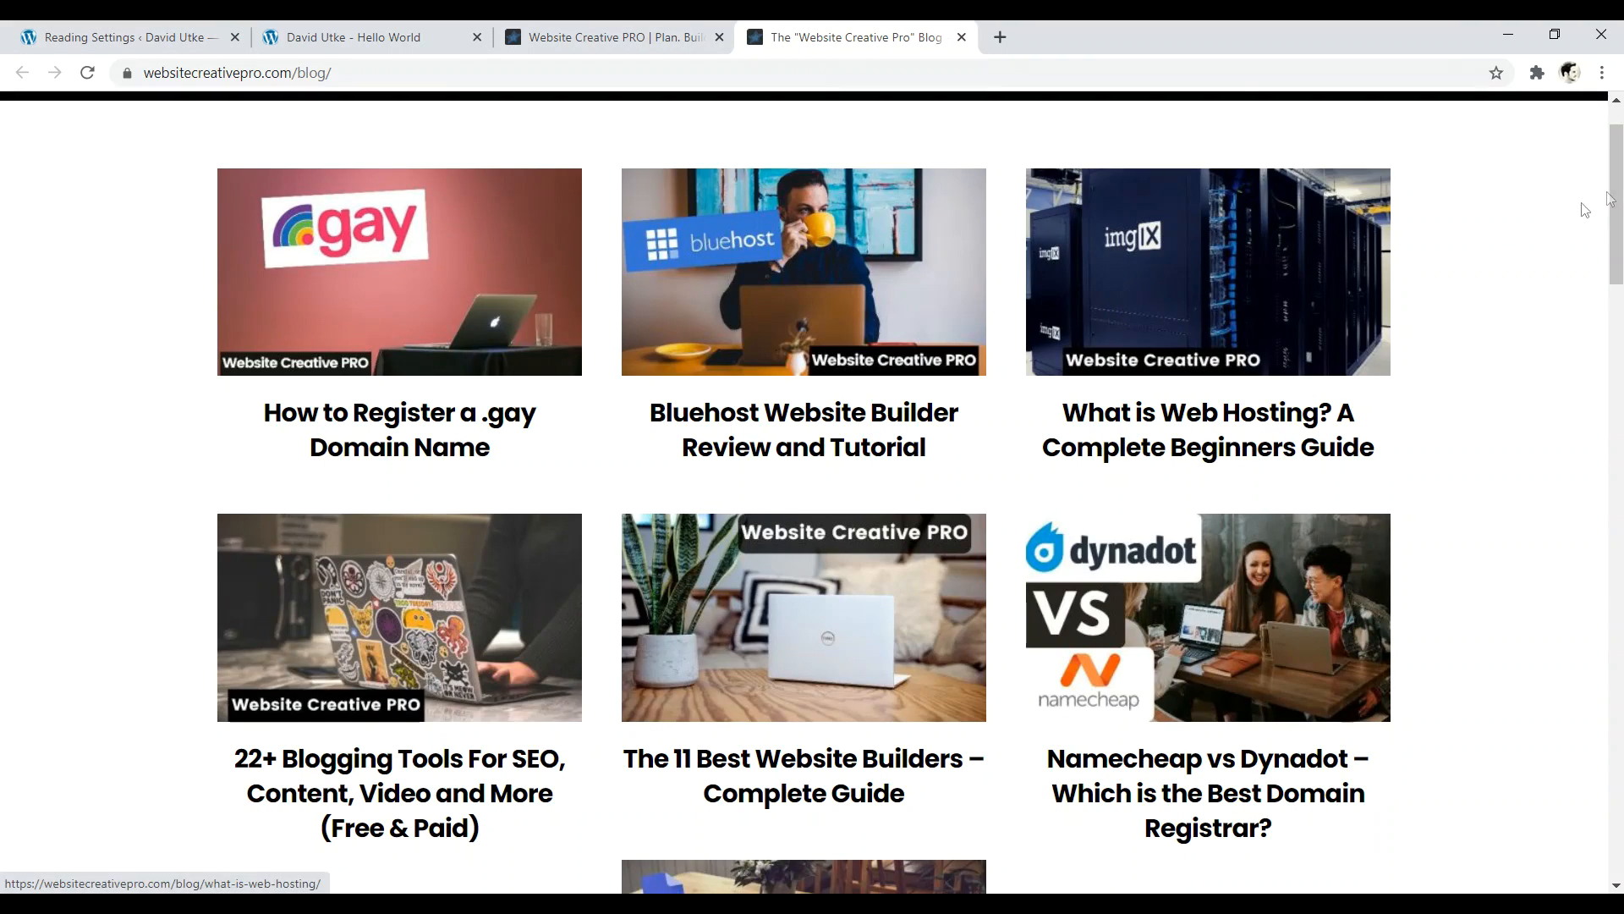
scroll(1196, 230, up, 1)
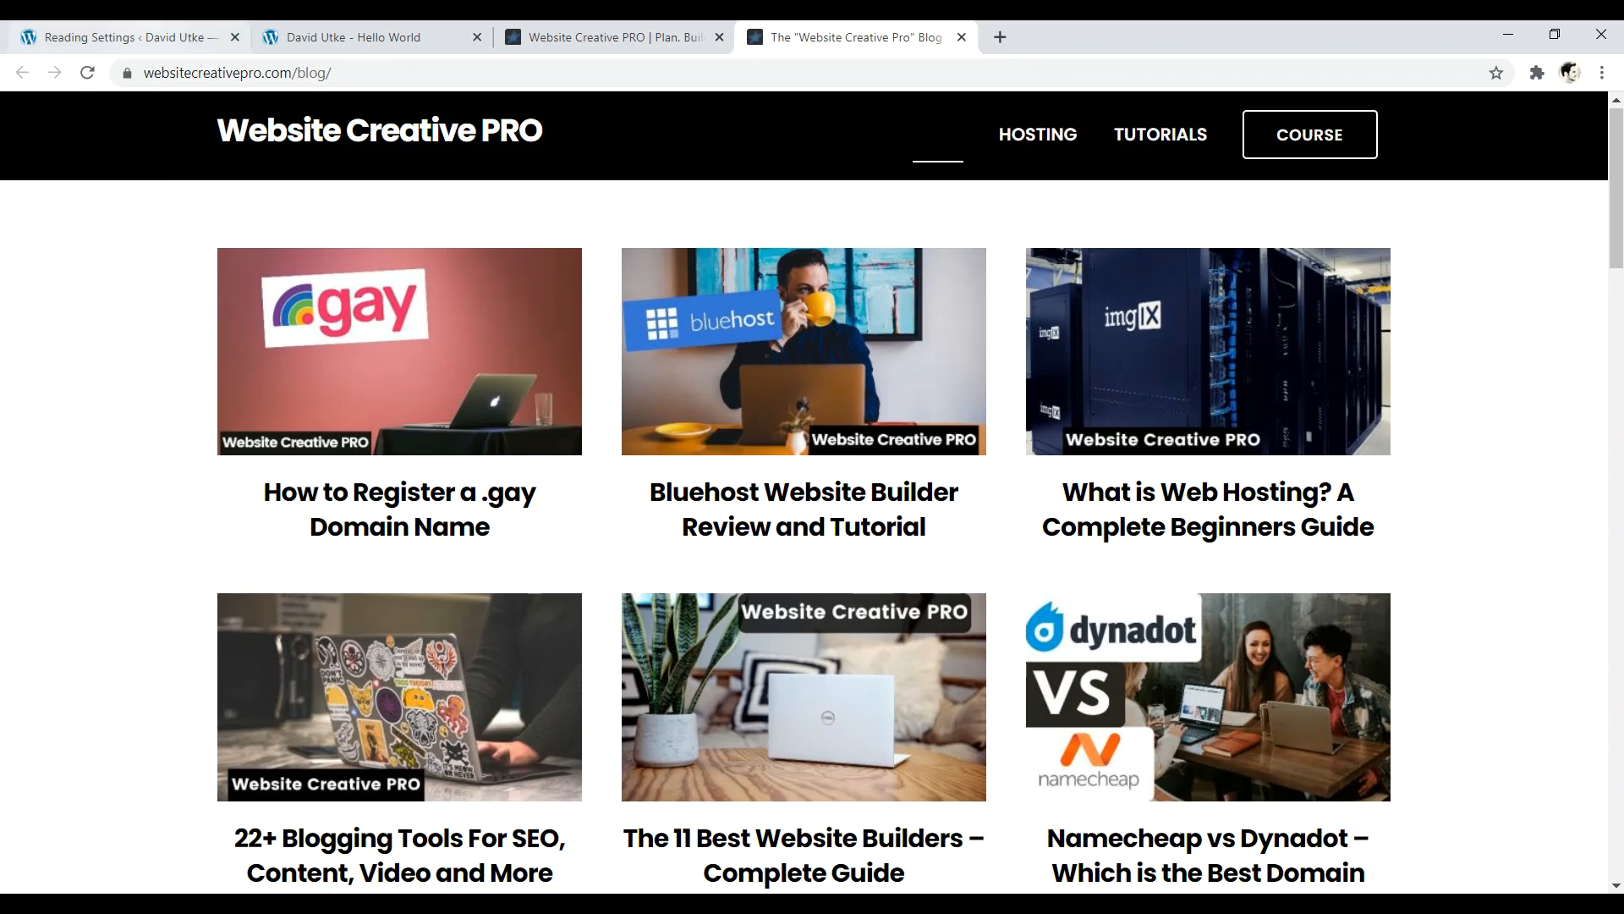
click(127, 36)
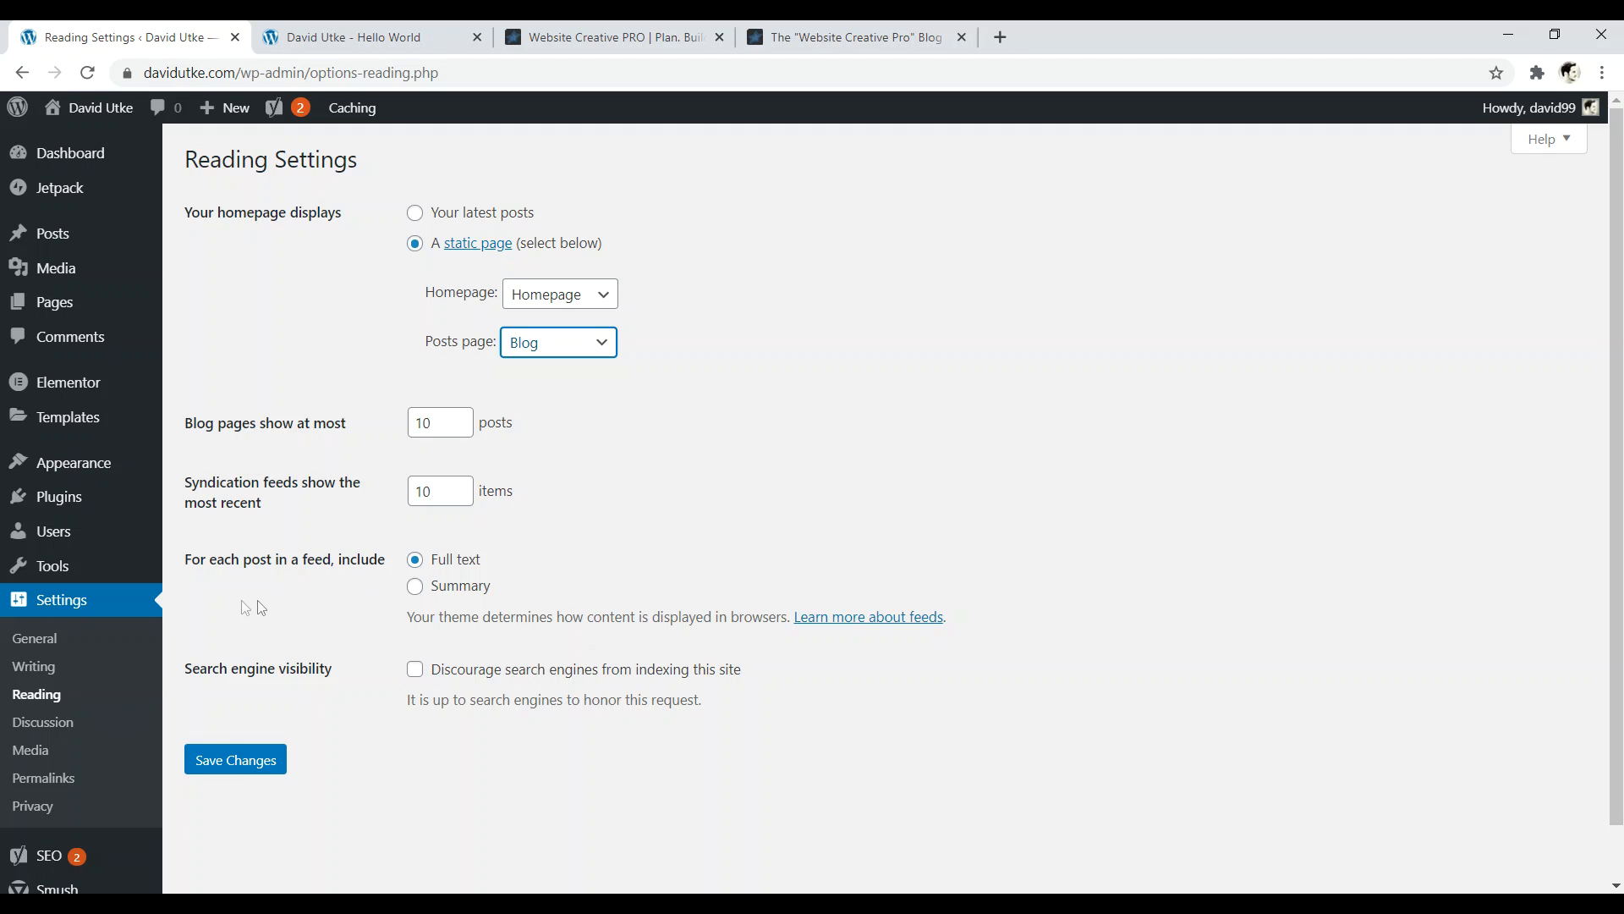
- Save the reading settings and view the live site's new front page in a new tab
click(232, 765)
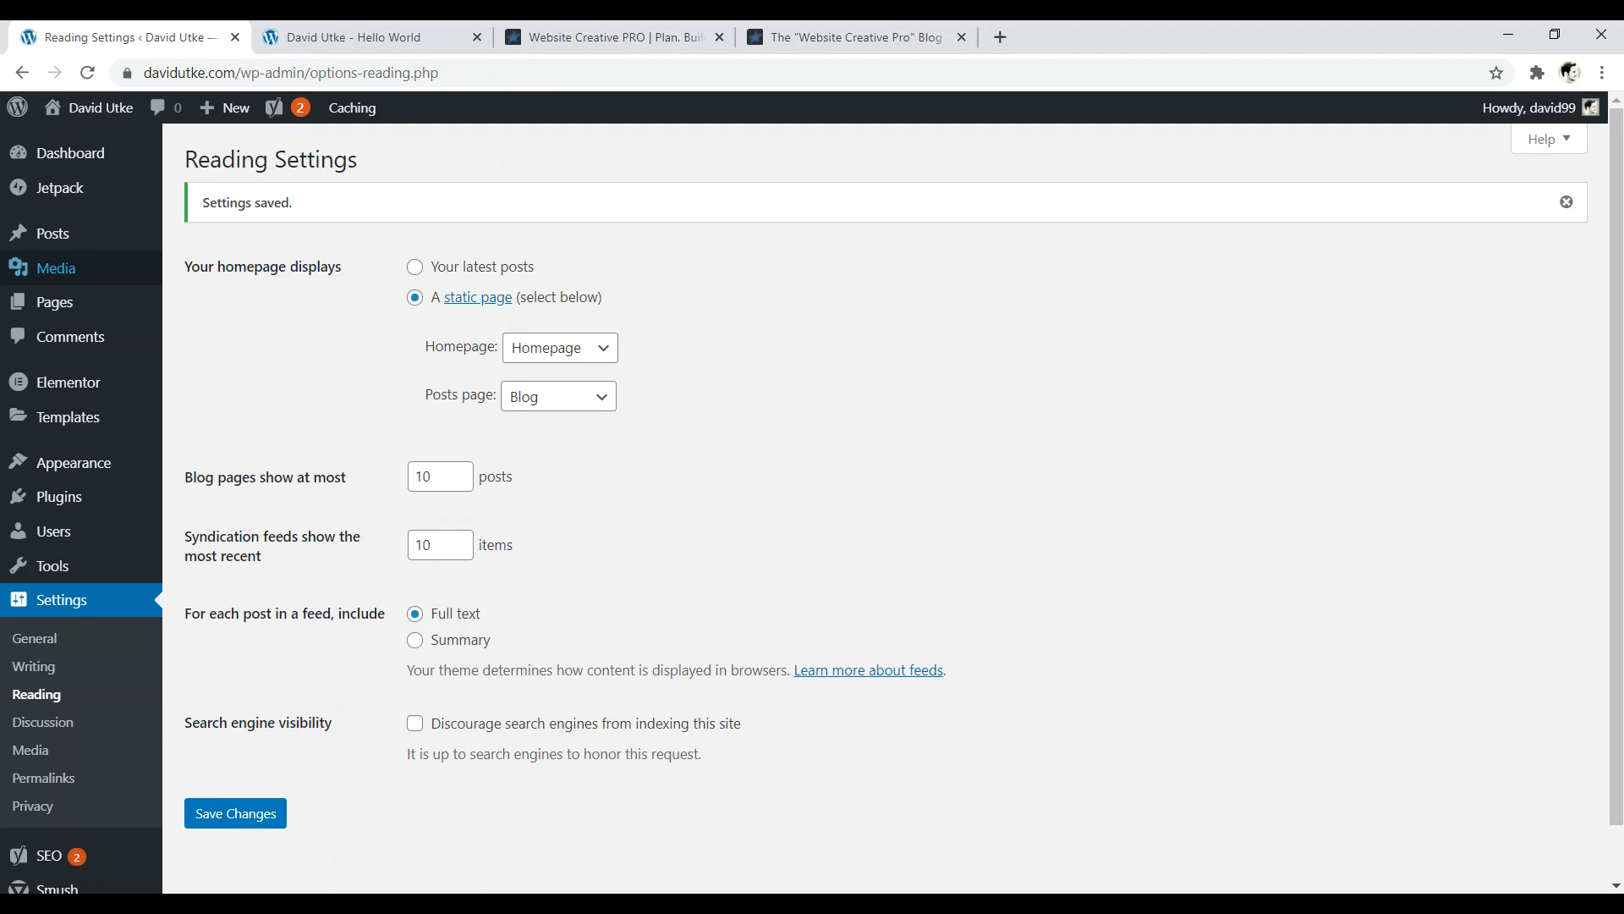
right_click(96, 105)
click(163, 115)
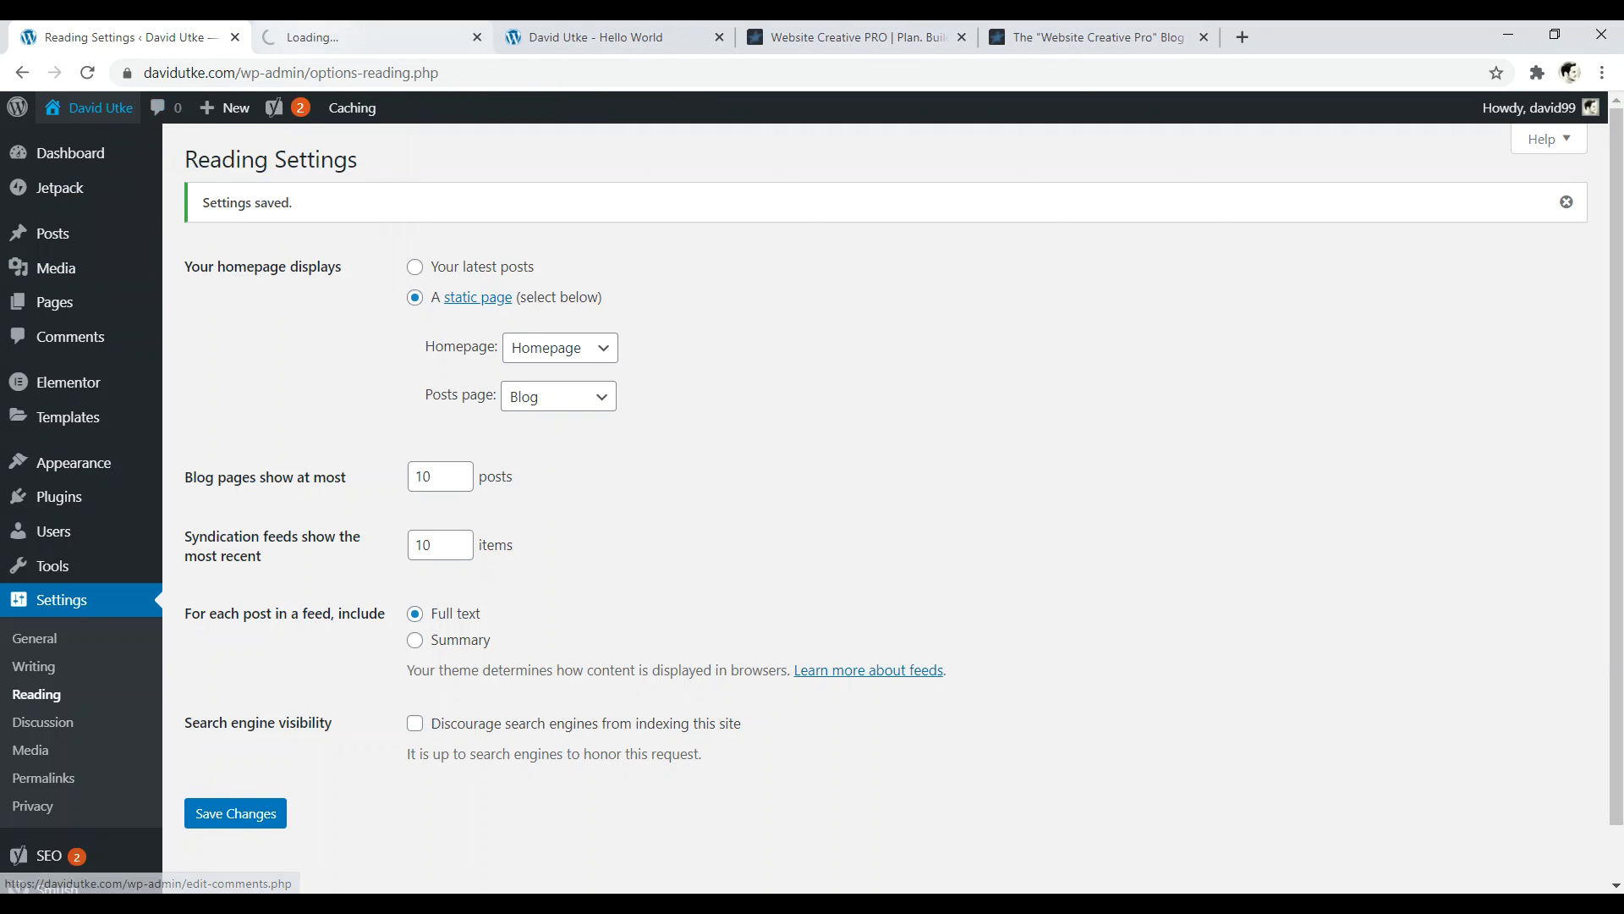
click(368, 37)
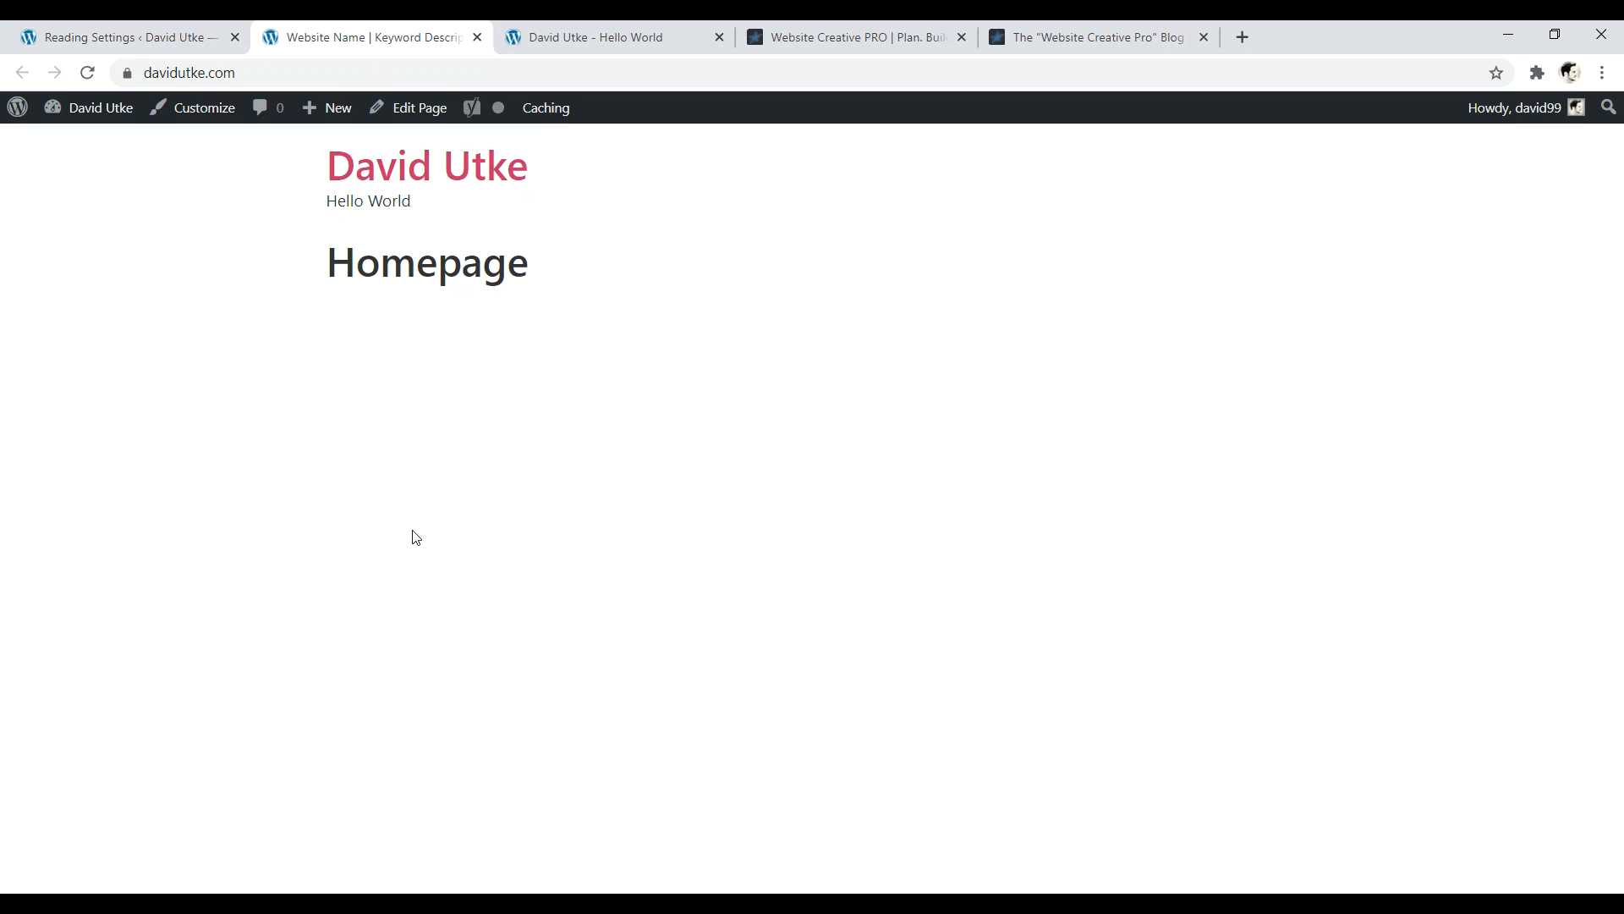
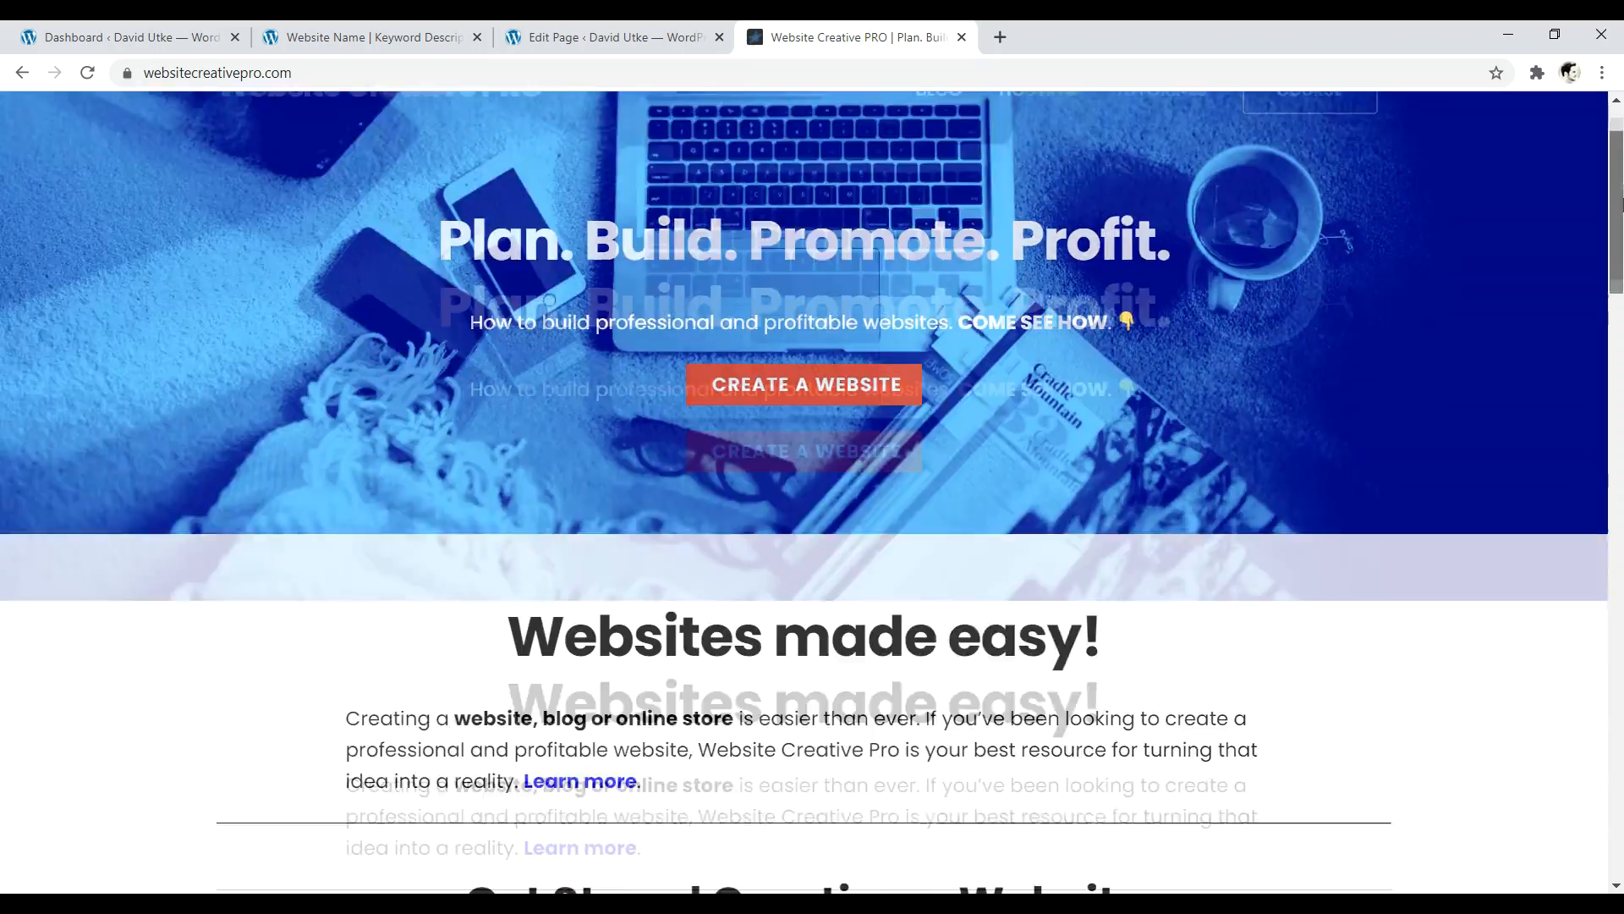
- From the davidutke.com tab, open the Homepage in Elementor via Edit Page
drag(509, 561, 1017, 561)
drag(1622, 254, 1622, 212)
click(414, 39)
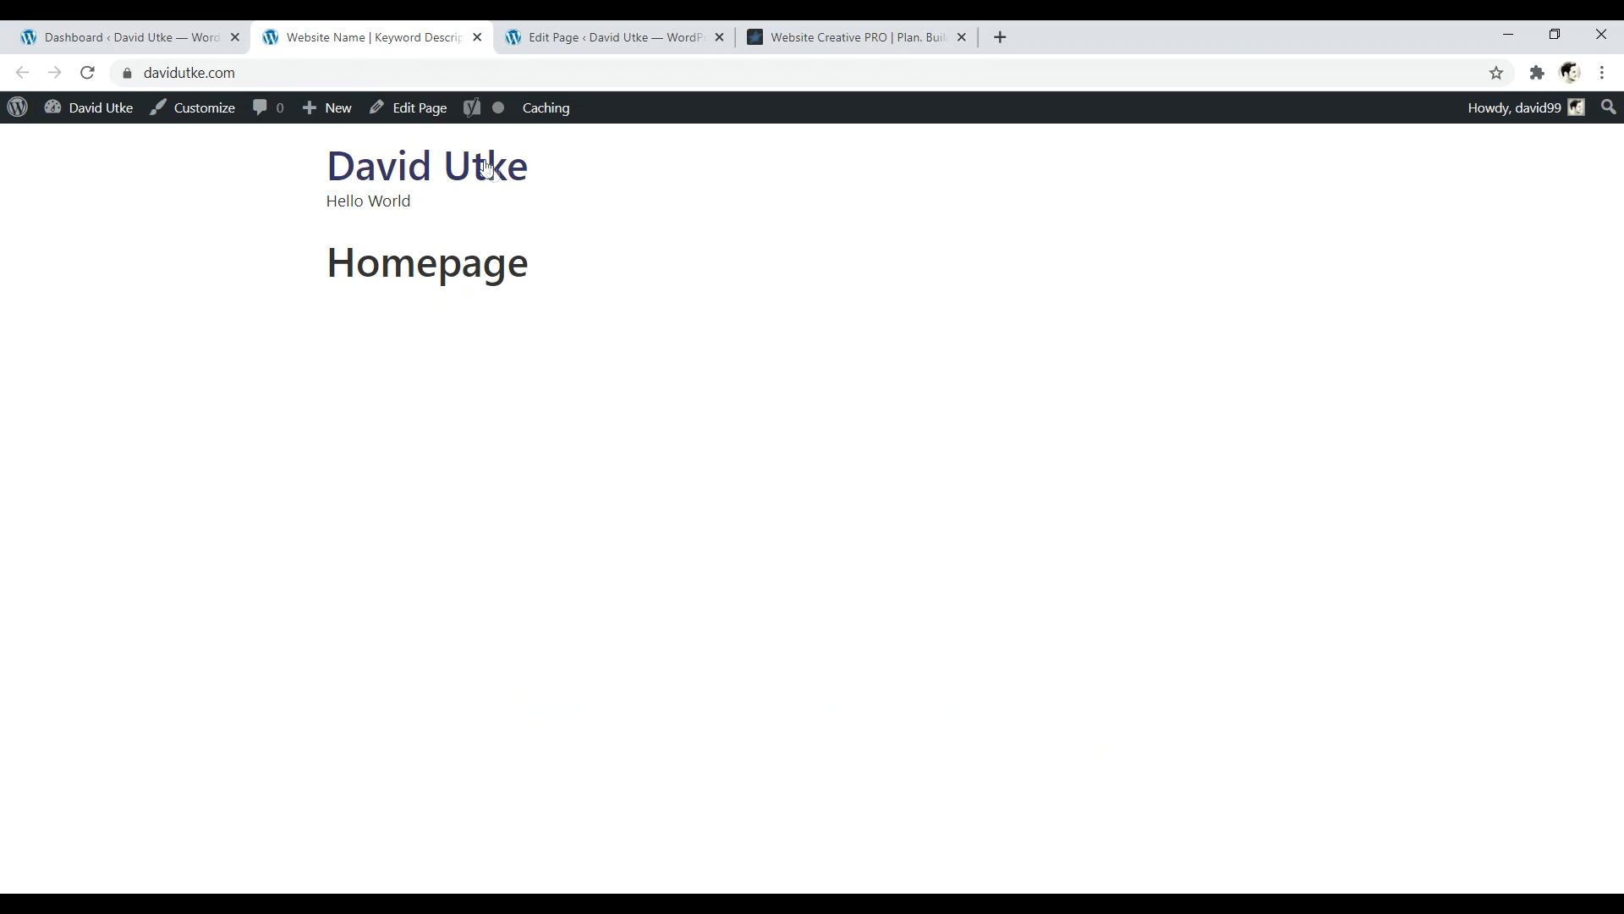
click(408, 107)
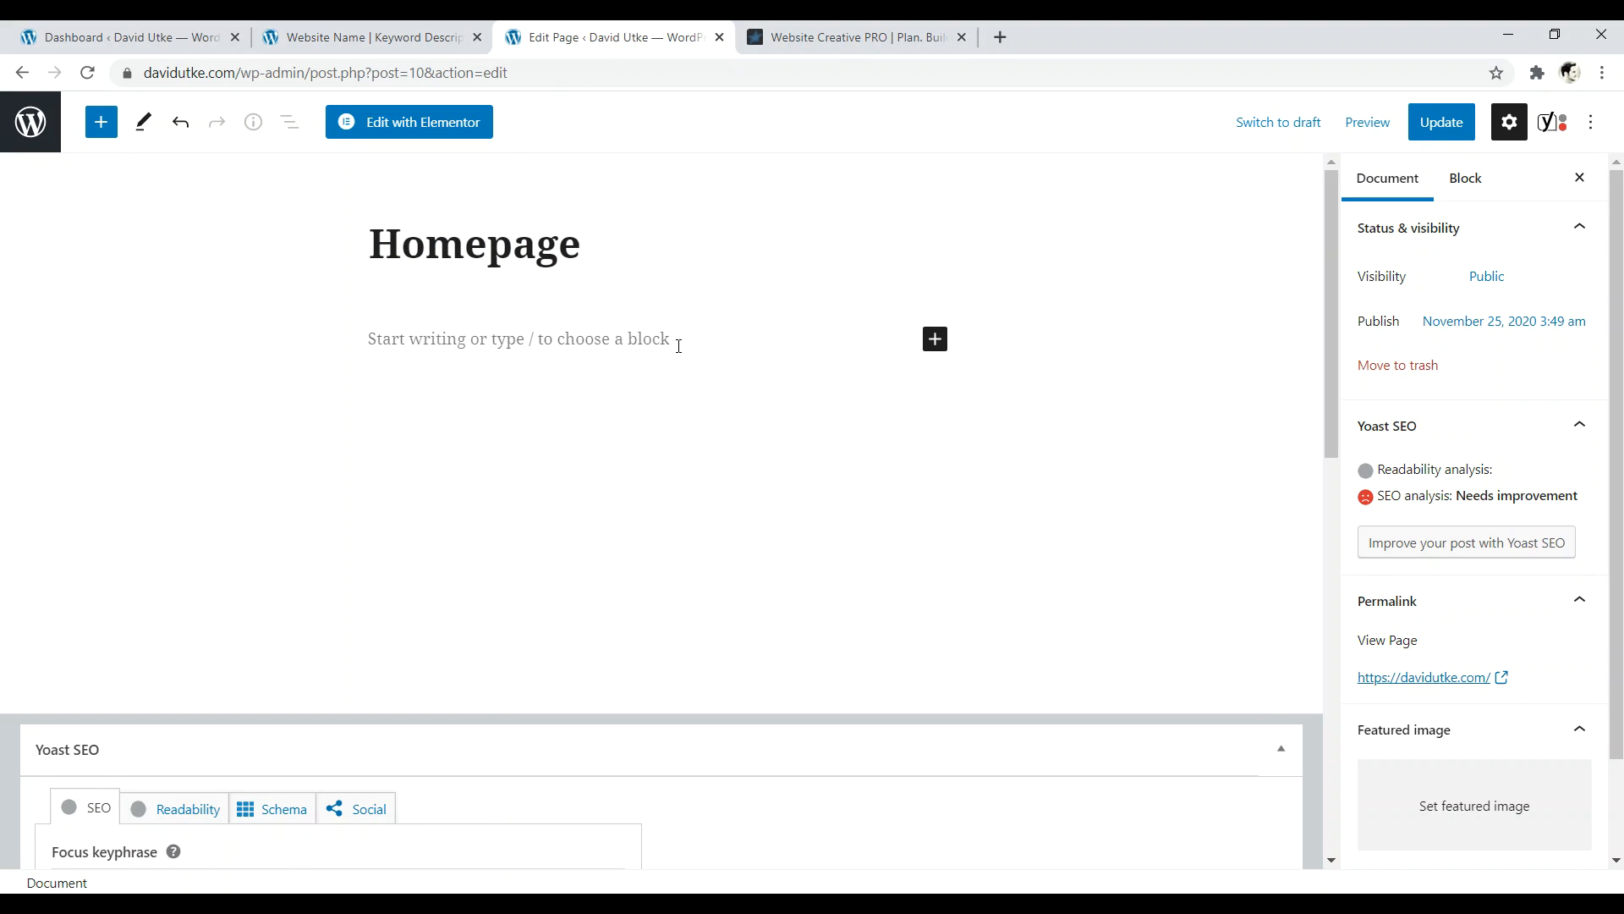
click(403, 134)
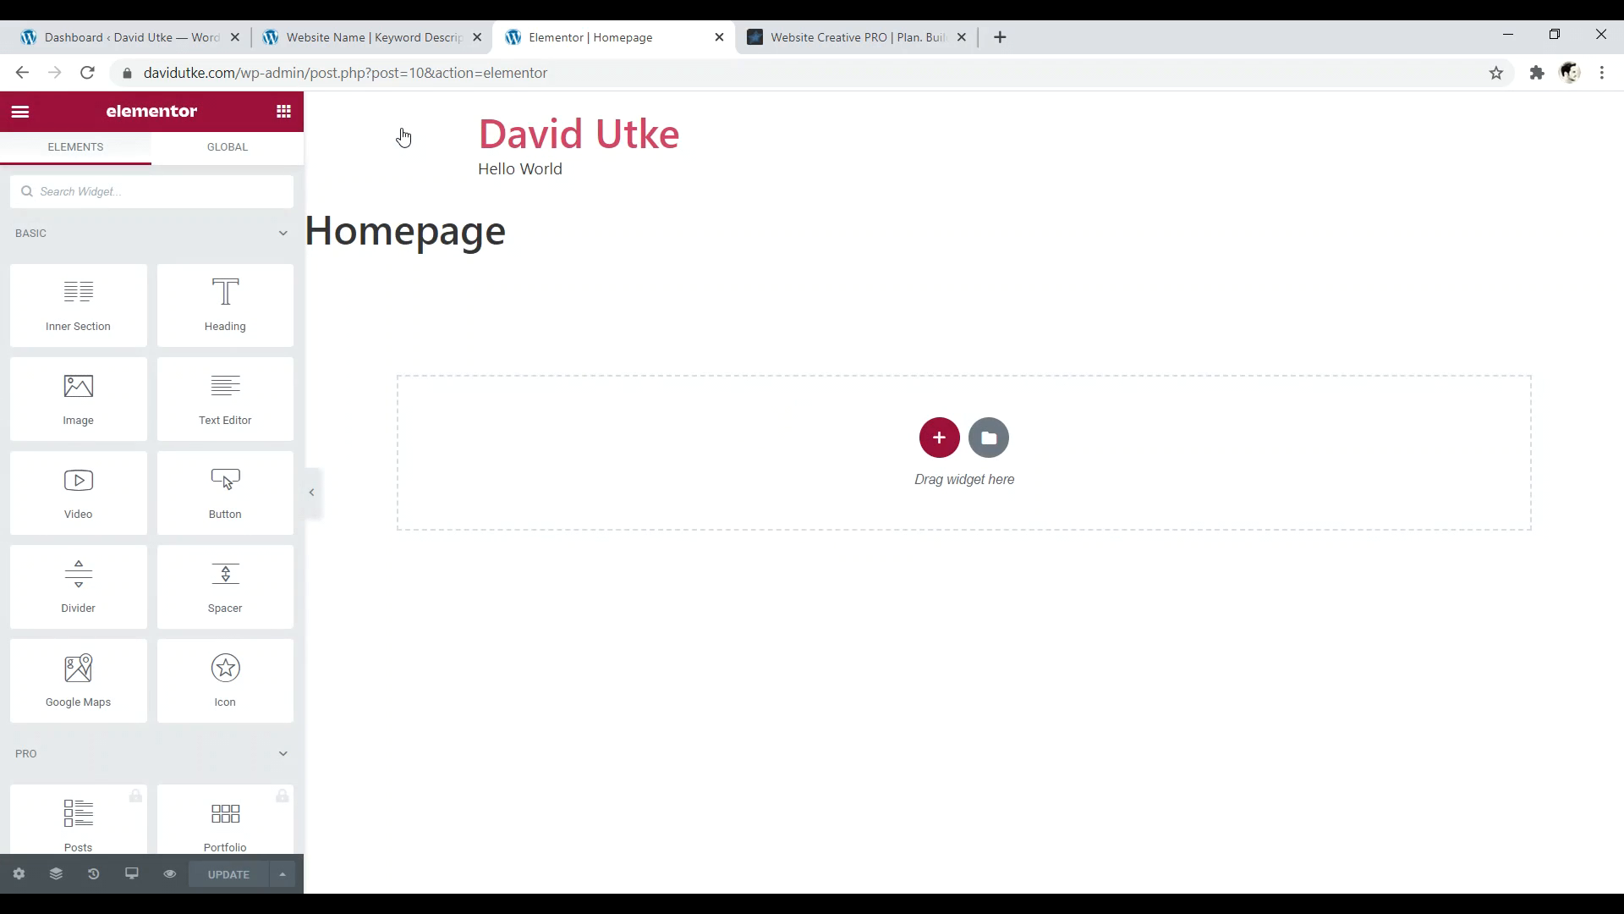
- Try dragging widgets onto the page and select parts of the Homepage title text
drag(241, 318, 262, 342)
drag(204, 400, 190, 313)
drag(548, 239, 315, 230)
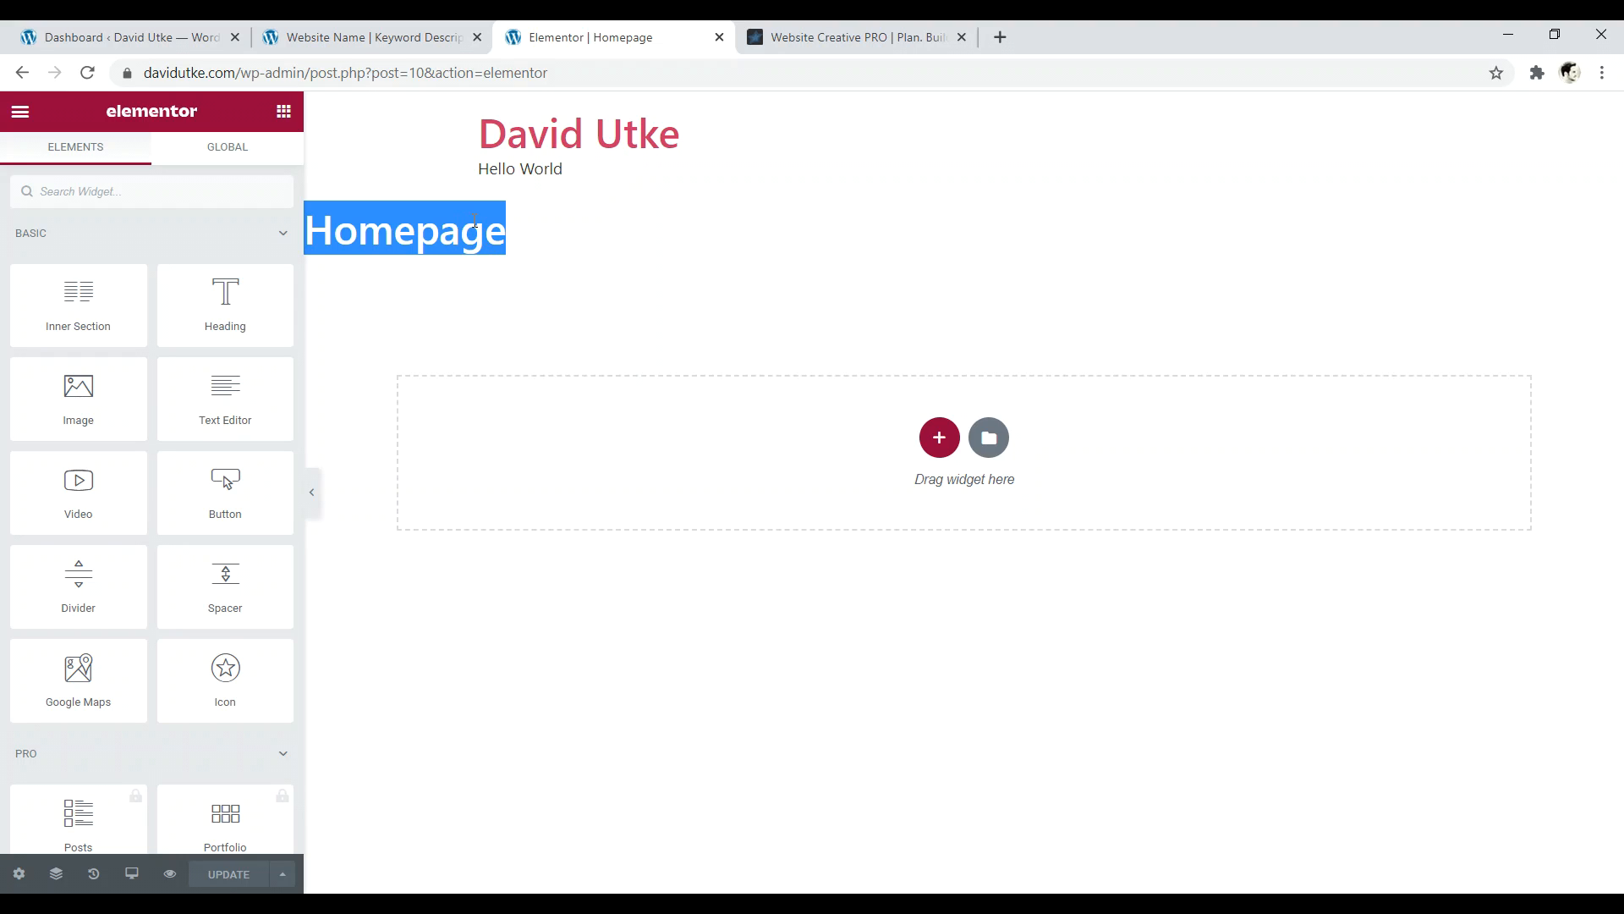
click(510, 246)
drag(524, 243, 386, 237)
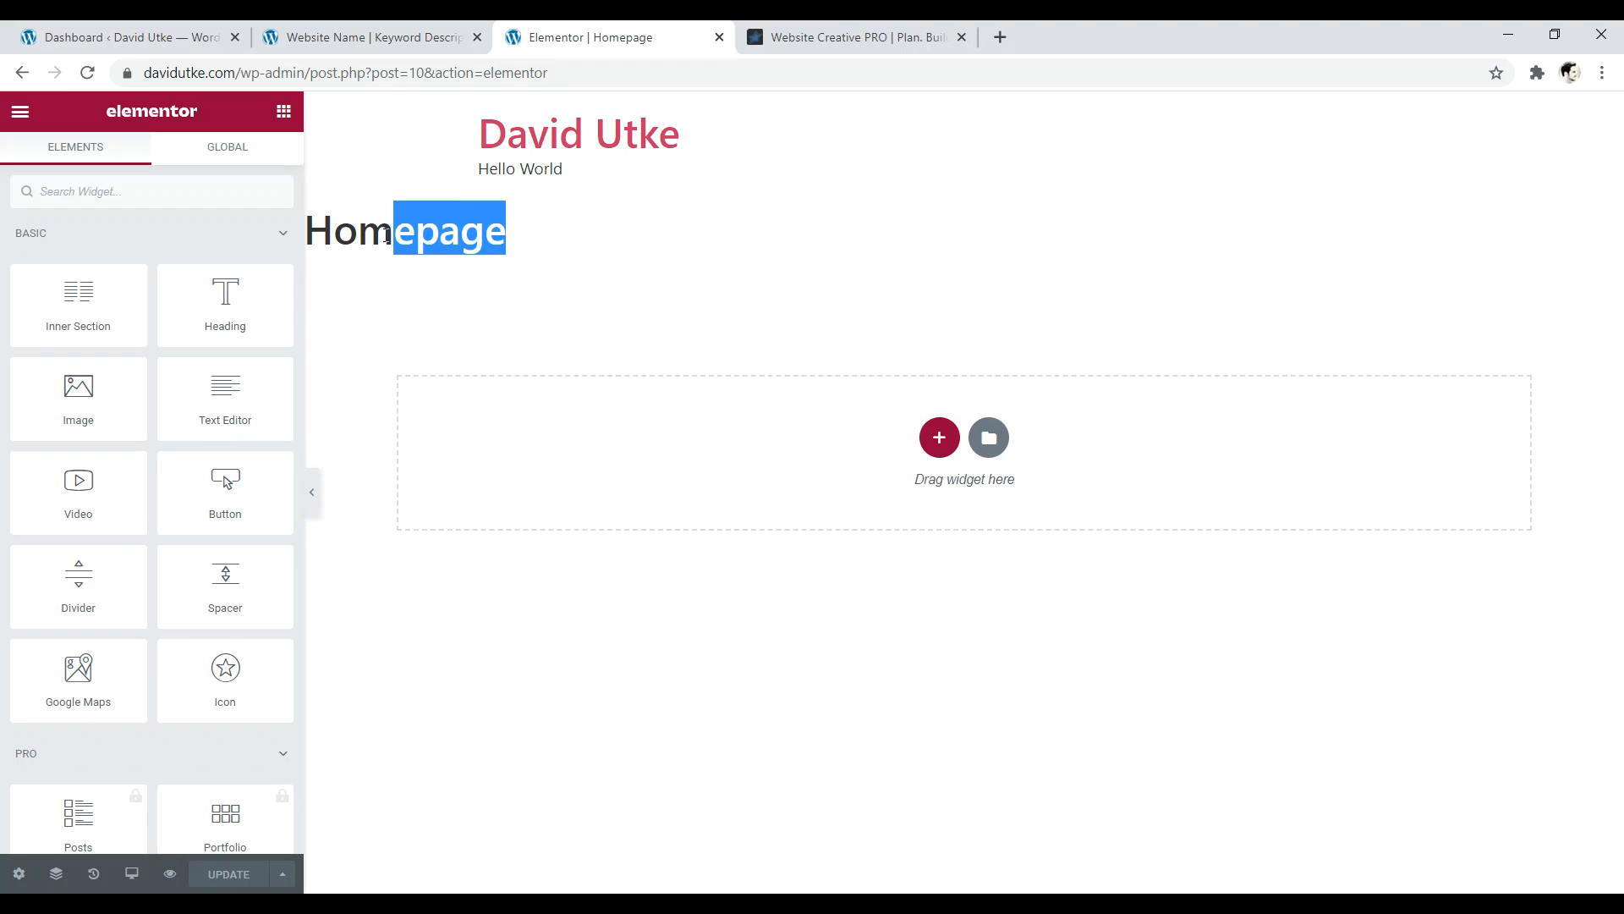
click(385, 236)
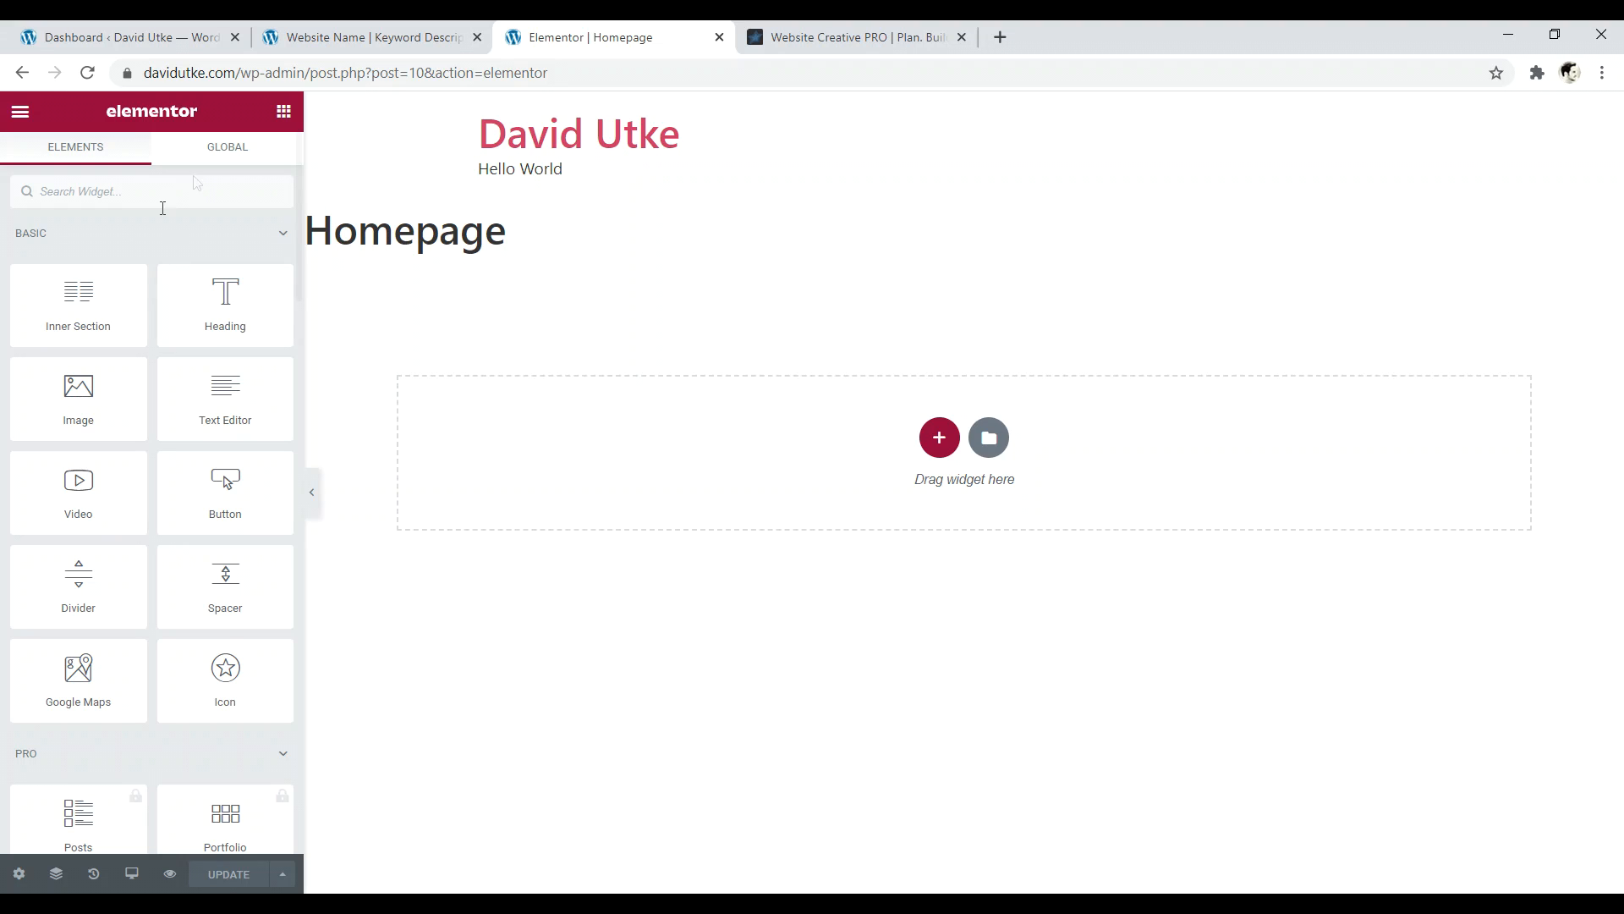
- Set Hide Title to Yes in the page settings and update the Homepage
click(20, 875)
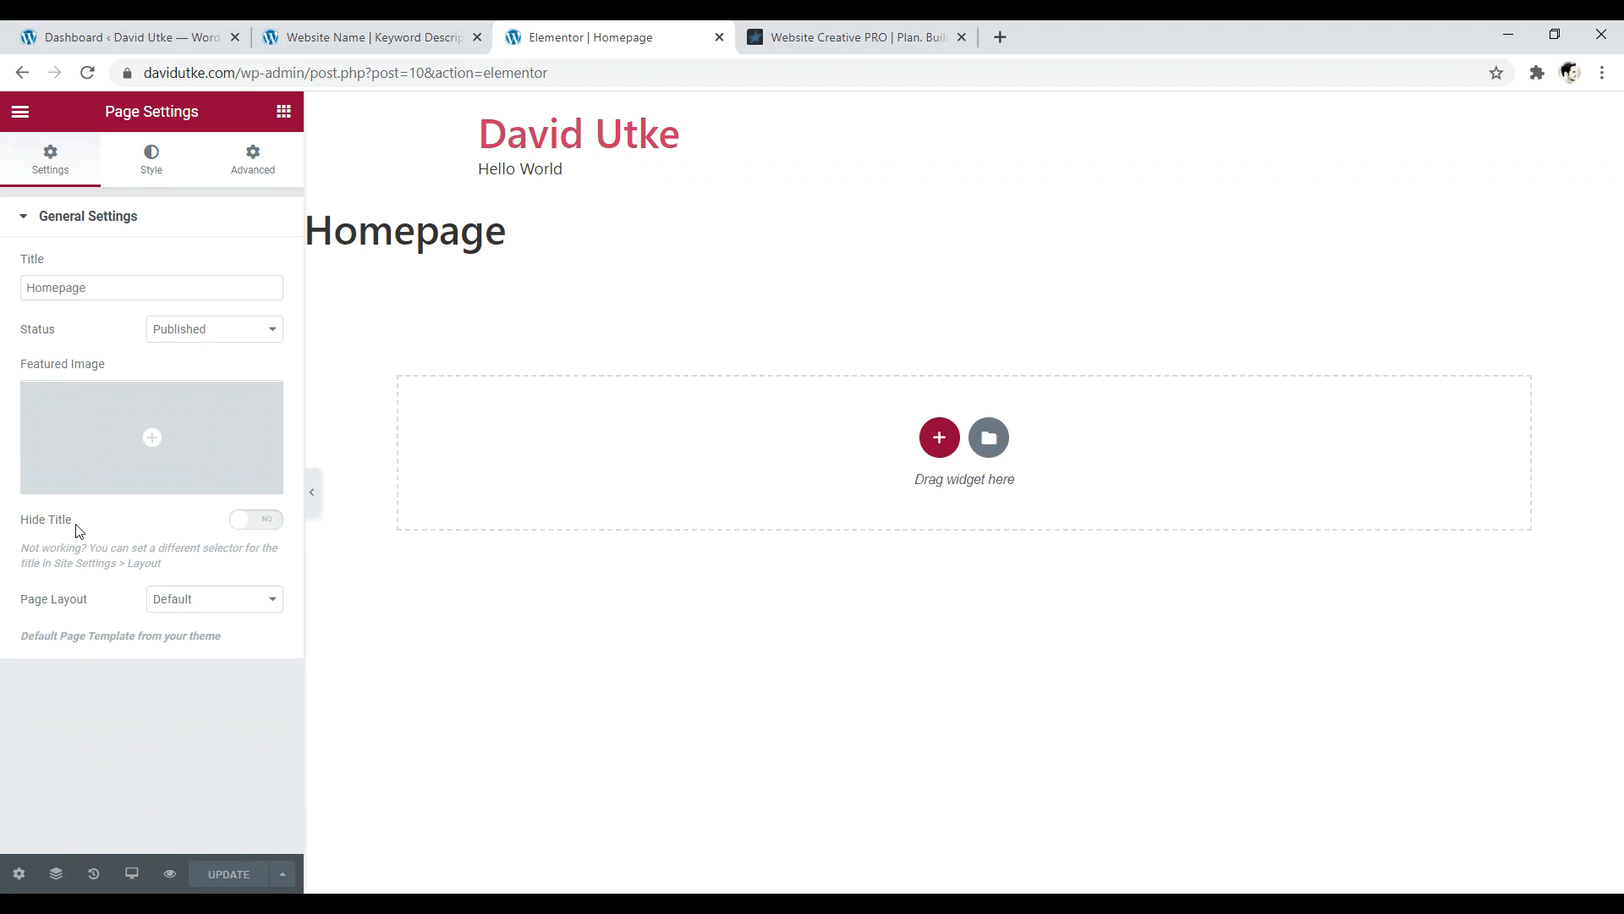
click(251, 522)
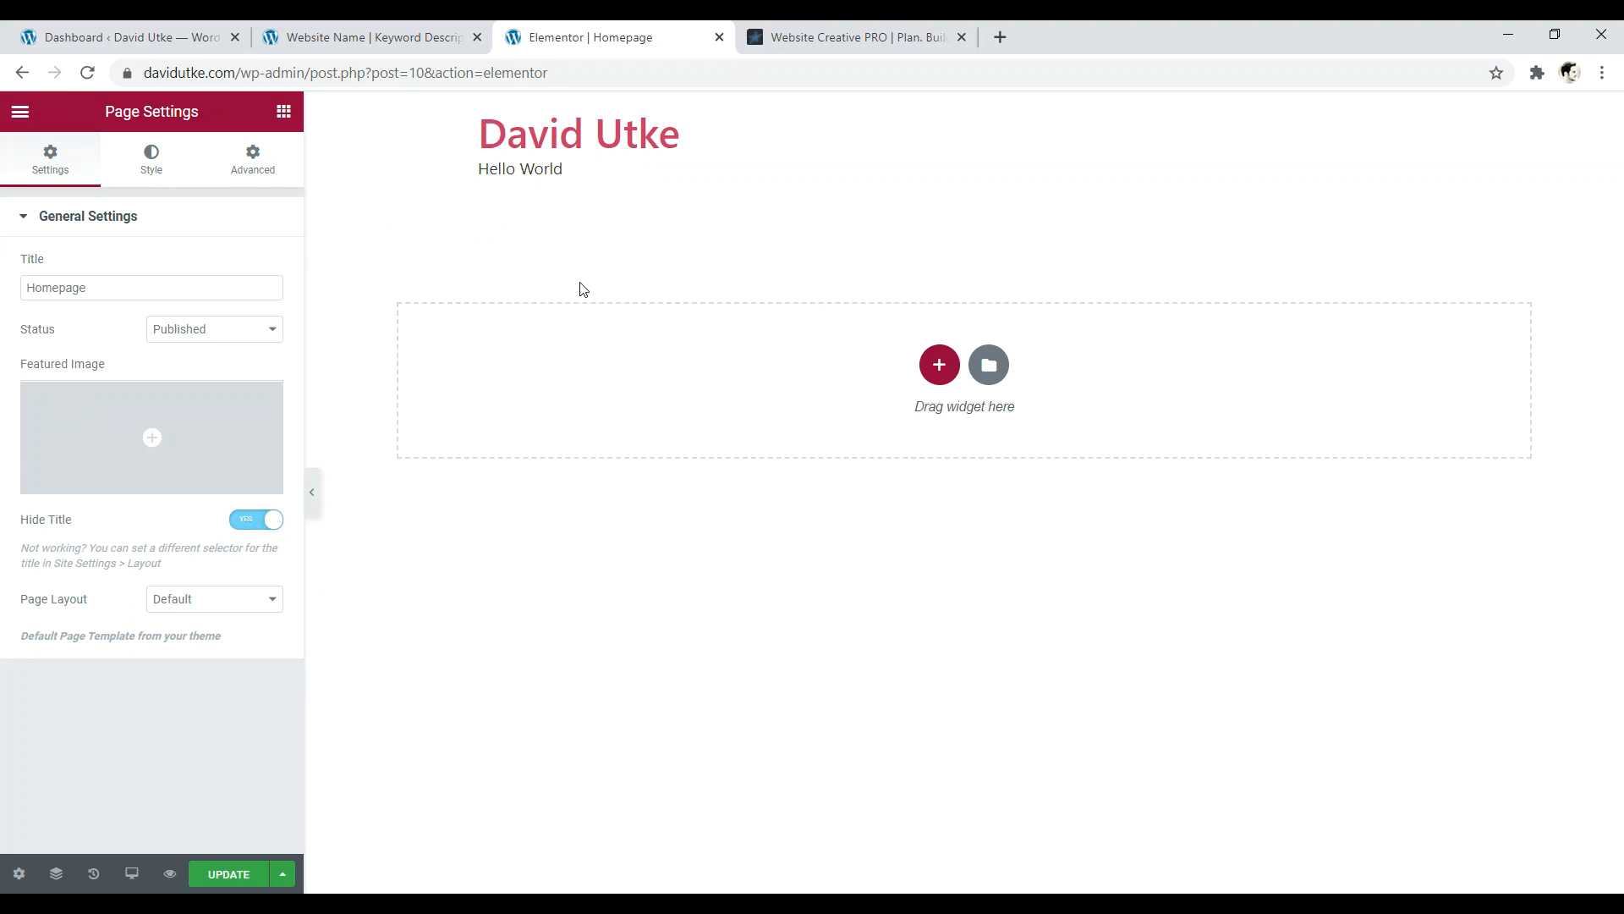
click(241, 880)
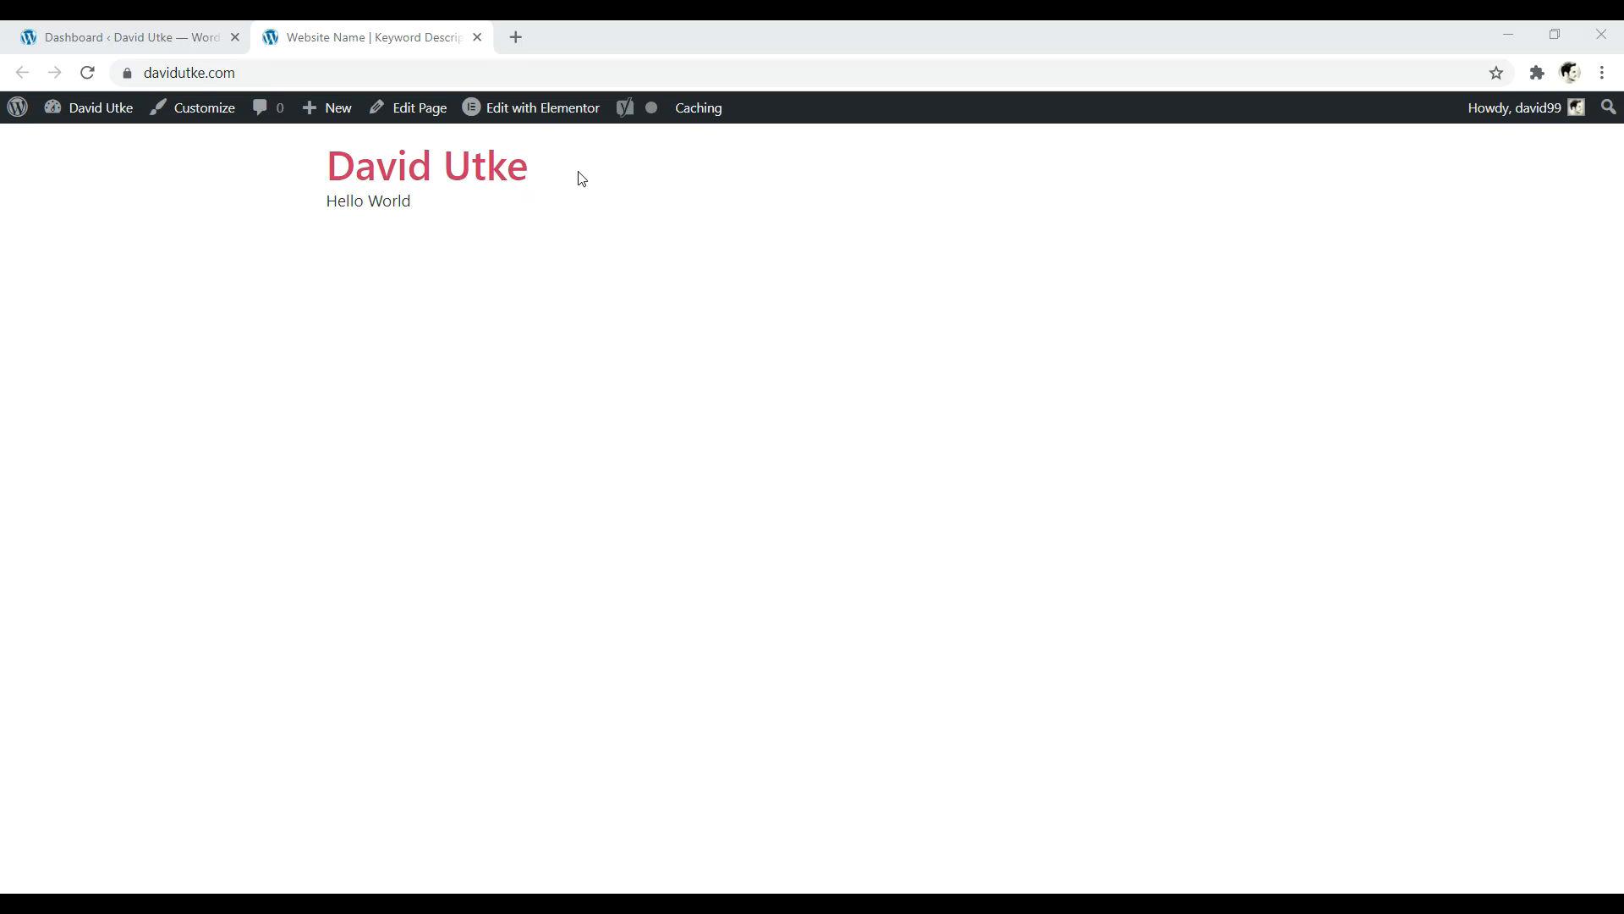
- Search plugins for 'elementor he', then install and activate Elementor – Header, Footer & Blocks
click(212, 118)
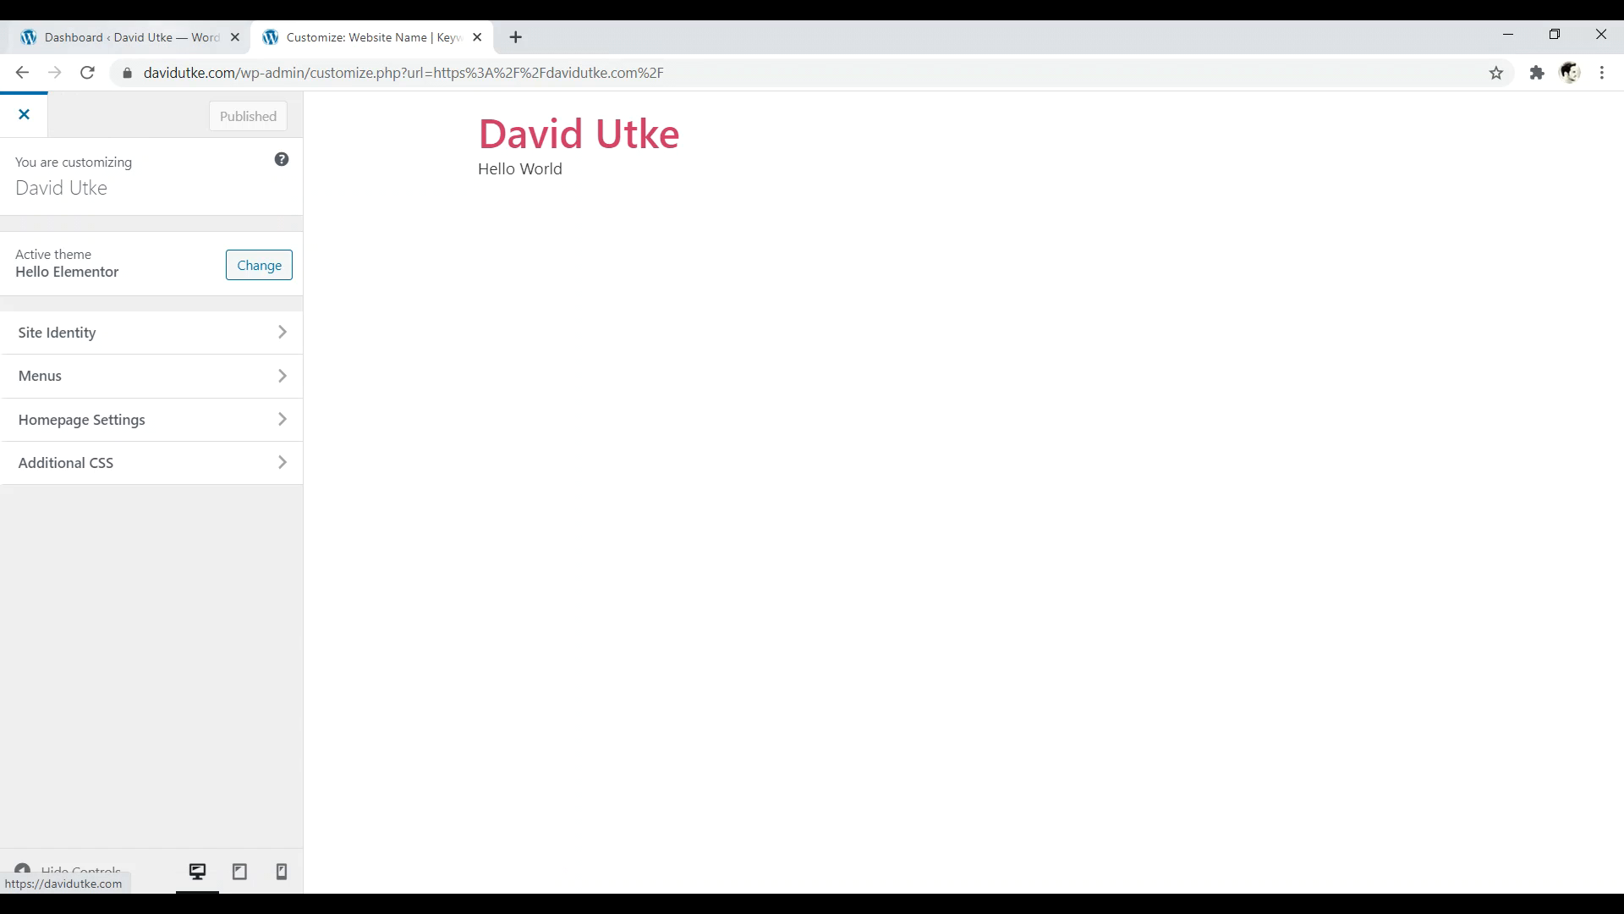
click(25, 116)
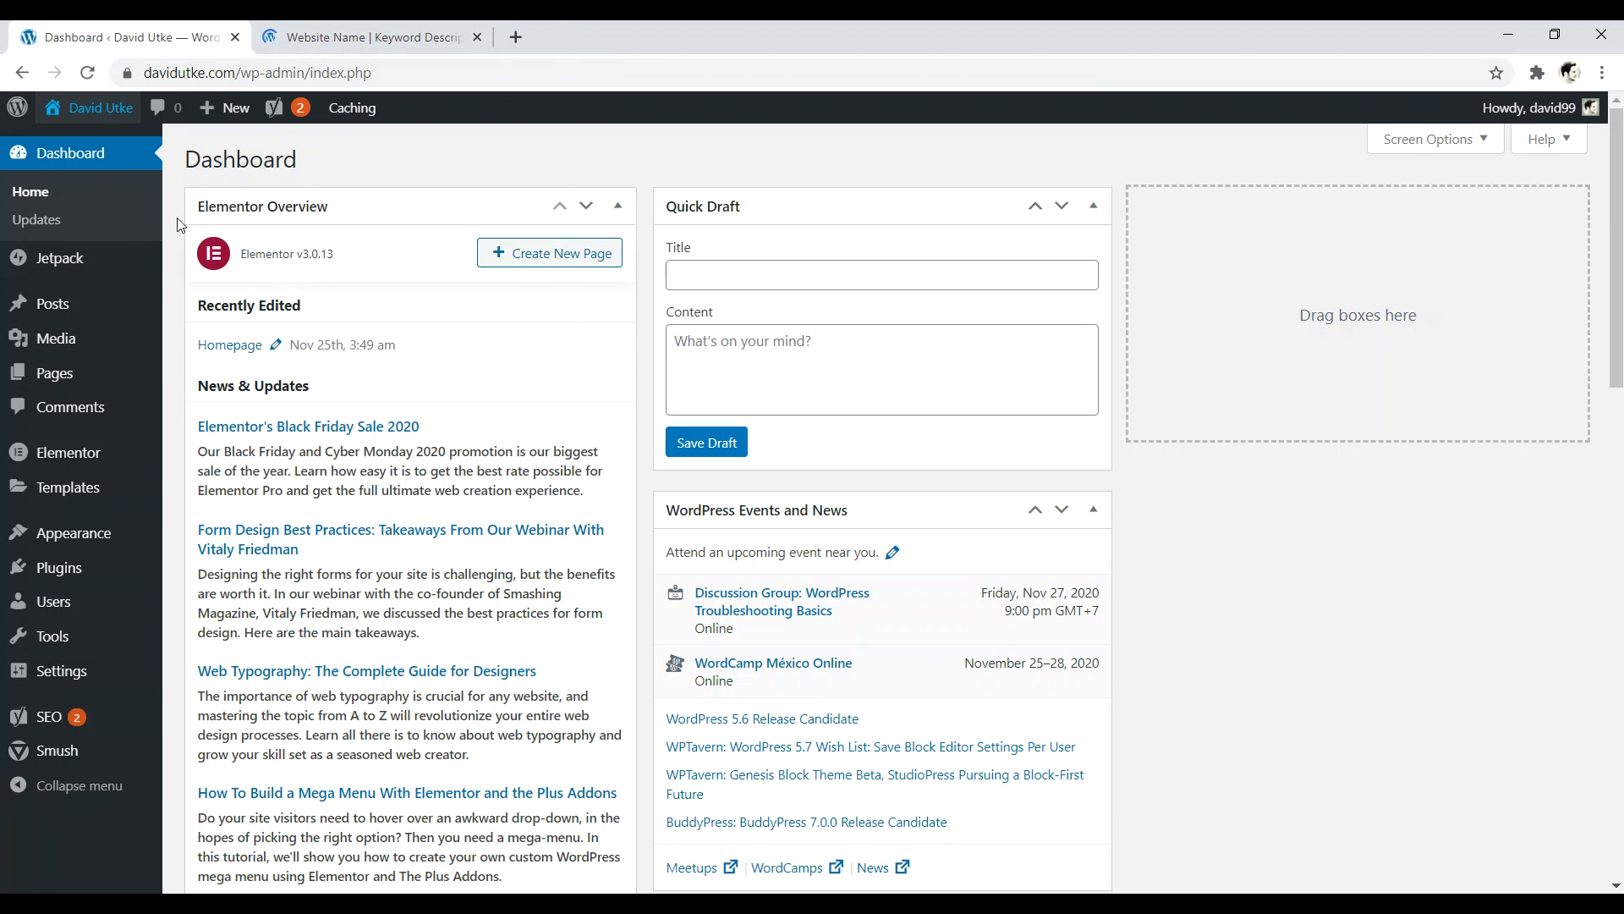
click(70, 579)
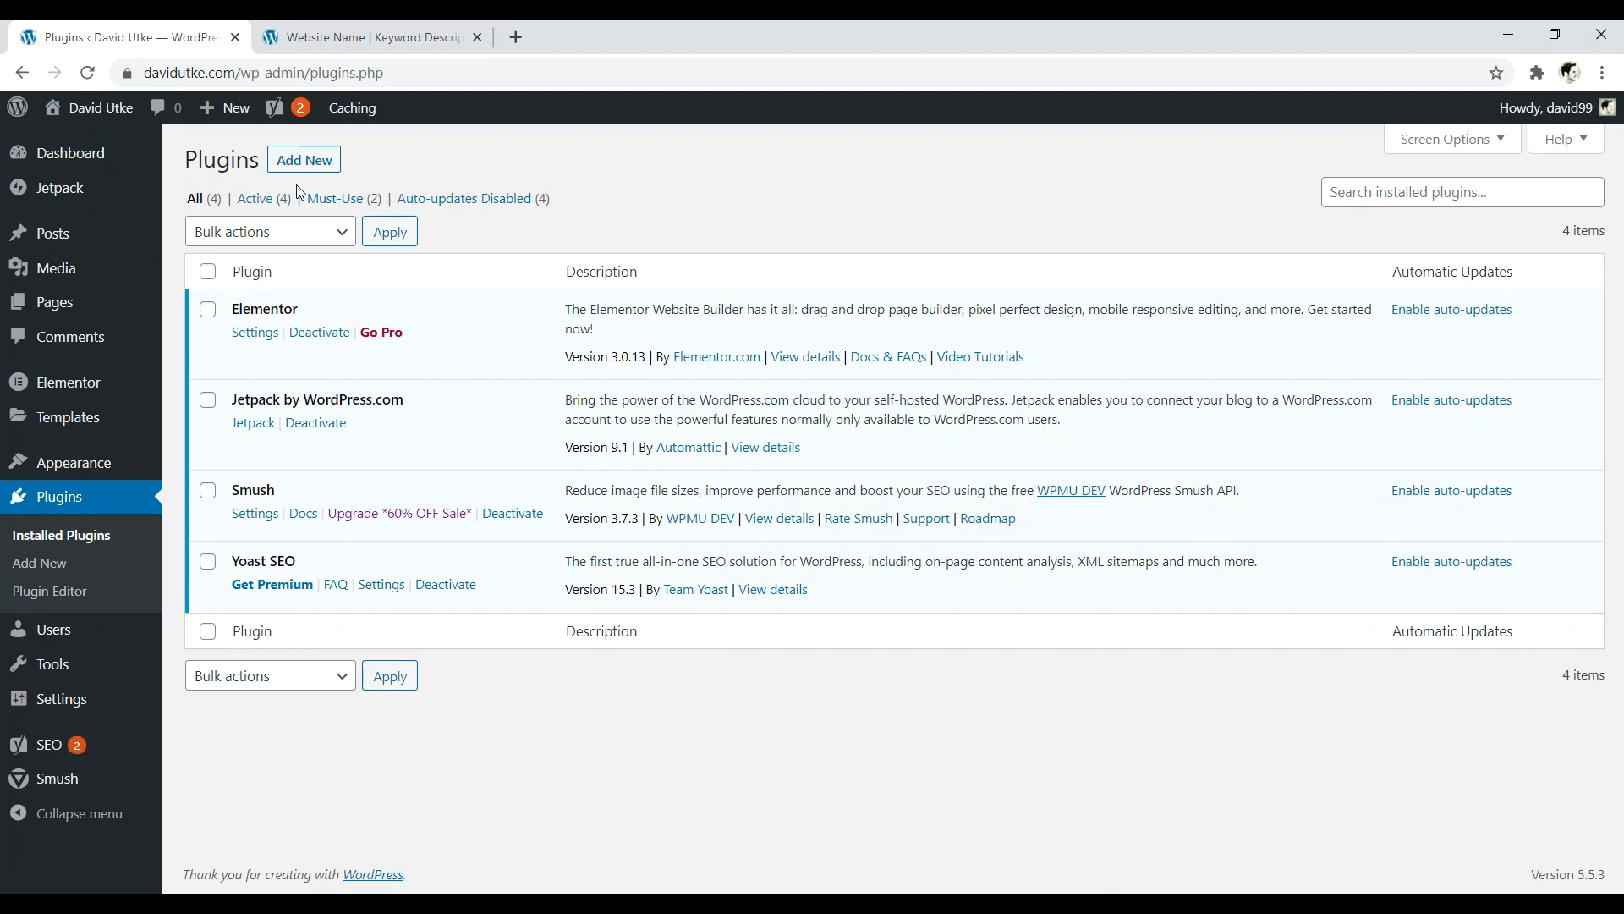
click(296, 165)
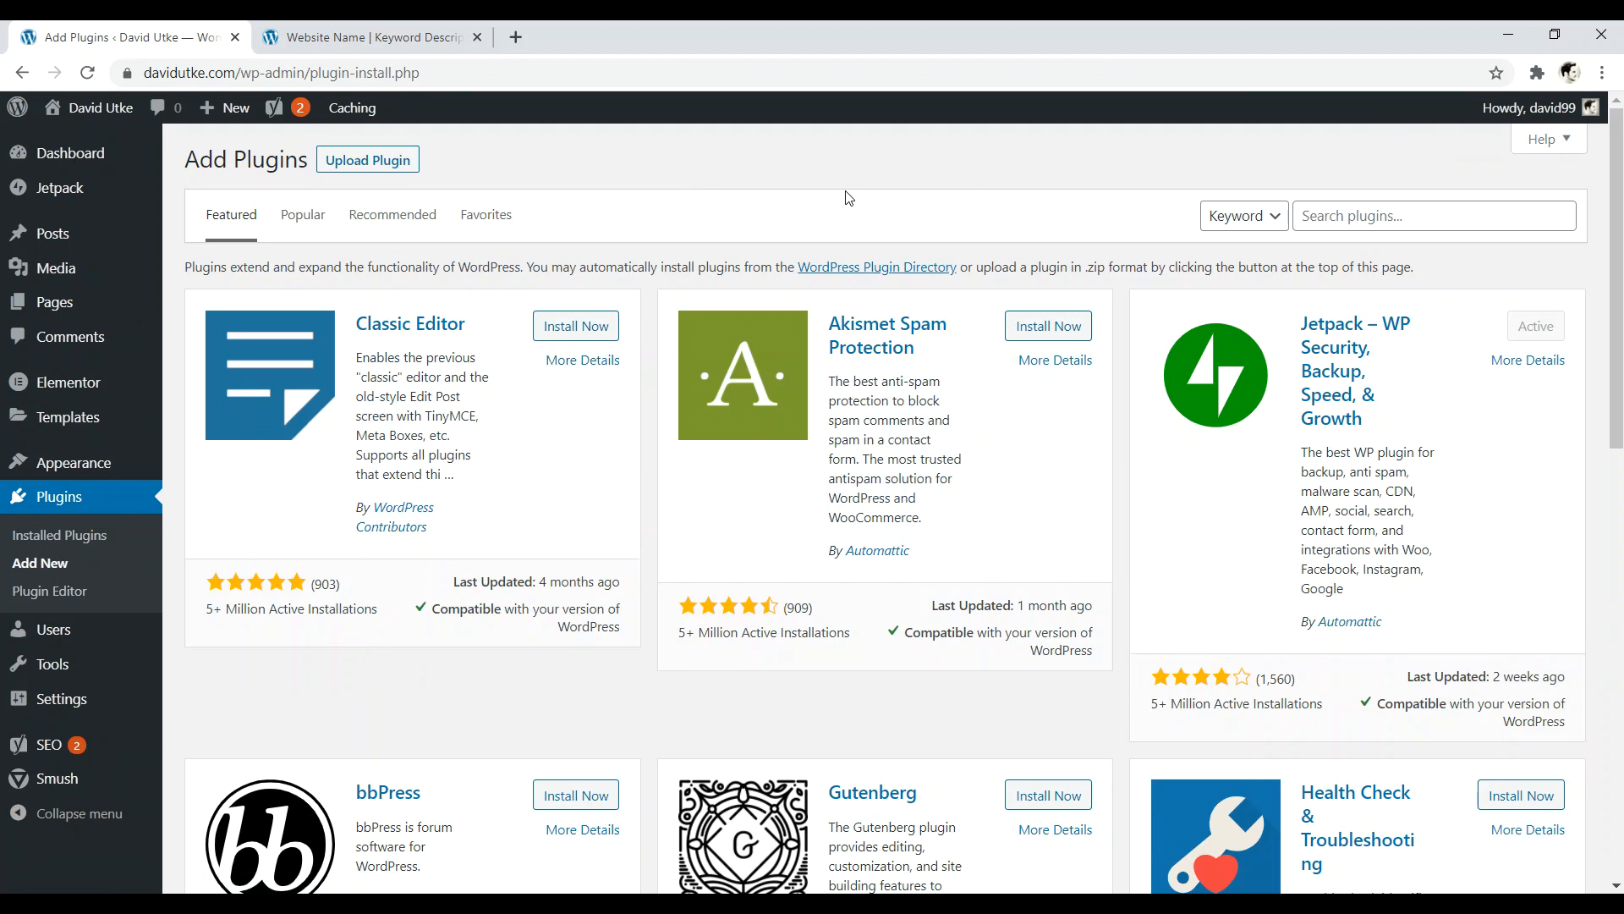
text(elementor header)
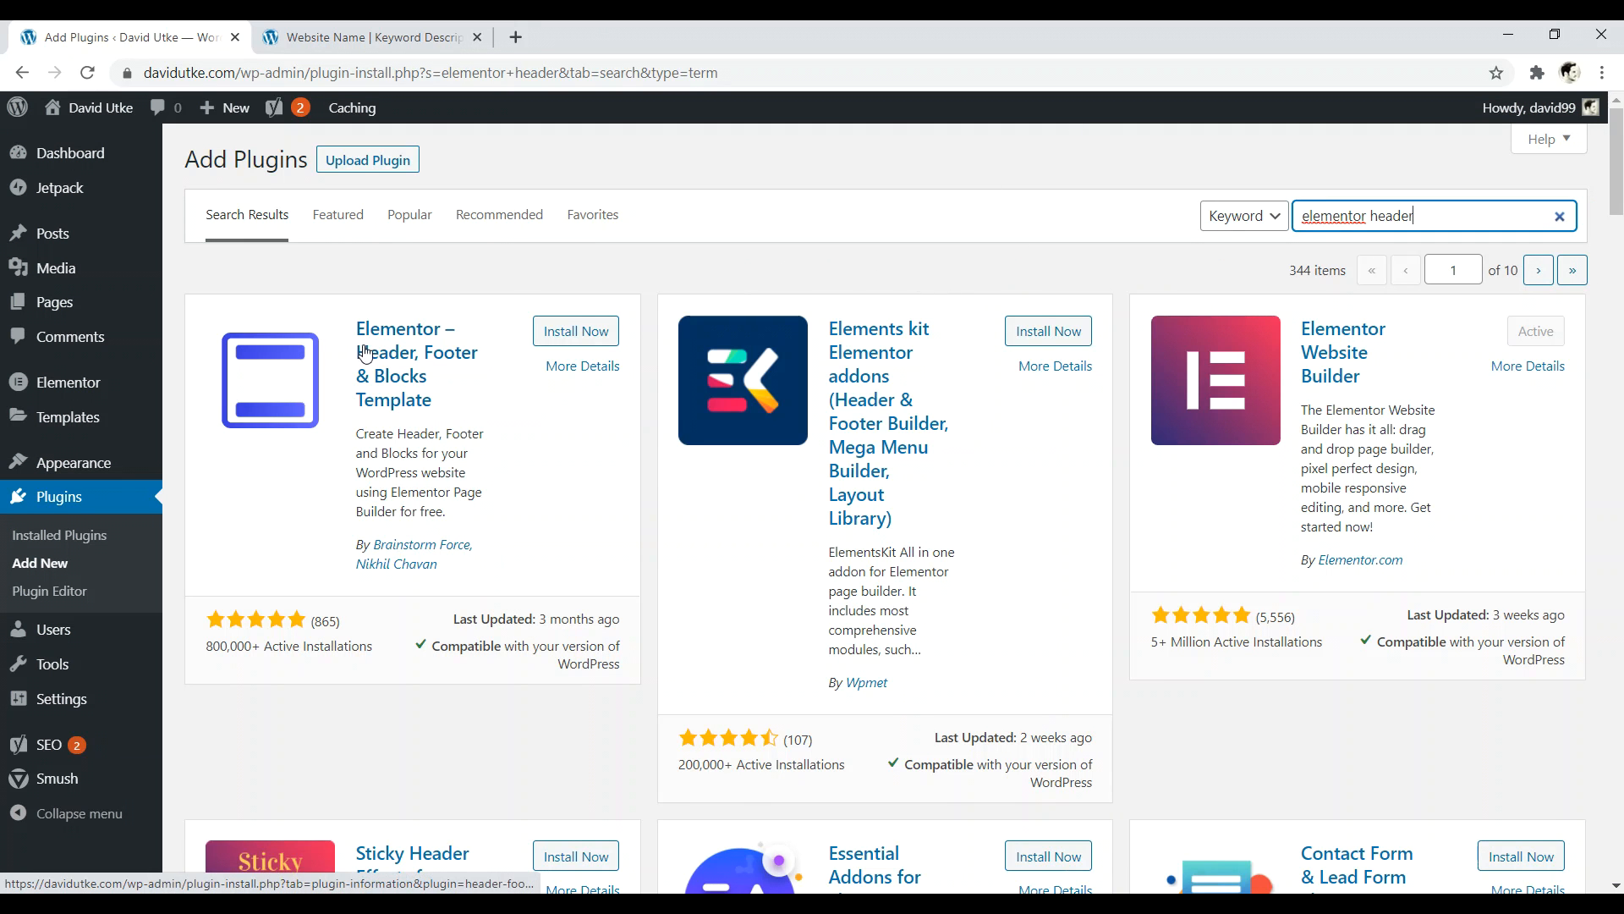
click(565, 333)
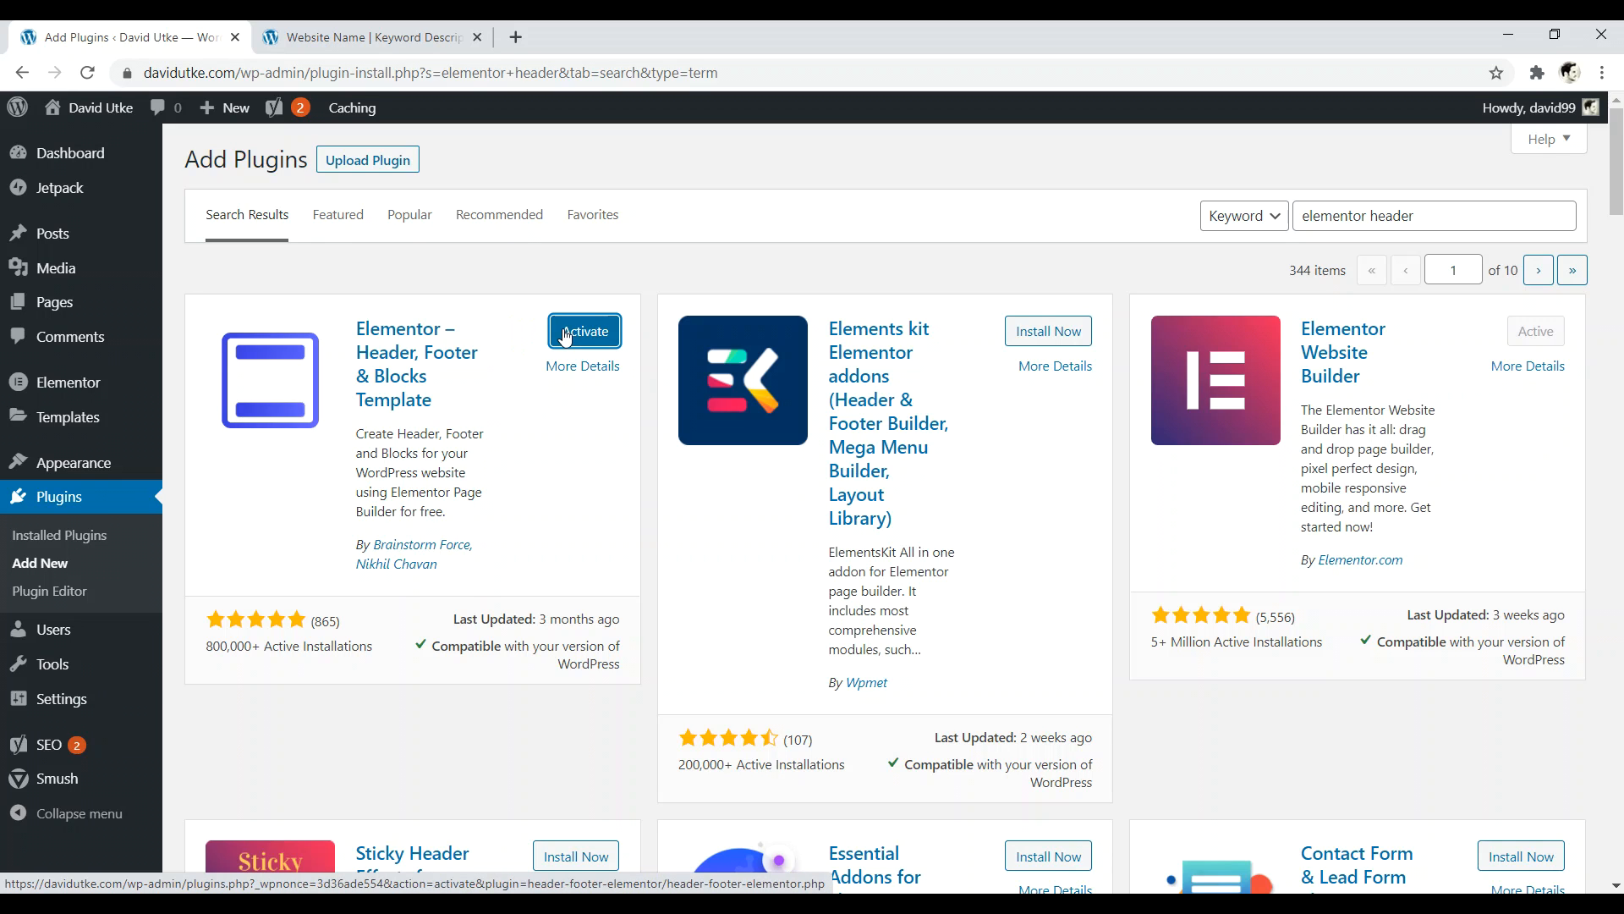
click(589, 335)
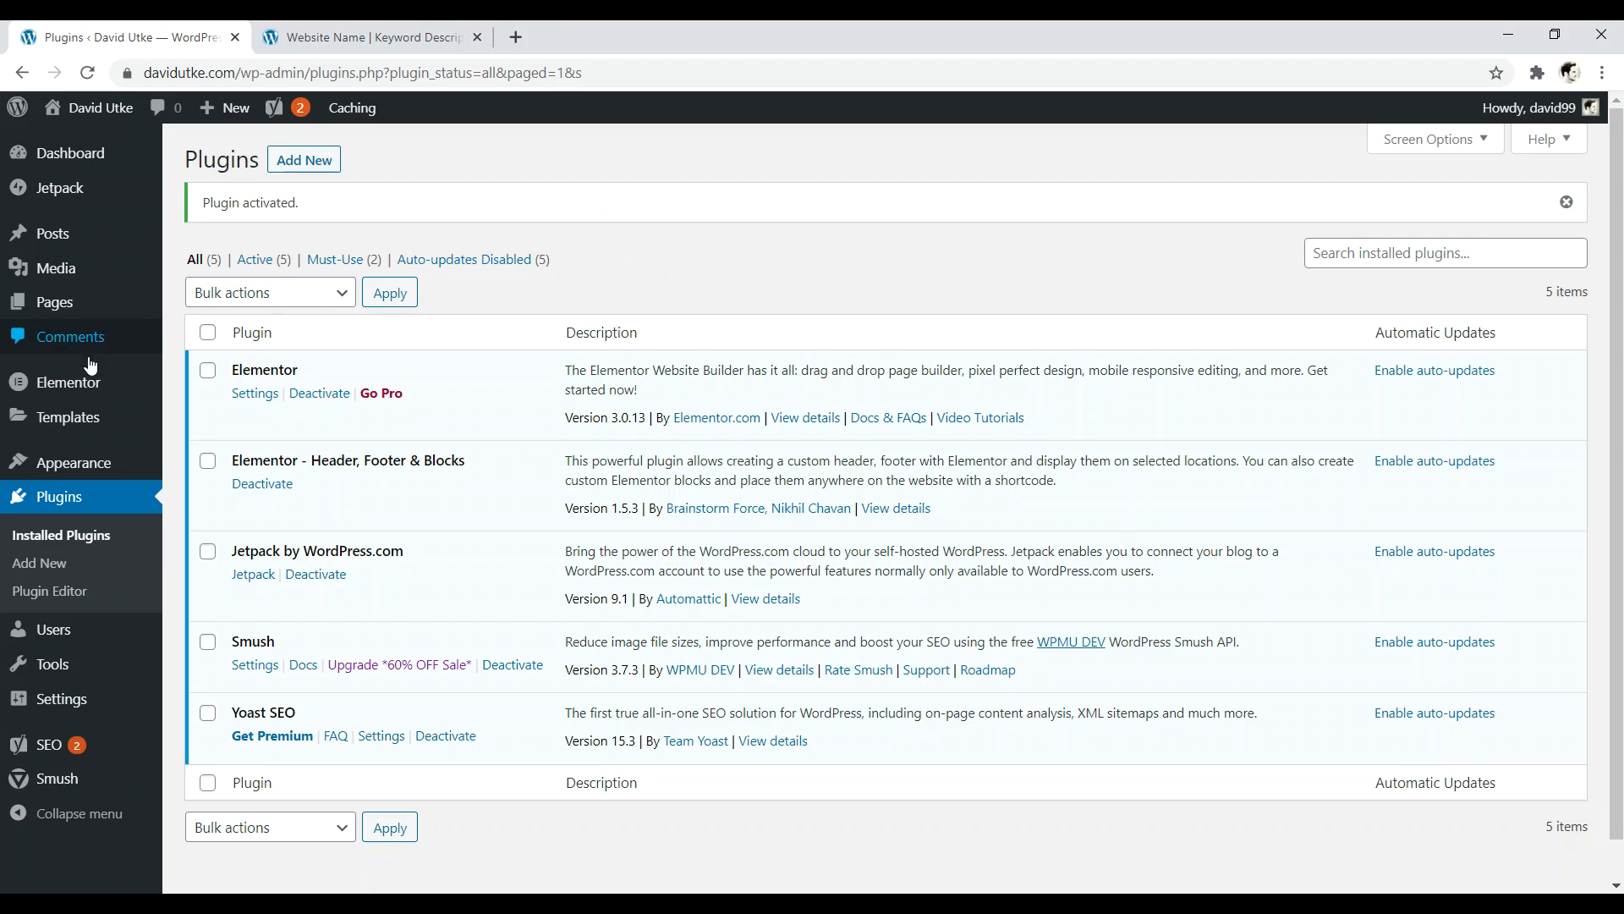
mouse_move(82, 470)
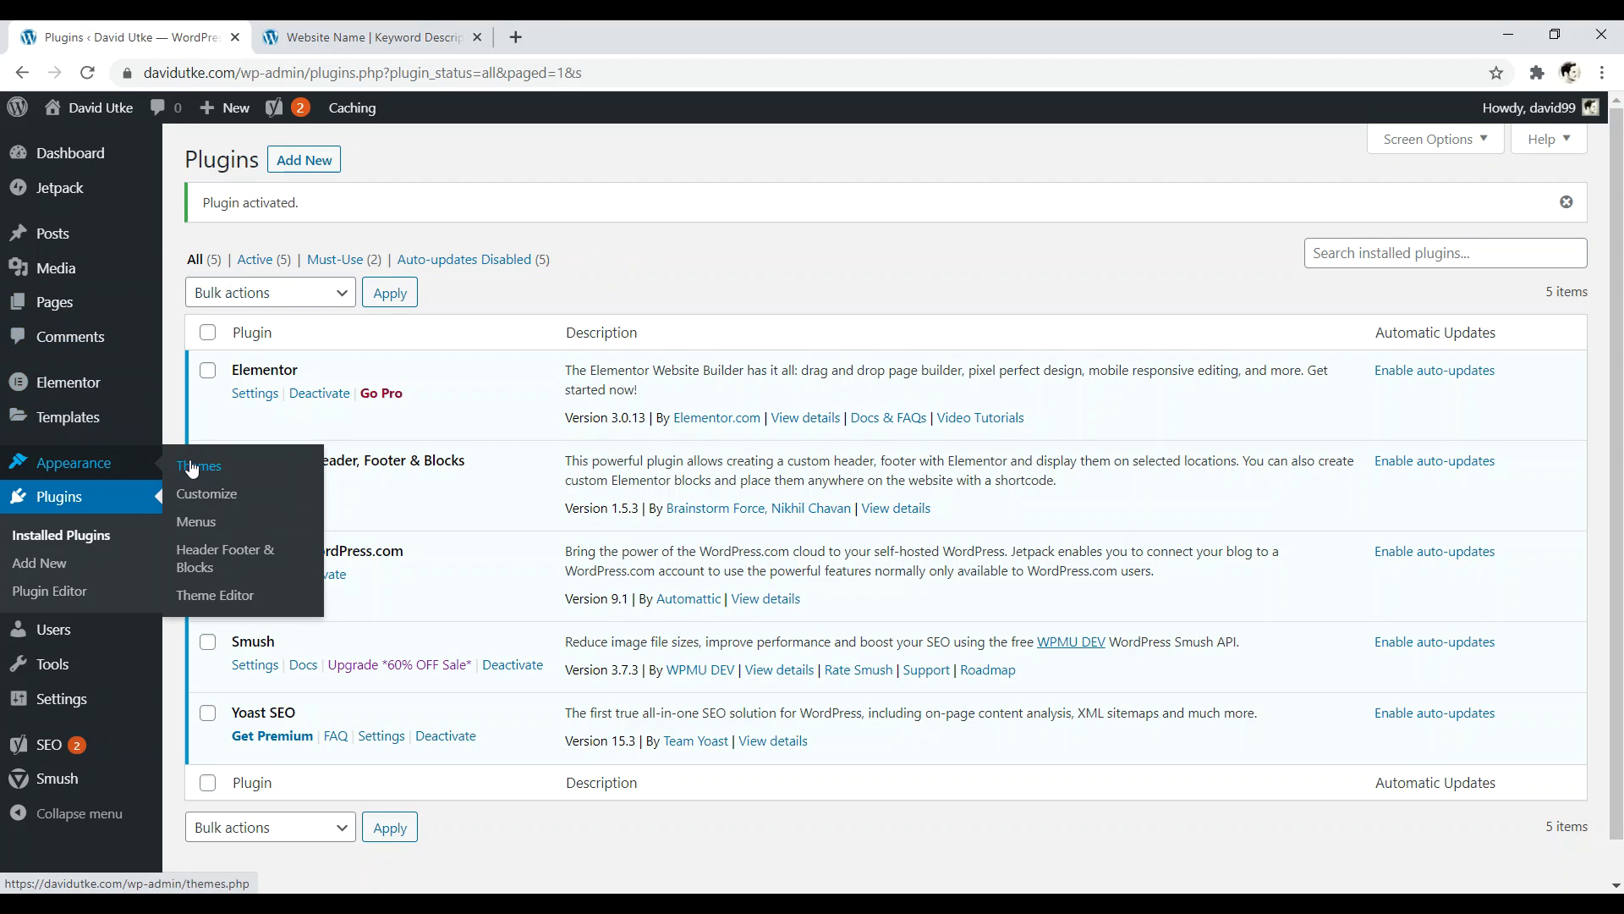
- Trash the Elementor #18 draft under Header Footer & Blocks and add a new template
click(210, 559)
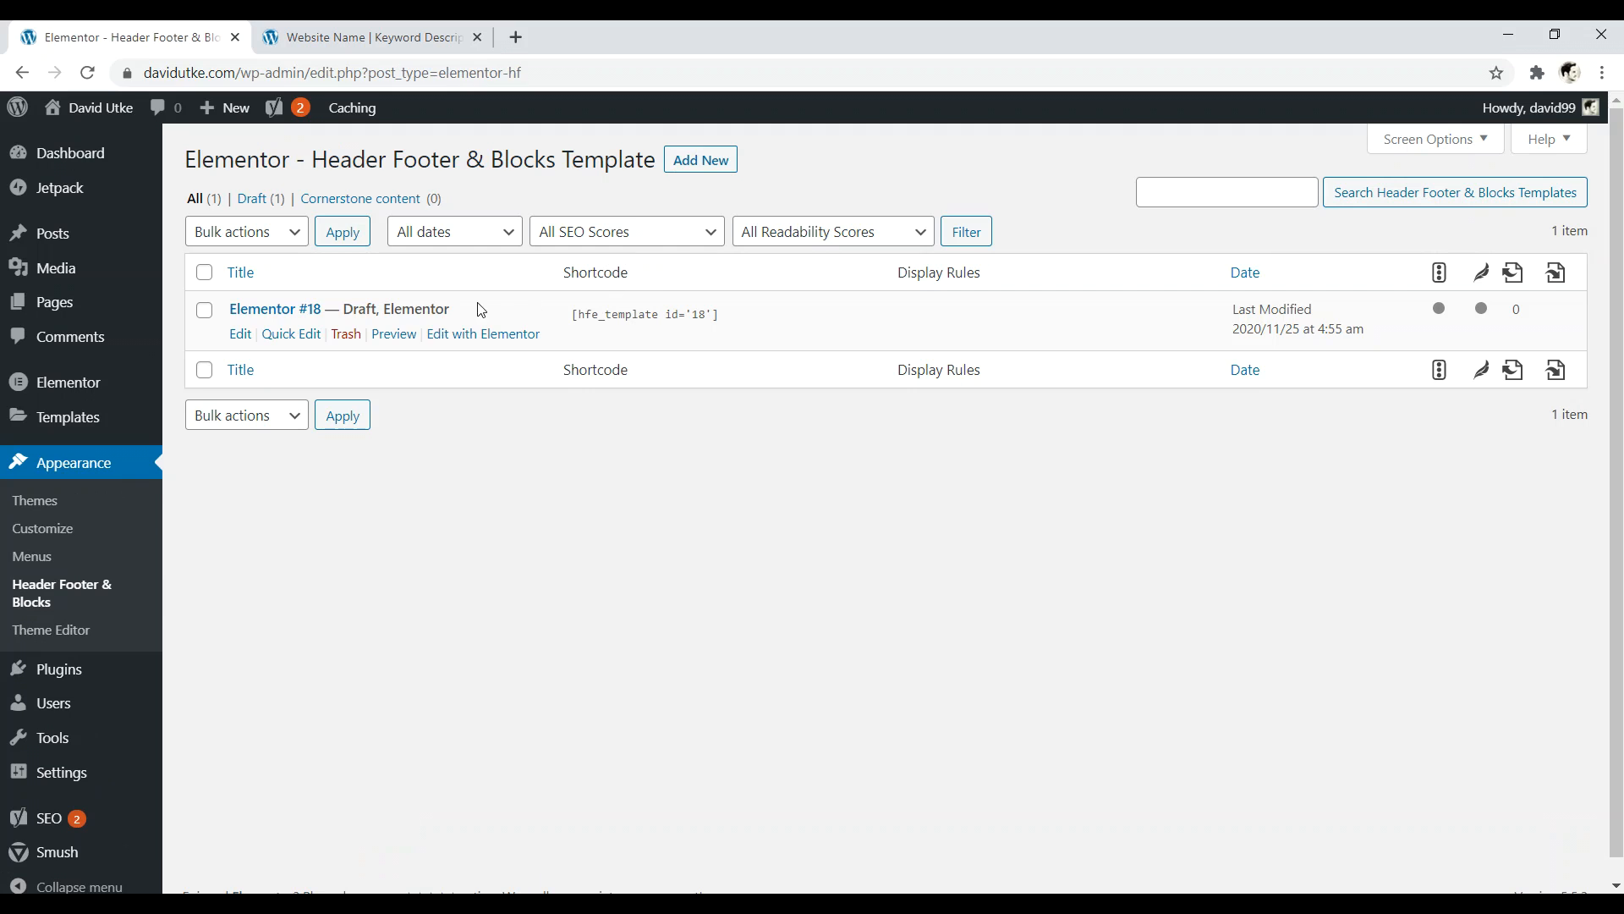
click(346, 334)
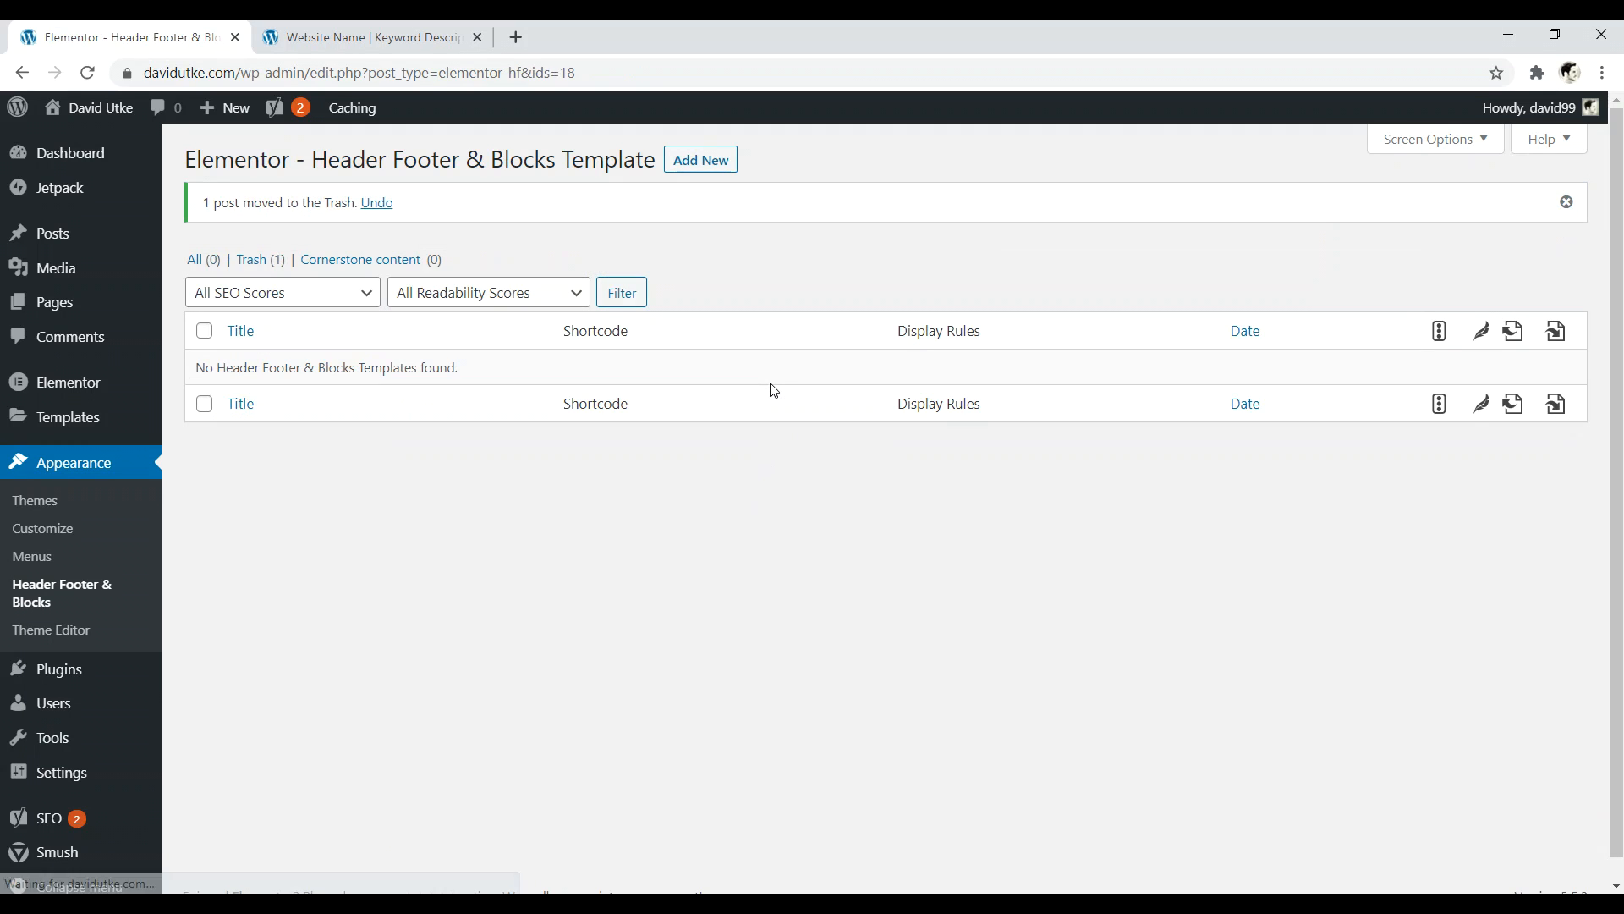
click(716, 167)
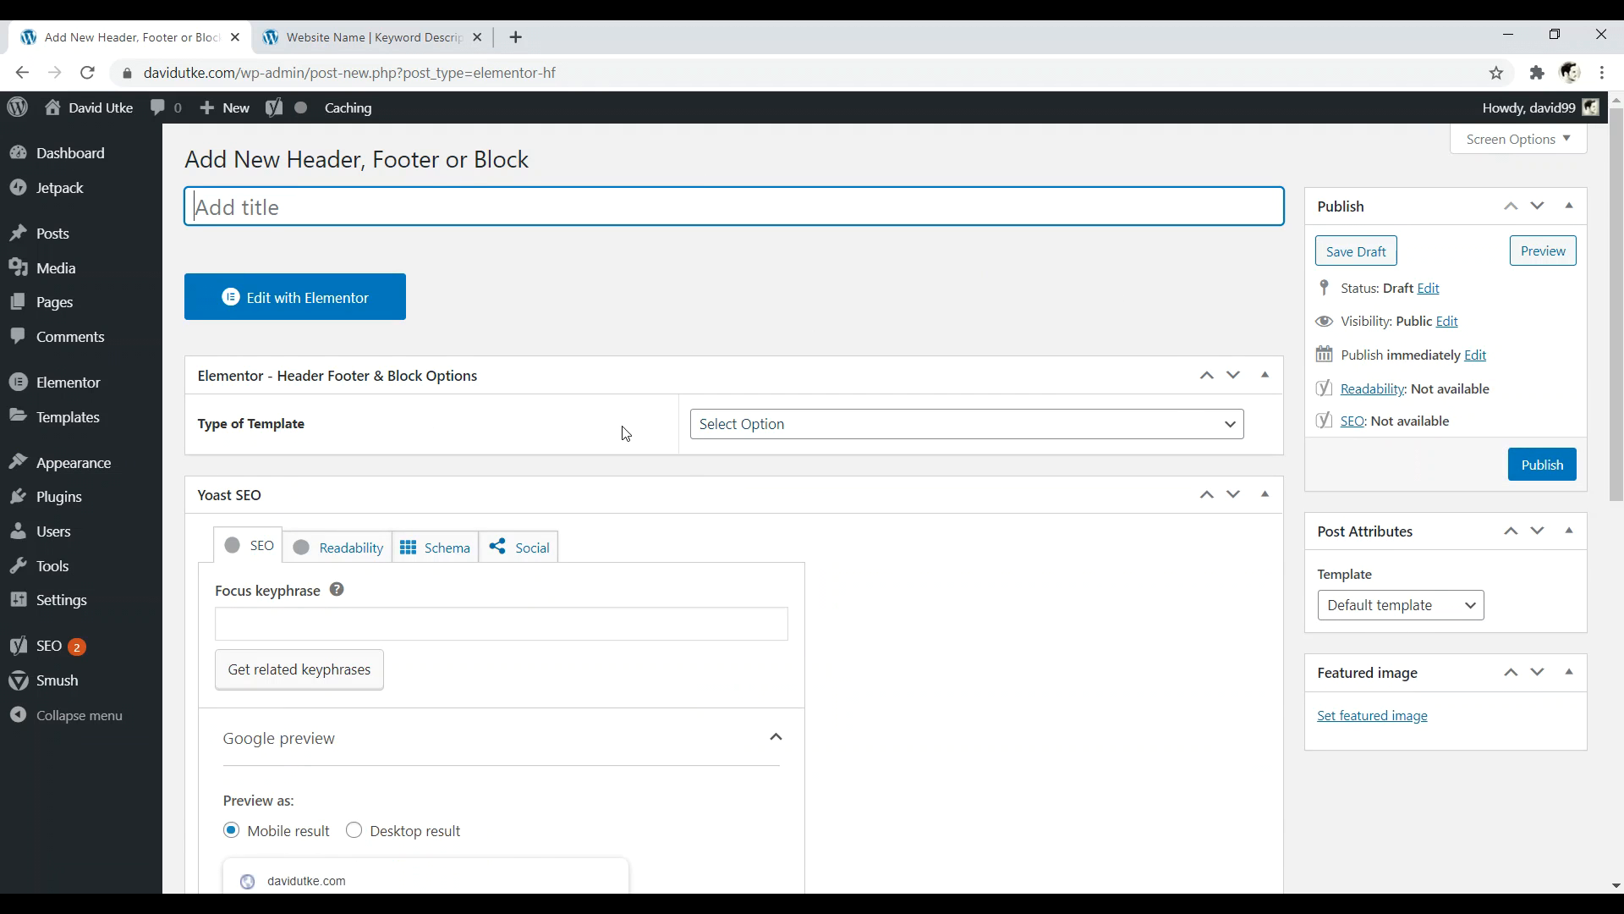
- Open websitecreativepro.com in a new tab and review its welcome section for reference
click(781, 437)
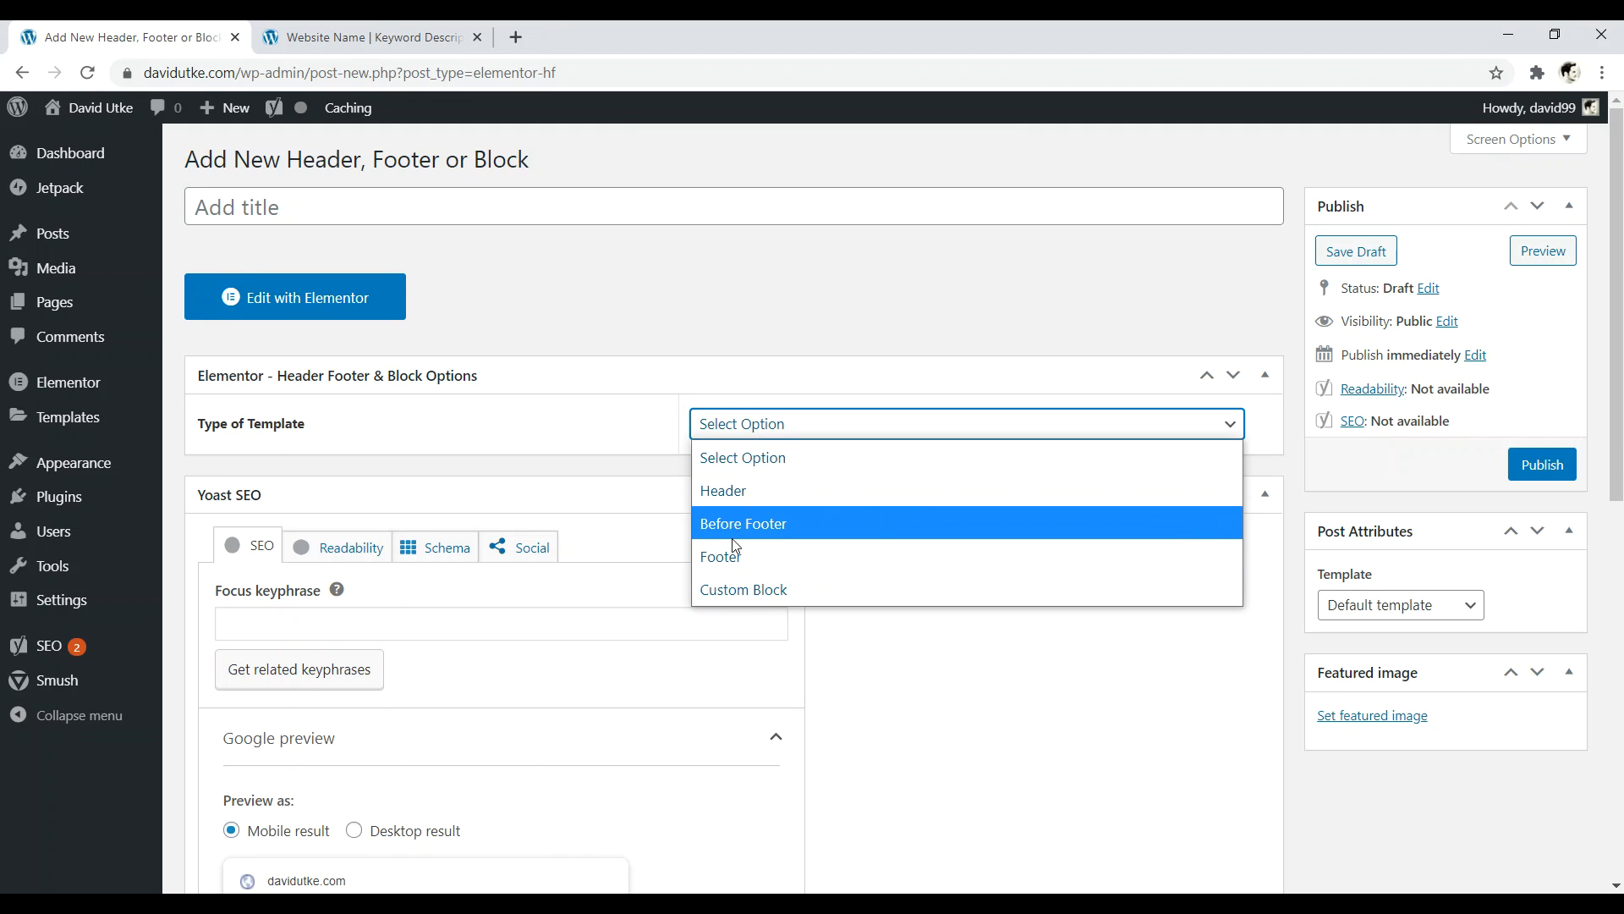
click(514, 37)
click(515, 37)
text(websitecreativepro.com)
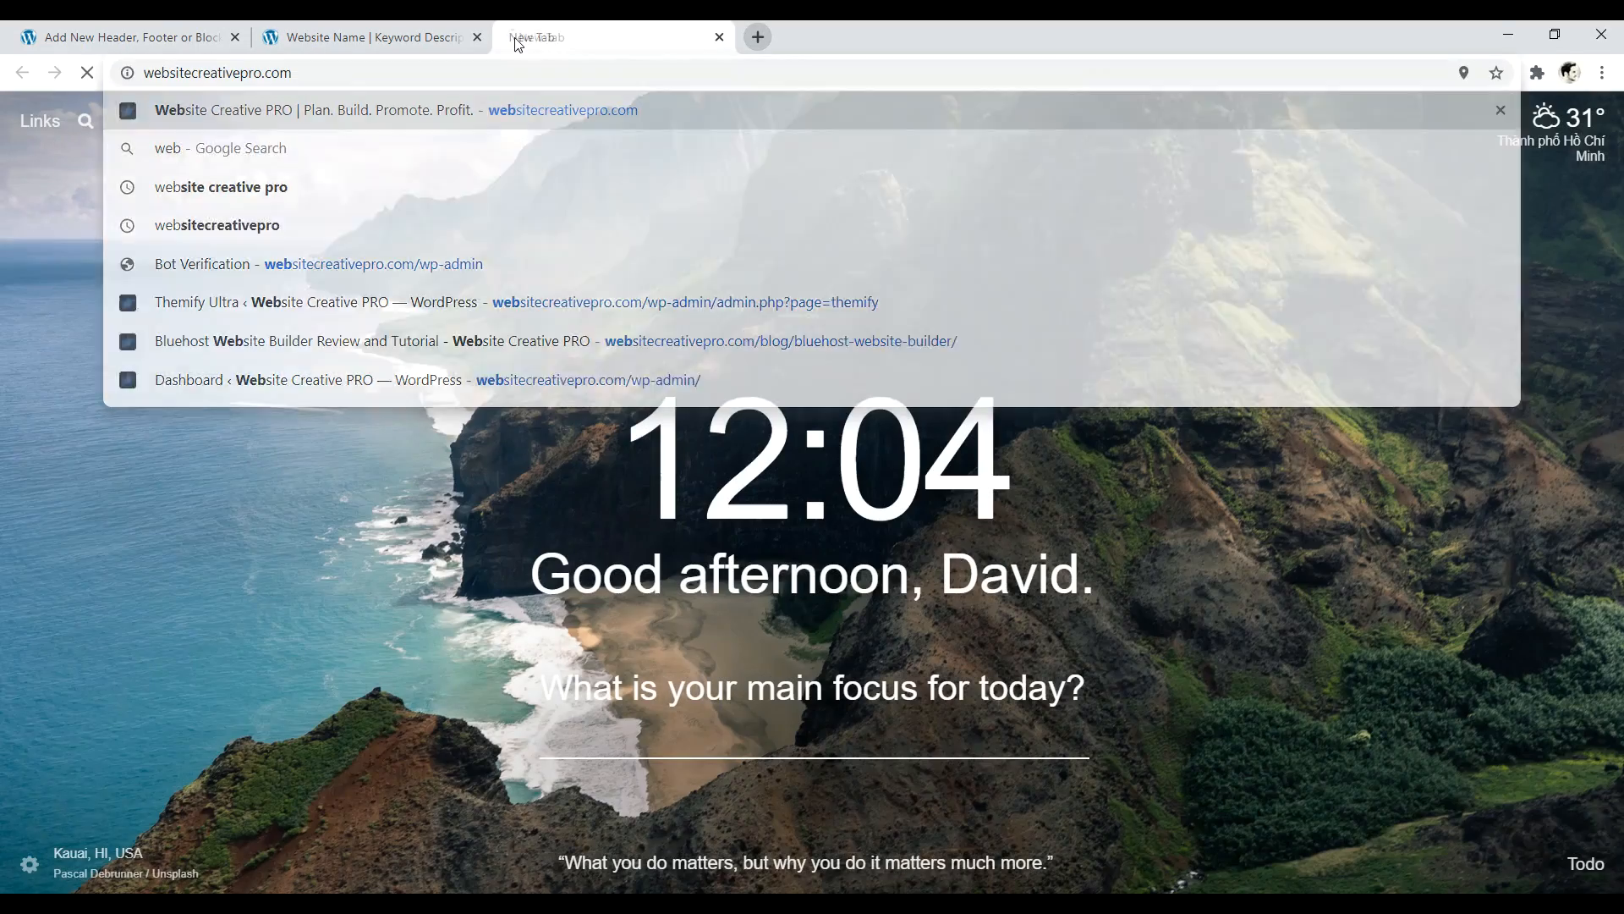
key(Return)
drag(1622, 151, 1620, 765)
scroll(1015, 618, up, 3)
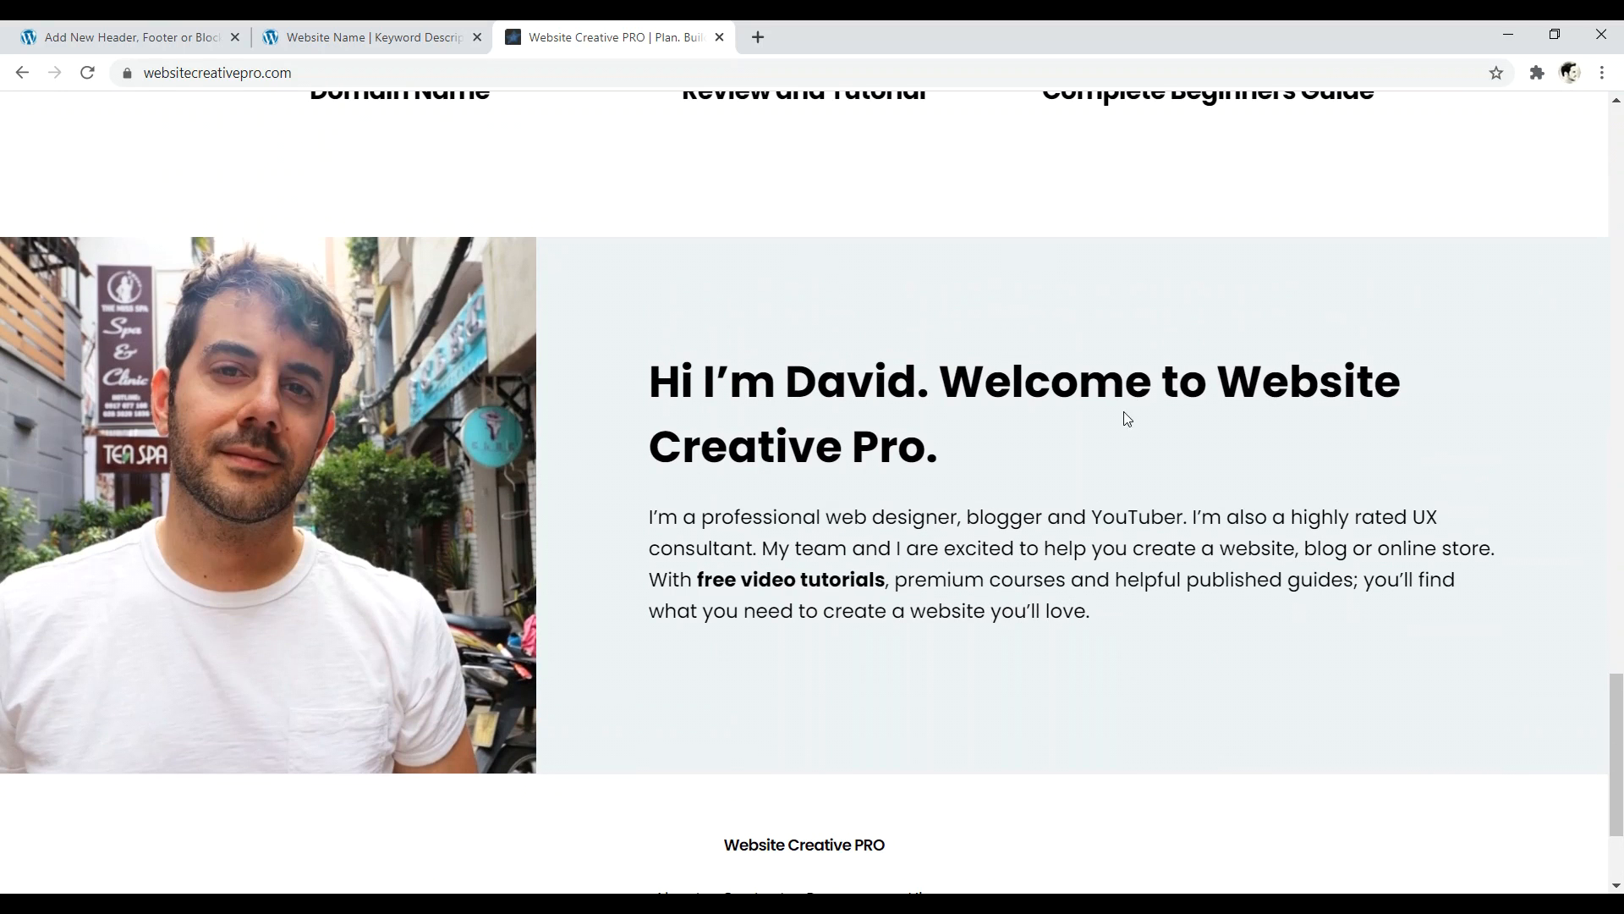
click(372, 37)
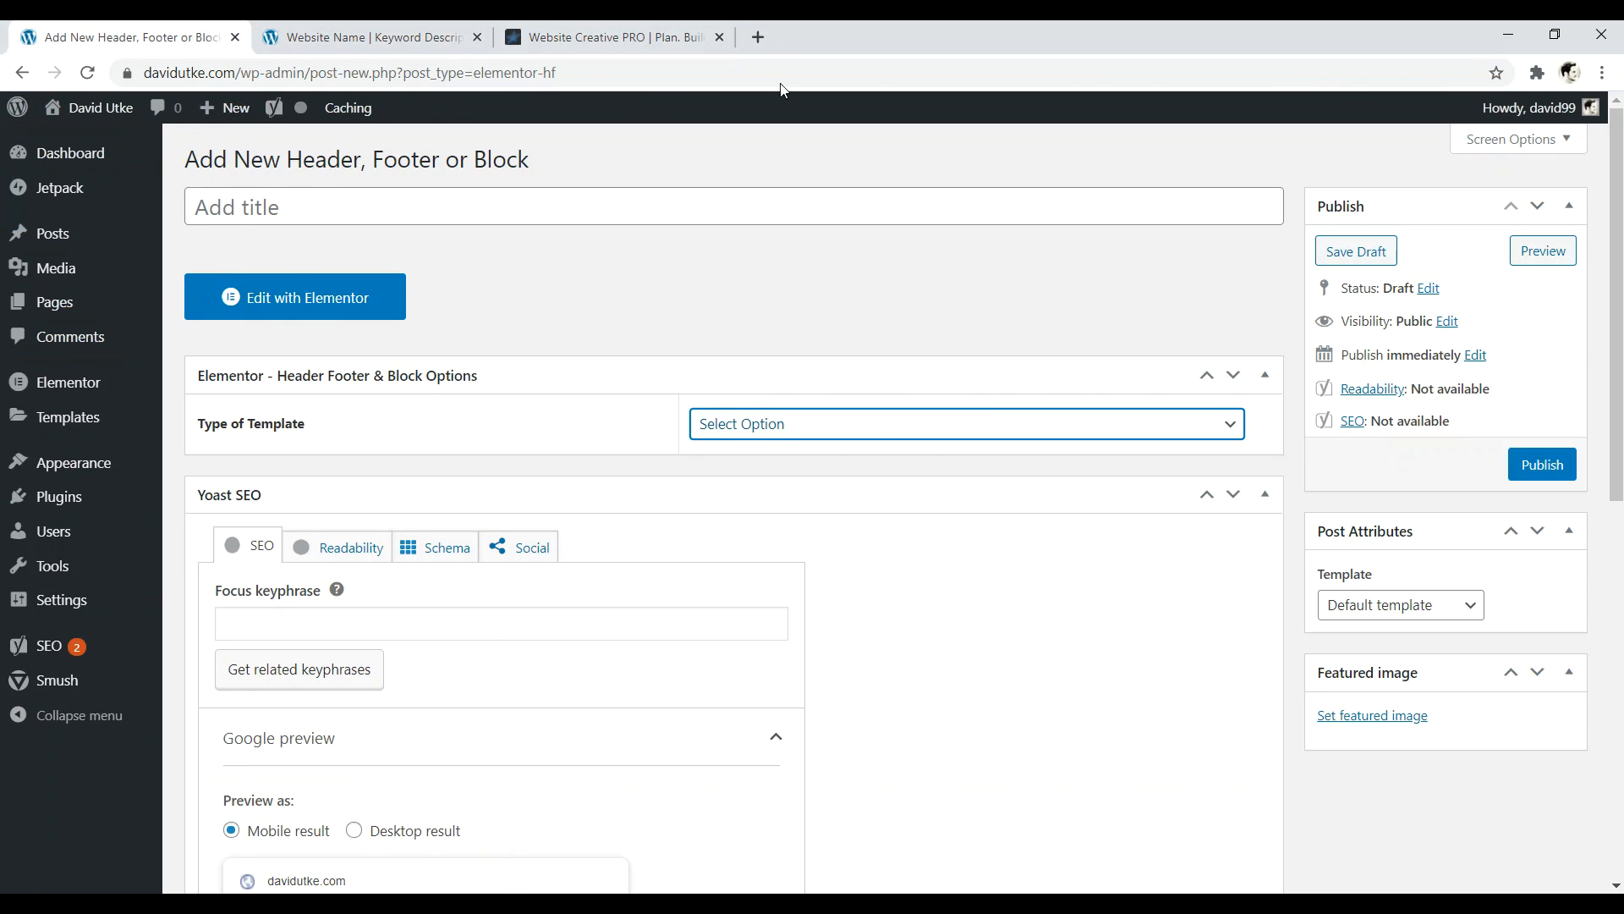
click(605, 37)
drag(1130, 622, 695, 381)
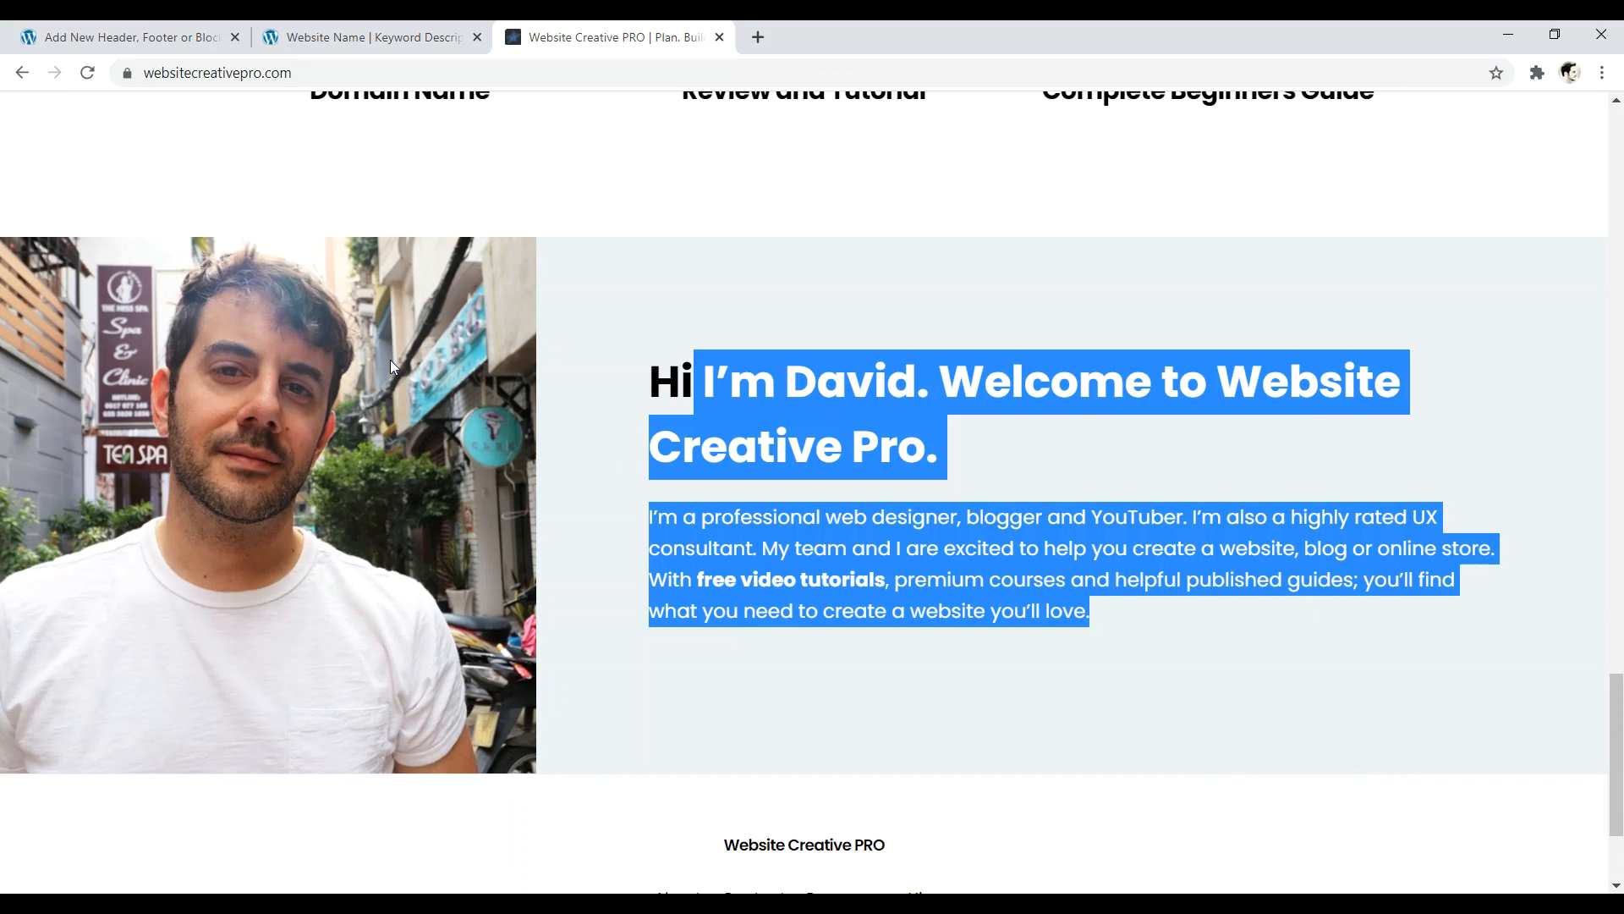
click(132, 37)
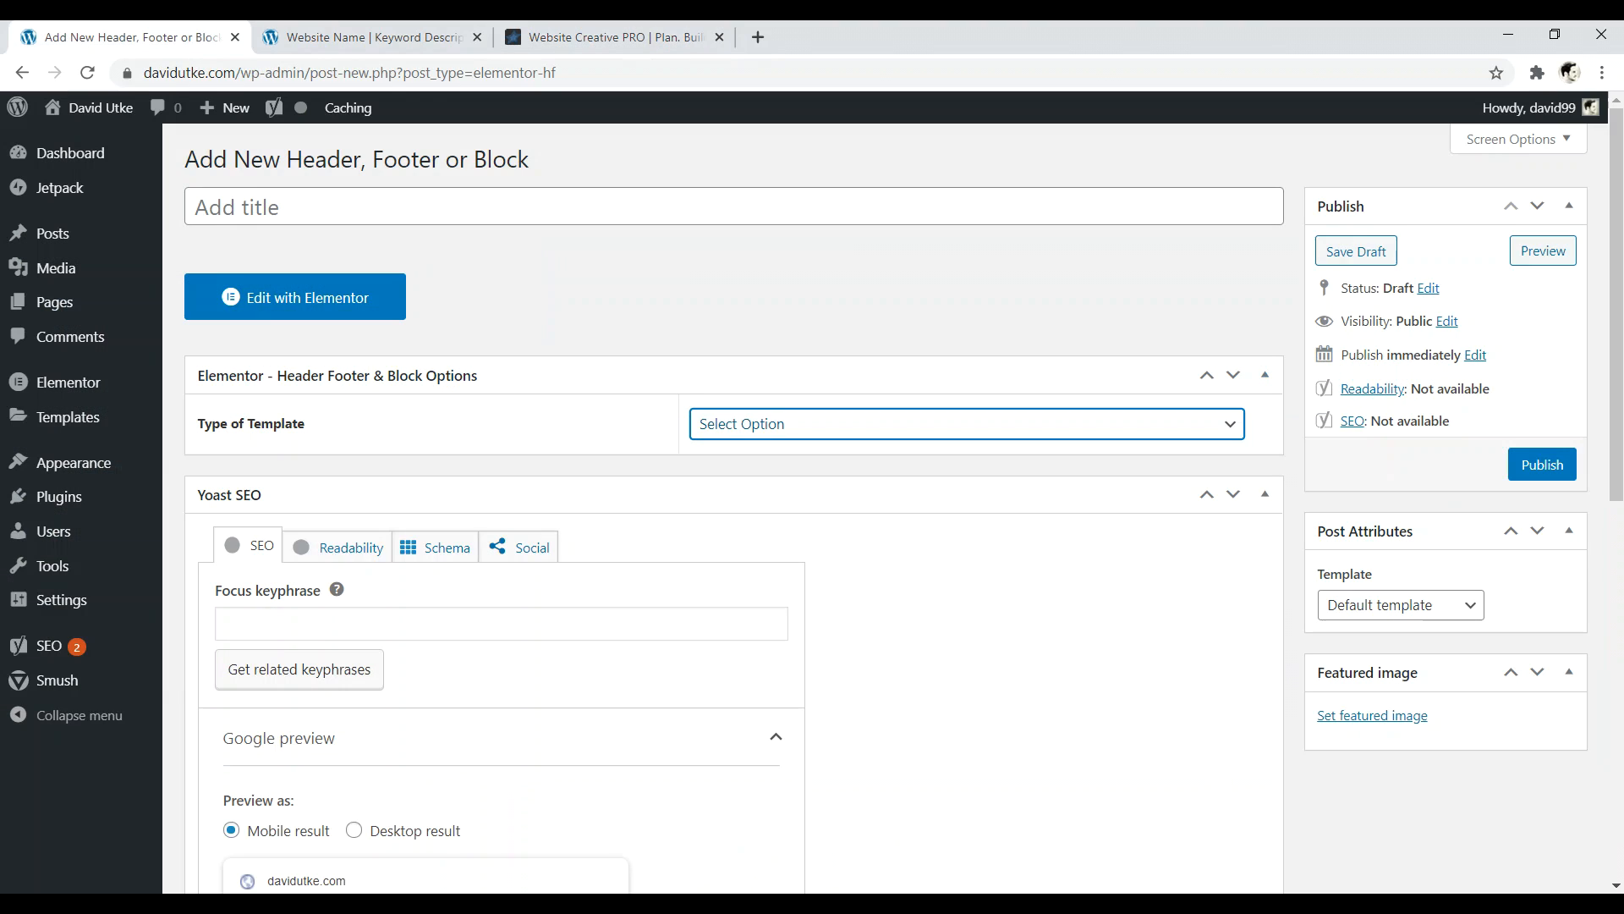
- Set the template type to Header with Display On set to Entire Website
click(872, 429)
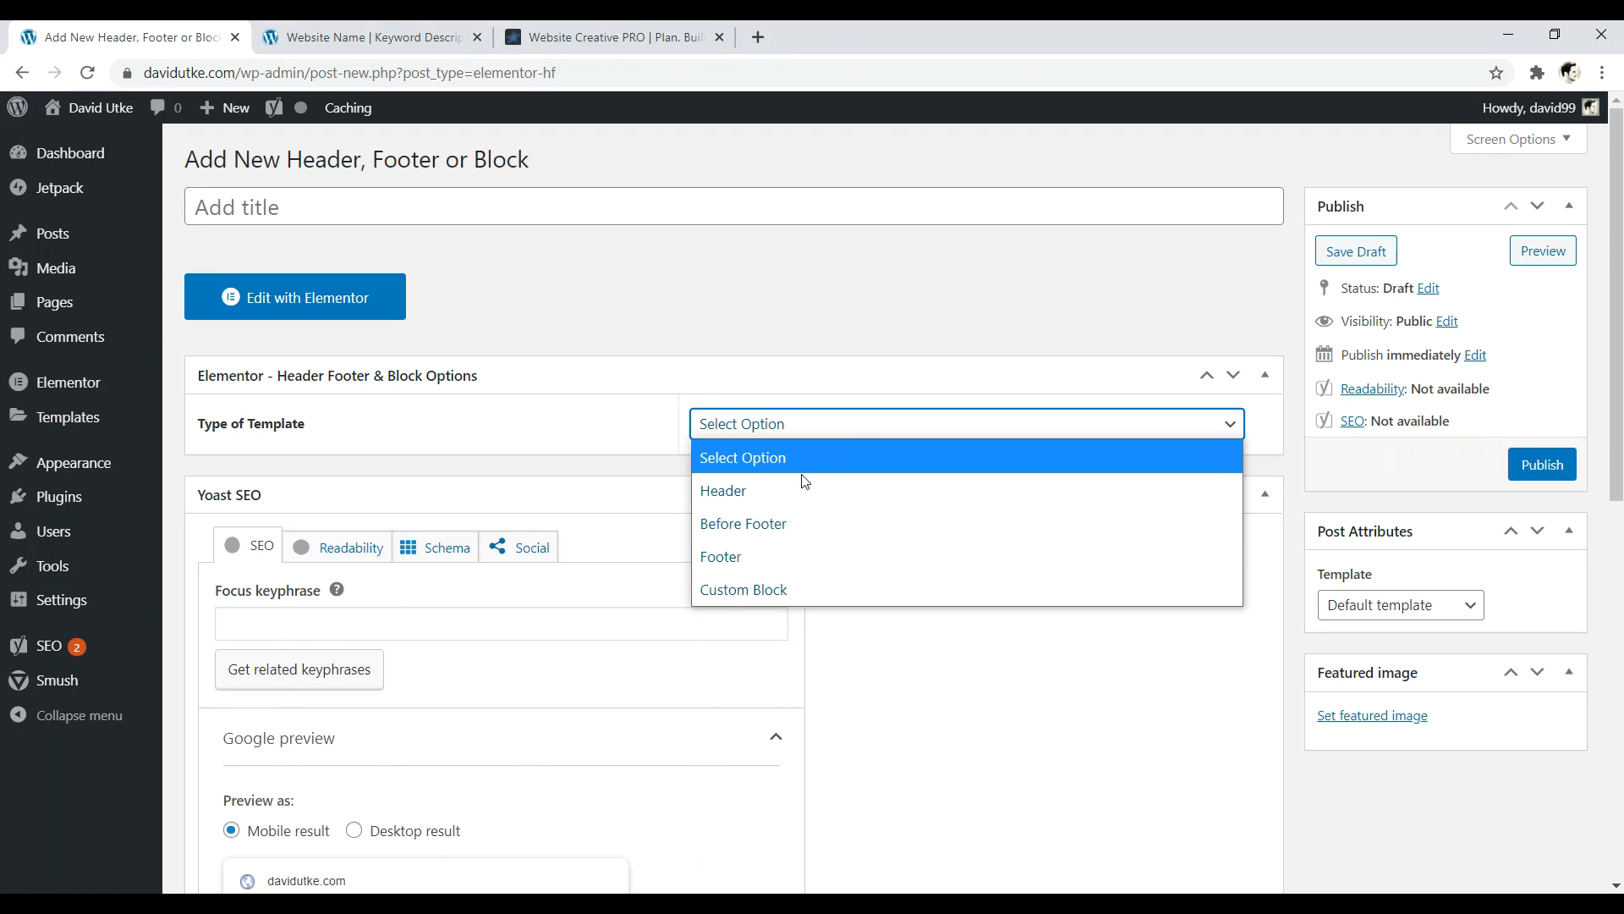
click(783, 497)
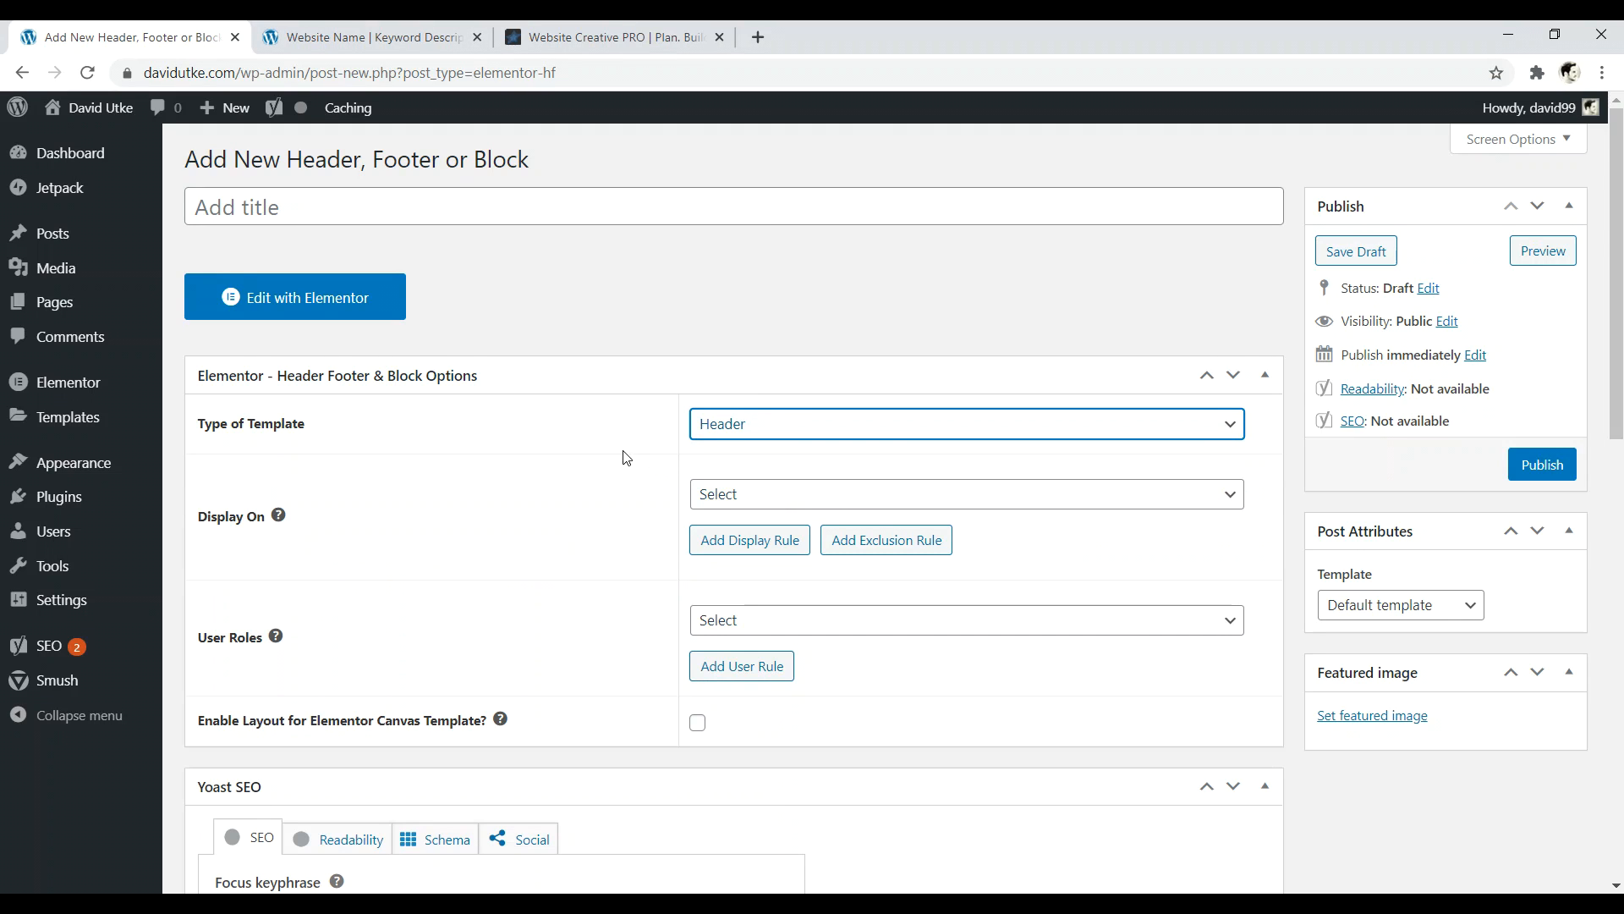
click(788, 499)
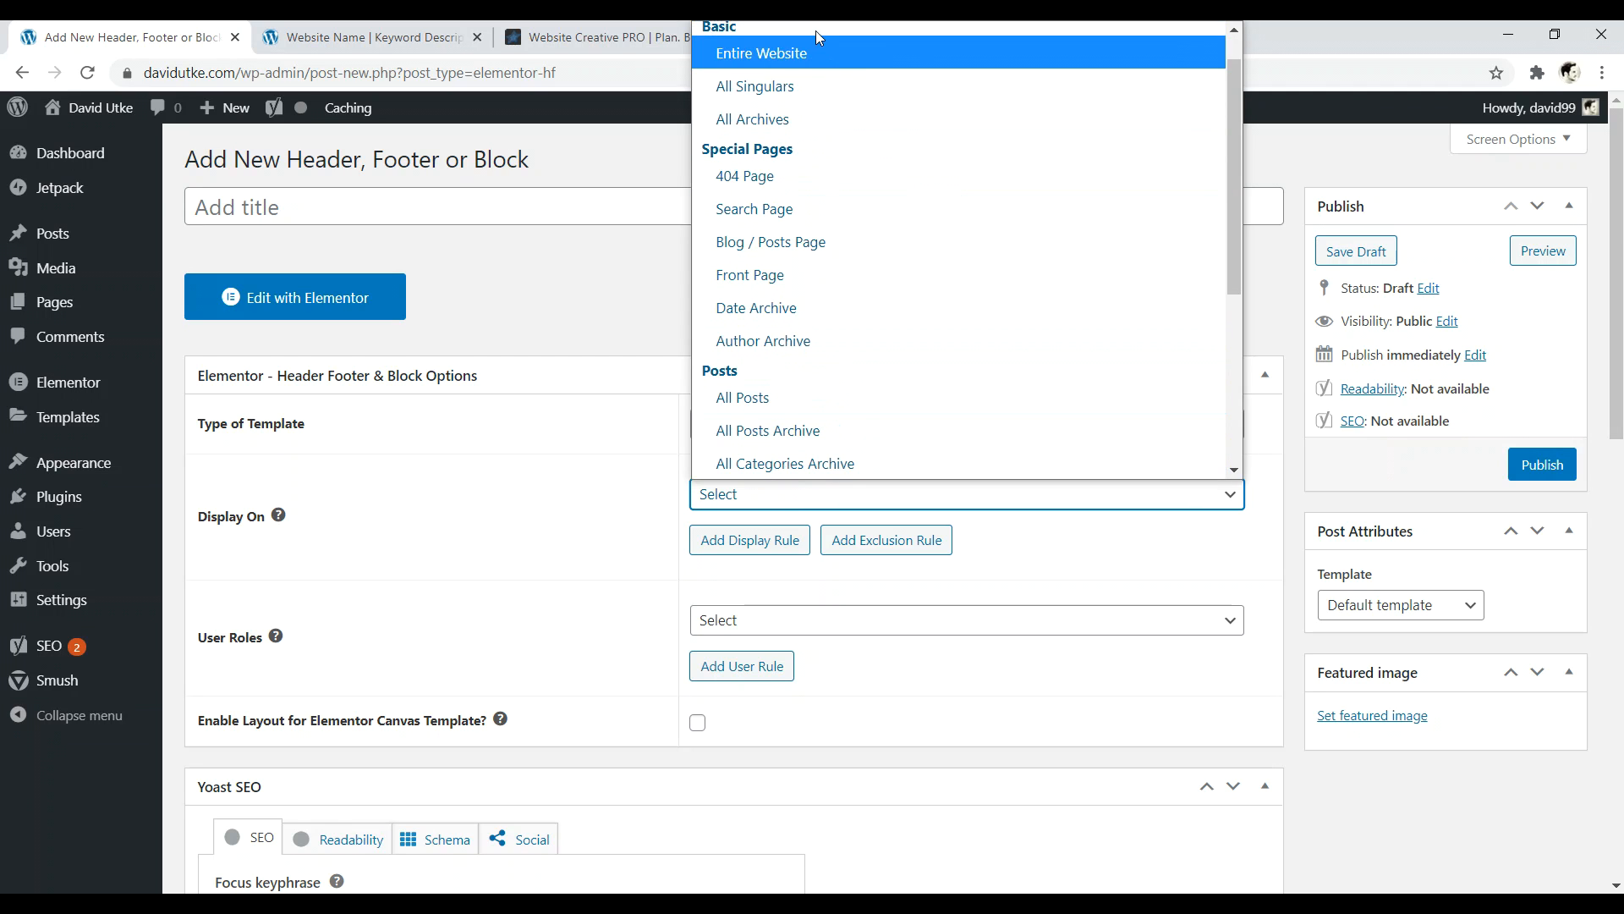
drag(1234, 166, 1229, 135)
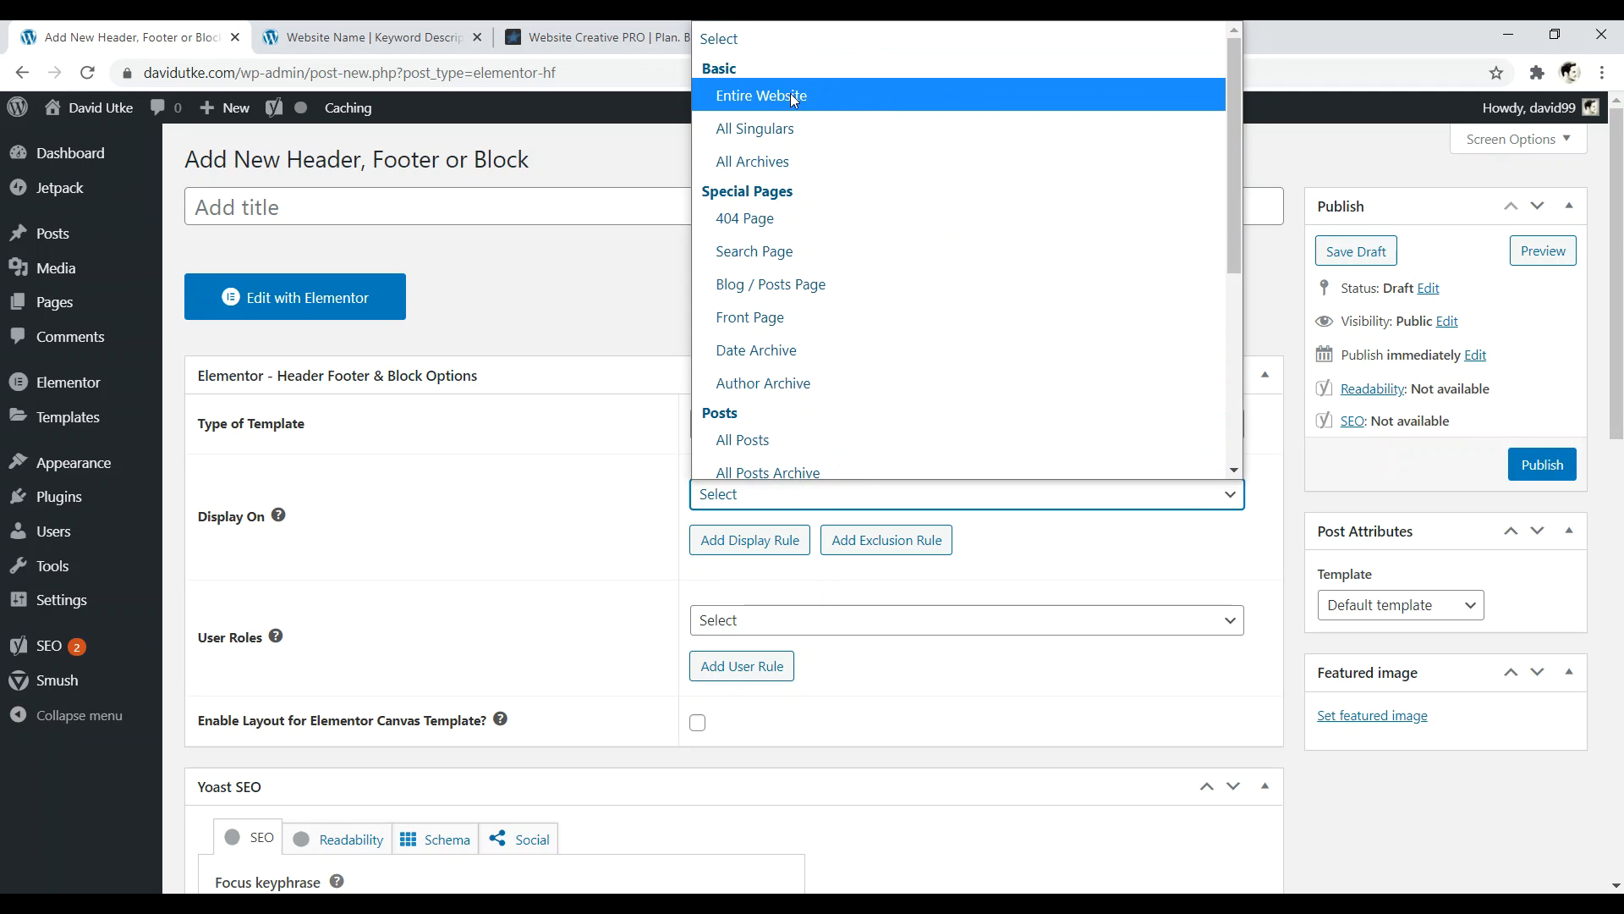
scroll(744, 237, down, 3)
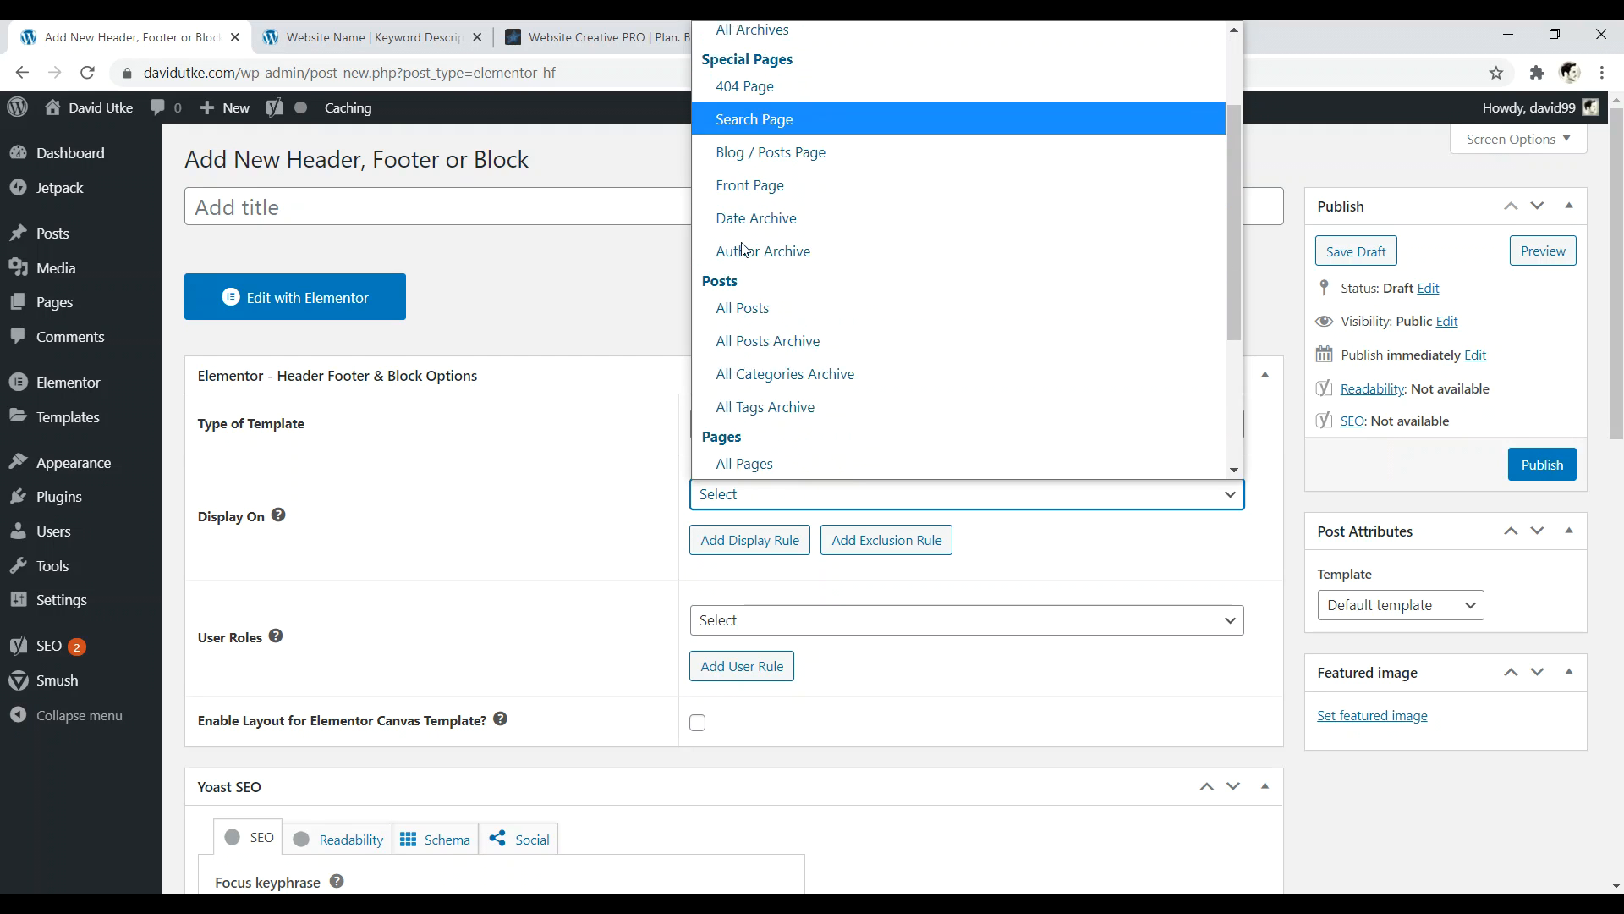
scroll(822, 389, down, 2)
drag(1236, 325, 1213, 192)
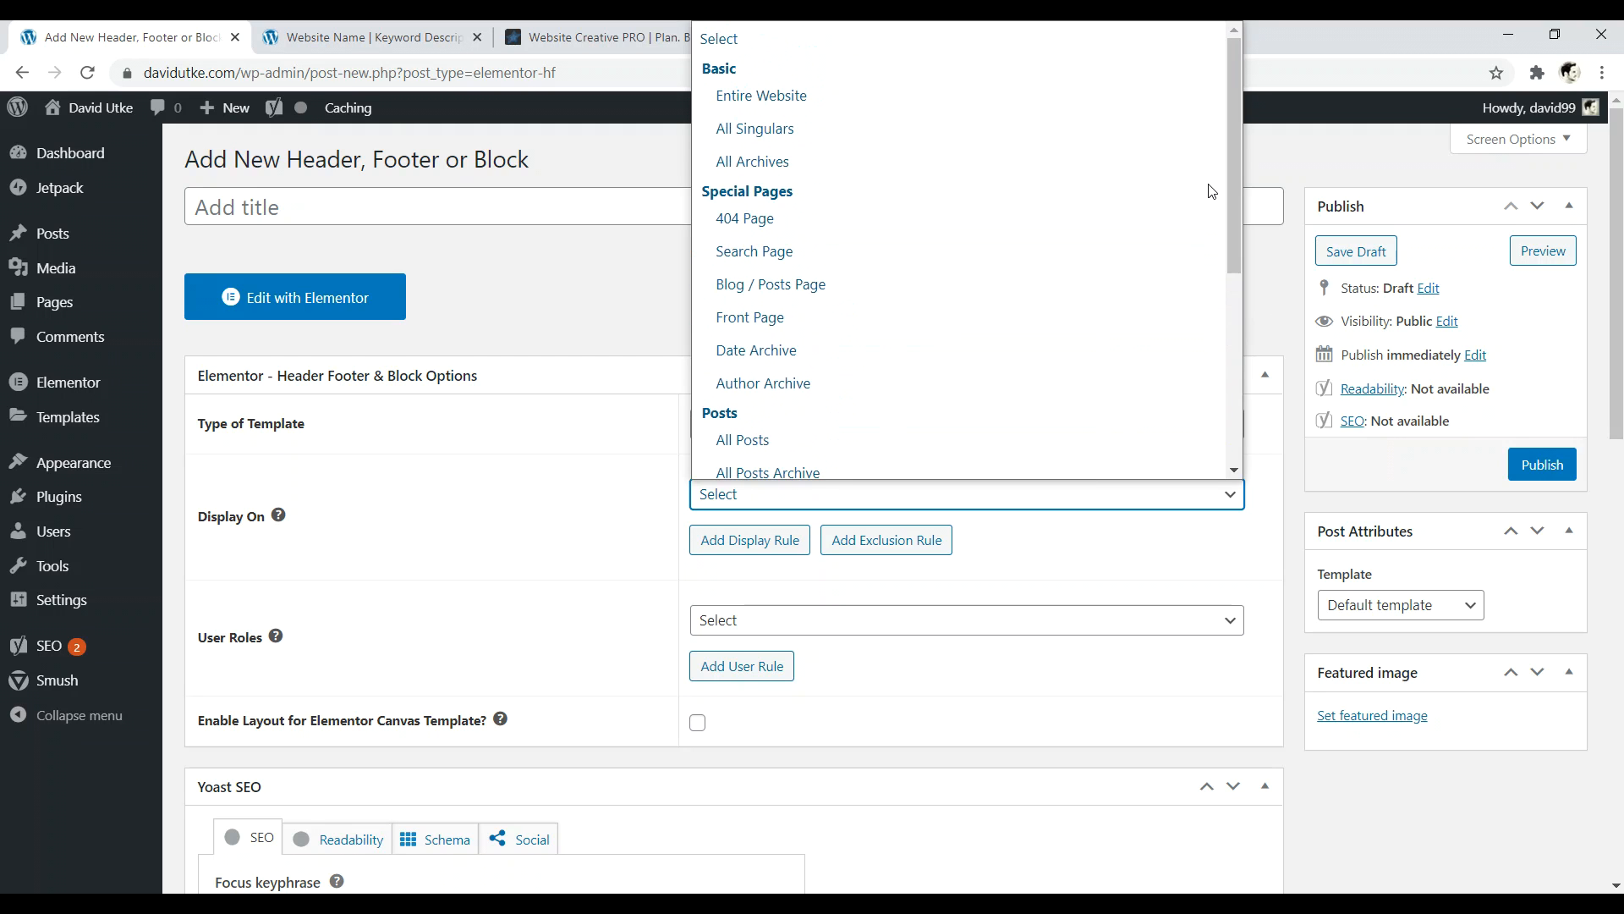
click(896, 97)
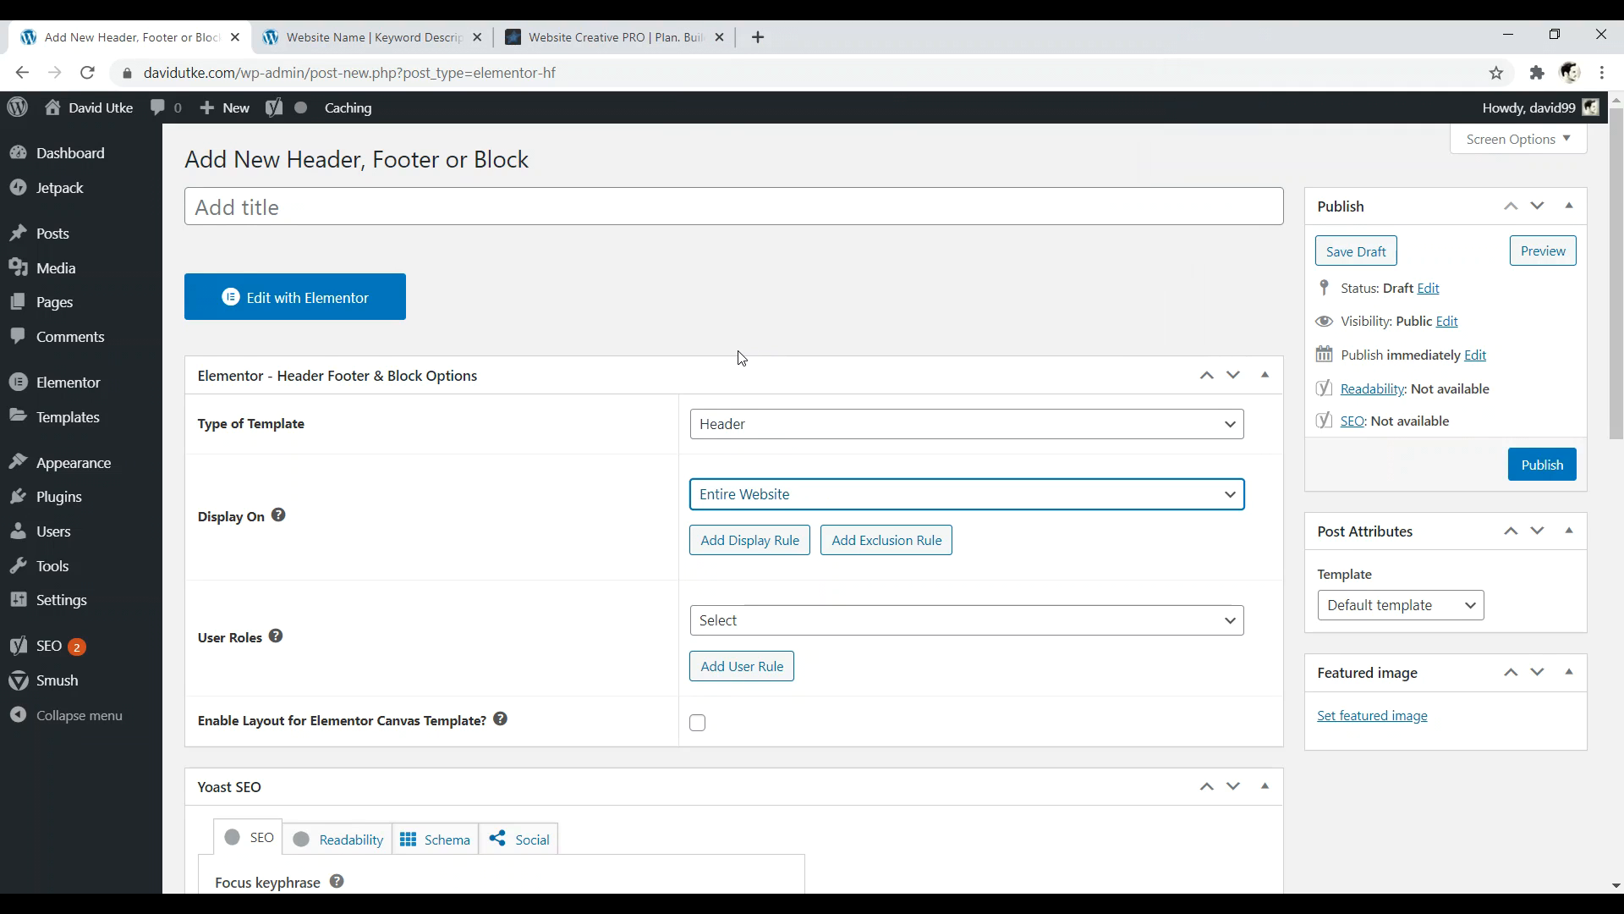
click(849, 637)
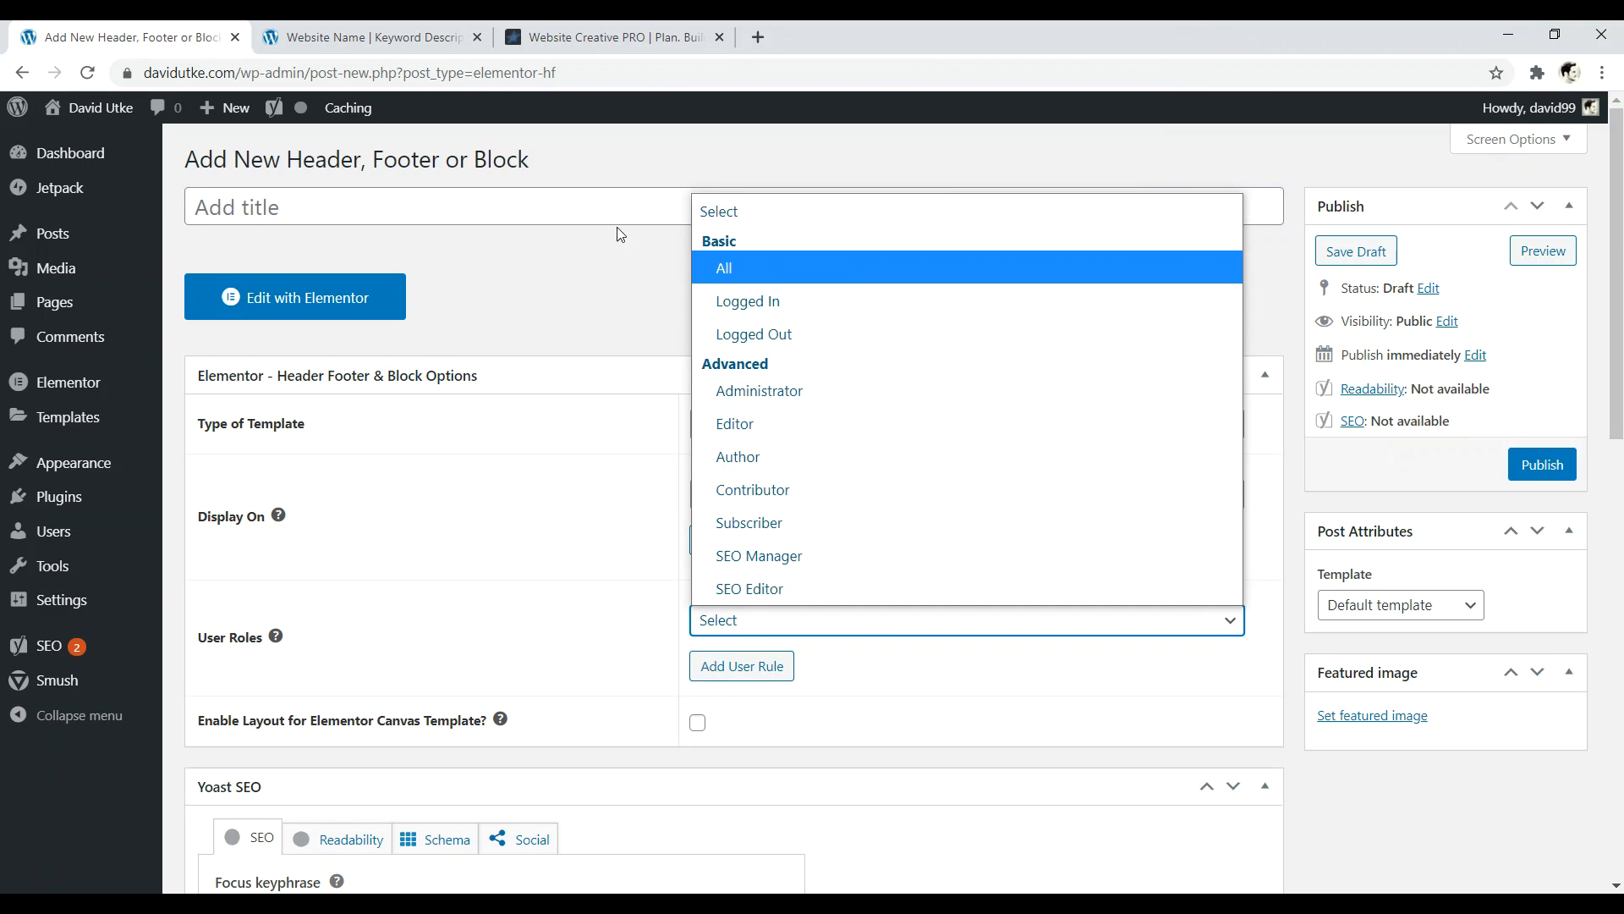
click(609, 283)
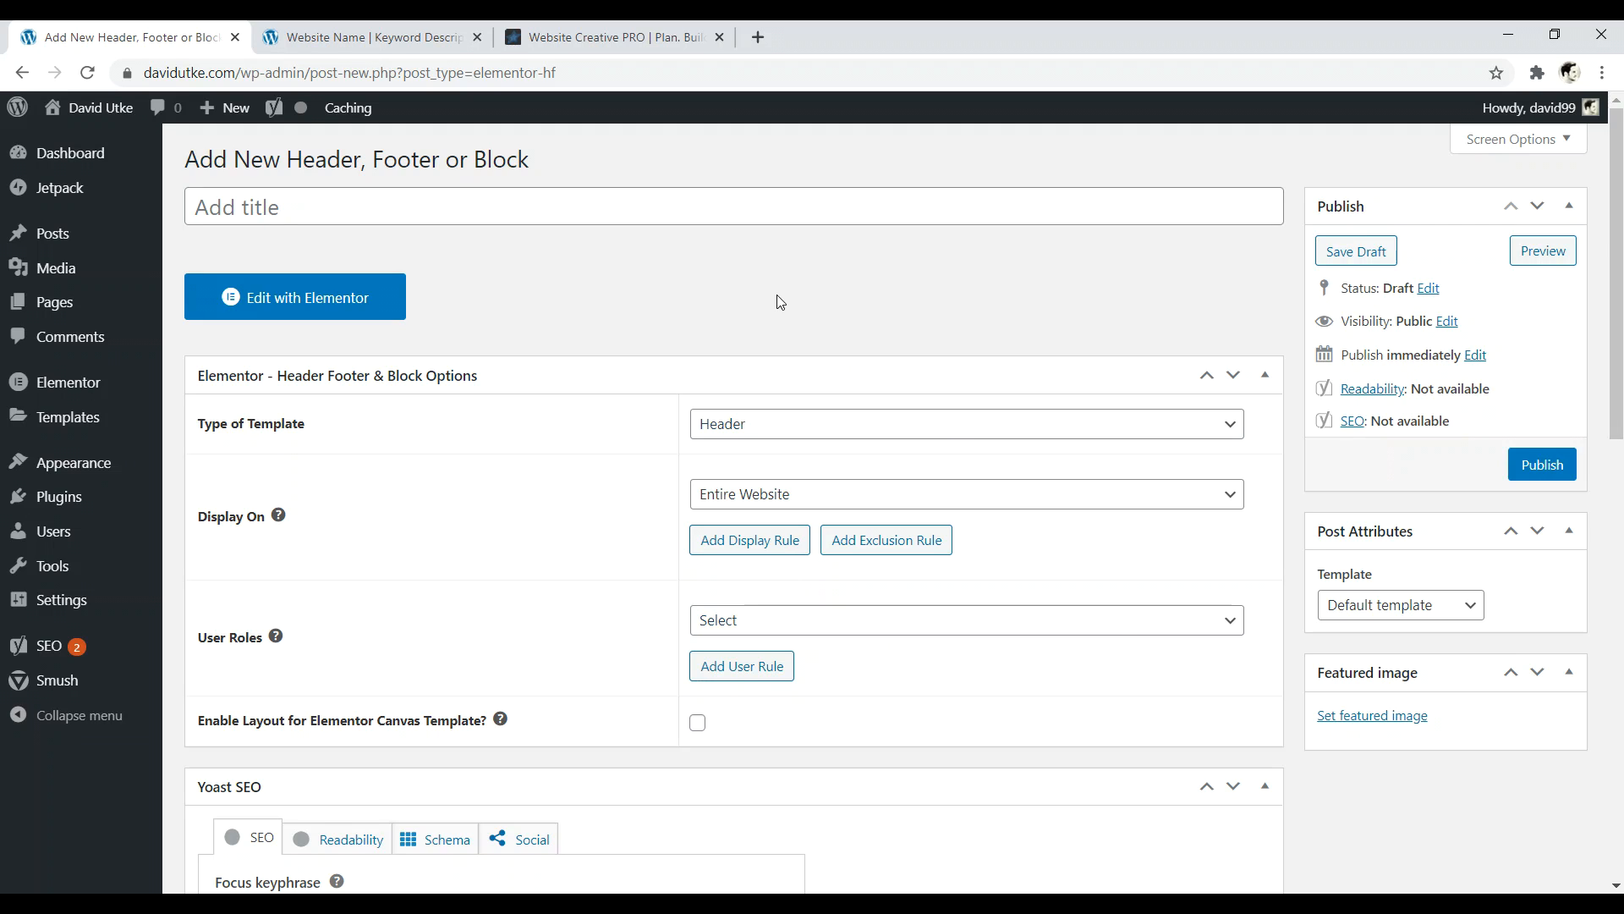
- Name the template 'Header Manual' and open it in Elementor
click(470, 212)
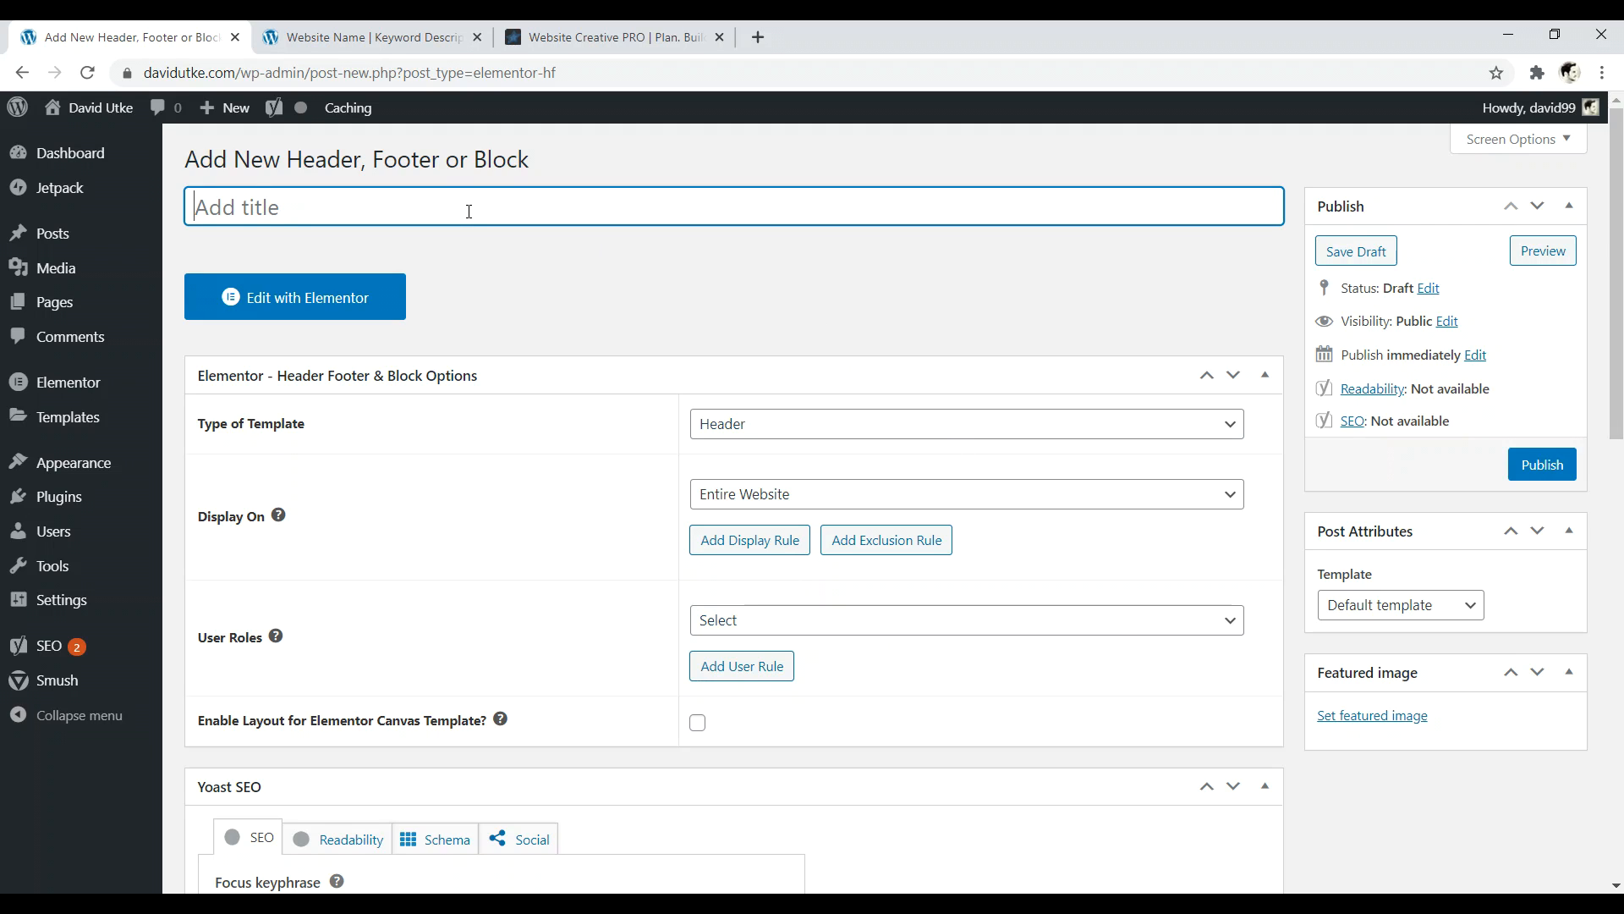
text(Header Manual)
click(304, 297)
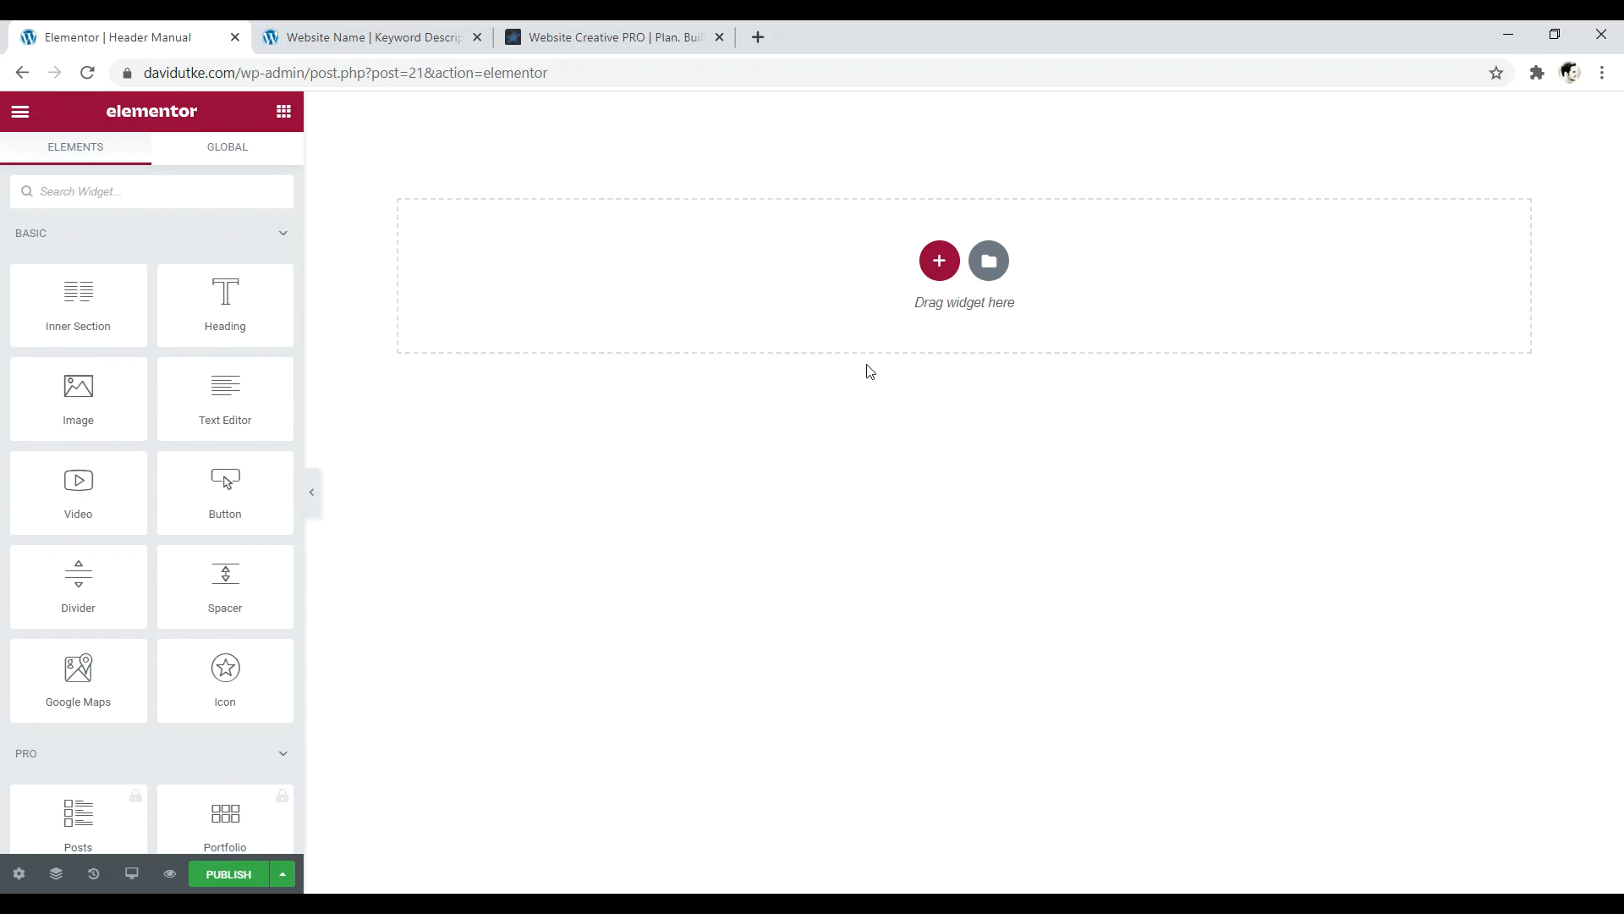
- Scroll through the reference site, then return to the Elementor header editor
click(612, 38)
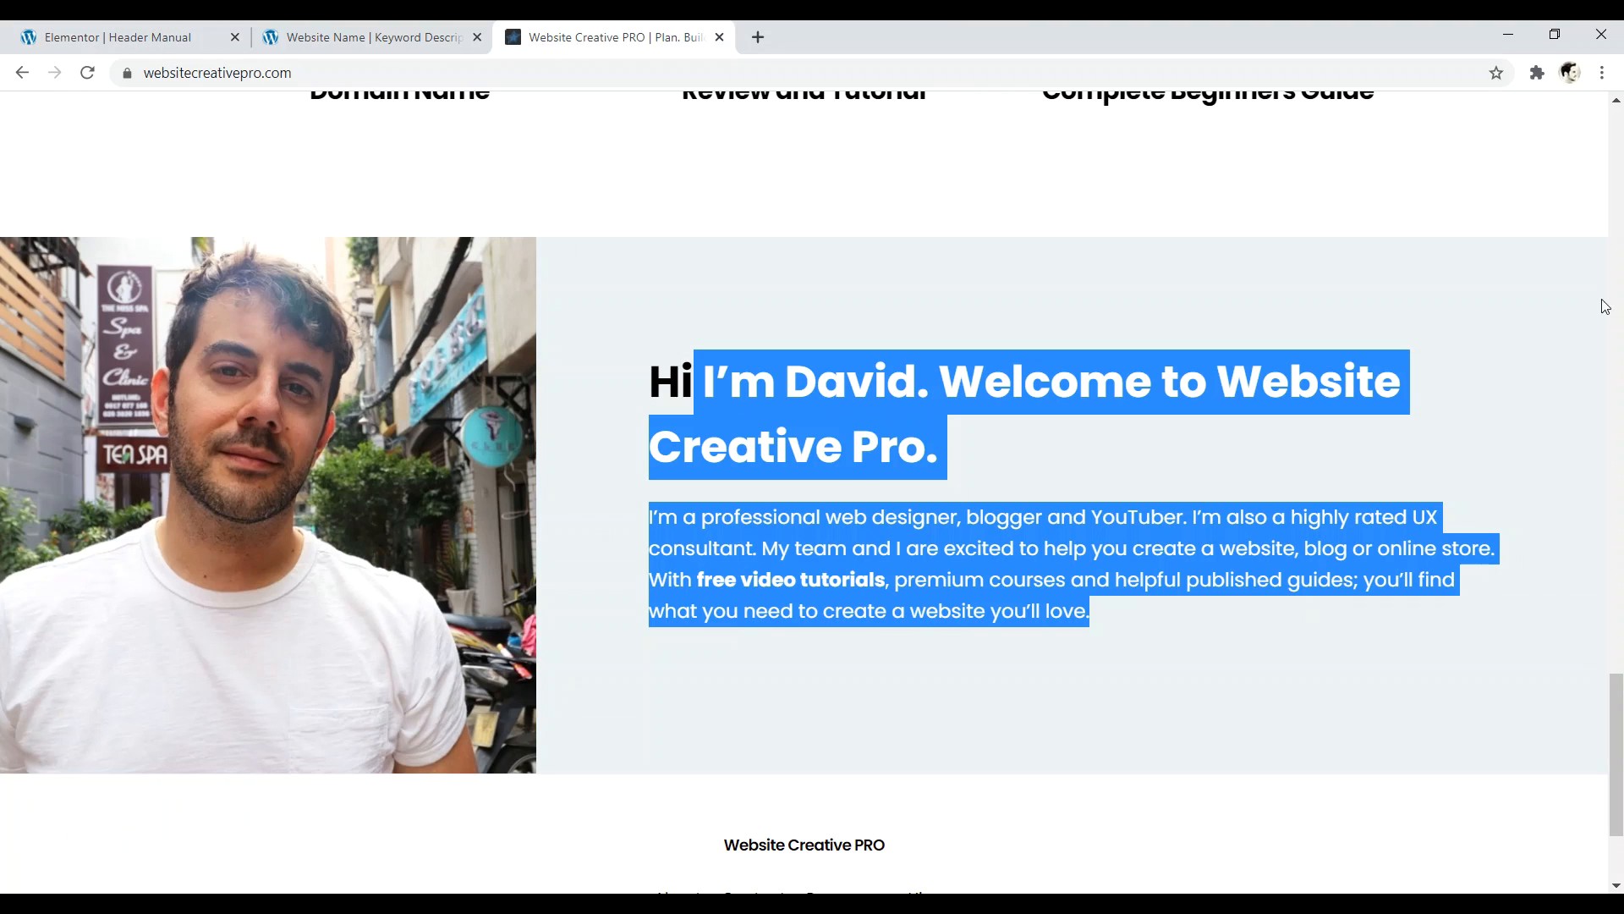
drag(1621, 716, 1620, 152)
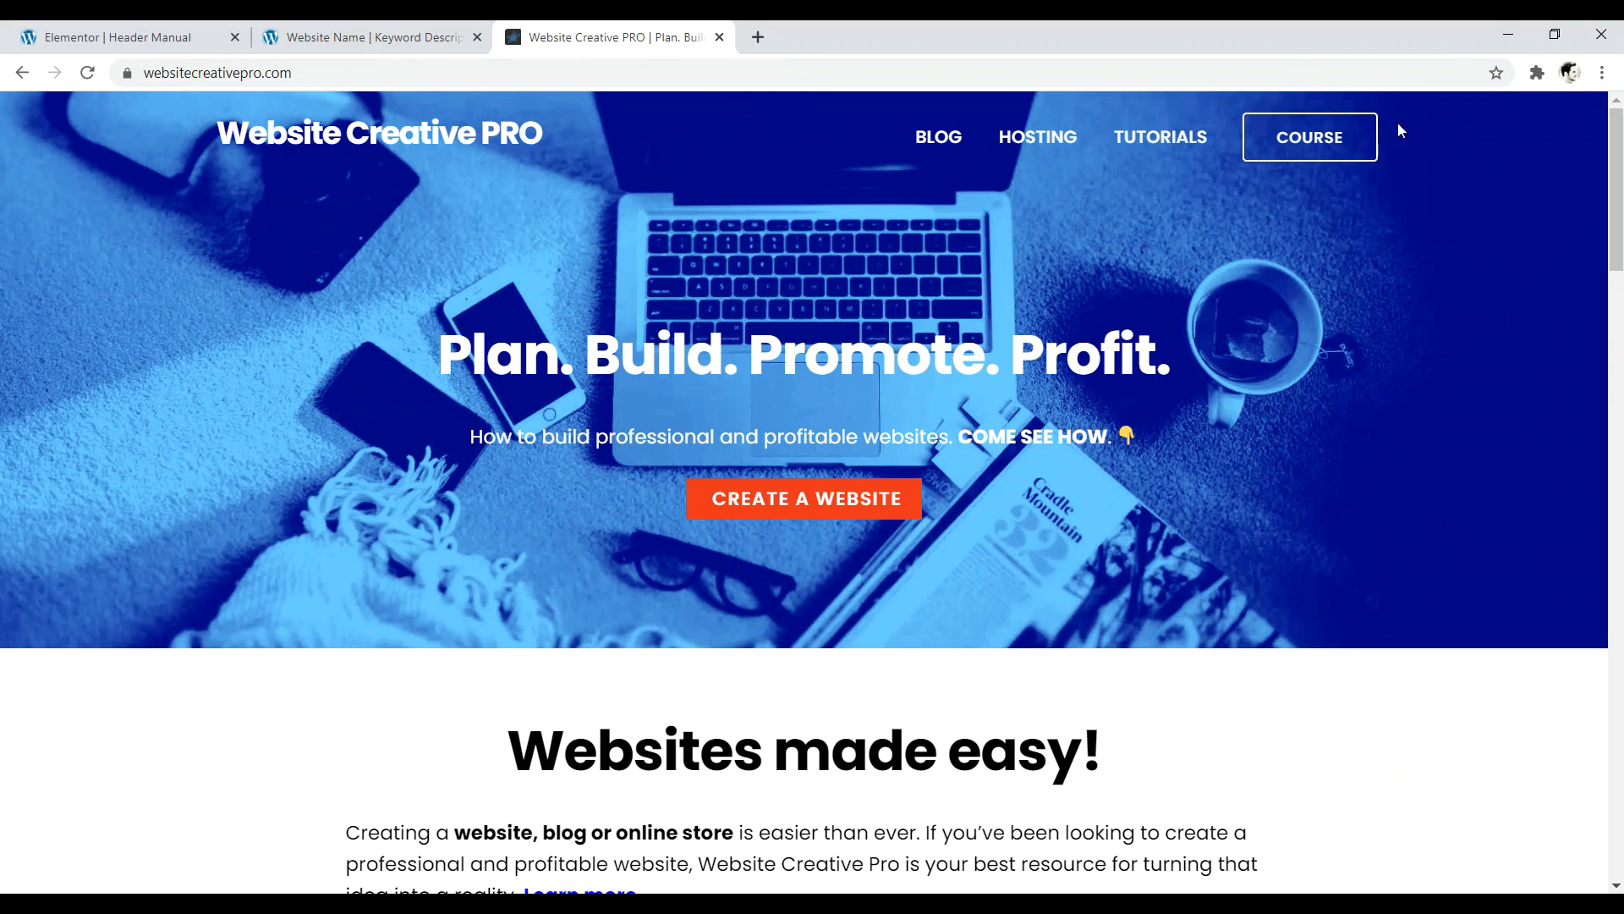
click(364, 37)
click(115, 37)
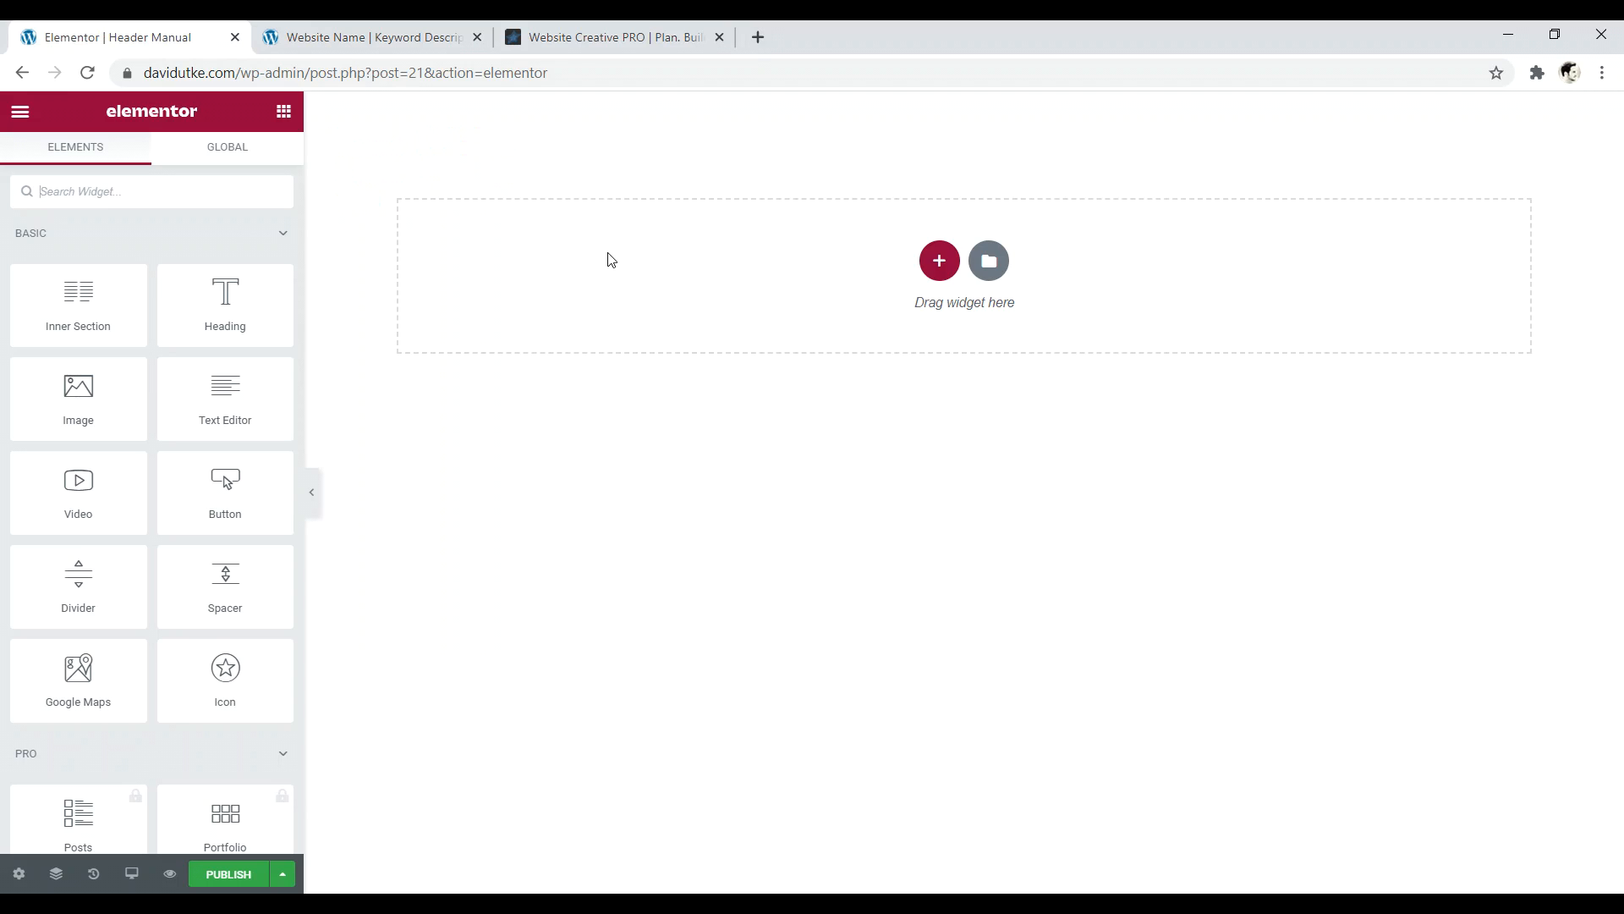
- Add a two-column section to the empty header
click(940, 262)
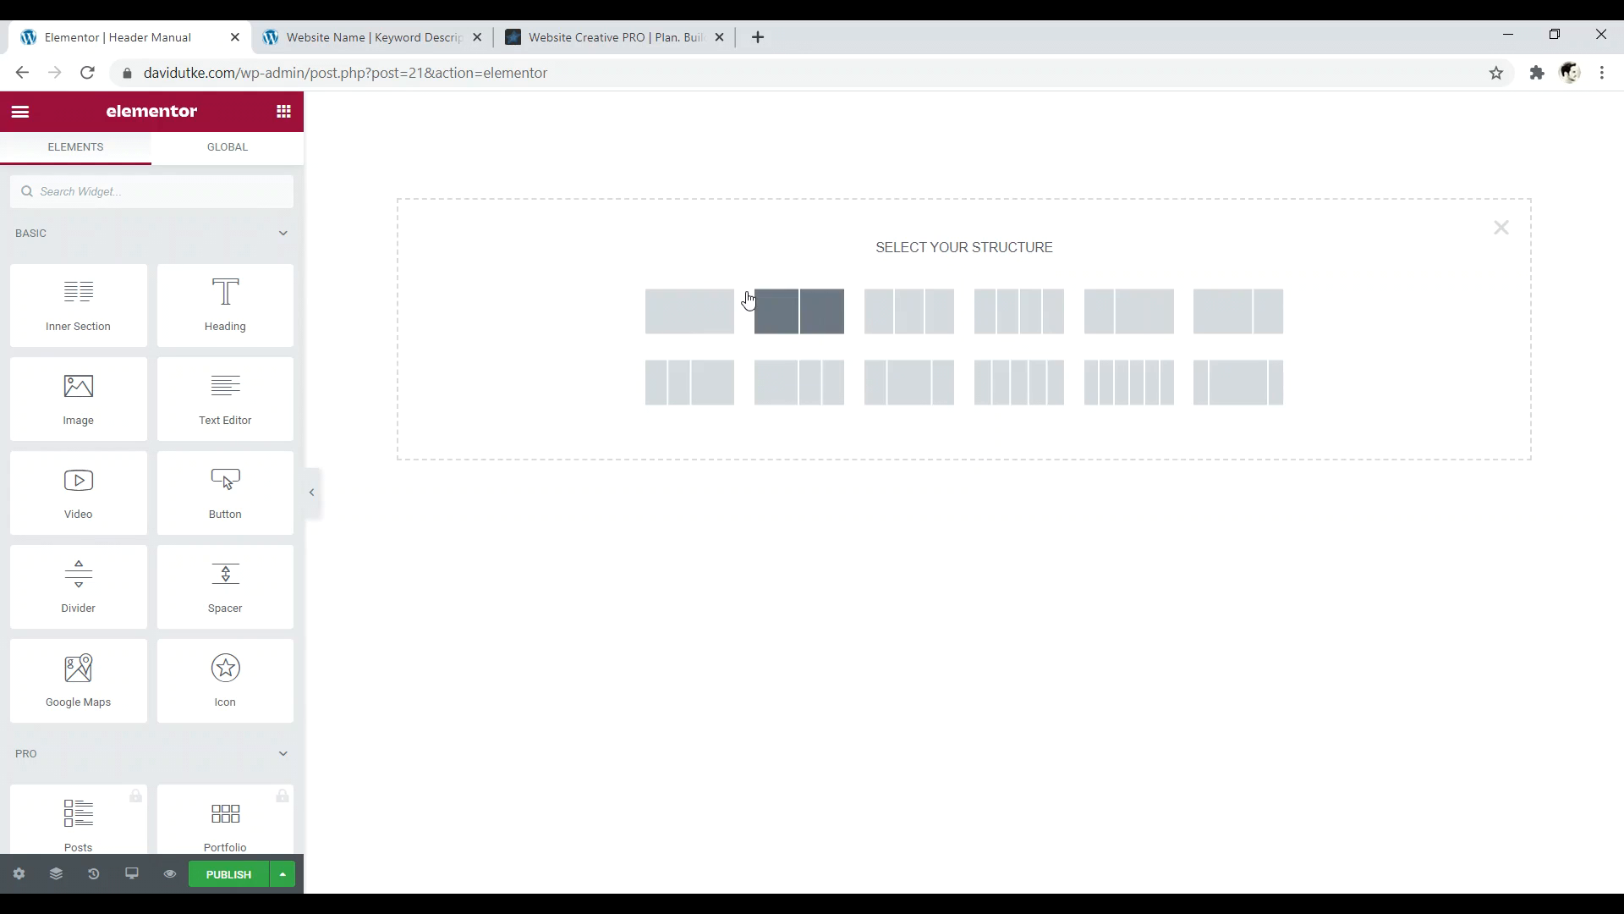
click(1135, 316)
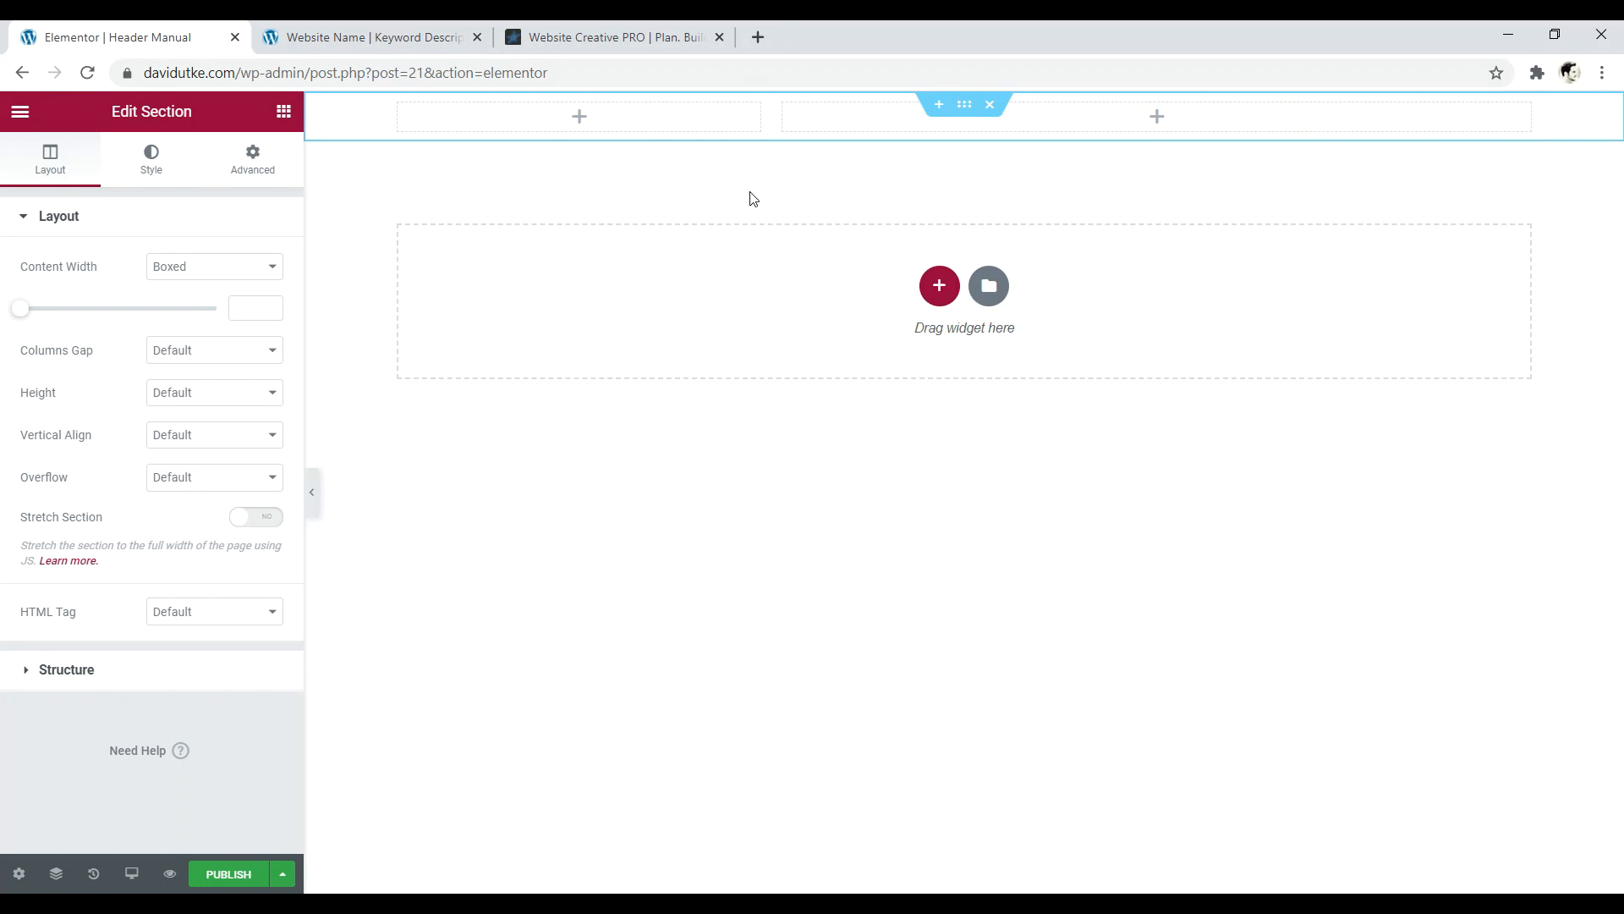
click(584, 123)
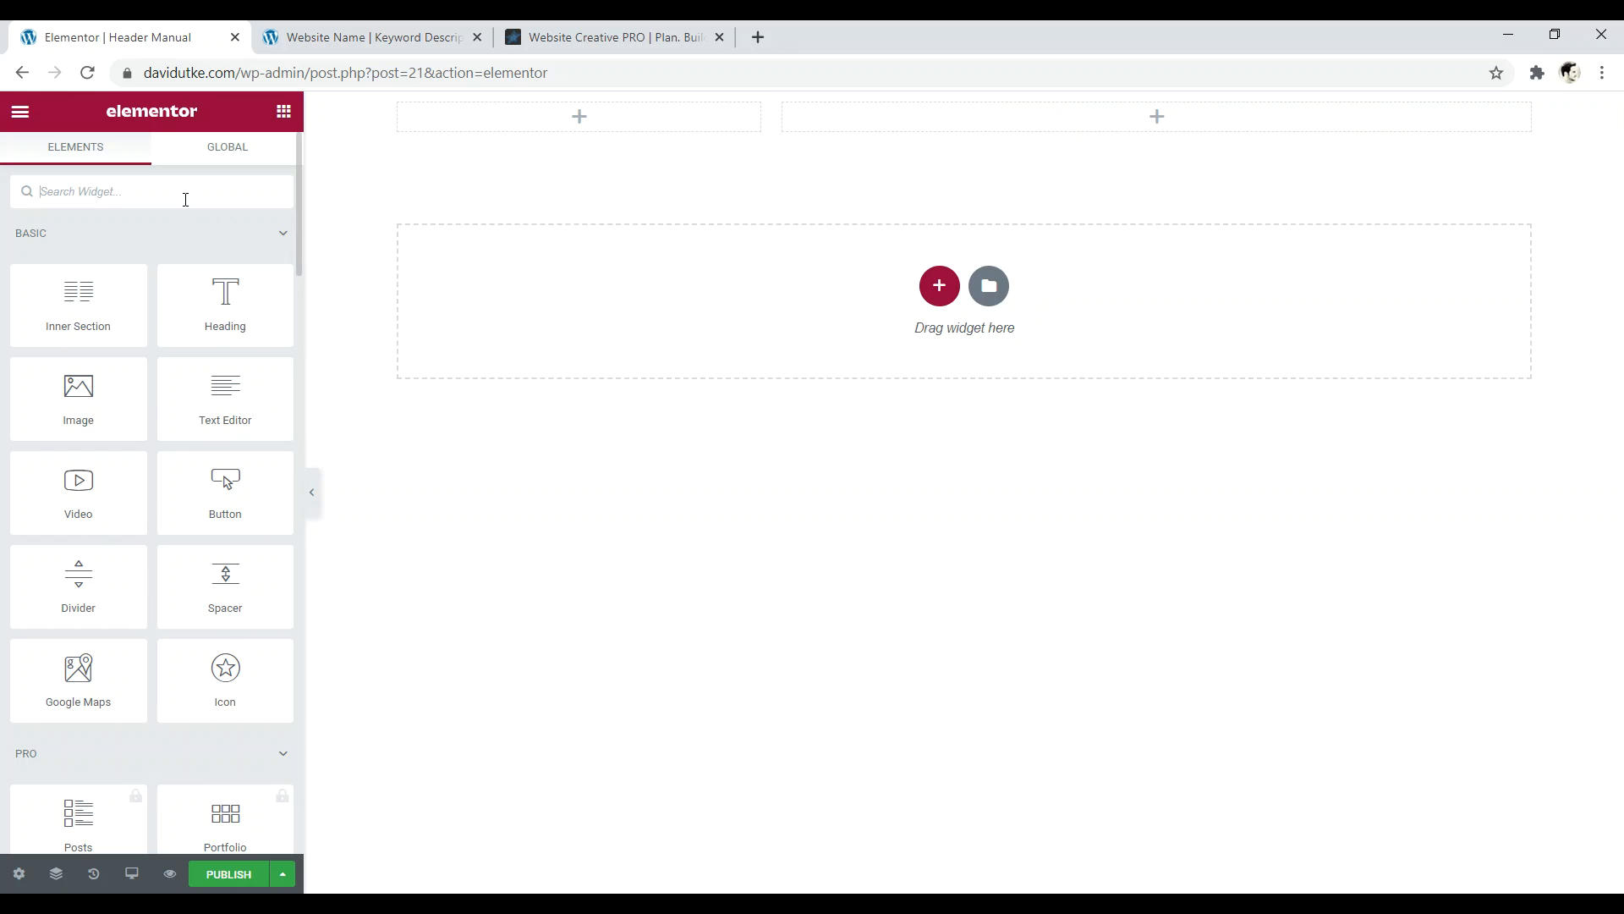
- Search 'logo', drop the Site Logo widget into the left column, and dismiss the tip
text(logo)
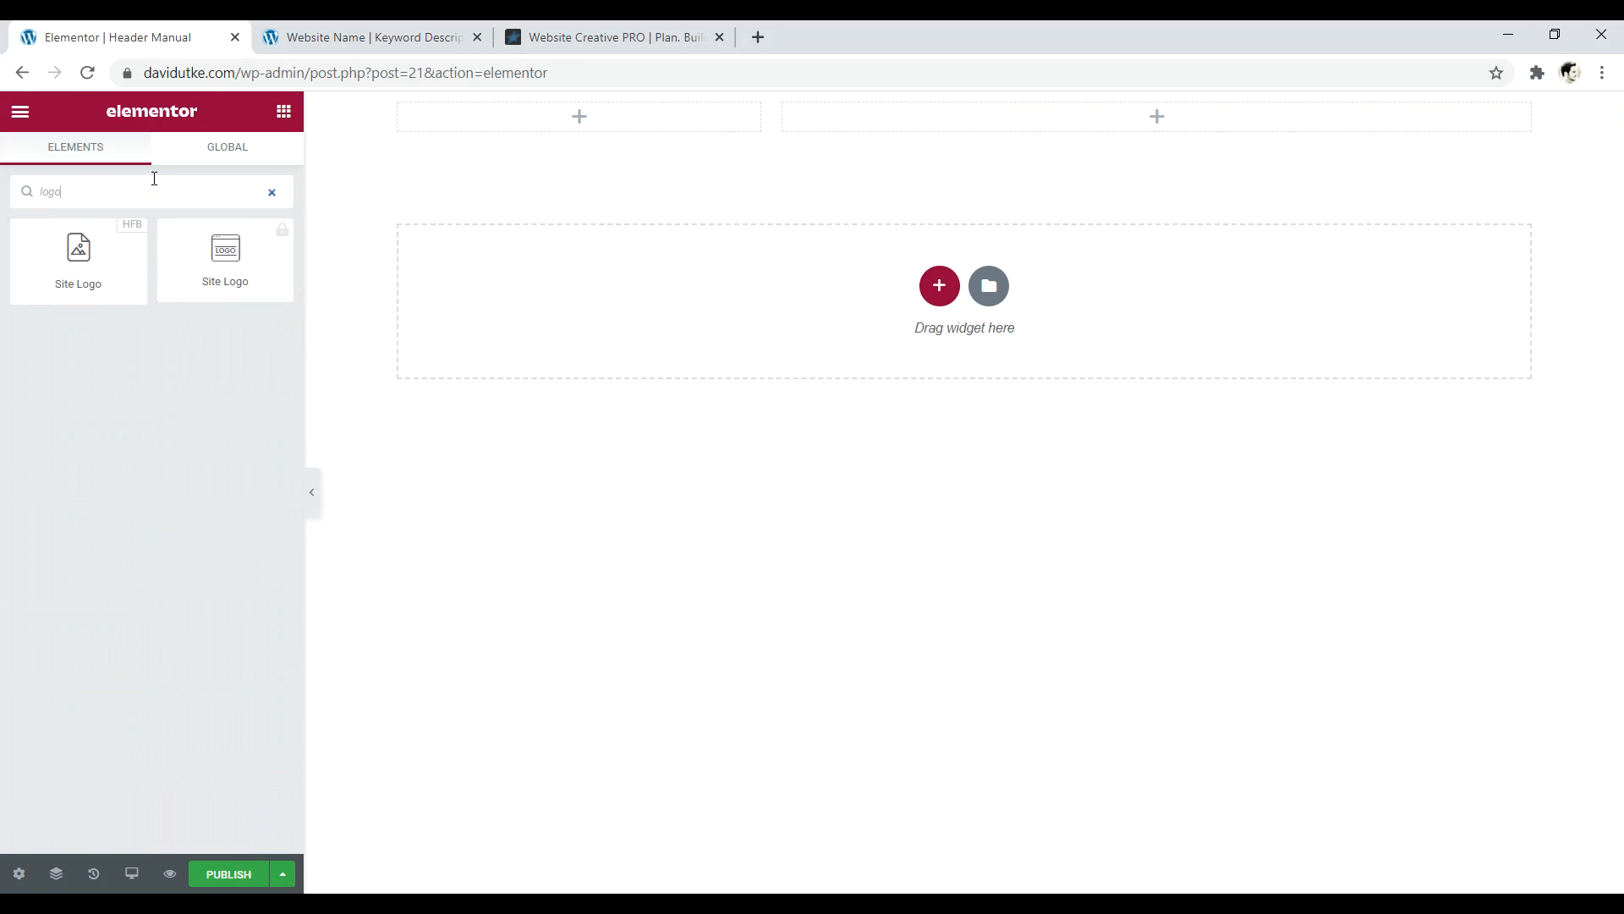
drag(78, 252, 508, 123)
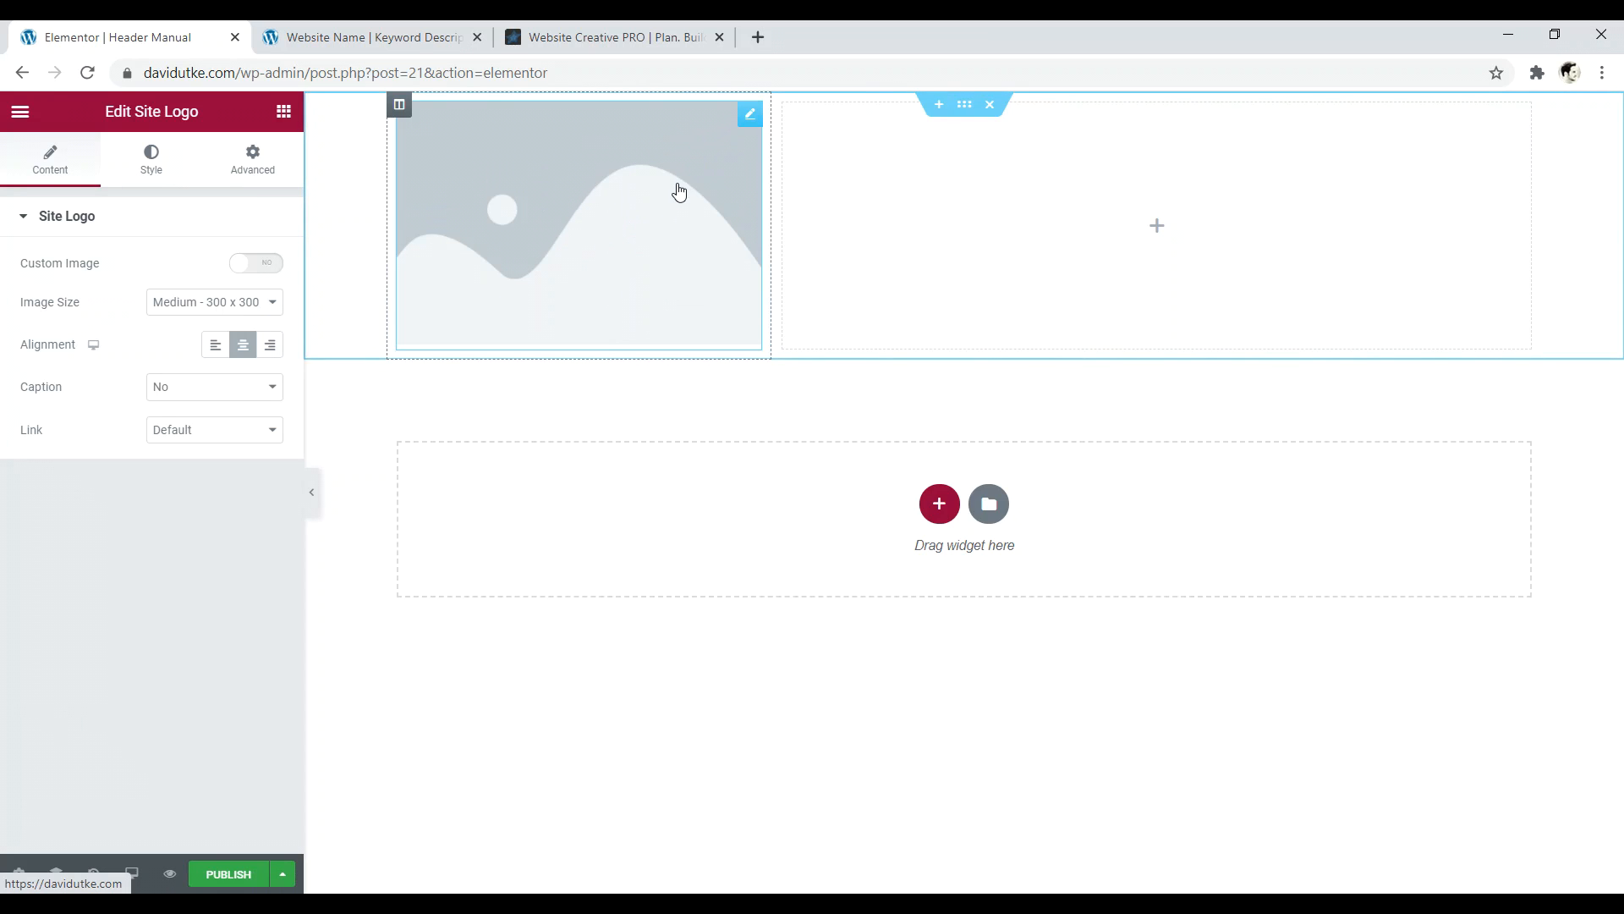
click(749, 119)
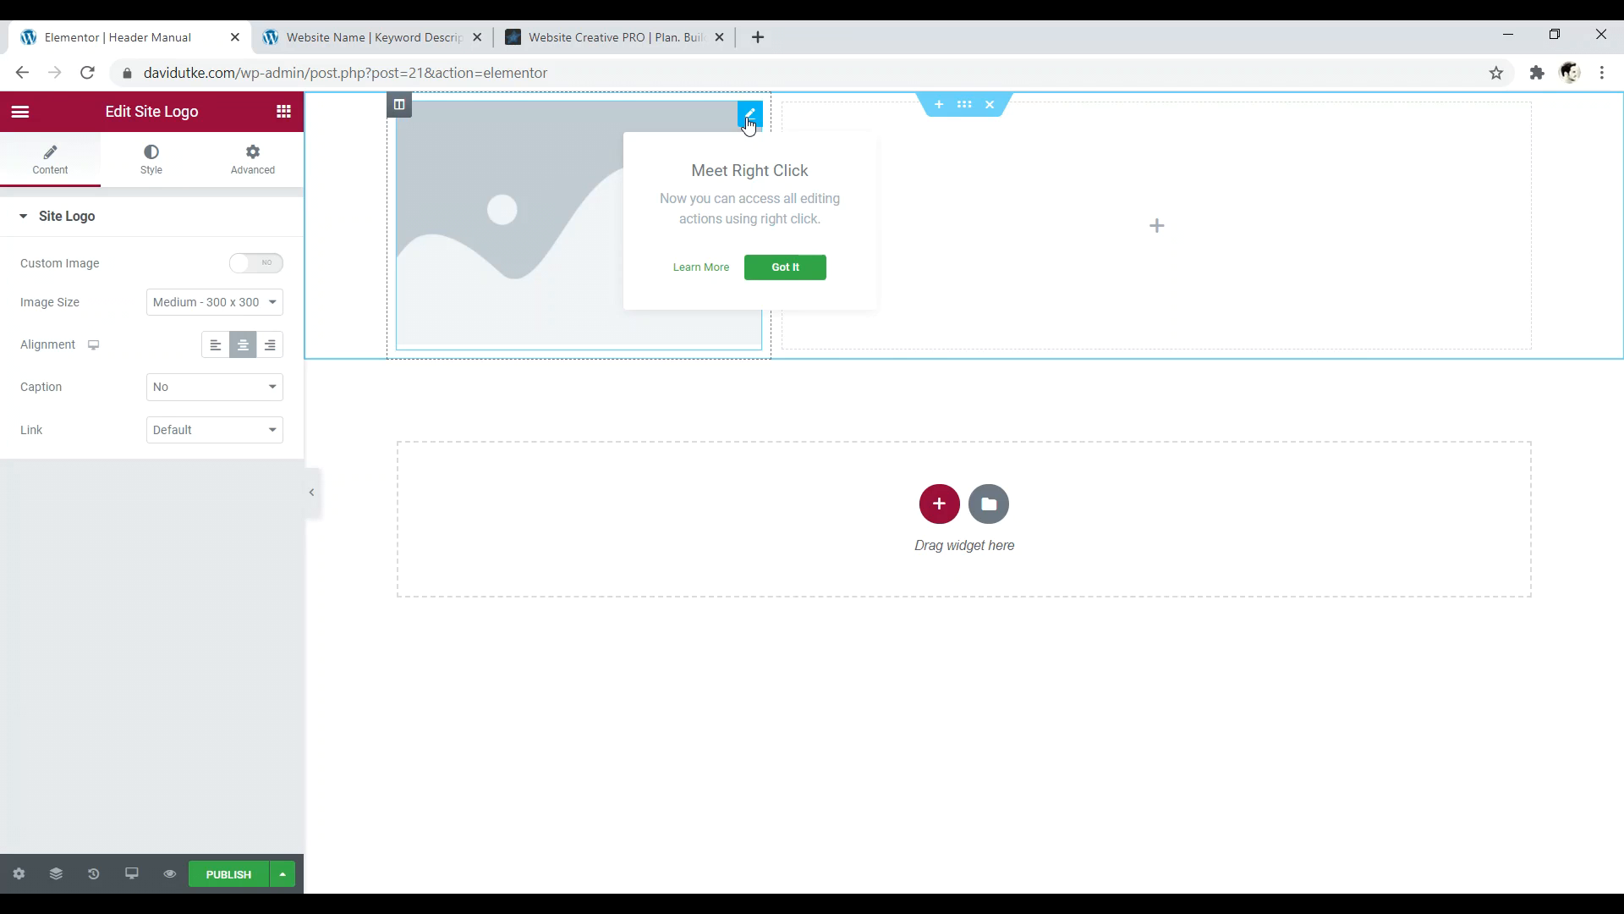
click(784, 269)
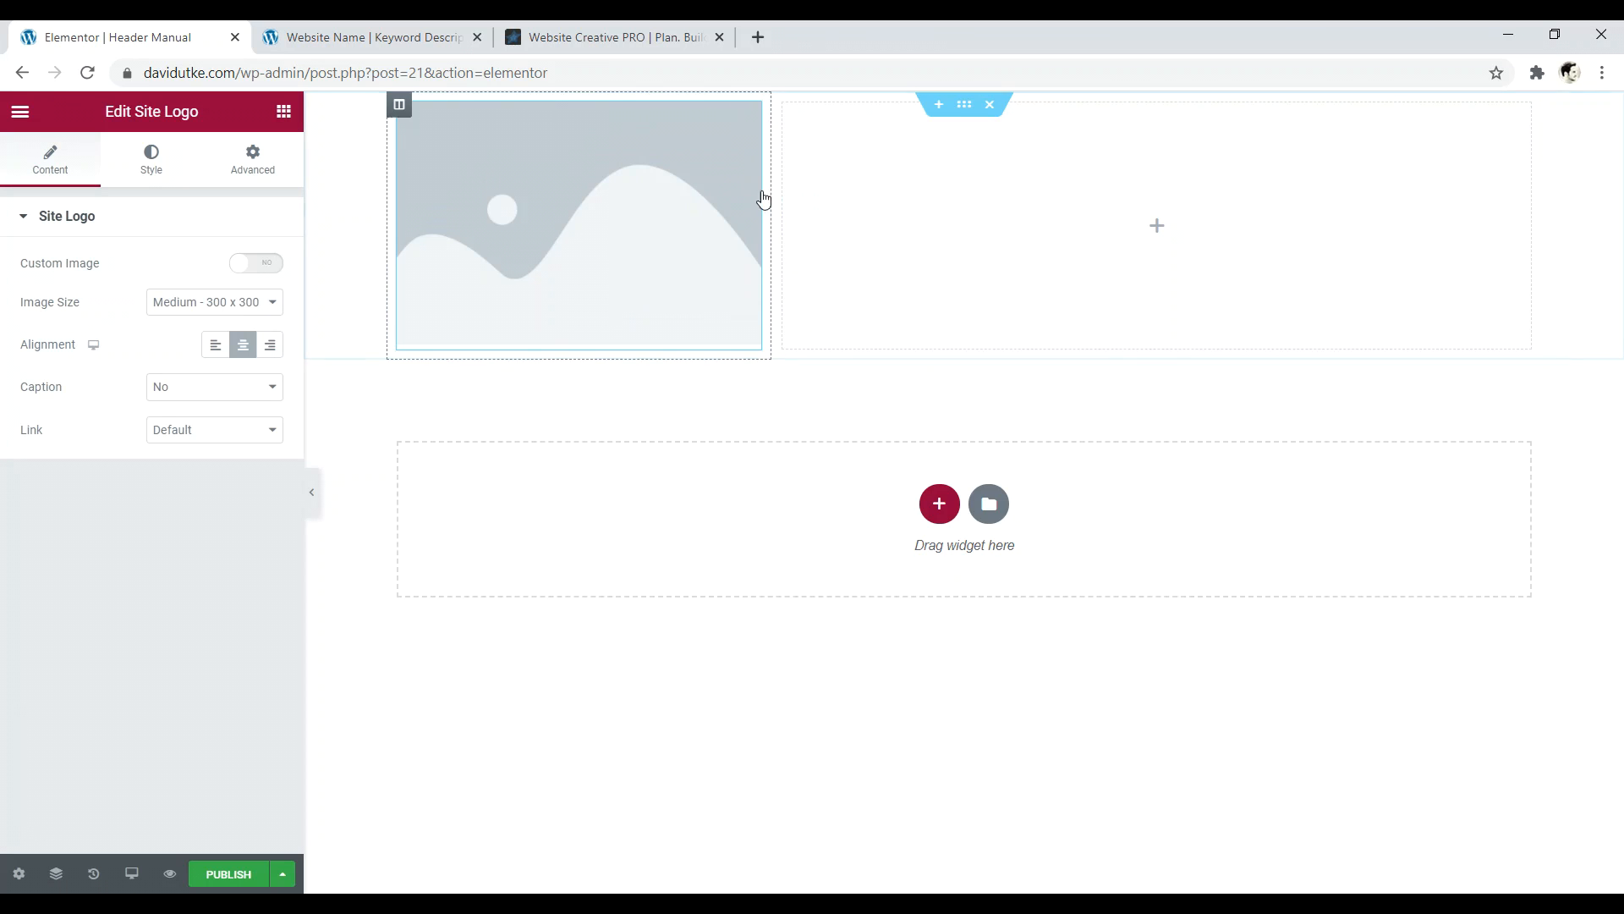
- Turn on Custom Image for the Site Logo widget, closing the media picker without choosing
click(145, 169)
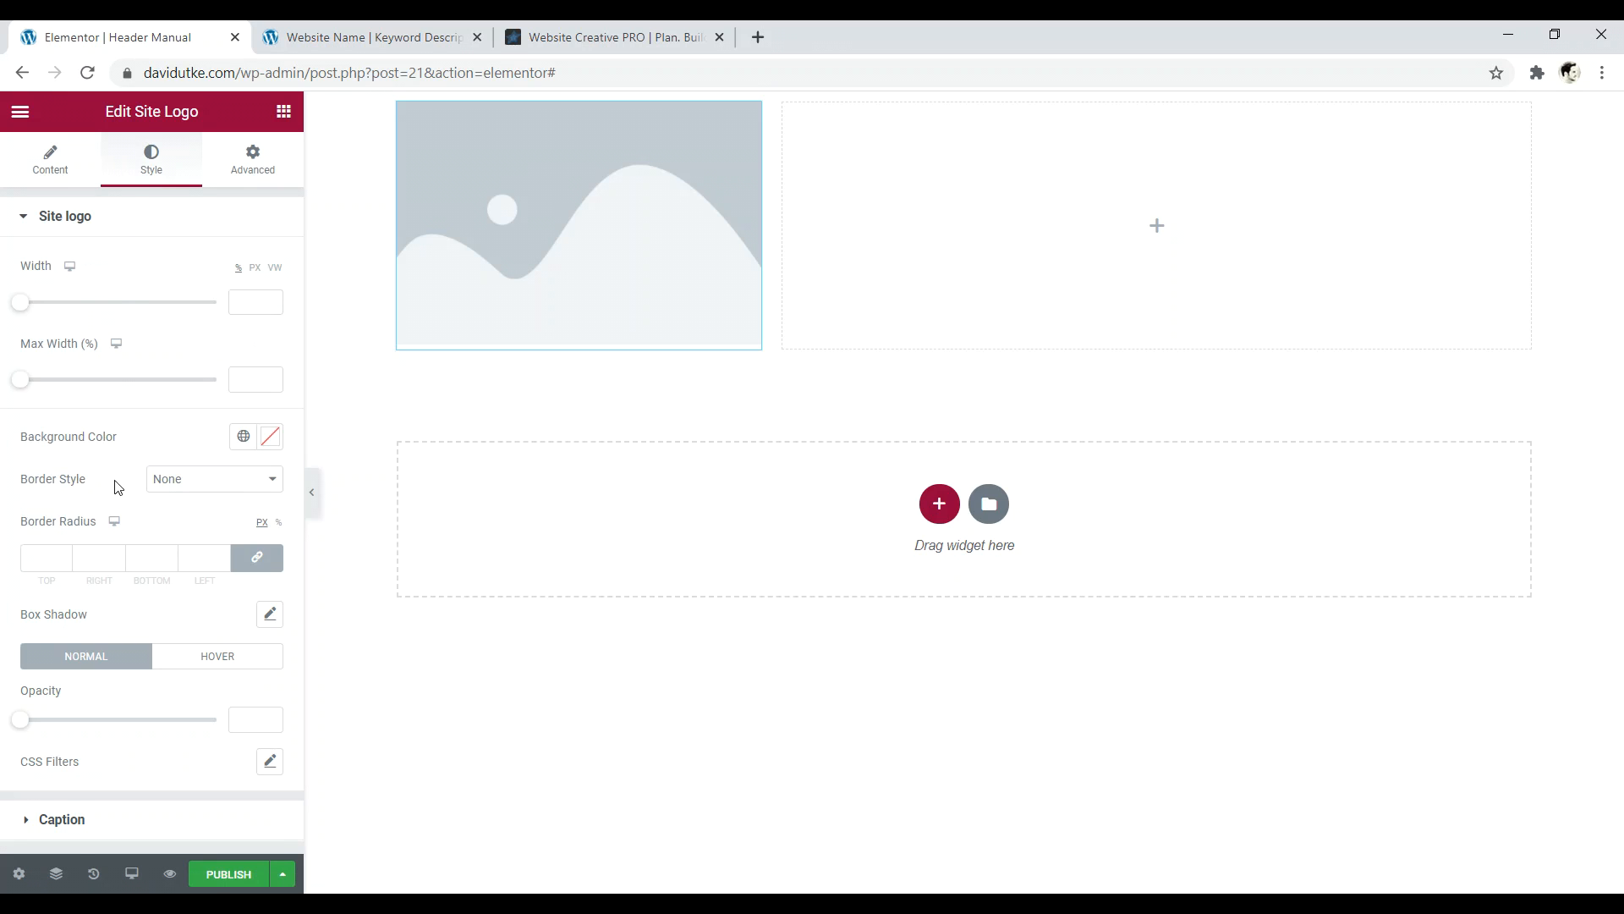
click(56, 165)
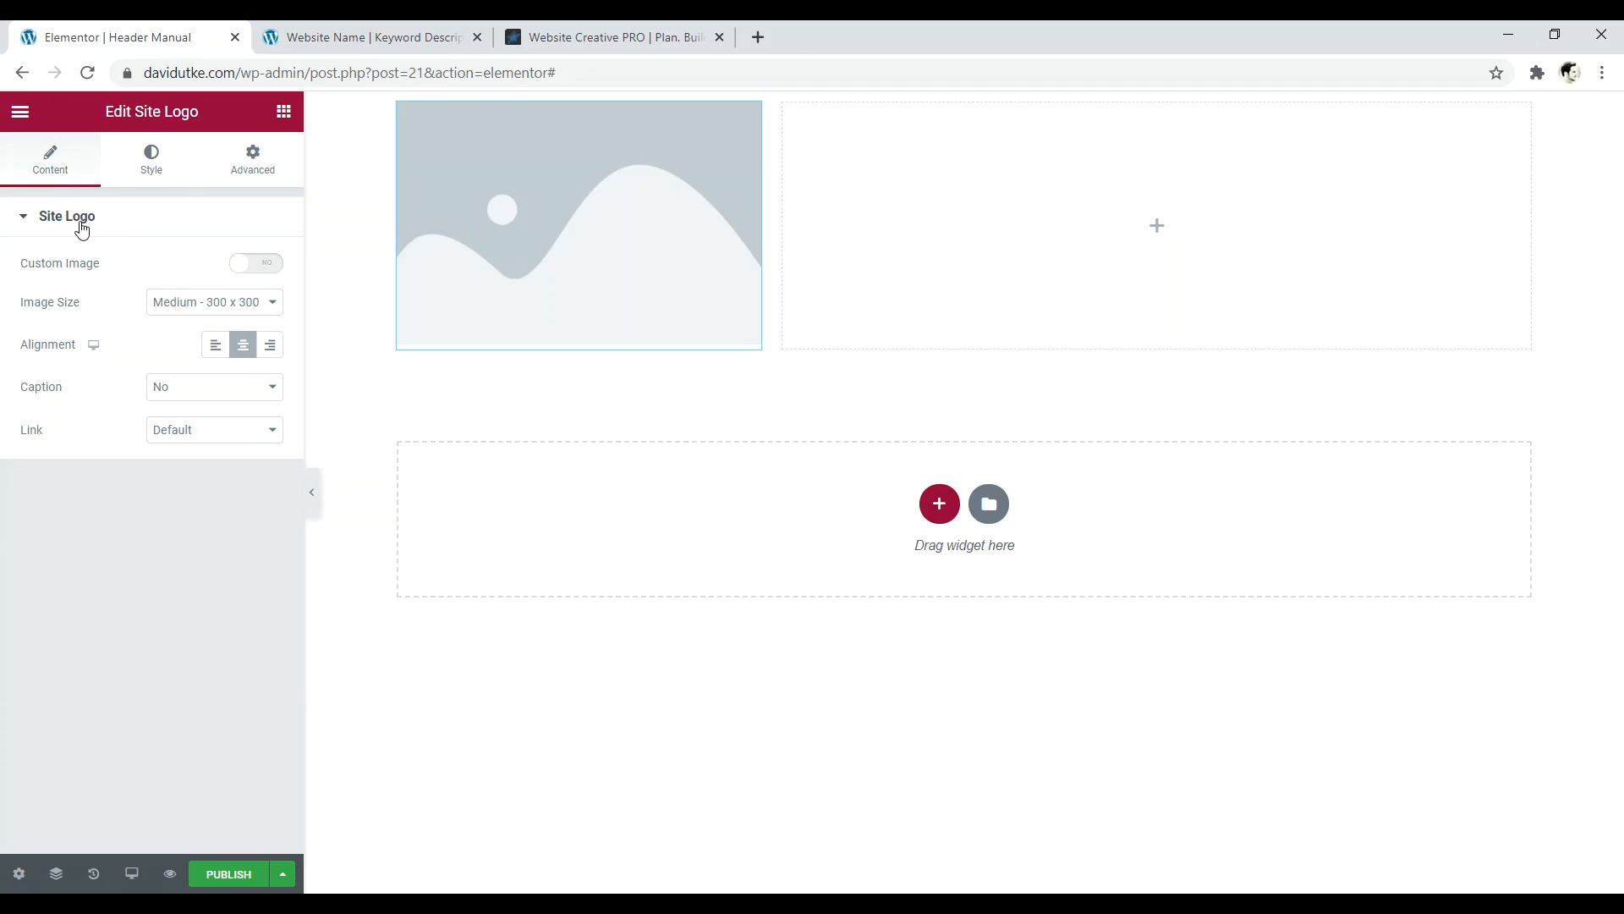
click(253, 269)
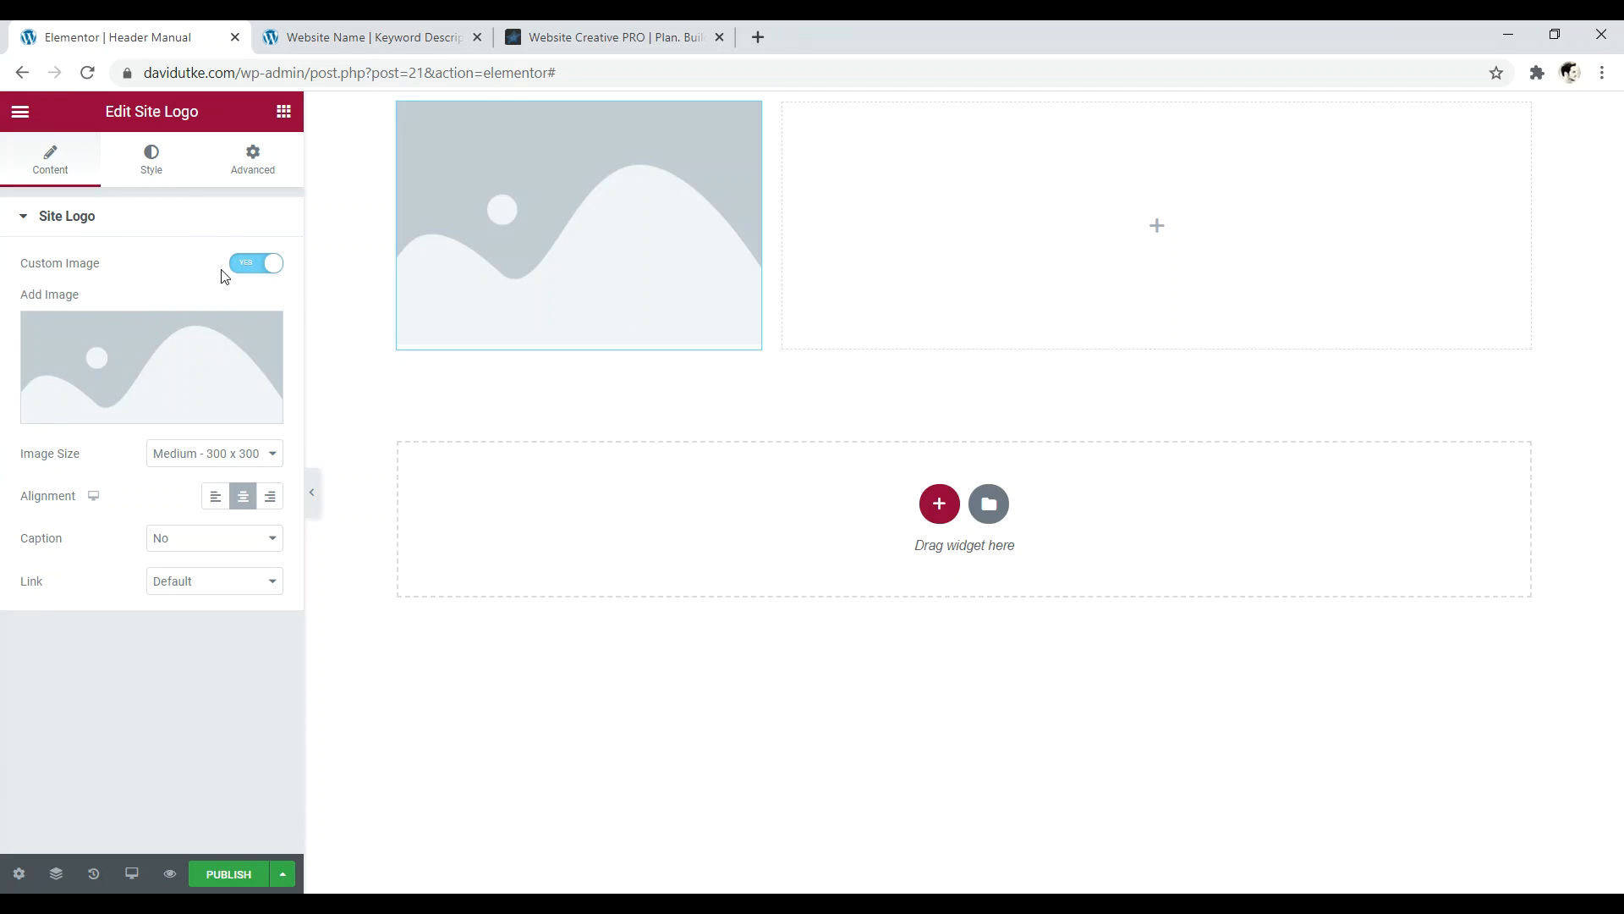
mouse_move(127, 363)
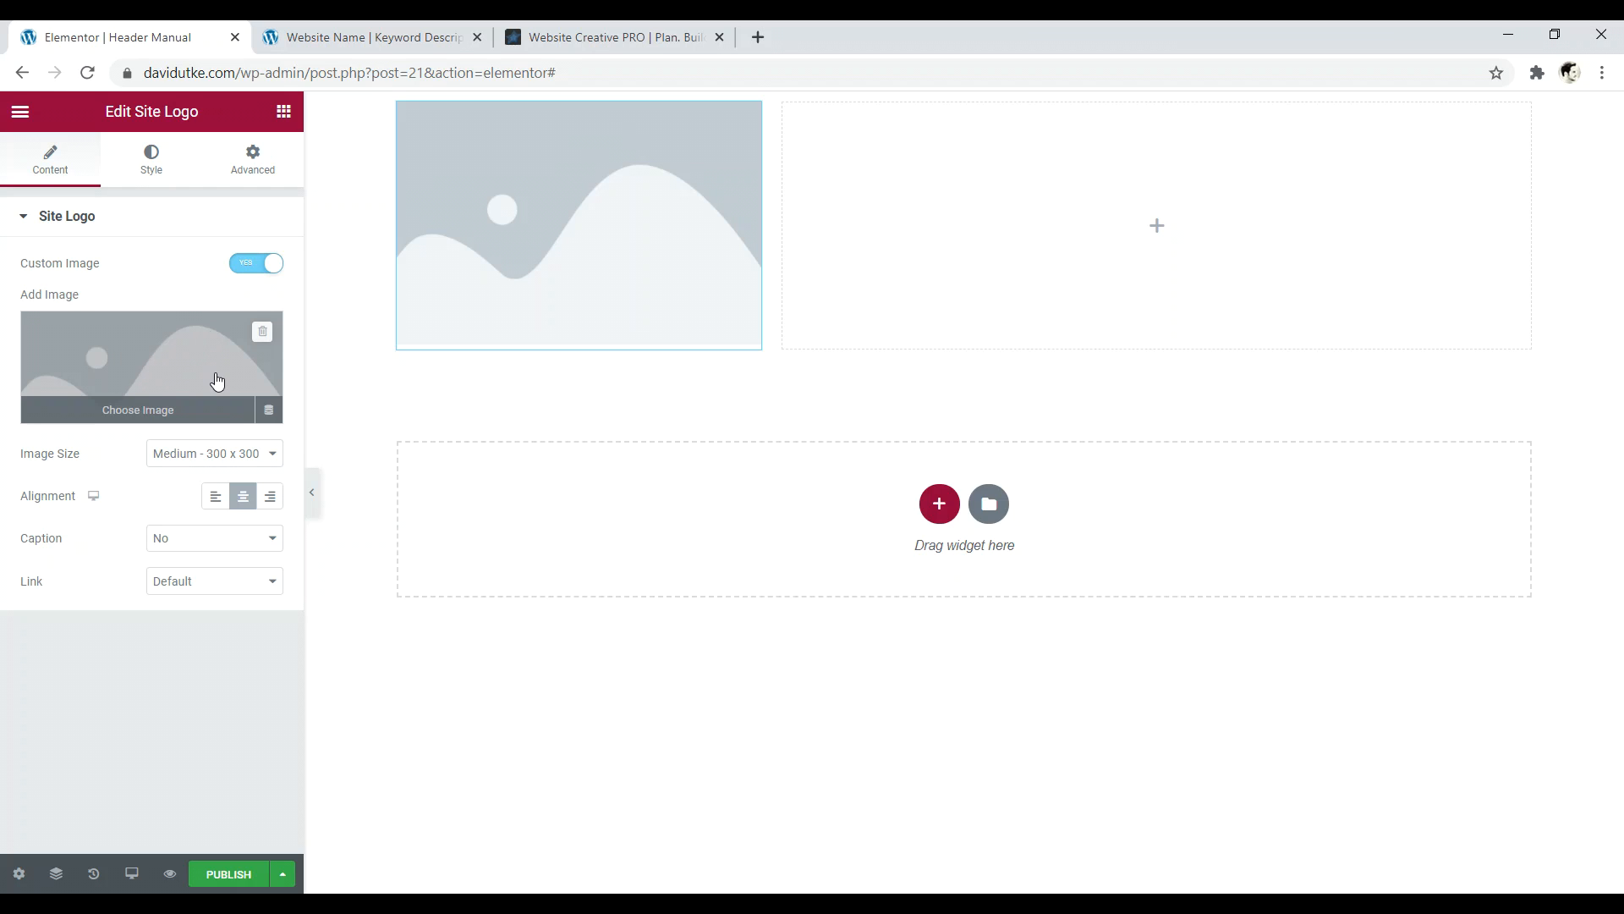
click(174, 375)
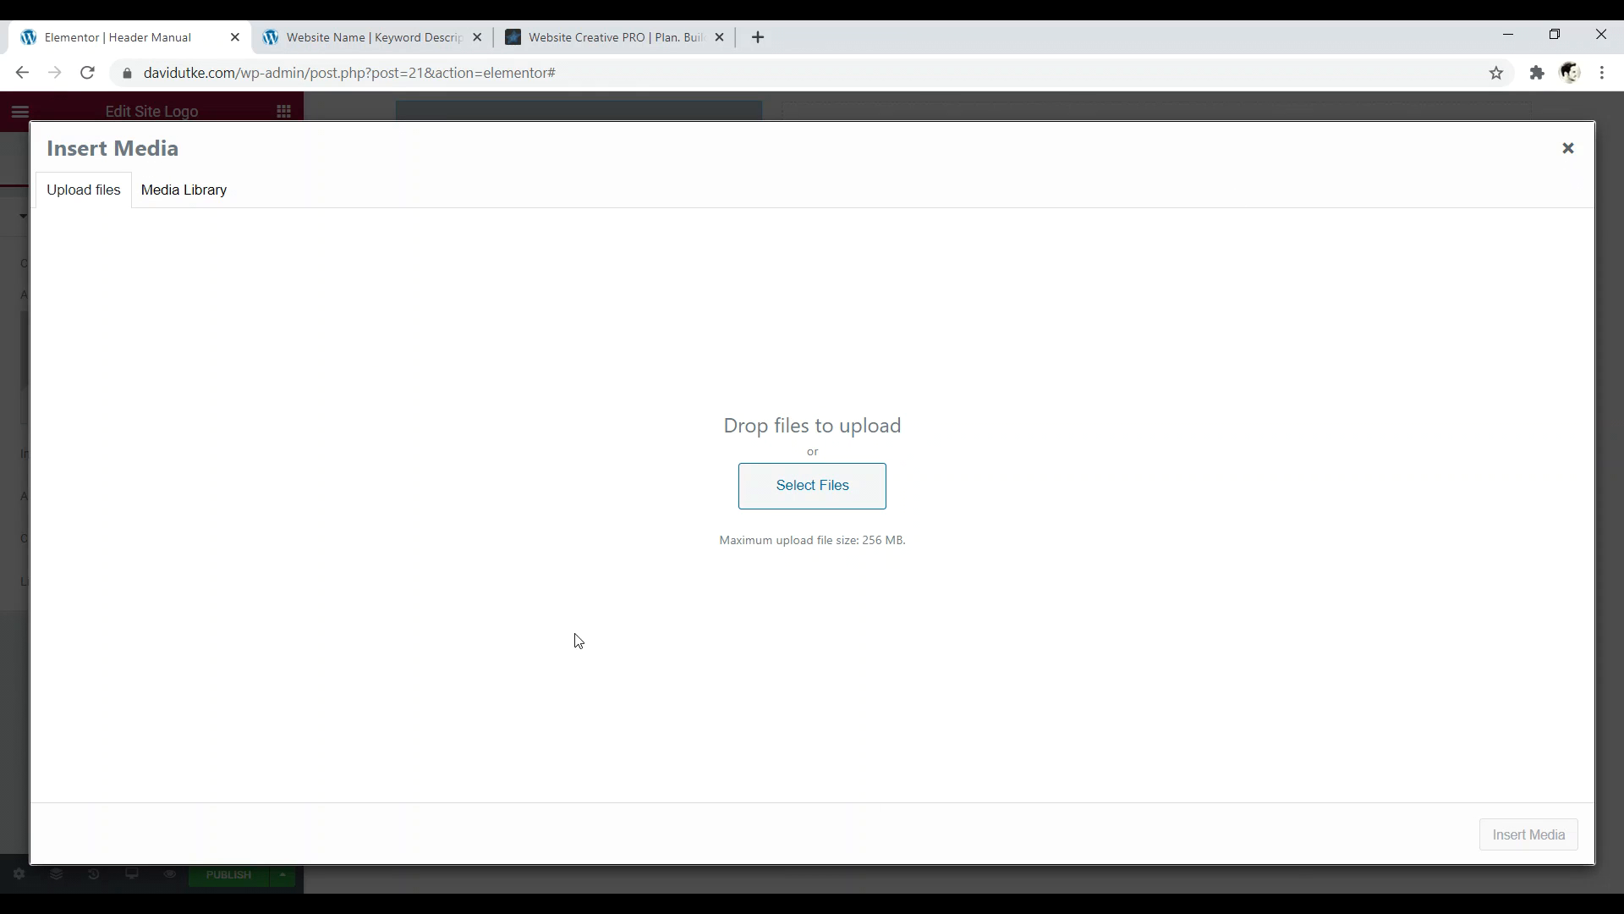
click(1569, 149)
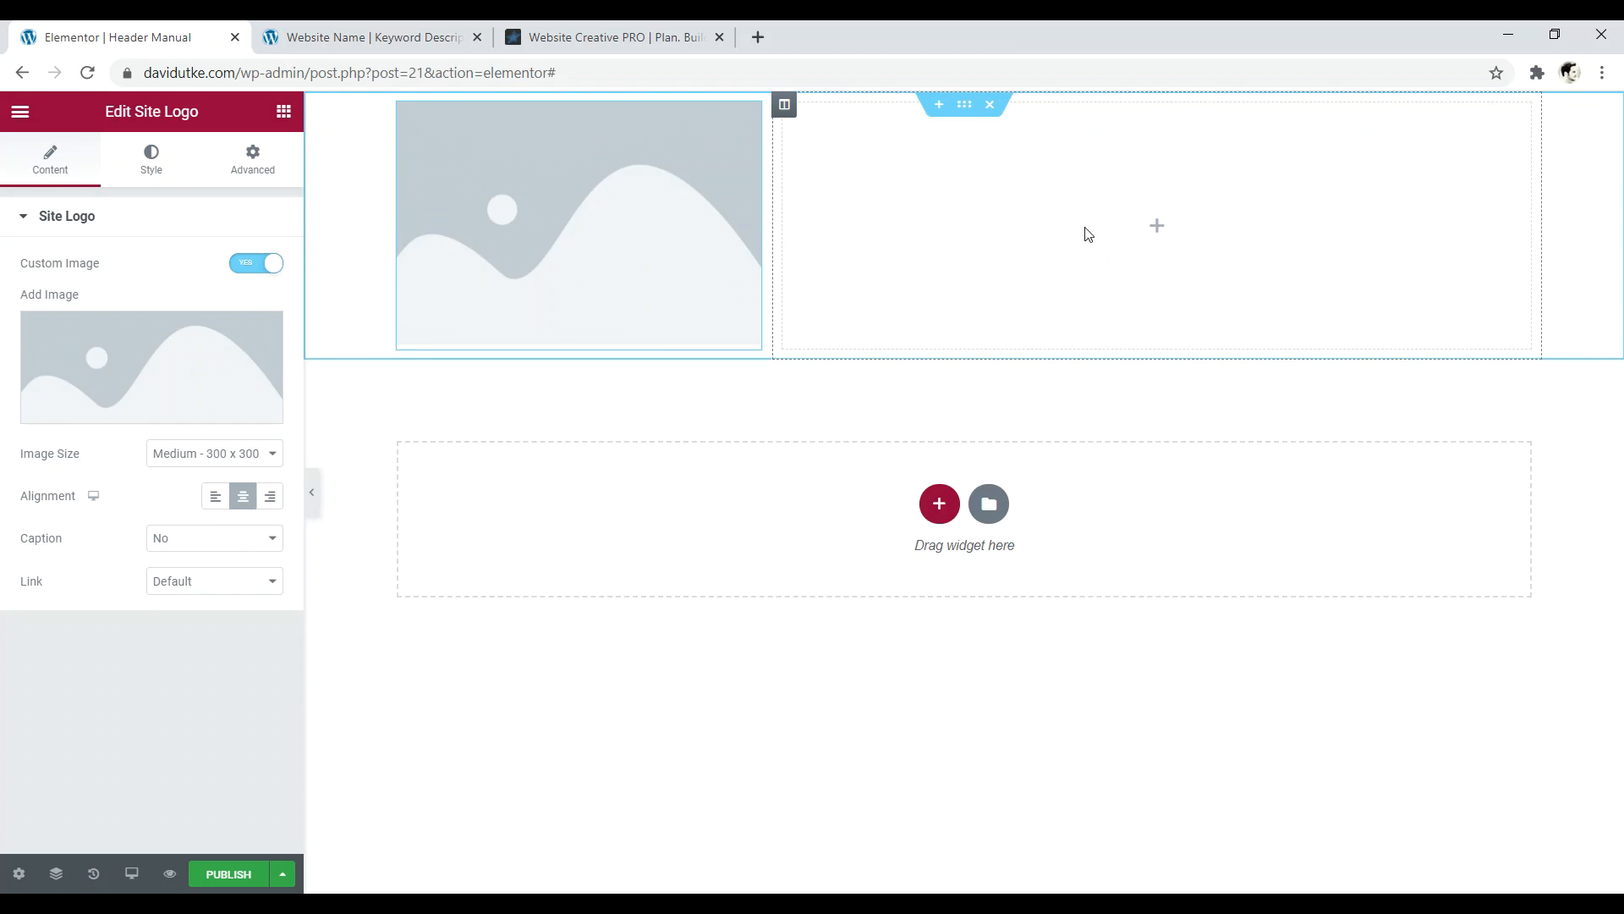
click(1156, 230)
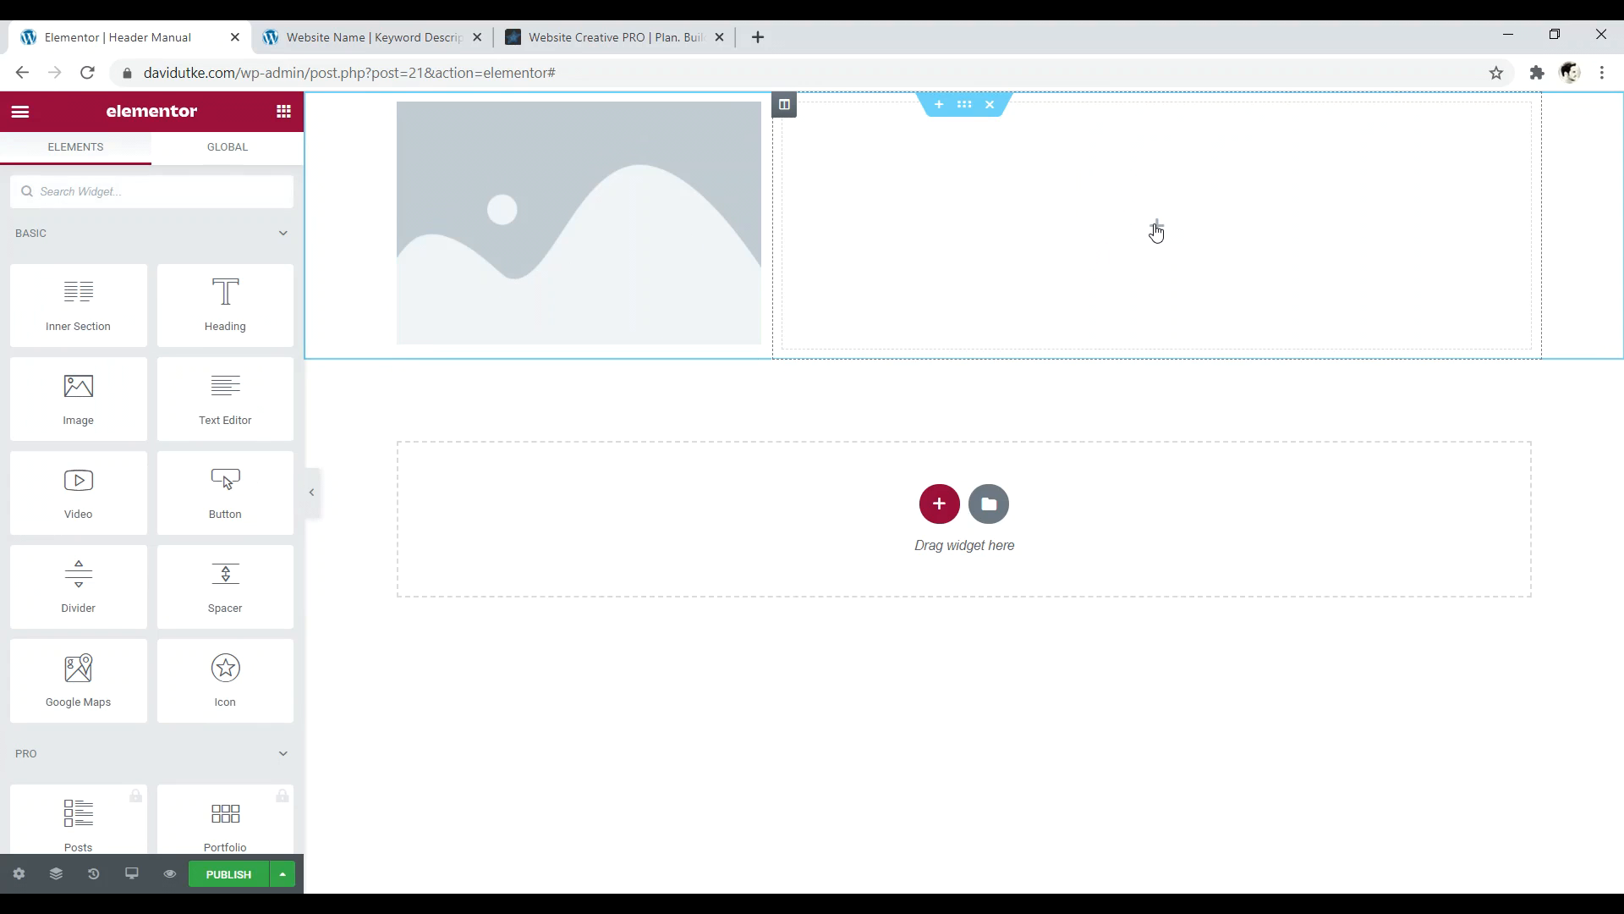
- Search 'menu', drop Navigation Menu into the right column, and keep Last Menu Item as Default
click(164, 195)
text(menu)
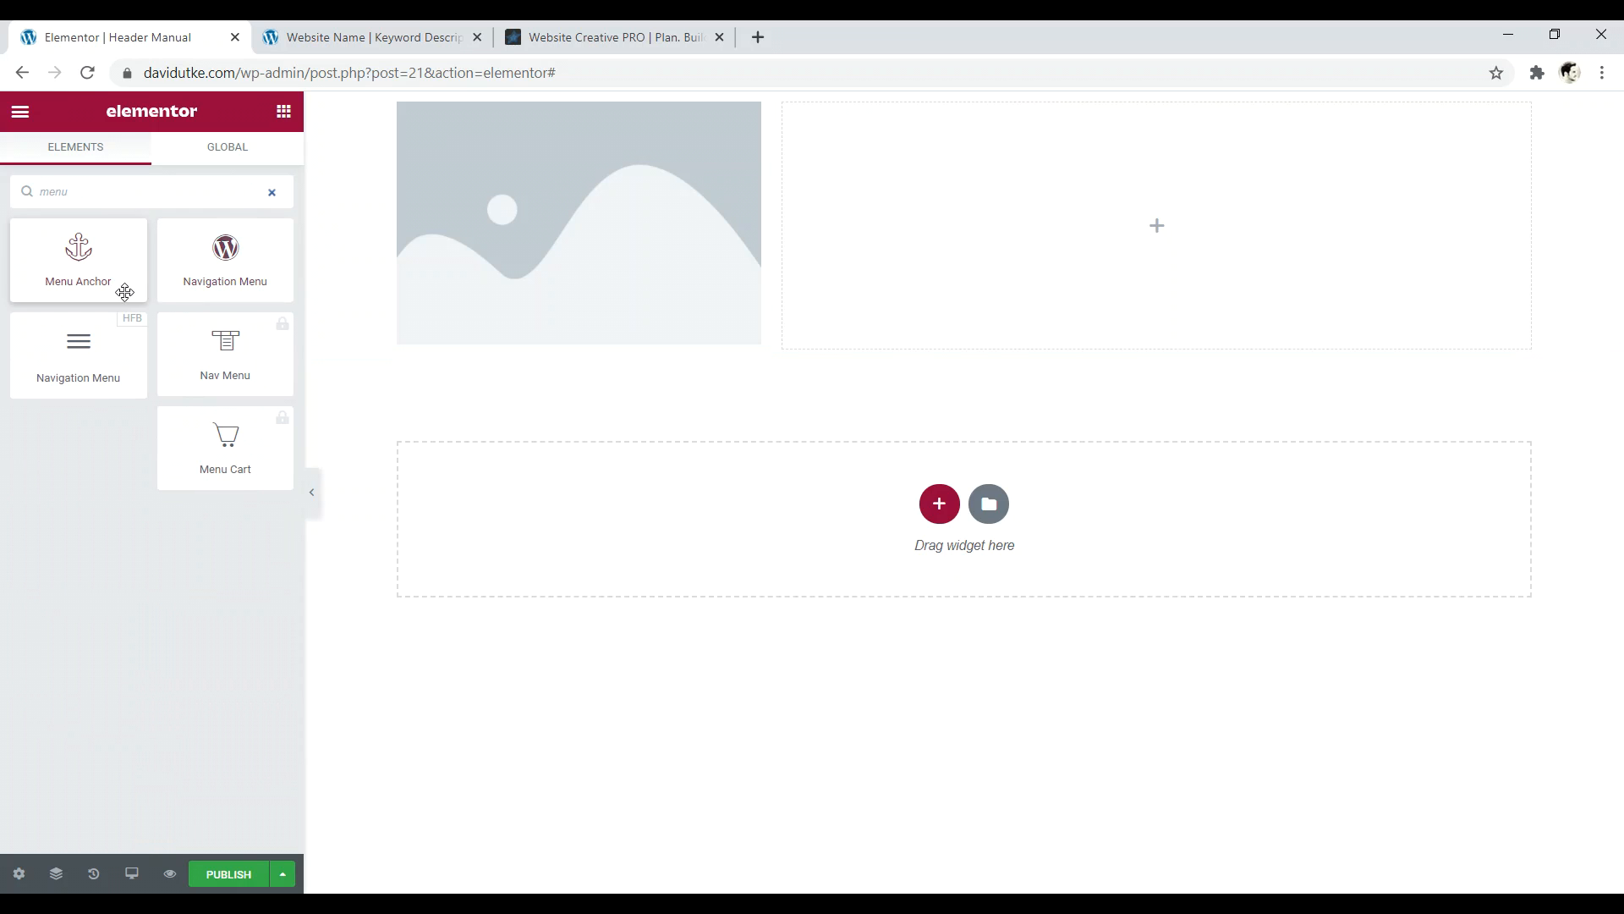
drag(38, 347, 1044, 203)
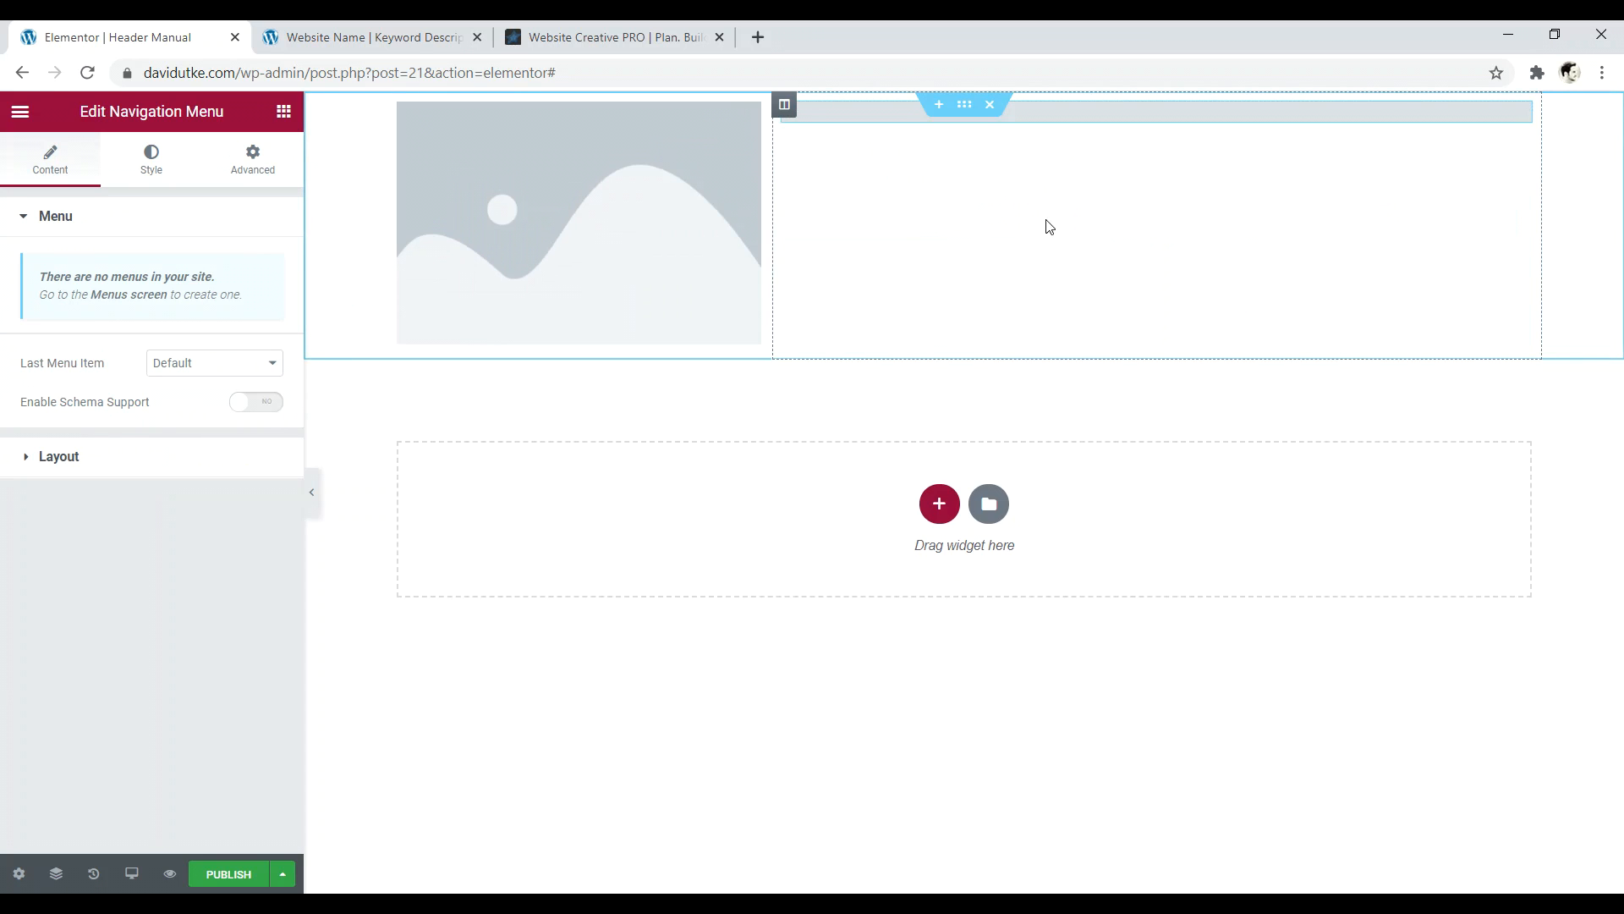
click(193, 366)
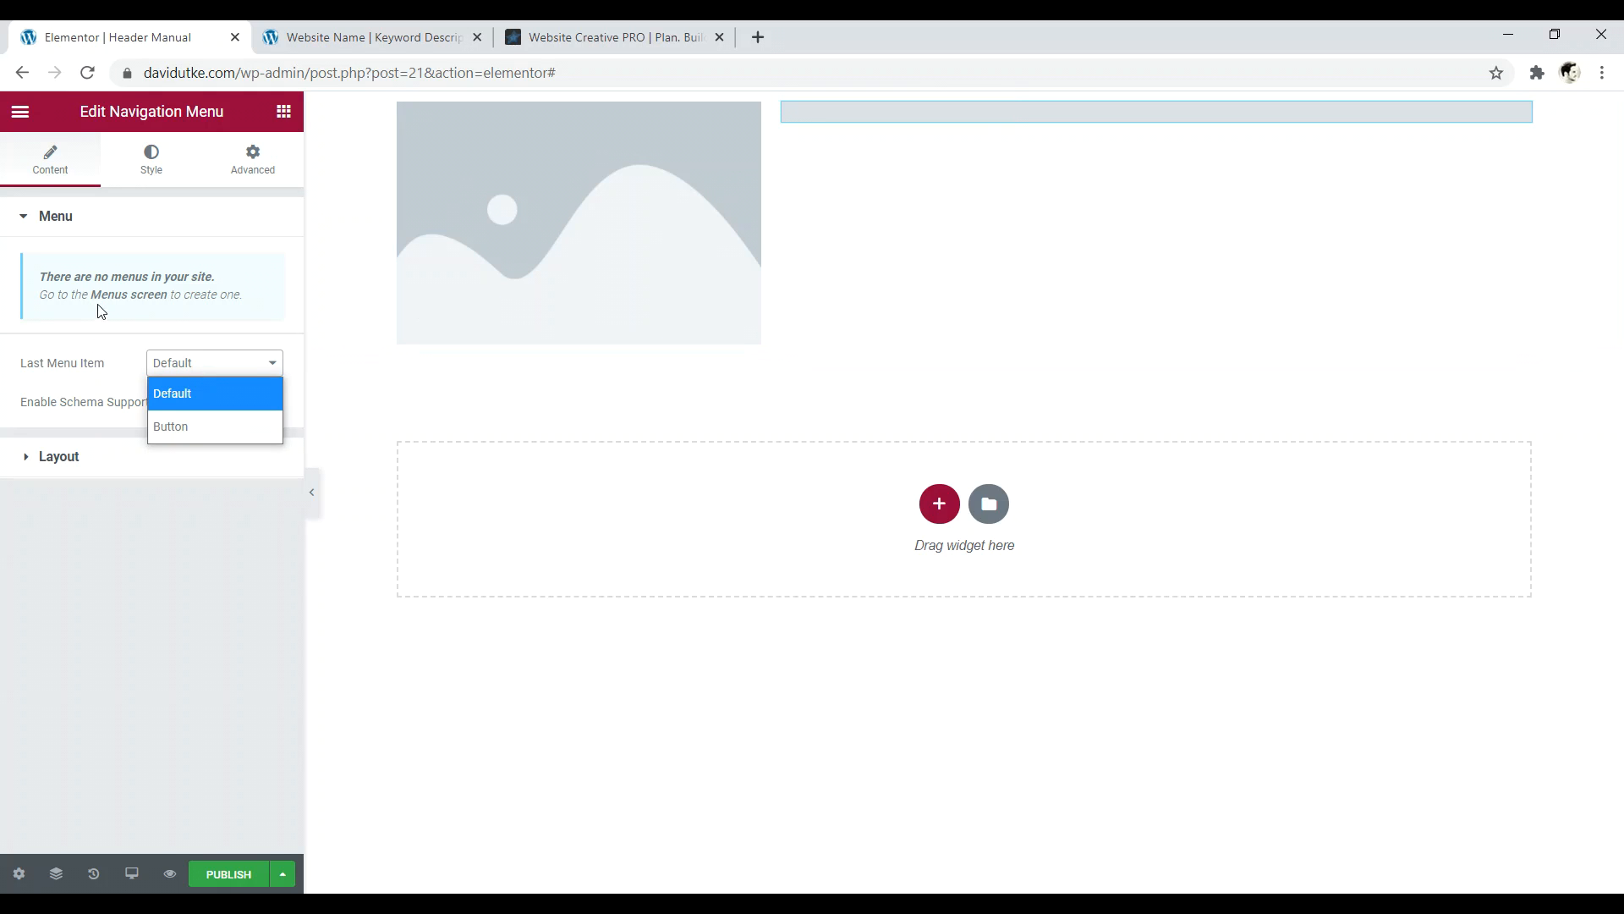
click(155, 277)
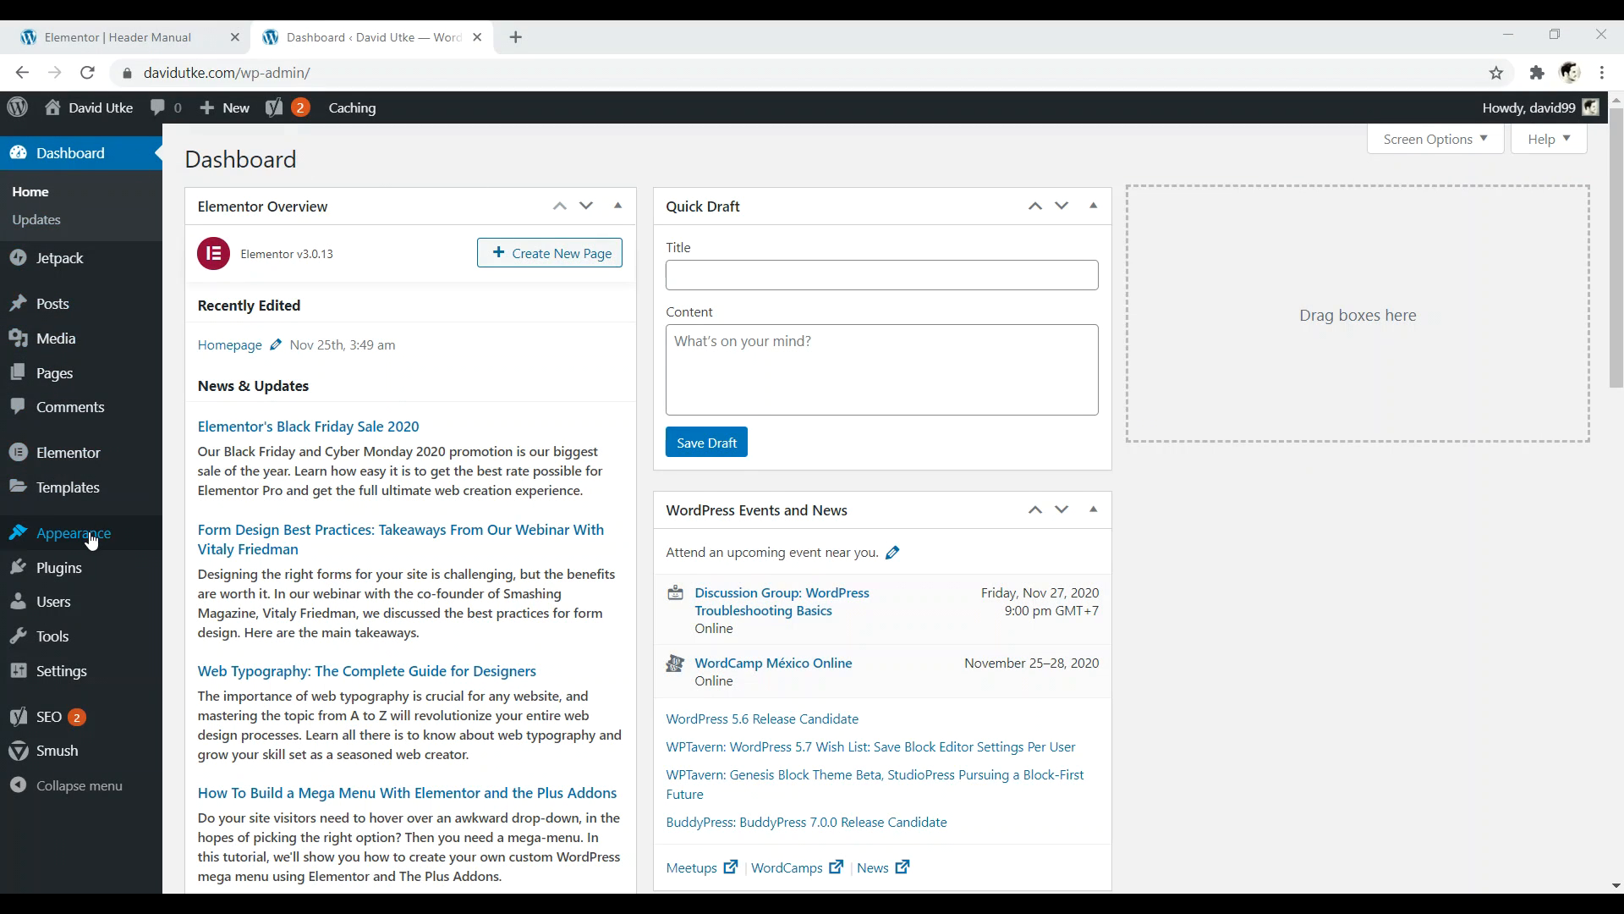
- Open Appearance > Menus, then load websitecreativepro.com in a new tab
mouse_move(91, 540)
click(207, 595)
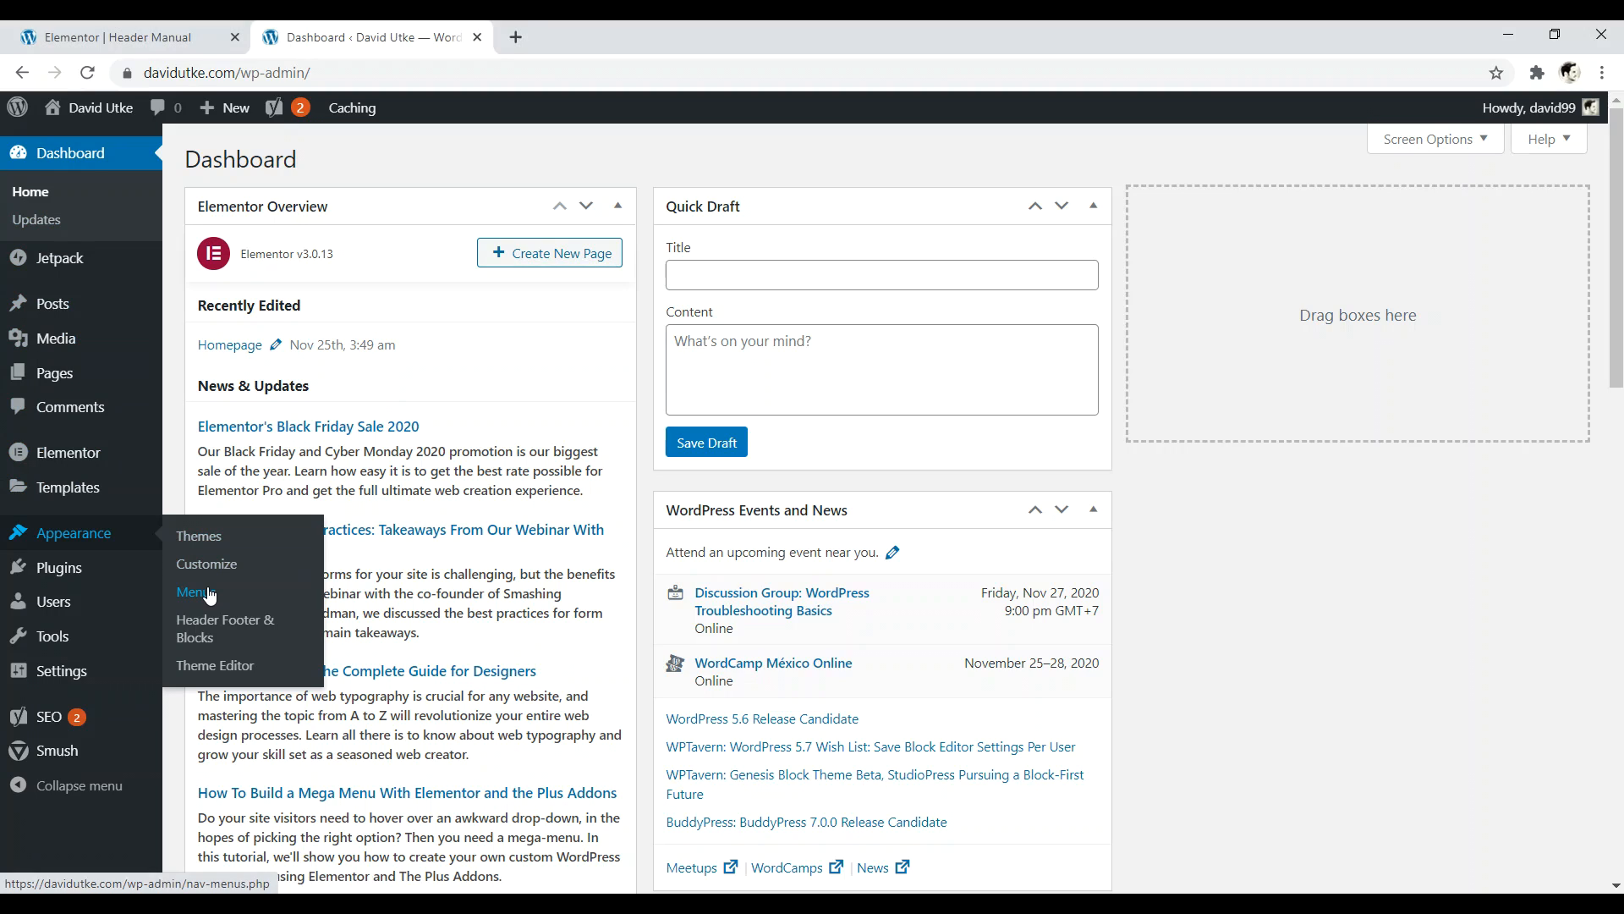
click(516, 36)
text(web)
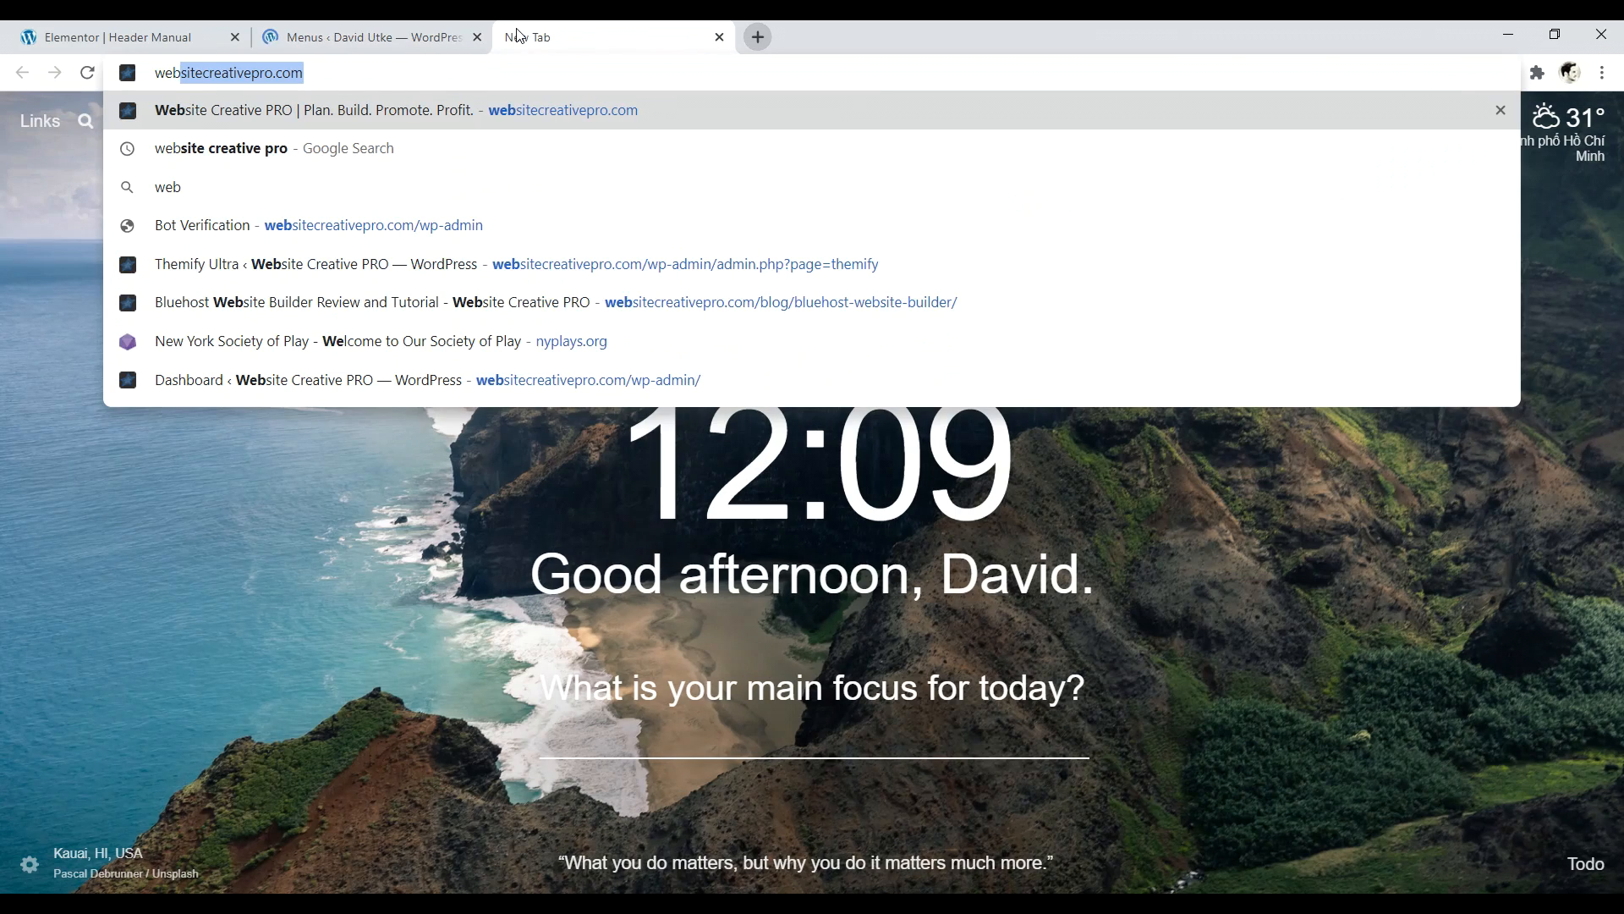
key(Return)
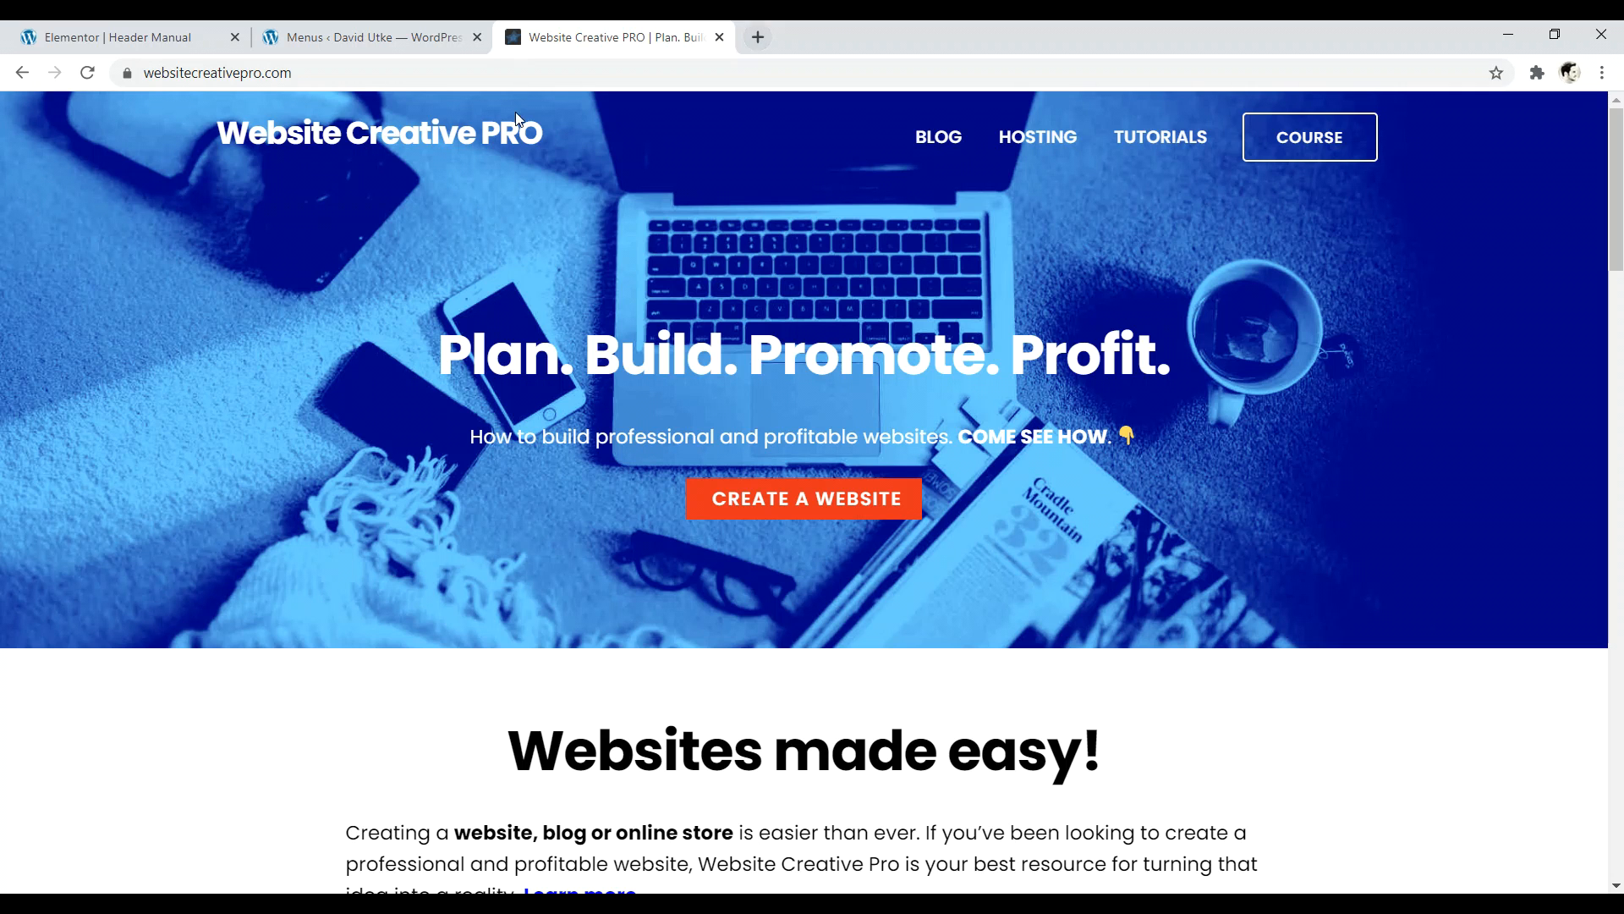
- Scroll the reference site down to its footer links and back up, then return to WordPress Menus
drag(1616, 230, 1611, 844)
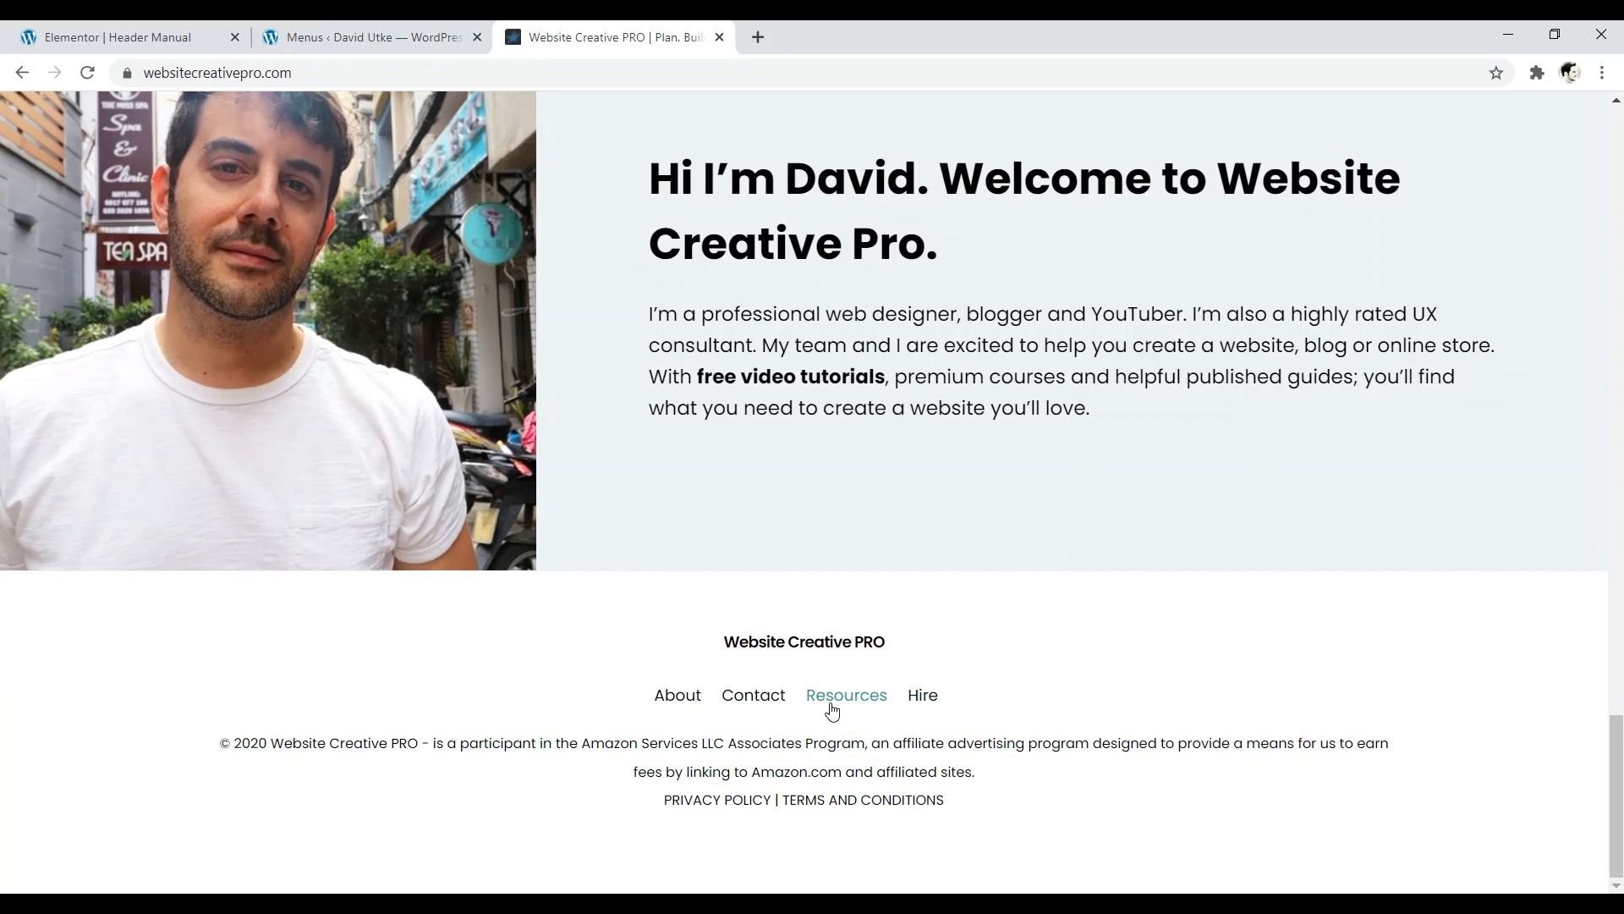
drag(1616, 799, 1616, 110)
click(406, 37)
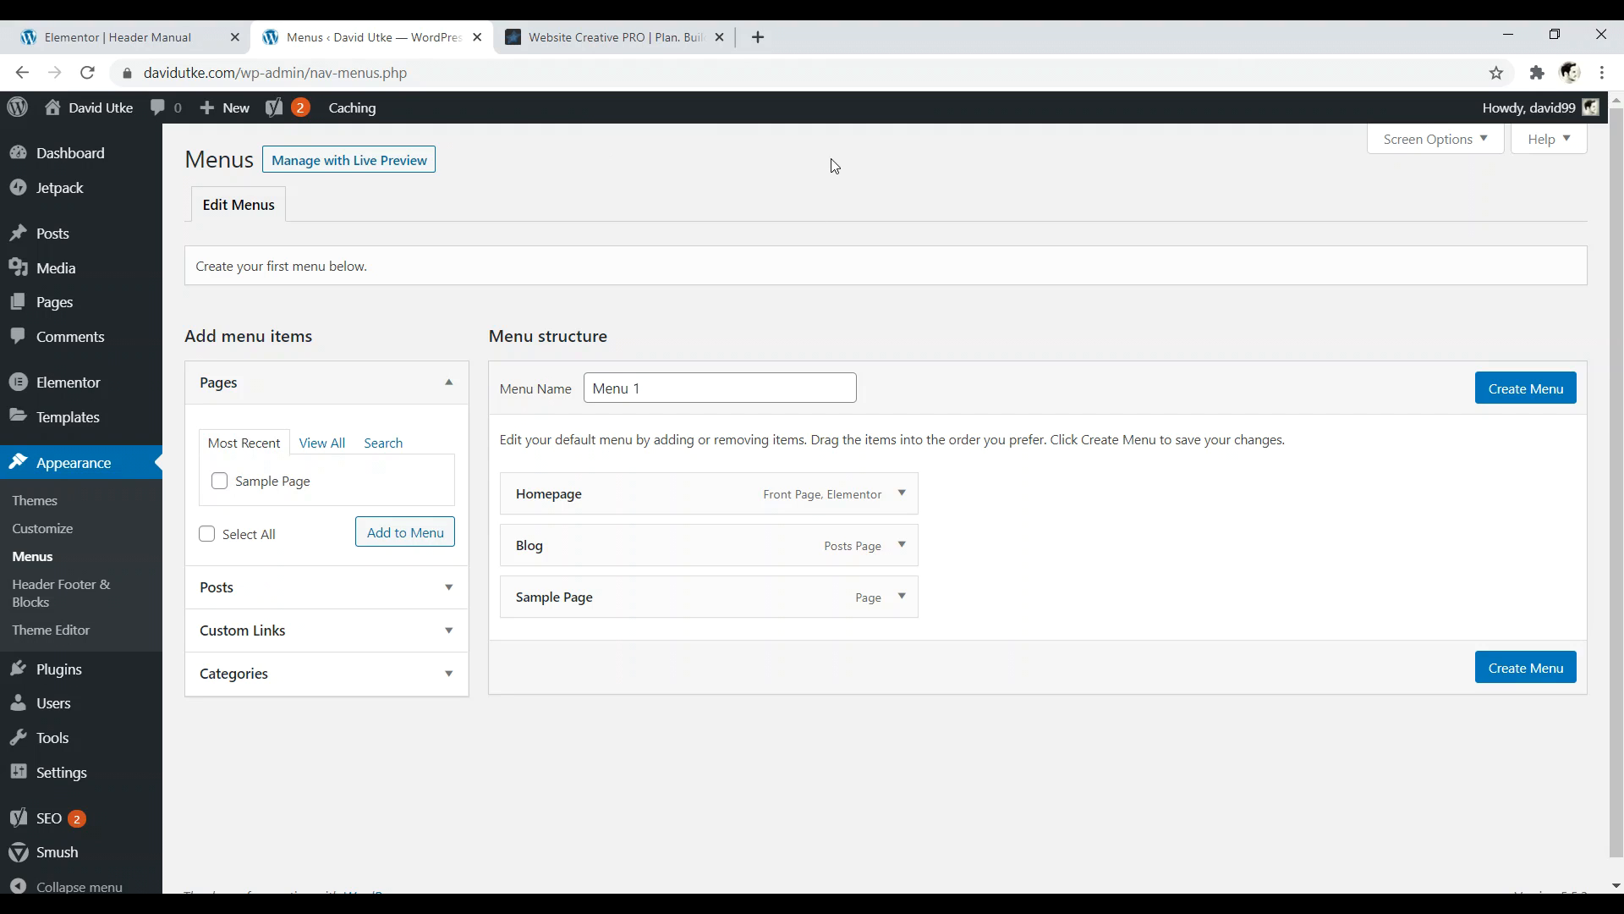
- Close the reference tab and rename the Homepage menu item's label to Home
click(719, 37)
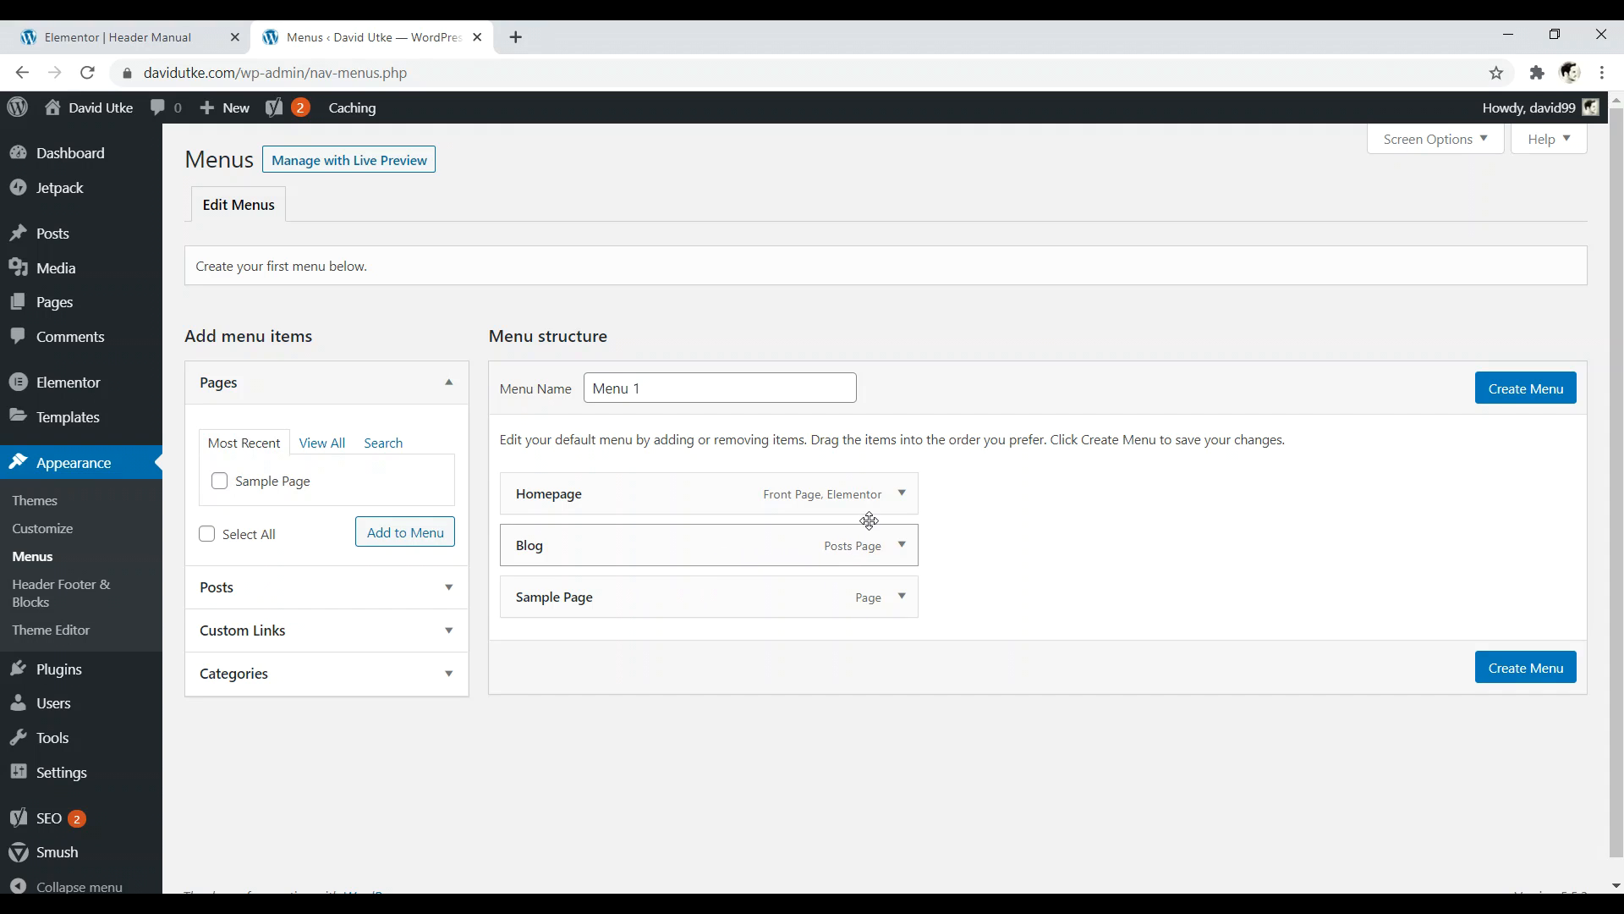
click(899, 496)
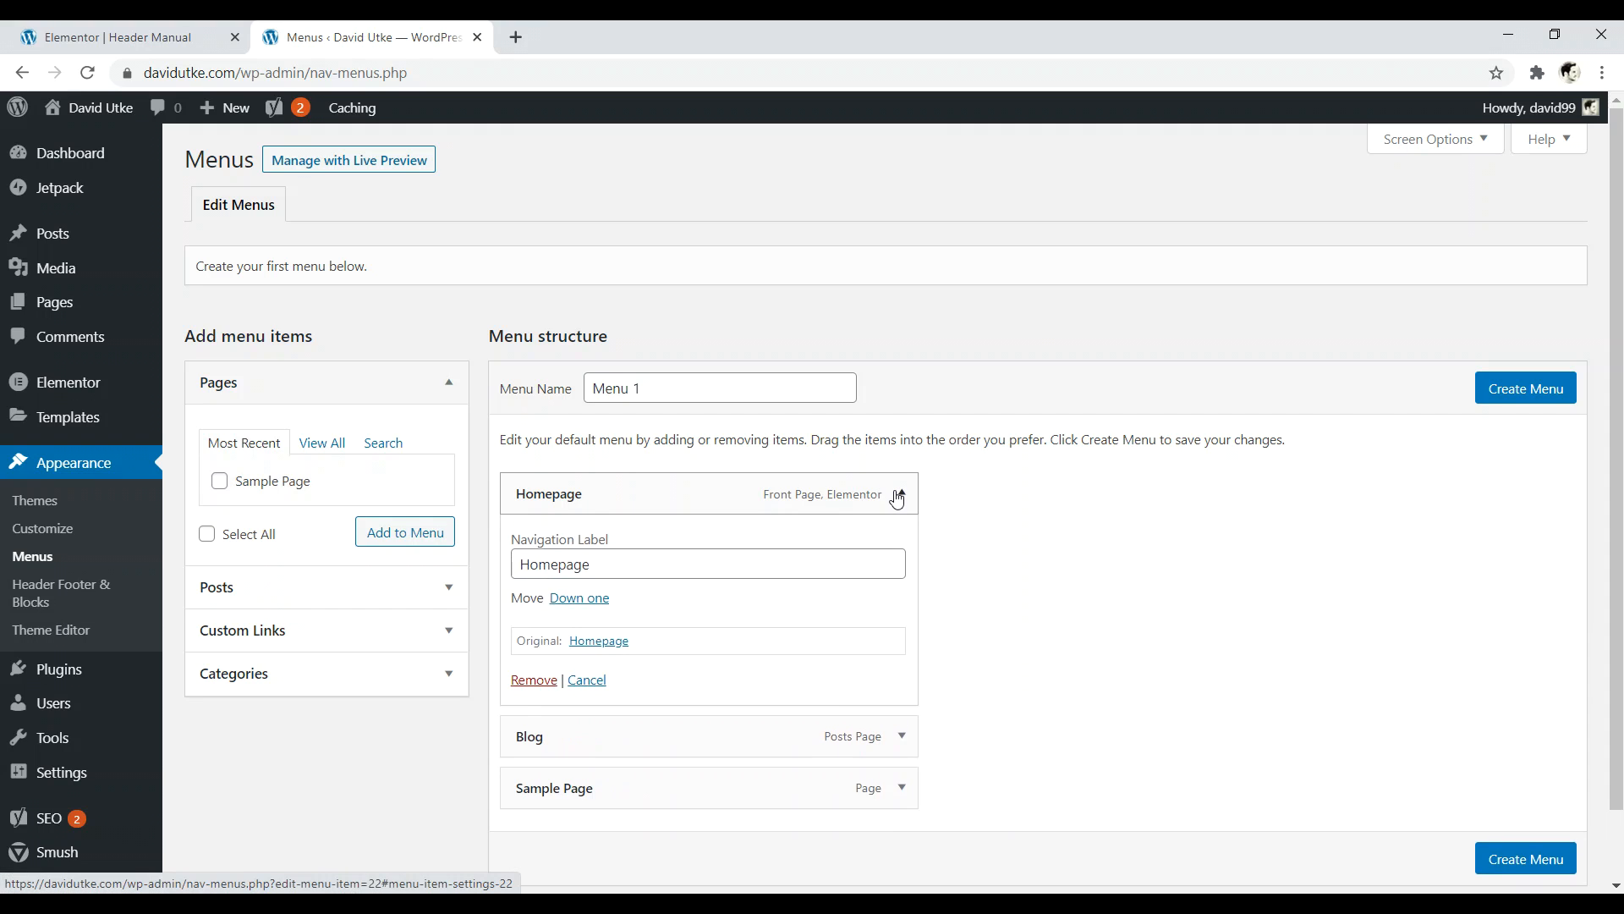
drag(624, 566, 571, 565)
key(BackSpace)
key(BackSpace)
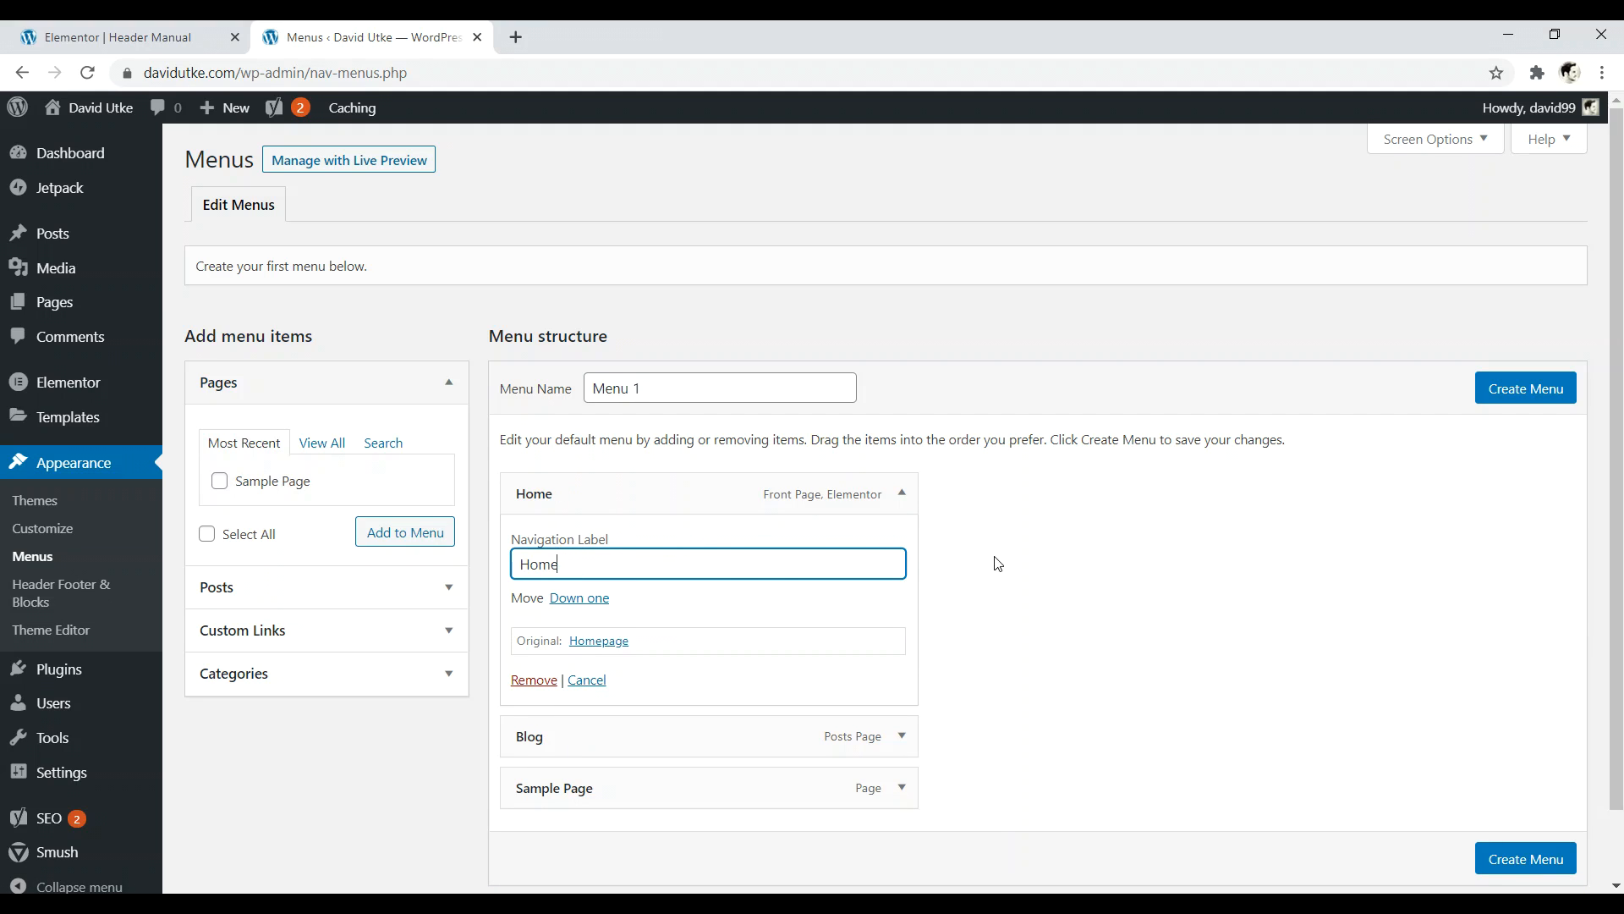
click(901, 493)
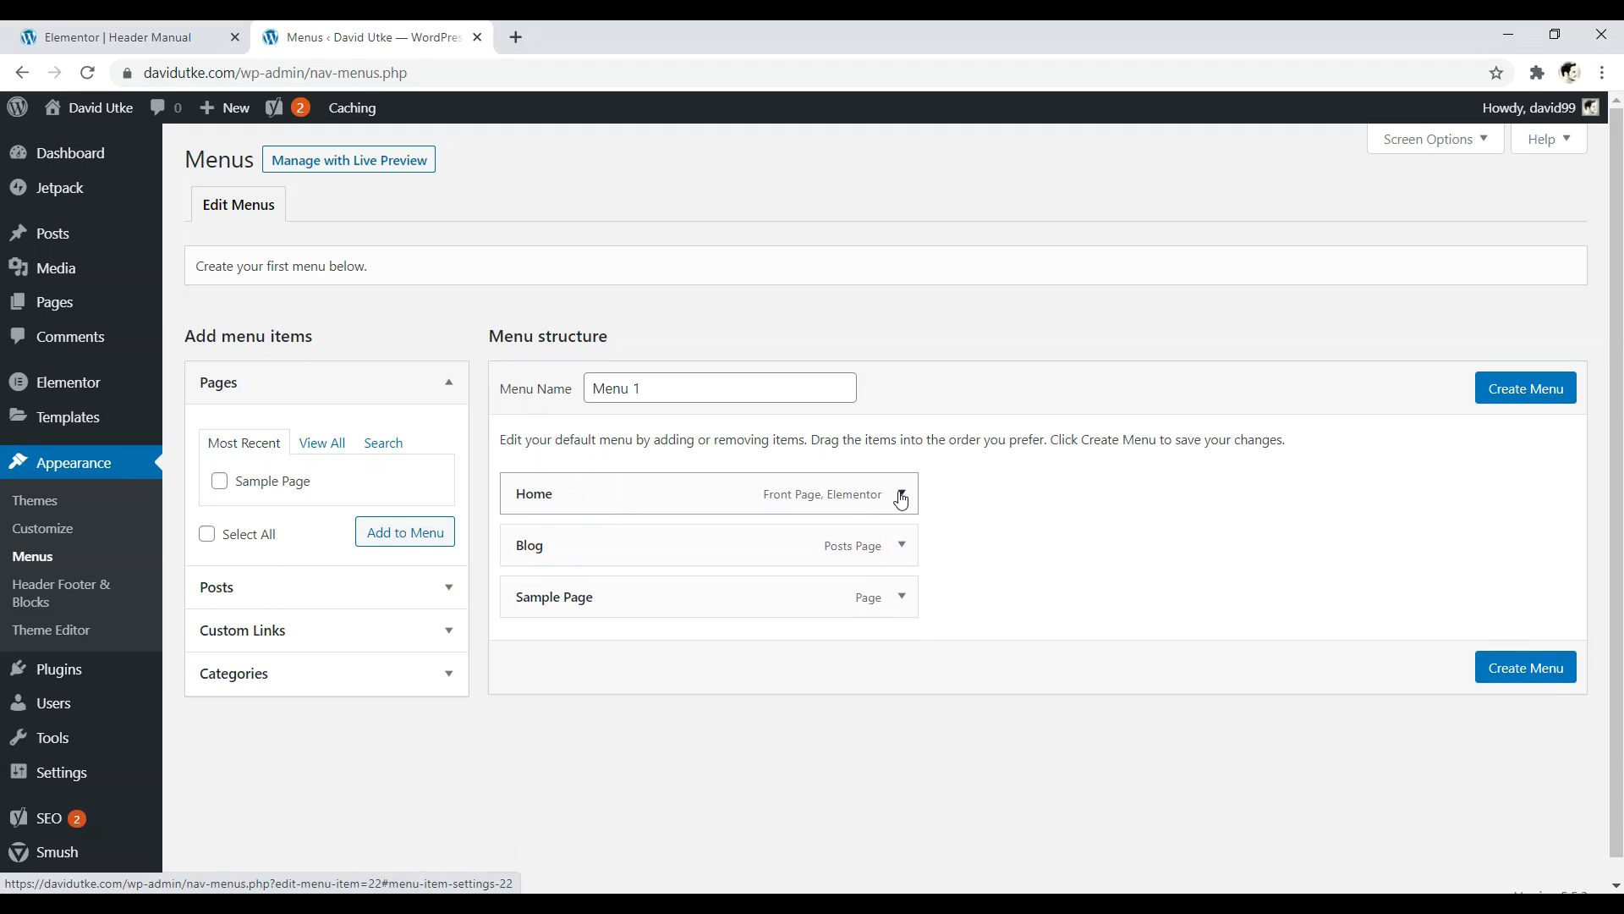
- Leave Blog unchanged and remove Sample Page from the menu
click(902, 546)
click(902, 547)
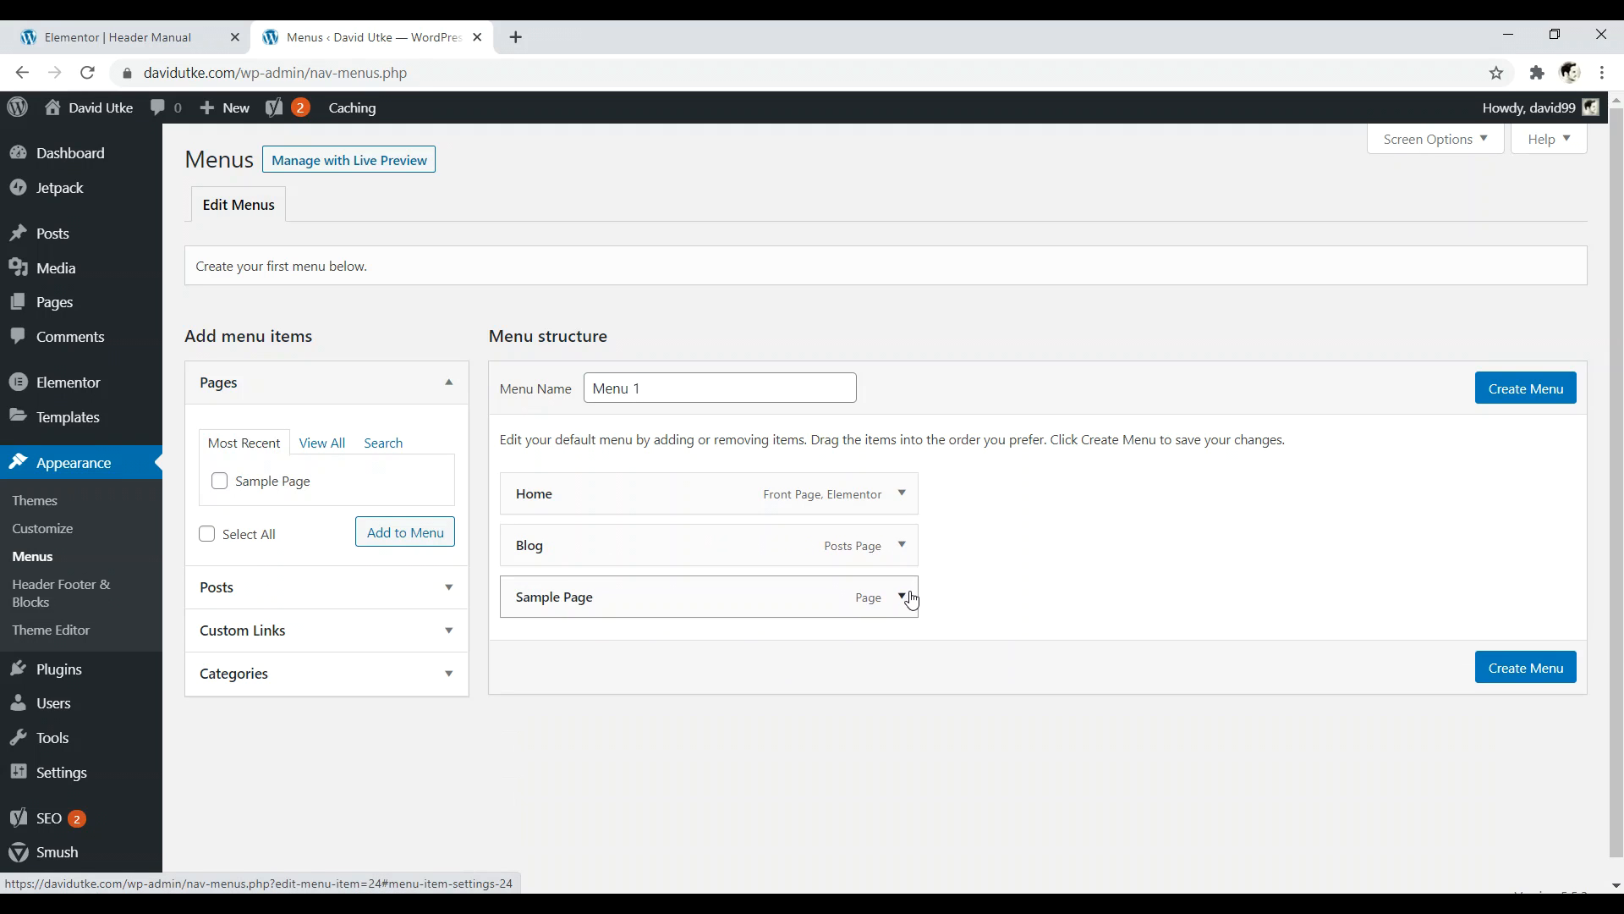
click(902, 597)
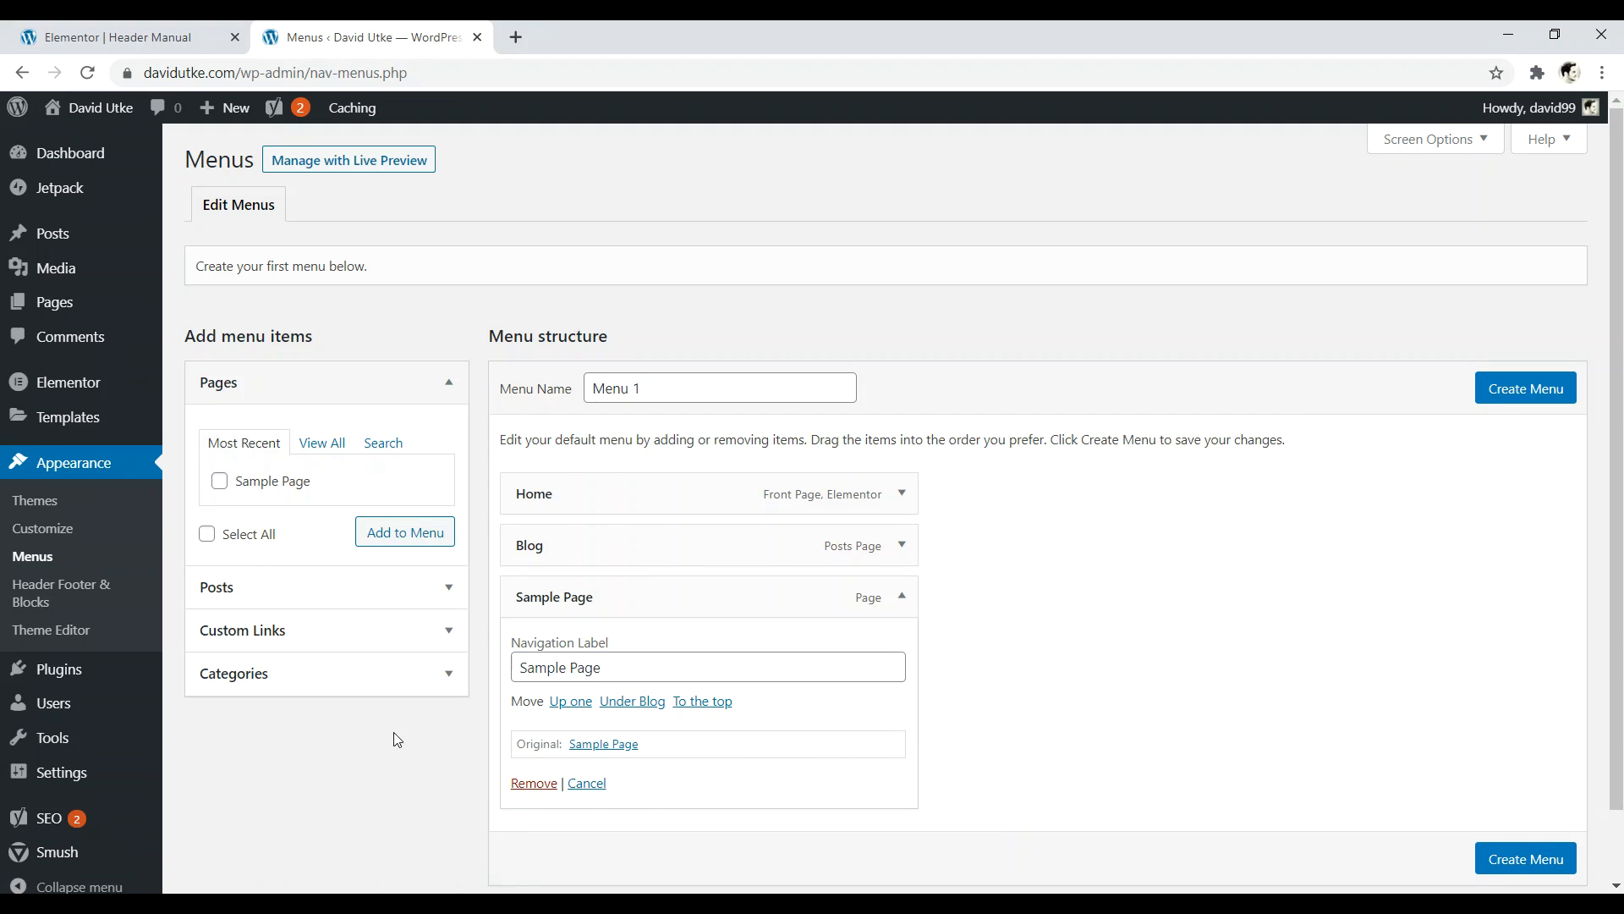
click(533, 783)
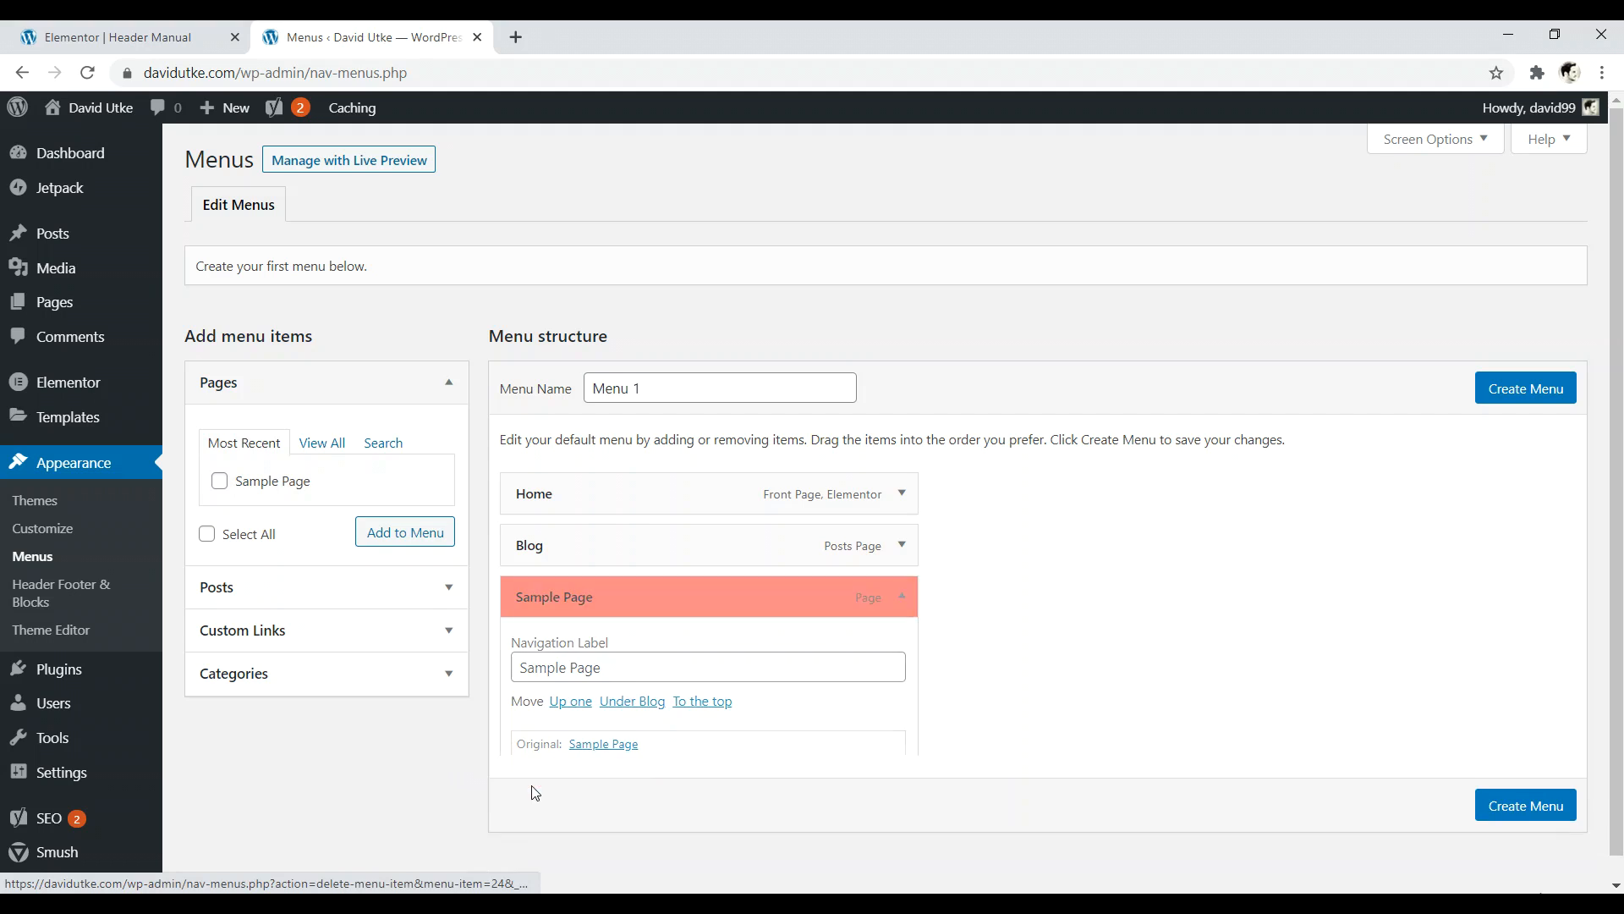
- Rename the menu from Menu 1 to Main Menu and create it
click(692, 390)
key(BackSpace)
key(Return)
text(Main)
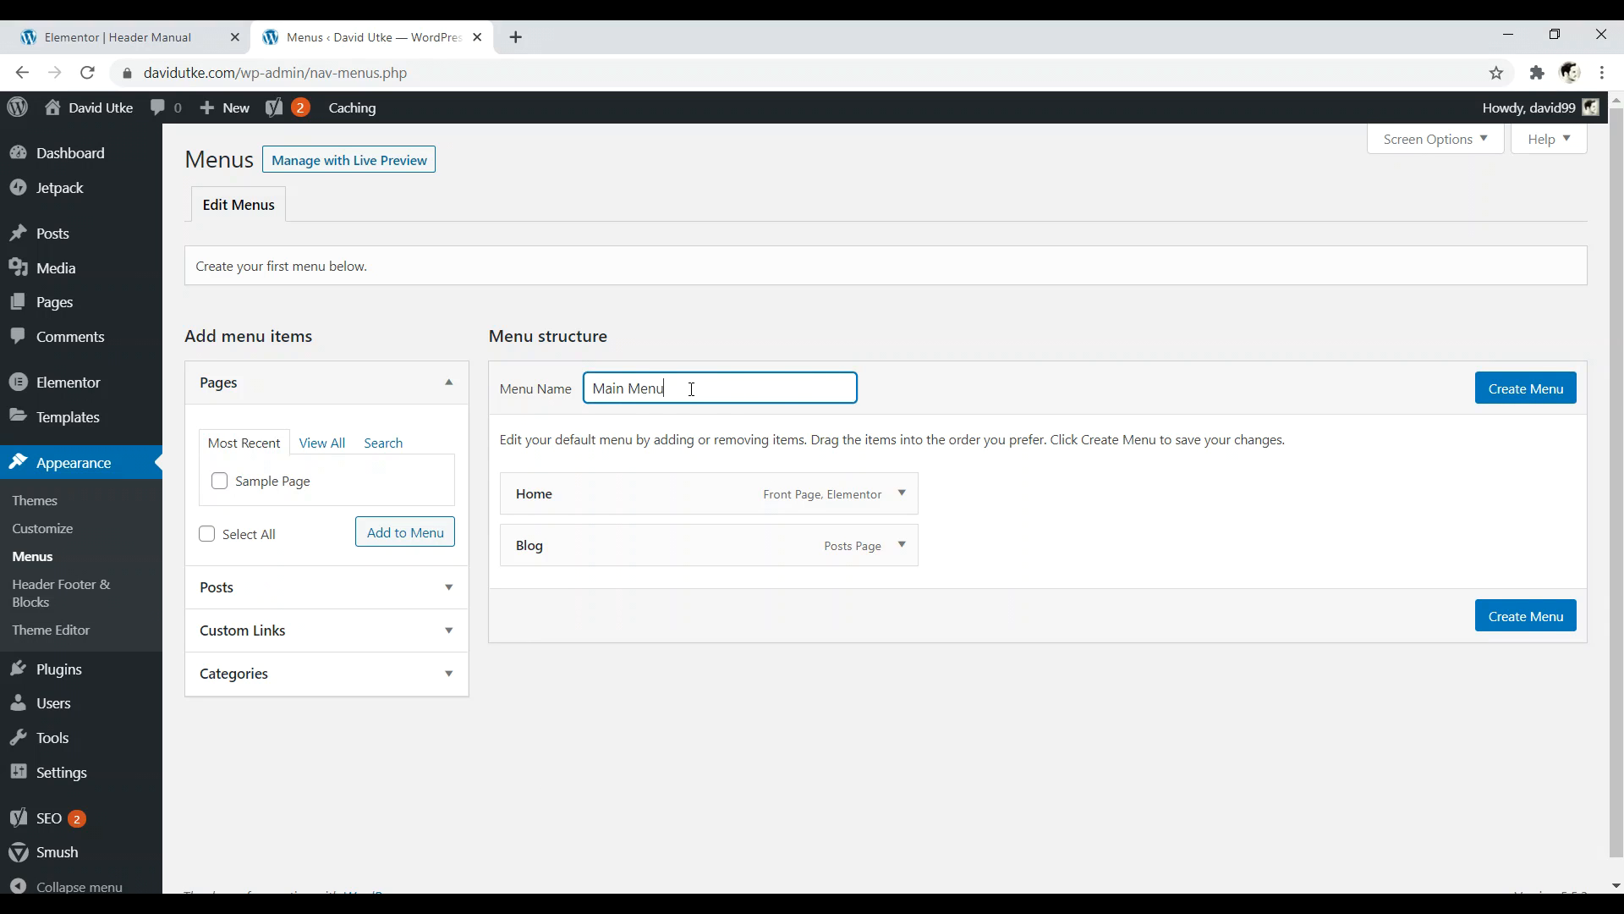
click(1550, 392)
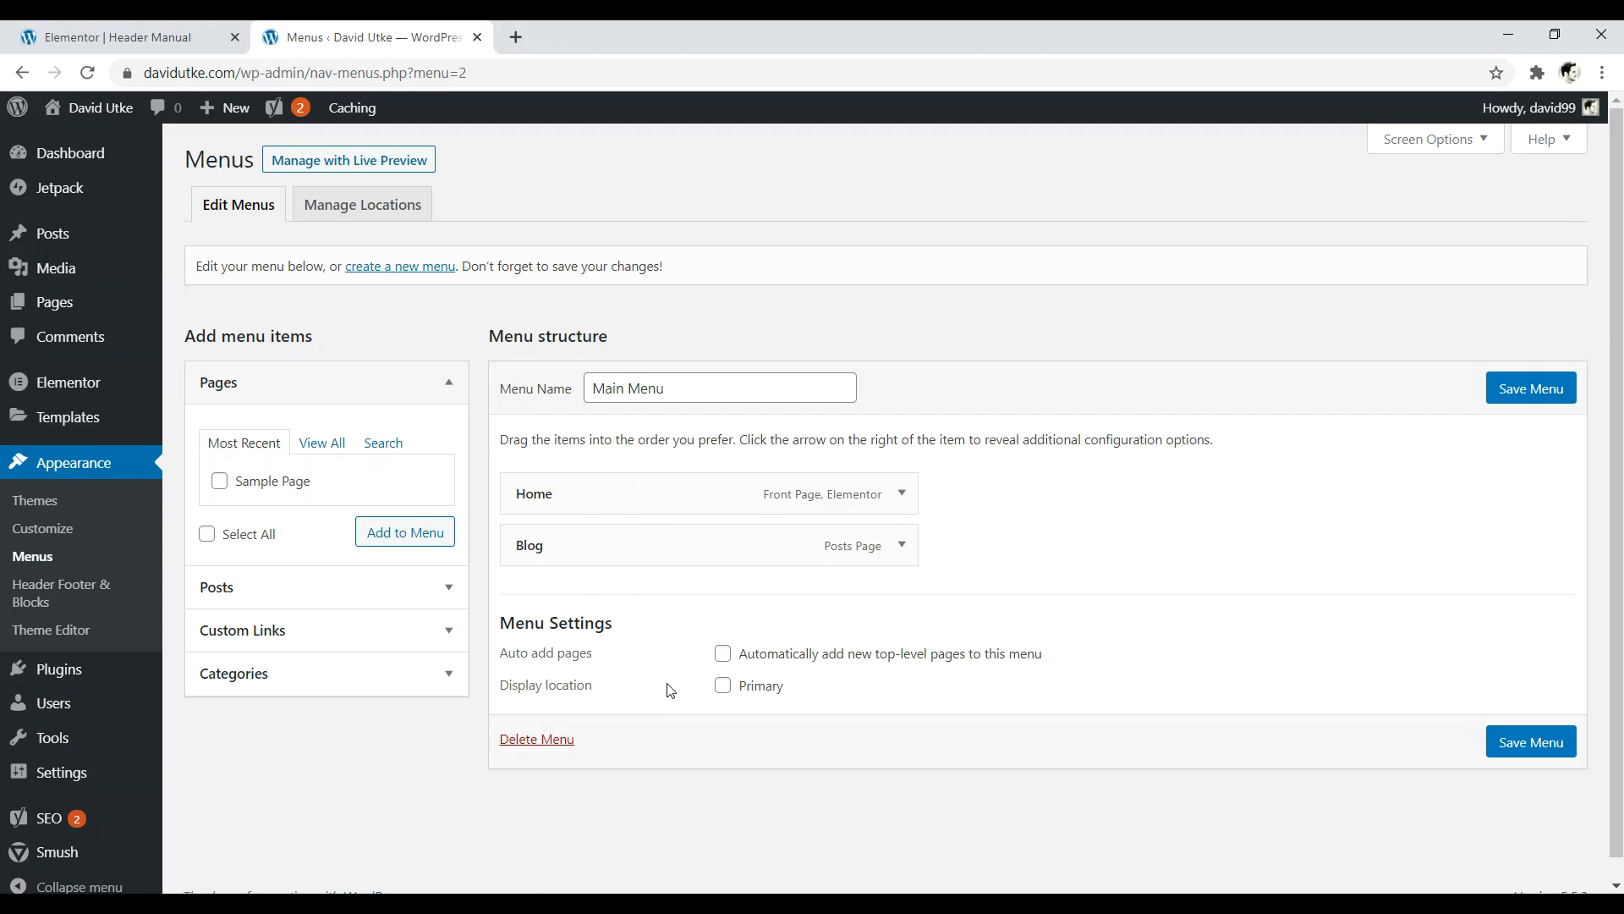
- Assign Main Menu to the Primary location, save it, and check Manage Locations before returning to Elementor
click(728, 689)
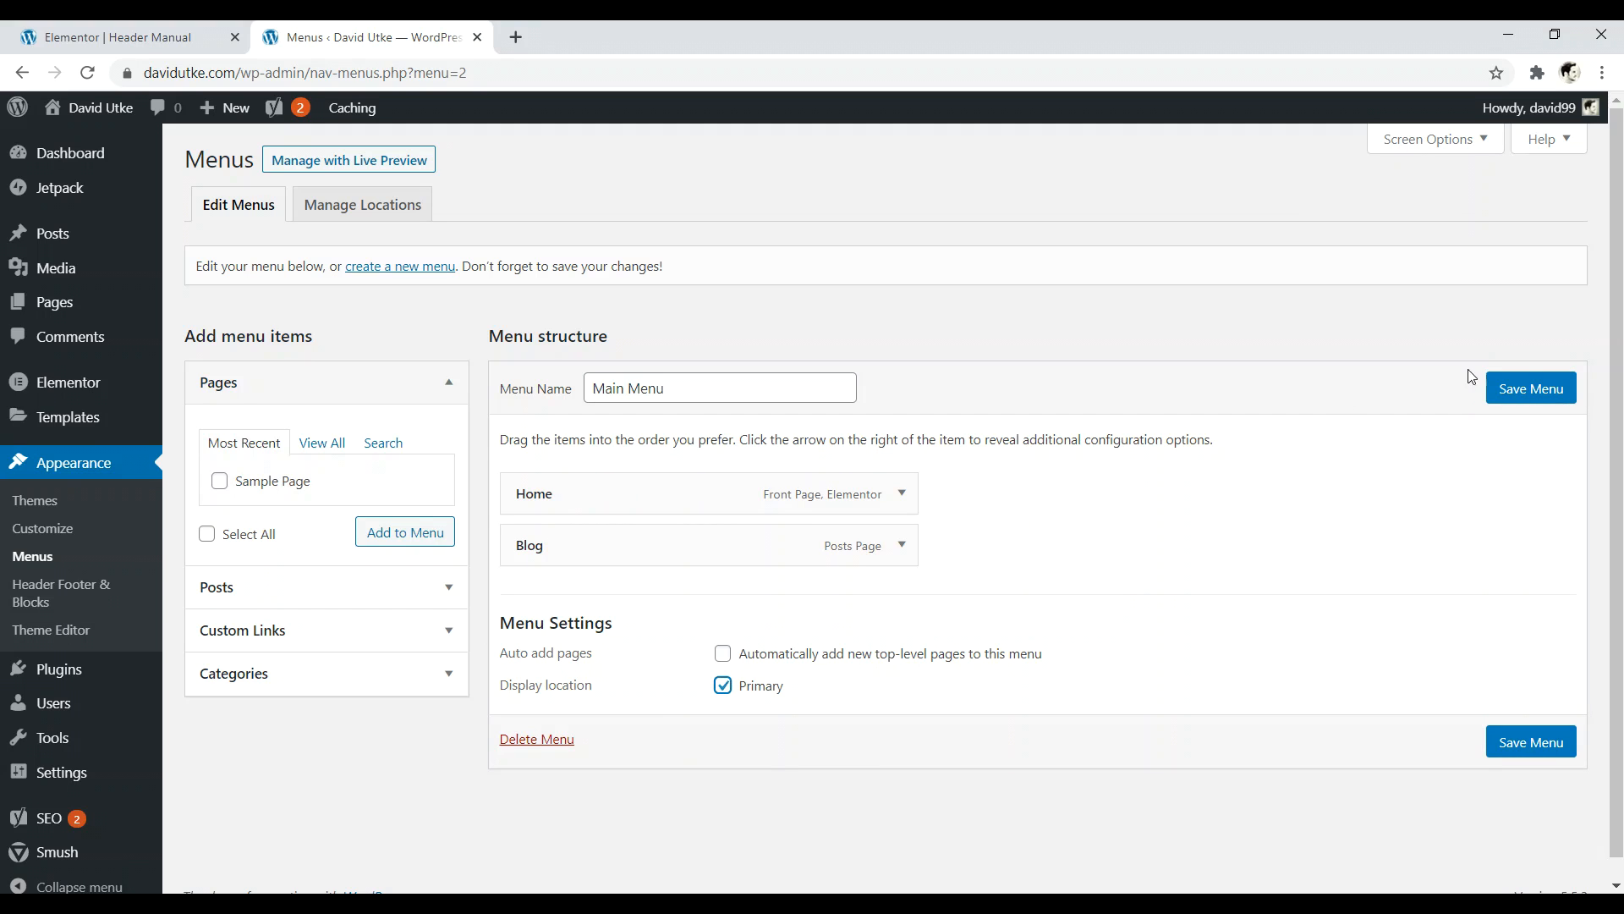
click(1551, 391)
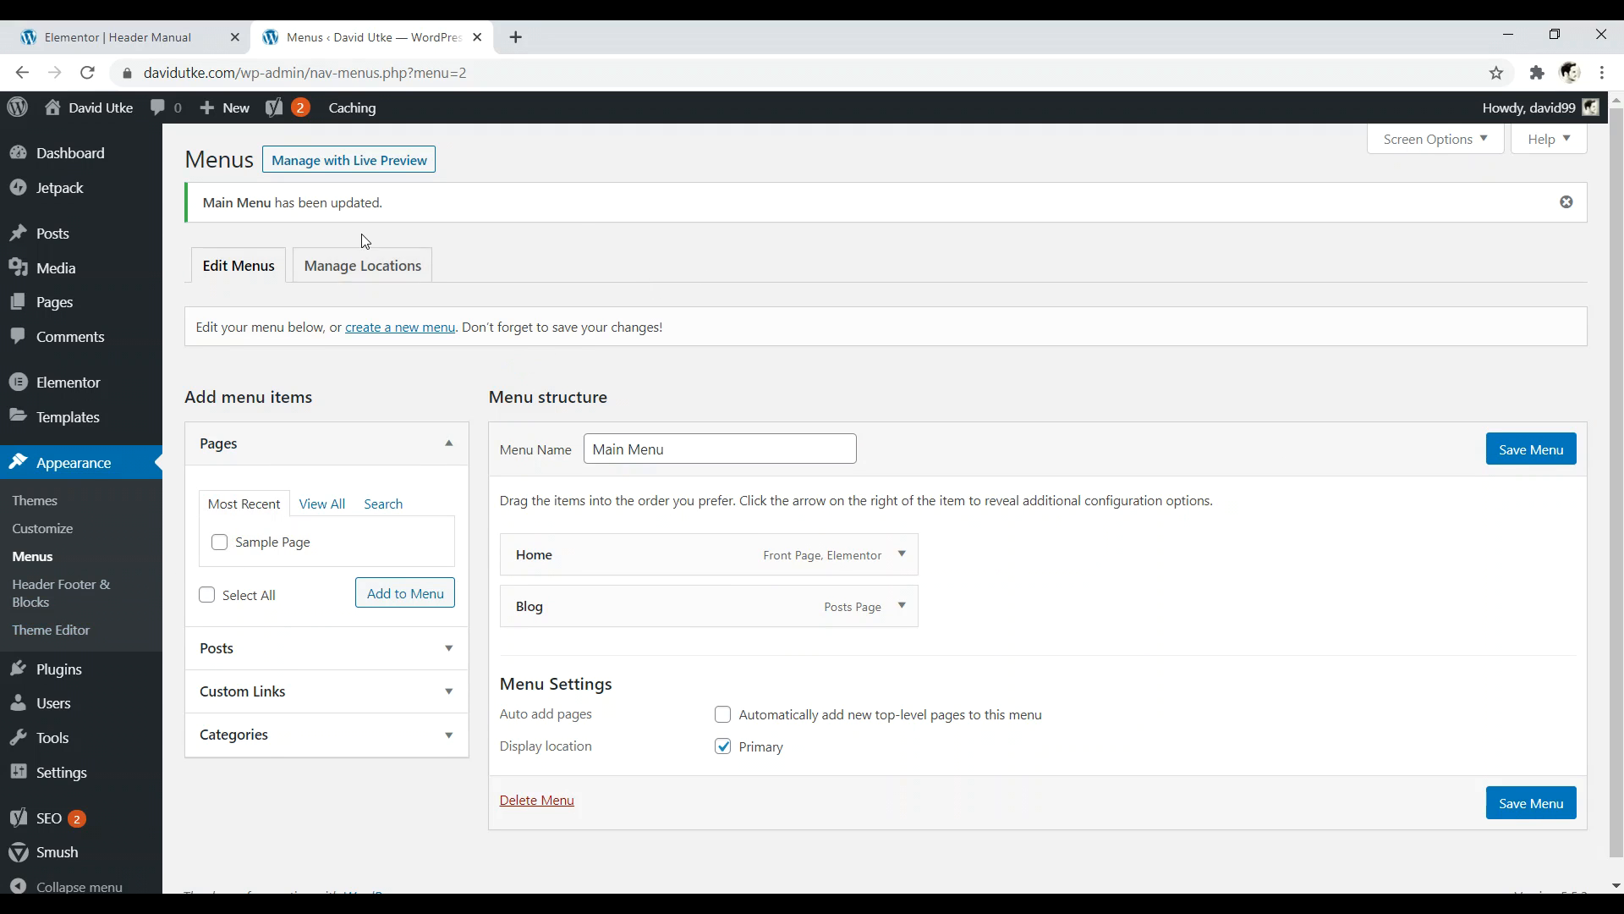
click(397, 269)
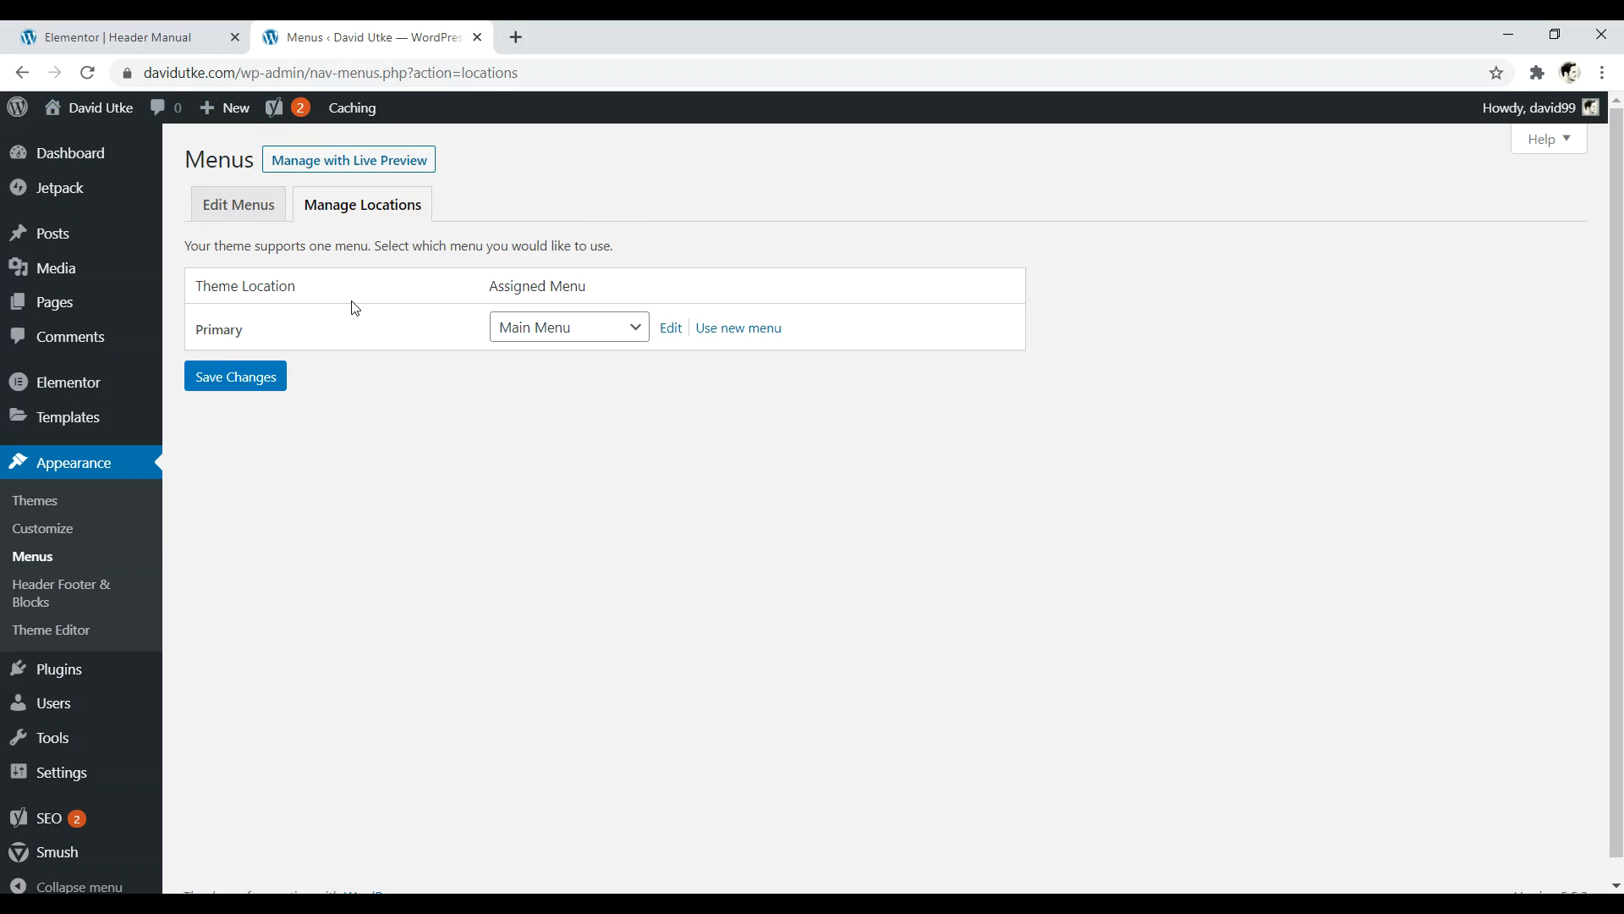
click(52, 29)
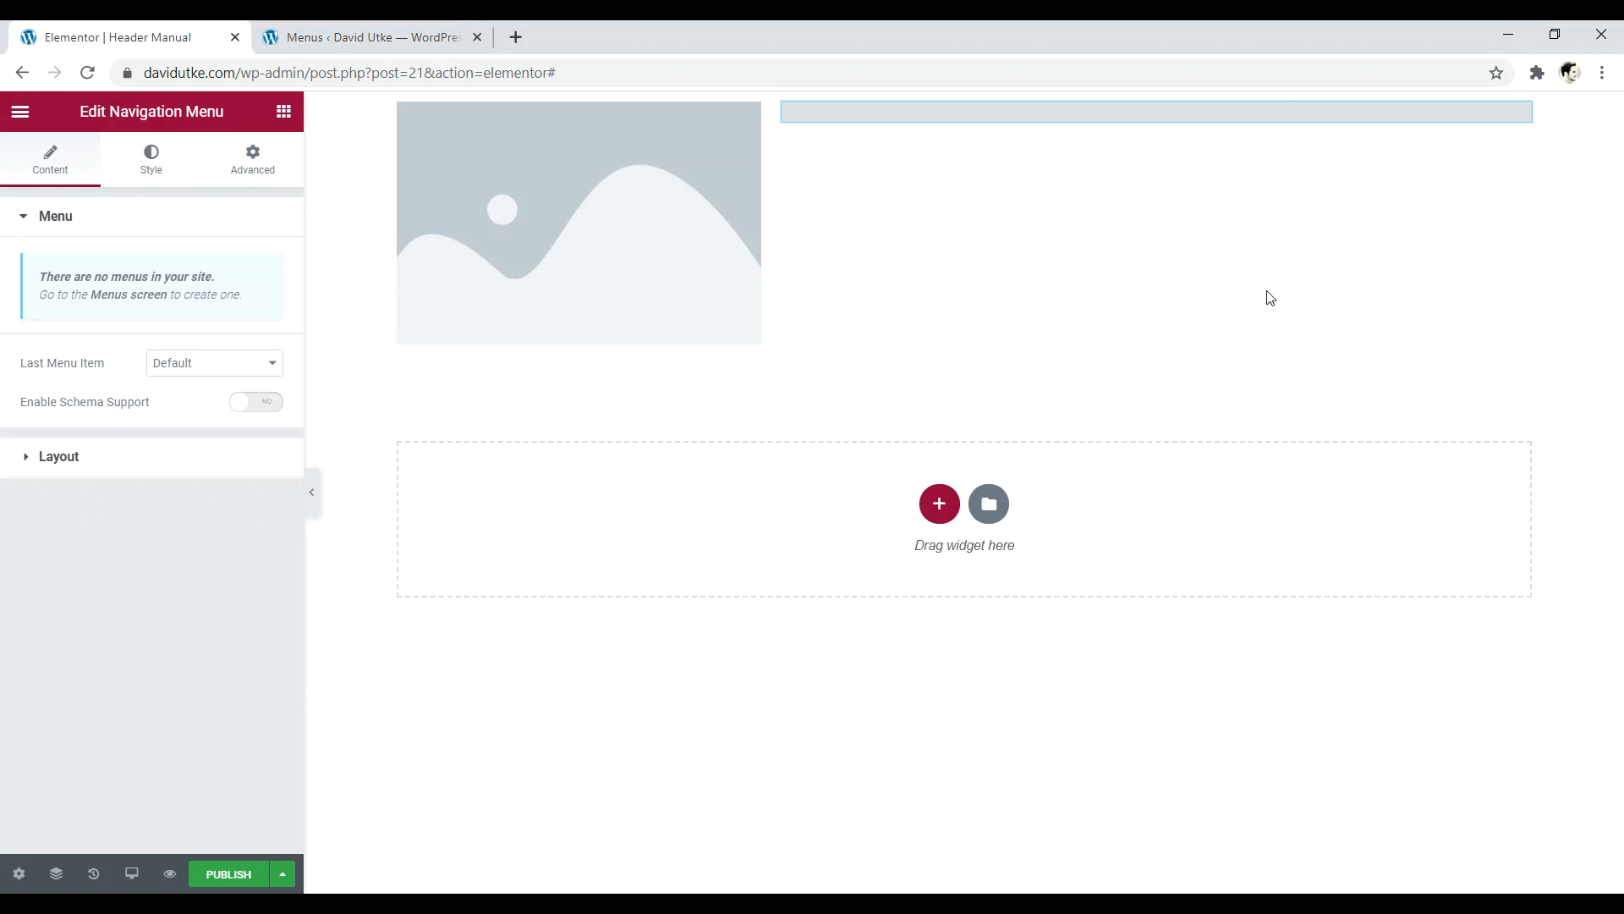
- Confirm on Manage Locations that Main Menu is assigned to Primary
click(364, 36)
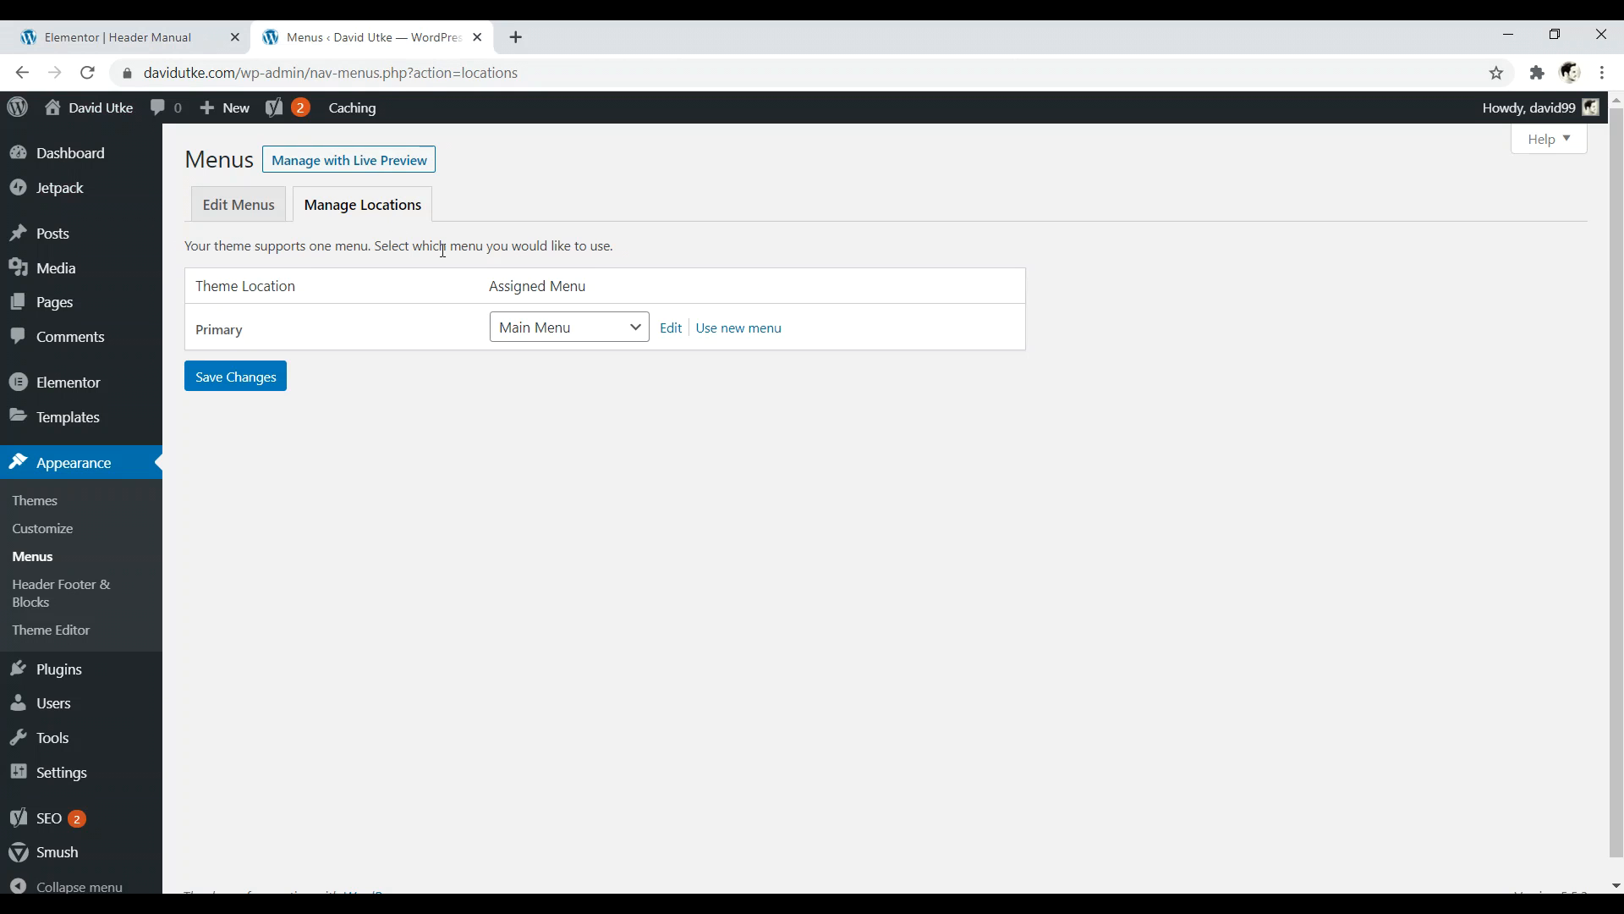
click(565, 336)
click(594, 191)
- Reload the Header Manual editor, confirming the reload despite unsaved changes
click(127, 37)
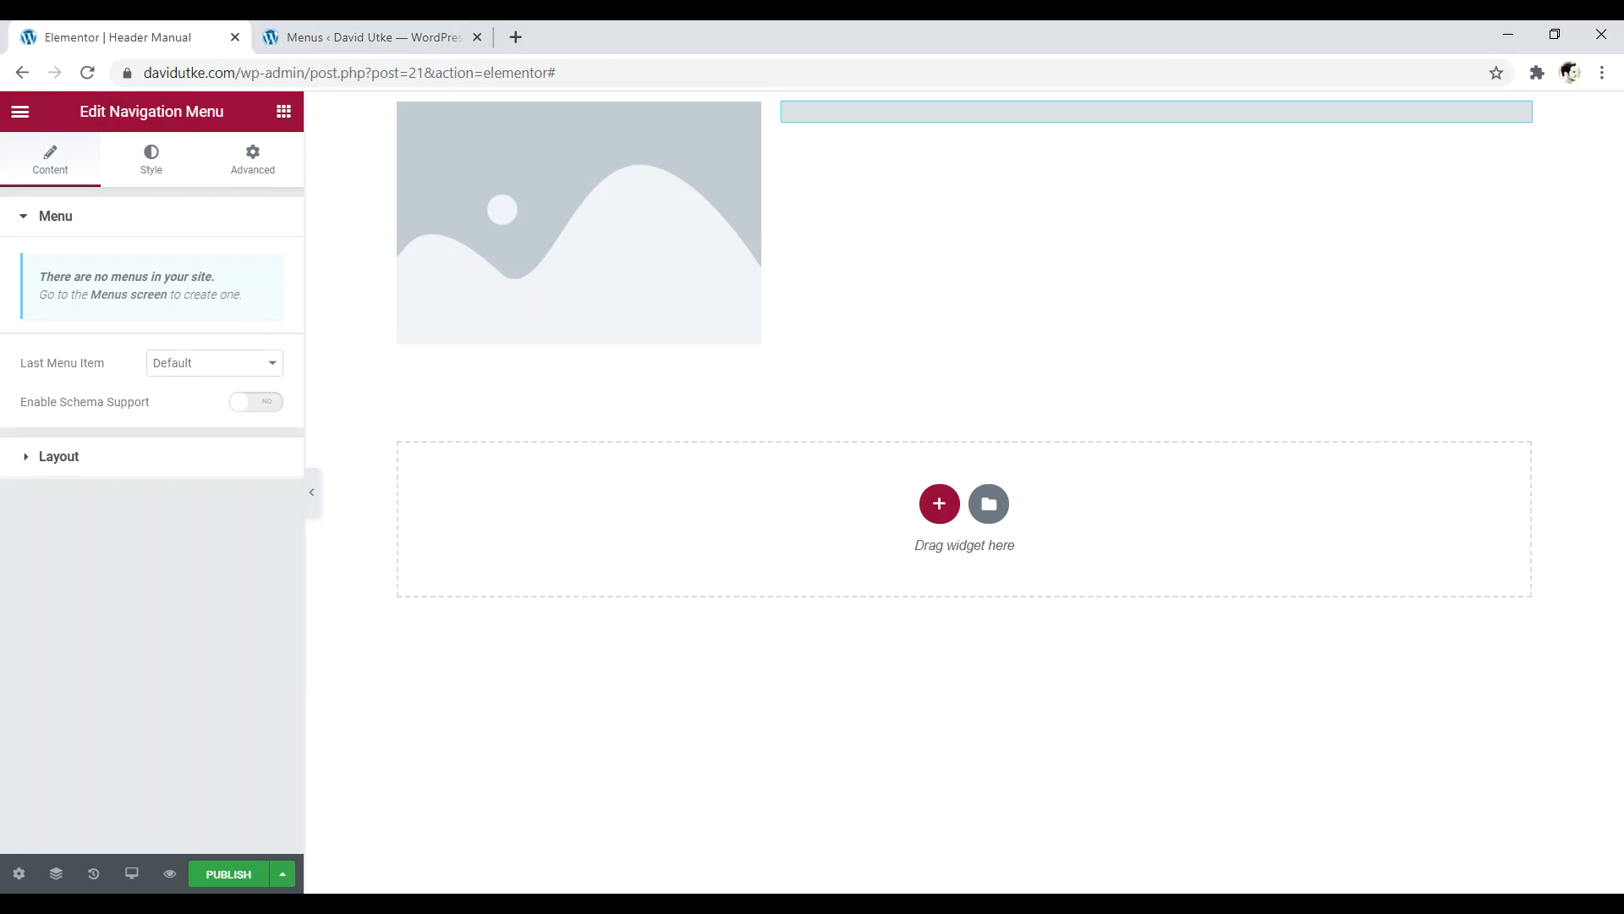
click(87, 72)
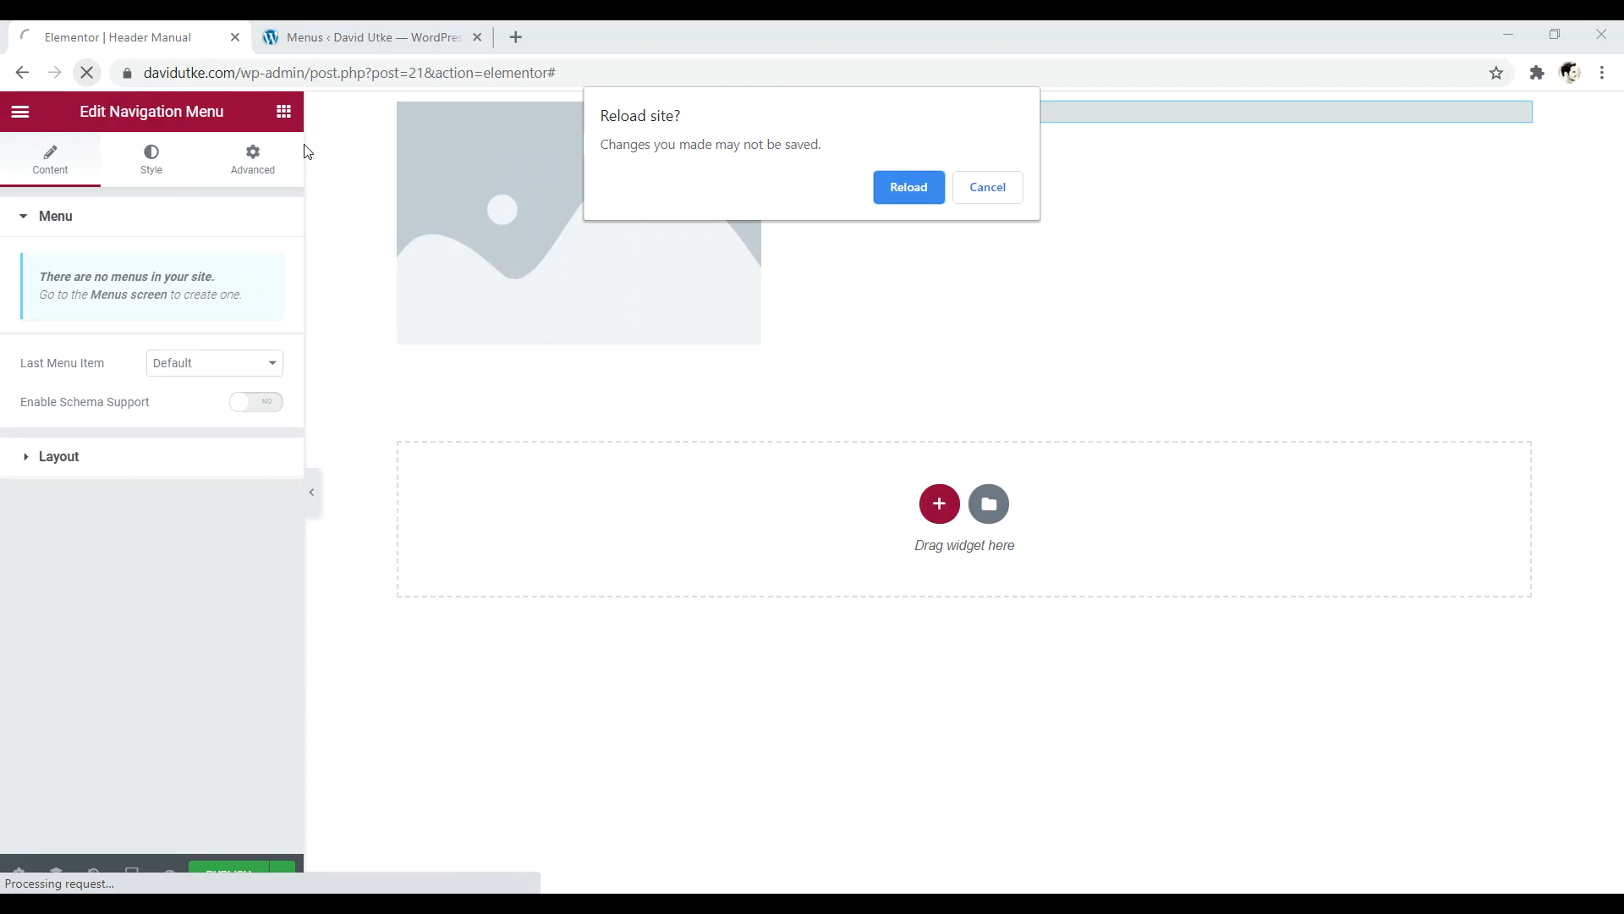
click(897, 187)
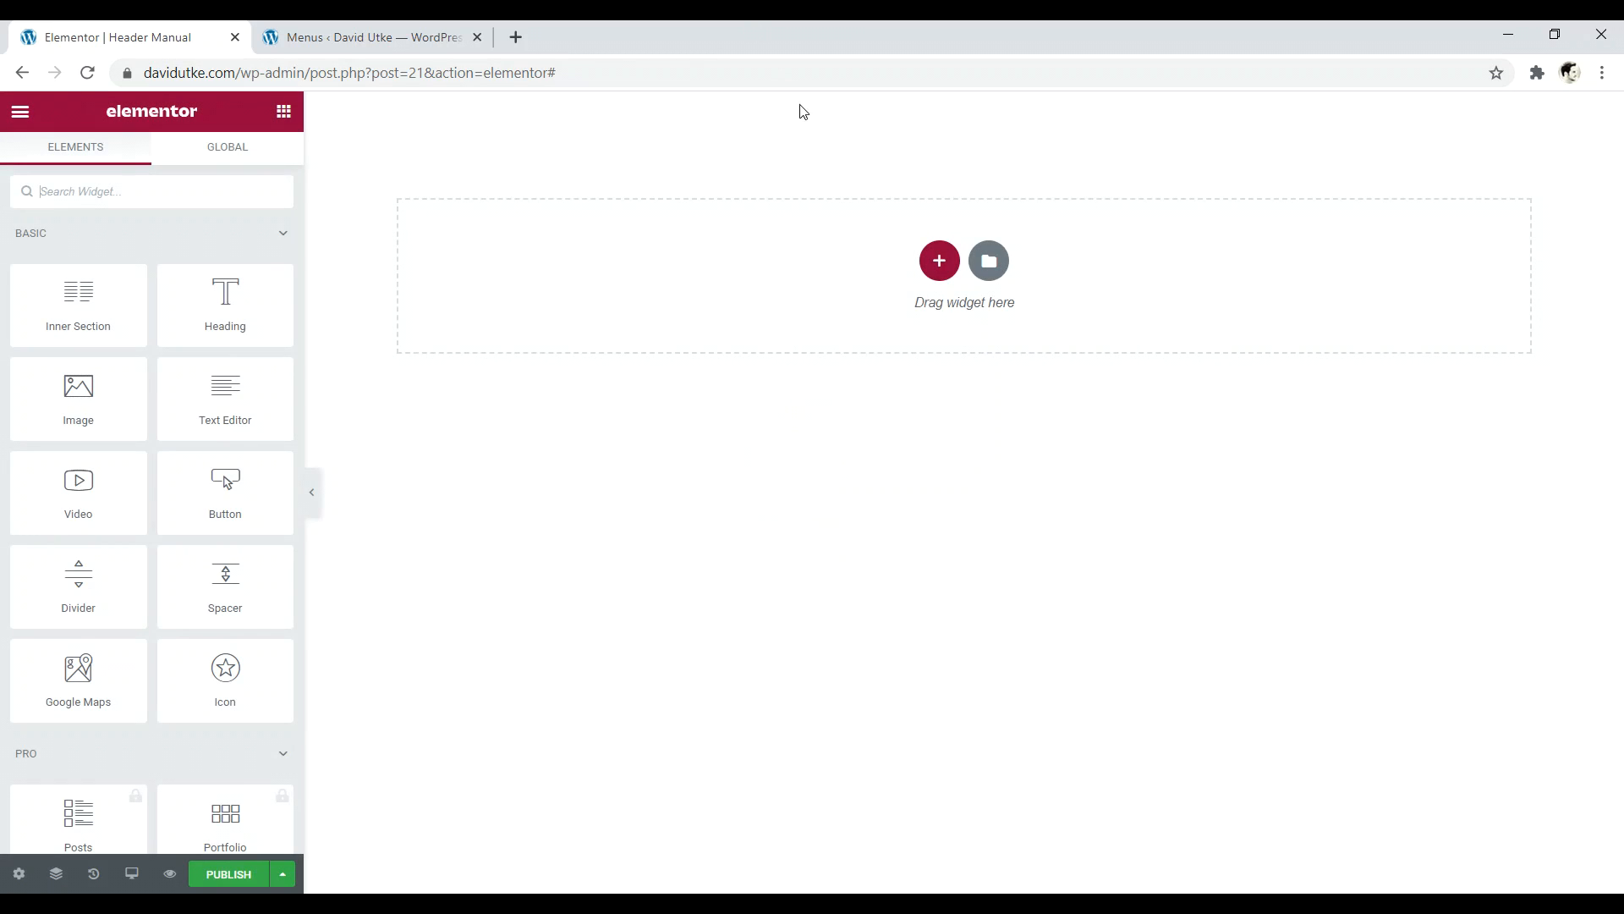
- Add a 33/66 two-column section and place a Site Logo widget in the left column
click(939, 260)
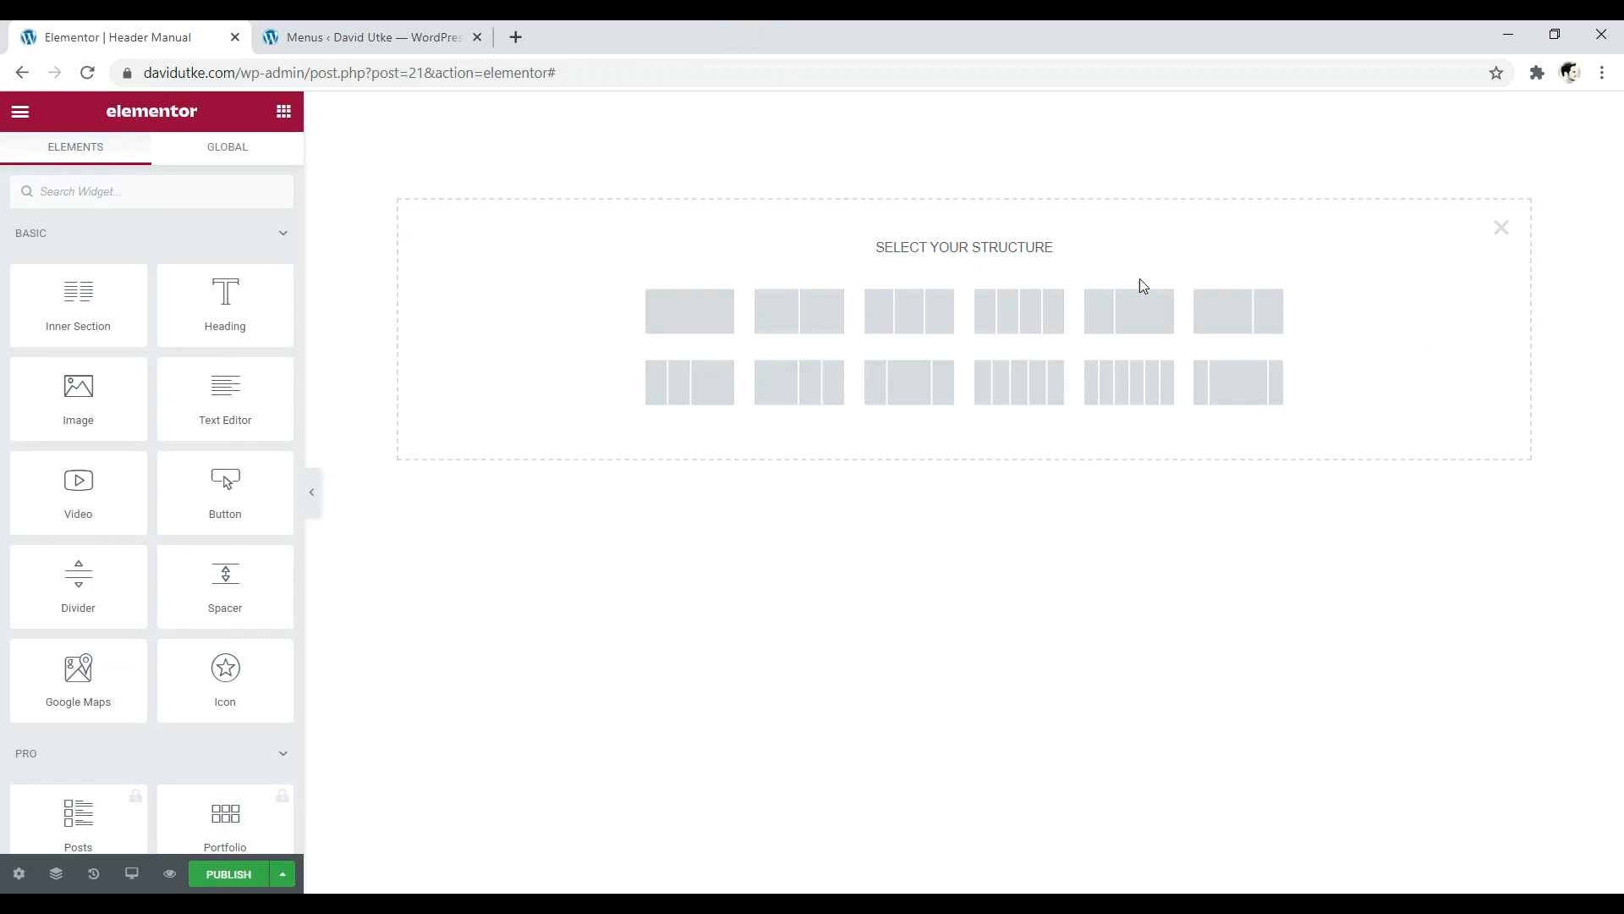
click(1134, 322)
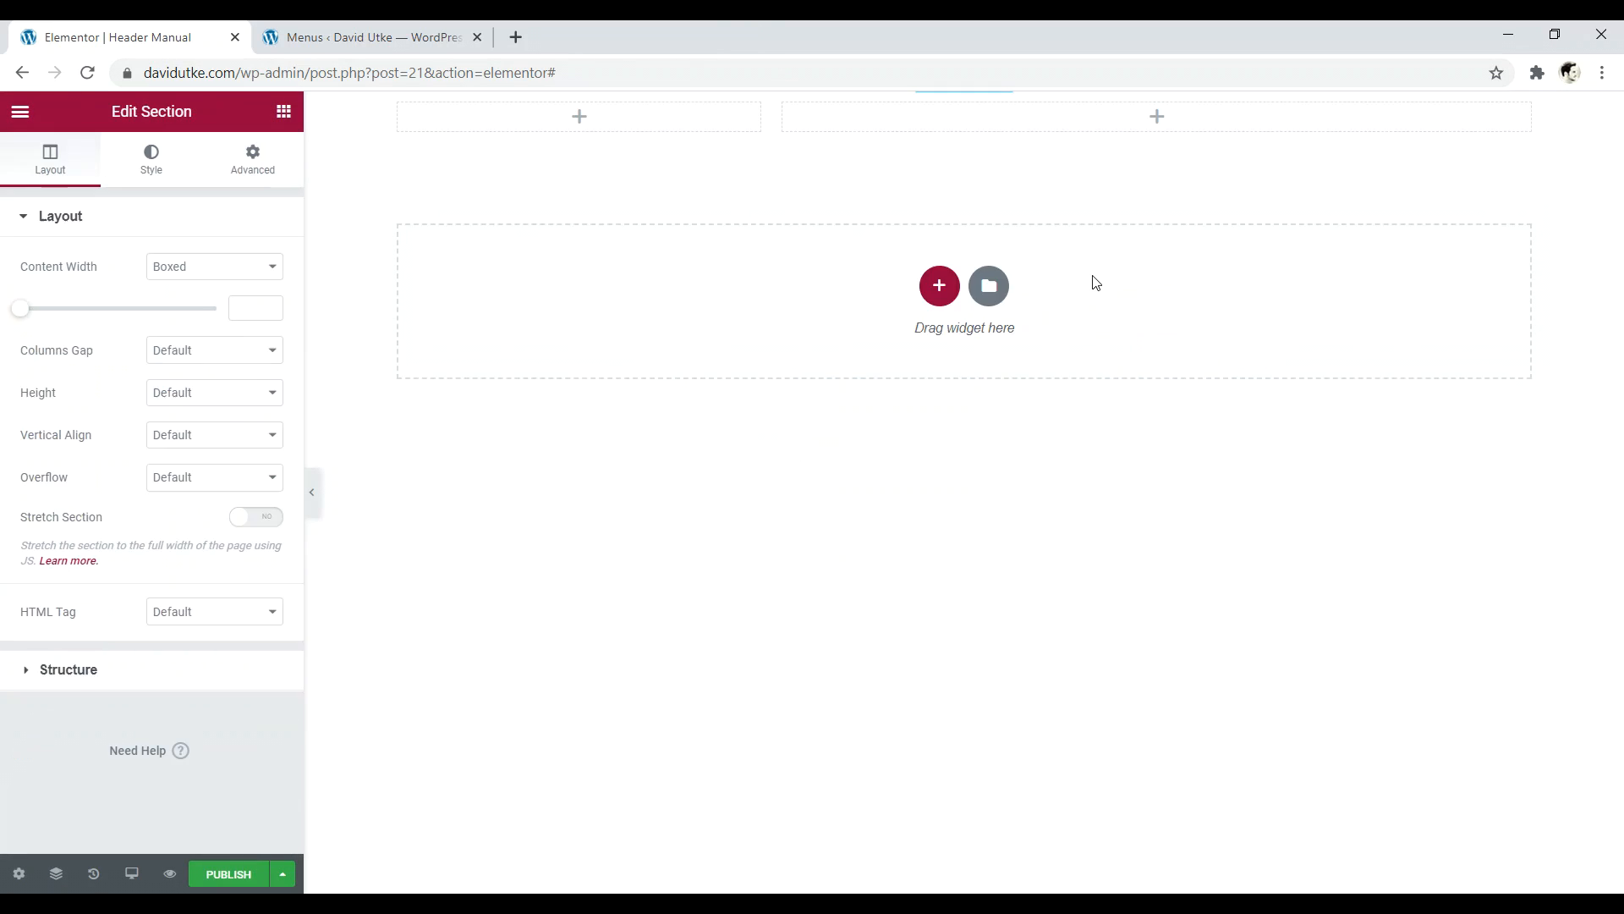
click(580, 118)
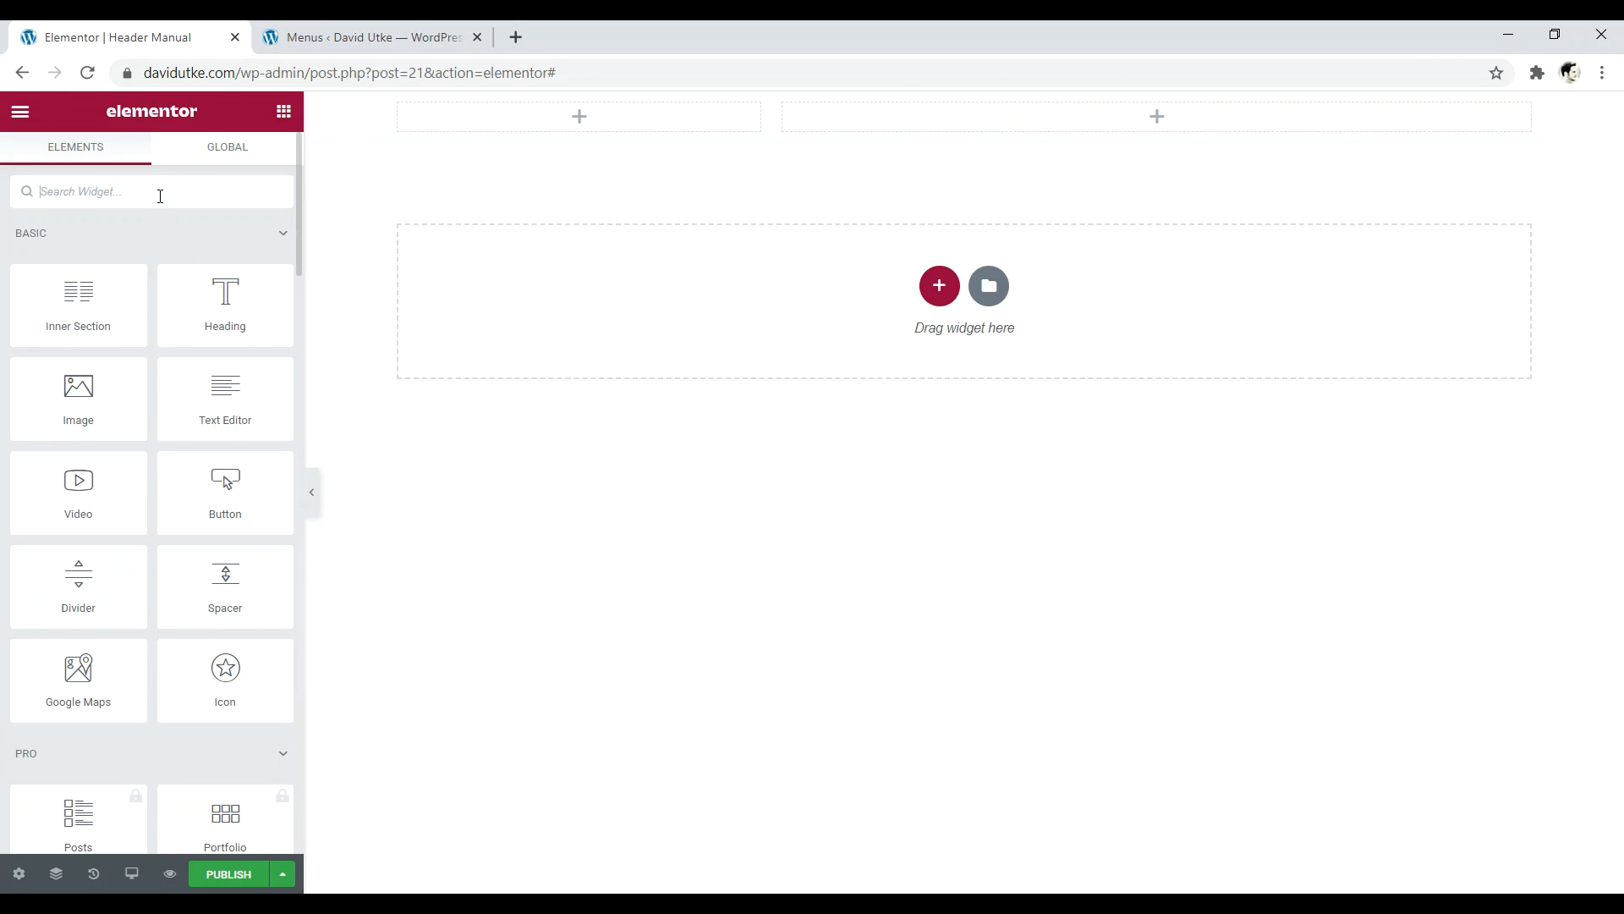
text(logo)
drag(101, 275, 597, 125)
- Place the HFB Navigation Menu widget in the right column
click(1159, 120)
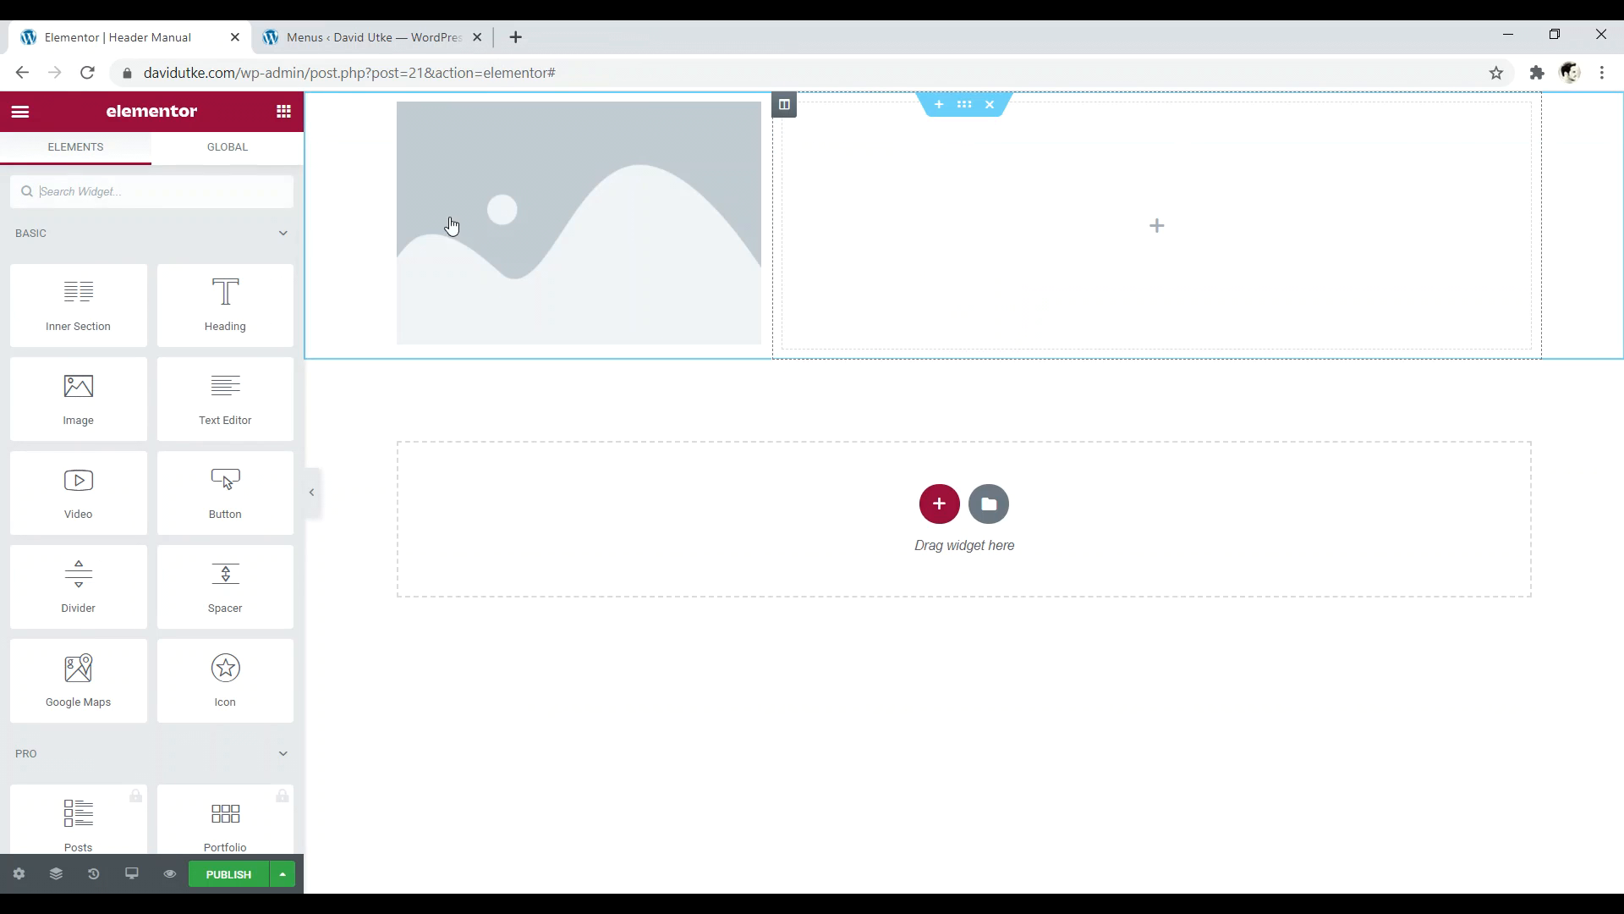
text(menu)
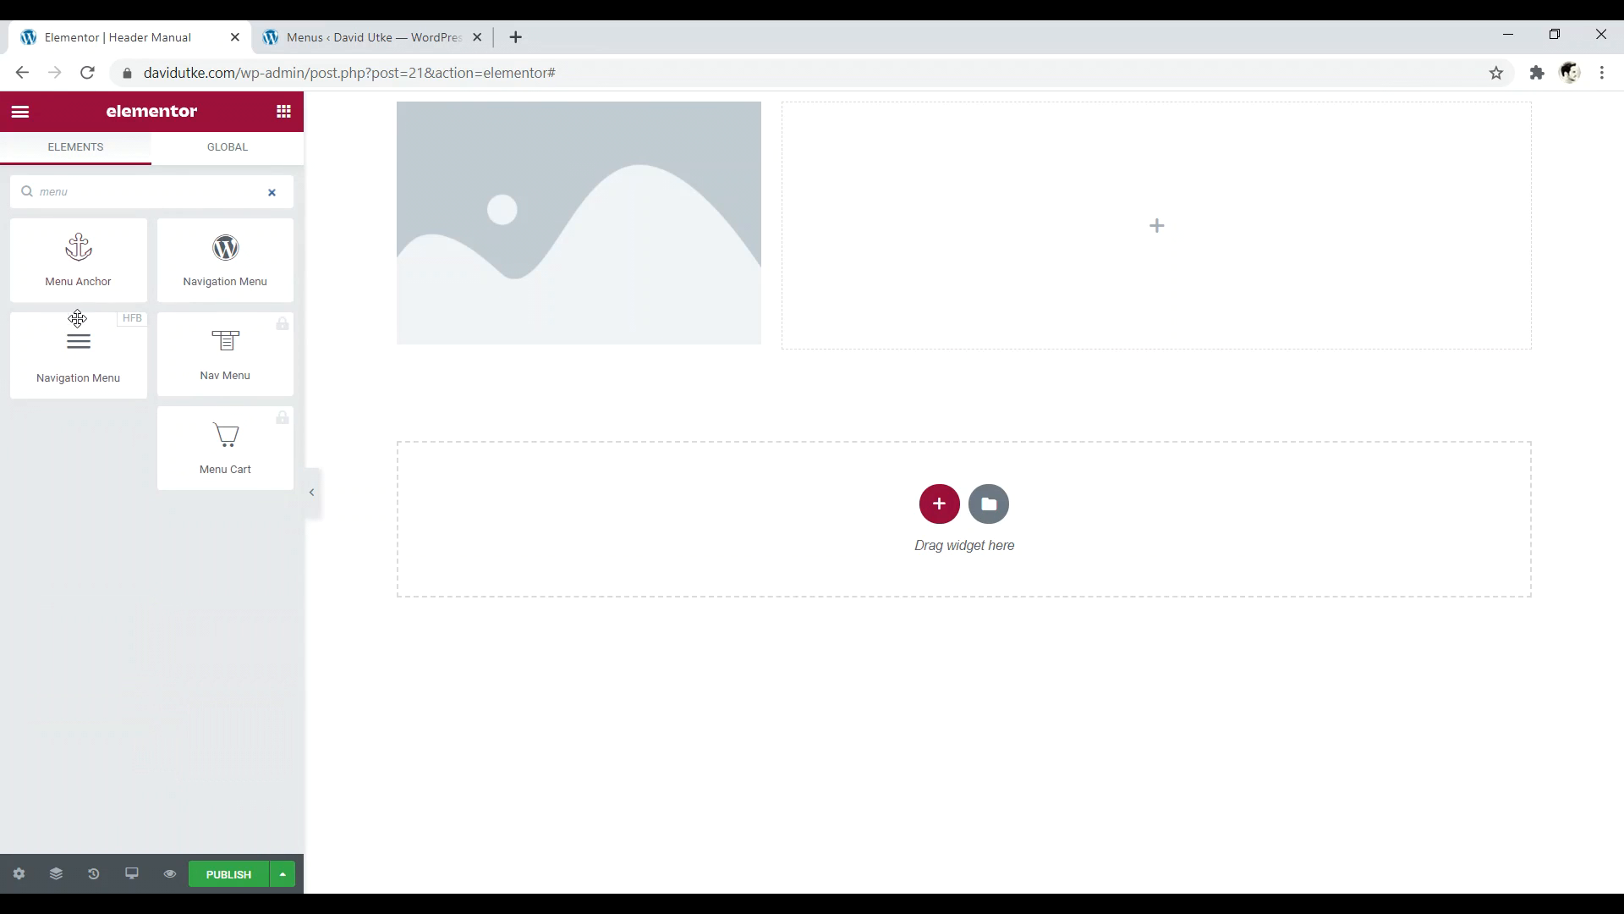
drag(78, 319, 931, 161)
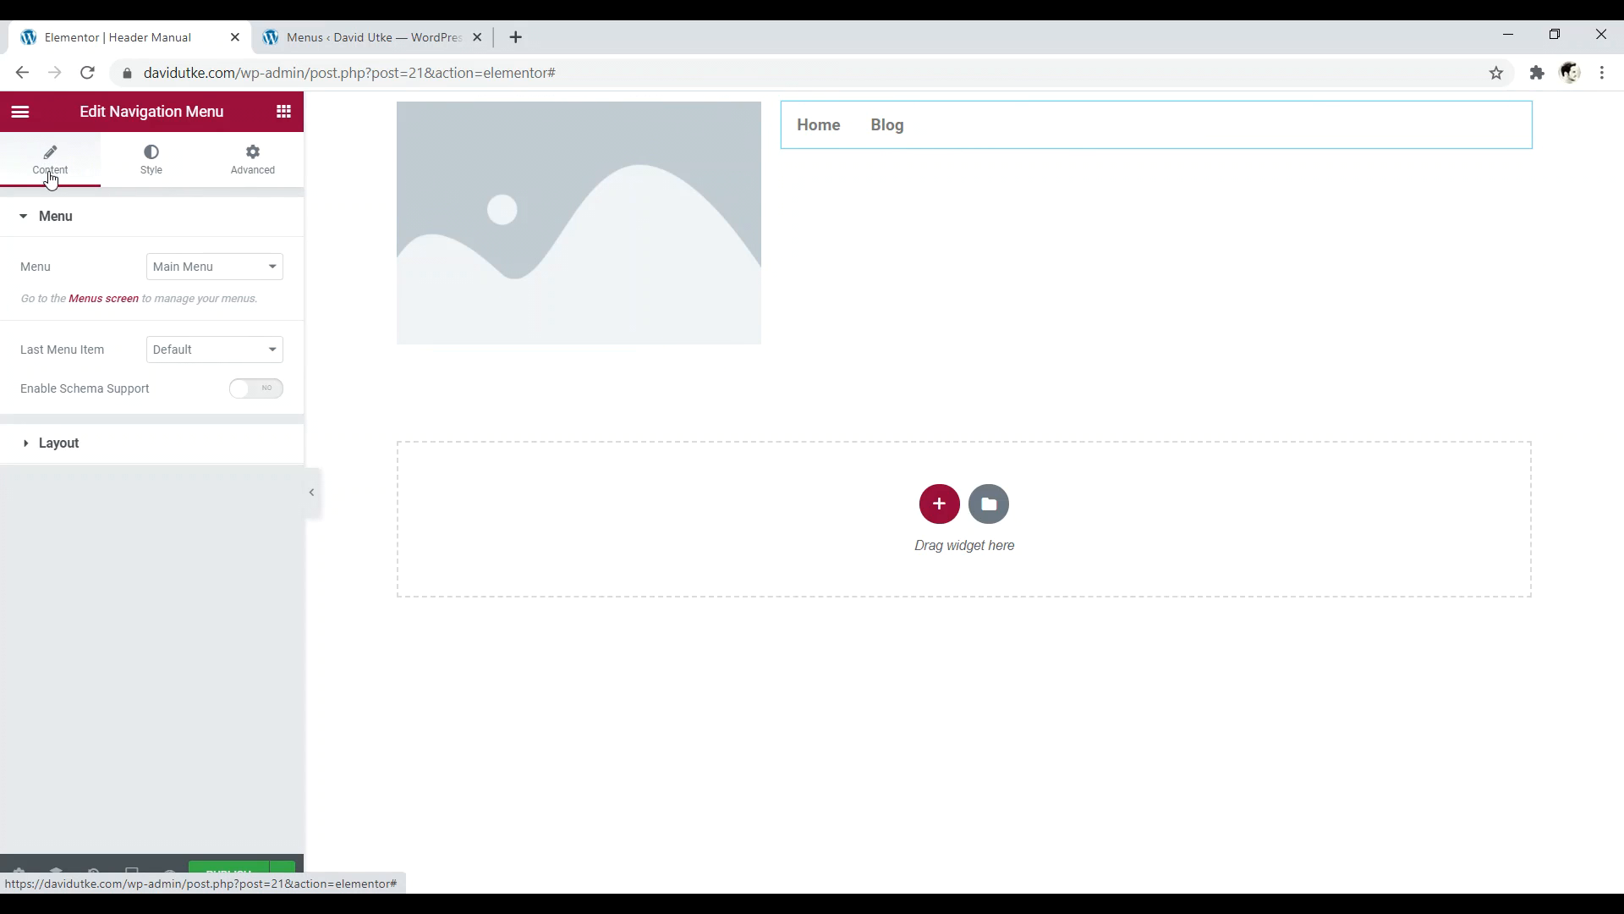
- Set menu item padding to 12 horizontal and 11 vertical, with spacing 6
click(153, 161)
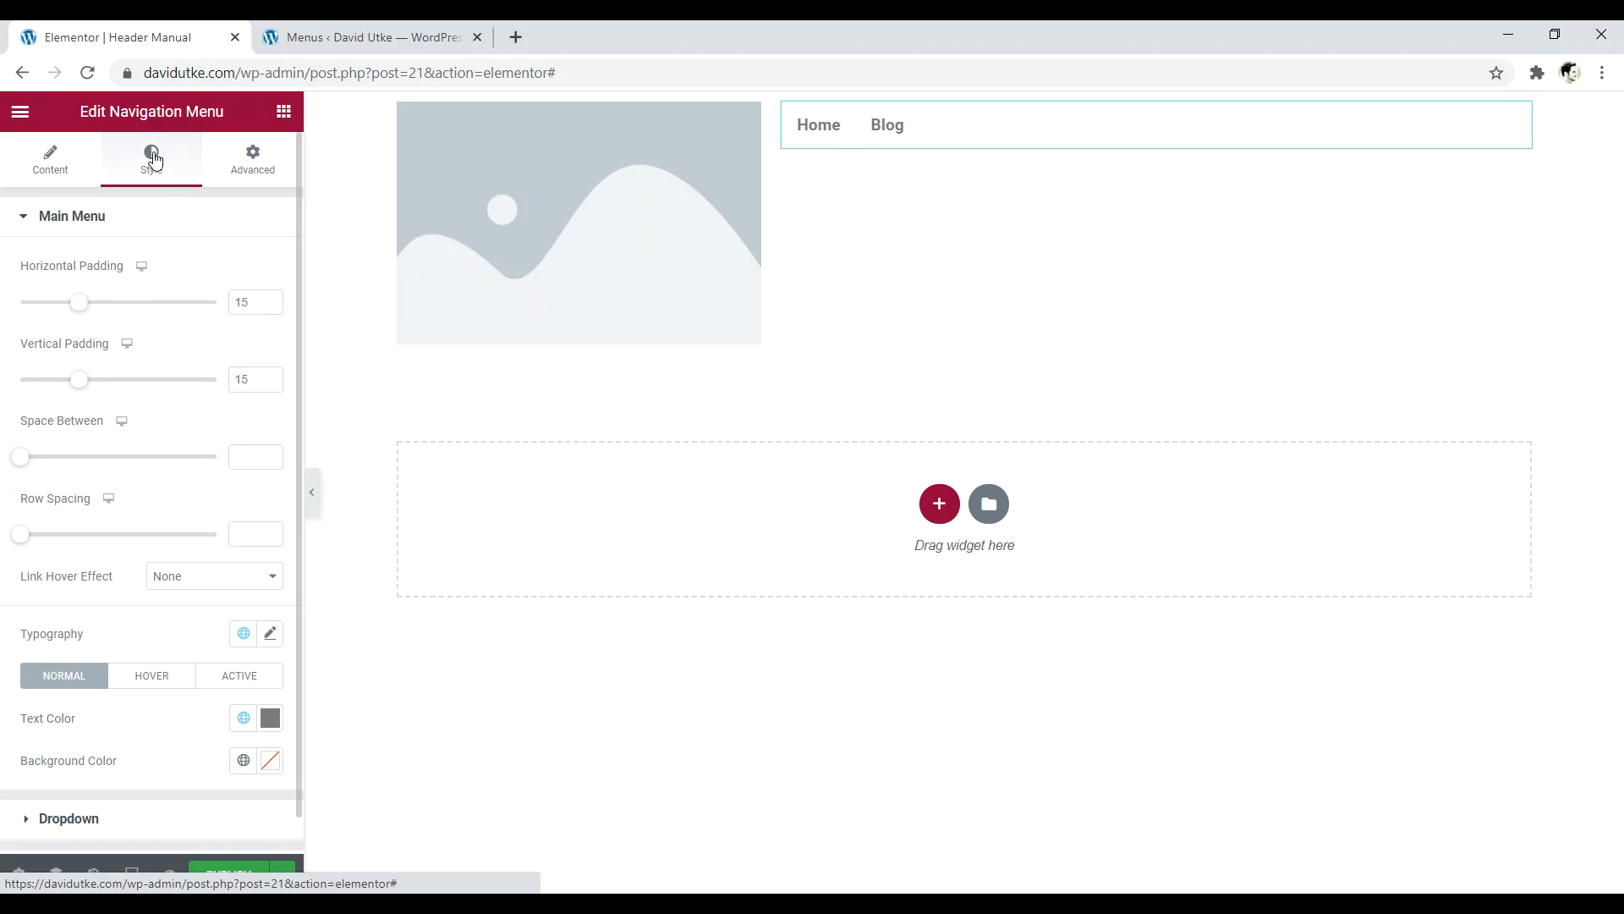
mouse_move(82, 307)
mouse_down()
mouse_move(152, 316)
mouse_move(67, 311)
mouse_up()
mouse_move(76, 389)
mouse_down()
mouse_move(123, 384)
mouse_move(90, 381)
mouse_up()
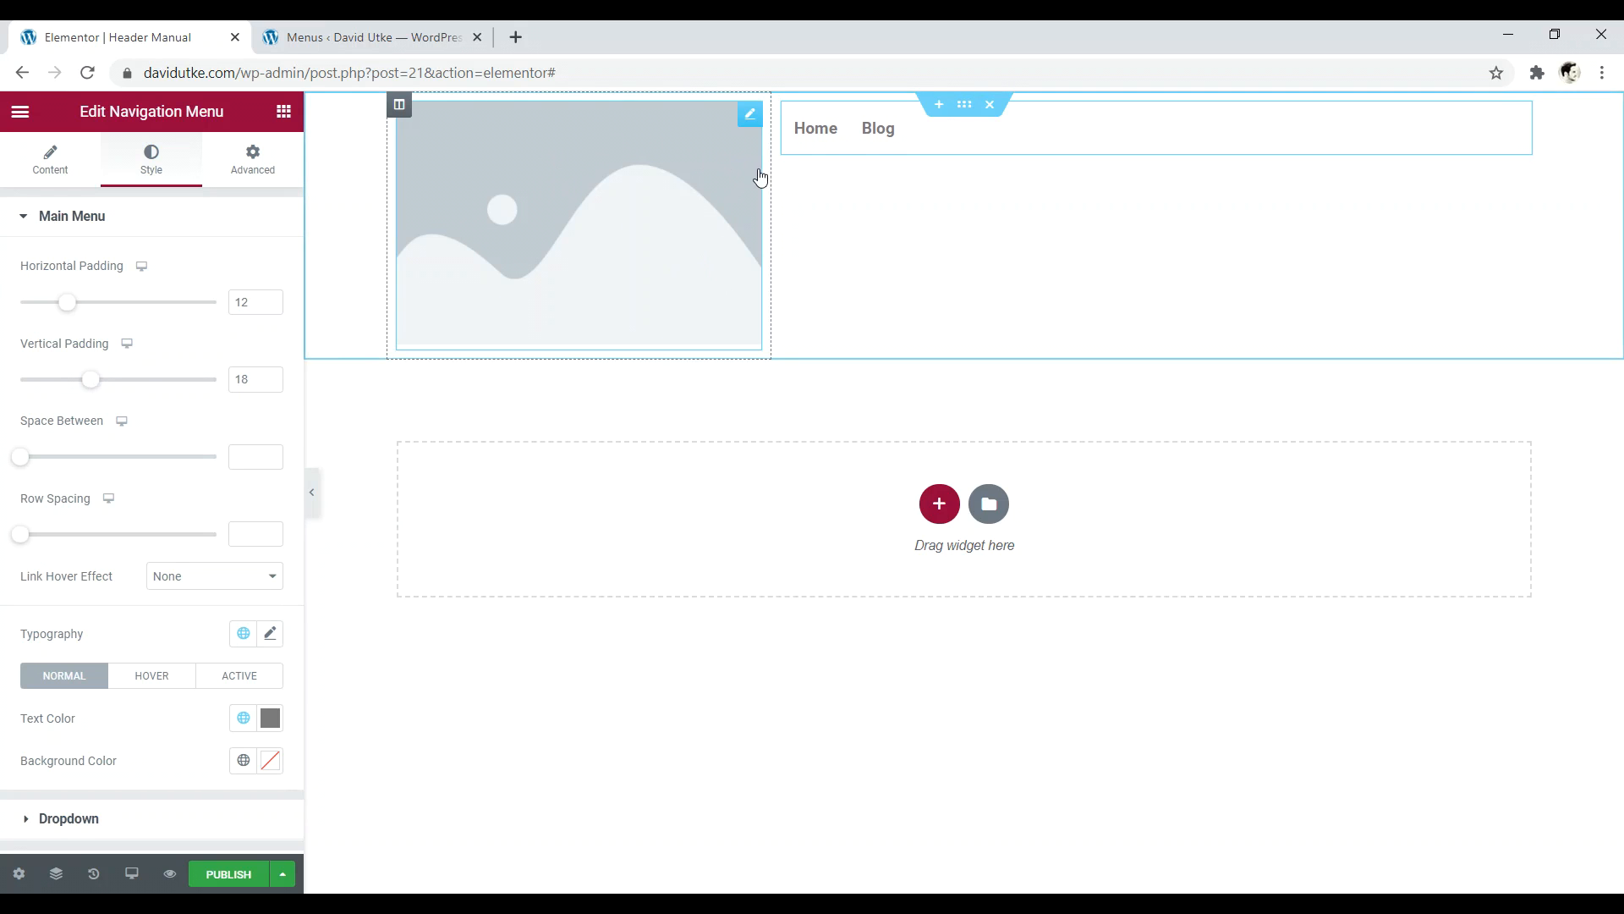
mouse_move(95, 388)
mouse_down()
mouse_move(132, 387)
mouse_move(67, 386)
mouse_up()
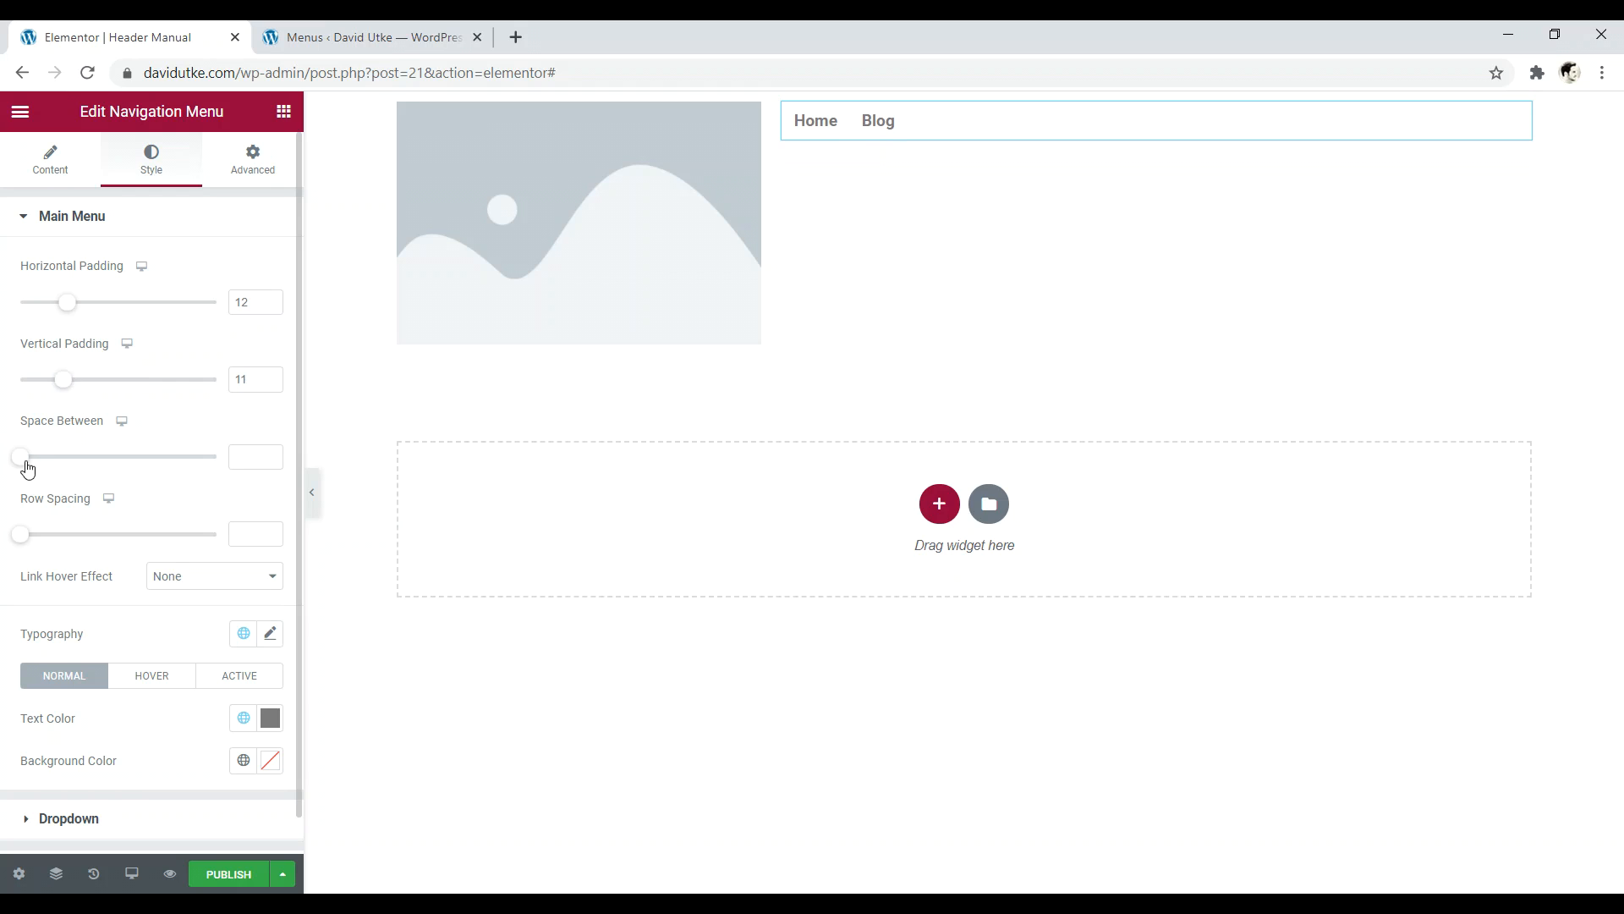
drag(34, 469, 45, 450)
- Change the menu text colour to black
scroll(145, 484, down, 1)
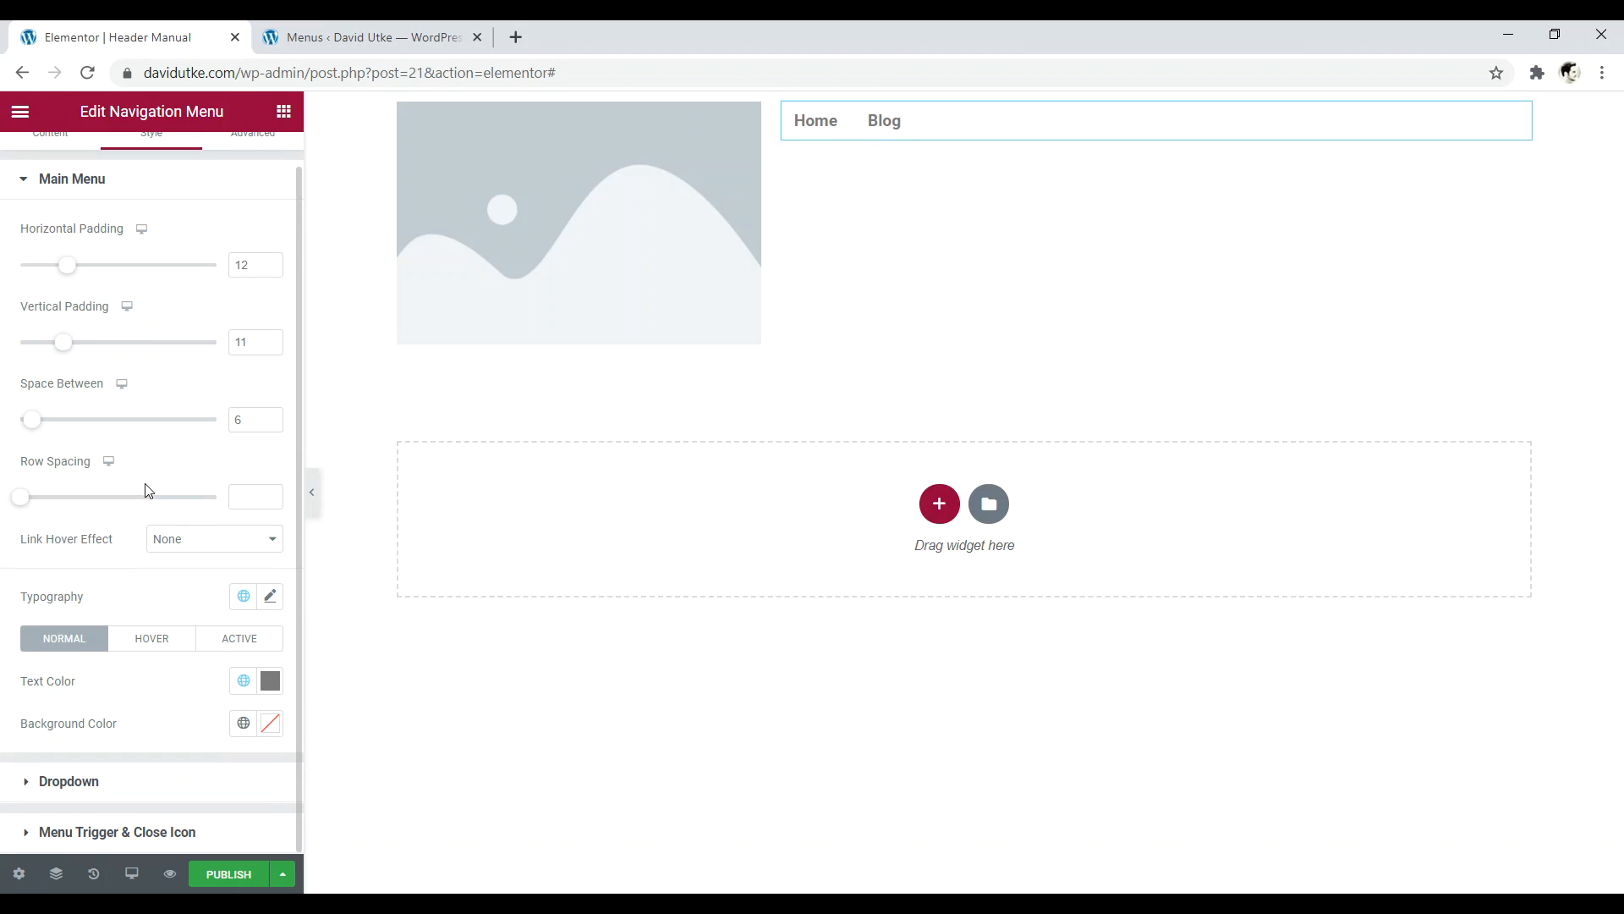
click(277, 683)
drag(88, 475, 38, 577)
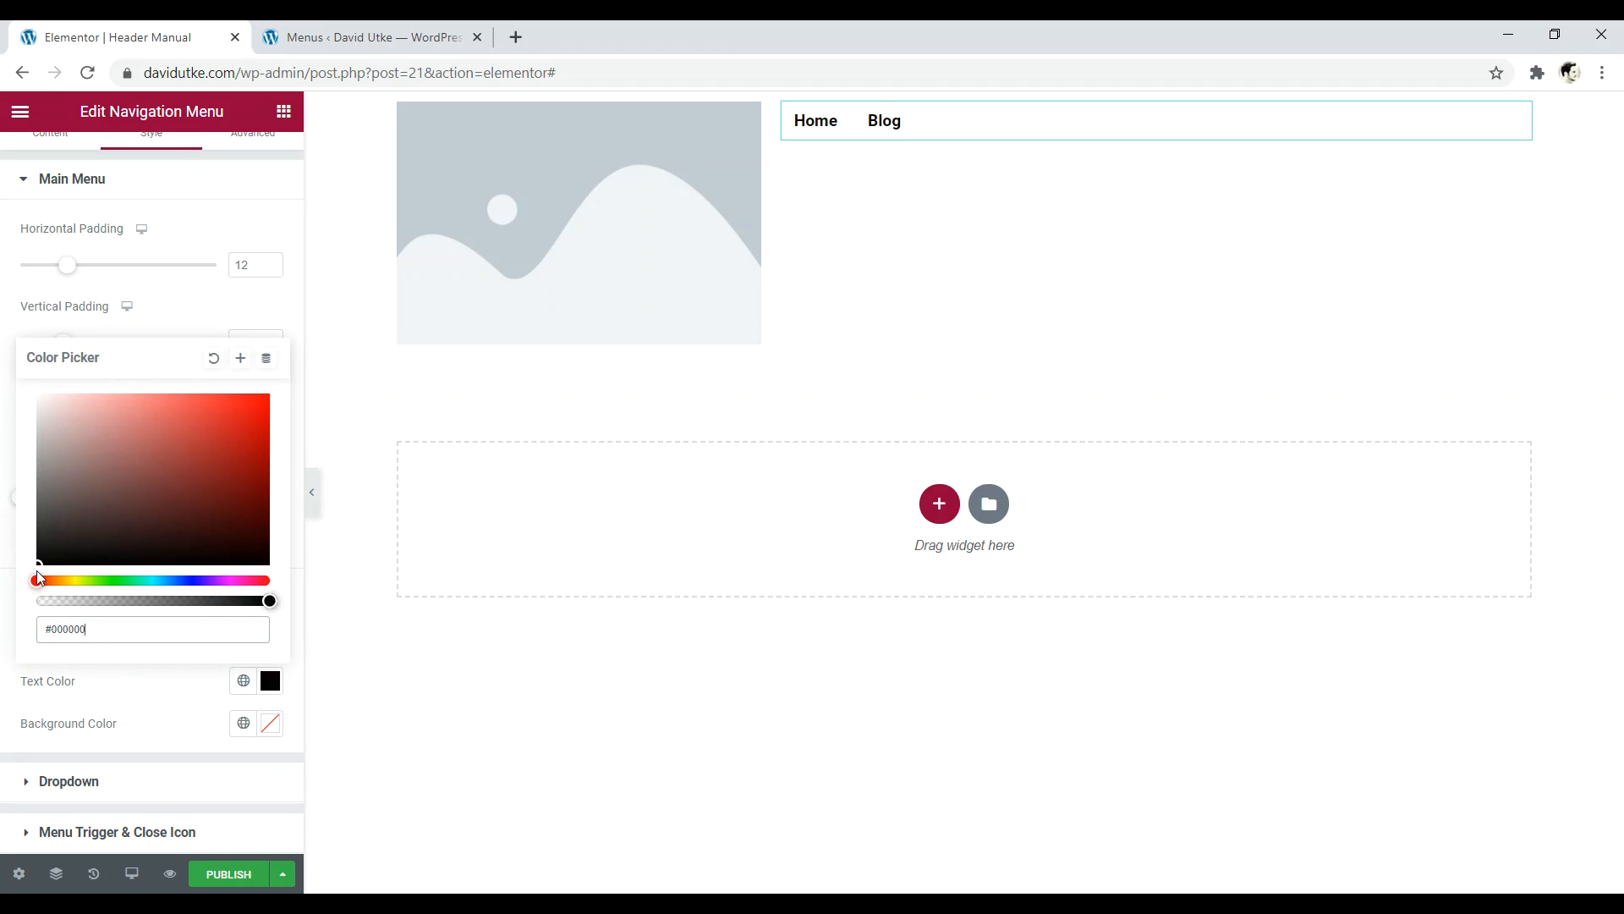
click(107, 677)
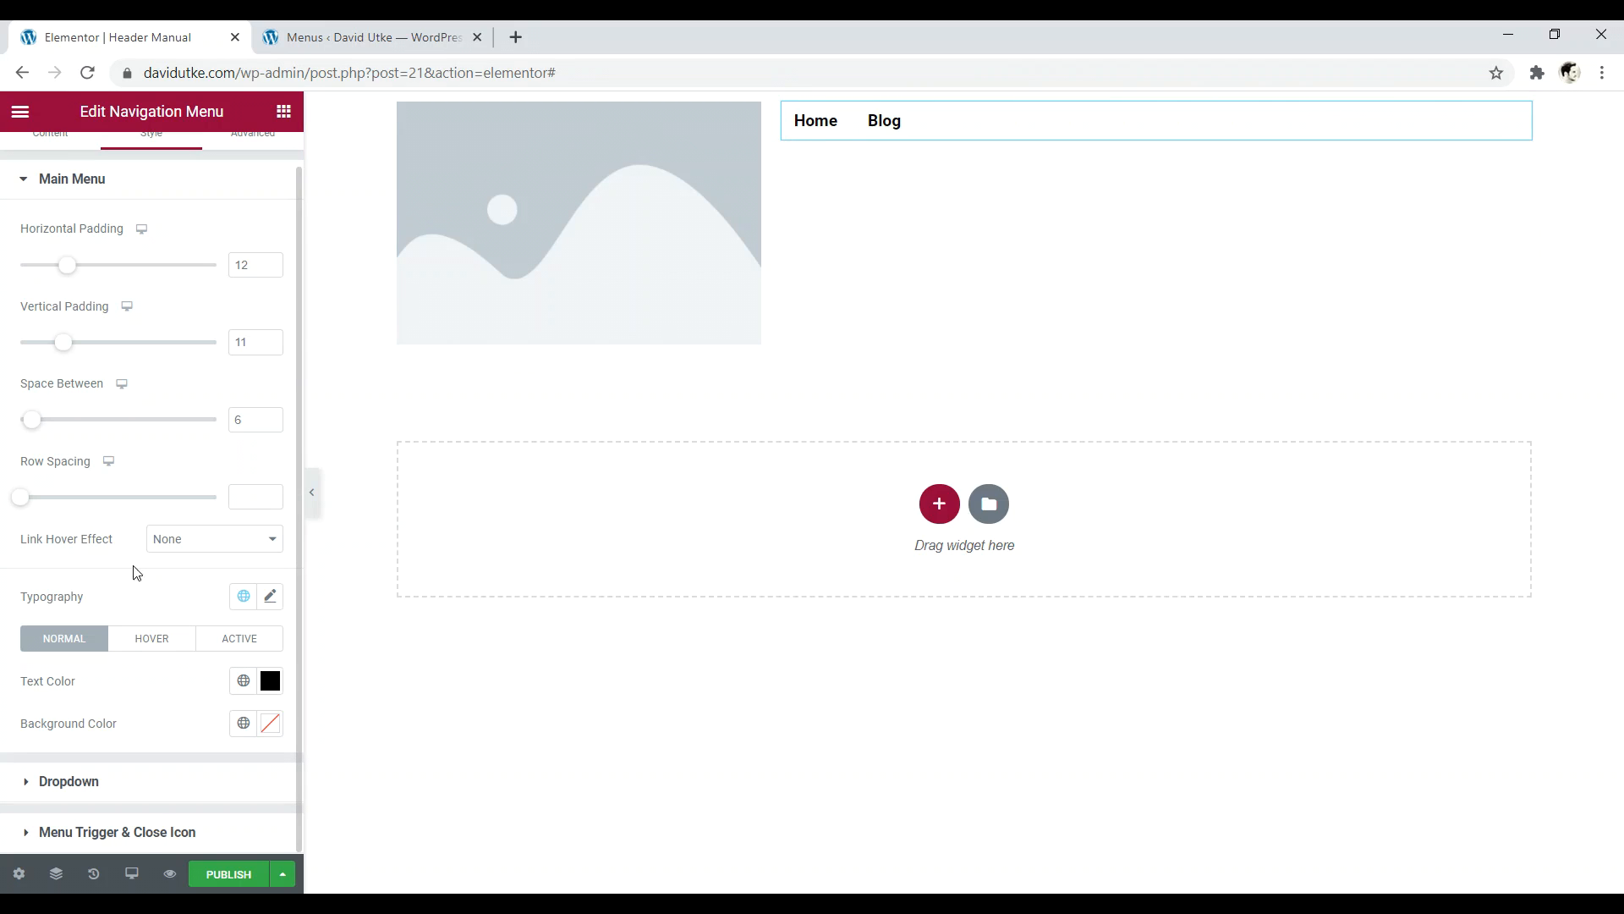
- Set the link hover effect to Underline and expand the Menu Trigger & Close Icon styling
click(177, 543)
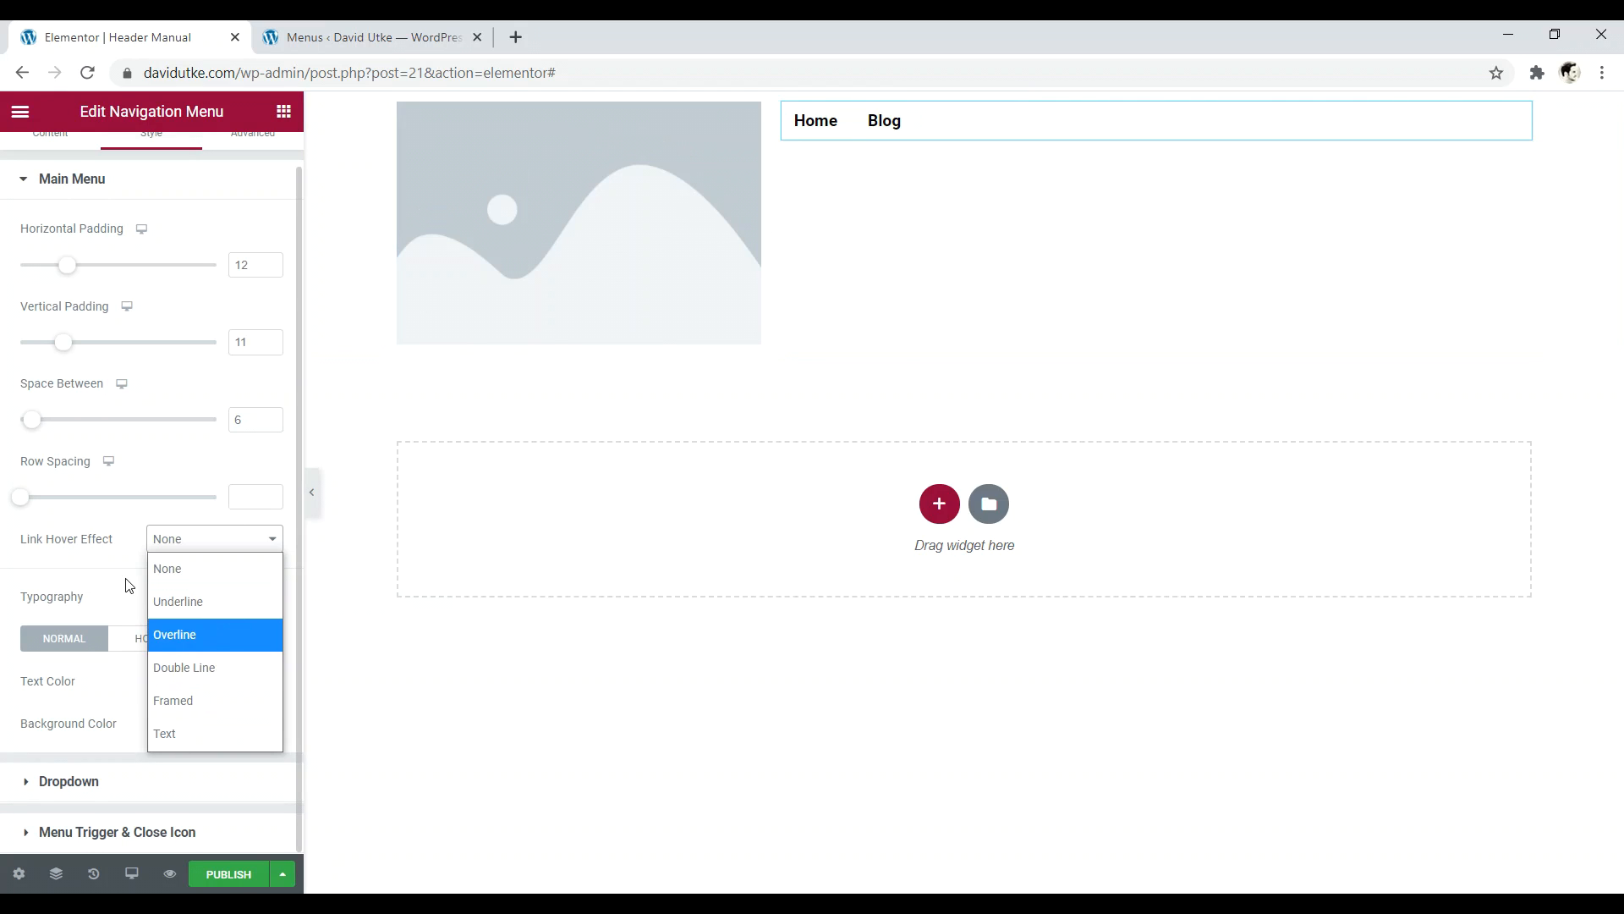
click(95, 576)
click(191, 538)
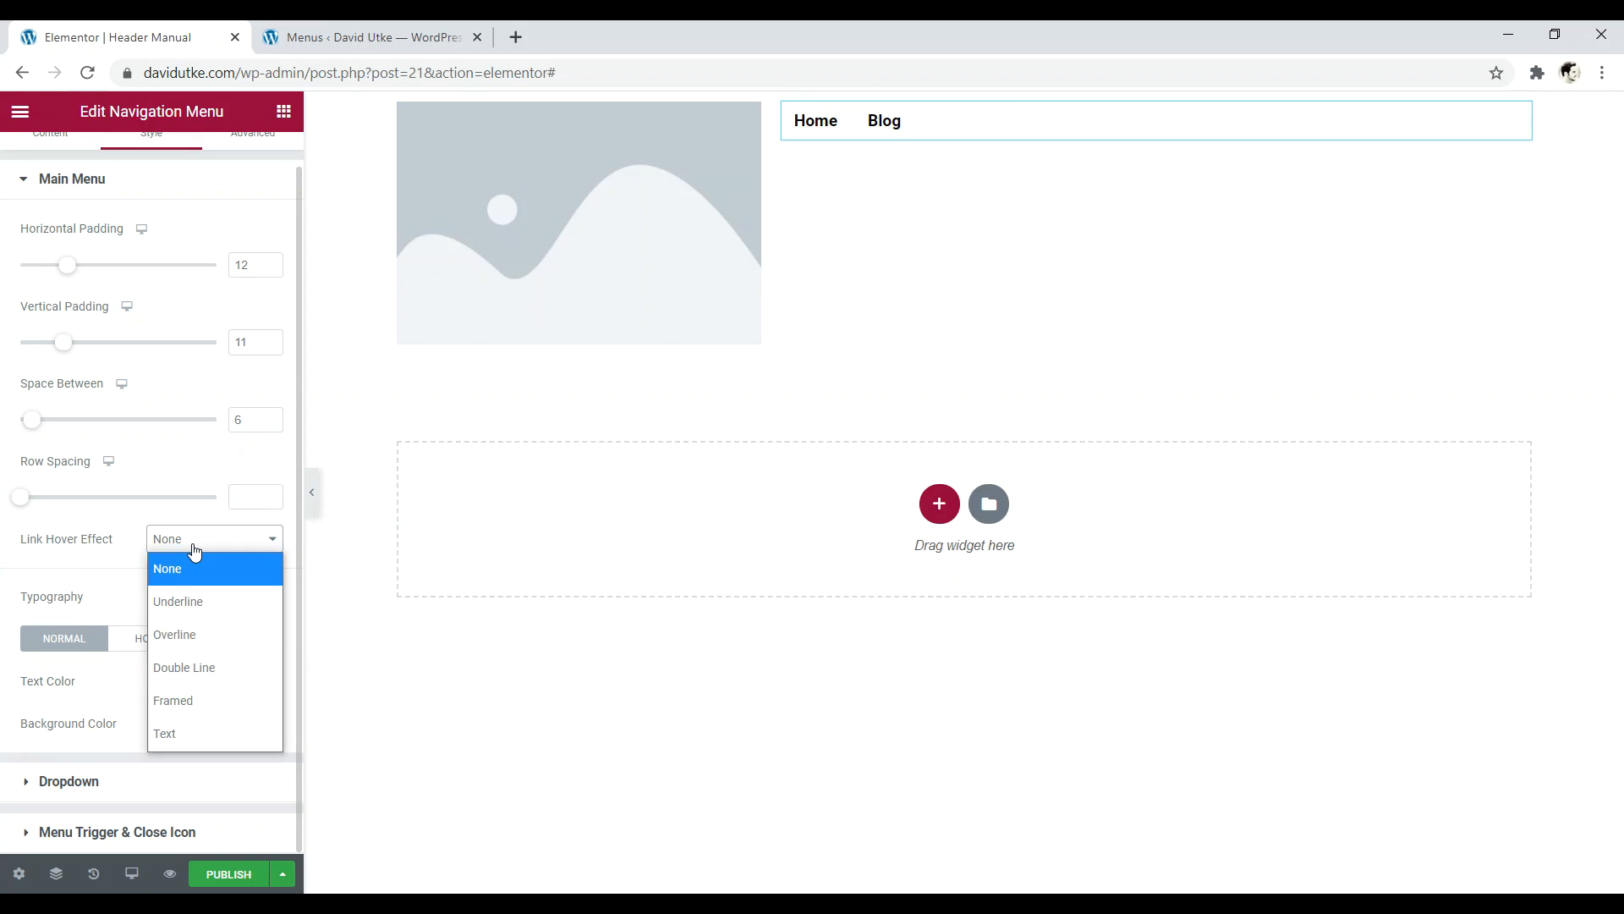
click(180, 601)
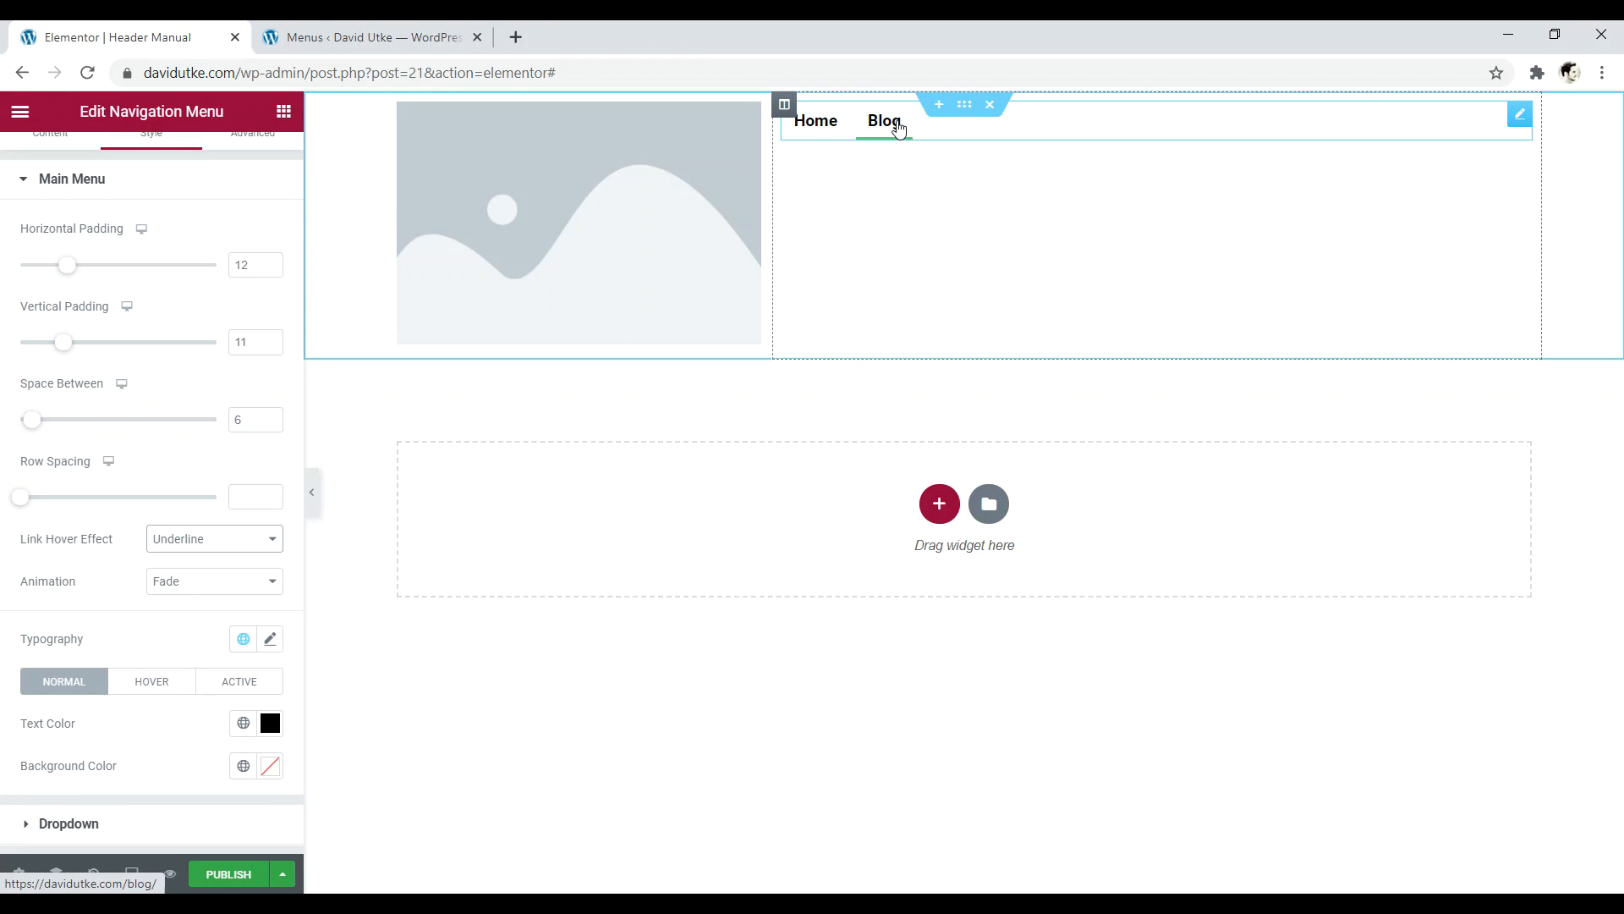
scroll(102, 317, up, 1)
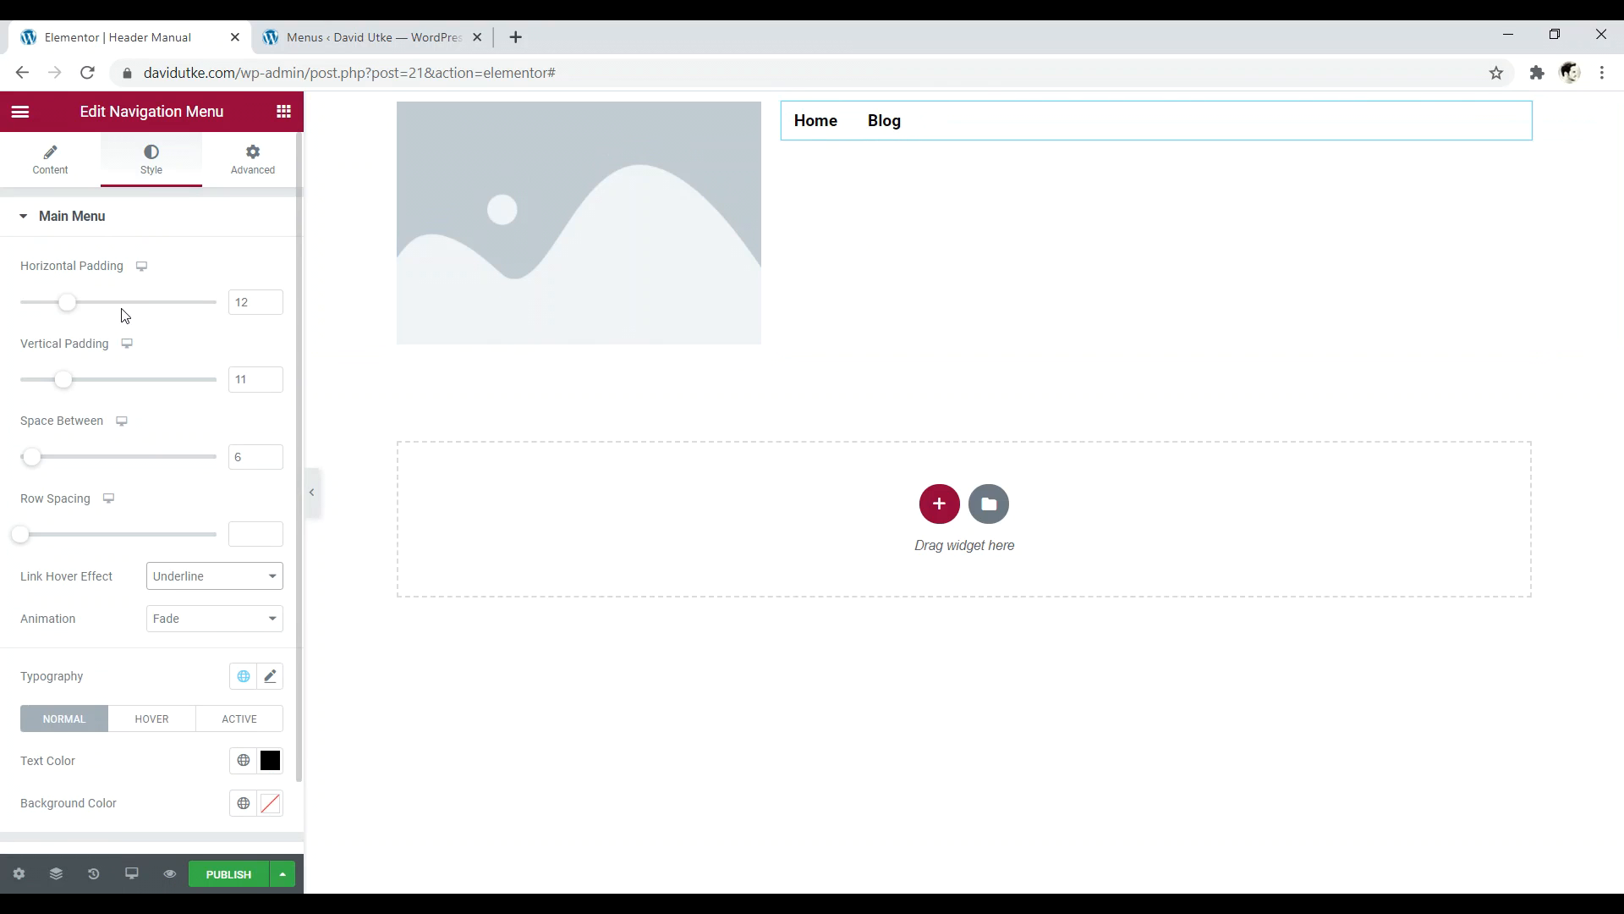
scroll(110, 299, down, 1)
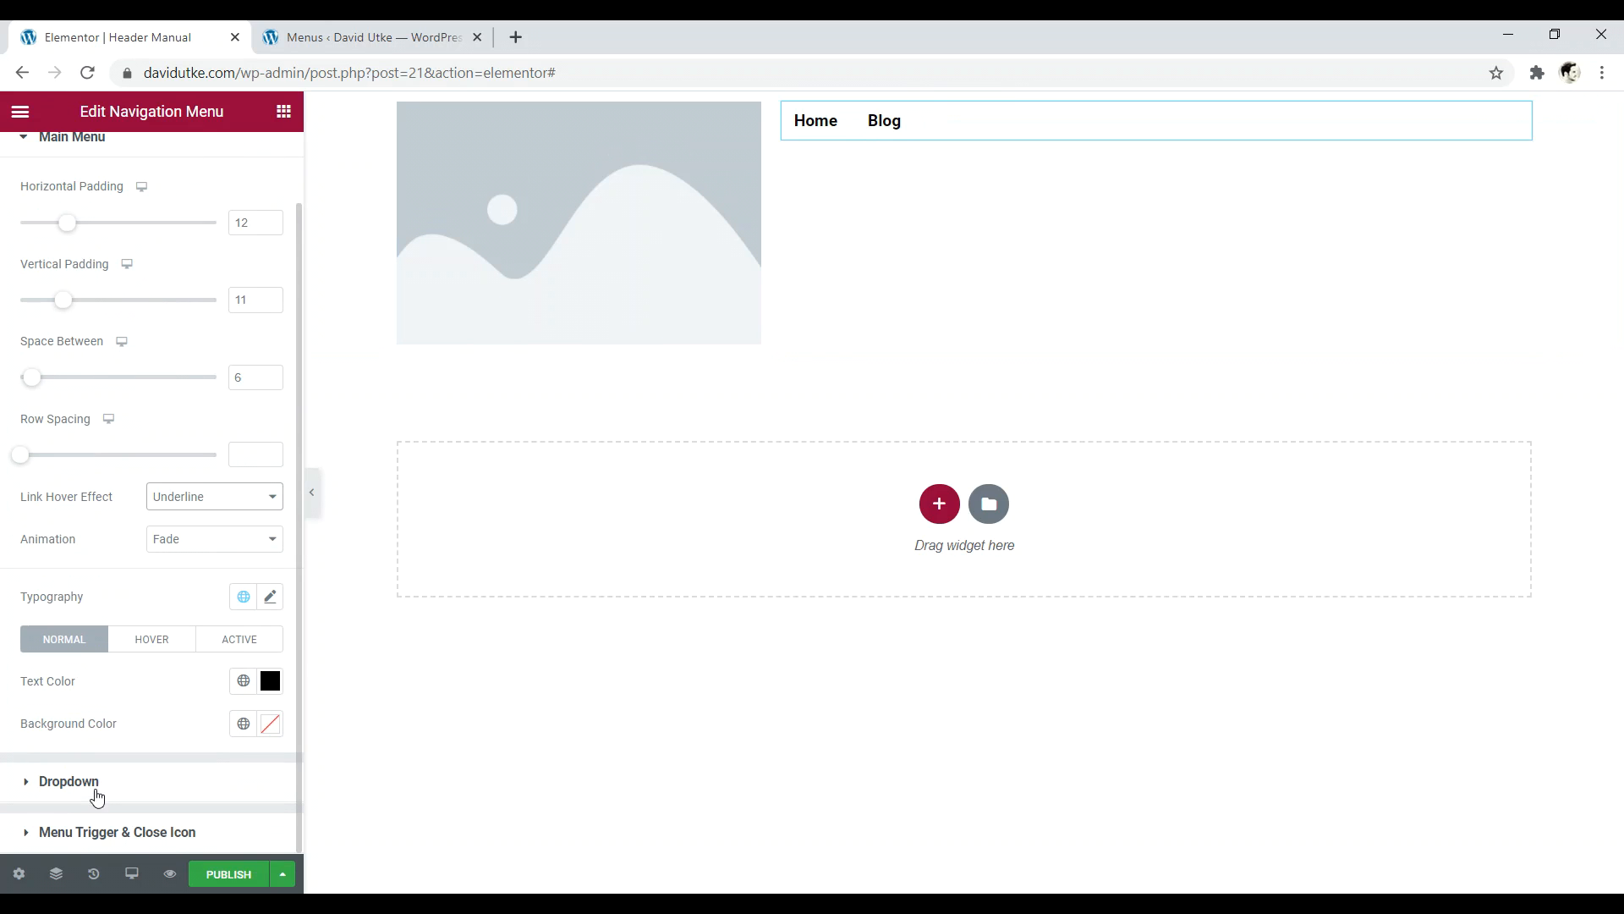
click(80, 833)
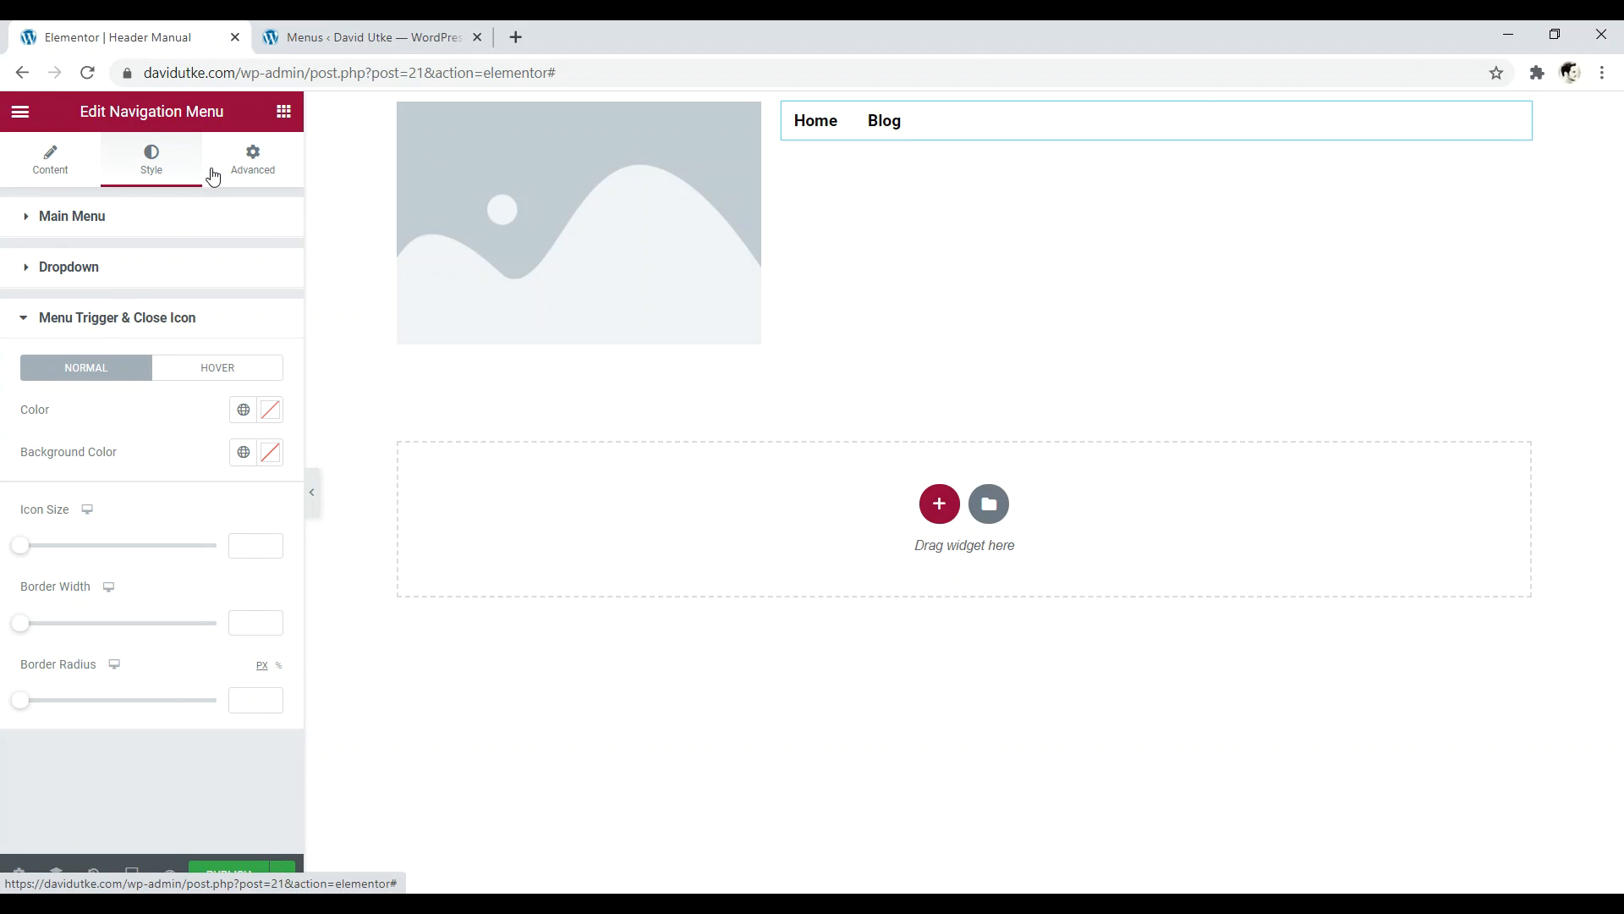
- Set the navigation menu widget's margin to 0 on all sides
click(253, 163)
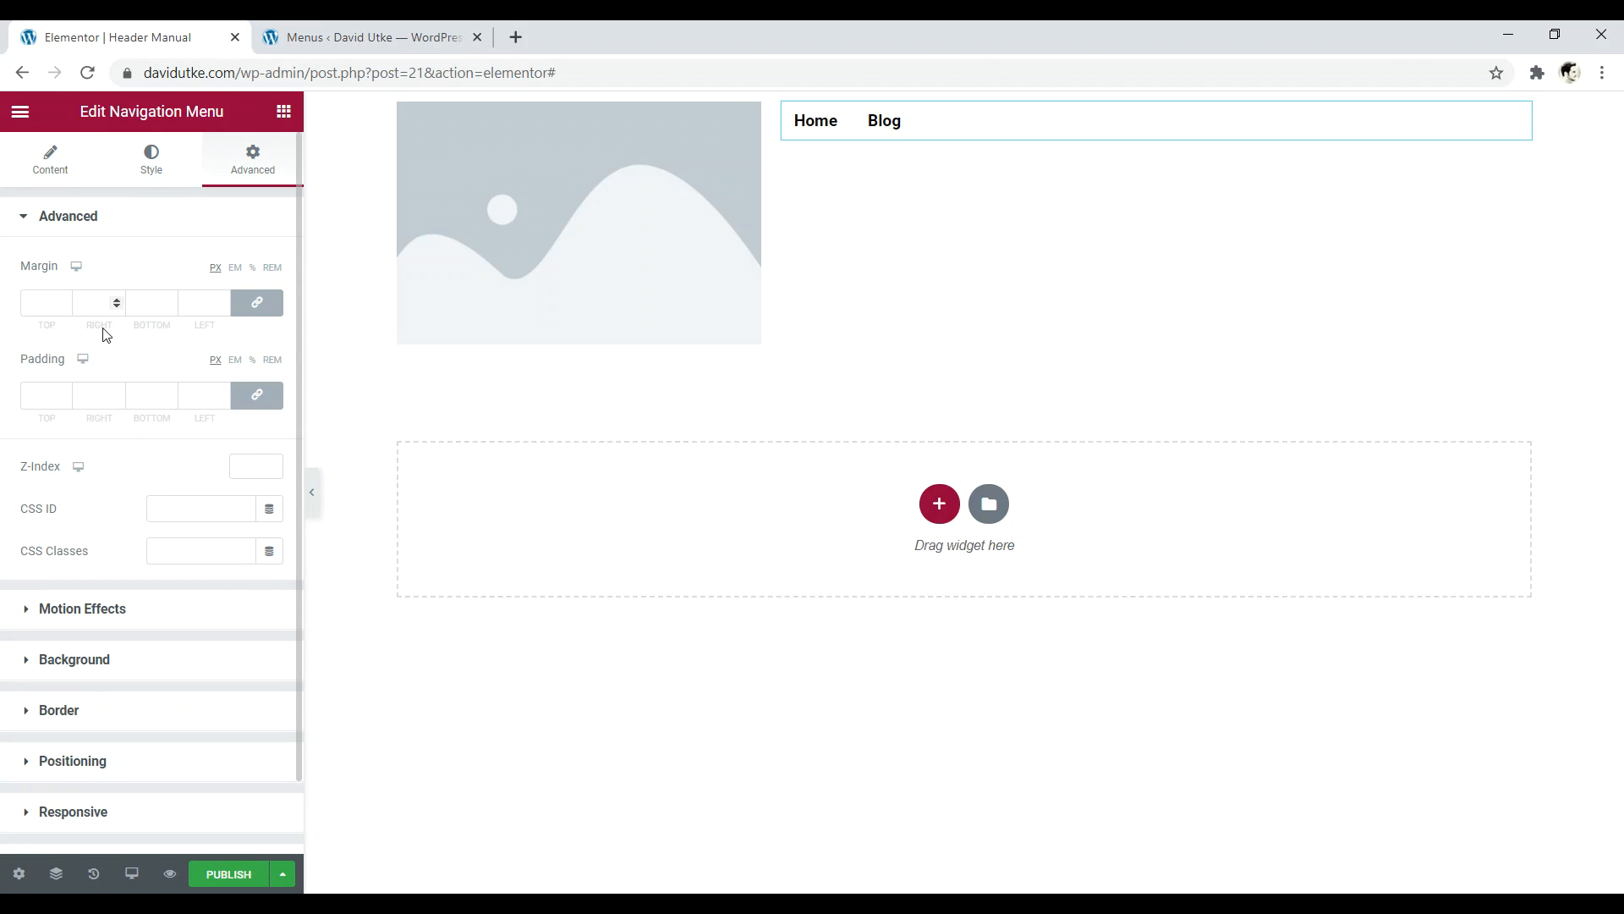
click(60, 309)
click(65, 310)
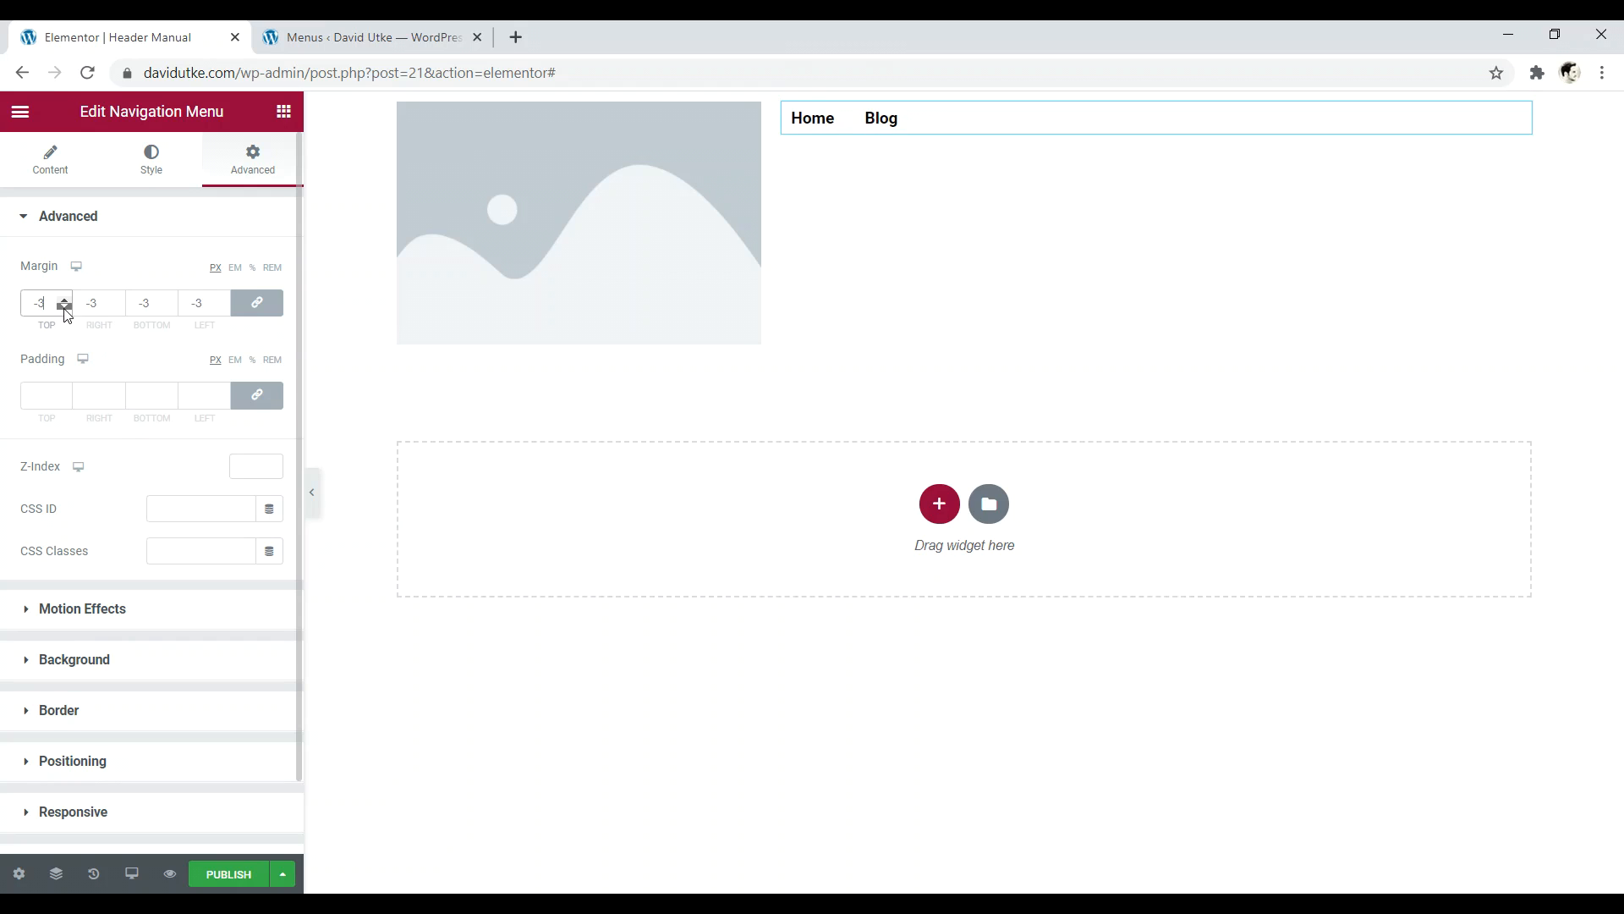
click(65, 300)
click(65, 300)
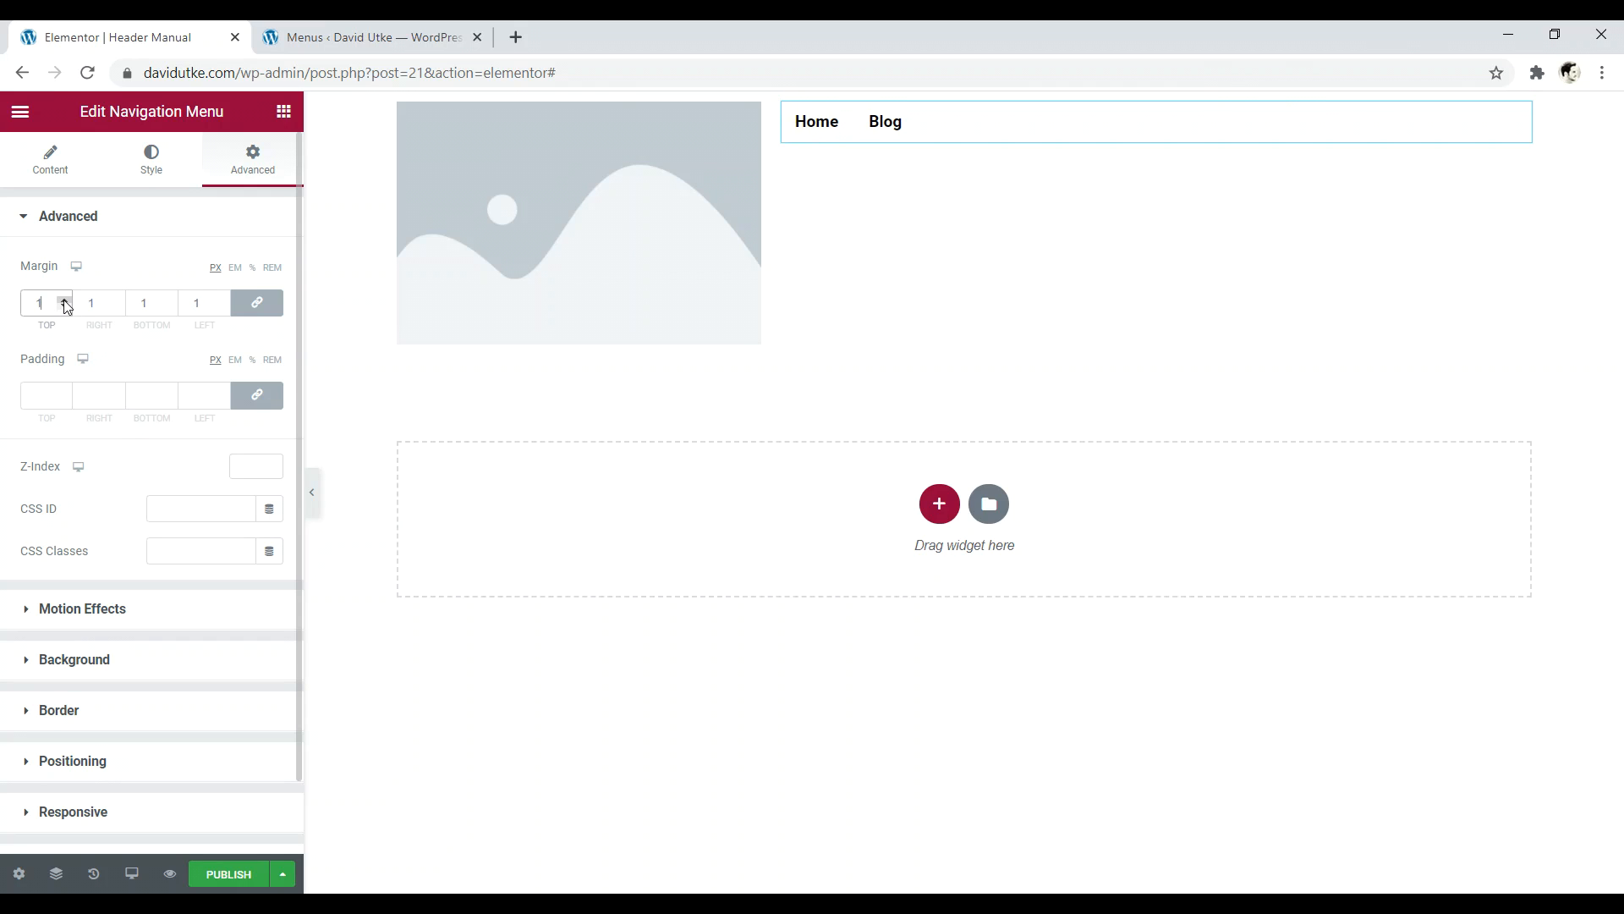
click(65, 308)
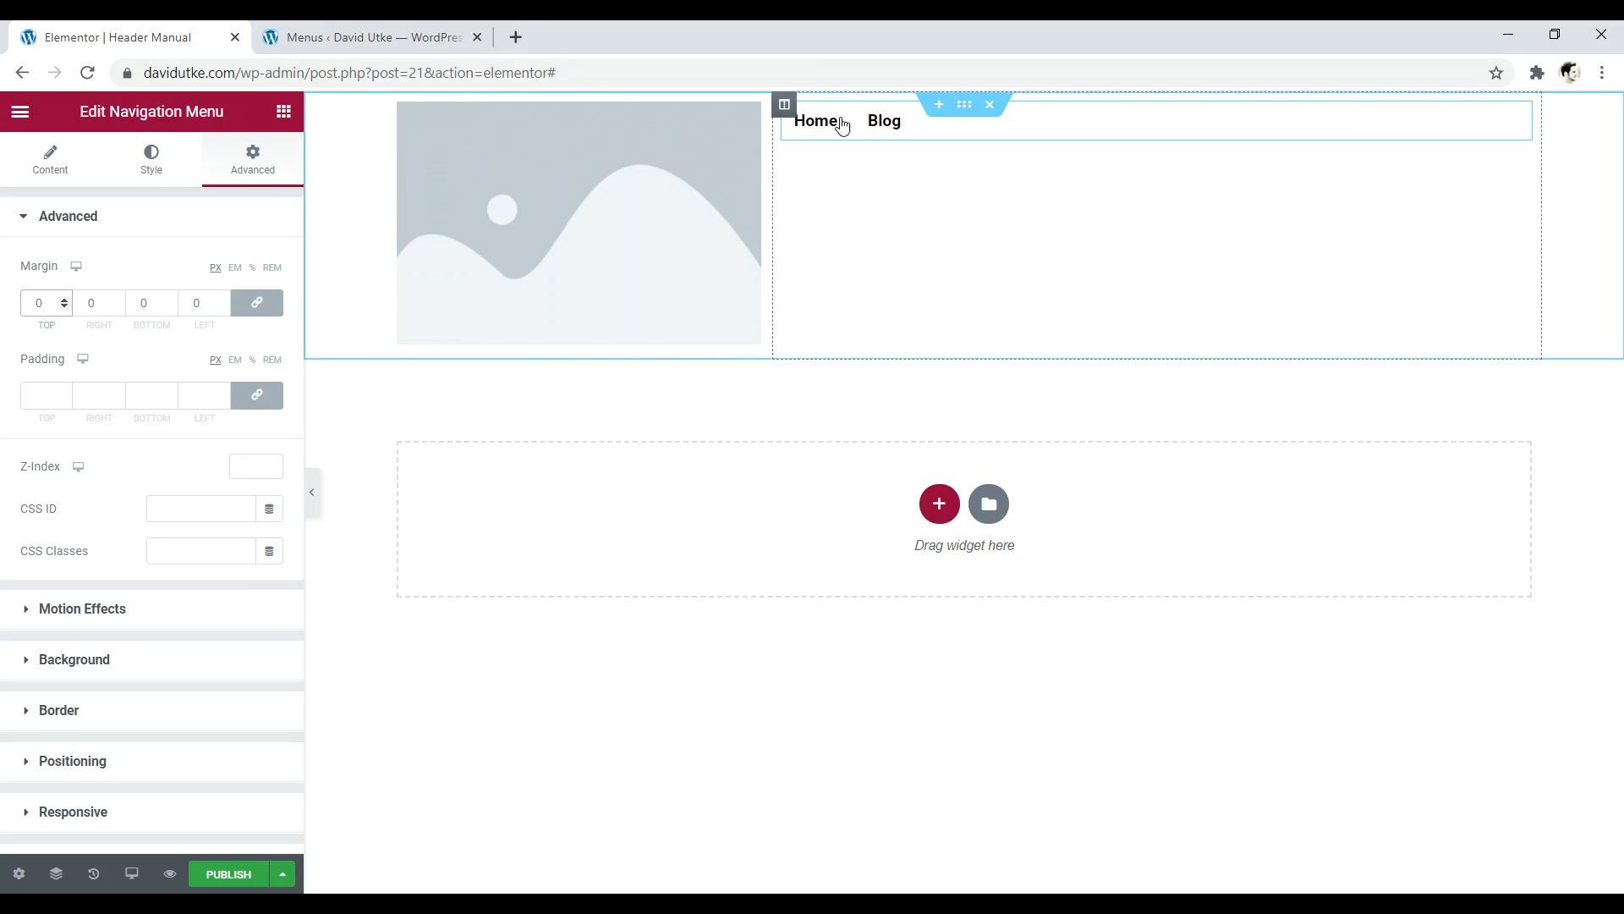
- Set the widget's padding to 1 on every side
click(48, 393)
click(65, 392)
click(64, 391)
click(64, 392)
click(64, 399)
click(64, 399)
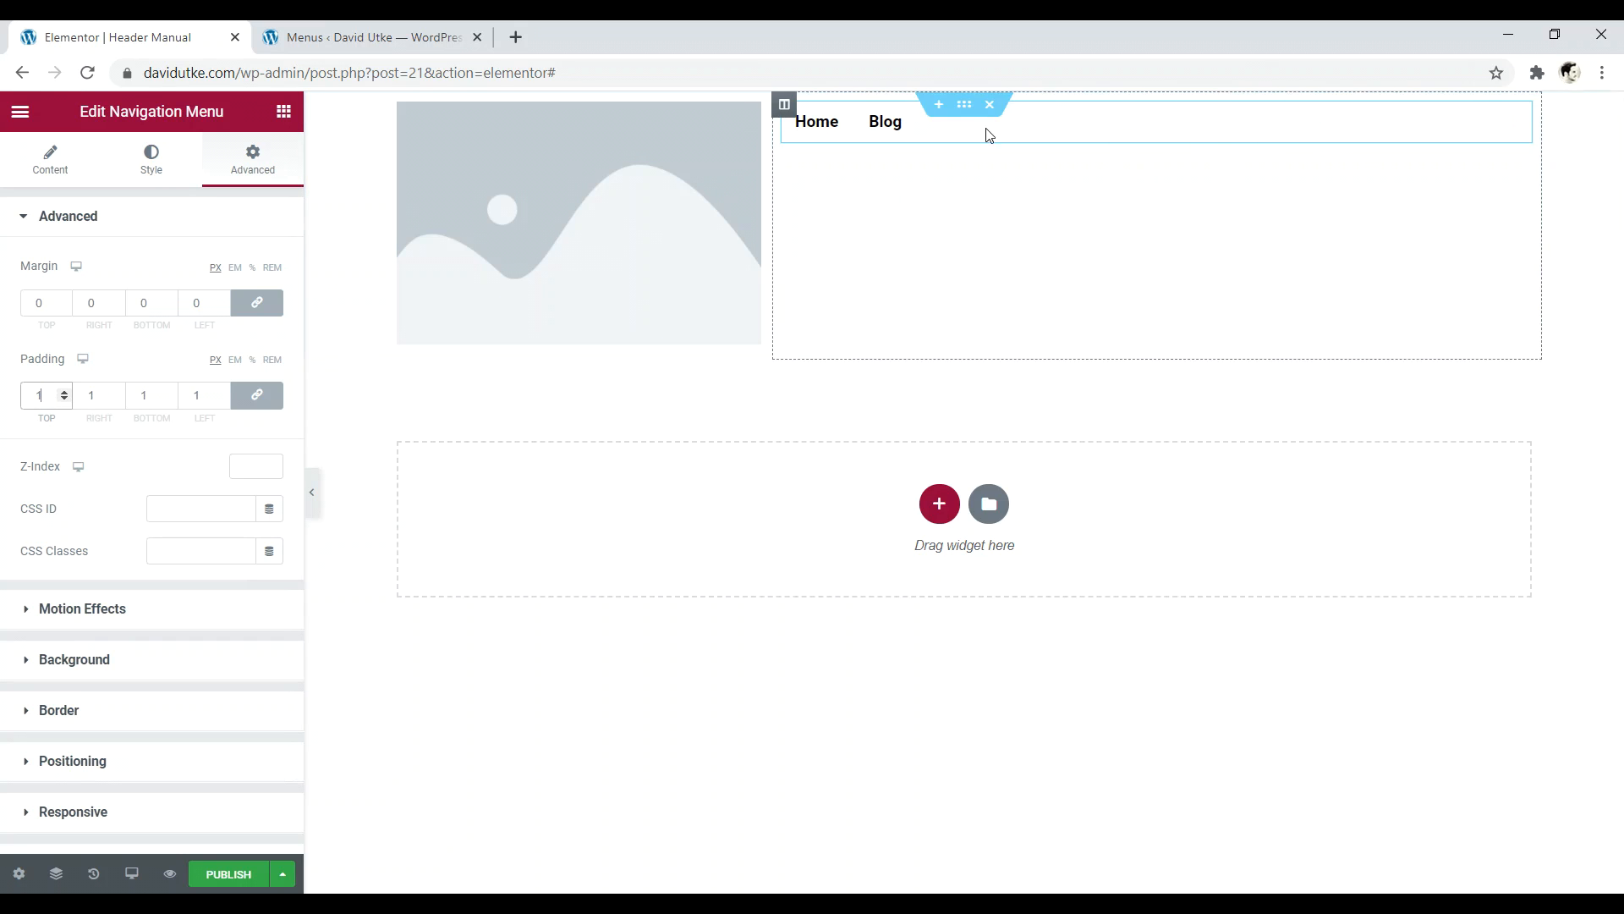
- Give the widget a Fade In entrance animation under Motion Effects
click(81, 609)
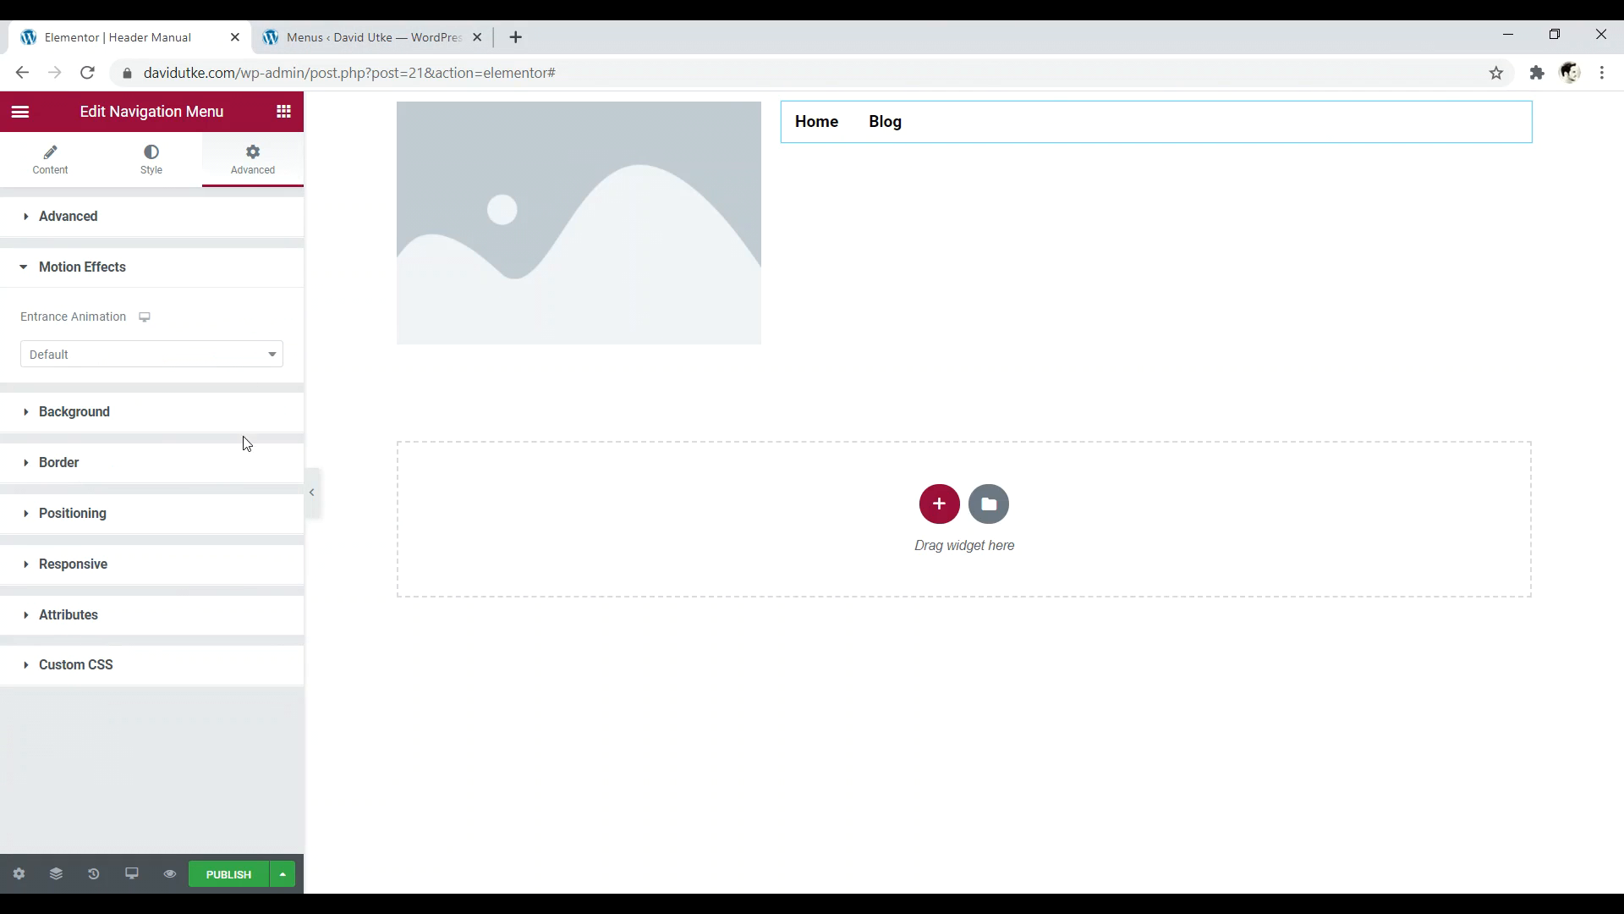
click(196, 356)
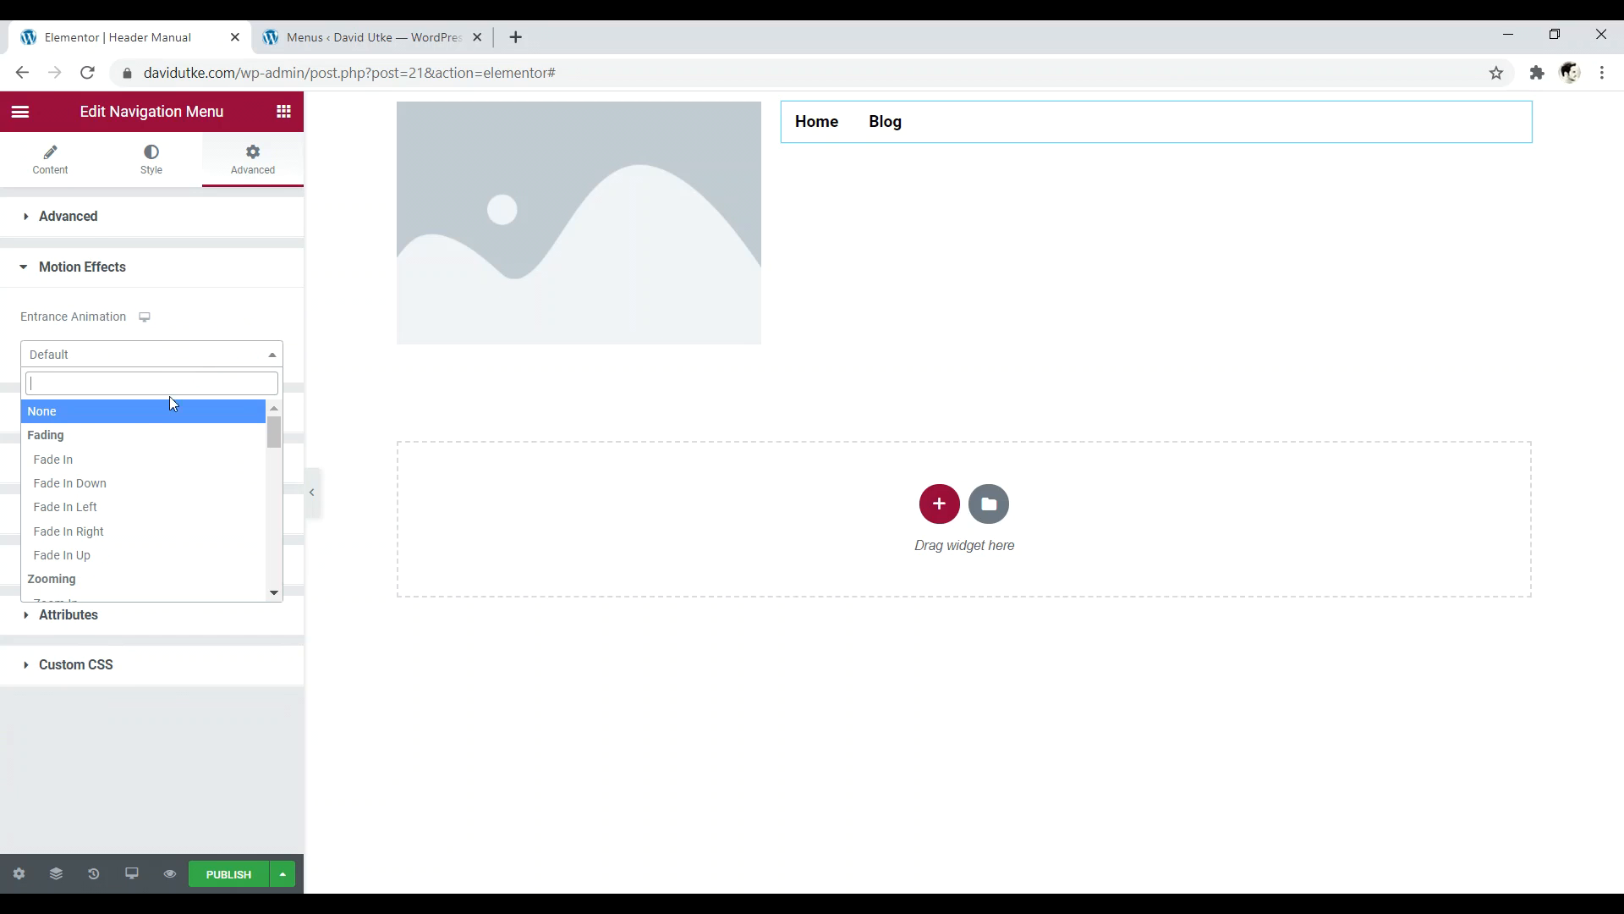
click(90, 462)
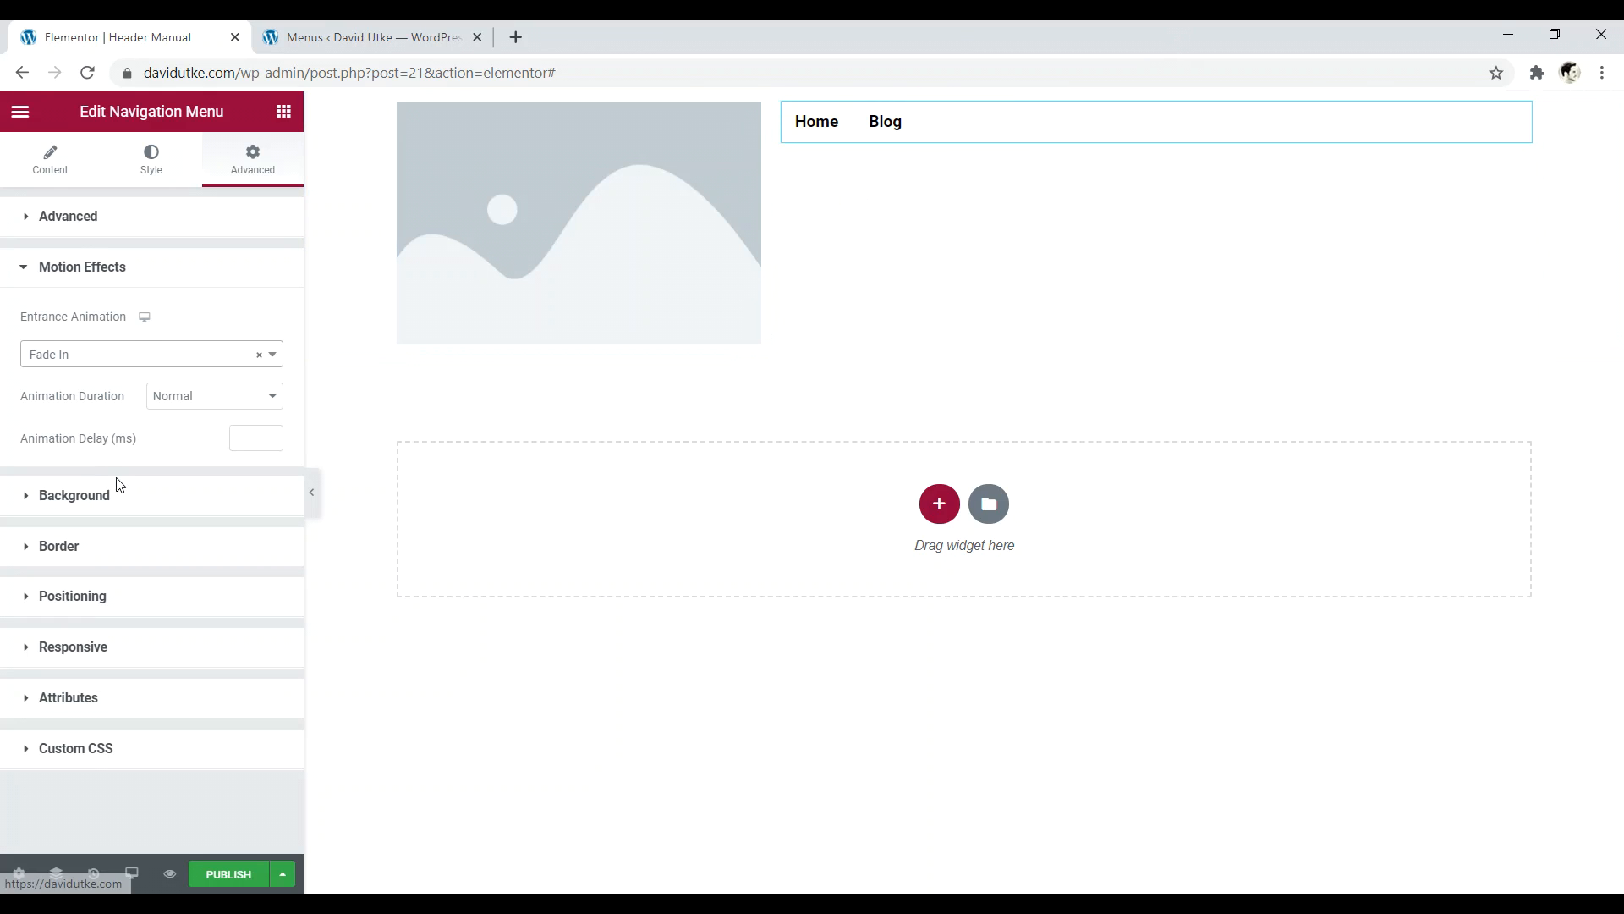
click(49, 165)
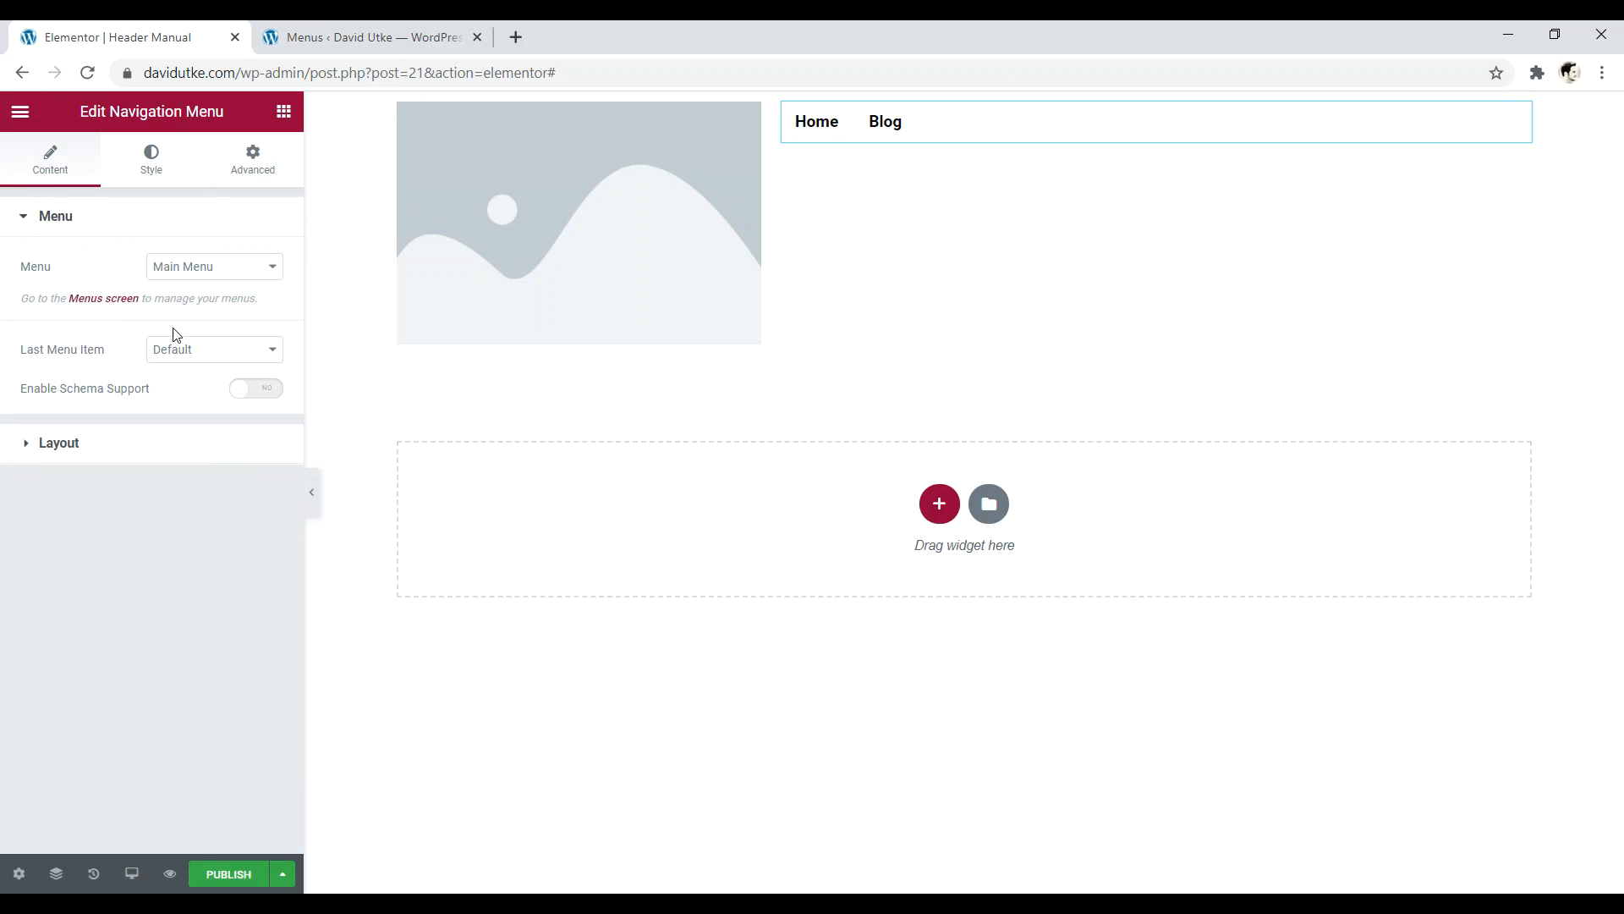
- Confirm the navigation widget displays Main Menu, checking the Menus screen in a new tab
click(212, 269)
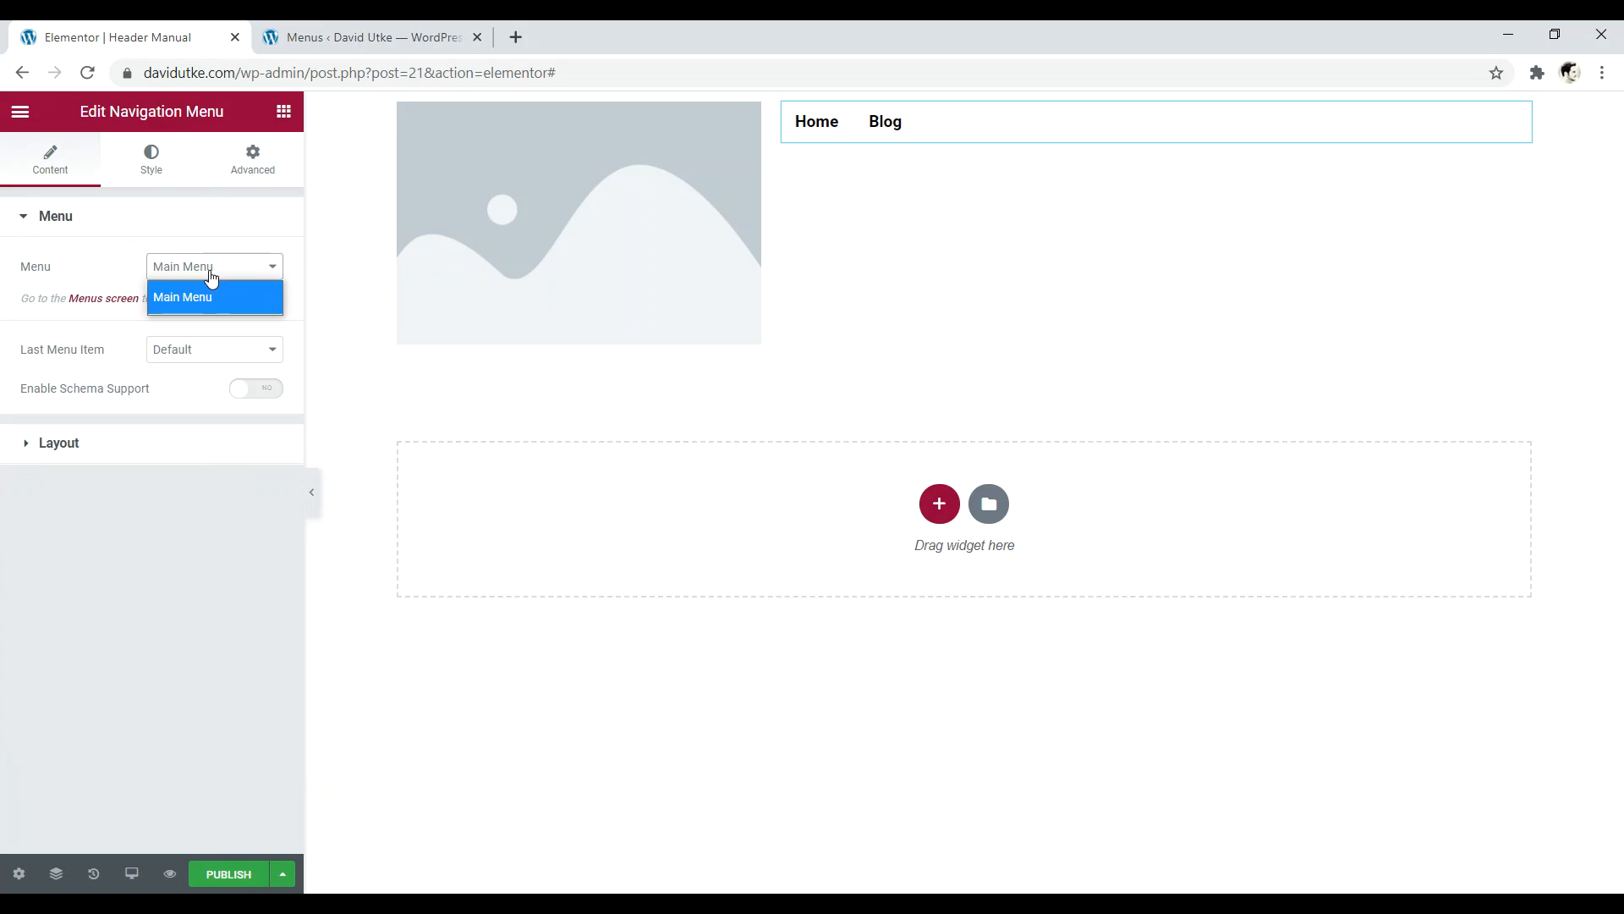
click(172, 222)
click(108, 222)
click(192, 357)
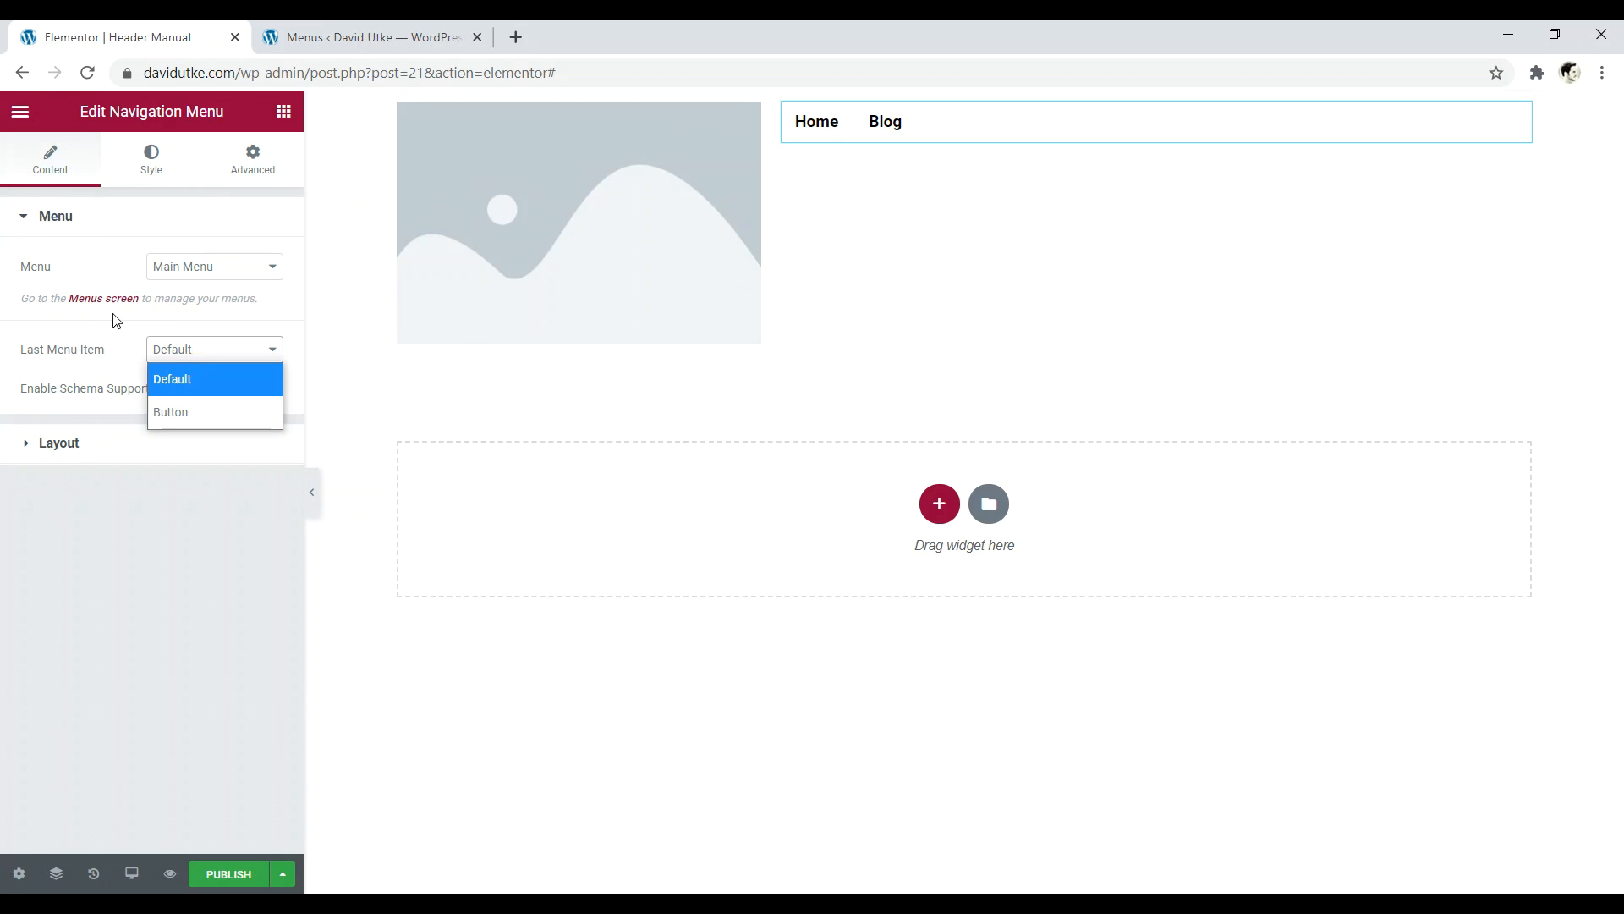
click(113, 311)
click(131, 37)
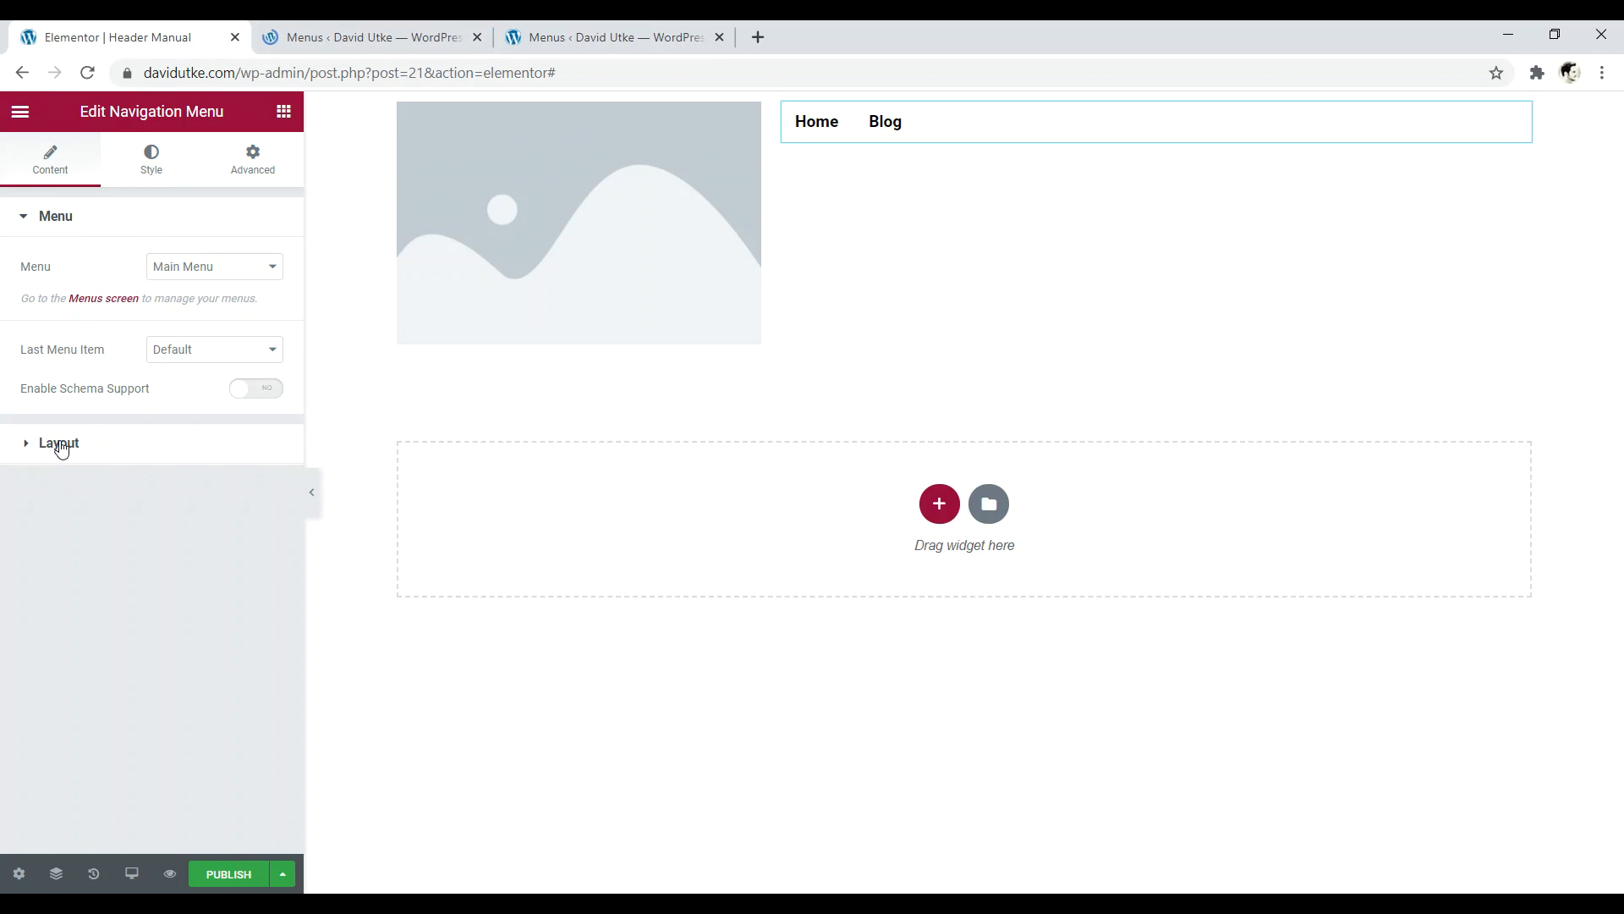
- Keep the horizontal layout, right-align the menu items and keep the Tablet breakpoint
click(58, 442)
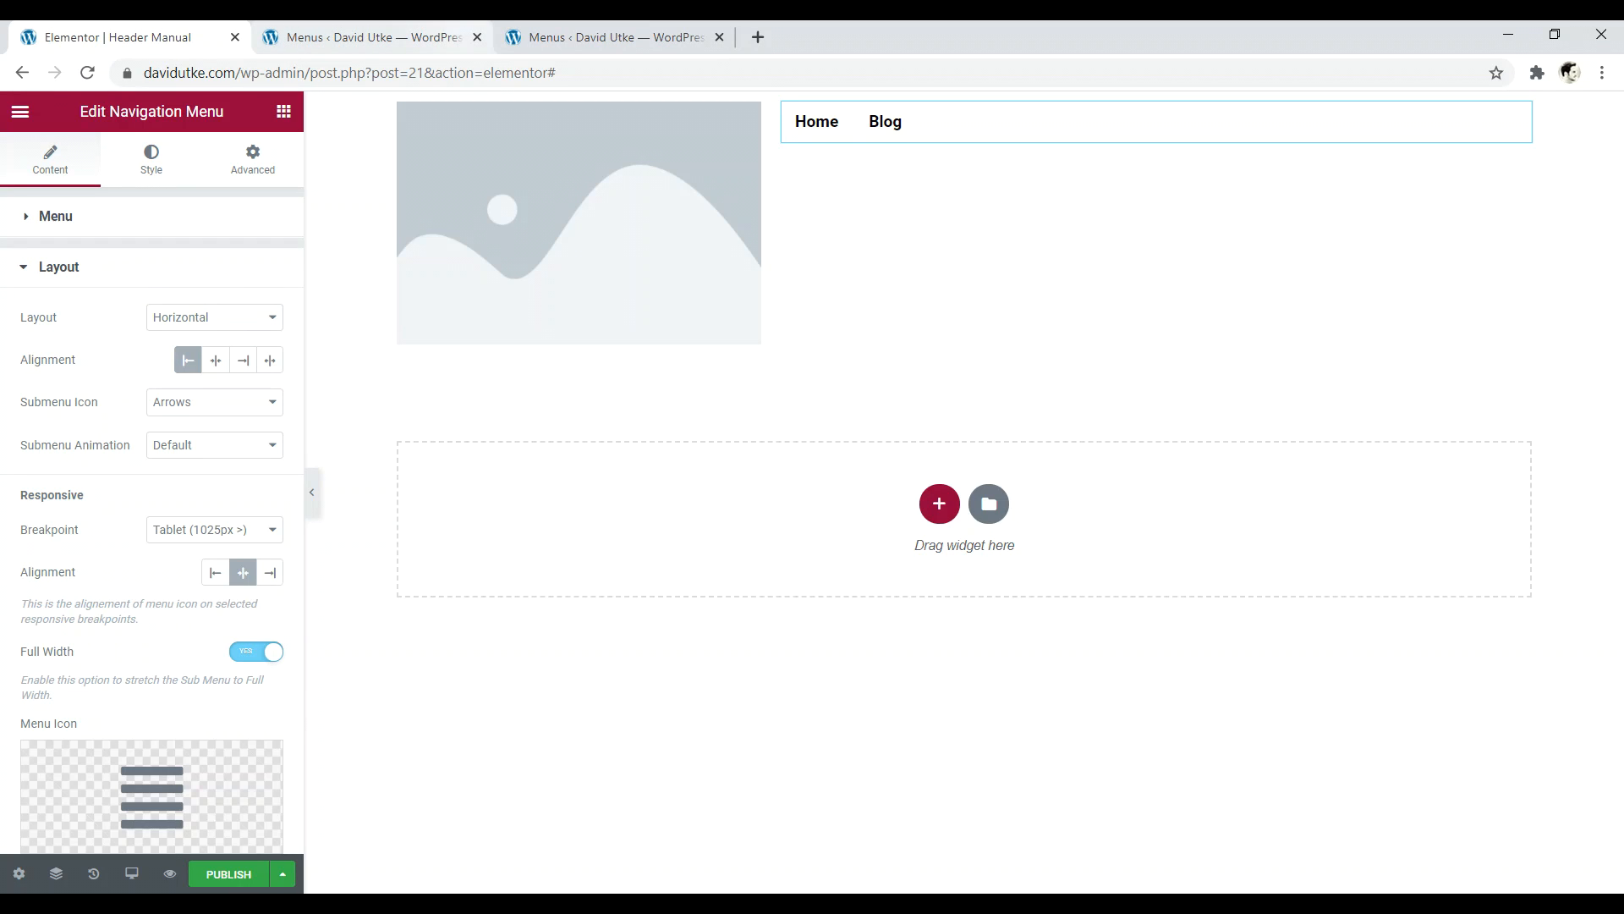
click(478, 37)
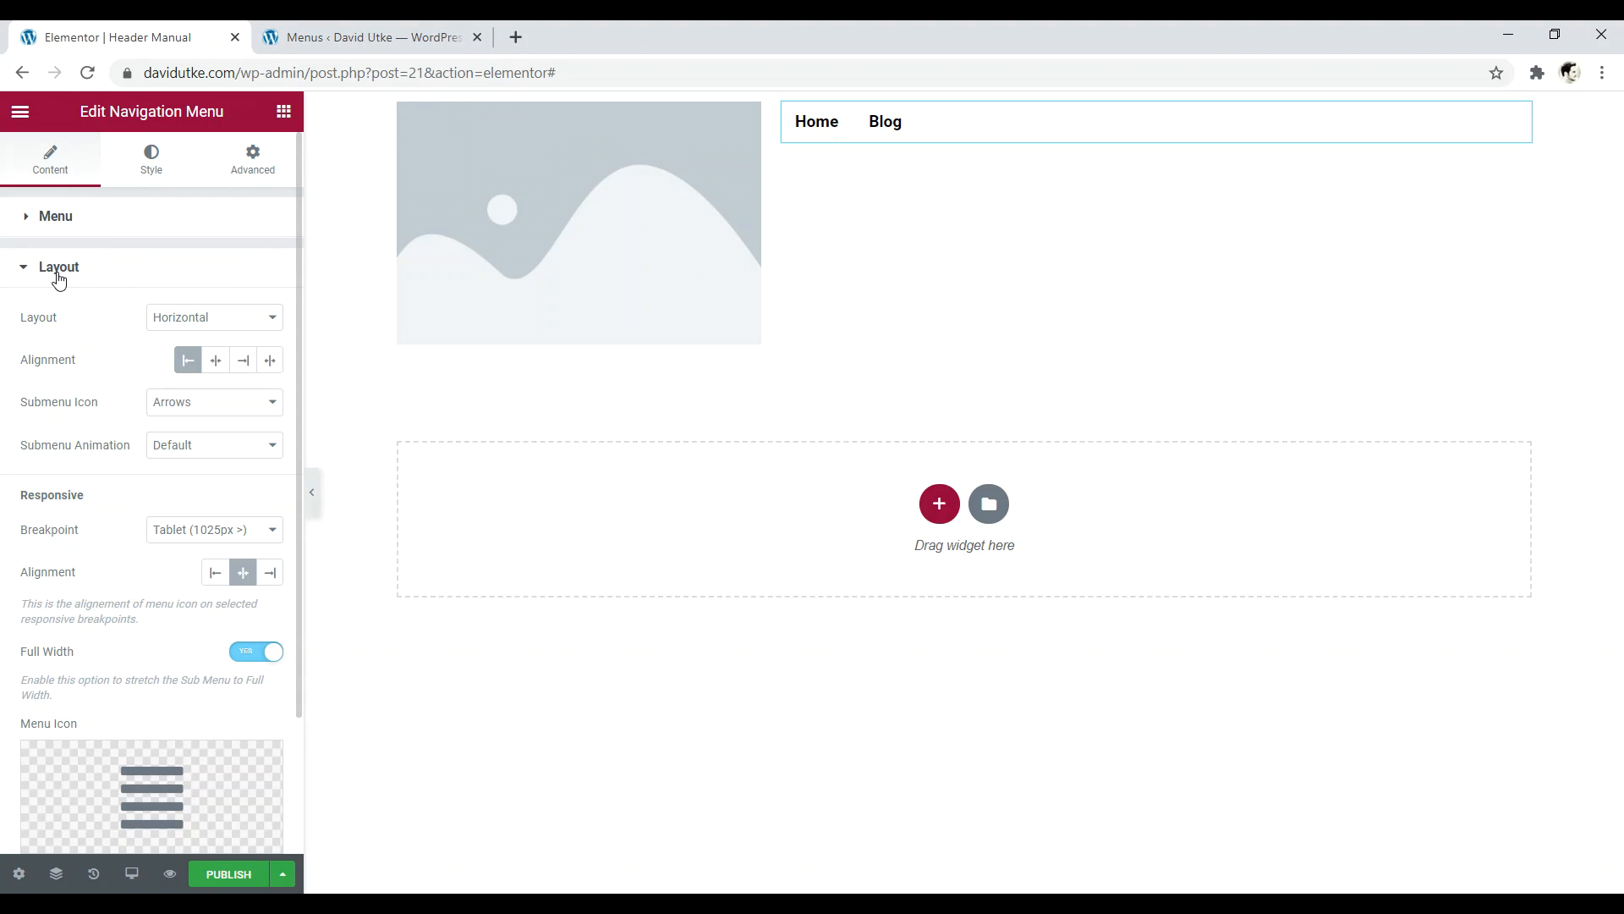
click(230, 322)
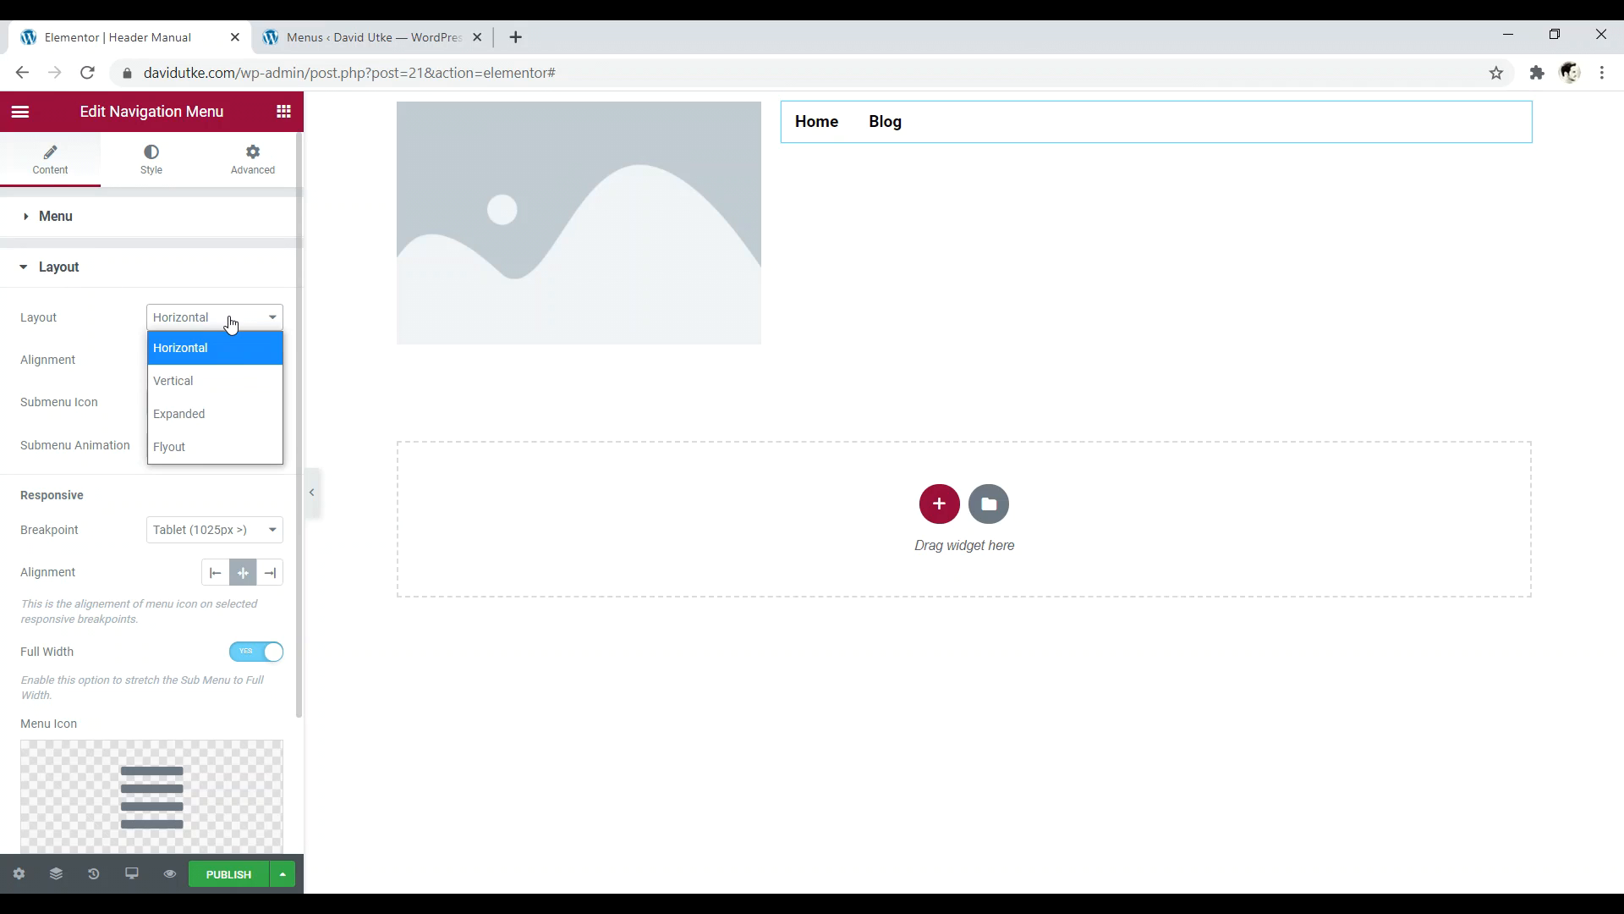
click(178, 279)
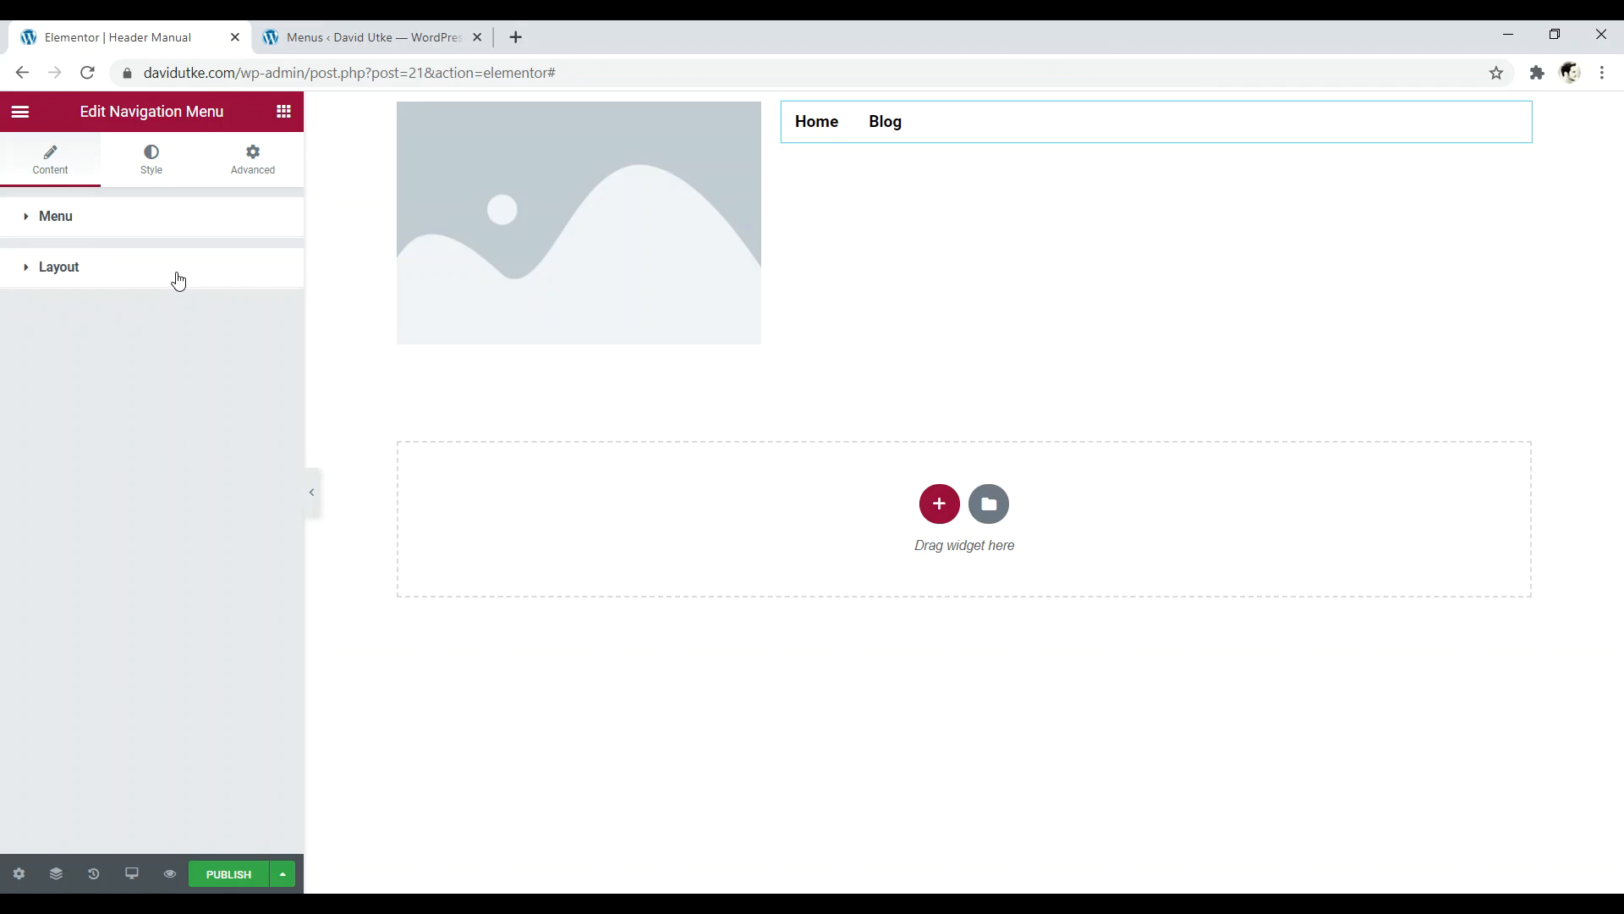
click(112, 267)
click(242, 361)
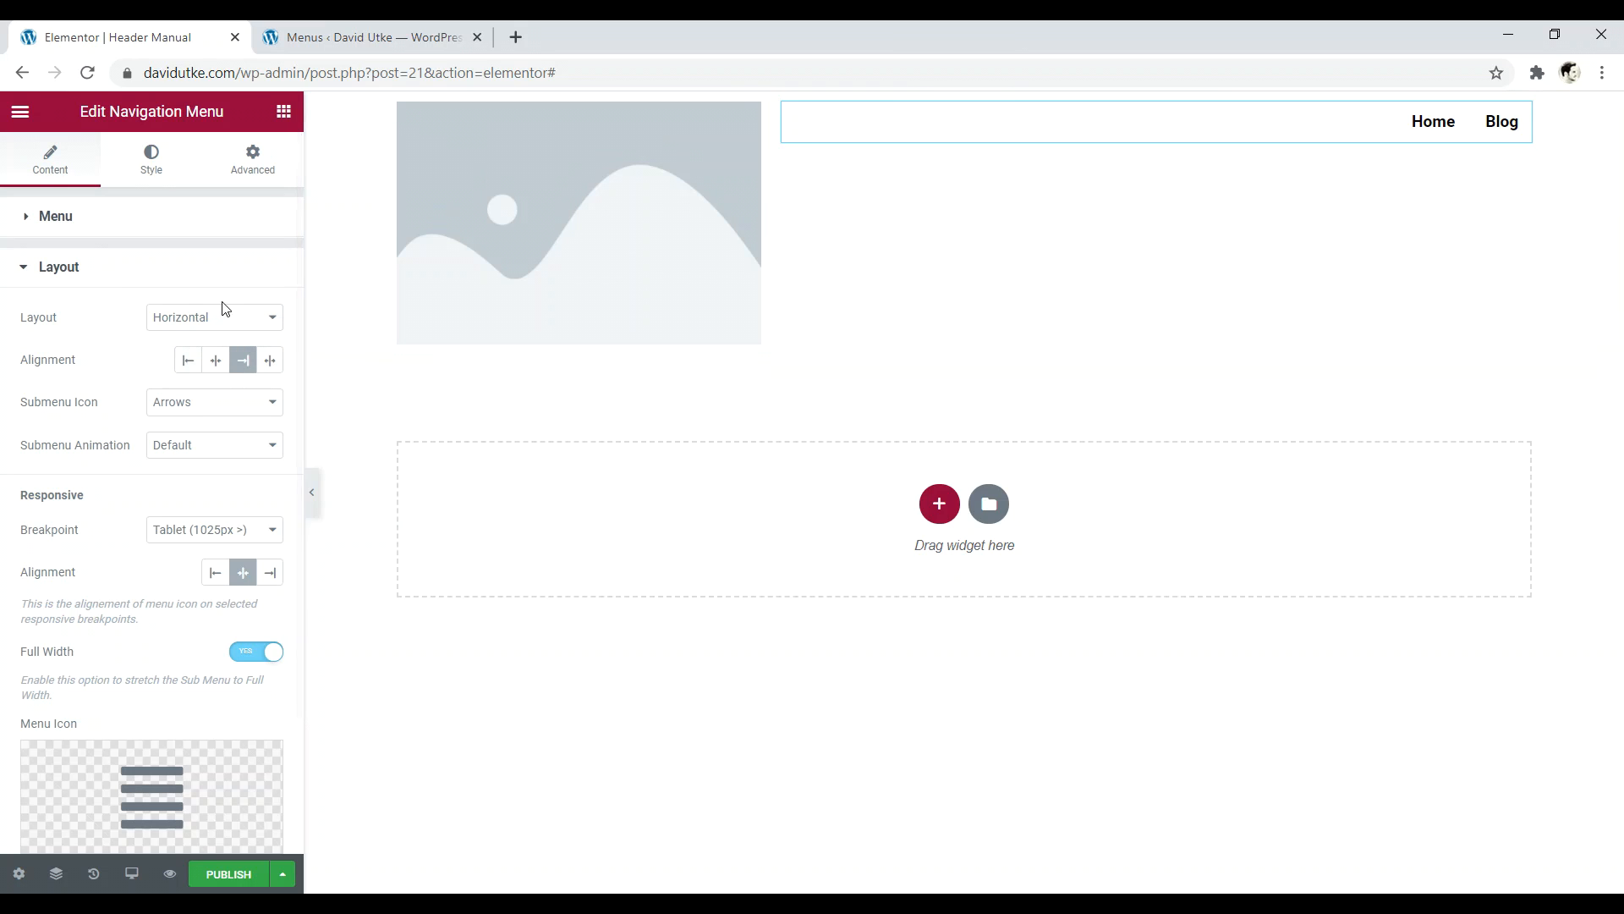
click(215, 363)
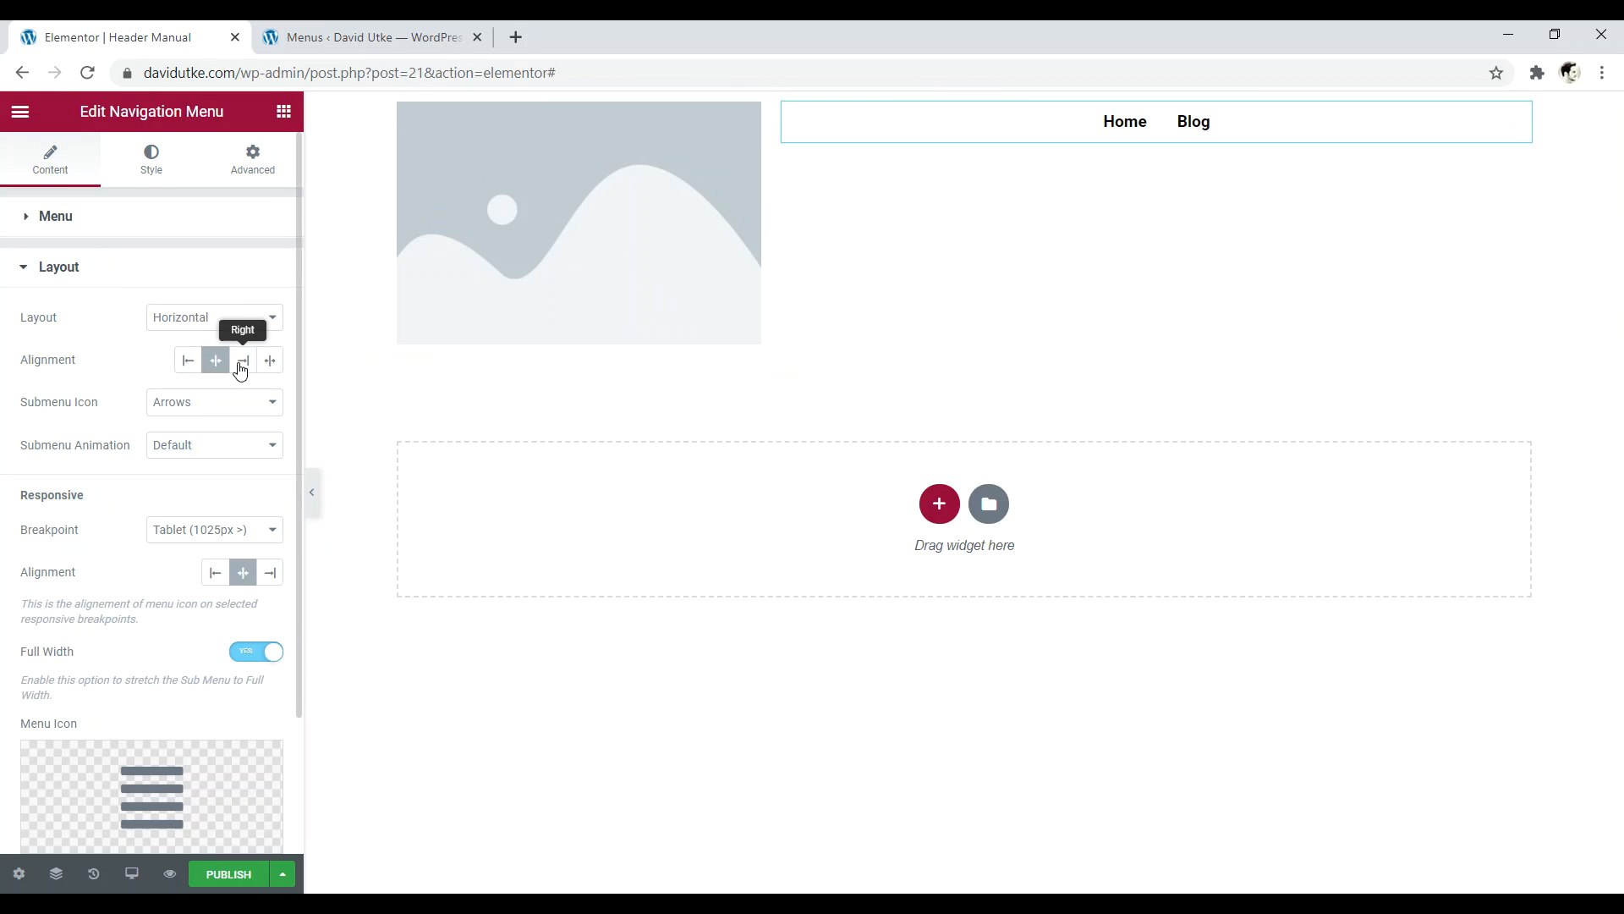
click(243, 362)
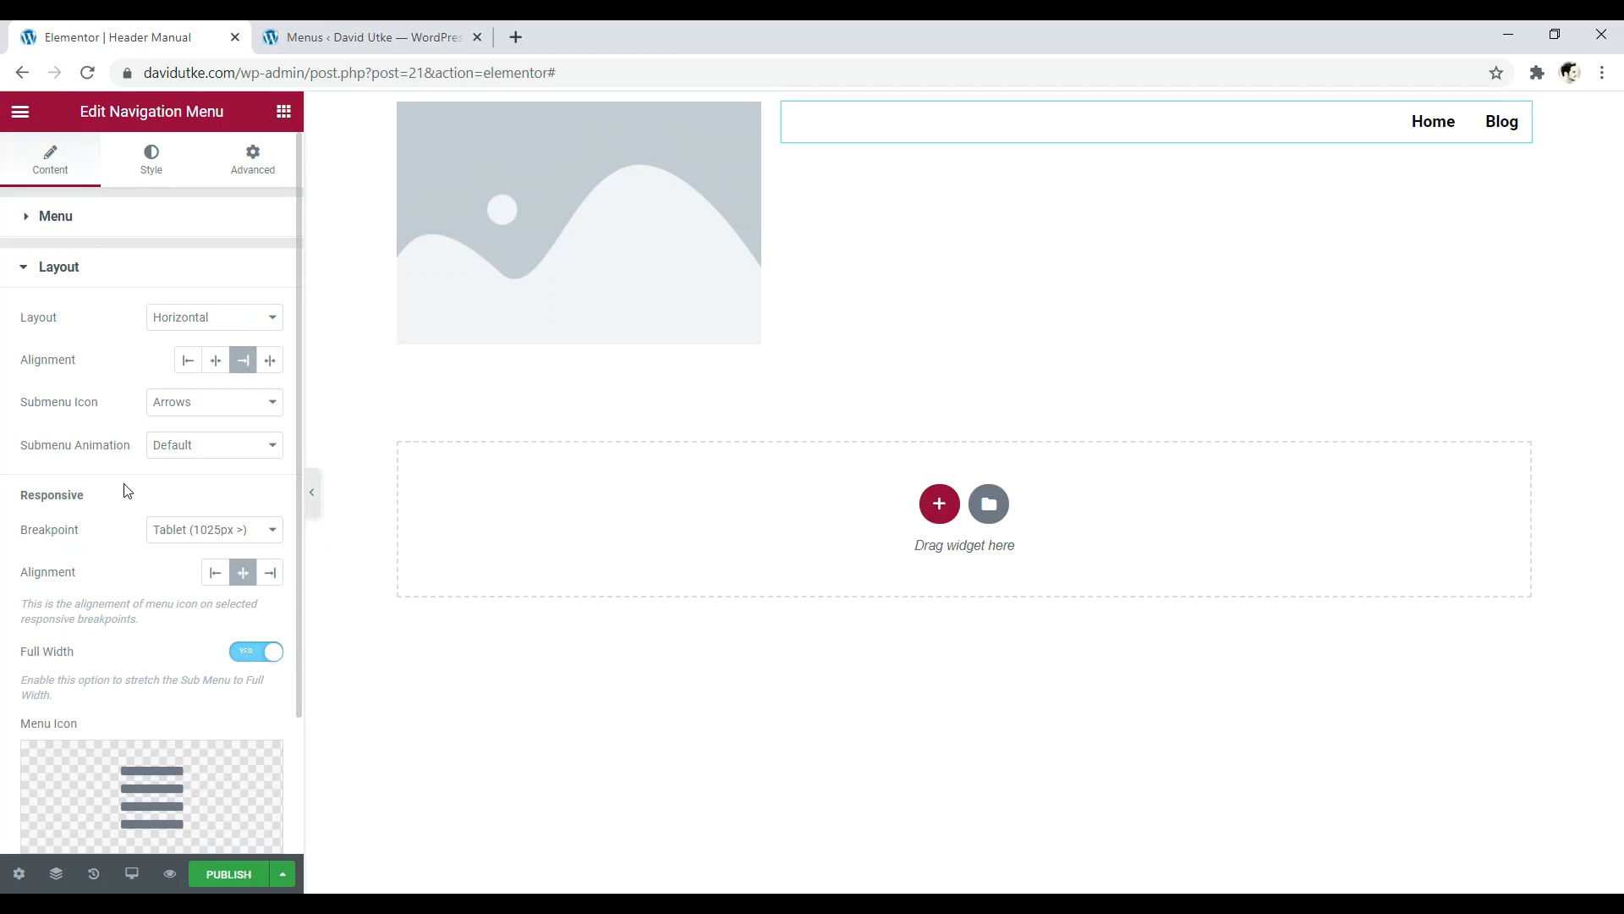
click(180, 538)
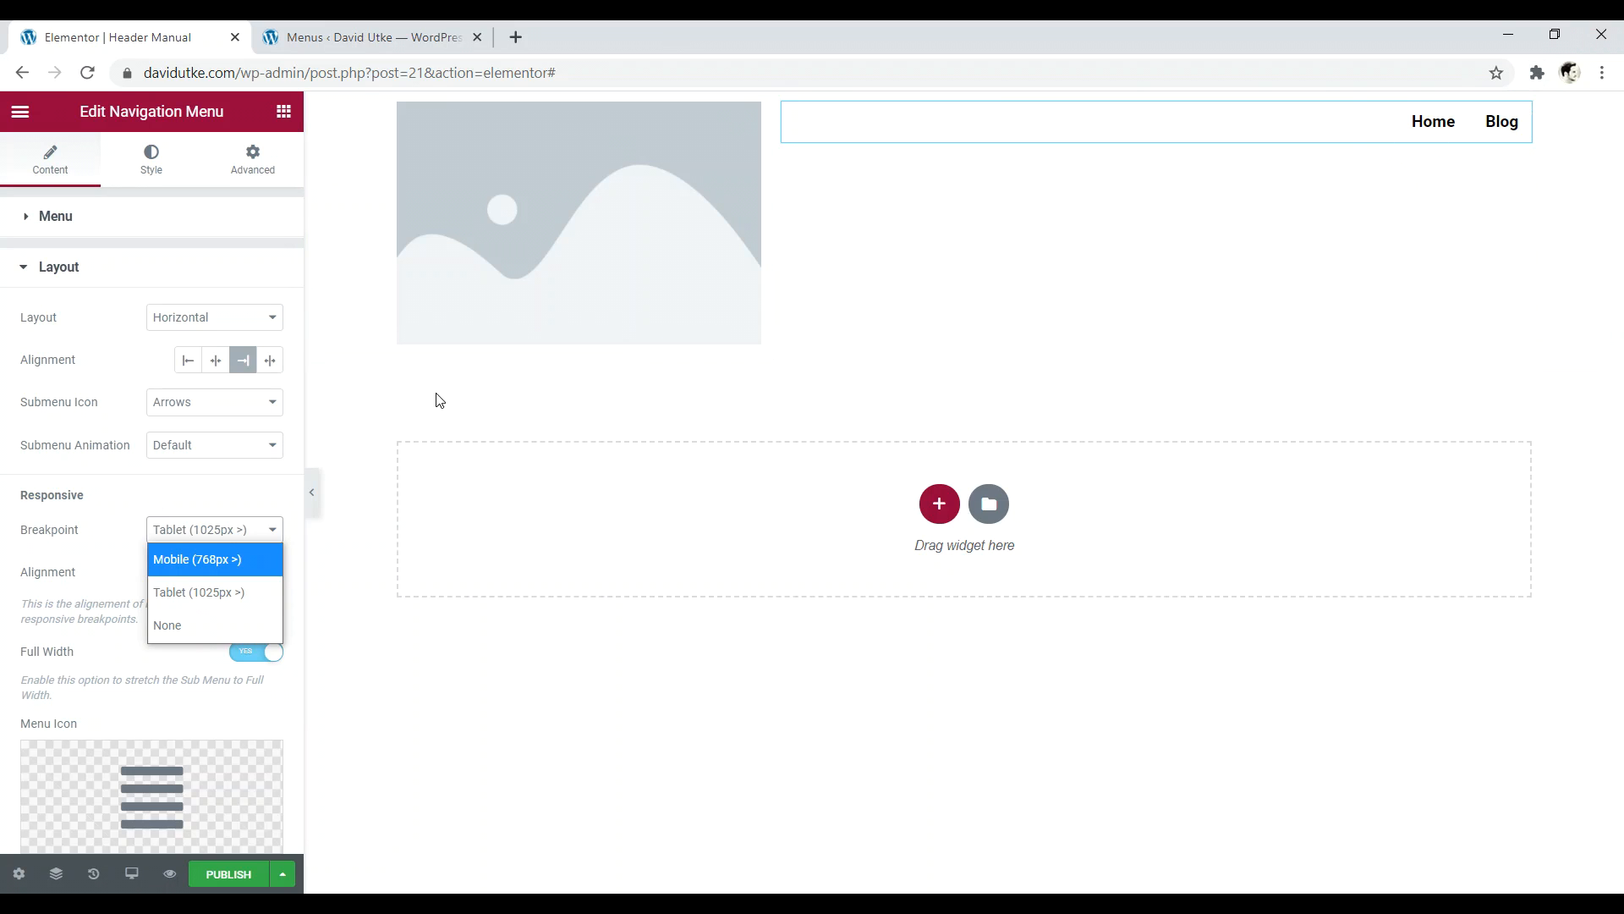
click(191, 595)
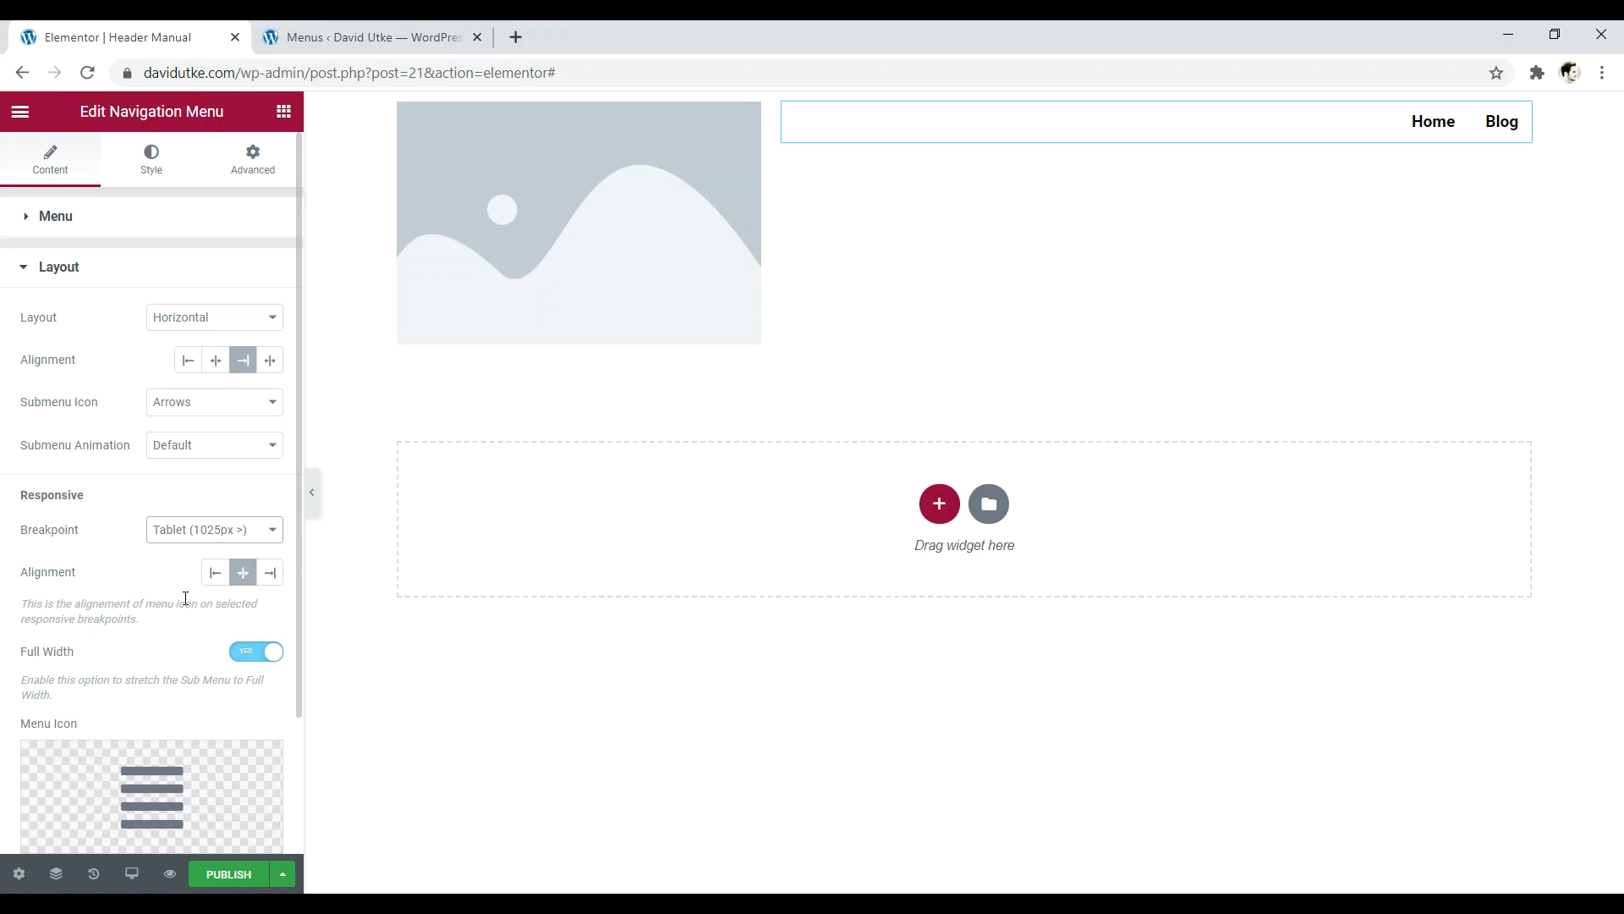
- Load websitecreativepro.com in a new browser tab
click(517, 37)
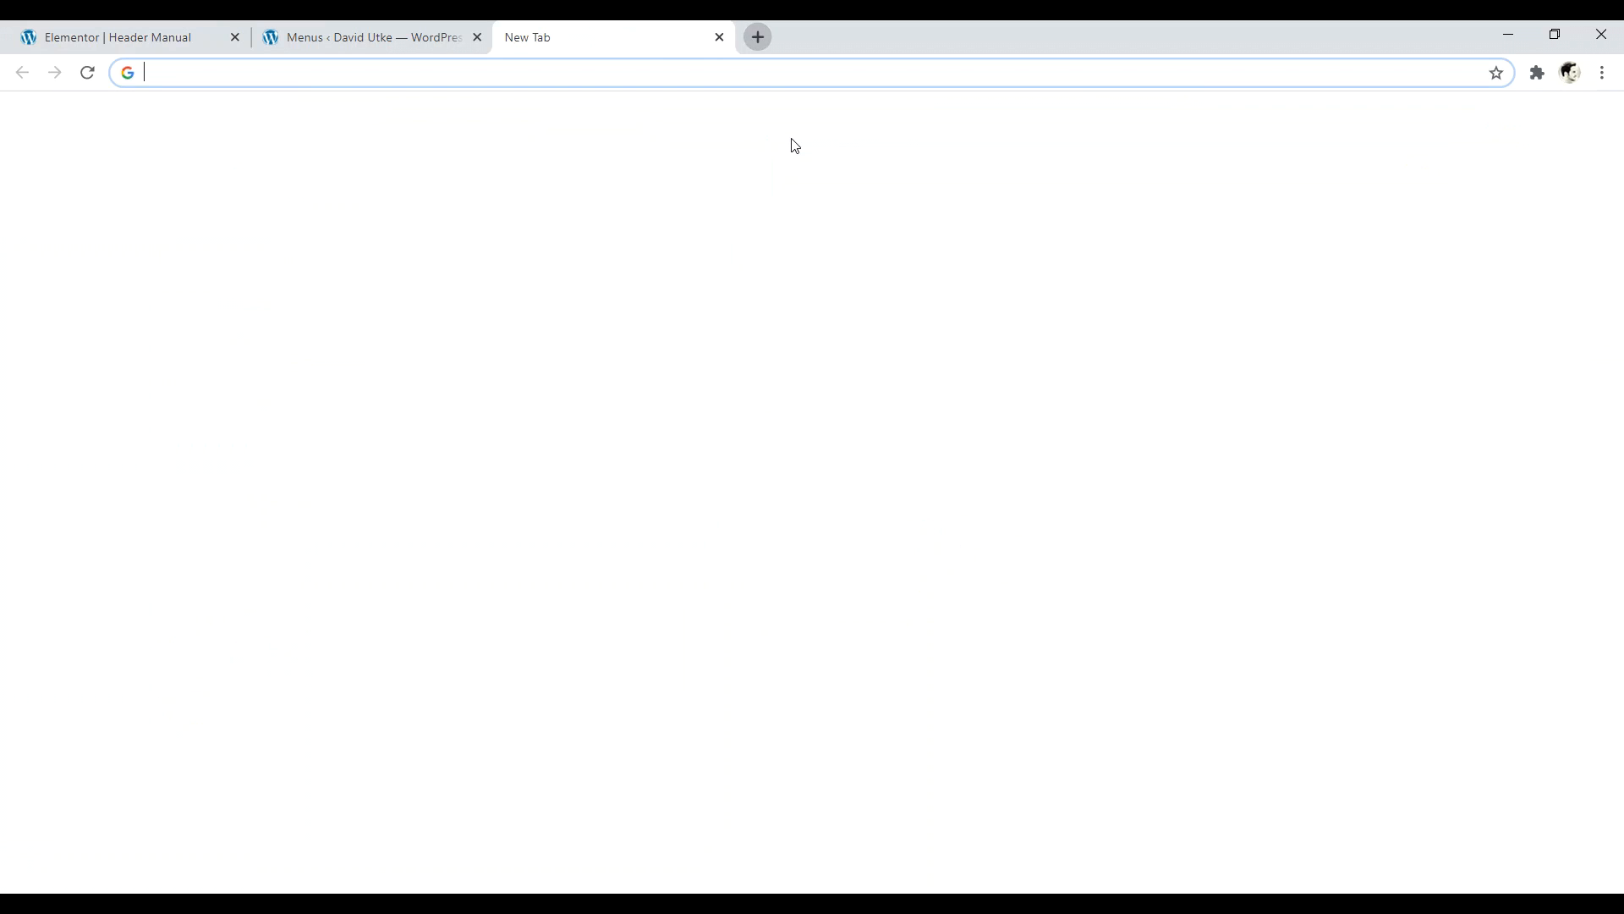
text(web)
key(Return)
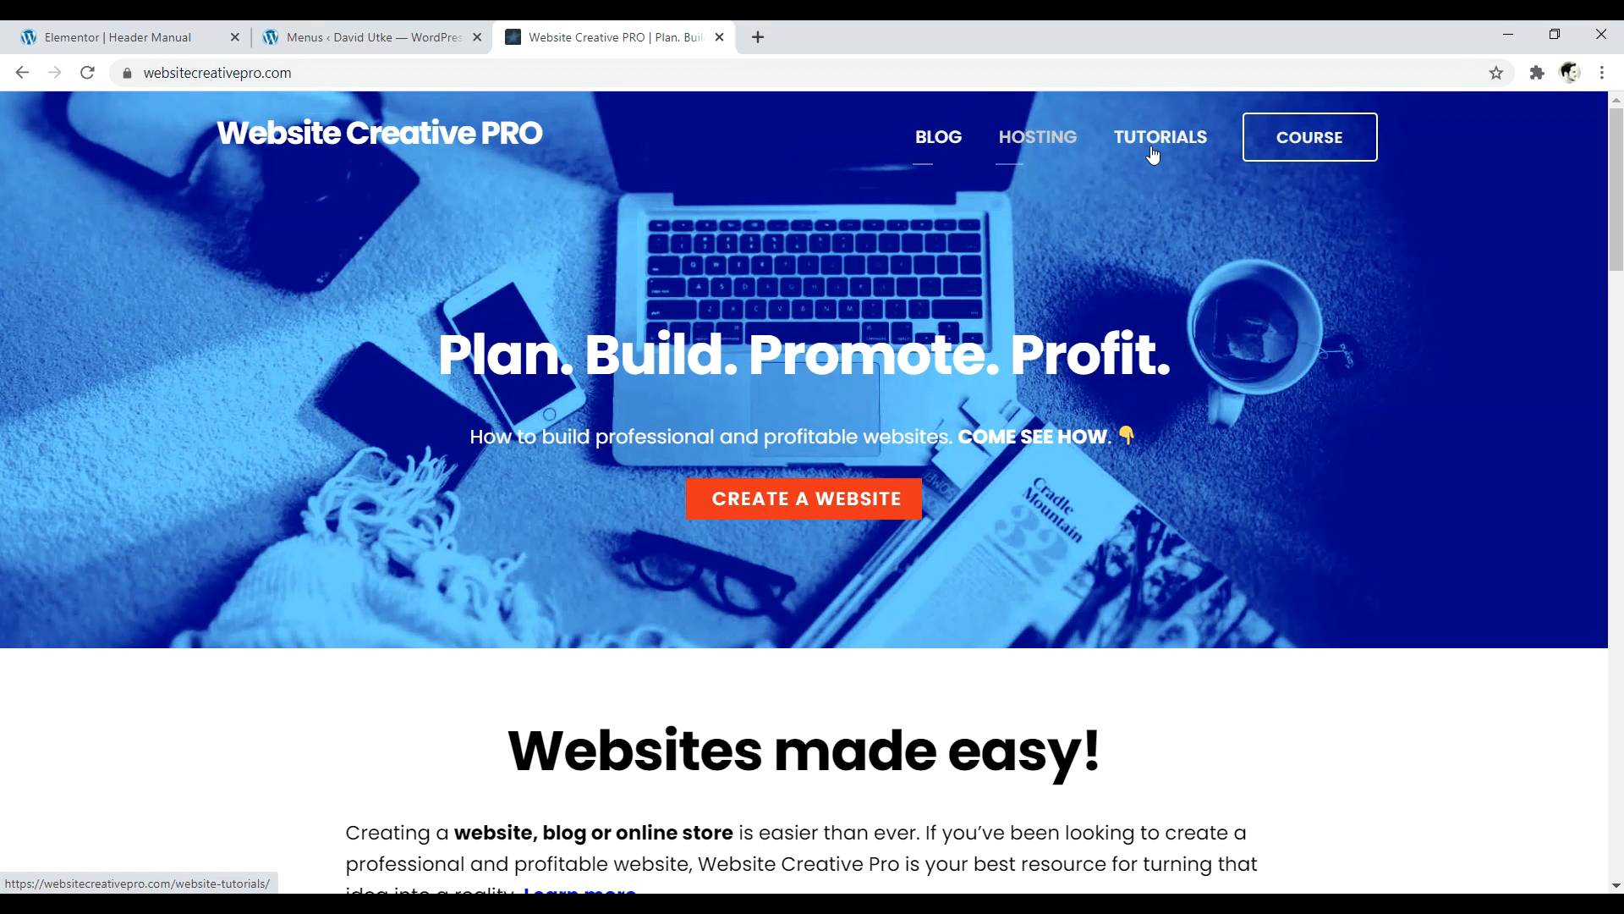
- Inspect the site in a mobile-width responsive preview, then return to the Elementor editor
right_click(1288, 482)
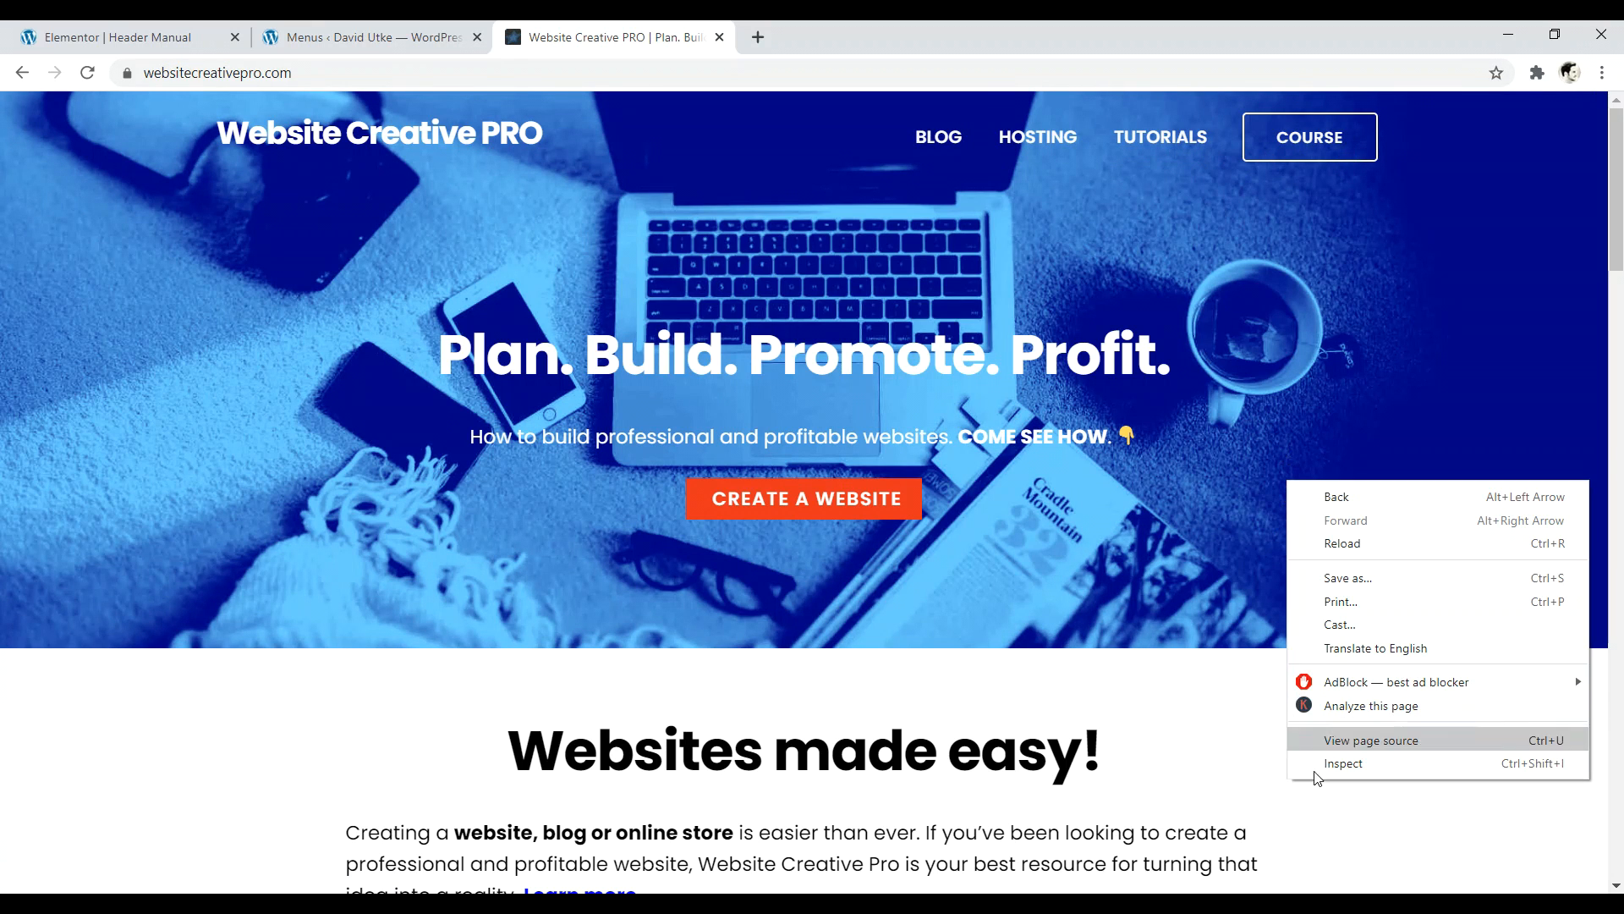
click(1342, 763)
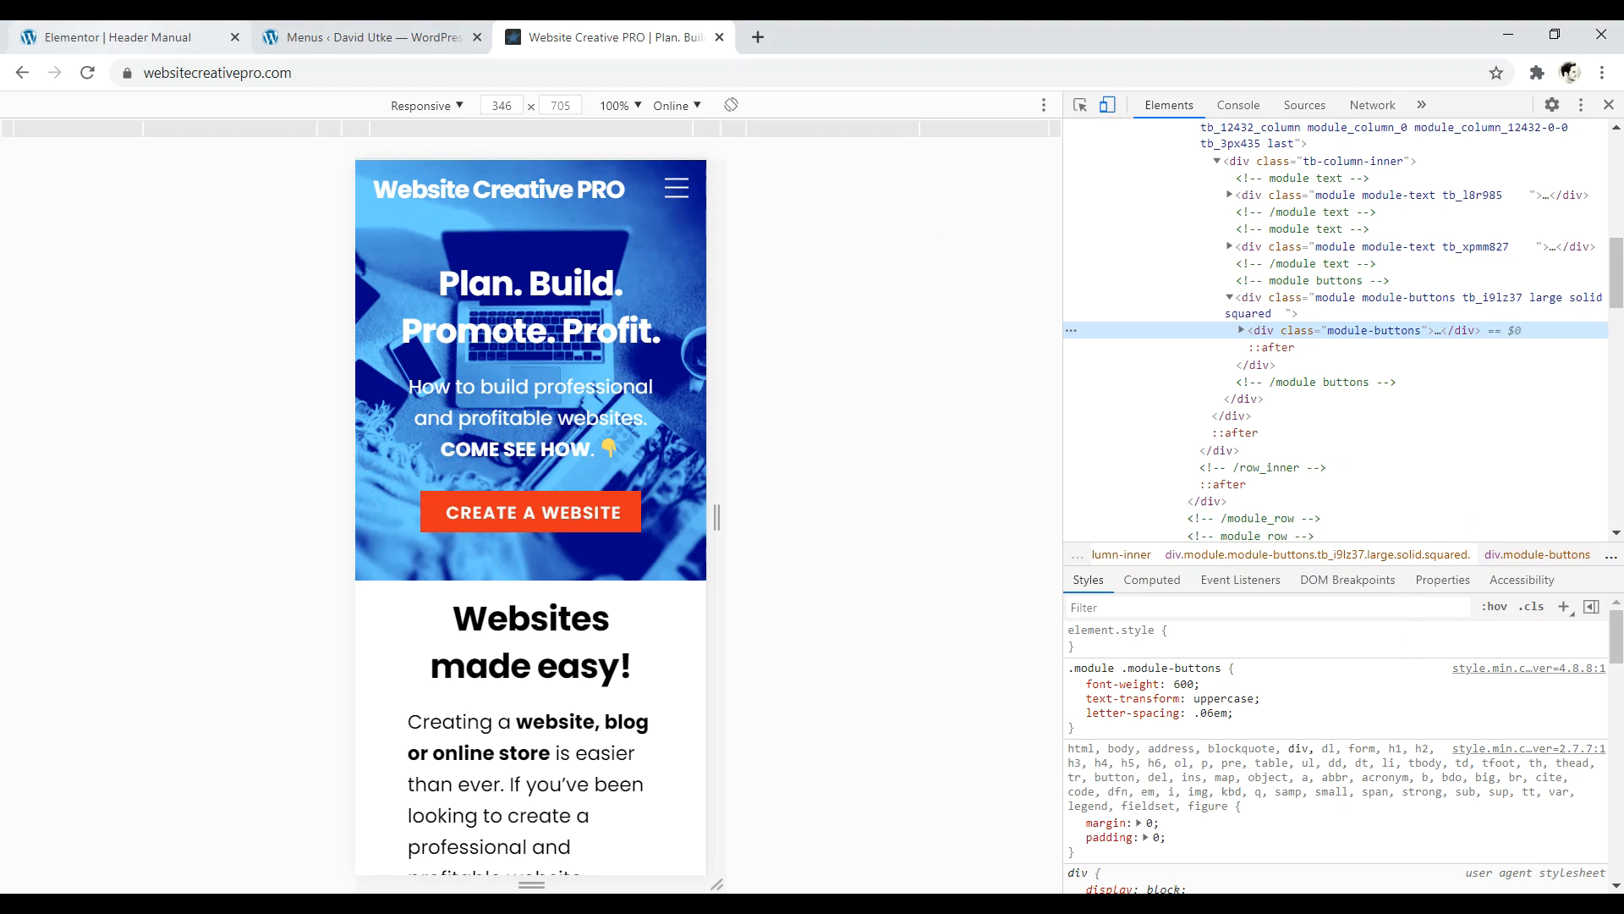
click(117, 34)
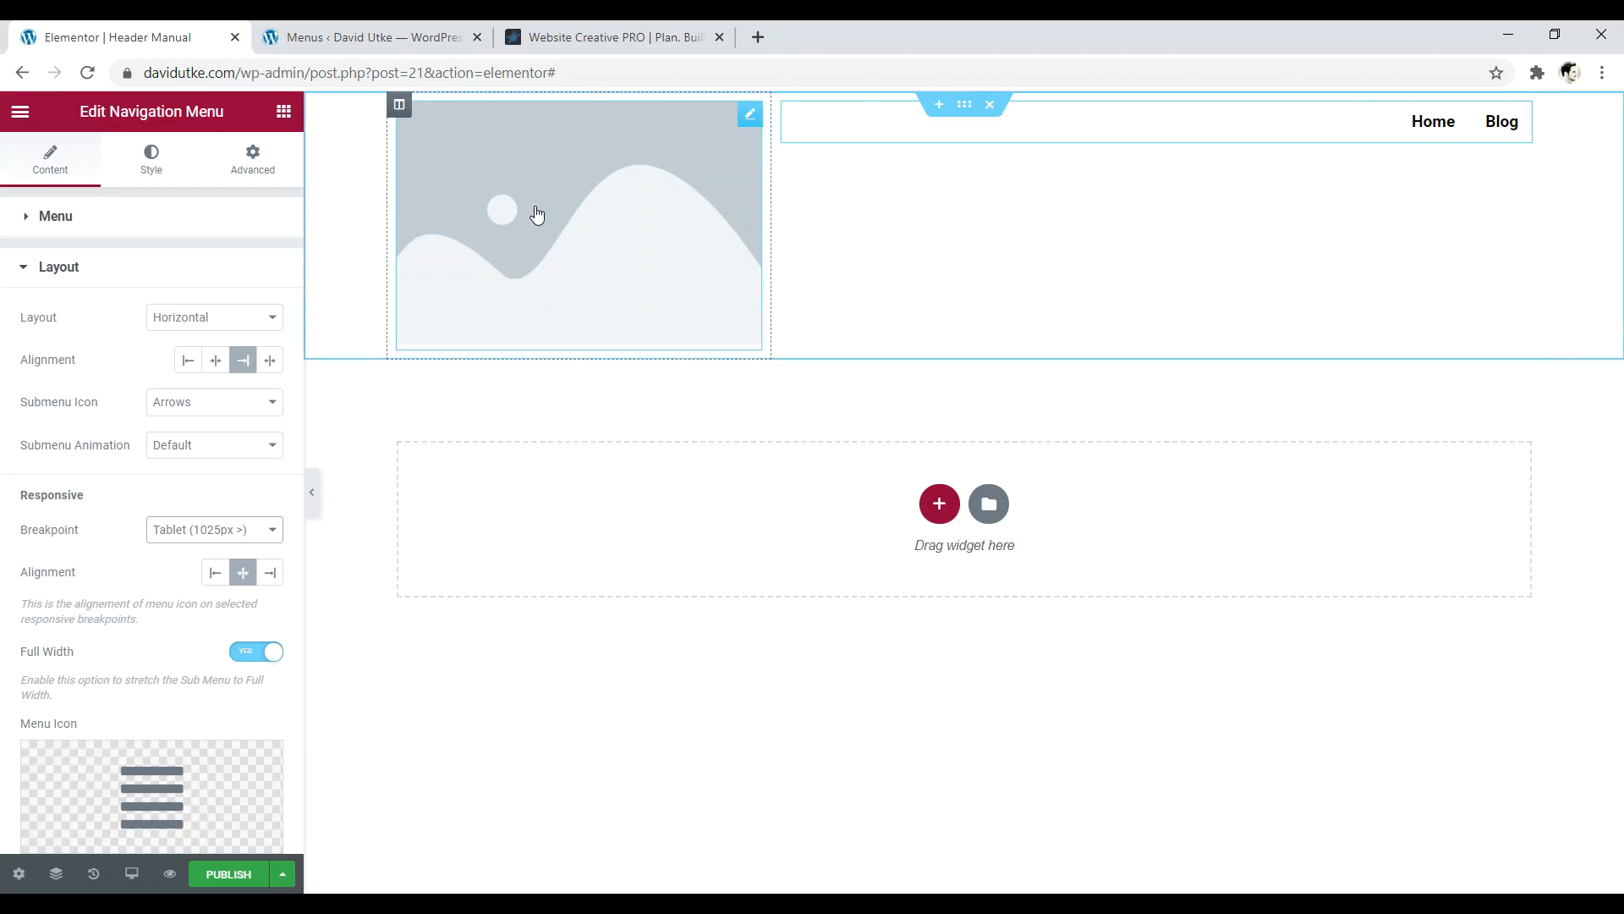
- Verify the navigation uses Main Menu with Home and Blog via the Edit Menus page
click(26, 279)
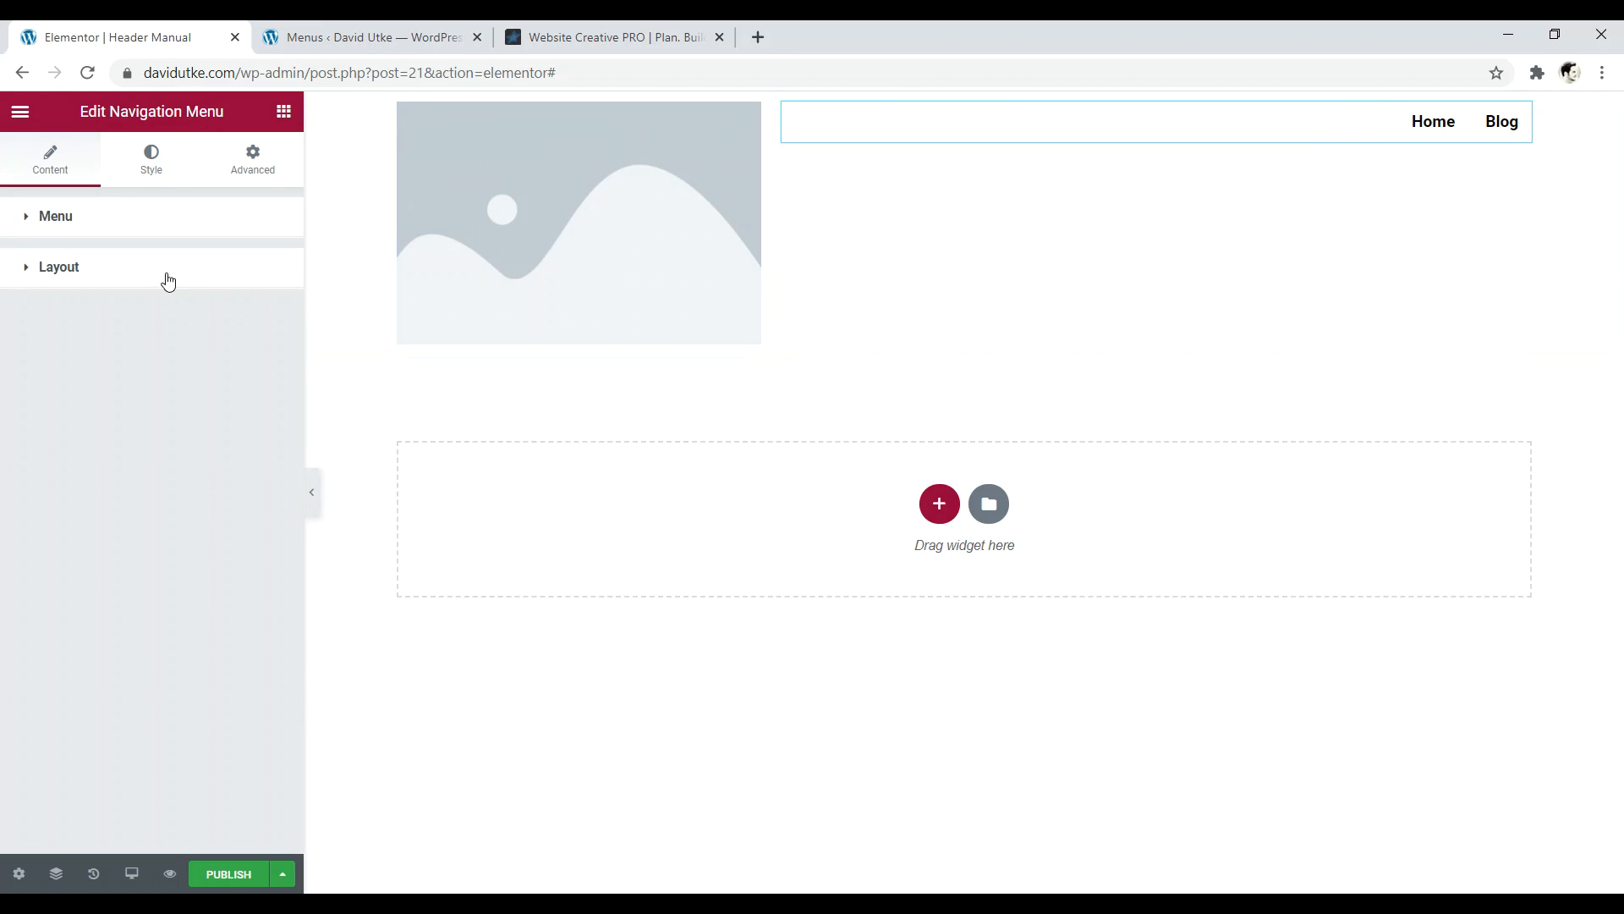
click(30, 226)
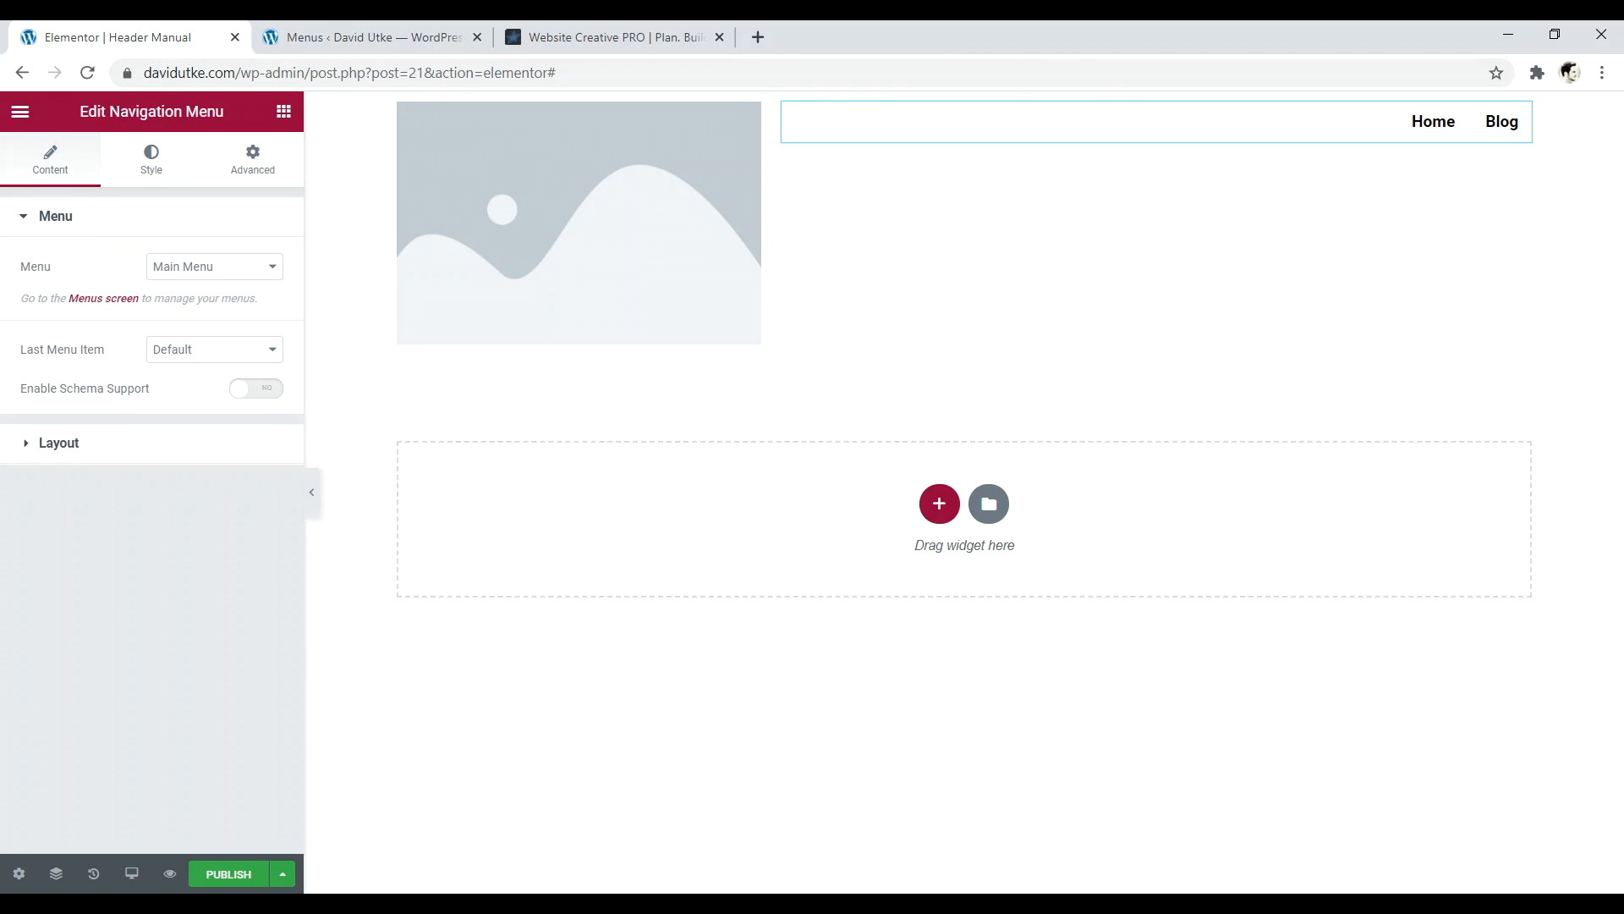
click(386, 40)
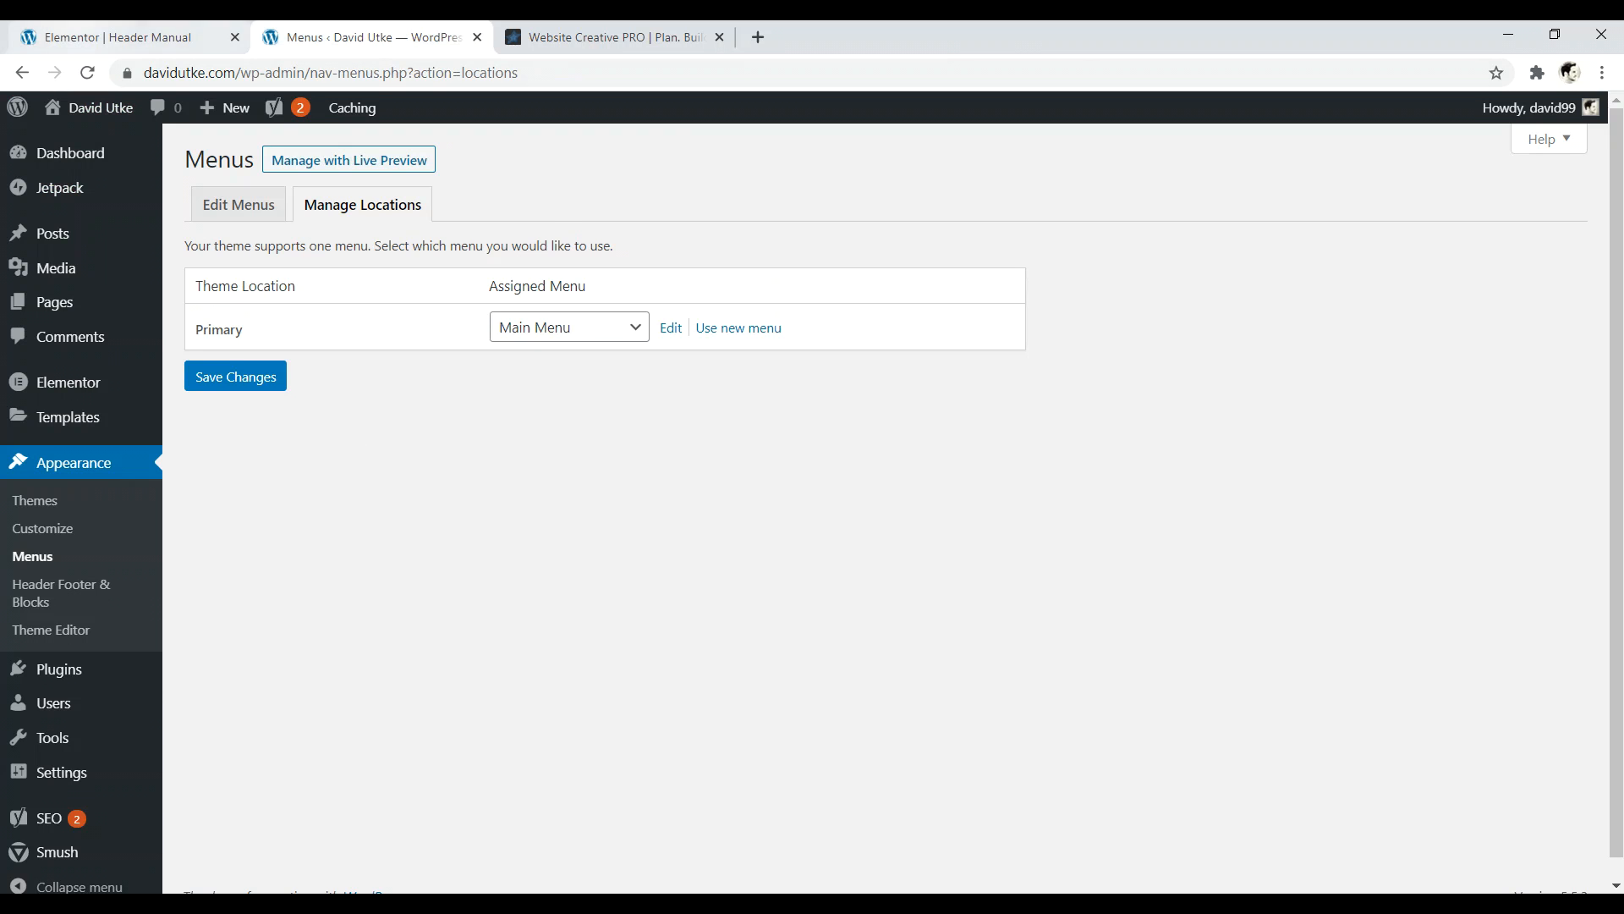
click(127, 37)
click(187, 269)
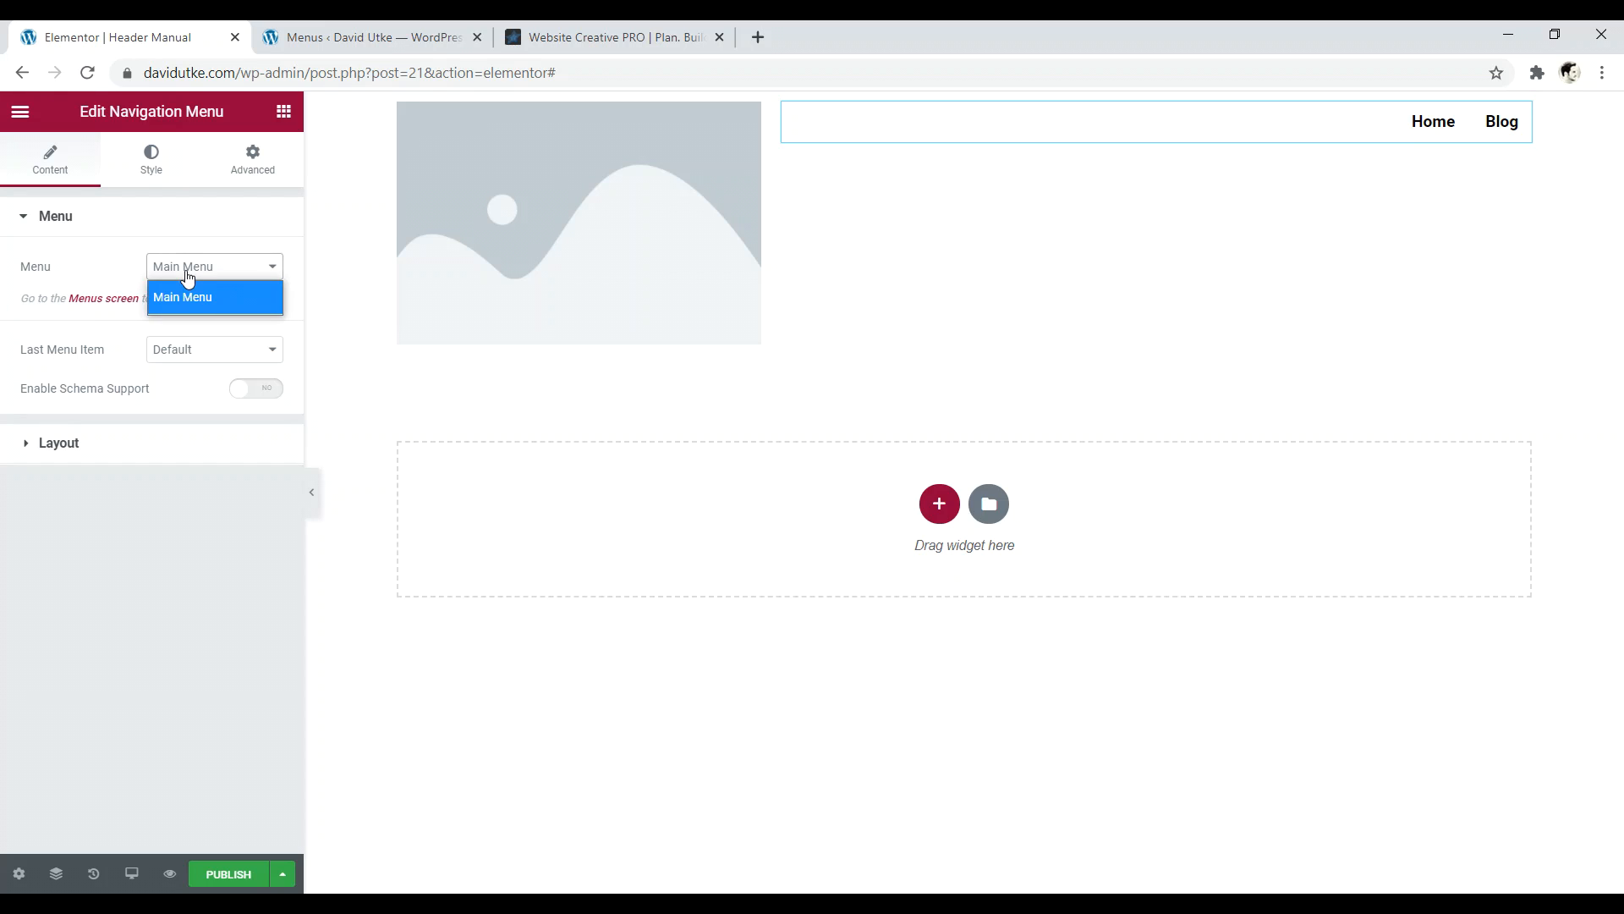
click(372, 37)
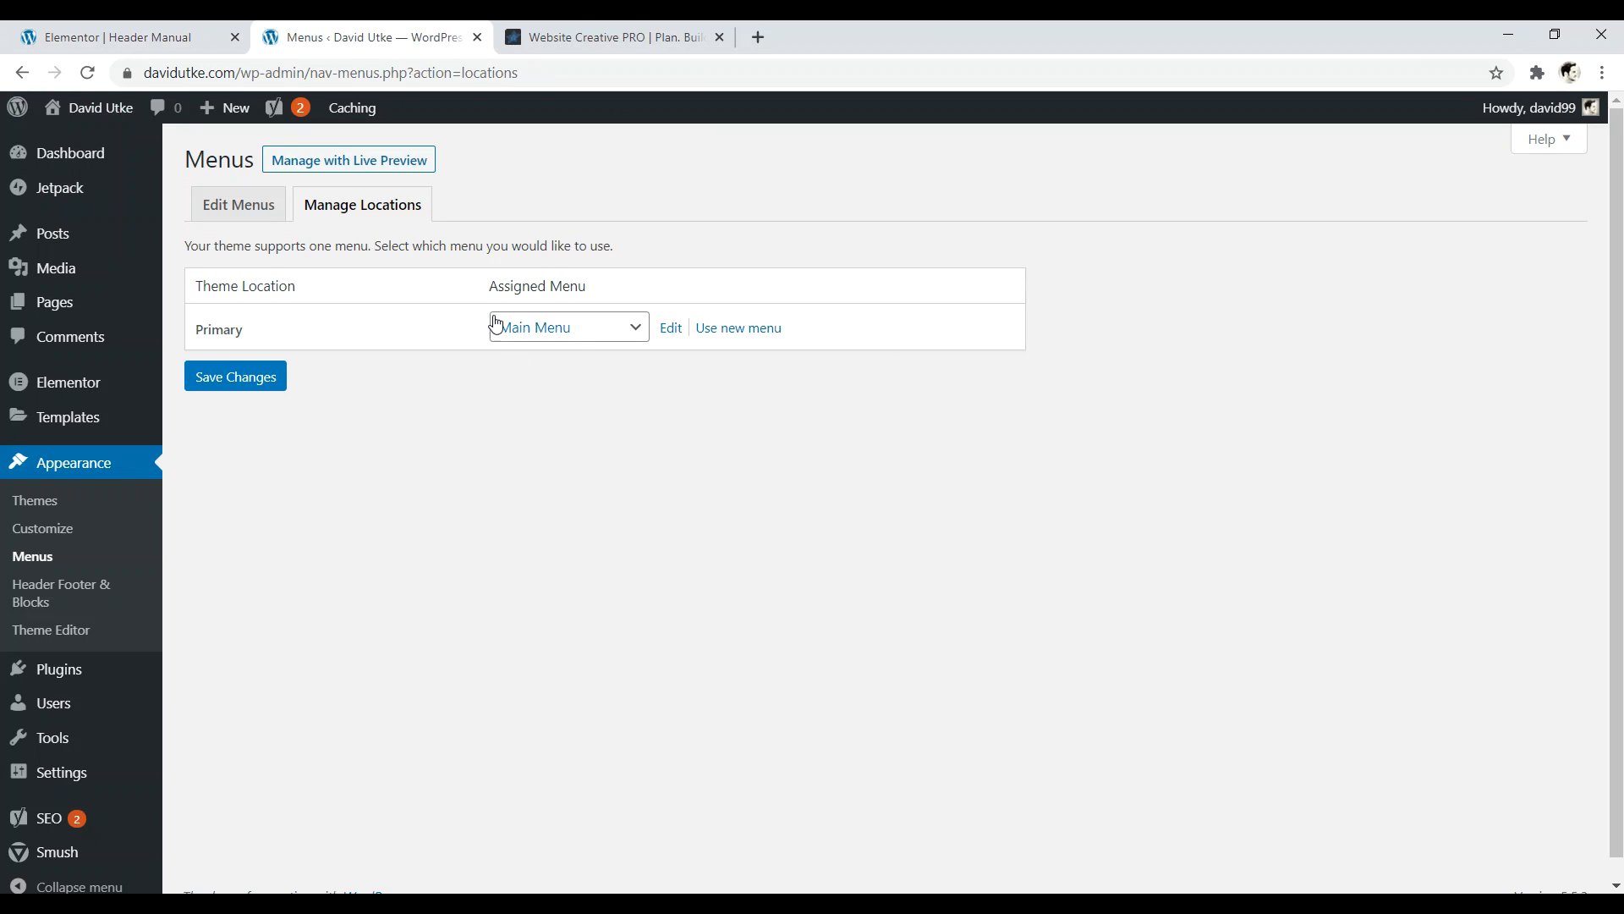
click(268, 207)
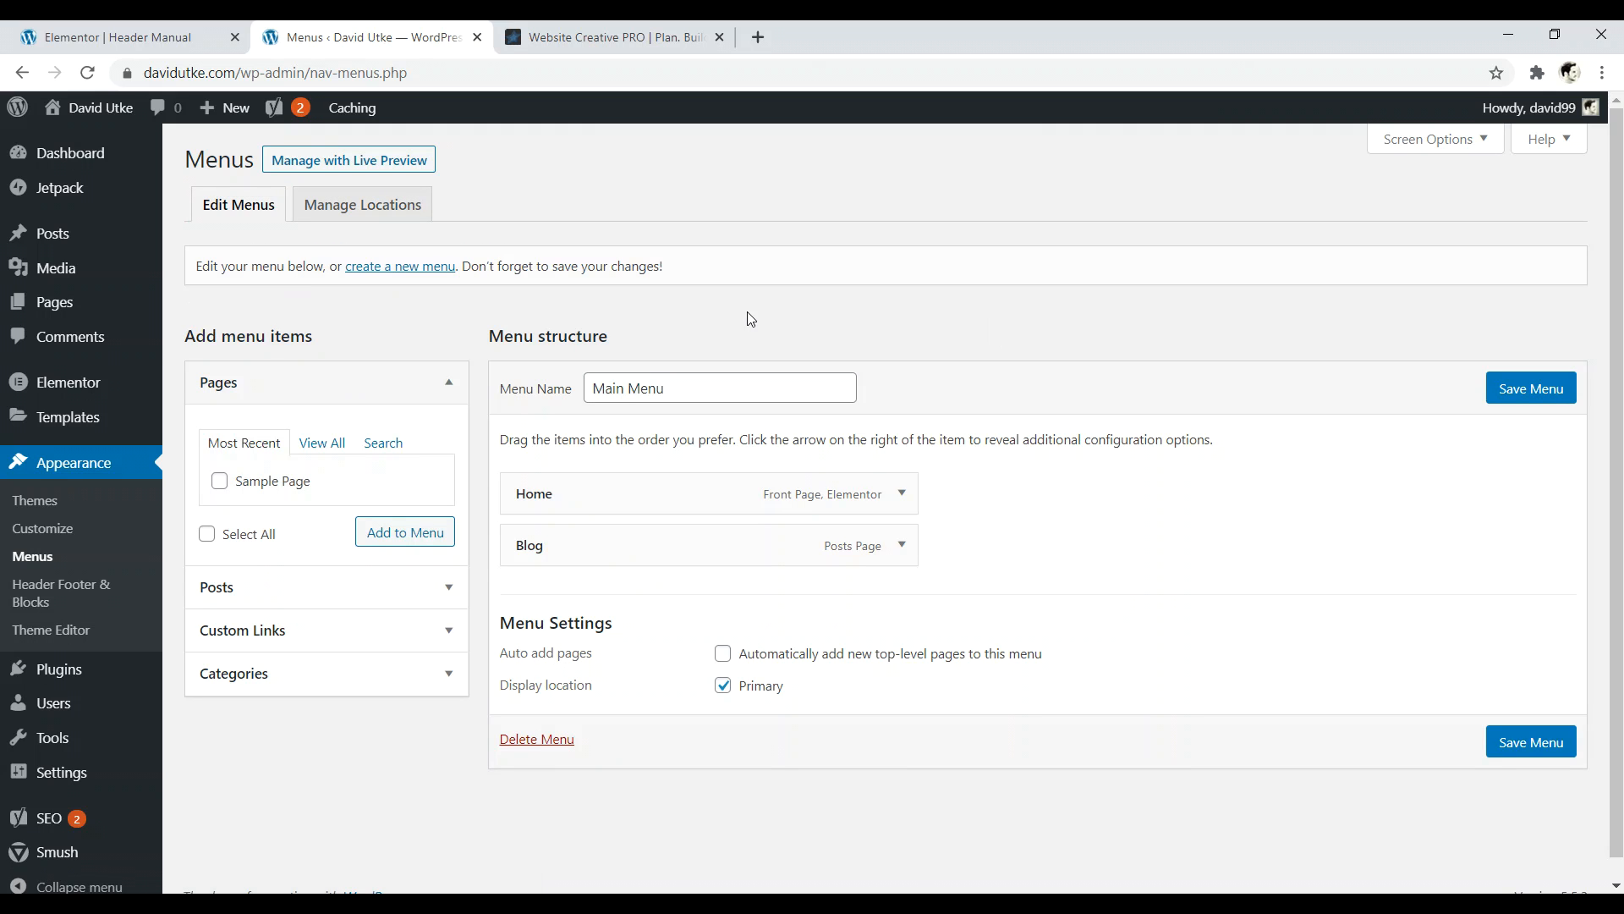
click(181, 32)
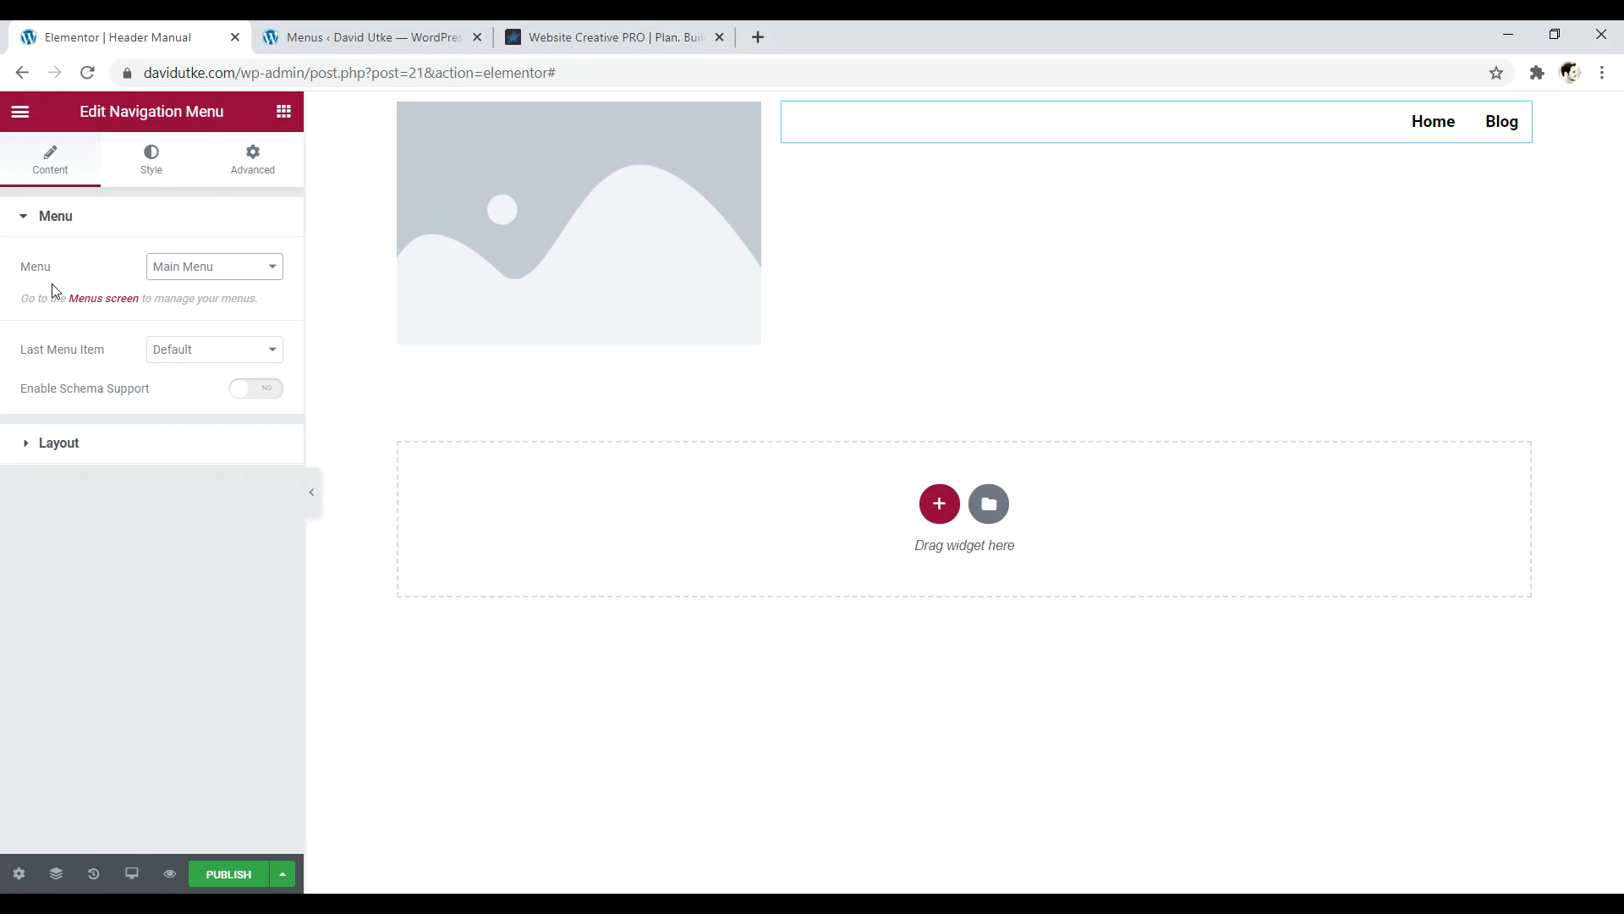
- Expand the menu's Layout settings and bring up its Style options
click(37, 447)
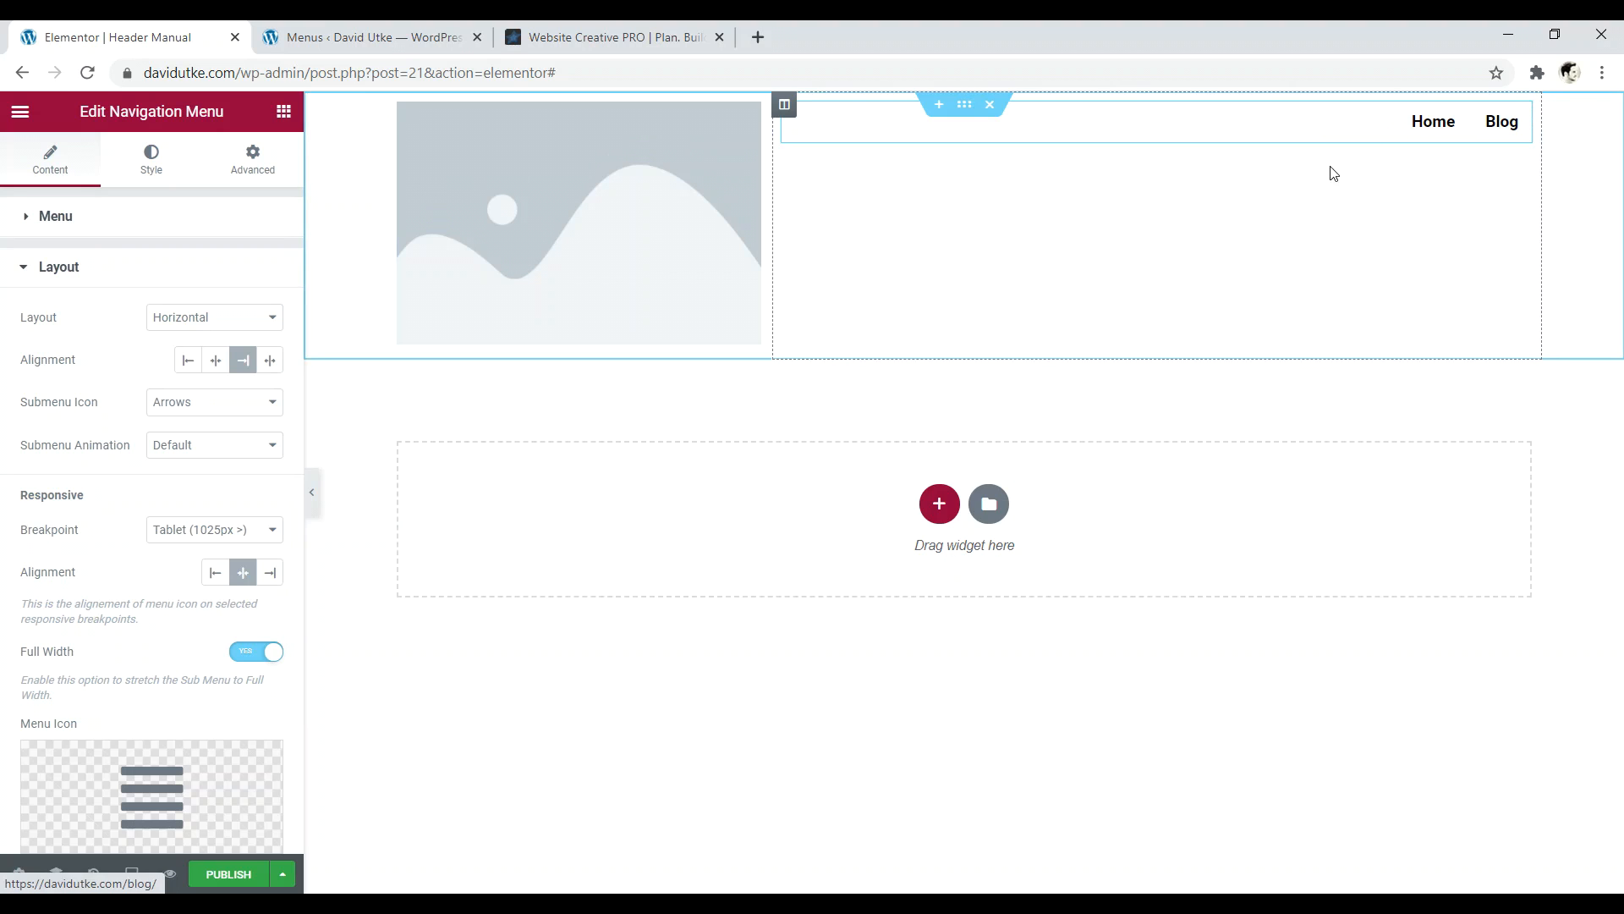
click(150, 165)
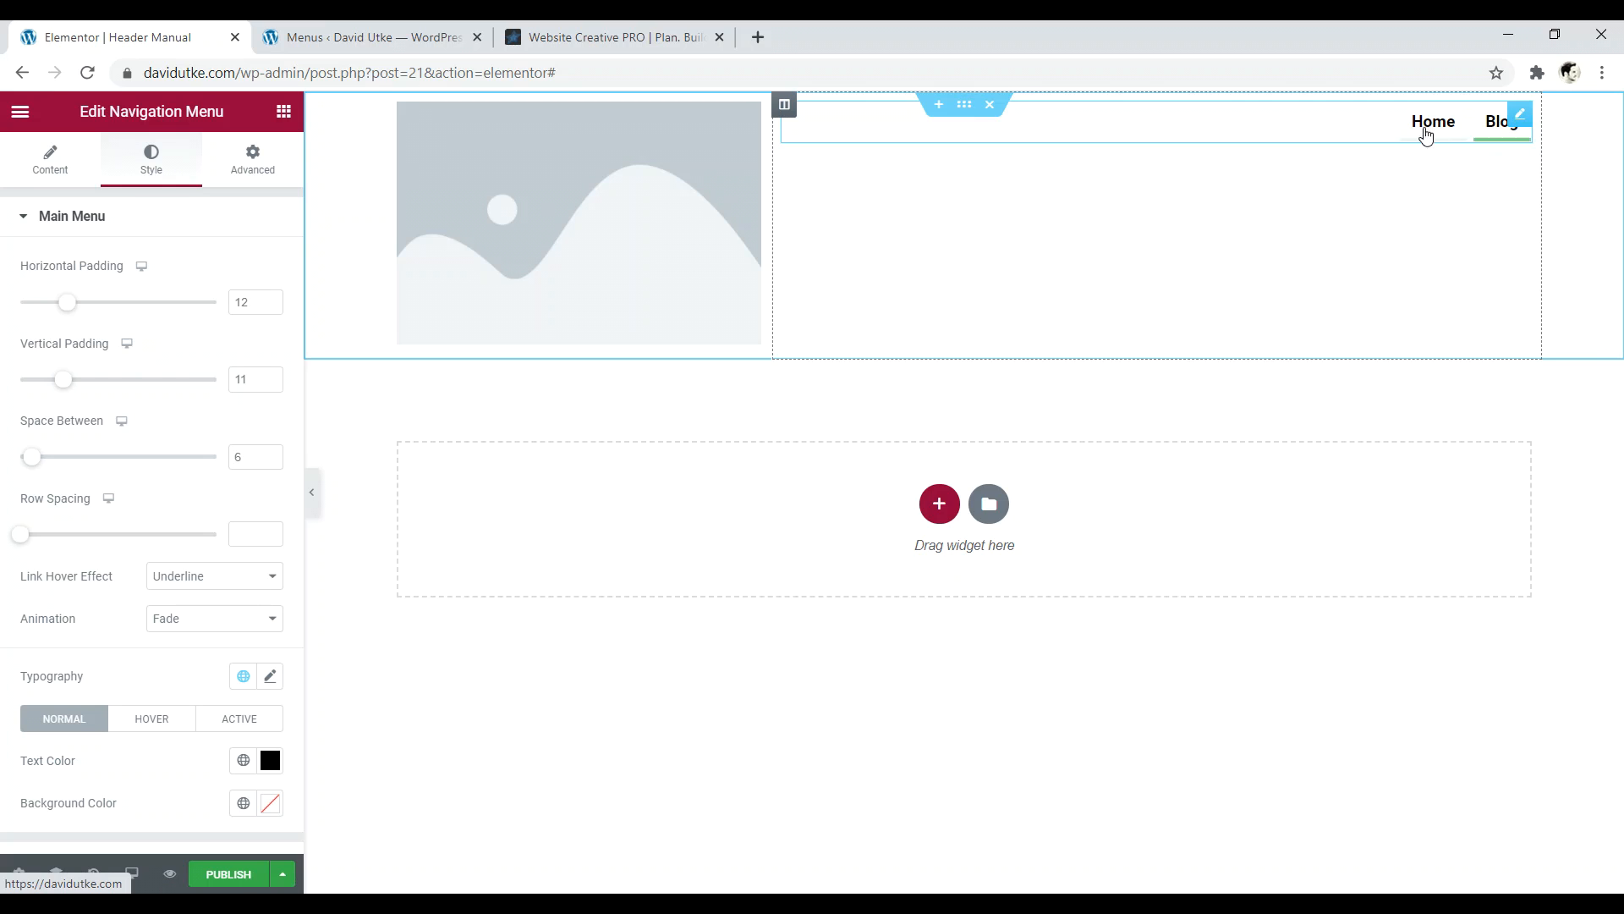
scroll(197, 314, down, 1)
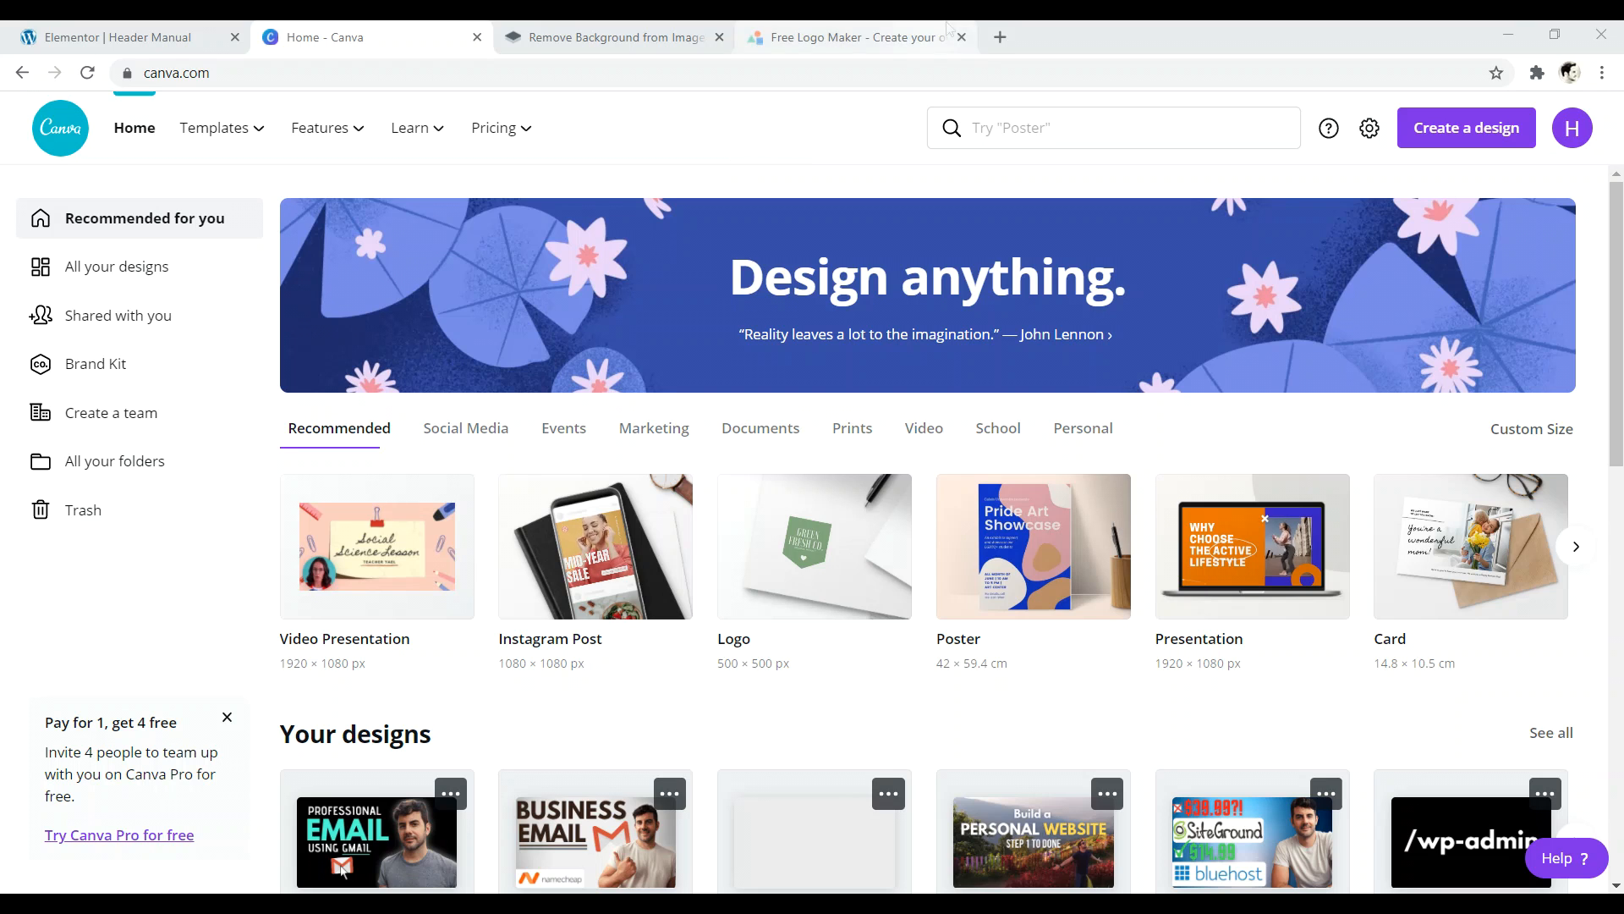
- Load the Website Creative PRO site in a new browser tab
click(999, 42)
text(web)
key(Return)
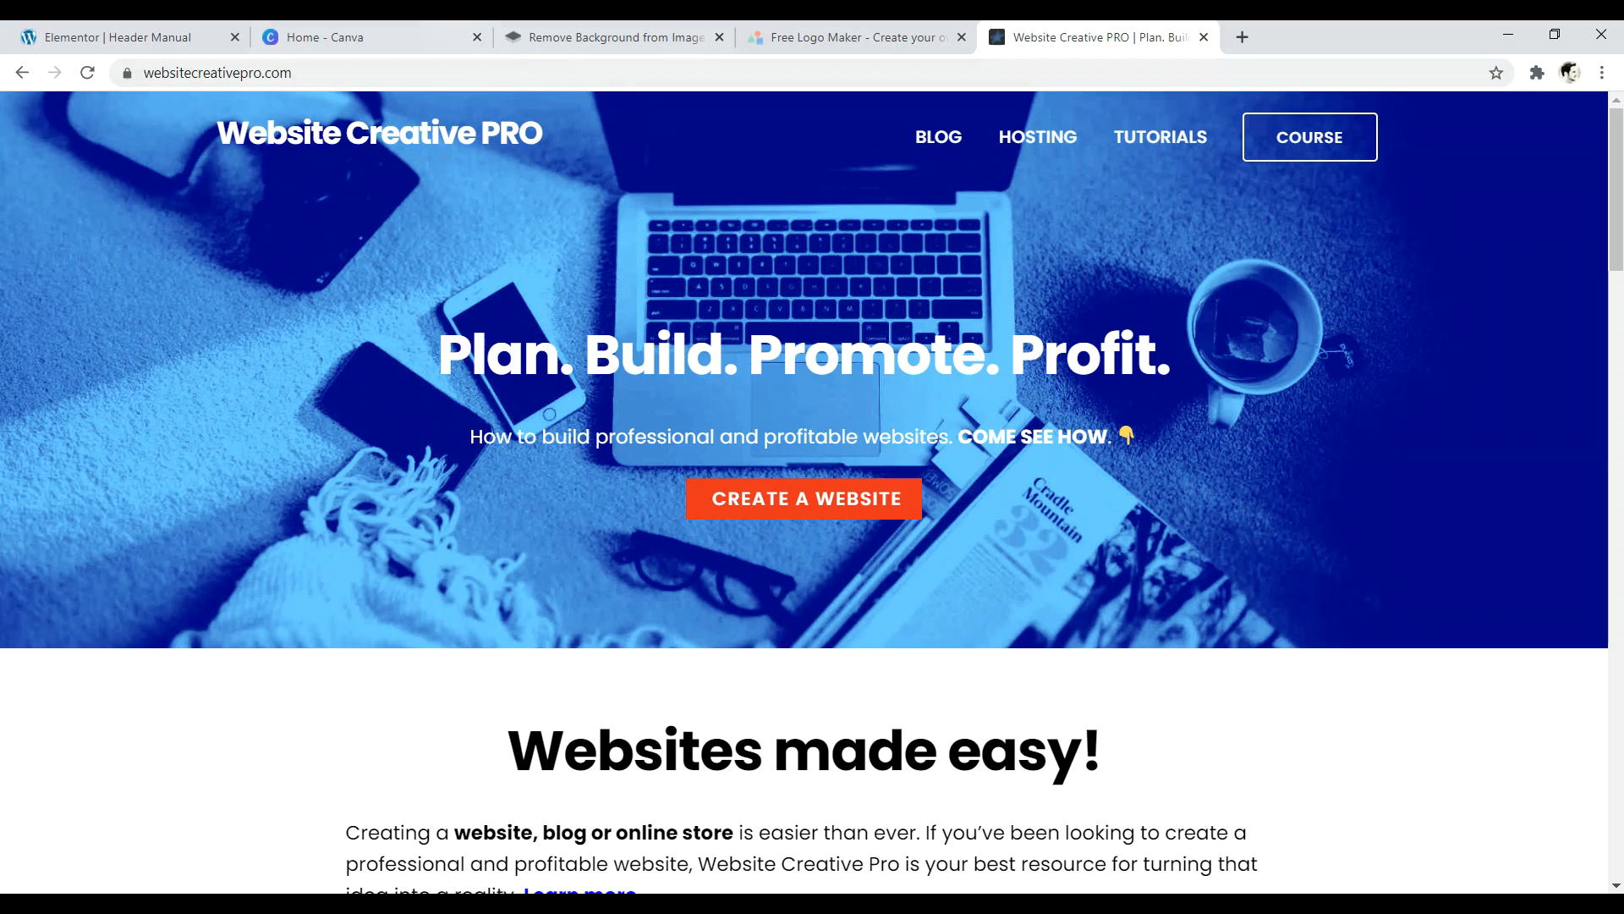
- Glance at the Logo Makr tab, then return to Canva's home page search box
click(325, 37)
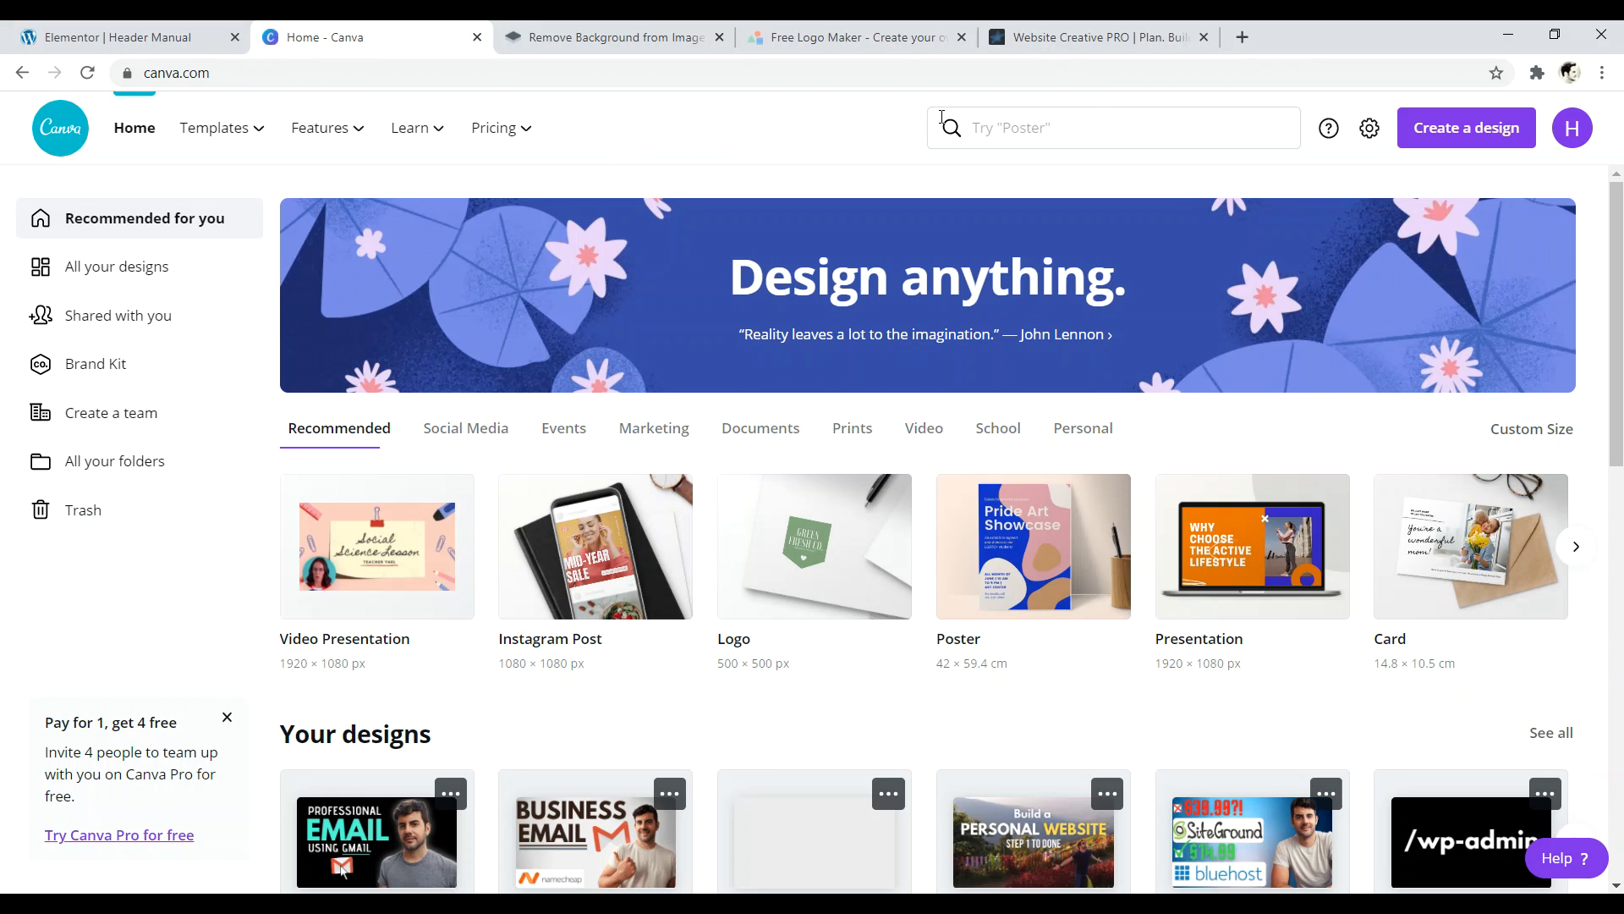
click(850, 37)
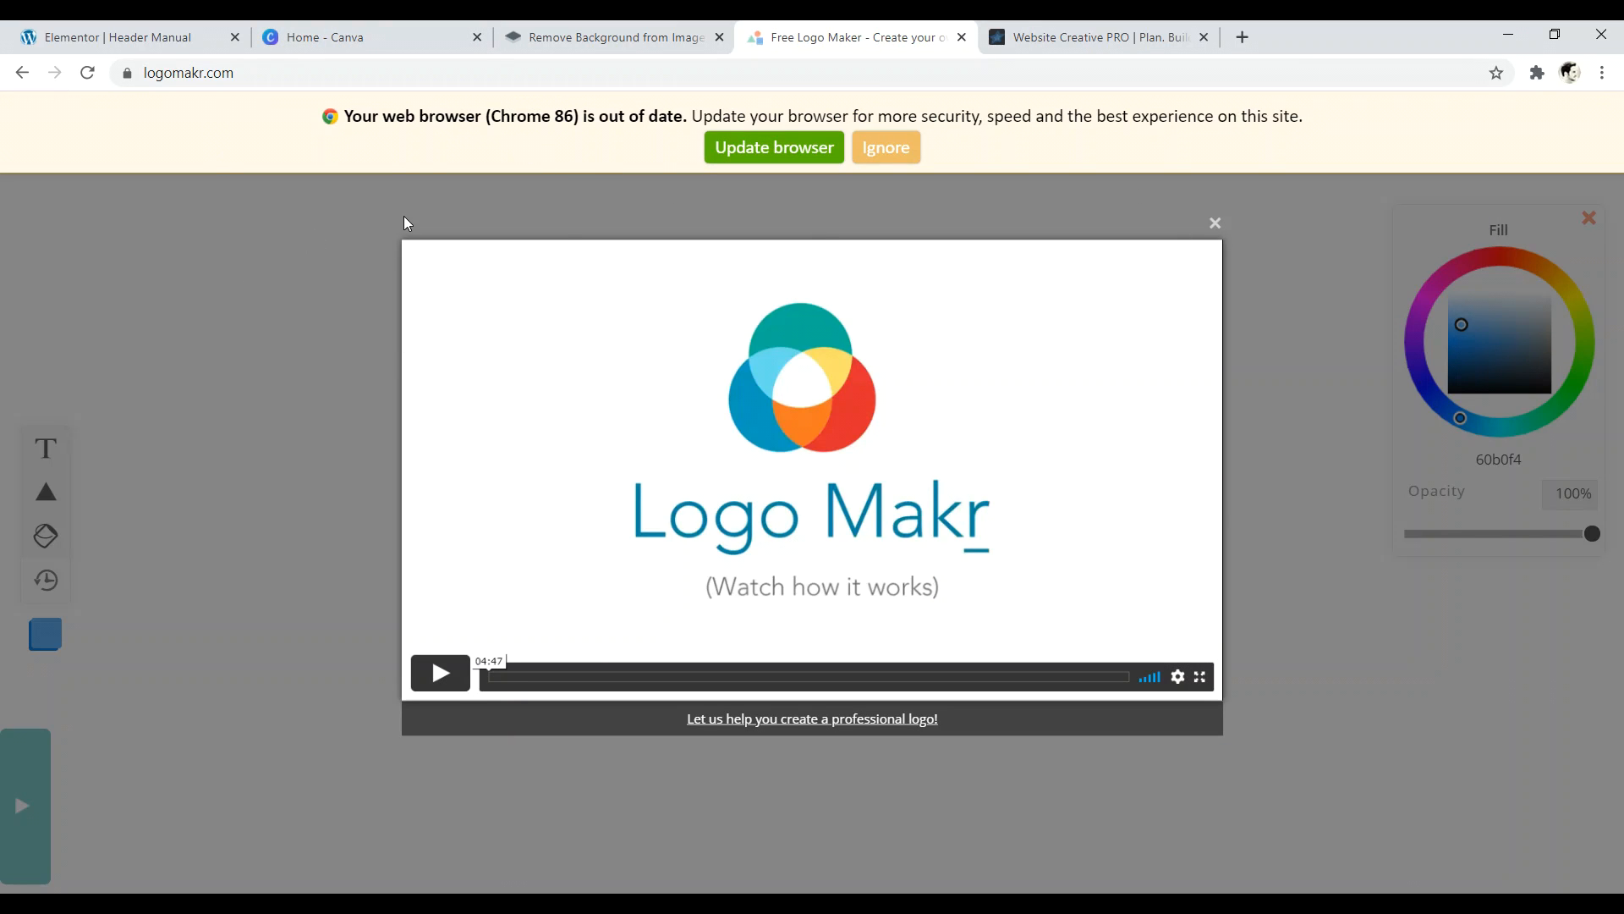
click(339, 38)
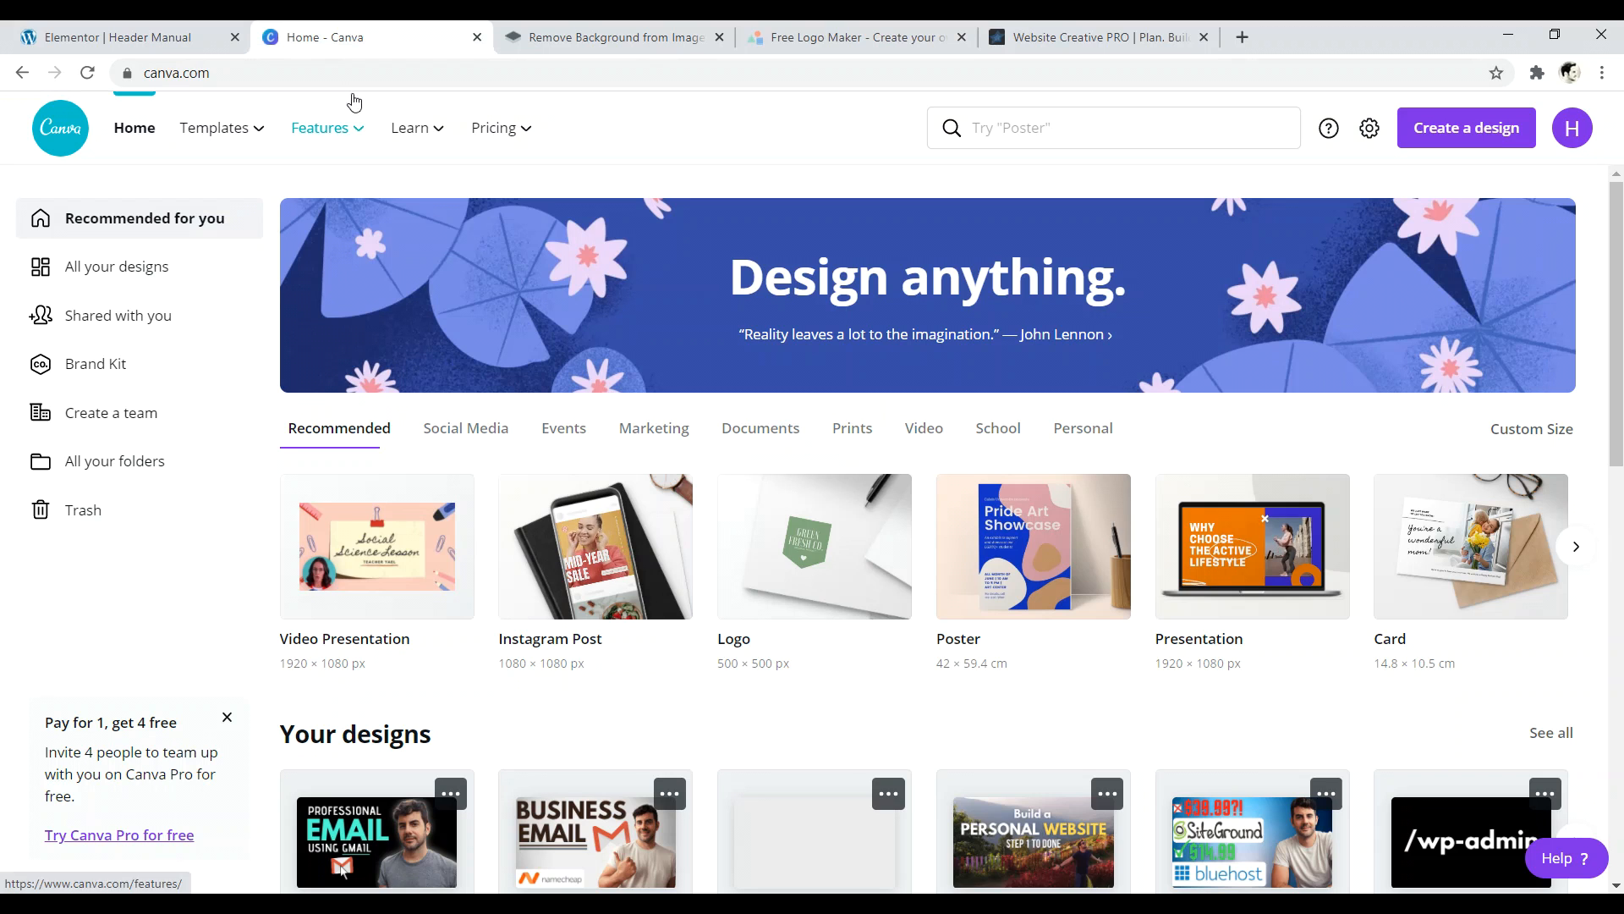
click(1110, 128)
- Search 'you' and create a blank YouTube Thumbnail design
text(you)
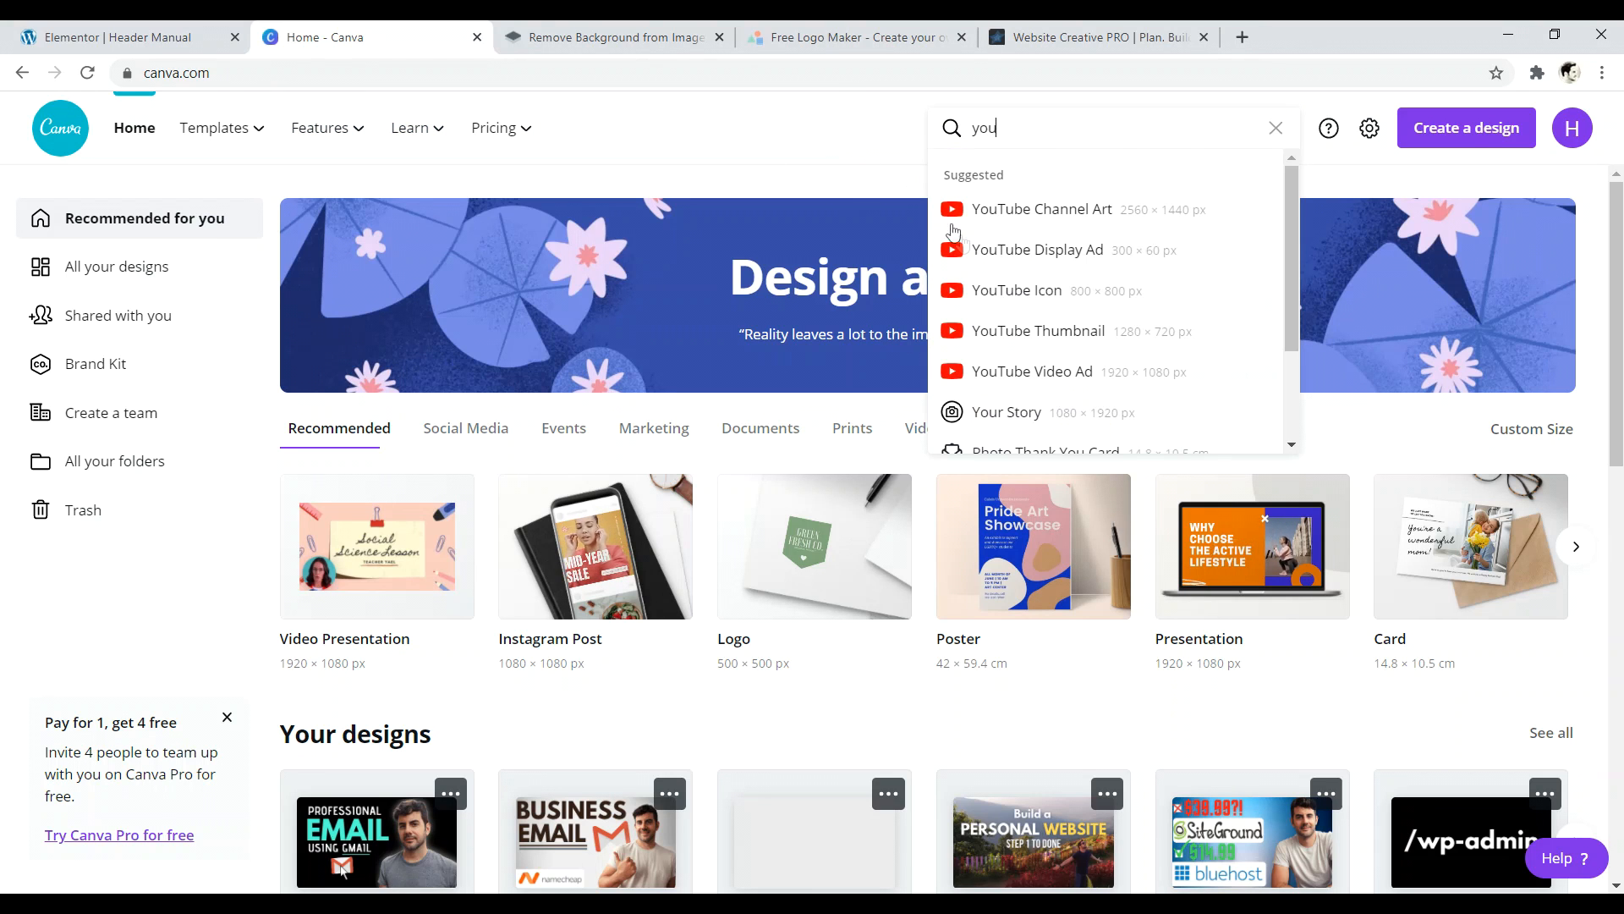
click(1022, 331)
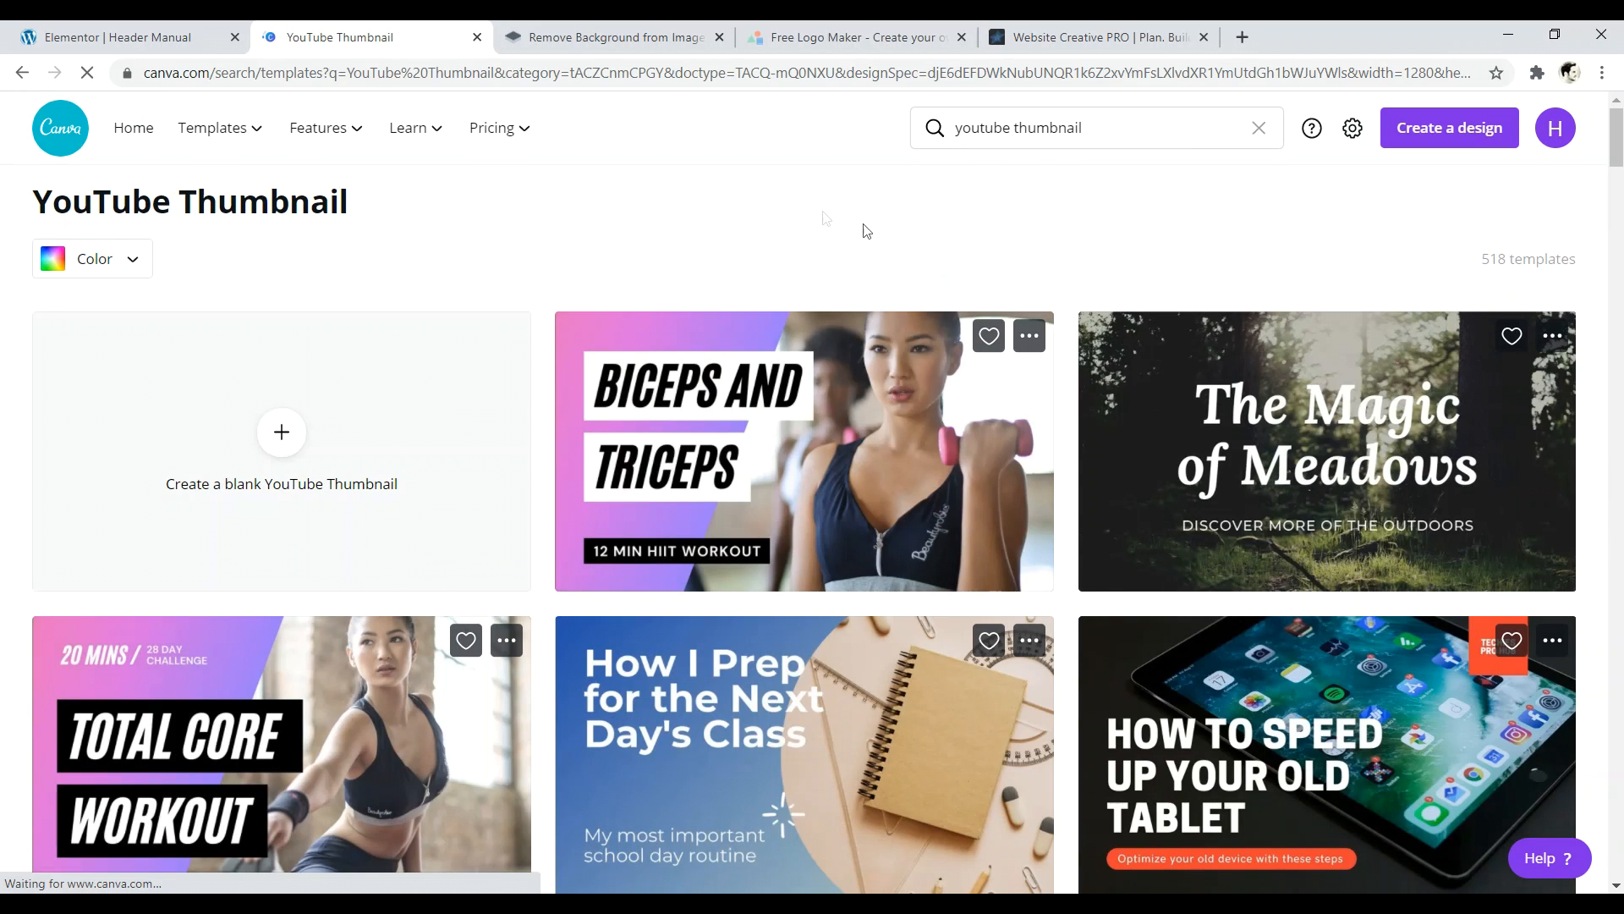
click(258, 446)
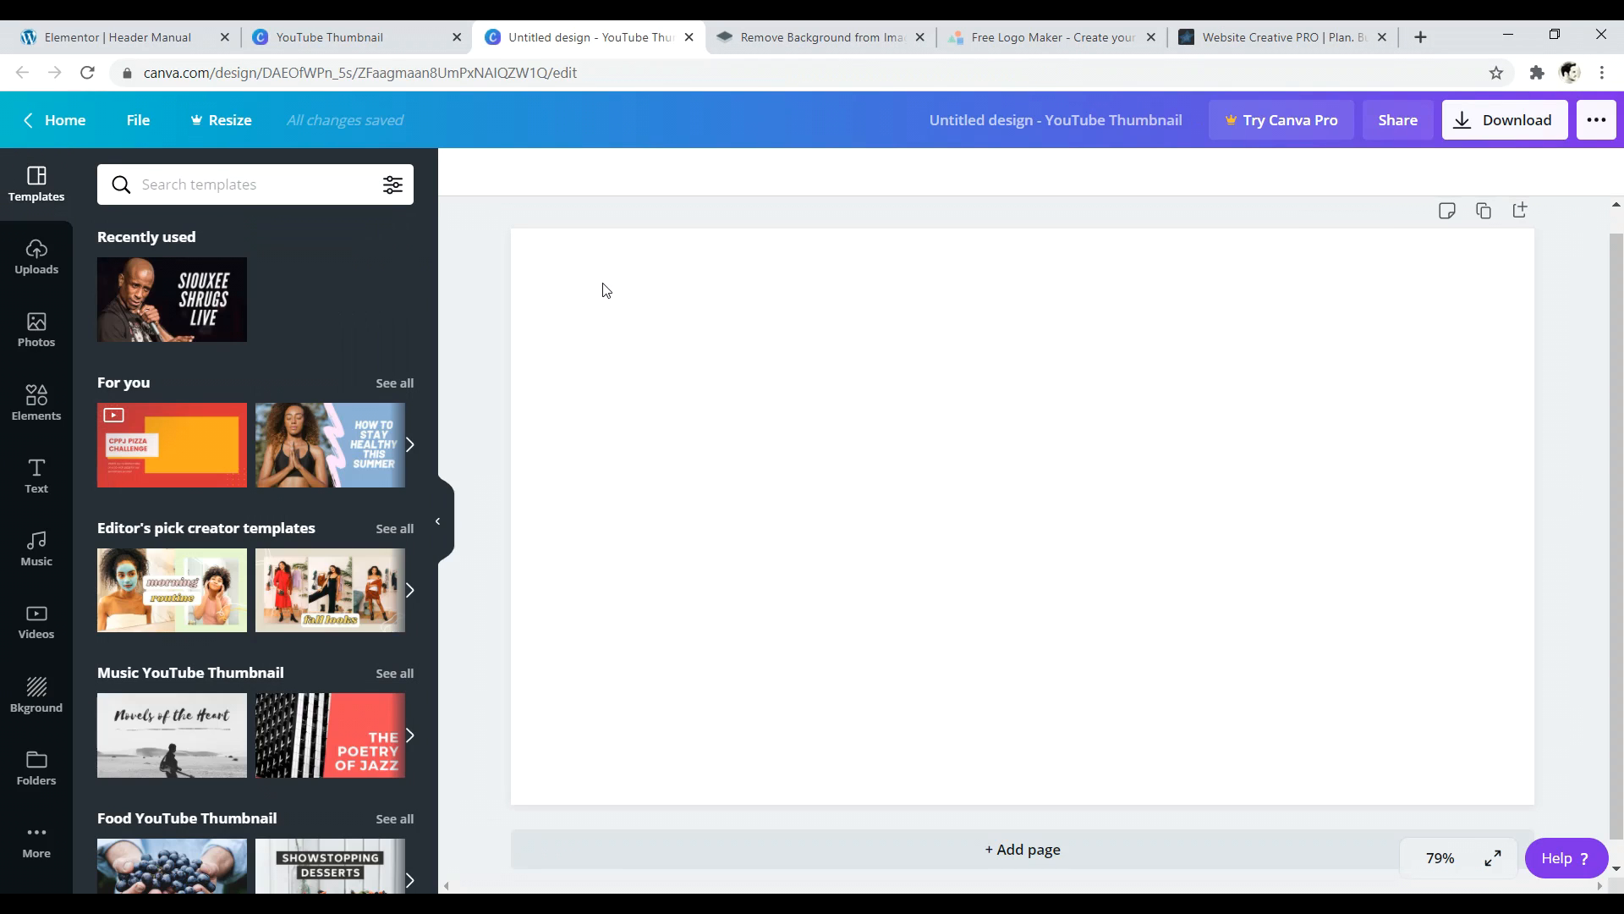
- Add two heading text boxes, one with the first name and one with the surname
click(59, 482)
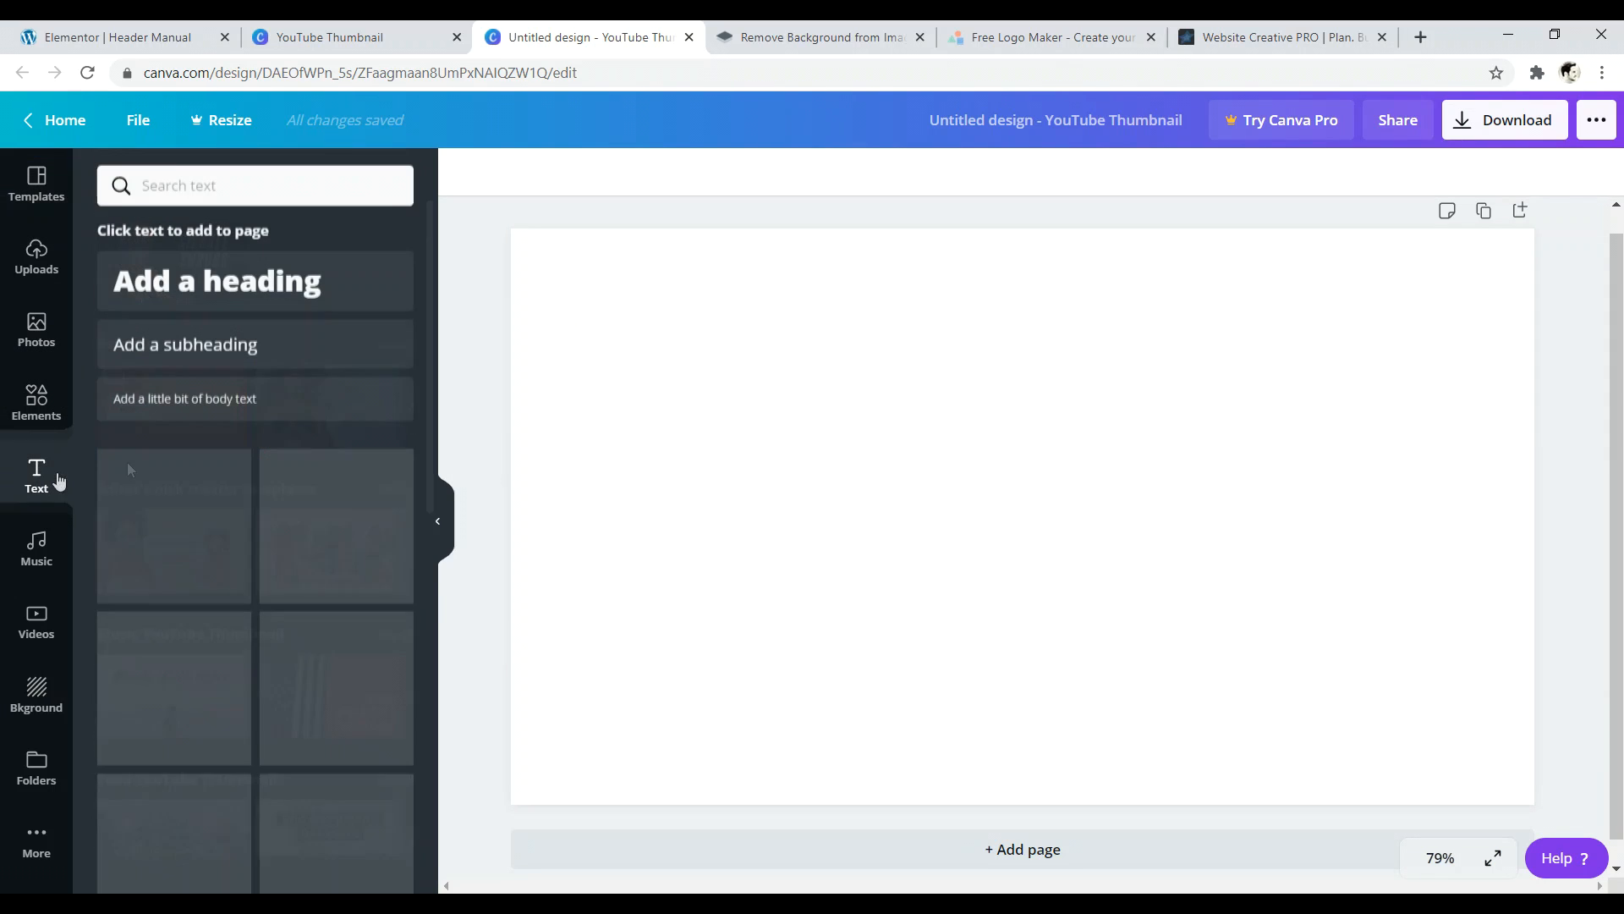
click(311, 287)
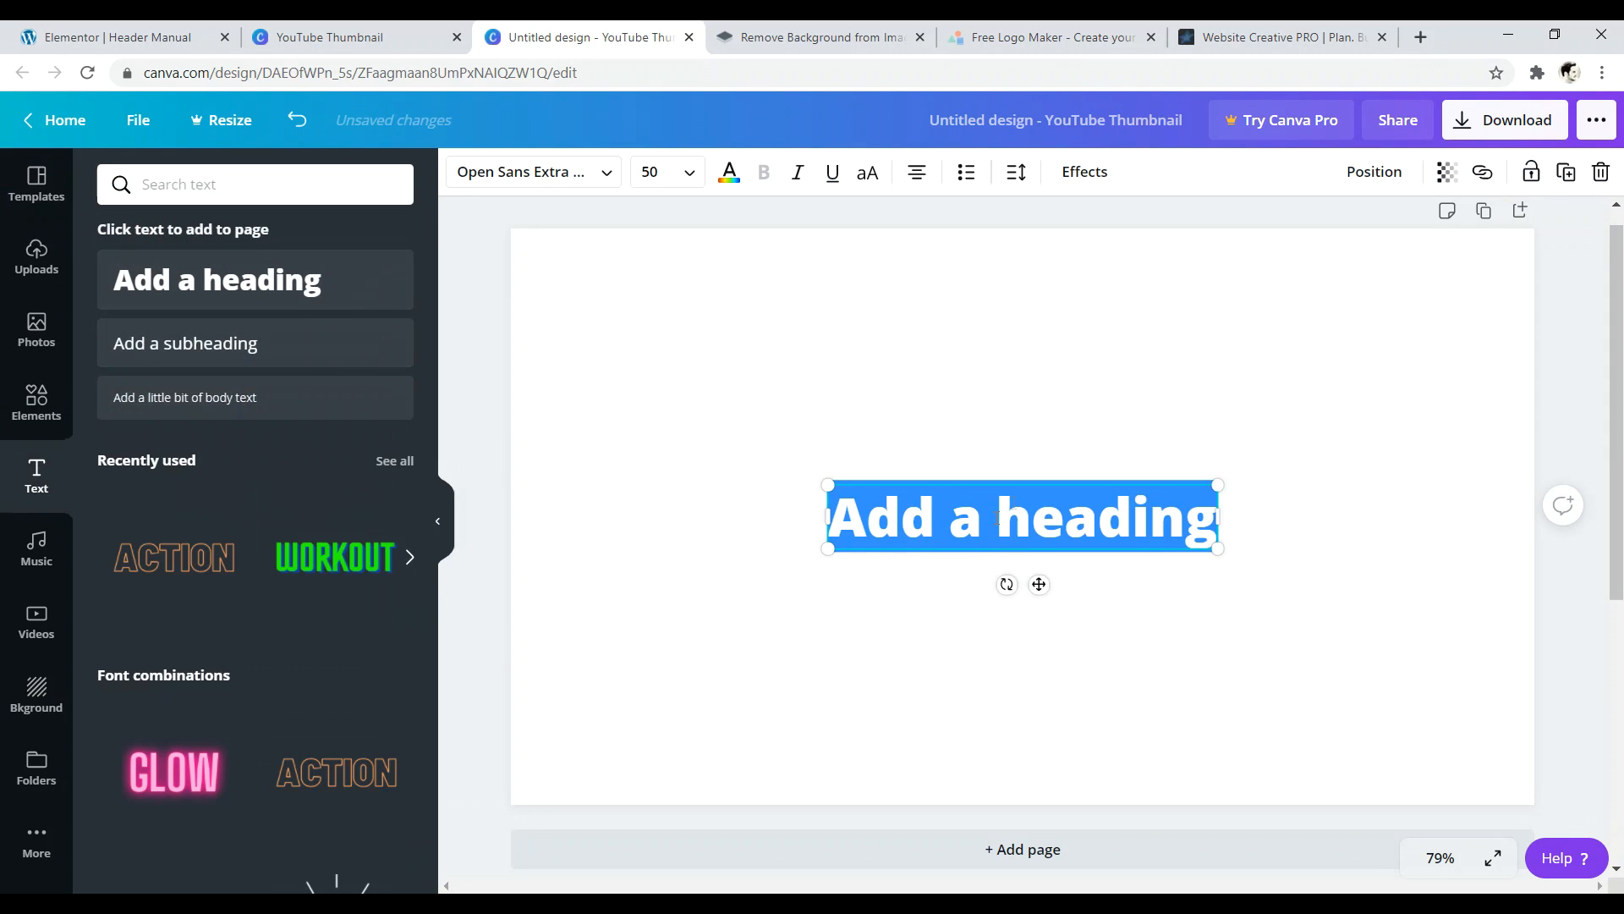
text(David)
click(769, 344)
click(380, 264)
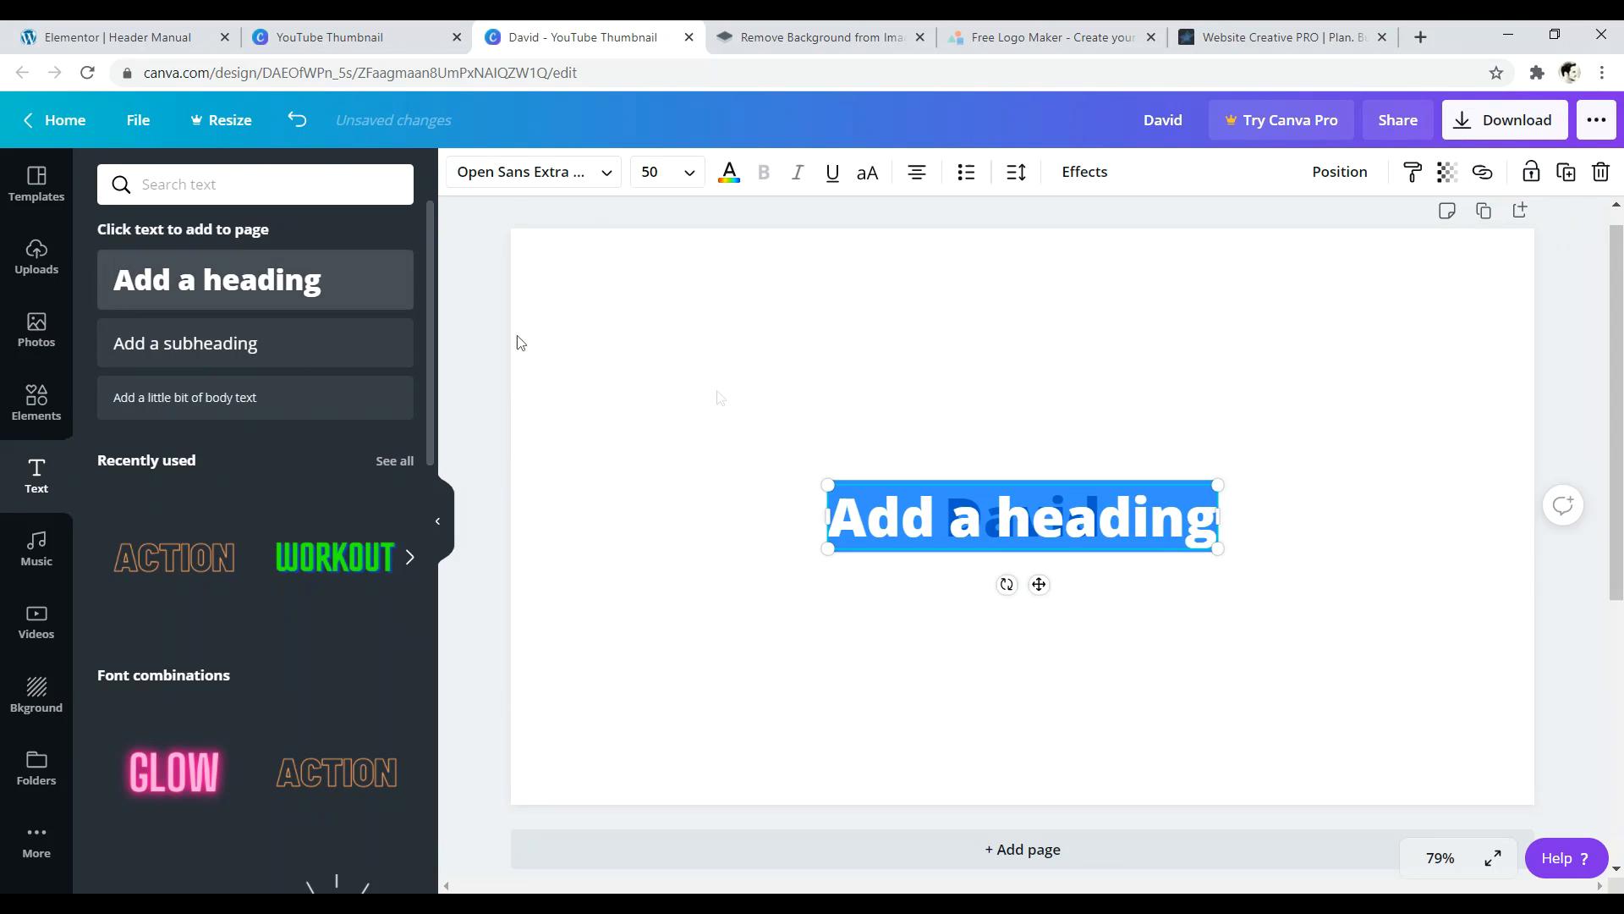
key(BackSpace)
text(Late)
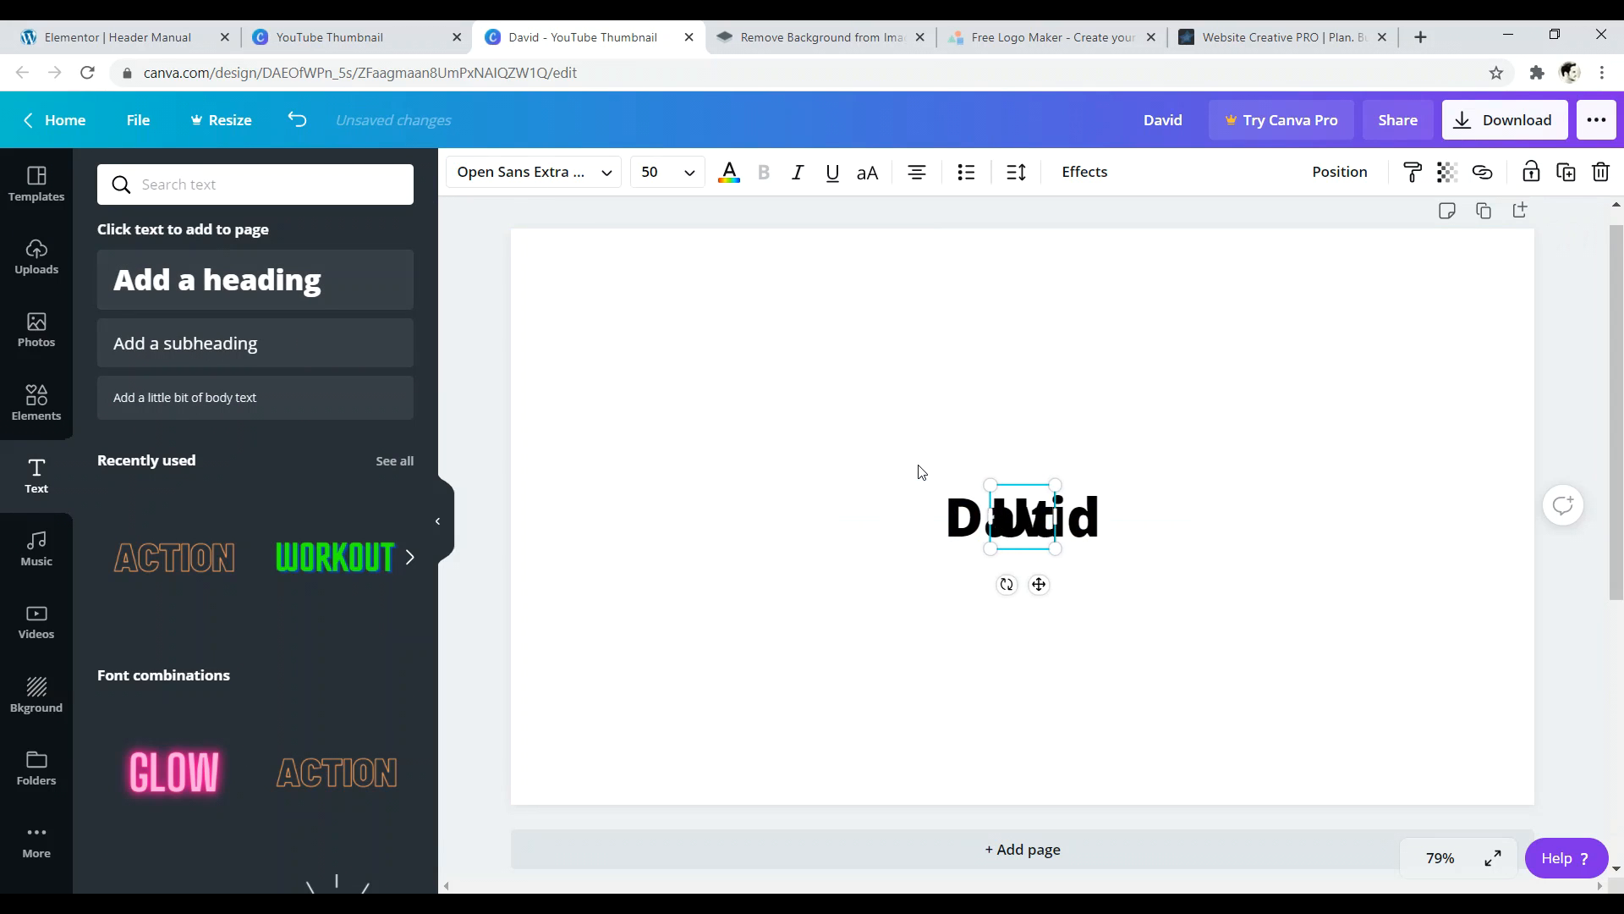
drag(1021, 480, 1265, 456)
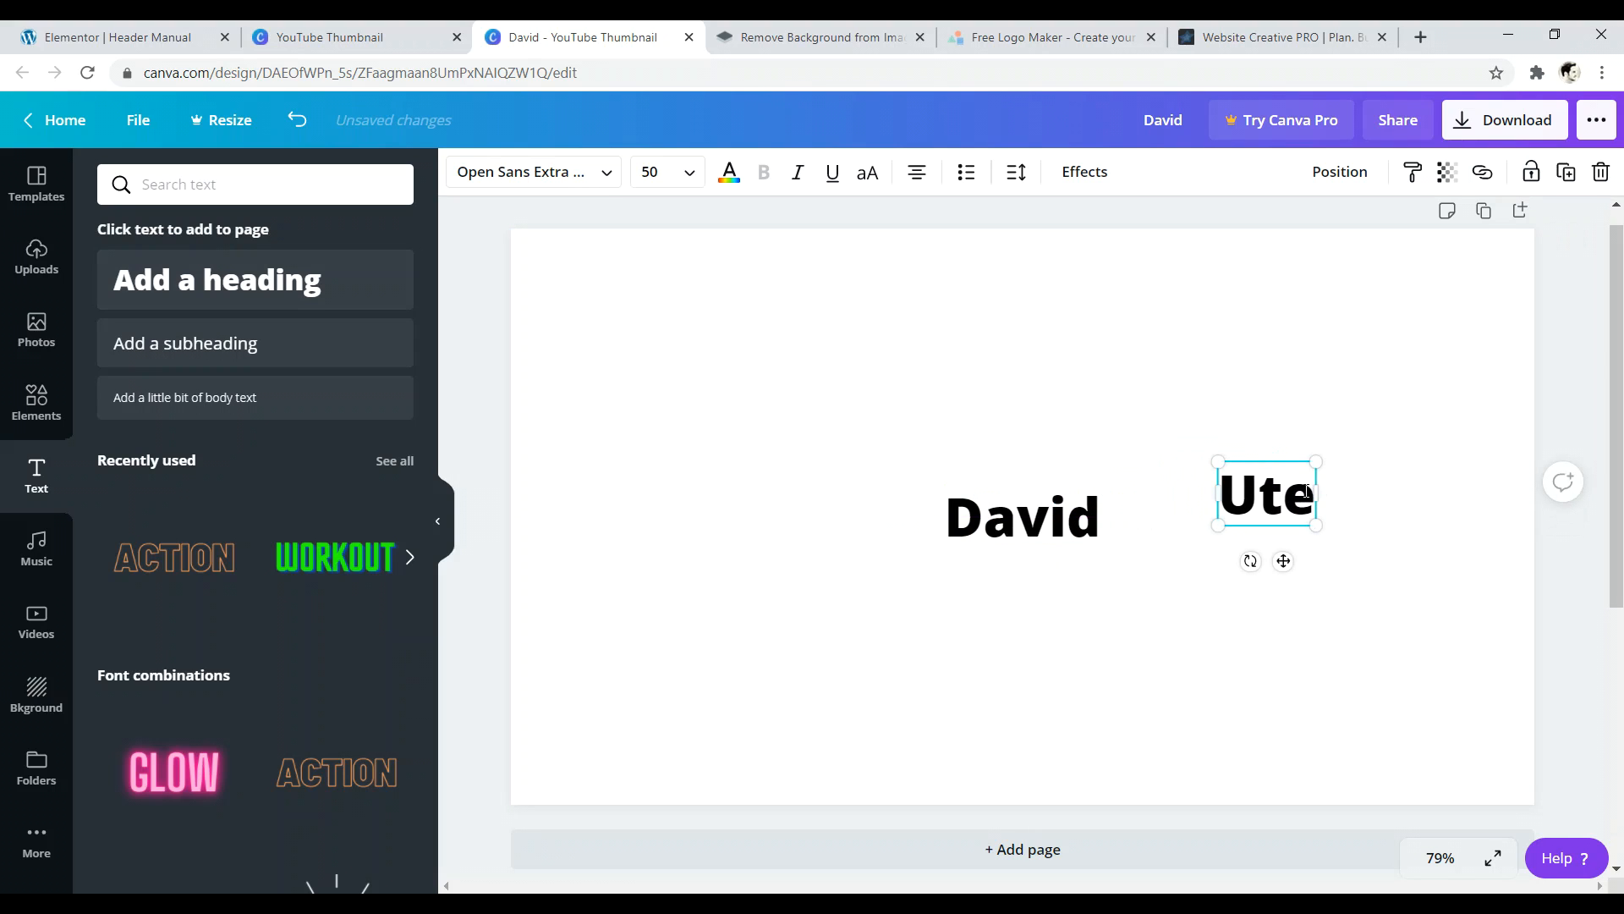
key(BackSpace)
key(BackSpace)
text(tke)
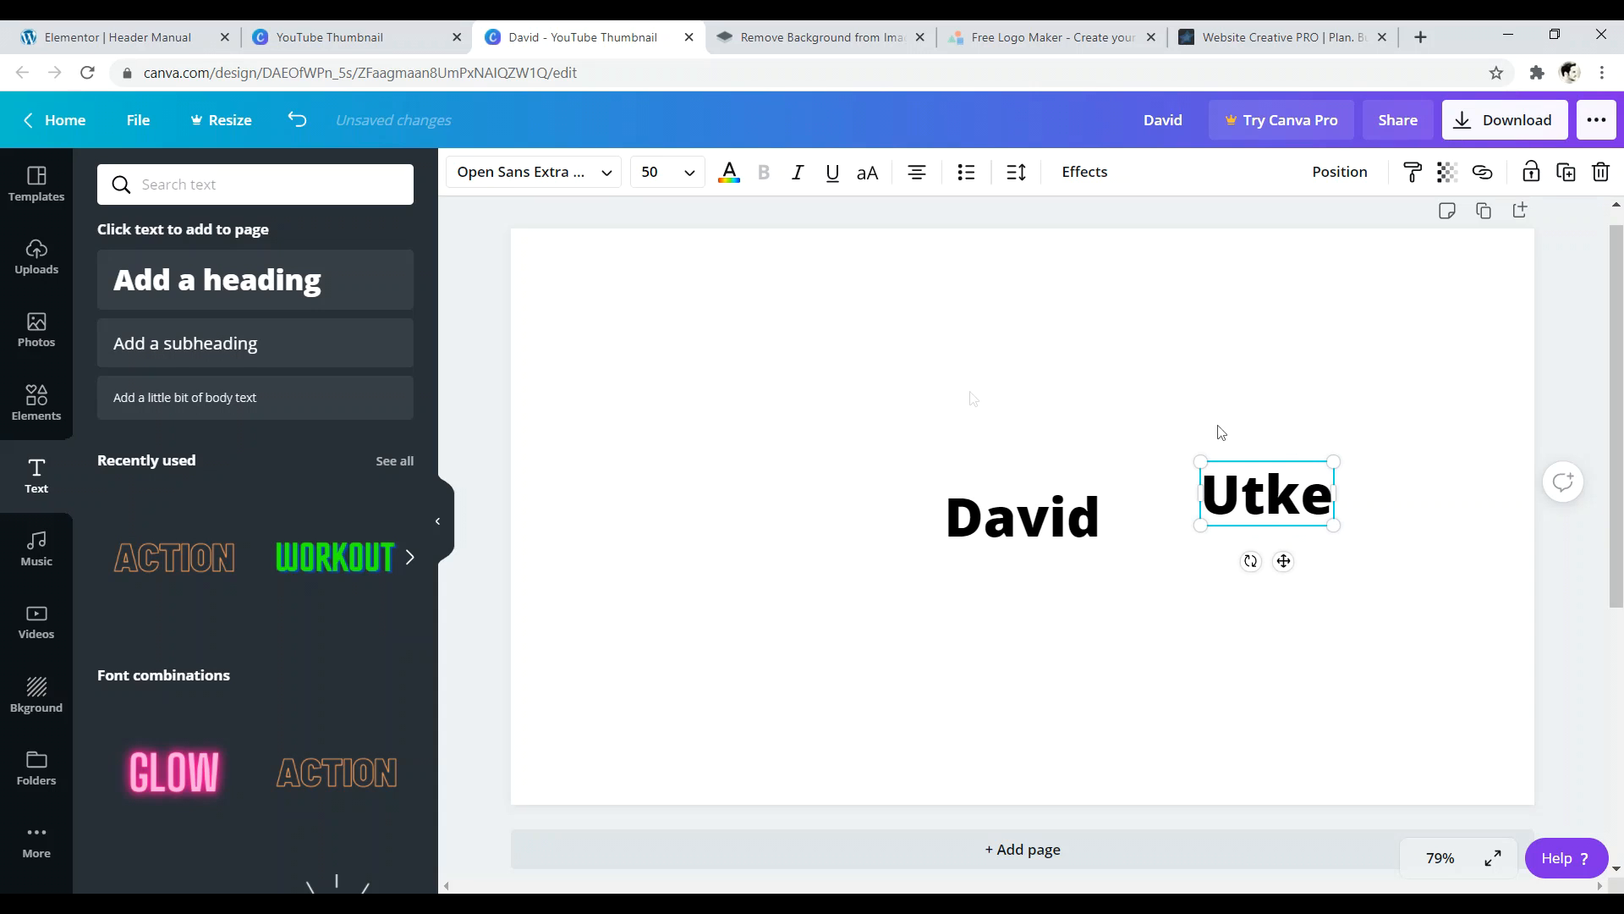
click(811, 461)
- Enlarge both words to size 150 and place them side by side
click(969, 500)
drag(942, 482, 607, 411)
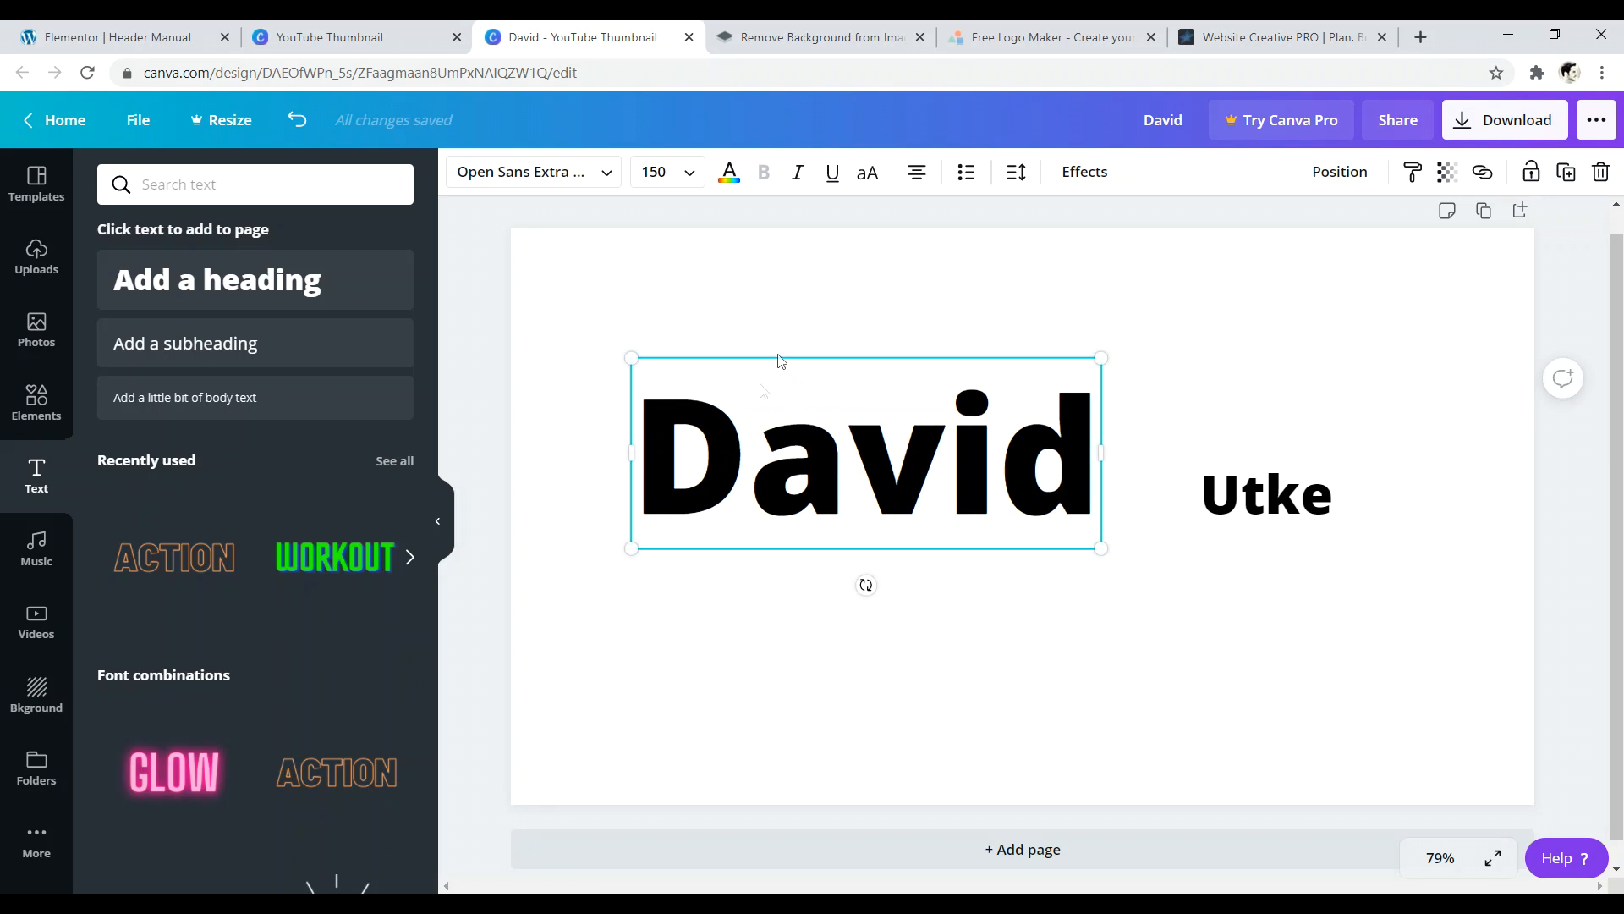
drag(850, 430, 757, 491)
click(1210, 491)
drag(1194, 462, 936, 338)
drag(1136, 374, 1217, 448)
drag(1262, 475, 1309, 474)
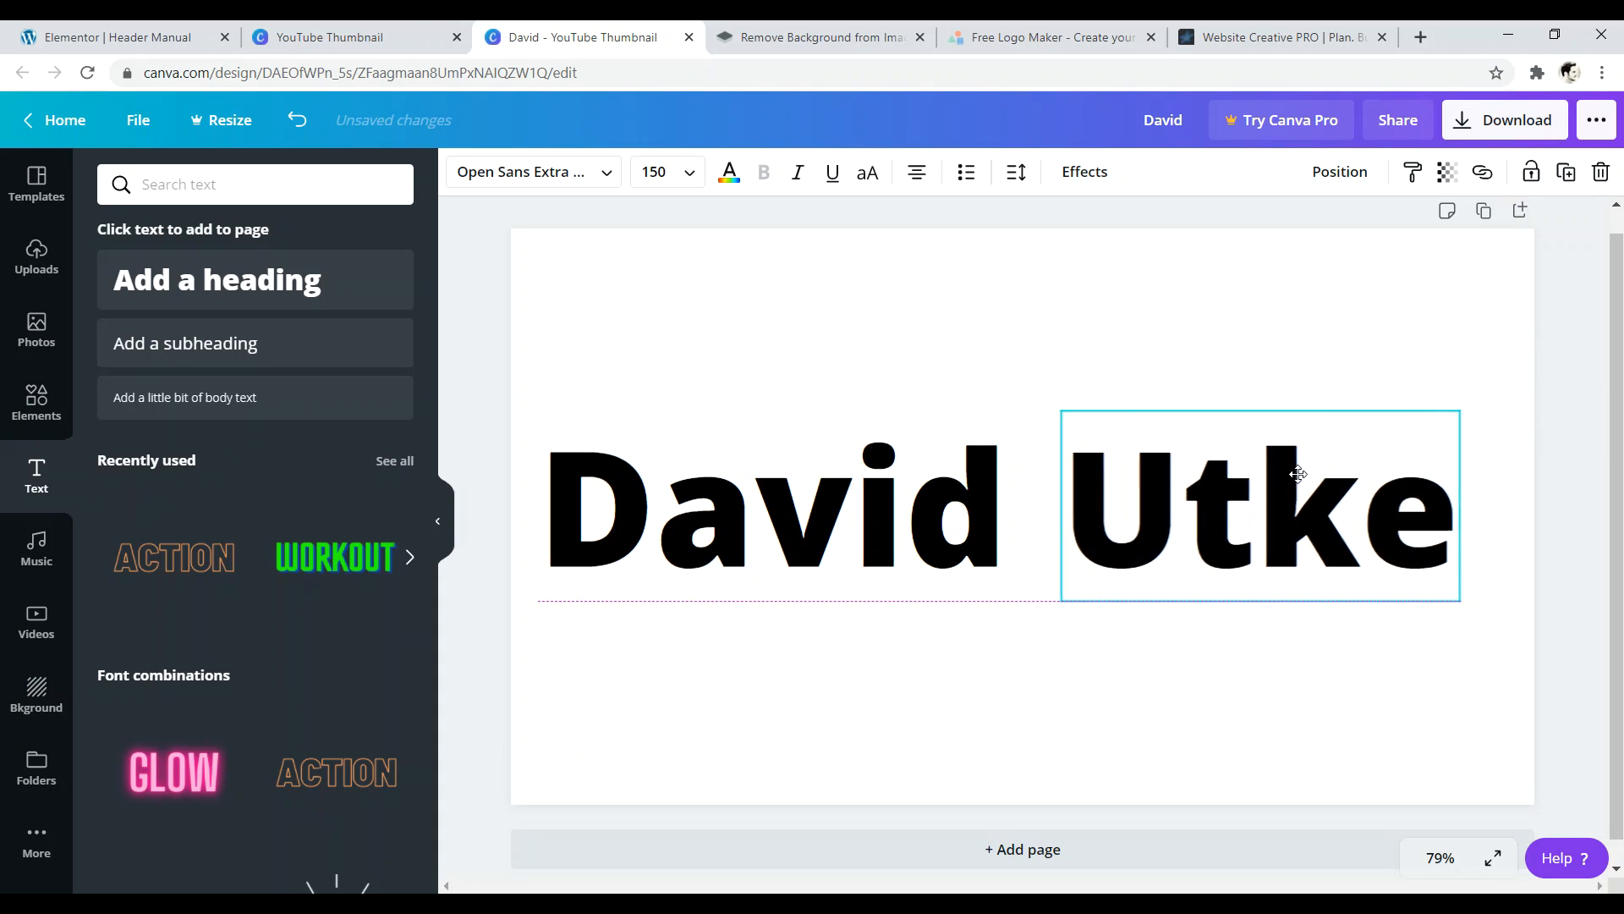
click(1088, 370)
- Set the first name to Poppins Light and the surname to Poppins Bold, then centre the pair
click(985, 503)
drag(985, 502, 598, 505)
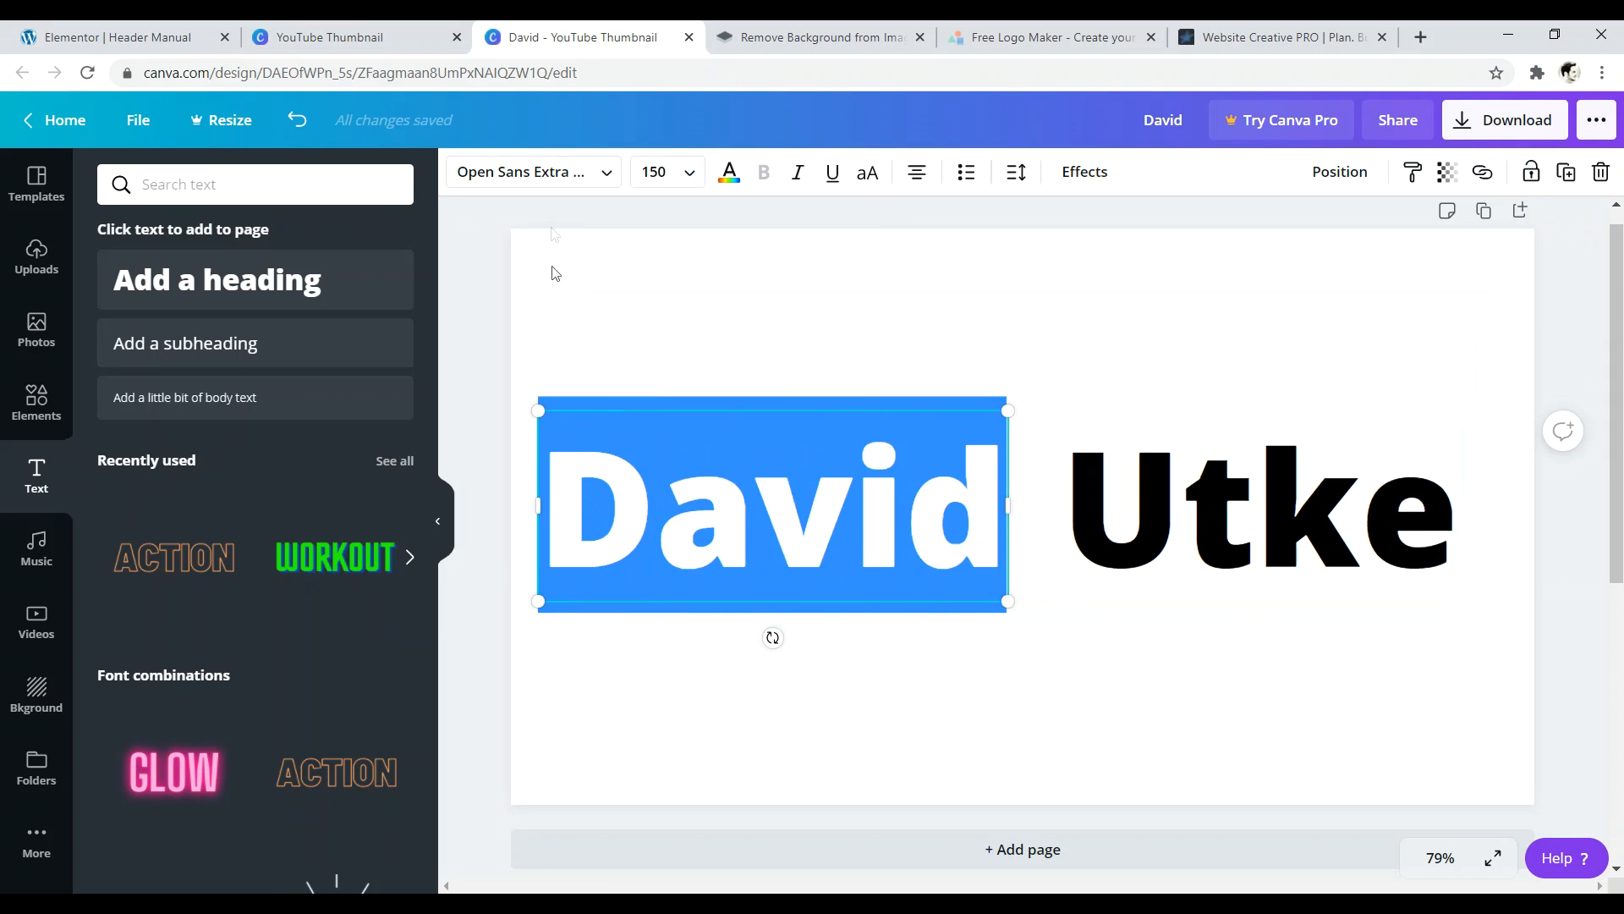
click(557, 175)
click(202, 362)
click(1184, 487)
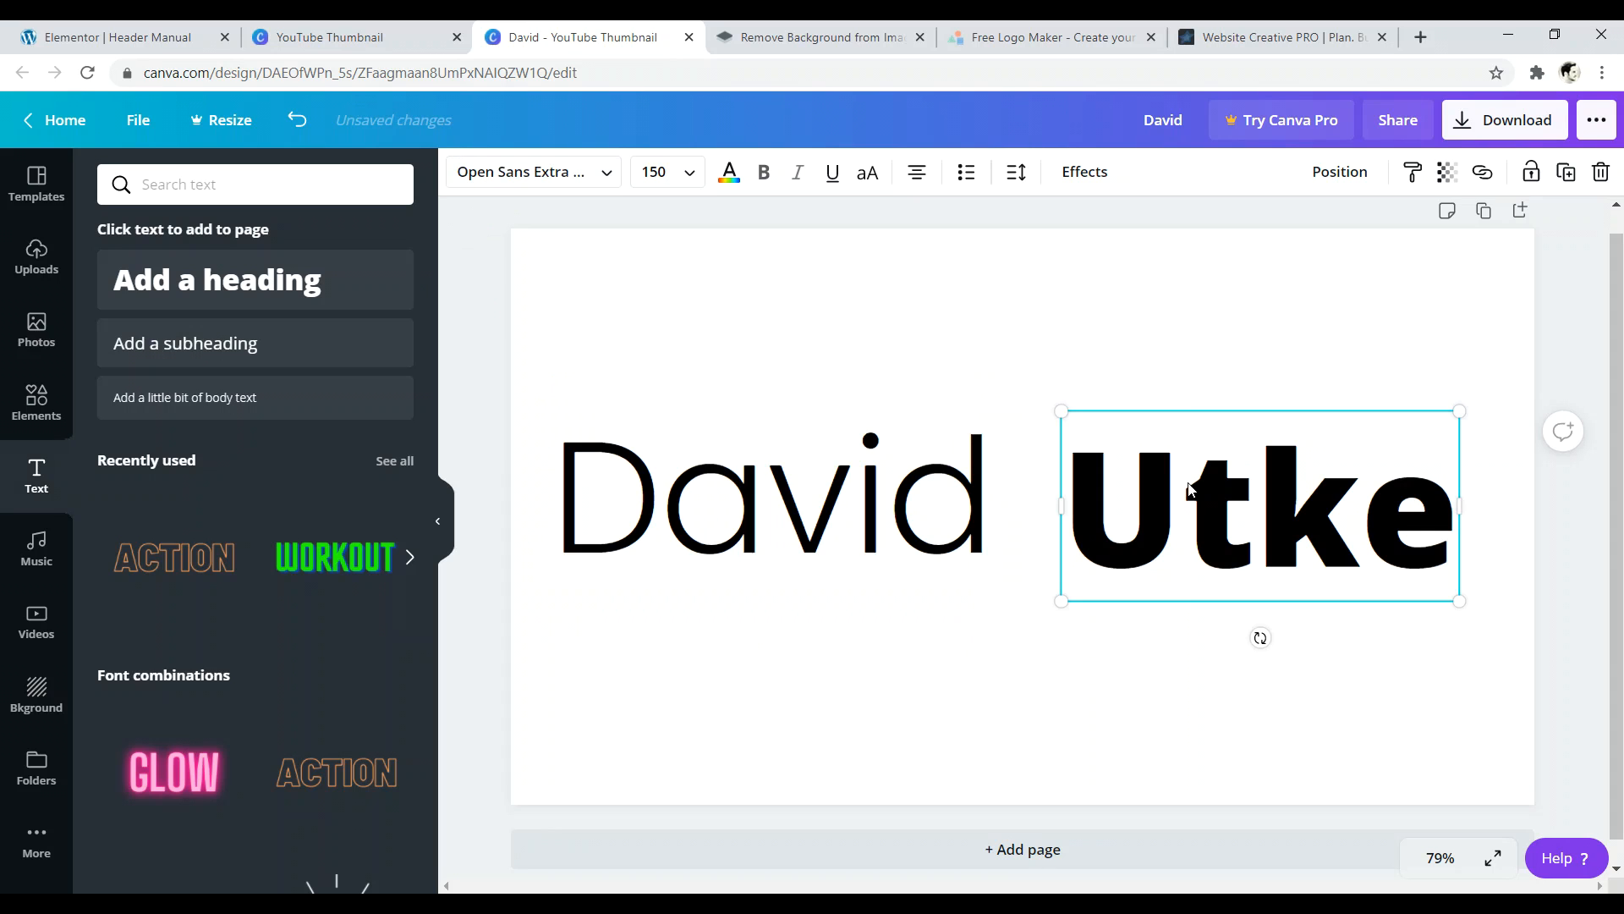
key(ctrl+a)
click(558, 177)
click(161, 394)
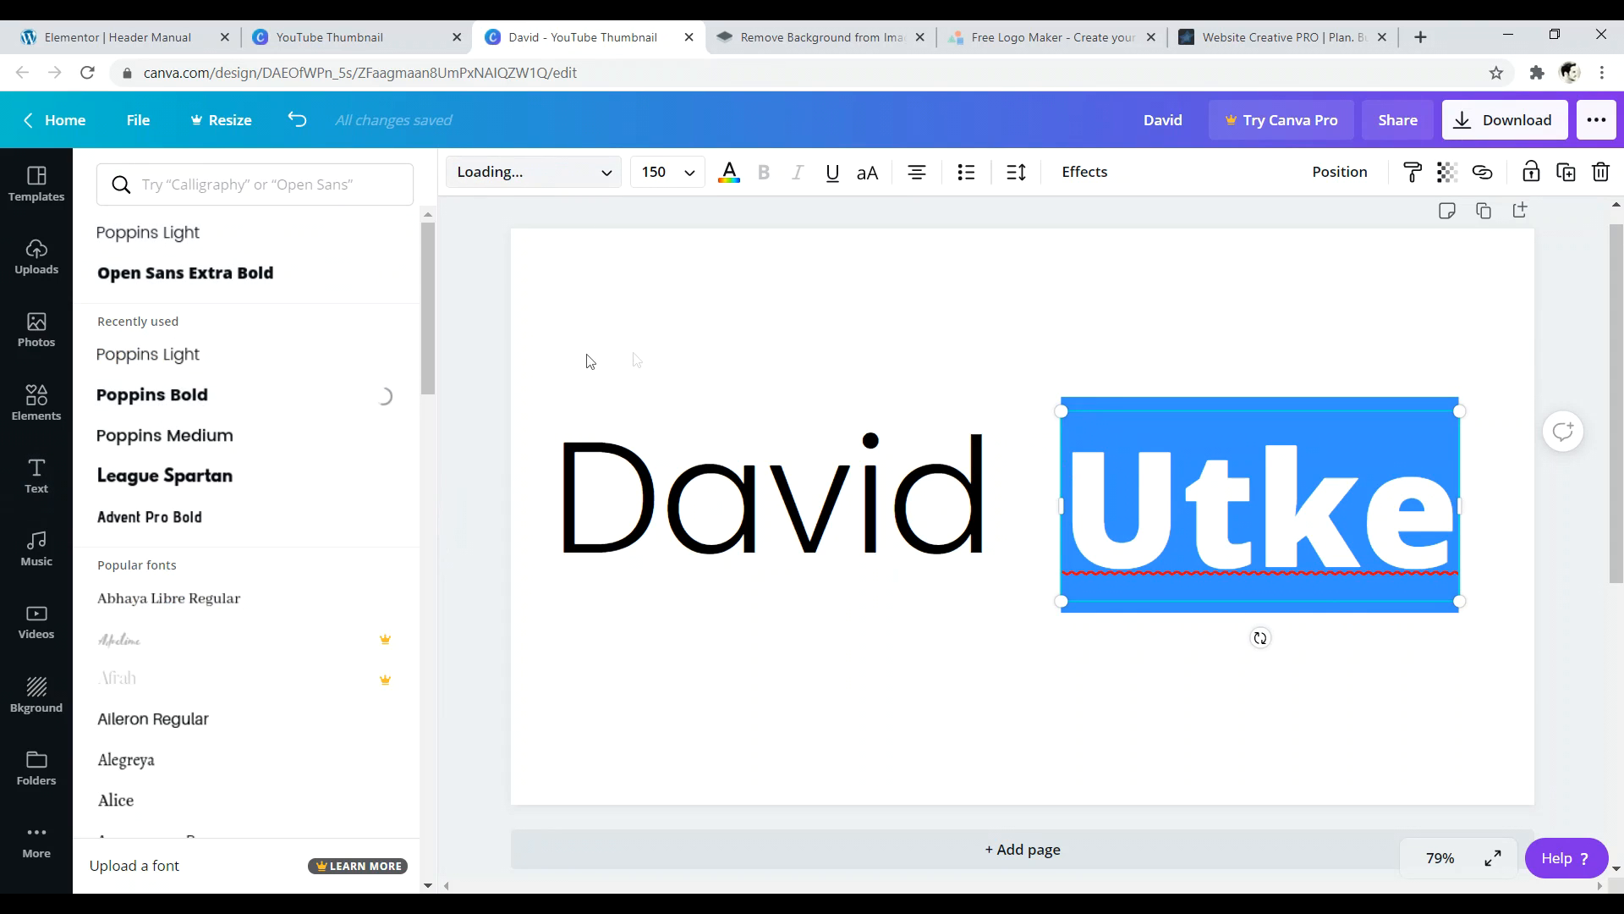
click(658, 346)
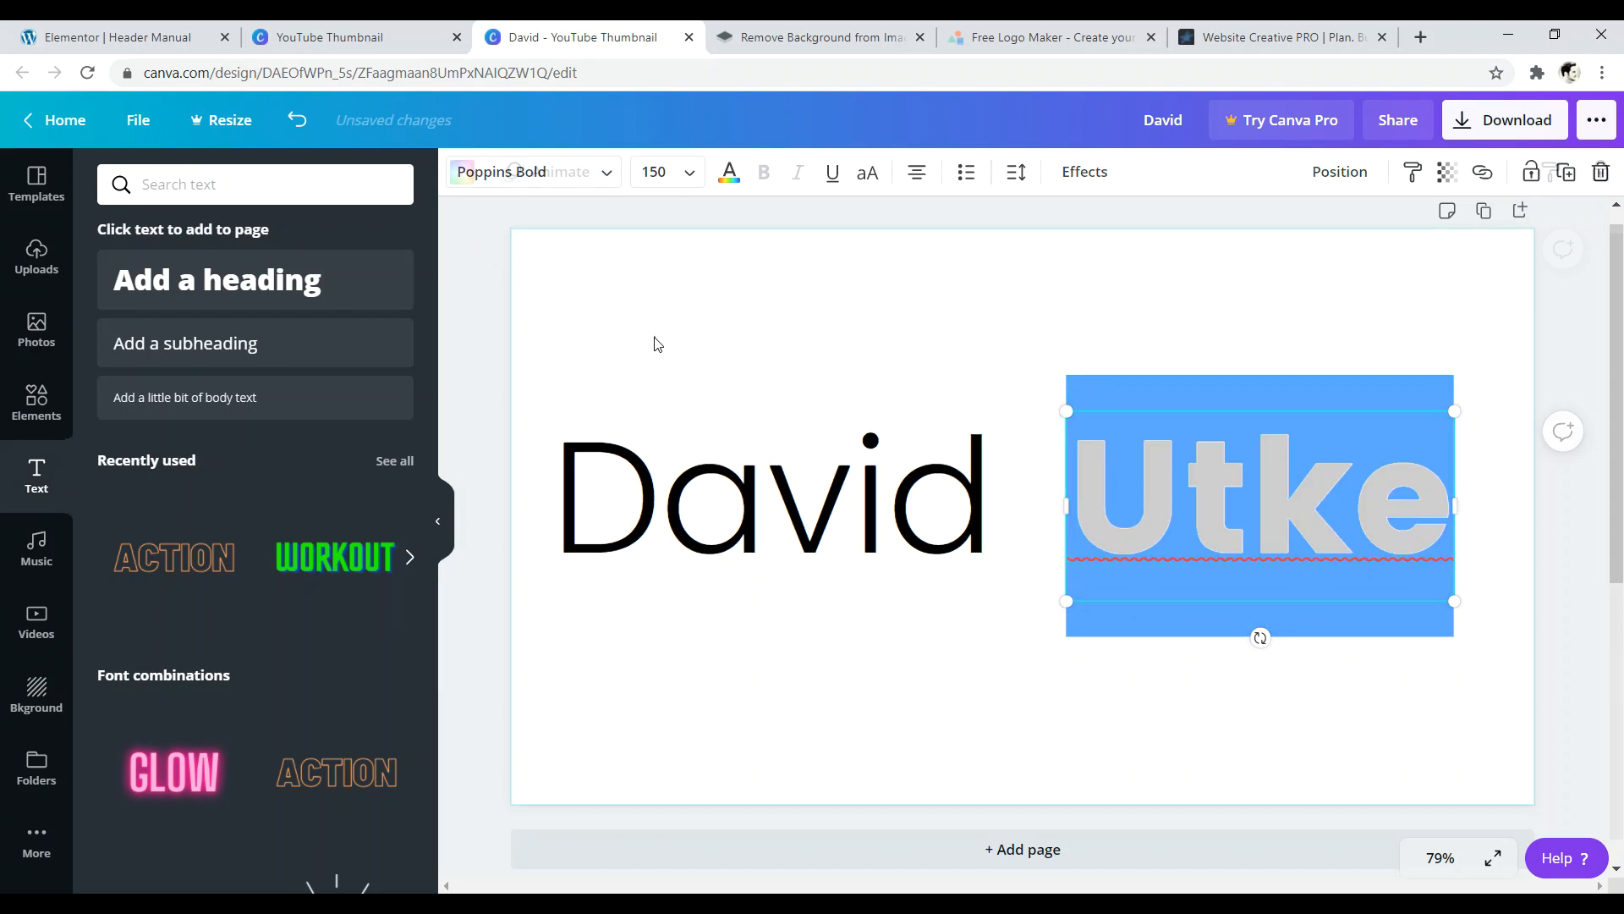
drag(760, 464, 796, 491)
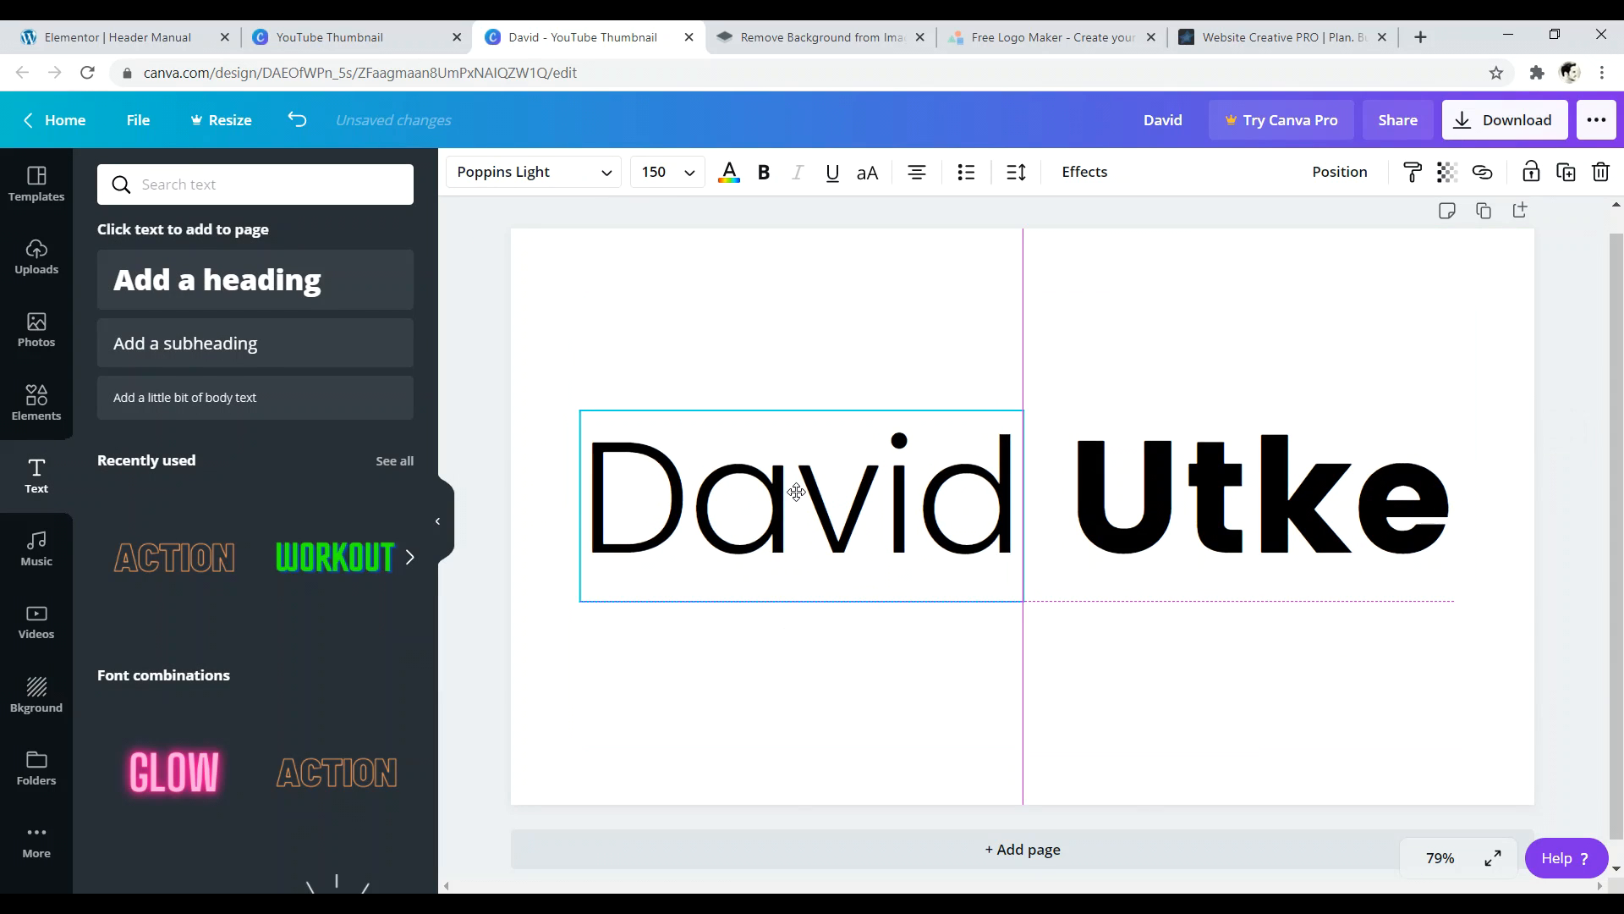
click(749, 345)
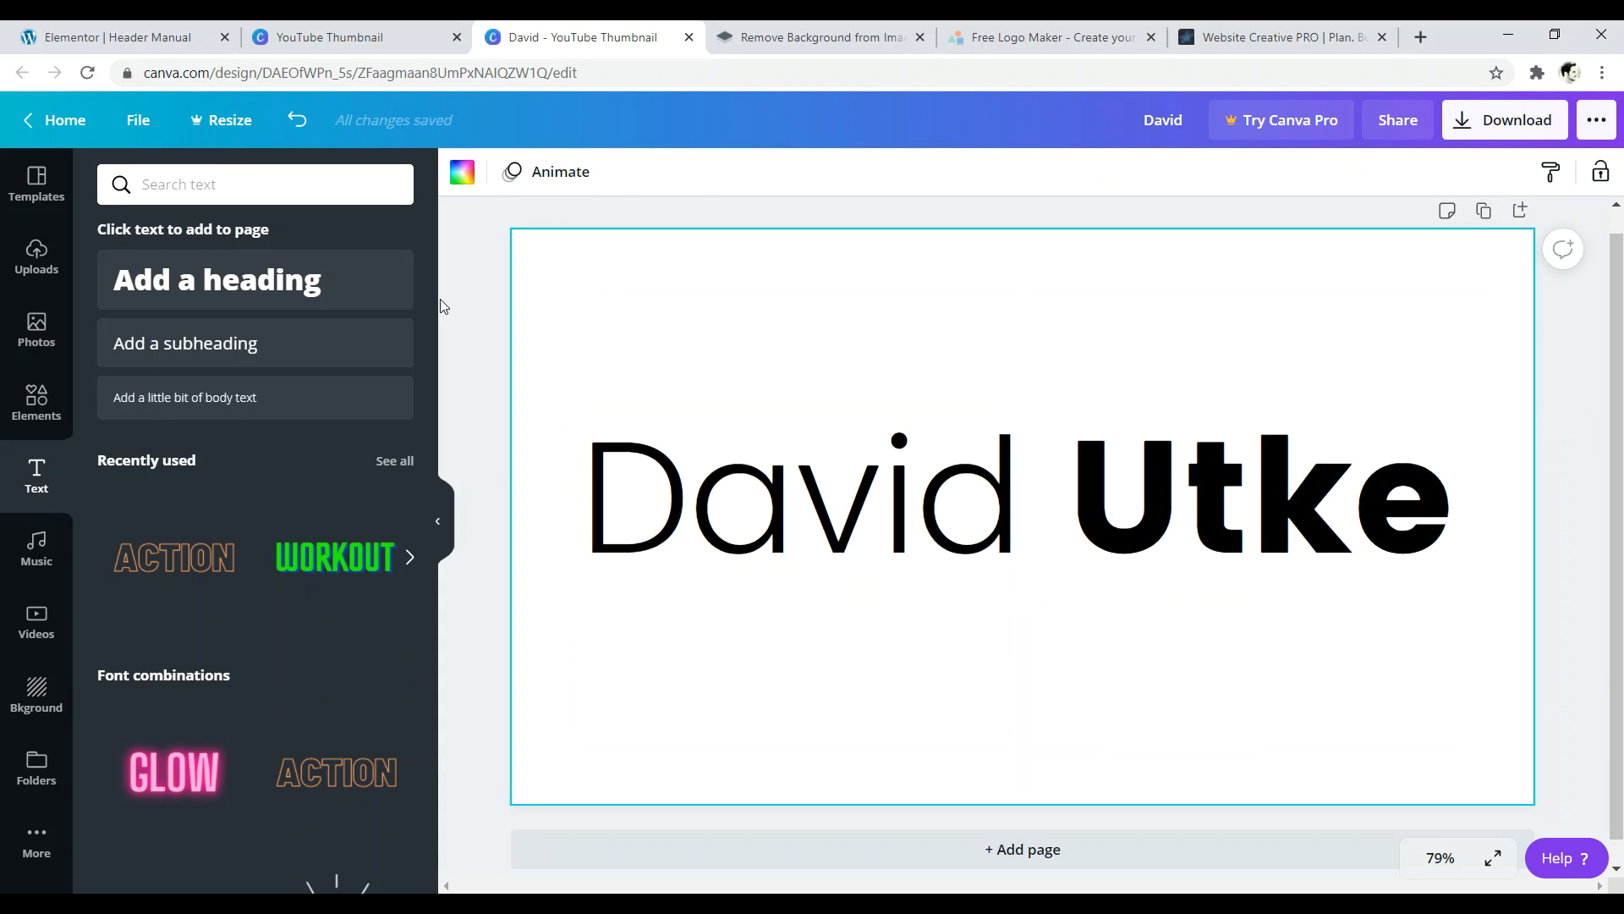
click(38, 405)
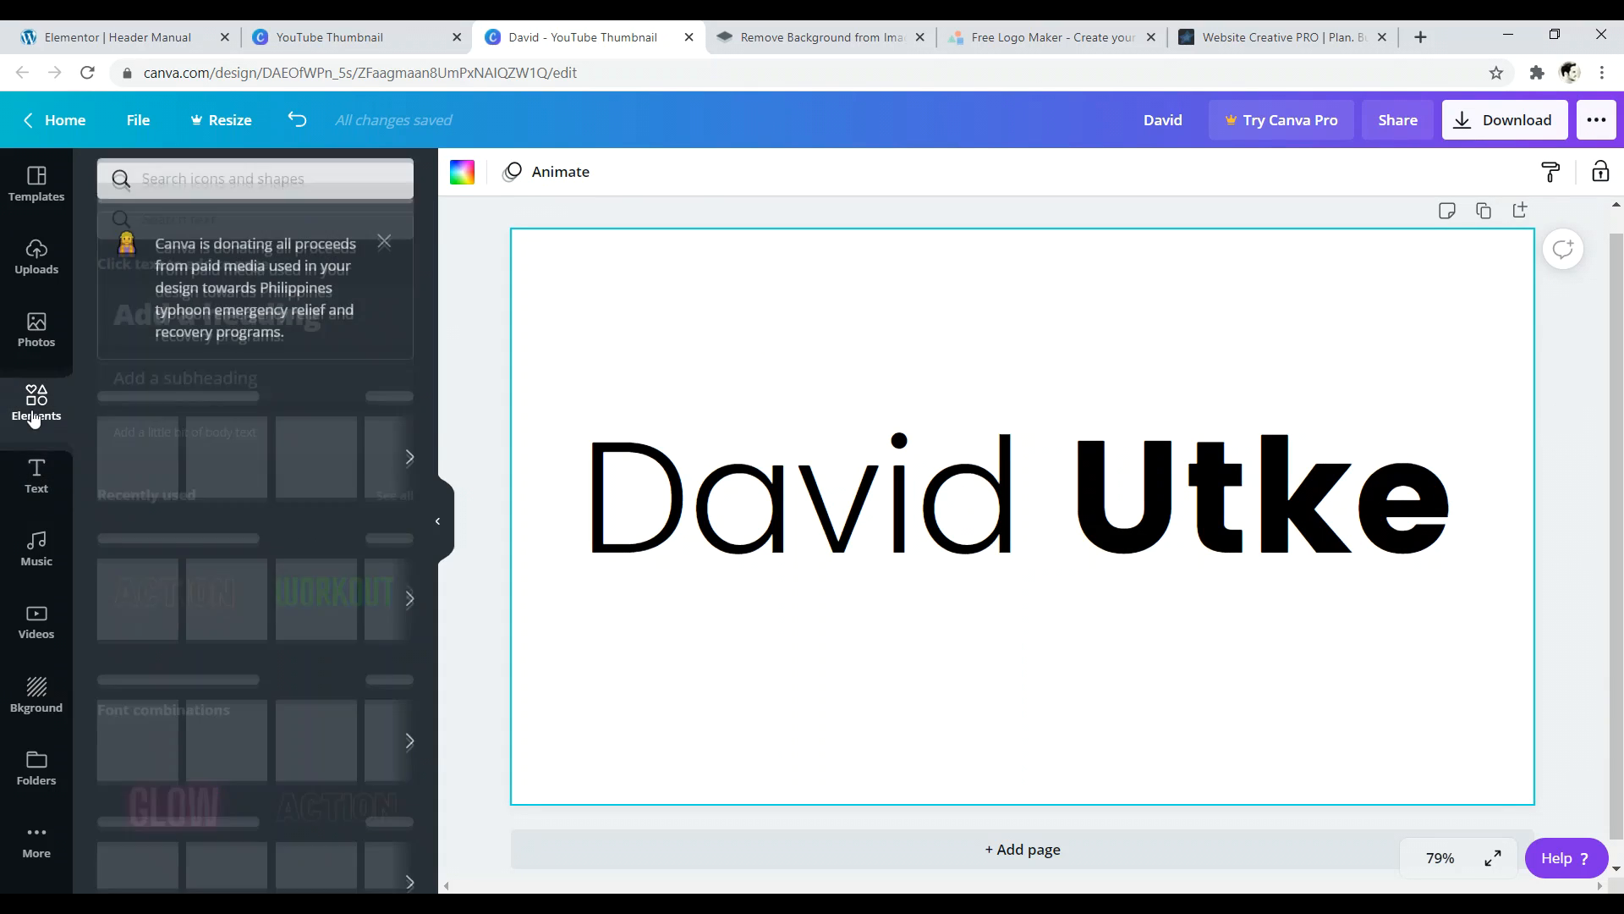
click(215, 200)
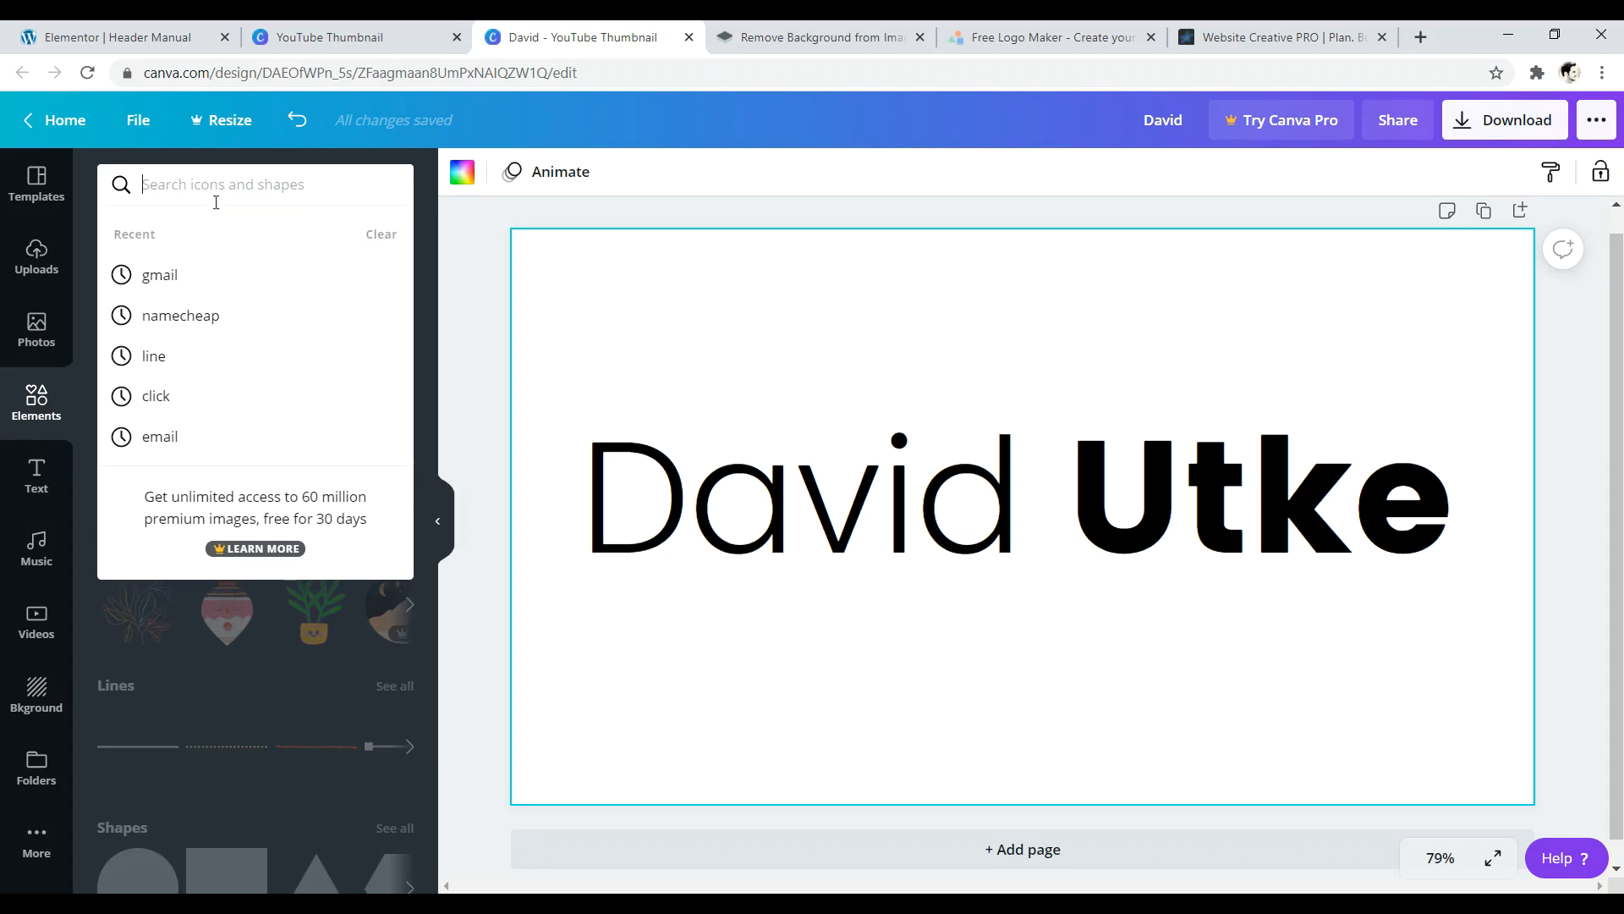
text(globe)
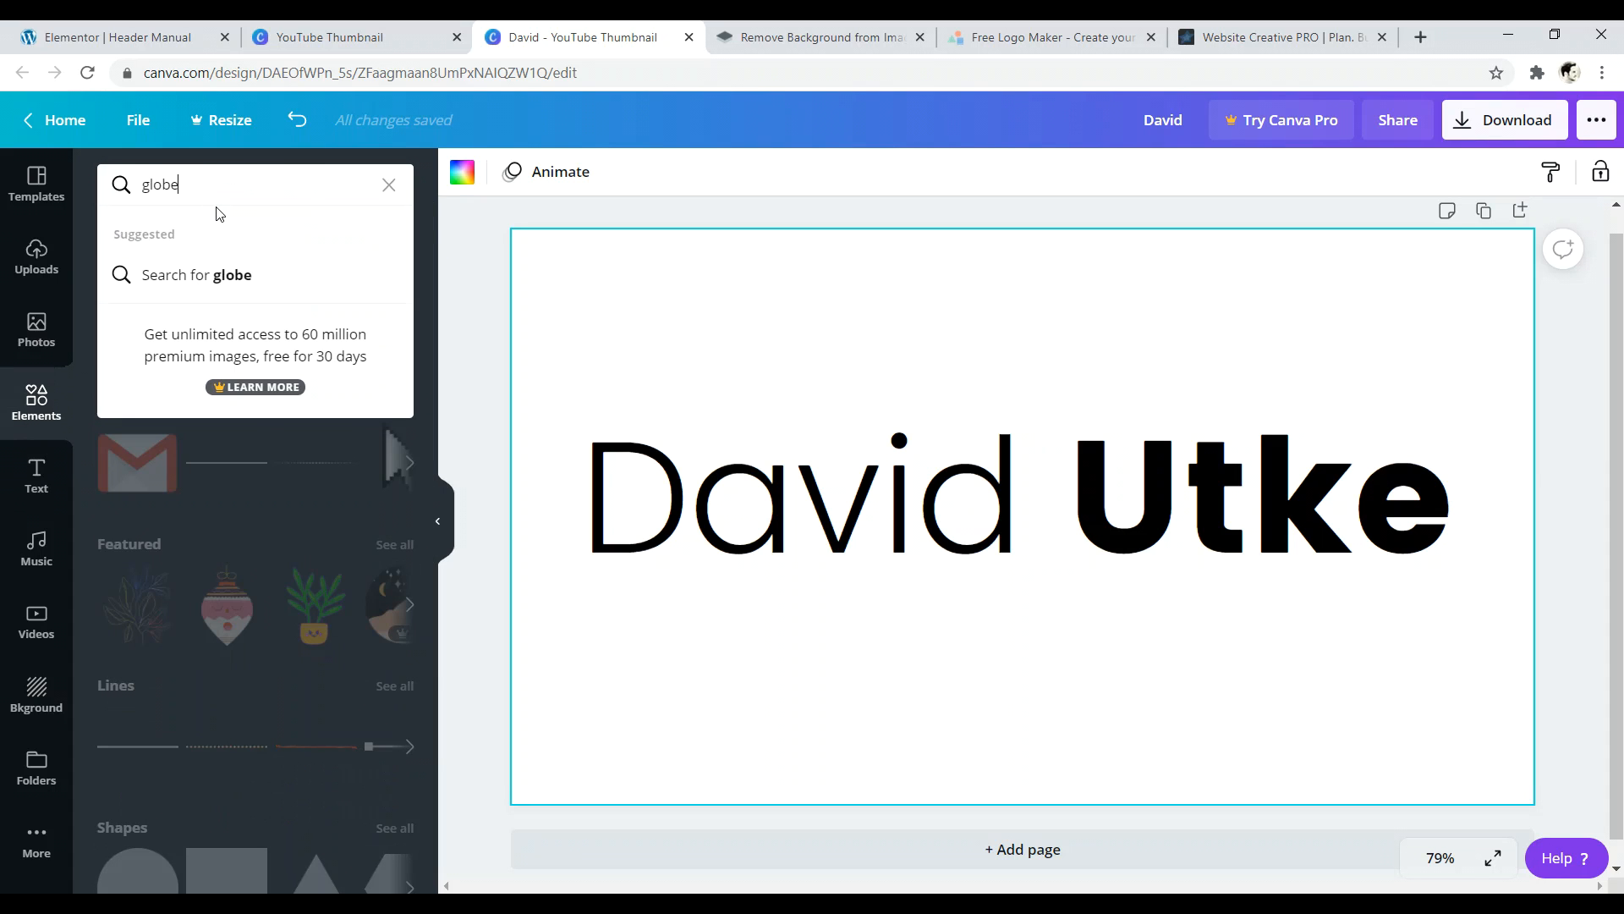
key(Return)
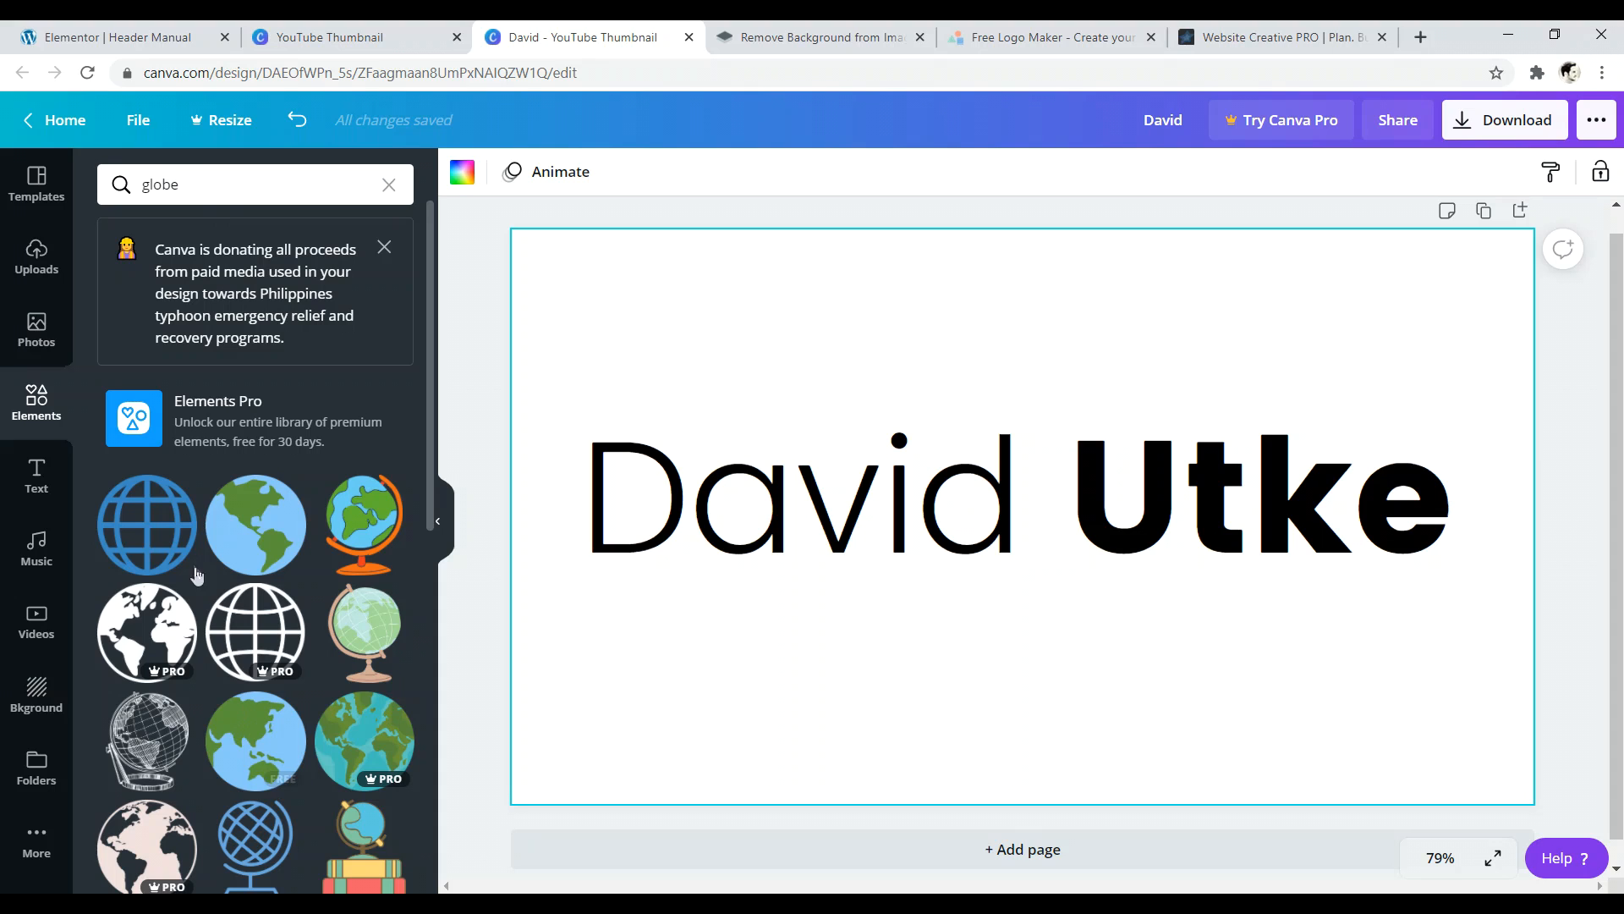
click(153, 540)
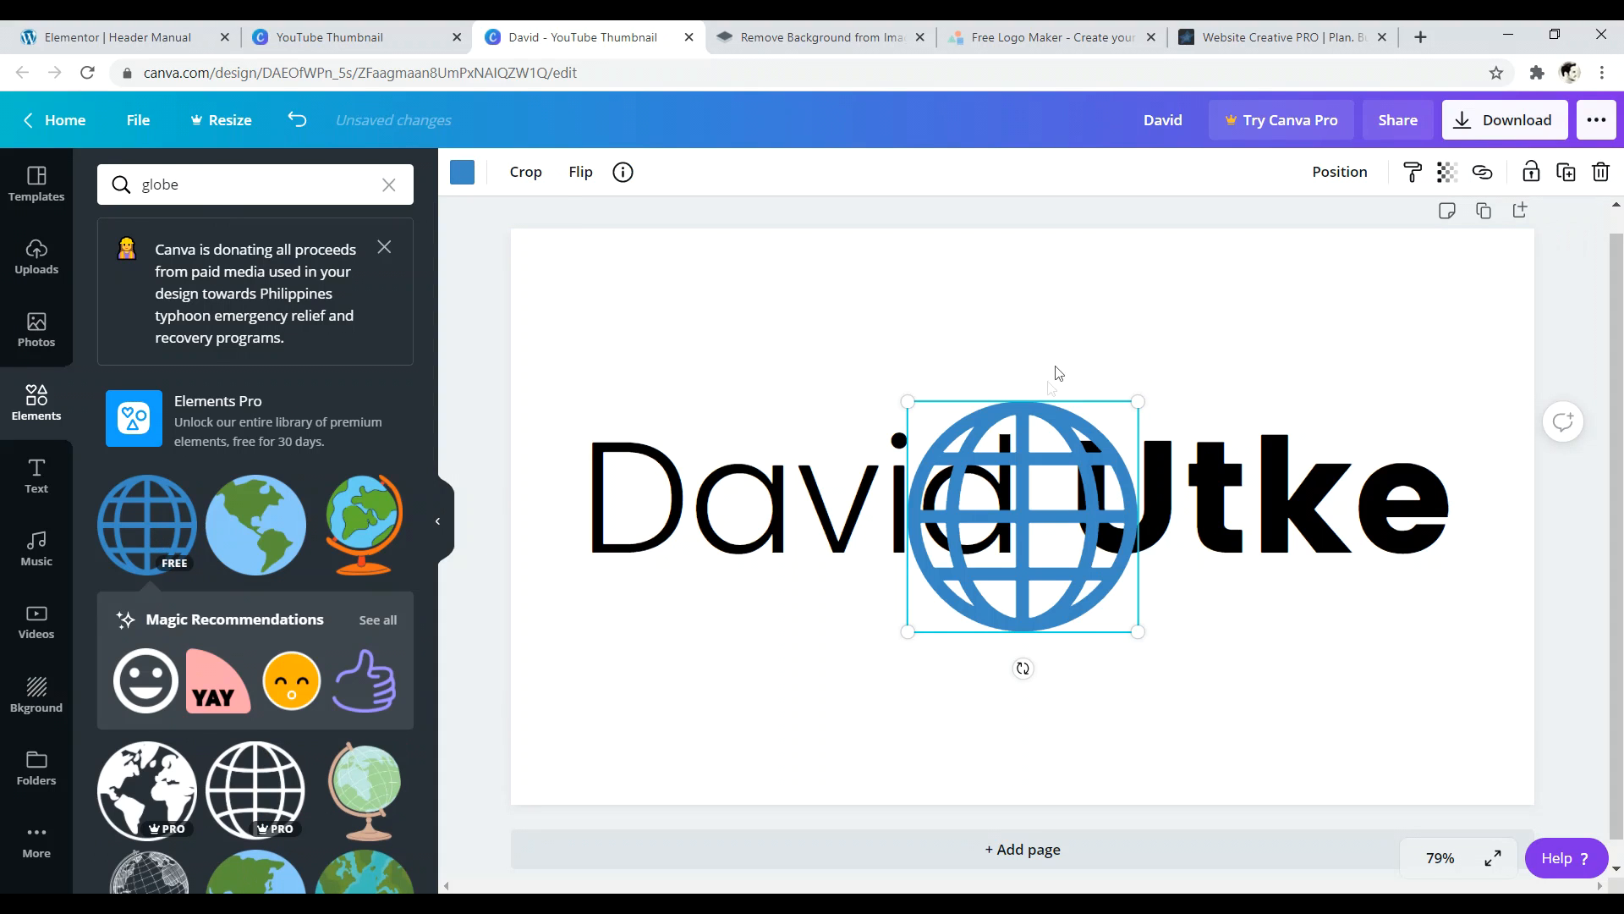
click(1361, 175)
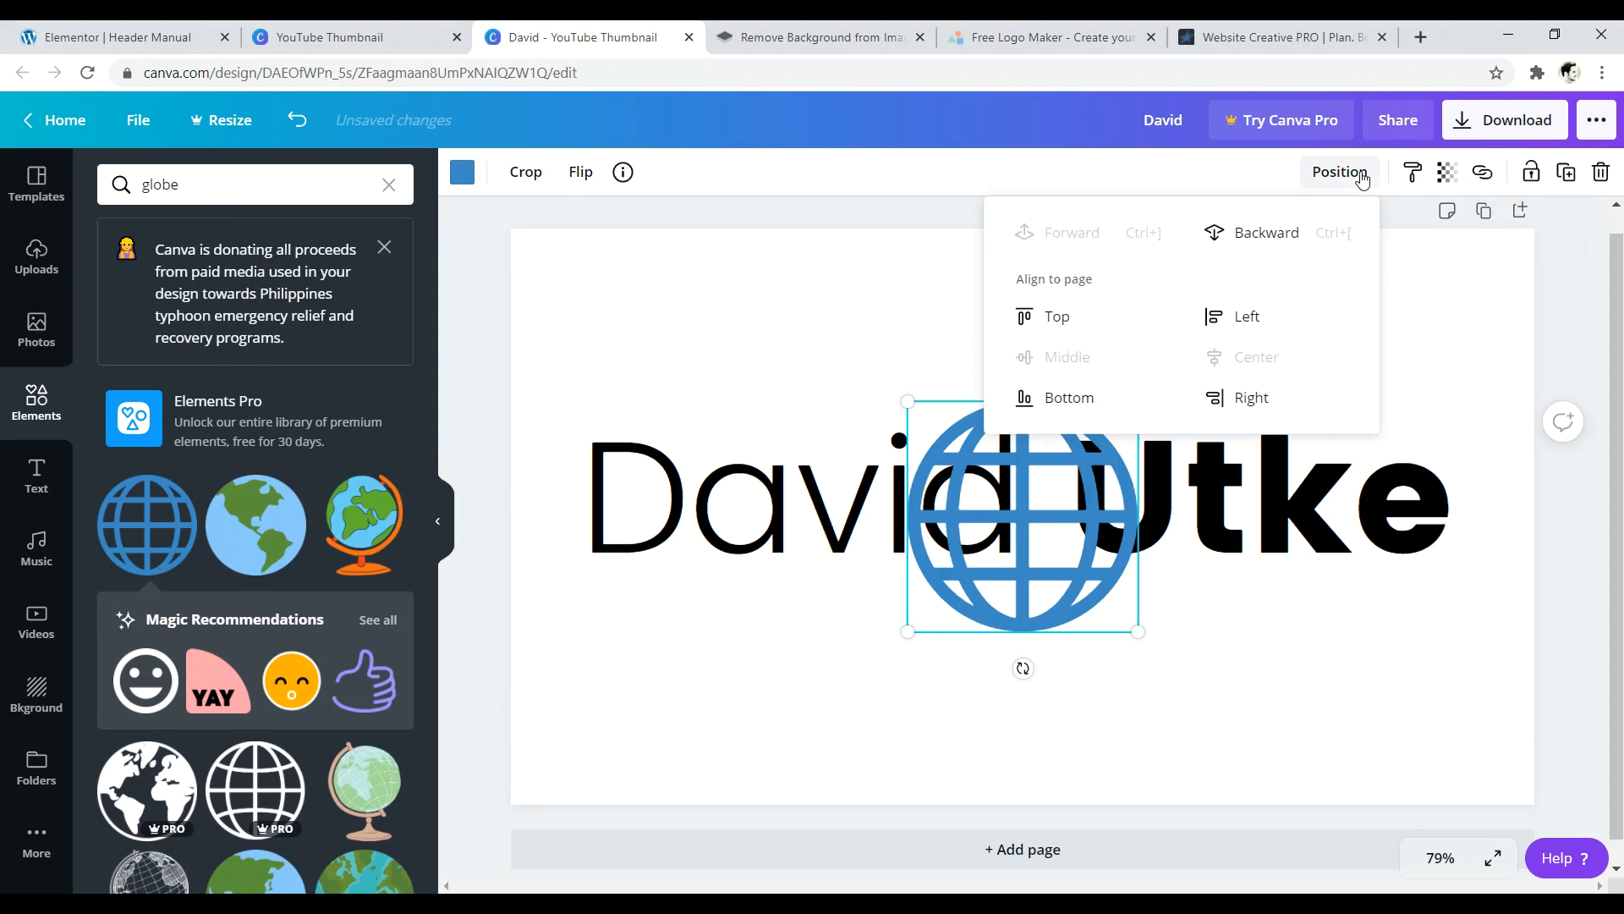
click(1291, 240)
click(863, 304)
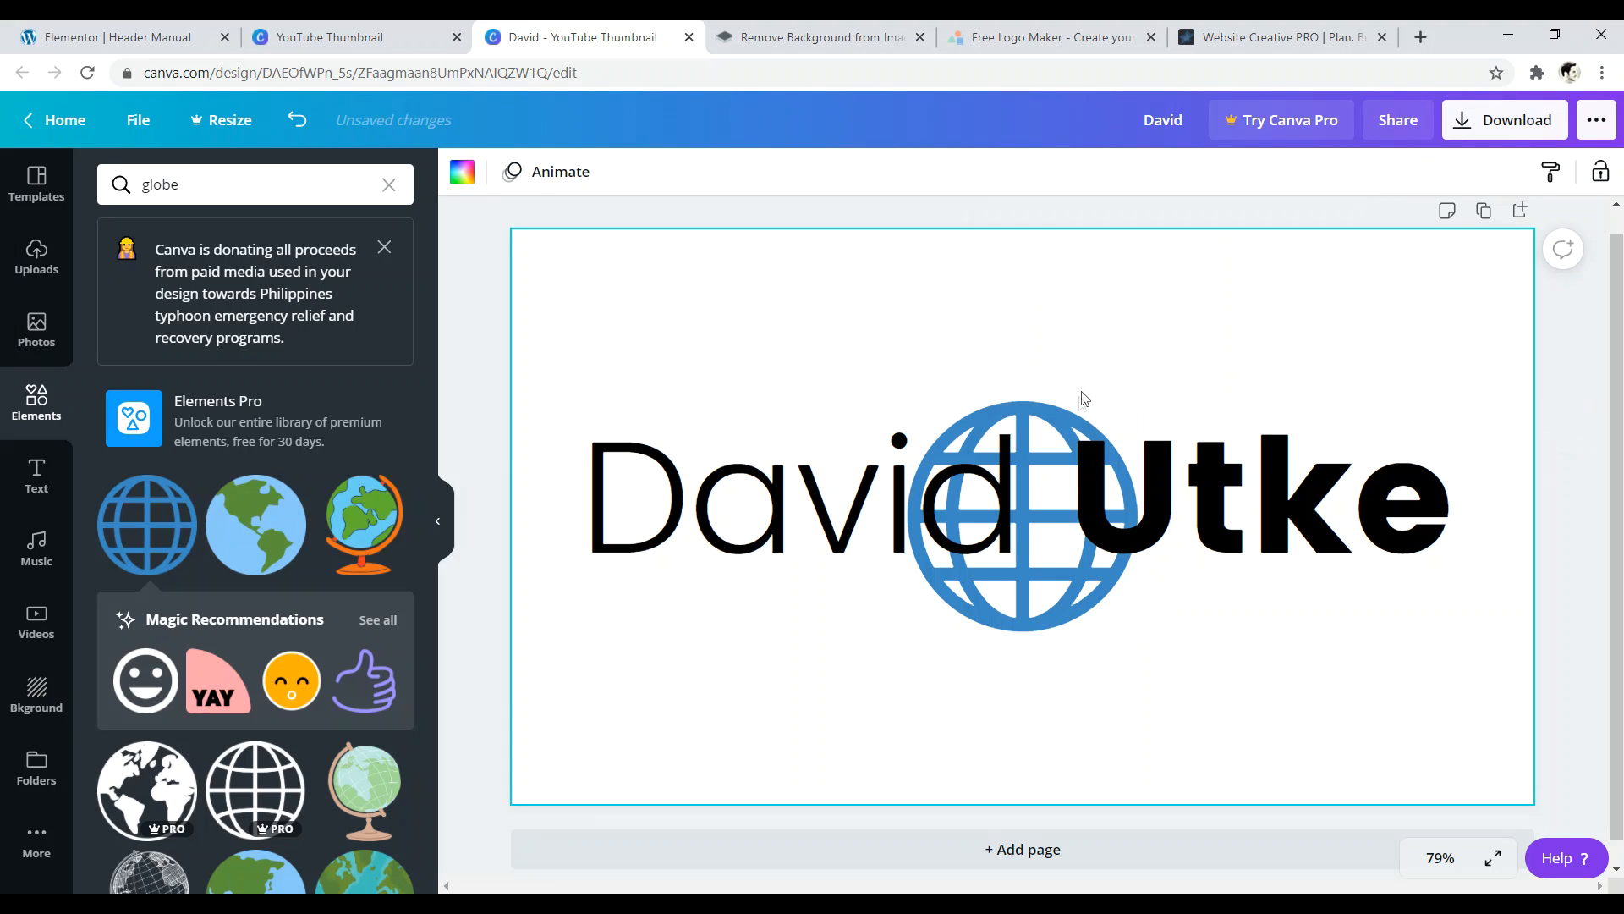
click(1070, 418)
click(882, 500)
click(1058, 611)
drag(1042, 613, 986, 579)
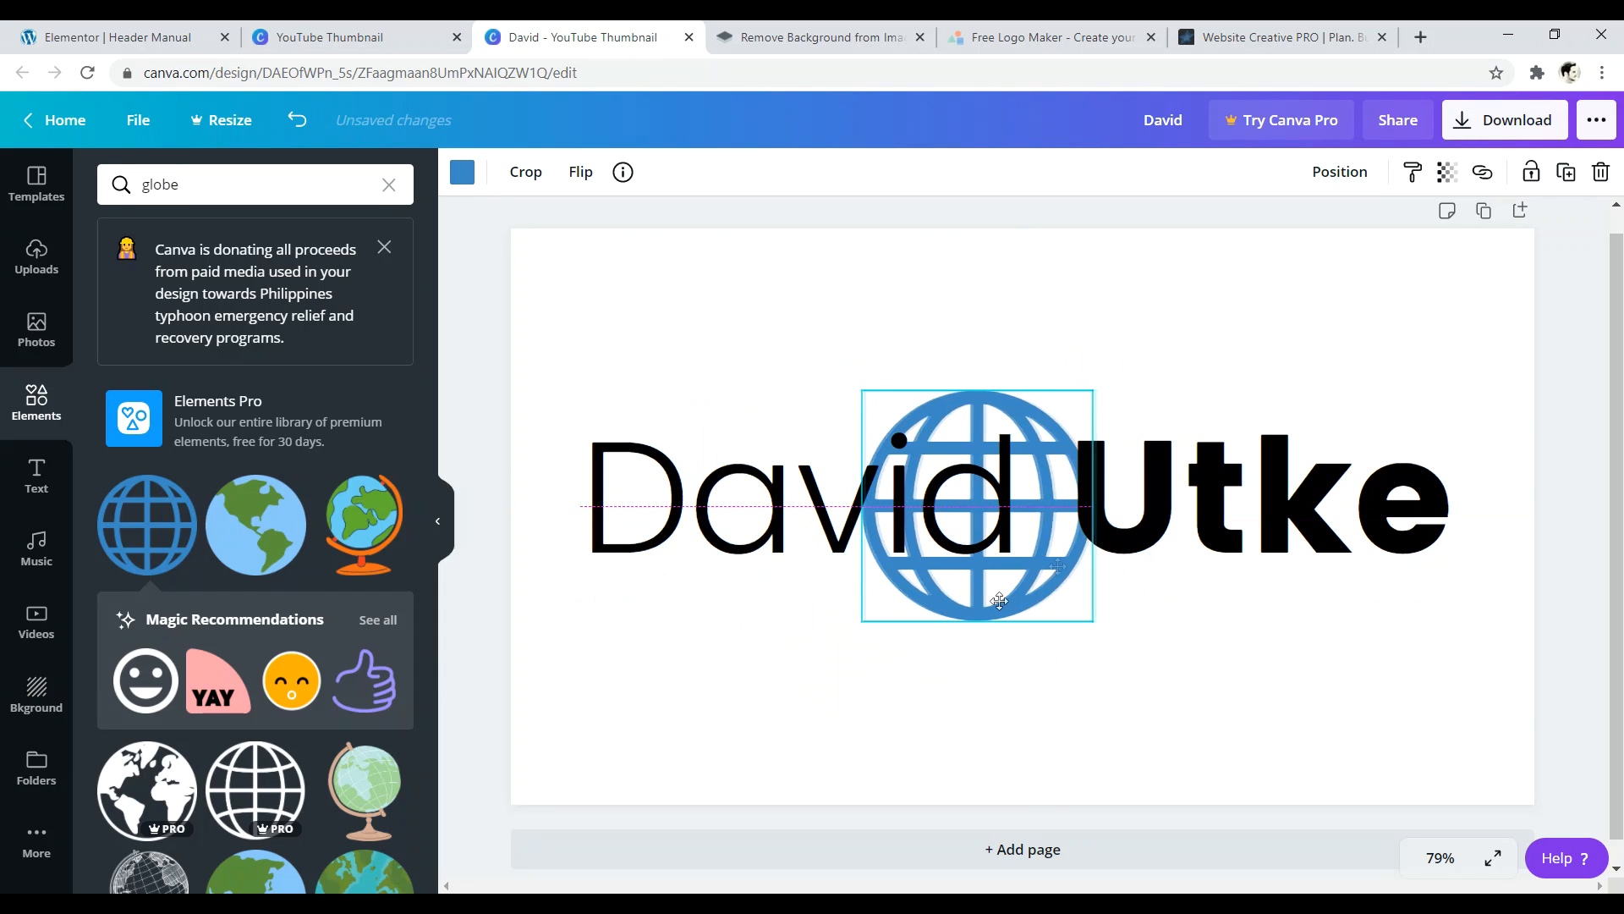
click(1340, 172)
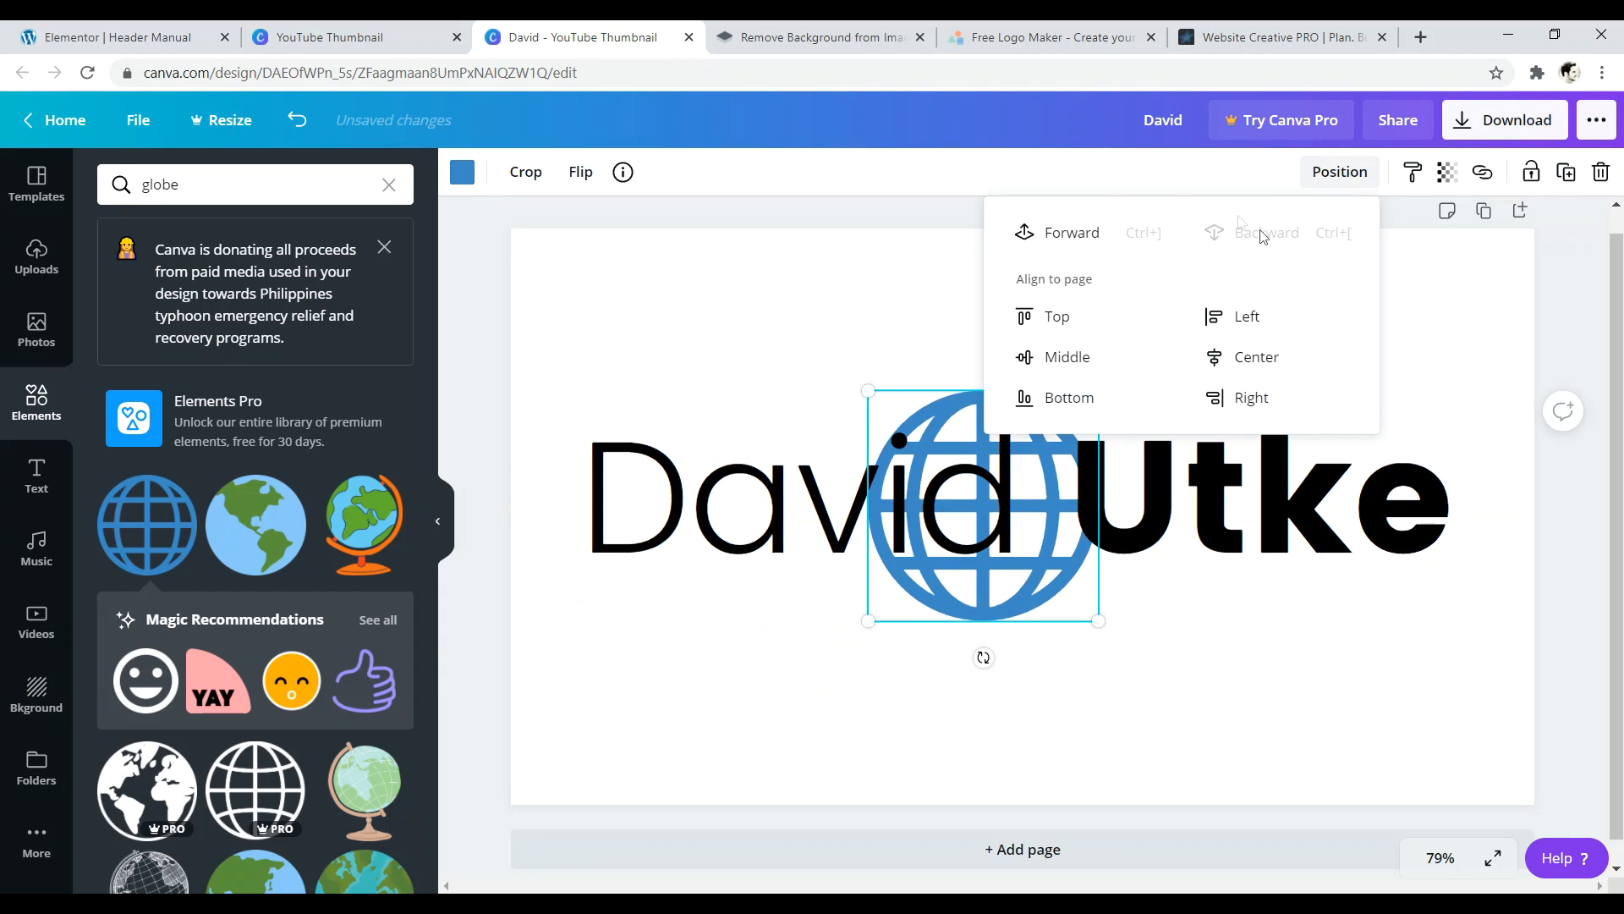
click(964, 210)
click(1014, 592)
click(1066, 560)
click(981, 416)
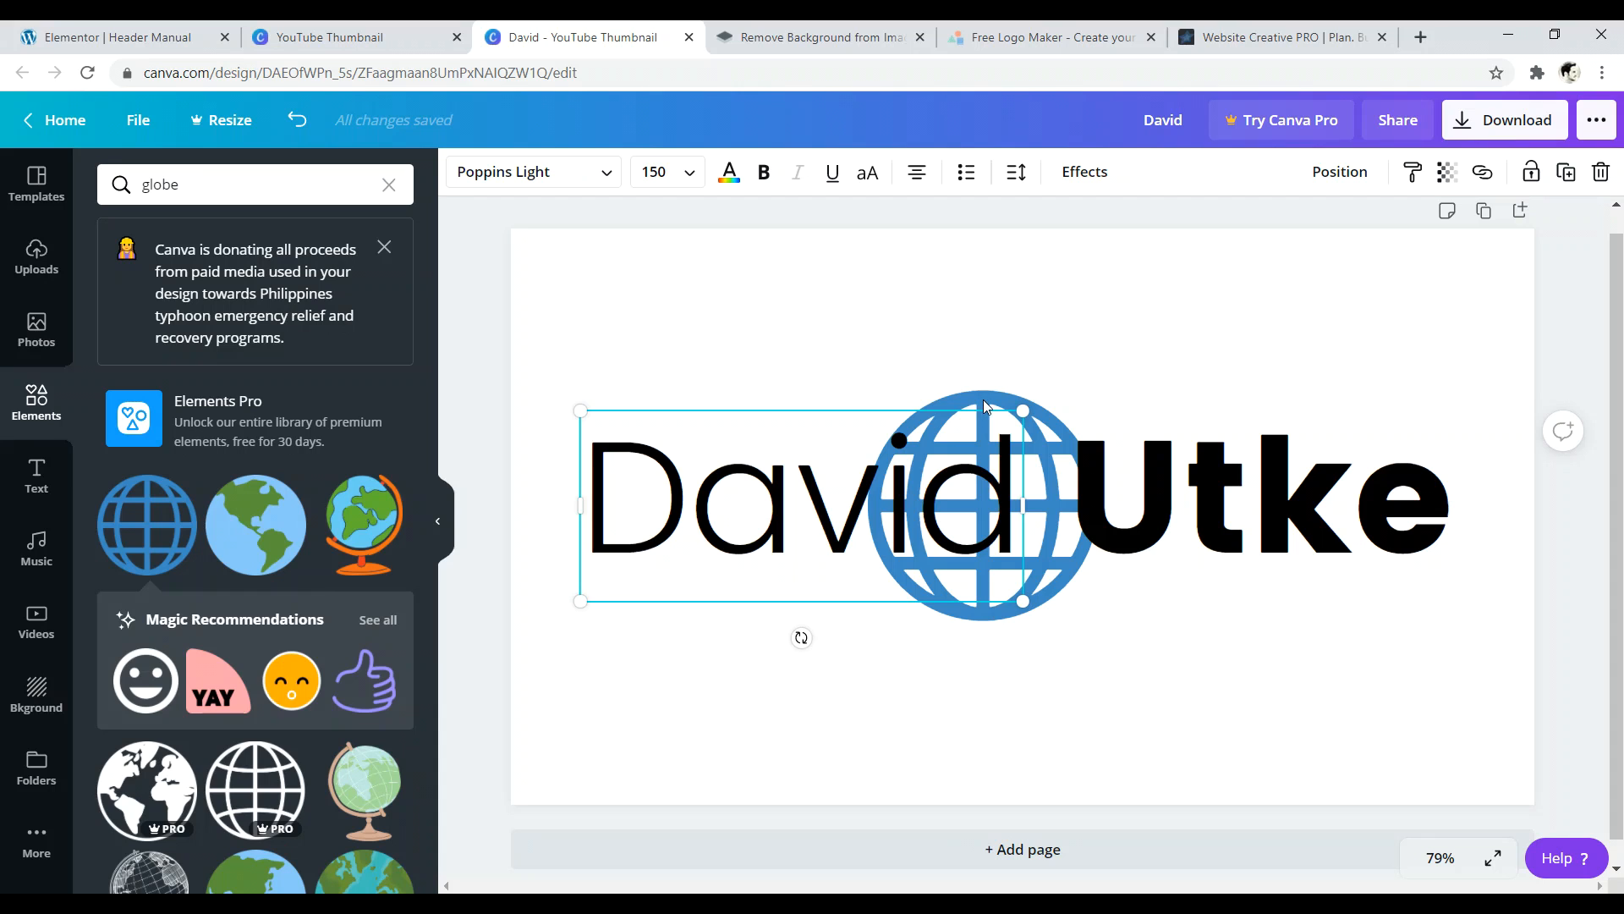
click(948, 383)
drag(847, 437, 756, 352)
click(1003, 574)
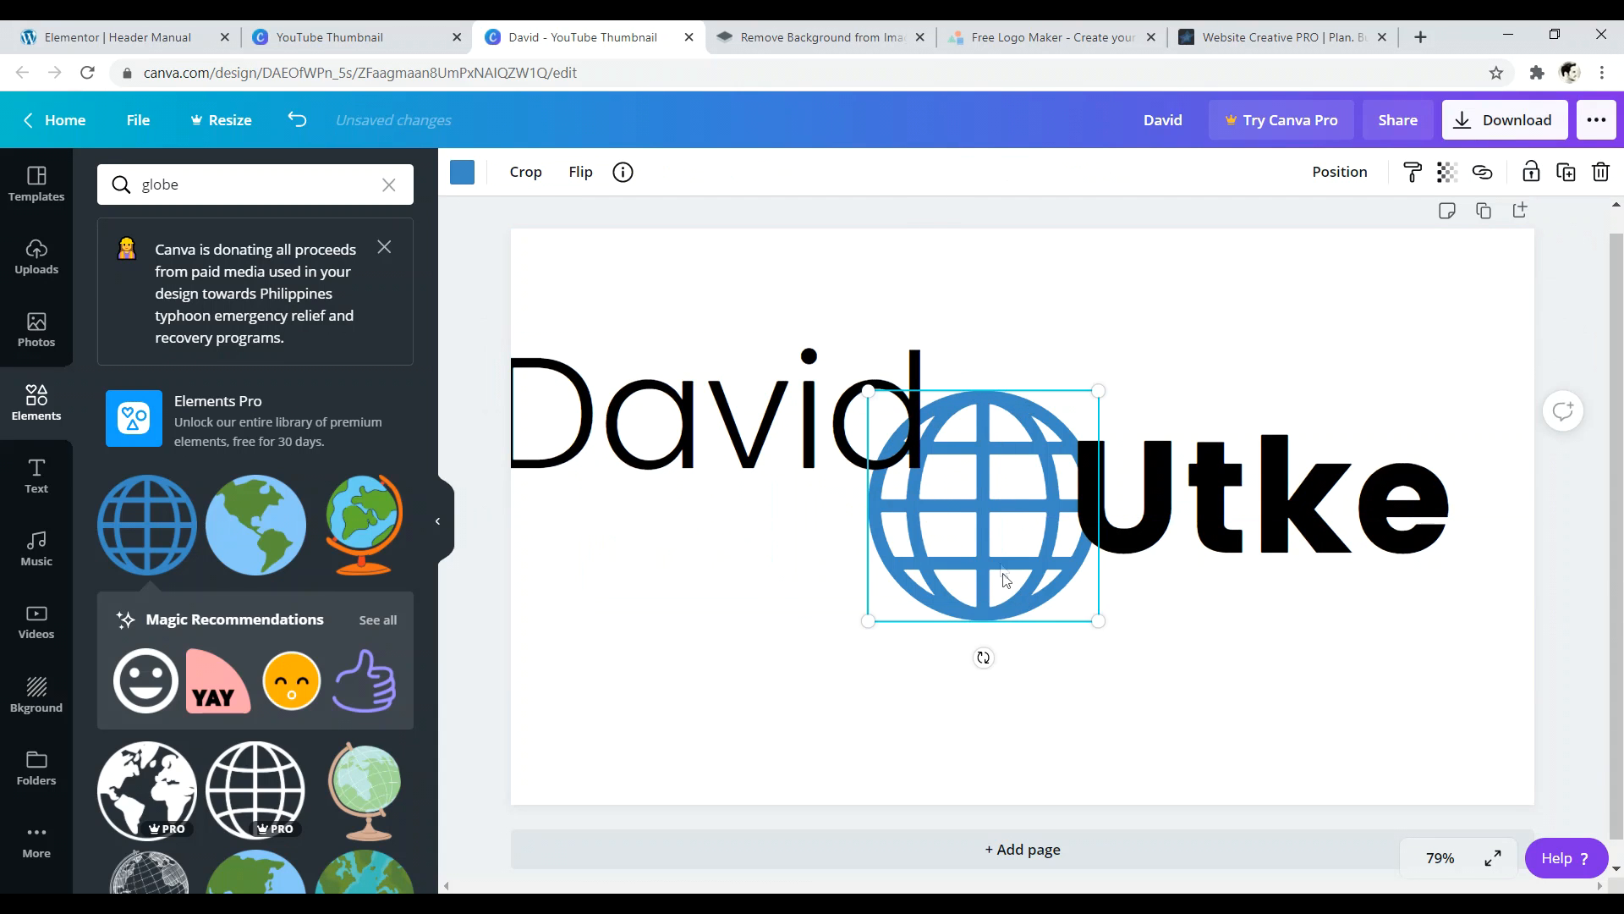
click(1611, 176)
drag(830, 426, 914, 505)
click(908, 349)
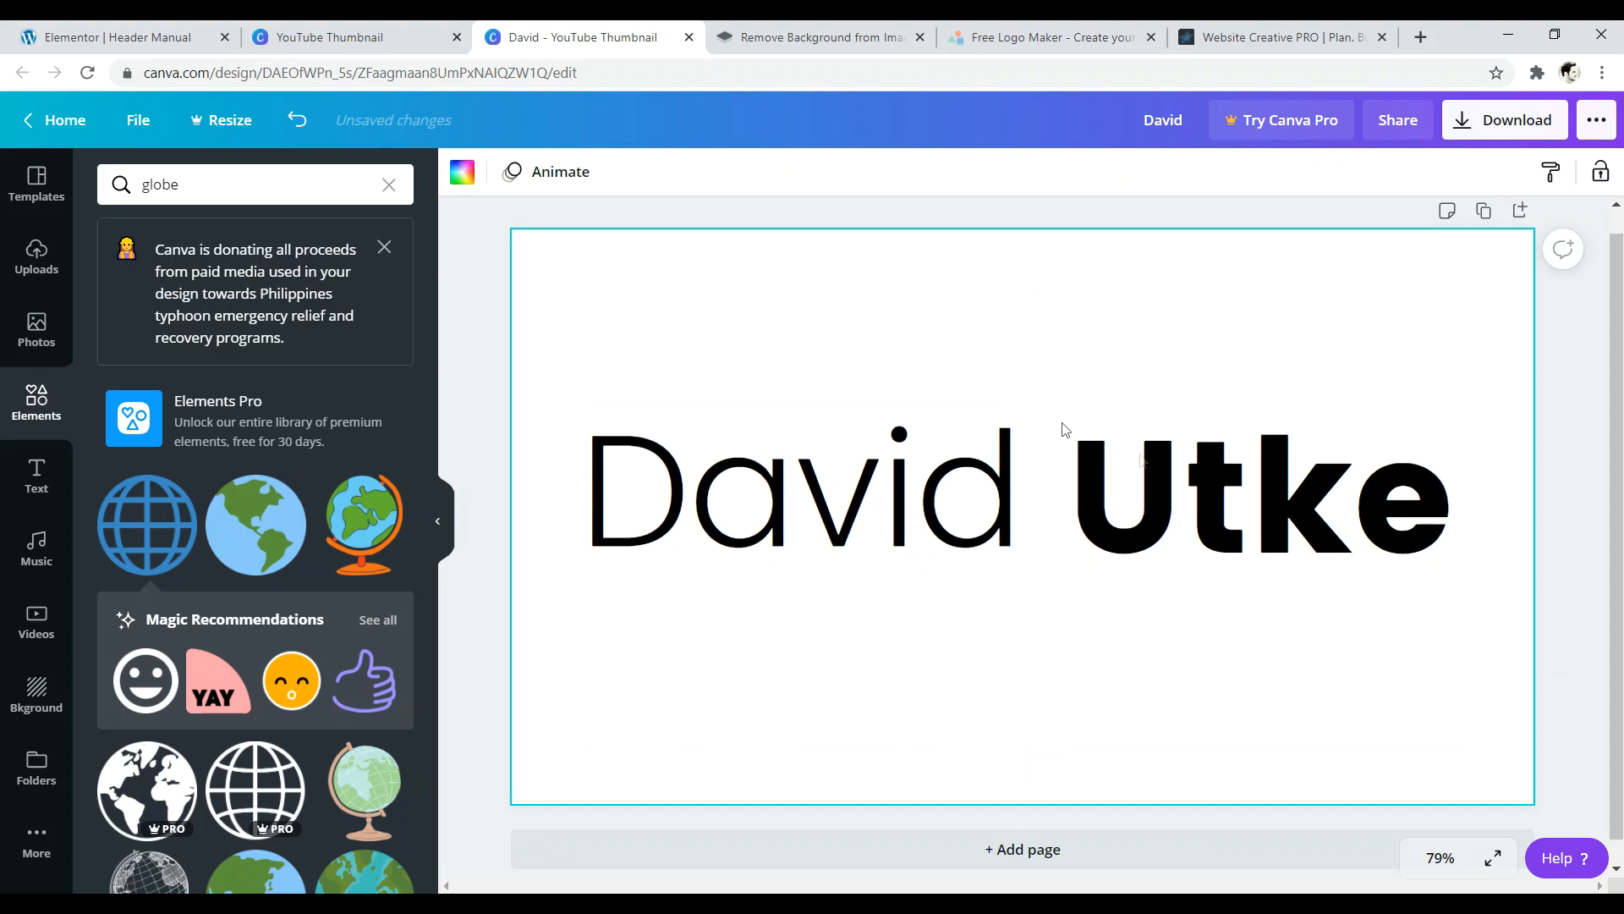
- Preview Lift, Shadow and Glitch on the surname, keep no effect, and left-align it
click(960, 495)
double_click(1282, 493)
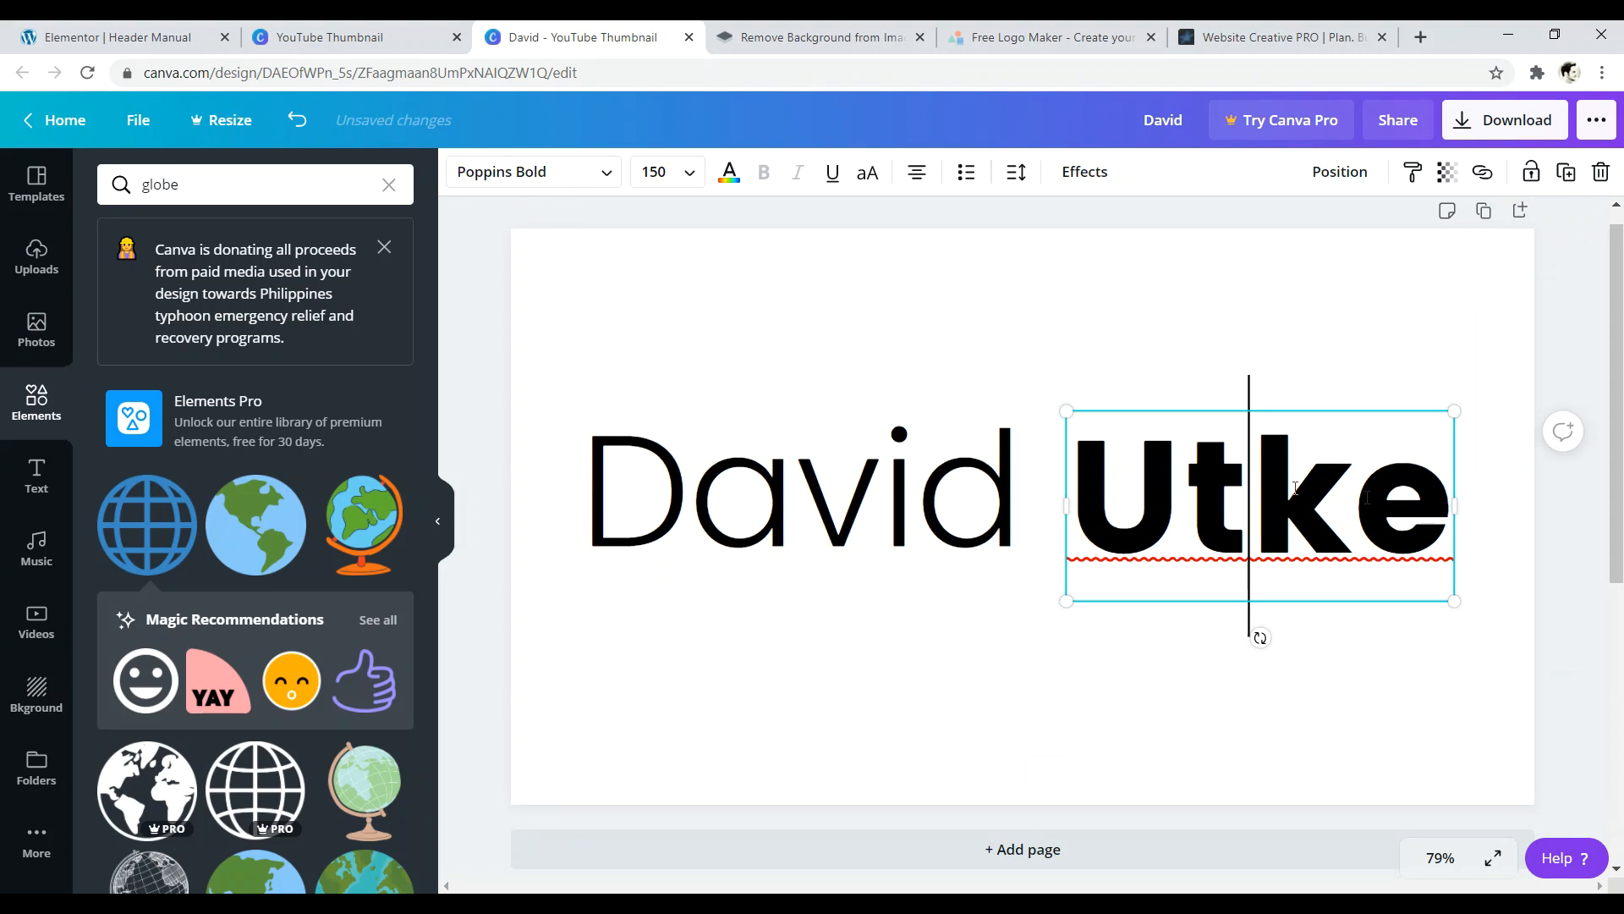
drag(1431, 505, 1113, 496)
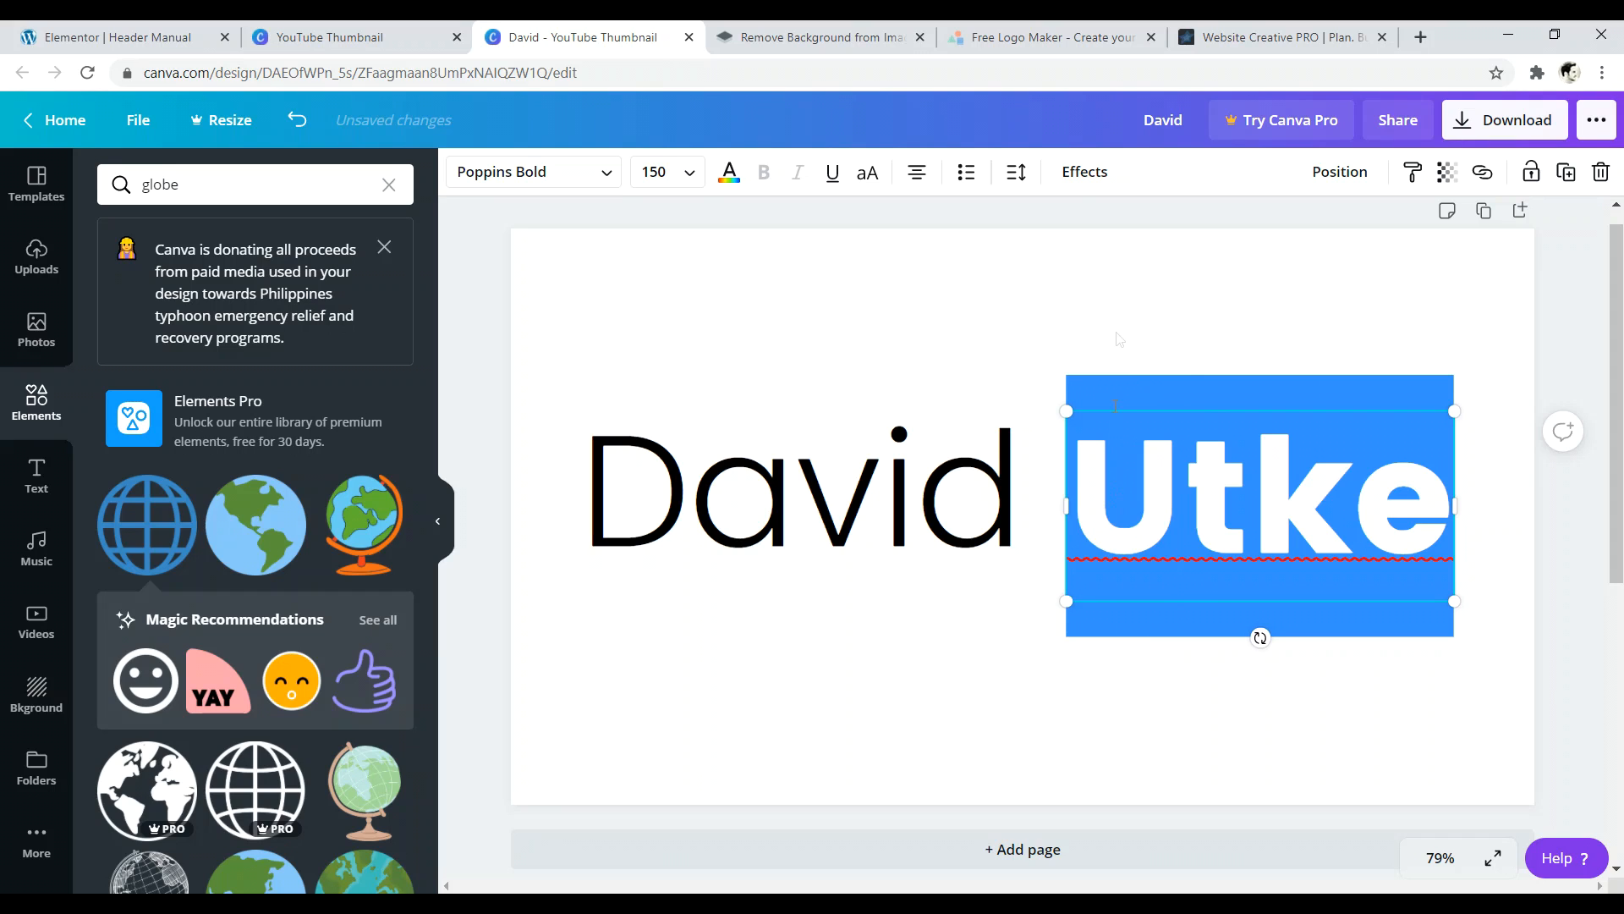
click(1074, 174)
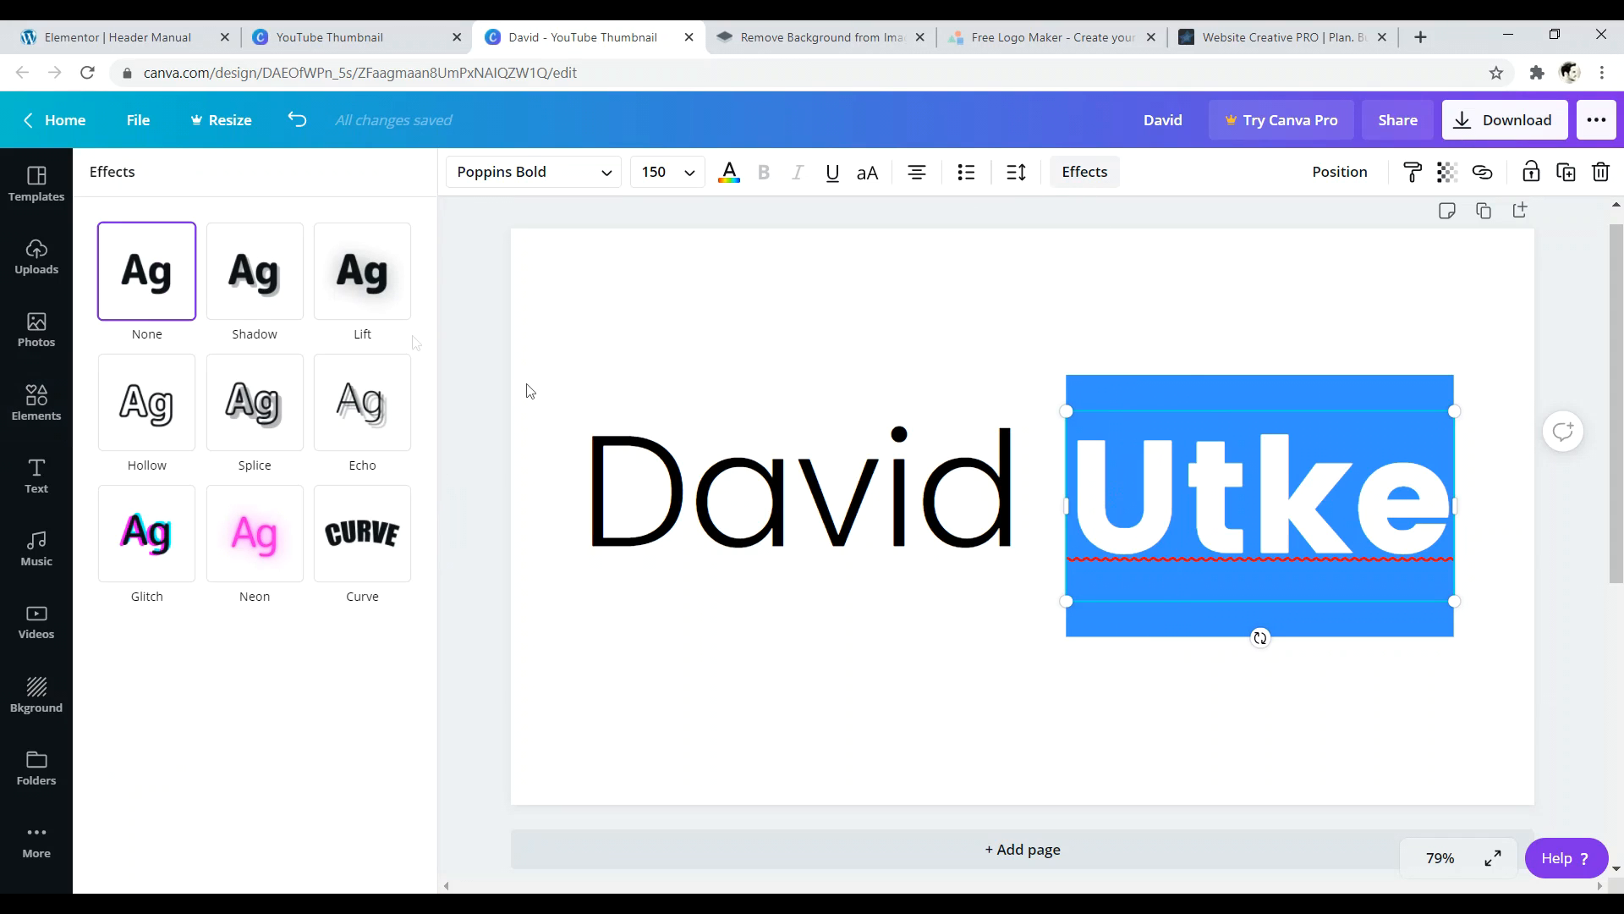
click(364, 283)
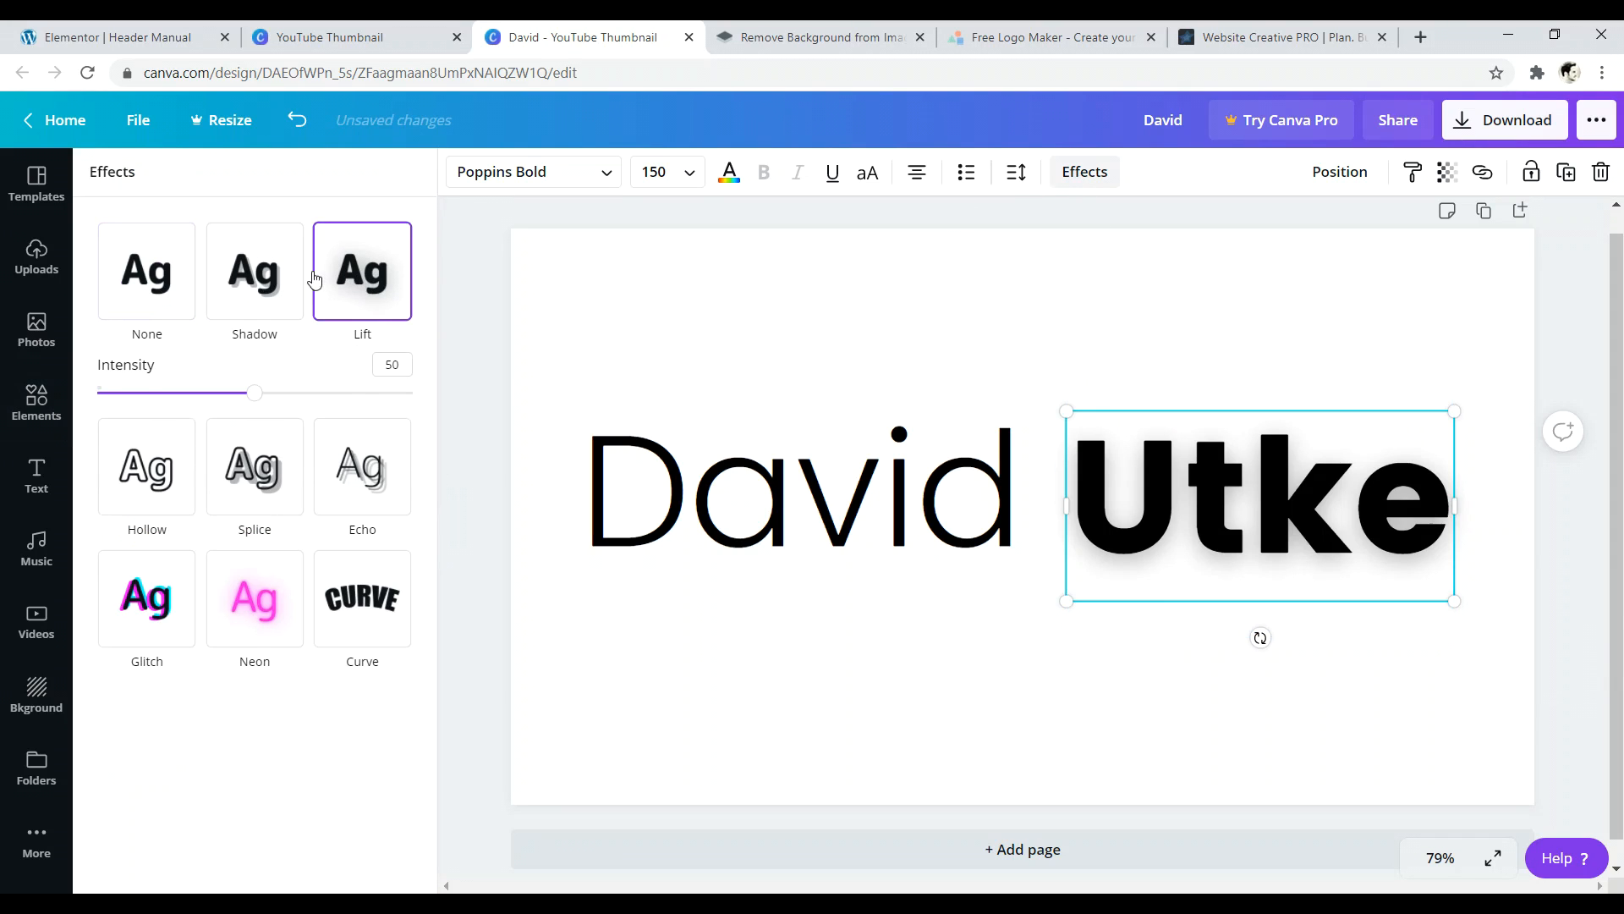
click(262, 271)
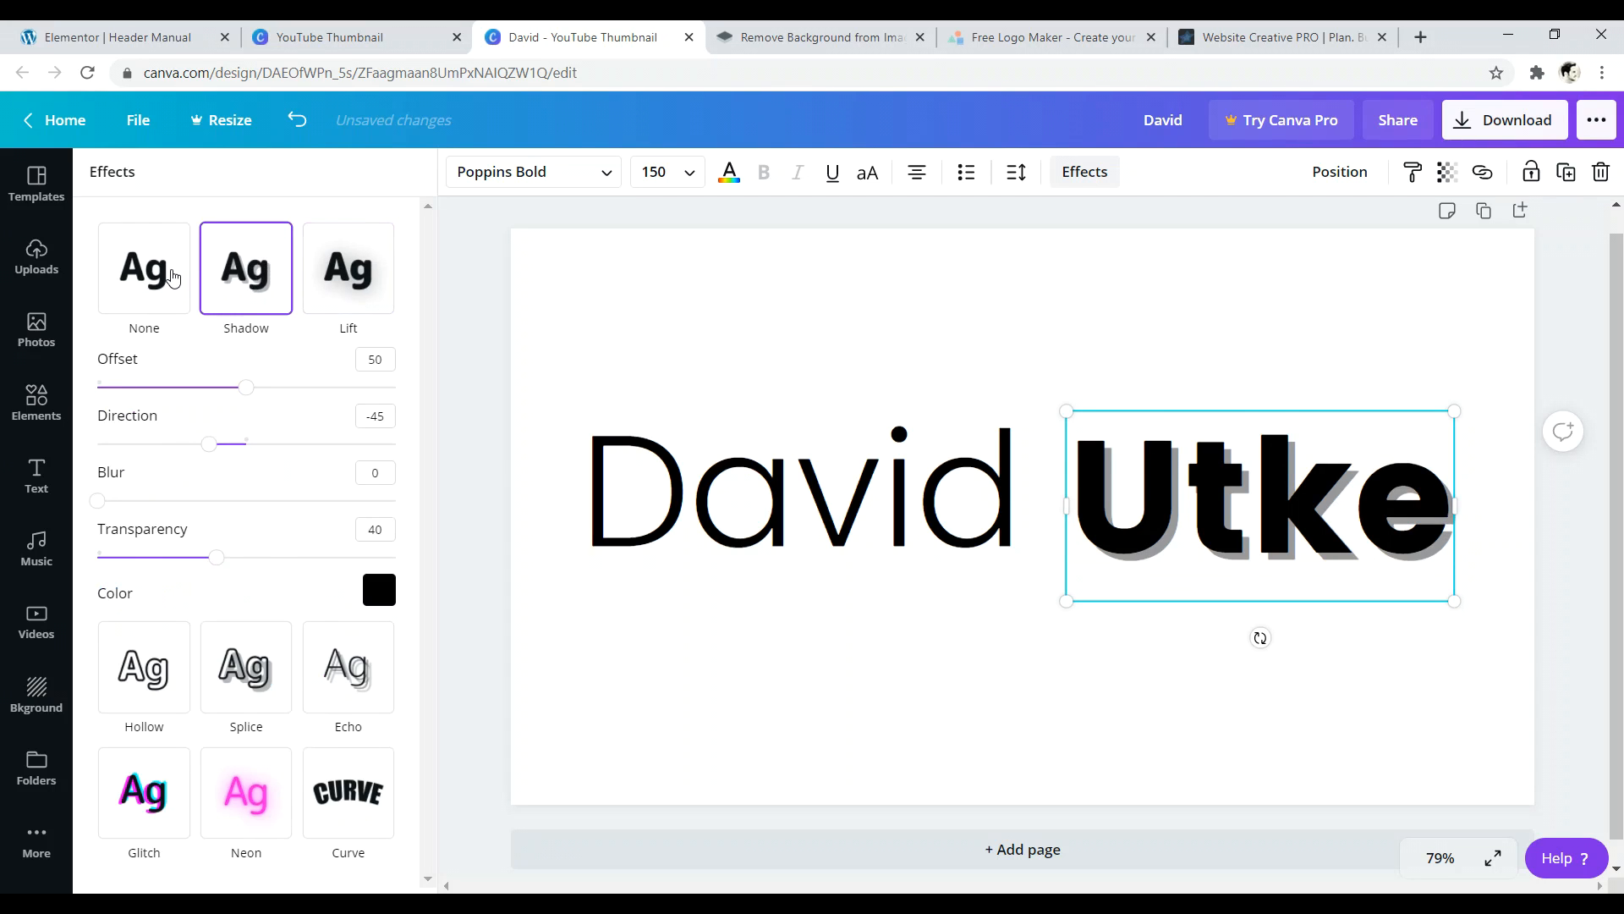
click(171, 277)
click(152, 548)
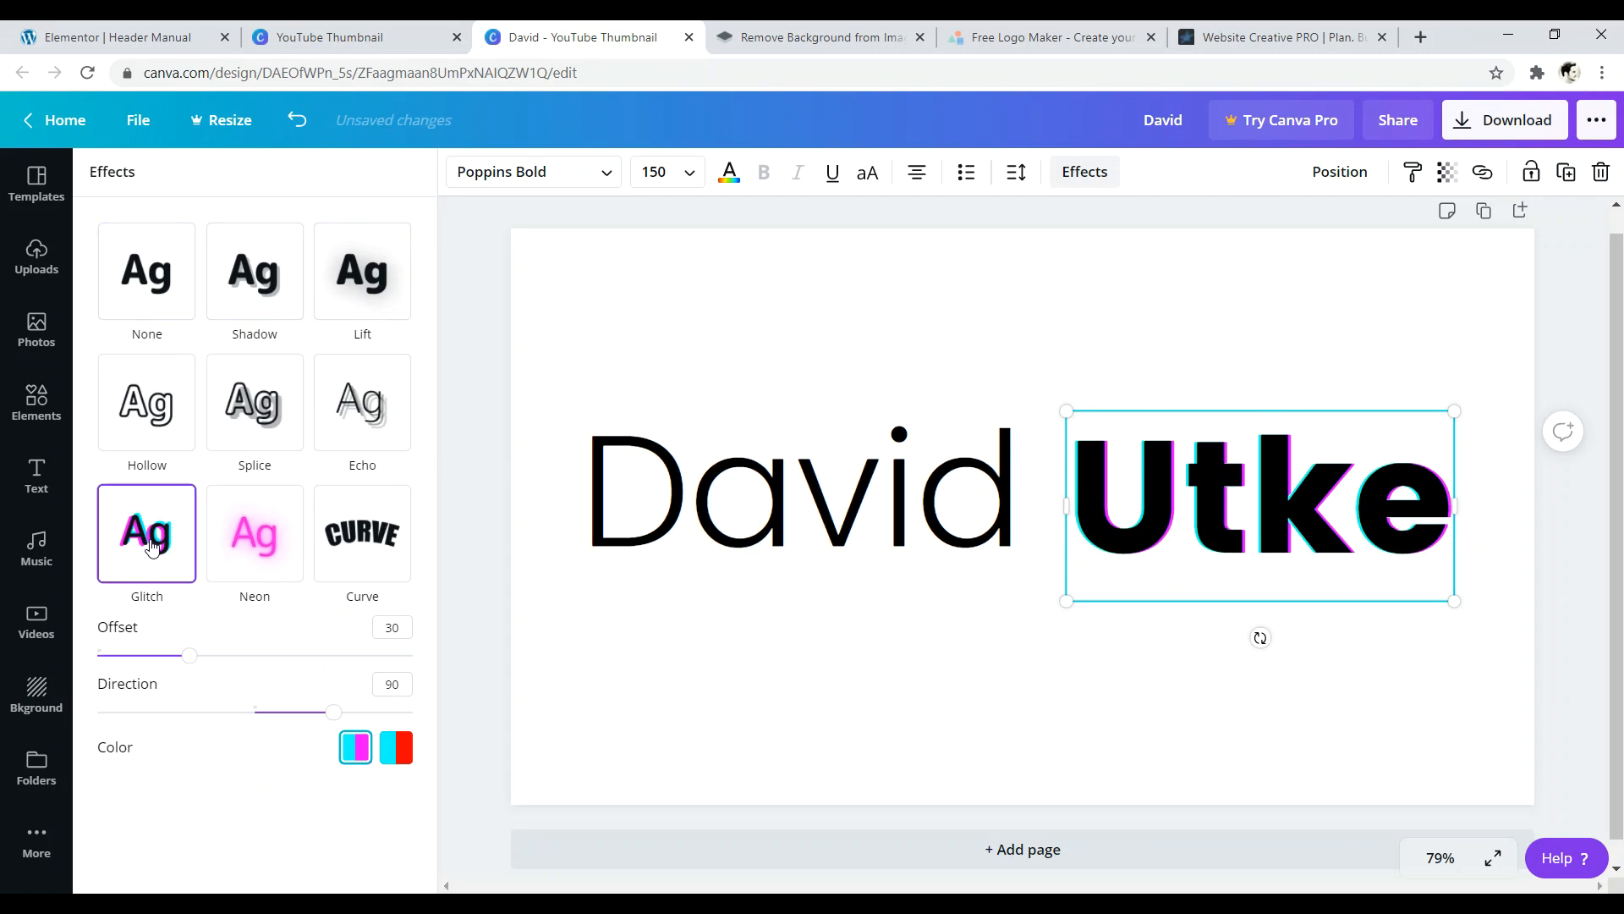
click(175, 306)
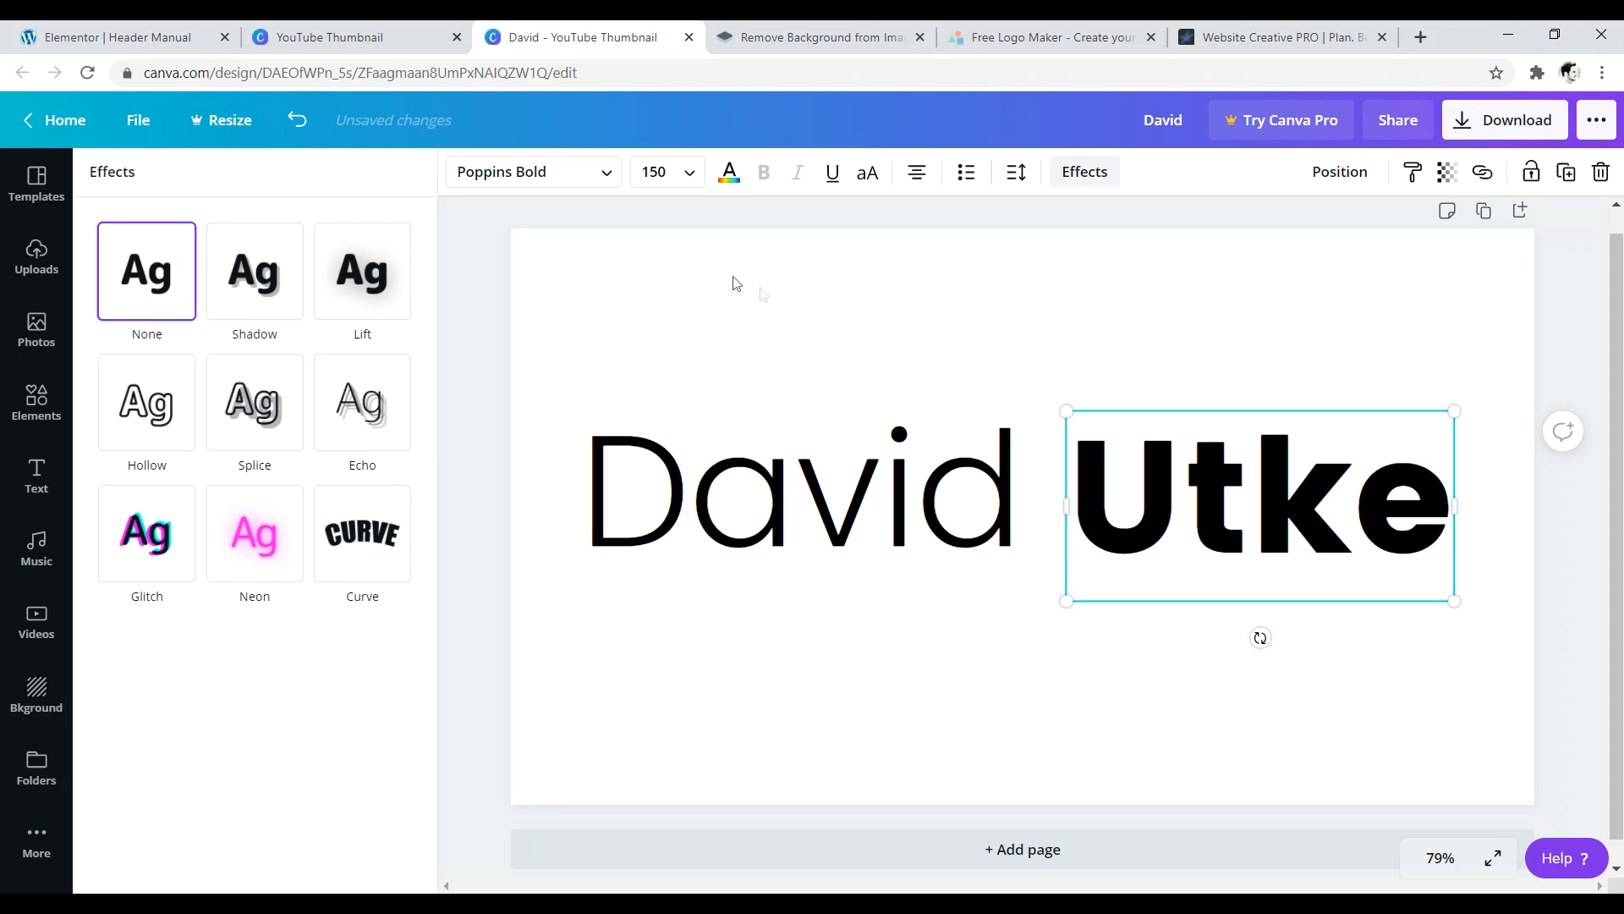
click(920, 175)
- Set the surname's letter spacing to 5
click(1016, 175)
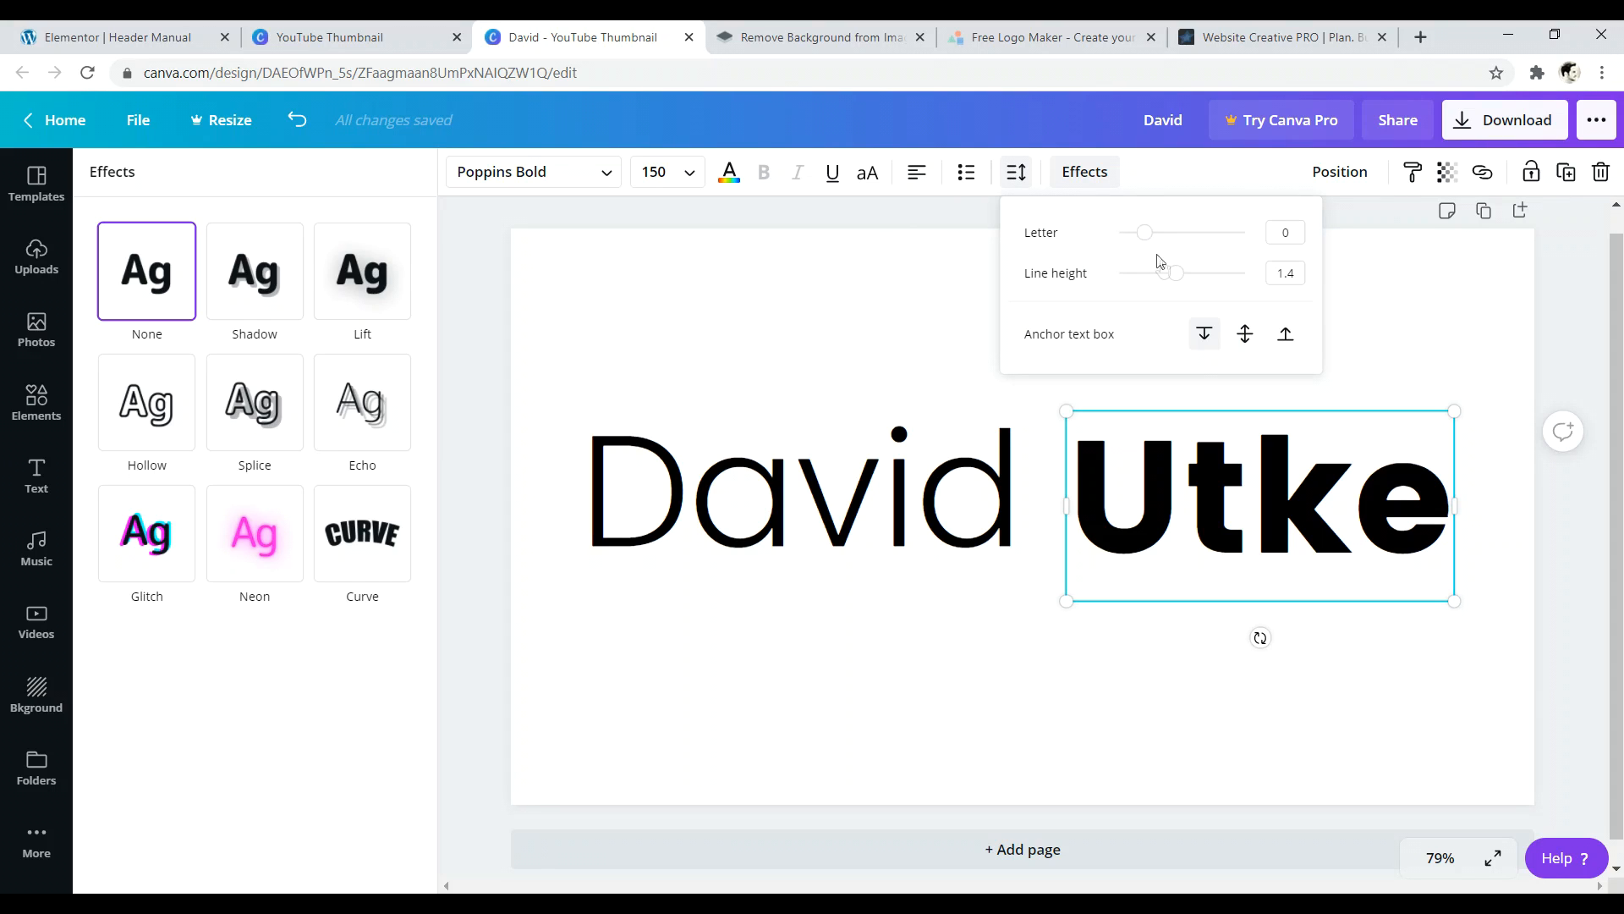
drag(1146, 236, 1147, 233)
click(1285, 232)
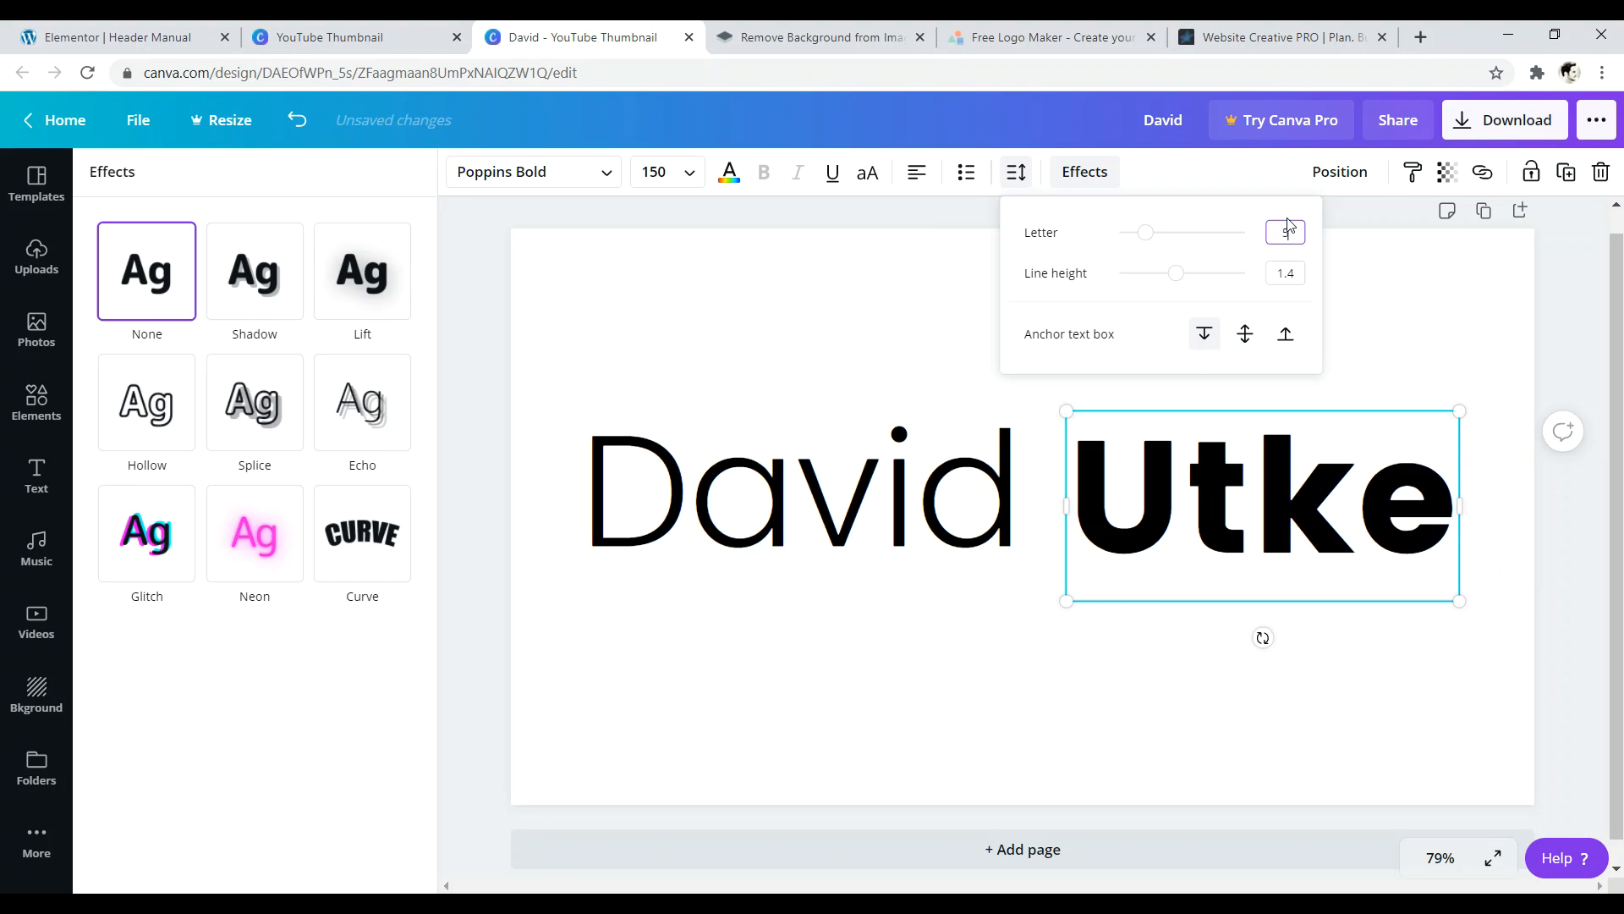
text(5)
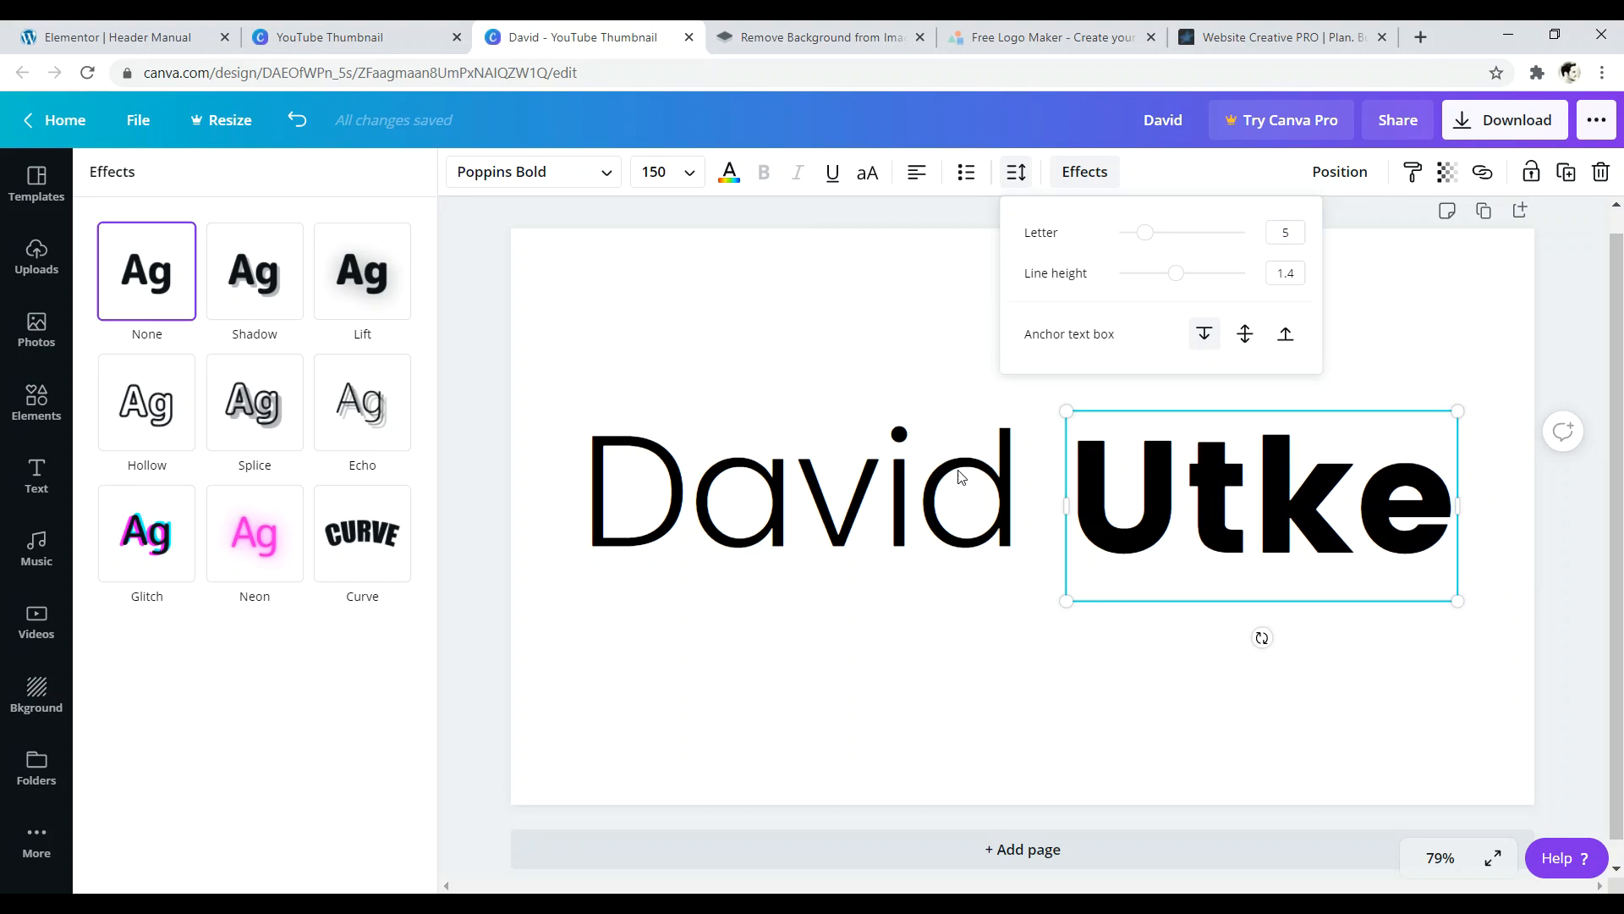
- Set the first name's letter spacing to 5 as well
click(961, 470)
drag(988, 449, 607, 481)
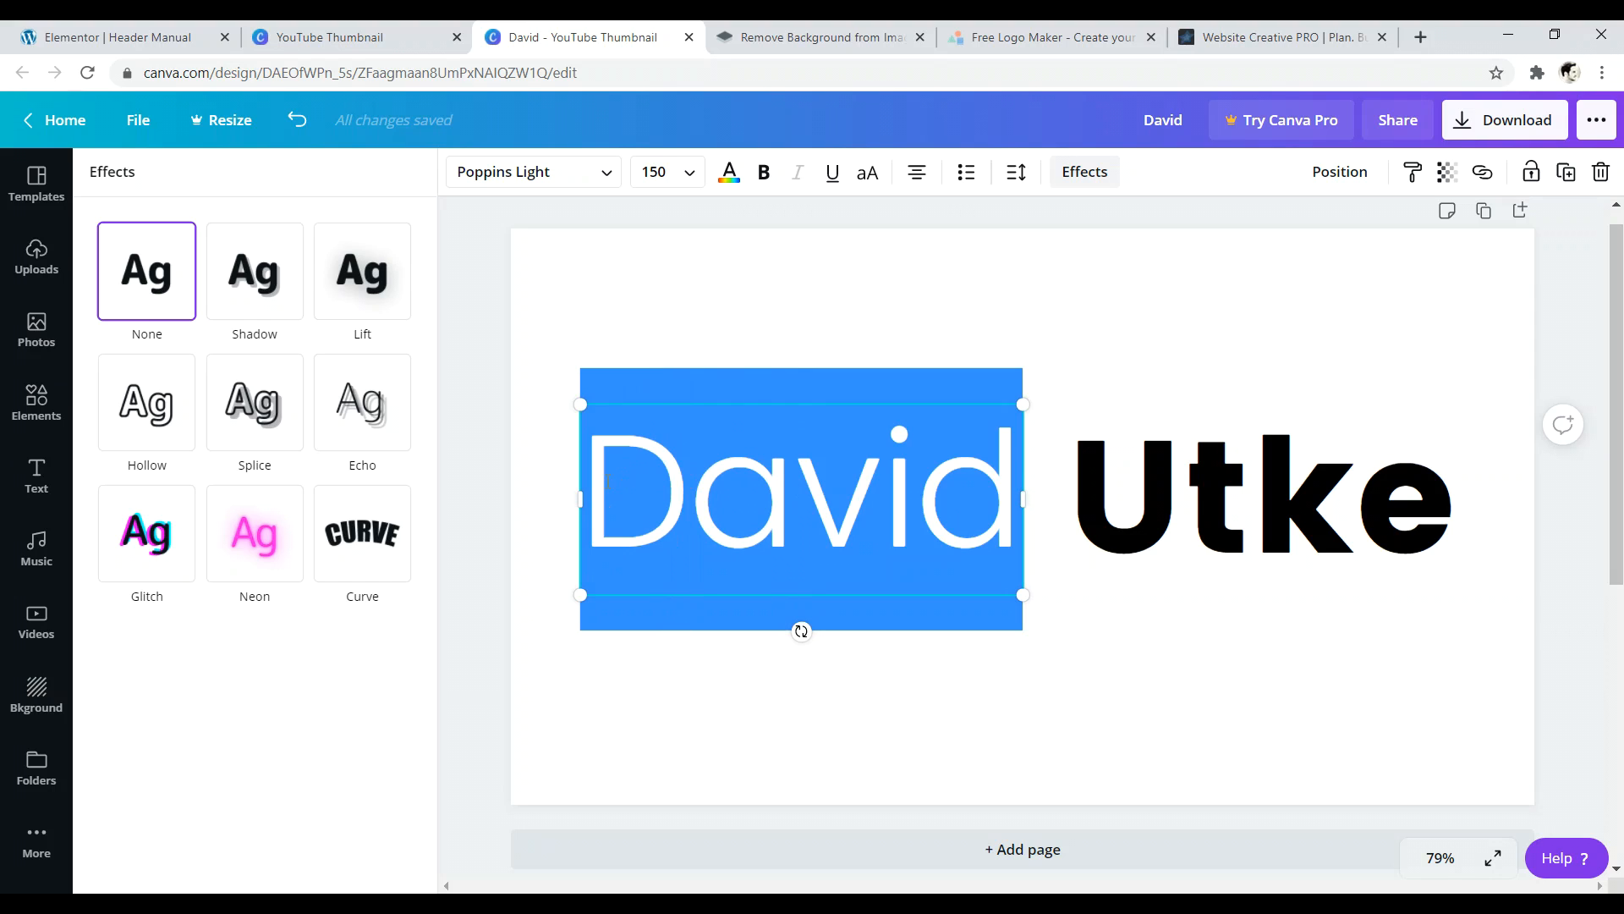
click(1013, 178)
drag(1147, 235, 1141, 234)
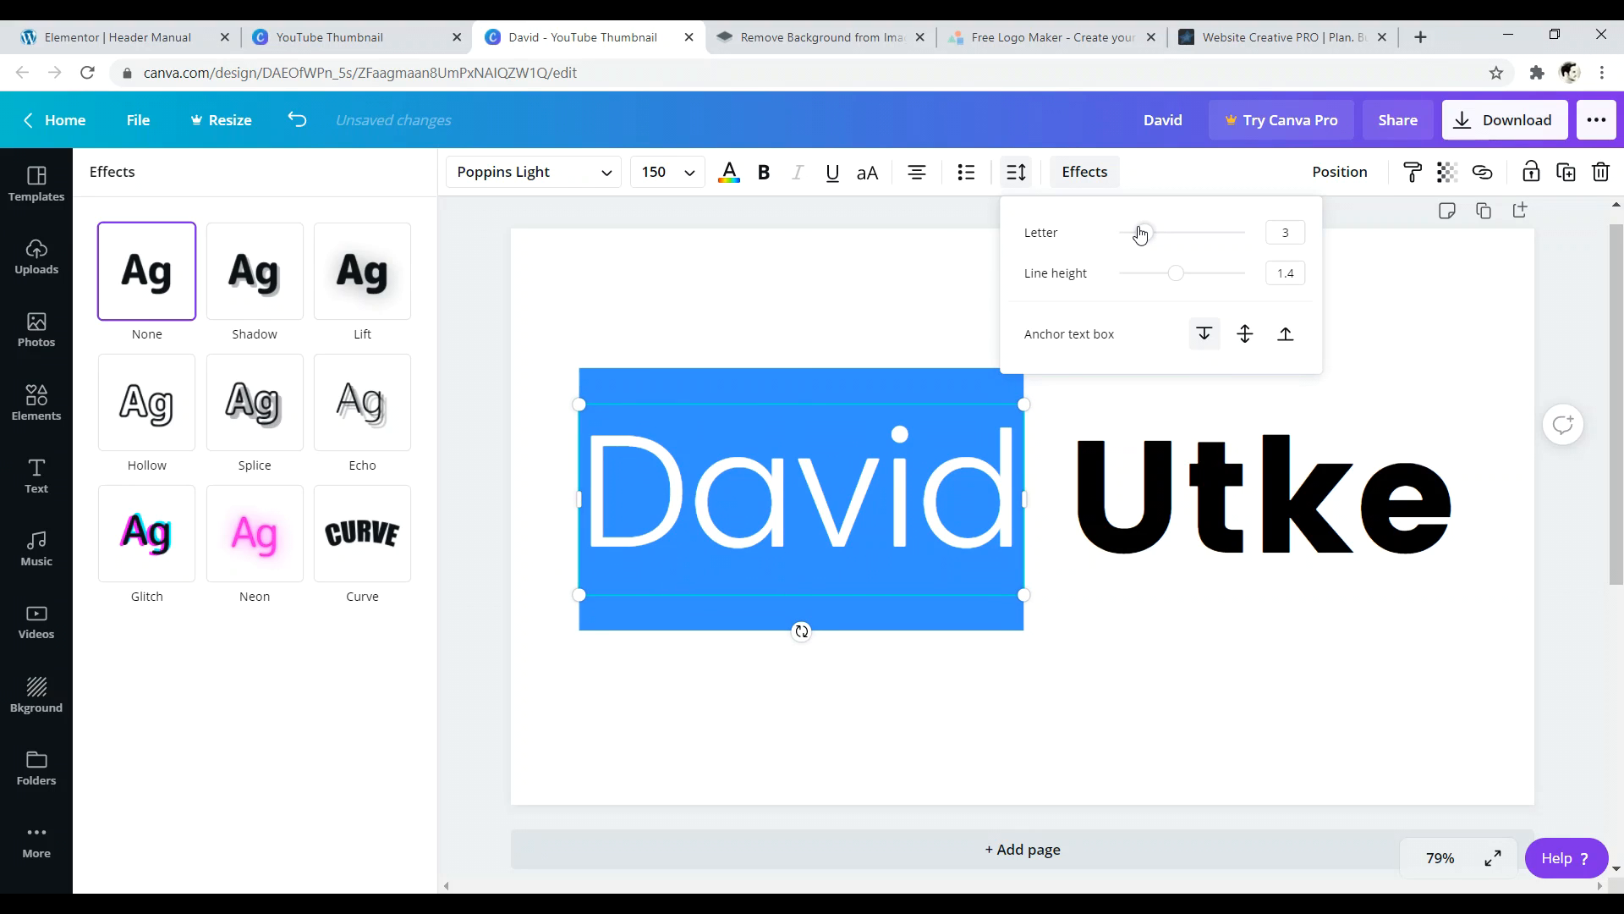
click(1266, 230)
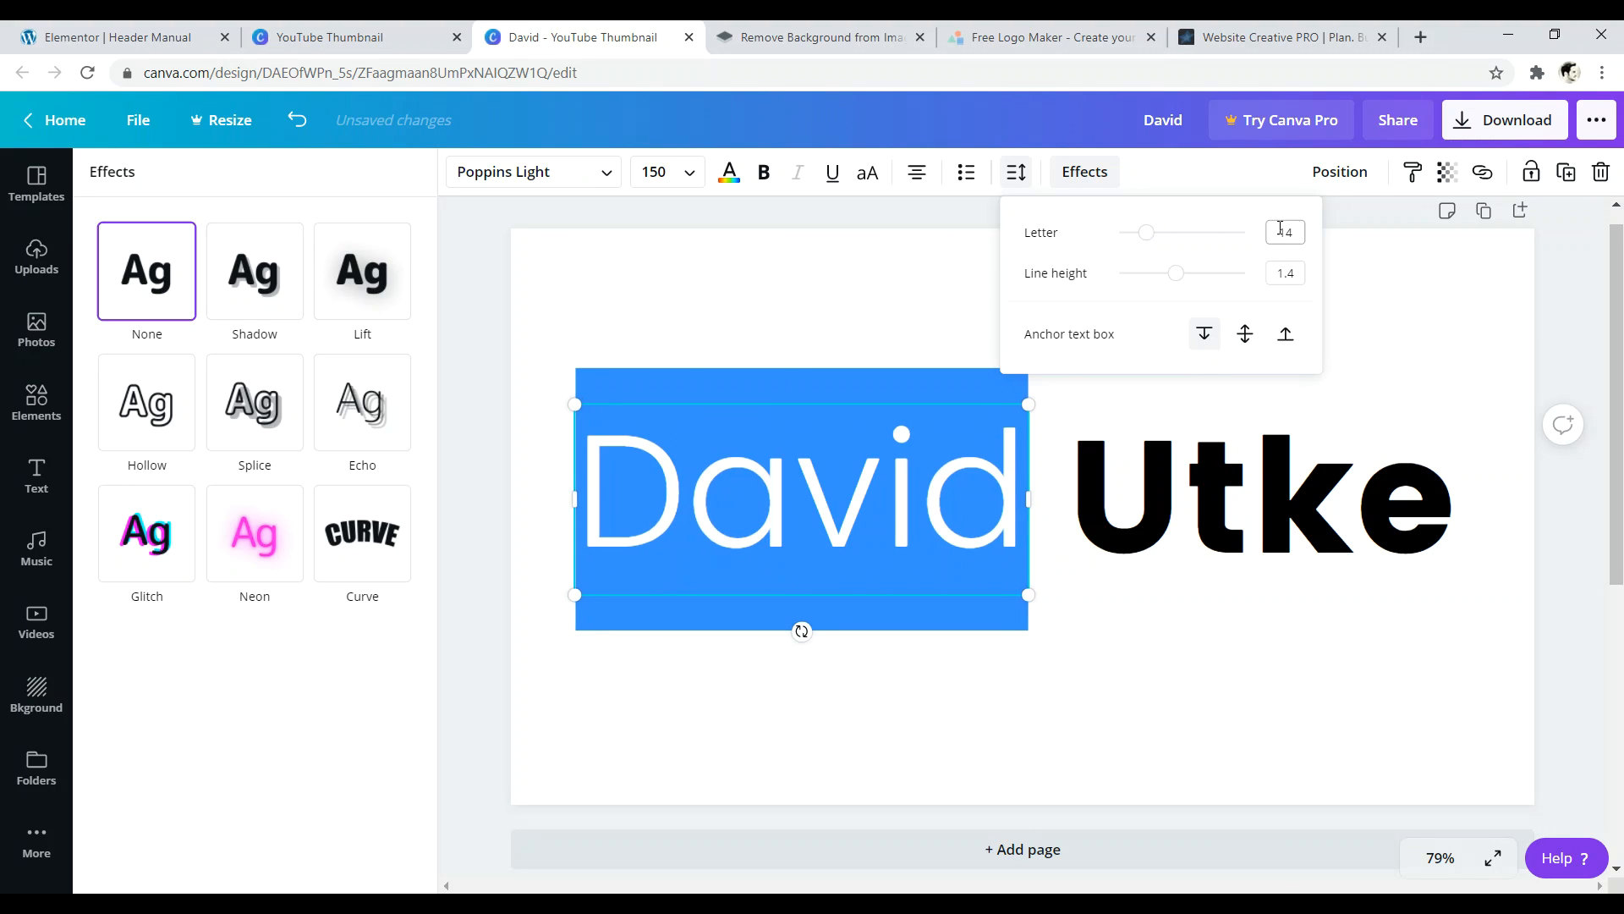
key(BackSpace)
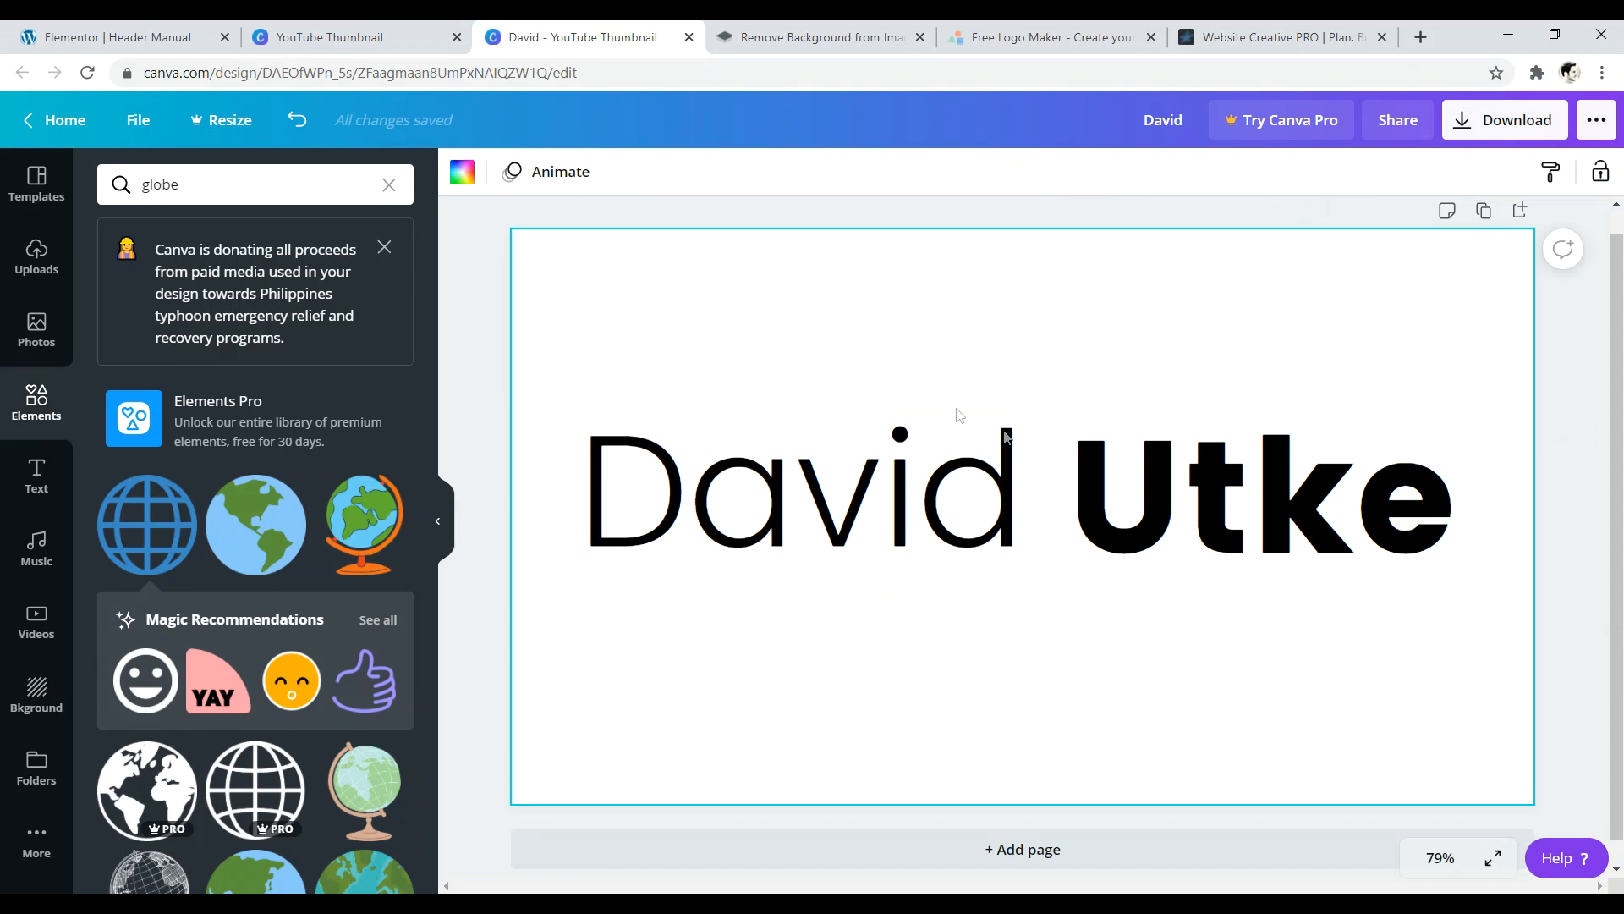
click(1151, 475)
click(811, 322)
- Export the thumbnail design with file type PNG
click(1512, 126)
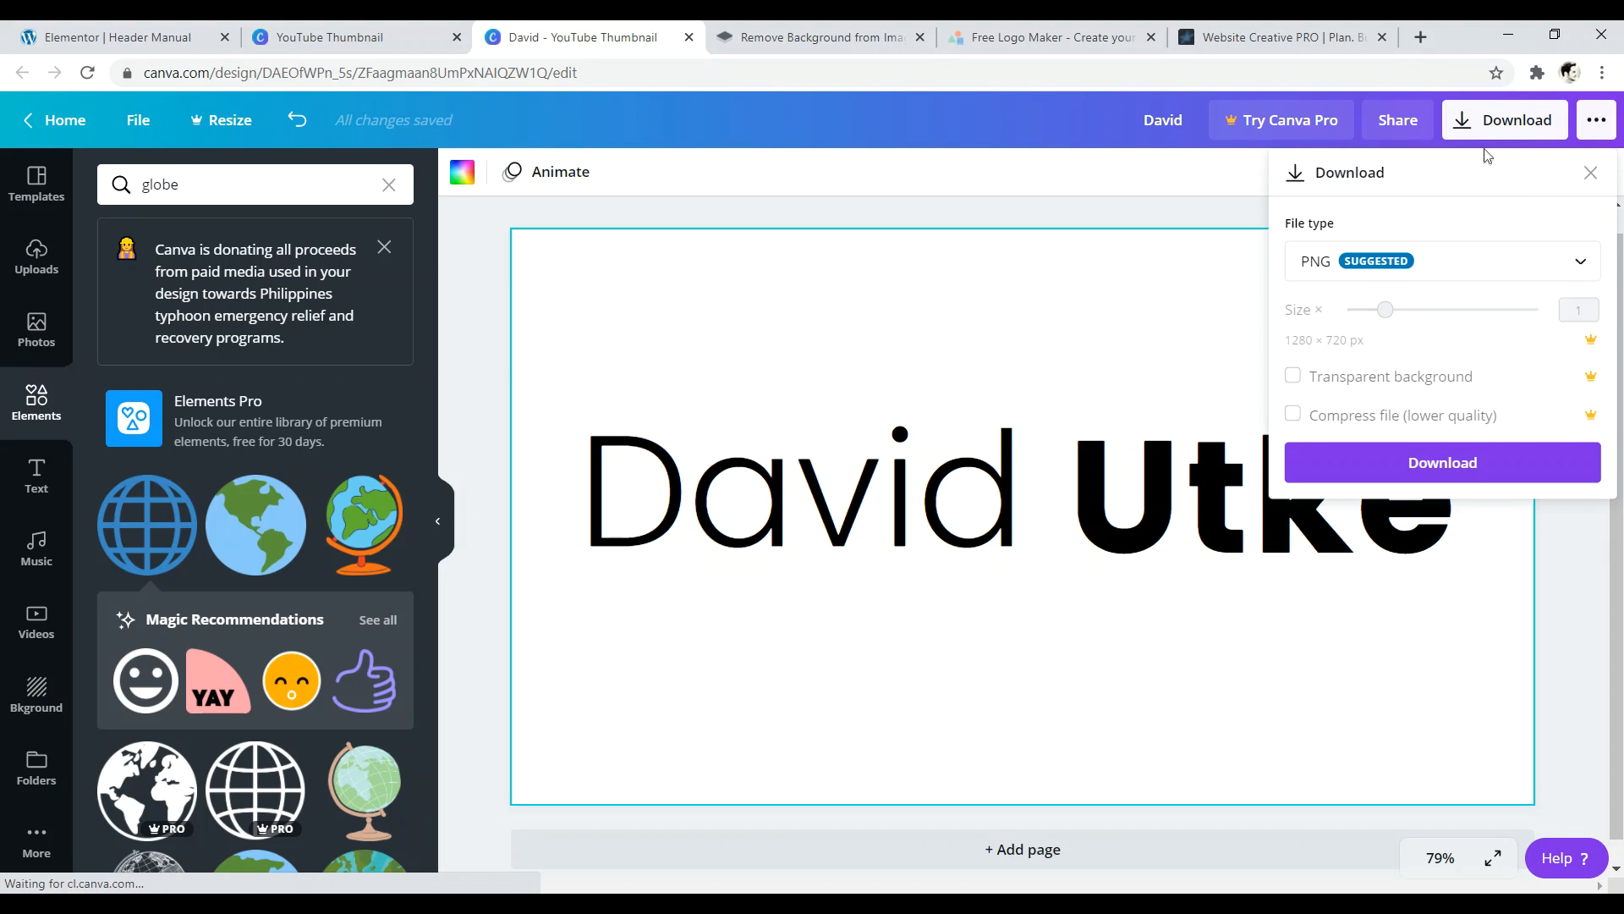
click(1464, 263)
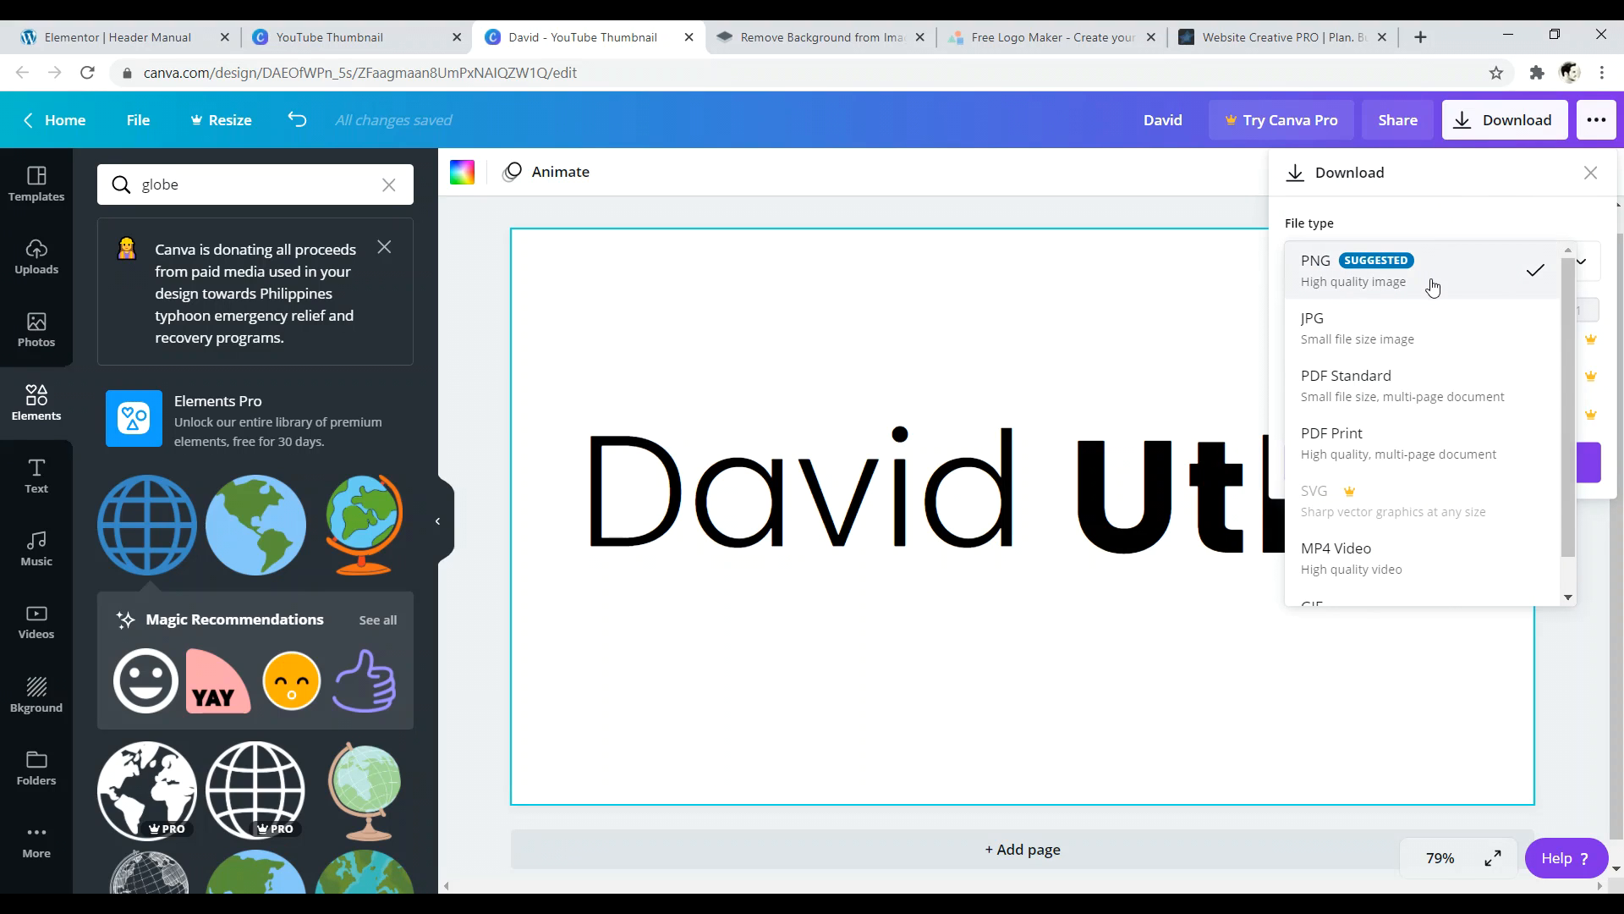
click(1436, 272)
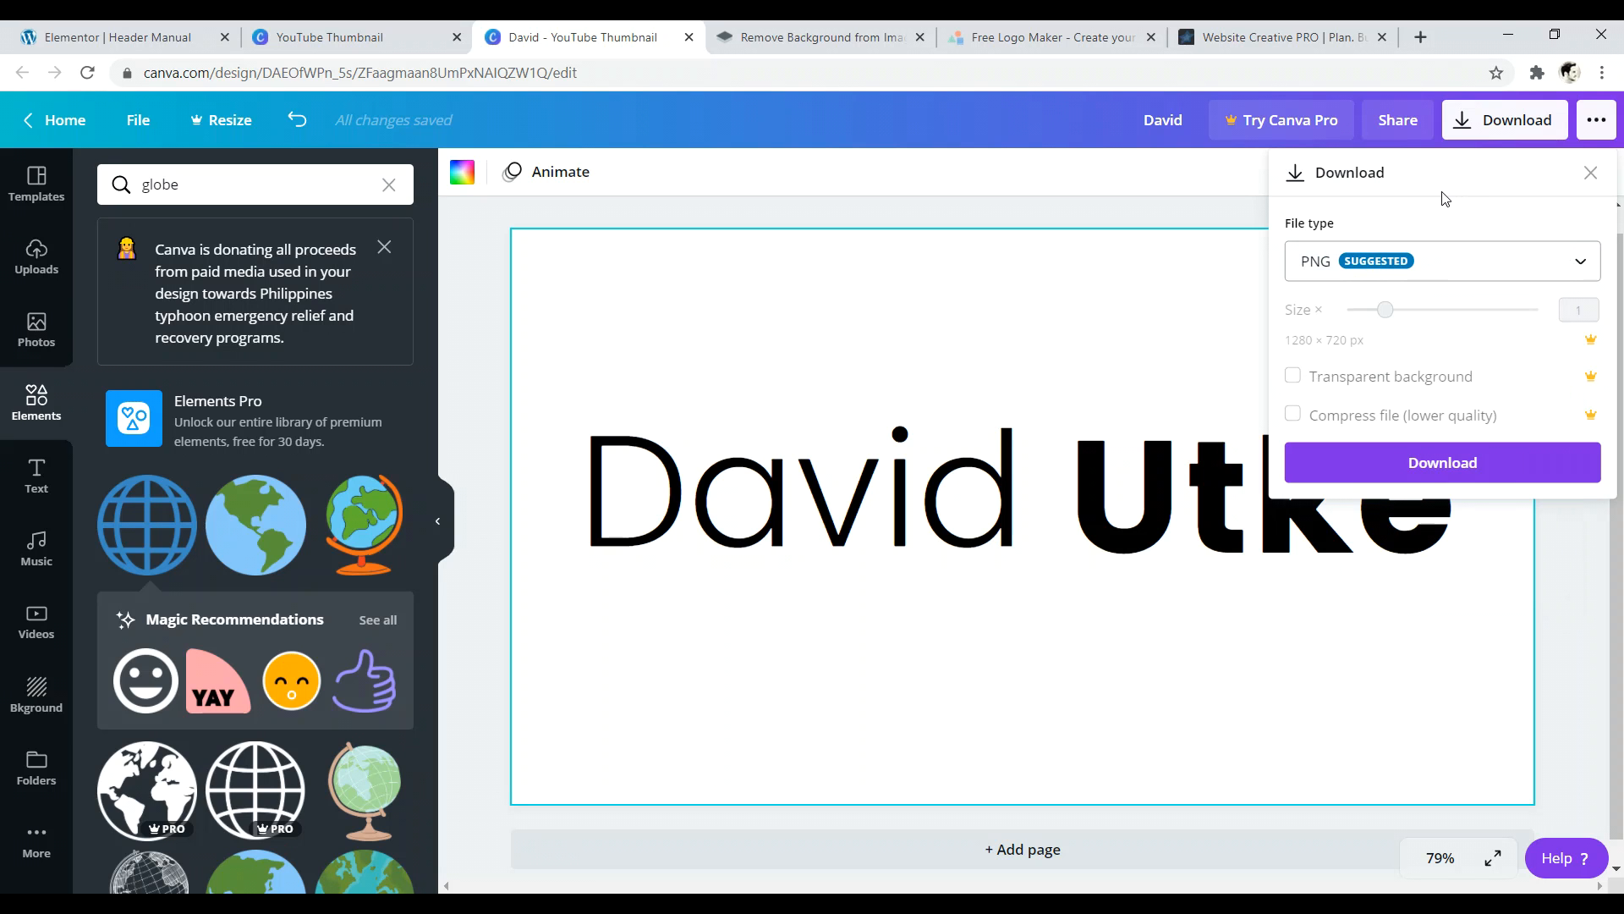
click(1435, 468)
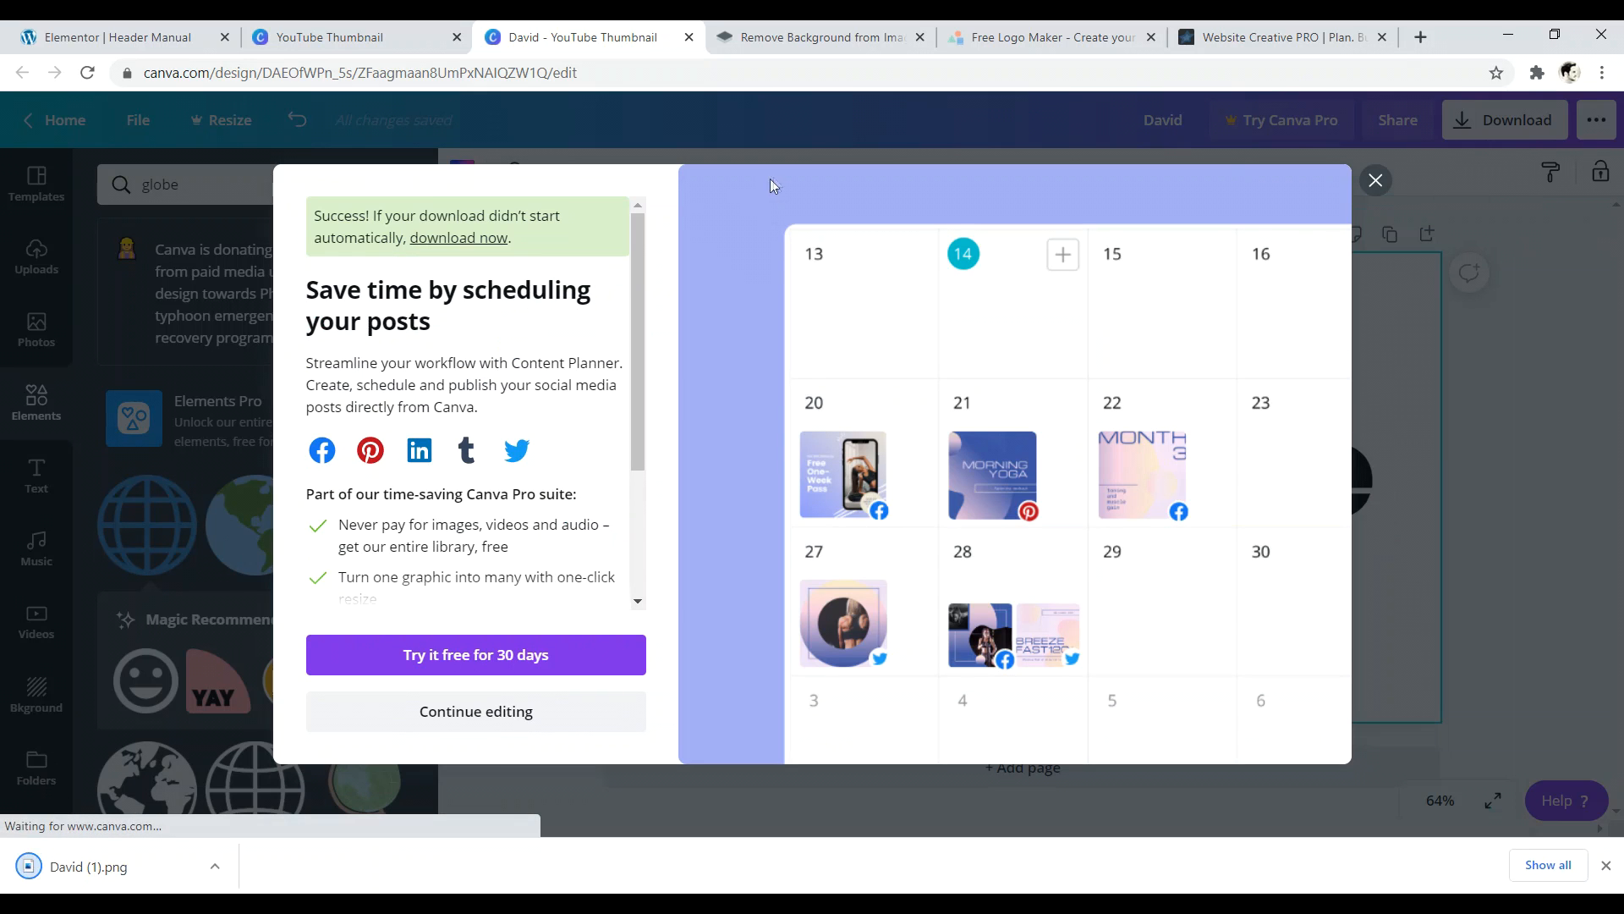
- Restore the browser and move the existing logo icons to the top of the desktop
double_click(1470, 38)
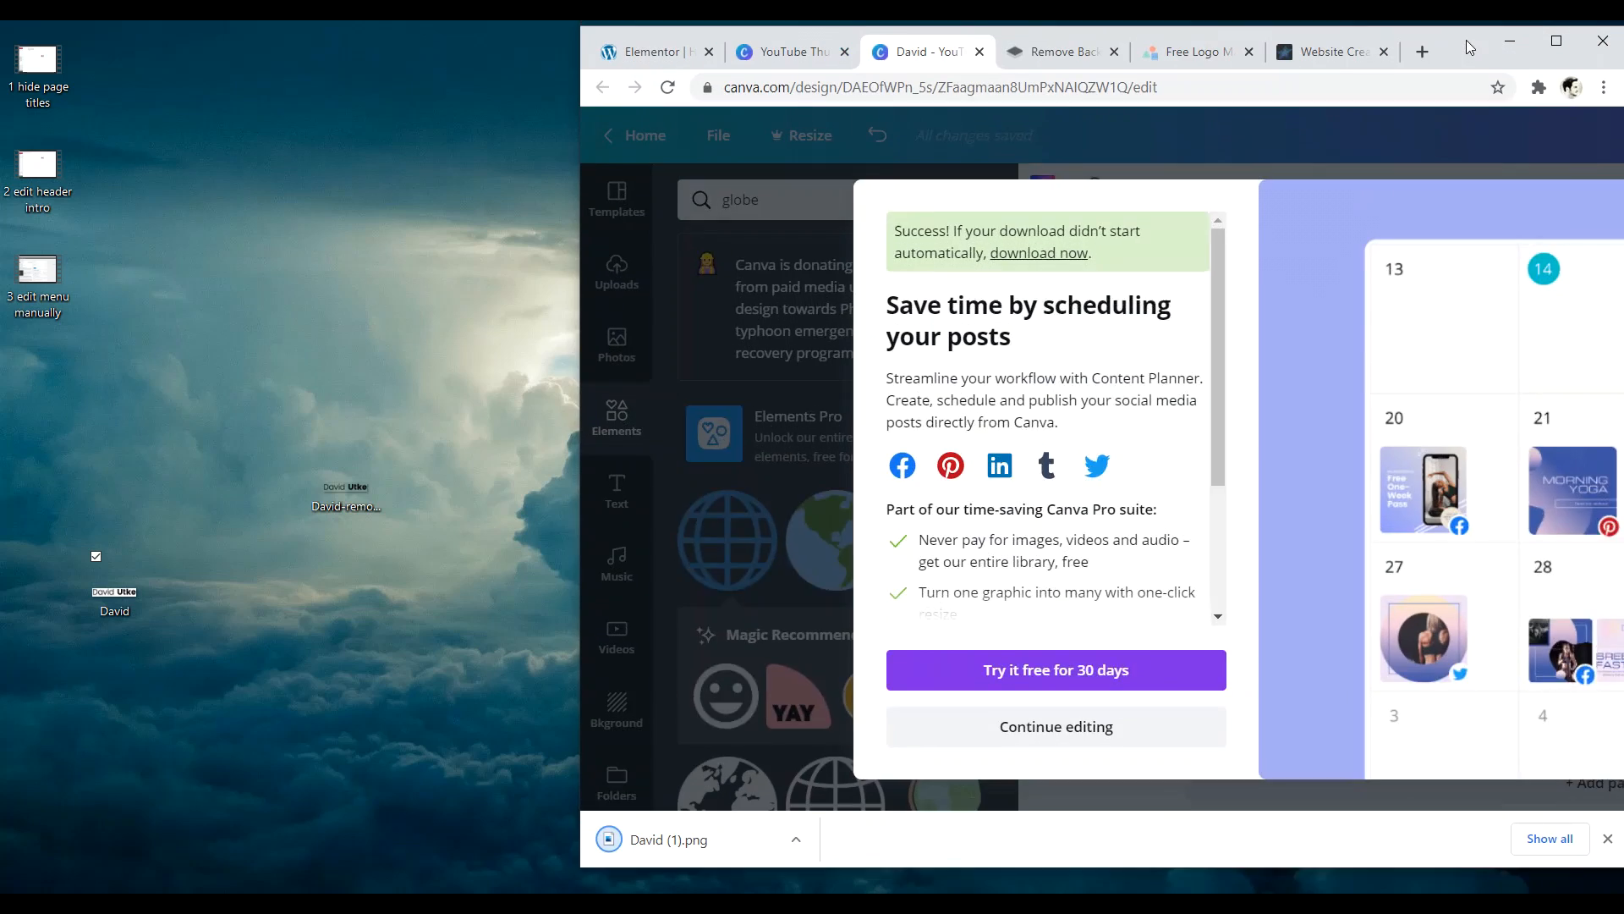
drag(123, 601, 292, 505)
drag(392, 552, 217, 423)
drag(271, 492, 258, 187)
click(459, 648)
- Drag the downloaded PNG onto the desktop and open it with Microsoft Office 2010
drag(646, 846, 266, 483)
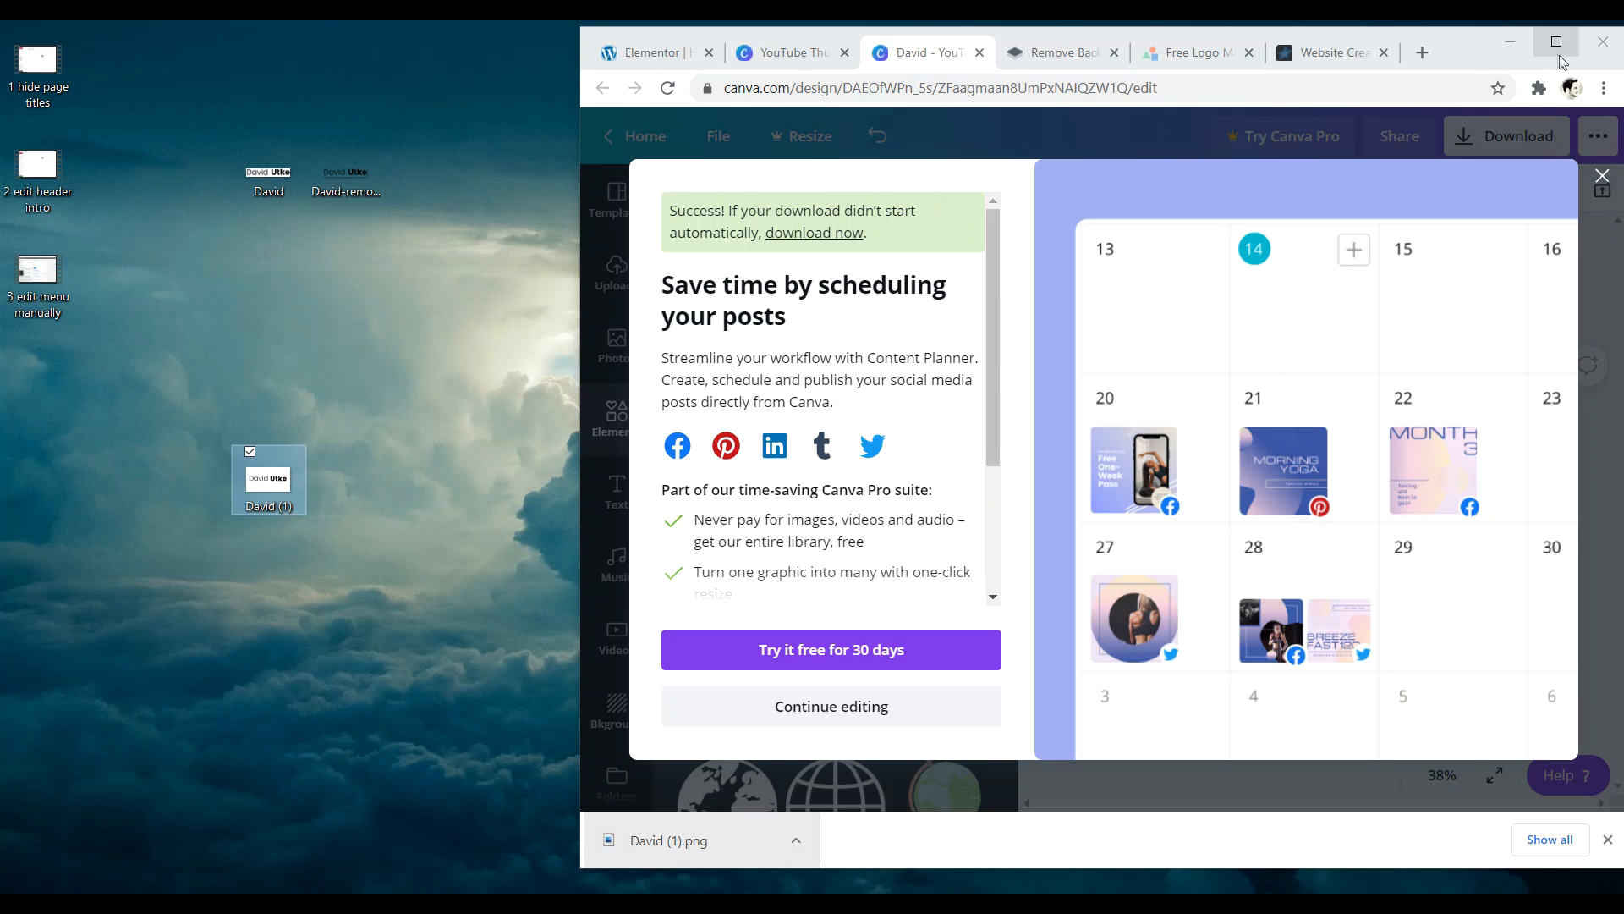
right_click(267, 498)
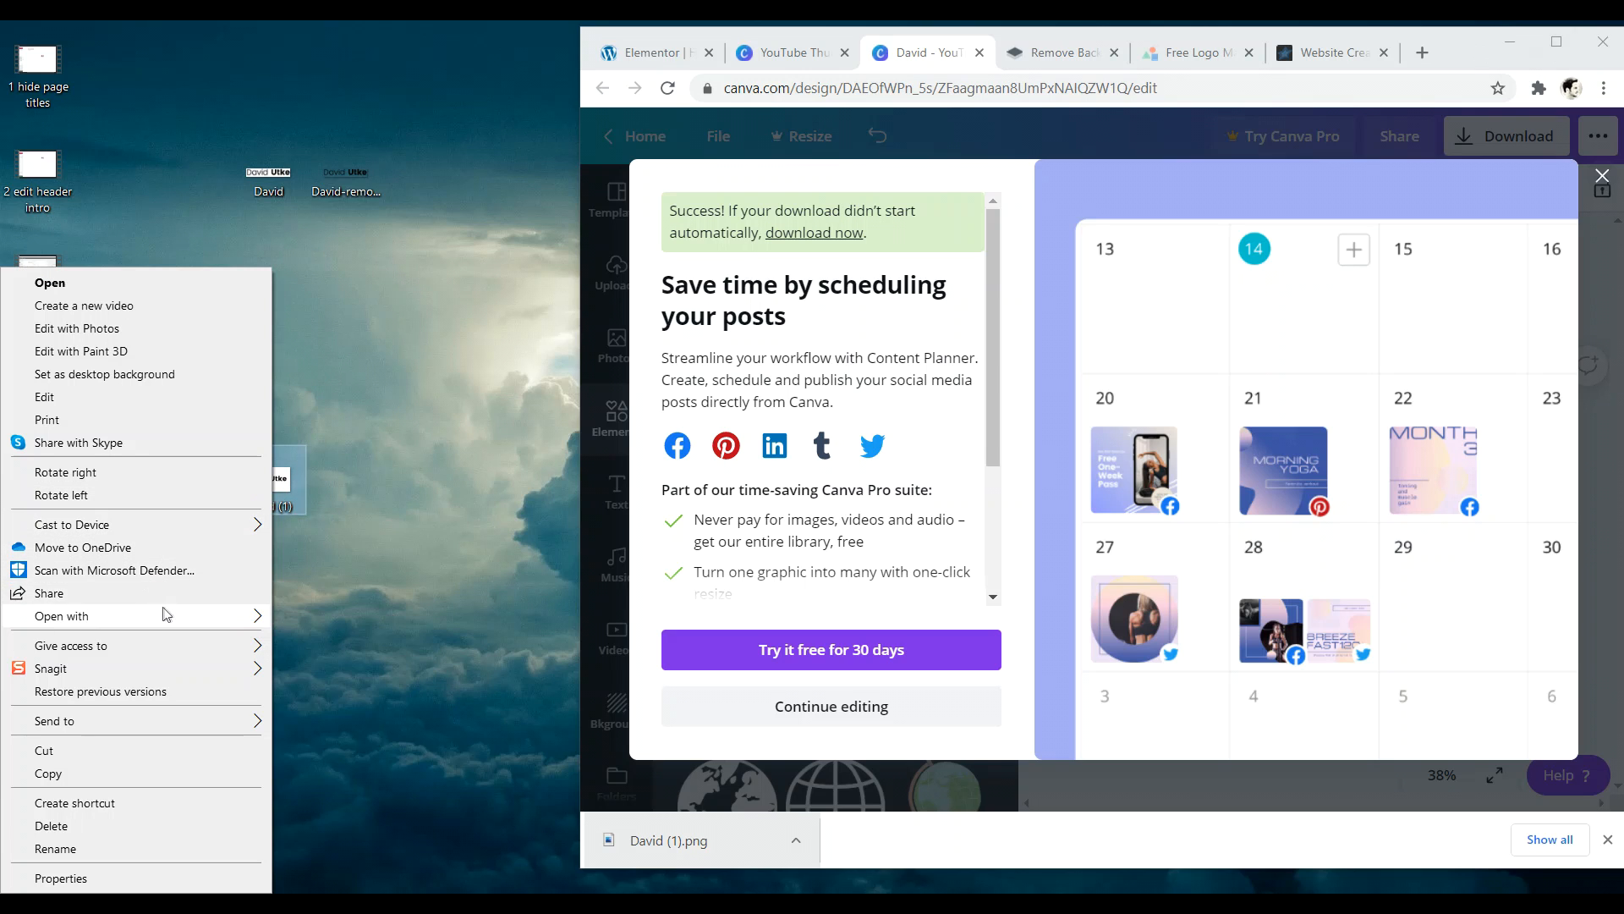
mouse_move(245, 614)
click(360, 641)
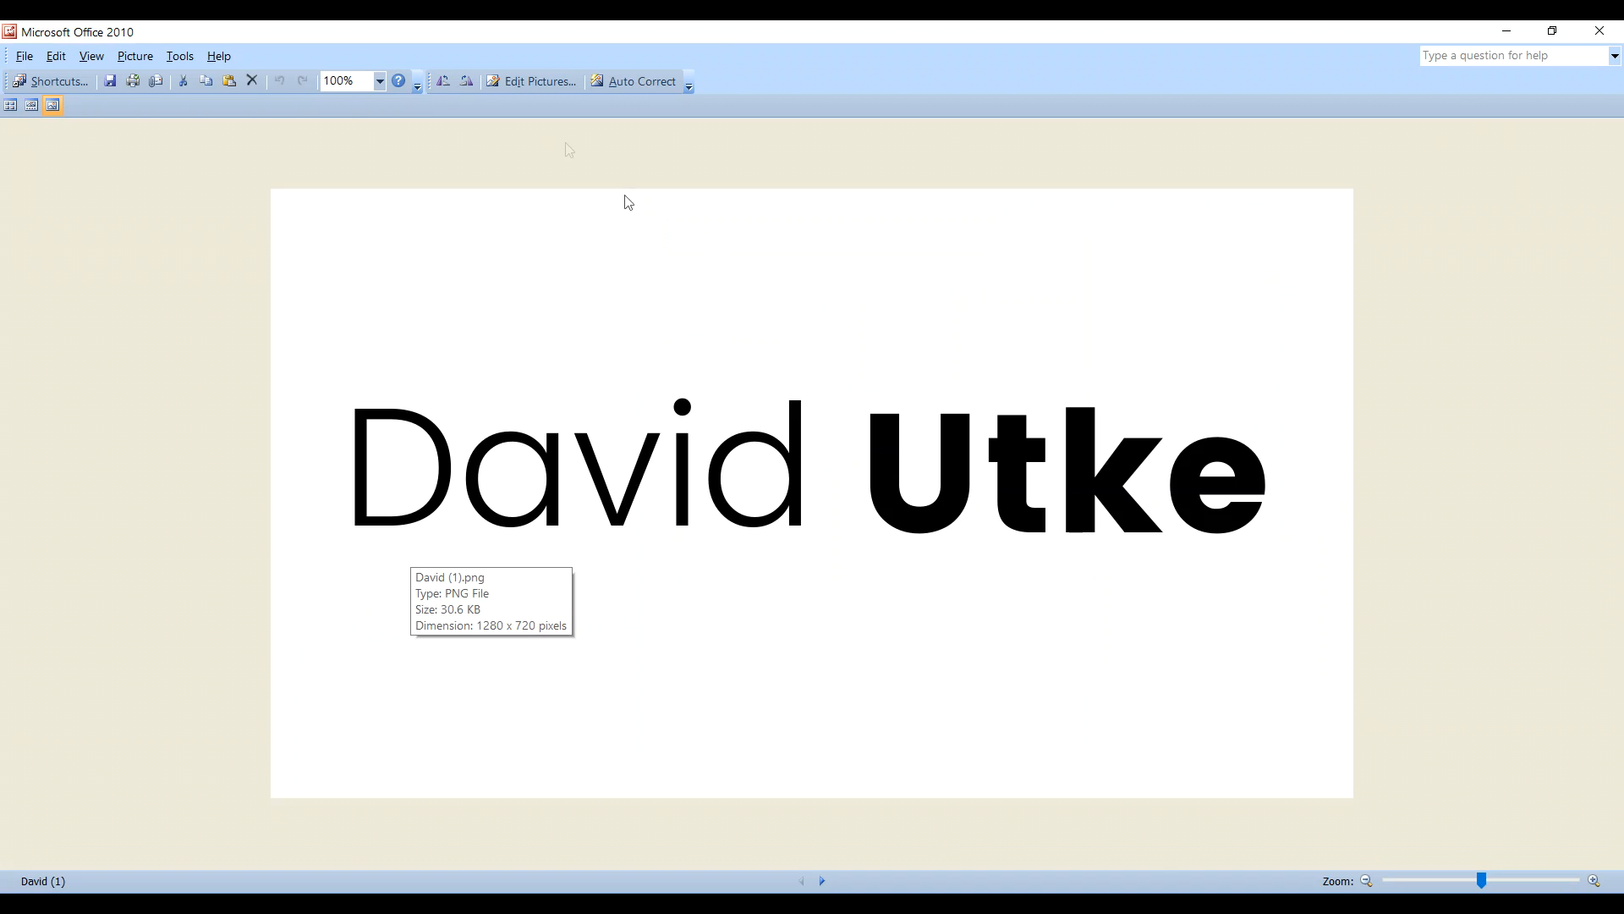
- Crop the top, bottom, right and left of the picture tight around the text
click(531, 83)
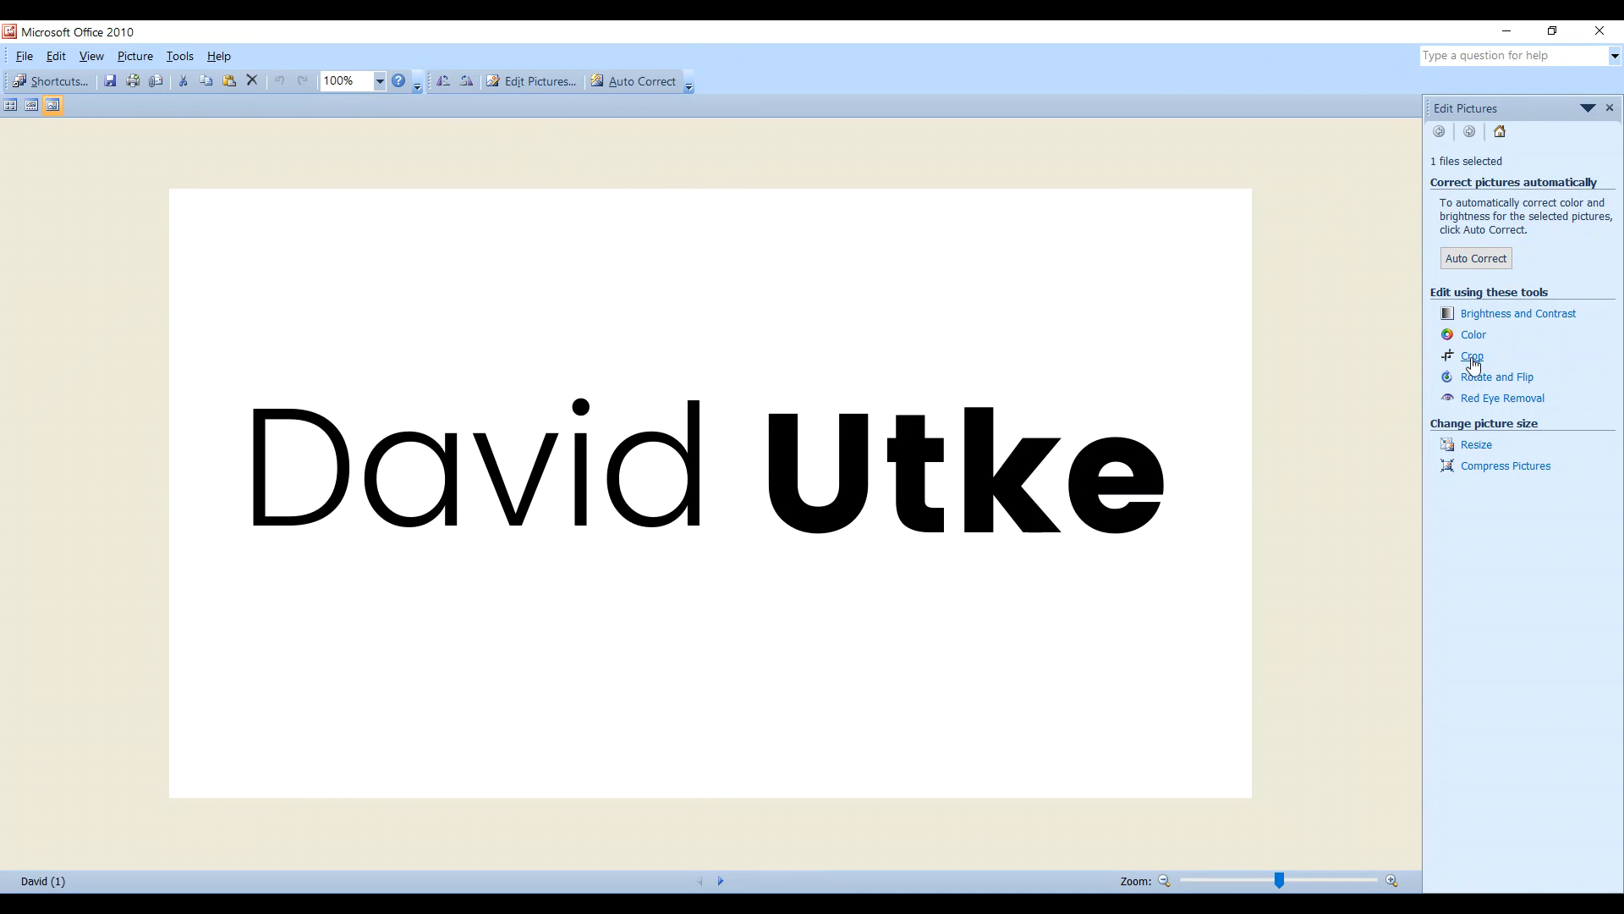
click(1472, 361)
drag(710, 189, 692, 377)
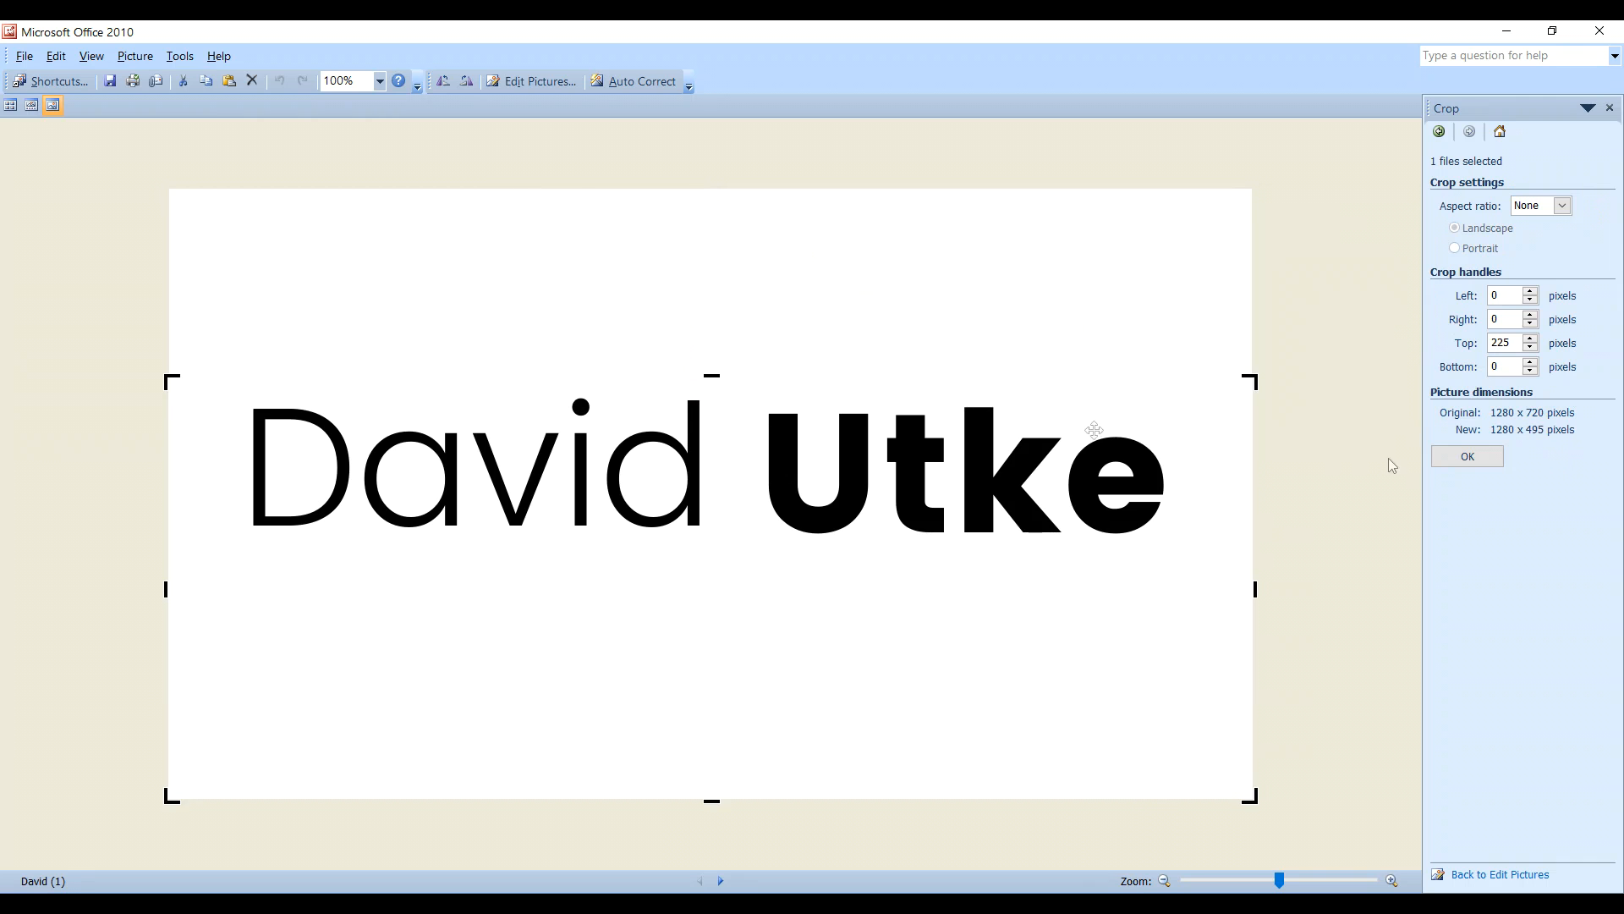
click(1468, 456)
drag(711, 706, 690, 445)
click(1498, 454)
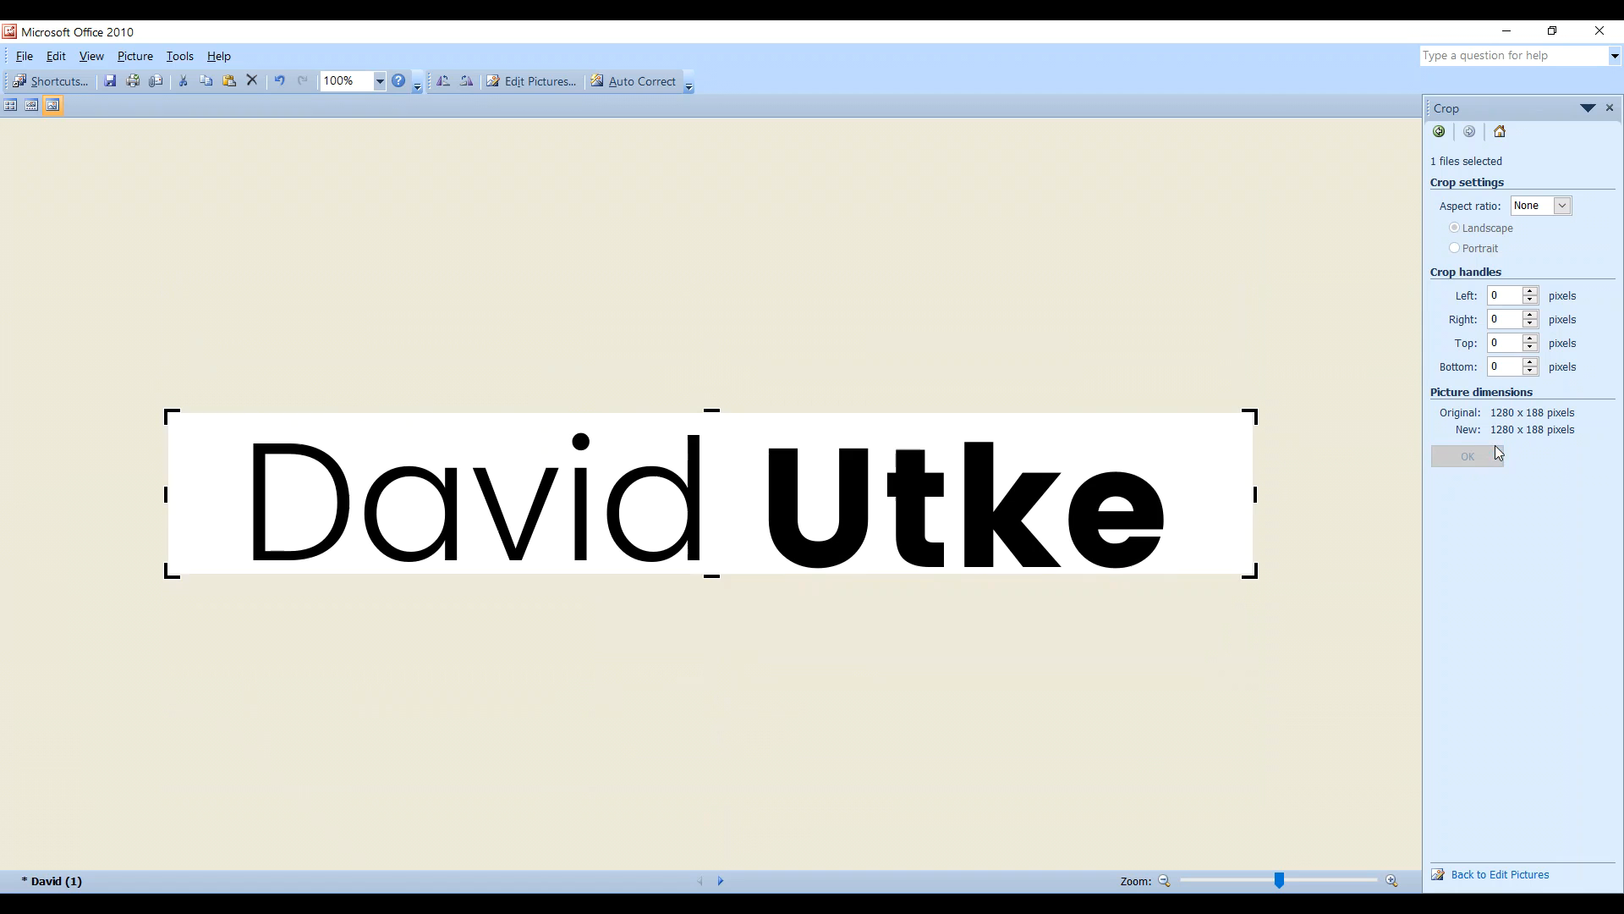
drag(1254, 495, 1170, 499)
click(1468, 456)
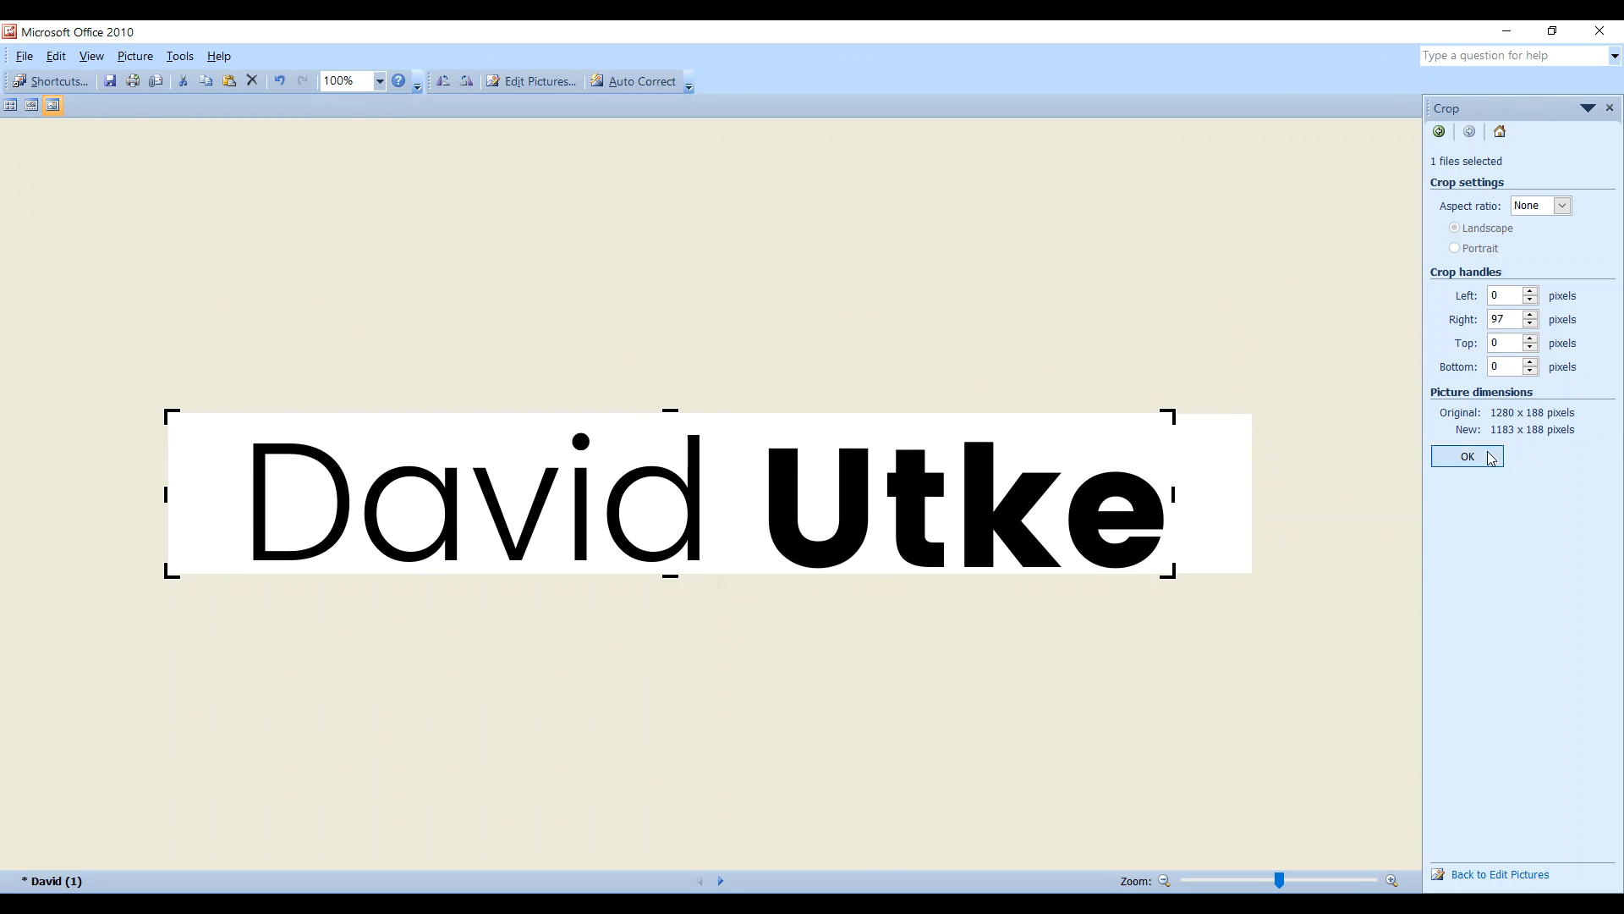
drag(203, 494, 280, 494)
click(1455, 461)
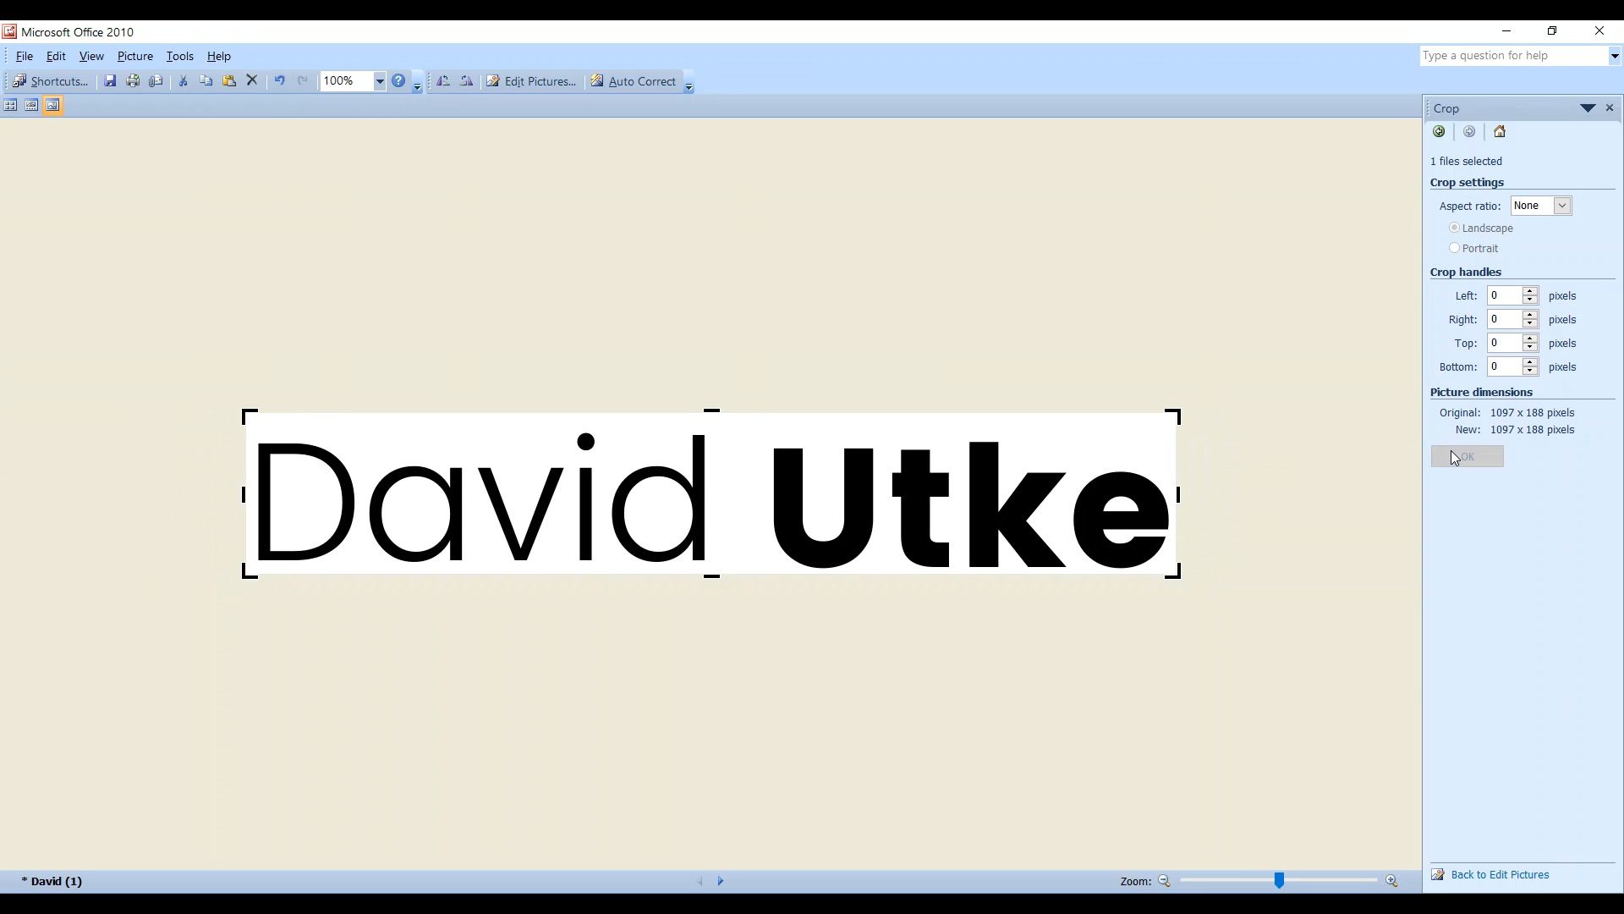
- Resize the picture to 52% (505 x 86 pixels) and save it on closing
click(533, 82)
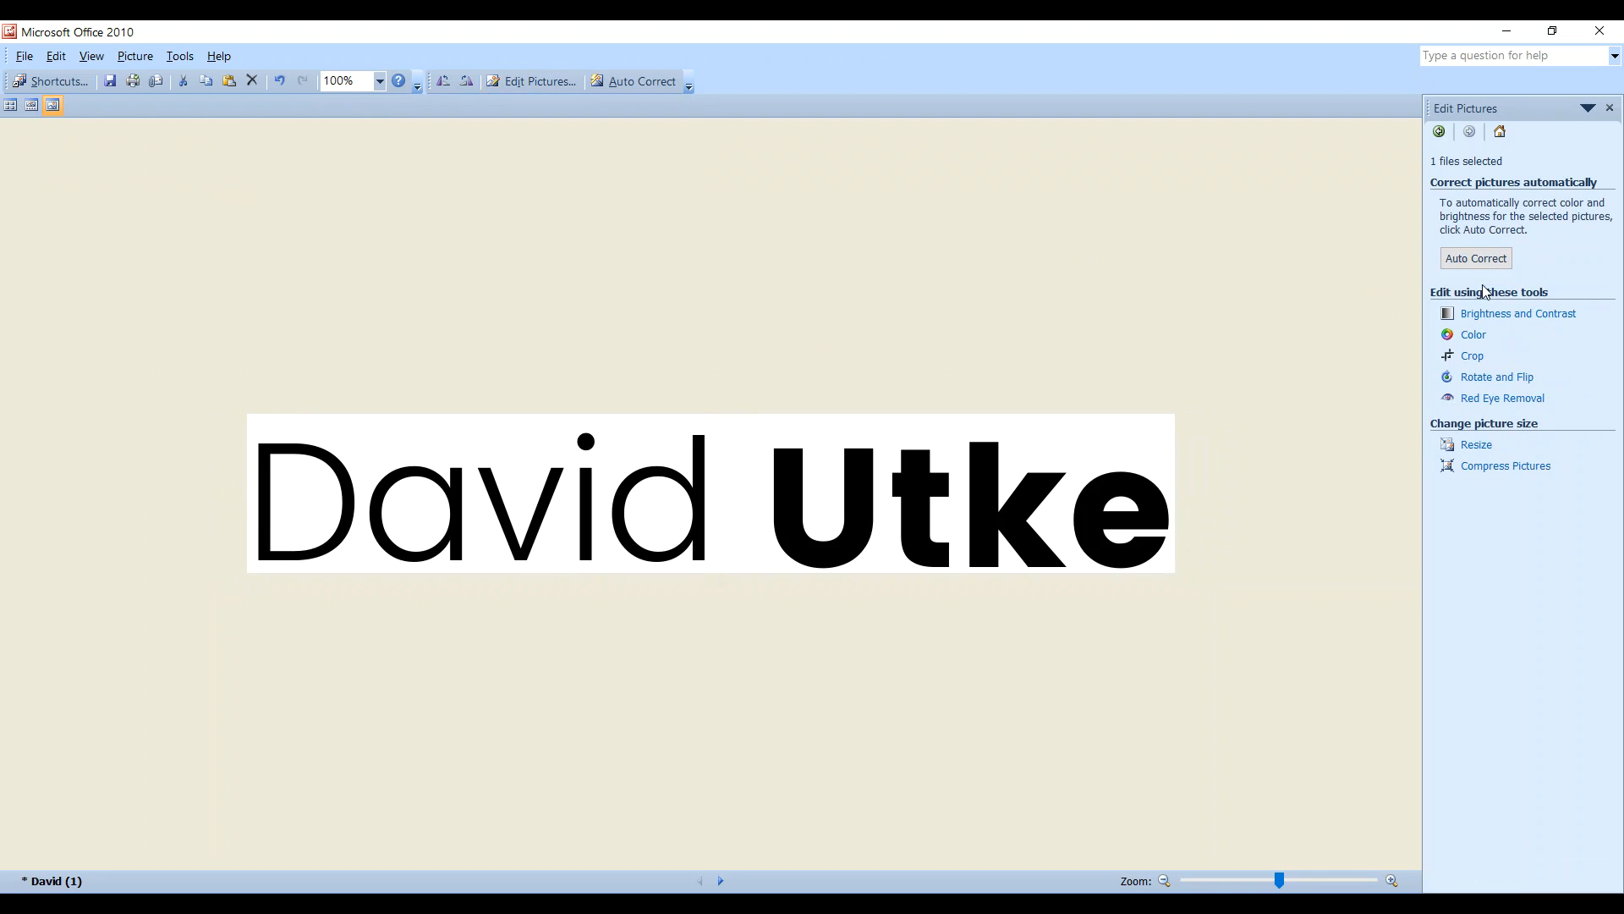
click(1477, 445)
click(1501, 386)
click(1502, 386)
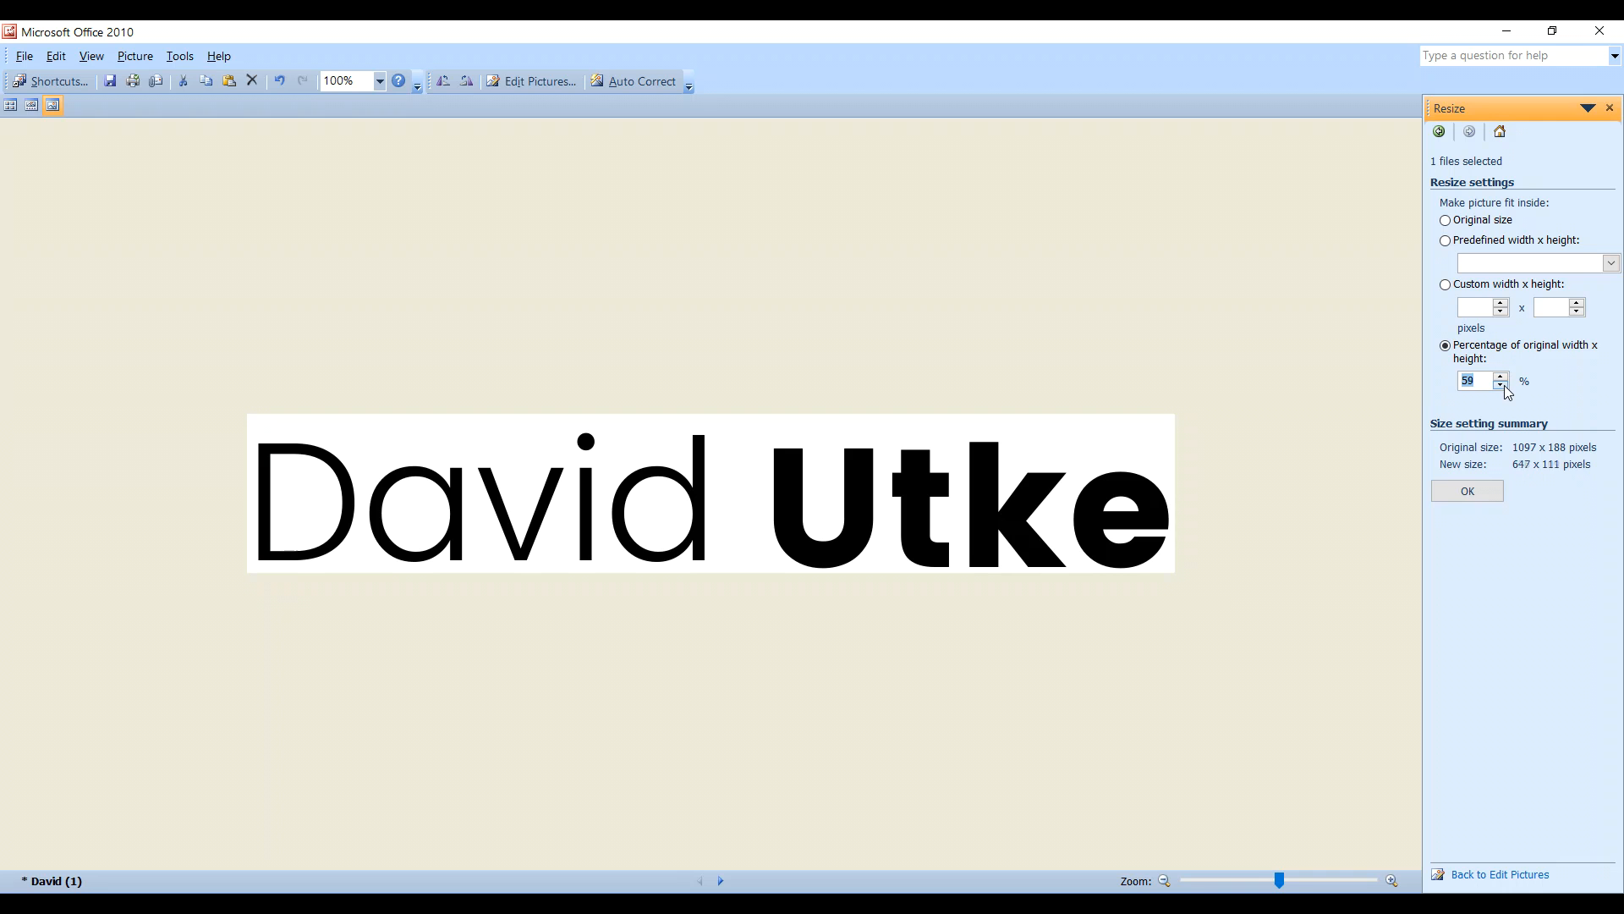
click(1503, 386)
click(1464, 496)
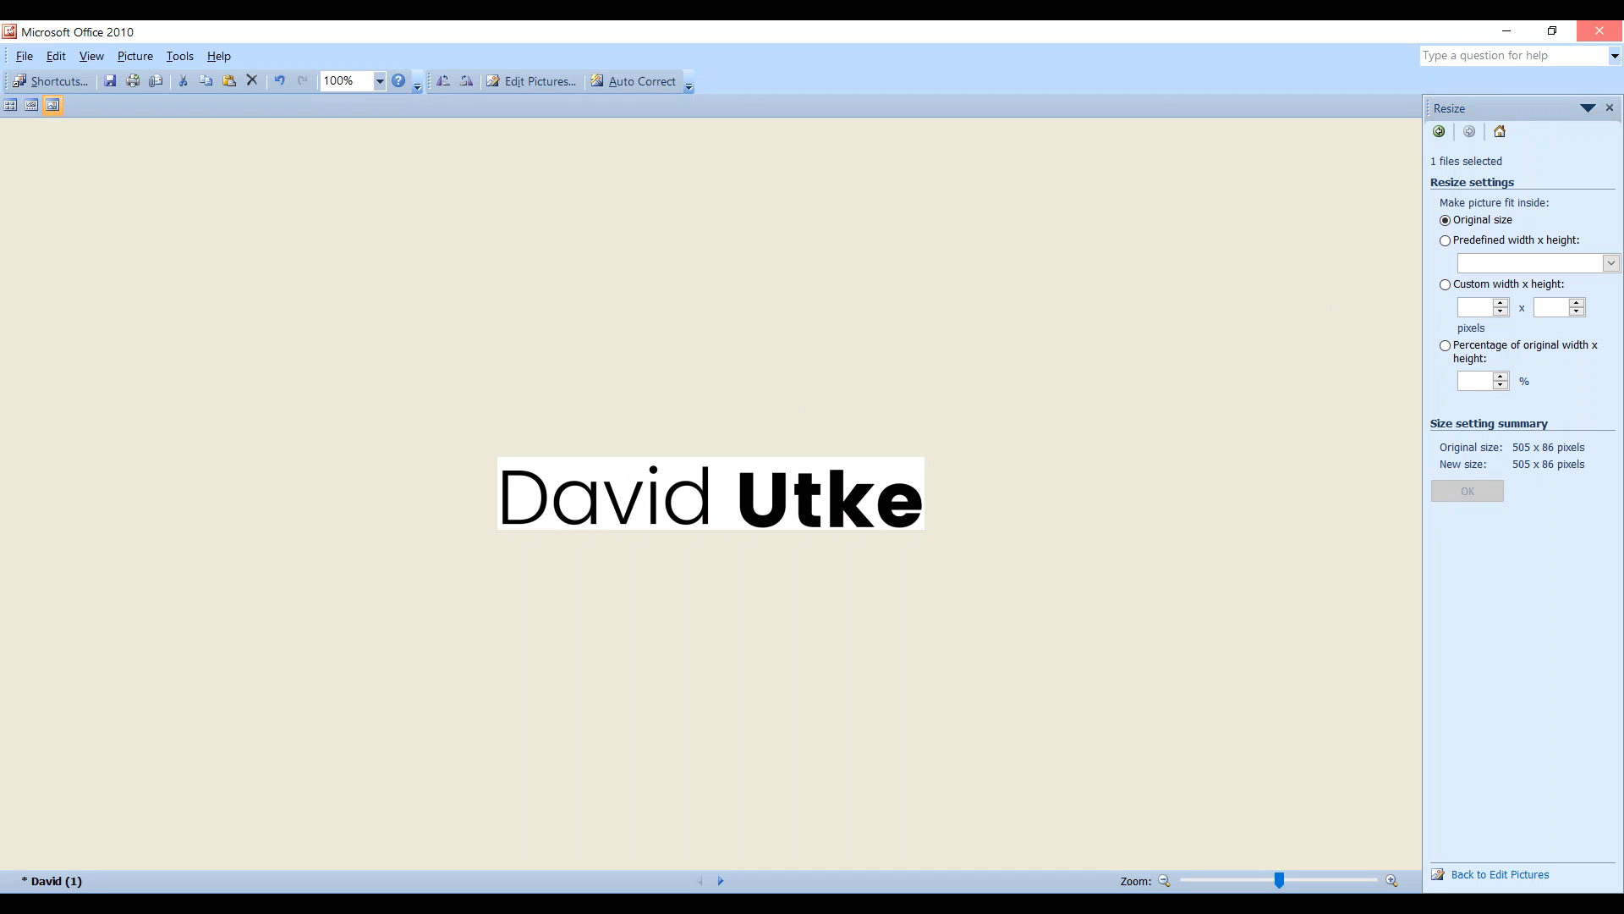
click(1600, 30)
click(712, 516)
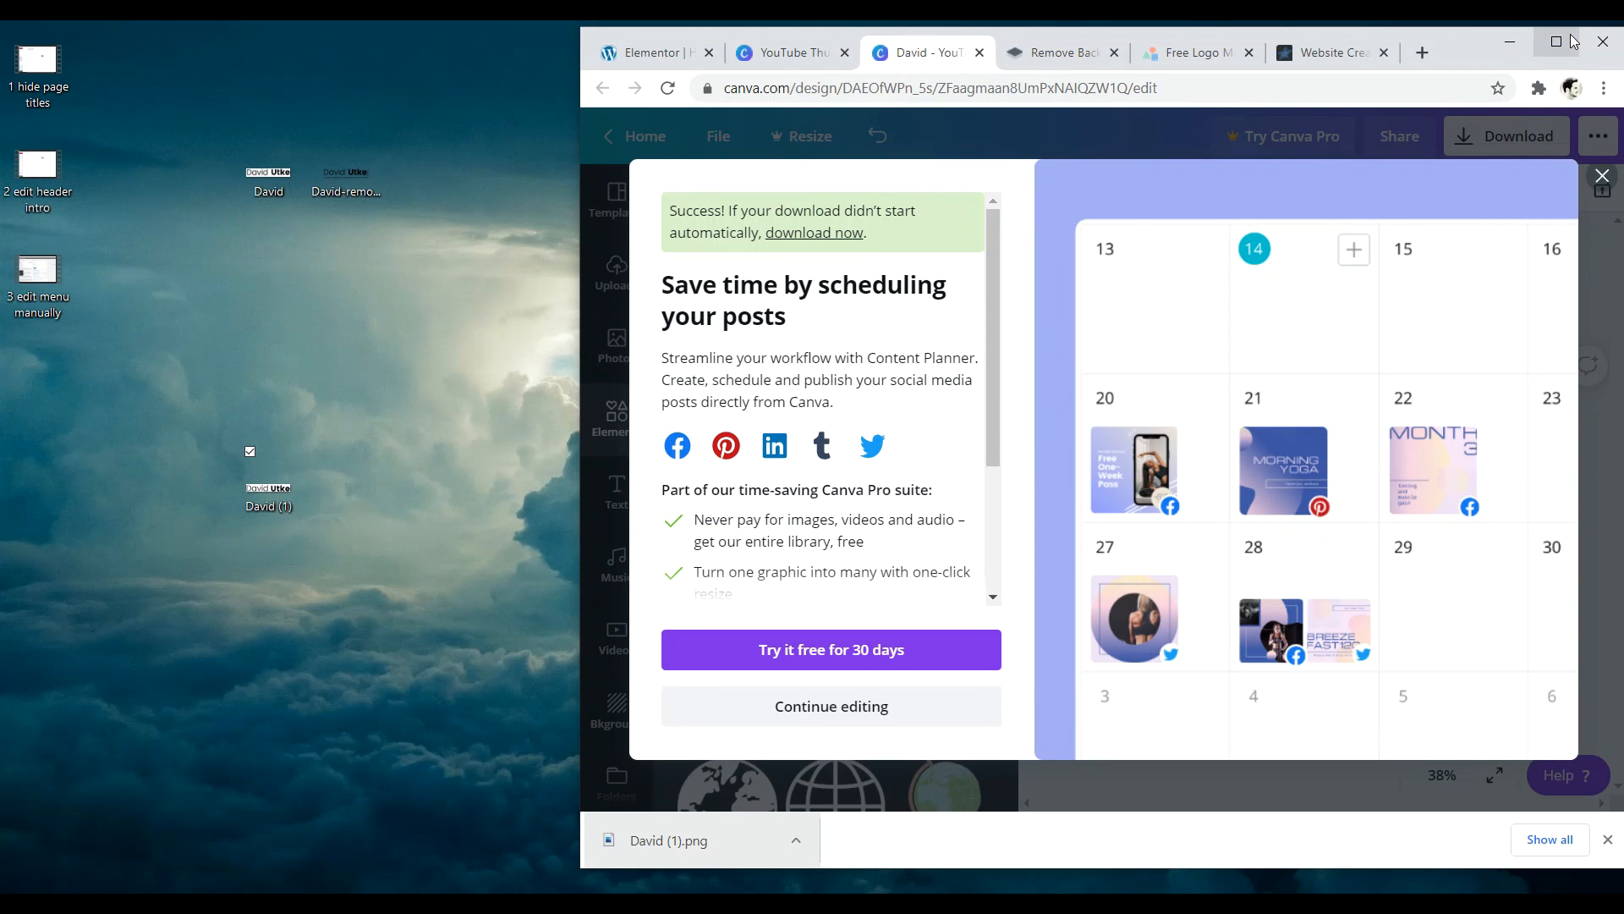
- Close Canva's scheduling promotion and switch to the remove.bg tab
click(1572, 41)
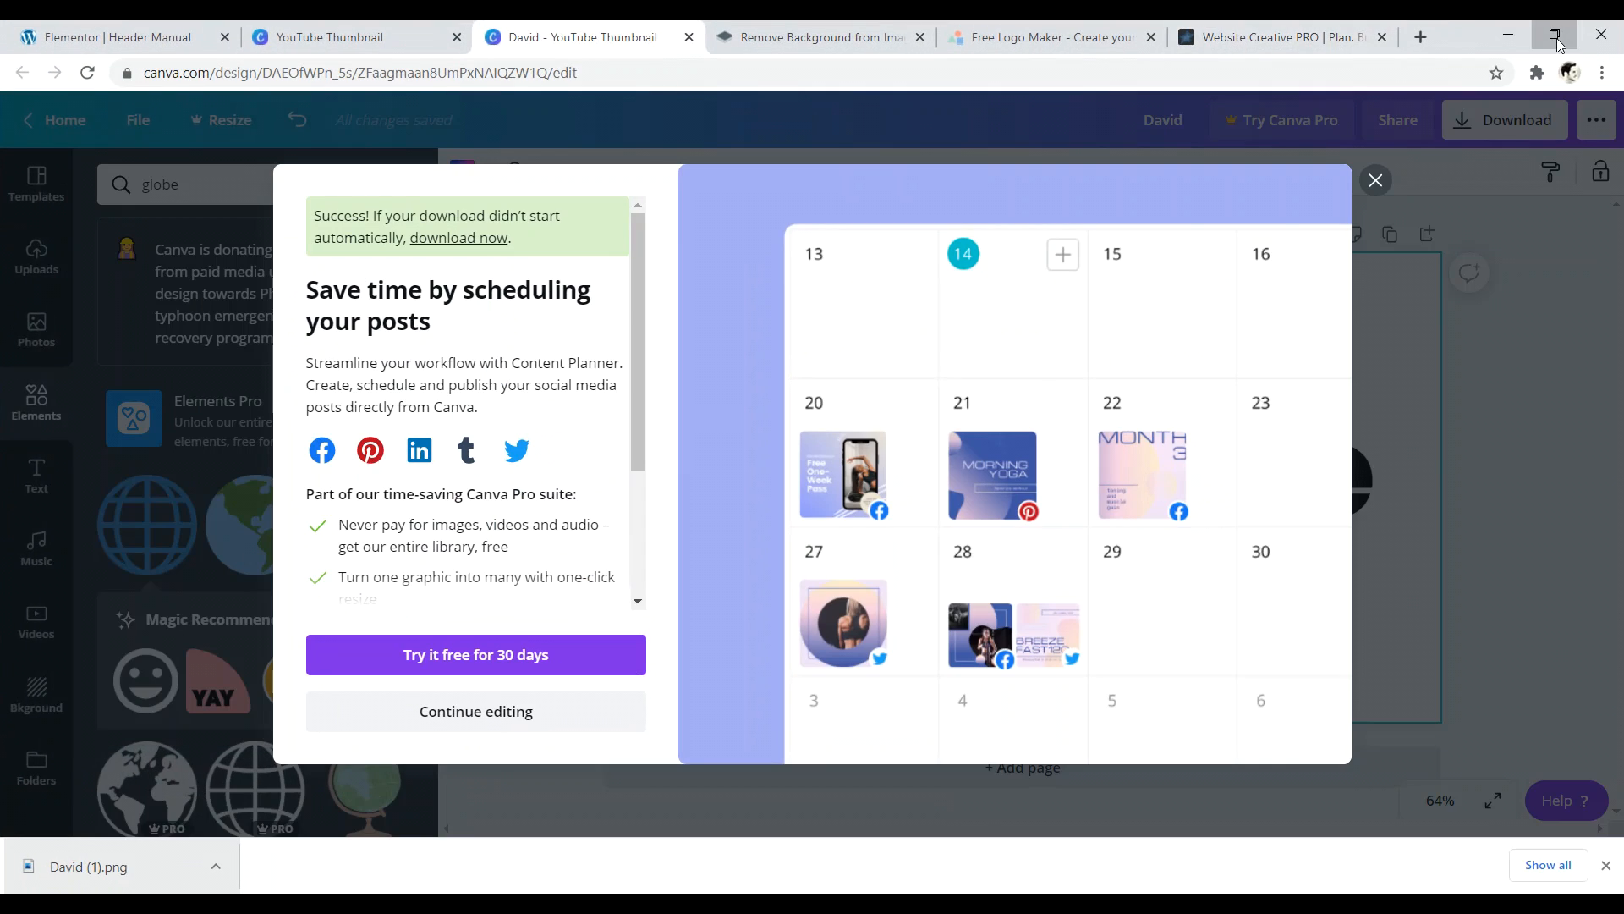
click(1561, 42)
click(269, 478)
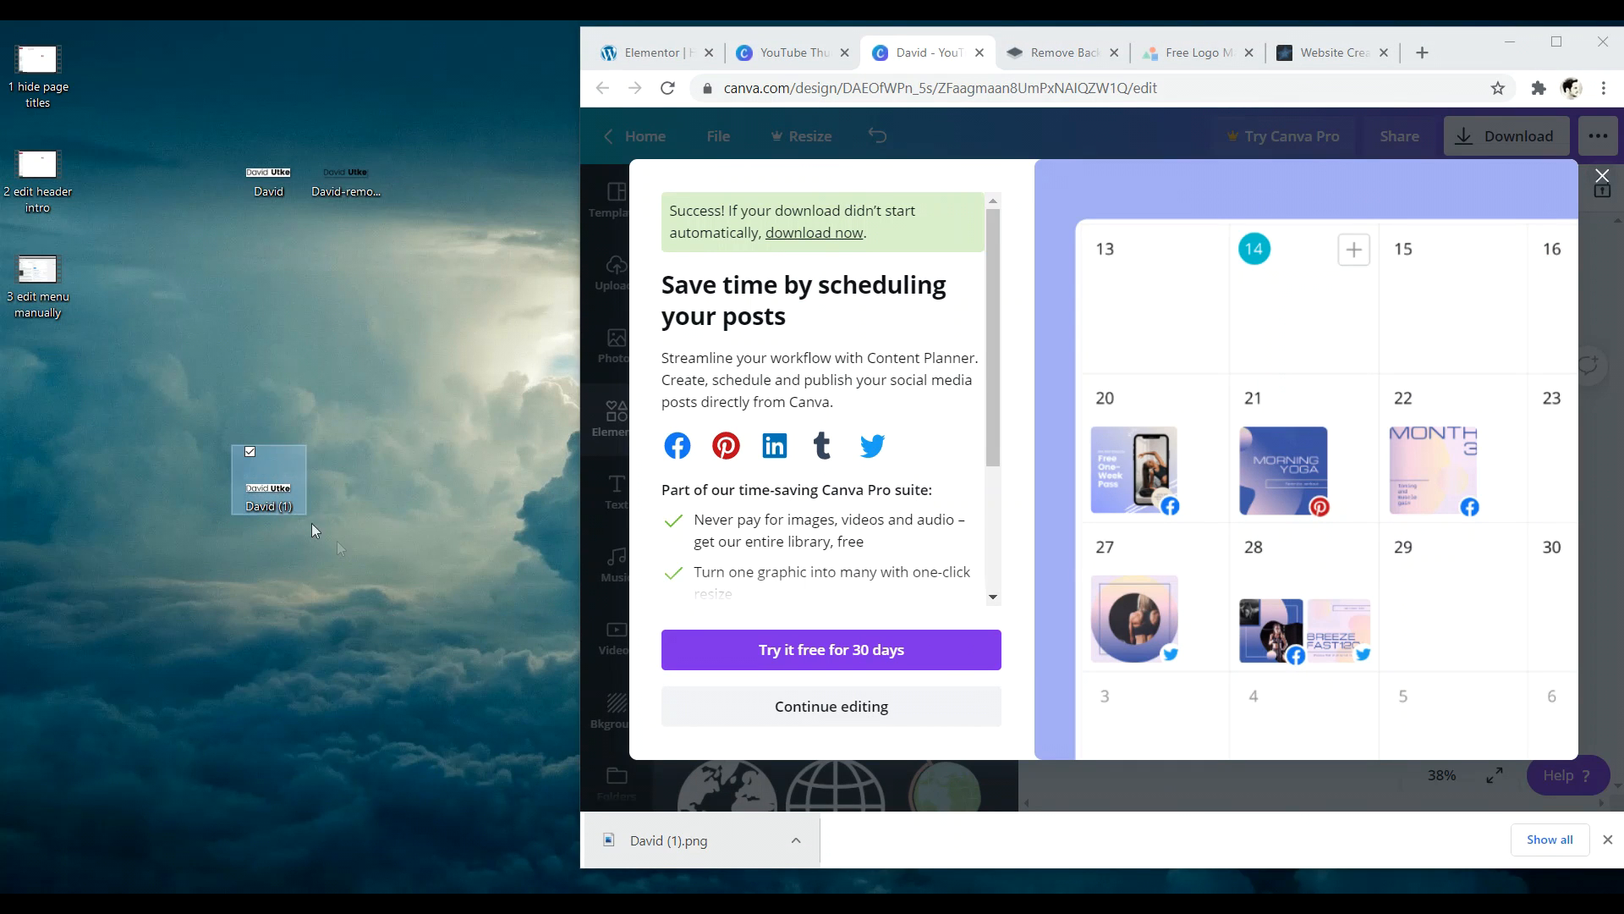
drag(349, 178, 343, 183)
click(1557, 43)
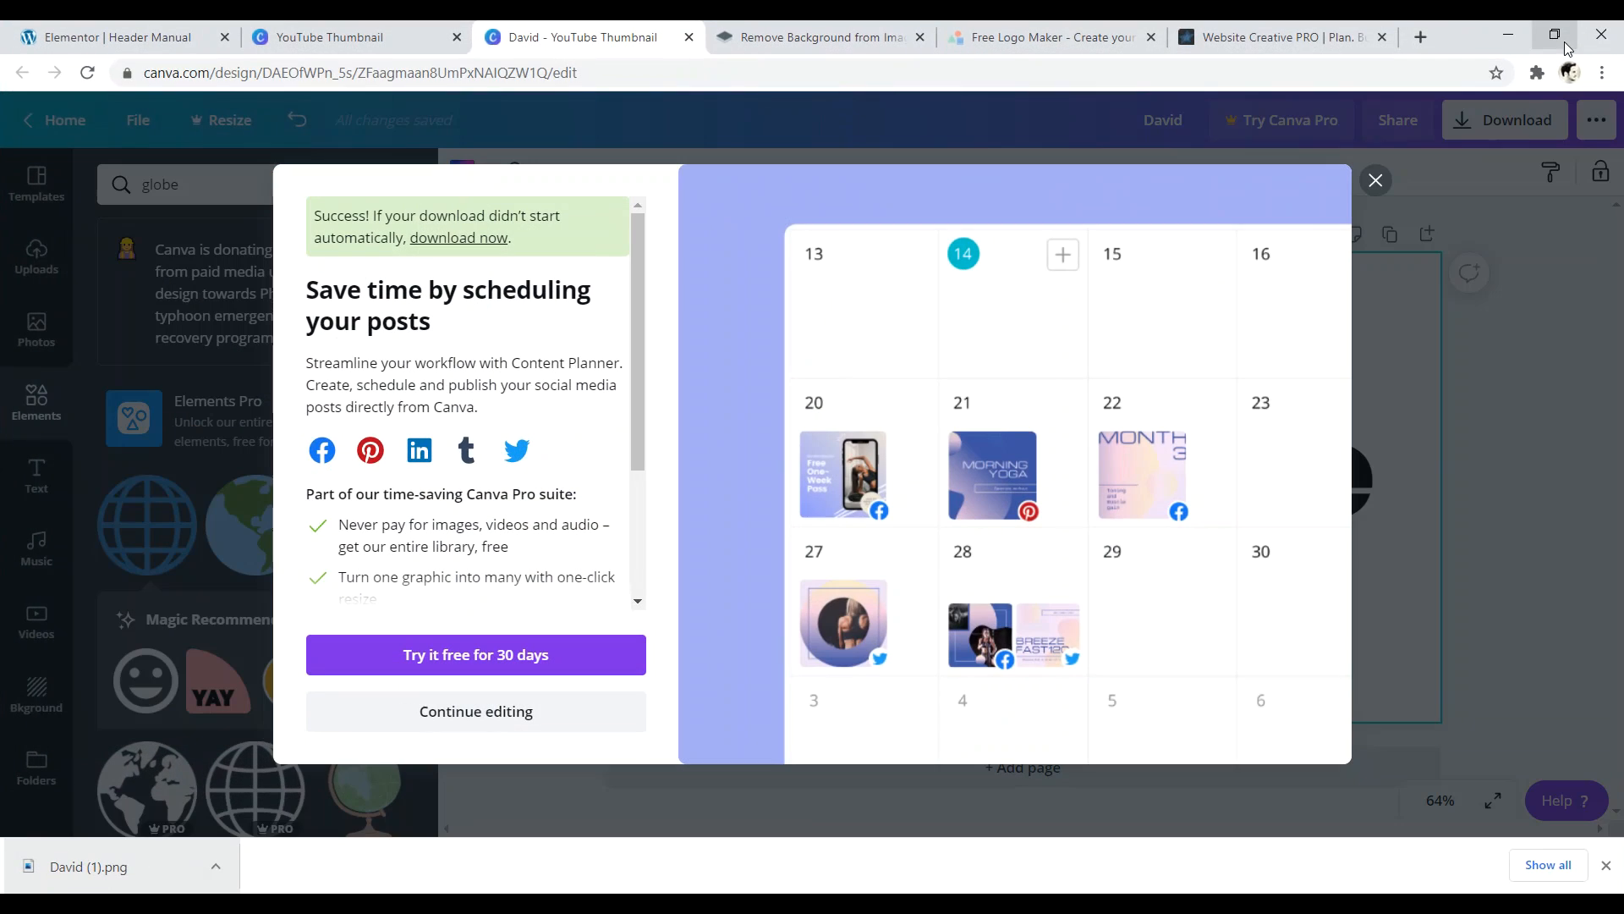
click(1375, 180)
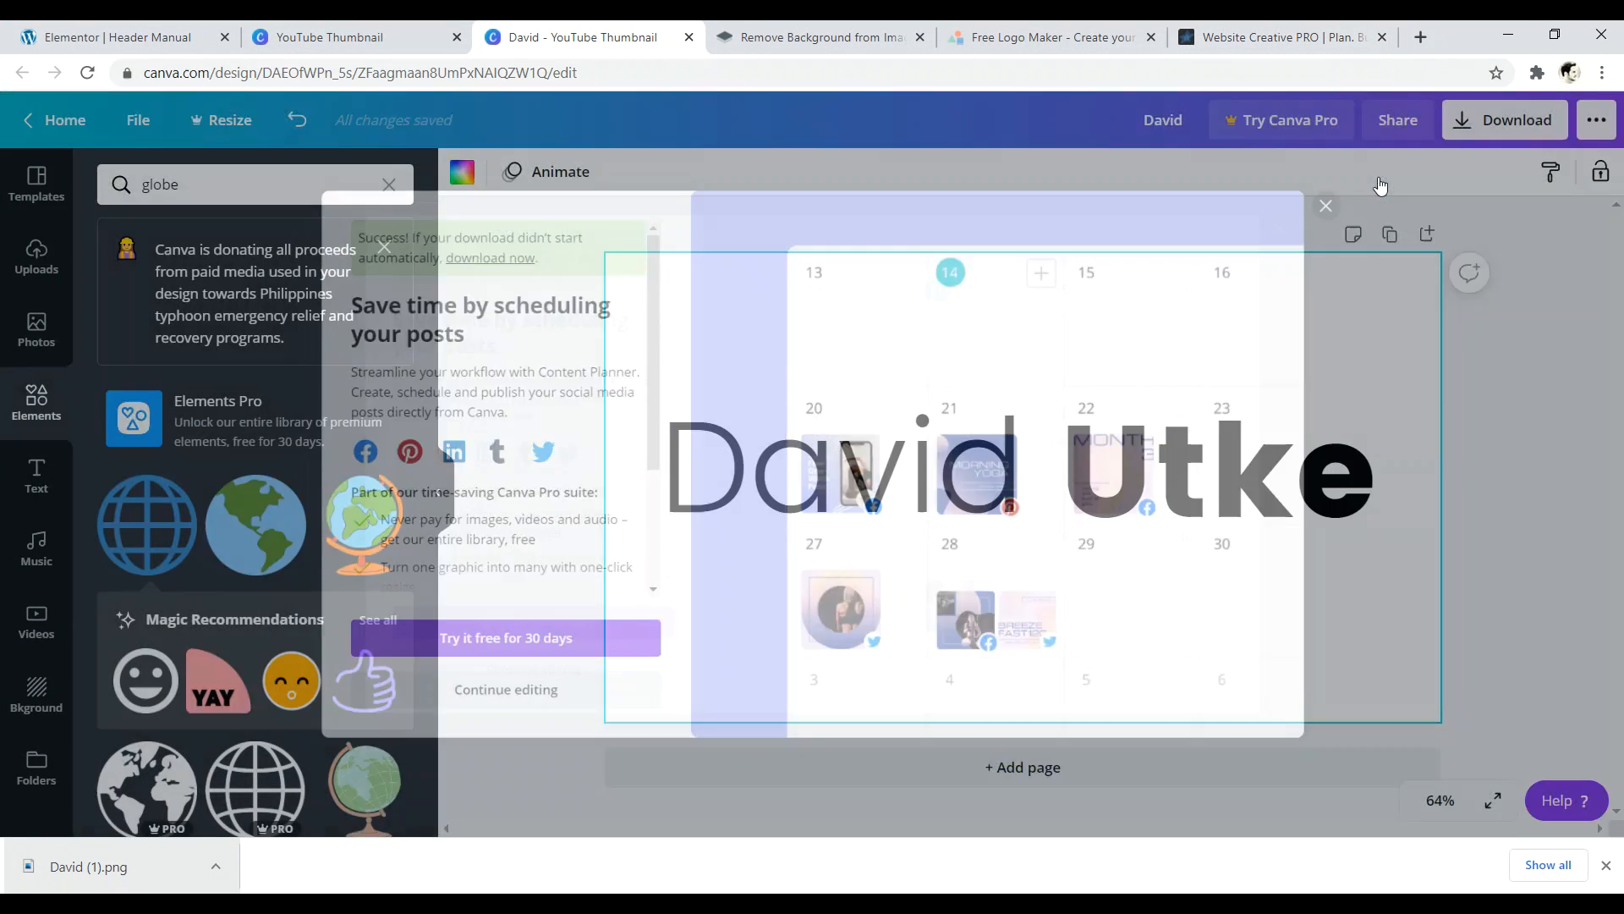
click(821, 37)
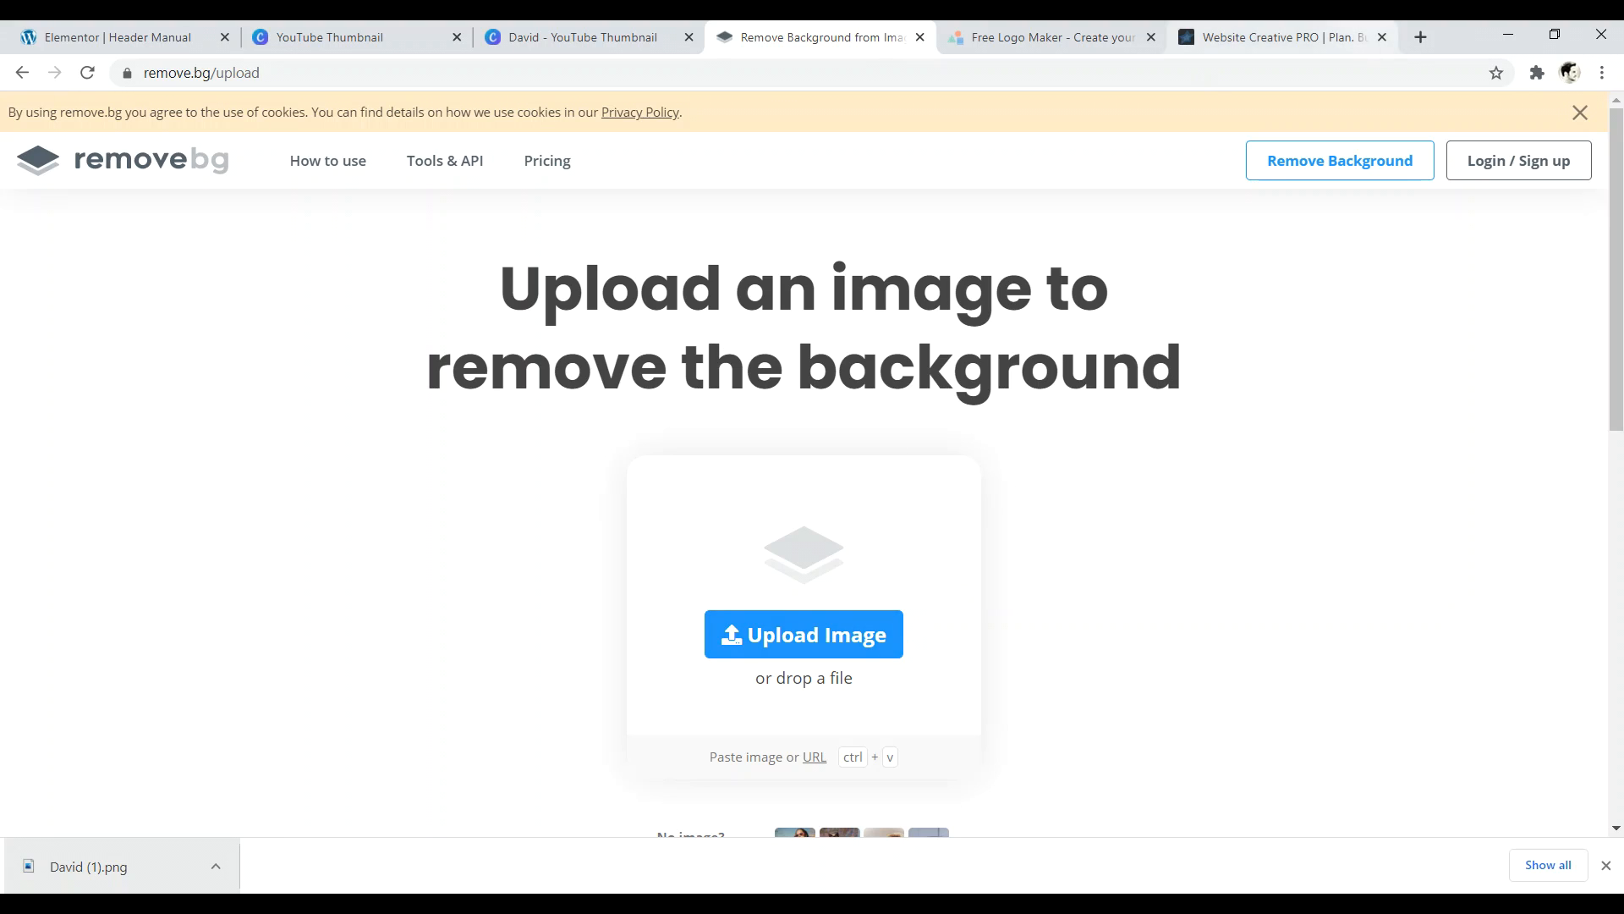
- Check the background-removed file on the desktop, then return to the Elementor header editor
click(1555, 33)
click(347, 190)
click(1556, 41)
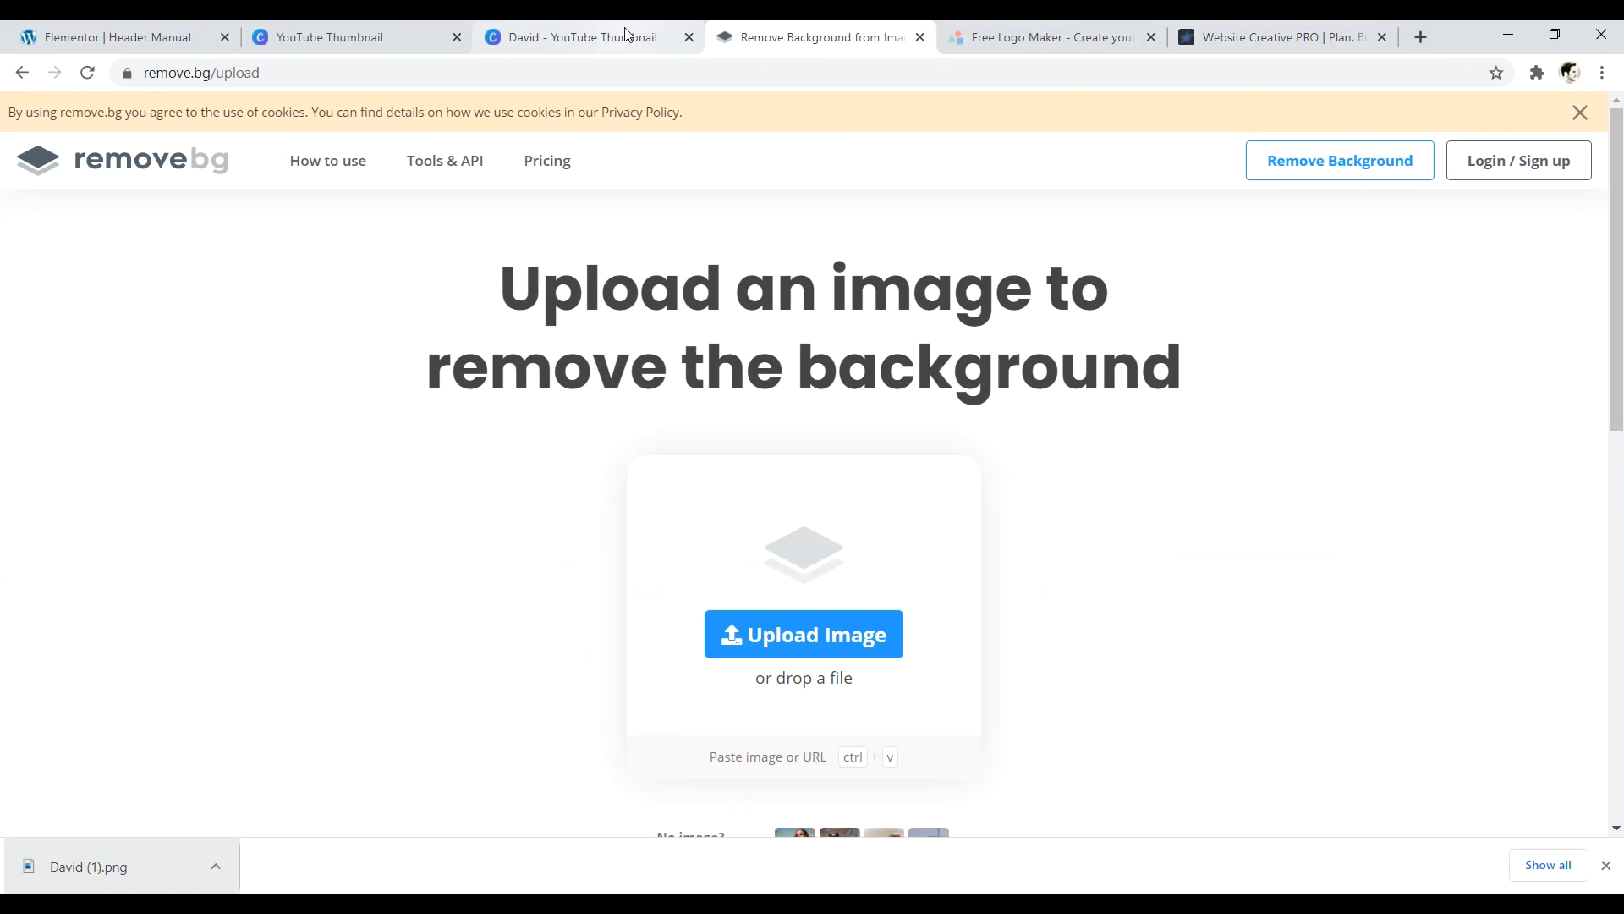
click(118, 37)
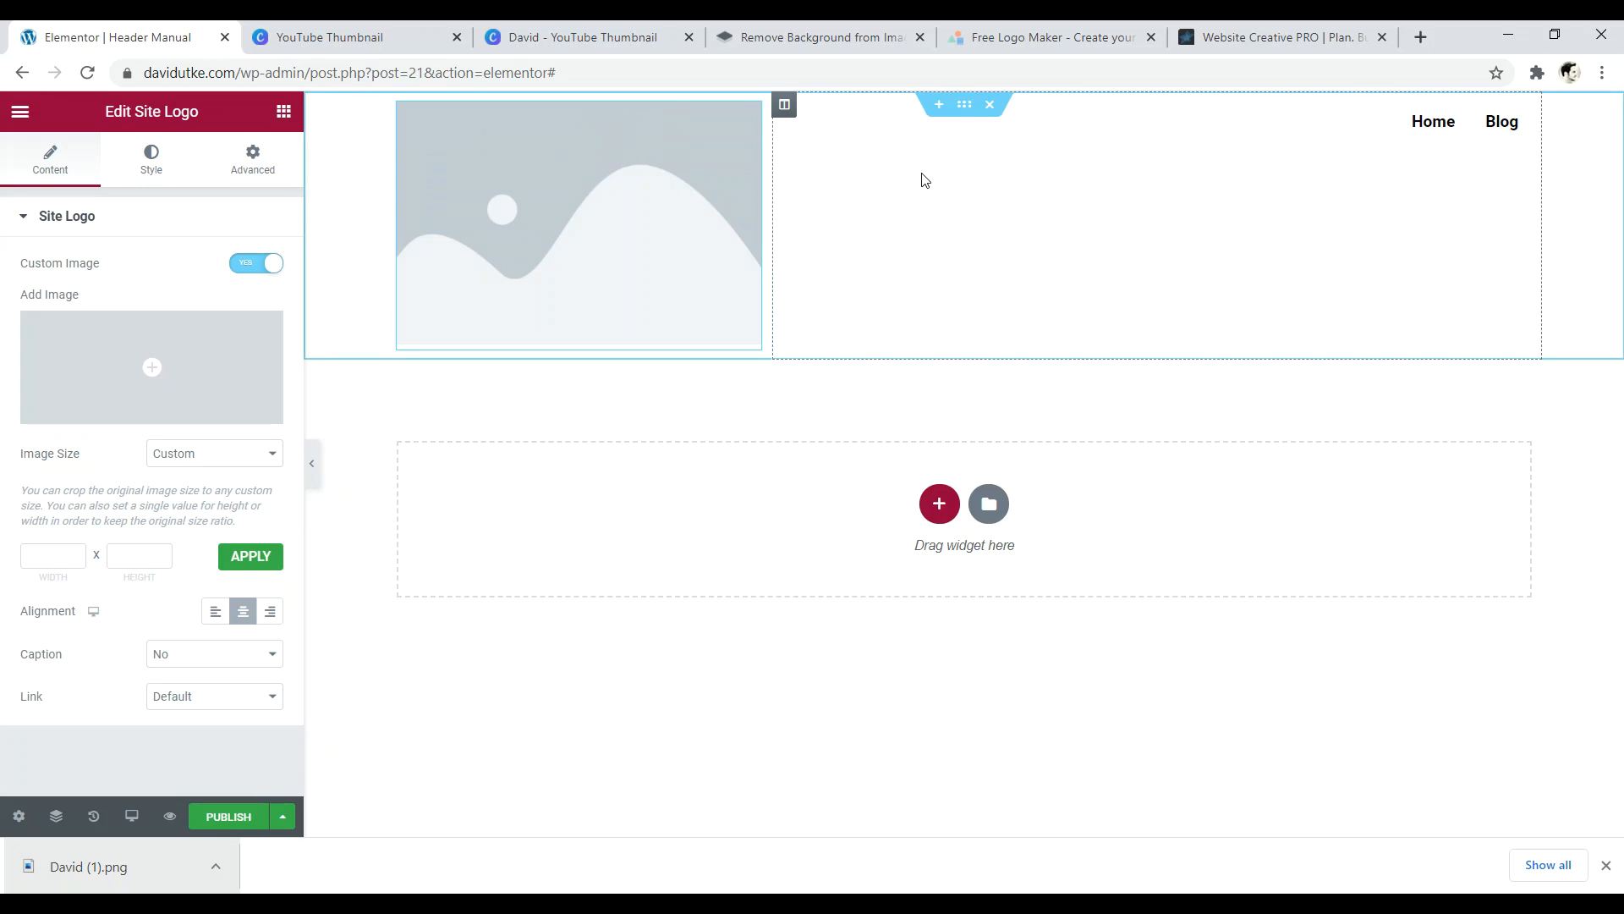
- Rename the cropped image file on the desktop to 'logo'
click(1554, 33)
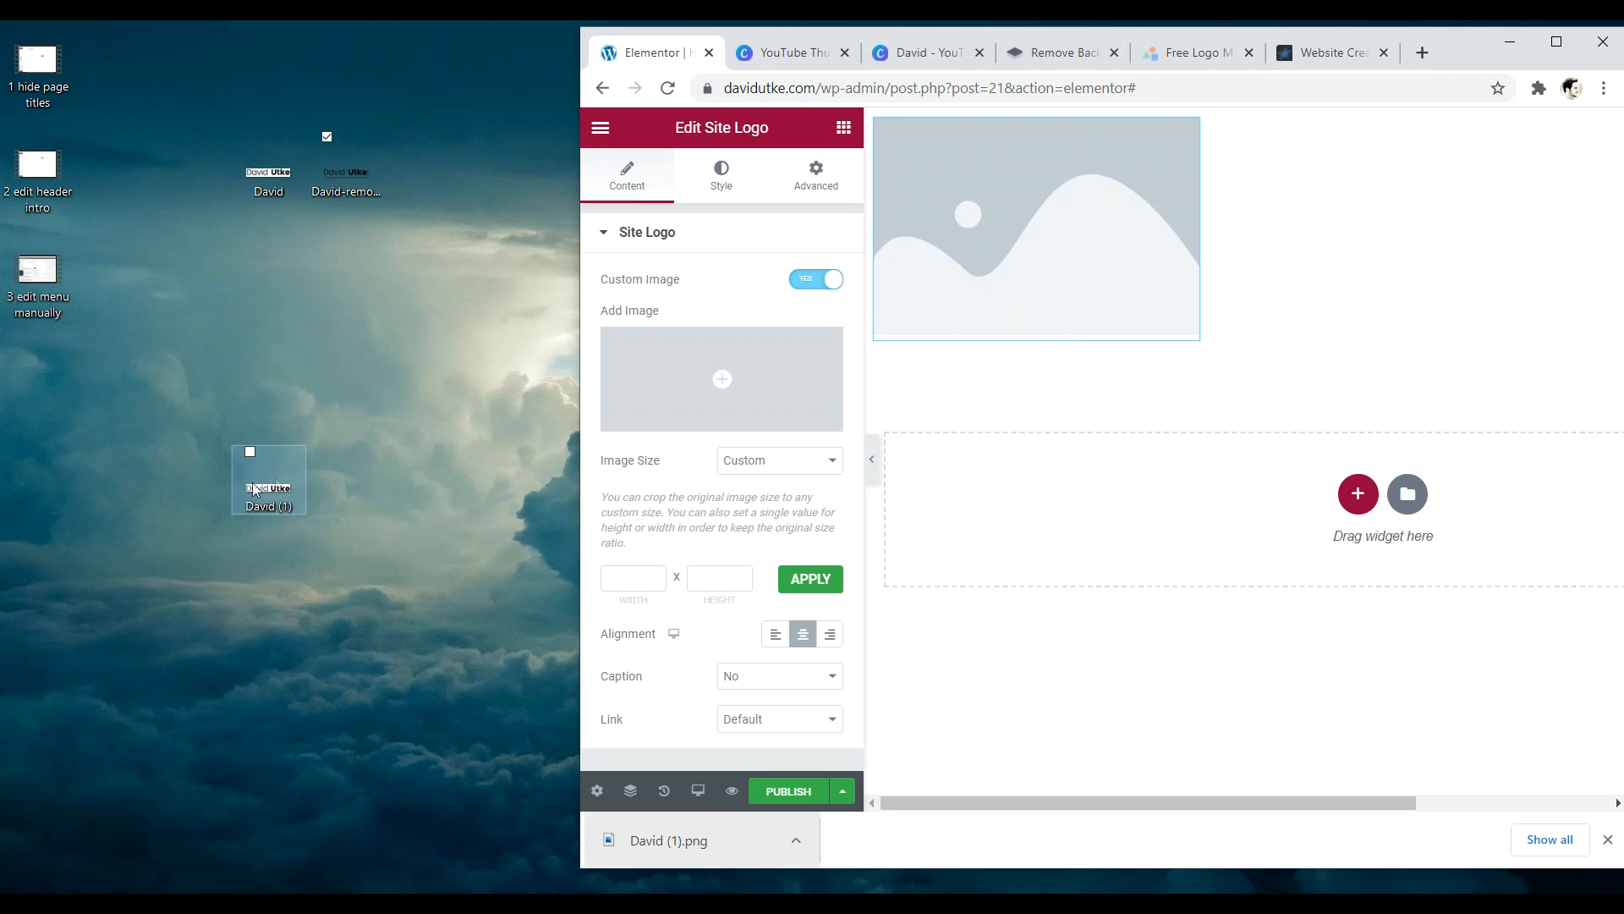
click(1557, 42)
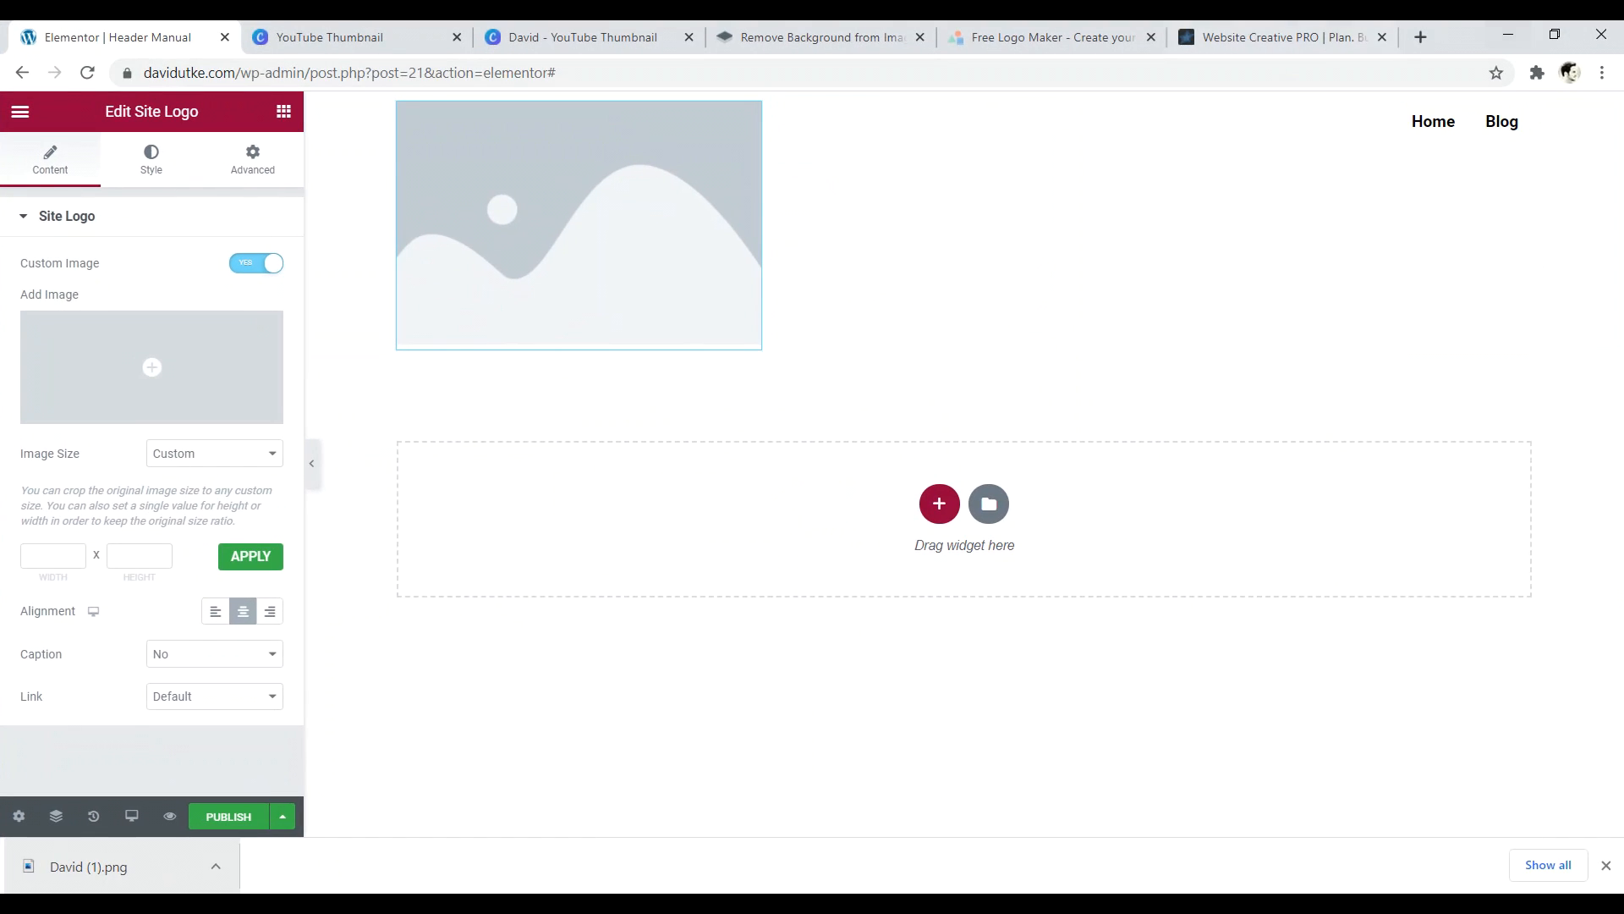
click(1554, 34)
click(269, 472)
right_click(269, 472)
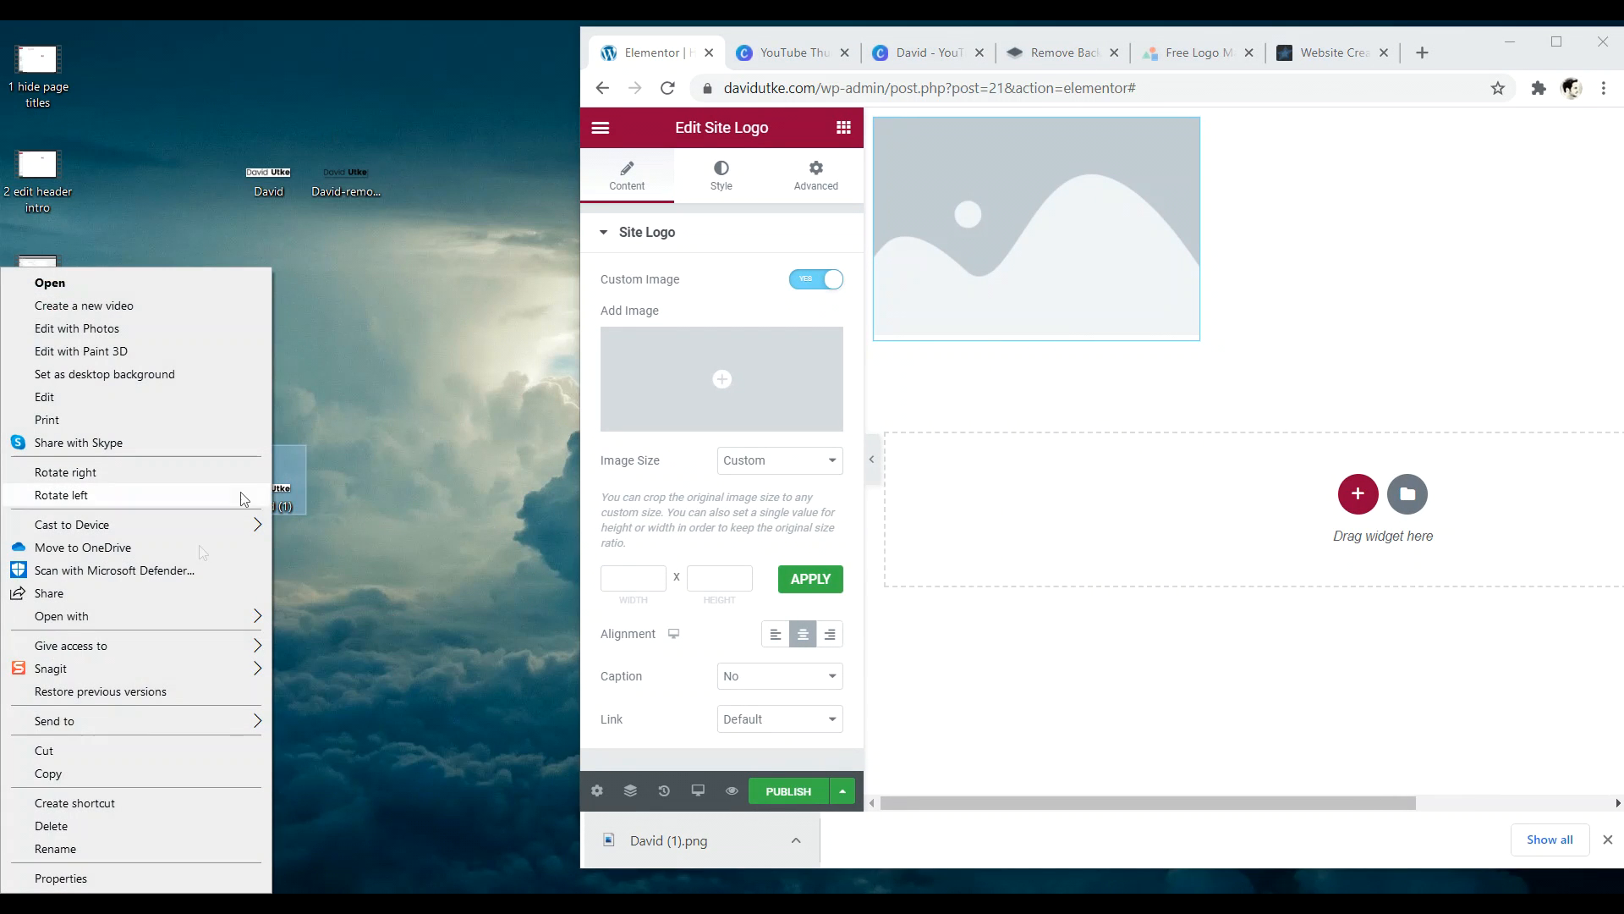
click(145, 843)
key(BackSpace)
text(logo)
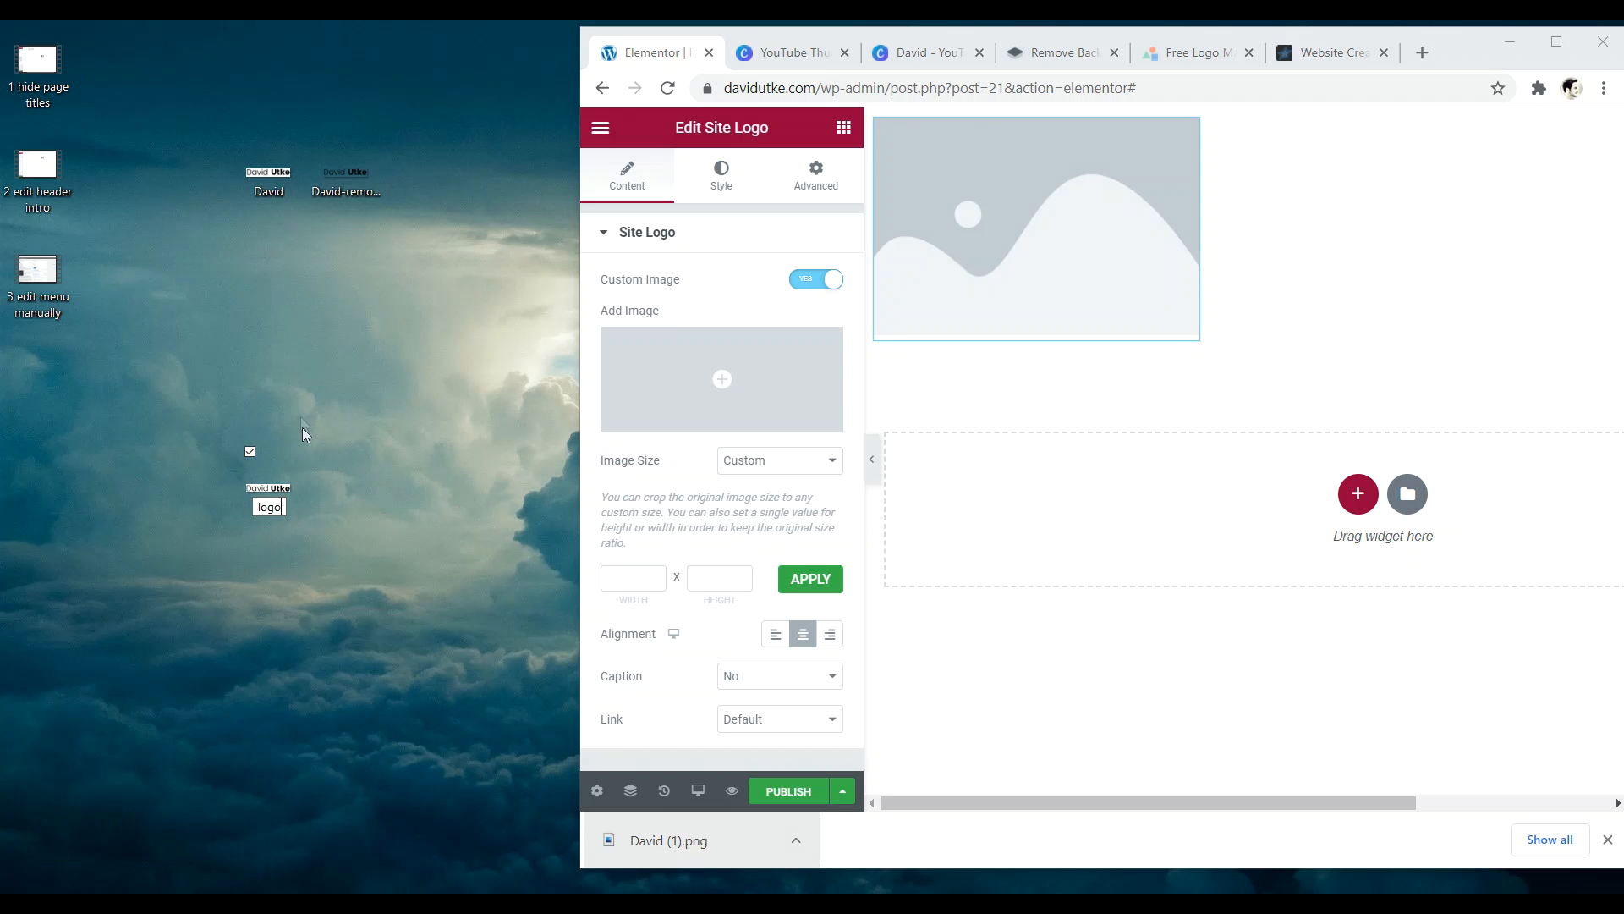
key(Return)
- In Elementor's Site Logo settings, open the media library to choose the logo image
click(1557, 41)
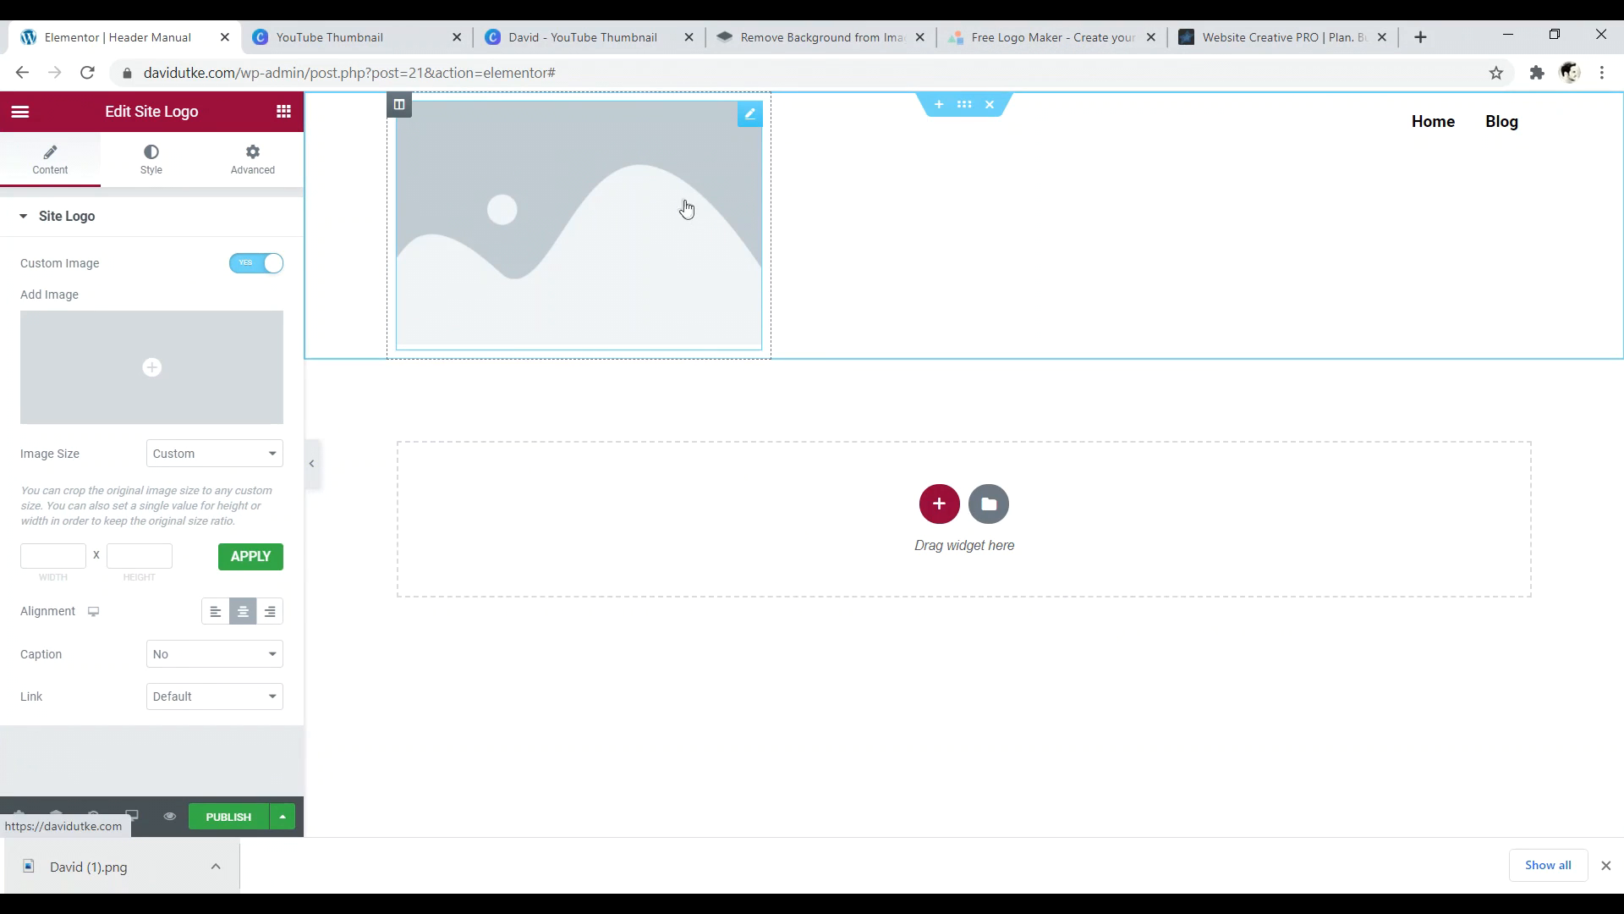
click(23, 218)
click(19, 223)
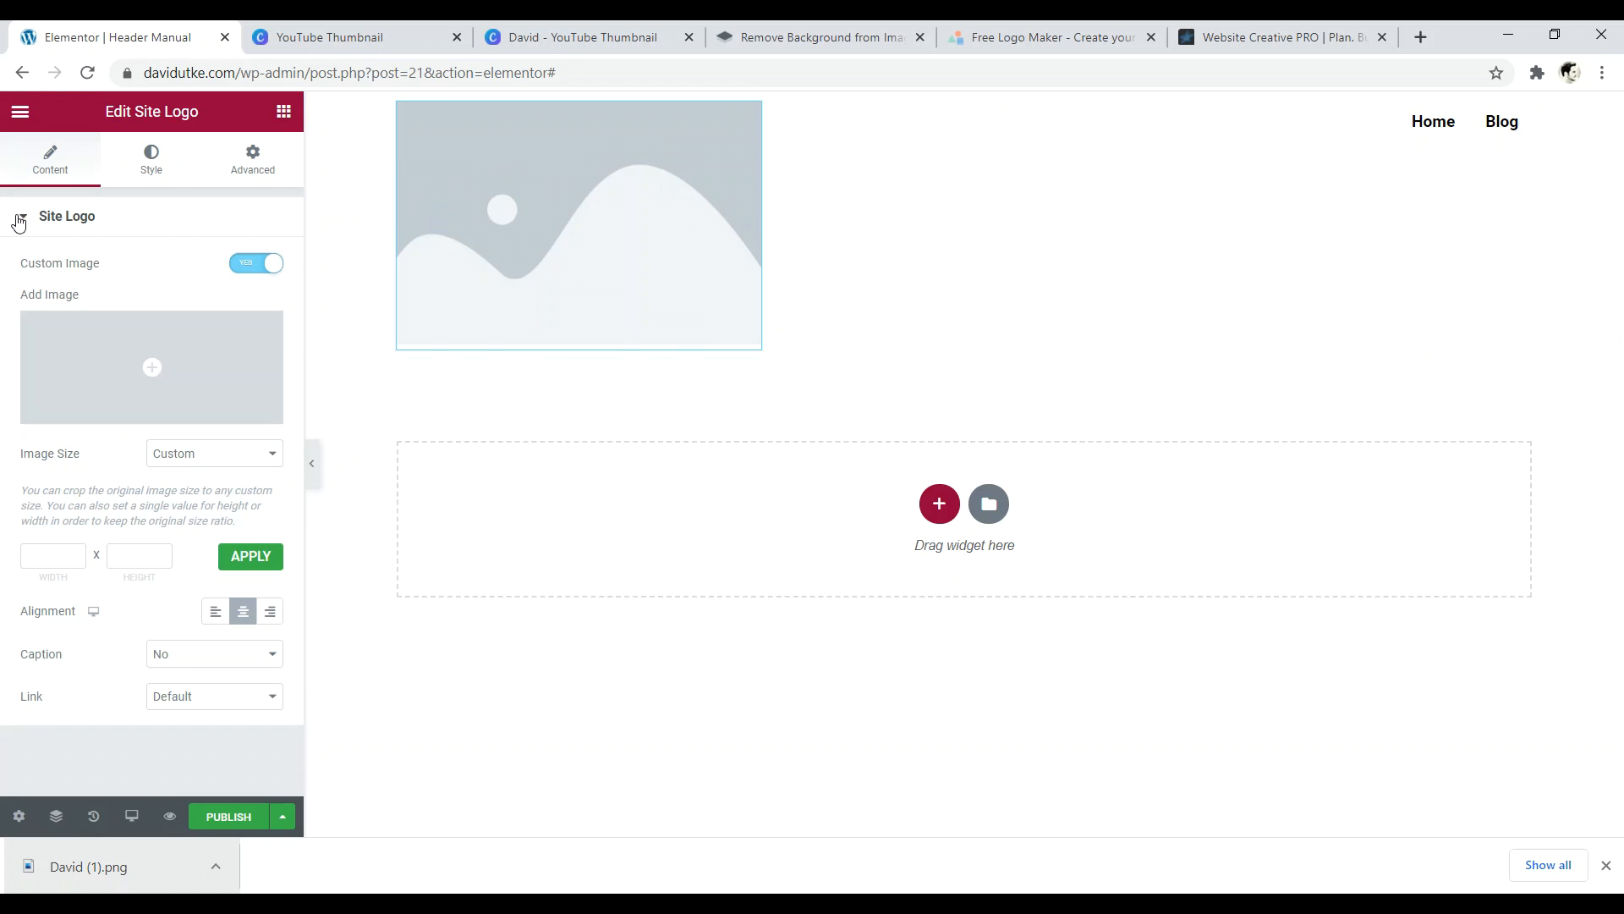
click(273, 265)
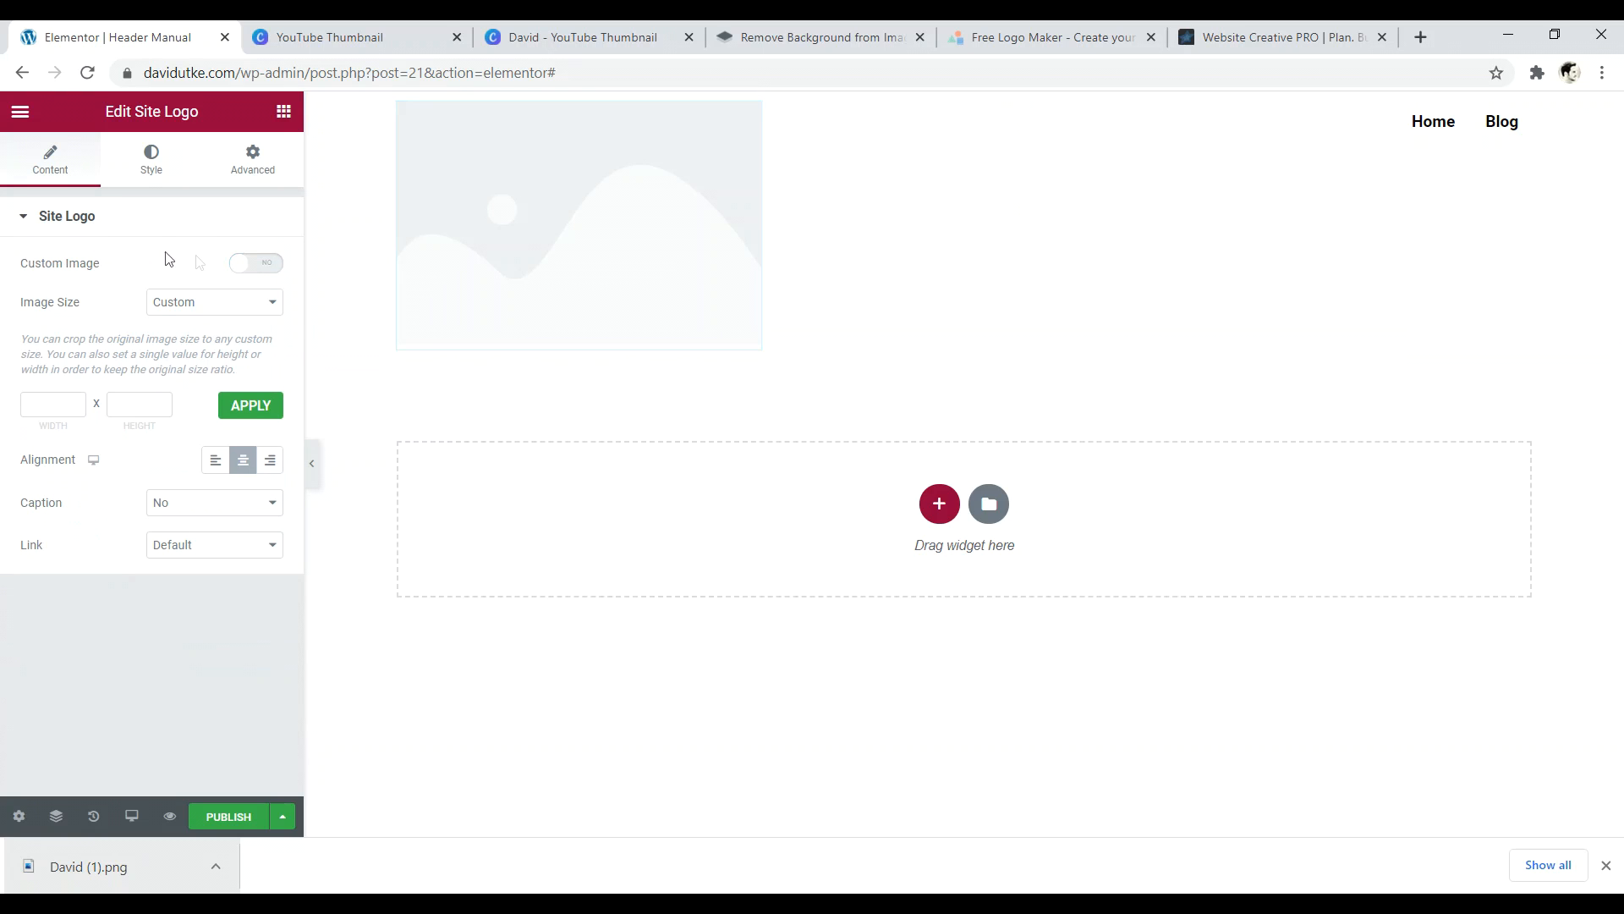
click(259, 265)
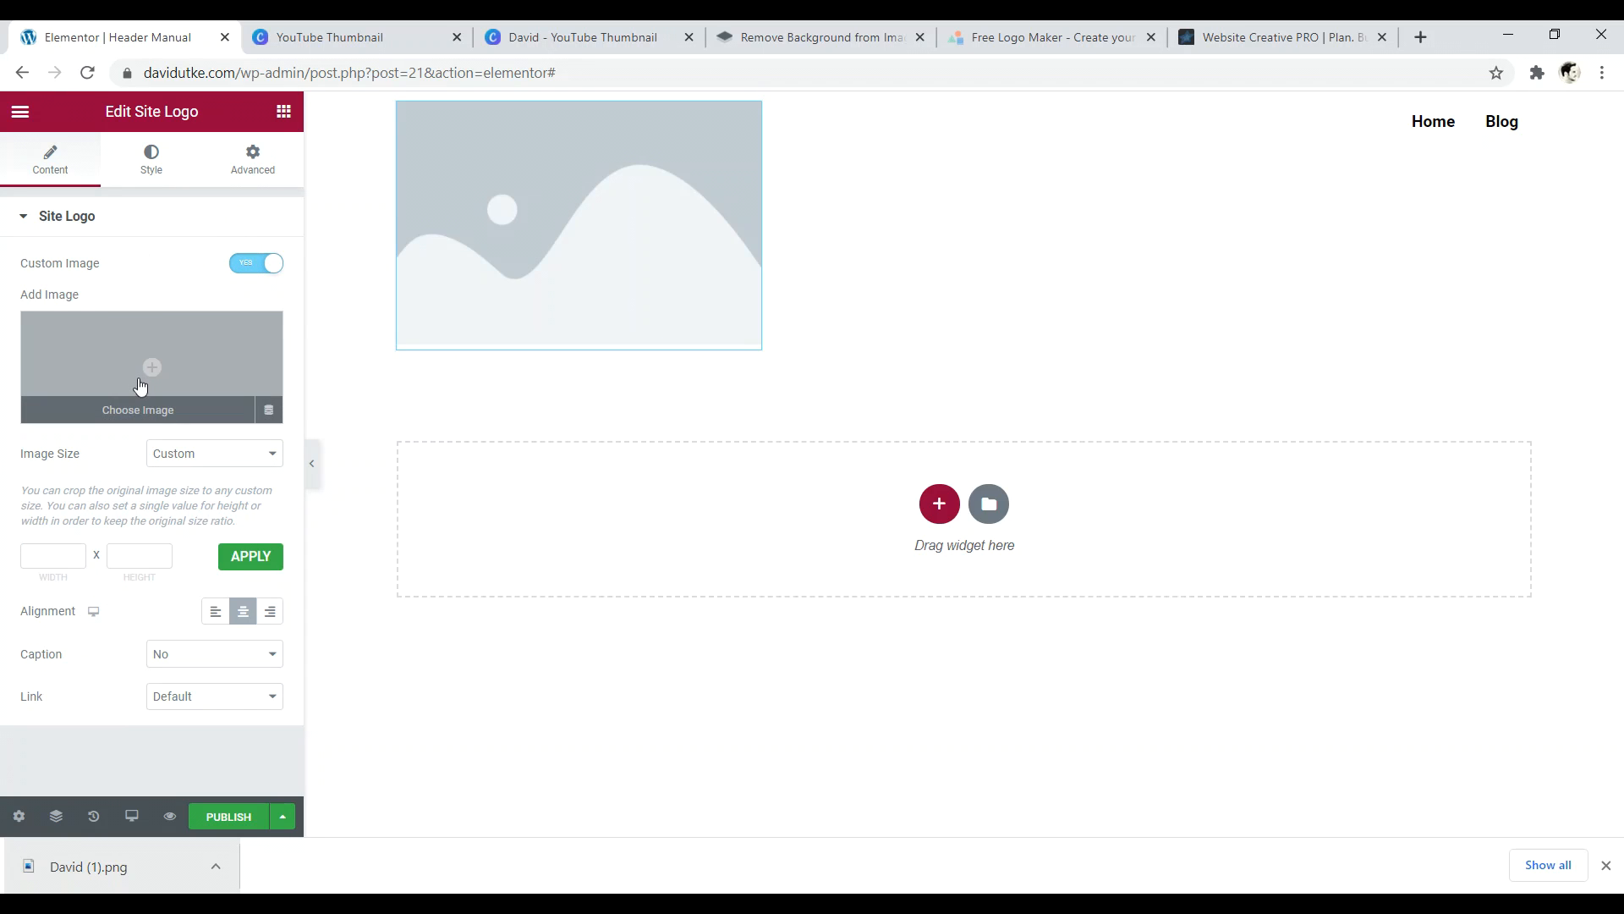
click(152, 367)
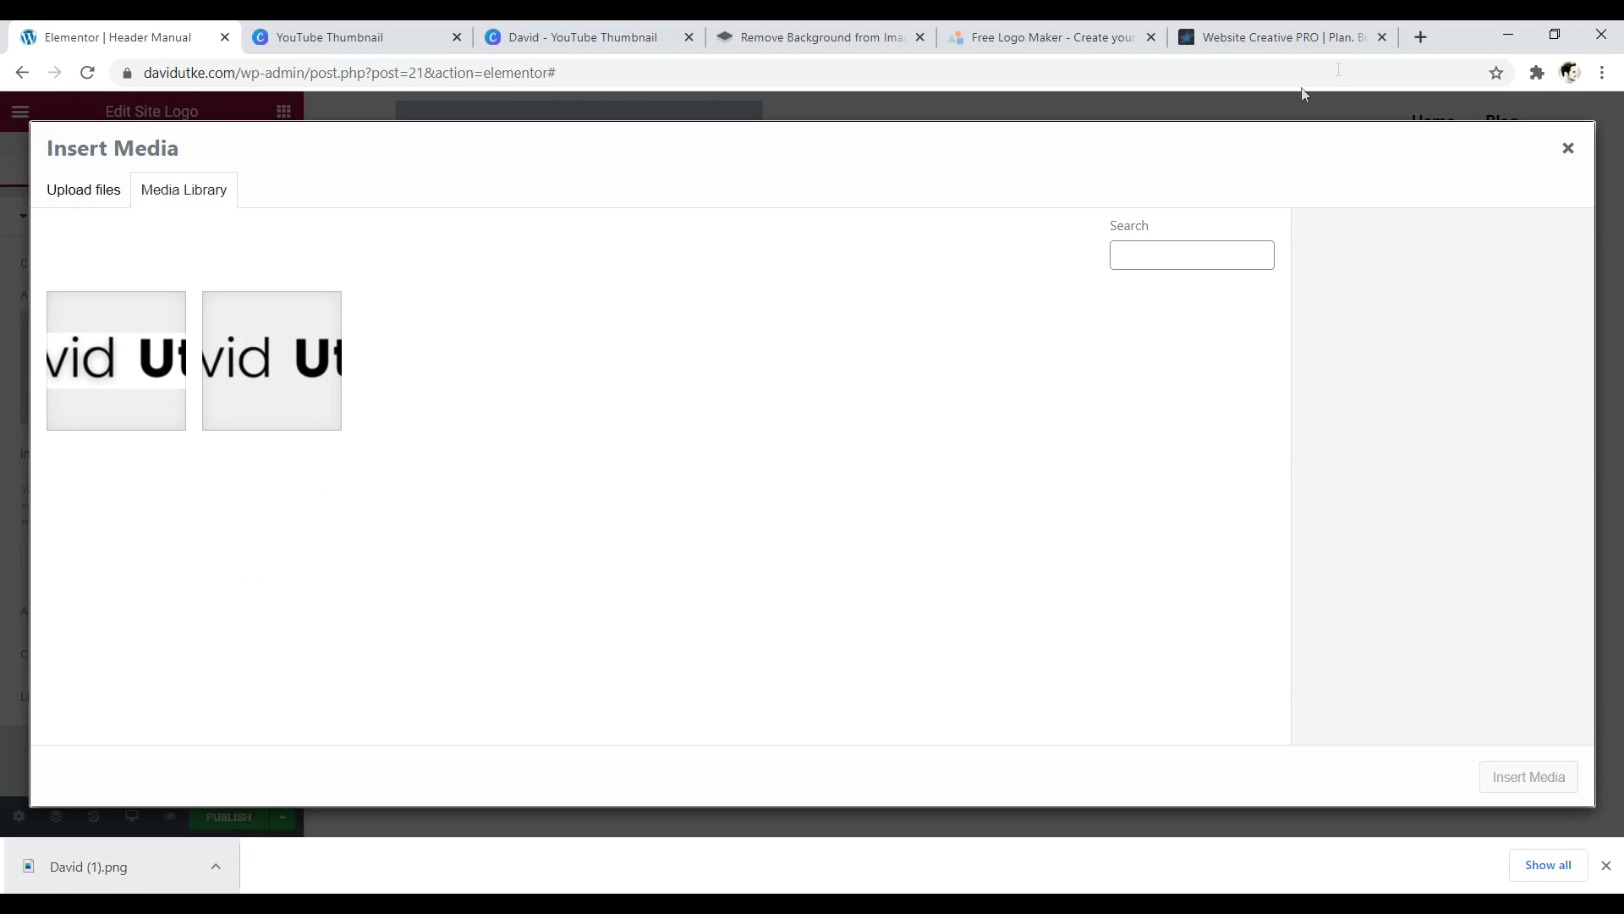
- Upload logo.png to the Media Library, give it alt text 'logo', and insert it as the Site Logo
double_click(1467, 45)
drag(258, 488, 844, 546)
click(1555, 37)
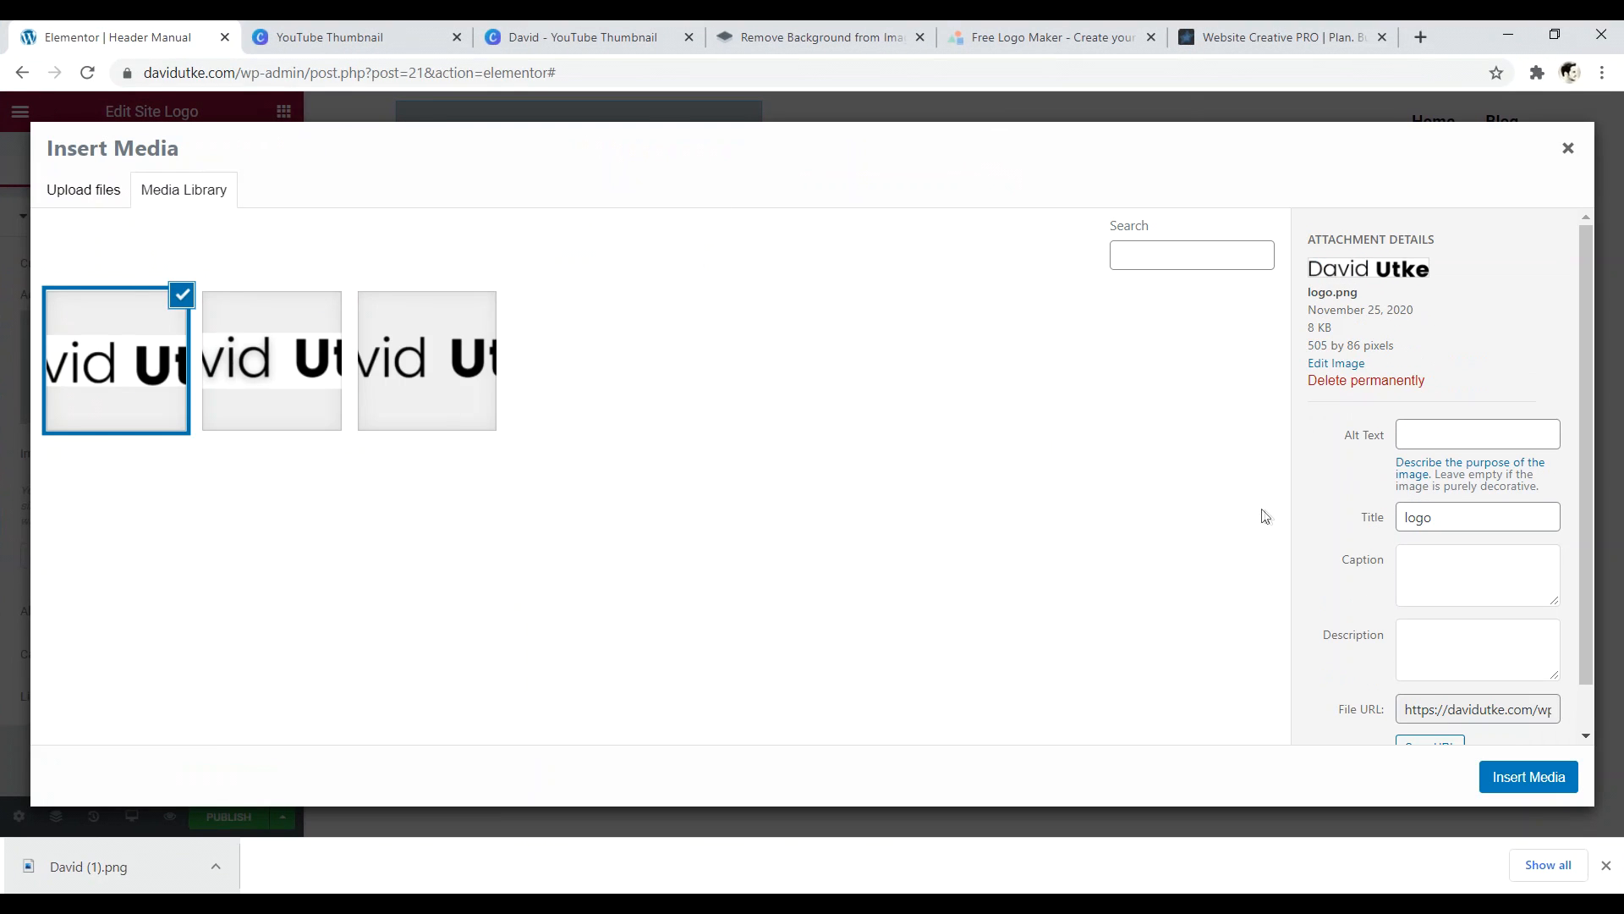
drag(1596, 295, 1594, 308)
click(1558, 295)
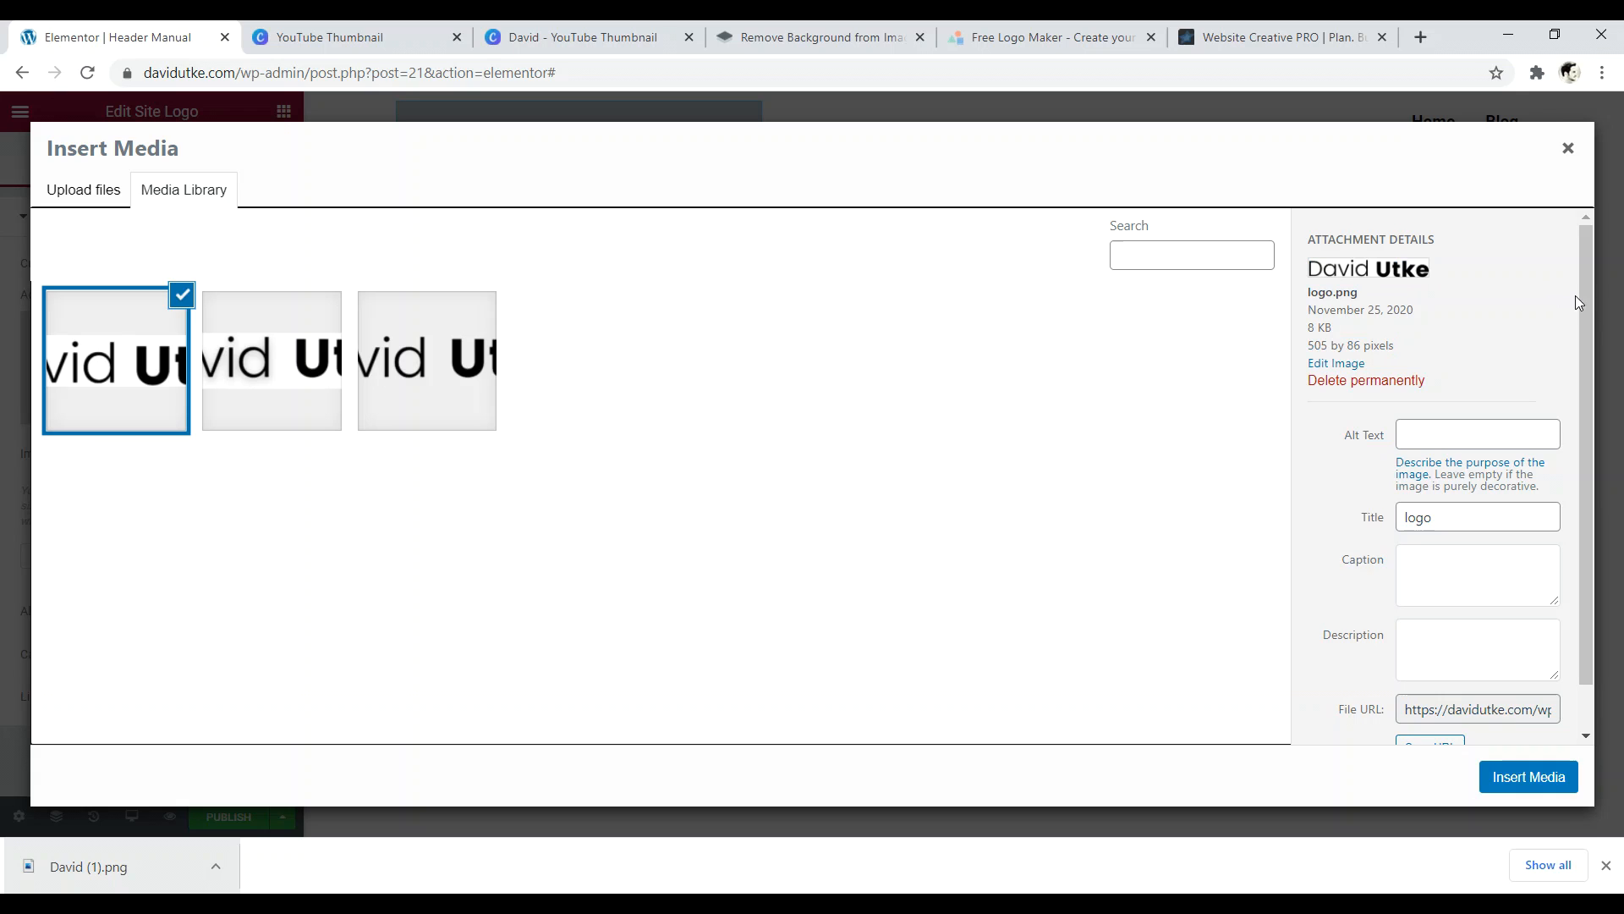
click(1433, 428)
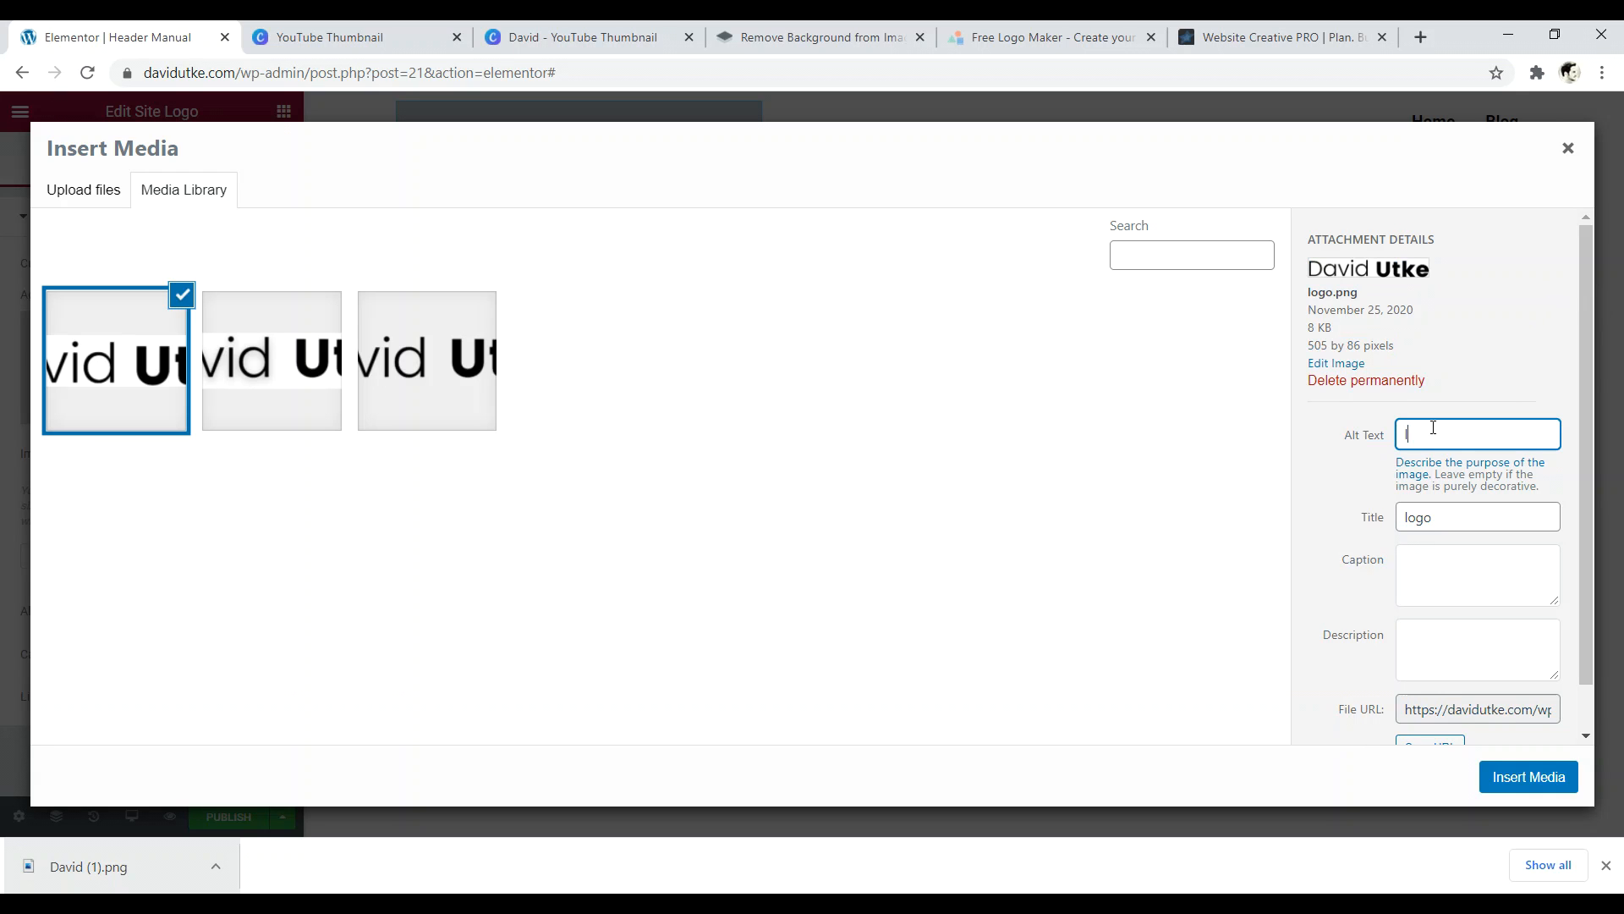
drag(1584, 386, 1584, 429)
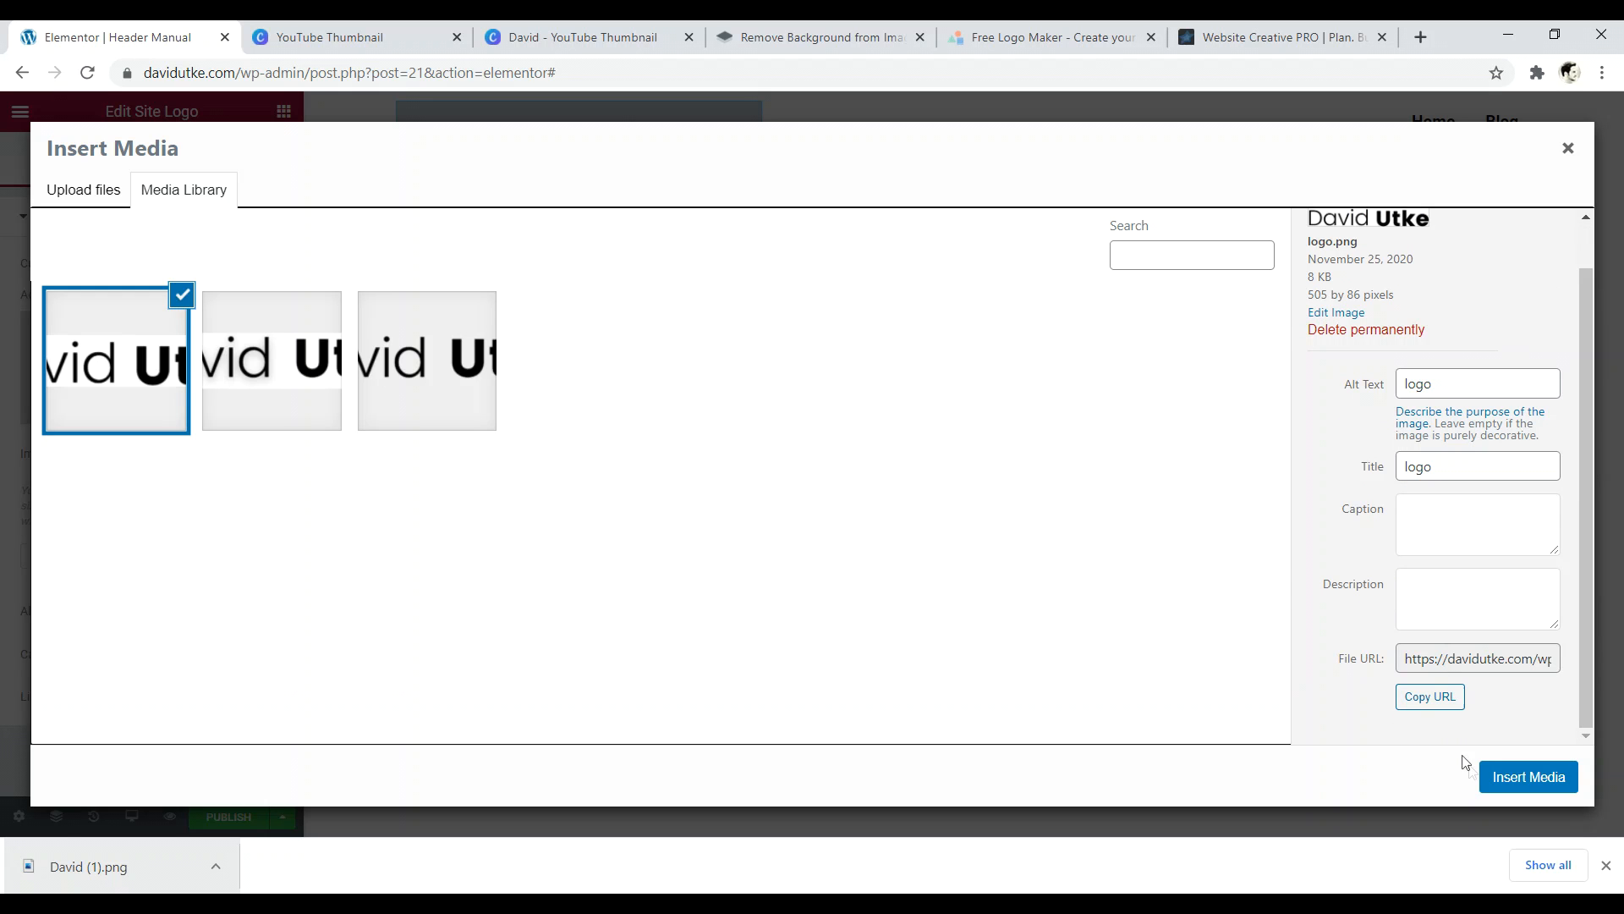
click(1514, 779)
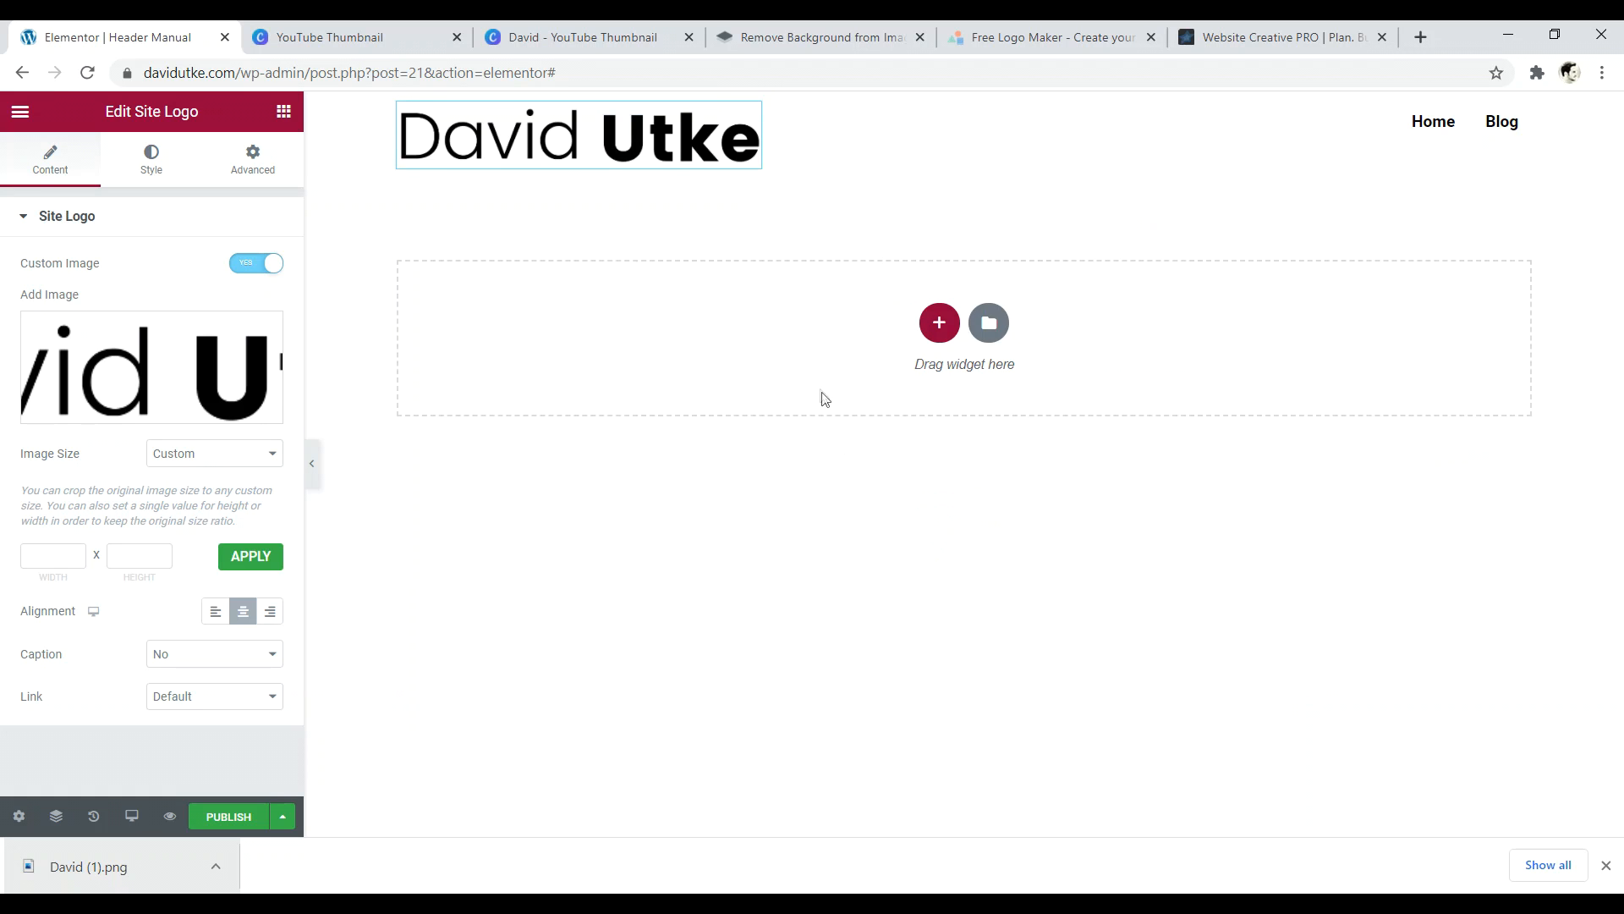
- Change the Site Logo image size to Medium 300 x 300, then to Full
click(230, 459)
click(225, 512)
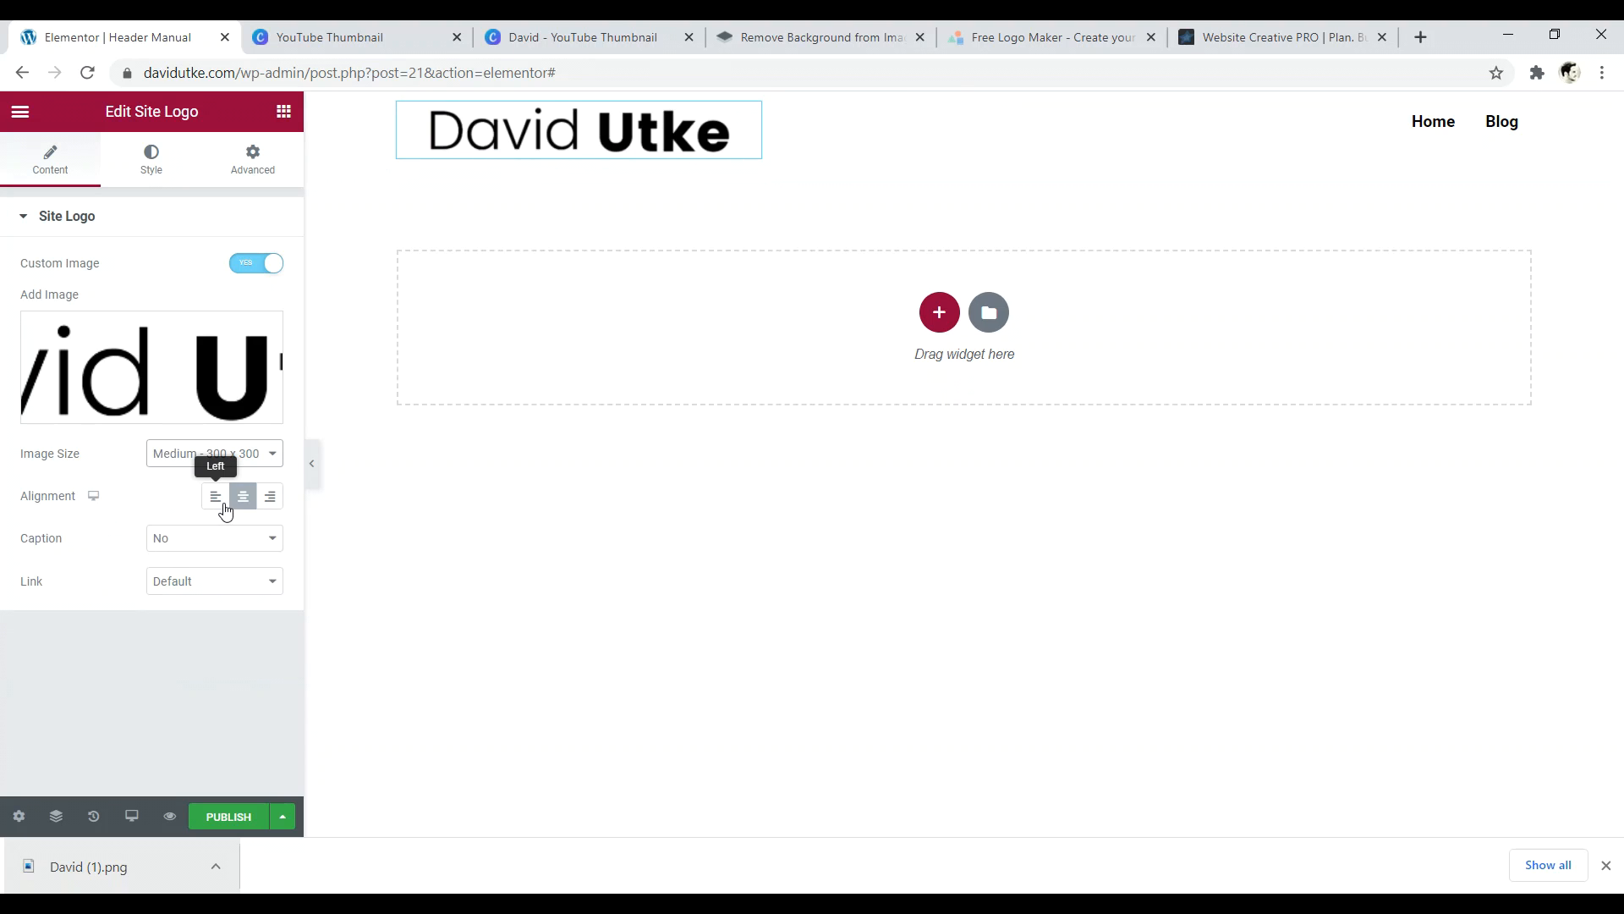
click(176, 462)
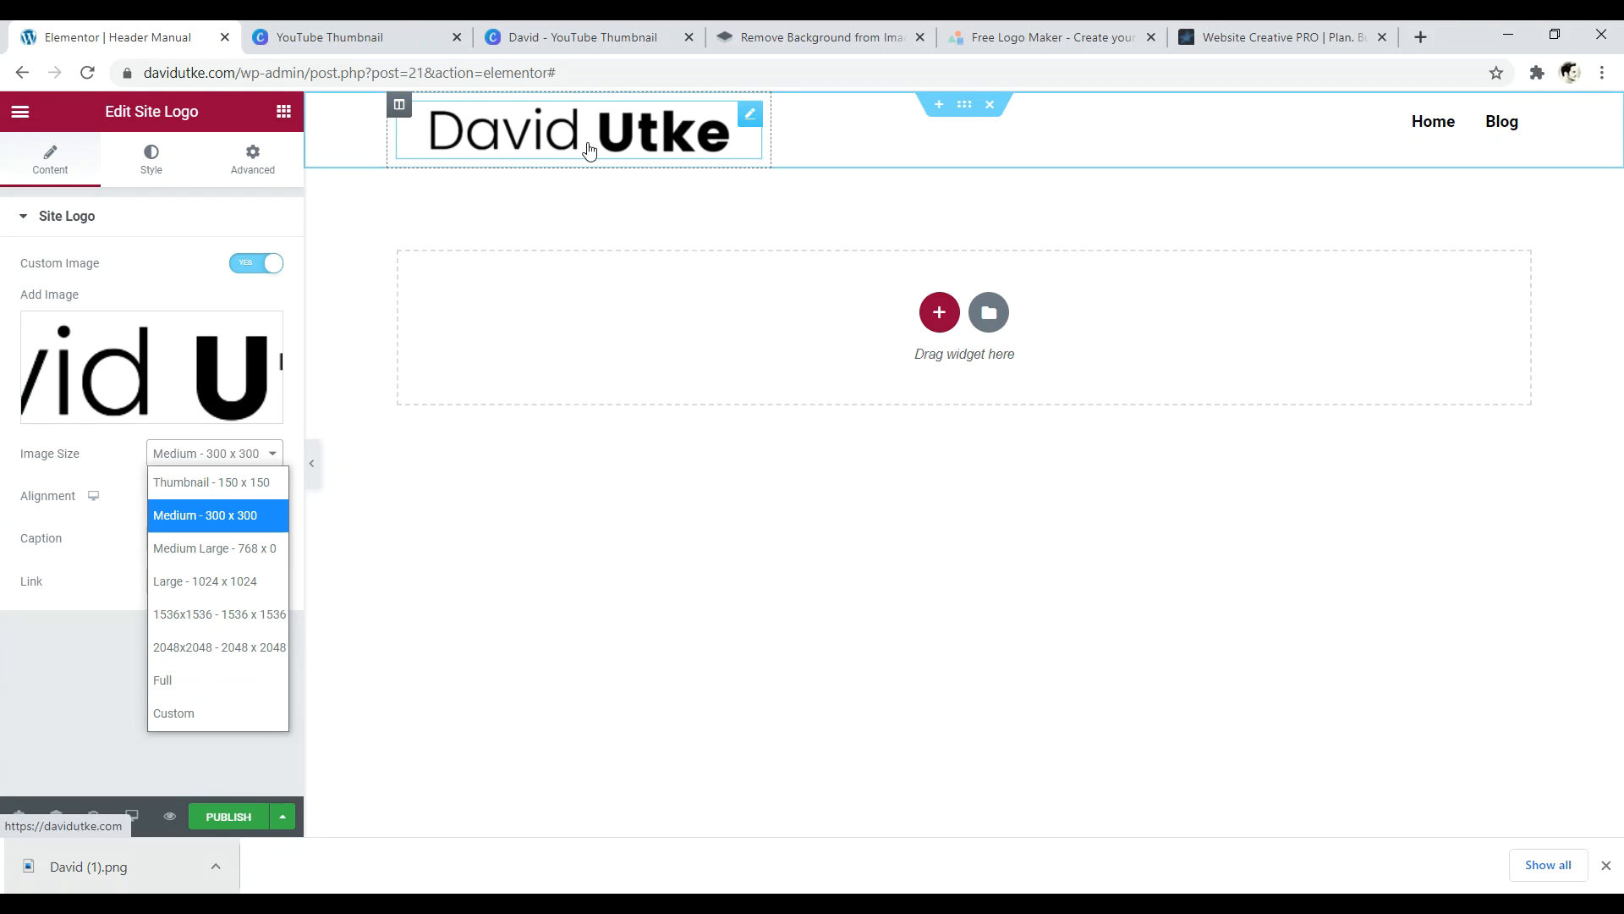
click(160, 687)
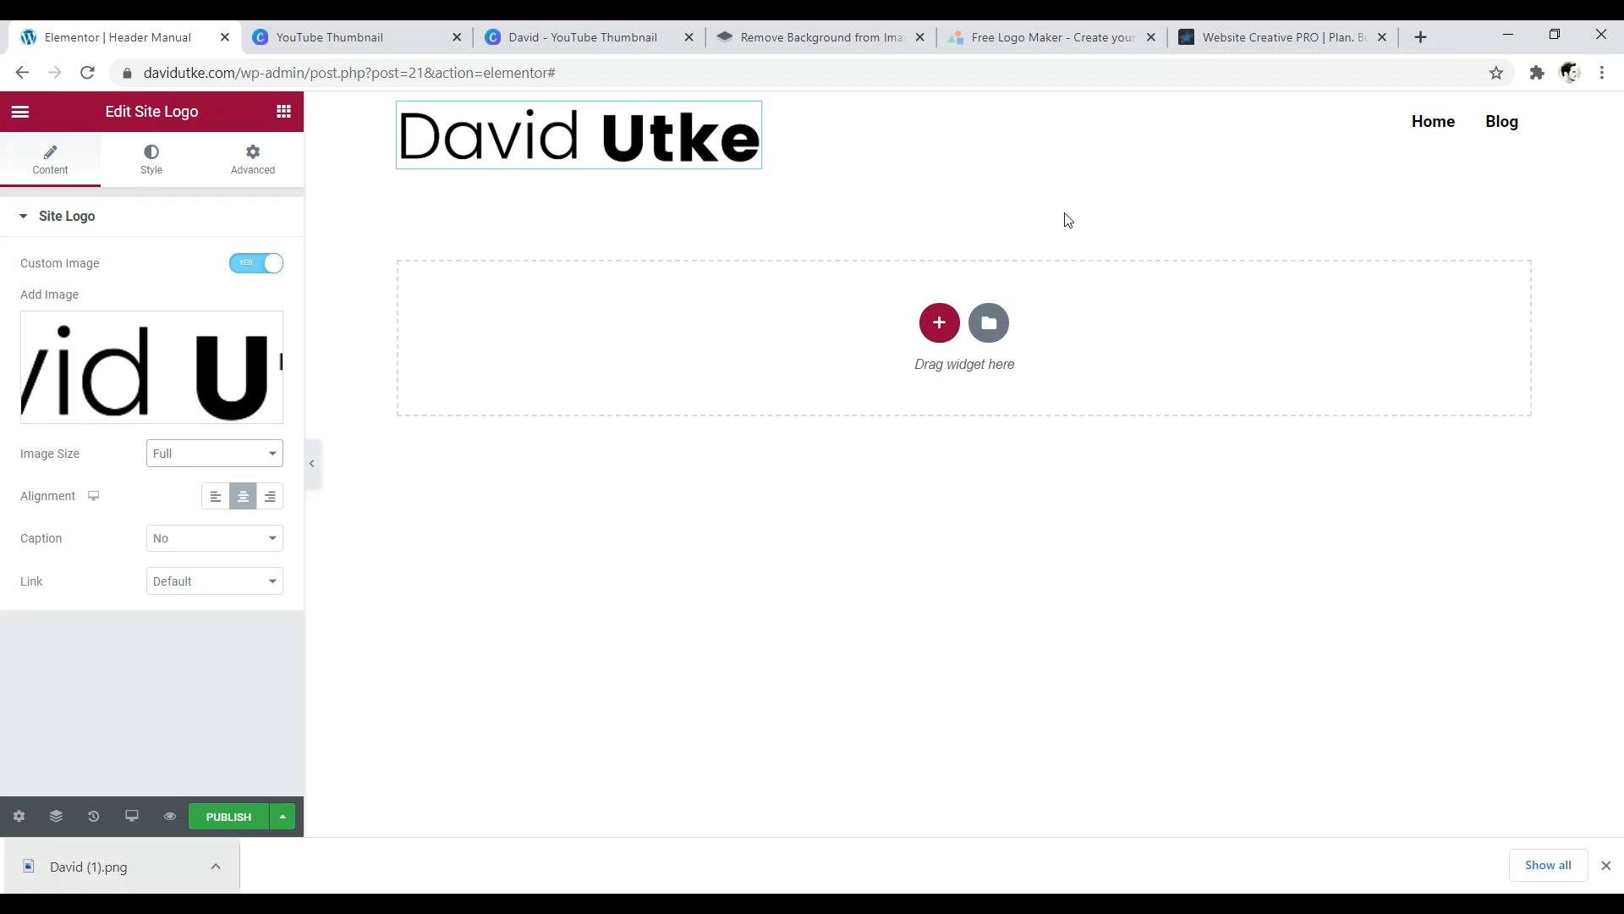
- Open the 505 x 86 logo file from the desktop in Microsoft Office Picture Manager
drag(1439, 31, 1405, 56)
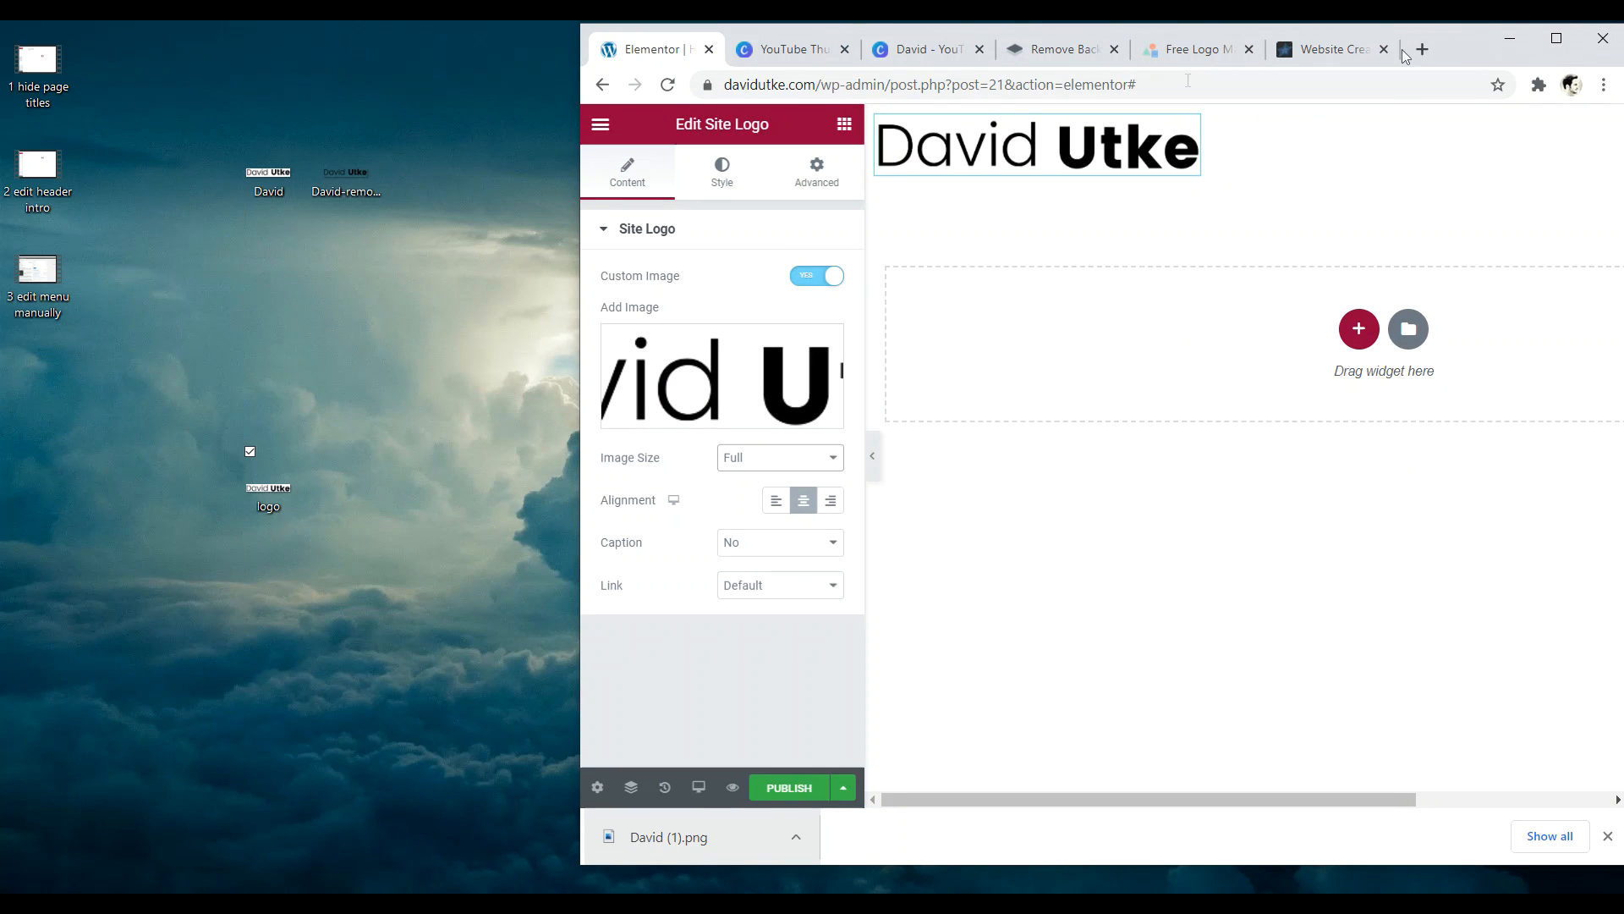
click(263, 491)
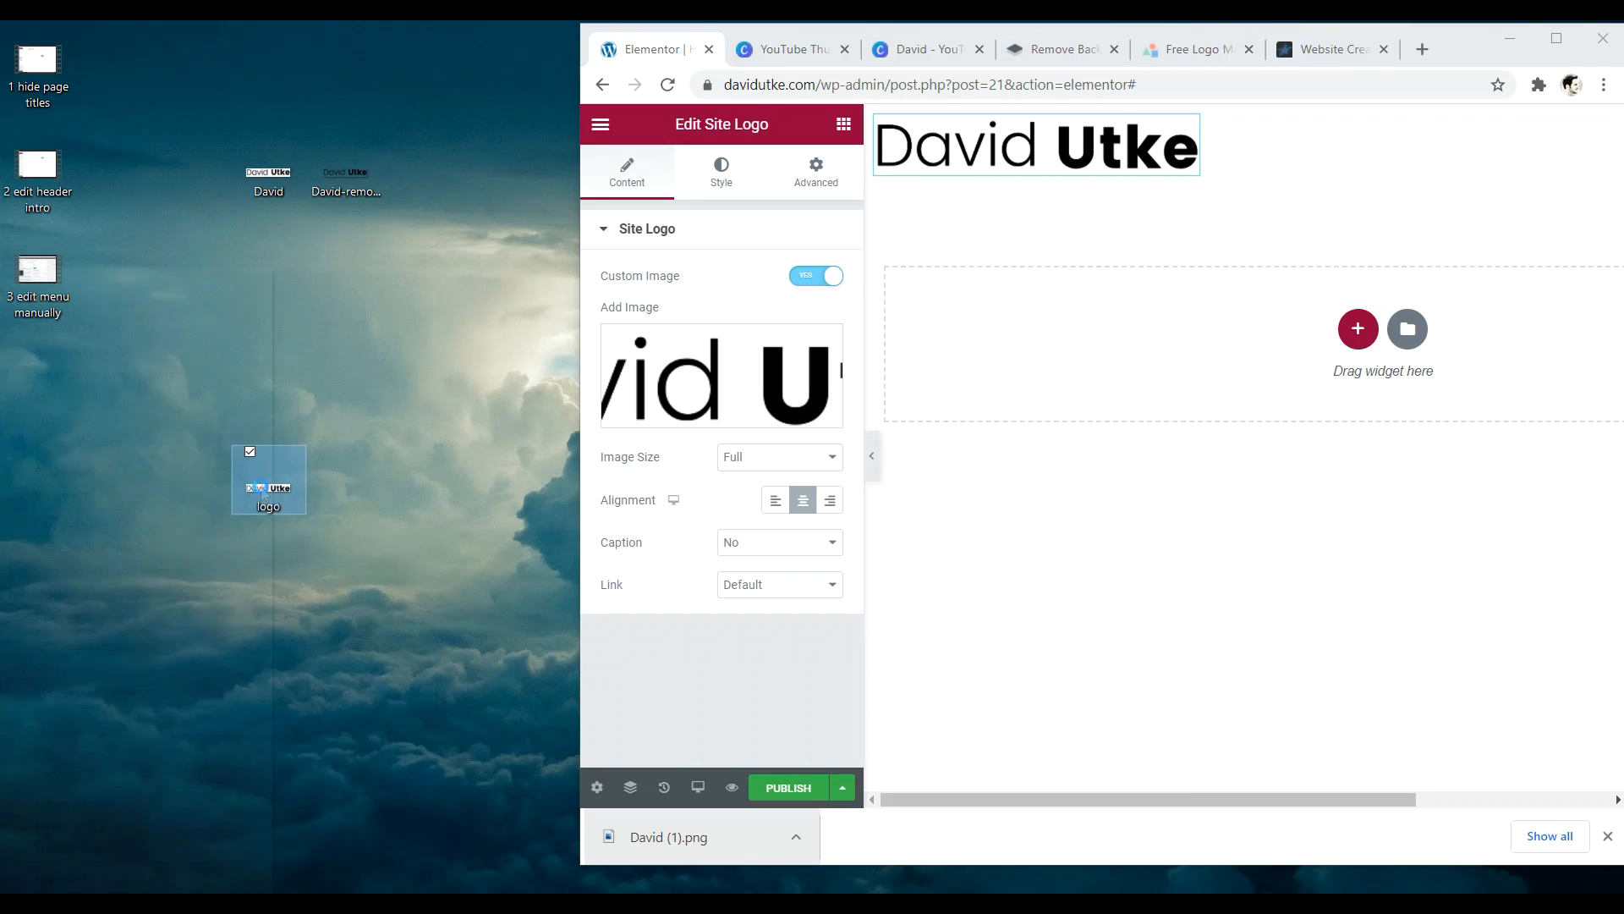
right_click(262, 491)
mouse_move(267, 611)
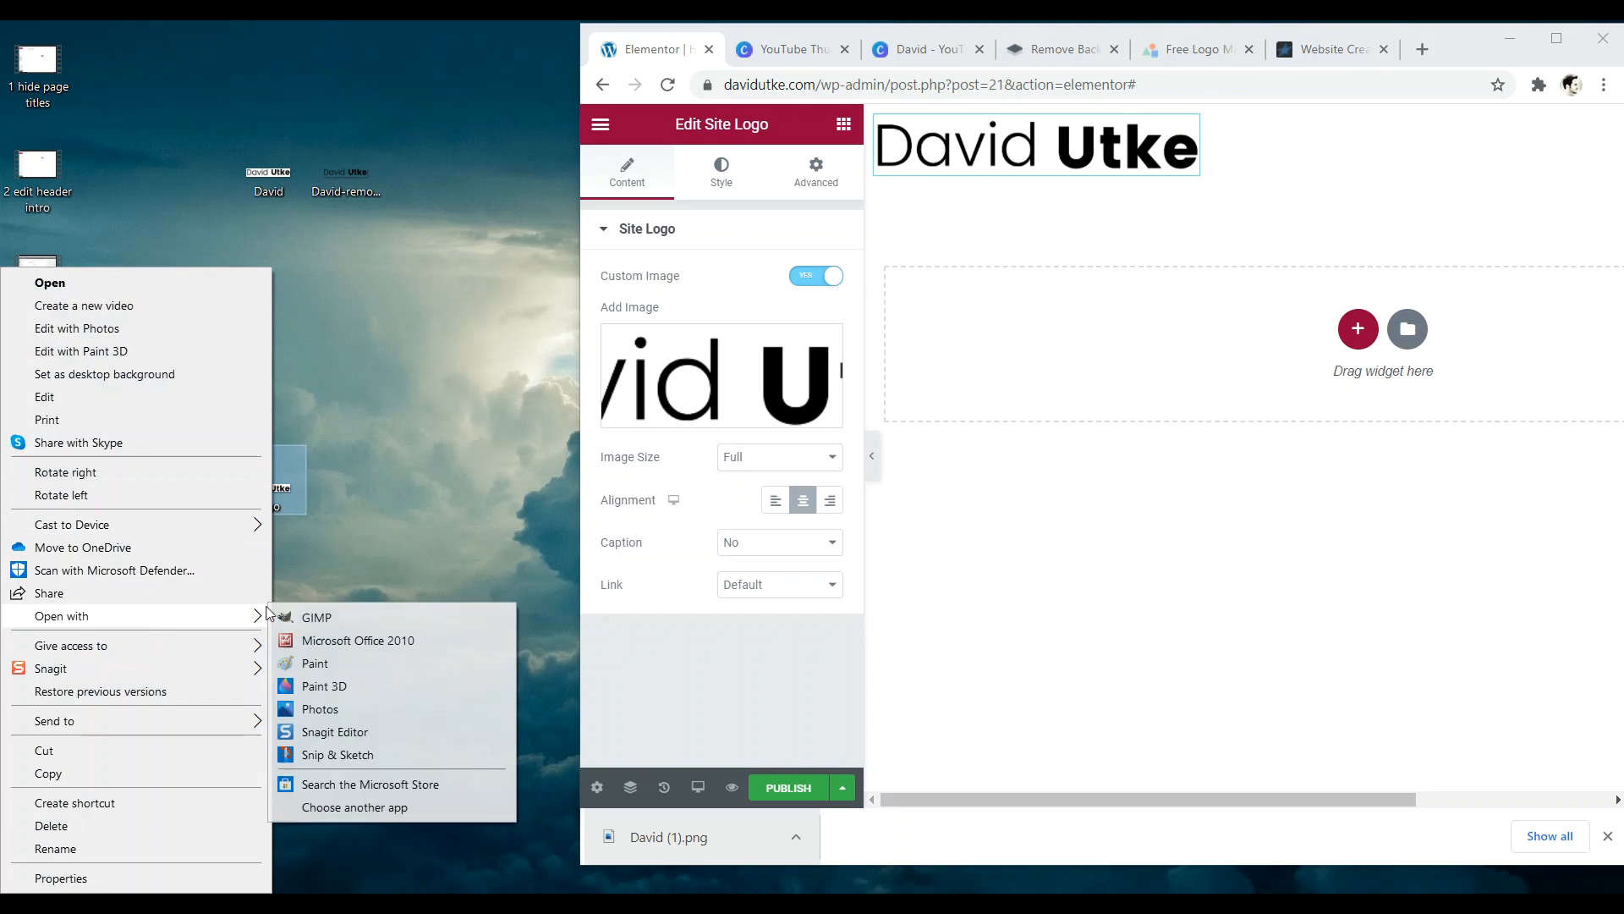
click(360, 640)
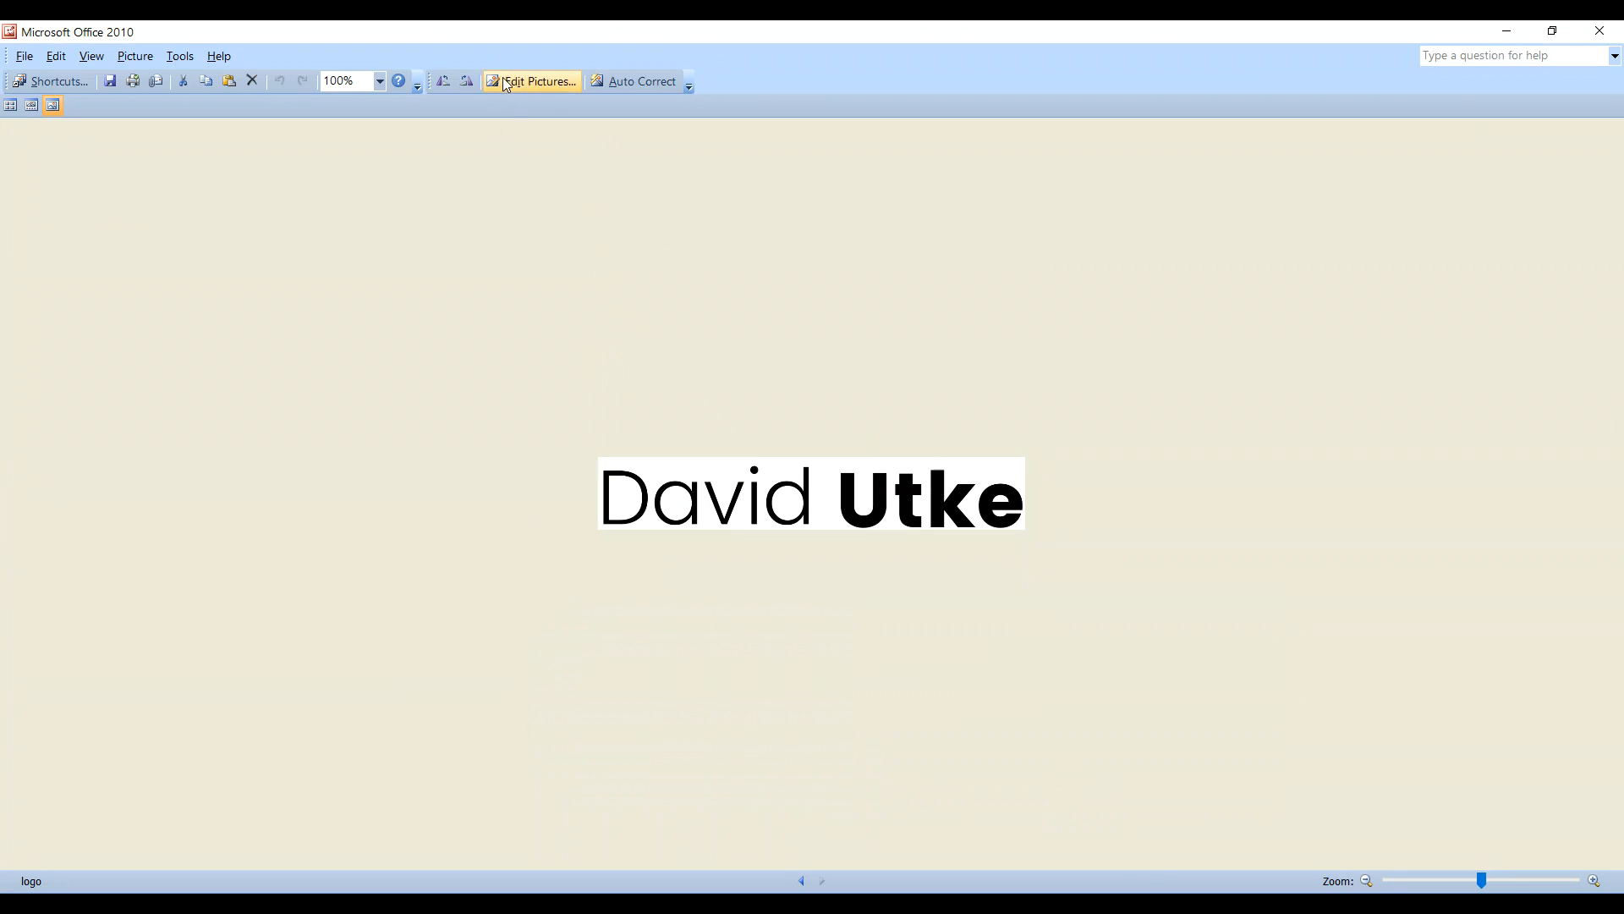
- Set up a 91% resize of the logo, then return to the Elementor header editor
click(503, 81)
click(1476, 446)
click(1501, 385)
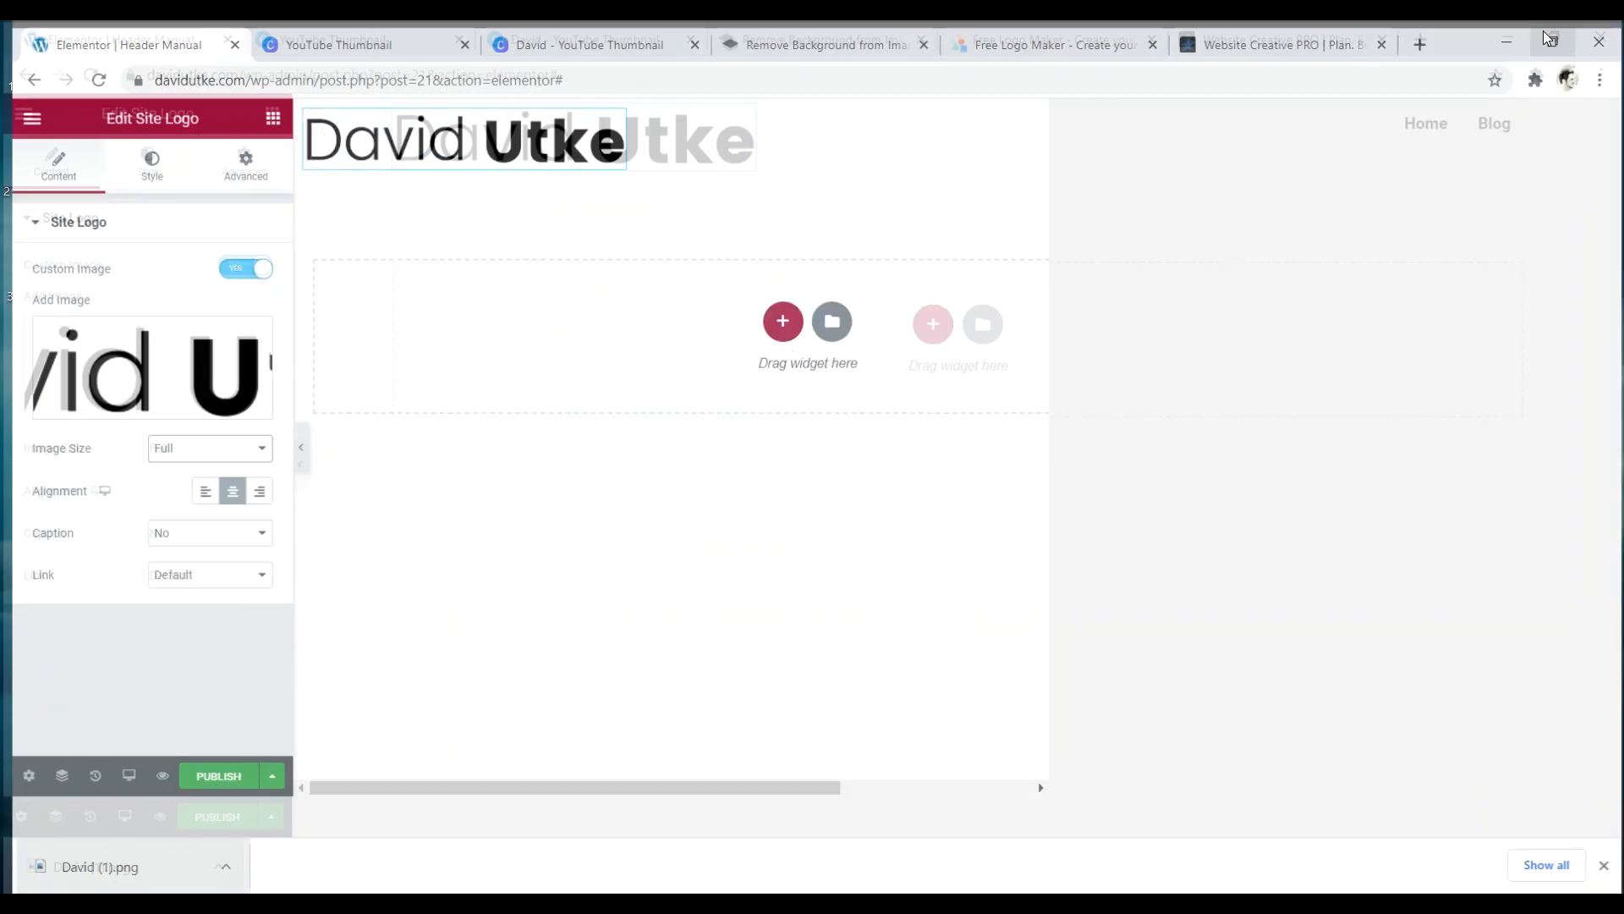
click(1555, 38)
click(192, 456)
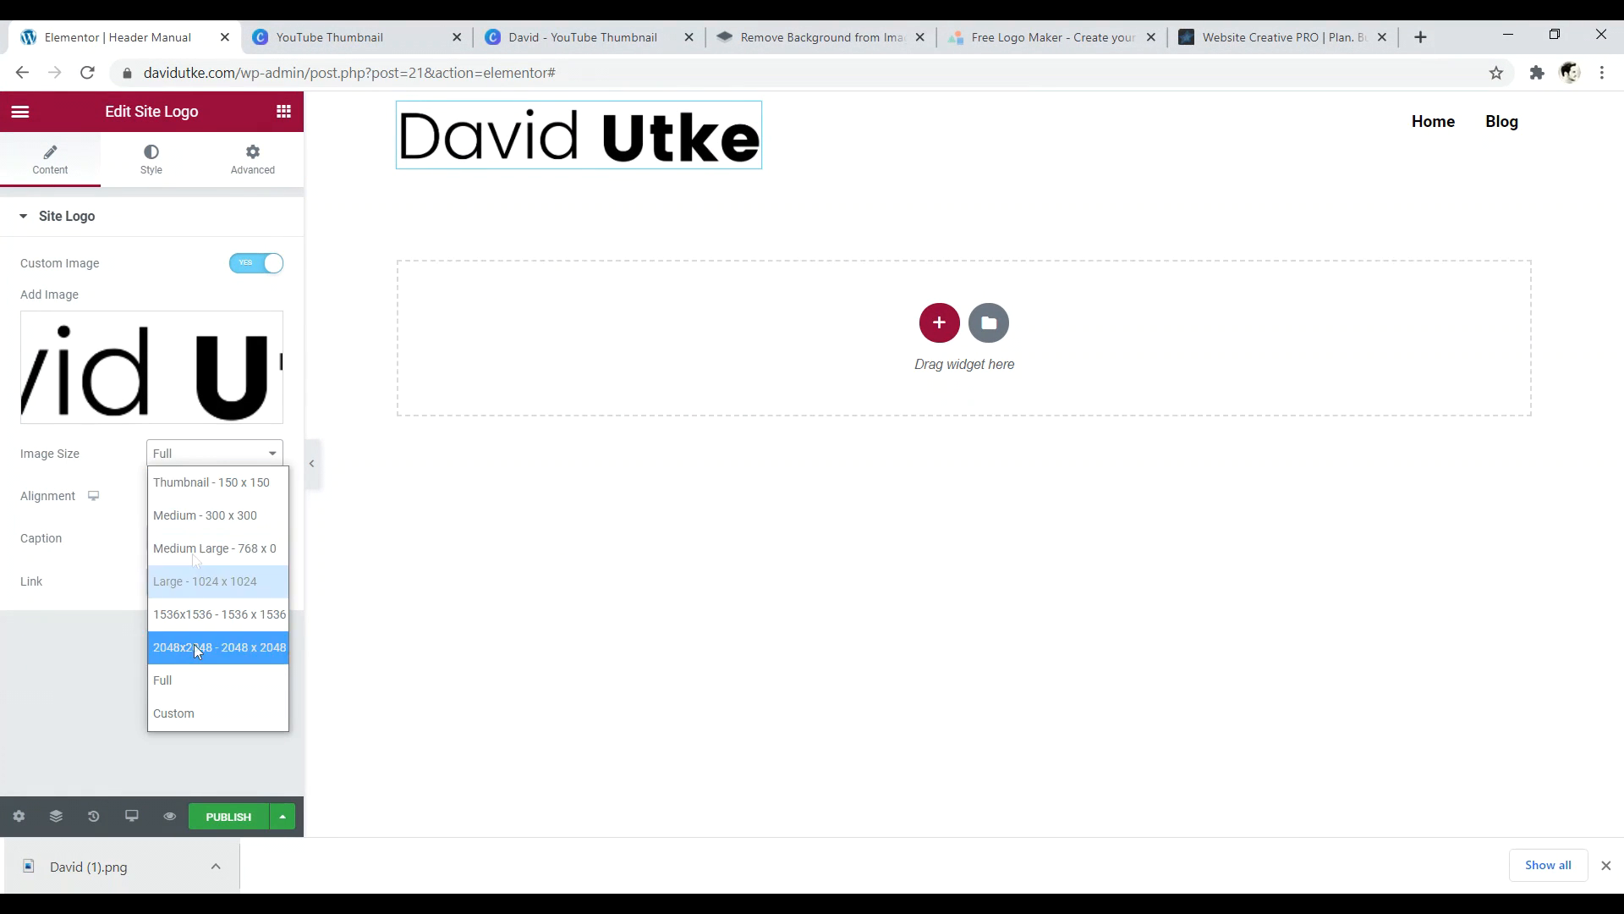
- Try the logo at Medium 300 x 300 image size, then revert it to Full
click(84, 693)
click(211, 457)
click(198, 511)
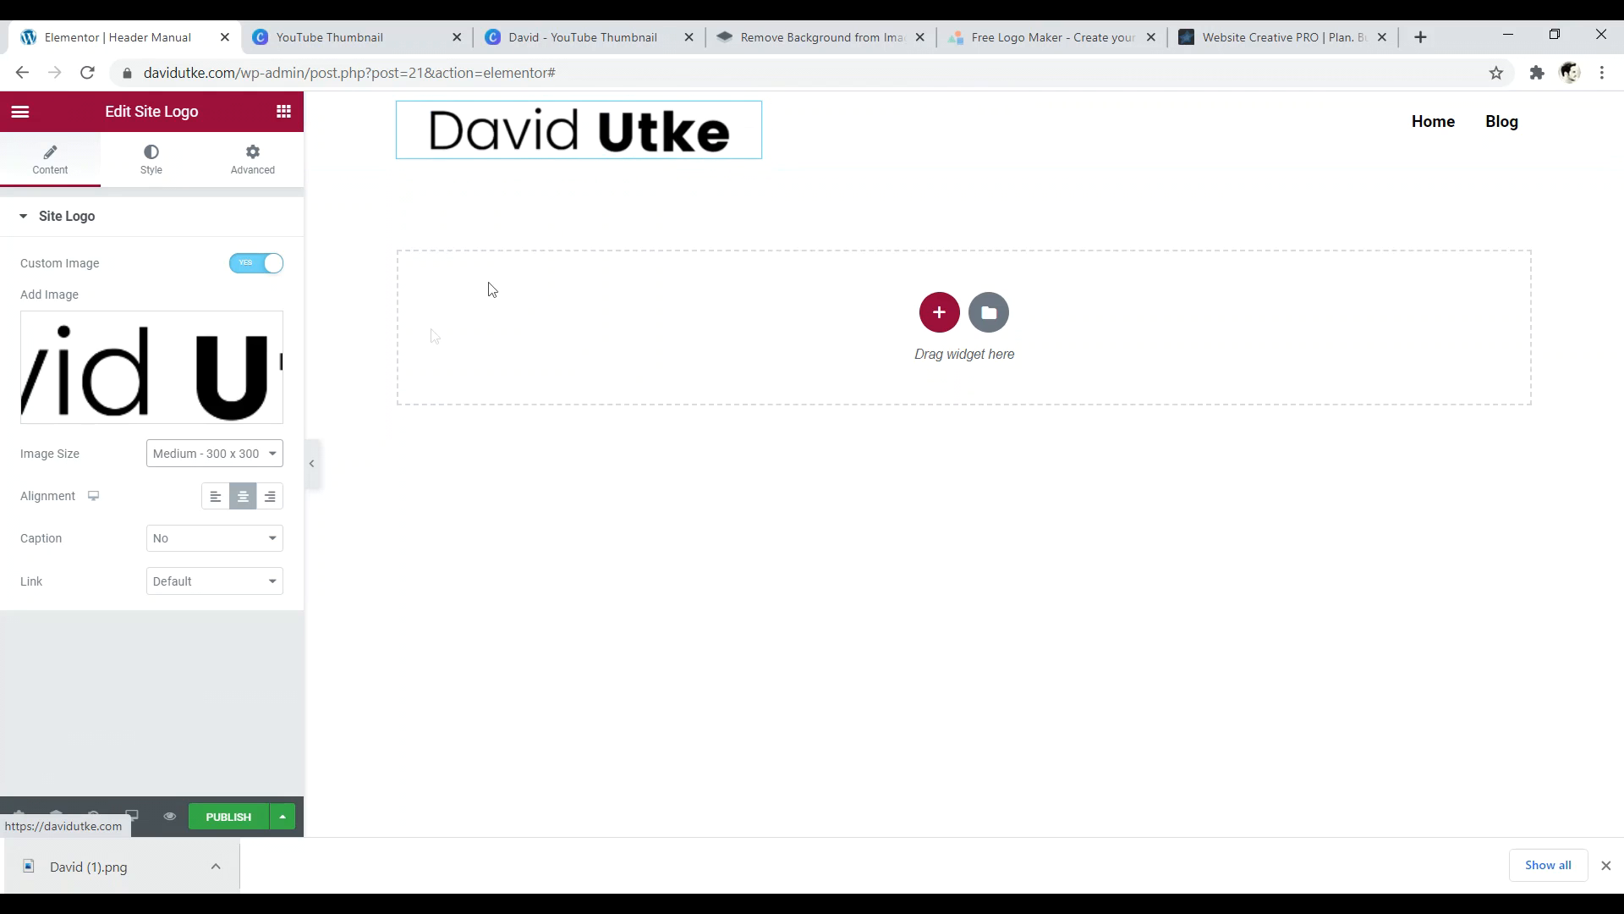
click(221, 455)
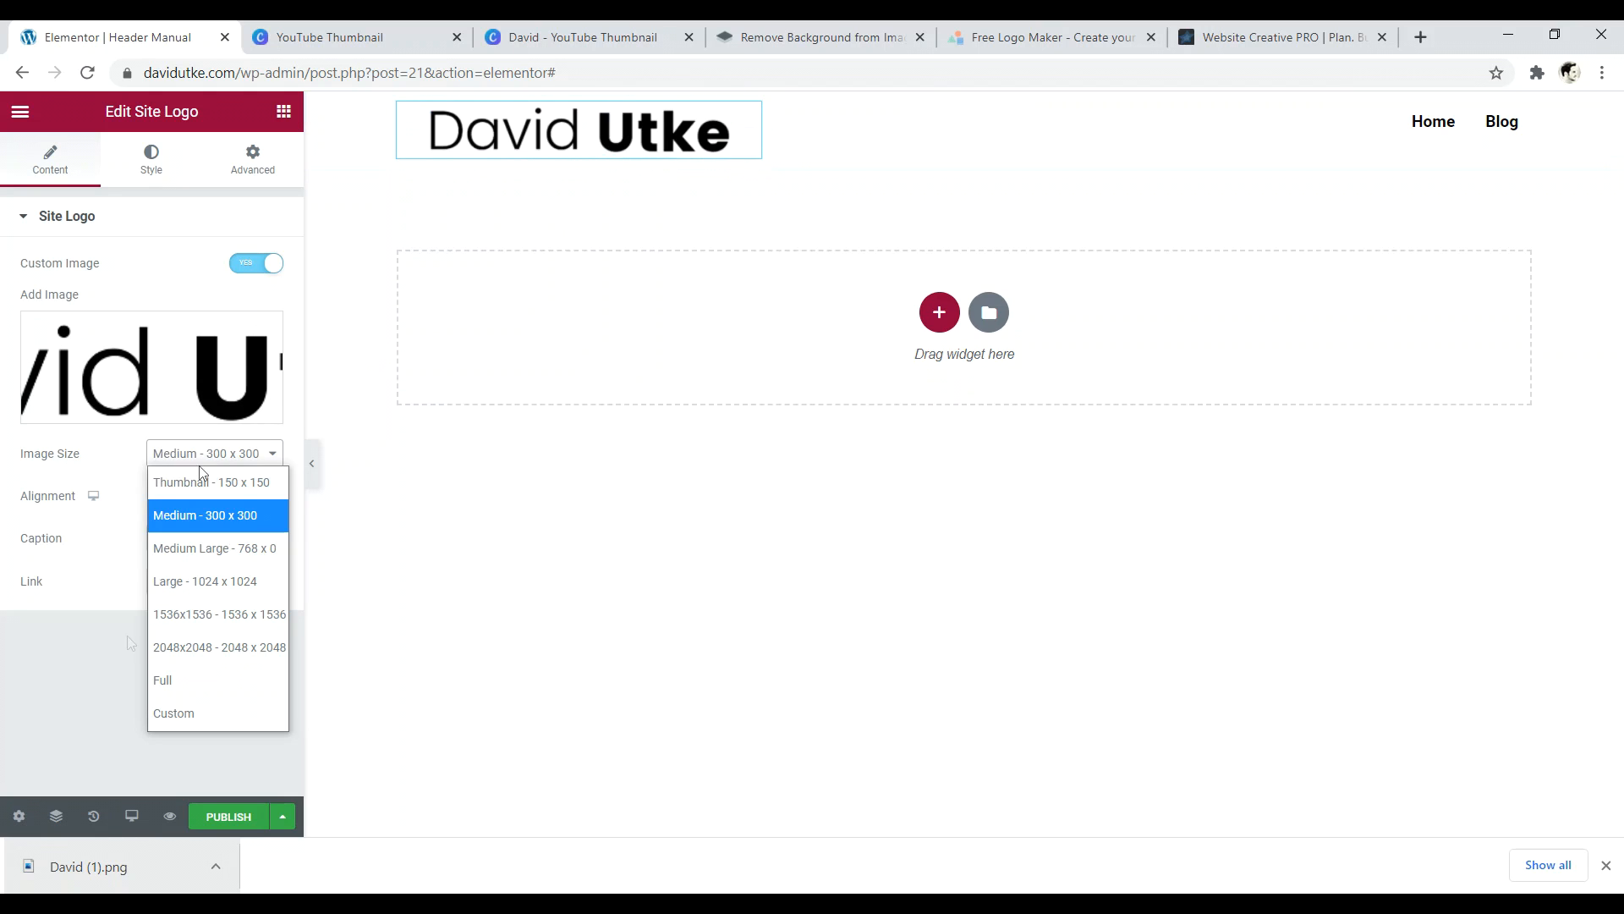
click(181, 682)
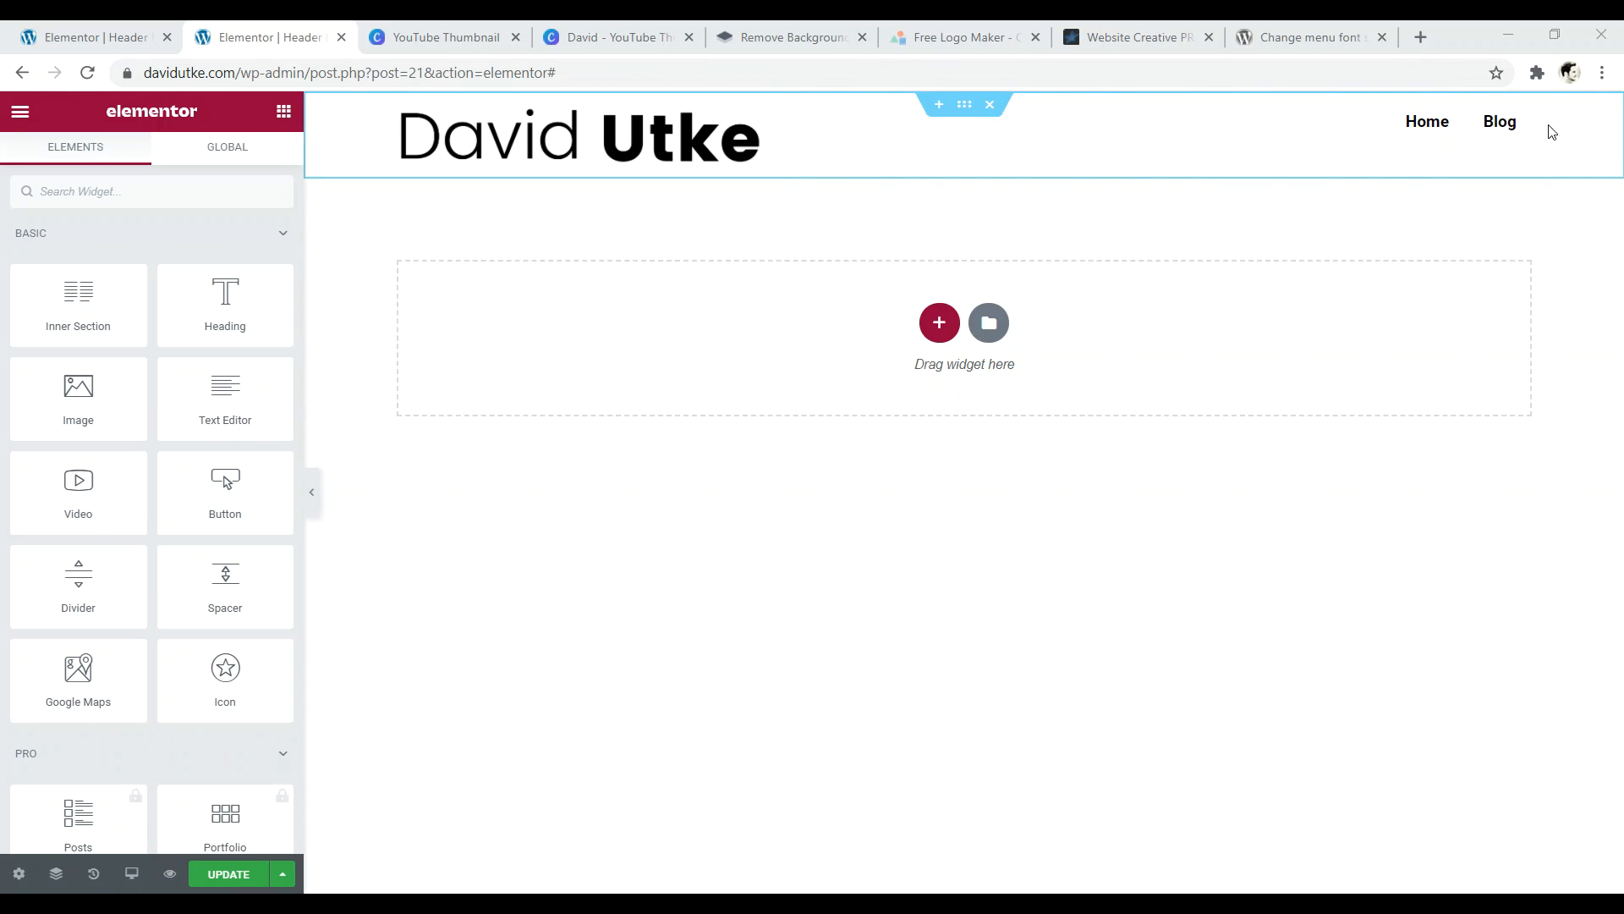
- Review the nav menu widget's Content, Style and Advanced settings, then open Elementor's main menu
click(1521, 117)
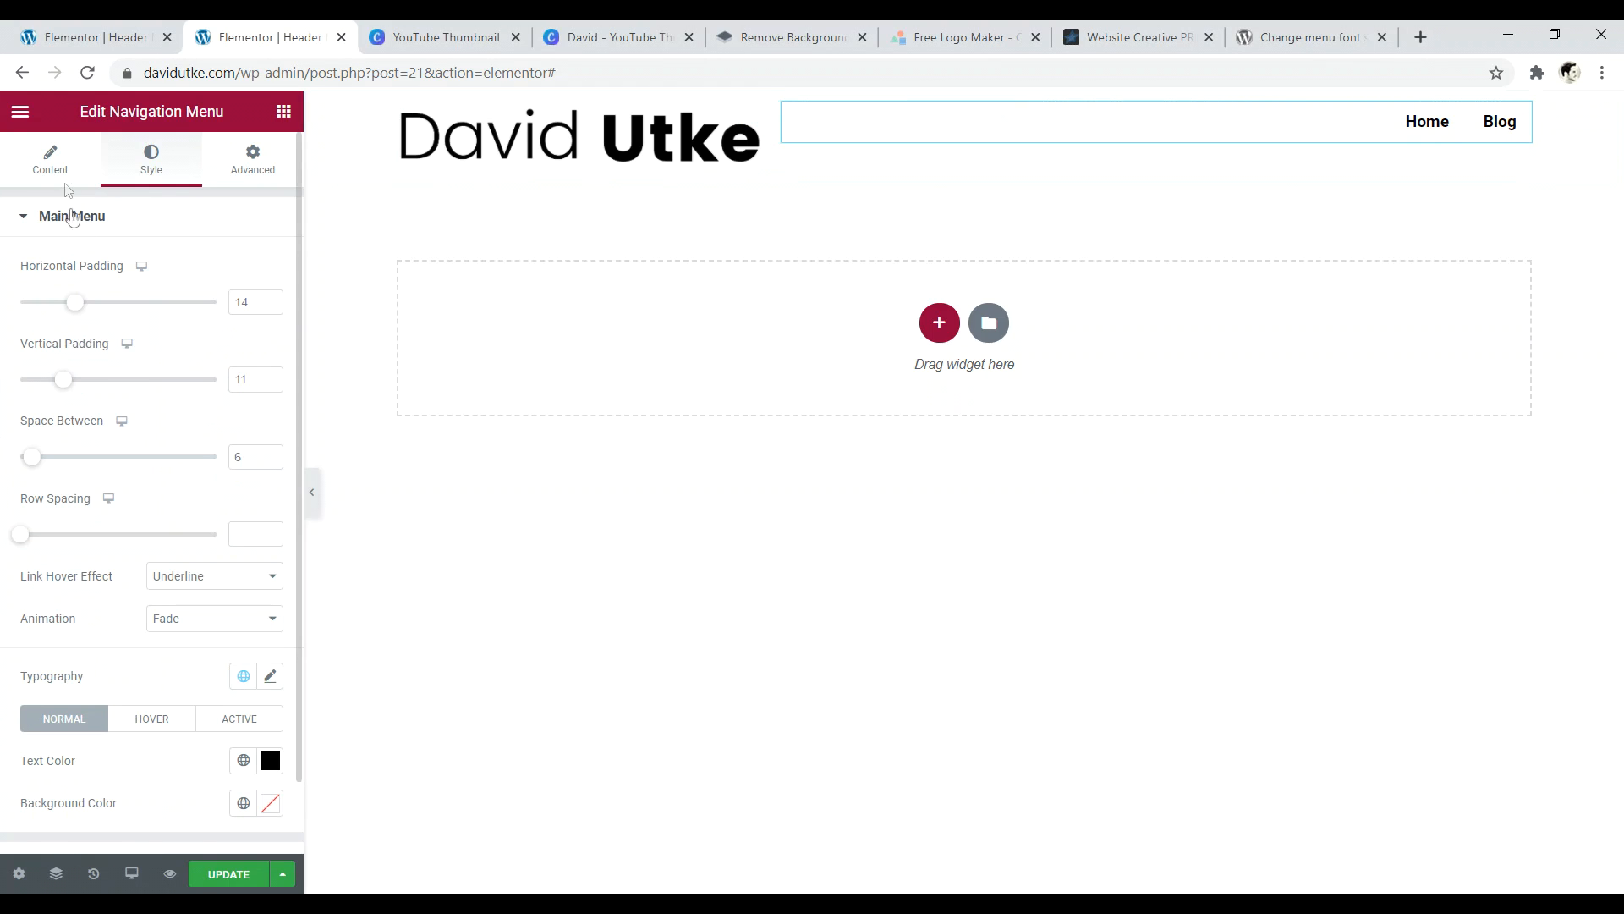
click(53, 162)
click(154, 169)
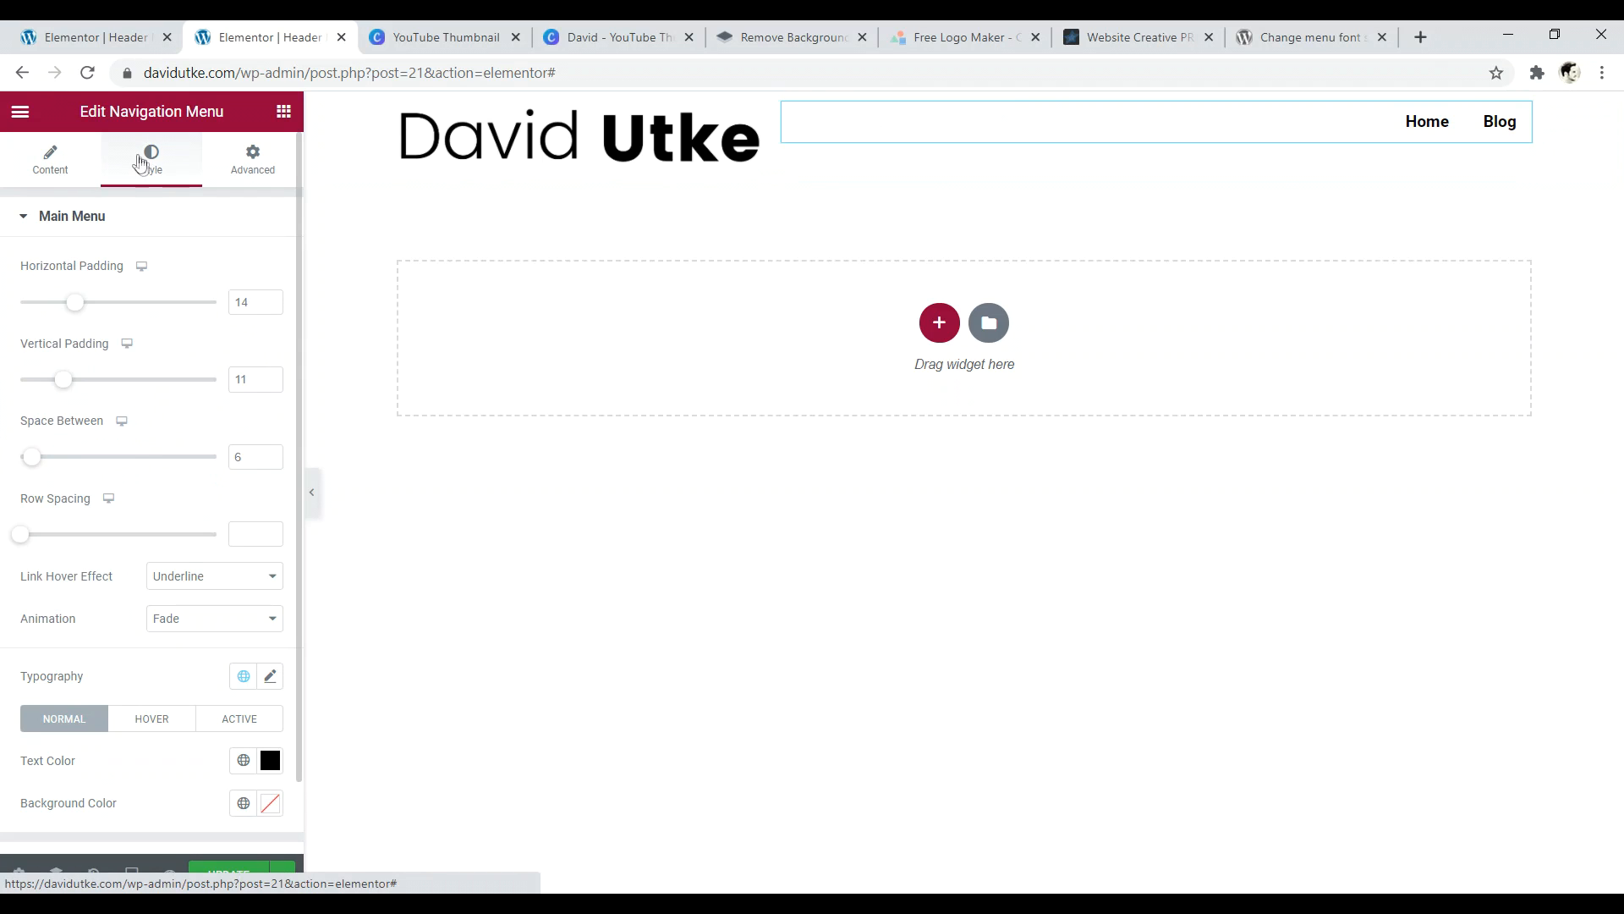
click(251, 174)
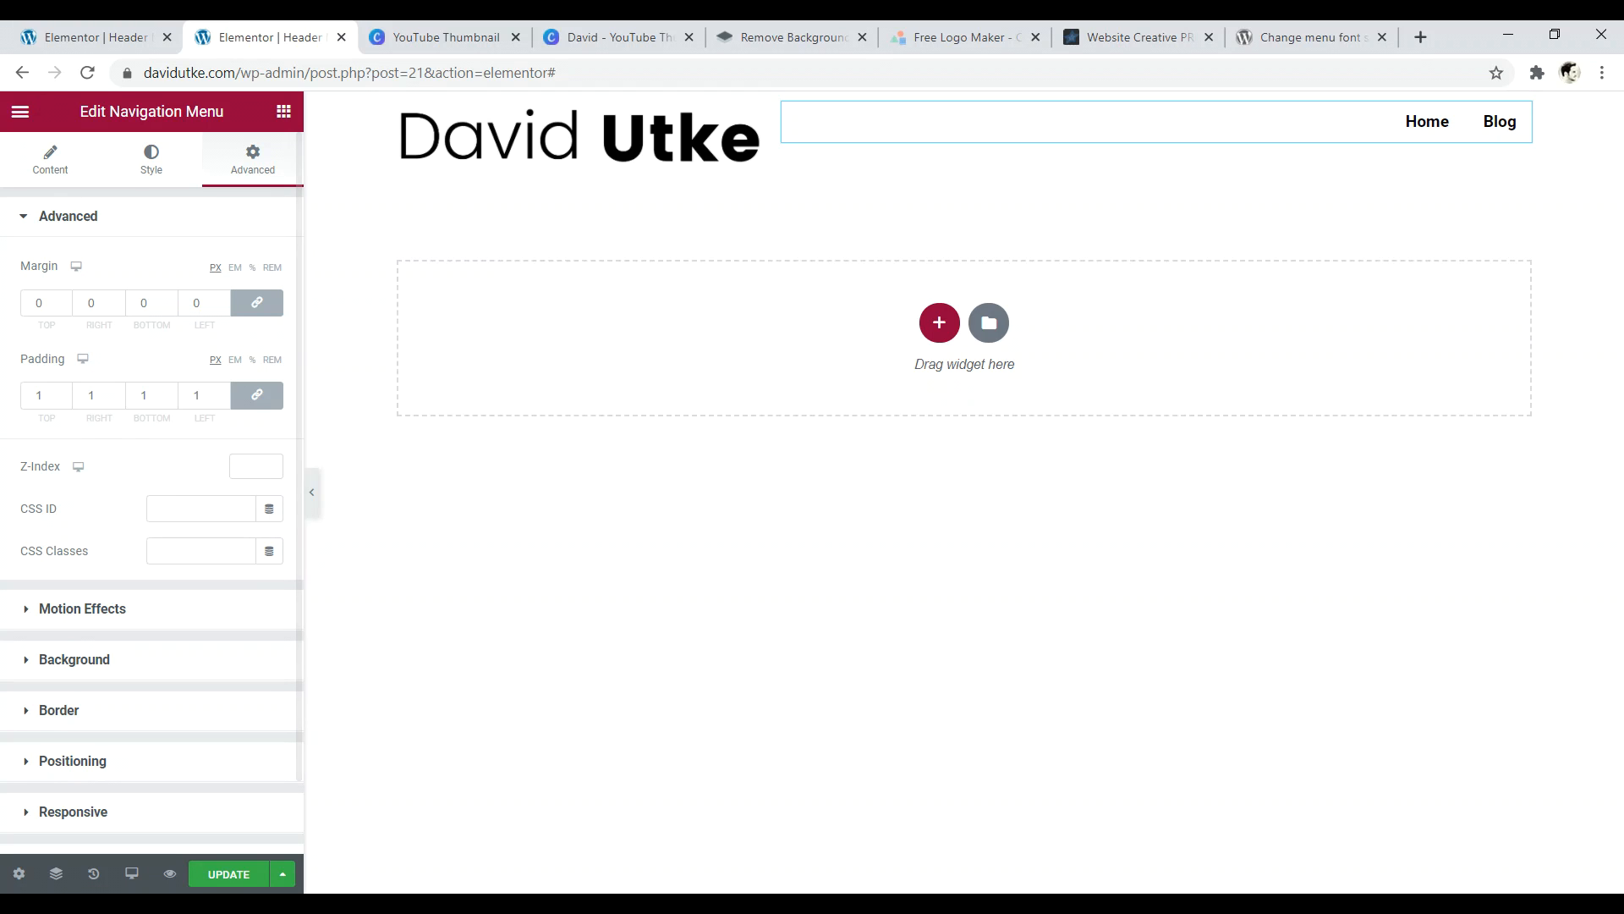
click(18, 113)
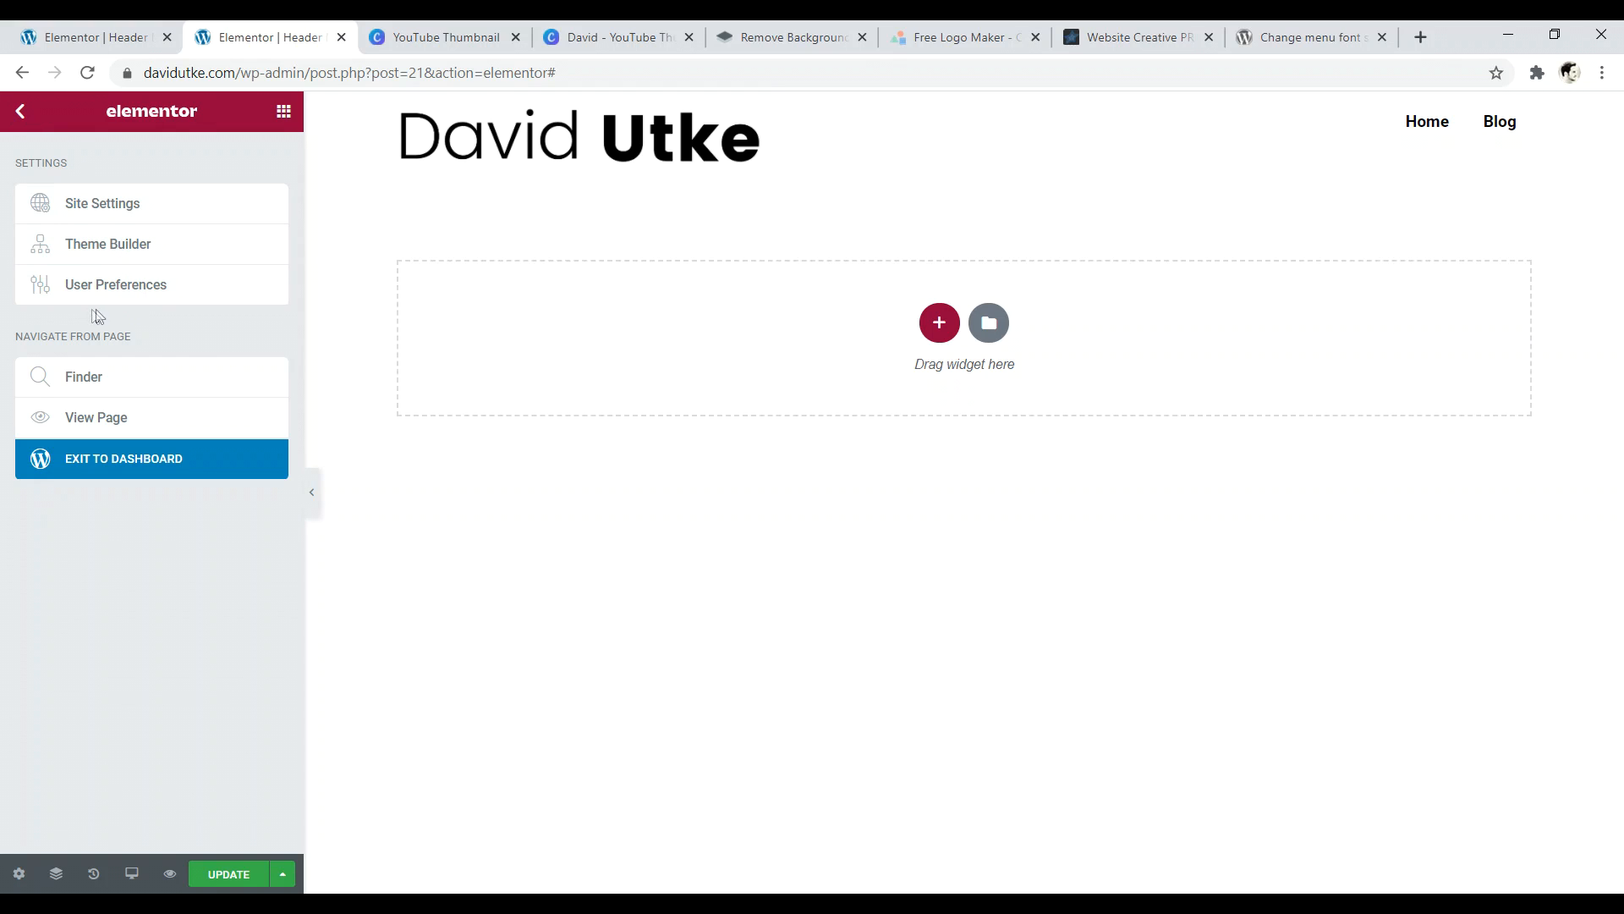
- Set Site Settings link typography to Poppins, 24 px, 3.8 letter spacing, and update
click(159, 206)
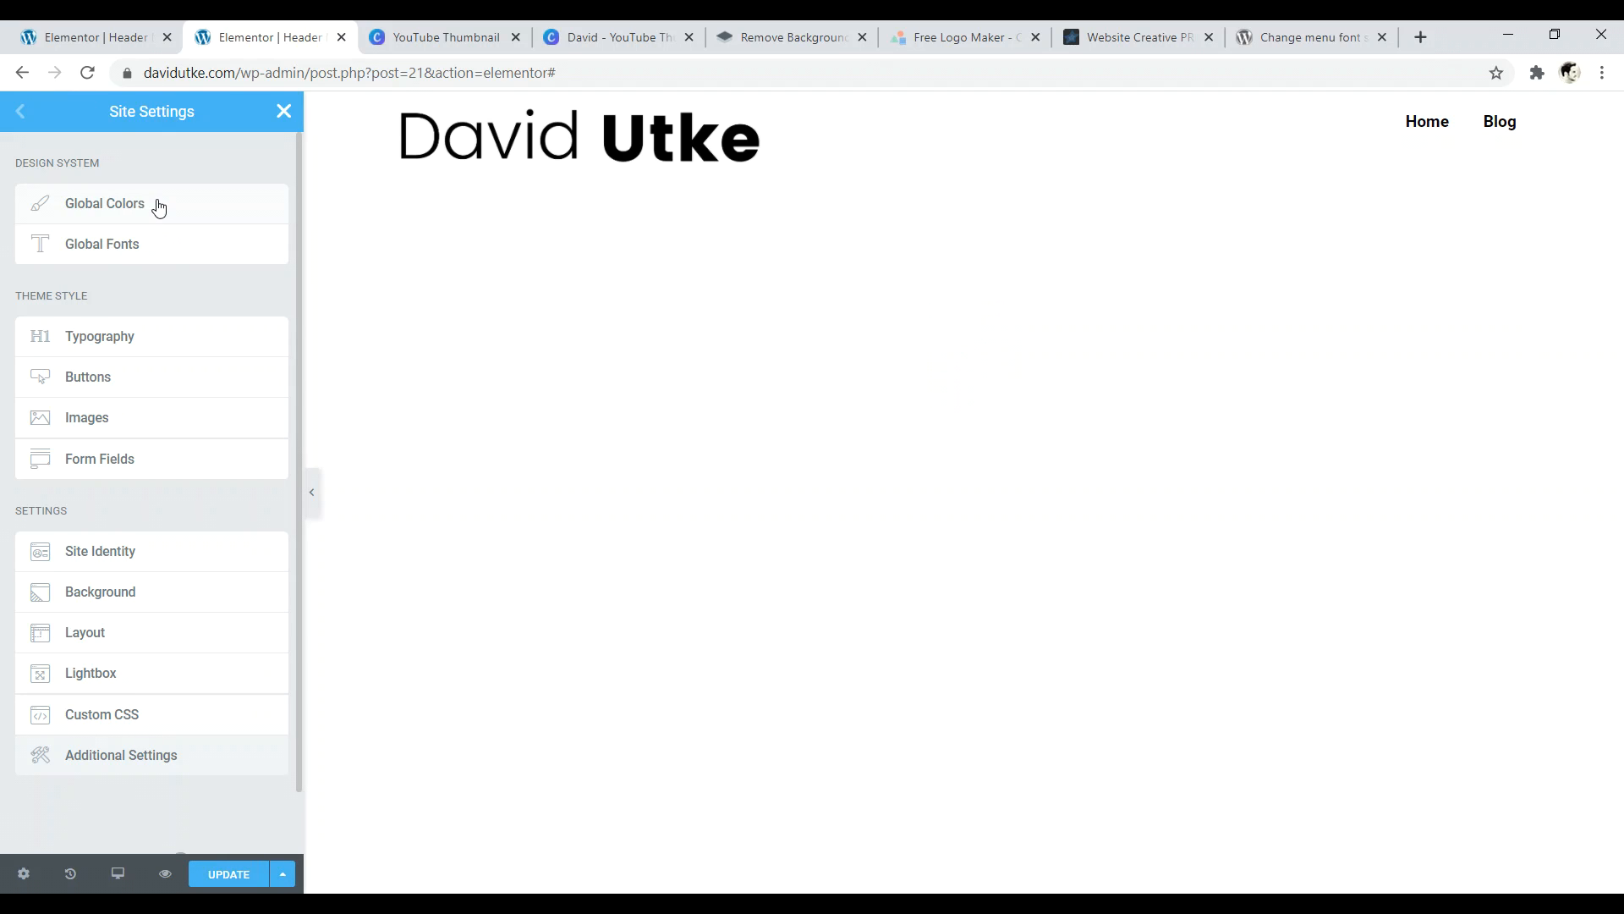
click(119, 339)
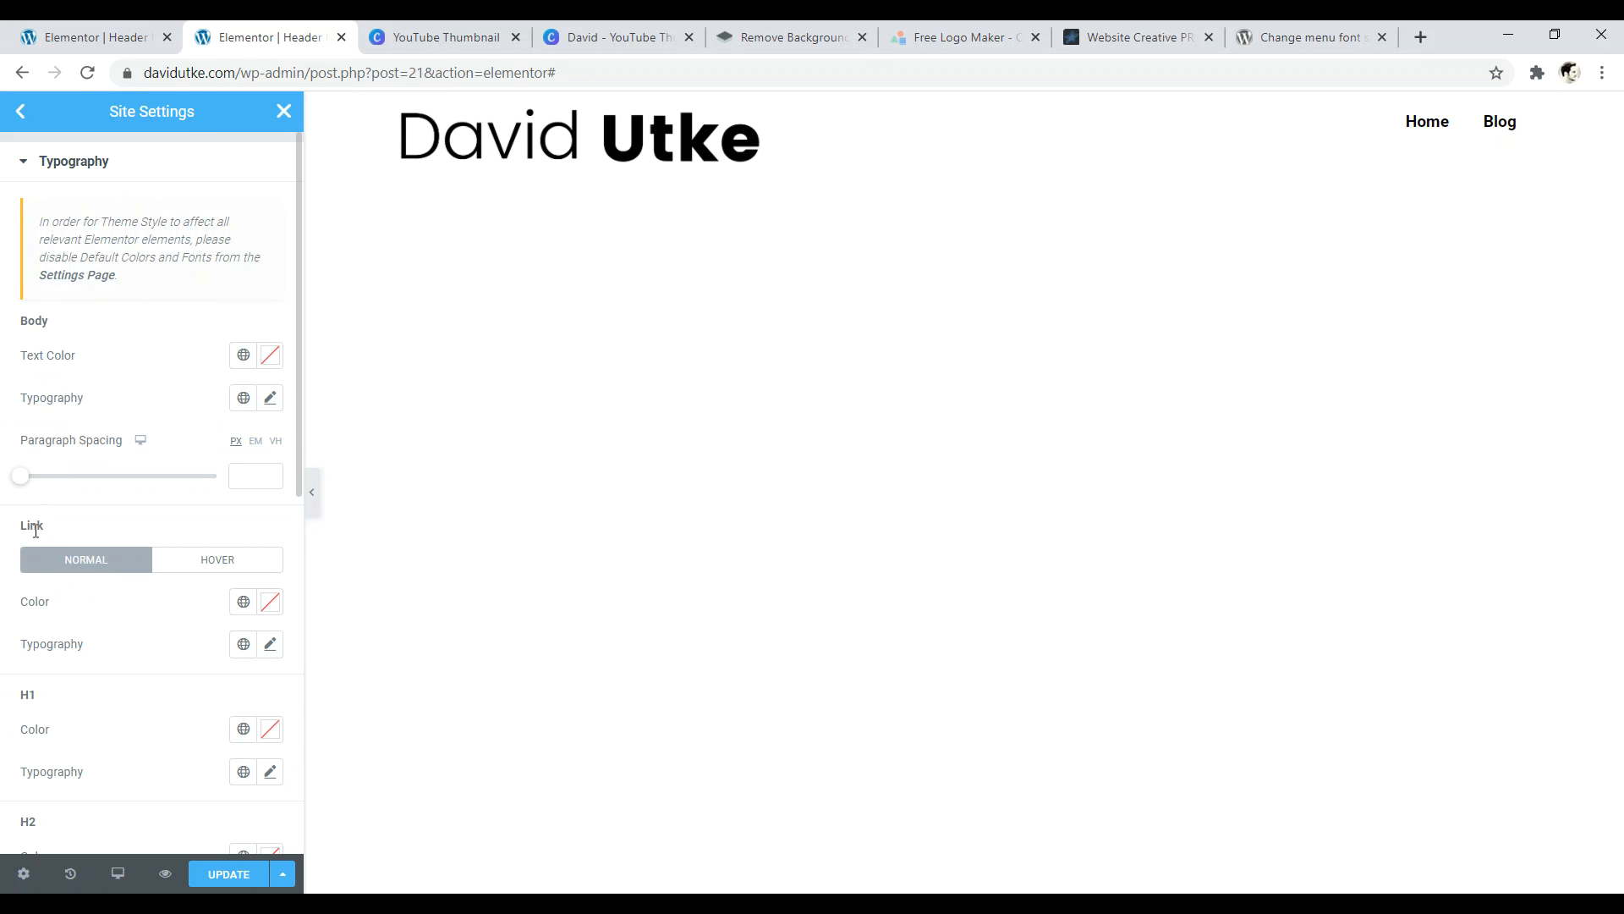
scroll(130, 493, down, 1)
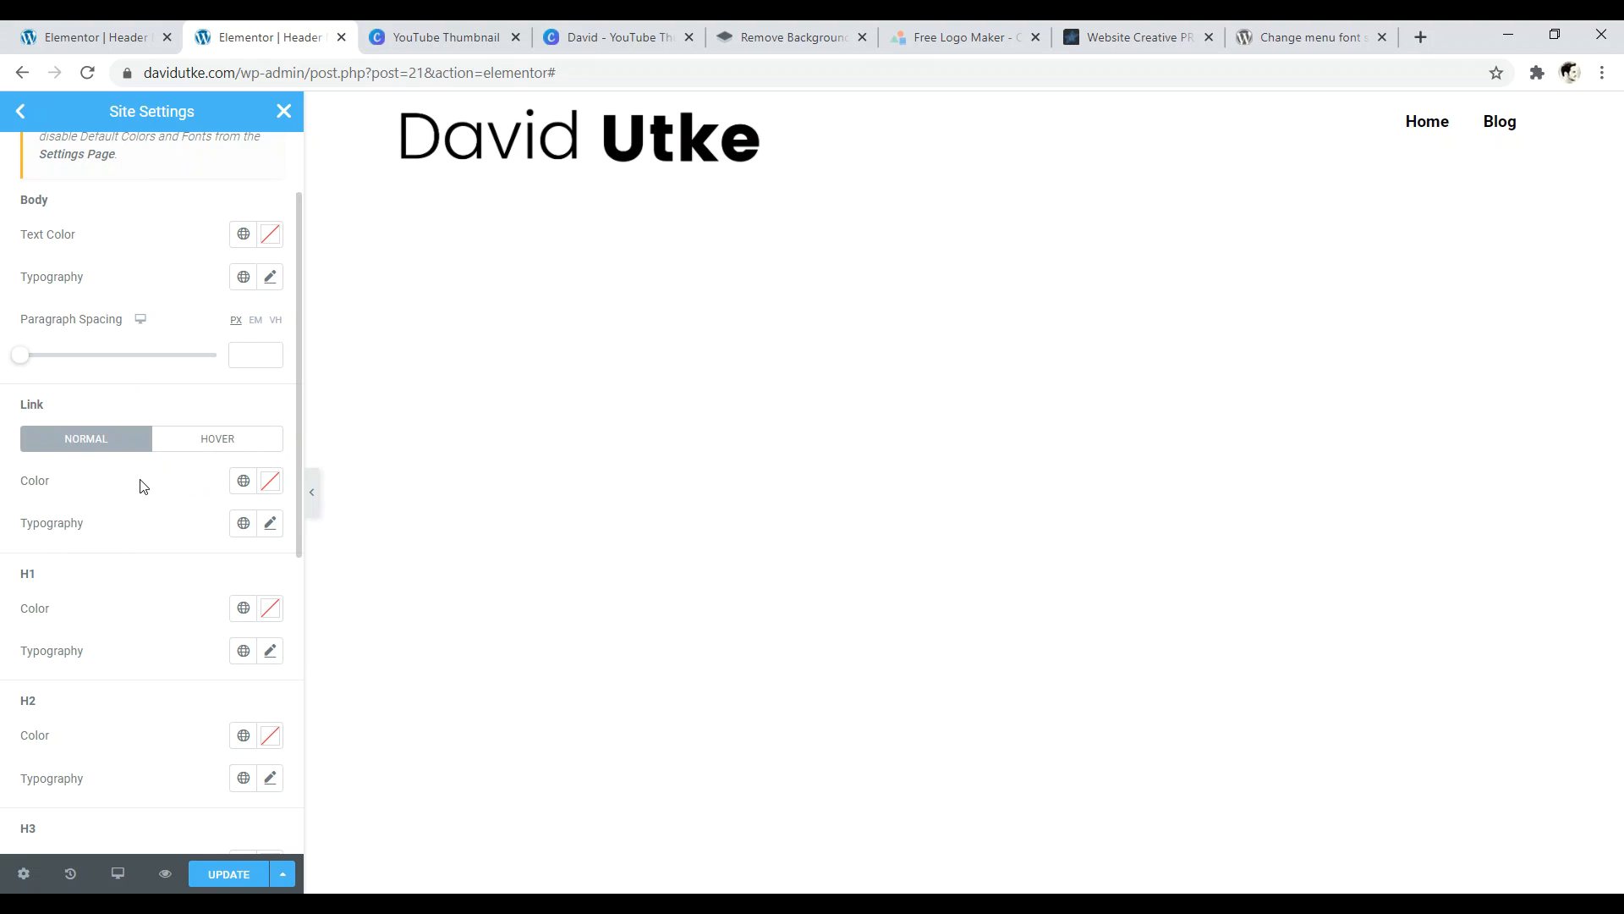
click(273, 525)
scroll(135, 499, down, 2)
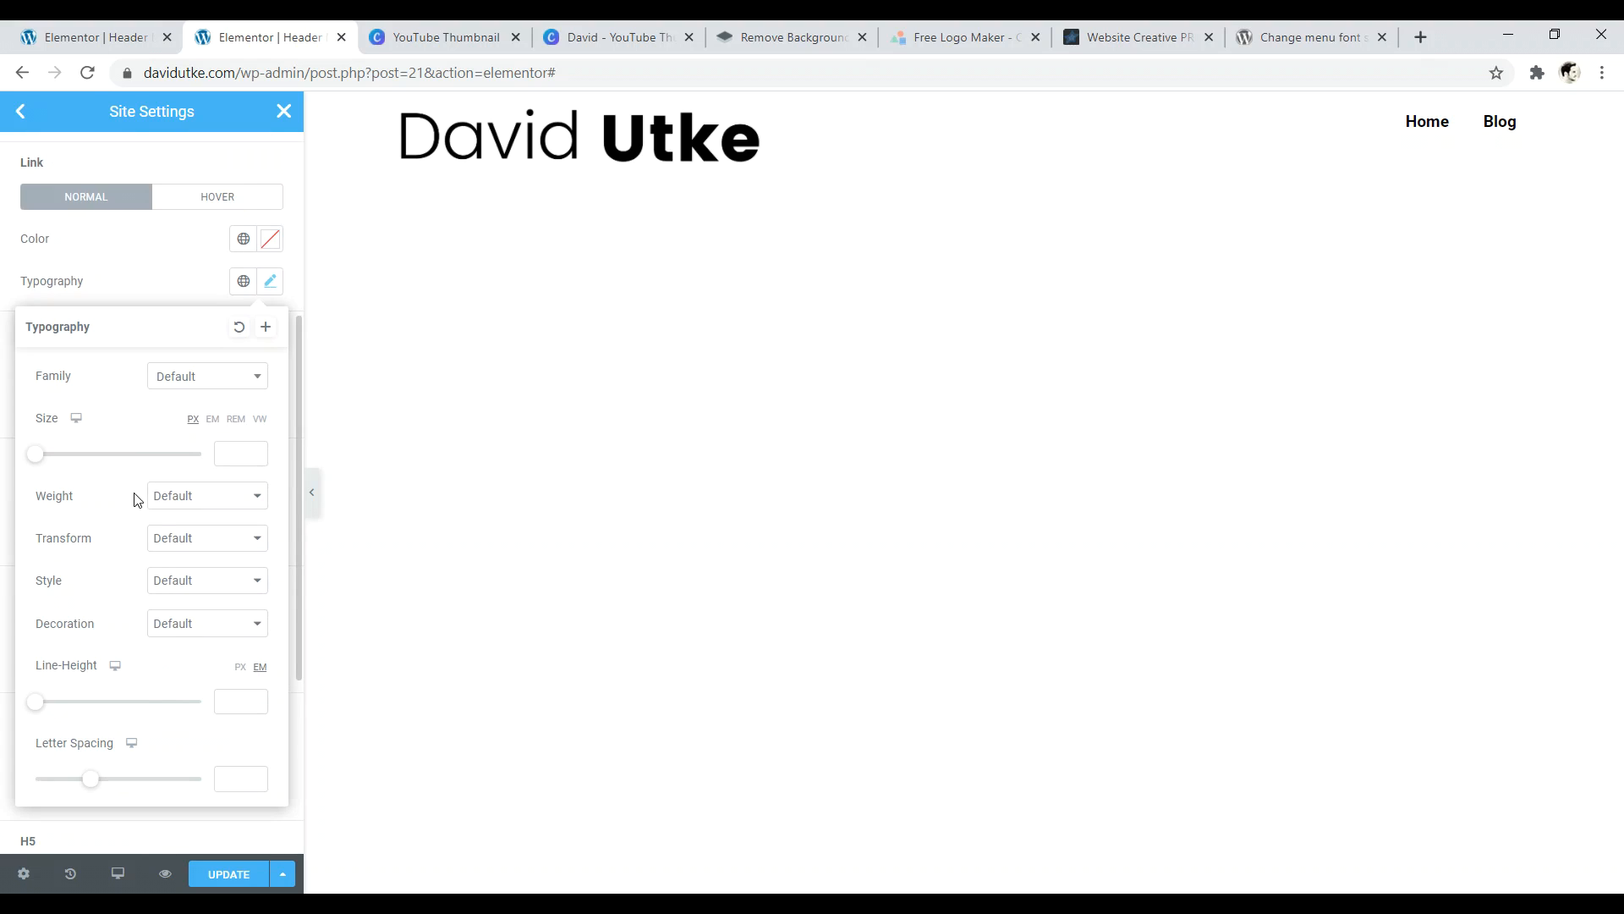
click(197, 388)
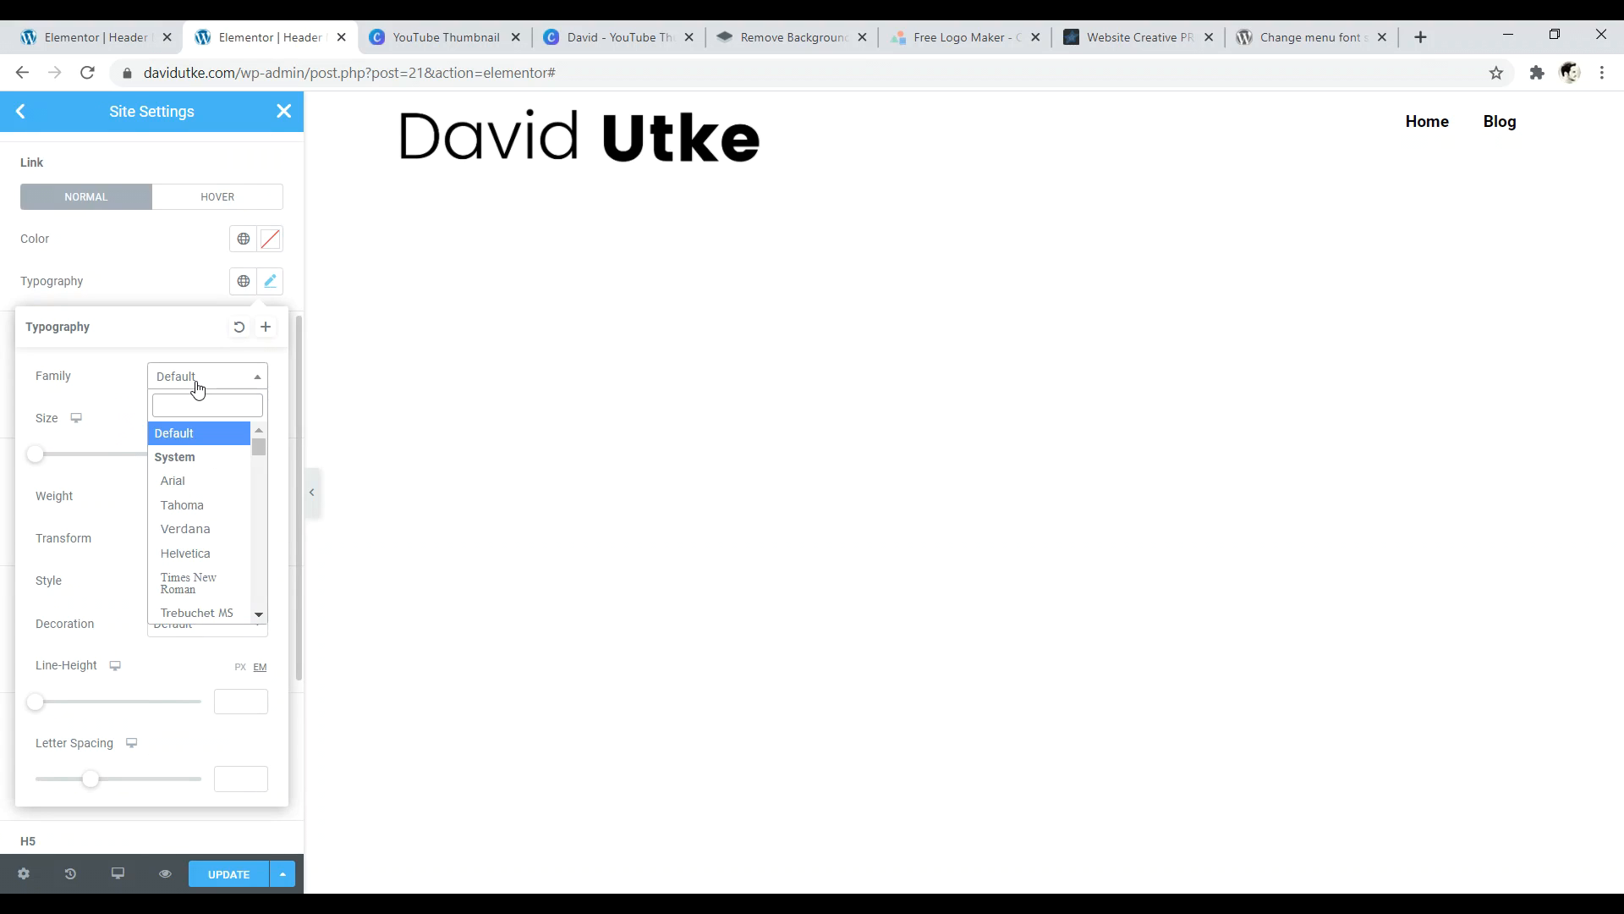
text(pop)
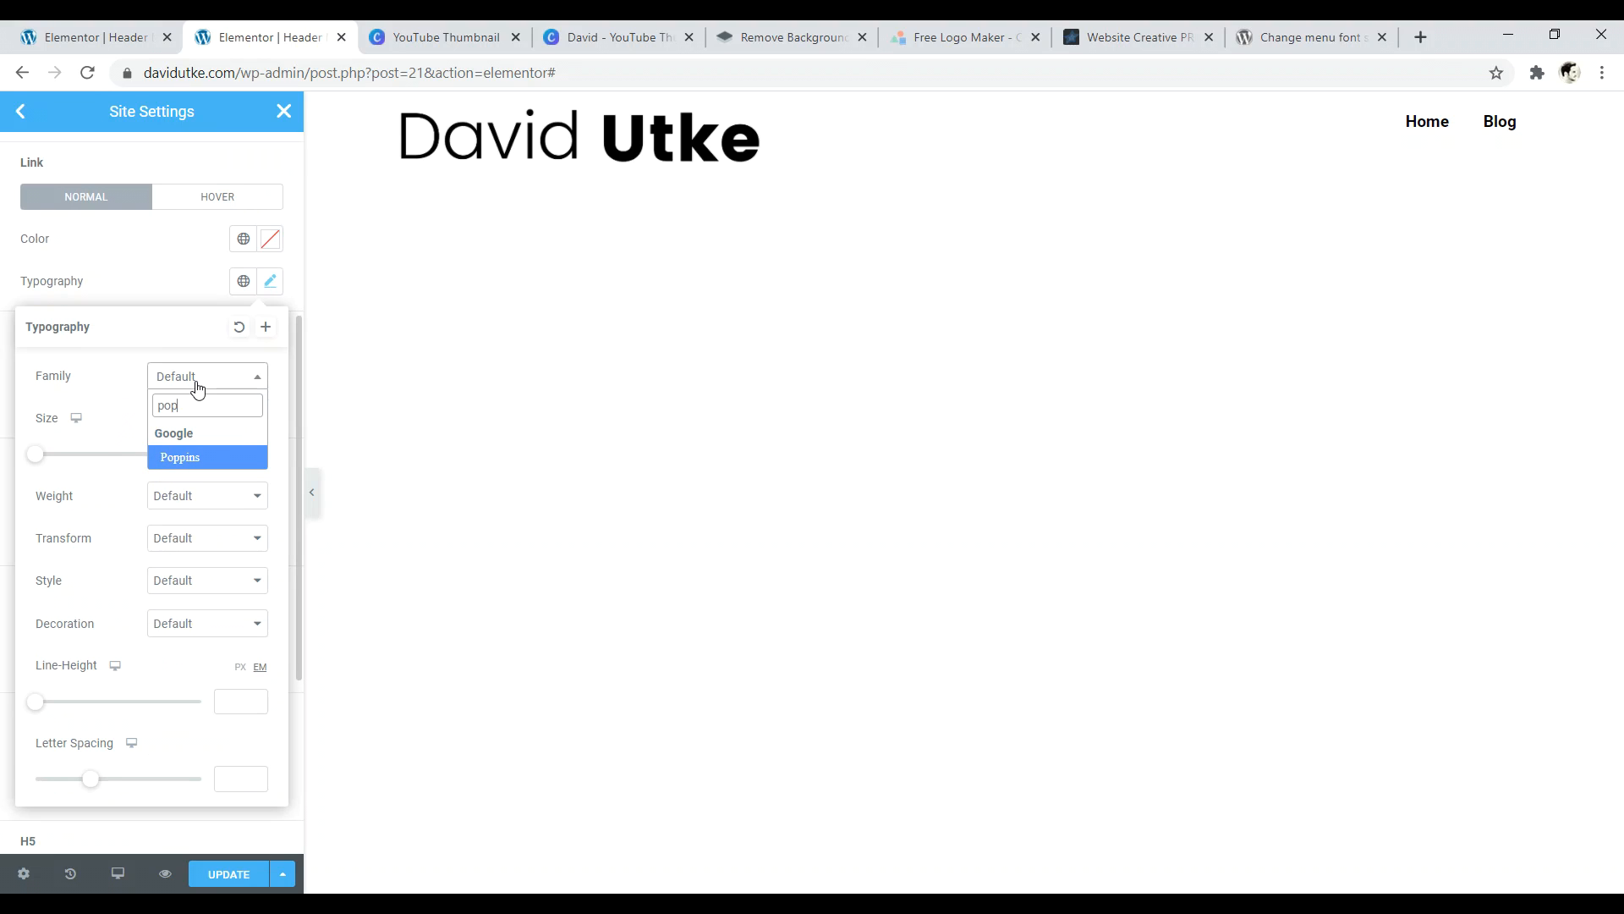
click(199, 460)
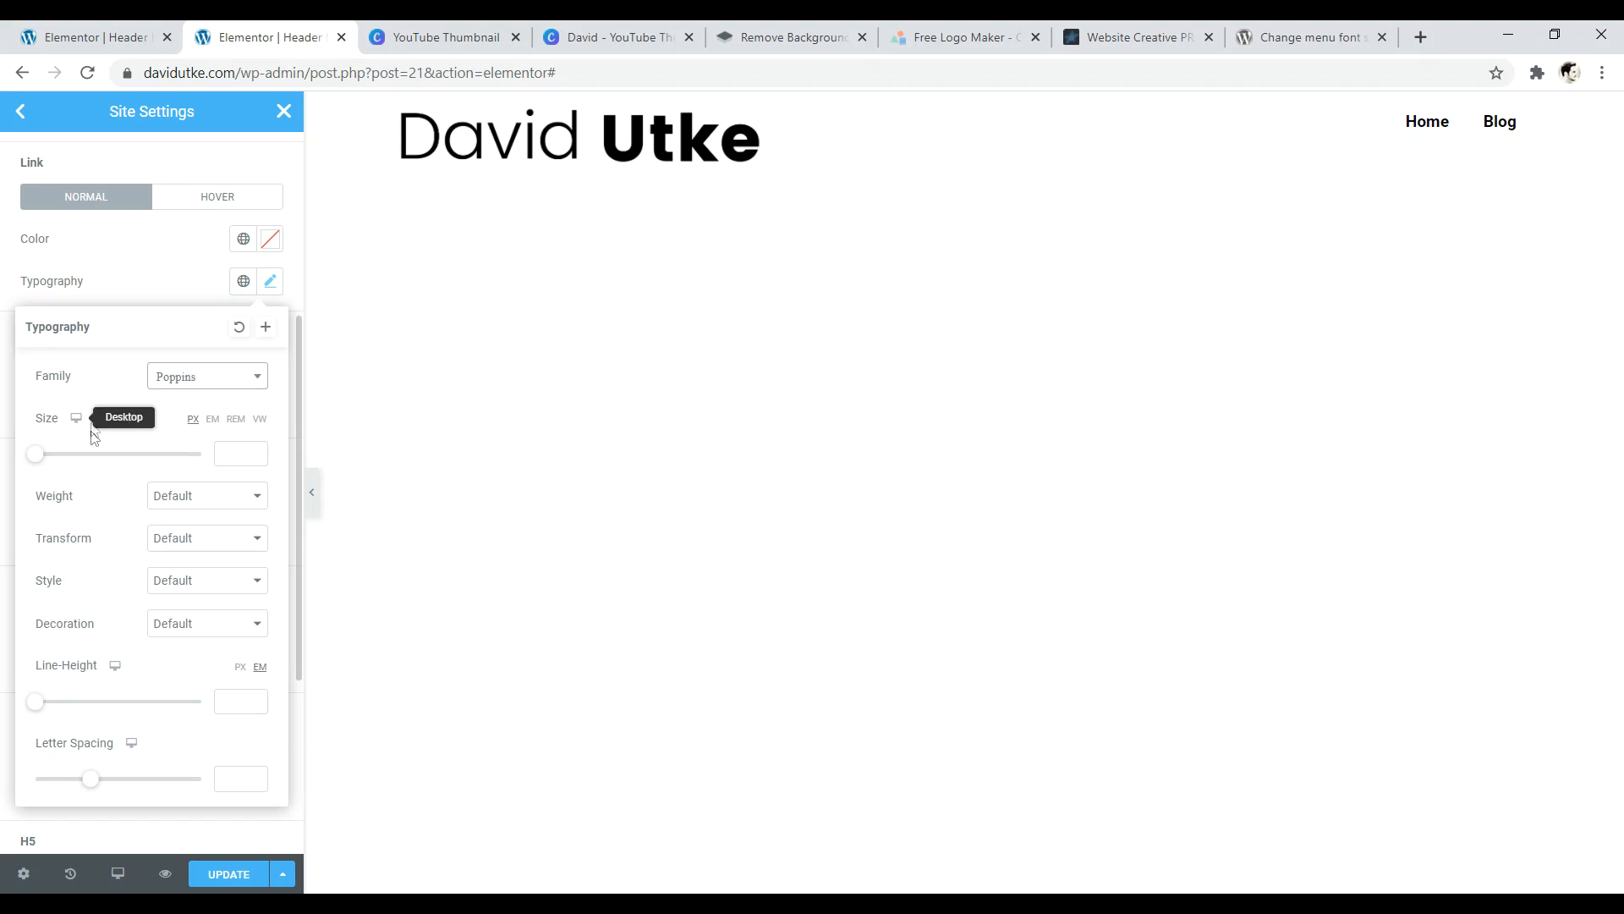
mouse_move(39, 461)
mouse_down()
mouse_move(68, 460)
mouse_move(57, 454)
mouse_up()
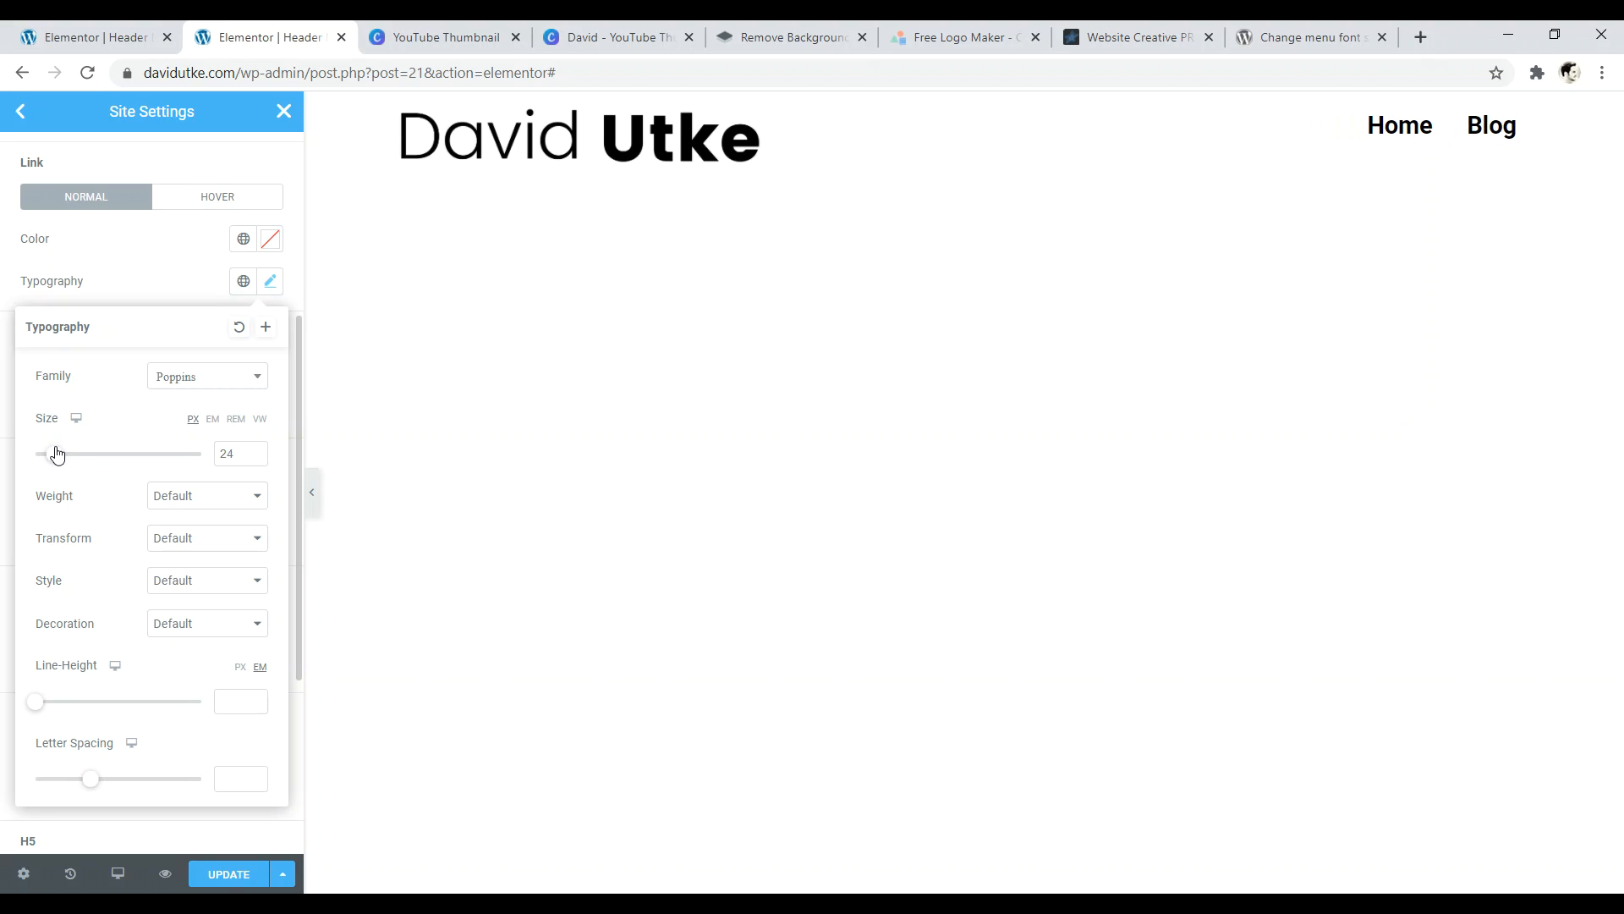
drag(94, 777, 135, 776)
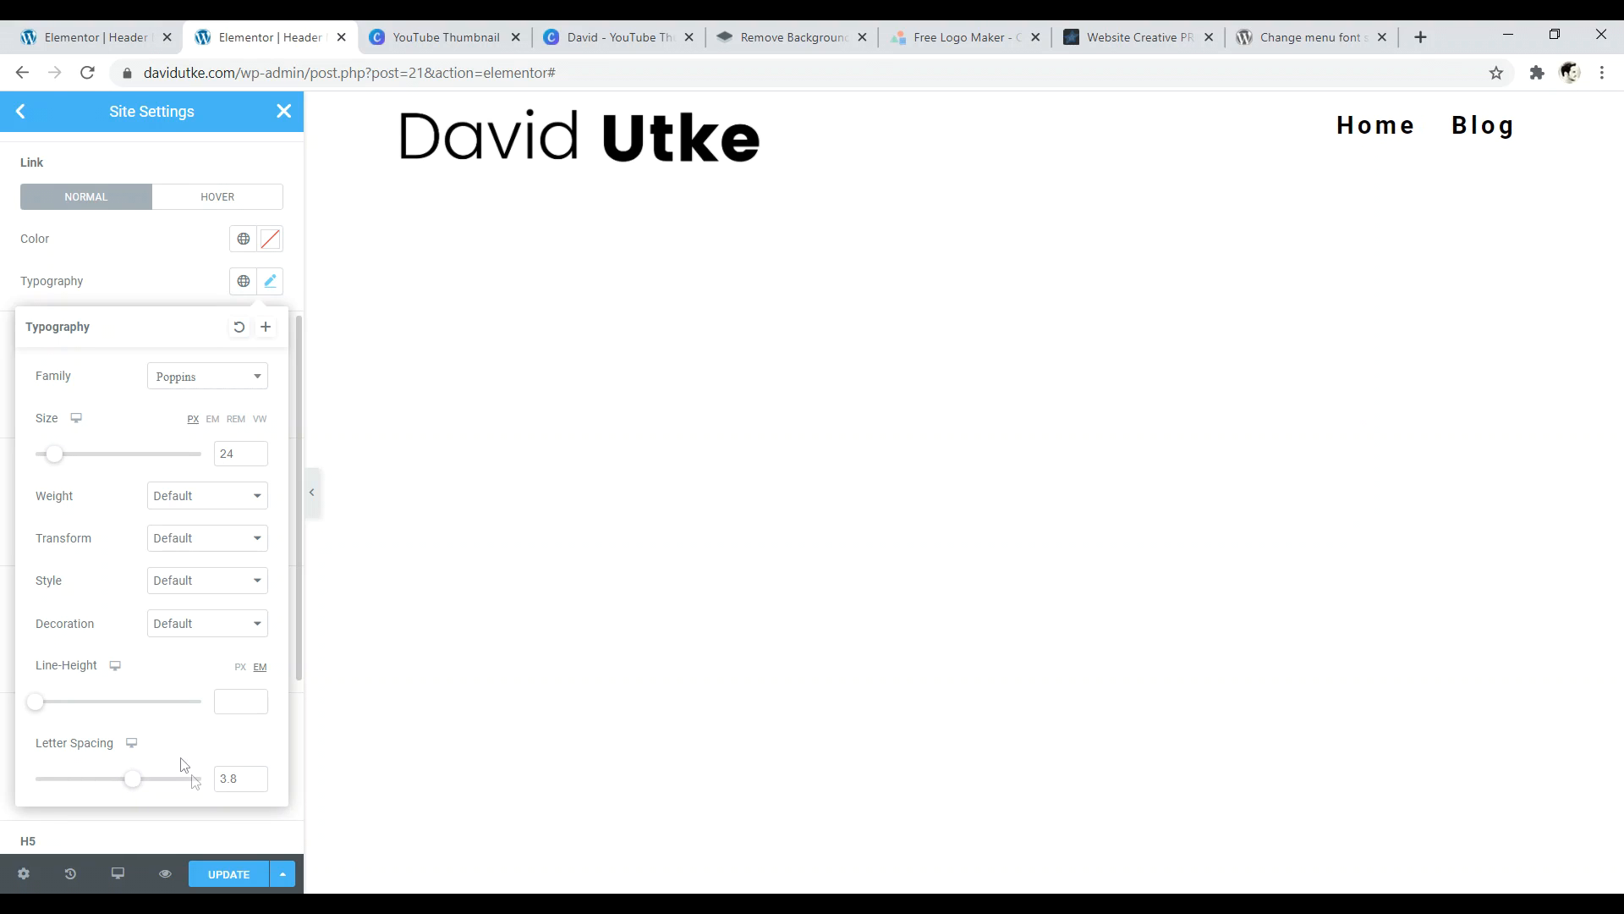
click(227, 880)
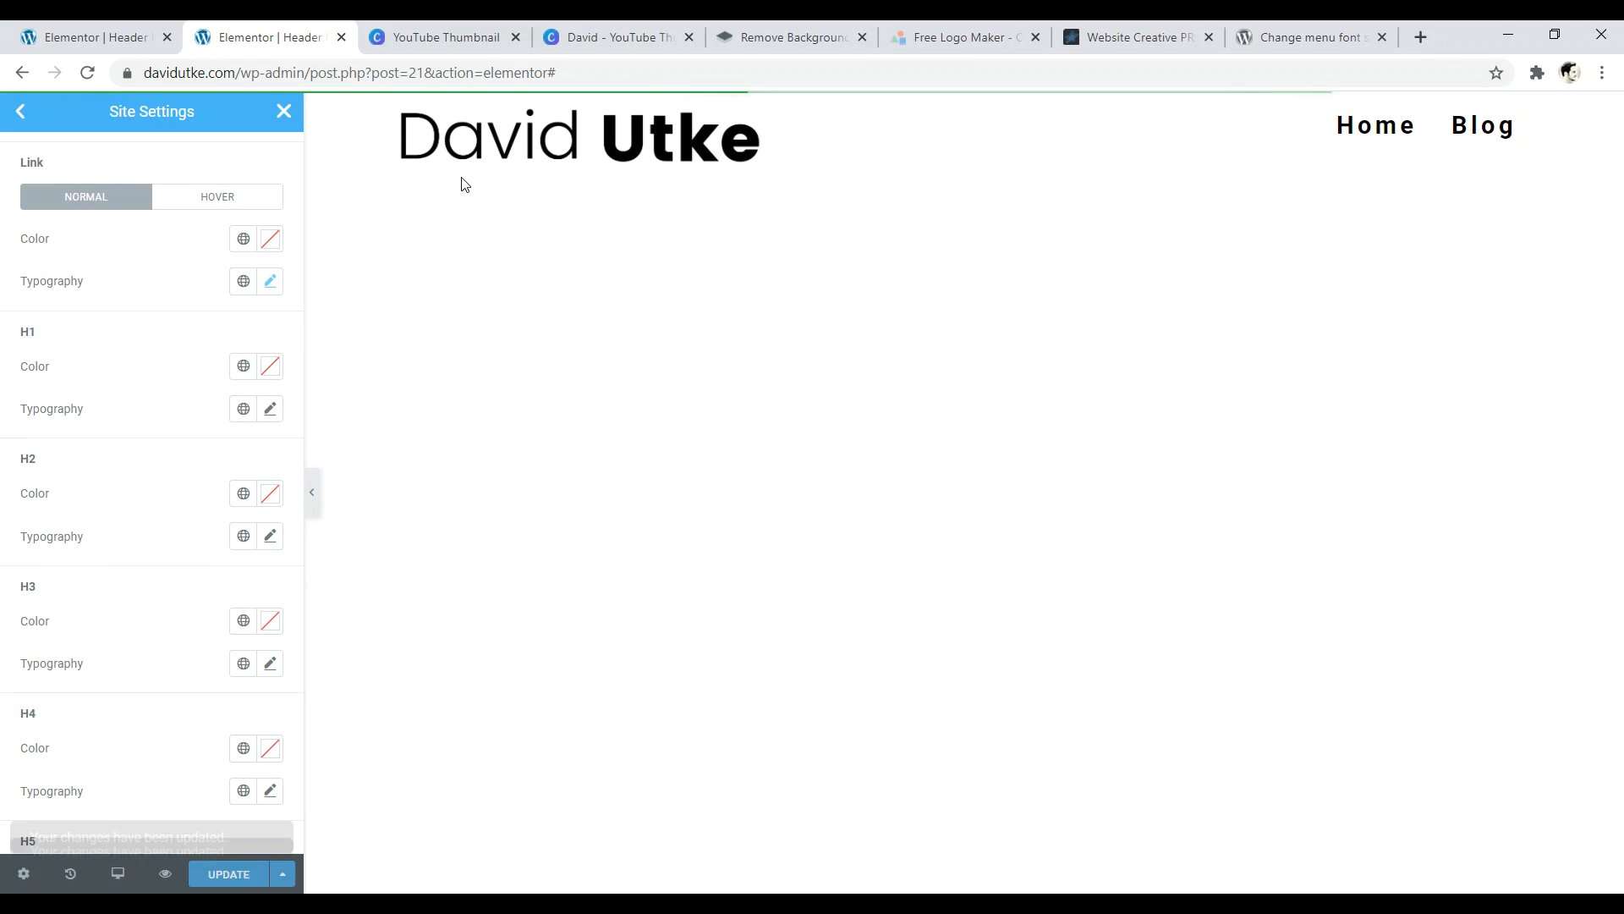
- Leave Site Settings to view the live site, then return to the Header Manual edit page
click(220, 817)
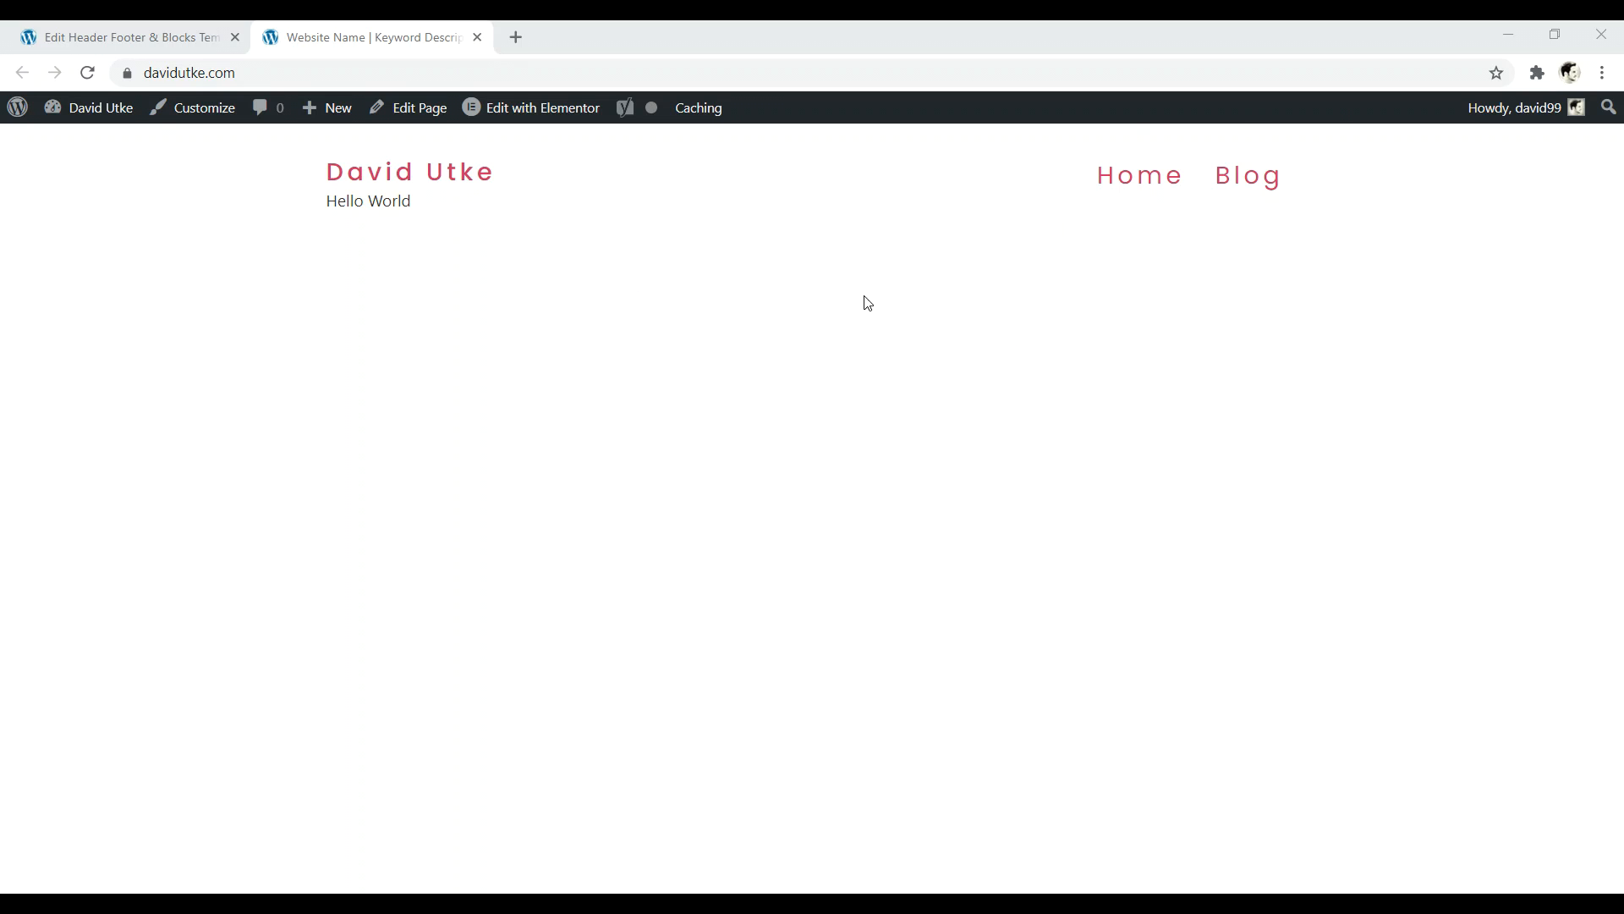
click(122, 38)
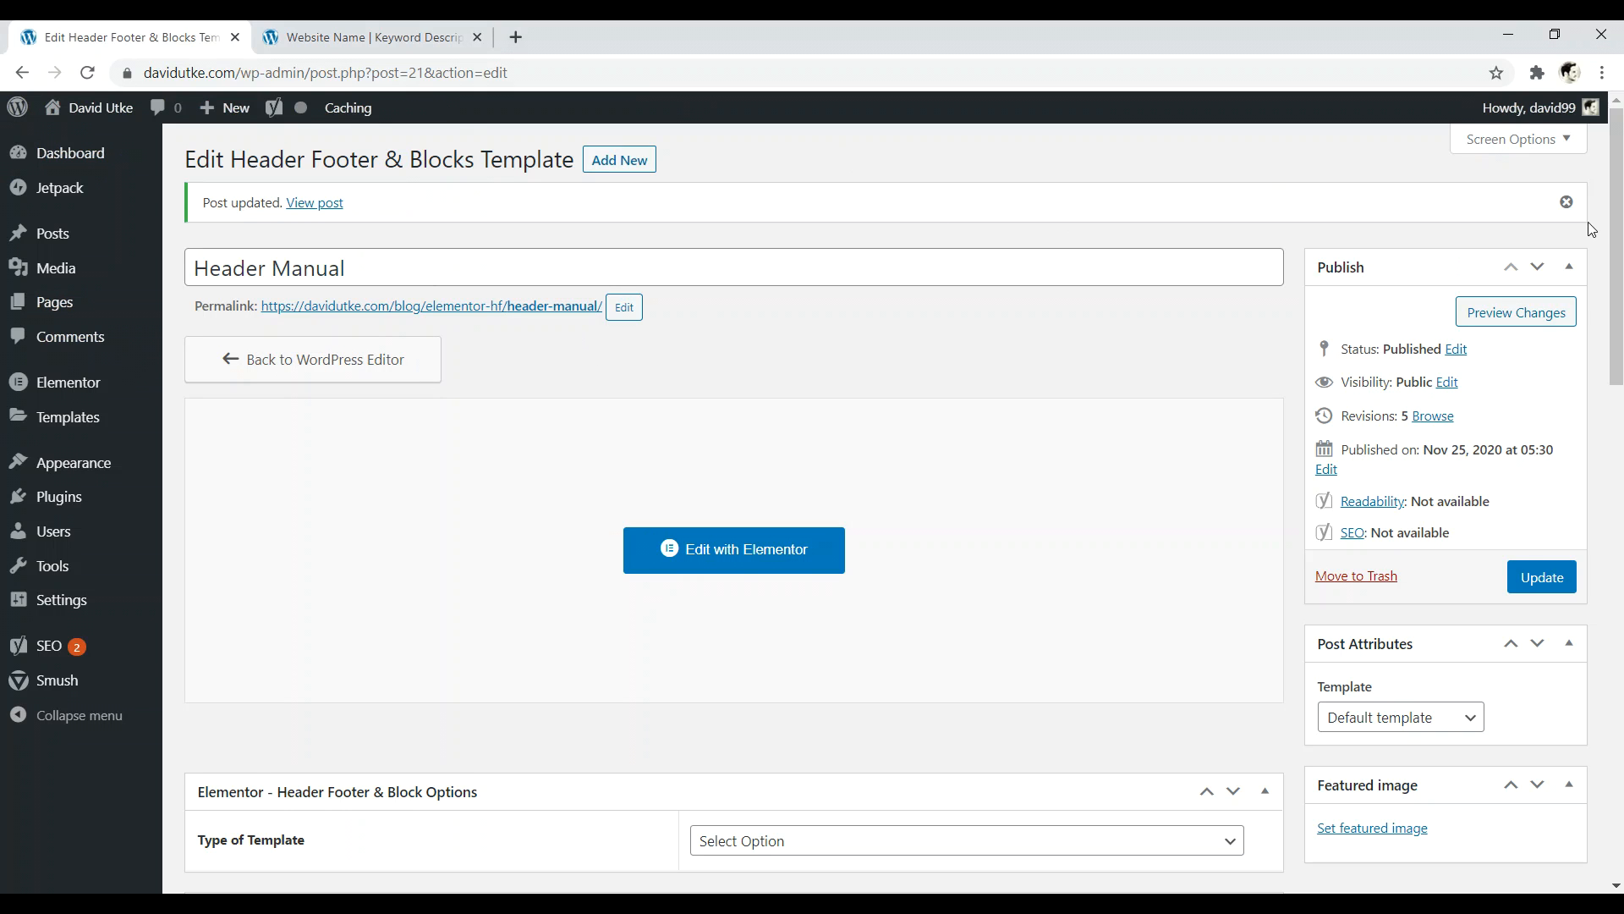
- Set Header Manual's template type to Header, displayed on the Entire Website
scroll(1620, 307, down, 4)
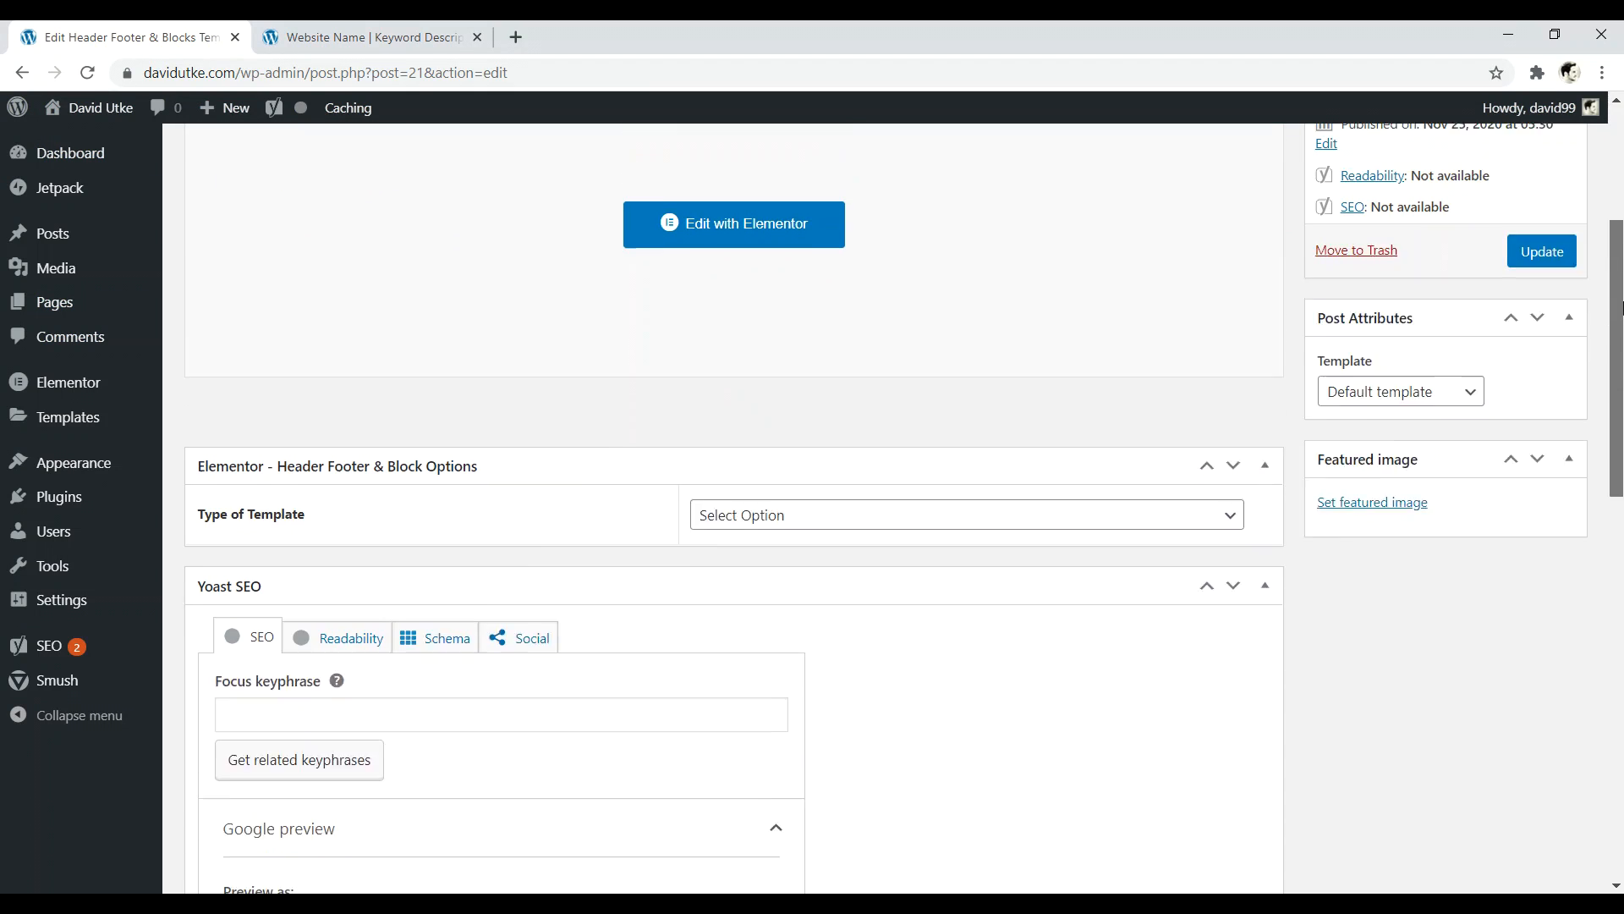
scroll(1185, 363, up, 1)
click(809, 556)
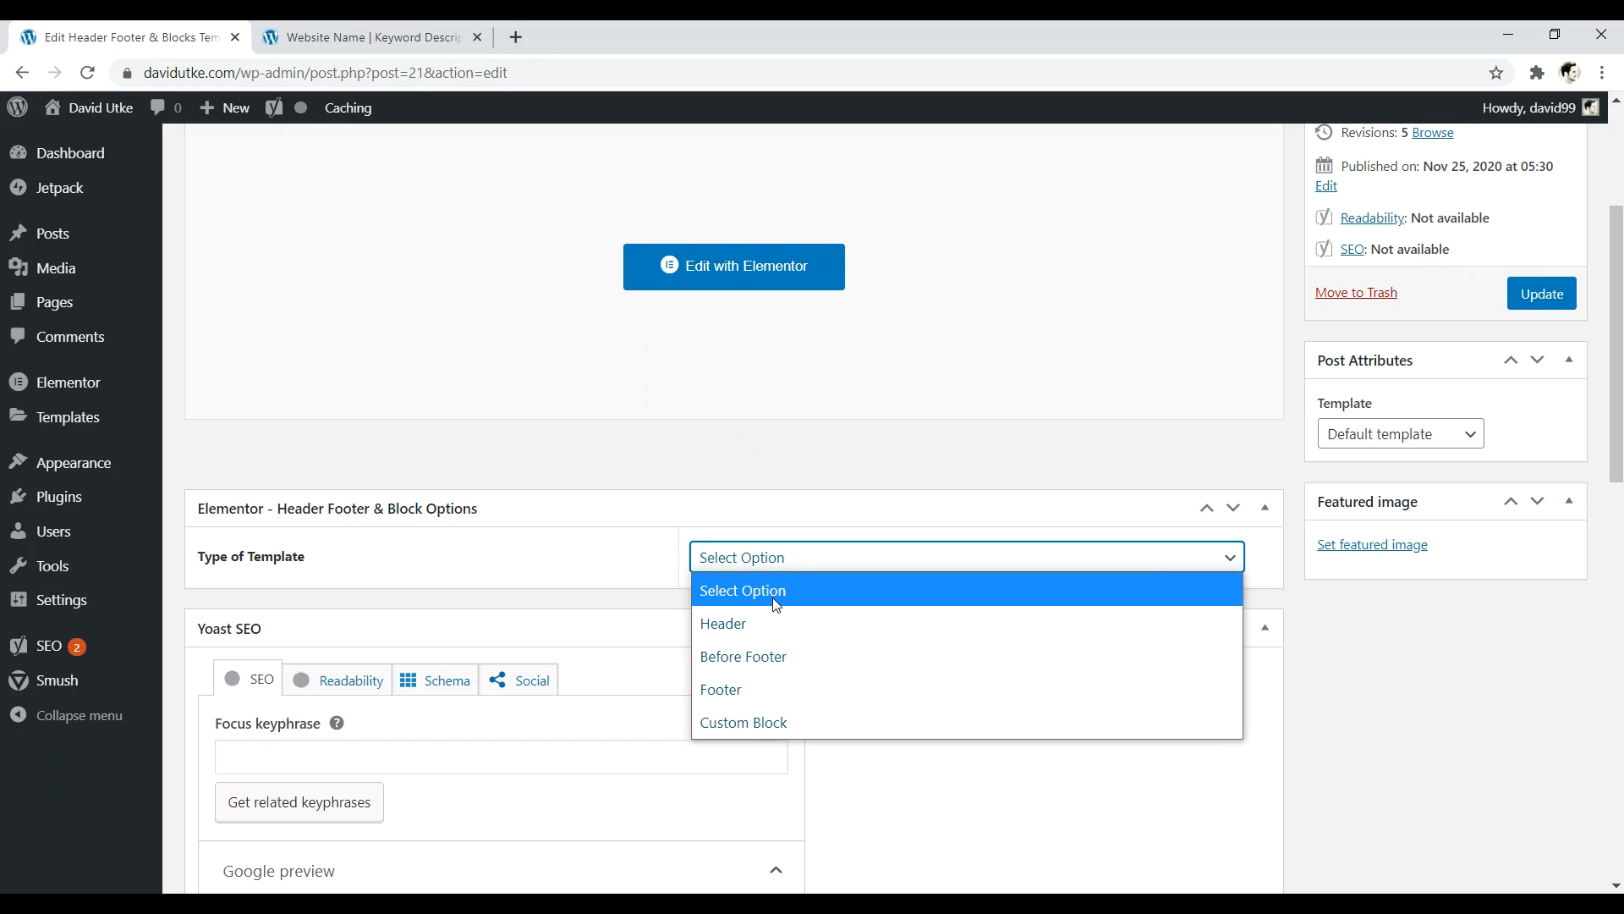
click(770, 623)
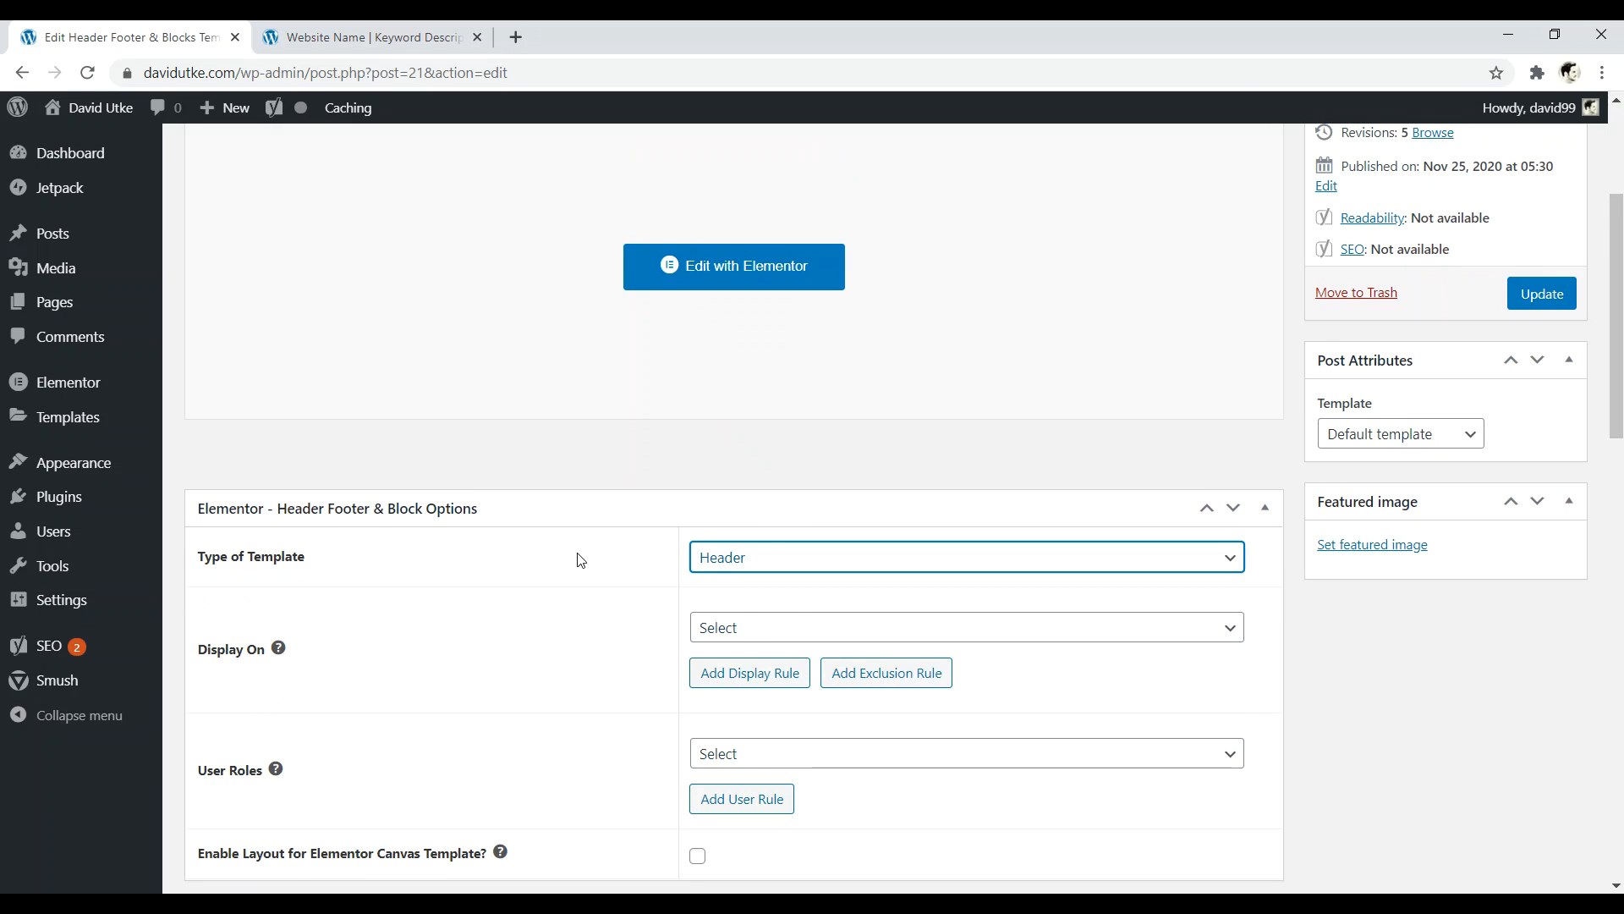
click(787, 626)
click(761, 92)
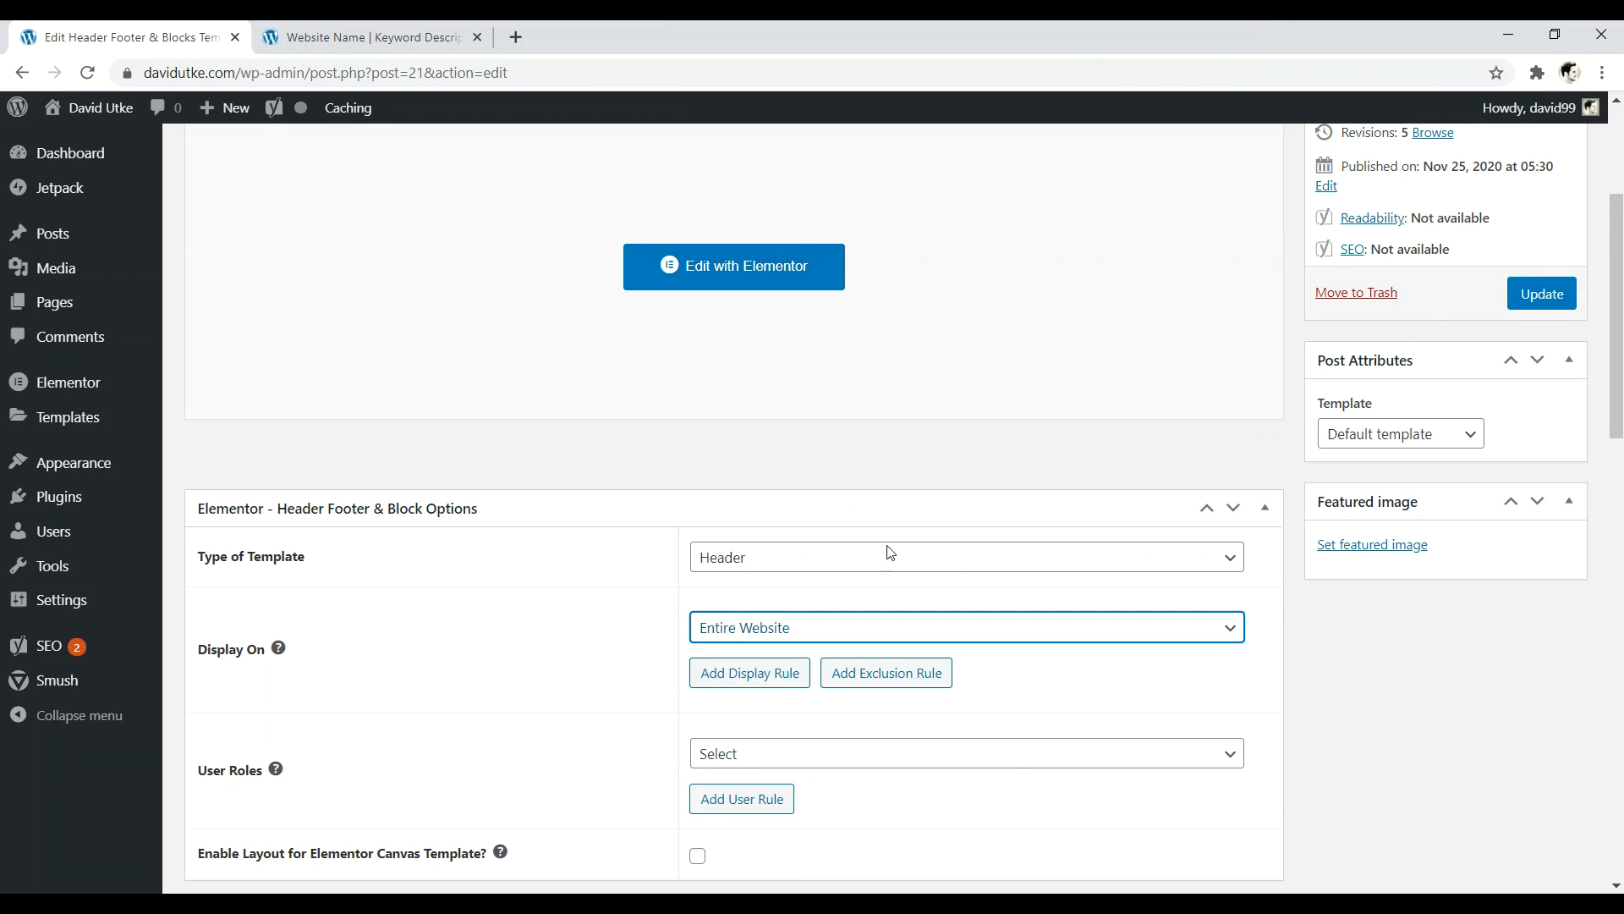
- Update the template and reload the live site to see the new header
scroll(1297, 511, up, 3)
click(1527, 582)
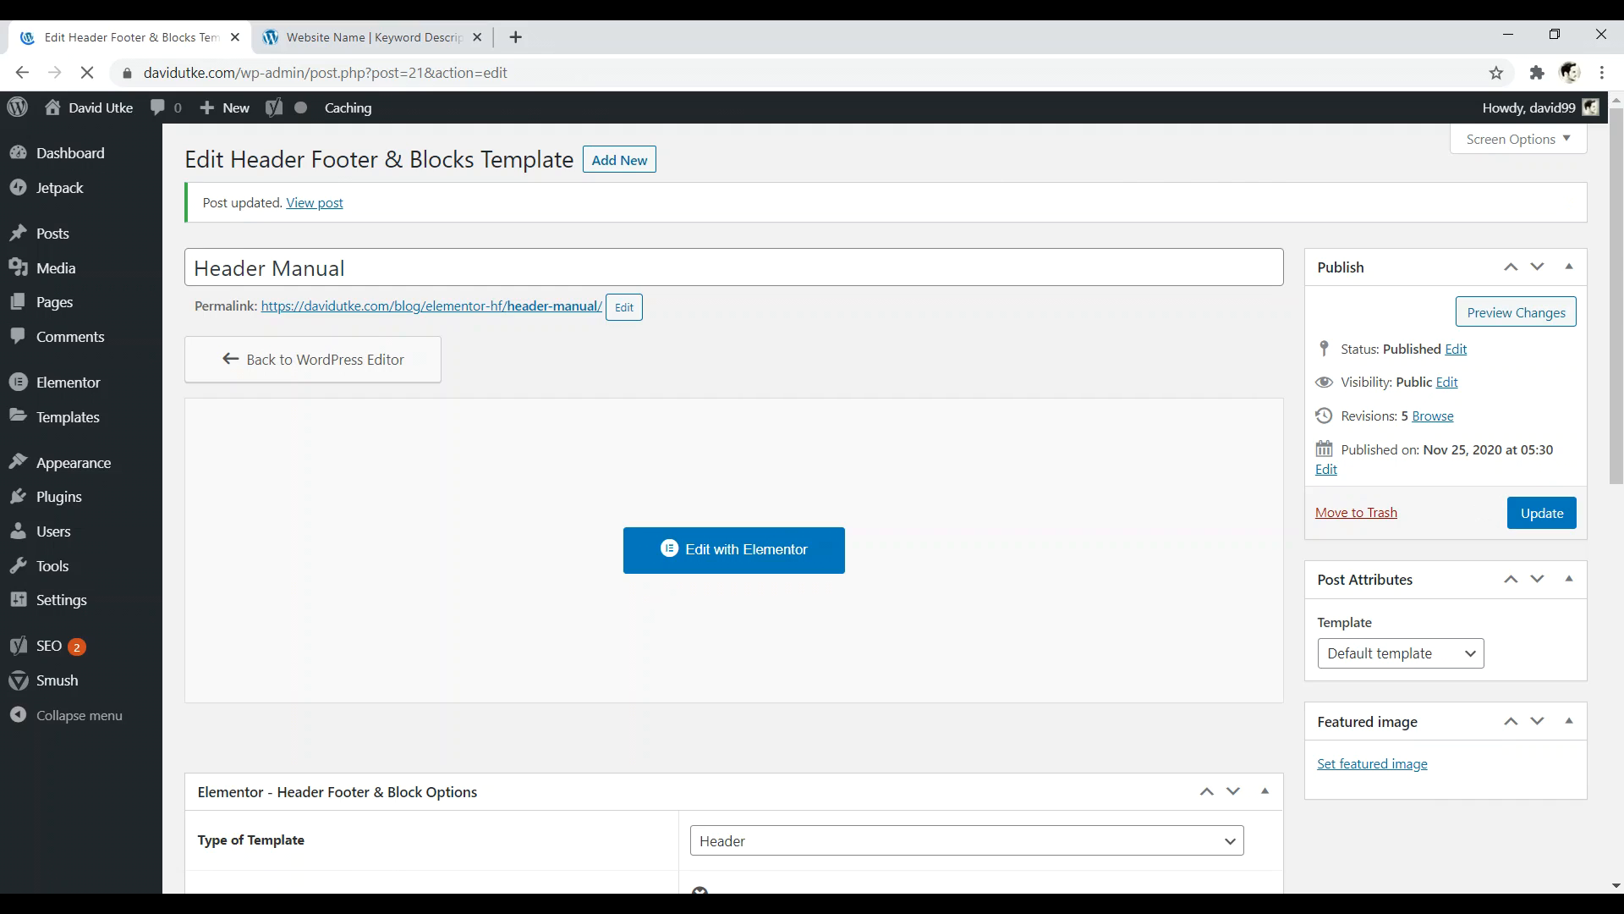
click(370, 39)
click(87, 73)
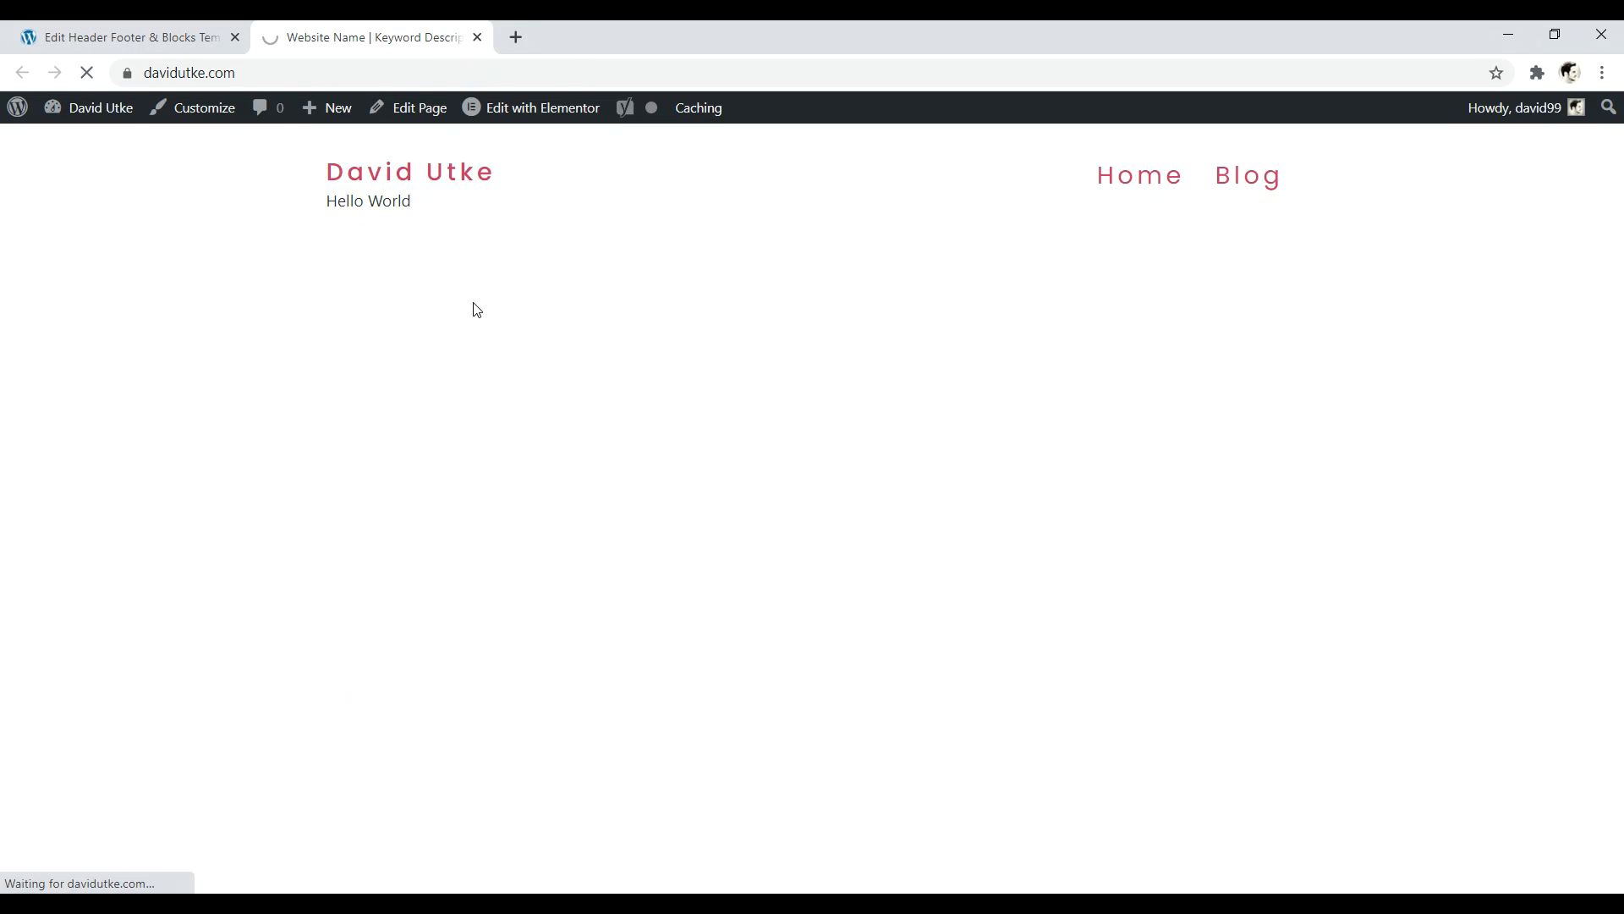
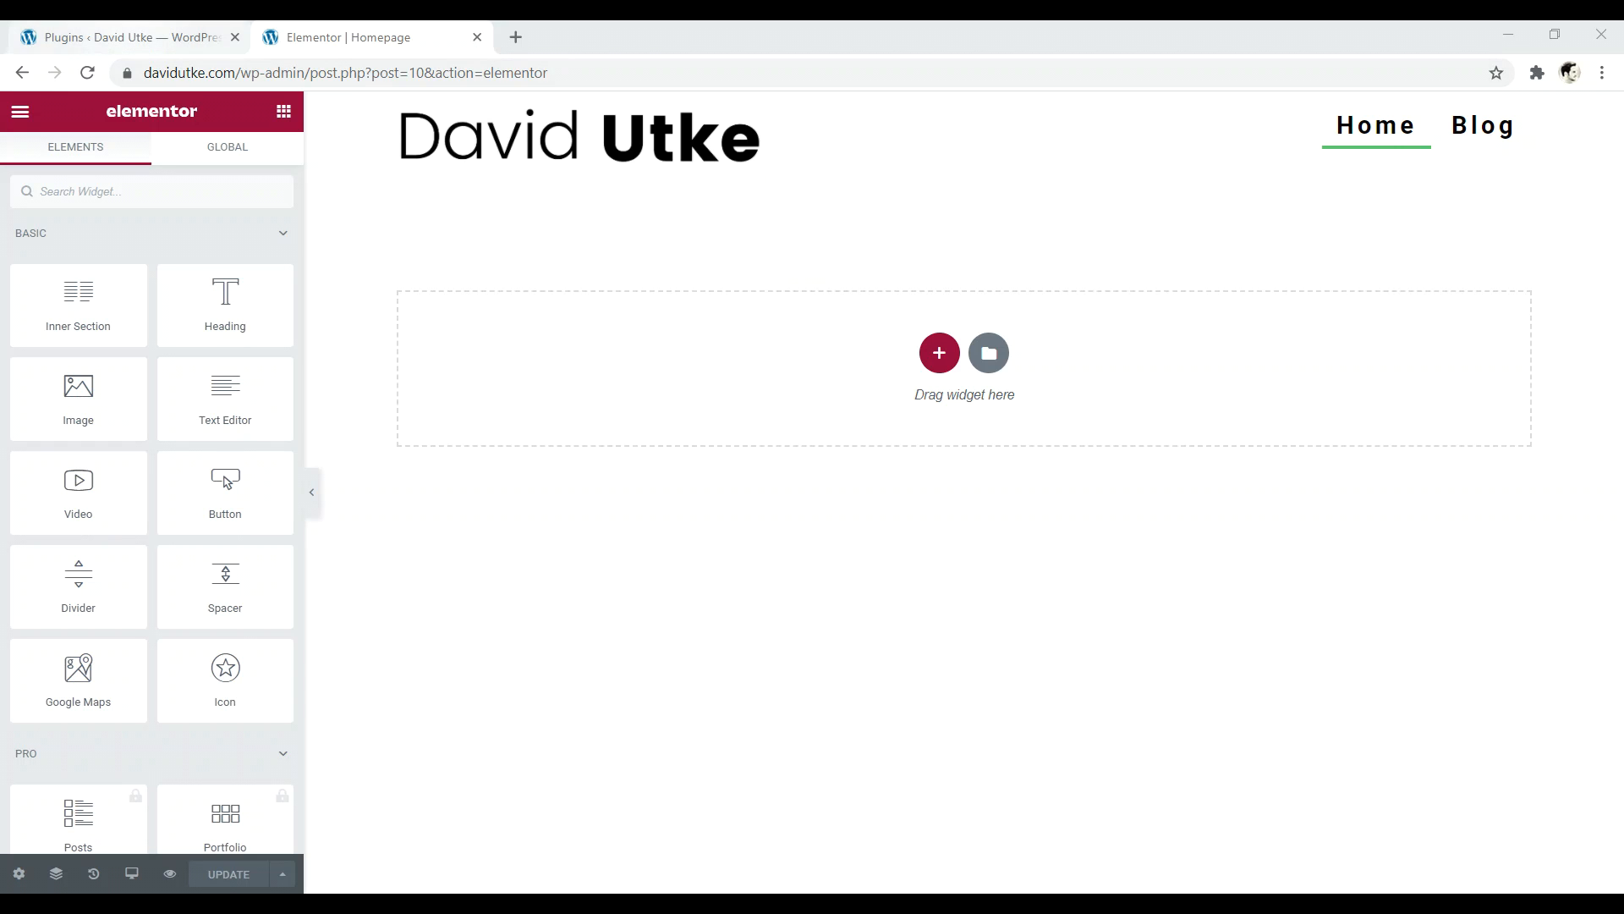
- Search the WordPress plugin directory for 'envato elements'
click(127, 37)
click(303, 161)
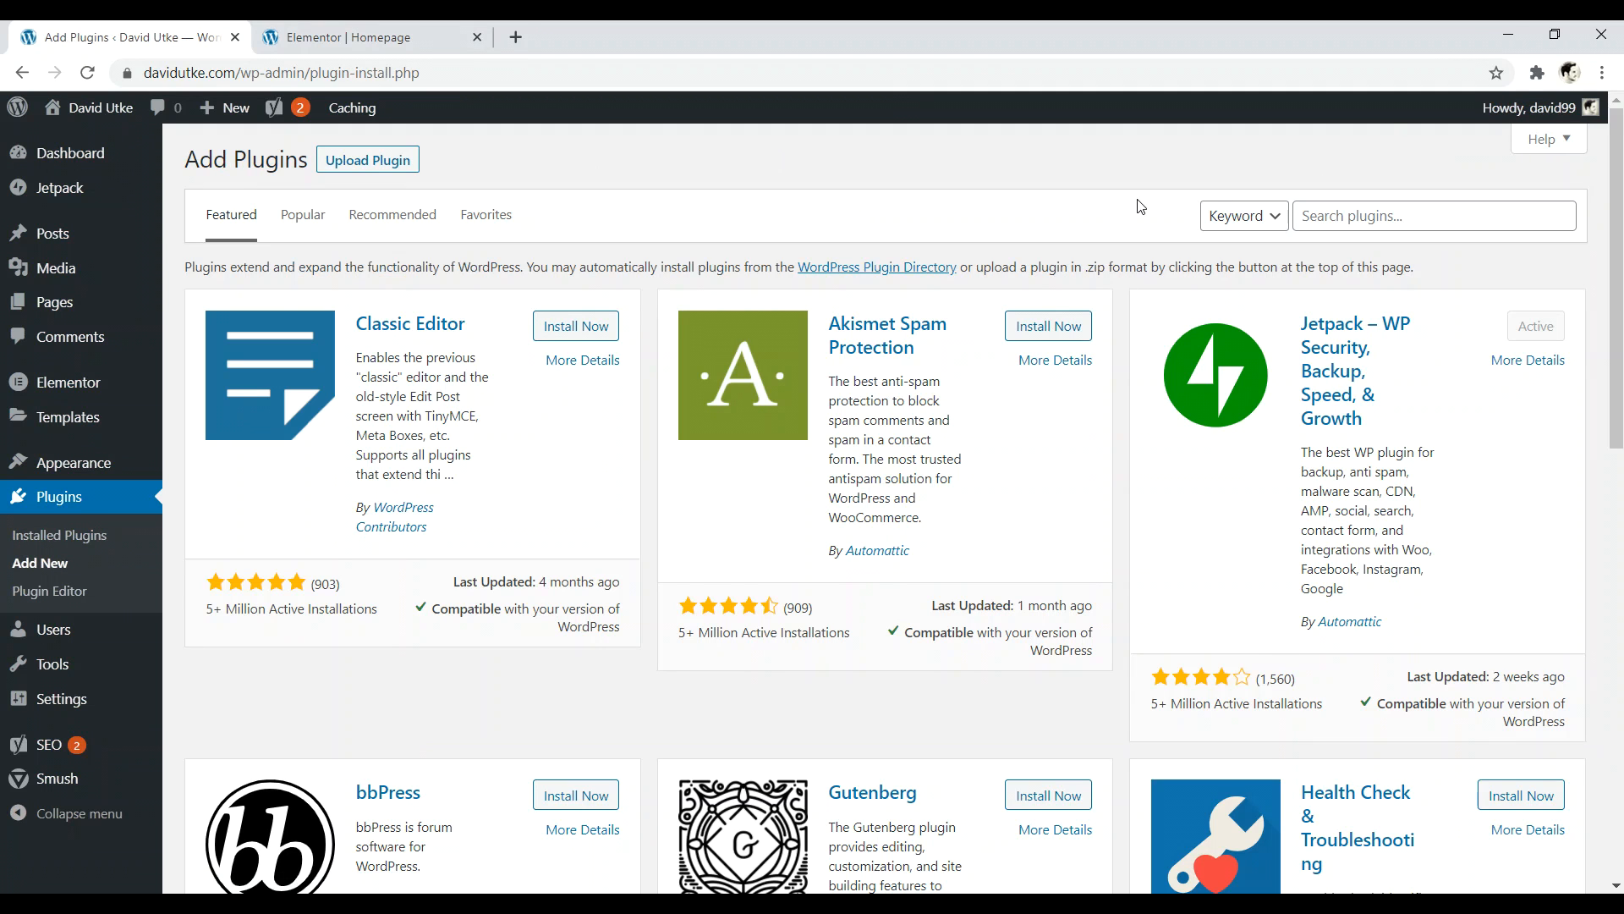
click(1368, 220)
text(envato elements)
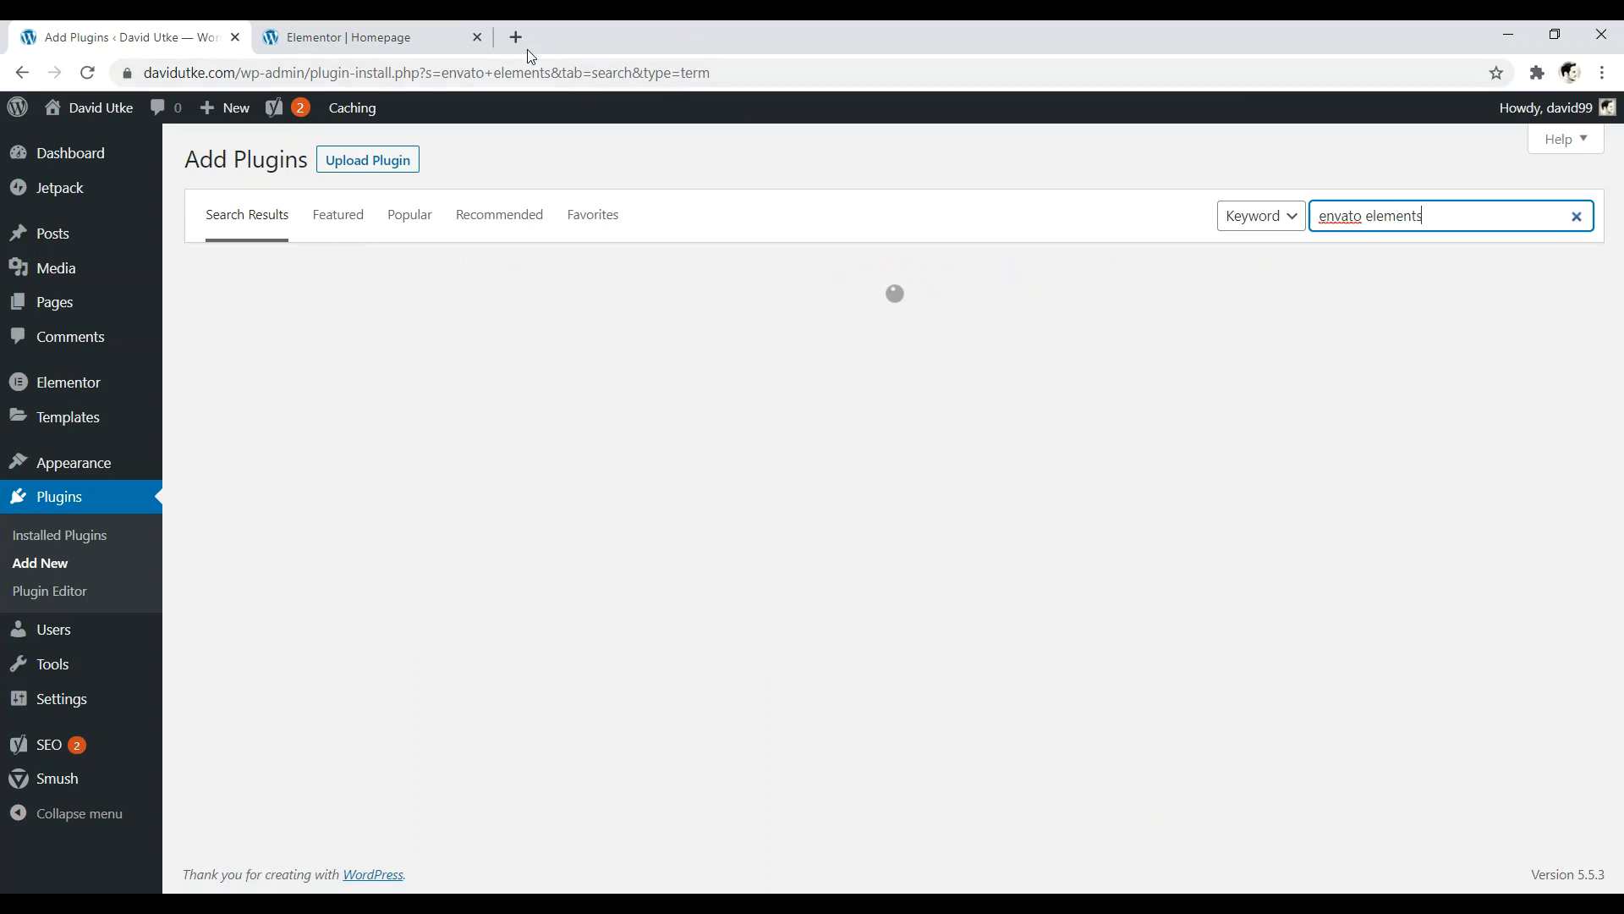
- Search Google for 'theme forest' in a new browser tab
click(516, 37)
text(theme fo)
key(Return)
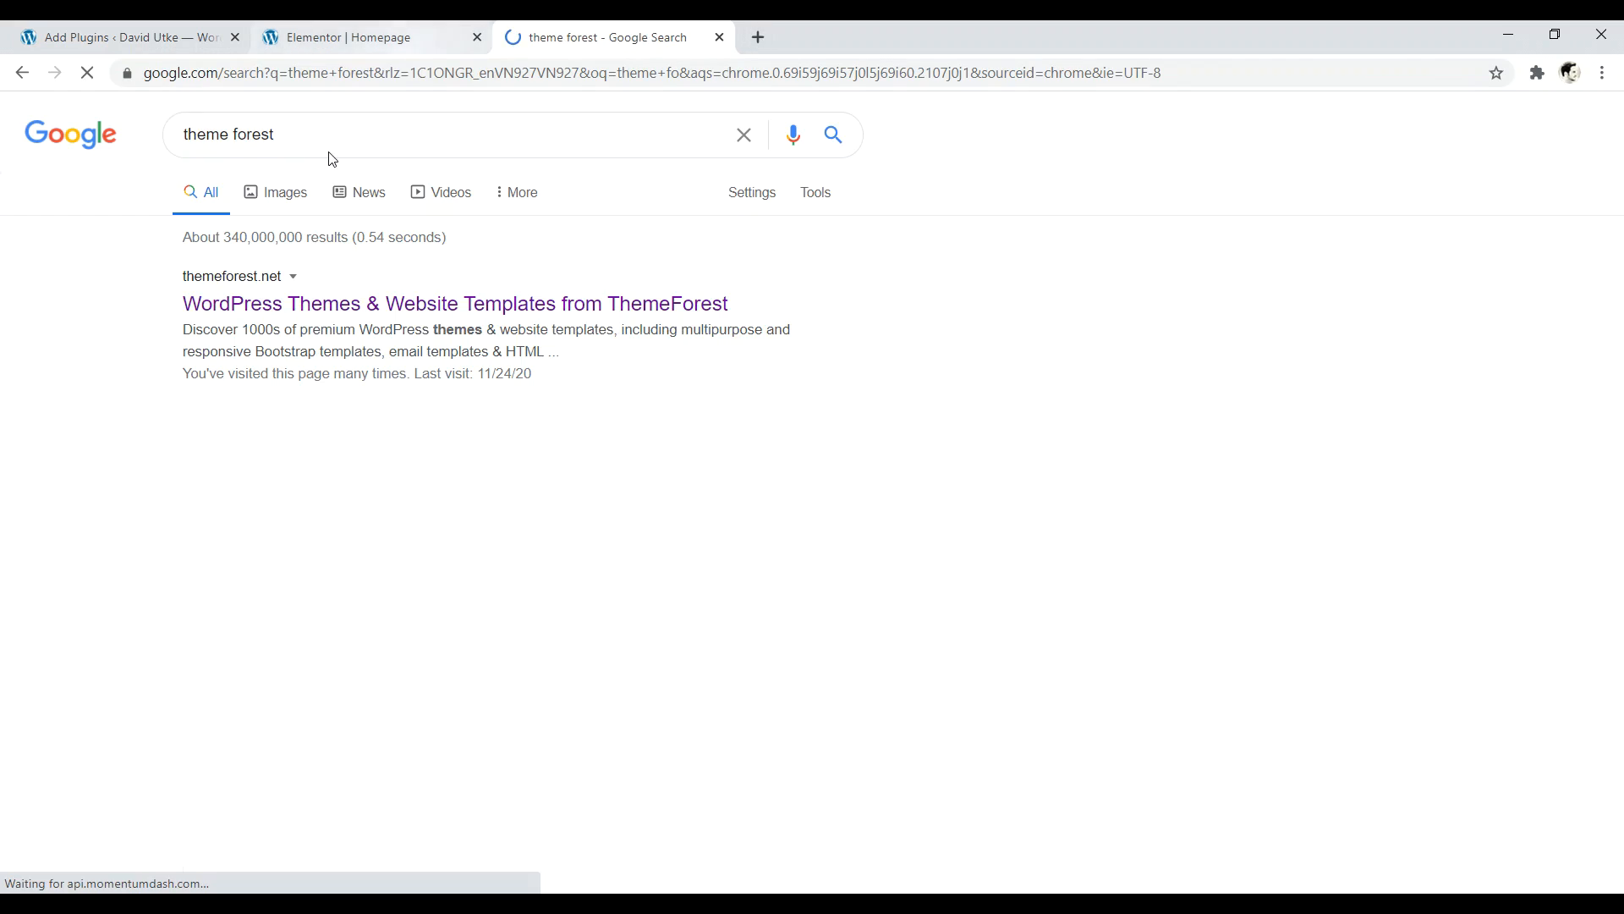
- Open themeforest.net from the results, browse its HTML category, then return to WordPress
click(461, 302)
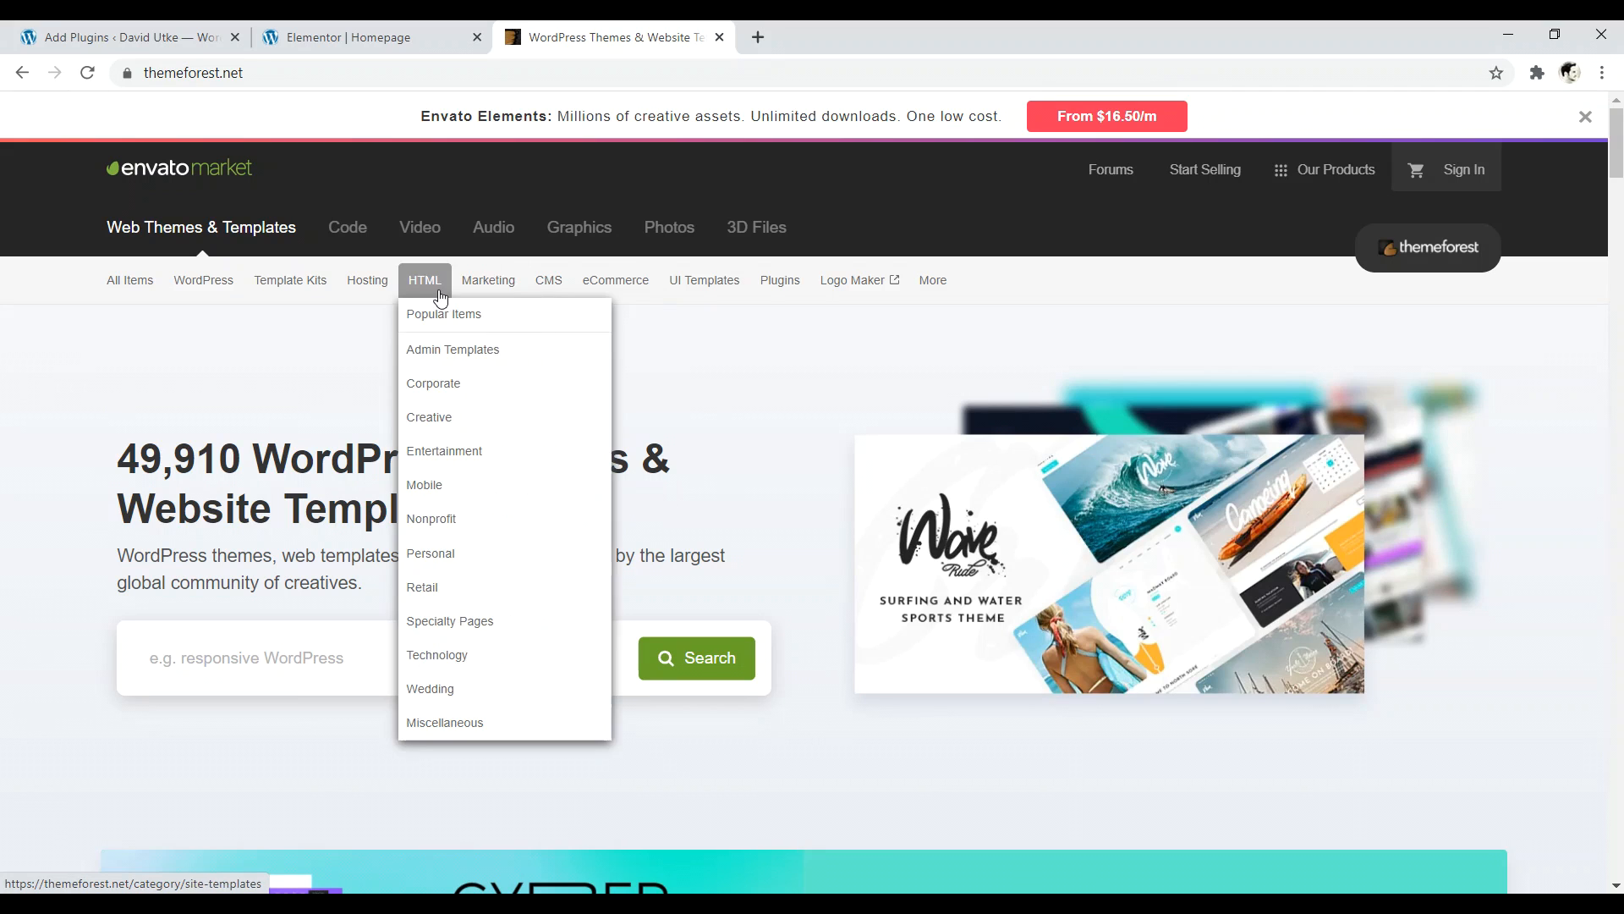
mouse_move(211, 283)
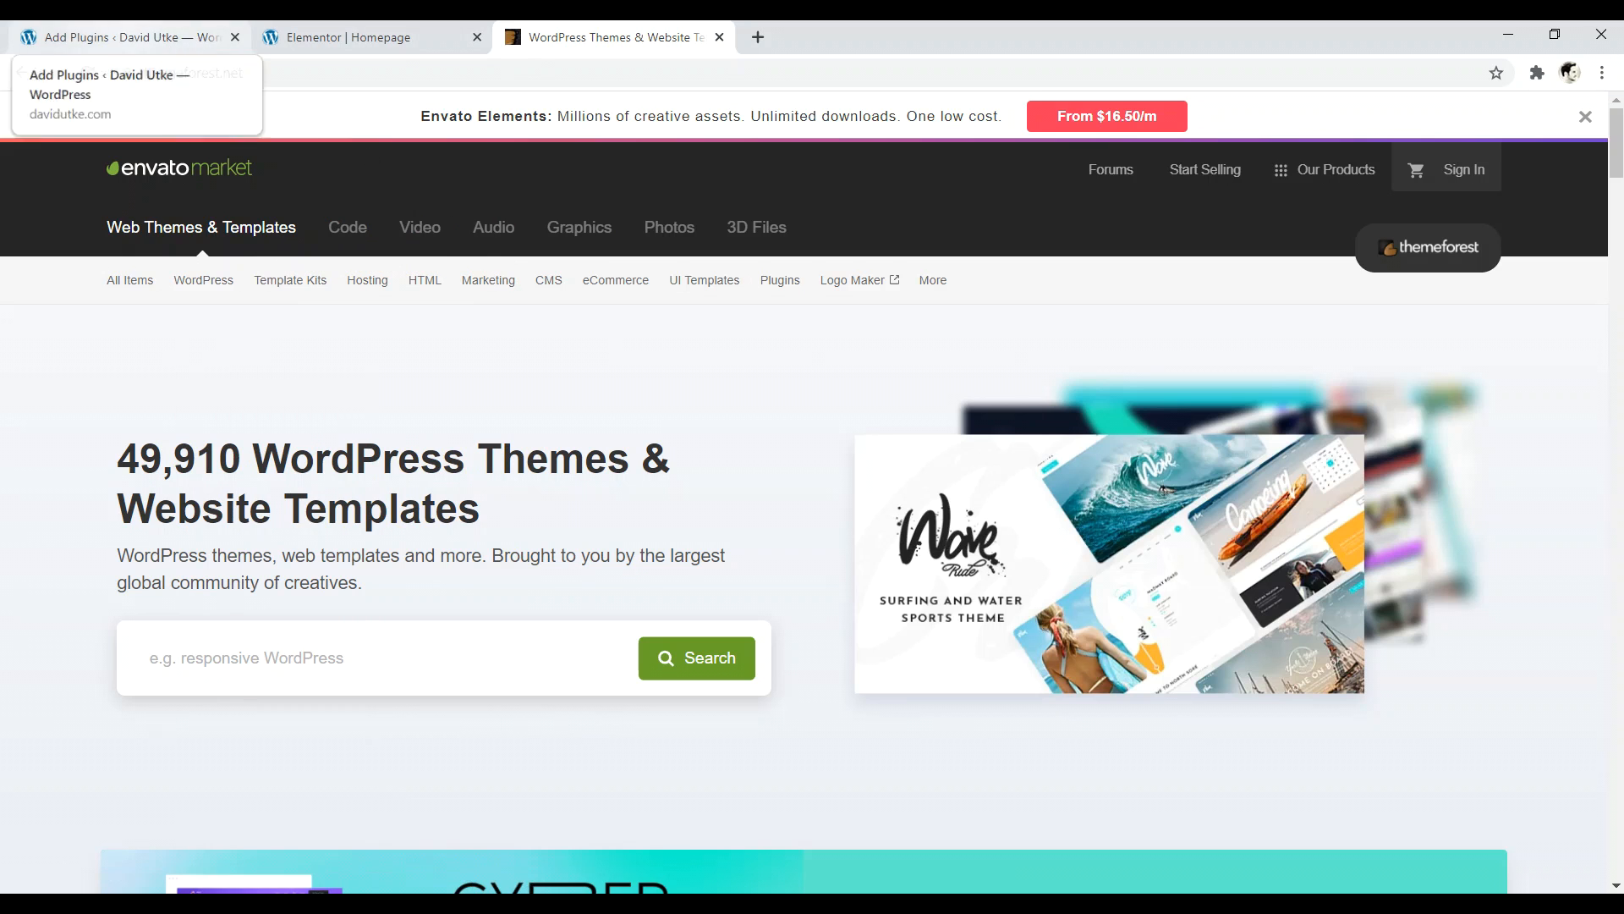
click(196, 38)
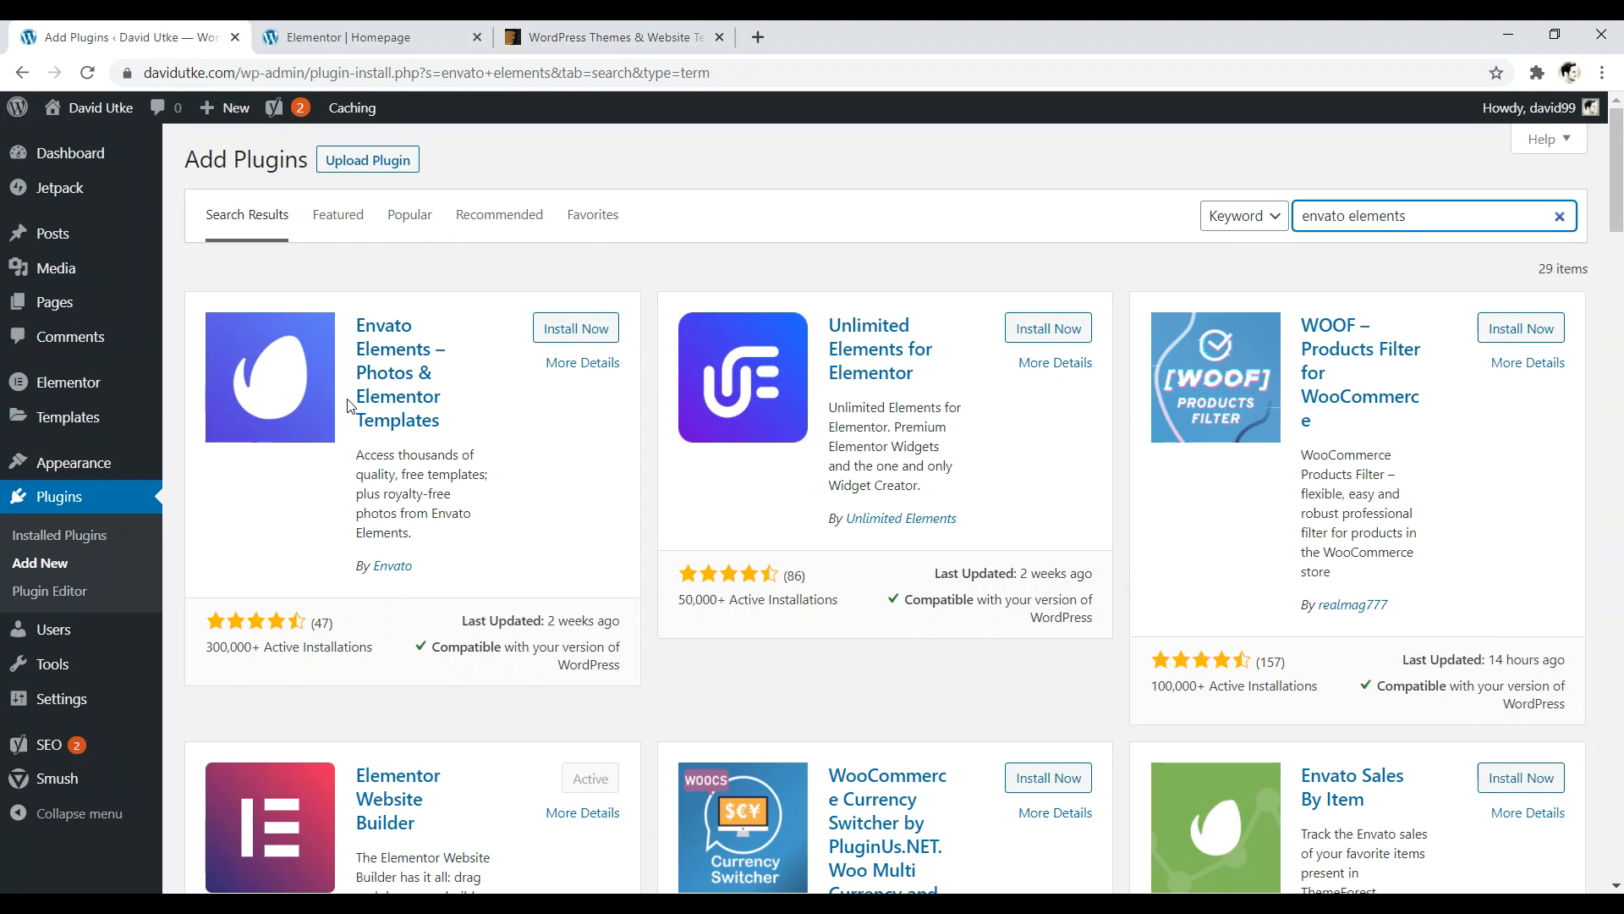
- Install and activate the 'Envato Elements – Photos & Elementor Templates' plugin
click(569, 330)
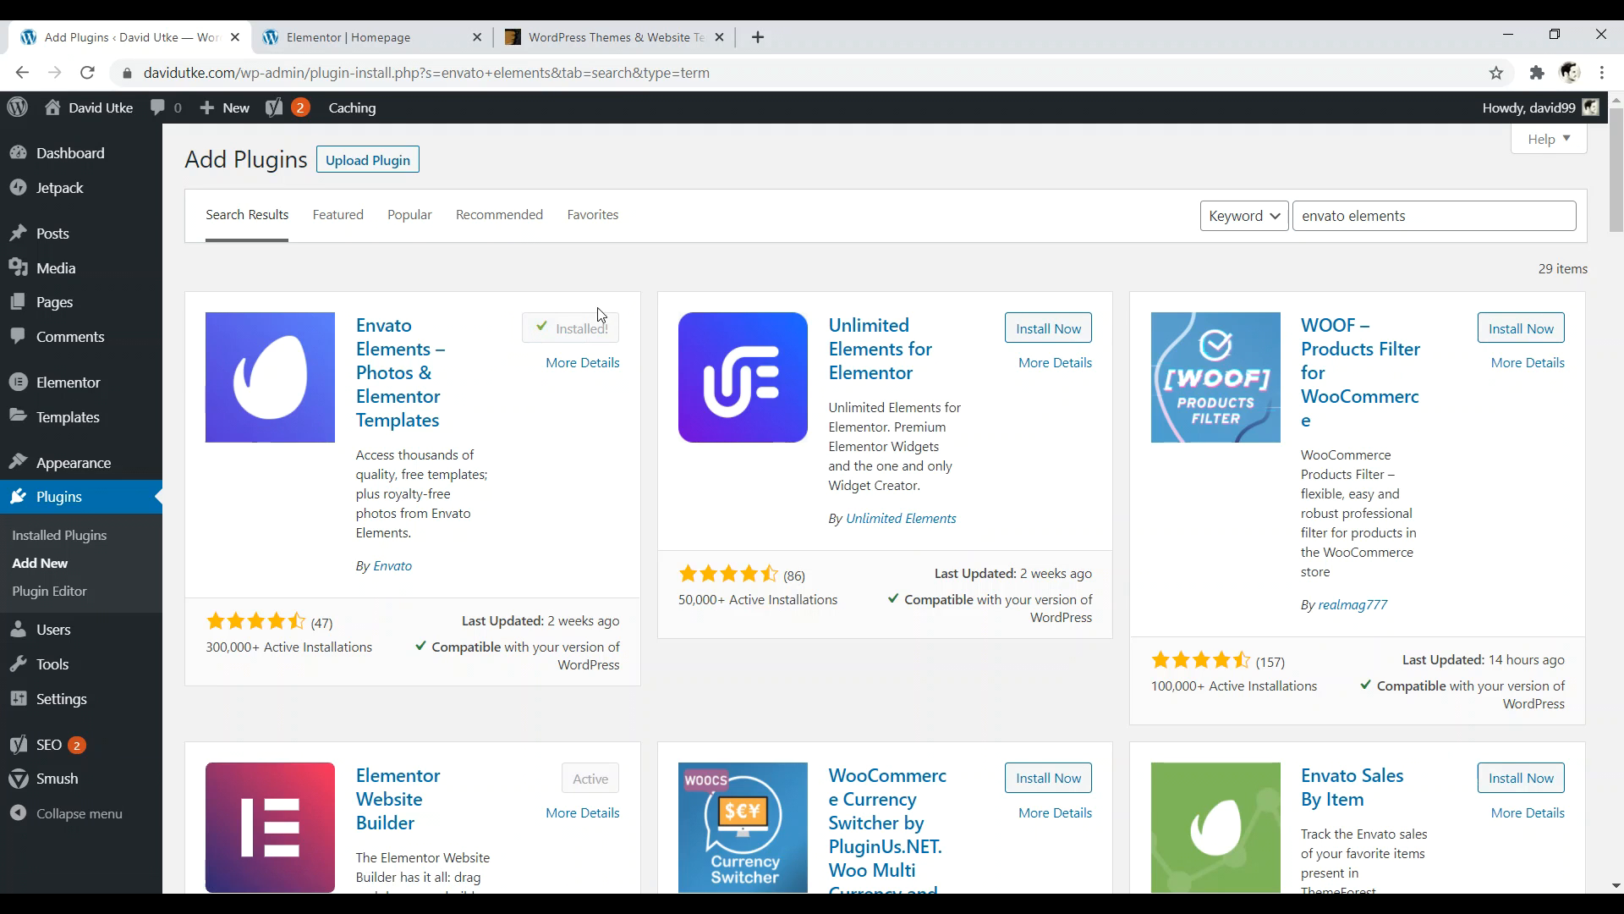
click(585, 331)
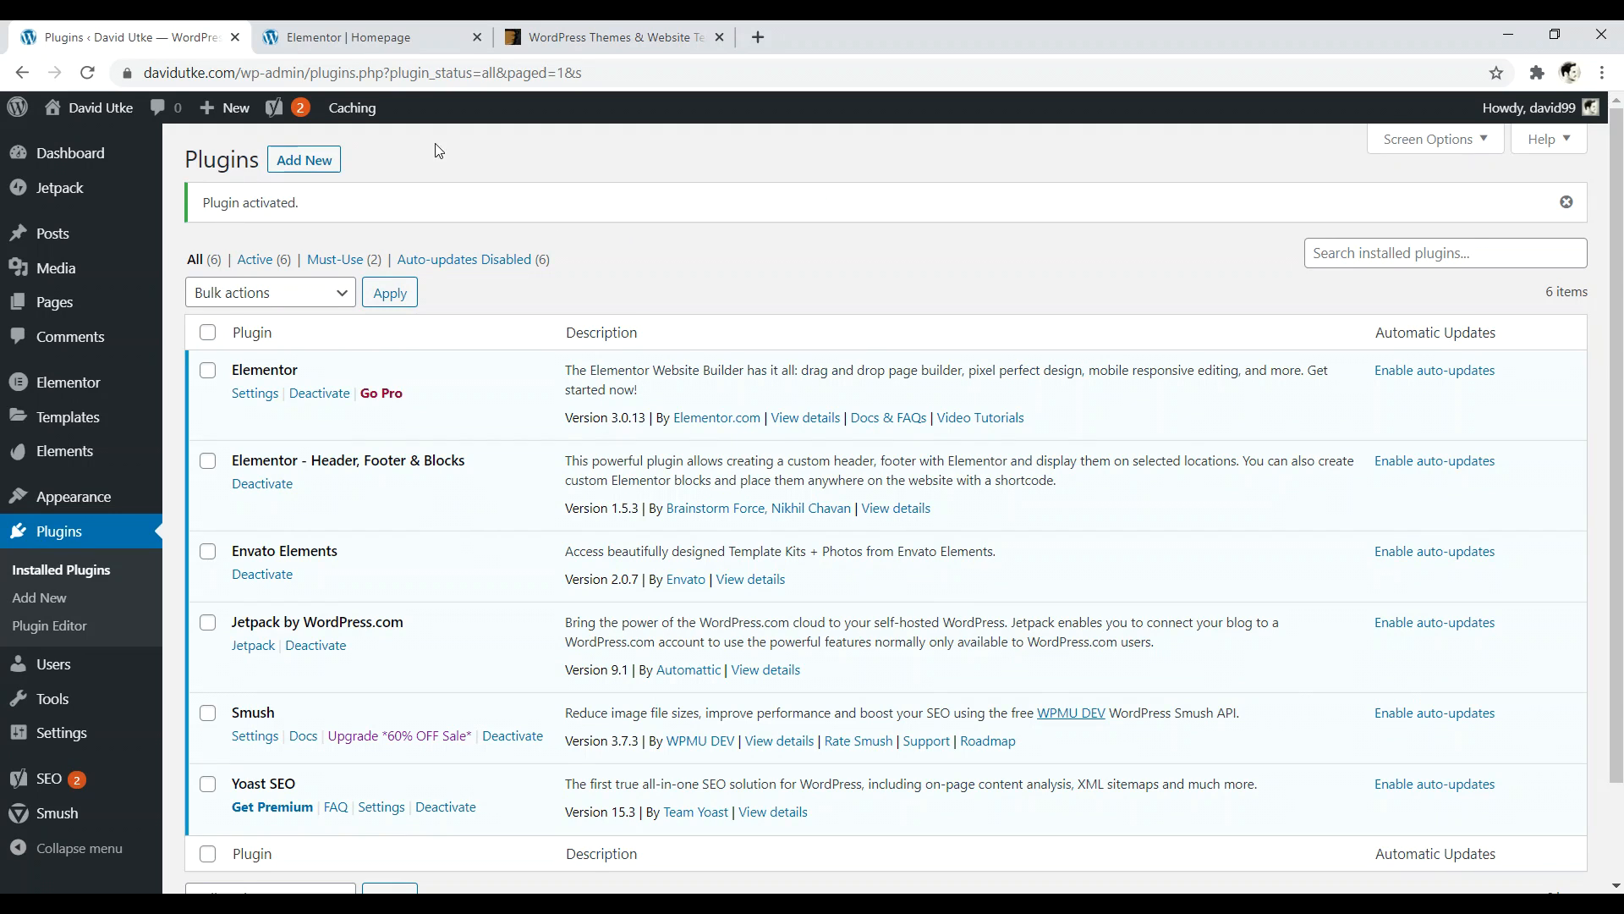
click(368, 37)
- Open the homepage in Elementor in a new tab, compare editors, then return to Plugins
click(127, 38)
right_click(98, 107)
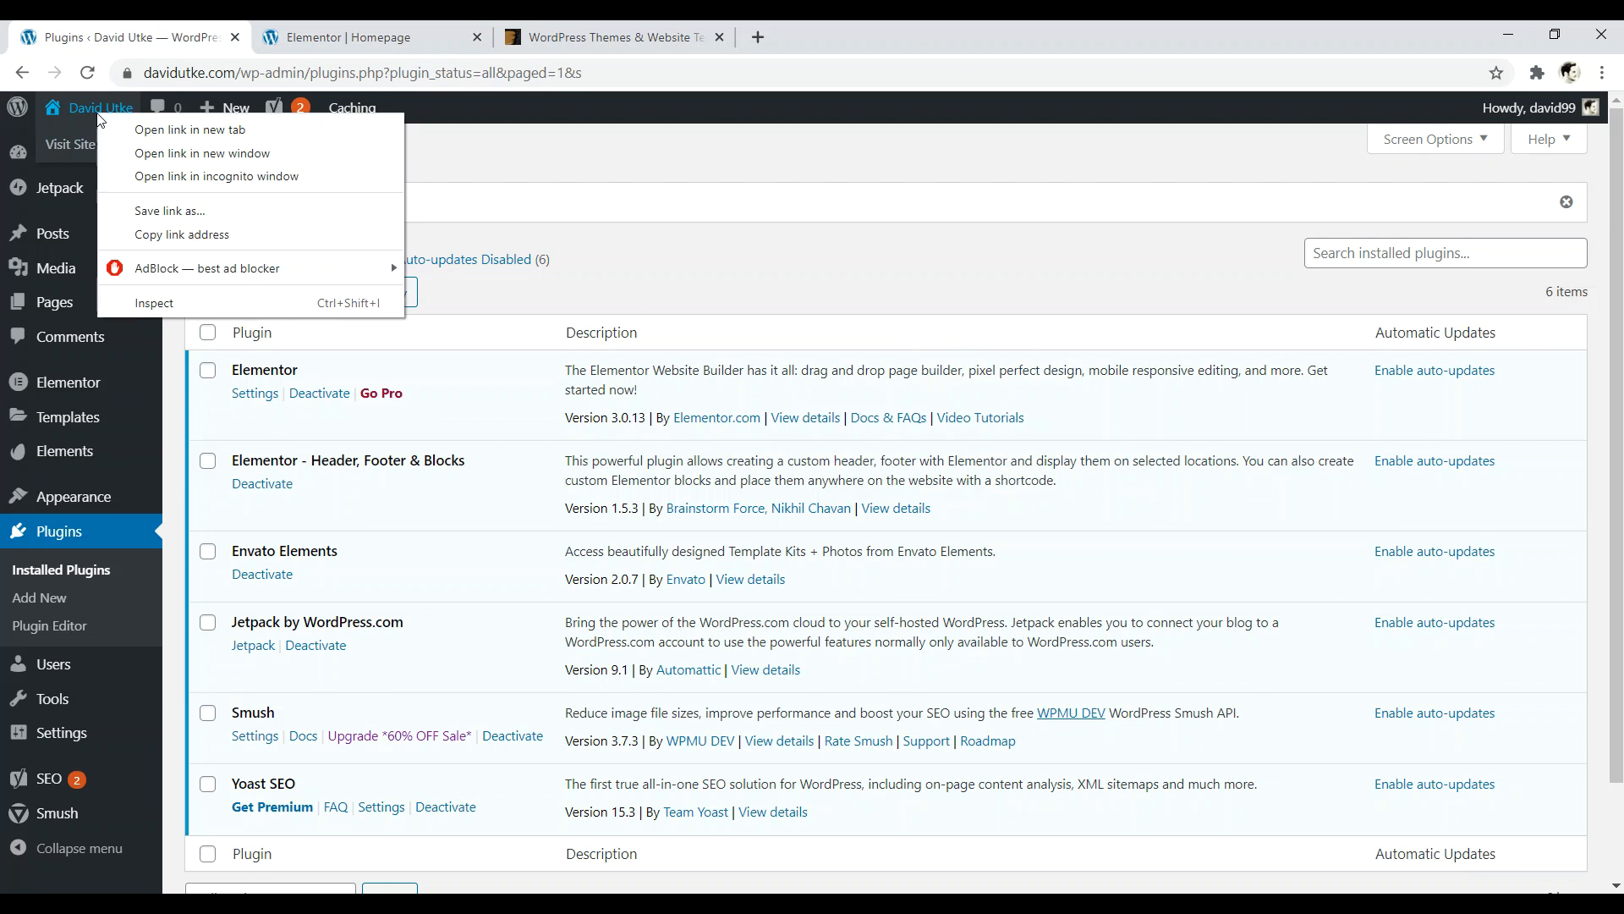
click(135, 119)
click(338, 37)
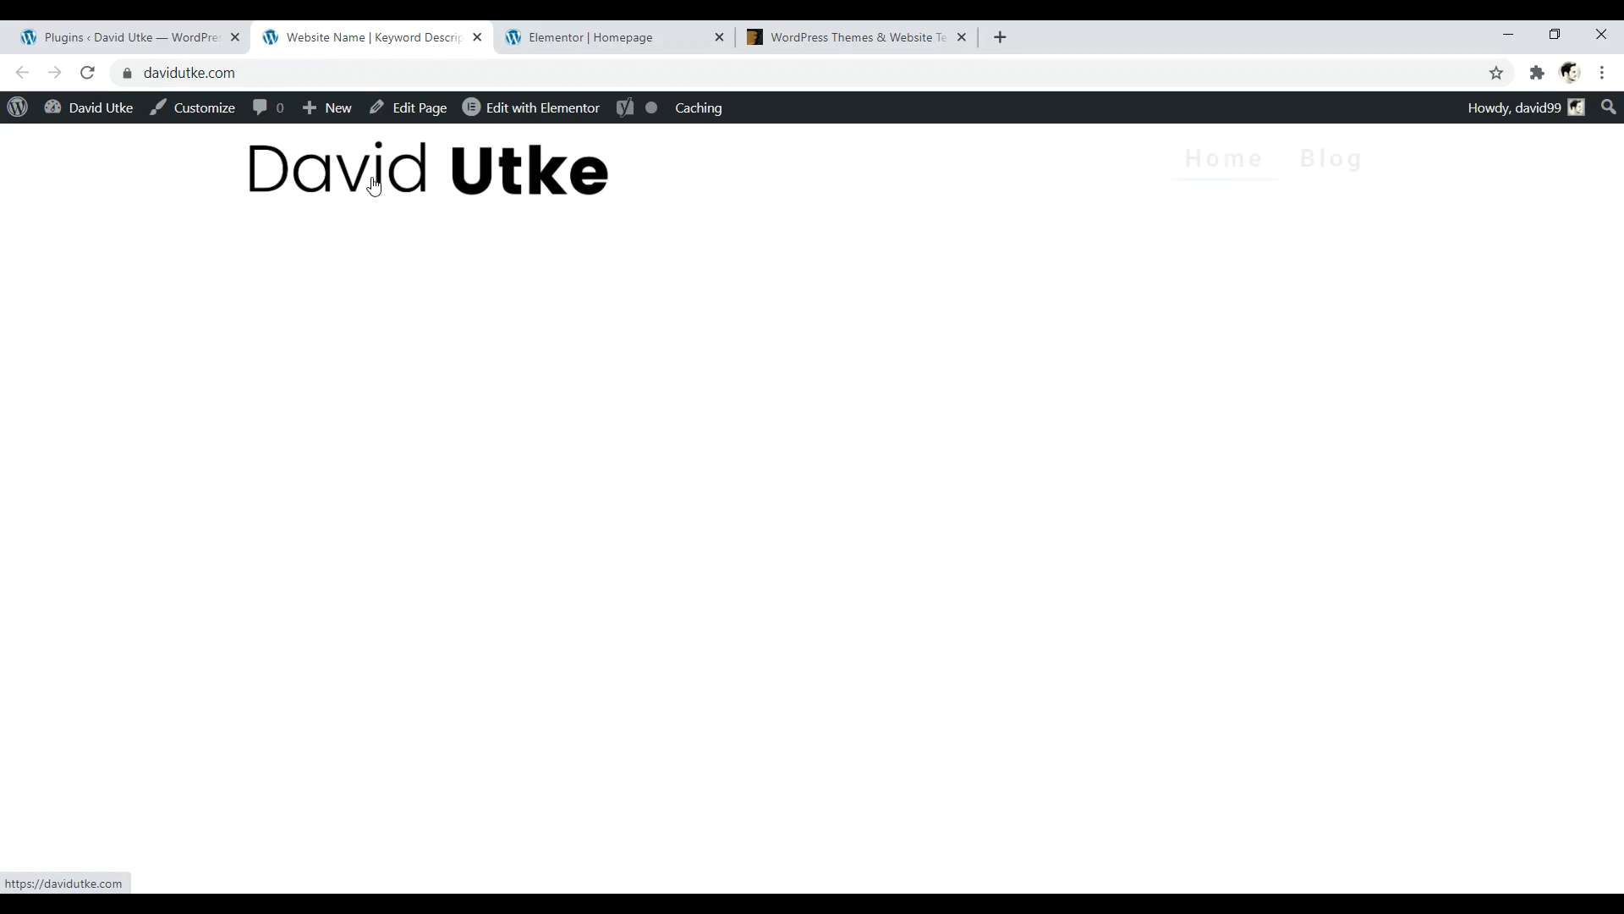
click(520, 114)
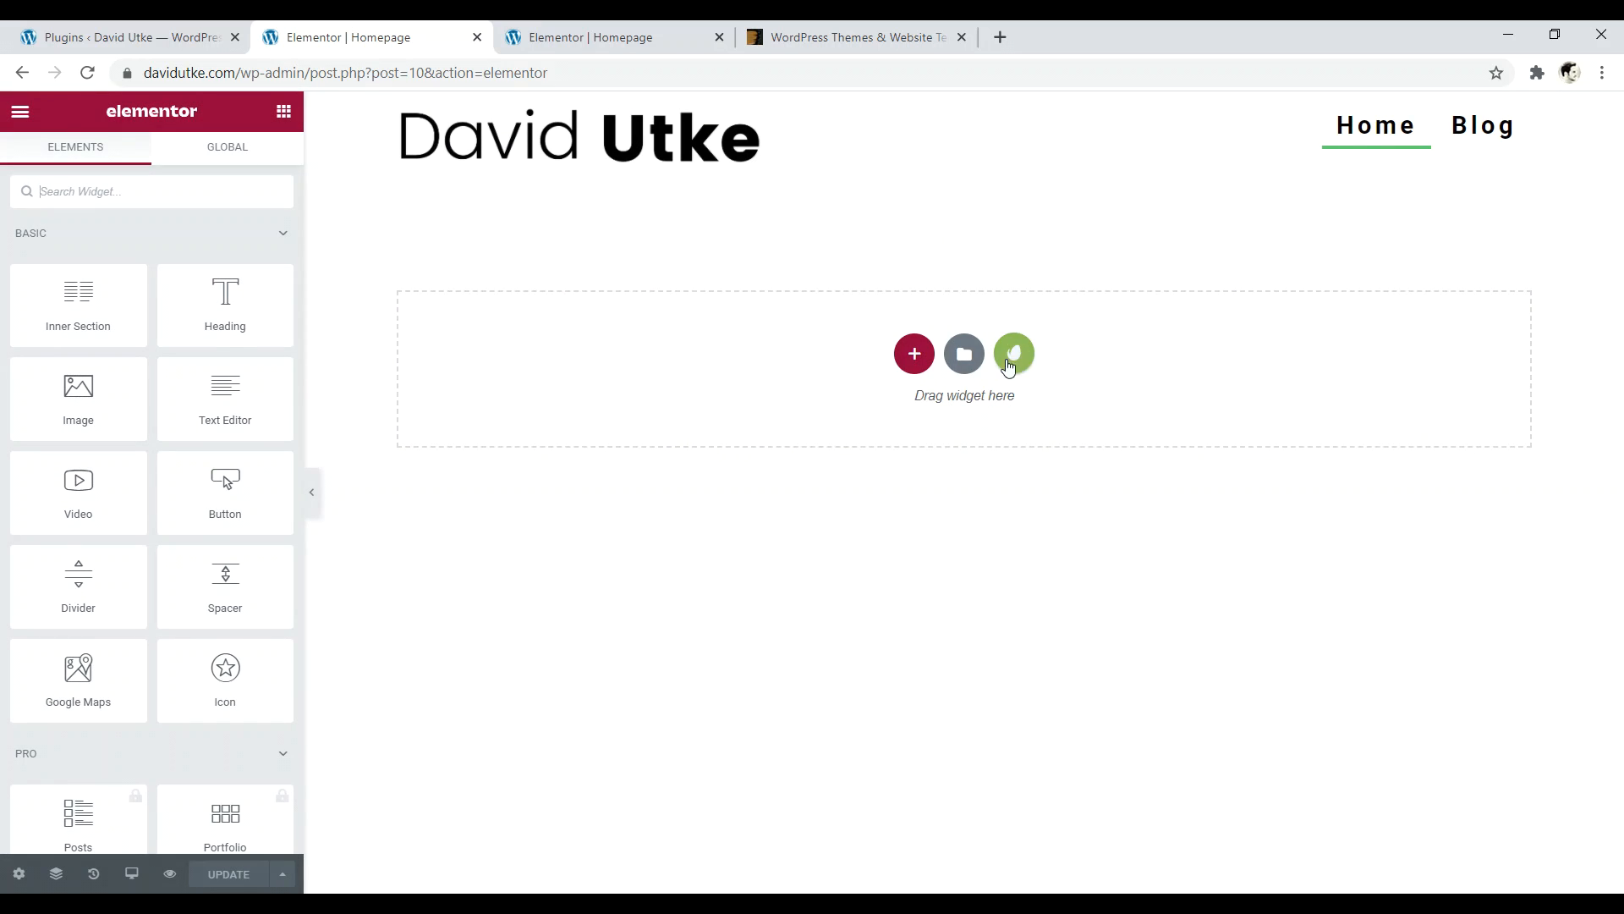
key(ctrl+Tab)
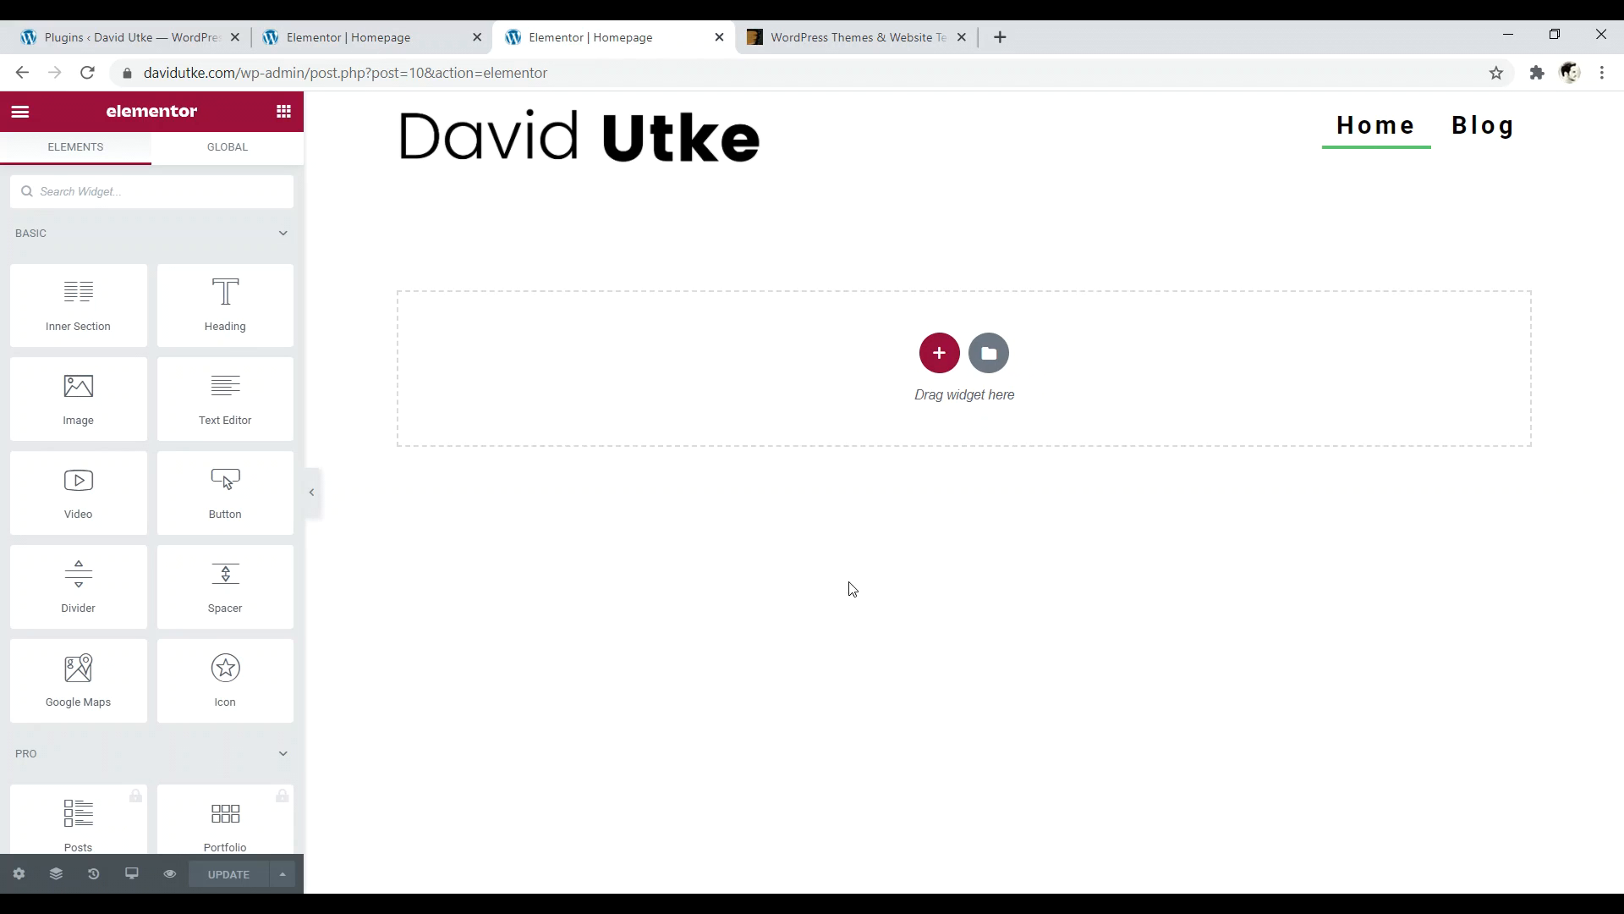
key(ctrl+shift+Tab)
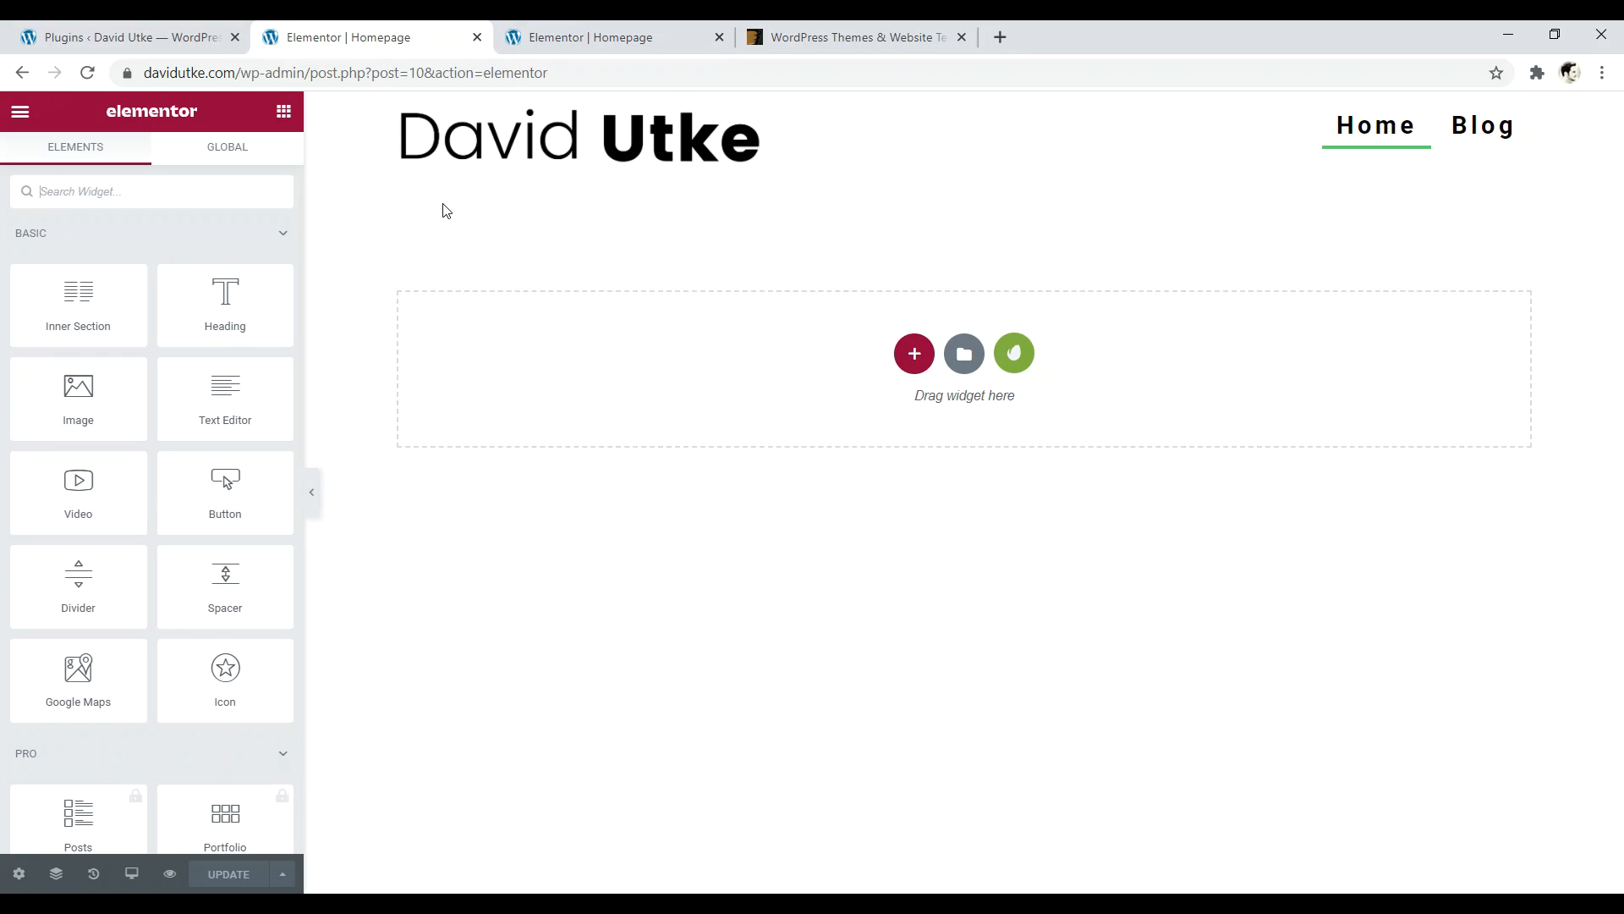
key(ctrl+shift+Tab)
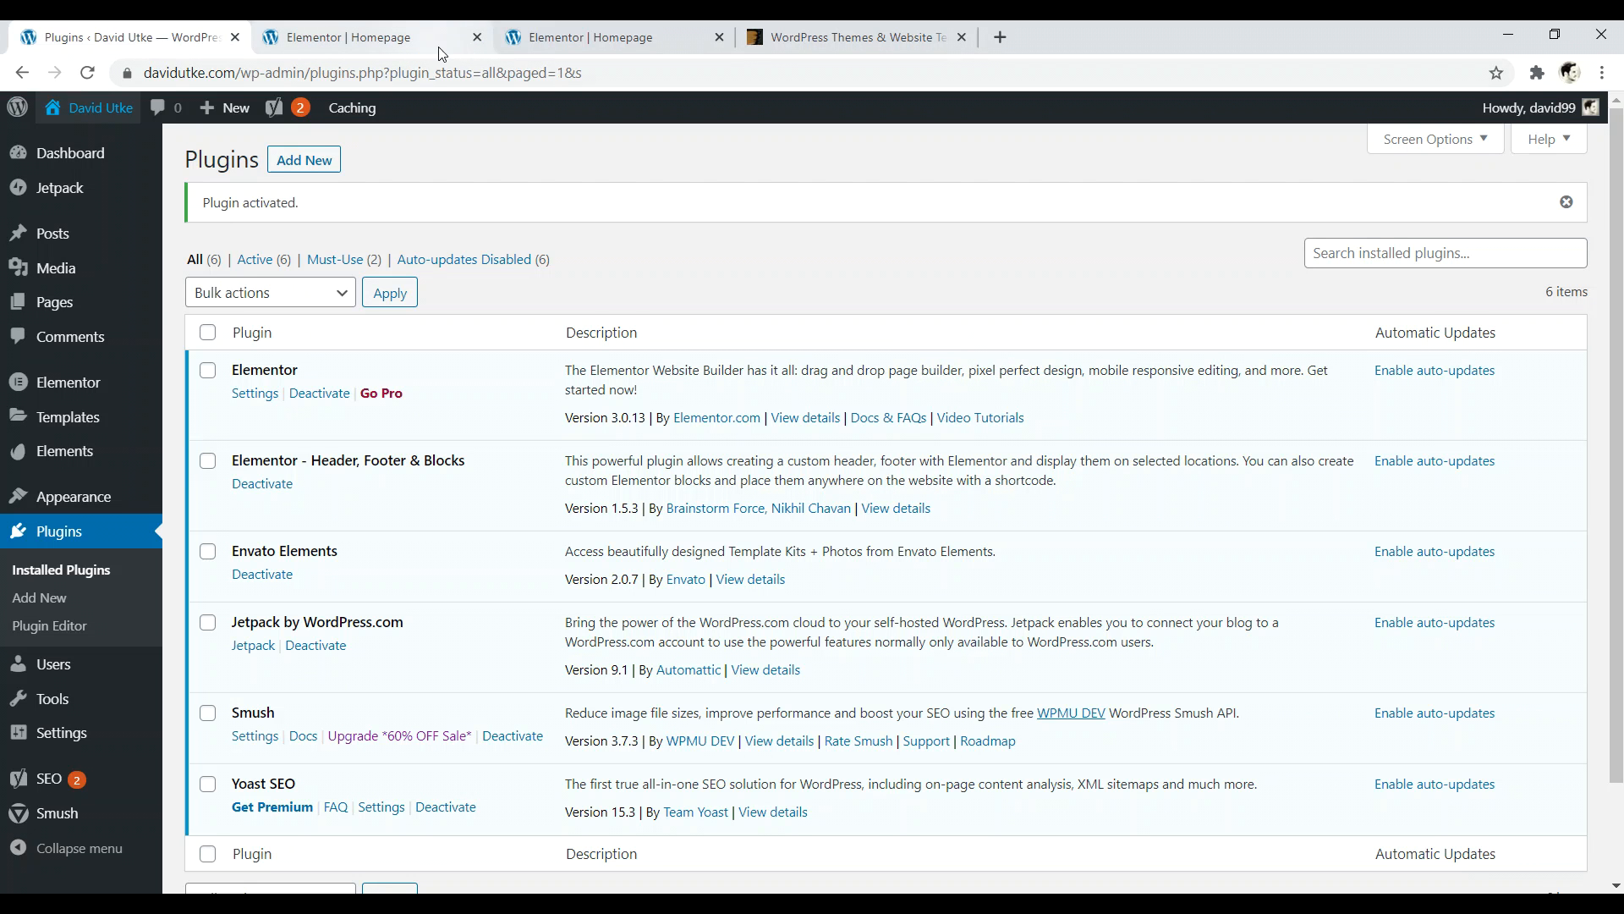
- Close both homepage editor tabs and the ThemeForest tab
click(477, 37)
click(477, 37)
click(478, 38)
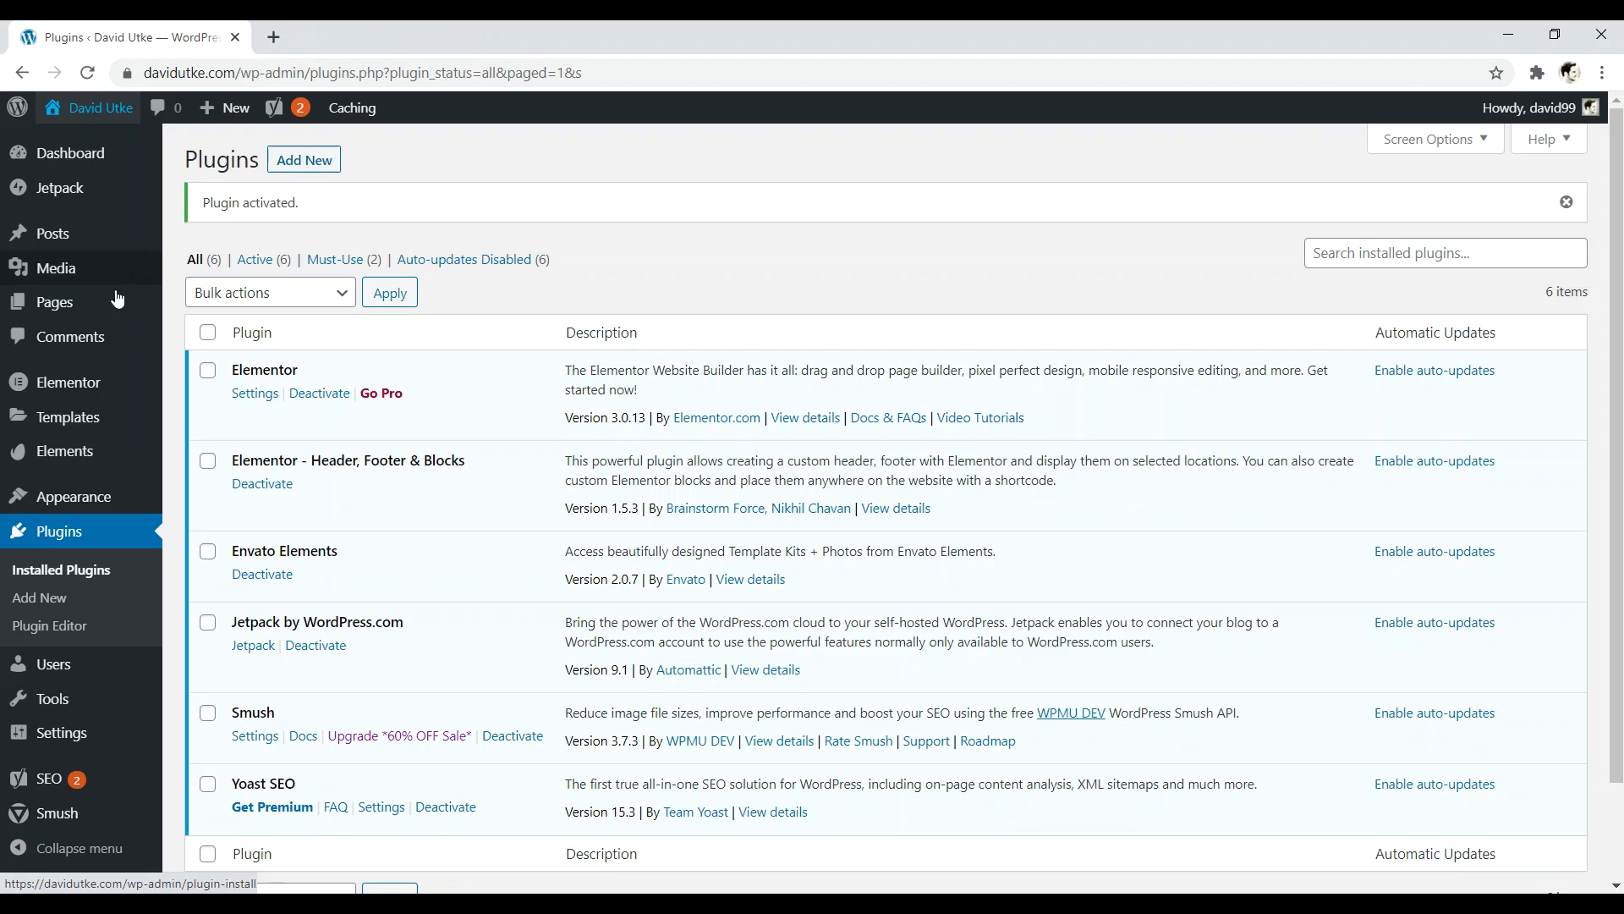
- Trash the 'header envato' draft in Header Footer & Blocks and start a new template
mouse_move(84, 499)
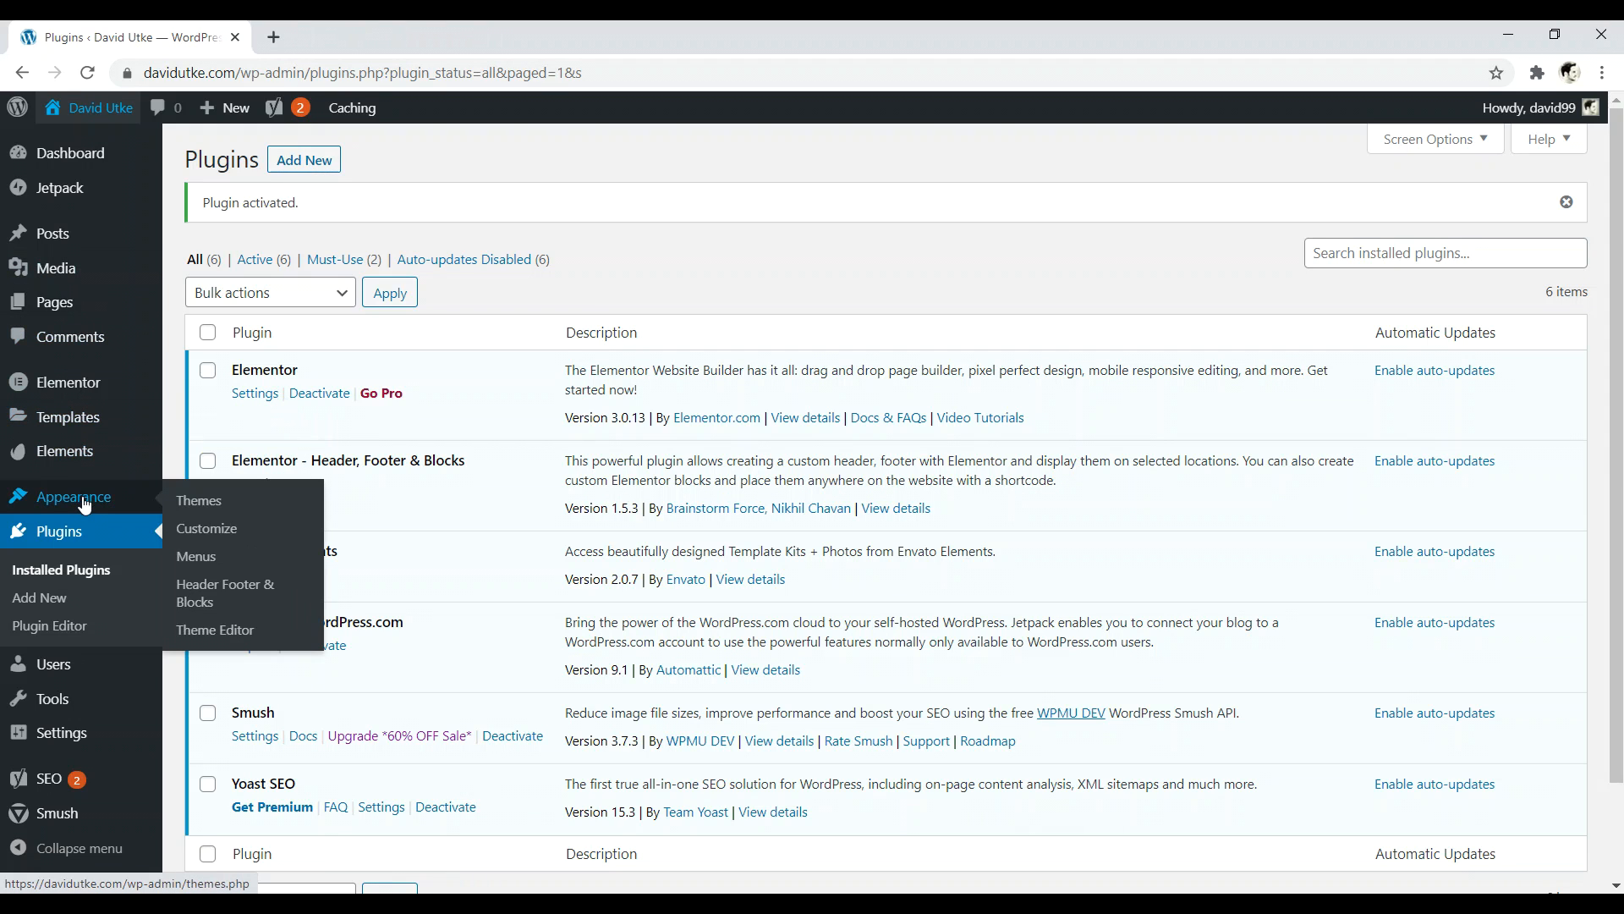
click(219, 598)
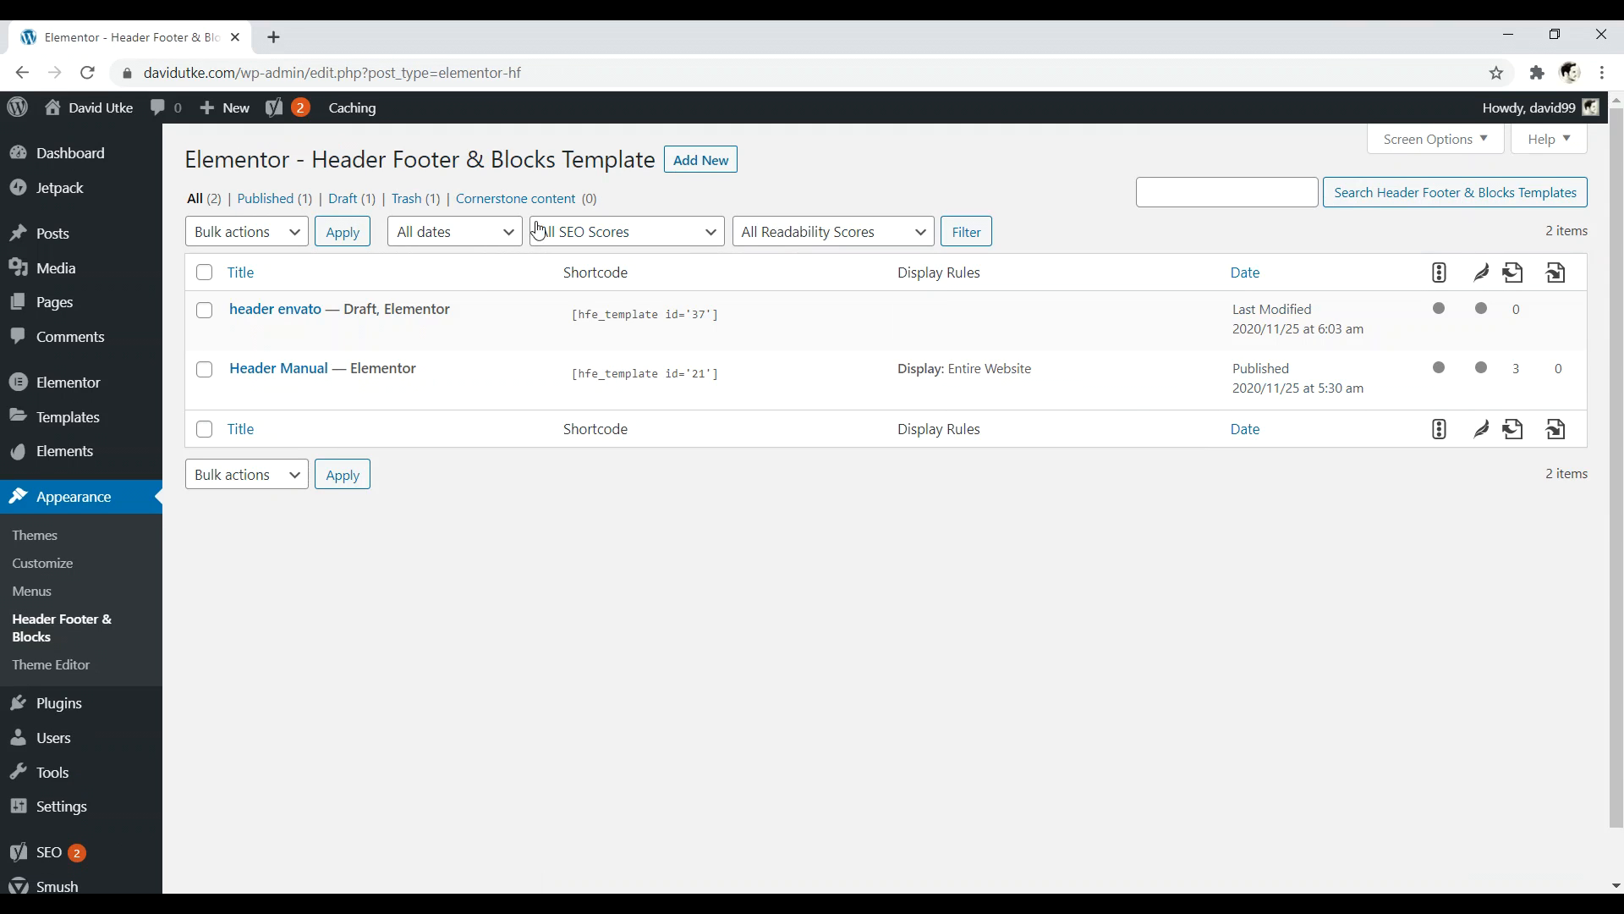
click(346, 333)
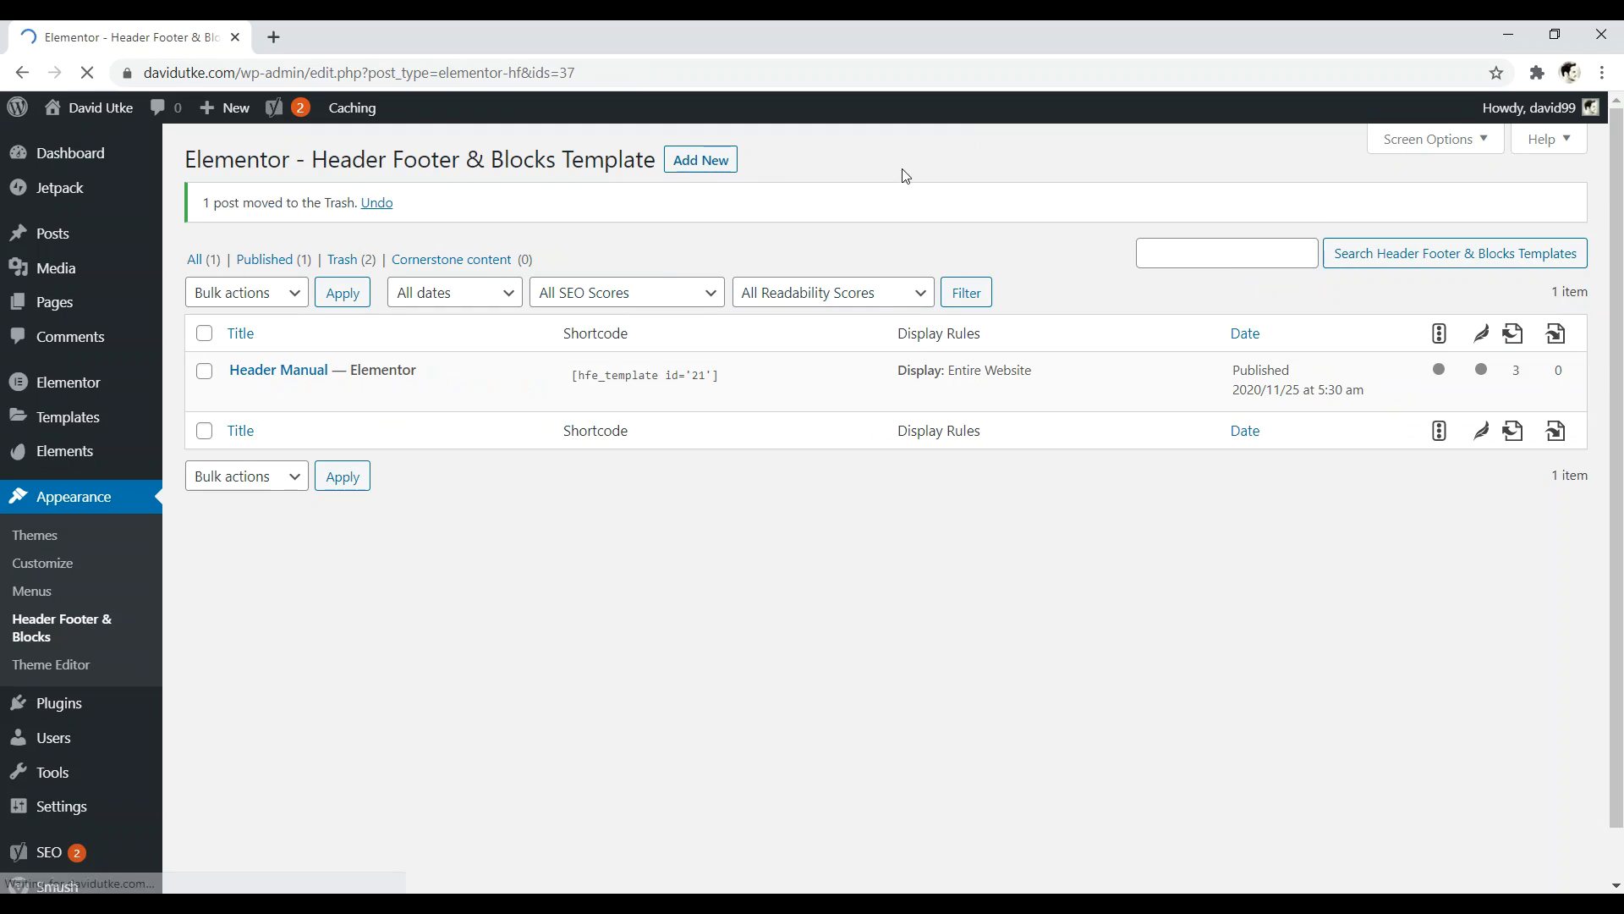
click(705, 161)
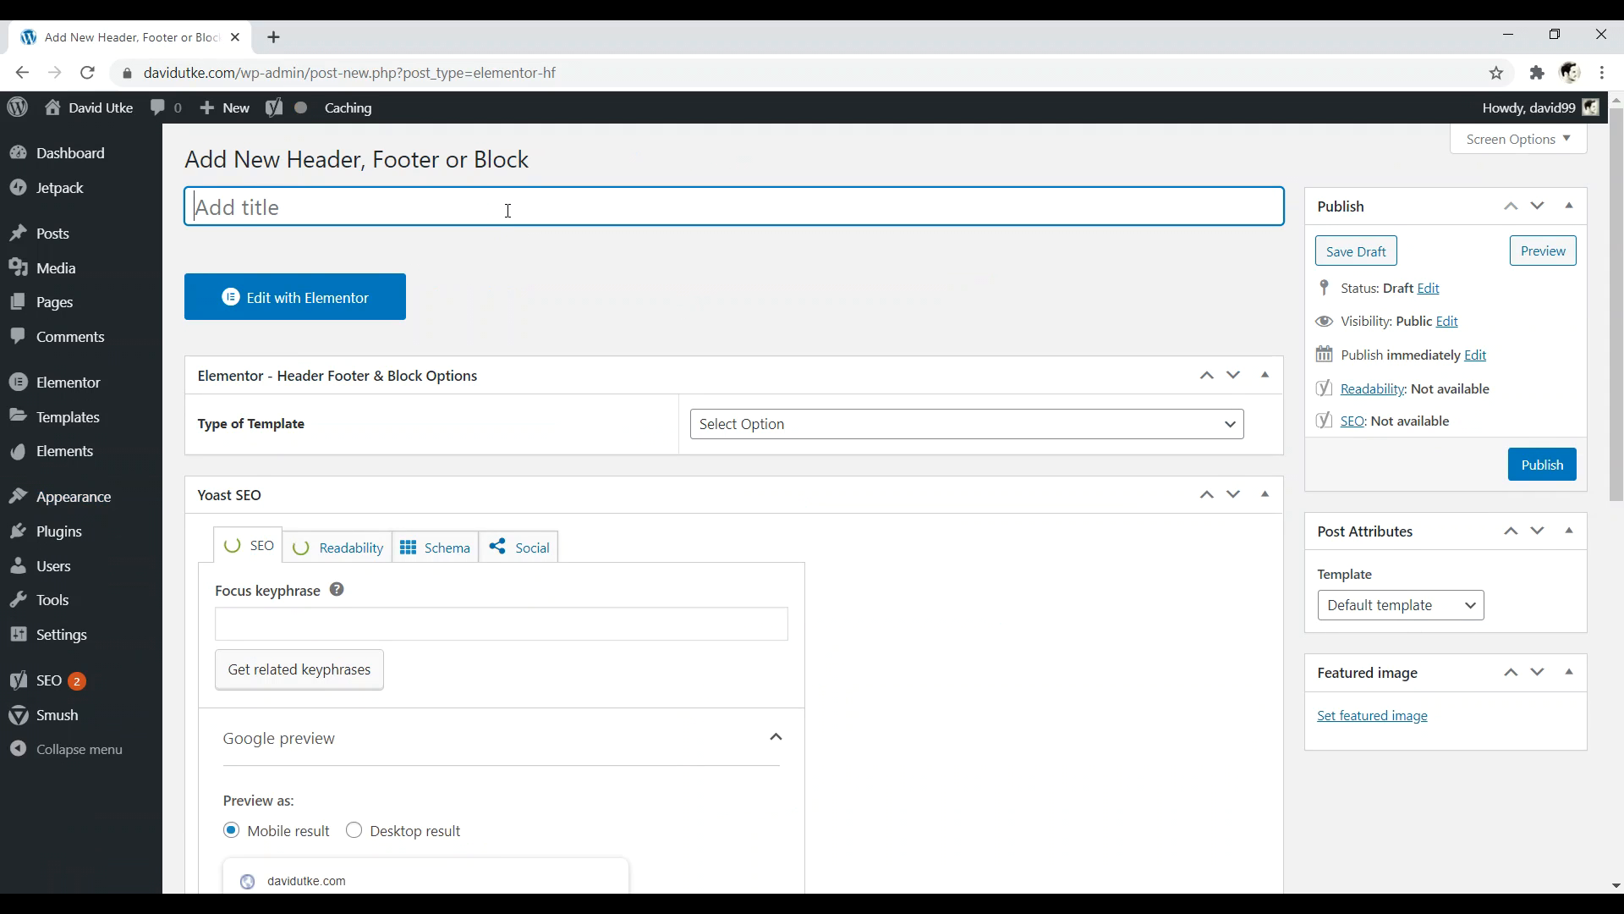
- Name the new template 'envato header' and launch it in Elementor
text(envato header)
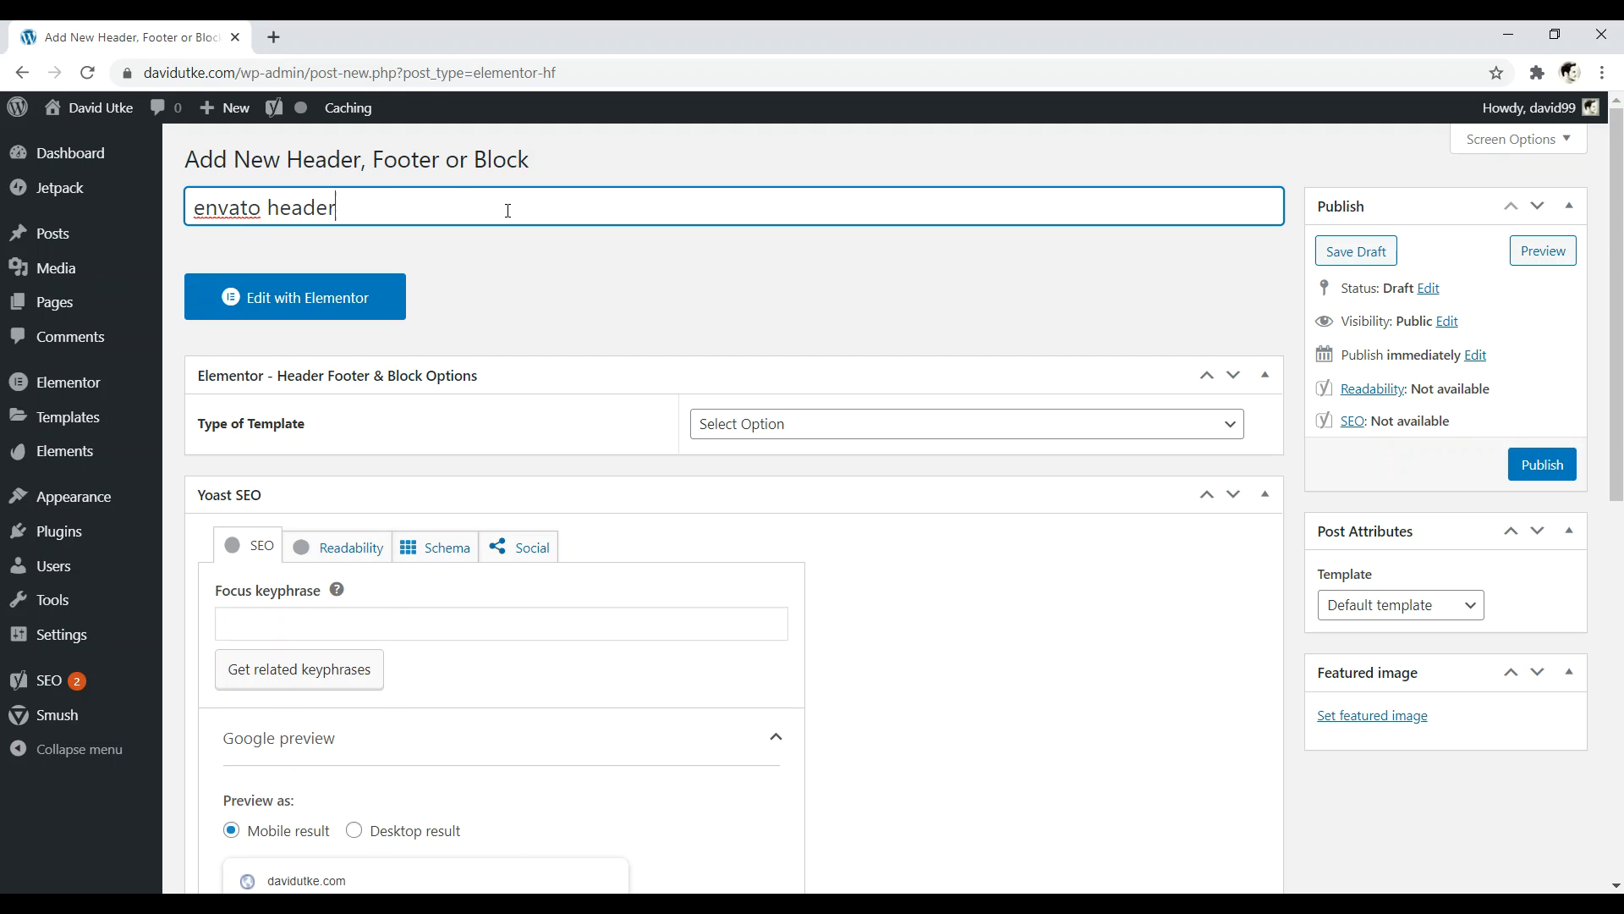
click(337, 301)
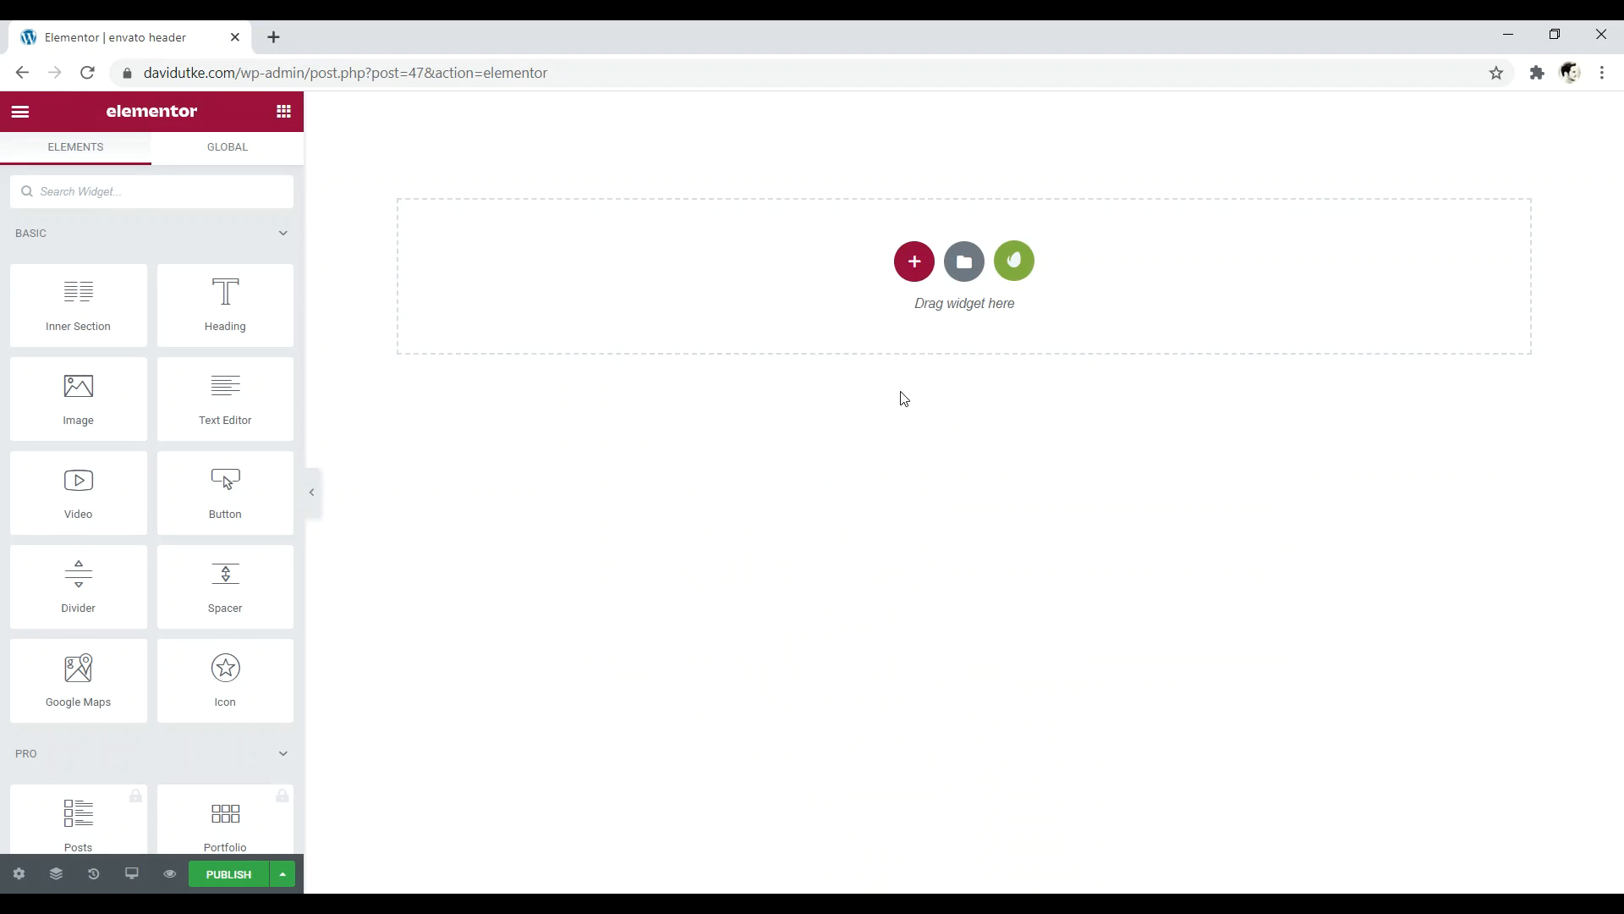
- Insert the free Envato Elements 'Header (with Nav)' block with icon, WEBSITE NAME and BUTTON
click(1017, 260)
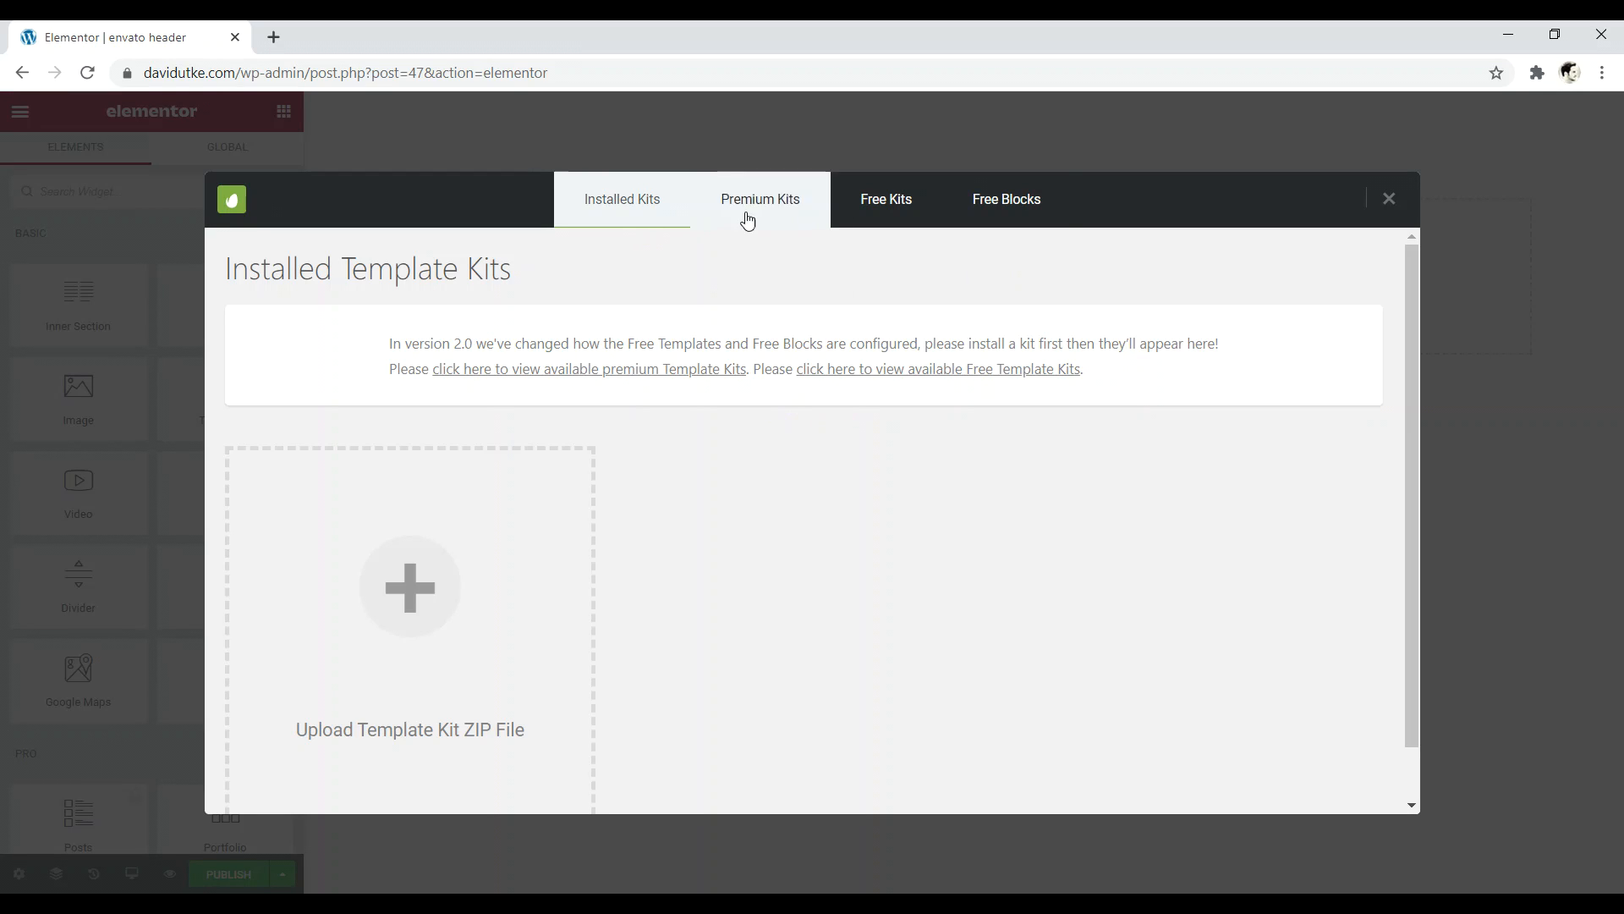
click(994, 193)
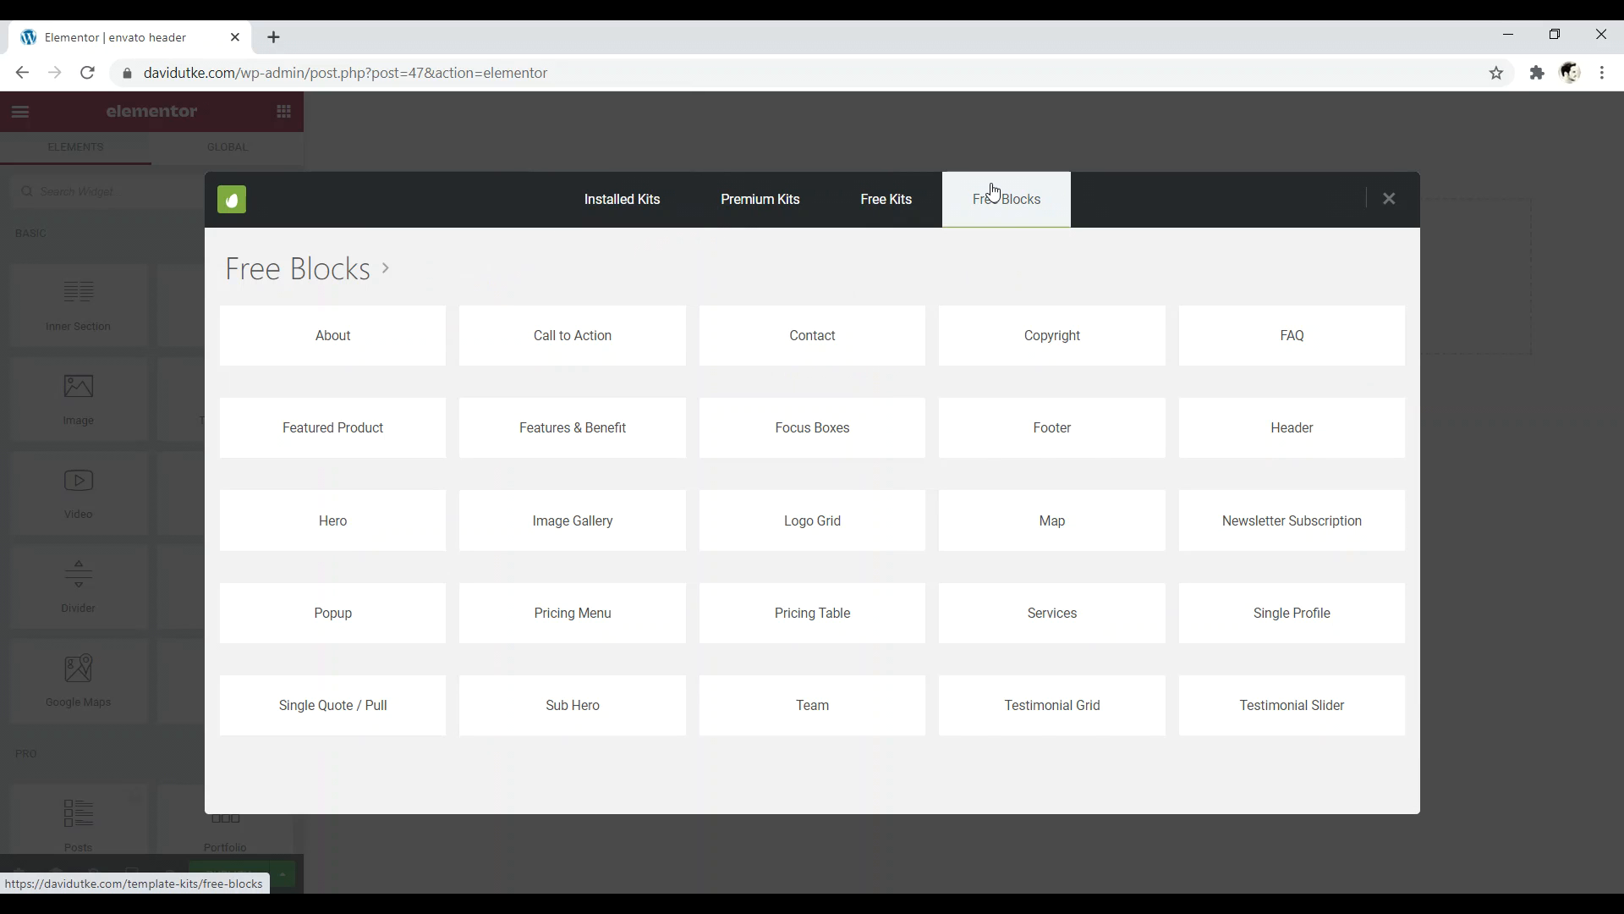
click(1292, 435)
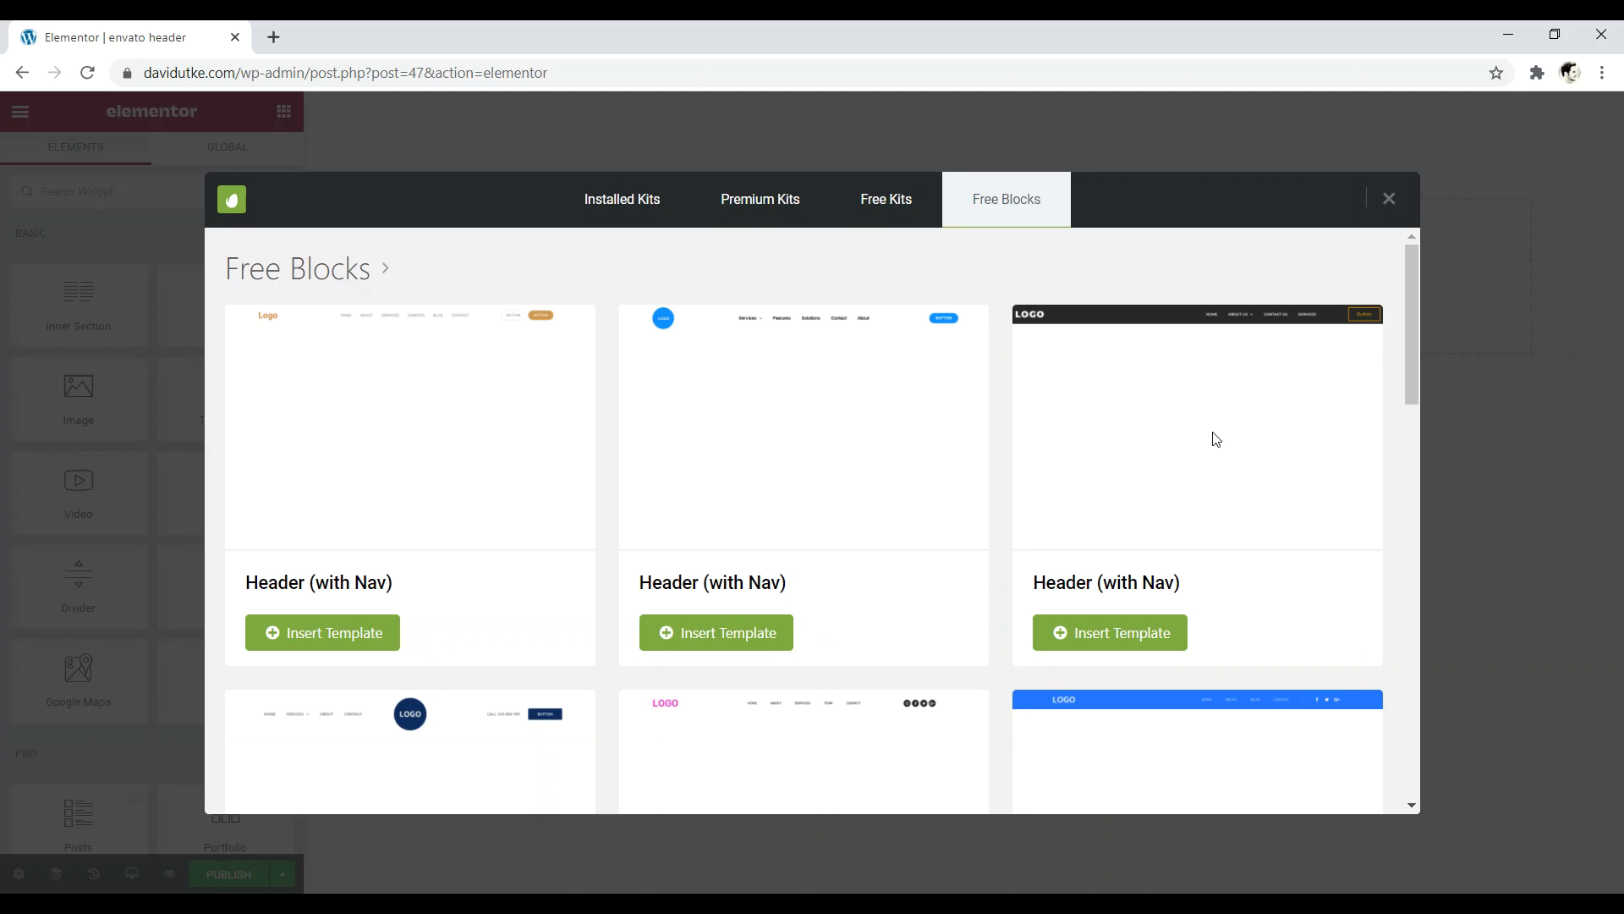
drag(1408, 303, 1397, 439)
scroll(1266, 442, down, 2)
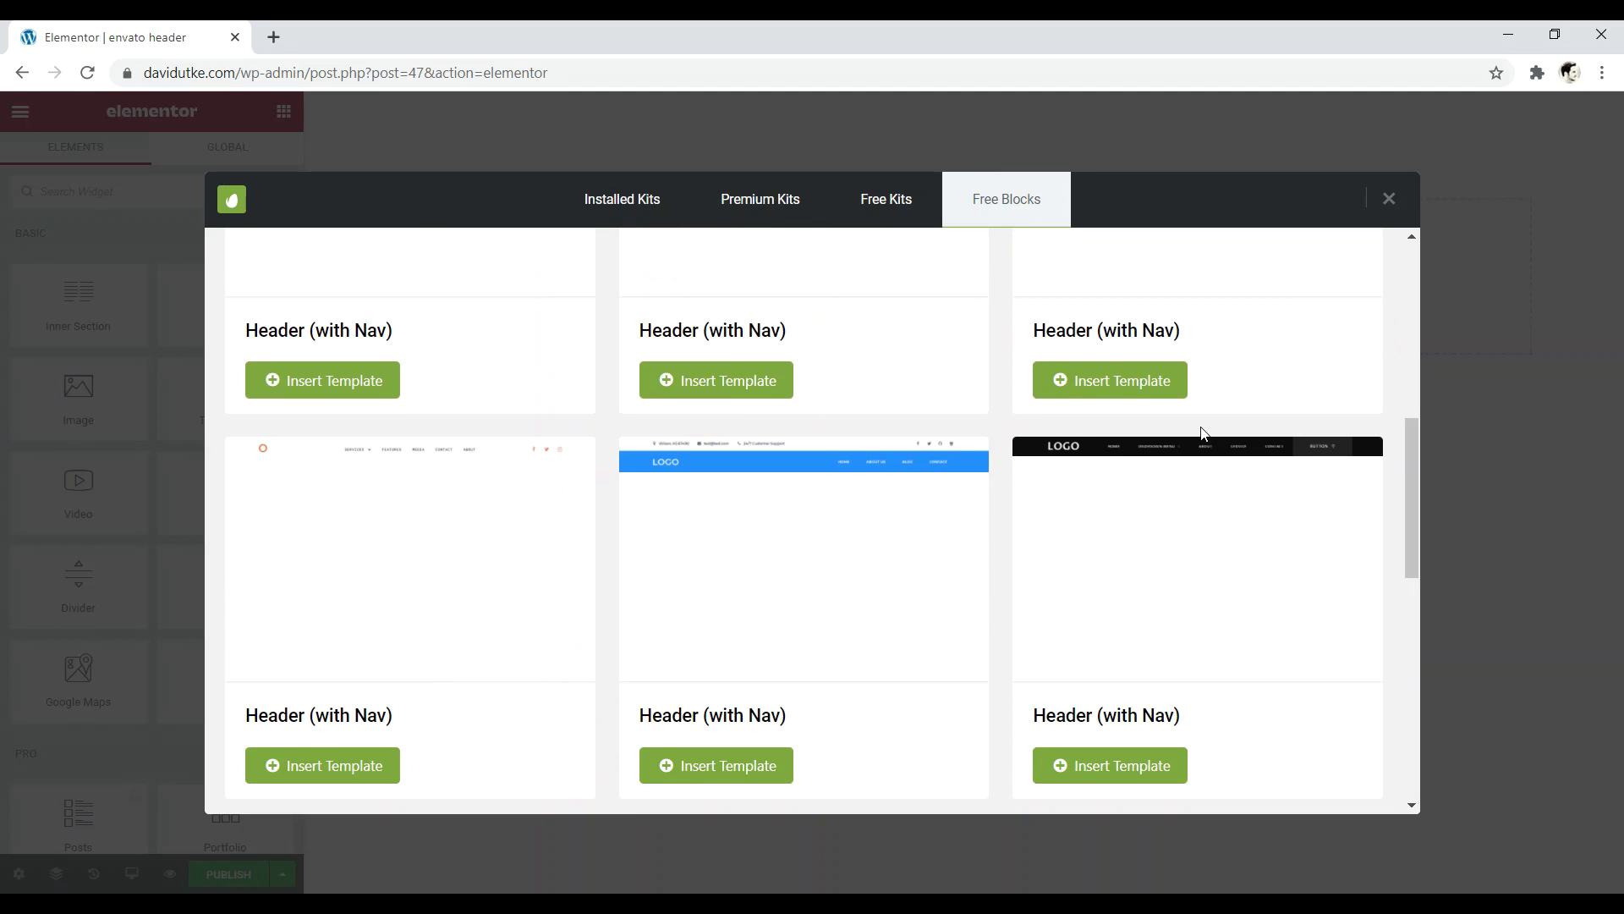
drag(1405, 473, 1402, 593)
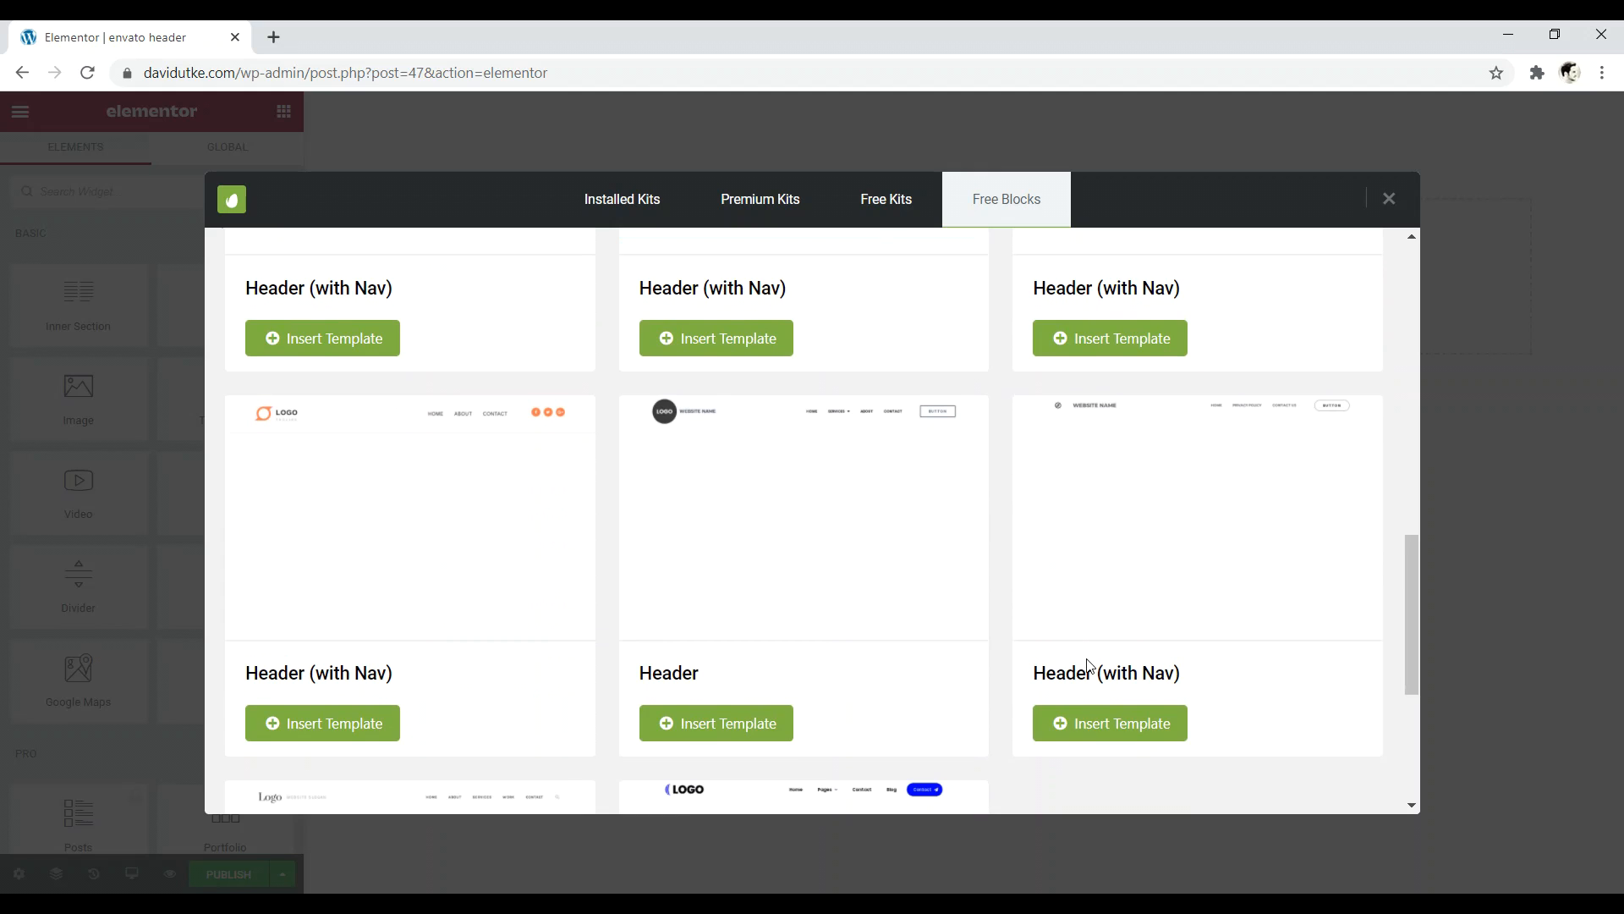
click(1116, 725)
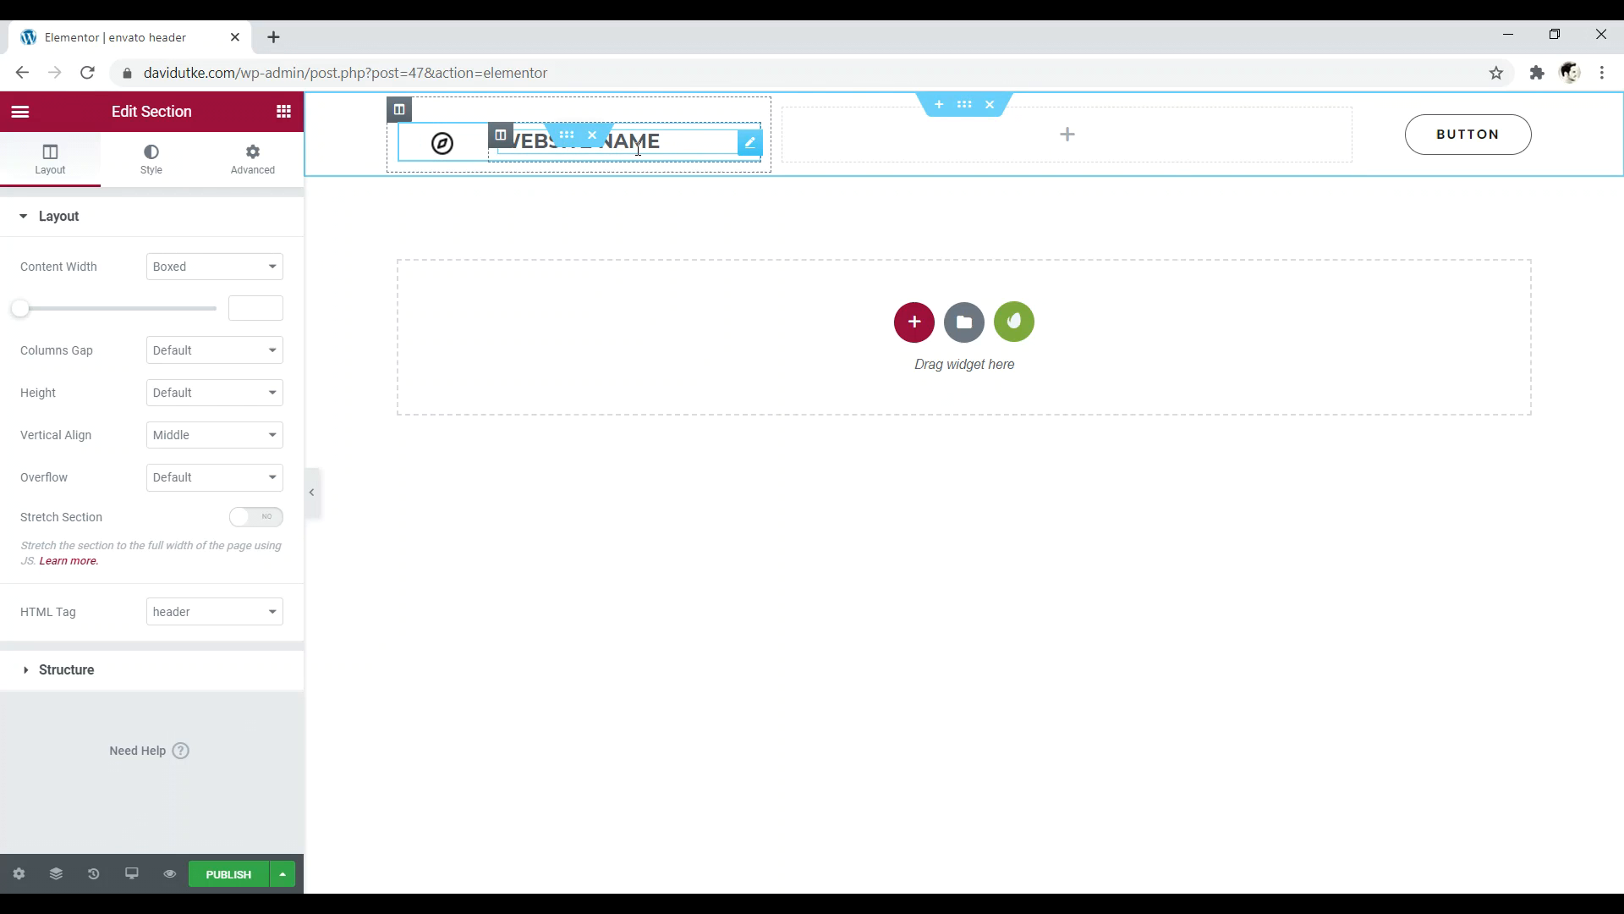
- Replace the icon-and-heading element with an HFB Site Logo widget in the left column
click(748, 144)
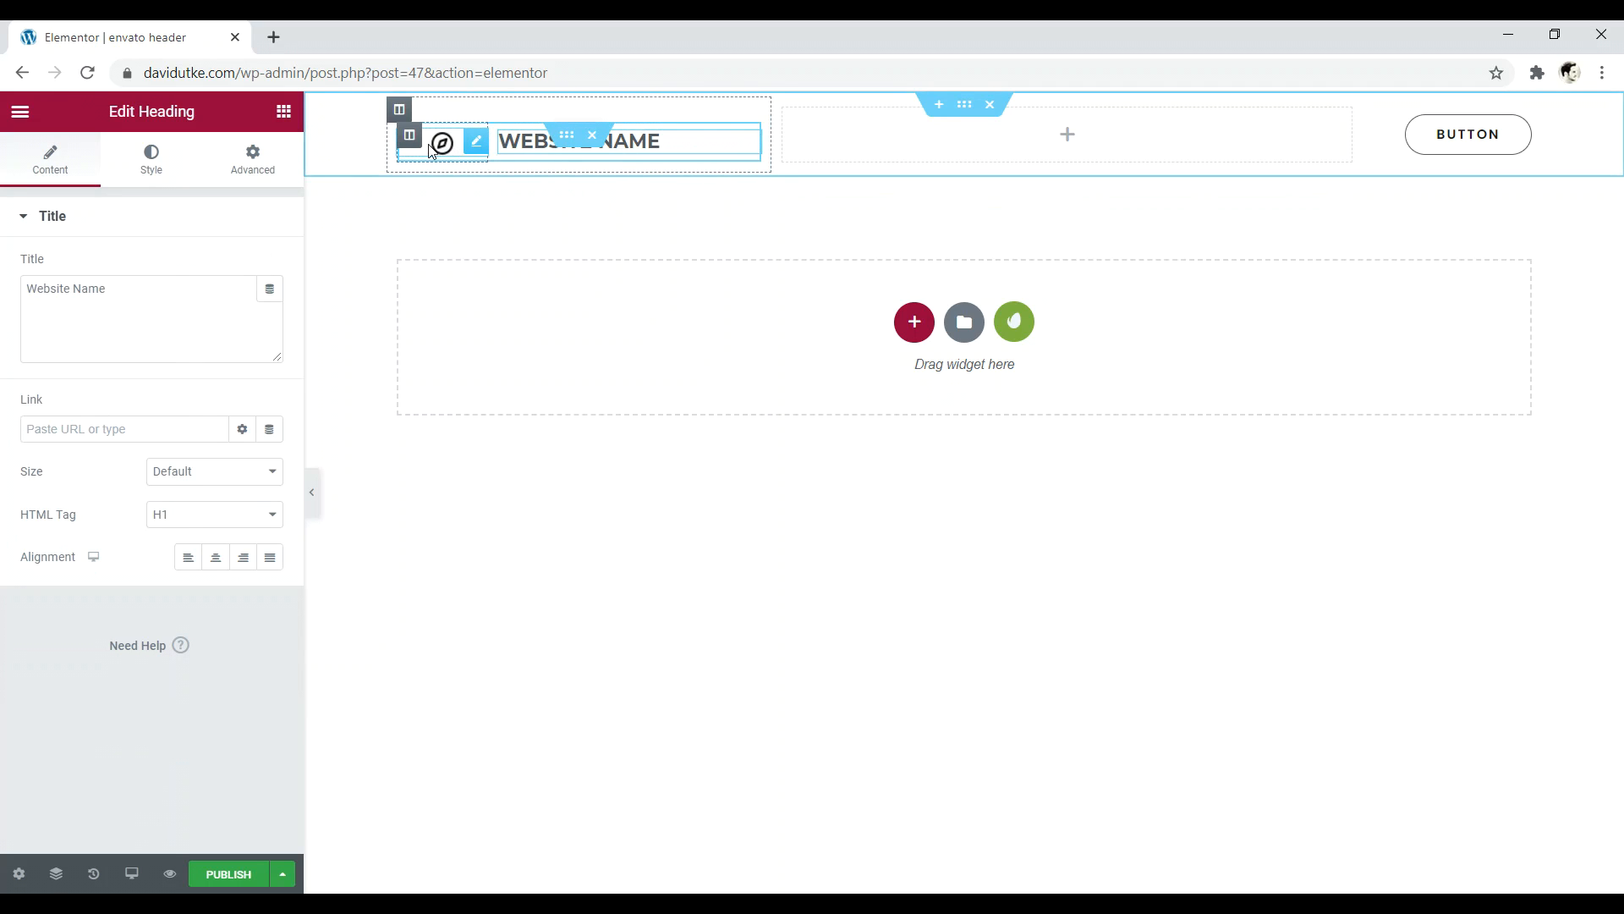
click(475, 142)
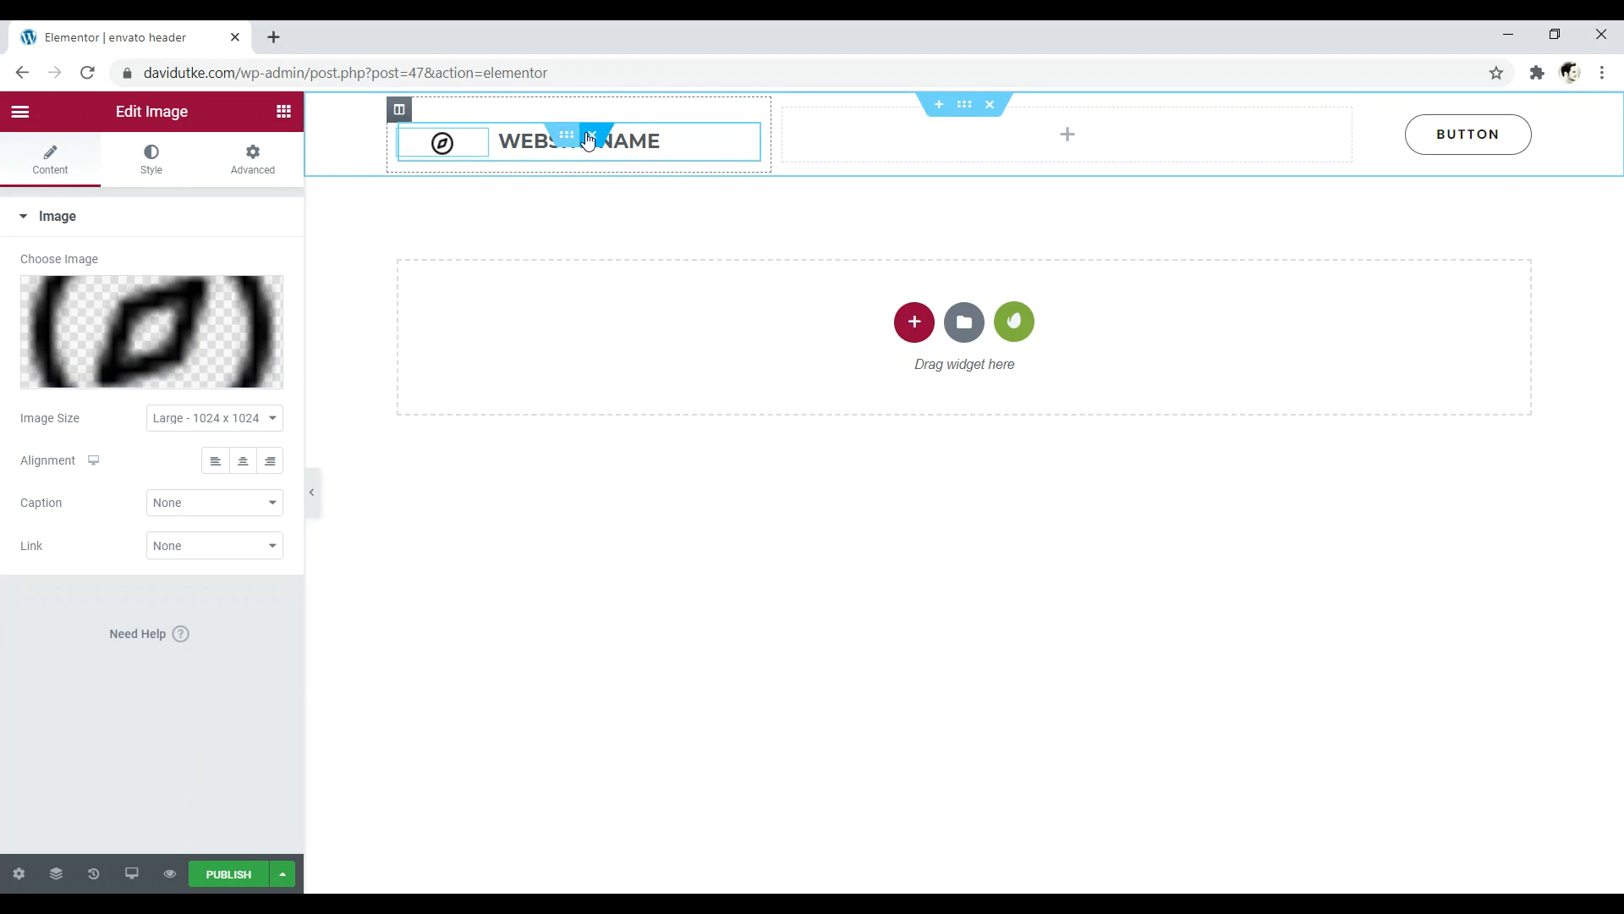
click(590, 137)
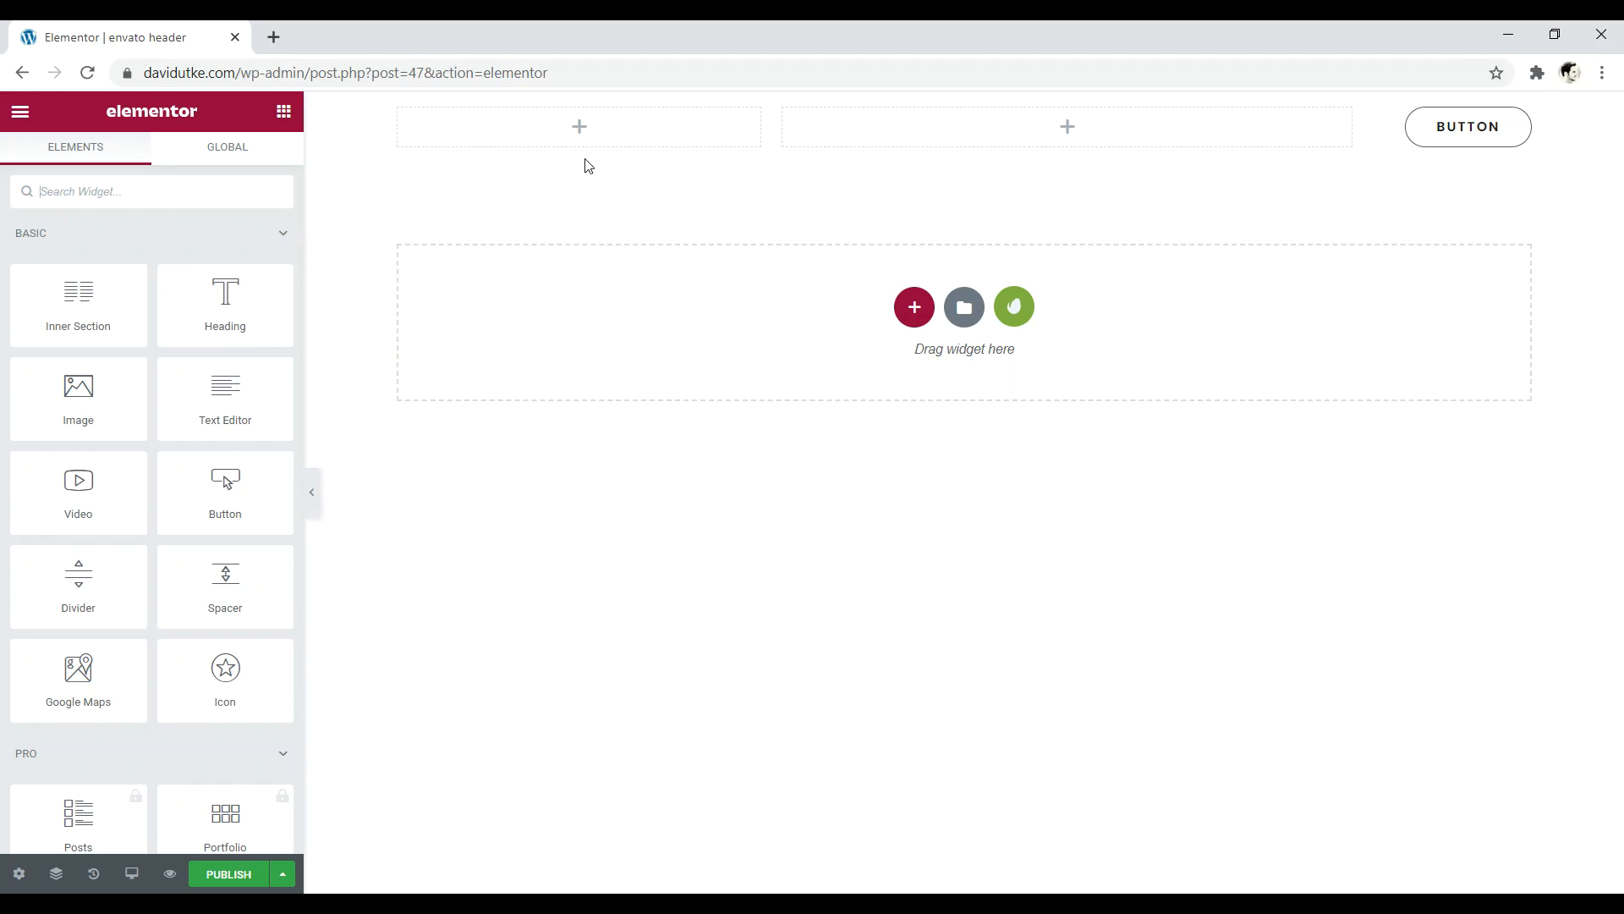
click(227, 194)
text(logo)
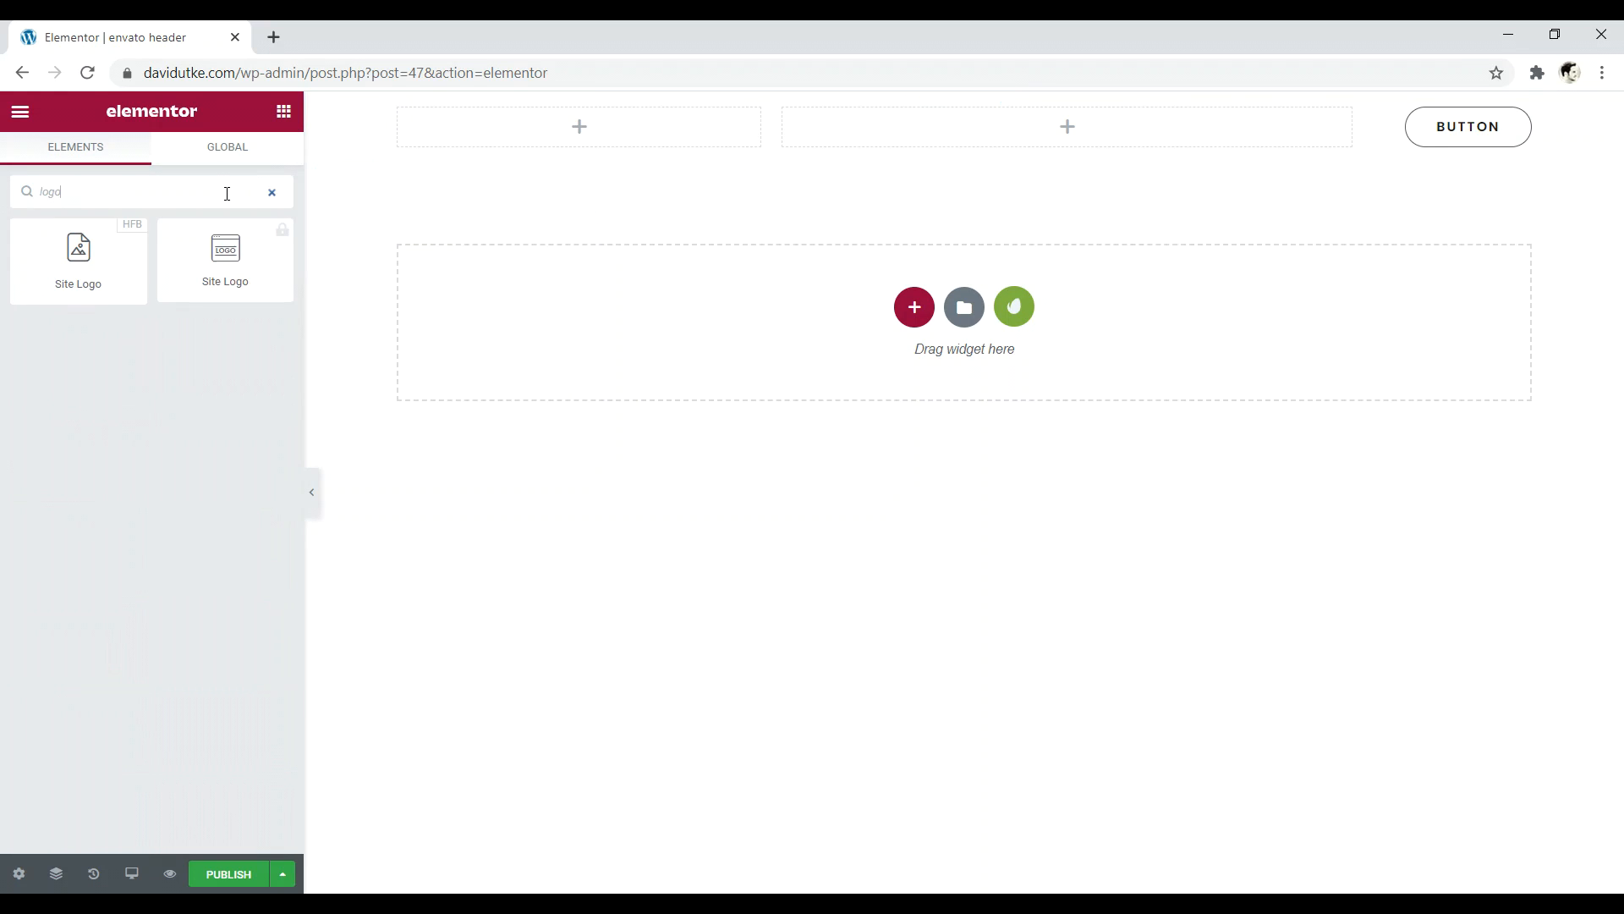
drag(138, 286, 566, 146)
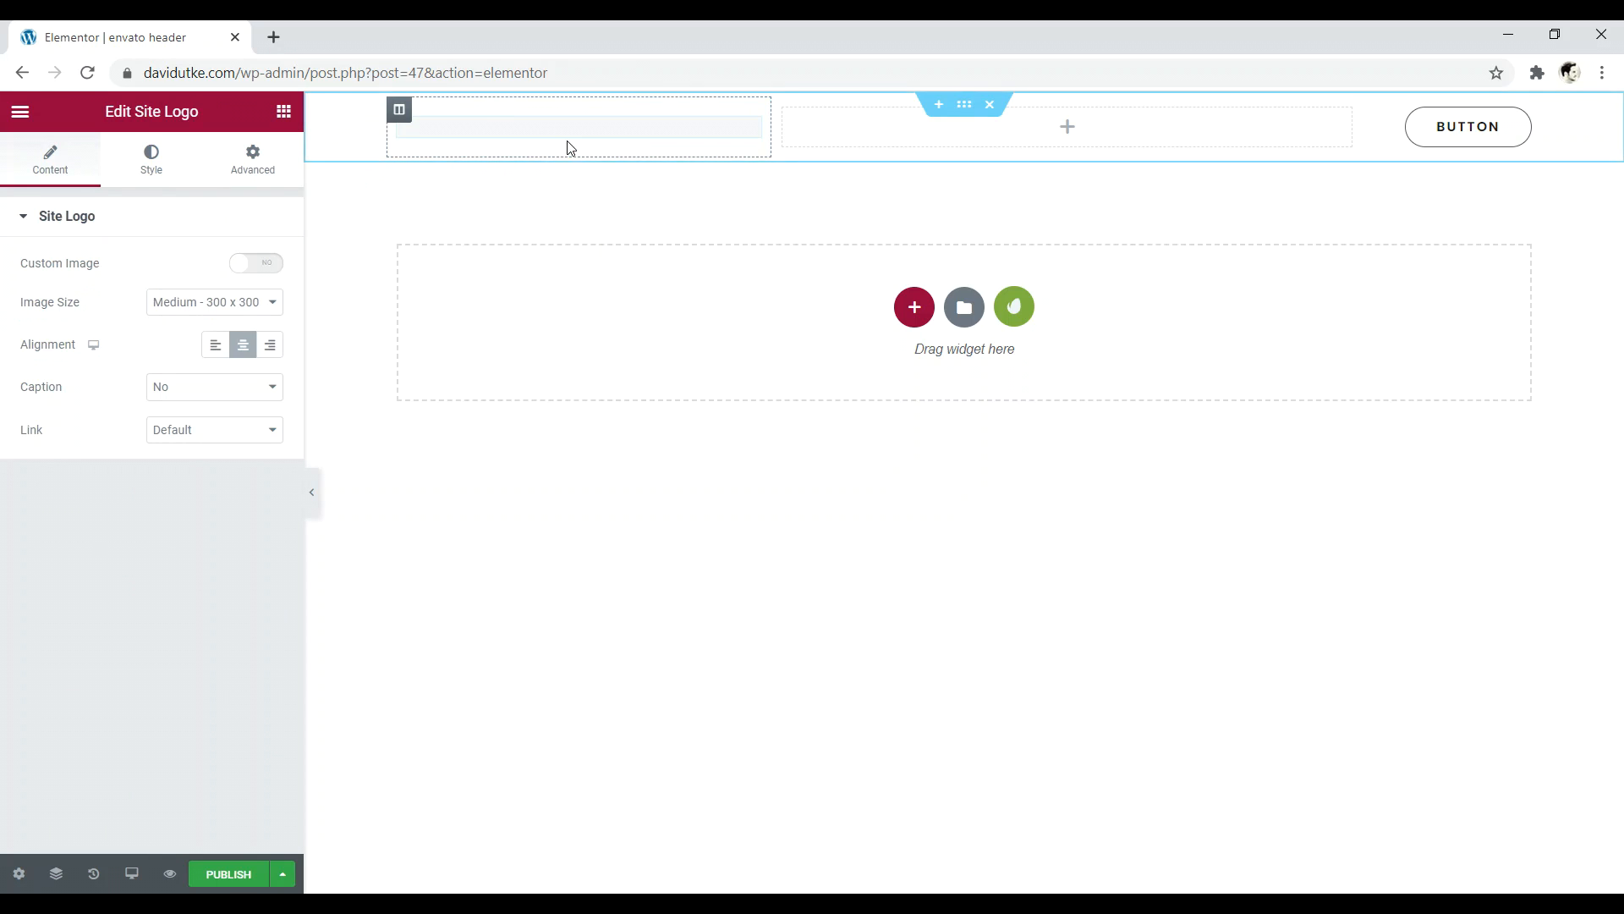
- Set the Site Logo to custom image logo-small.png at Full image size
click(256, 265)
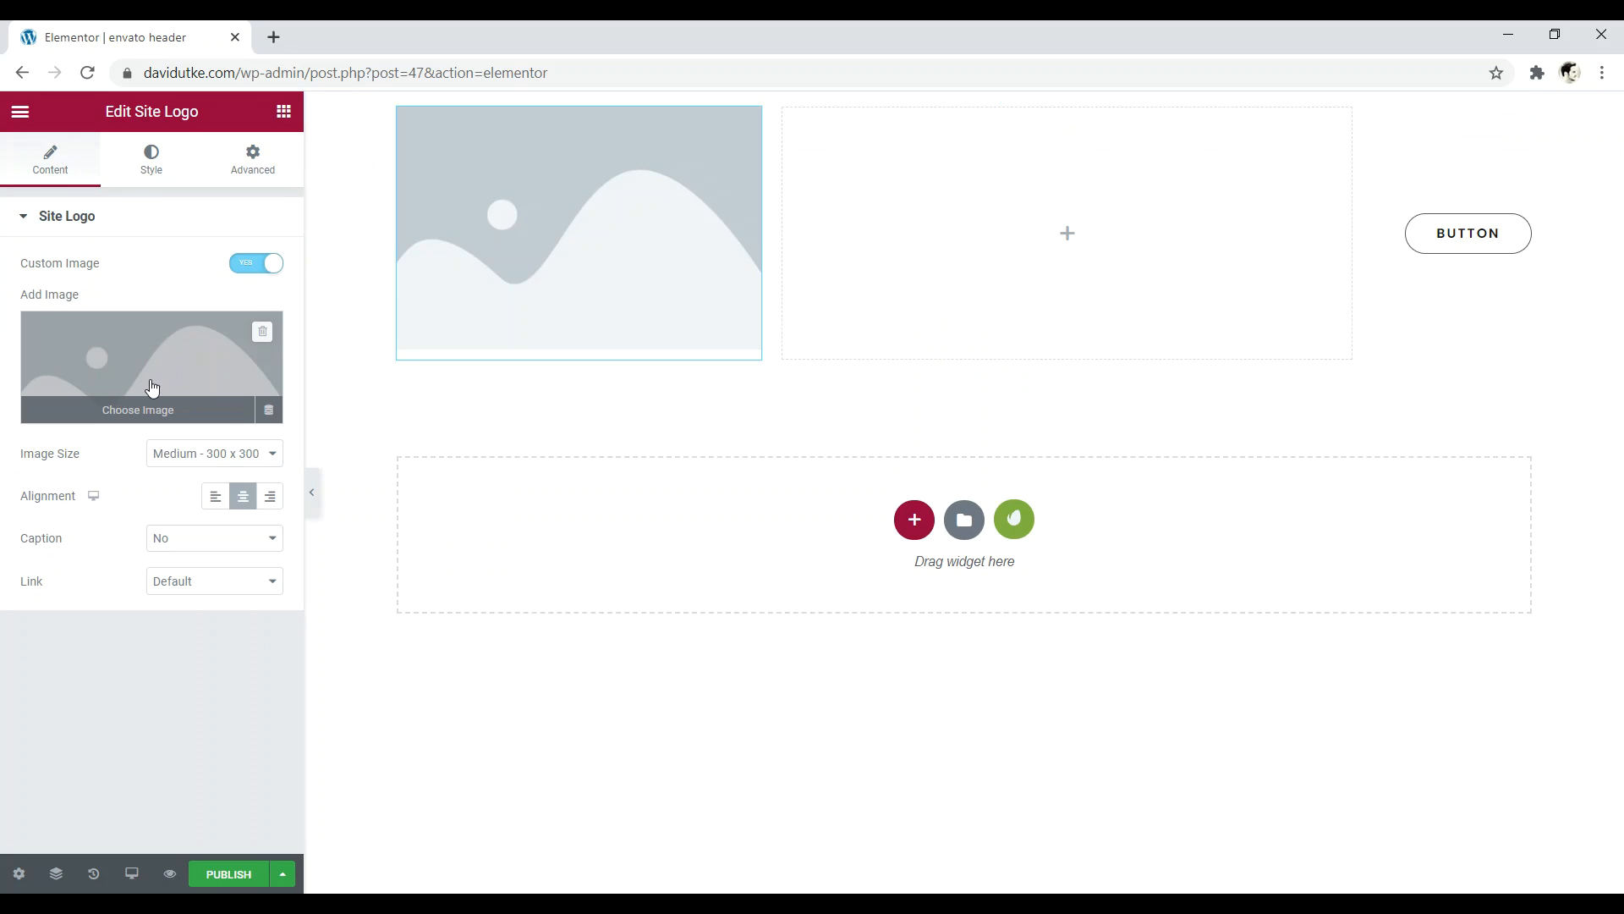
click(152, 387)
drag(524, 43, 972, 61)
drag(264, 491, 762, 631)
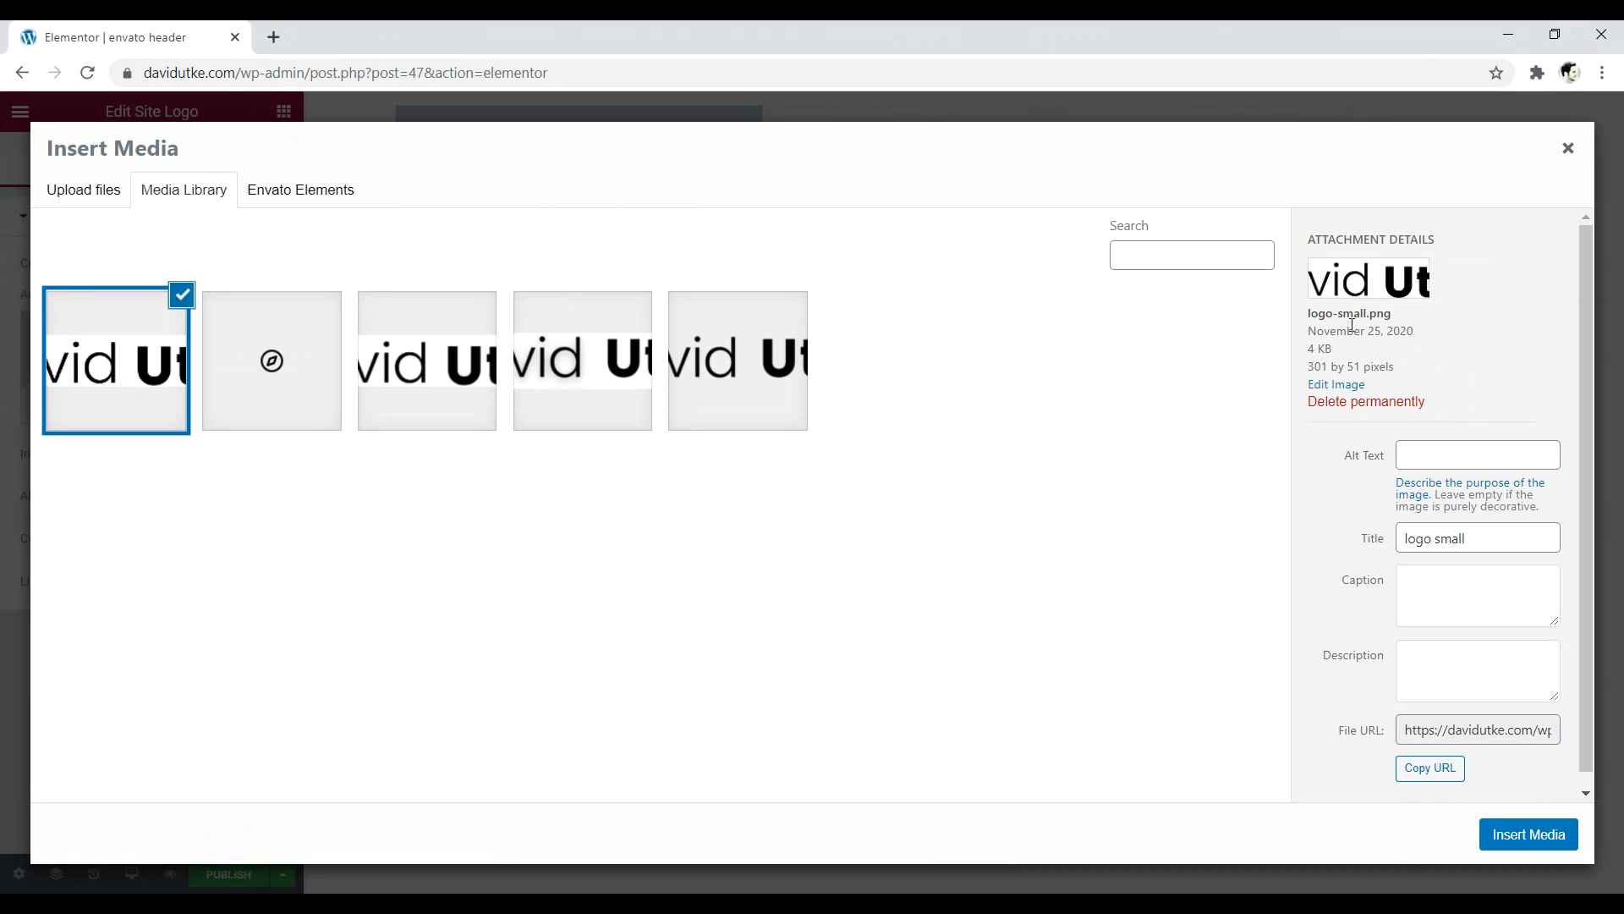
click(1528, 837)
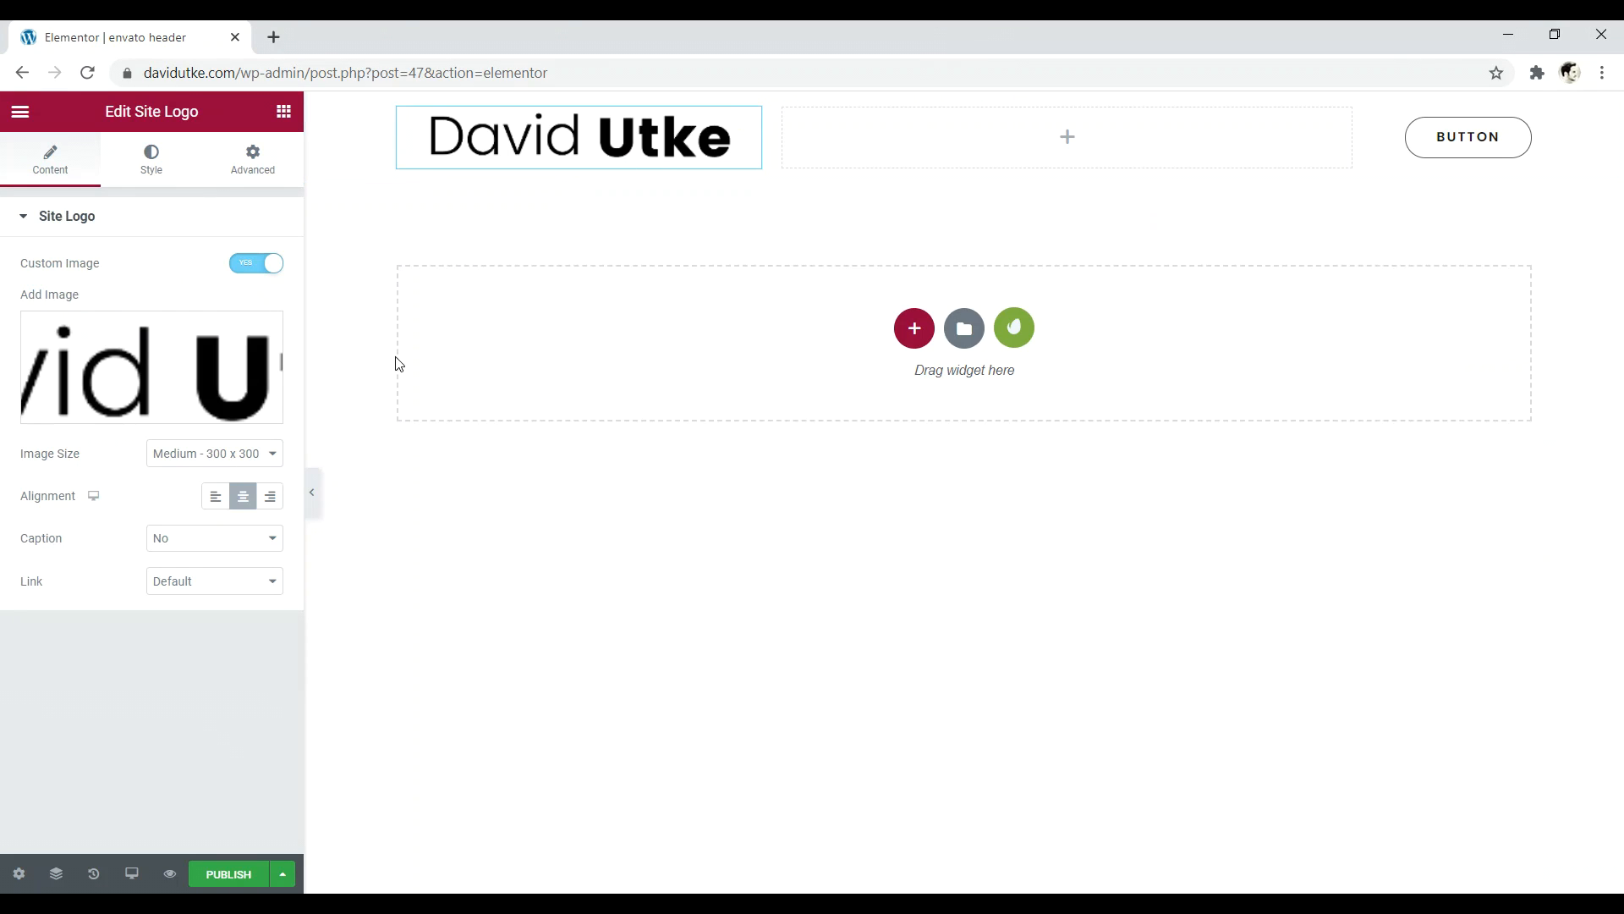
click(223, 454)
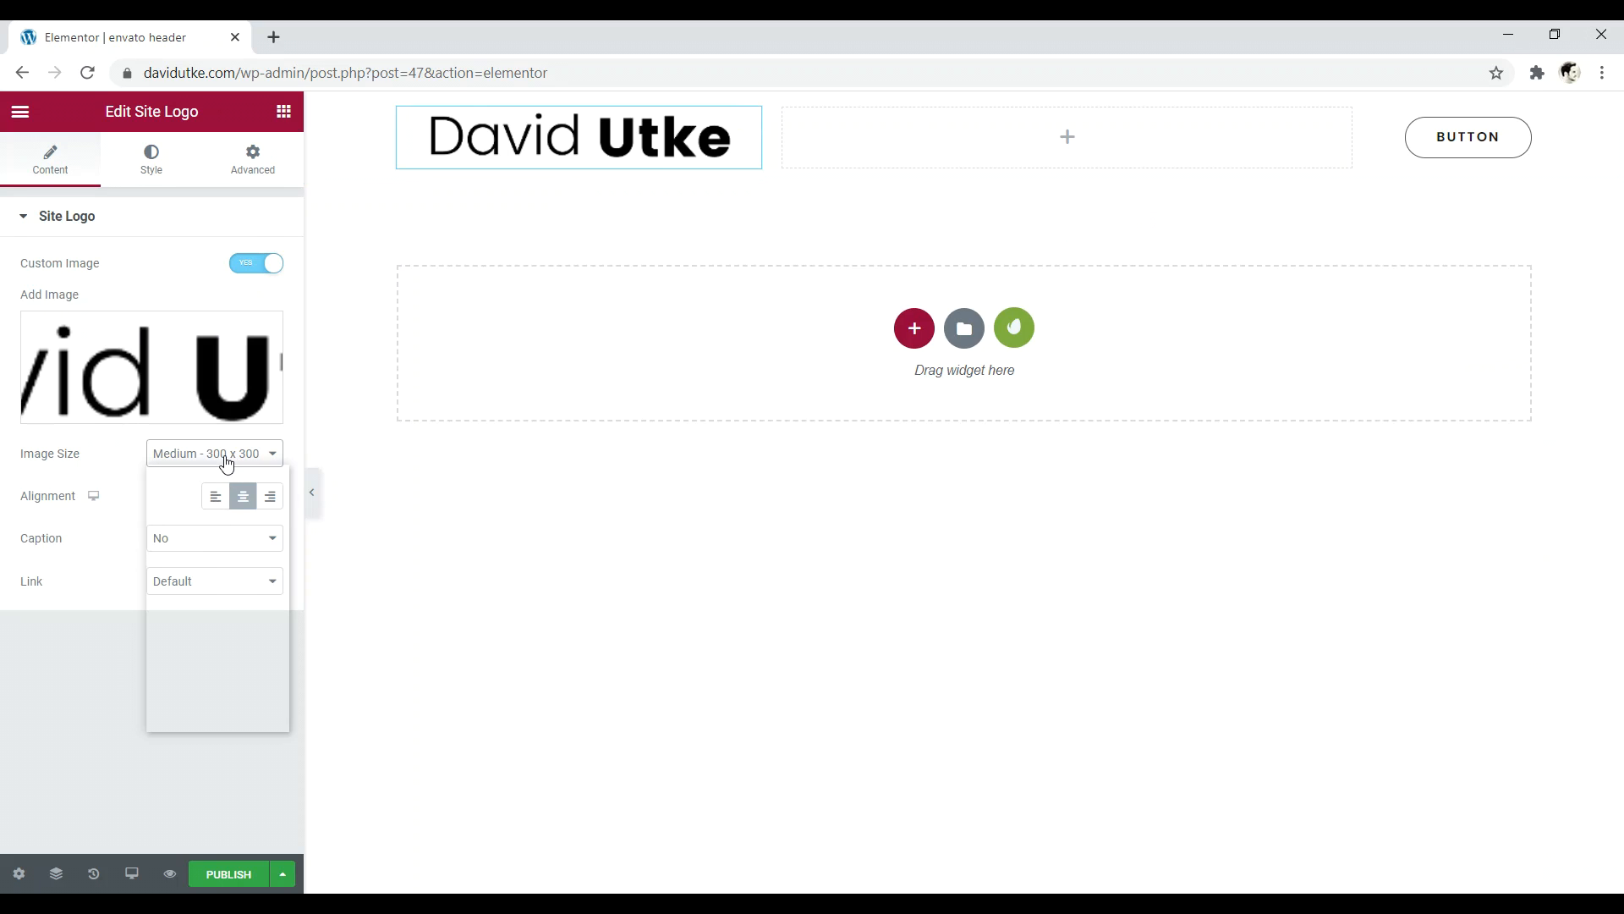
click(207, 678)
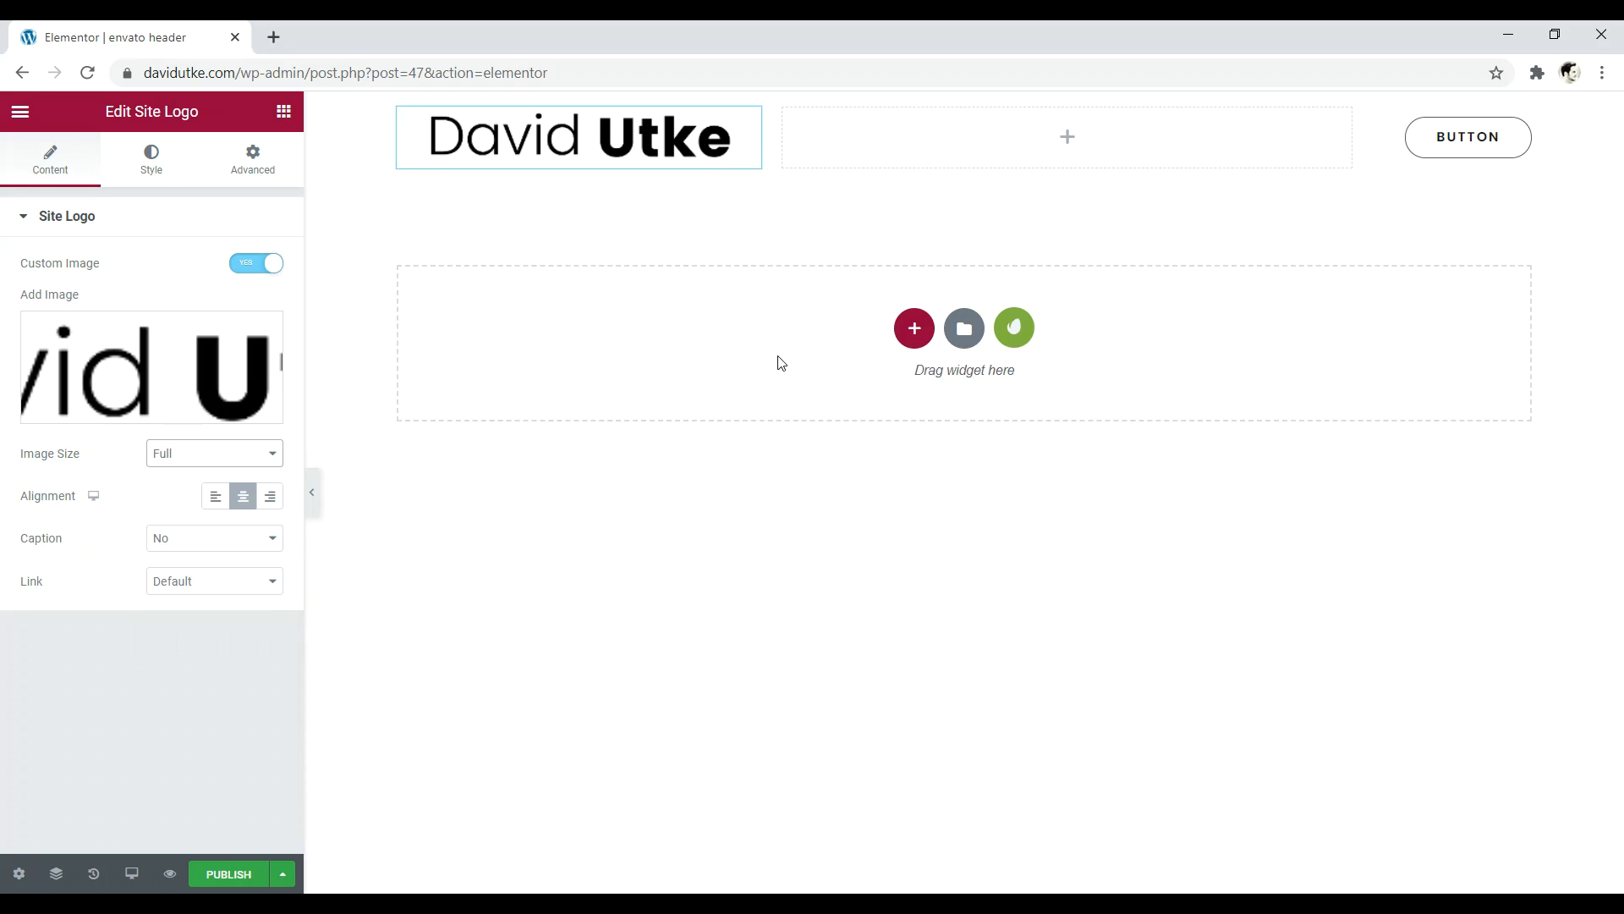
click(1068, 138)
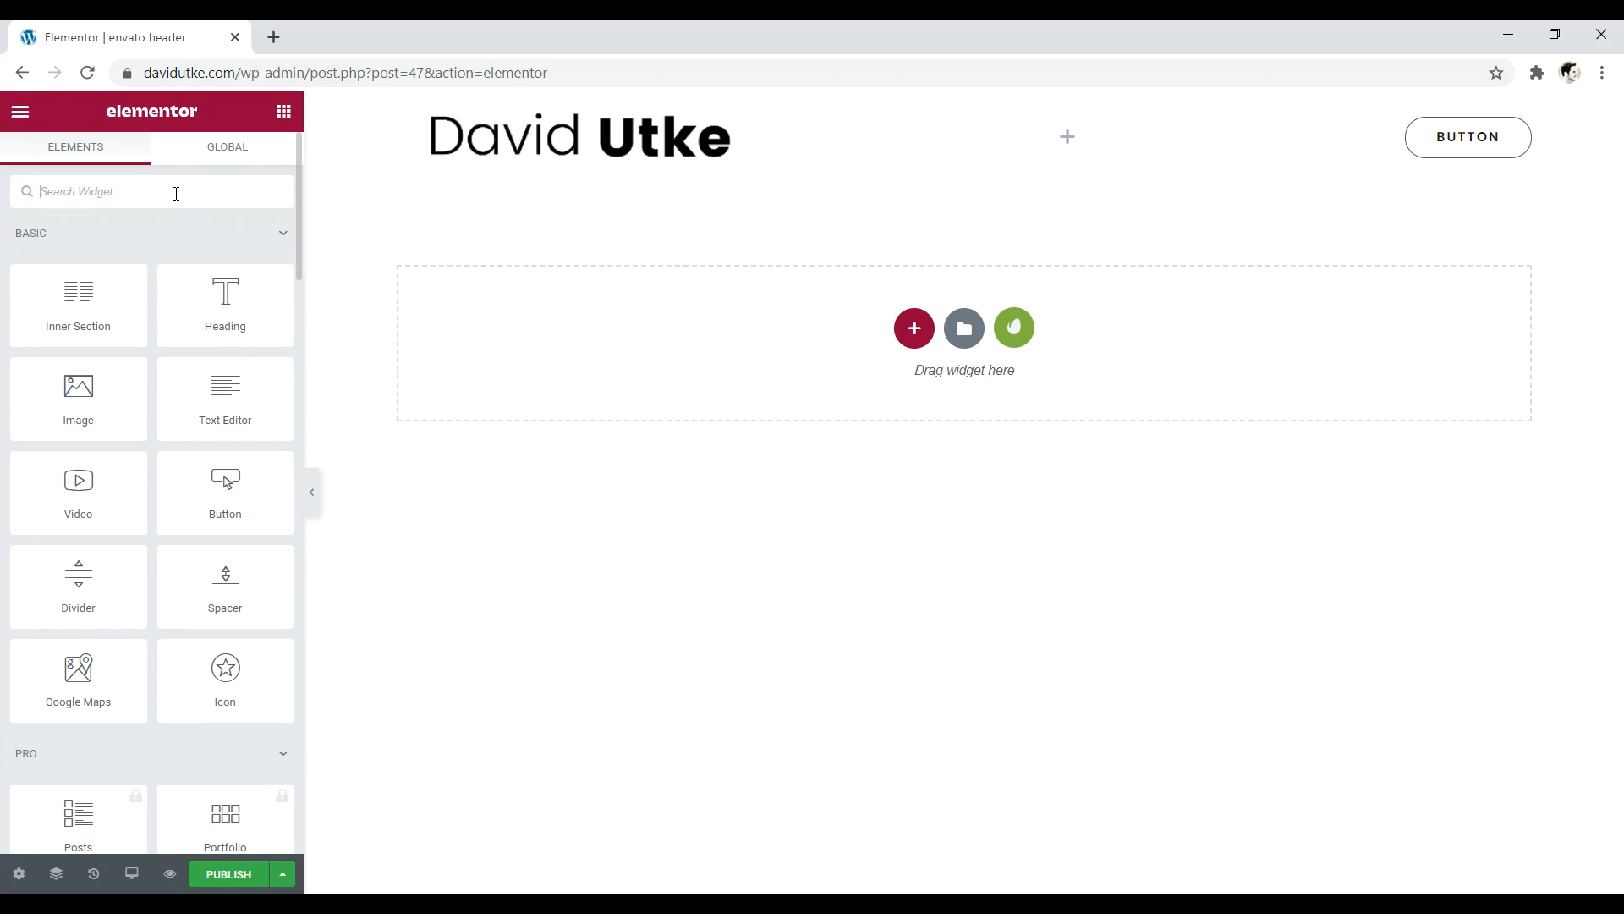
- Add a right-aligned HFB Navigation Menu (Home, Blog) to the middle column and publish
text(menu)
drag(59, 374, 997, 138)
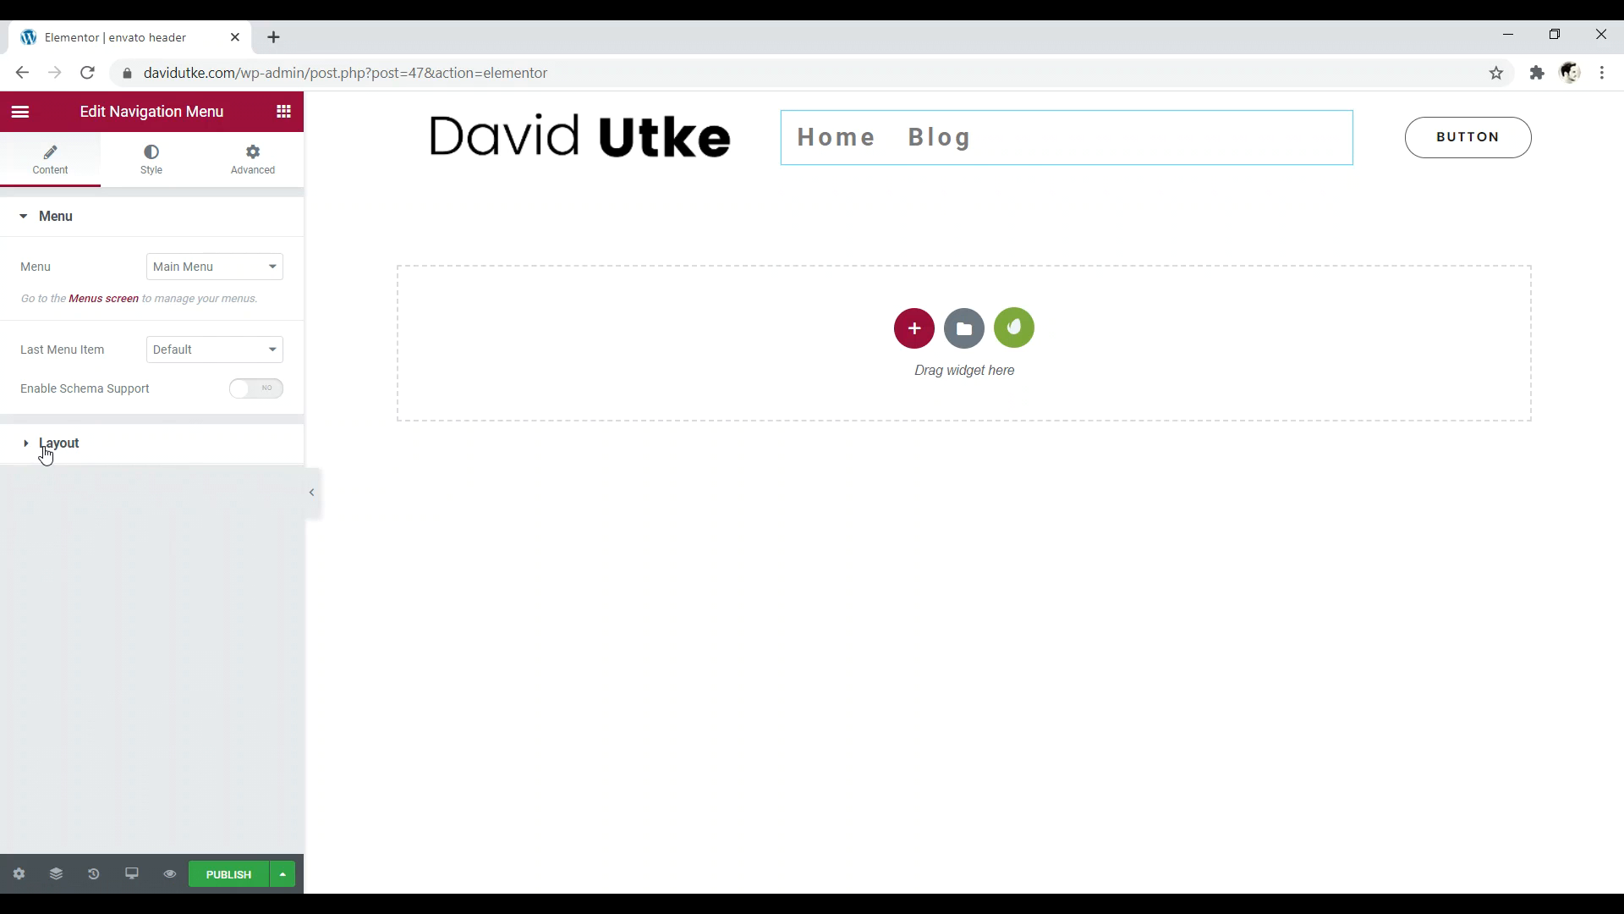
click(44, 450)
click(248, 364)
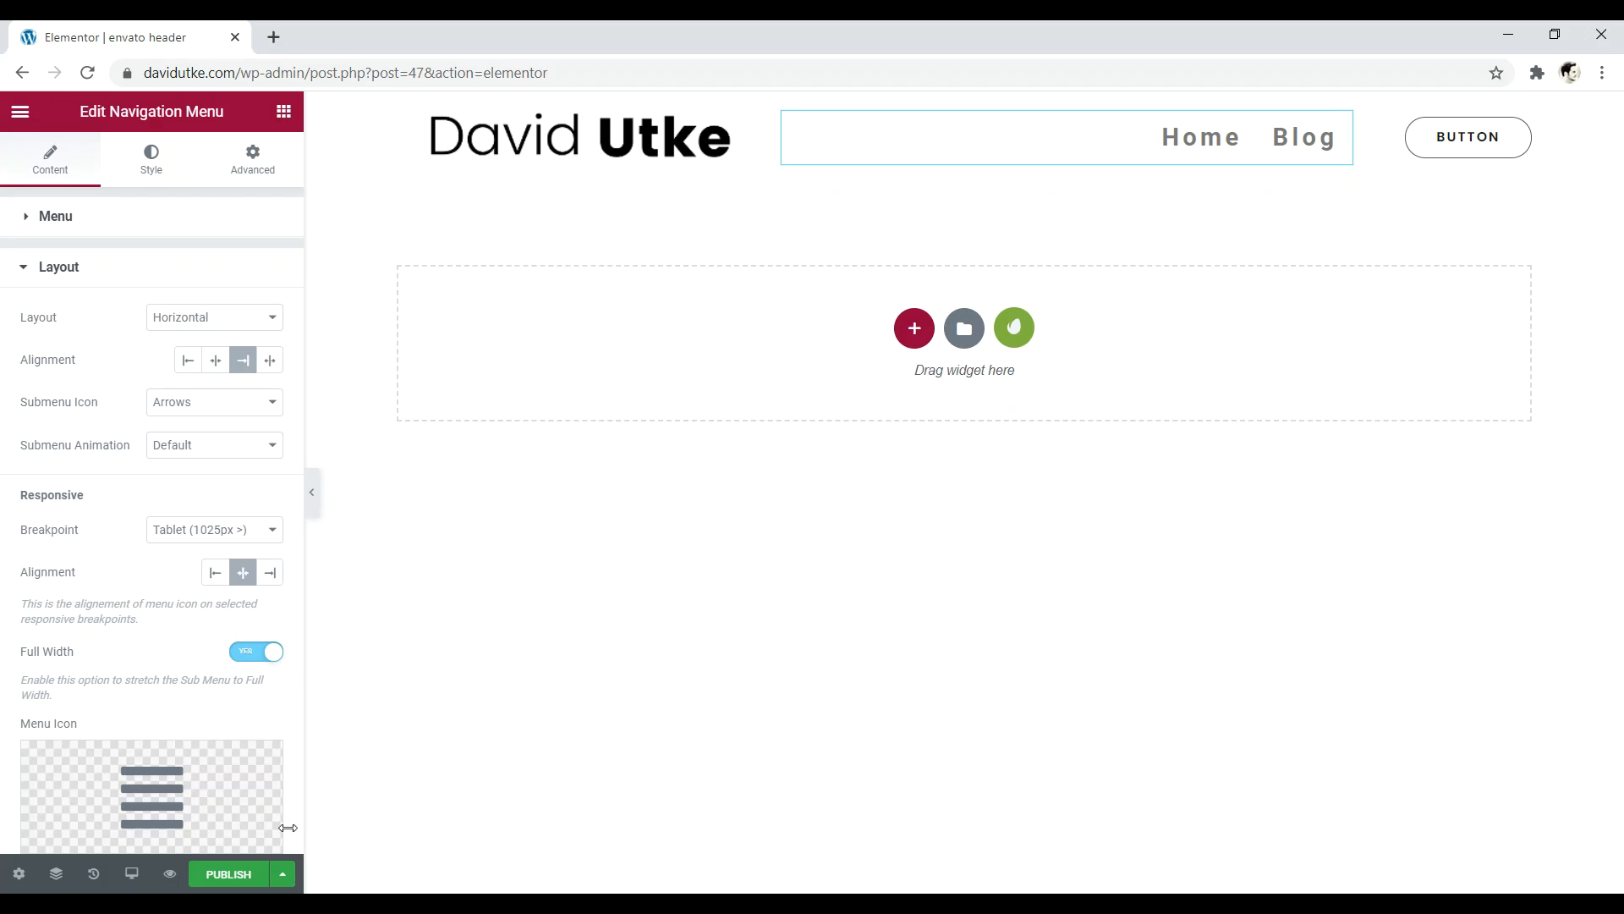
click(229, 880)
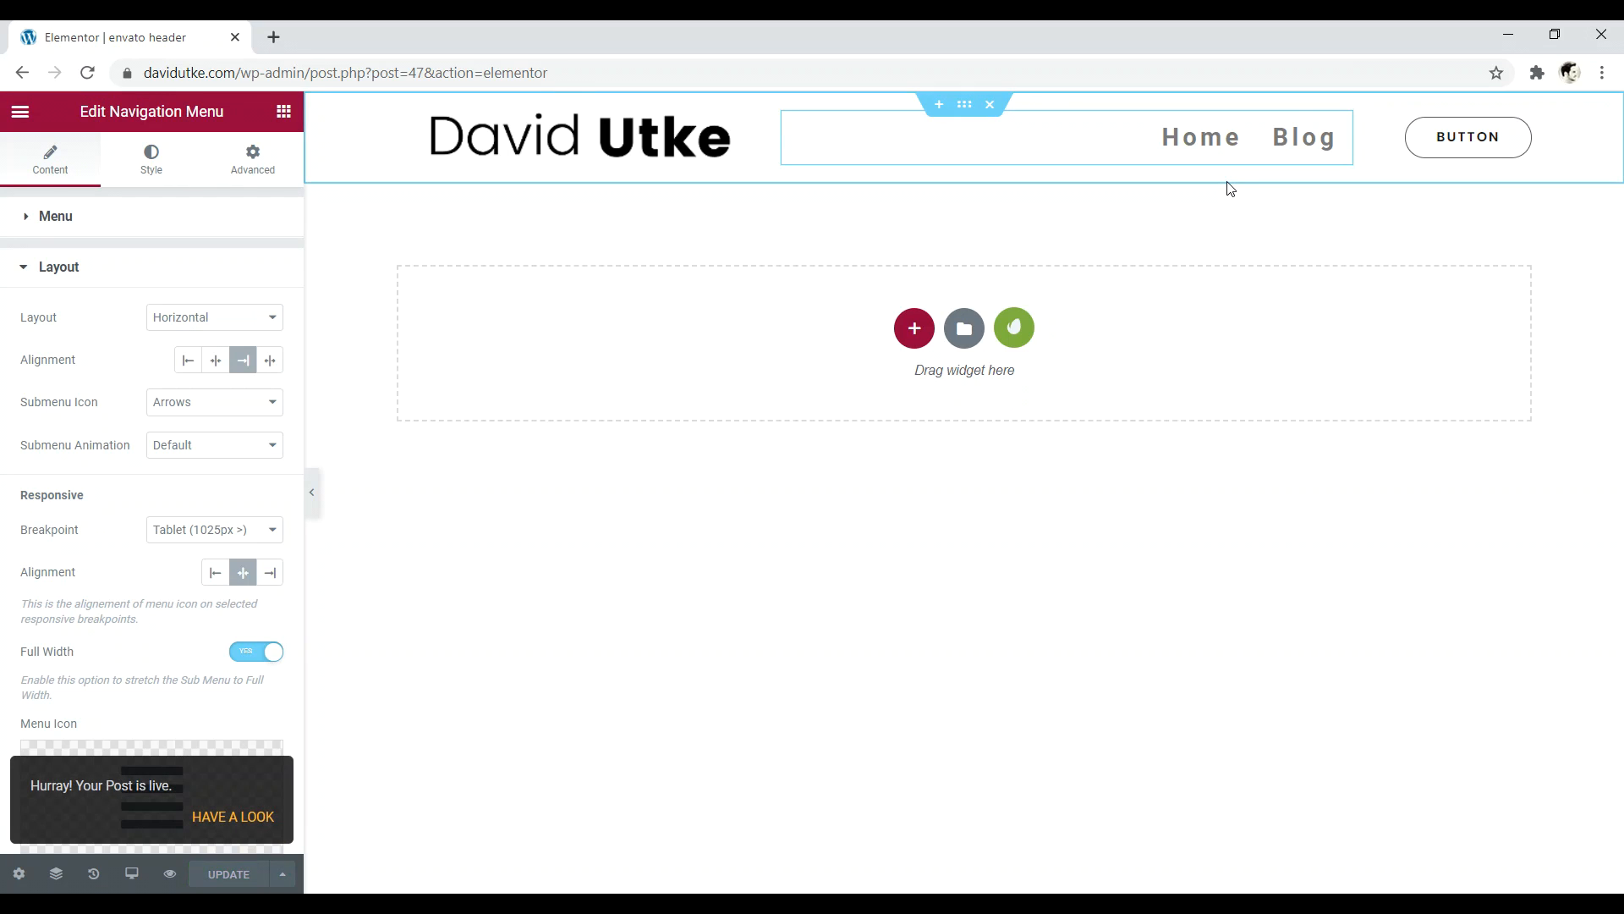
- Preview the published envato header on the live page, then reopen it in Elementor
click(233, 817)
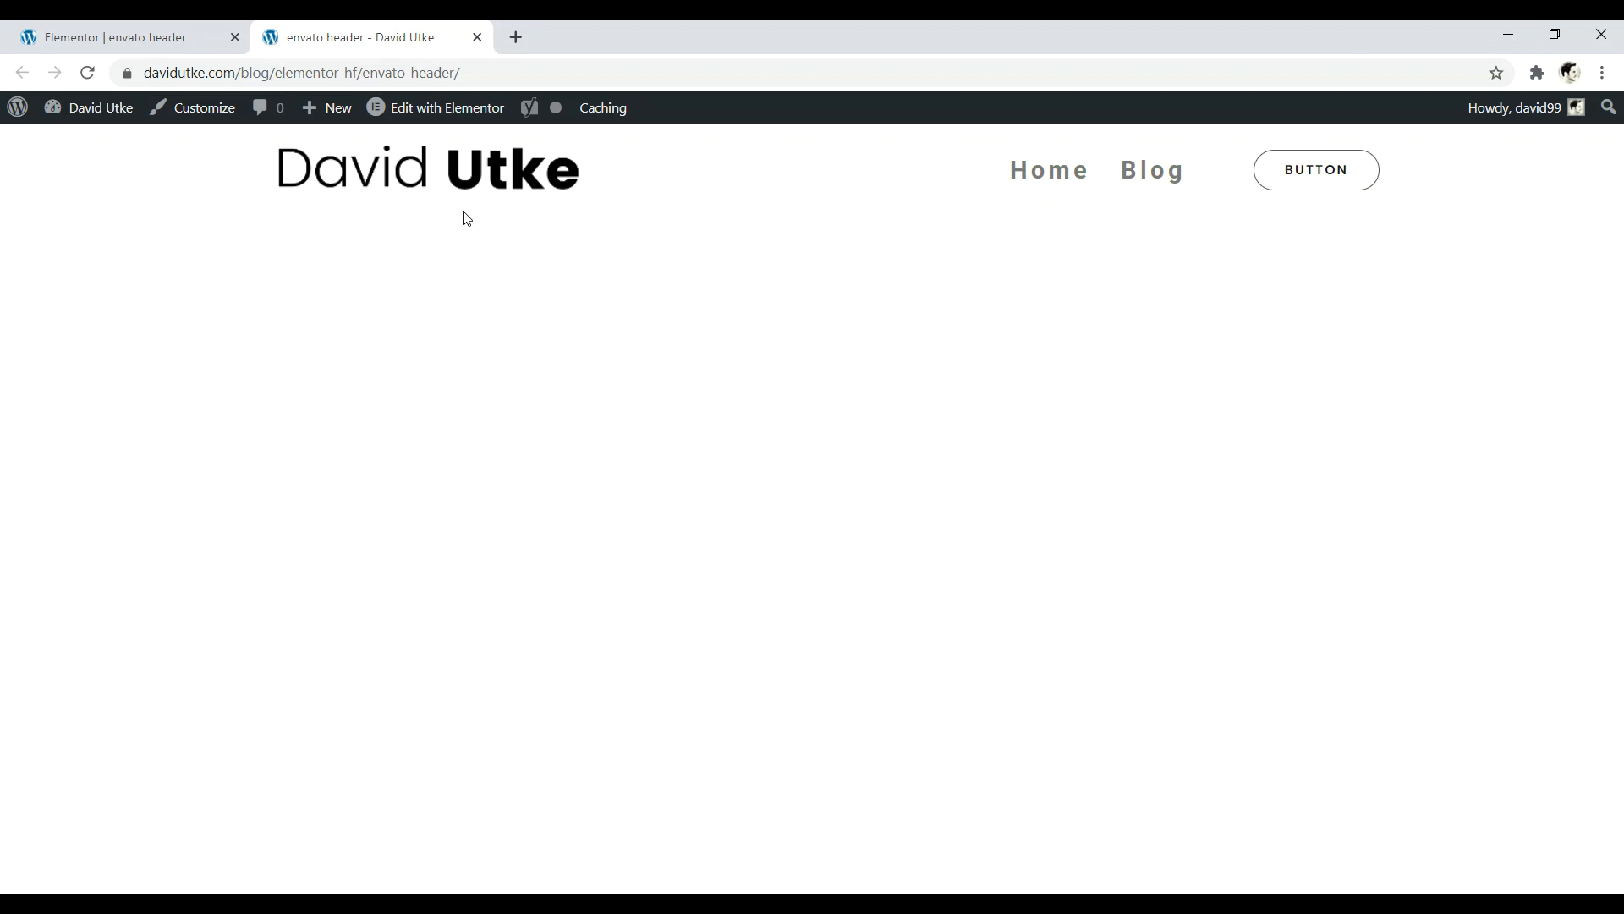
click(421, 110)
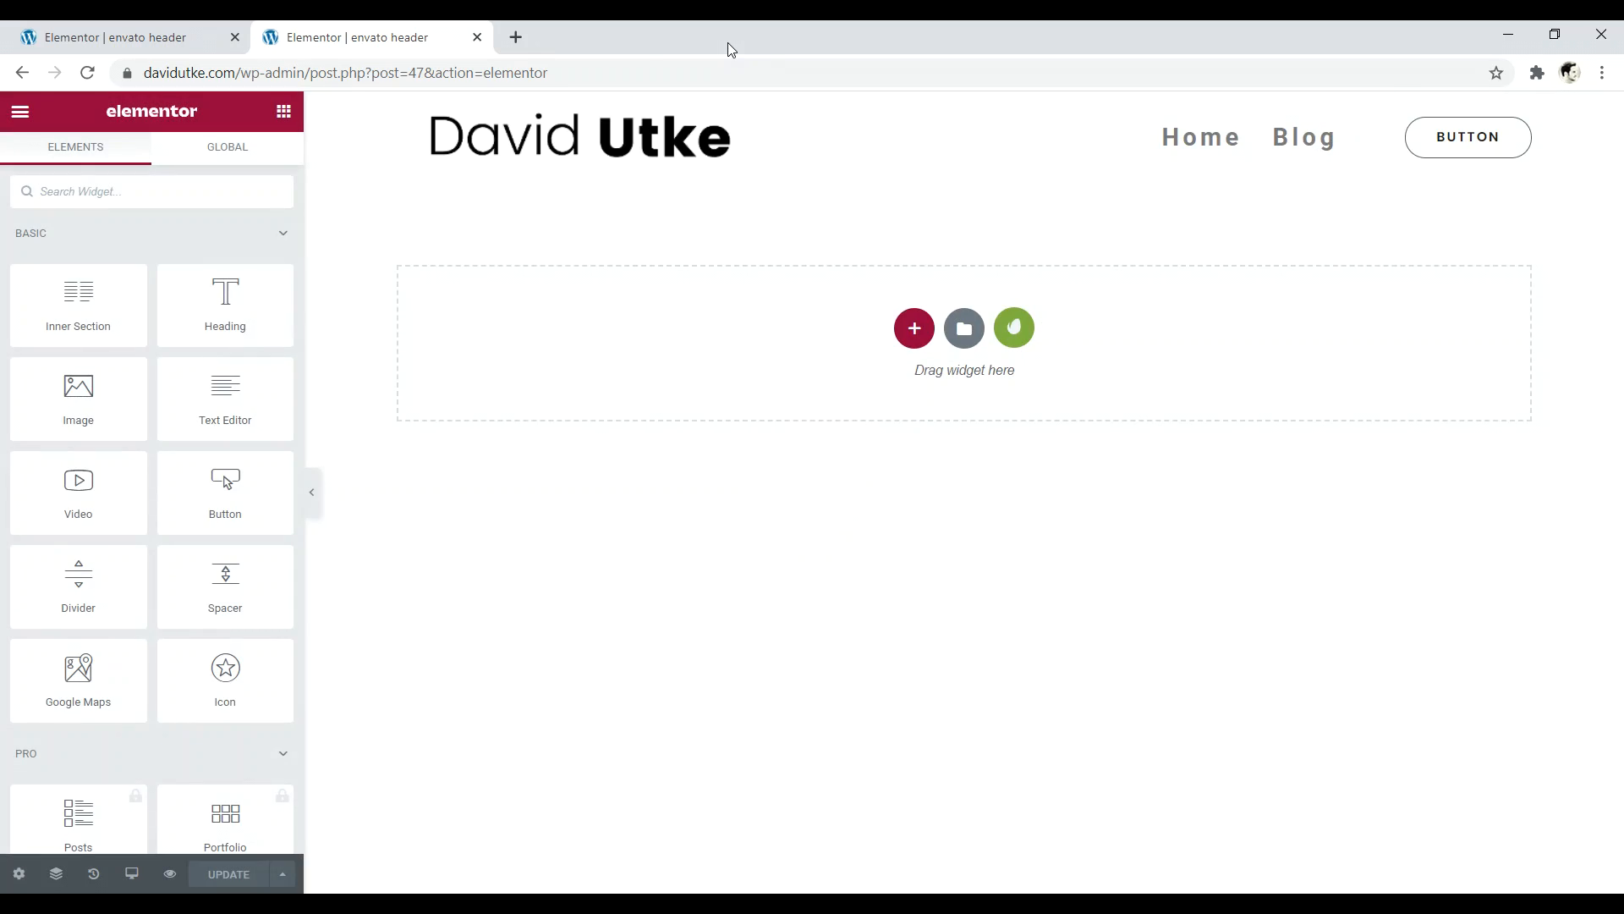
- Reduce the site-wide link typography size from 24 to 13 px in Site Settings
click(19, 112)
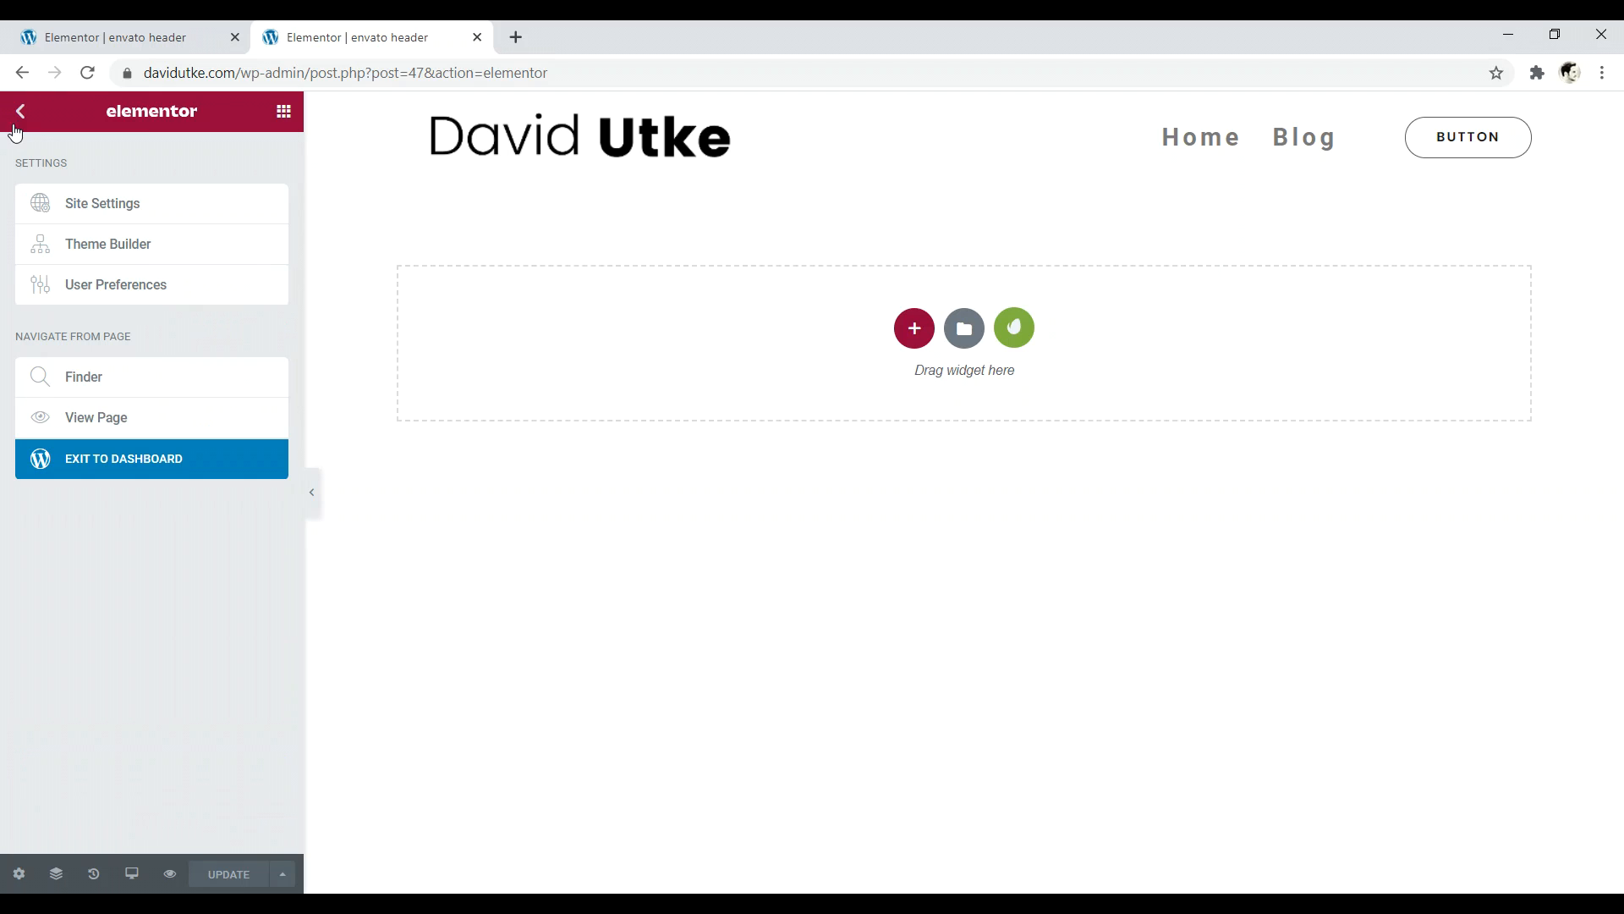
click(119, 207)
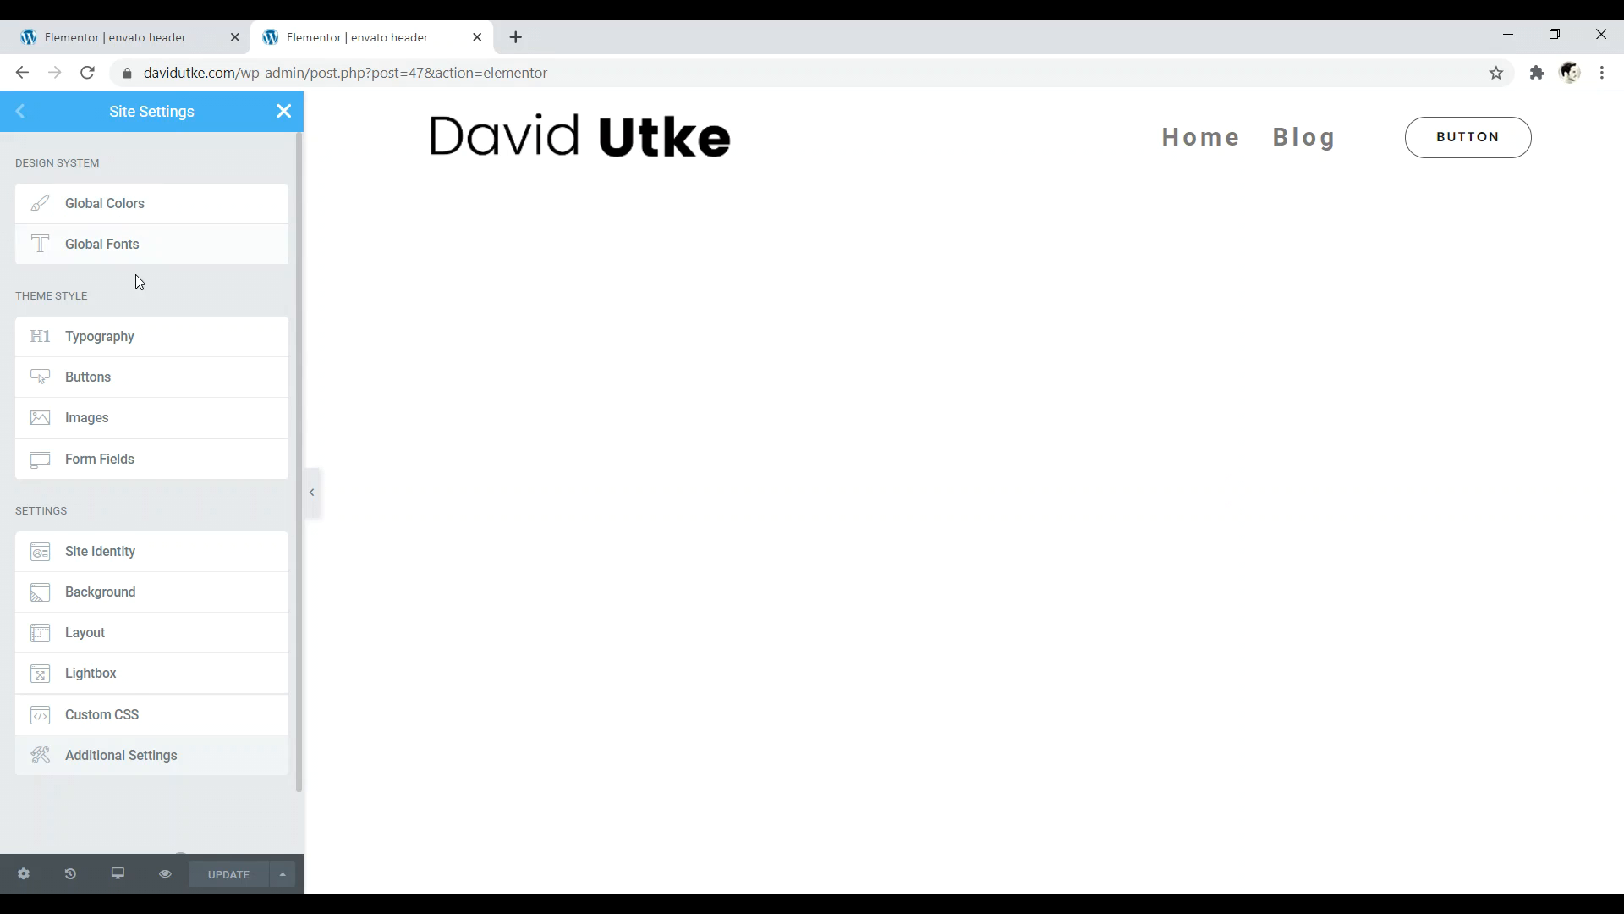
click(132, 345)
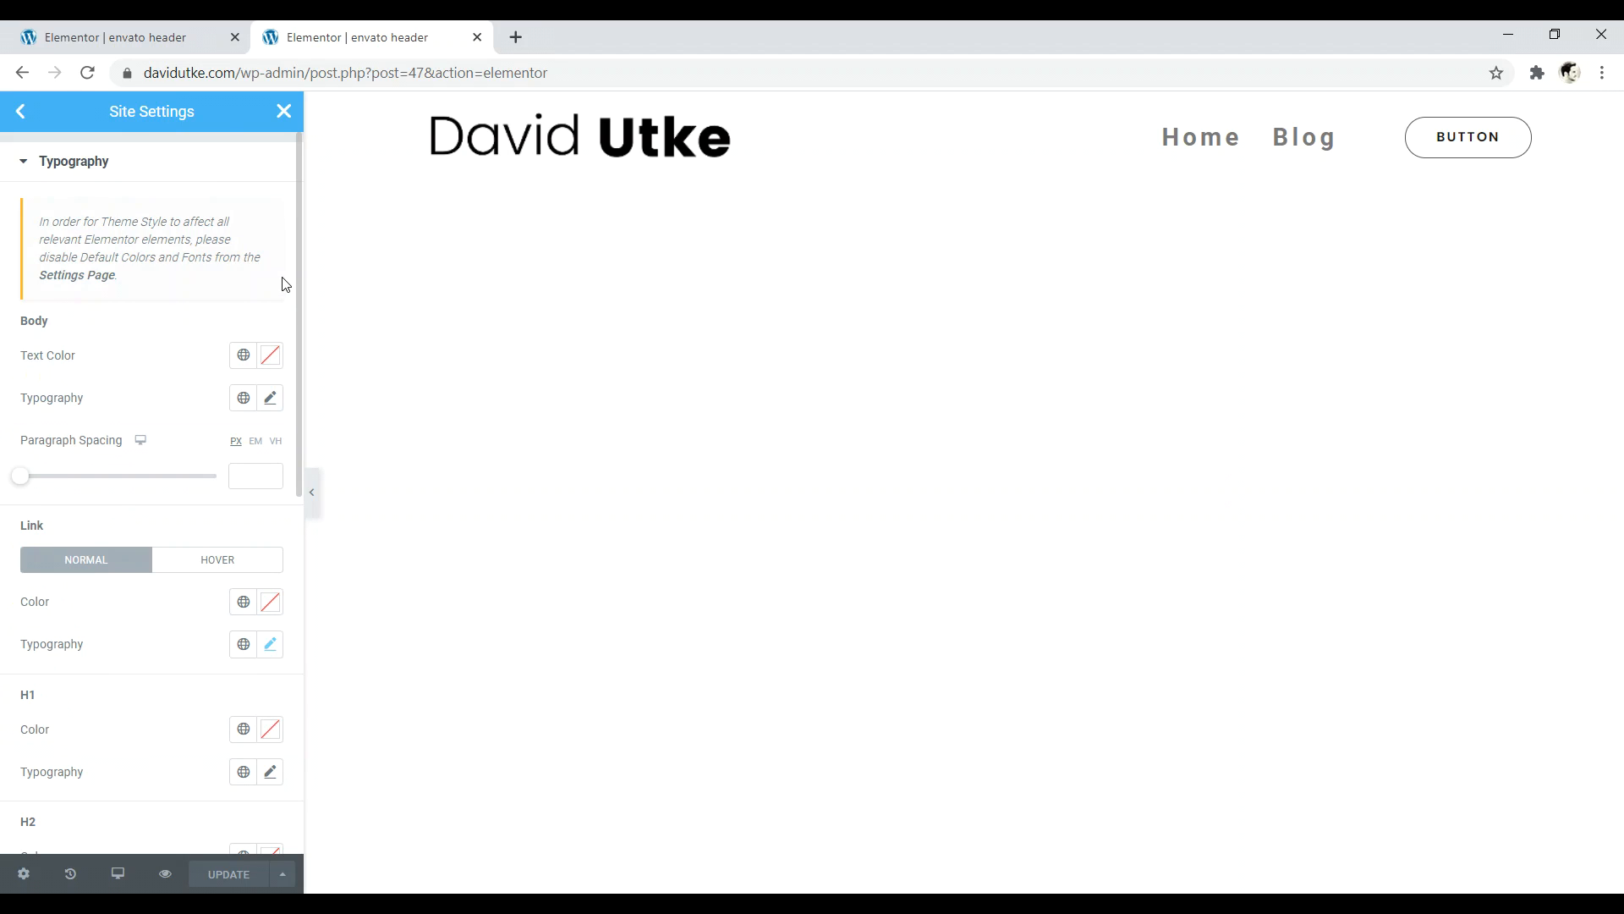
click(274, 650)
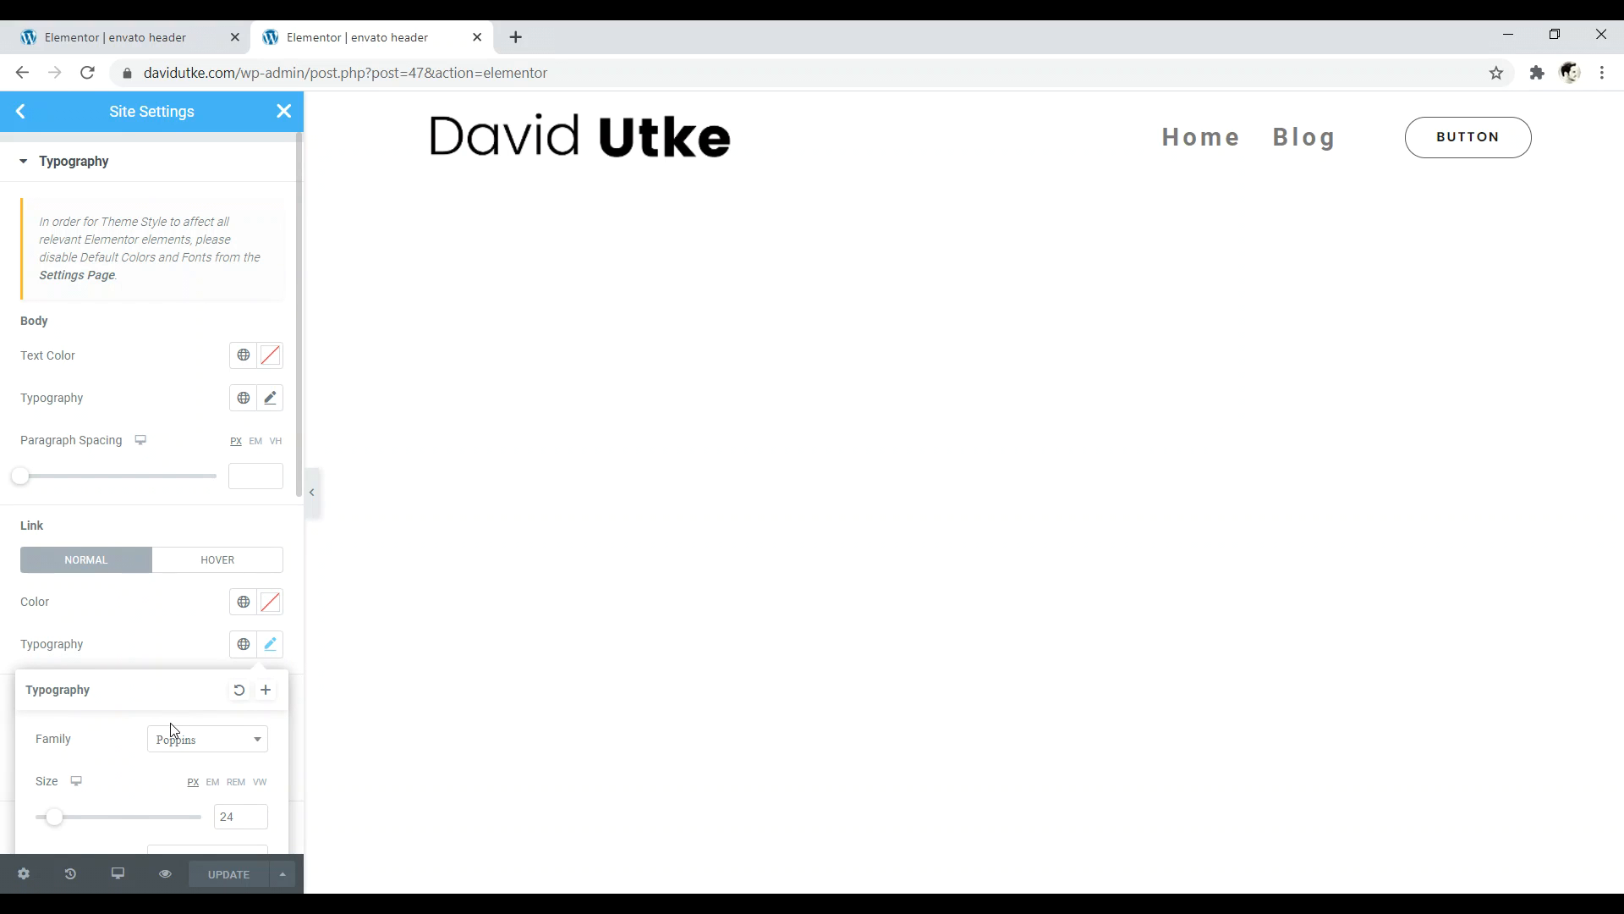
drag(56, 822, 48, 823)
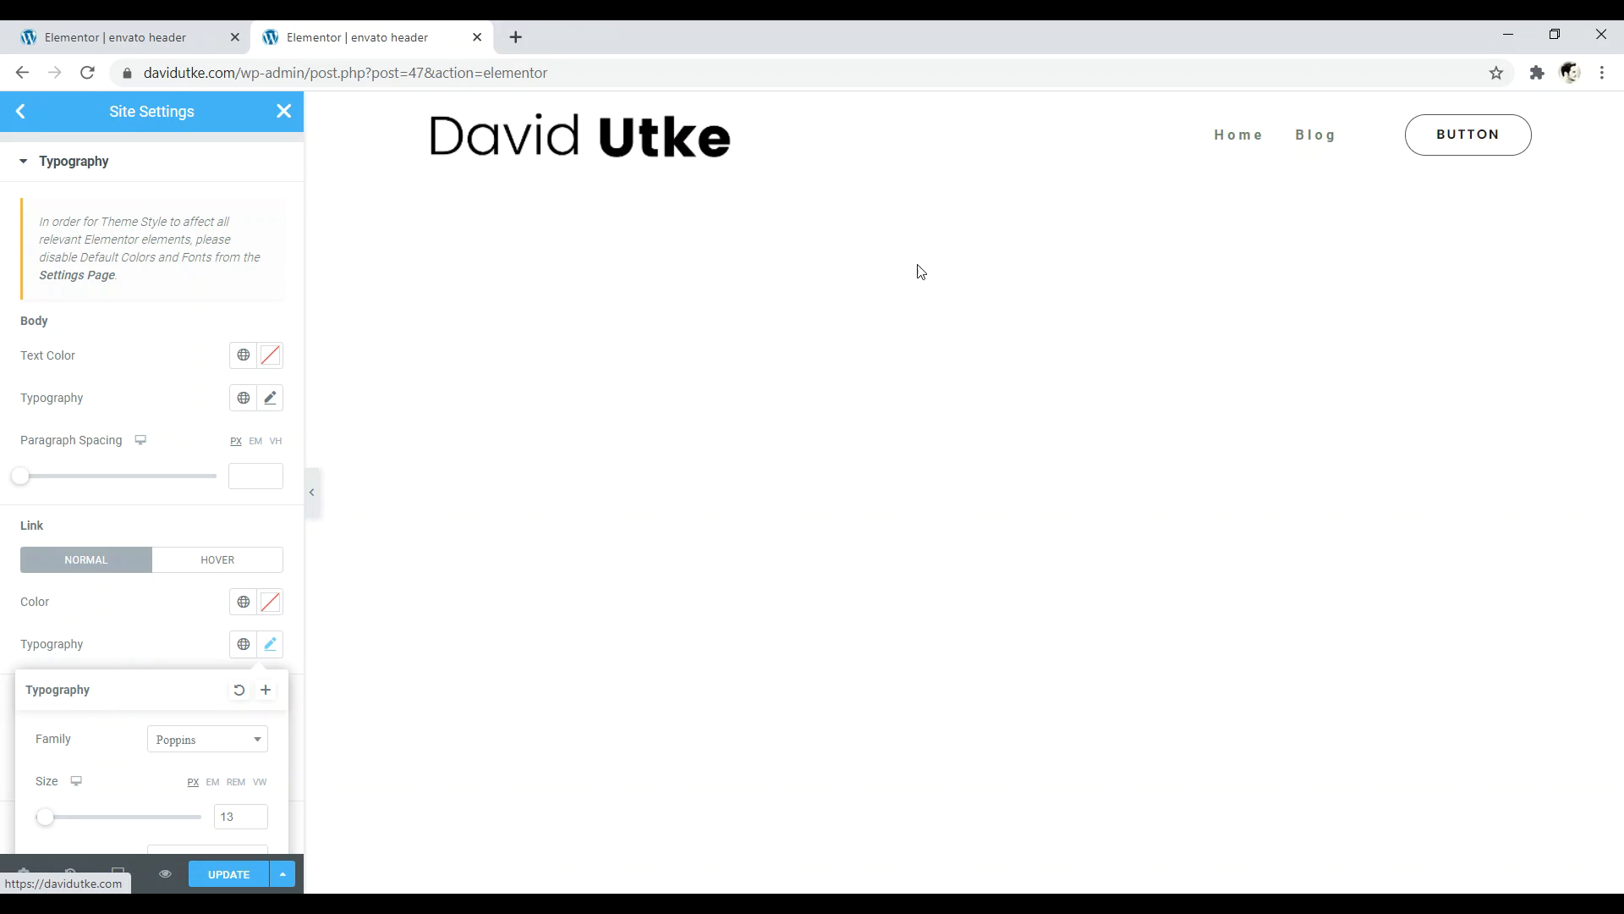
- Save the site settings changes and close the duplicate editor tab
scroll(65, 631, down, 3)
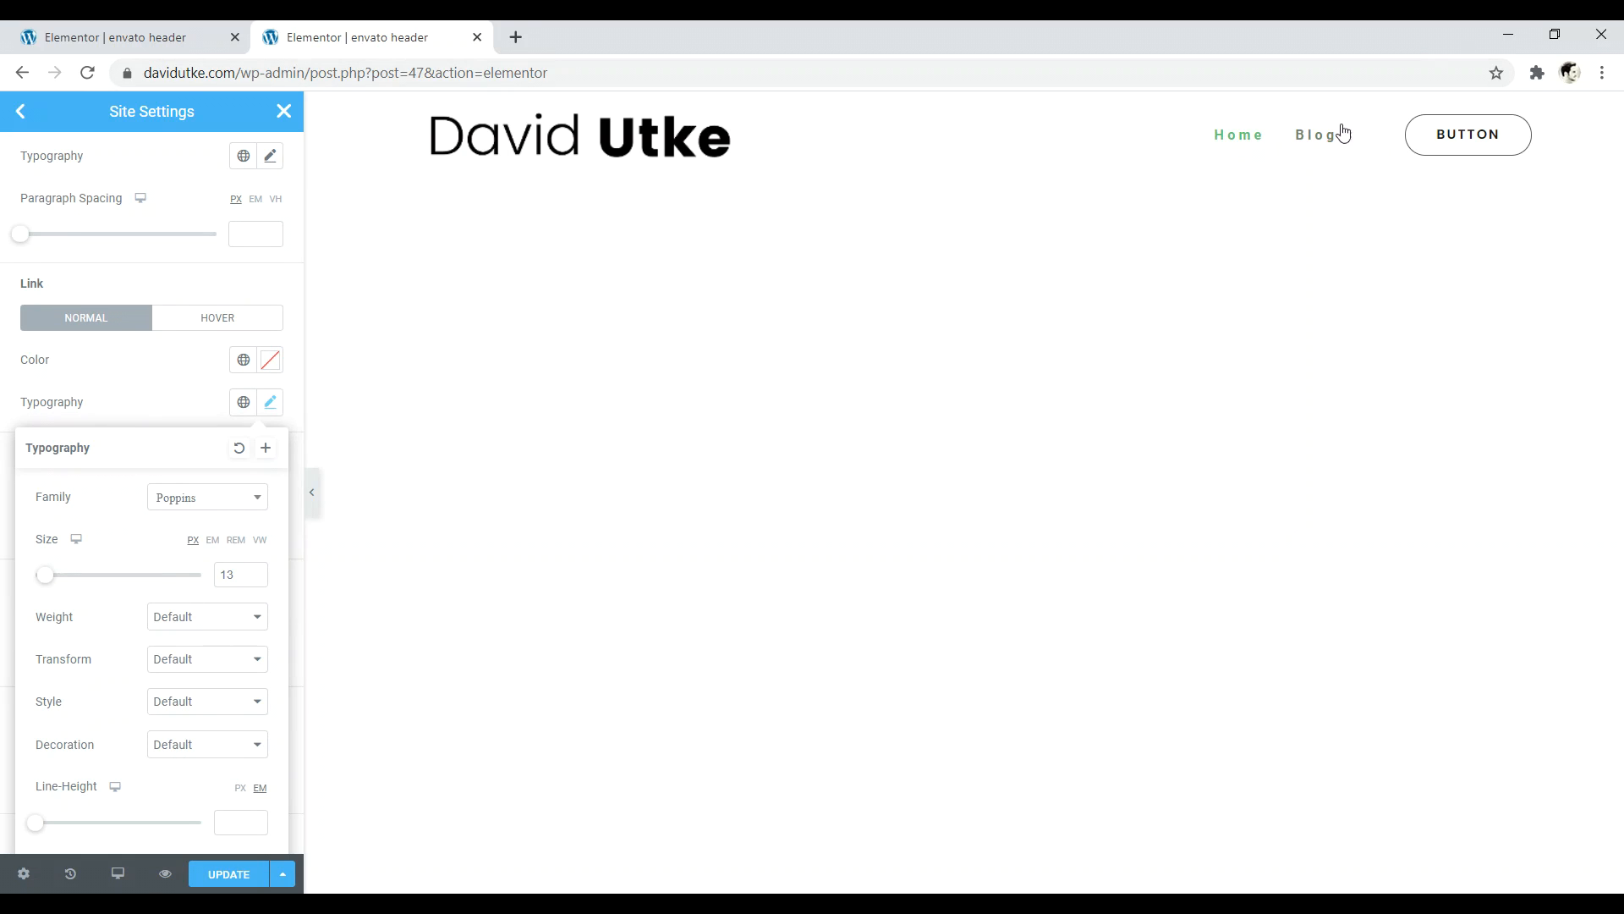
click(224, 876)
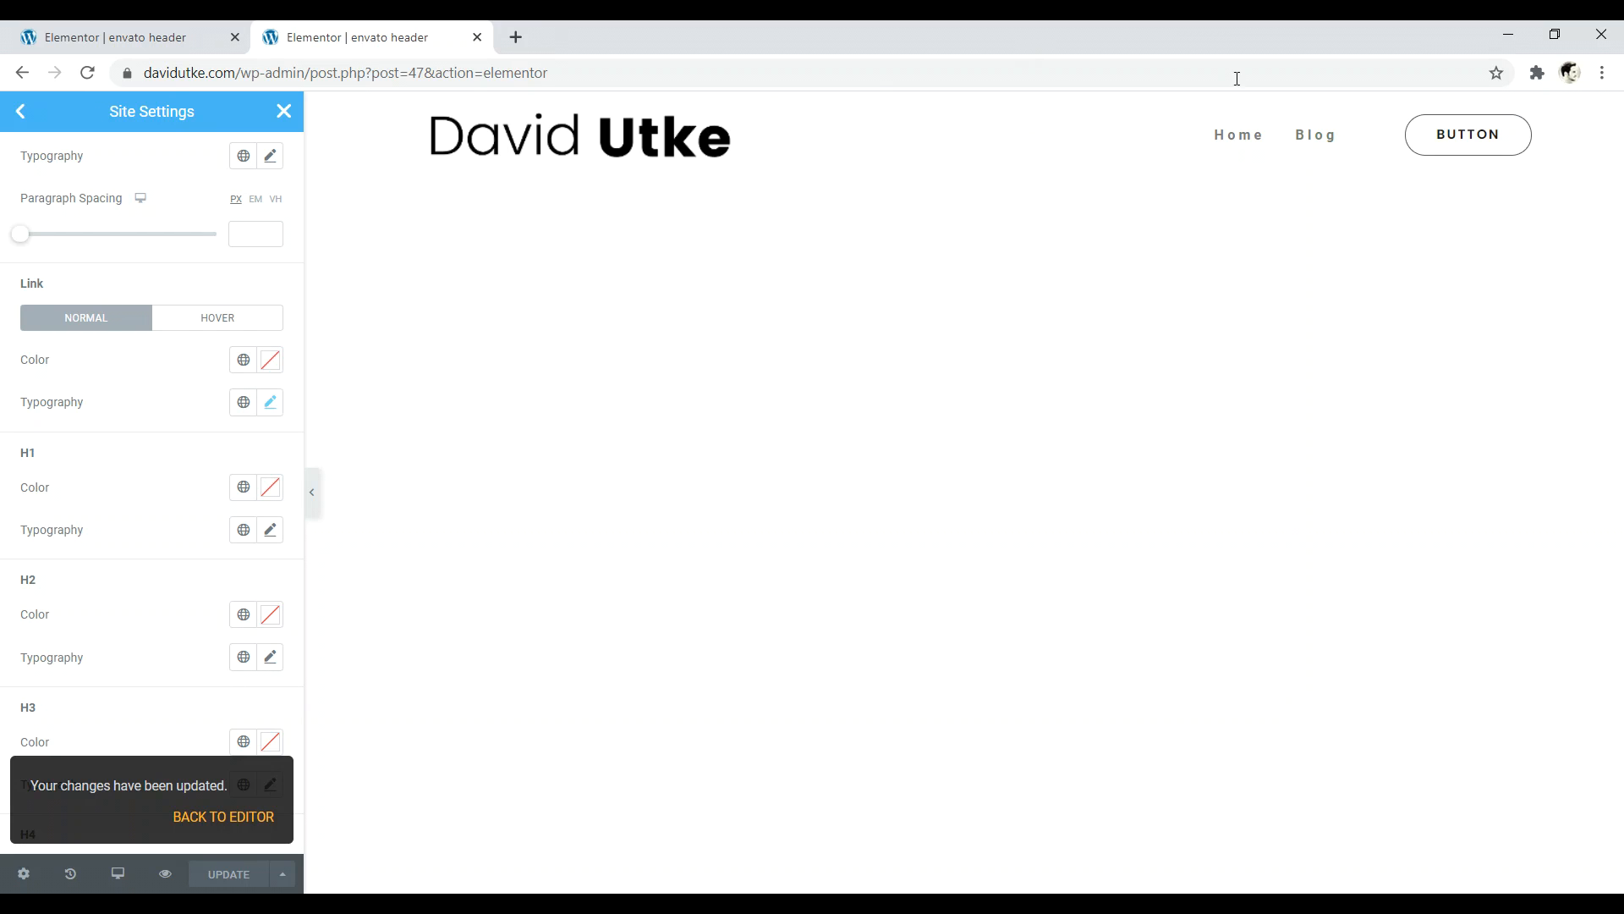
click(477, 37)
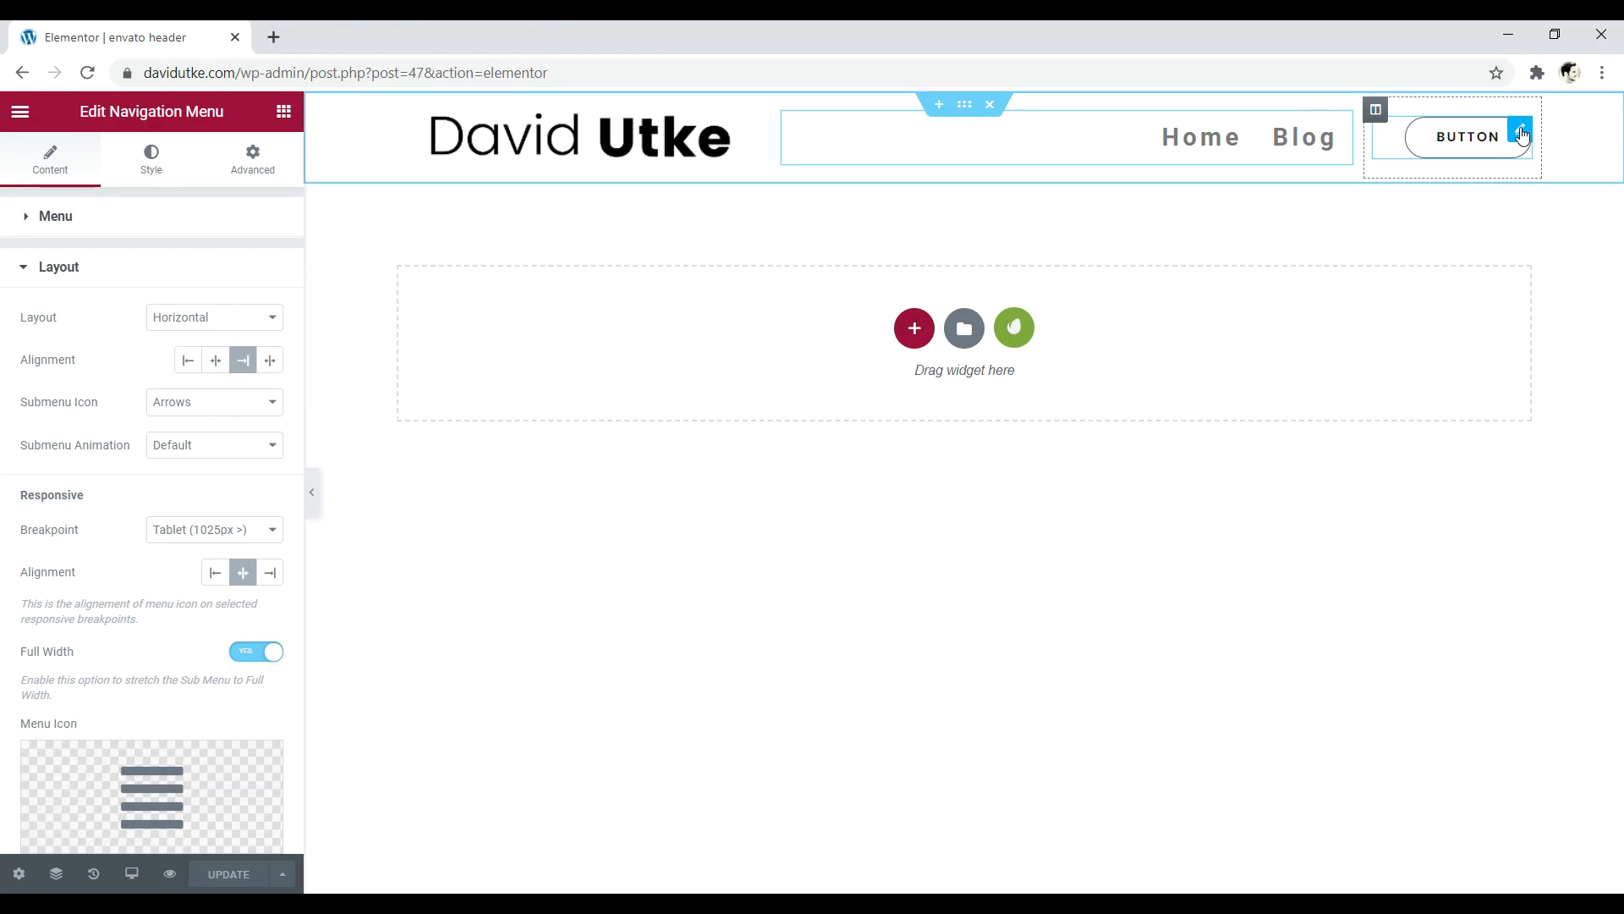
- Relabel the header button 'Courses', keeping the Default button type
click(1521, 135)
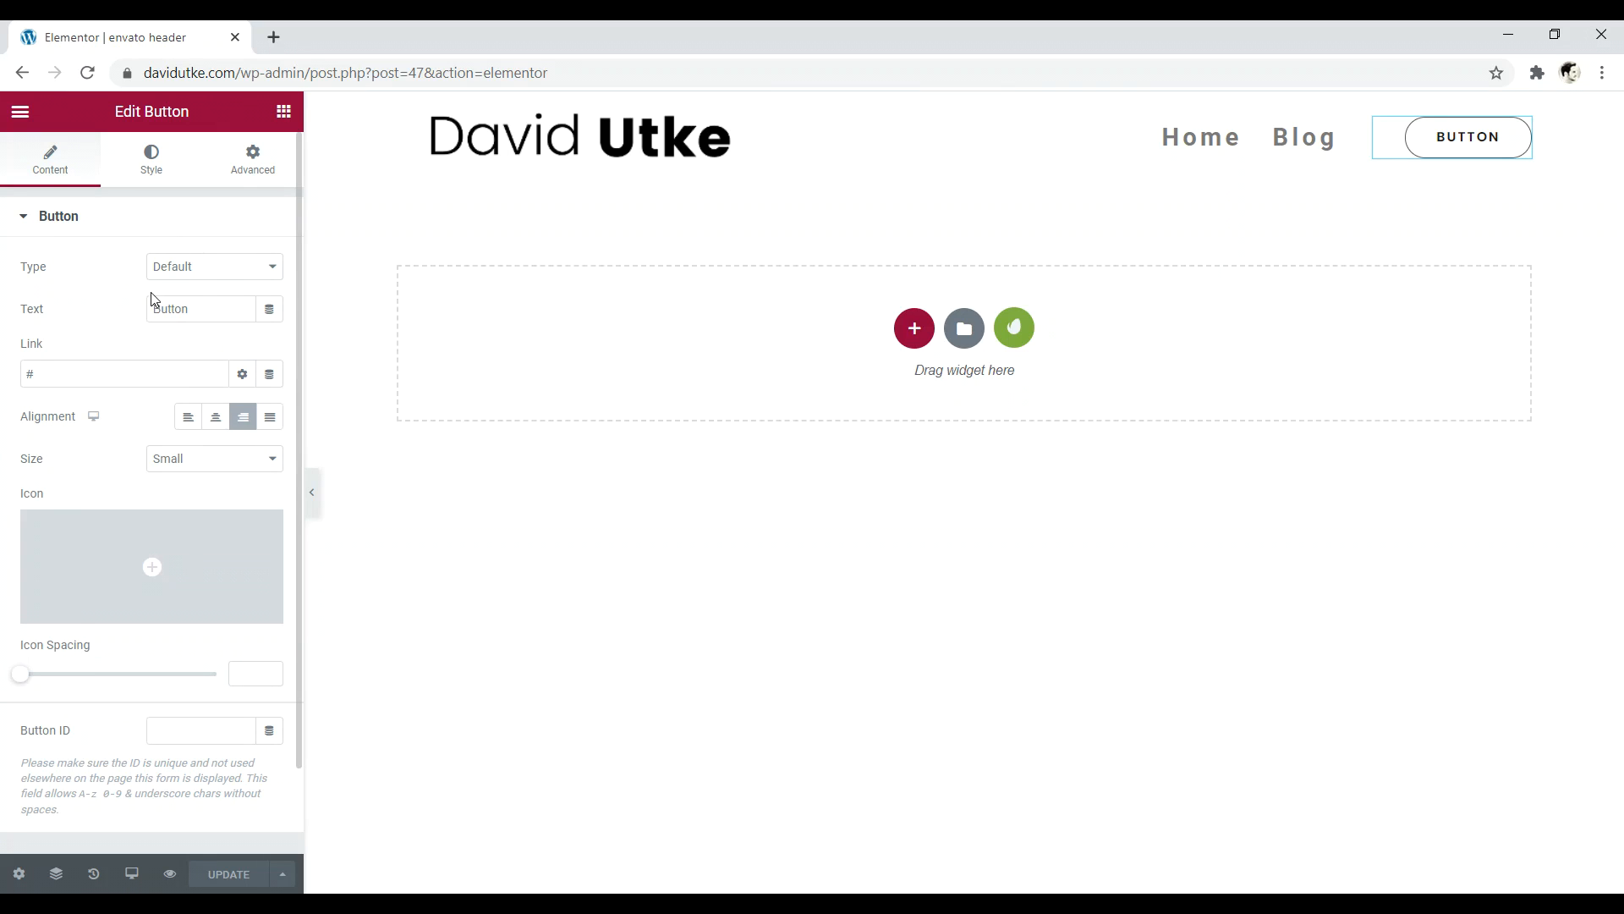
click(221, 271)
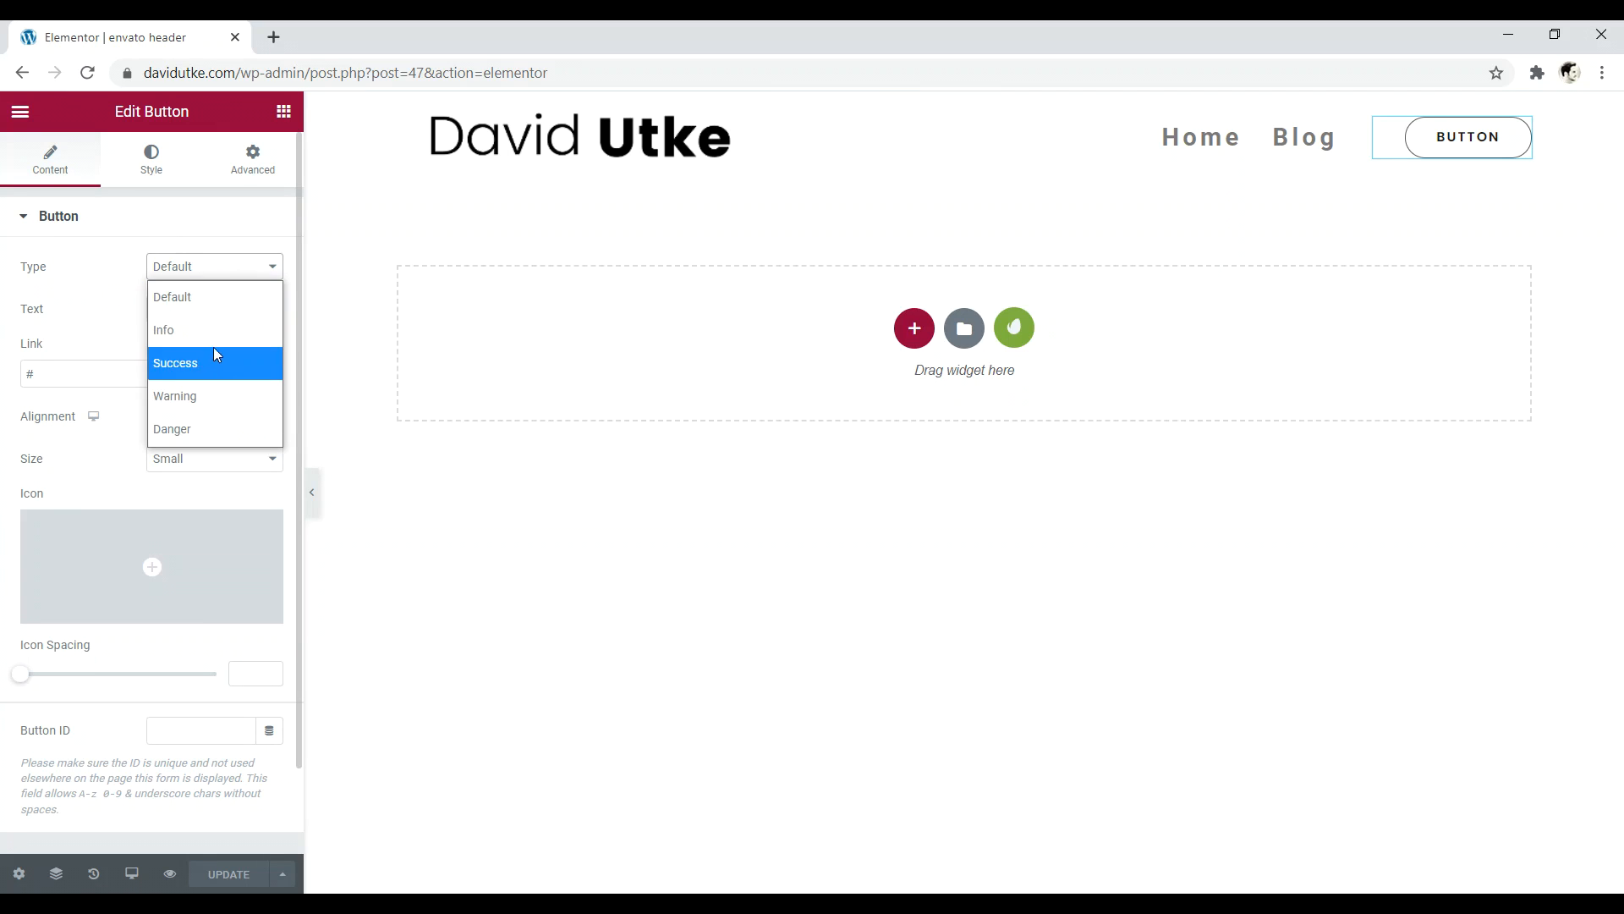
click(187, 300)
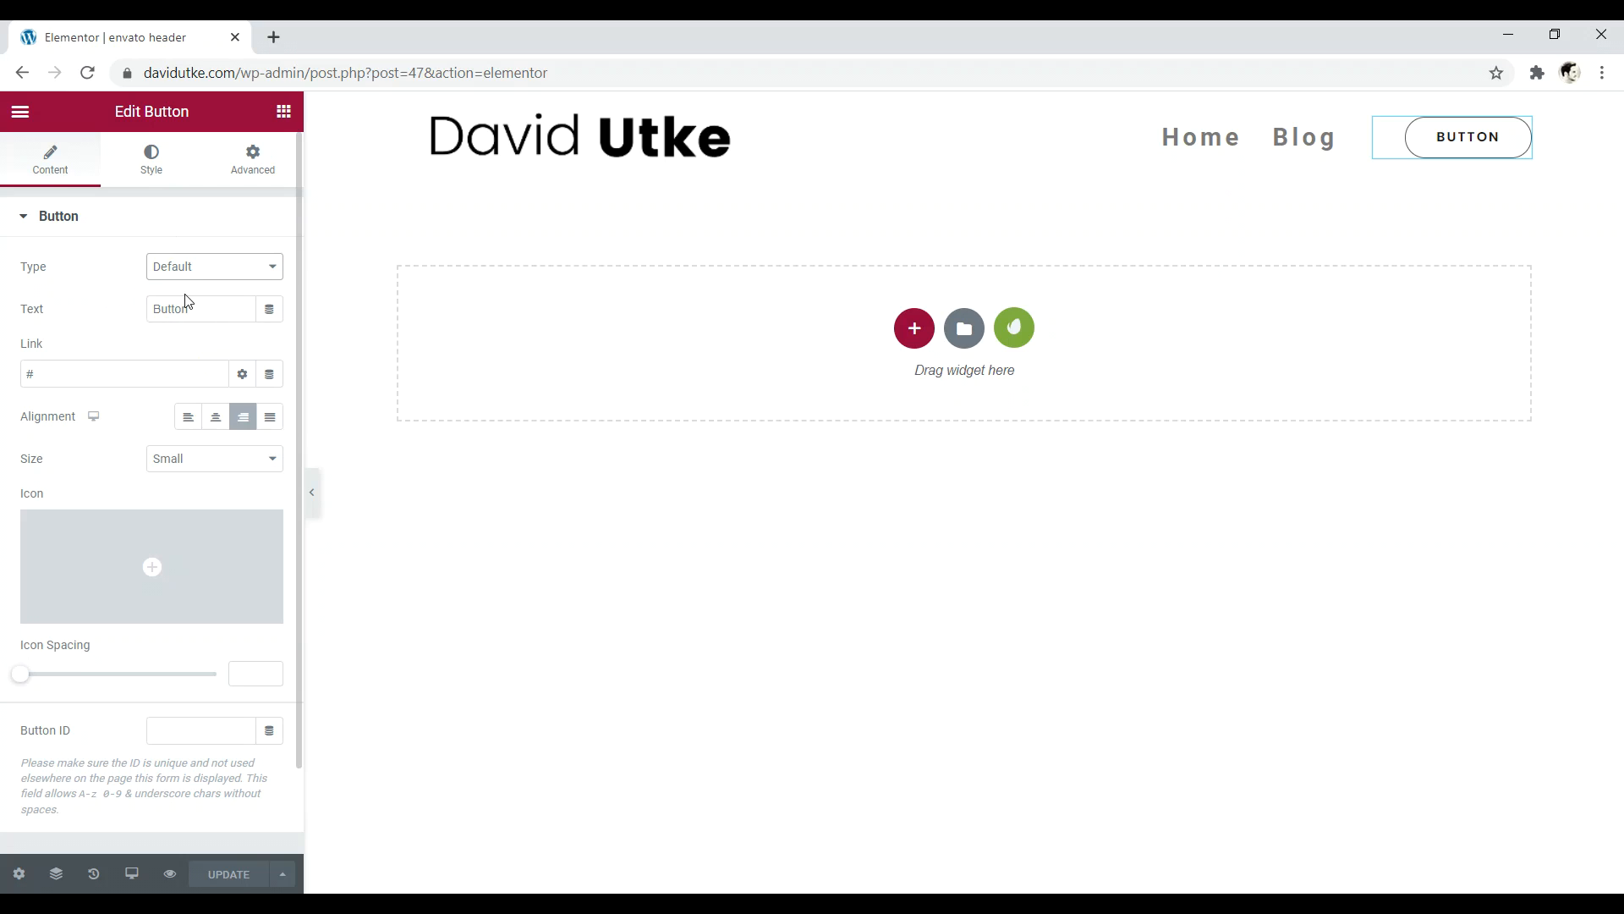
click(204, 317)
key(BackSpace)
key(BackSpace)
key(BackSpace)
key(BackSpace)
key(BackSpace)
key(BackSpace)
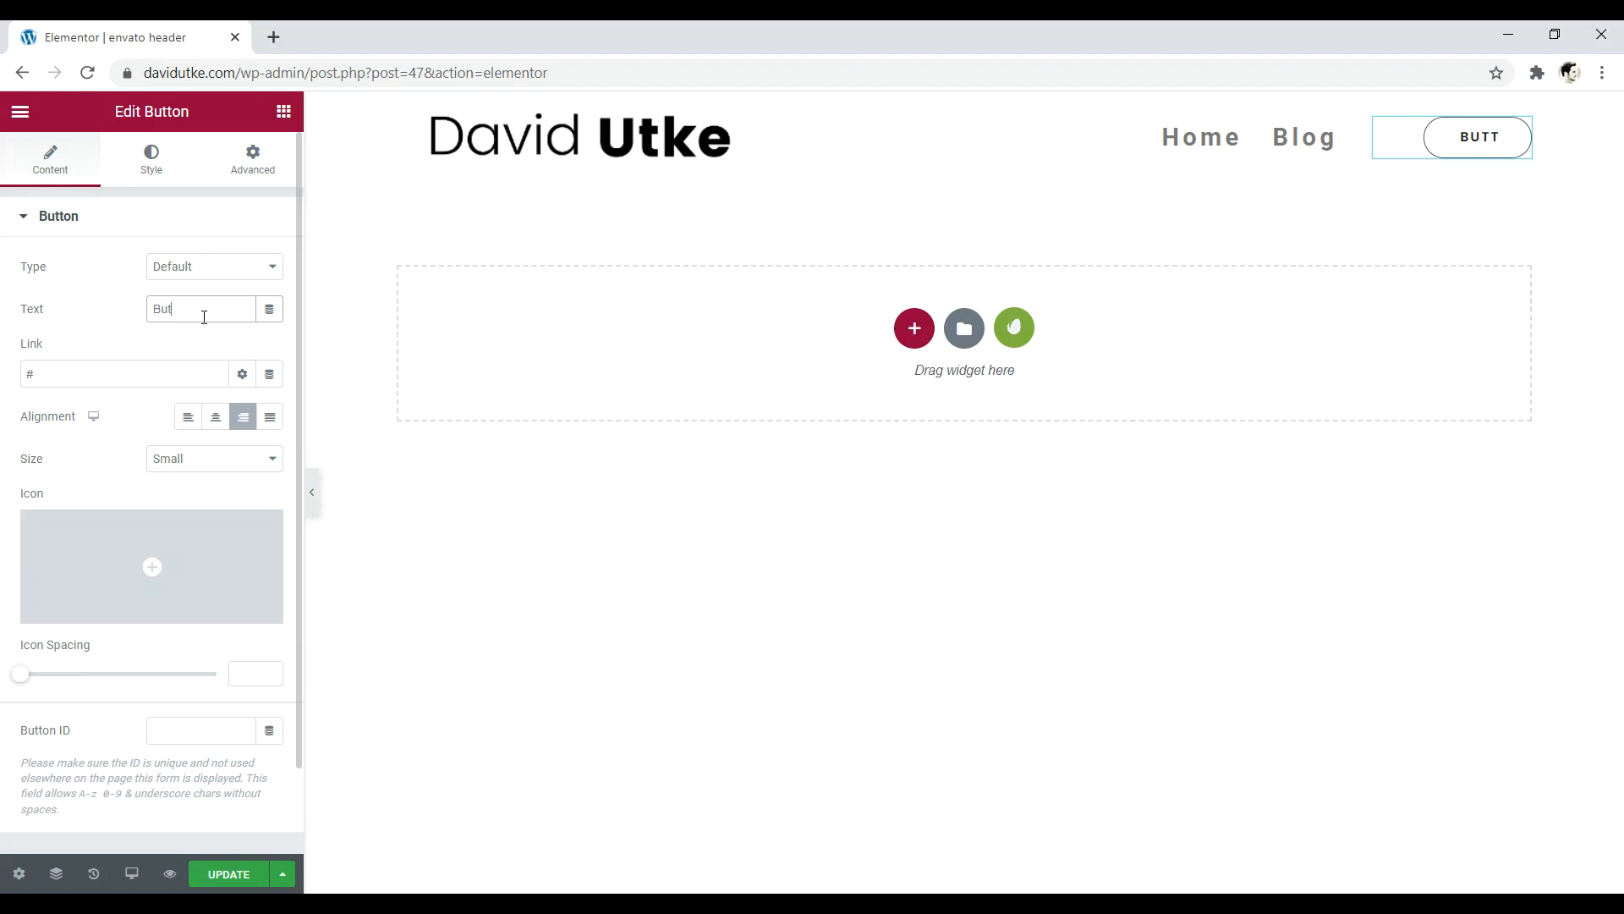
text(Courses)
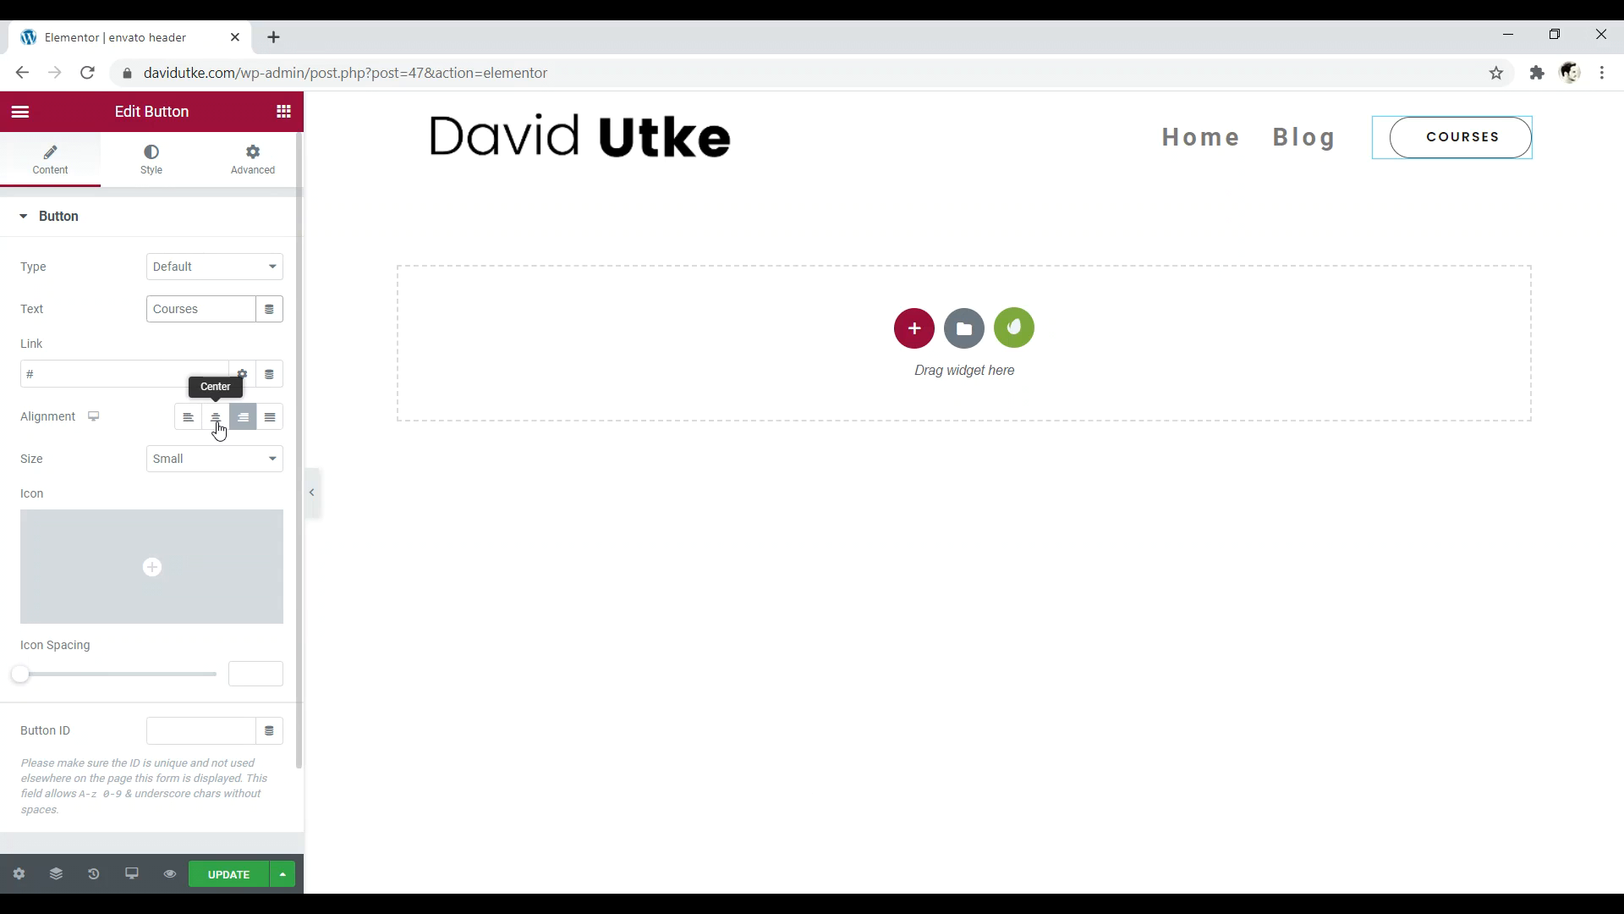
- Make the Courses button size Small with icon spacing 26
click(216, 458)
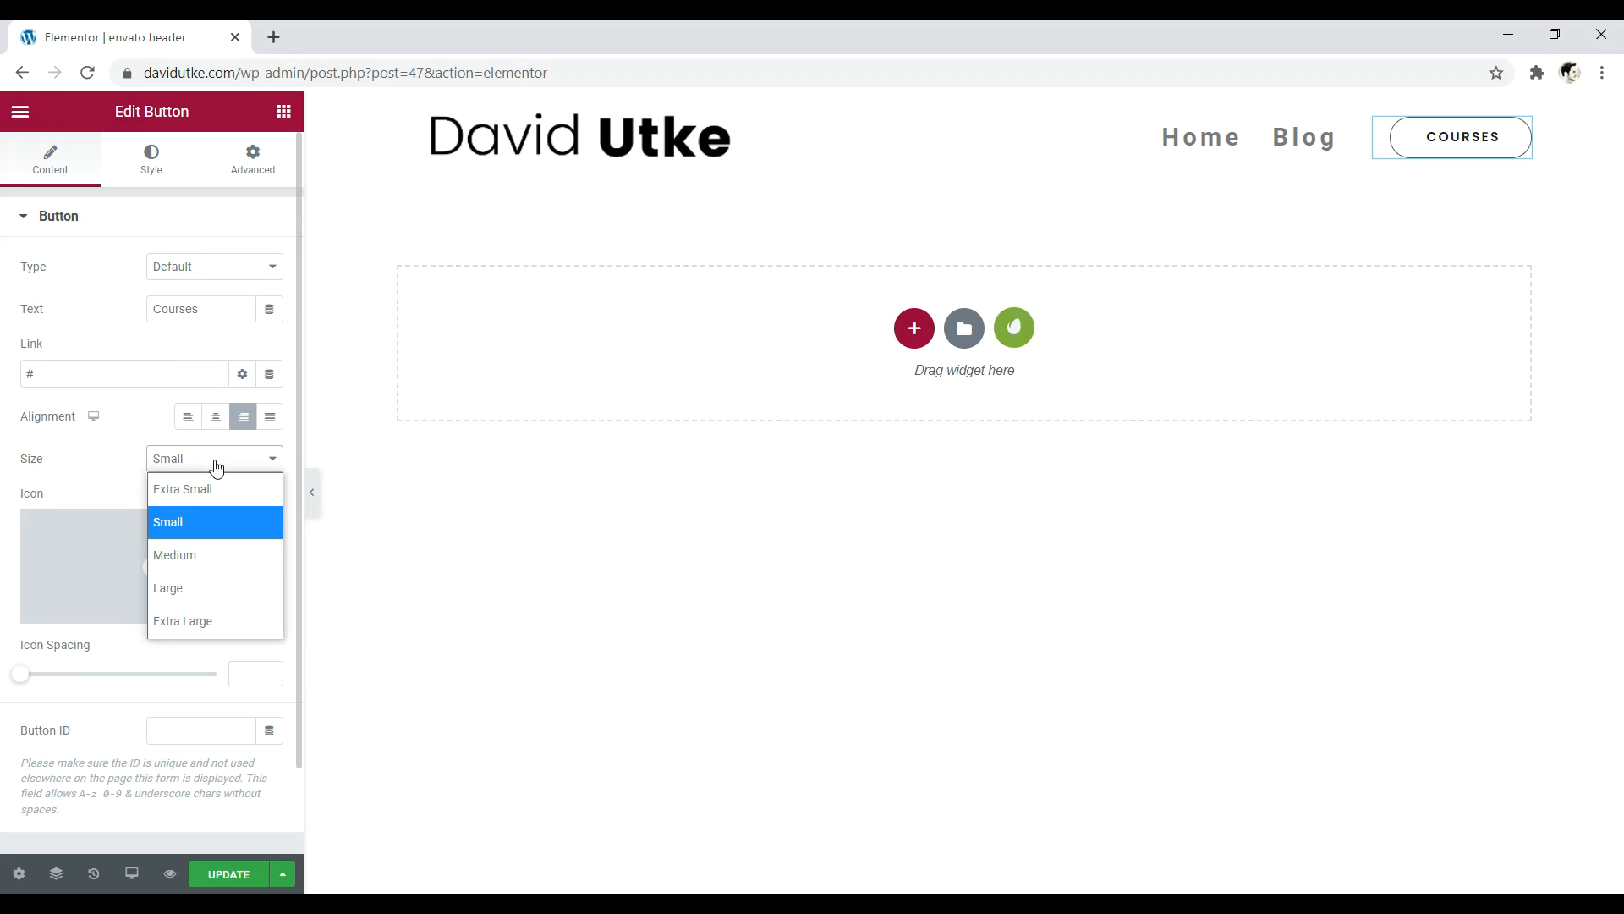
click(188, 491)
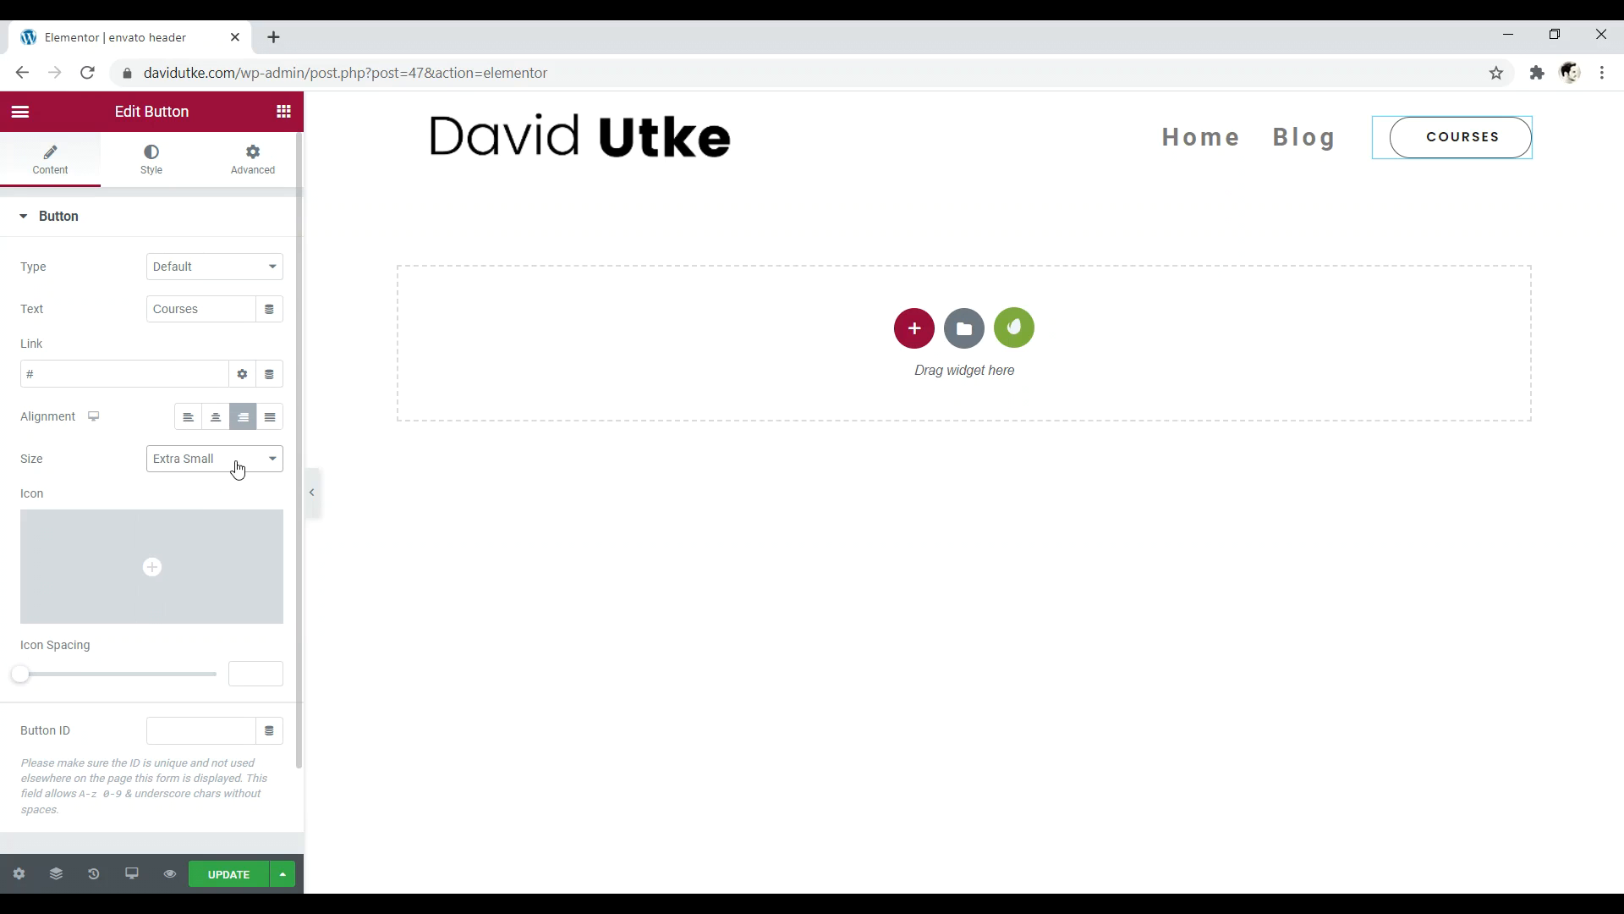
click(236, 461)
click(172, 525)
mouse_move(20, 674)
mouse_down()
mouse_move(125, 682)
mouse_move(8, 679)
mouse_up()
click(146, 161)
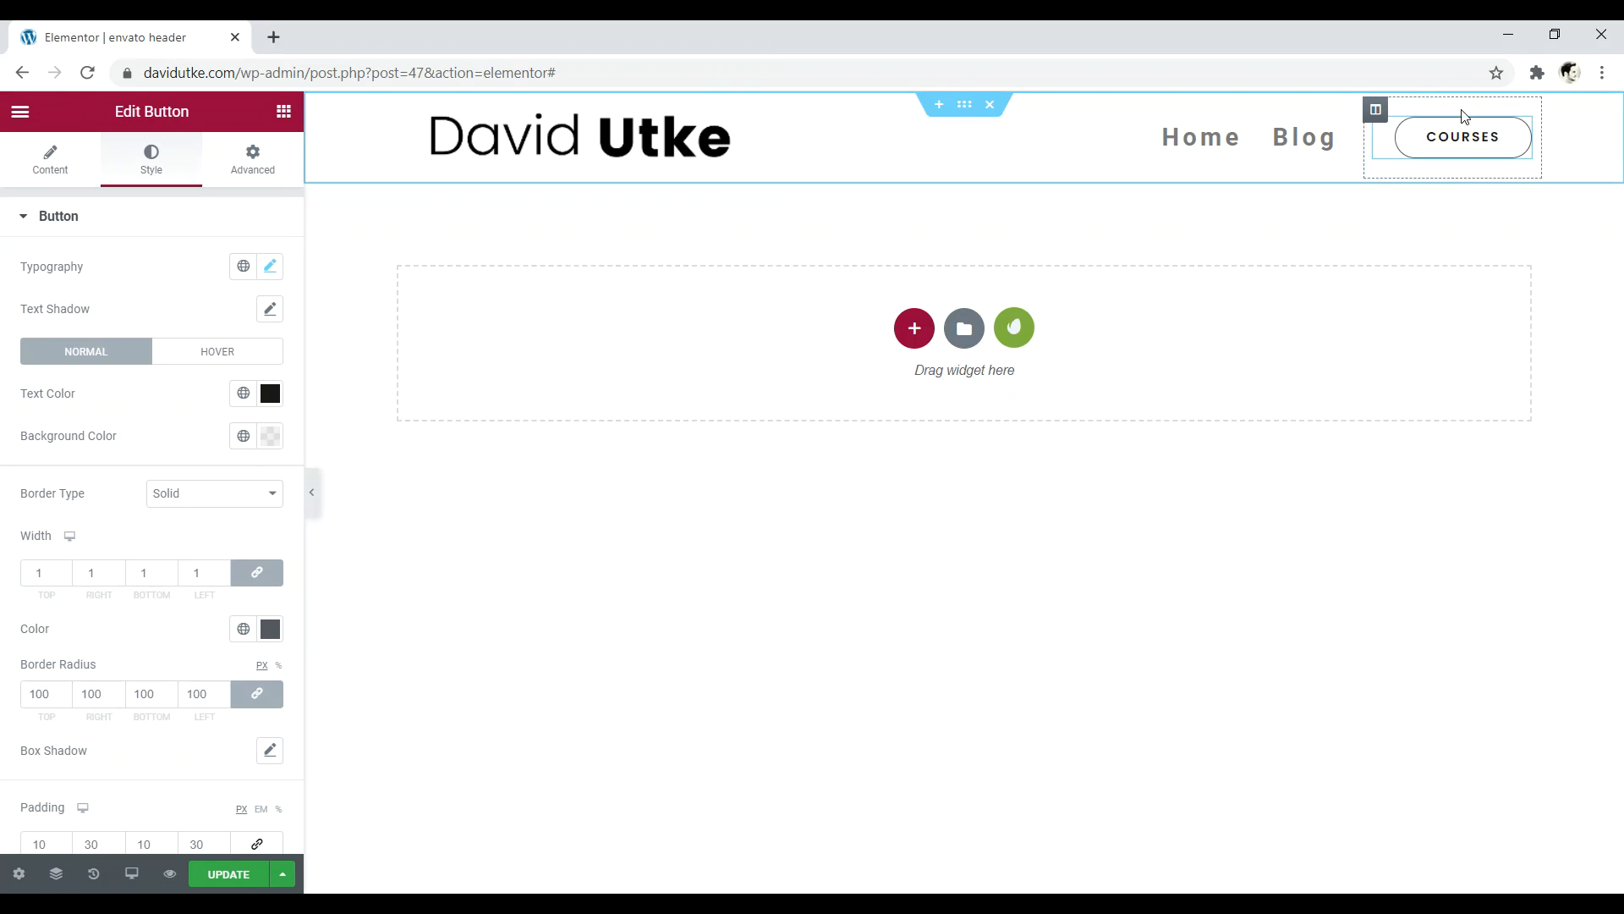
- Try a Double border on the Courses button, then set Border Type to None
click(174, 502)
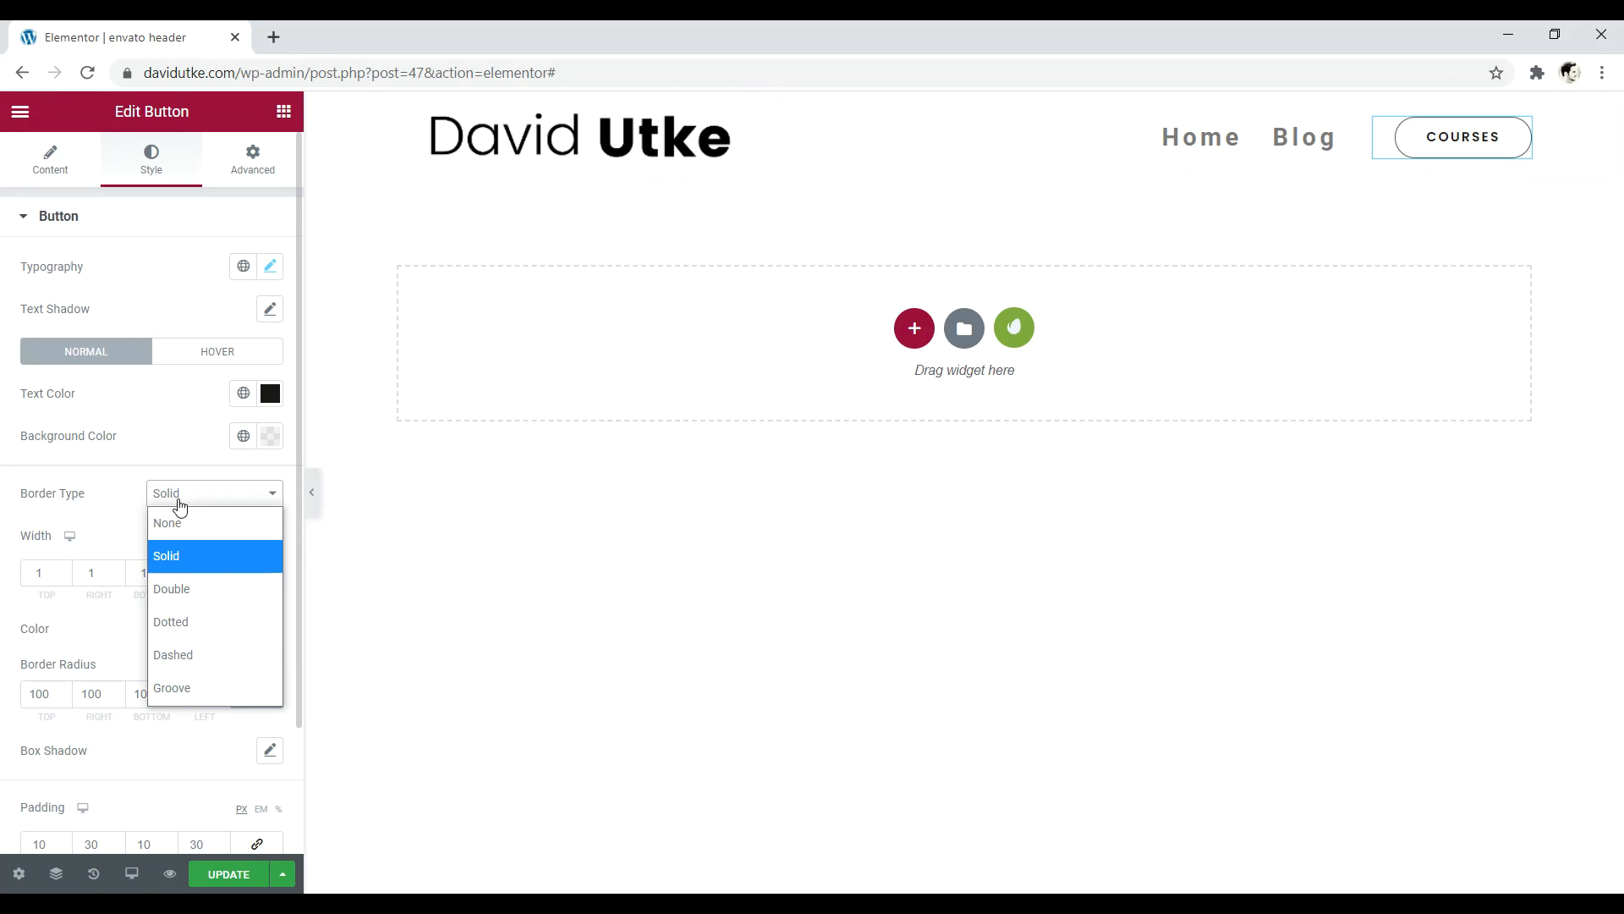
click(181, 589)
click(194, 499)
click(188, 527)
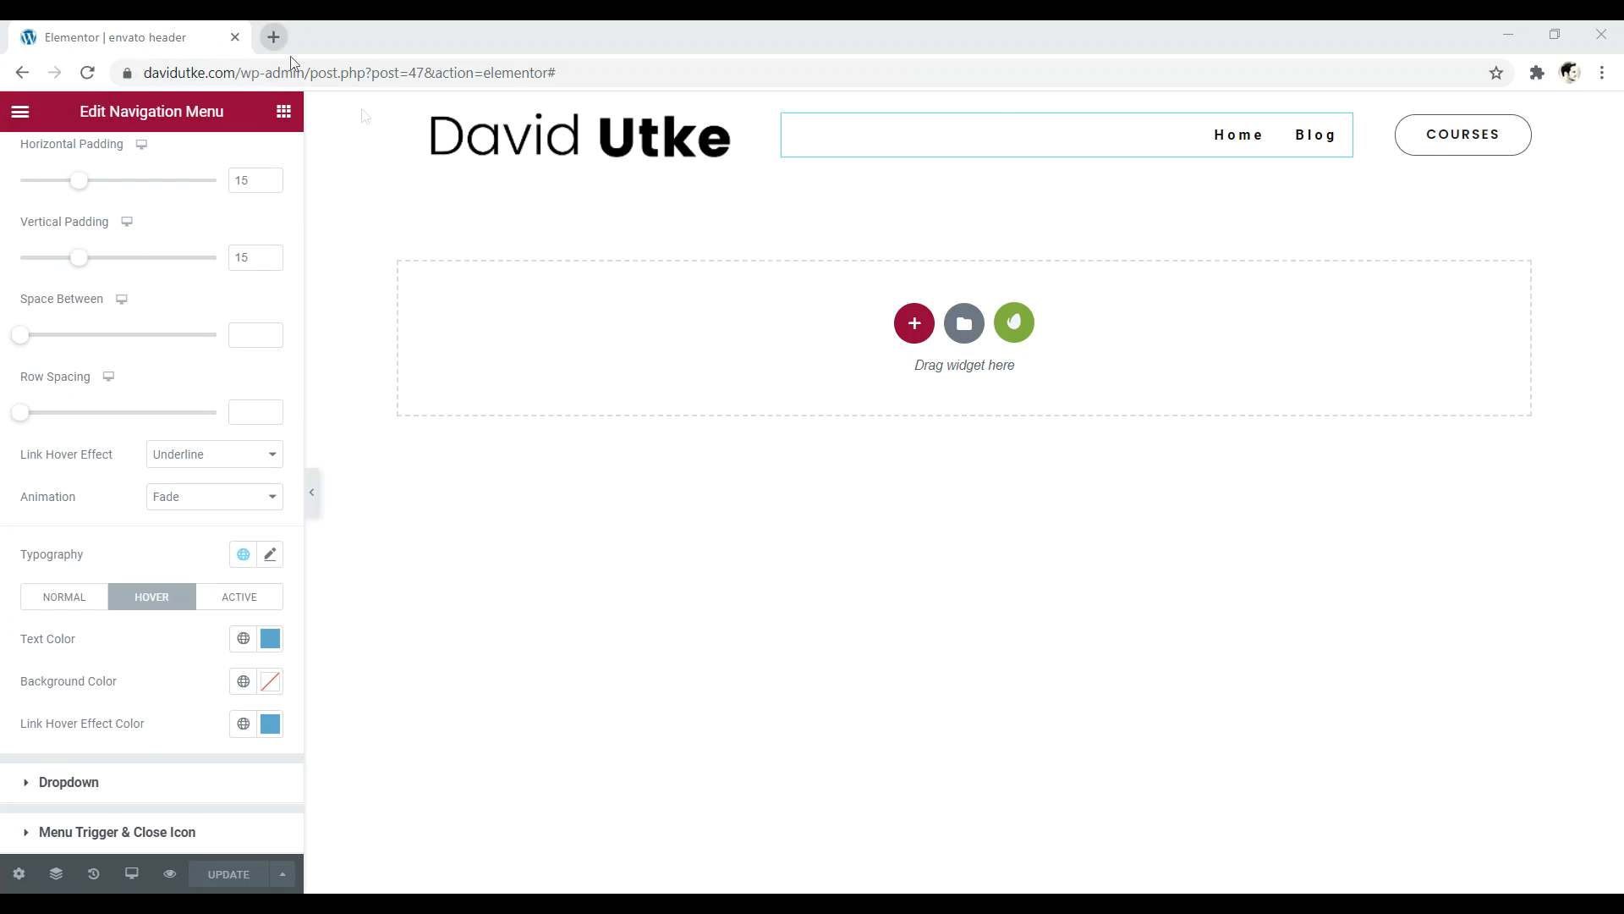
click(20, 113)
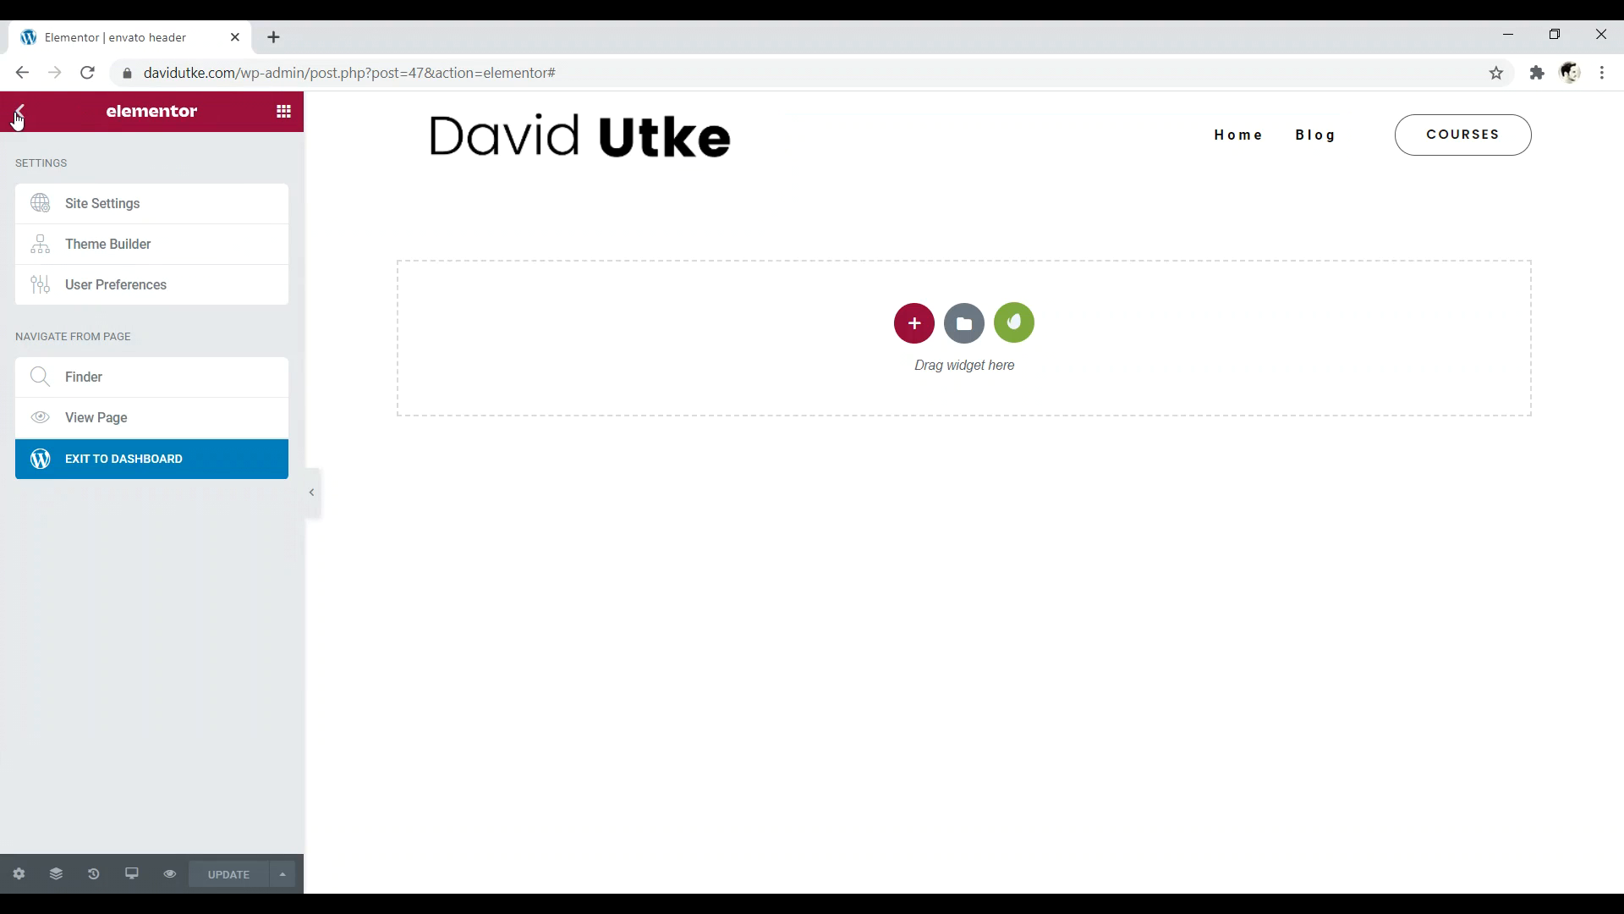
- Open Site Identity in Site Settings, then restore the browser window and move the desktop png
click(129, 209)
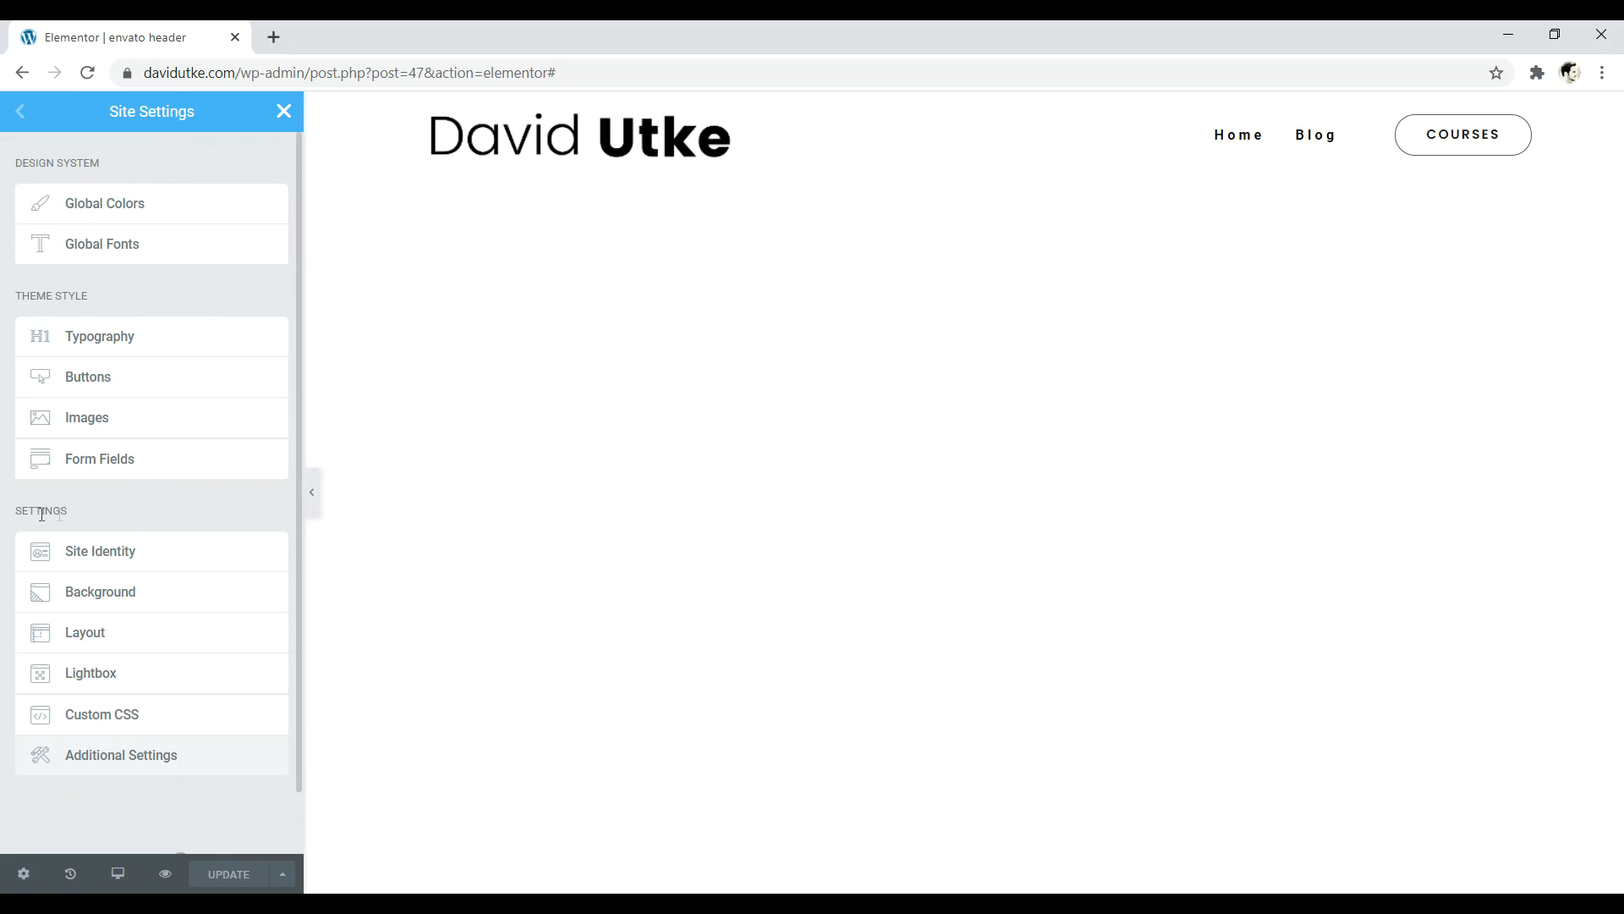
click(84, 558)
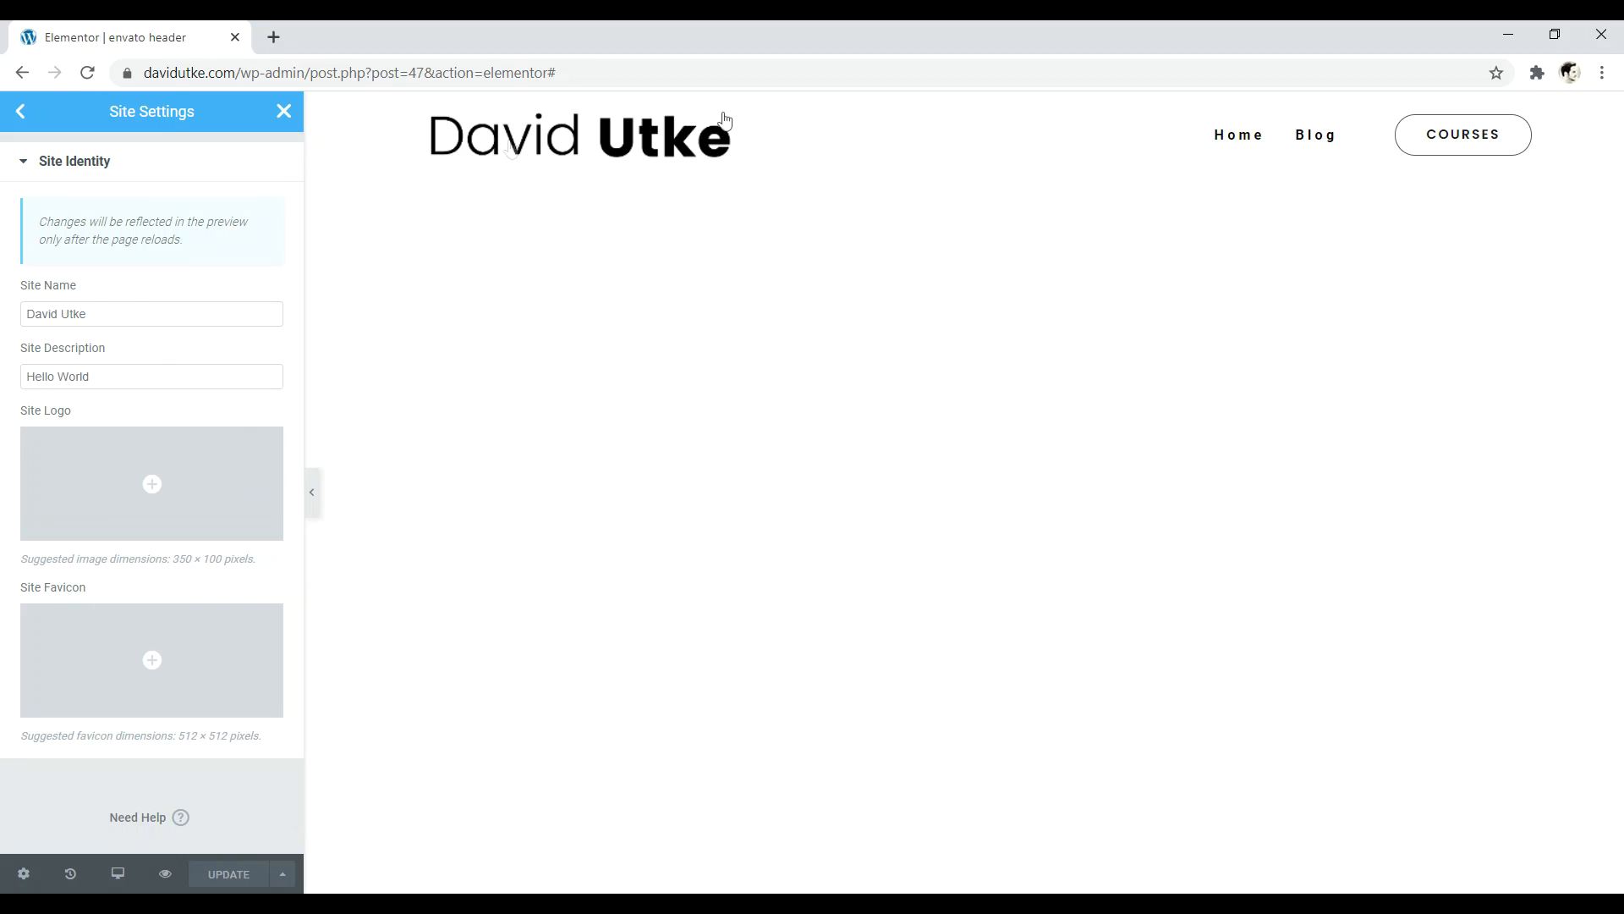
mouse_move(148, 478)
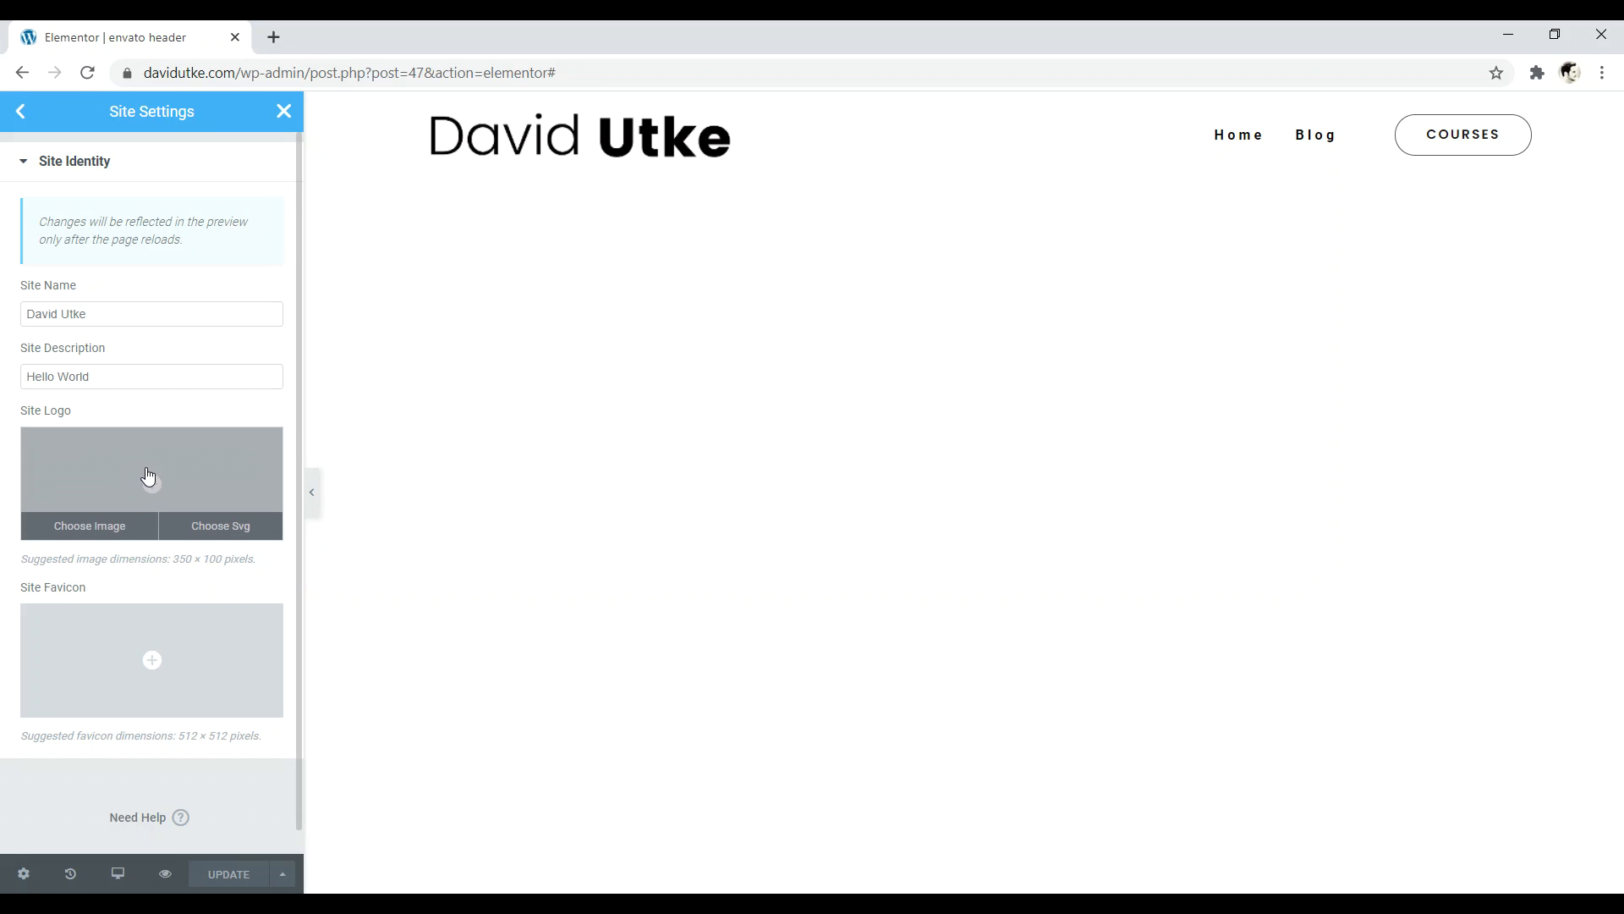
mouse_move(139, 617)
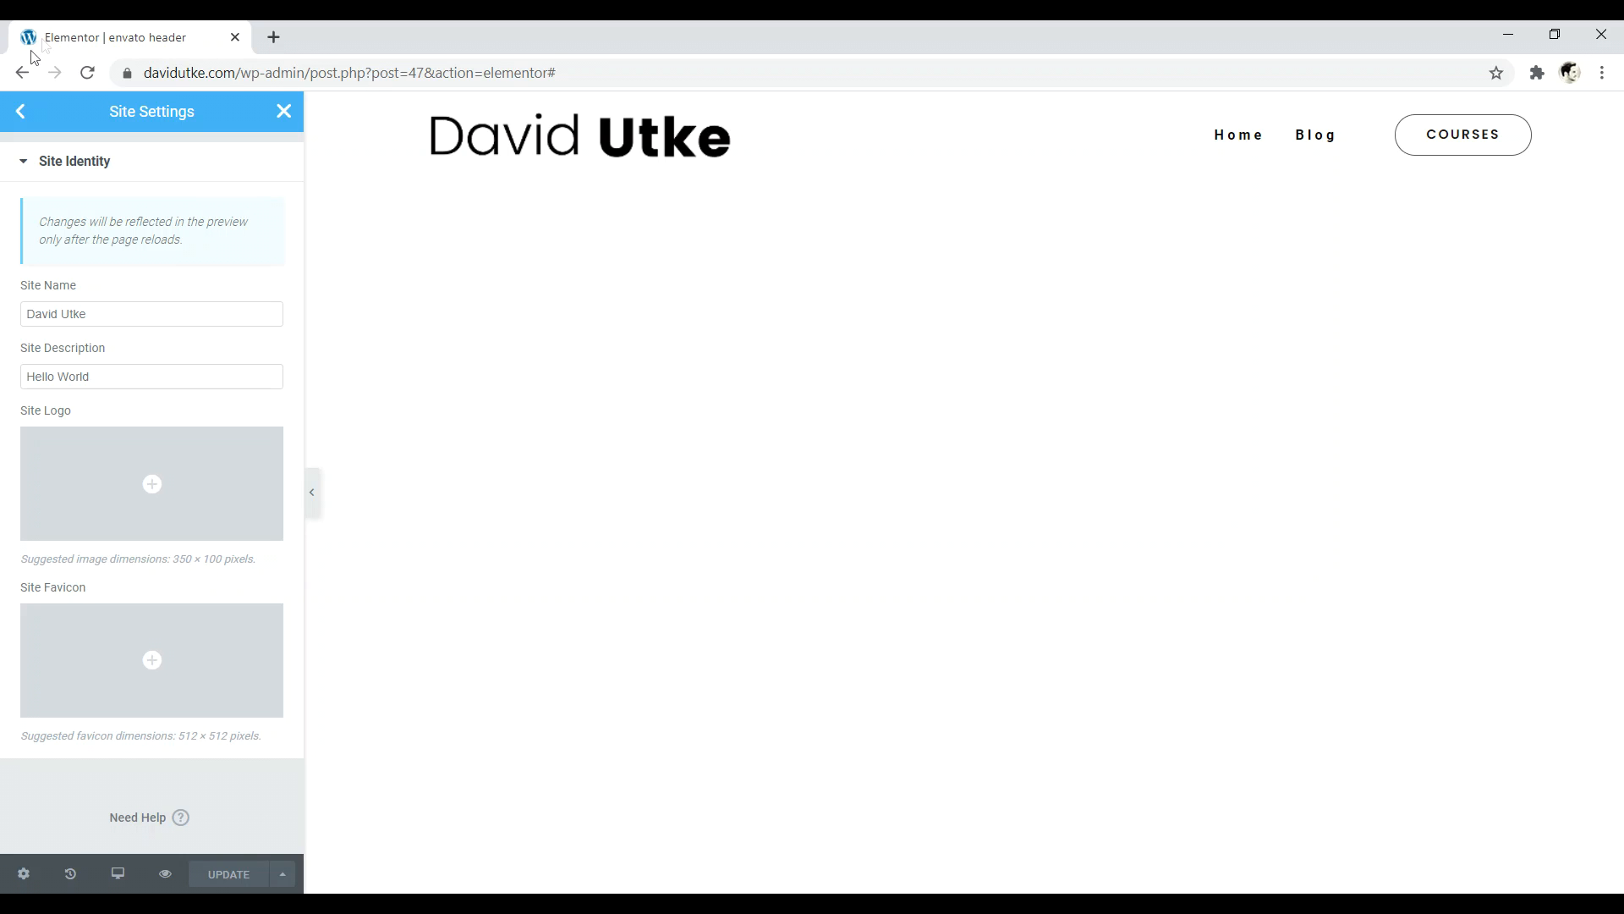
drag(584, 33, 1125, 43)
drag(154, 248, 245, 208)
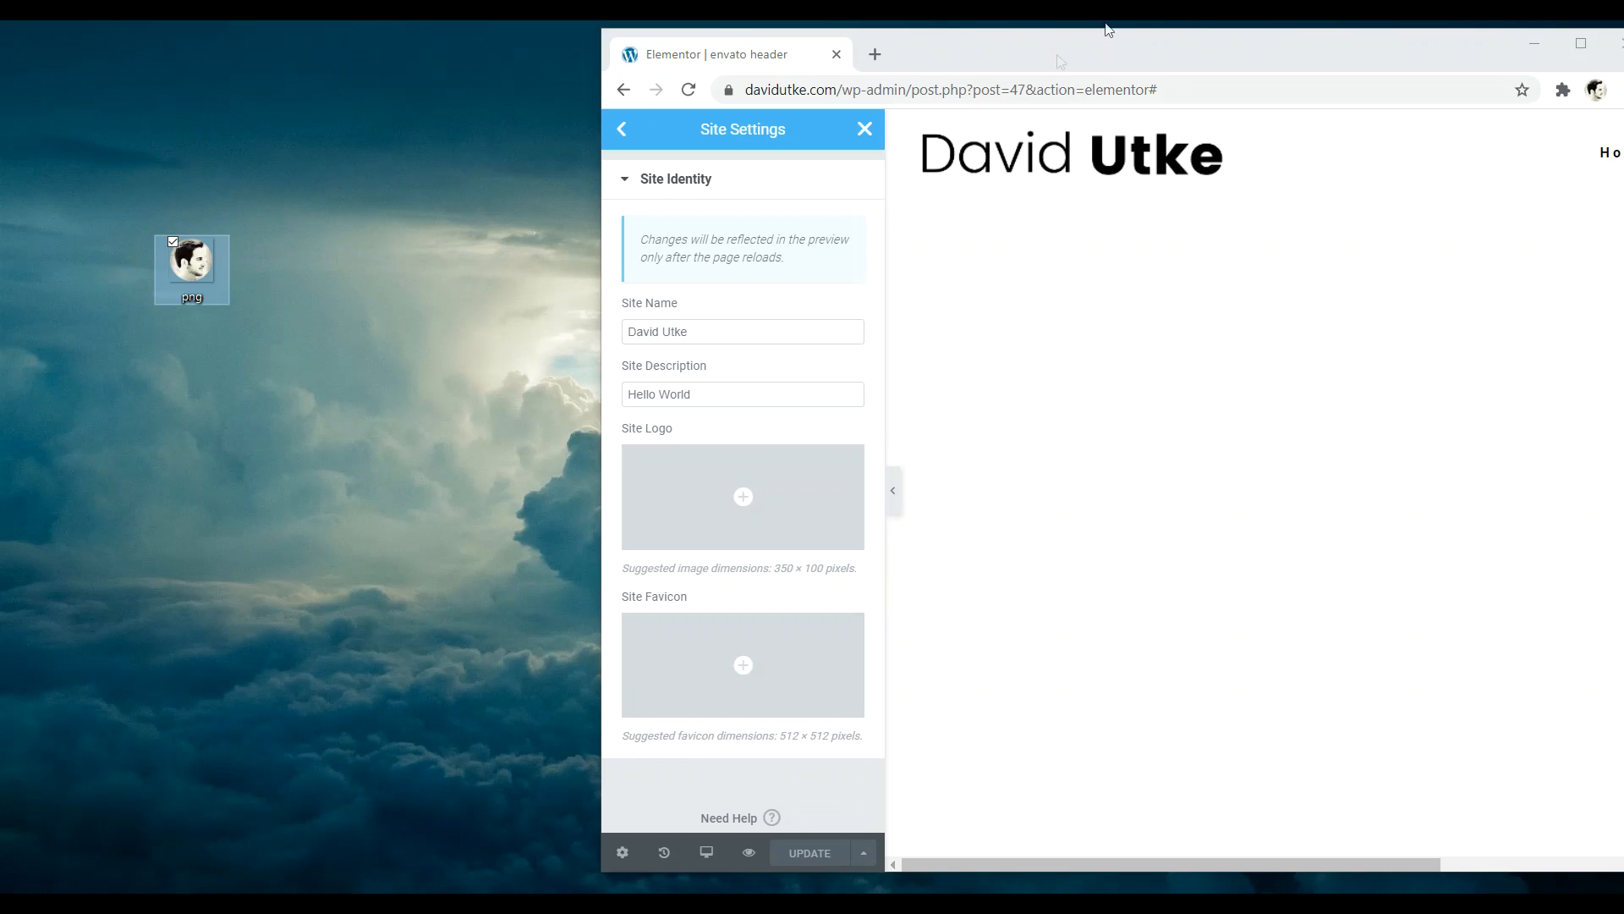
click(877, 54)
text(remo)
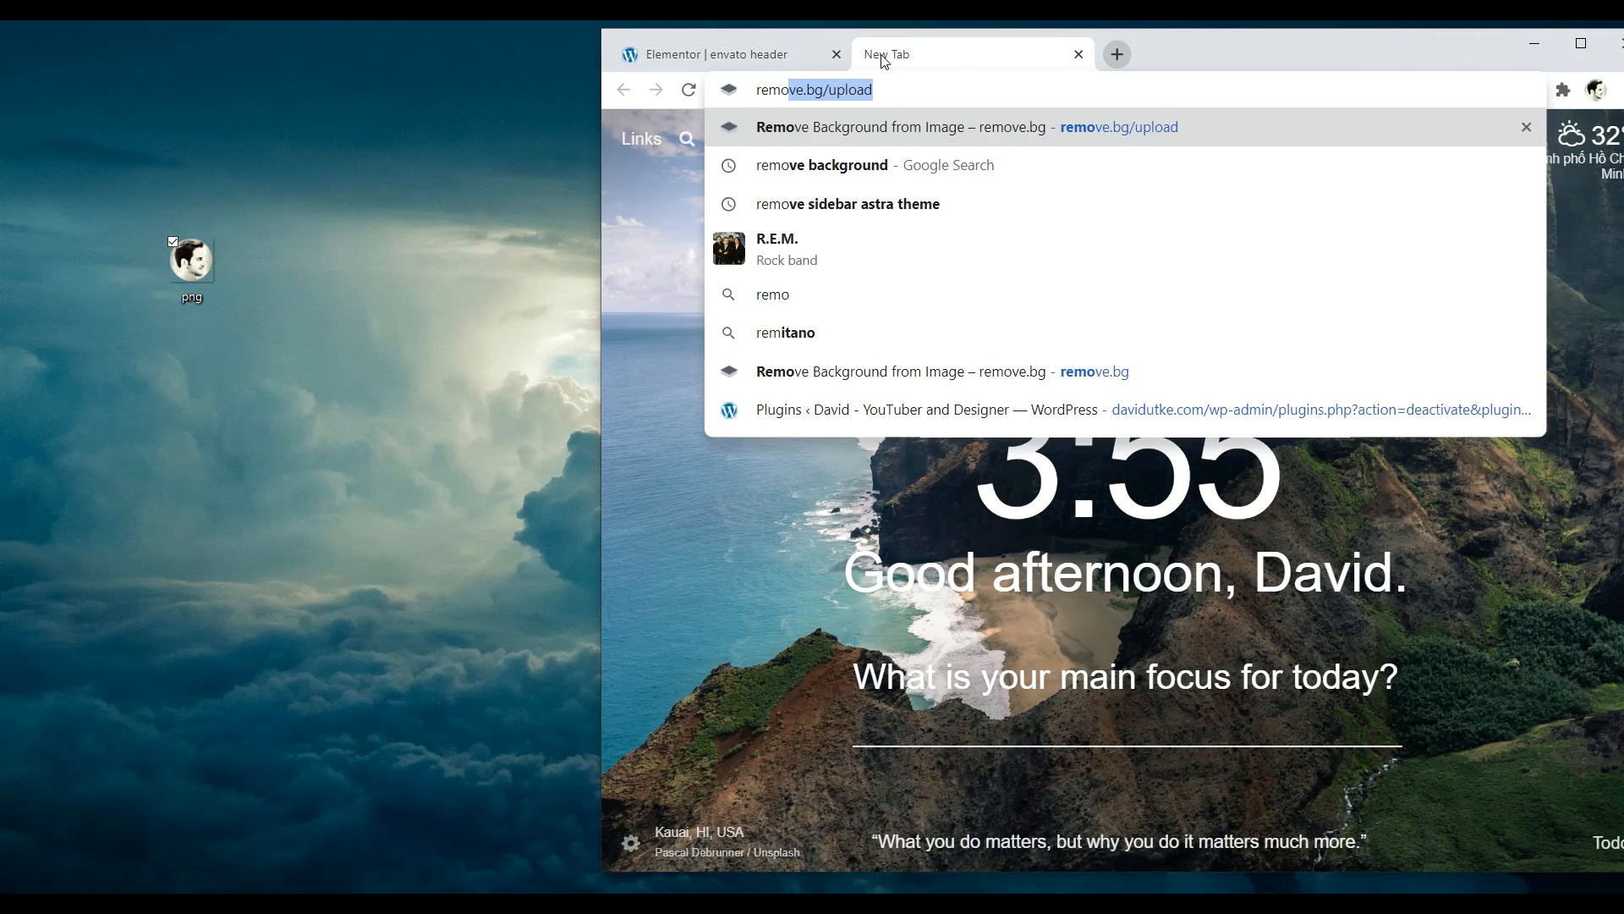
key(Return)
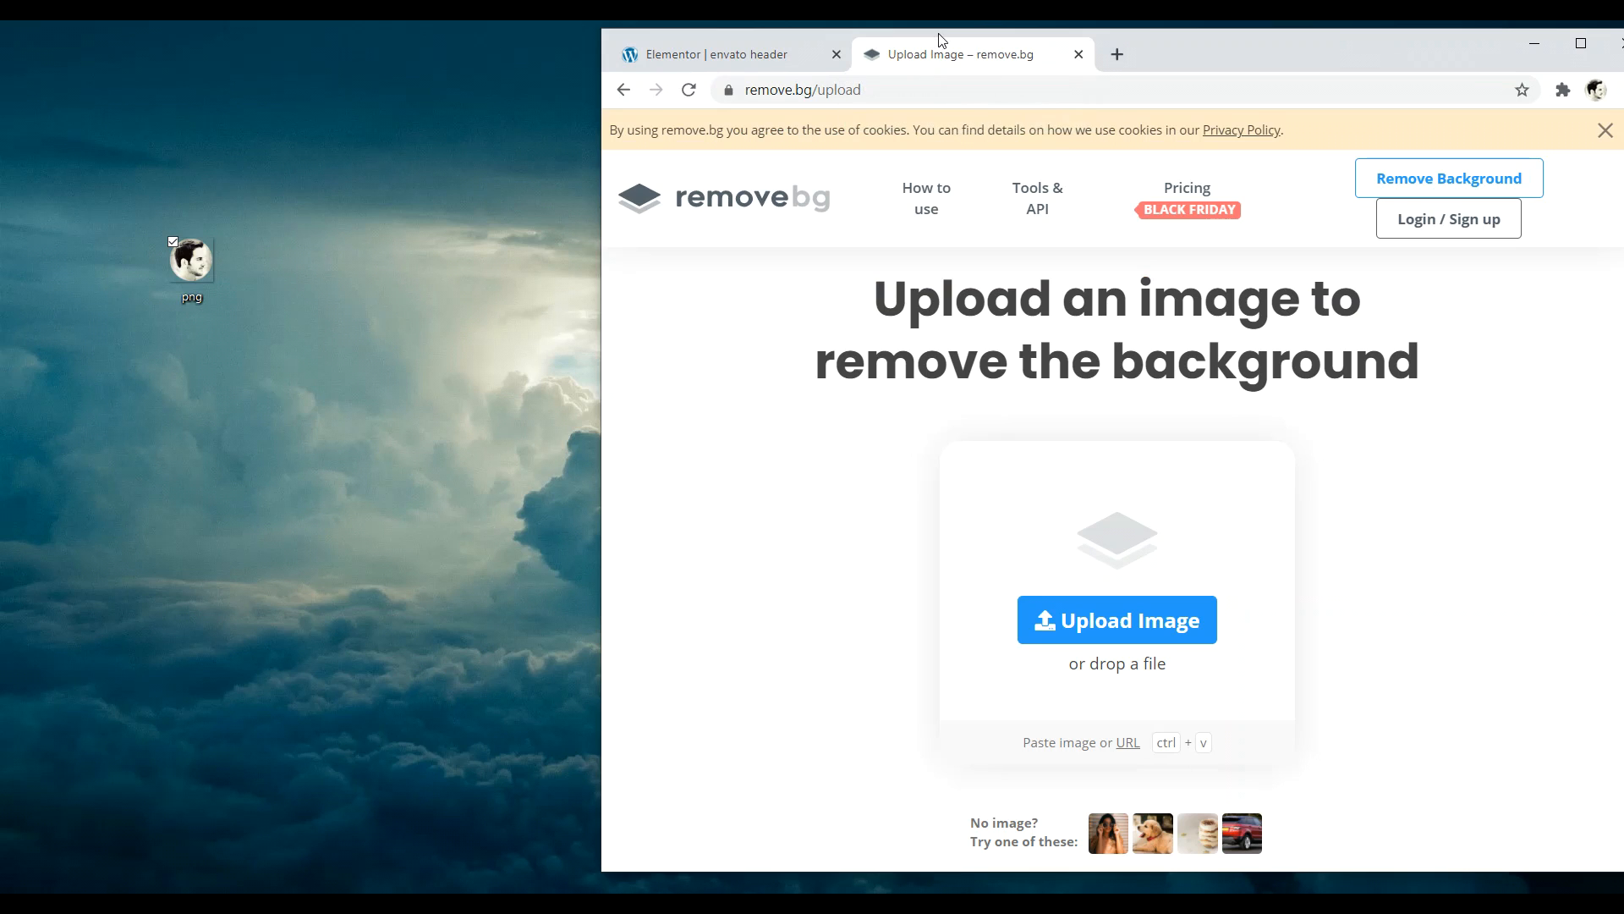
drag(190, 278, 125, 199)
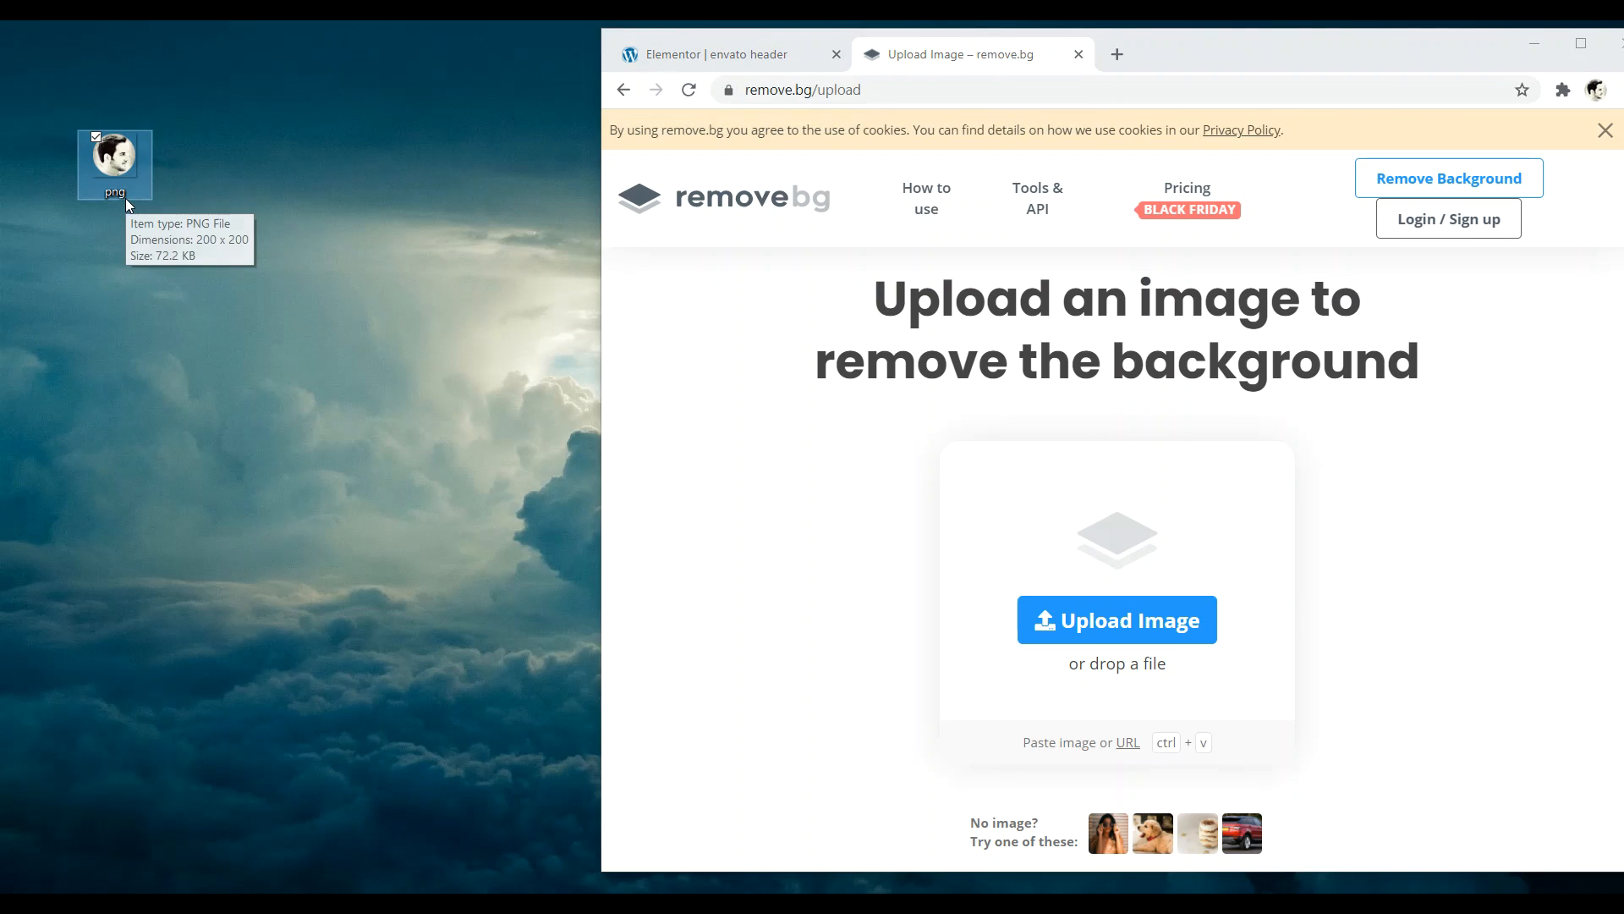
click(1078, 54)
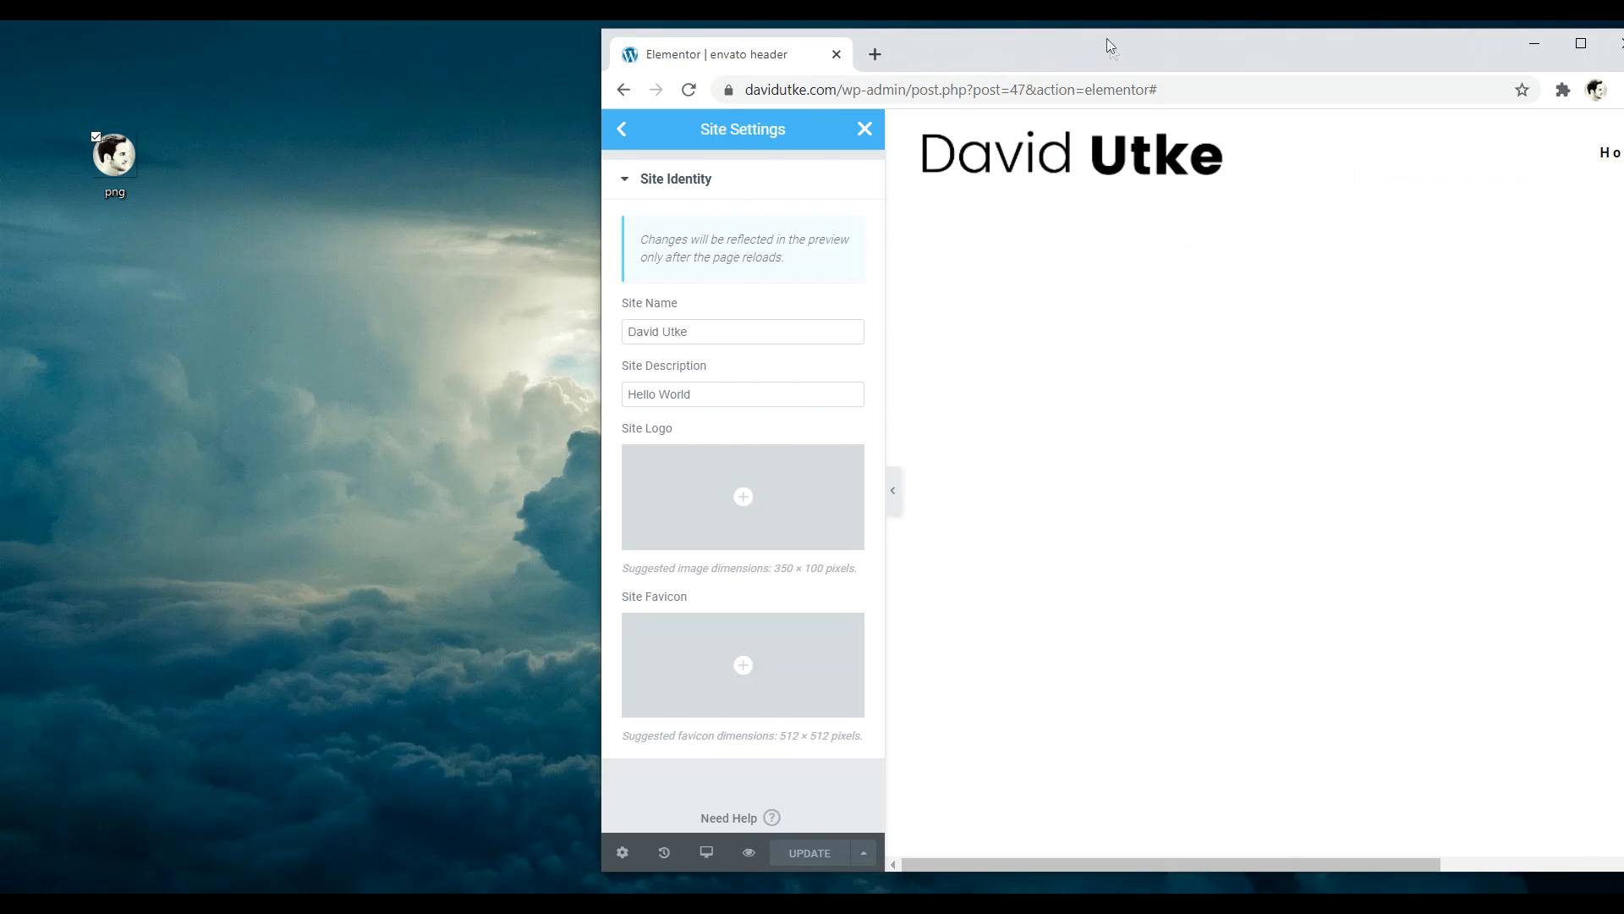
- Upload the desktop png photo and insert it as the site favicon
mouse_move(738, 668)
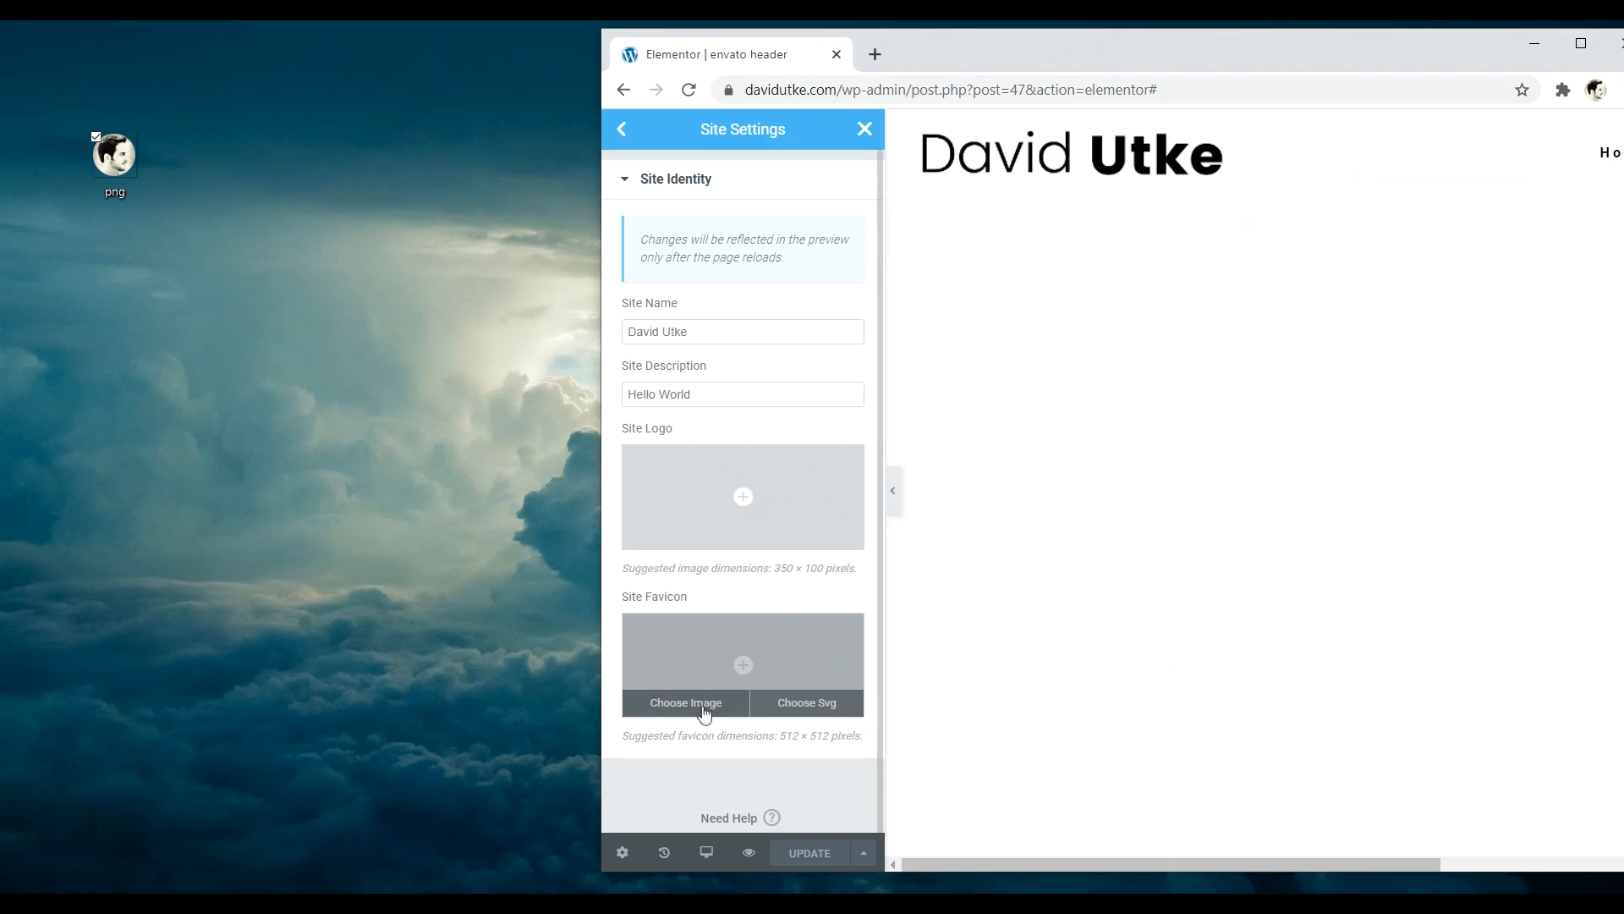
click(698, 702)
drag(114, 156, 981, 575)
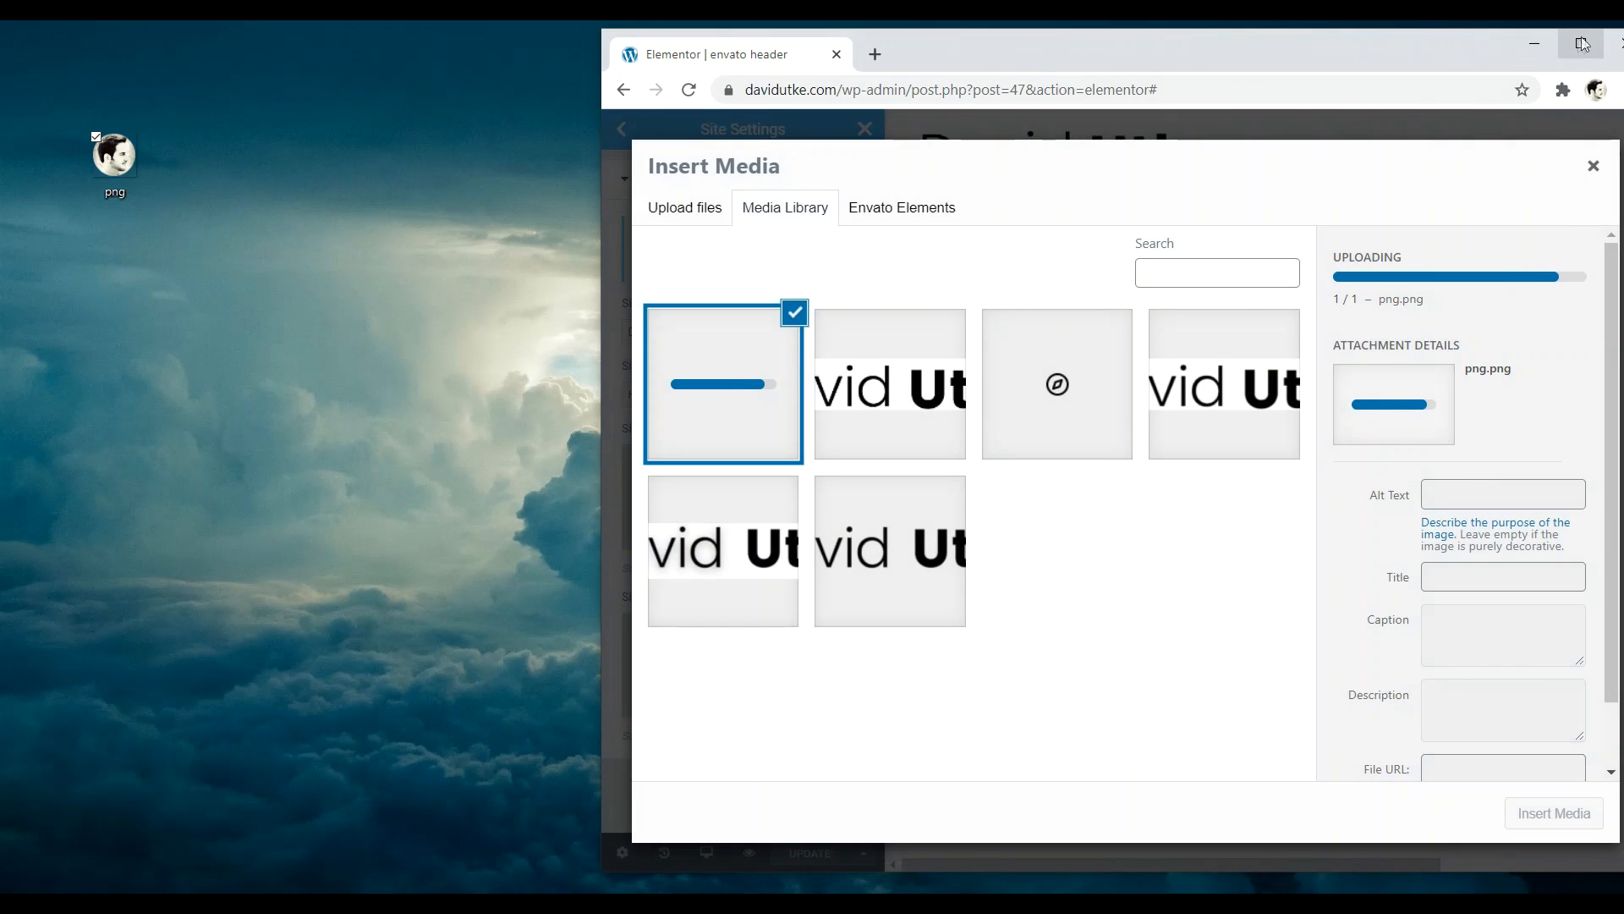
click(1582, 44)
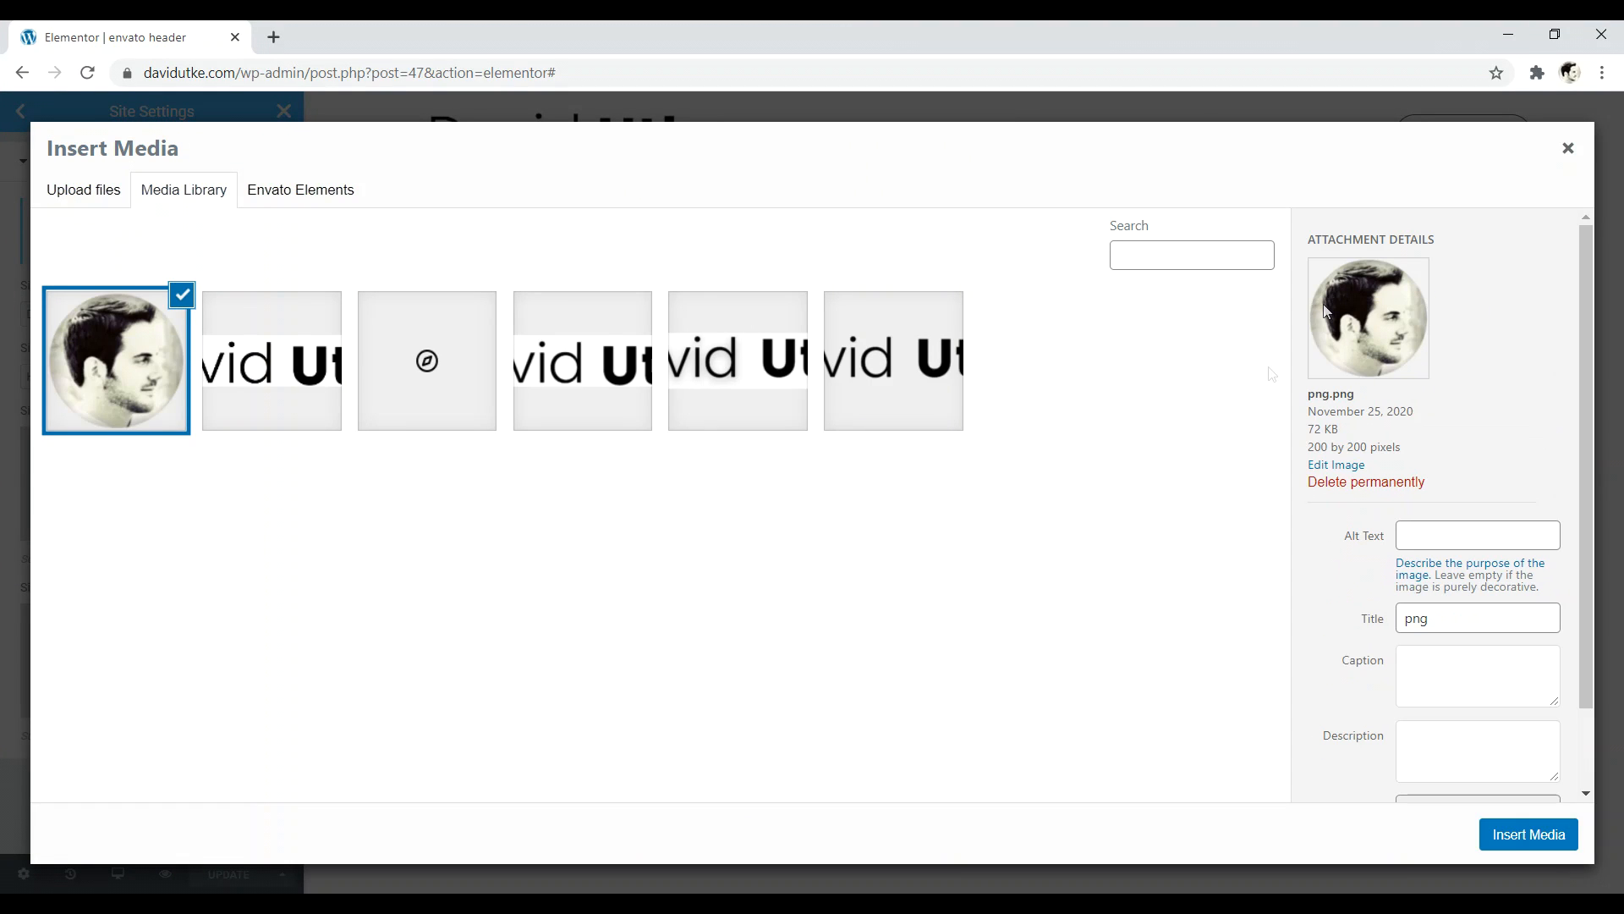
click(1529, 838)
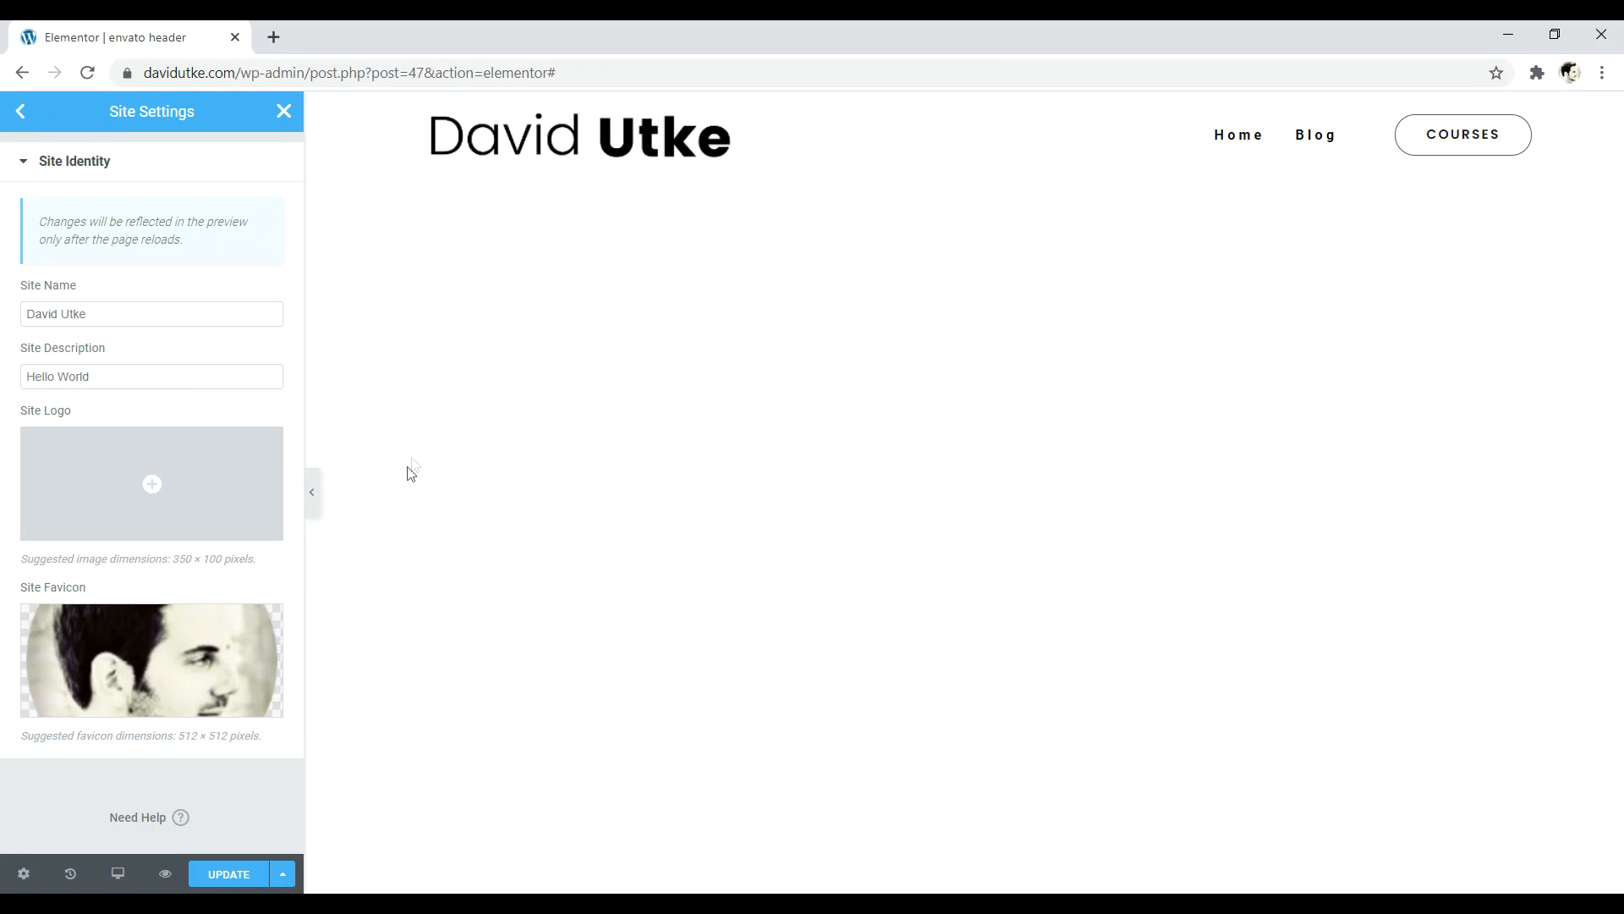
- Save the site settings and dismiss the saved notice
click(227, 875)
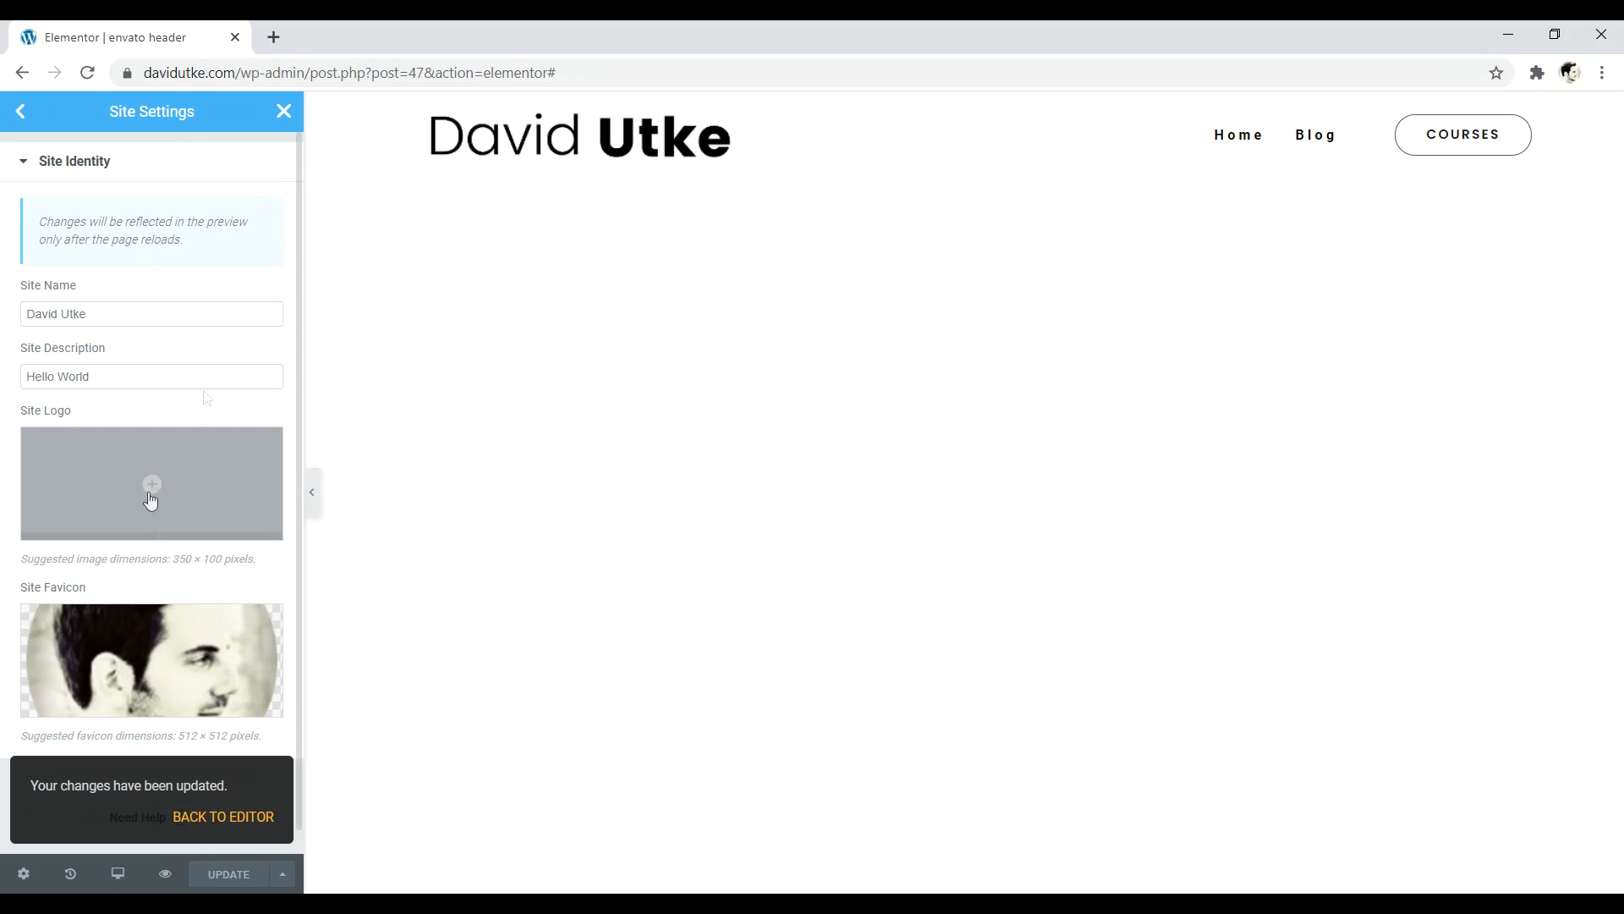
click(225, 817)
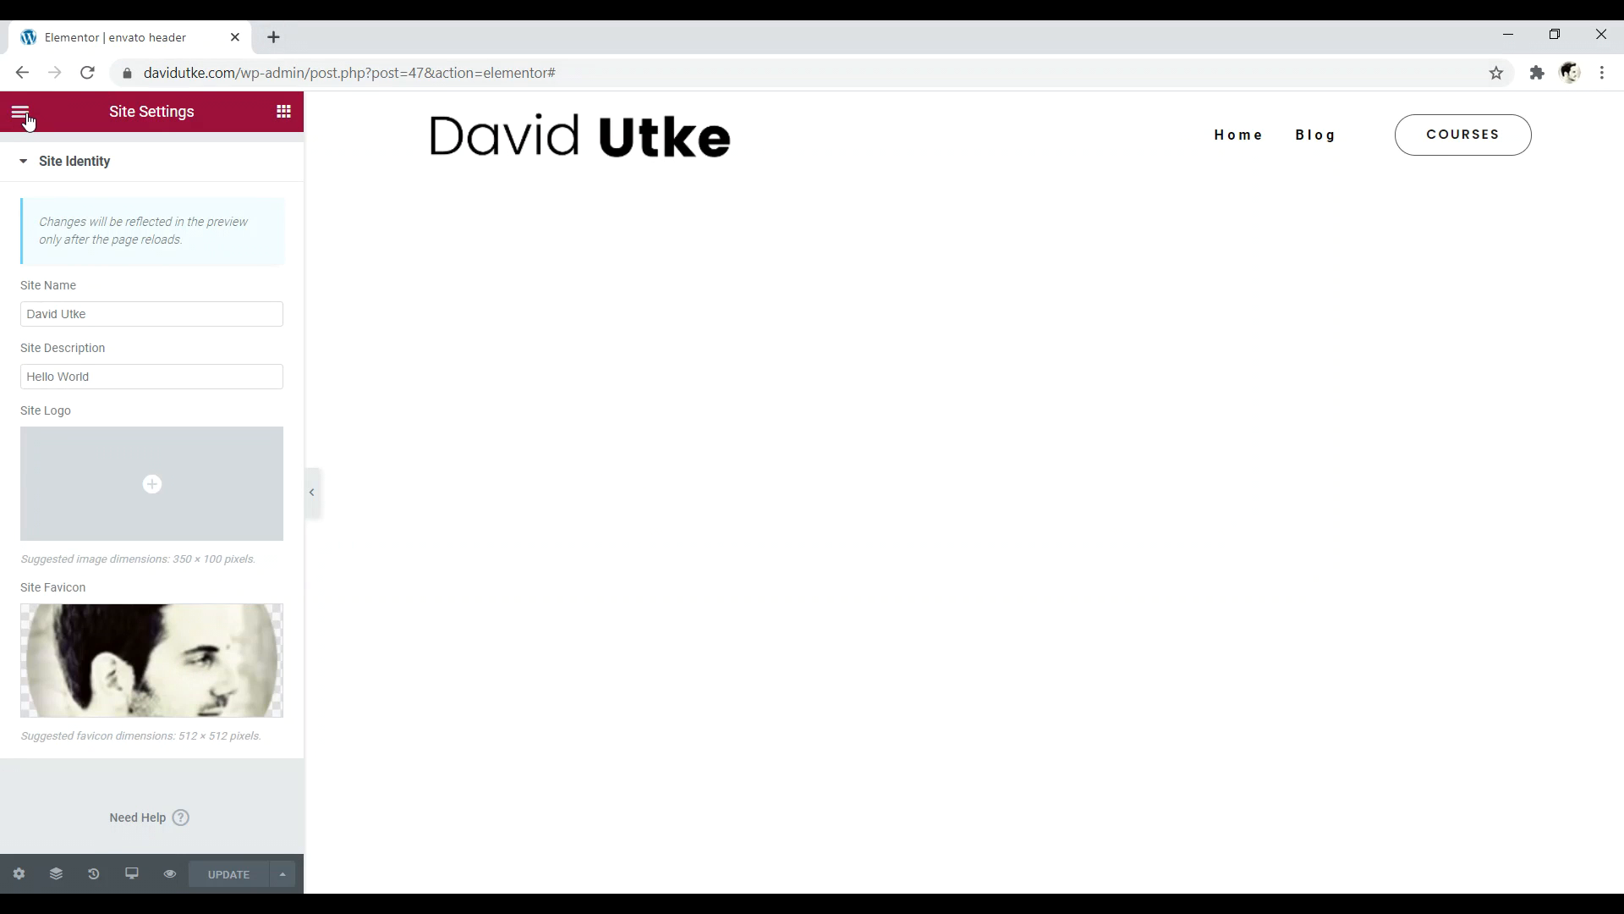
click(20, 112)
- Exit to the dashboard, review the Website Creative PRO hero headline, then view Unsplash backgrounds
click(119, 468)
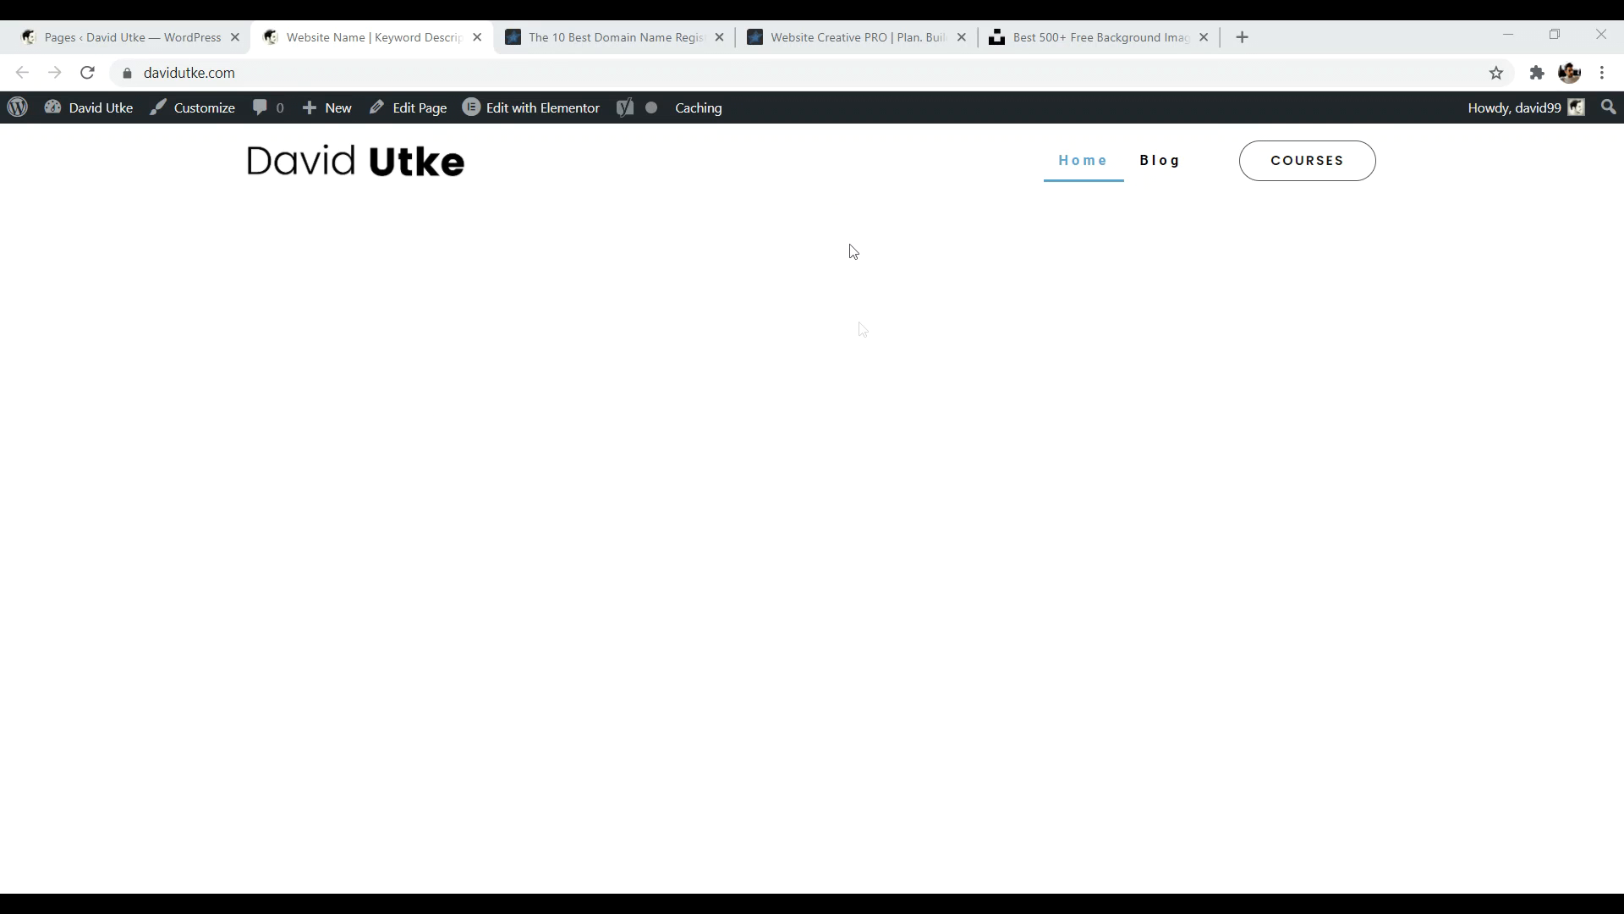
click(973, 37)
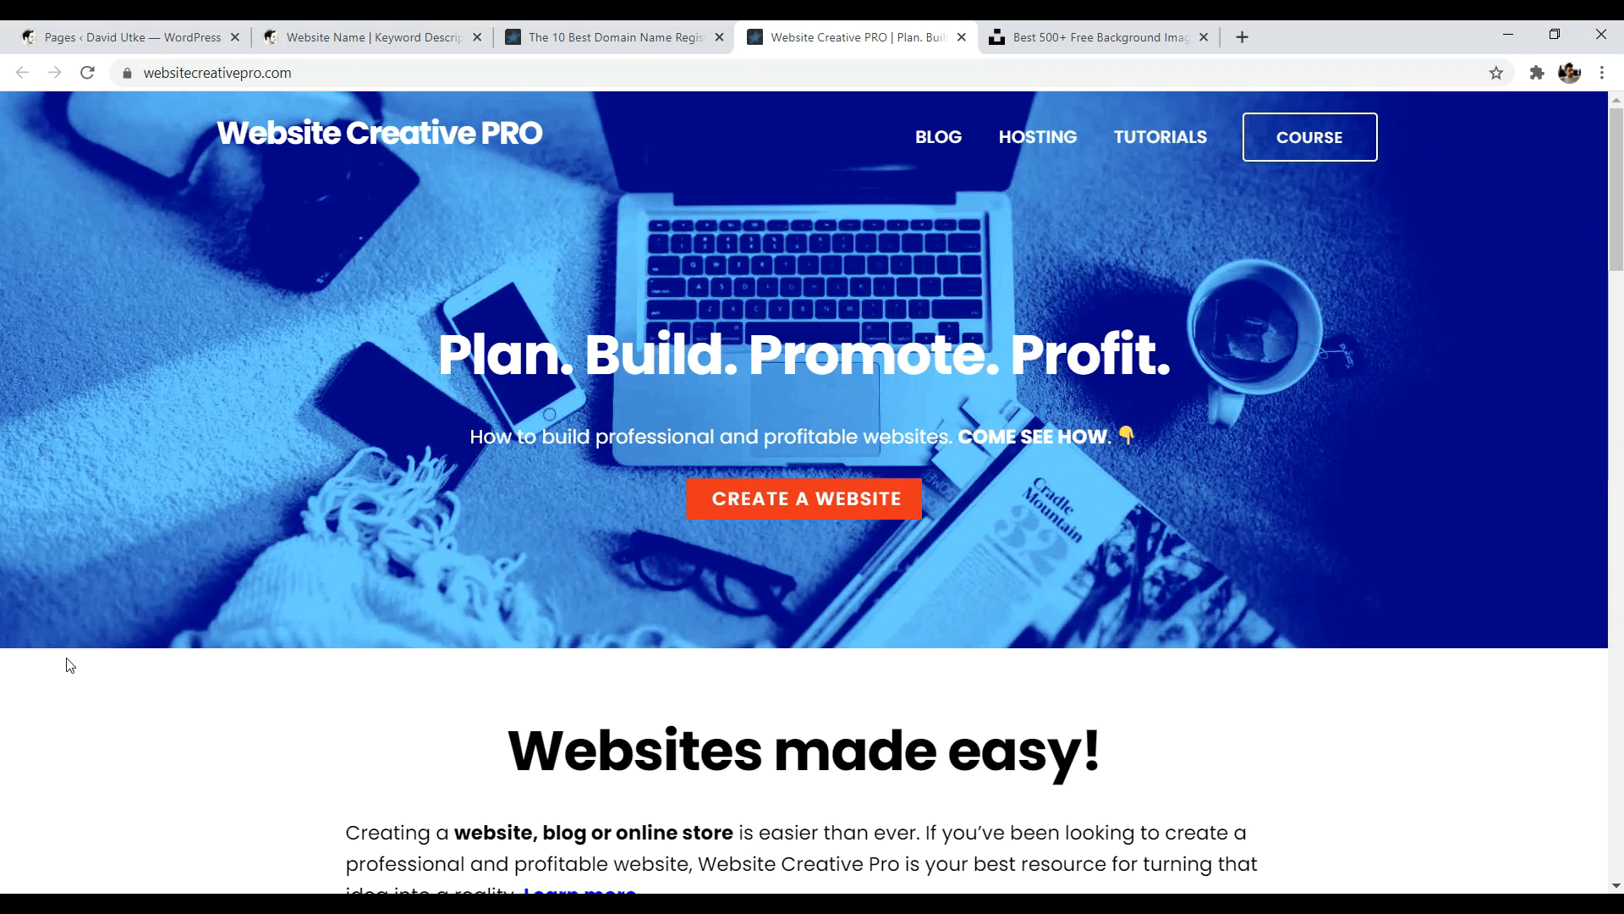
drag(423, 352, 1110, 361)
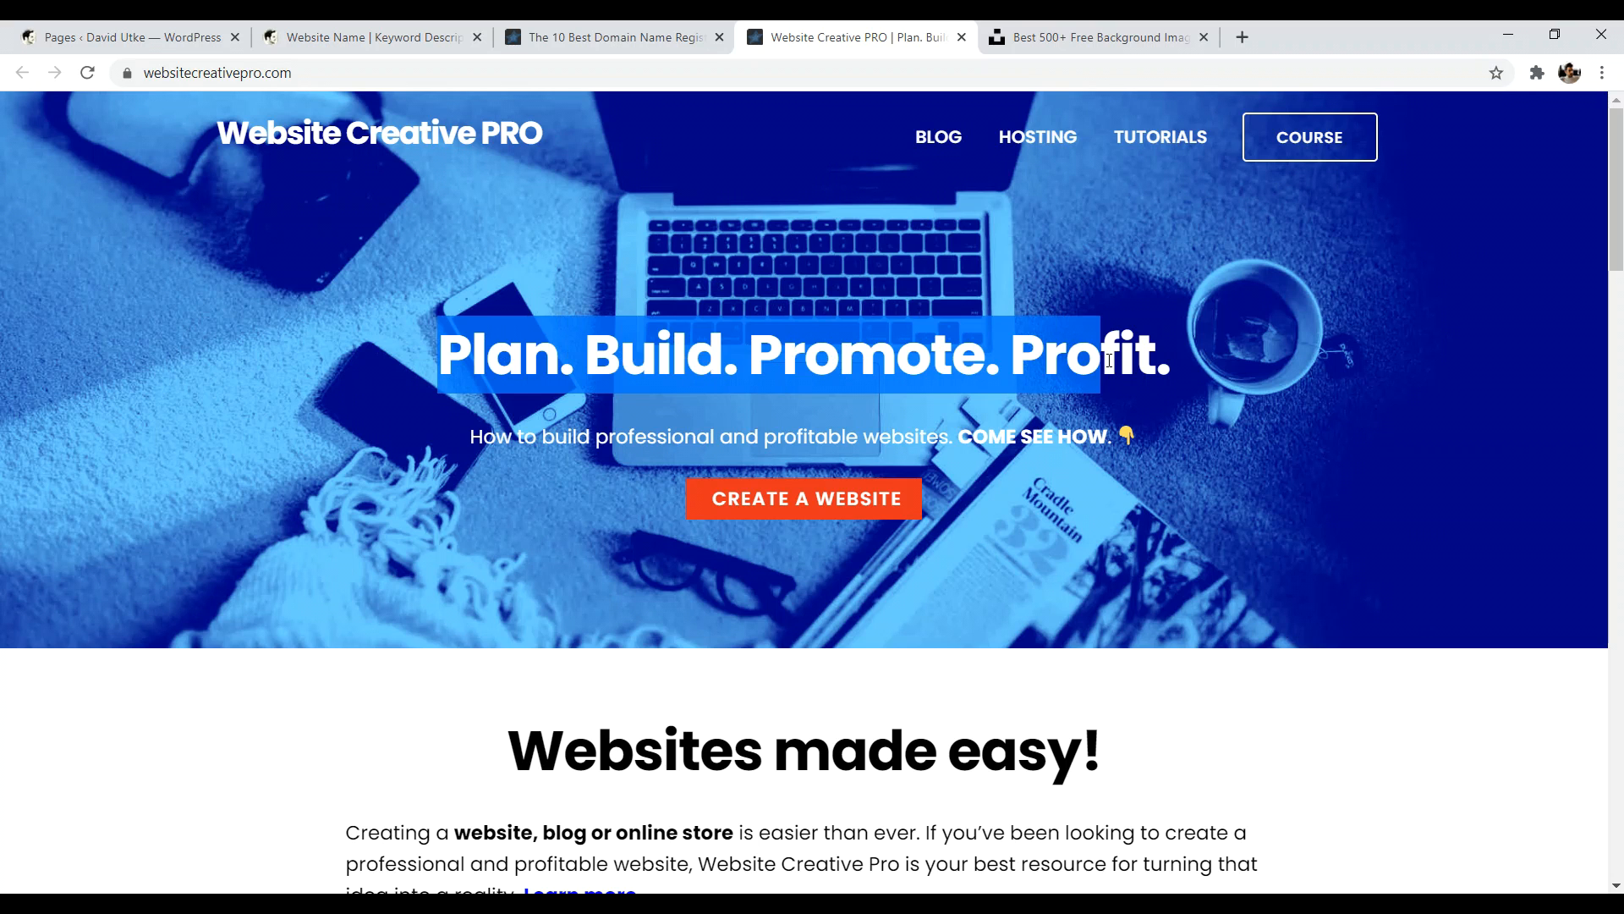
click(364, 37)
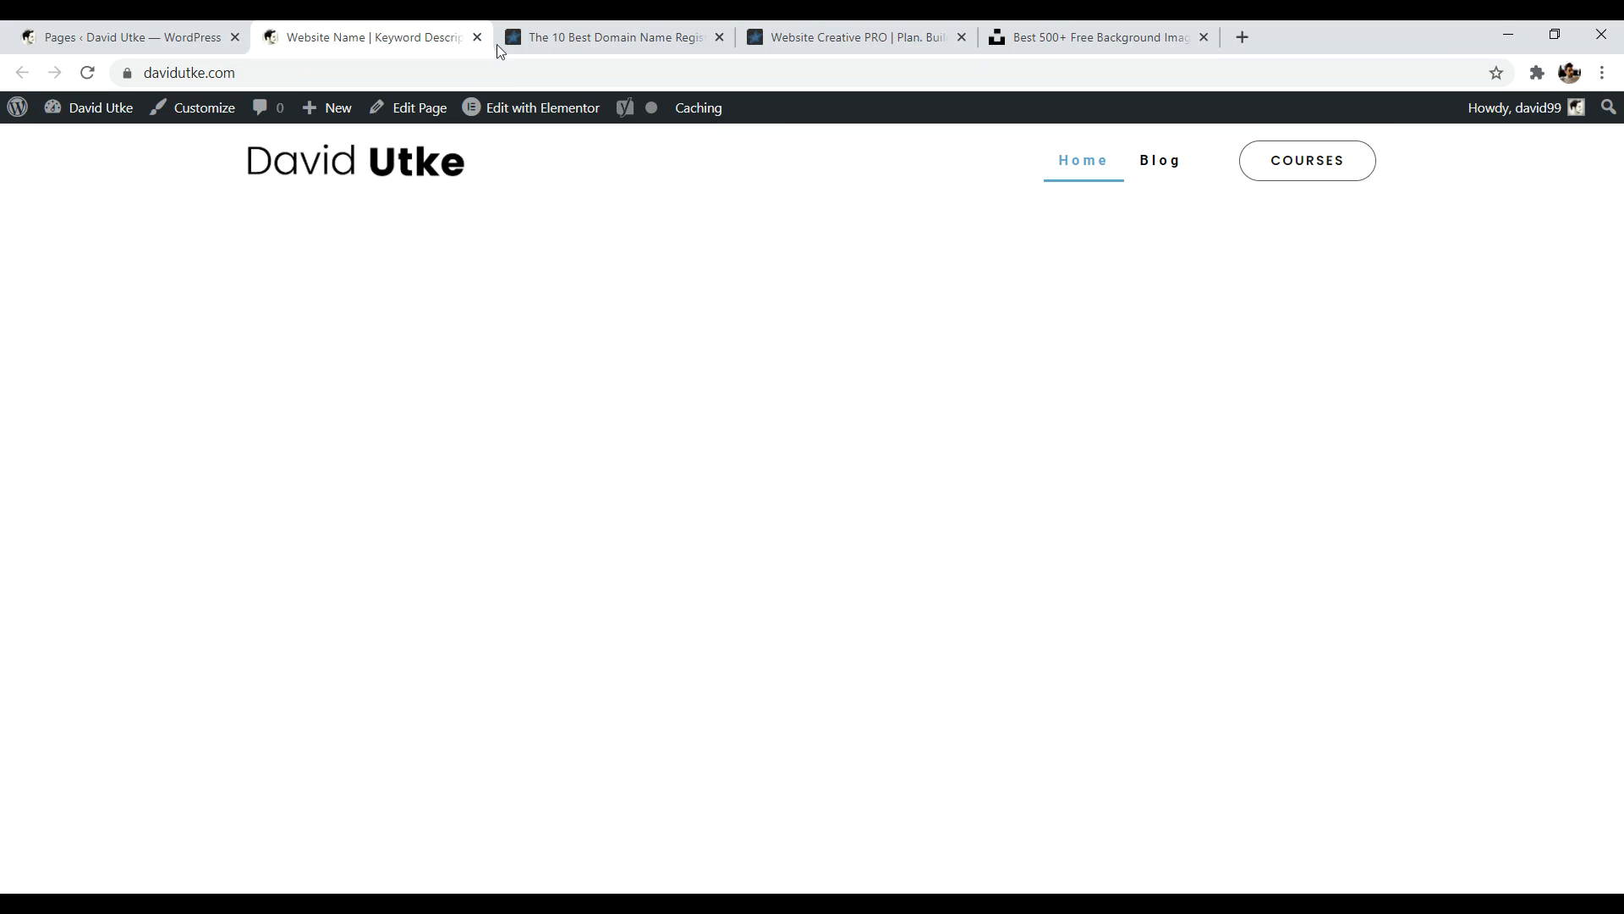
click(1091, 38)
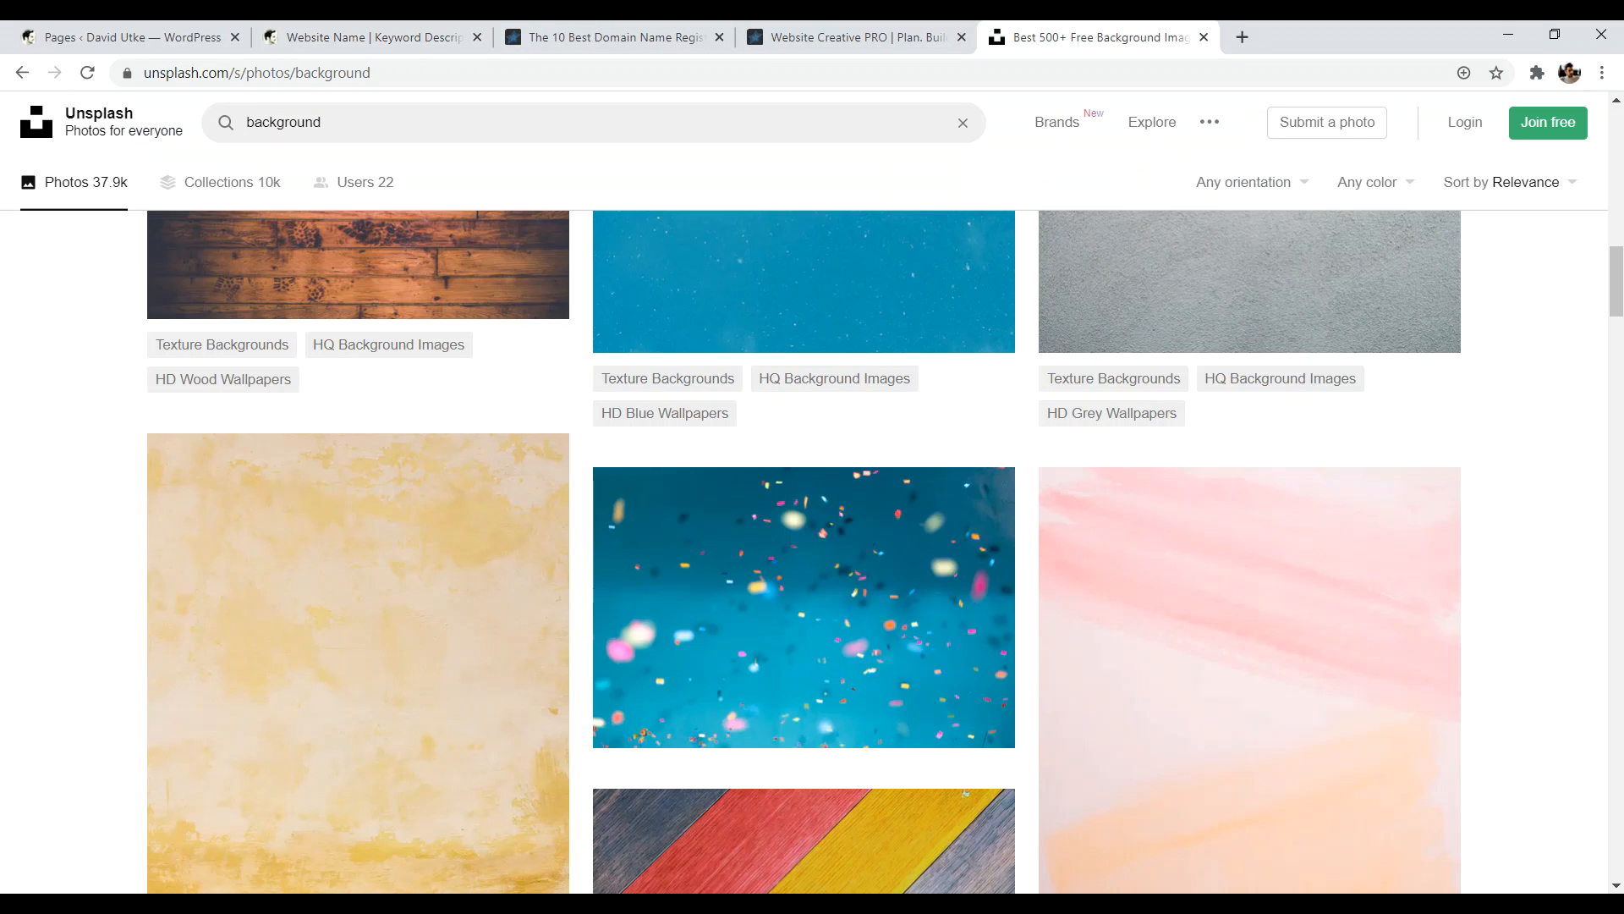
- Flip between the Website Creative PRO and Unsplash tabs, ending on the davidutke.com homepage tab
drag(1618, 271, 1617, 103)
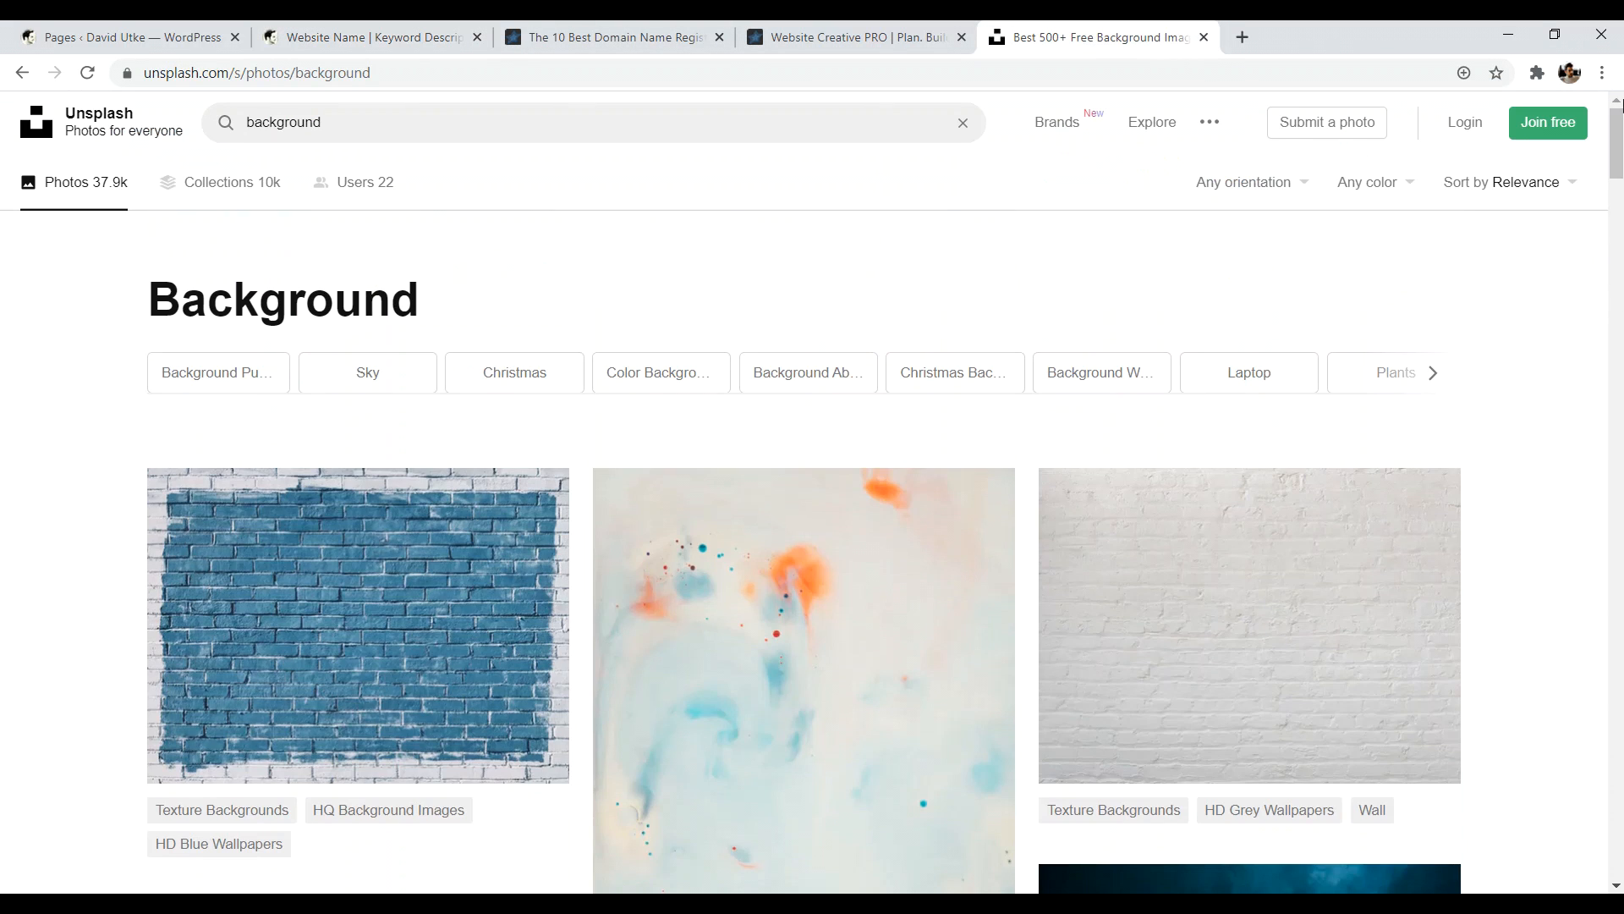
drag(1617, 94, 1602, 260)
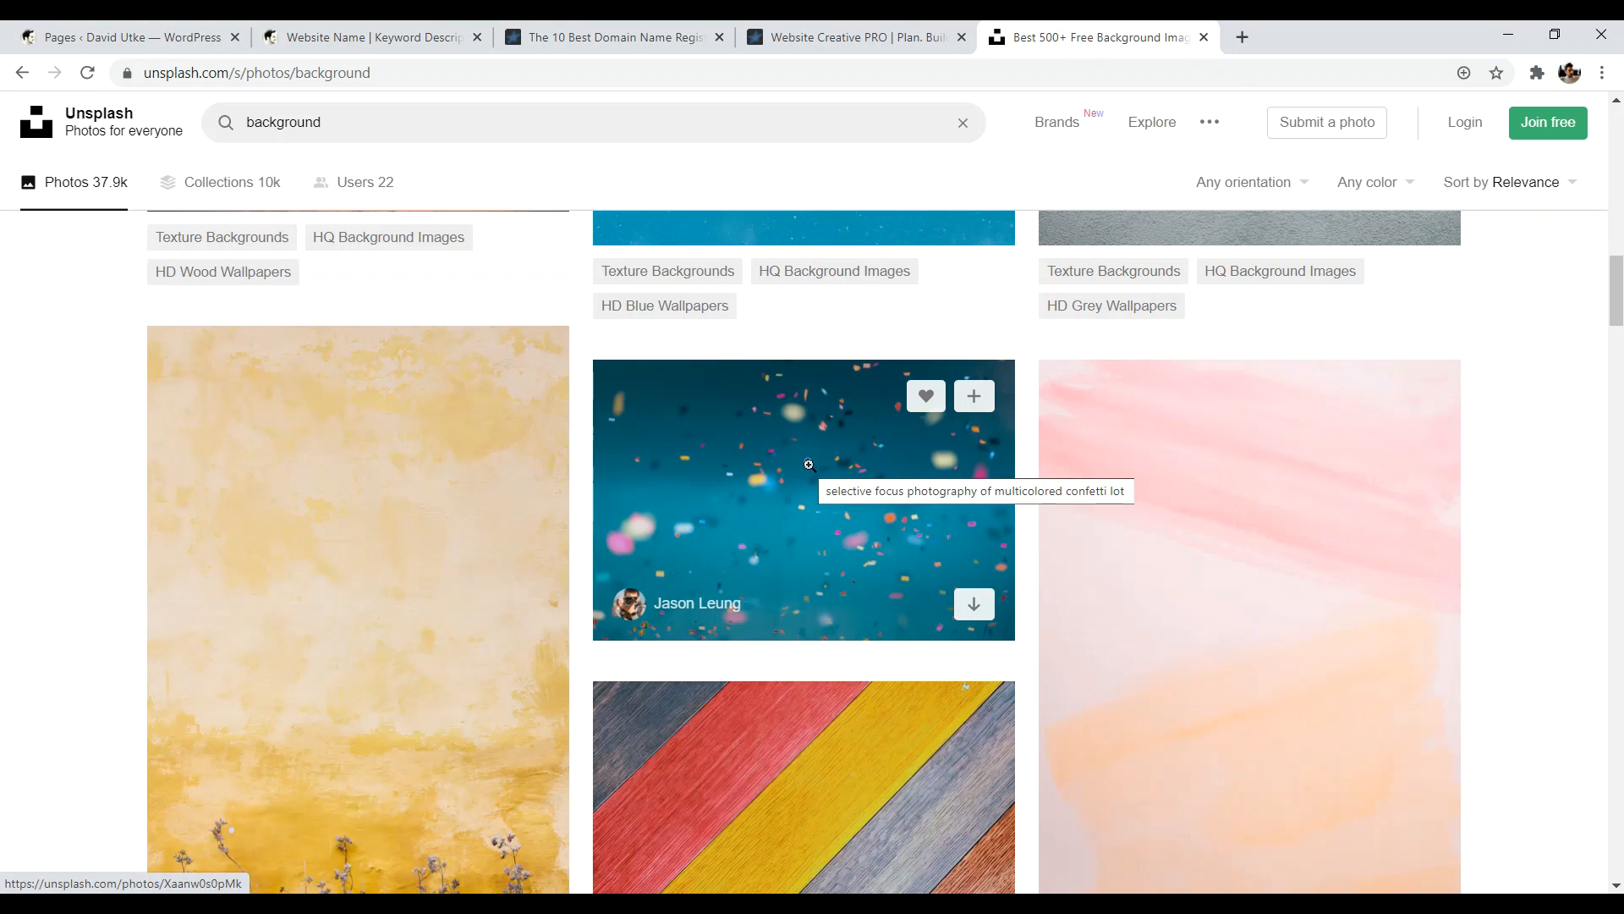
click(846, 37)
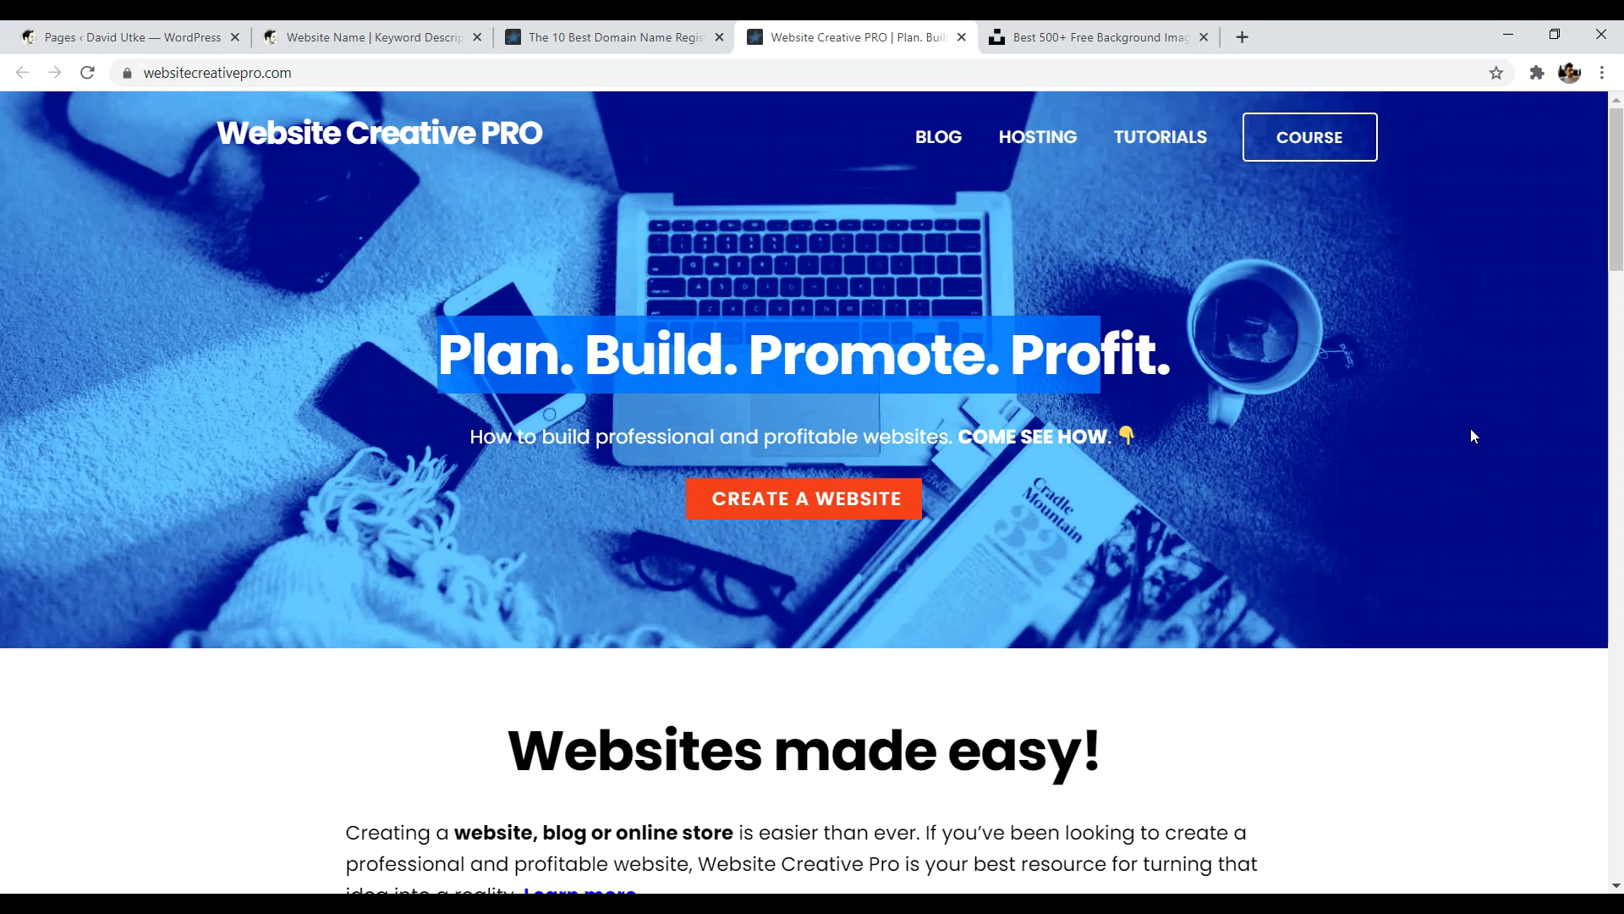
click(1092, 37)
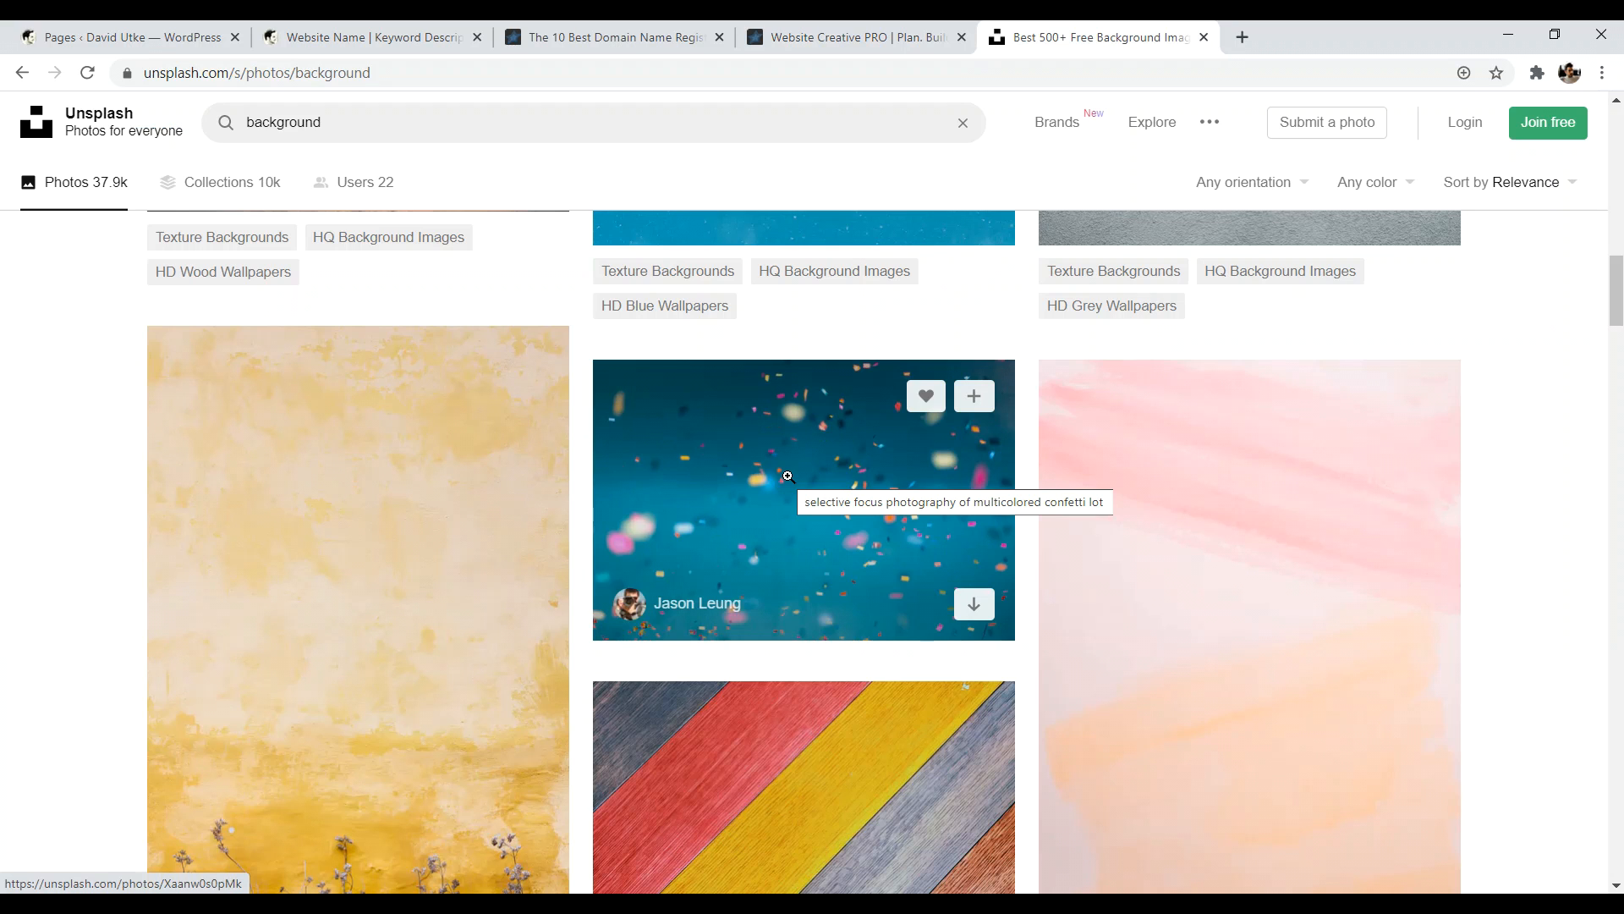
click(846, 37)
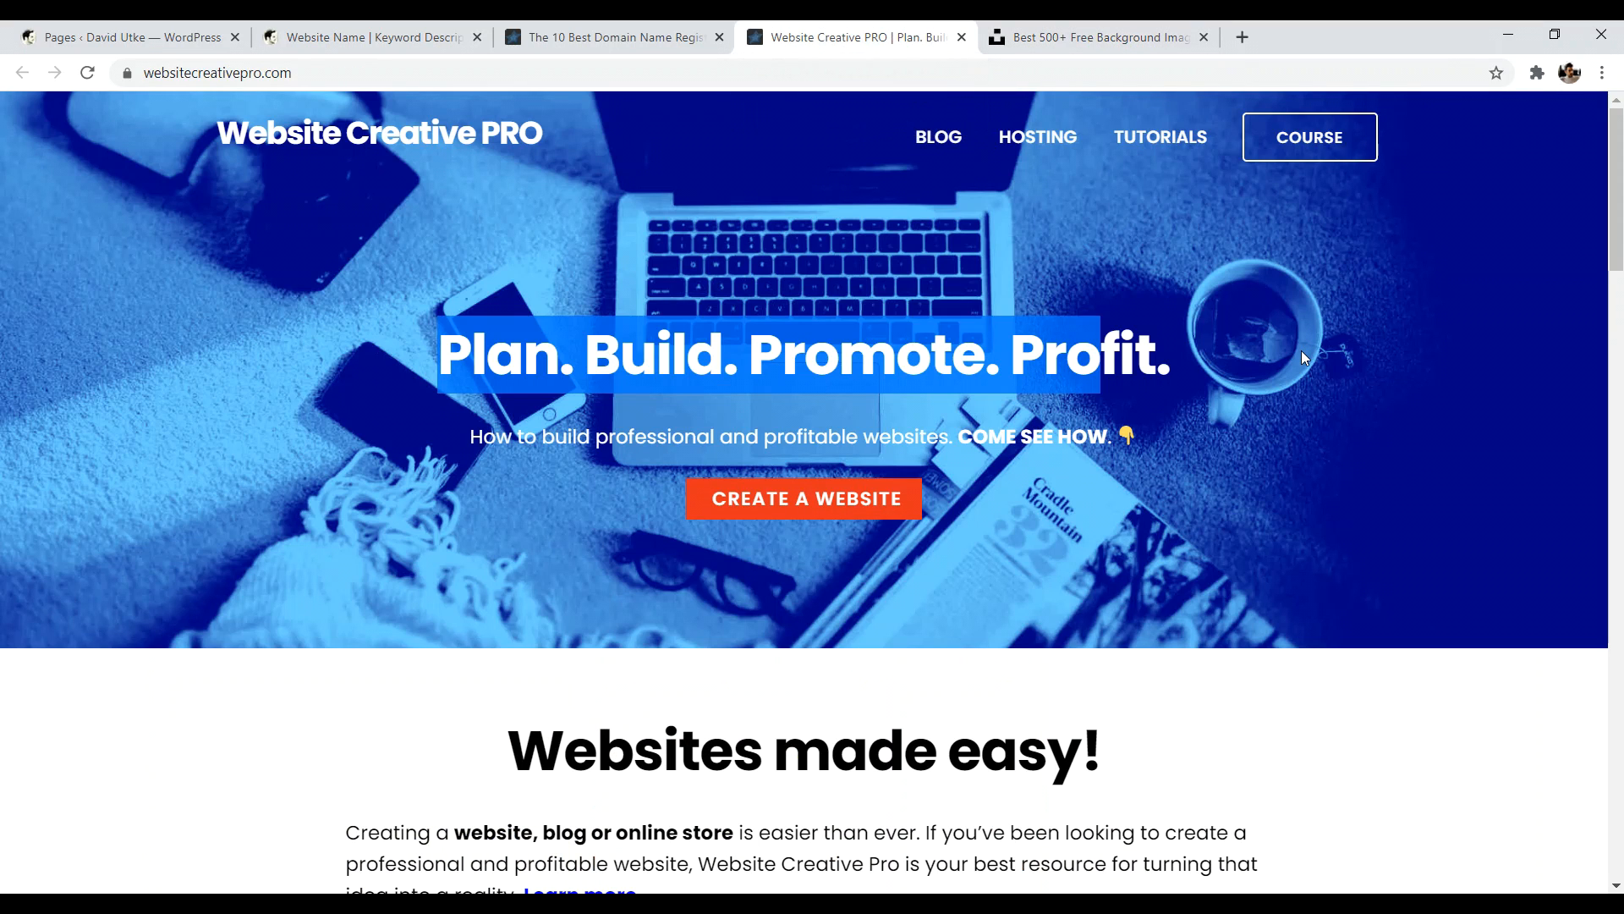
click(372, 37)
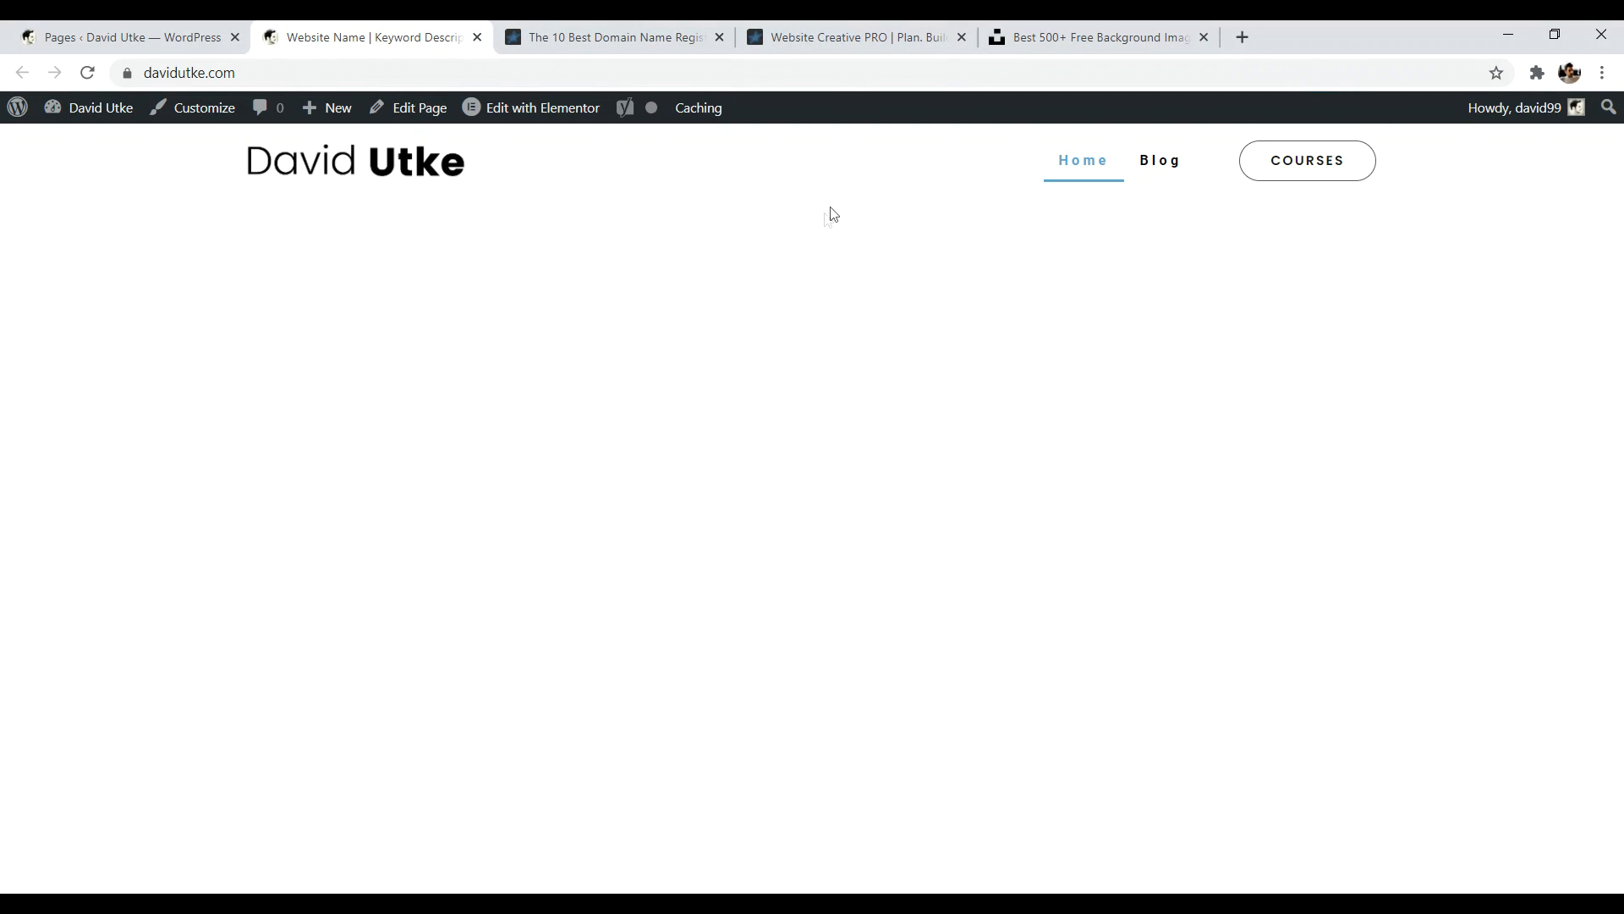
- Open the homepage in Elementor and study the reference site's hero and 'Websites made easy!' headings
click(538, 115)
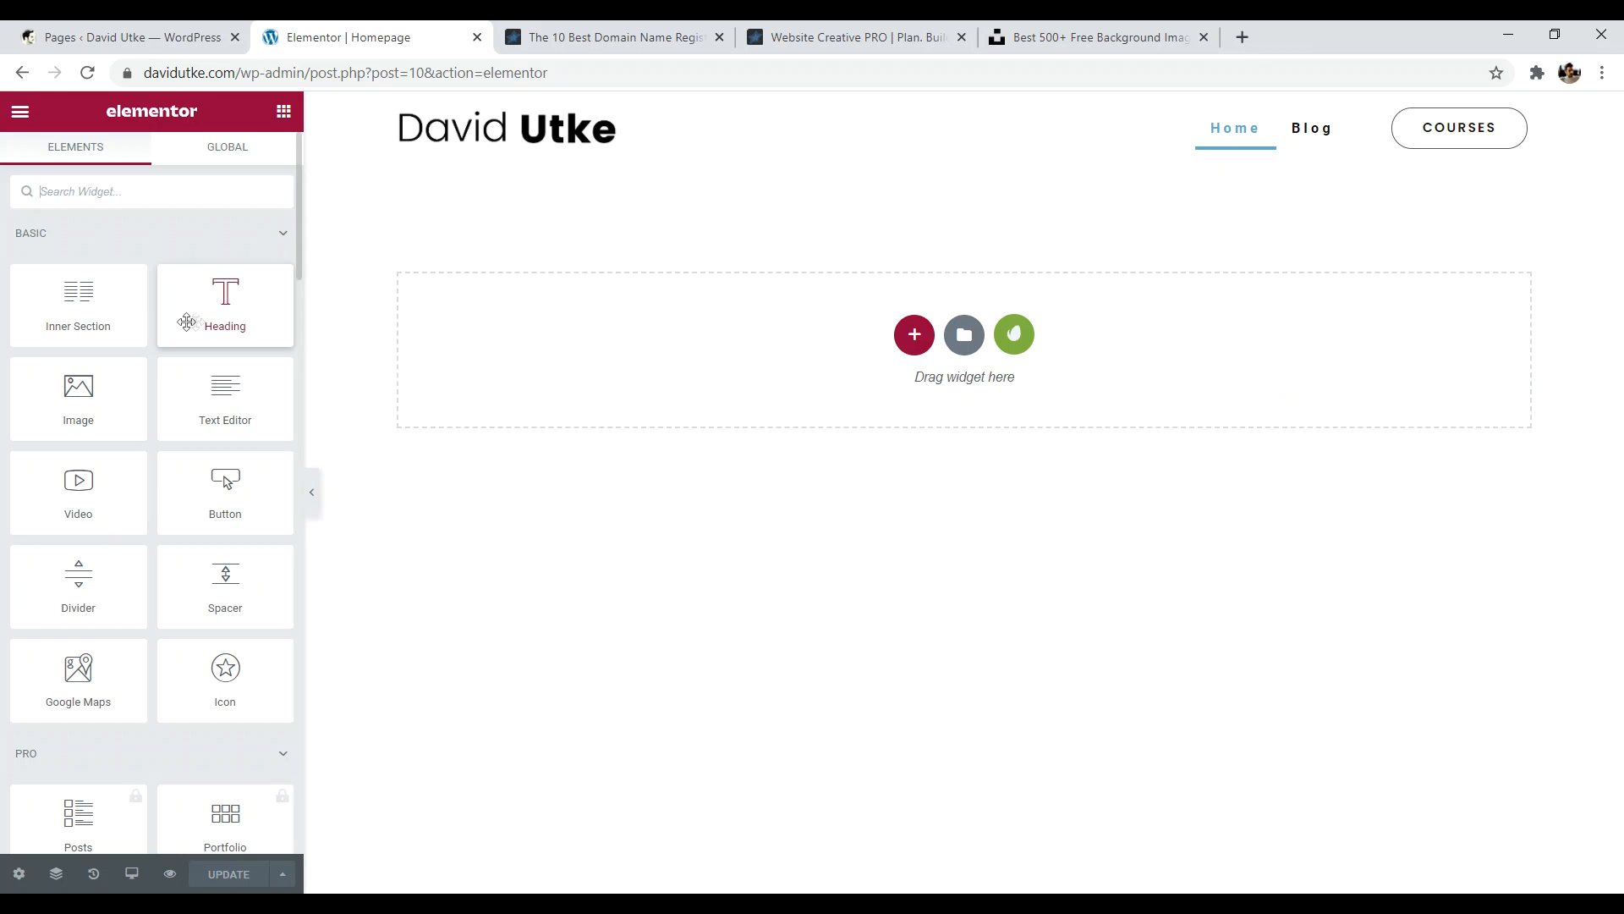
click(812, 34)
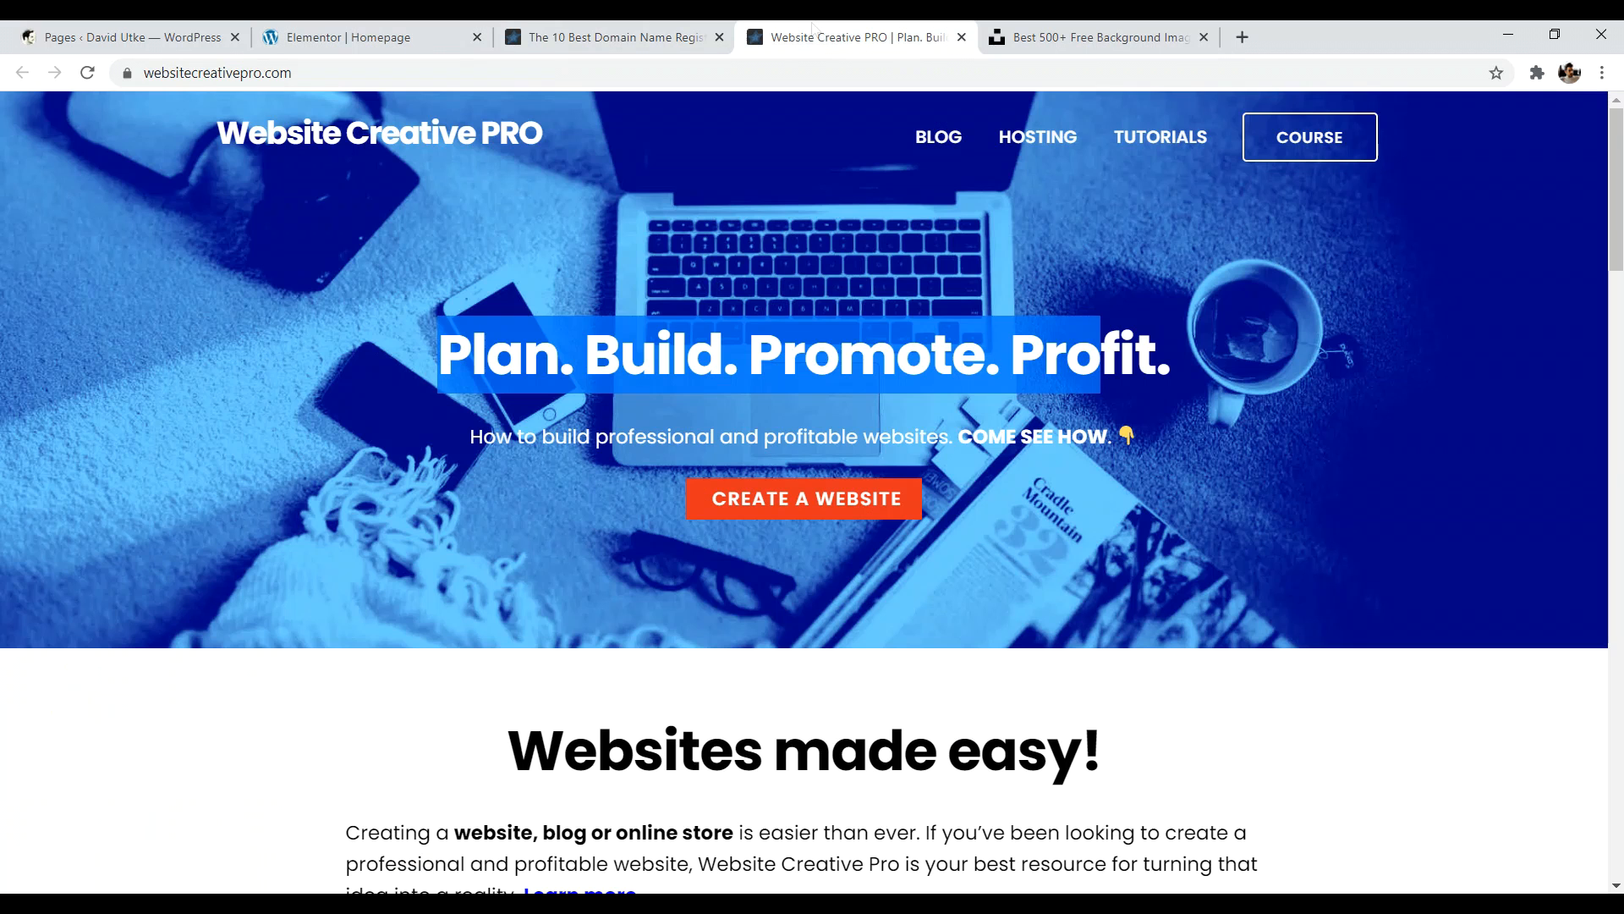
drag(438, 355, 1154, 356)
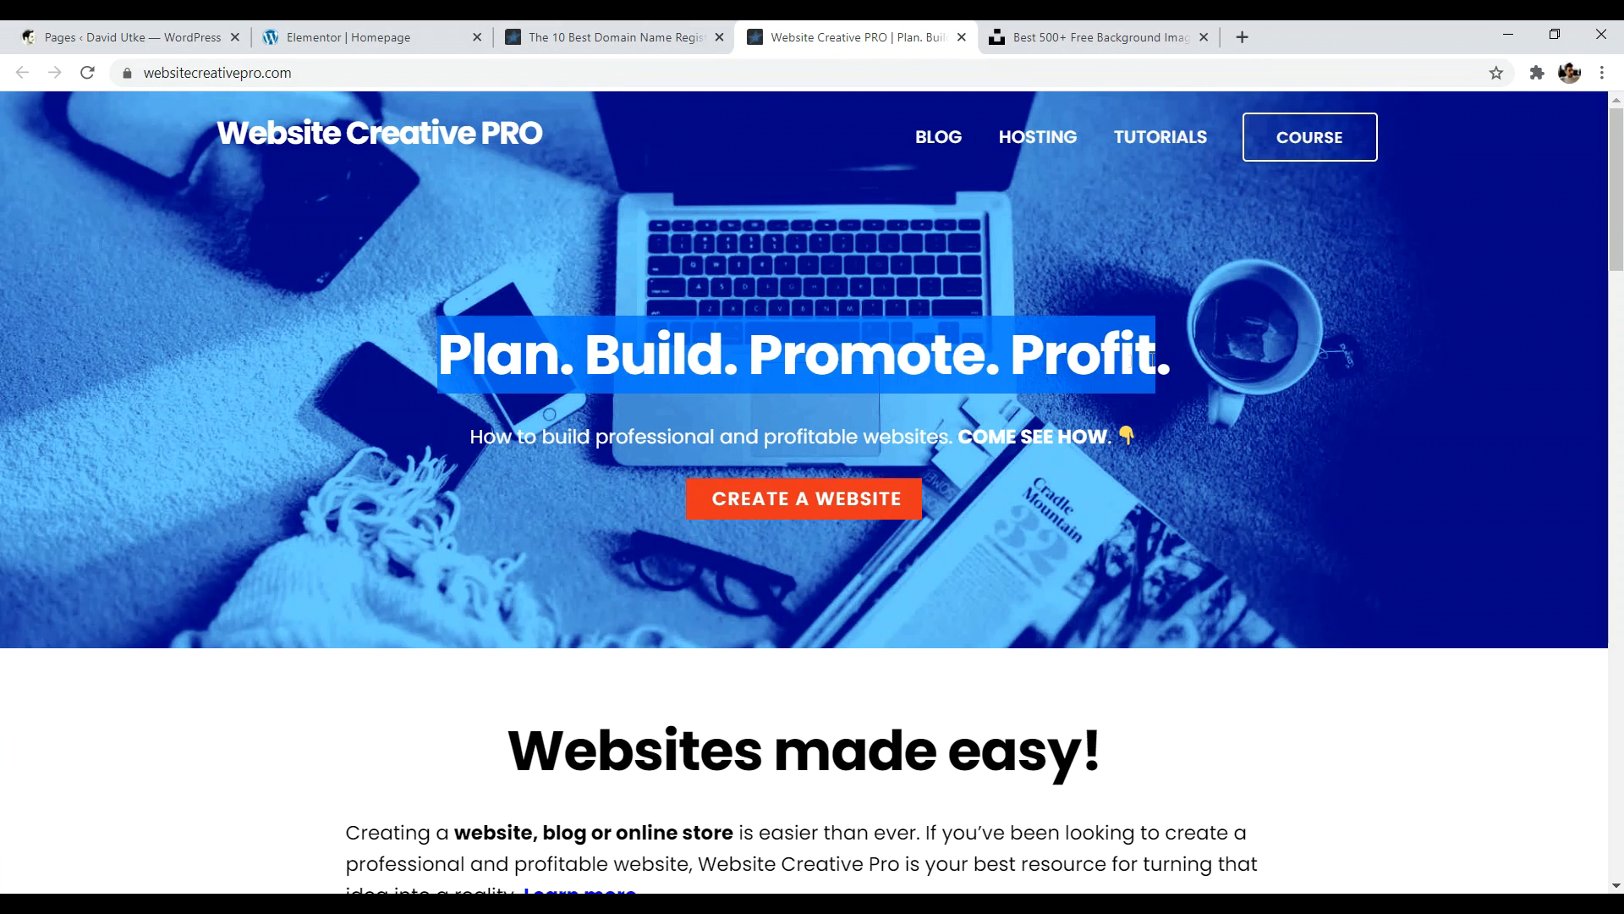
drag(513, 705, 1195, 757)
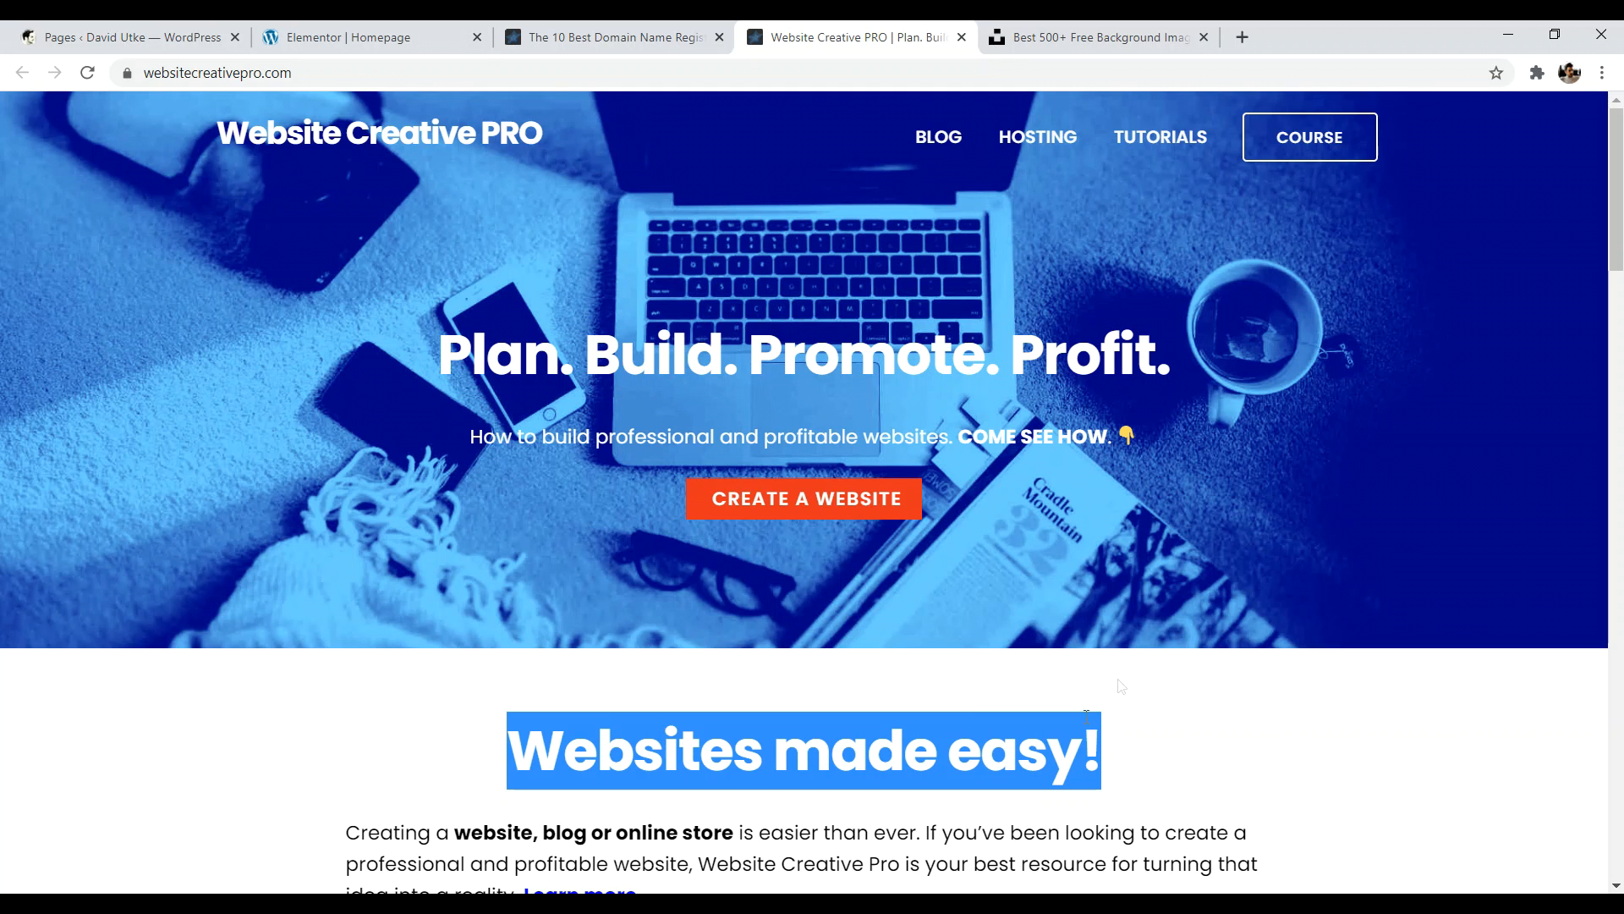
scroll(785, 716, down, 1)
drag(357, 729, 696, 766)
scroll(696, 766, up, 1)
- Drag a Heading widget into the empty section, then recheck the reference hero heading
click(372, 38)
drag(184, 311, 819, 297)
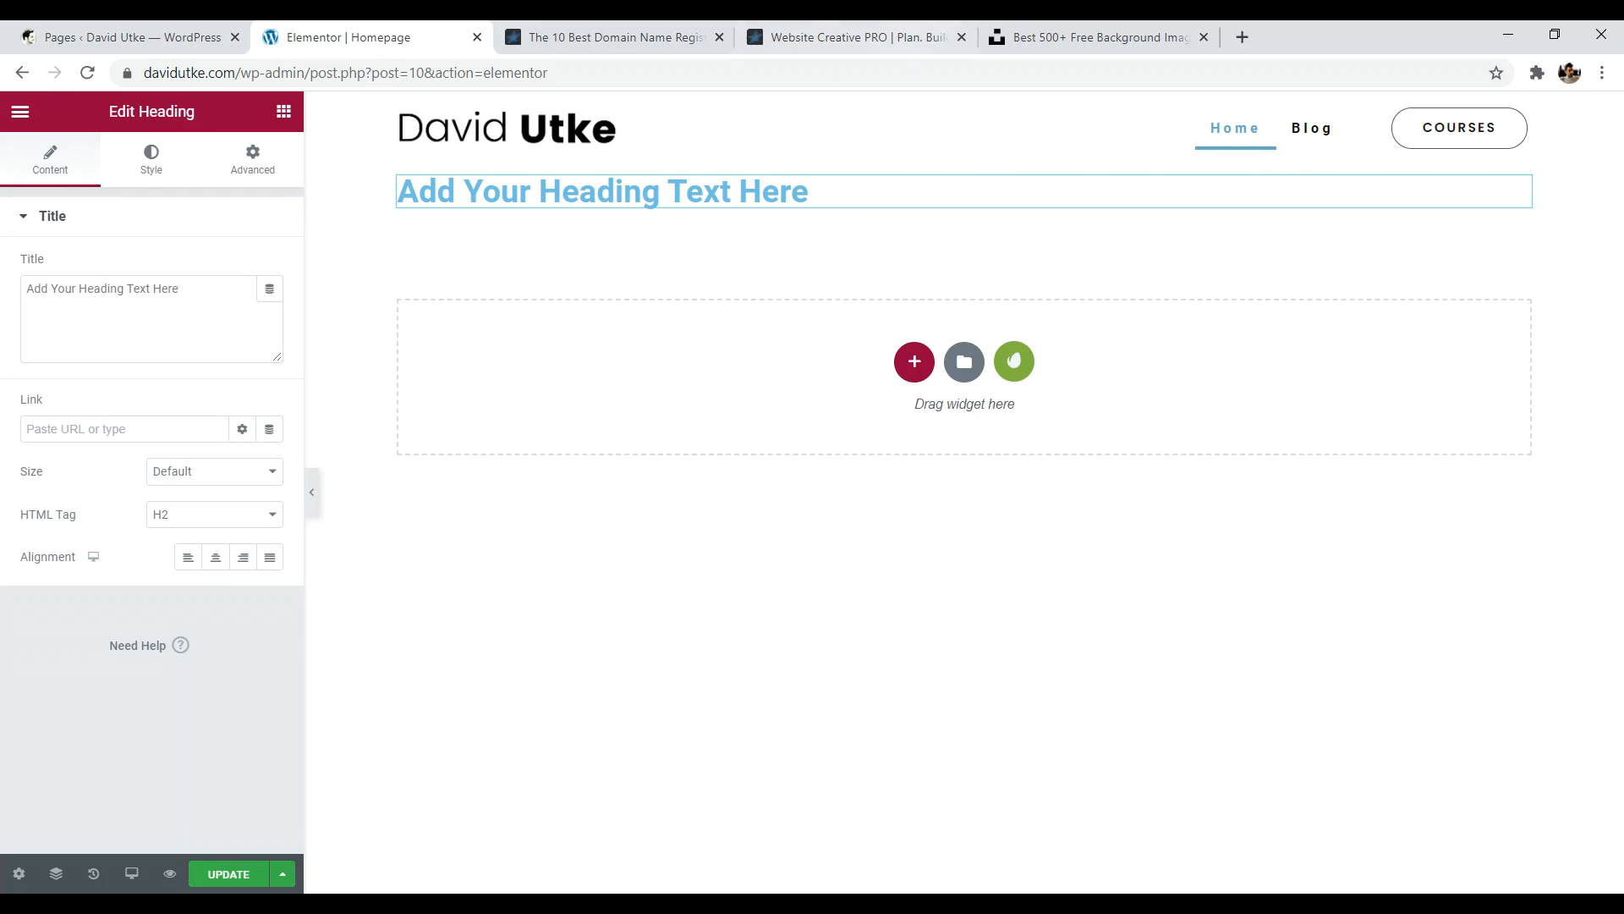
click(833, 37)
click(755, 365)
drag(470, 355, 1135, 347)
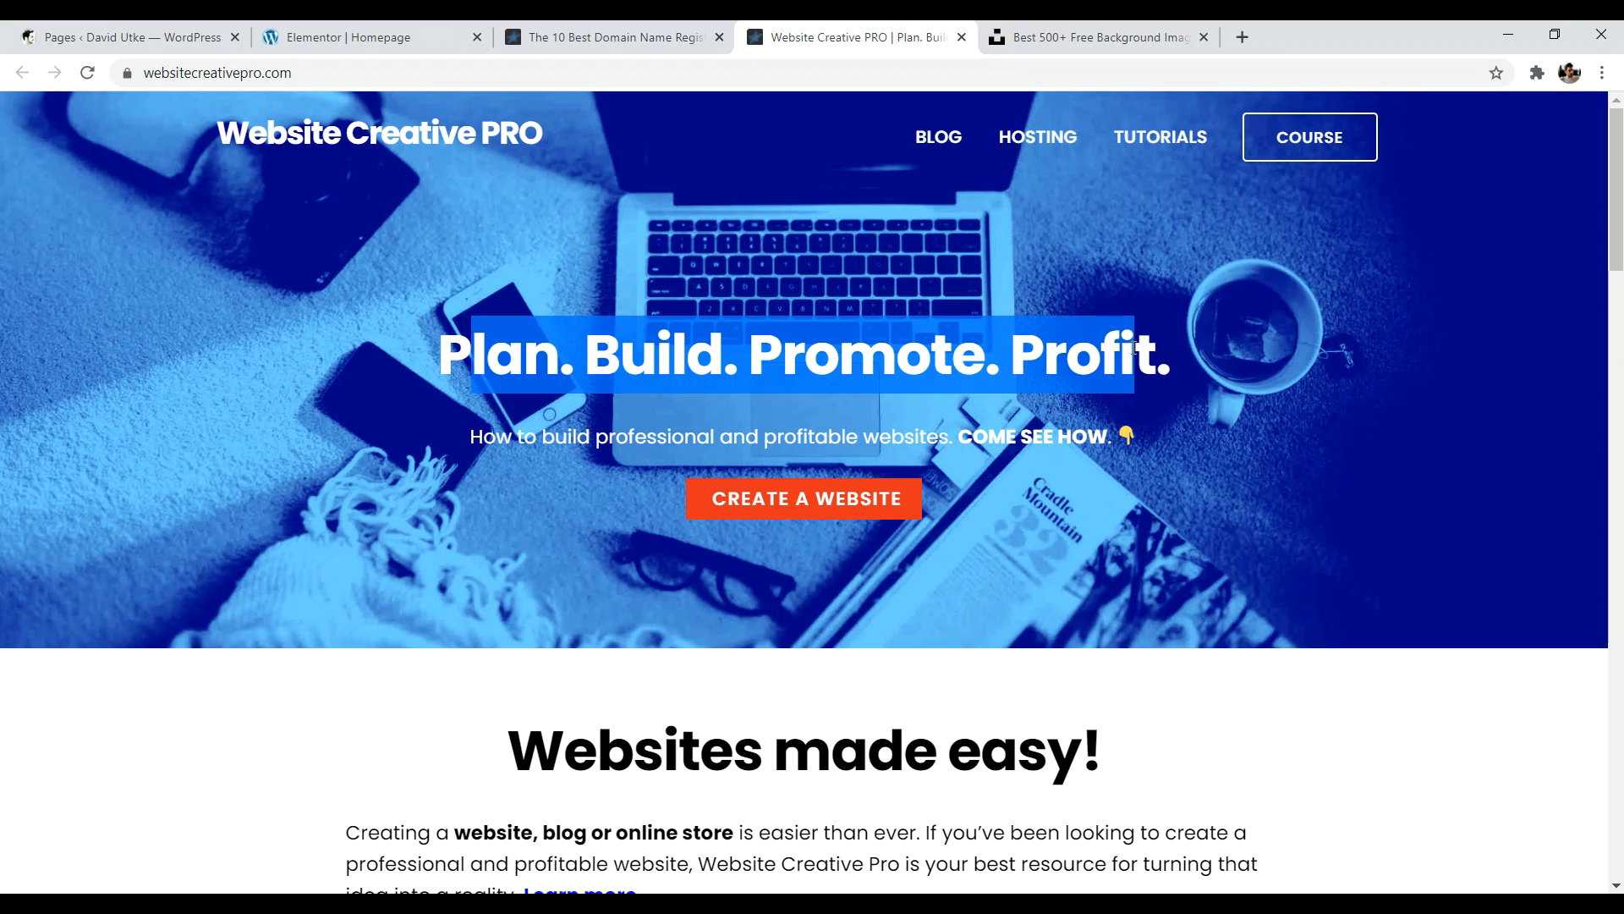
click(595, 416)
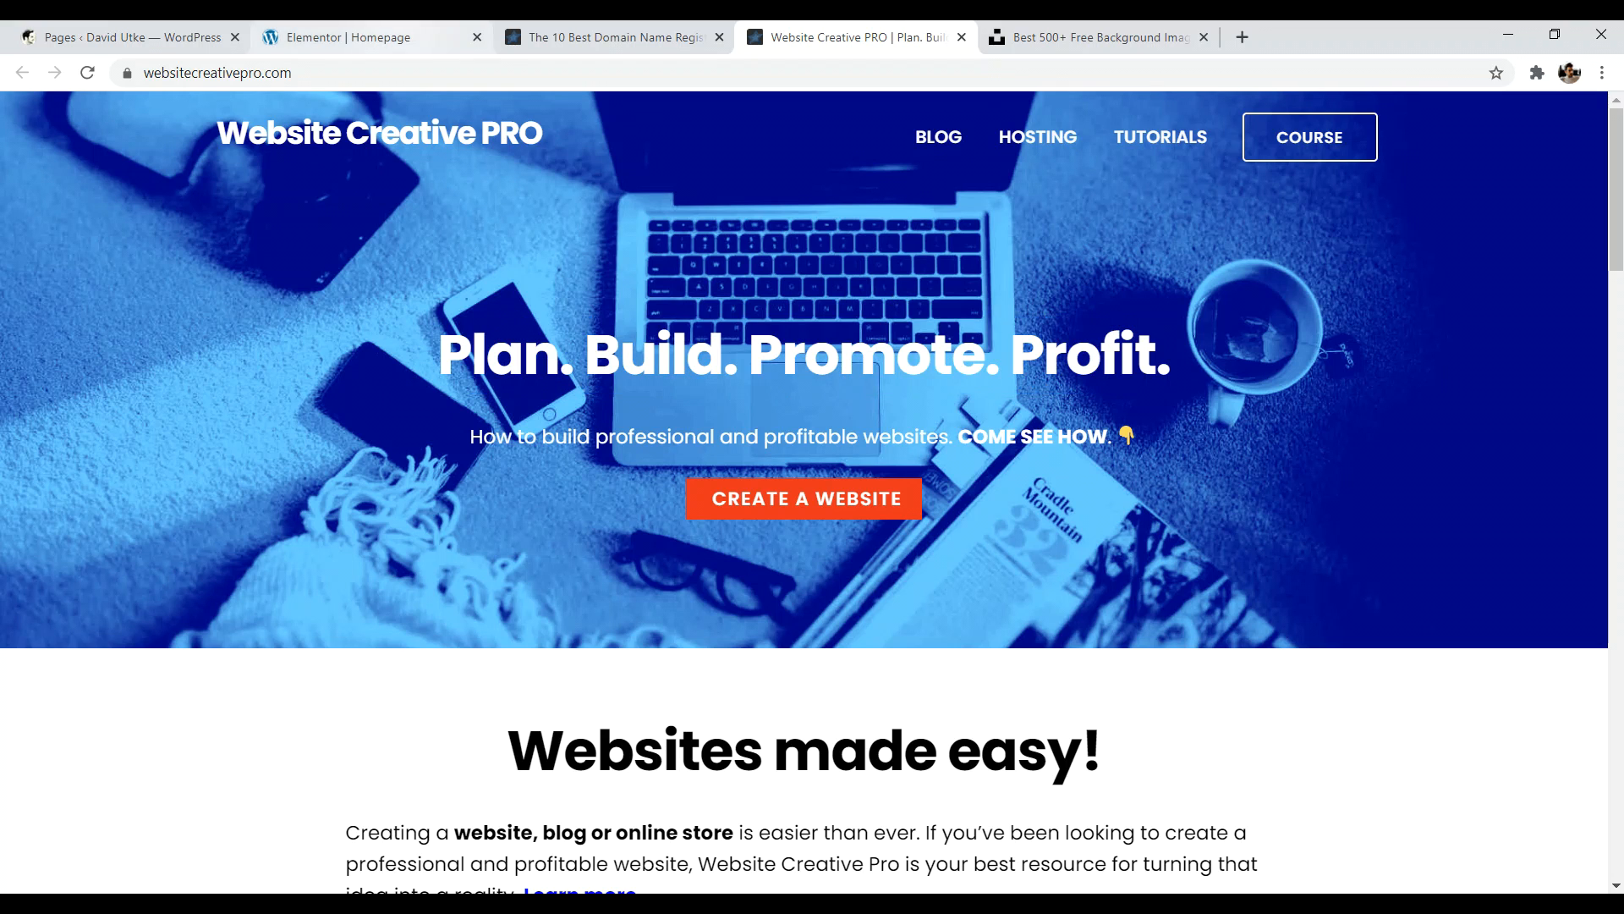
click(406, 37)
- Change the heading text to 'Find Your Edge, Enjoy Life' and make it an H1
click(824, 190)
key(BackSpace)
key(BackSpace)
key(BackSpace)
key(BackSpace)
key(BackSpace)
key(BackSpace)
key(BackSpace)
key(BackSpace)
key(BackSpace)
key(BackSpace)
key(BackSpace)
key(BackSpace)
key(BackSpace)
key(BackSpace)
key(BackSpace)
key(BackSpace)
key(BackSpace)
key(BackSpace)
key(BackSpace)
key(BackSpace)
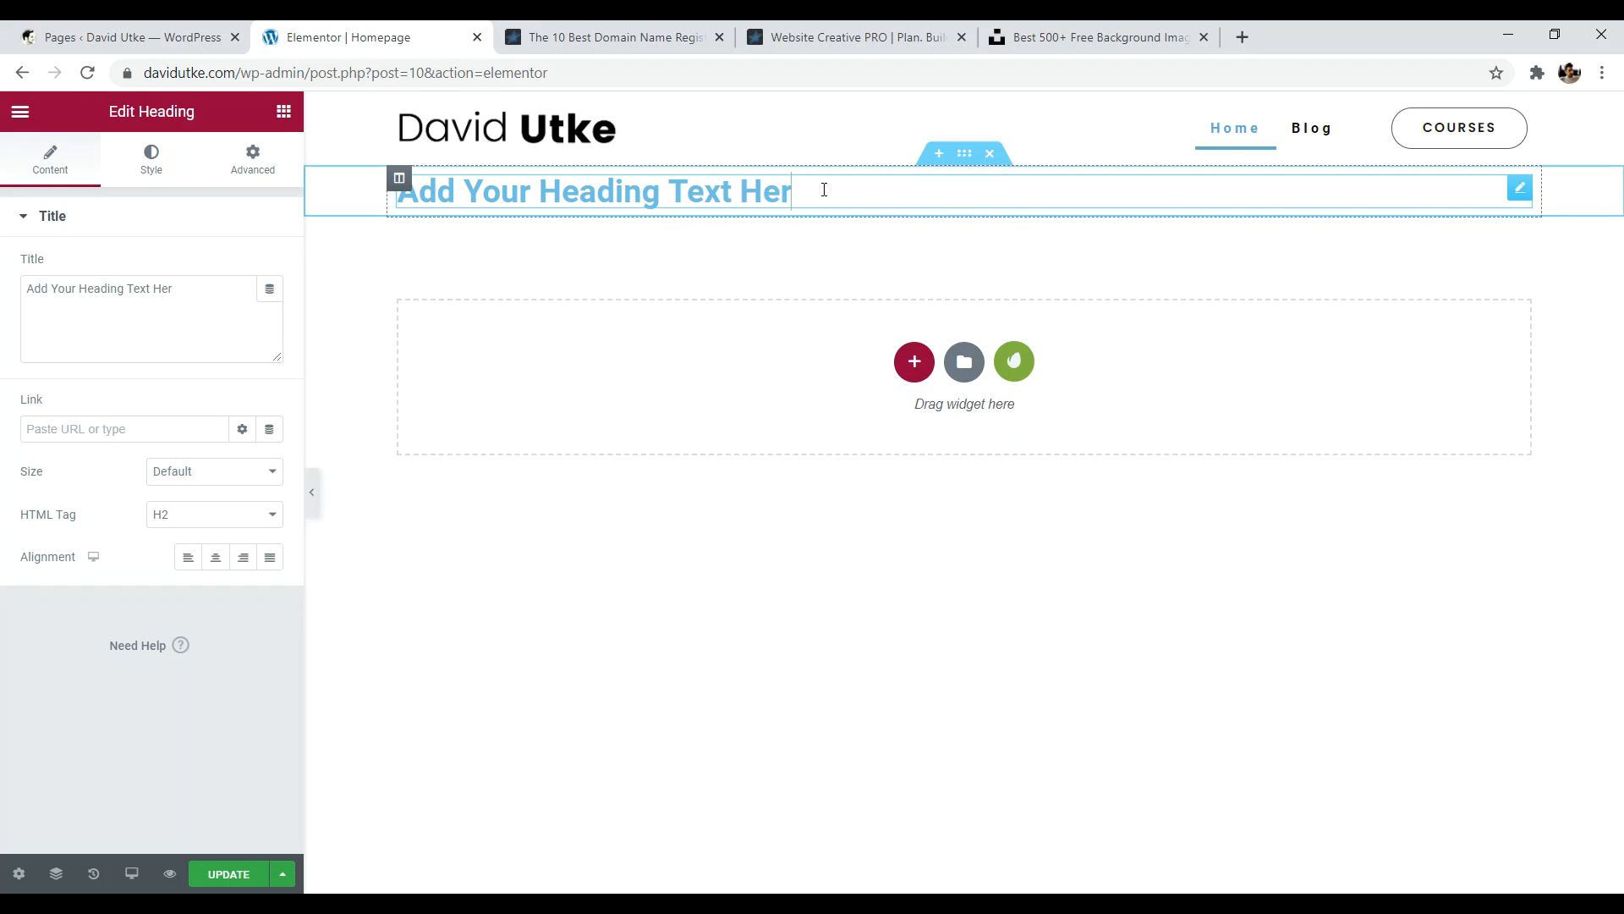
key(BackSpace)
text(Find Your)
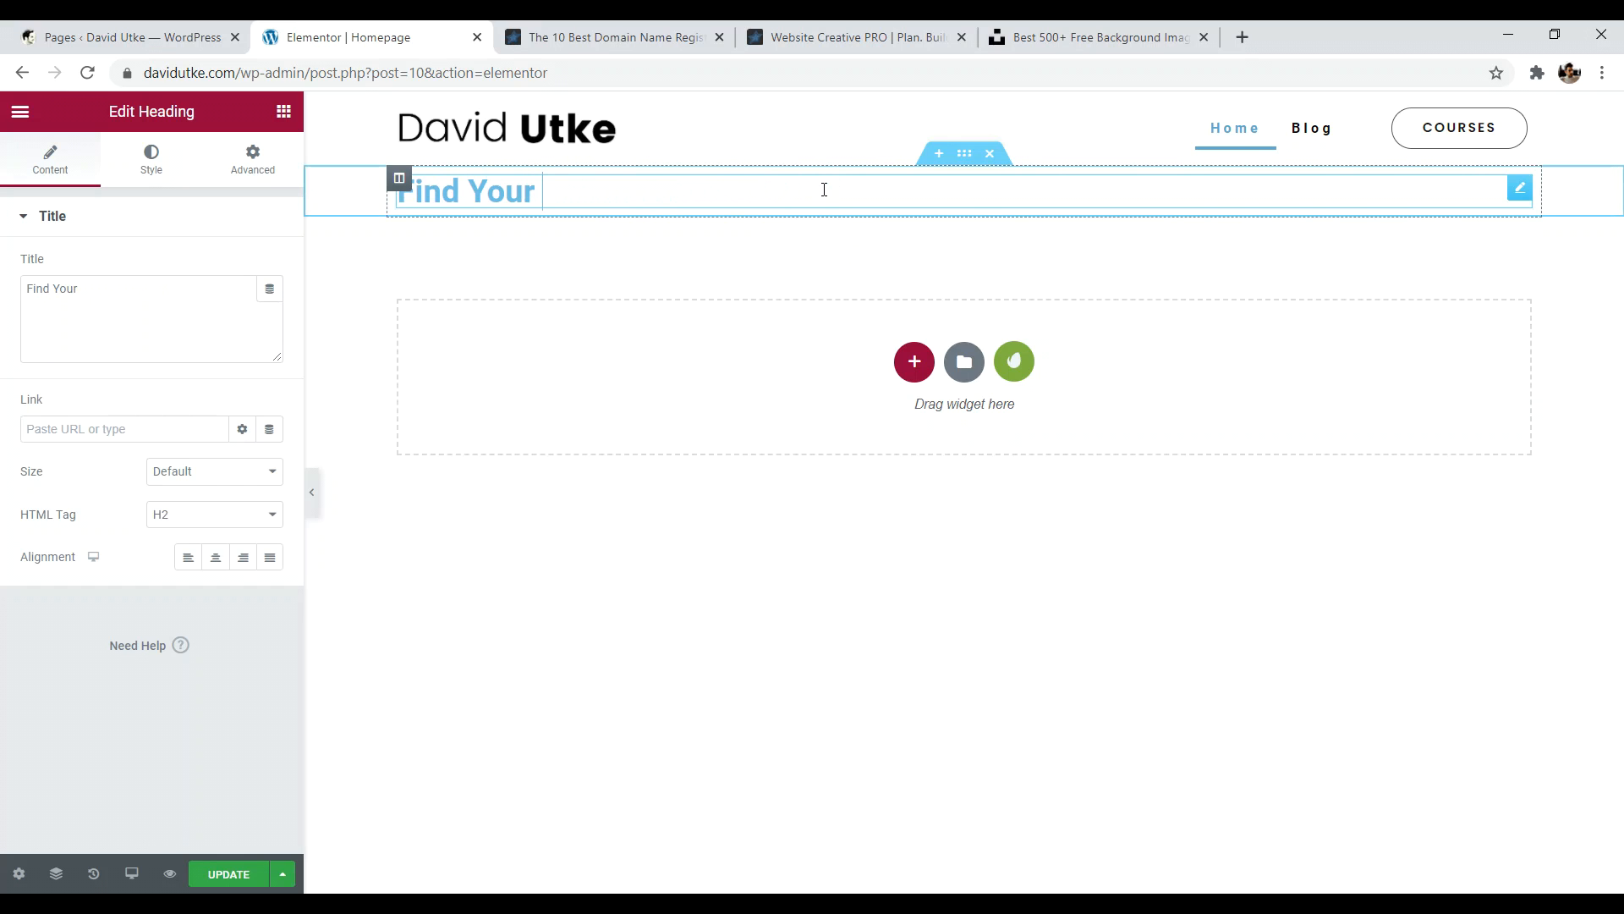
text( Edge, Enjoy Life)
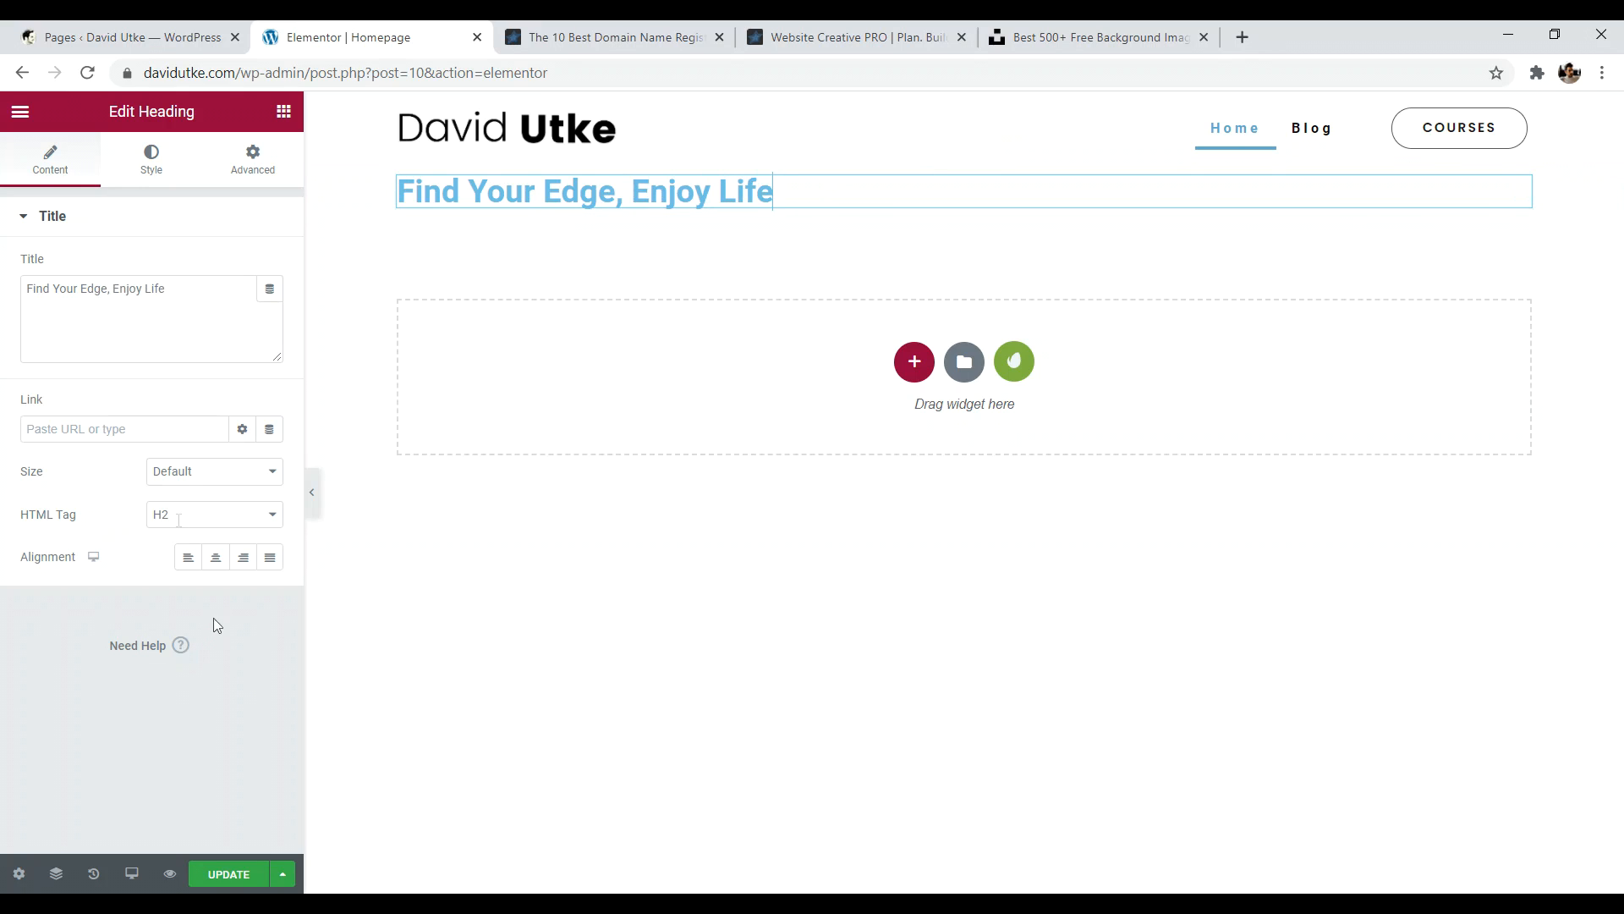
drag(21, 515, 66, 517)
click(173, 522)
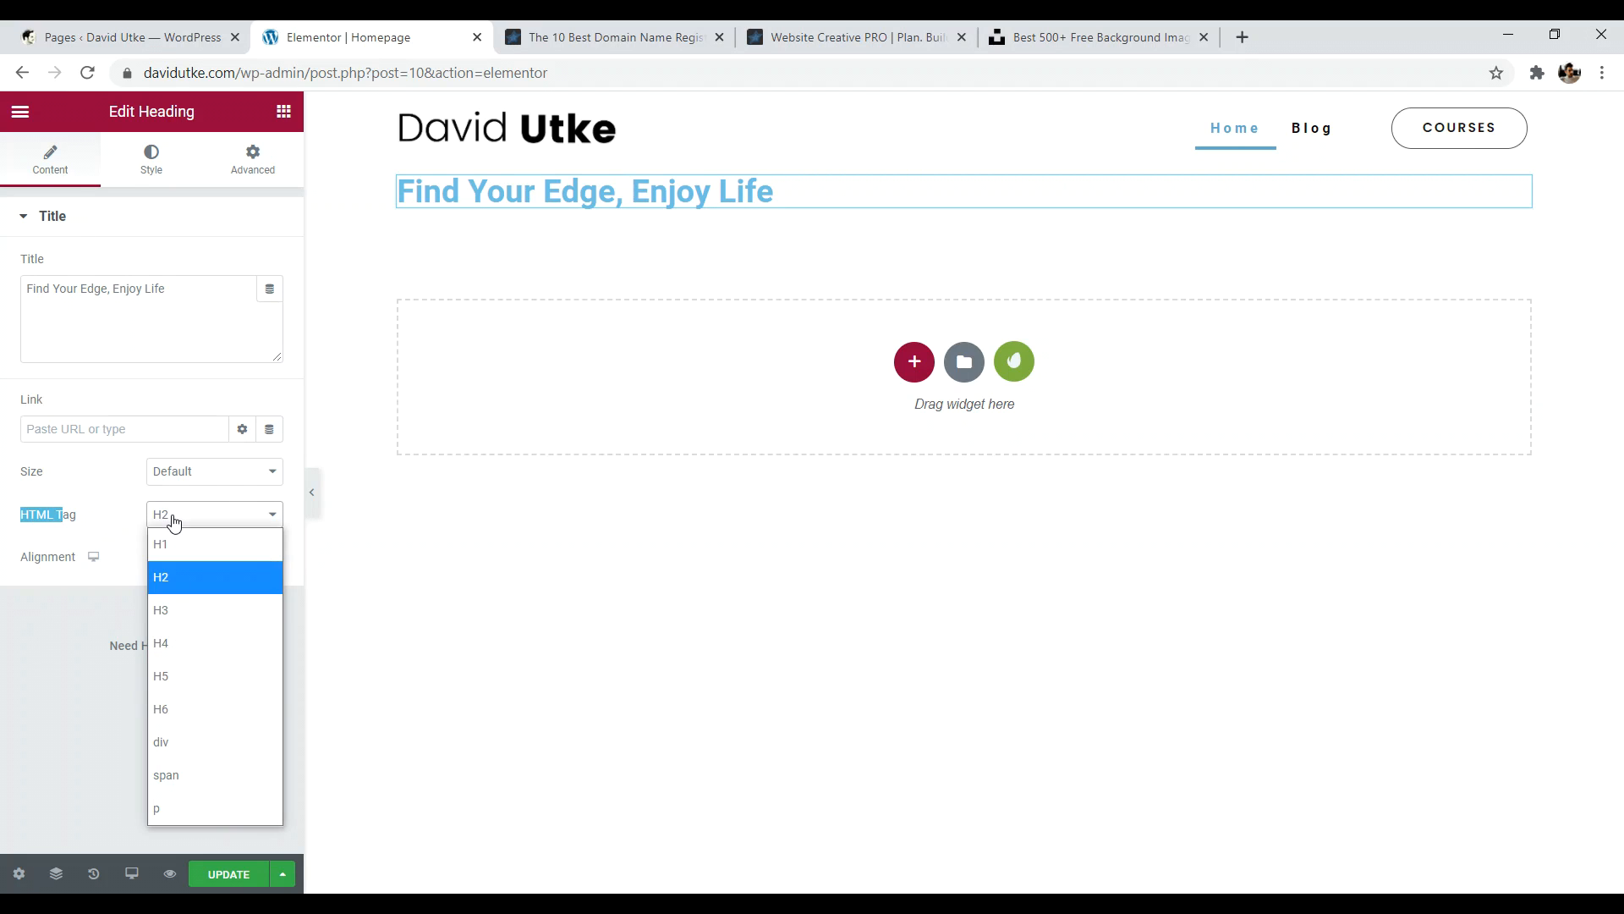
click(175, 534)
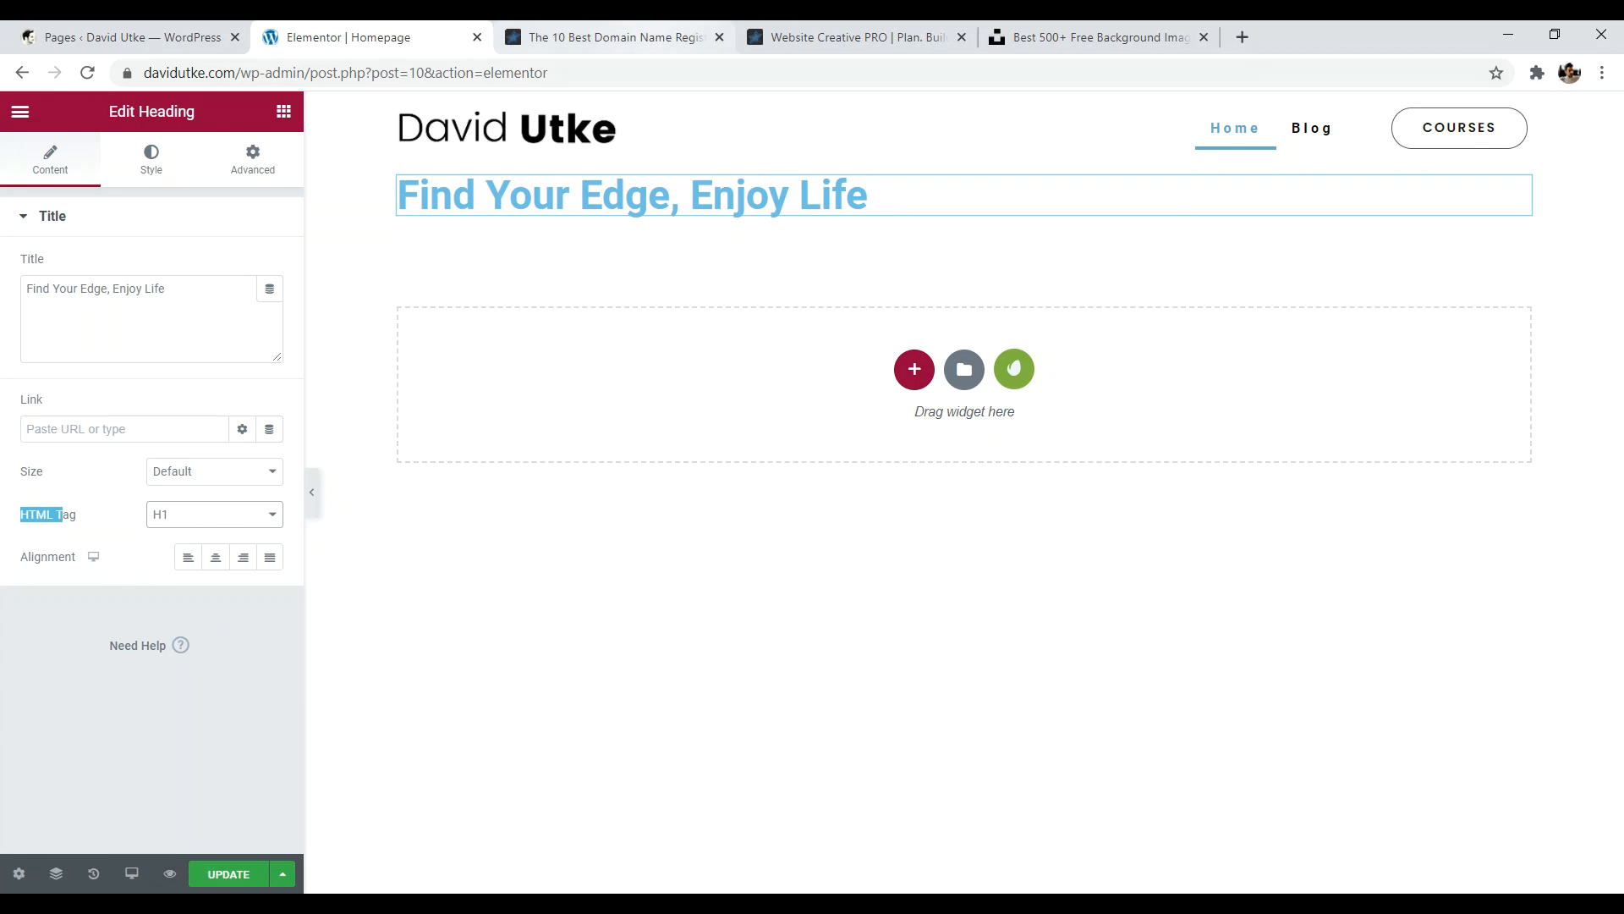
- Compare with the reference article's headings, then center-align the heading
key(ctrl+Tab)
drag(1332, 288, 458, 276)
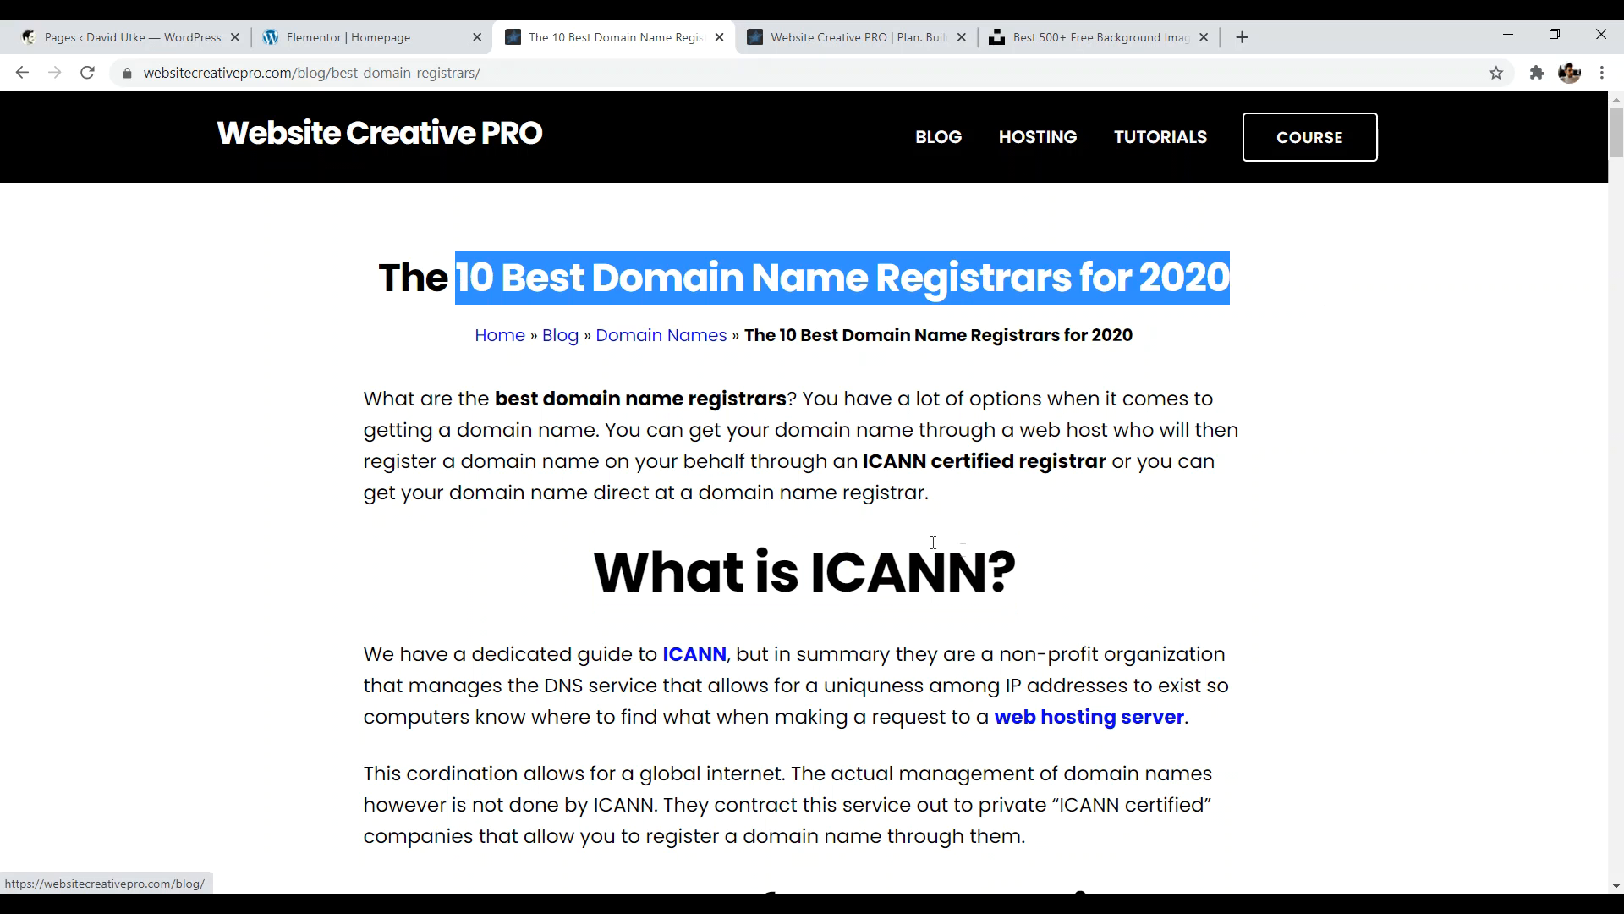
drag(1079, 587, 707, 580)
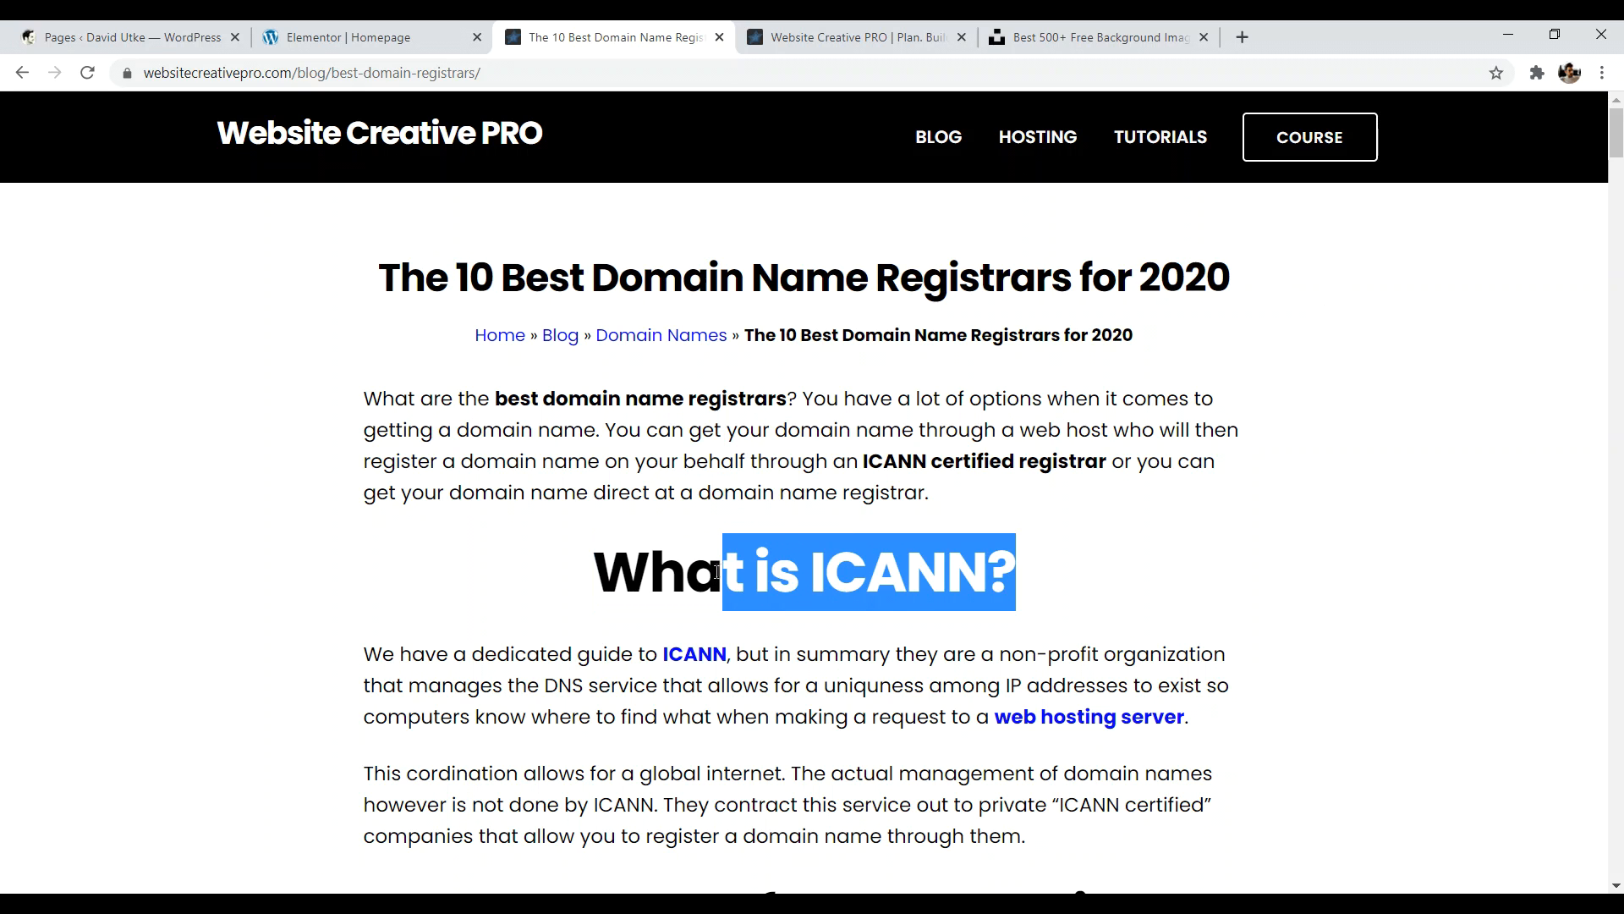
key(ctrl+shift+Tab)
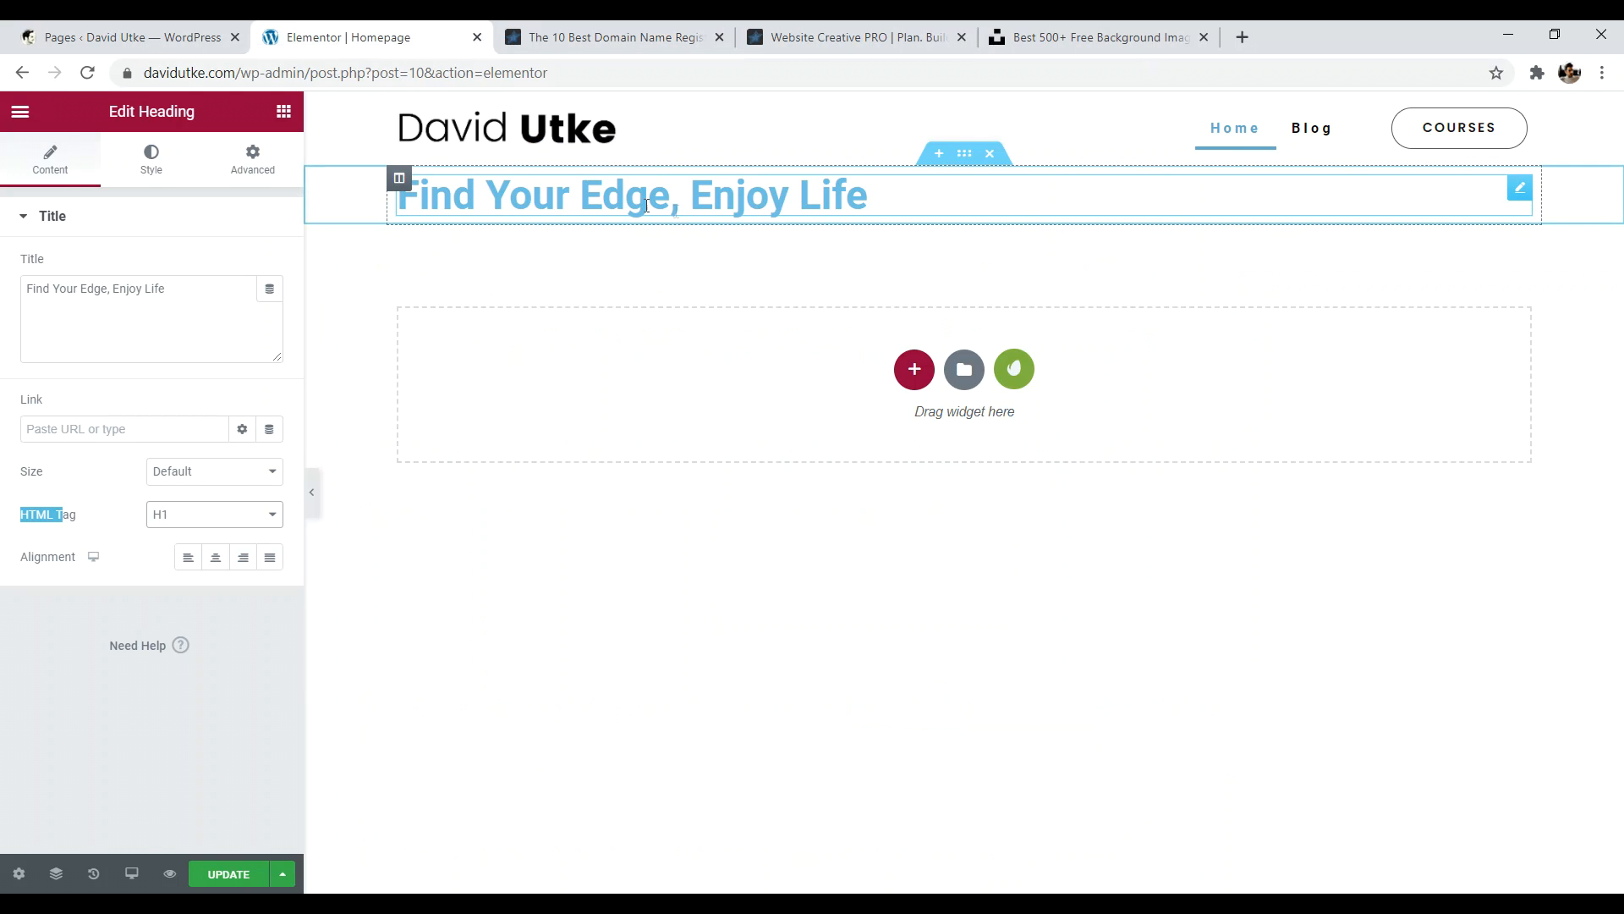
click(216, 562)
click(217, 567)
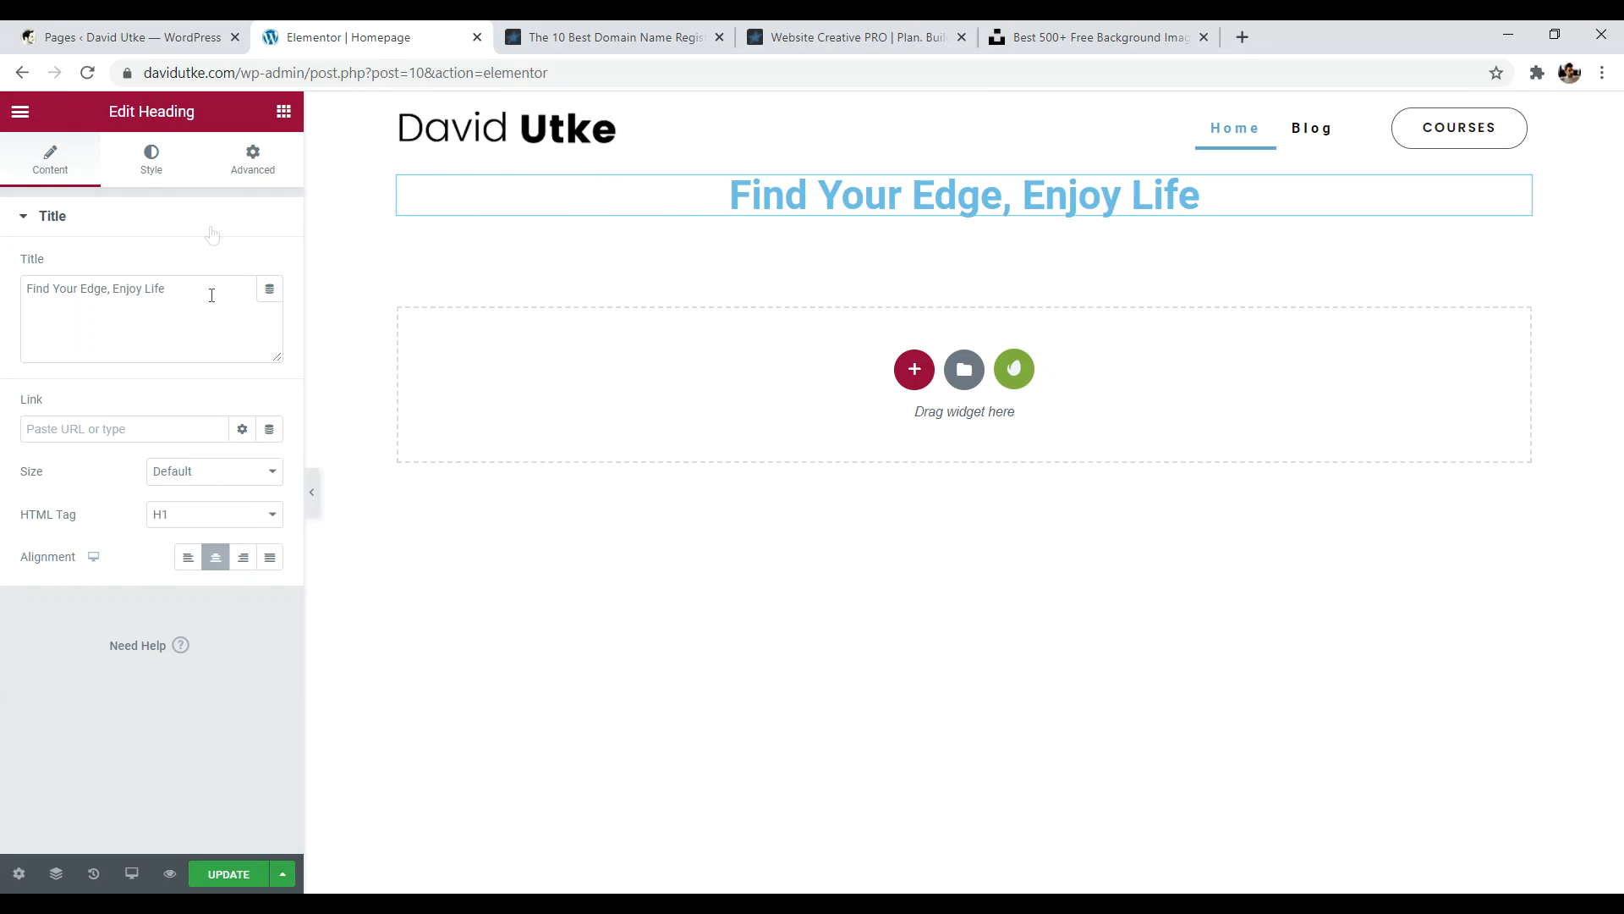
- Set the heading text colour to black (#000000)
click(150, 165)
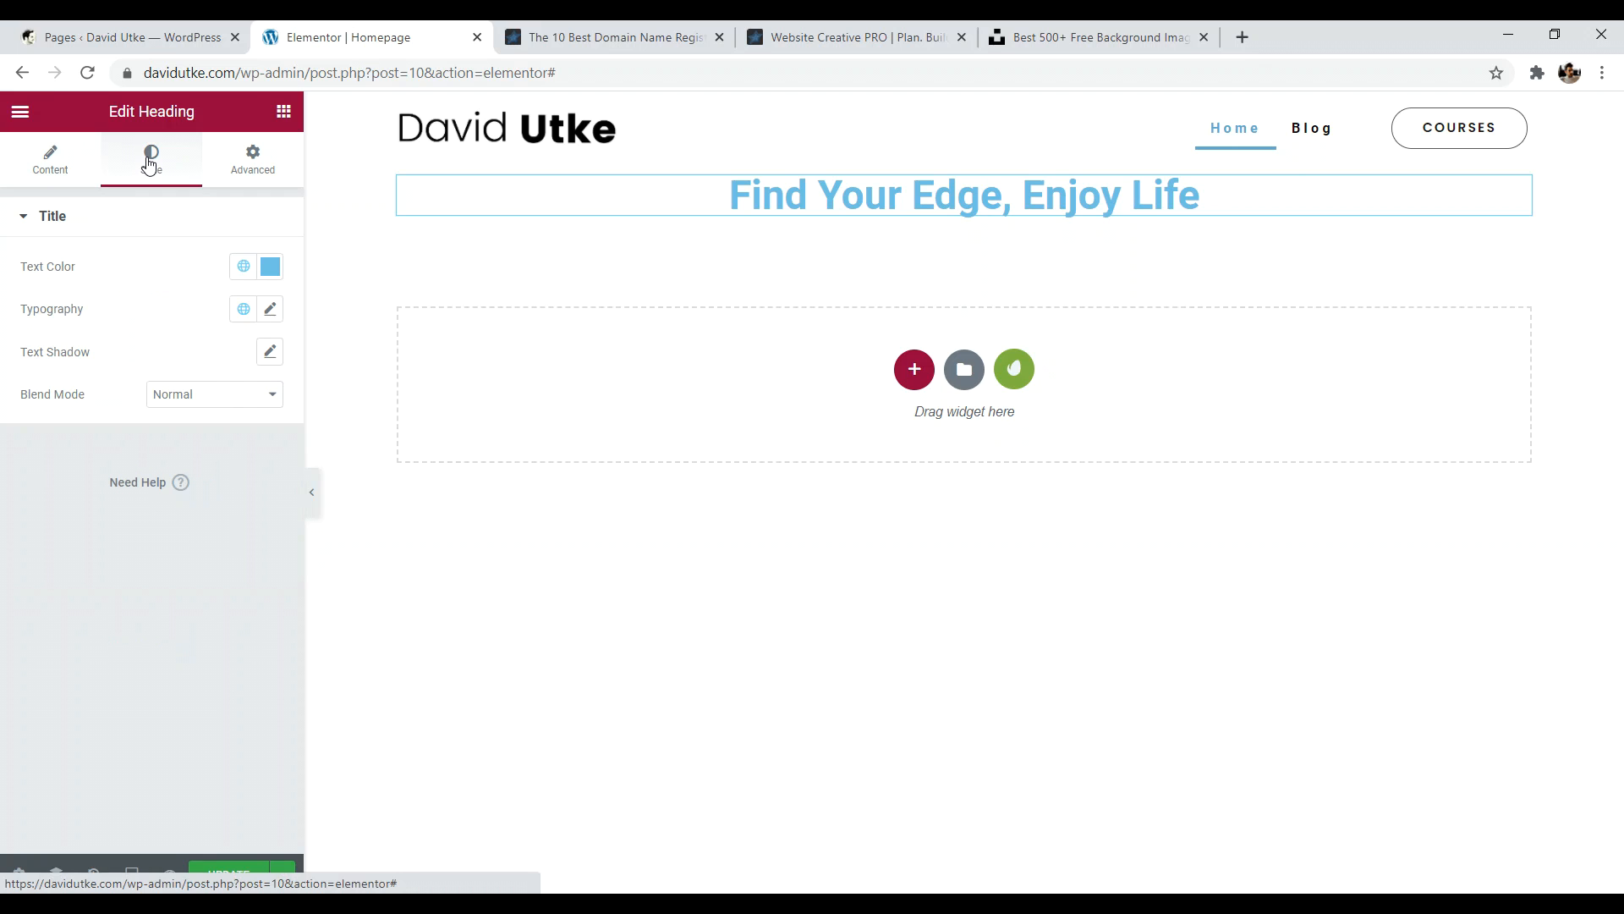
click(270, 266)
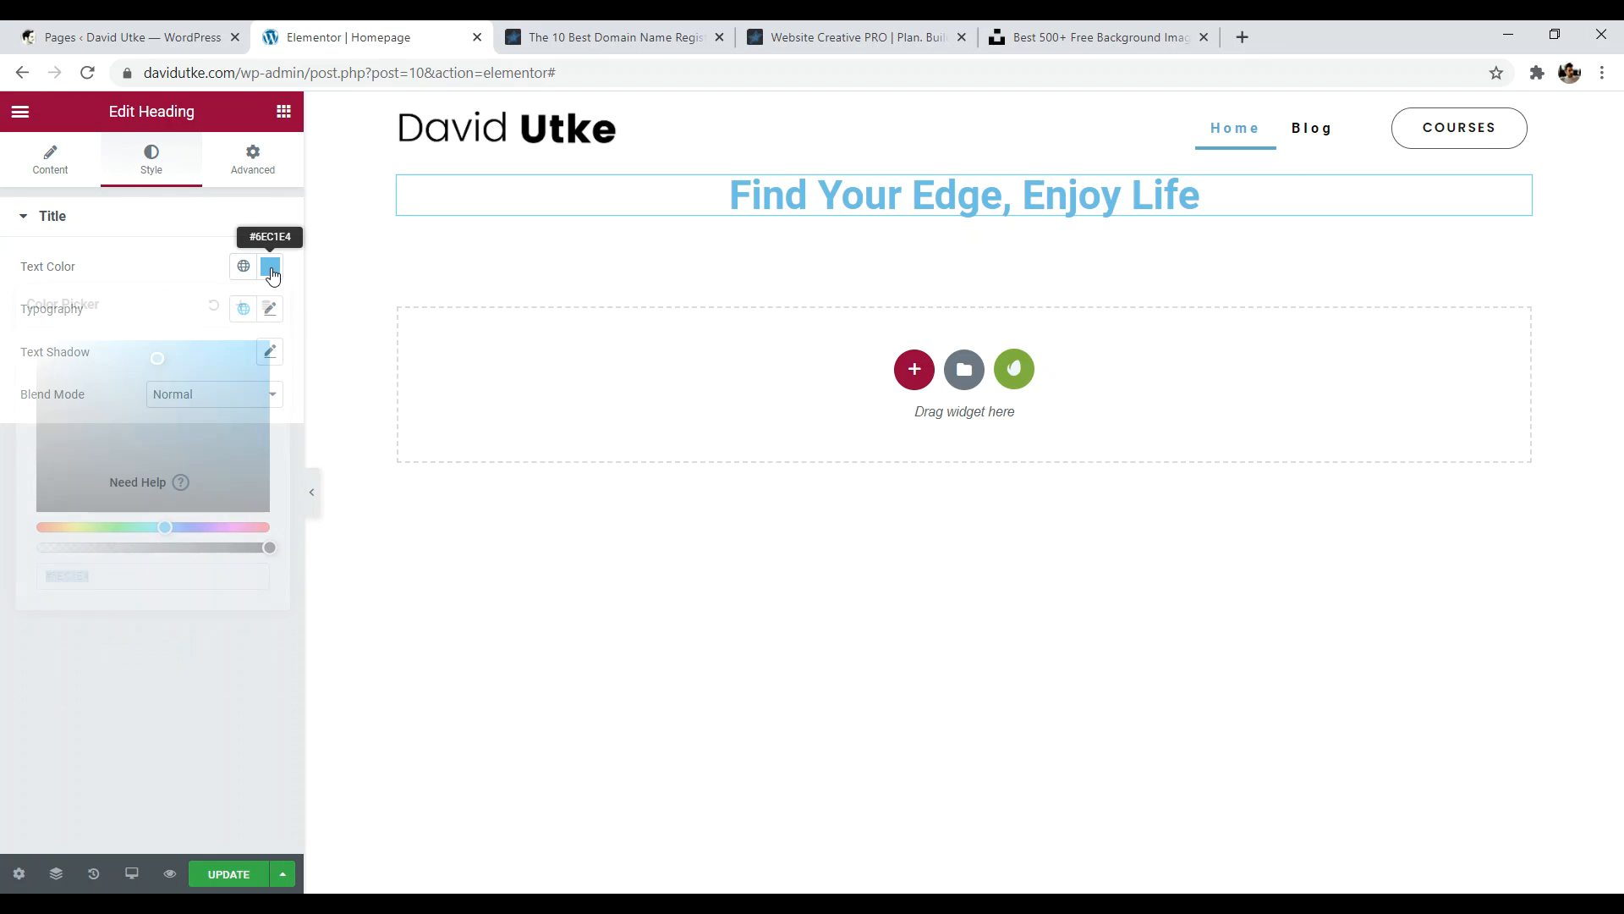
mouse_move(204, 372)
mouse_down()
mouse_move(42, 520)
mouse_move(39, 507)
mouse_up()
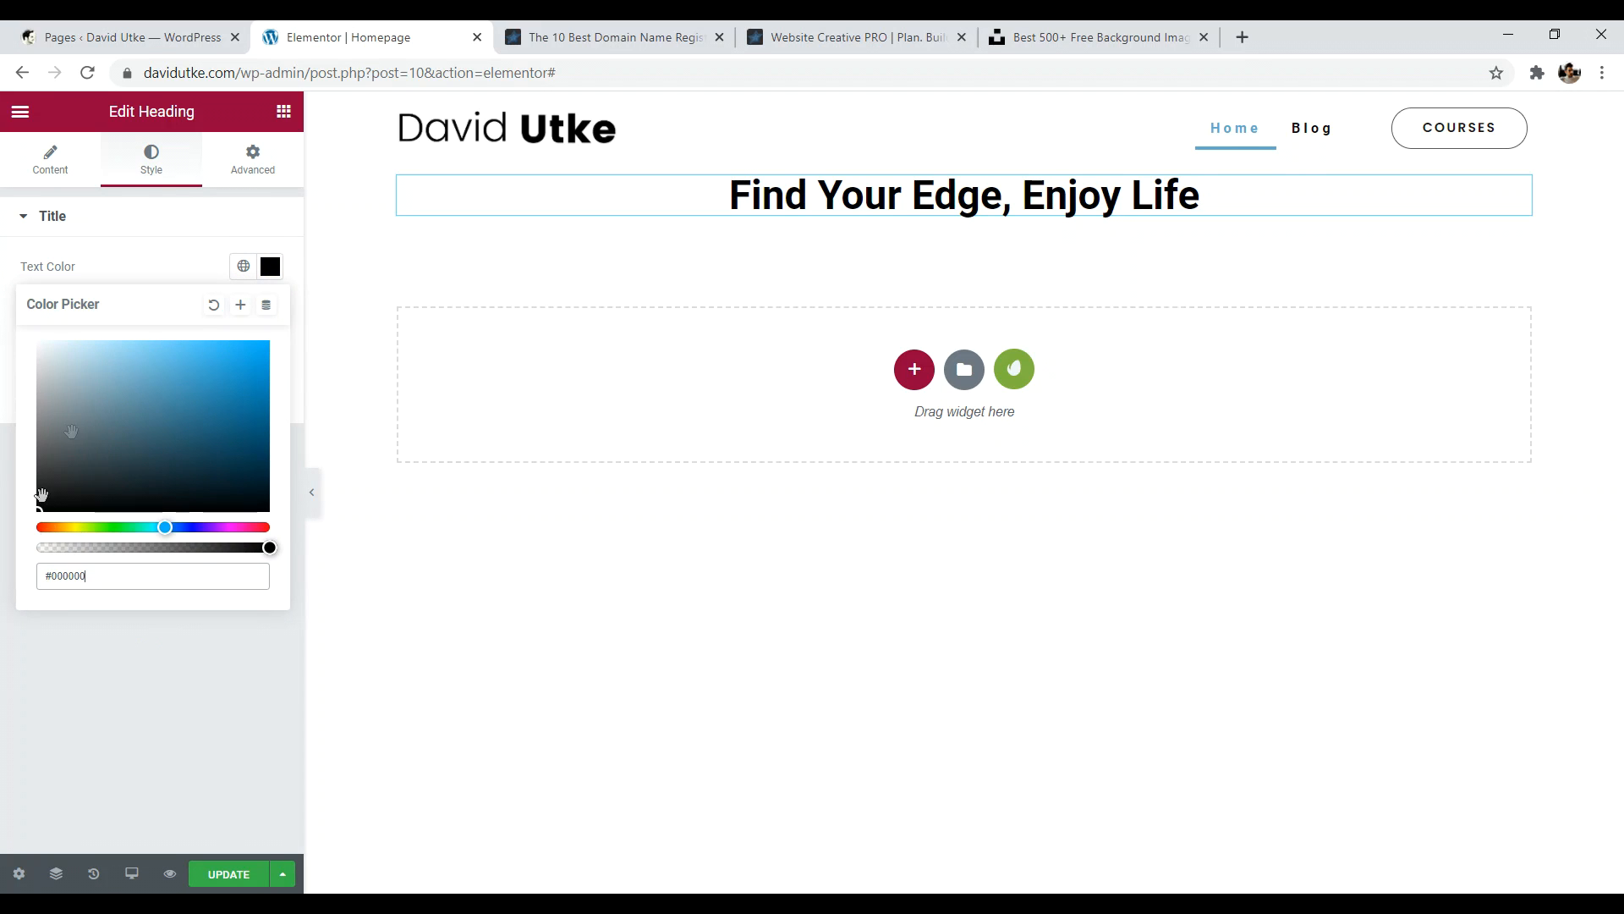
click(132, 728)
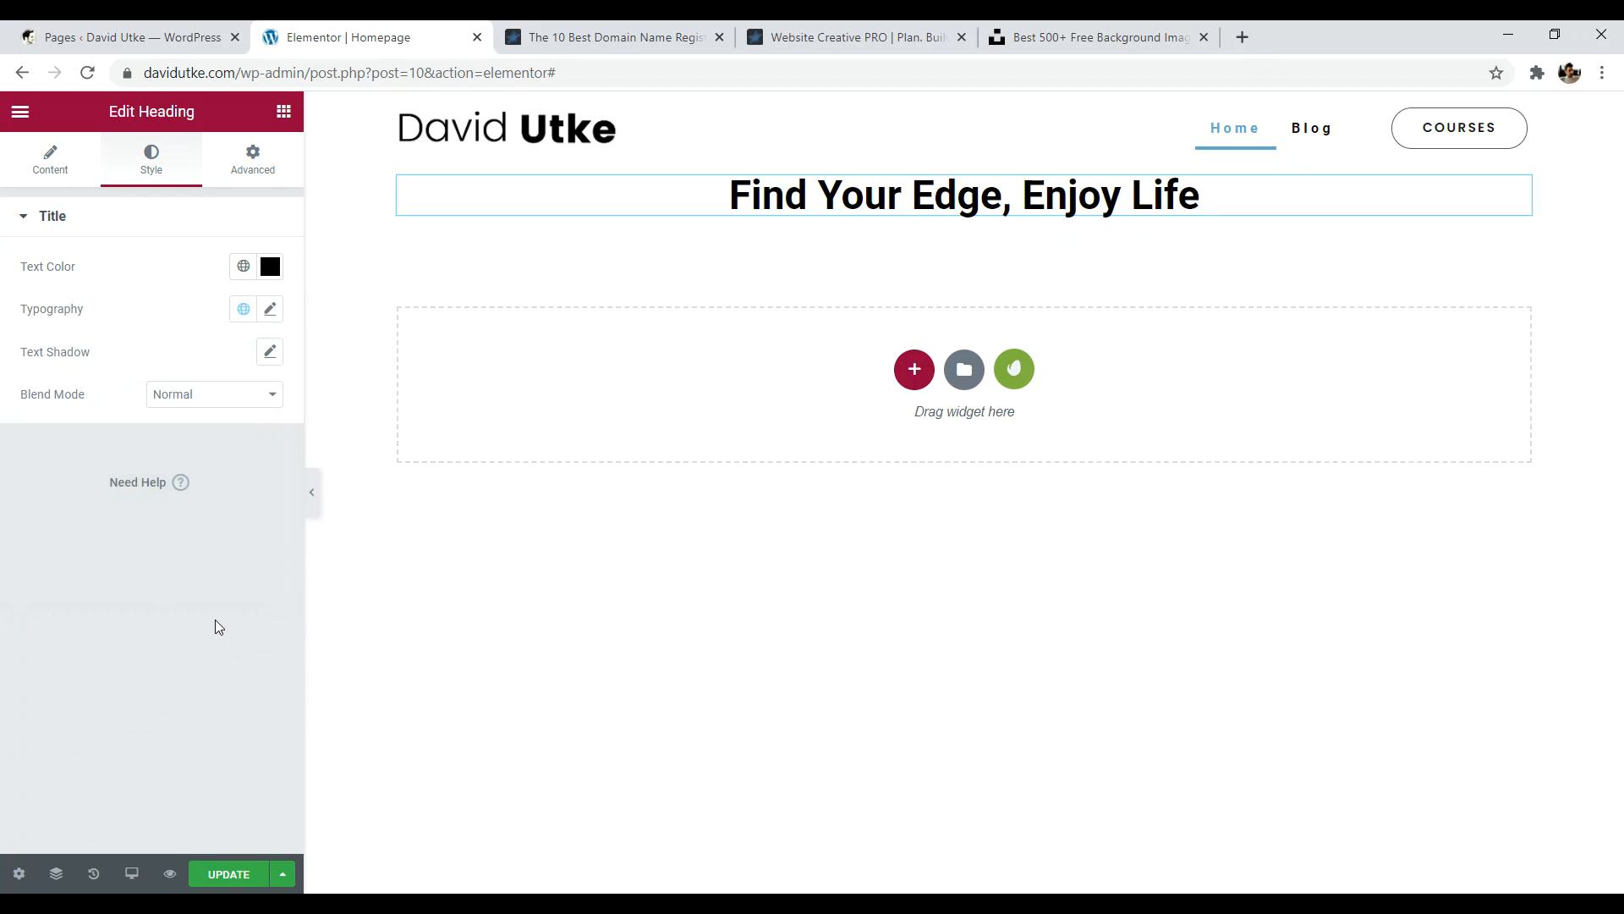
- Set the heading's typography font family to Poppins
click(277, 311)
click(245, 410)
click(246, 410)
click(206, 409)
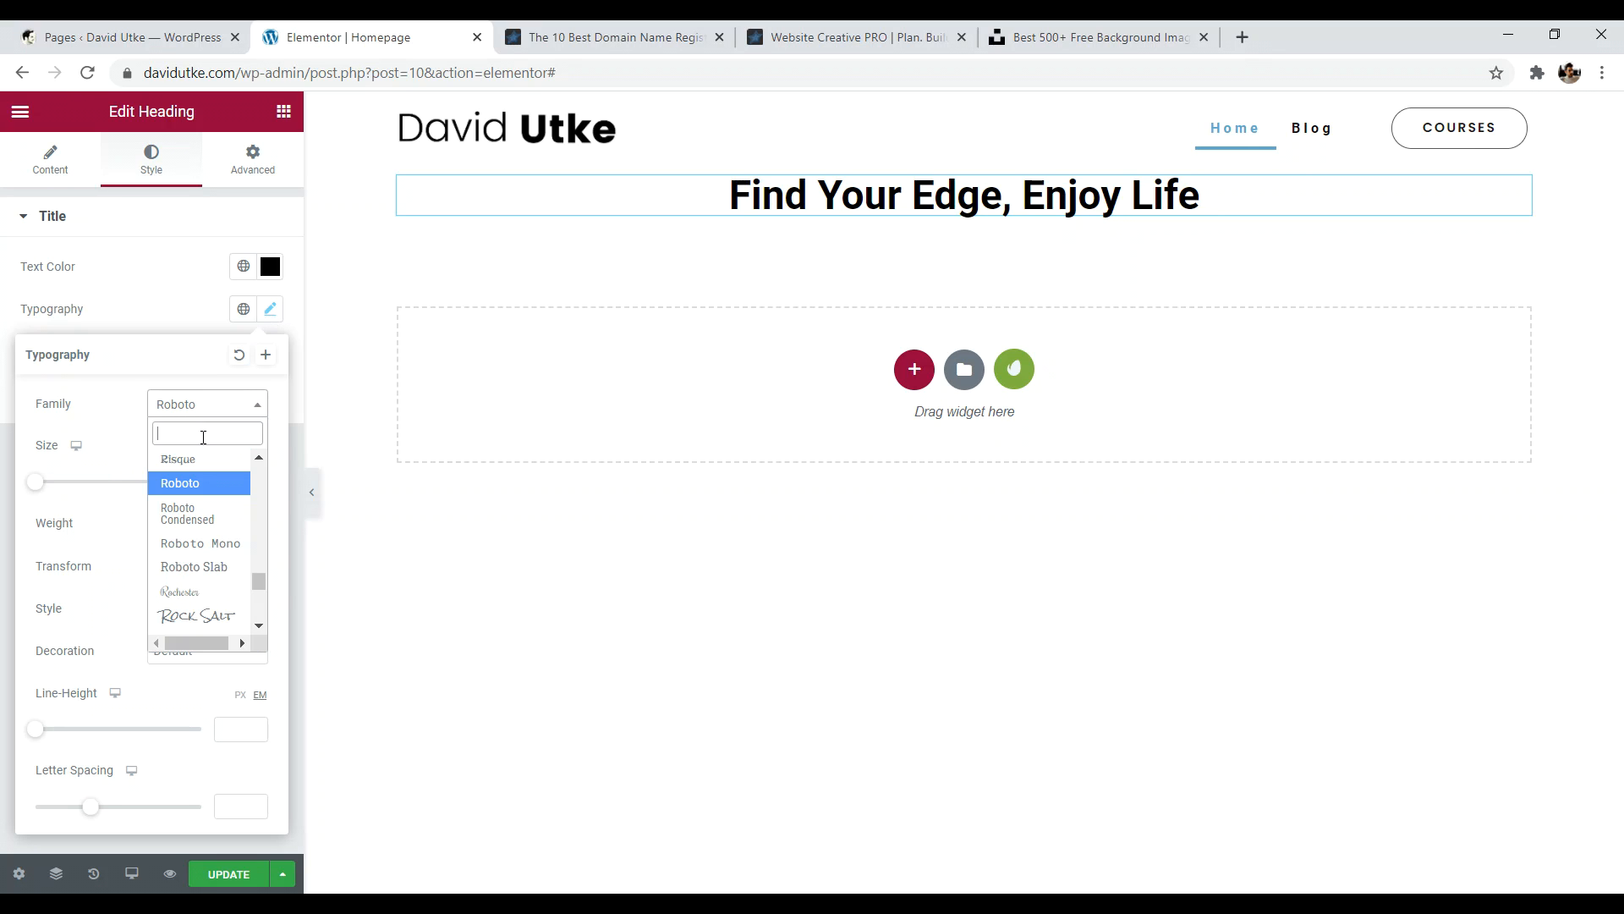
text(pop)
click(199, 479)
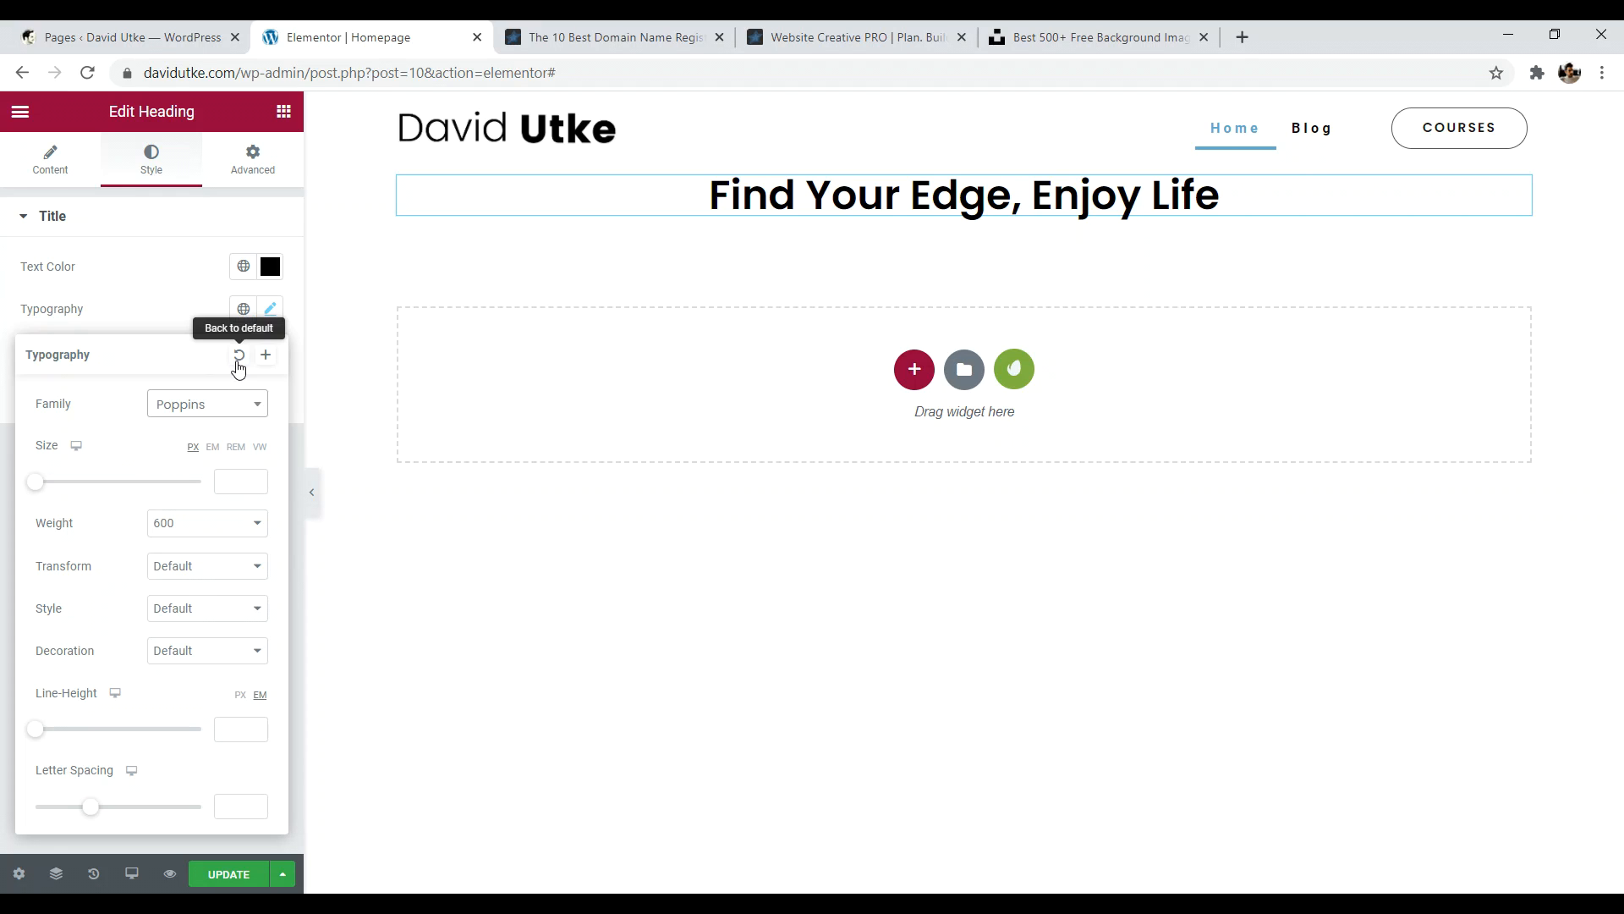
click(296, 442)
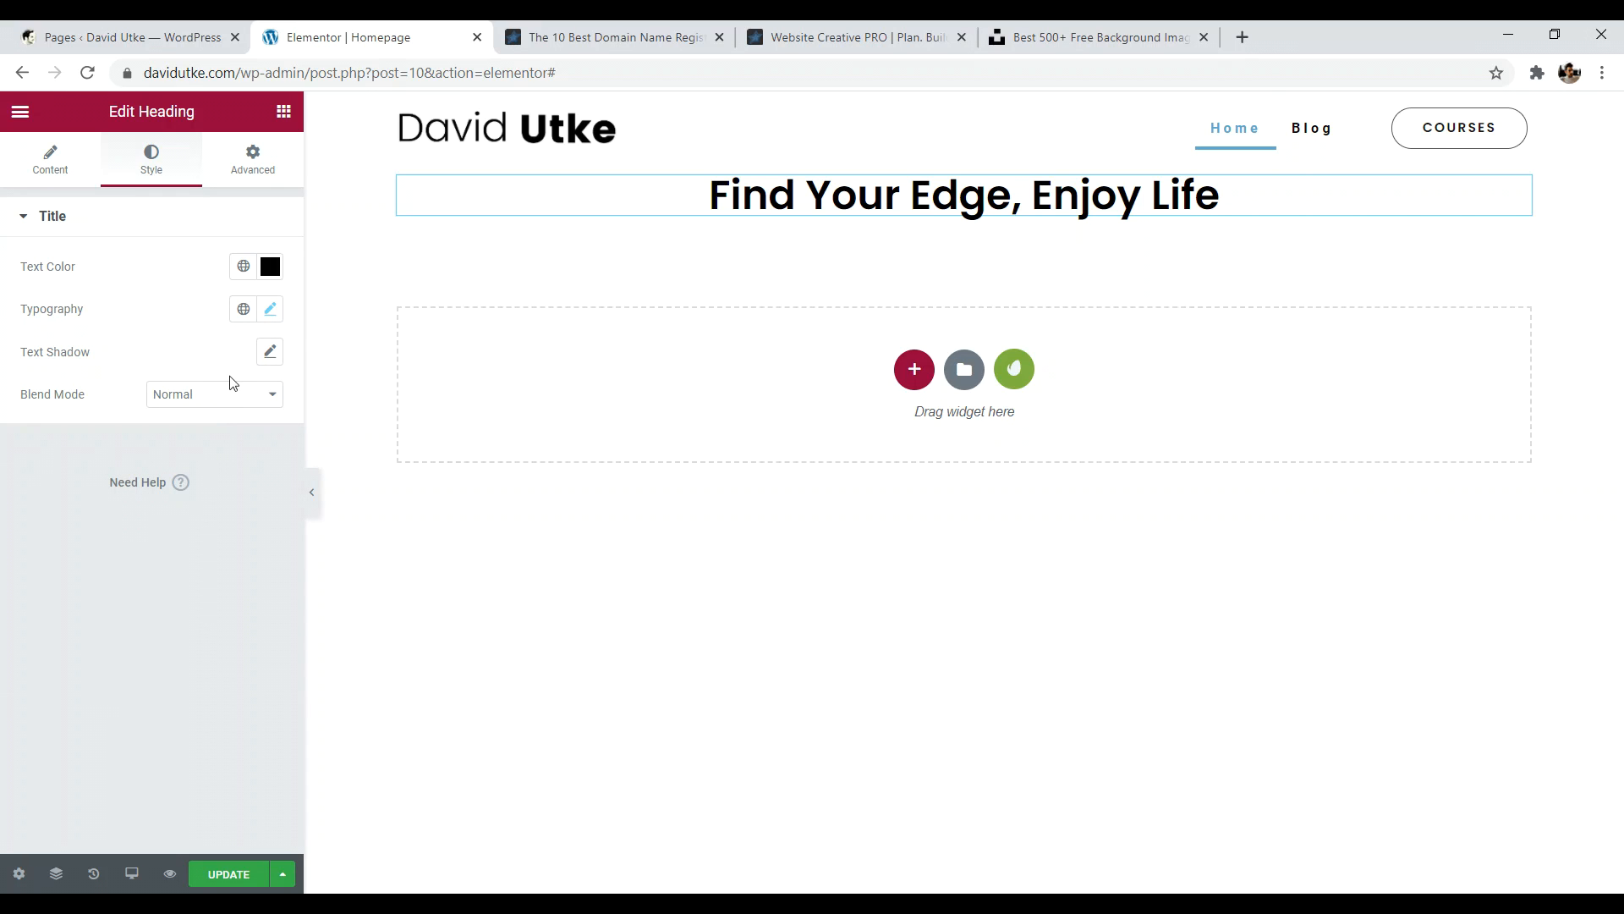
- Try a text shadow on the heading, reset it to default, and return to Content settings
click(272, 354)
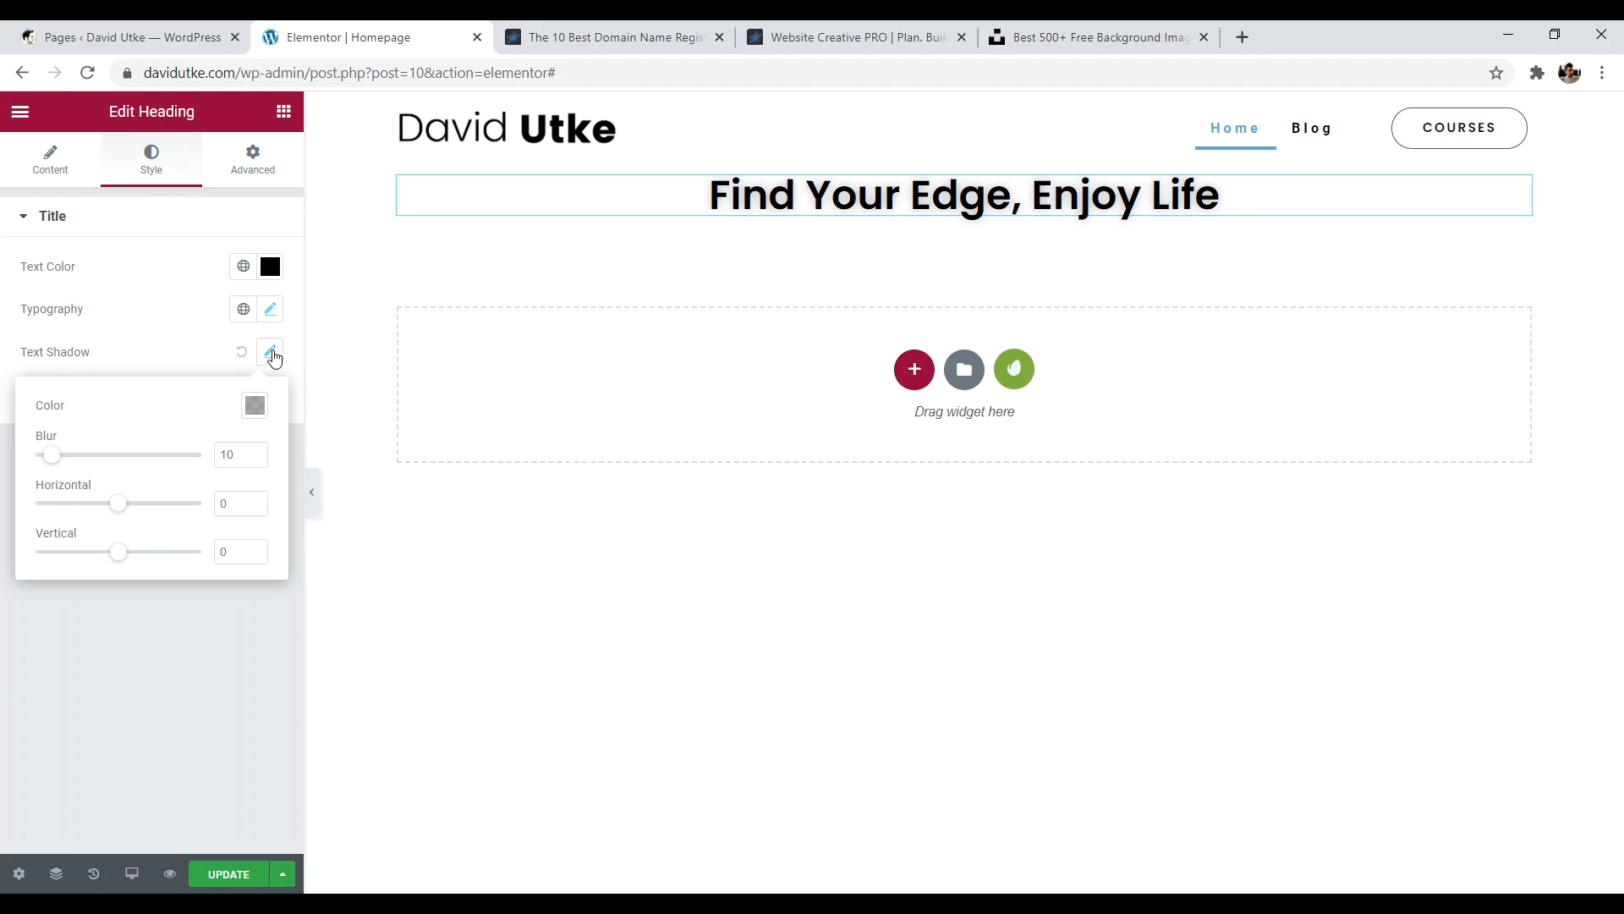
click(297, 424)
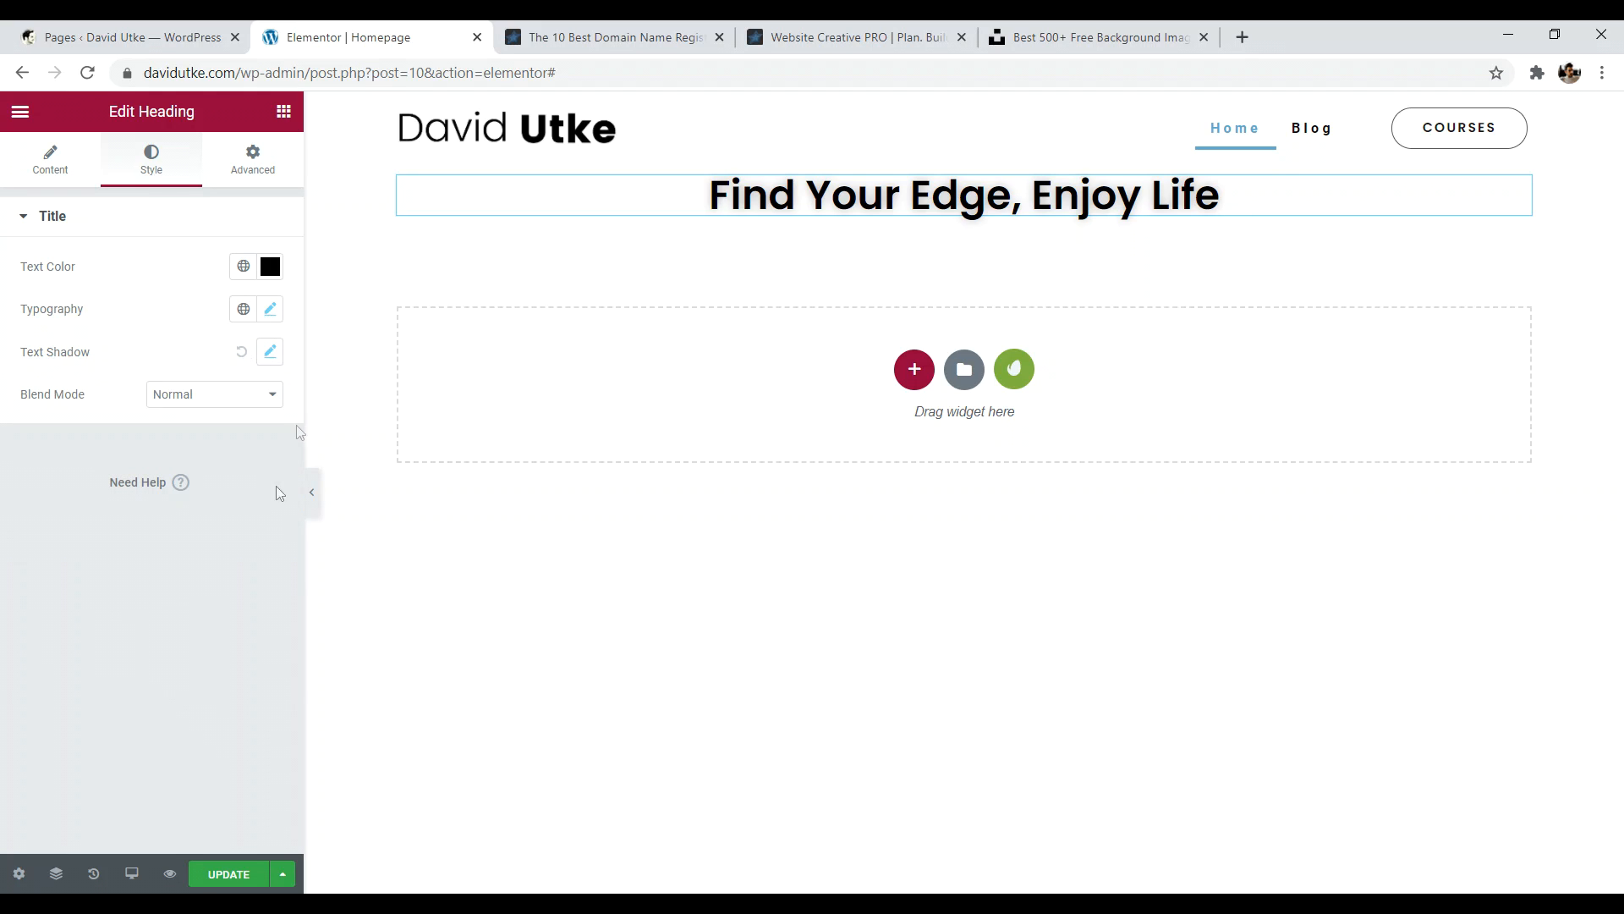
click(244, 356)
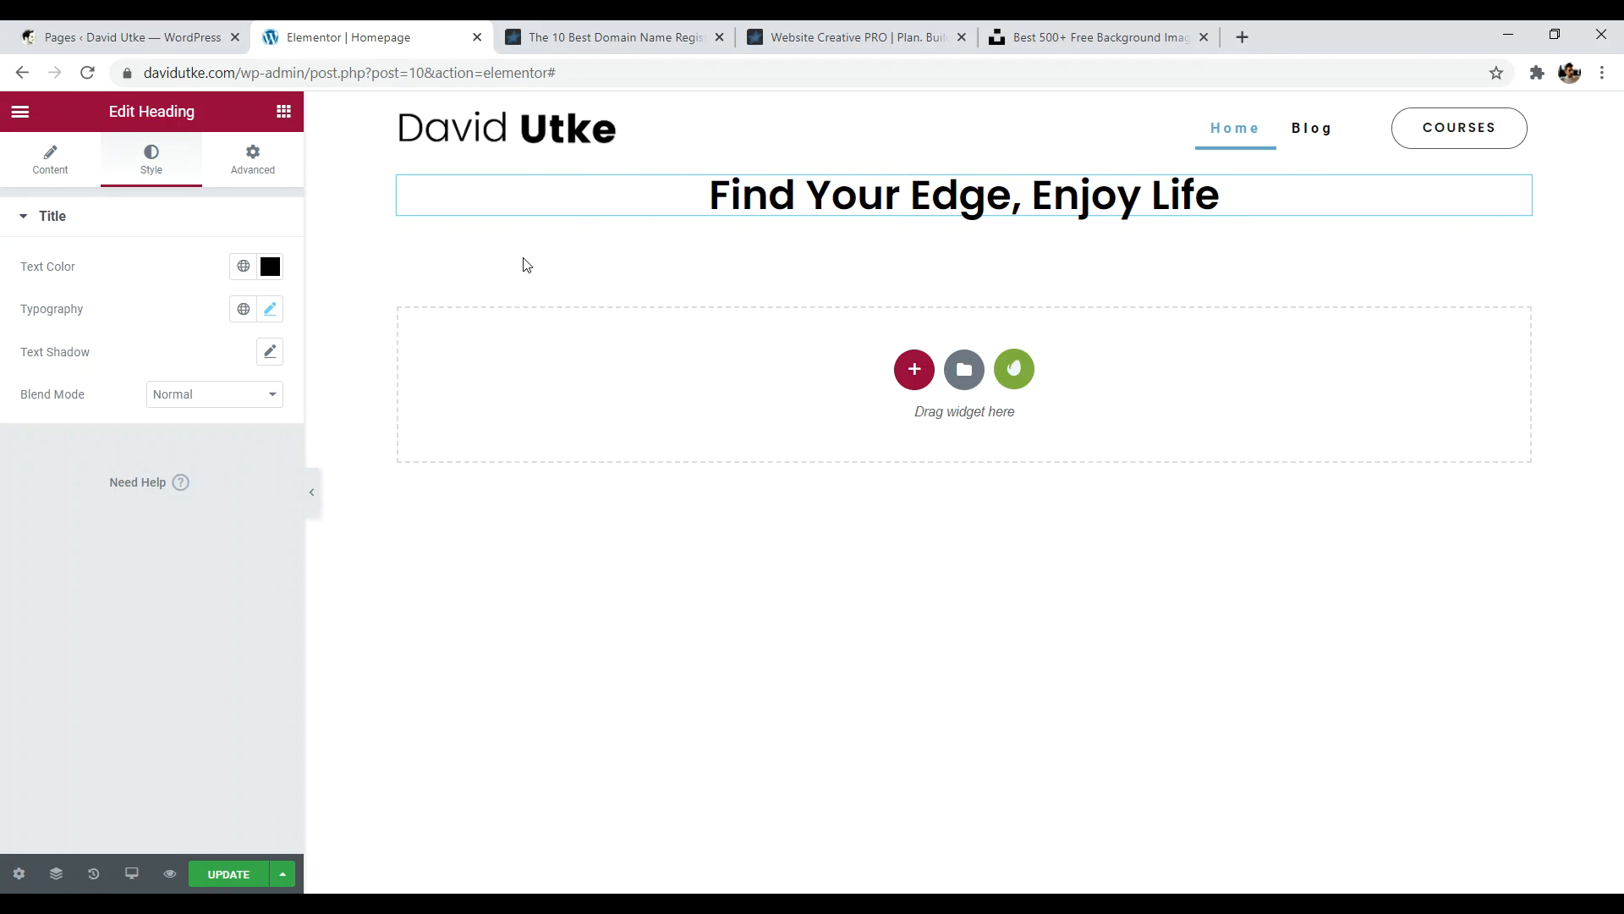
click(850, 38)
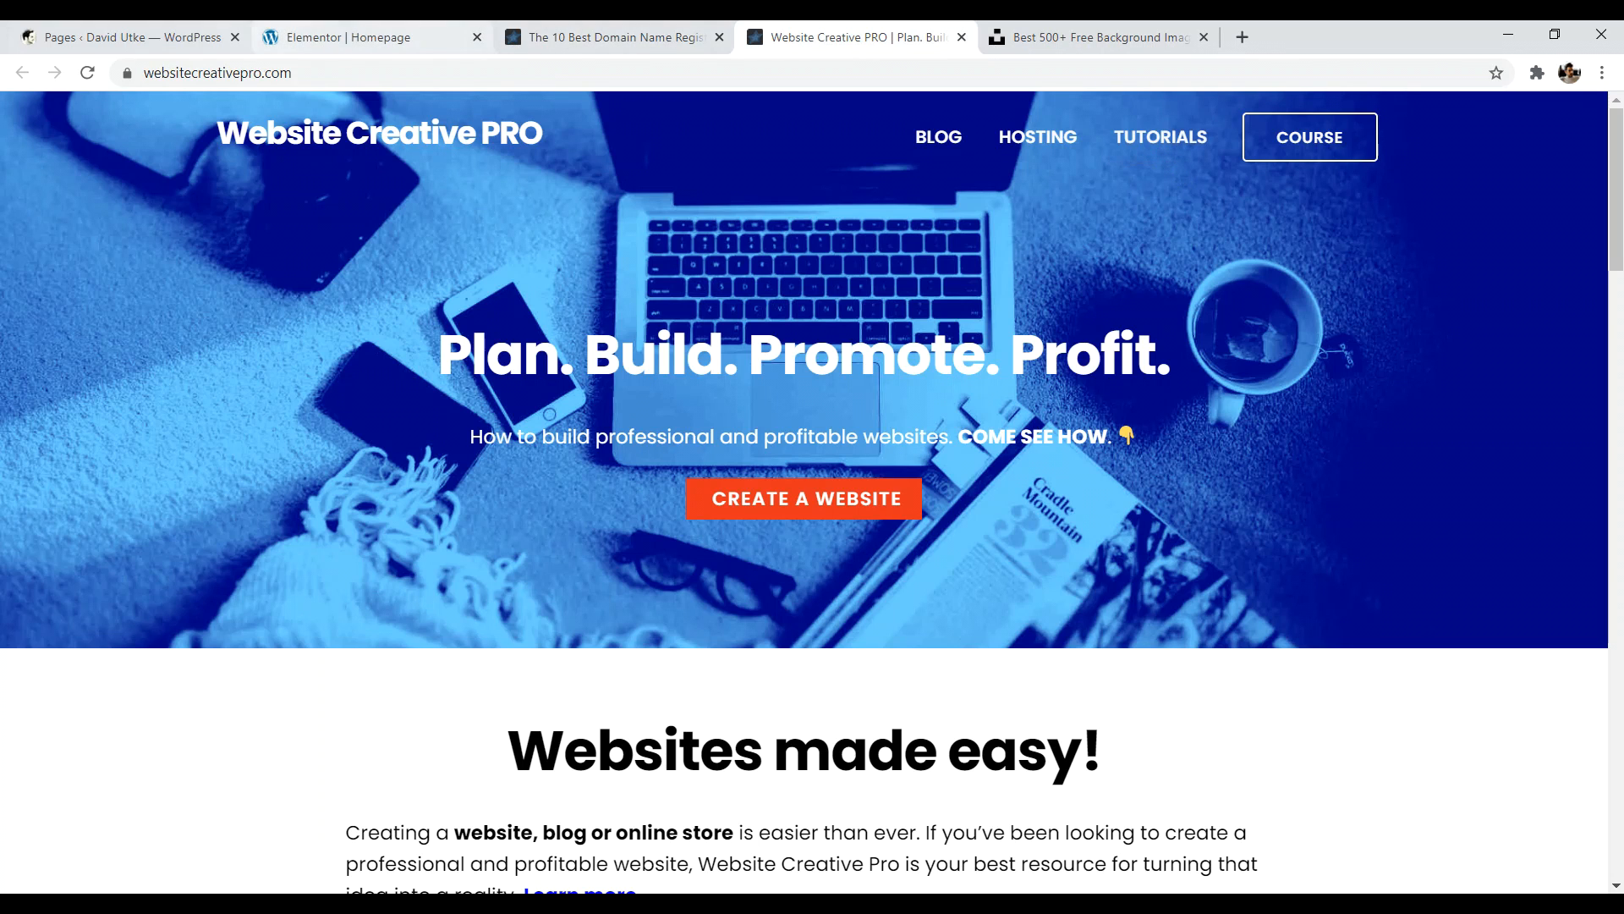
click(348, 37)
click(46, 159)
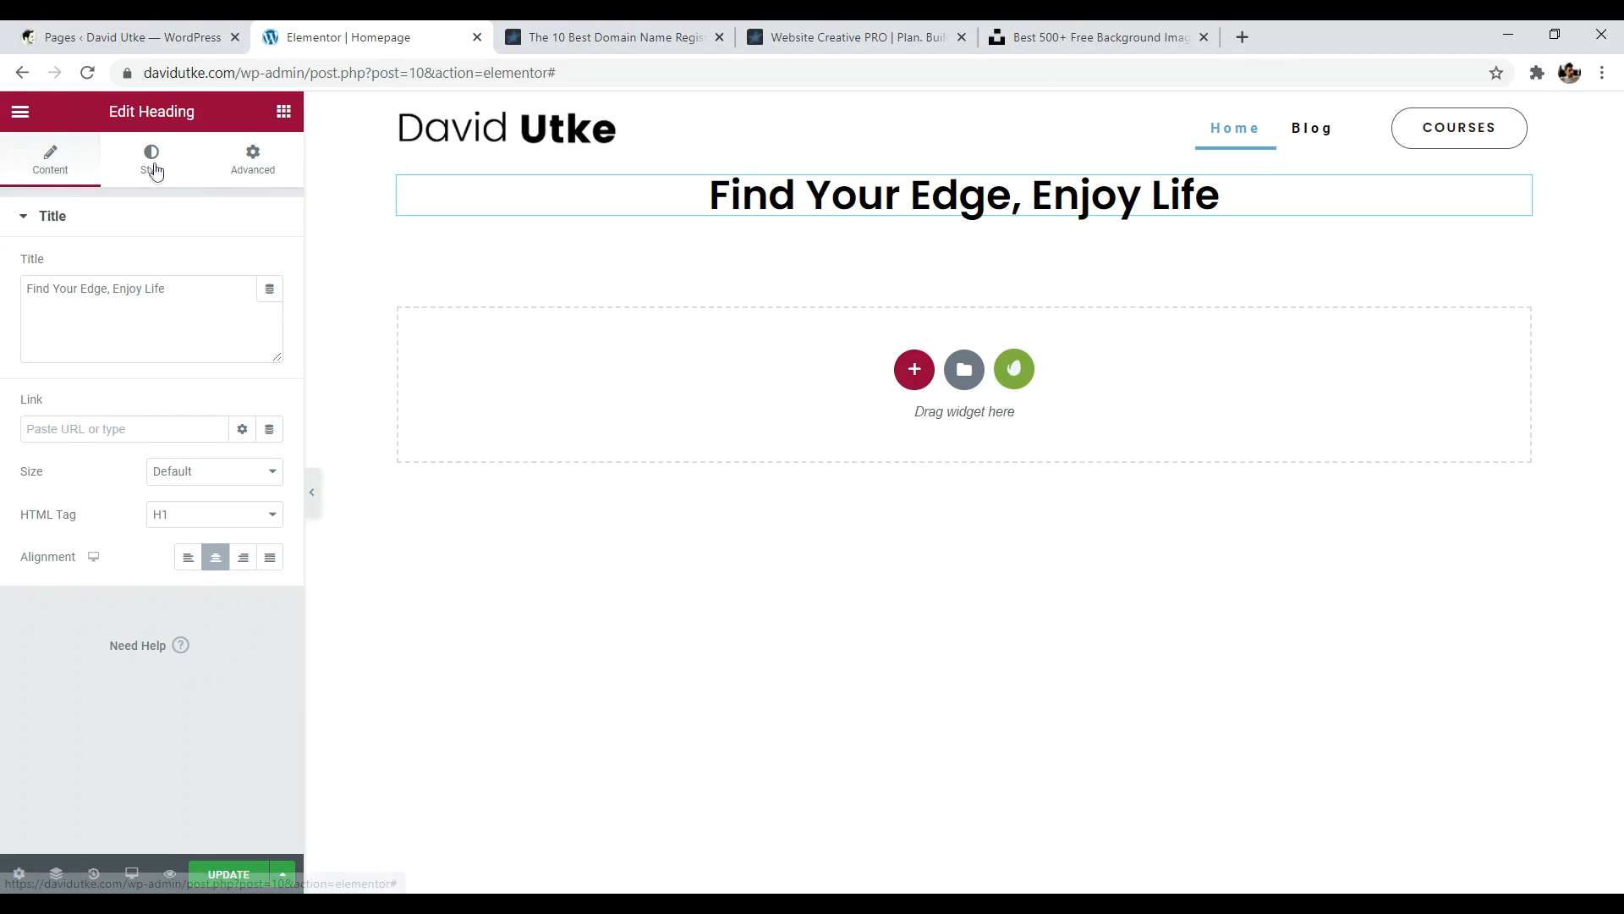
- Select the section containing the 'Find Your Edge, Enjoy Life' heading and open its settings
click(154, 165)
click(276, 159)
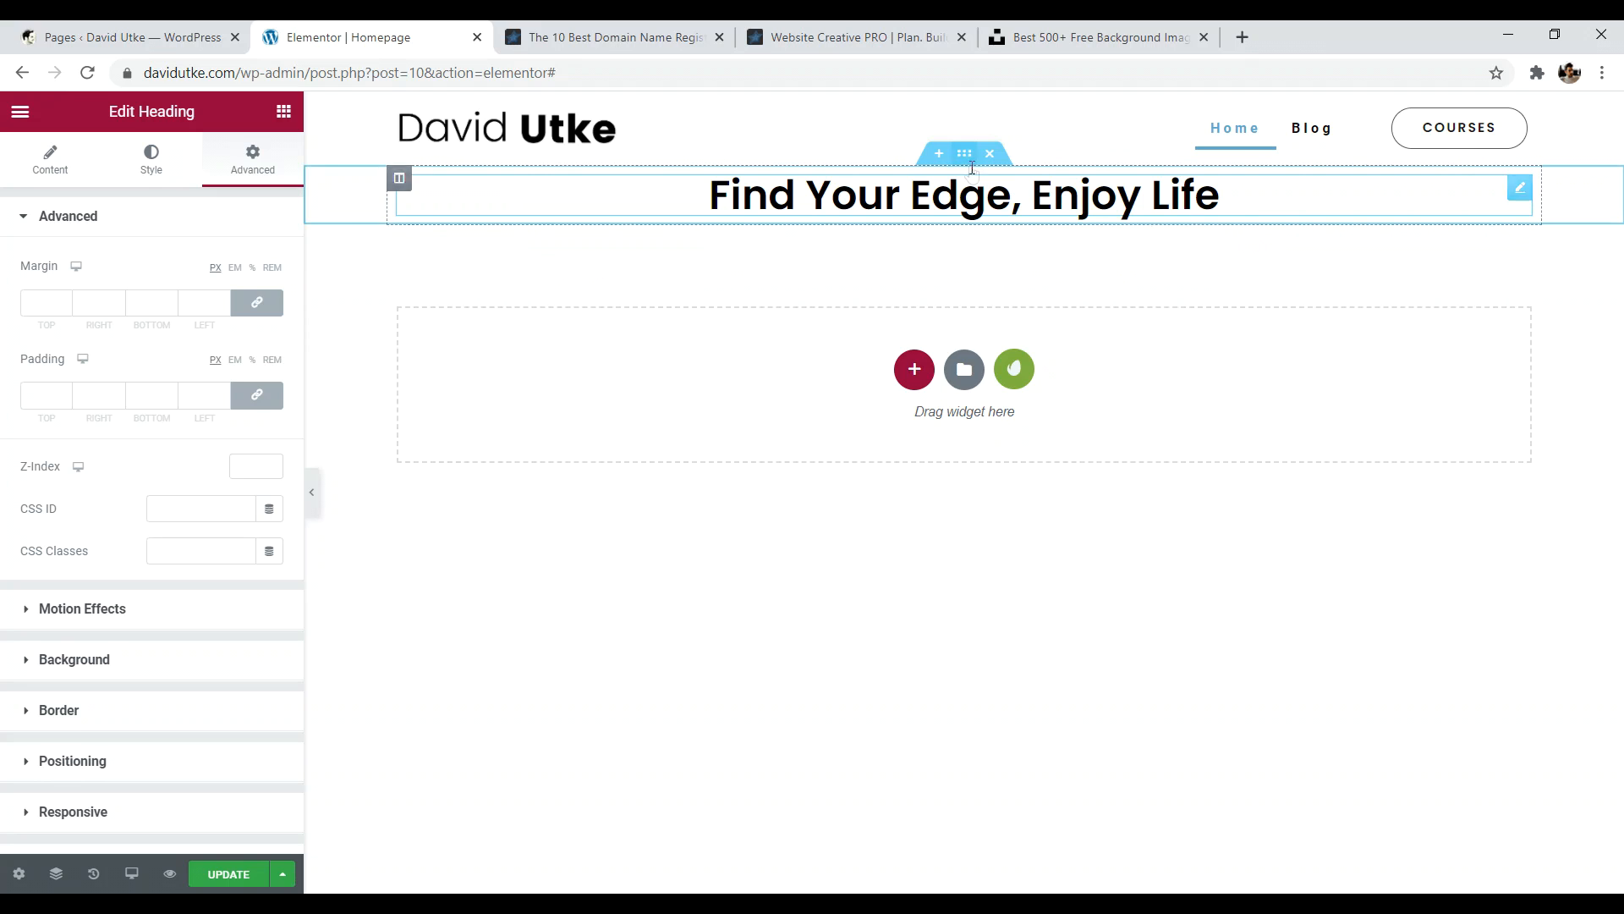
click(965, 154)
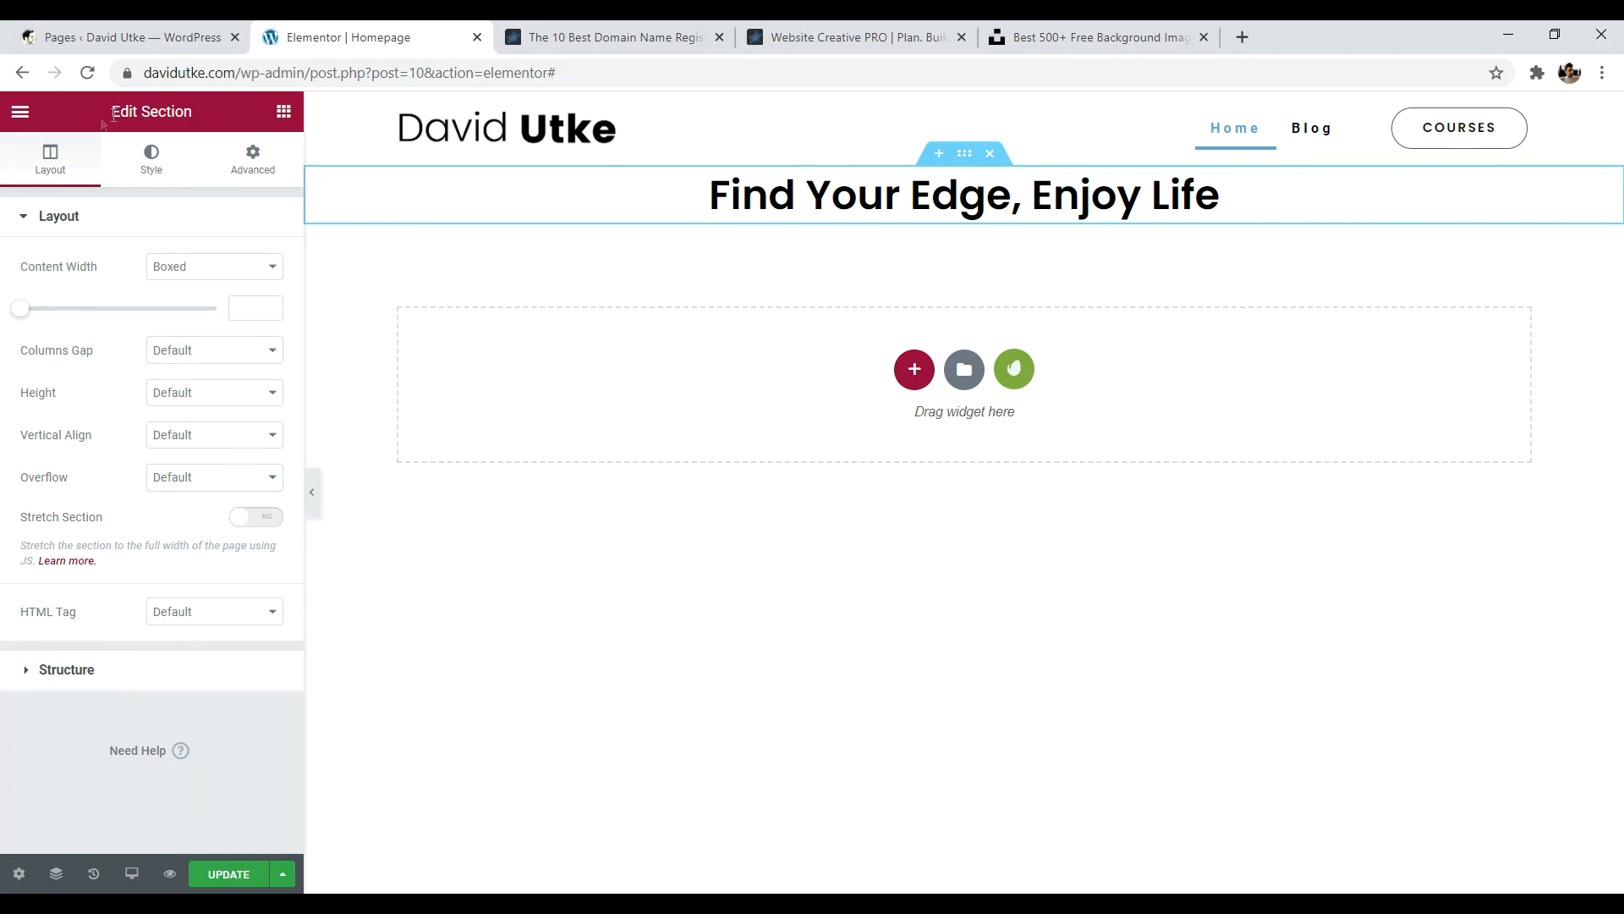
click(1520, 187)
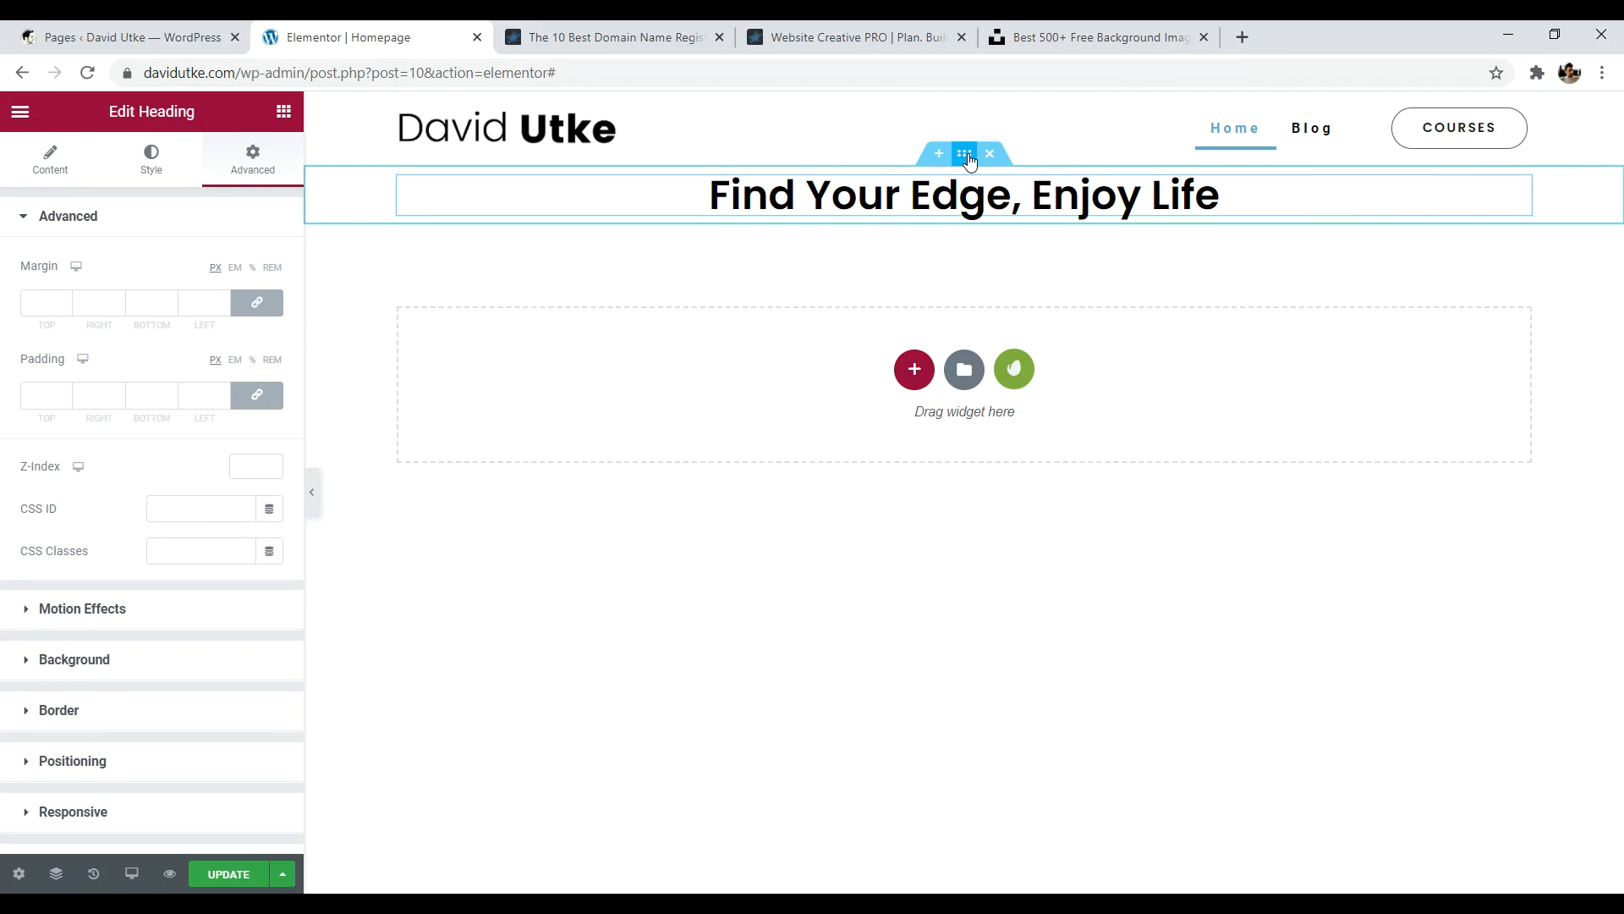
click(965, 154)
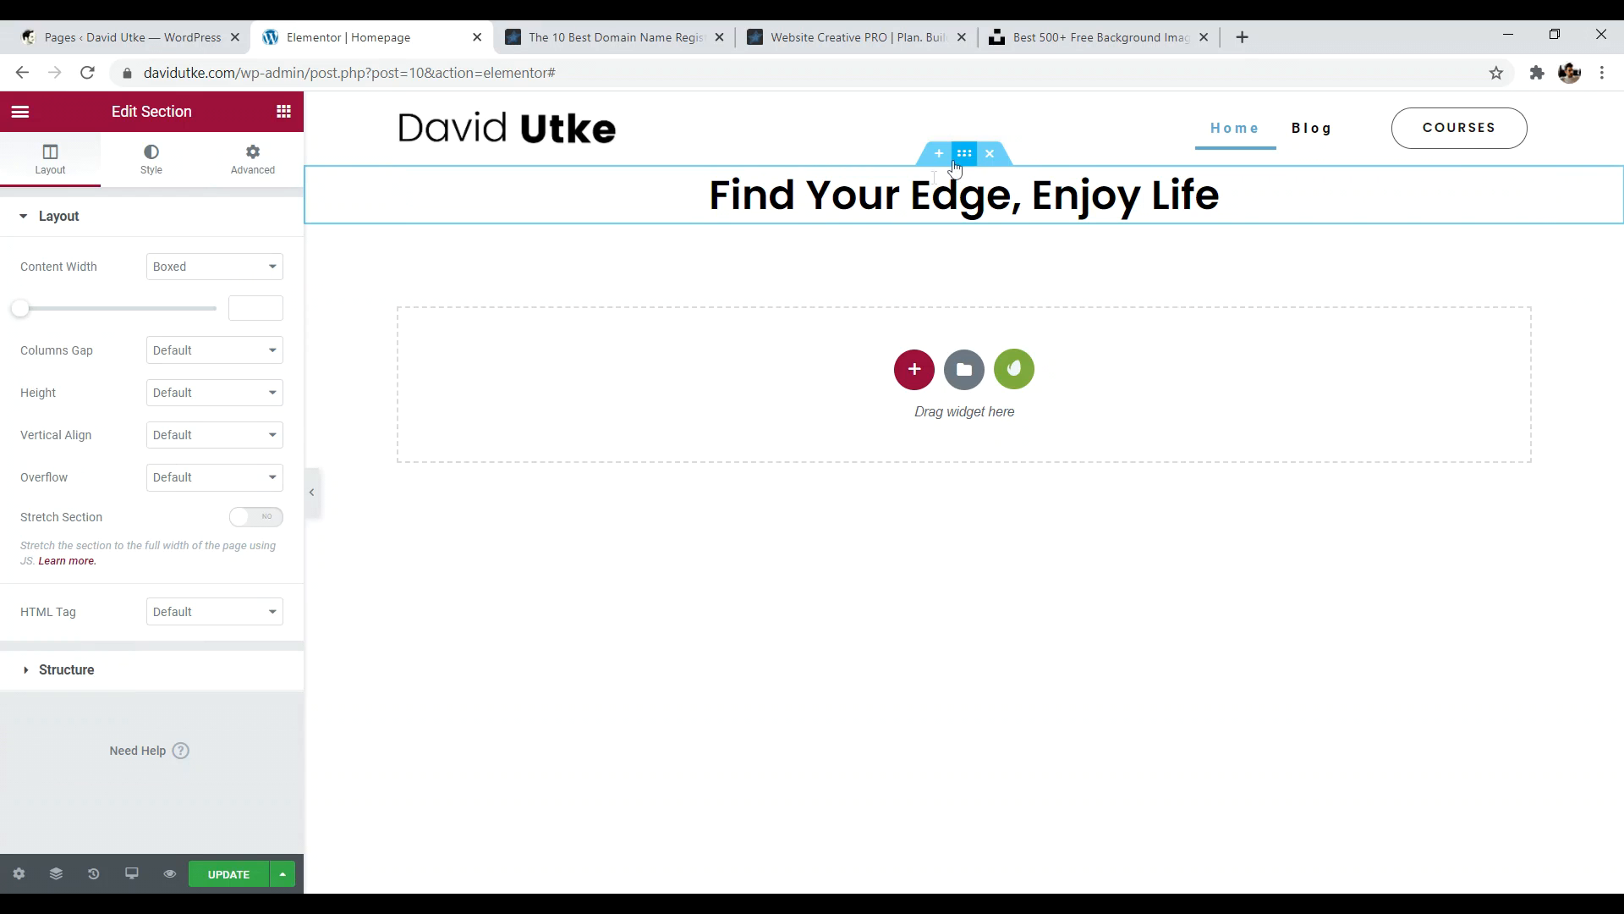
click(36, 217)
click(64, 213)
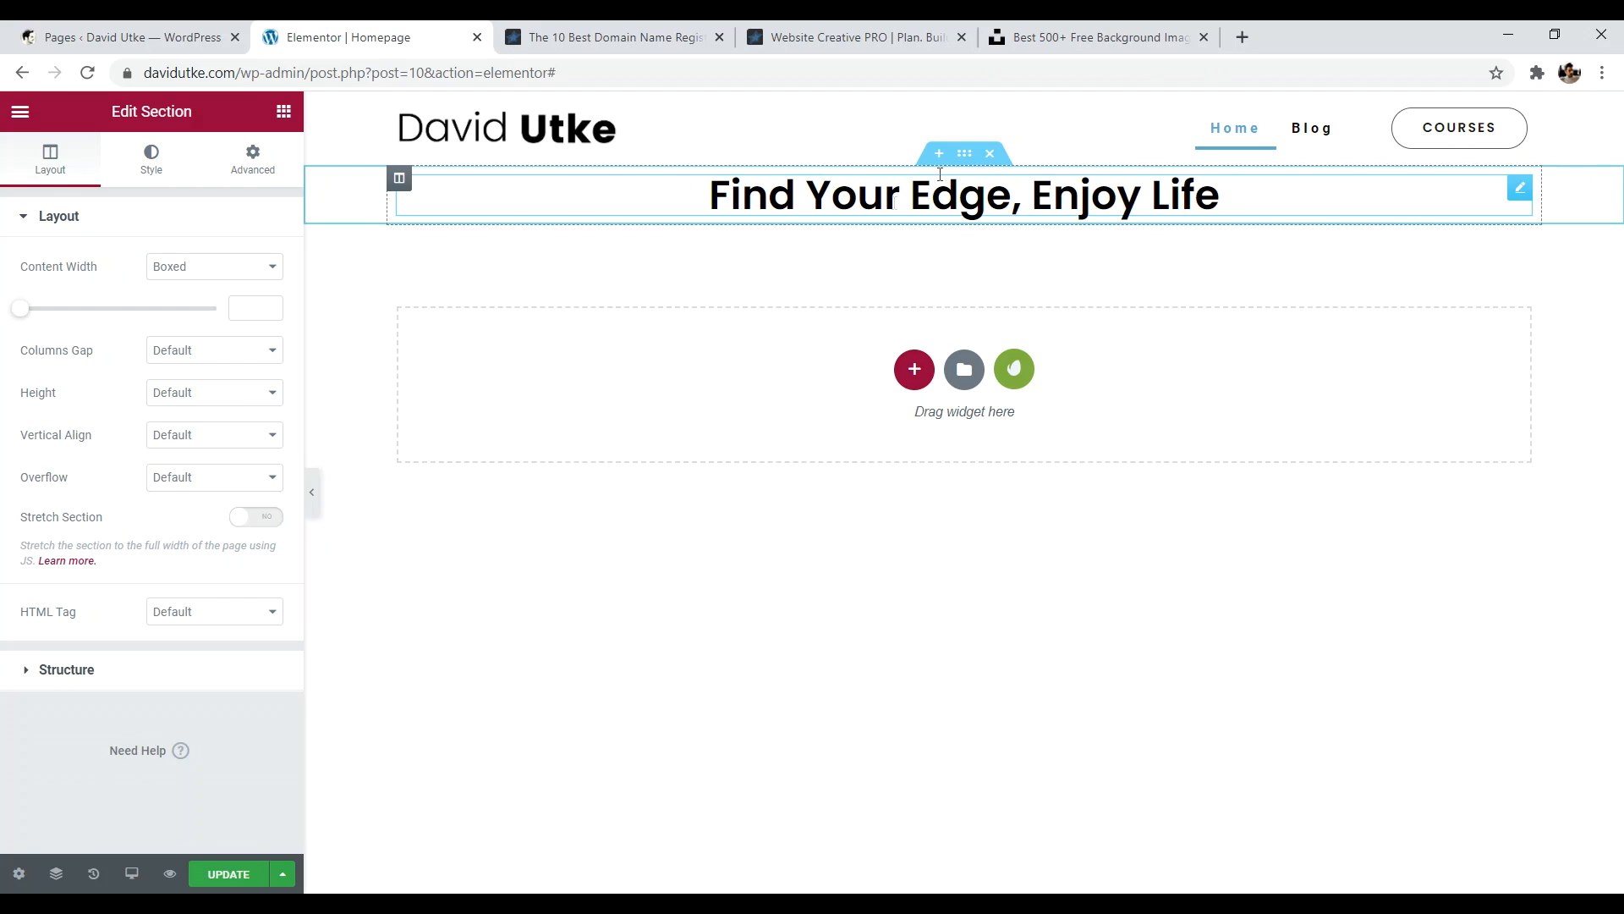
- Set the section's Classic background to the background.png street photo and preview it
click(153, 161)
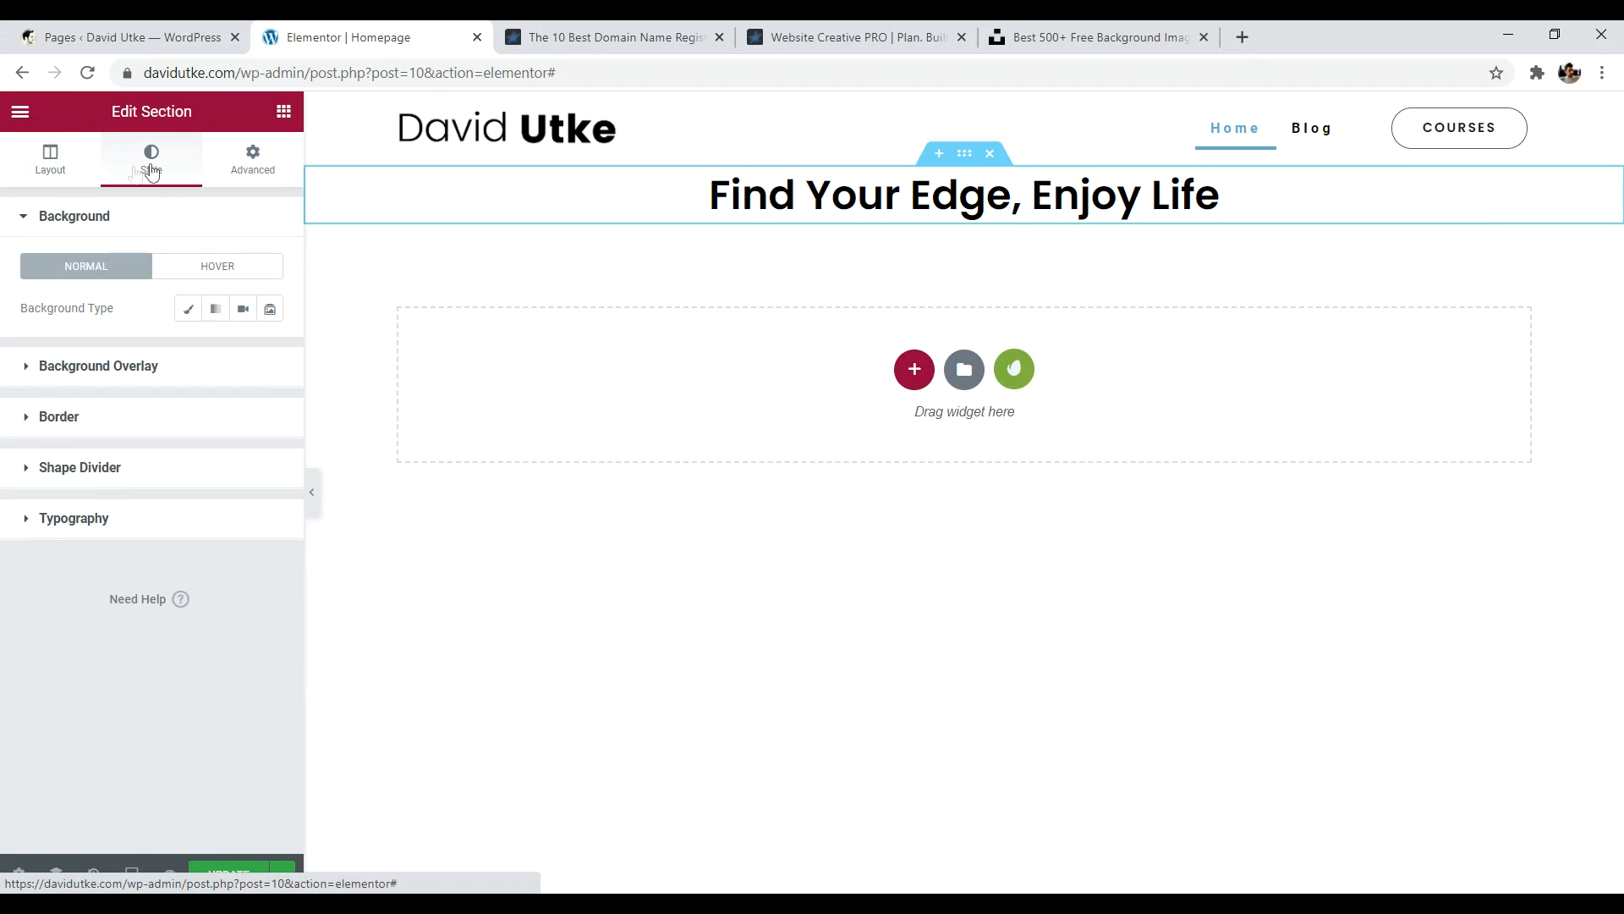
click(31, 218)
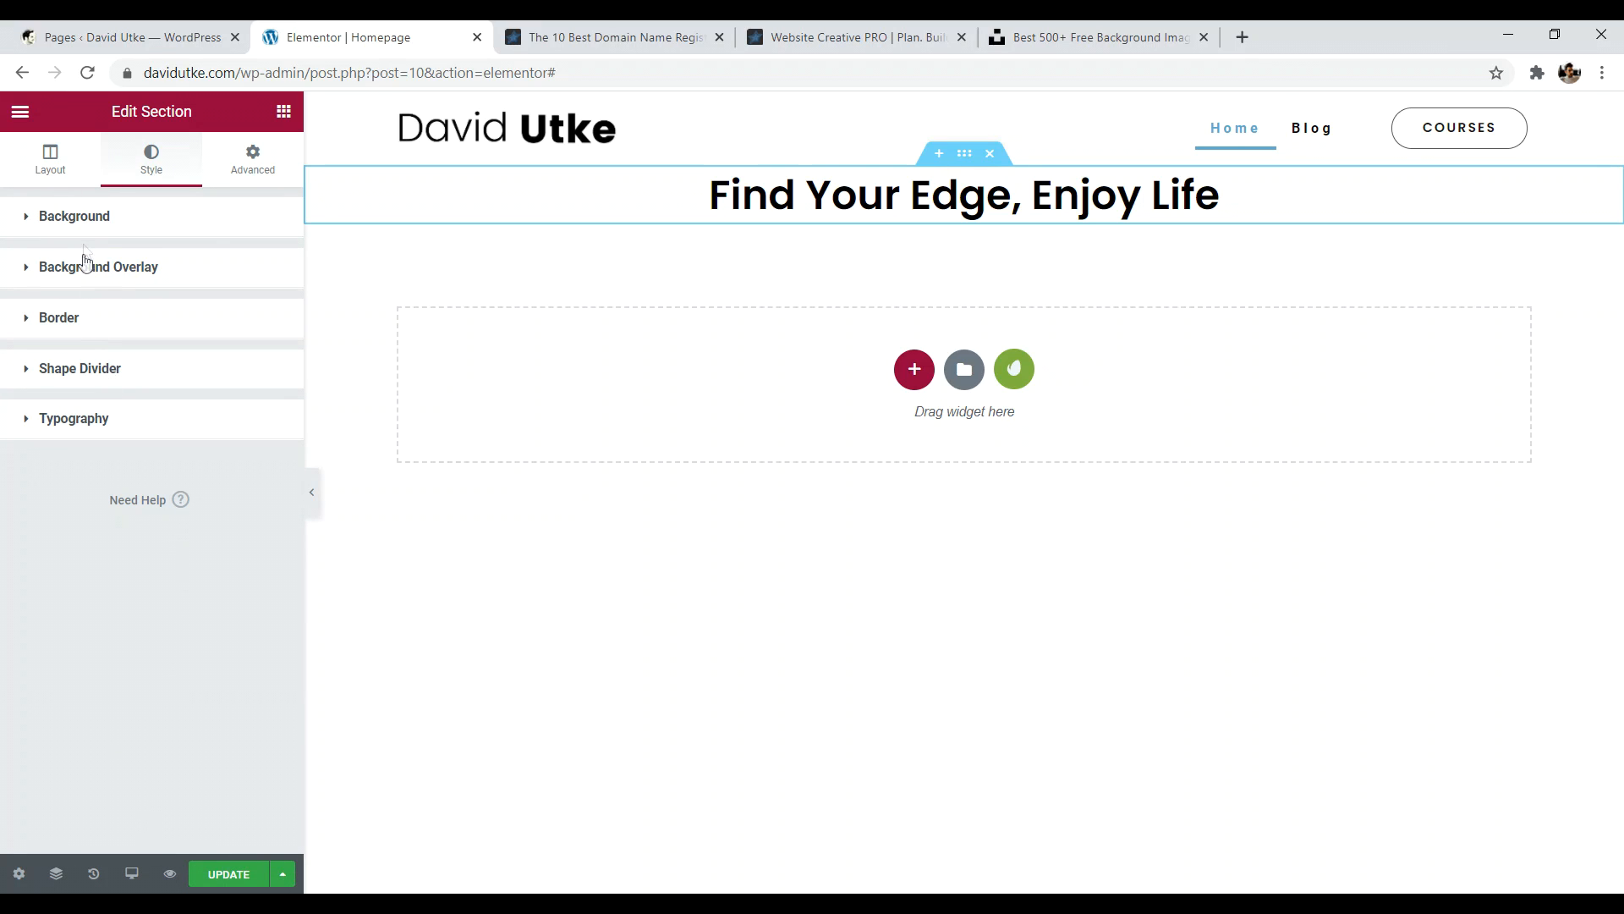
click(80, 222)
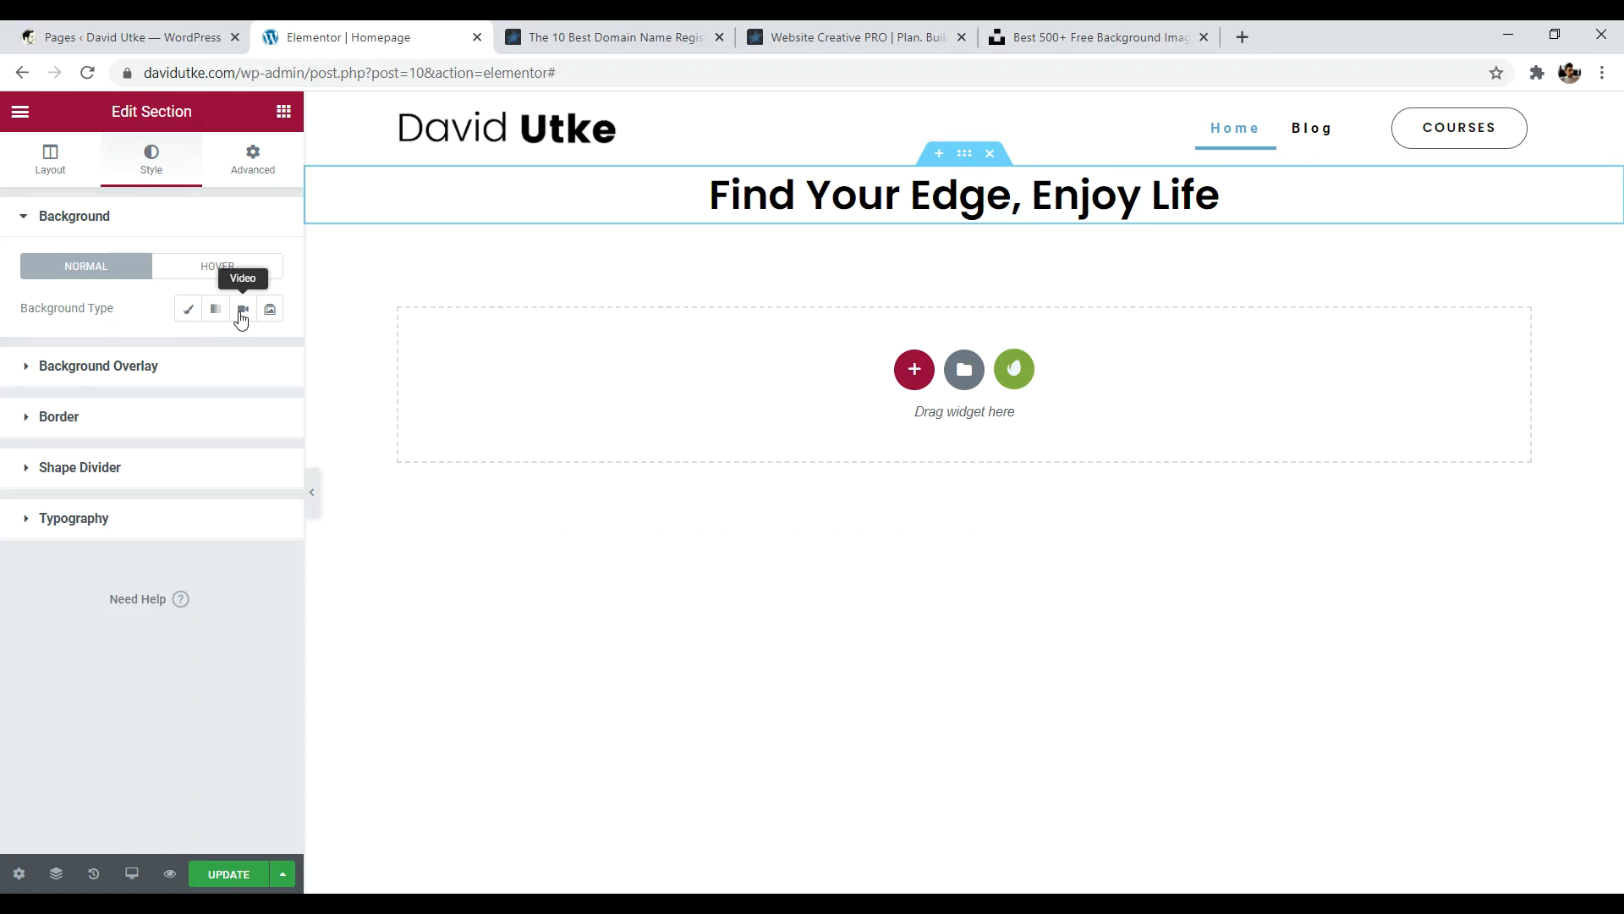
click(189, 309)
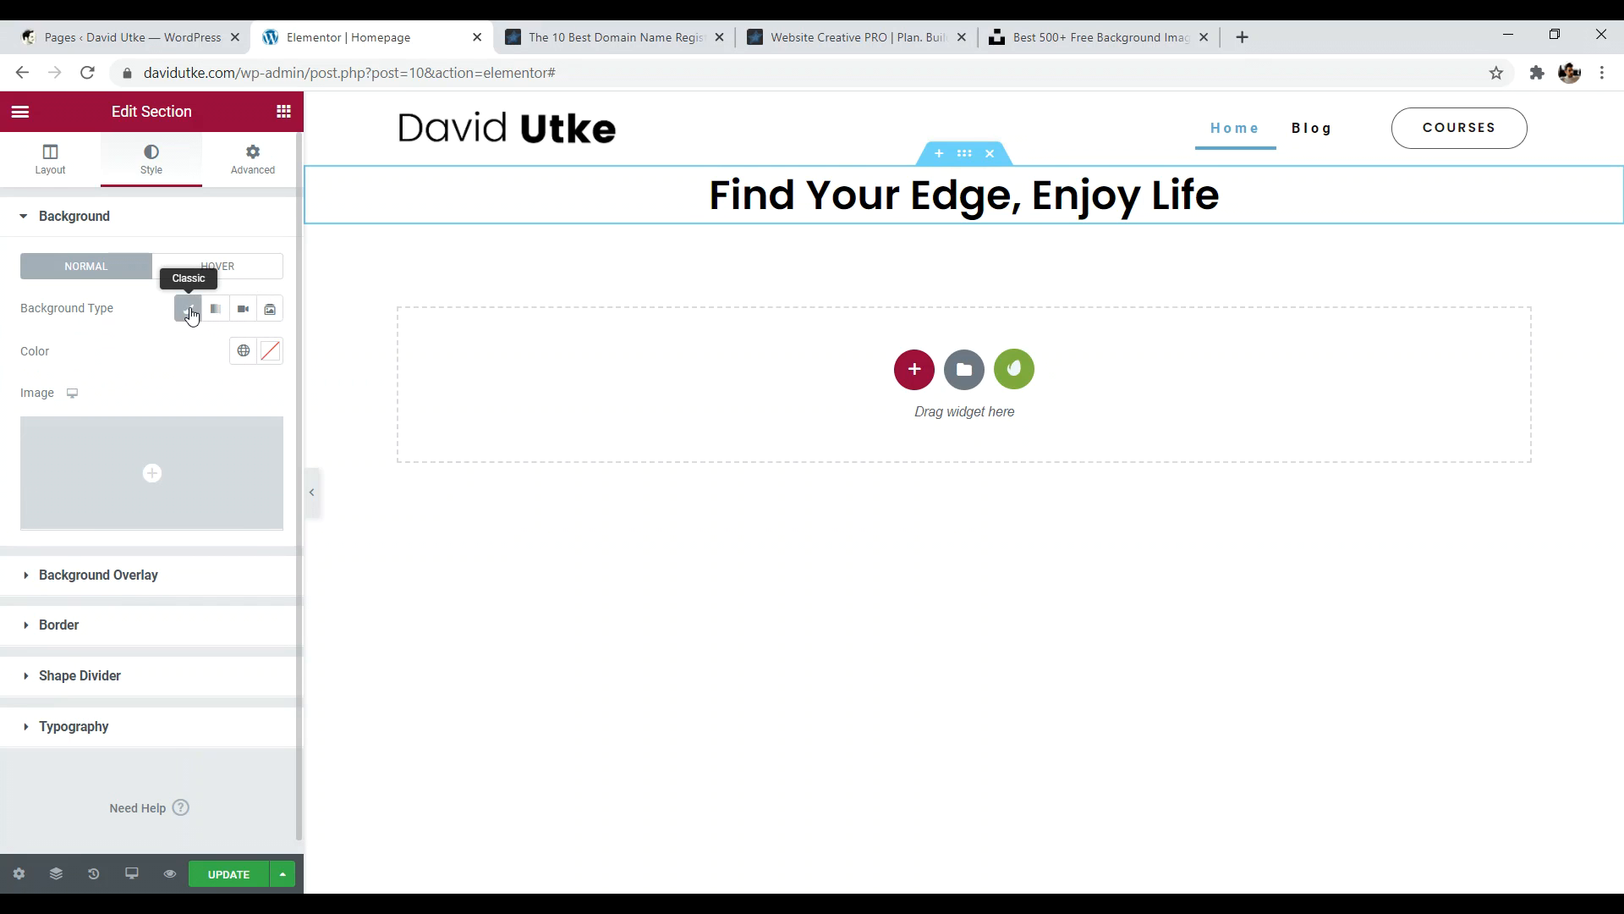
click(154, 470)
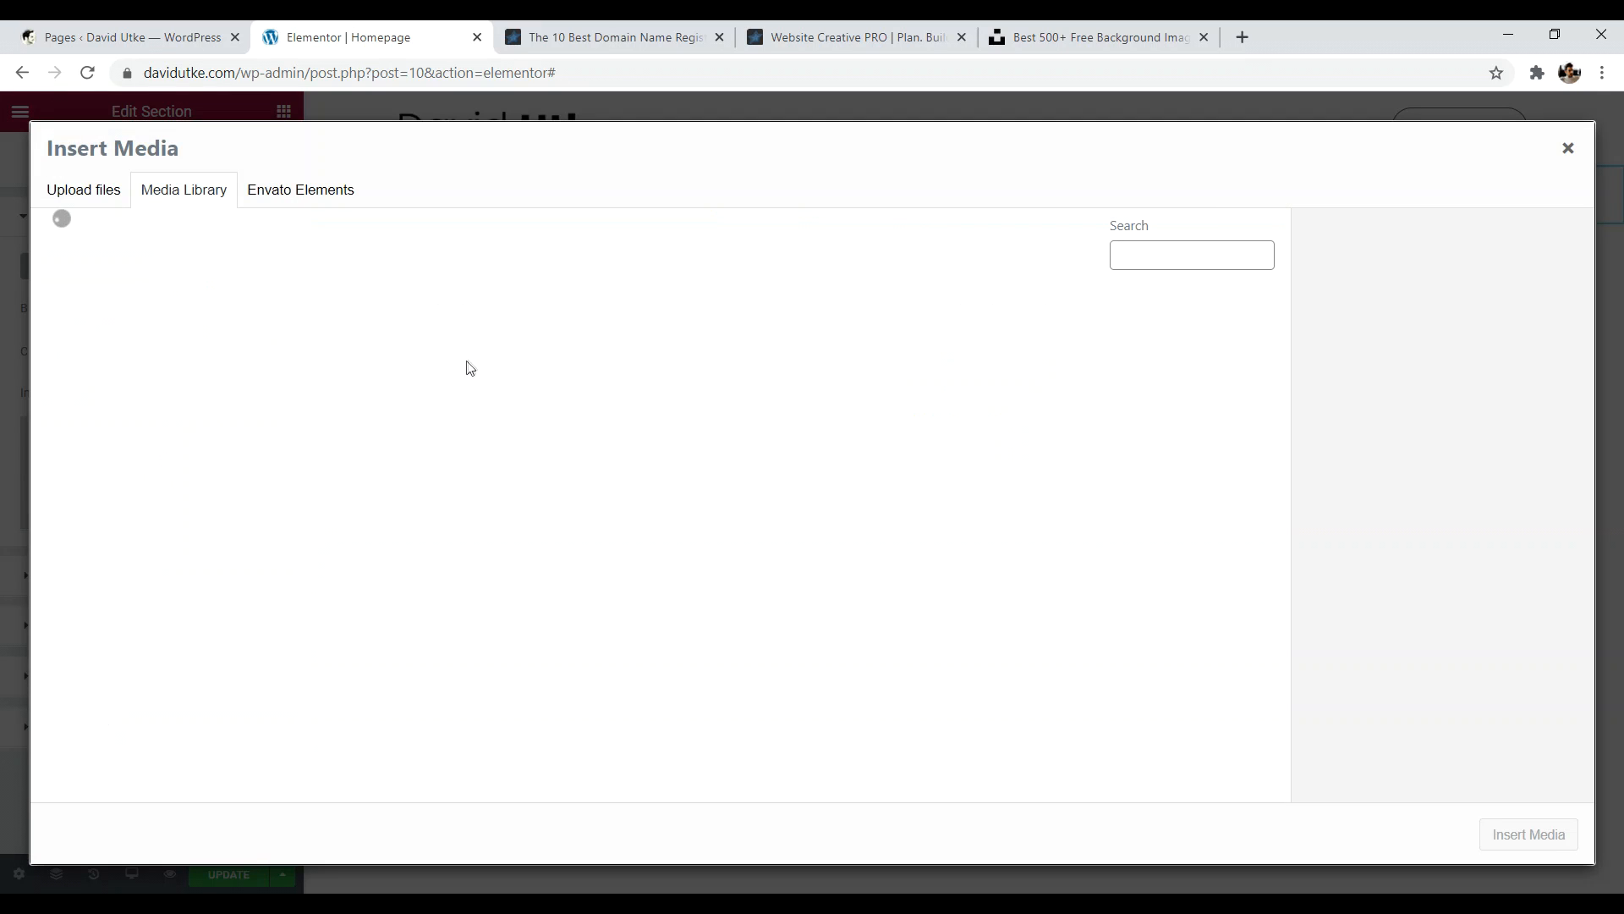
click(138, 350)
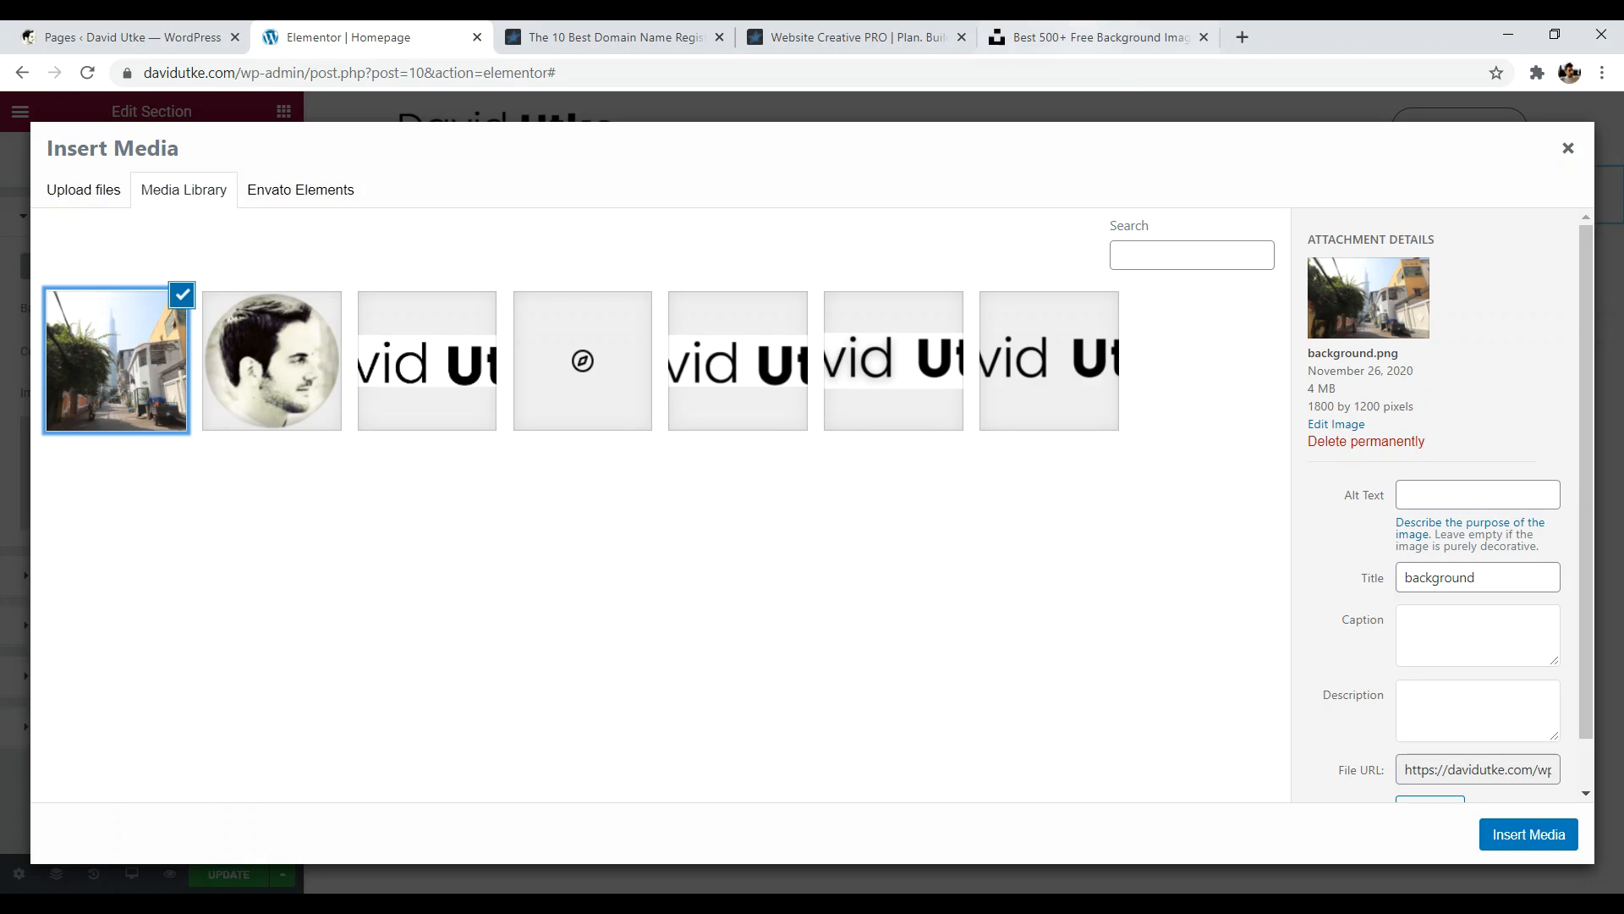
click(1068, 37)
click(373, 37)
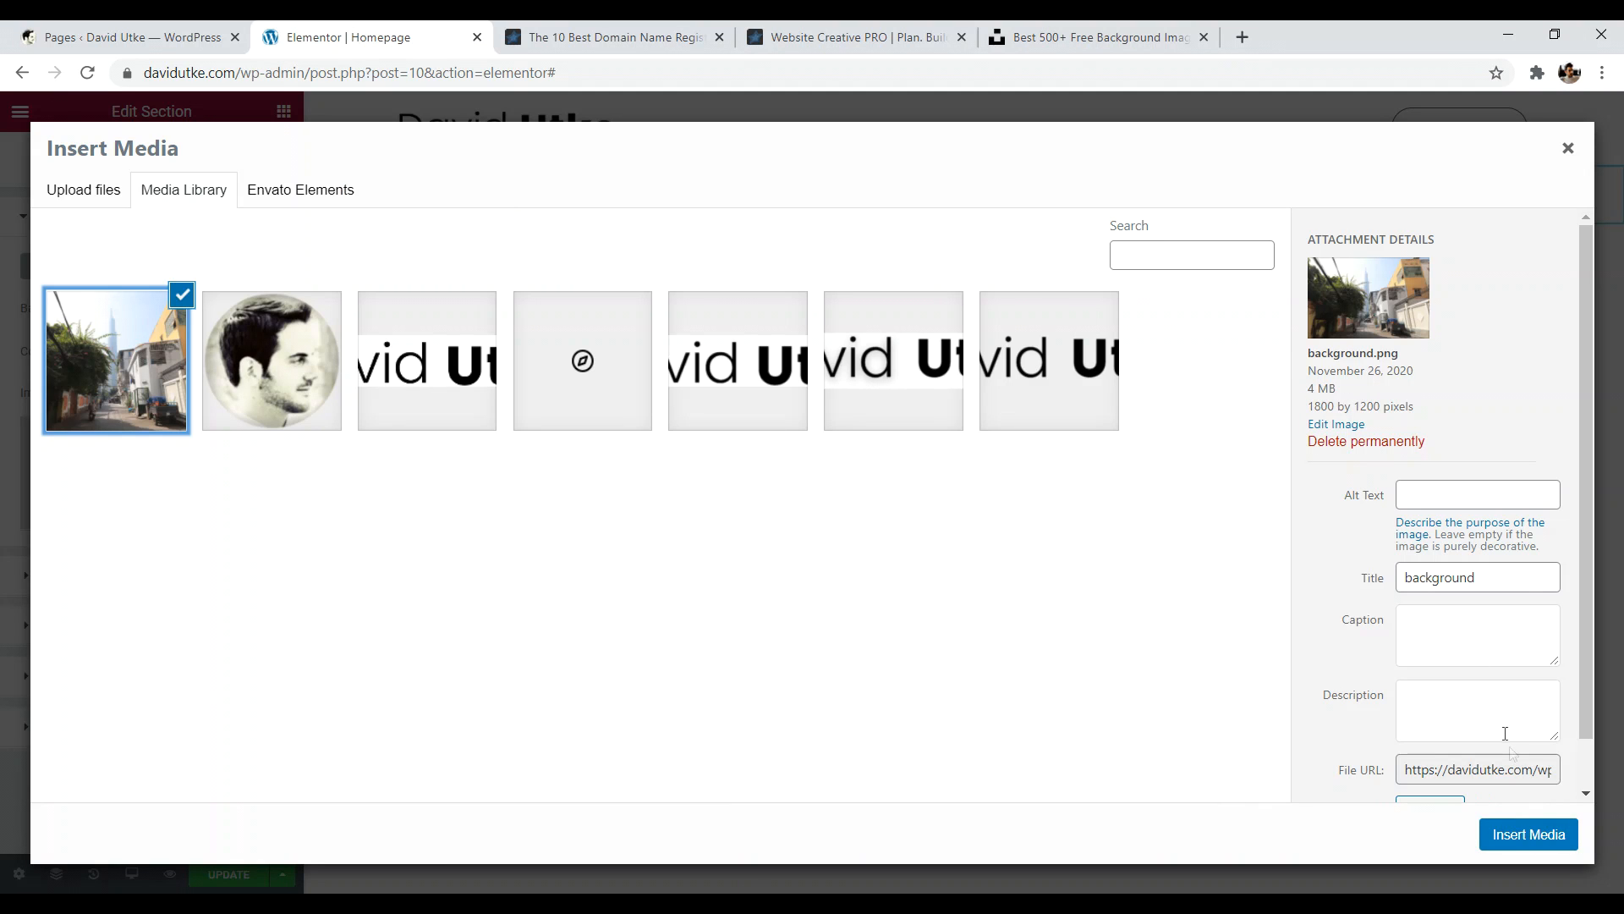
click(1541, 840)
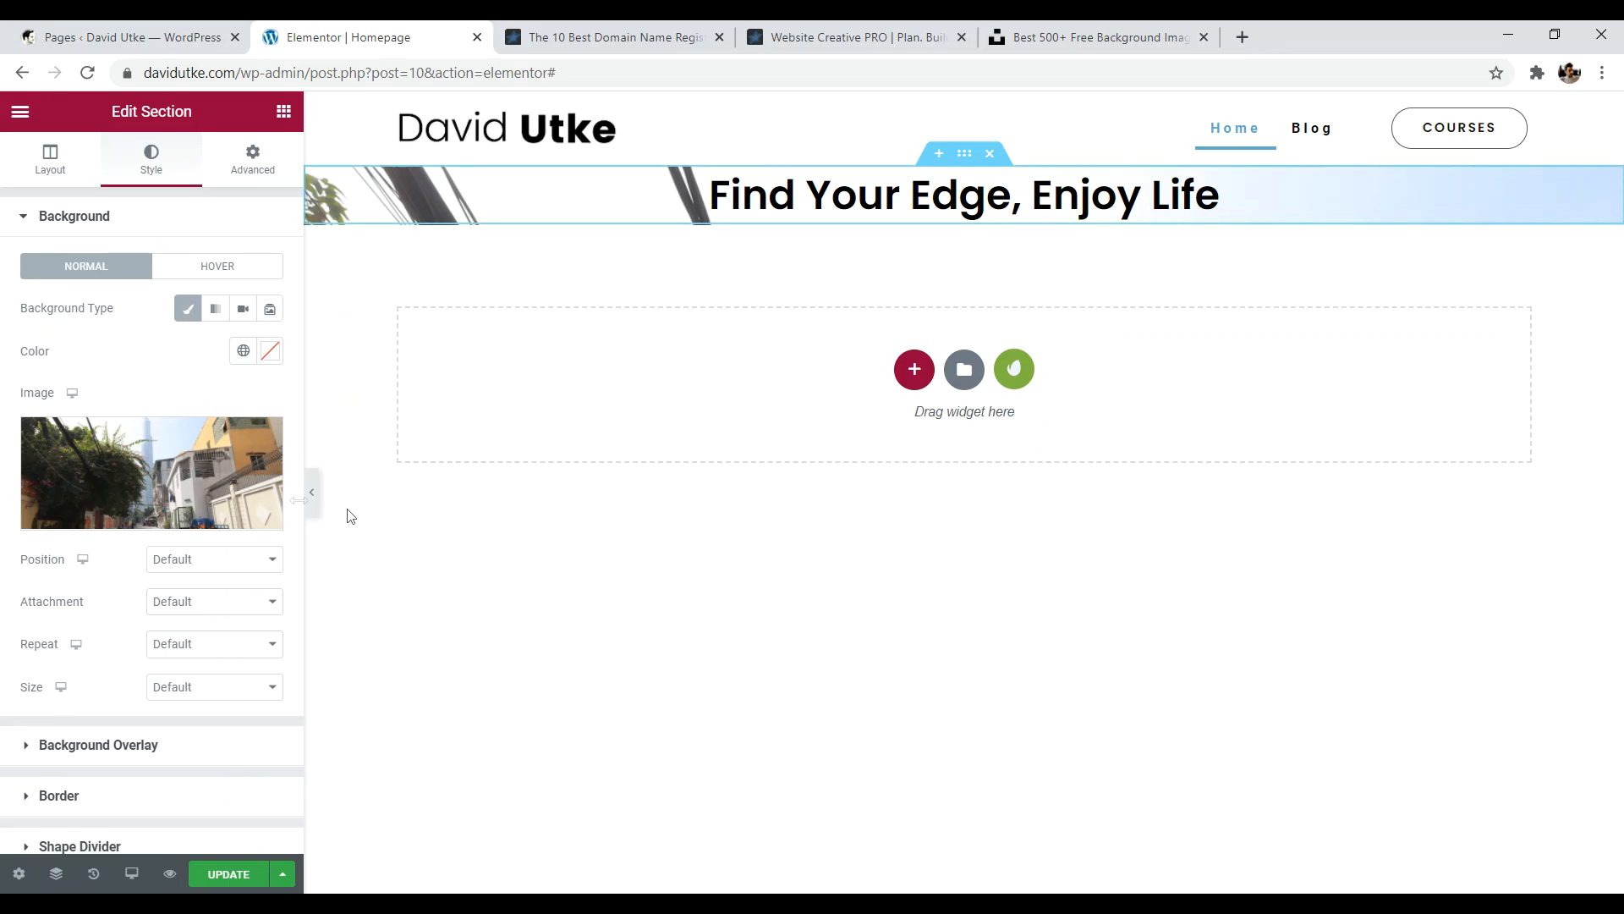
click(311, 493)
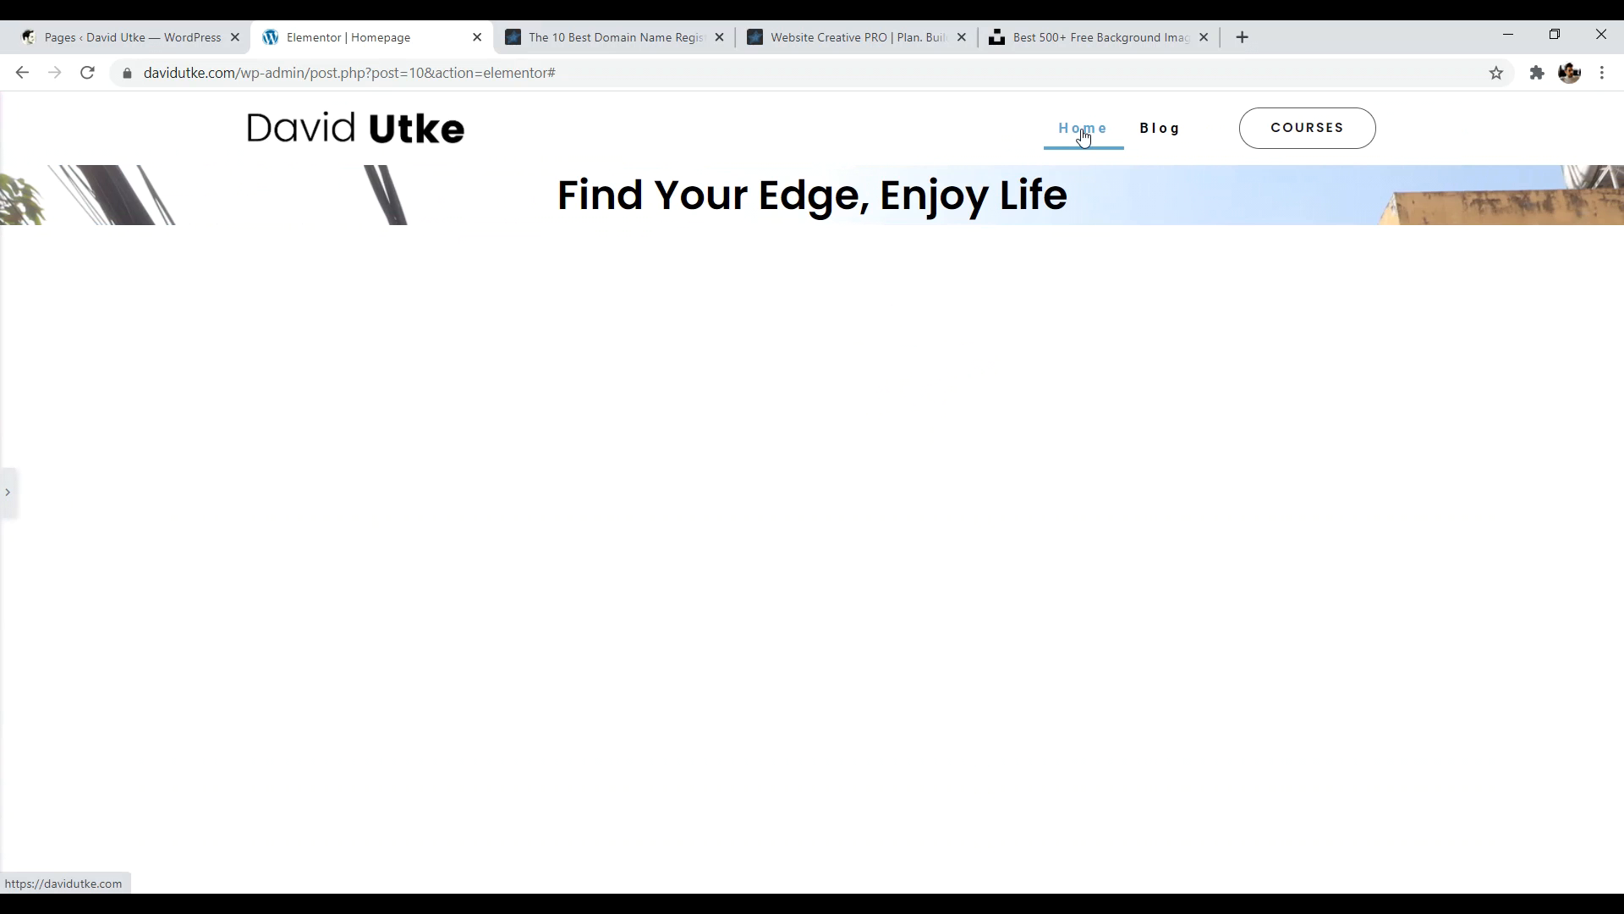
click(9, 497)
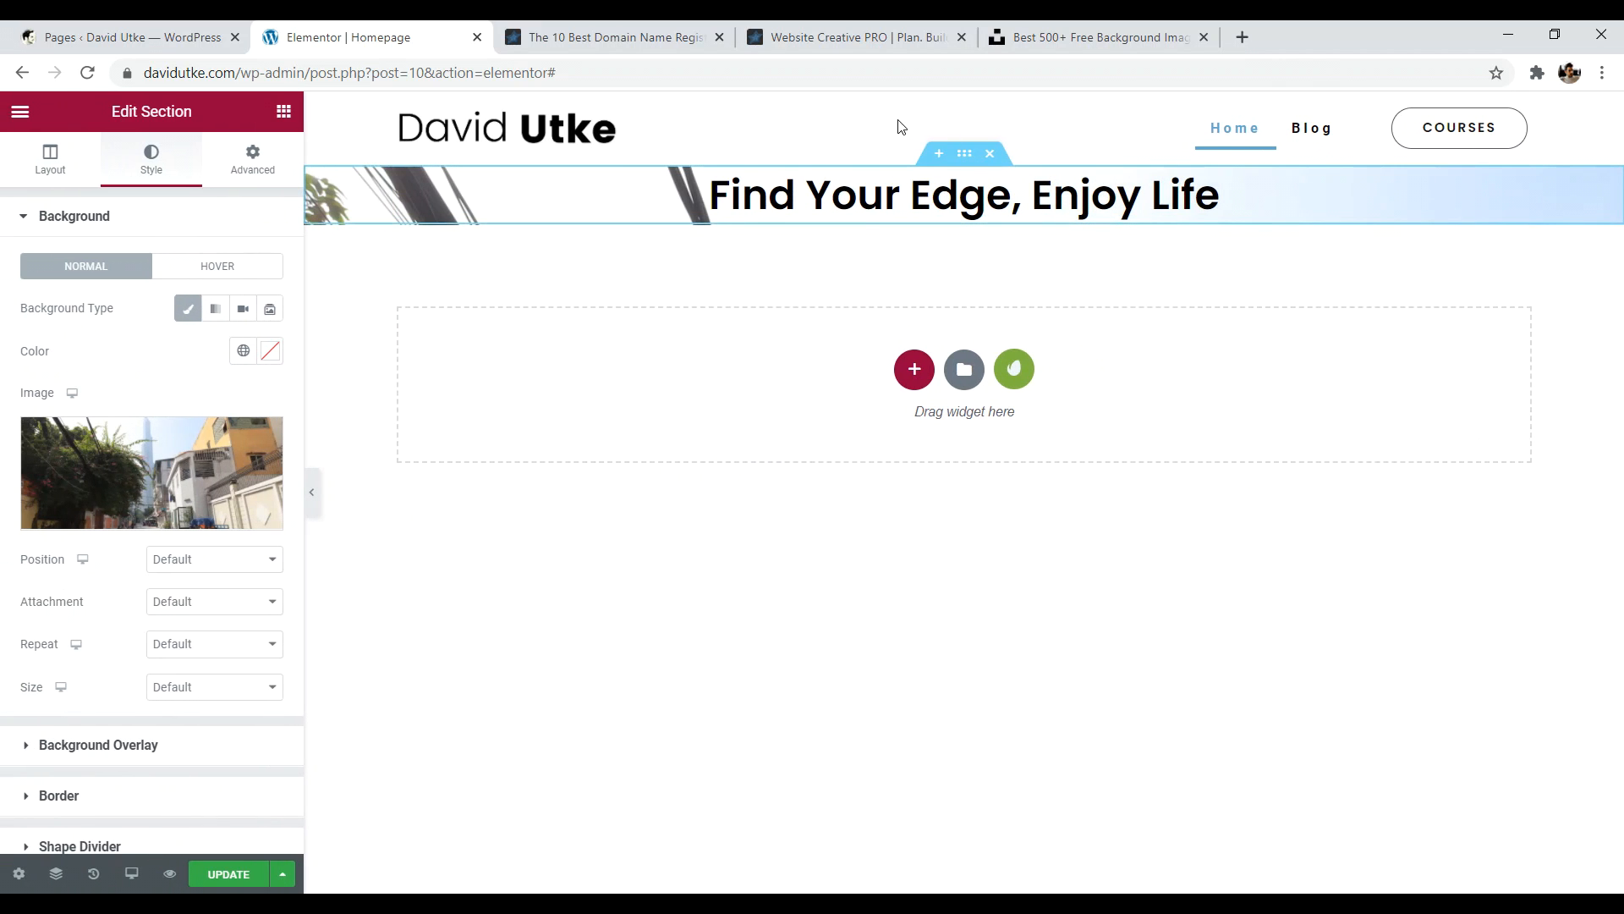
- Compare against the reference site's hero, then switch the section height to Min Height
click(846, 38)
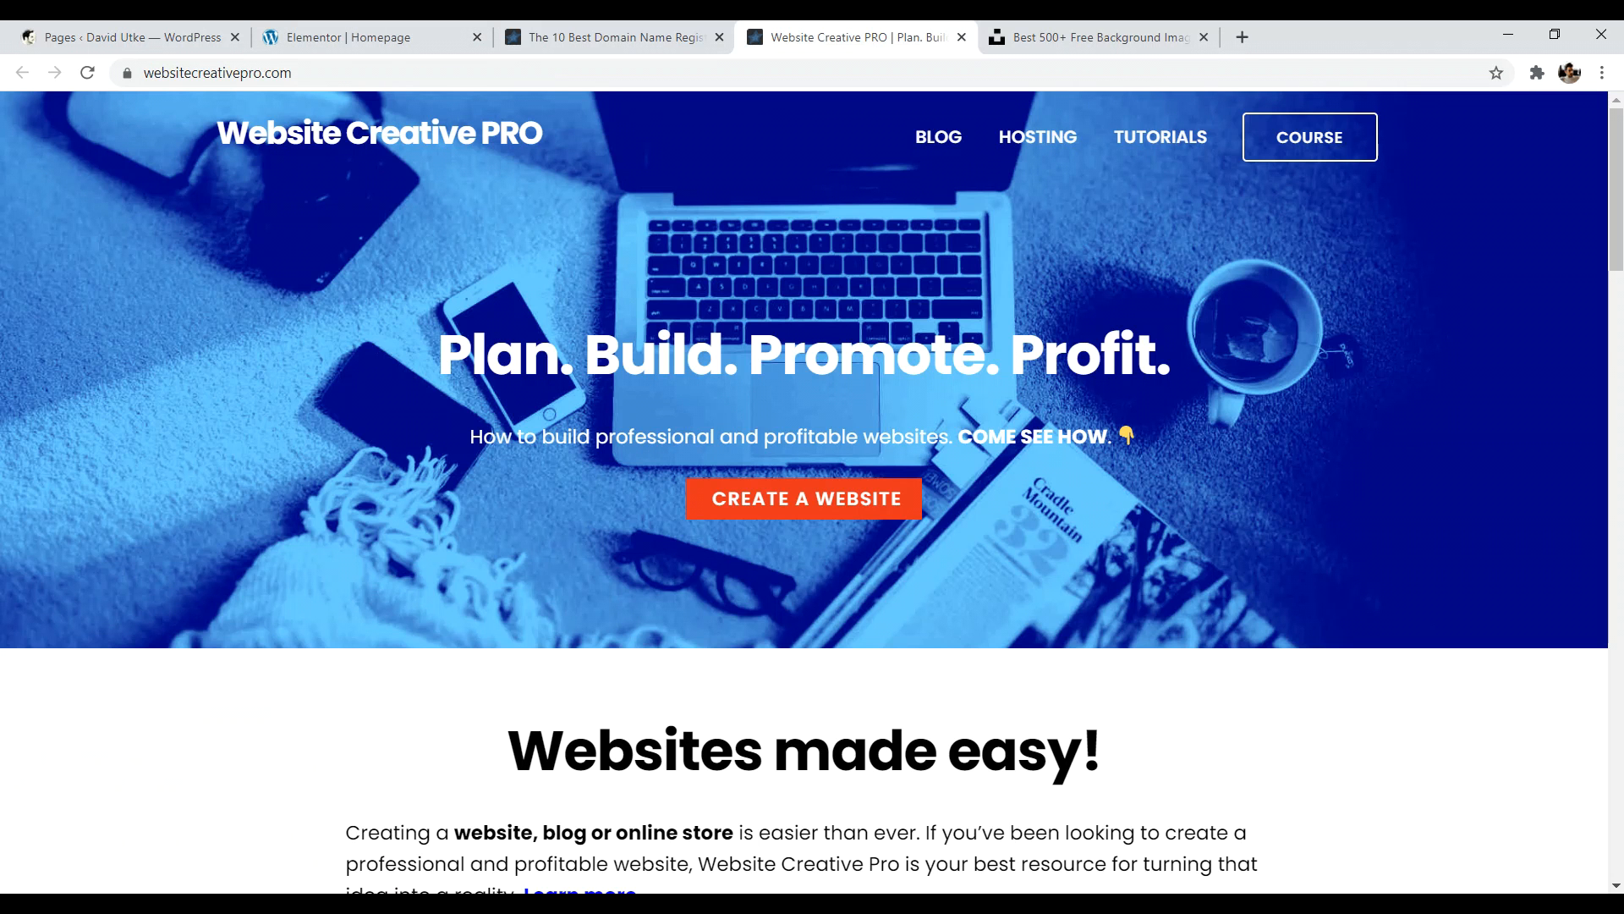
drag(471, 355, 1100, 363)
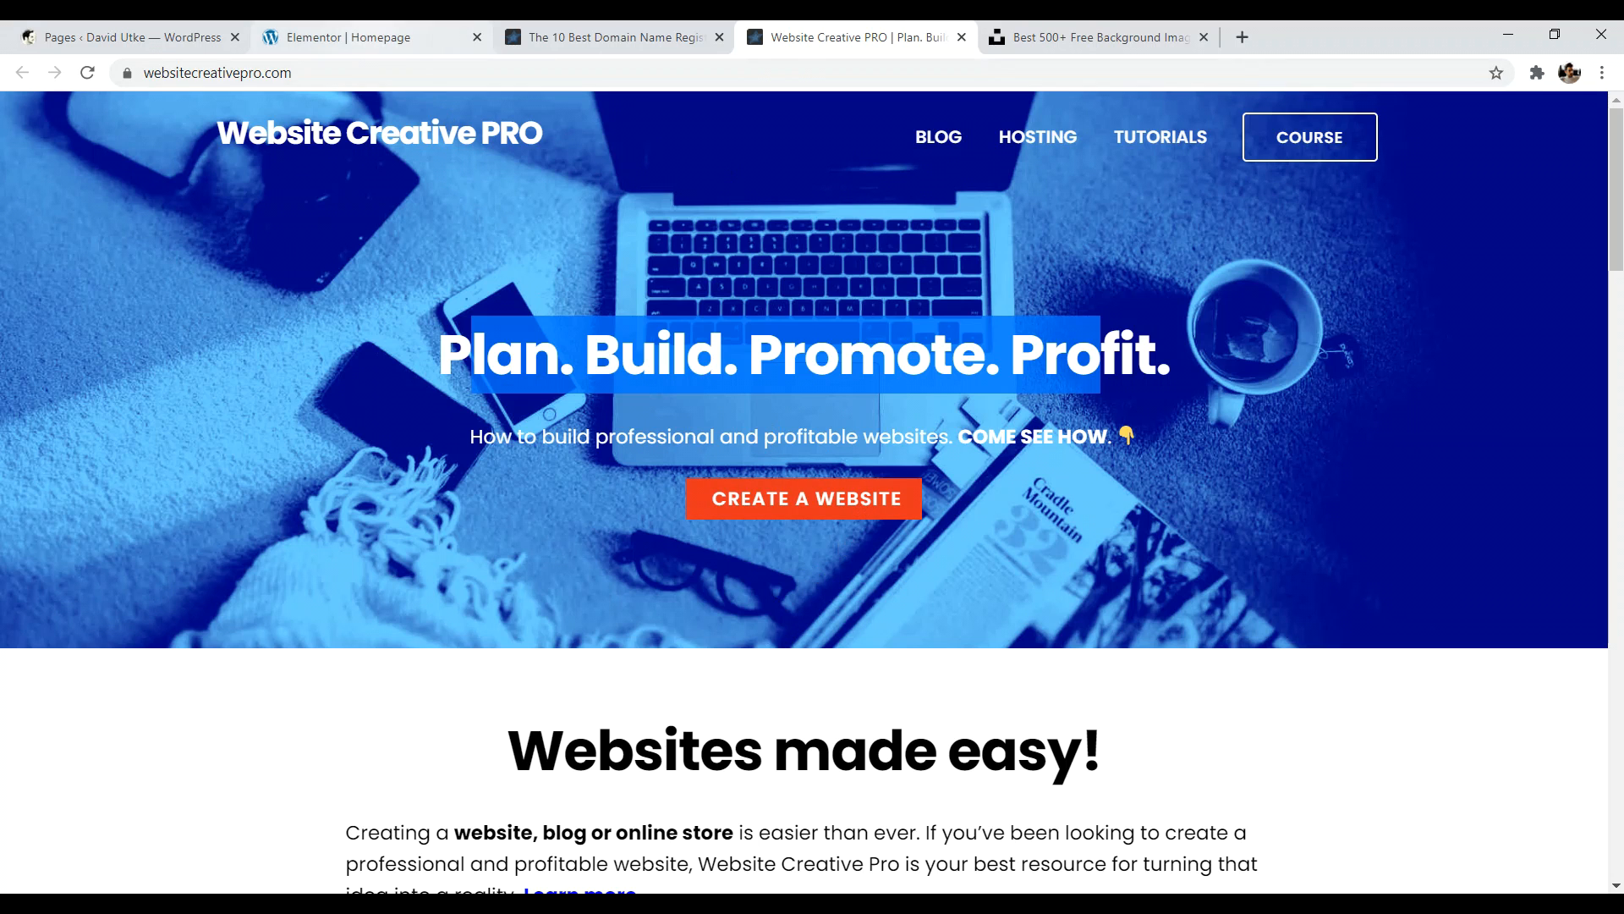
click(364, 38)
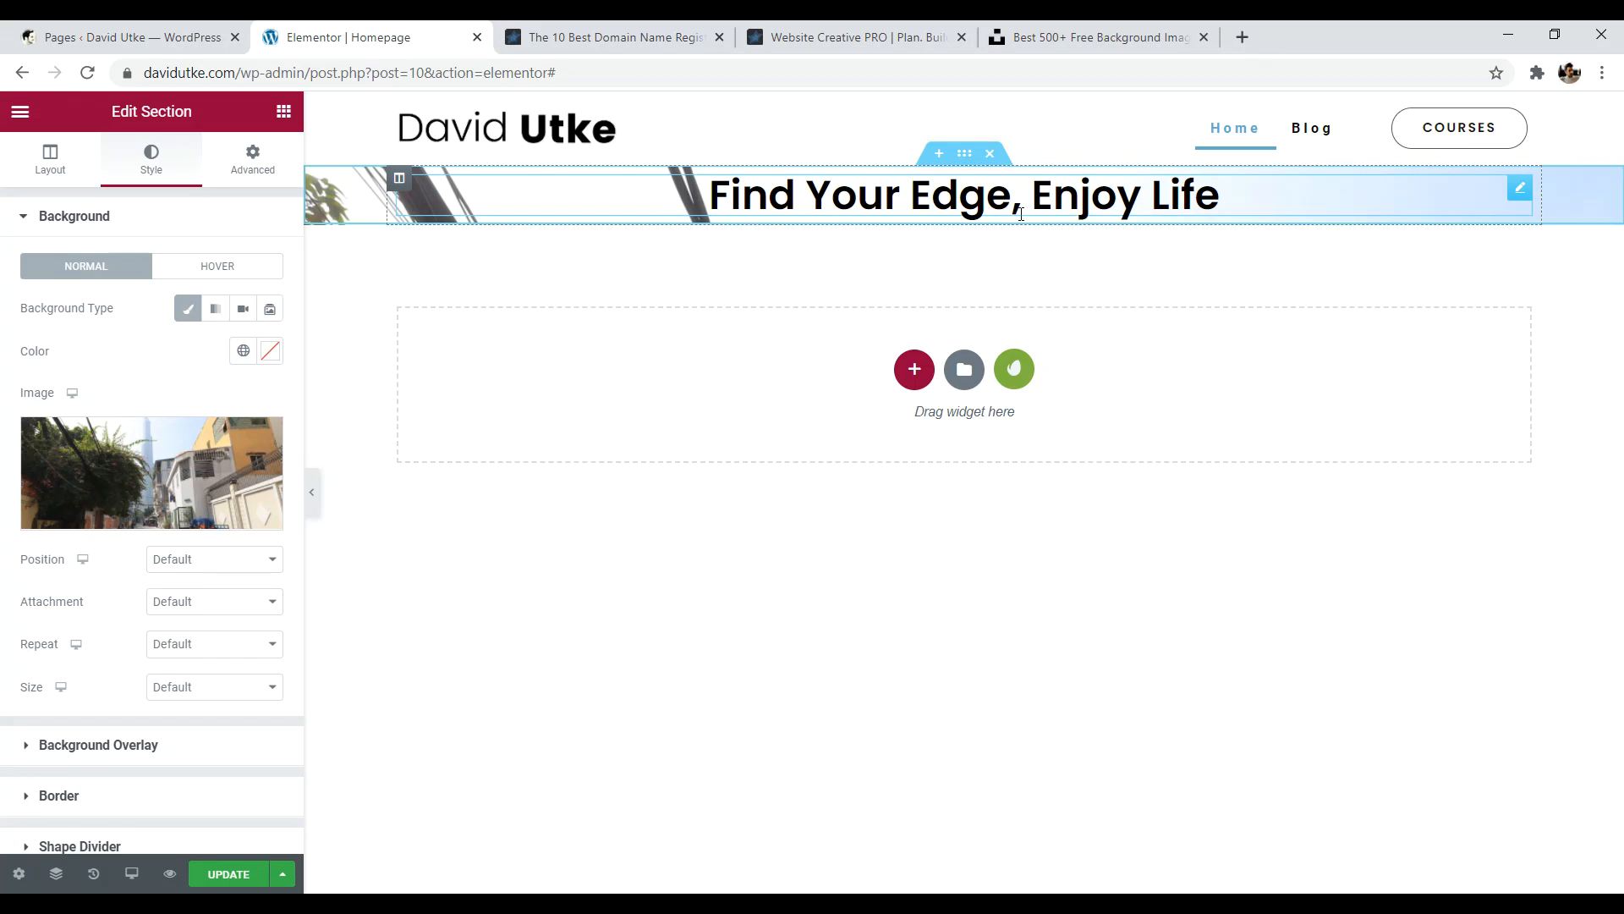
click(52, 165)
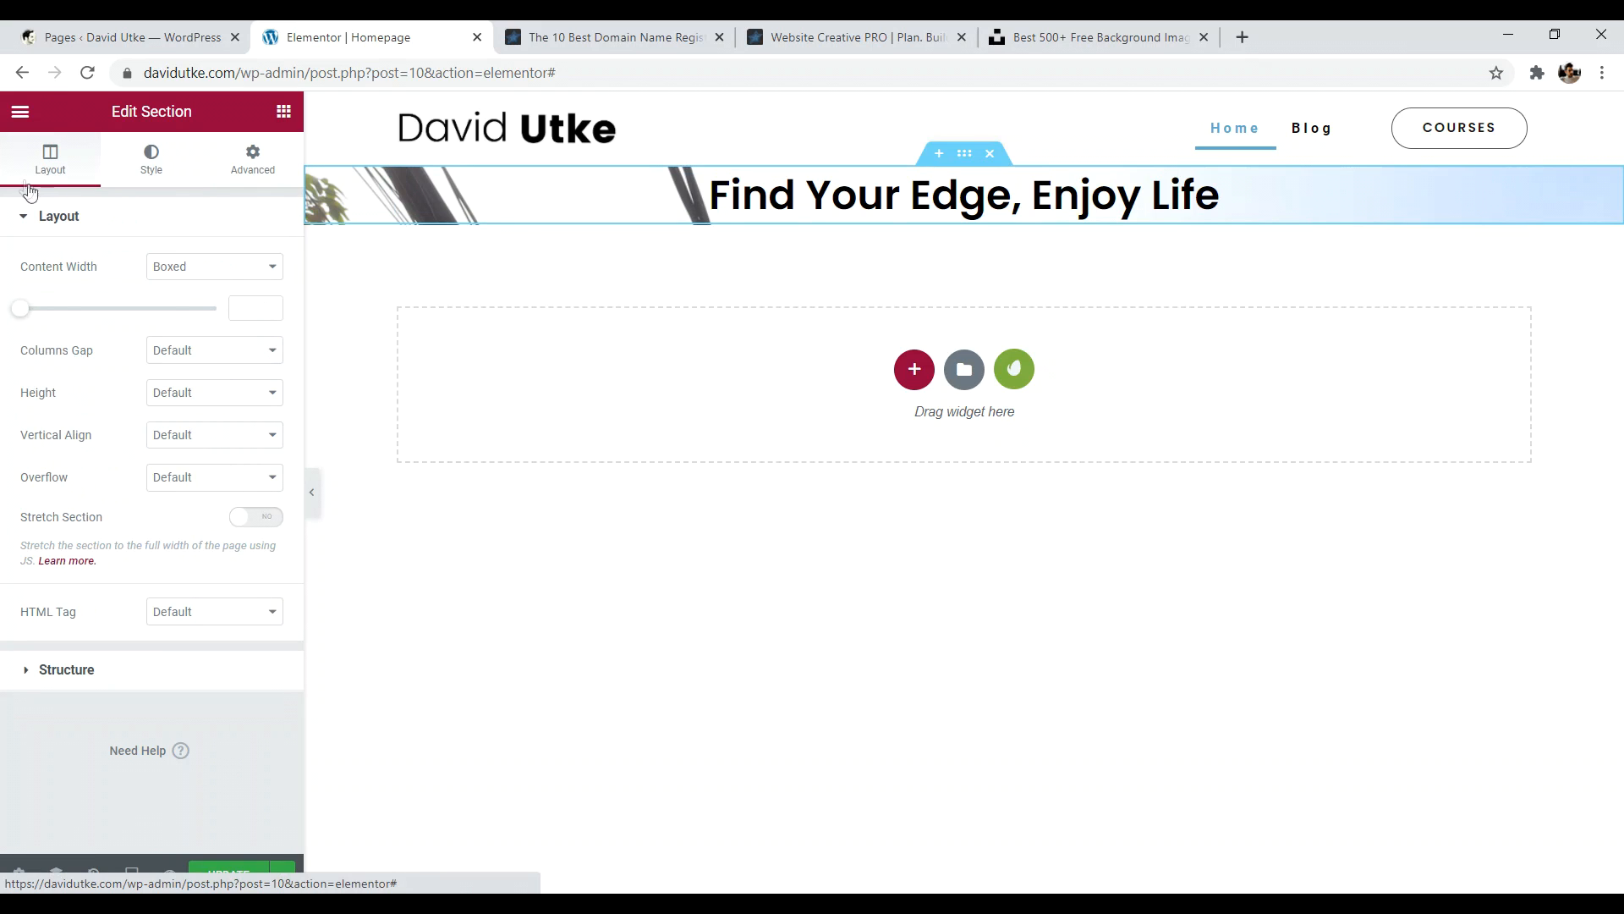
click(188, 399)
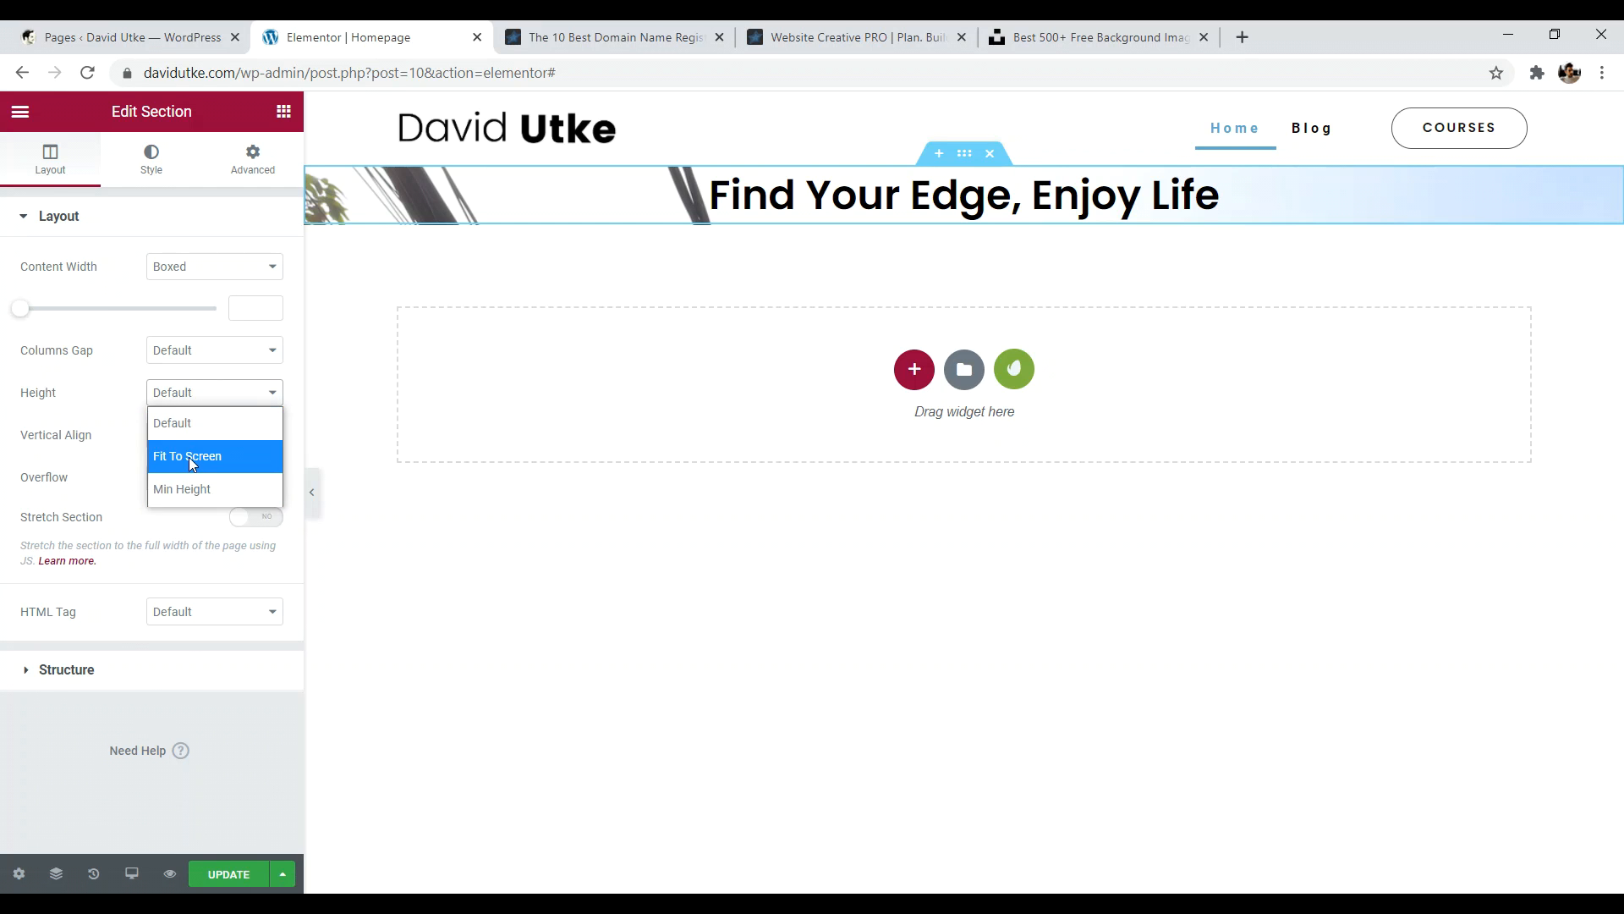
click(190, 457)
click(185, 399)
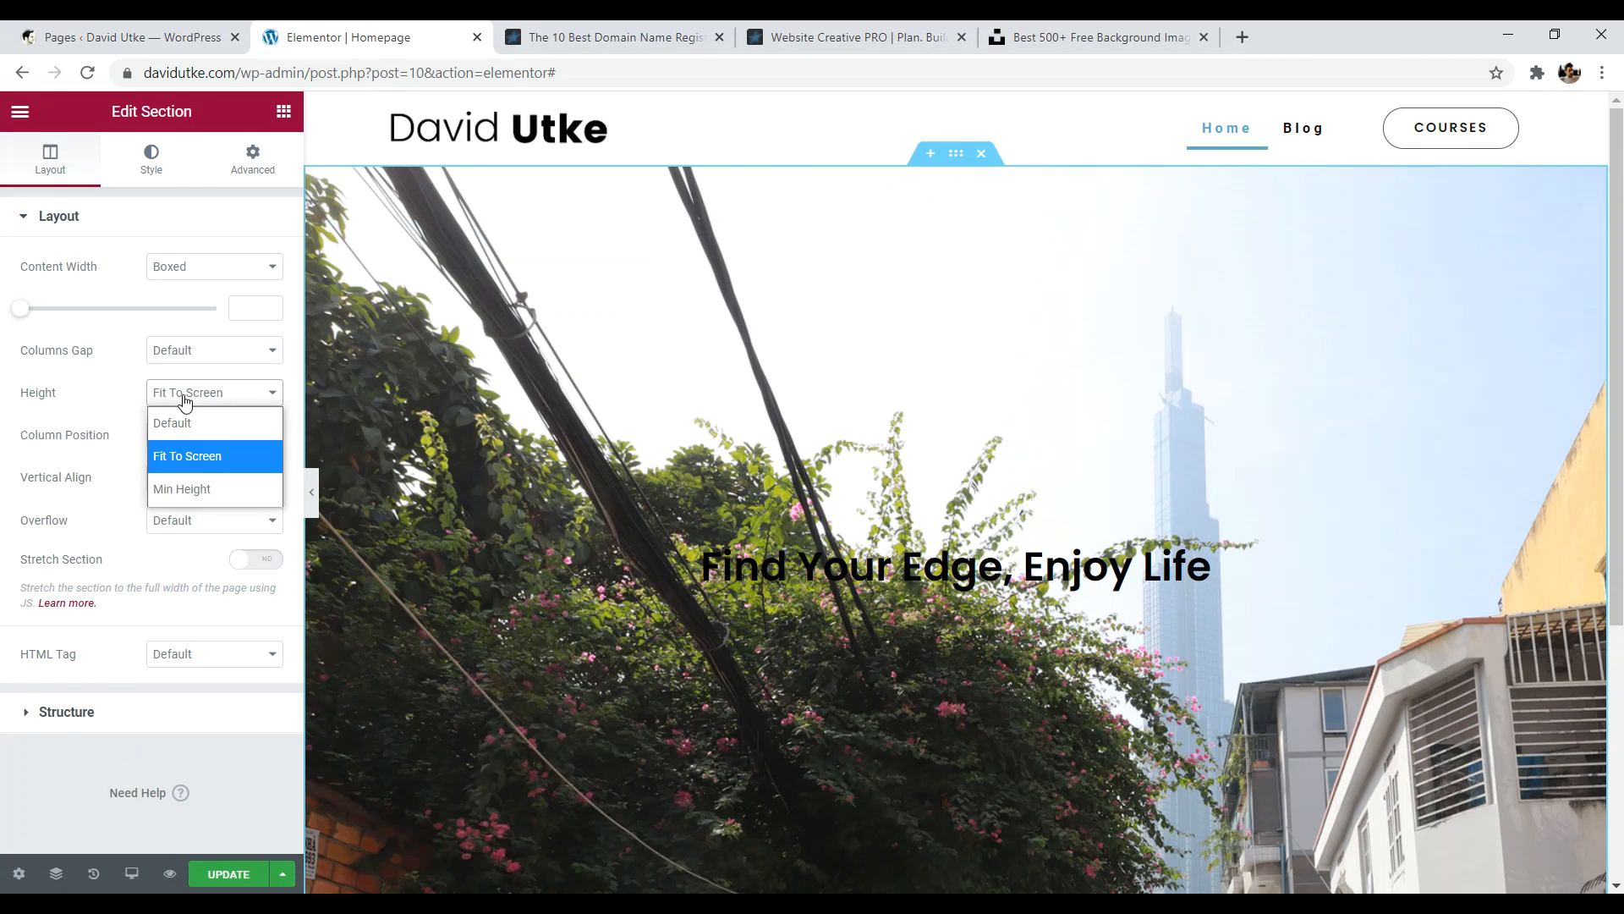
click(201, 486)
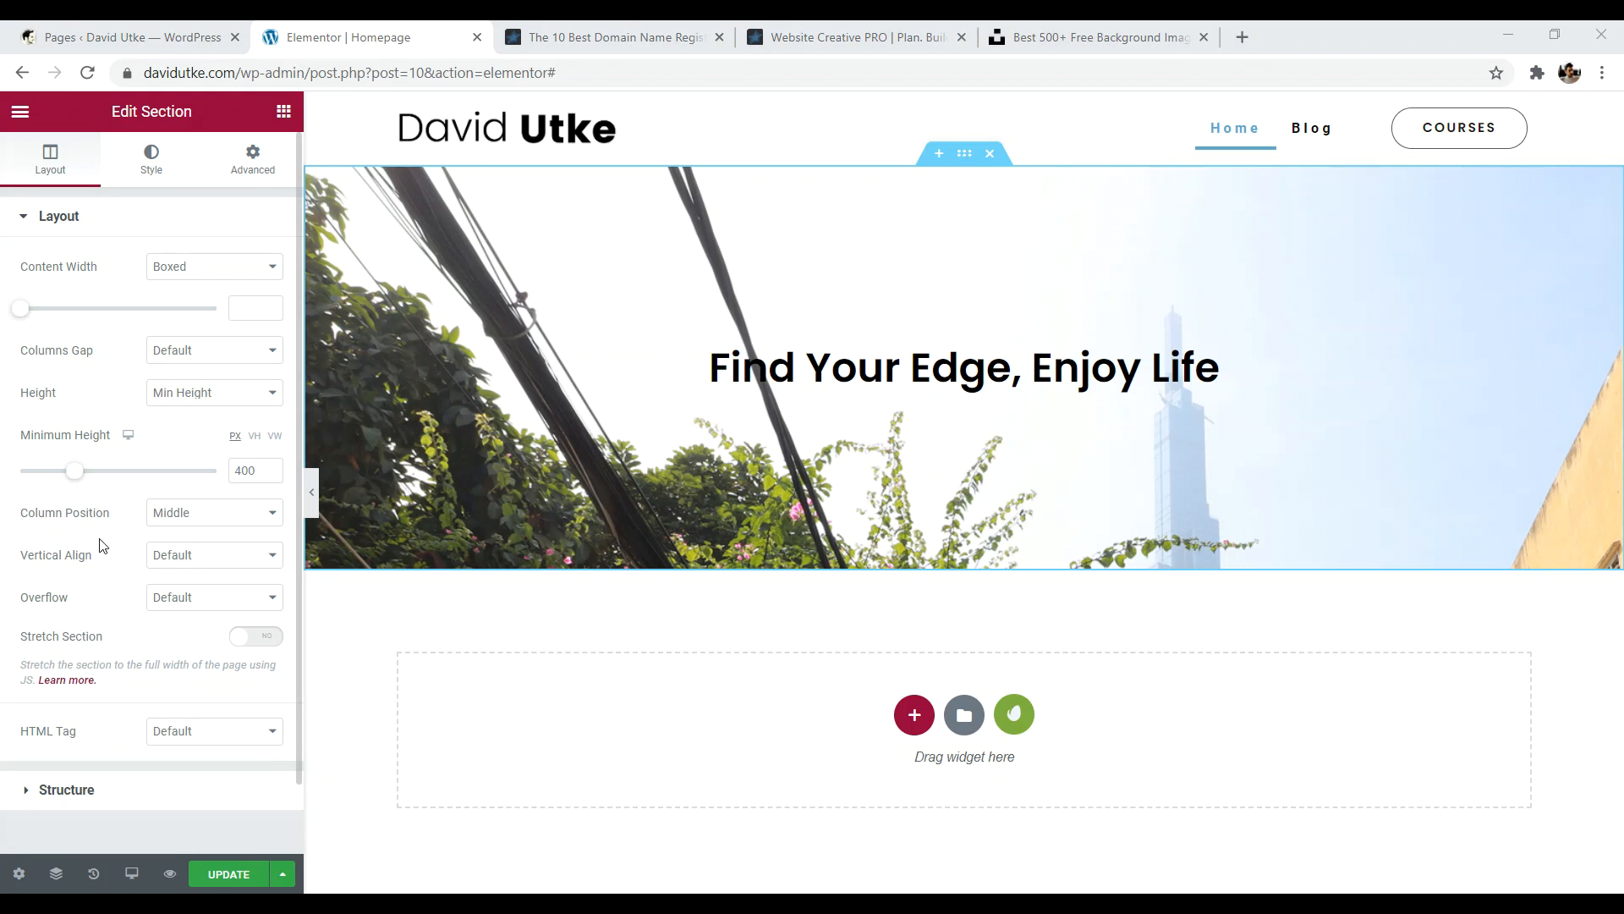
- Raise the hero section's minimum height to 572 px after trying Fit to Screen
mouse_move(84, 478)
mouse_down()
mouse_move(106, 480)
mouse_move(73, 470)
mouse_move(145, 465)
mouse_move(76, 466)
mouse_up()
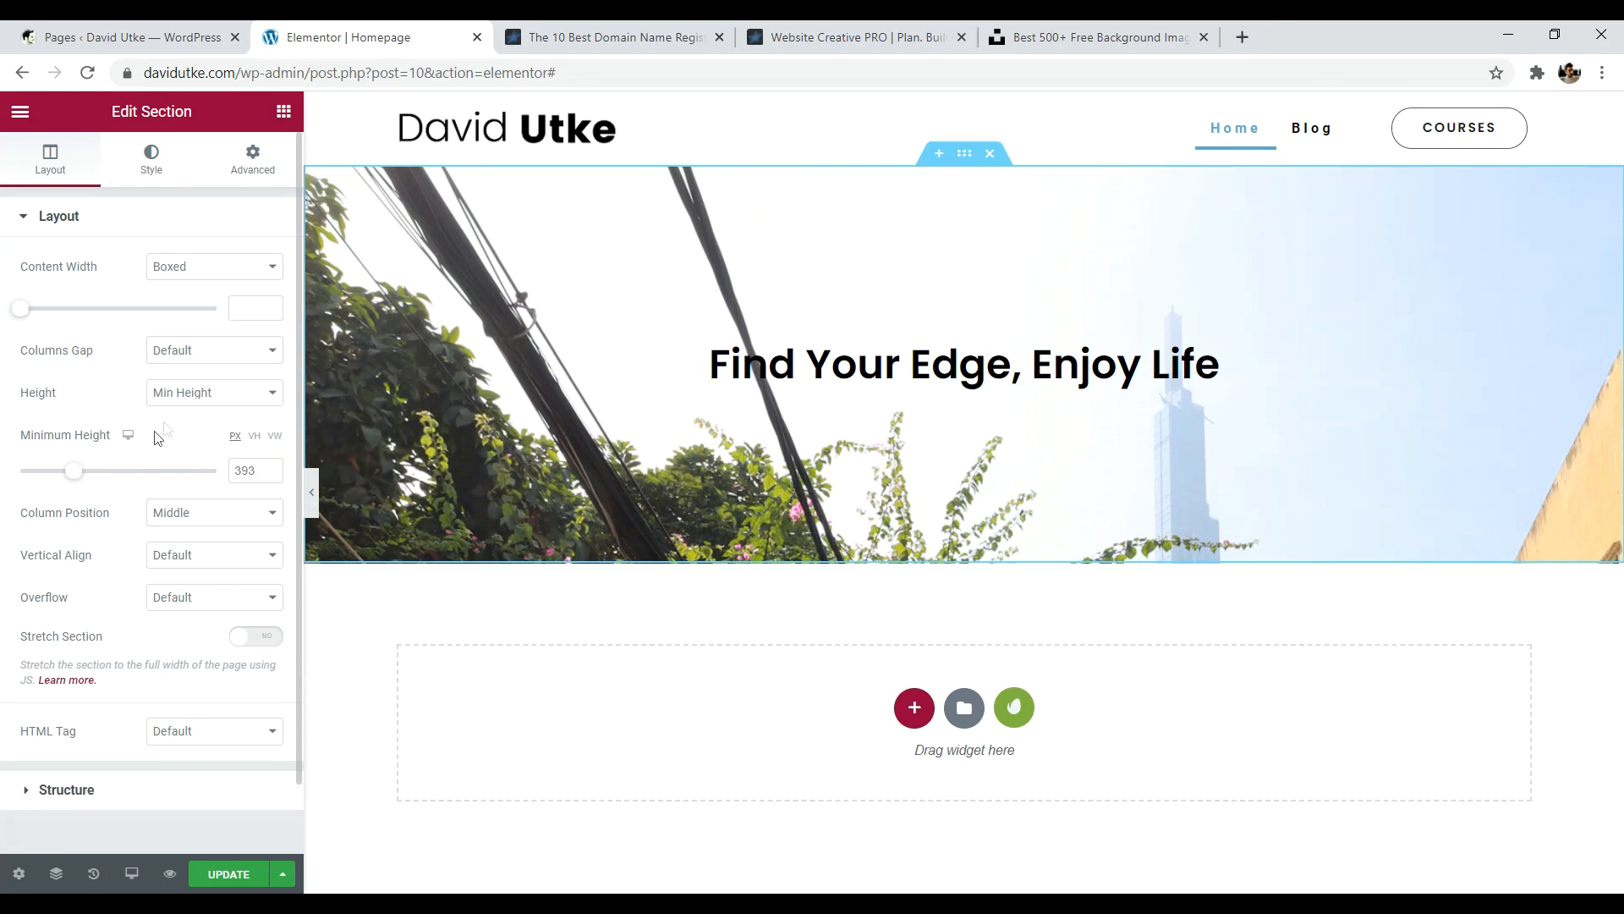
click(178, 401)
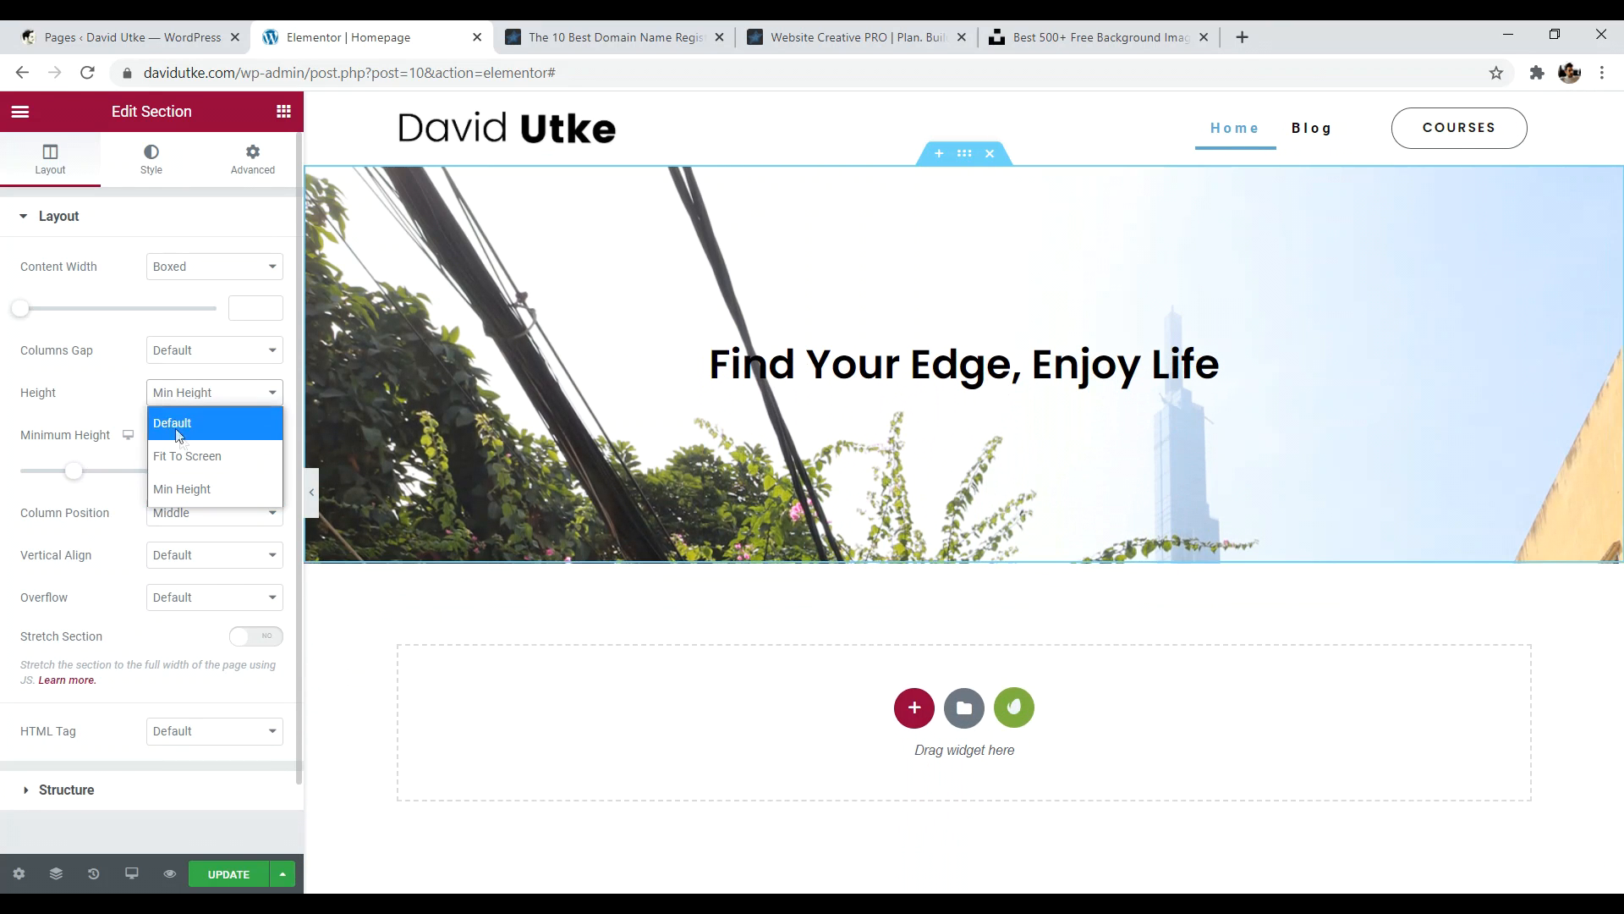
click(187, 456)
scroll(518, 472, down, 3)
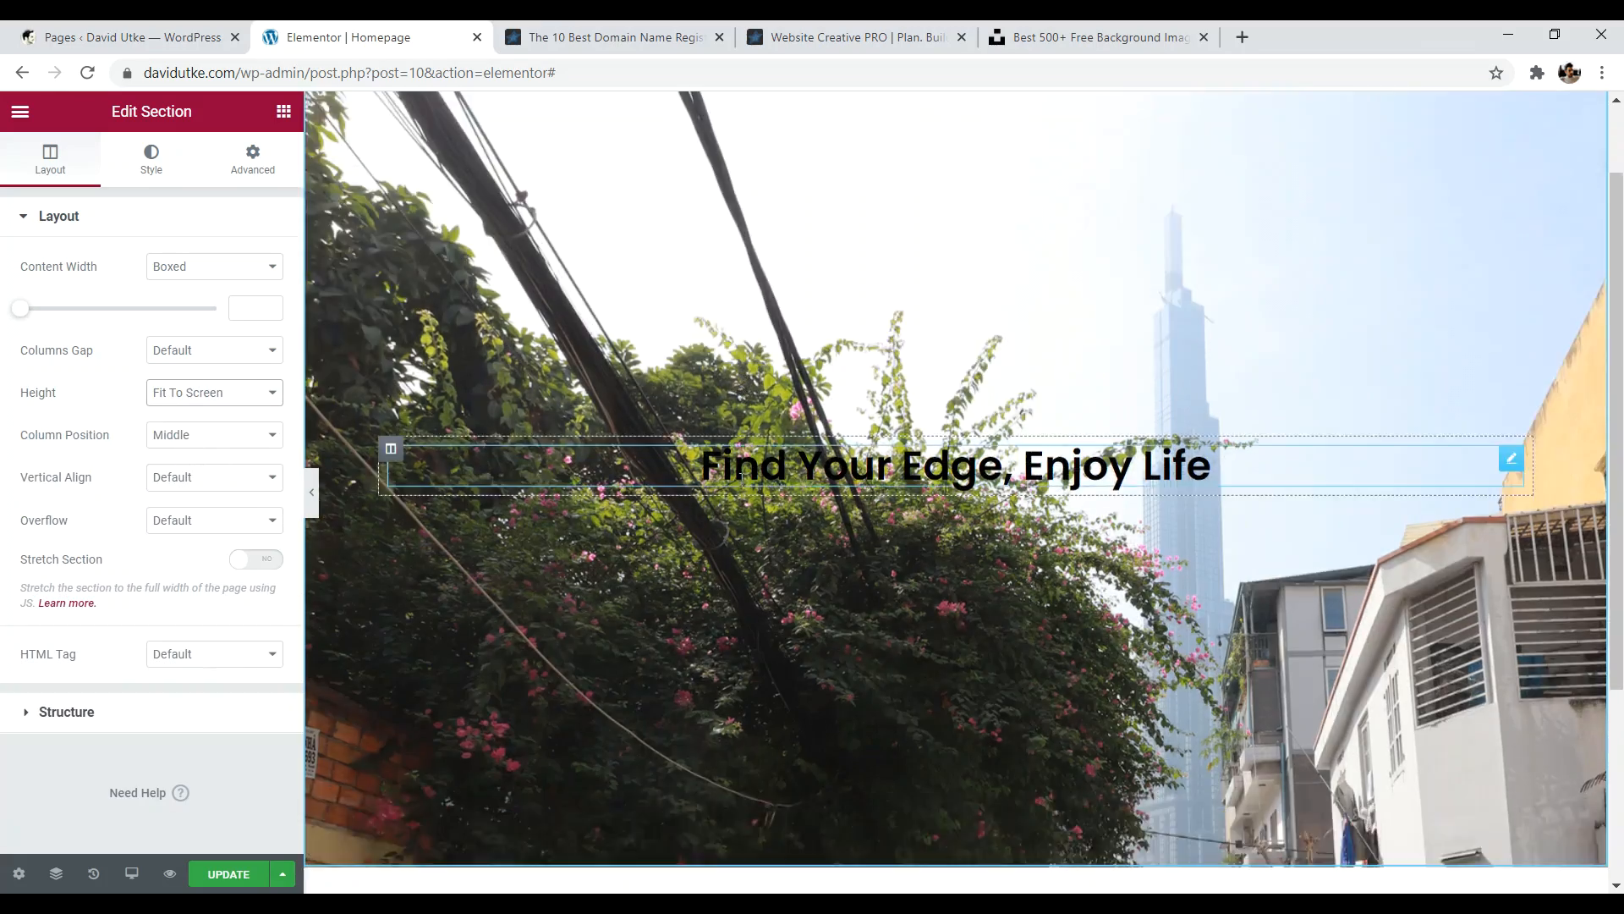
scroll(753, 509, up, 3)
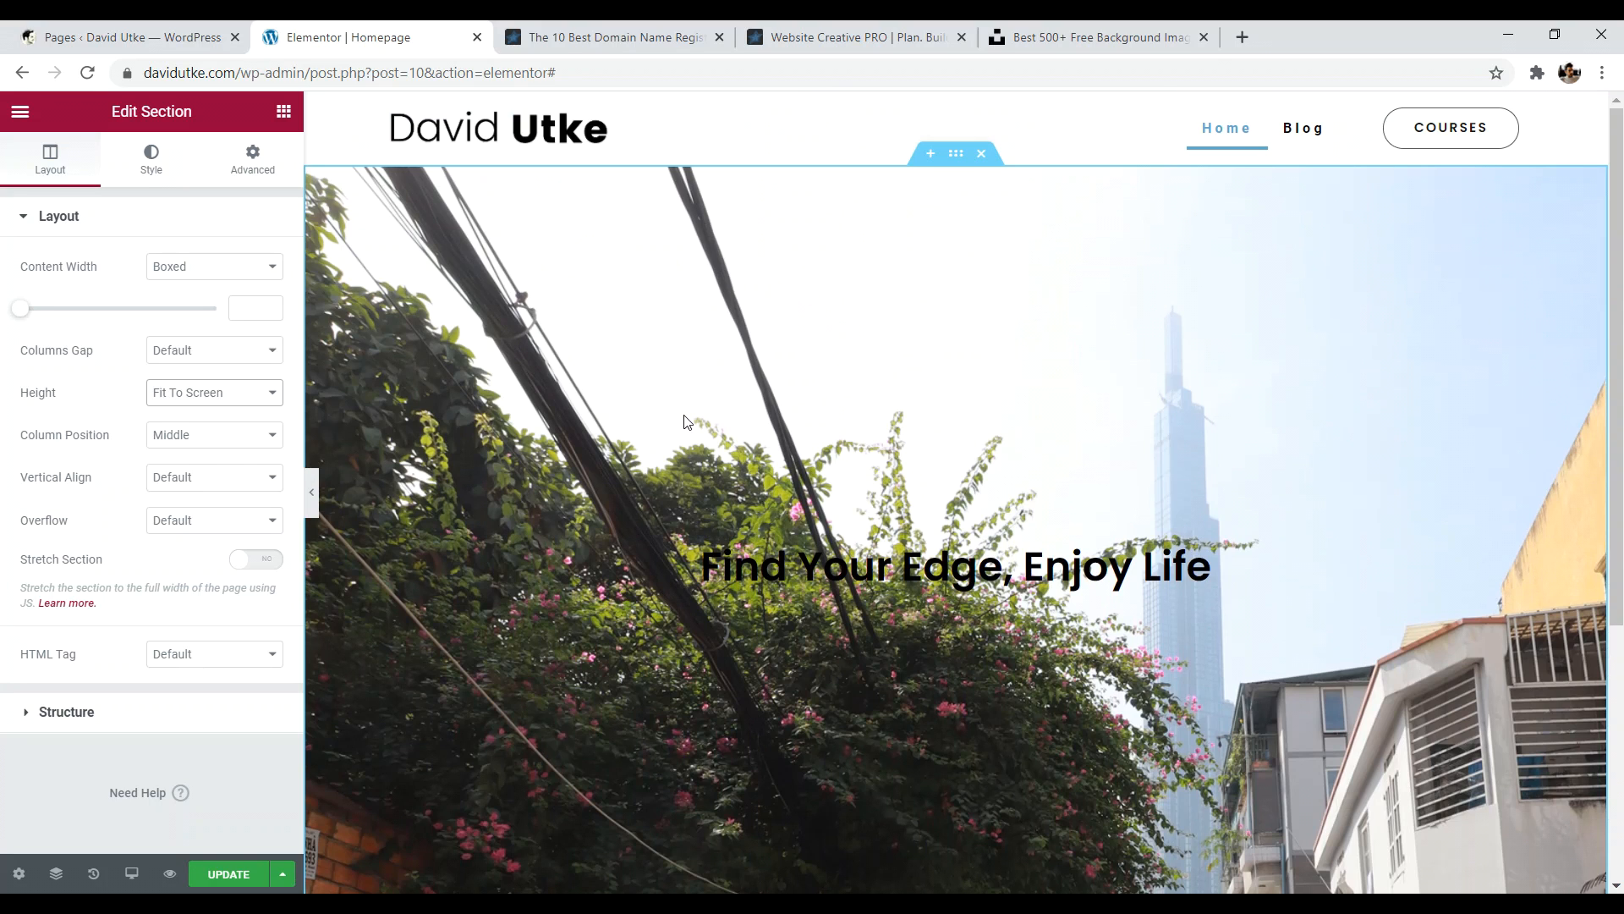
click(235, 392)
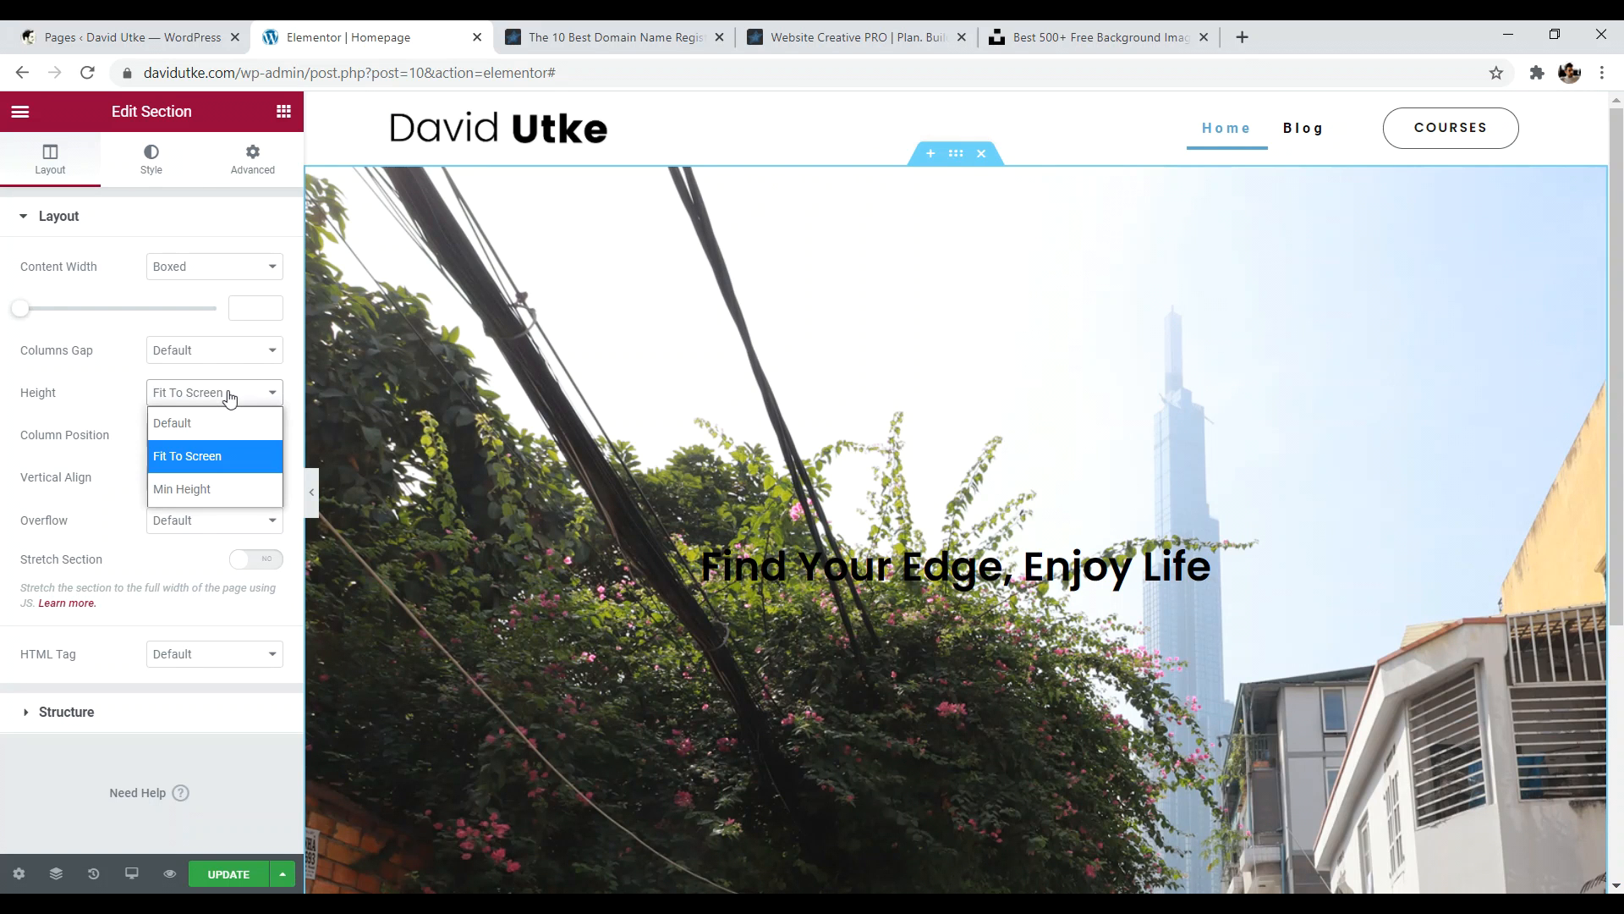
click(208, 493)
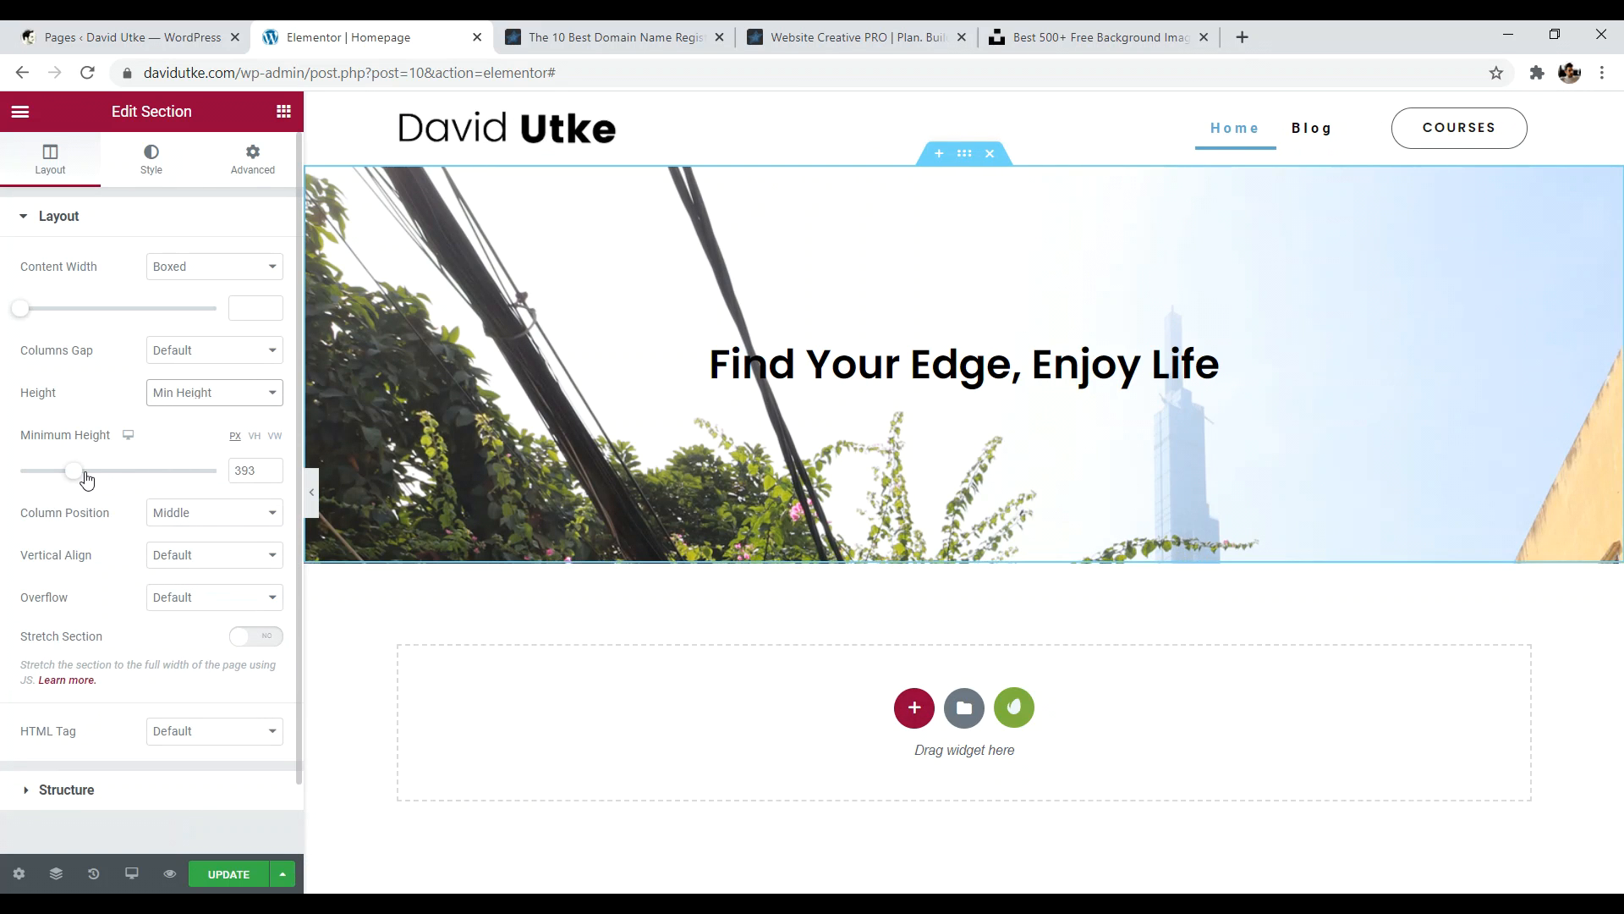
click(846, 37)
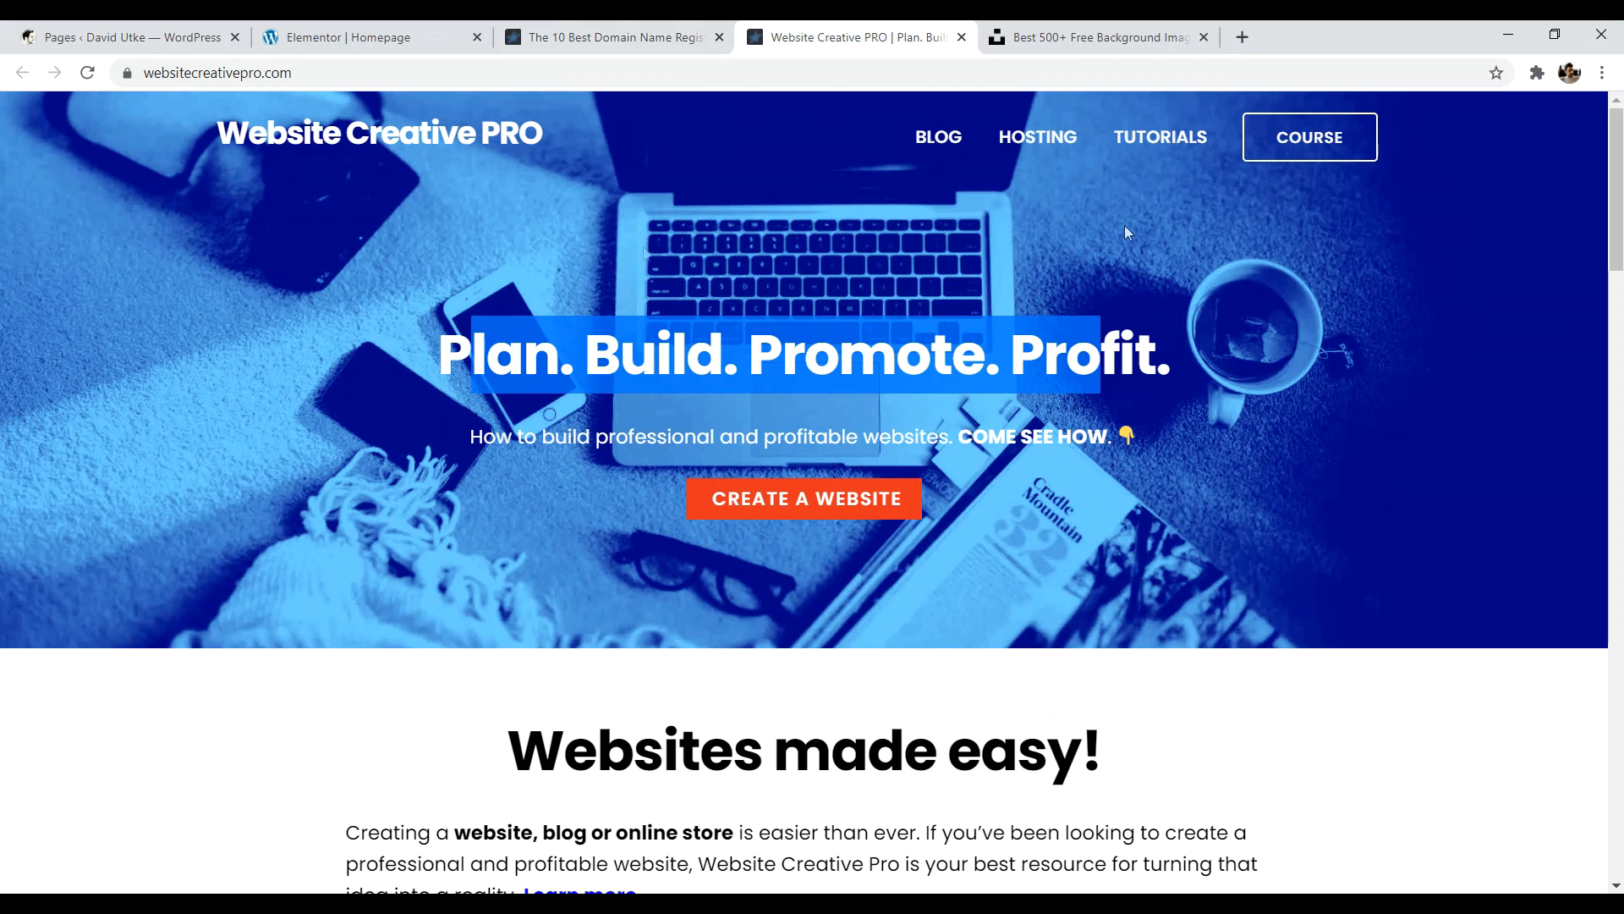
click(372, 40)
drag(80, 471, 101, 475)
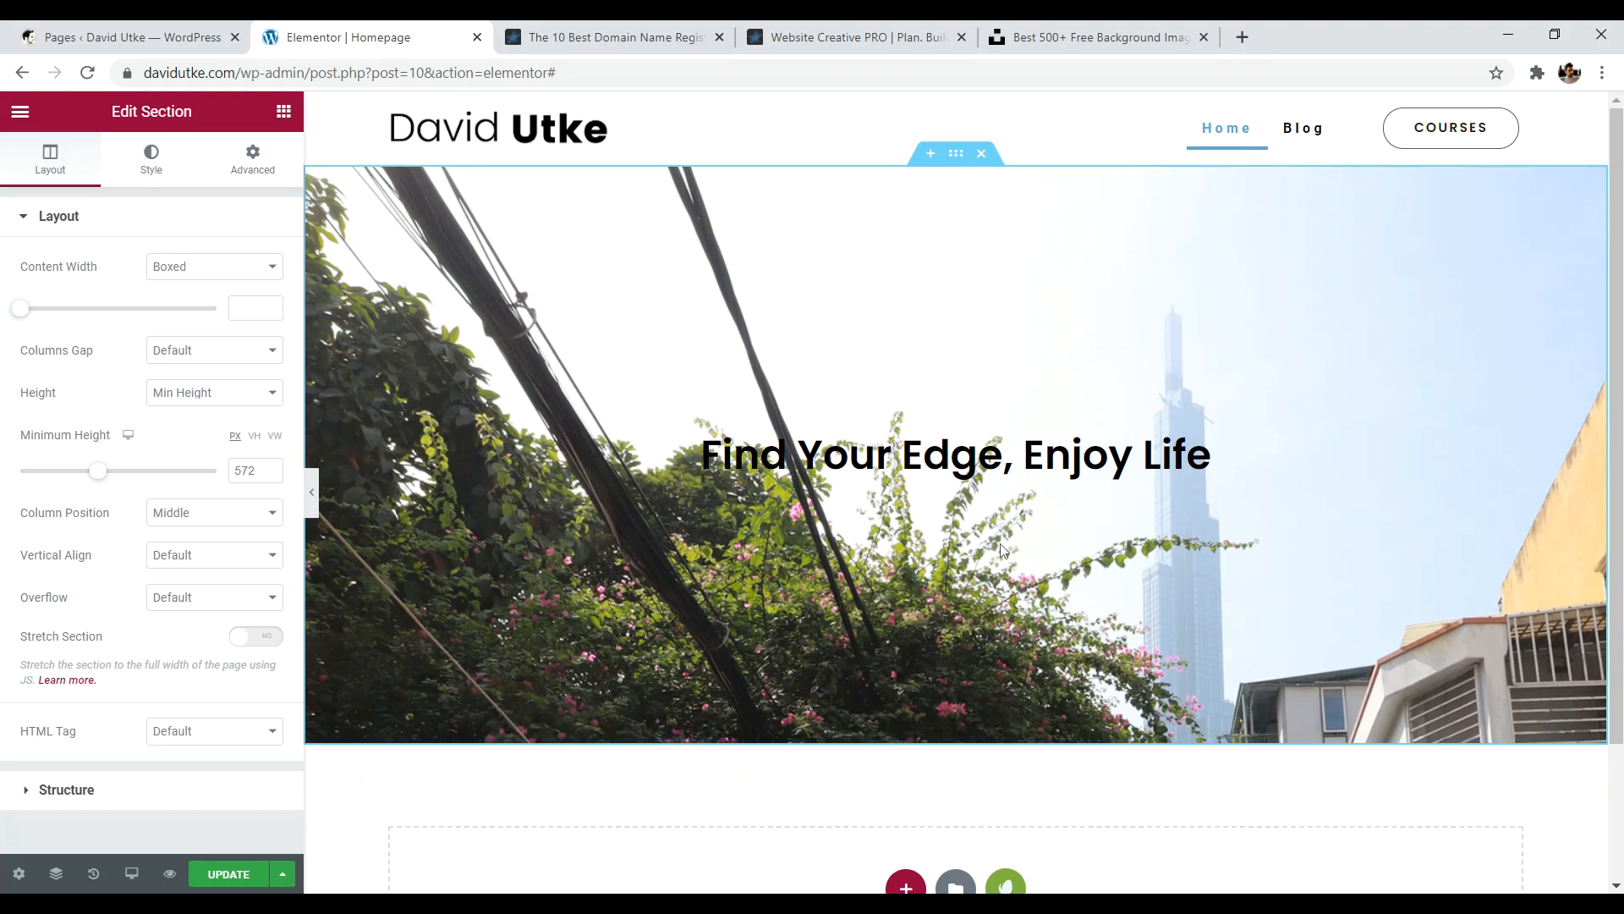
click(1057, 454)
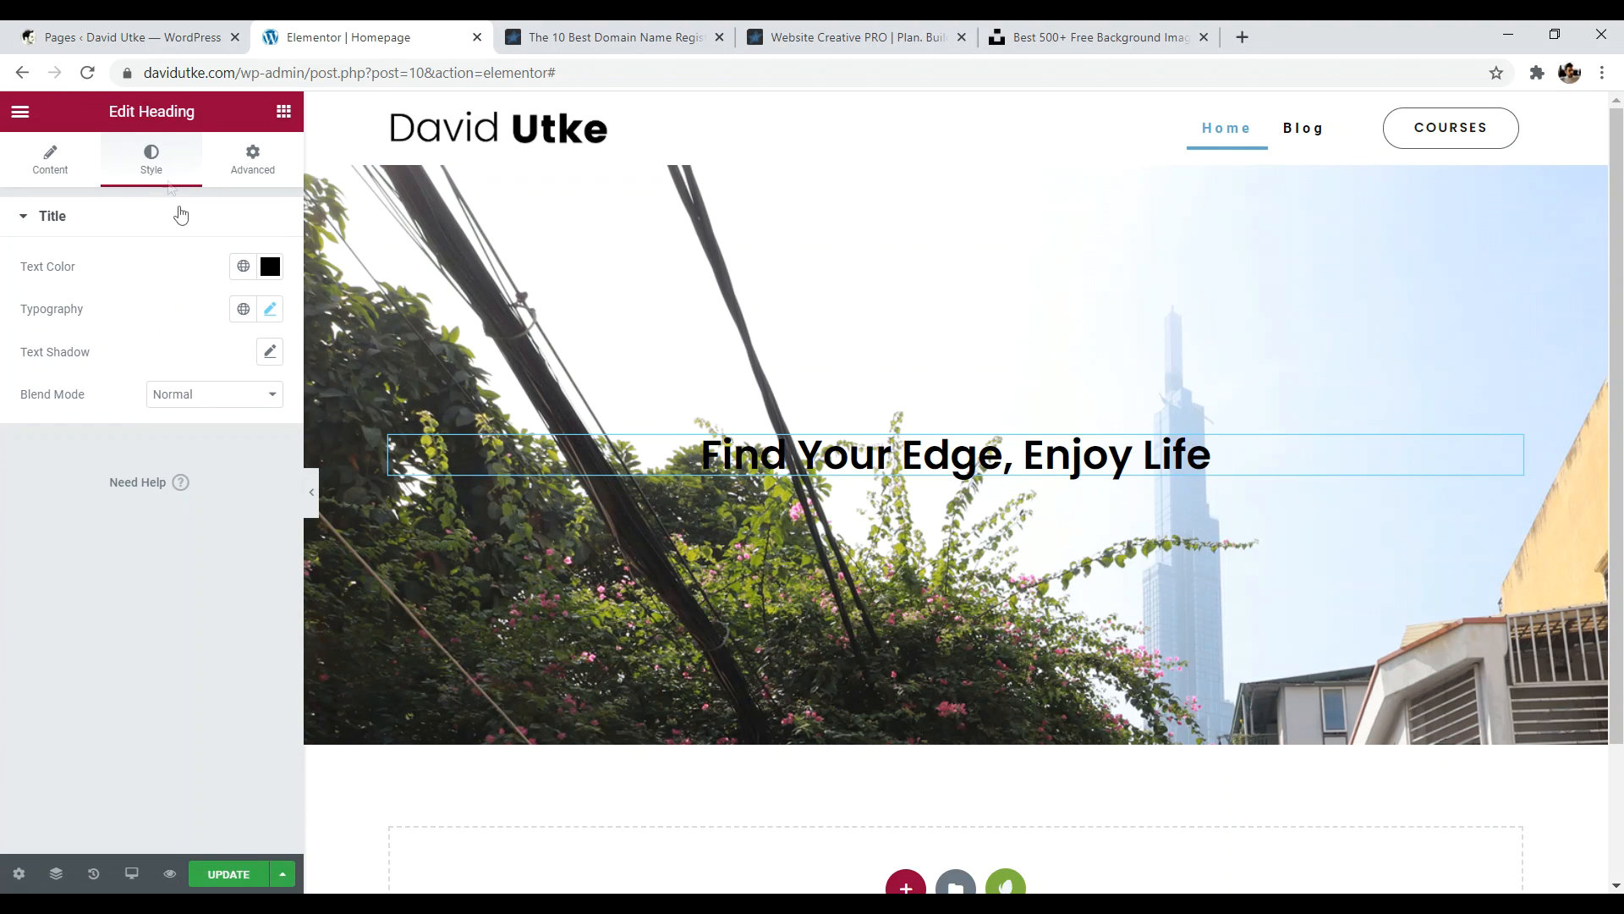
- Keep the hero heading as H1 and set its size to XXL
click(52, 161)
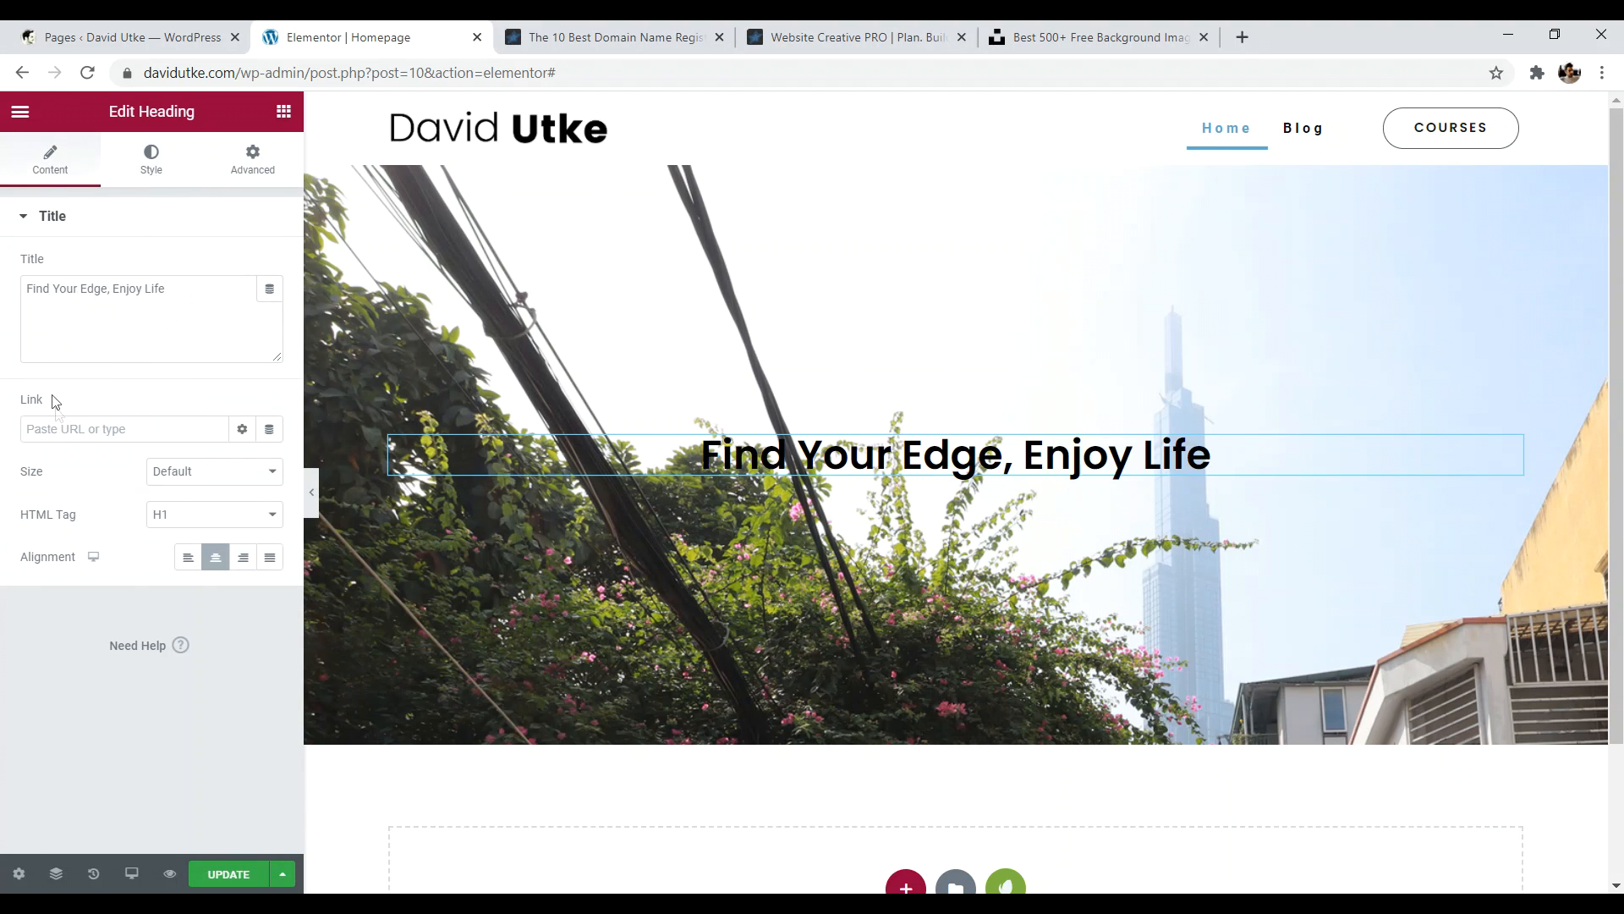
click(200, 517)
click(51, 650)
click(174, 489)
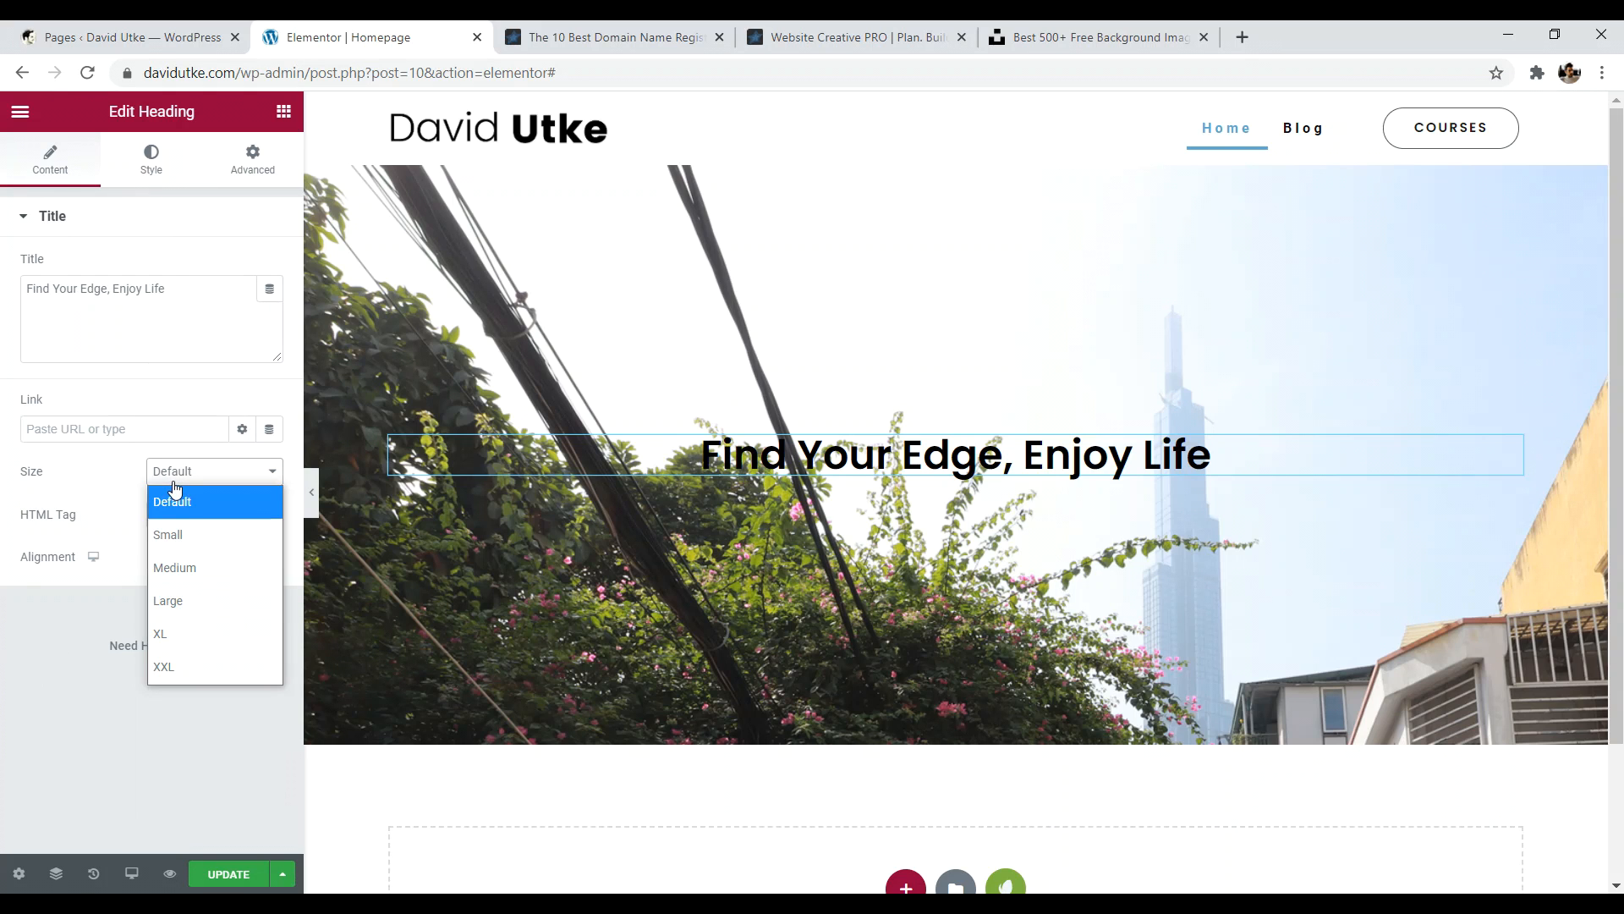
click(186, 662)
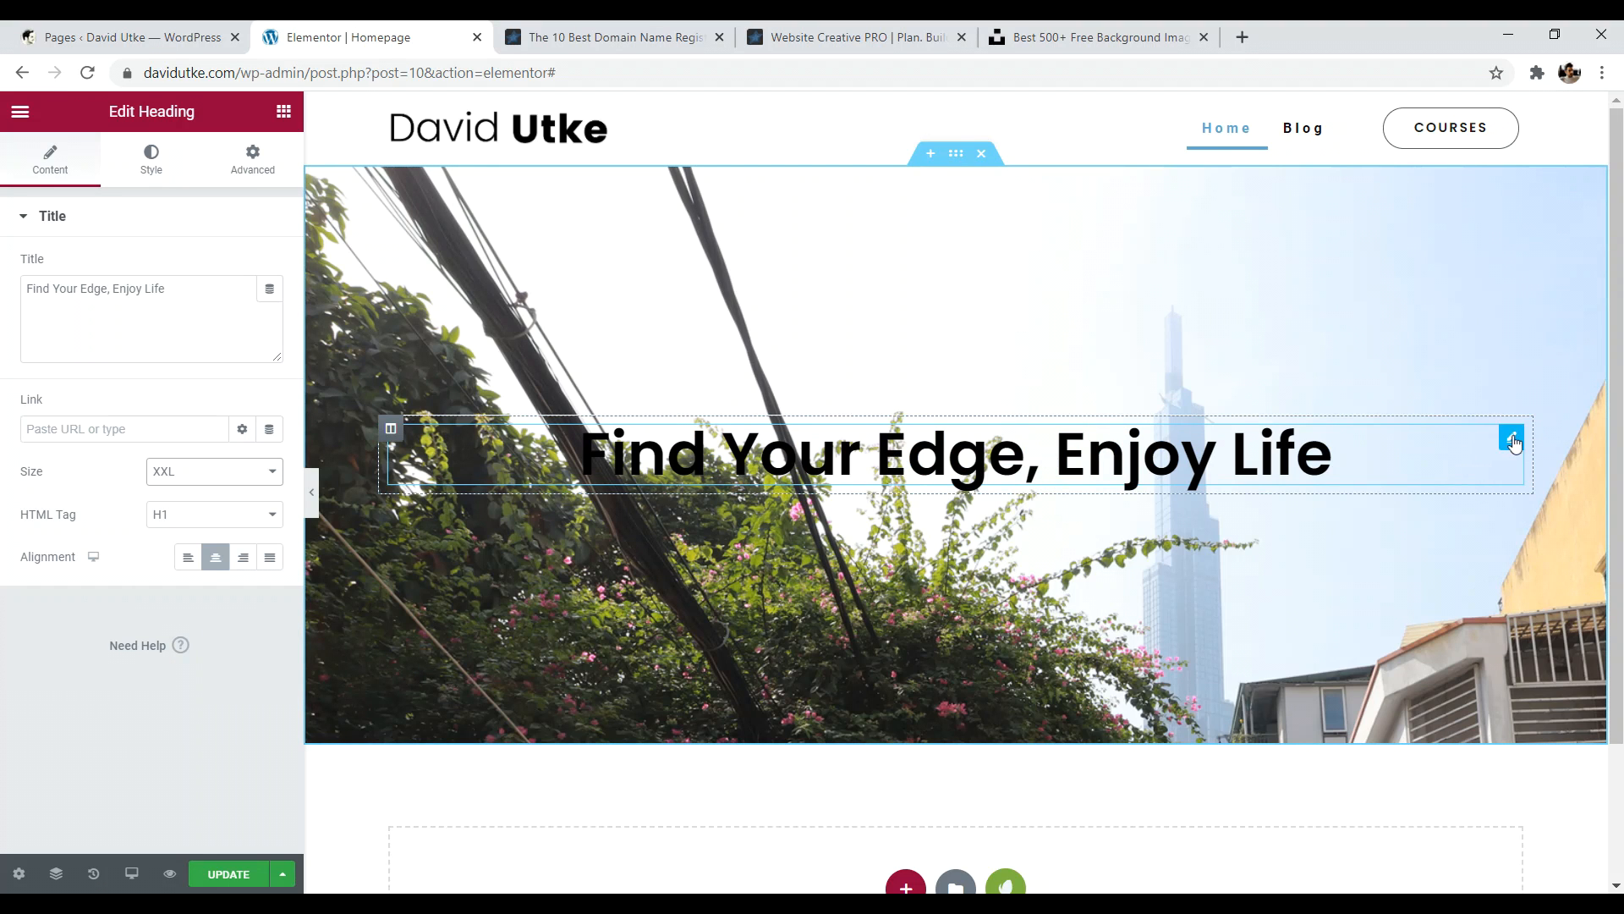
- Set the heading text colour to black #000000
click(163, 167)
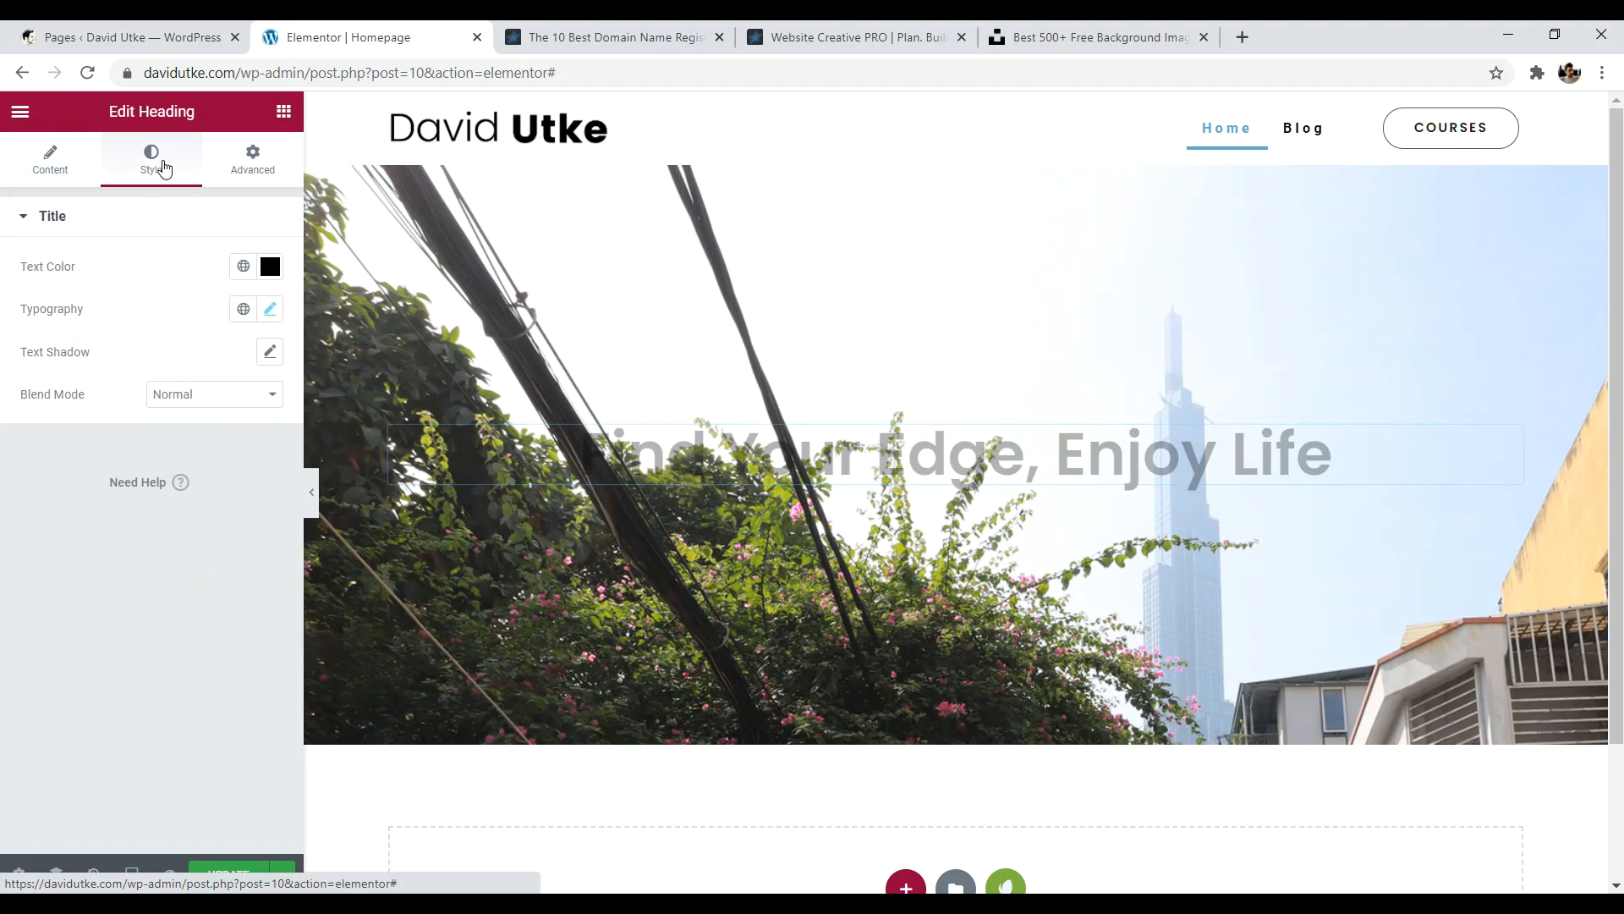
click(270, 266)
click(69, 395)
mouse_move(53, 386)
mouse_down()
mouse_move(35, 345)
mouse_move(17, 406)
mouse_move(38, 513)
mouse_up()
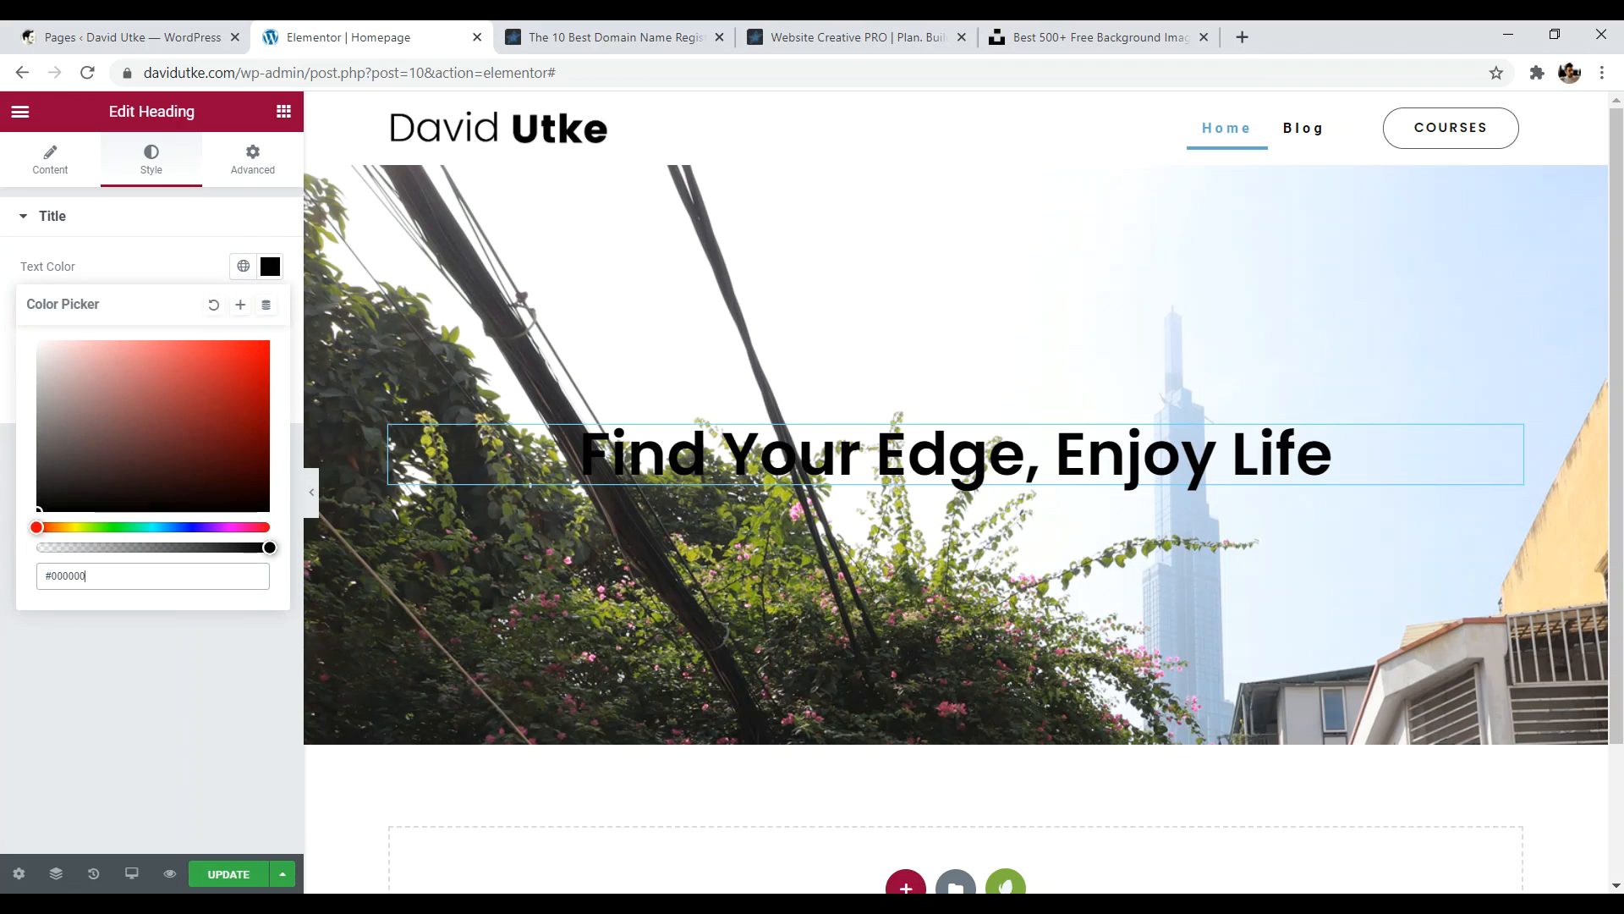
click(152, 706)
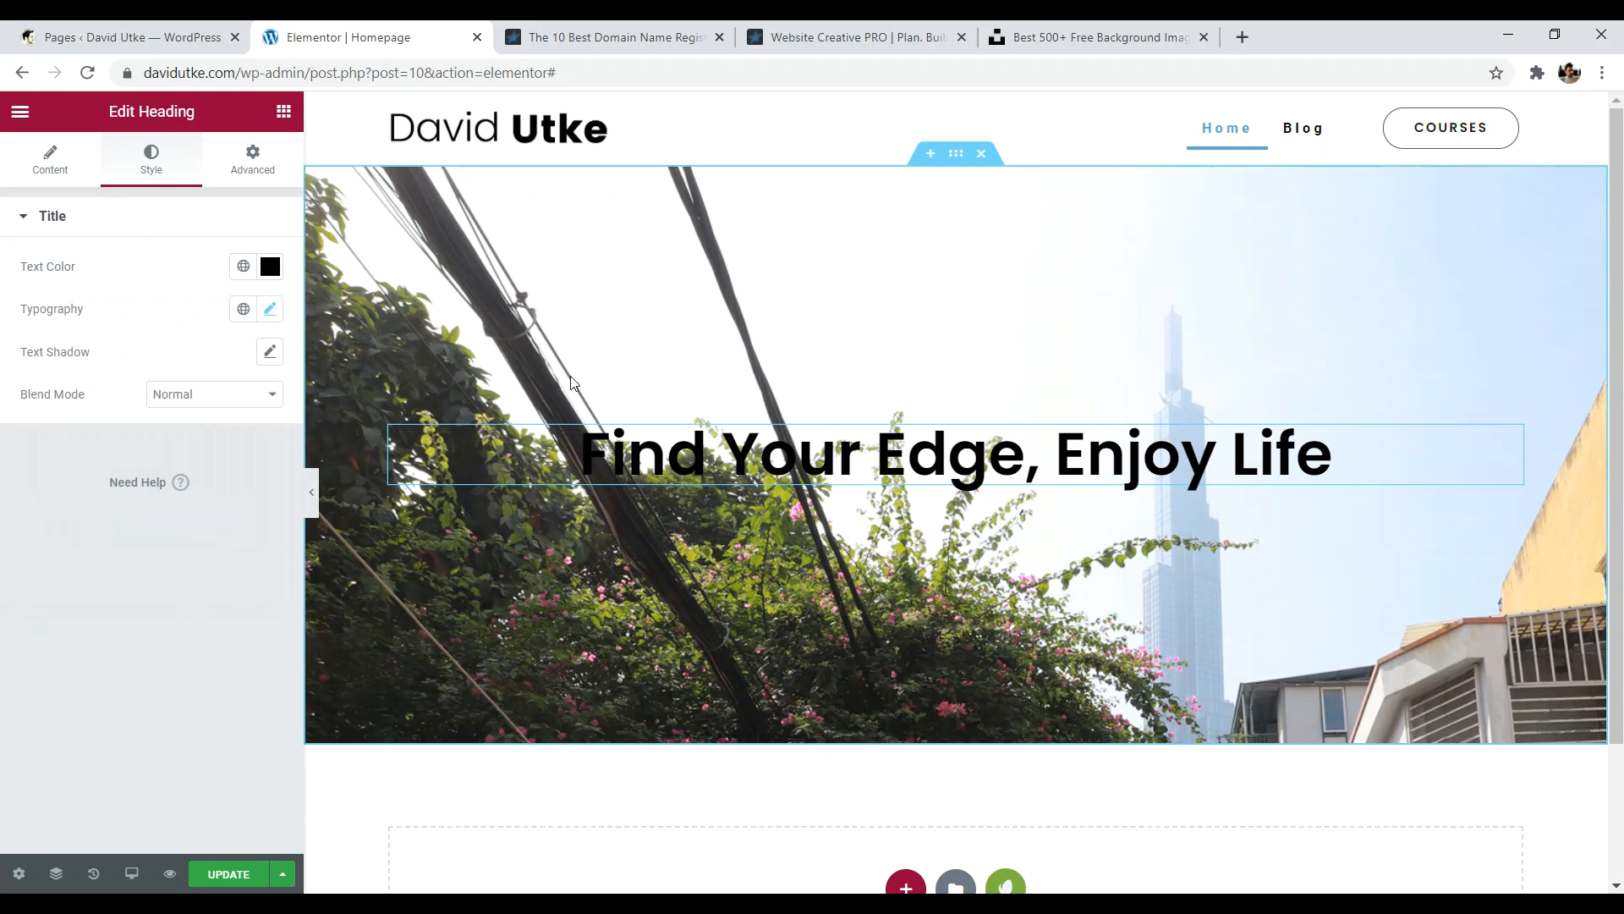
click(956, 153)
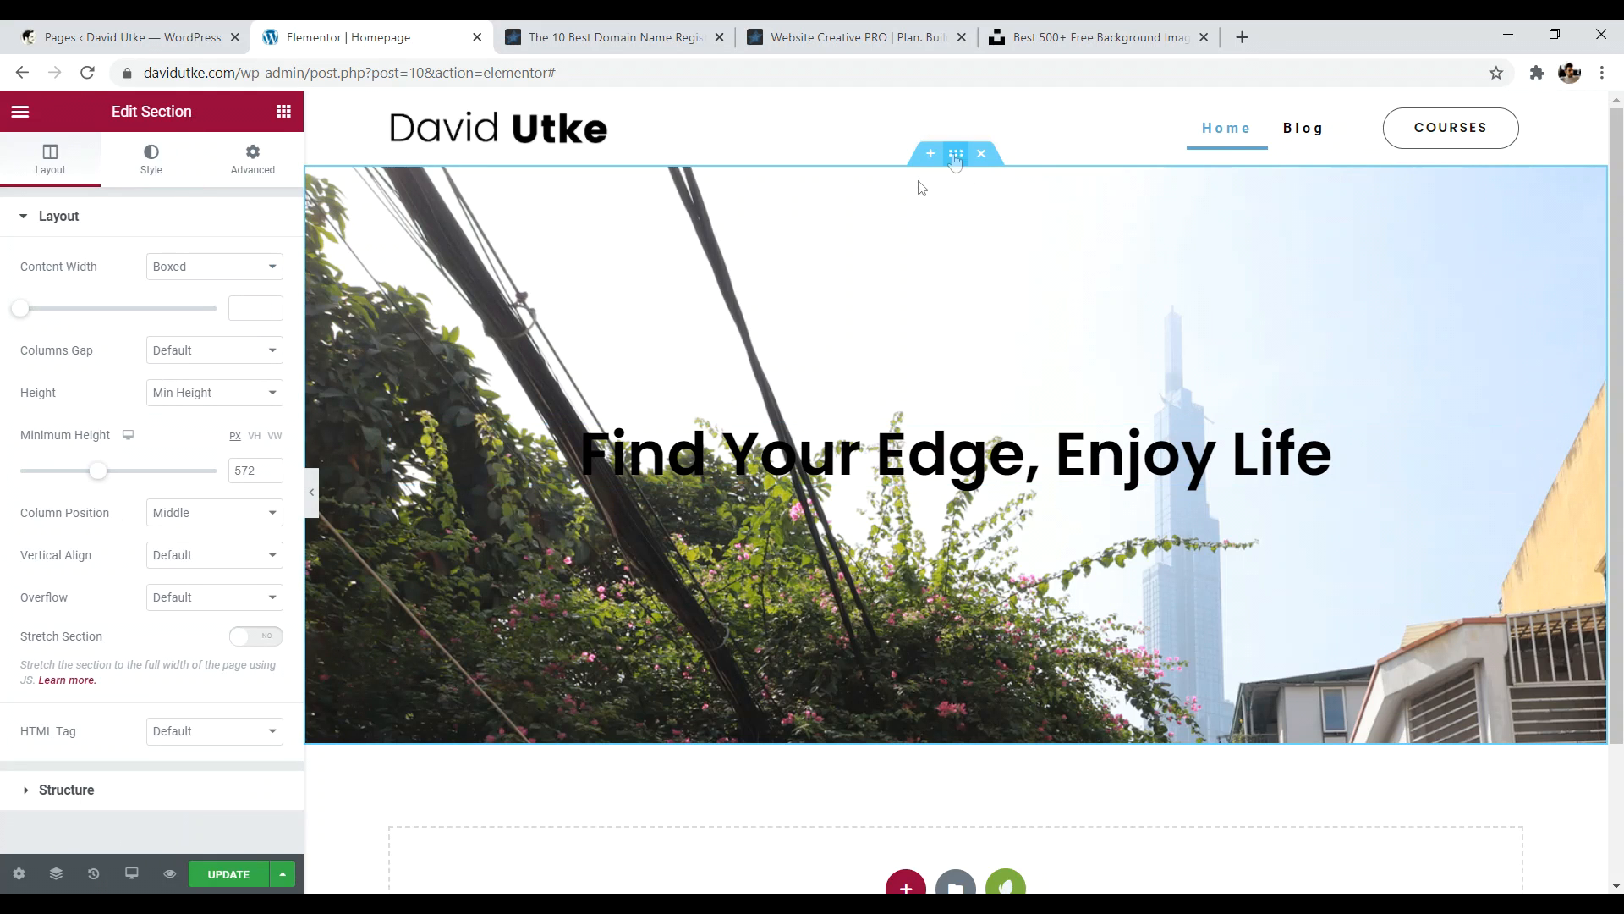
- Set the hero background image position to Top Center
click(170, 170)
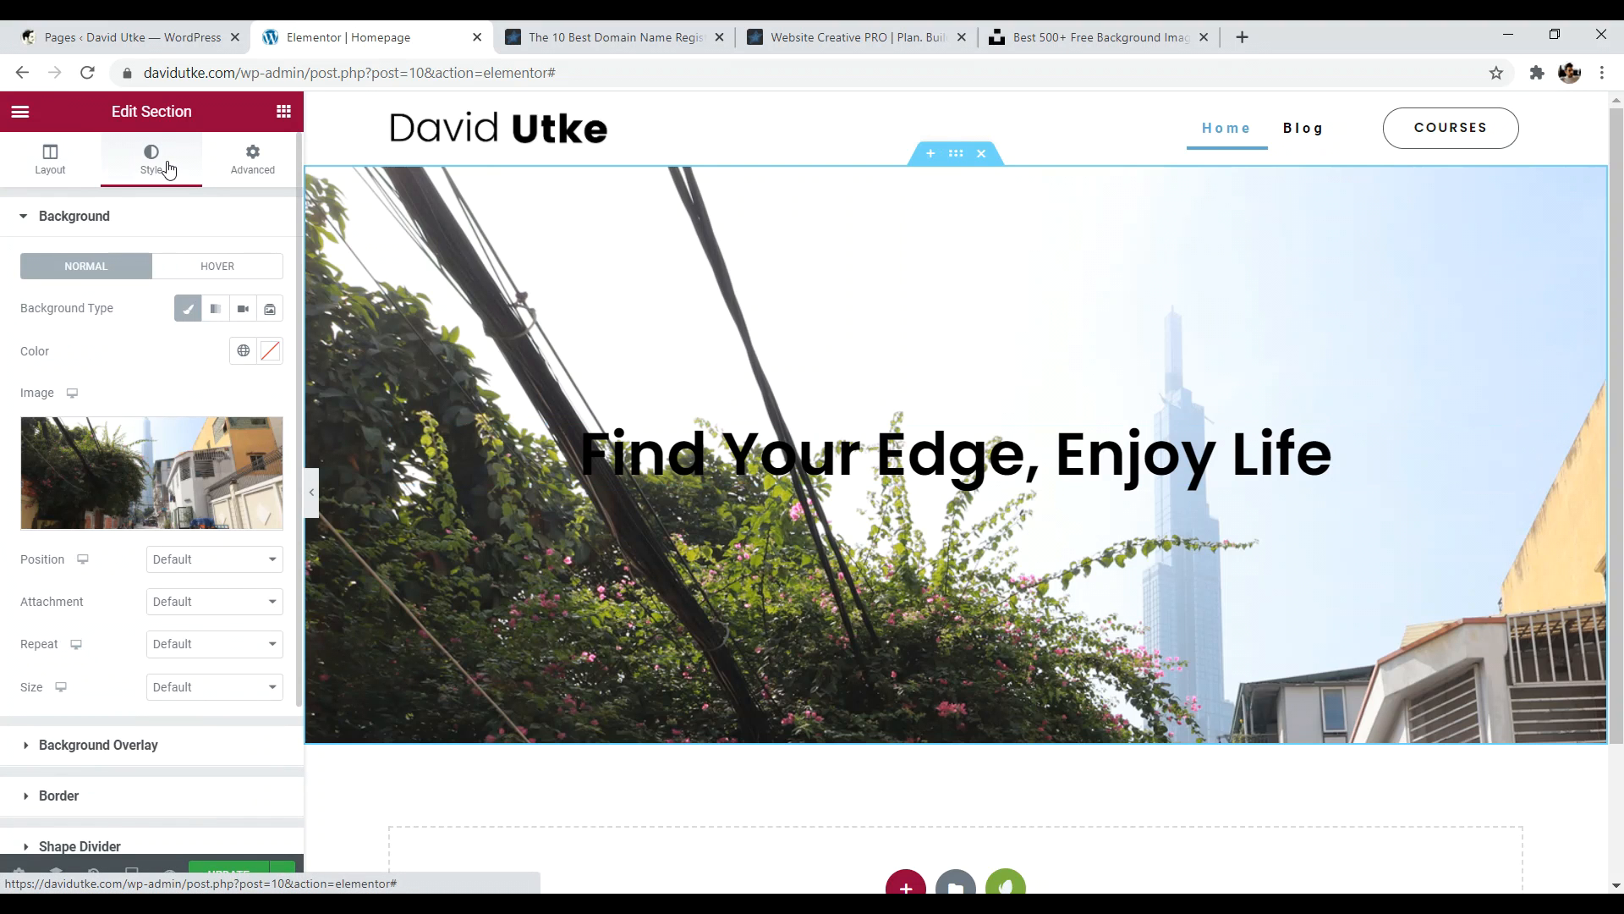
click(214, 563)
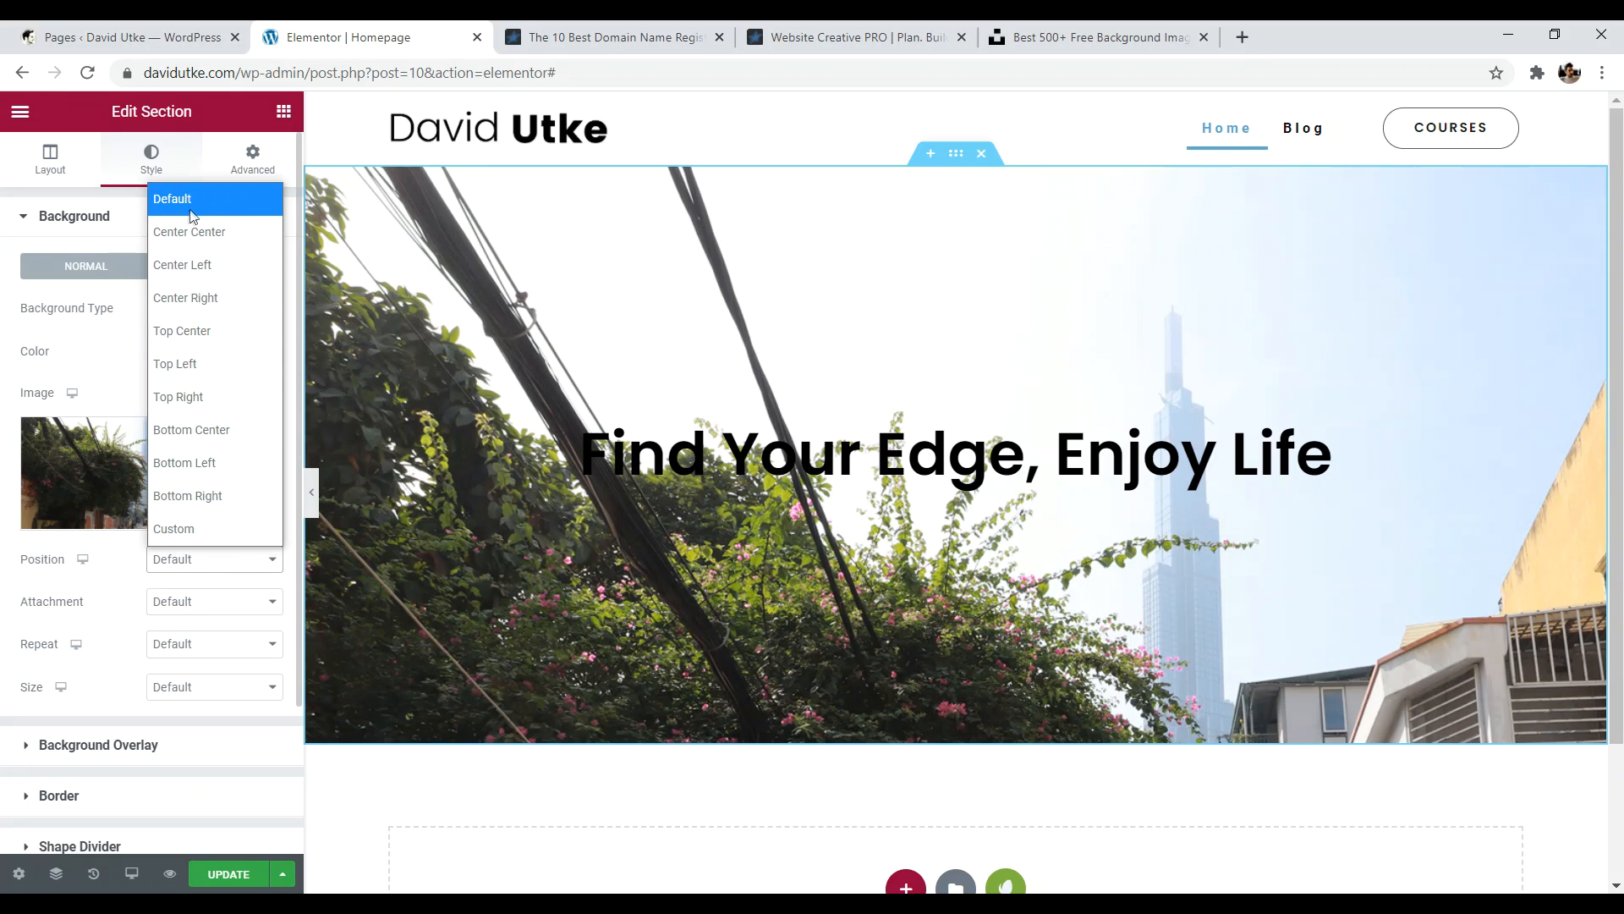
click(178, 397)
click(311, 502)
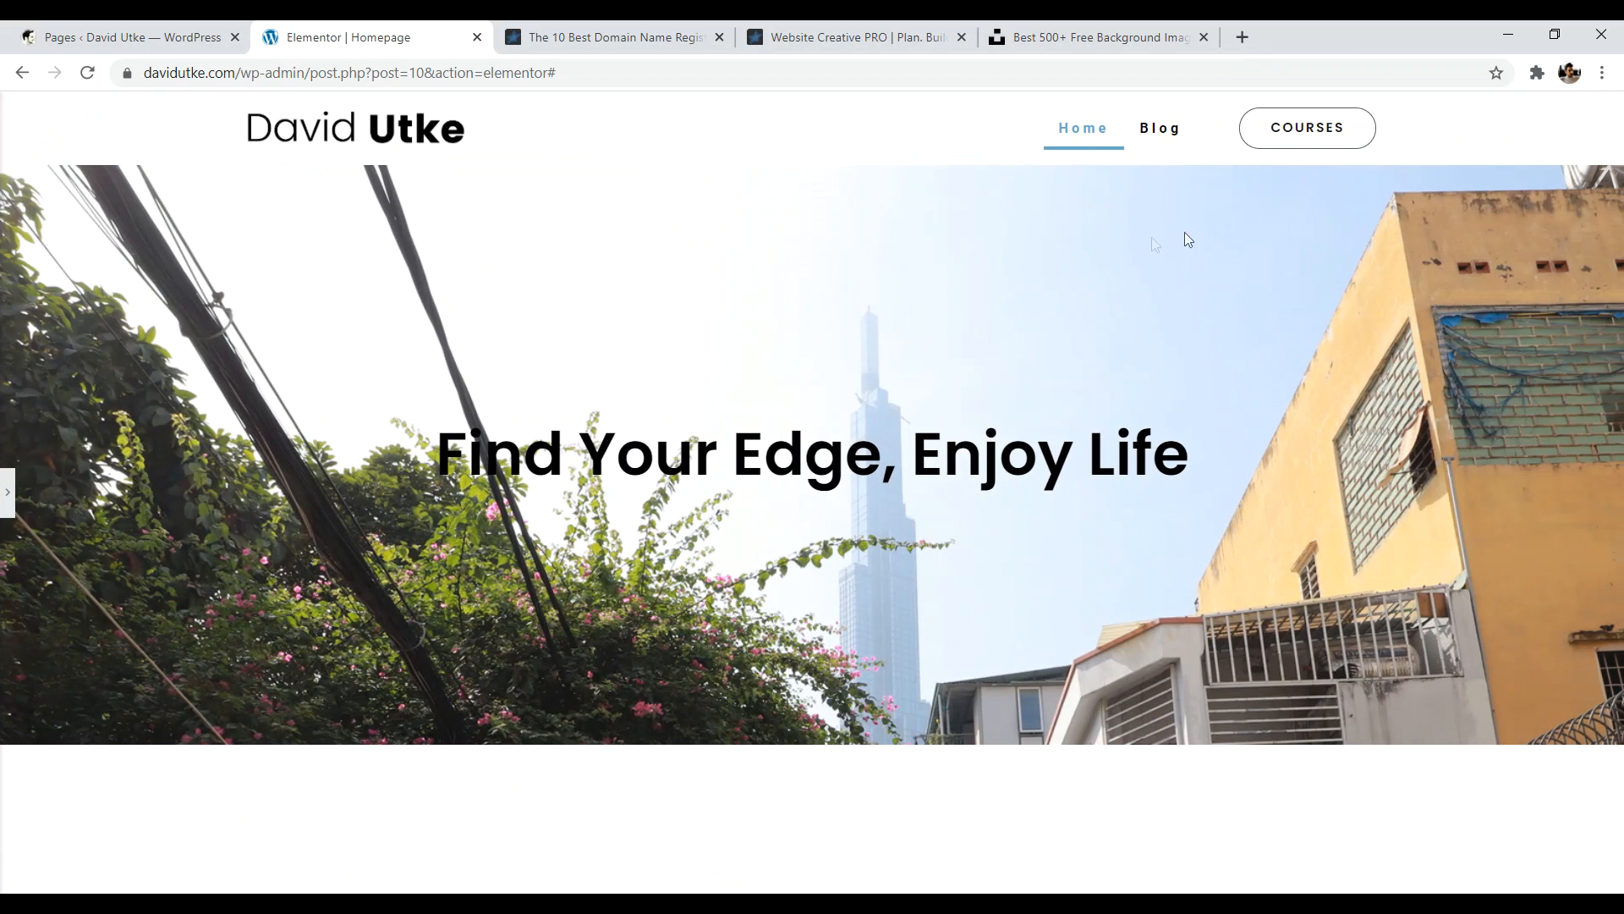
click(7, 492)
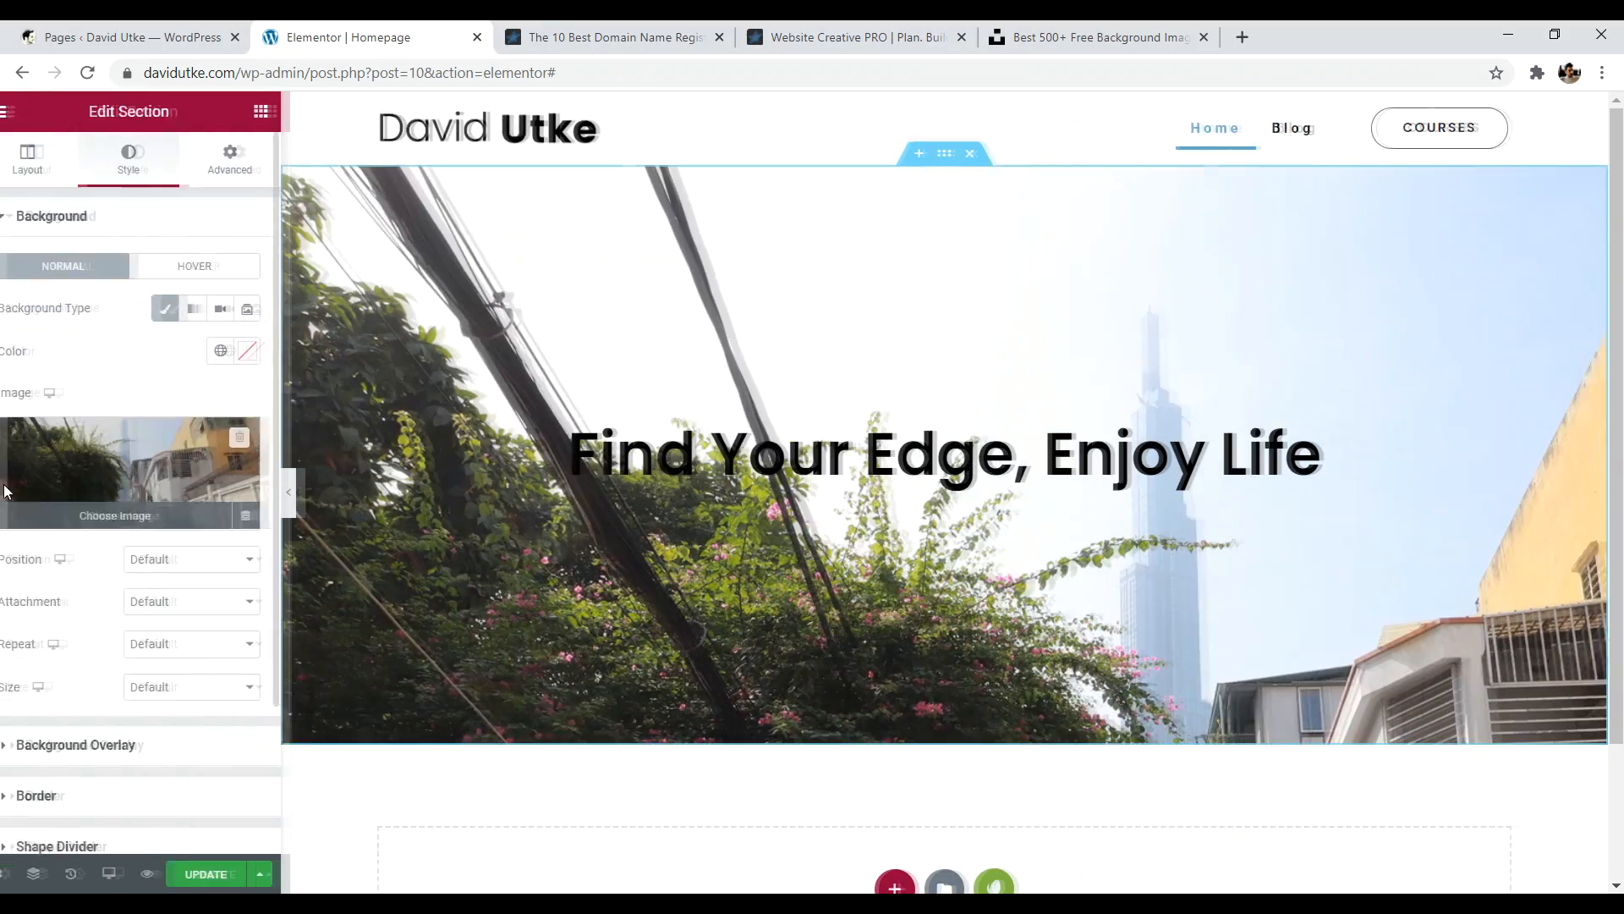
click(199, 567)
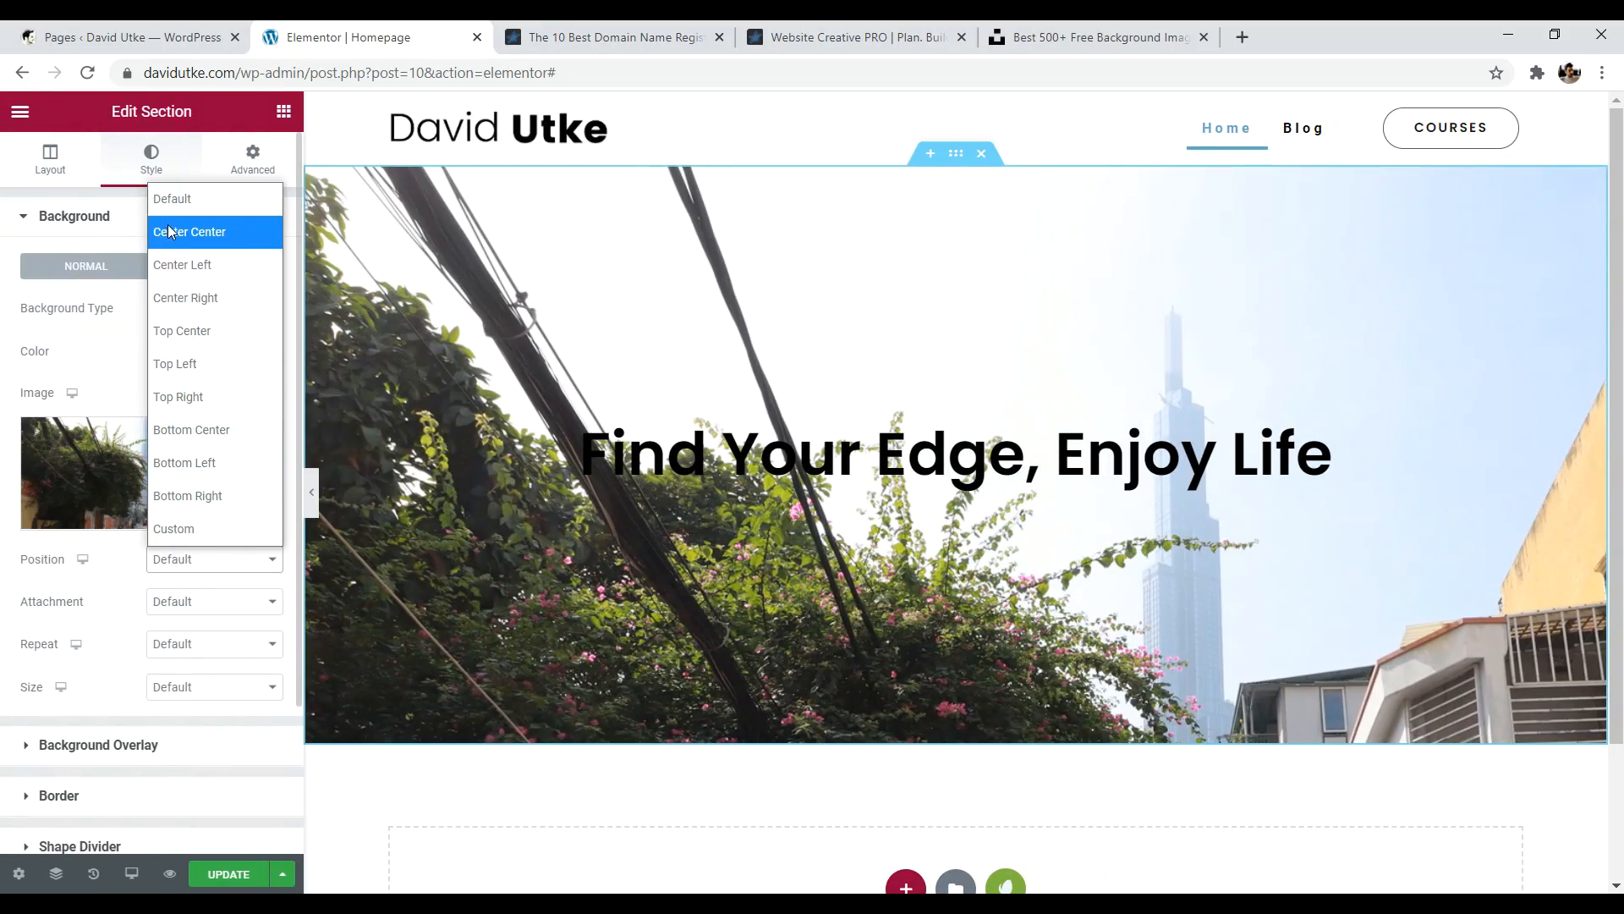
click(171, 228)
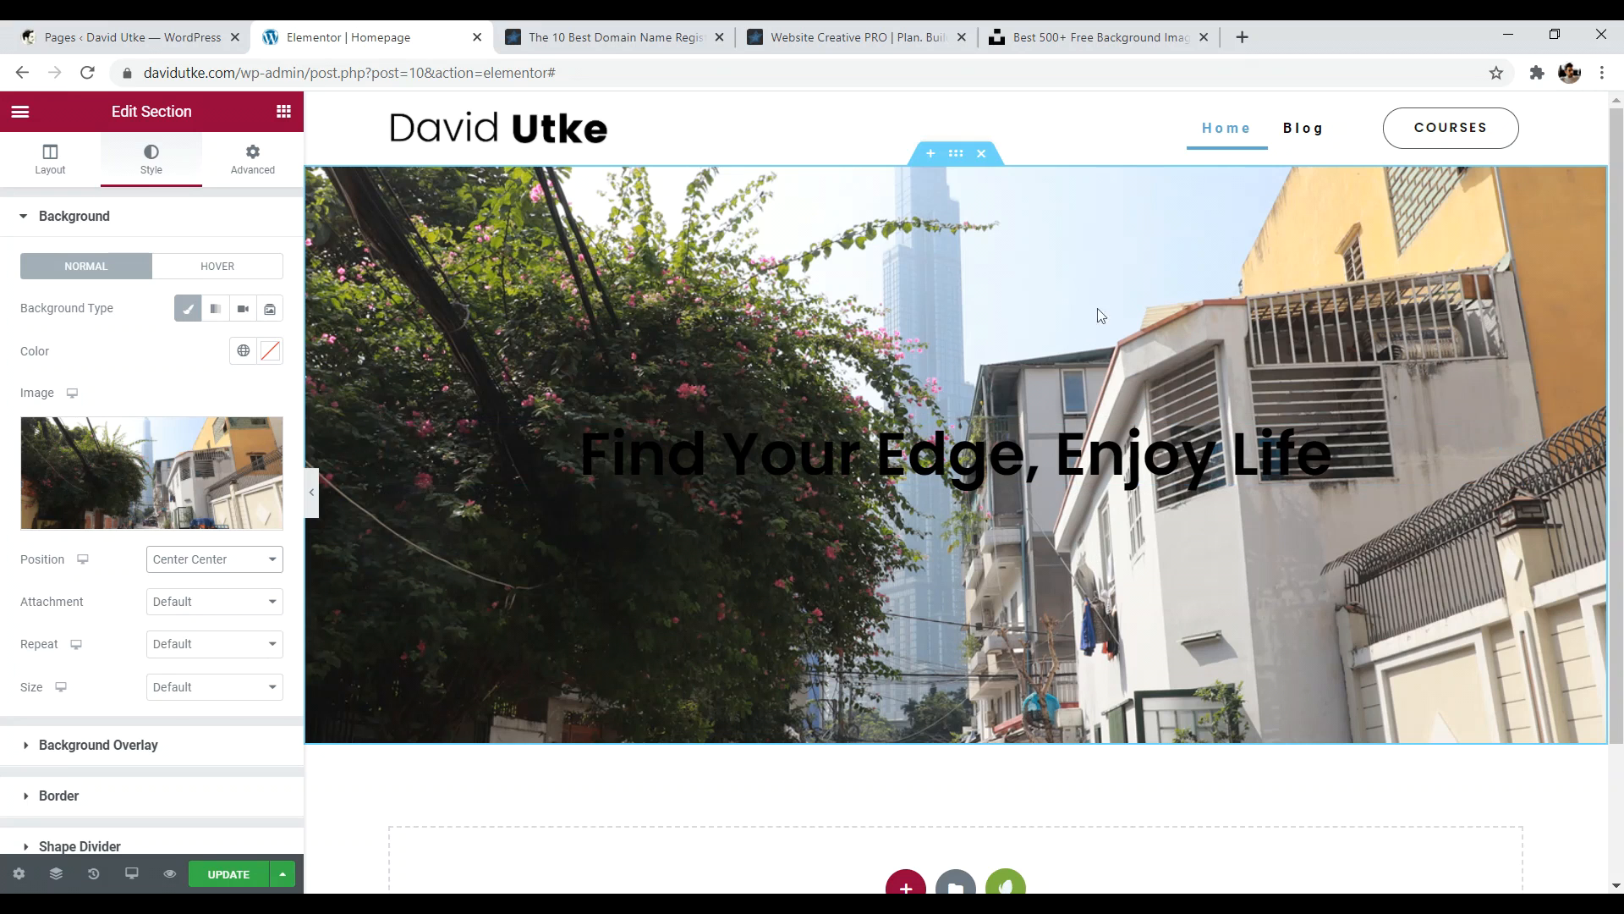
click(227, 560)
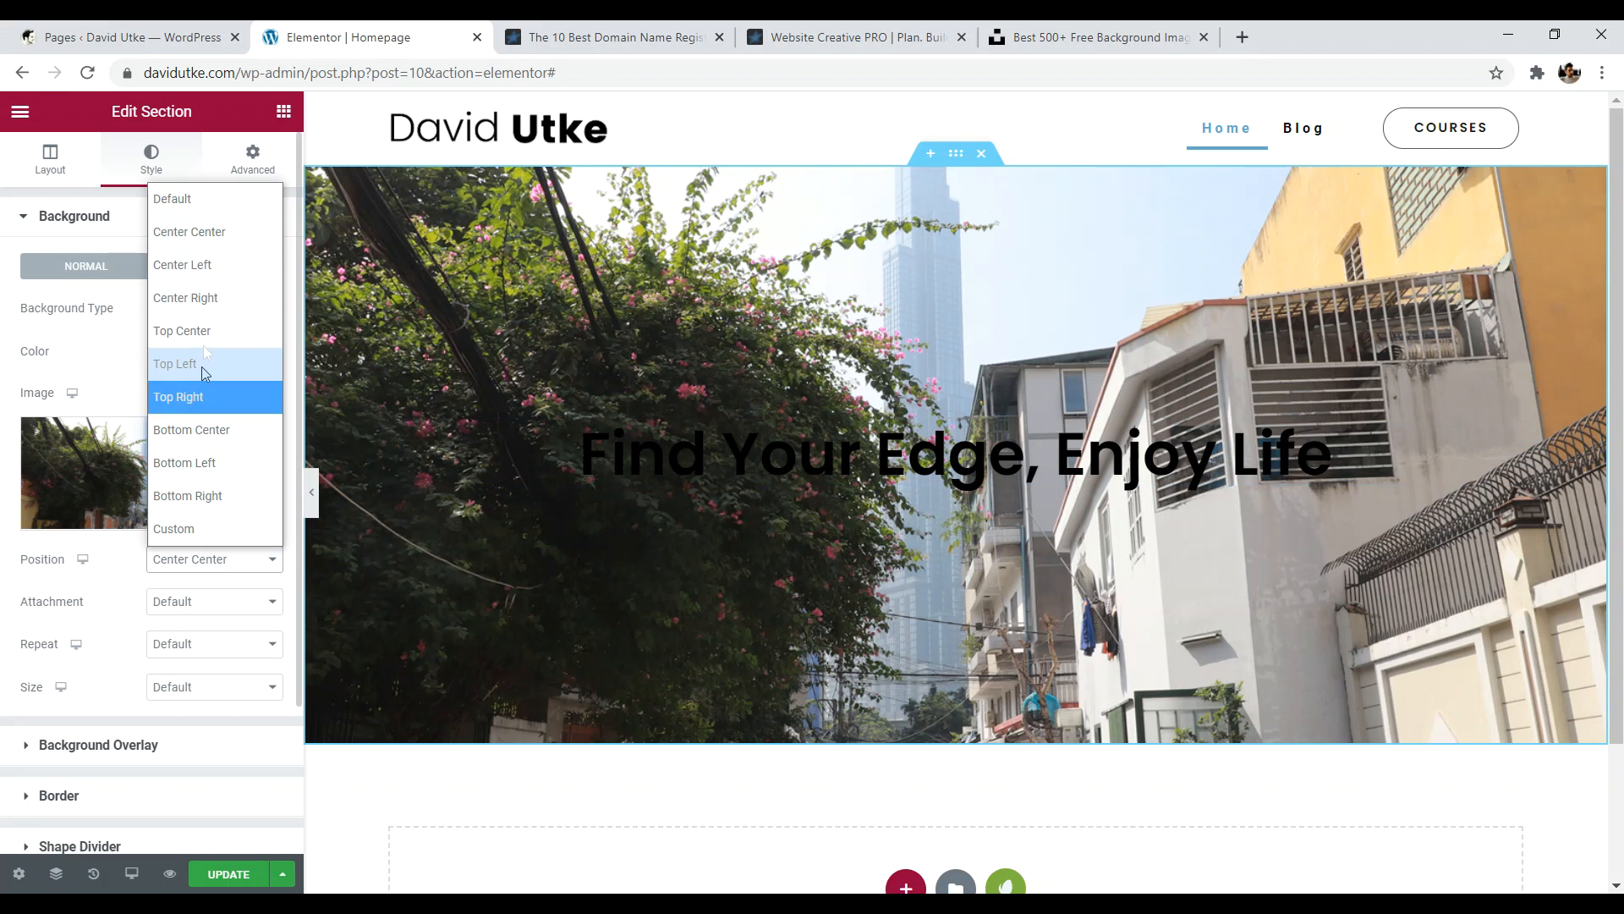
click(200, 330)
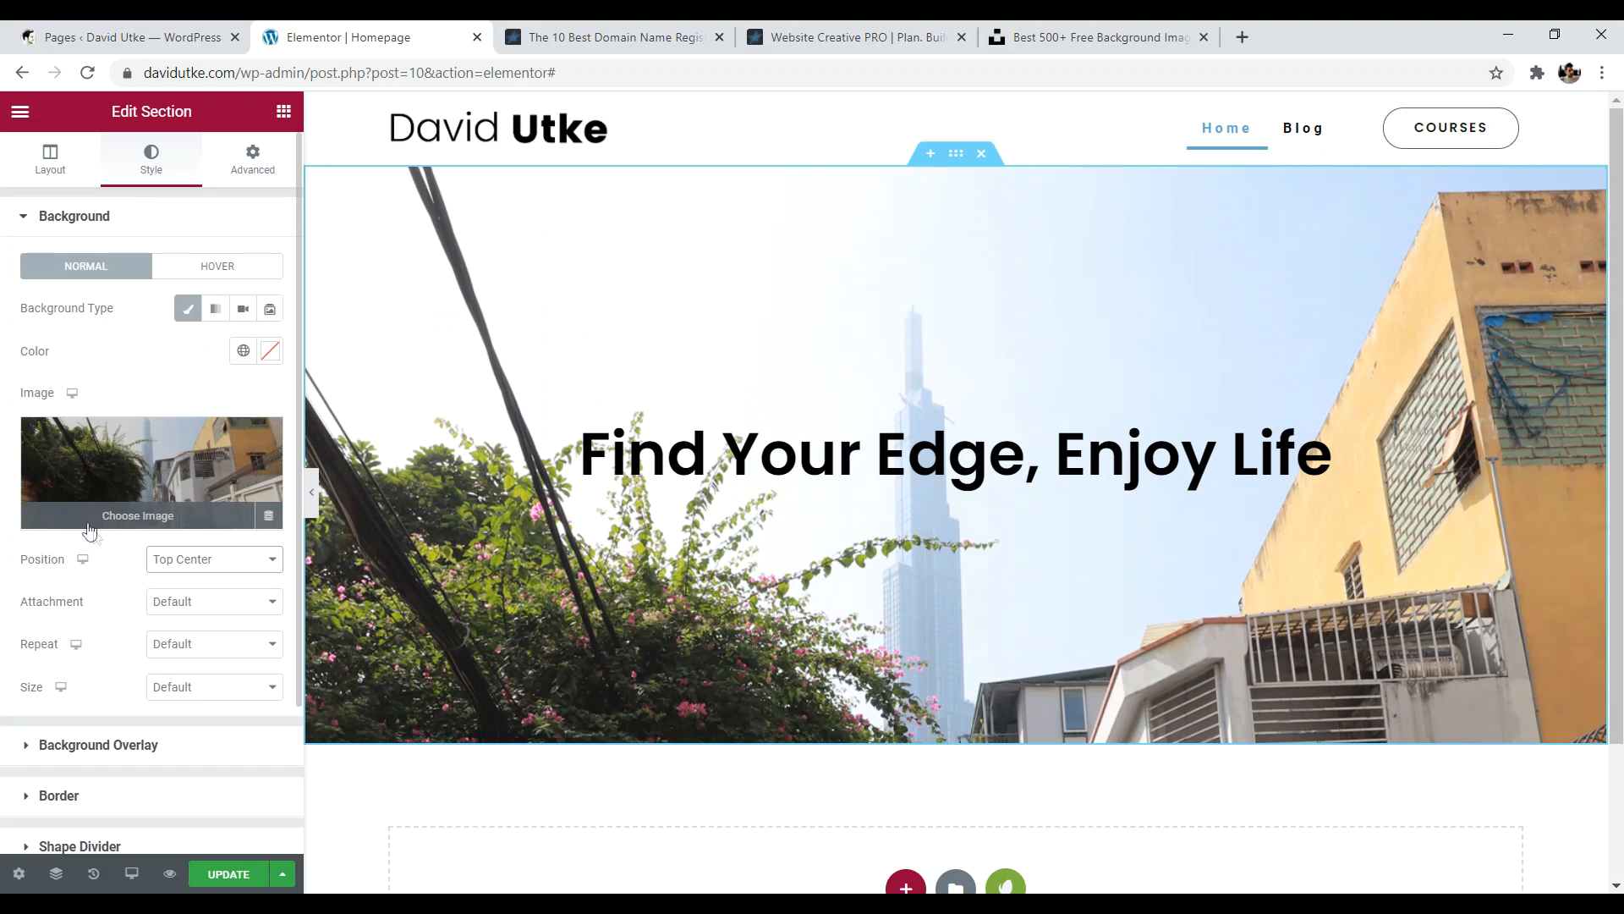
- Set the background attachment to Fixed and scroll to check the parallax effect
click(176, 604)
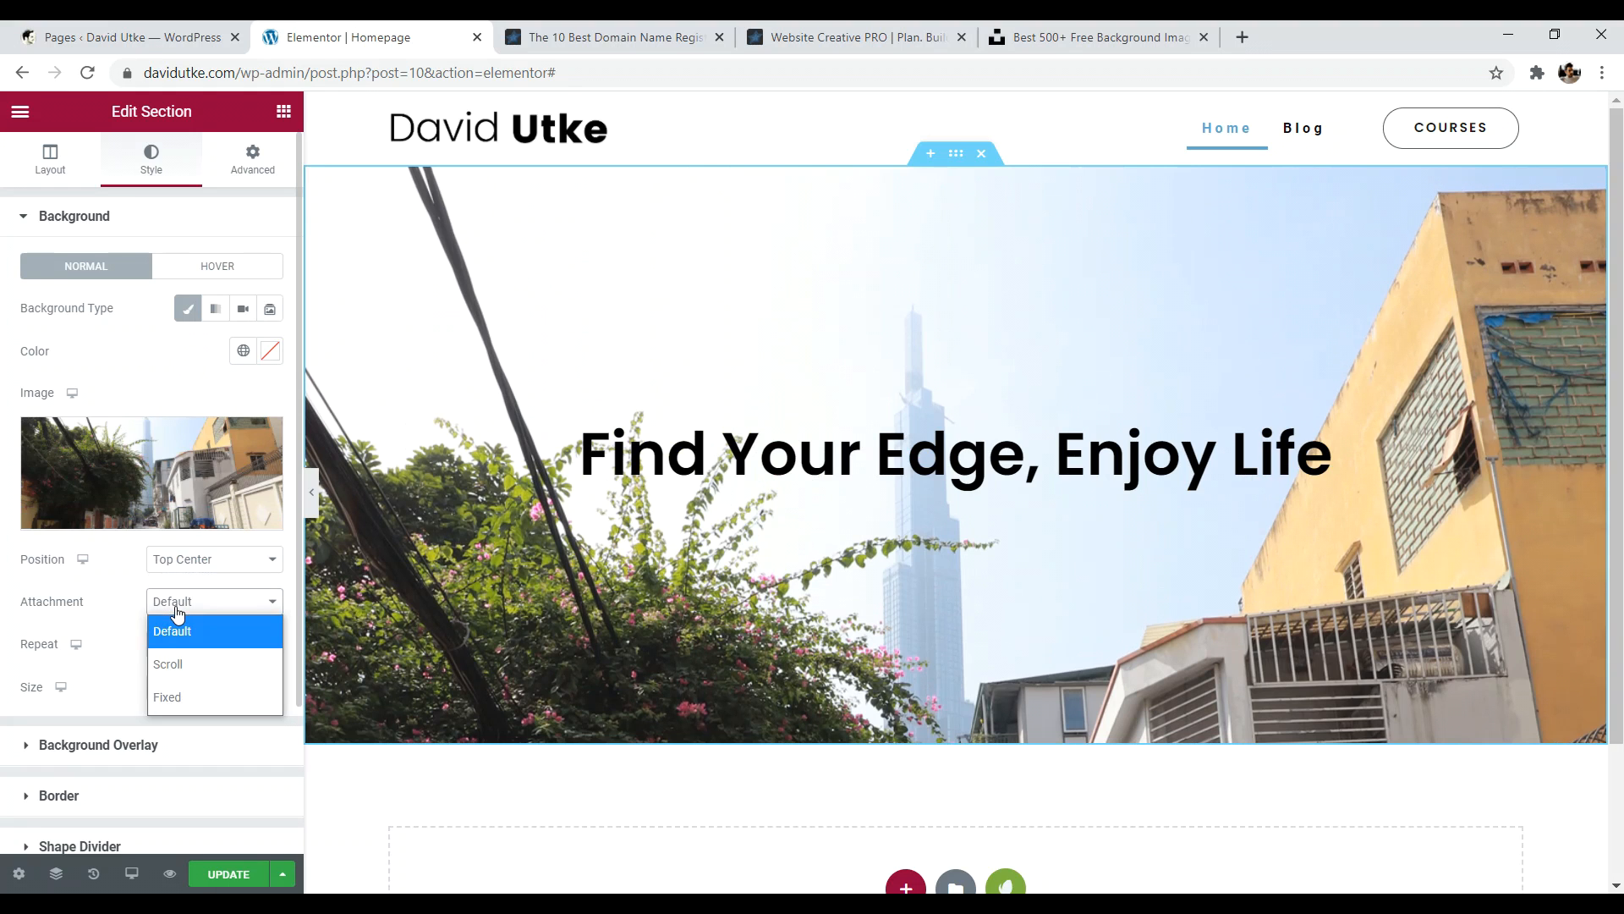
click(184, 666)
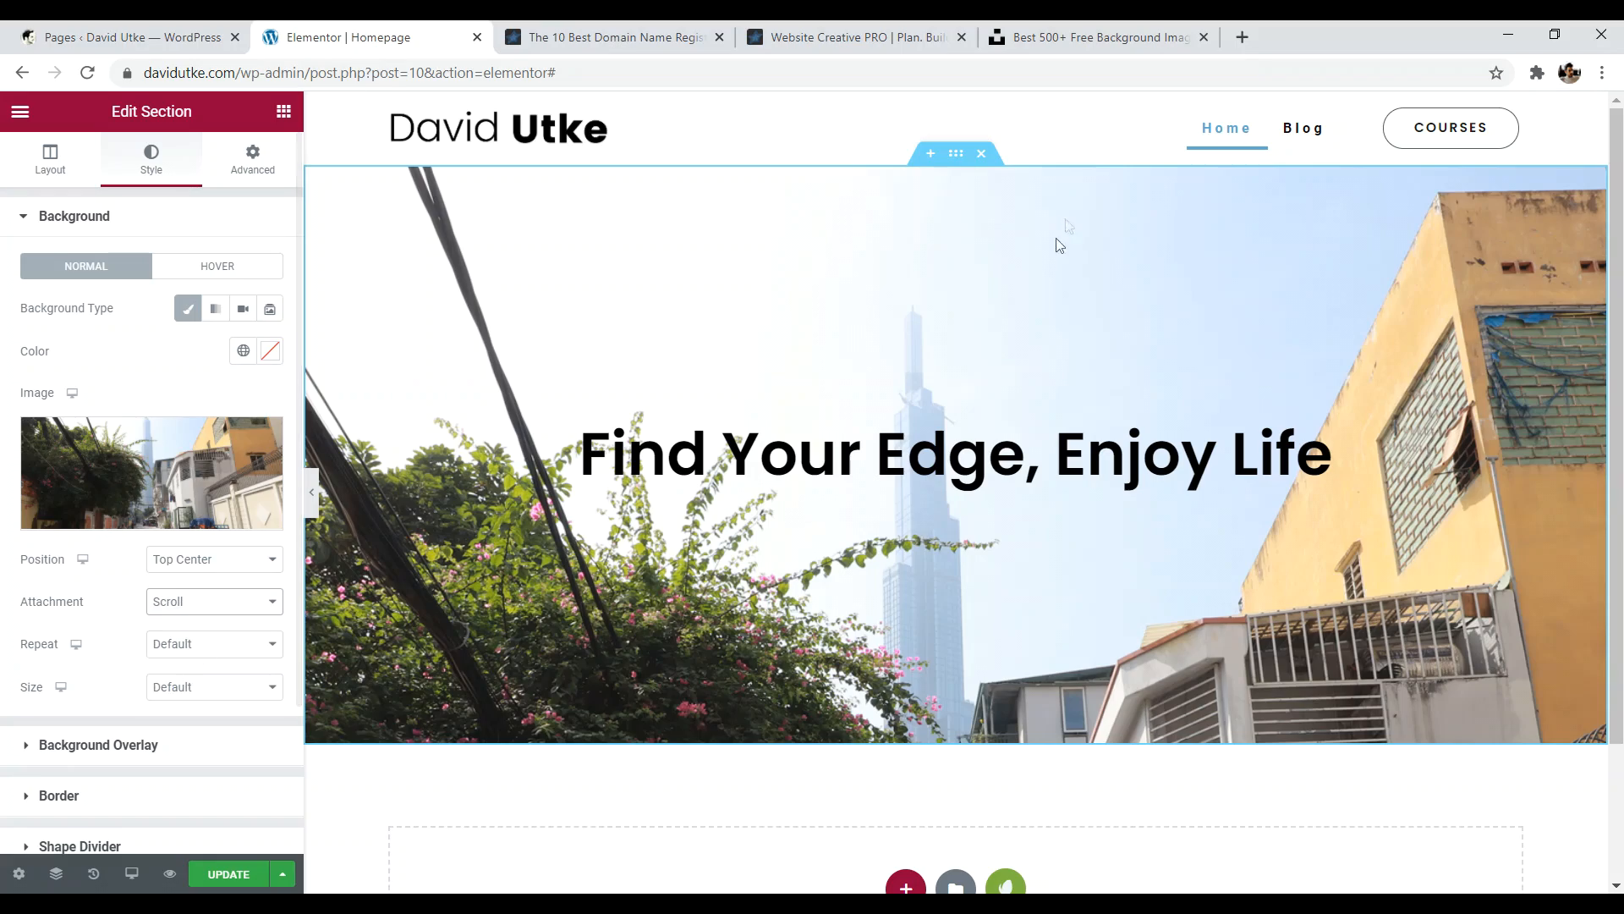
scroll(1066, 219, down, 2)
scroll(1049, 237, up, 2)
scroll(931, 338, down, 2)
scroll(846, 380, up, 2)
scroll(780, 406, down, 2)
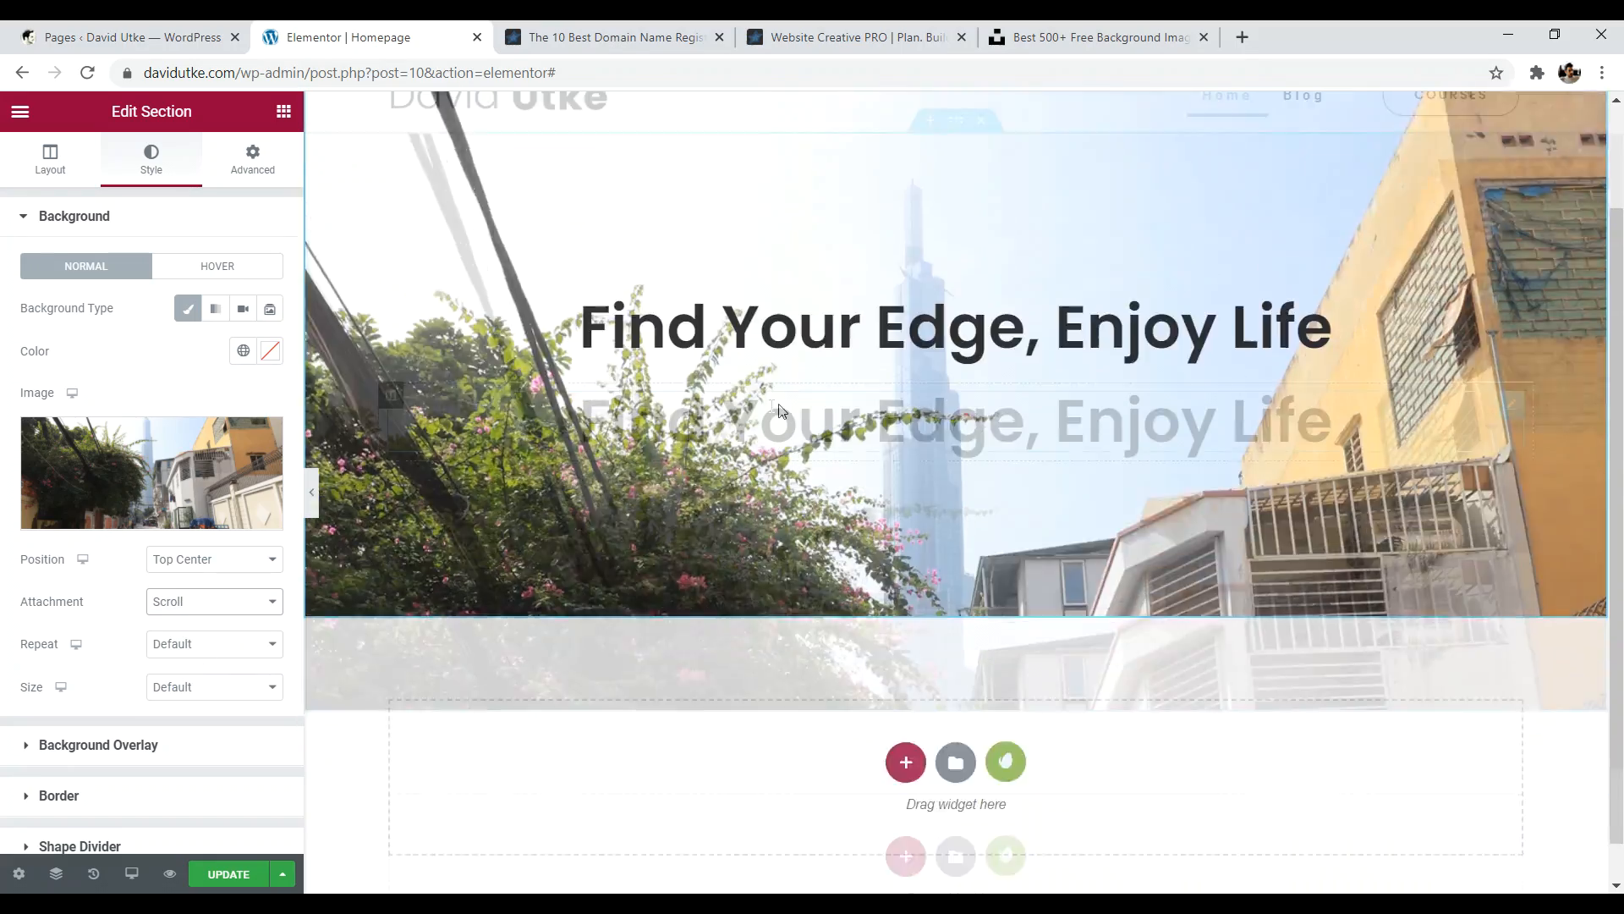
scroll(779, 411, up, 2)
click(211, 602)
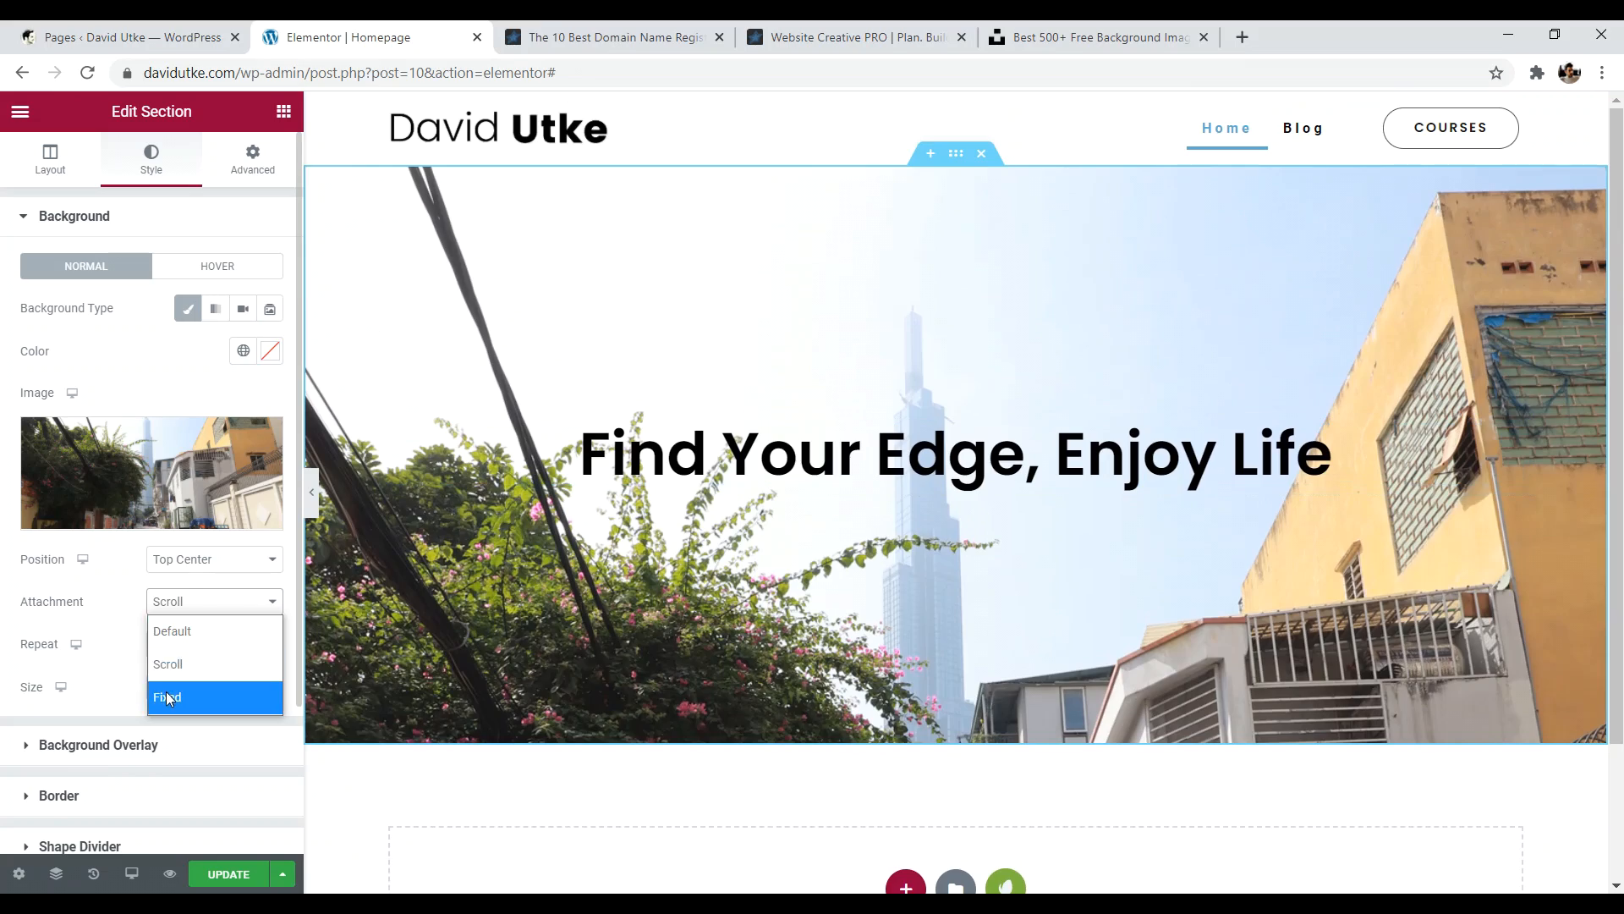
click(166, 696)
scroll(710, 279, down, 2)
scroll(711, 279, up, 2)
scroll(715, 284, down, 2)
scroll(744, 296, up, 2)
scroll(823, 413, down, 2)
scroll(823, 413, up, 2)
scroll(824, 413, down, 2)
scroll(823, 413, up, 2)
scroll(823, 416, down, 2)
scroll(825, 423, up, 2)
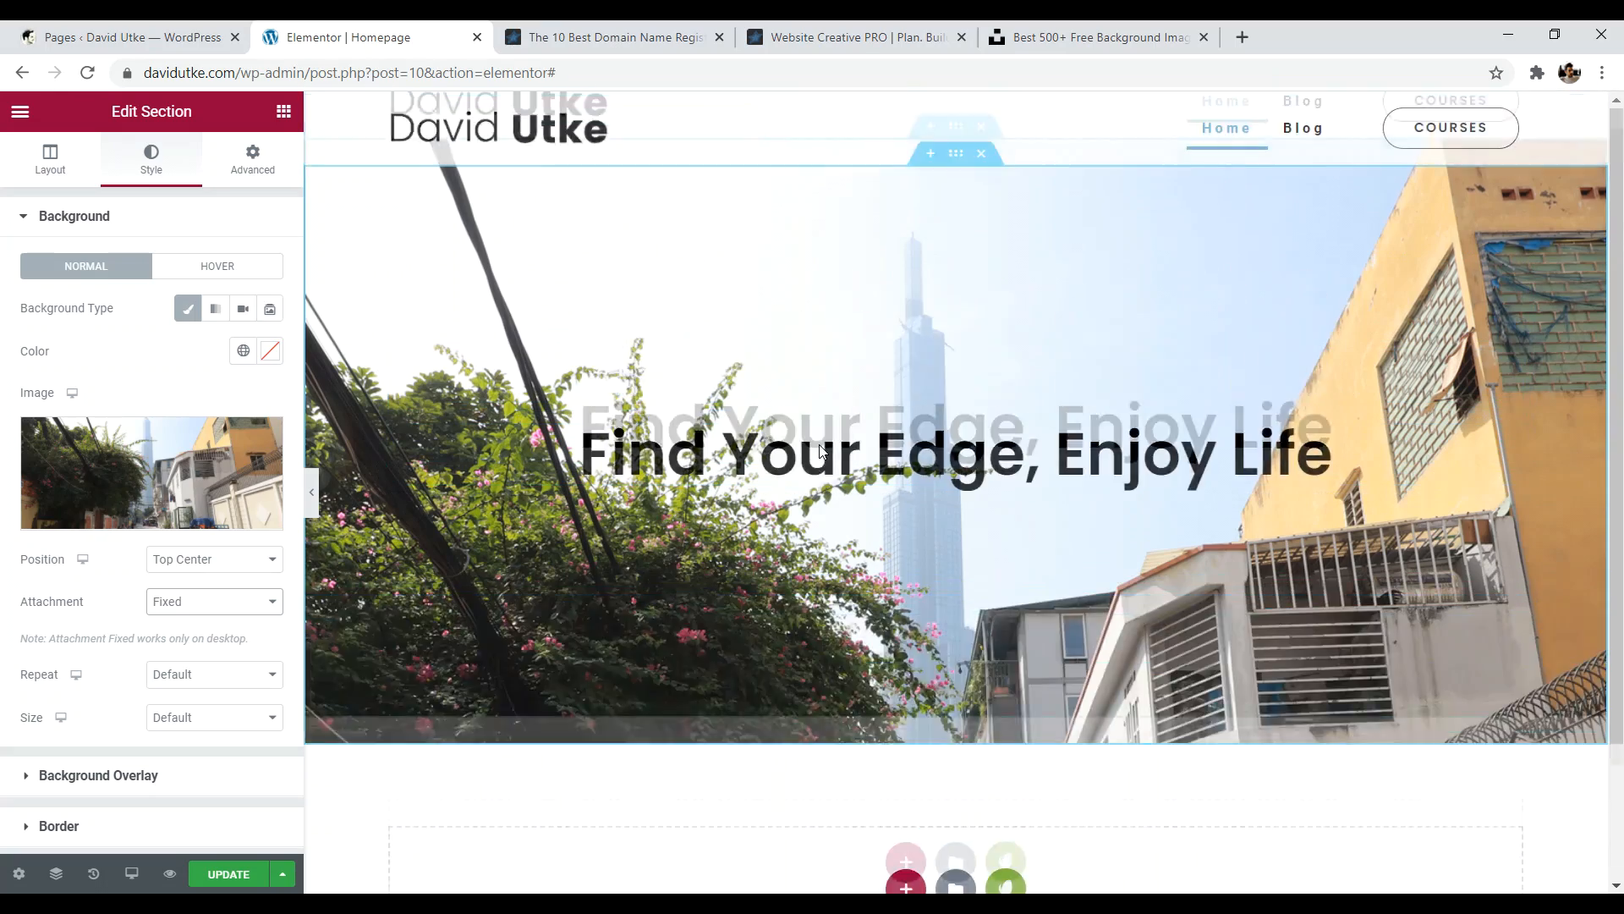
scroll(828, 435, down, 2)
scroll(833, 444, up, 2)
scroll(878, 436, down, 2)
scroll(886, 432, up, 2)
scroll(886, 431, down, 2)
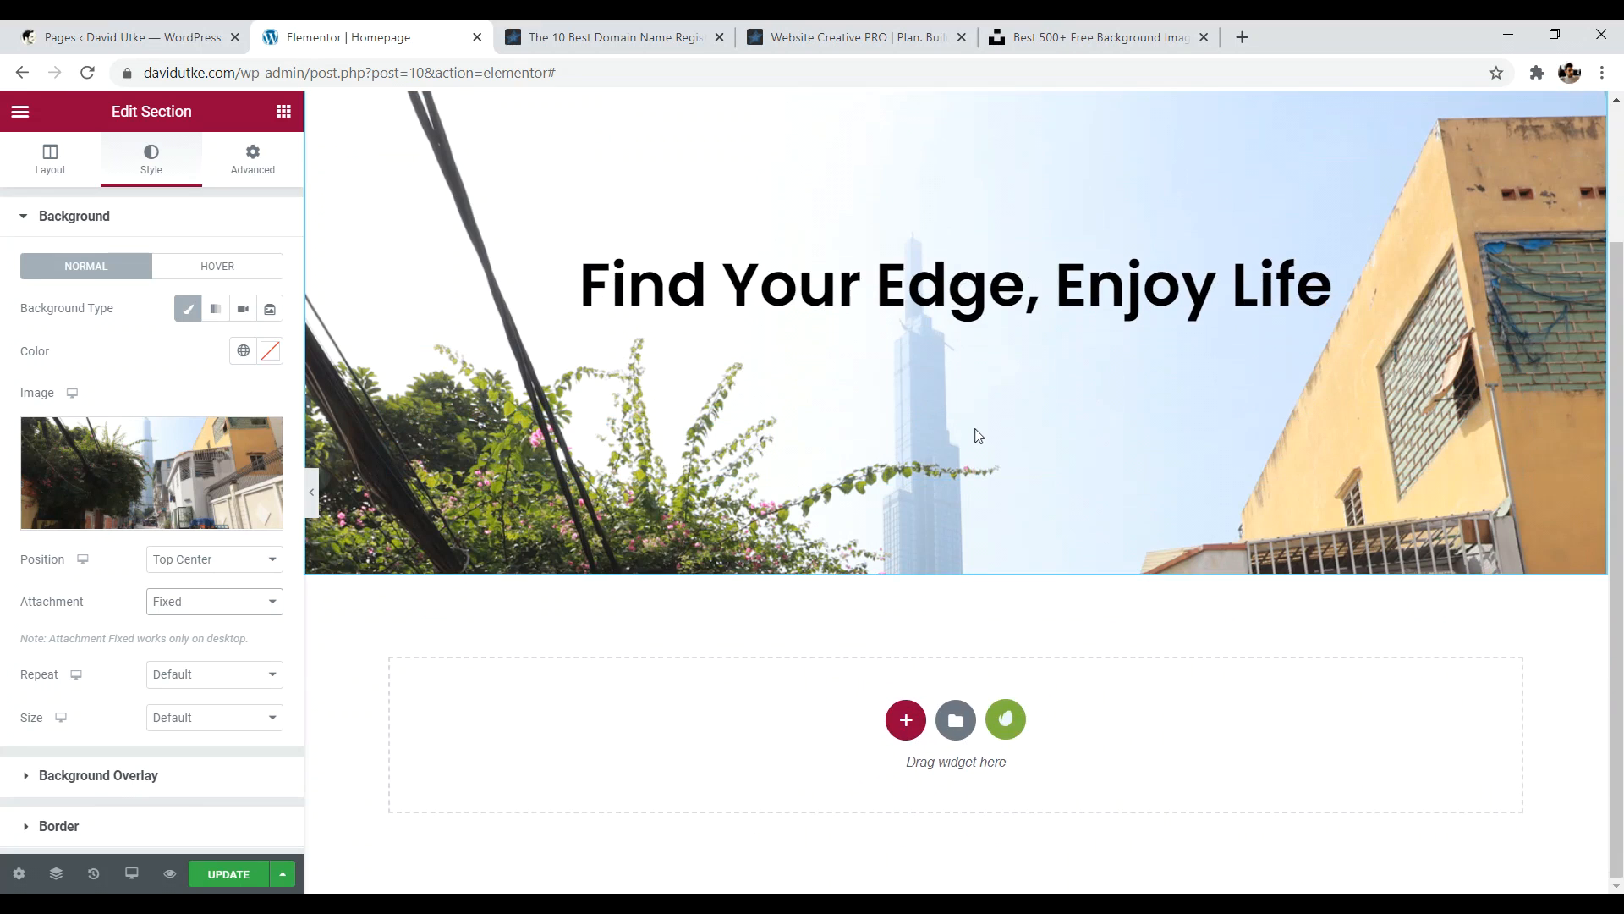
scroll(972, 431, up, 2)
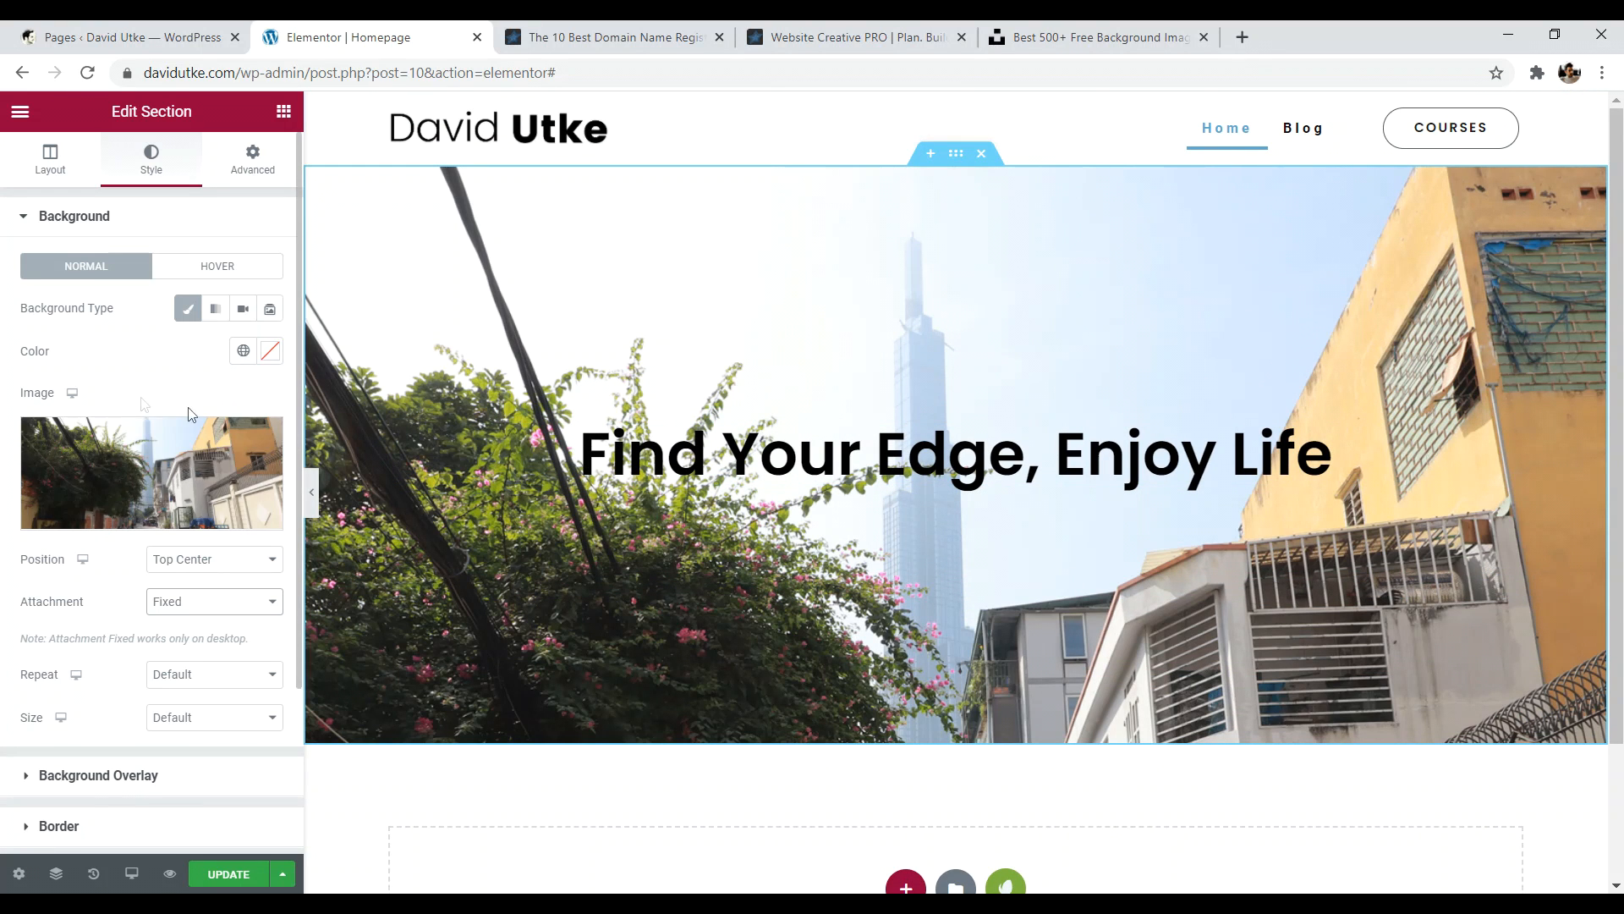
scroll(145, 404, down, 2)
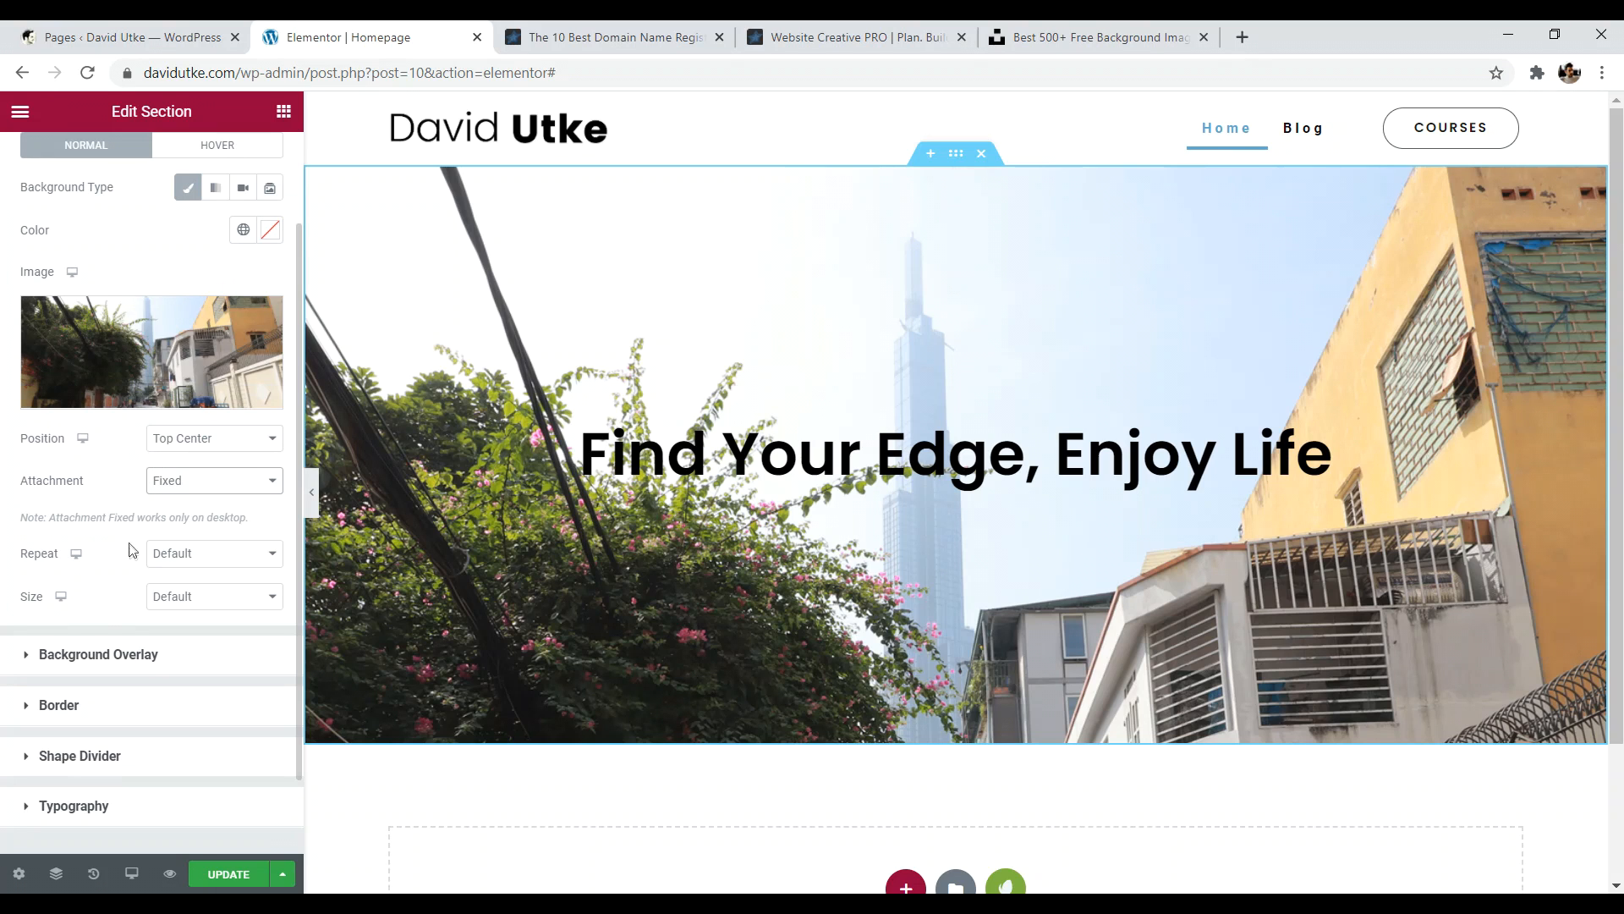
- Expand Background Overlay and compare with the reference 'Plan. Build. Promote. Profit.' hero
click(78, 656)
click(850, 37)
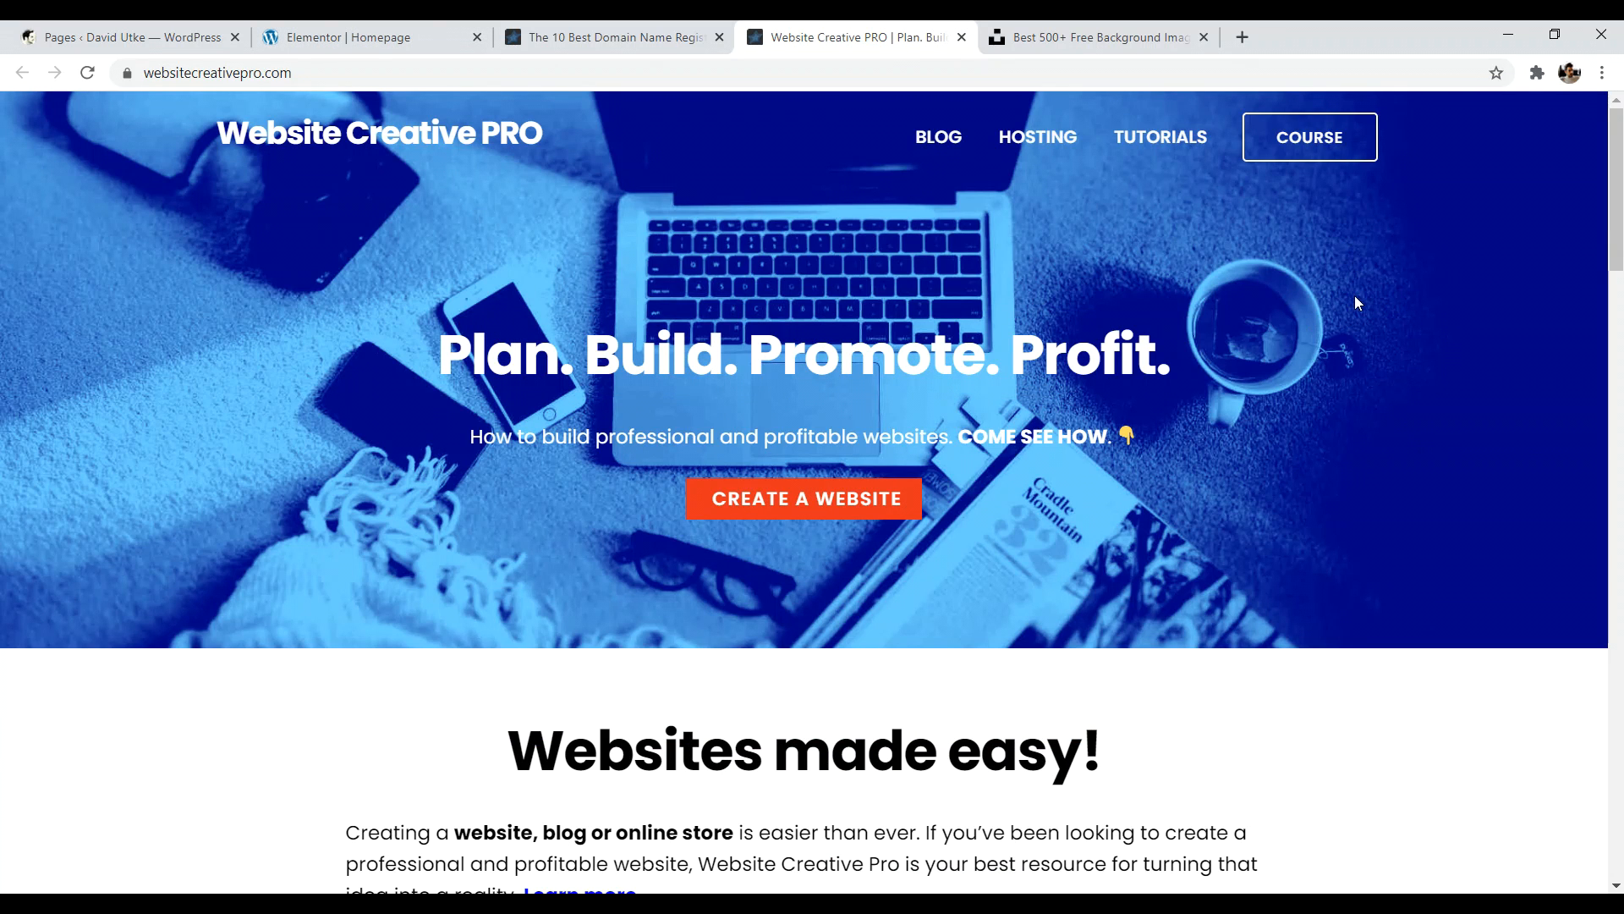
drag(453, 356, 1300, 360)
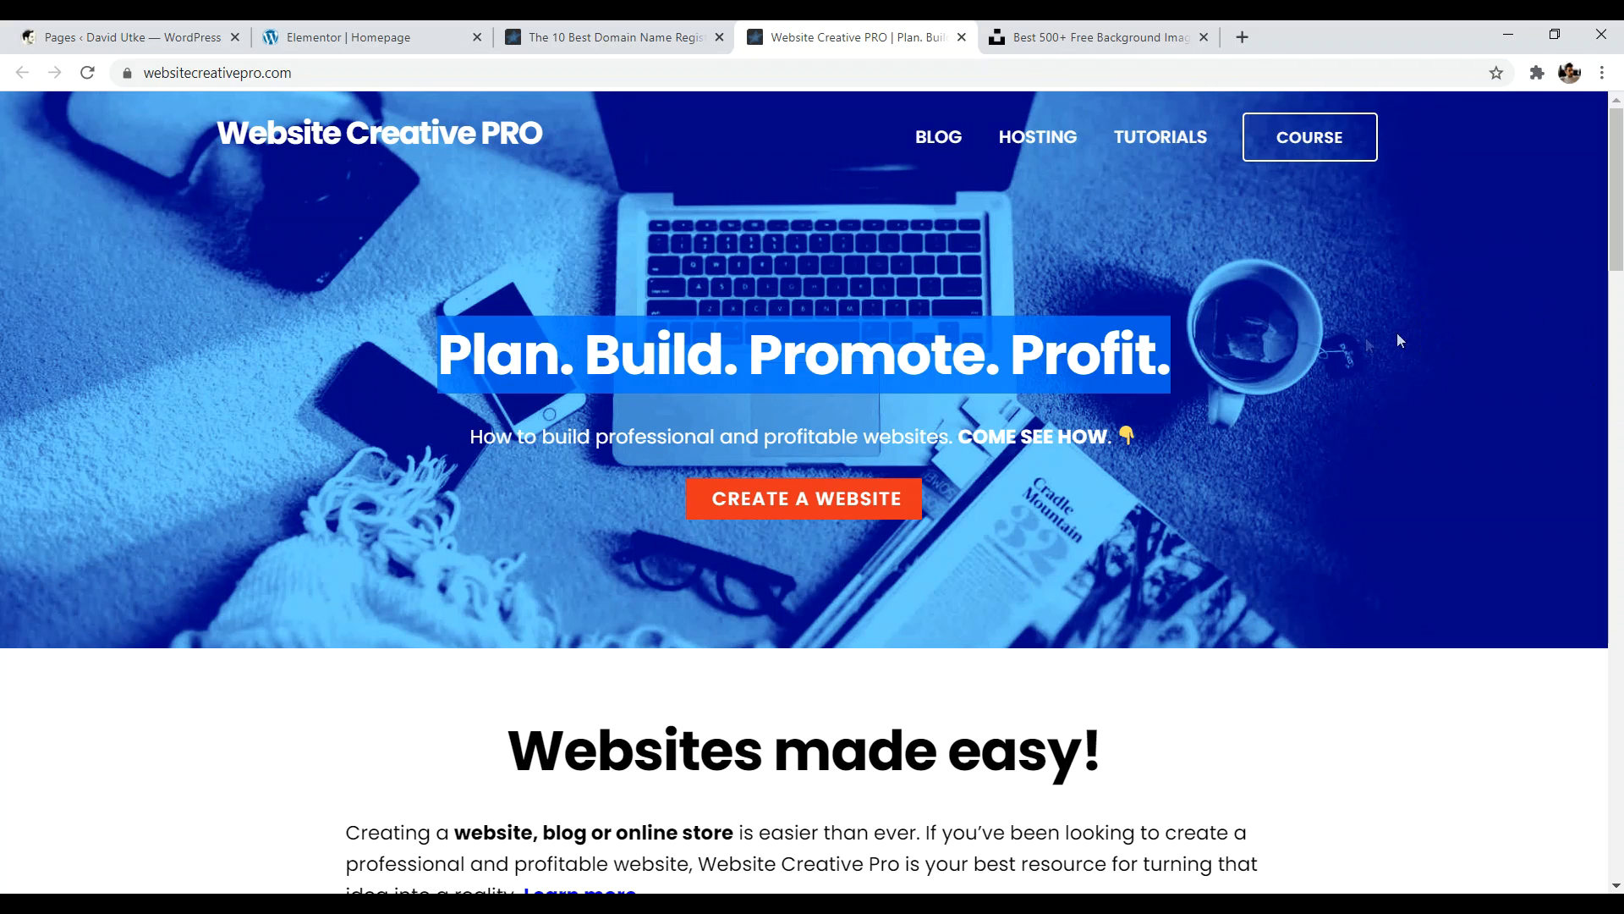
click(1462, 354)
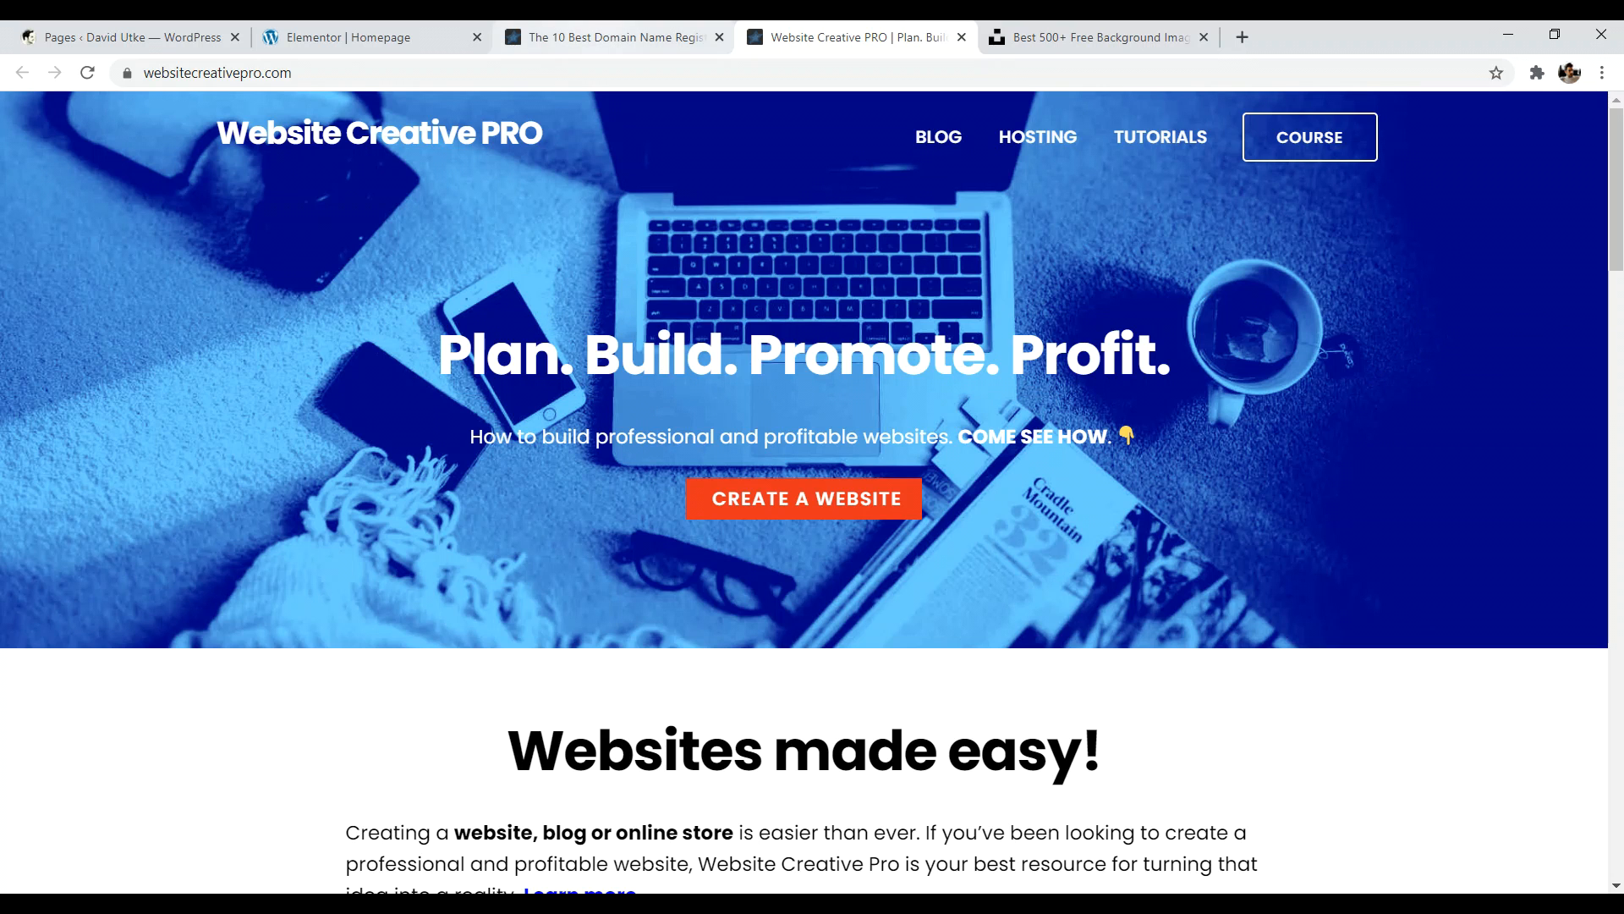
click(364, 37)
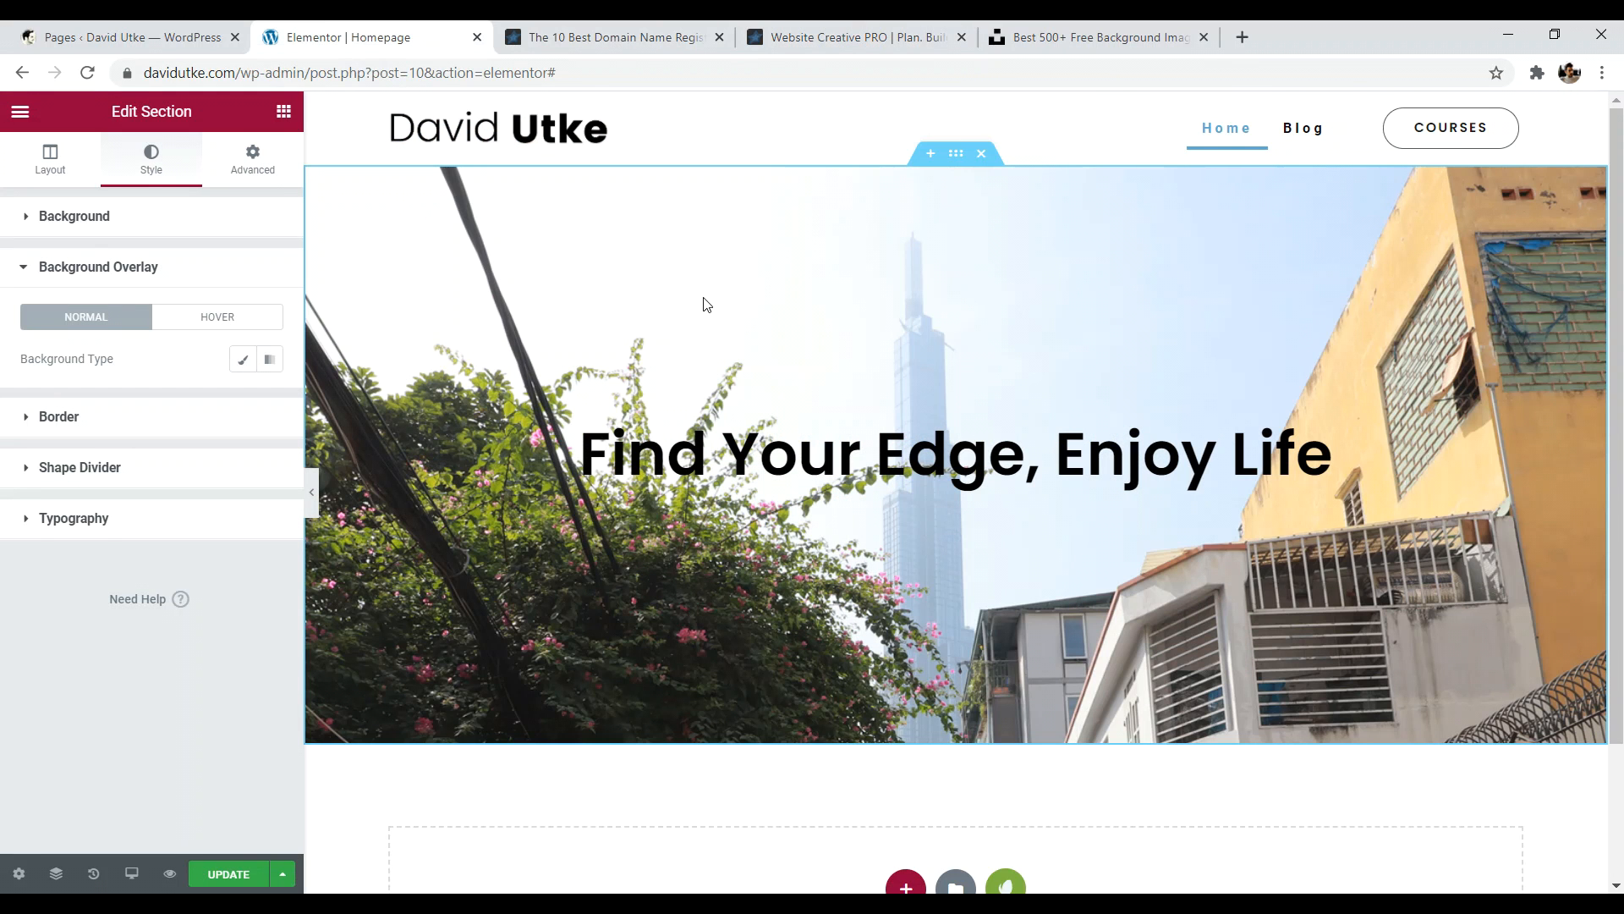
- Set the hero's background overlay type to Classic
click(244, 361)
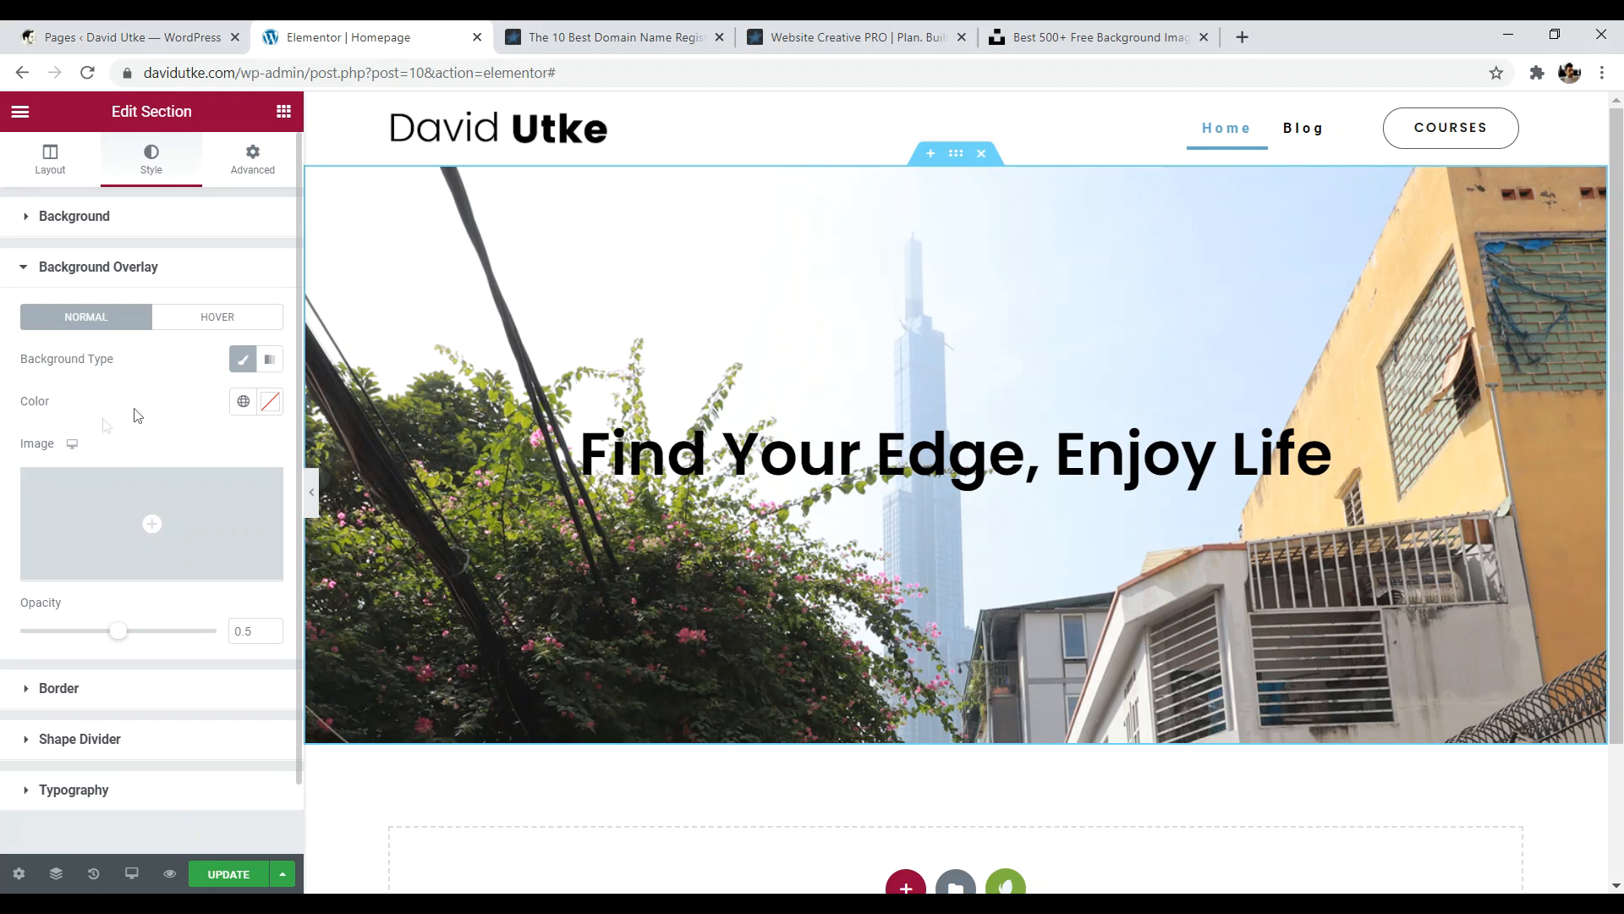
scroll(84, 410, down, 1)
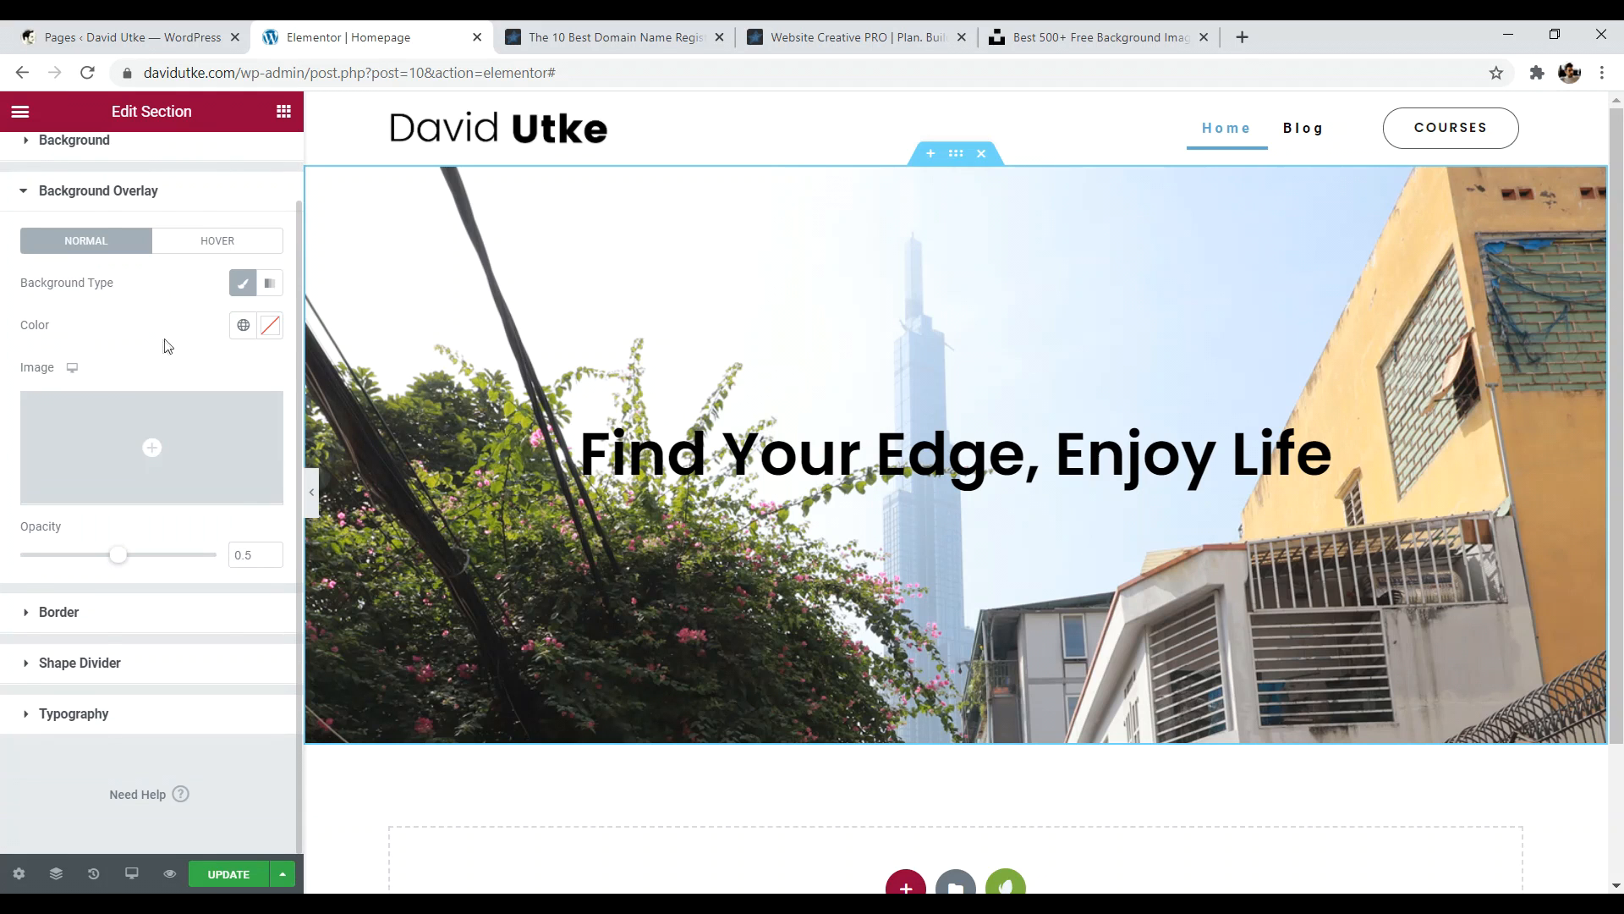
scroll(163, 343, up, 1)
click(93, 269)
click(78, 219)
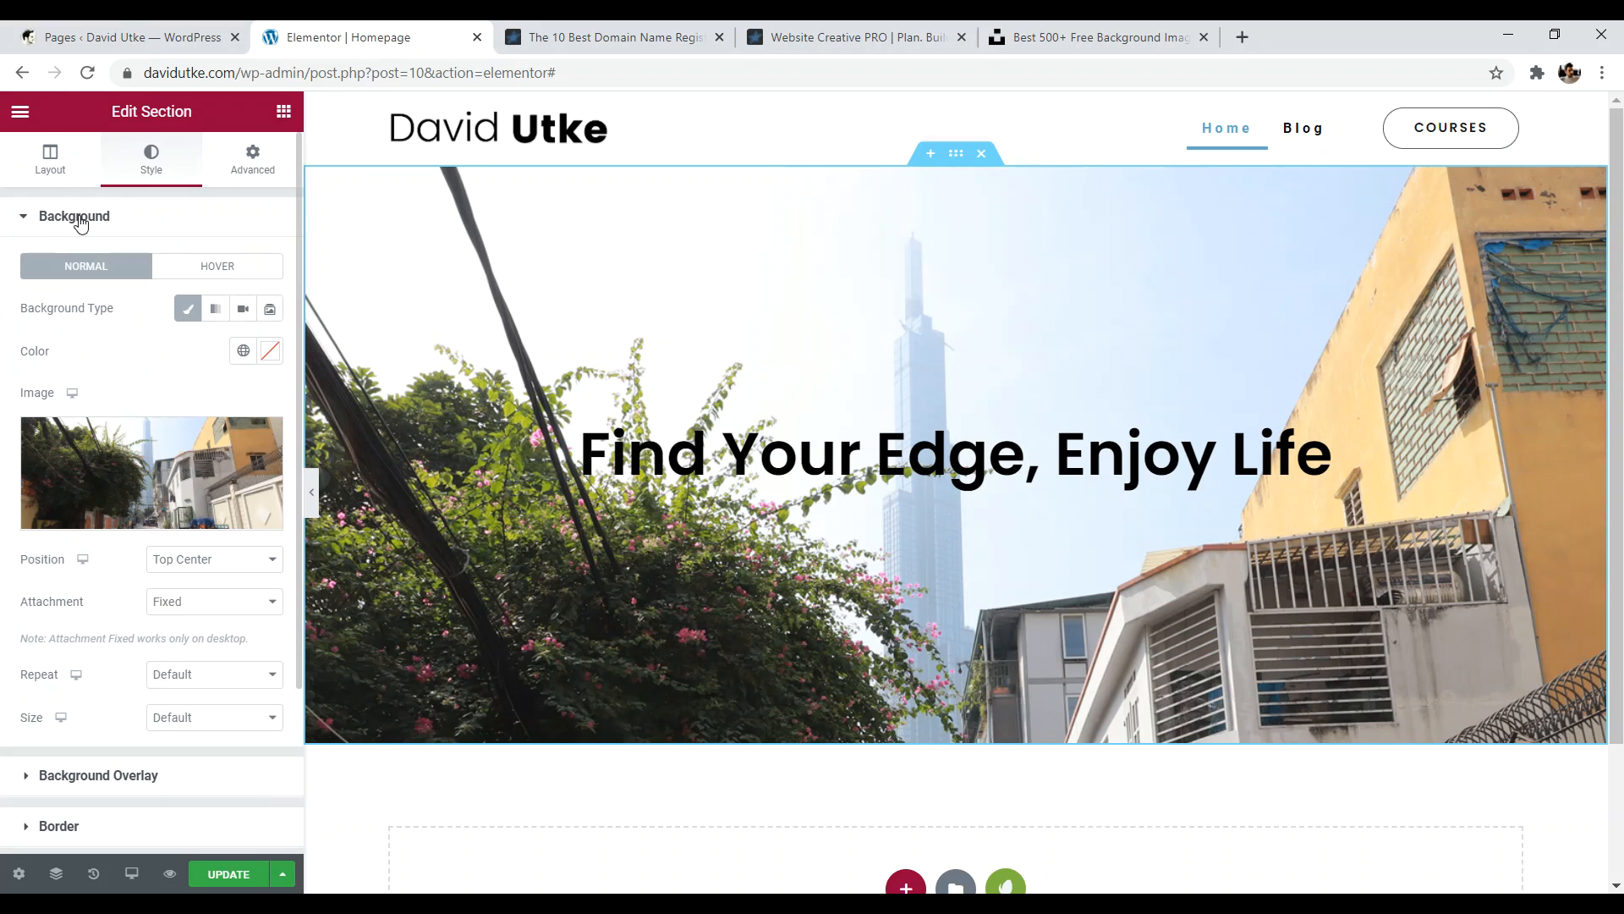
scroll(89, 538, down, 2)
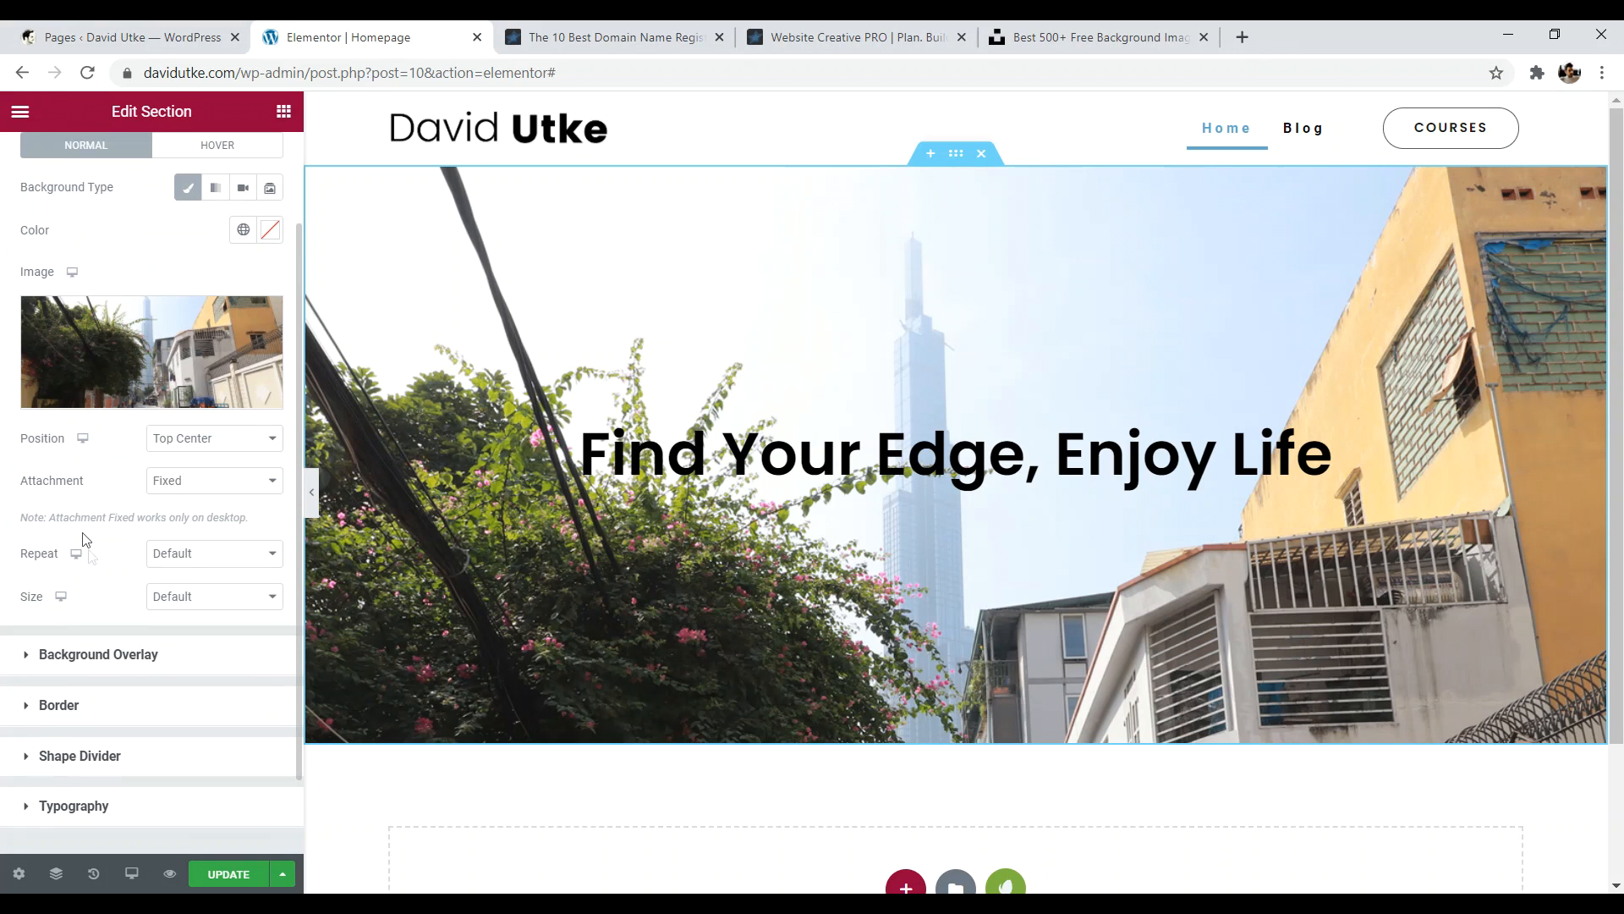
click(93, 654)
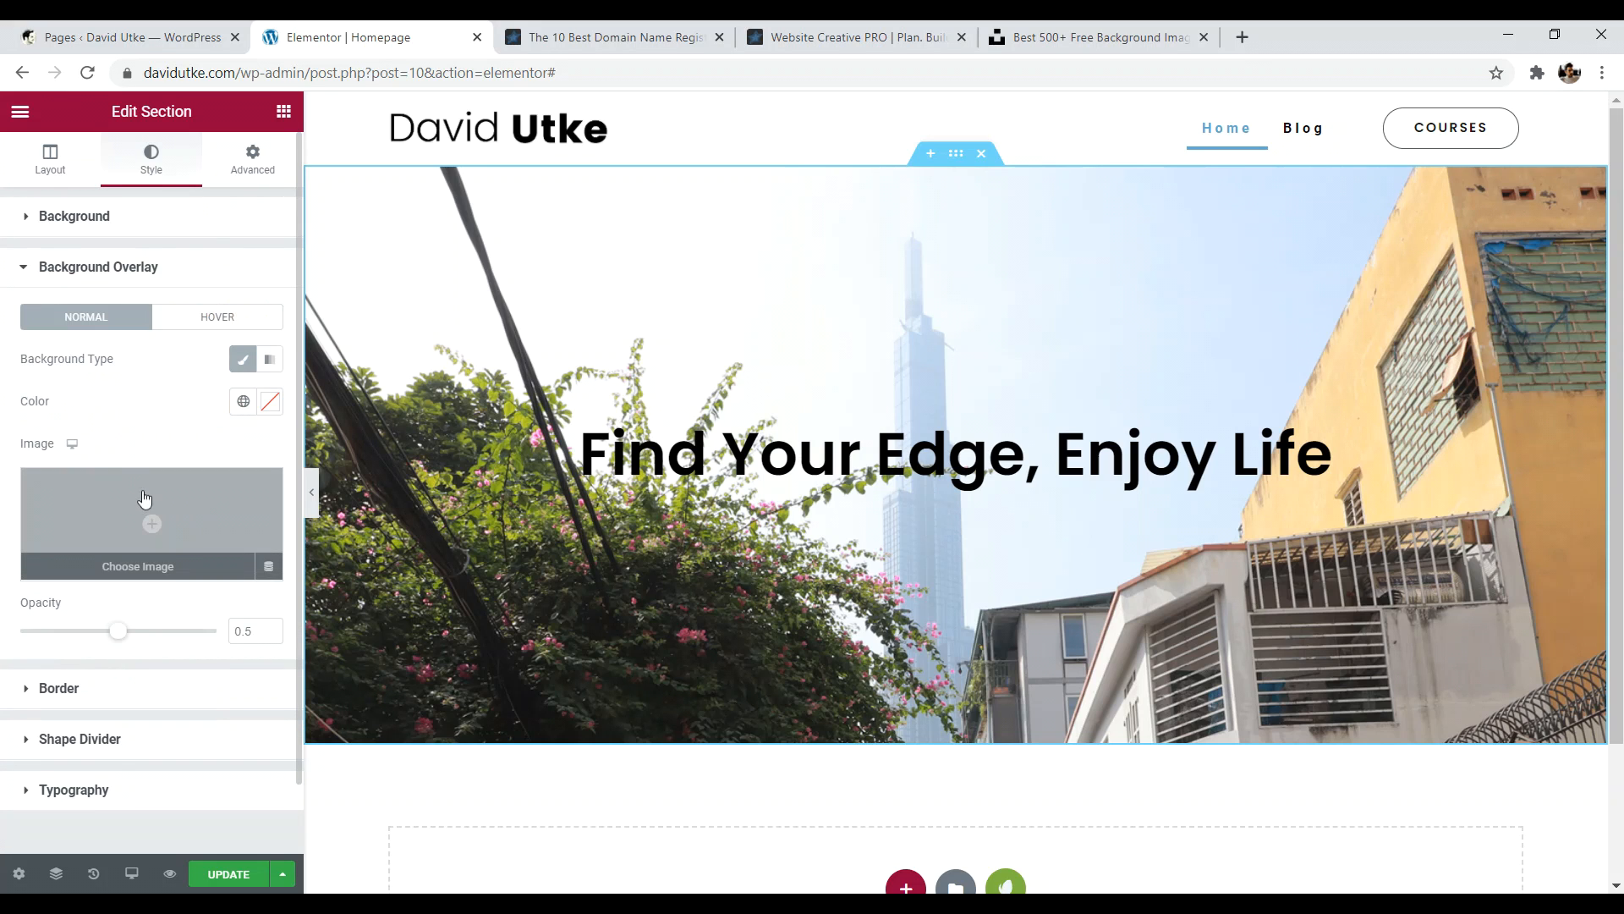
- Trial a light pink overlay at about 30% opacity, then clear the colour
click(271, 402)
drag(166, 566, 36, 647)
drag(269, 682, 131, 683)
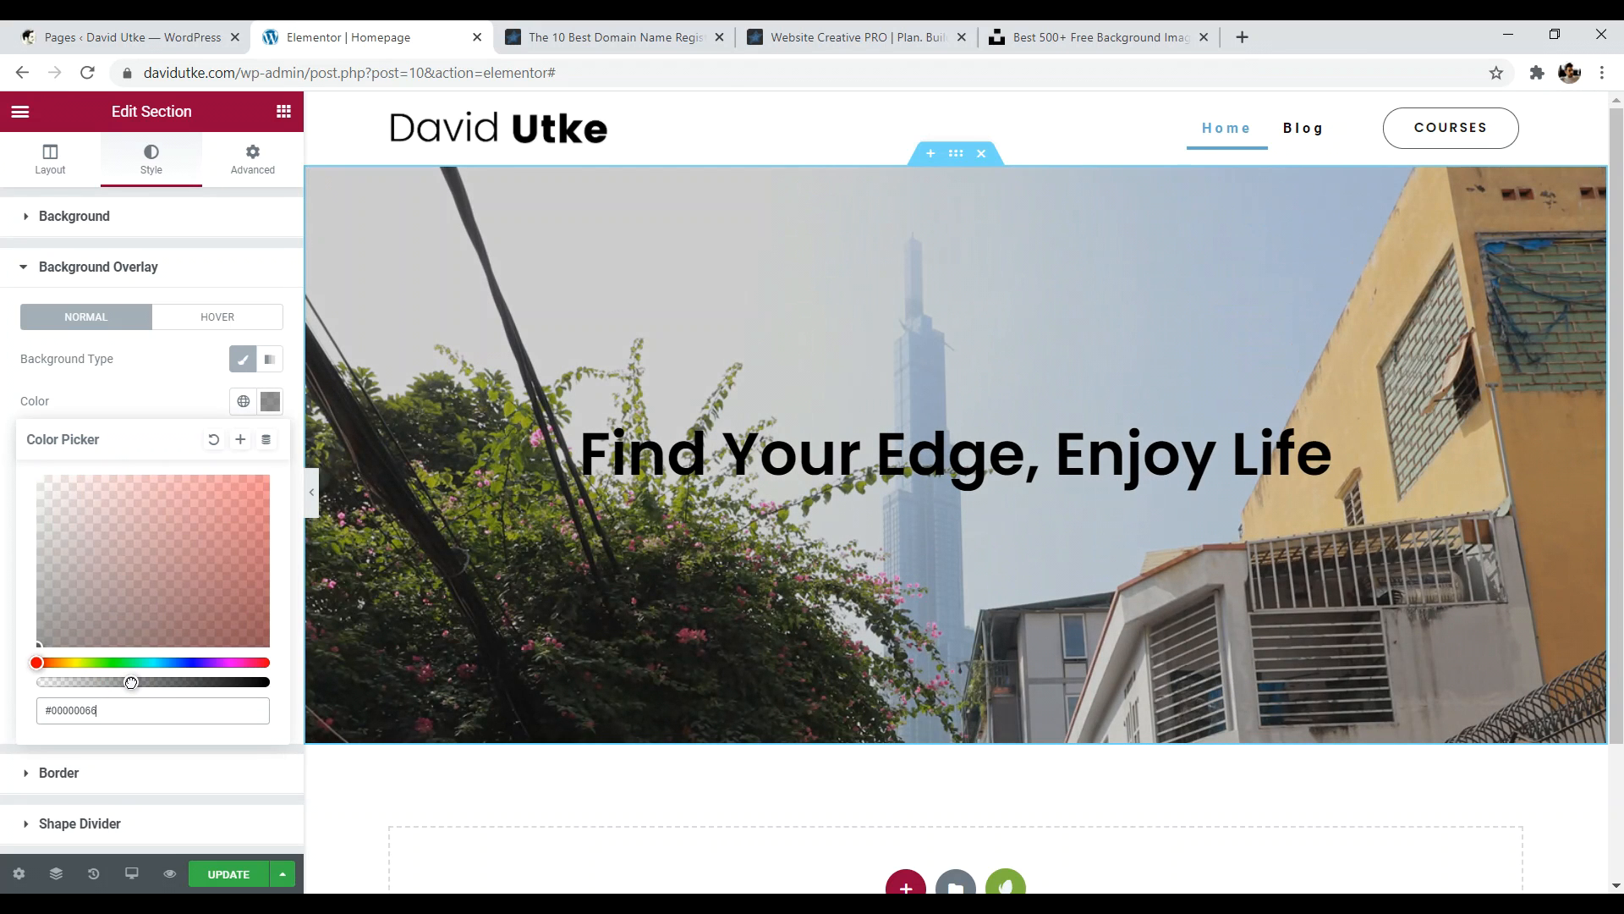
click(217, 441)
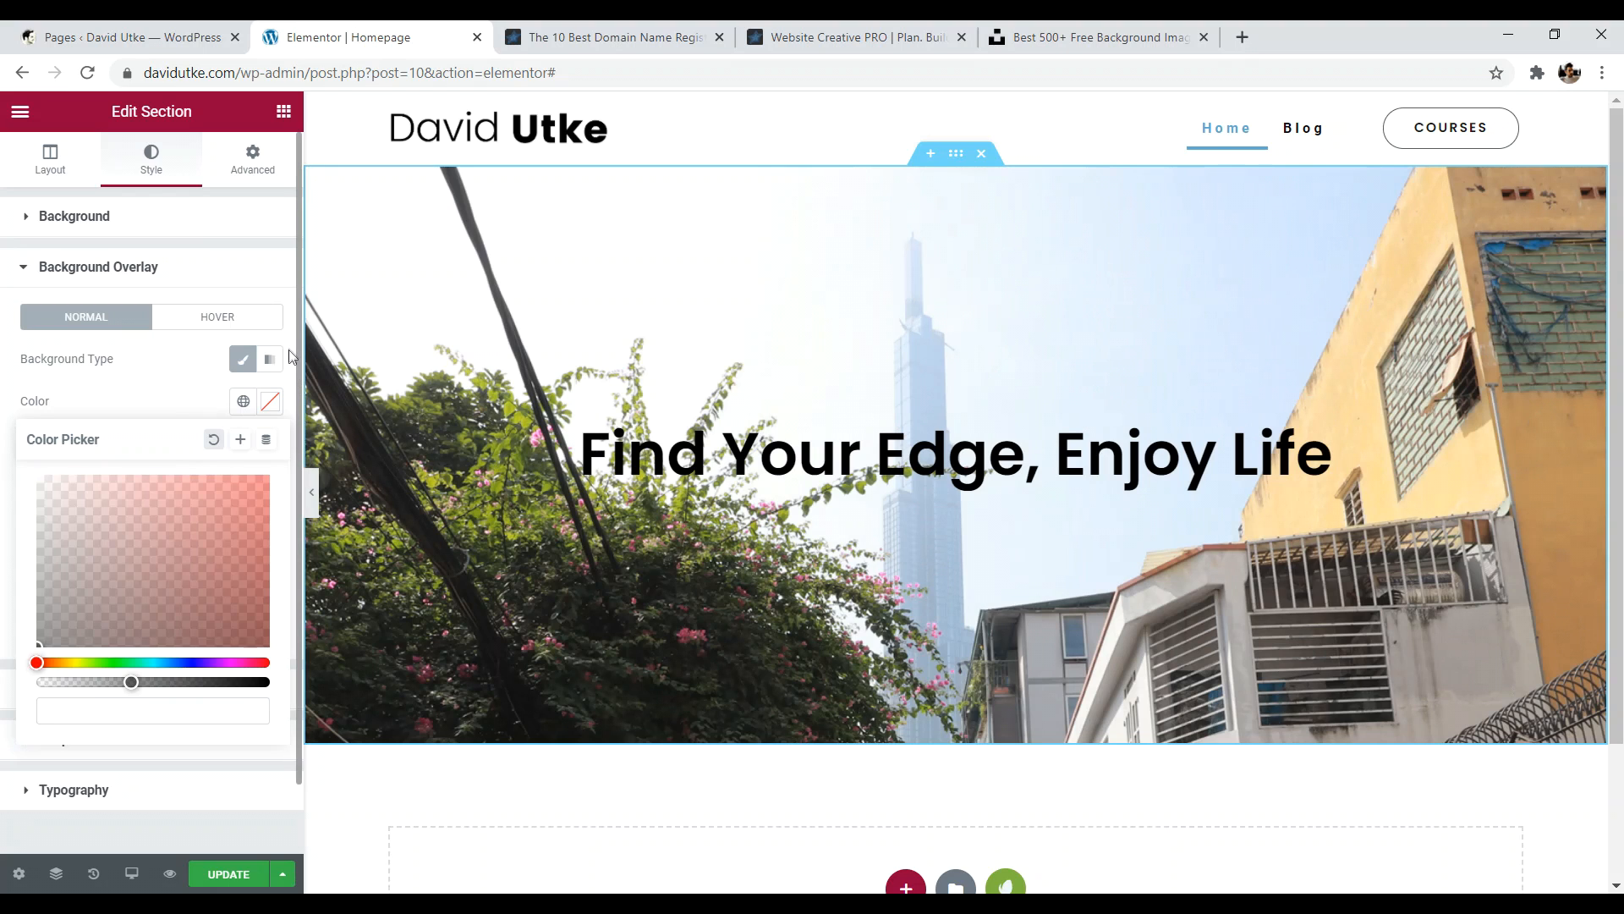
scroll(290, 352, down, 1)
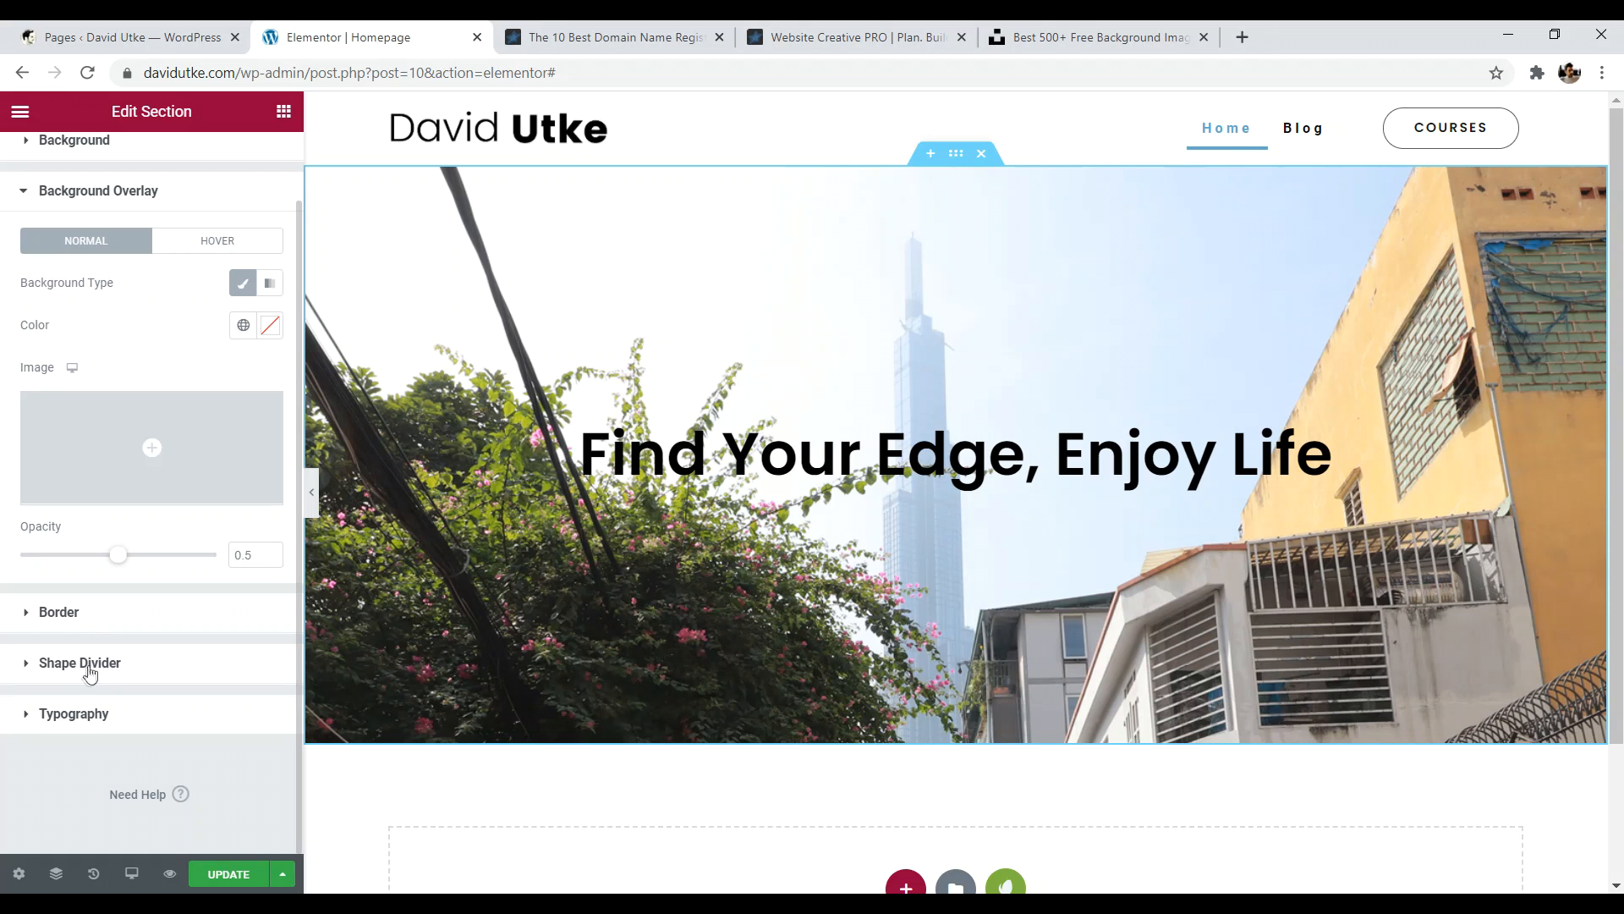
scroll(76, 666, up, 1)
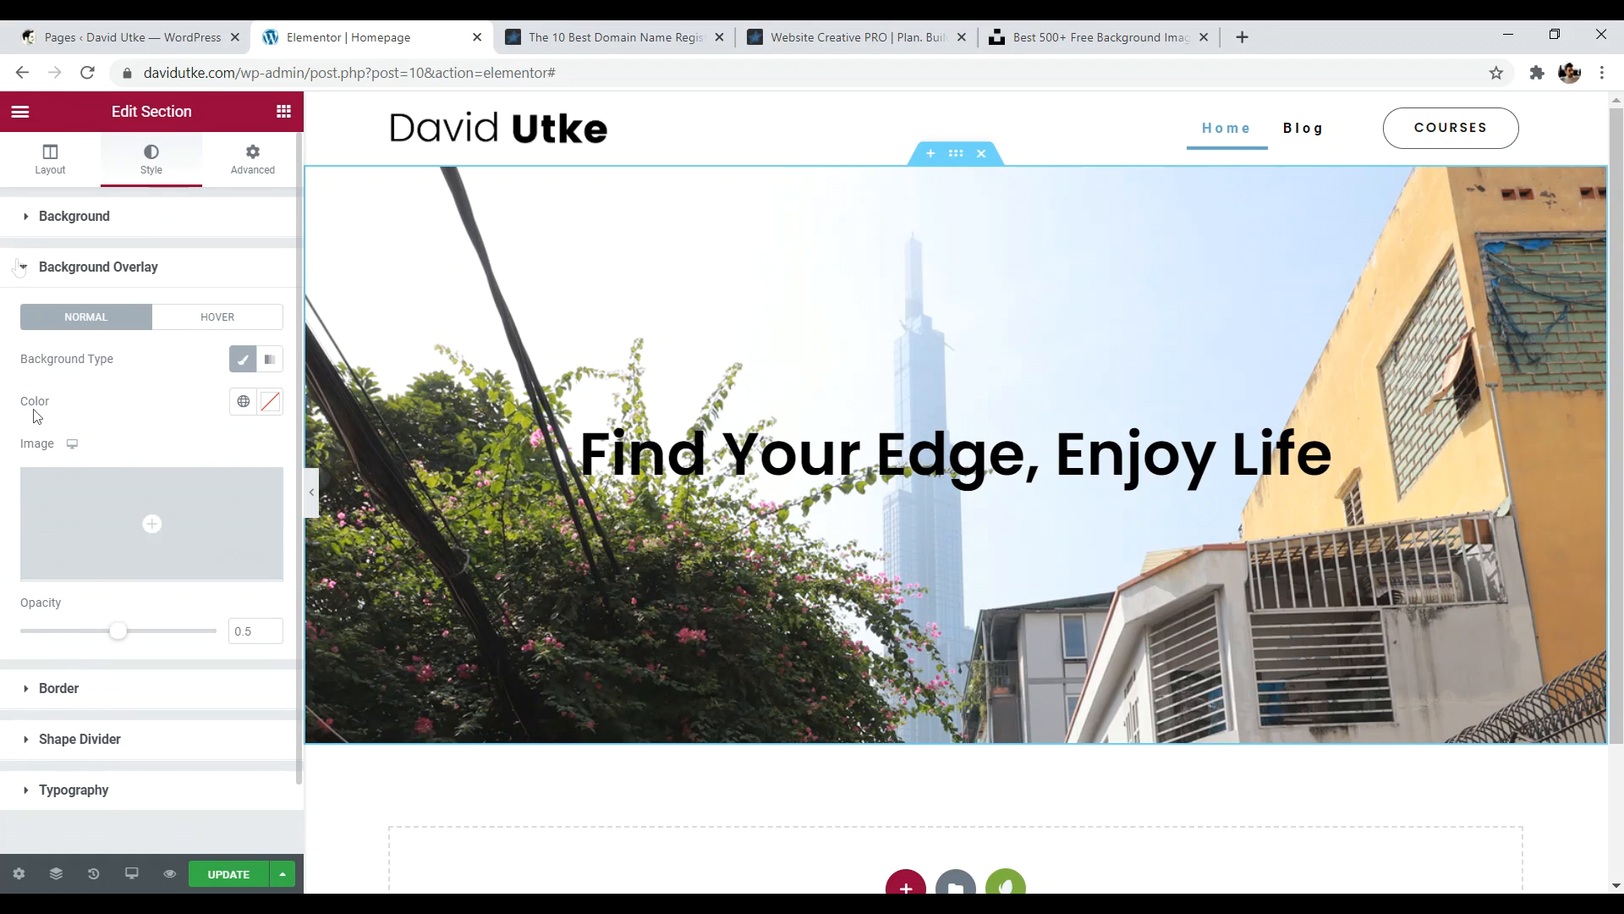
click(22, 267)
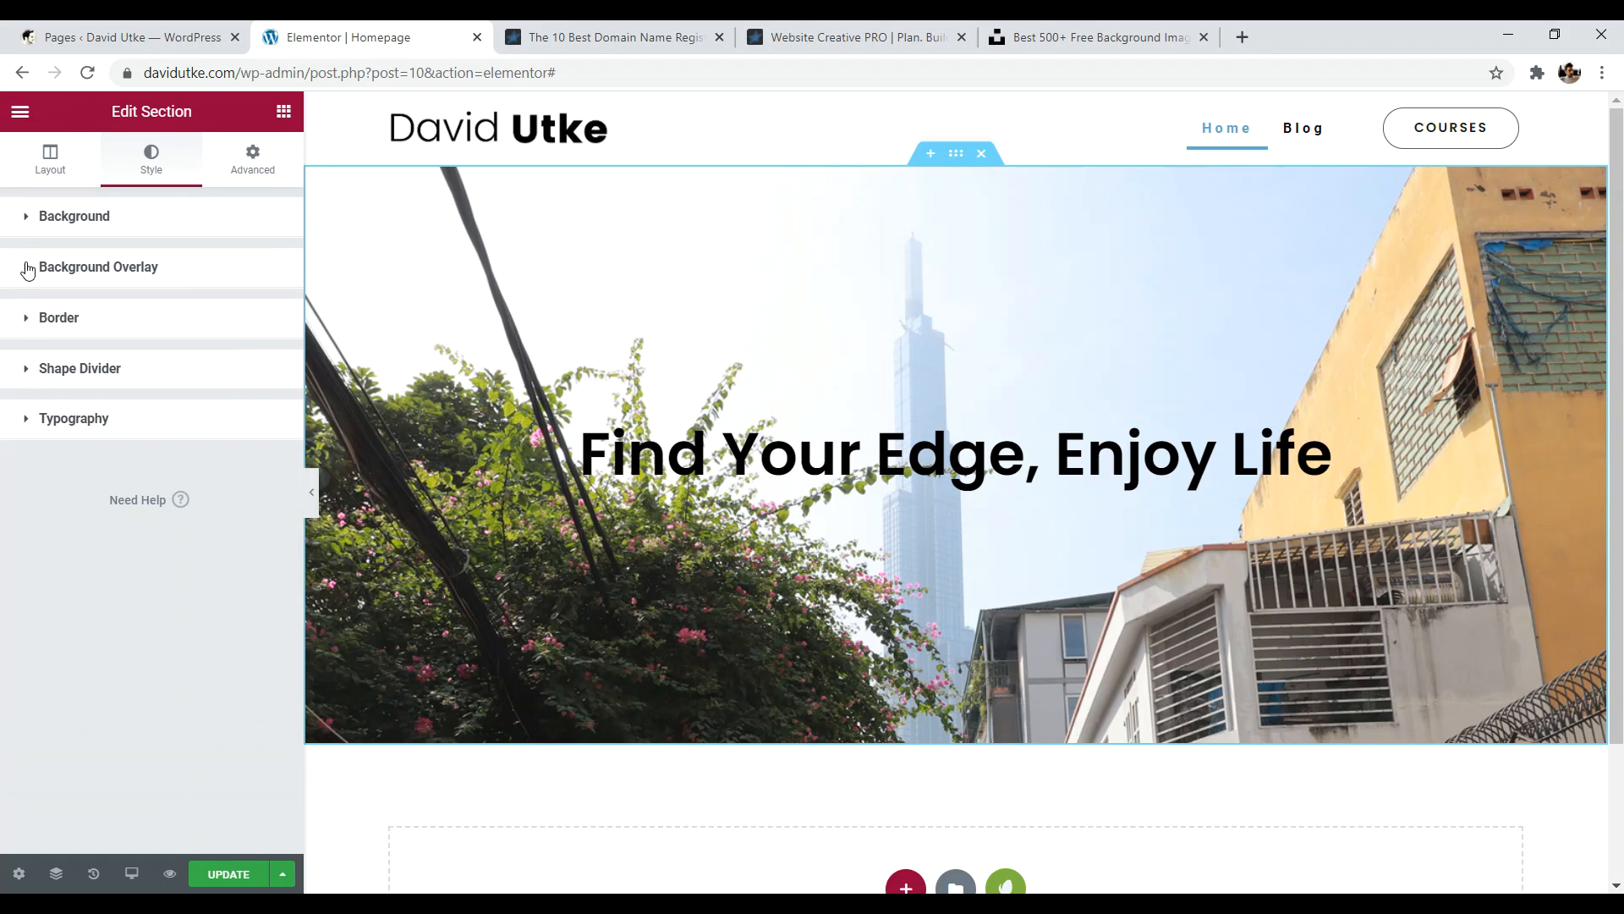
- Try a Triangle shape divider on the hero's top, then remove it
click(32, 377)
click(34, 378)
click(46, 378)
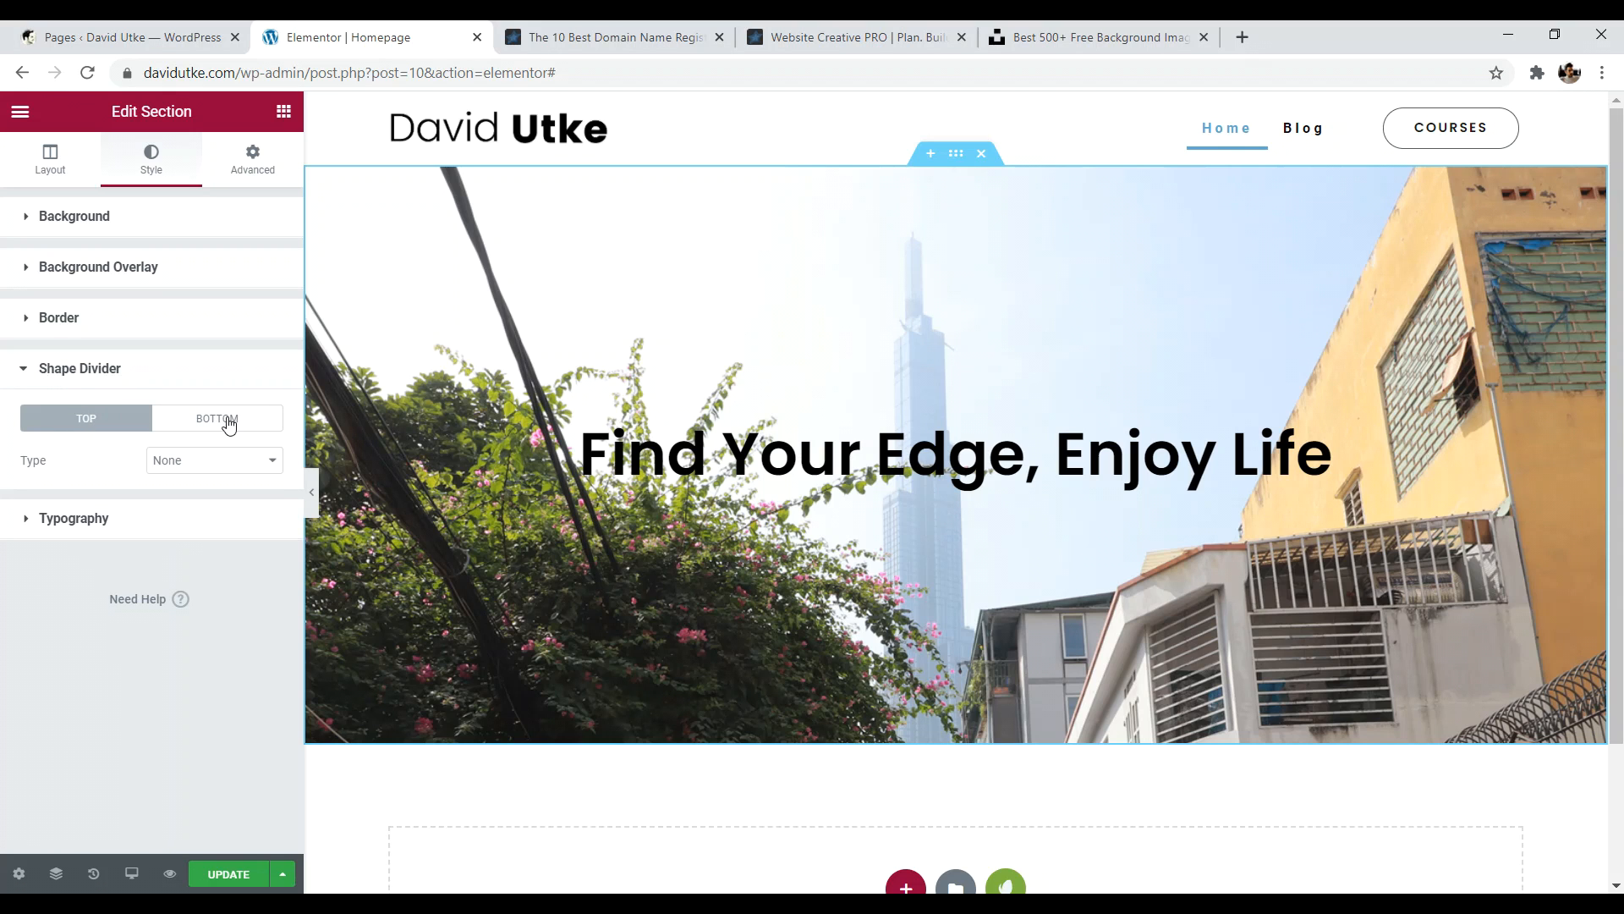
click(174, 461)
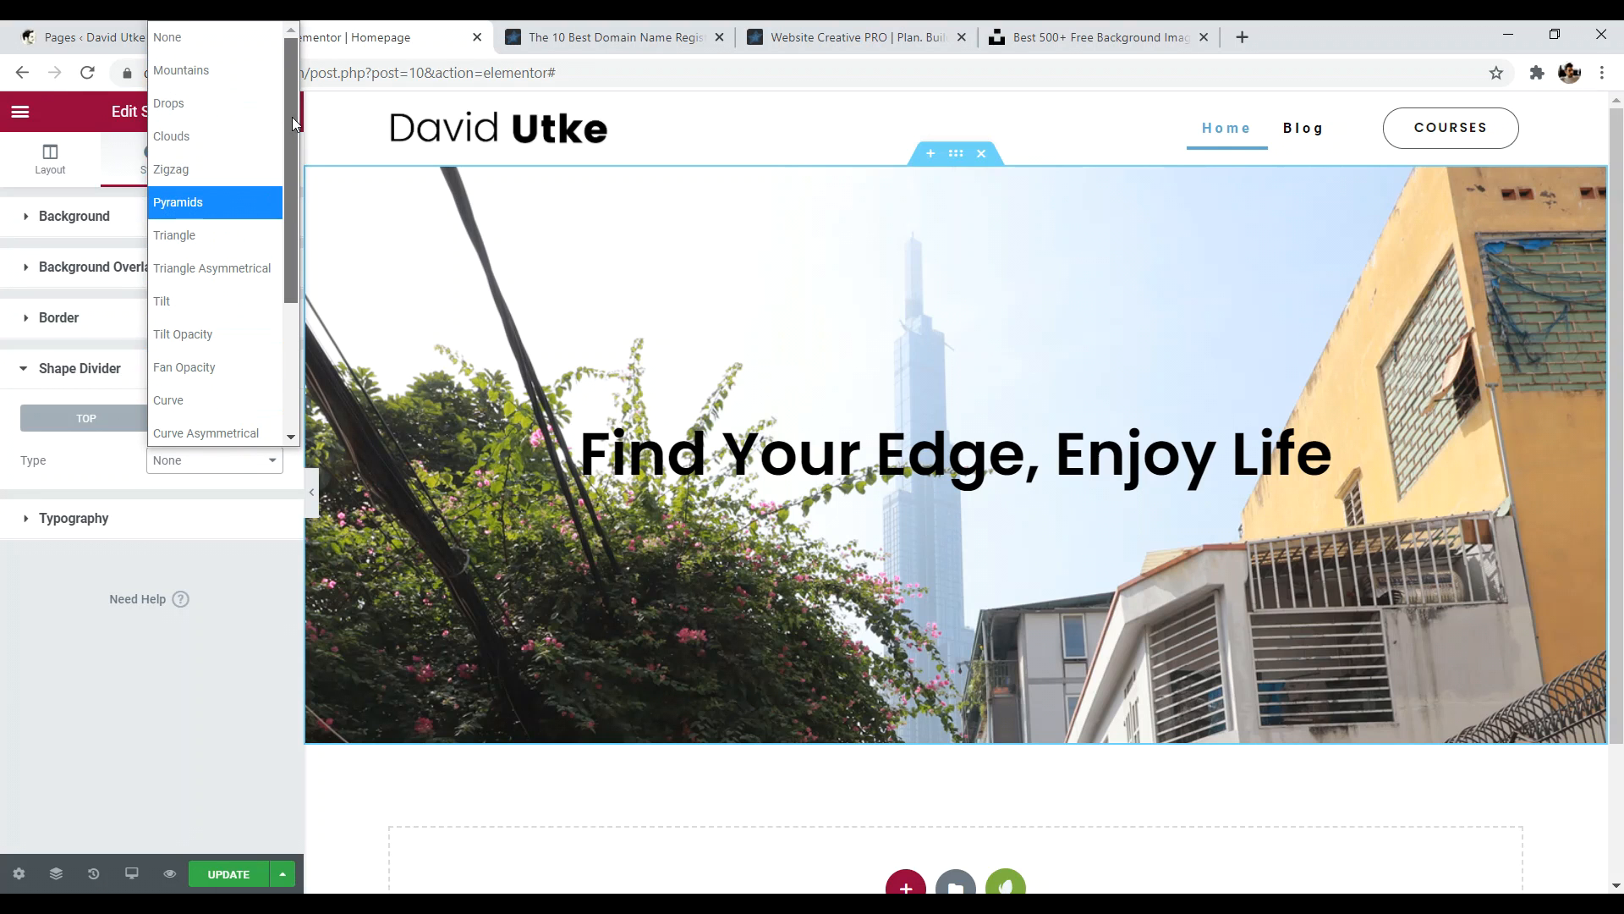
click(193, 235)
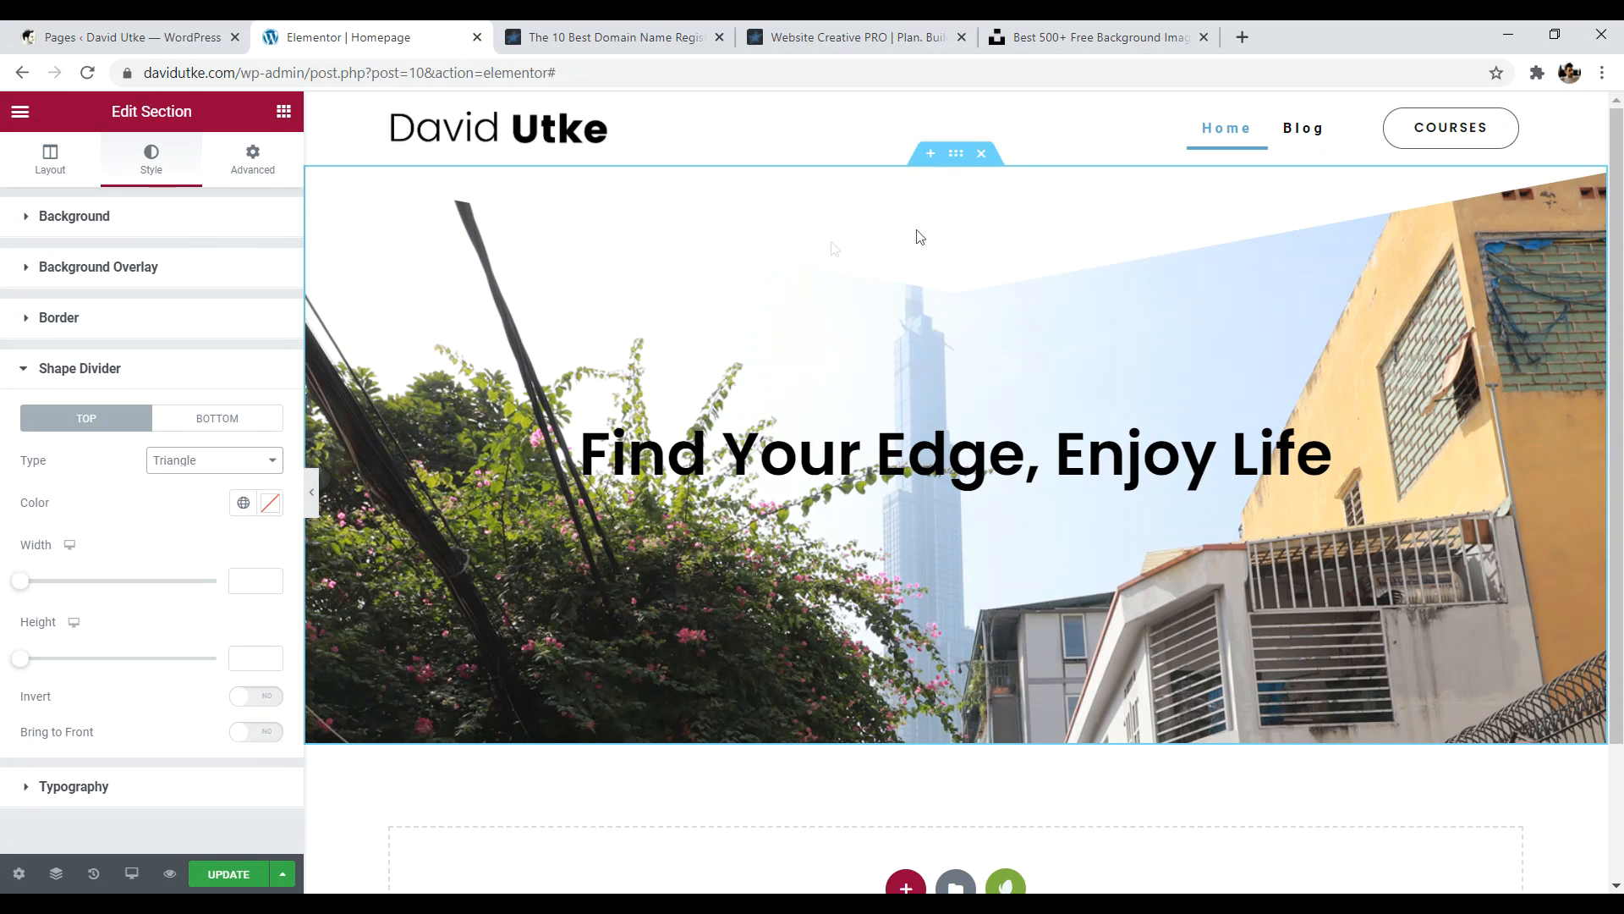
scroll(847, 268, down, 2)
scroll(817, 309, up, 2)
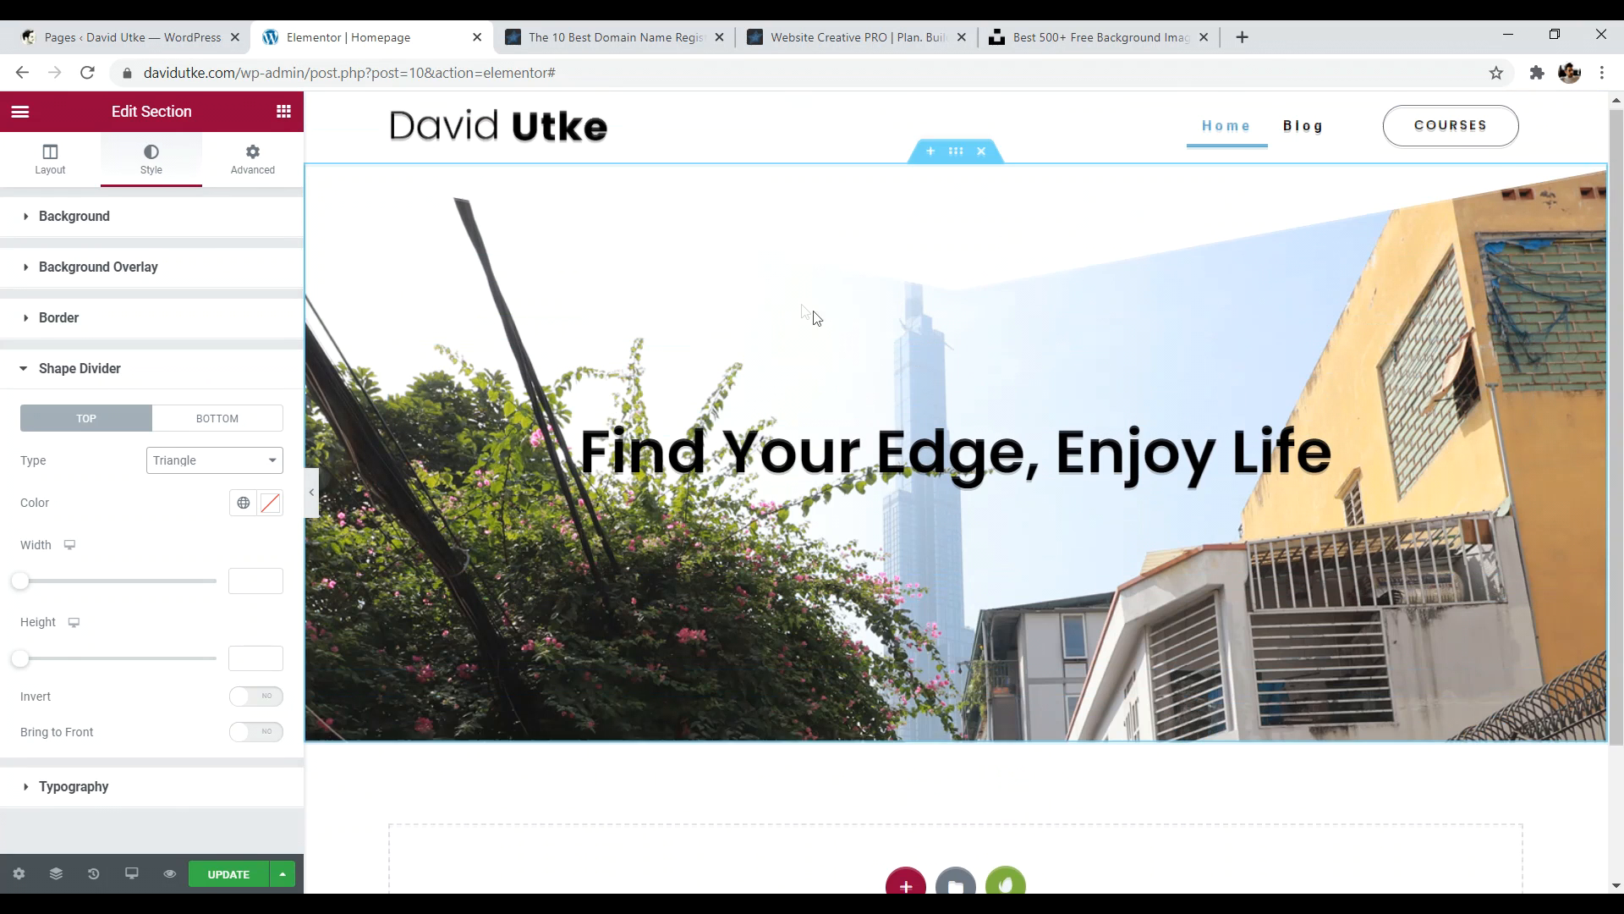
click(207, 462)
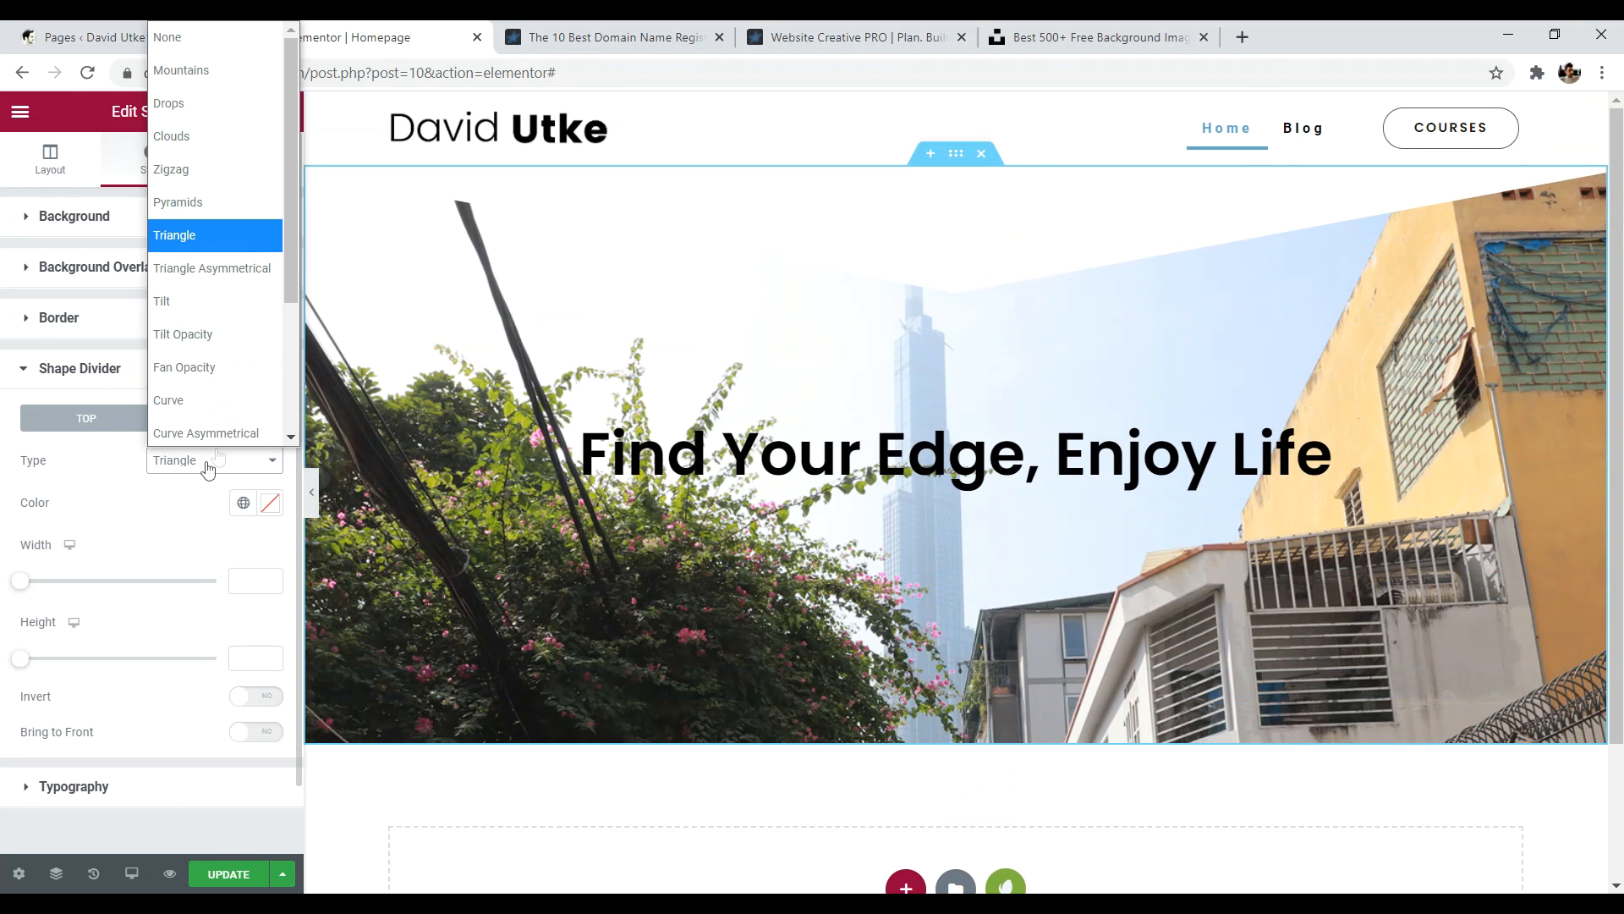
click(181, 34)
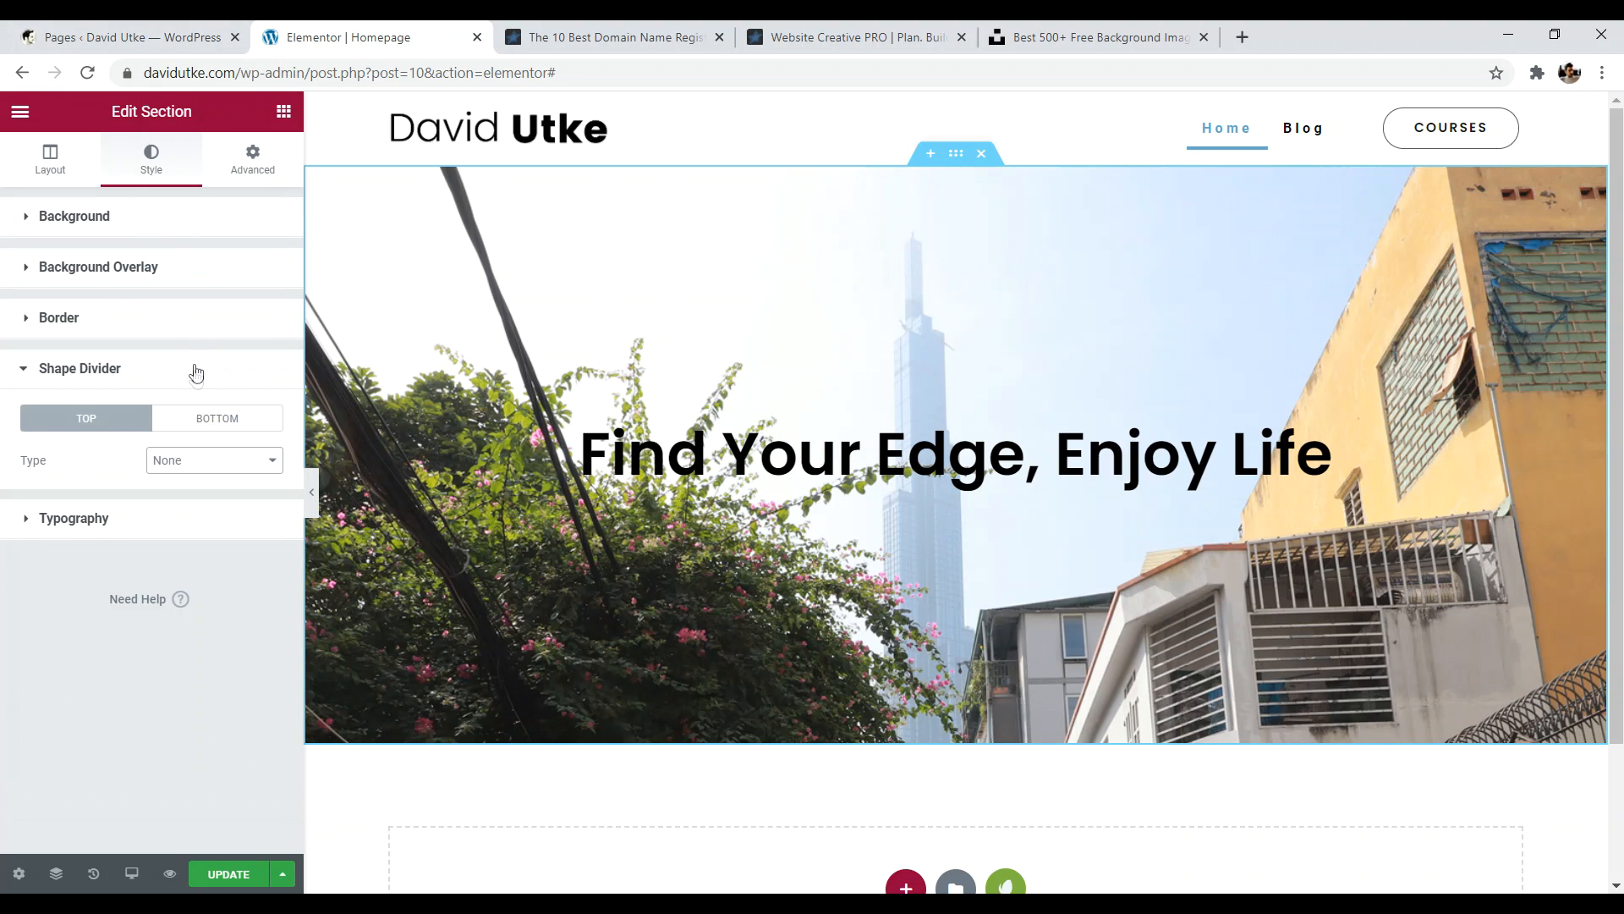
- Add a bottom Triangle shape divider with Invert turned on
click(212, 421)
click(207, 461)
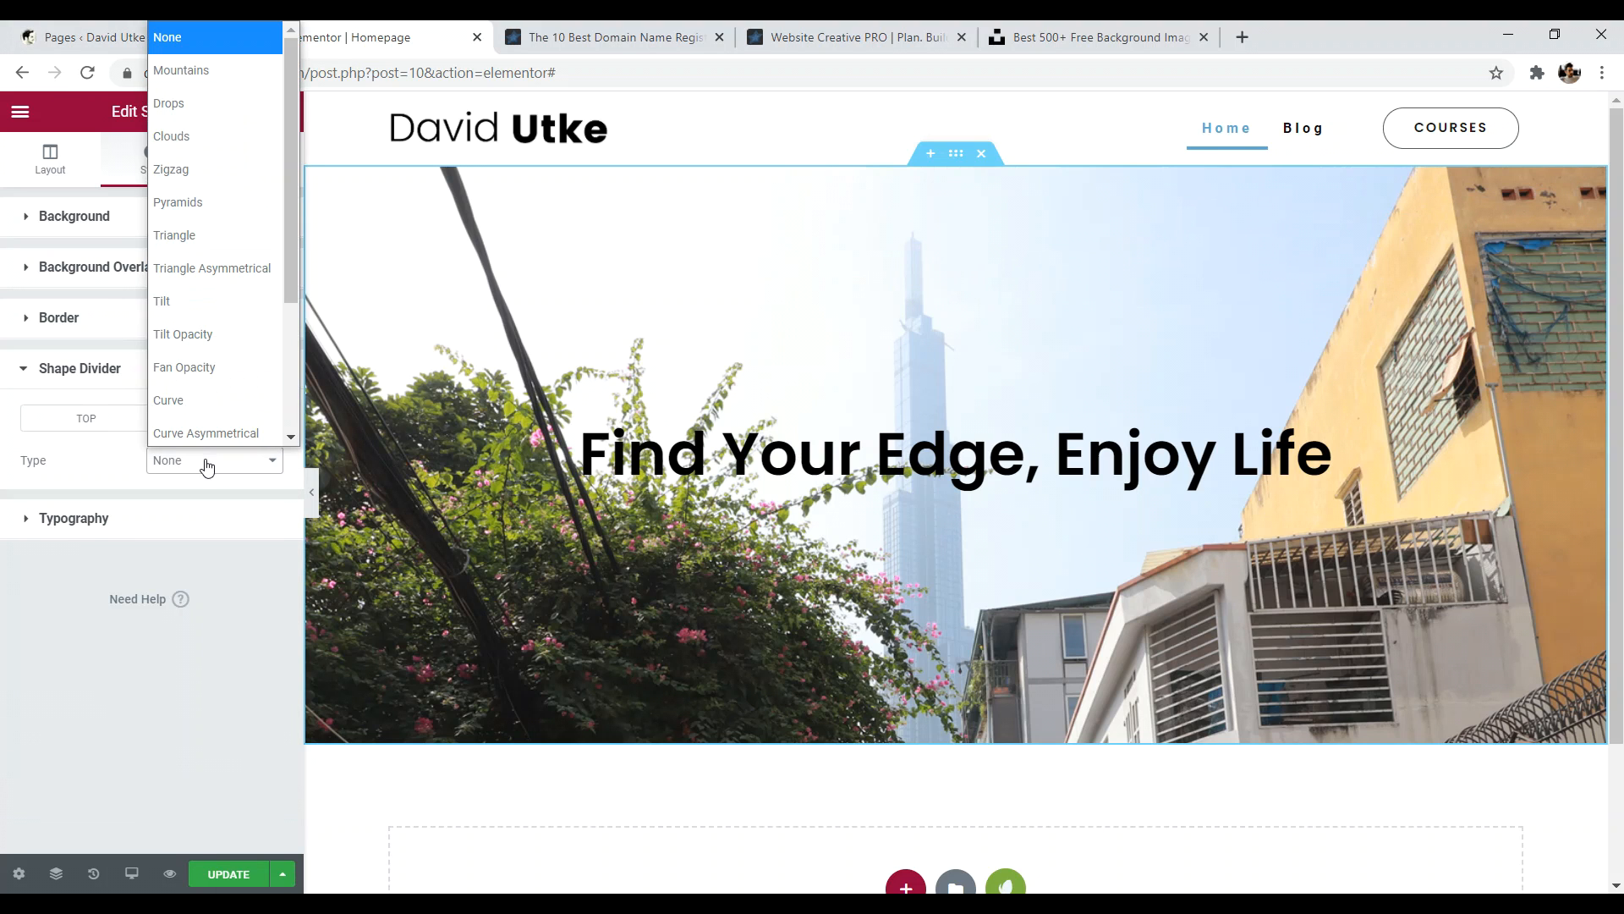
click(188, 236)
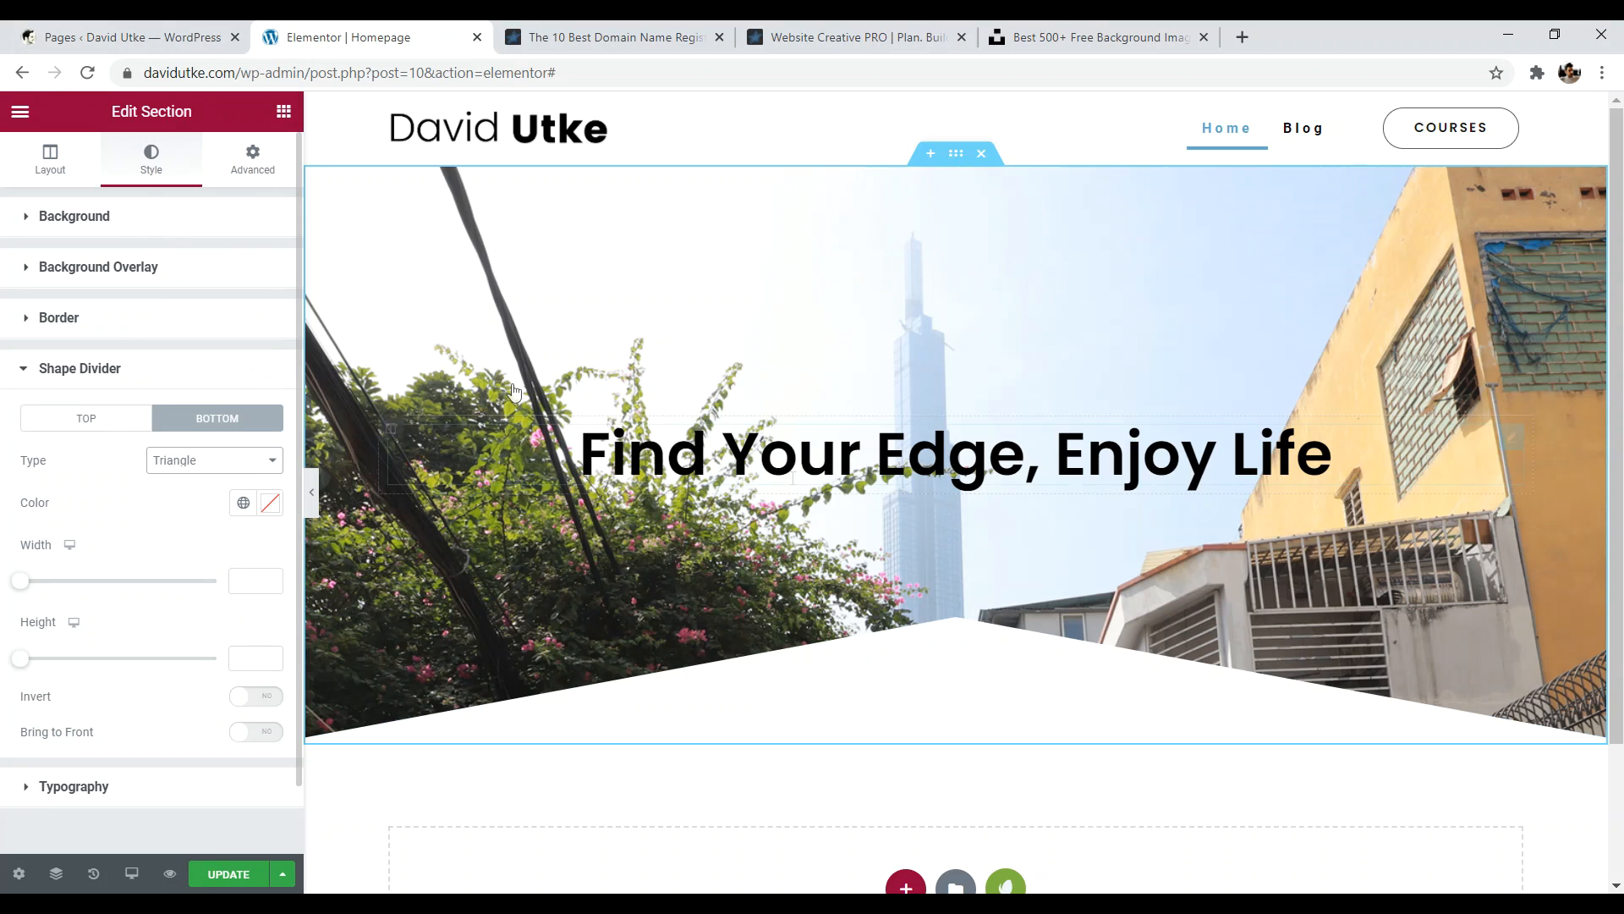
scroll(742, 622, down, 2)
scroll(742, 622, up, 2)
click(250, 696)
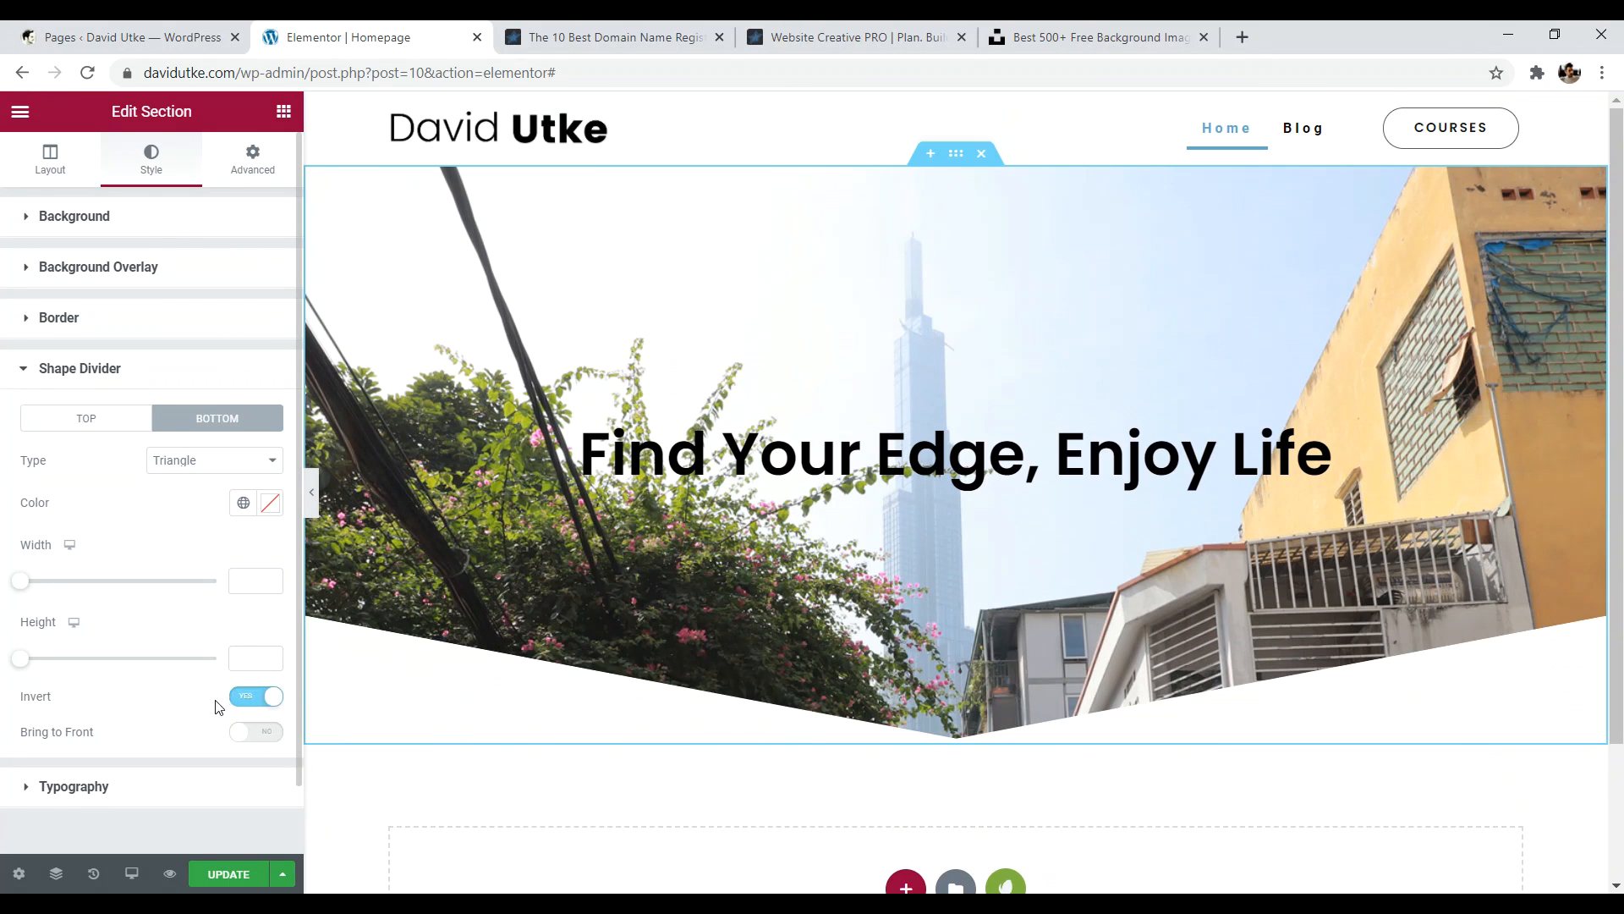
click(262, 698)
click(262, 697)
click(262, 698)
click(262, 698)
scroll(728, 499, down, 2)
scroll(567, 519, up, 2)
scroll(677, 592, down, 2)
scroll(839, 678, up, 2)
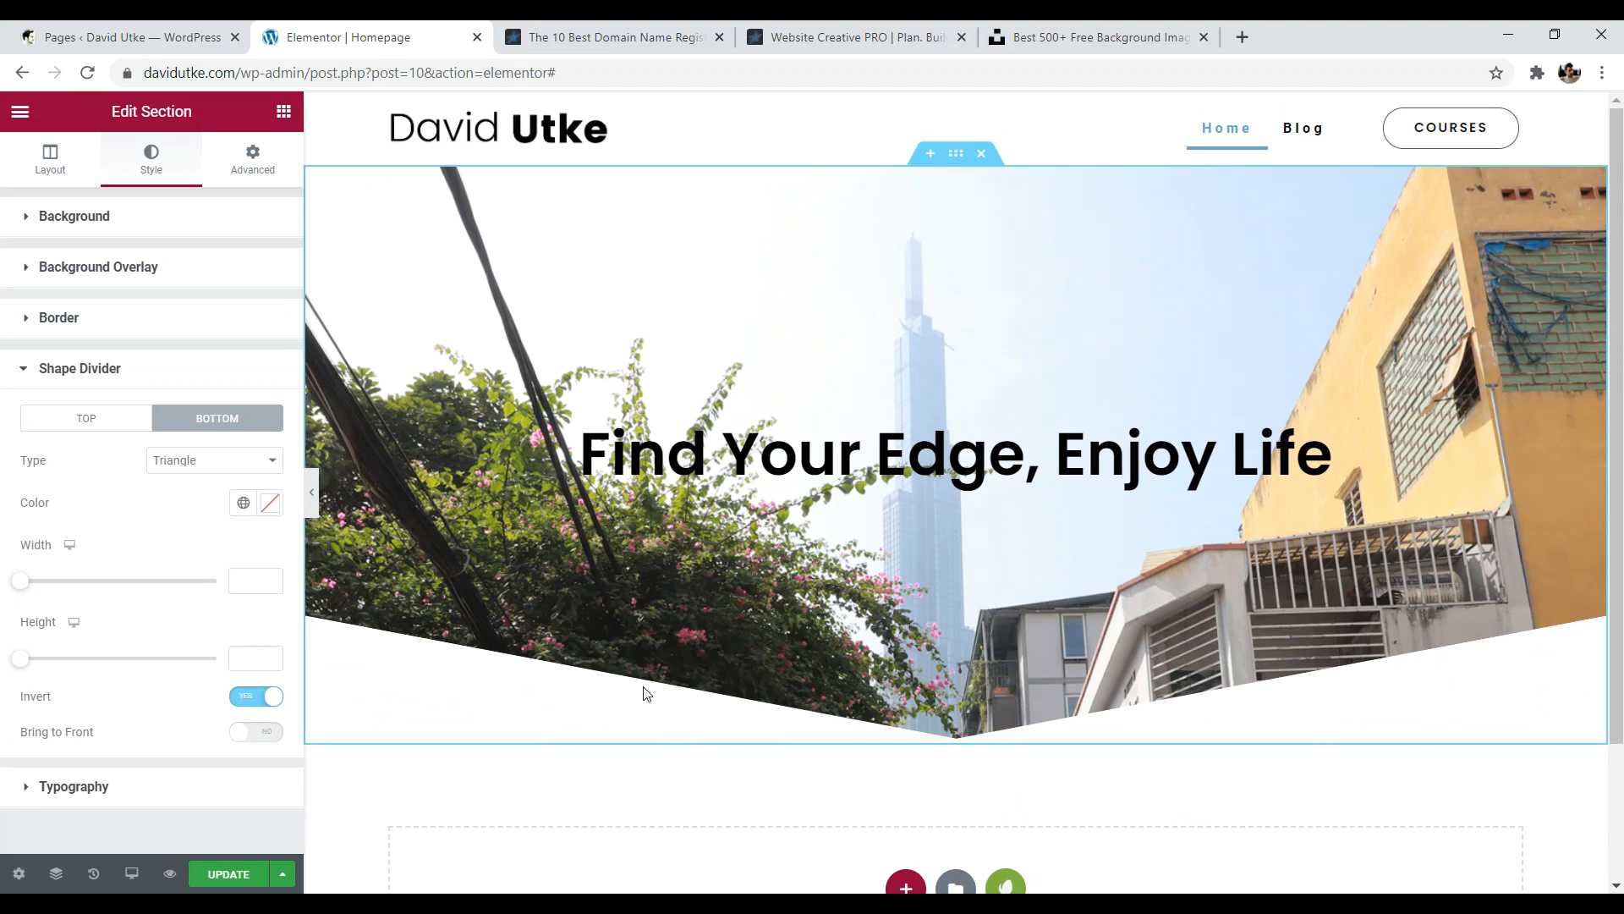
- Try the Triangle Asymmetrical and Tilt Opacity shapes, then return to Triangle
click(183, 465)
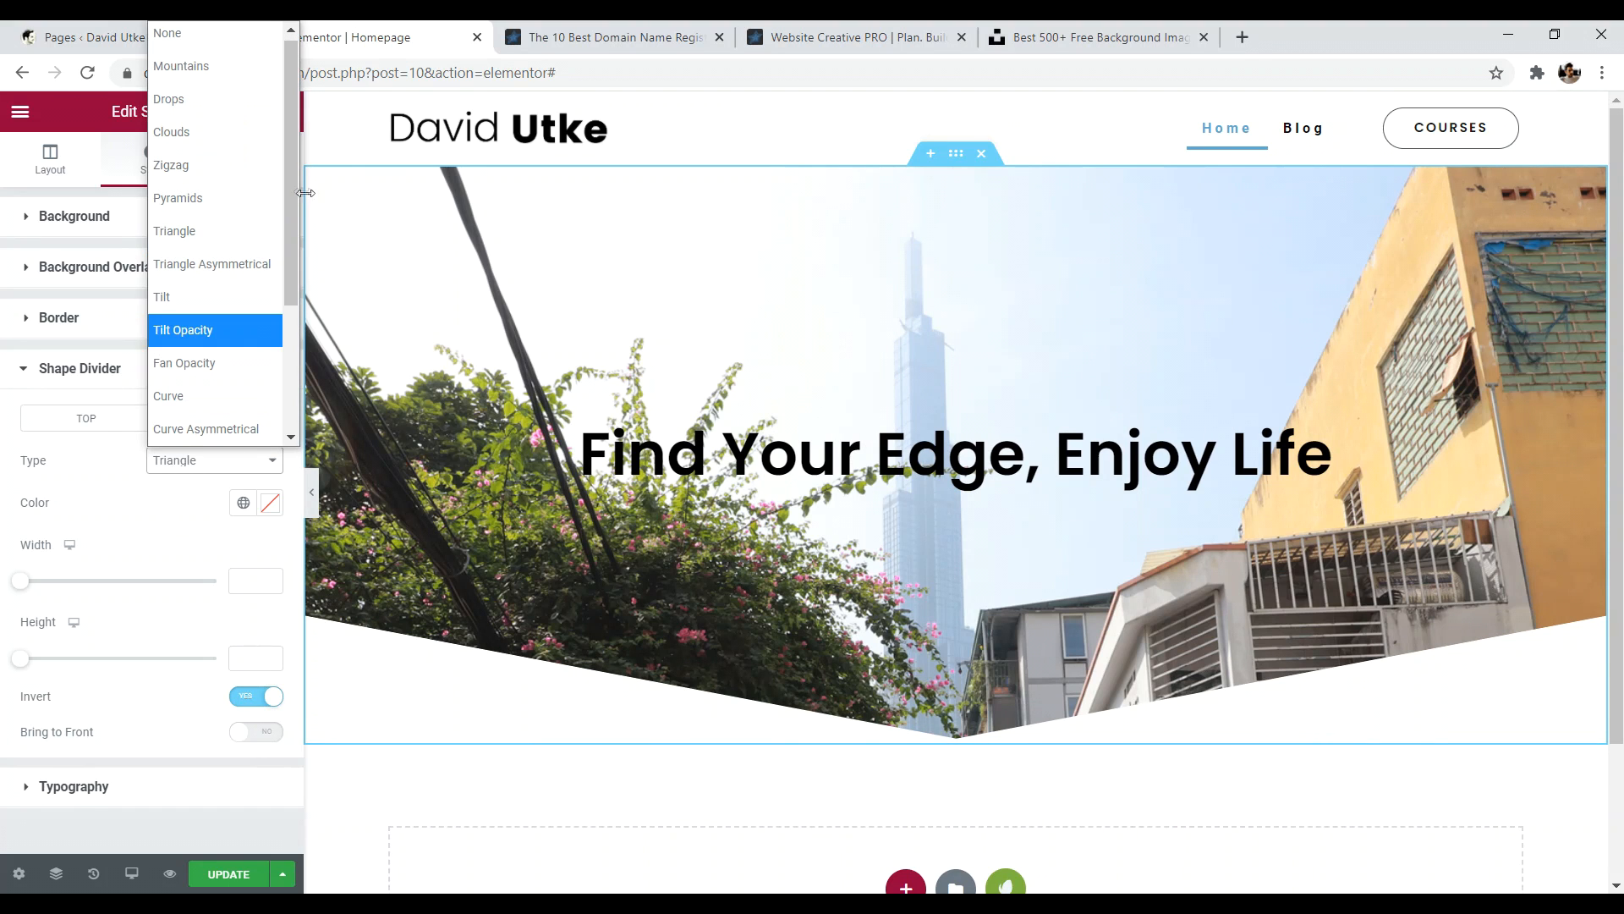
click(238, 265)
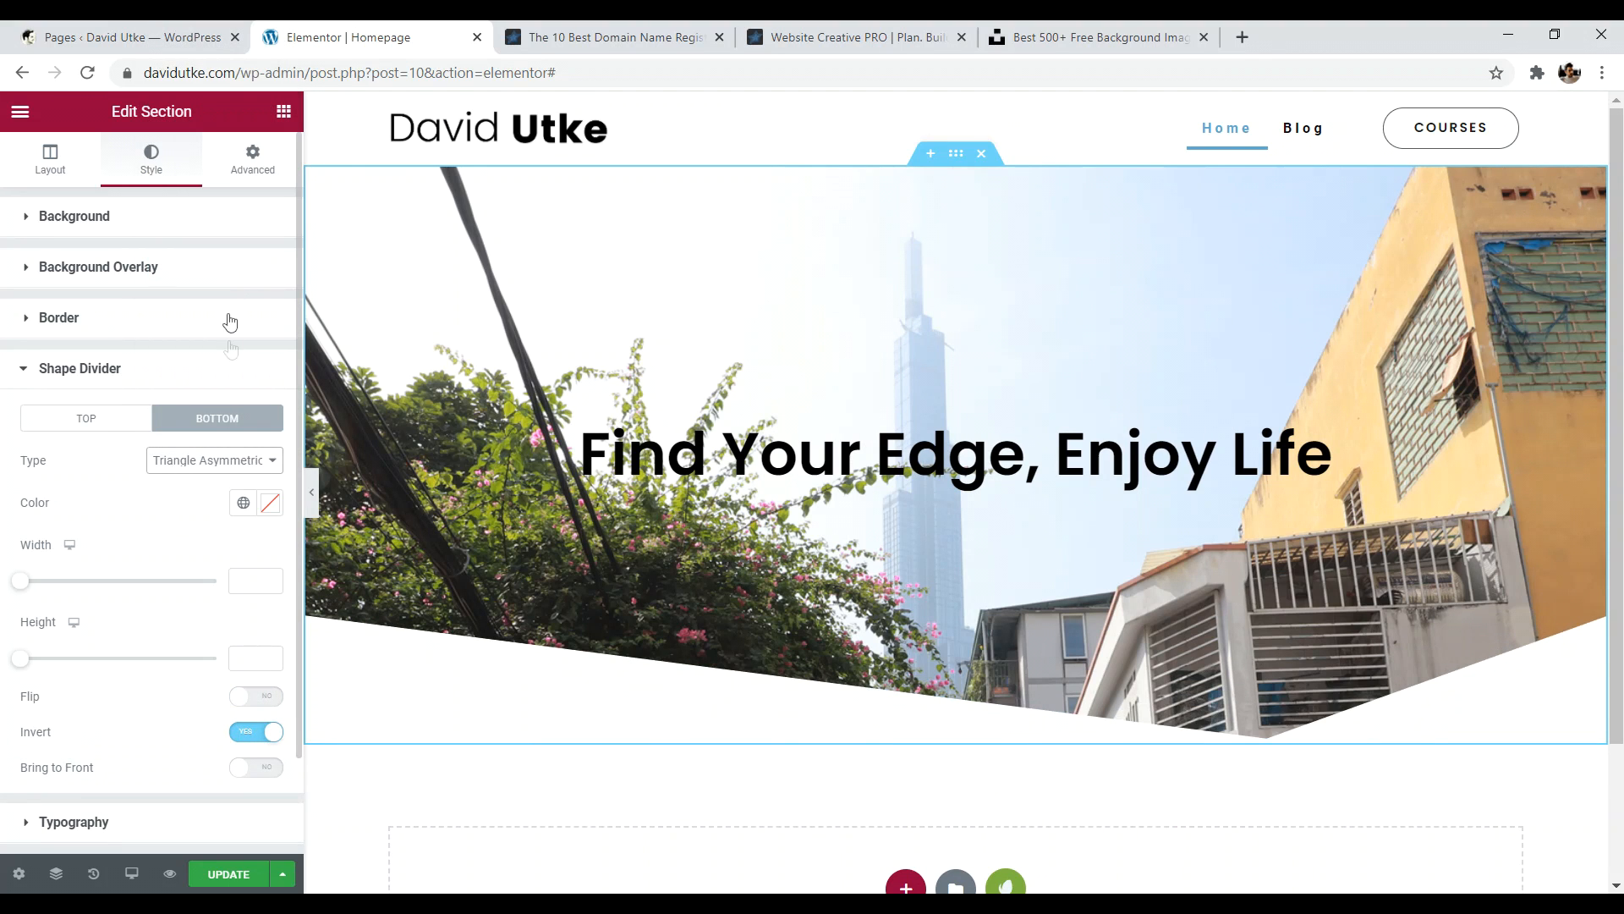
click(224, 463)
drag(293, 275, 316, 423)
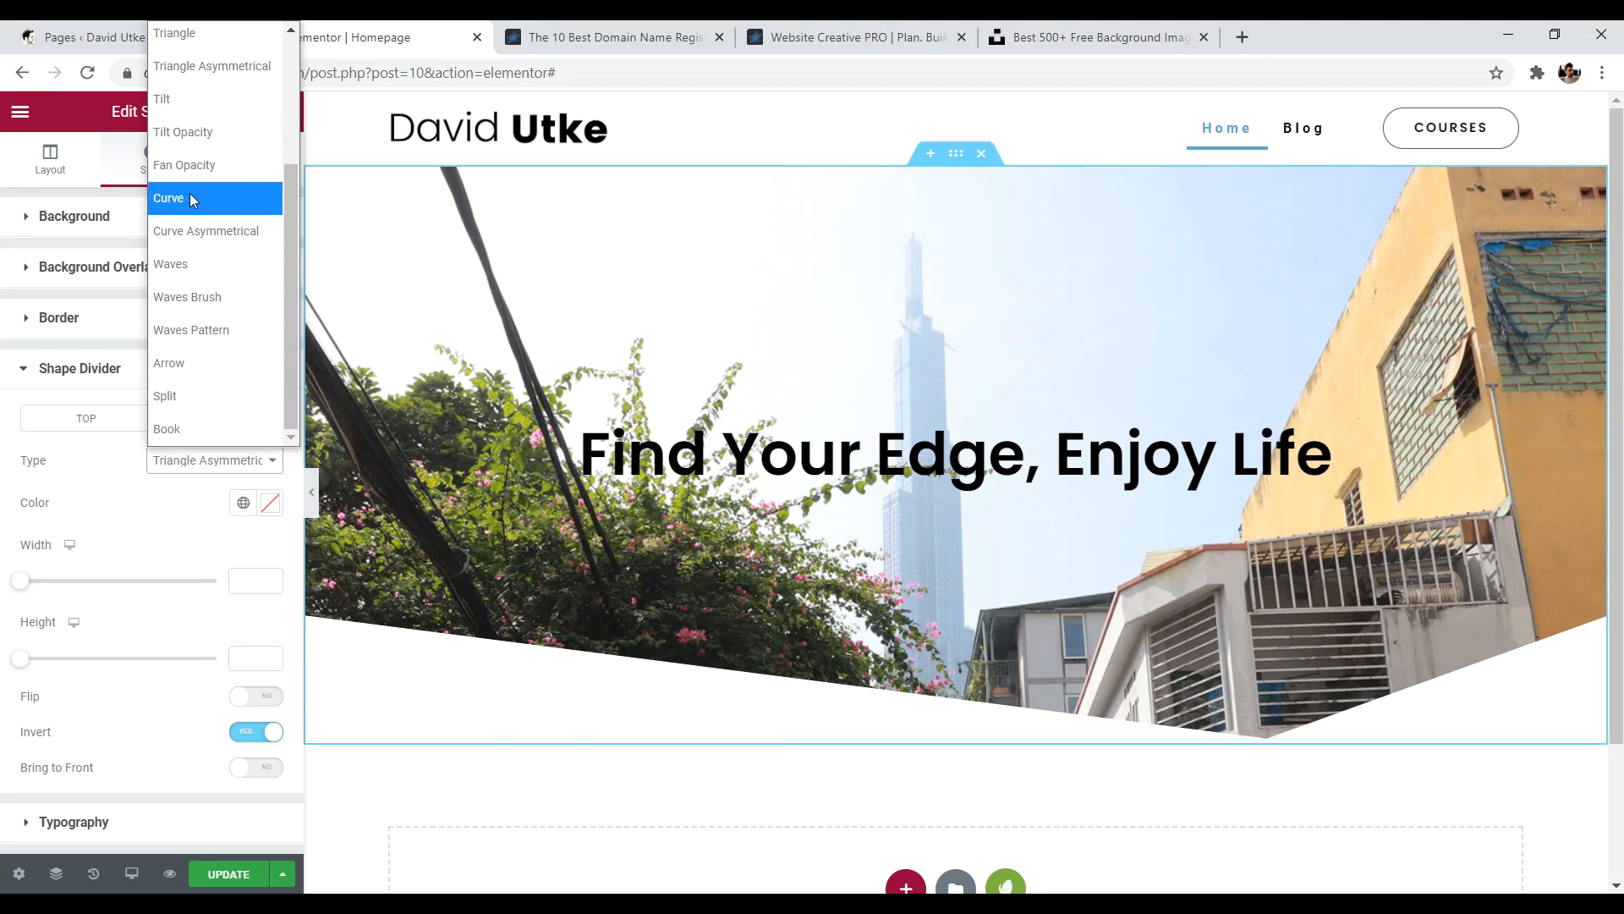
click(195, 133)
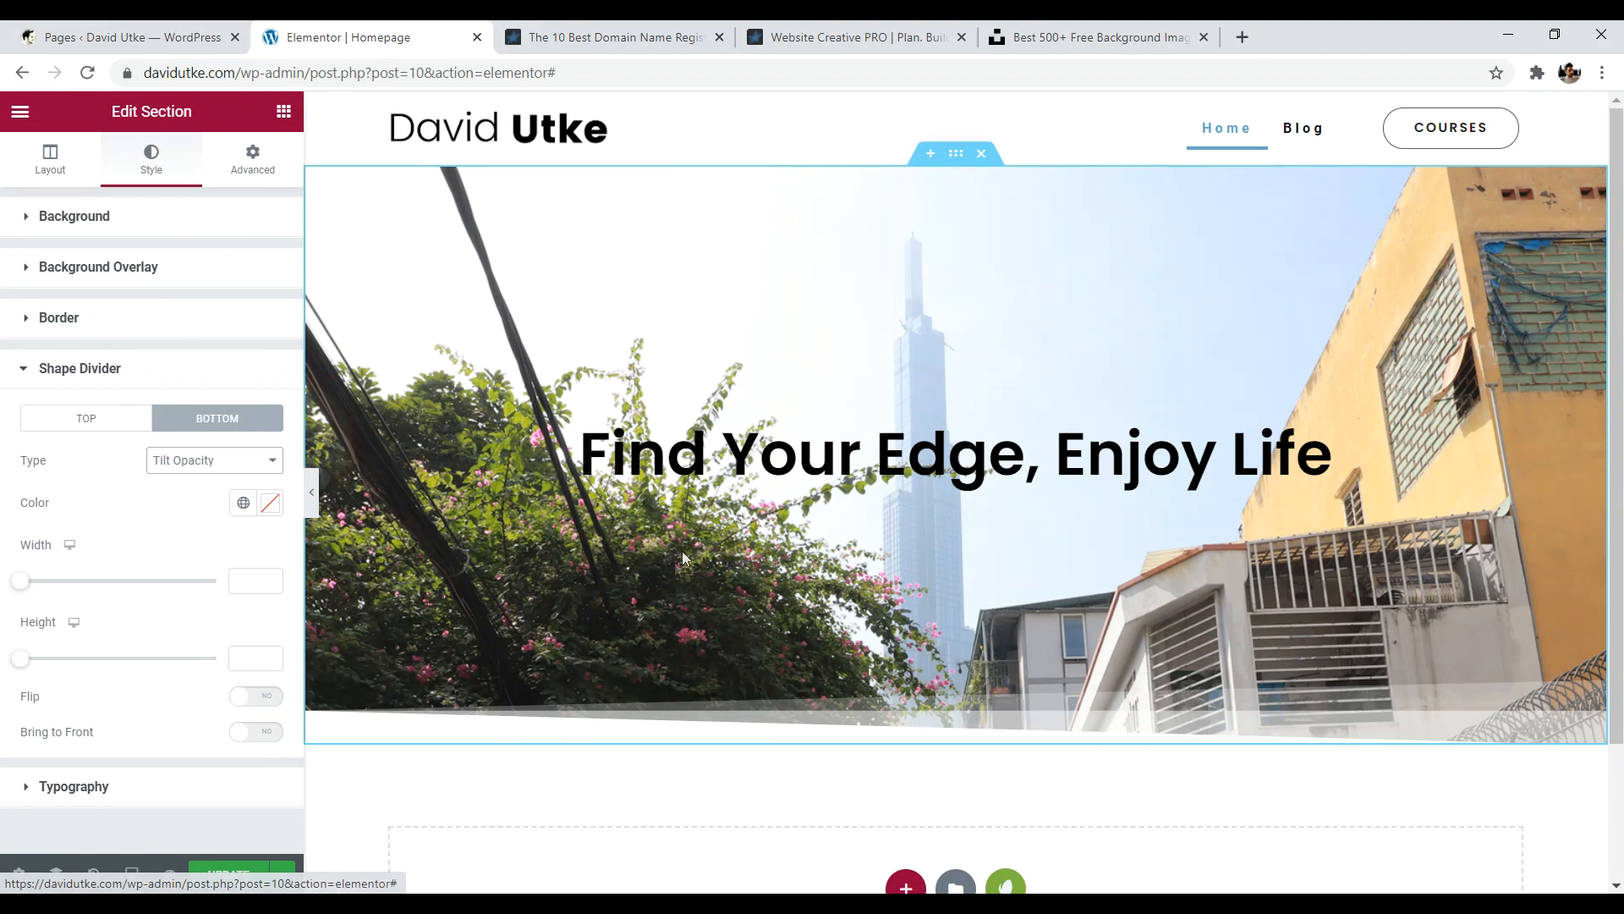
scroll(616, 537, down, 2)
scroll(477, 528, up, 2)
click(216, 460)
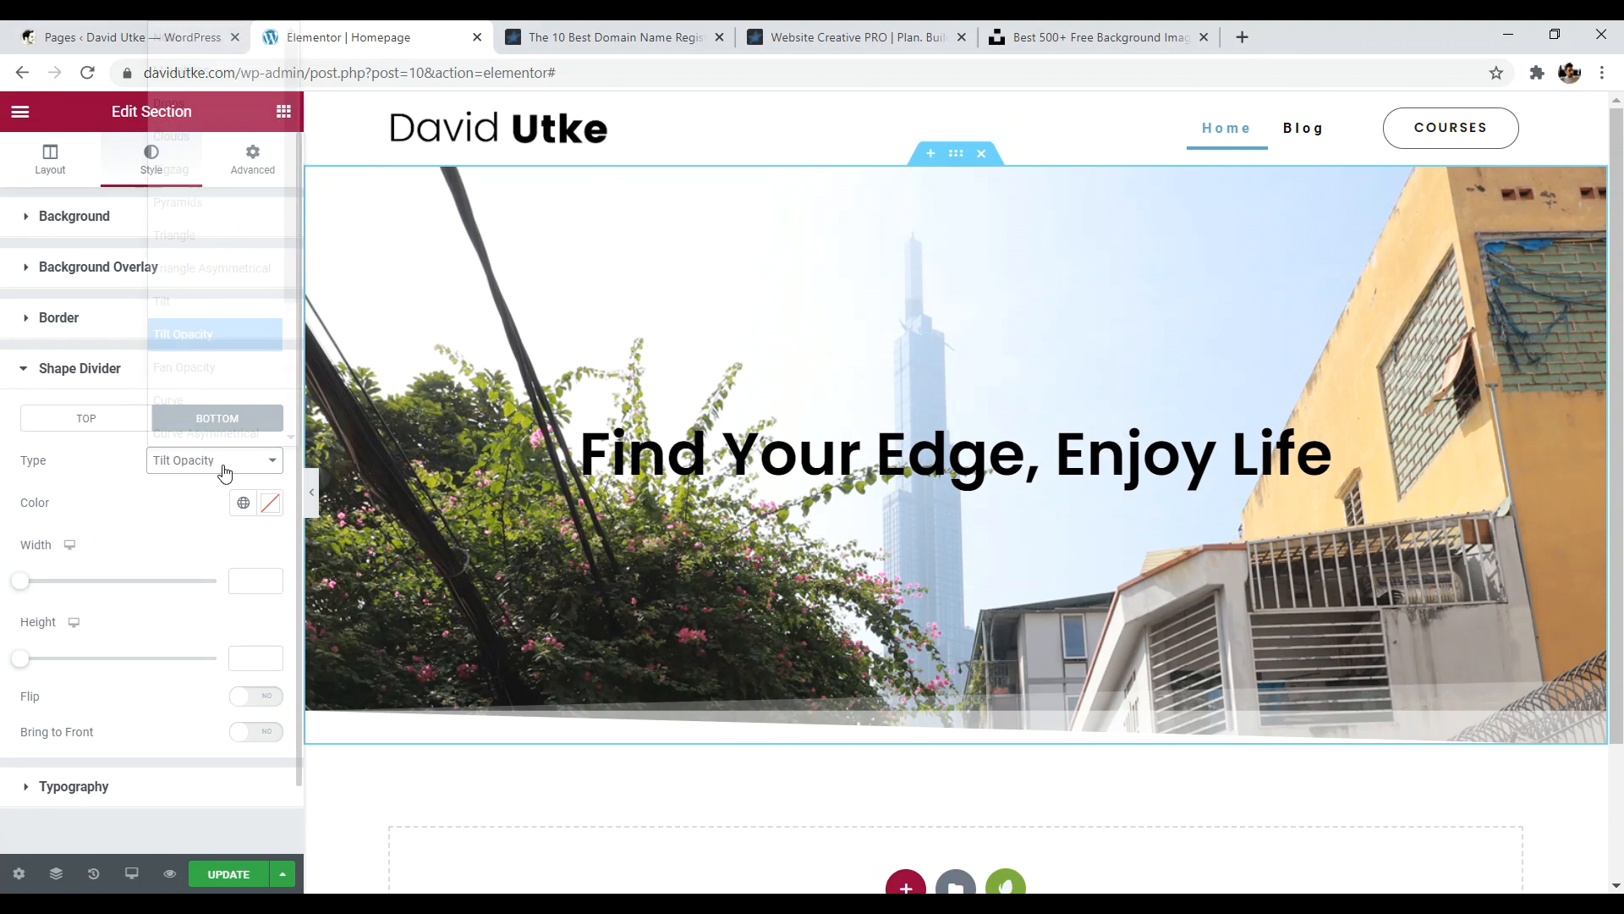
click(234, 231)
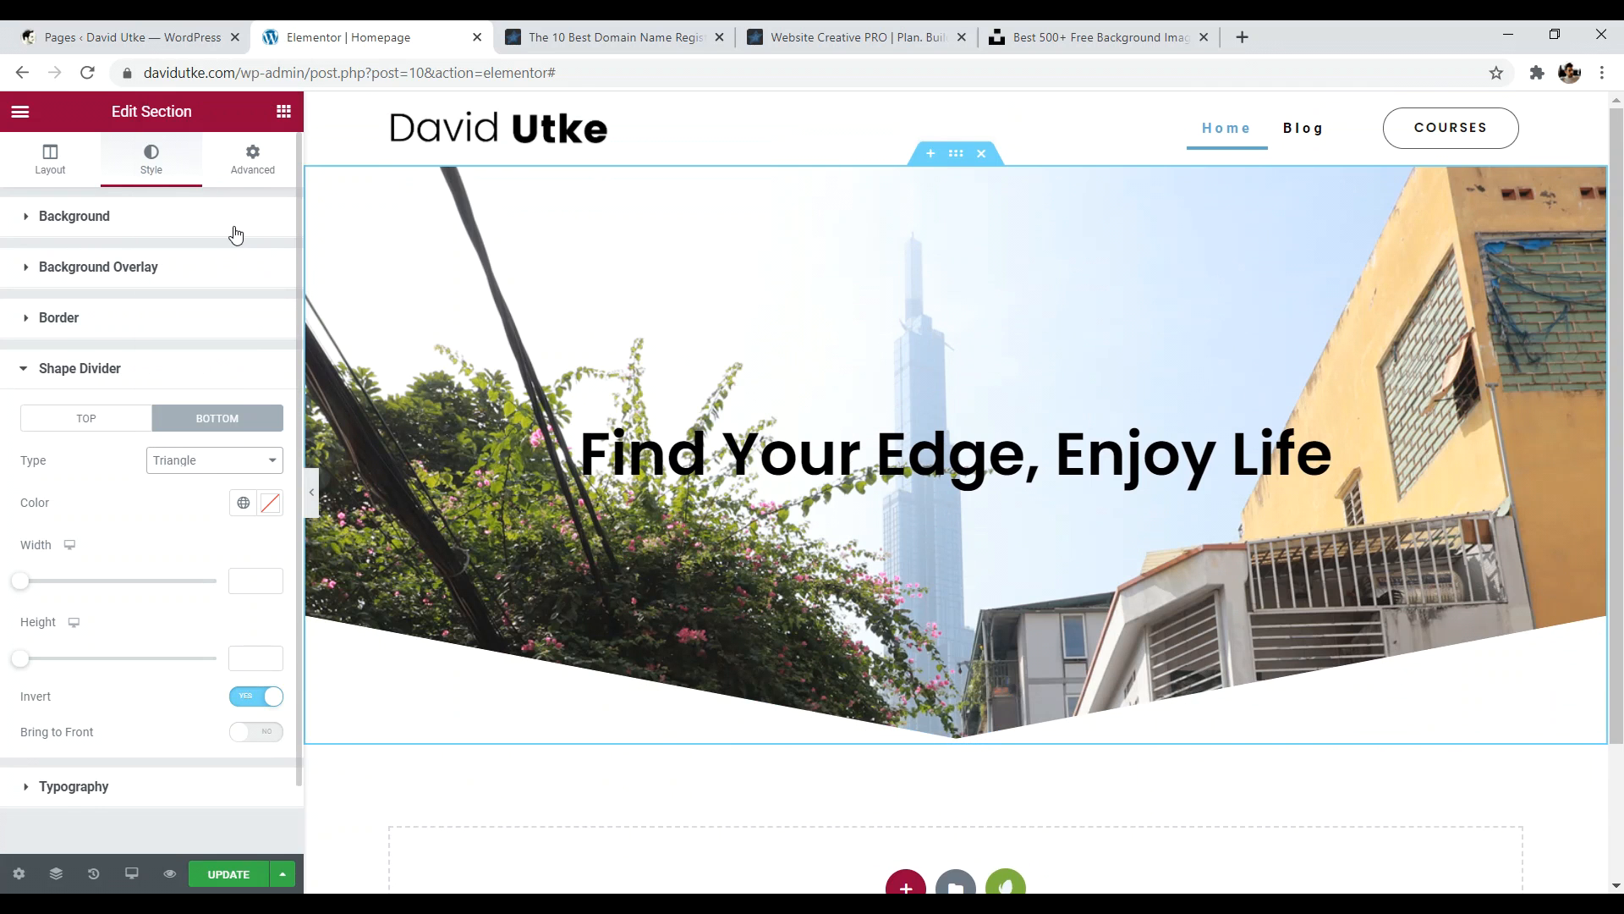
scroll(972, 602, down, 1)
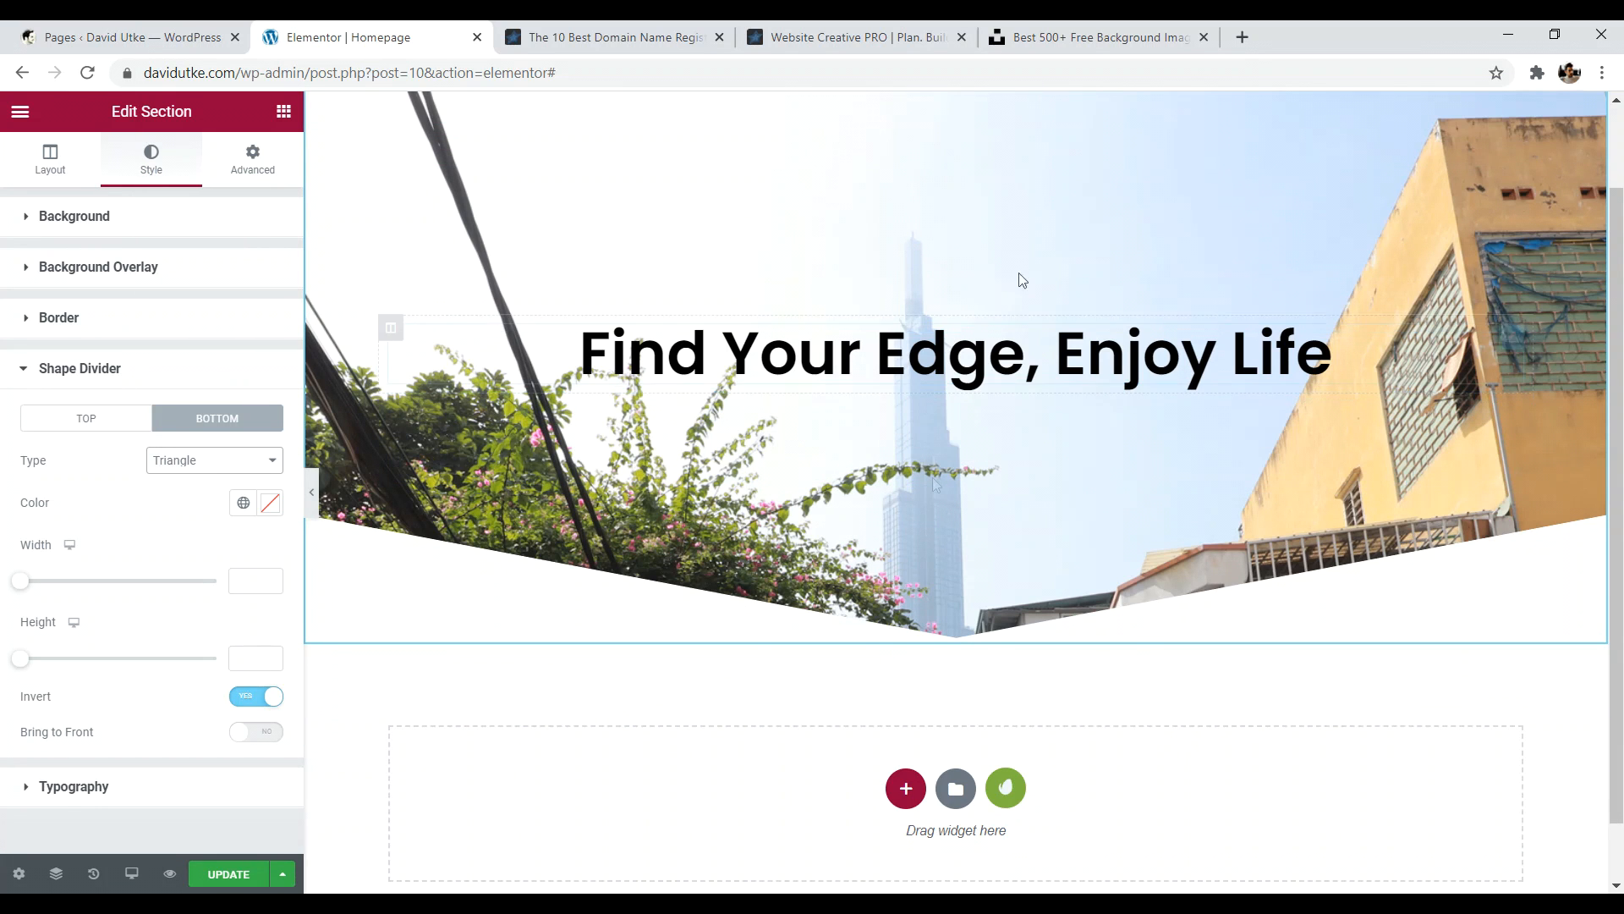
scroll(910, 409, up, 1)
scroll(1032, 231, down, 1)
scroll(1032, 231, down, 1)
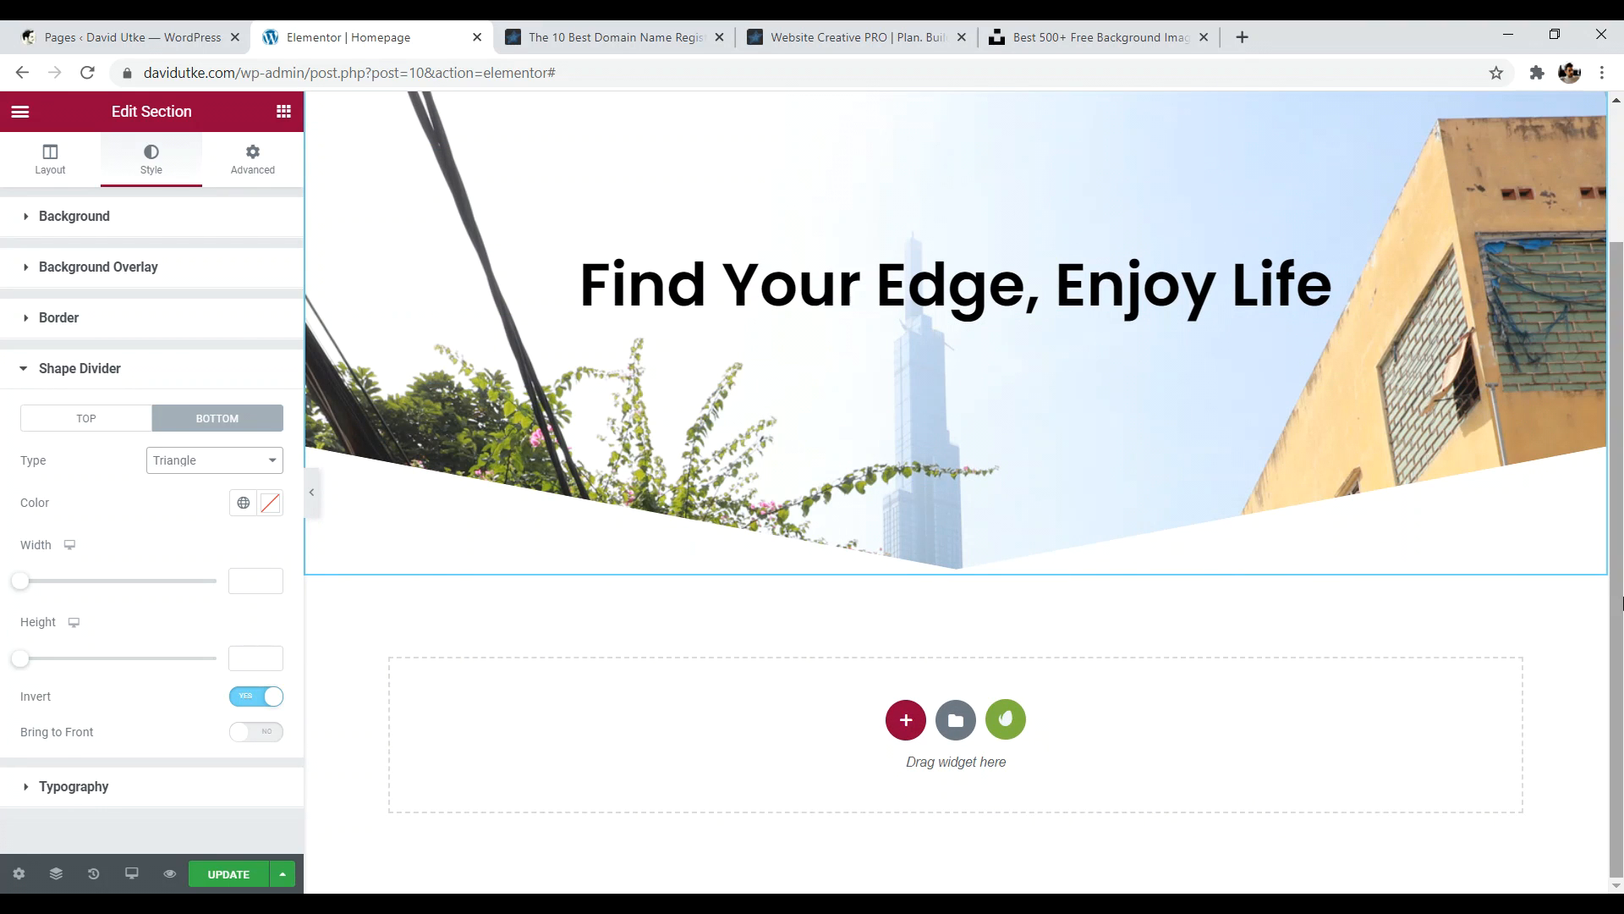
scroll(1222, 719, up, 2)
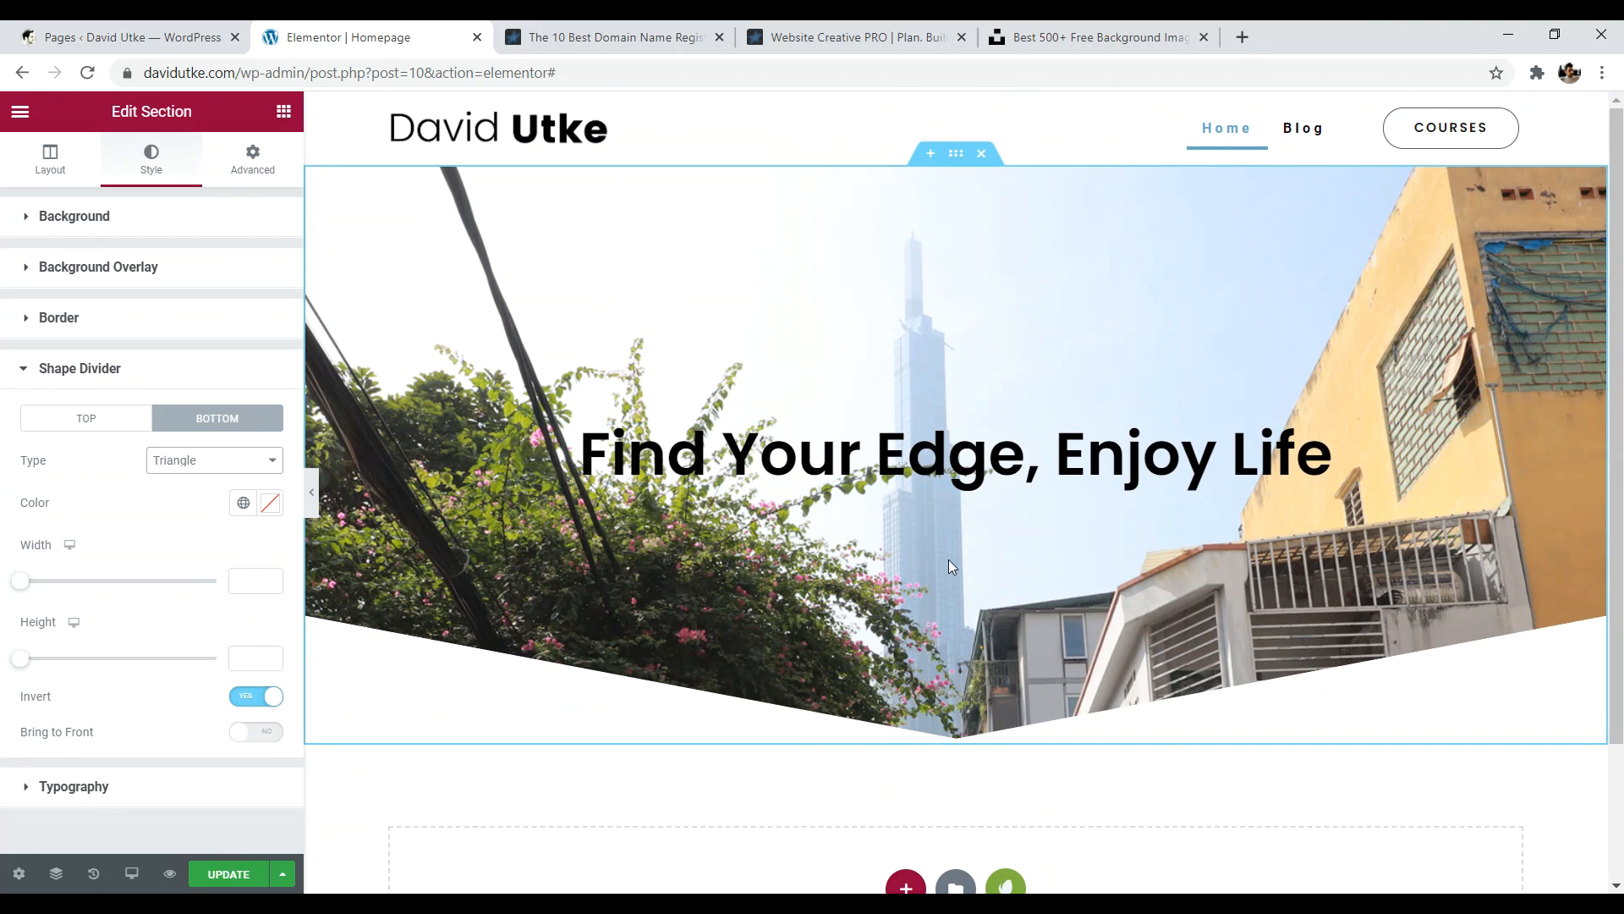
- Collapse the Shape Divider section, review the hero heading's Content and Style settings, then show the widget library
click(28, 370)
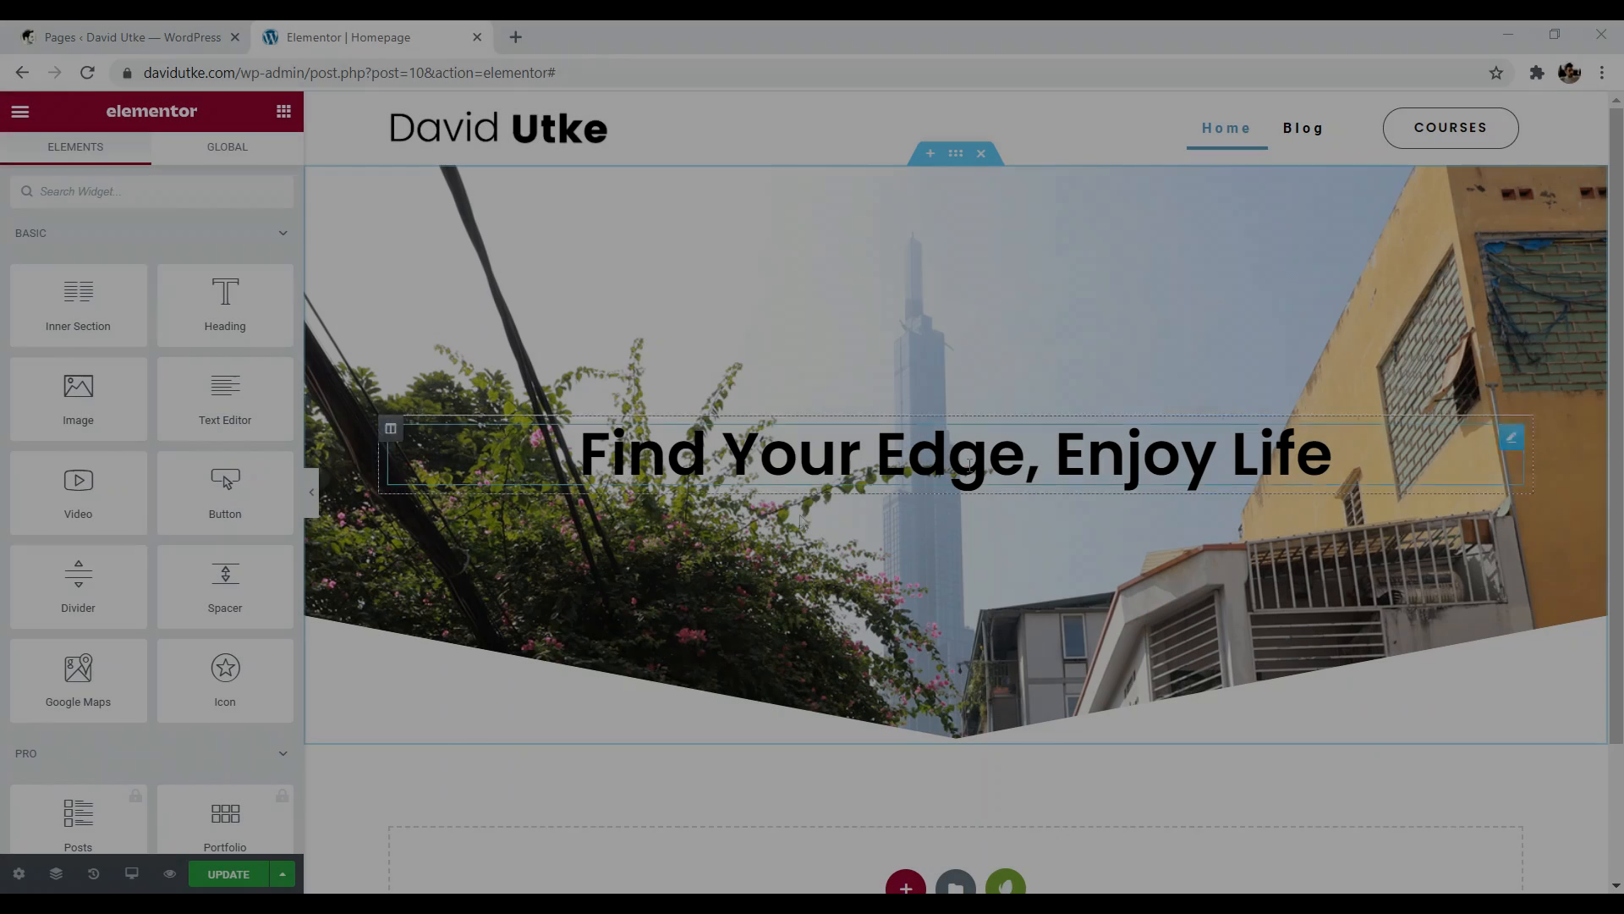
click(1512, 439)
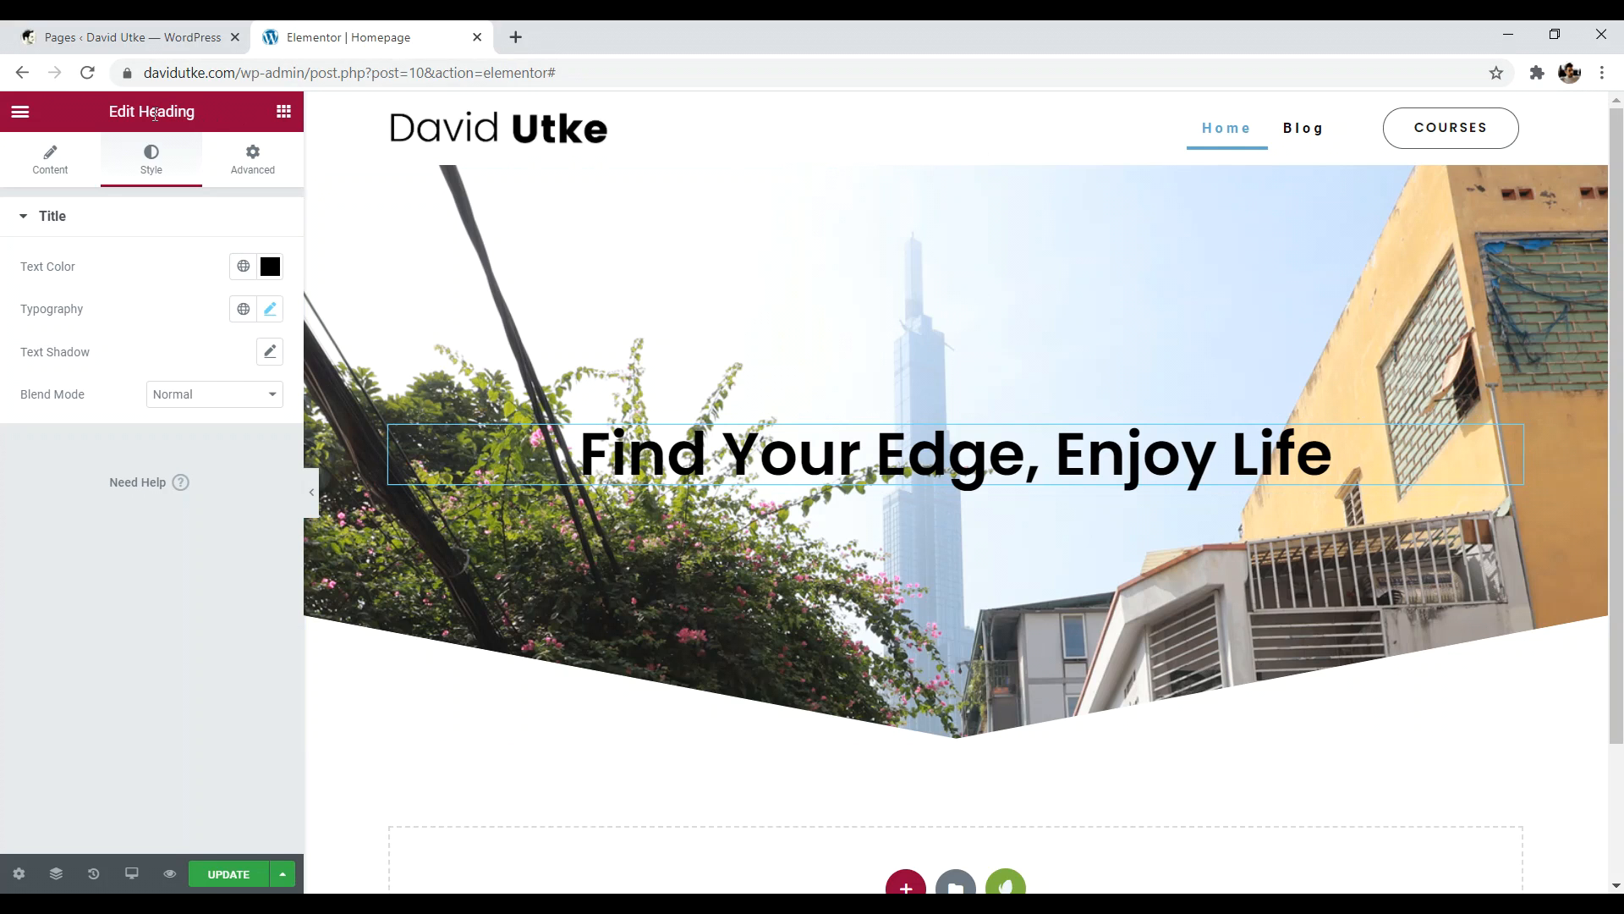
click(88, 171)
click(160, 180)
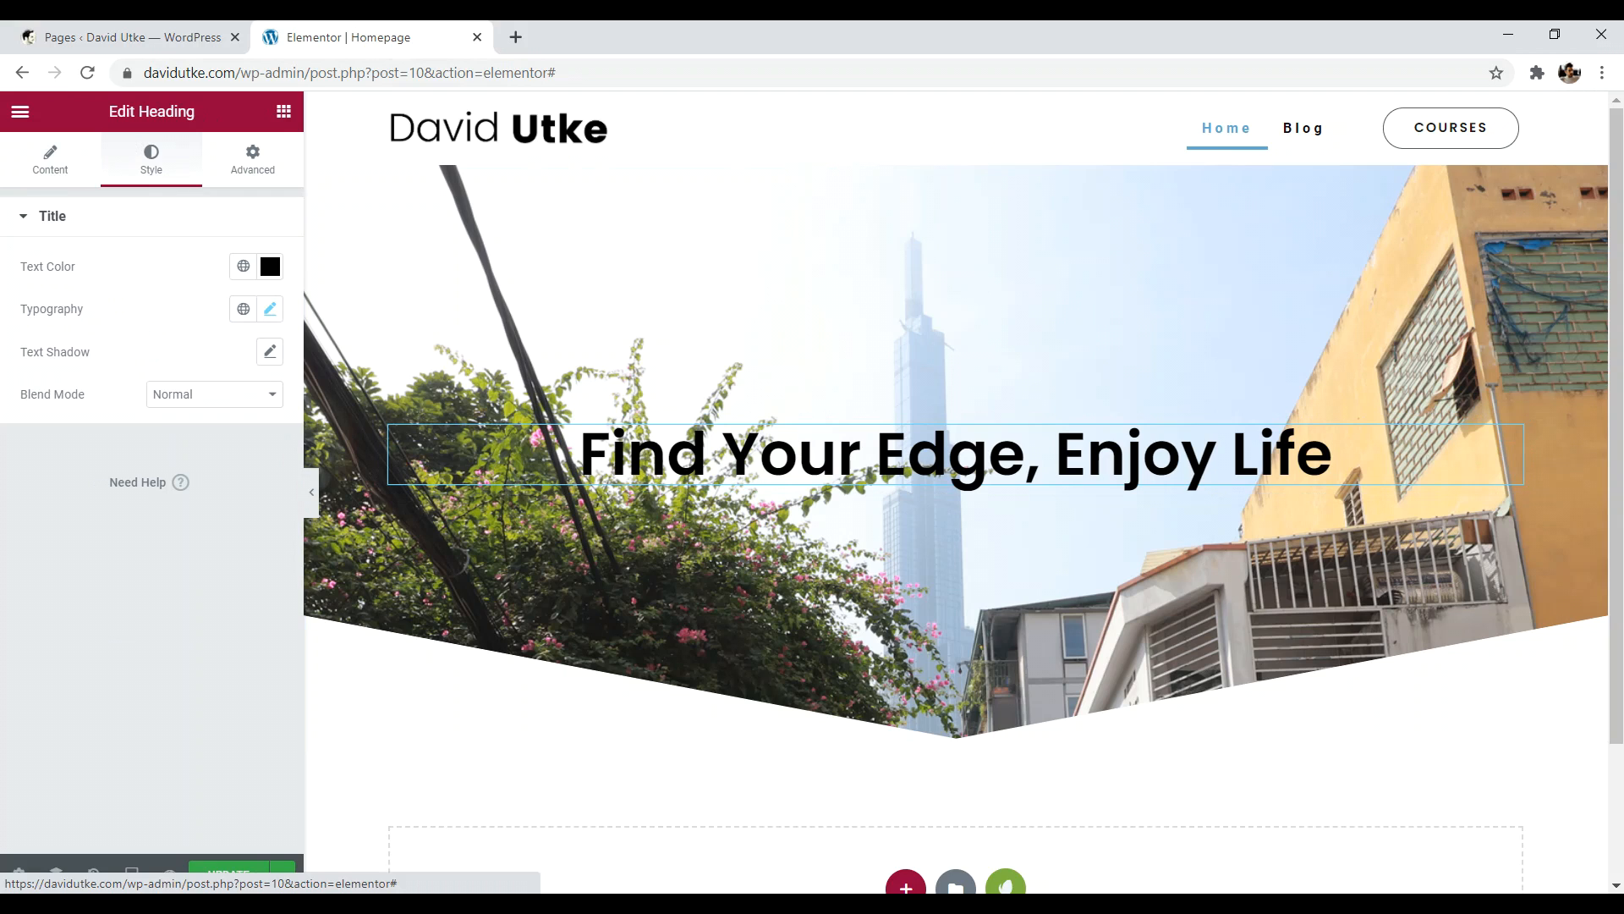
click(284, 115)
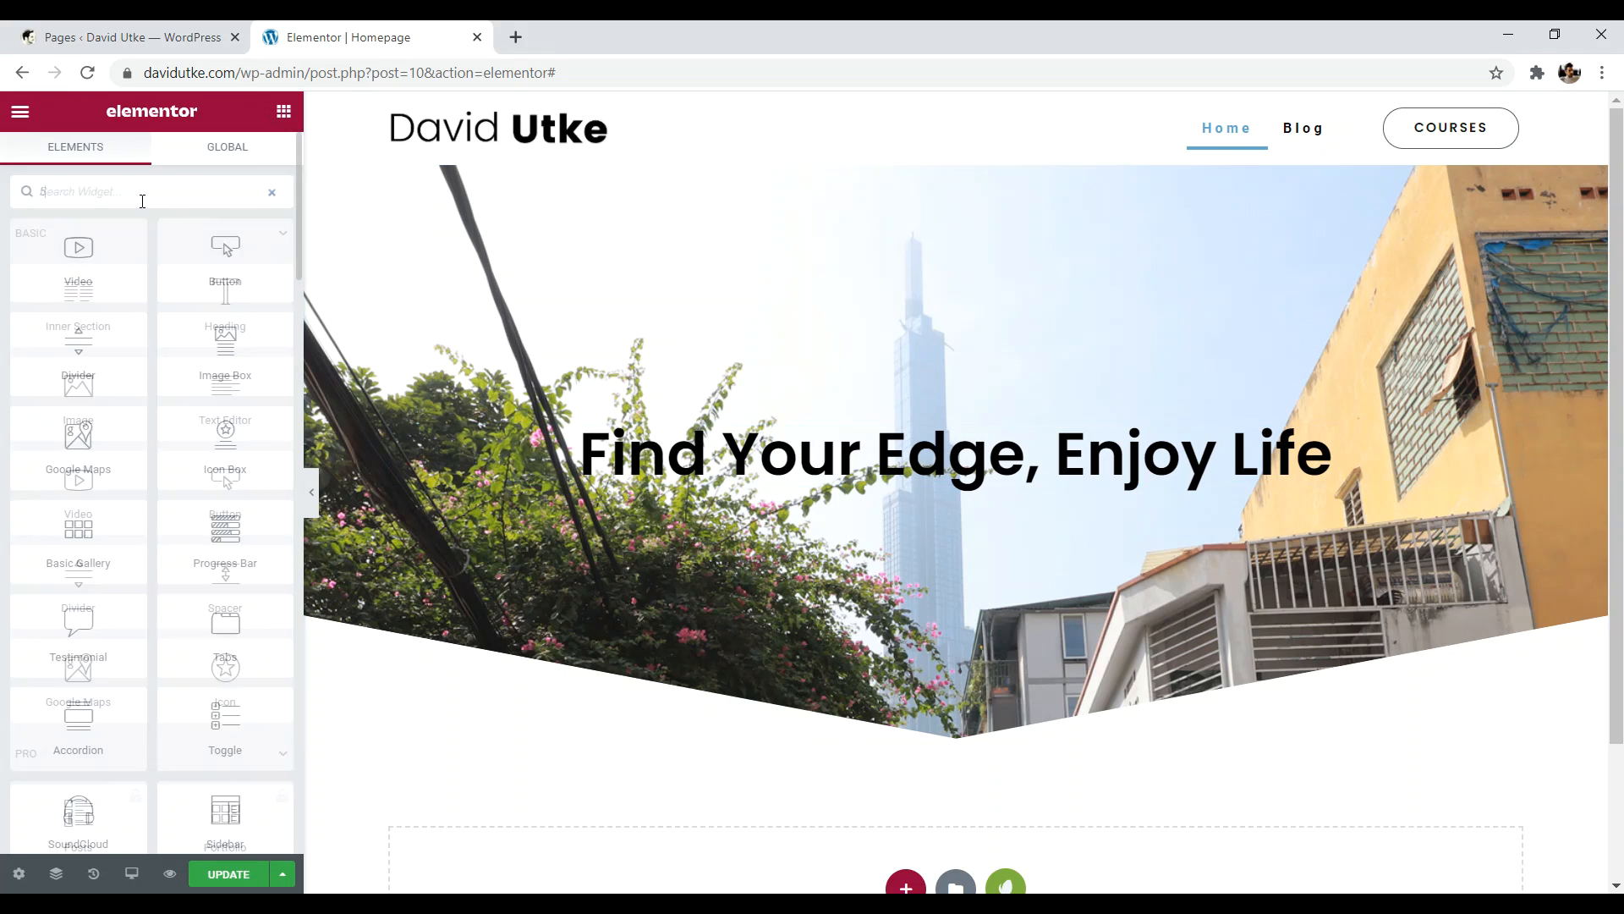
- Add a Button widget beneath the hero heading, centred and sized Extra Small
text(butt)
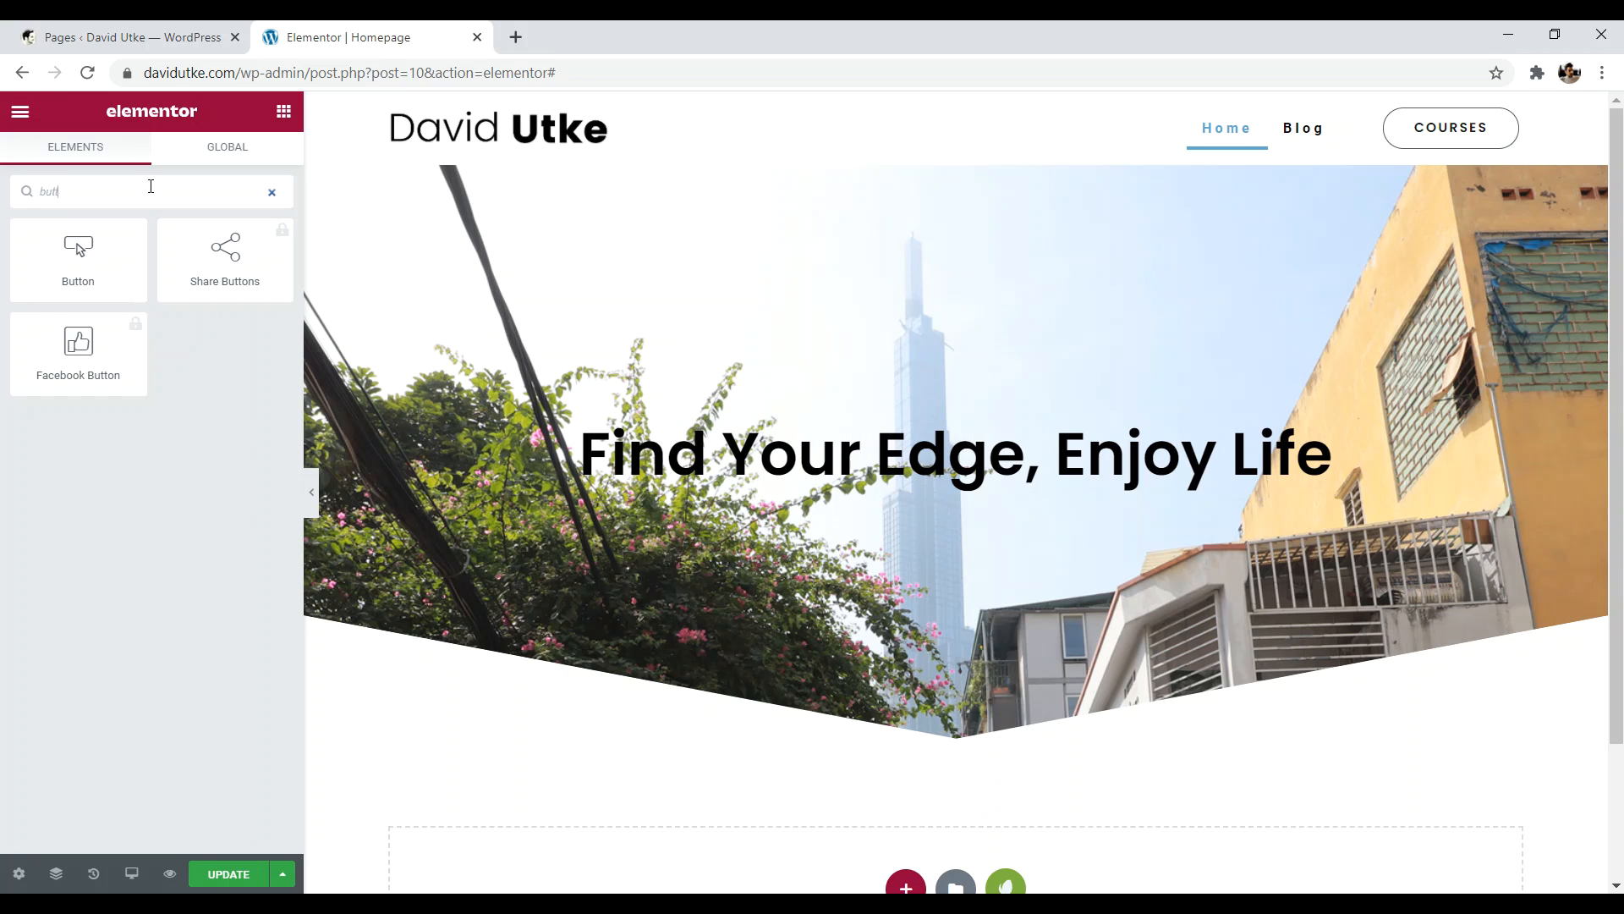
drag(80, 258, 917, 482)
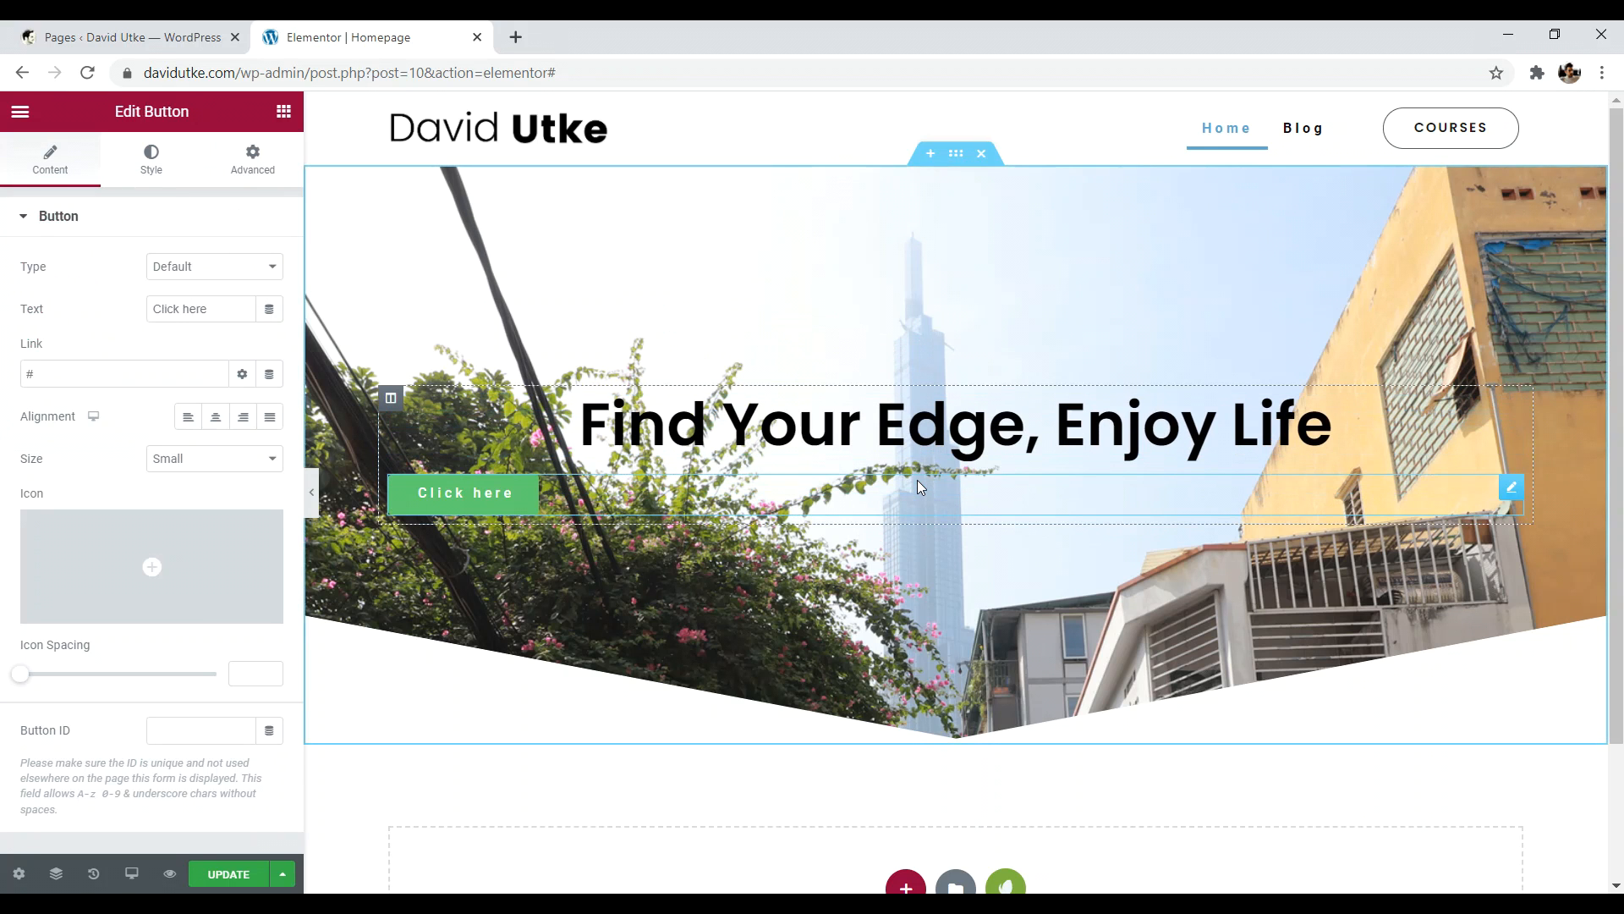
click(216, 423)
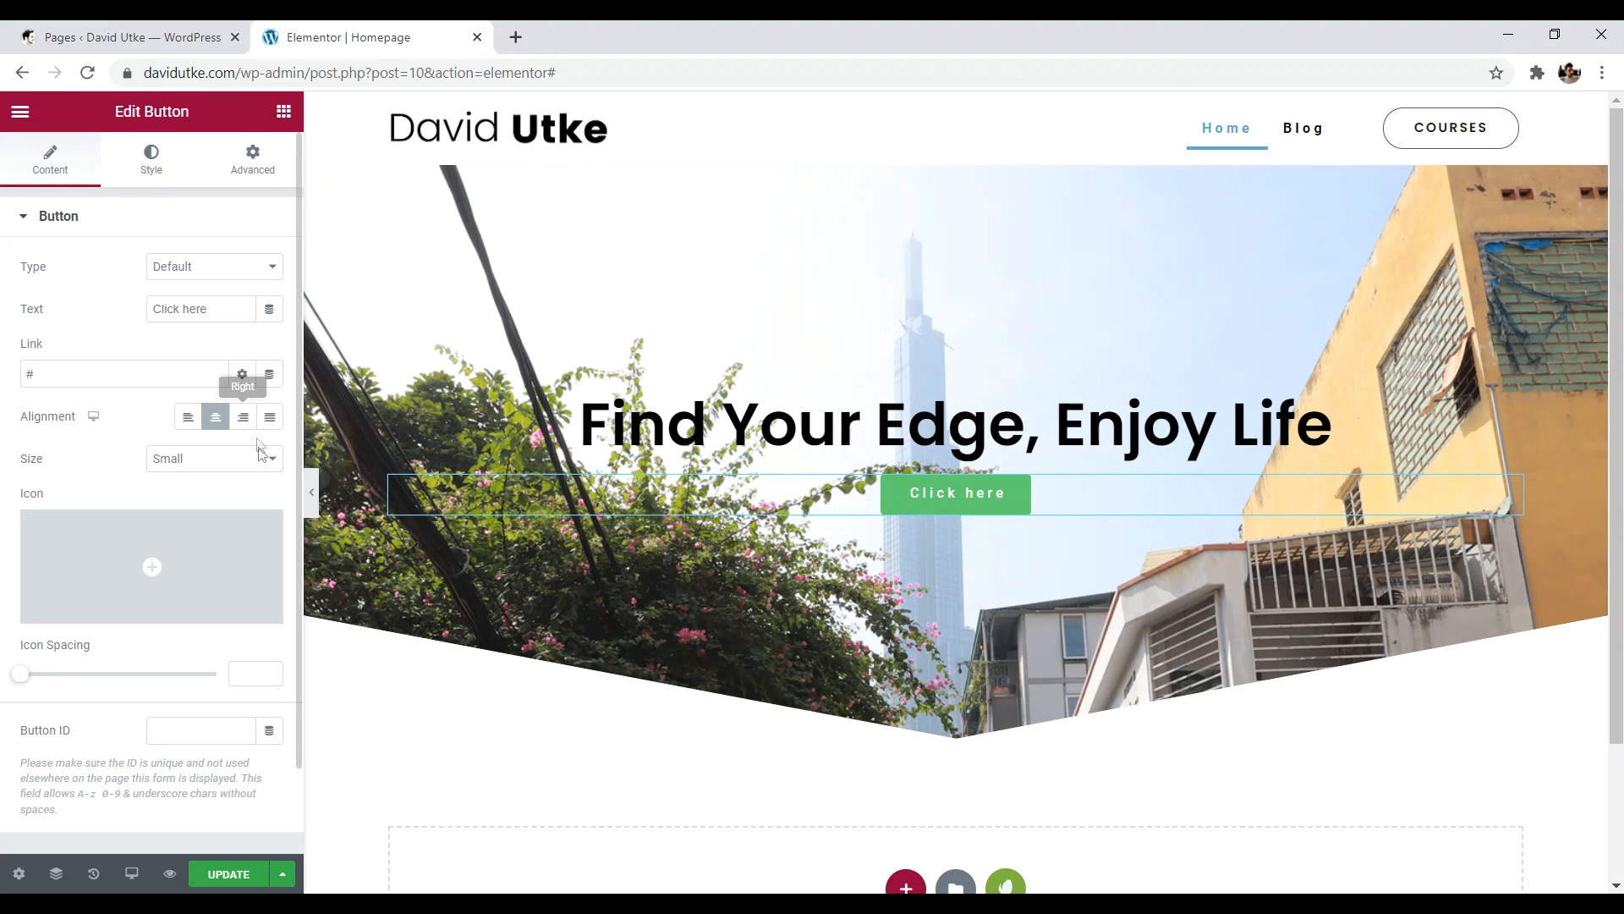
click(259, 469)
click(207, 484)
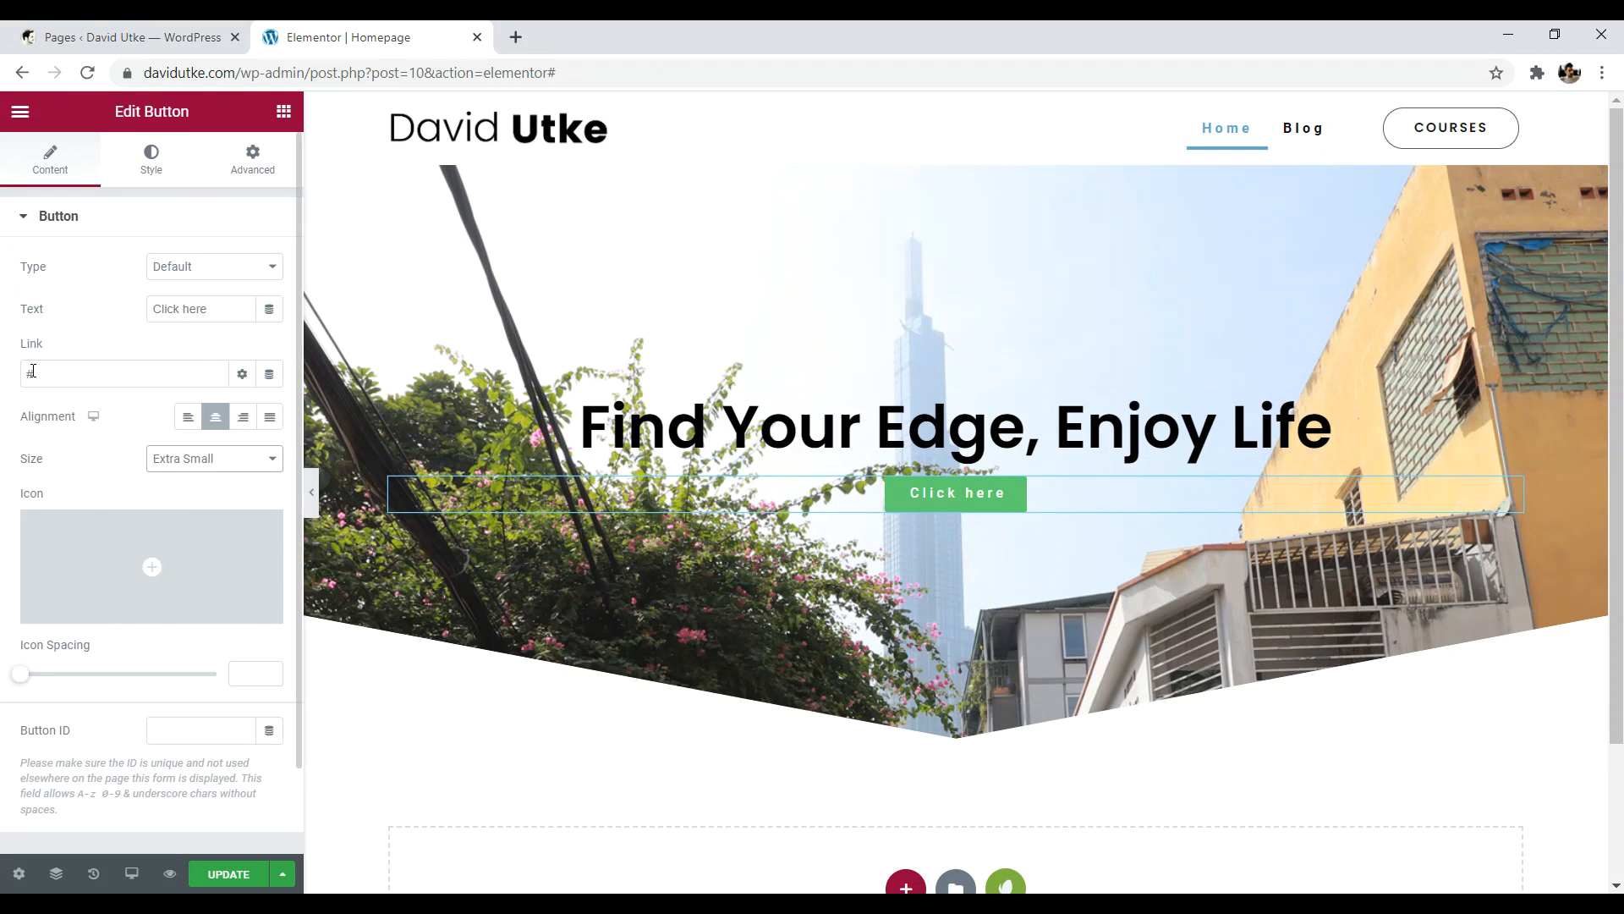
- Try the Info, Success and Warning button types, settling on Info
click(200, 269)
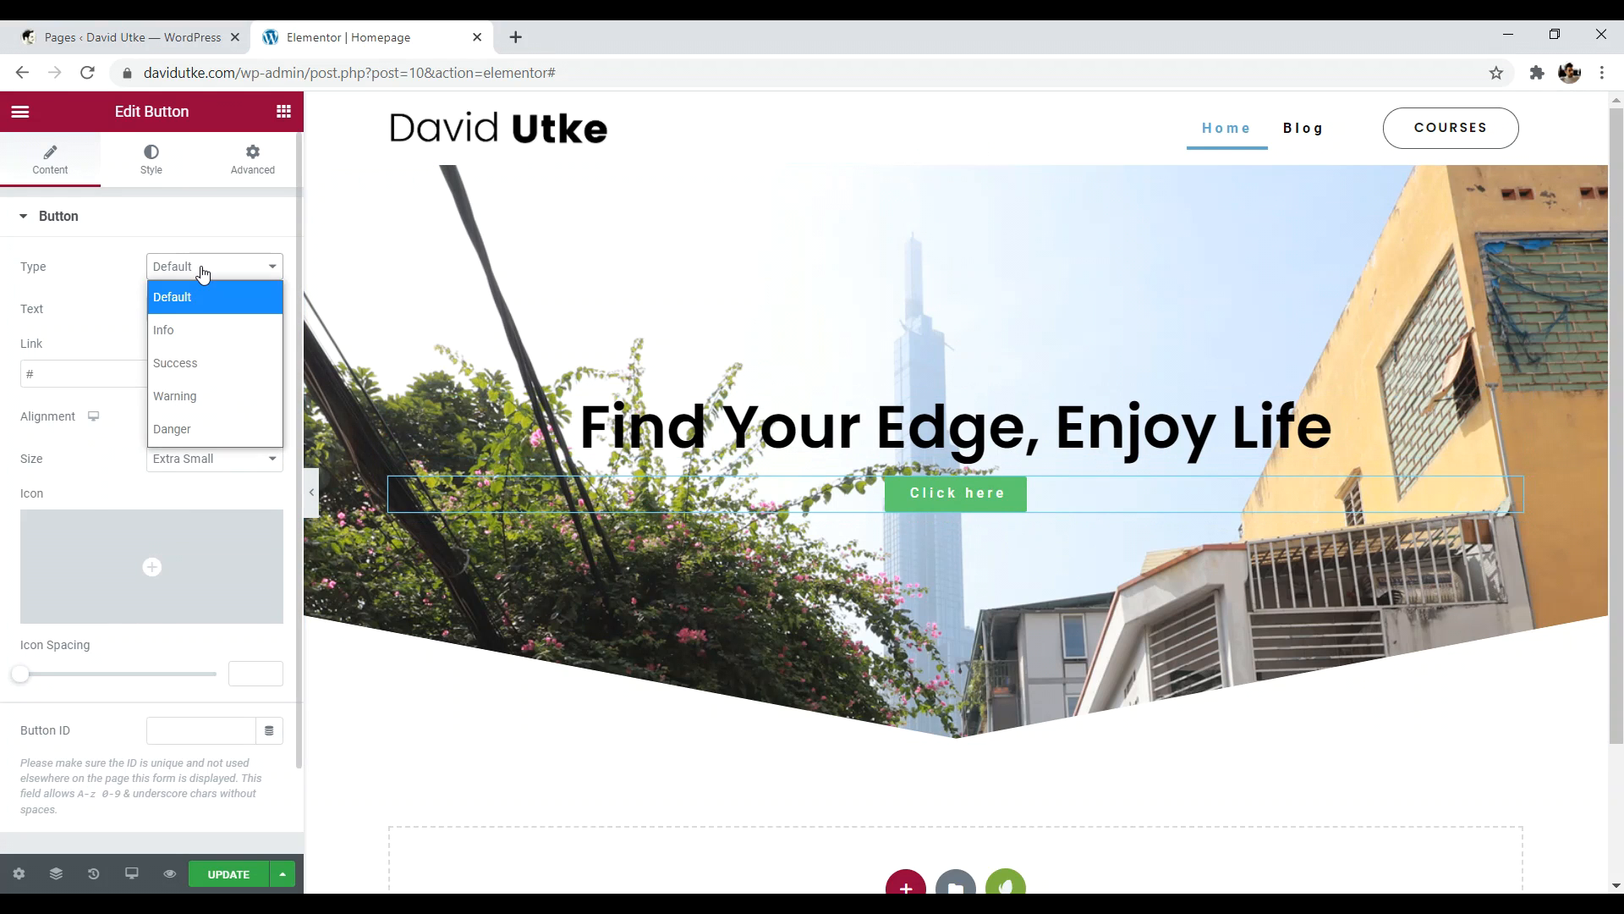
click(188, 324)
click(200, 271)
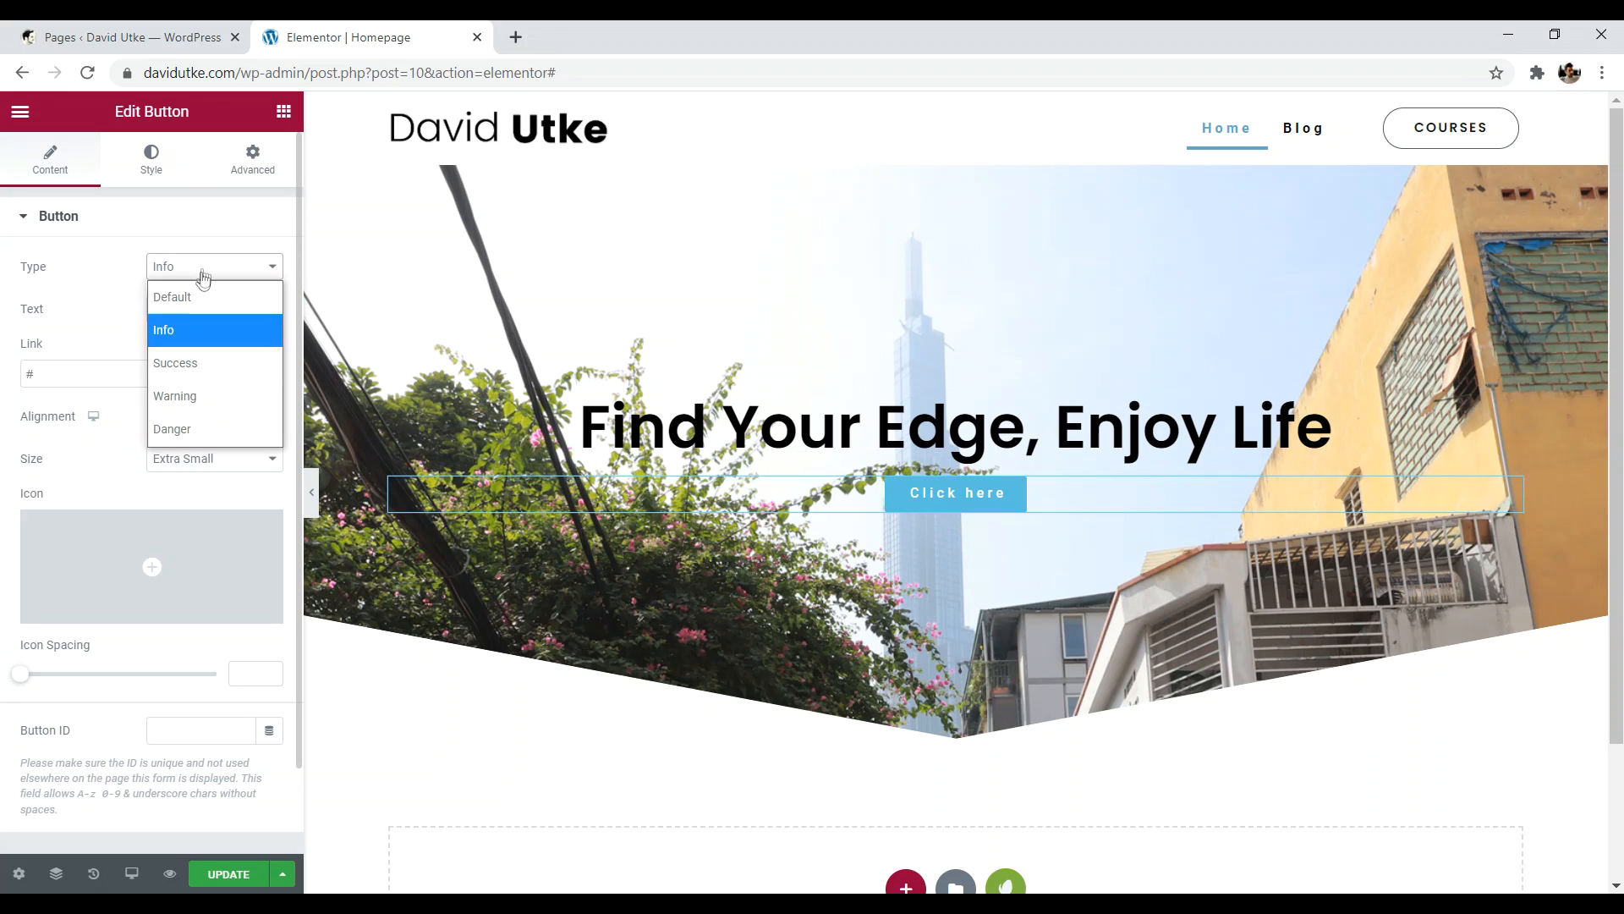
click(186, 362)
click(203, 271)
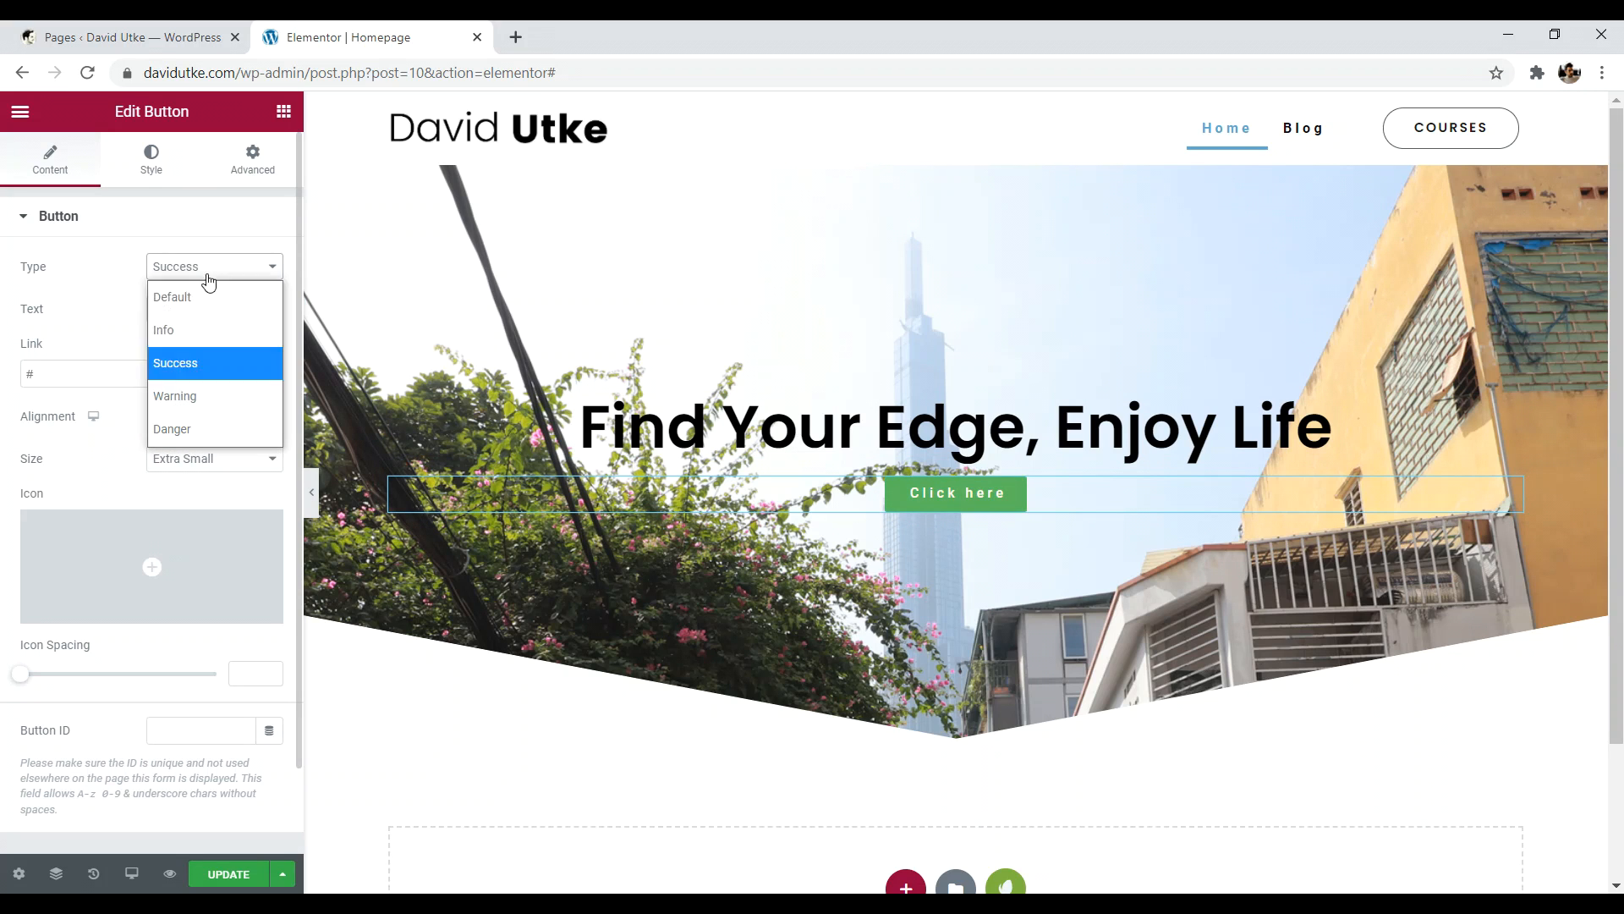
click(177, 396)
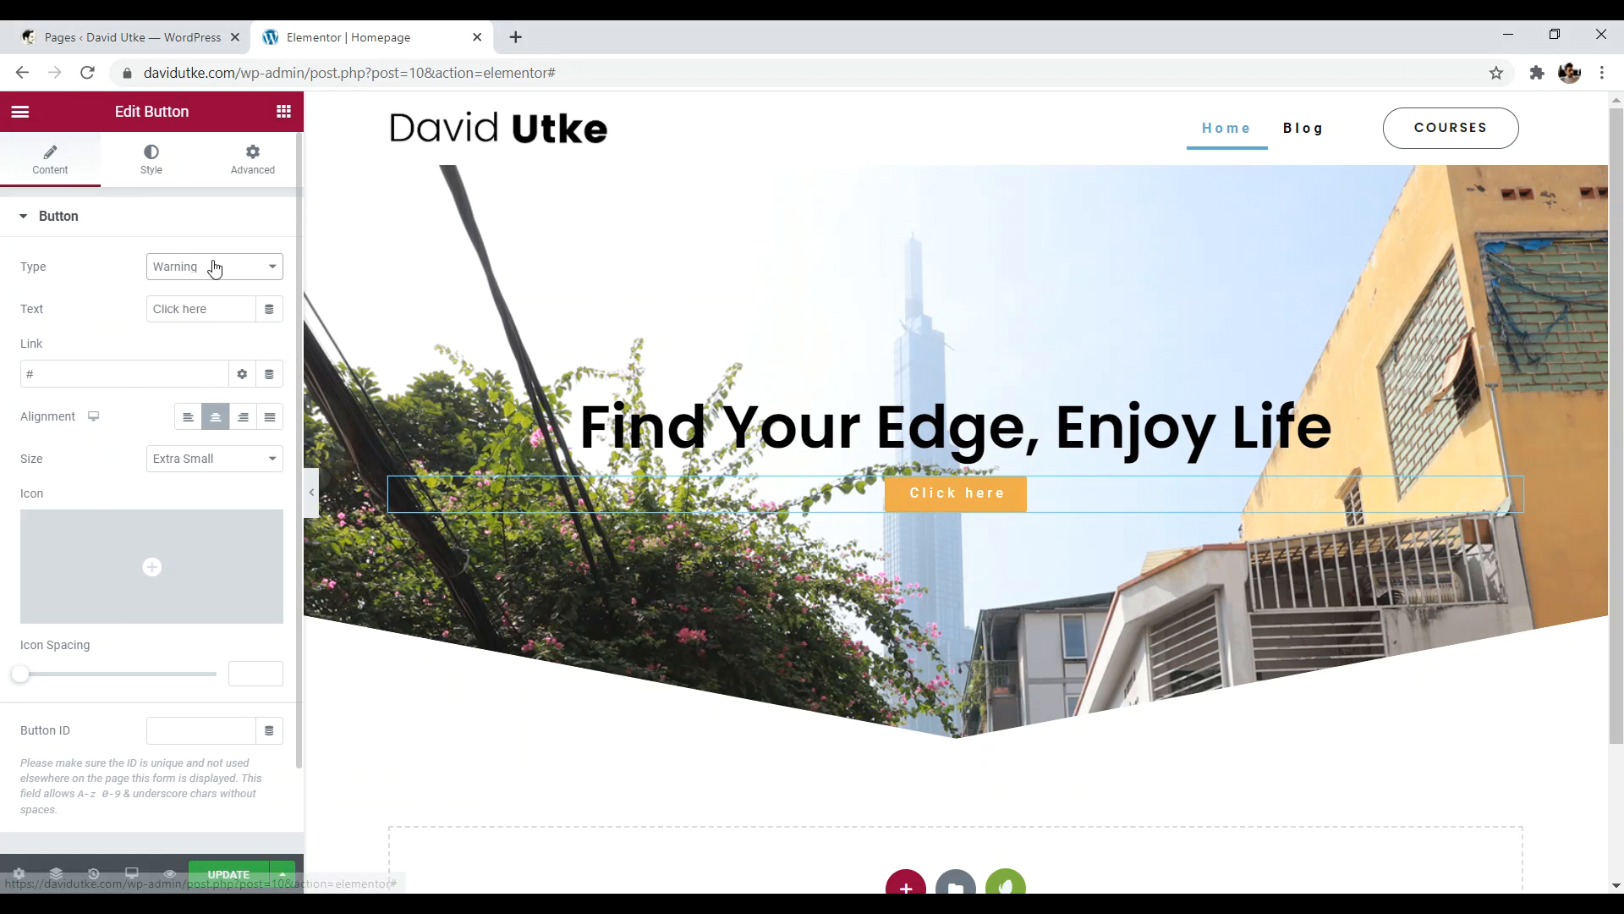
click(211, 268)
click(189, 328)
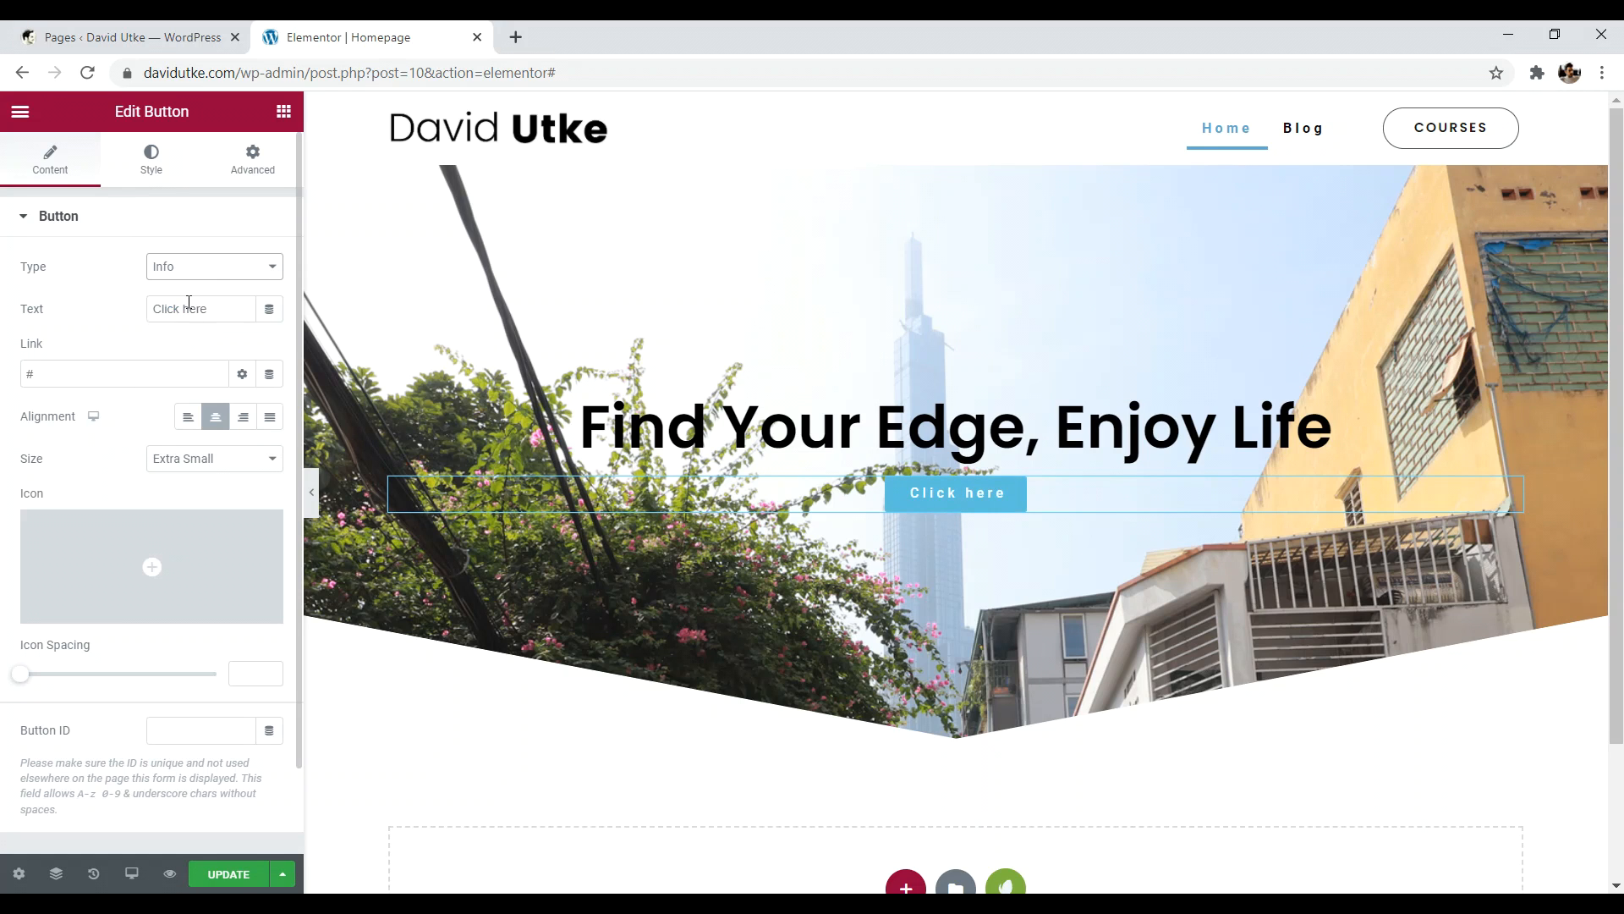
click(163, 162)
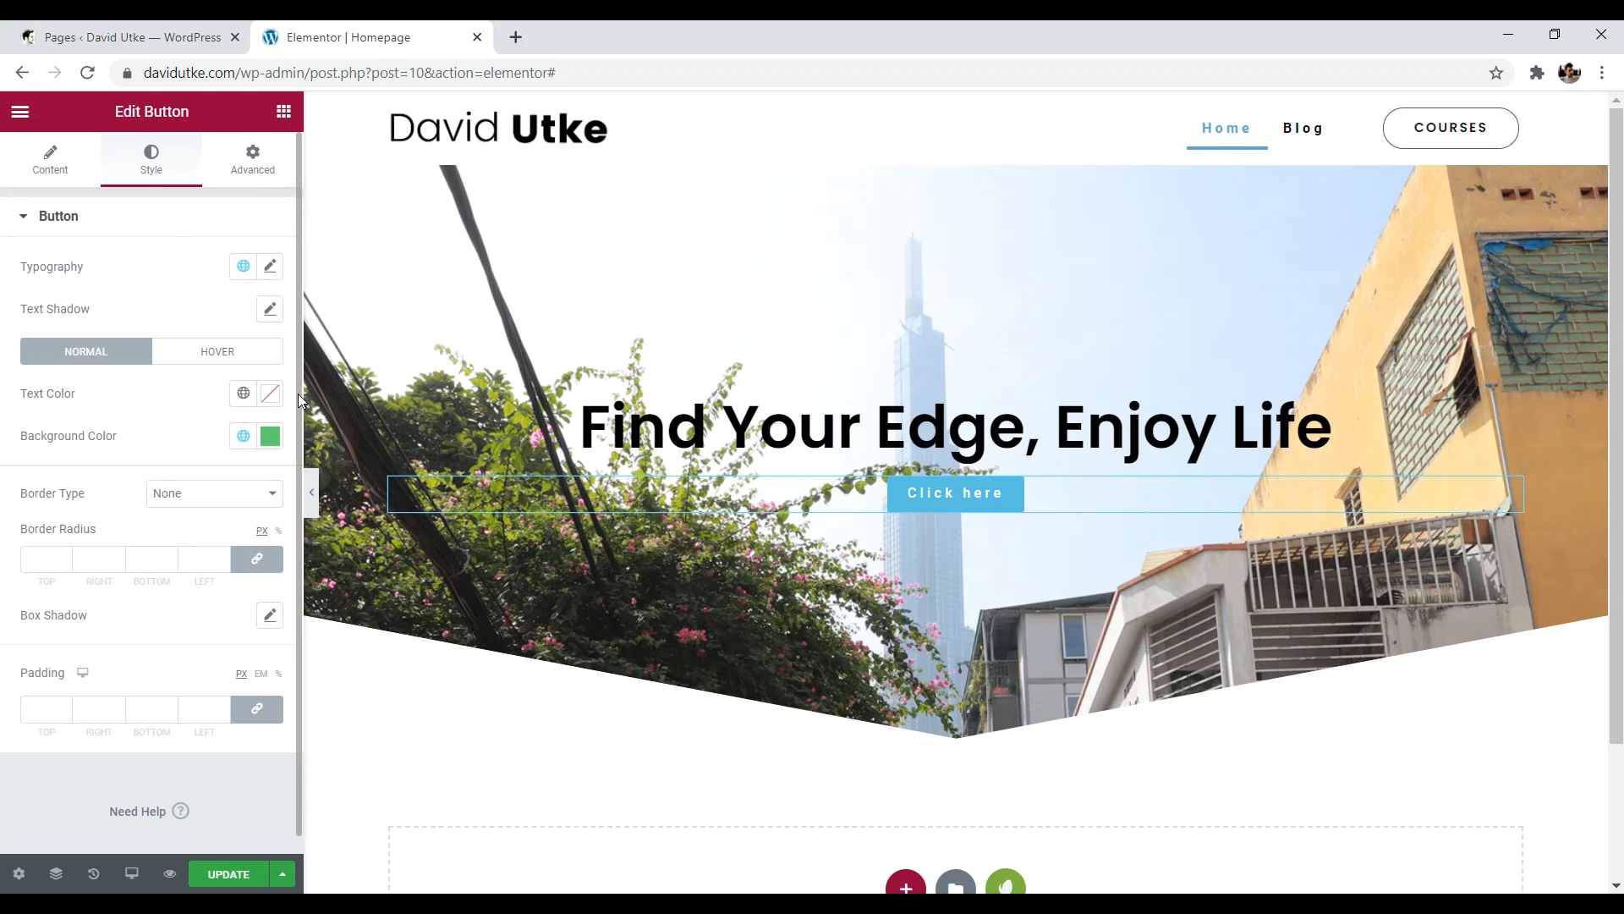
- Set the button's normal-state background to #61CE70 after checking the hover state, then show the widget library
click(271, 440)
click(295, 450)
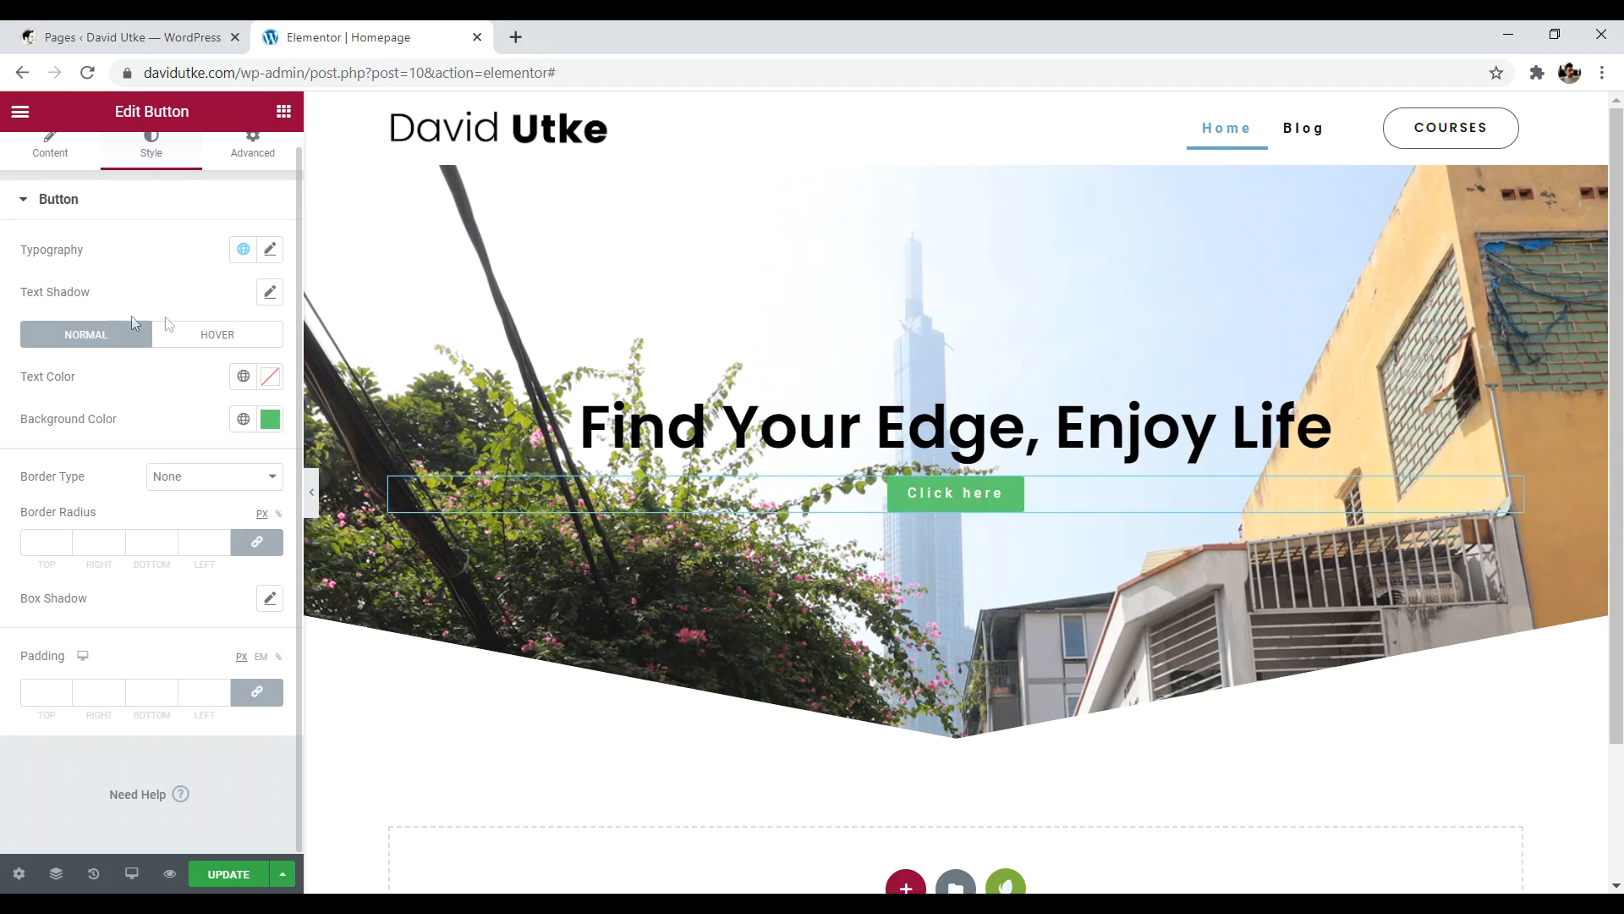
click(210, 338)
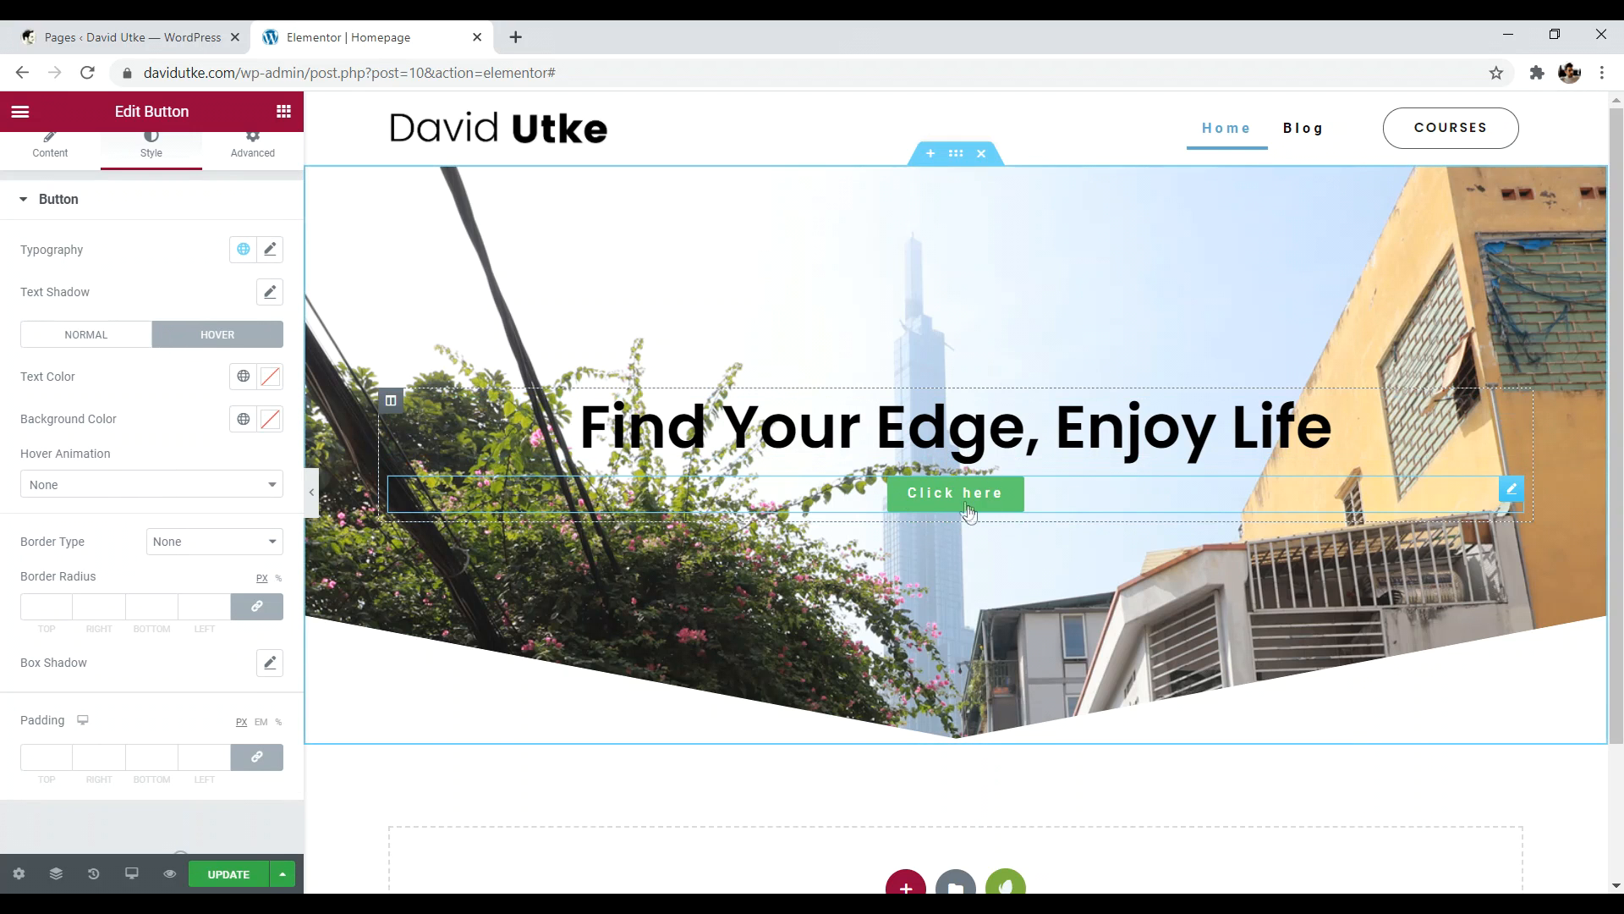
click(68, 336)
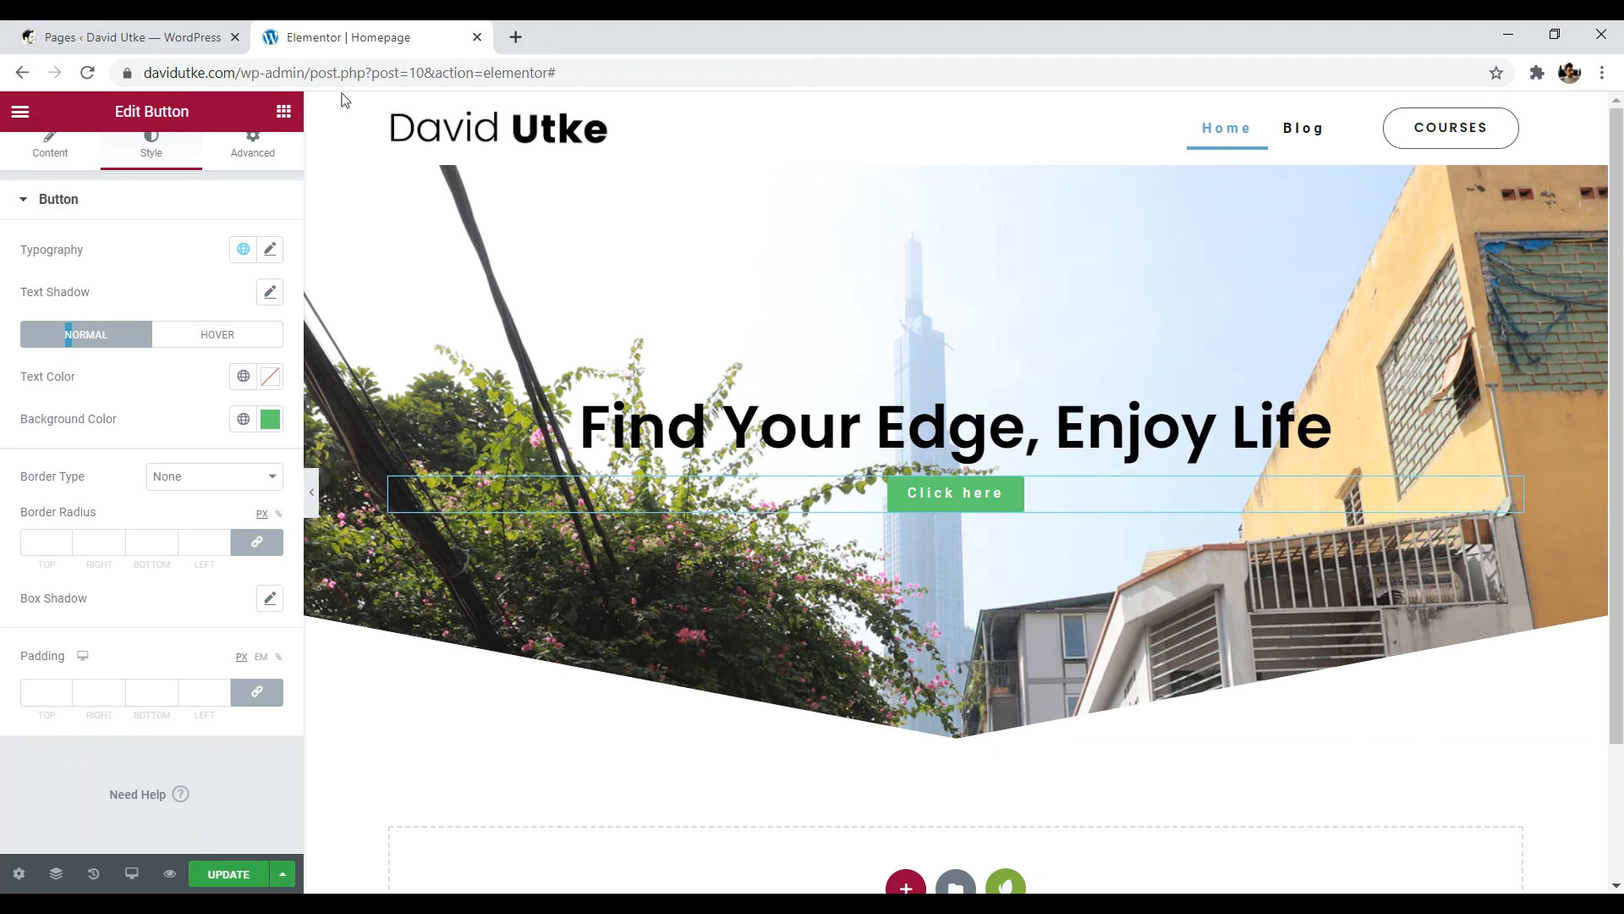
click(283, 111)
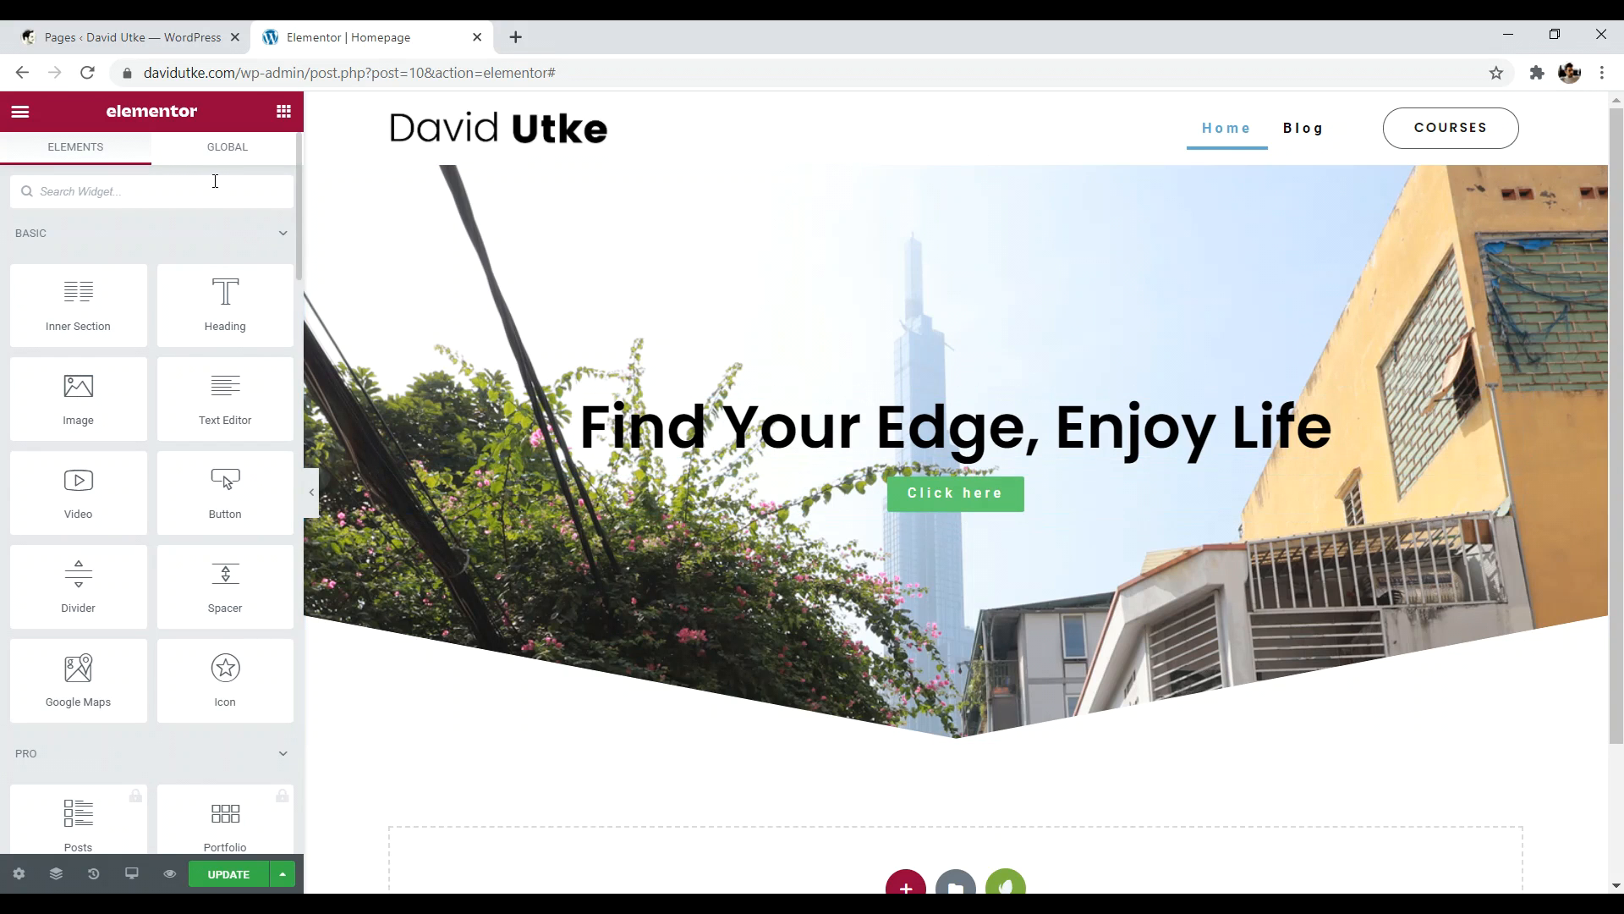
- Insert a Spacer widget between the hero heading and the button, set to 10 px
text(spa)
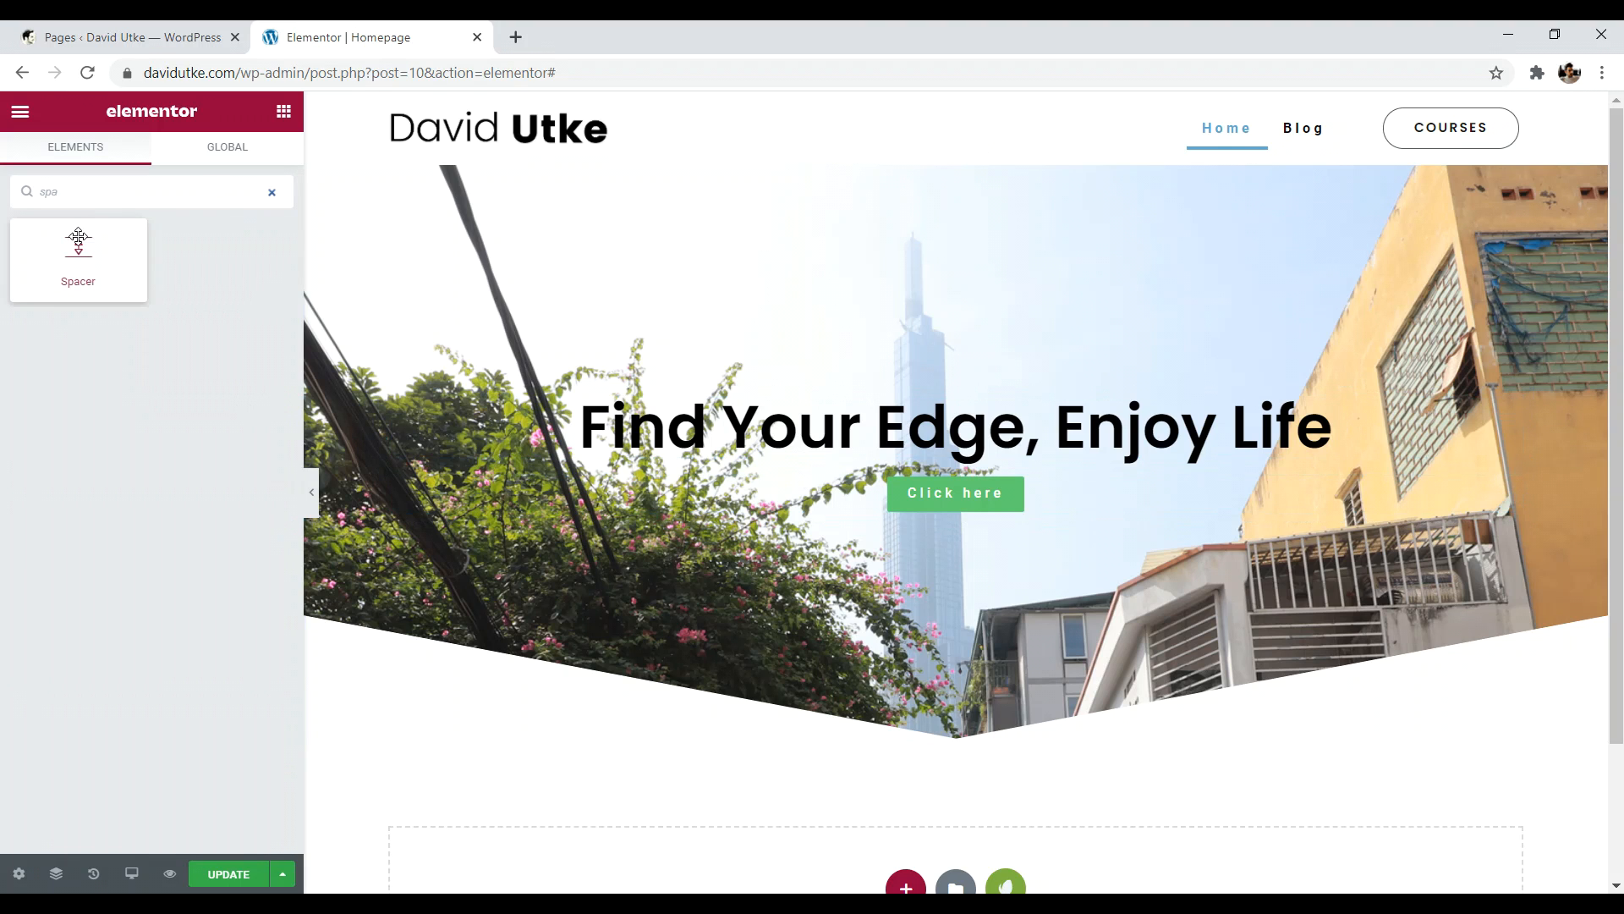
drag(78, 250, 928, 482)
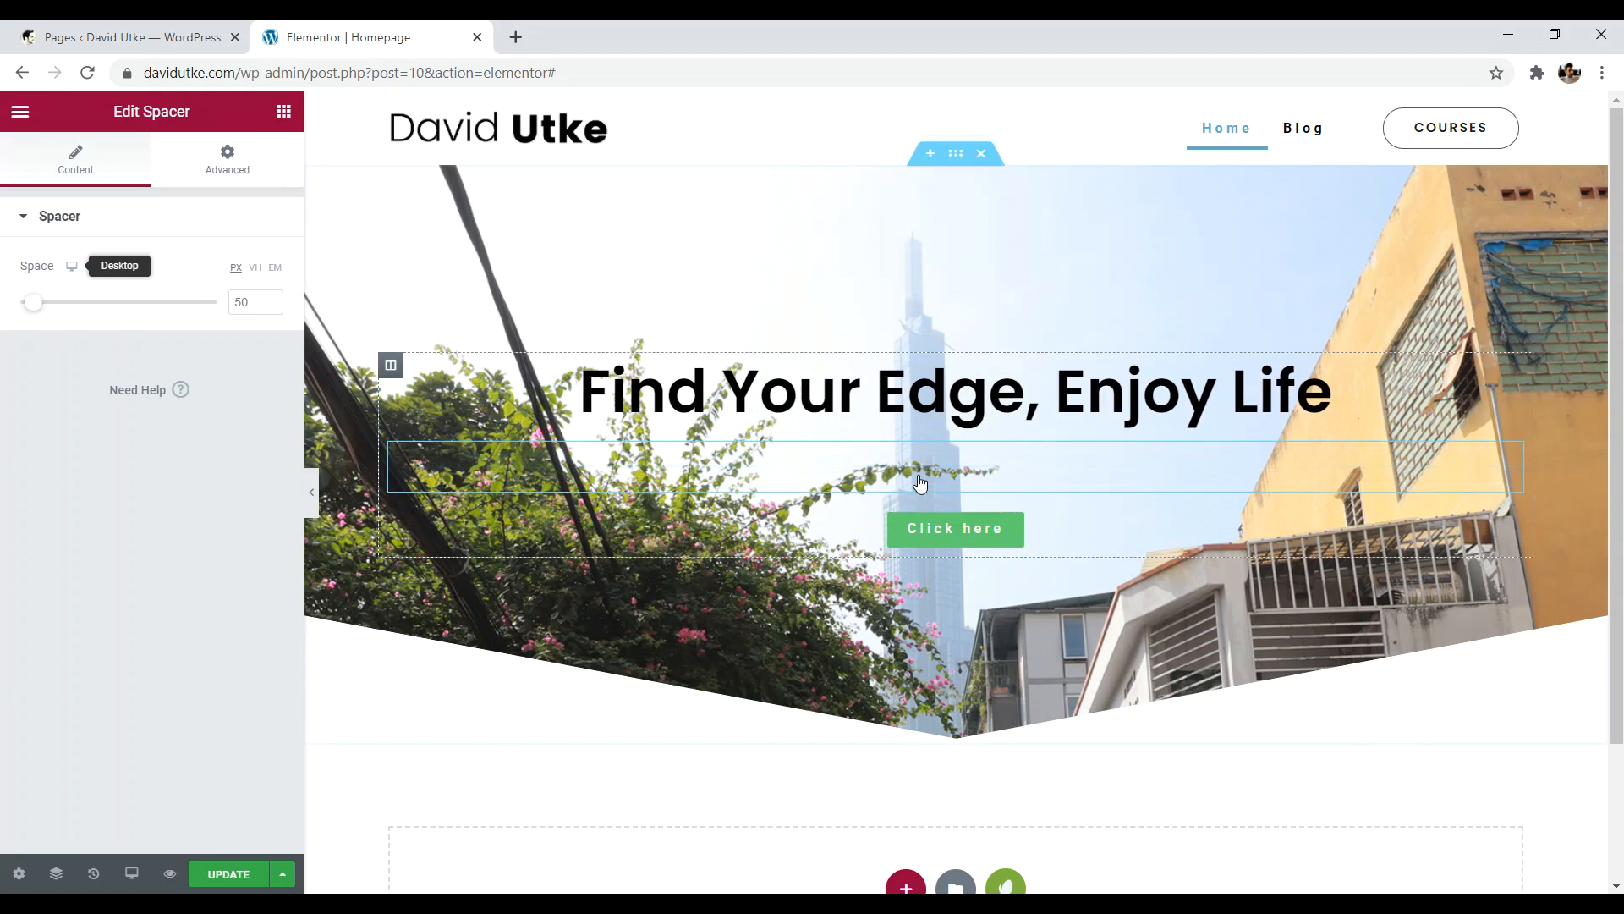
mouse_move(33, 302)
mouse_down()
mouse_move(119, 312)
mouse_move(10, 311)
mouse_up()
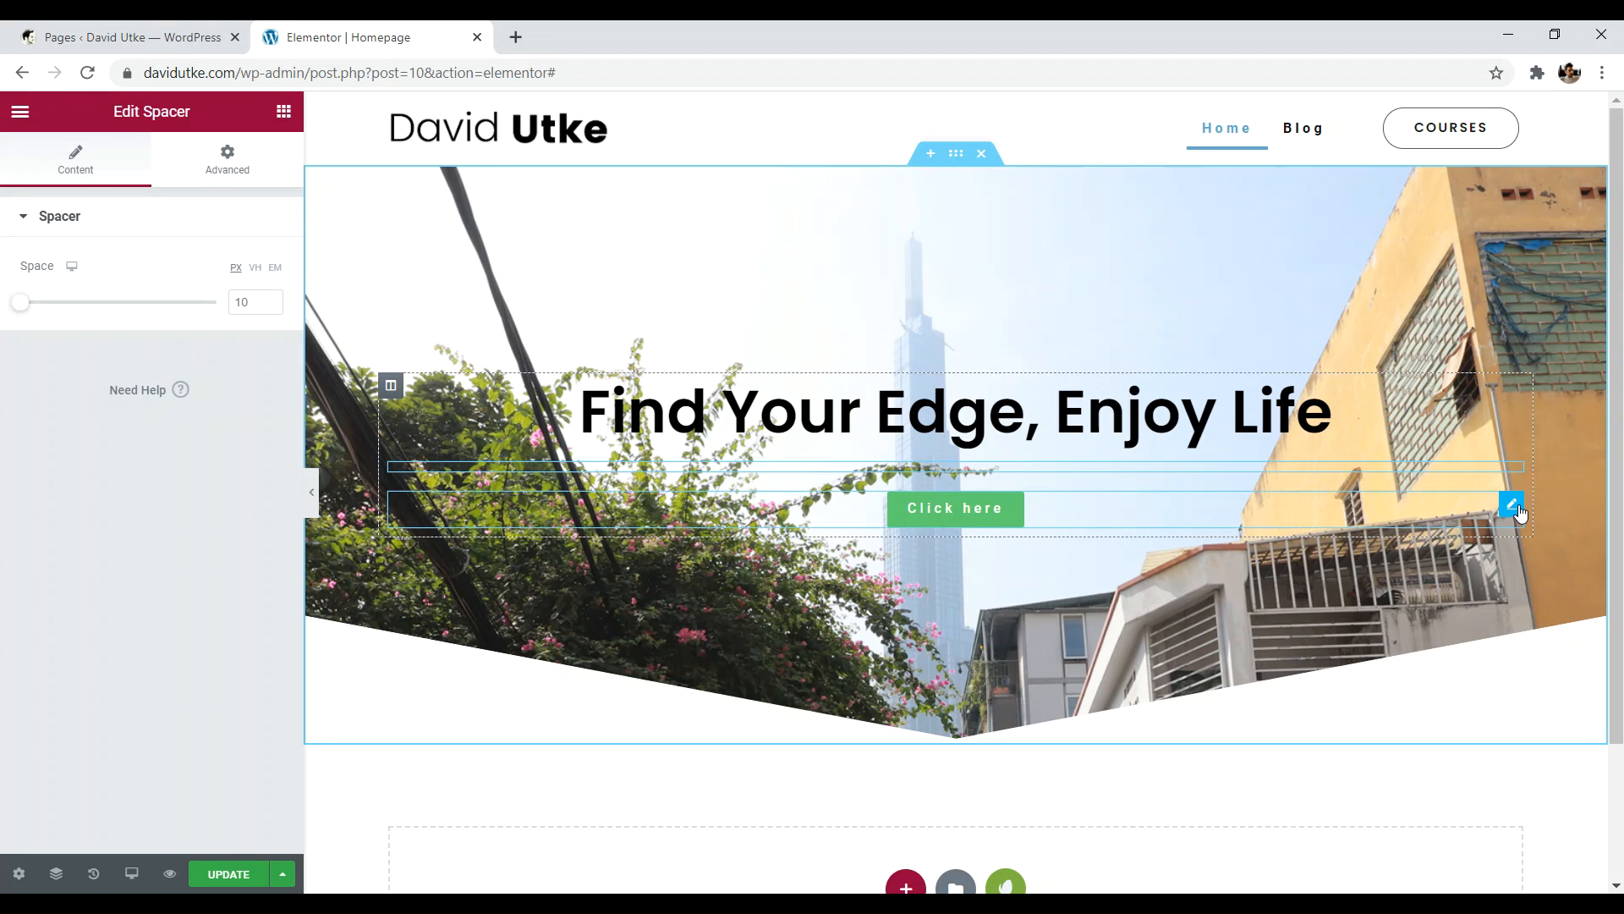
- Open the Click here button's Content settings and expand the Link Options for the # link
click(1512, 506)
click(48, 169)
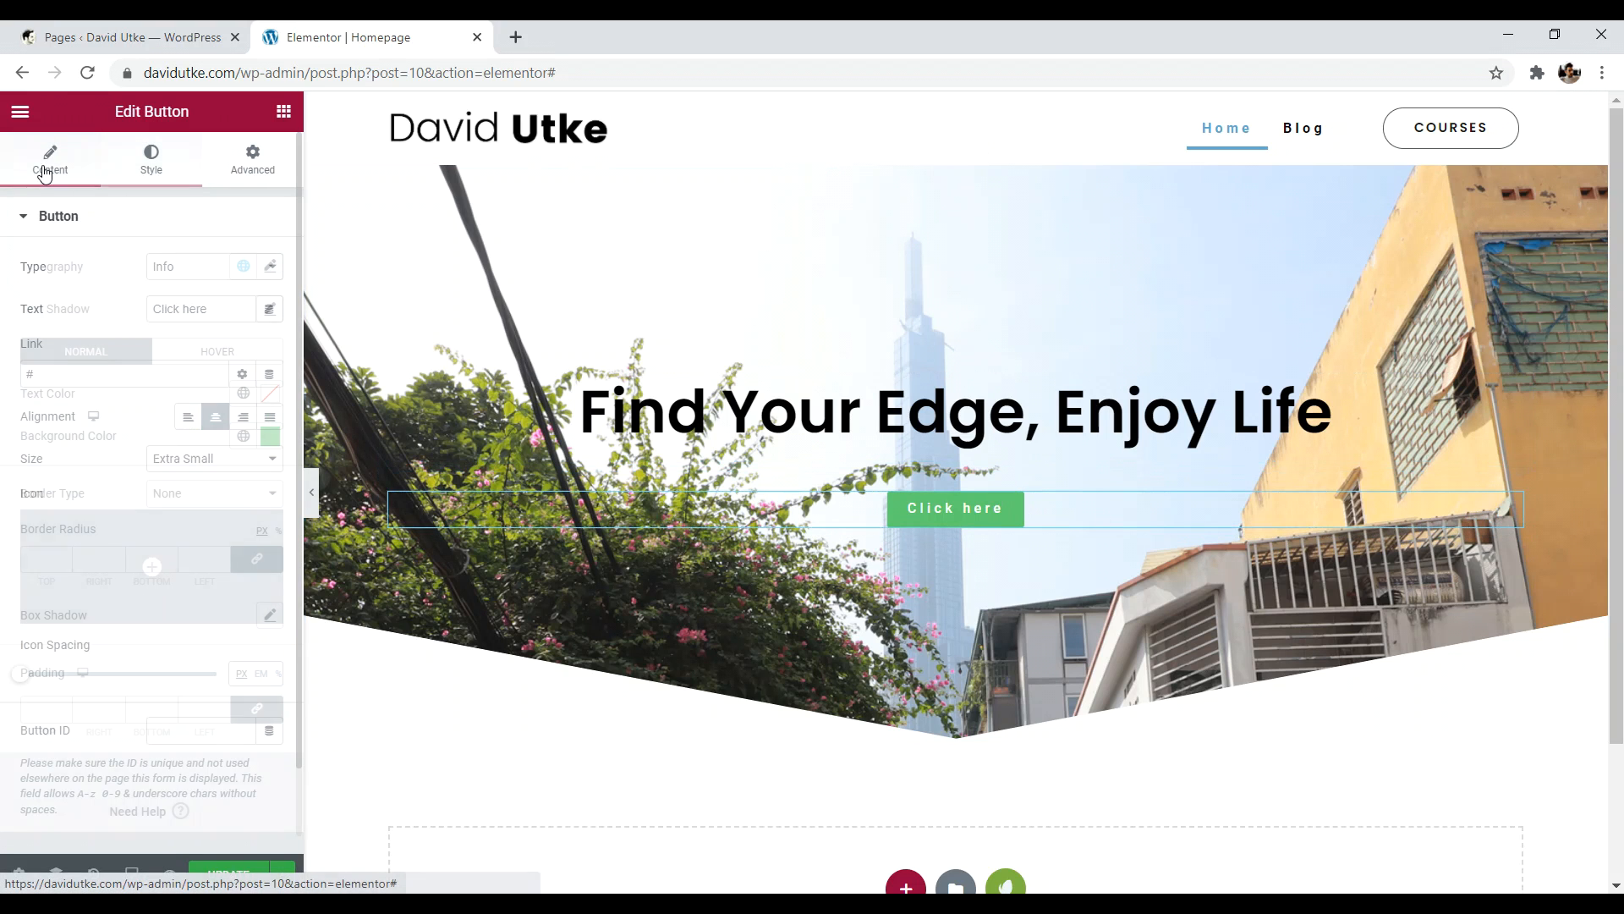
drag(45, 349, 19, 349)
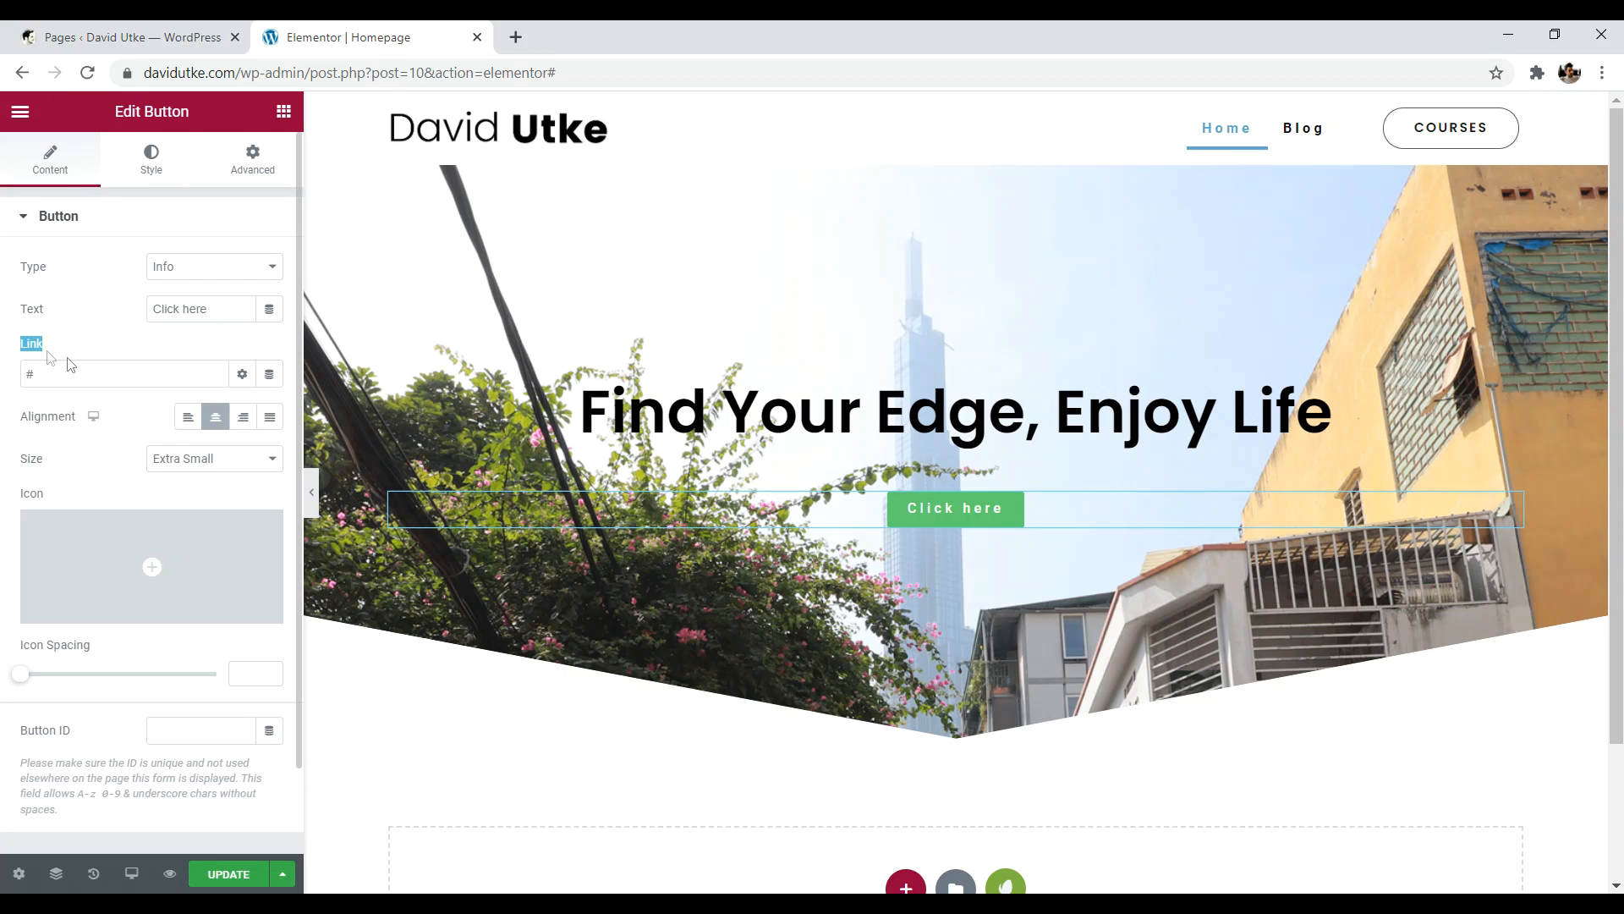
click(241, 377)
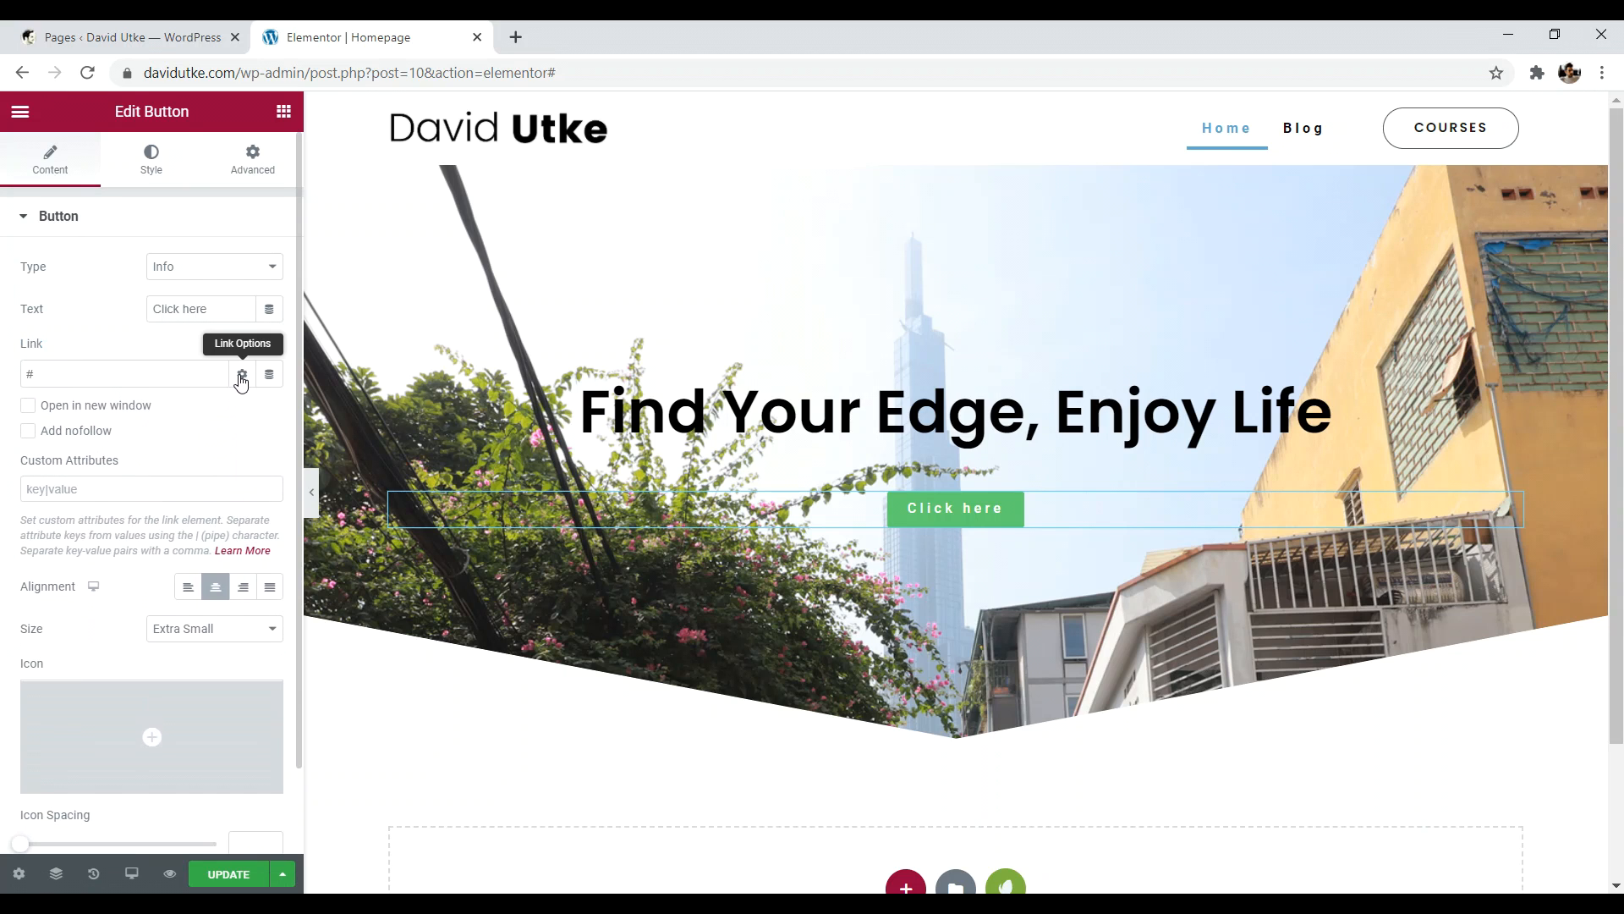
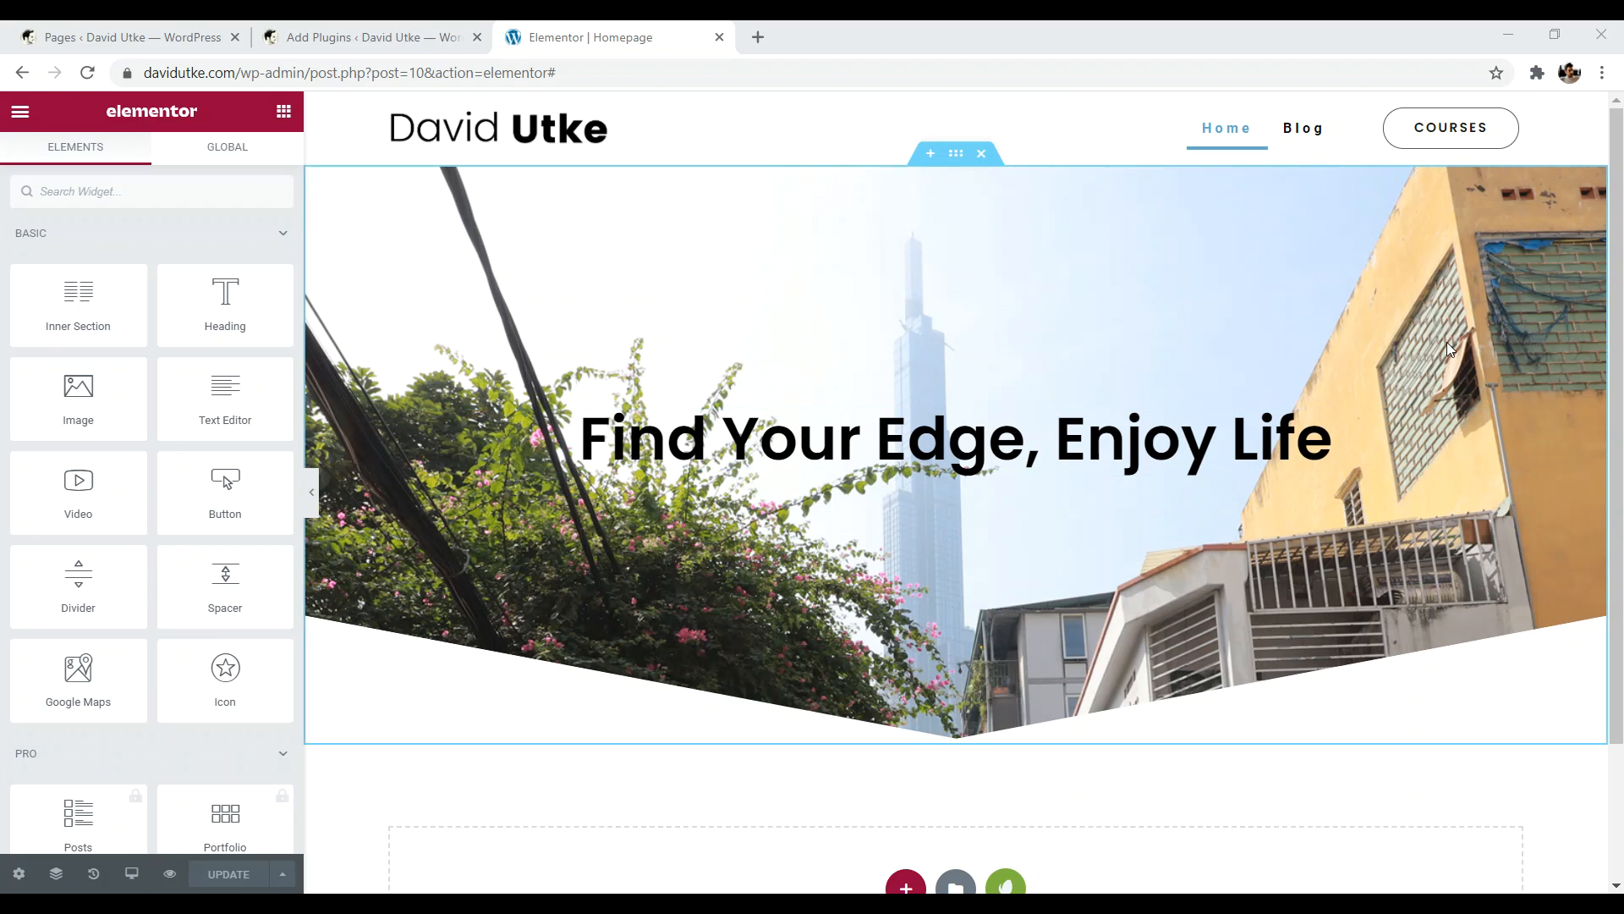
- Add a two-column section below the hero, then delete it again
scroll(1448, 347, down, 2)
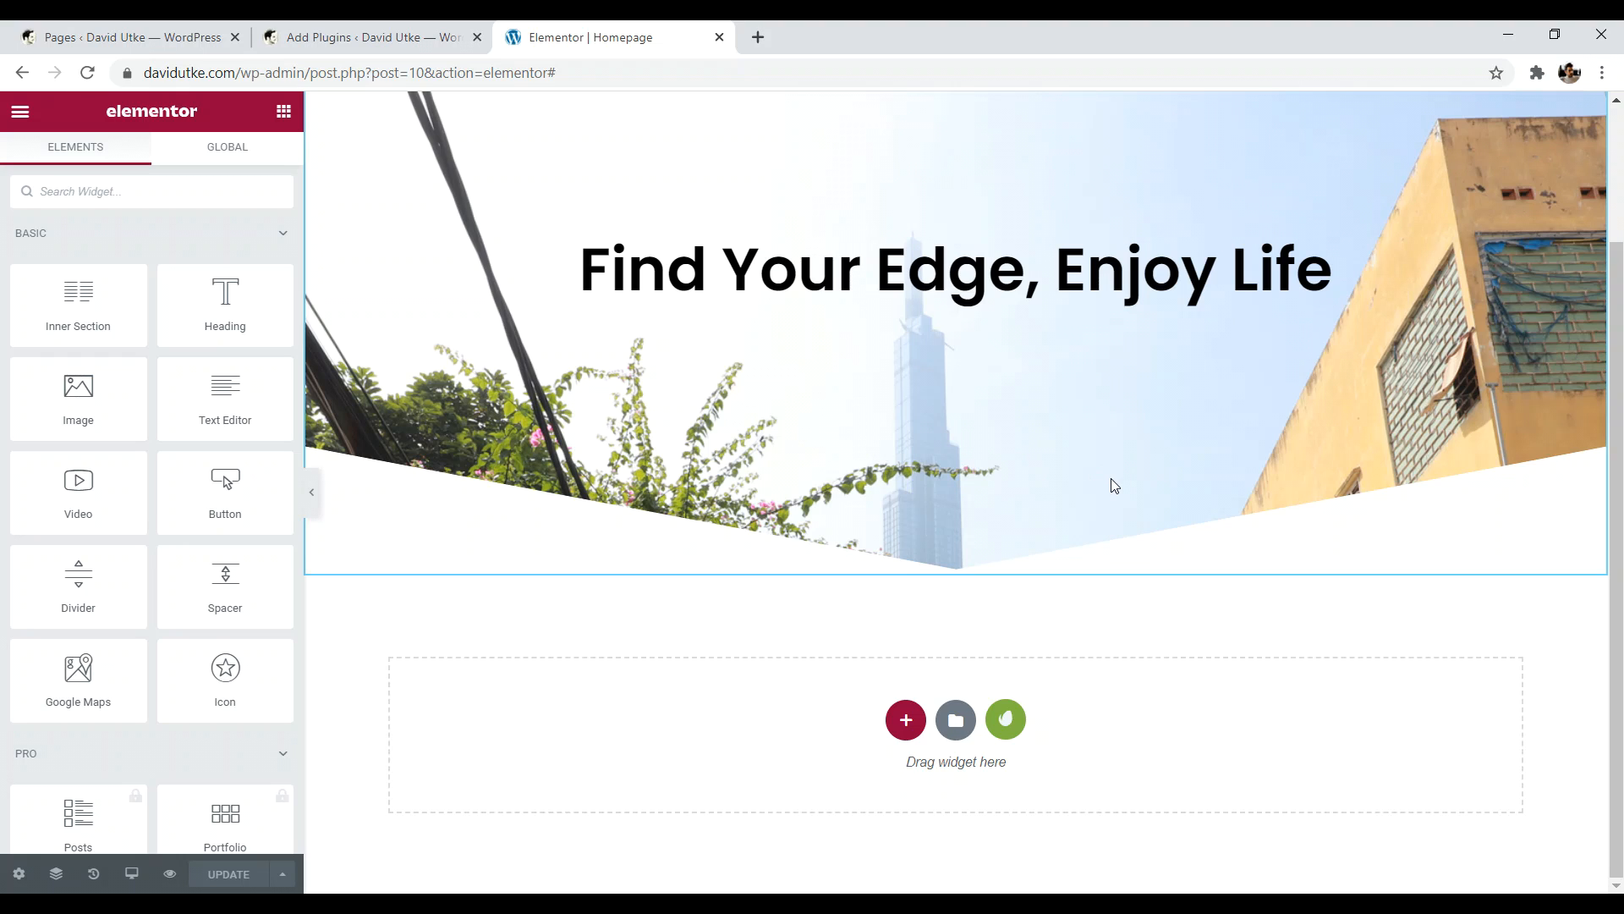
click(906, 722)
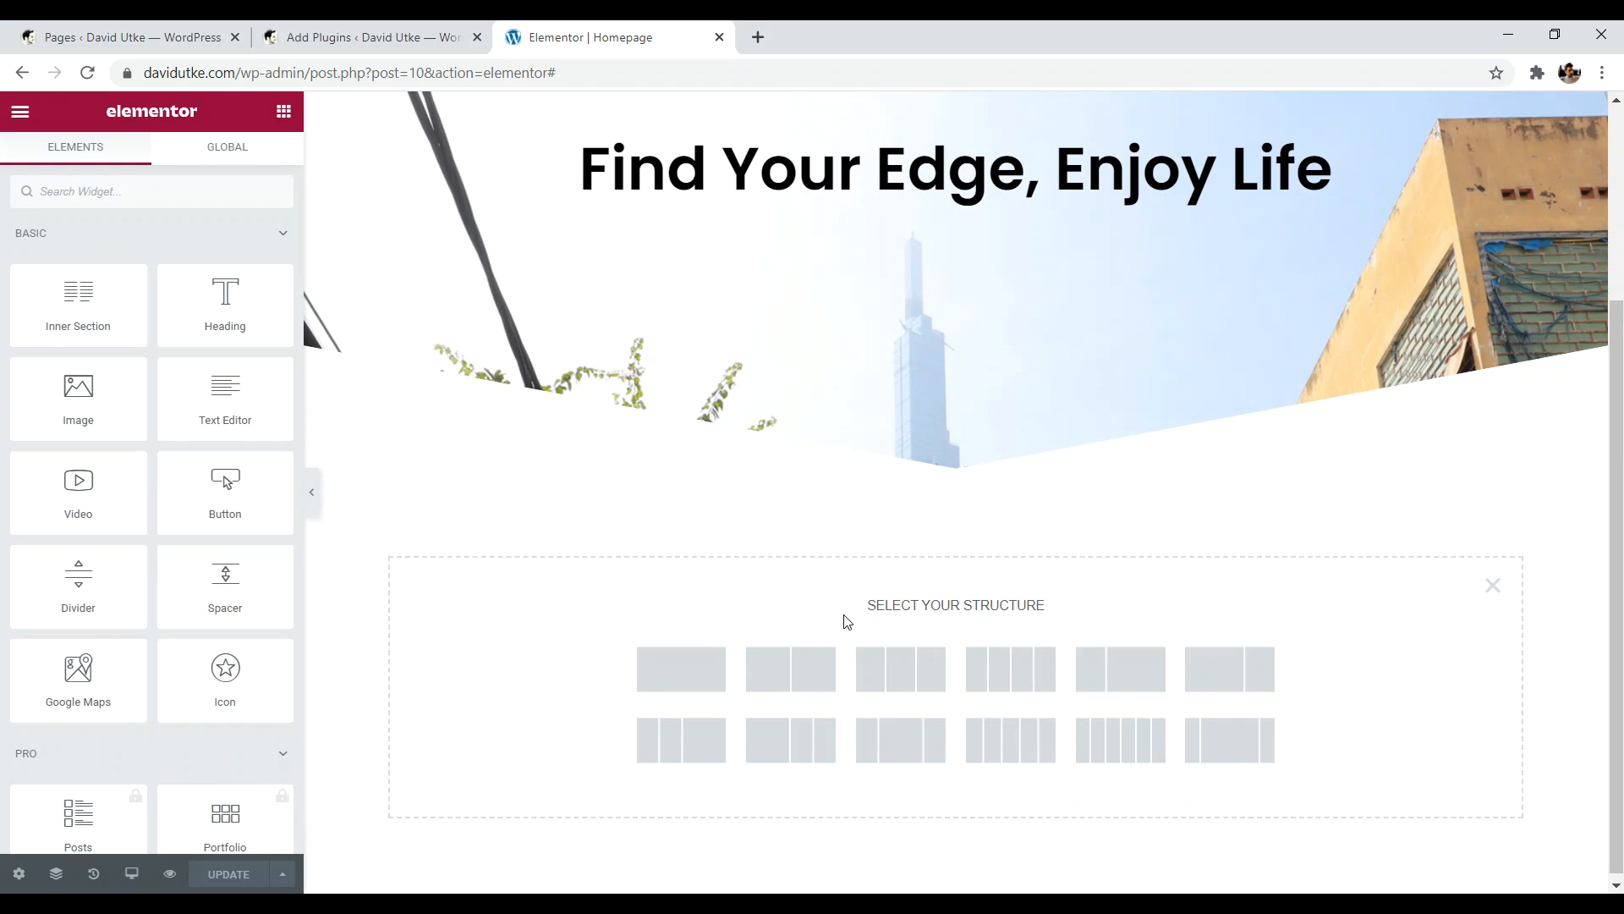
click(795, 679)
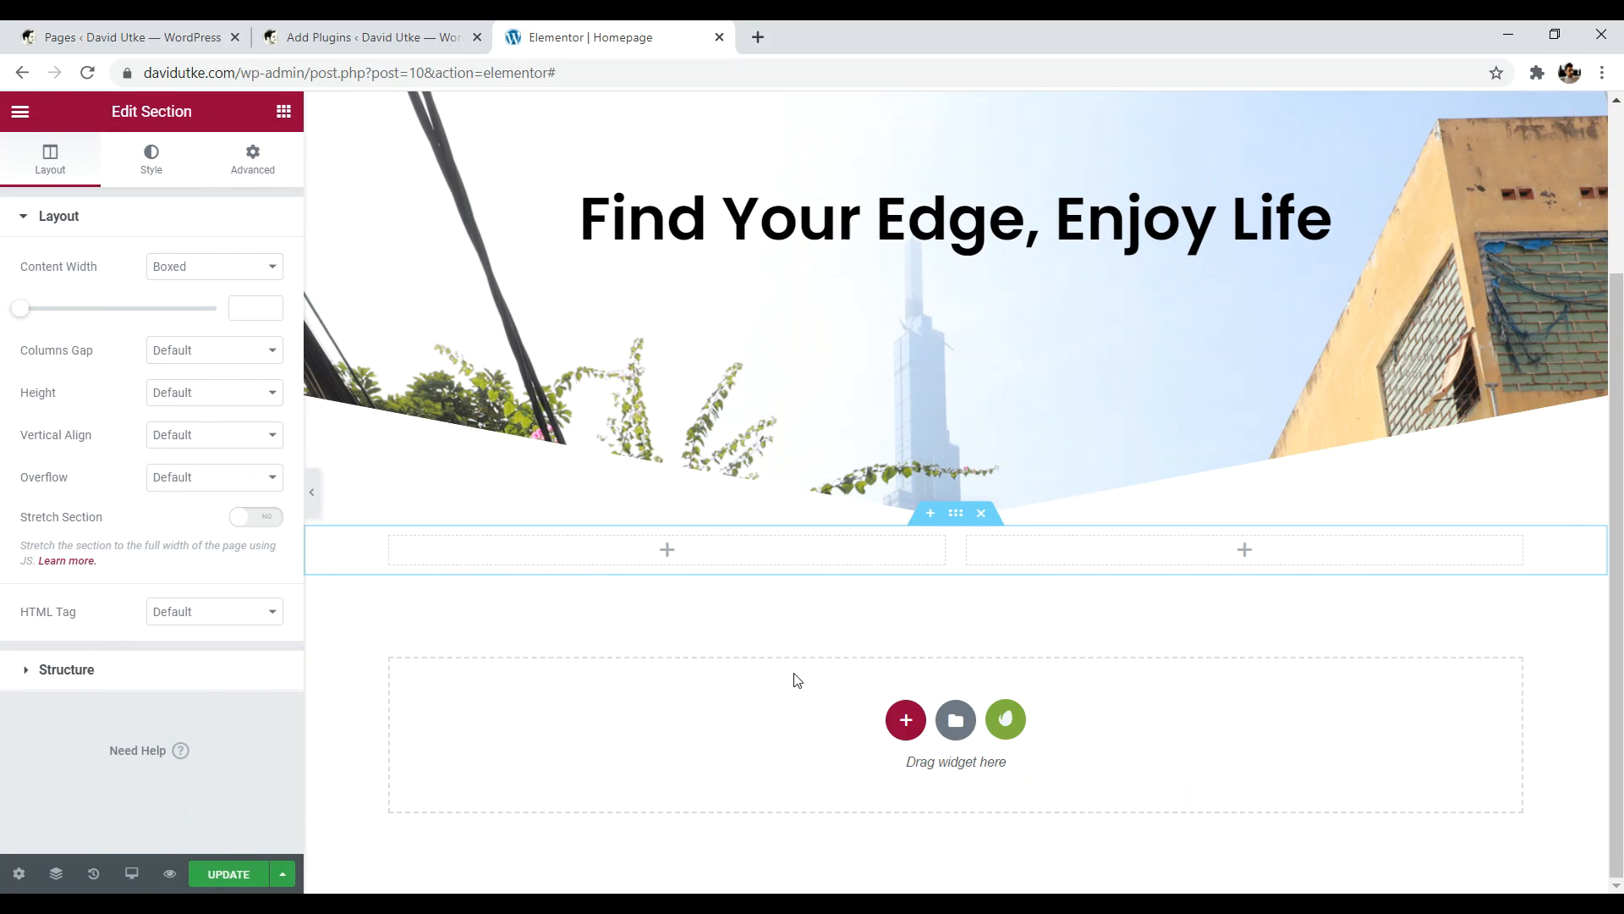
click(666, 551)
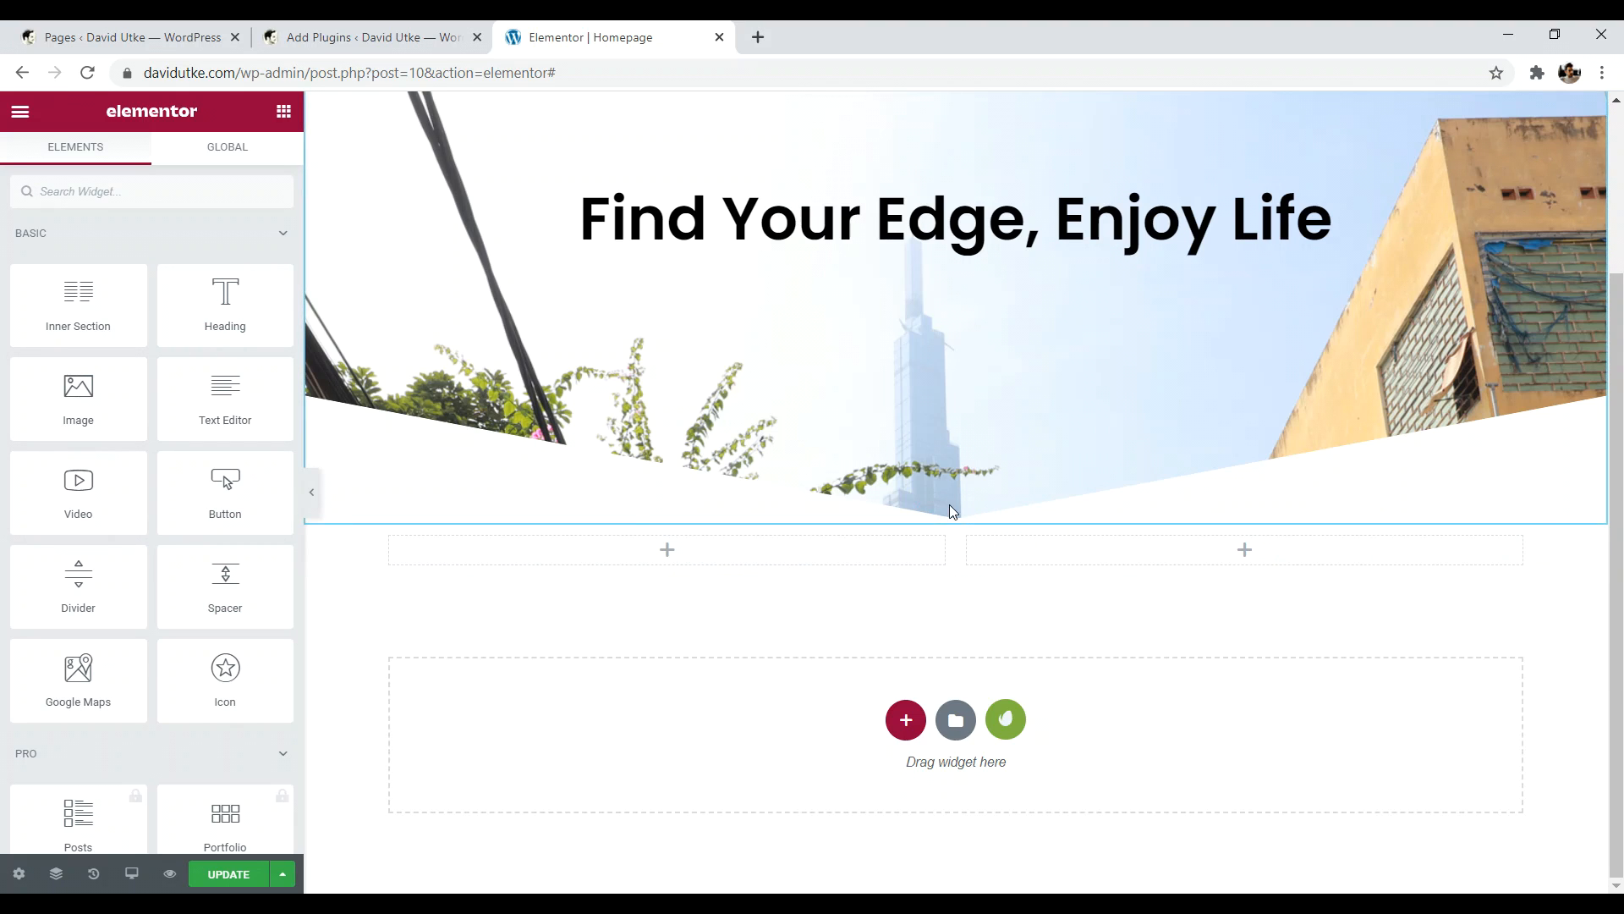
click(981, 515)
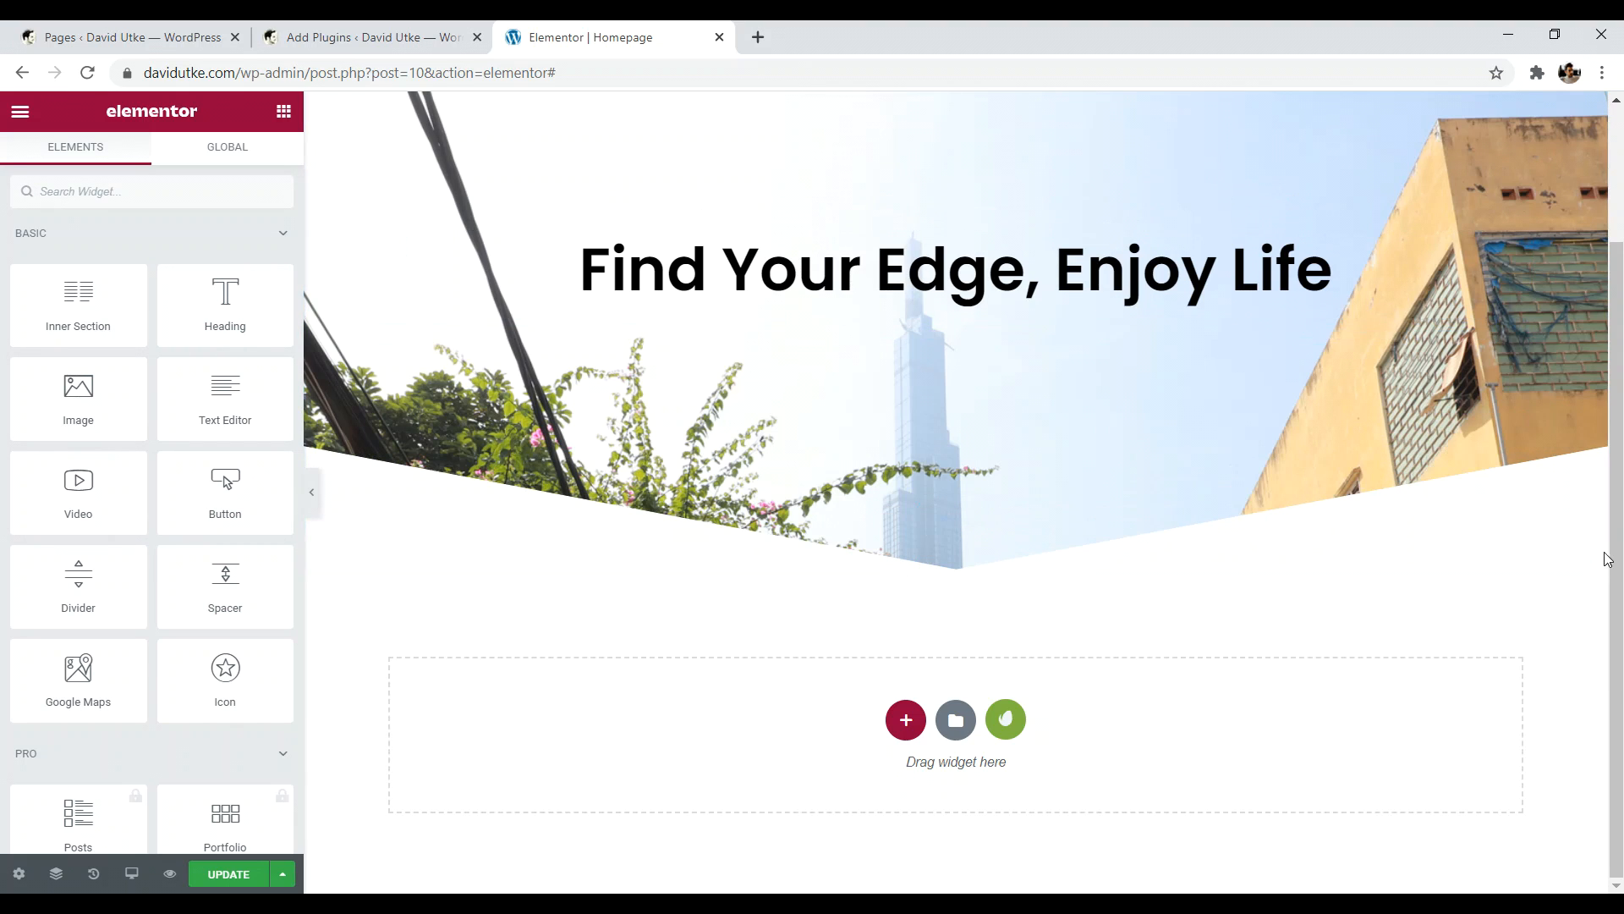
drag(1622, 511, 1621, 342)
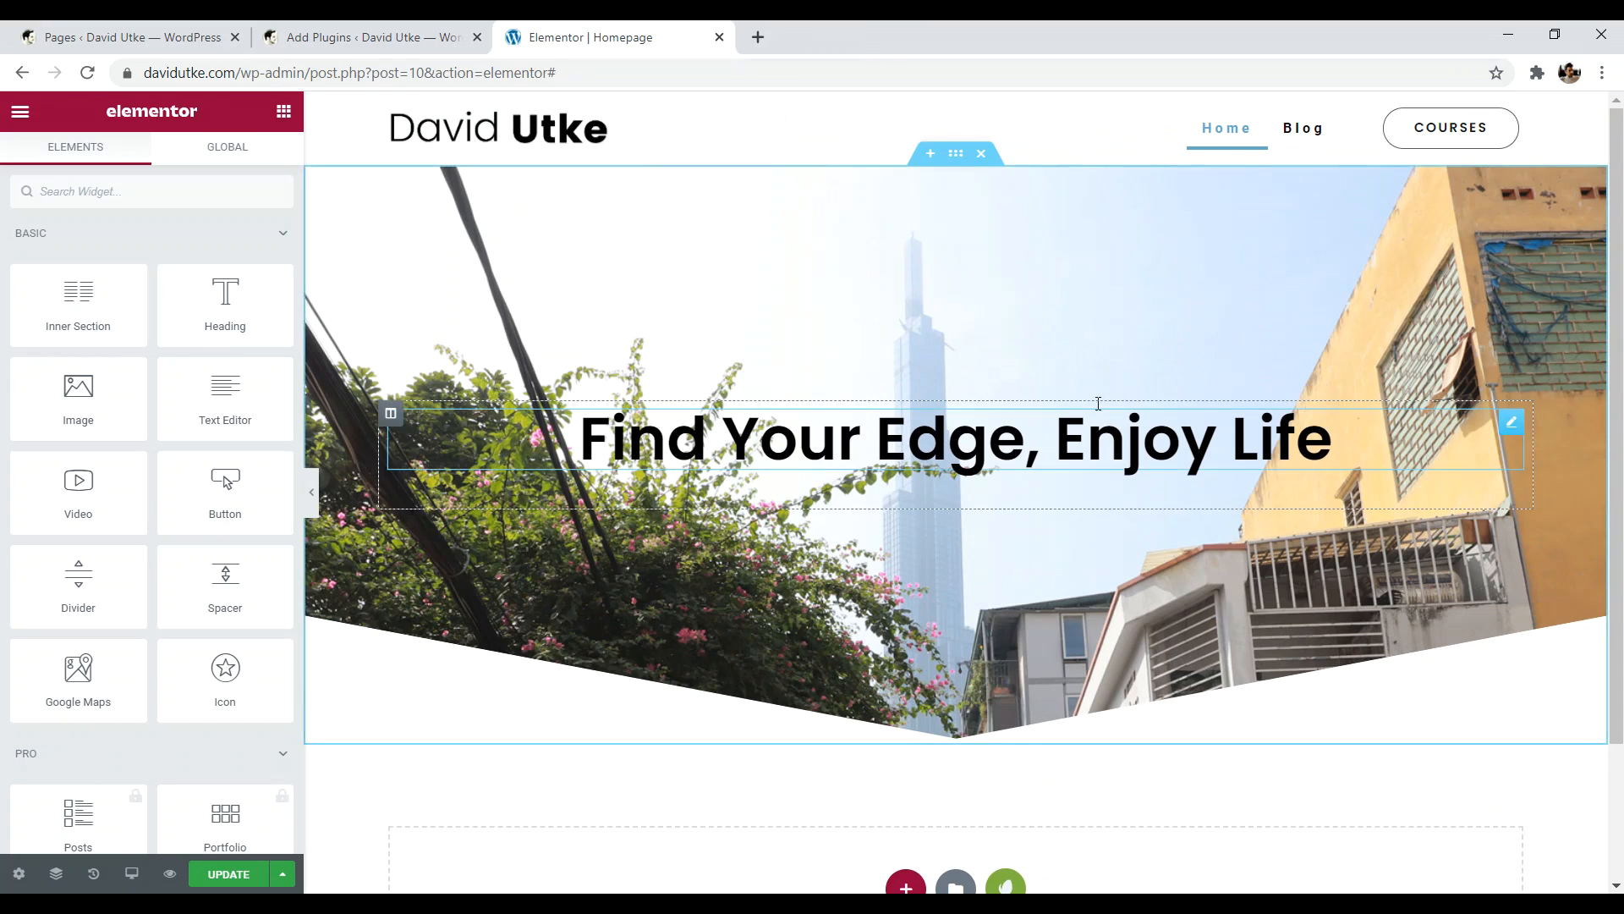
drag(1622, 217, 1622, 437)
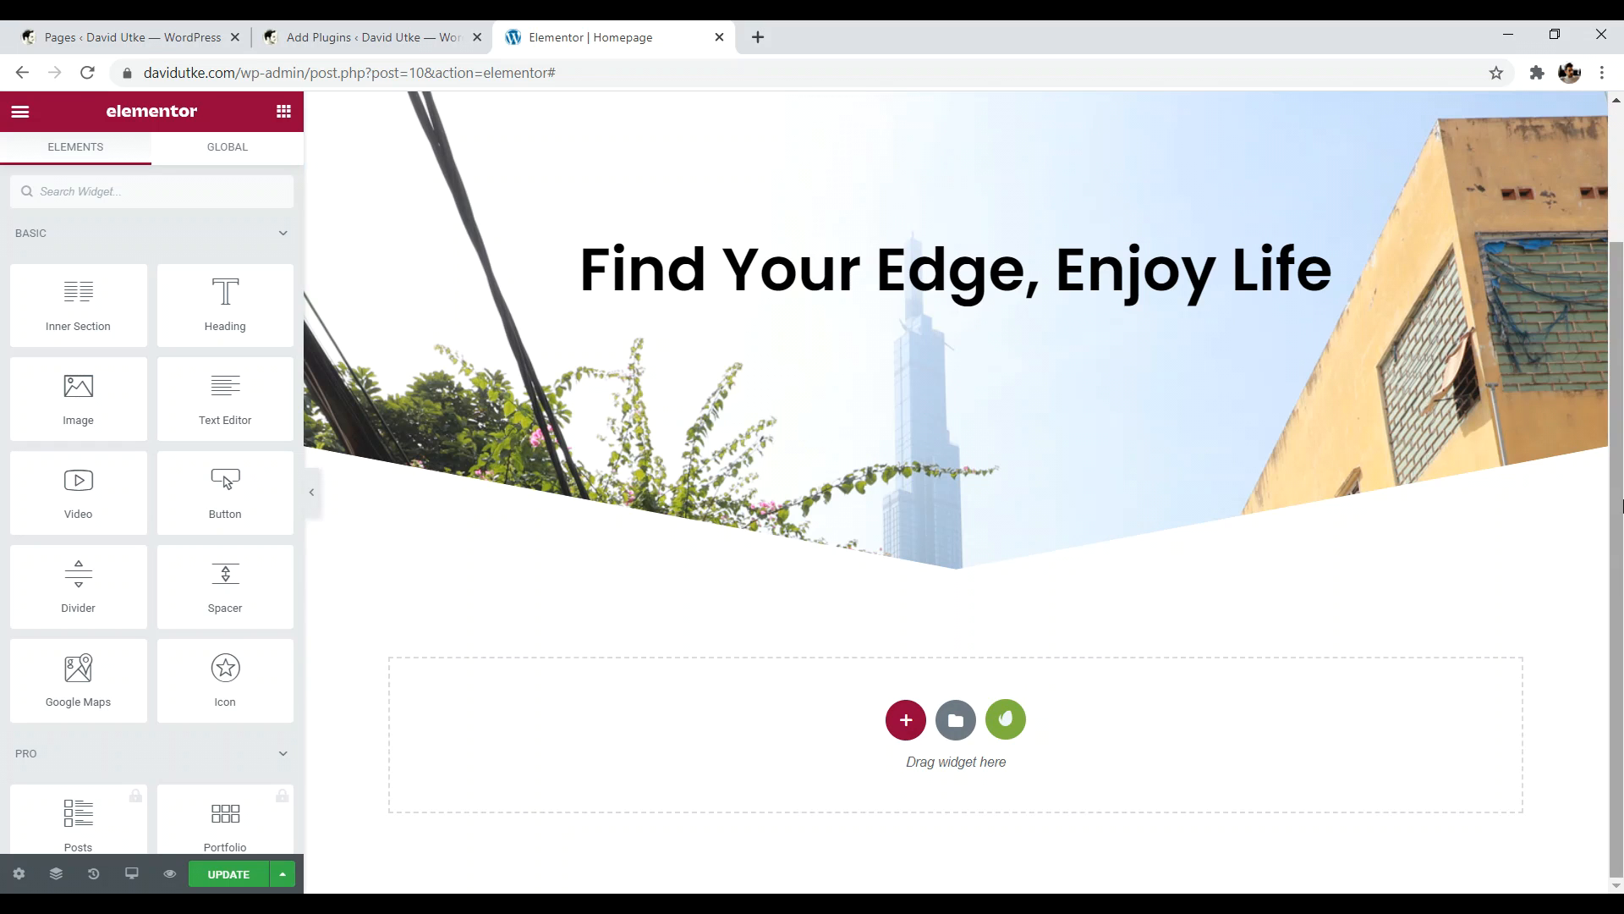
- Browse the Blocks in Elementor's template library, then close it
click(955, 720)
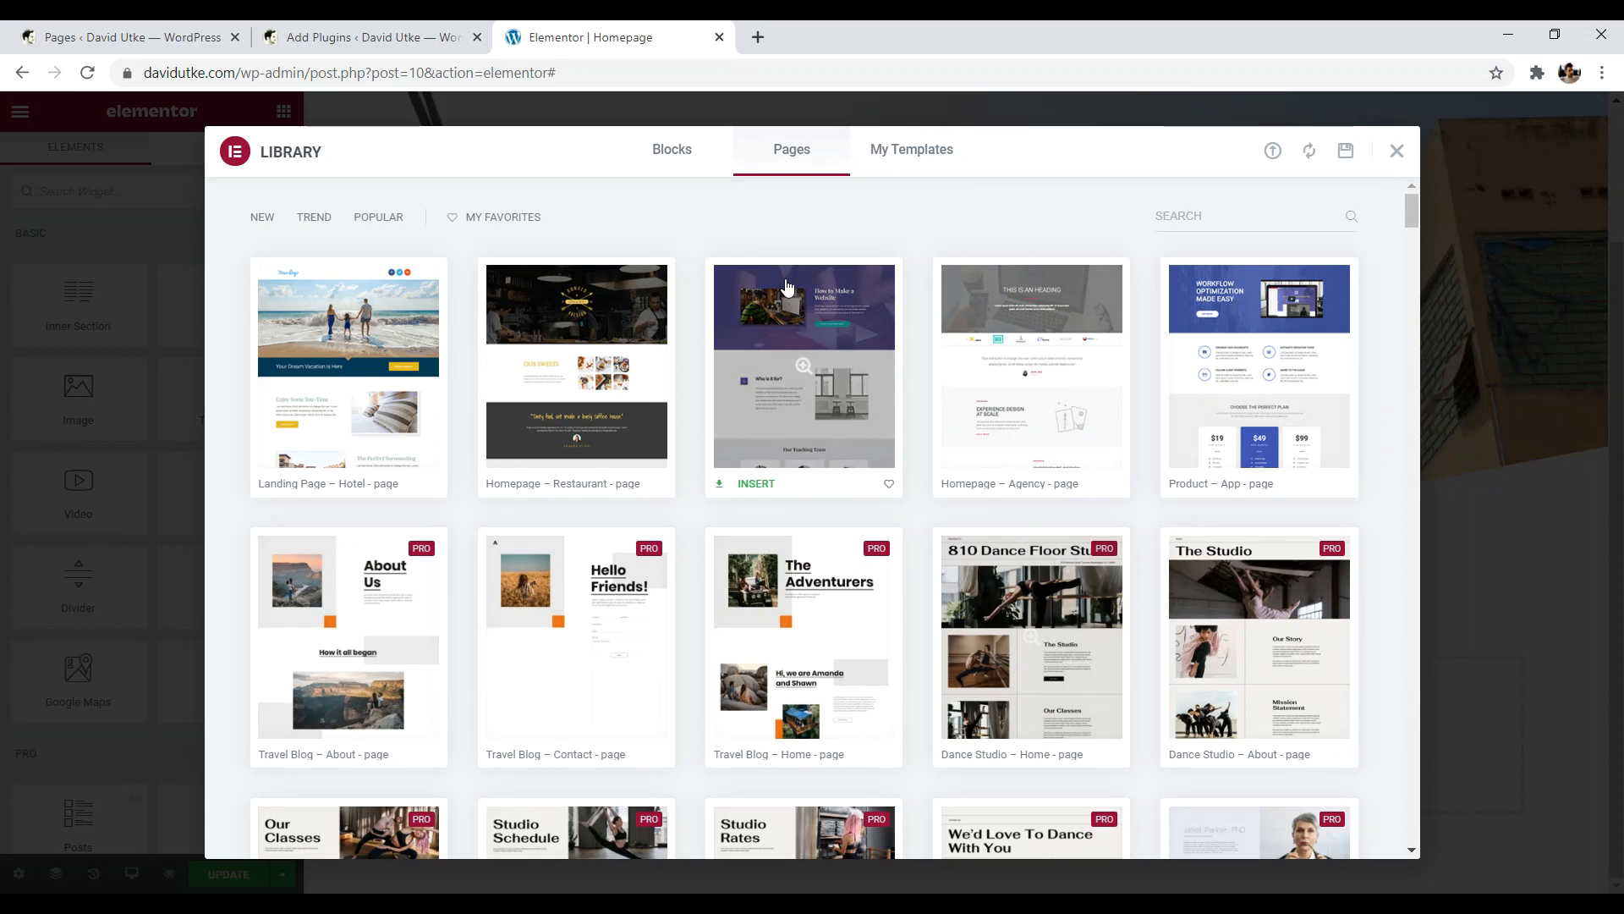
click(679, 168)
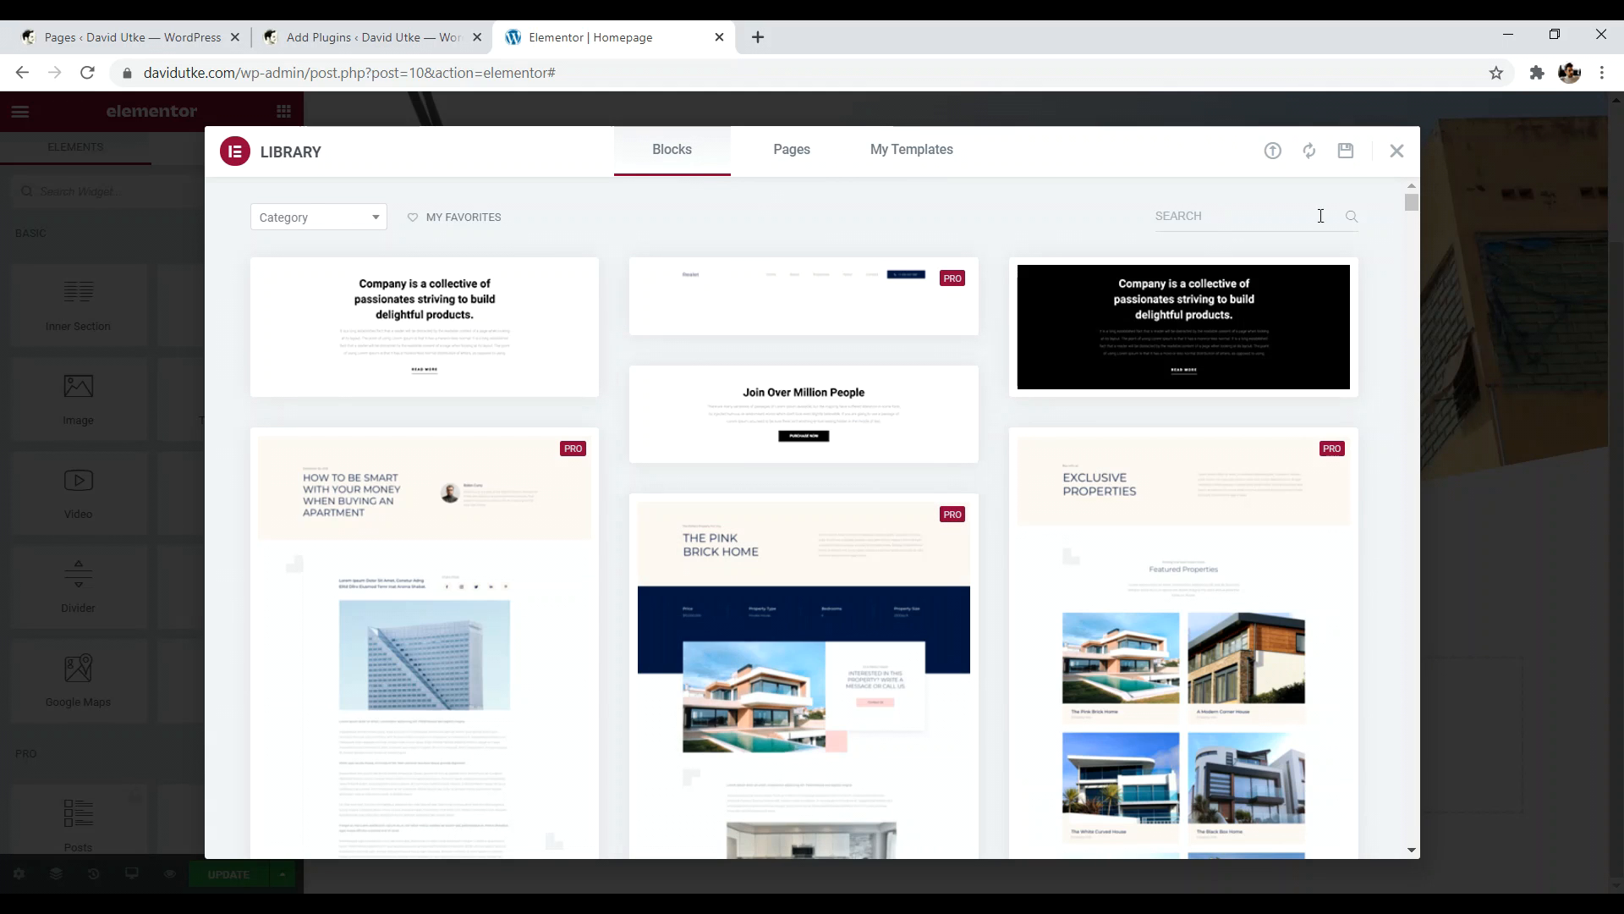
click(1396, 153)
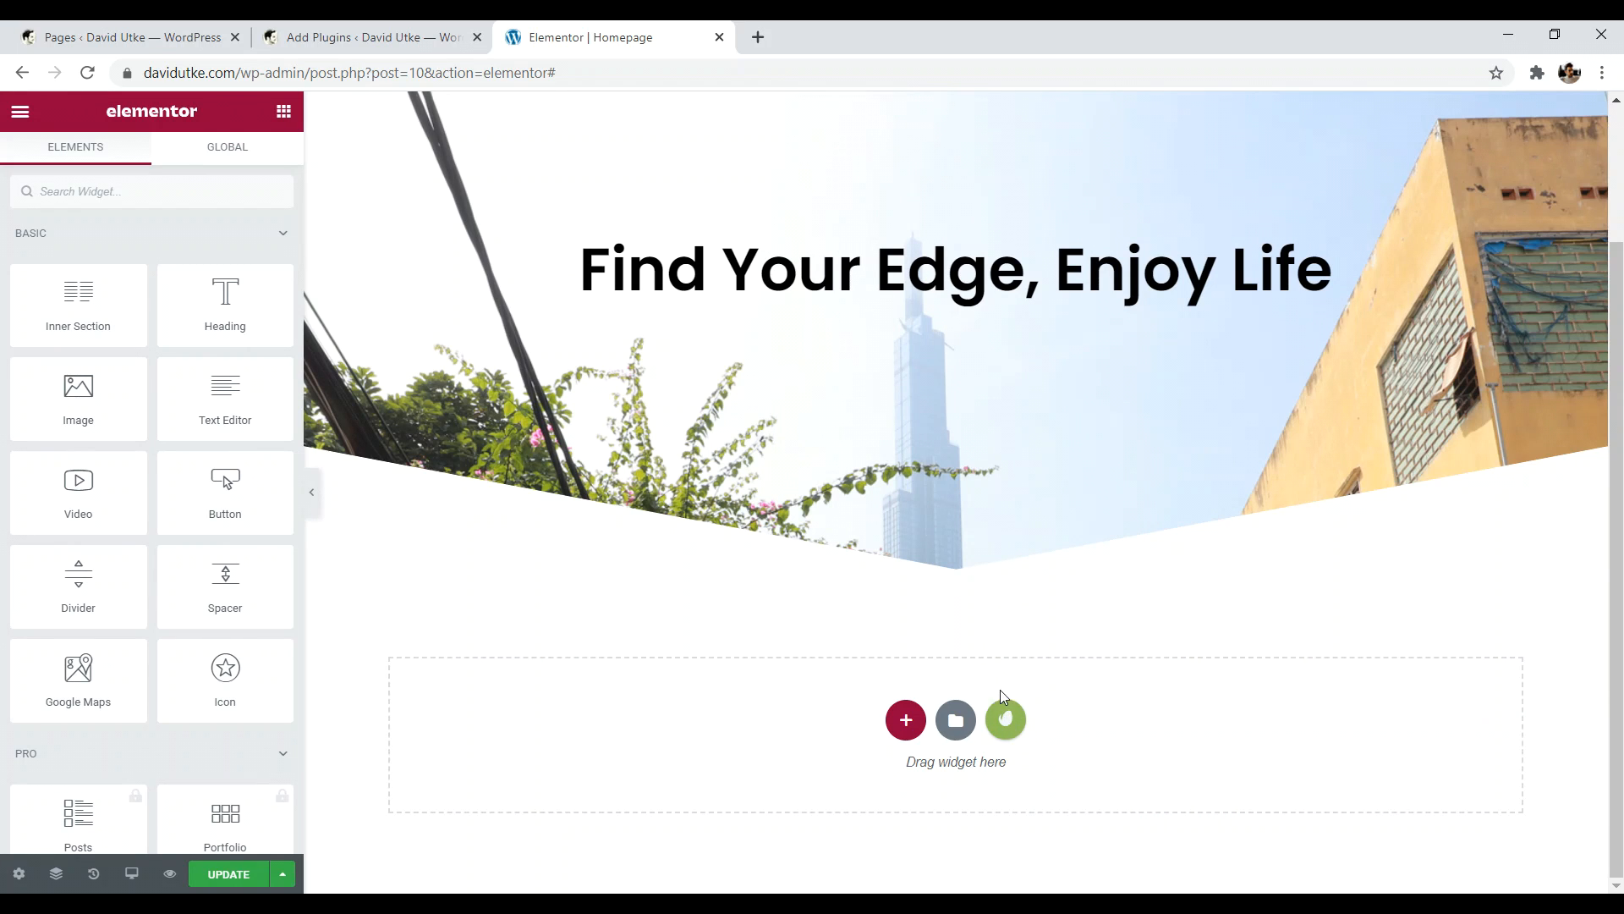
key(ctrl+a)
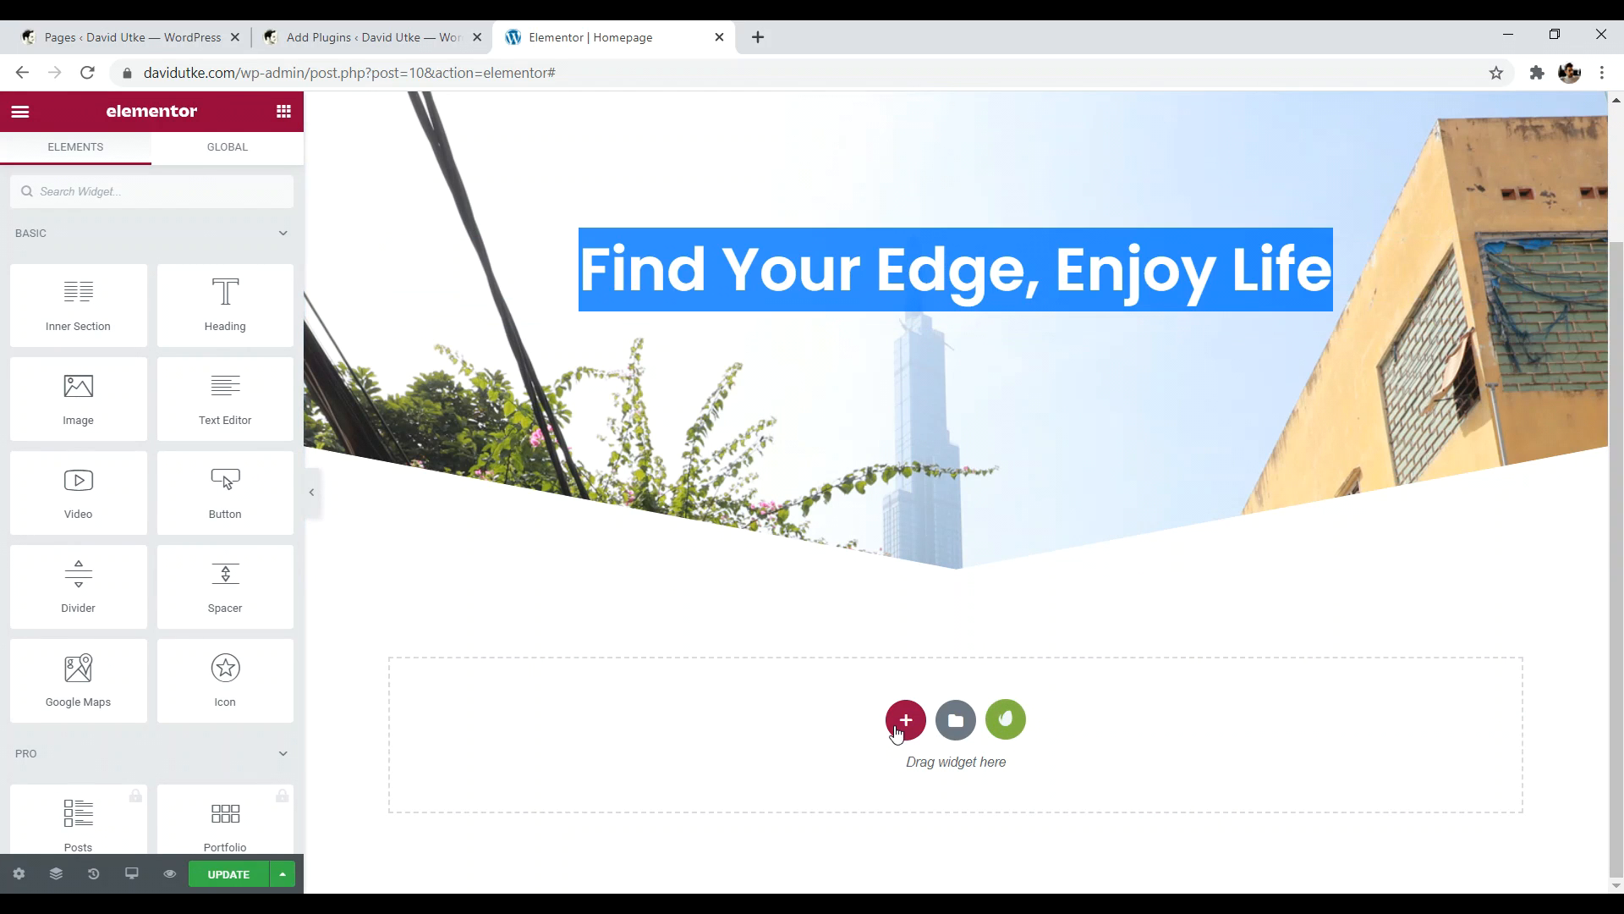
scroll(1291, 242, up, 2)
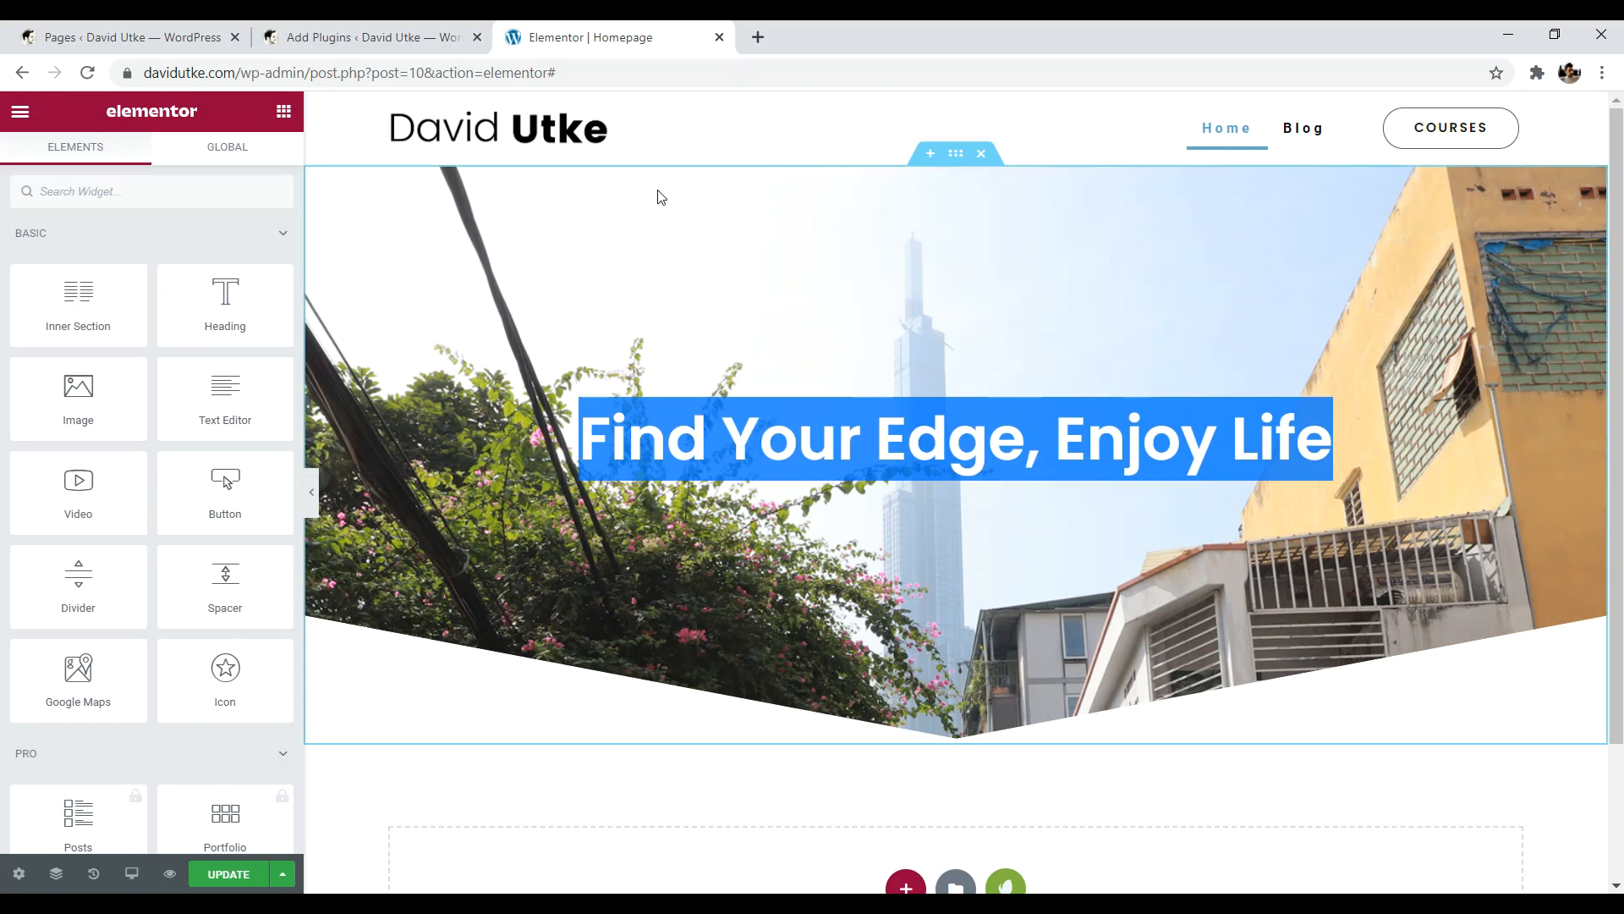
scroll(975, 144, down, 2)
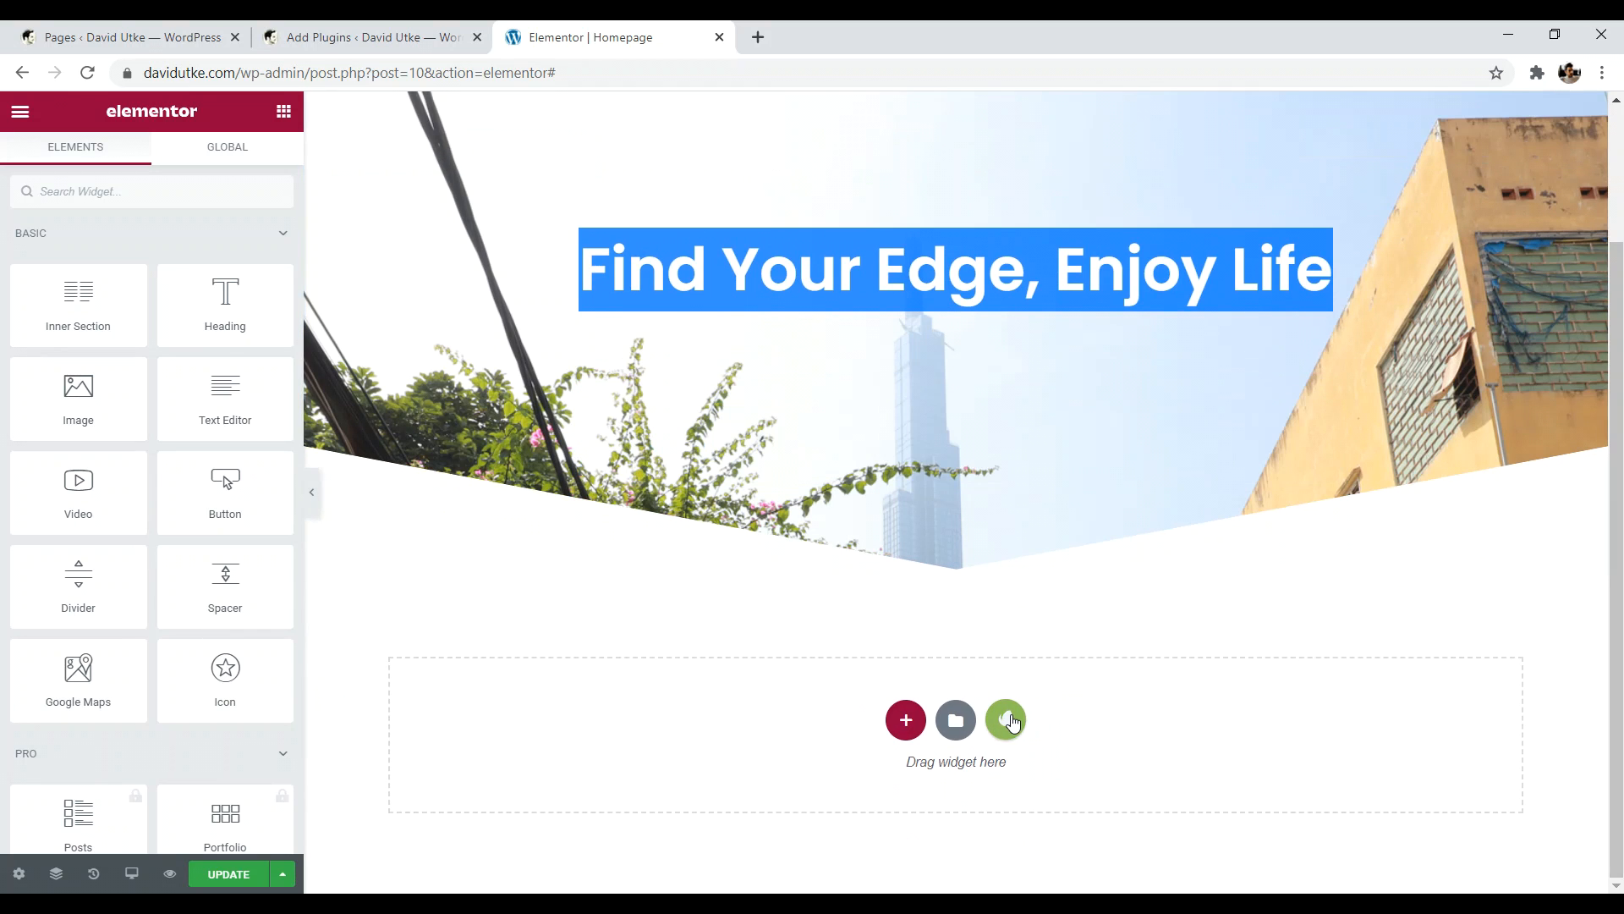
scroll(954, 254, up, 2)
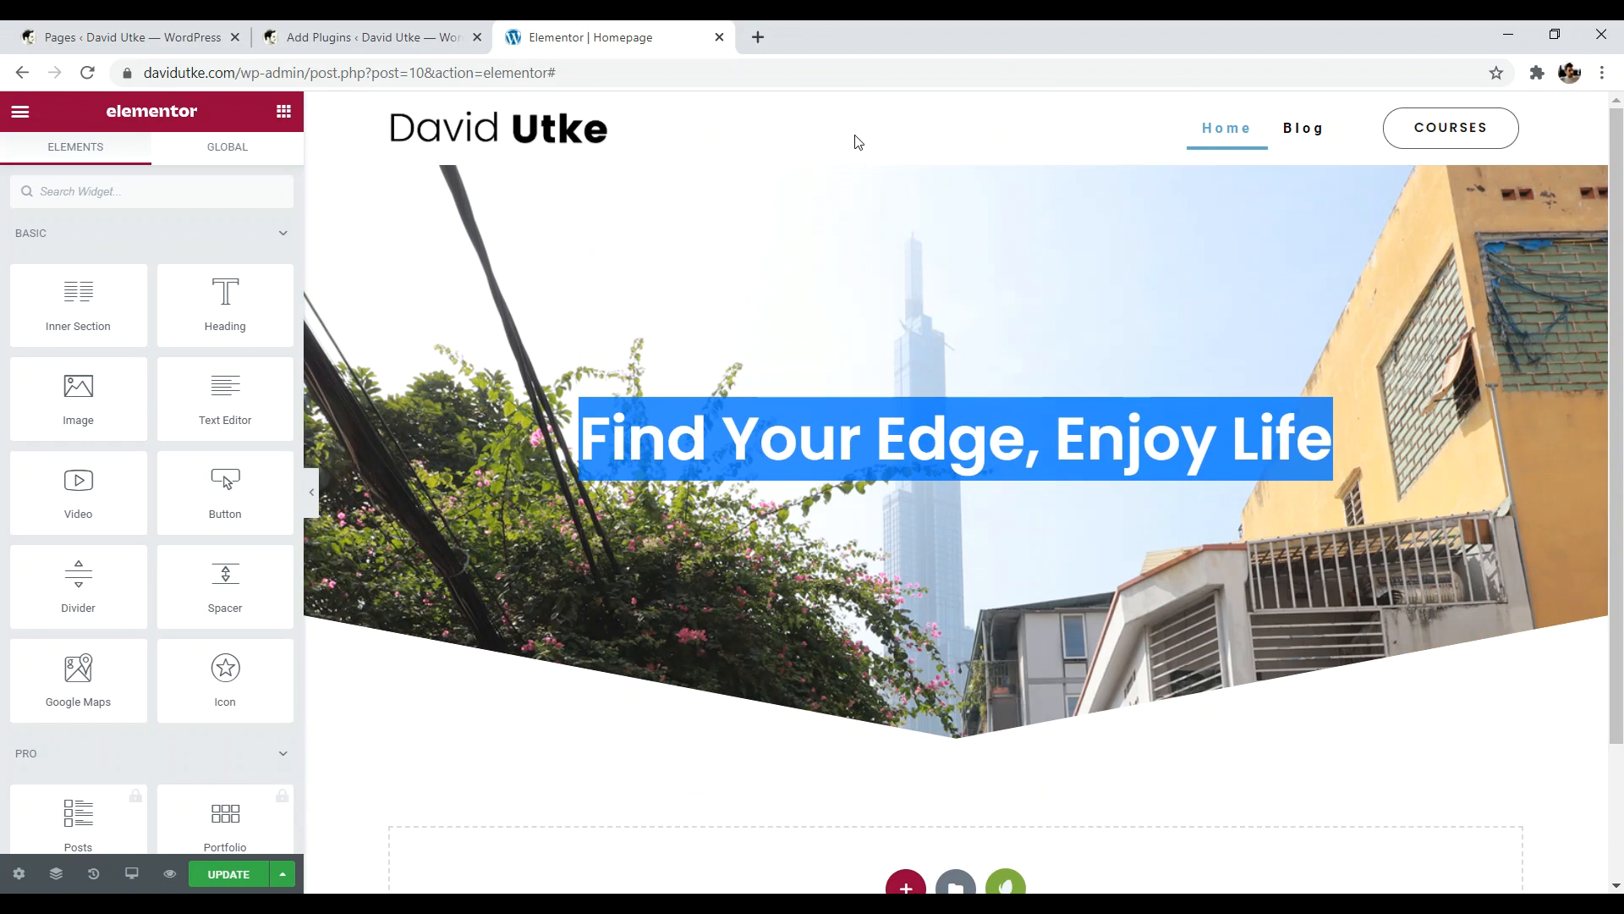
scroll(1506, 393, down, 2)
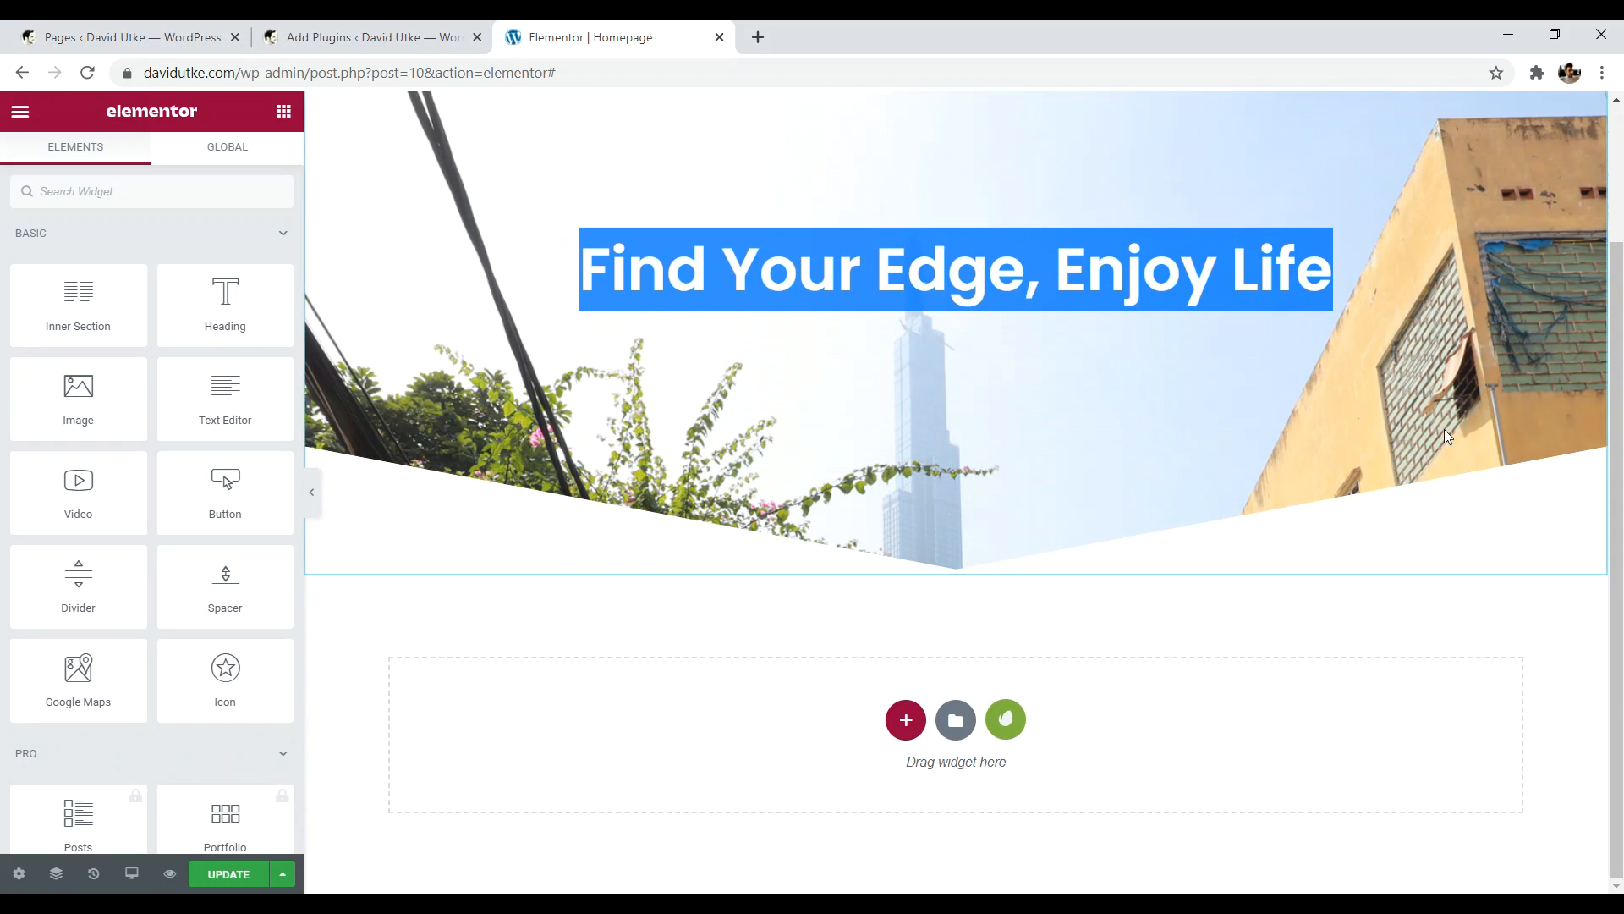
- Insert the company-tagline block from the library and begin the free library connection
click(958, 725)
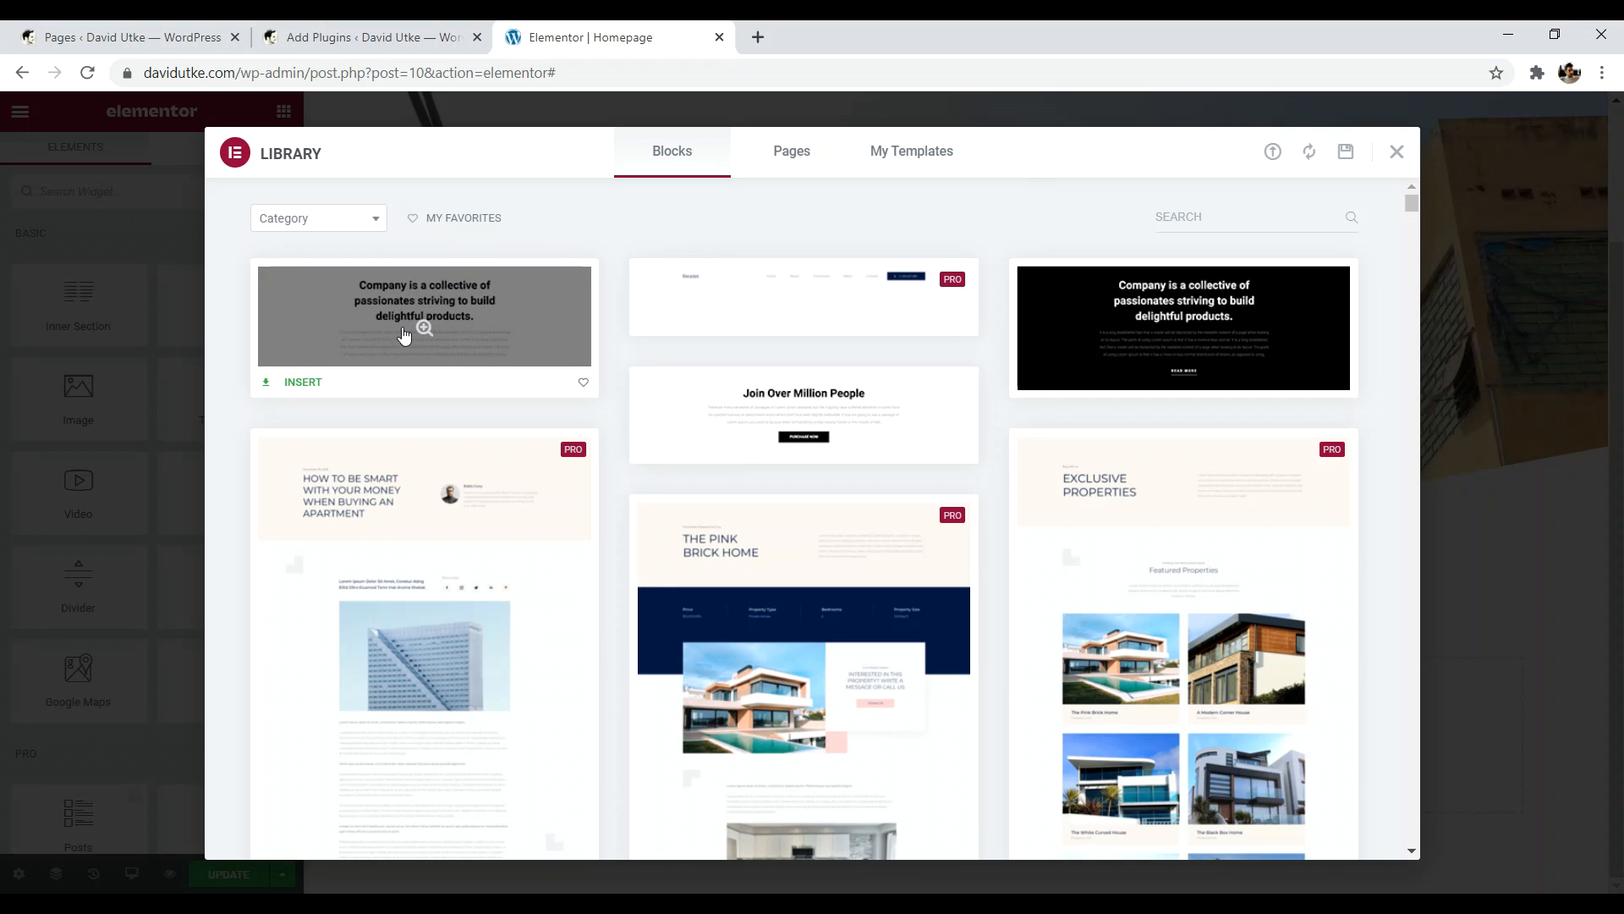
click(305, 382)
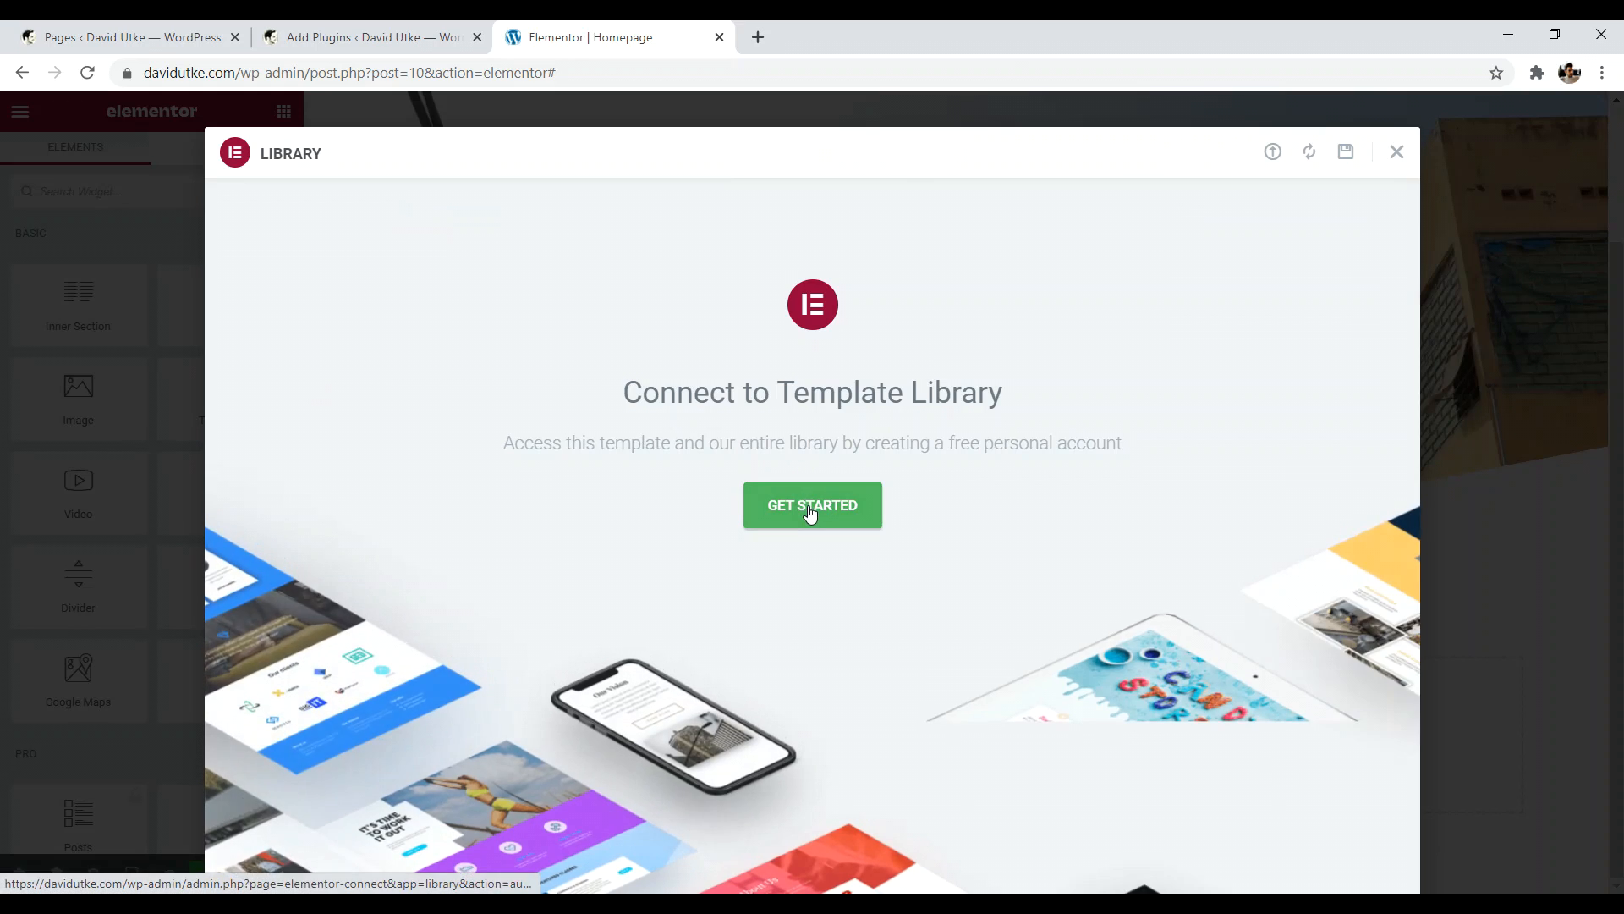
click(810, 510)
click(595, 38)
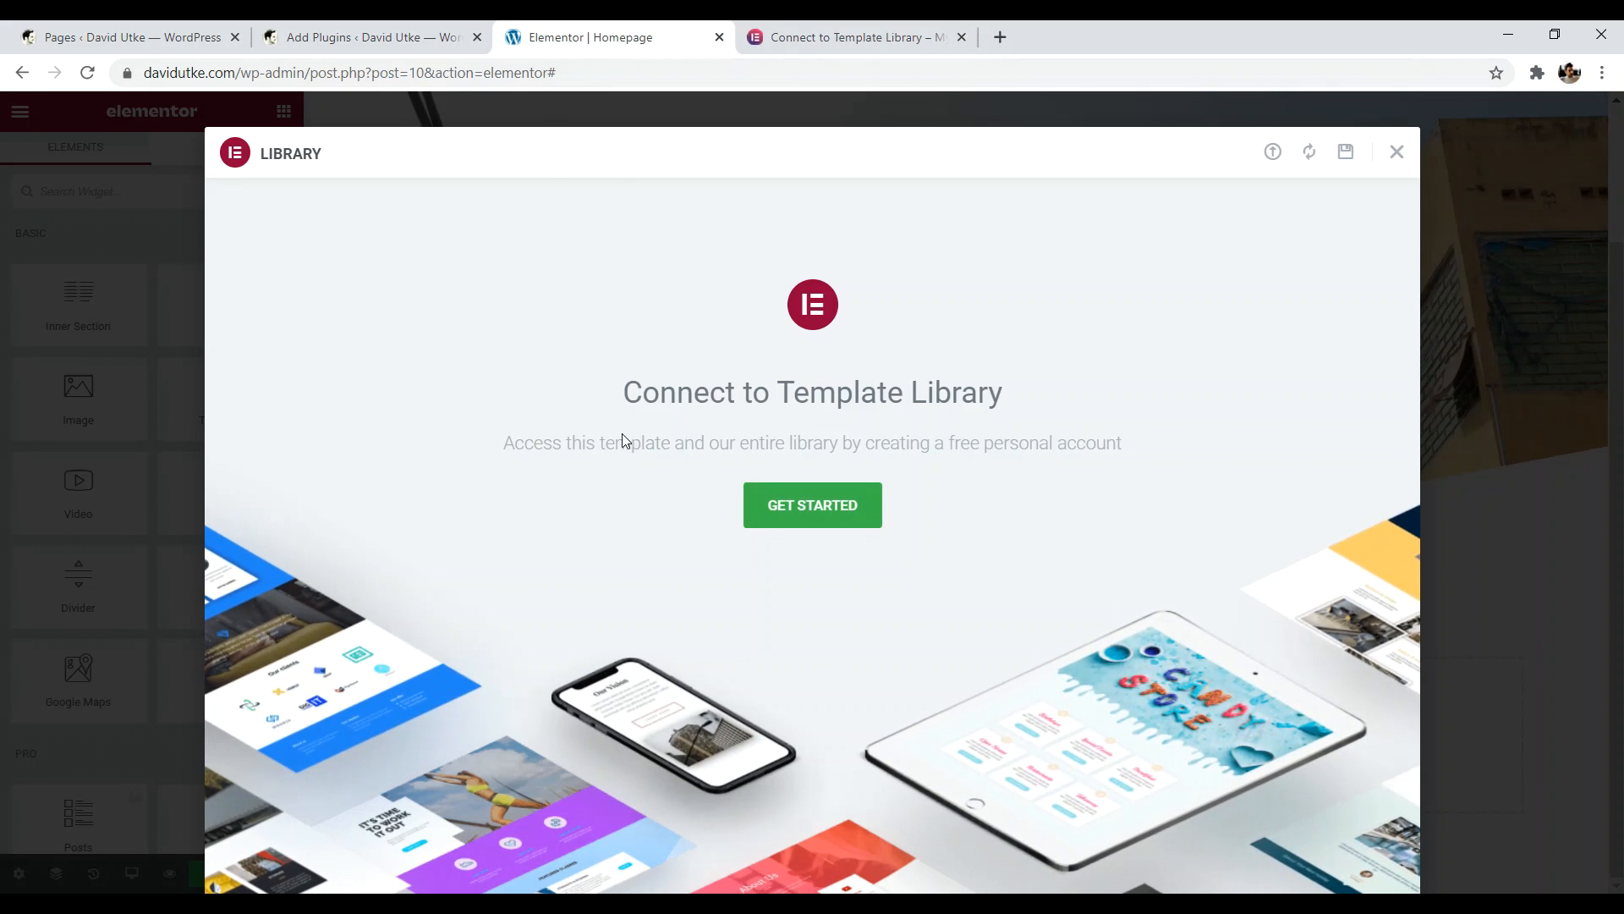
- On the Connect to Template Library page, link the site to the Elementor account
click(795, 37)
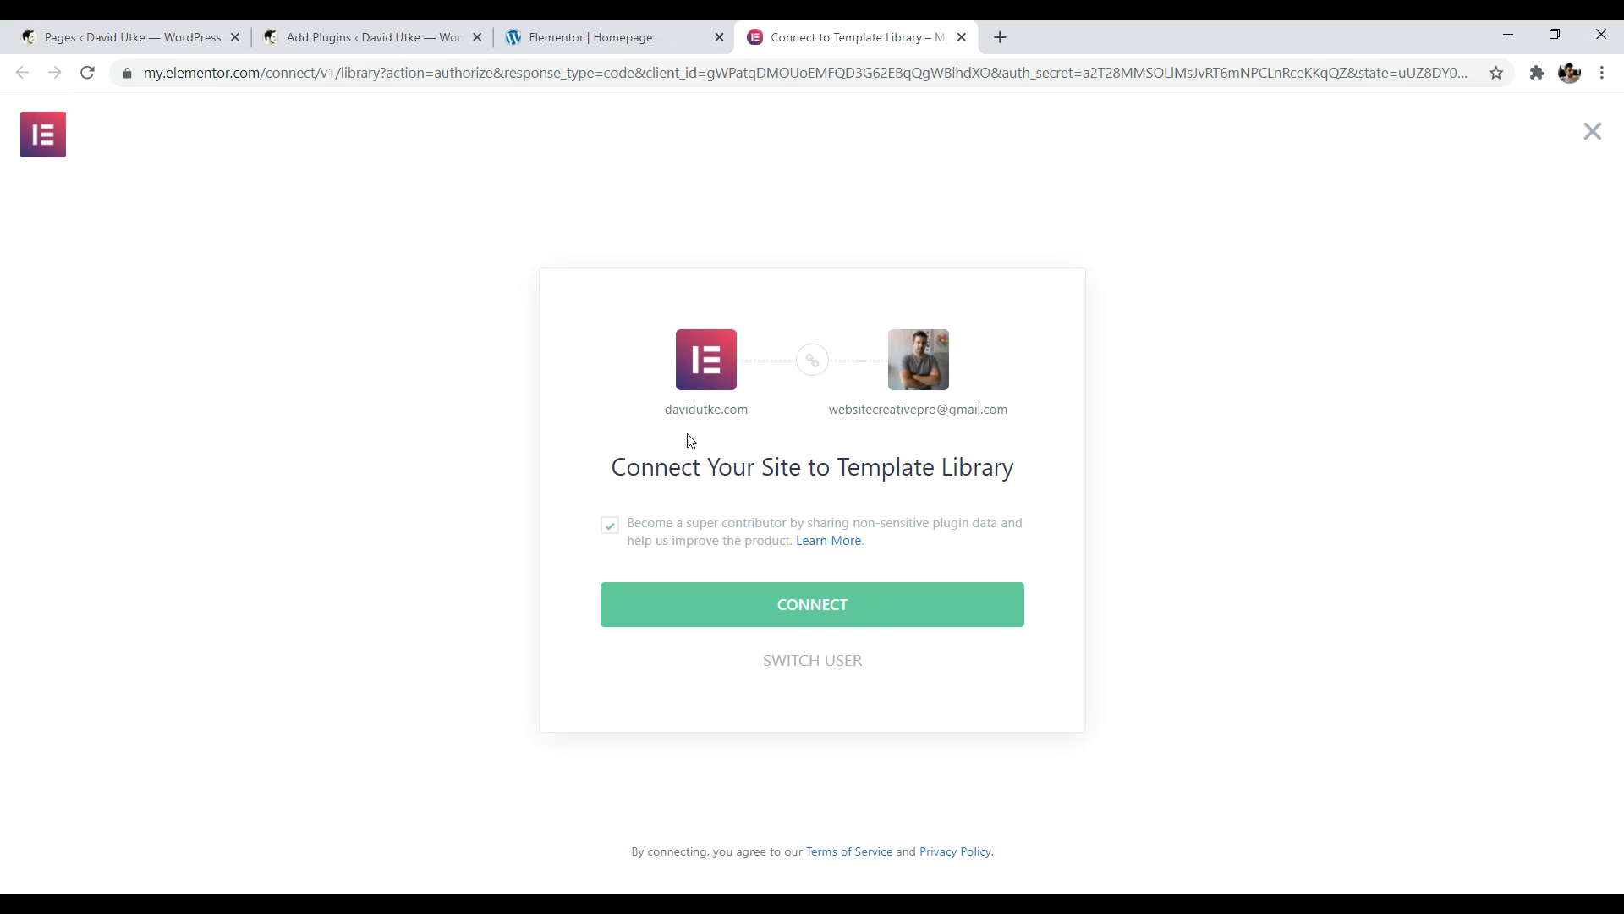
click(829, 608)
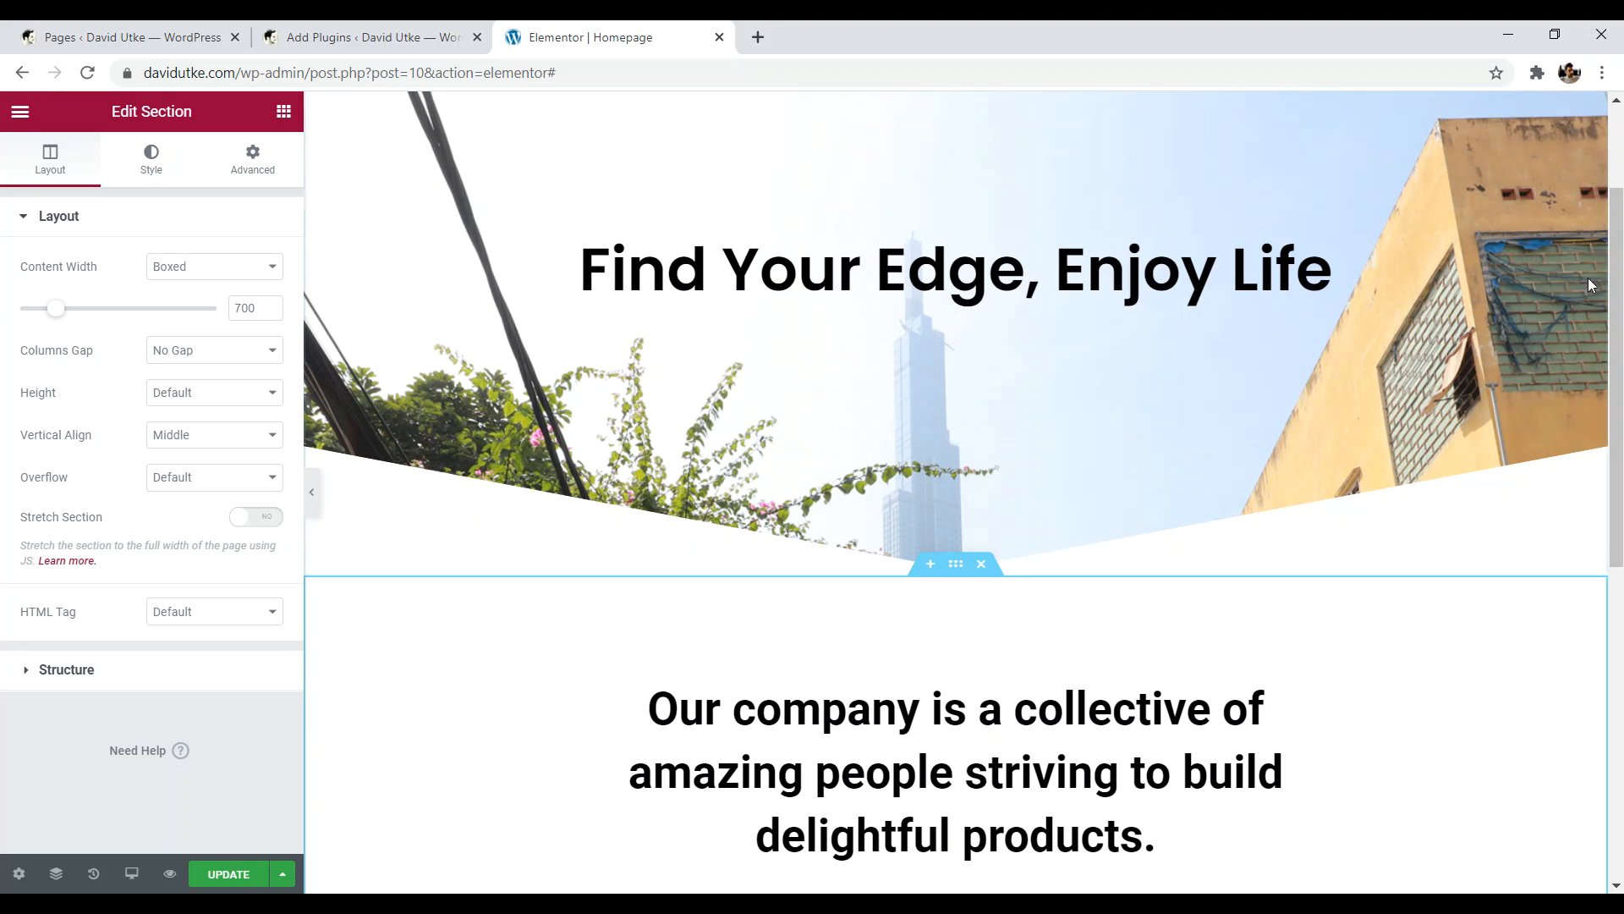
drag(1616, 212, 1620, 345)
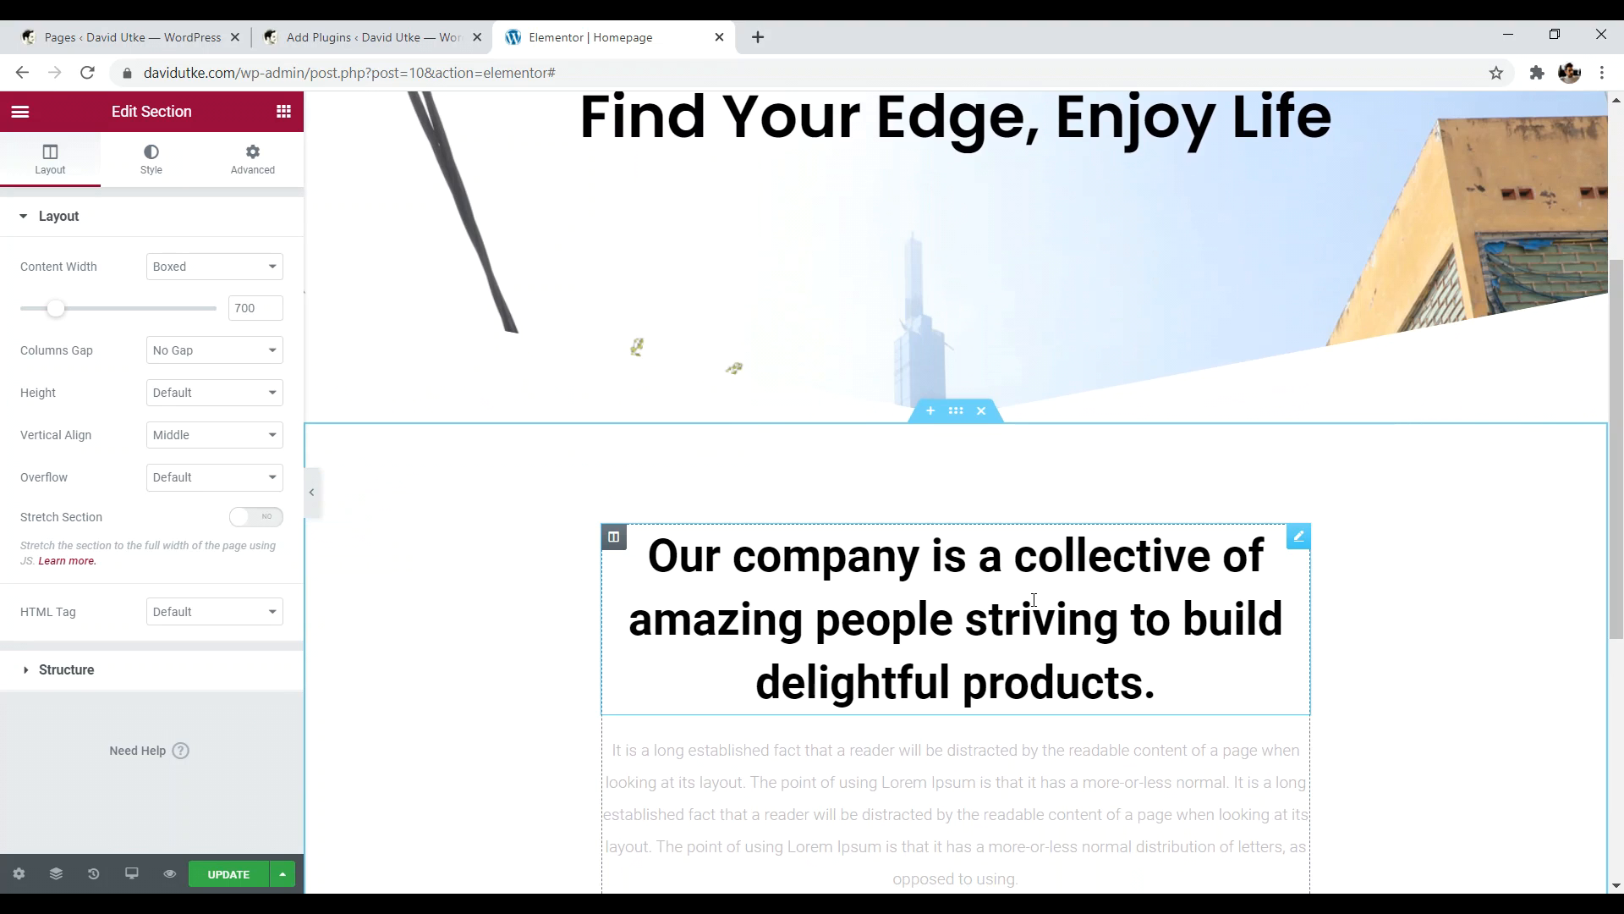
mouse_move(1620, 593)
mouse_down()
mouse_move(1620, 658)
mouse_move(1620, 476)
mouse_move(1611, 659)
mouse_move(1620, 370)
mouse_move(1620, 620)
mouse_up()
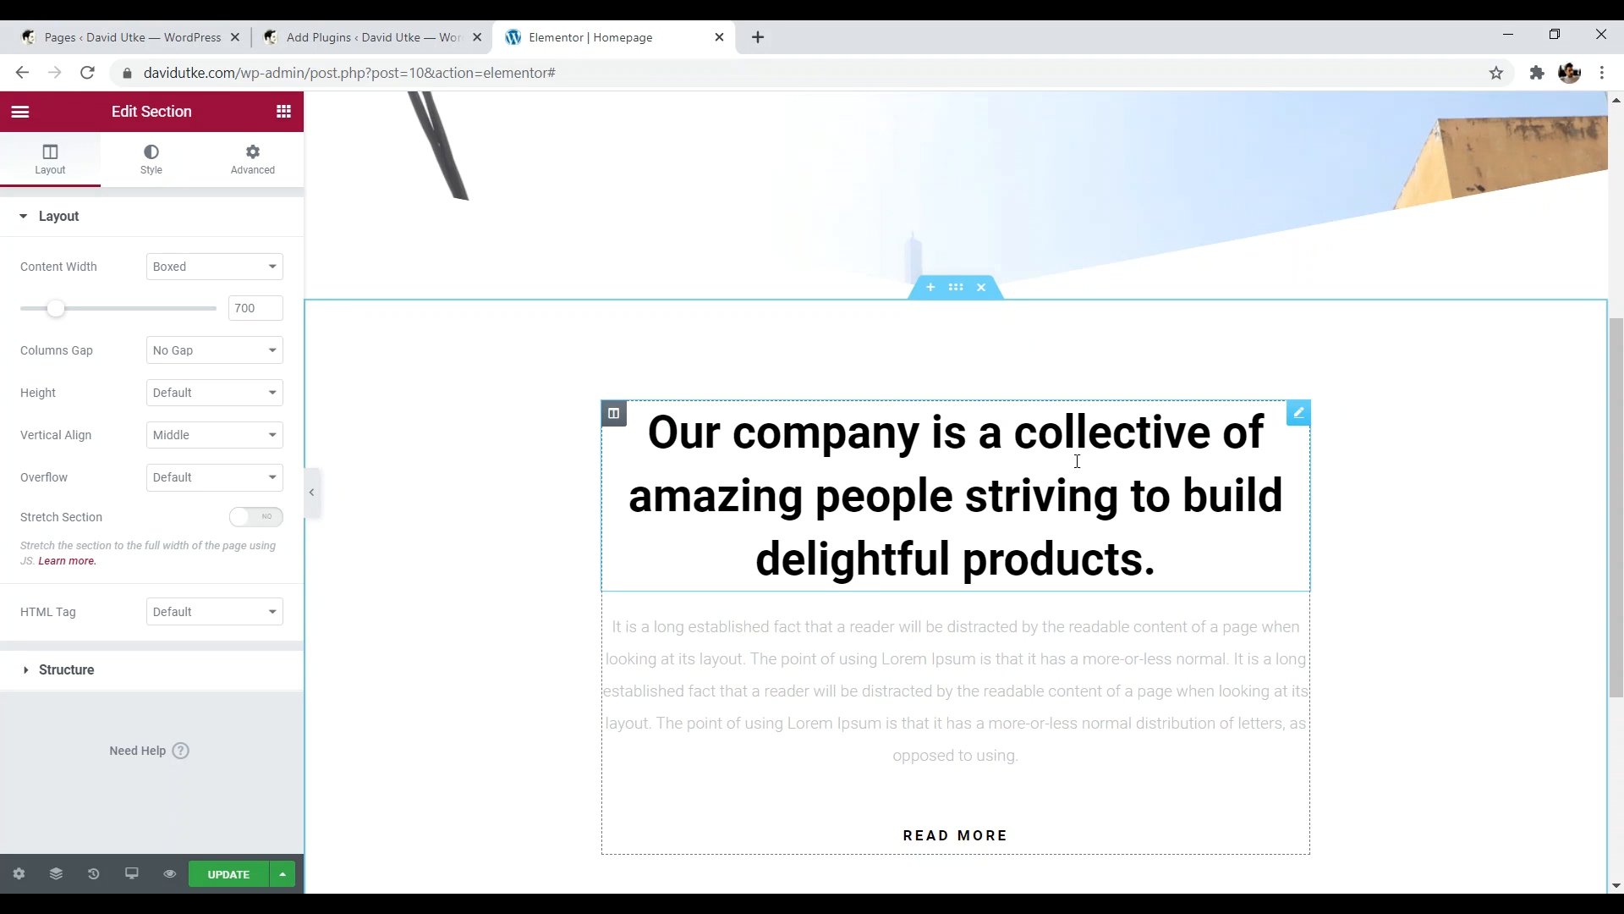
scroll(954, 662, down, 2)
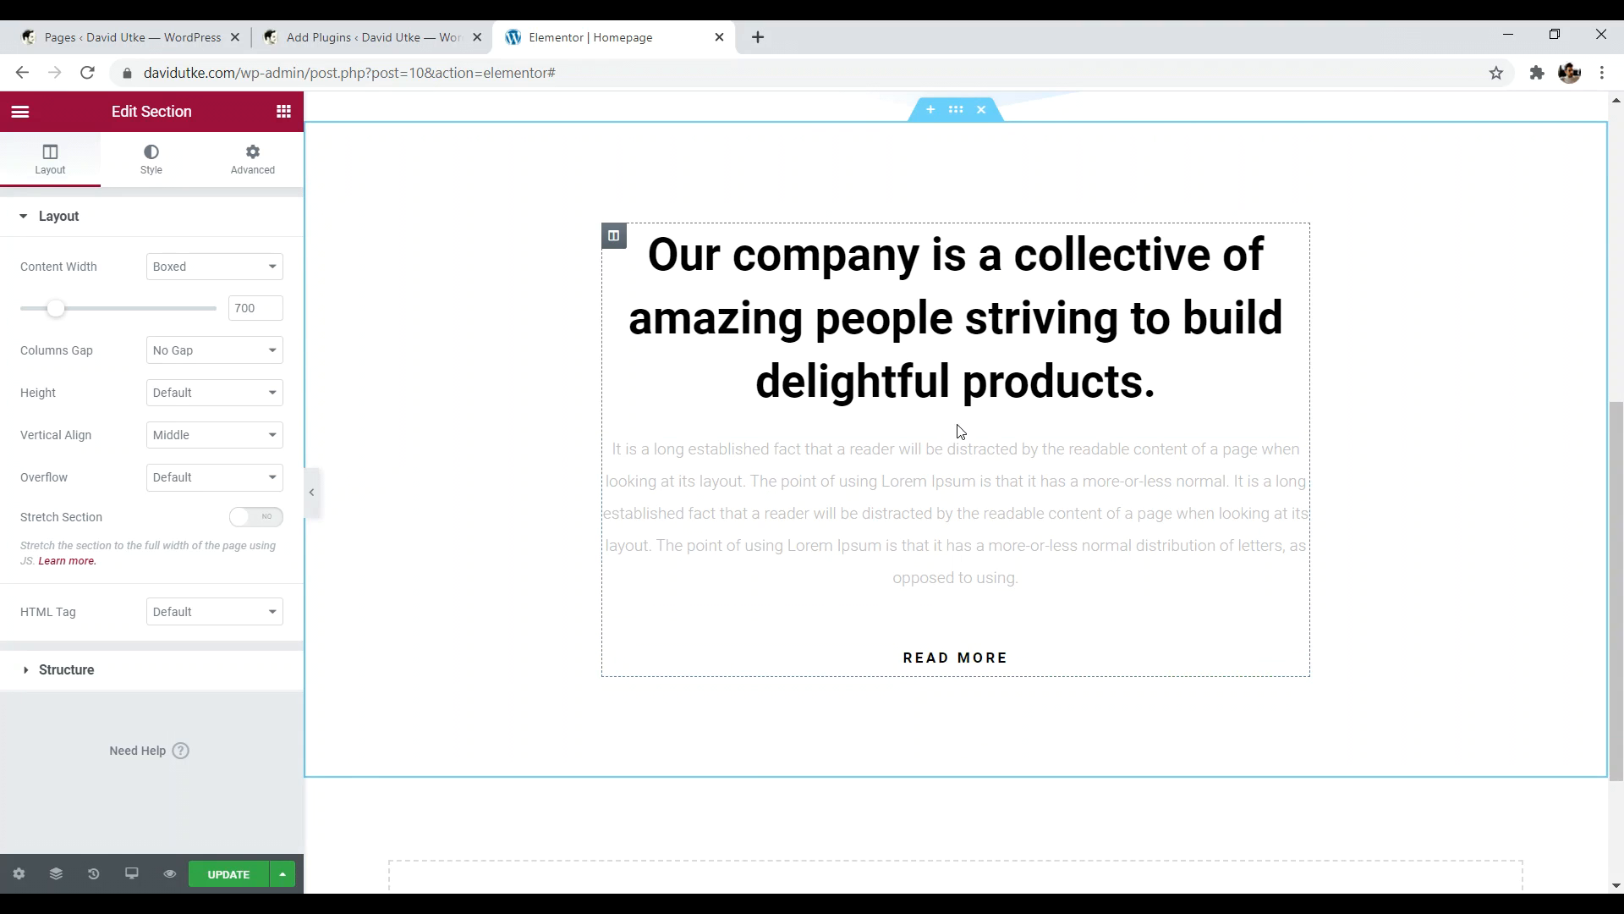
- Change the inserted tagline block's heading from H4 to H2
click(1113, 294)
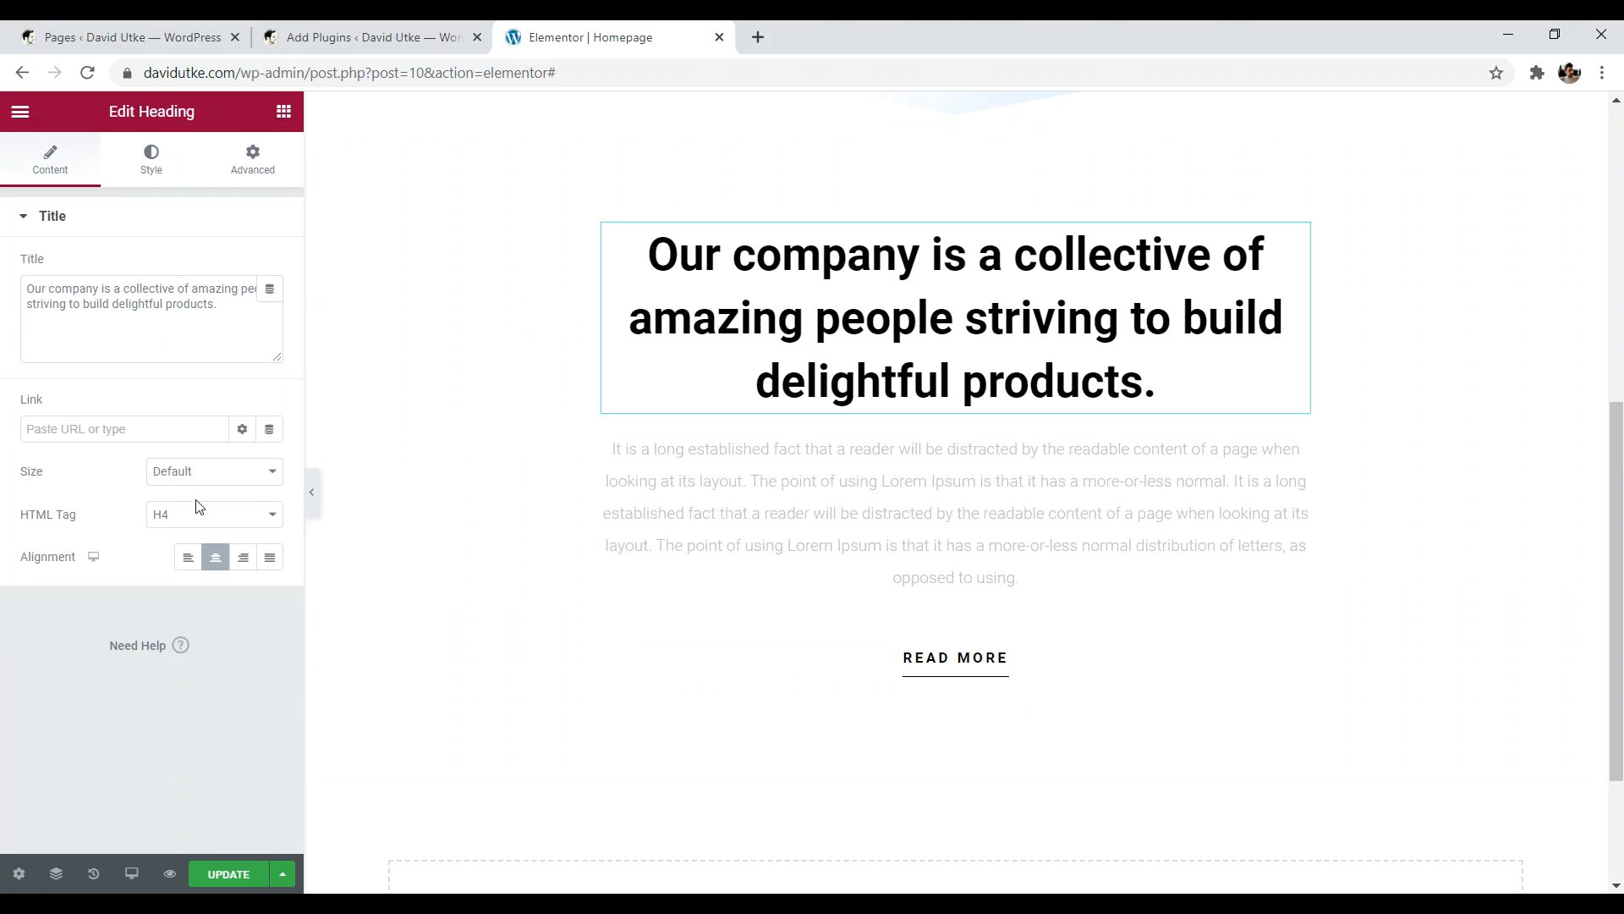
click(198, 528)
click(189, 580)
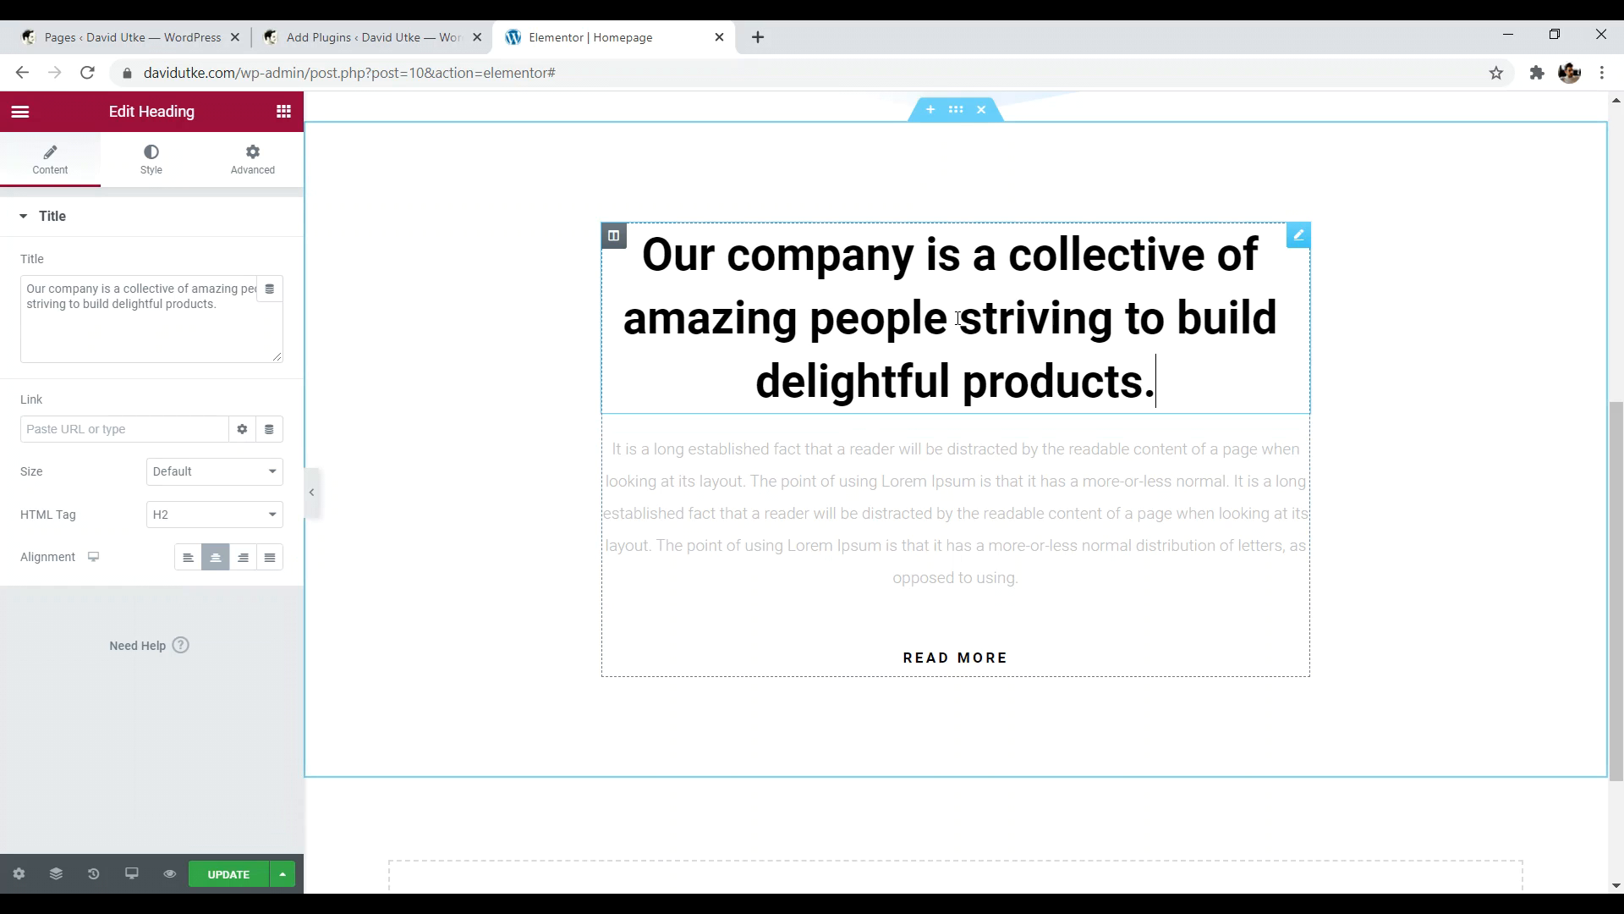
drag(1172, 386, 866, 261)
scroll(872, 259, up, 4)
click(962, 243)
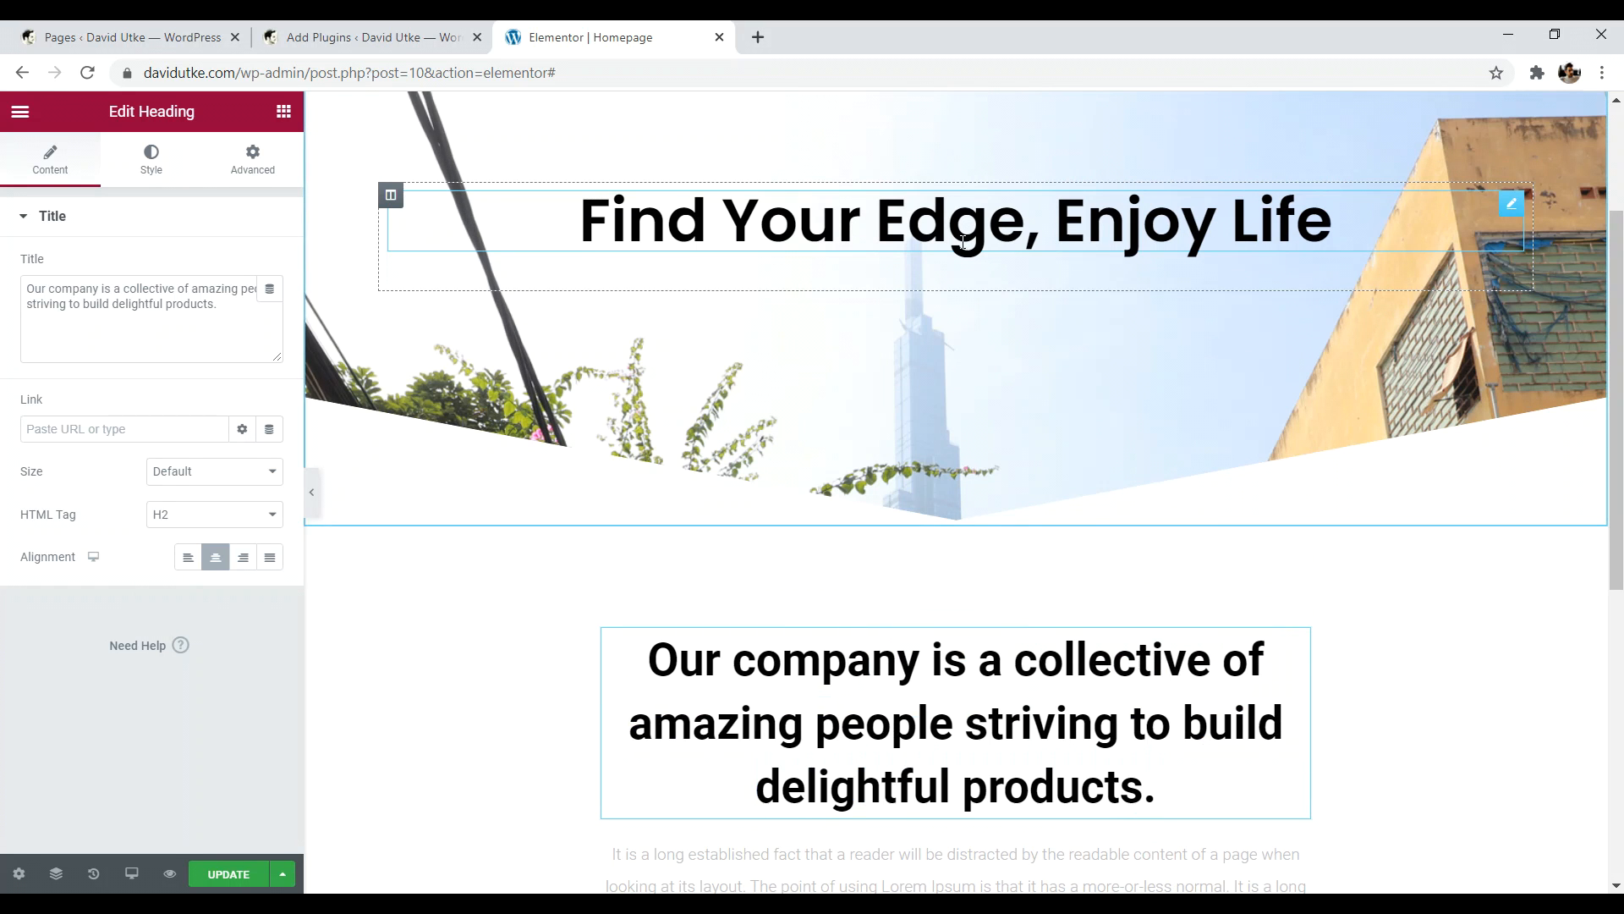
- Colour the lorem intro paragraph text dark grey #383838, then select the Read More button
click(968, 732)
scroll(874, 656, down, 5)
click(1285, 476)
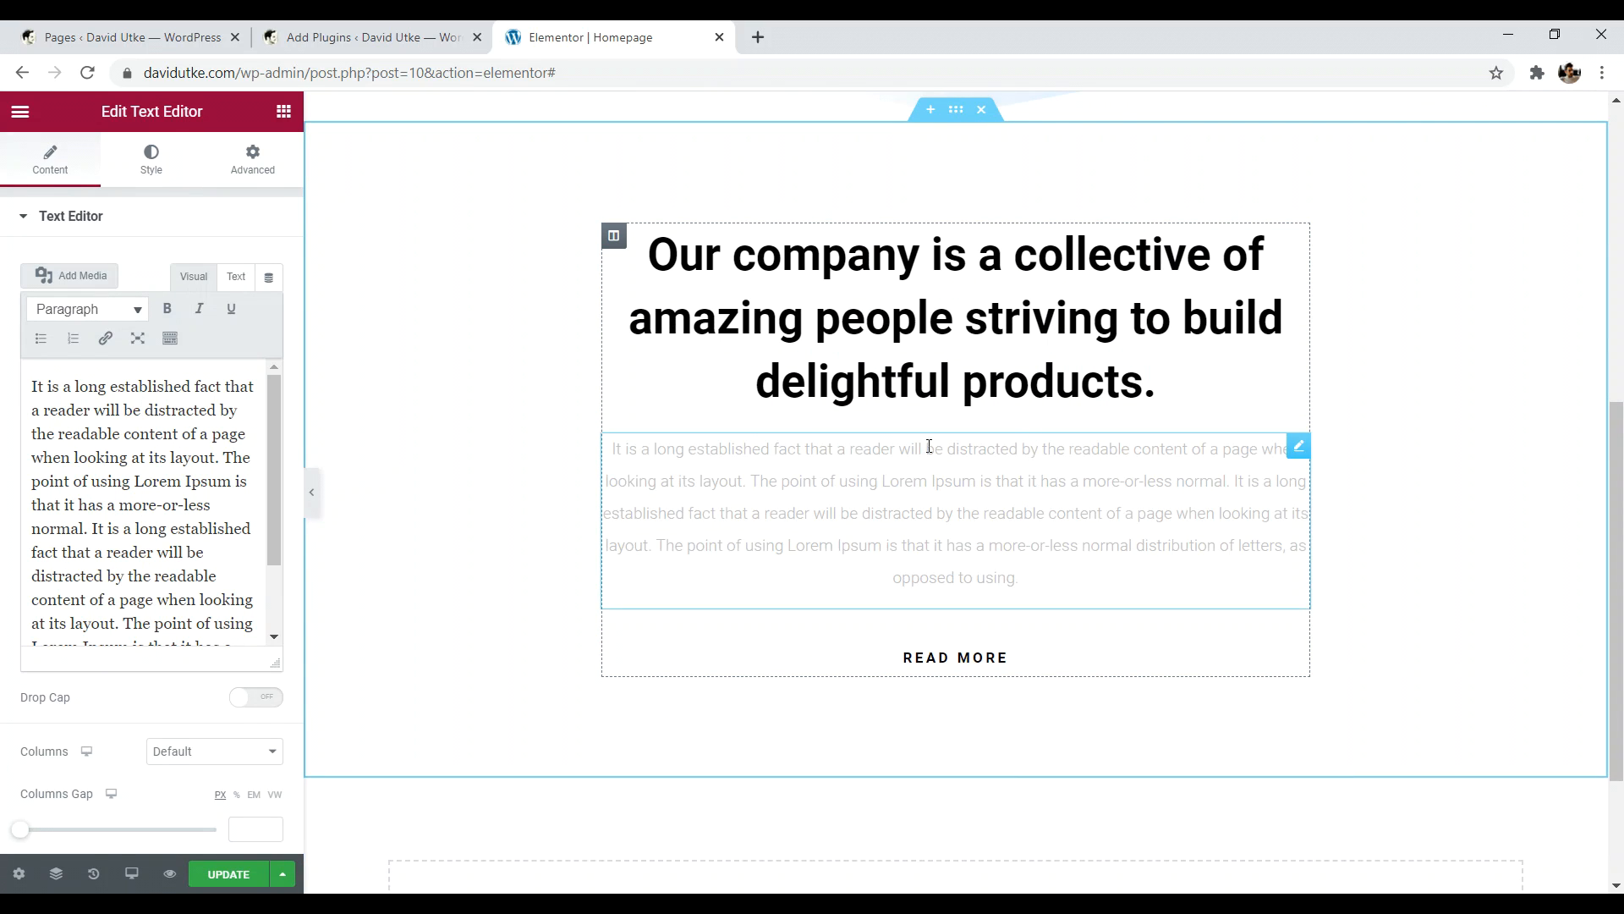
drag(1042, 580, 615, 437)
click(151, 152)
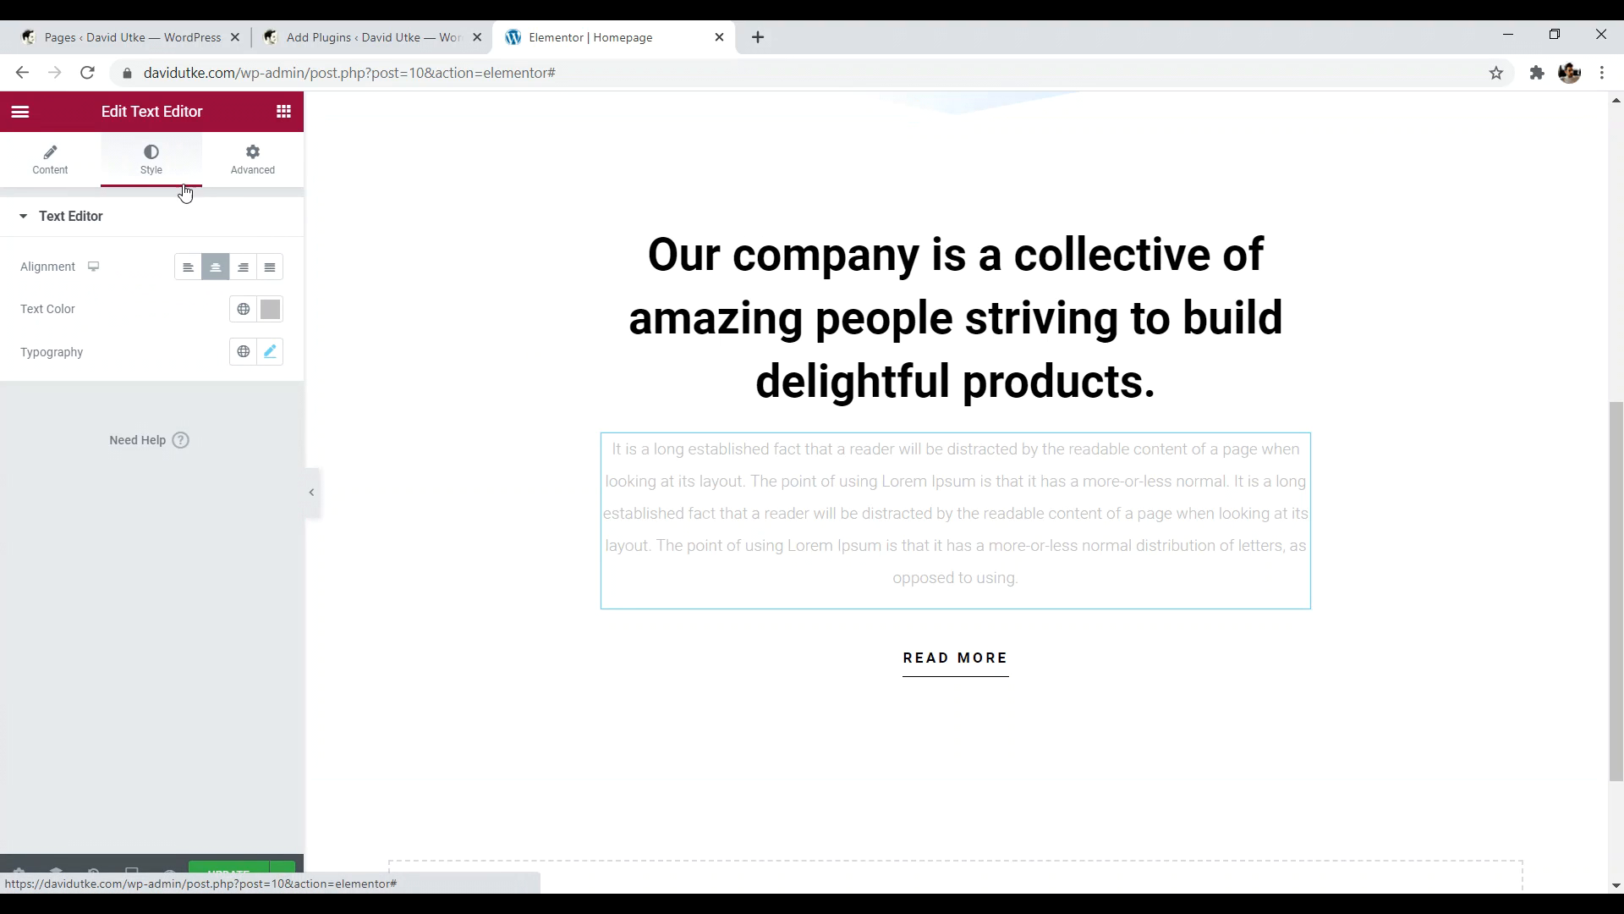
click(270, 309)
drag(65, 456, 35, 523)
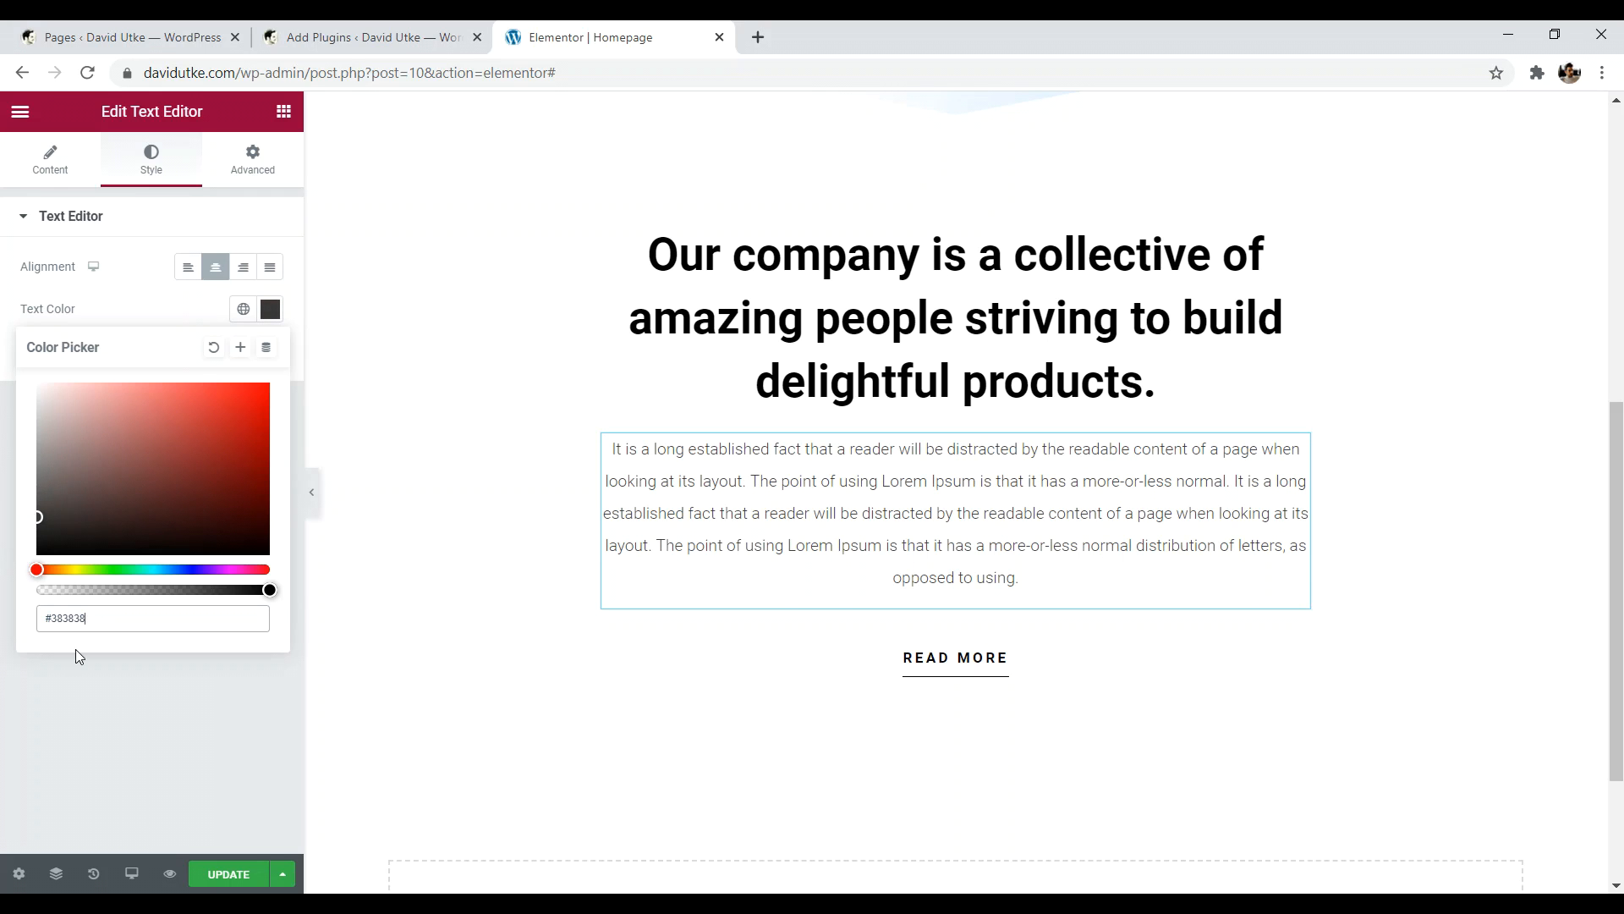
click(146, 711)
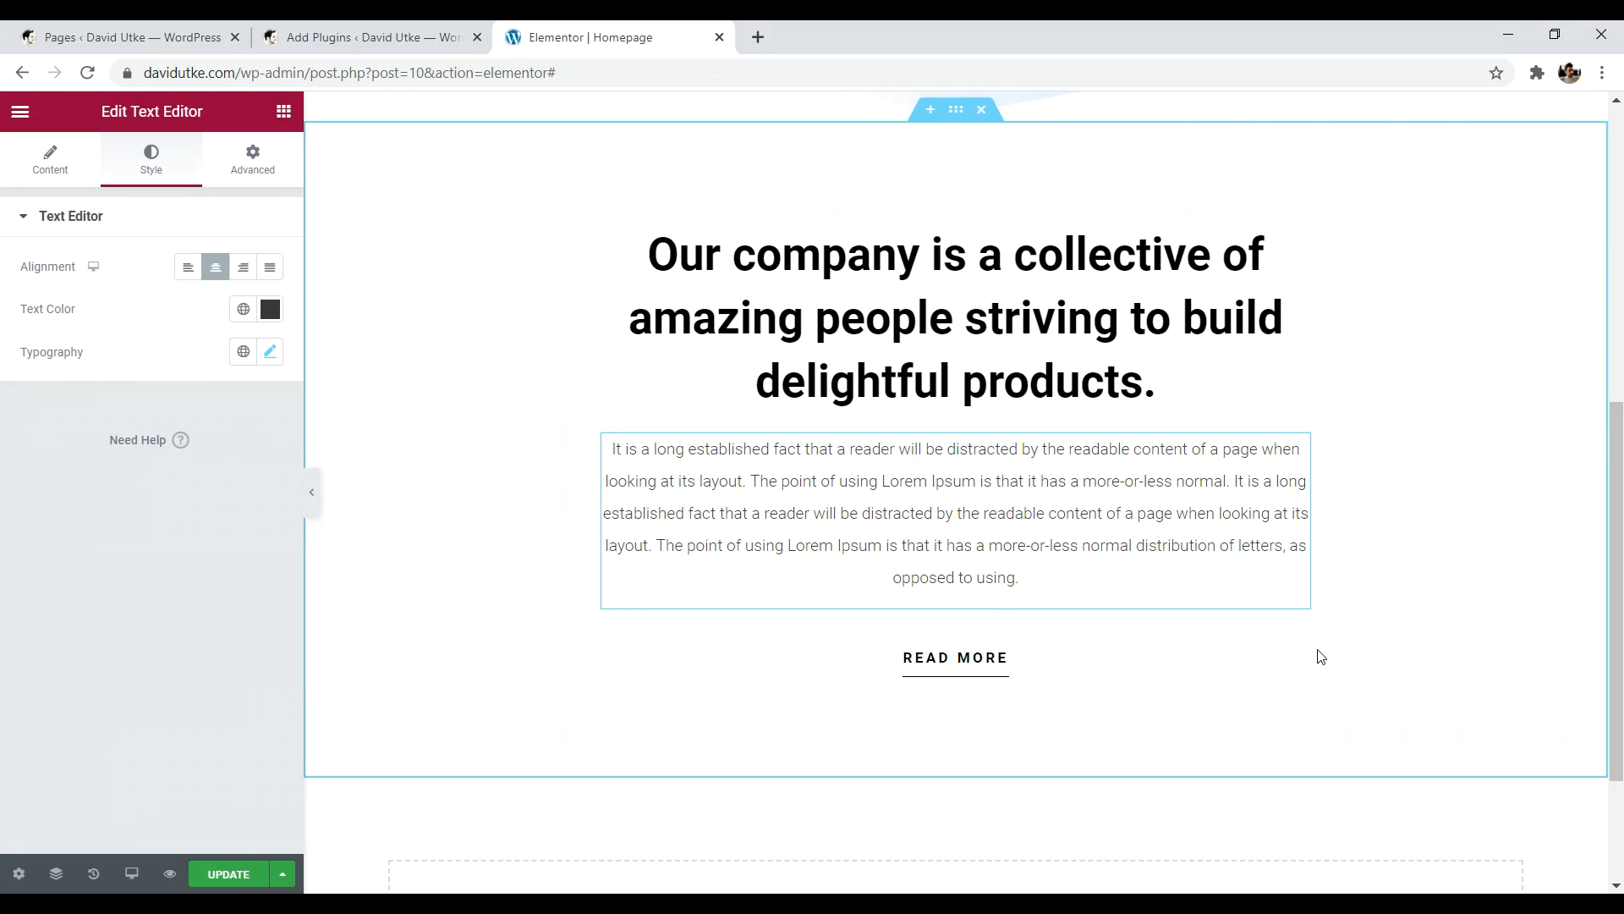
click(1300, 644)
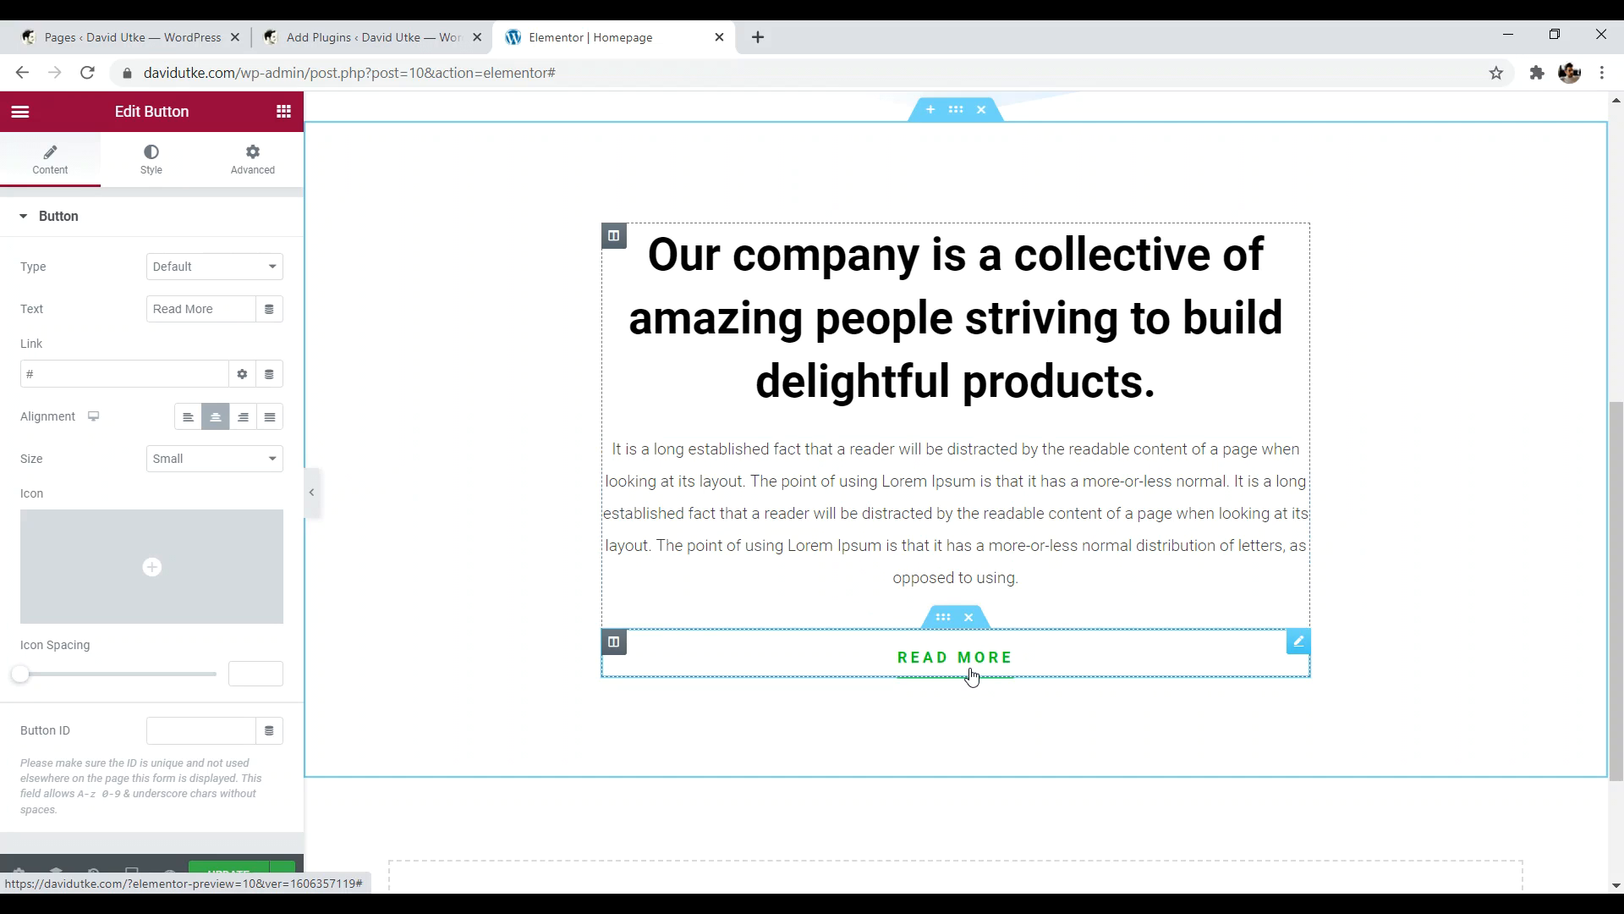
- Load websitecreativepro.com in a new browser tab
click(759, 38)
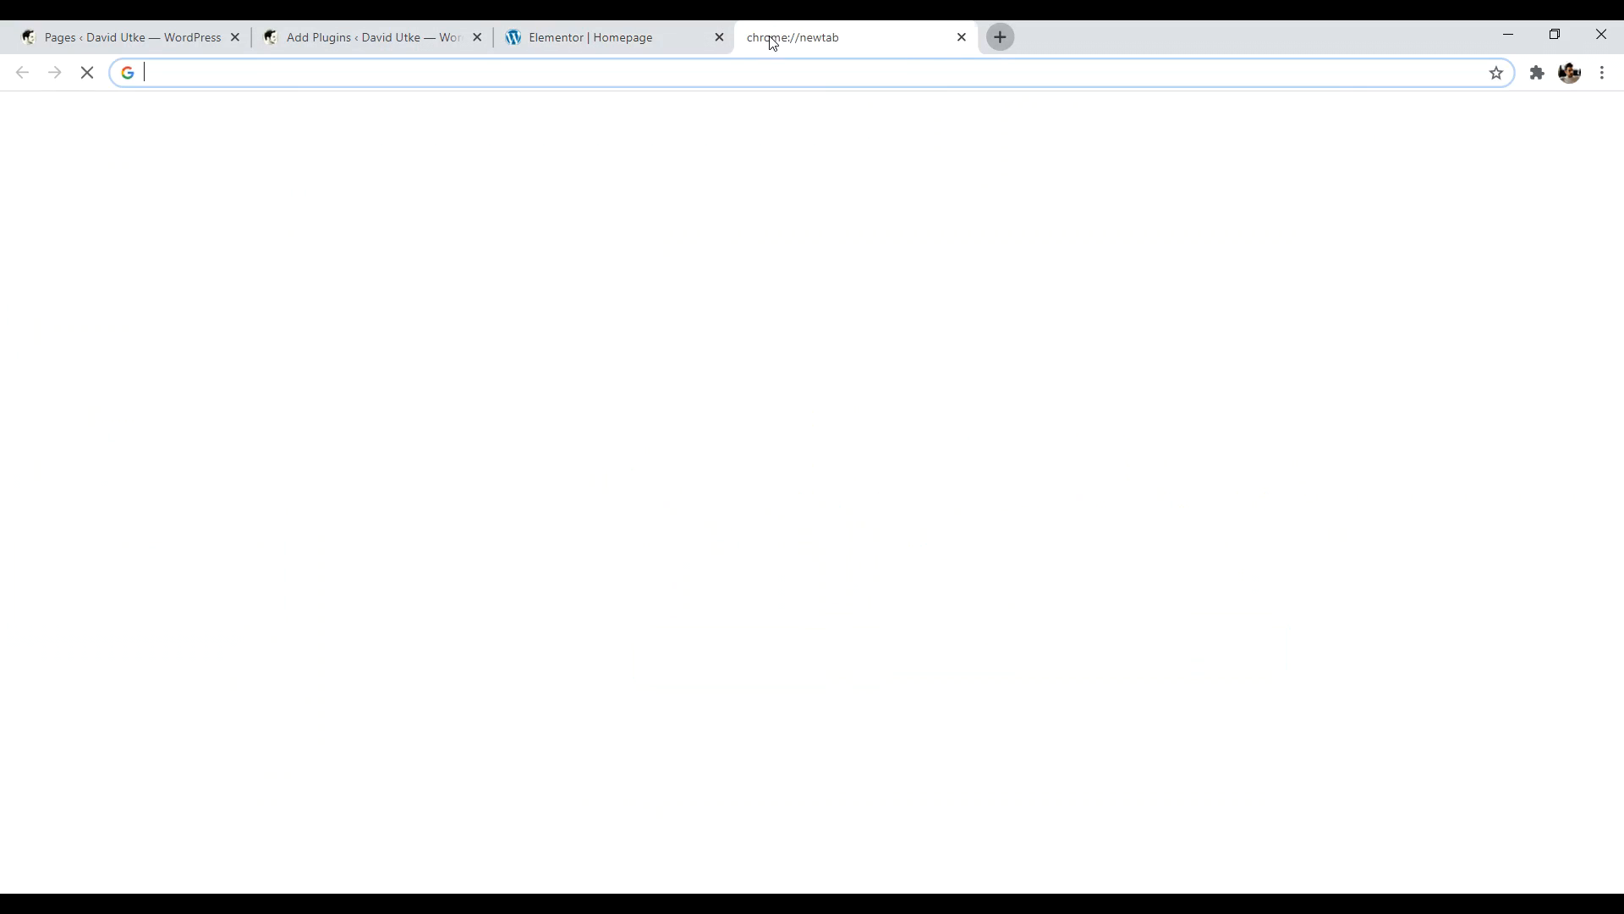
text(websitecreativepro.com)
key(Return)
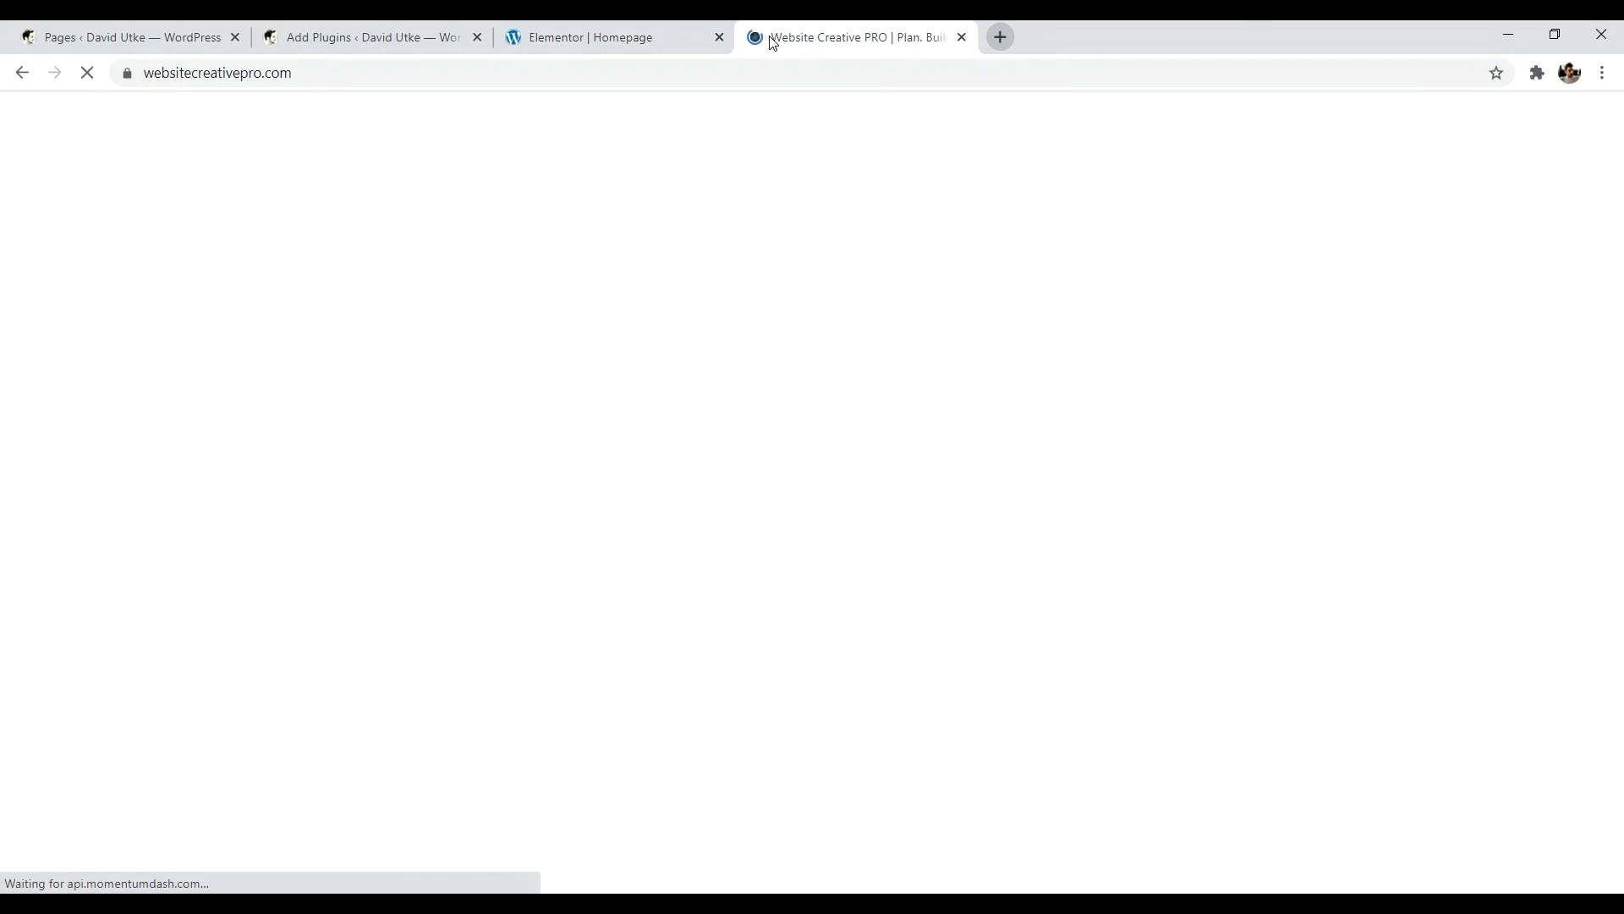
scroll(562, 240, down, 5)
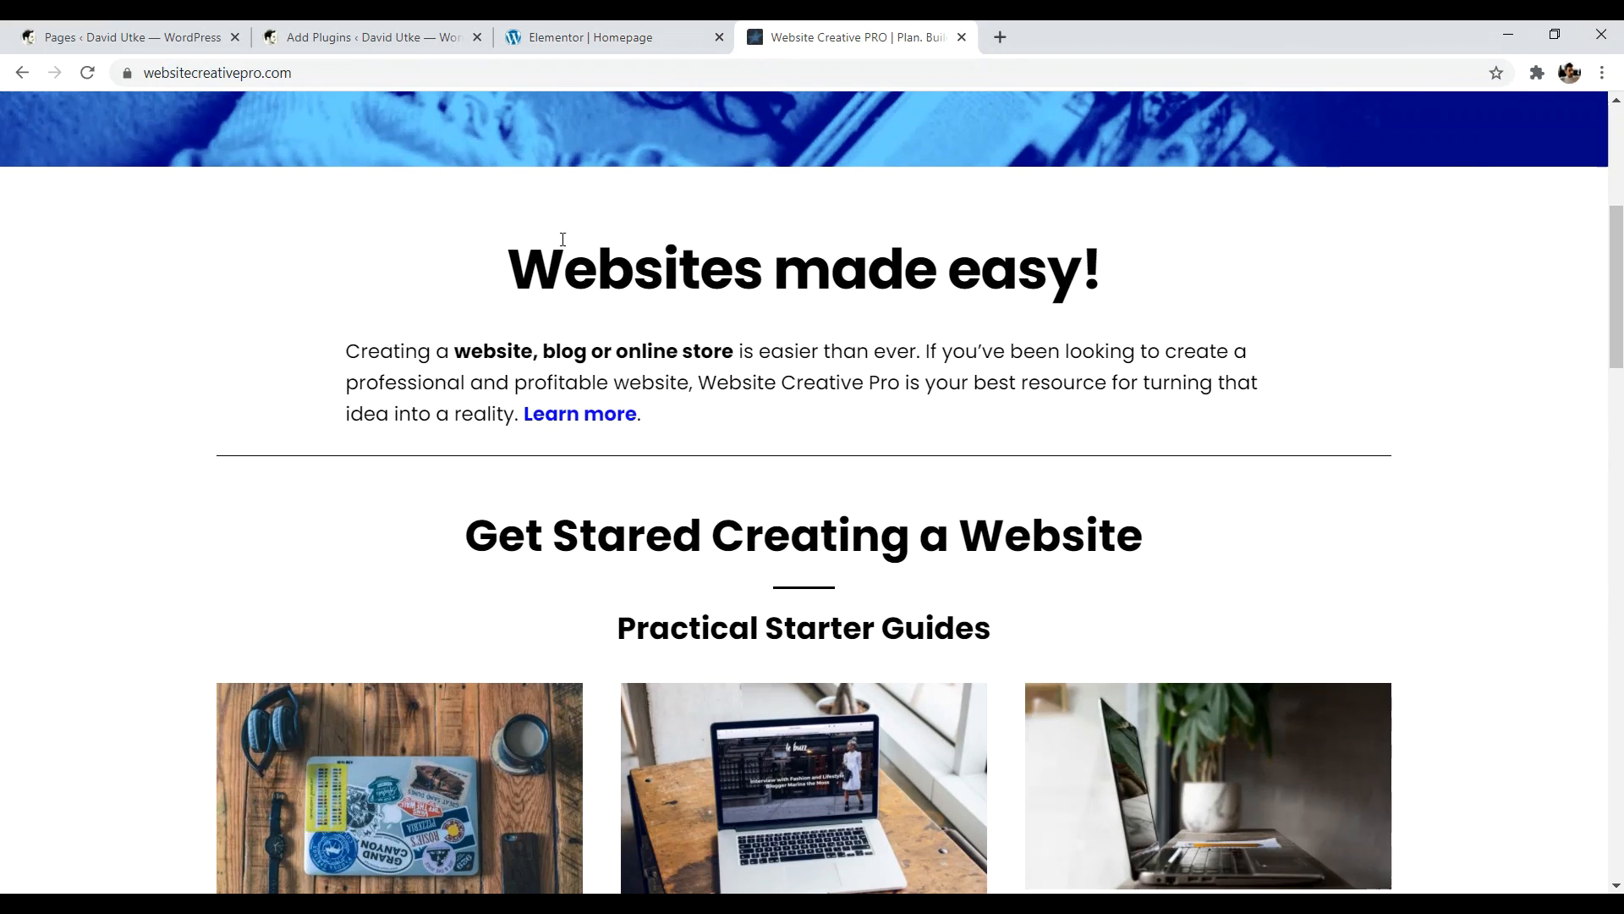
drag(347, 343, 643, 419)
click(643, 419)
- Open the Learn more link's About page in a new tab, then return to Elementor
right_click(593, 427)
click(647, 435)
click(1092, 37)
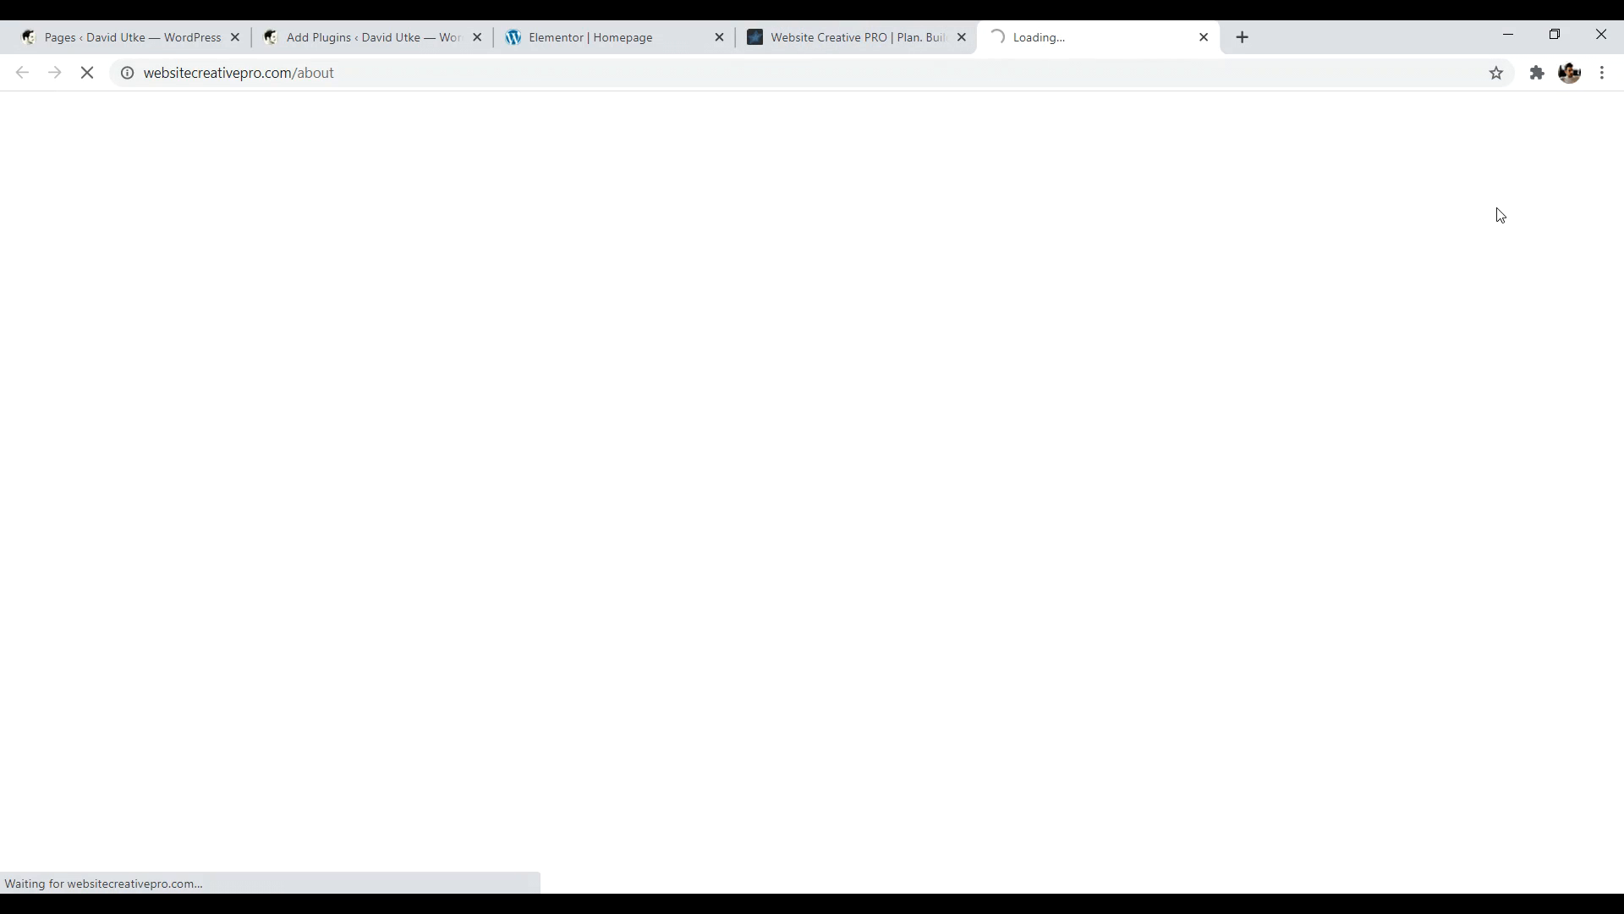
mouse_move(1616, 200)
mouse_down()
mouse_move(1622, 464)
mouse_move(1616, 220)
mouse_up()
click(615, 37)
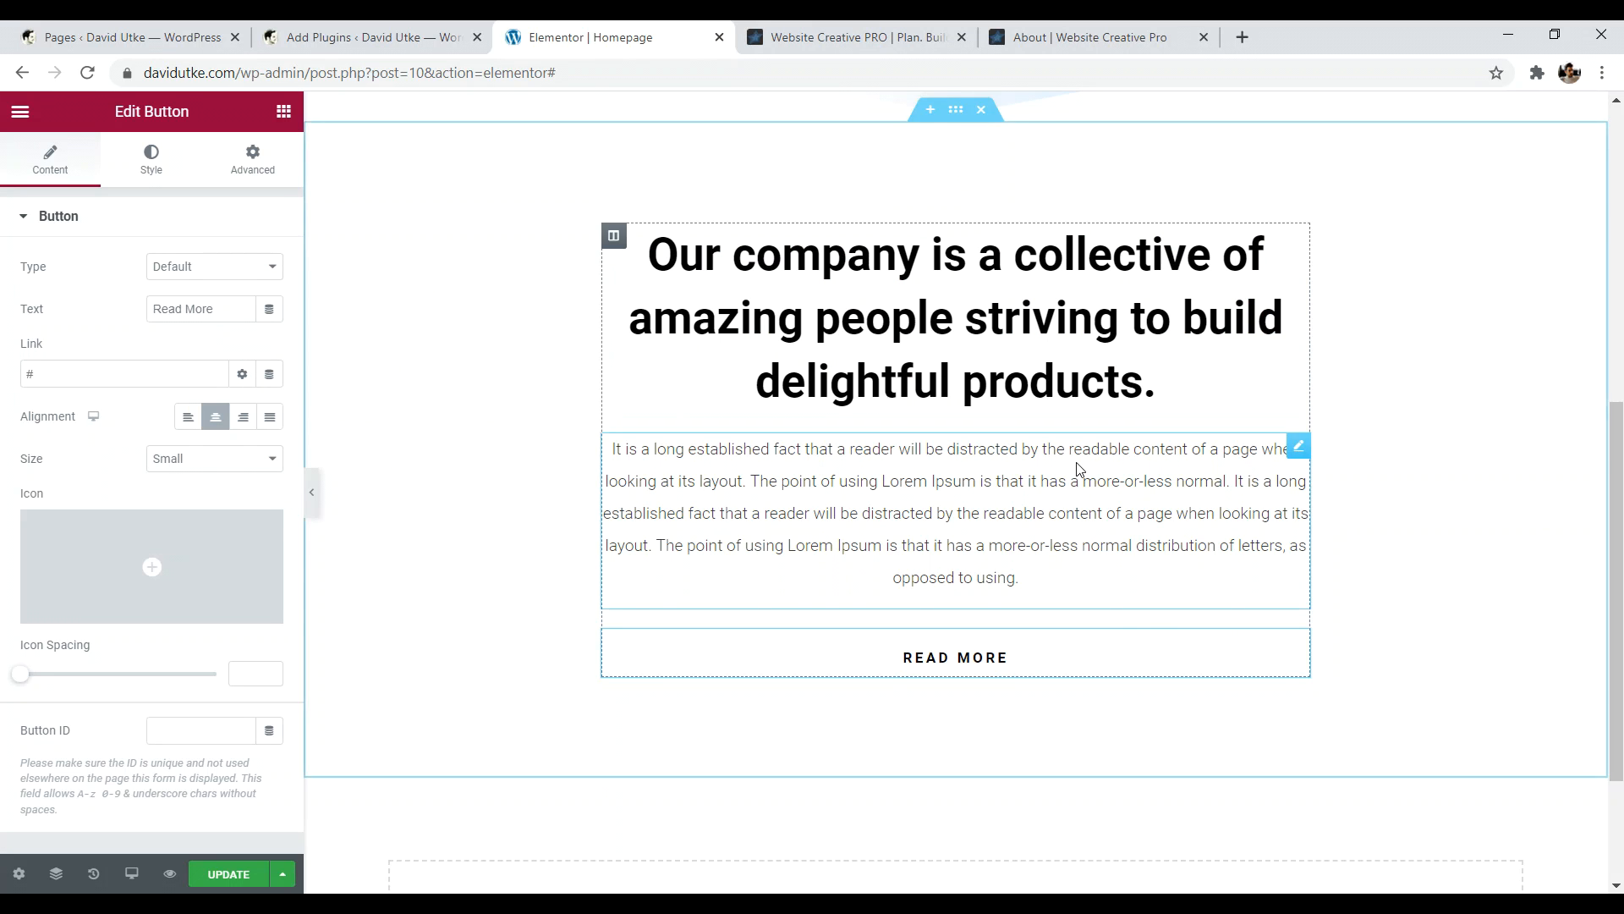
drag(1621, 584, 1622, 292)
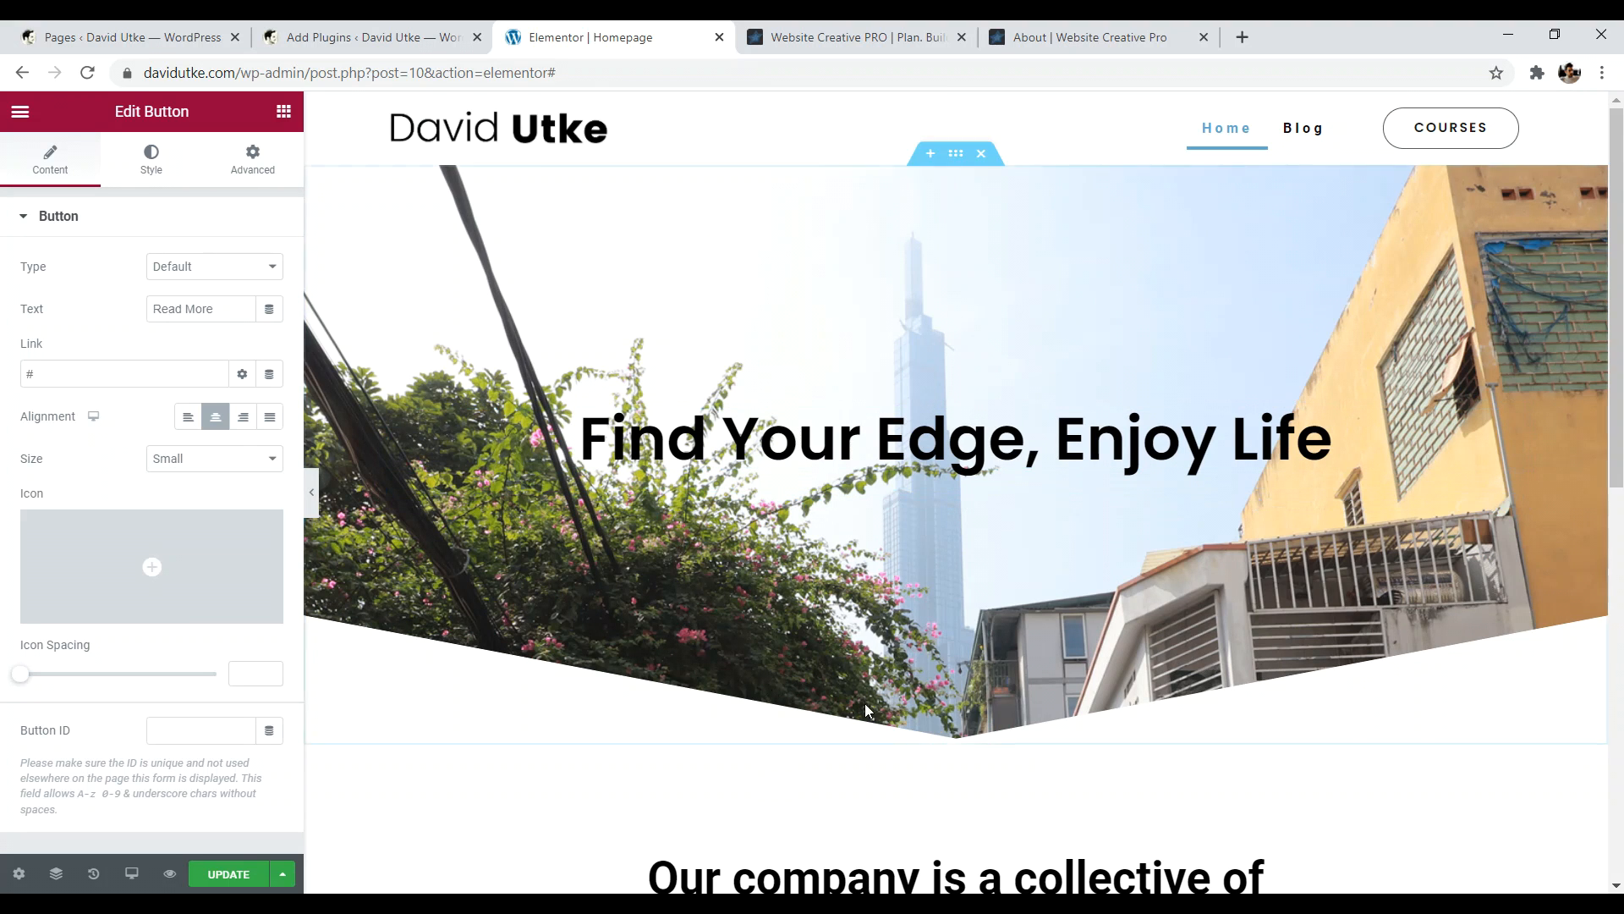
drag(1621, 272, 1622, 445)
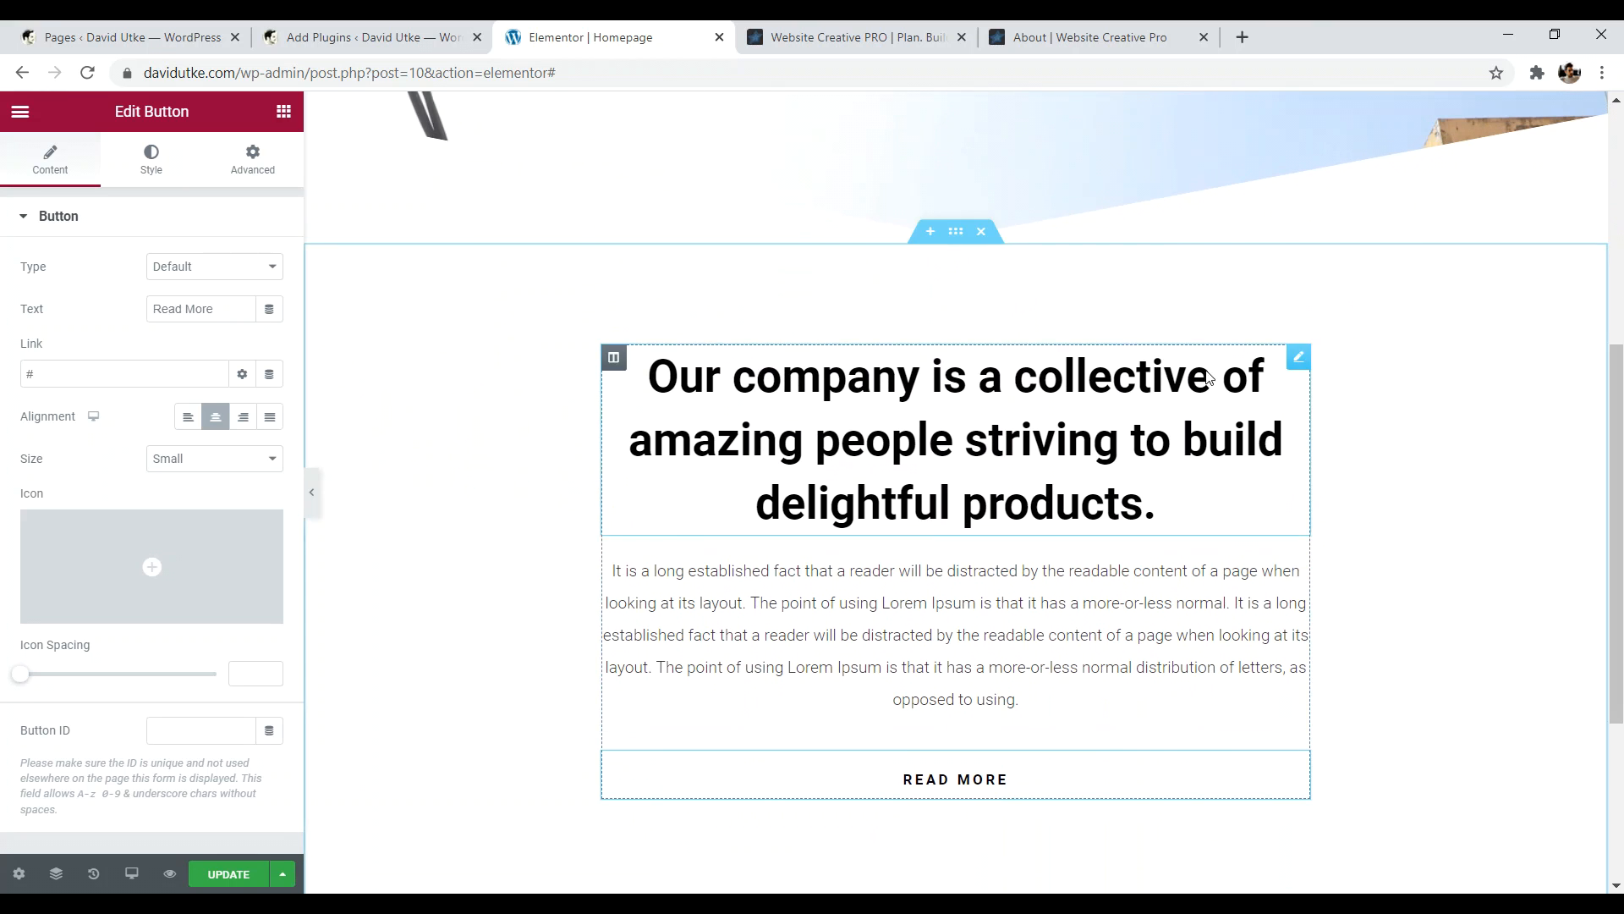
drag(1617, 543, 1619, 556)
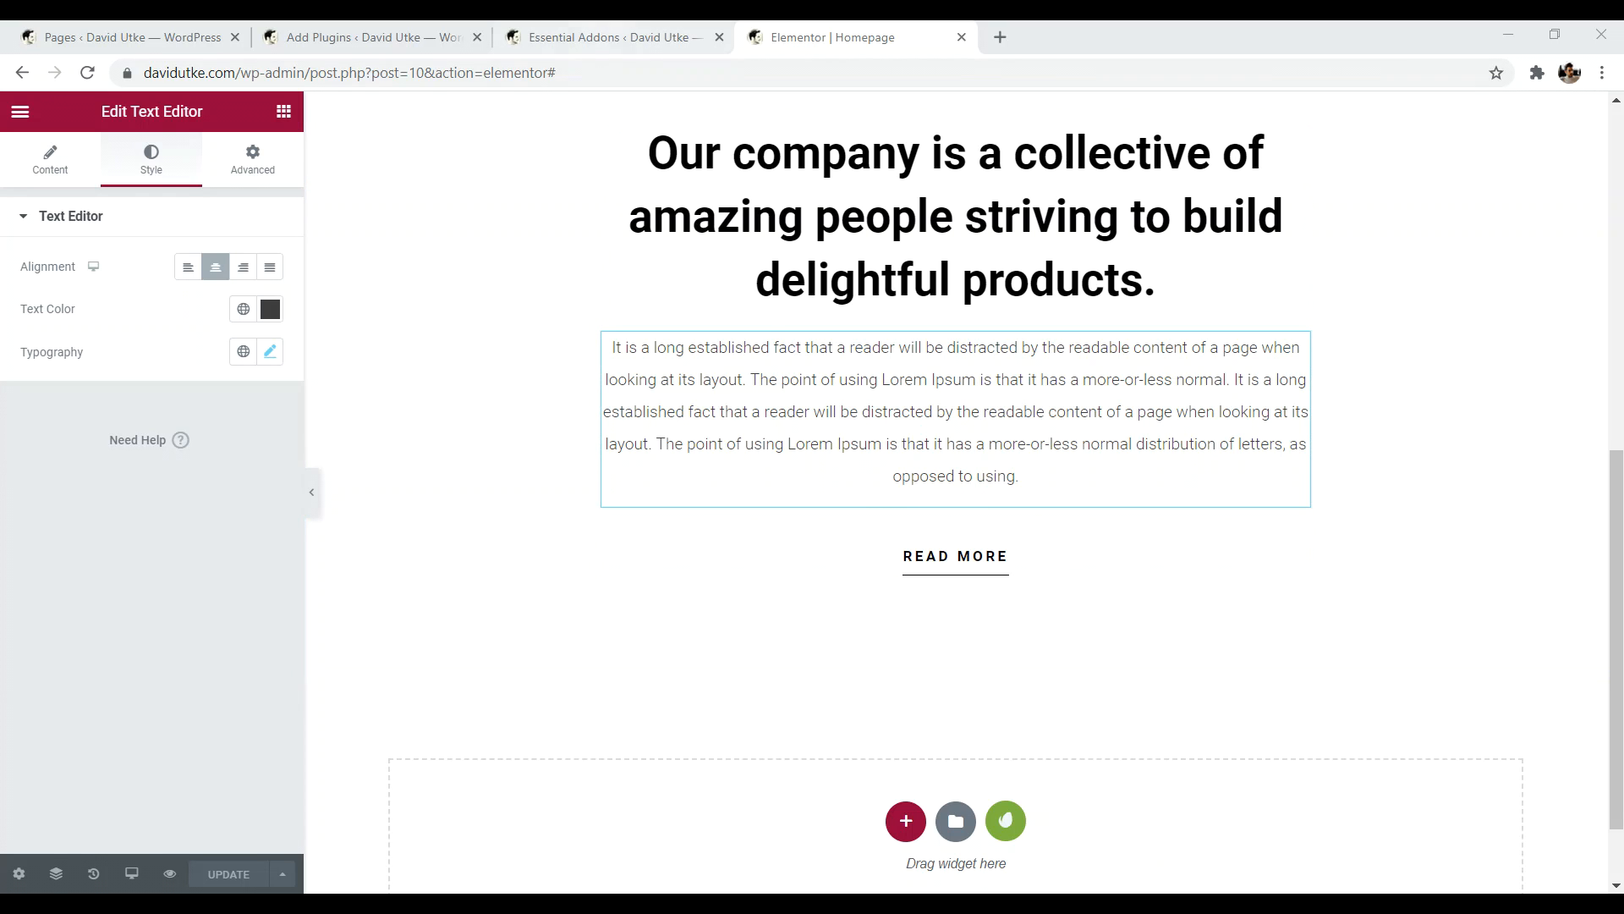
click(615, 38)
- Confirm the 'elementor essentials' search lists Essential Addons as Active, then go to its settings
click(308, 32)
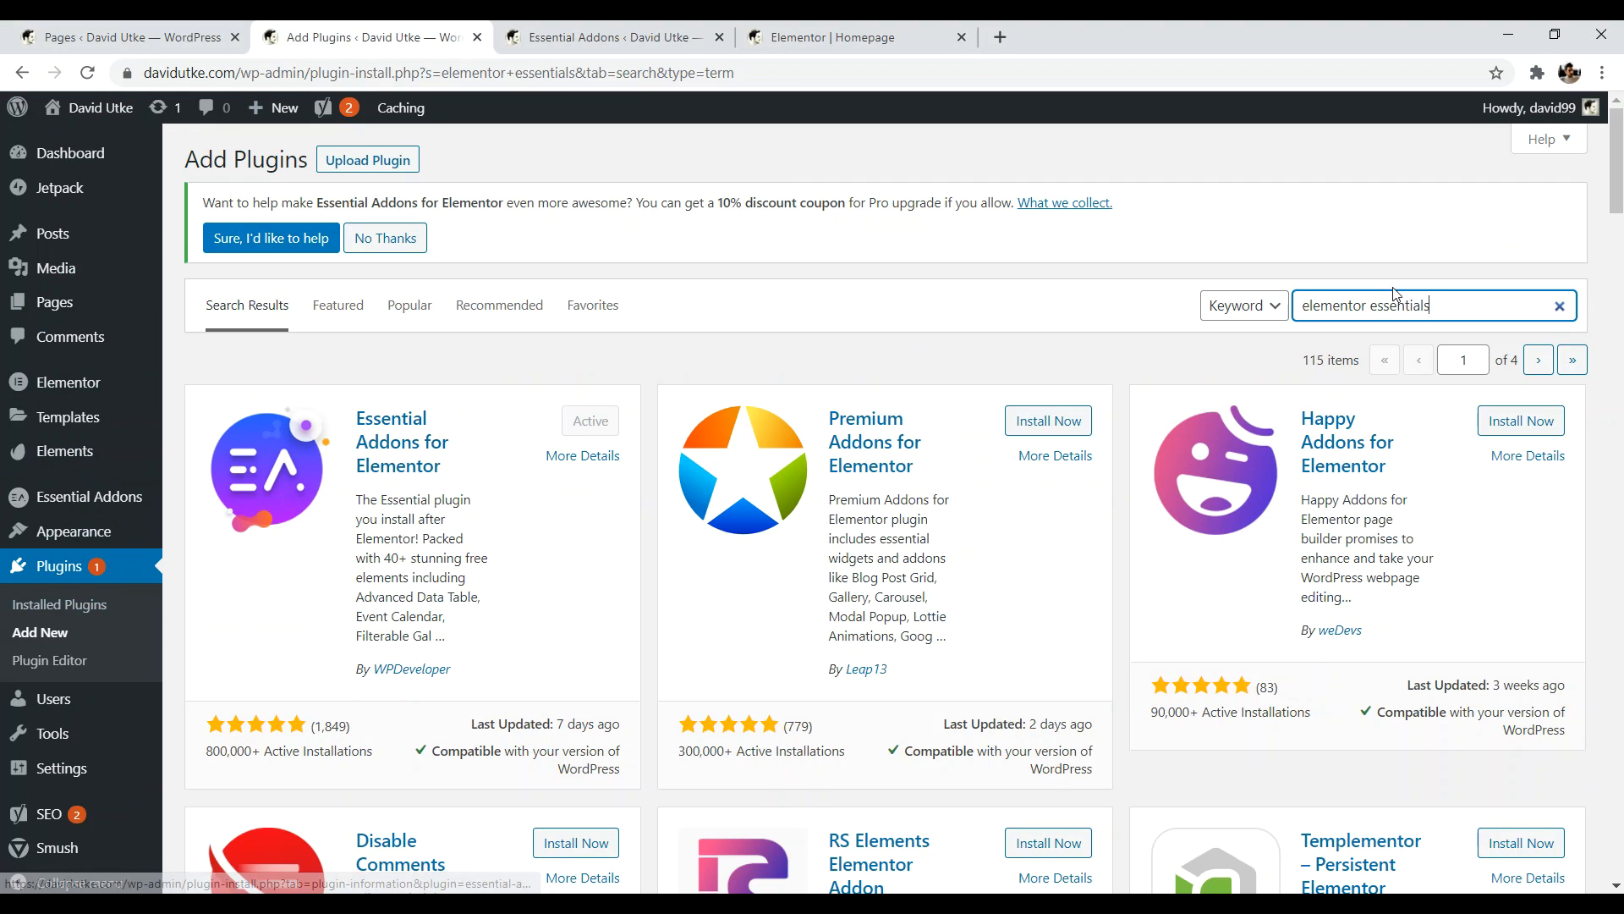
drag(1439, 305, 1277, 310)
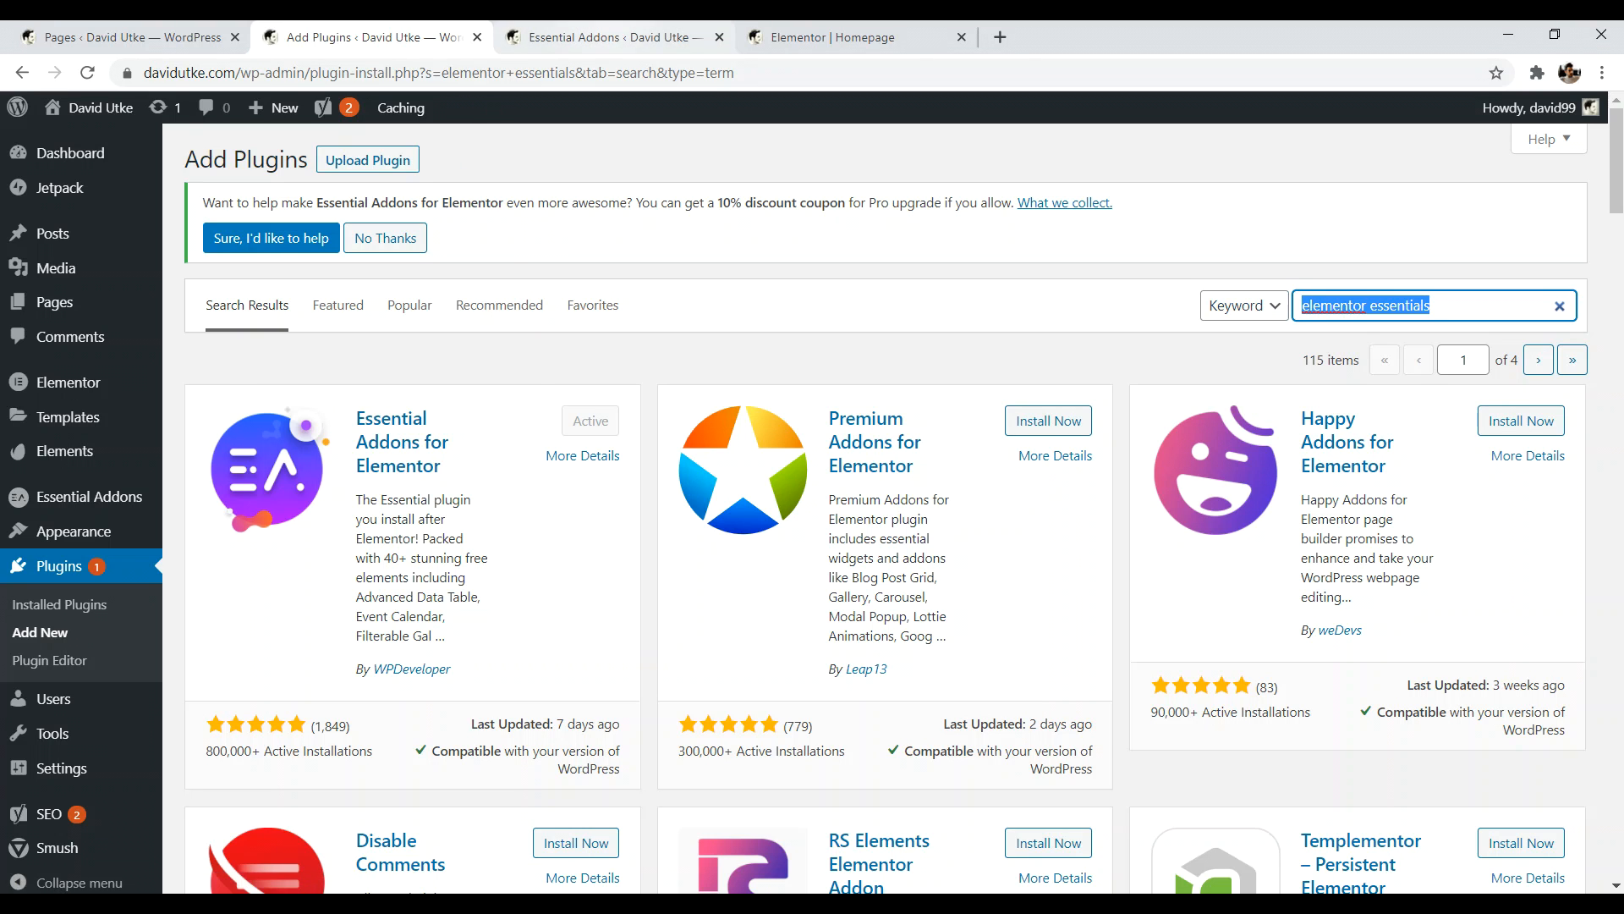
click(613, 36)
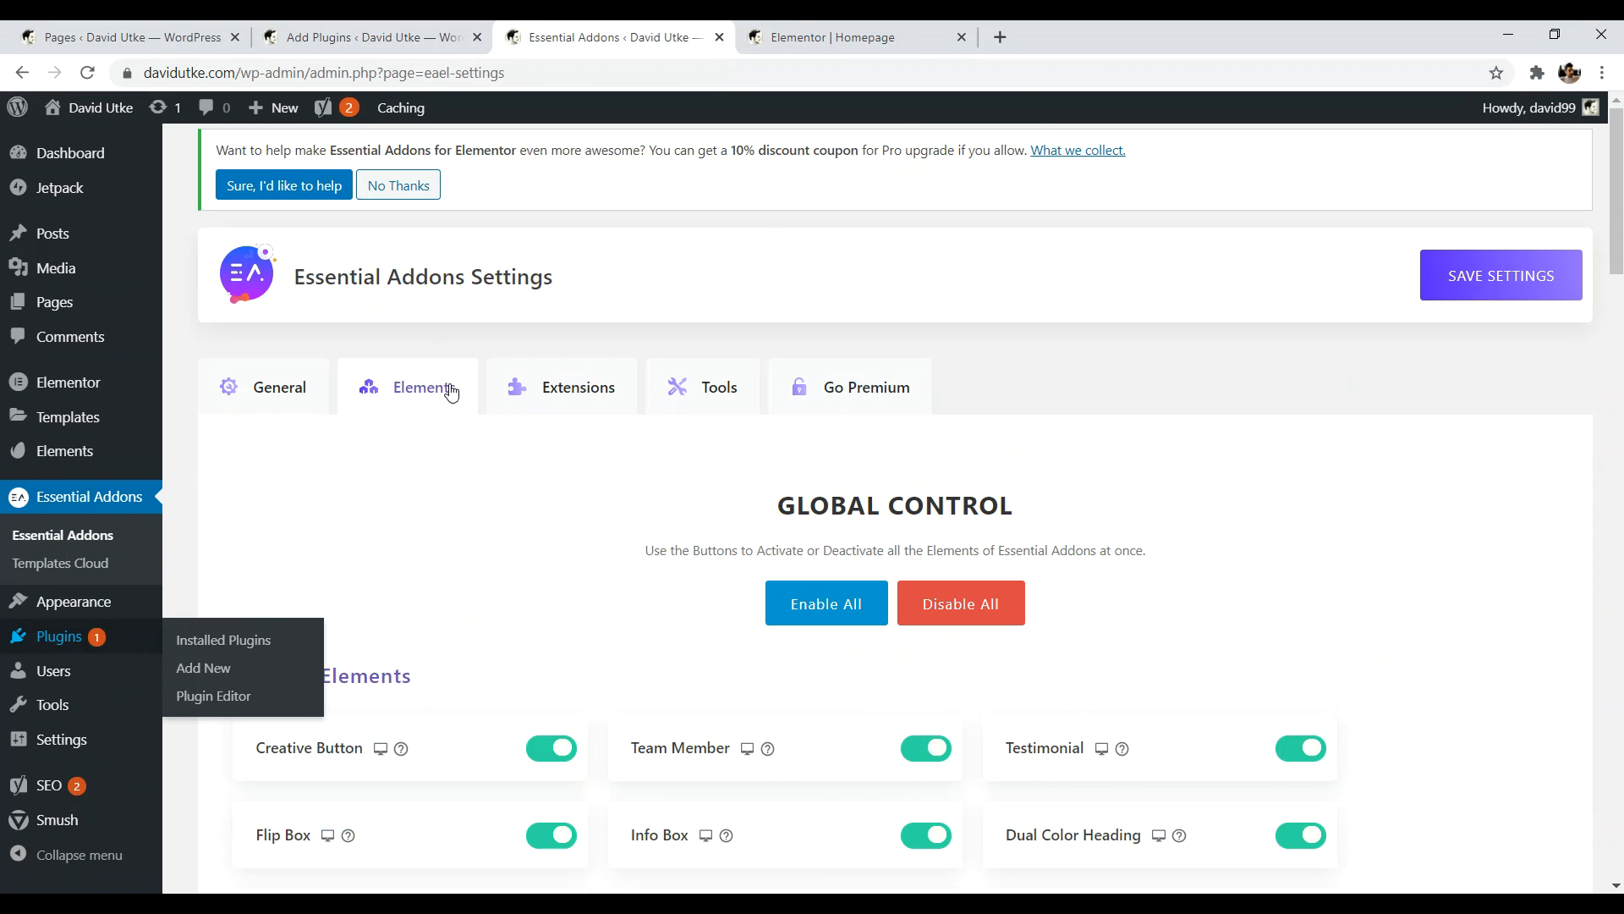
- Scroll through the Essential Addons Elements toggles
scroll(1619, 204, down, 3)
drag(1623, 206, 1623, 223)
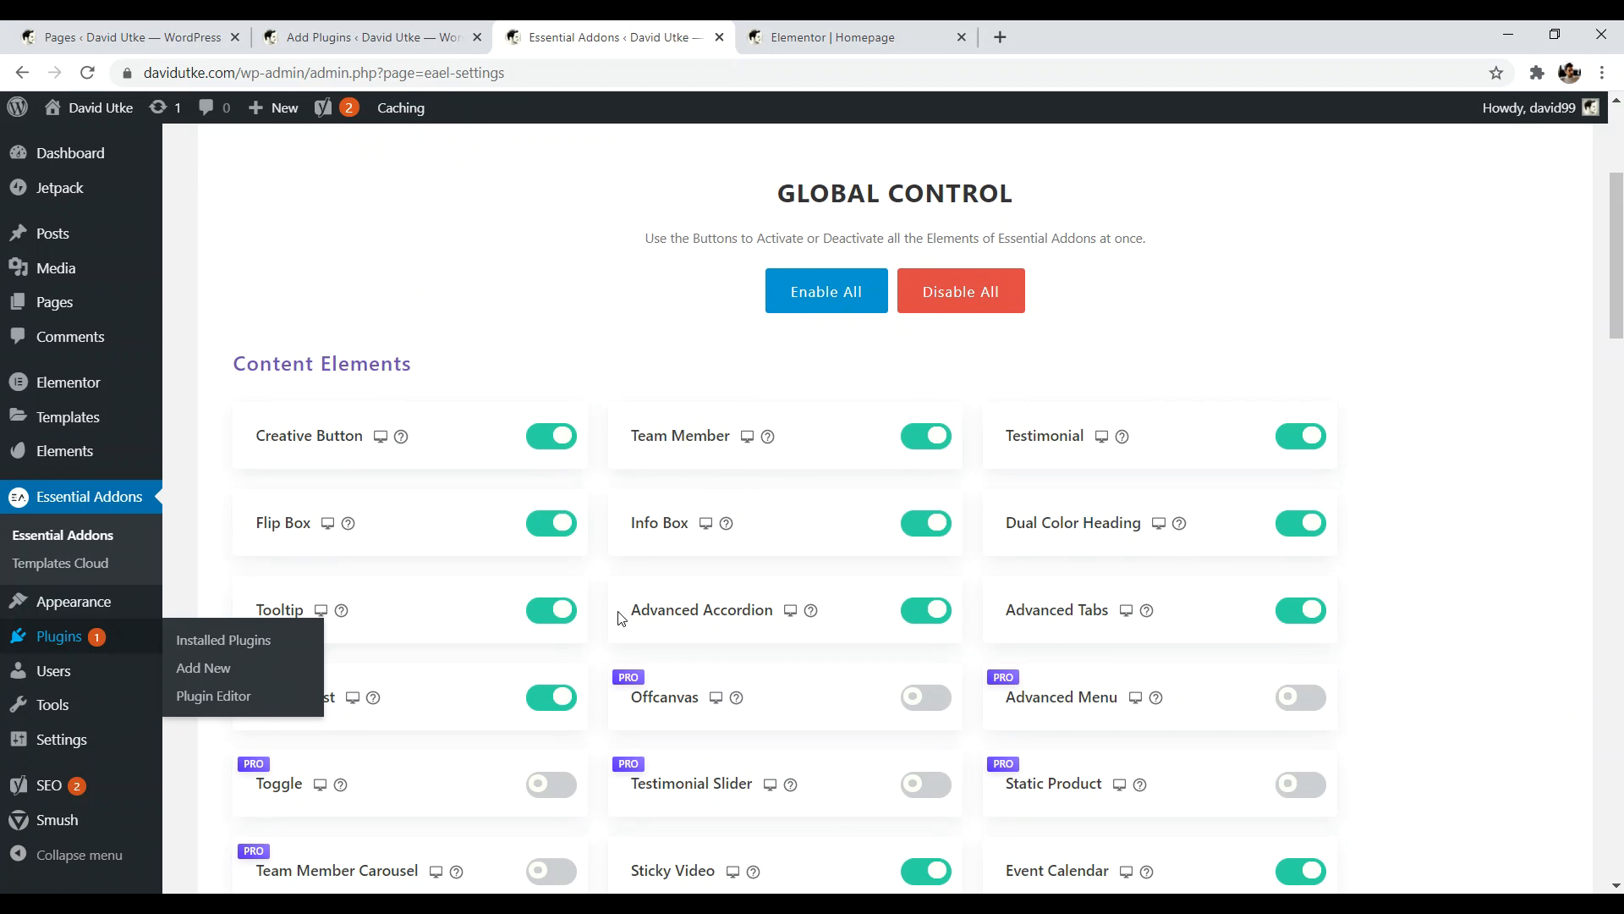
drag(1622, 337, 1623, 373)
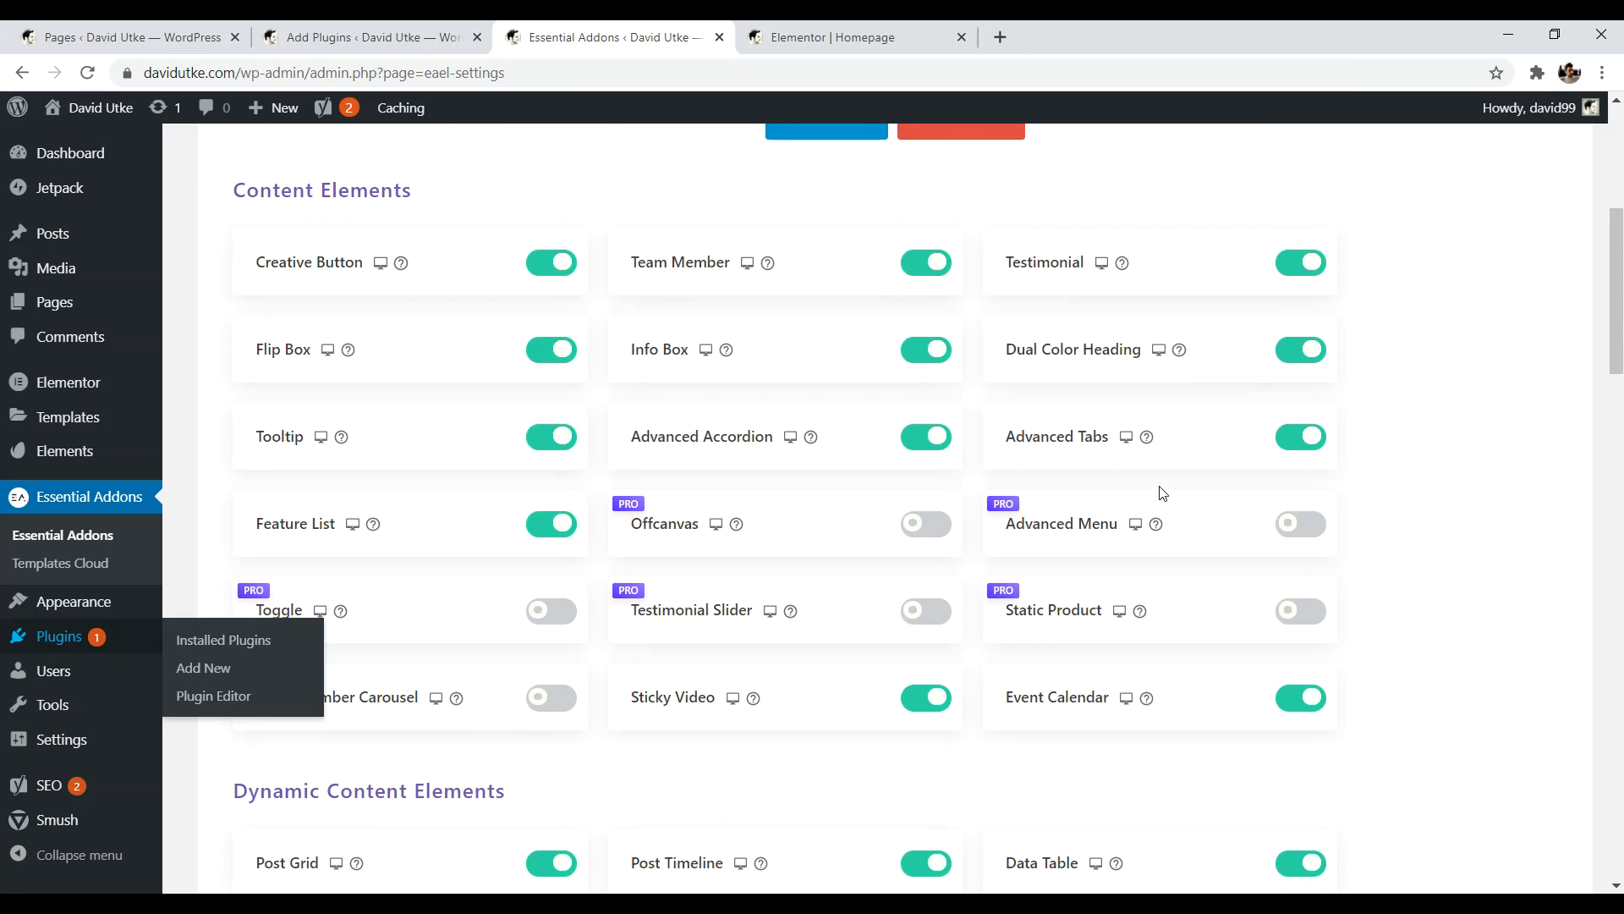
scroll(1621, 325, down, 3)
drag(1621, 326, 1621, 360)
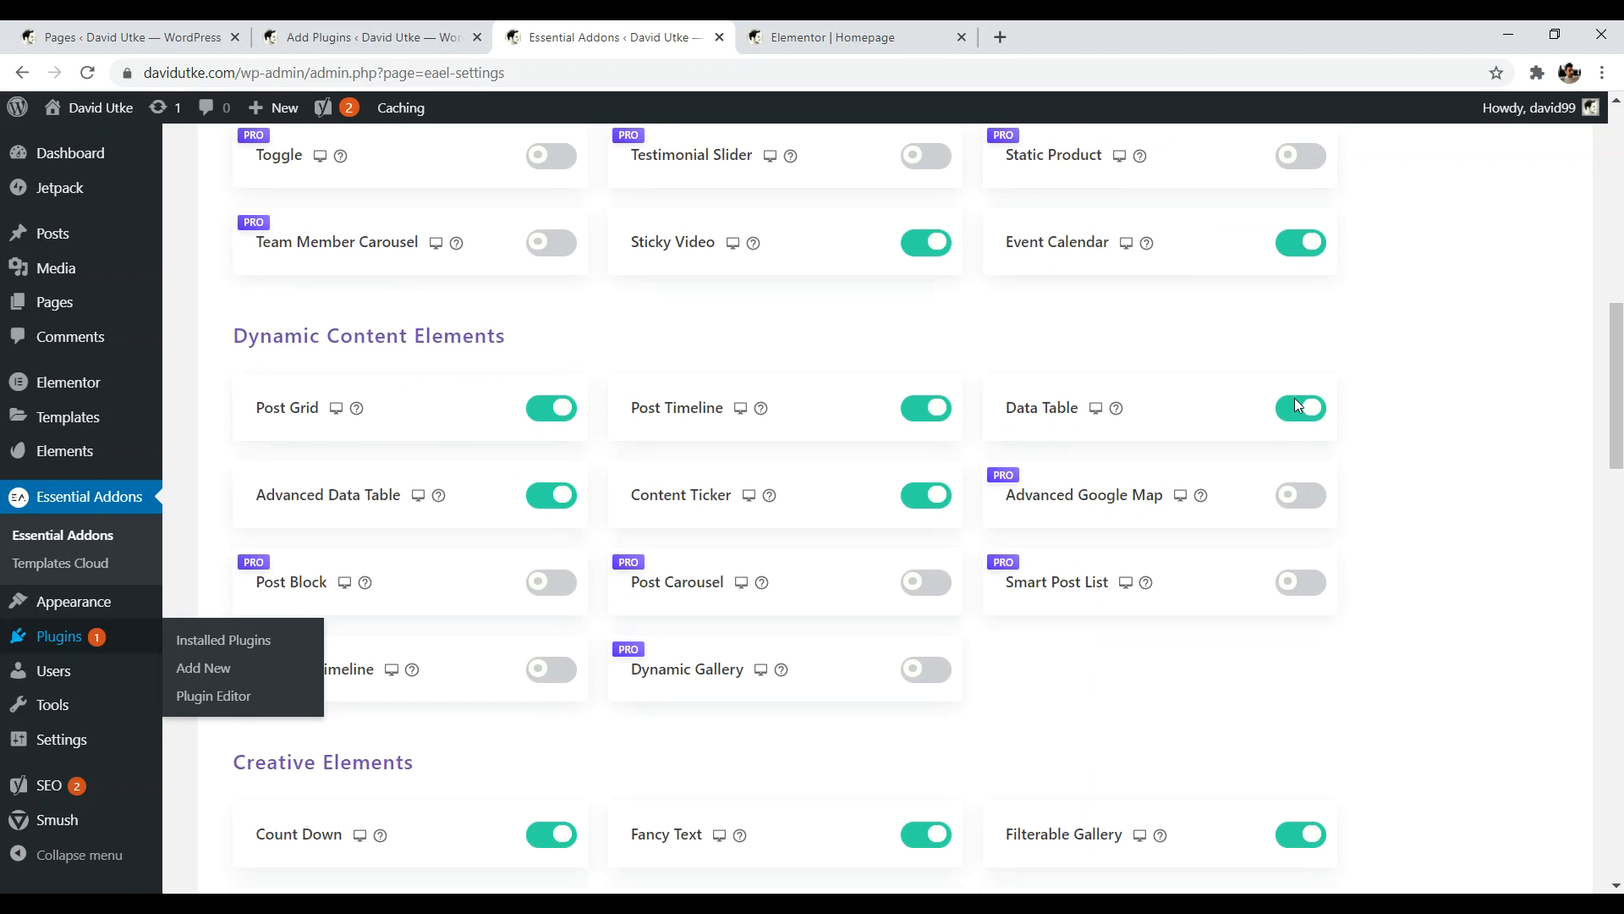
scroll(798, 611, down, 2)
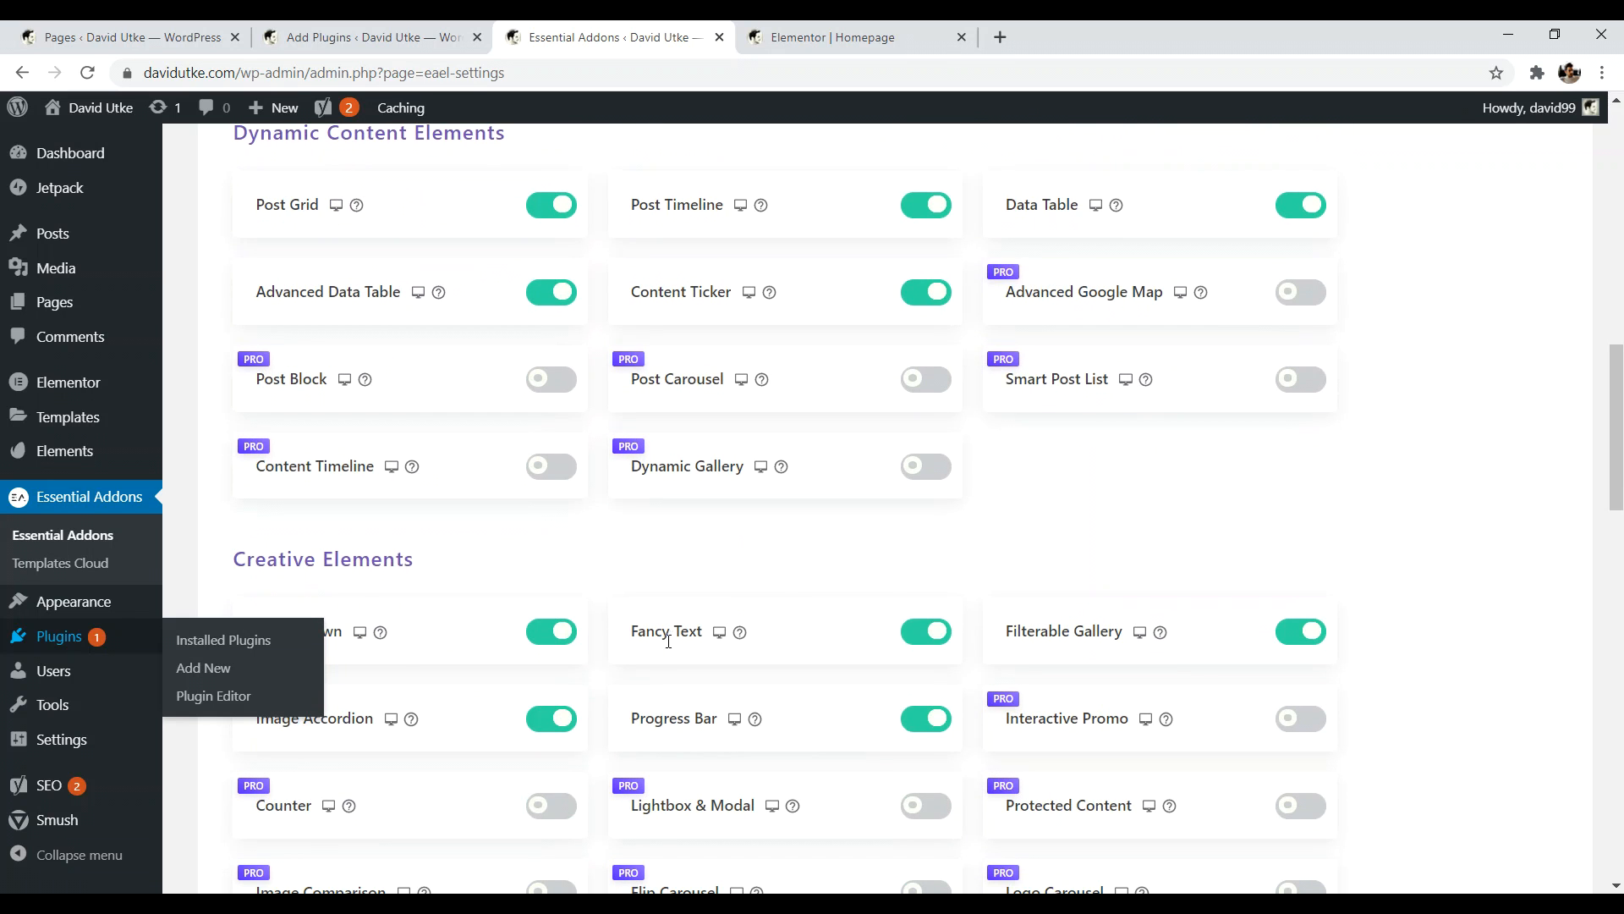
scroll(1620, 431, down, 3)
drag(1619, 432, 1599, 148)
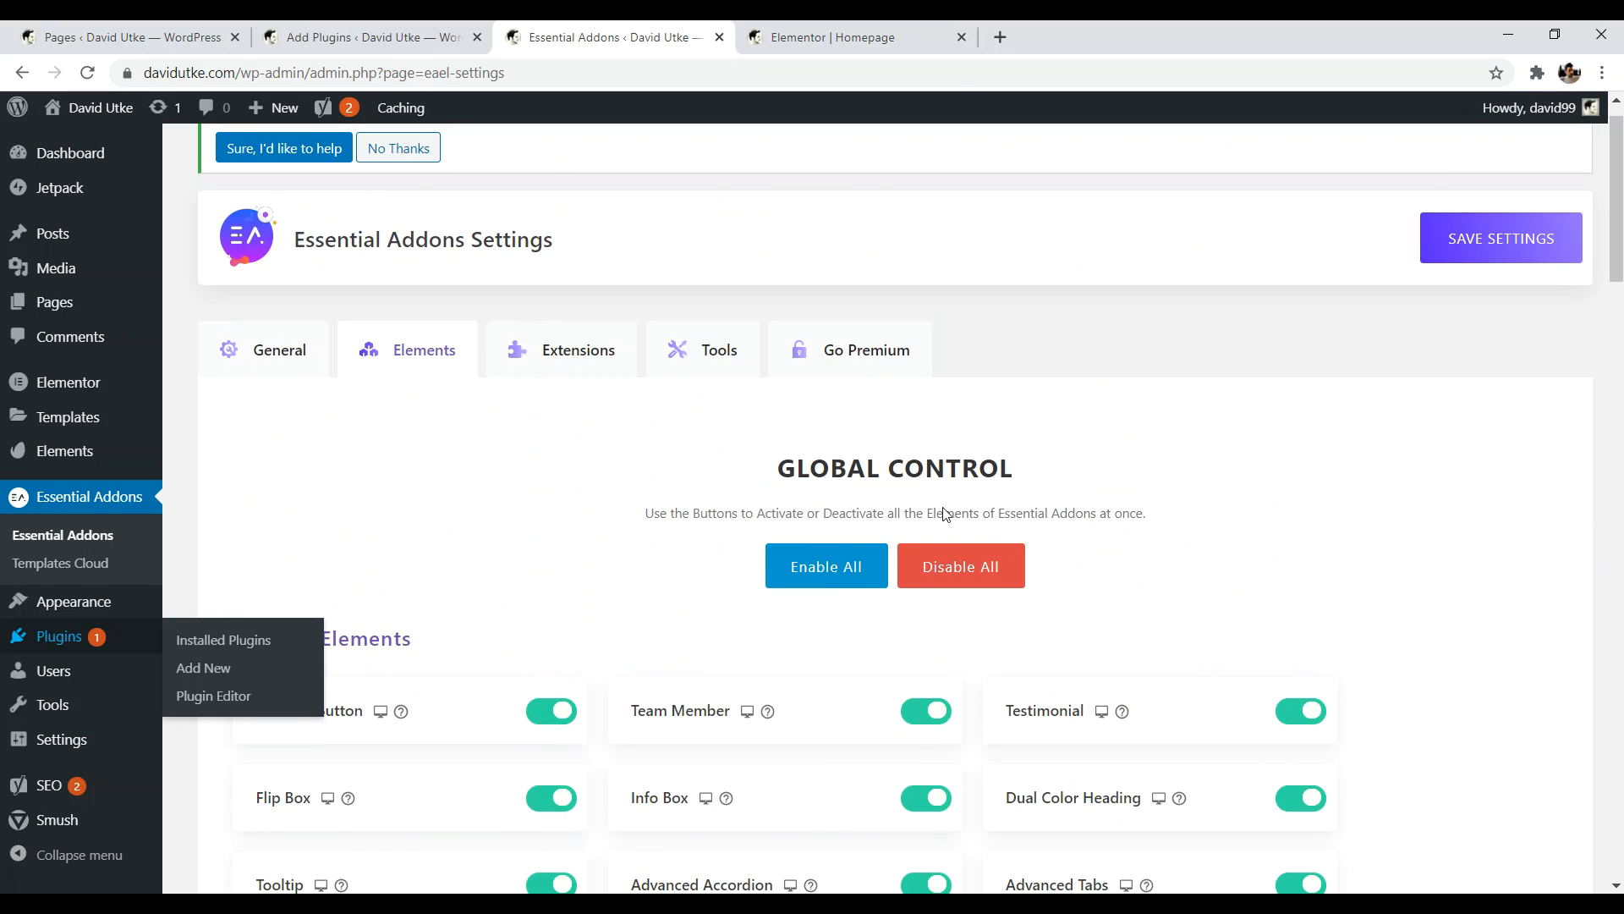
- View the Essential Addons Extensions switches, then go to Installed Plugins
click(589, 341)
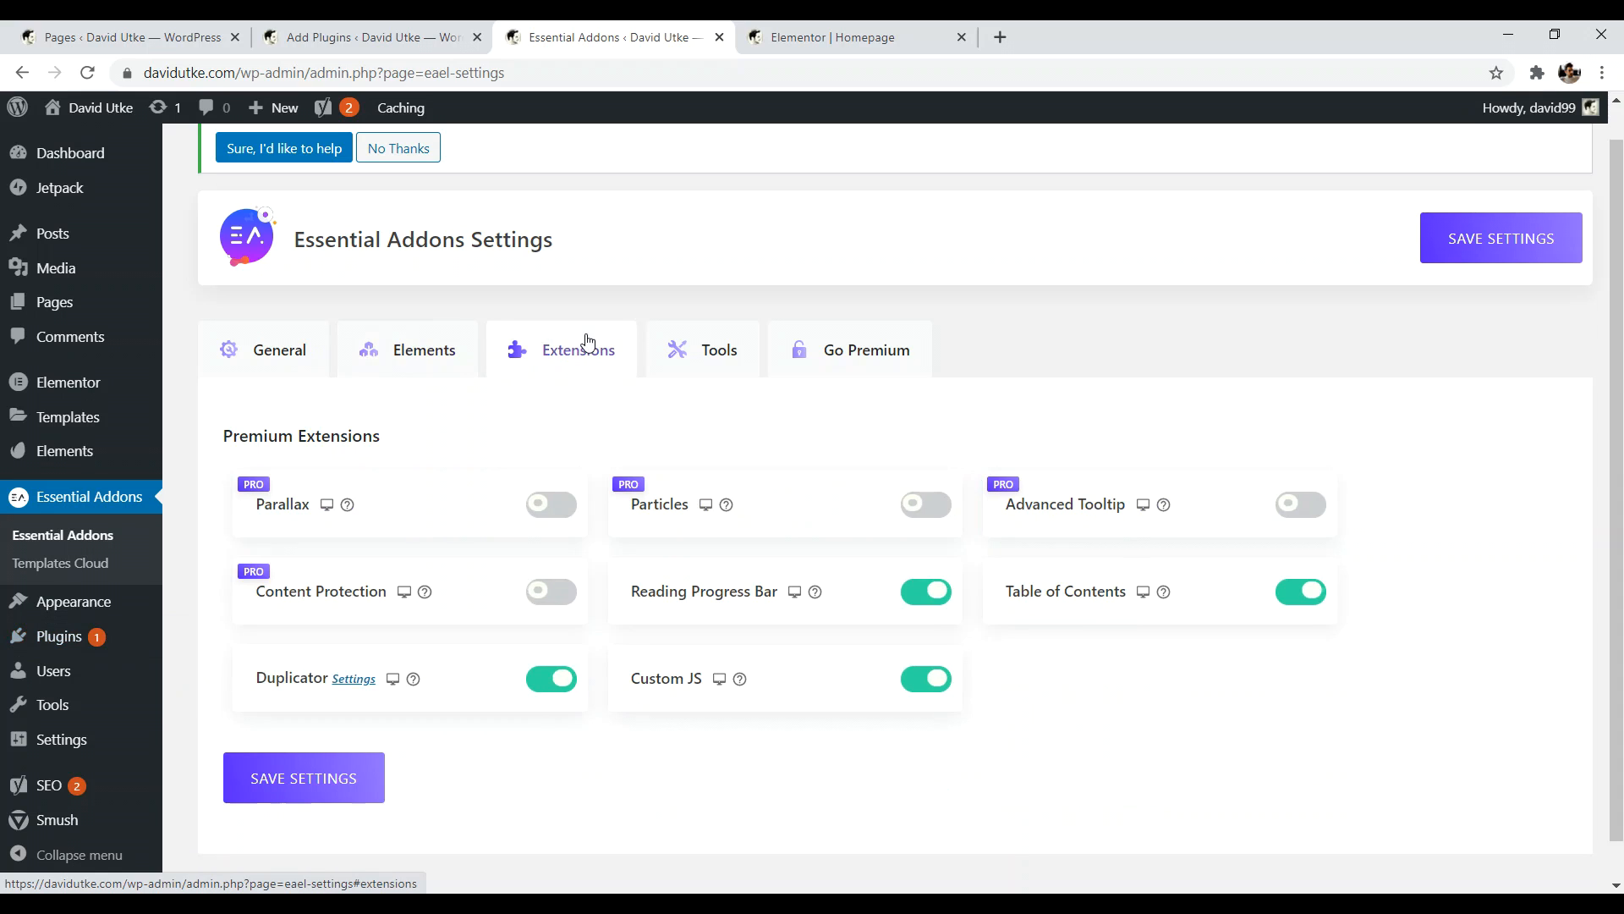
scroll(964, 391, up, 1)
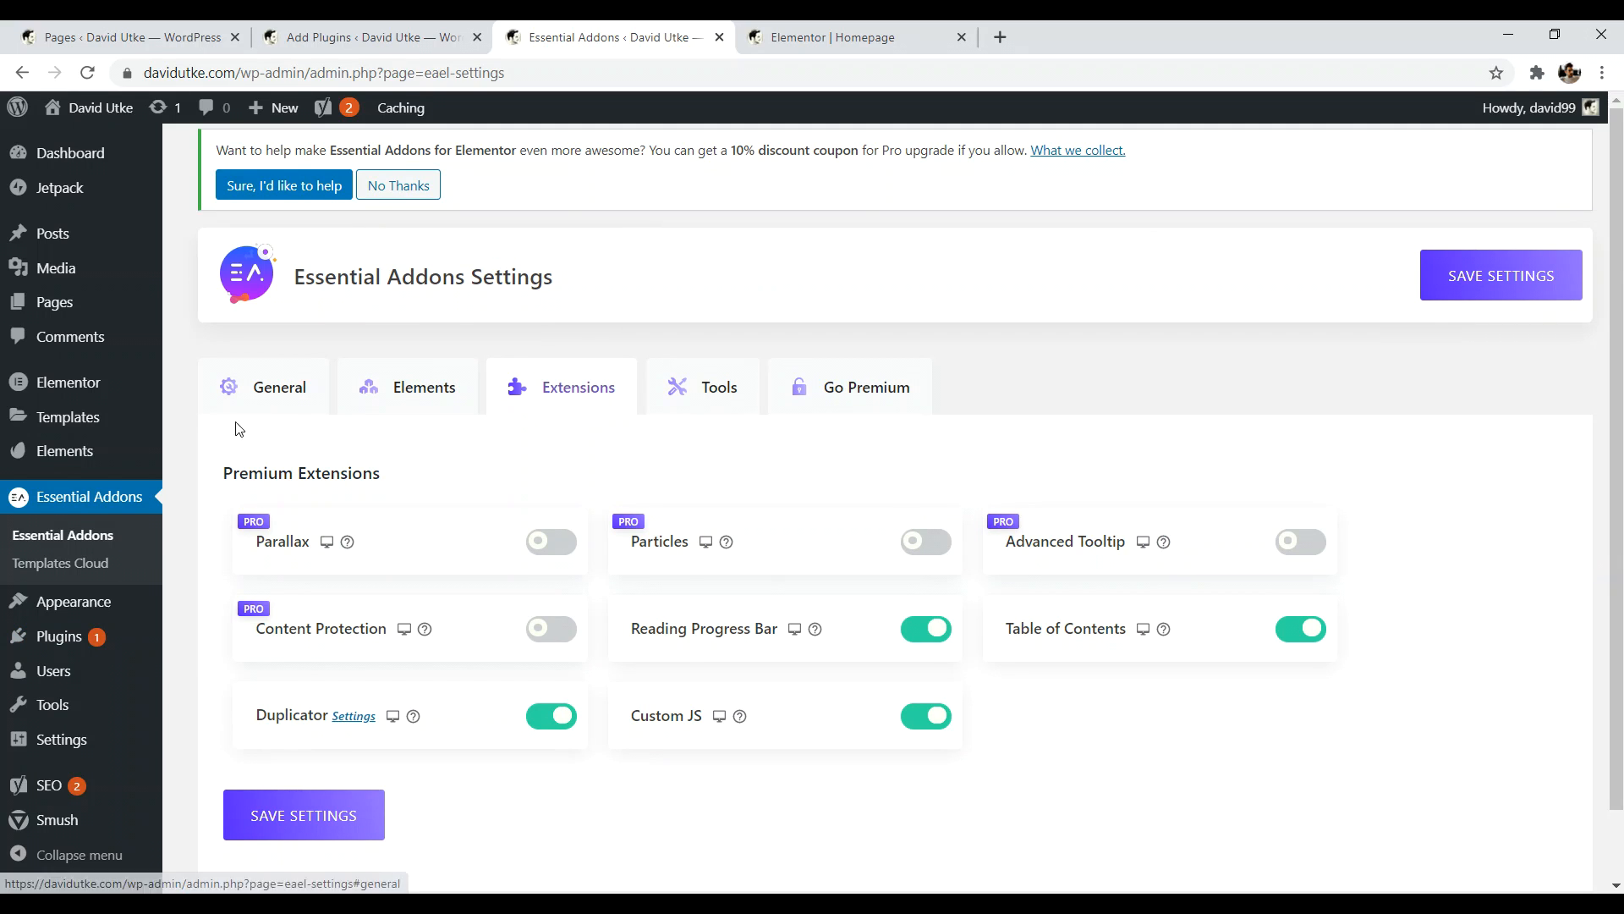
click(55, 529)
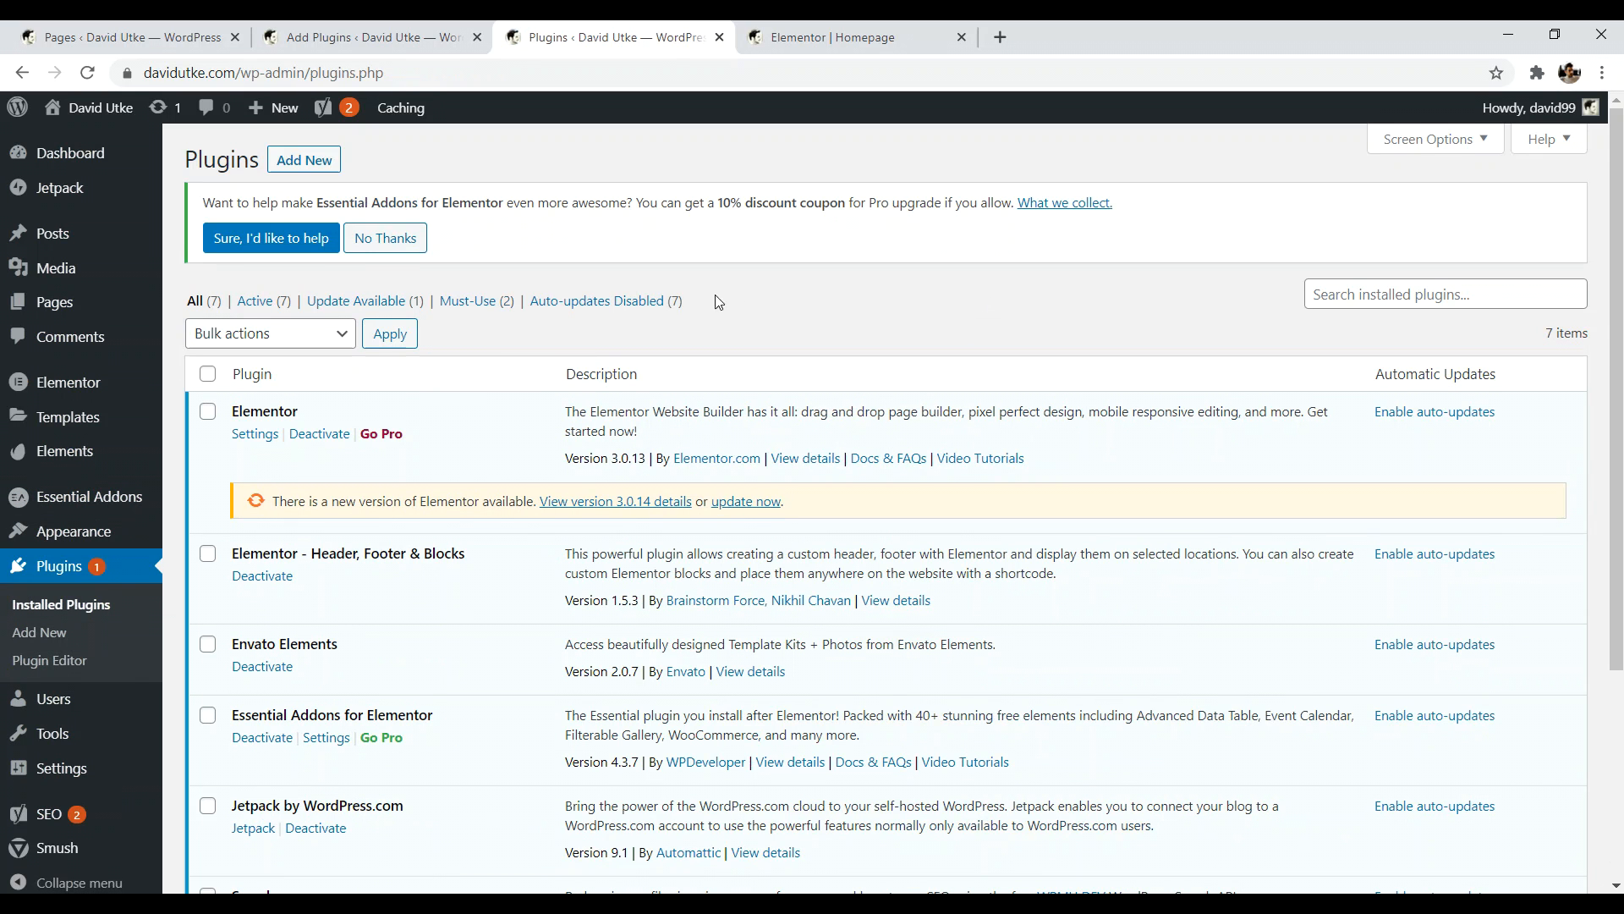
- Scroll the Installed Plugins list, then switch back toward the Elementor Homepage tab
scroll(330, 434, down, 1)
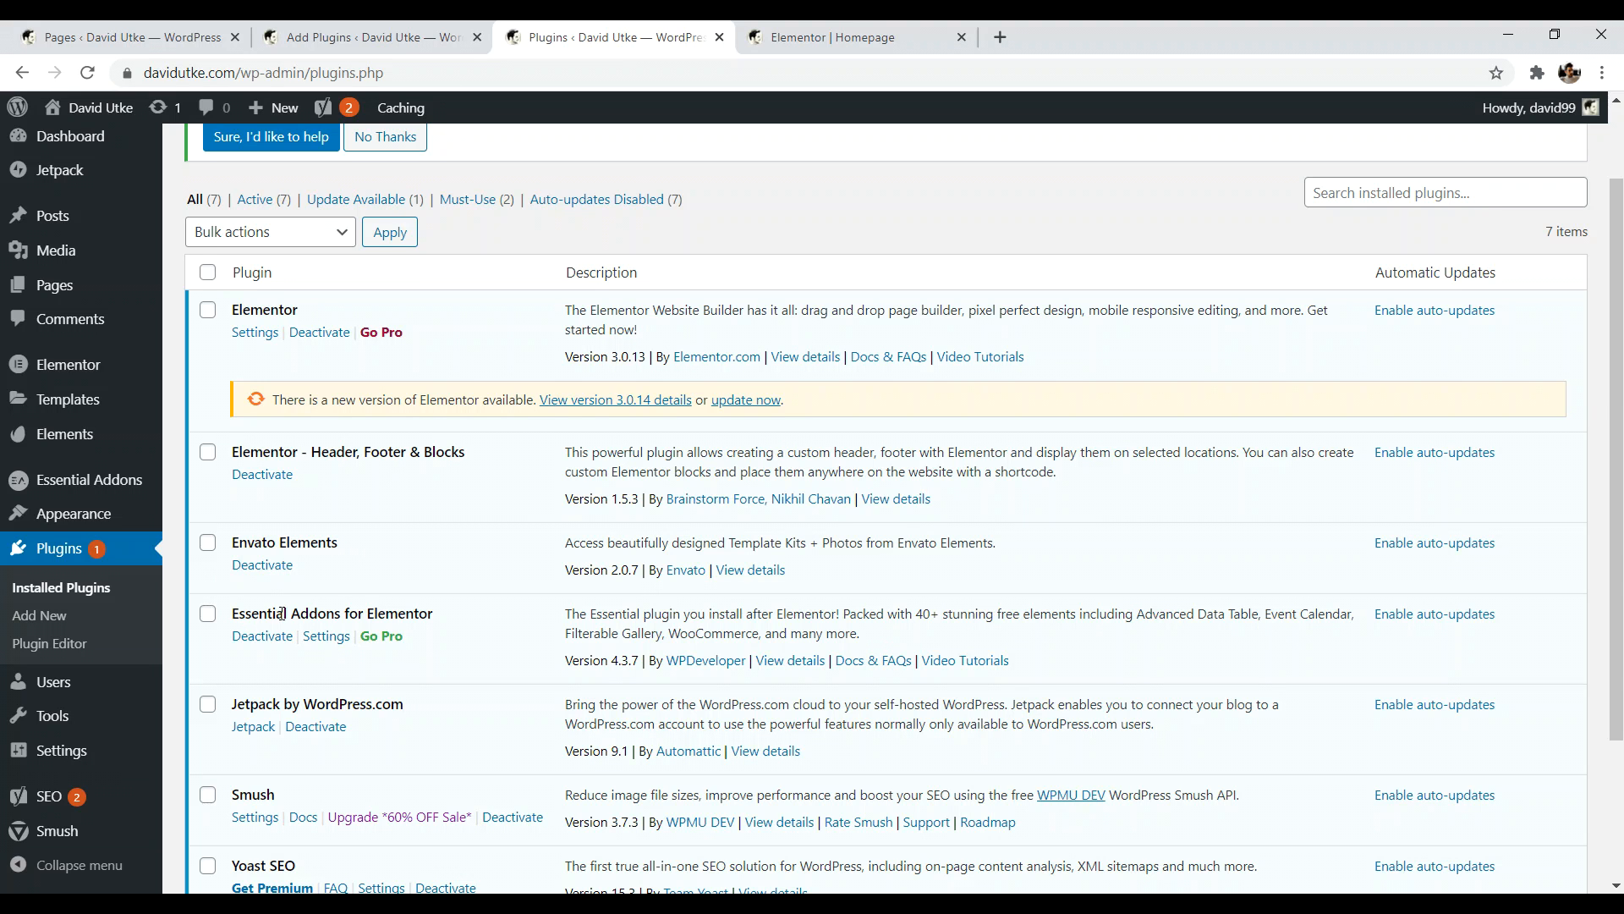
key(ctrl+shift+Tab)
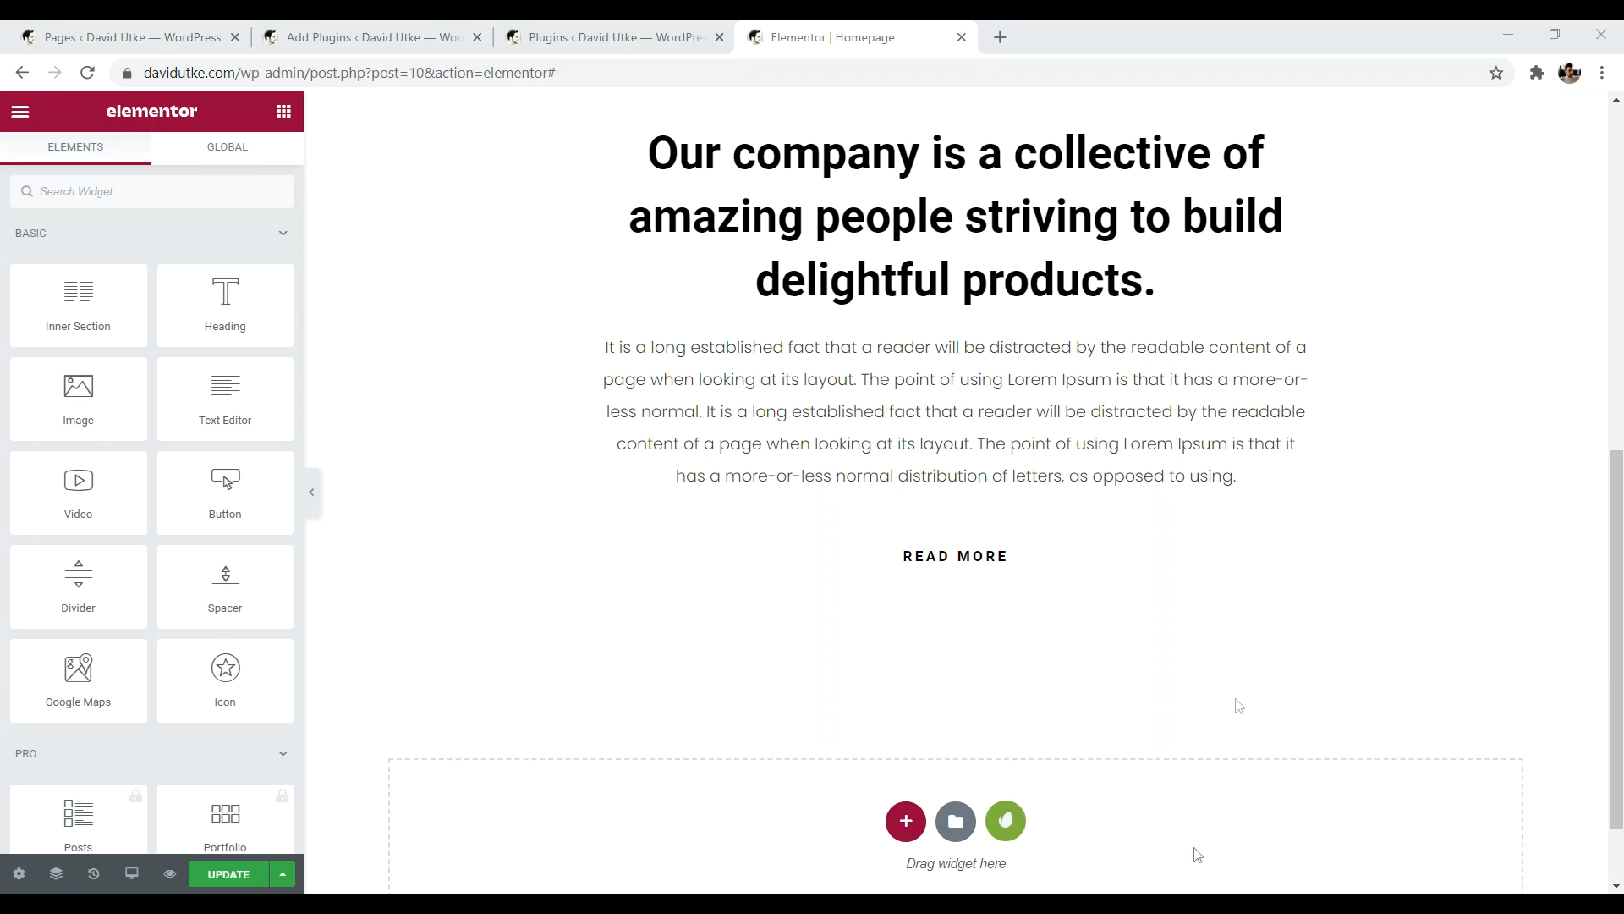
- Insert a two-column section in the empty area below the tagline block
drag(1614, 562, 1620, 676)
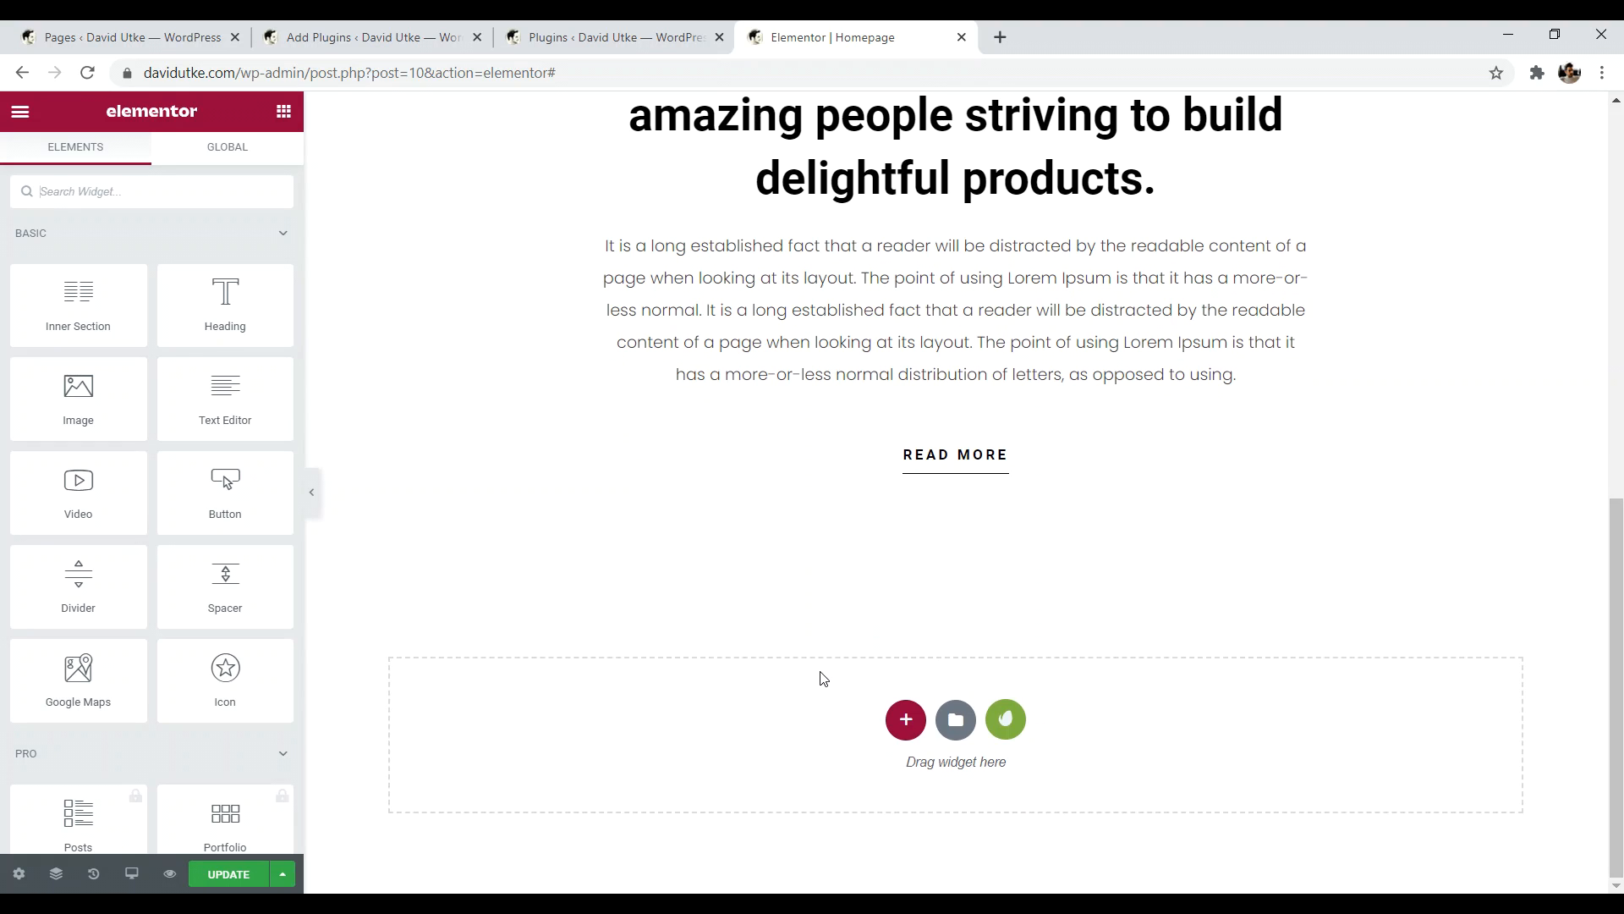
click(905, 720)
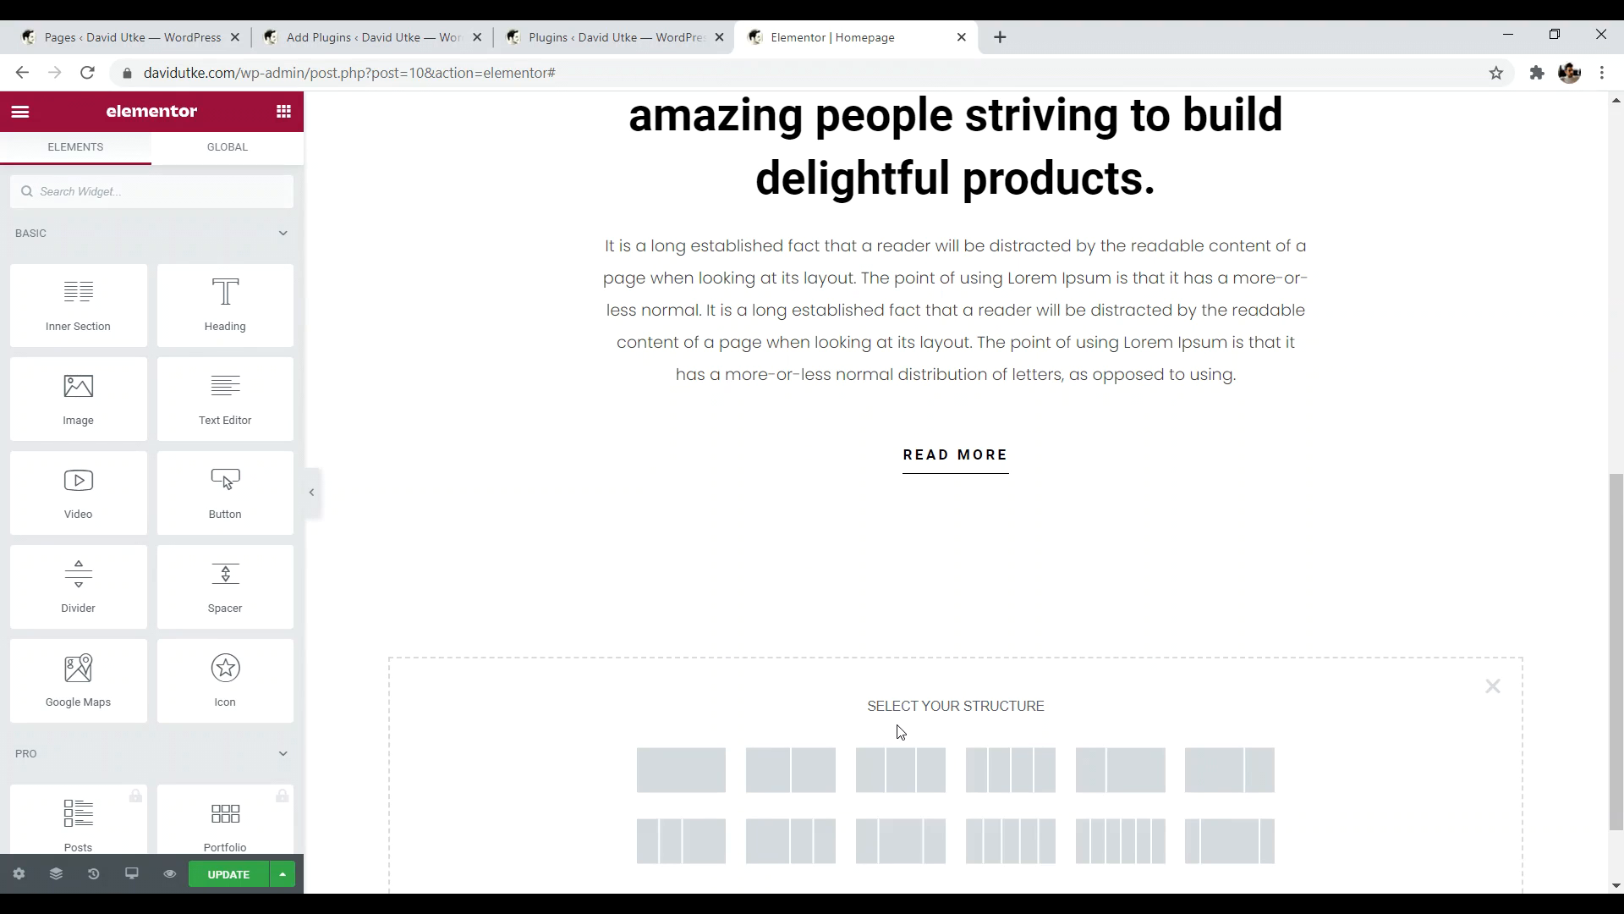
scroll(905, 710, down, 1)
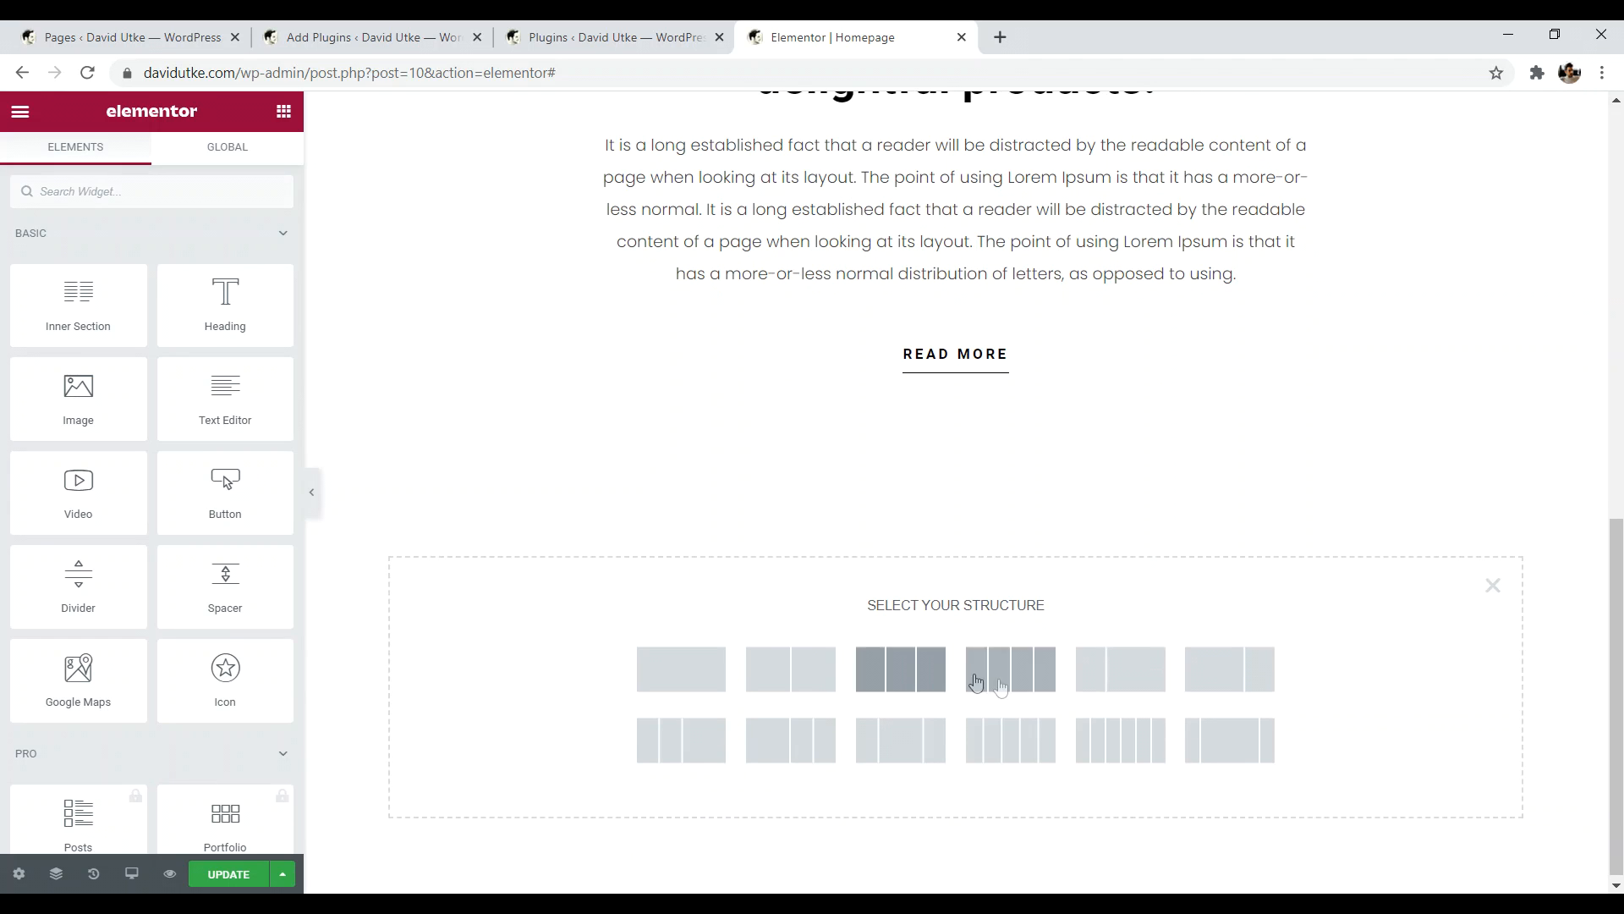
click(786, 671)
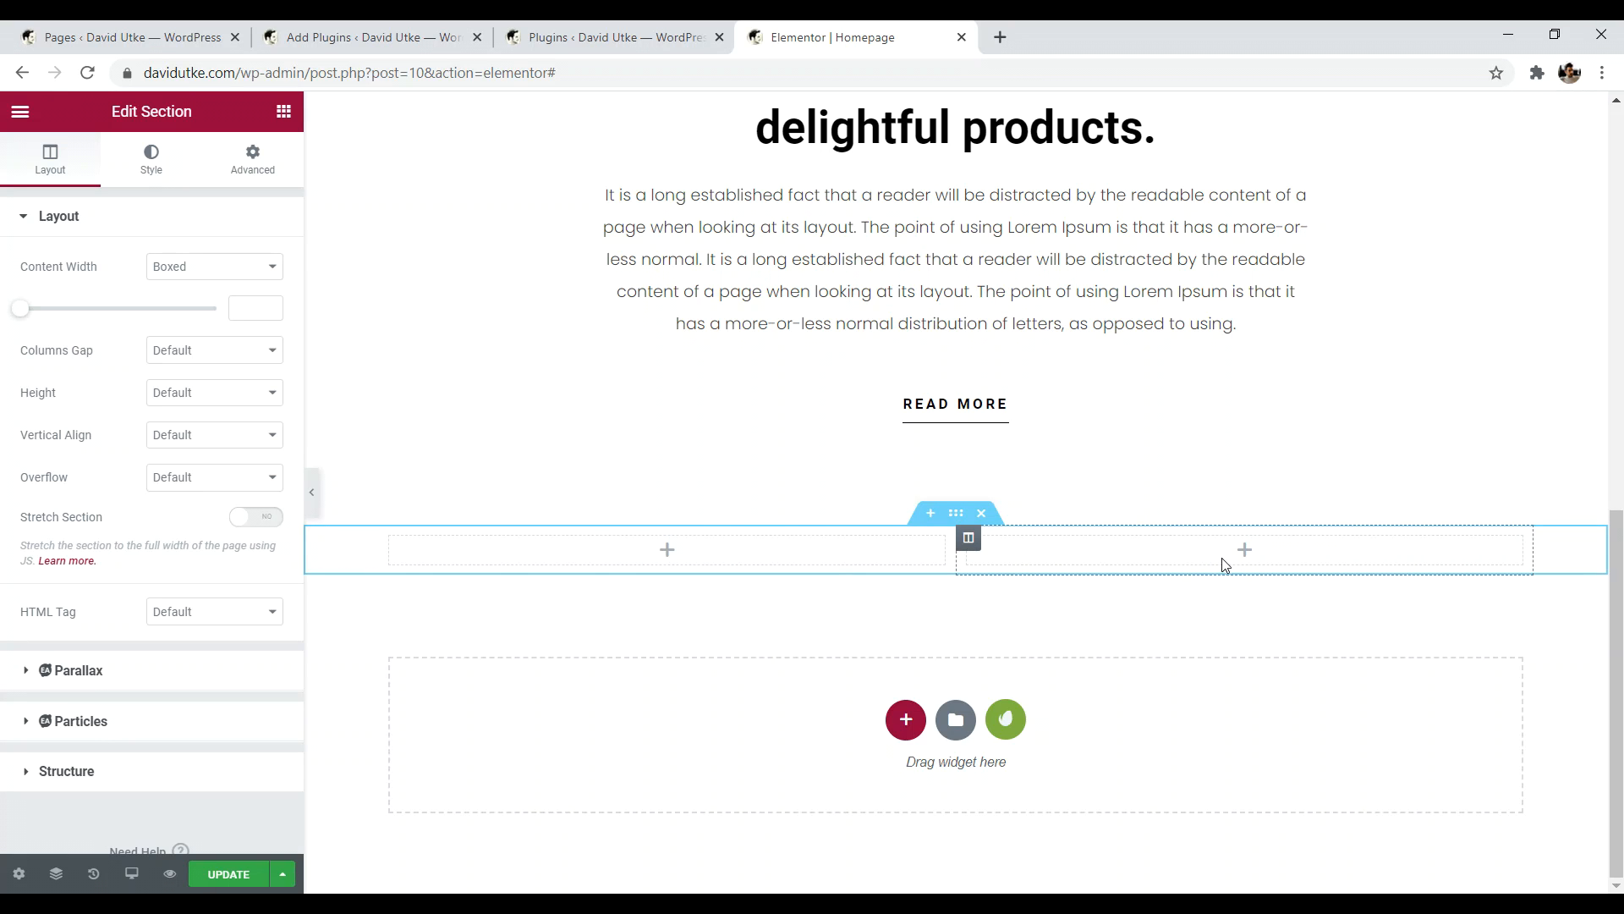
- Drag a Heading widget into the new section's left column
click(670, 552)
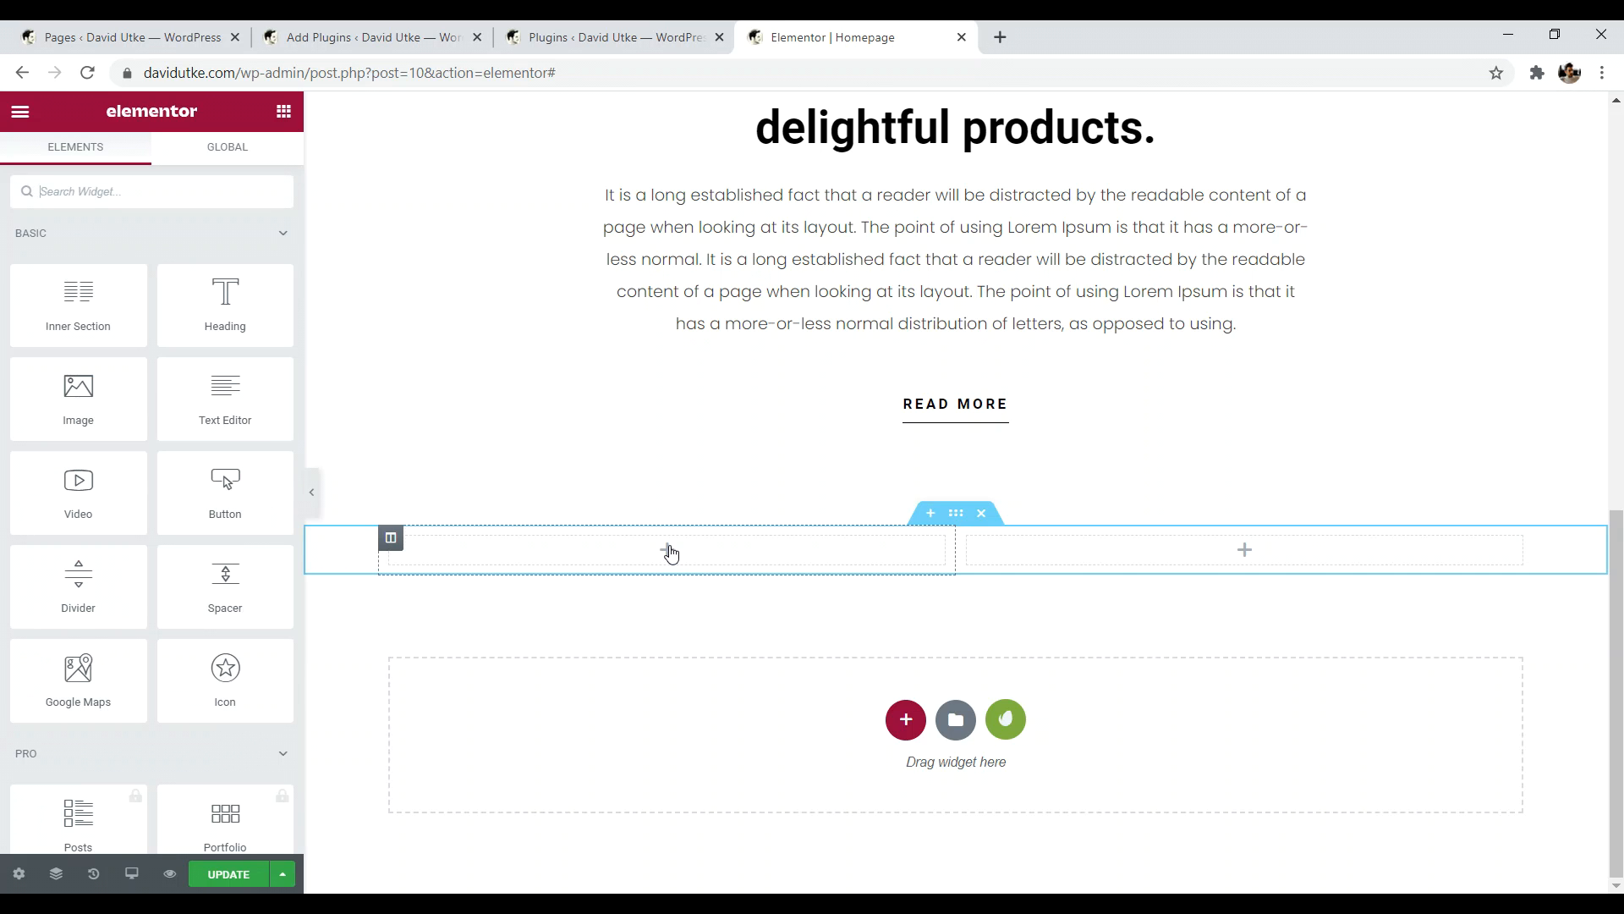
scroll(758, 544, up, 4)
scroll(518, 490, down, 4)
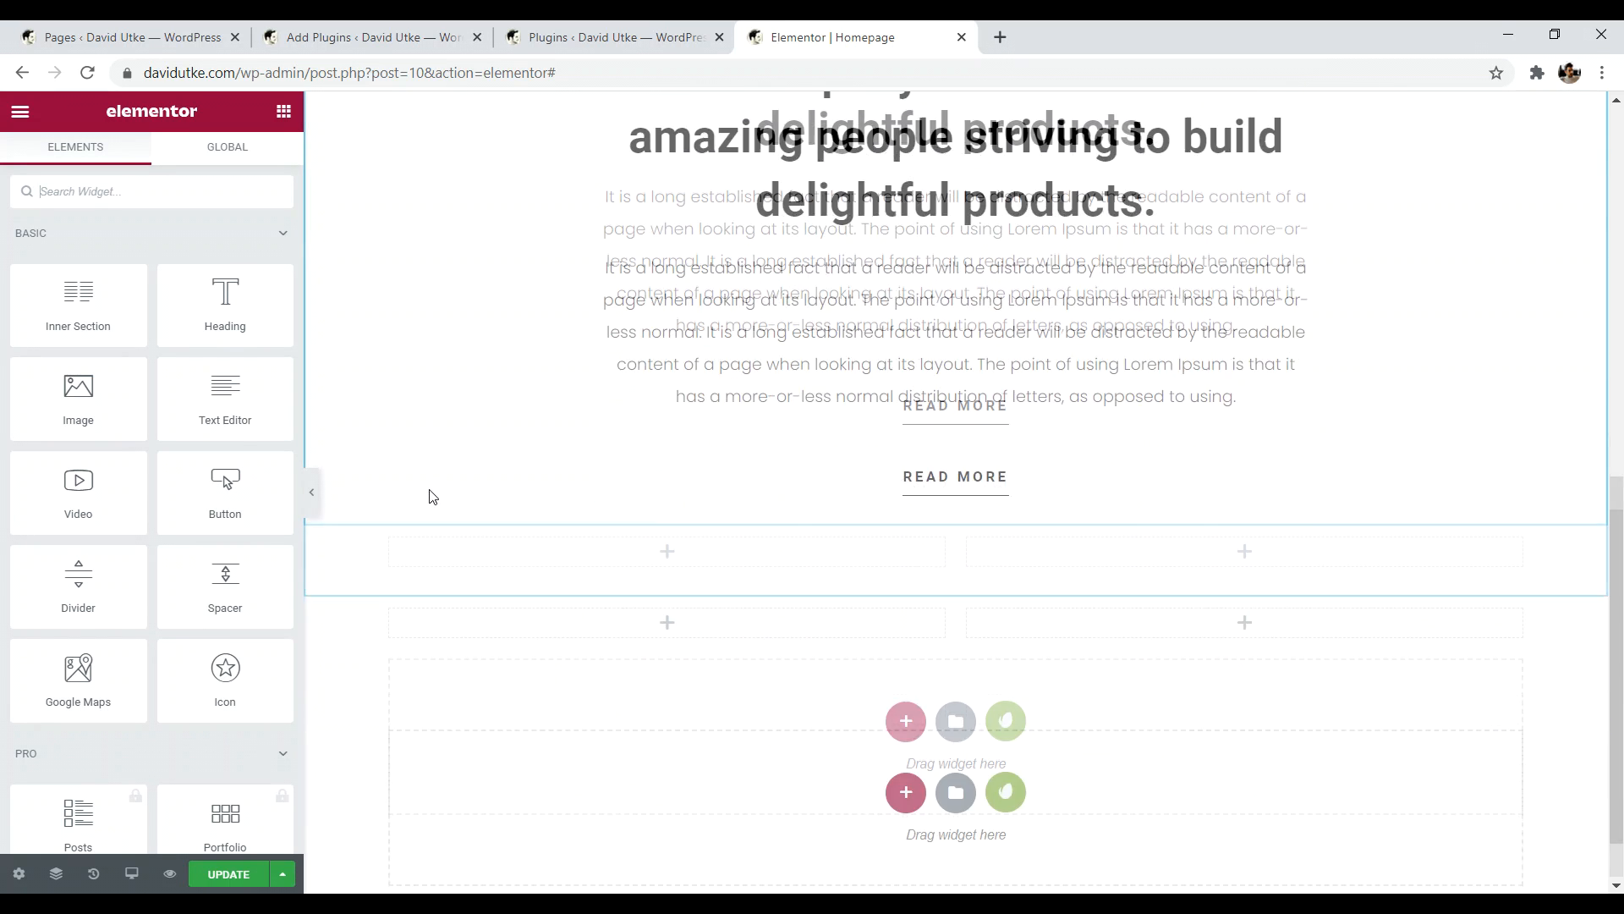
drag(225, 303, 575, 551)
- Replace the heading's placeholder with 'I make YouTube Videos'
drag(808, 554, 492, 551)
key(BackSpace)
key(BackSpace)
key(BackSpace)
key(BackSpace)
key(BackSpace)
key(BackSpace)
key(BackSpace)
key(BackSpace)
key(BackSpace)
key(BackSpace)
key(BackSpace)
key(BackSpace)
key(BackSpace)
key(BackSpace)
key(BackSpace)
key(BackSpace)
key(BackSpace)
key(BackSpace)
key(BackSpace)
key(BackSpace)
key(BackSpace)
key(BackSpace)
key(BackSpace)
key(BackSpace)
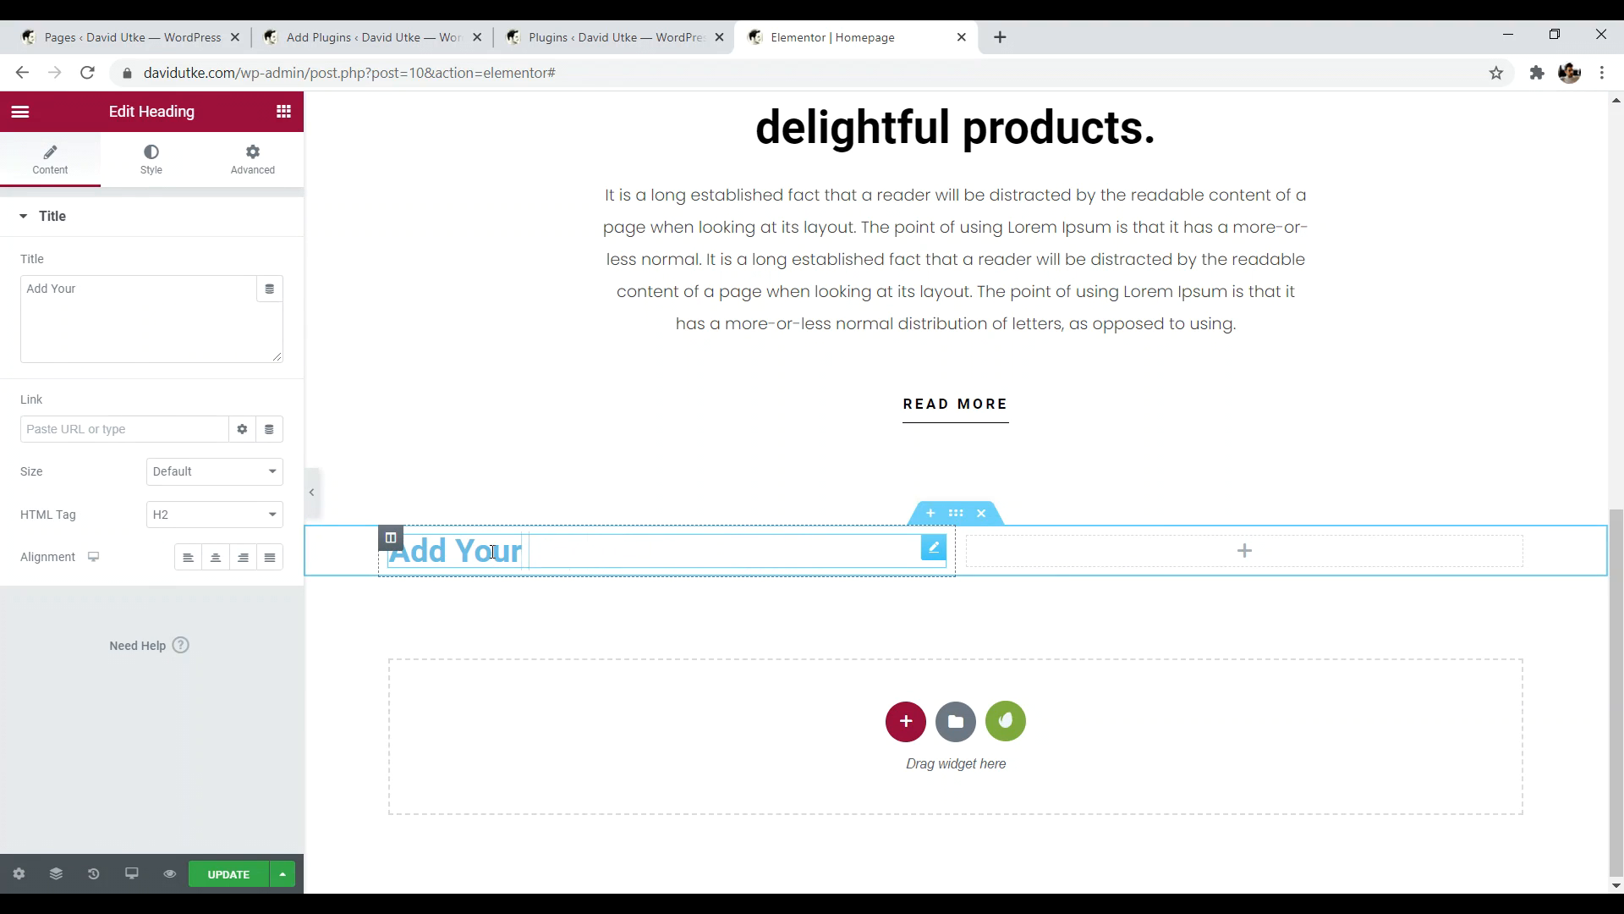
text(S)
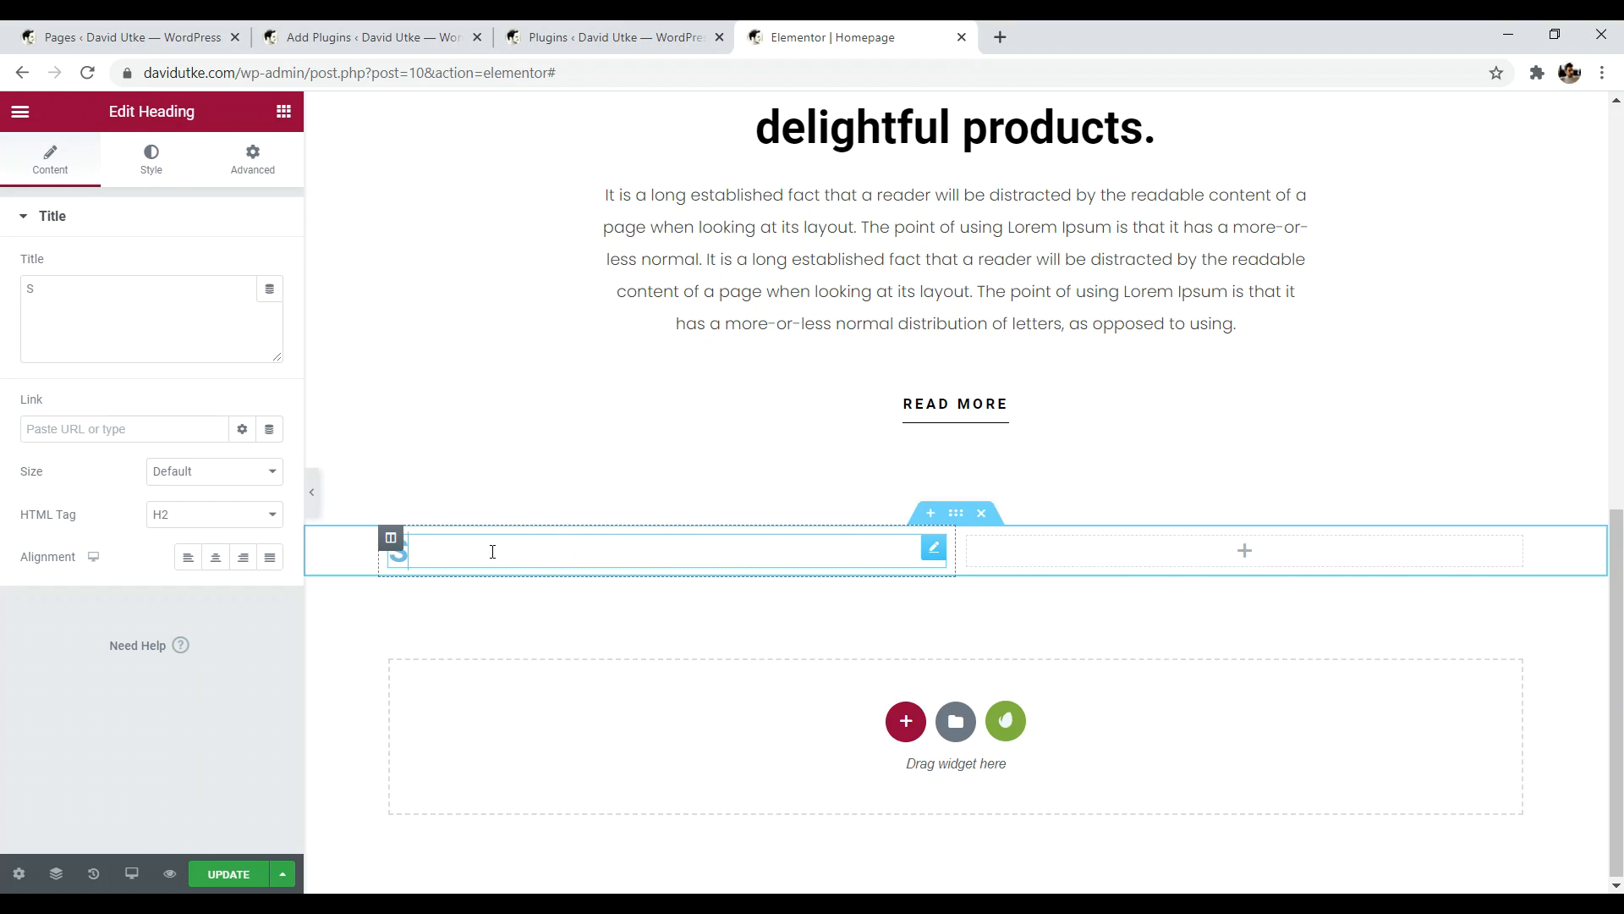
key(BackSpace)
text(I make Youtue)
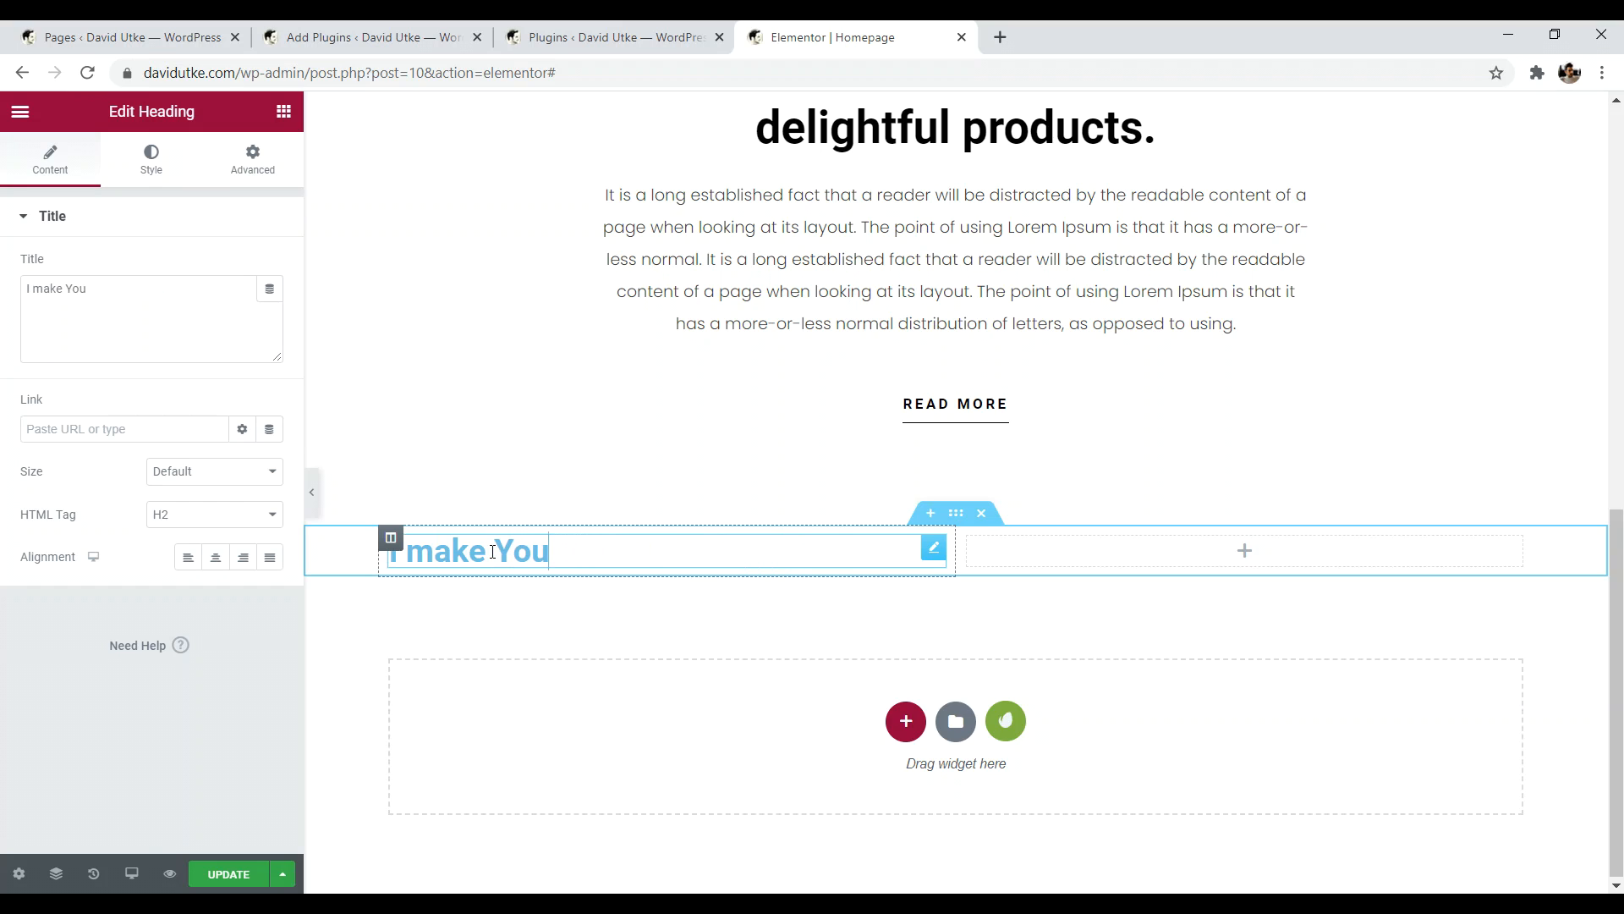
key(BackSpace)
text(be V)
key(BackSpace)
key(BackSpace)
key(BackSpace)
key(BackSpace)
key(BackSpace)
key(BackSpace)
text(Tube Videos)
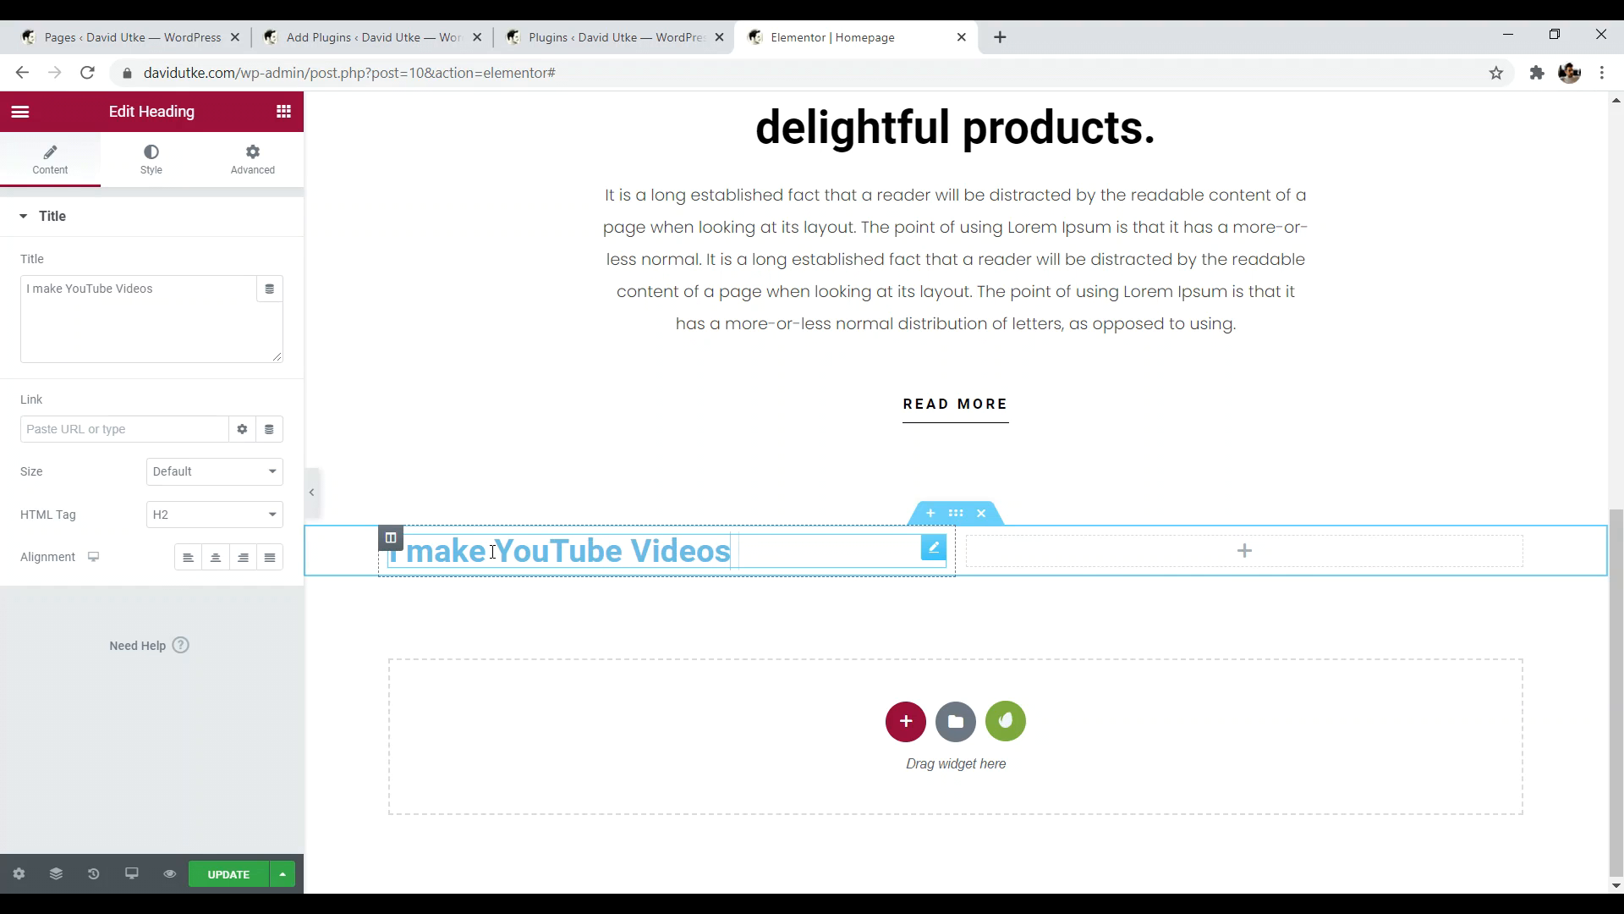
- Set the heading's text colour to black
click(151, 160)
click(268, 271)
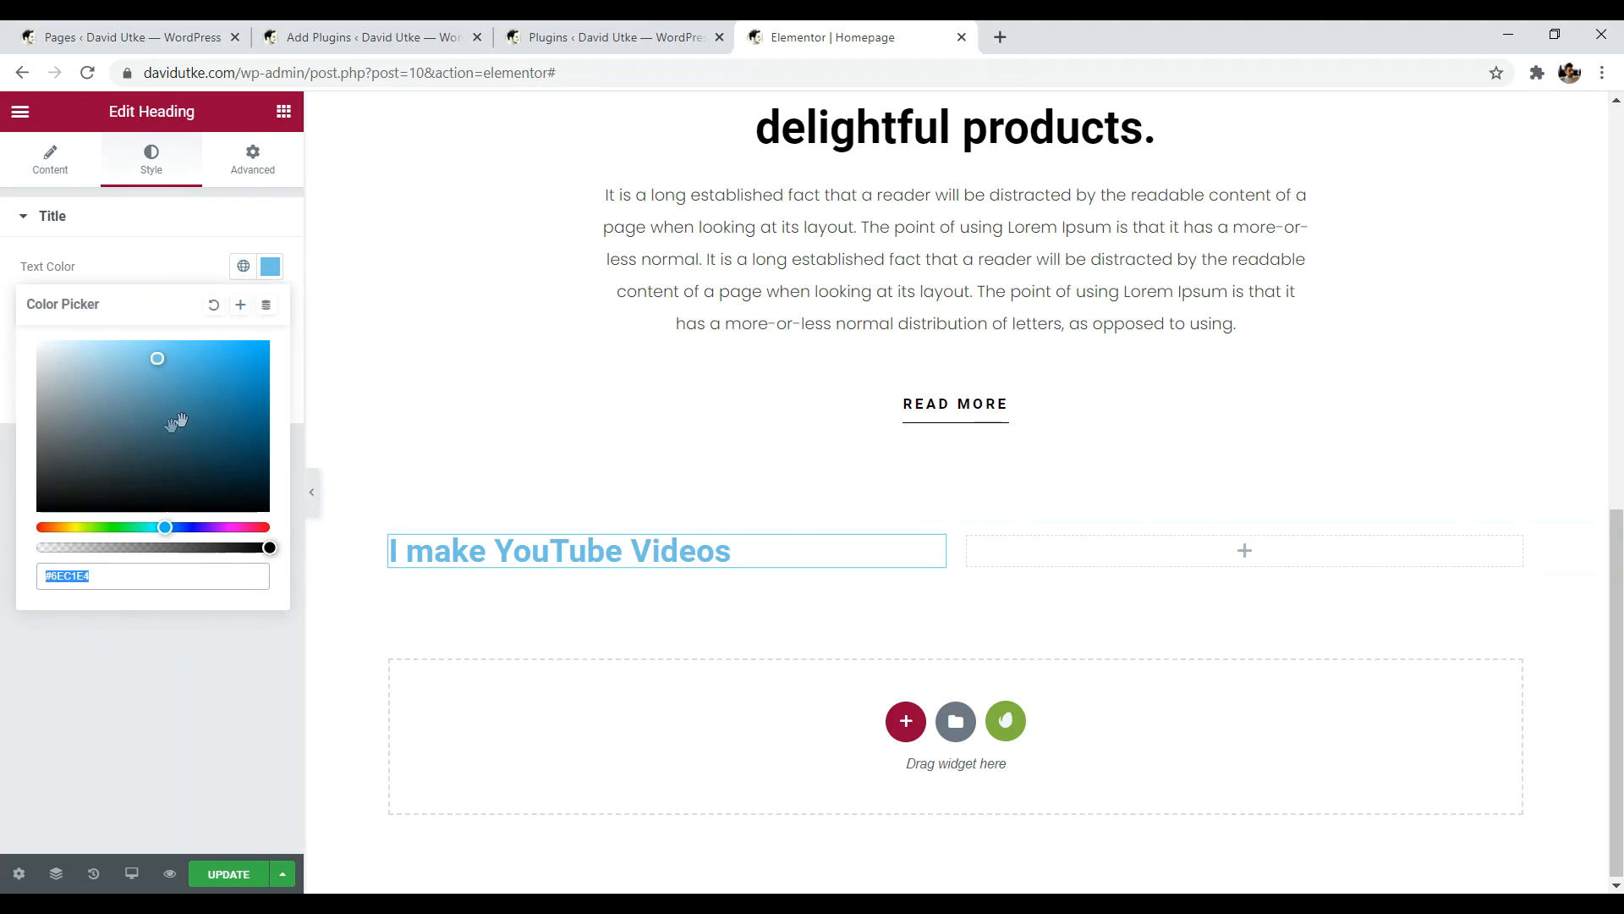
drag(174, 420, 35, 526)
click(132, 710)
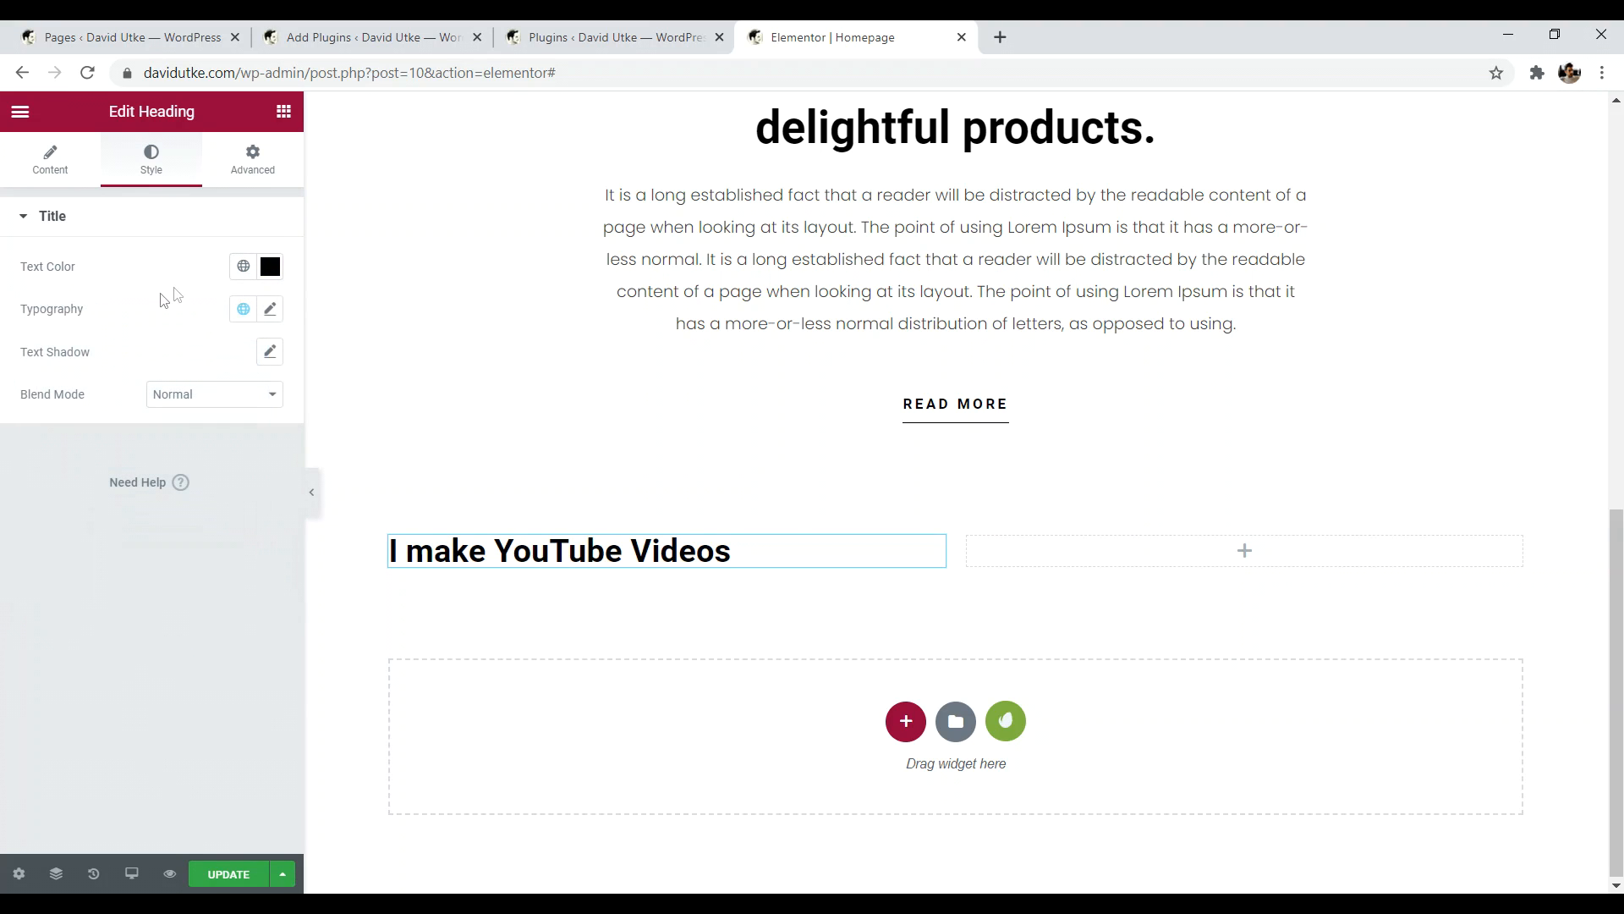
- Change the heading's HTML tag to H3
click(59, 167)
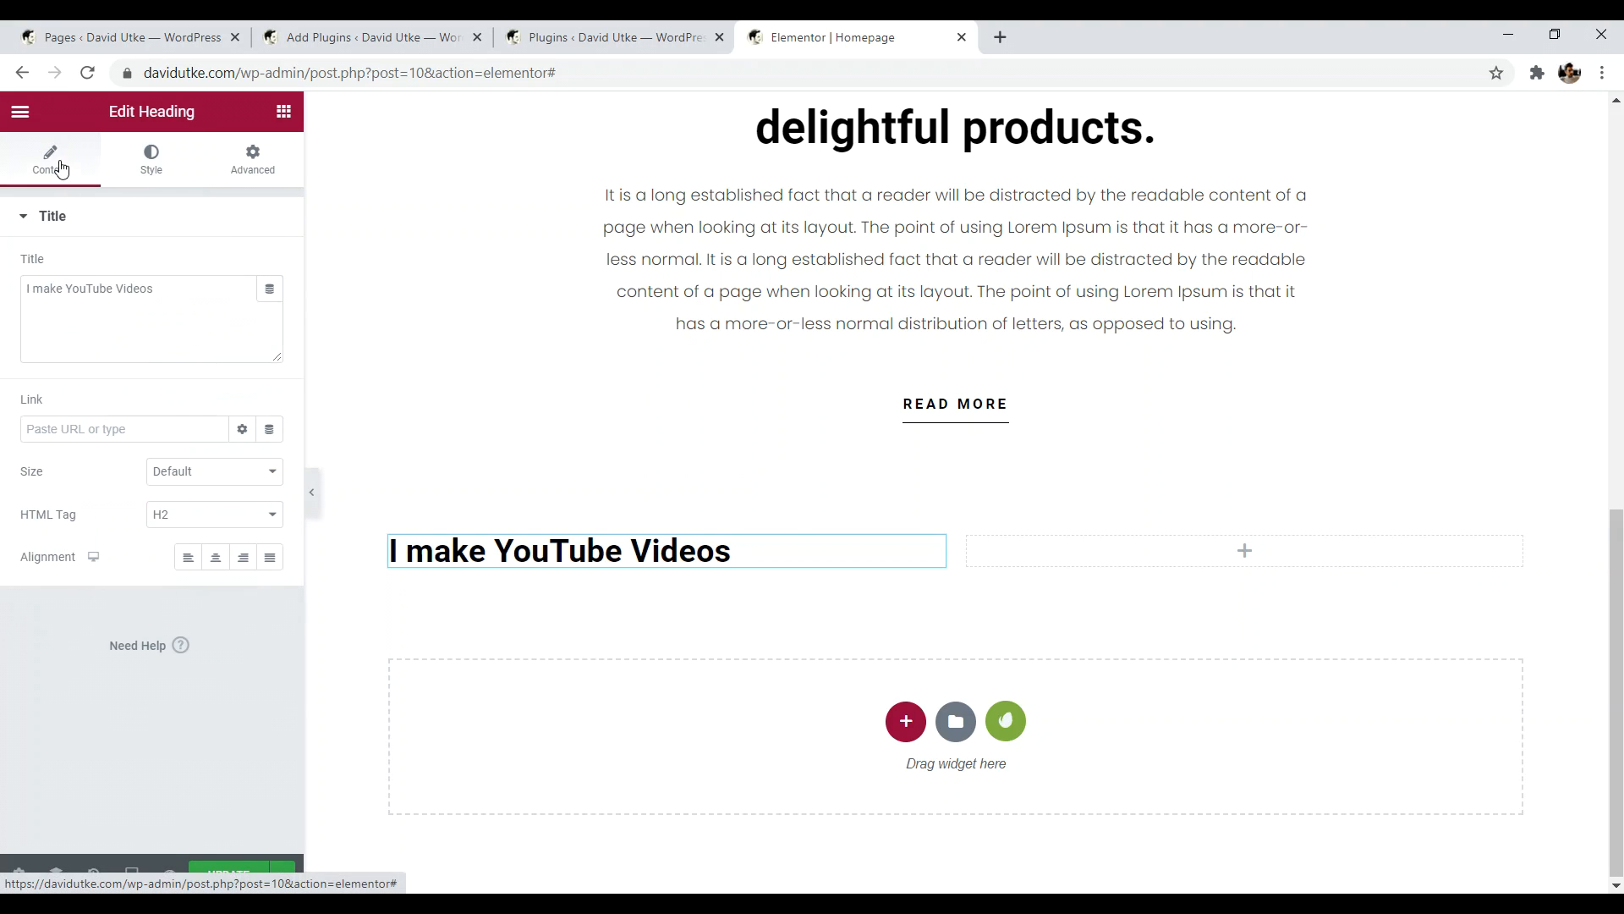
click(224, 511)
scroll(935, 299, up, 2)
scroll(936, 299, up, 1)
scroll(936, 299, down, 3)
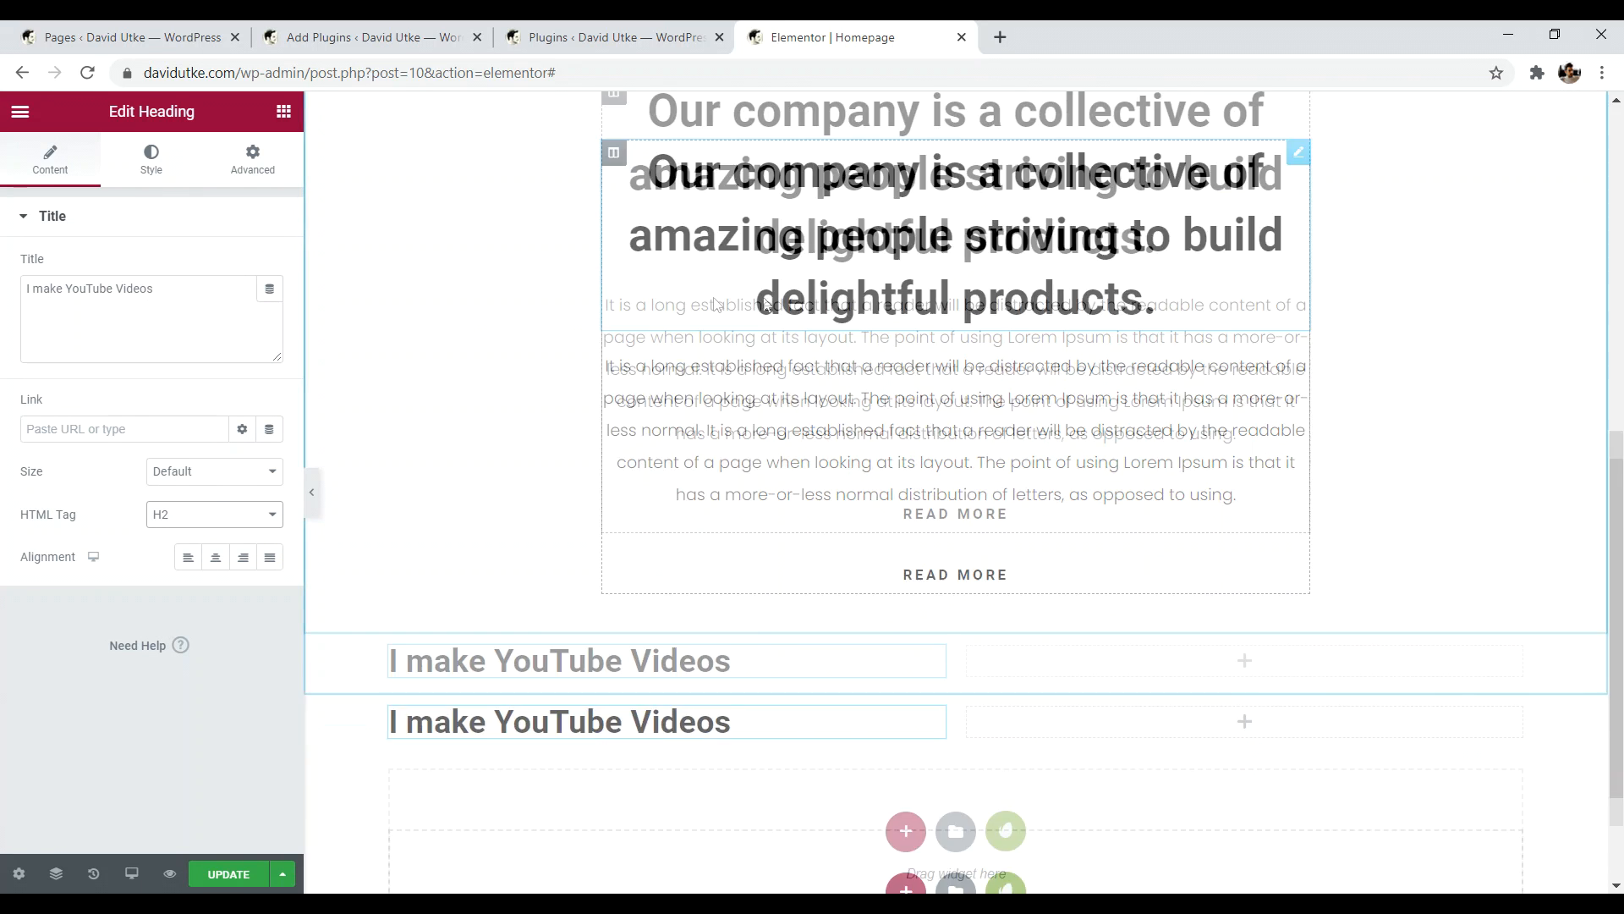
click(187, 518)
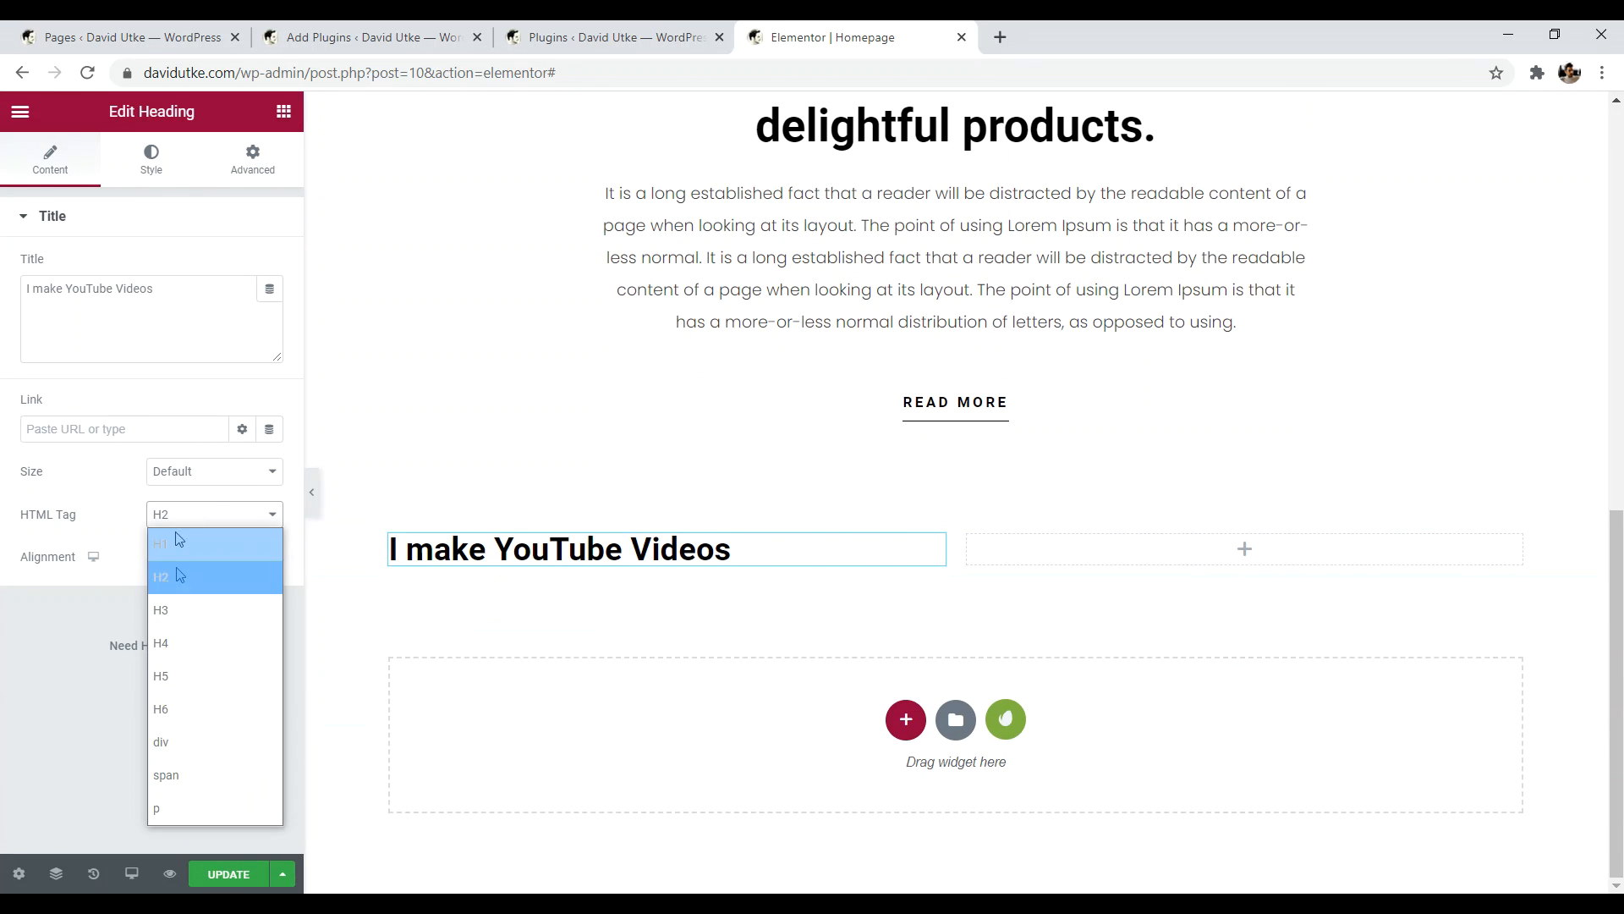
click(179, 608)
scroll(921, 298, up, 10)
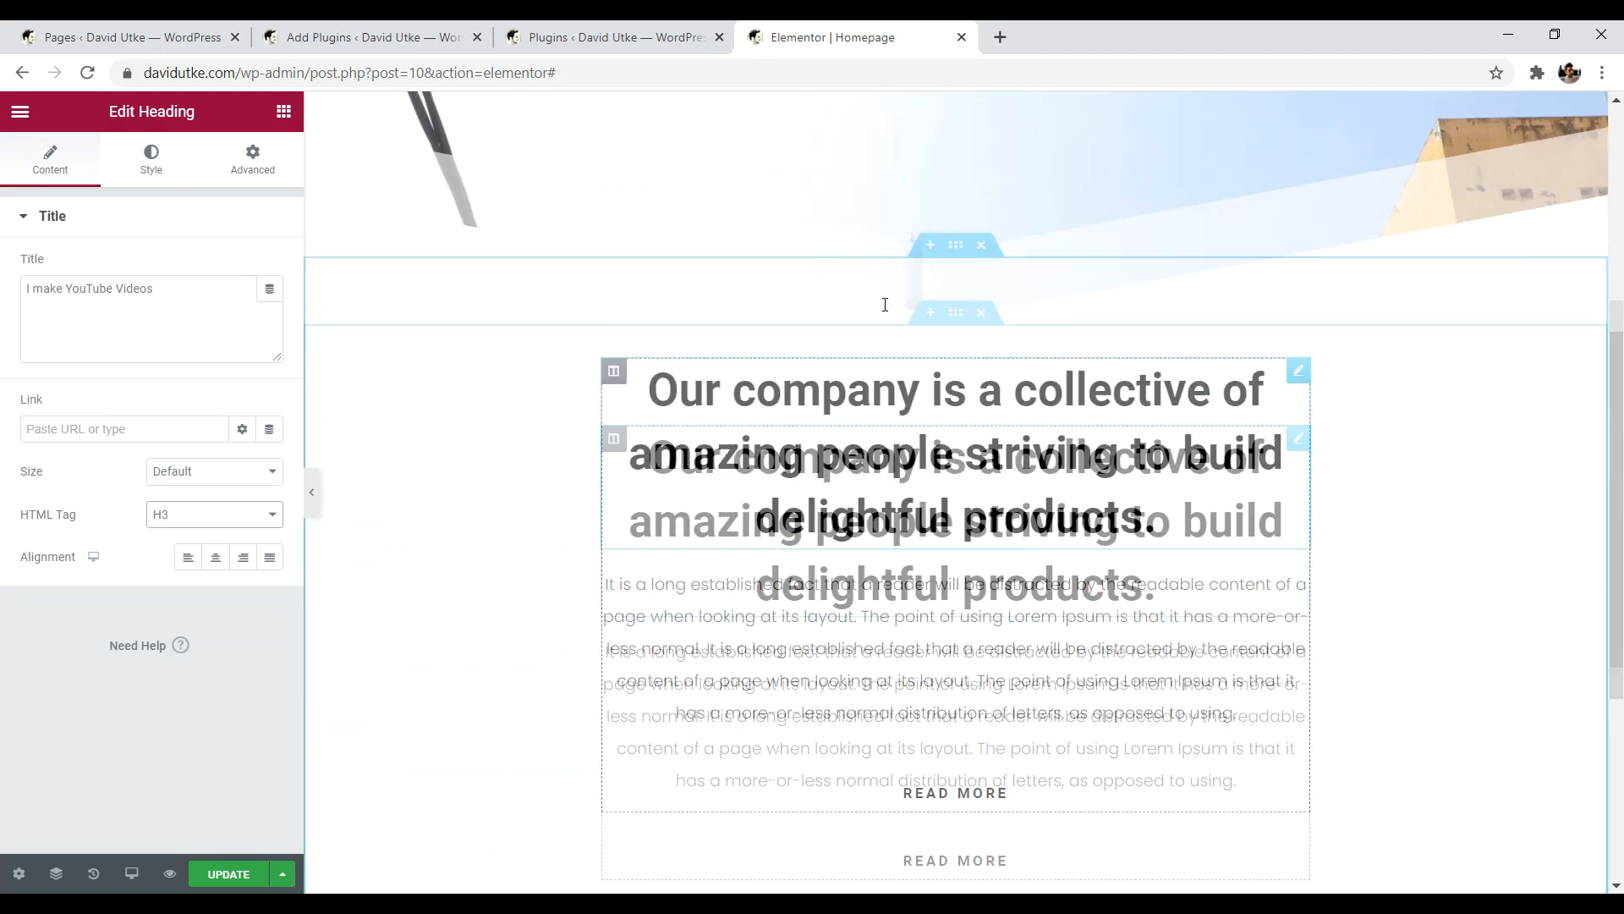
scroll(793, 498, down, 9)
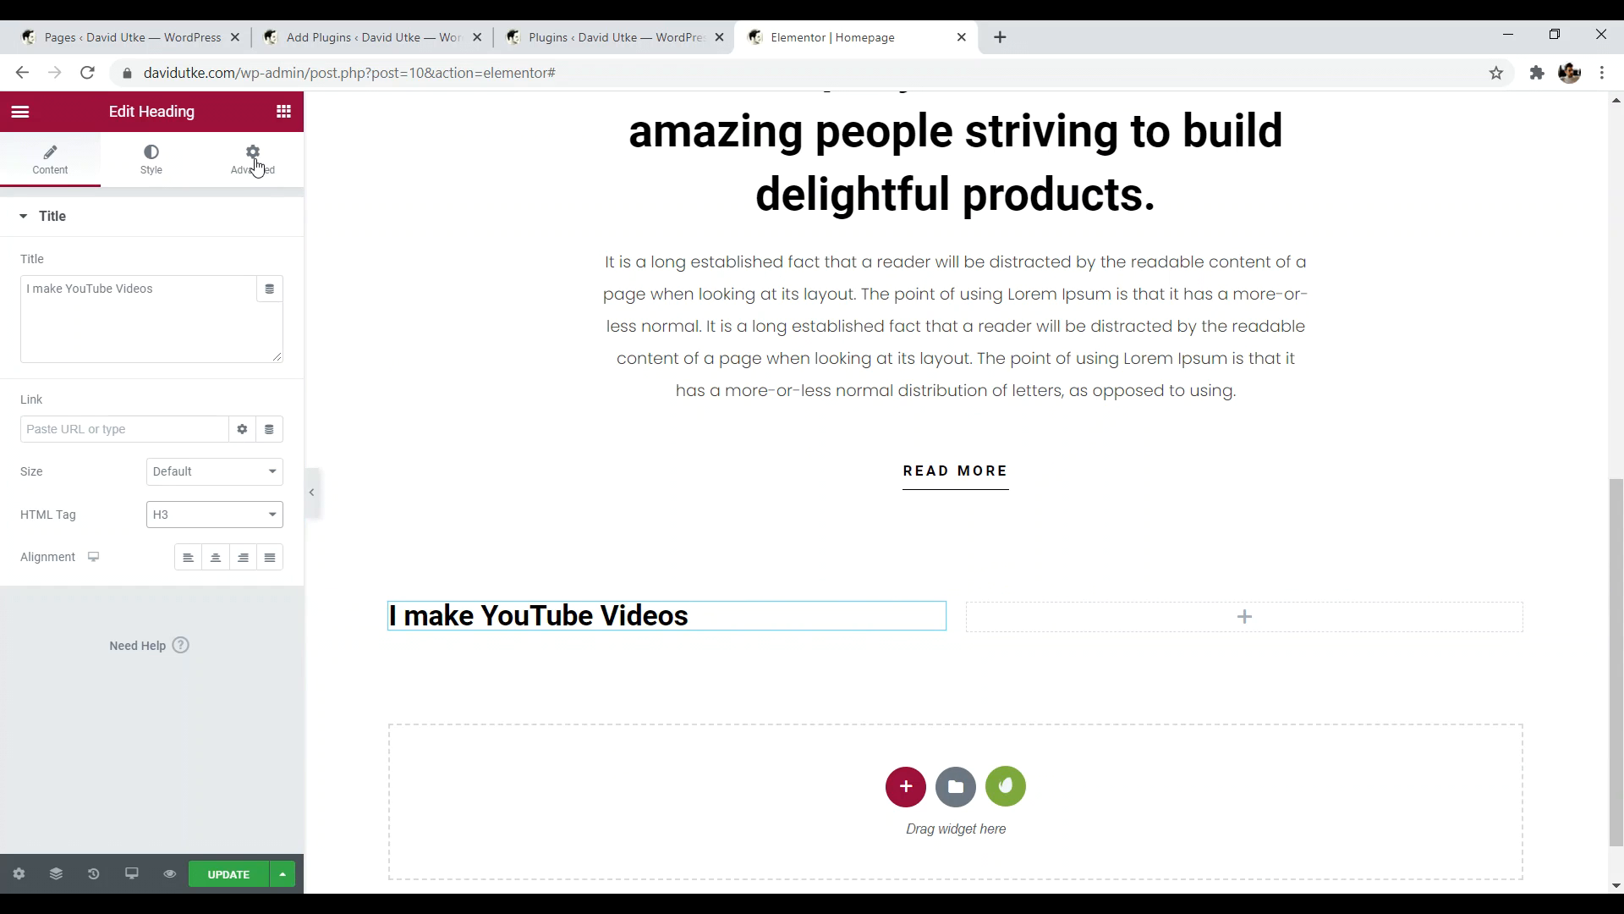
scroll(573, 618, down, 1)
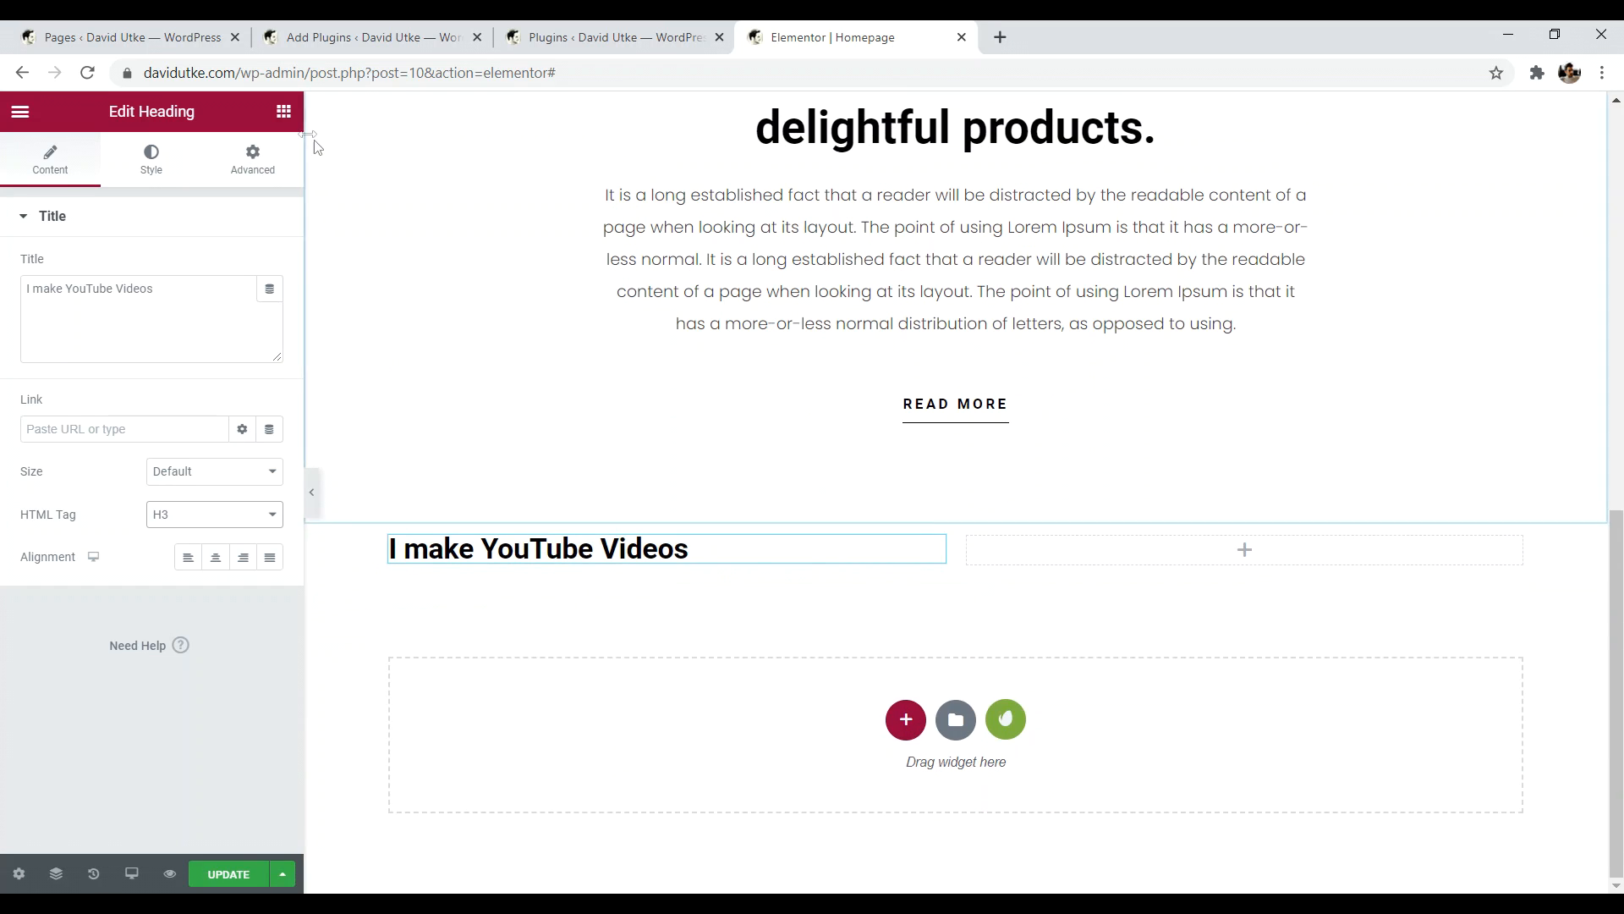
click(283, 117)
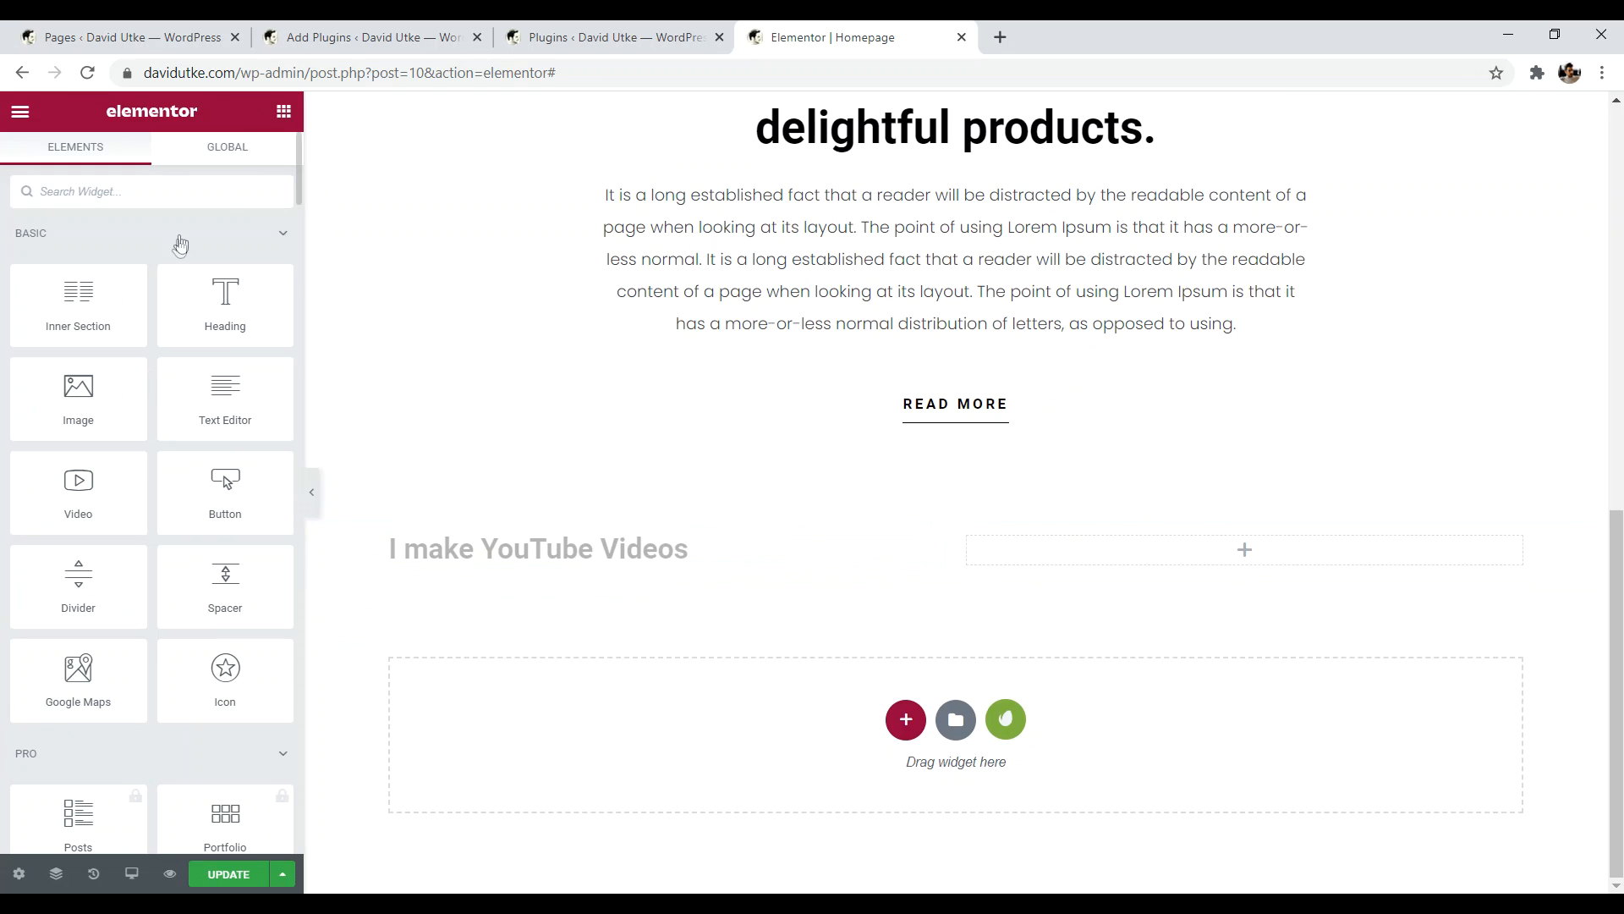
- Add a Text Editor below the heading and copy its Lorem ipsum paragraph into three paragraphs
drag(202, 406, 496, 574)
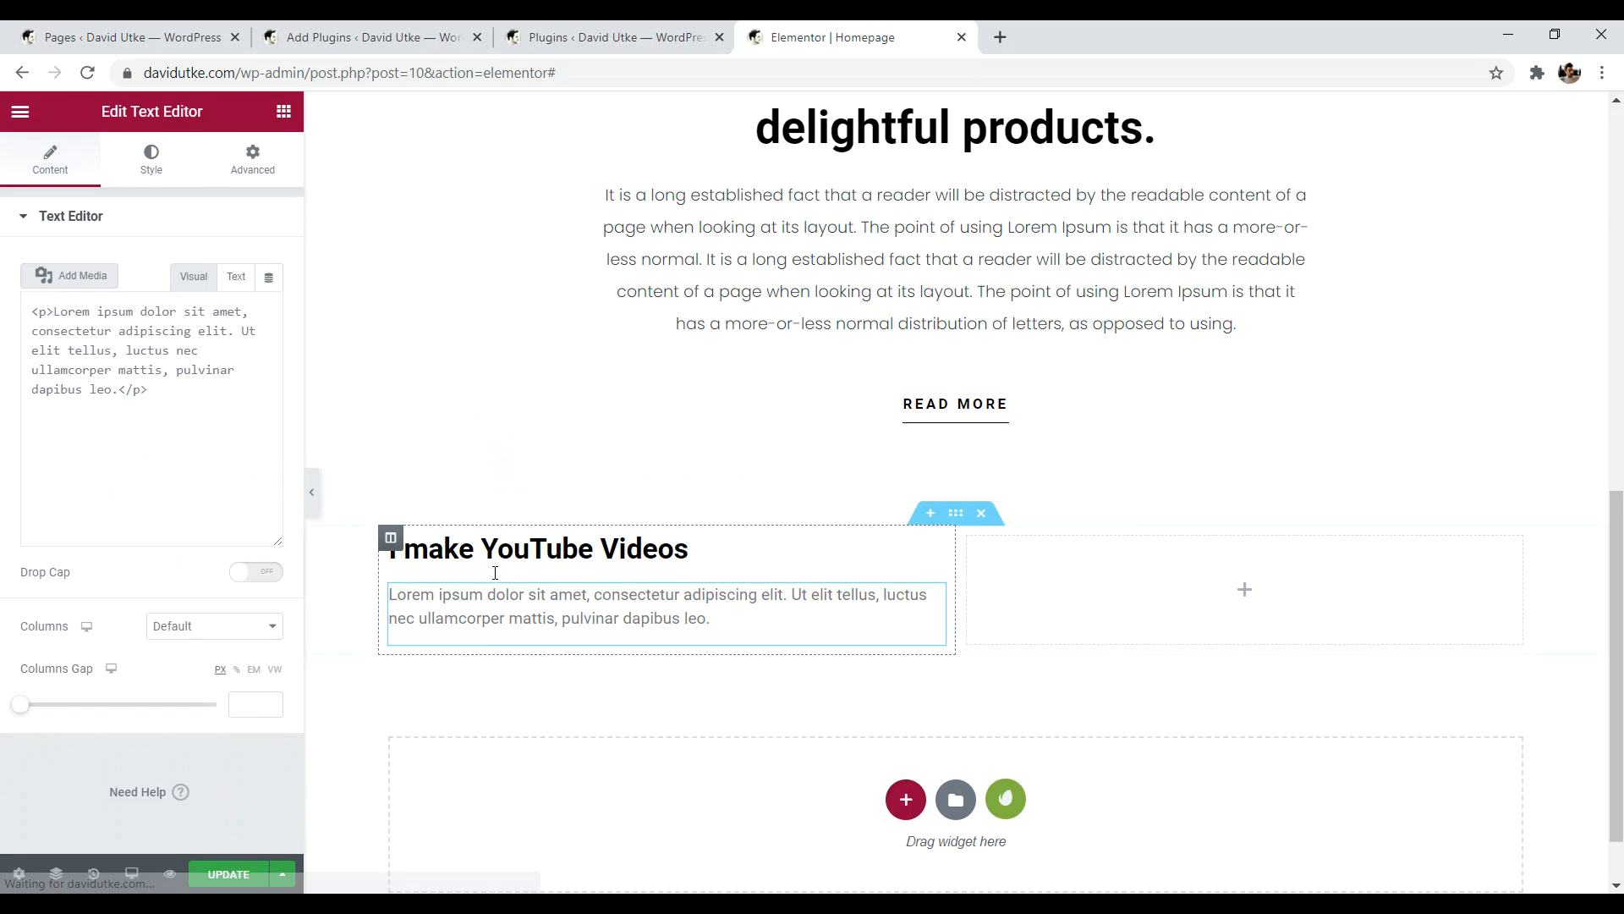
drag(256, 463, 26, 385)
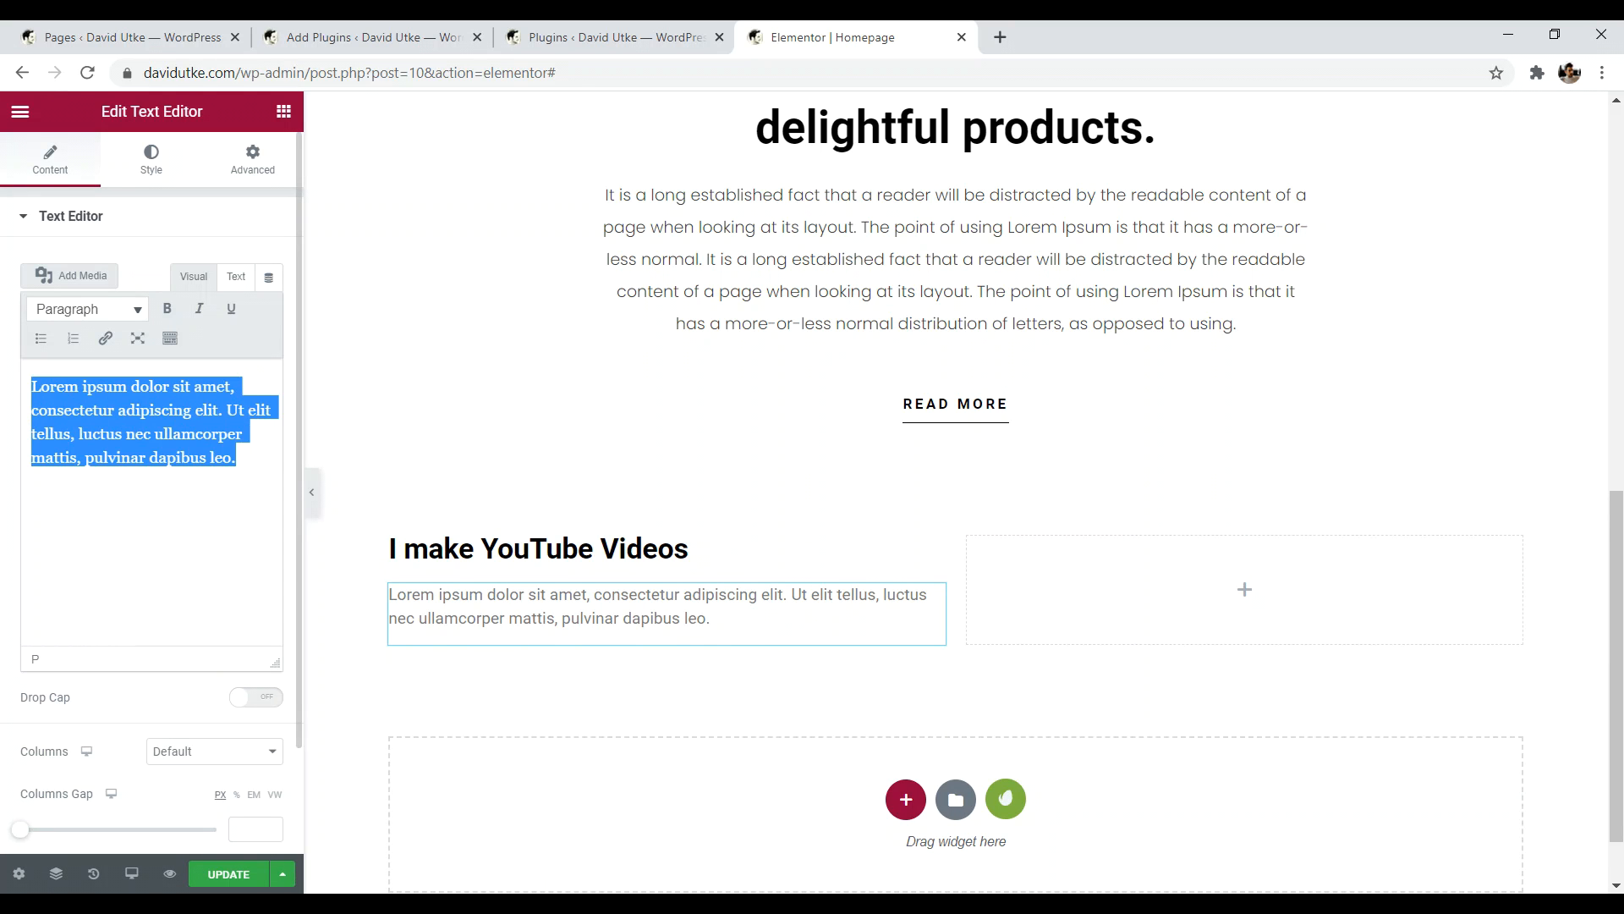
right_click(123, 410)
click(169, 487)
click(253, 463)
key(Return)
right_click(49, 508)
click(85, 639)
key(Return)
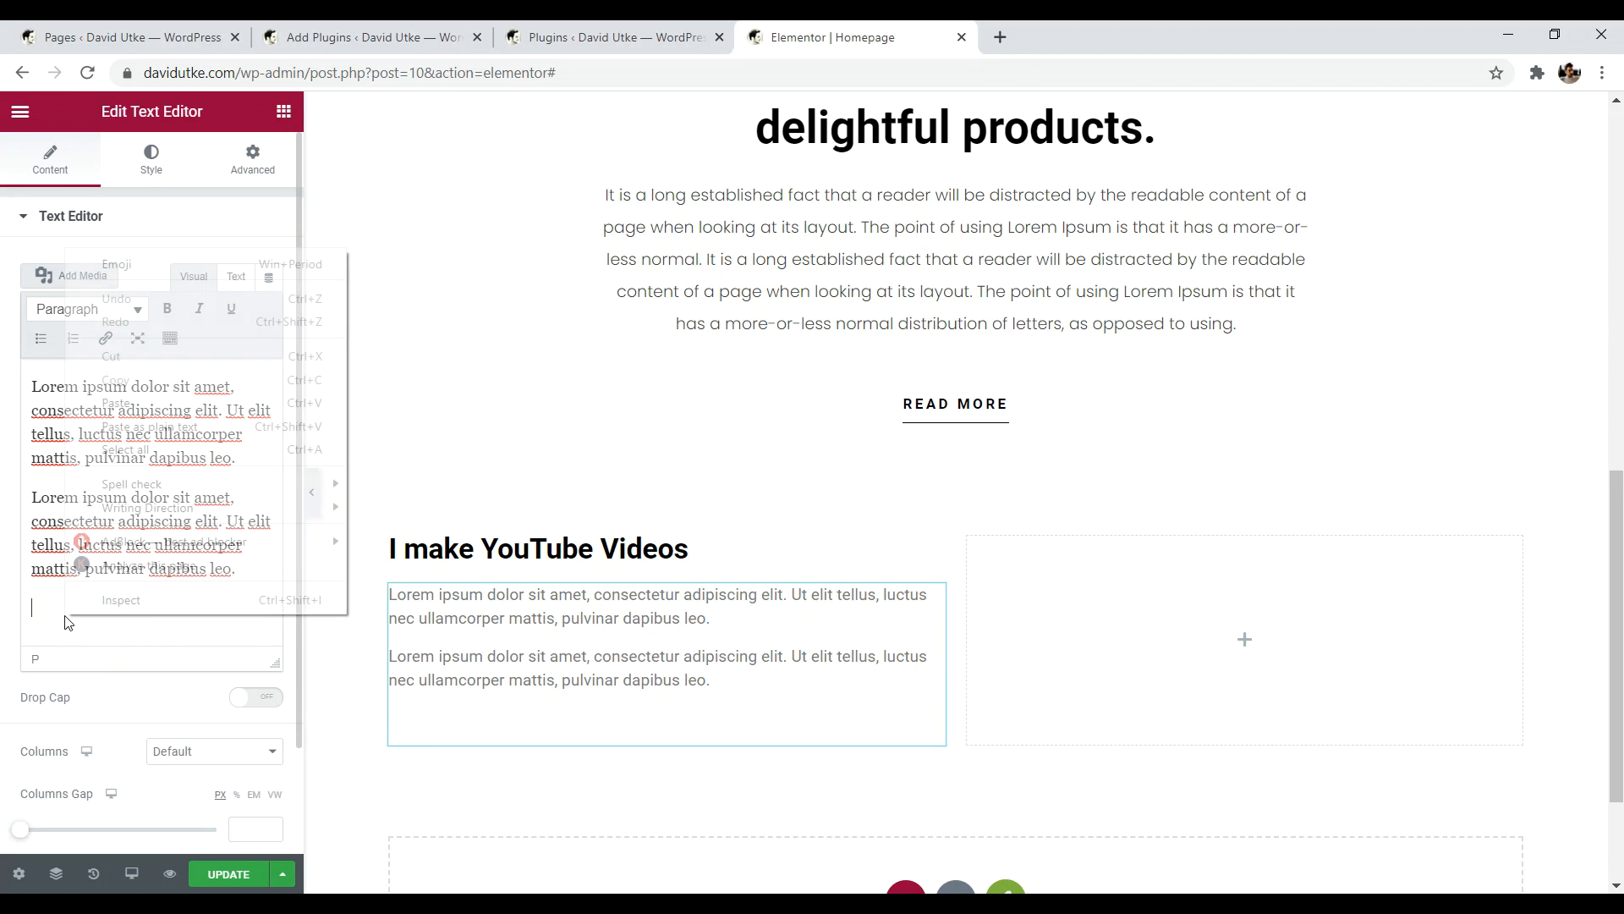
right_click(68, 612)
click(124, 403)
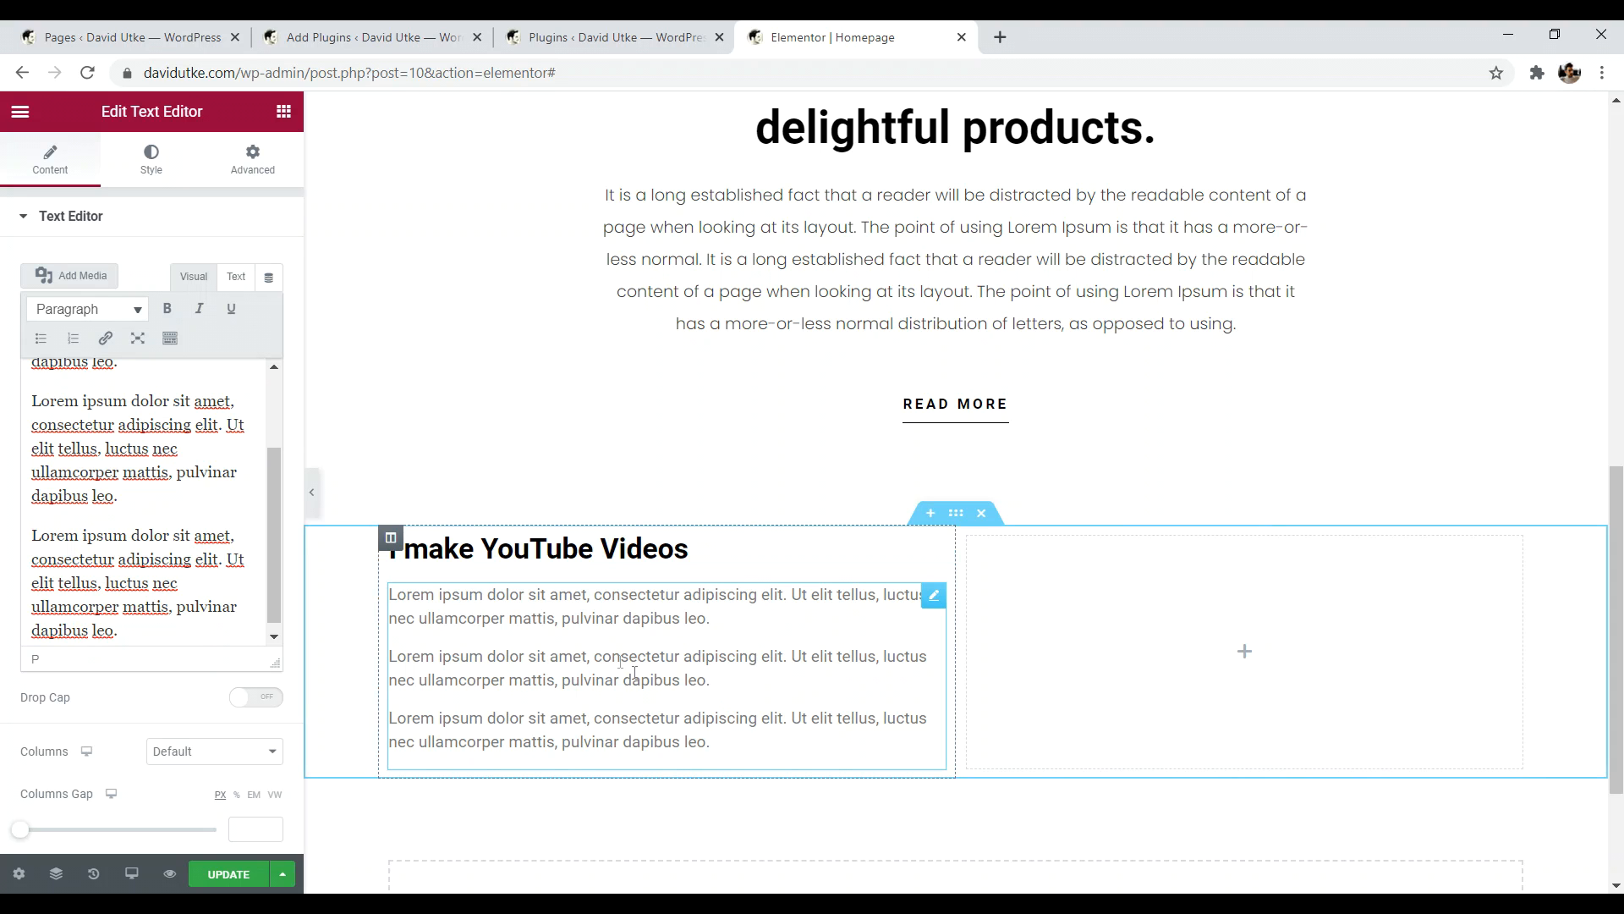
click(904, 546)
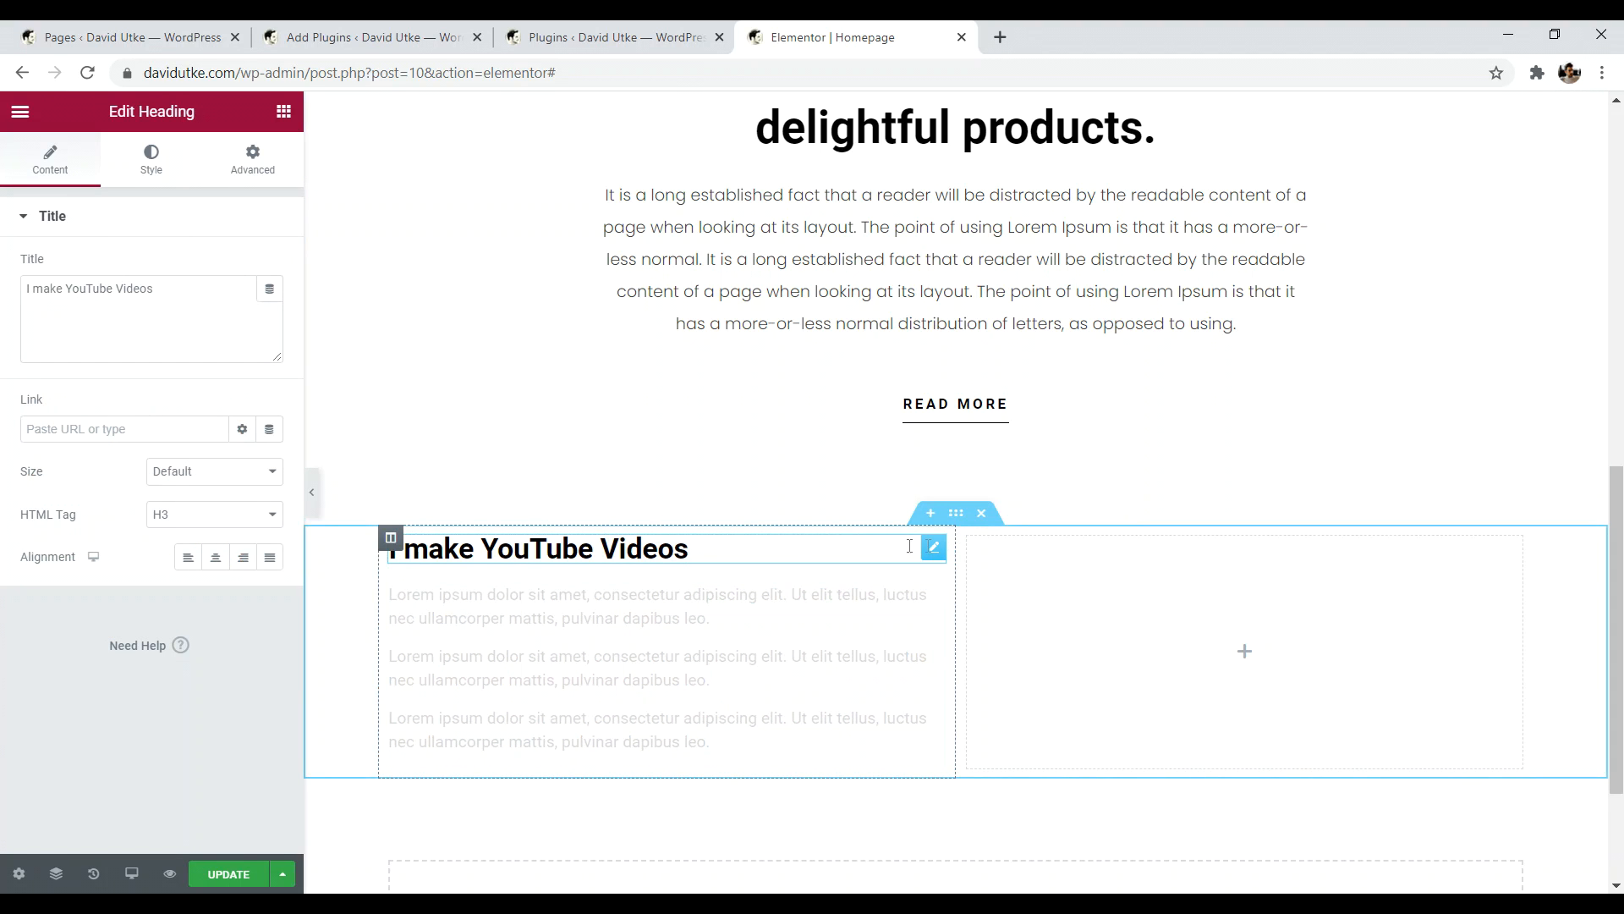
- Set the 'I make YouTube Videos' heading font family to Poppins
click(152, 161)
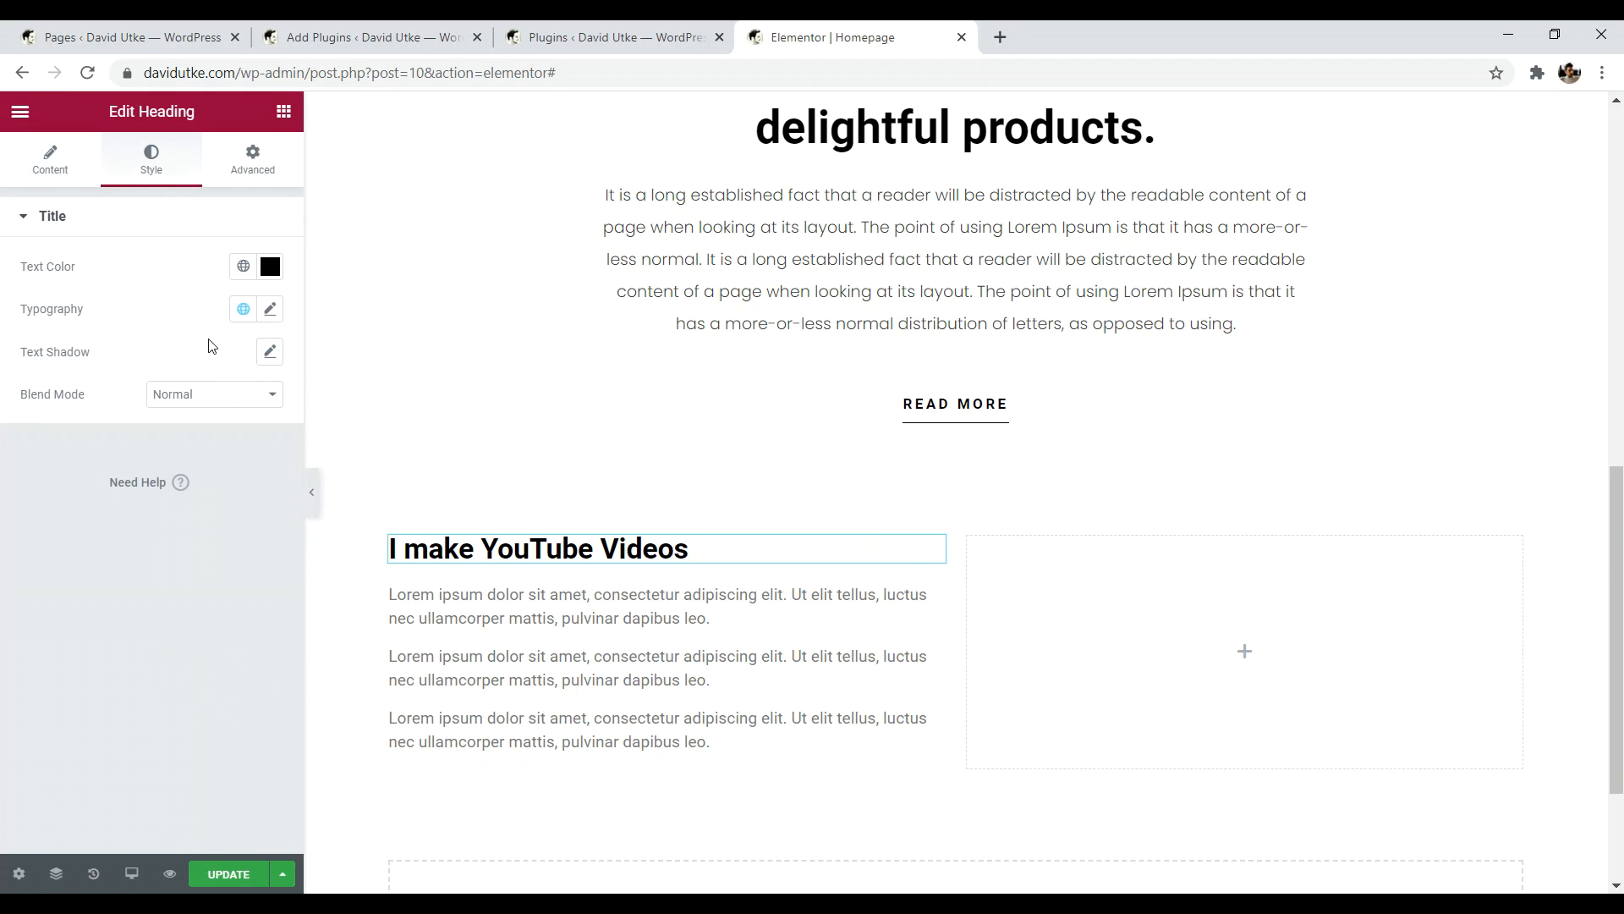
click(269, 310)
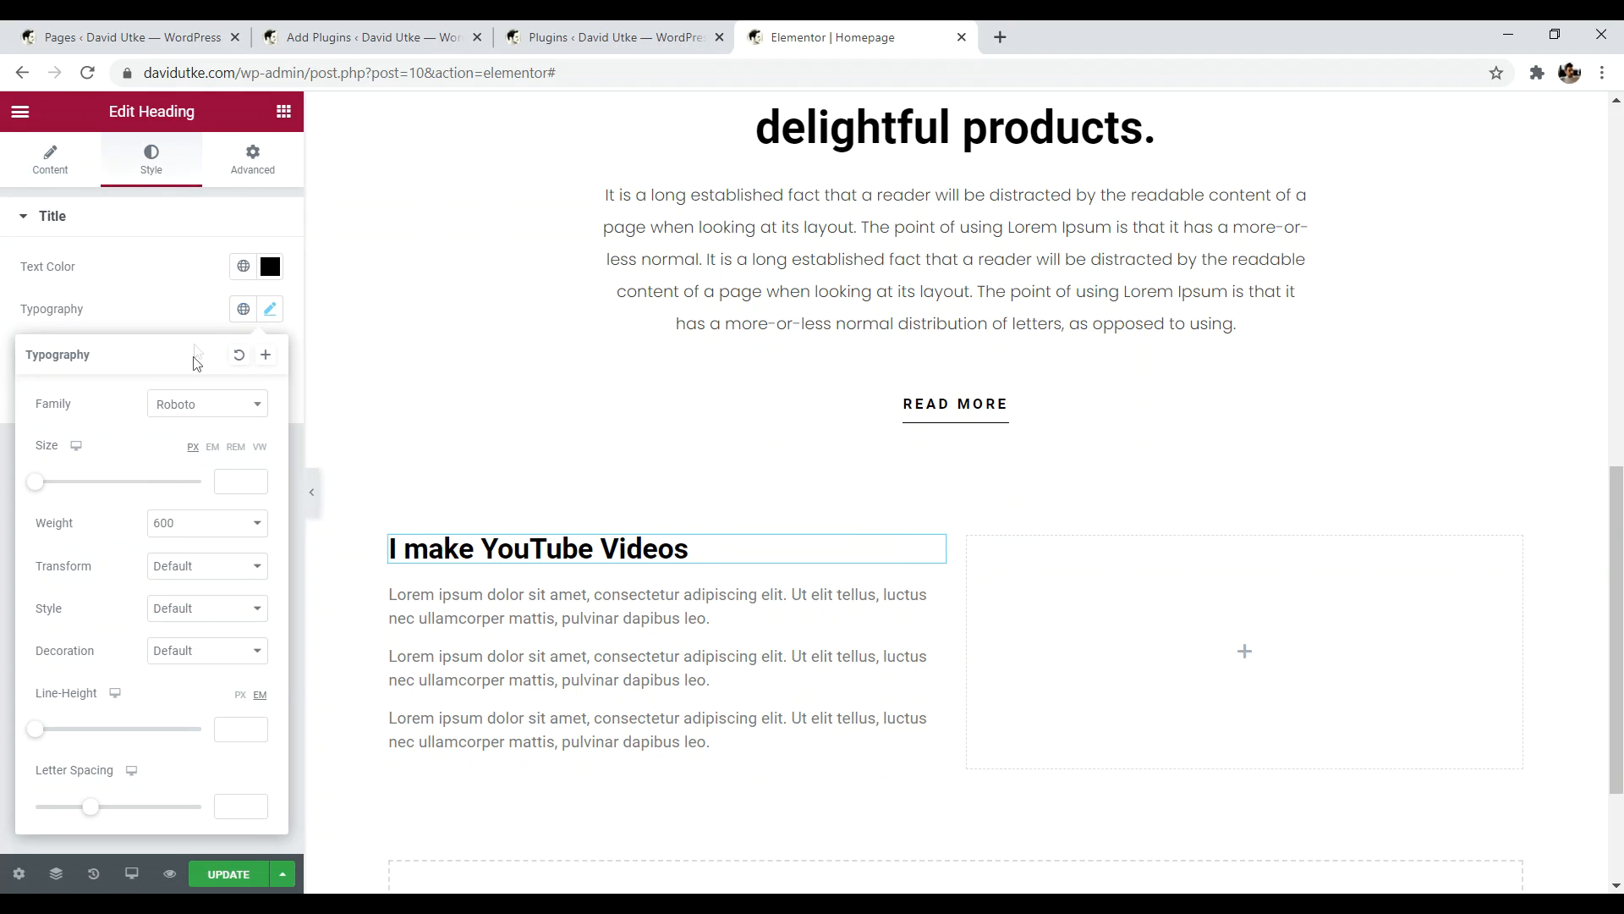
click(215, 410)
text(pop)
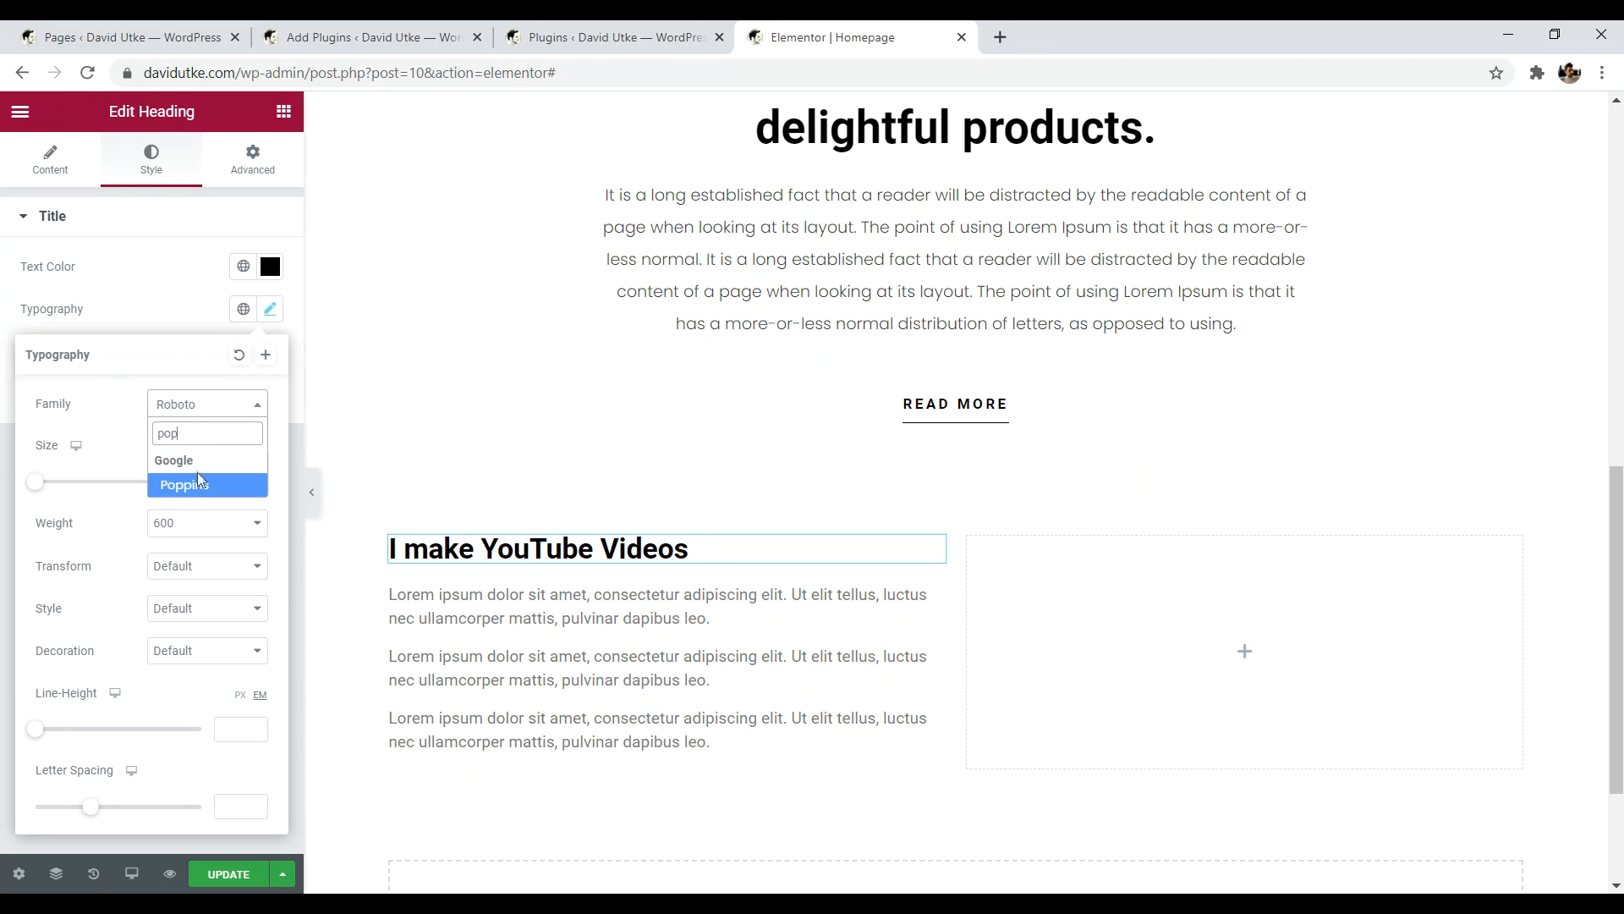
click(197, 473)
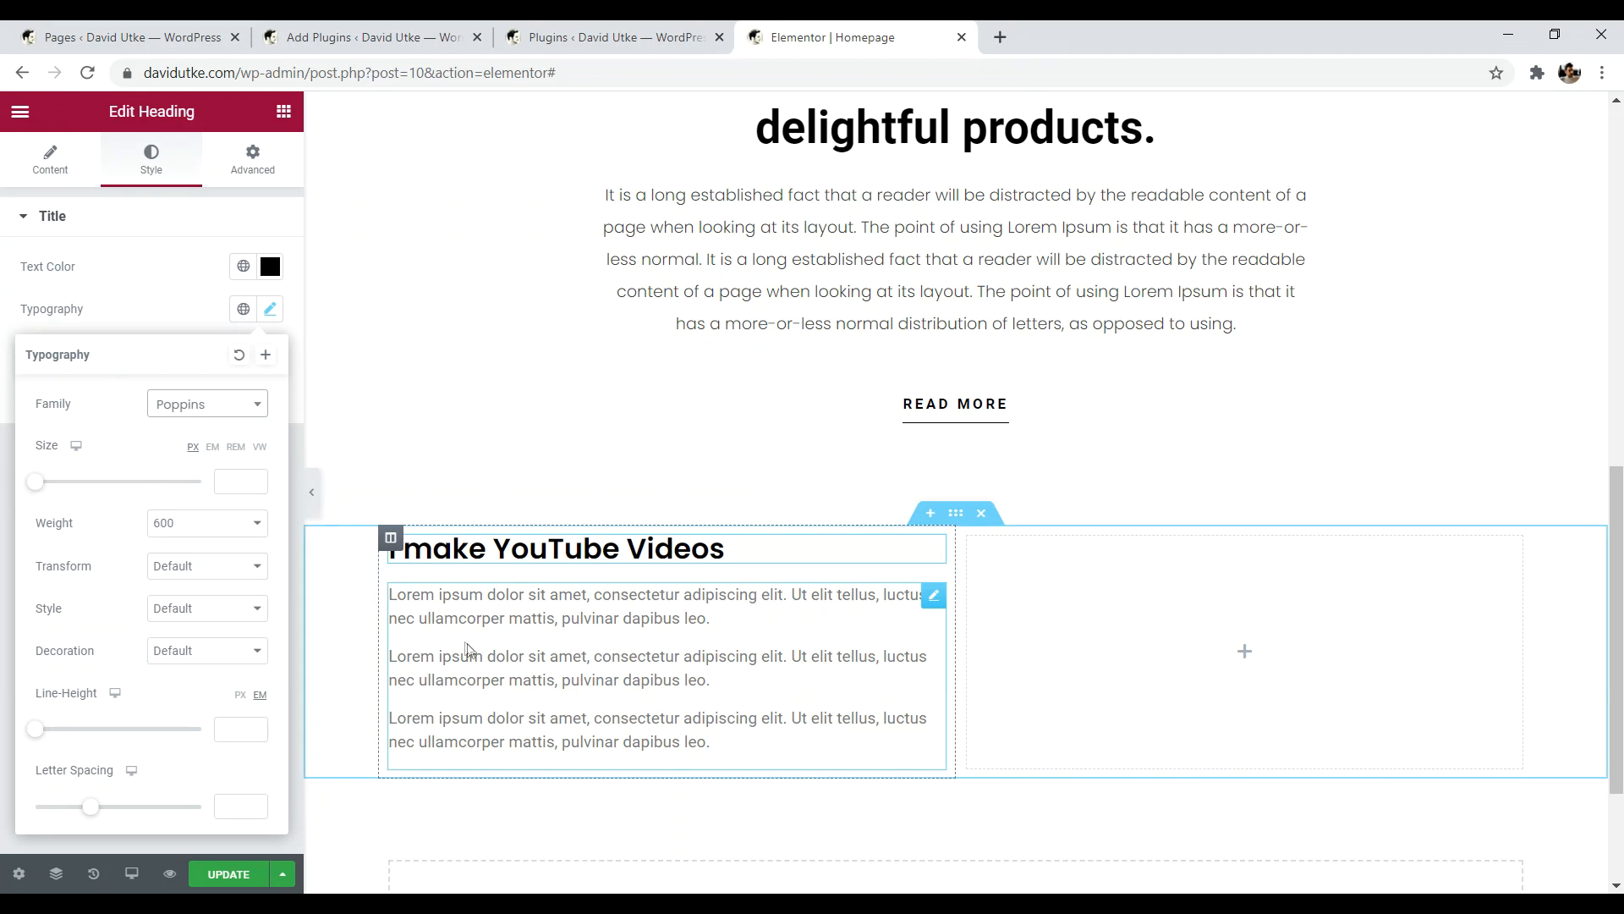
- Select the paragraph text block and bring up its Style typography settings
click(819, 644)
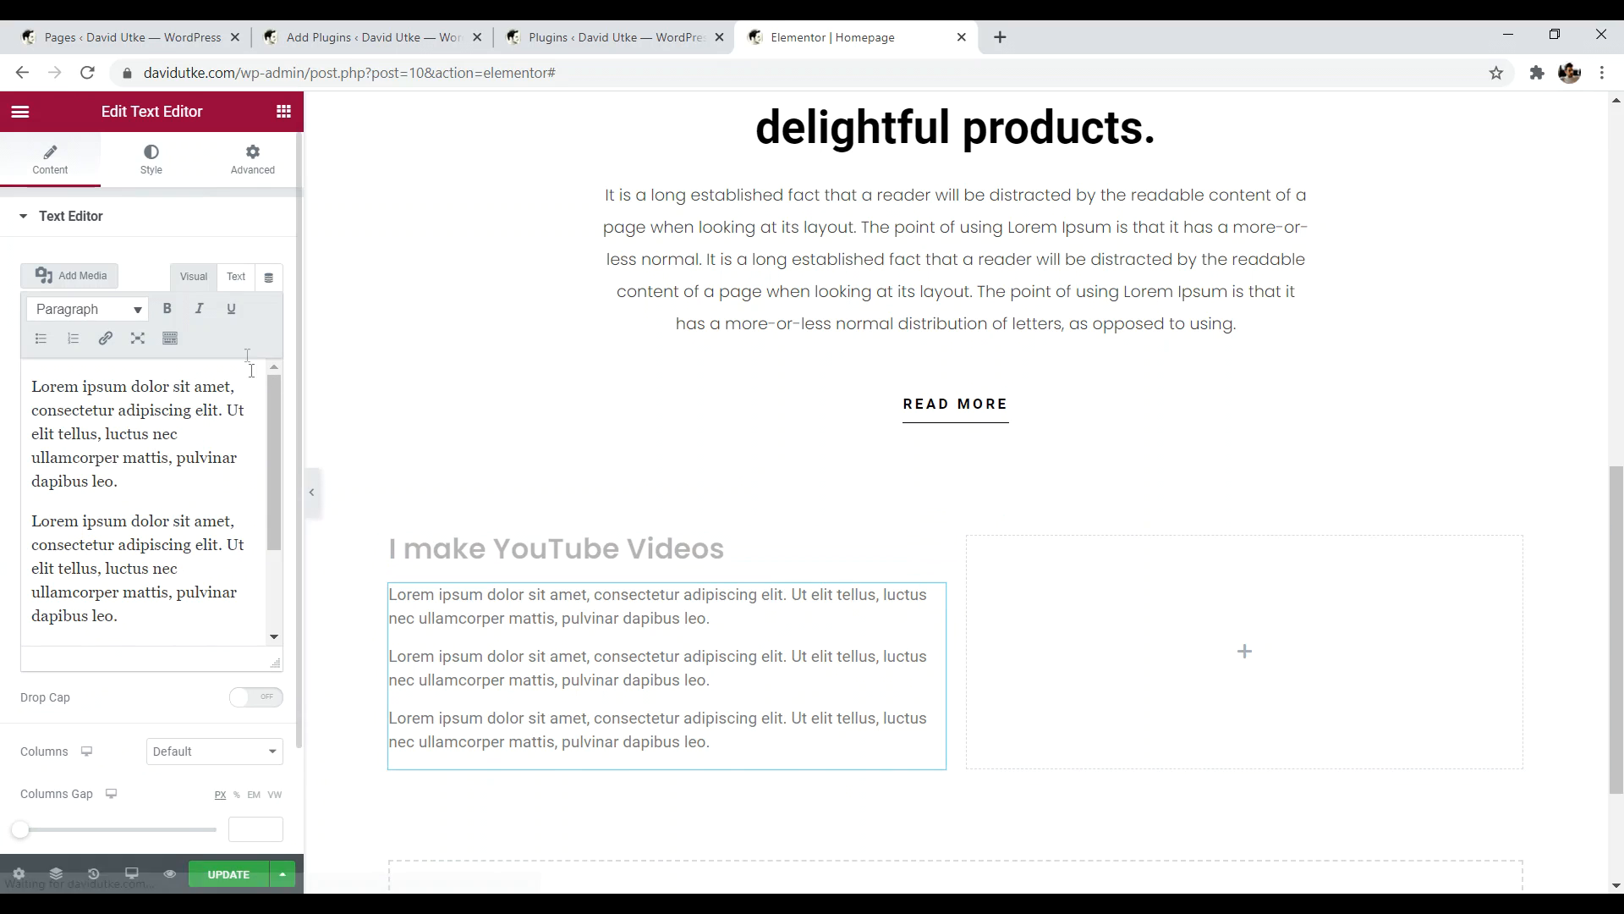
click(159, 168)
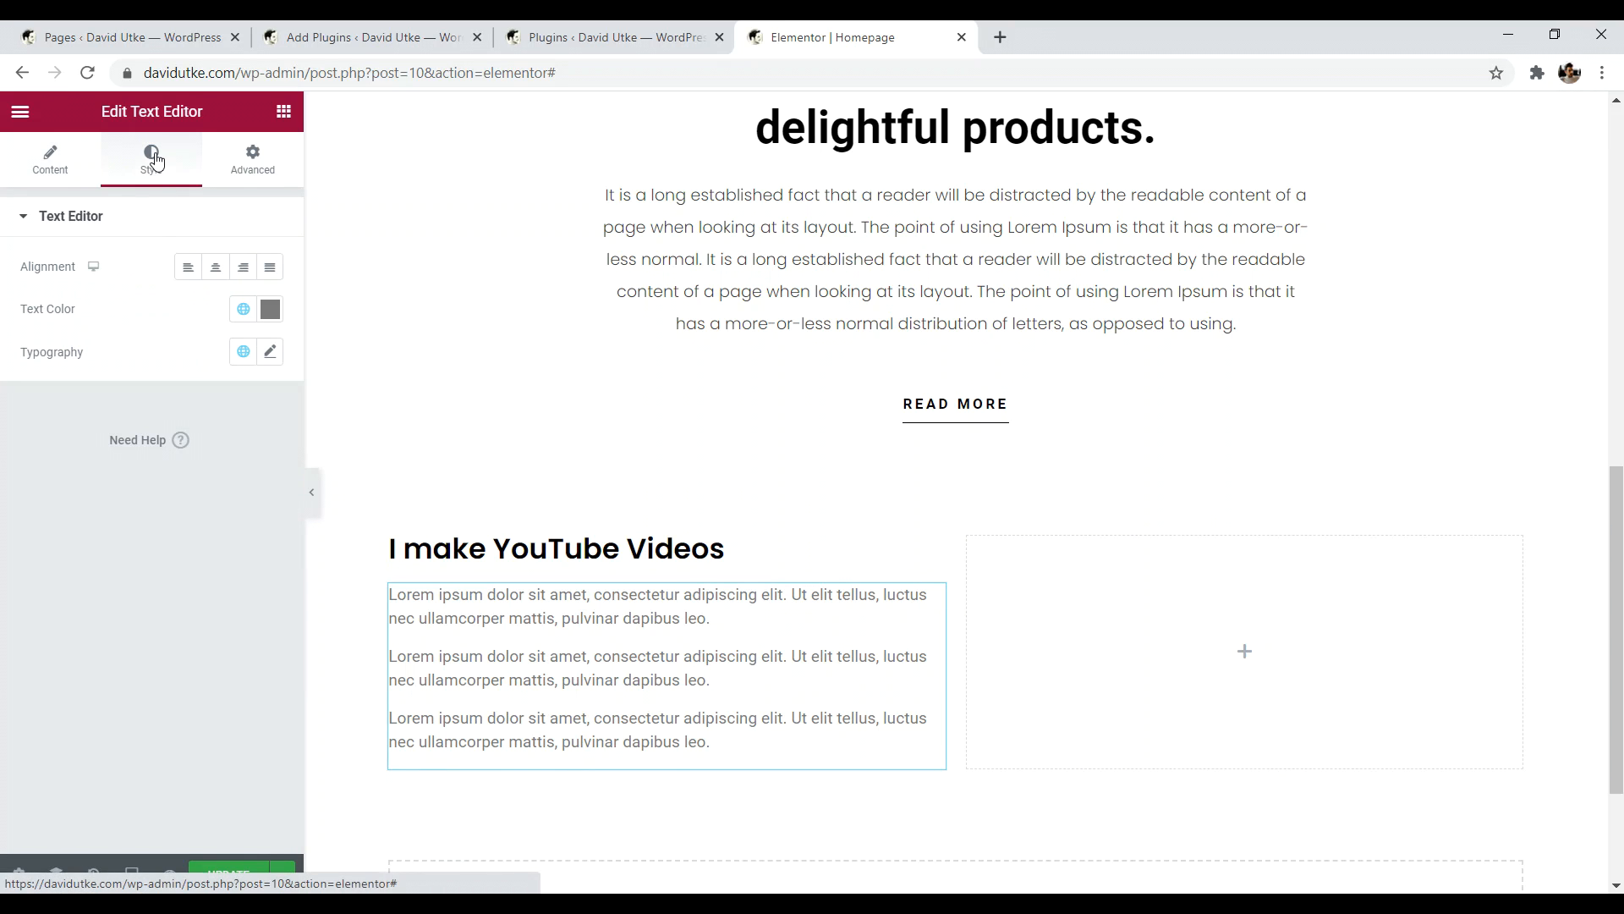
click(270, 354)
- Set the paragraphs' font family to Poppins
click(217, 449)
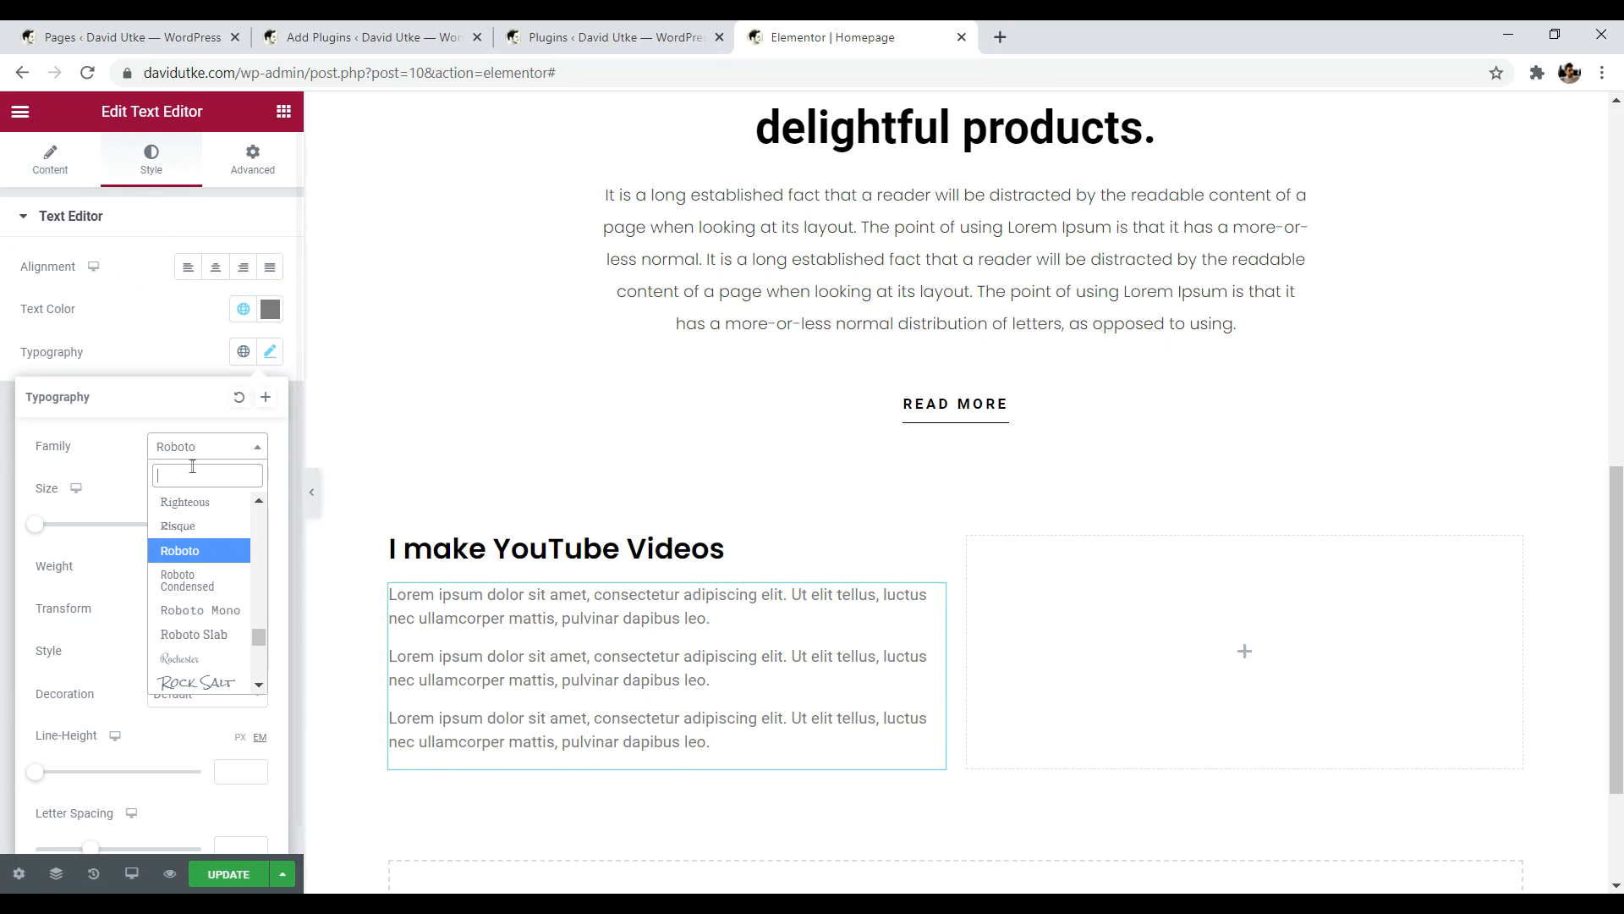
text(pop)
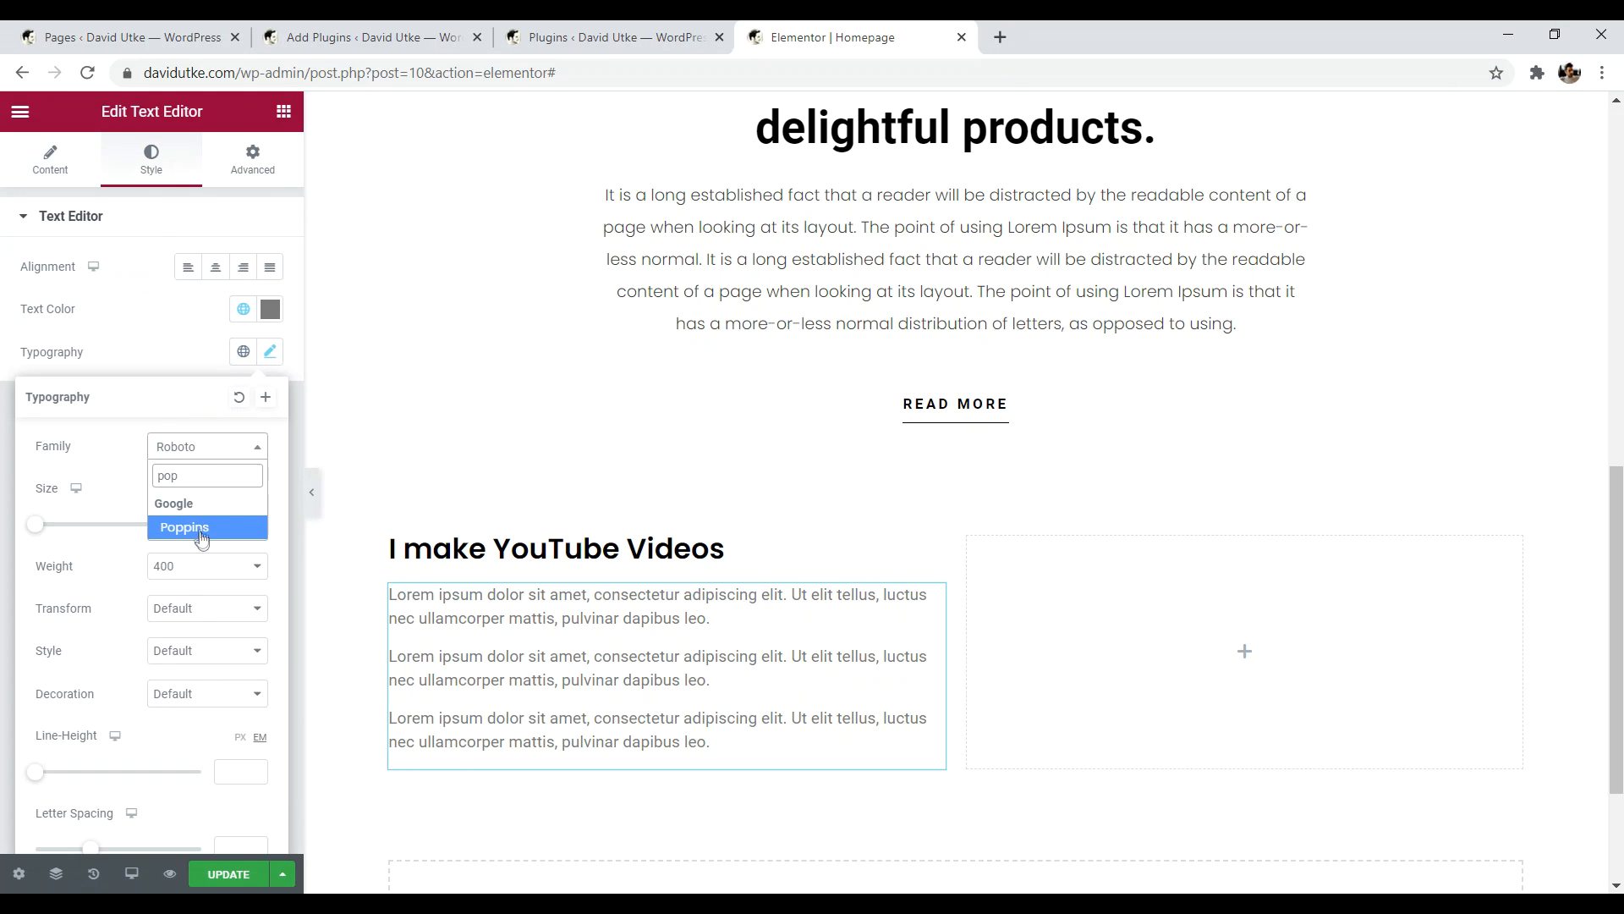
click(201, 531)
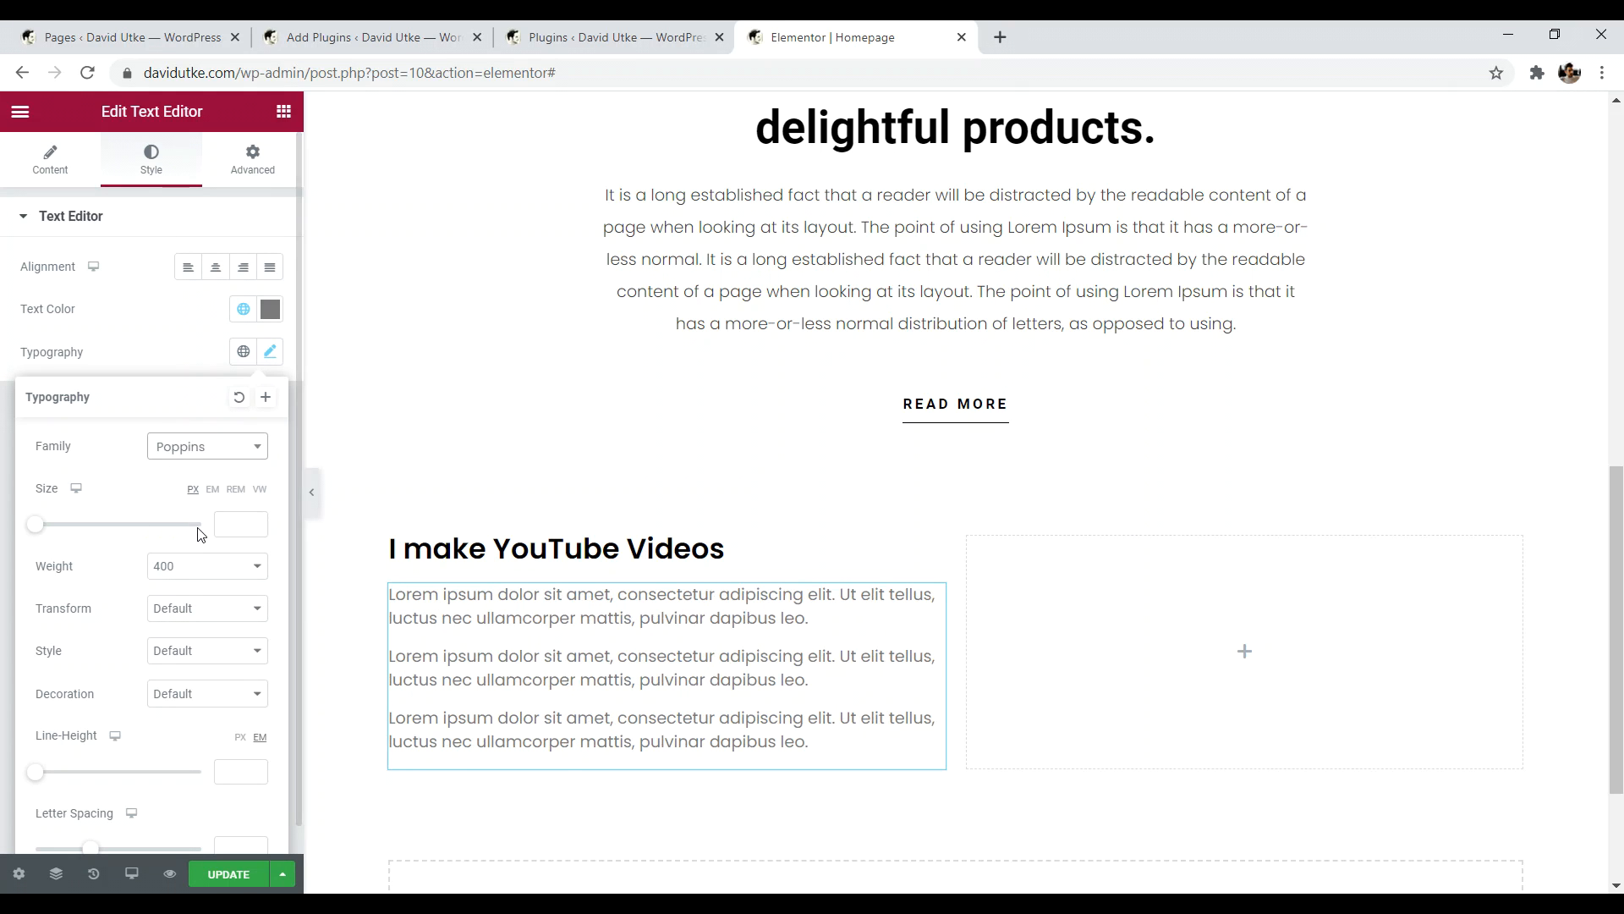
- Change the paragraph text colour from #000000 to a darker grey, starting from #636363
click(270, 309)
text(#000000)
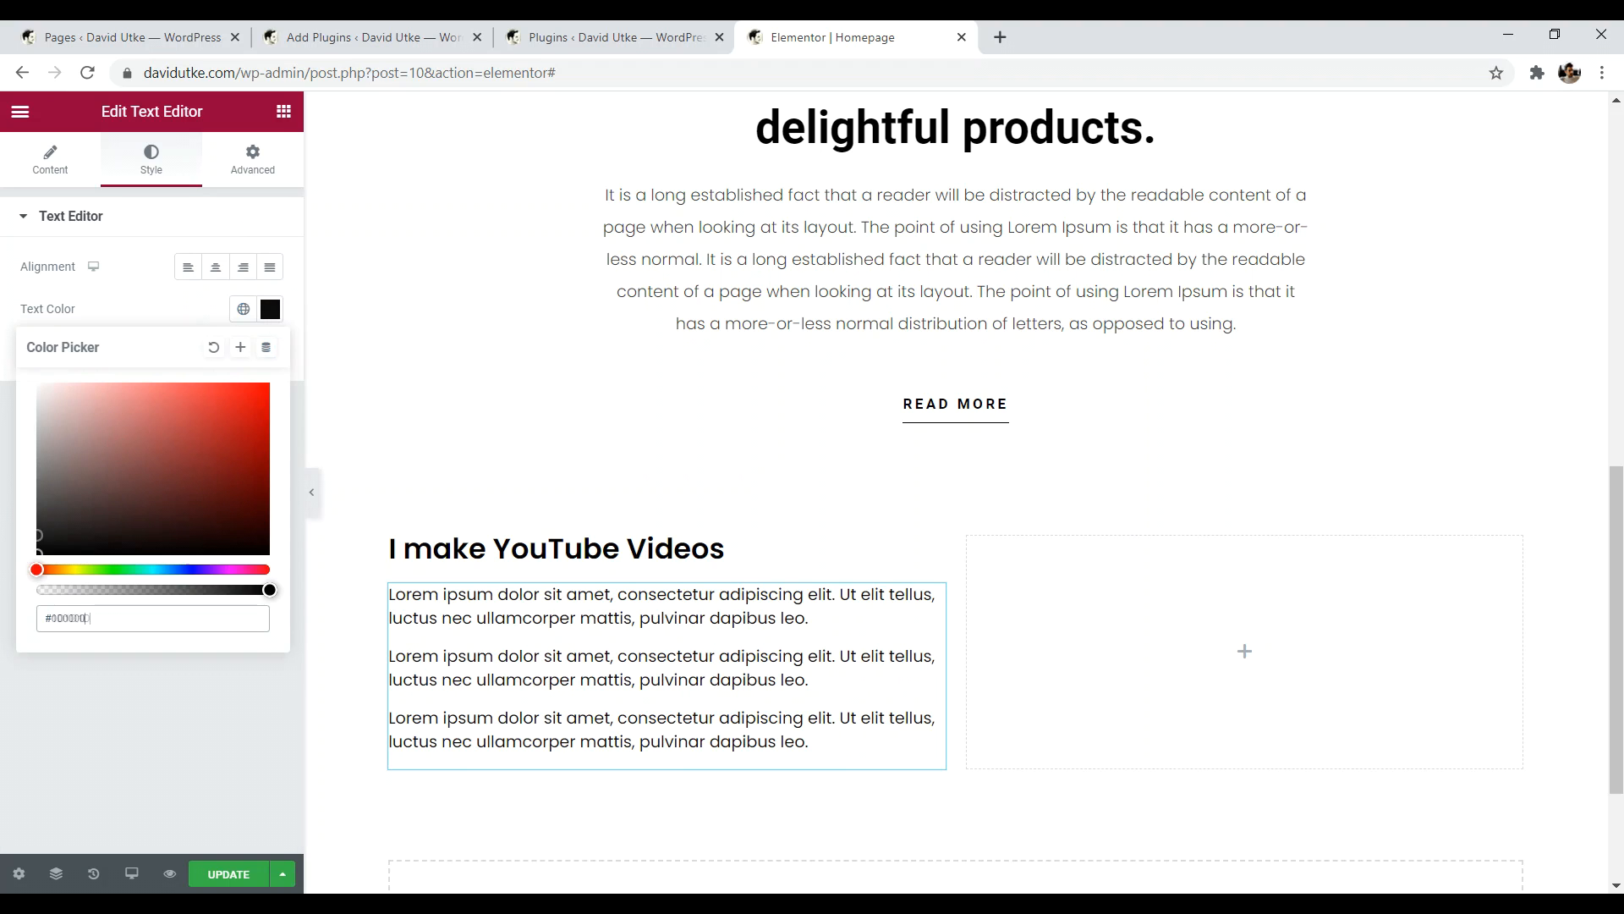
key(ctrl+a)
text(#636363)
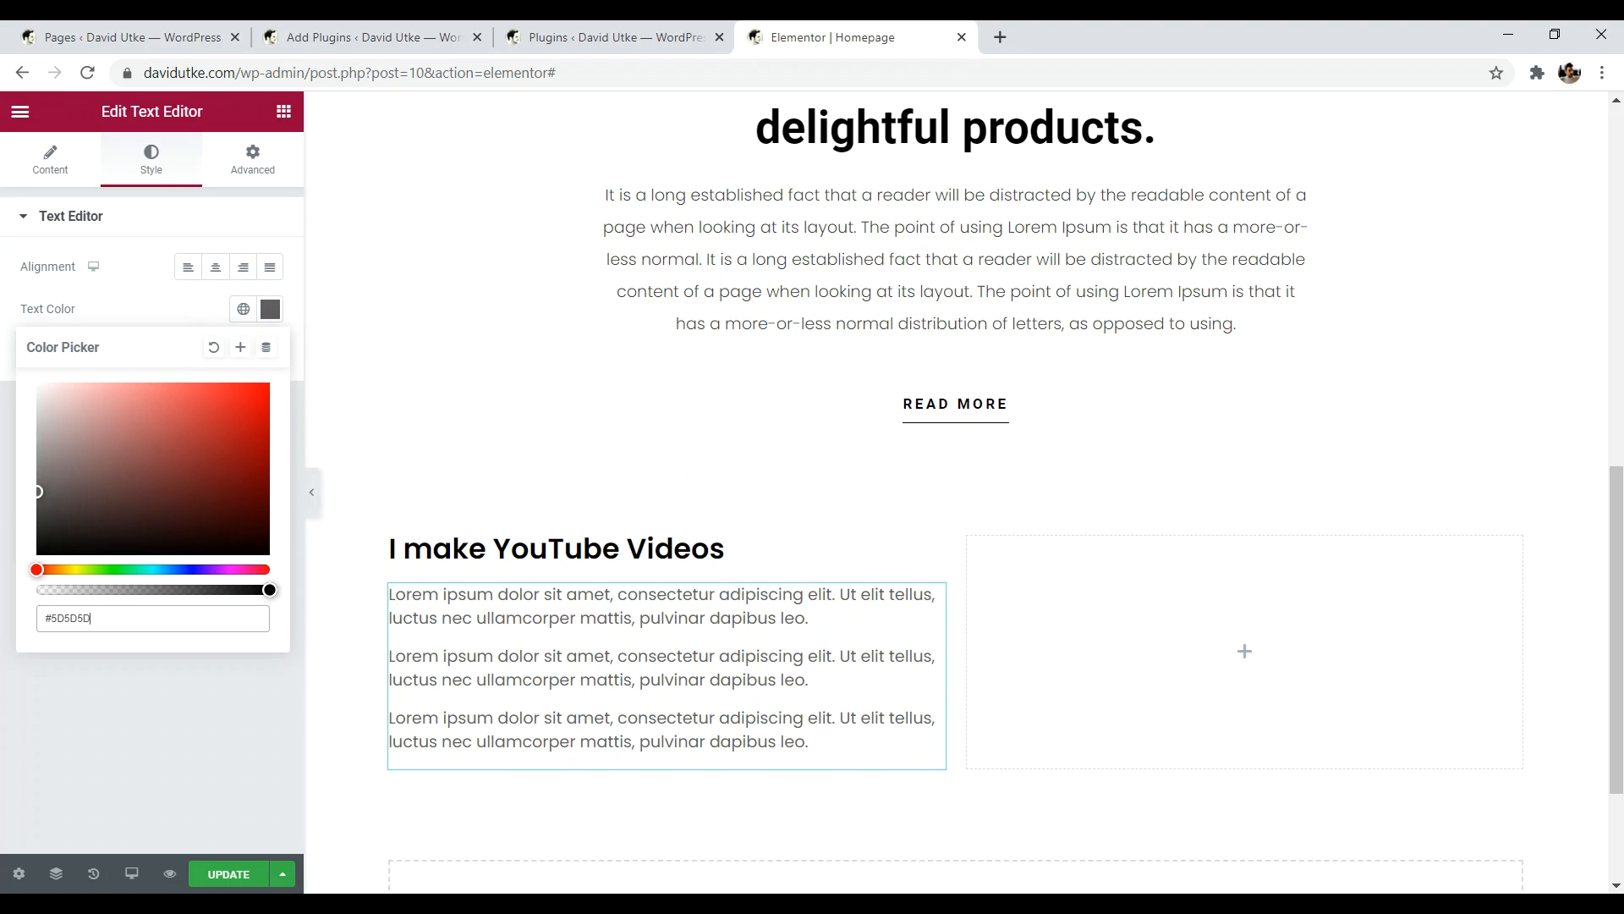
click(209, 620)
drag(41, 491, 38, 478)
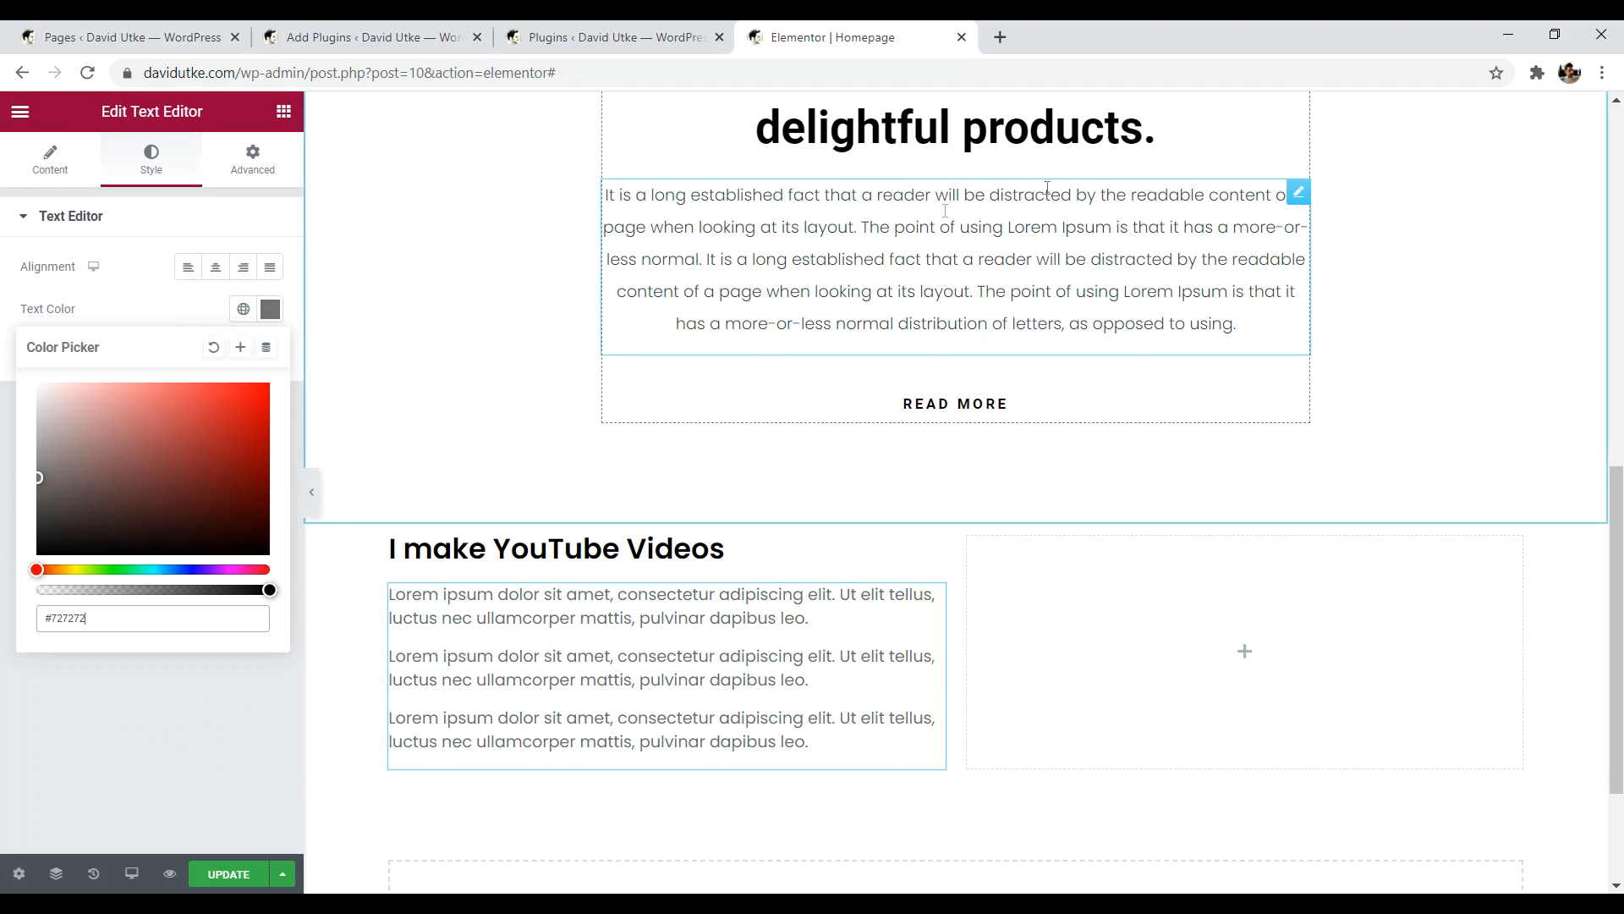
drag(85, 625, 27, 629)
click(36, 478)
drag(27, 496, 24, 502)
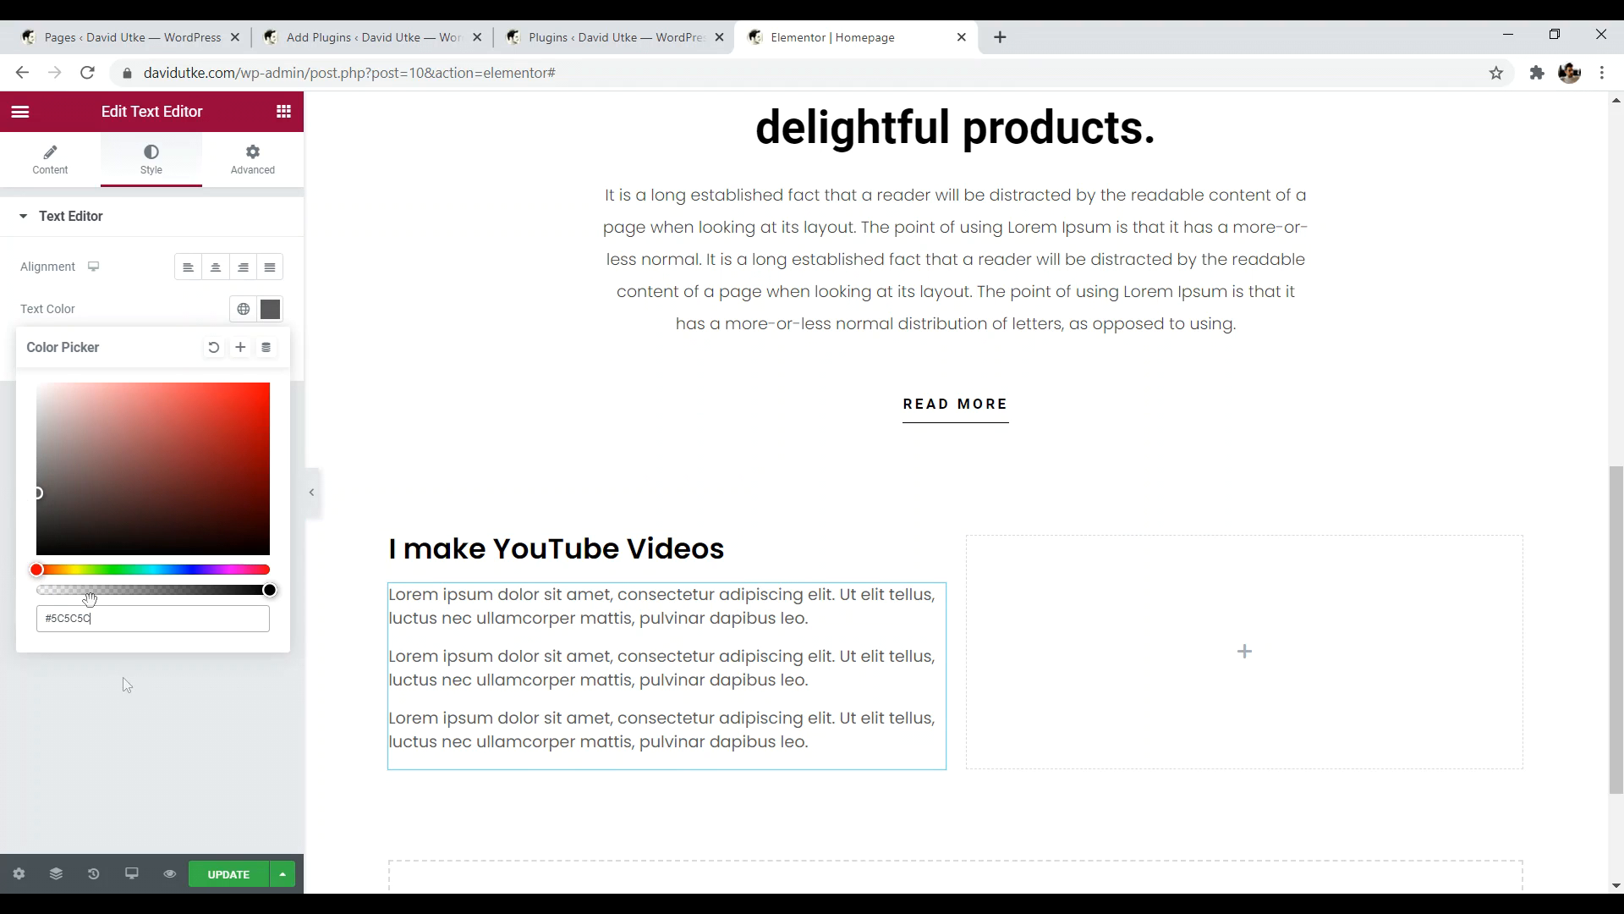
click(148, 734)
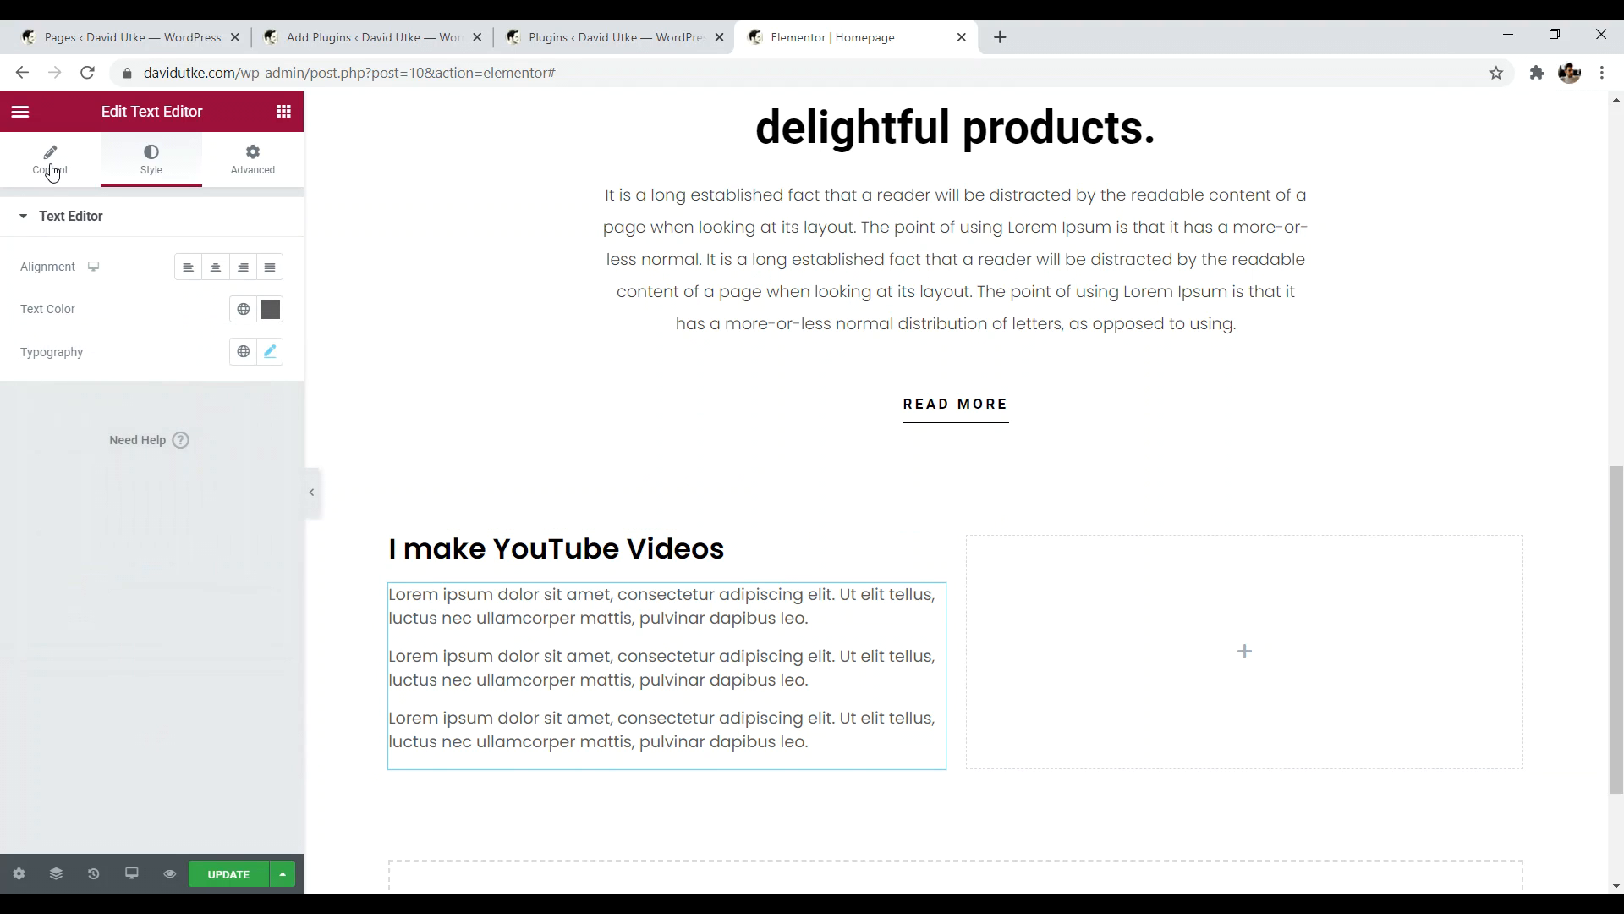
- Set the paragraphs' font weight to 300
click(50, 169)
scroll(95, 230, down, 4)
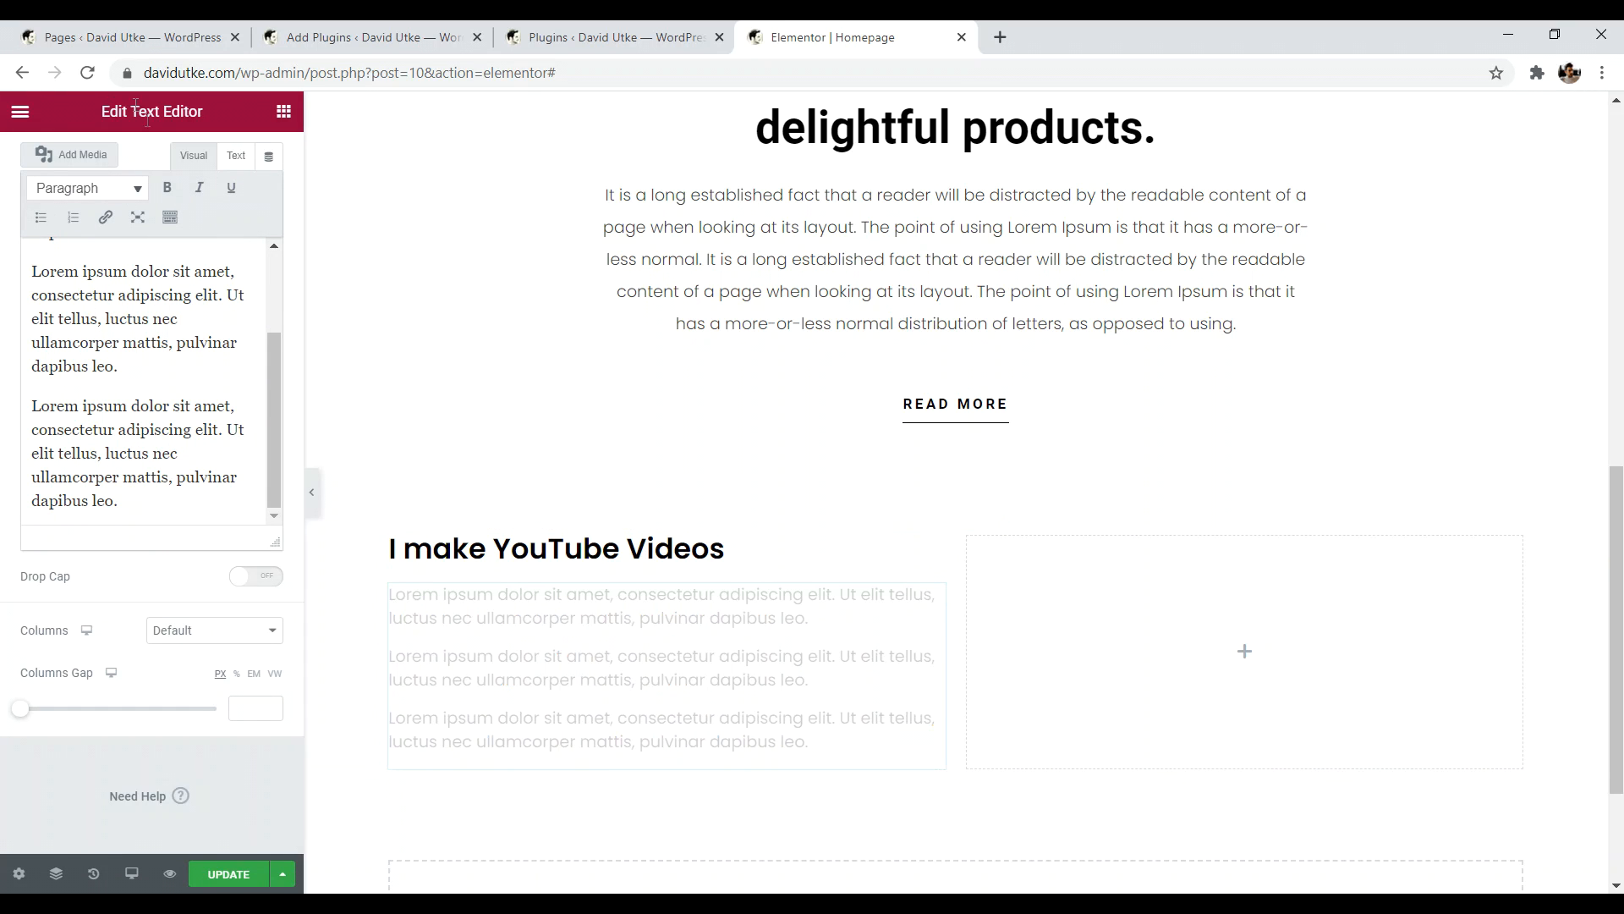
scroll(148, 381, up, 3)
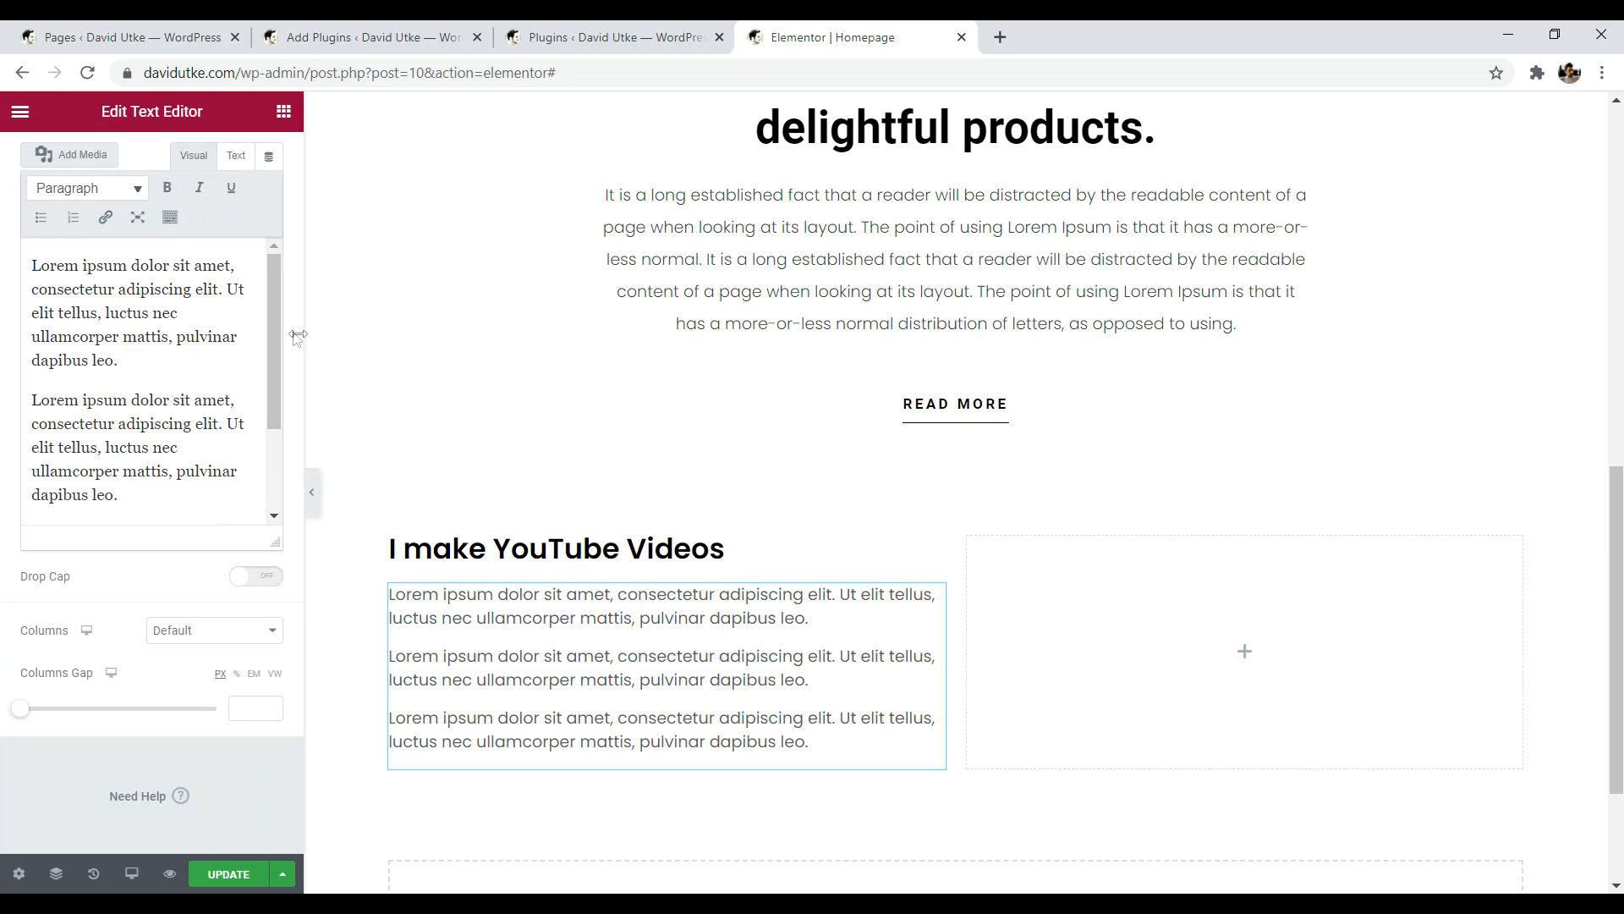
scroll(237, 289, up, 2)
click(153, 168)
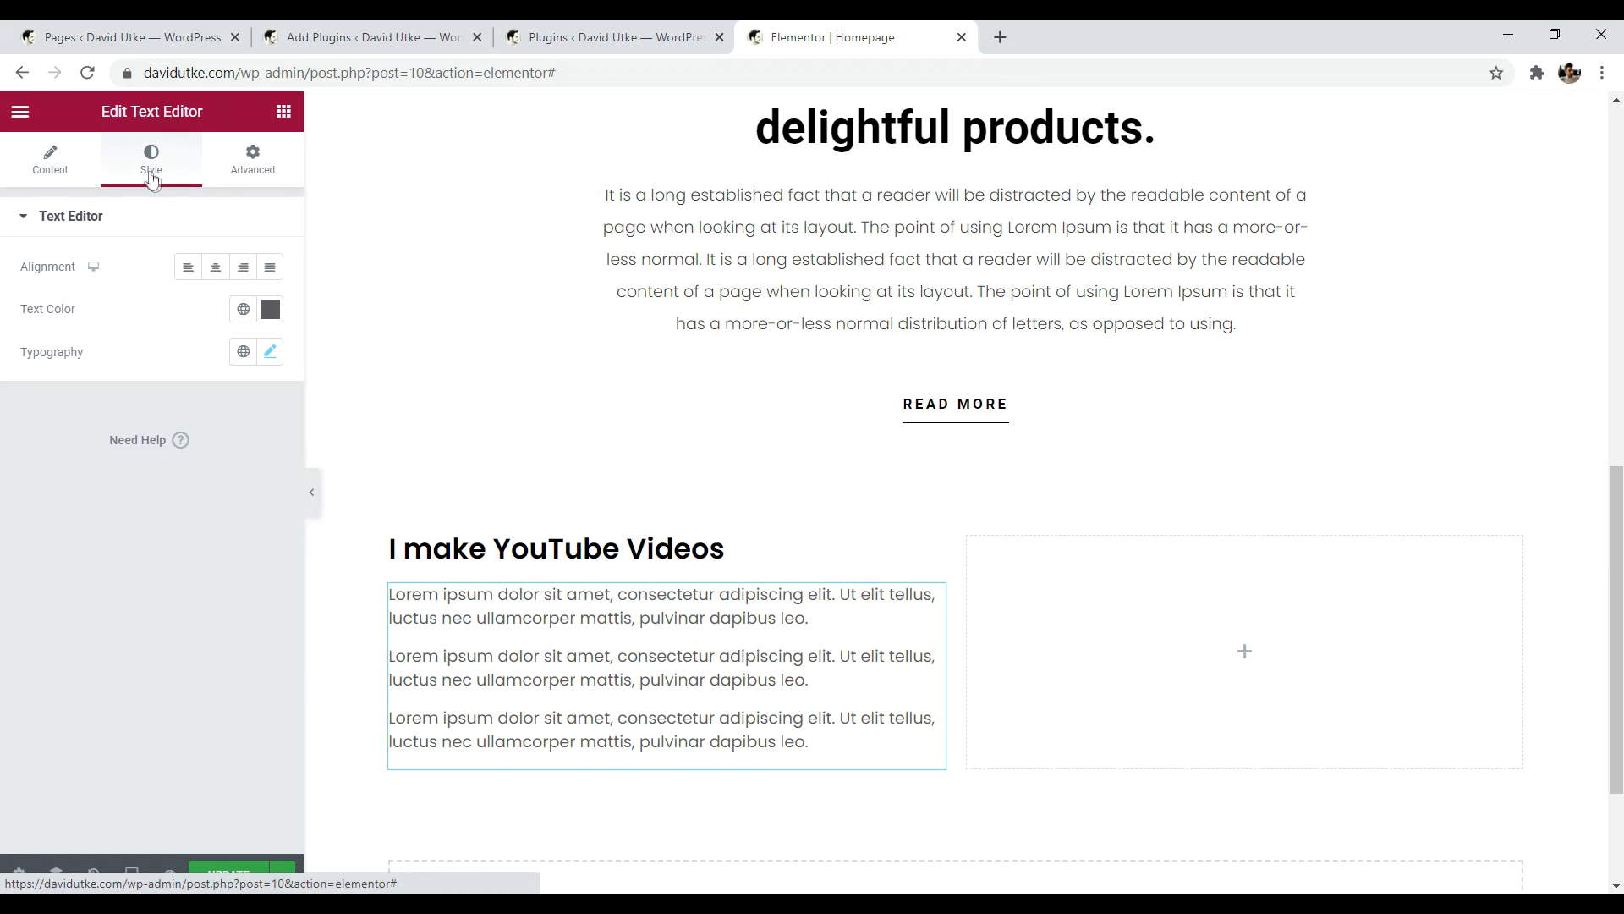
click(270, 352)
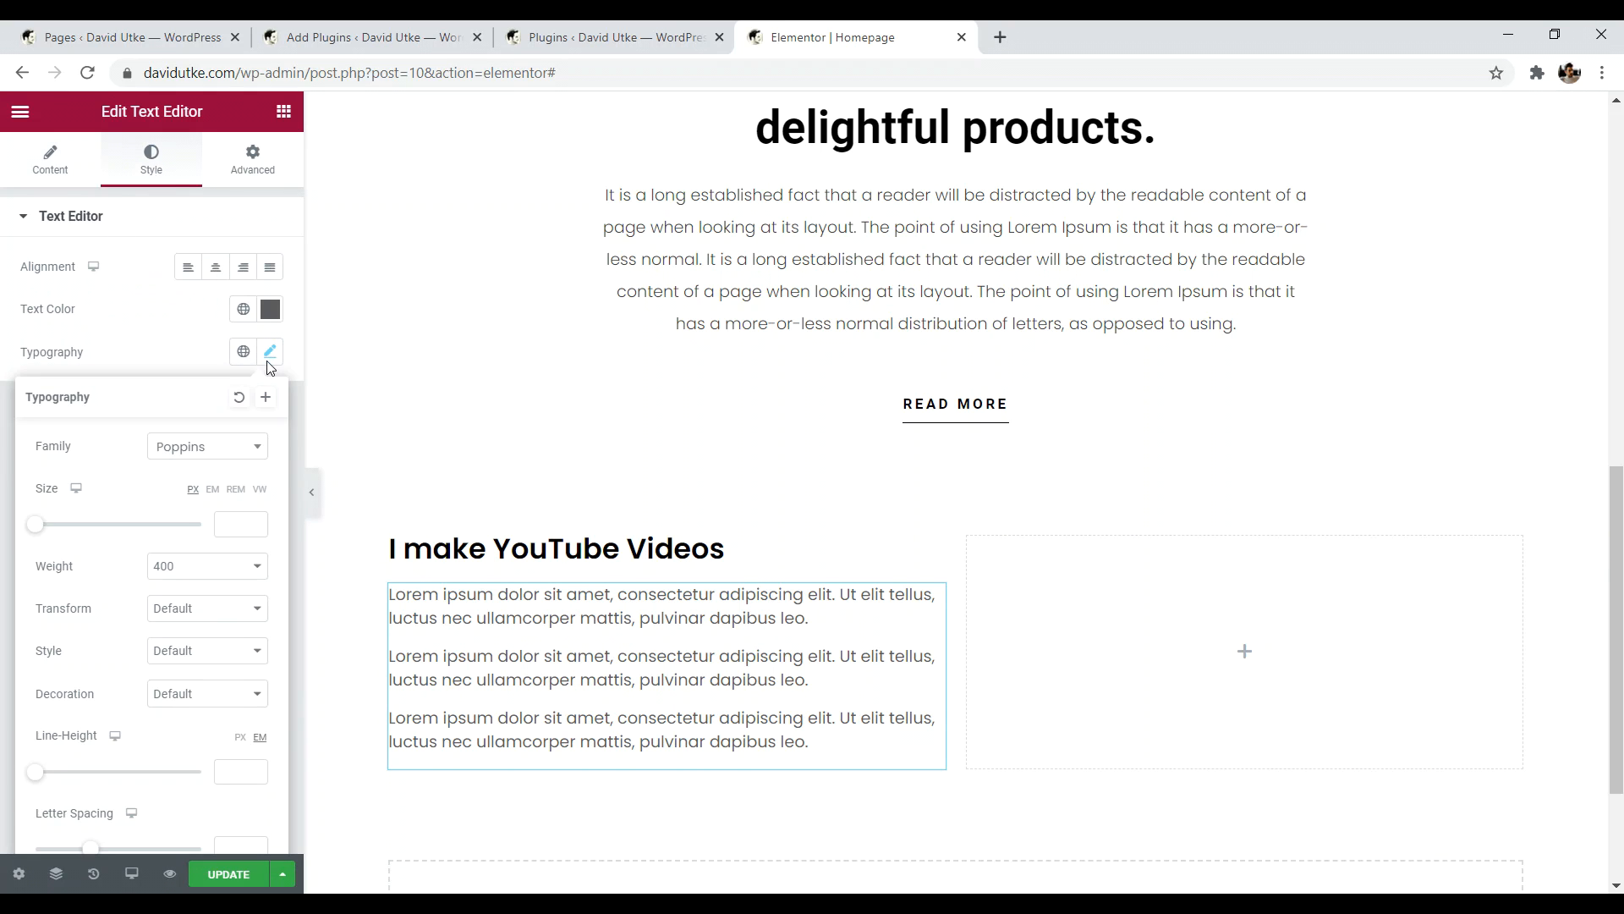
click(210, 576)
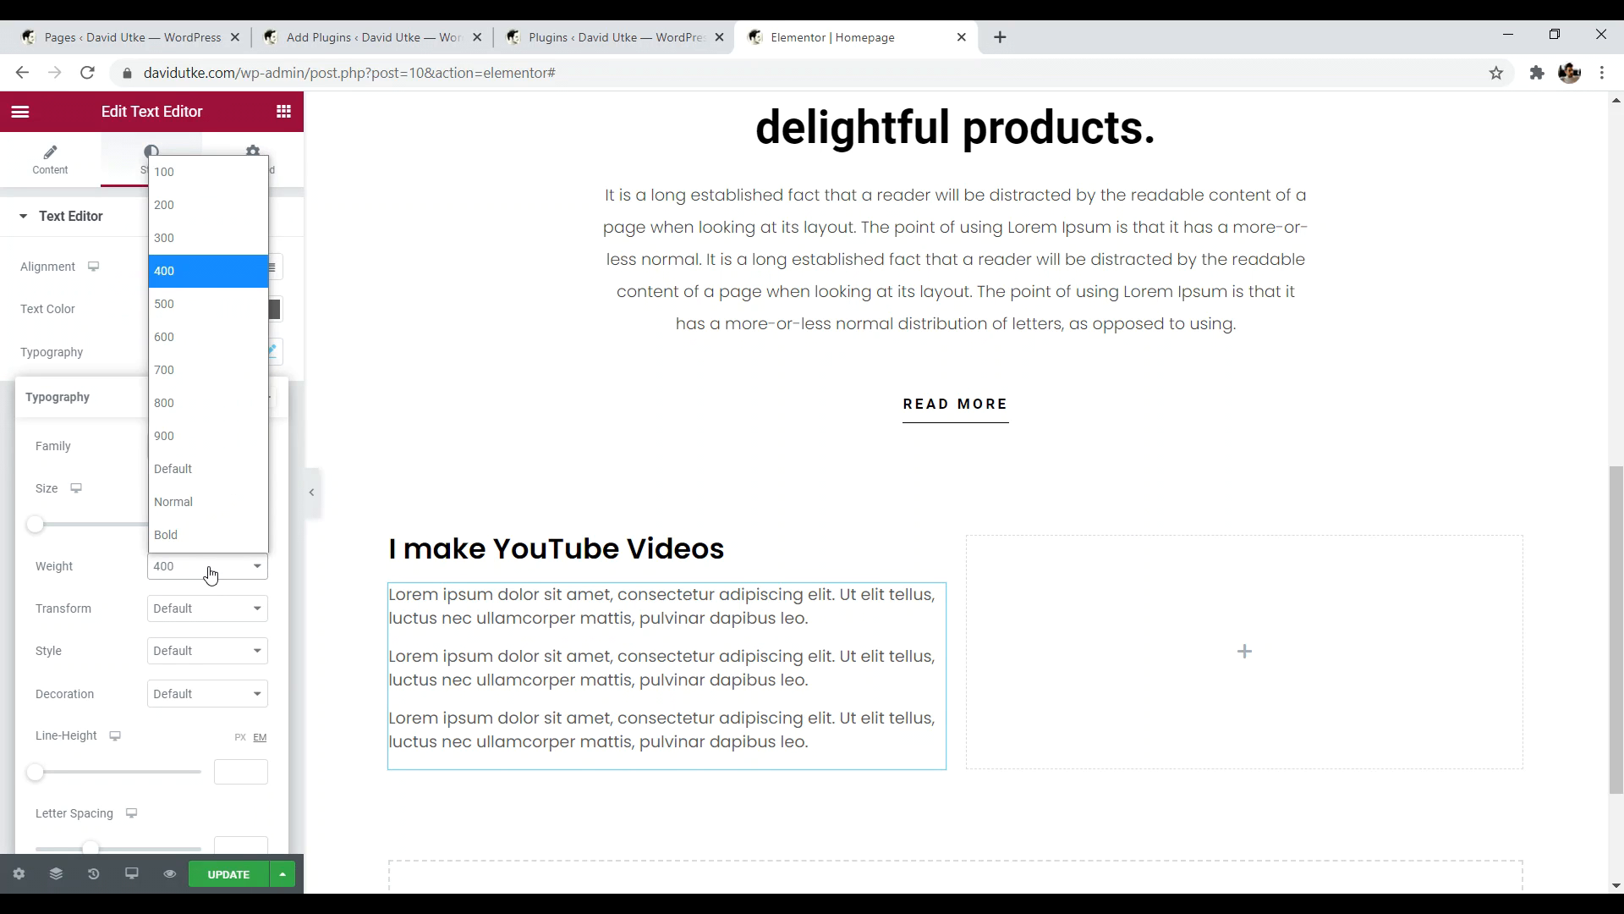
click(159, 240)
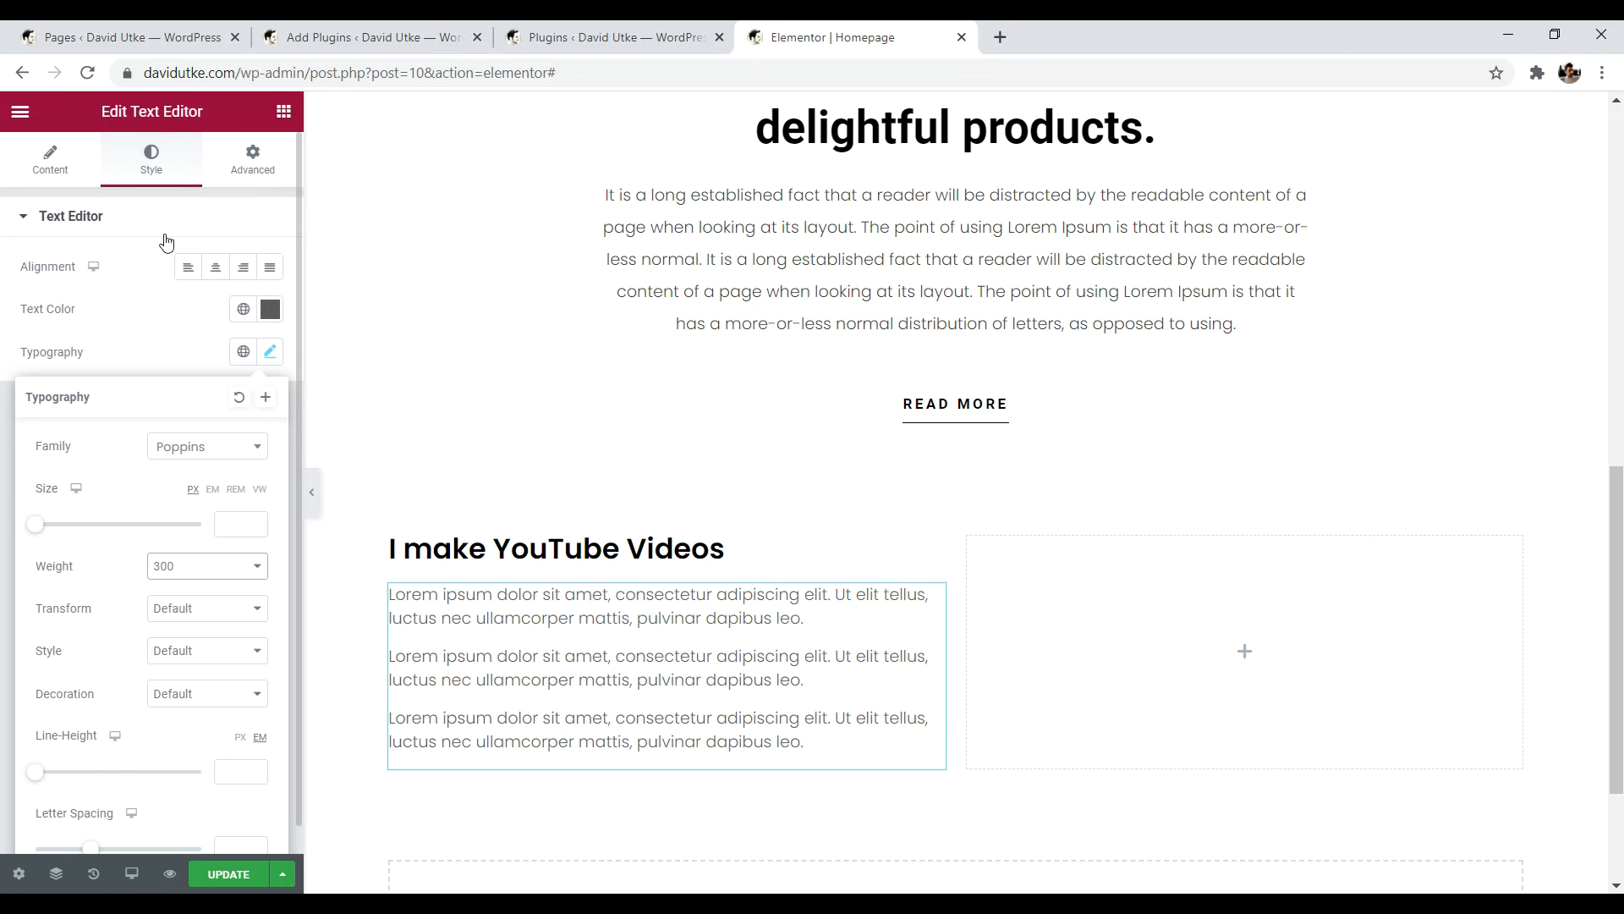
click(581, 650)
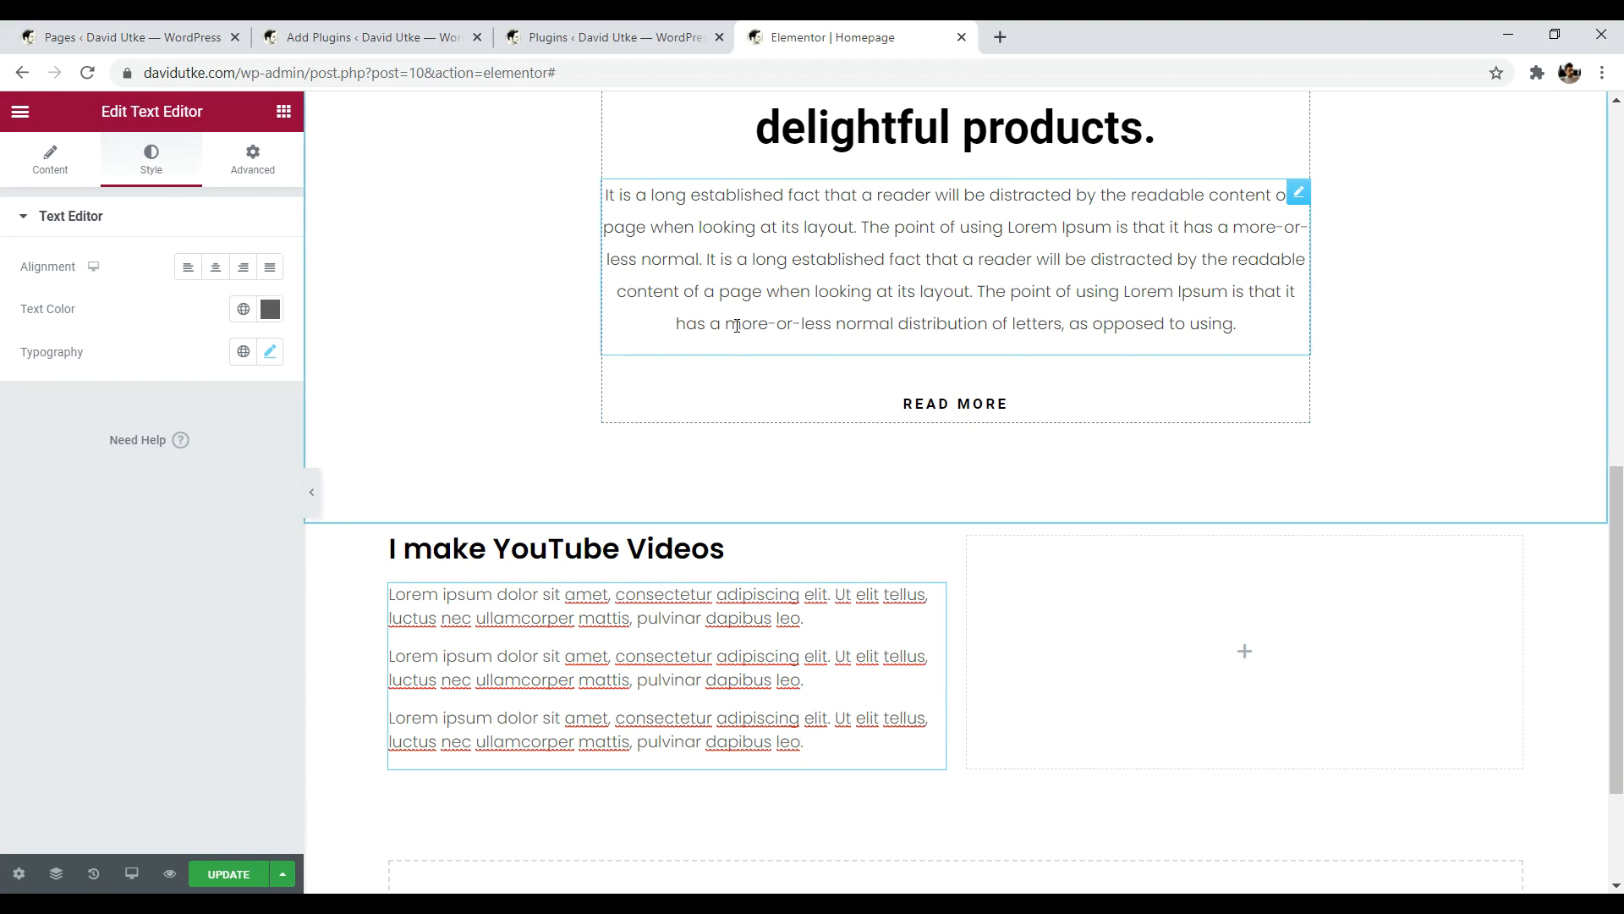
- Find the Image Carousel widget by searching 'image' and place it in the empty right column
click(1244, 656)
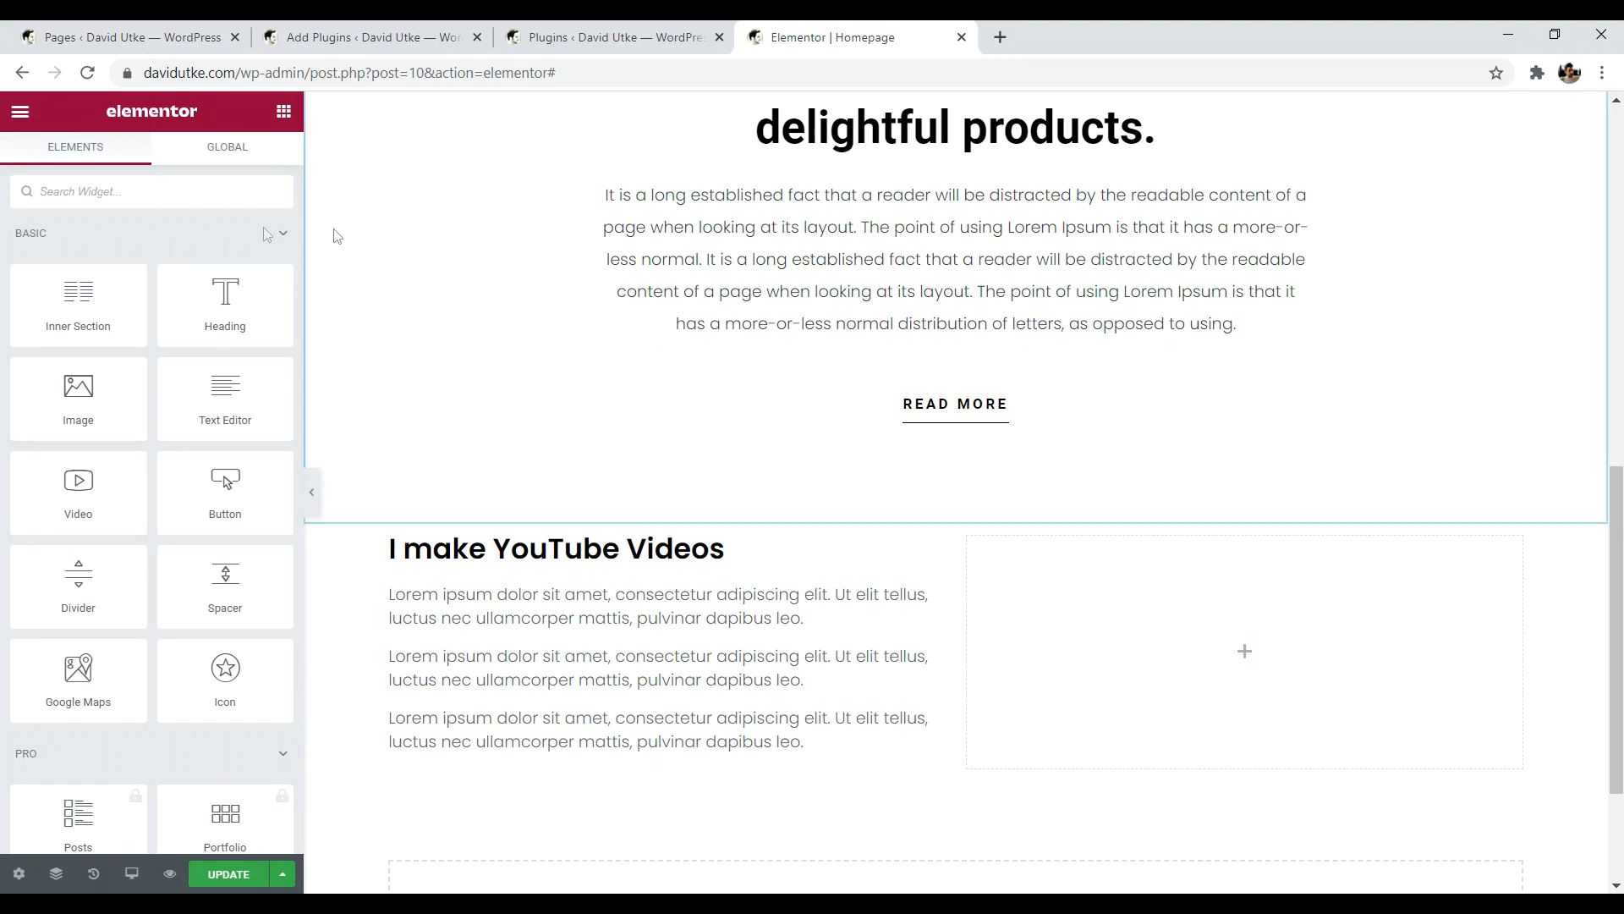
click(209, 191)
text(im)
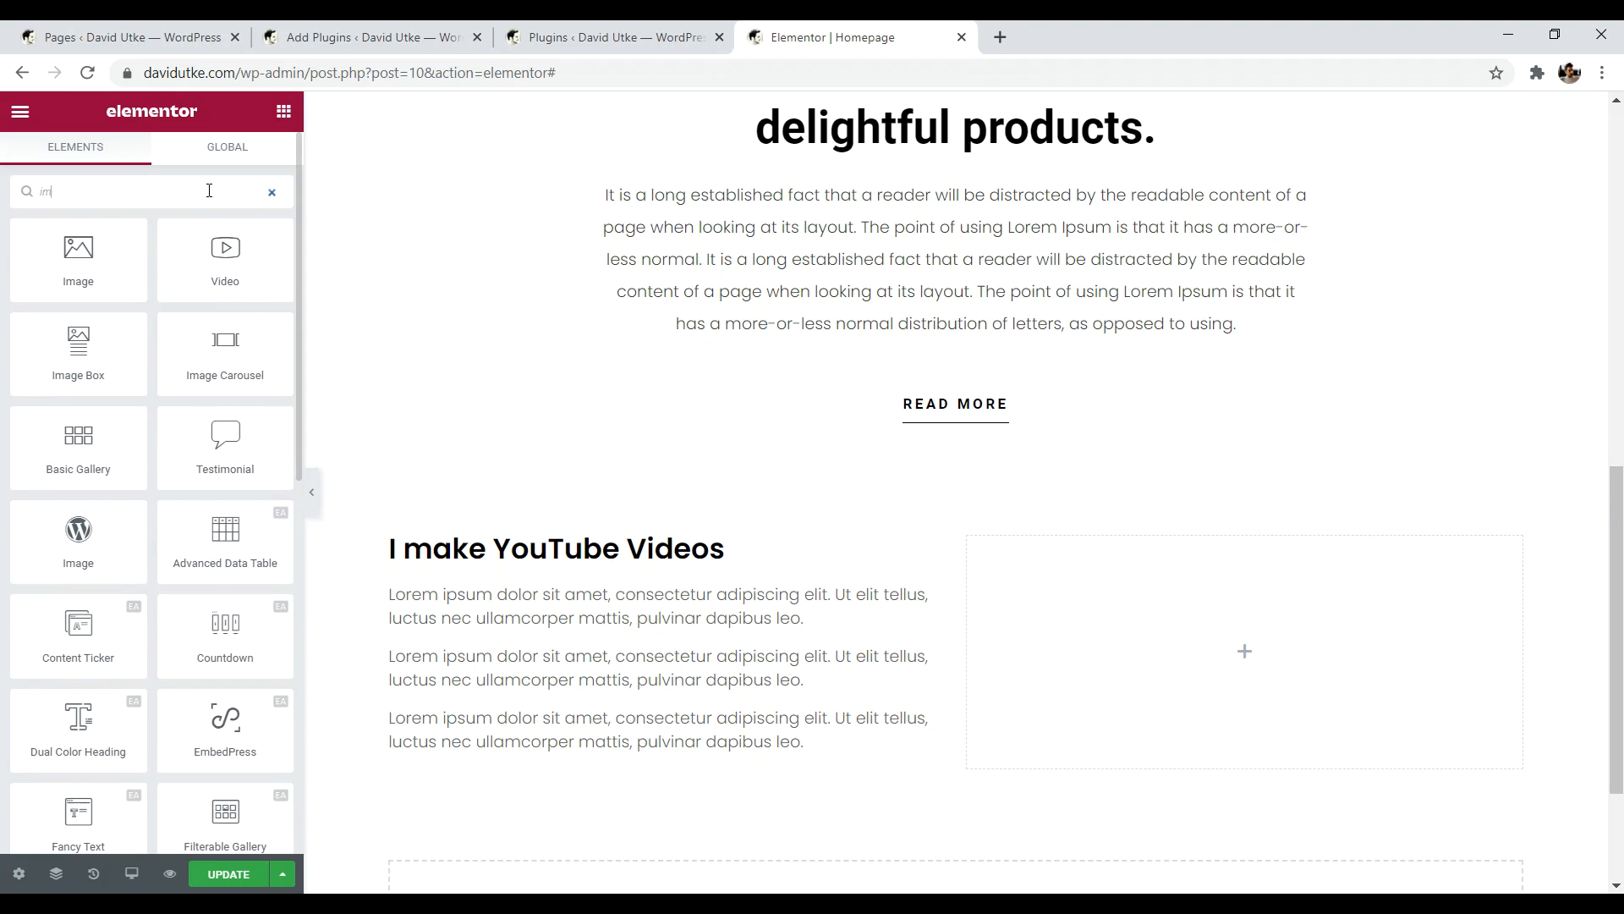
text(age)
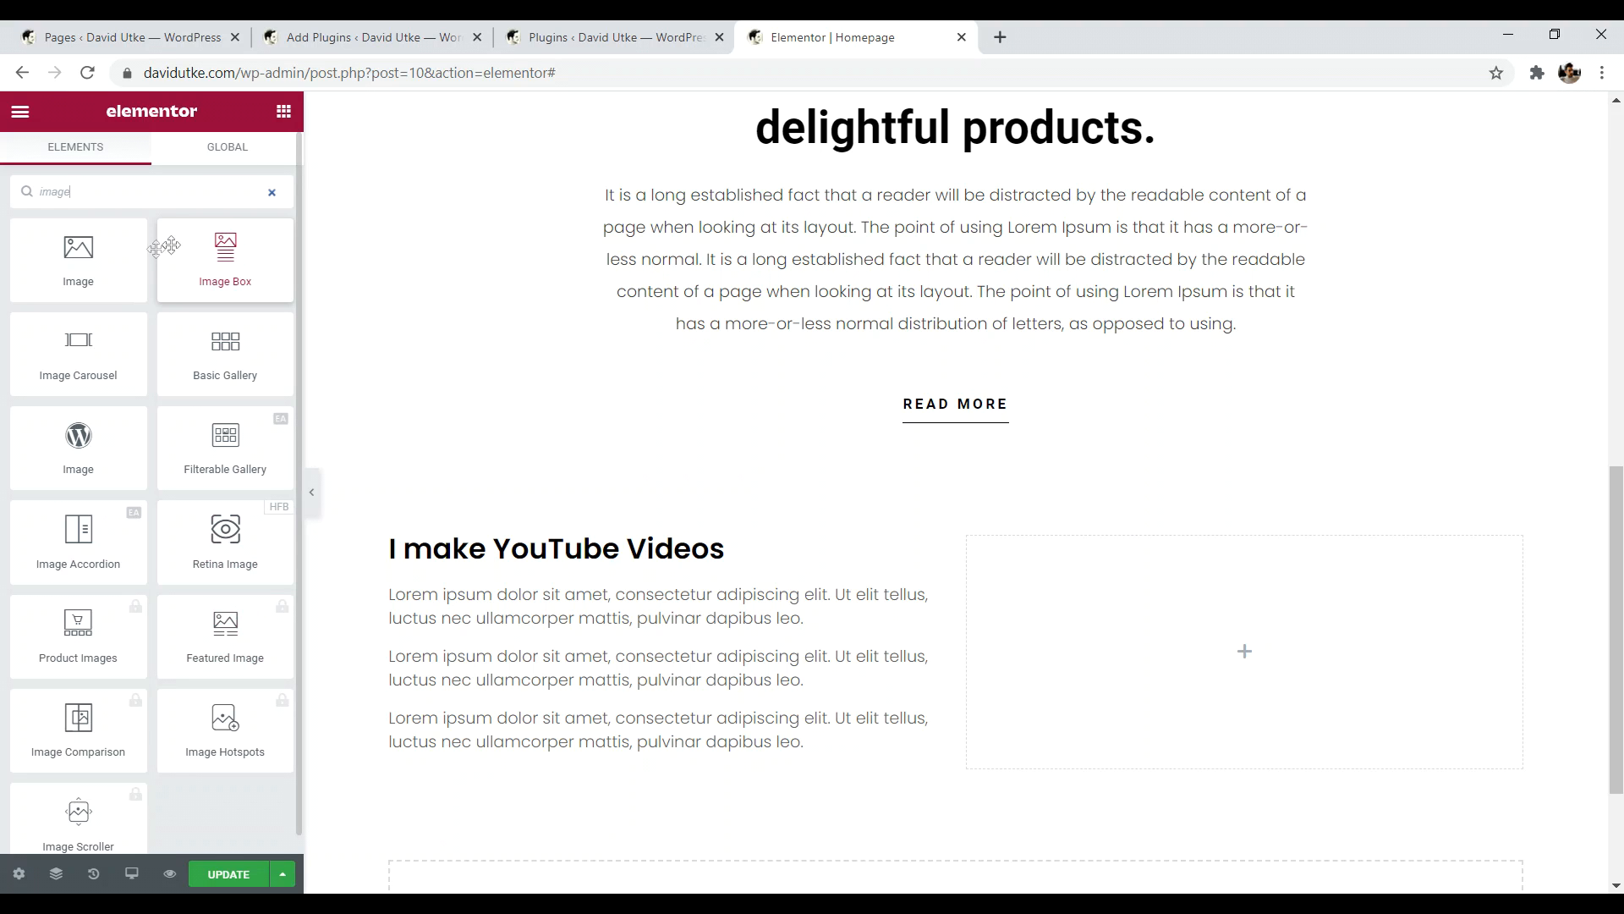
drag(77, 348, 1190, 614)
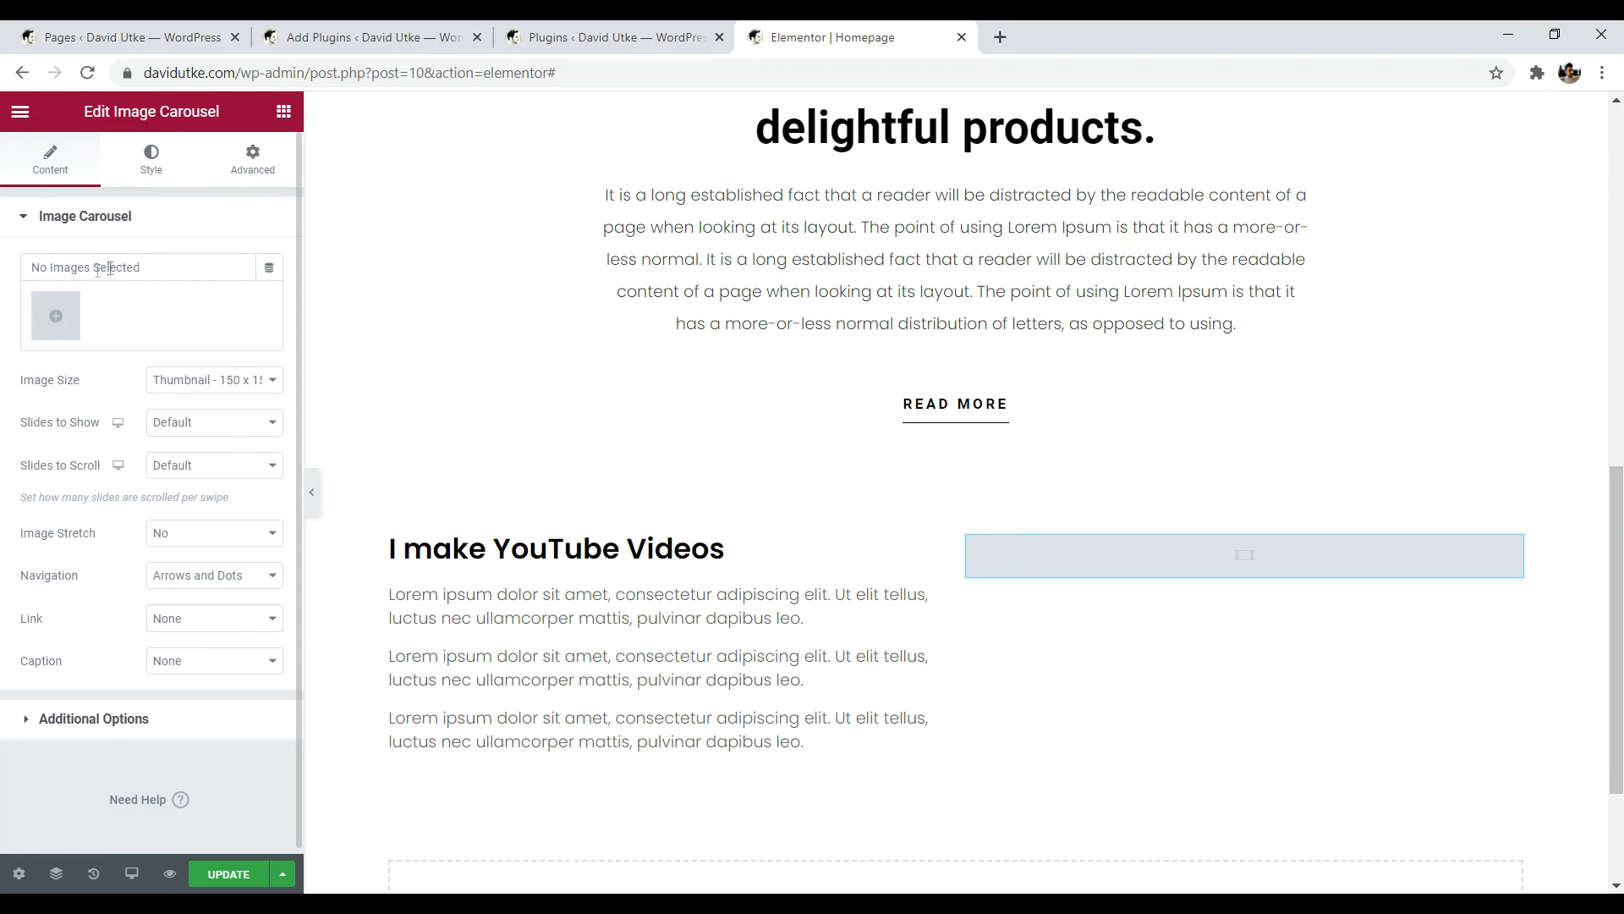
- Insert a gallery of the four video thumbnails, including VIDEO PRO, into the carousel, then restore the browser window
click(58, 324)
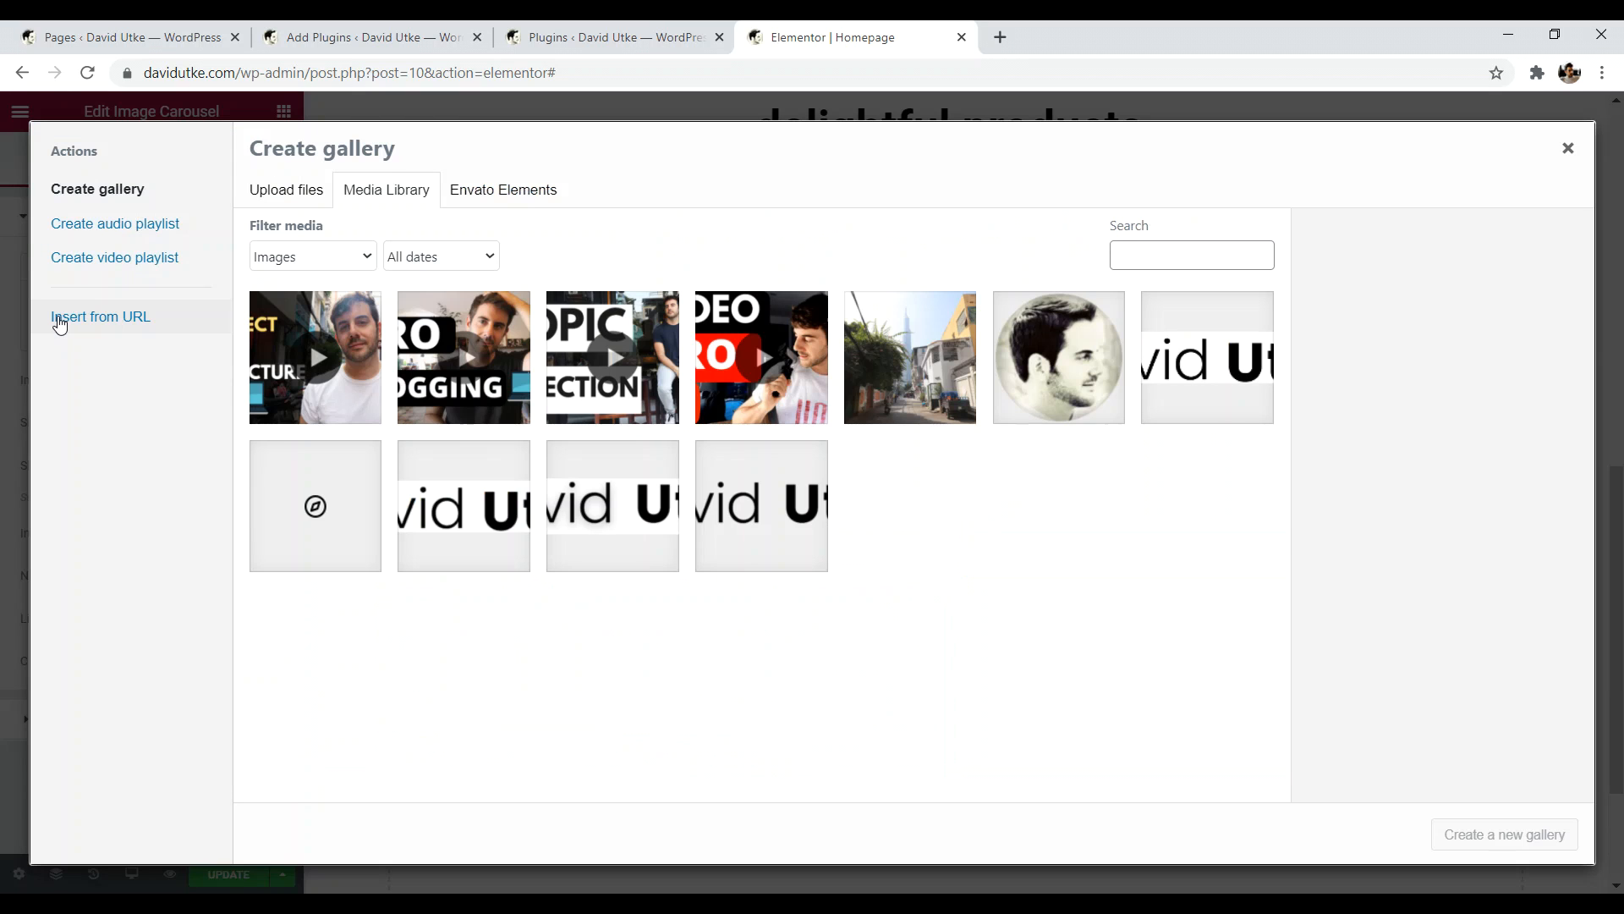
click(296, 324)
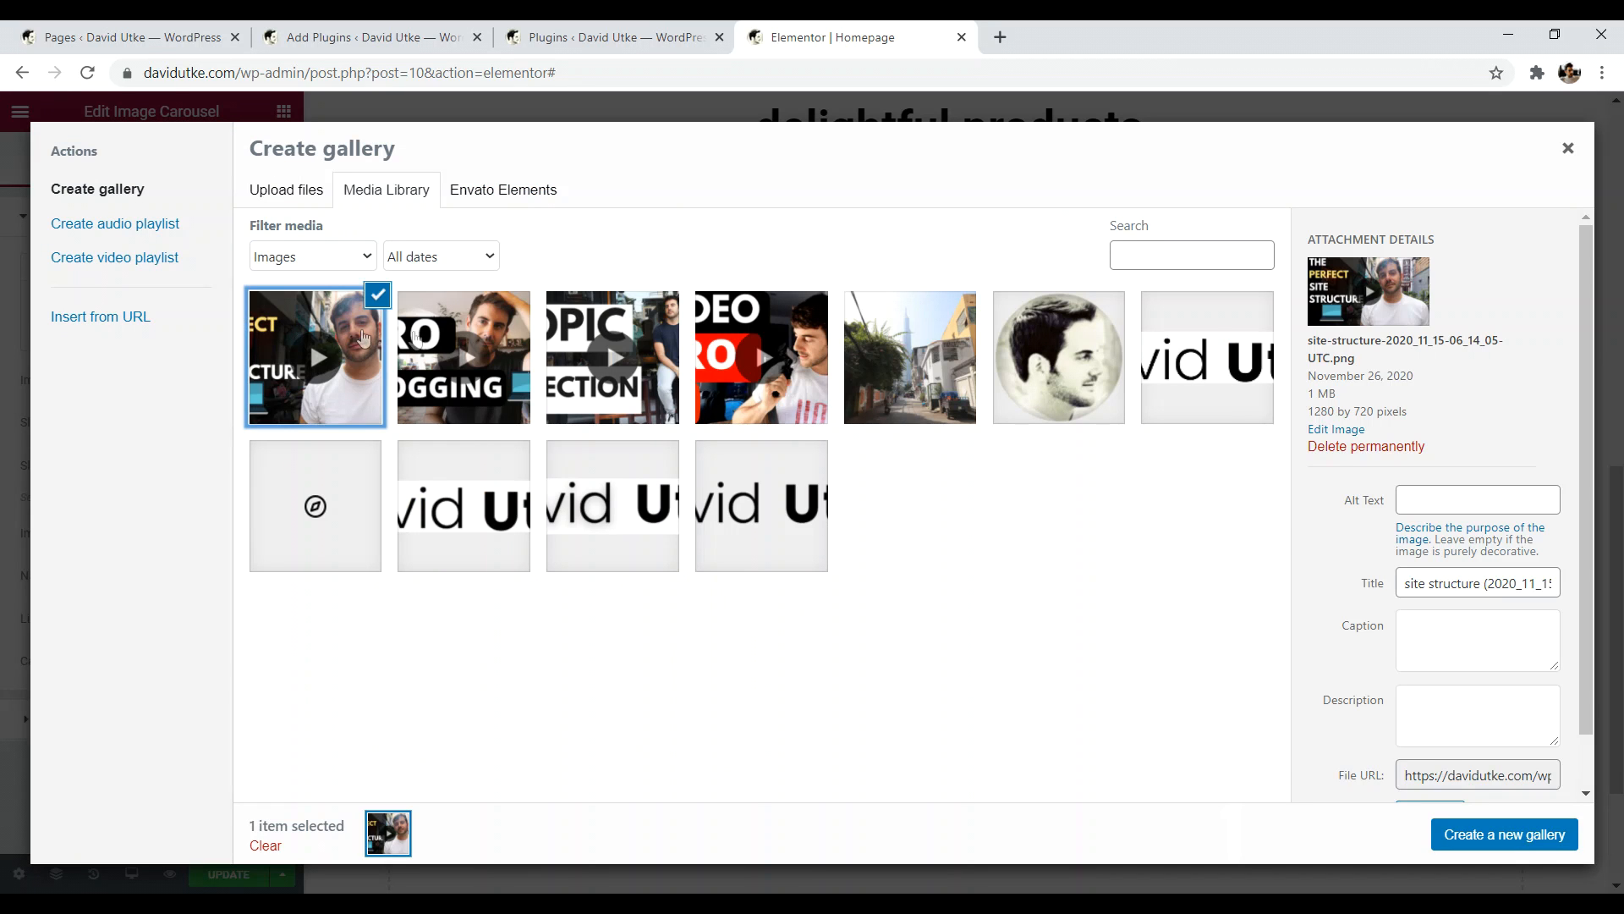
click(447, 343)
click(597, 355)
click(730, 360)
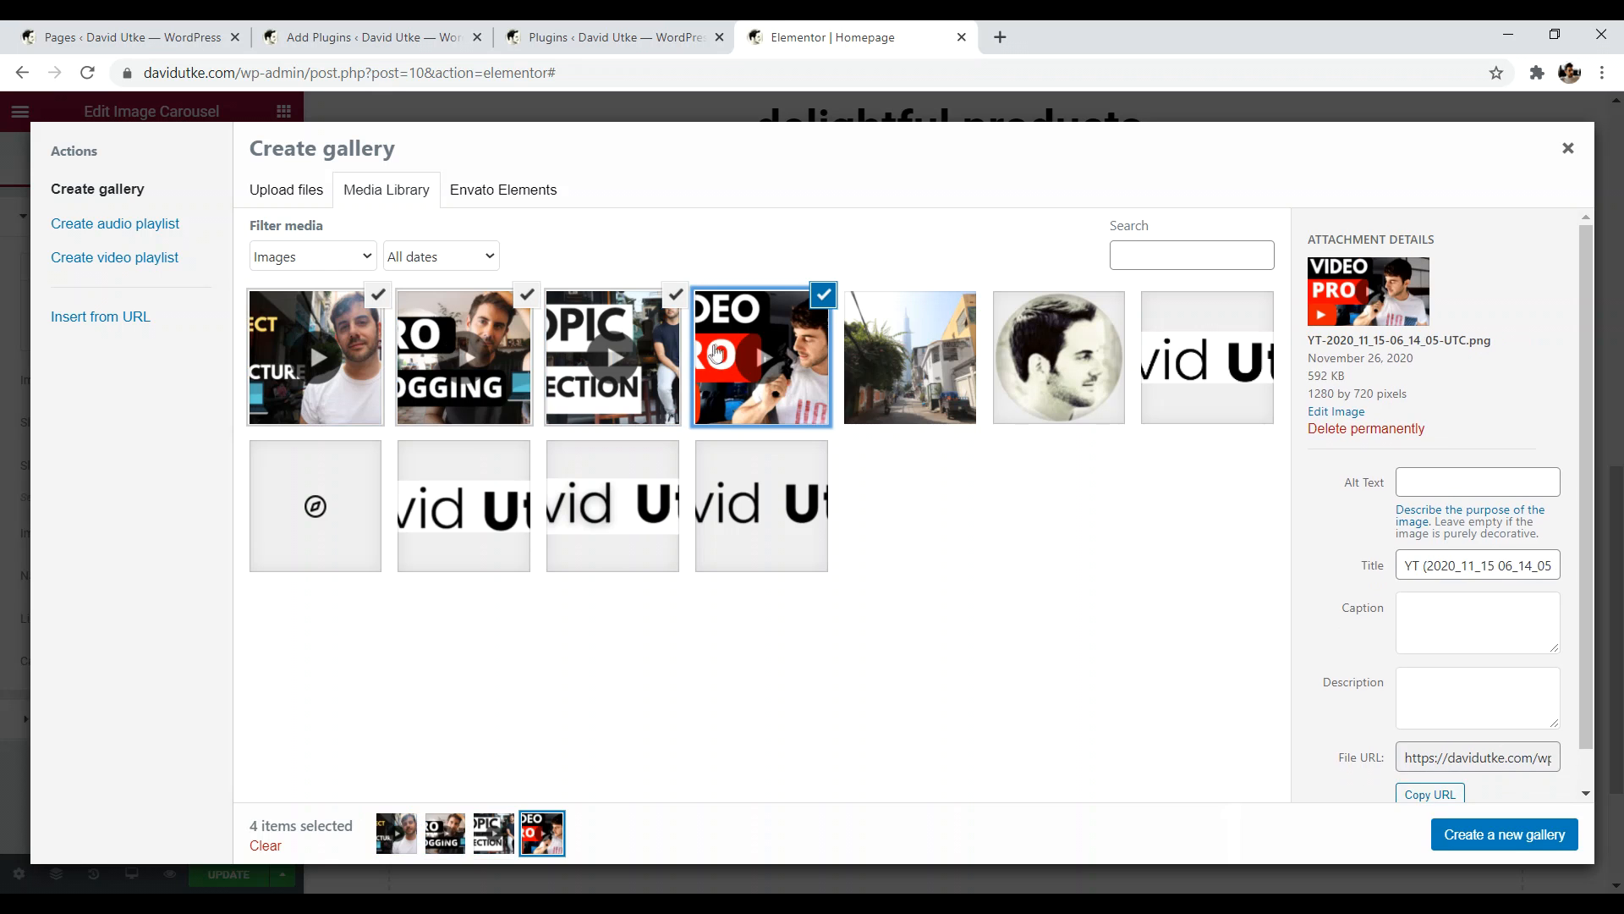
click(1547, 835)
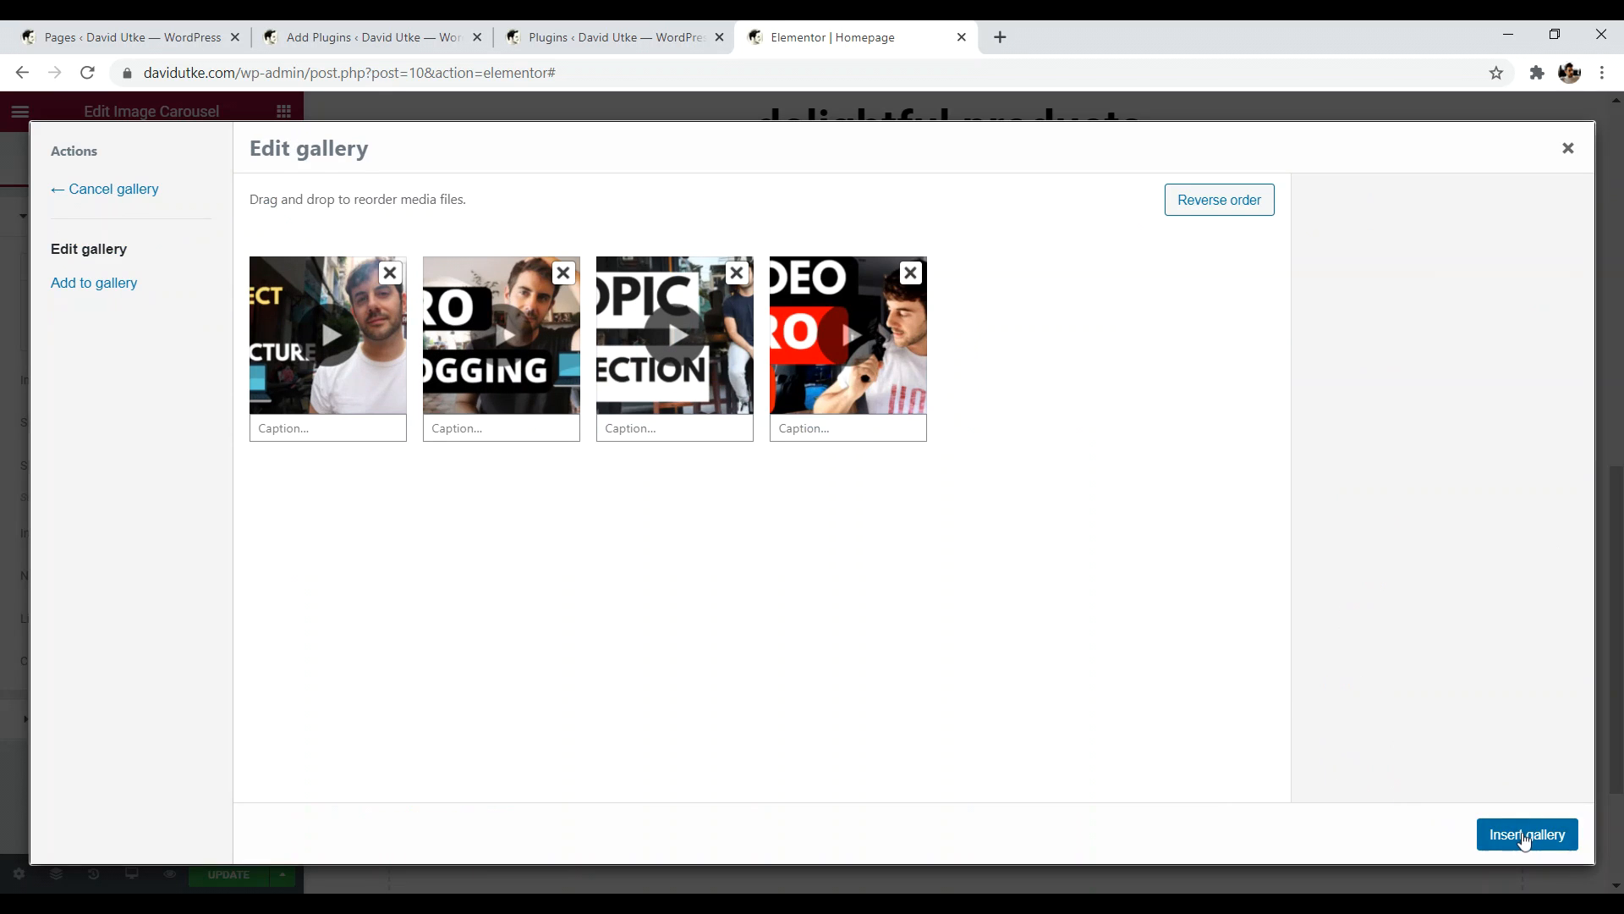
click(1523, 834)
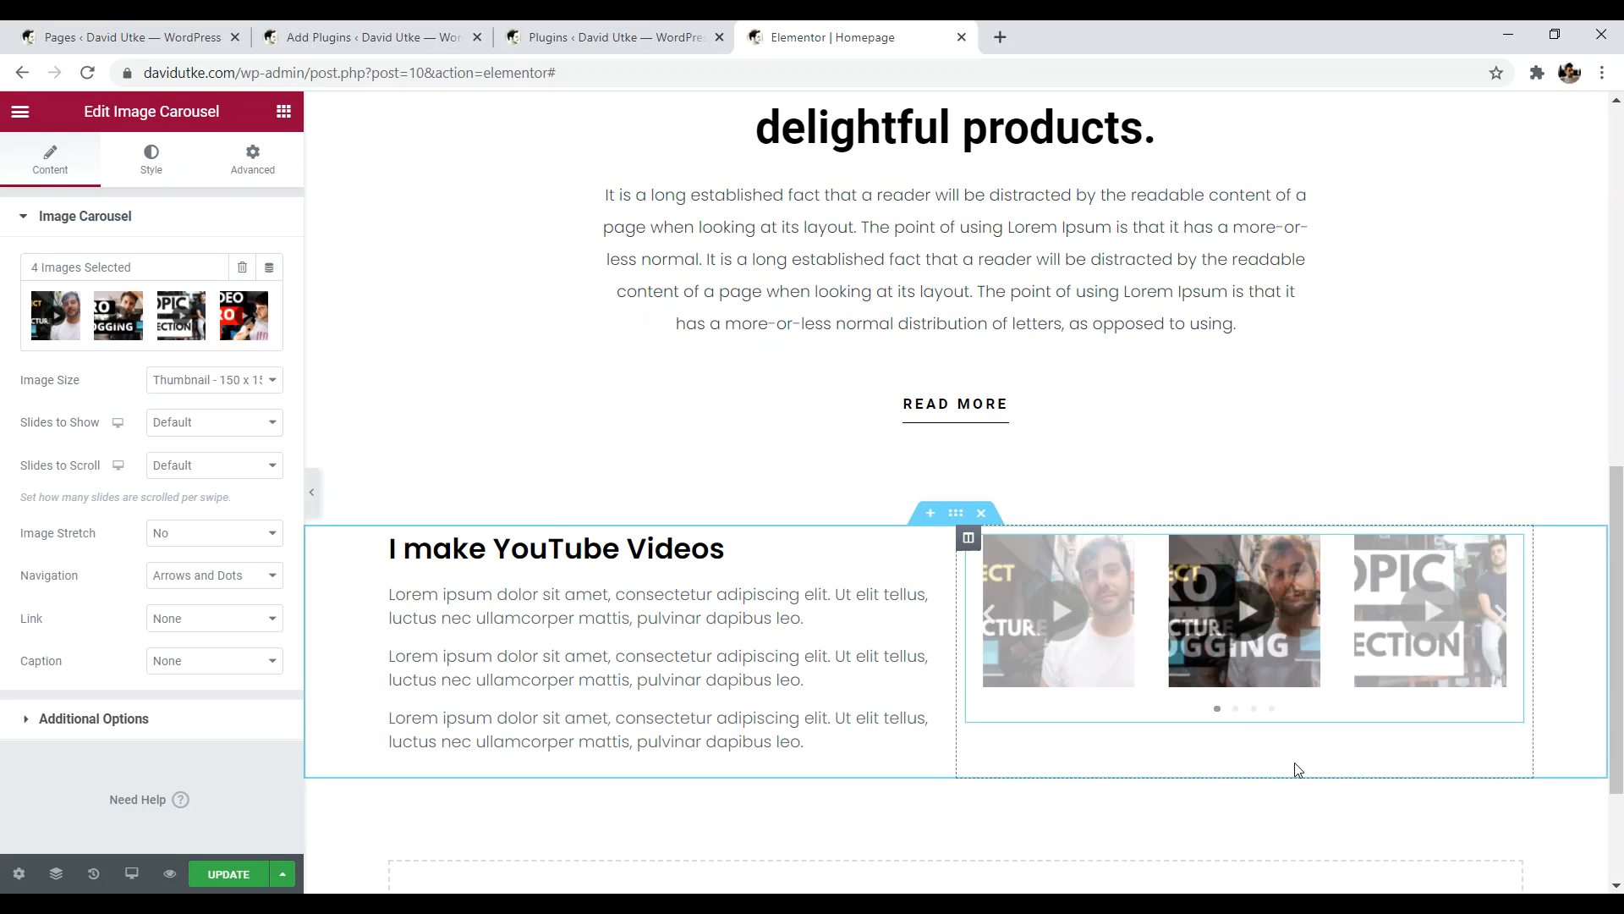
mouse_move(1220, 36)
mouse_down()
mouse_move(1231, 55)
mouse_move(1196, 41)
mouse_up()
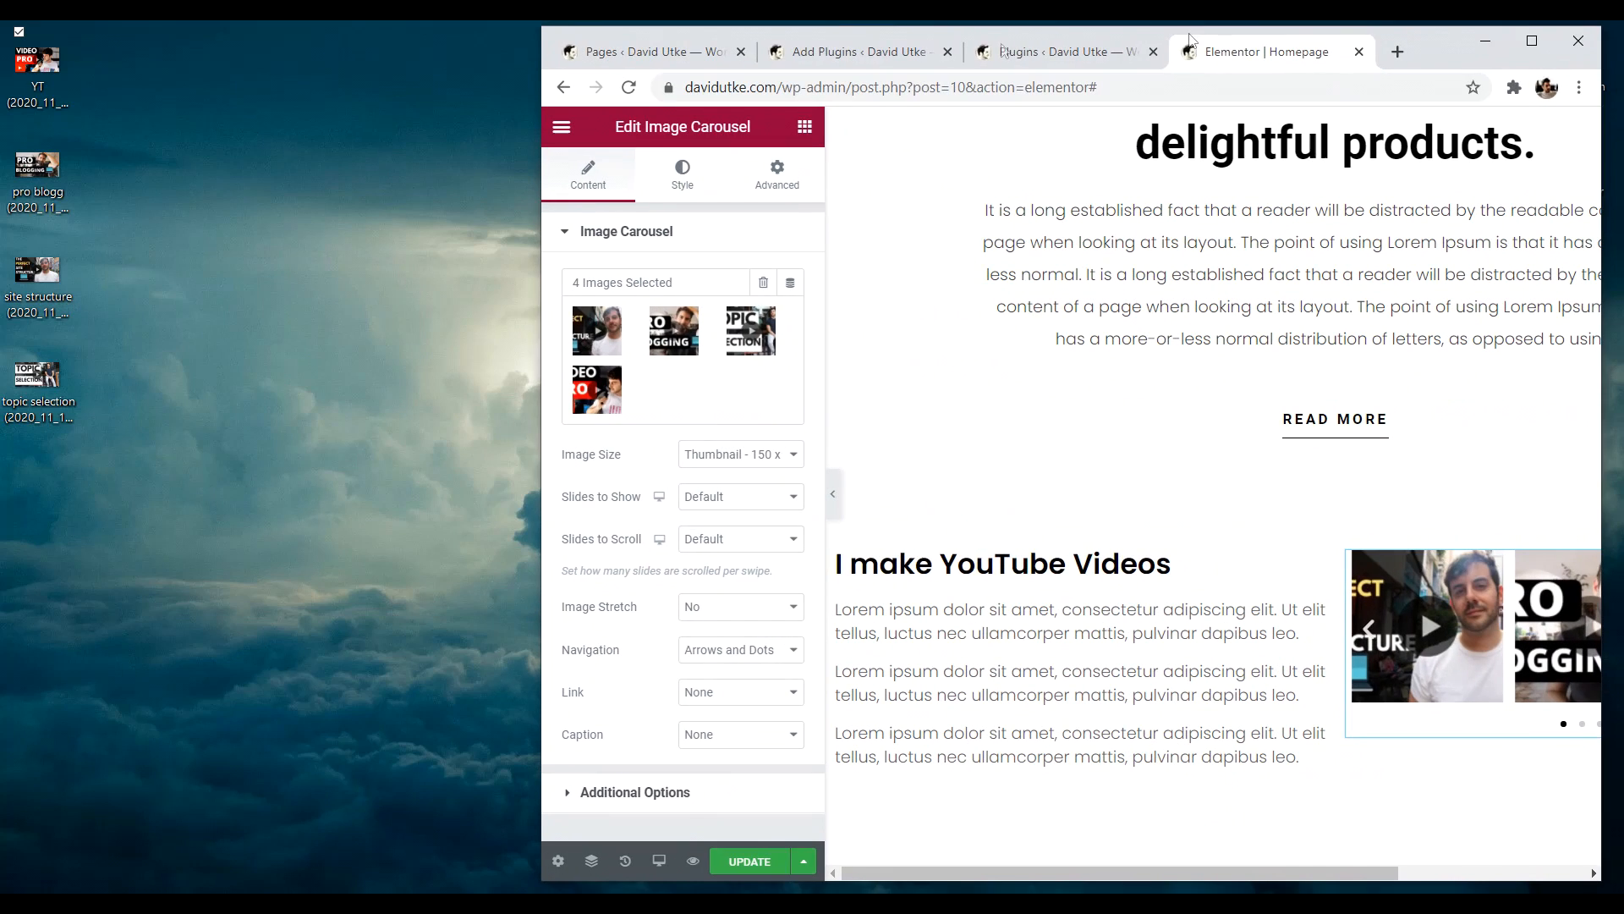
- View the 'YT (2020_11_15 06_14_05 UTC).png' thumbnail from the desktop in Photos, then close it
double_click(67, 68)
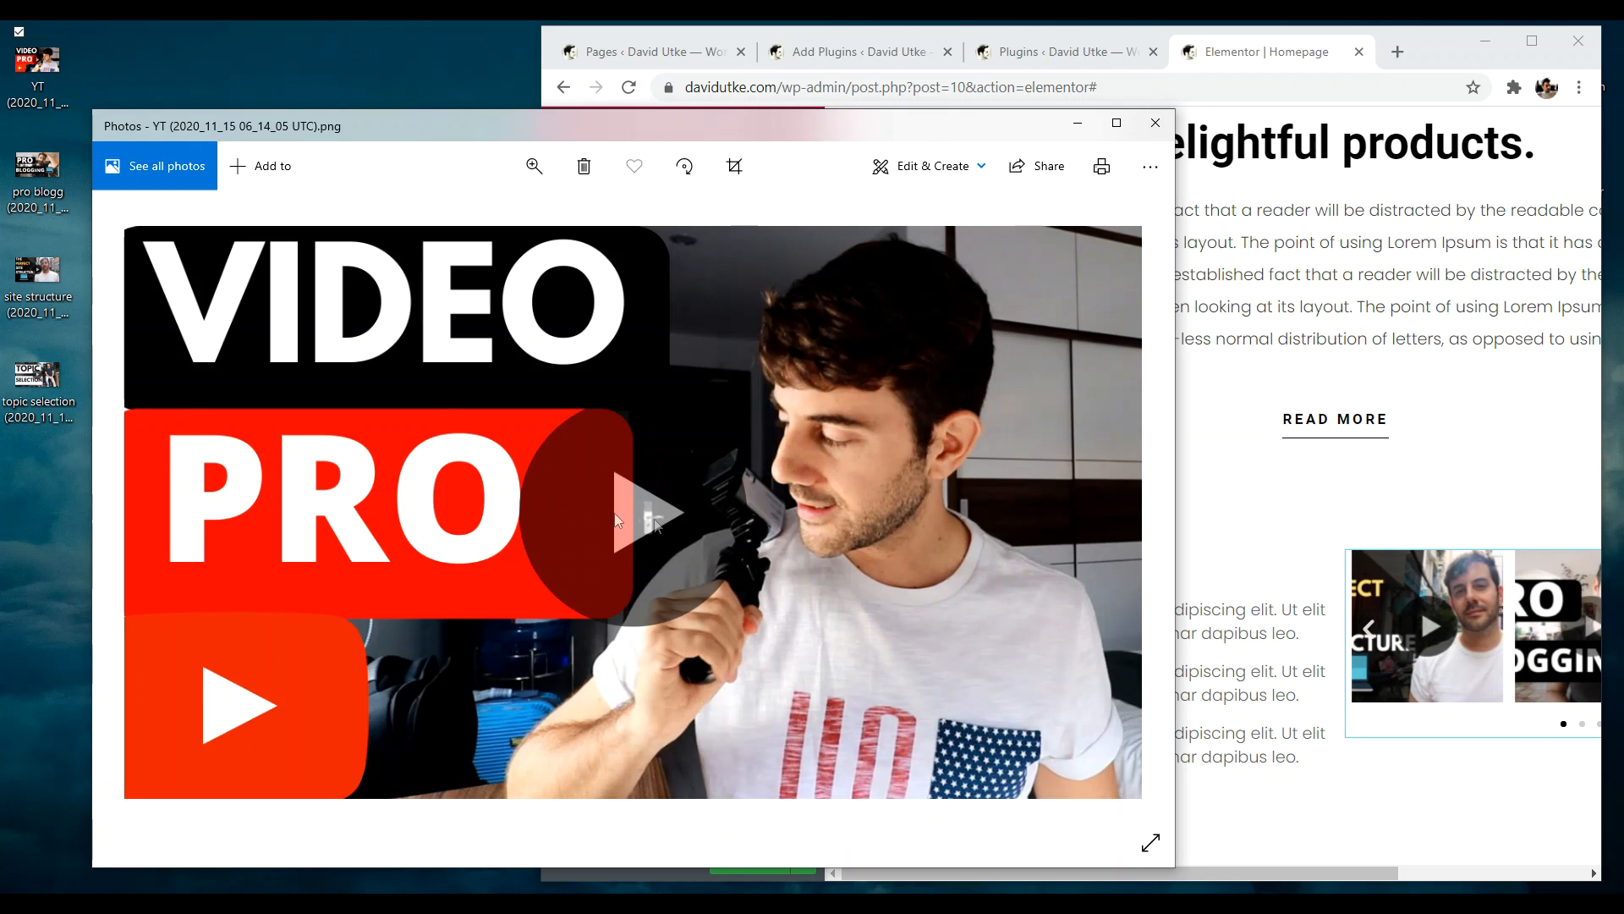
click(1155, 123)
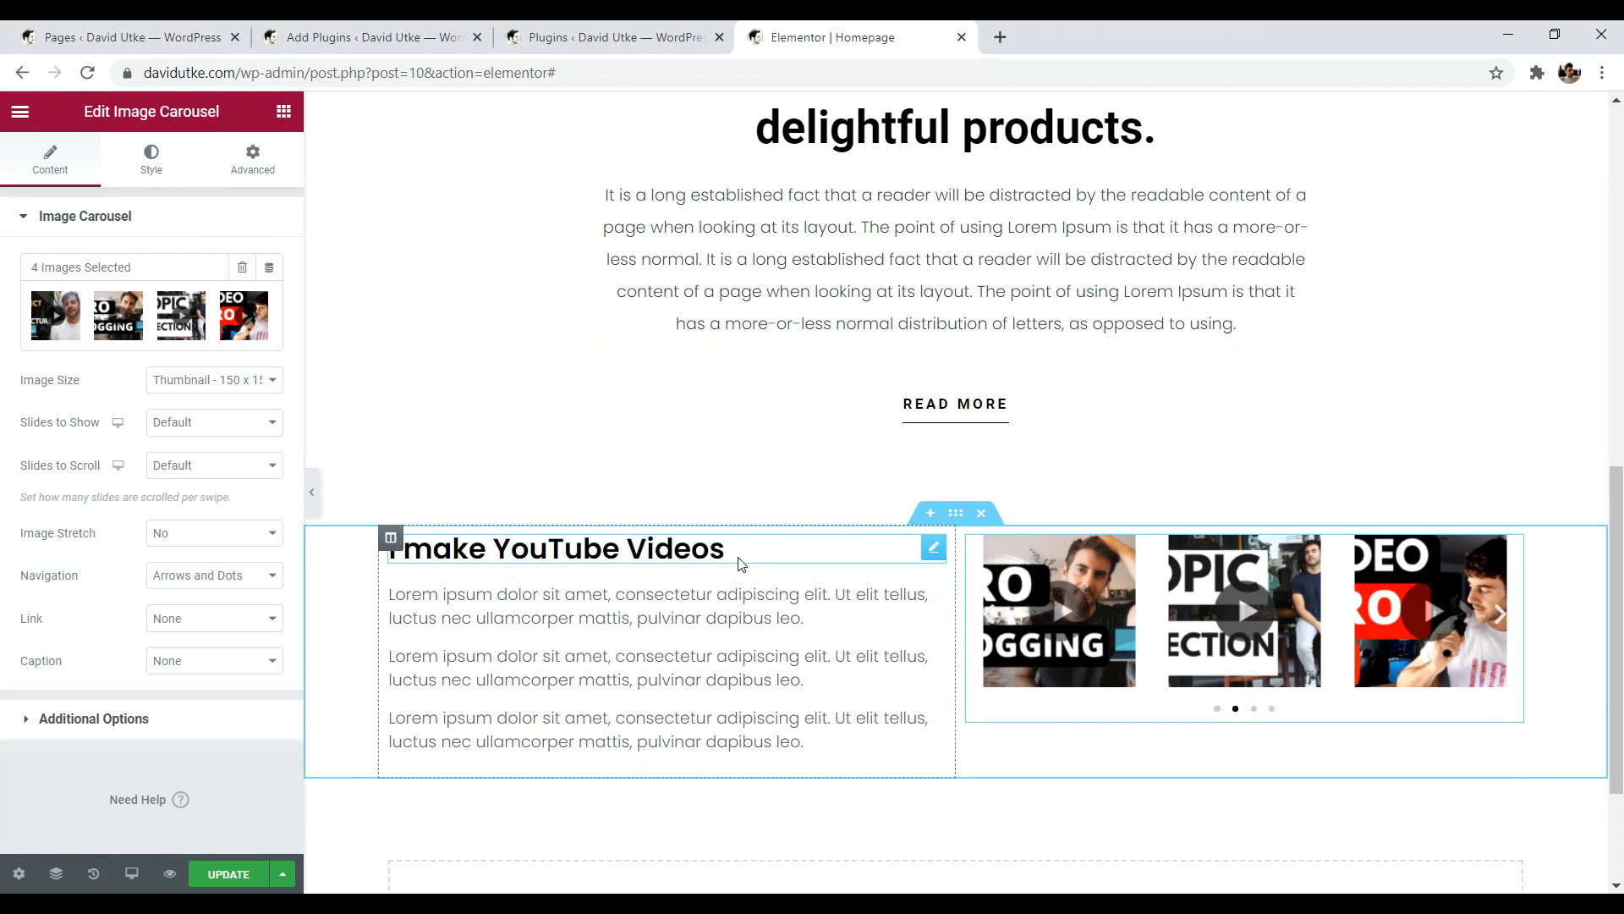
- Keep carousel images at Thumbnail 150 x 150 with stretch off, and set Link to Custom URL
click(1503, 618)
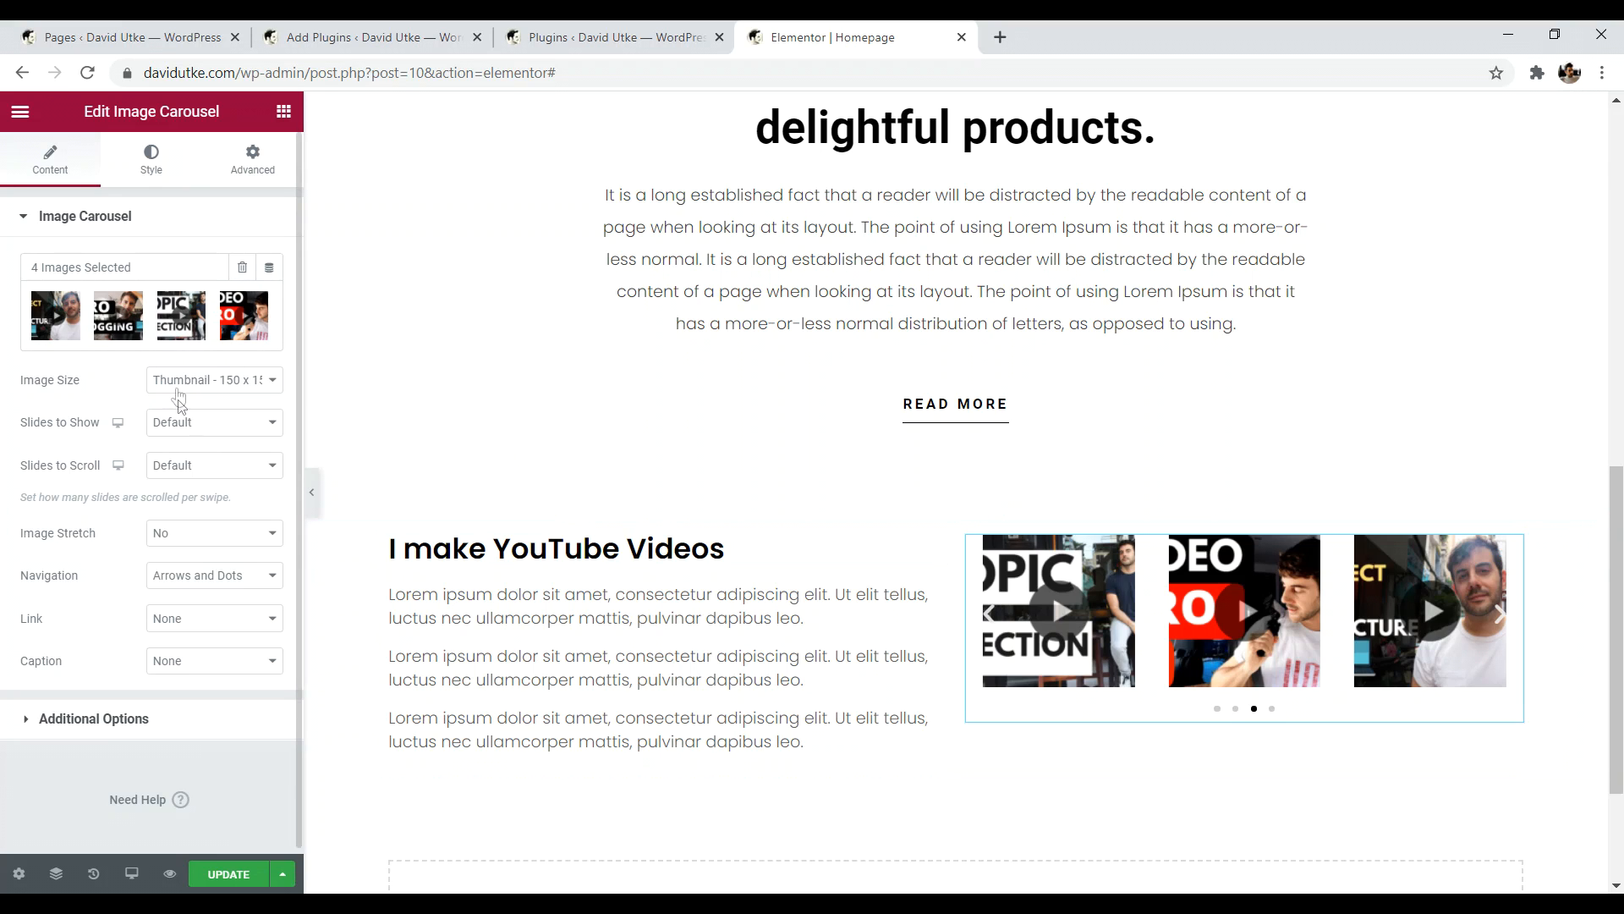
click(217, 389)
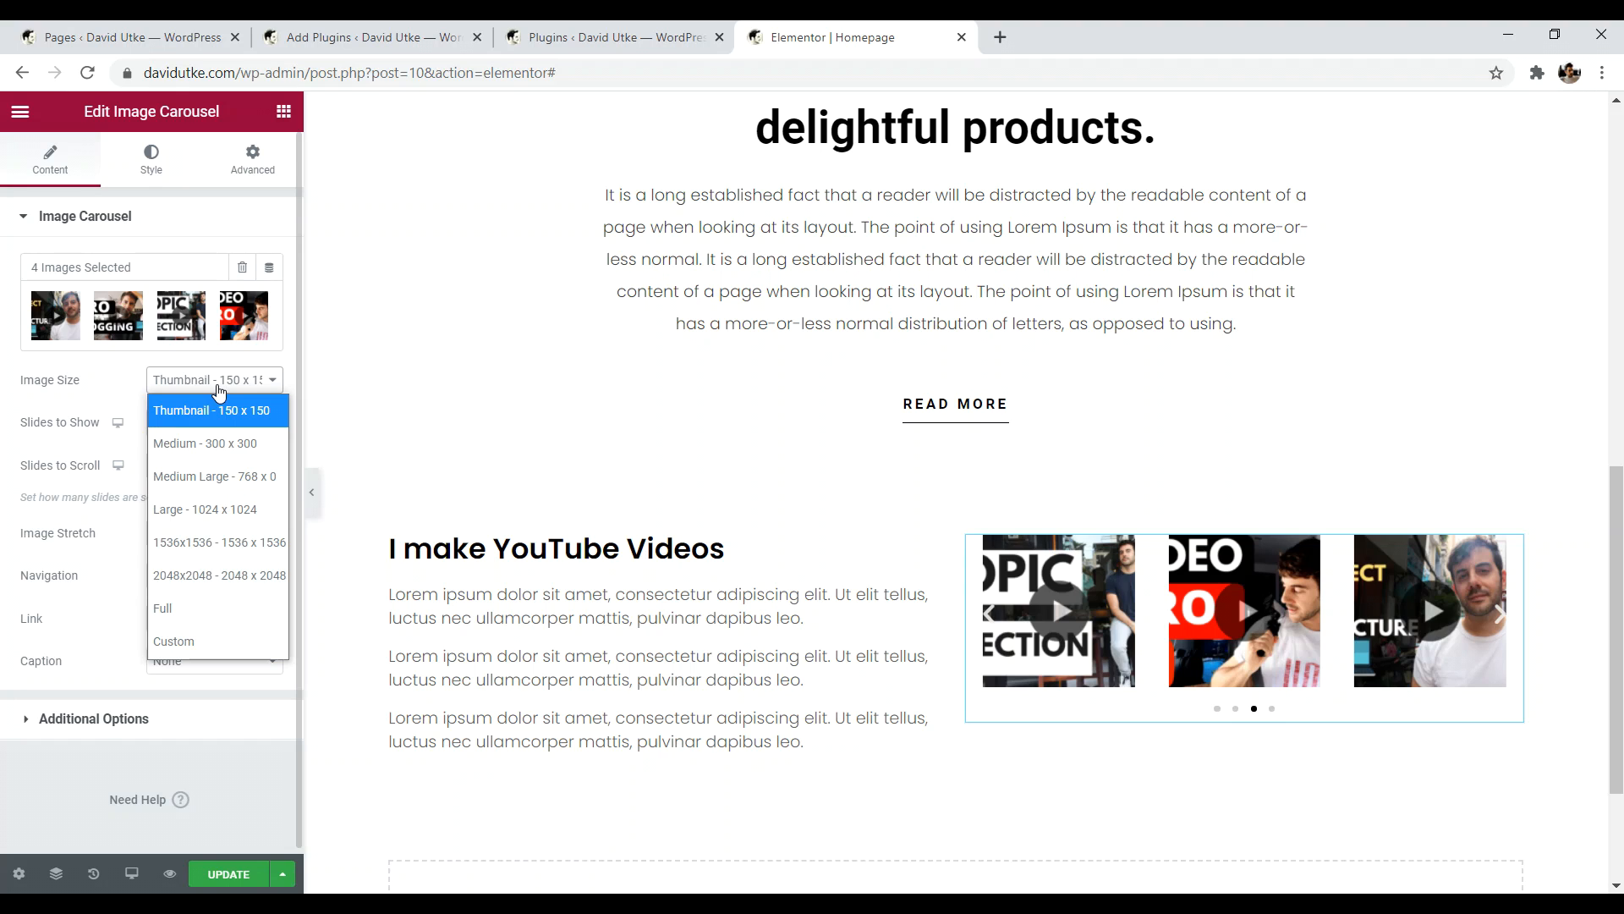
click(190, 447)
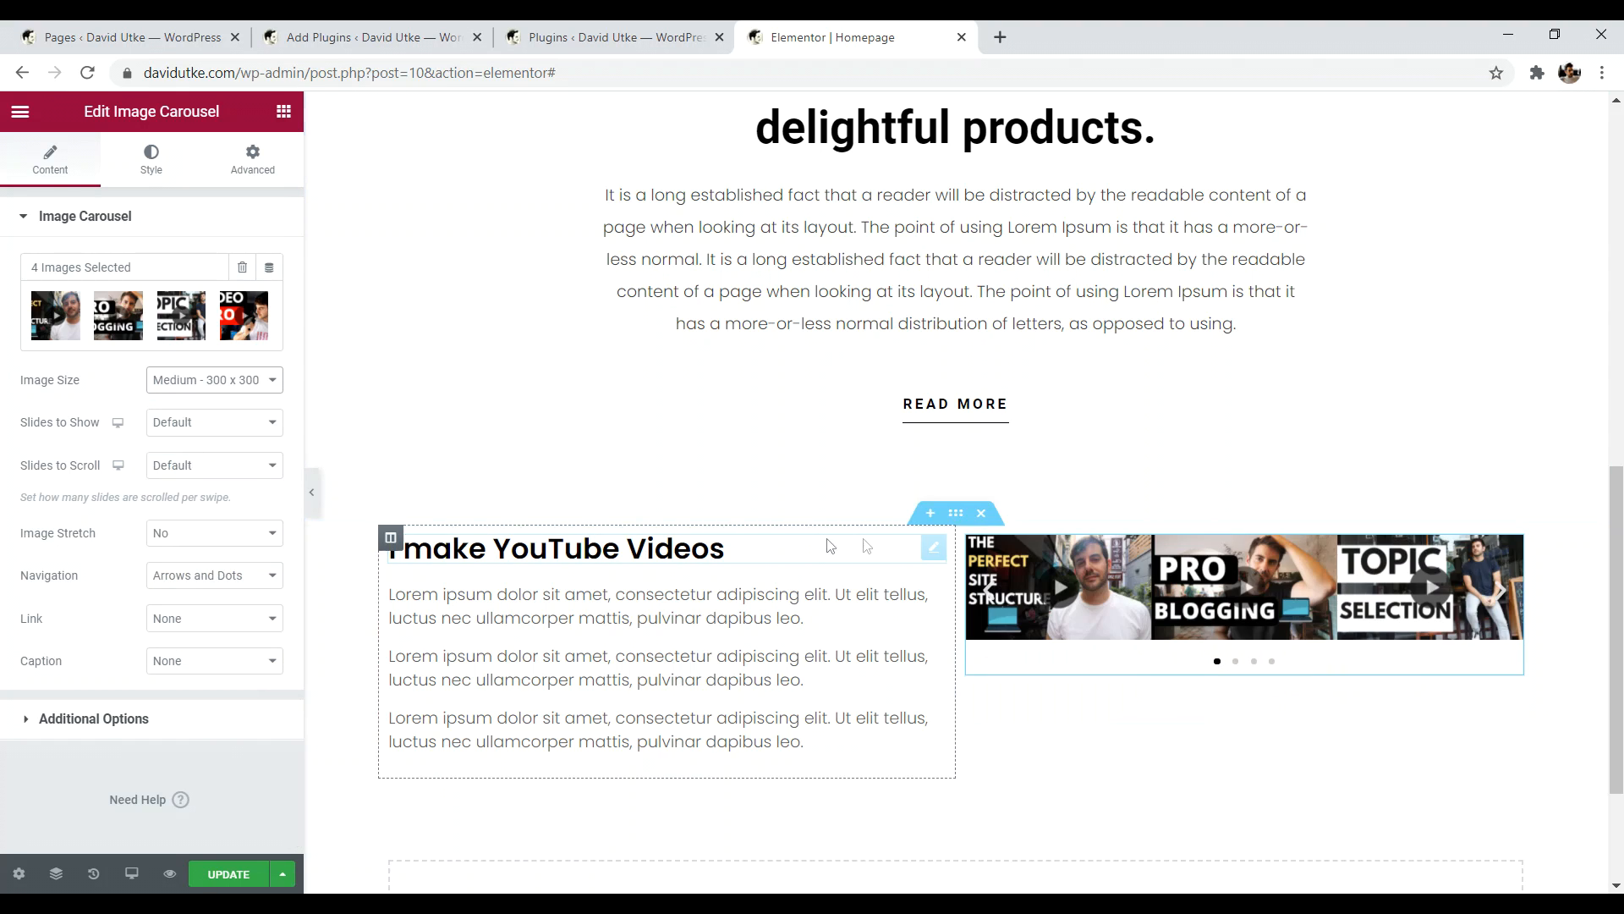
click(207, 385)
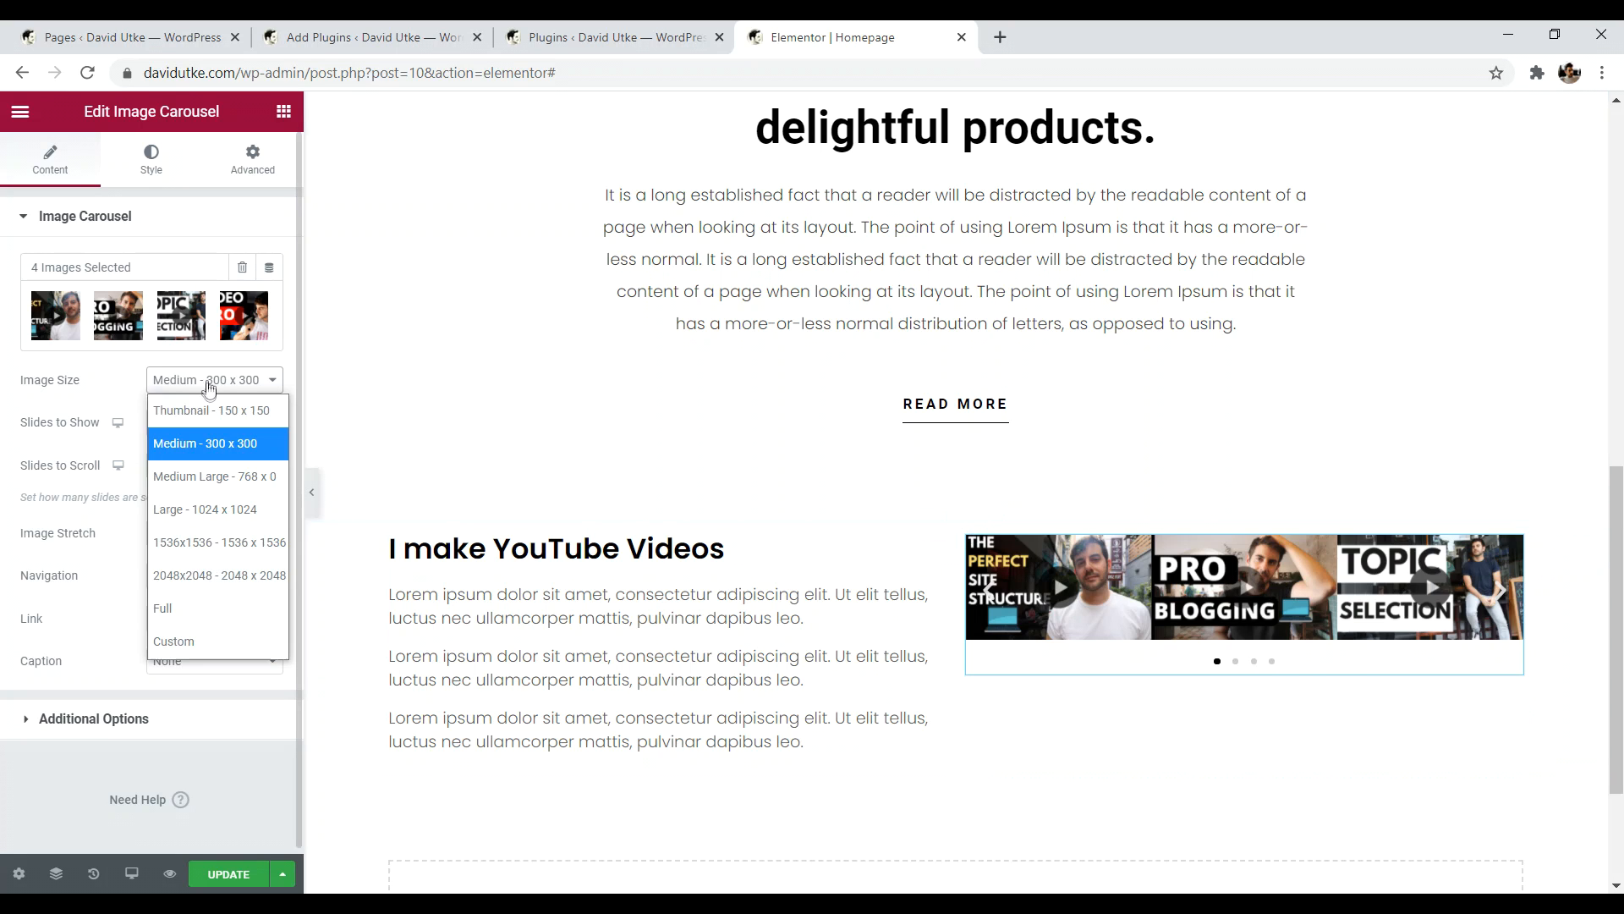
click(207, 418)
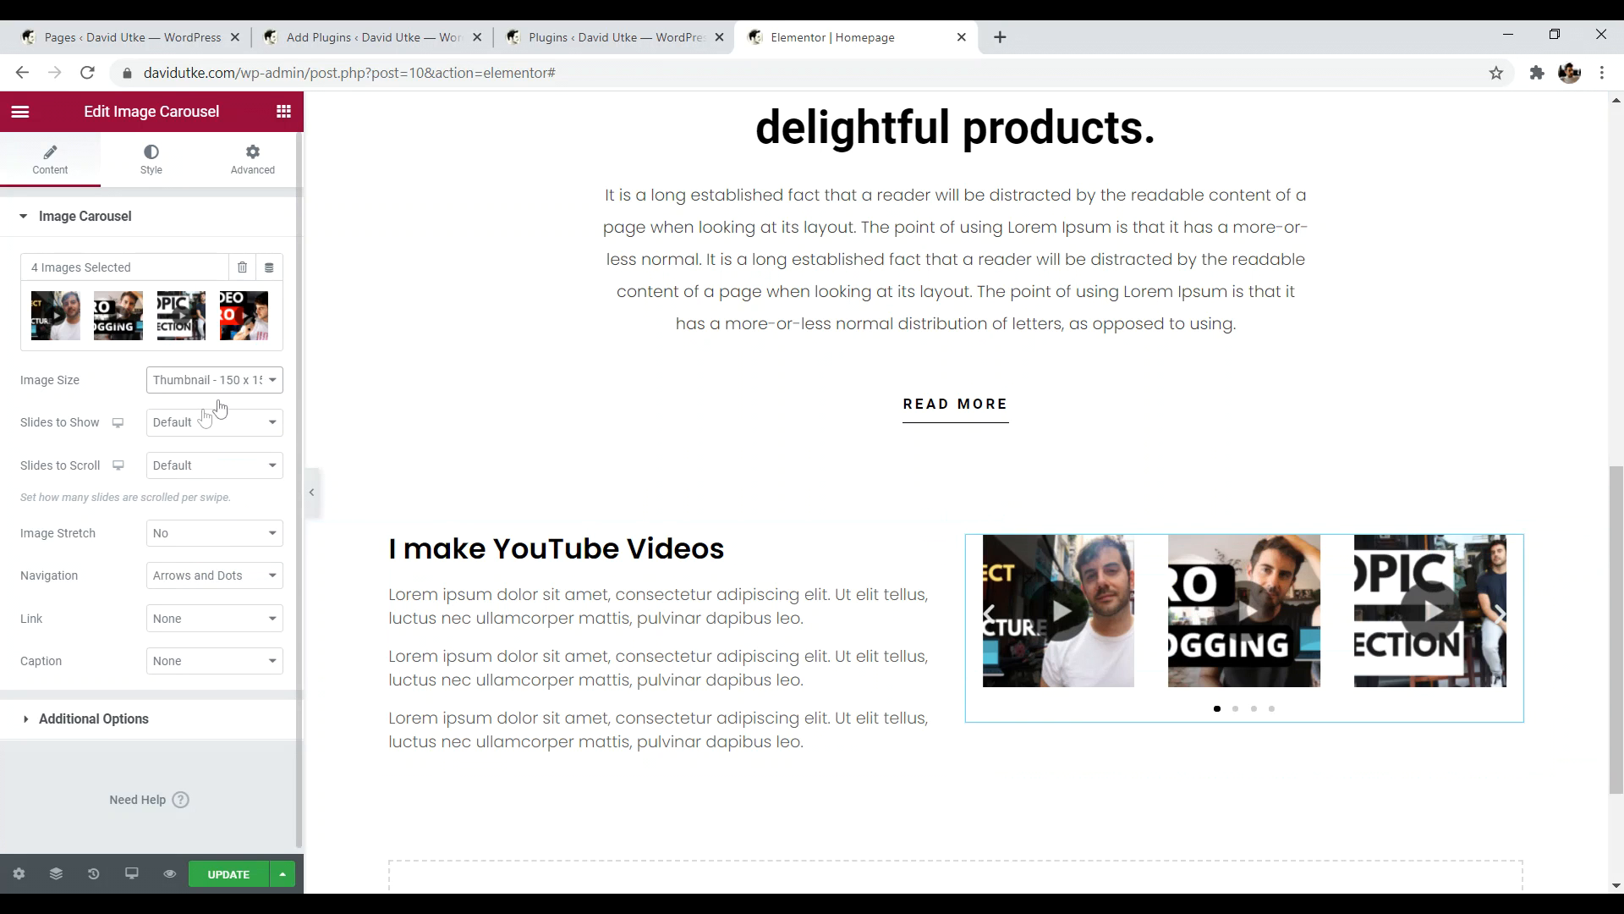
click(200, 535)
click(200, 569)
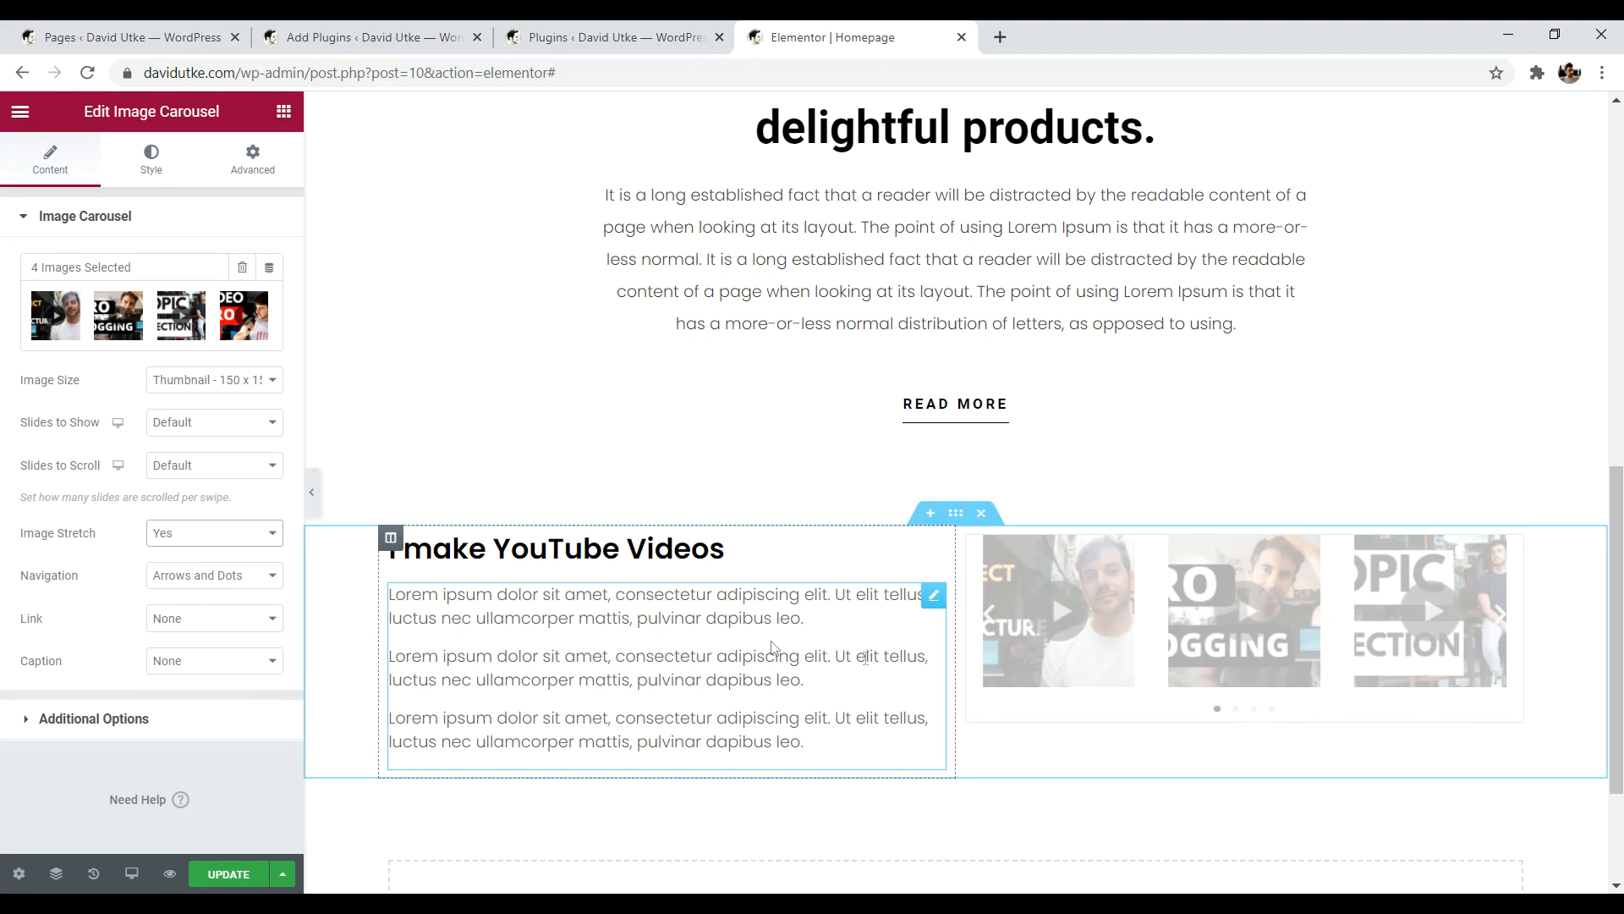
click(203, 544)
click(201, 569)
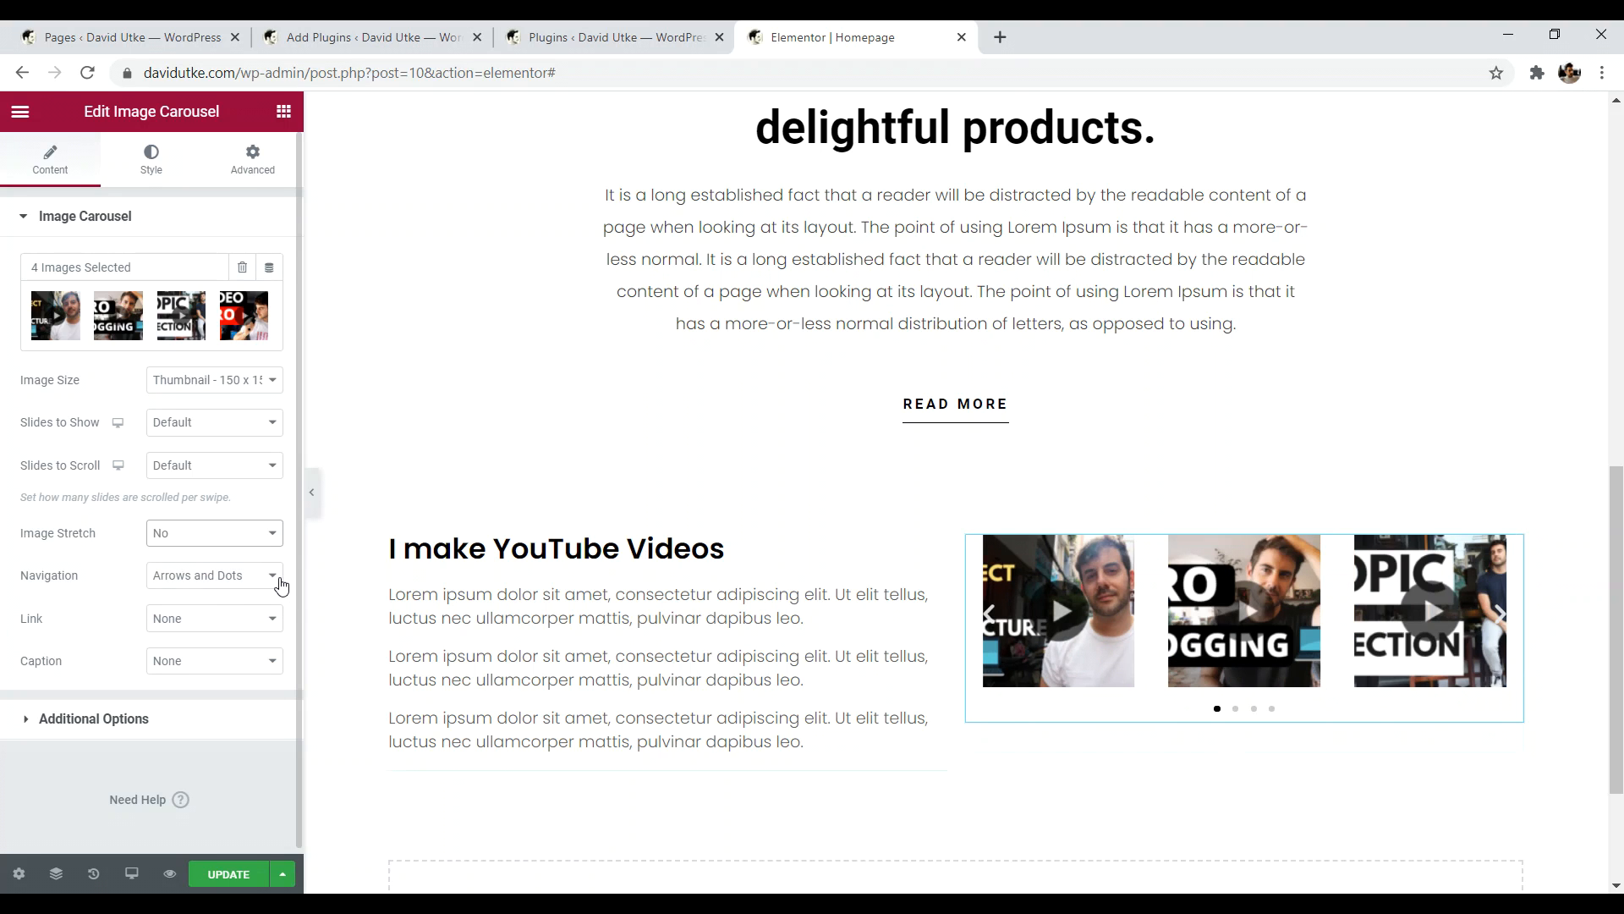
click(226, 625)
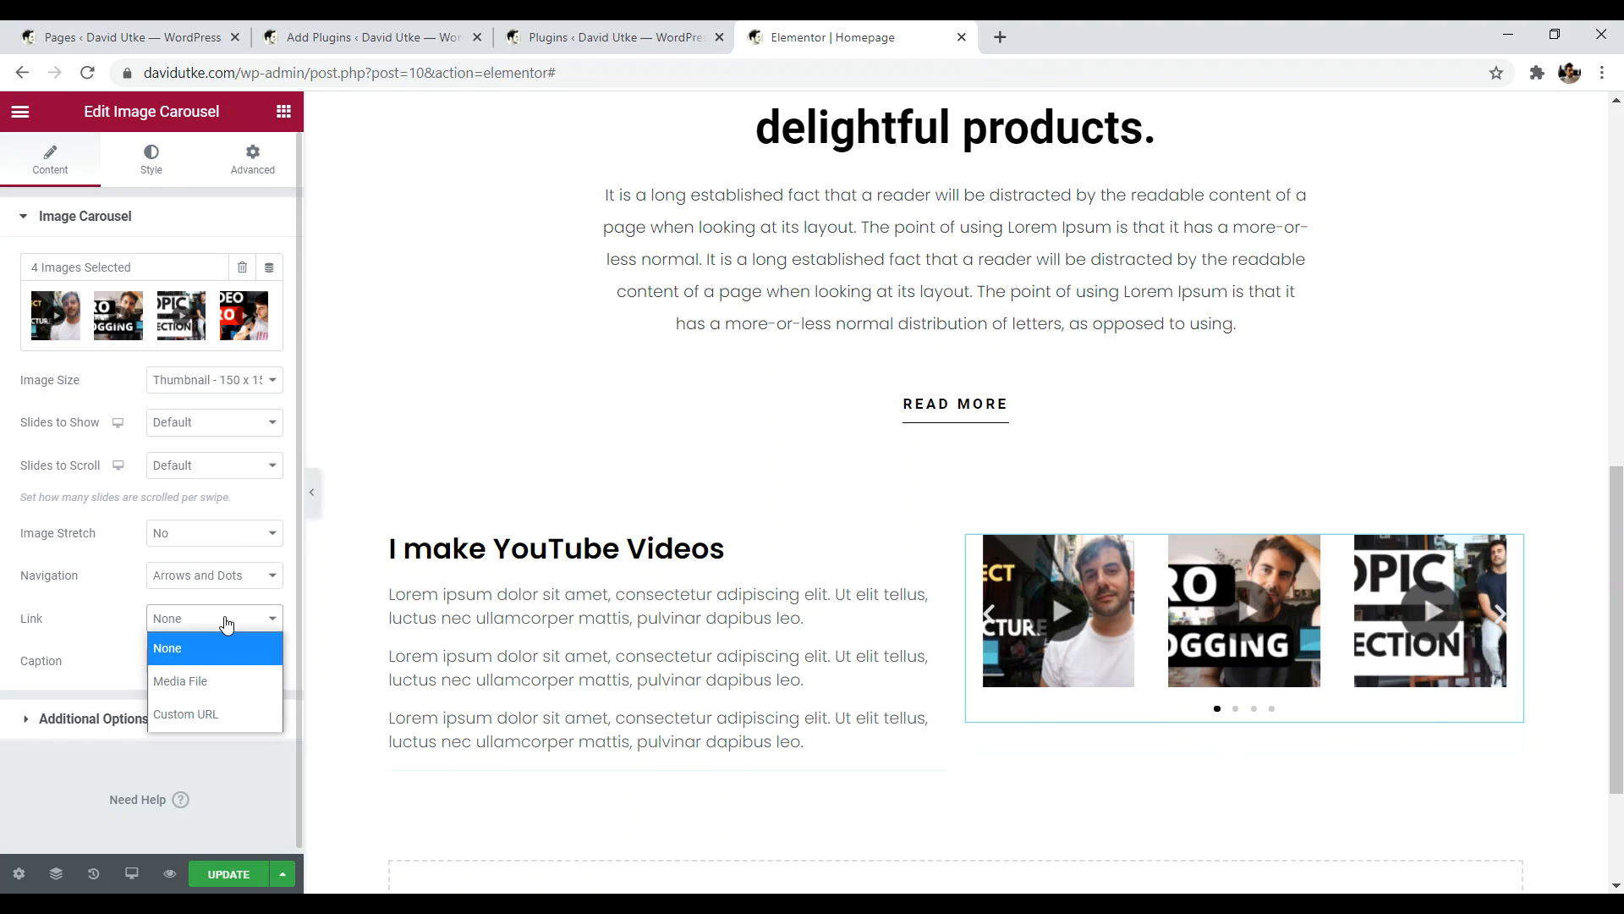
click(211, 714)
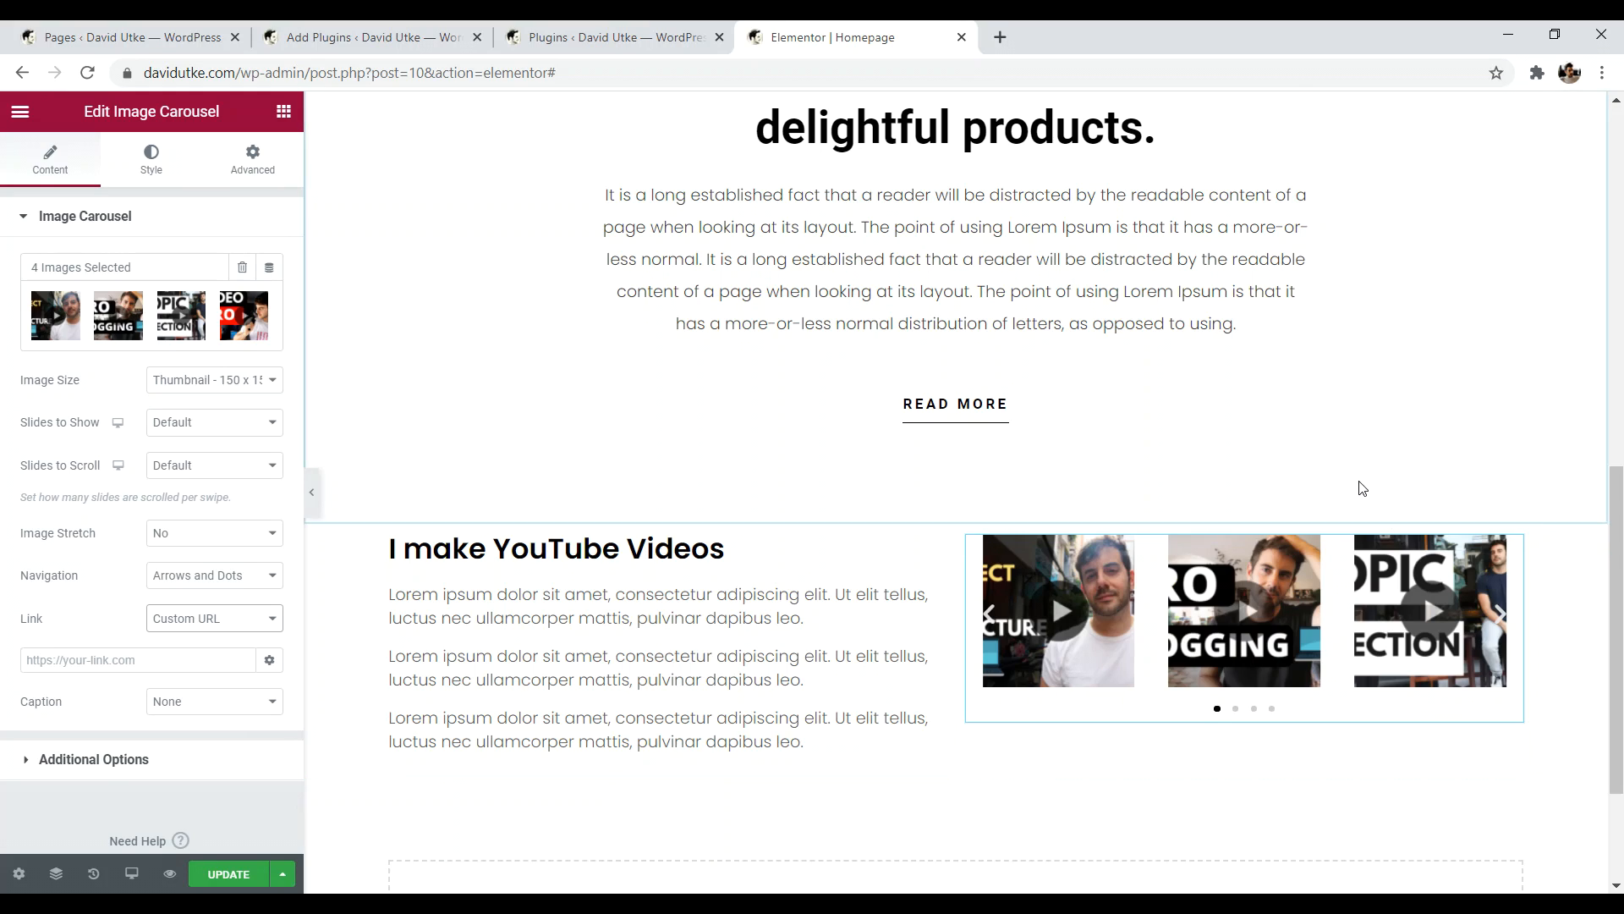
- Search YouTube for the creator's channel and copy the newest video's link address
click(1002, 36)
text(youtube.com)
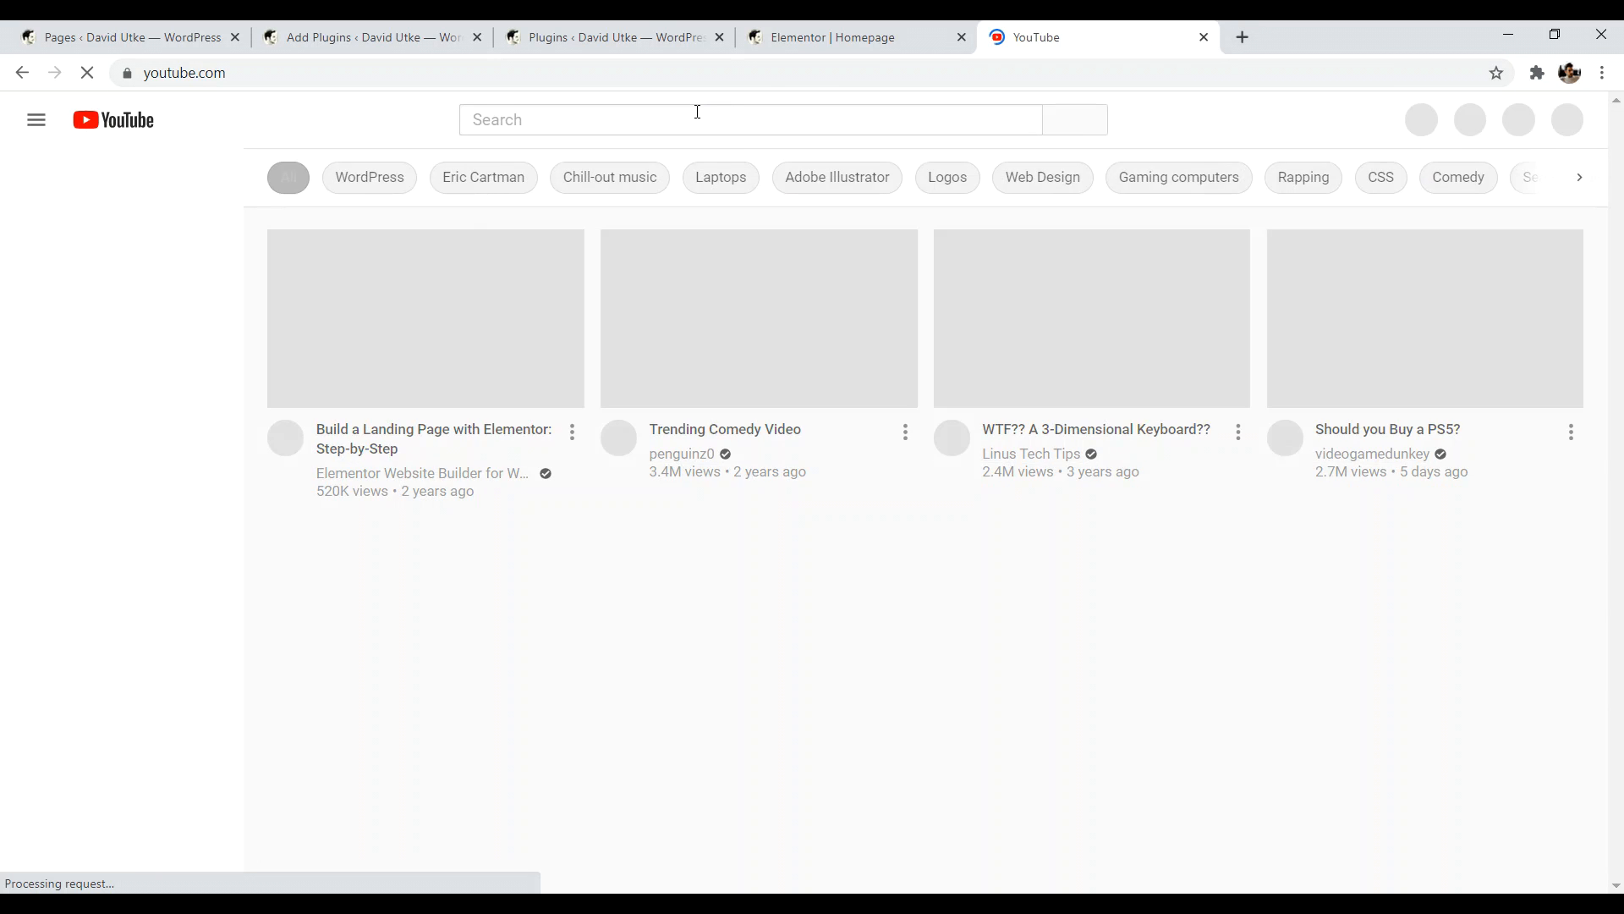
click(697, 111)
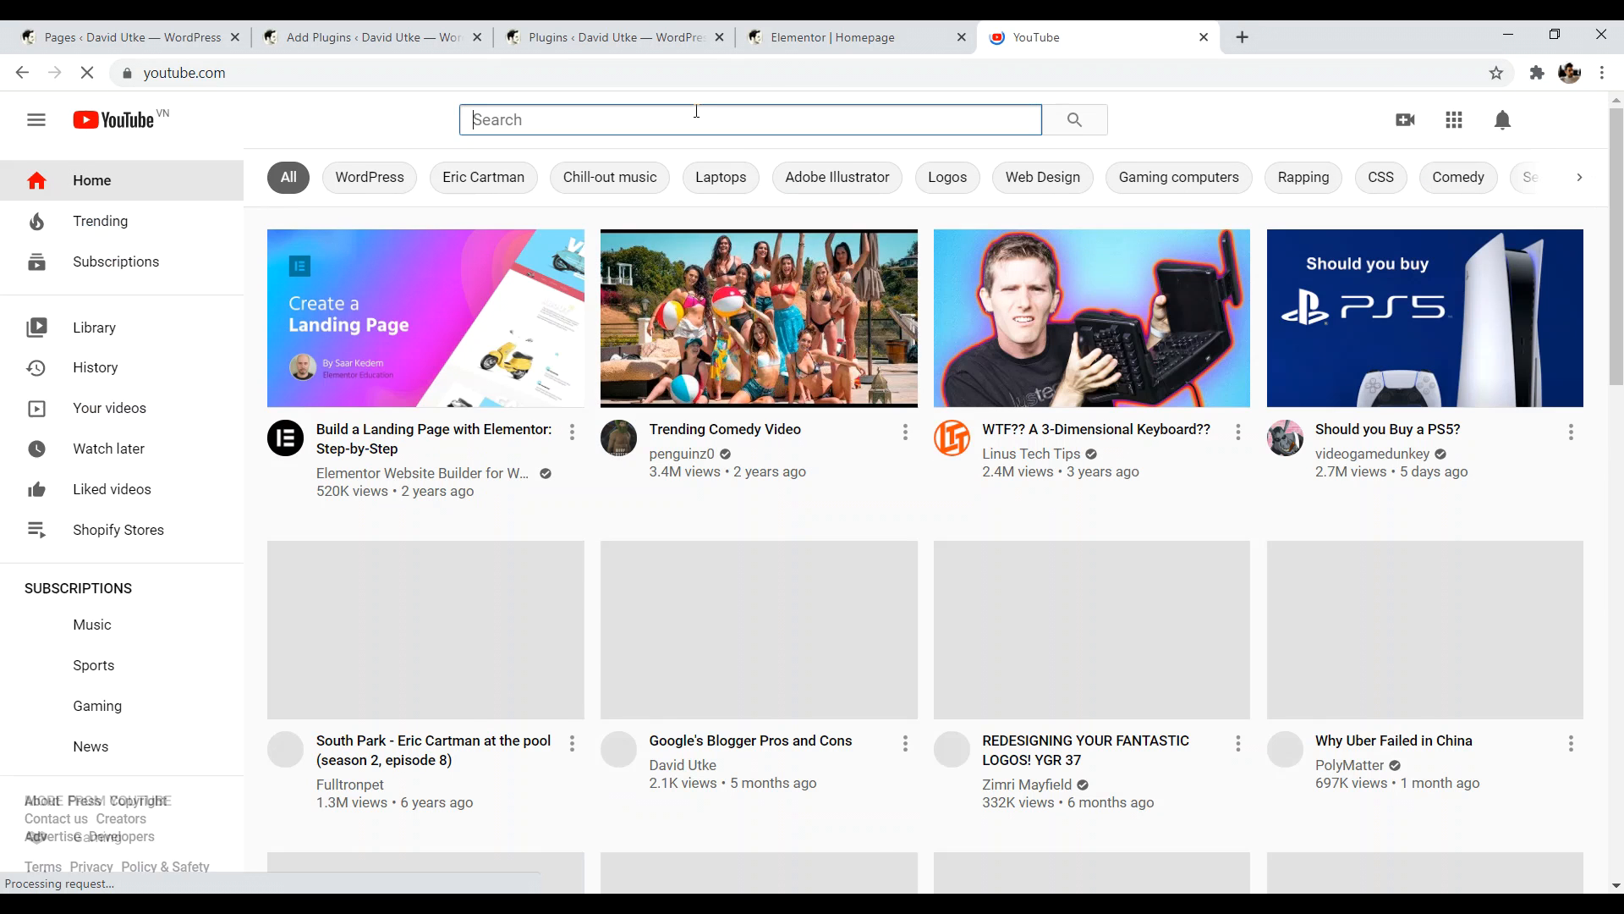
text(david utke)
key(Return)
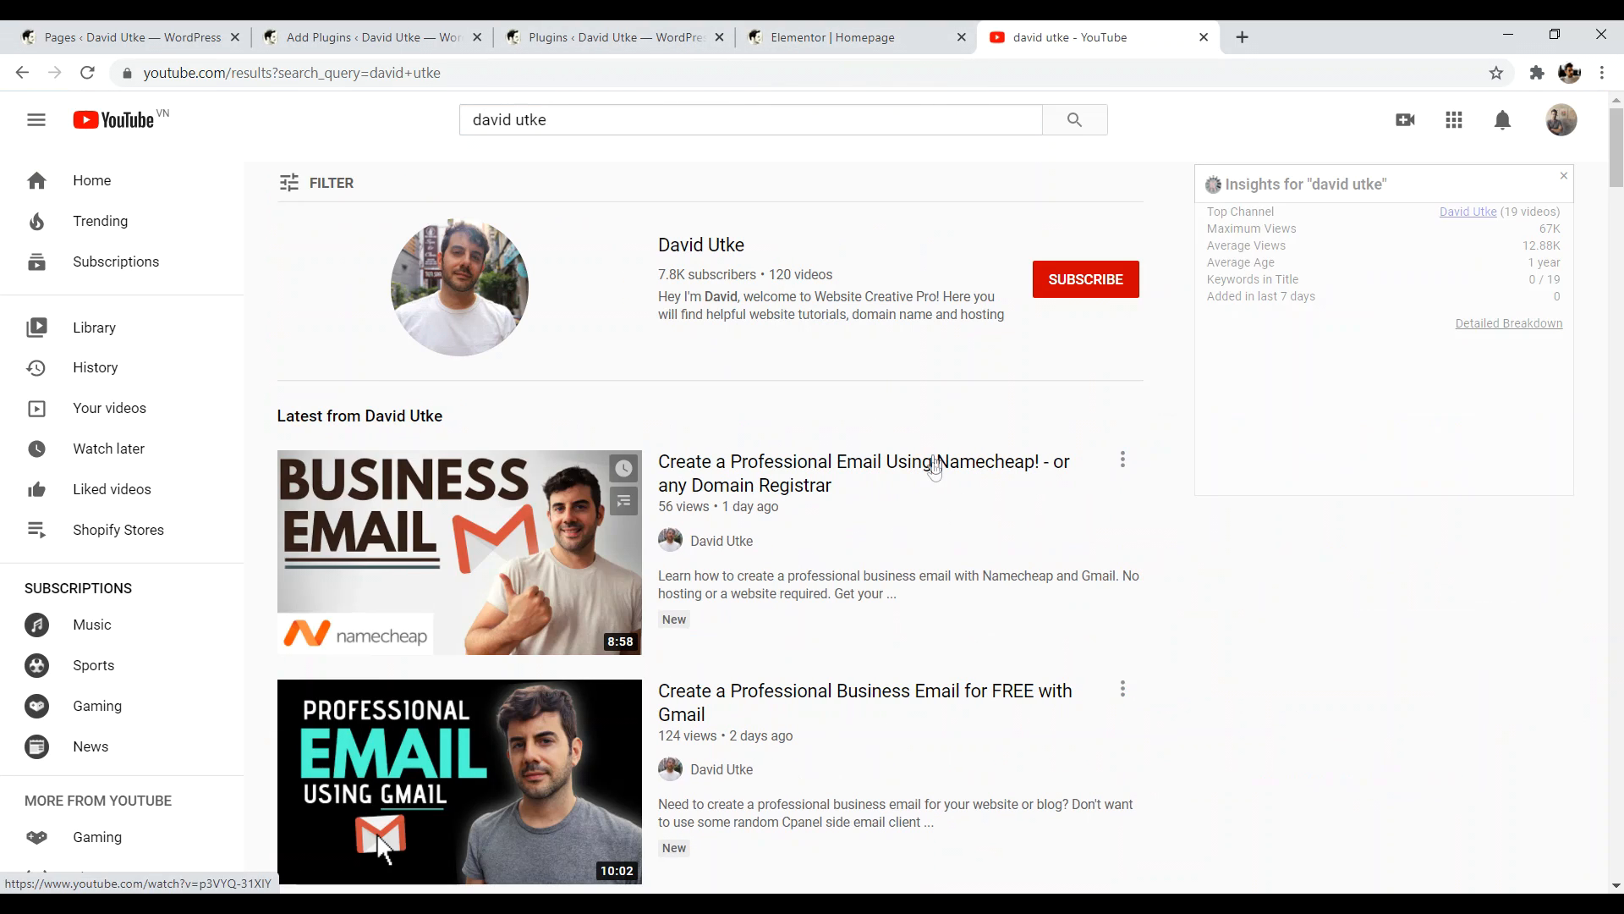
right_click(924, 463)
click(984, 585)
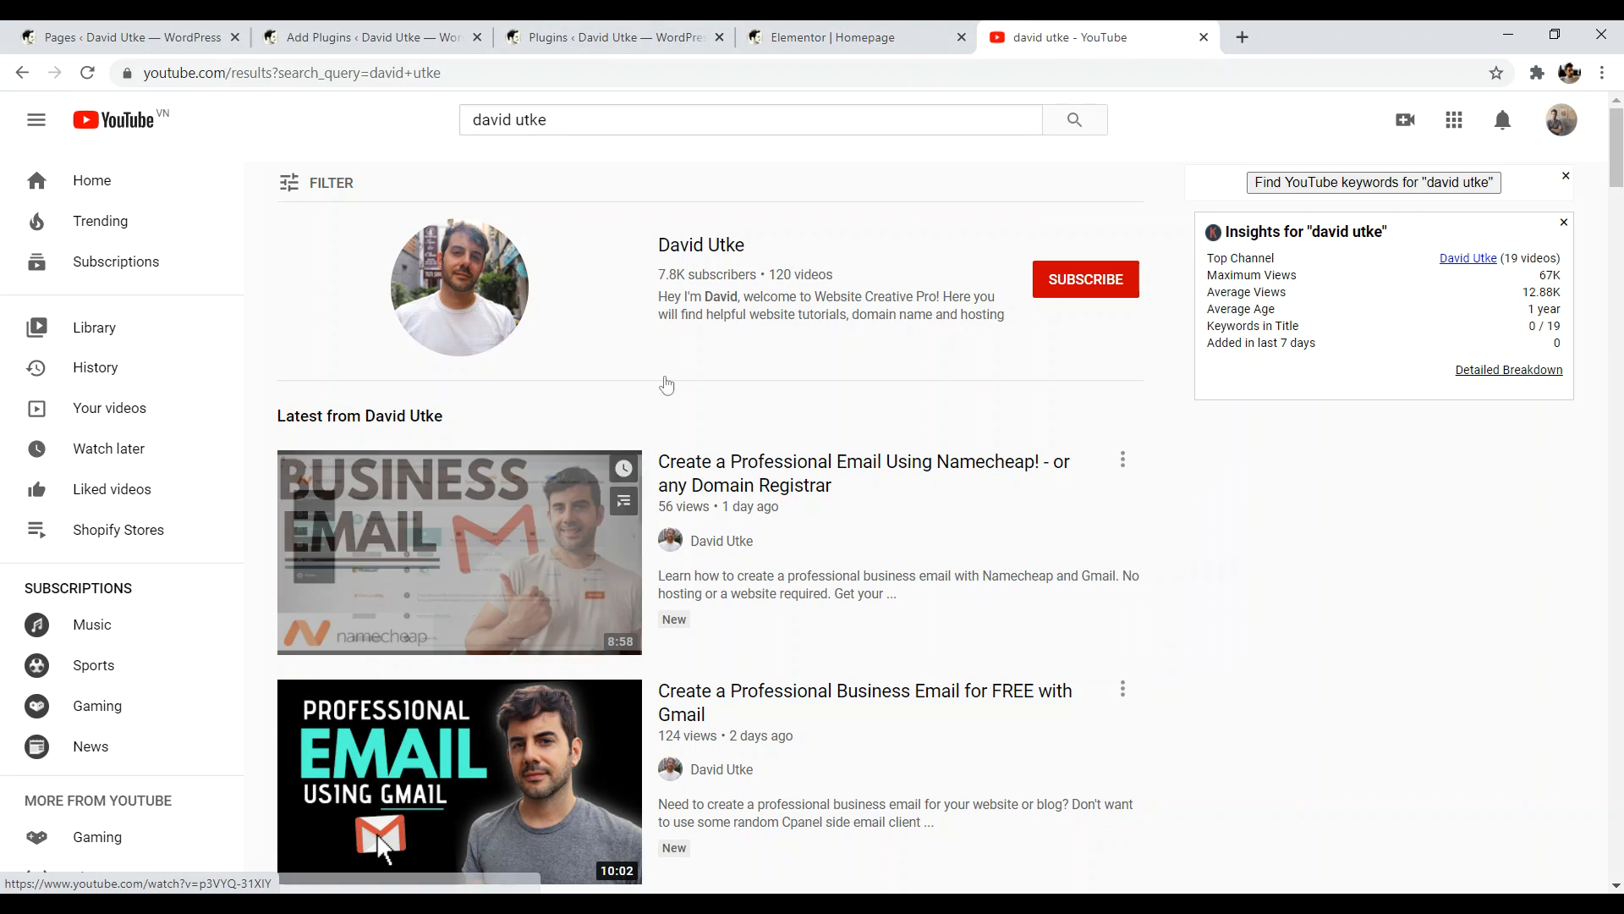
click(825, 37)
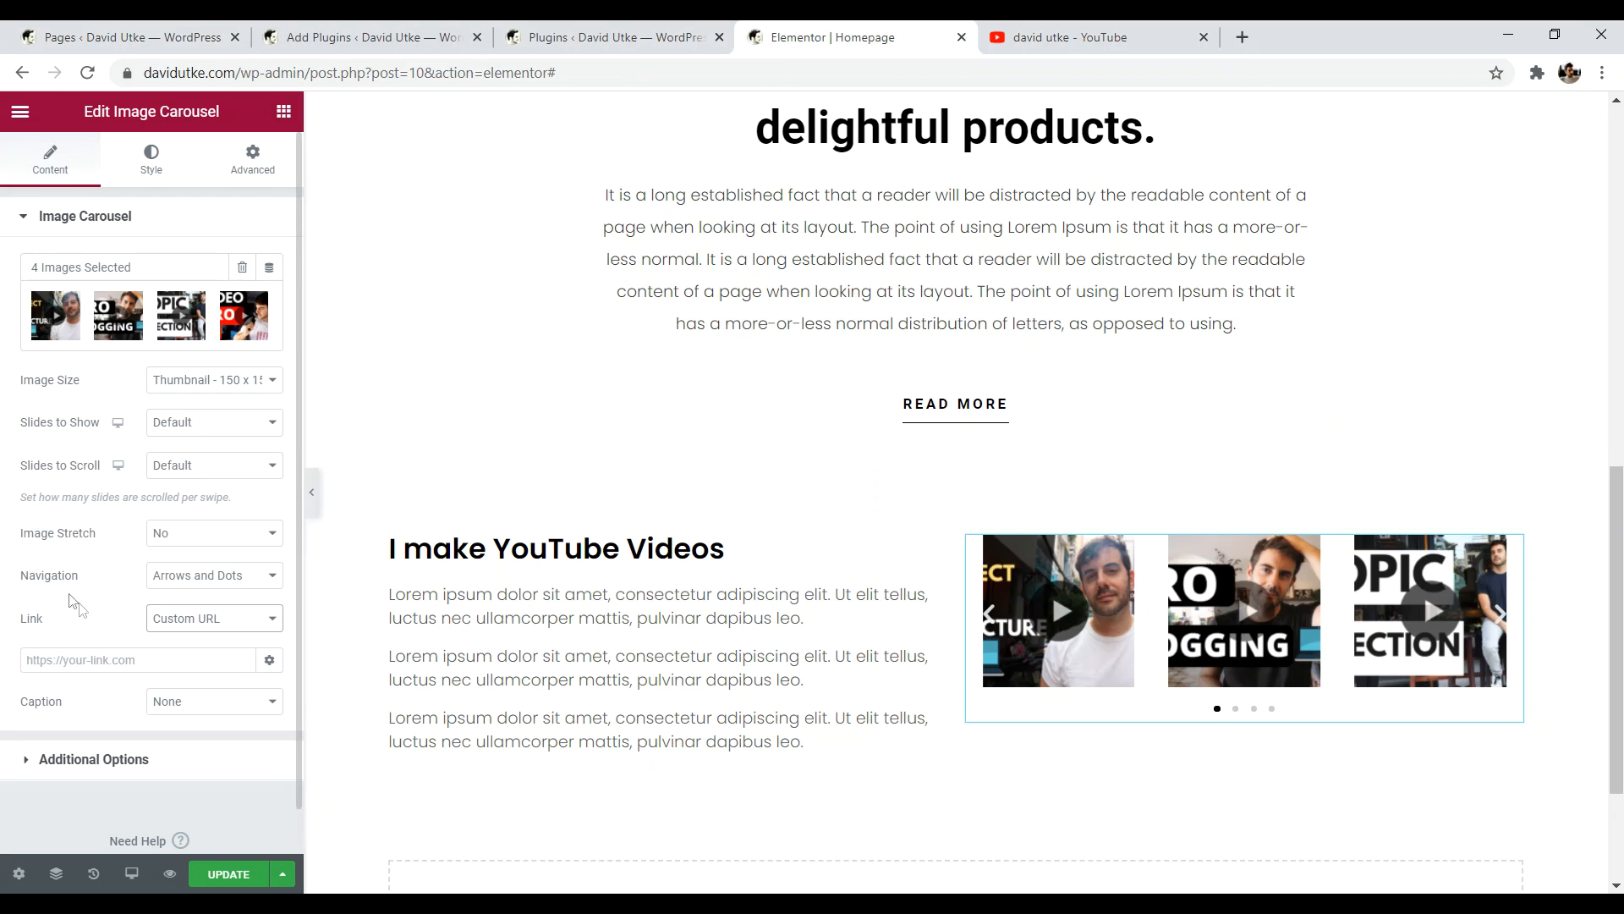
- Paste the copied YouTube video link into the carousel's Custom URL field
click(94, 659)
right_click(89, 661)
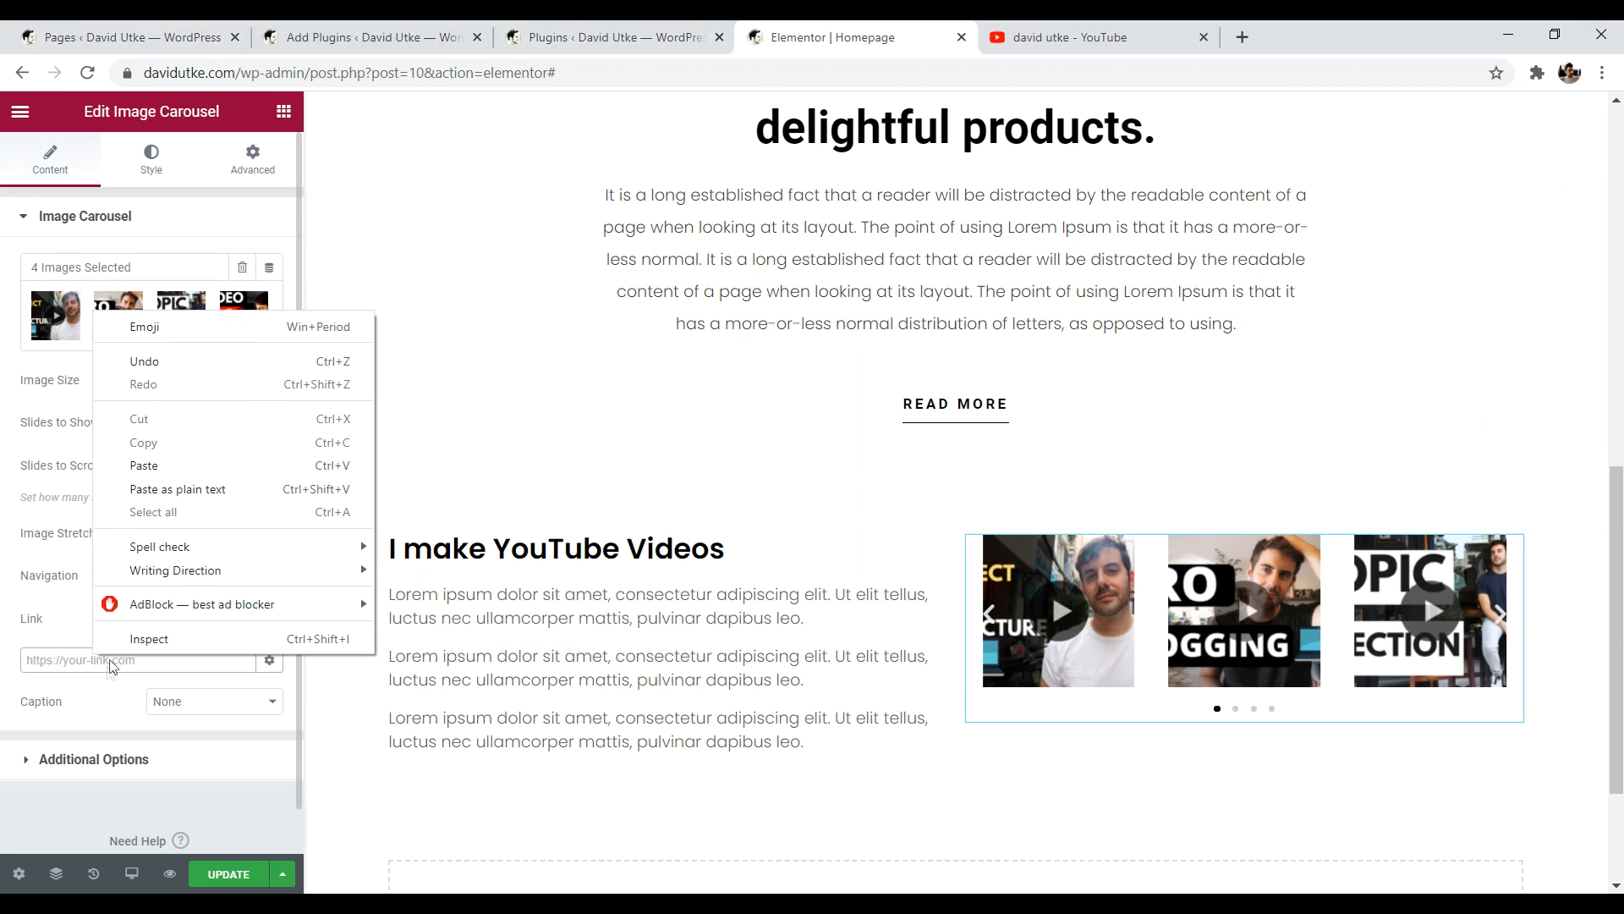
click(118, 467)
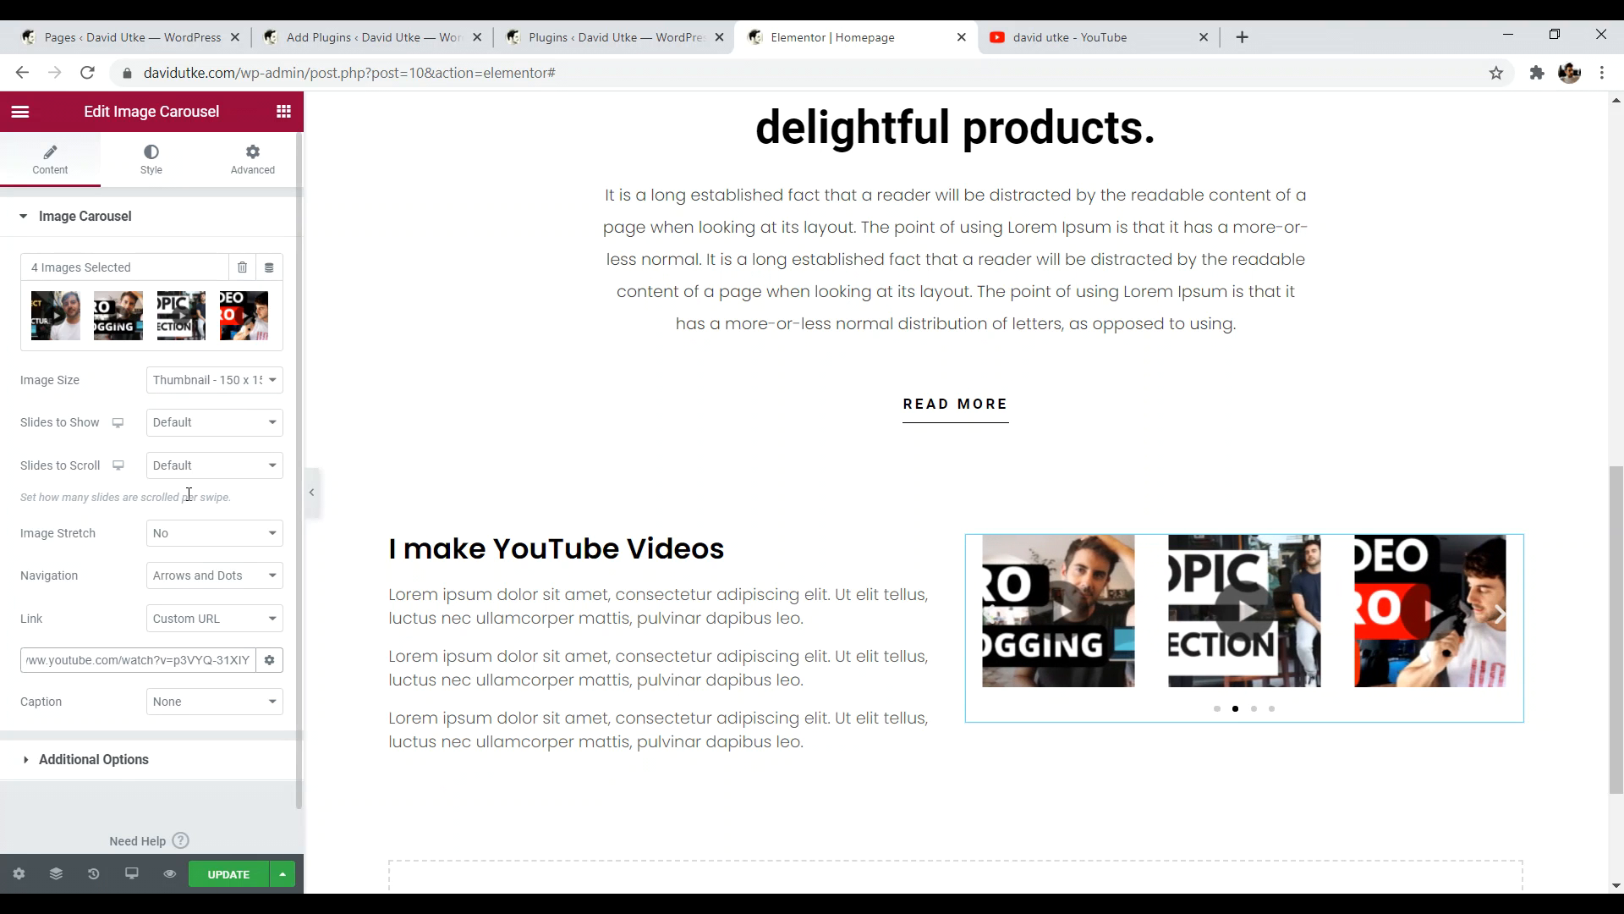
scroll(1599, 518, up, 3)
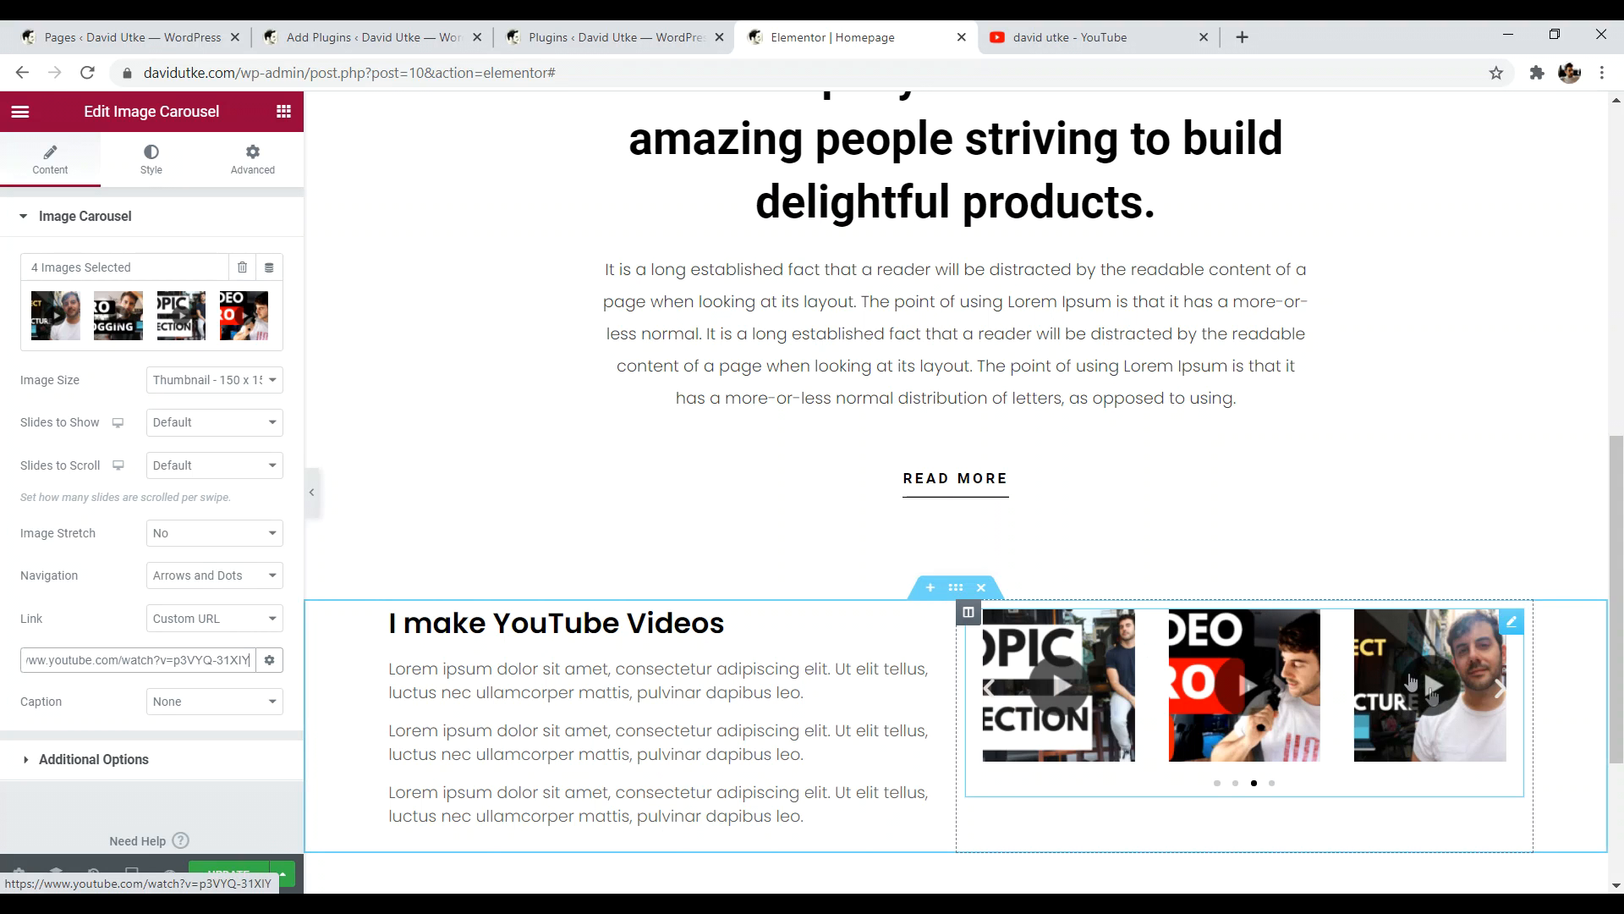
scroll(1621, 679, down, 2)
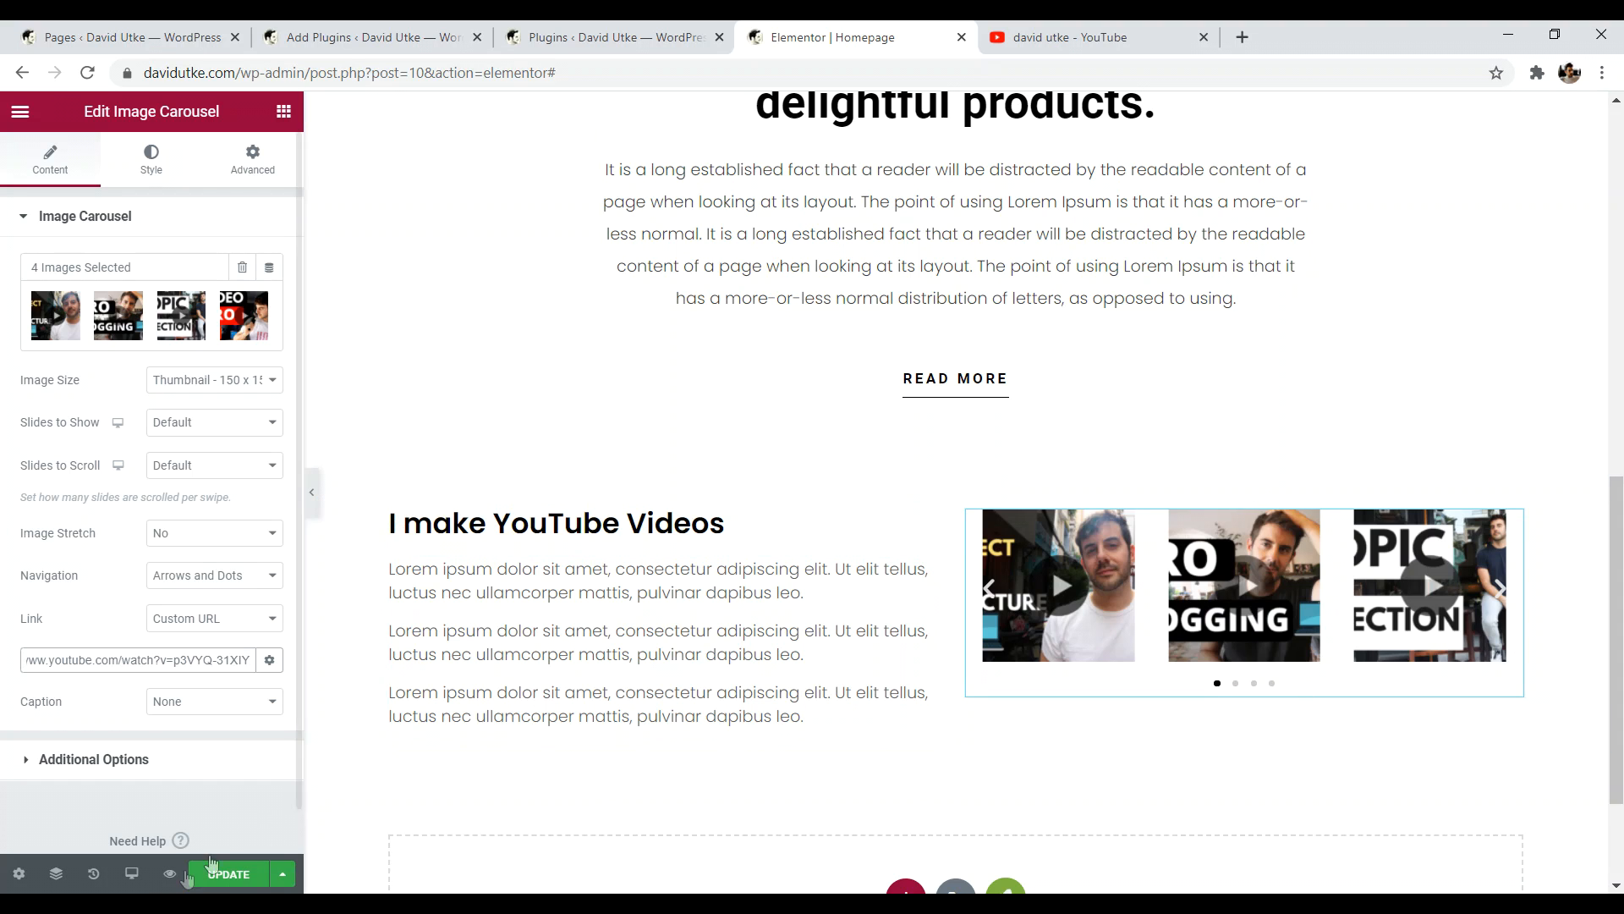
- Save the homepage changes and scroll through the page to review the YouTube section
click(246, 875)
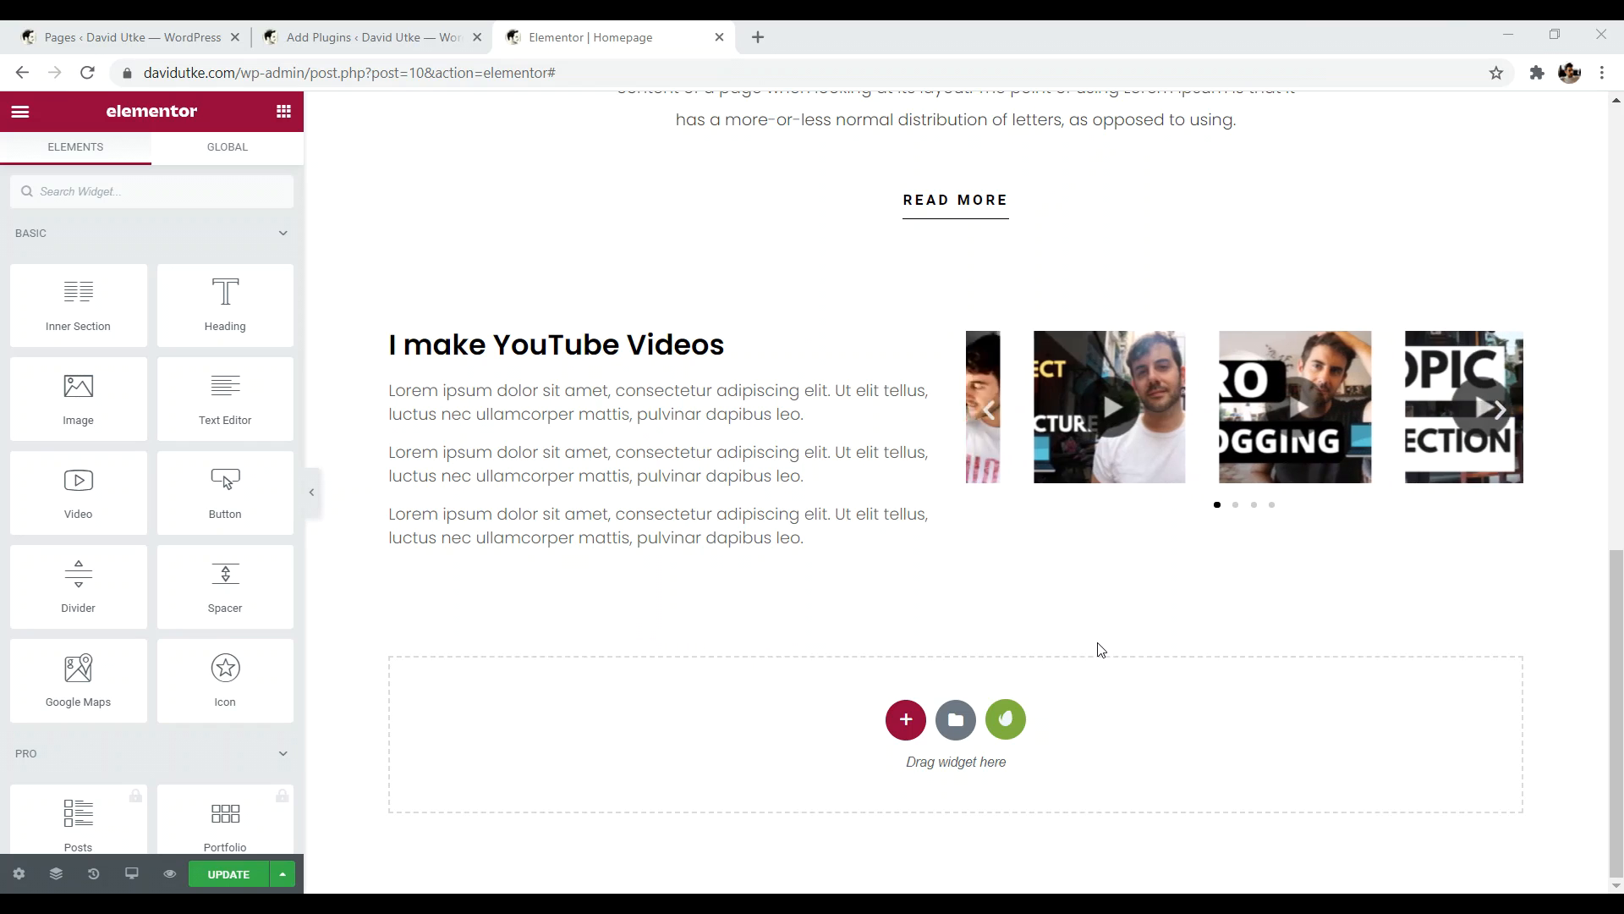
drag(1616, 668, 1584, 562)
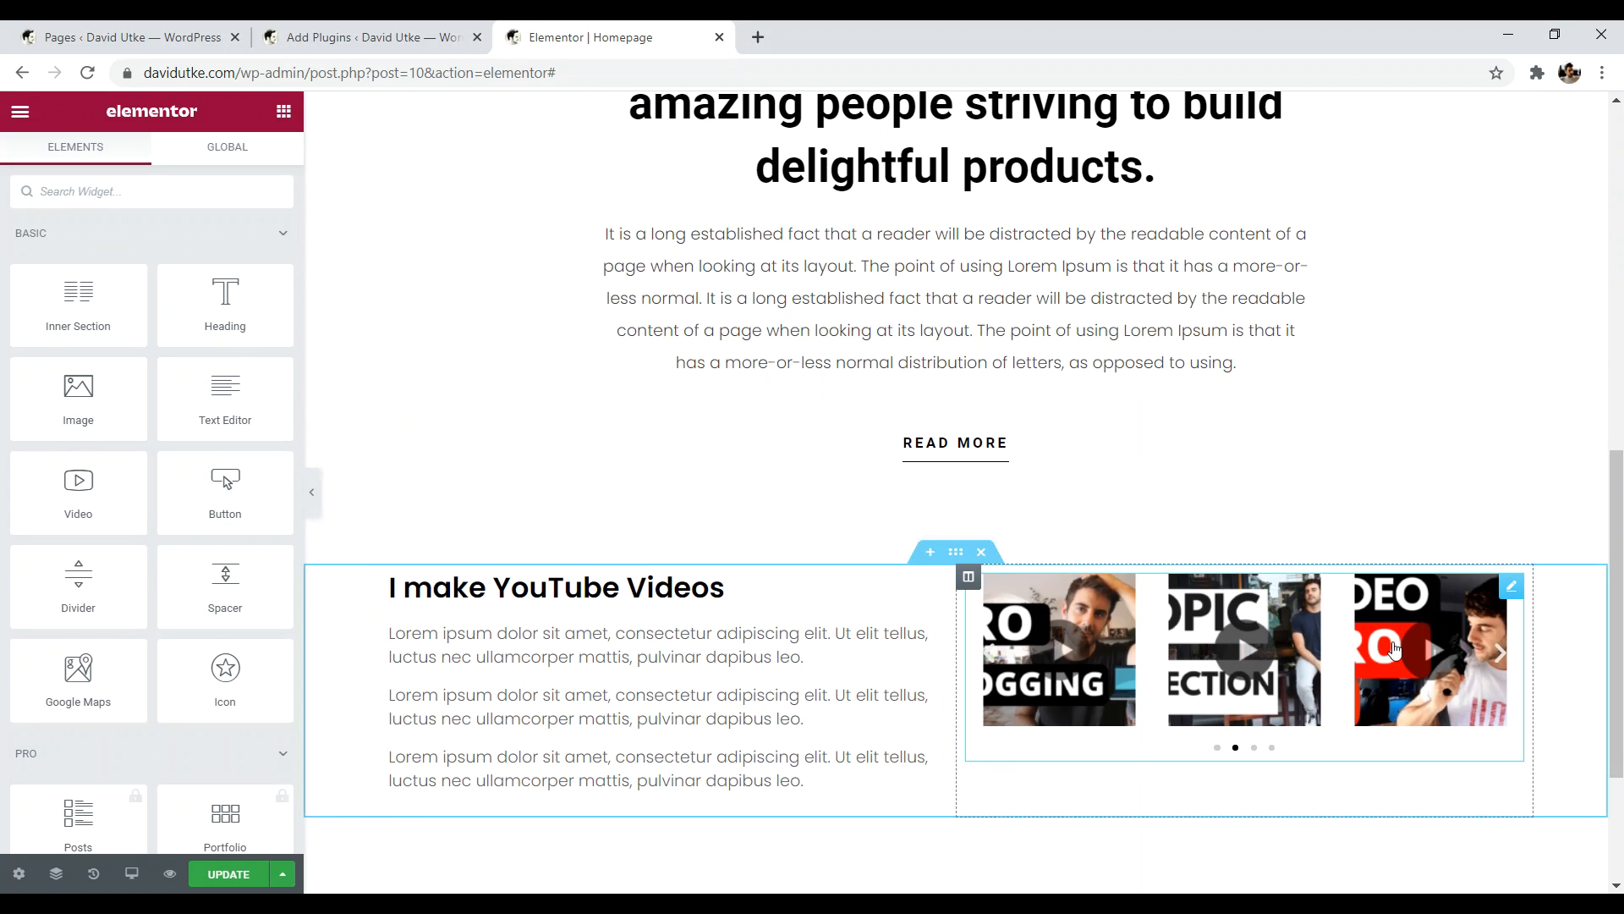
drag(1617, 539, 1614, 643)
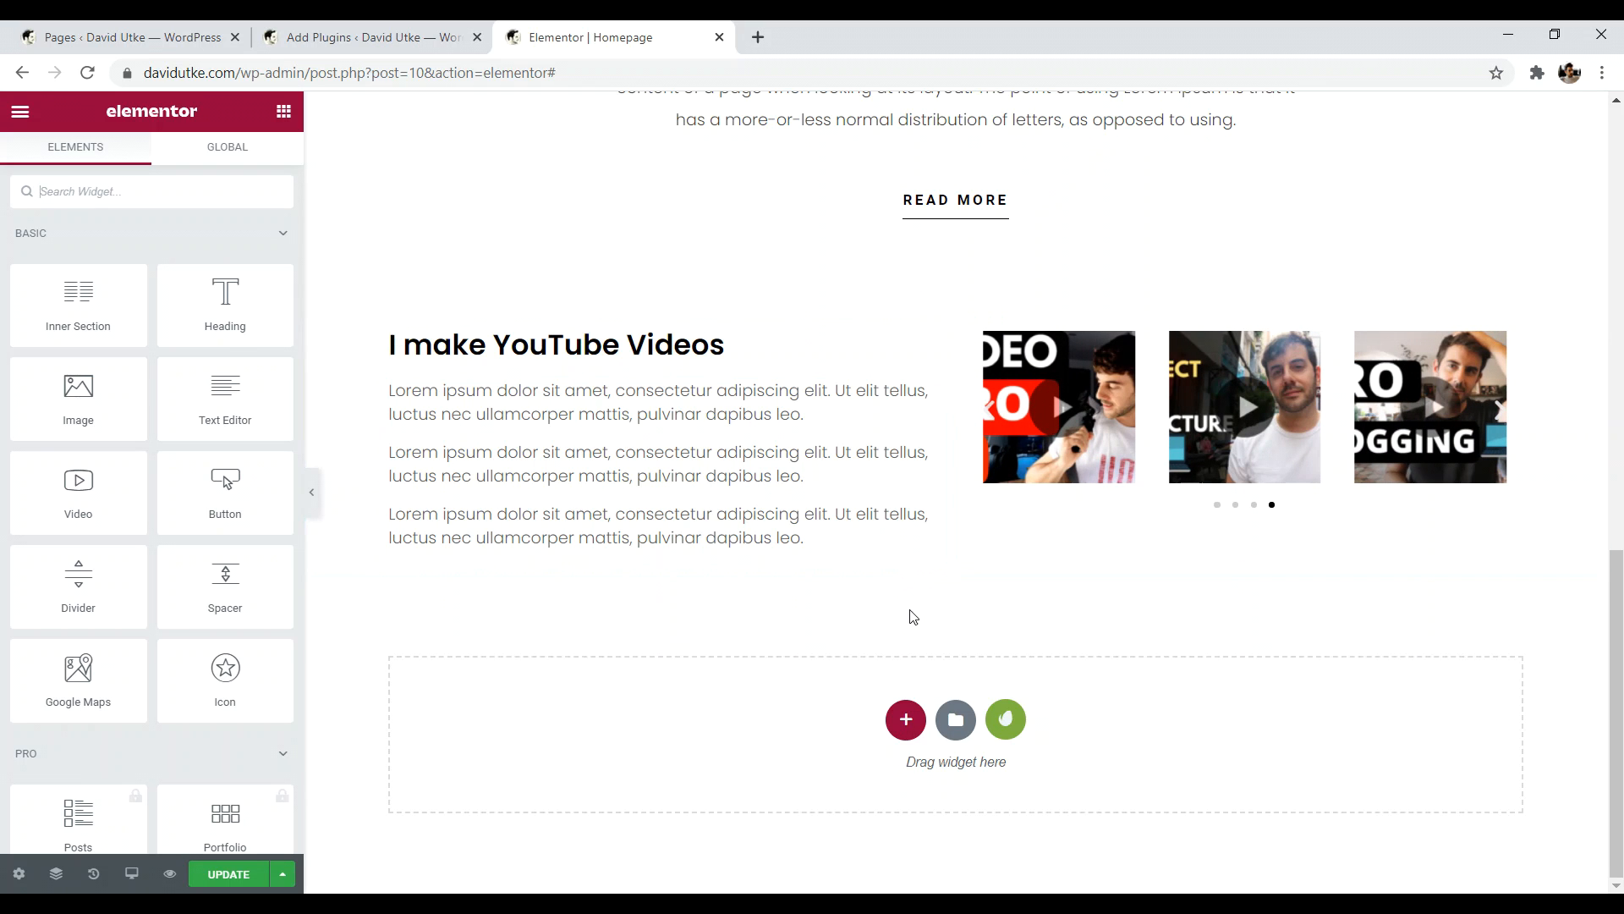
drag(1616, 565, 1618, 121)
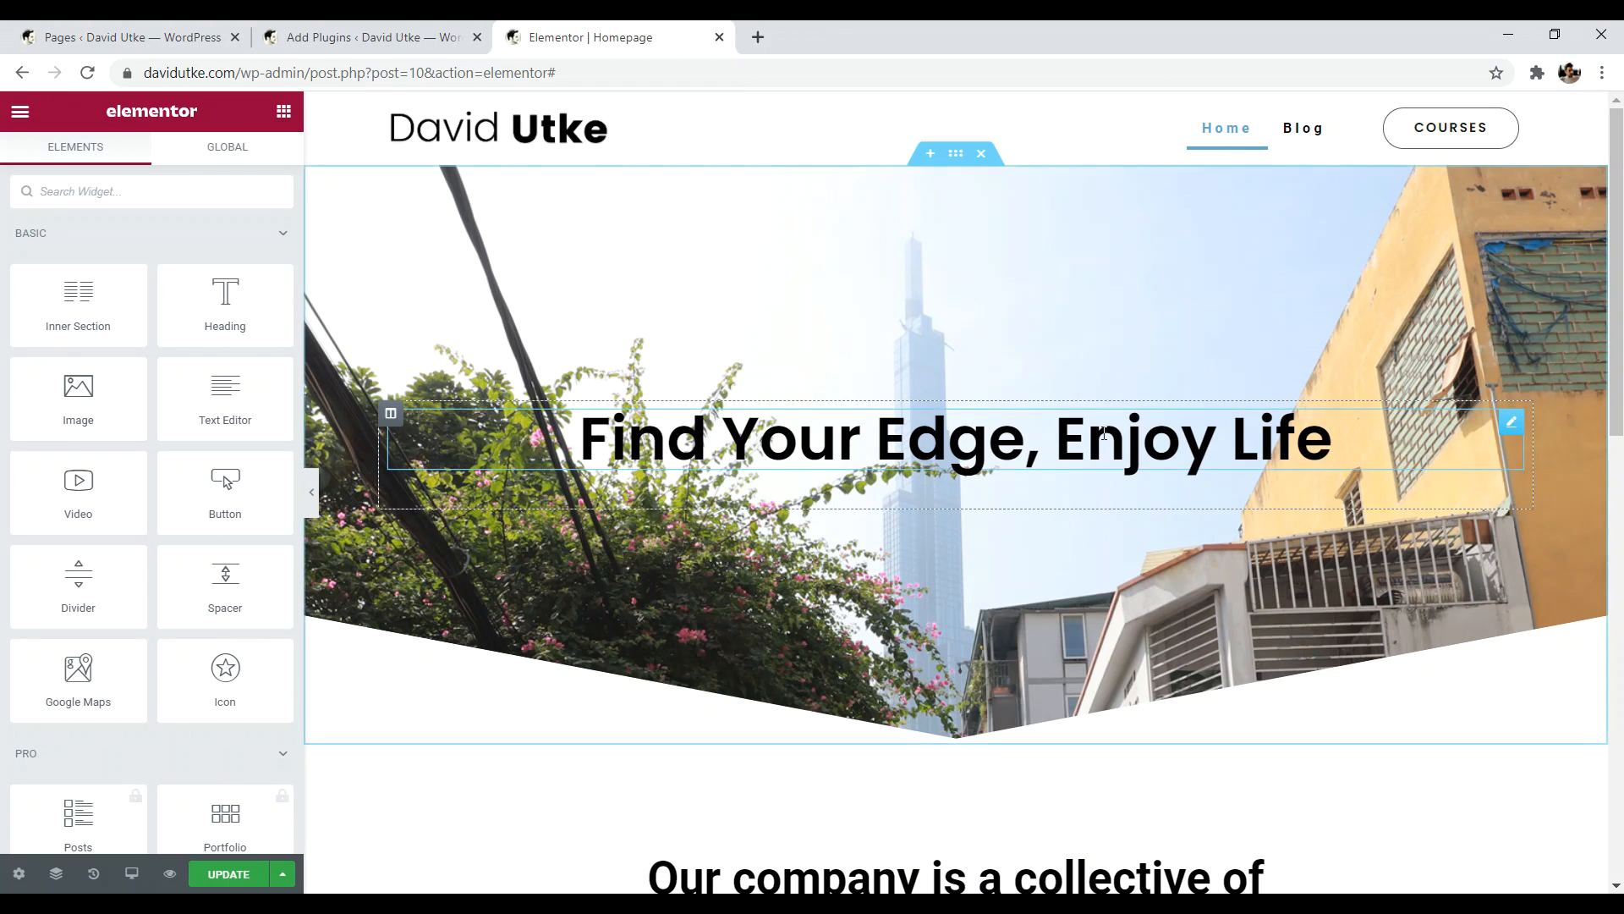
drag(1618, 227, 1620, 668)
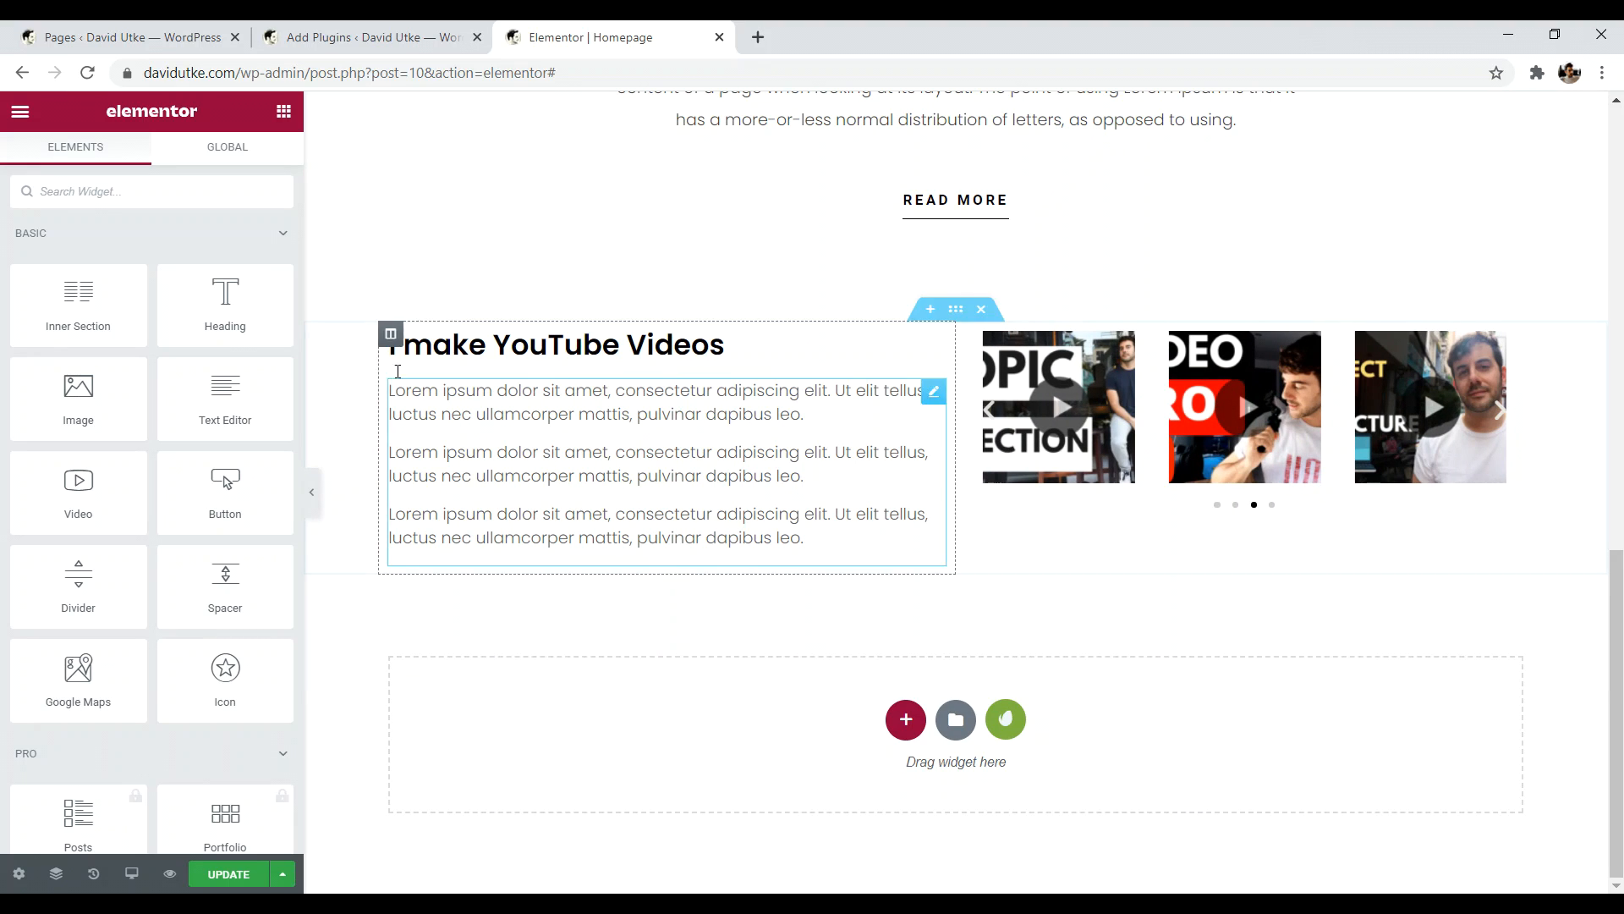
- Add a Heading below the YouTube section reading 'Courses that Work', aligned centre
drag(225, 300, 839, 687)
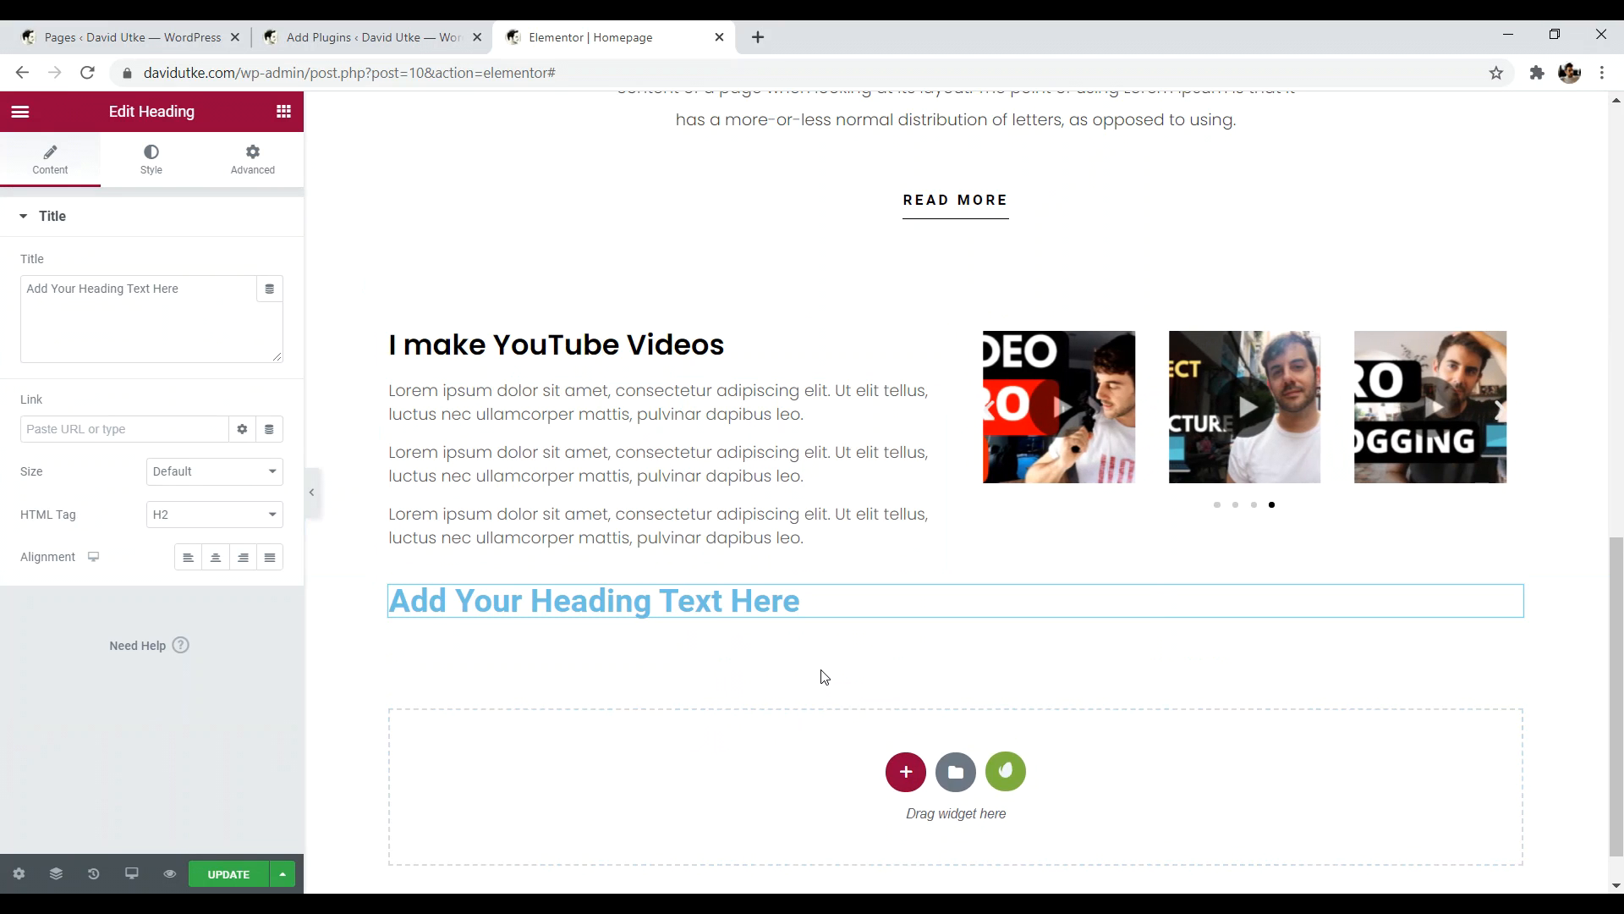
drag(256, 329, 63, 277)
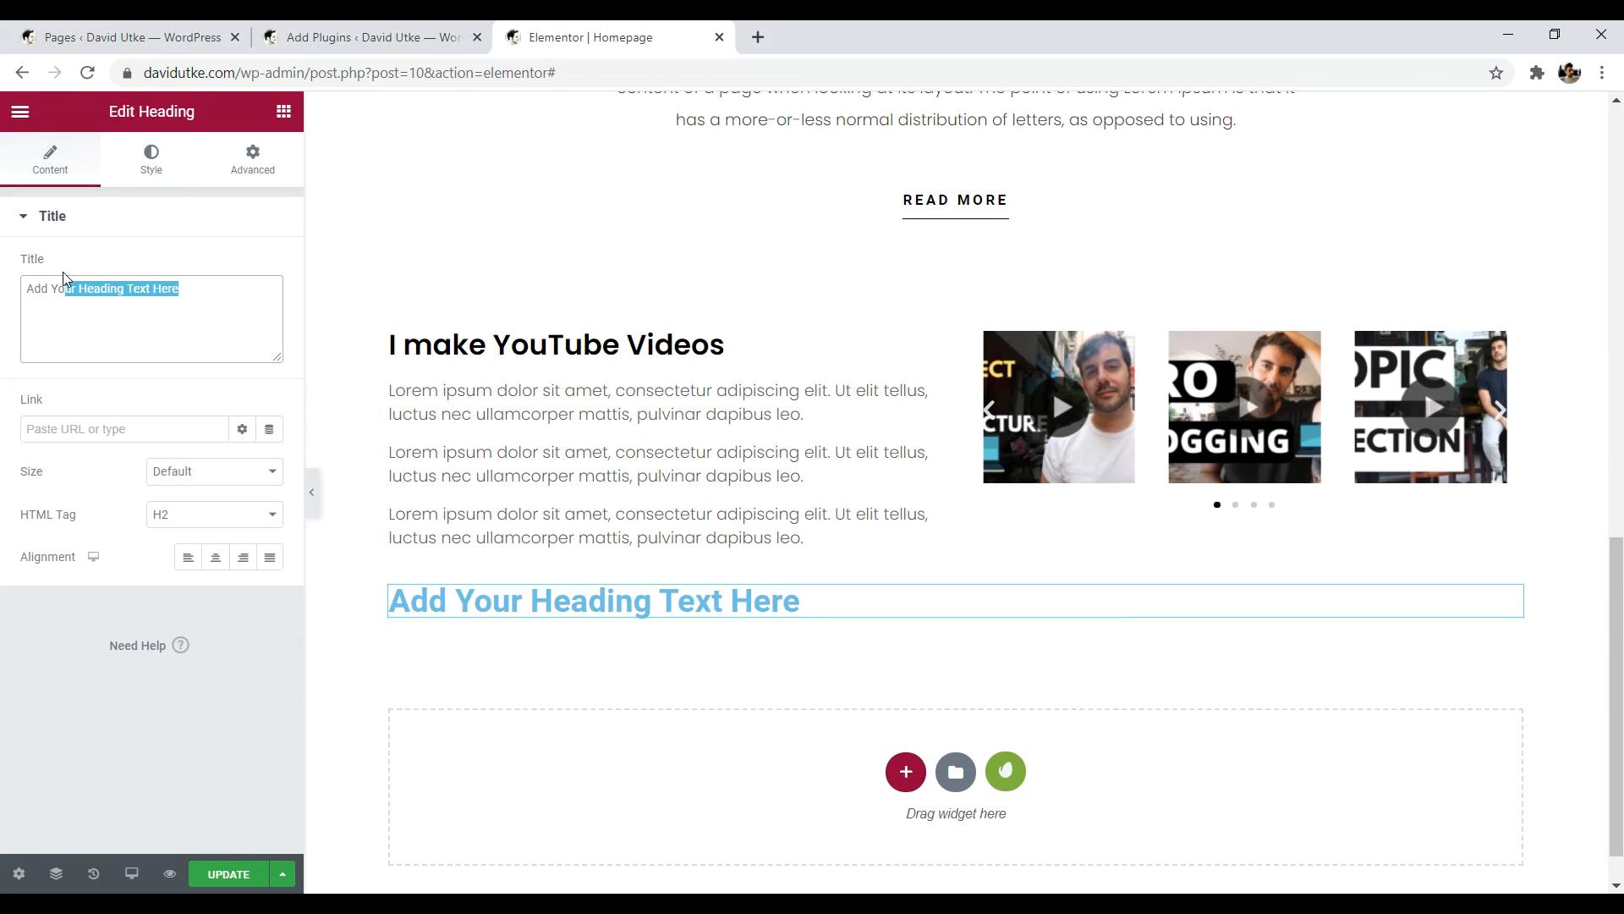
scroll(1455, 245, up, 15)
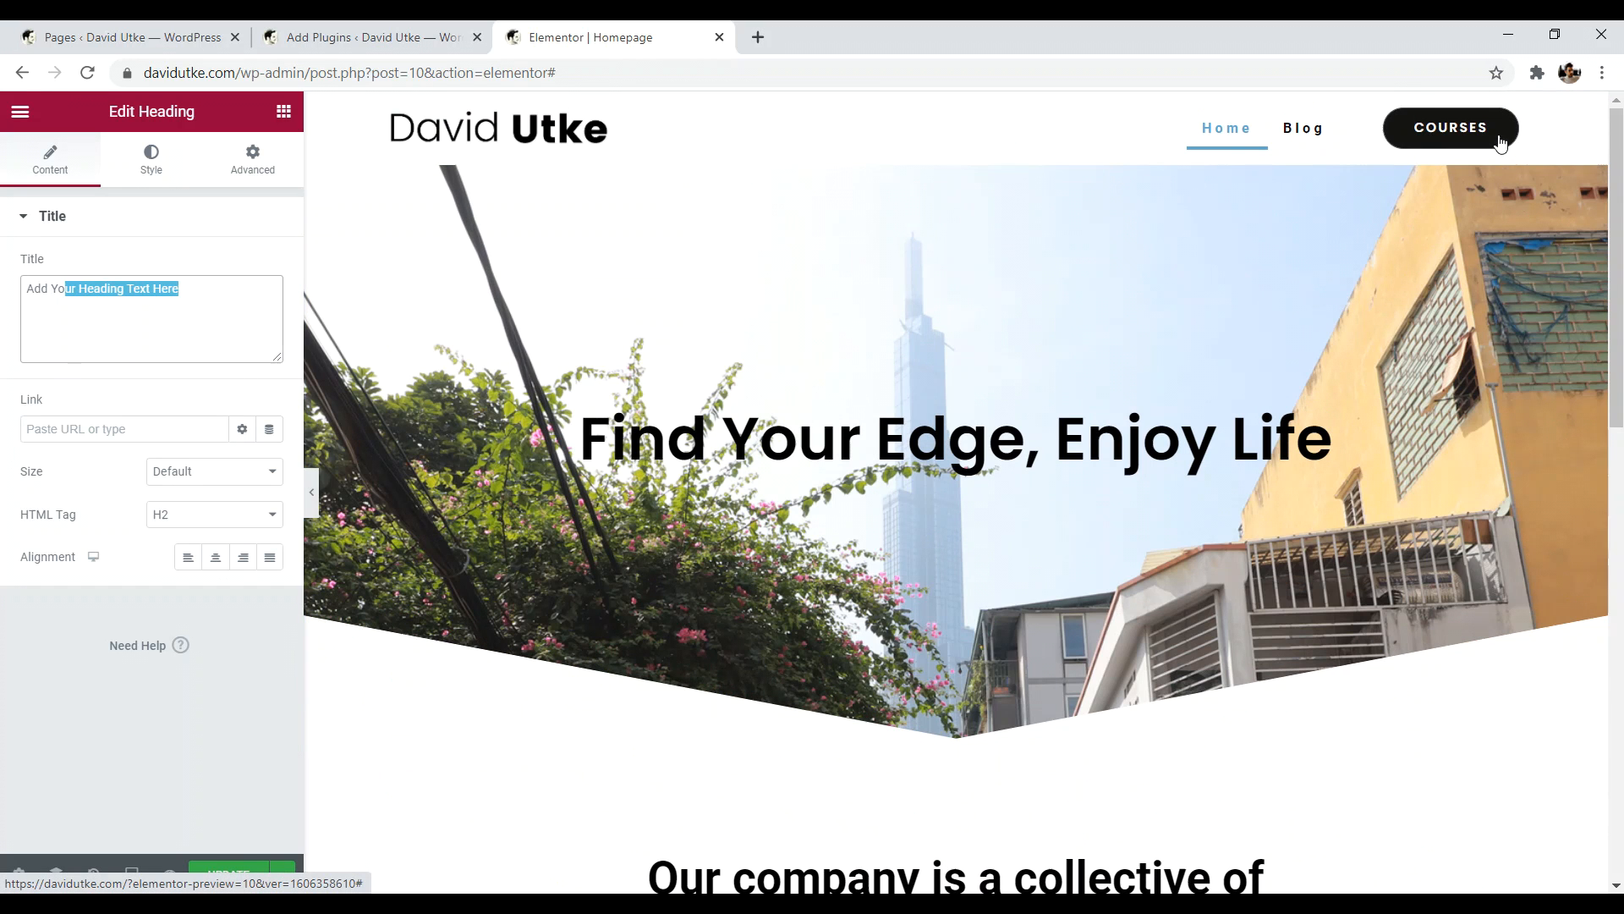
drag(1616, 267, 1616, 719)
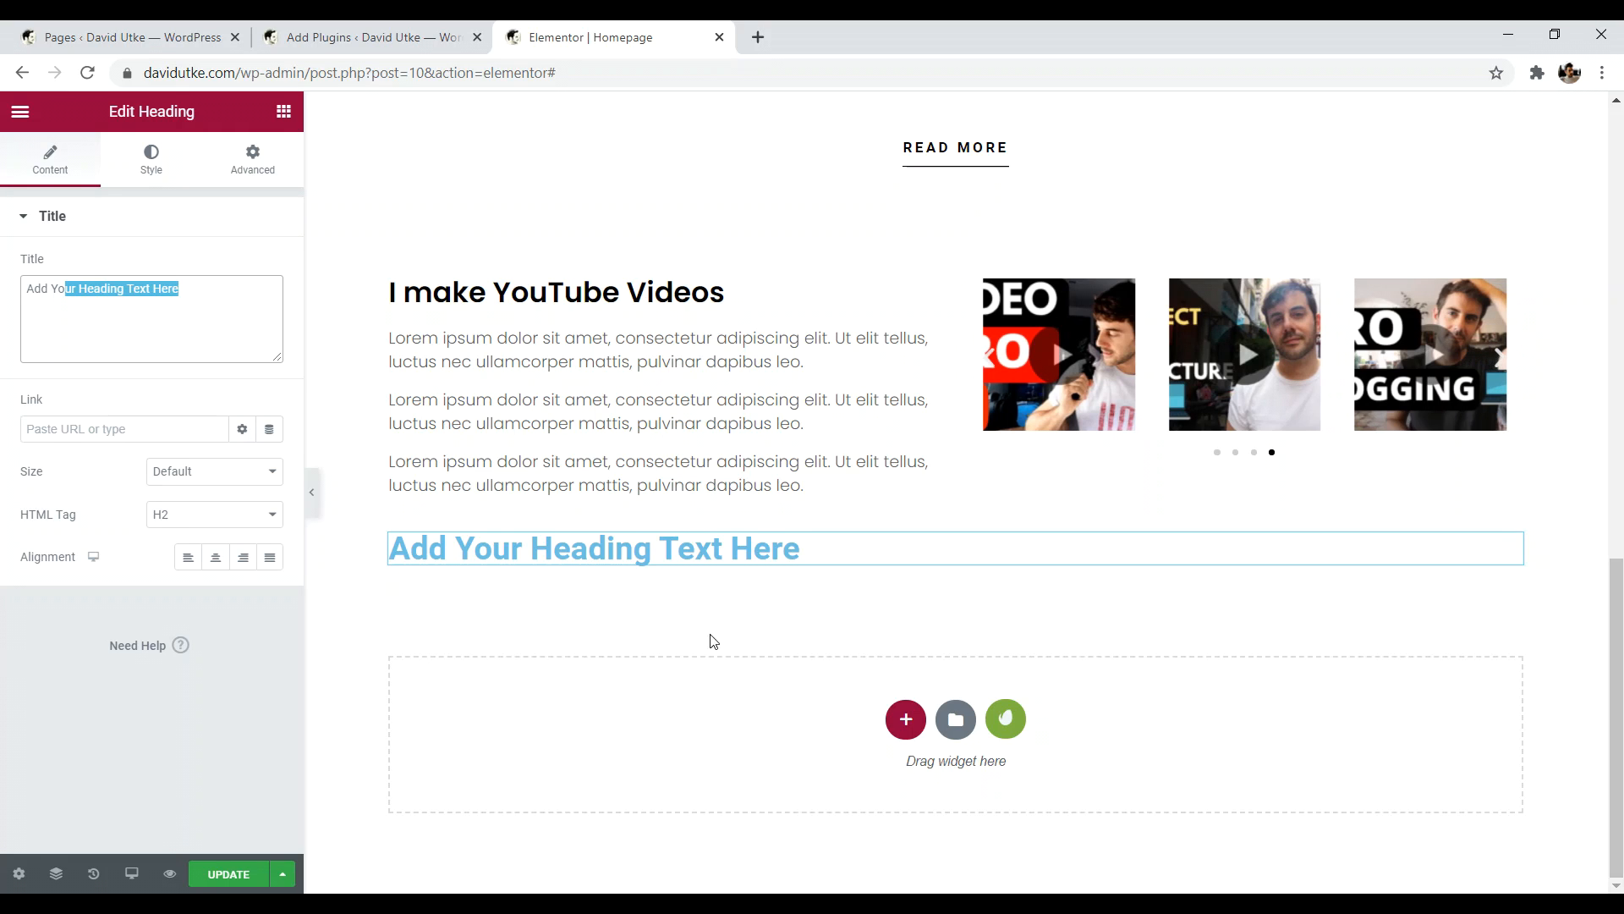
drag(179, 289, 59, 290)
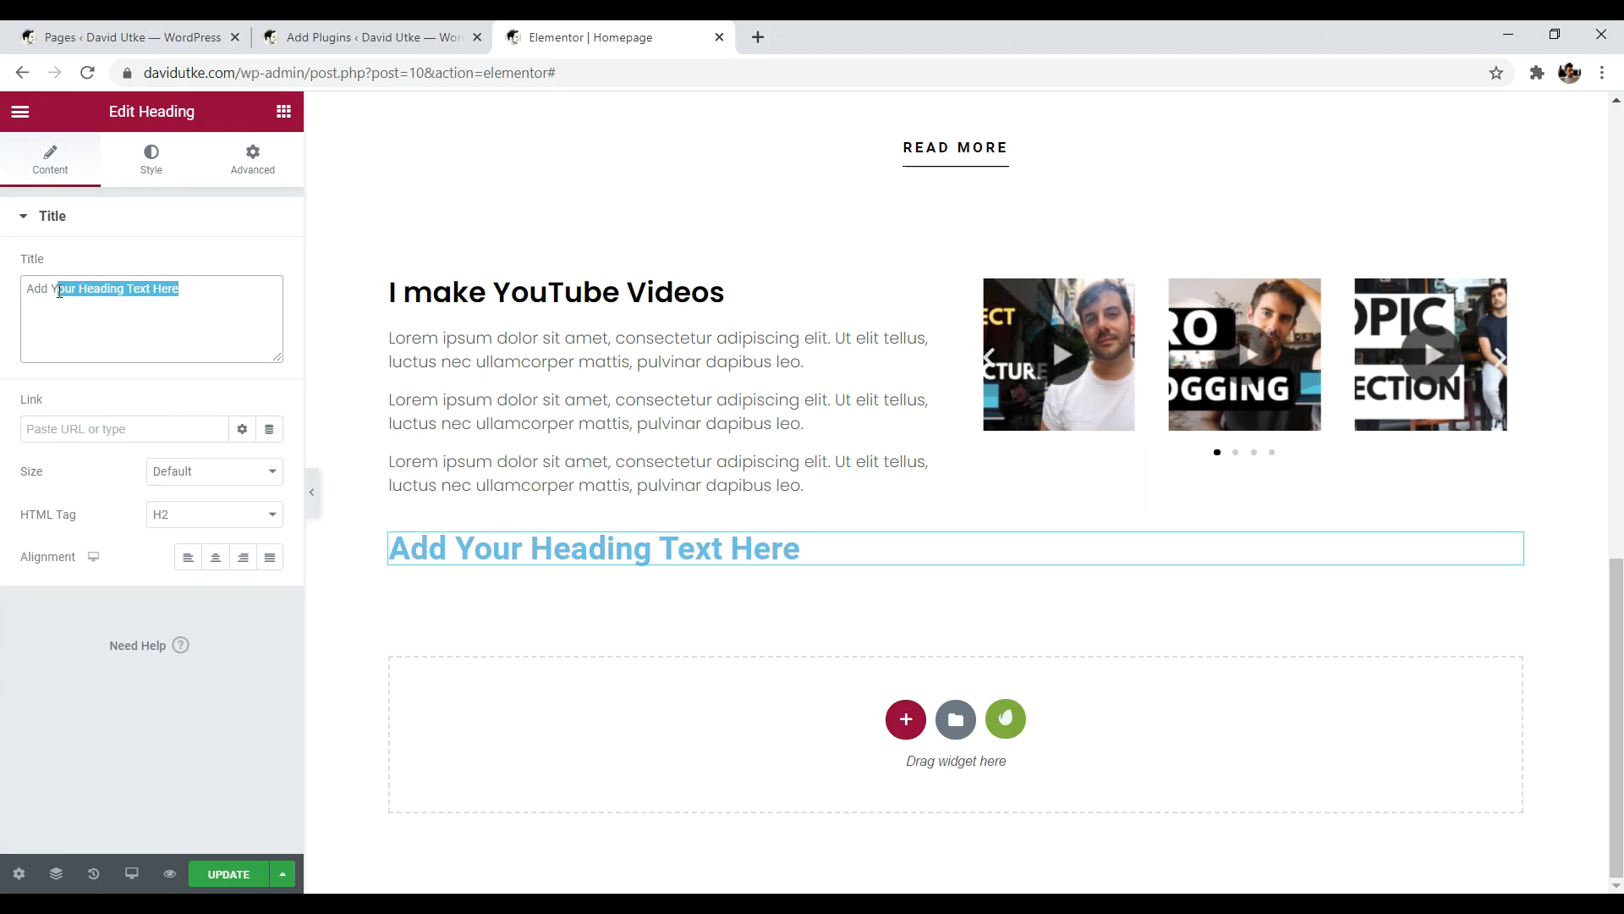
key(BackSpace)
key(BackSpace)
key(BackSpace)
key(BackSpace)
key(BackSpace)
text(Courses)
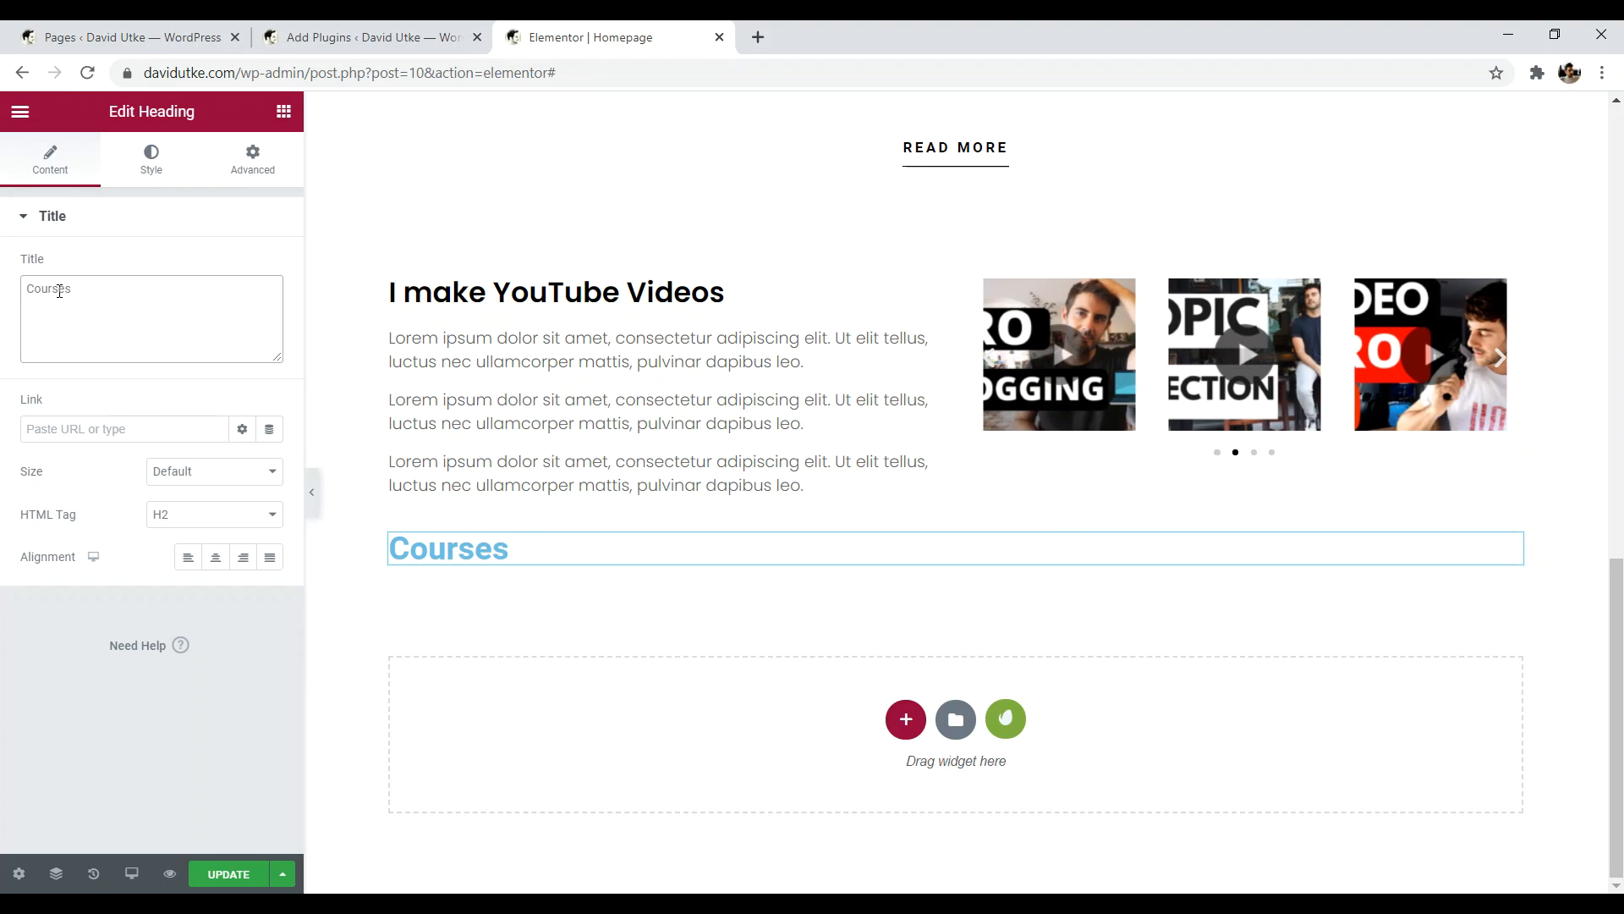
key(BackSpace)
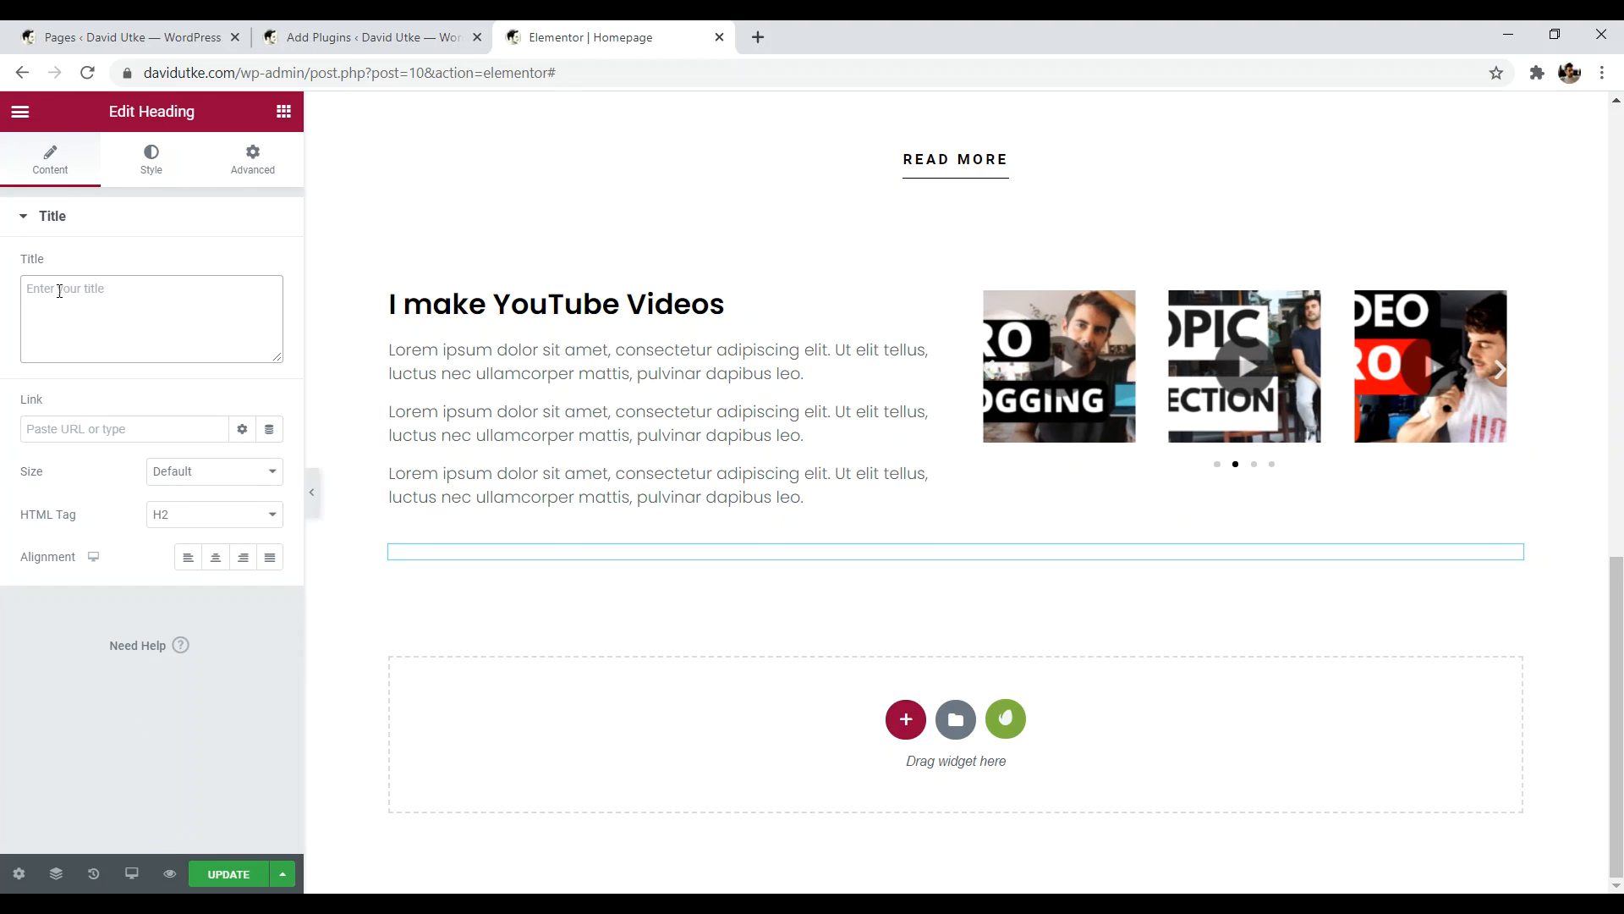
text(Courses that Work)
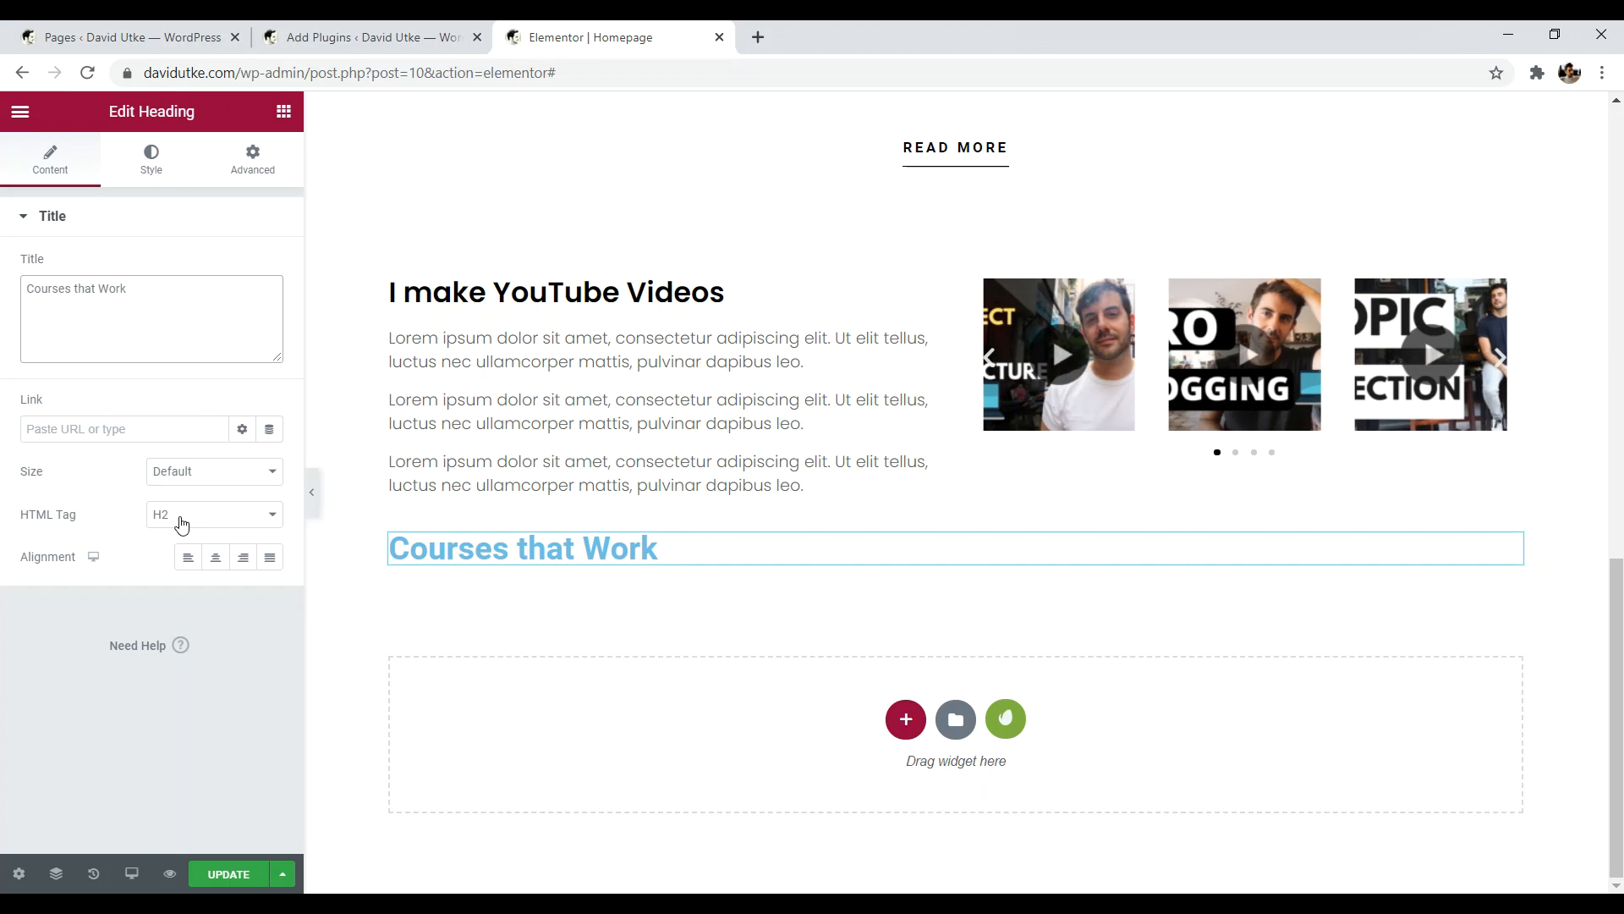
click(216, 557)
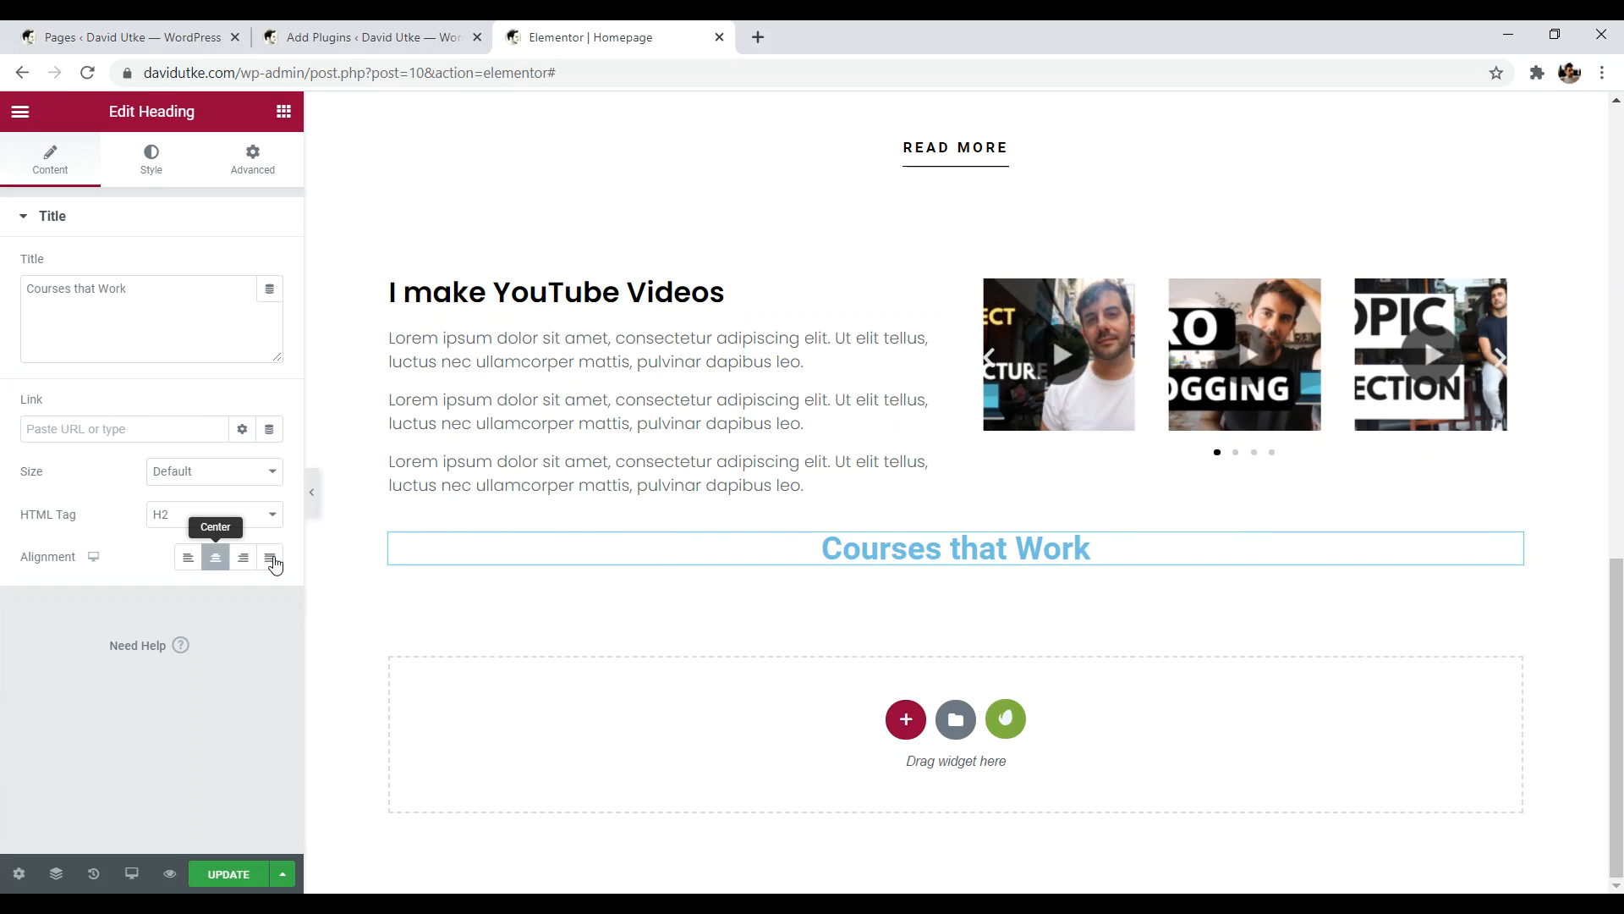
- Make the Courses that Work heading text black in its Style settings
click(144, 172)
click(270, 266)
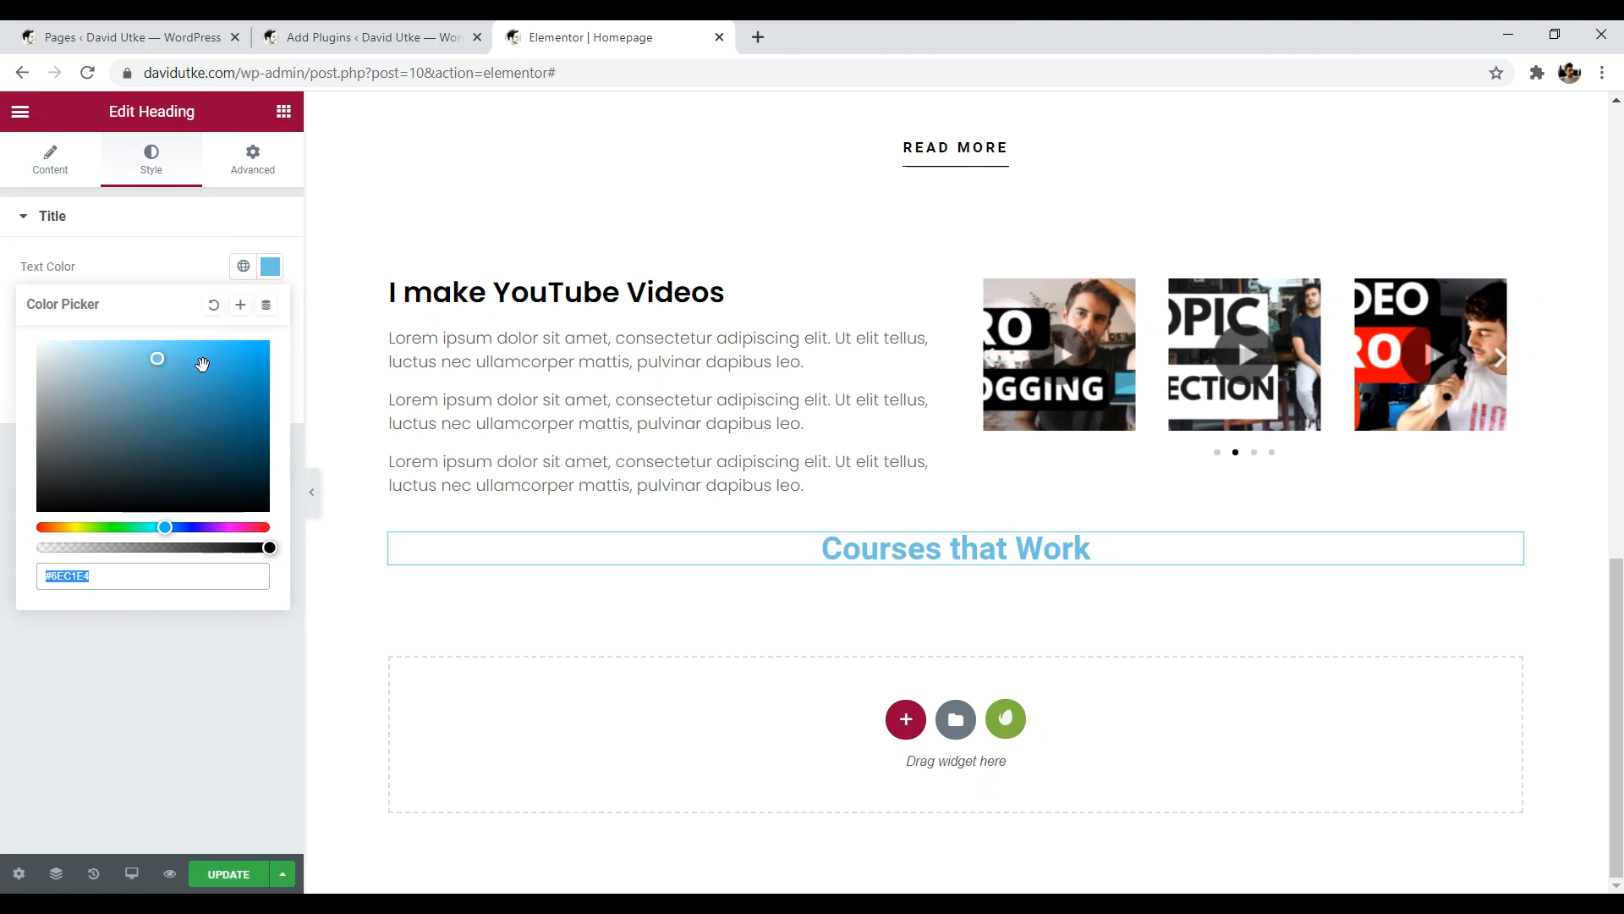
drag(52, 506, 47, 529)
click(149, 683)
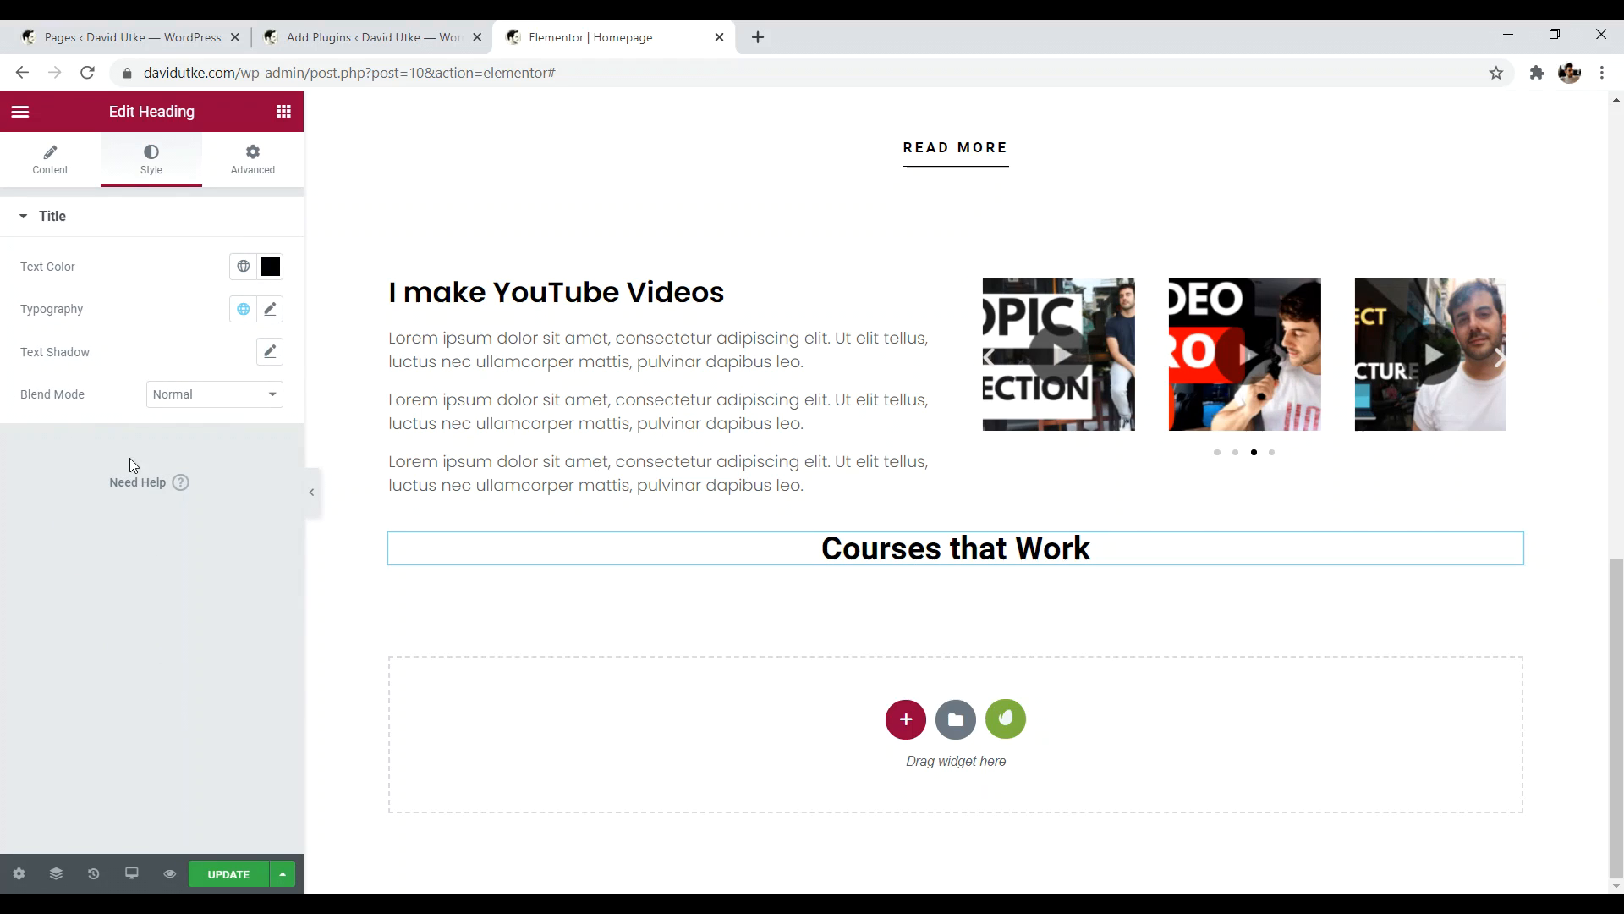
- Set the heading's typography font family to Poppins
click(271, 312)
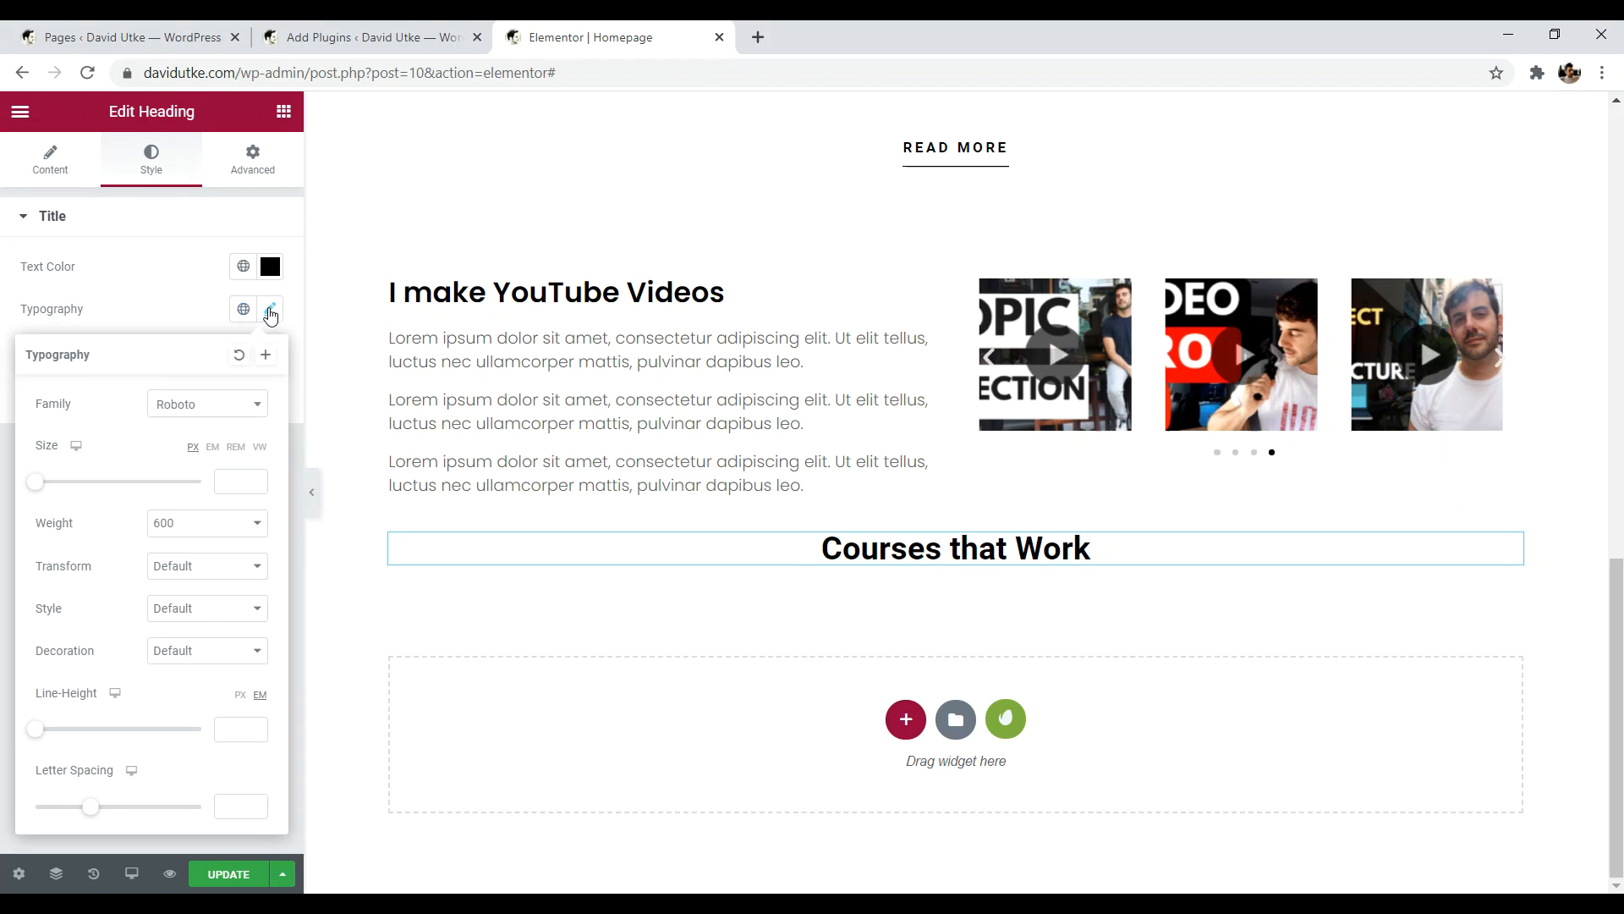
click(183, 411)
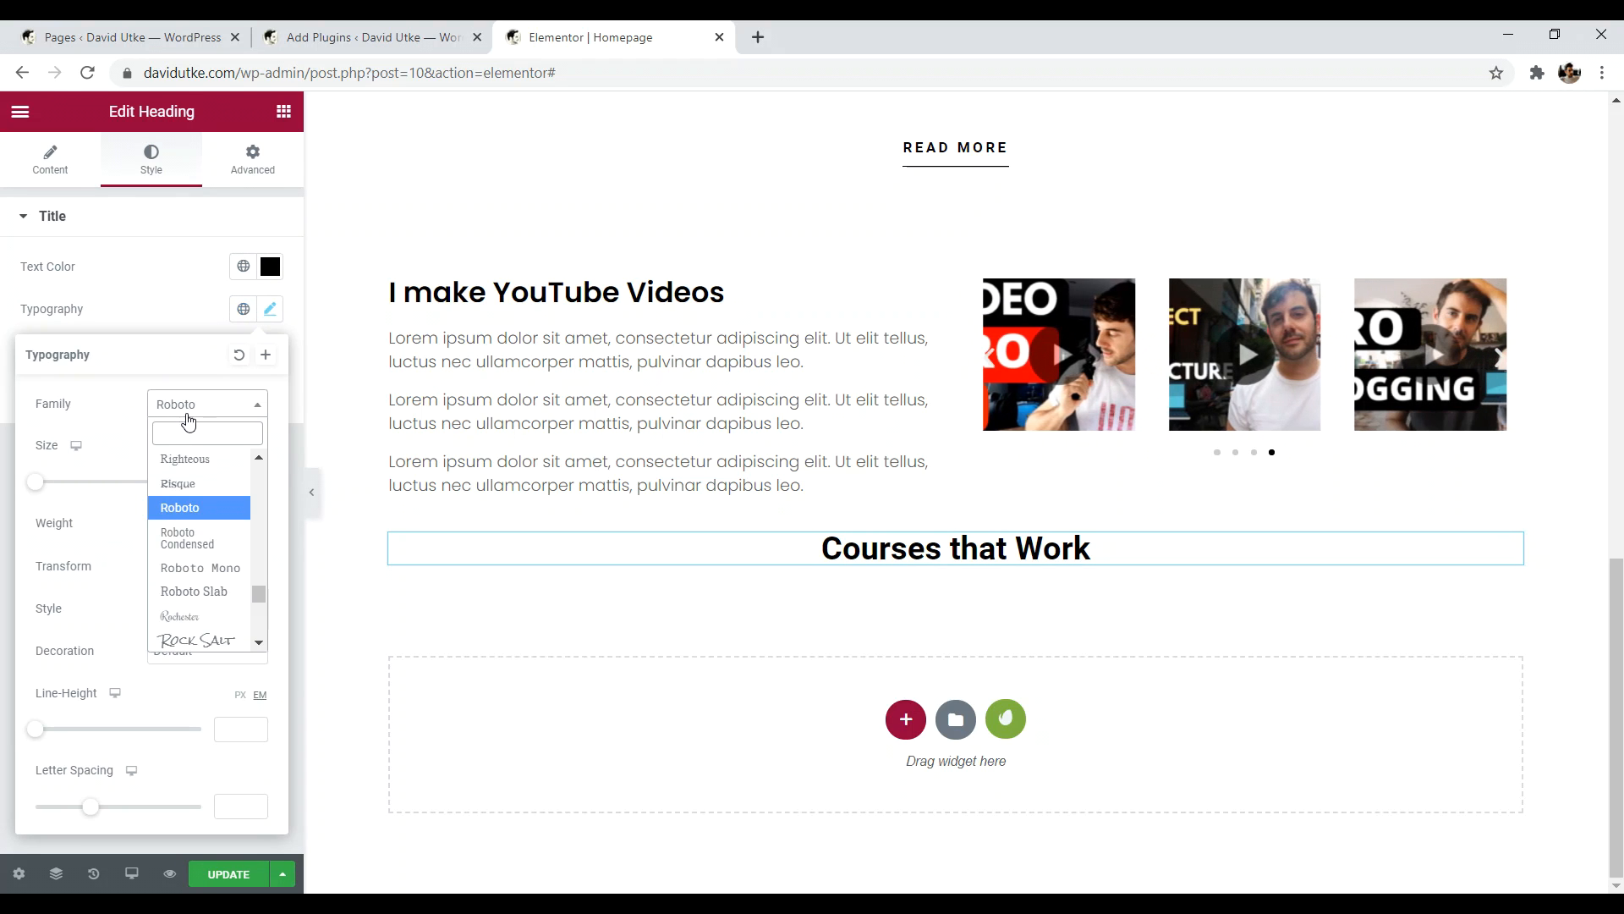
text(pop)
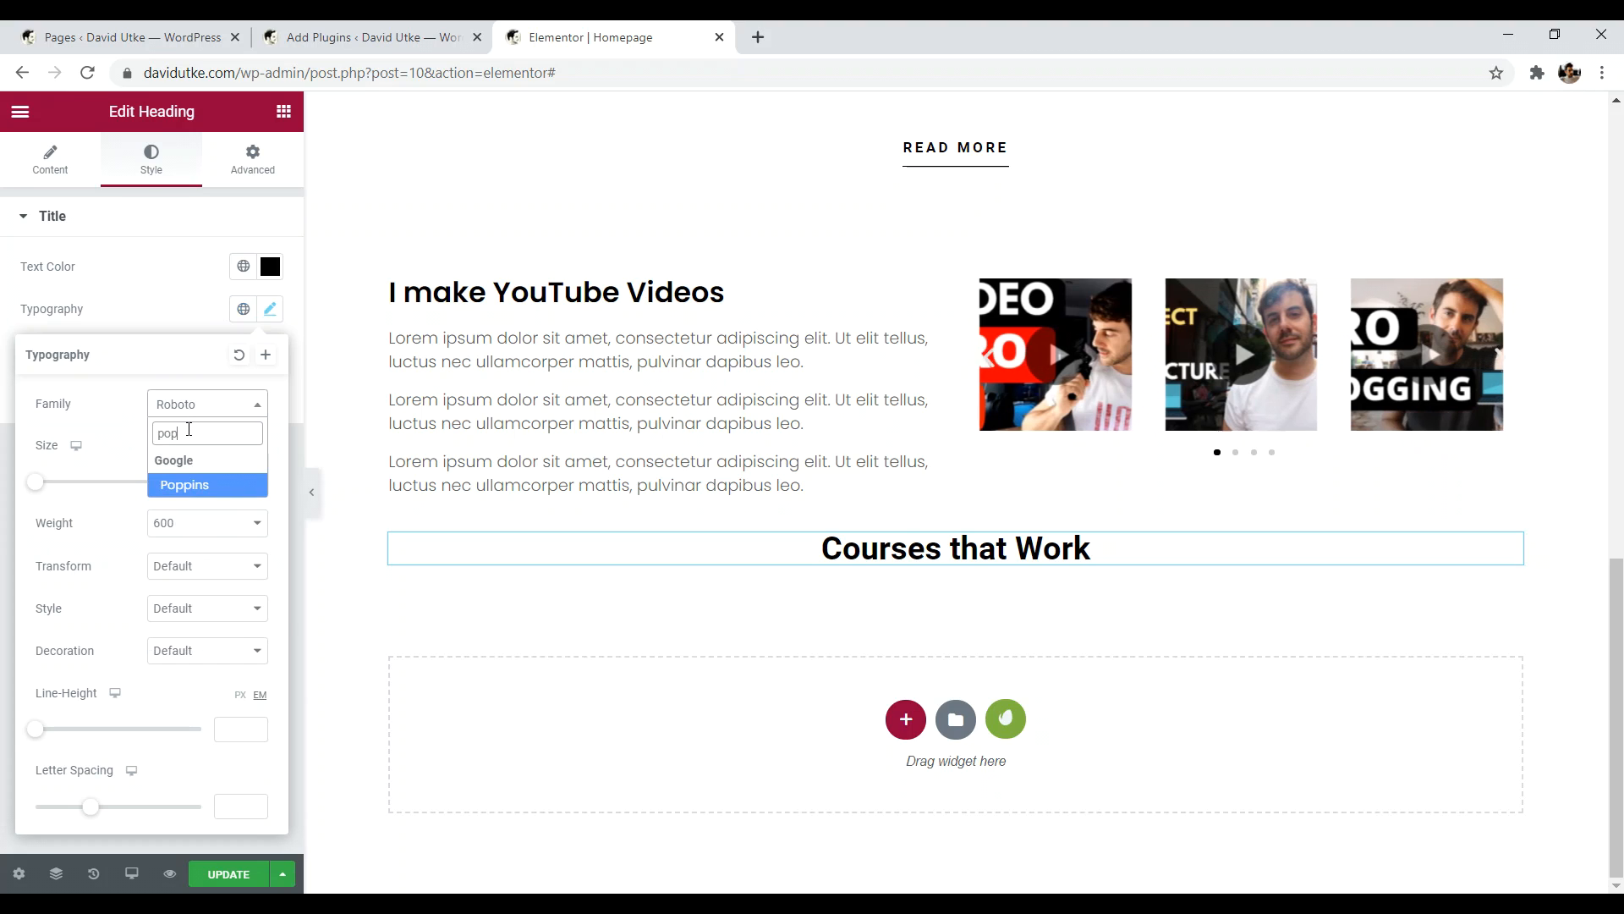
click(193, 496)
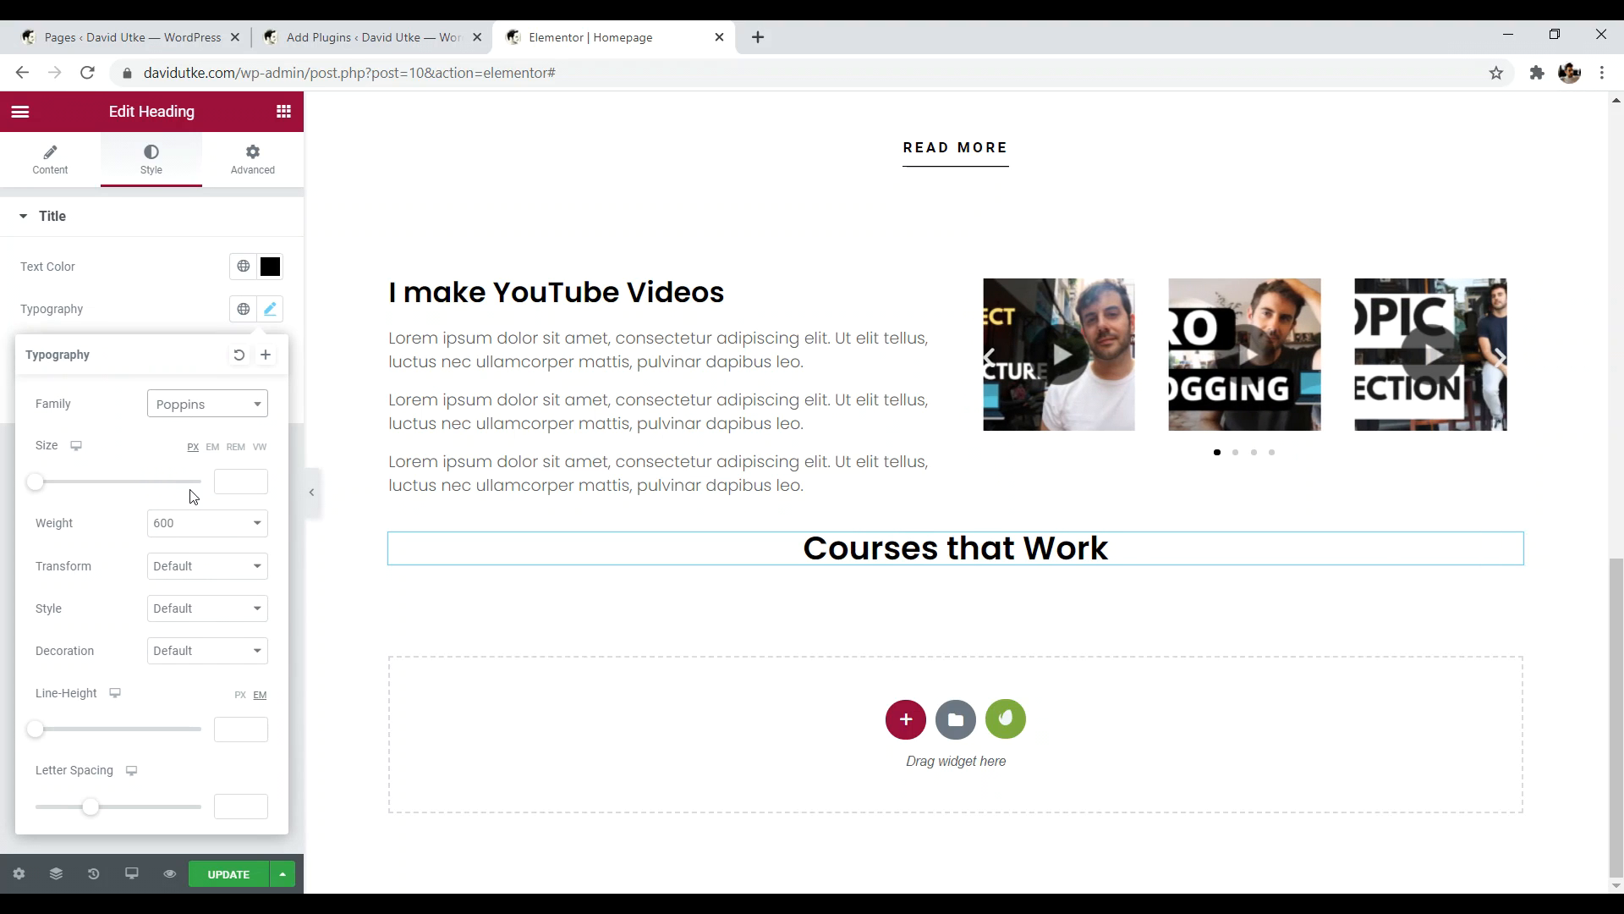
click(297, 454)
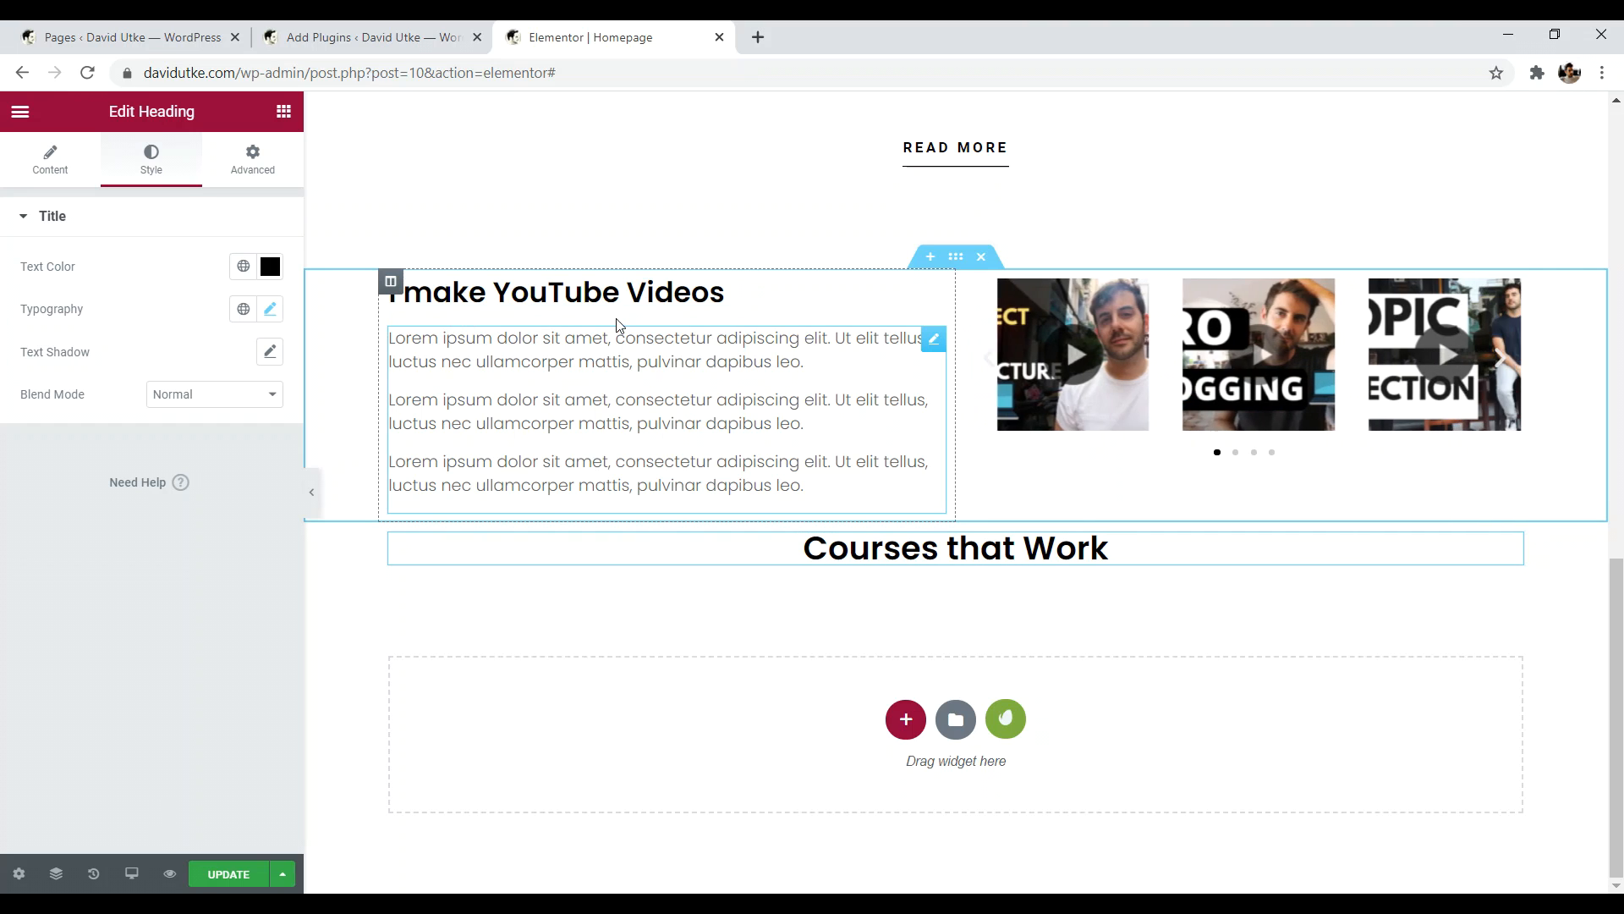
scroll(1573, 378, up, 10)
drag(1617, 203, 1620, 651)
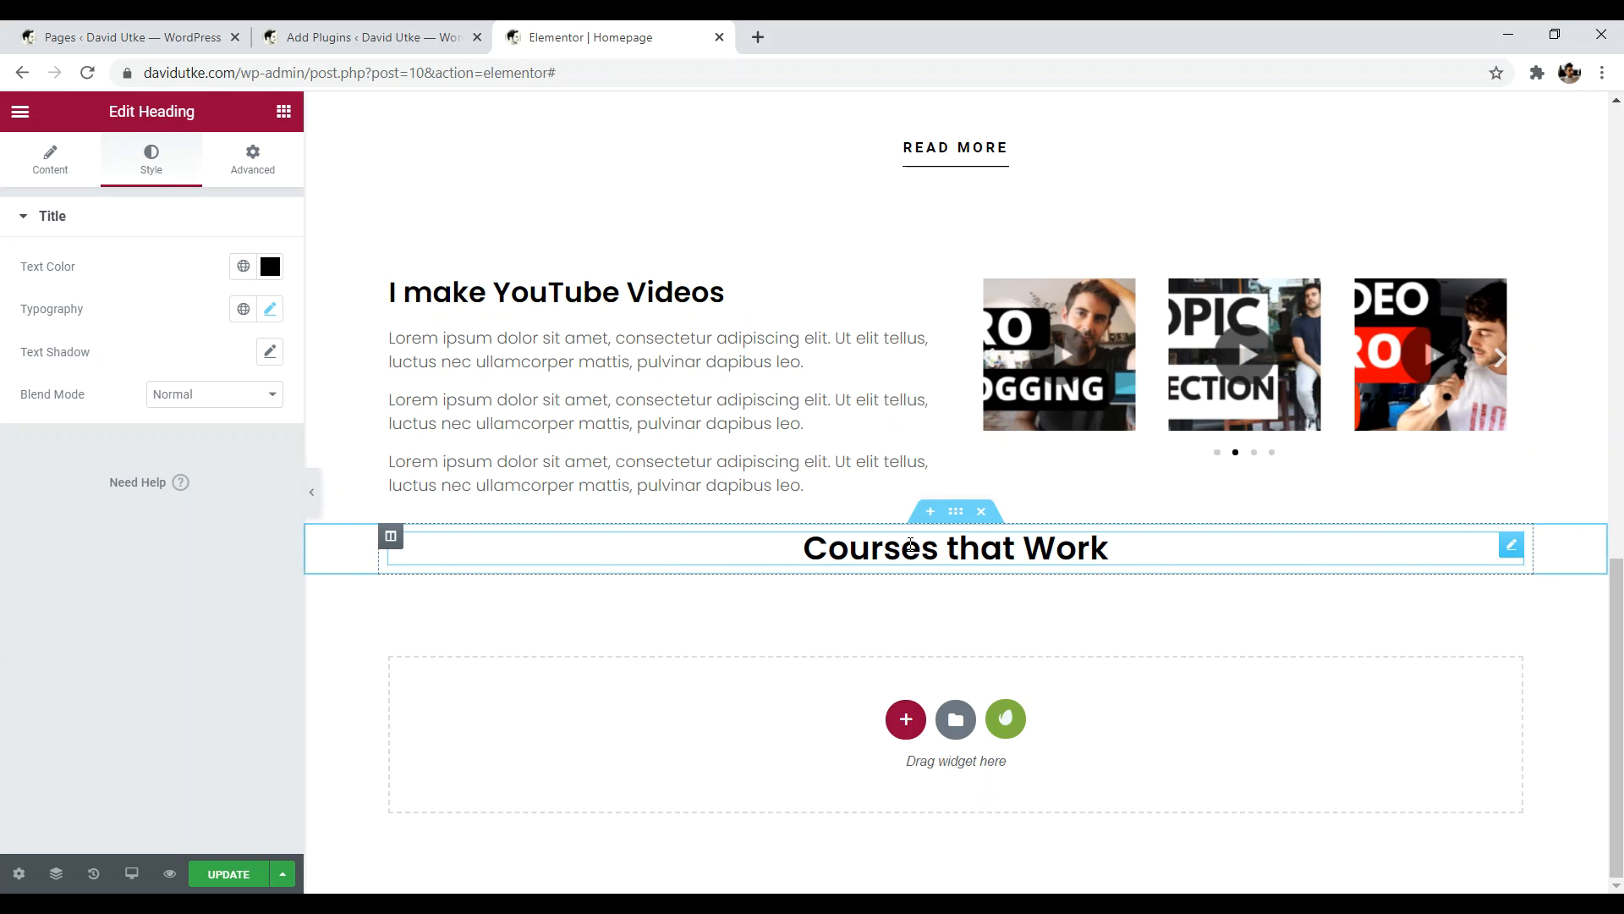
- Set the section's classic background to the laptop-on-desk photo from the Media Library
click(957, 513)
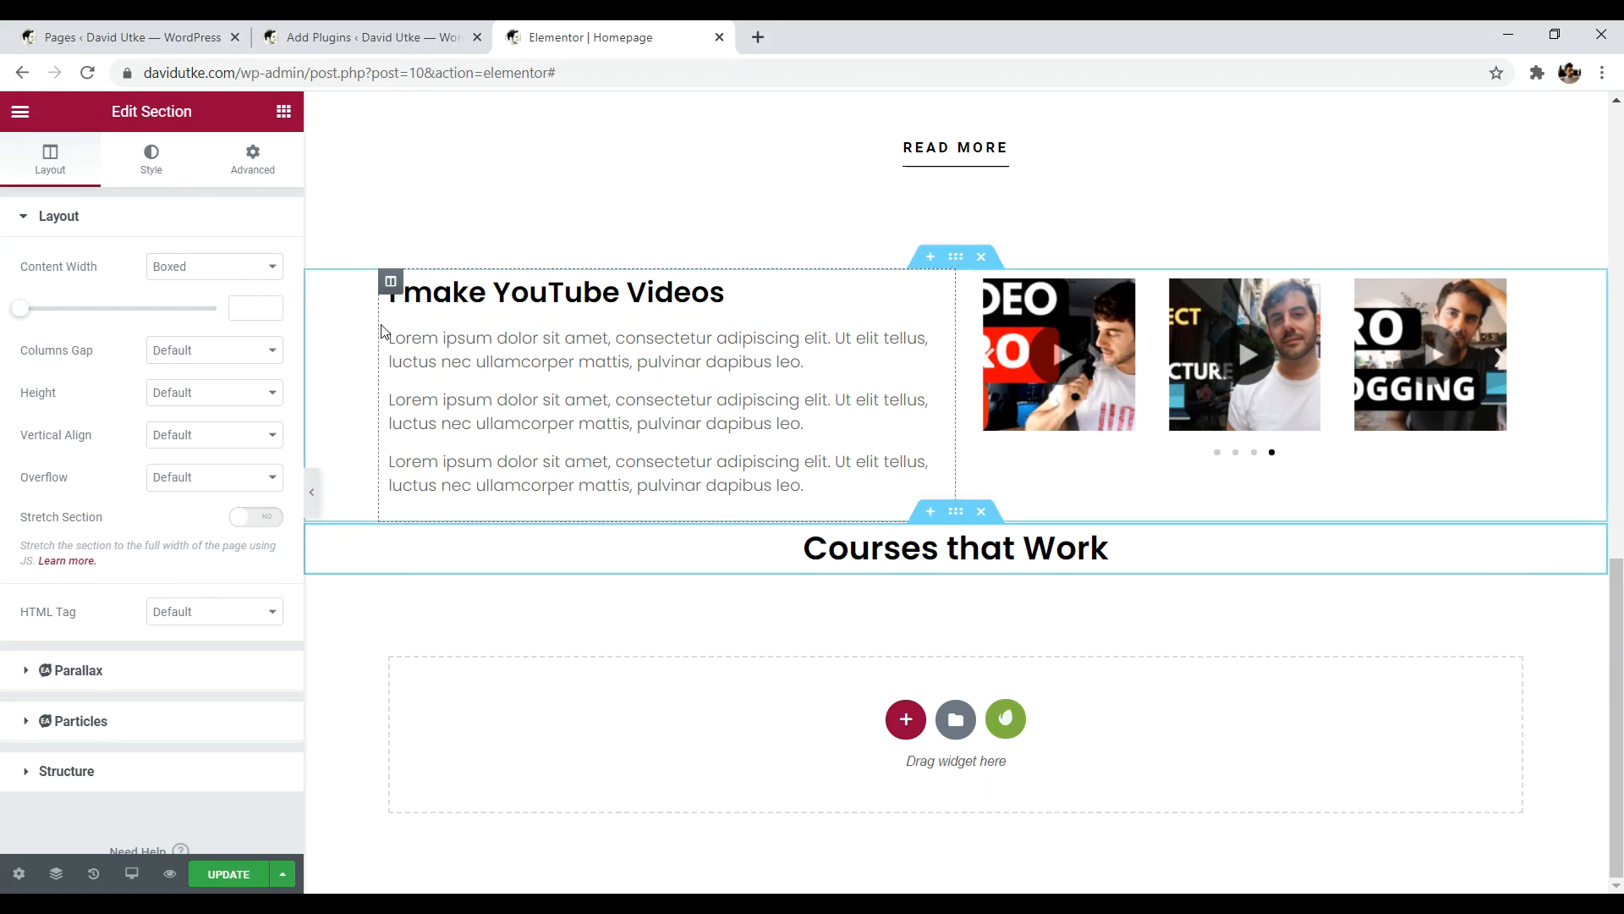
click(150, 165)
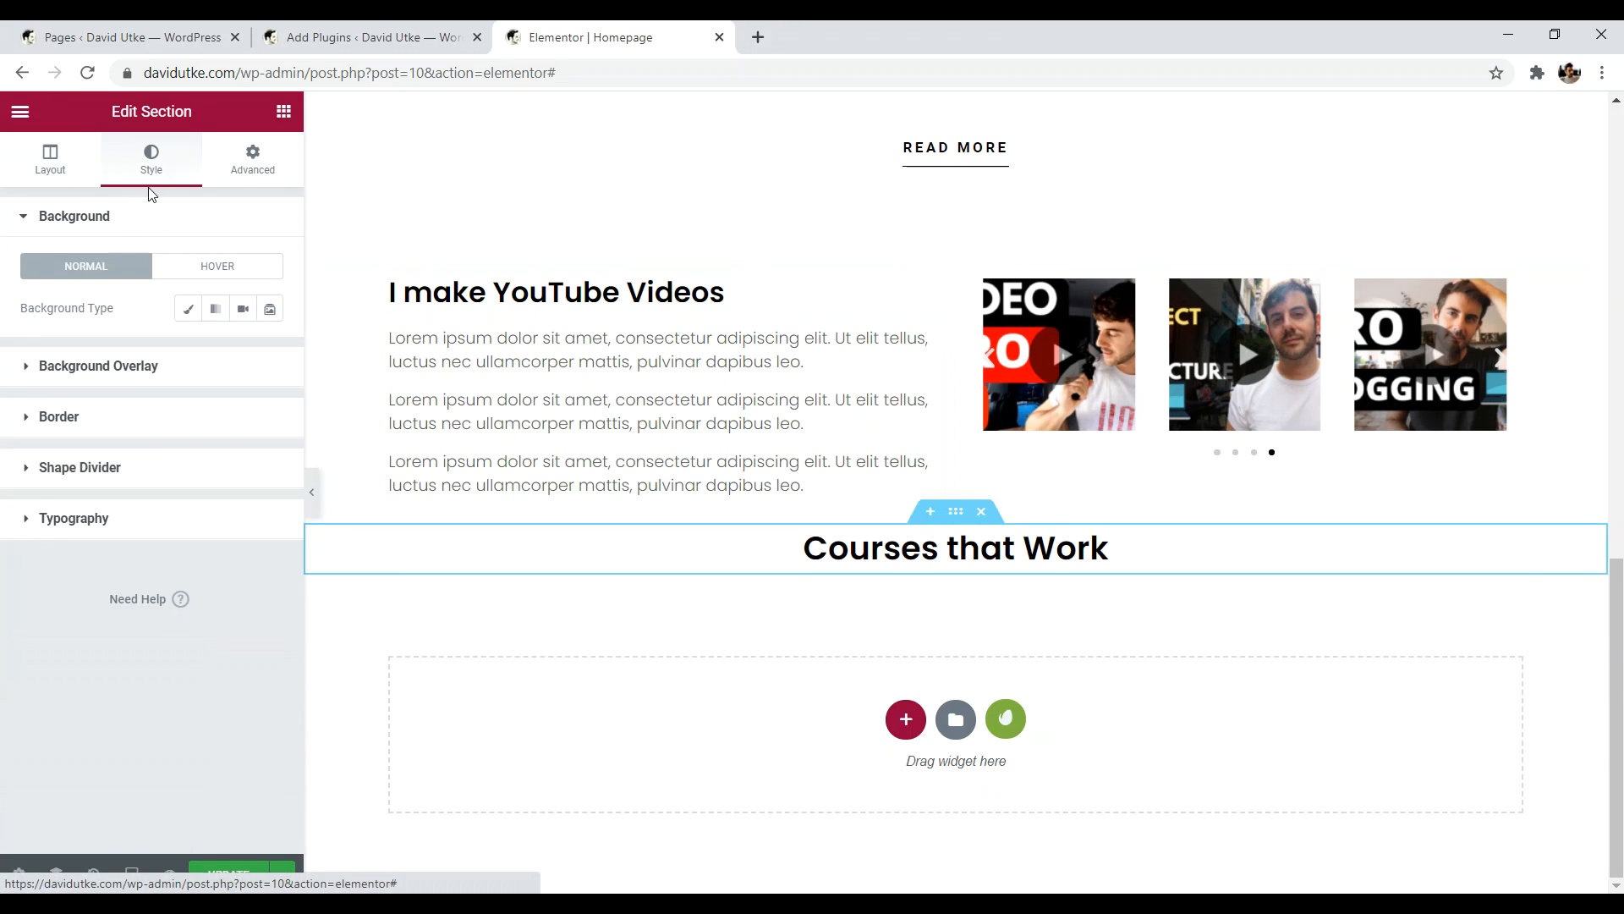
click(188, 310)
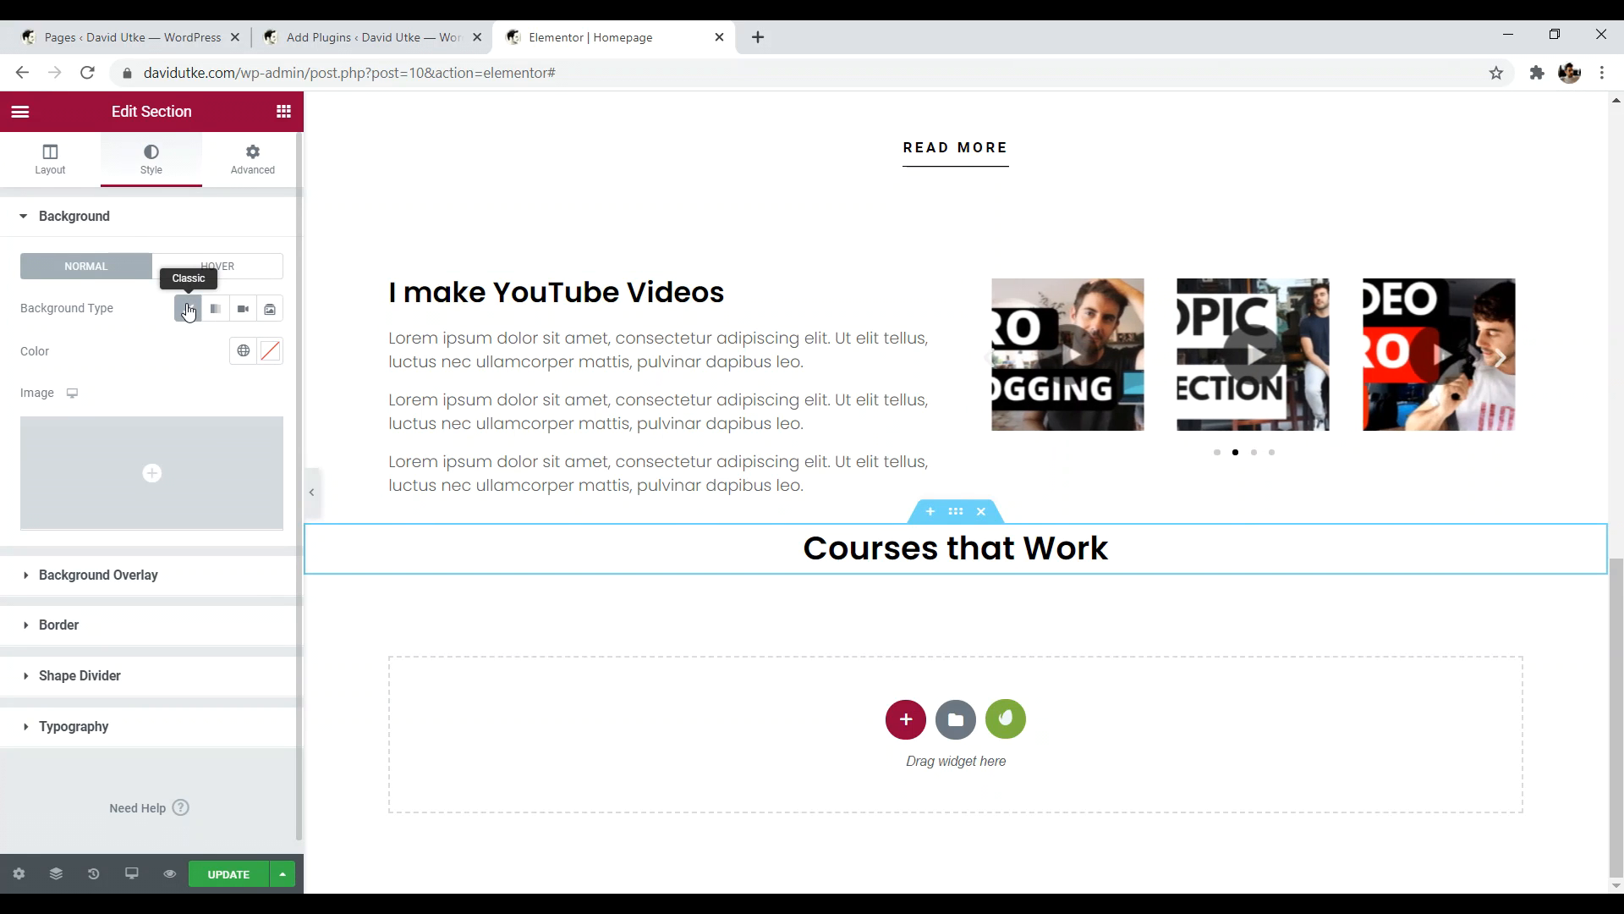
click(124, 476)
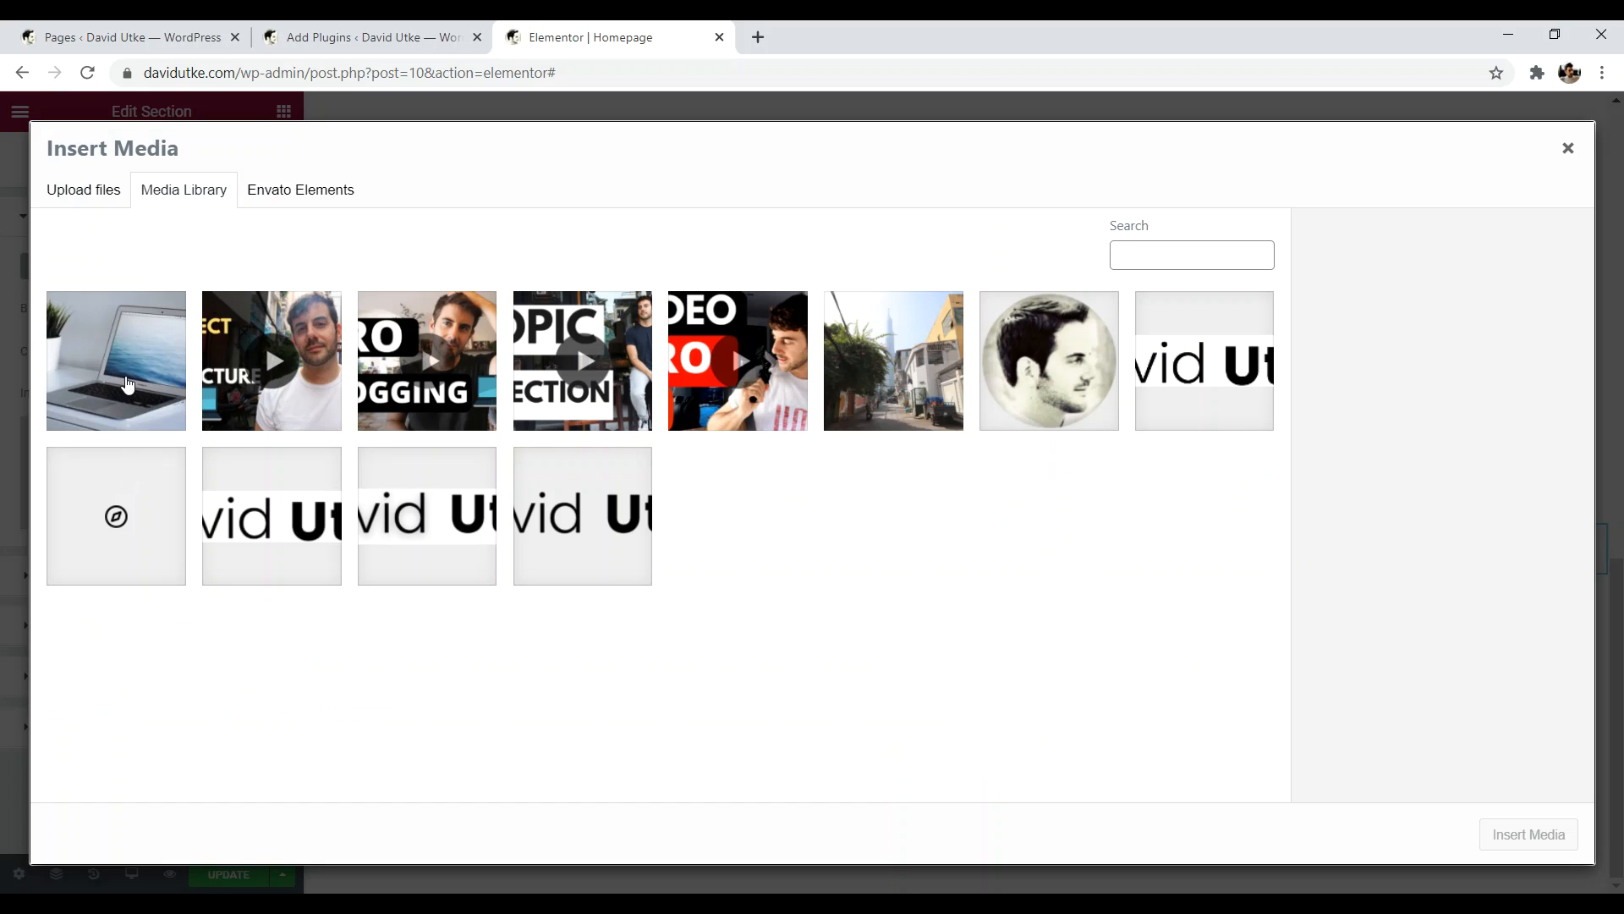
click(153, 372)
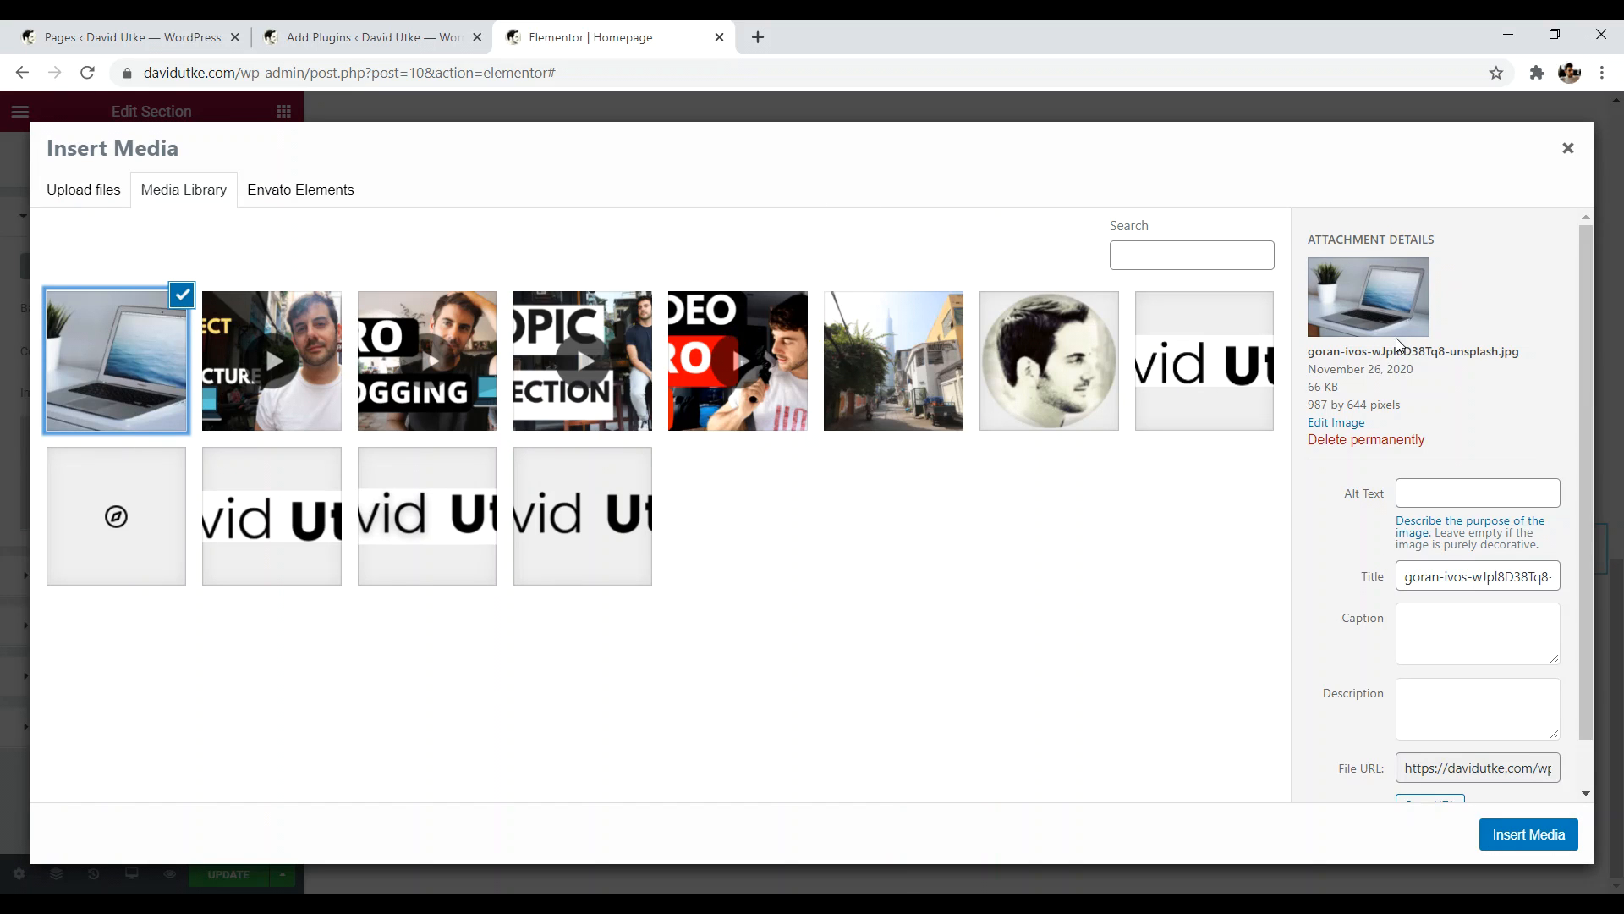
click(1523, 835)
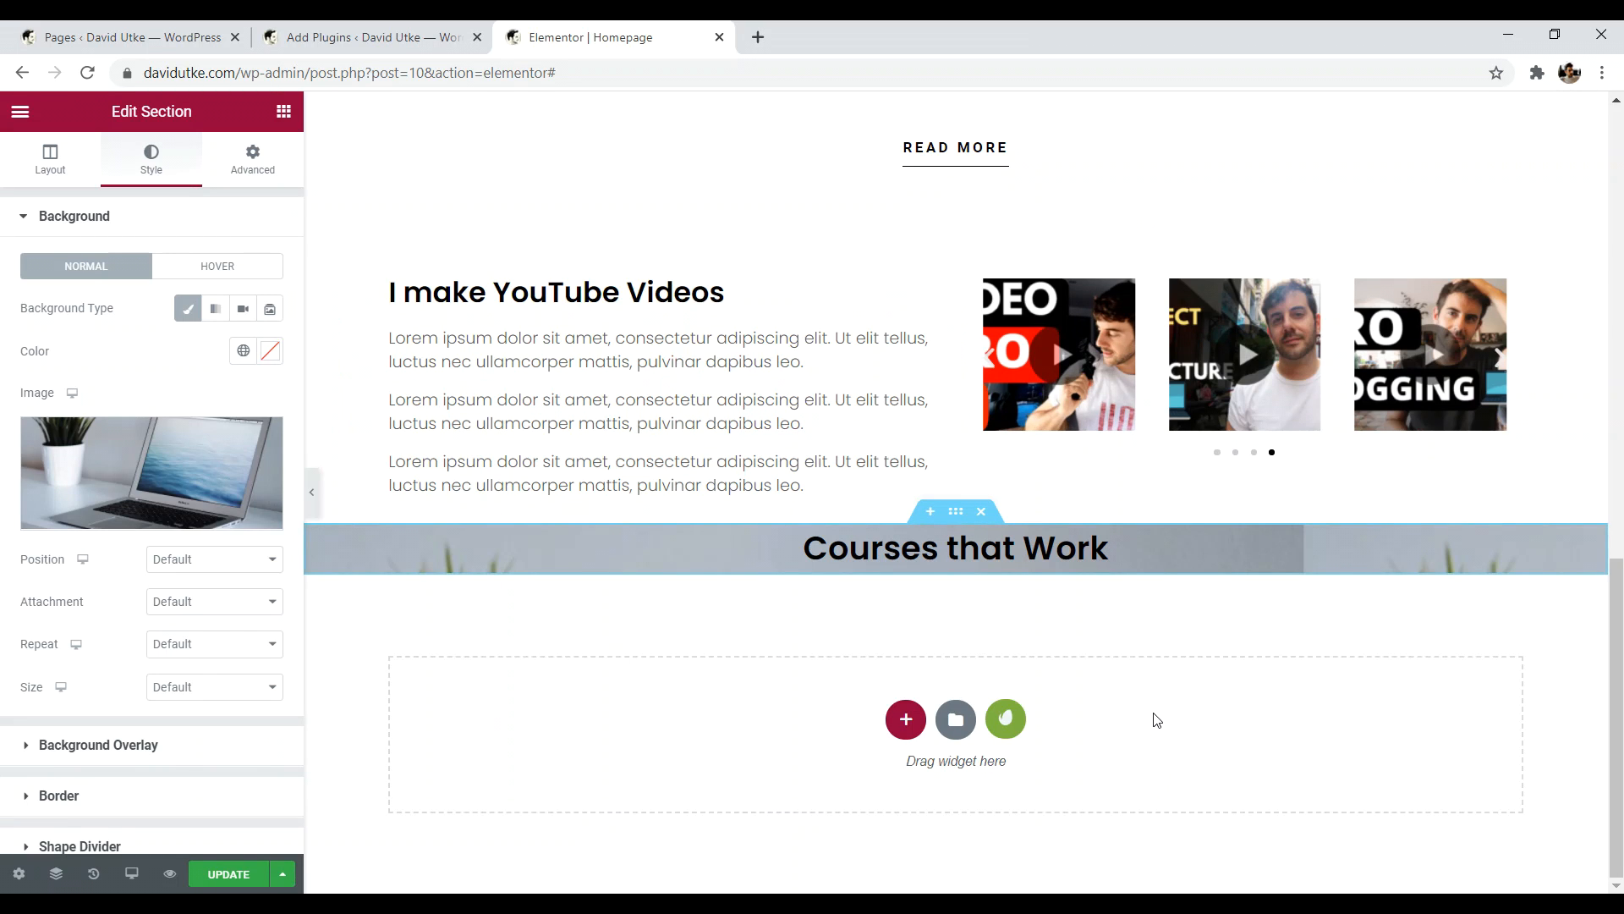
- Give the section a Min Height of 273 px in its Layout settings
click(55, 158)
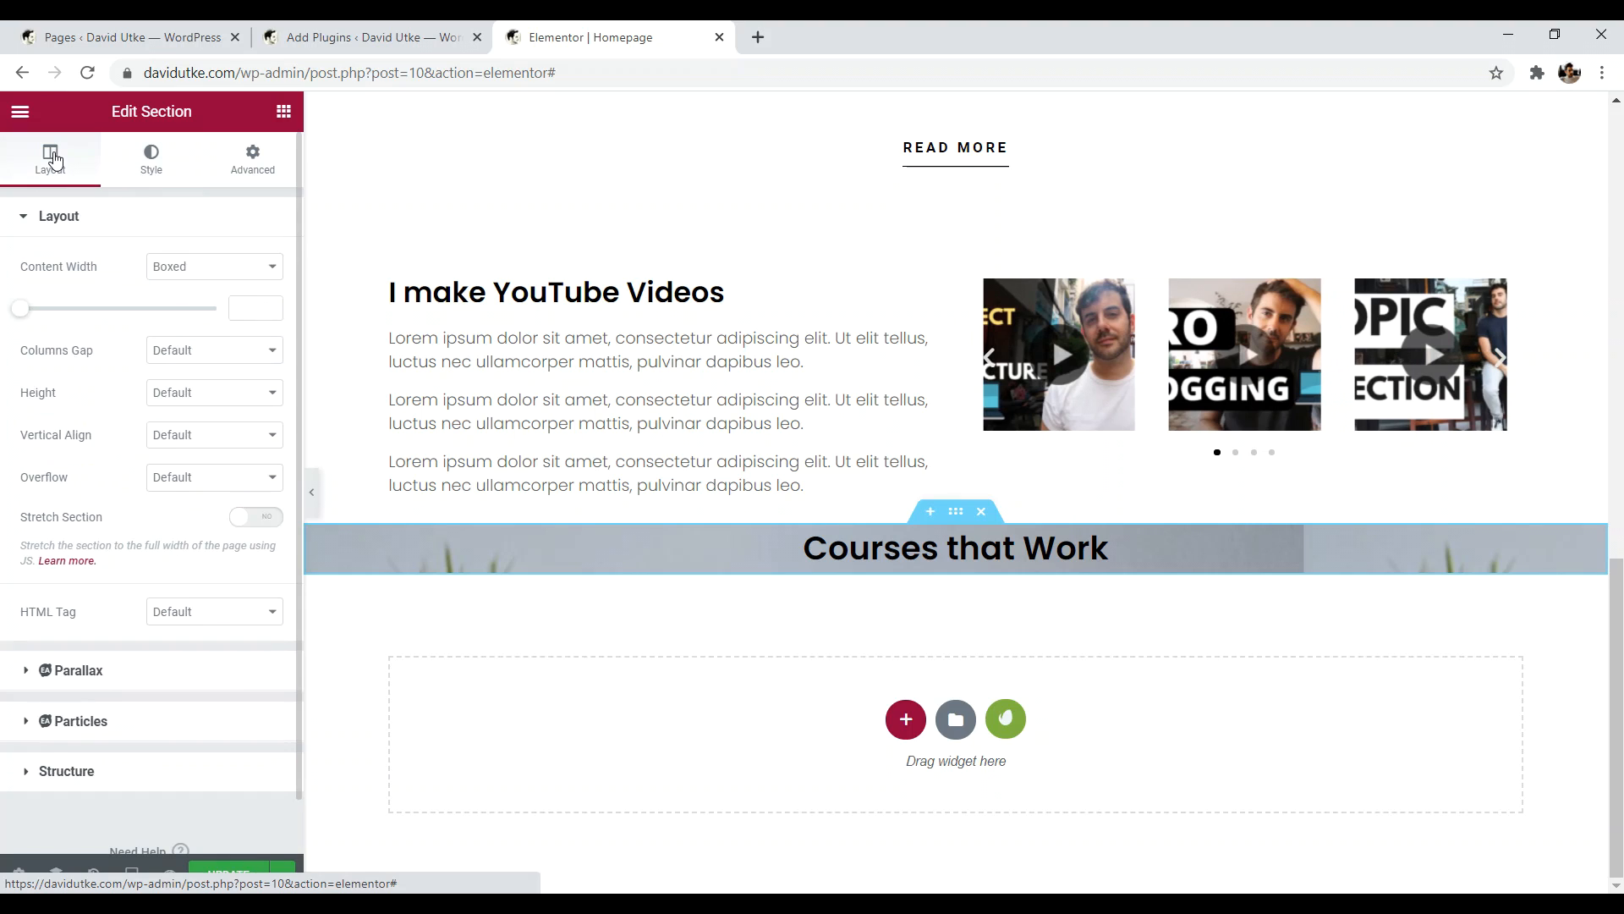
click(202, 399)
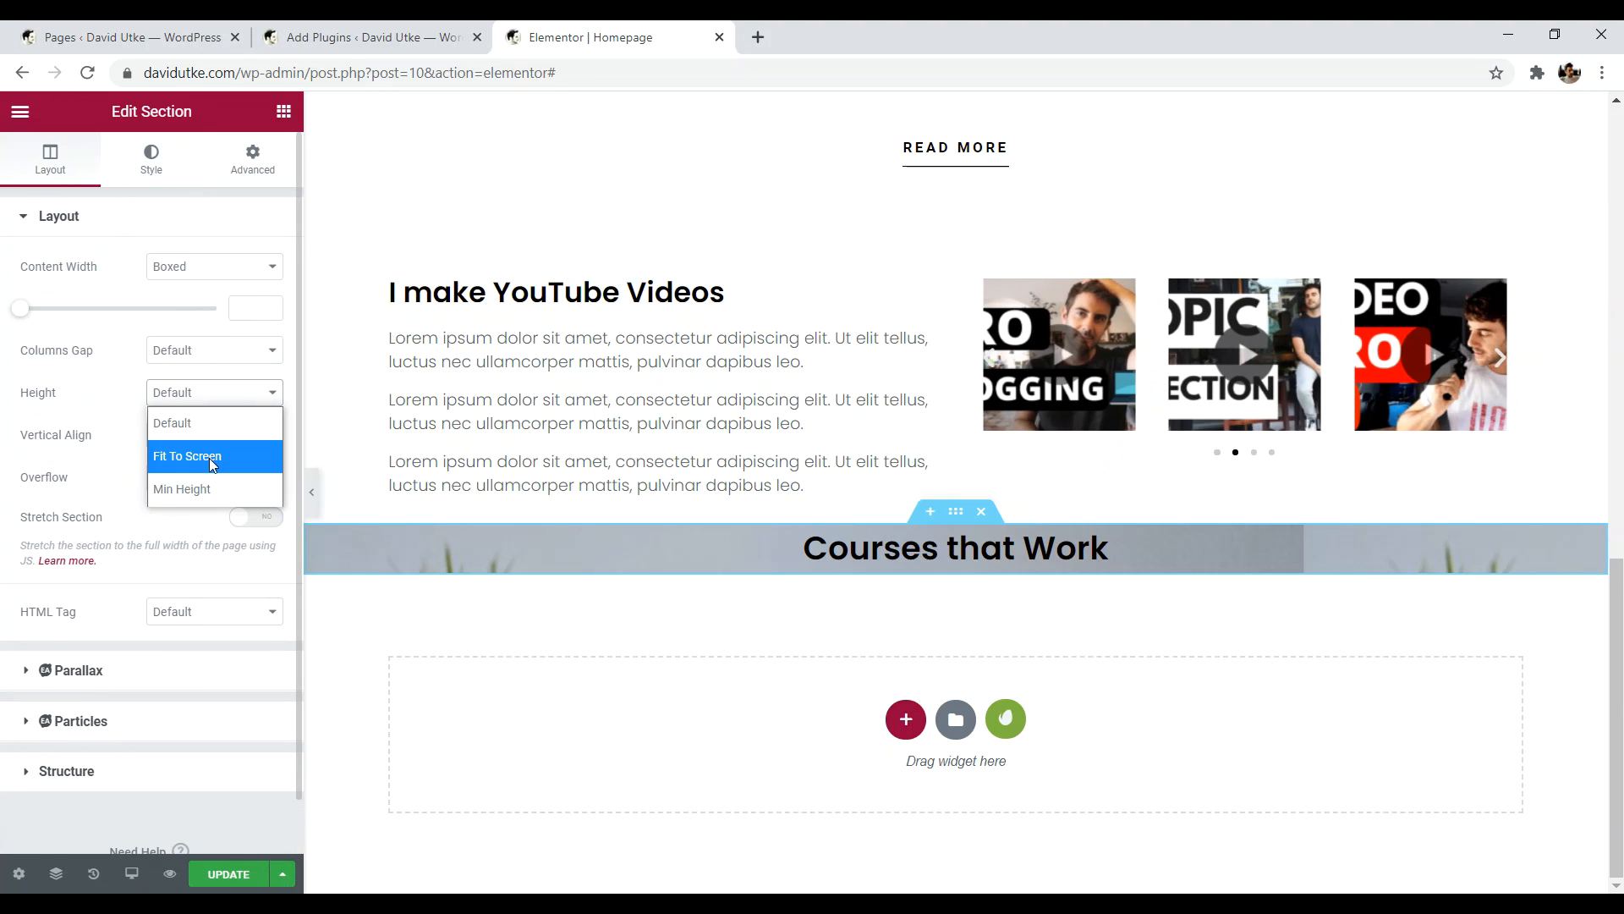
click(209, 457)
scroll(212, 461, down, 1)
scroll(593, 542, down, 7)
scroll(654, 553, up, 6)
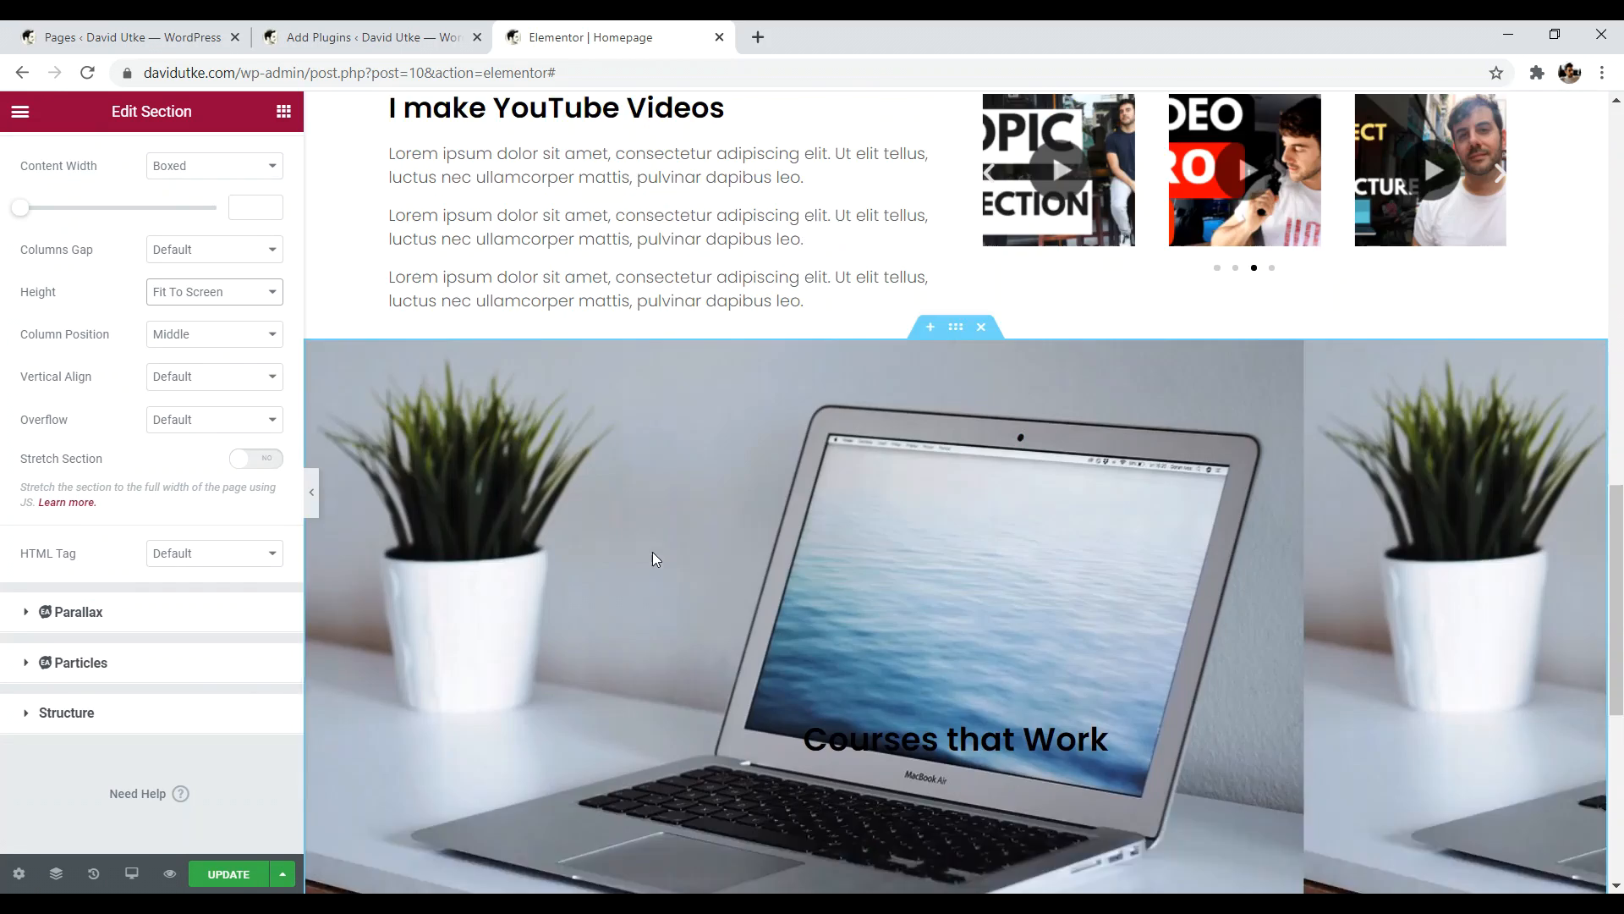
scroll(648, 546, down, 6)
scroll(645, 540, up, 6)
click(166, 296)
click(204, 387)
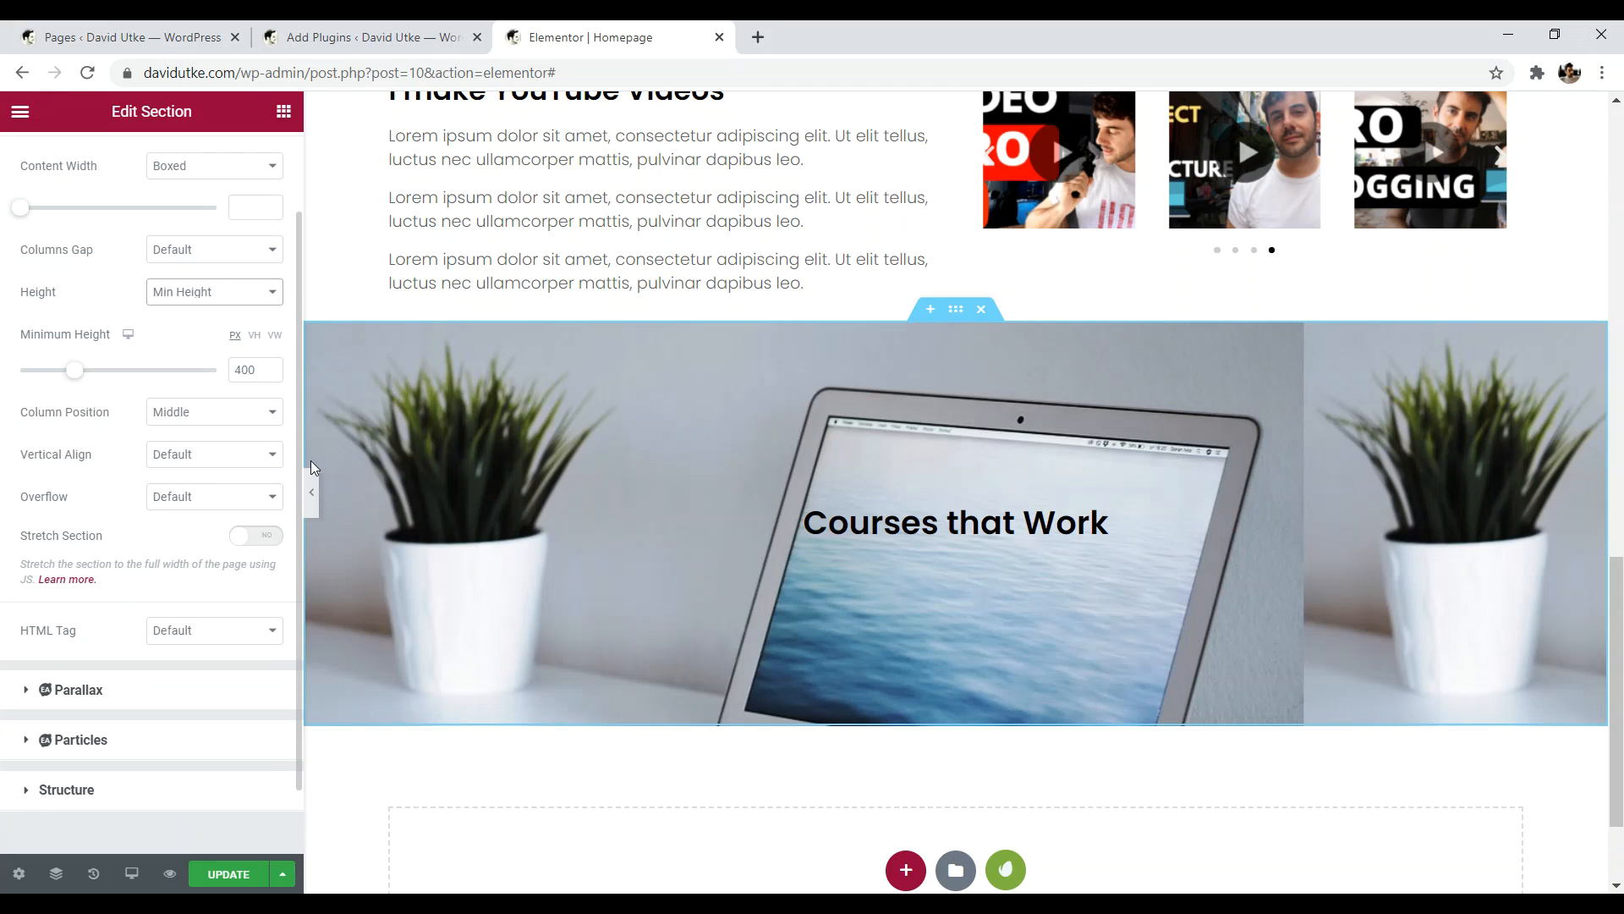
mouse_move(76, 372)
mouse_down()
mouse_move(40, 369)
mouse_move(63, 372)
mouse_up()
scroll(577, 433, up, 12)
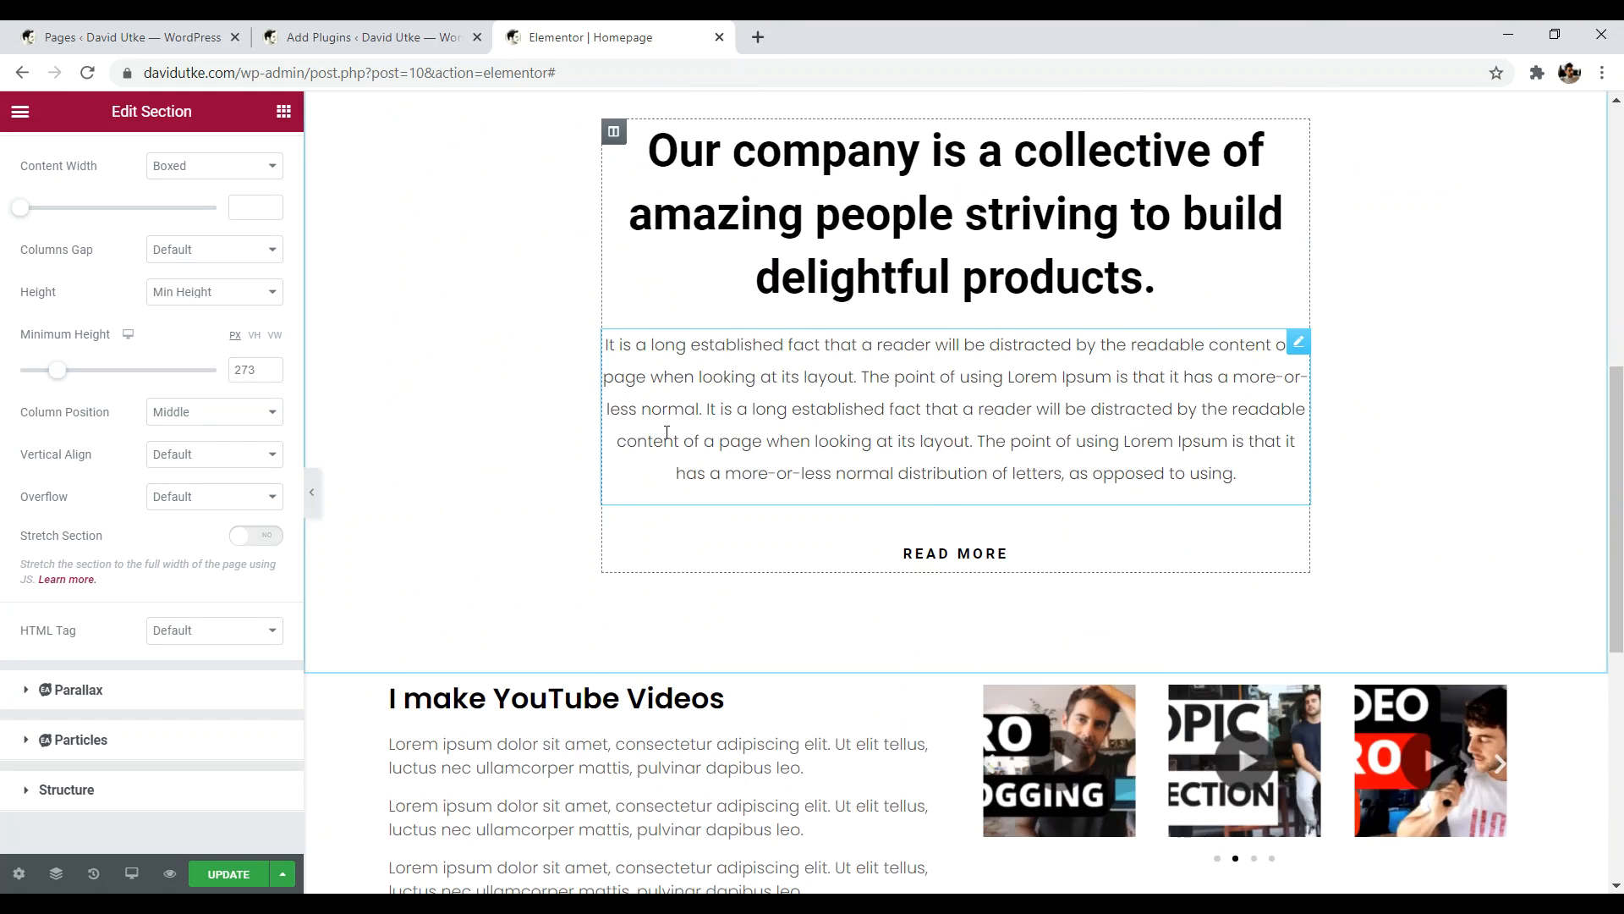
scroll(643, 419, down, 8)
scroll(638, 425, down, 4)
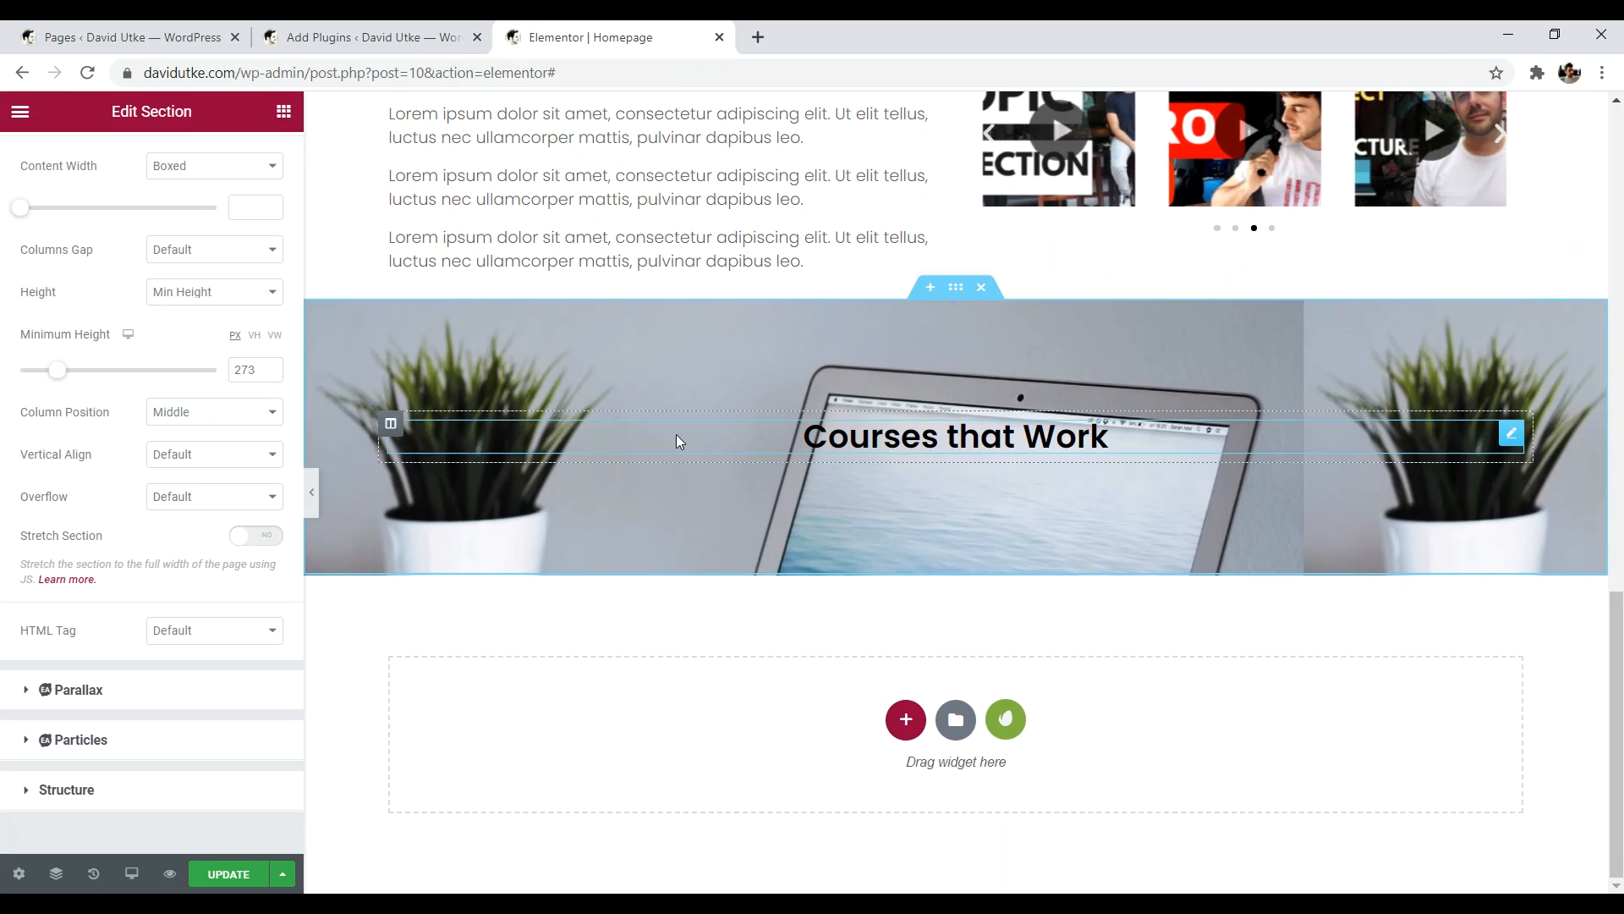
click(208, 455)
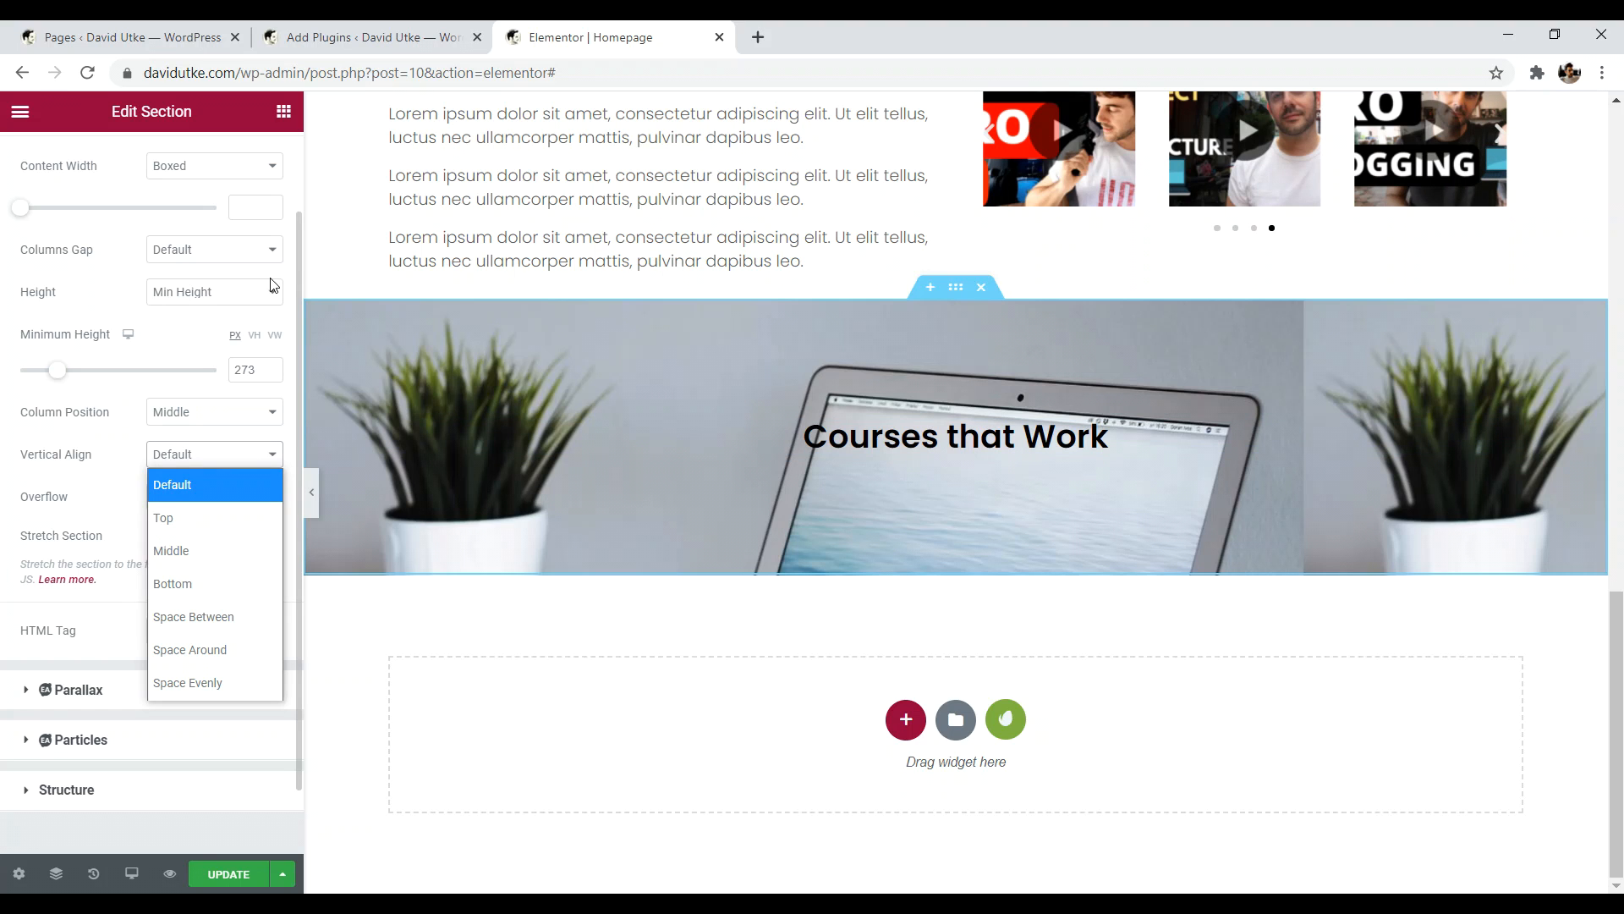
scroll(292, 281, up, 2)
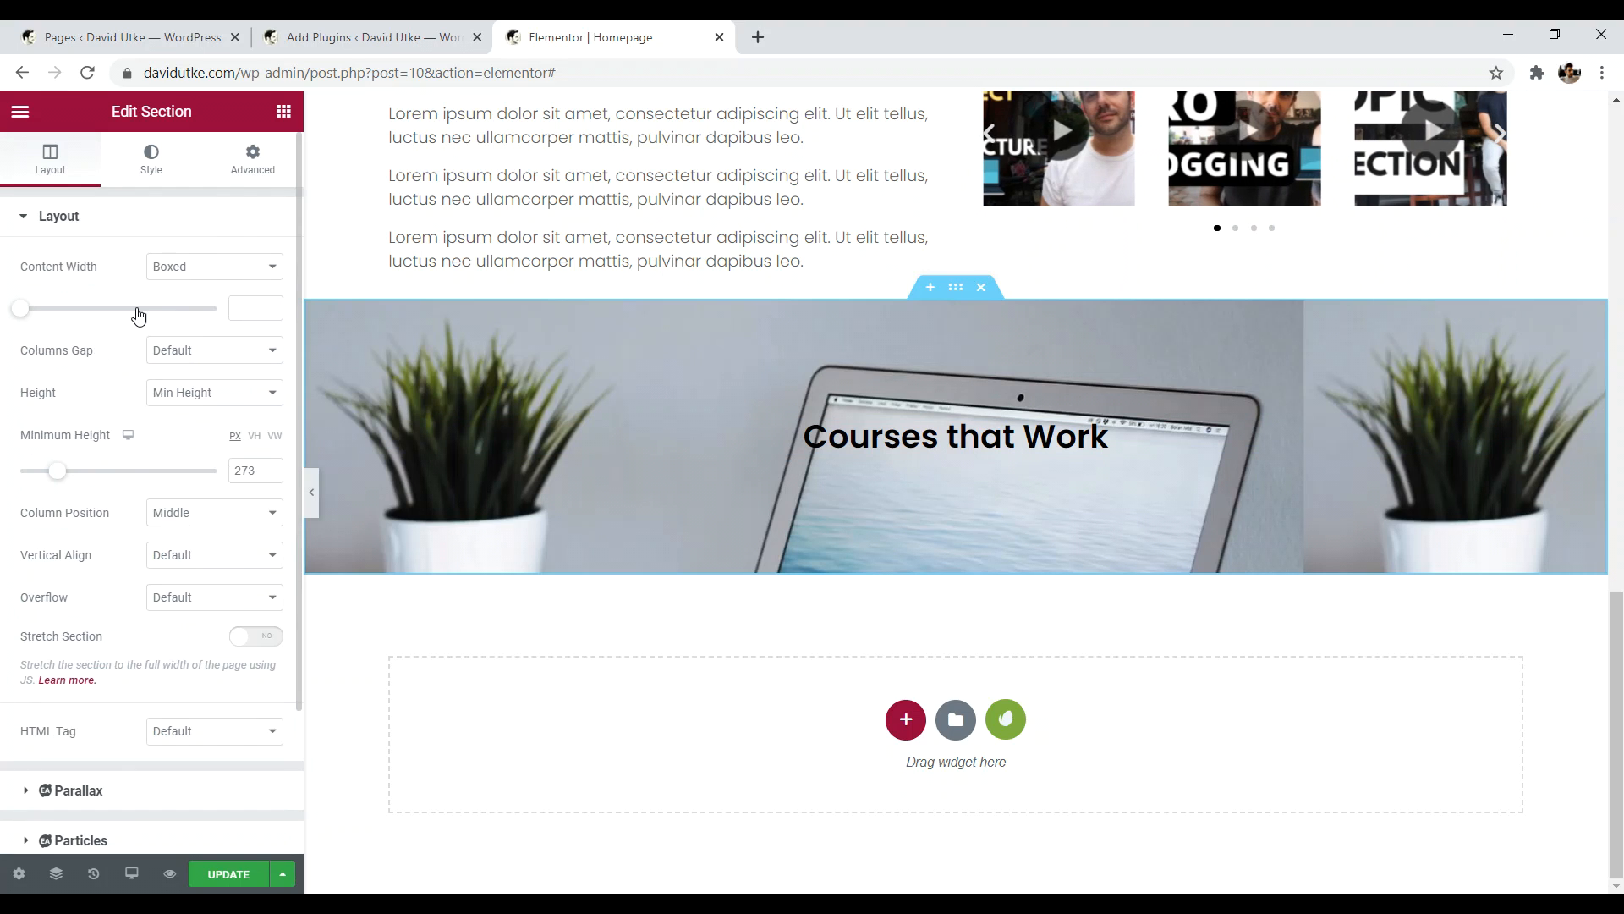
- Set the background image position to Center Center, checking it in full-width preview
click(152, 169)
click(195, 560)
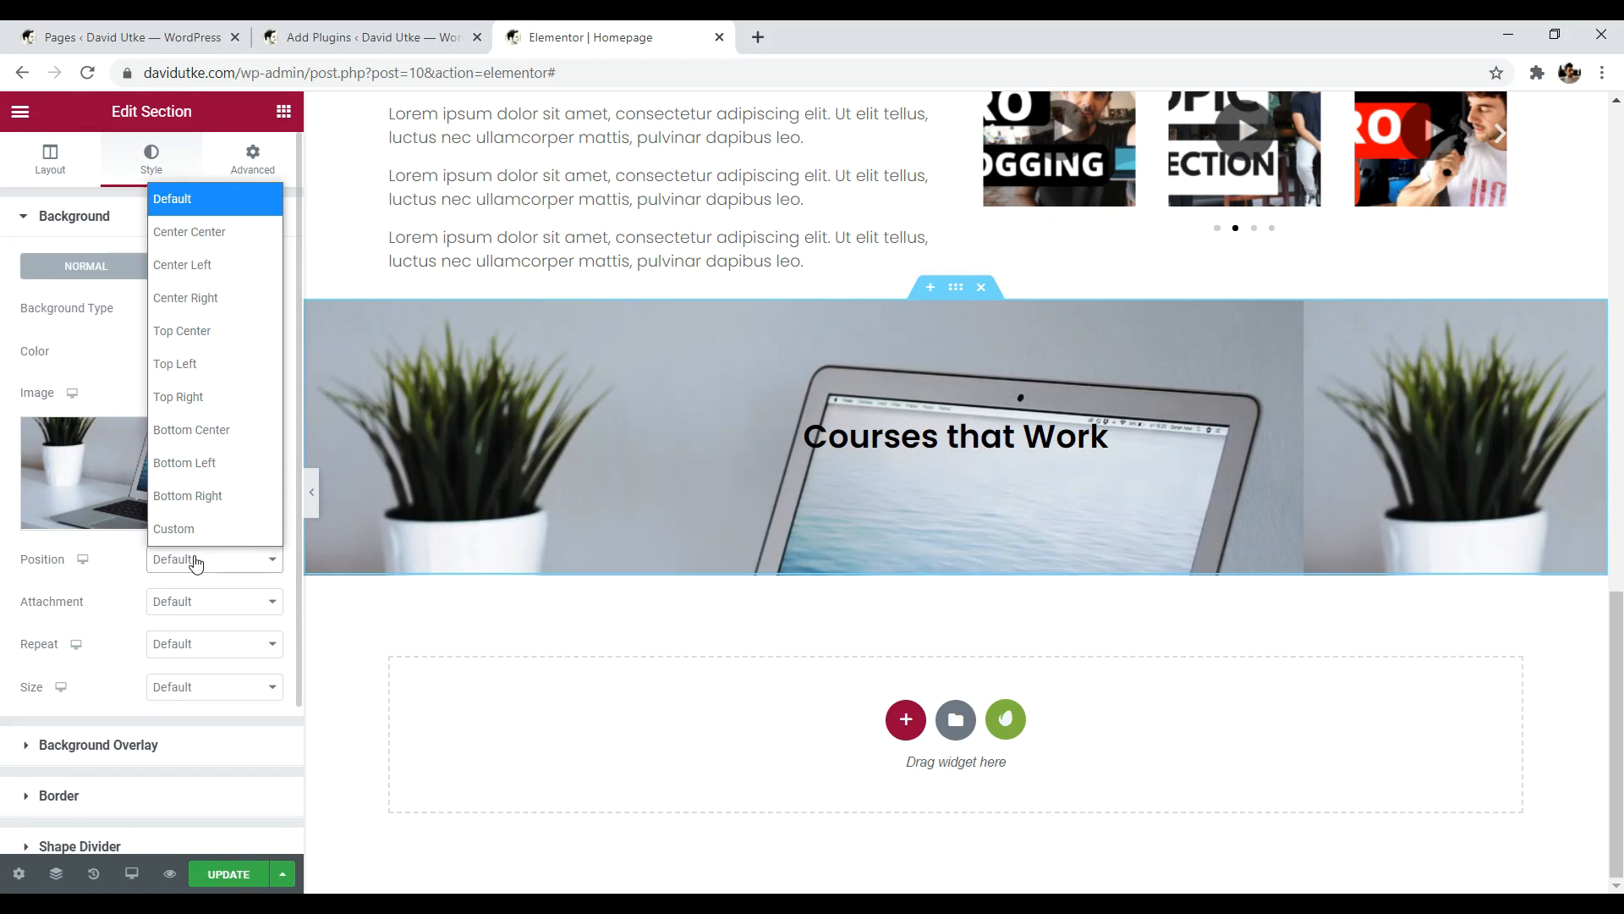
click(184, 234)
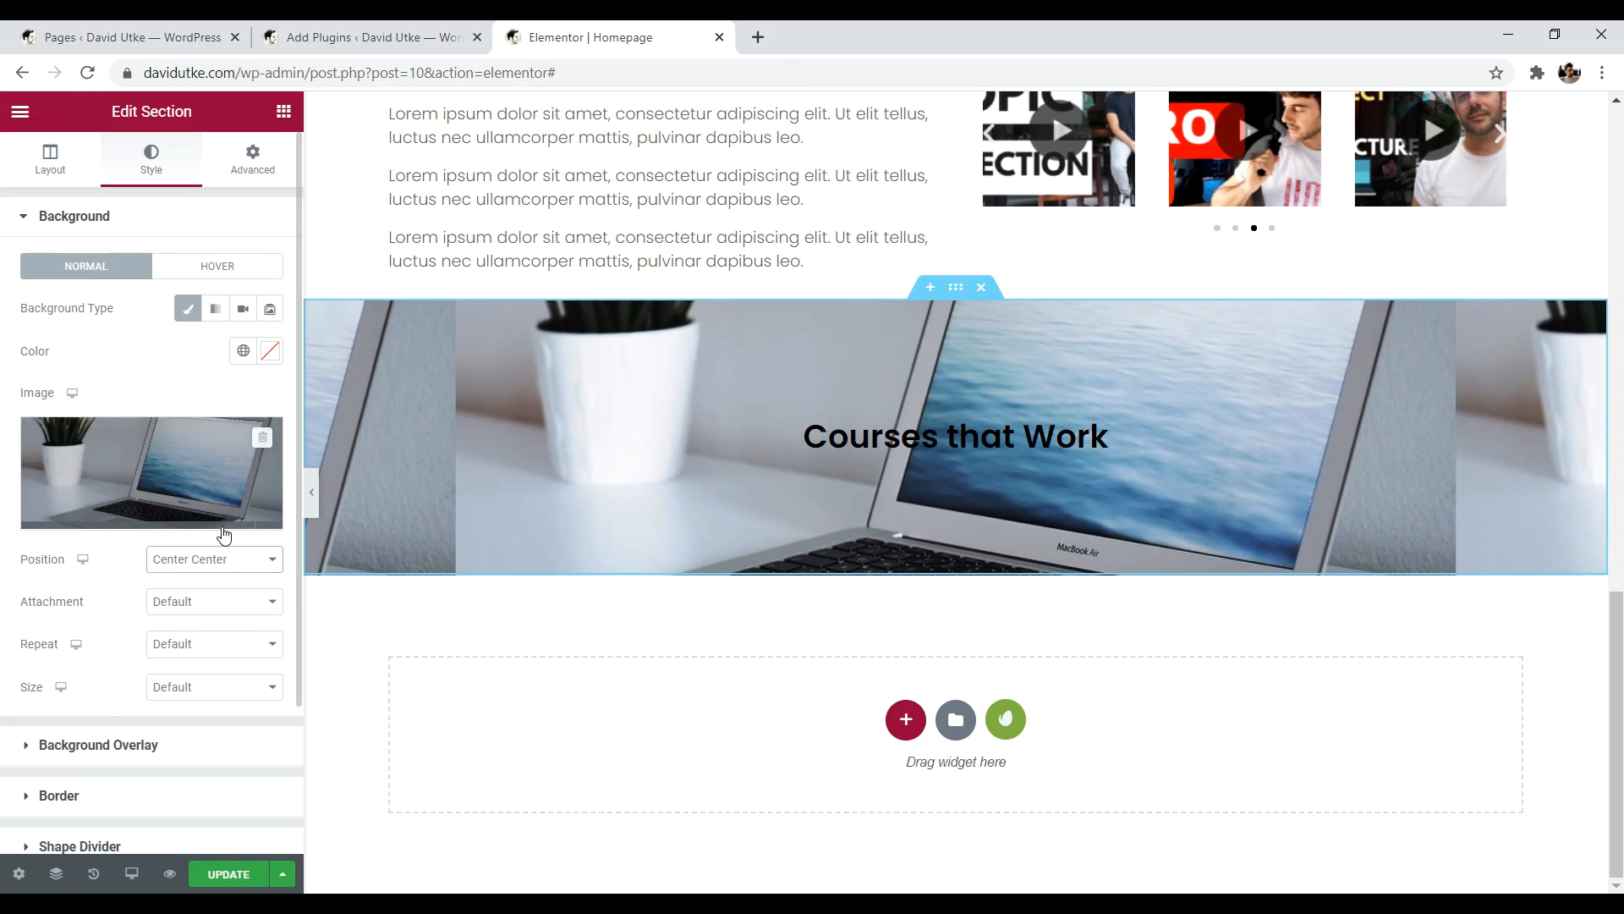
click(225, 558)
click(225, 200)
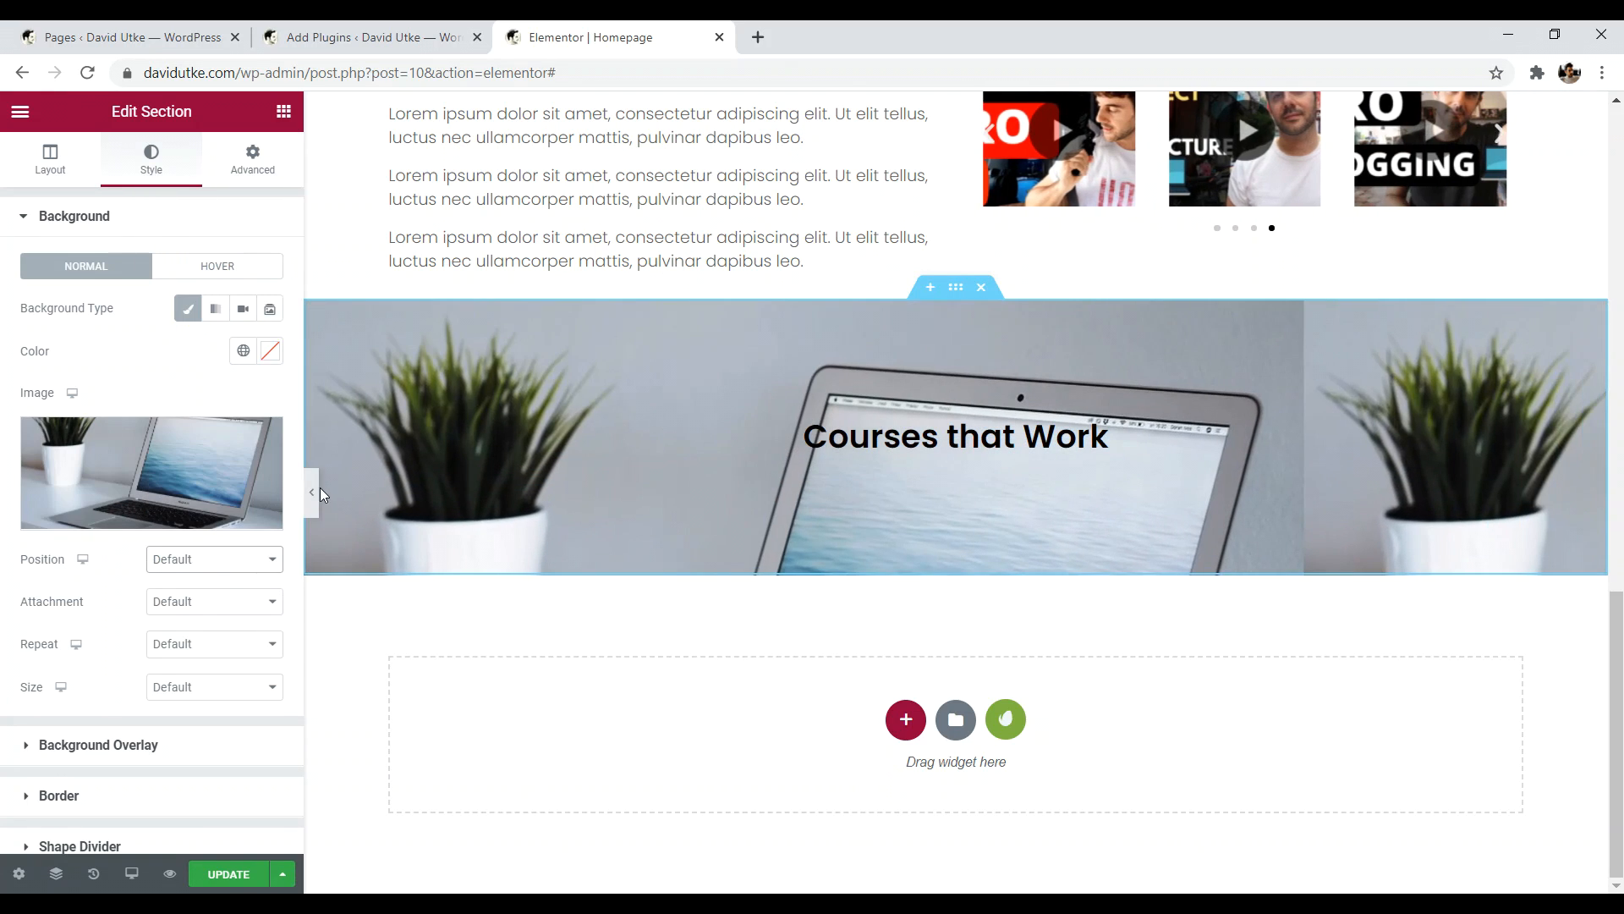
click(311, 492)
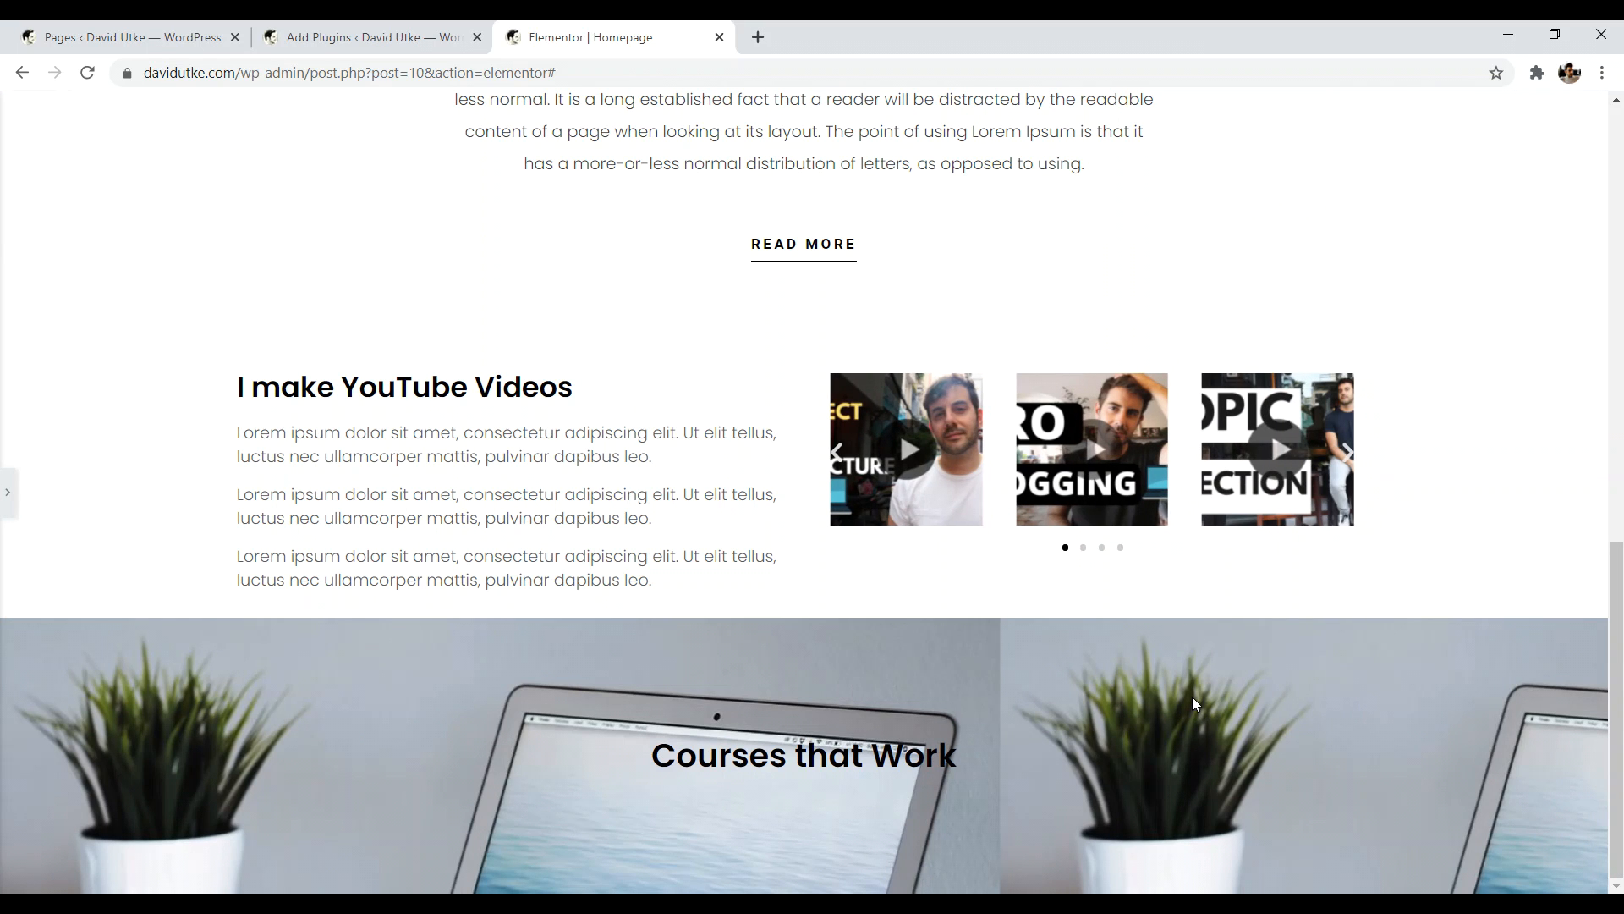
click(8, 492)
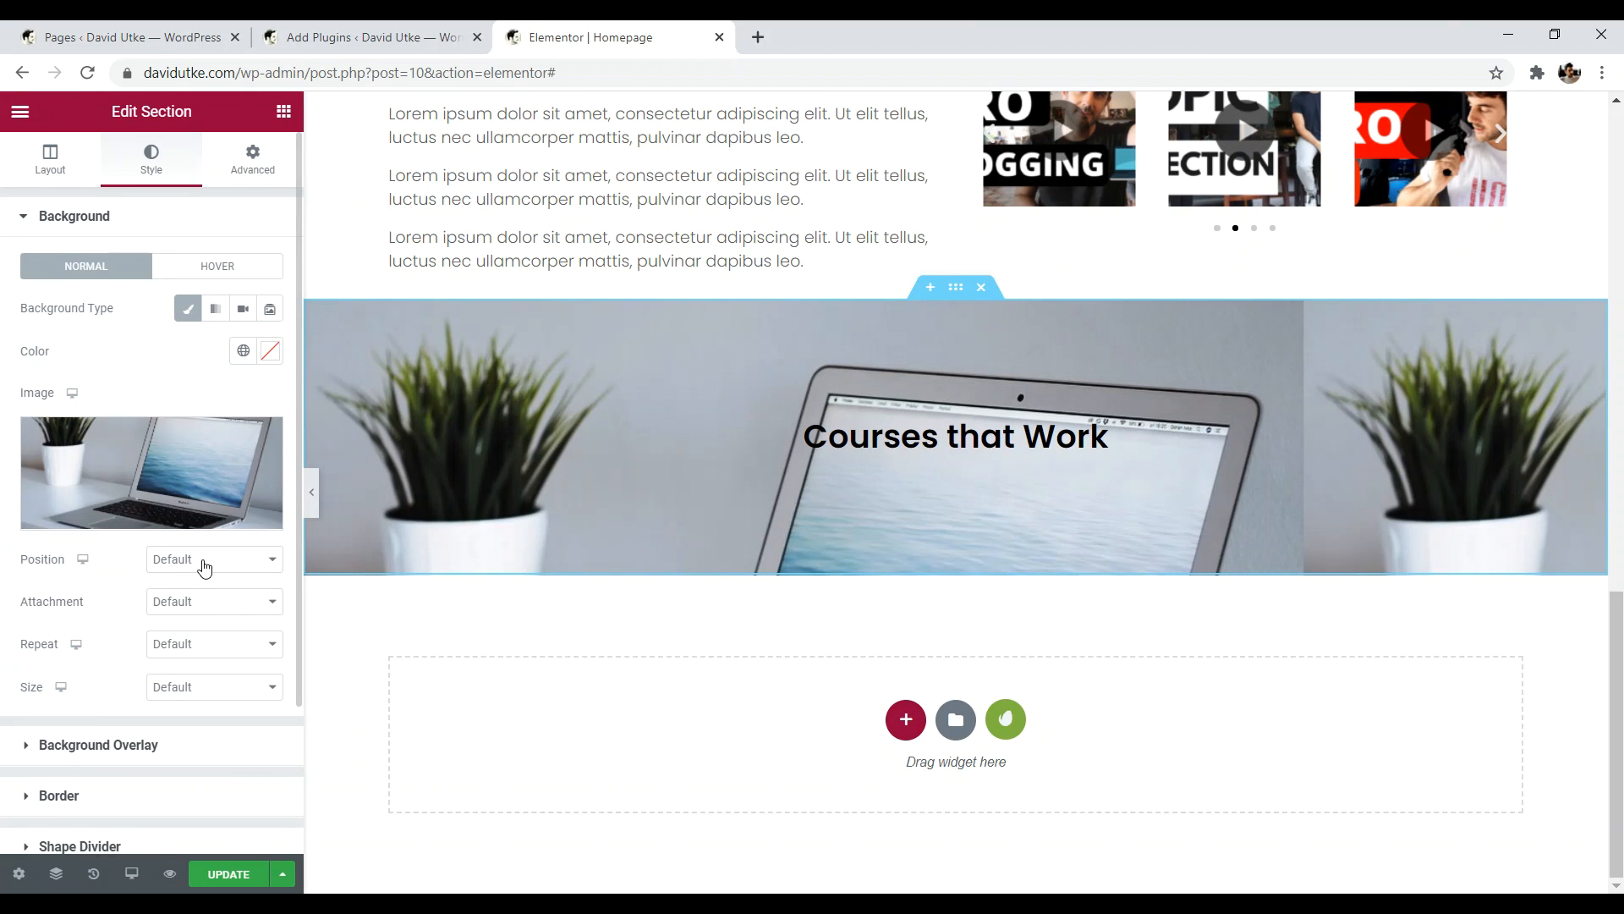
click(205, 560)
click(205, 243)
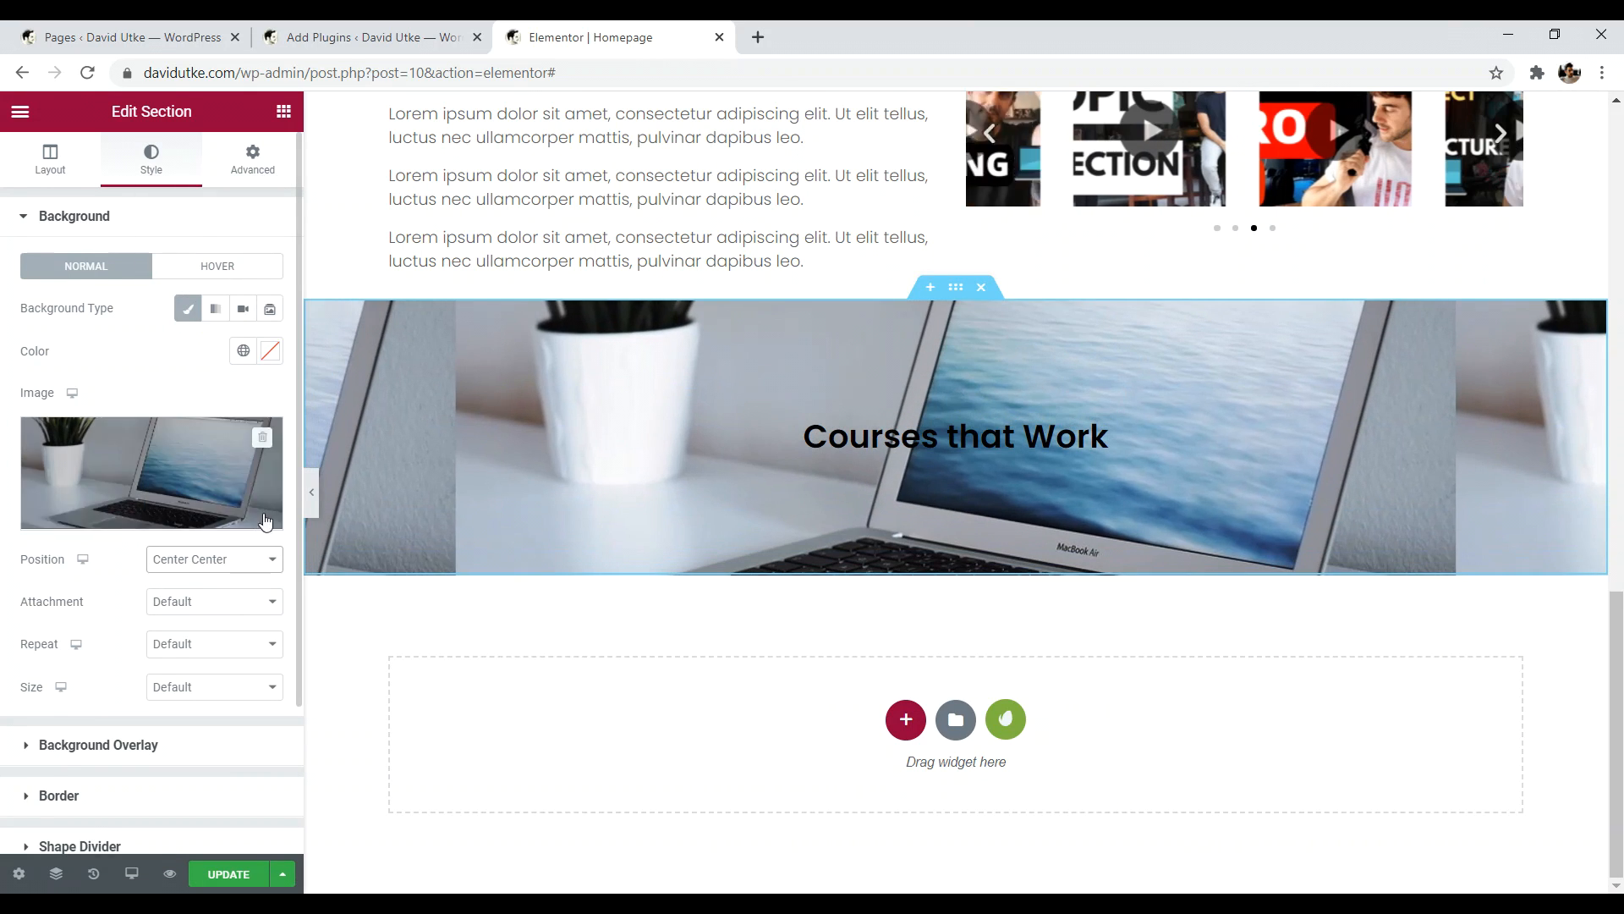
click(310, 494)
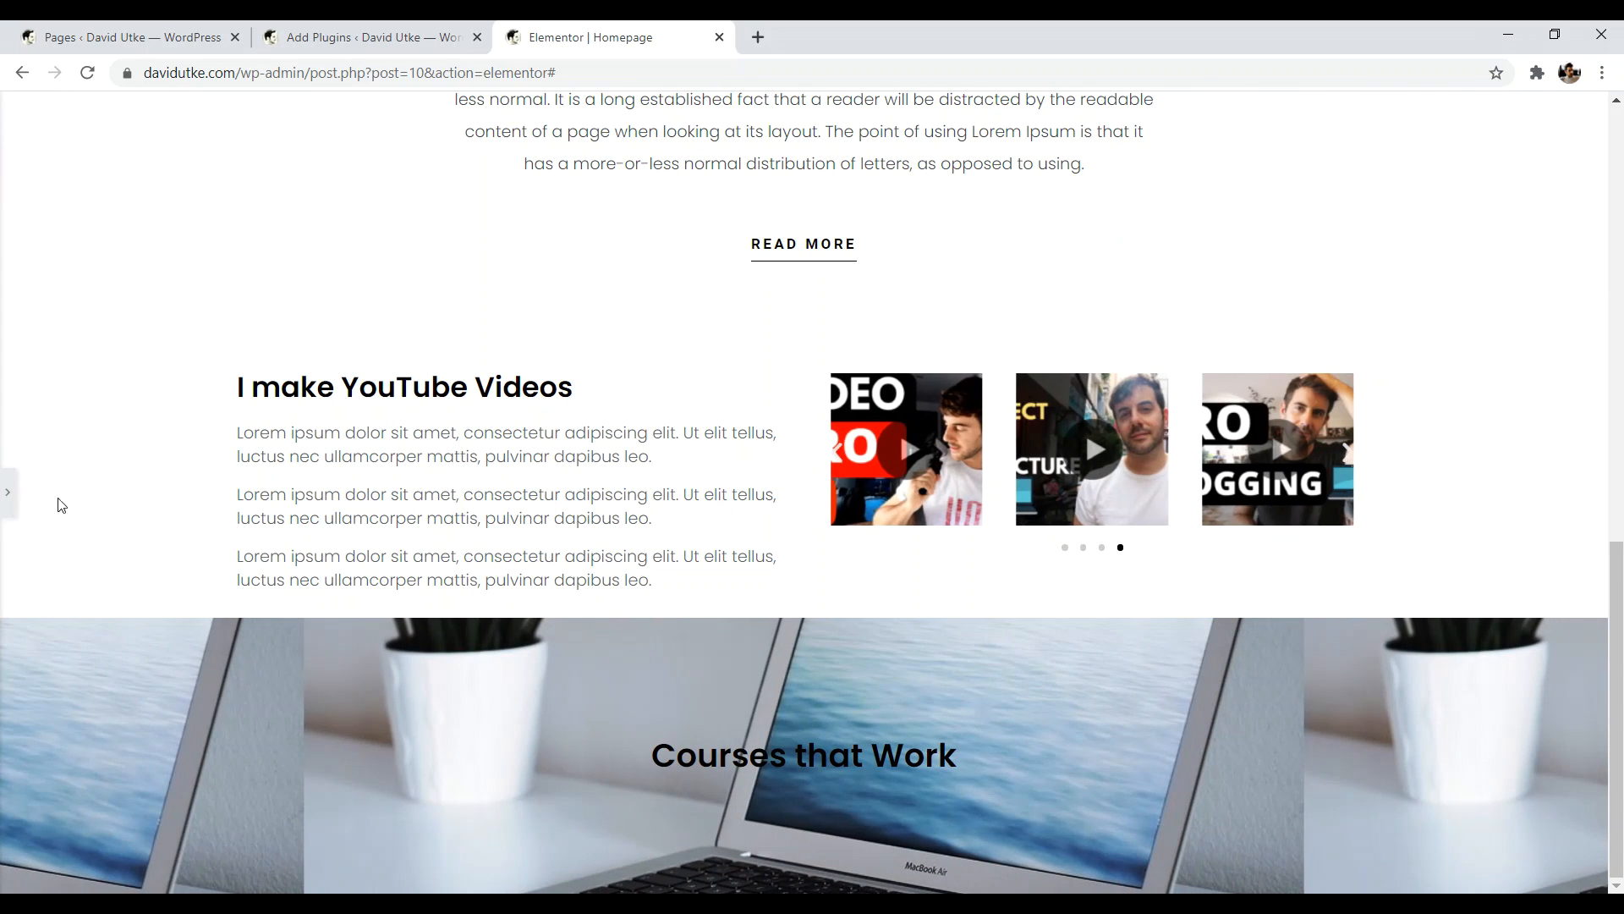
click(12, 495)
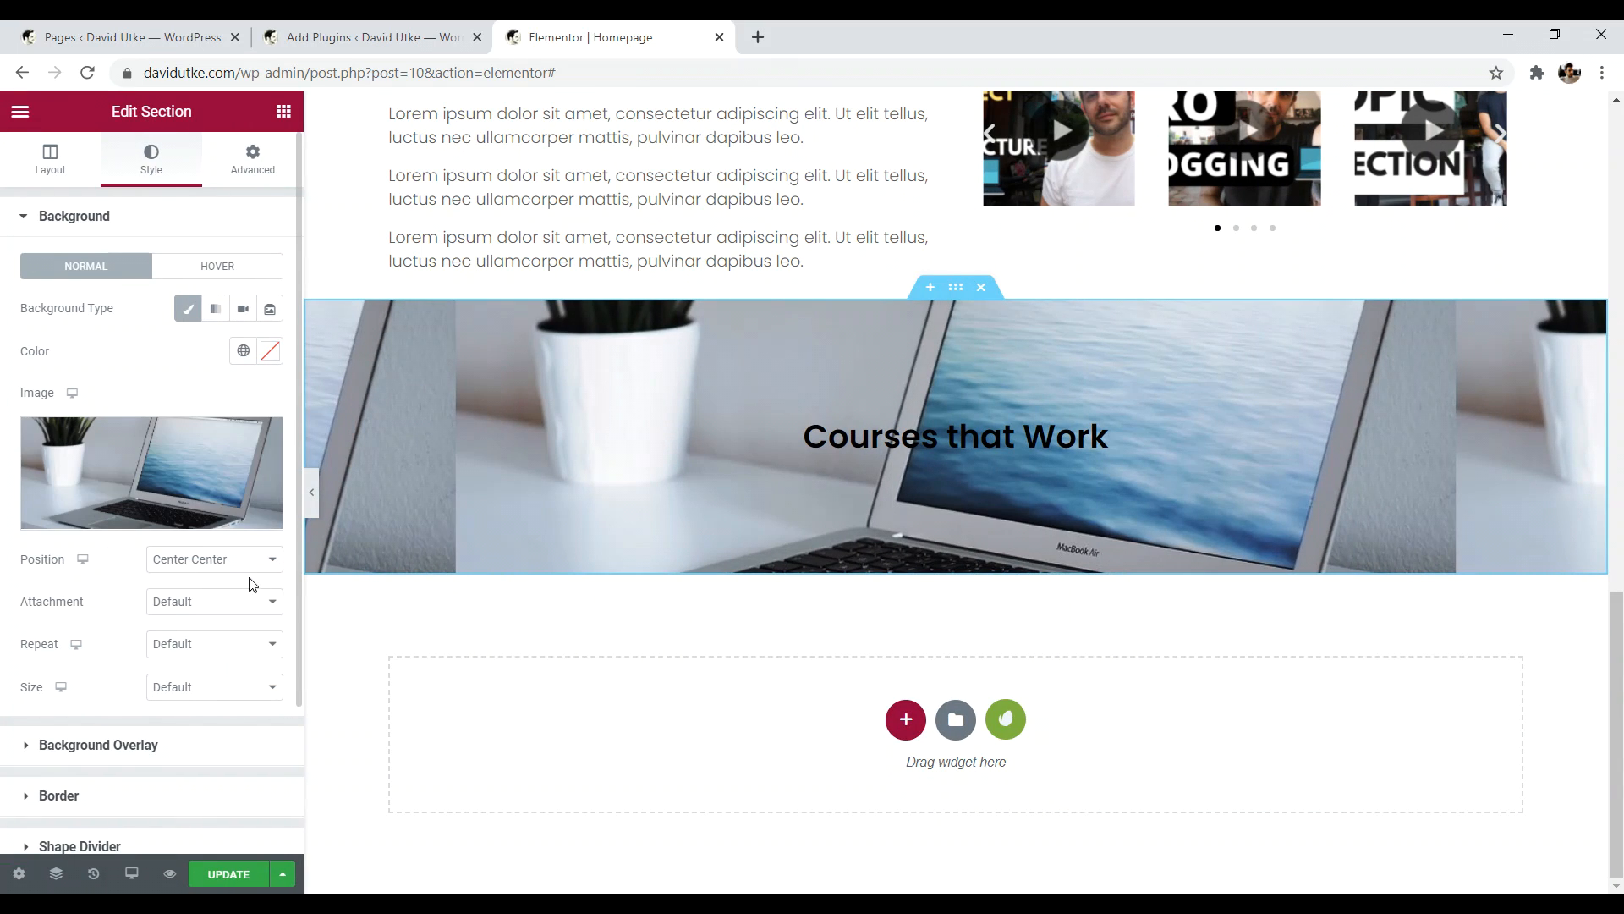
- Set the background to No-repeat with Cover size, then preview the finished section
click(244, 646)
click(214, 708)
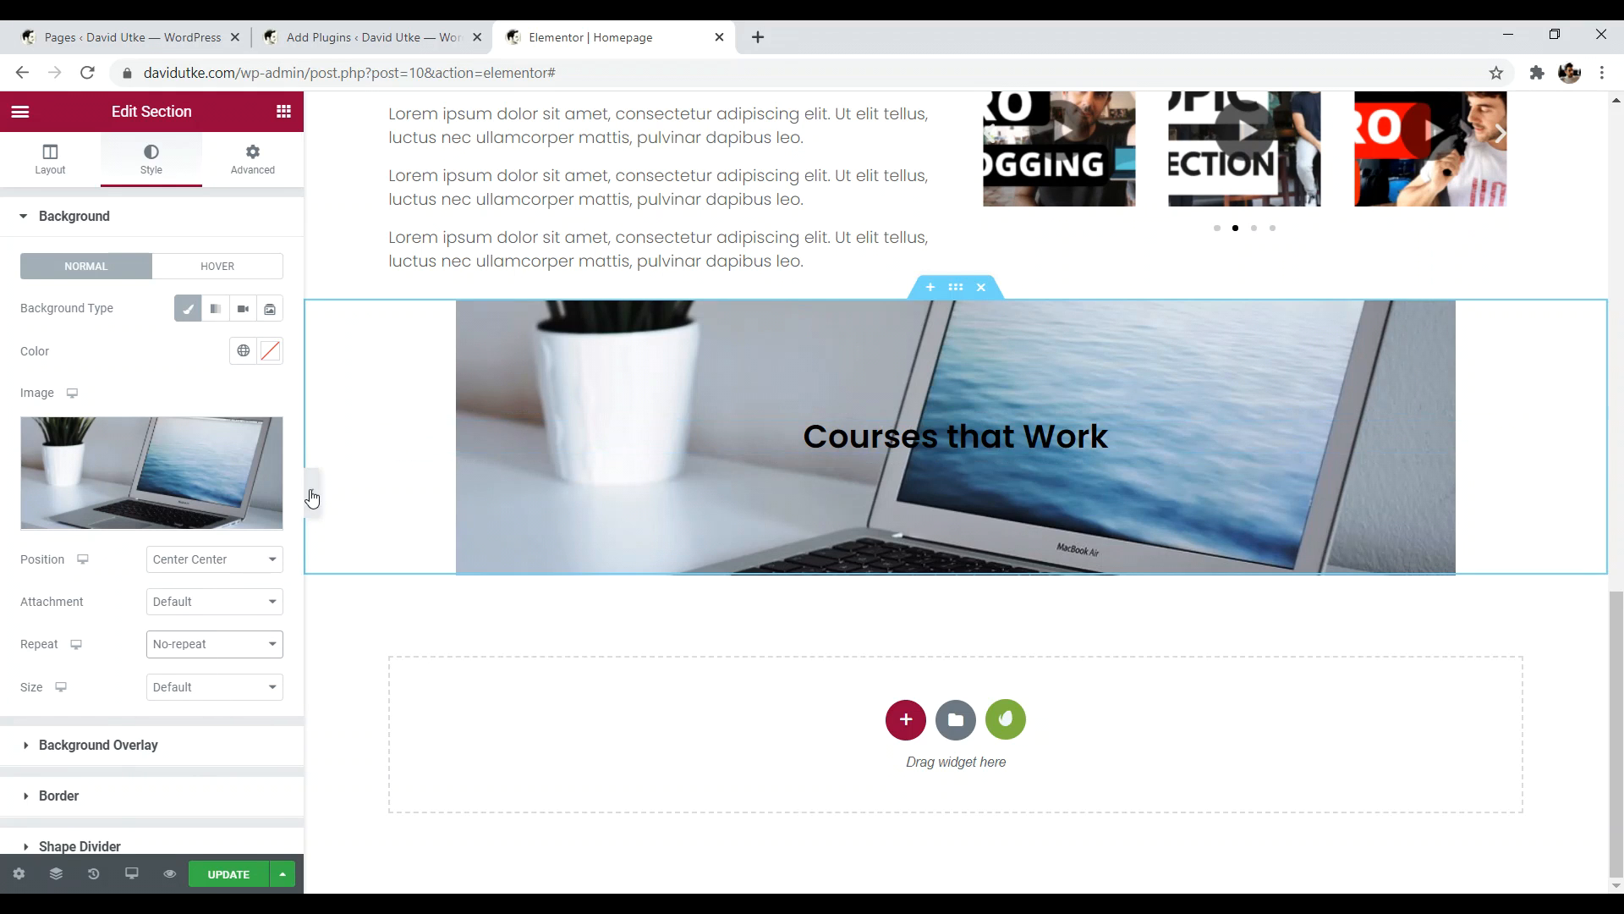
click(240, 649)
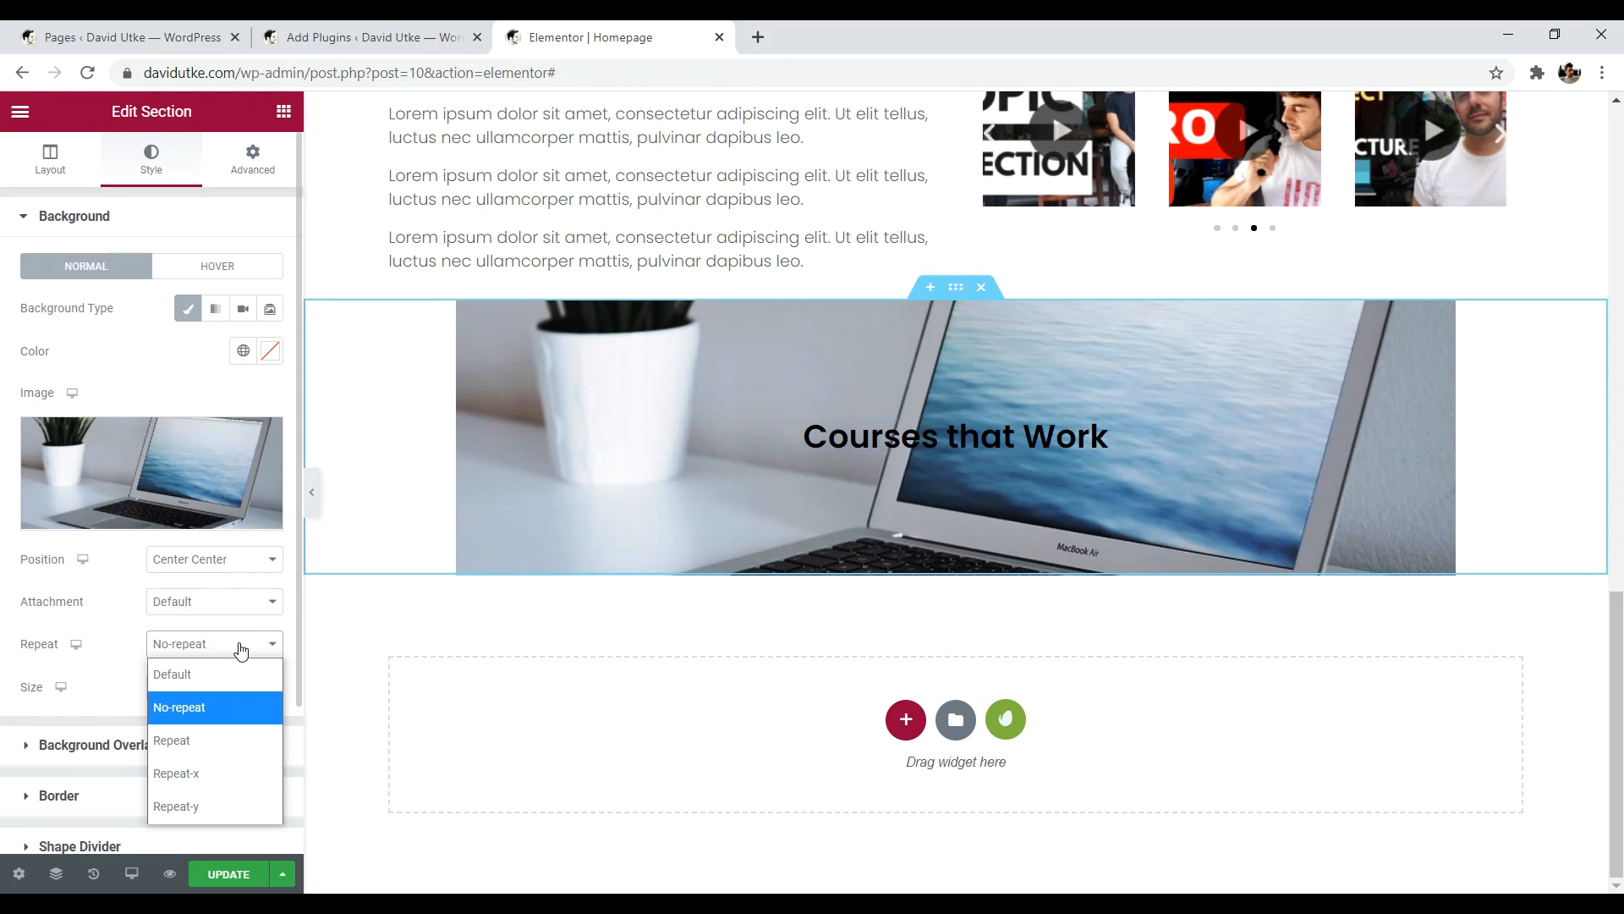
click(44, 726)
click(217, 690)
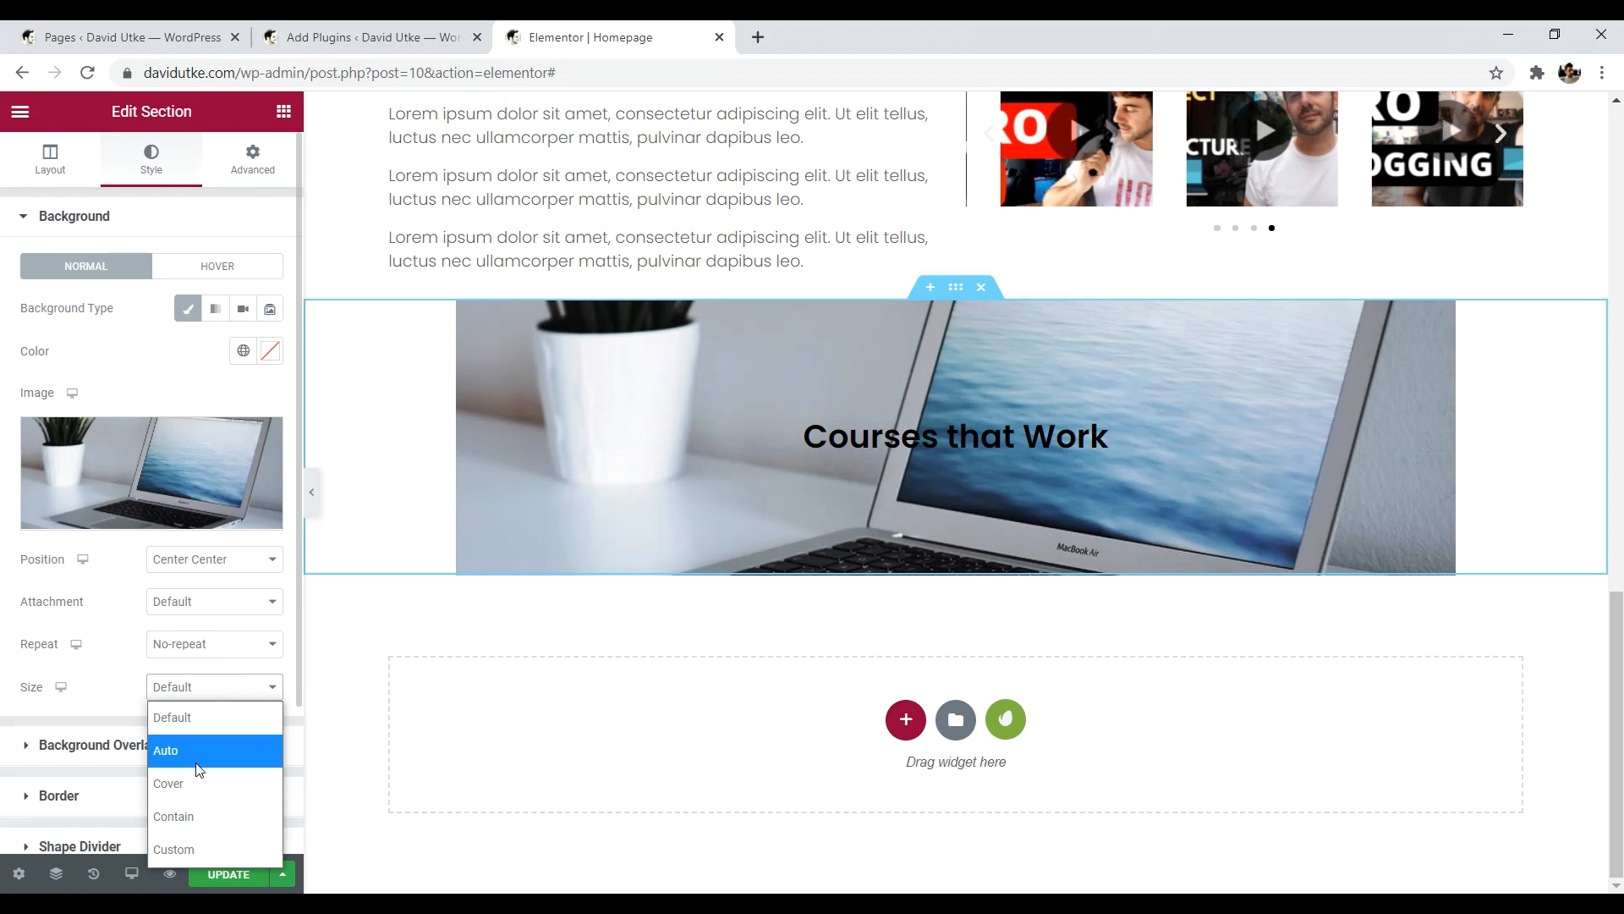
click(194, 783)
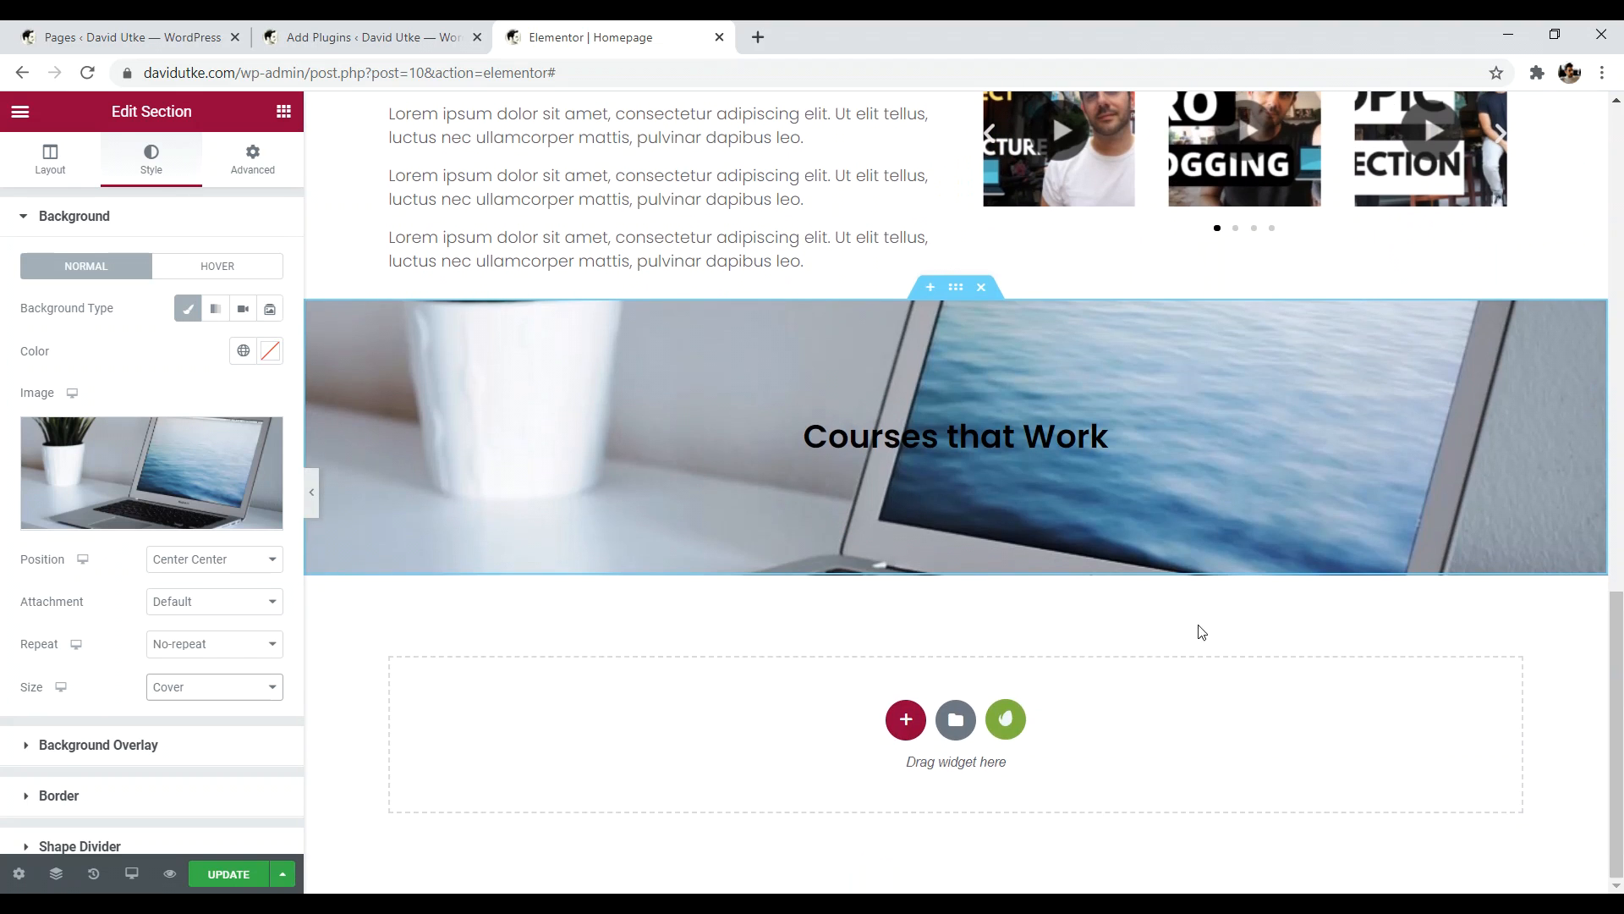
click(307, 497)
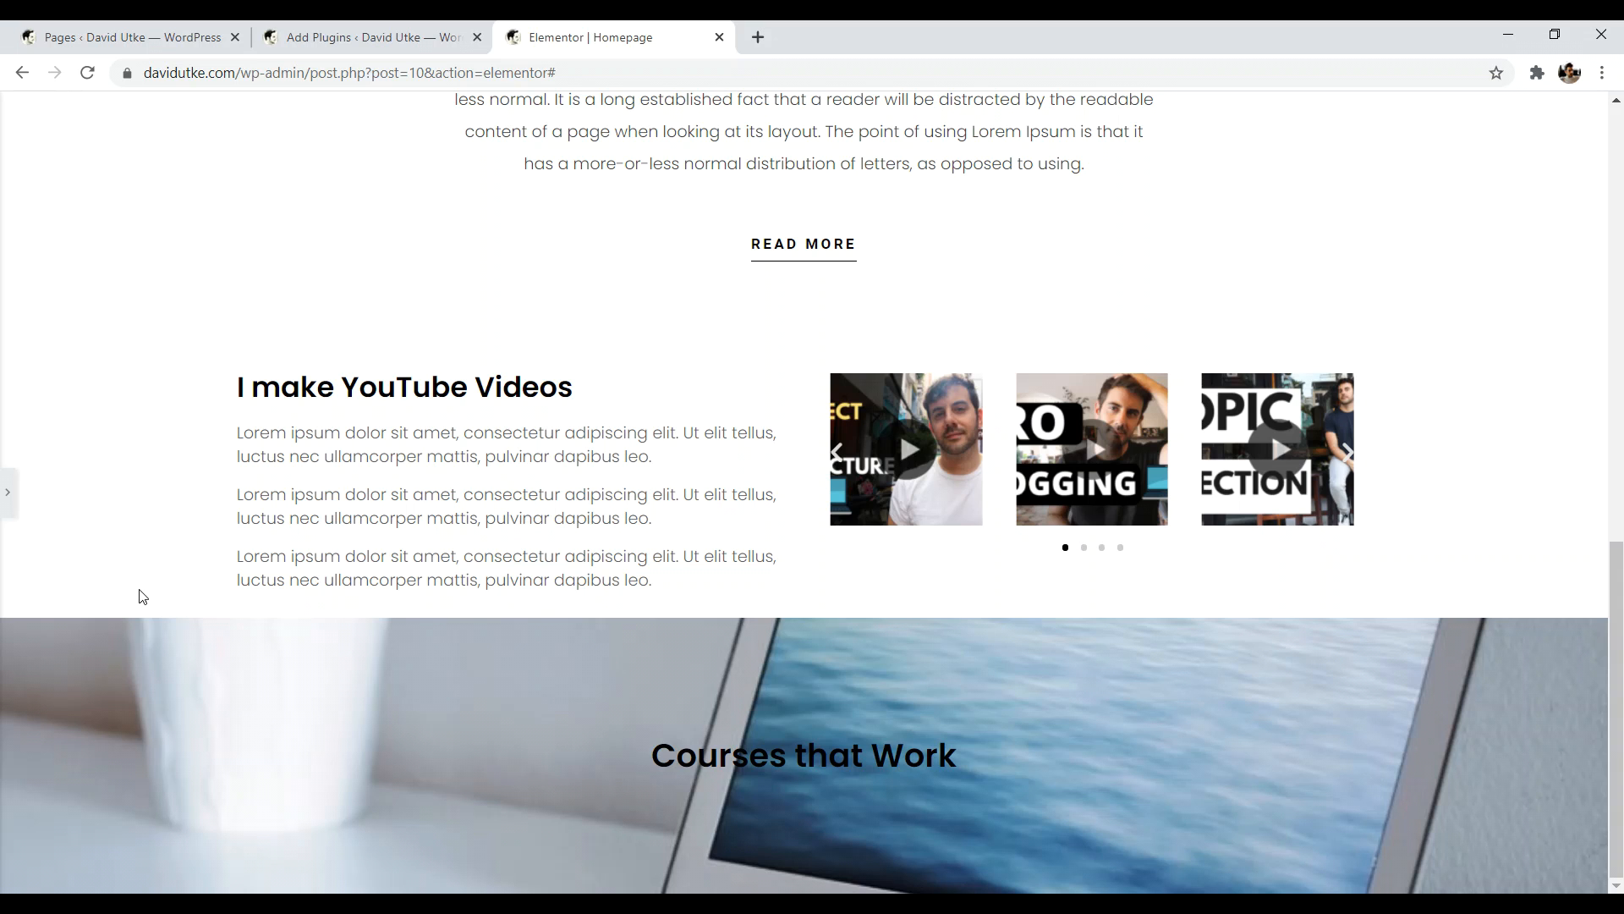
click(8, 492)
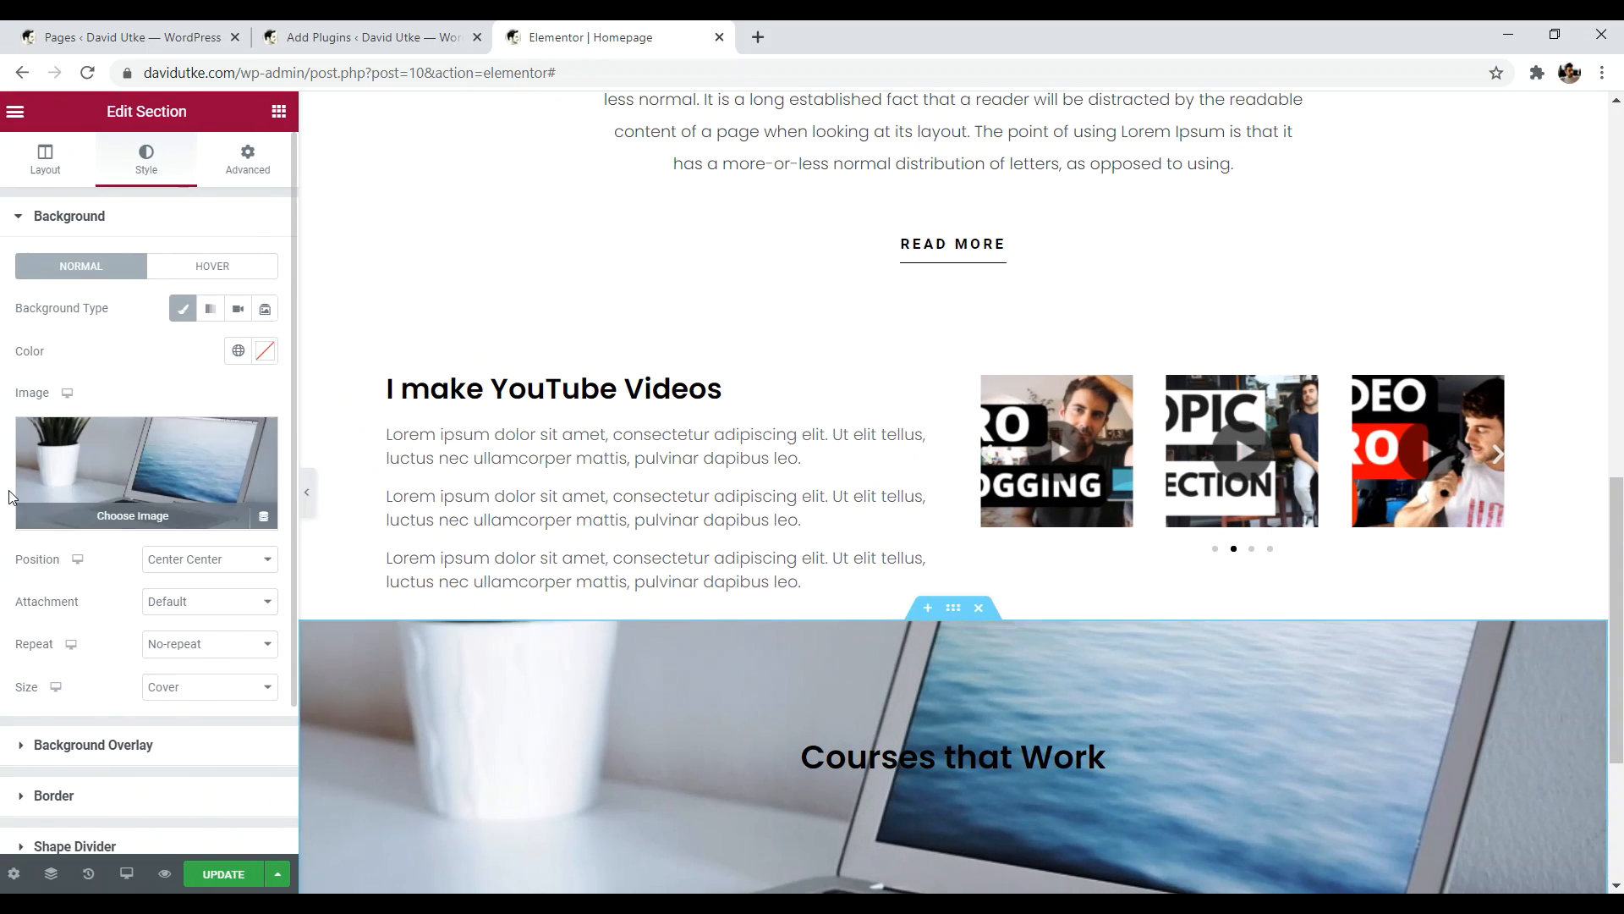
scroll(870, 840, down, 3)
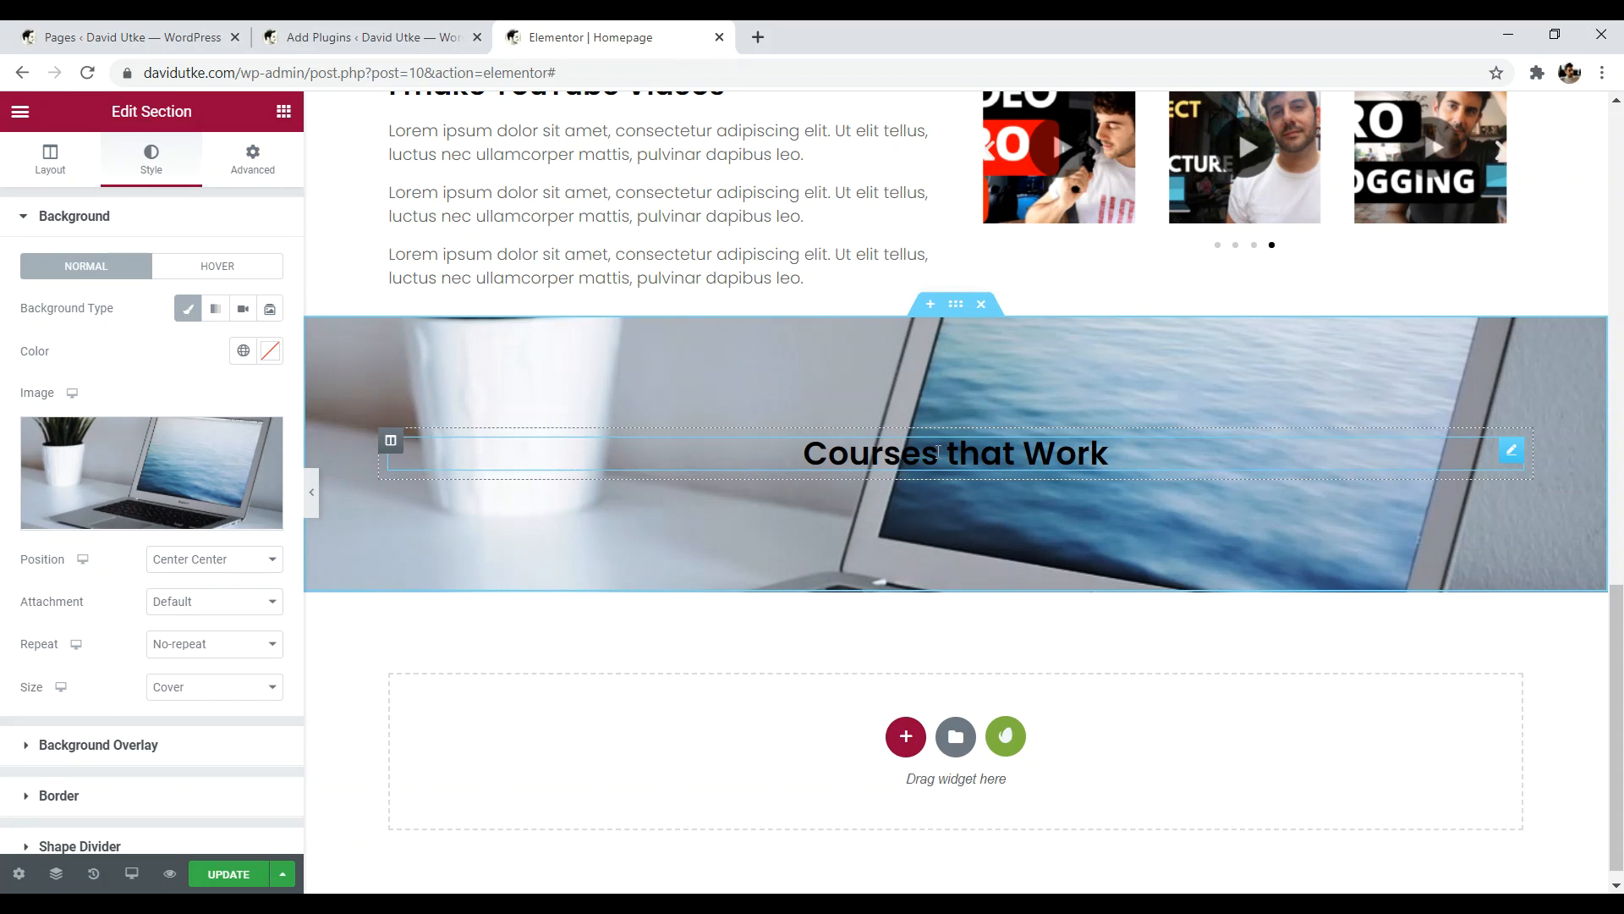
- Drag the heading's Typography size slider up, then settle it back at 68 px
click(1513, 451)
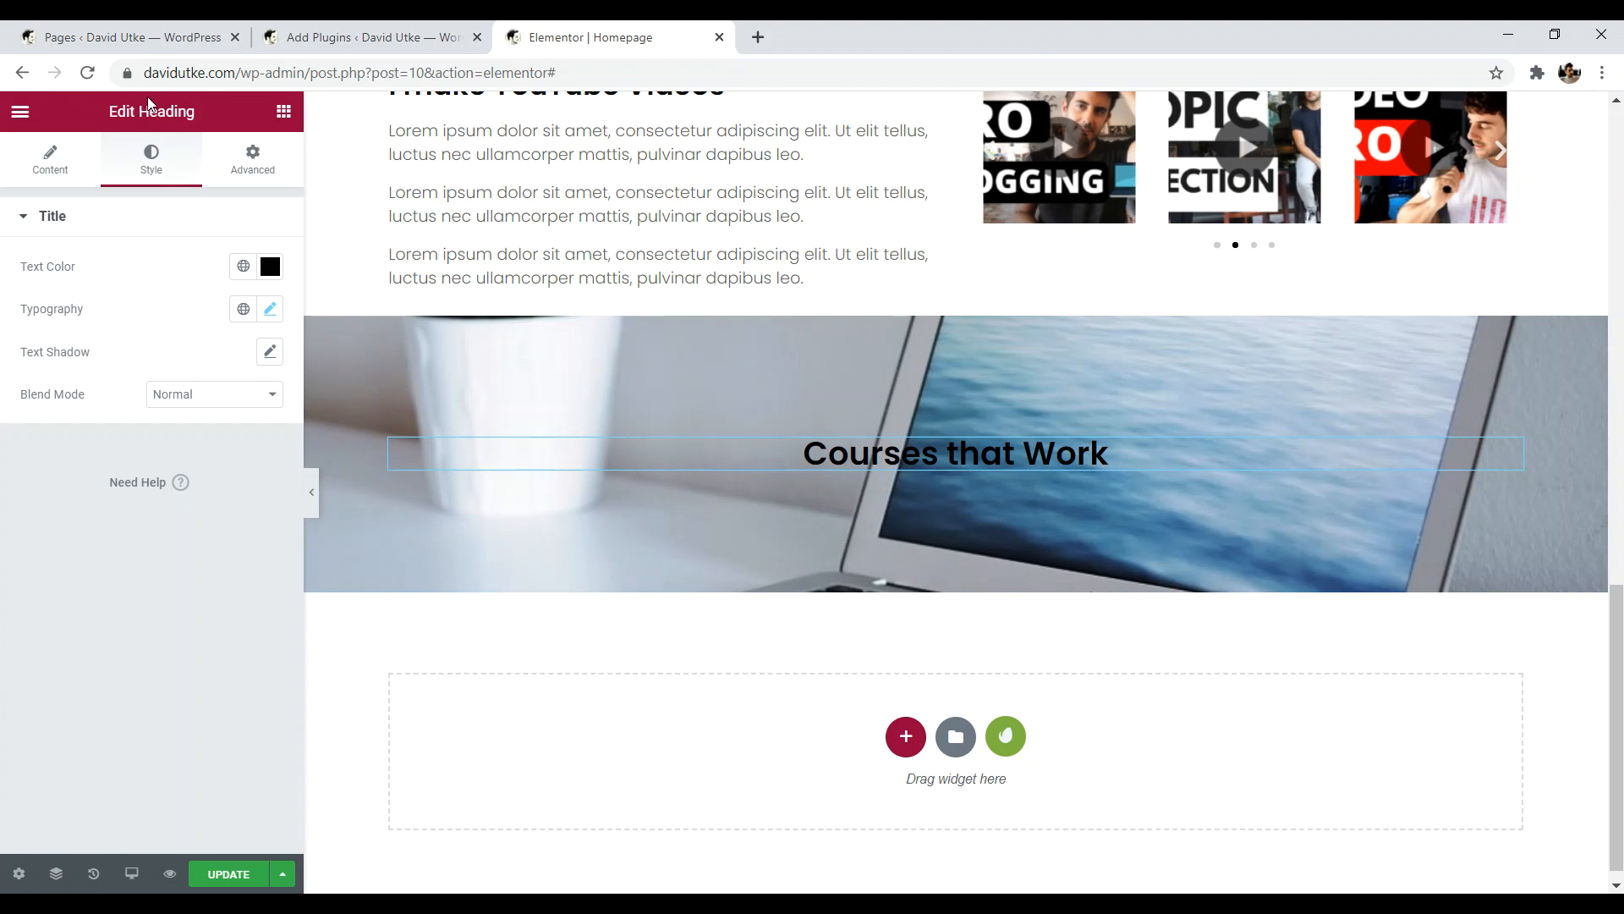
click(51, 160)
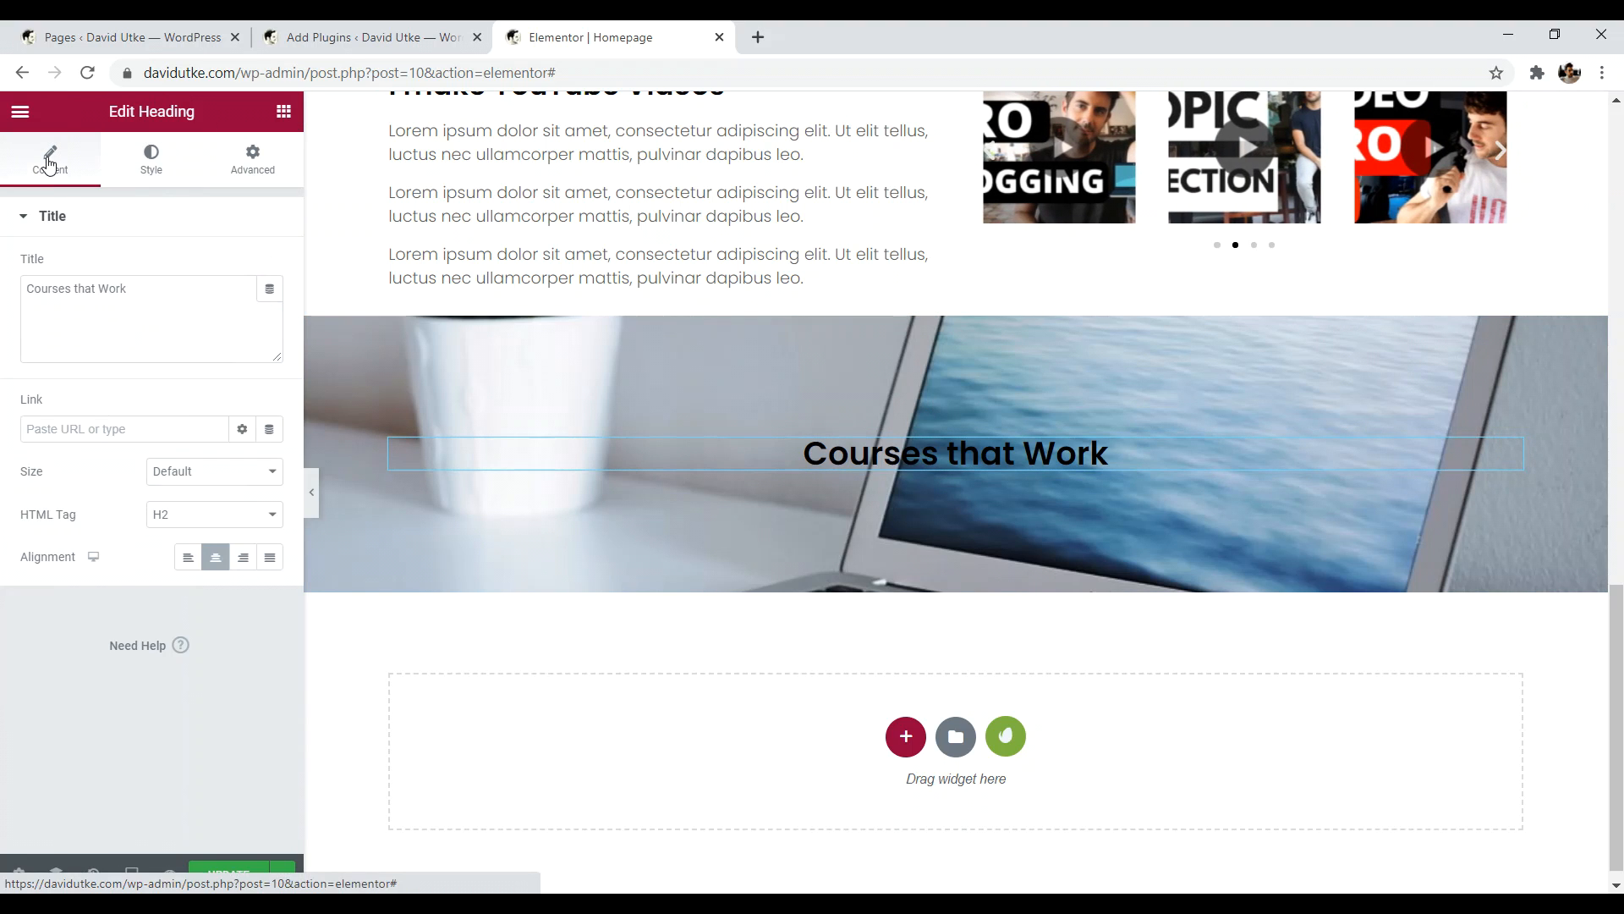
click(149, 159)
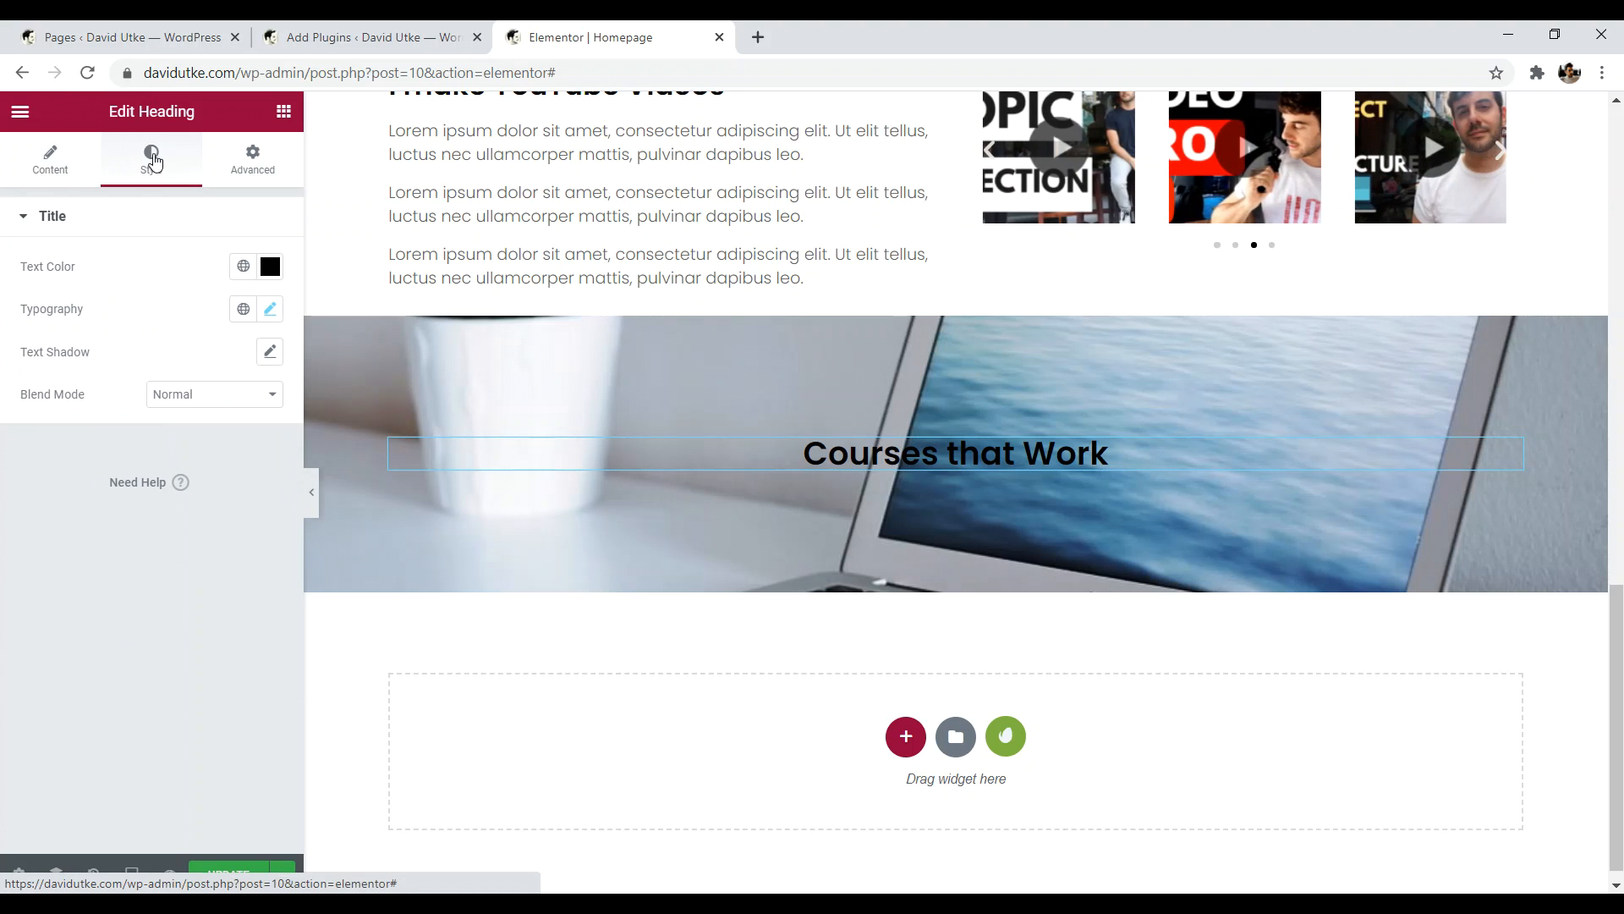
click(271, 310)
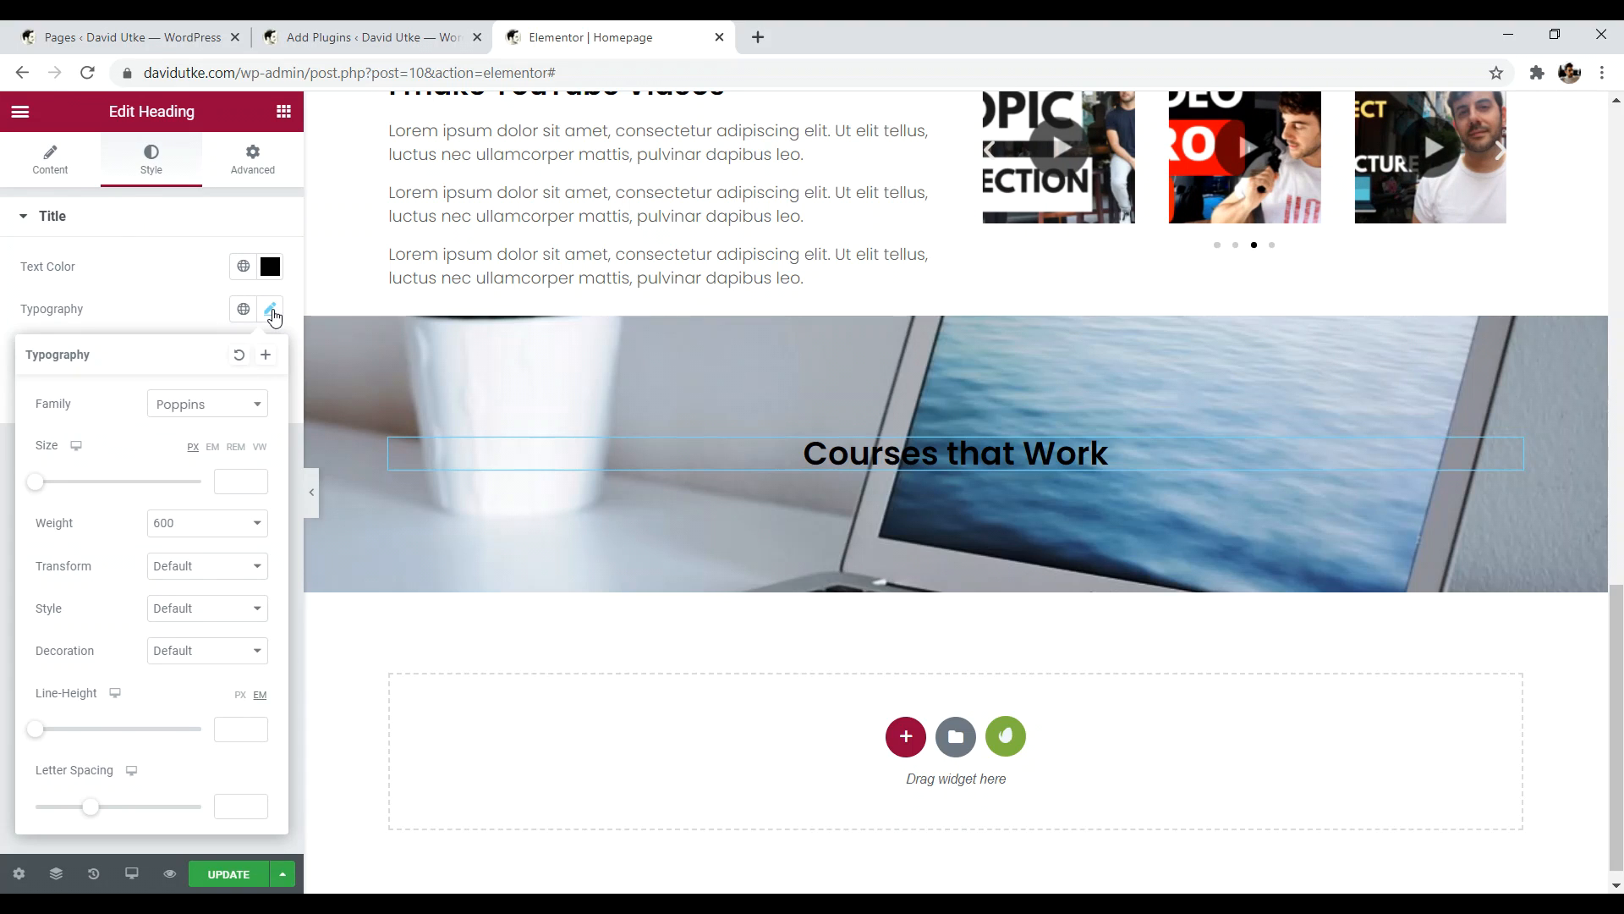
drag(40, 489, 137, 489)
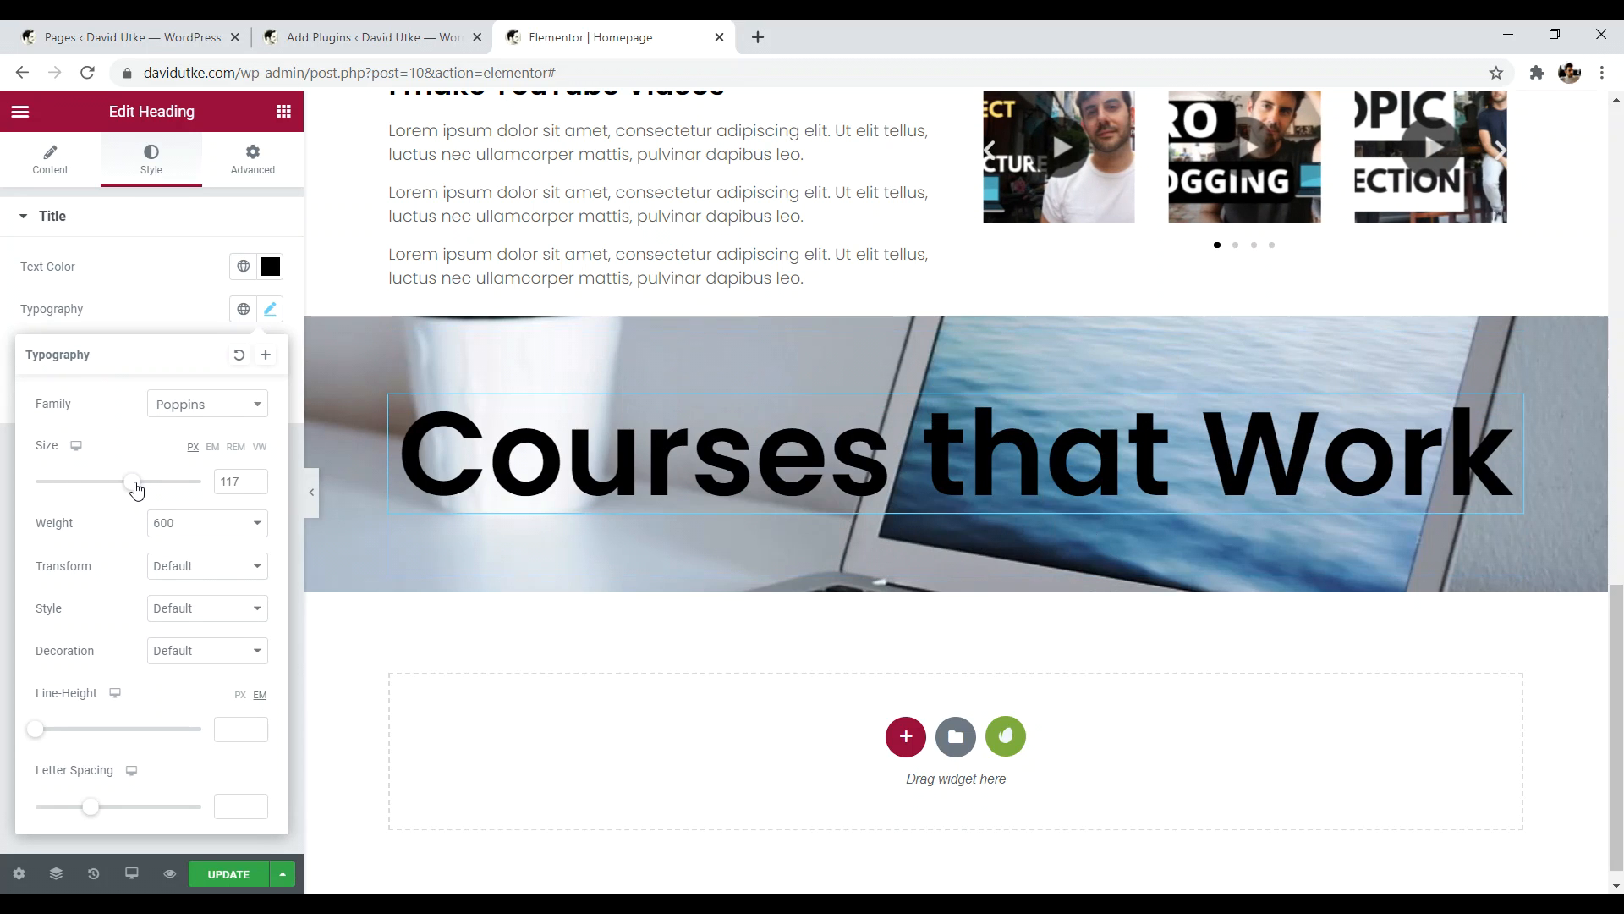
click(294, 455)
drag(1618, 714, 1541, 703)
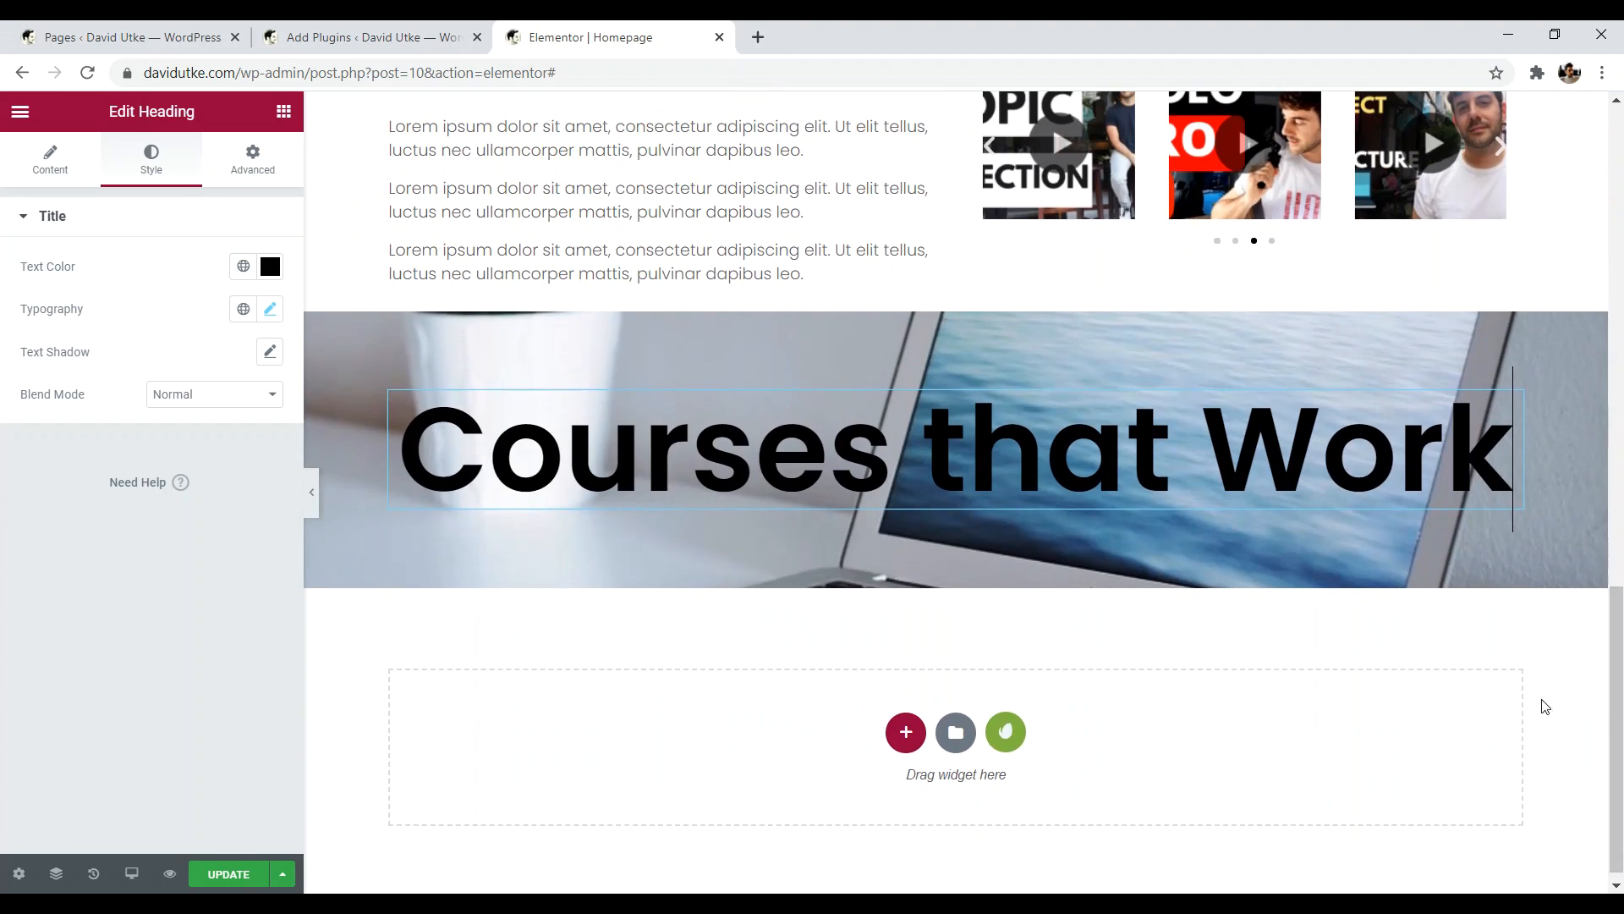
click(271, 310)
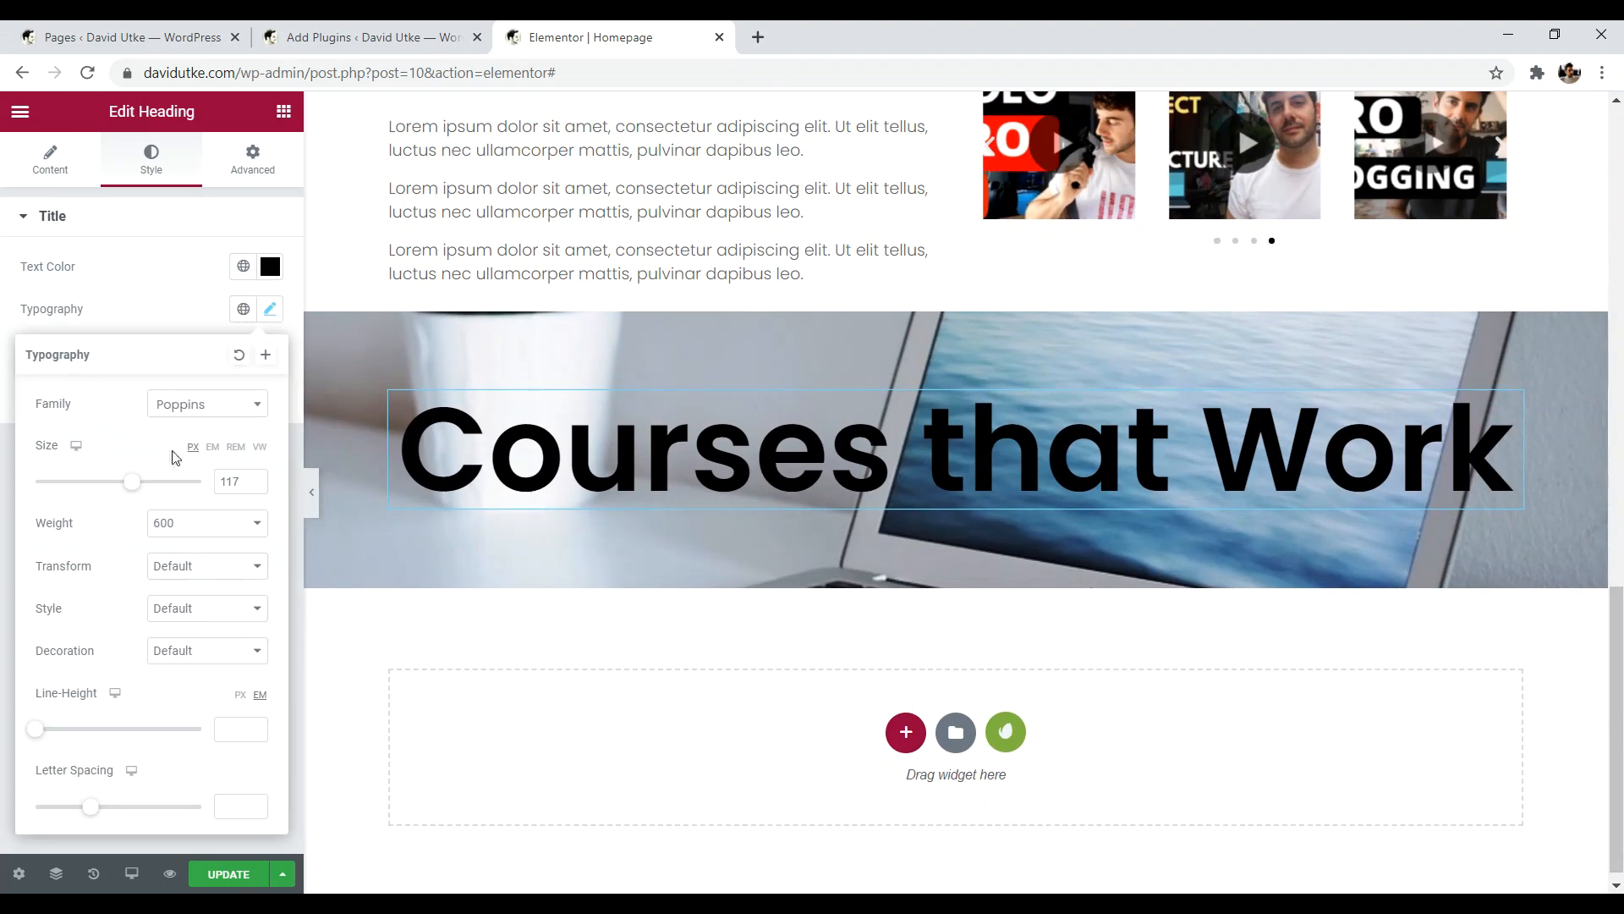
drag(129, 489, 91, 489)
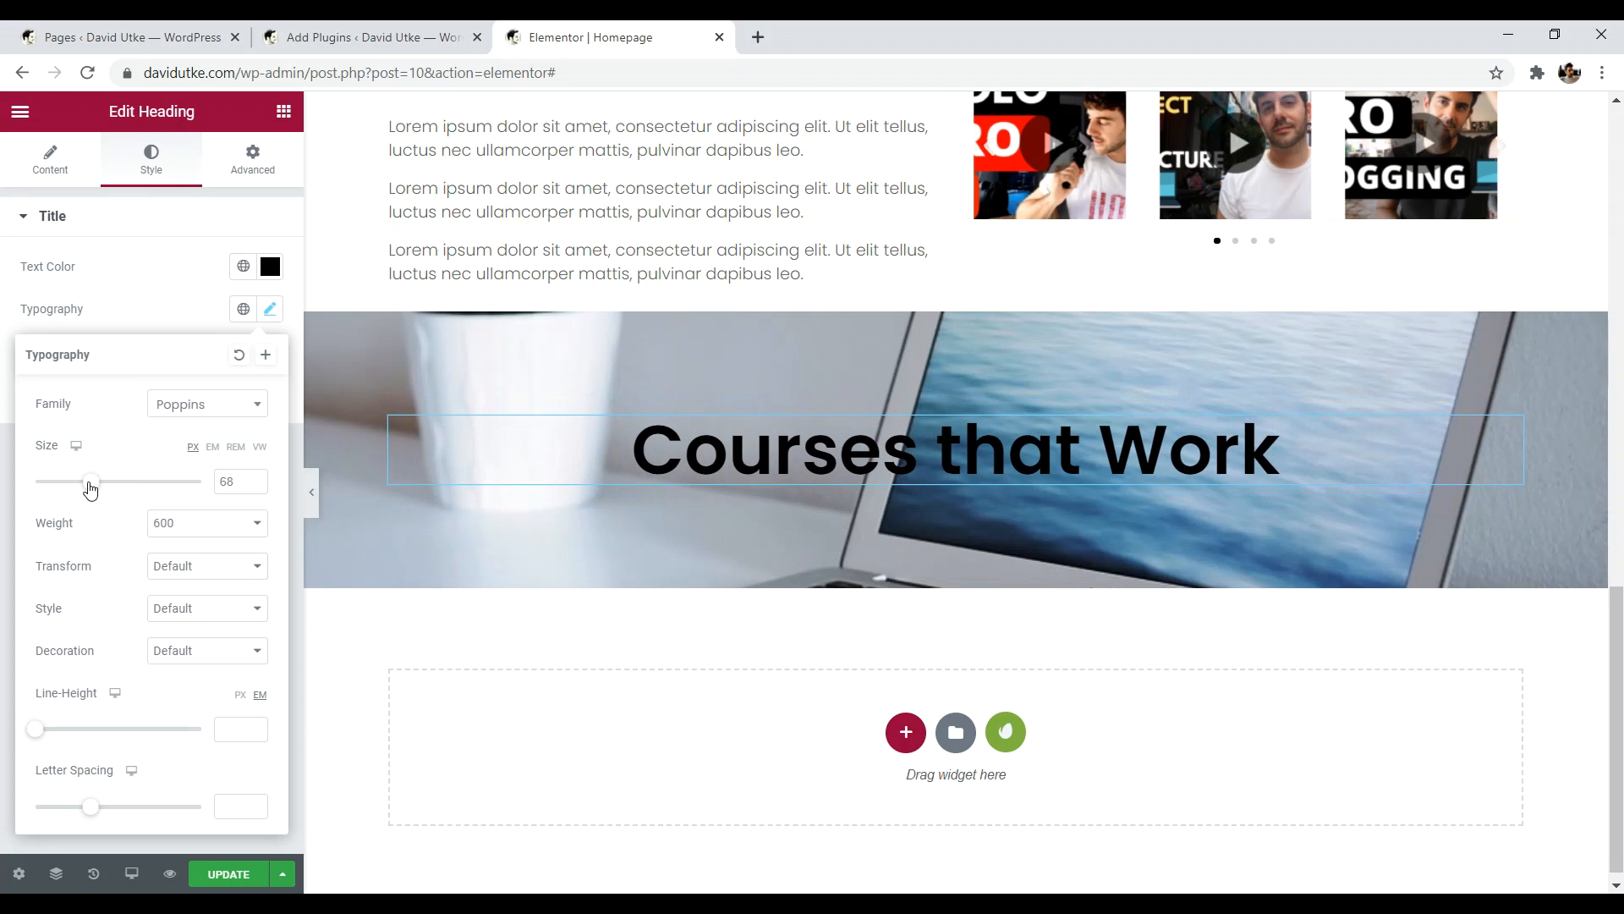
click(297, 499)
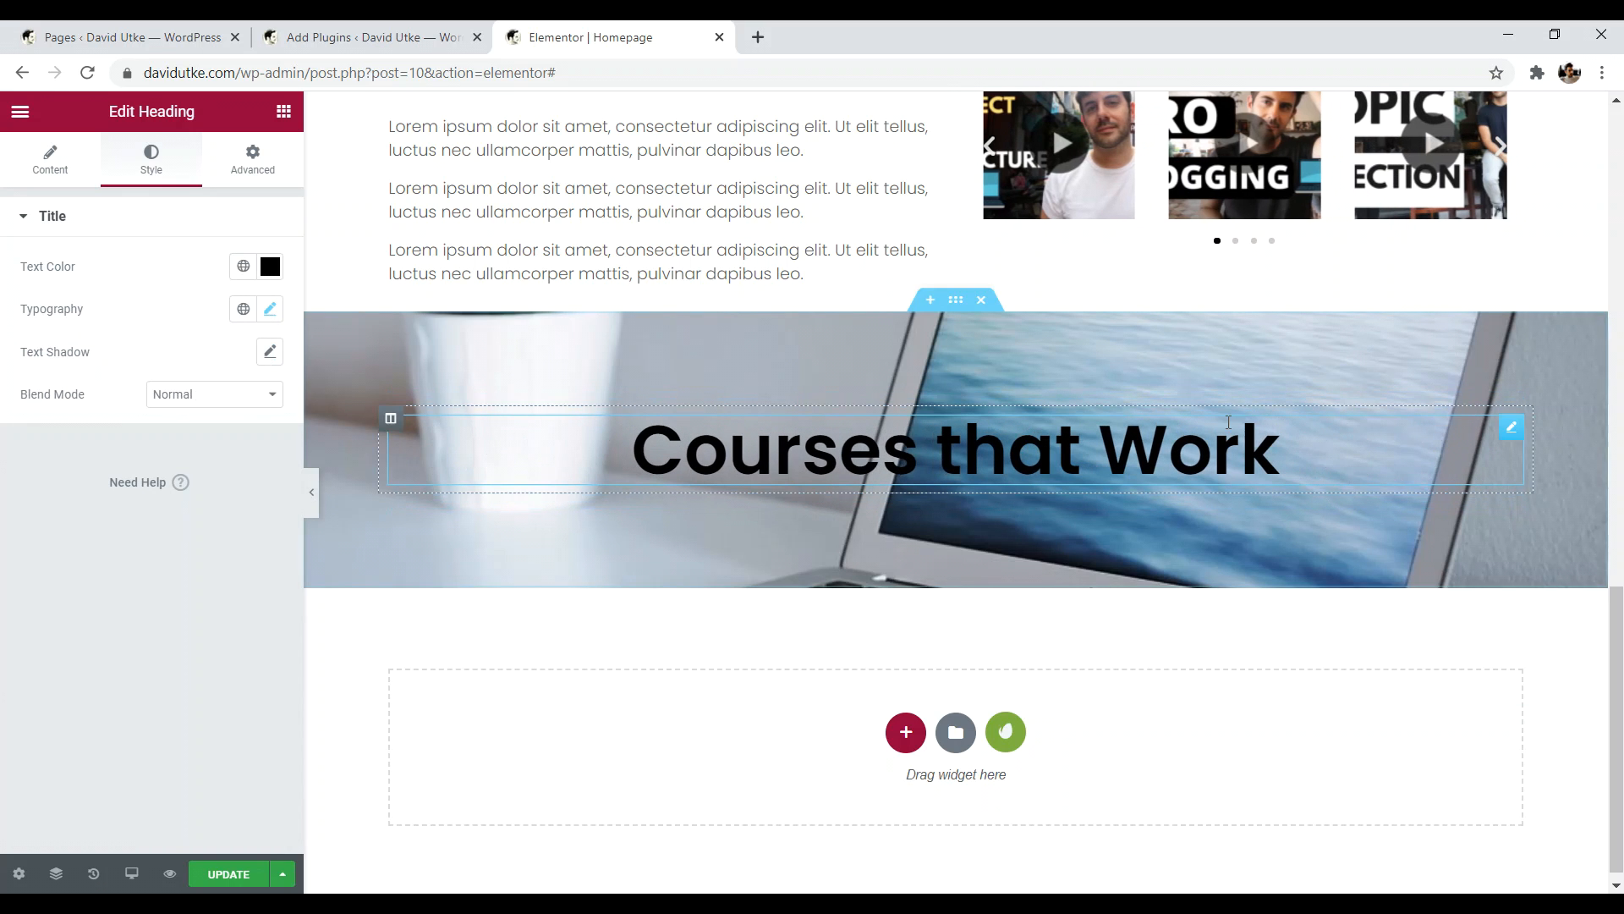
scroll(1620, 630, up, 3)
drag(1620, 630, 1583, 728)
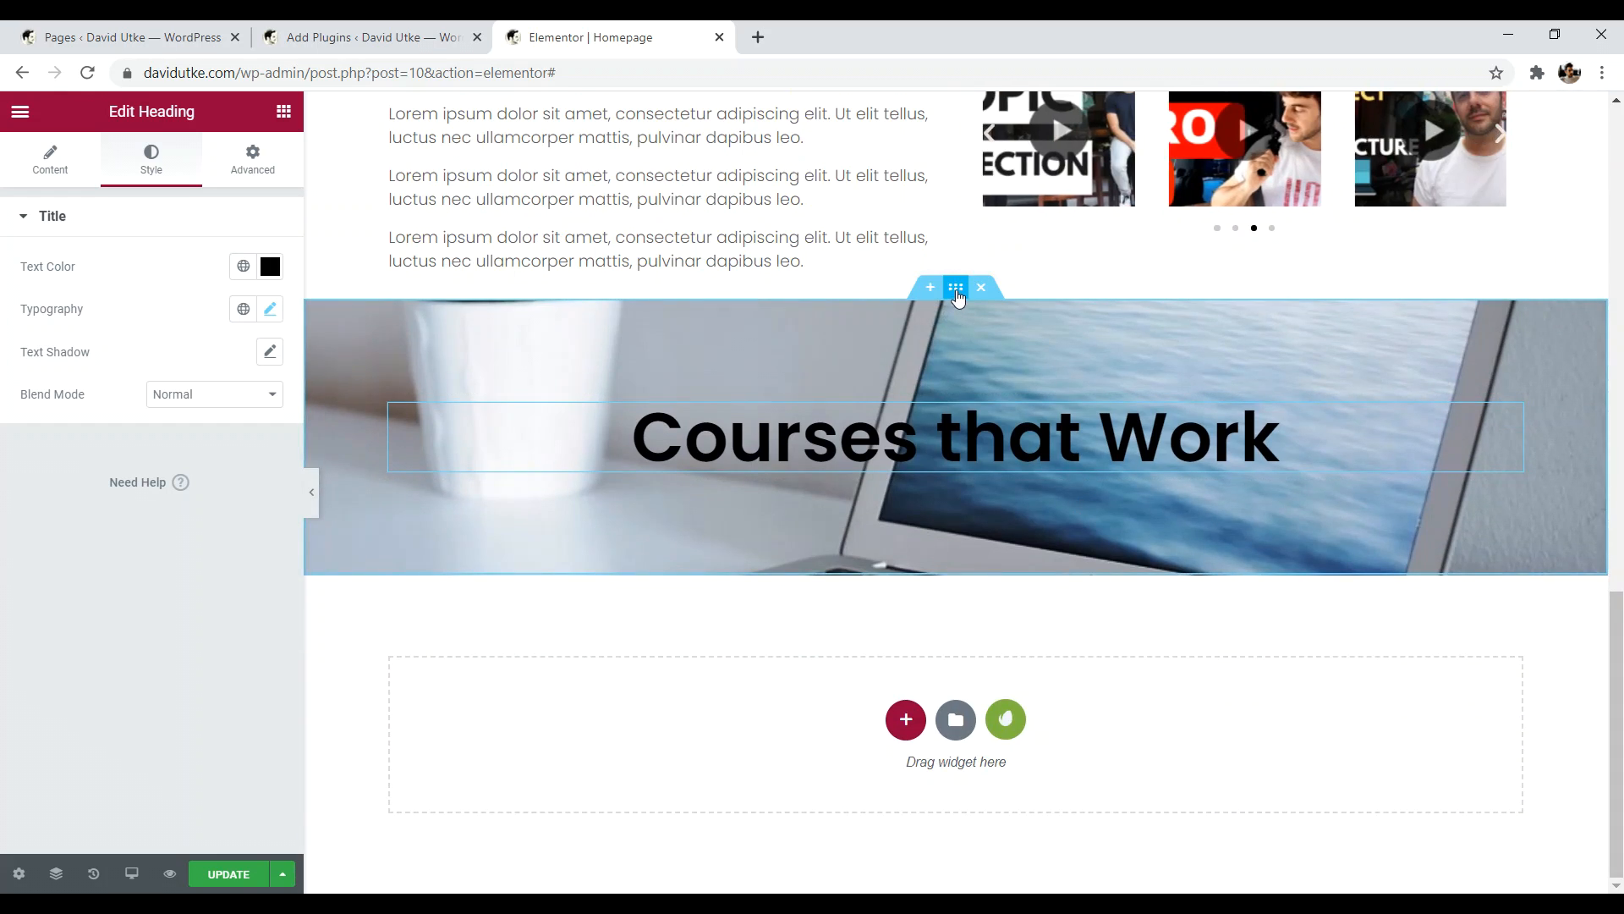
click(957, 291)
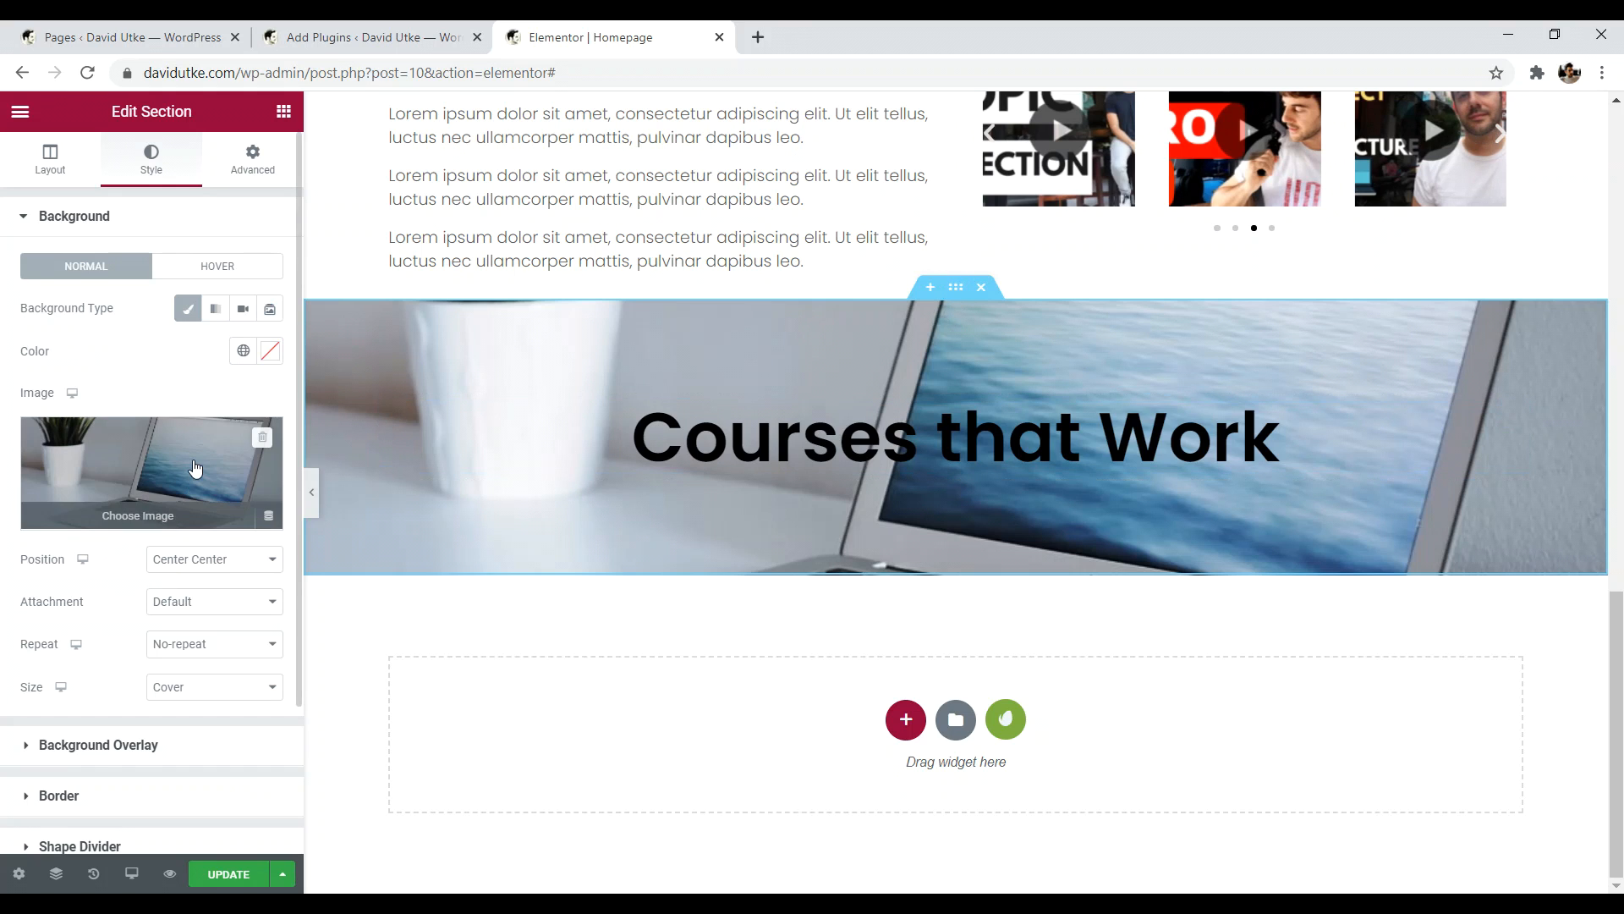
click(188, 609)
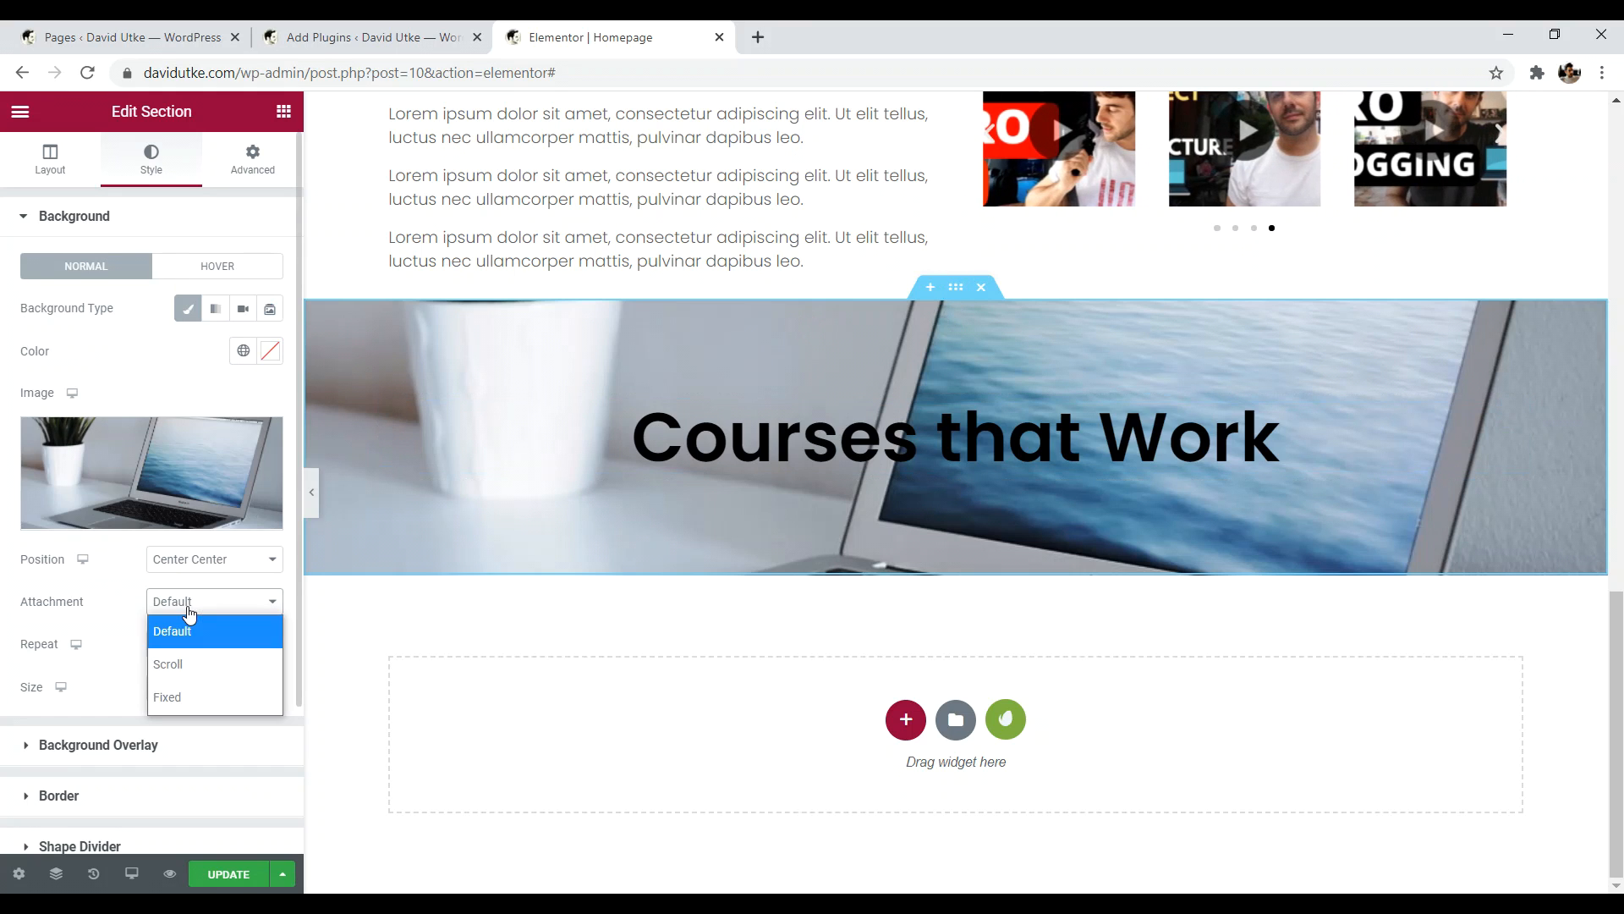
click(186, 697)
mouse_move(1614, 772)
mouse_down()
mouse_move(1614, 602)
mouse_move(1614, 771)
mouse_move(1614, 640)
mouse_move(1614, 768)
mouse_move(1614, 749)
mouse_up()
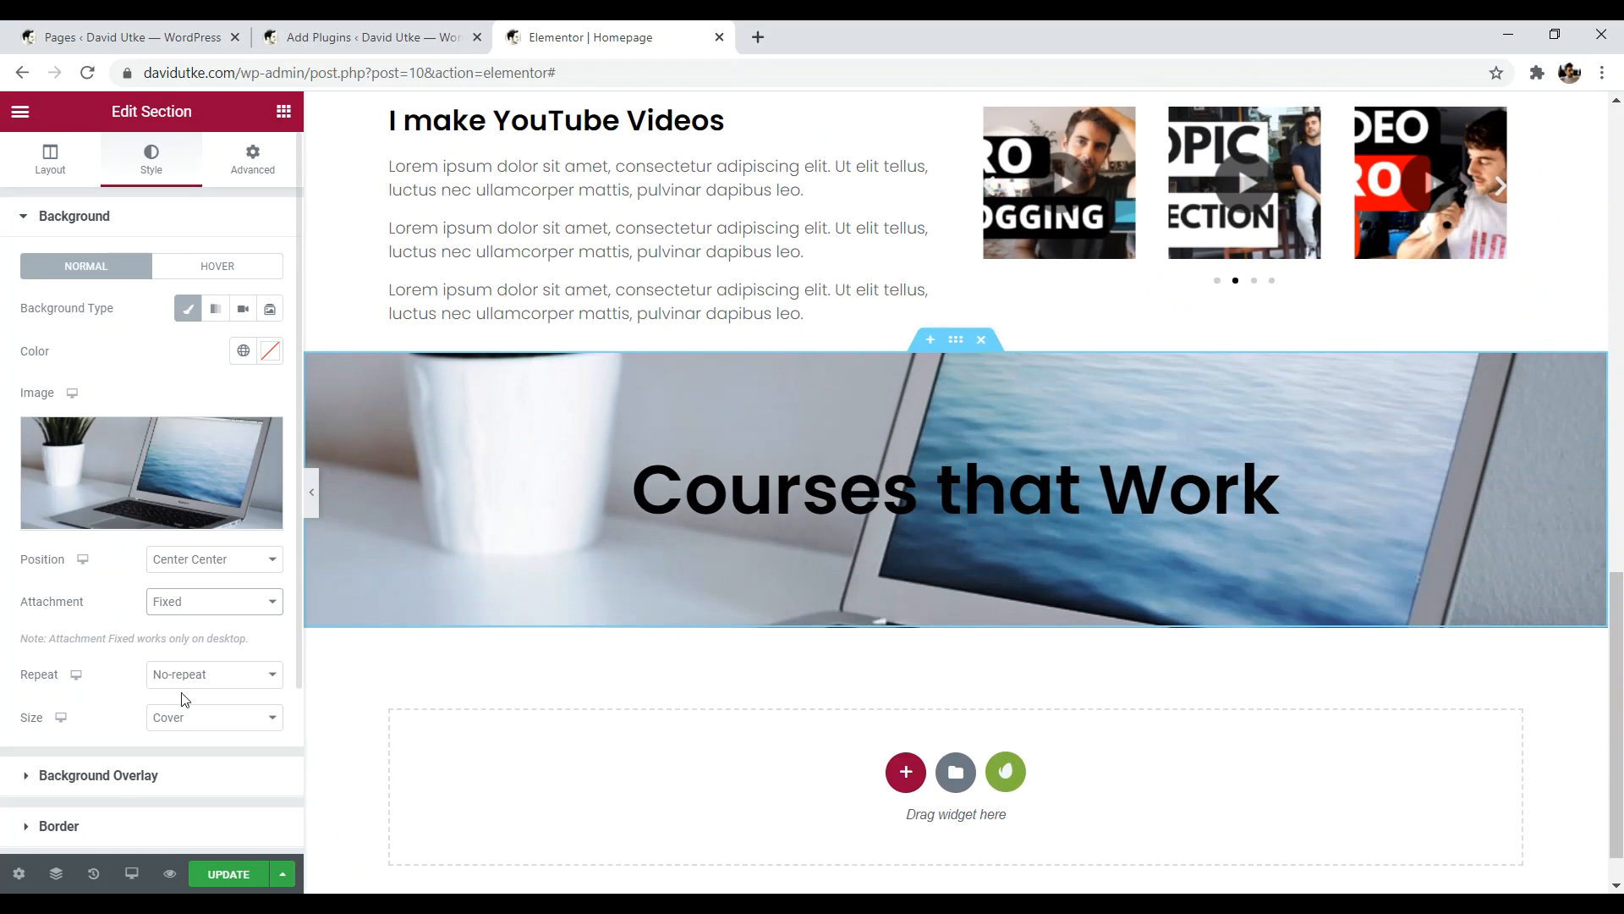
click(198, 603)
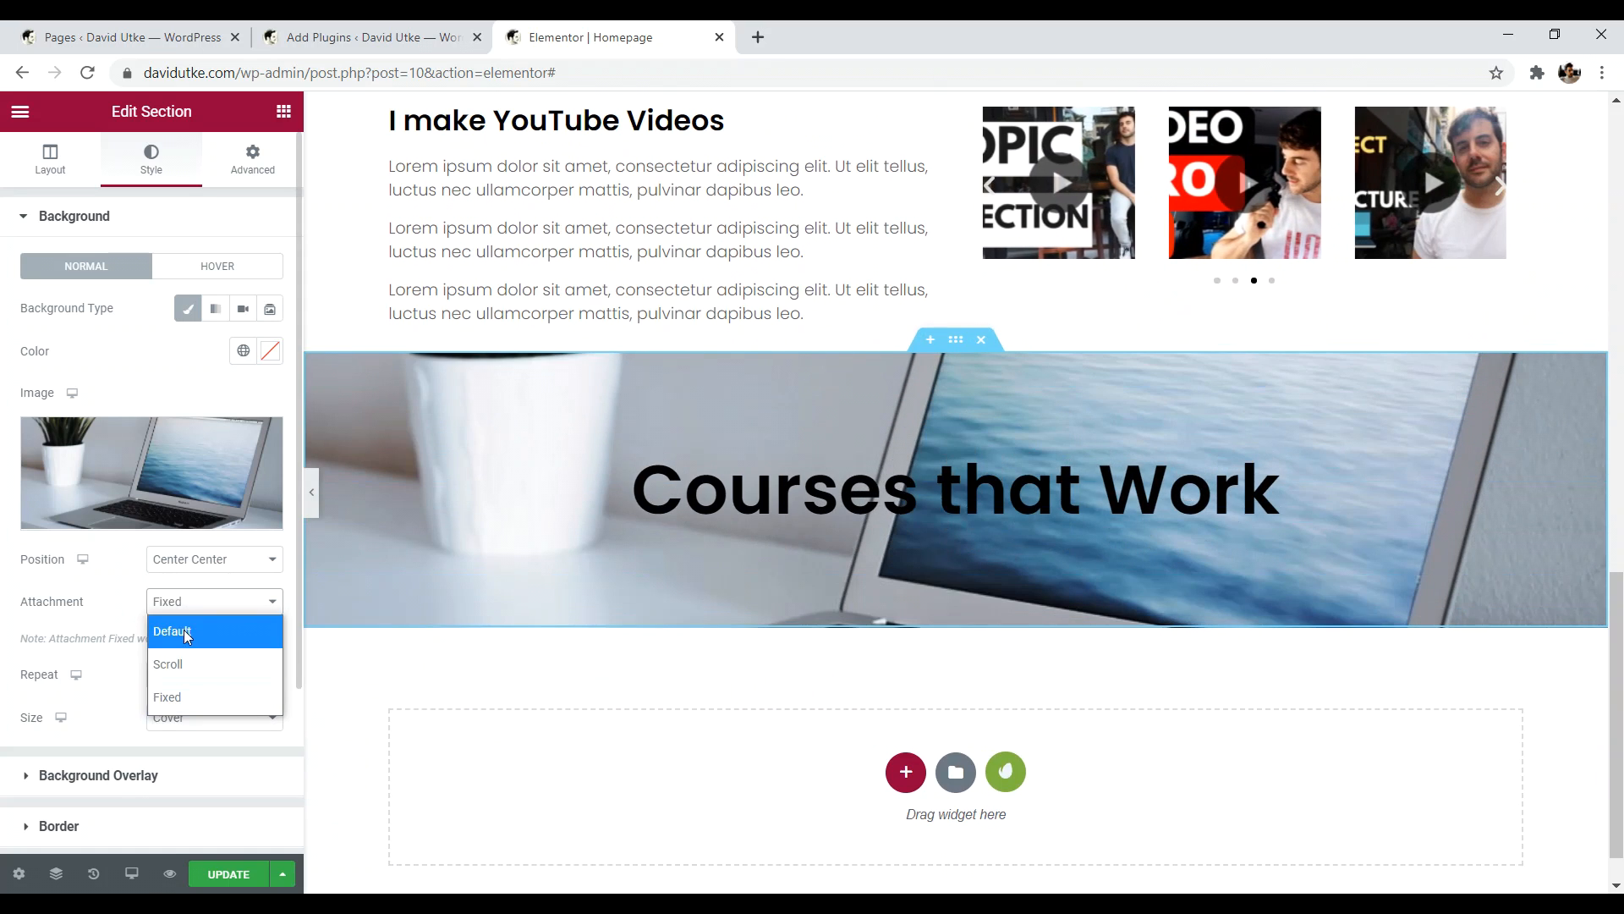
click(187, 636)
drag(1616, 677, 1555, 804)
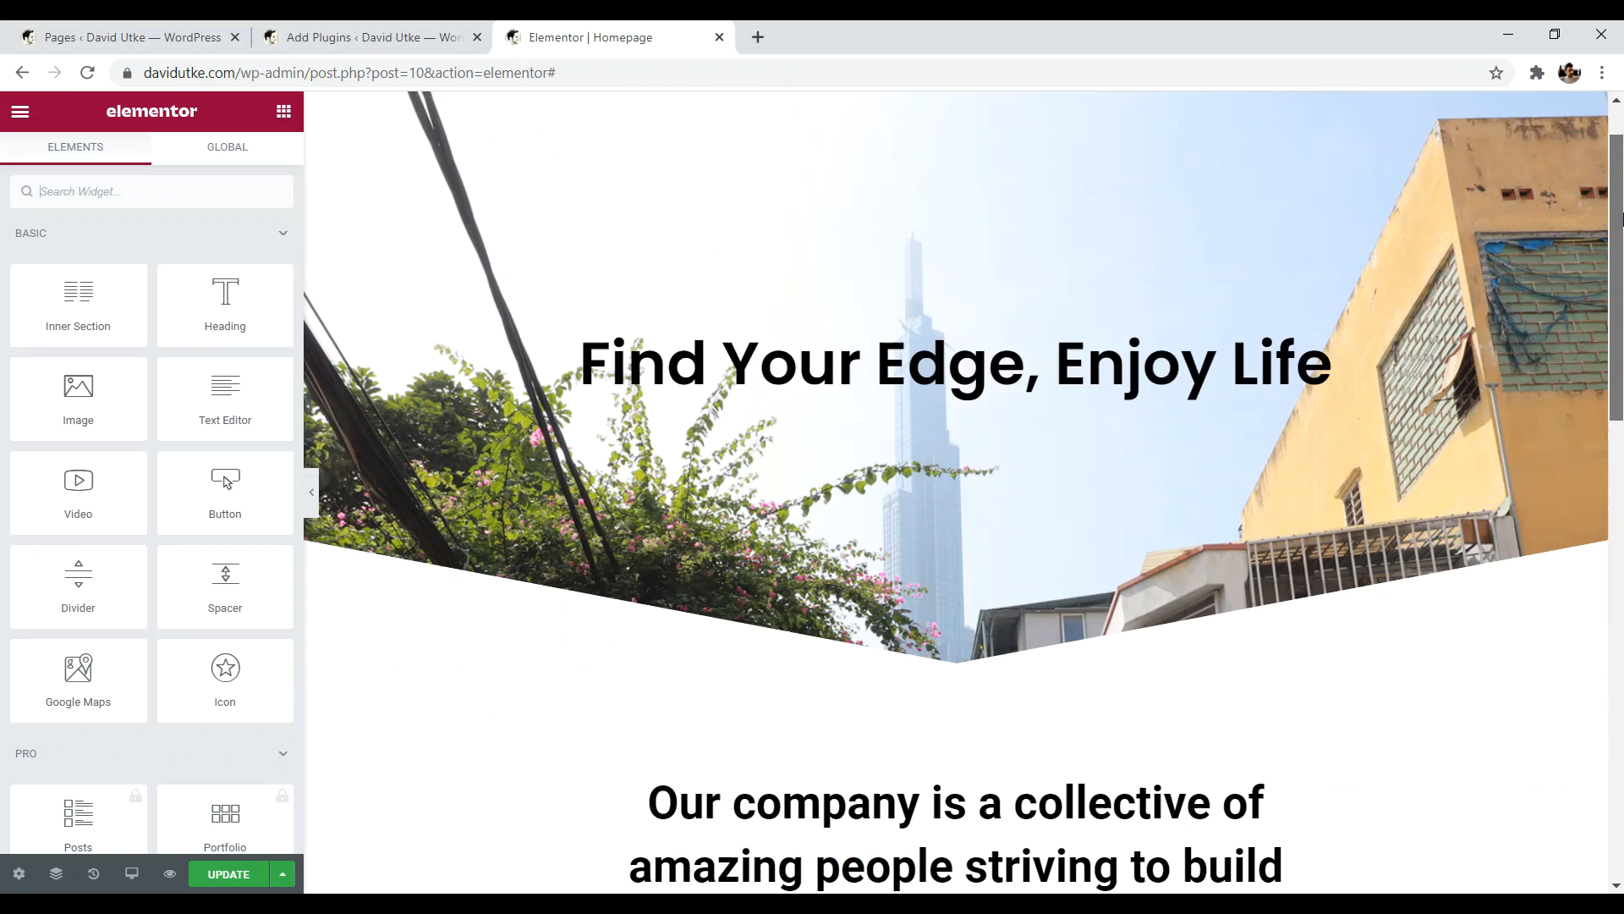
- Place a Menu Anchor widget under the Courses that Work heading with ID 'course'
drag(1622, 220, 1623, 127)
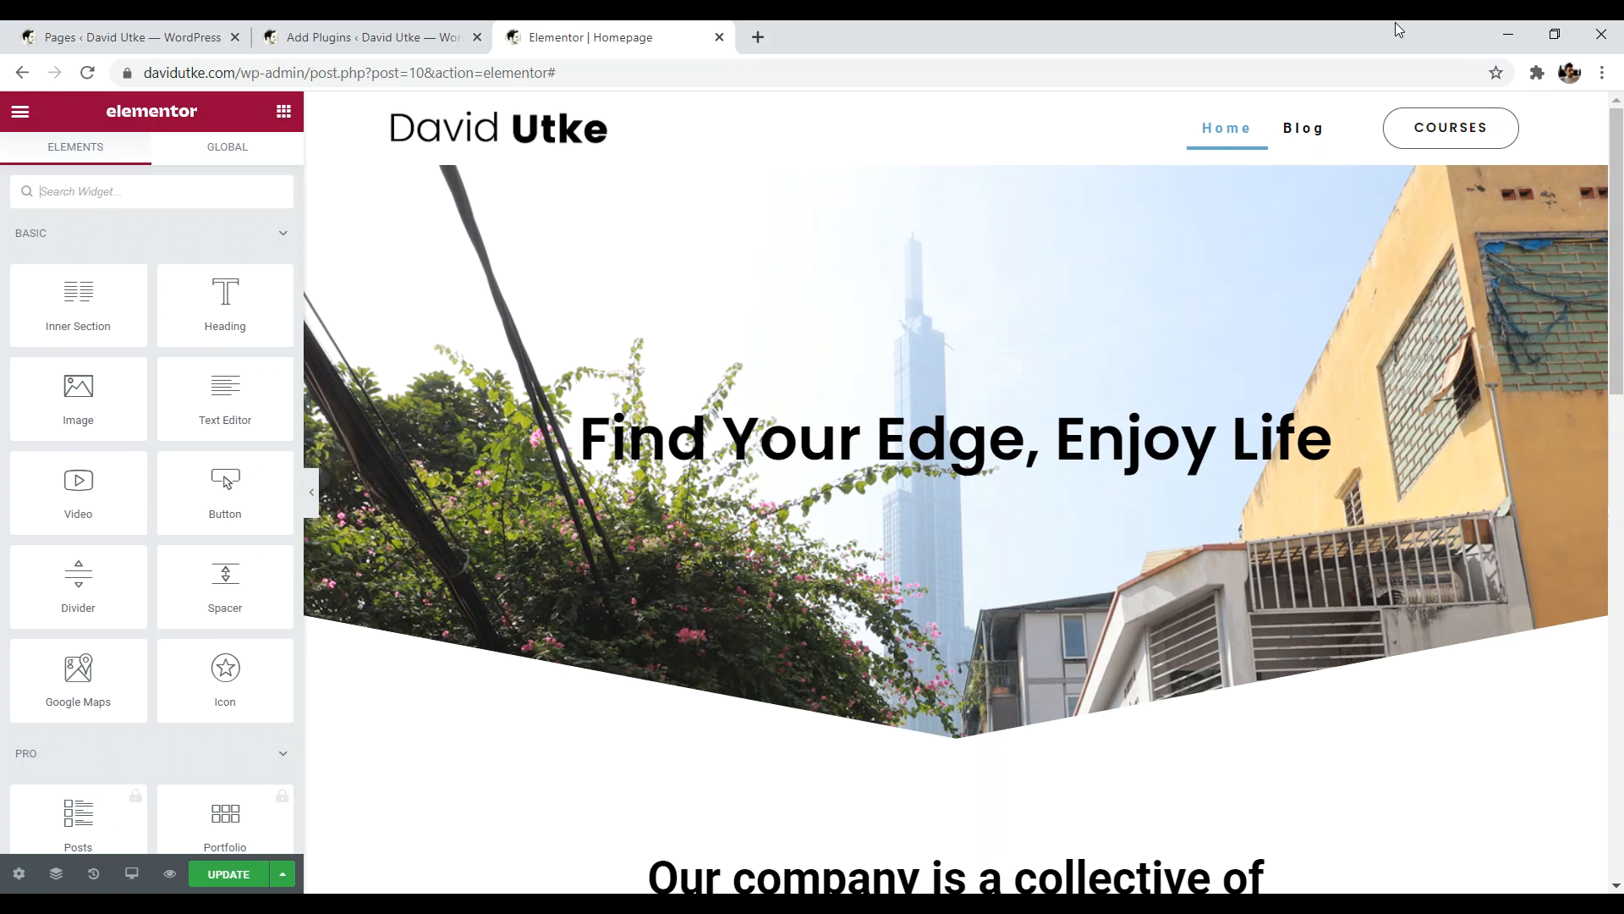
drag(1620, 136, 1620, 575)
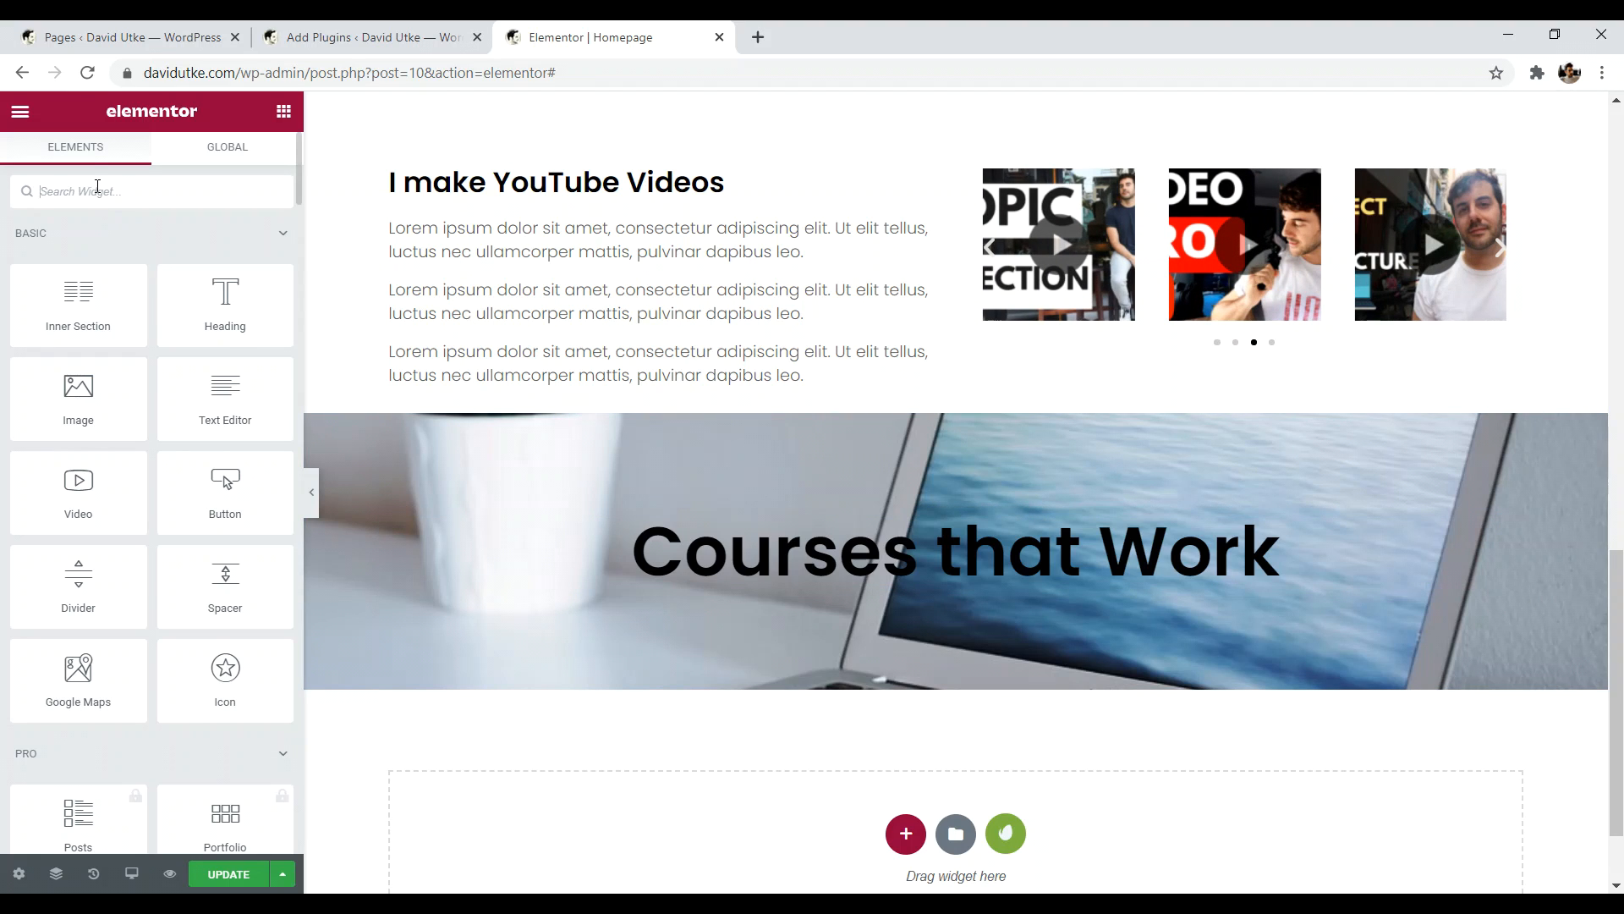
text(an)
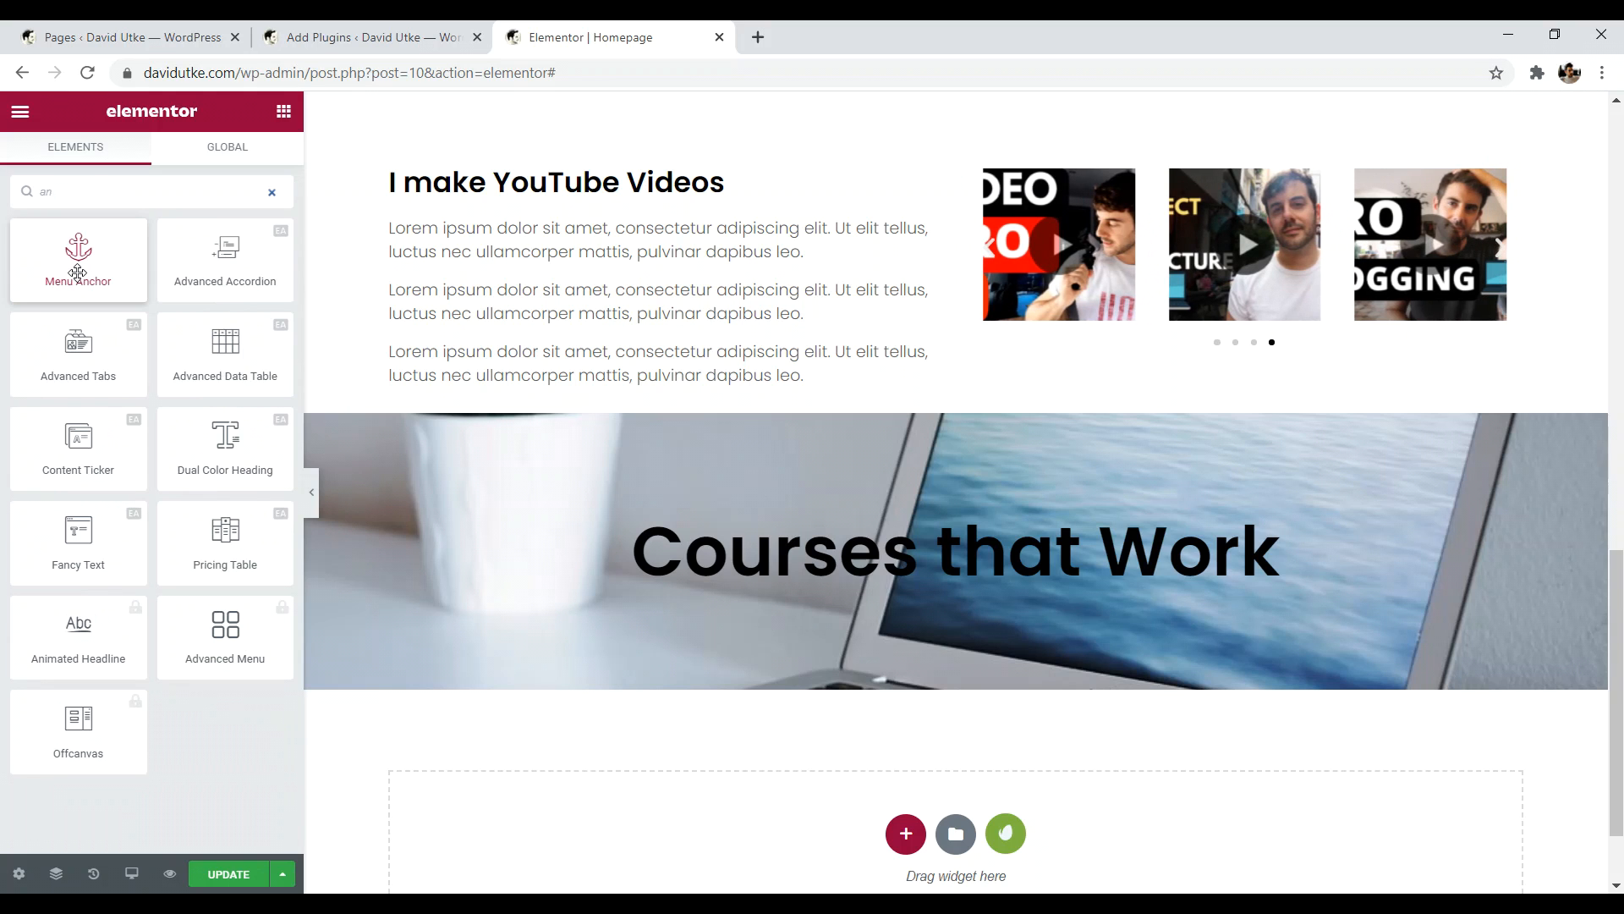
drag(79, 269, 931, 579)
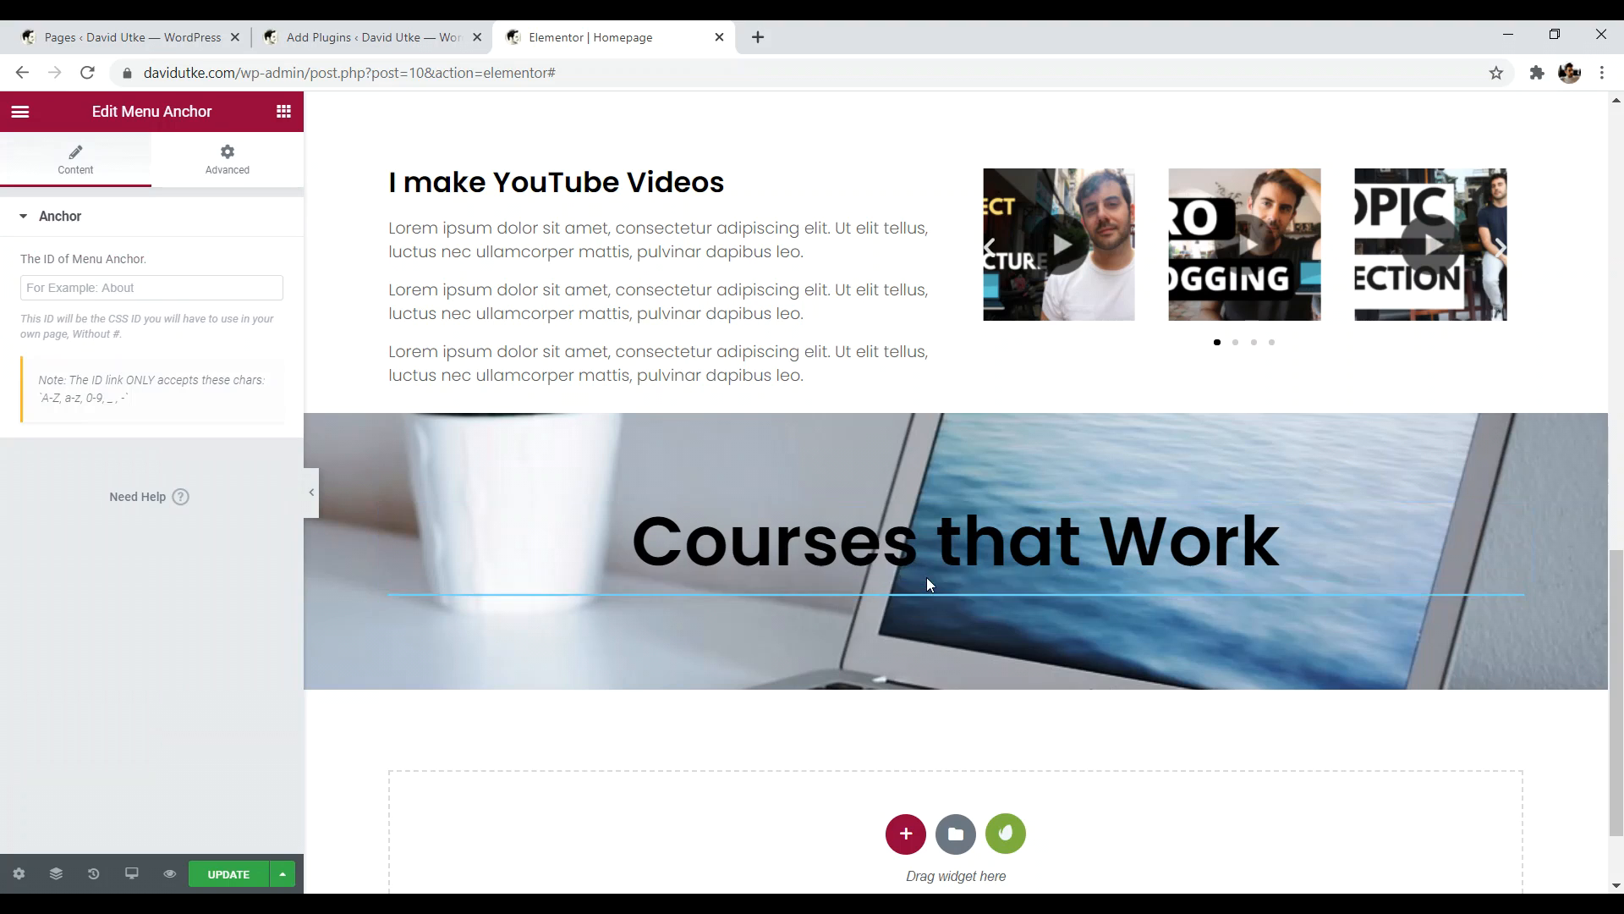
click(132, 288)
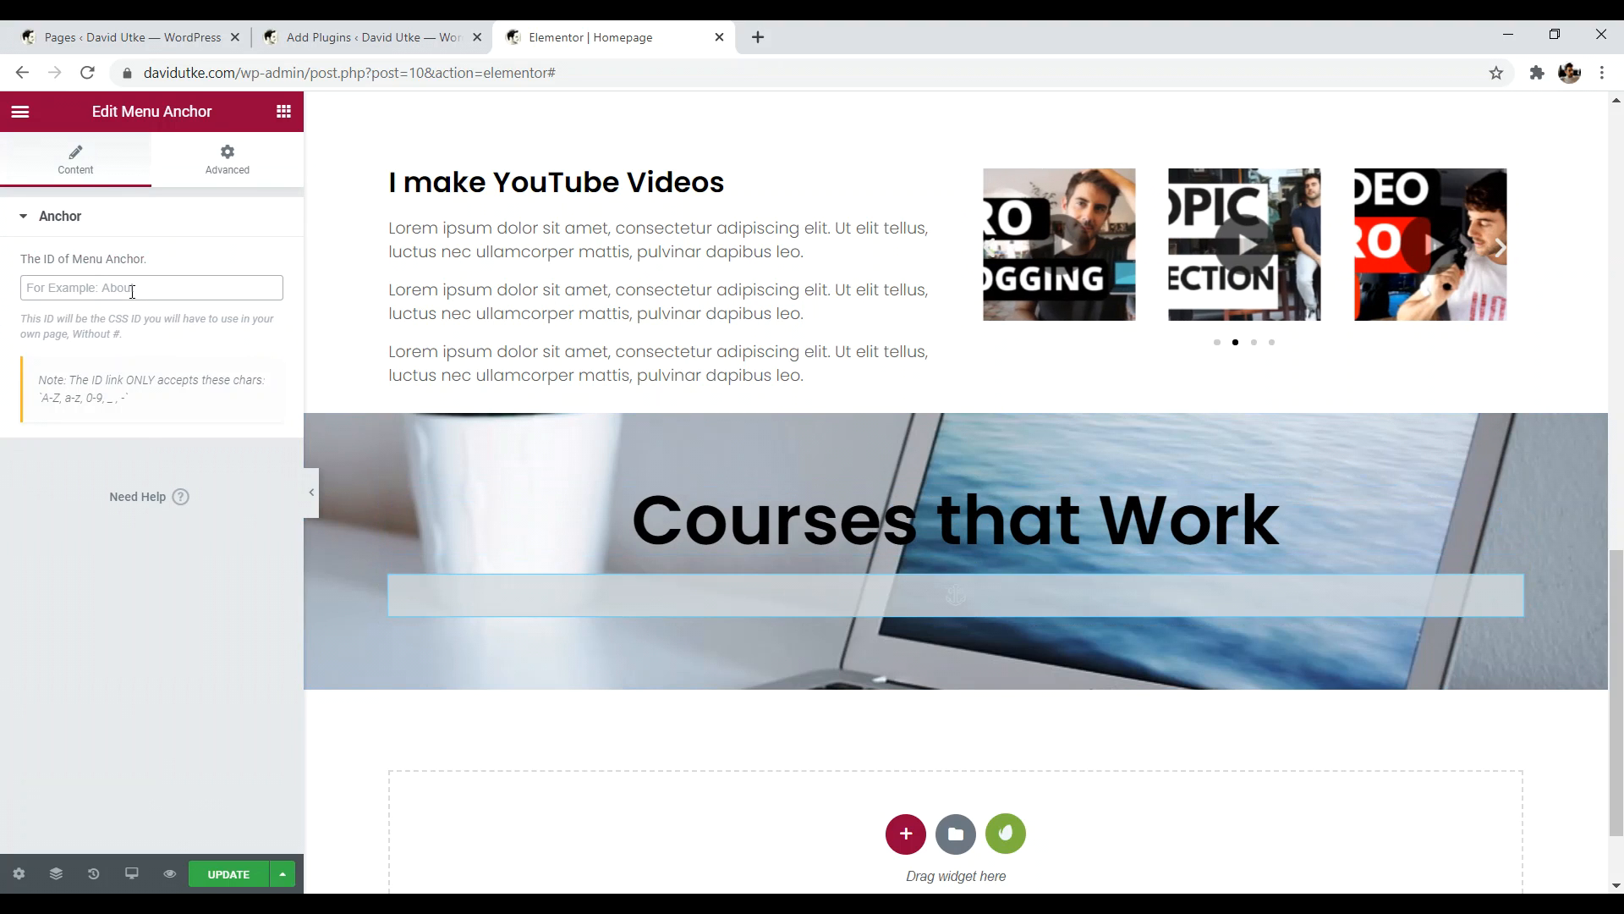
text(cou)
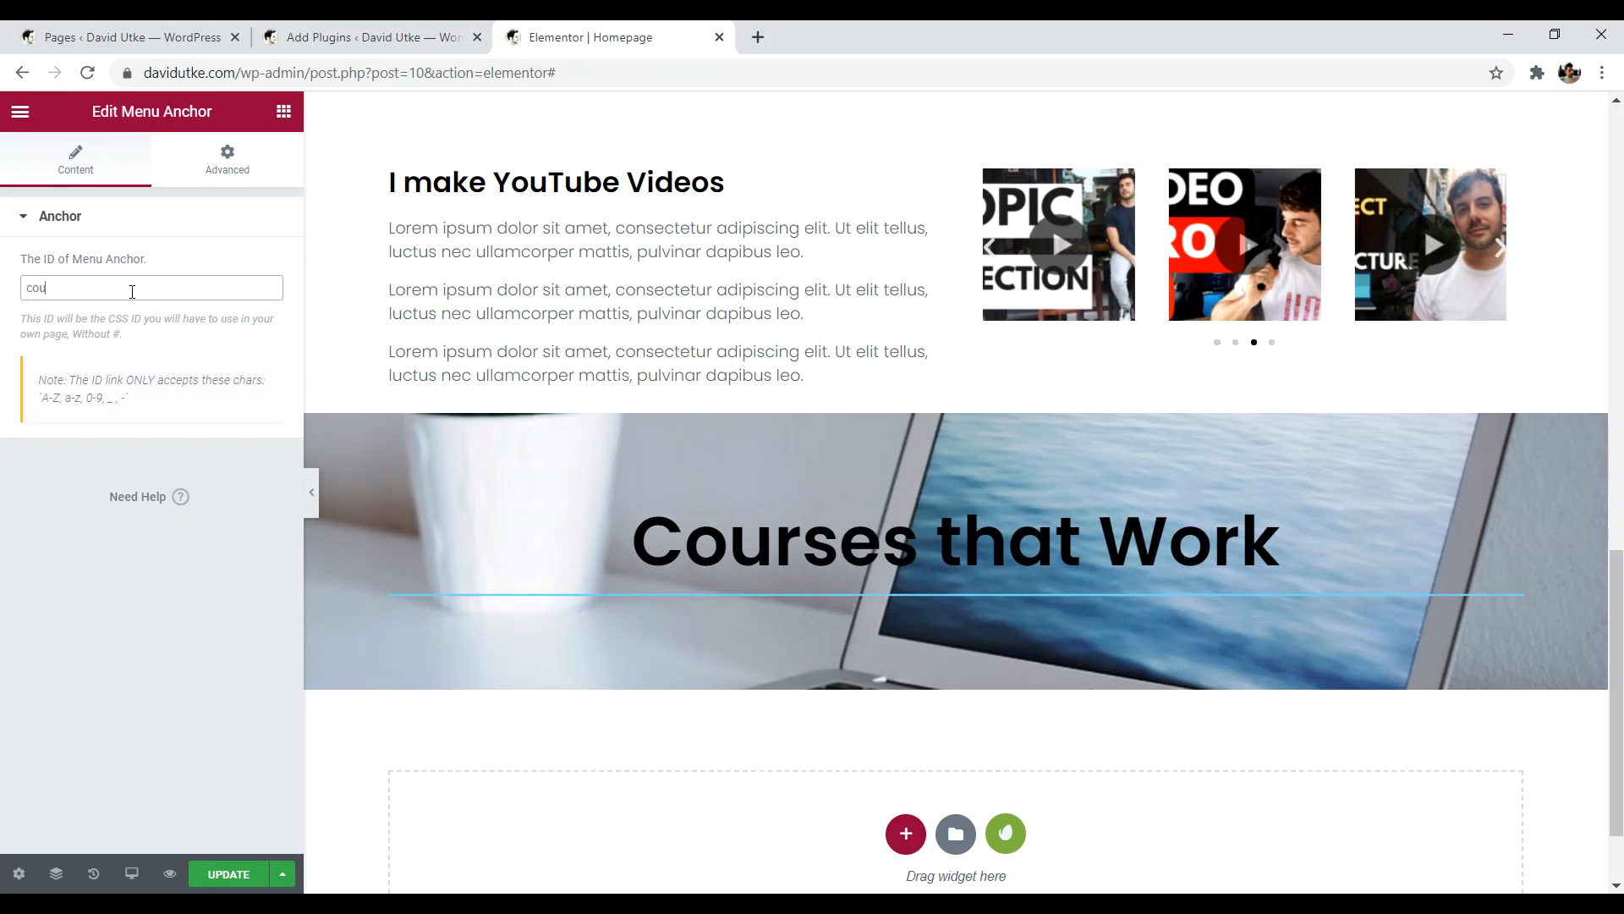
text(rse)
- Update the homepage and test the COURSES menu button
click(228, 874)
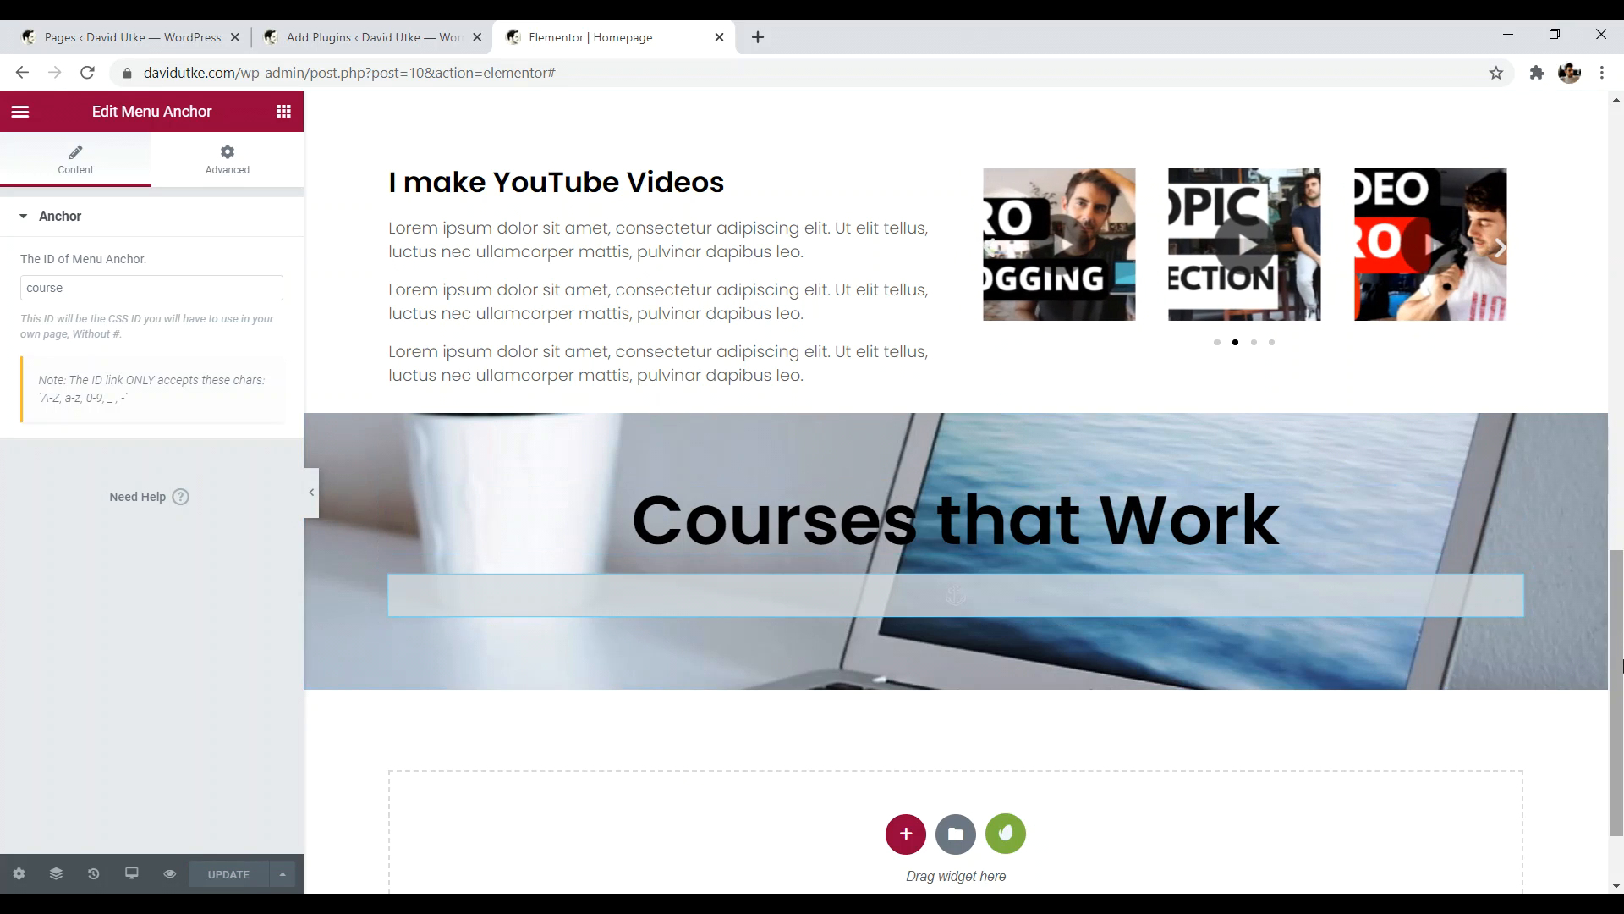
scroll(1471, 552, up, 15)
click(1515, 128)
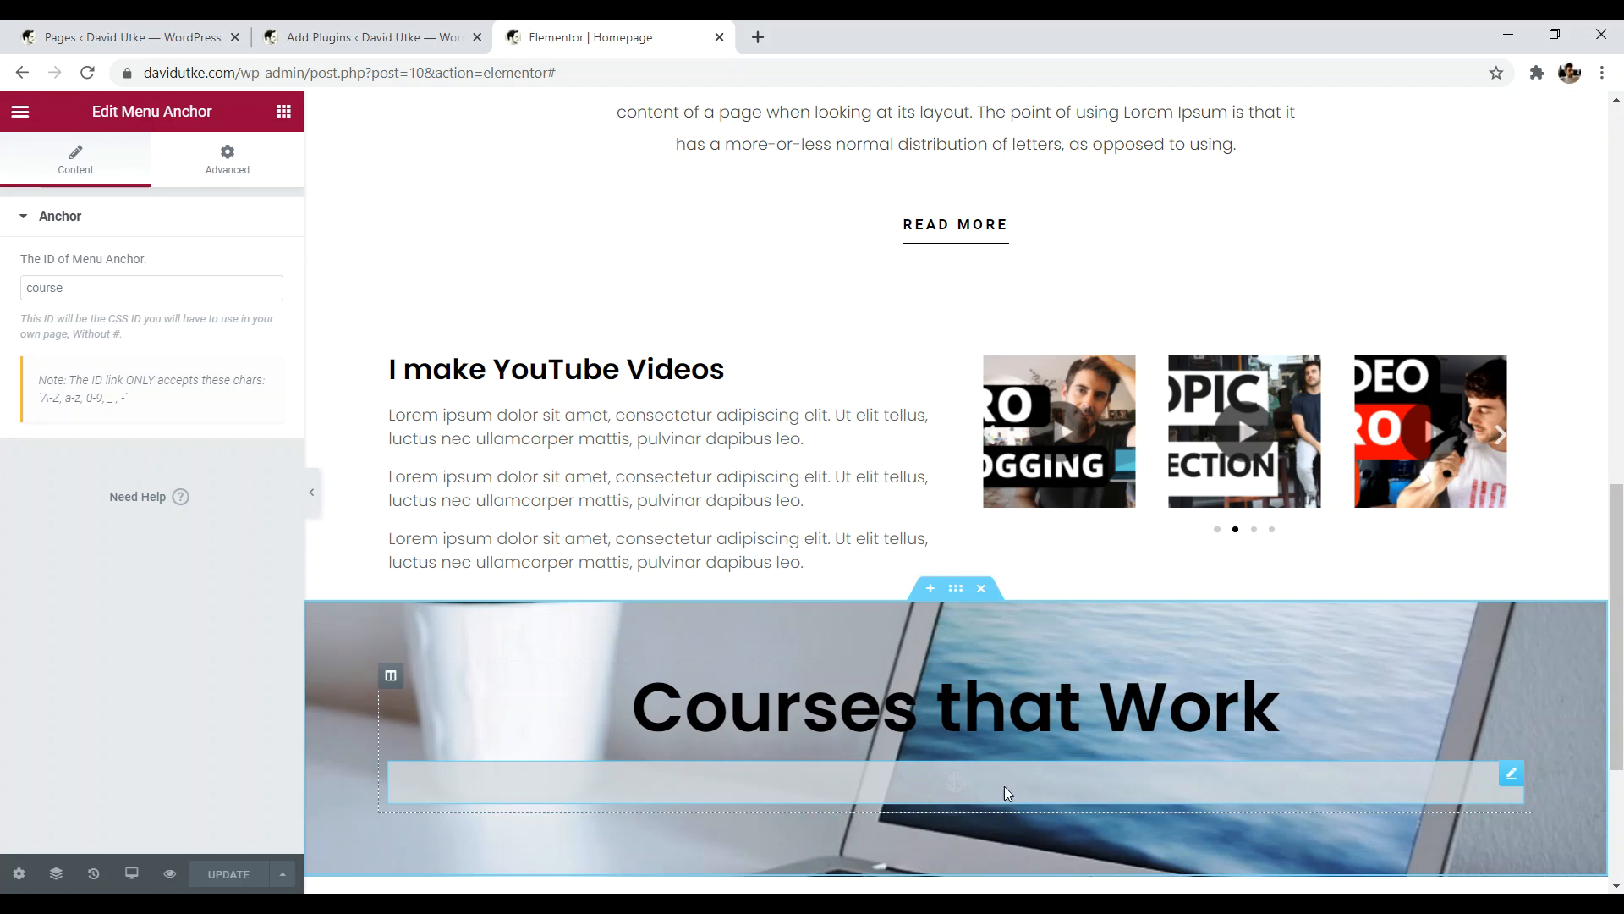
drag(1617, 702, 1621, 253)
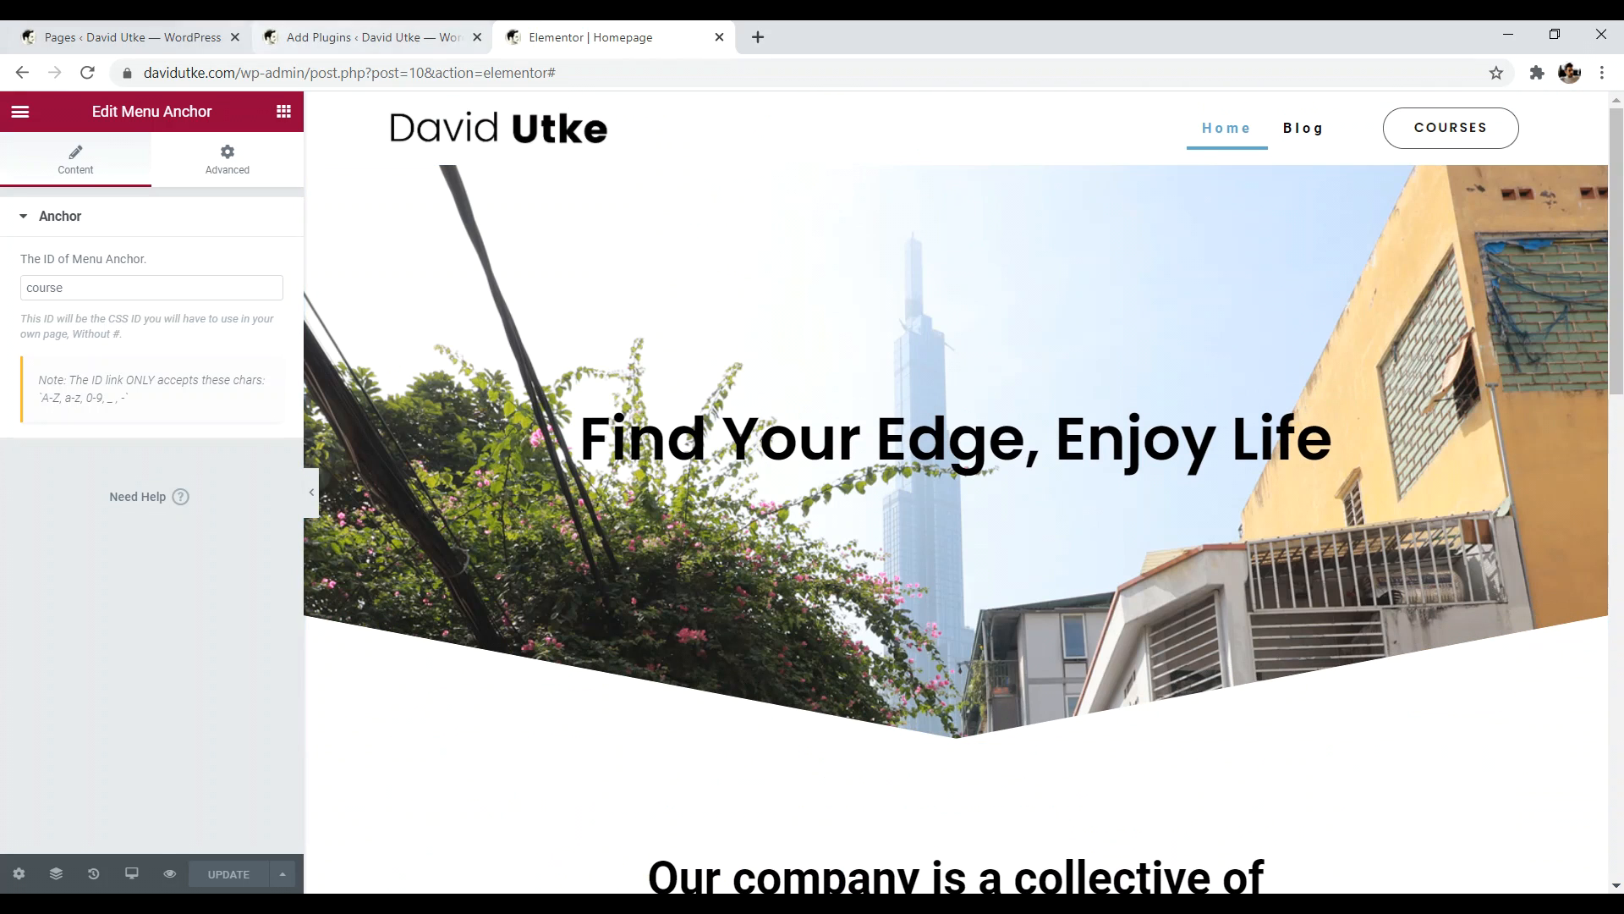
- Go to Appearance > Header Footer & Blocks and edit the 'envato header' template
click(127, 37)
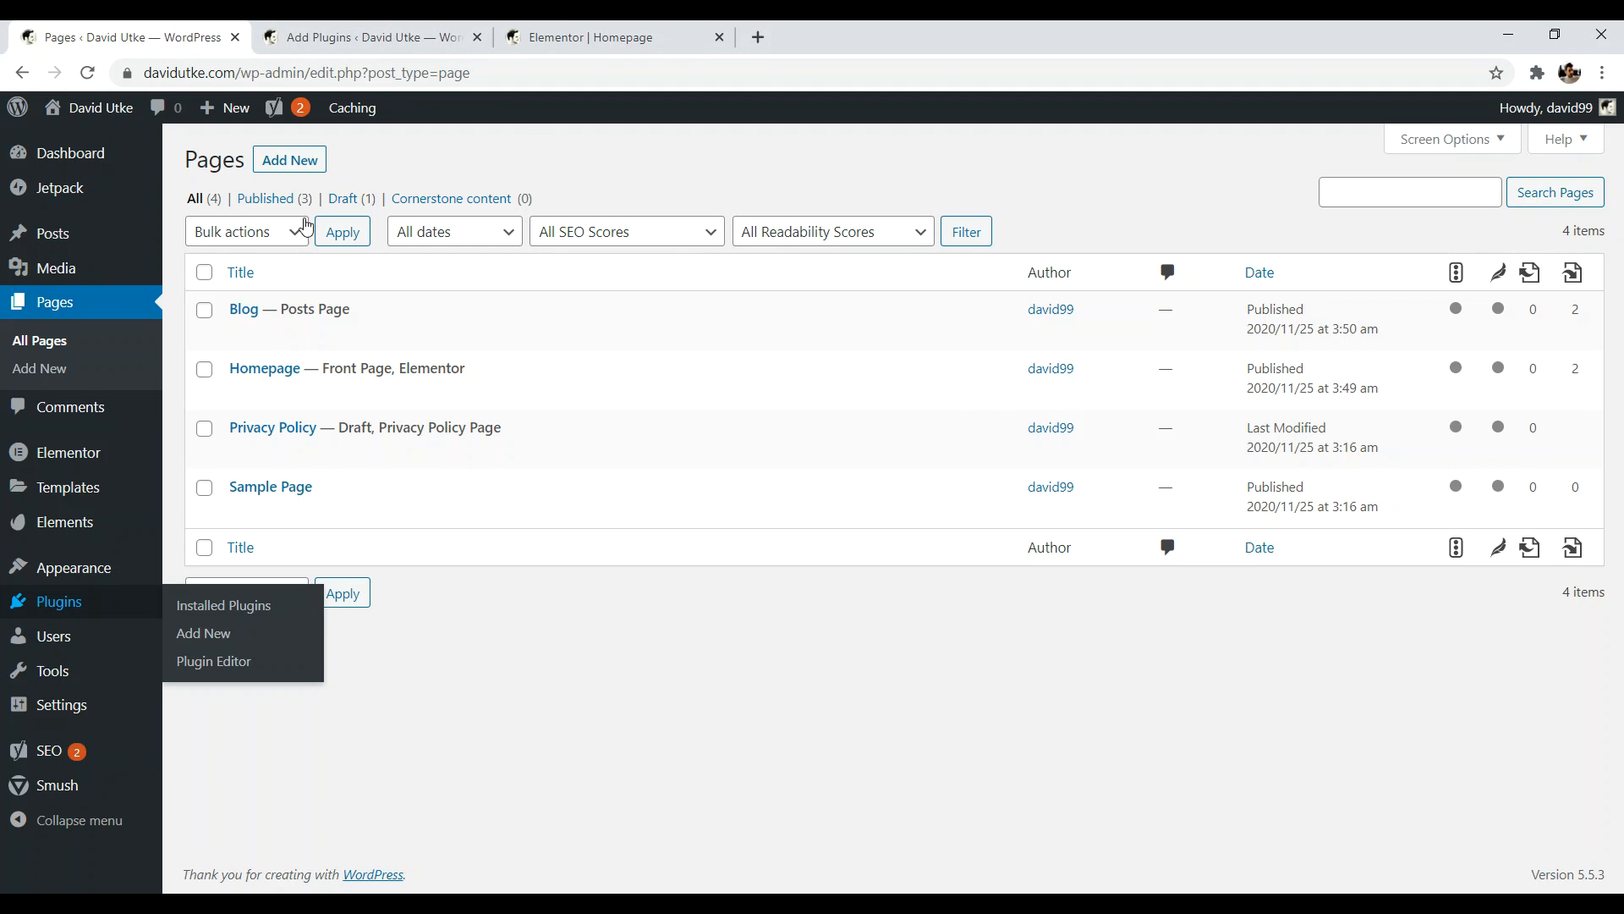
mouse_move(126, 572)
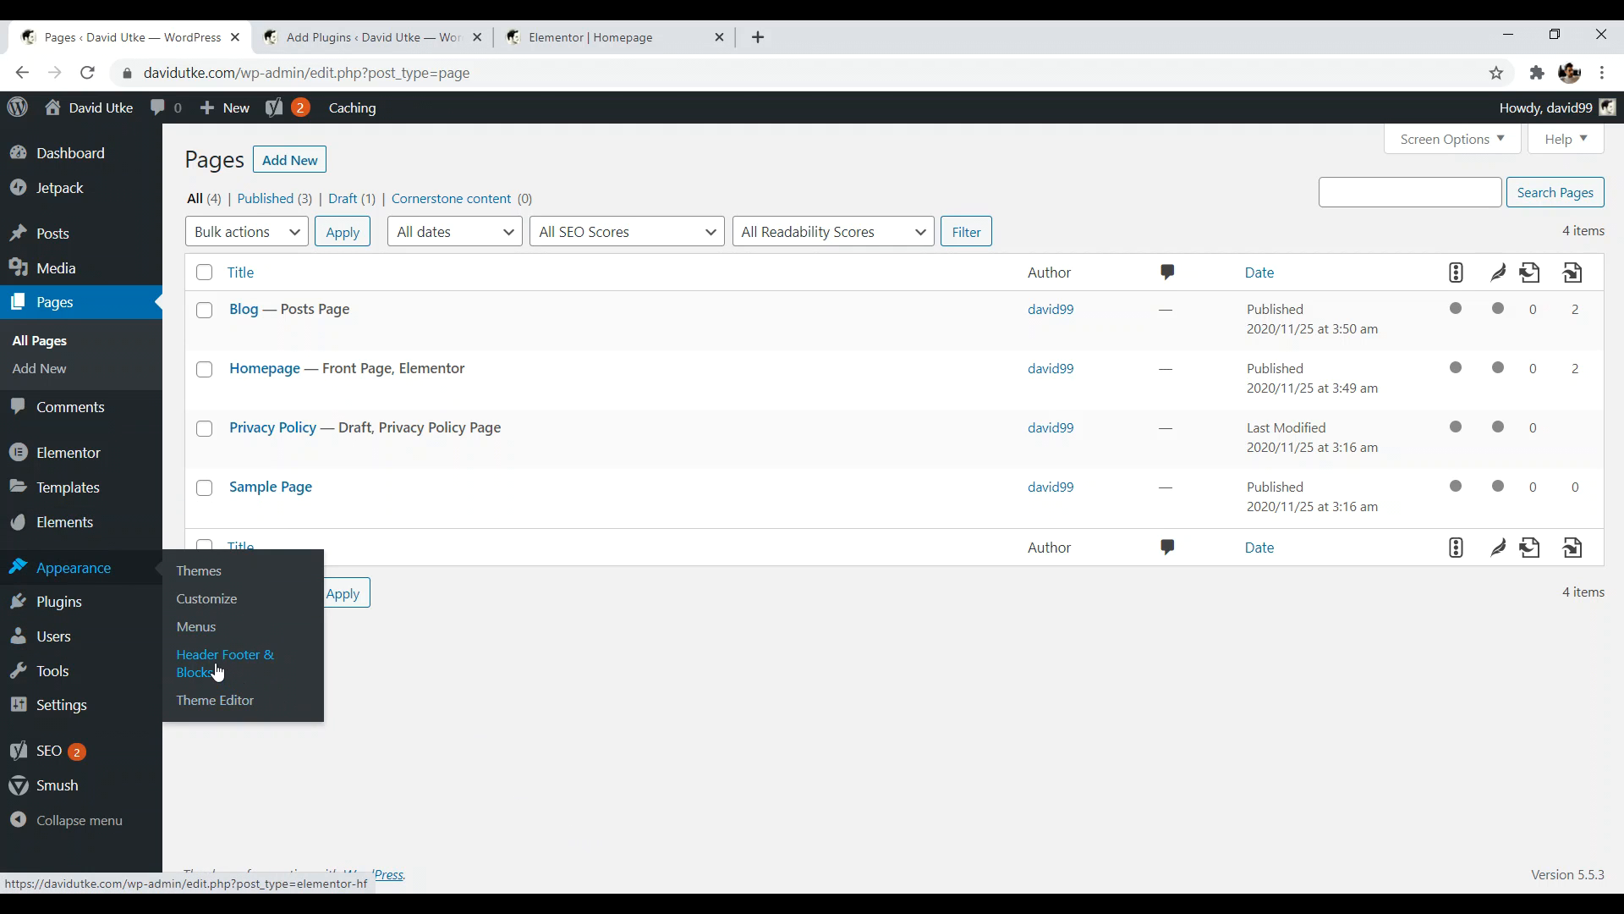
click(218, 671)
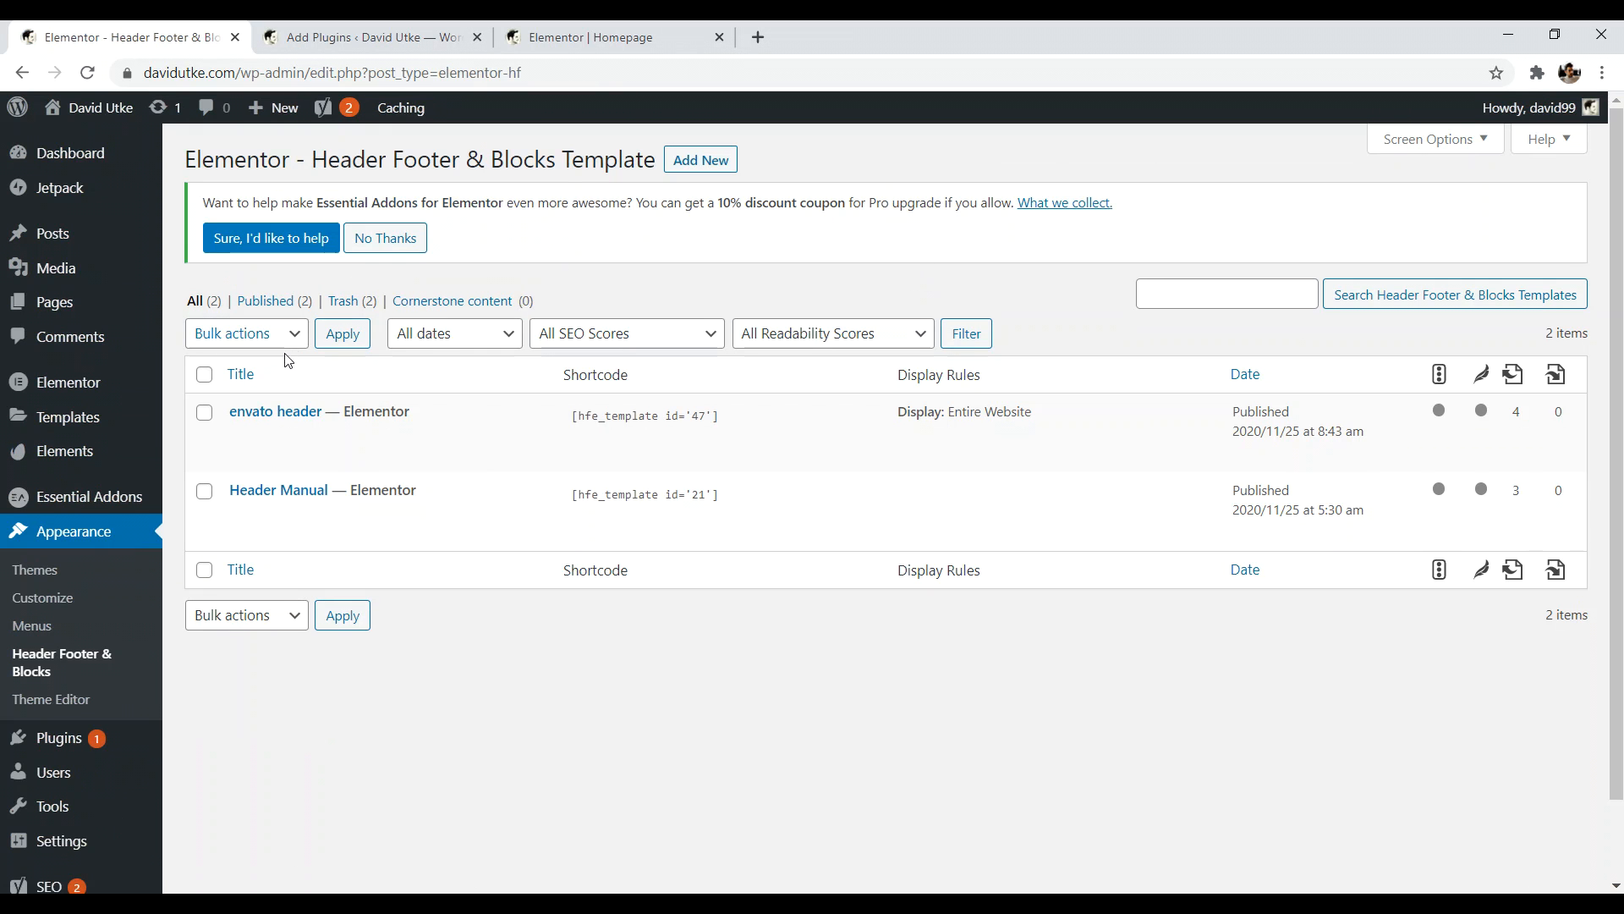
mouse_move(265, 426)
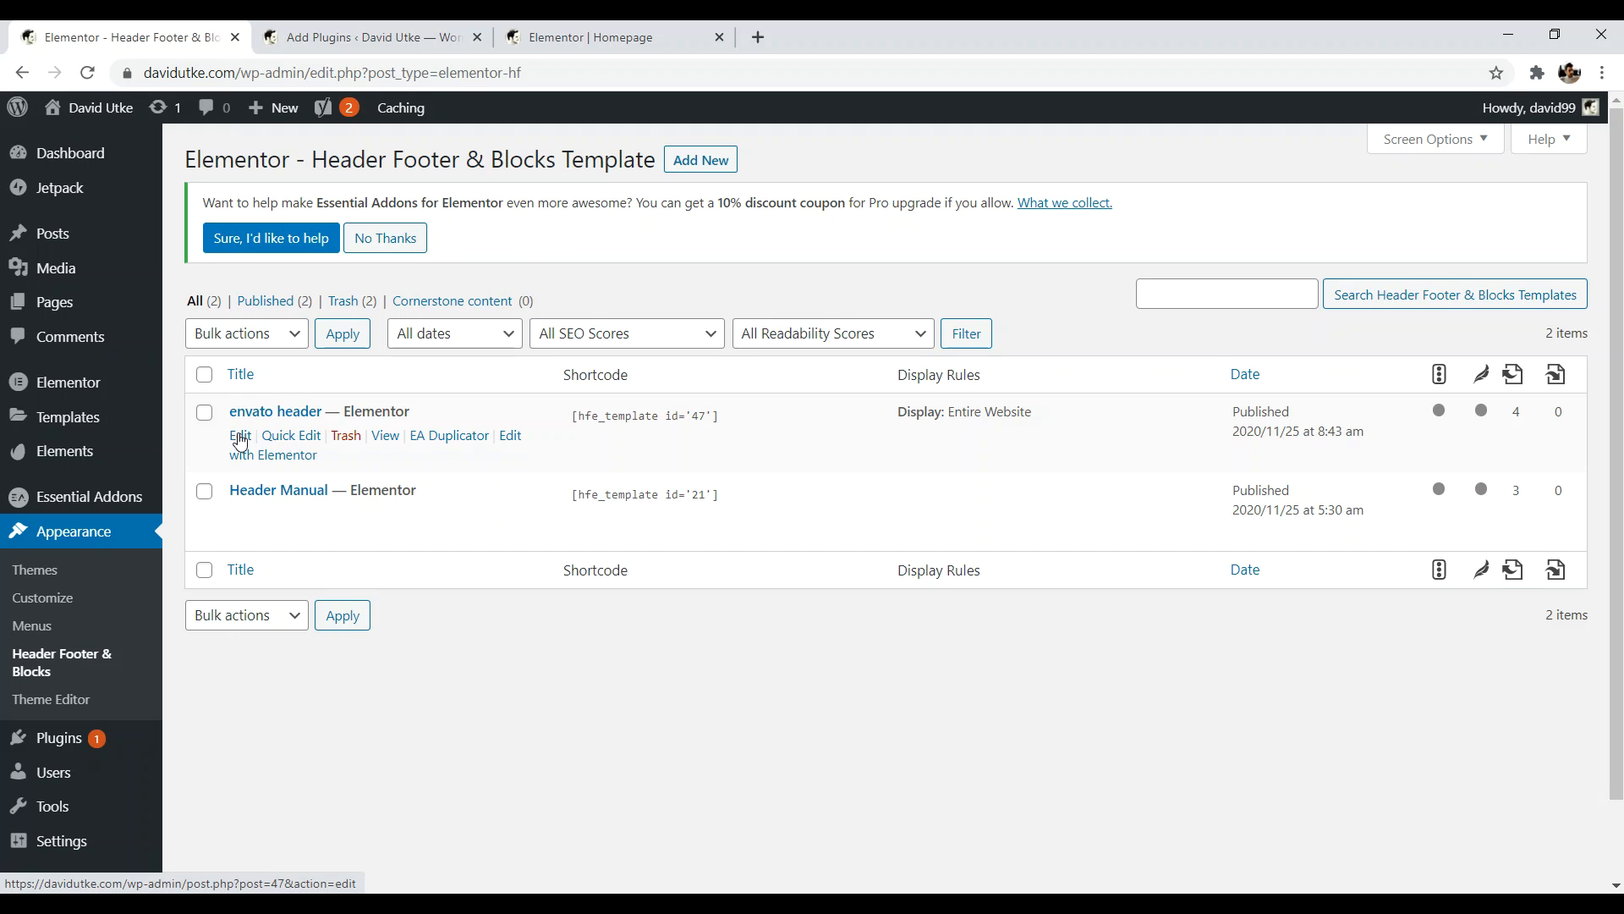
click(240, 437)
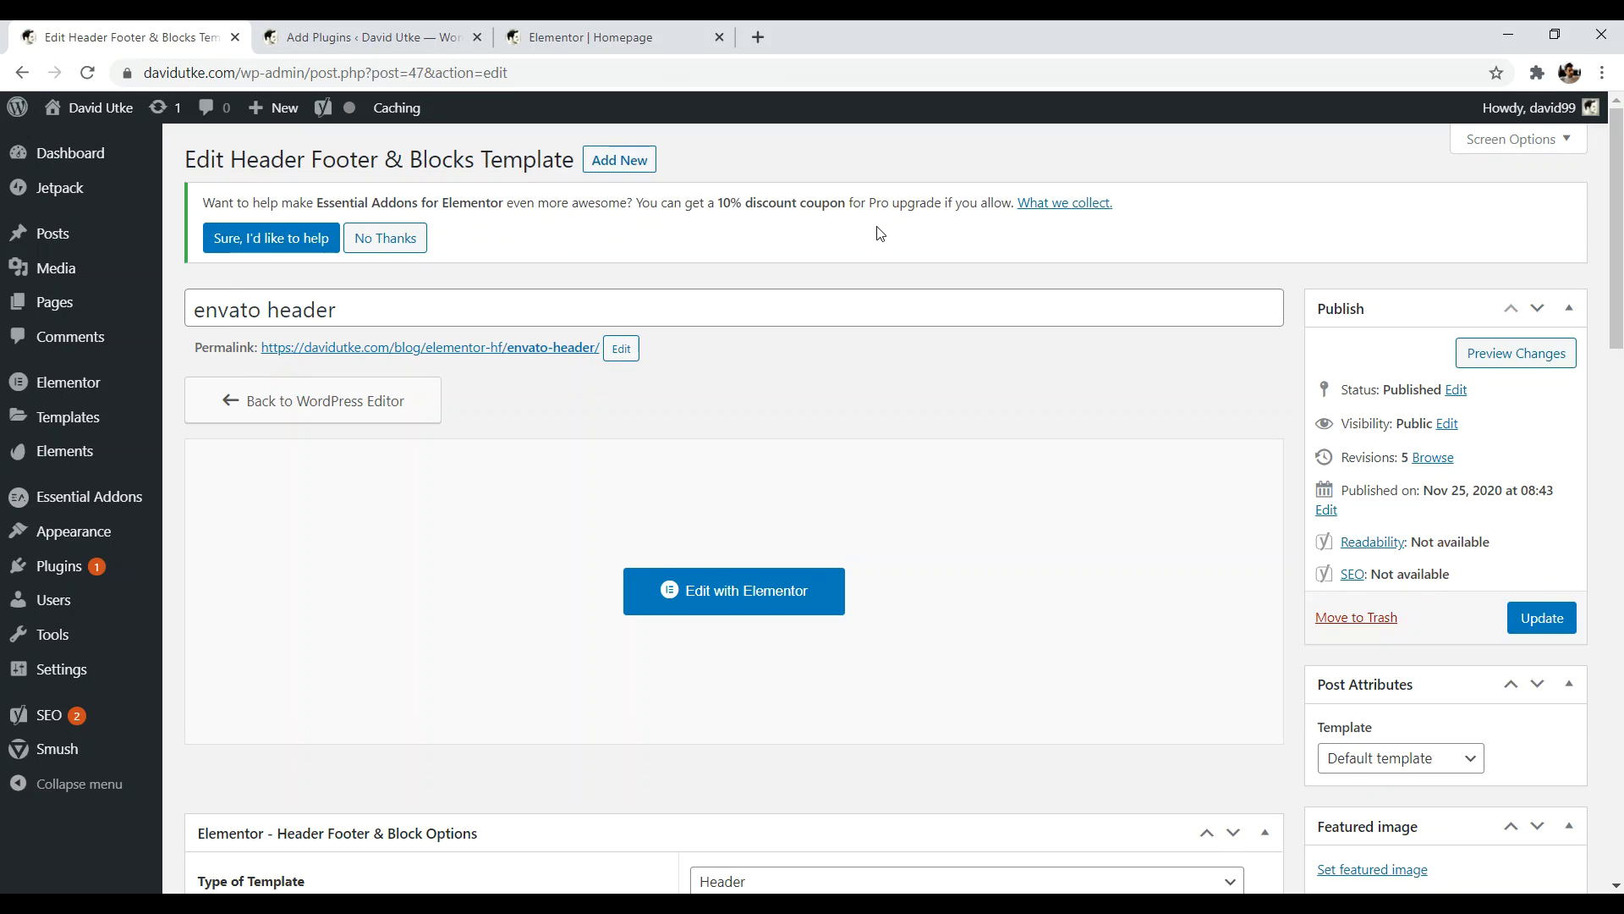
- Link the header's COURSES button to #course, update the template, and return to Homepage
click(719, 592)
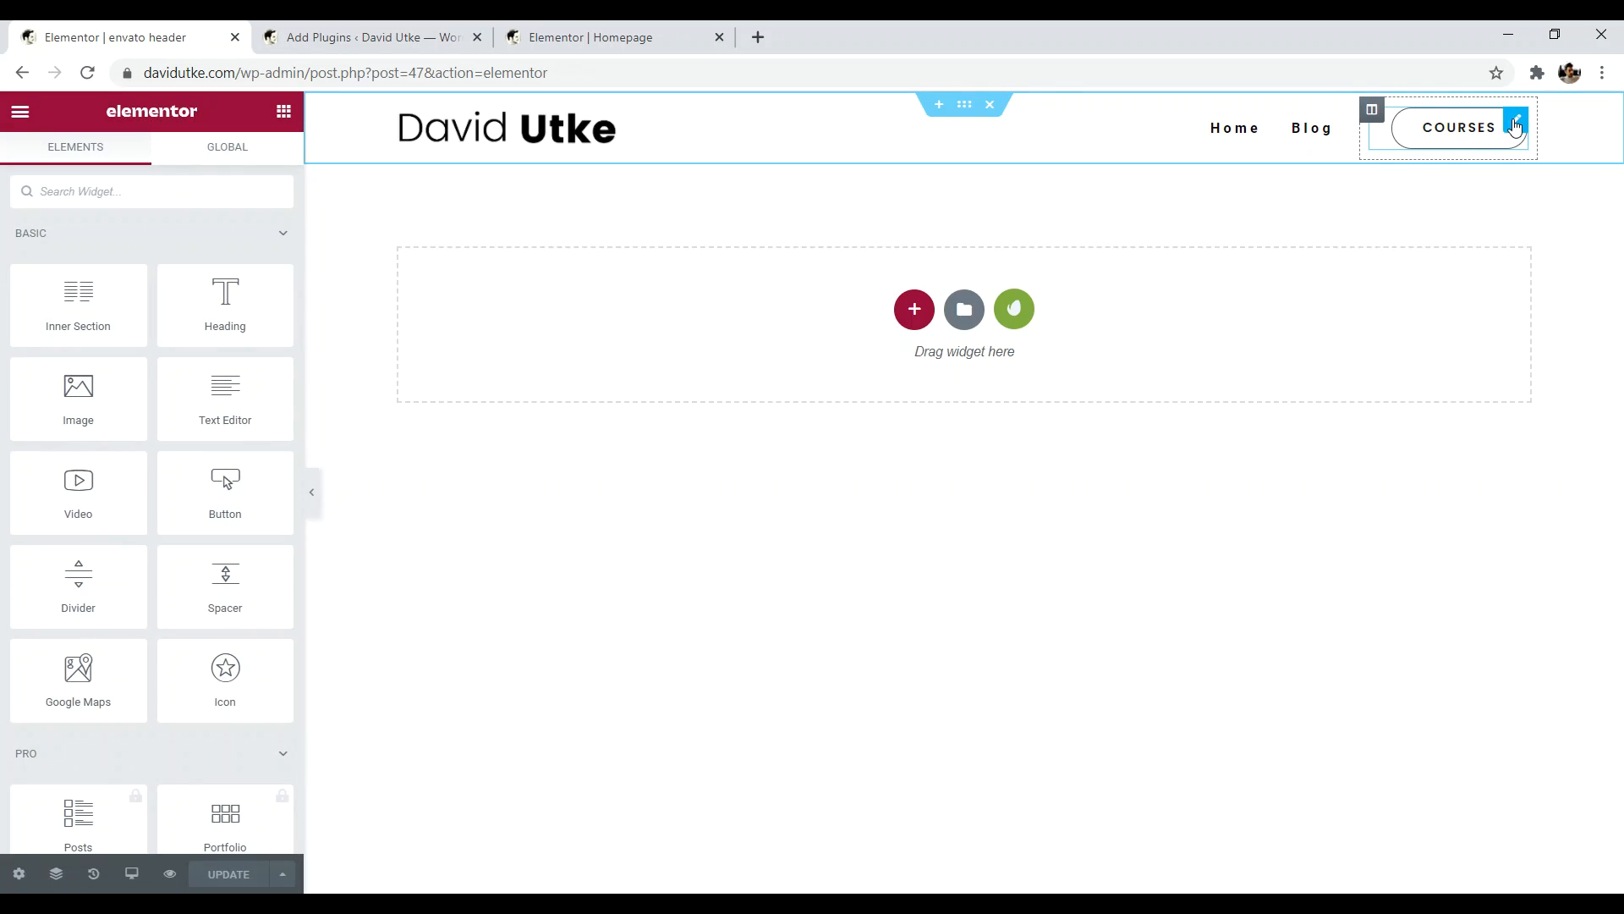
click(1514, 123)
click(84, 384)
text(course)
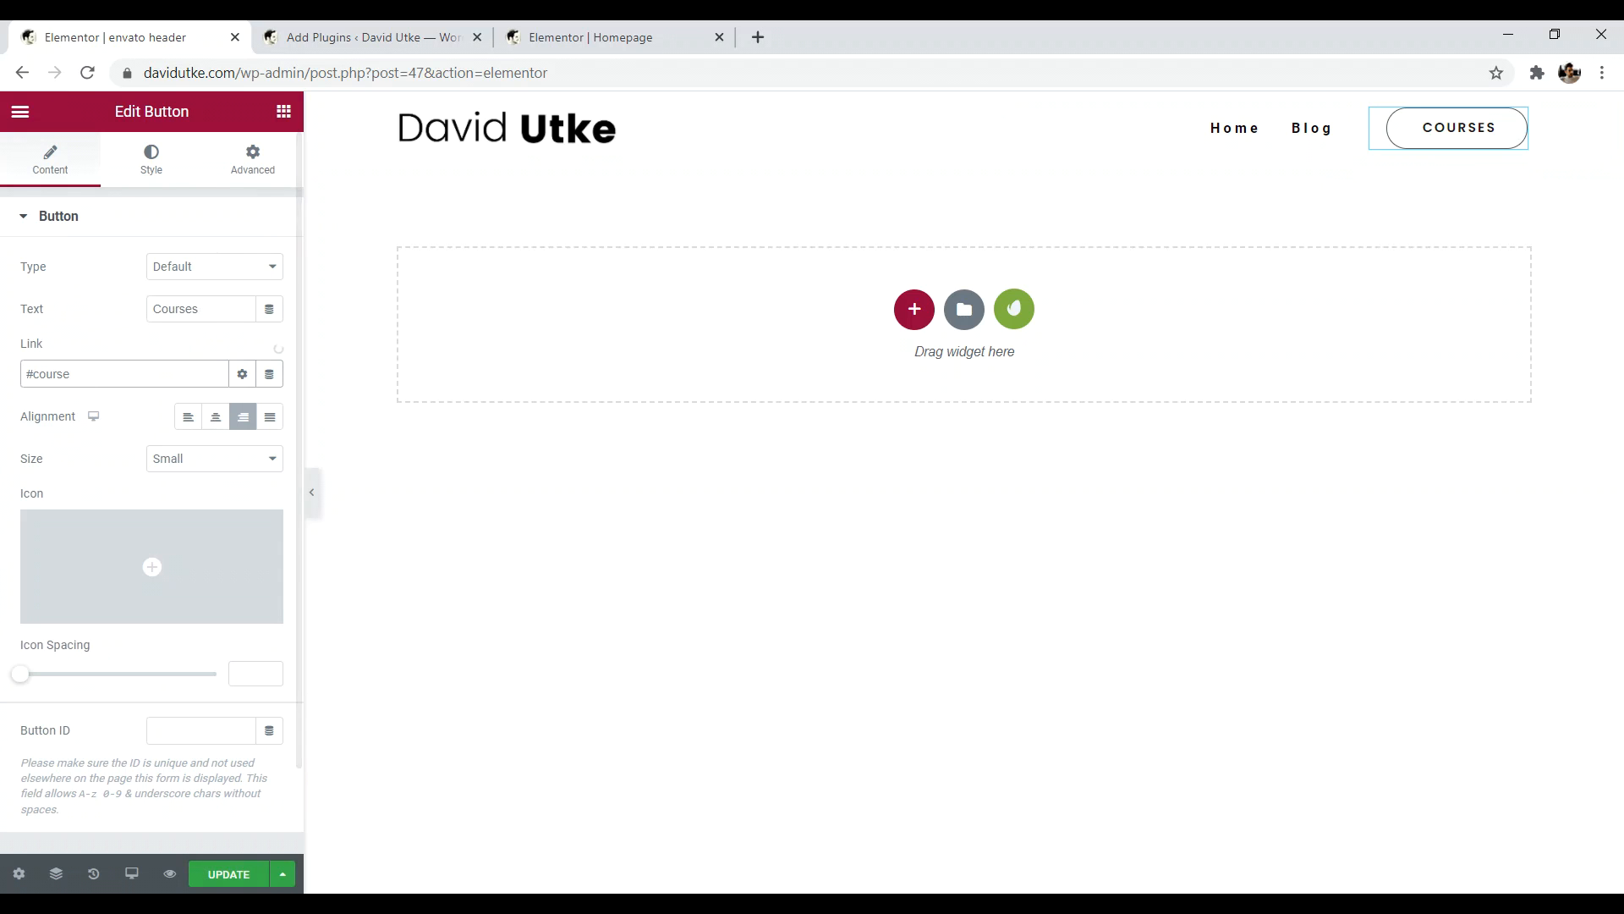
click(593, 38)
drag(63, 288, 18, 295)
click(127, 38)
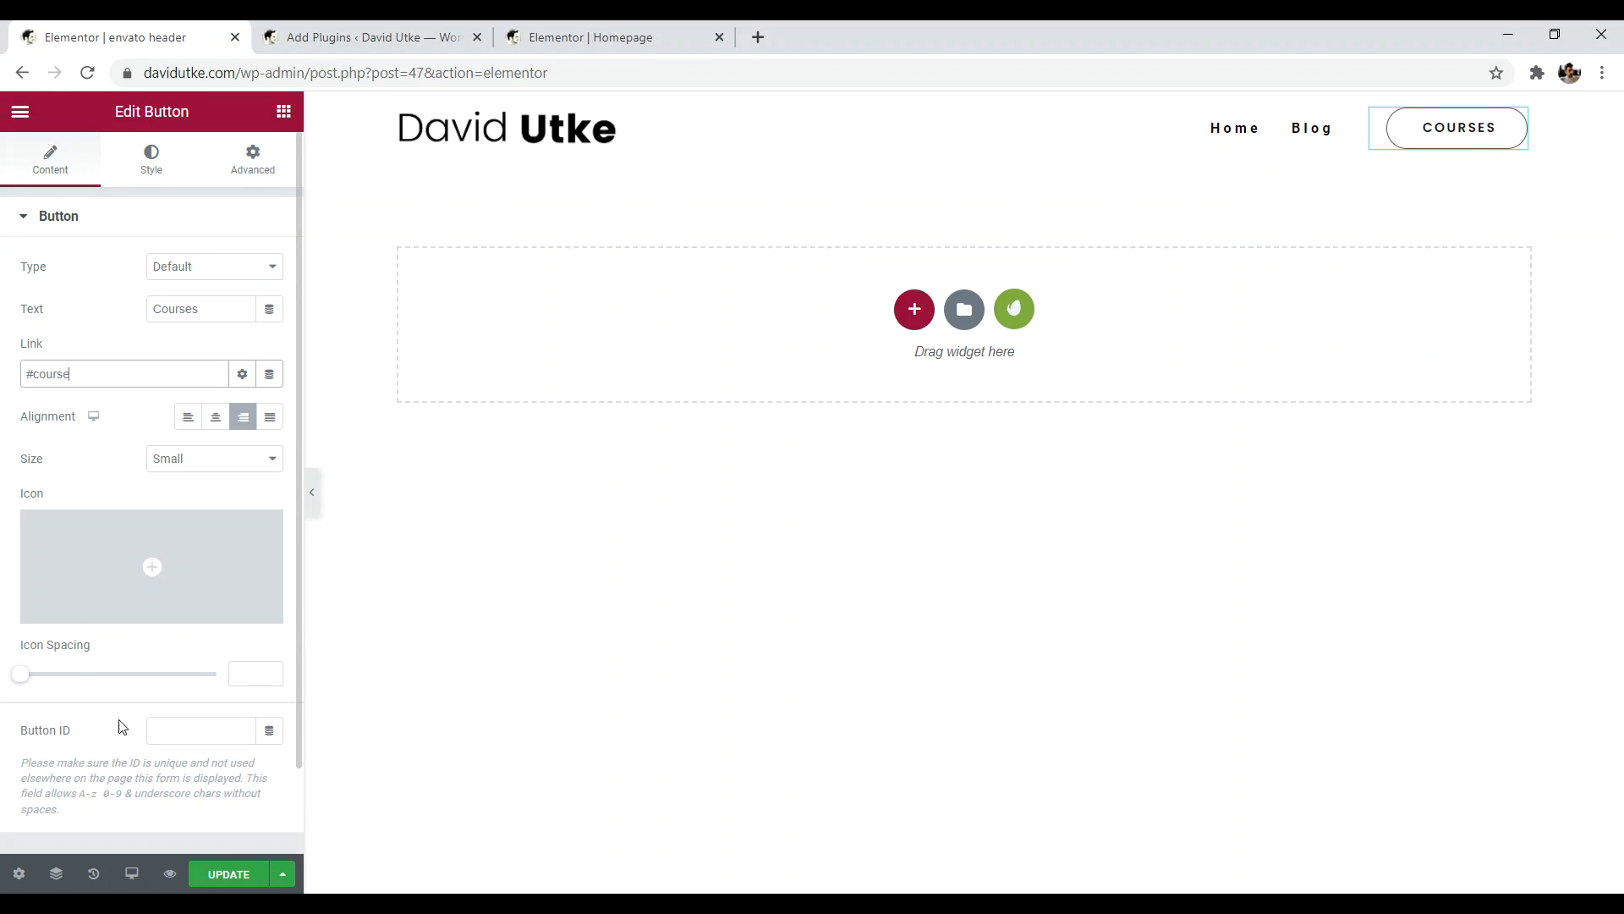
click(230, 876)
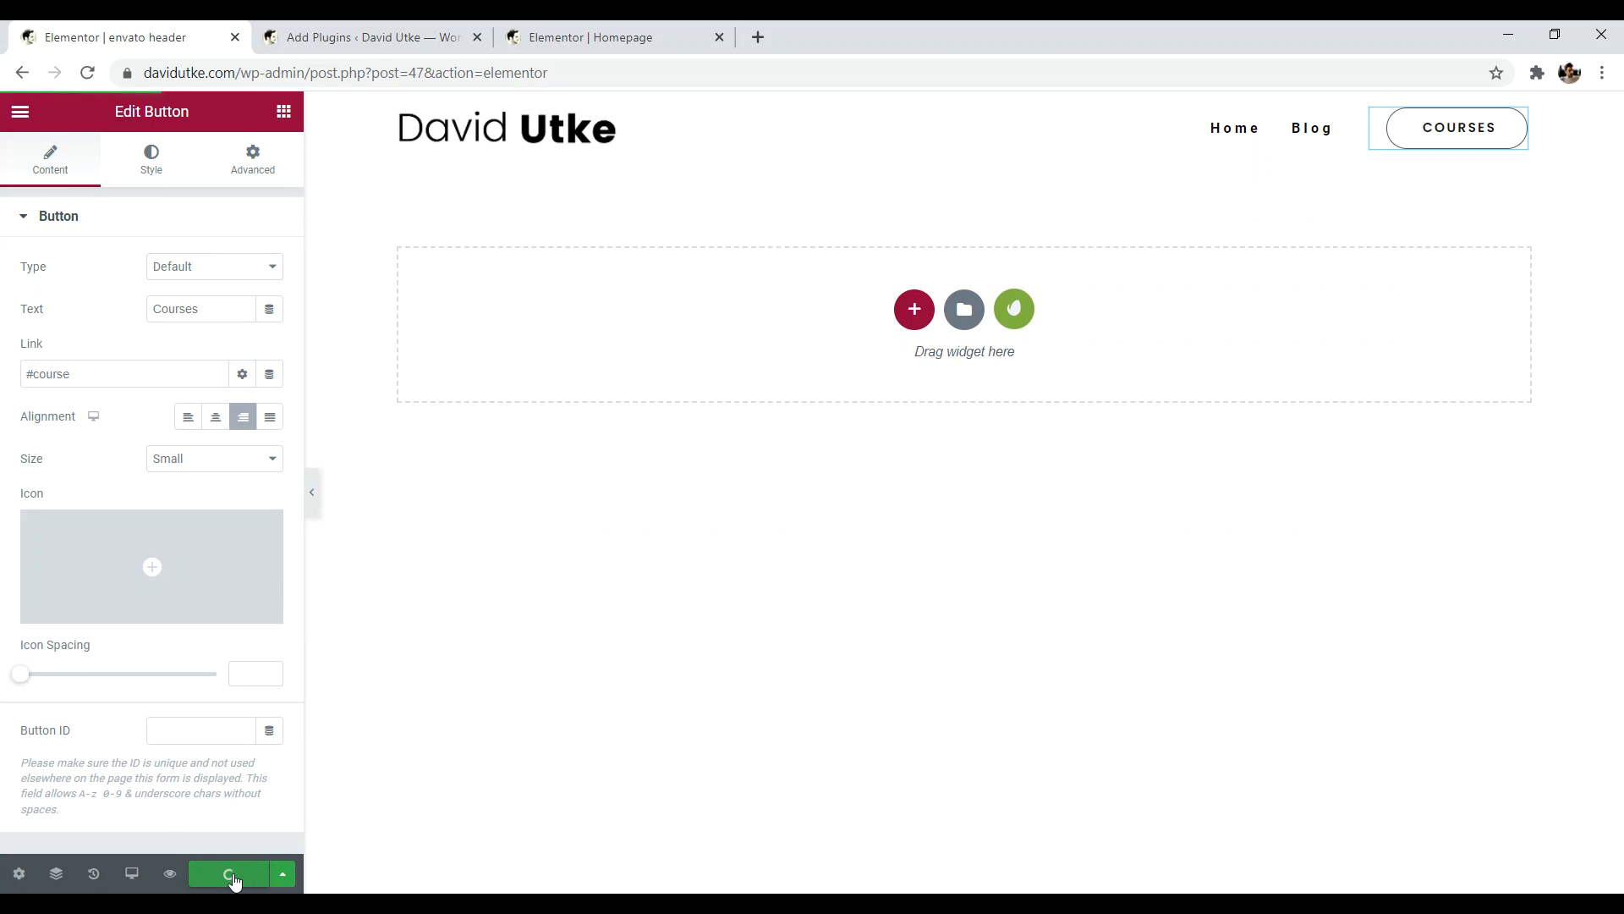
click(592, 37)
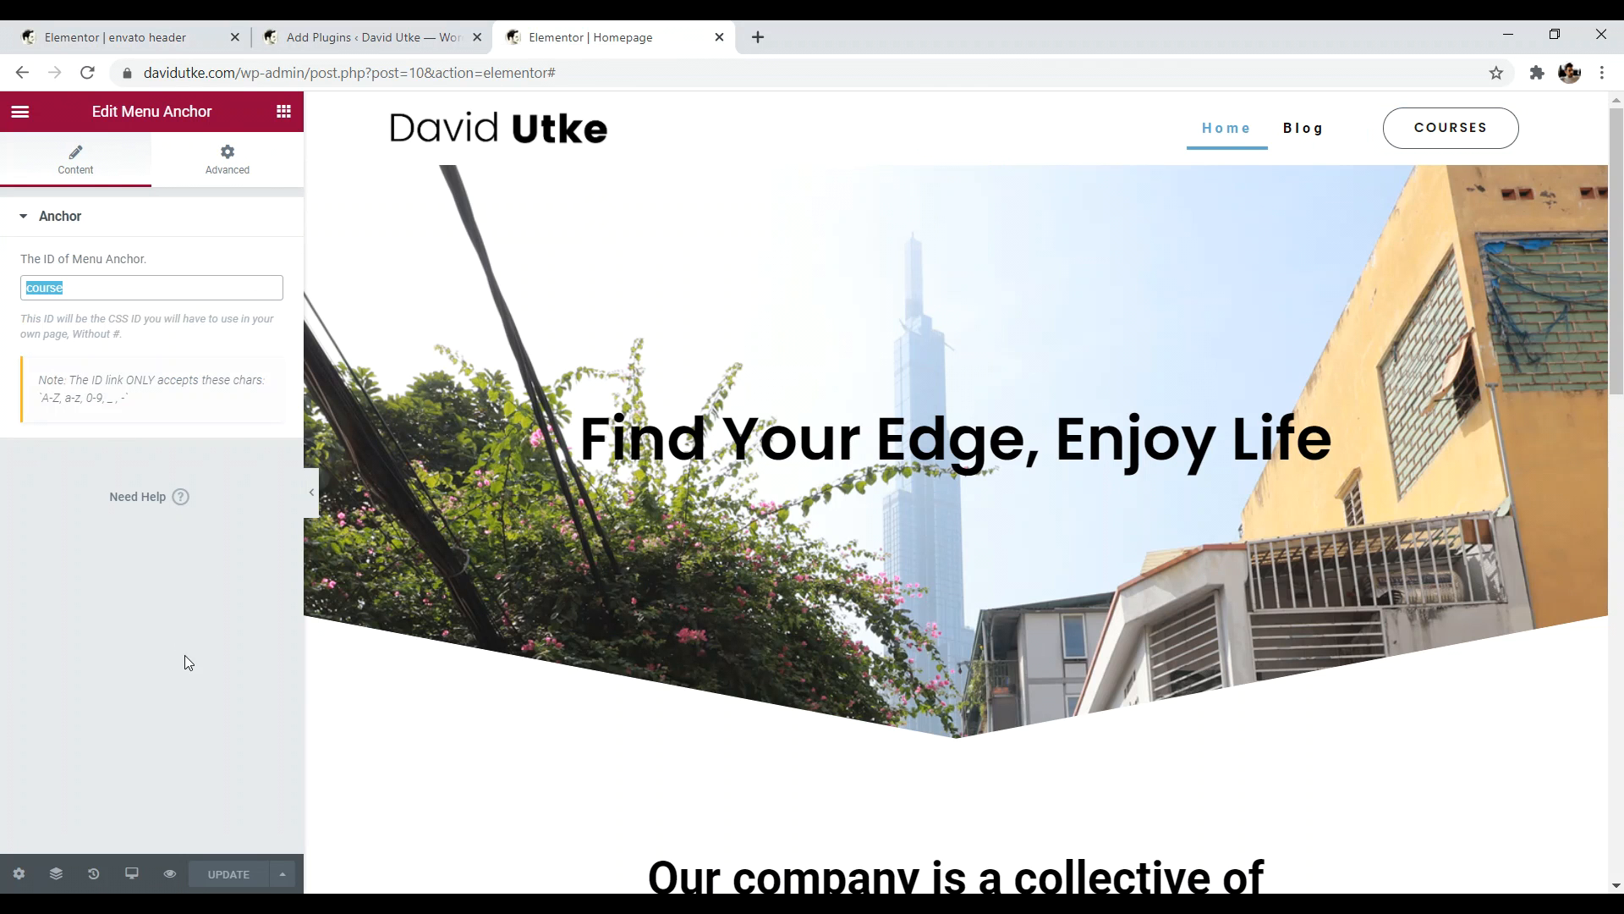
- Scroll the homepage preview to confirm COURSES lands on the Courses that Work section
mouse_move(1619, 167)
mouse_down()
mouse_move(1621, 653)
mouse_move(1620, 143)
mouse_up()
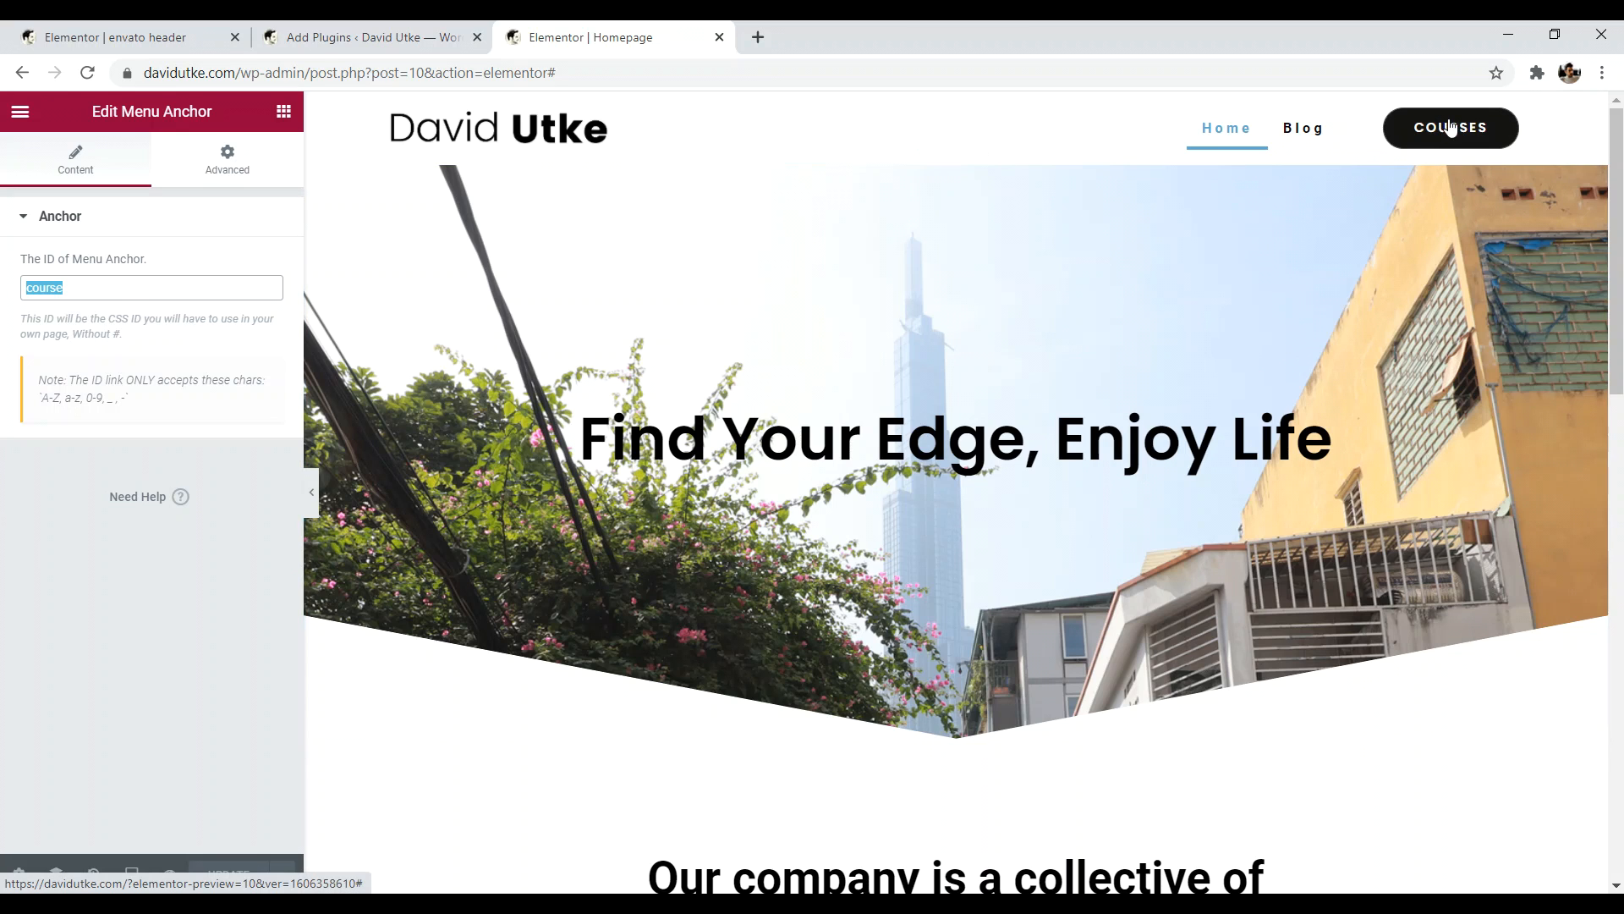
drag(1620, 158, 1622, 123)
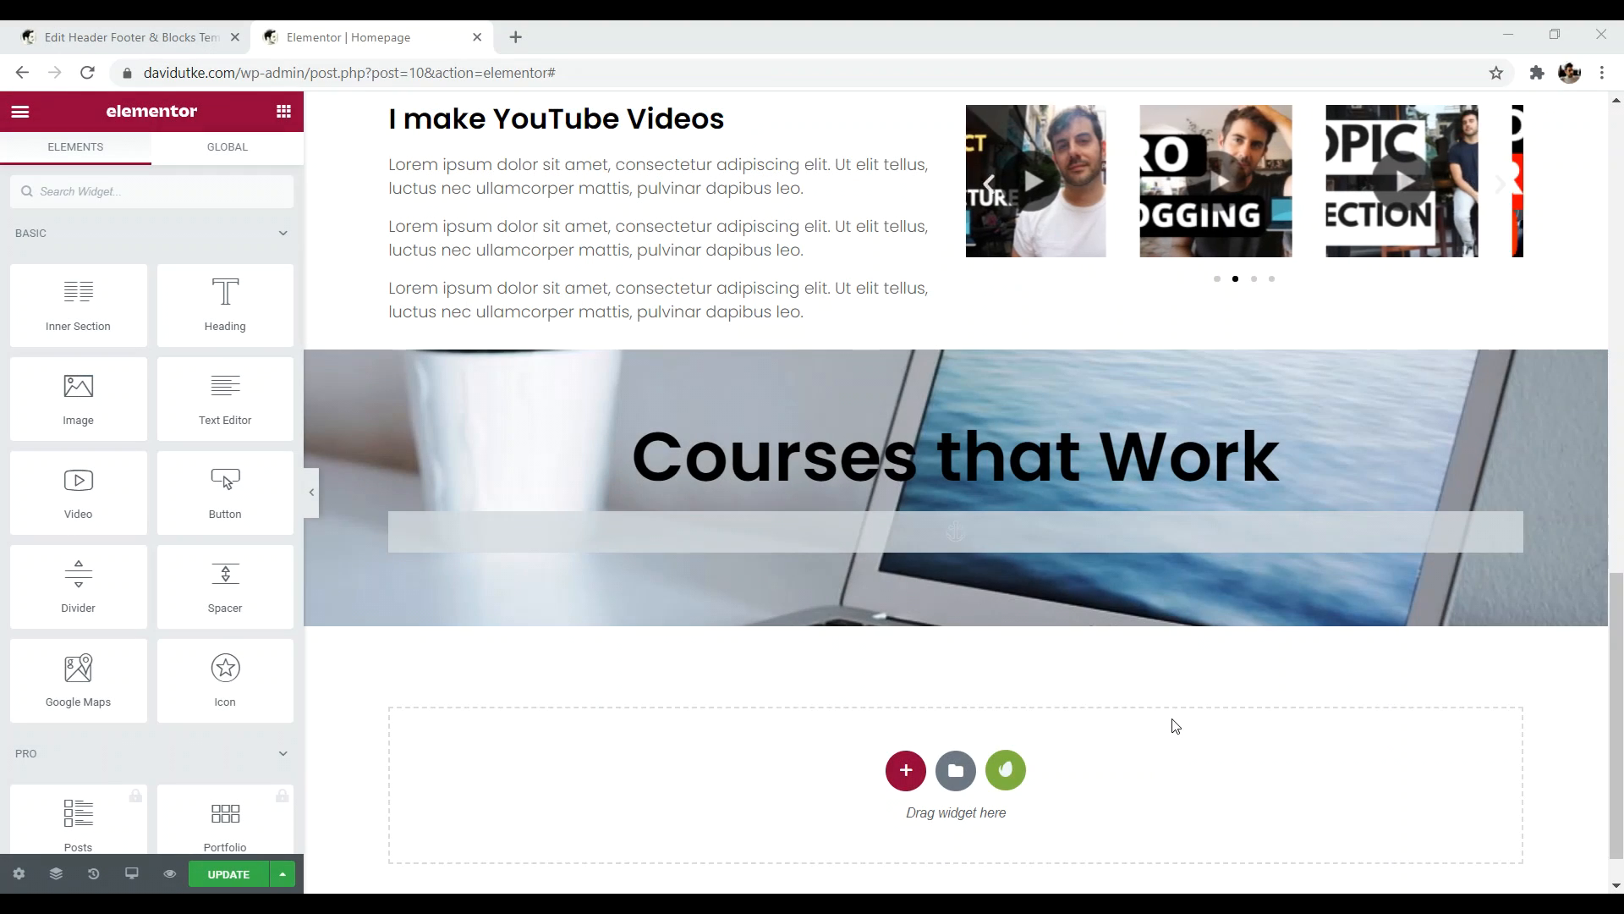
drag(1621, 632, 1622, 647)
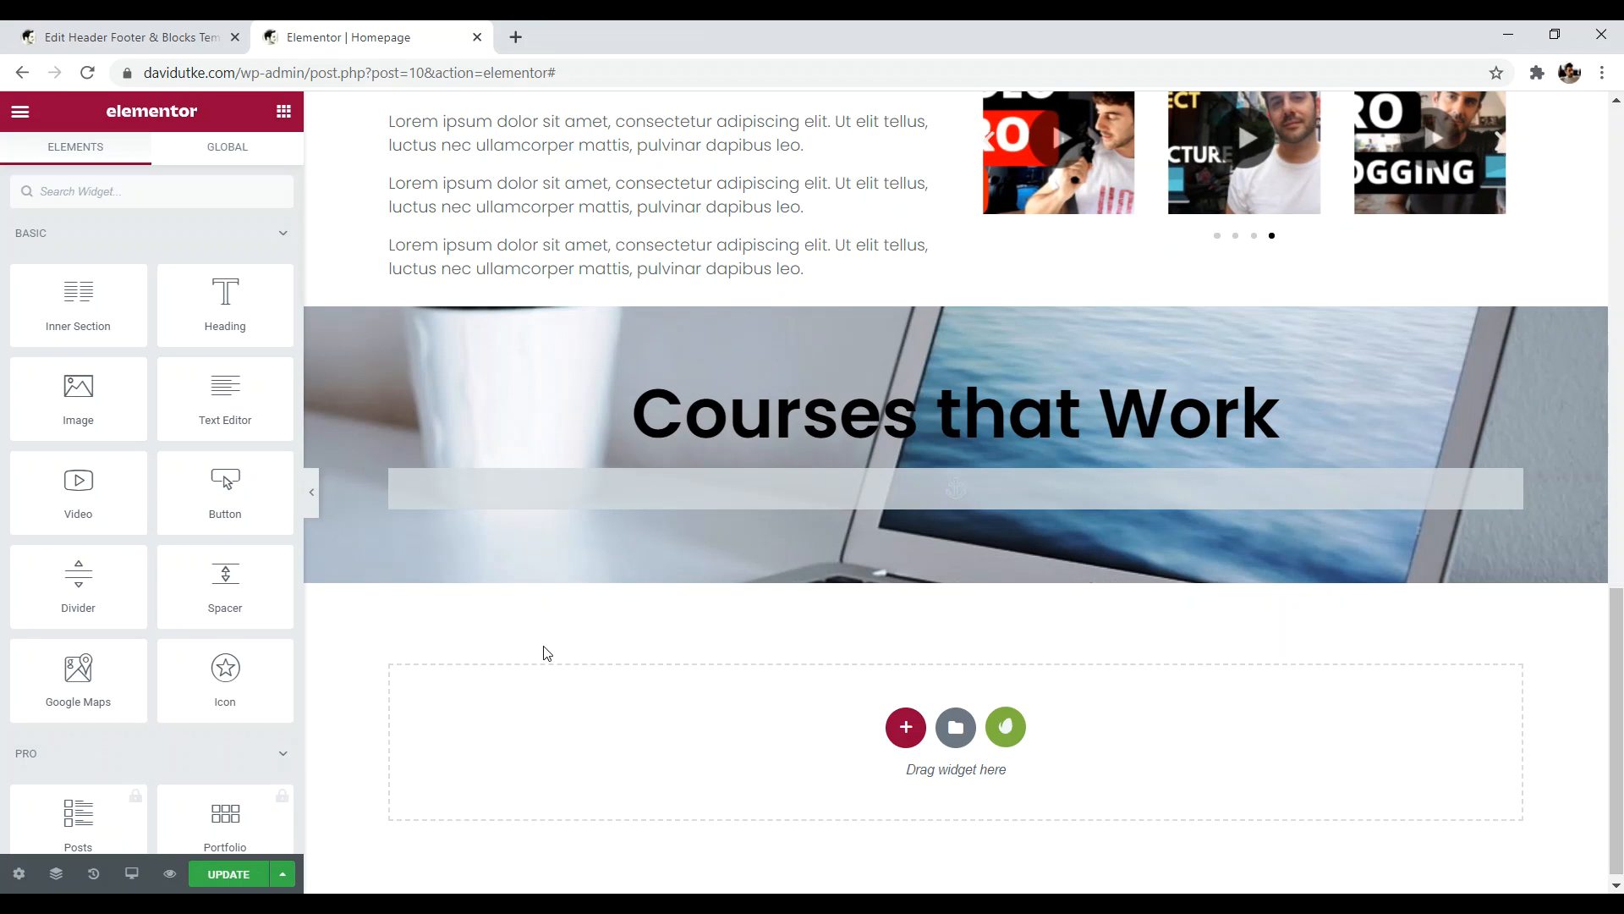
click(526, 35)
text(web)
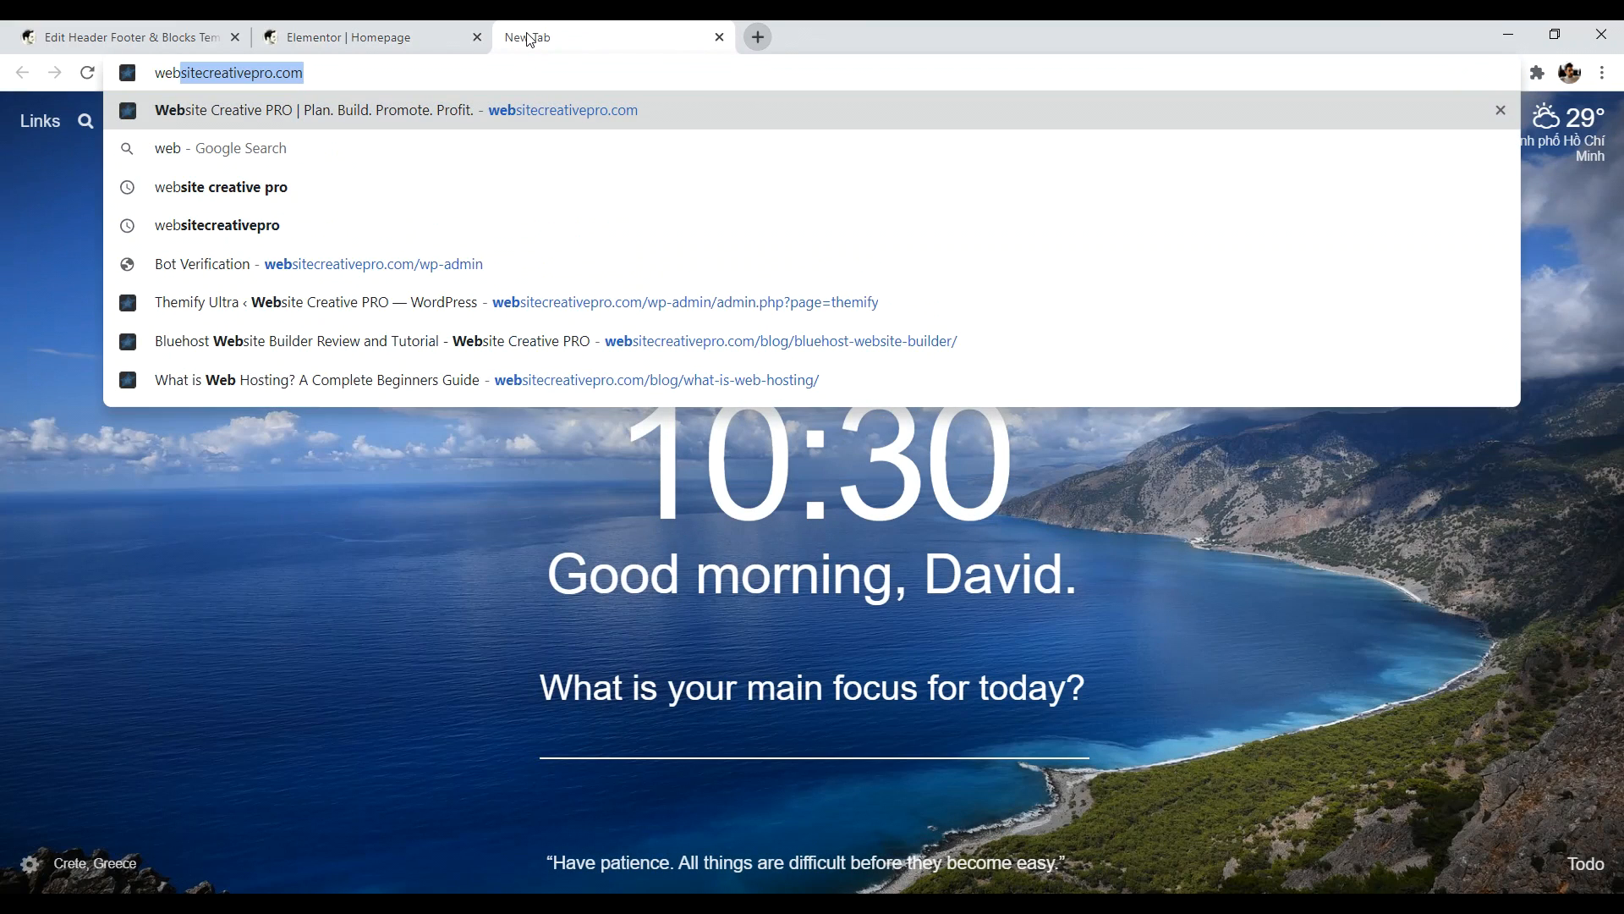
key(Return)
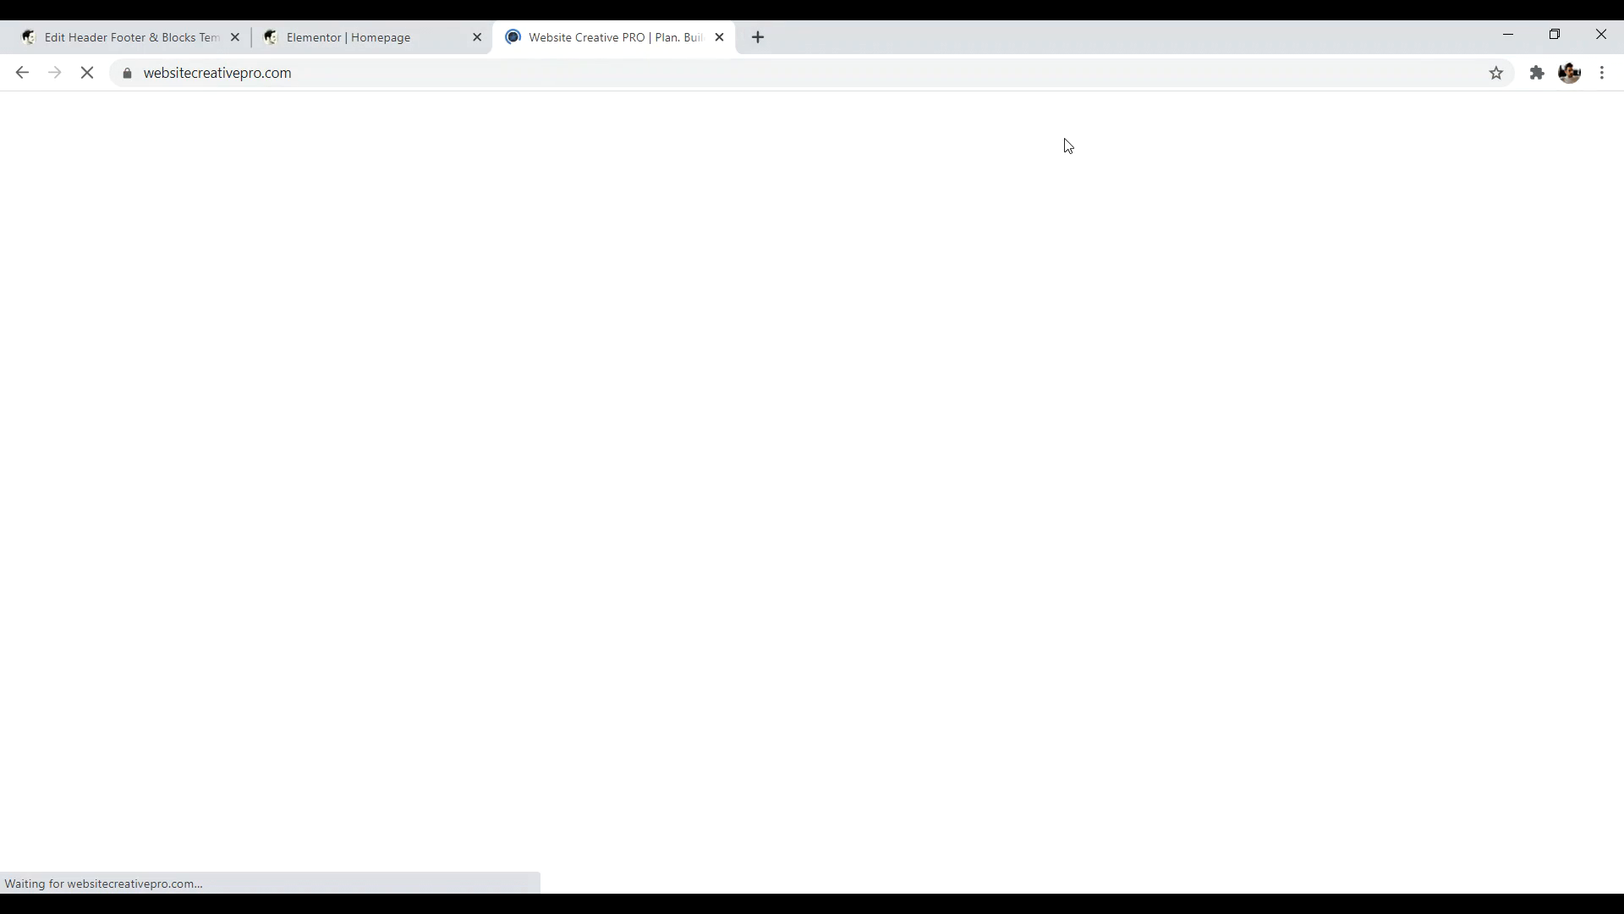
scroll(1622, 182, down, 1)
scroll(850, 413, down, 8)
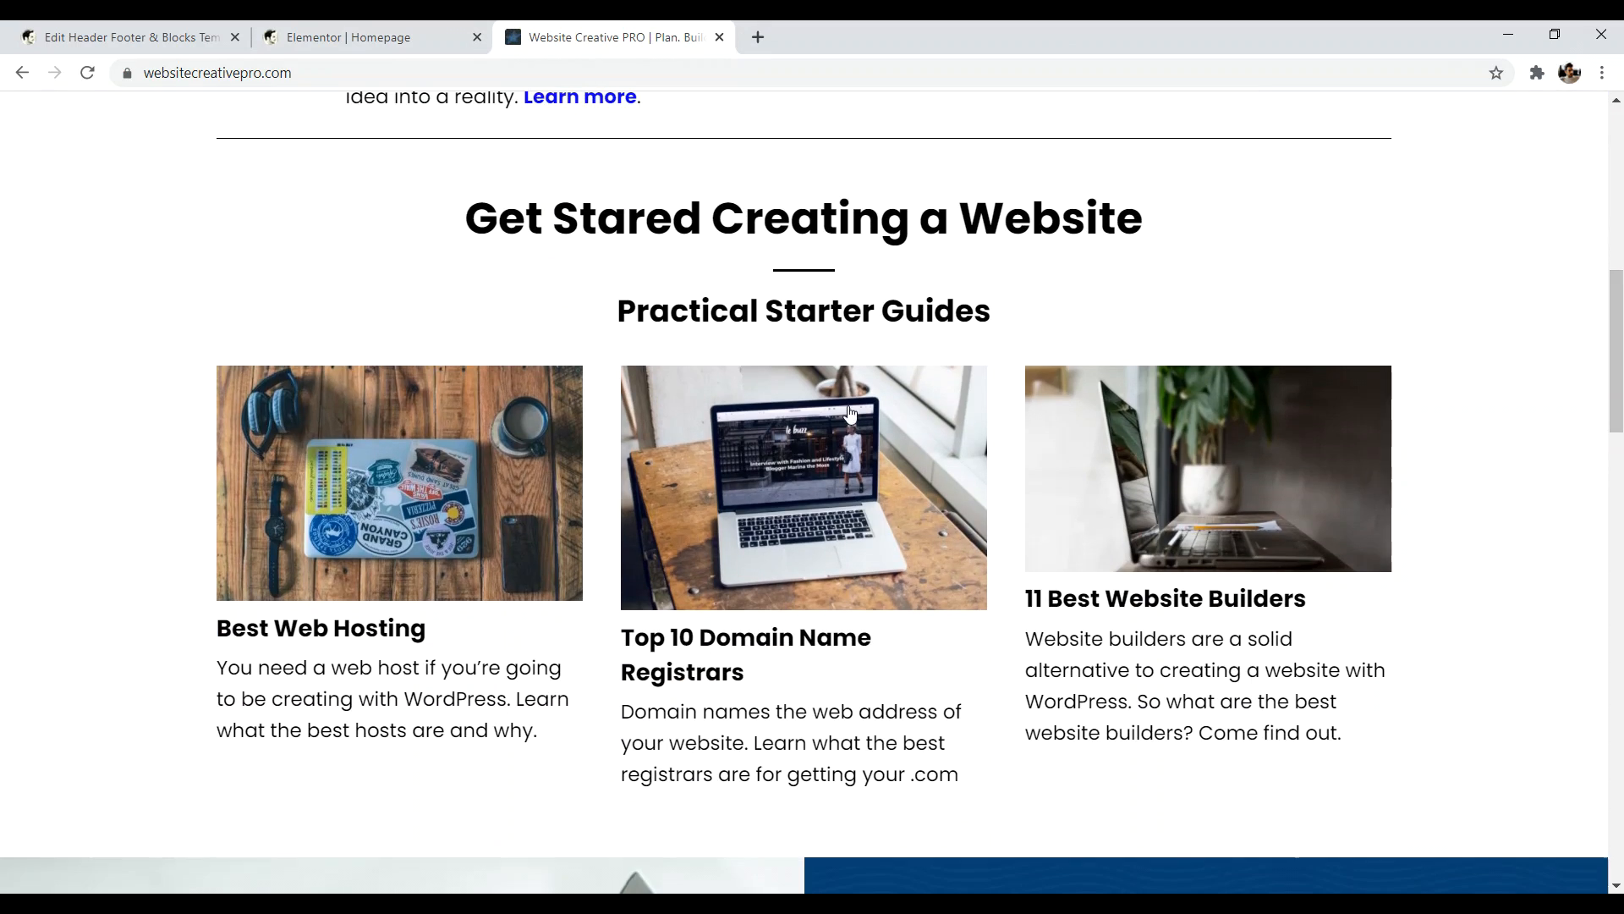
drag(243, 670, 527, 736)
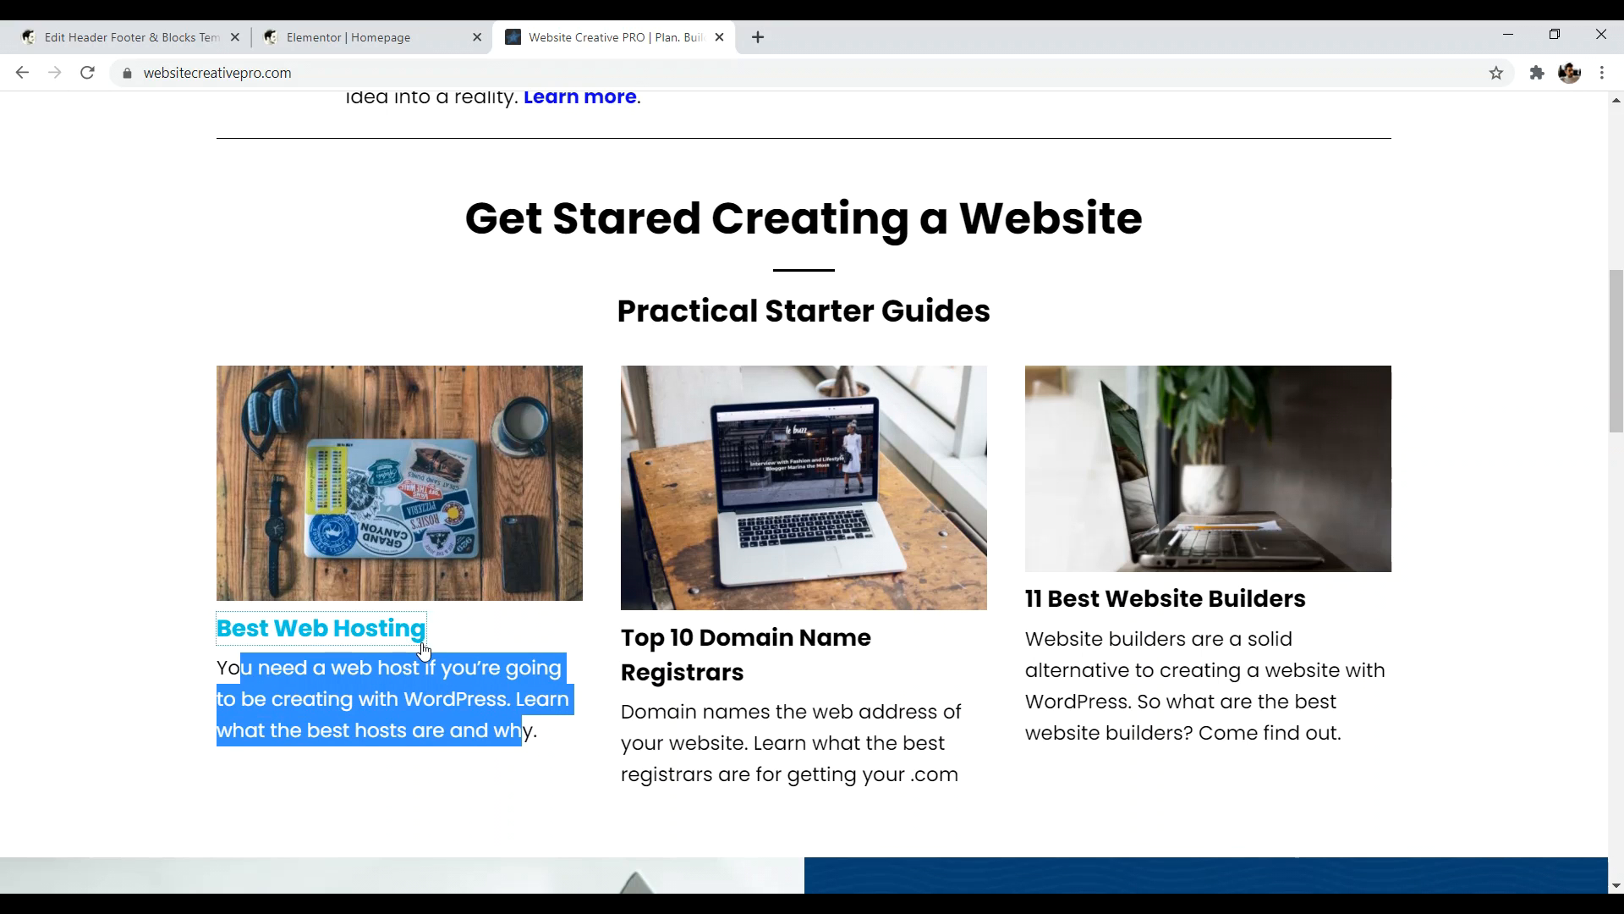
click(254, 626)
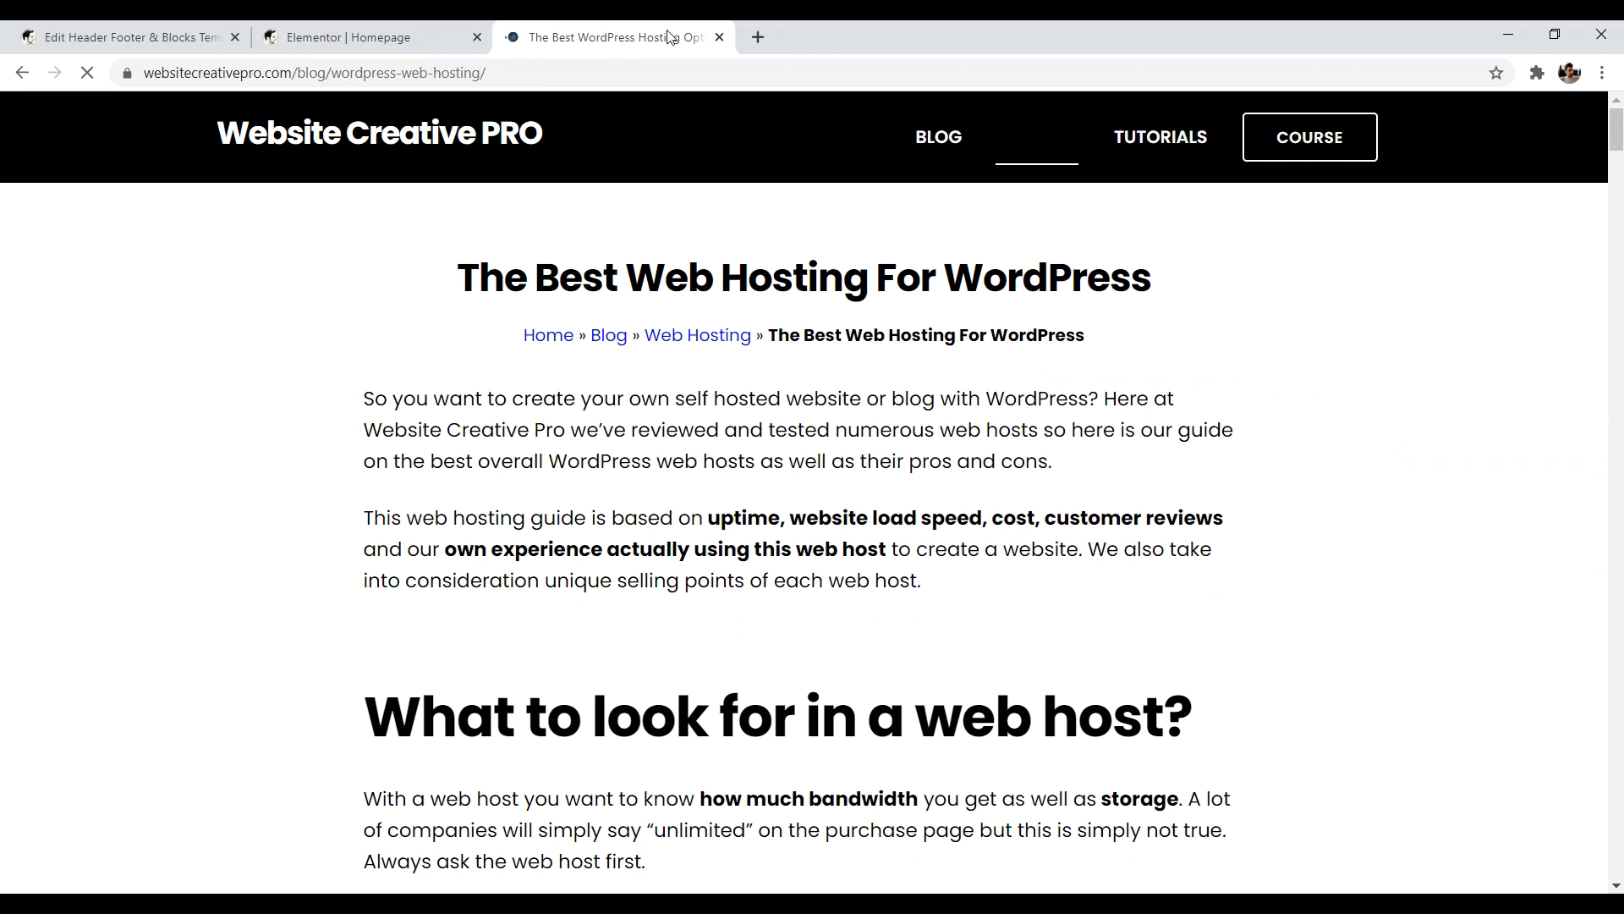
click(719, 37)
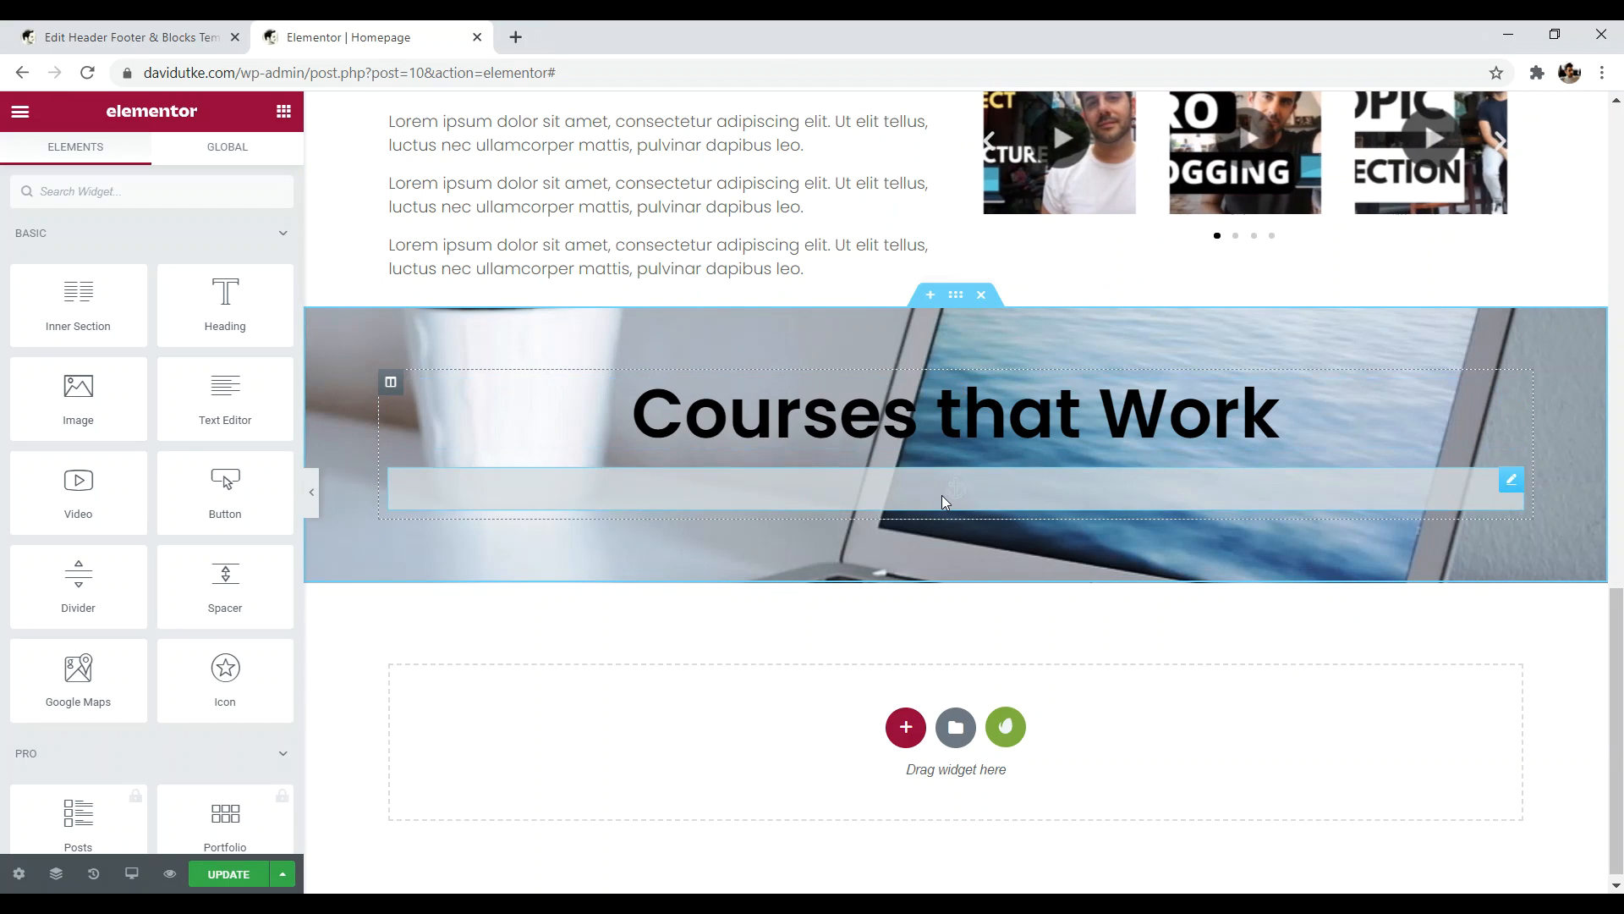
- Drag a Spacer widget, found by searching 'spa', above the Courses that Work heading
click(93, 190)
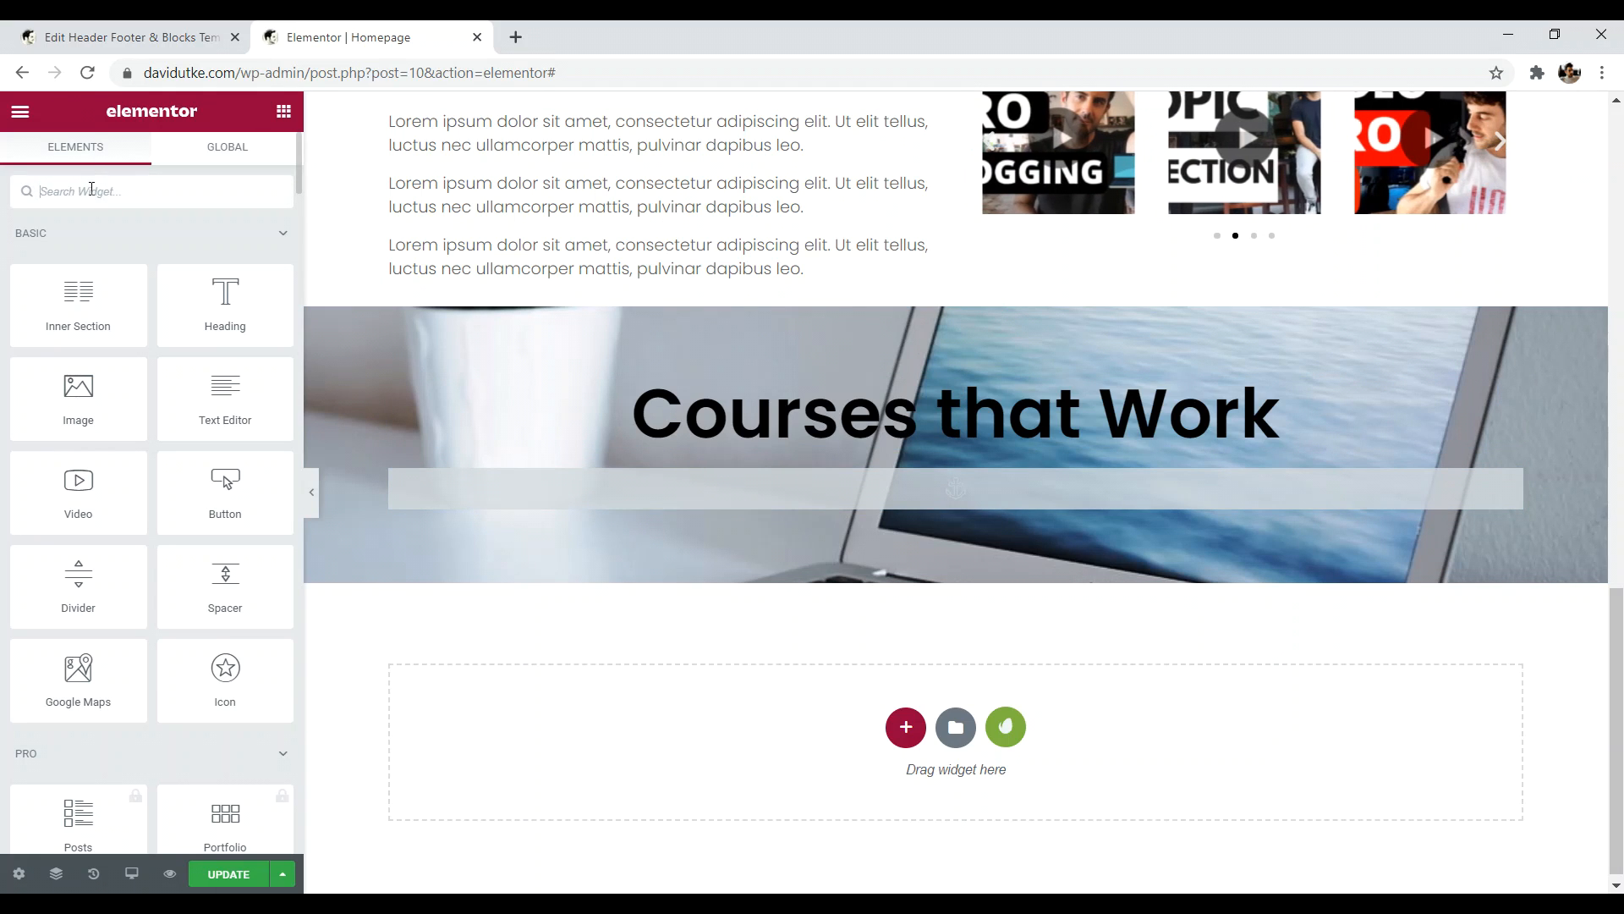
text(space)
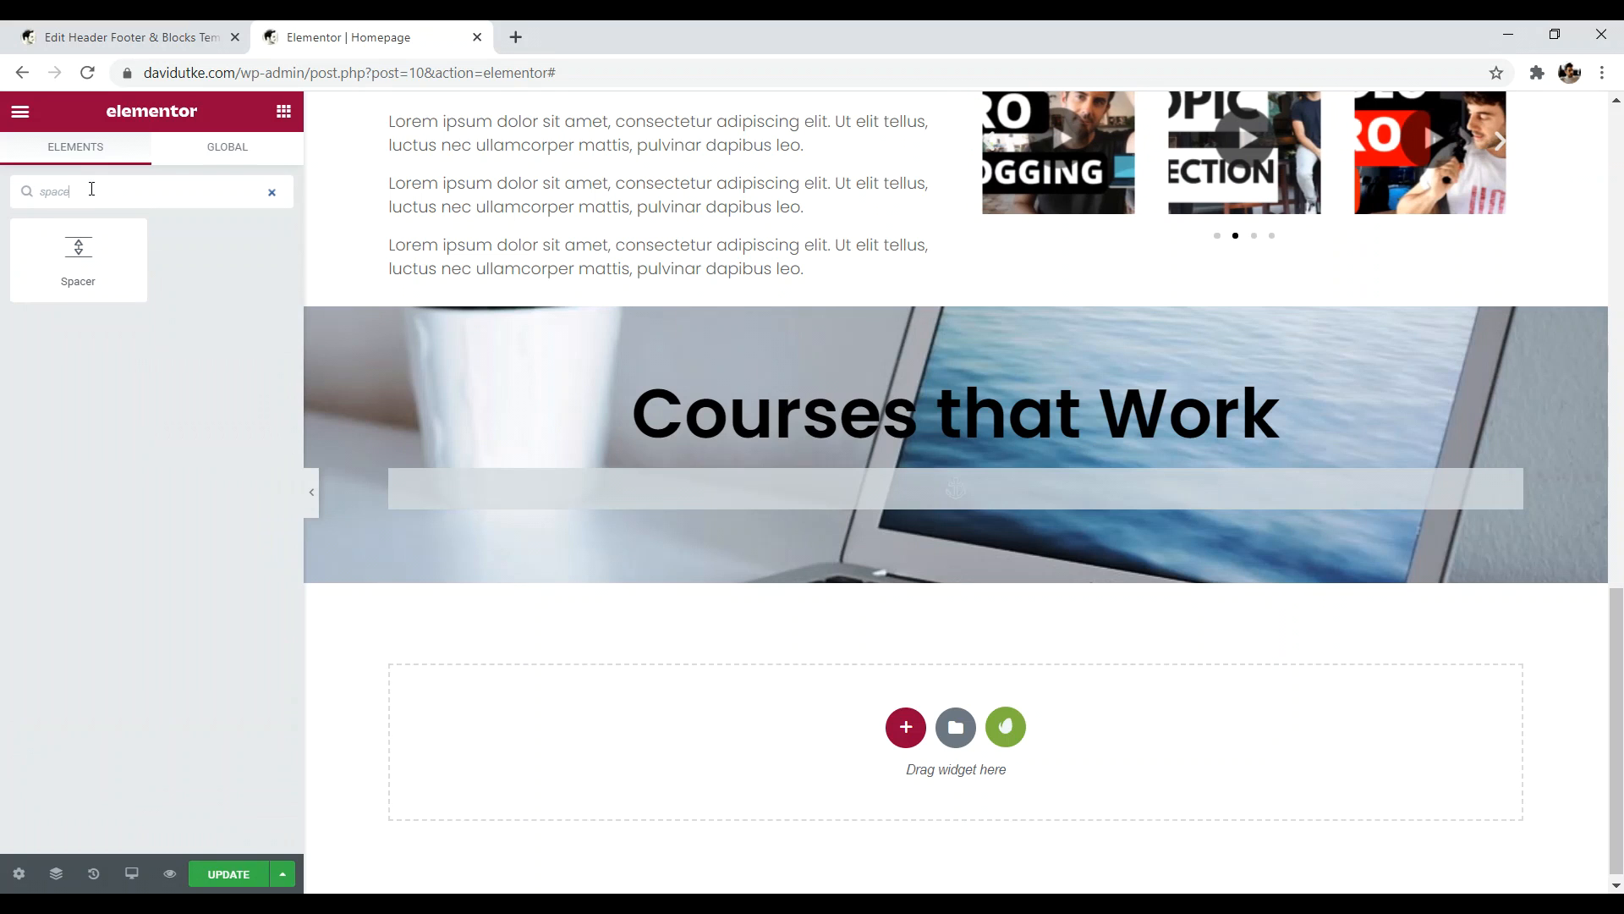
drag(77, 254, 918, 375)
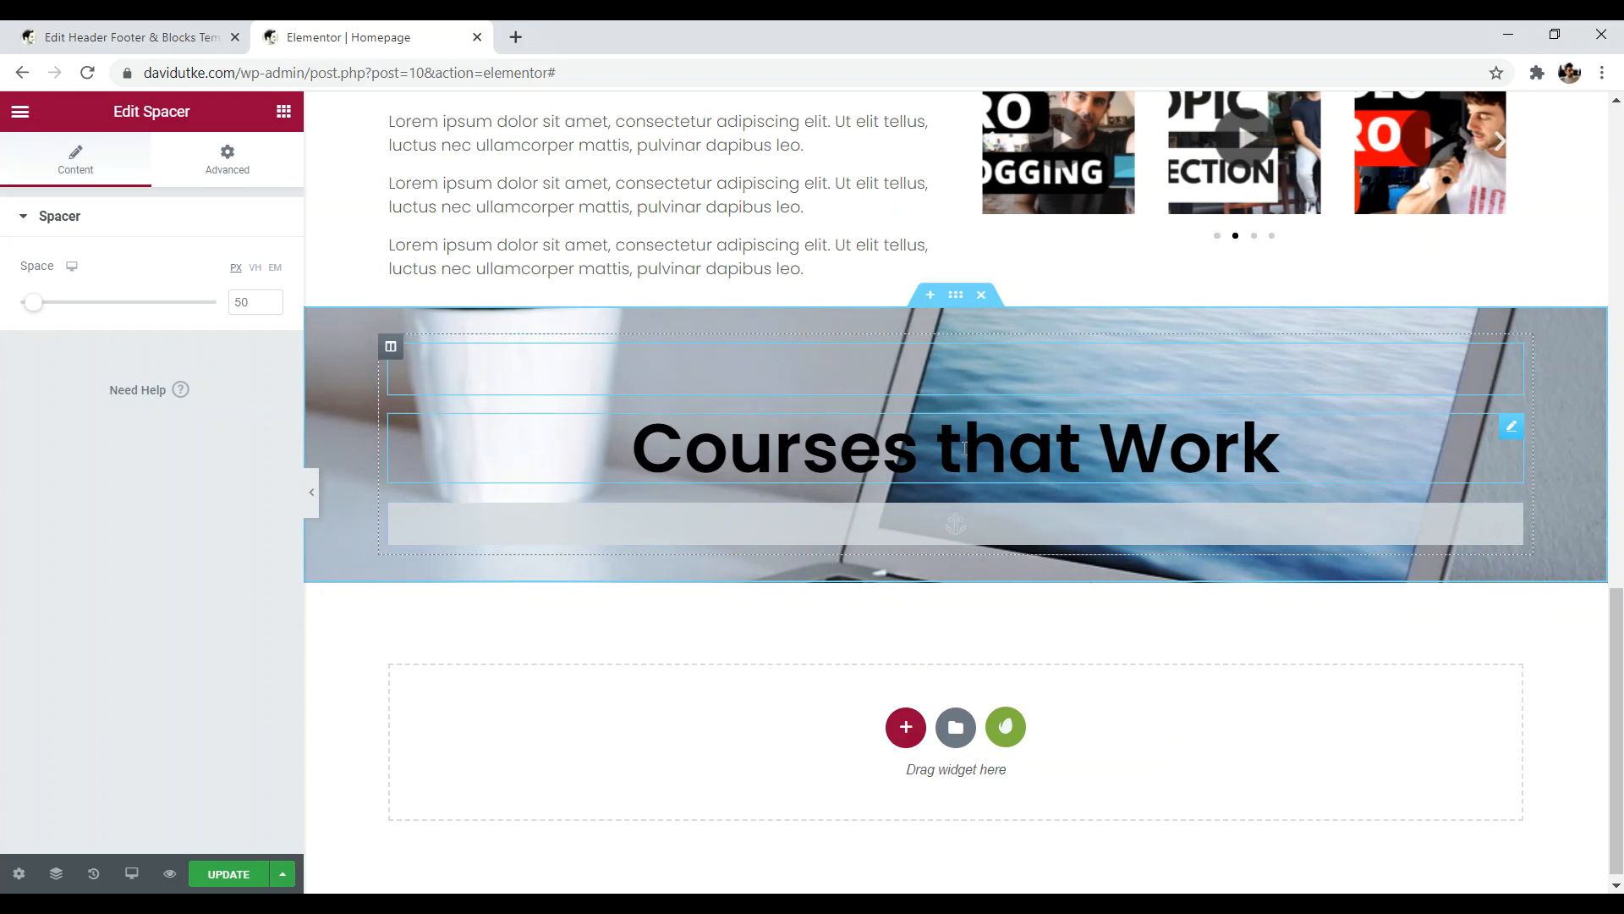
drag(1620, 623, 1619, 631)
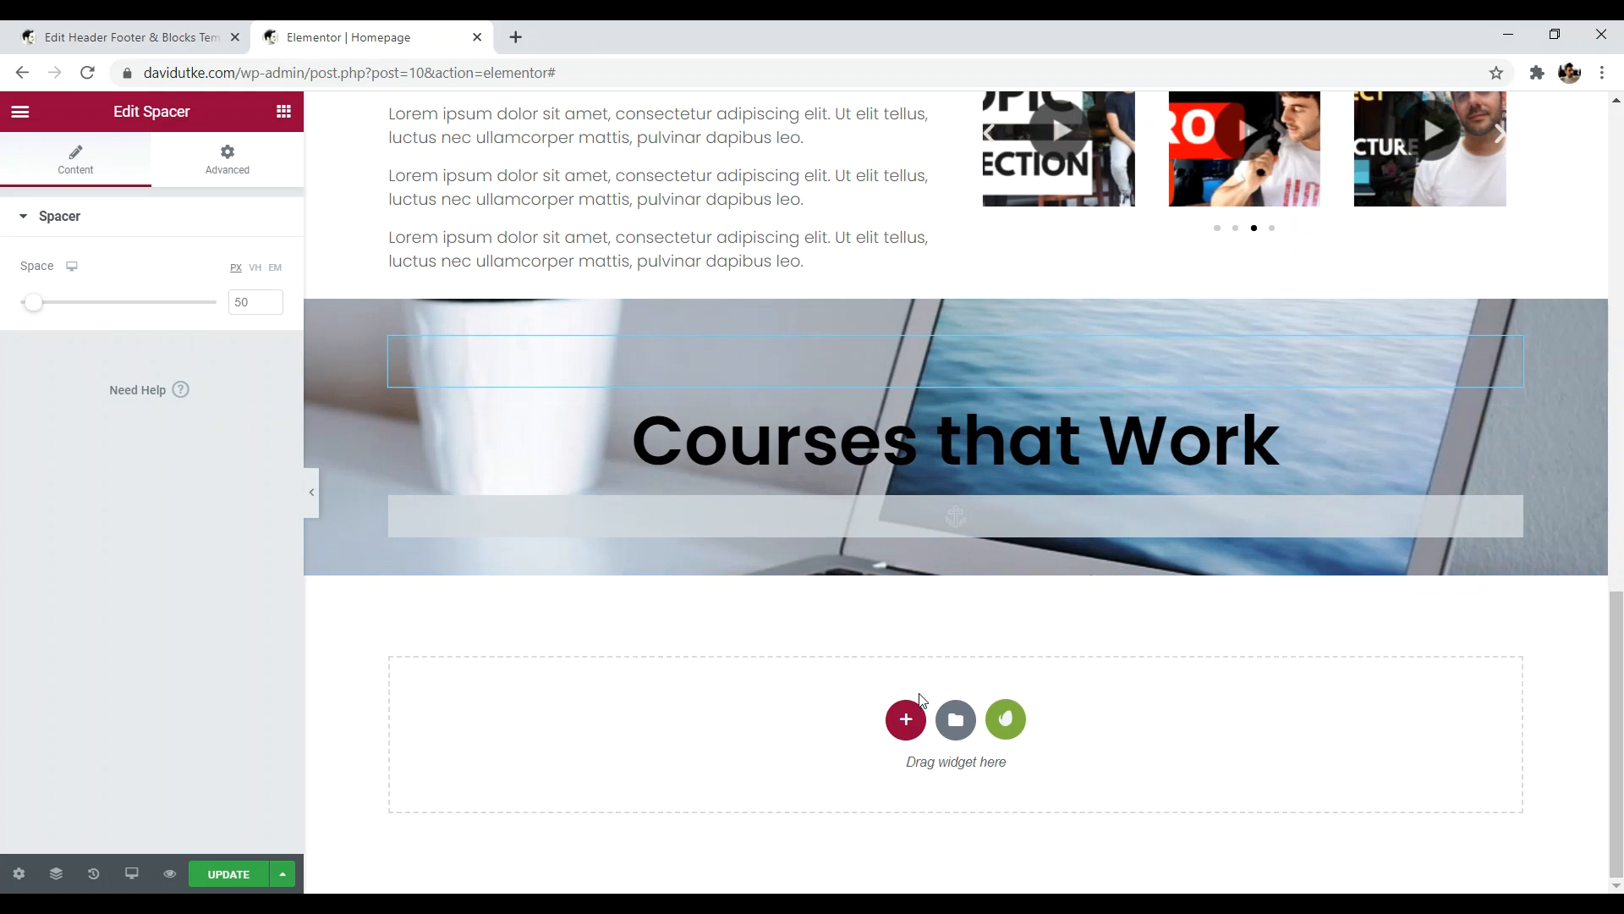
- Add a new three-column section beneath the Courses that Work banner
click(906, 720)
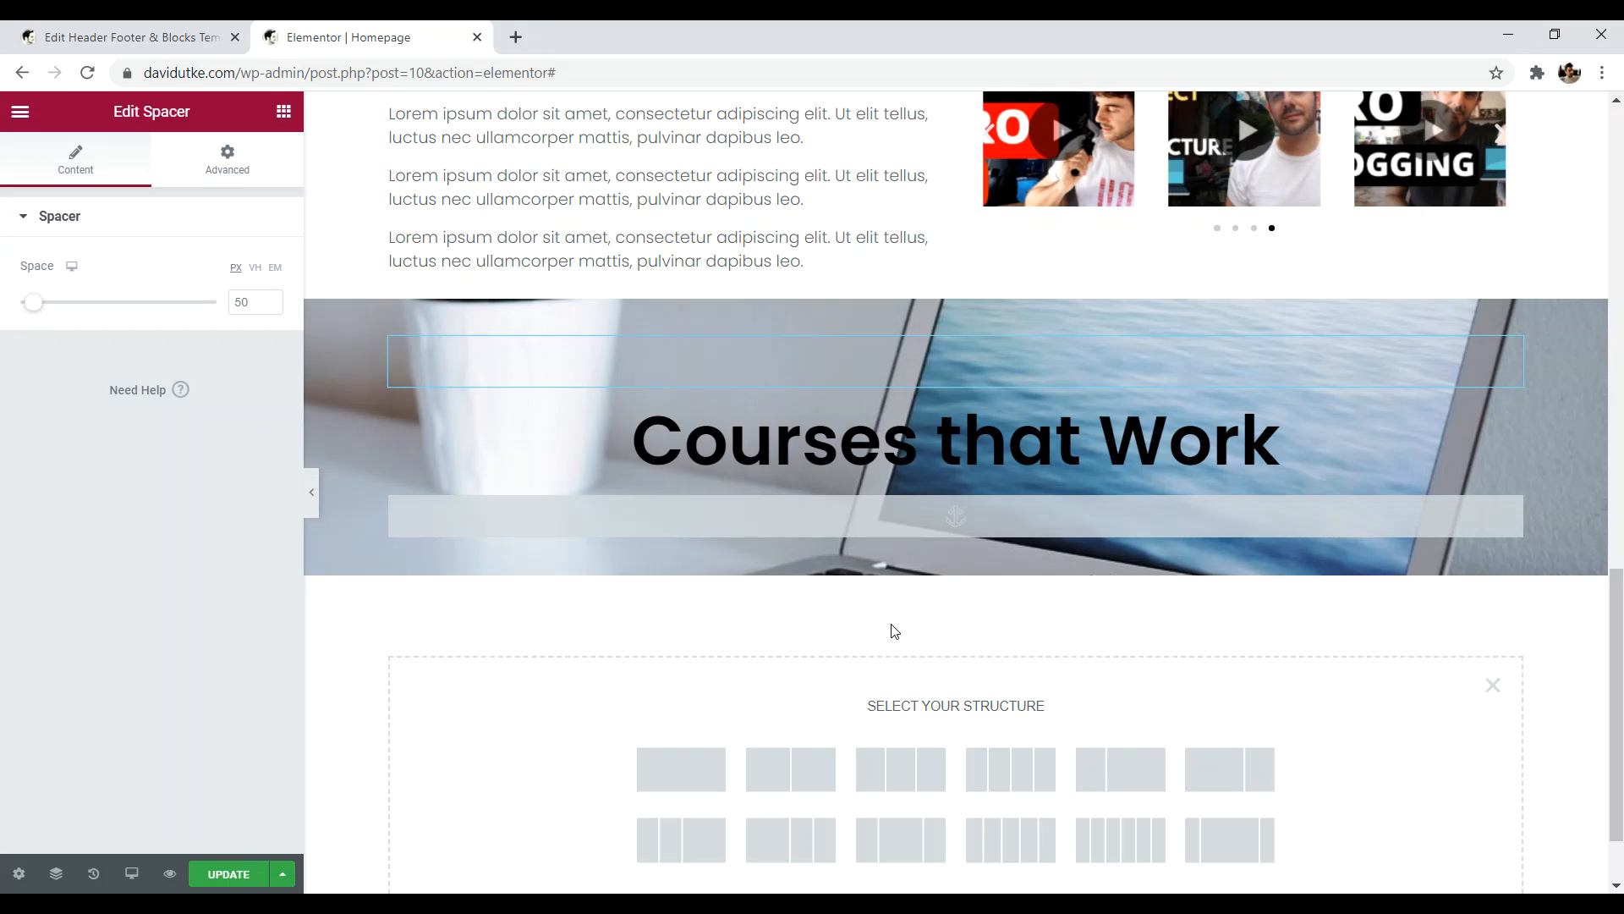
click(283, 112)
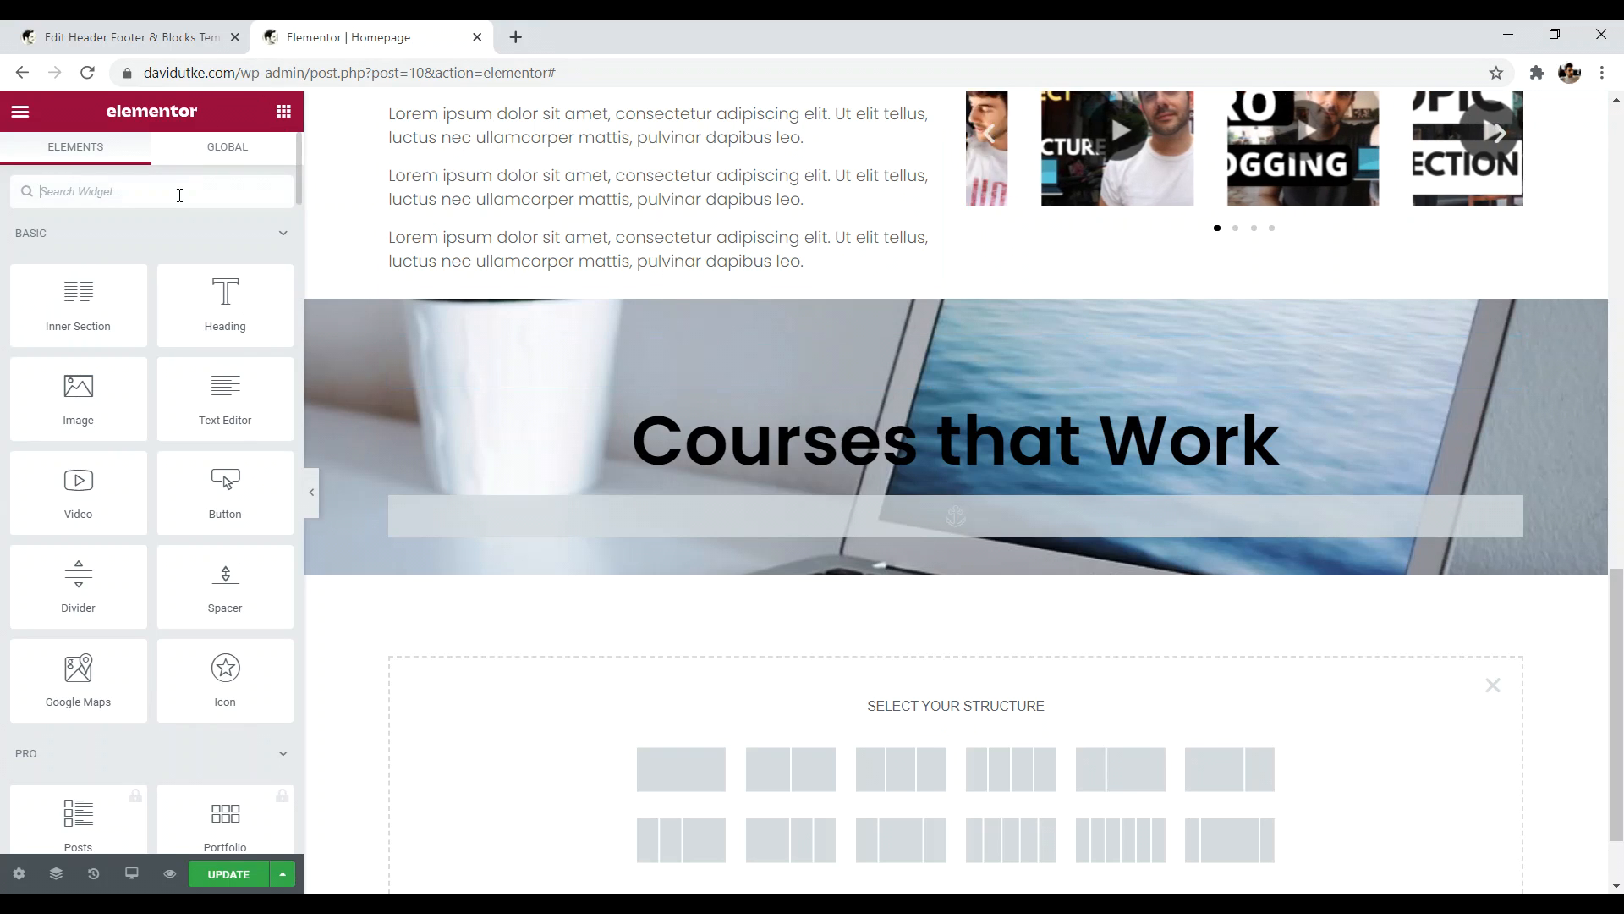
text(image)
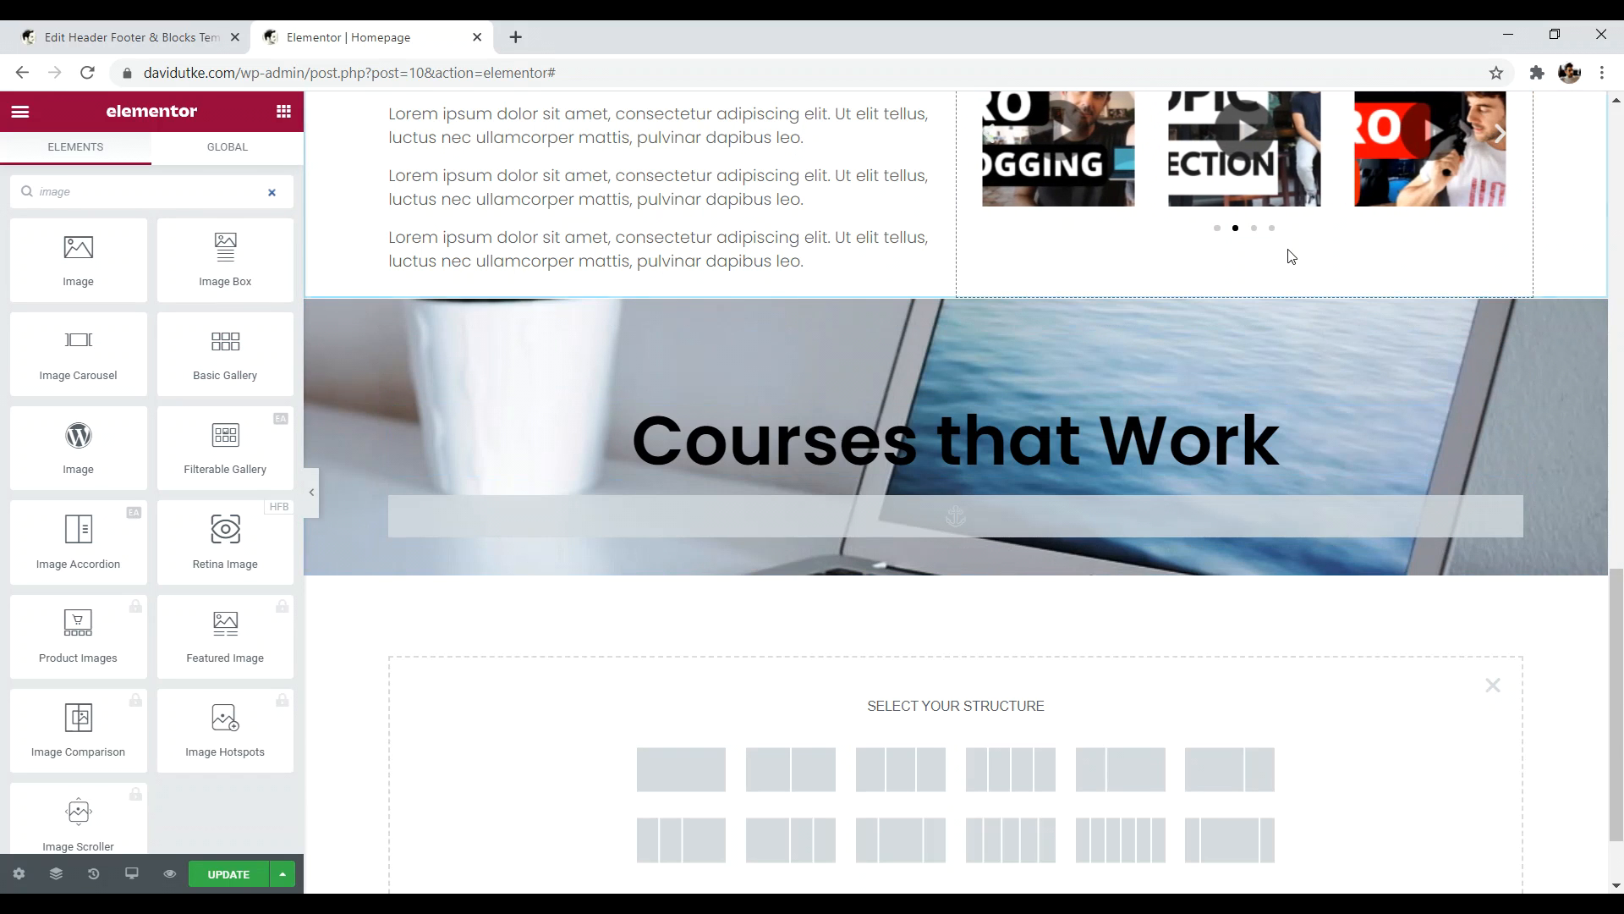
drag(1620, 583, 1614, 634)
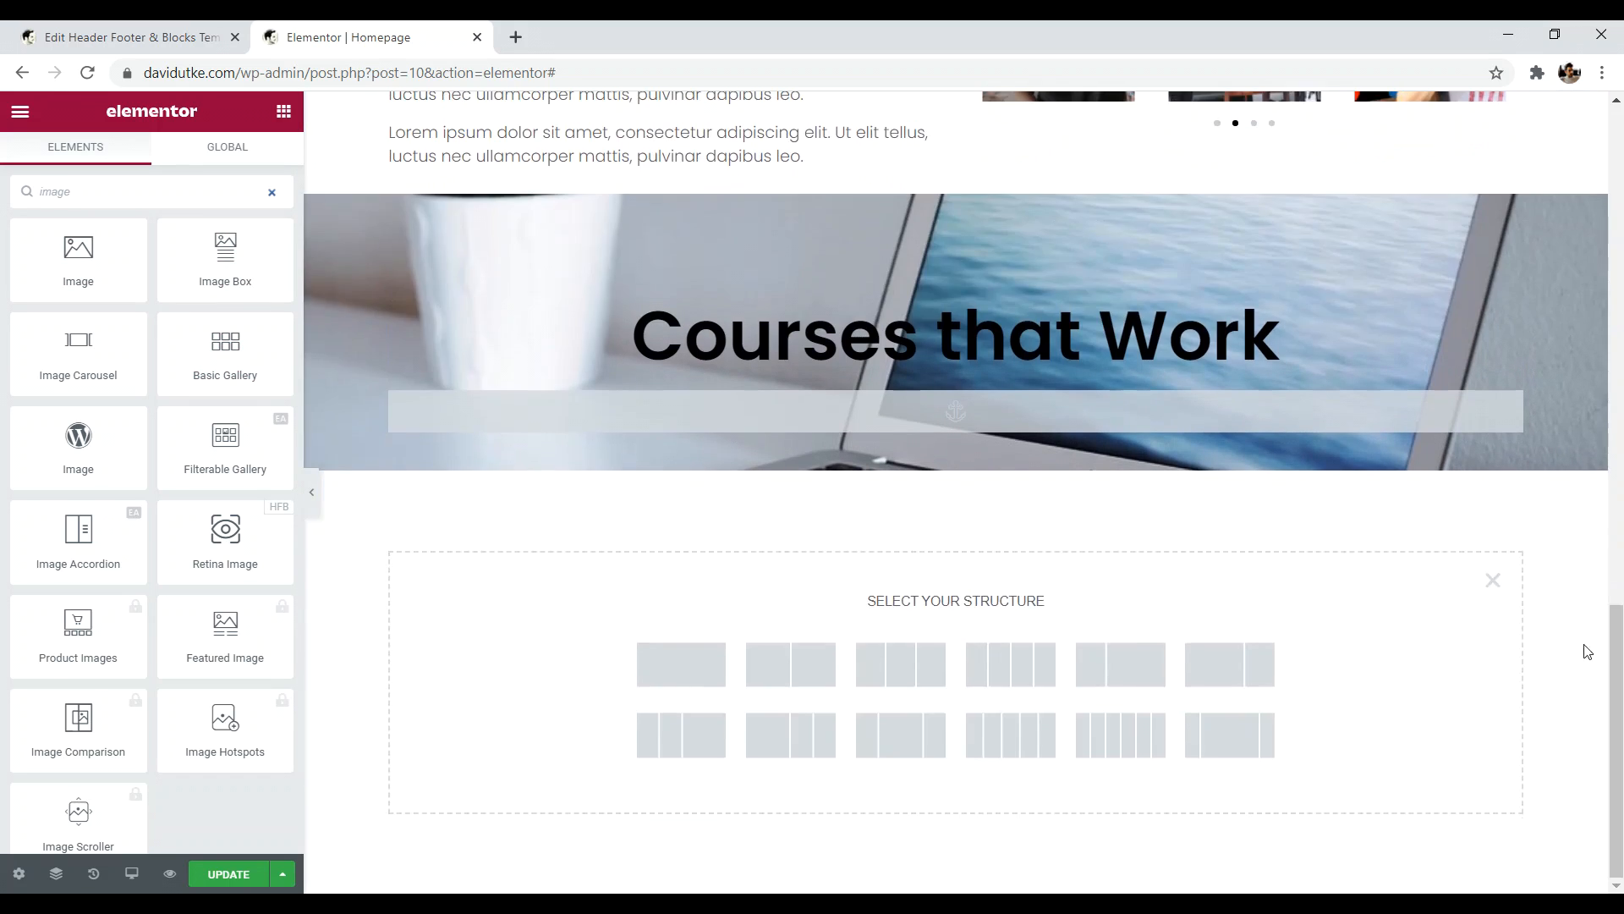
click(907, 677)
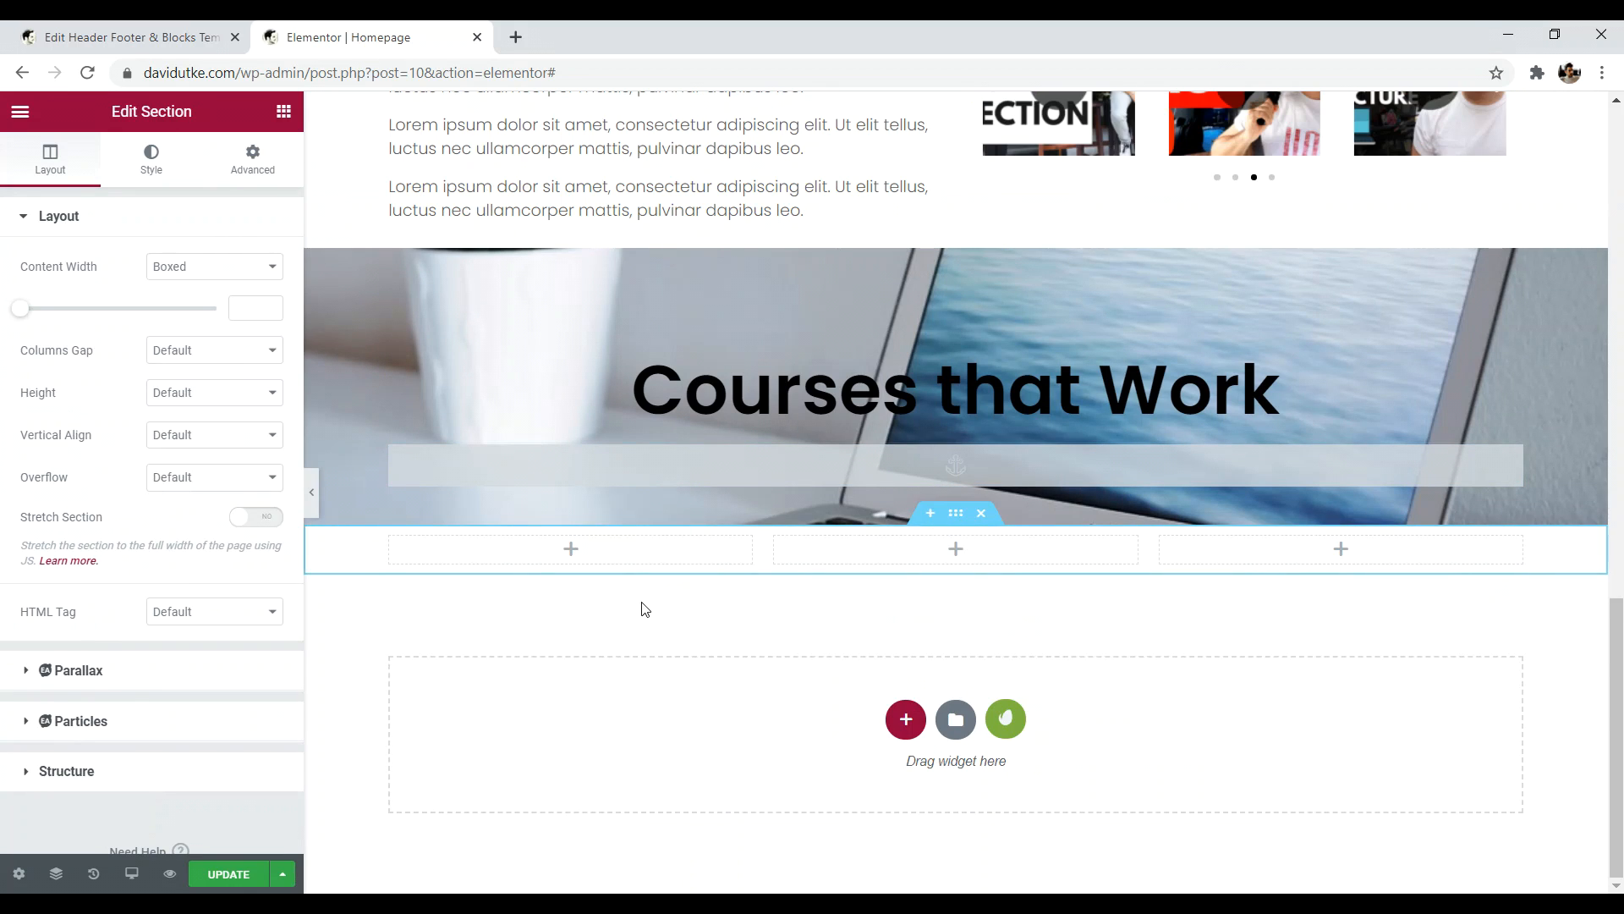
- Drag an Image widget, found by searching 'imag', into the section's first column
click(283, 113)
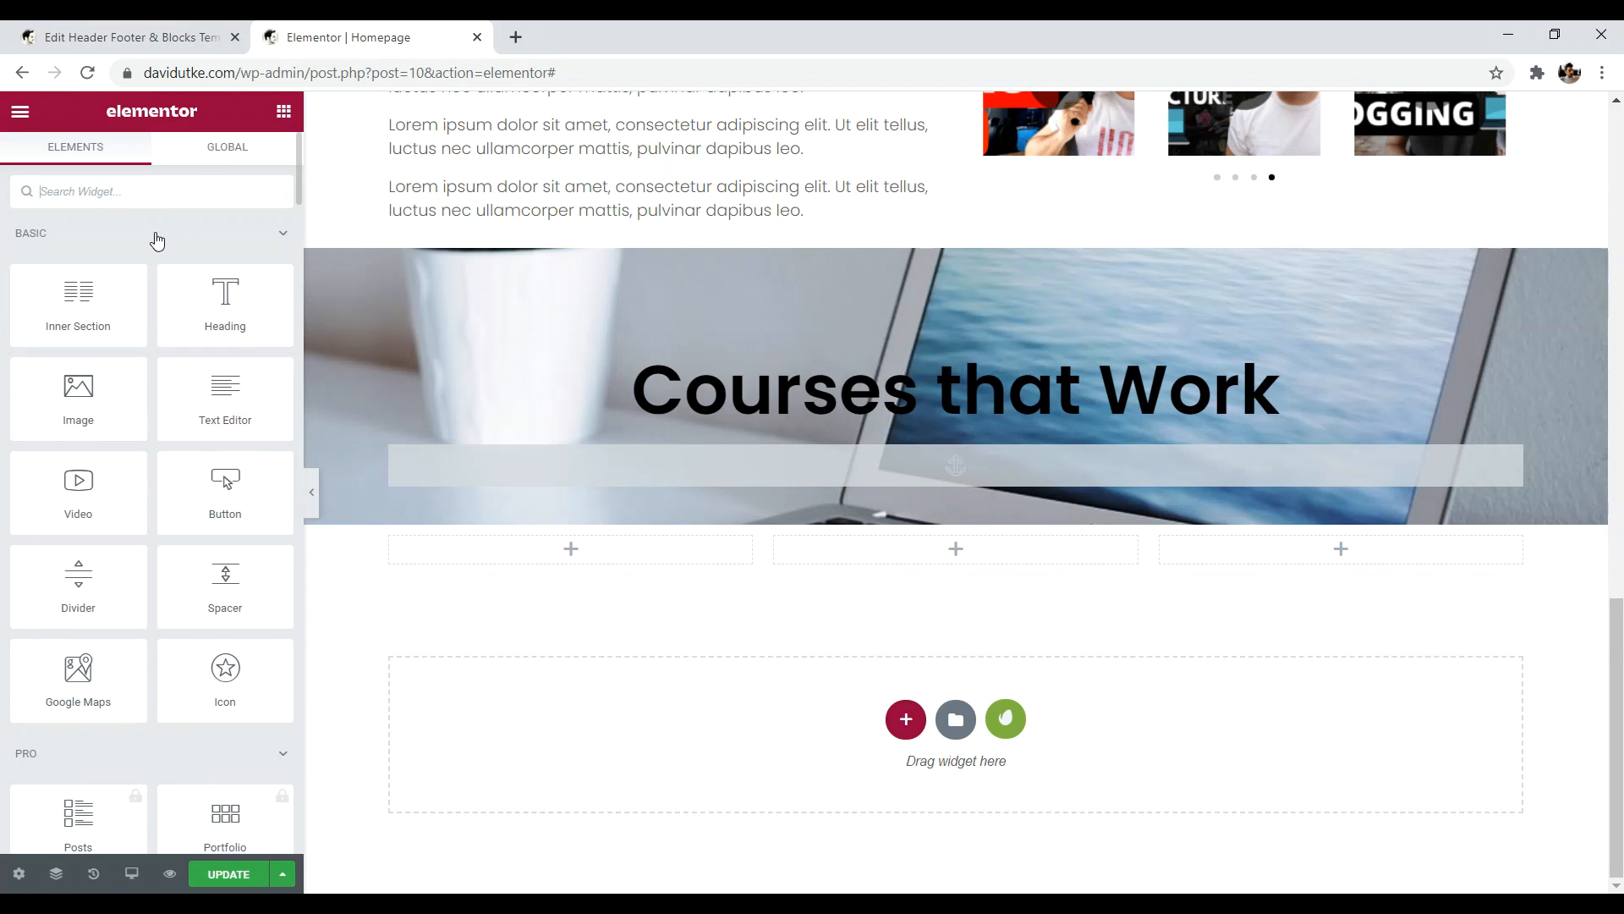
click(147, 181)
text(image)
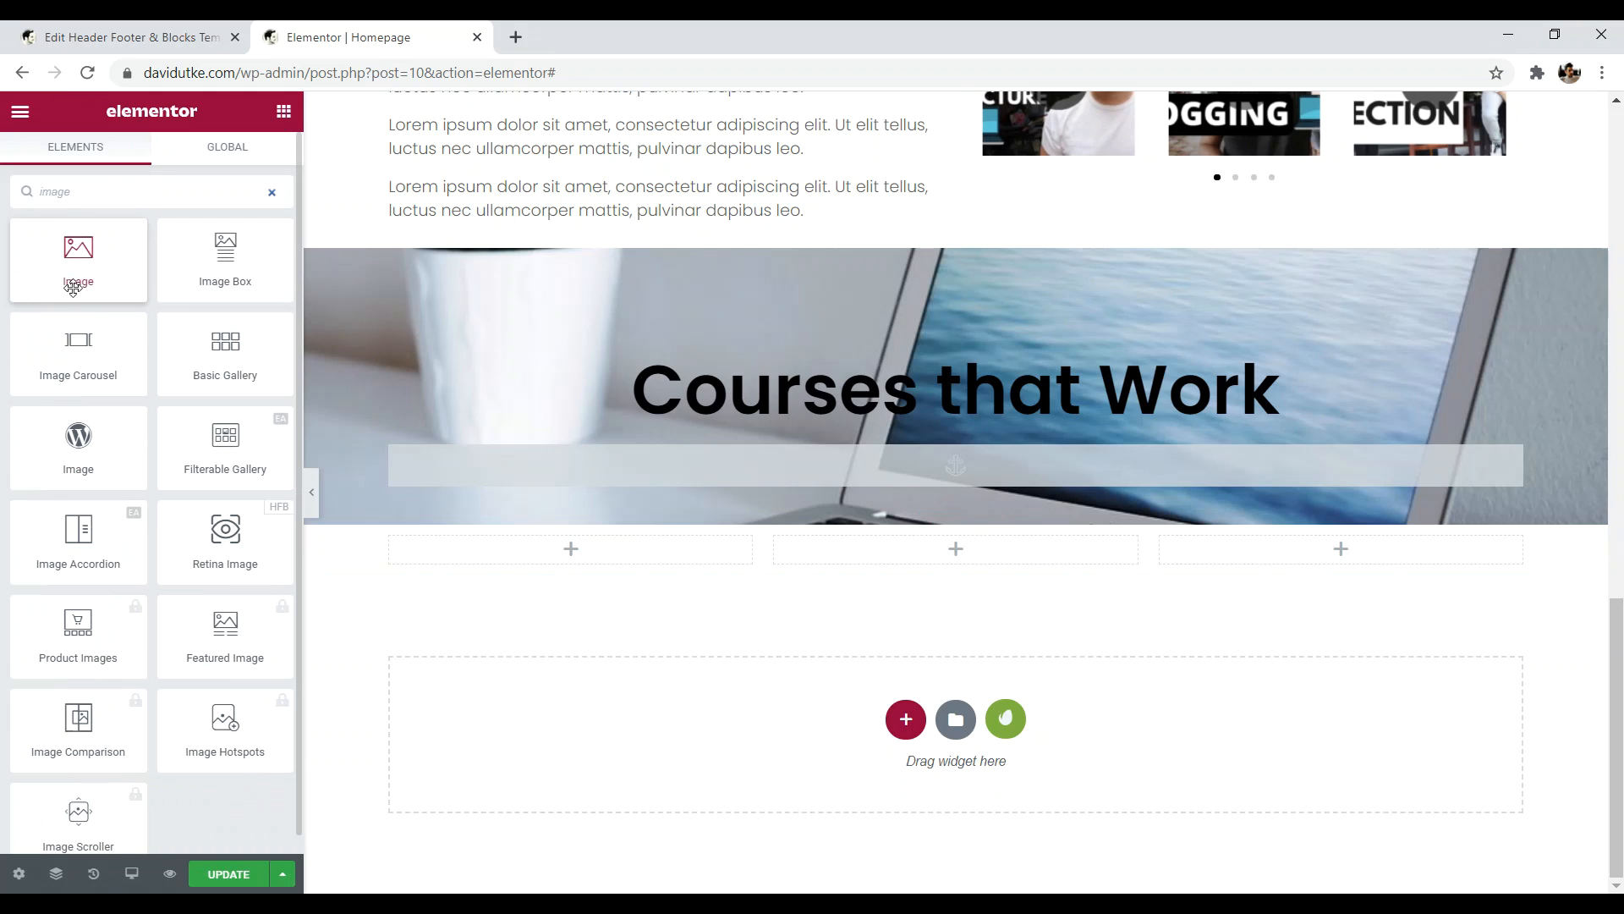
drag(78, 253, 510, 564)
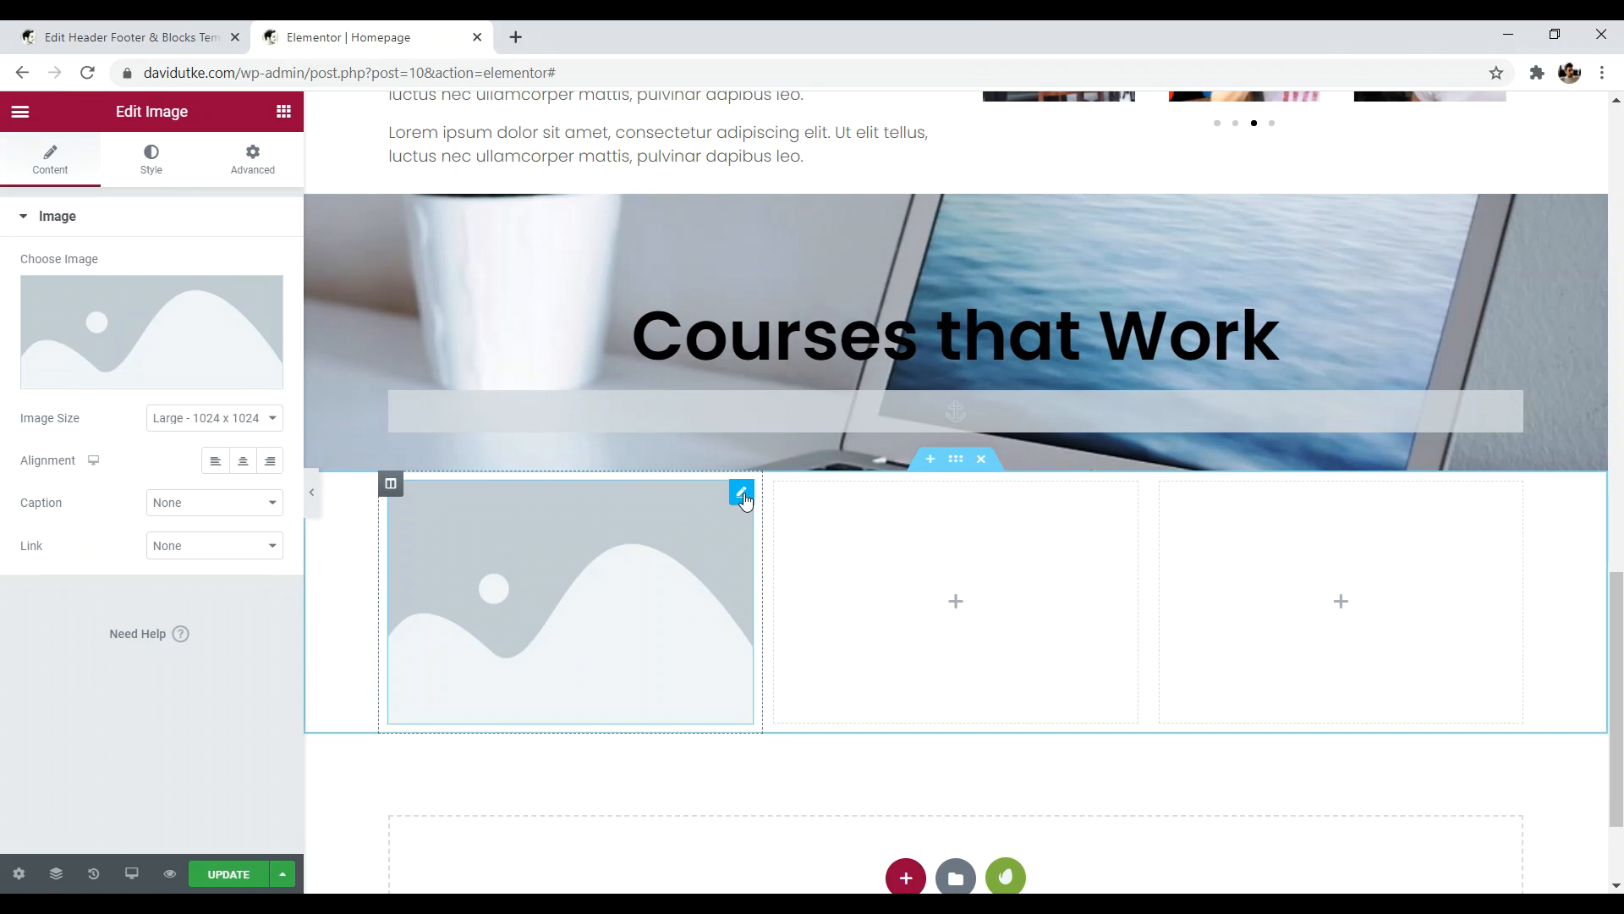
- Insert the photo of the dog at a tablet into the first course column
click(164, 325)
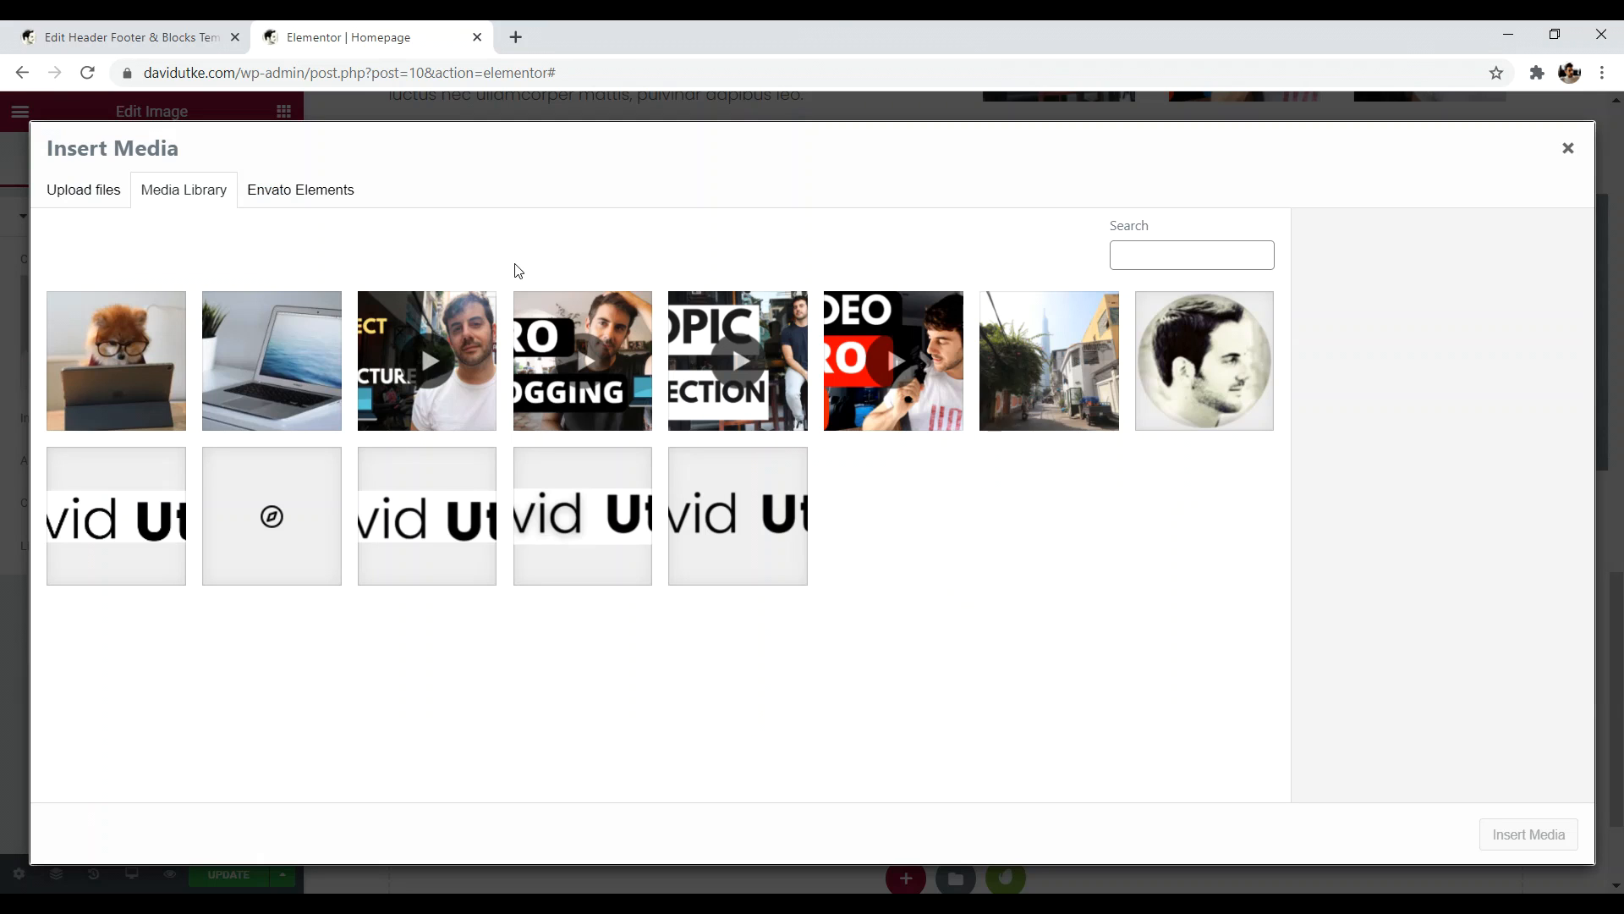
double_click(813, 40)
click(412, 430)
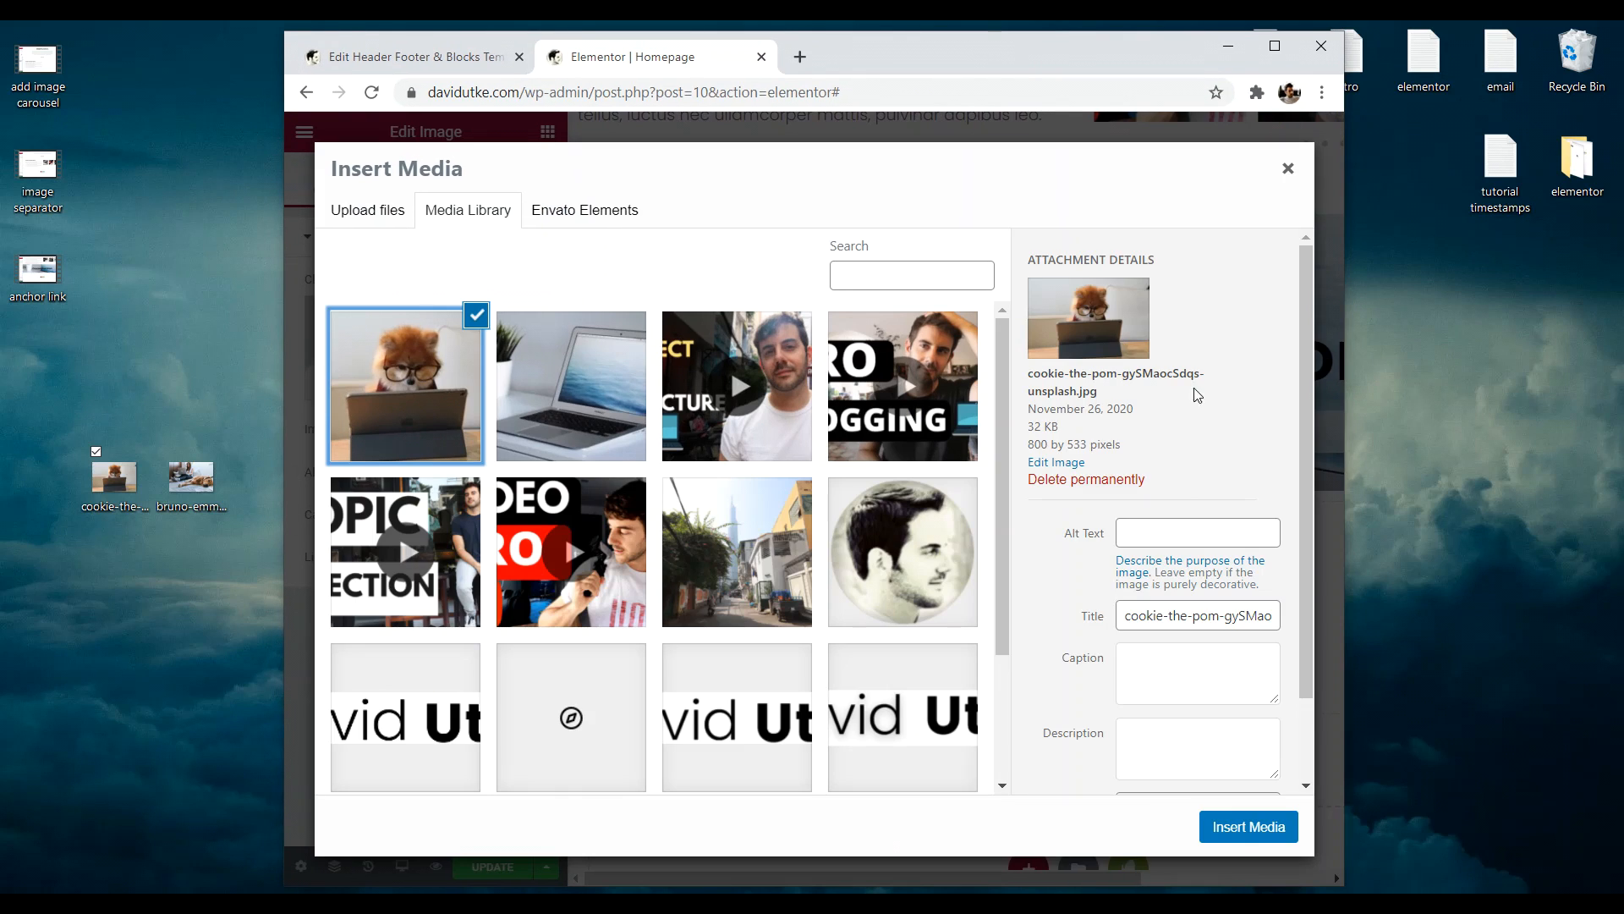
click(1237, 833)
click(1278, 49)
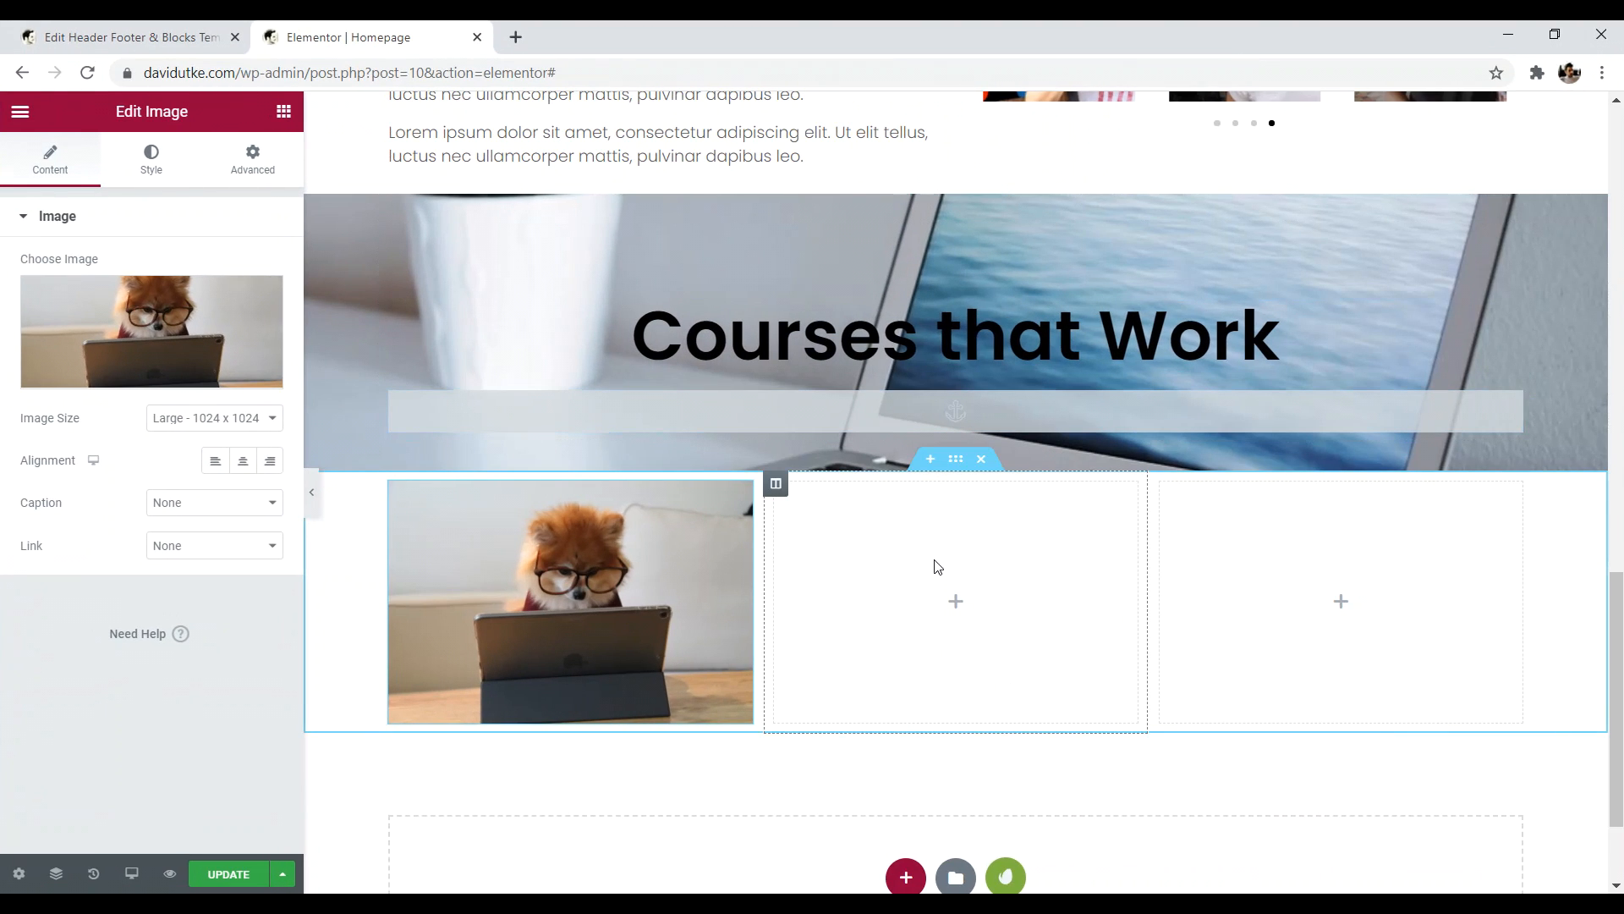
- Add an Image widget to the middle column with an uploaded photo of a woman with a sleeping dog
click(955, 607)
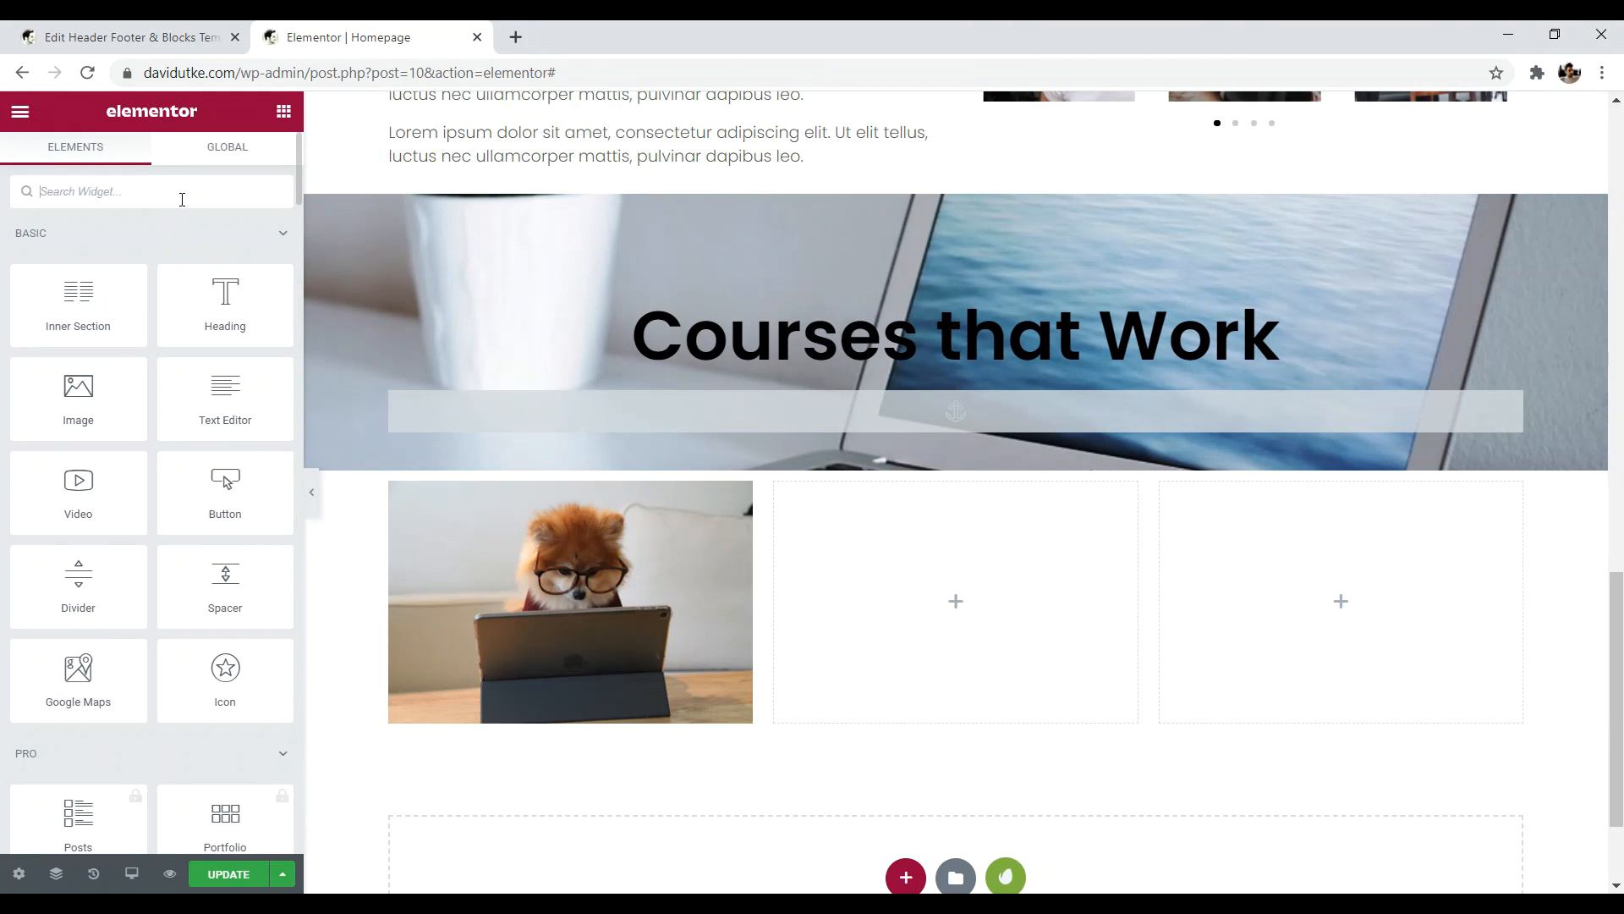
text(image)
drag(105, 267, 880, 623)
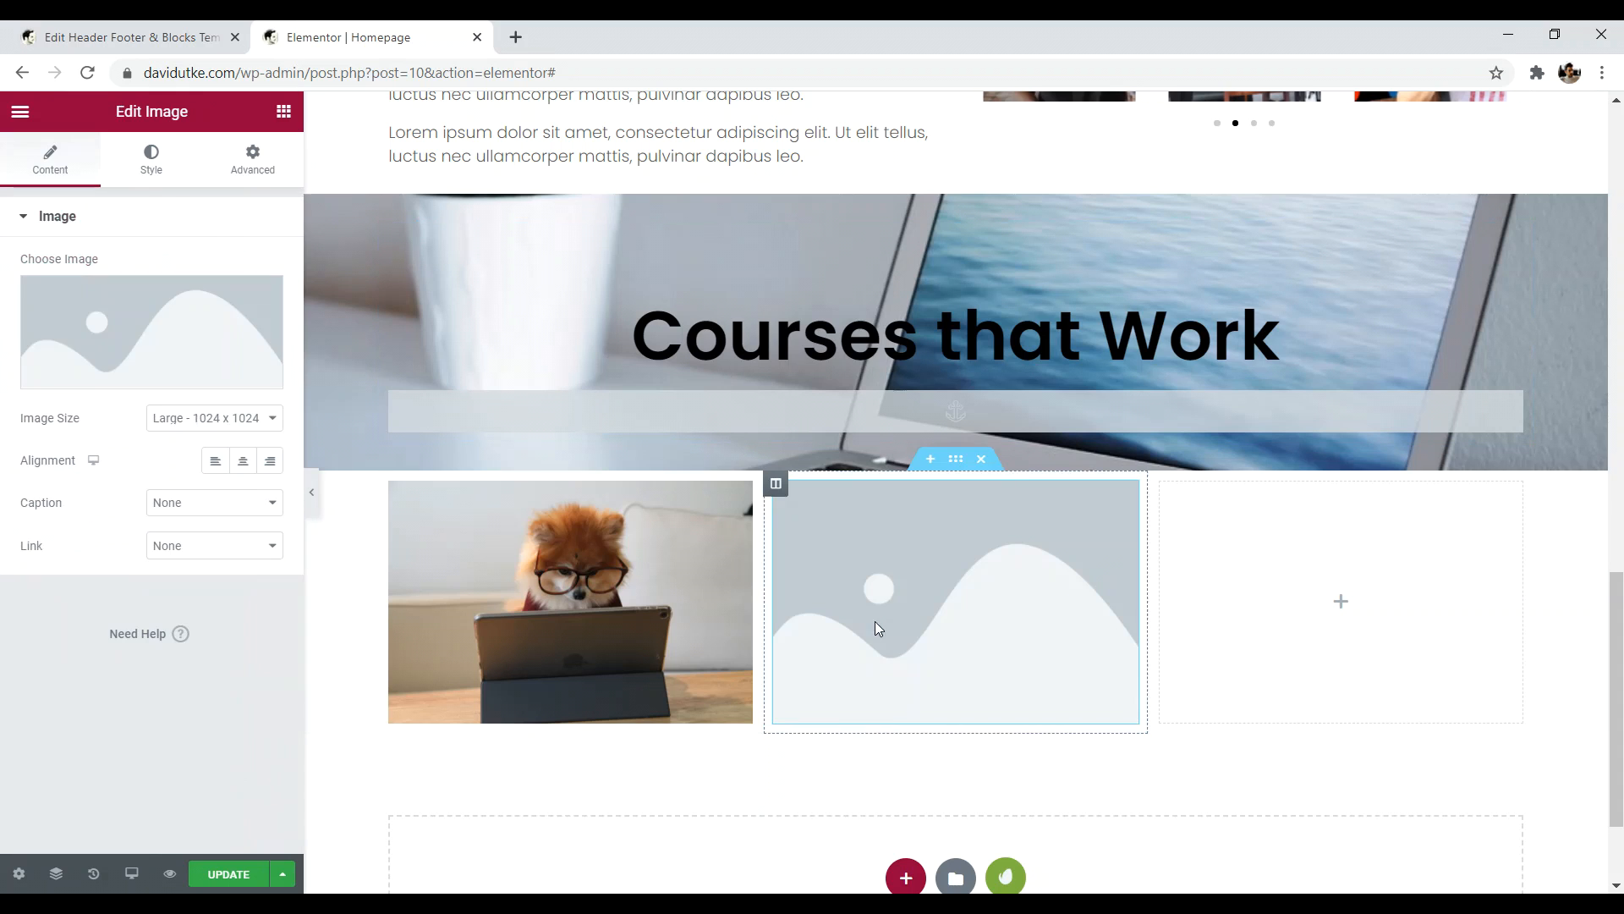
click(117, 341)
drag(735, 36, 783, 69)
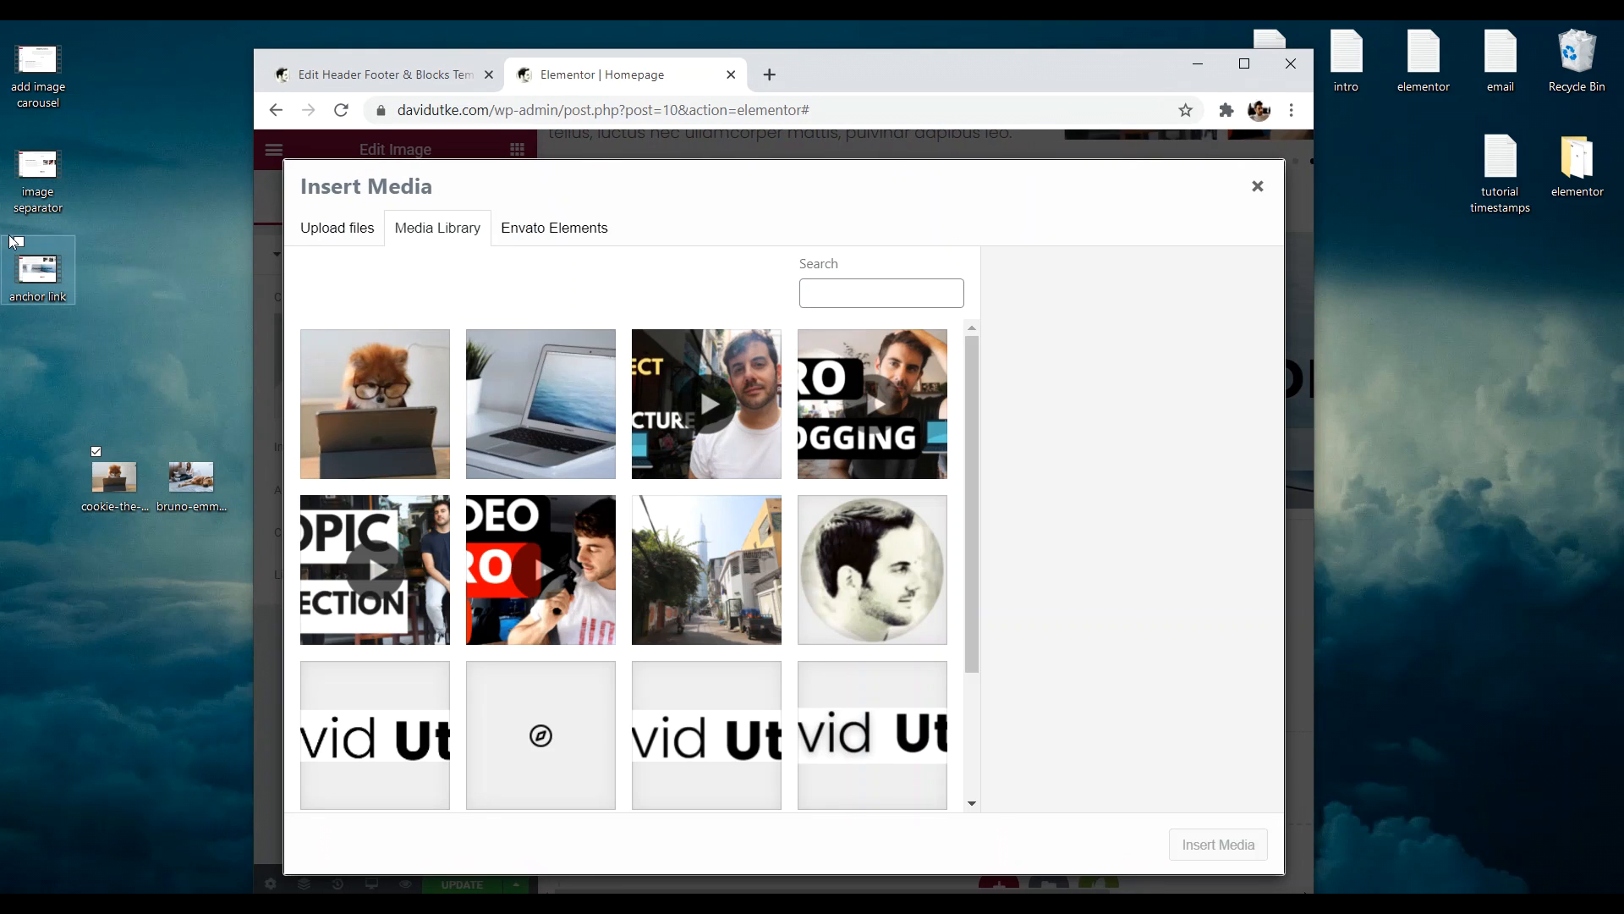
drag(172, 464, 592, 508)
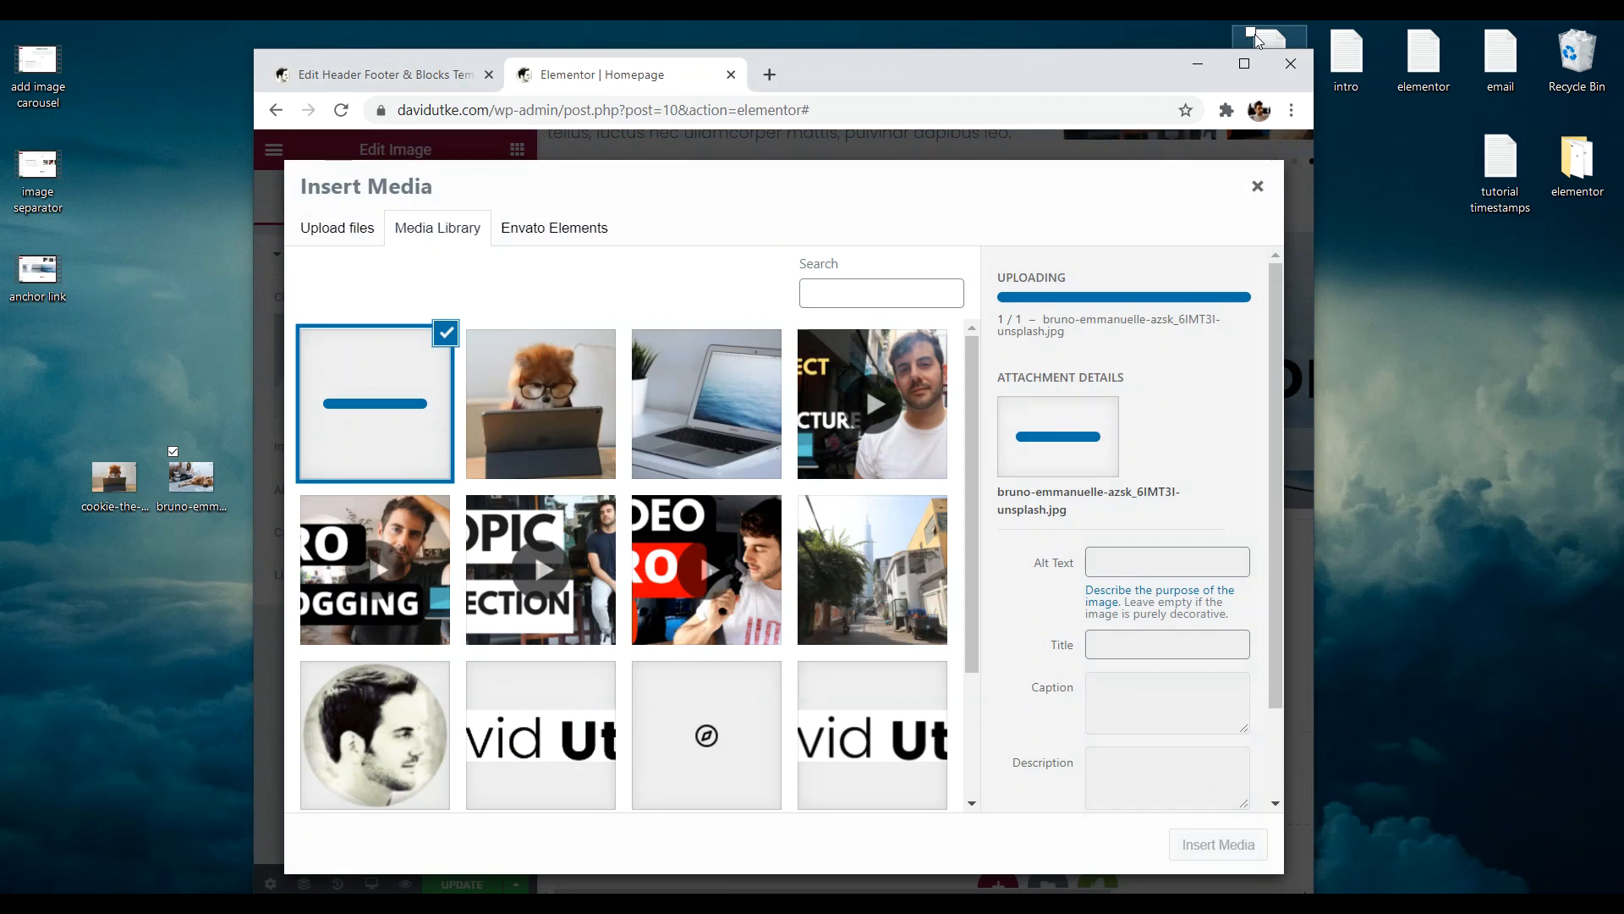
click(1244, 65)
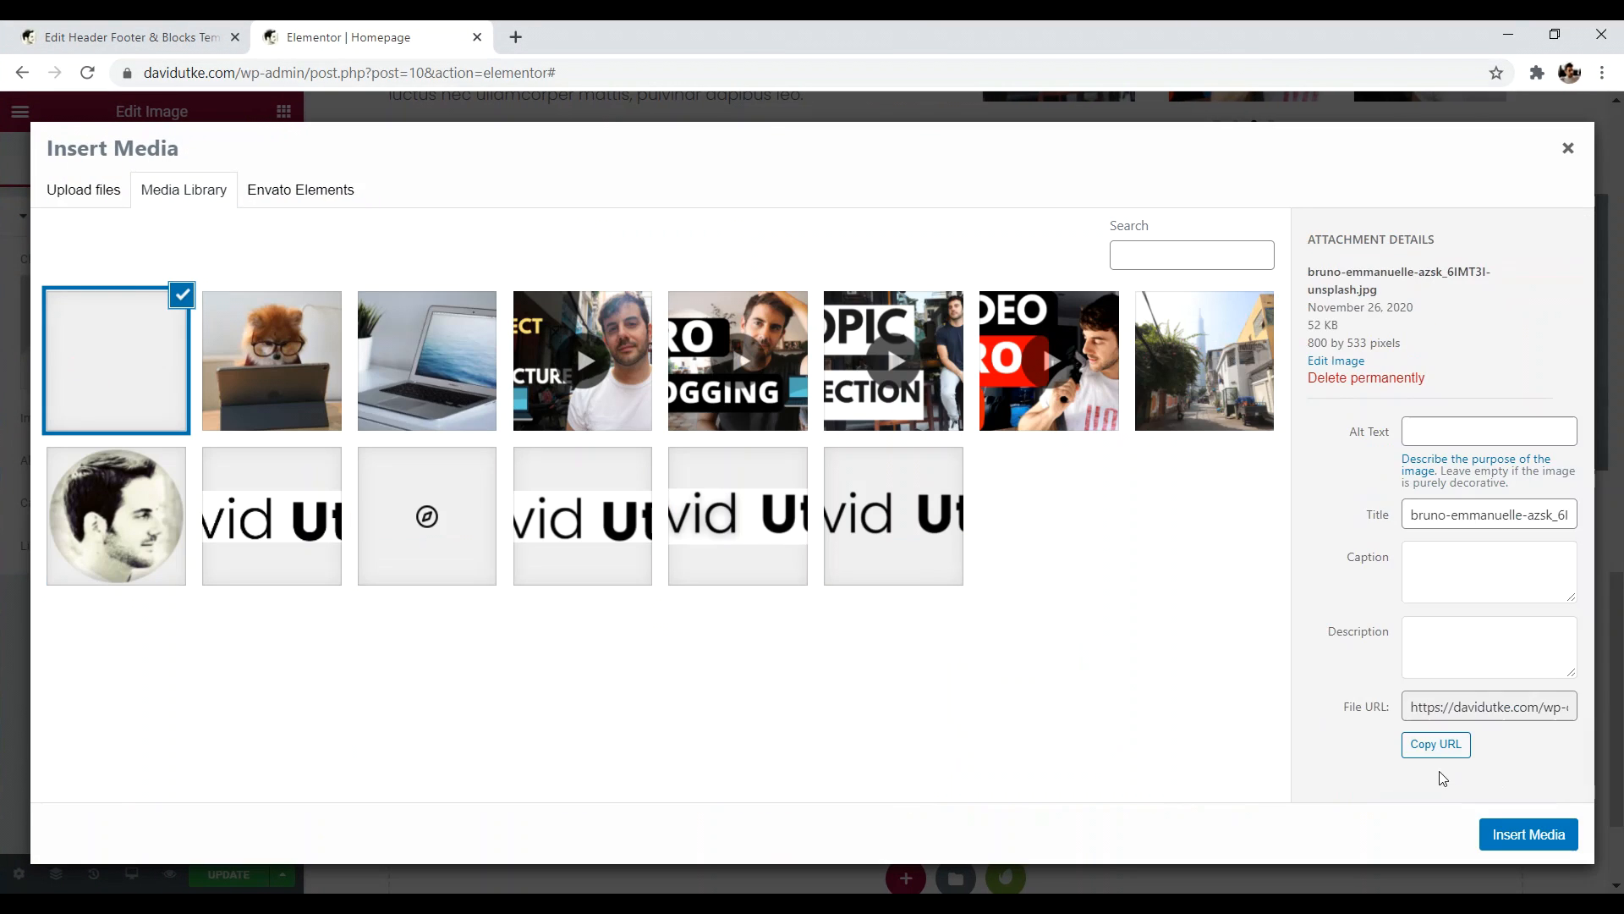
click(1528, 834)
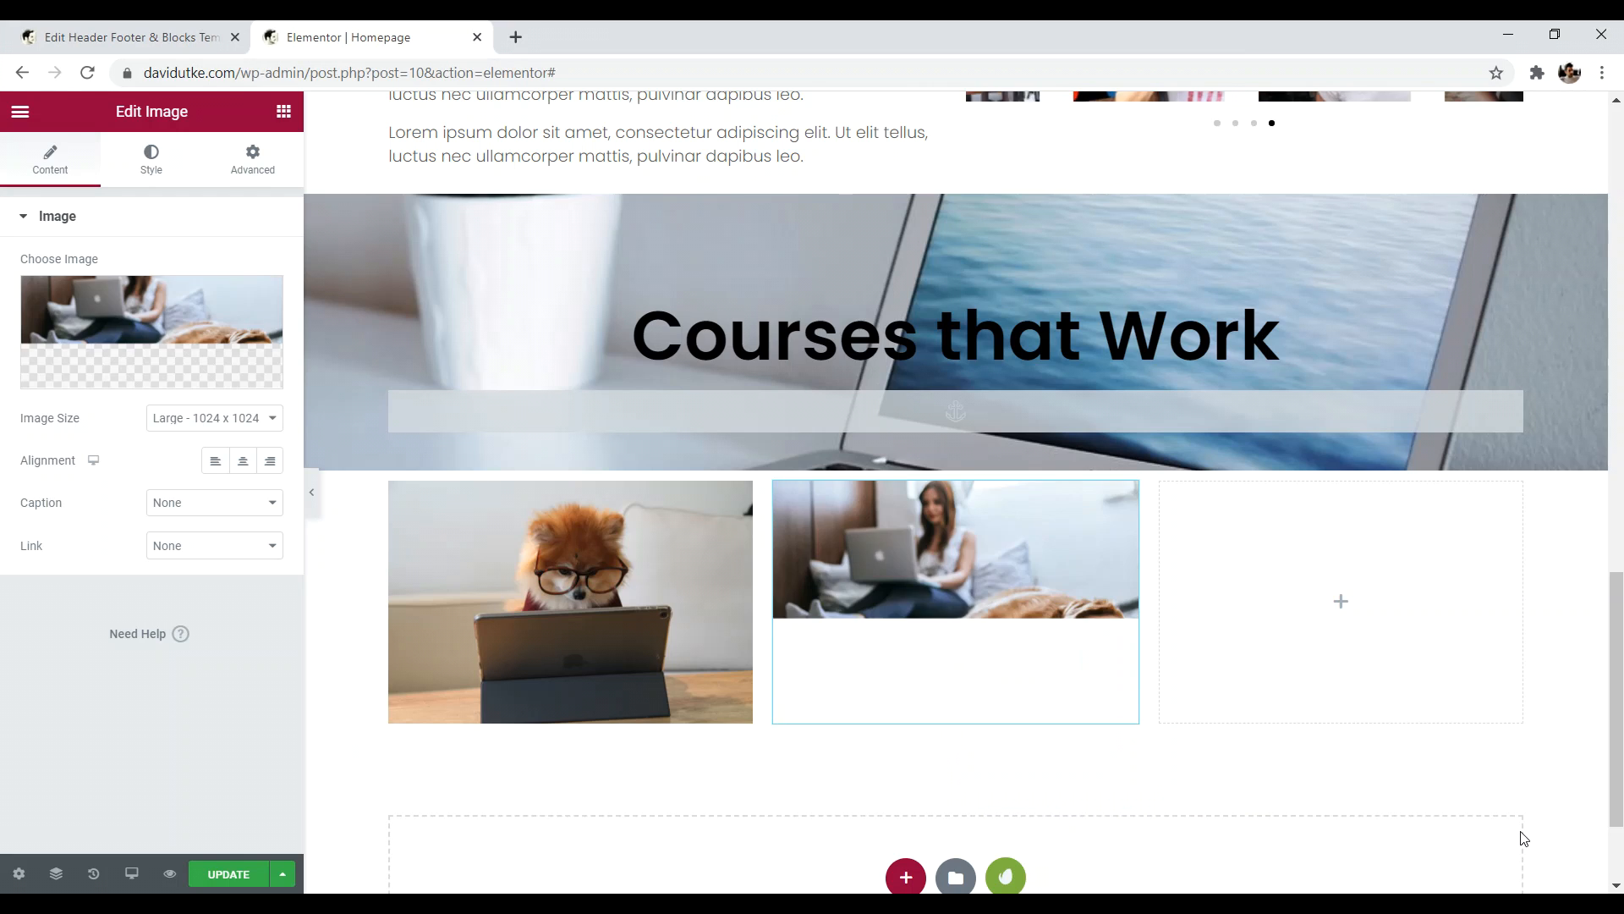
- Add an Image widget to the third column with the uploaded dog office-meeting photo
click(1341, 602)
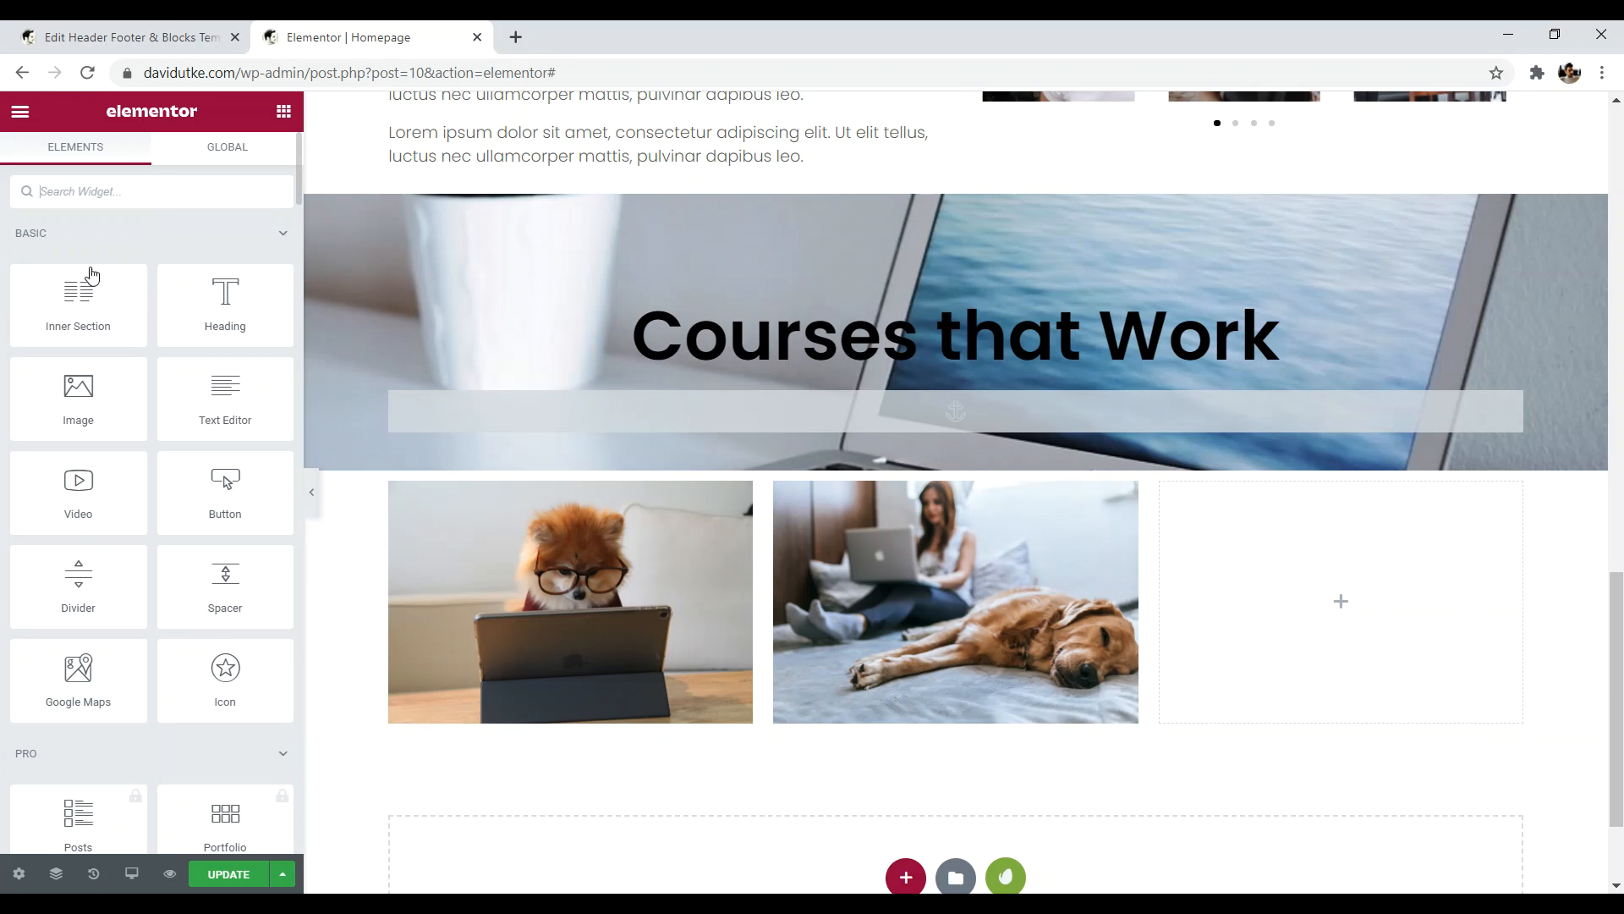
drag(78, 398, 1319, 587)
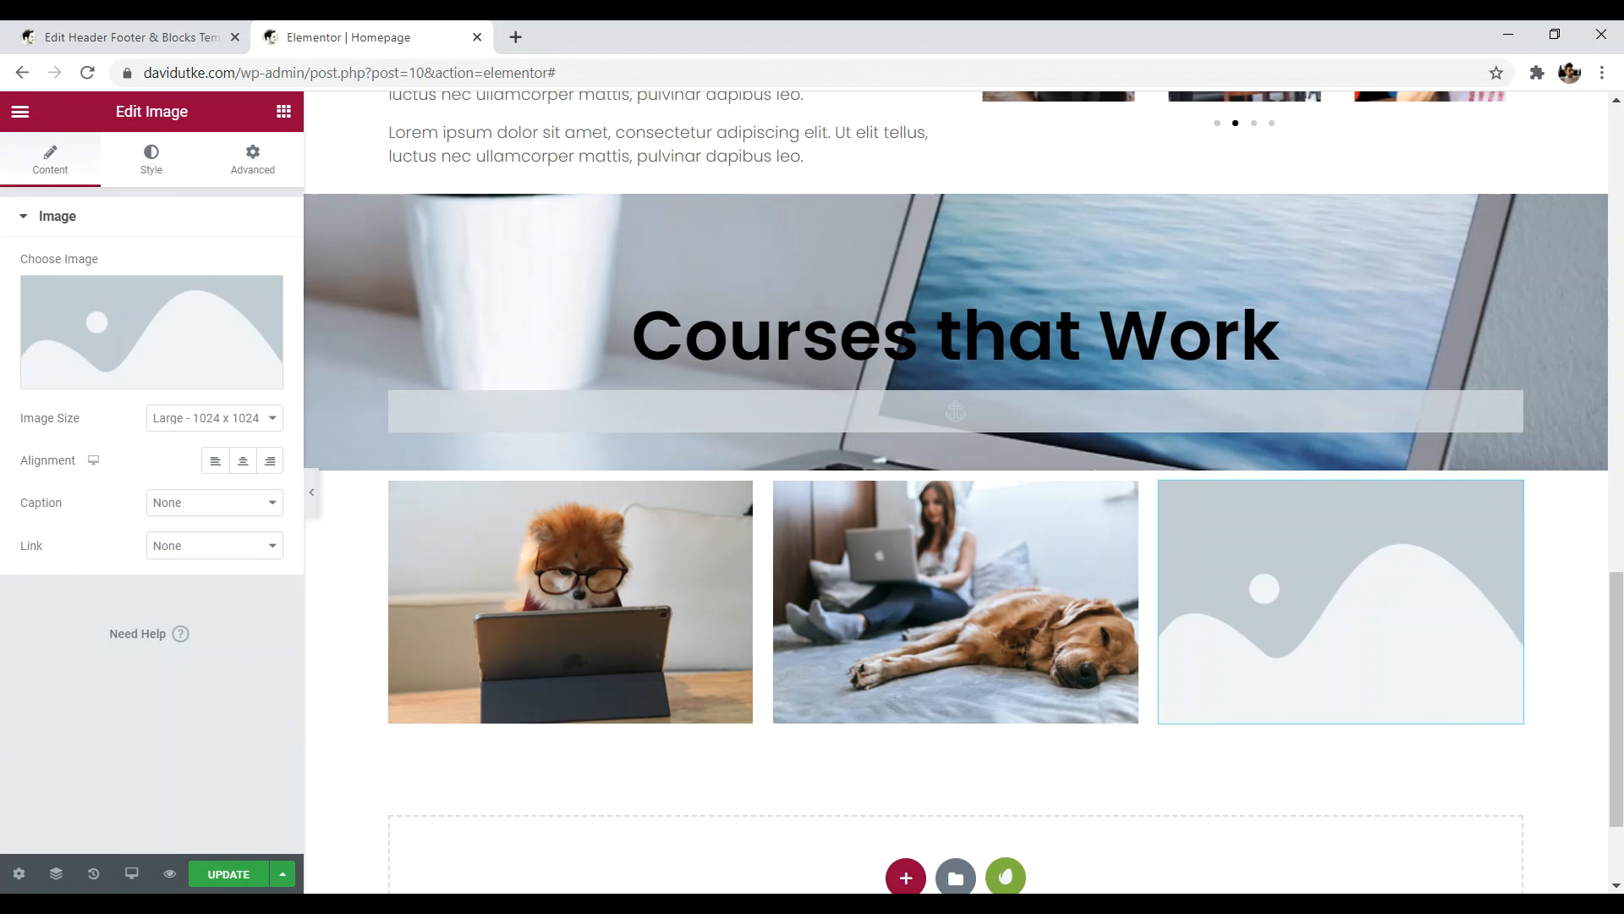
drag(952, 33, 988, 47)
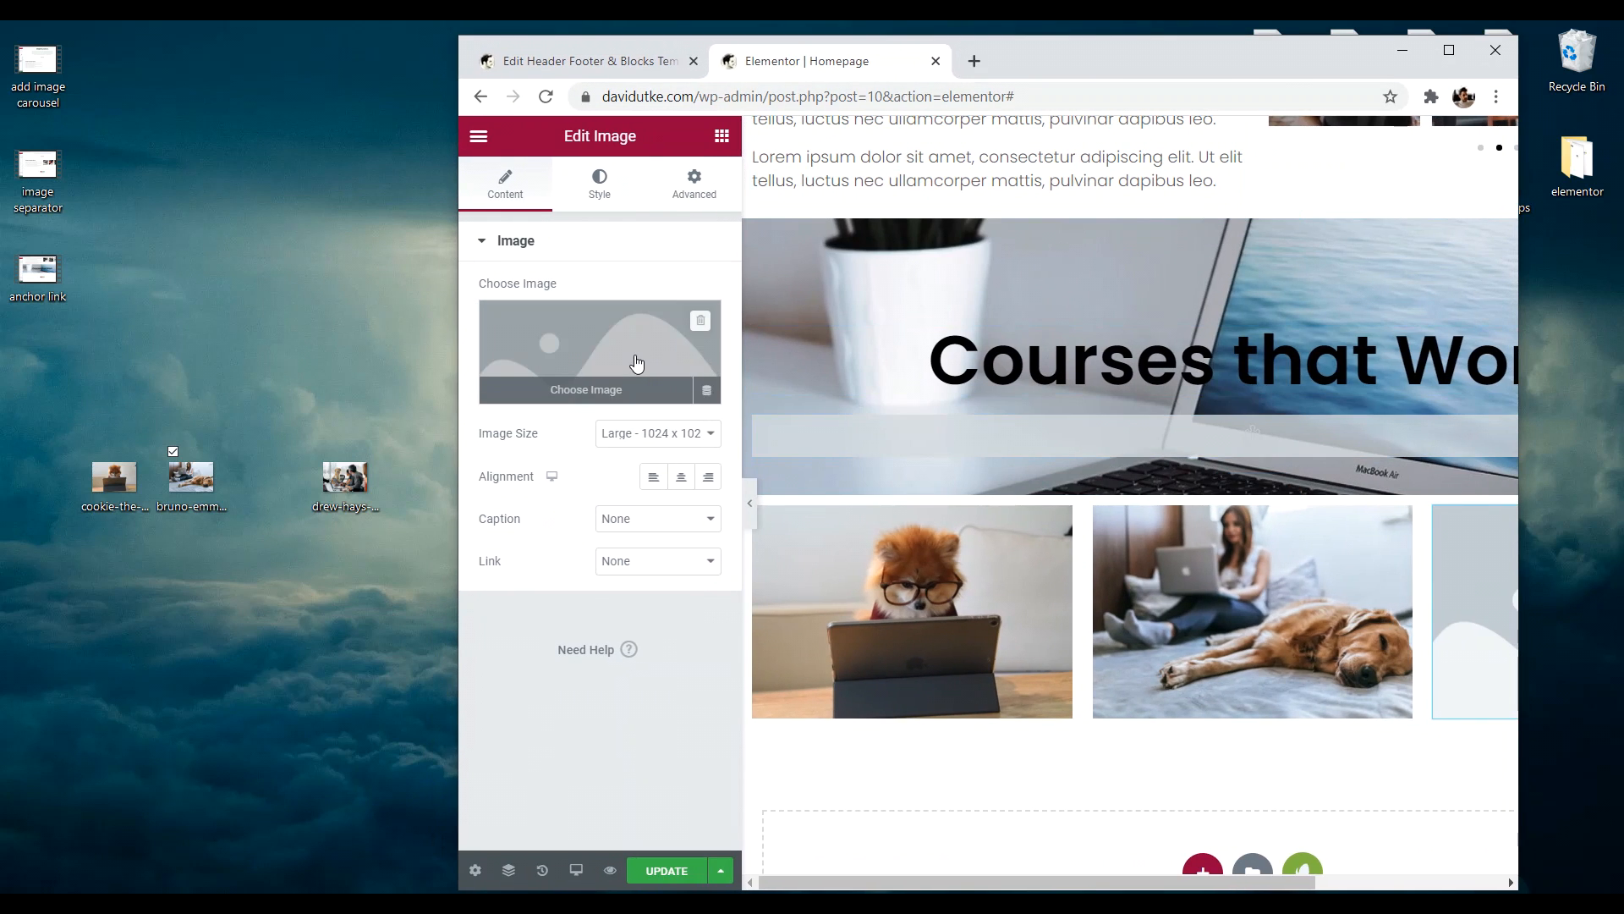
click(637, 363)
mouse_move(346, 478)
mouse_down()
mouse_move(889, 473)
mouse_move(930, 440)
mouse_up()
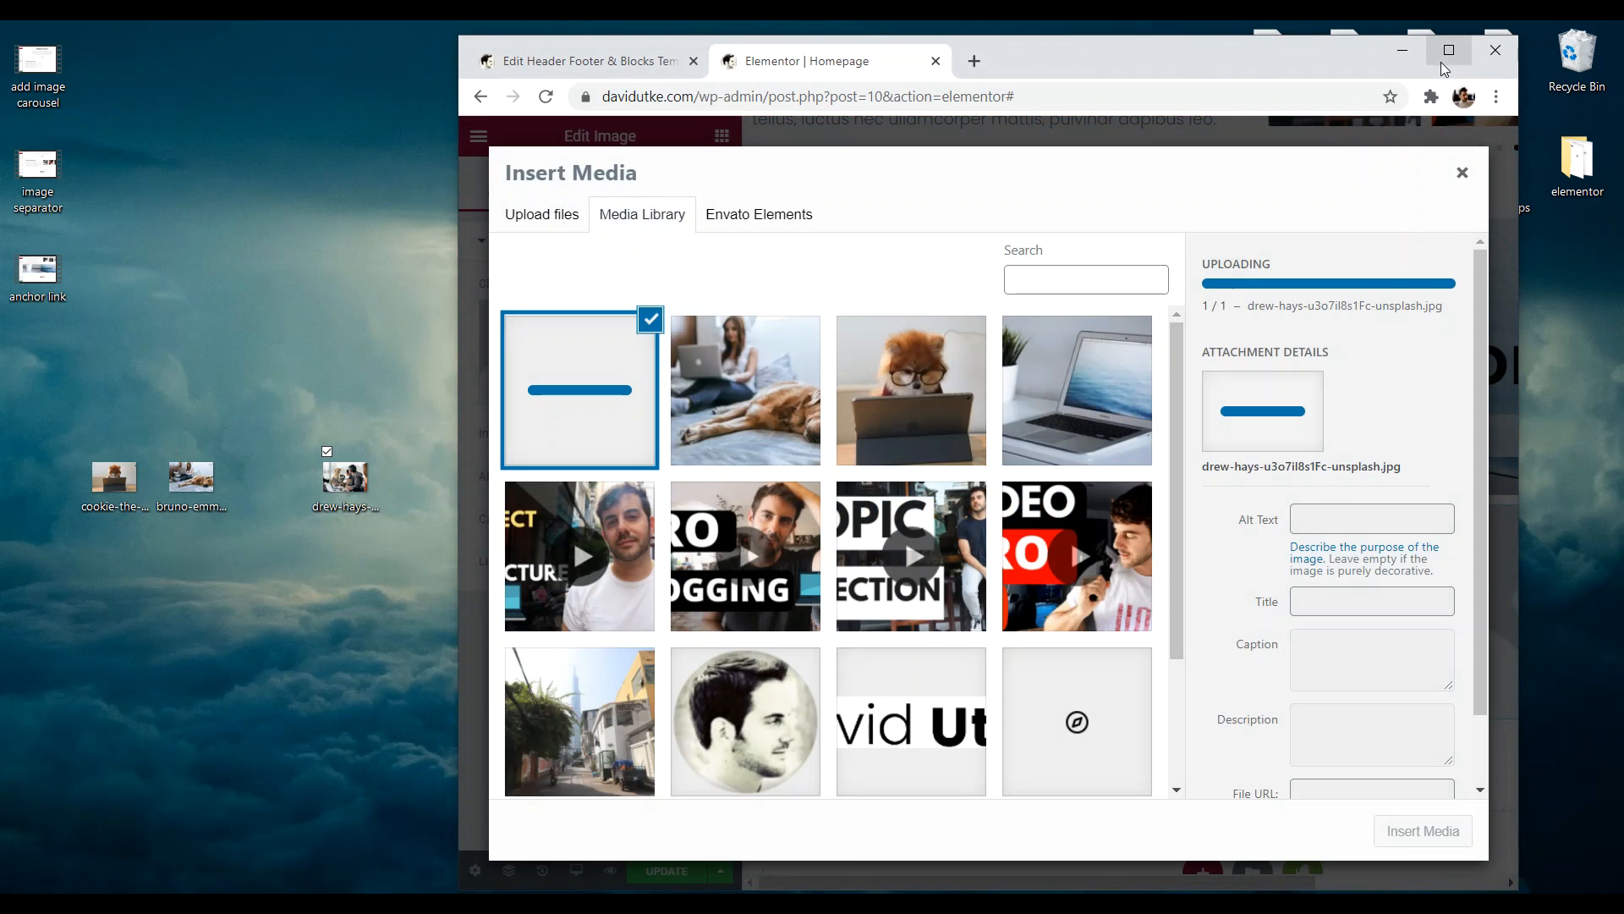
click(1449, 58)
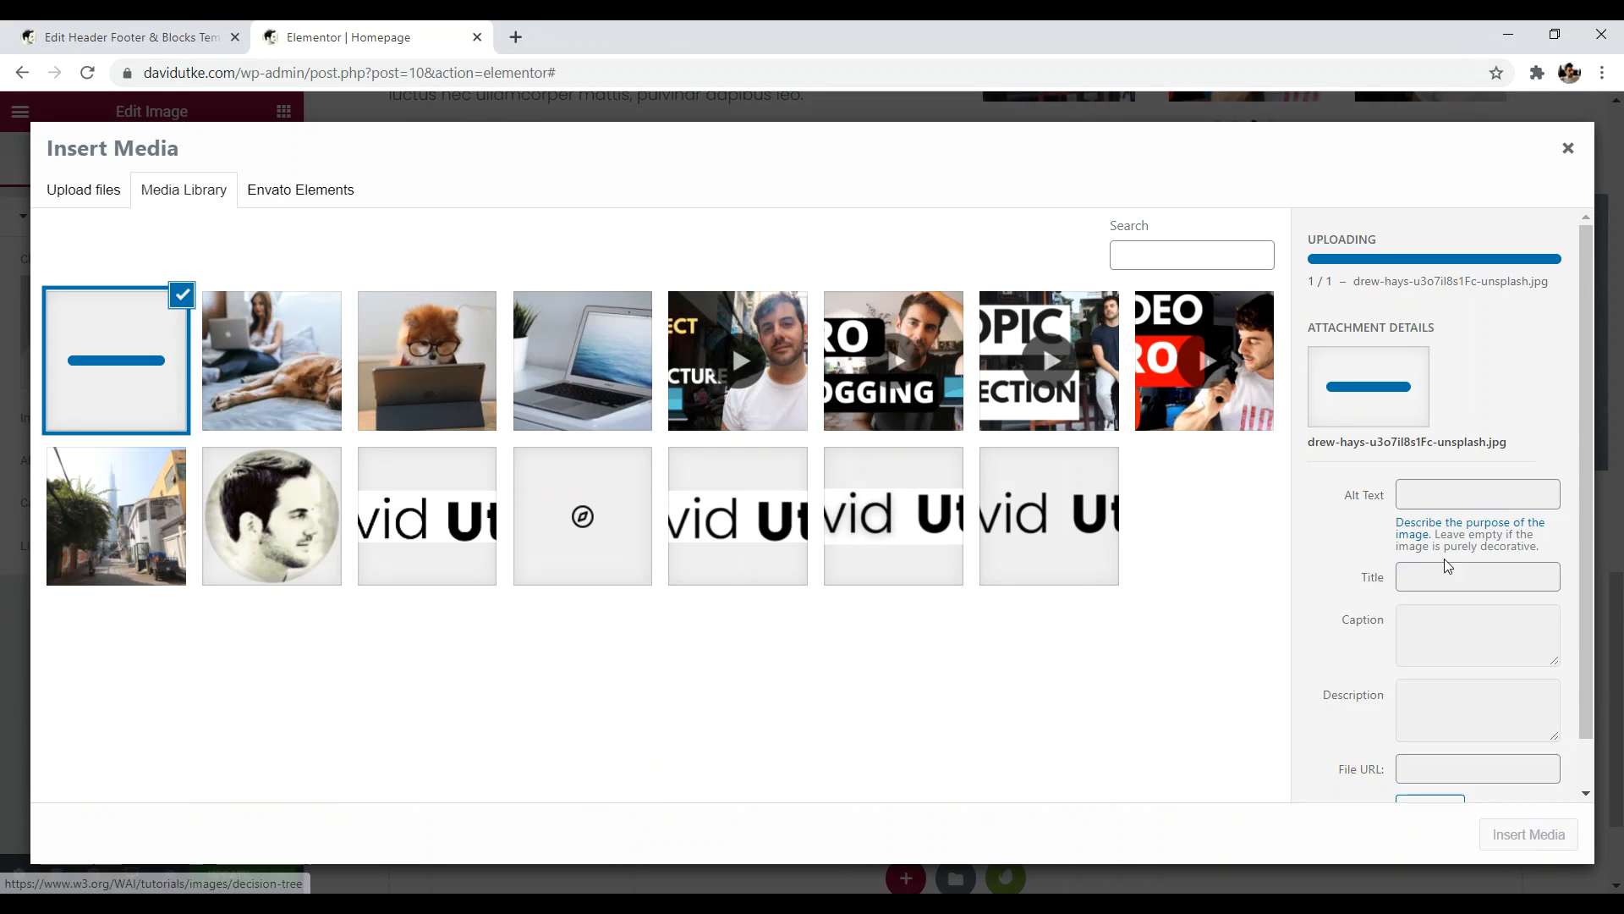
click(1528, 835)
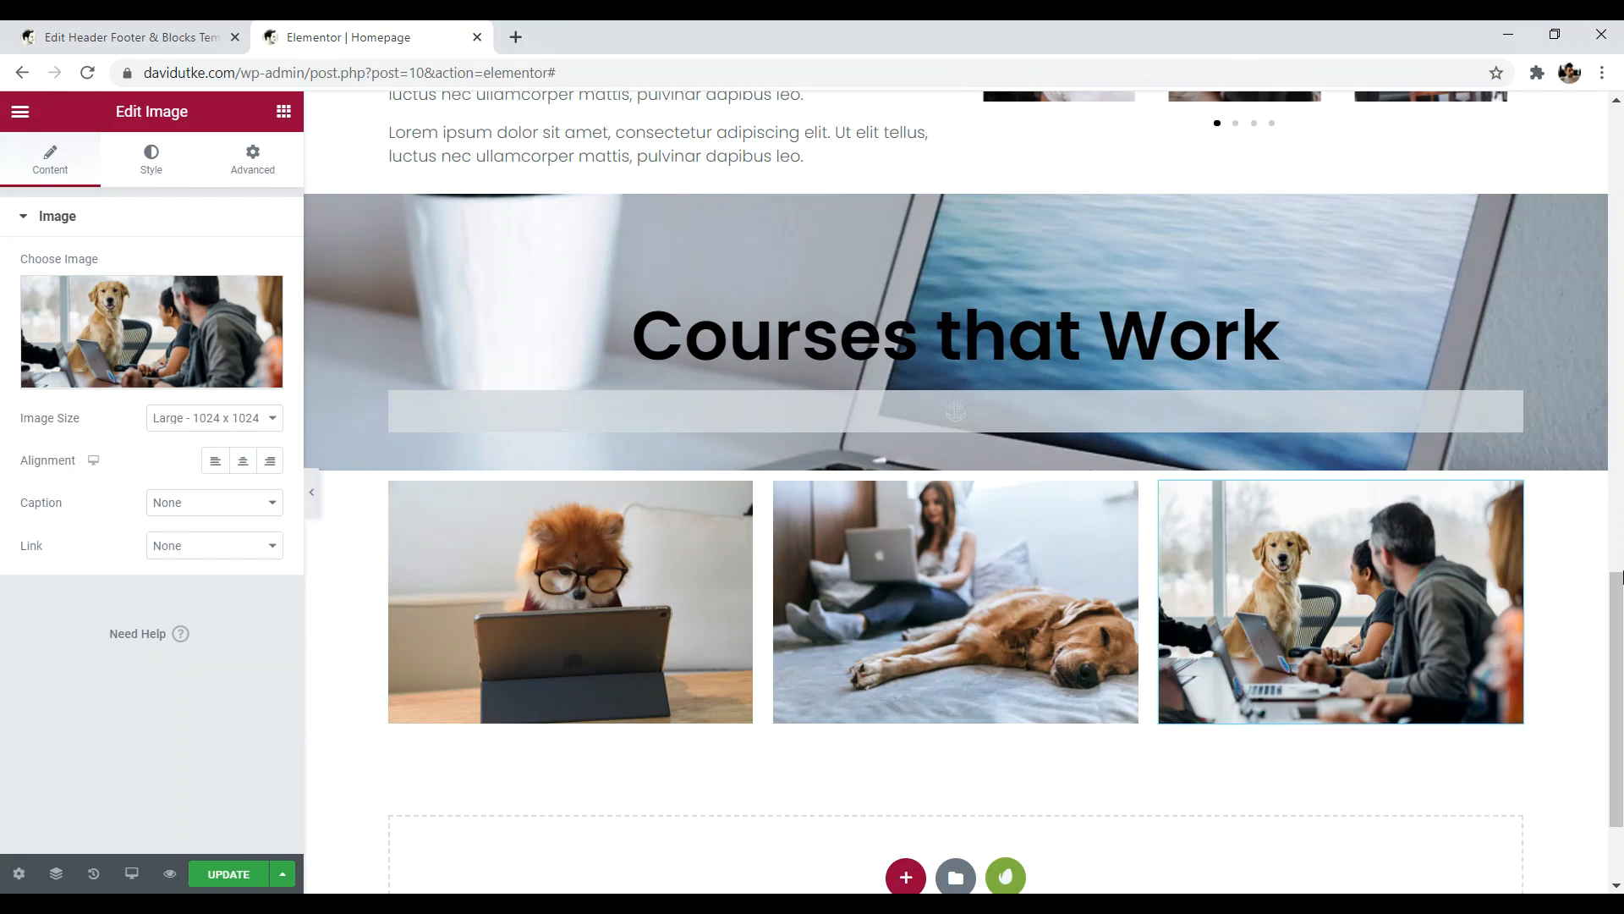
scroll(1619, 698, up, 1)
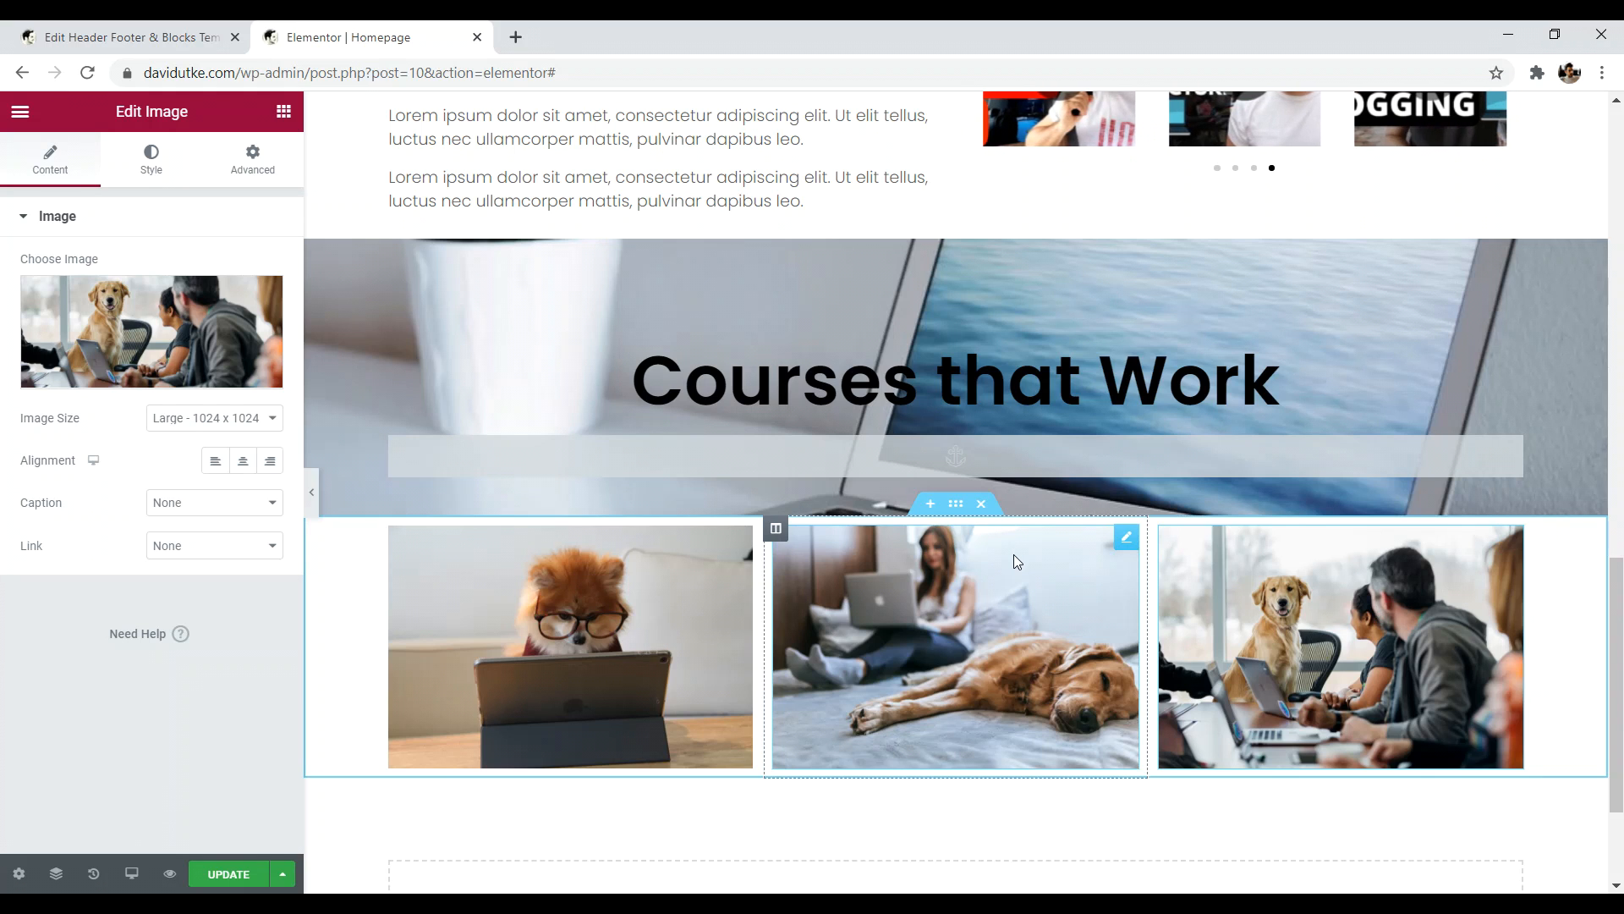
scroll(464, 540, down, 2)
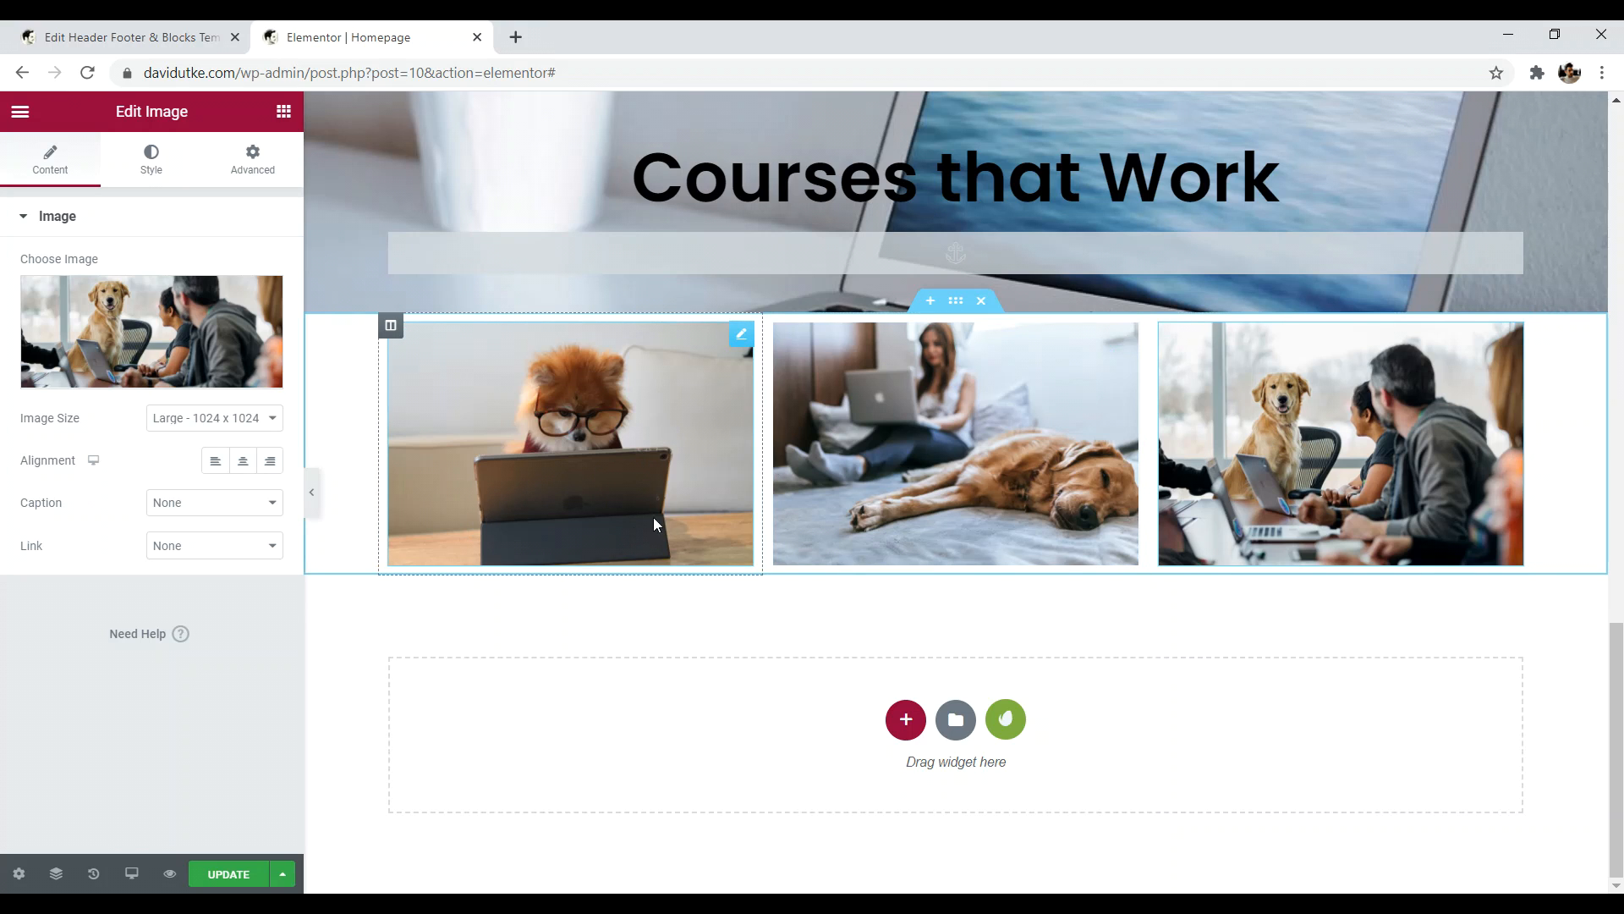
- Add an H3 Heading widget below the first course image
click(281, 112)
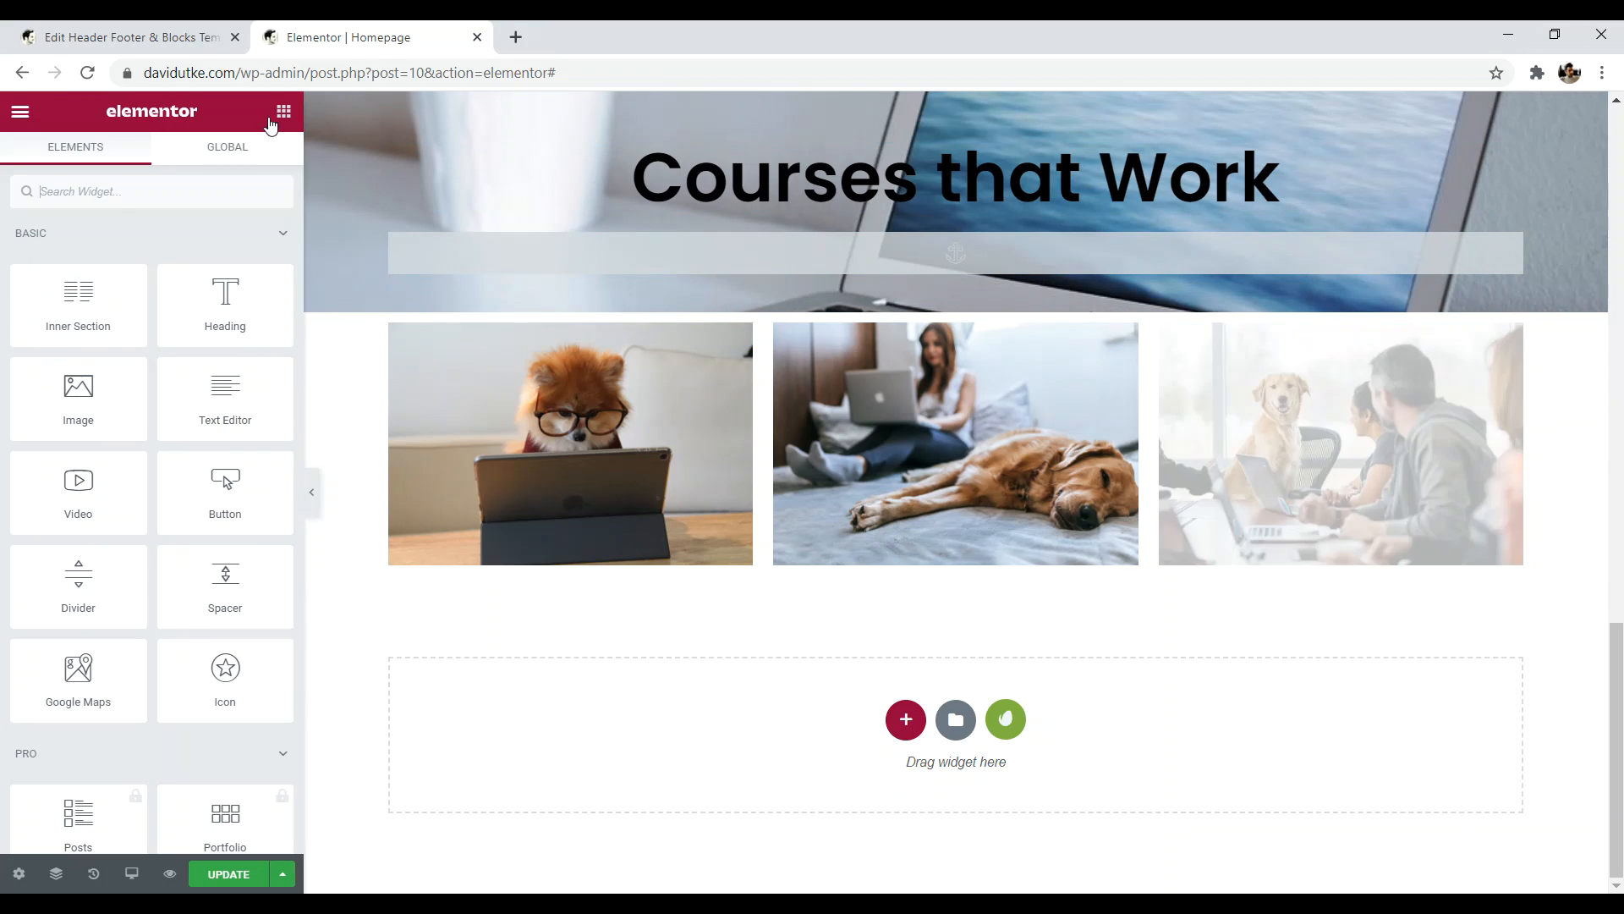
drag(222, 300, 536, 552)
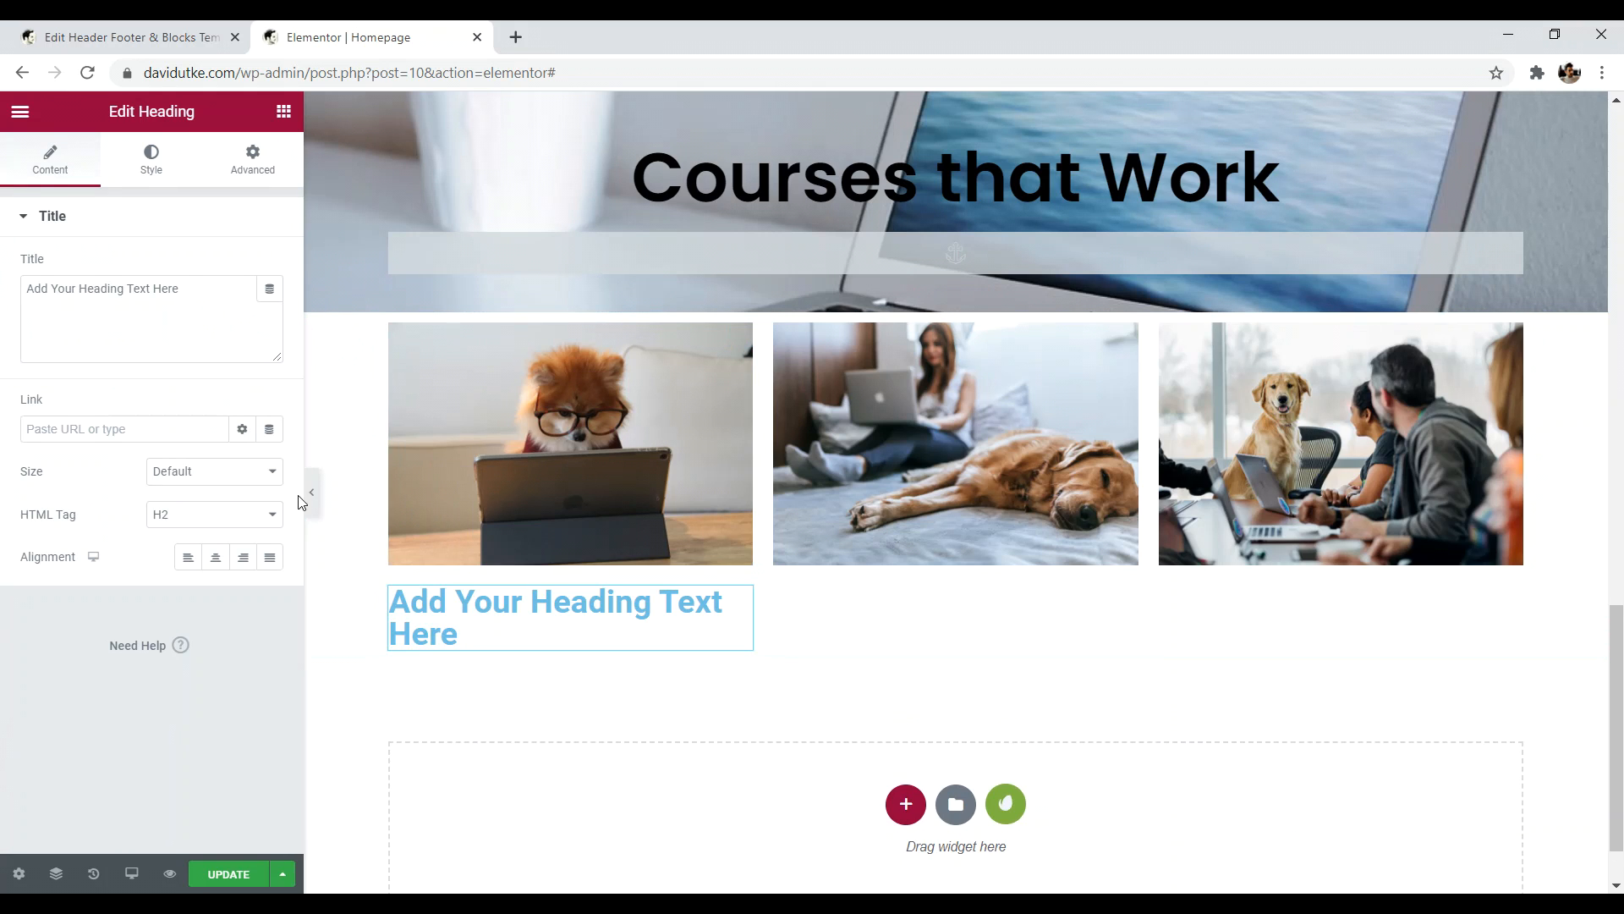
click(215, 514)
click(190, 606)
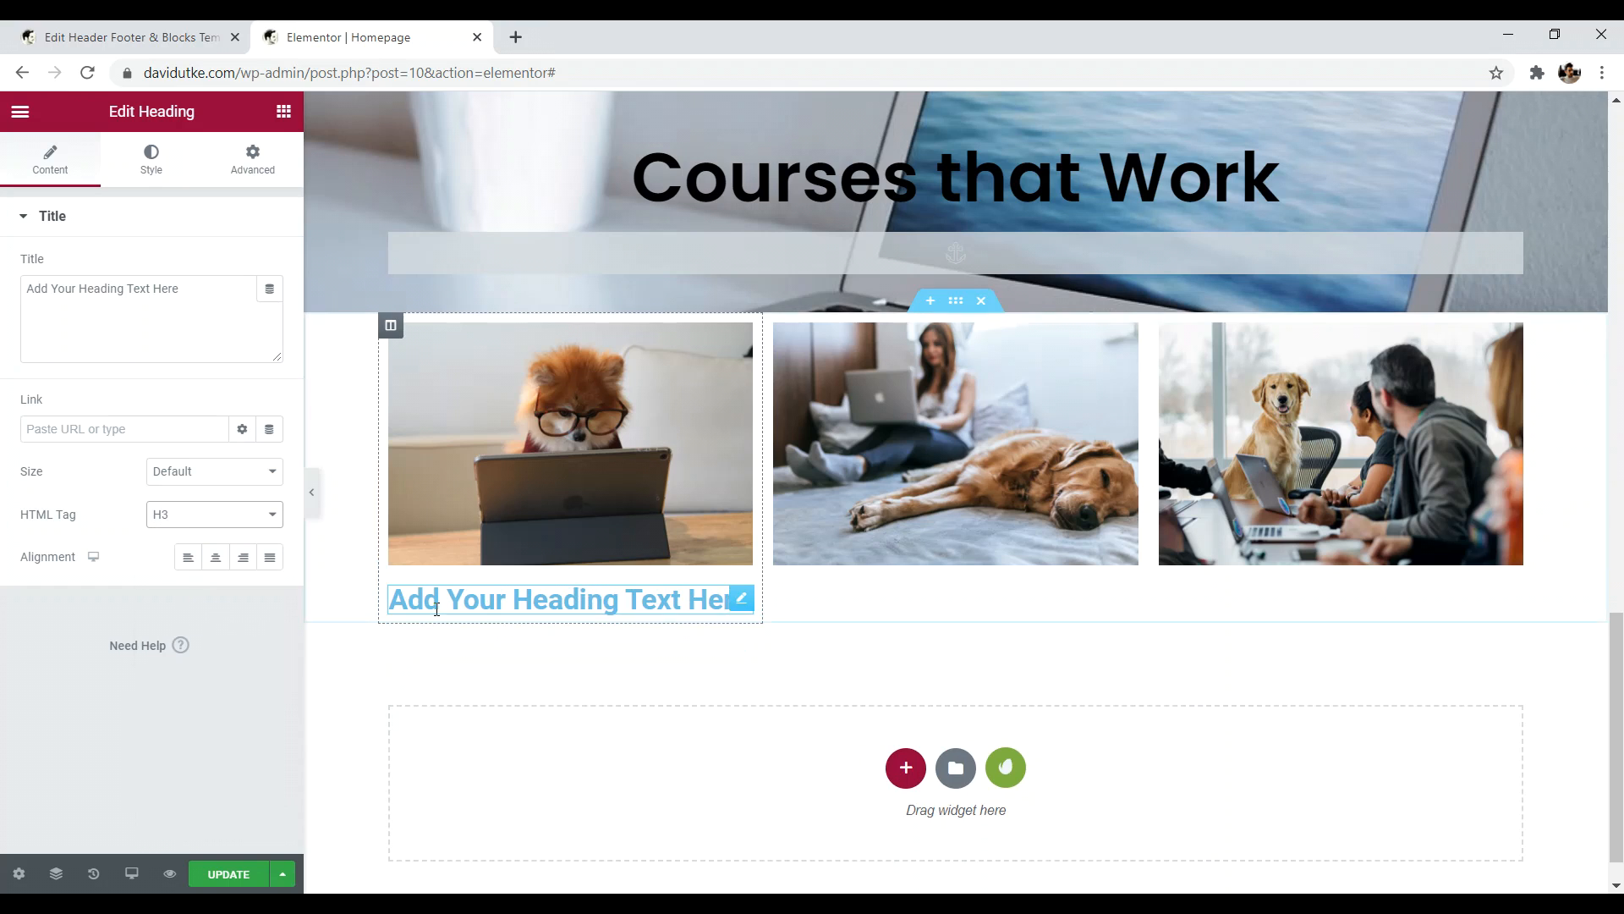
- Replace the placeholder heading text with 'Create a Website!'
drag(711, 603, 539, 608)
key(BackSpace)
drag(659, 601, 440, 599)
key(BackSpace)
key(BackSpace)
key(BackSpace)
key(BackSpace)
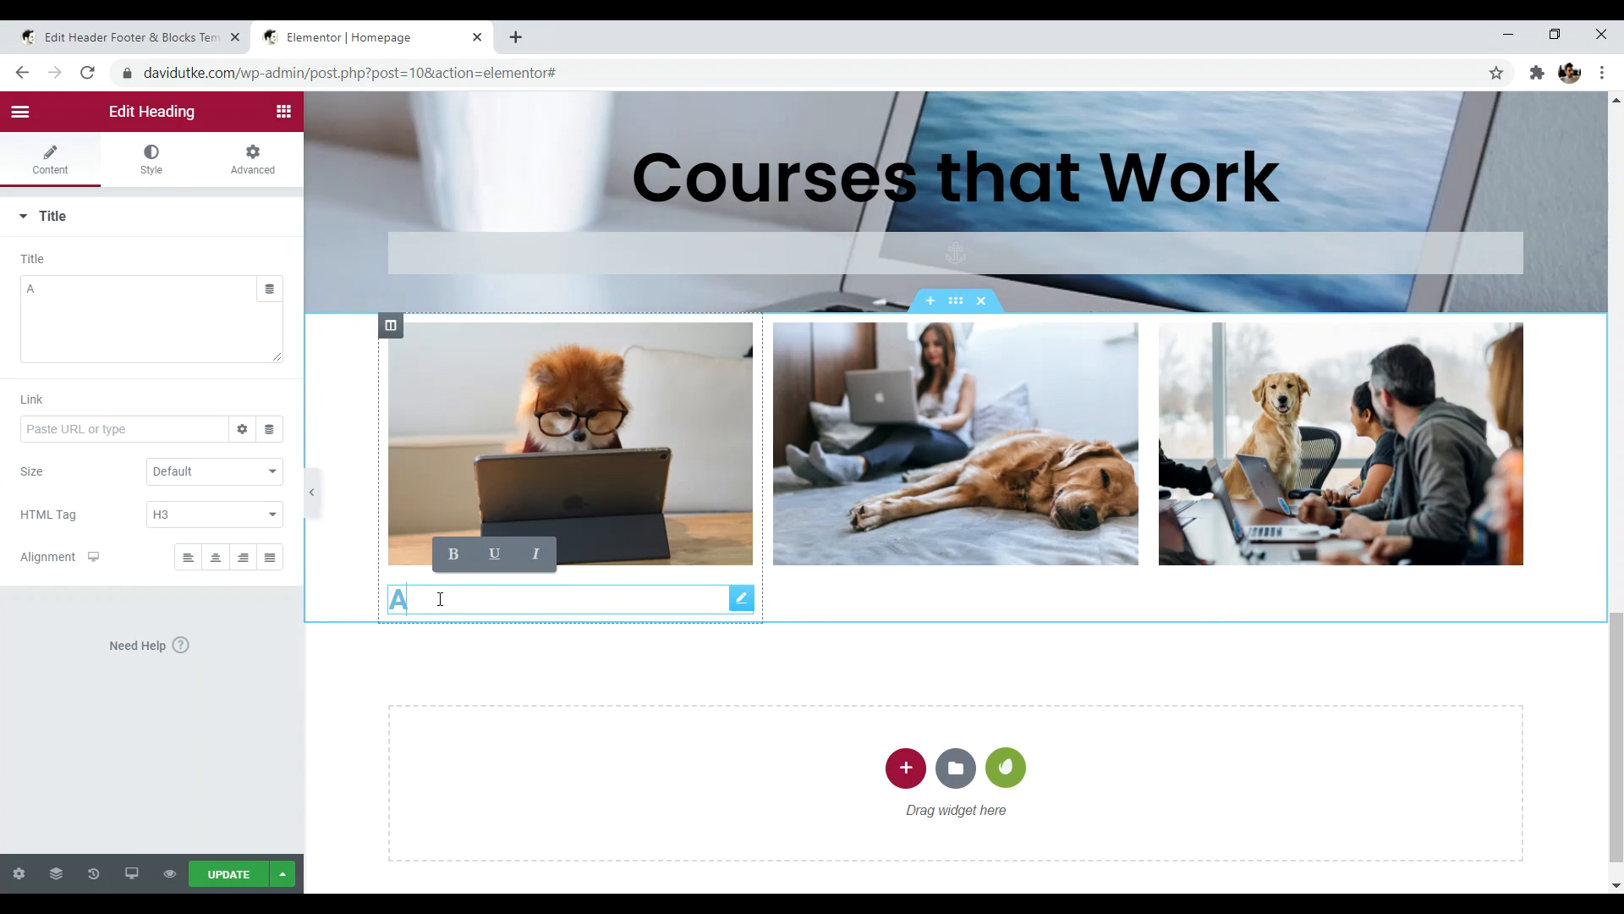
key(BackSpace)
text(Learn how to)
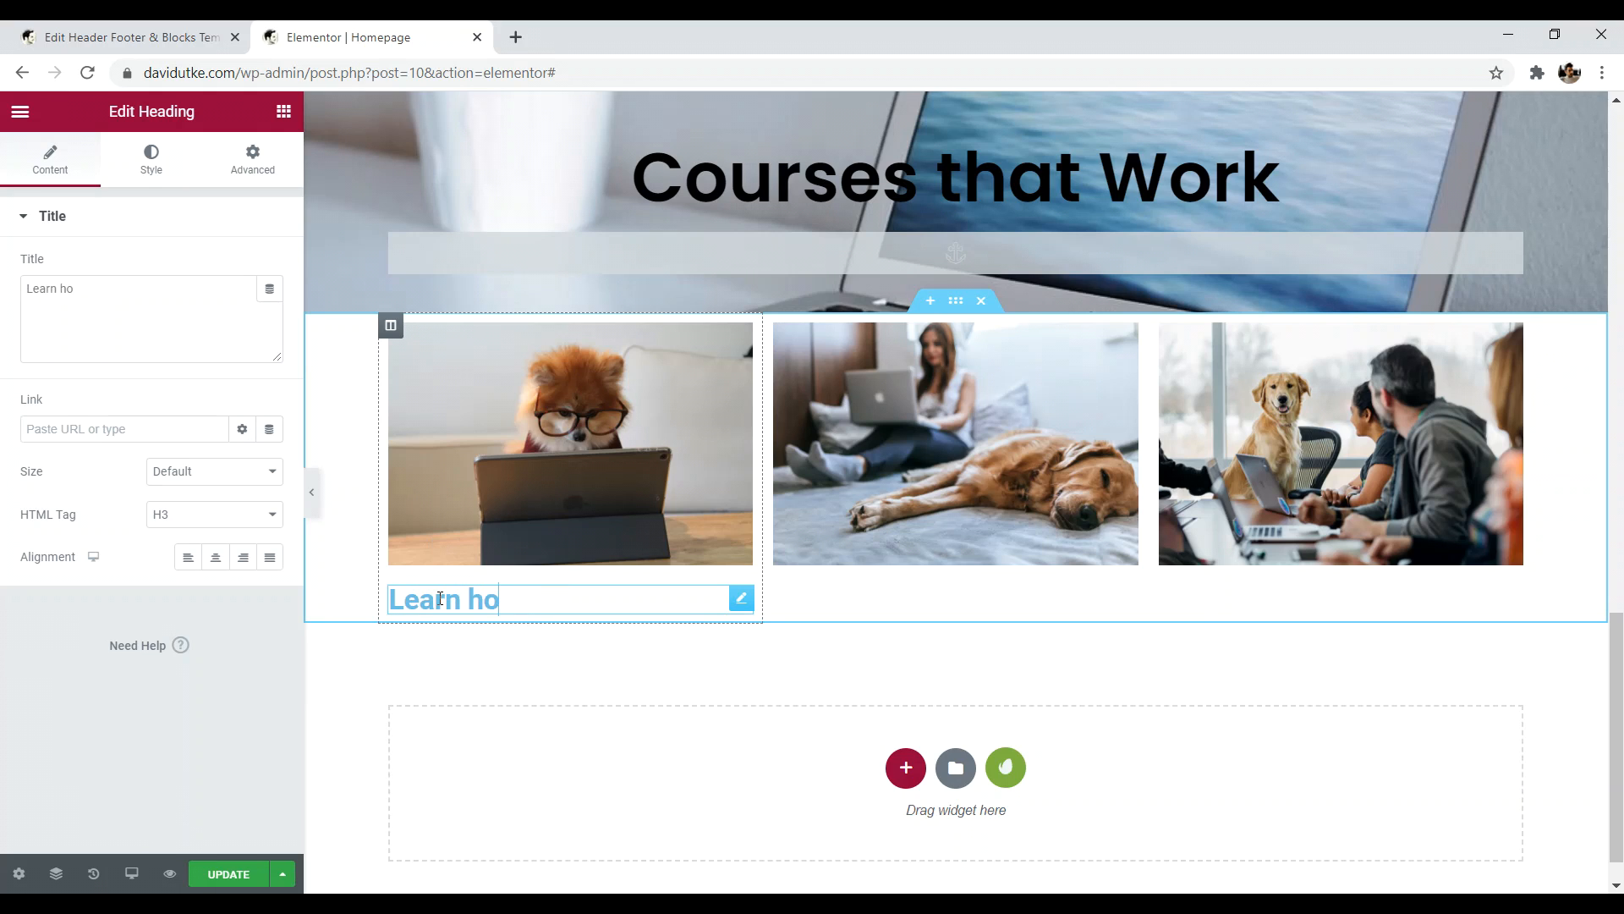
key(BackSpace)
key(BackSpace)
key(BackSpace)
key(BackSpace)
key(BackSpace)
key(BackSpace)
key(BackSpace)
key(BackSpace)
key(BackSpace)
key(BackSpace)
text(Cr)
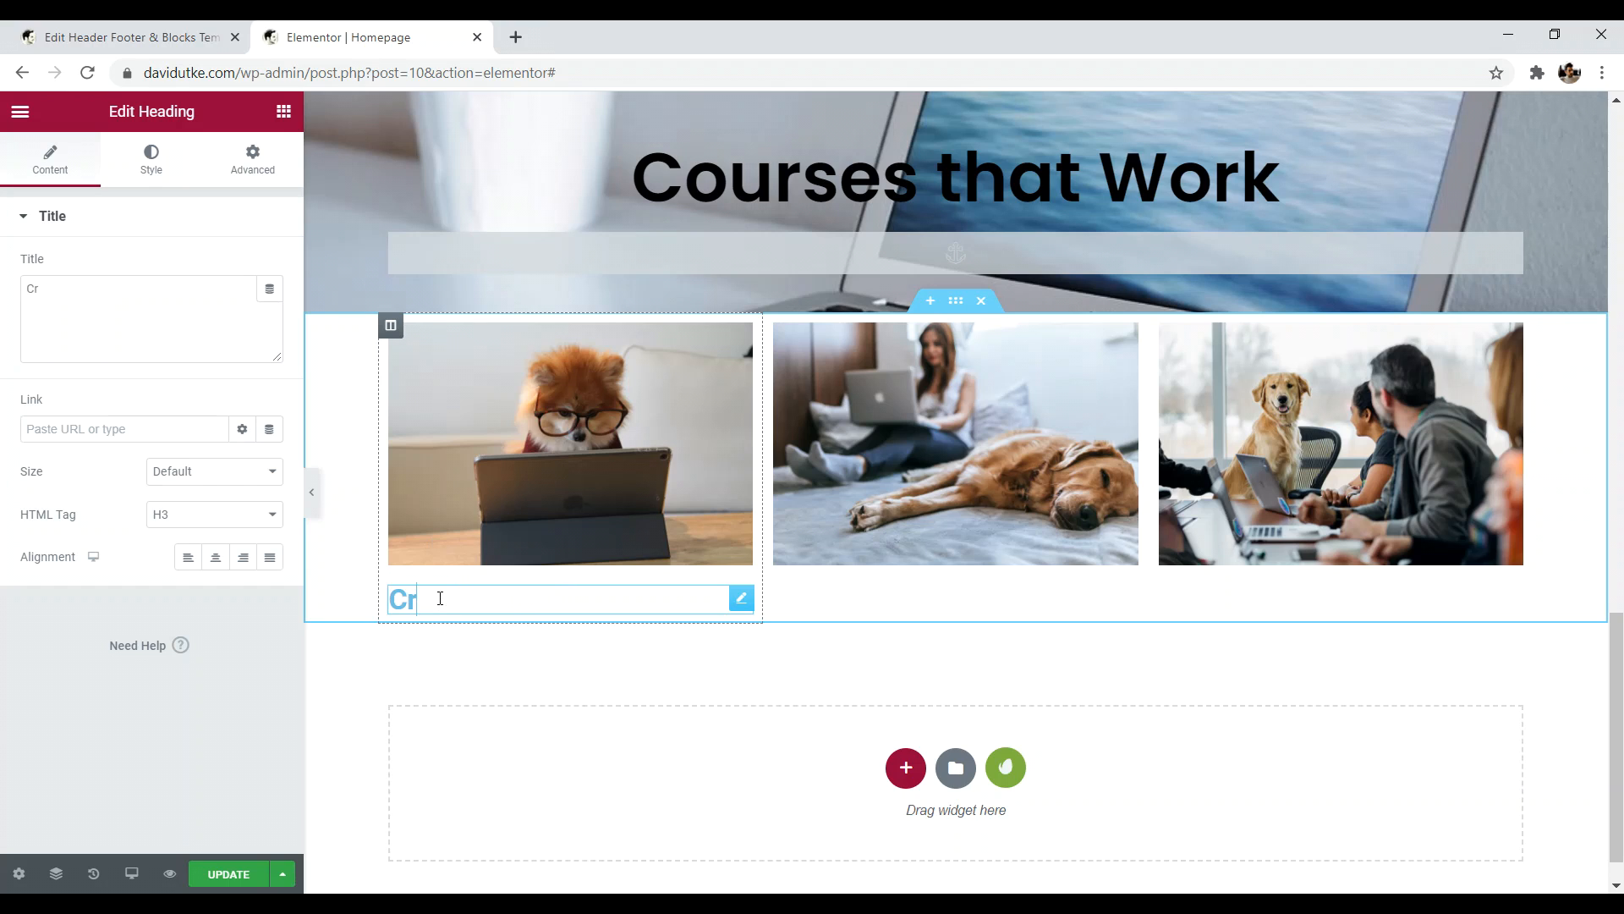
text(eate a Website!)
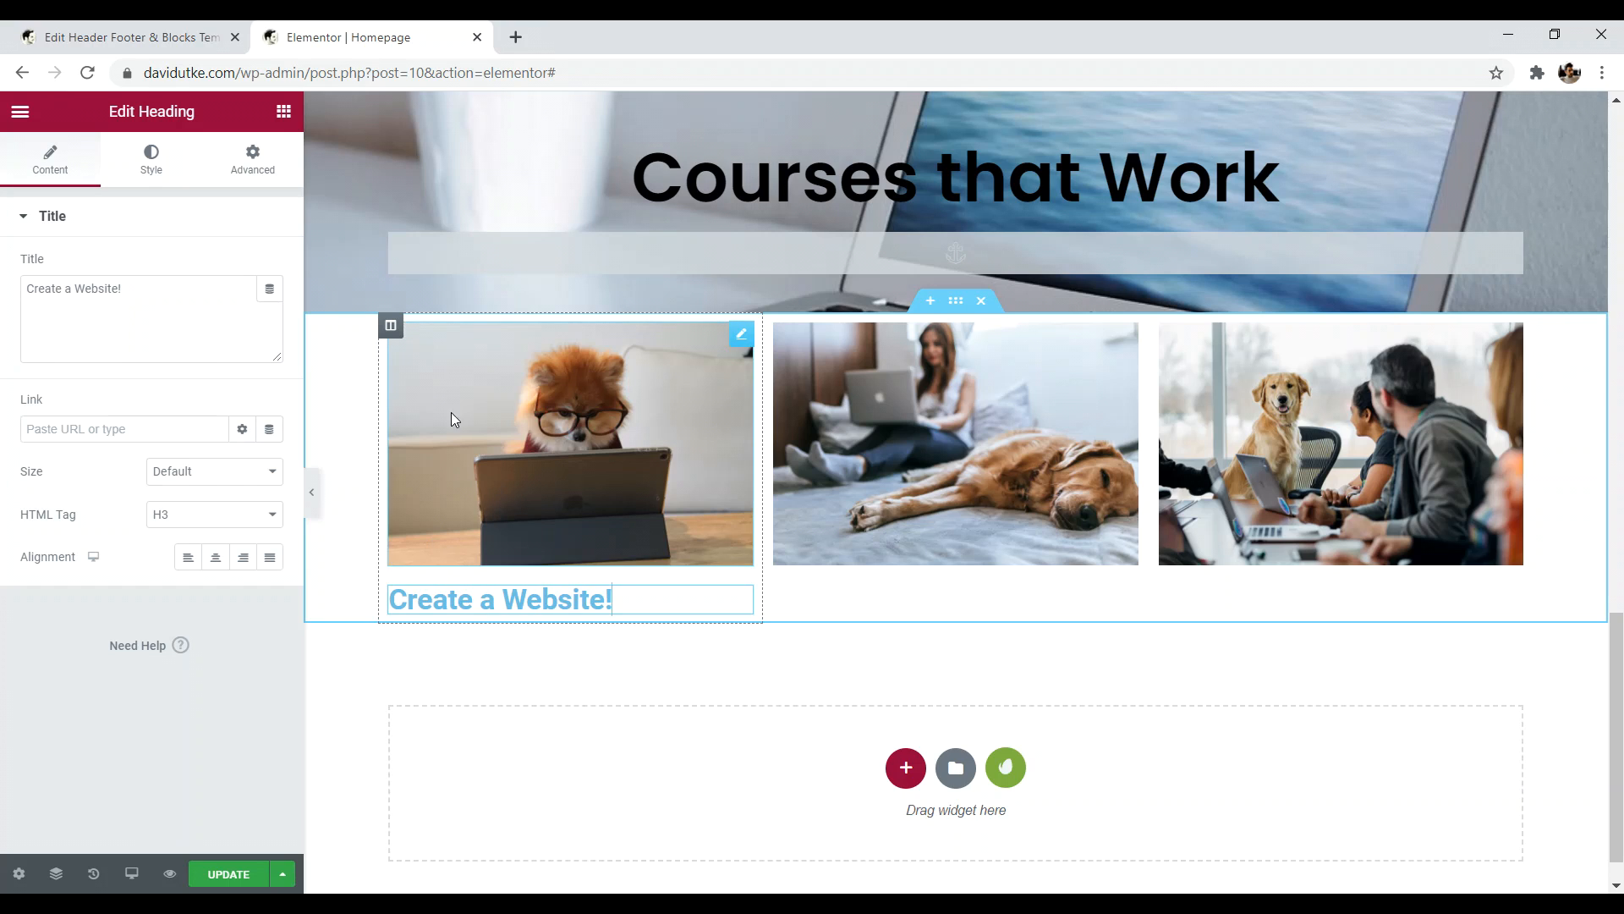
- Make the heading text black and centre-align it
click(151, 161)
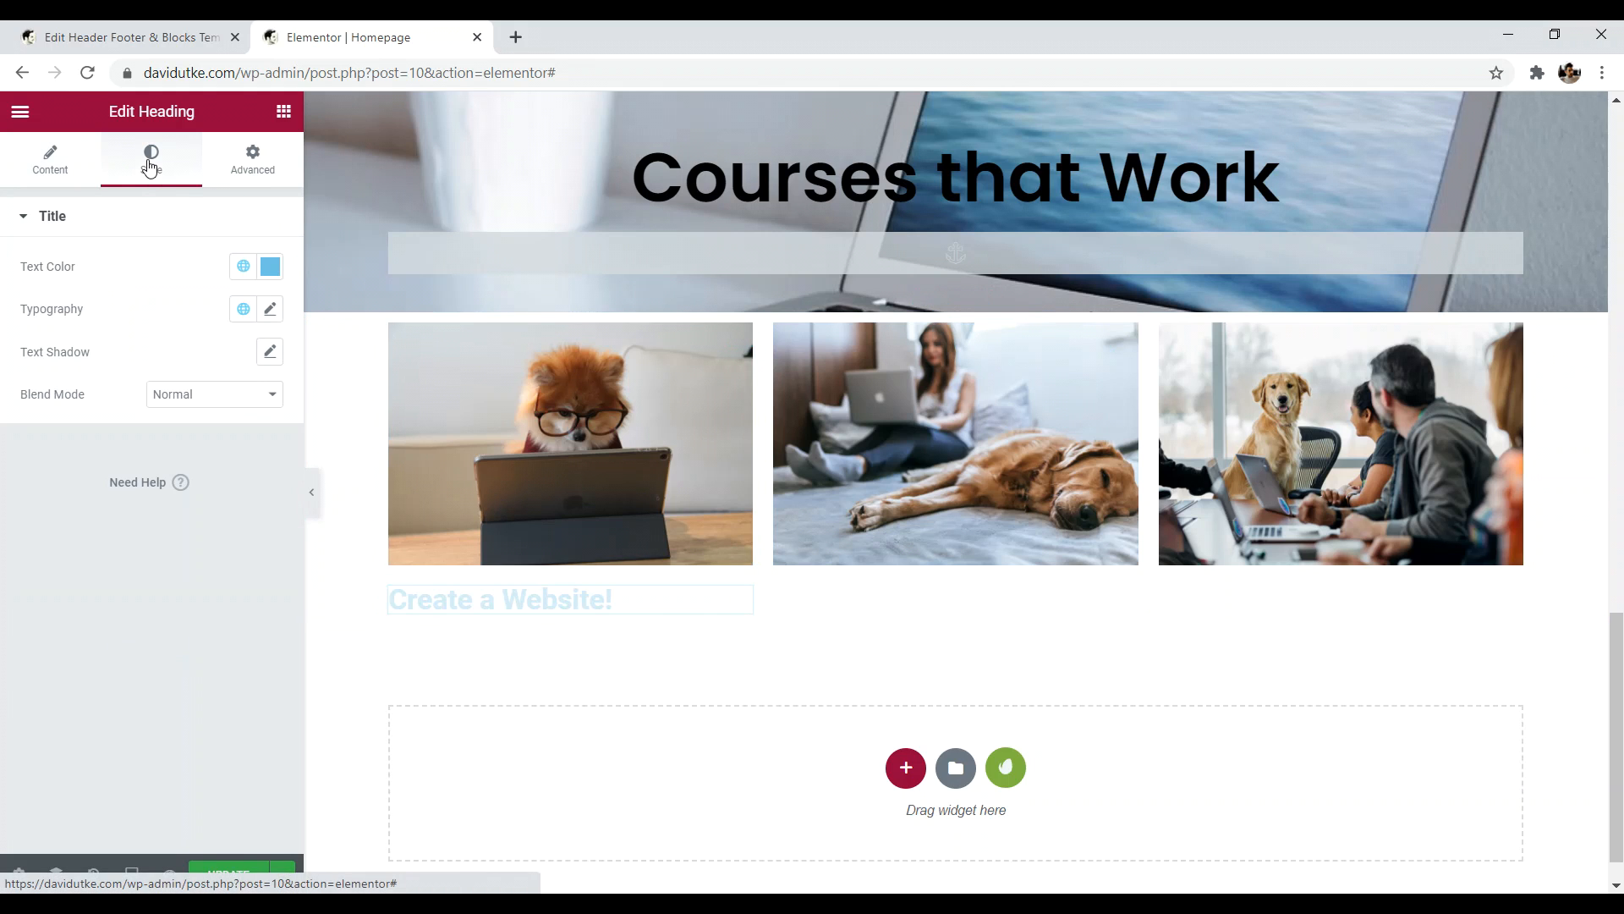
click(270, 268)
drag(123, 430, 58, 517)
click(107, 679)
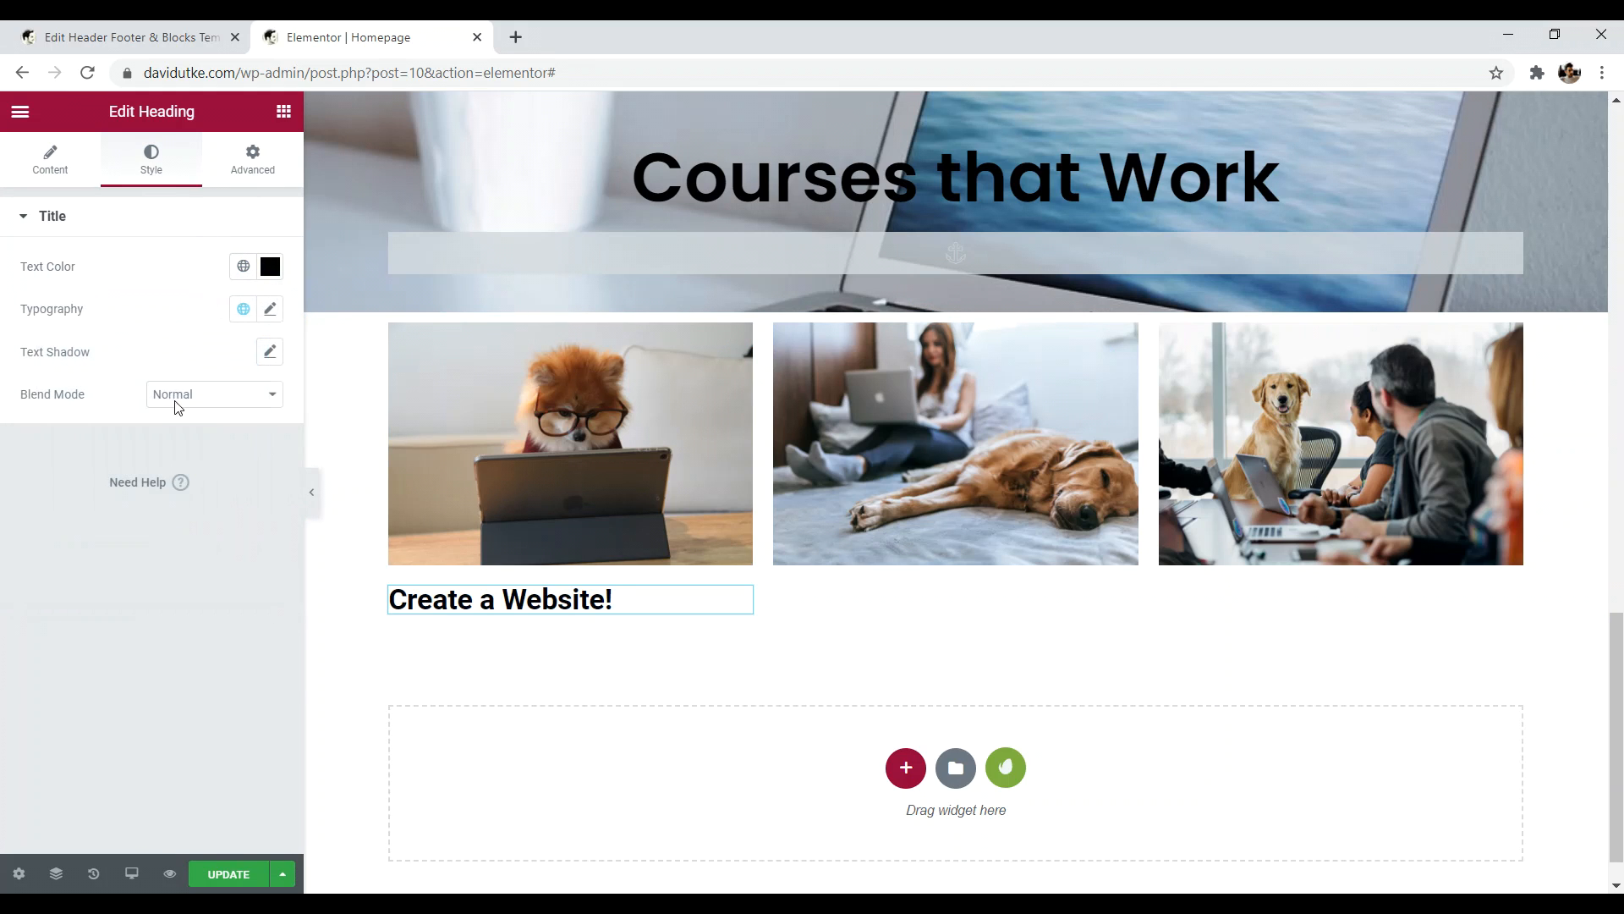
click(56, 161)
click(216, 557)
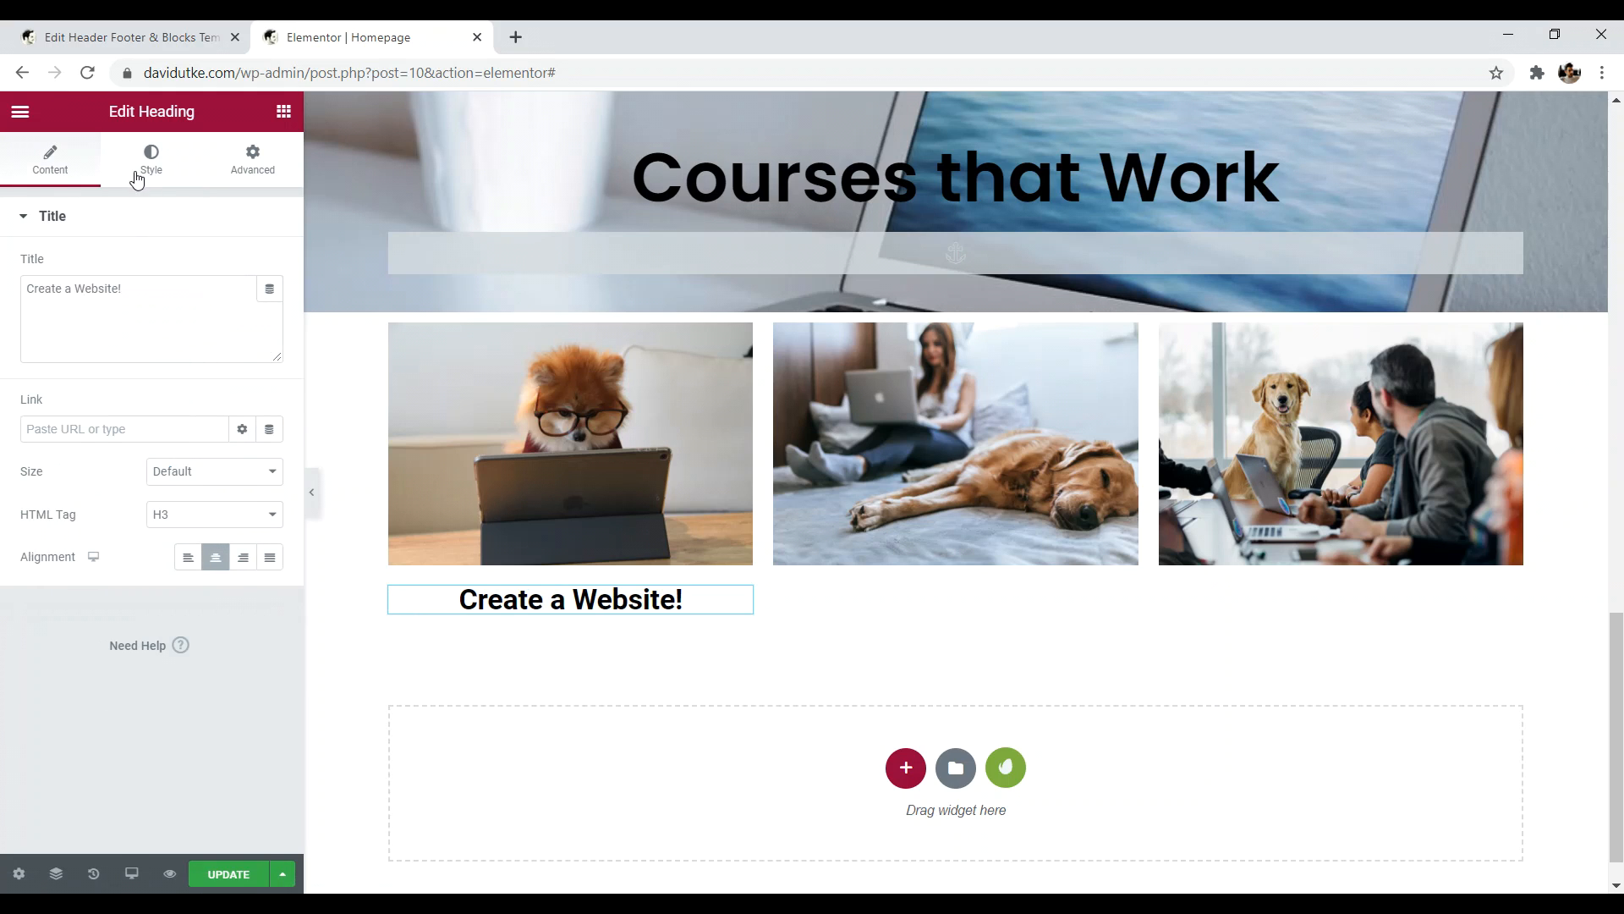
click(284, 114)
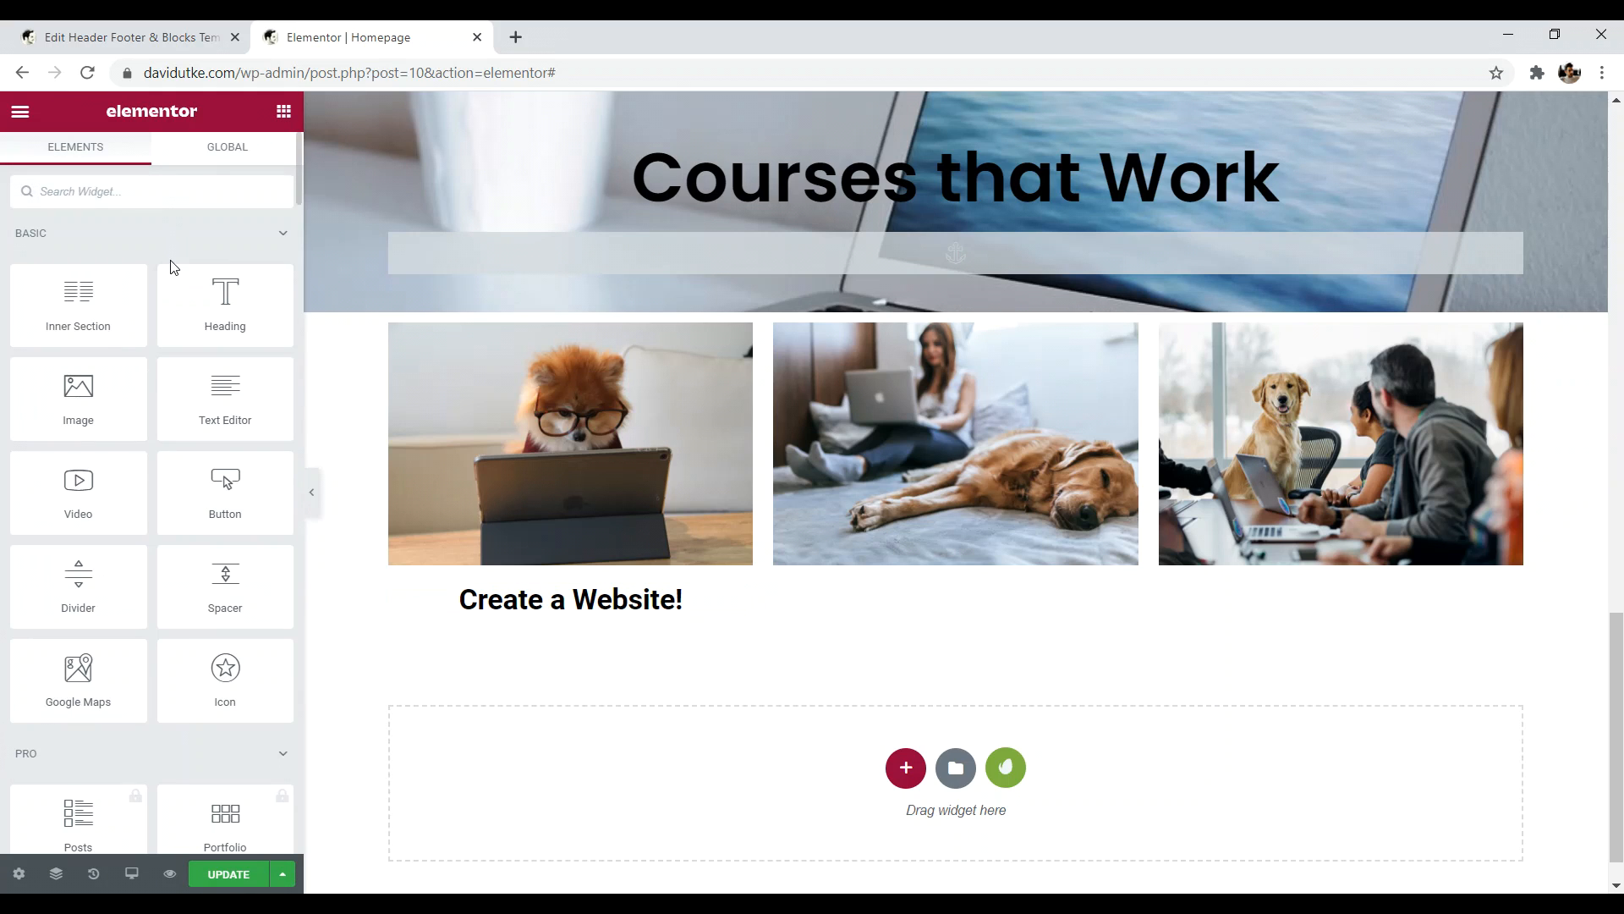
- Add a Text Editor paragraph under the 'Create a Website!' heading and review the heading settings
drag(193, 398, 563, 630)
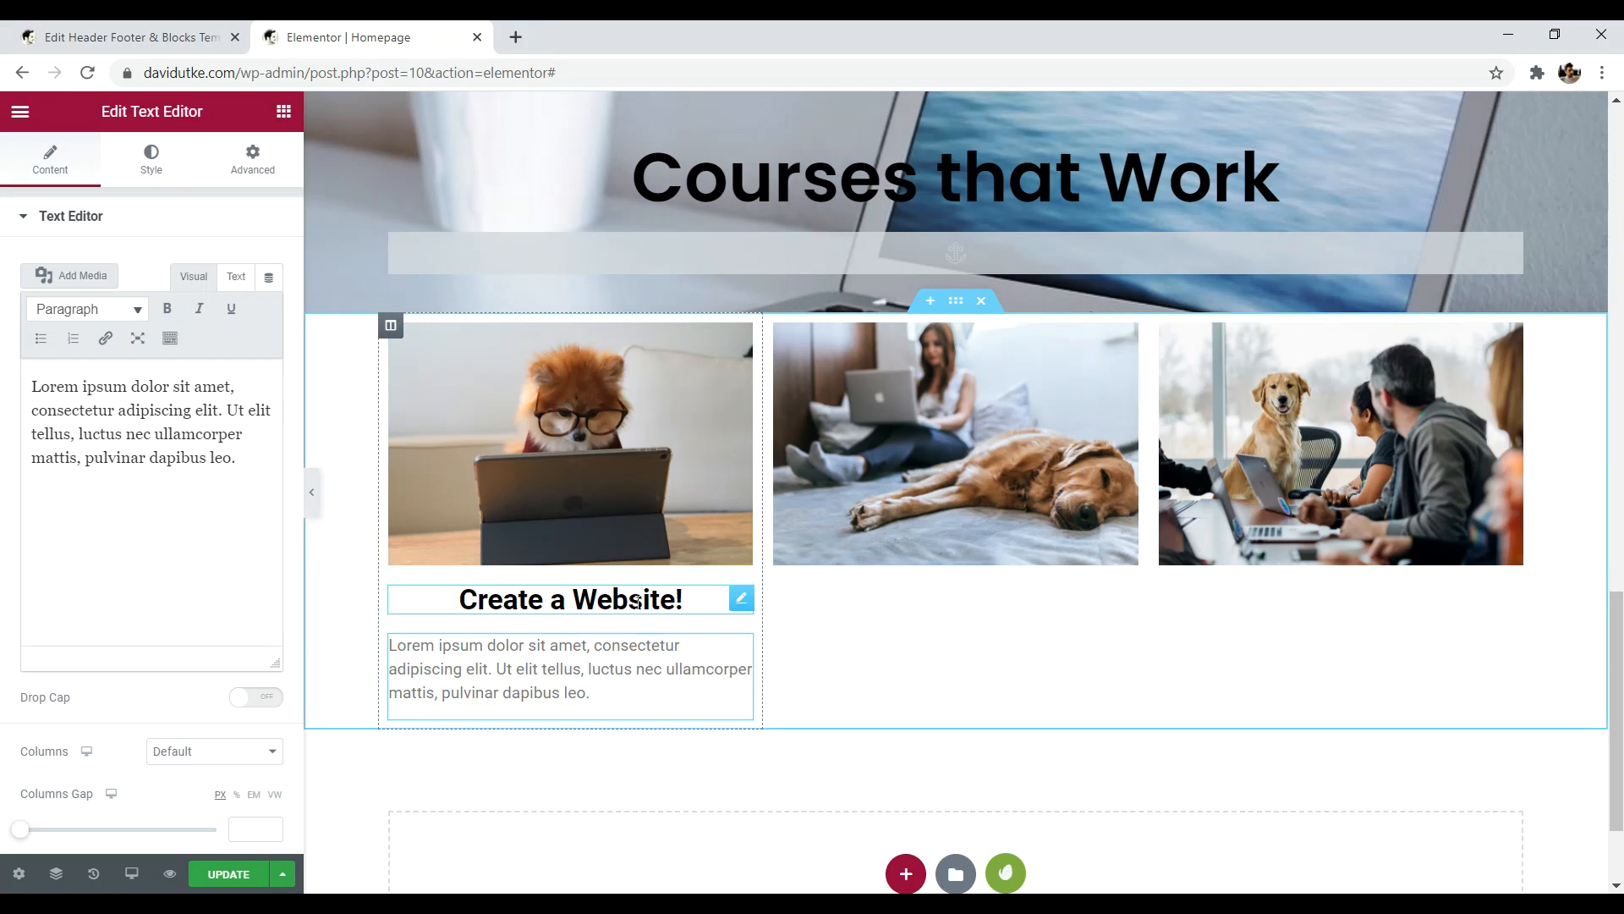
click(741, 600)
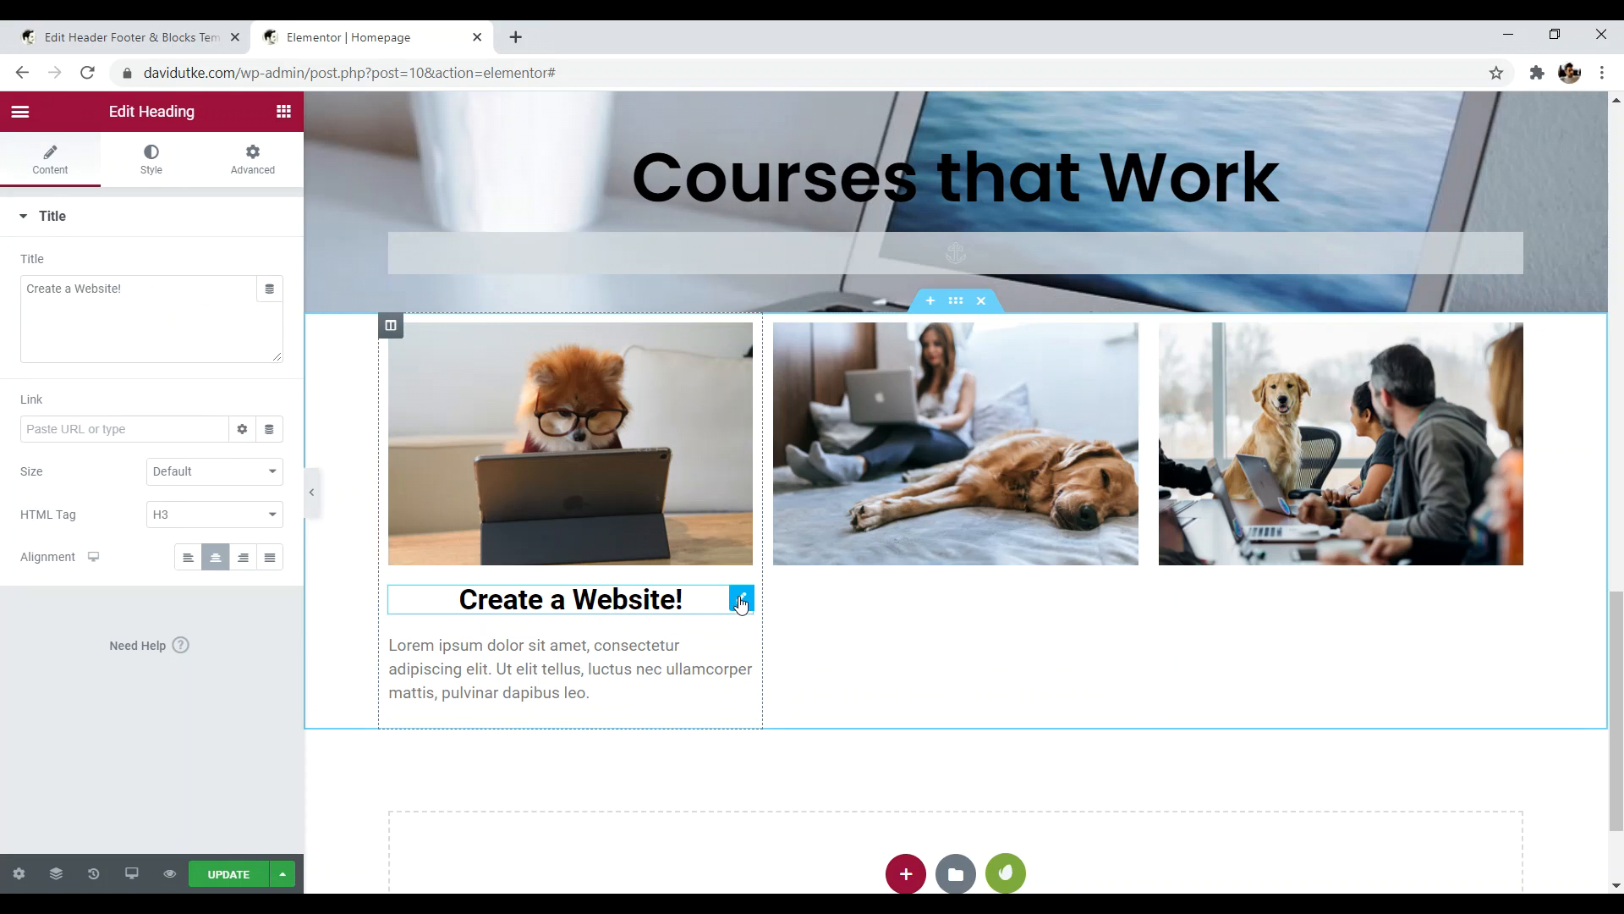
click(1229, 176)
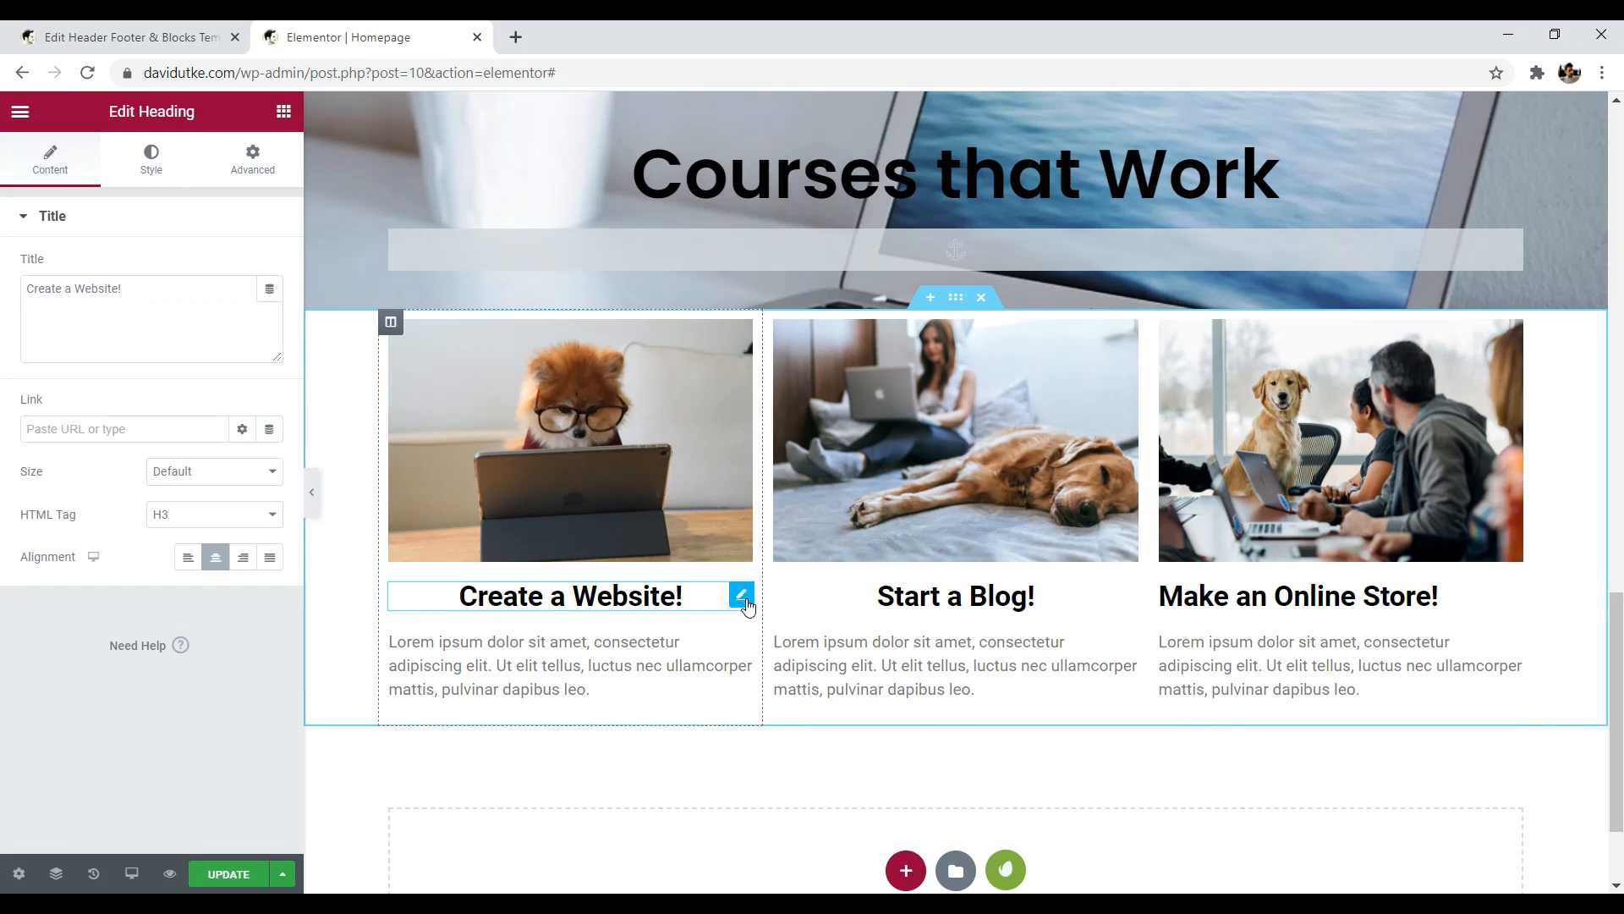
- Edit the end of the first course card's paragraph text
drag(59, 403, 29, 401)
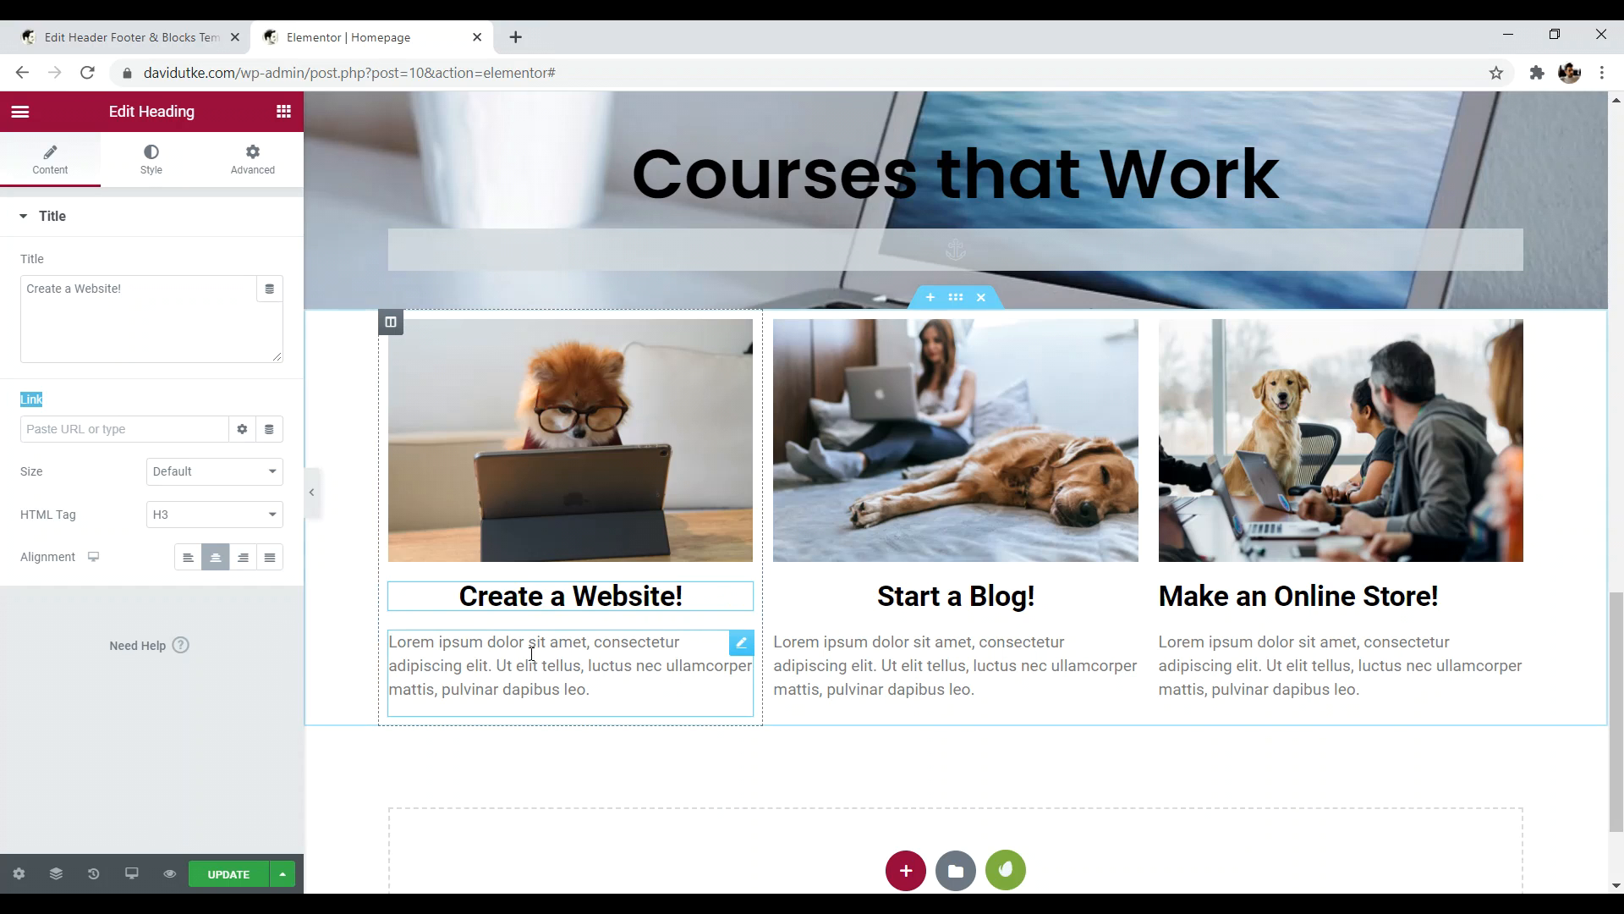
click(742, 647)
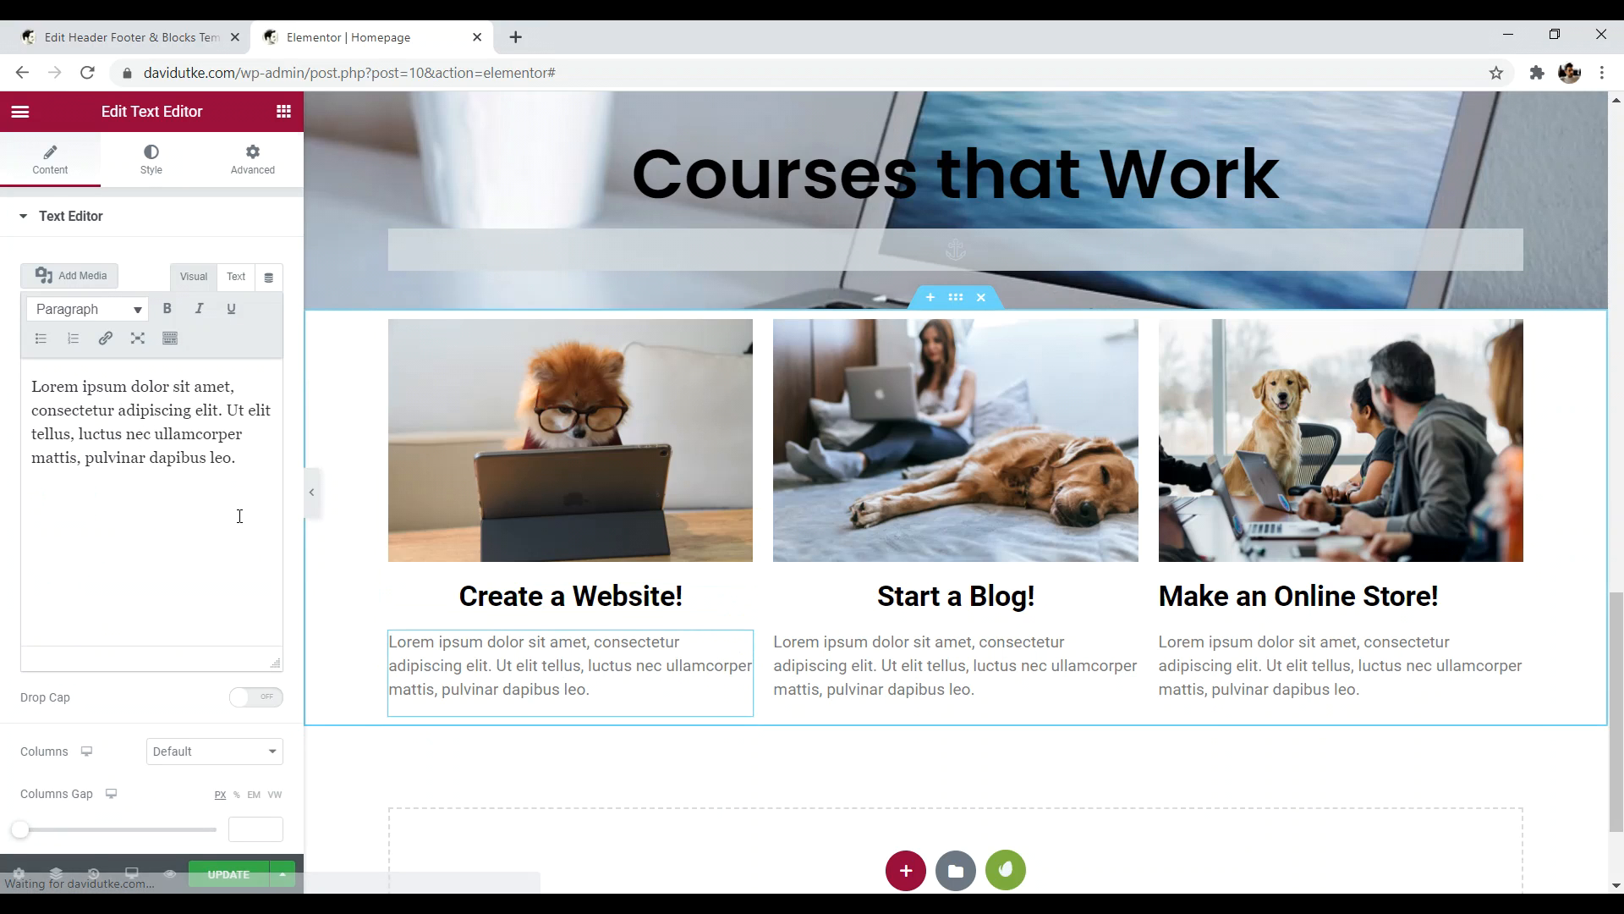
drag(237, 456, 157, 454)
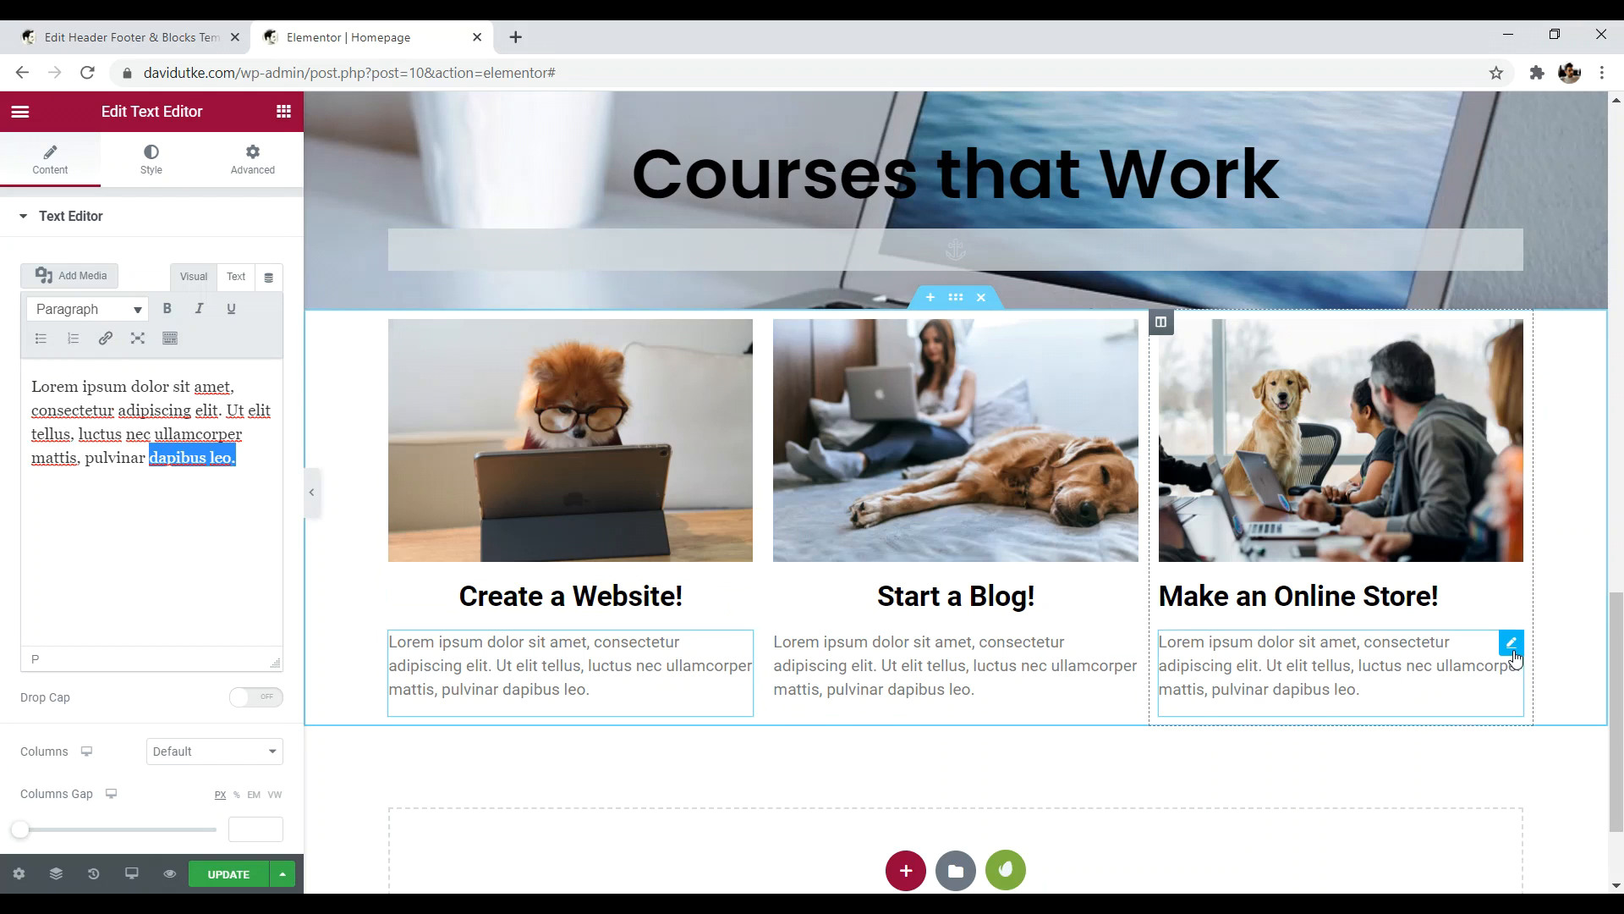
scroll(986, 506, up, 3)
scroll(987, 506, down, 2)
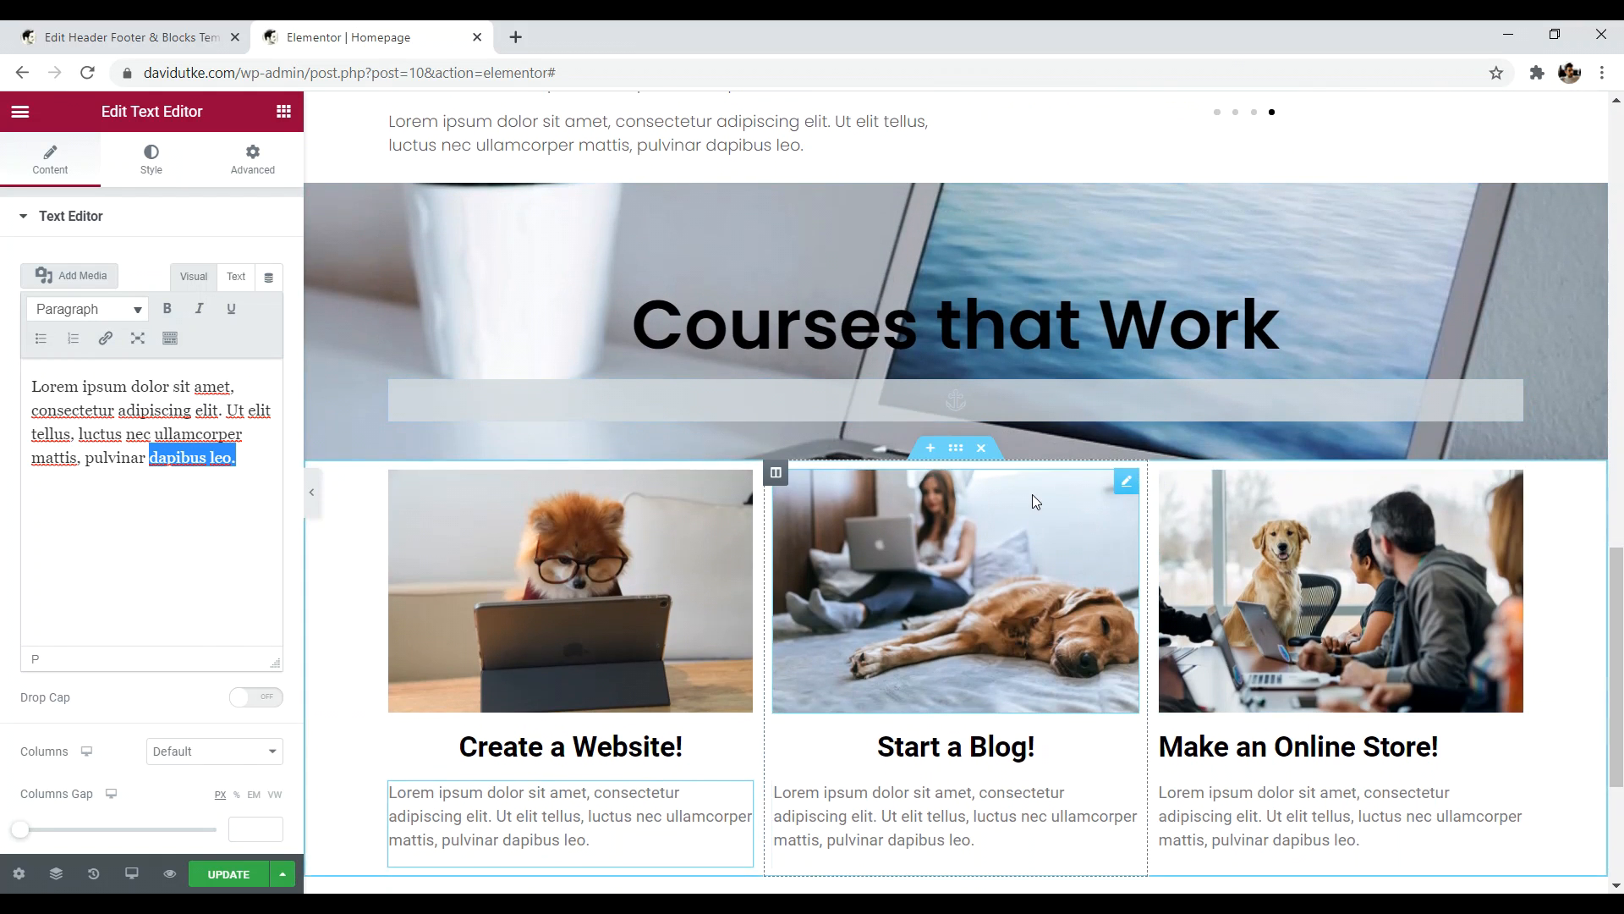
drag(1617, 656, 1623, 741)
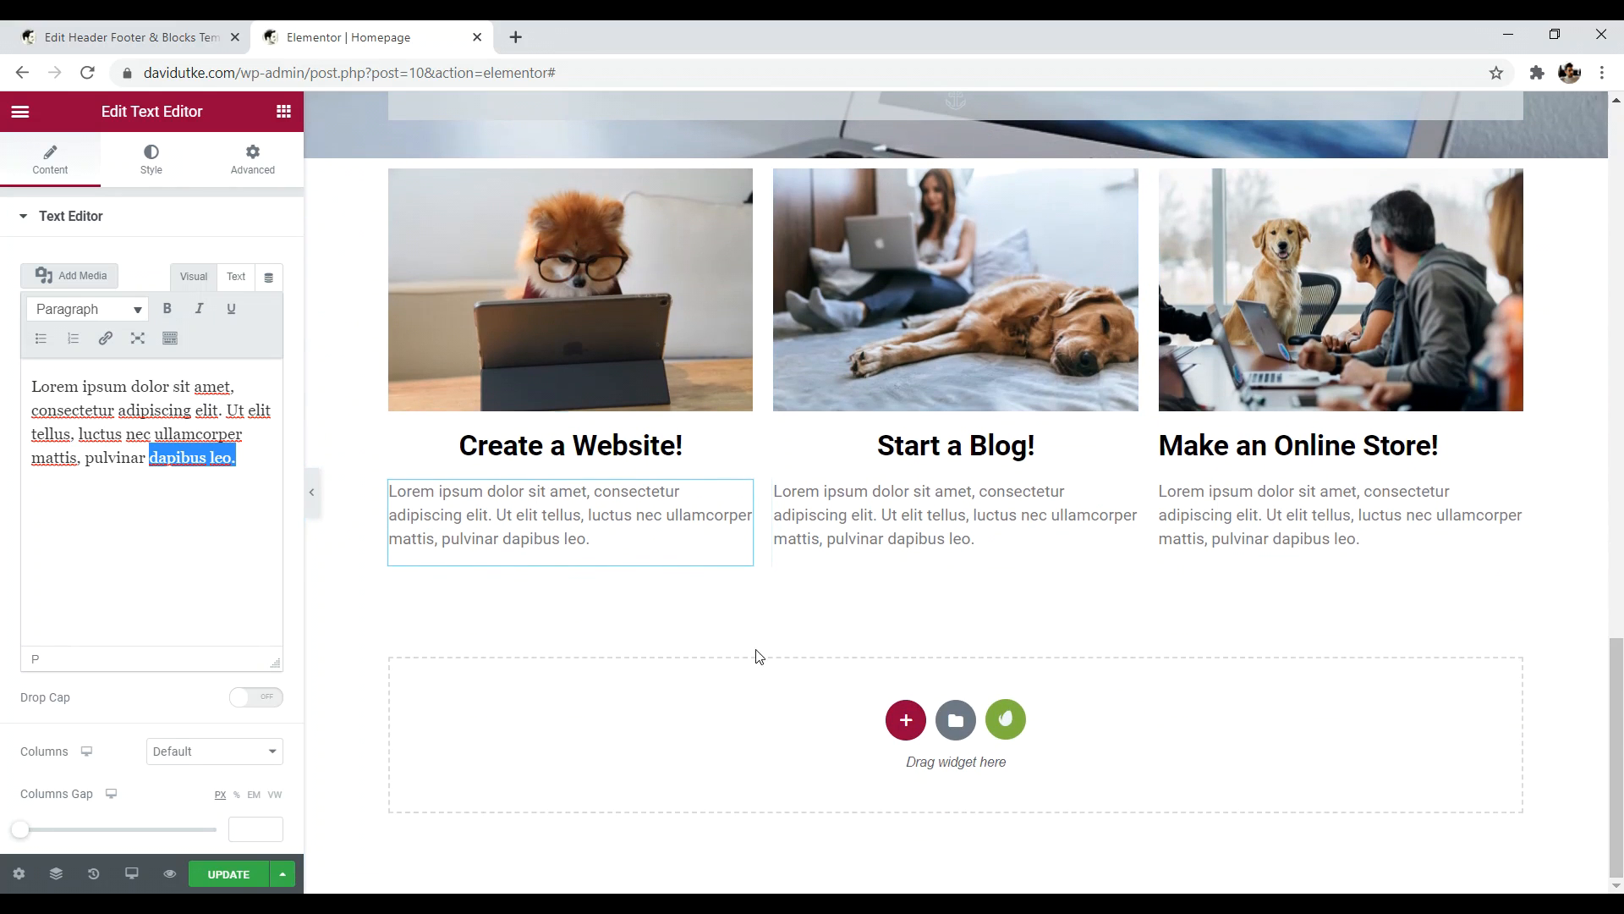
- Add a Spacer widget and move its section above the three course cards
click(284, 116)
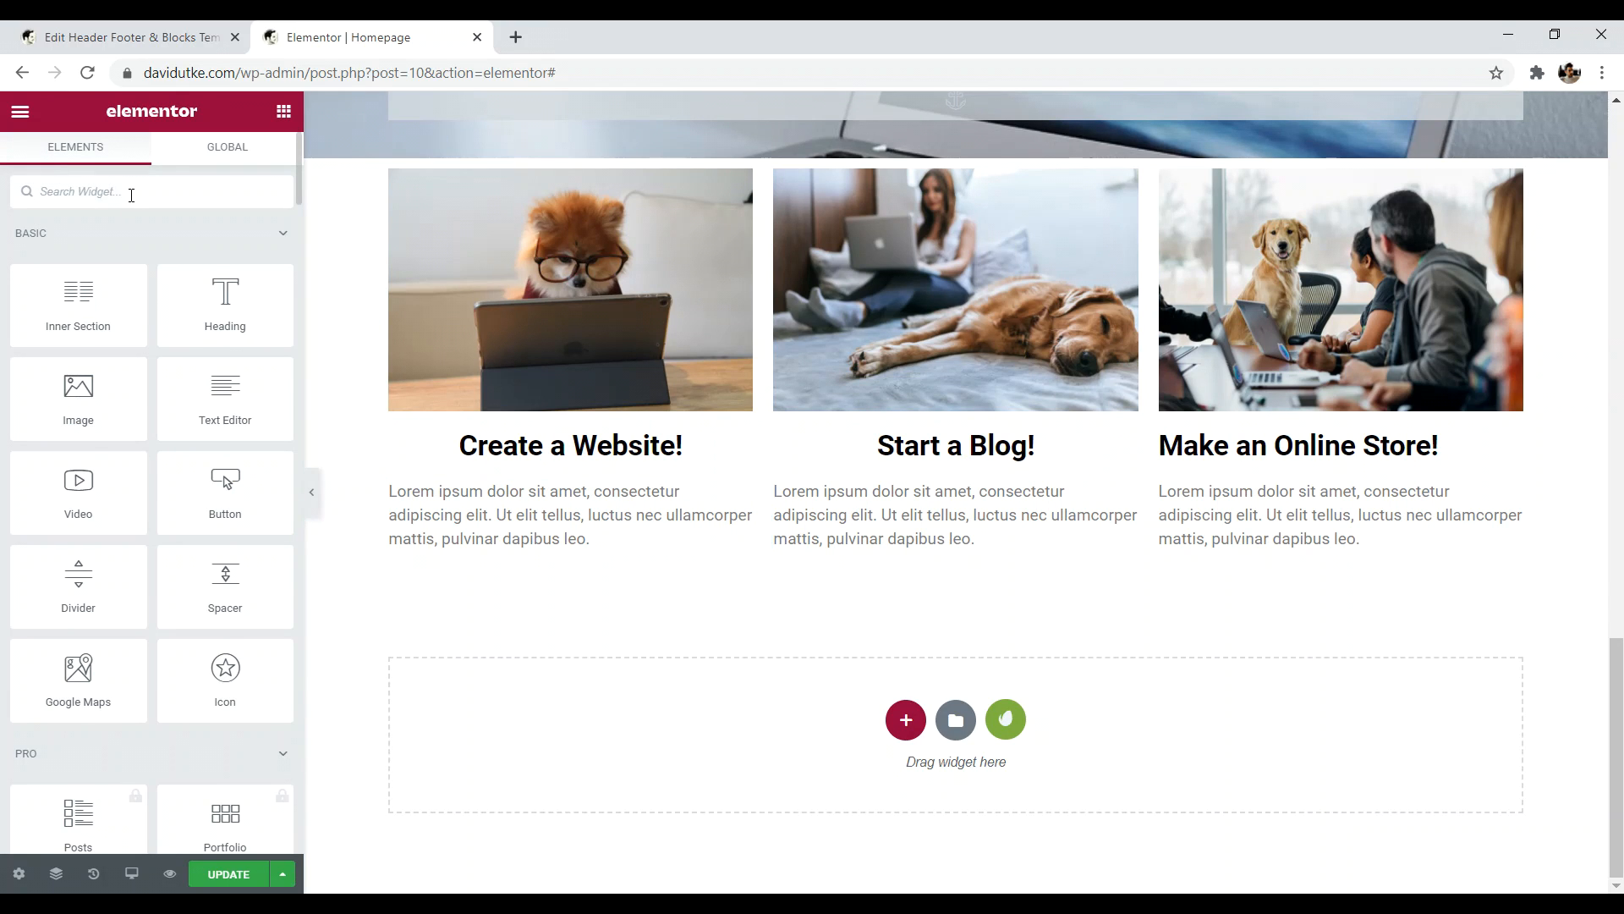
text(sp)
drag(80, 254, 771, 710)
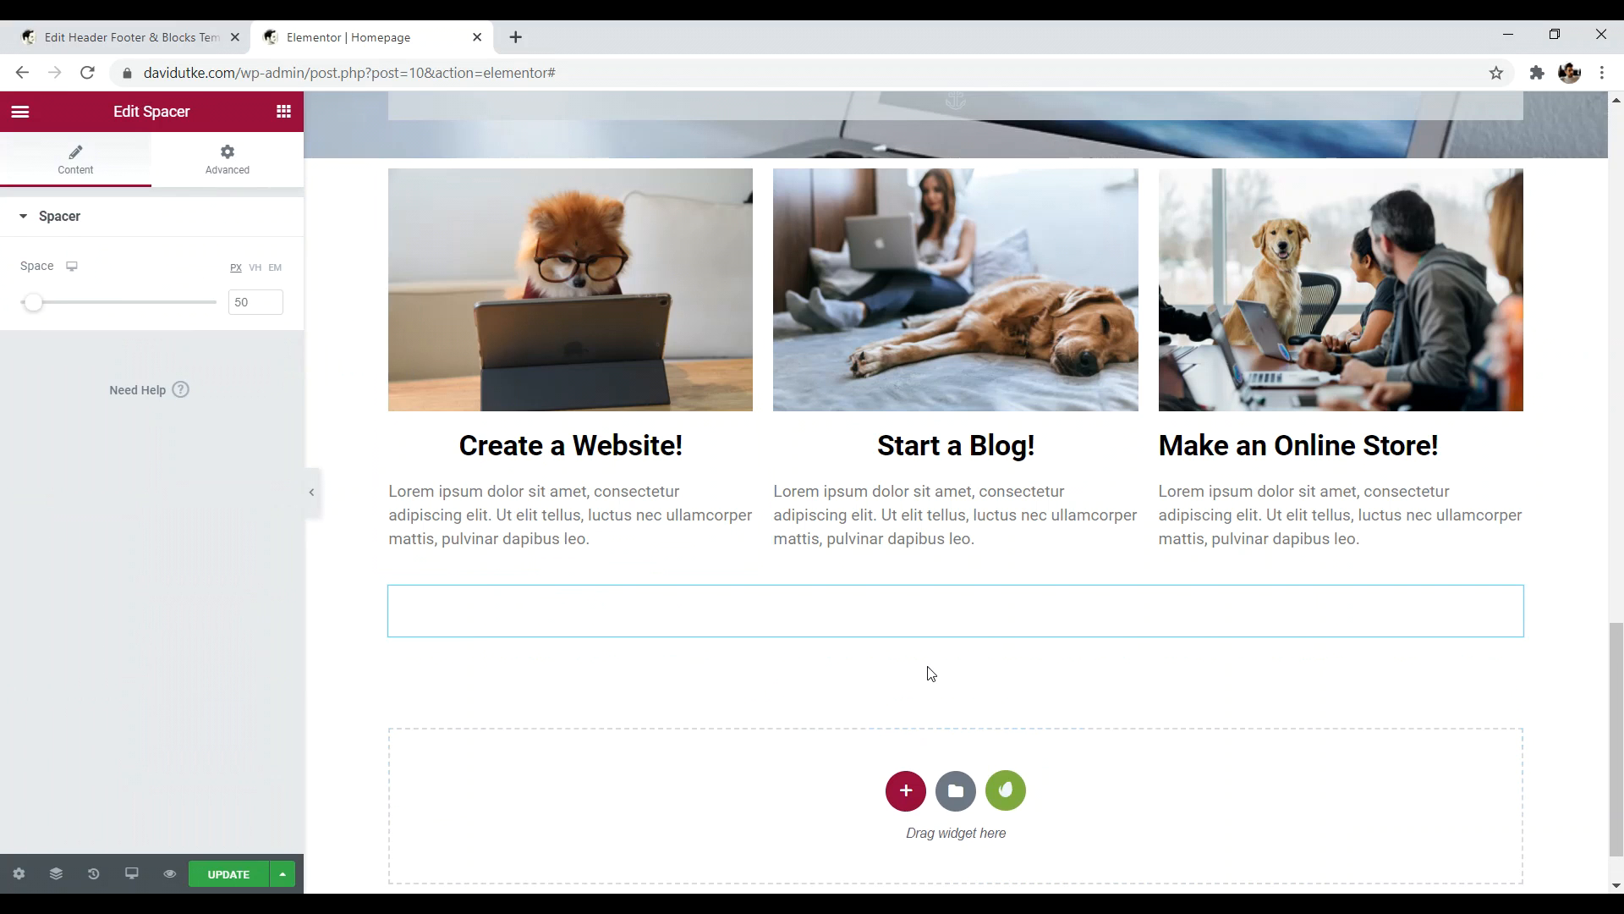
scroll(1354, 694, up, 1)
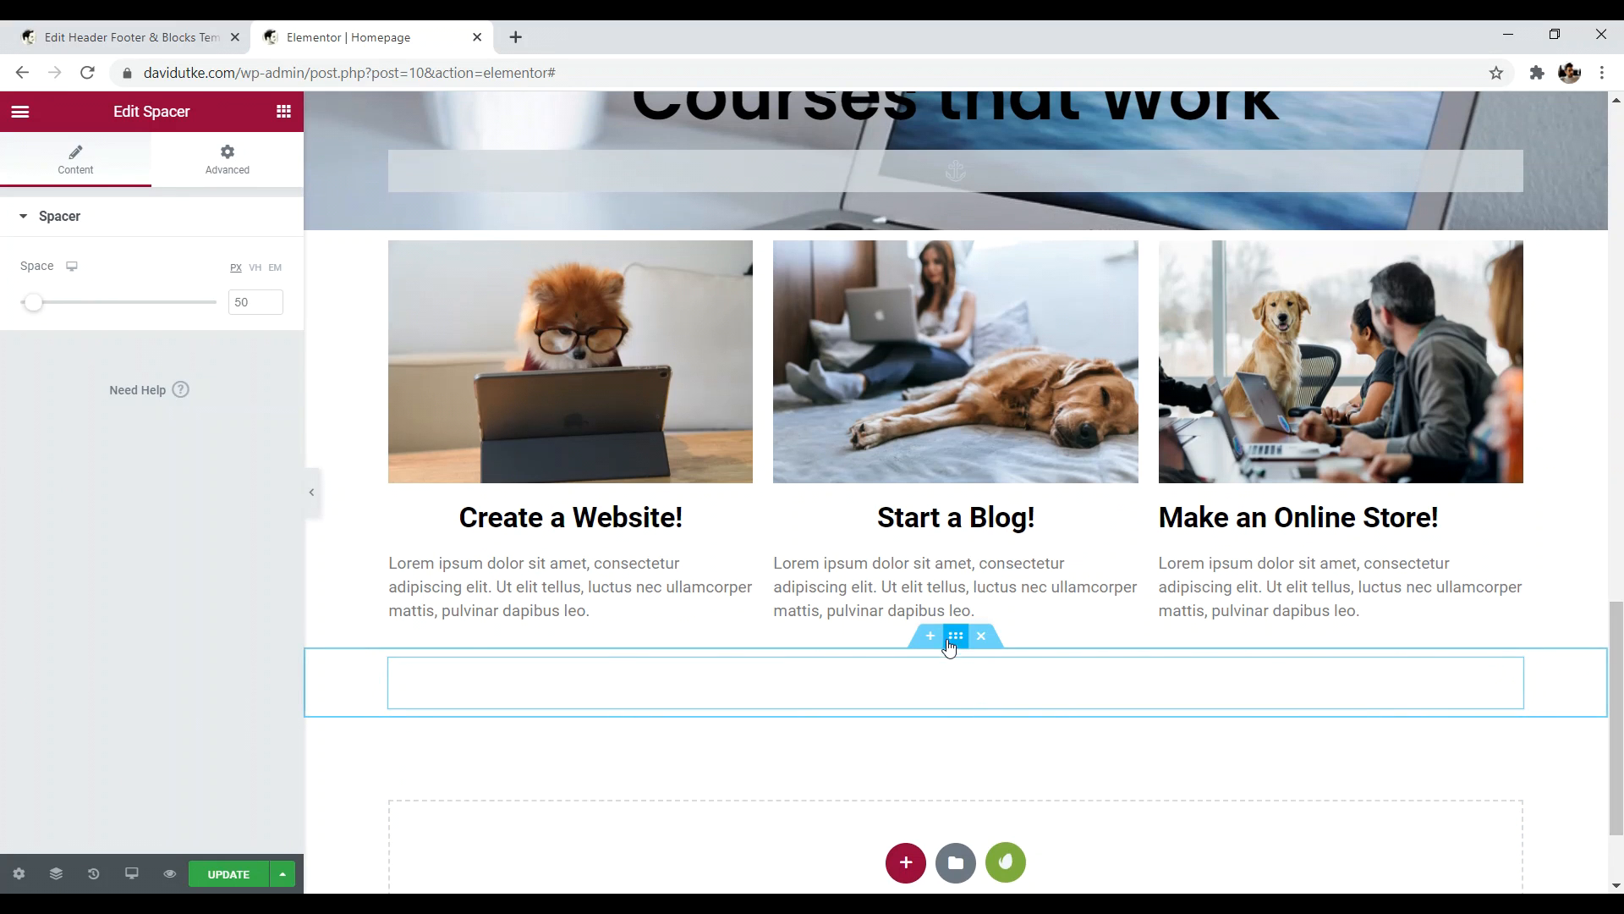
drag(953, 643, 912, 275)
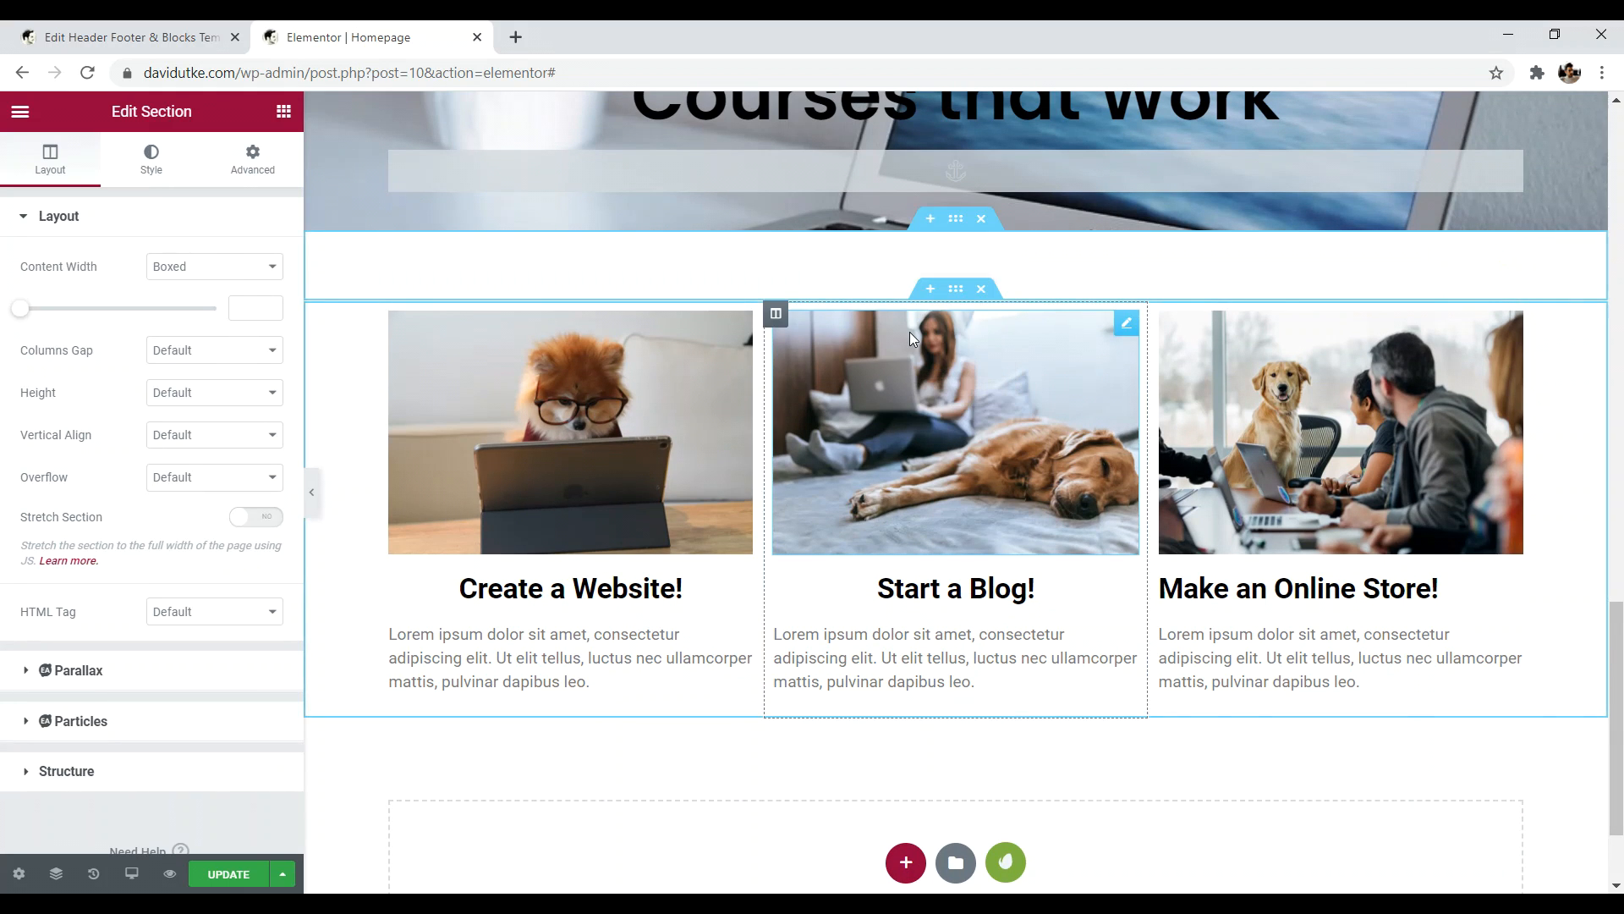
drag(1617, 757, 1614, 663)
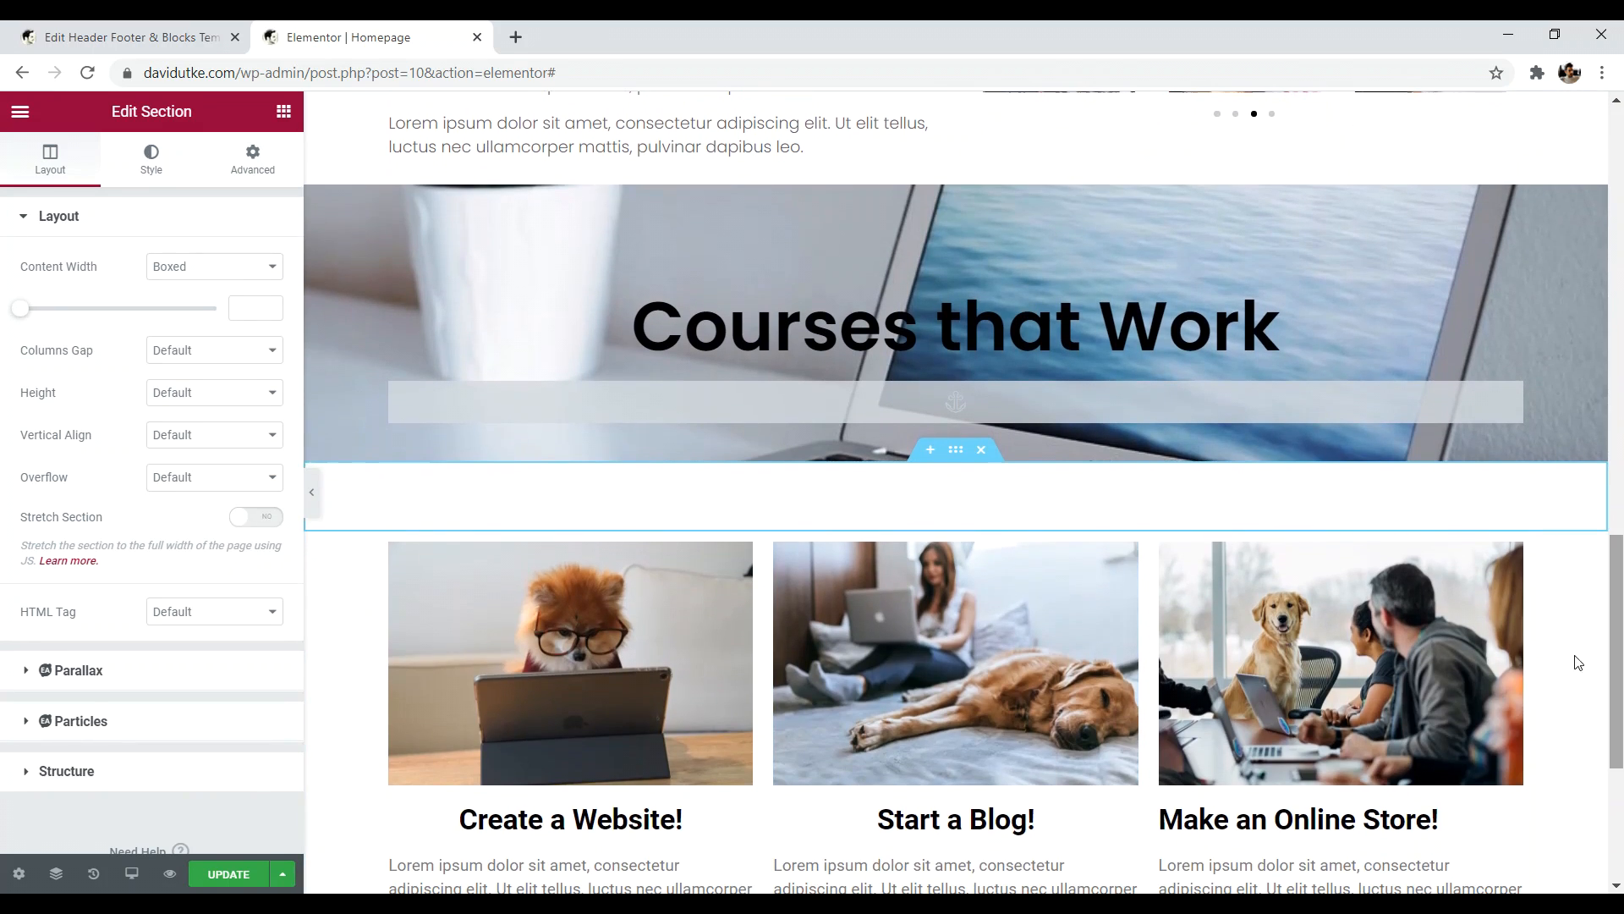
drag(1617, 584, 1621, 690)
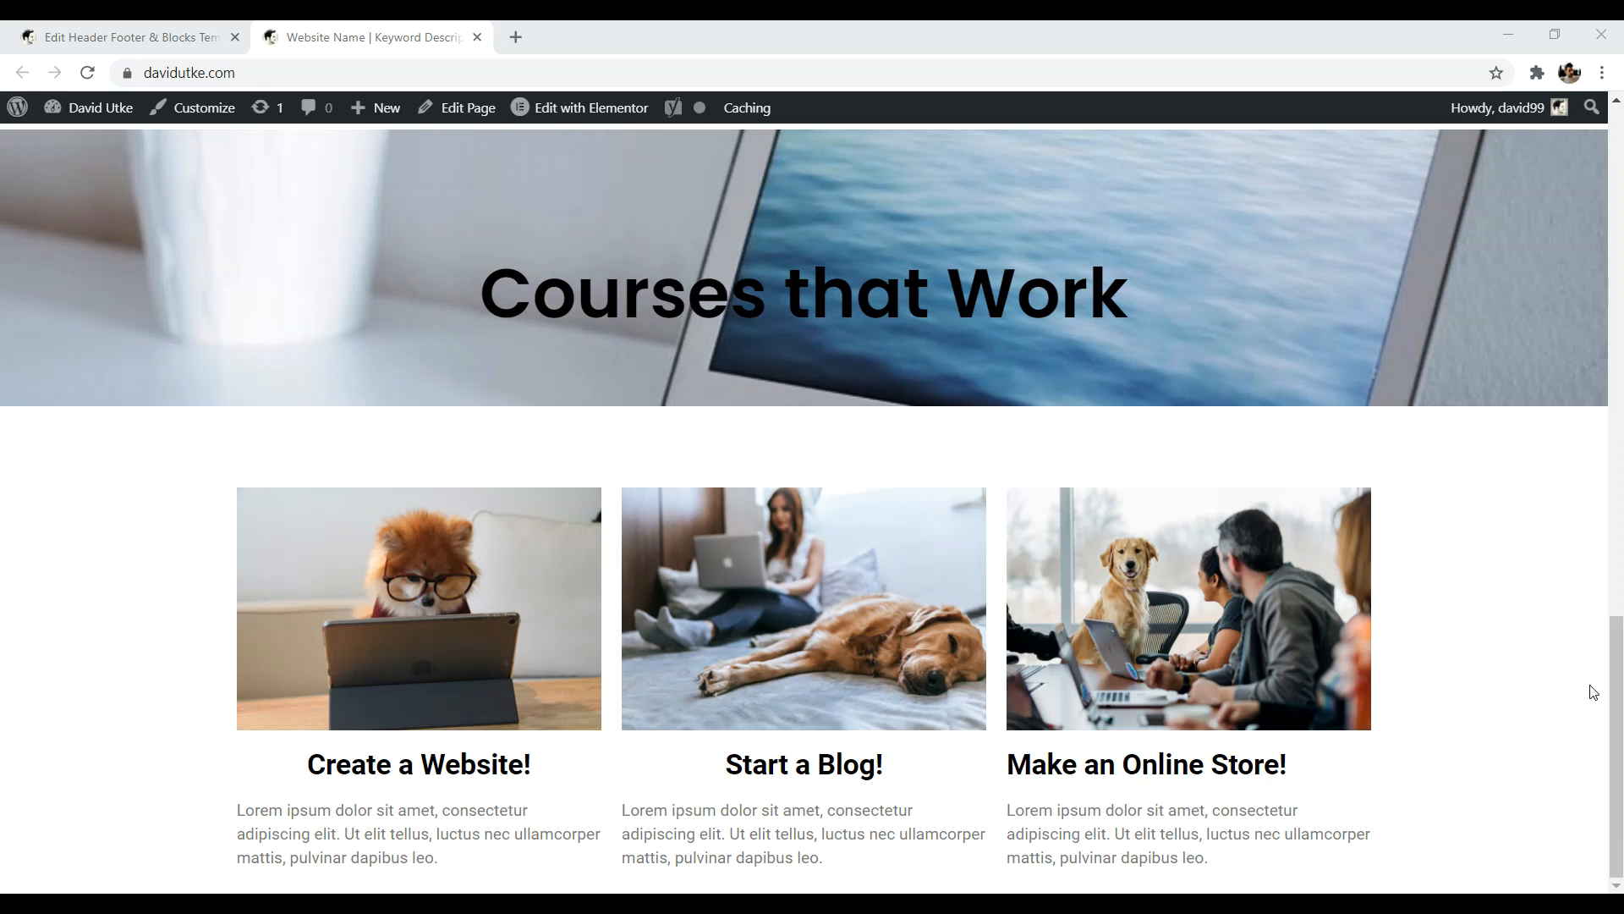
- Load websitecreativepro.com in a new tab and scroll down to its footer
click(525, 34)
text(websitecreativepro.com)
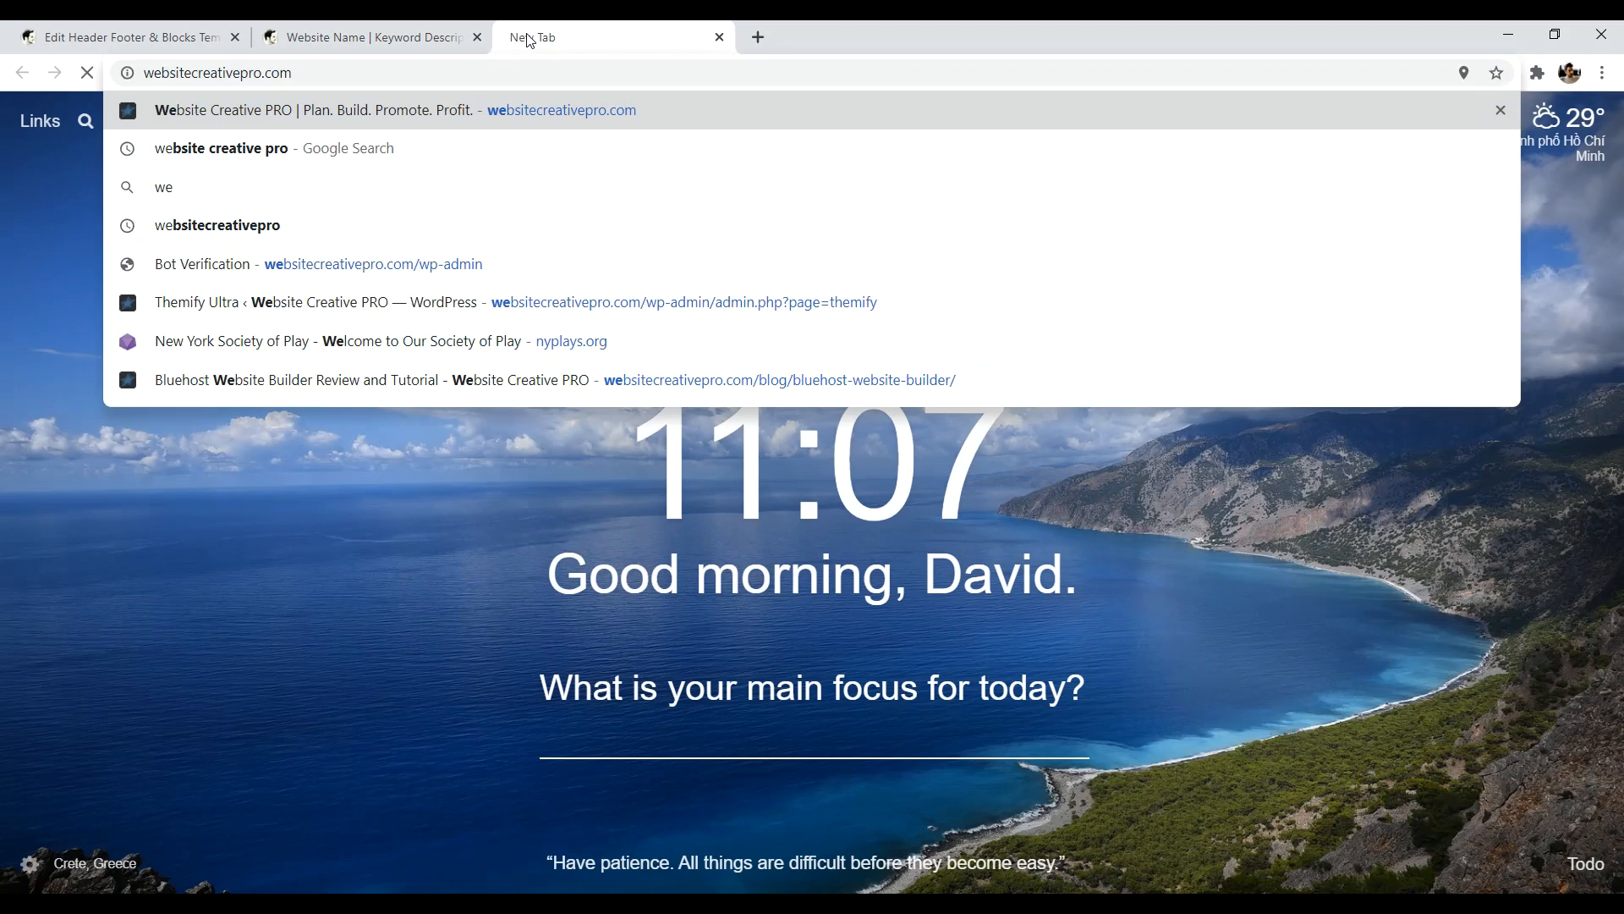
key(Return)
drag(1622, 168, 1614, 791)
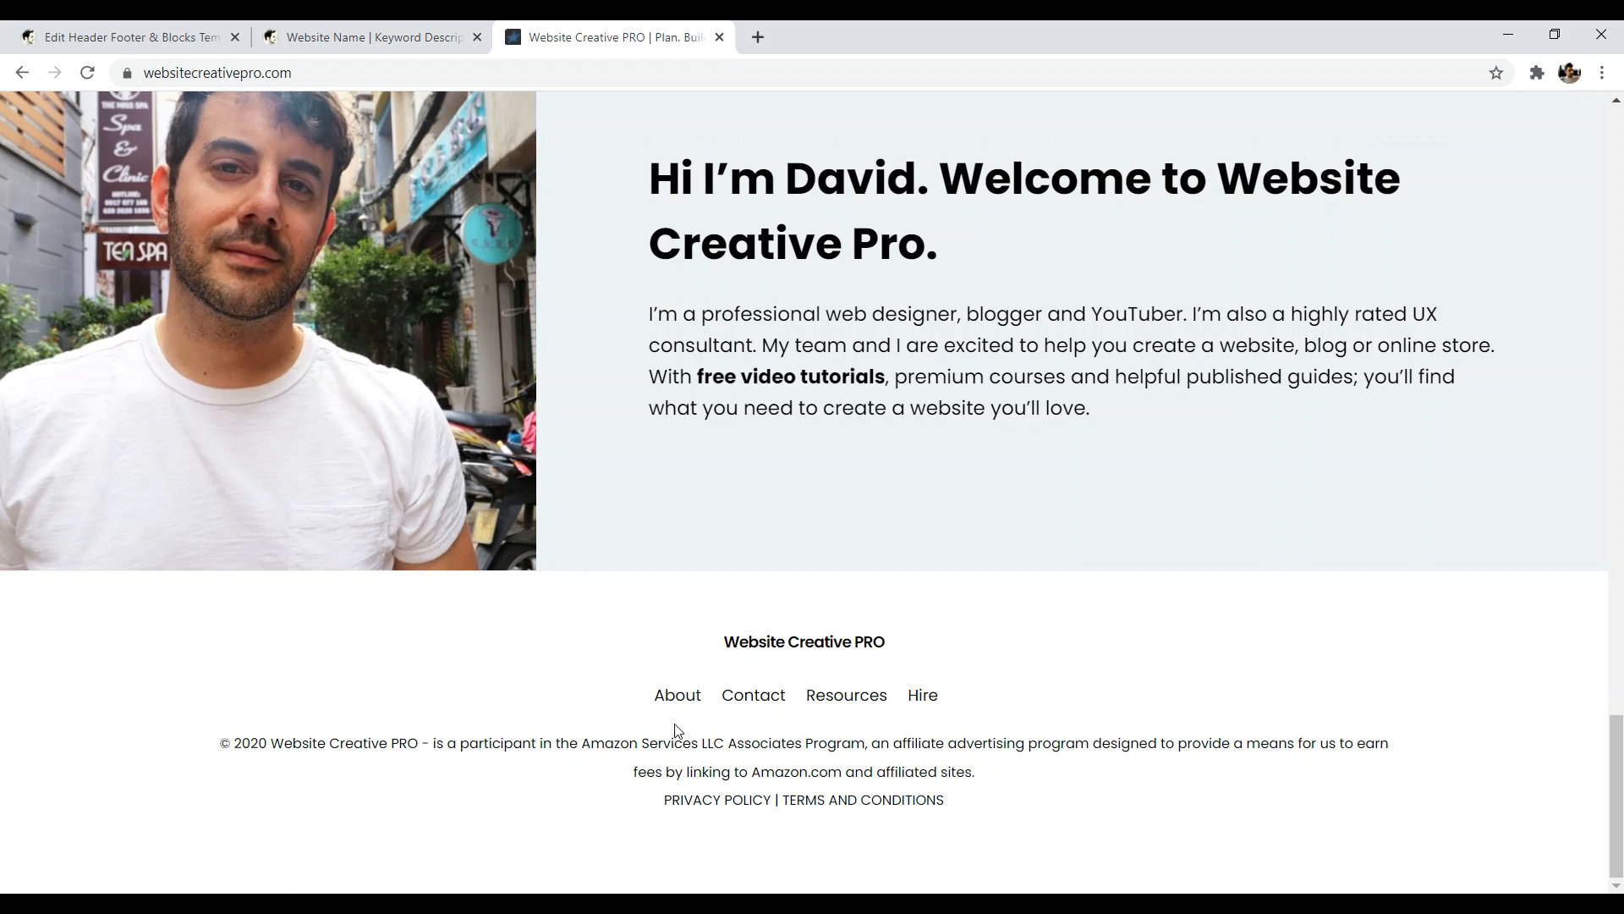
- Check the live homepage, then return to the envato header template edit screen
click(372, 38)
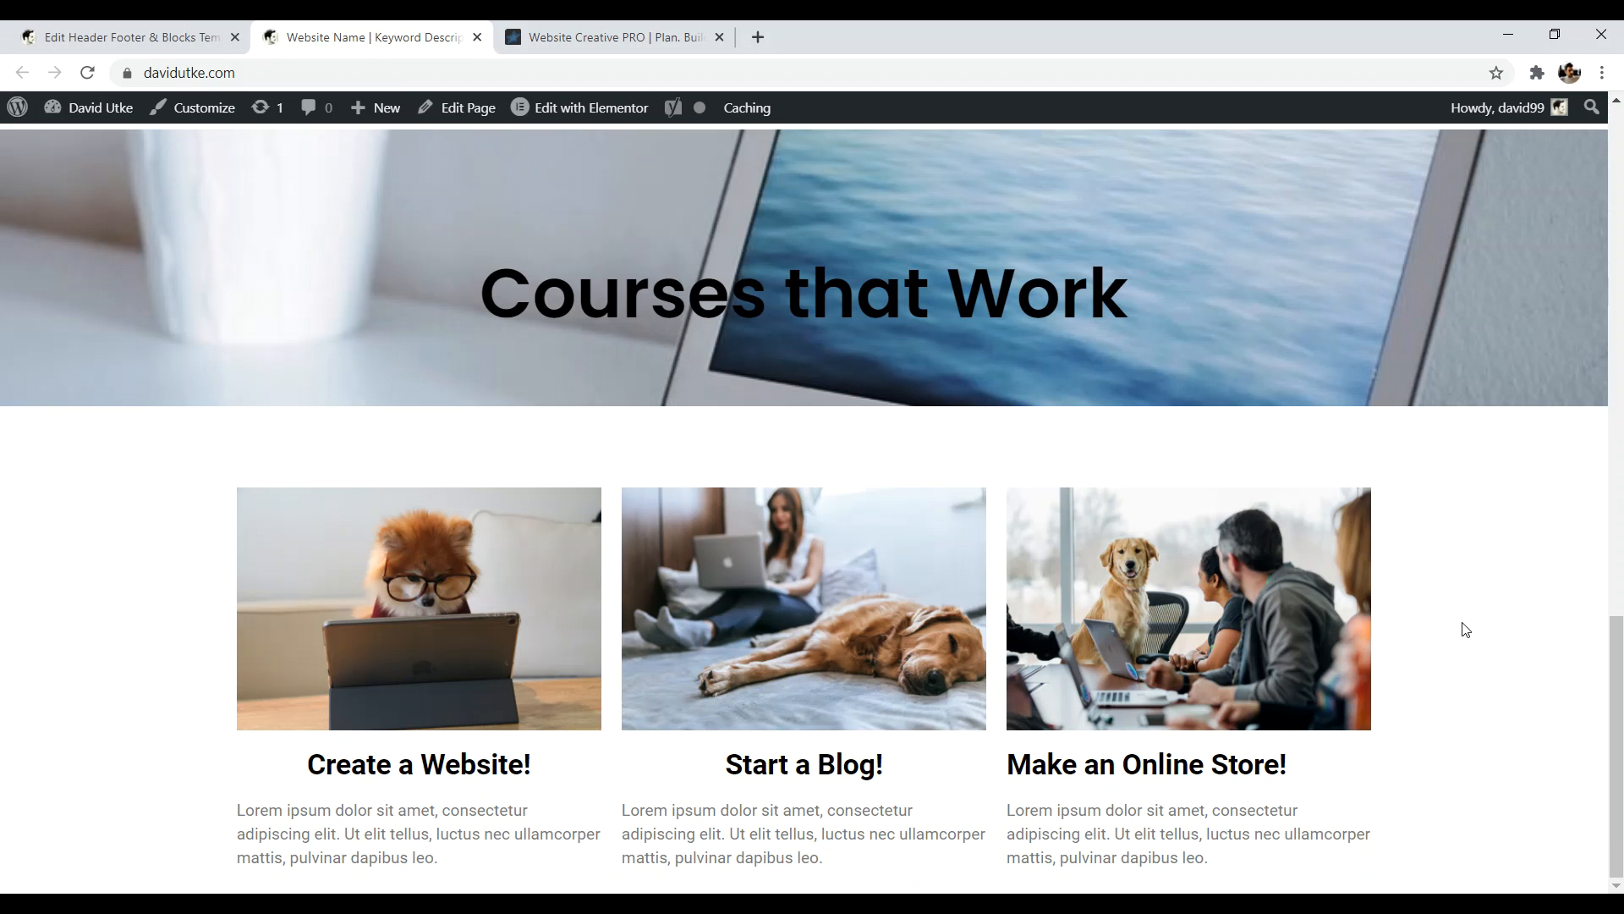
drag(1617, 702, 1617, 186)
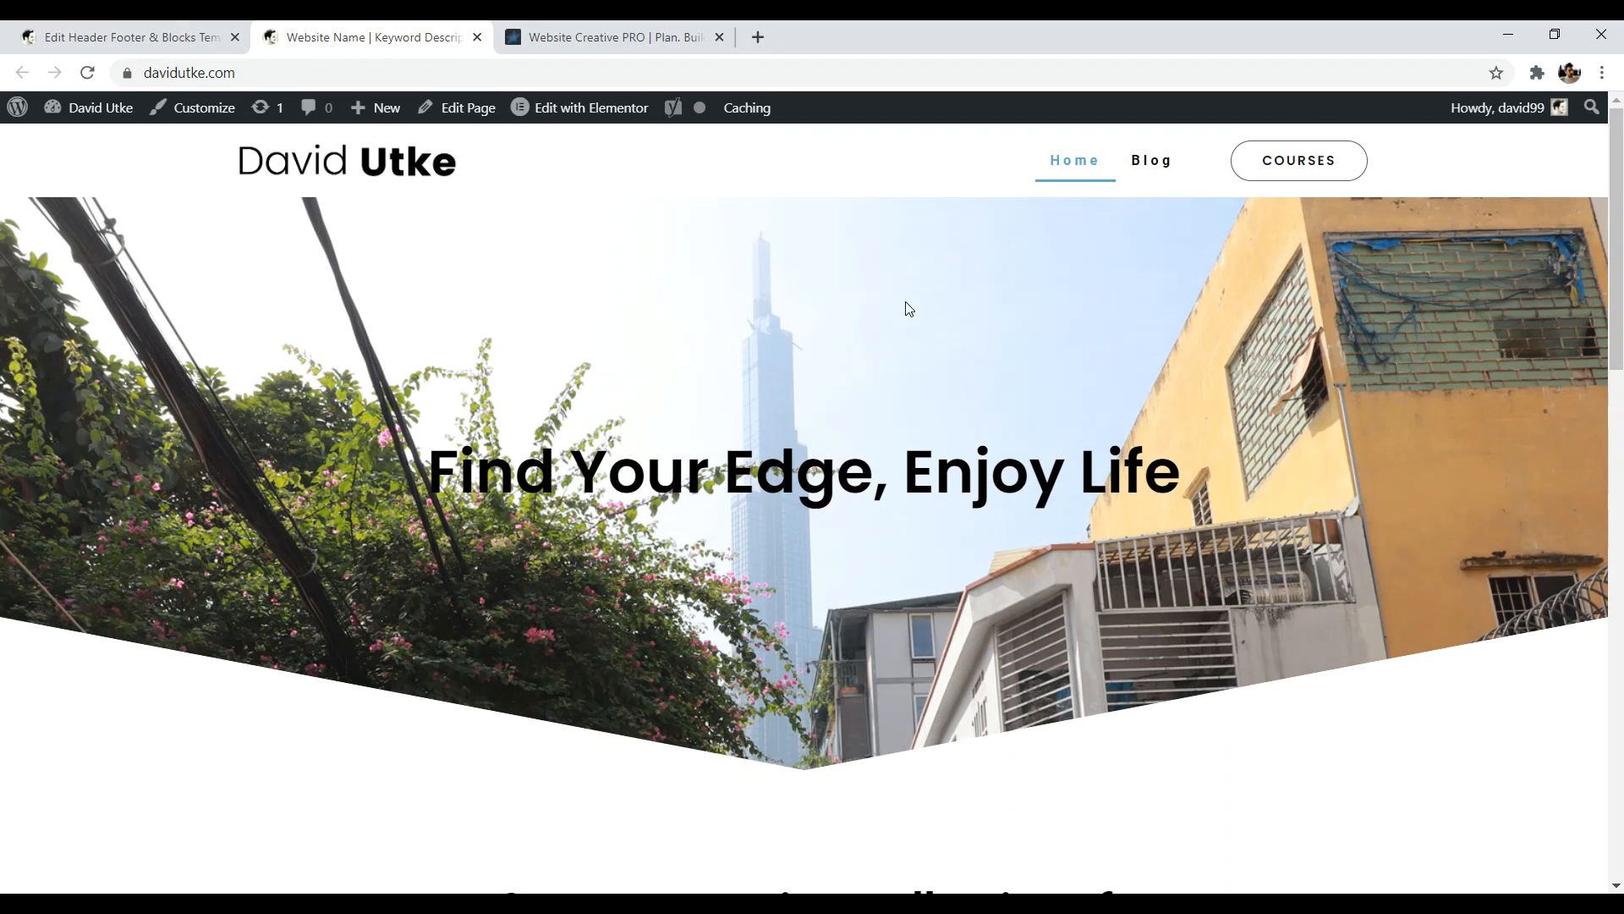
scroll(650, 209, down, 15)
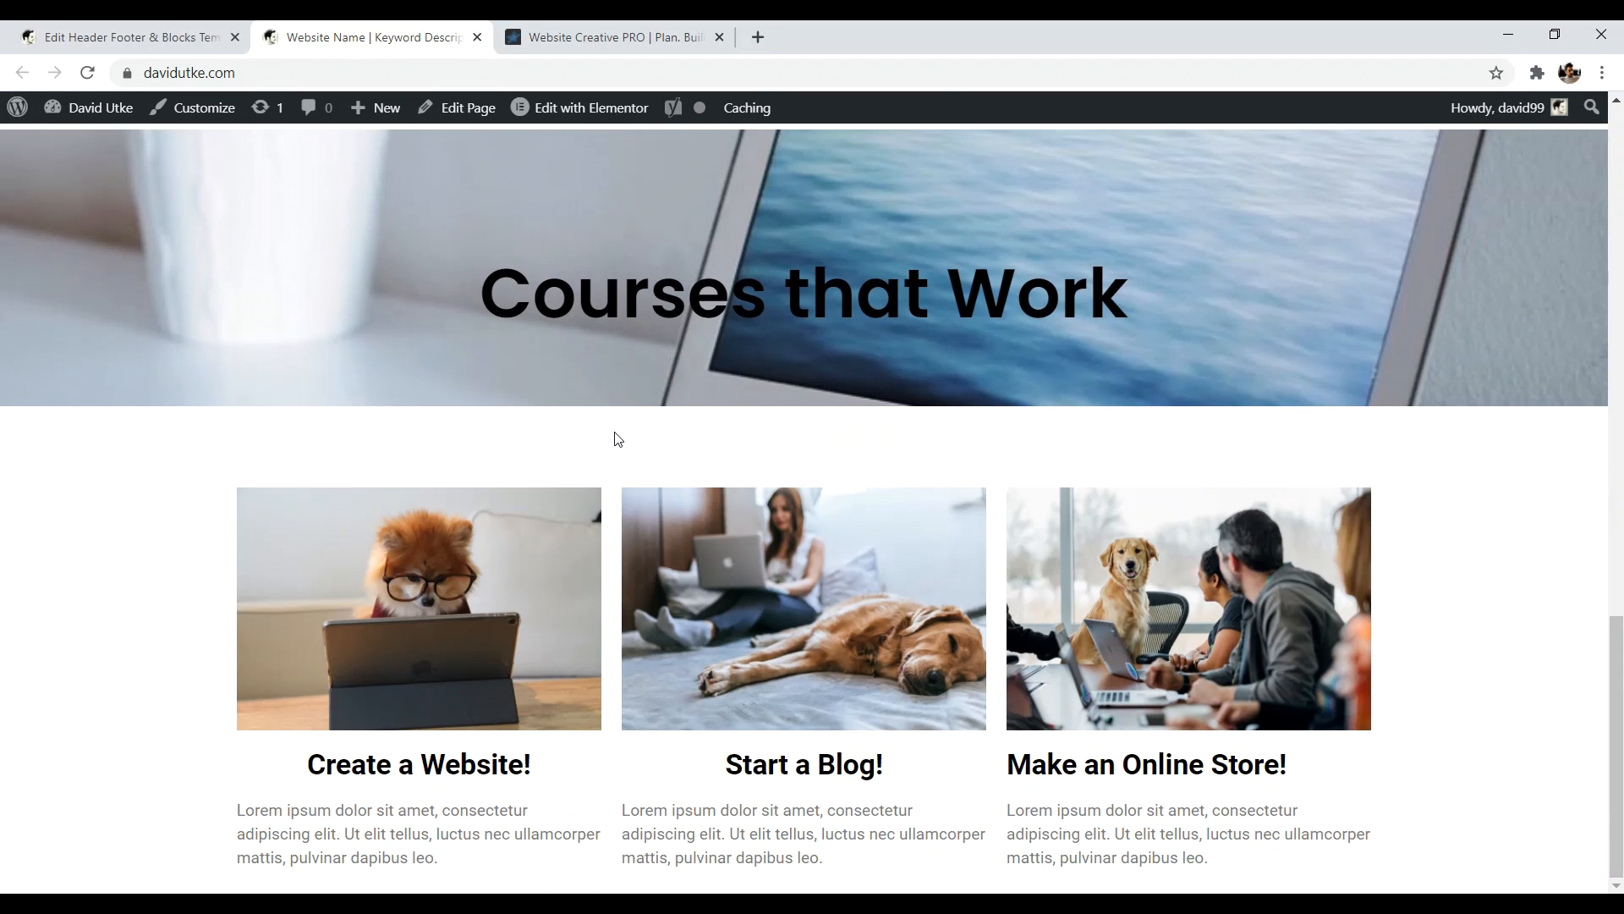
click(127, 37)
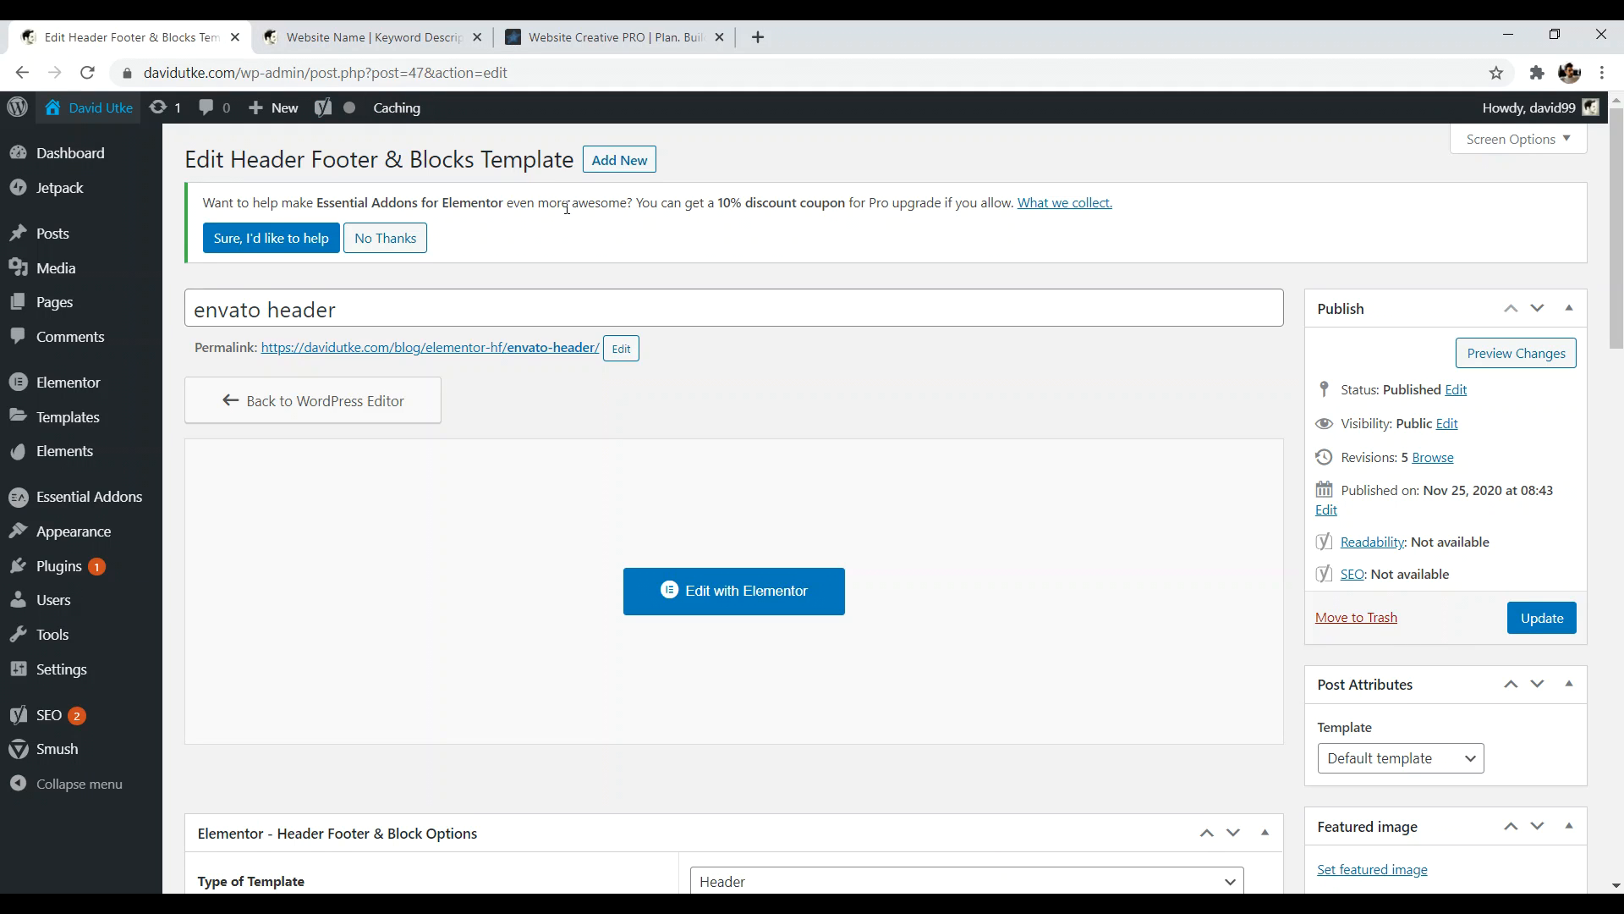
- Add a new Header Footer & Blocks template titled 'envato footer' and open it in Elementor
click(610, 166)
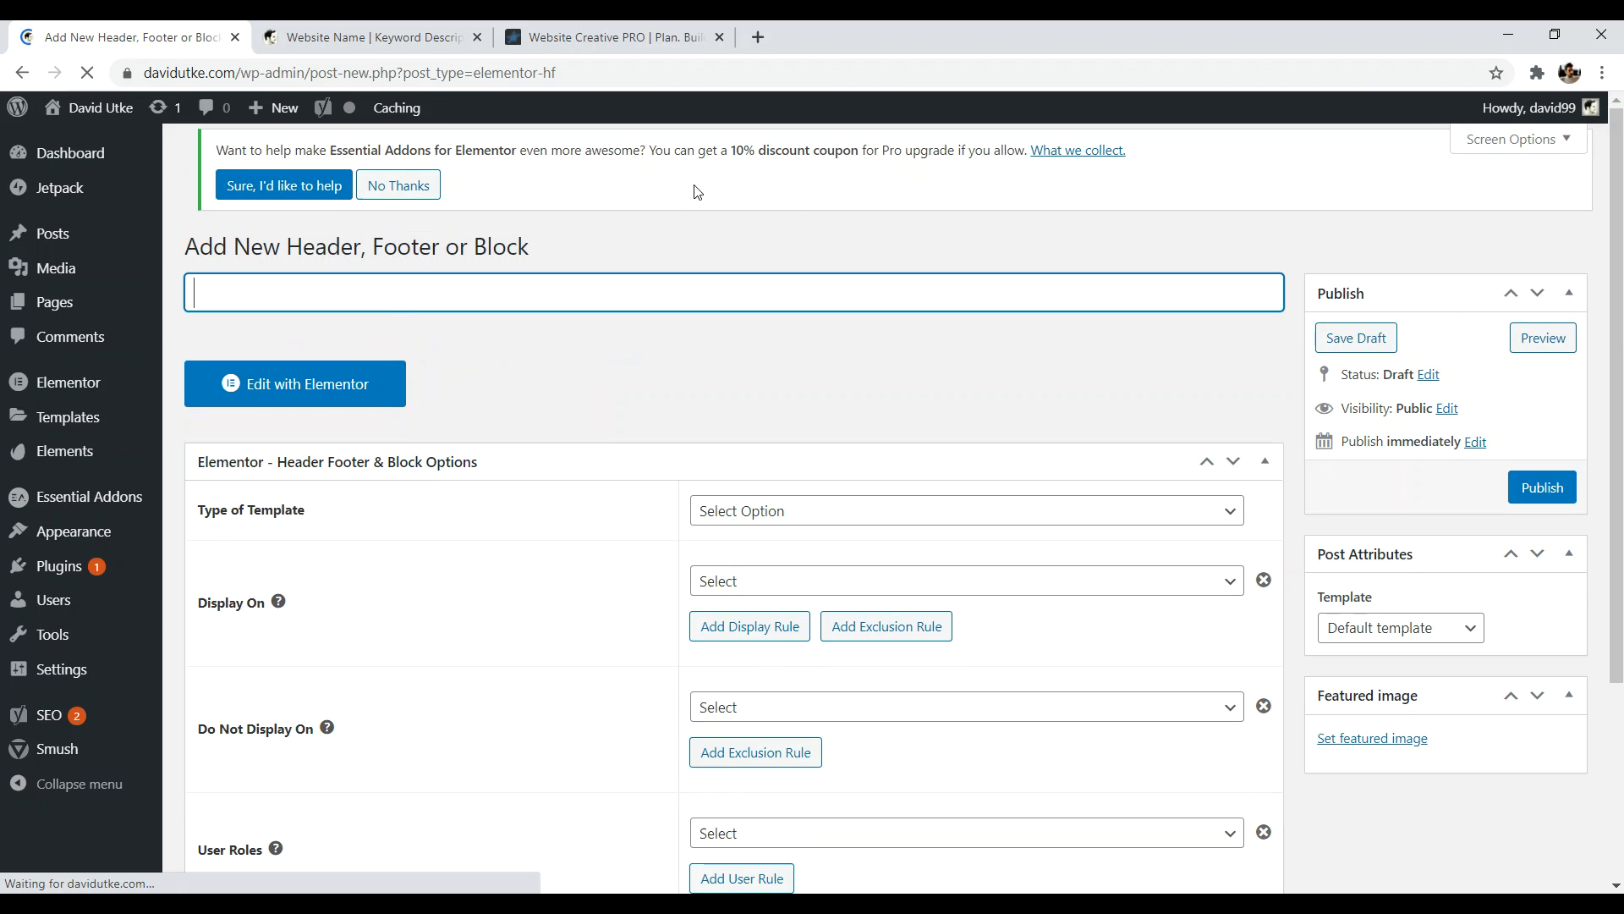
text(env)
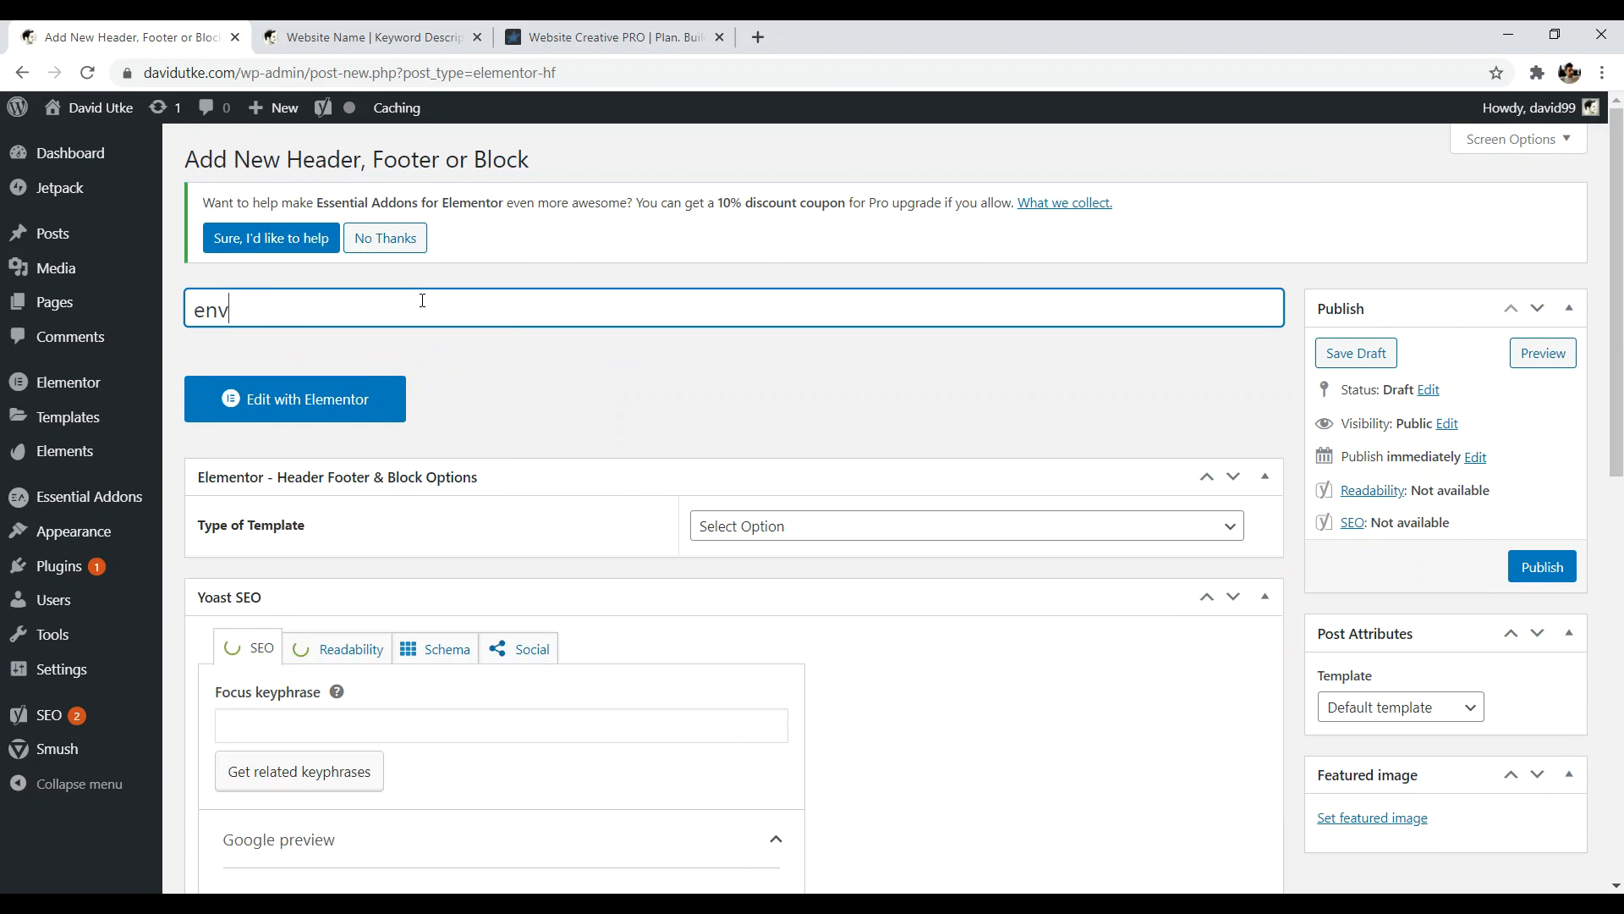
text(ato footer)
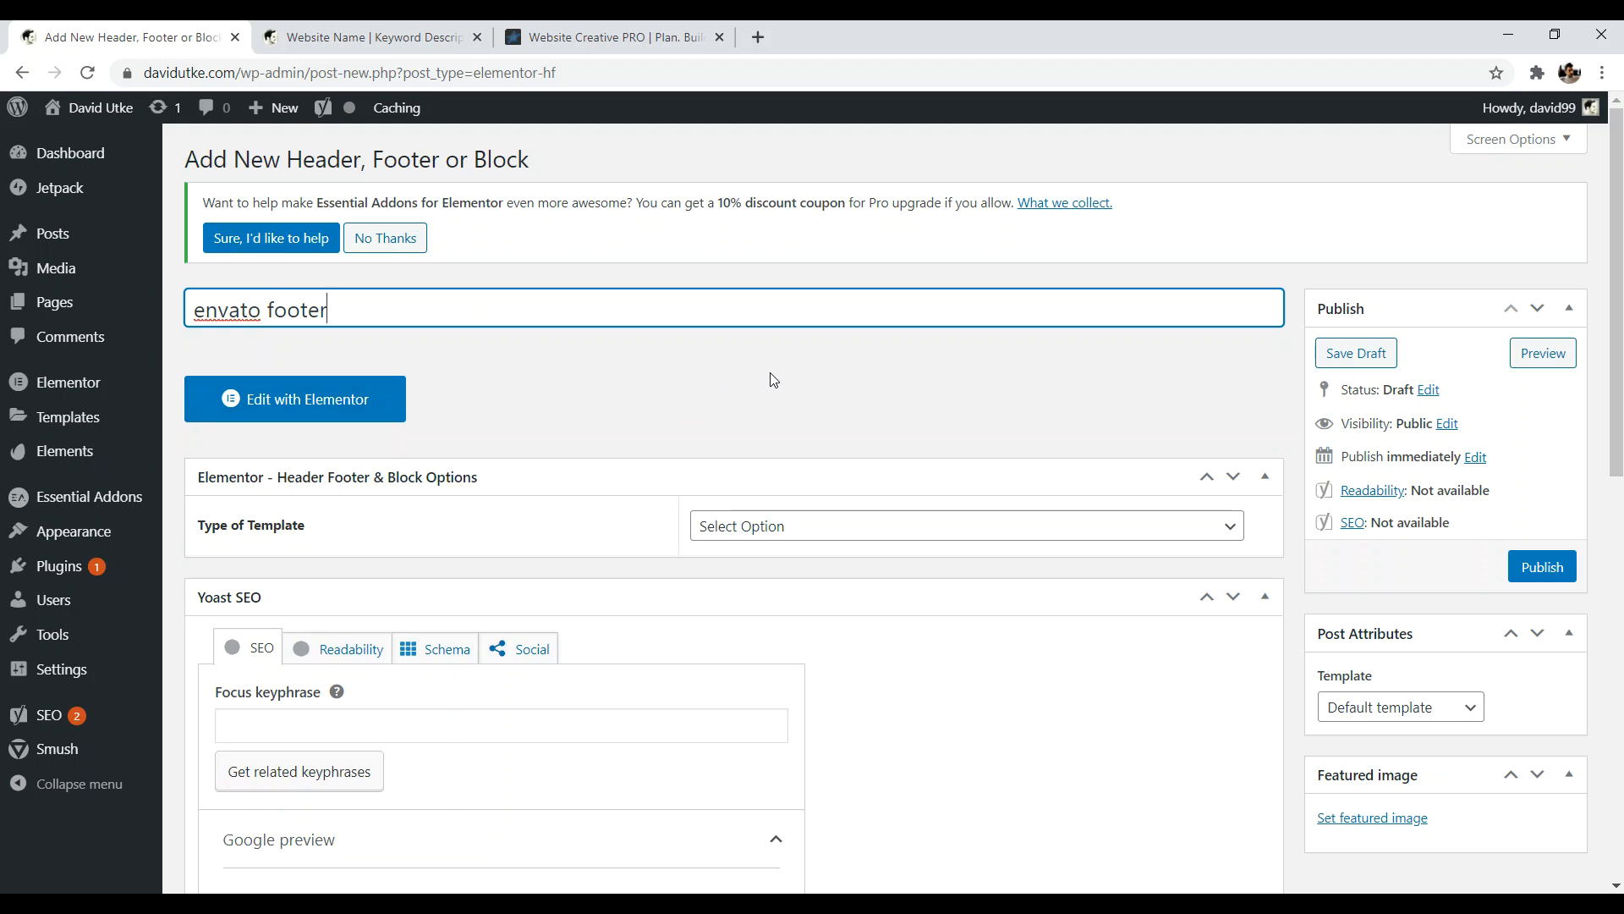
click(319, 413)
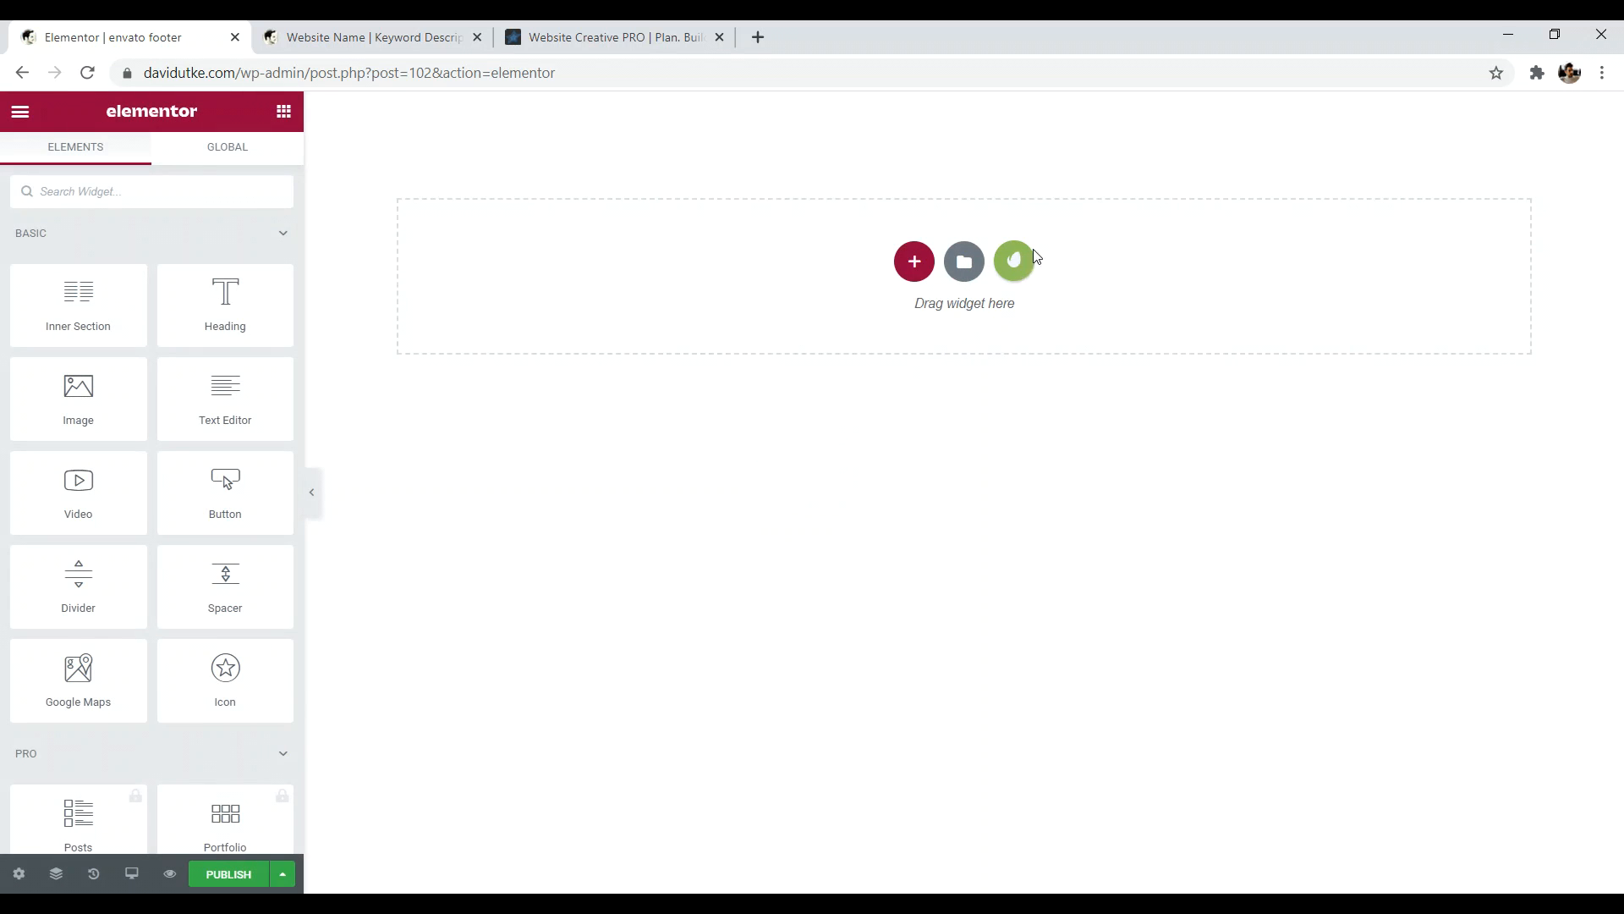
- Insert the navy four-column footer from Envato Elements Free Blocks > Footer
click(1015, 262)
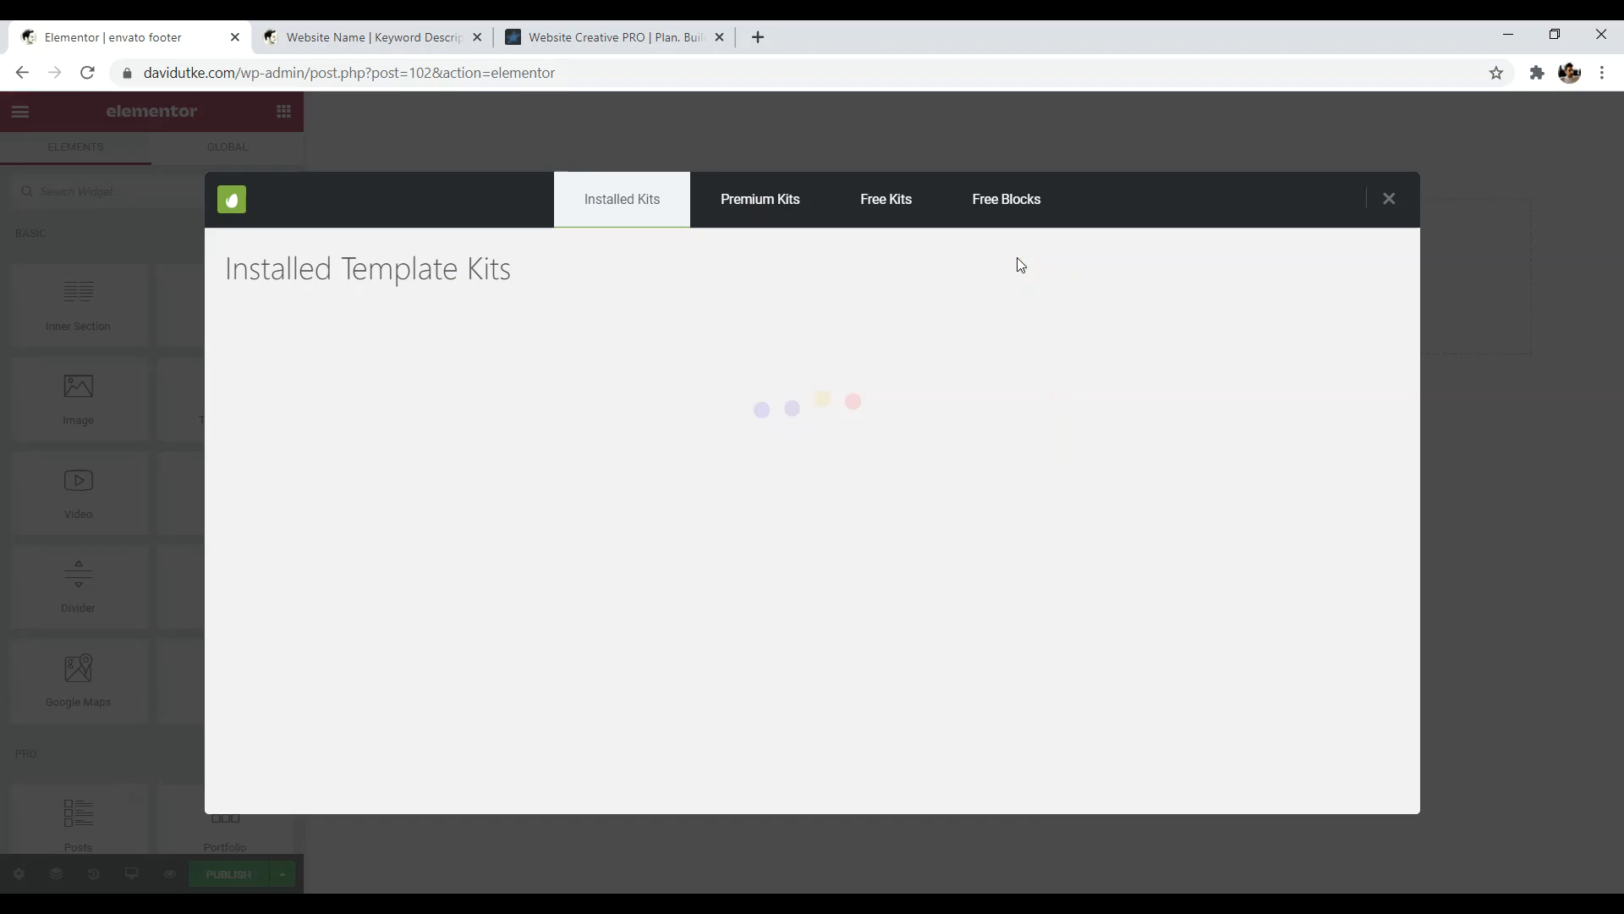
click(1005, 207)
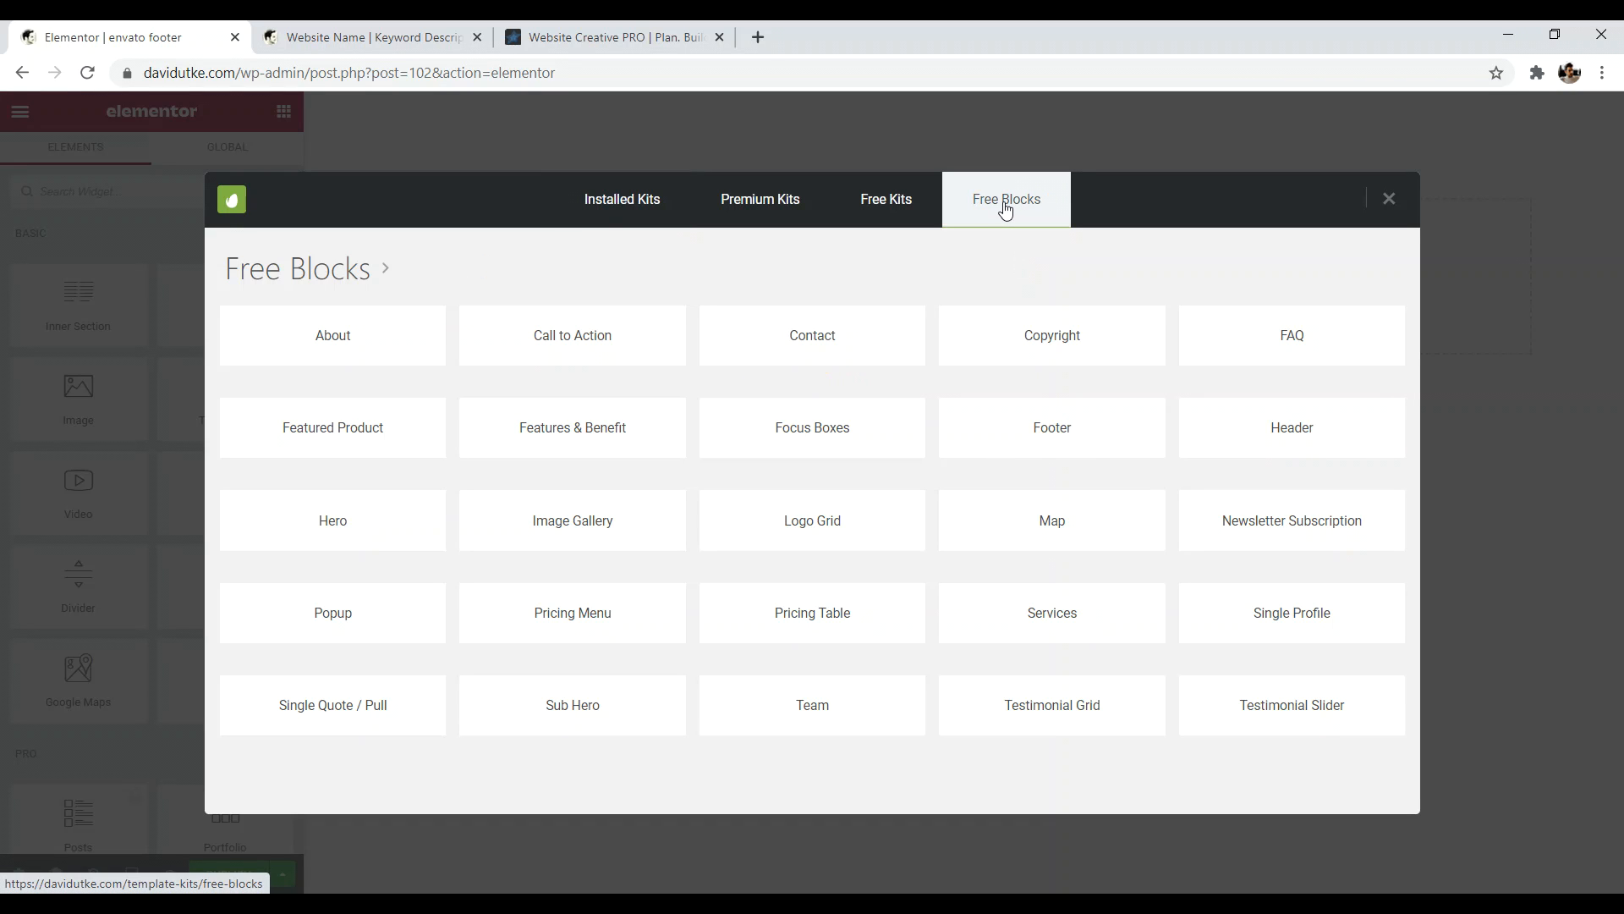
click(1051, 433)
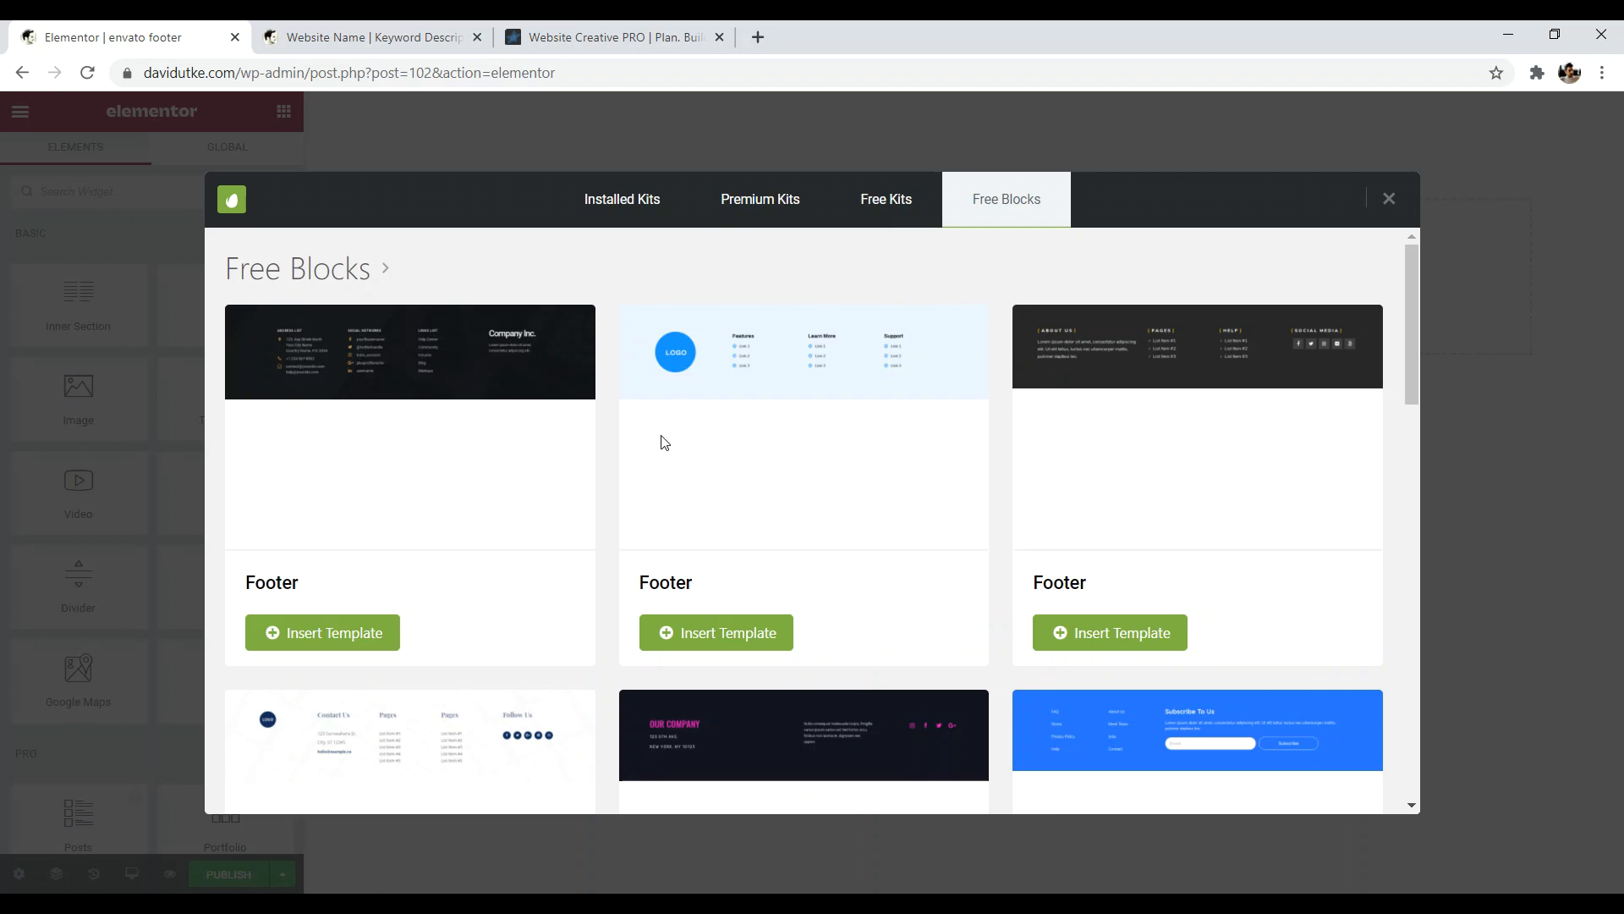
drag(1409, 261, 1424, 550)
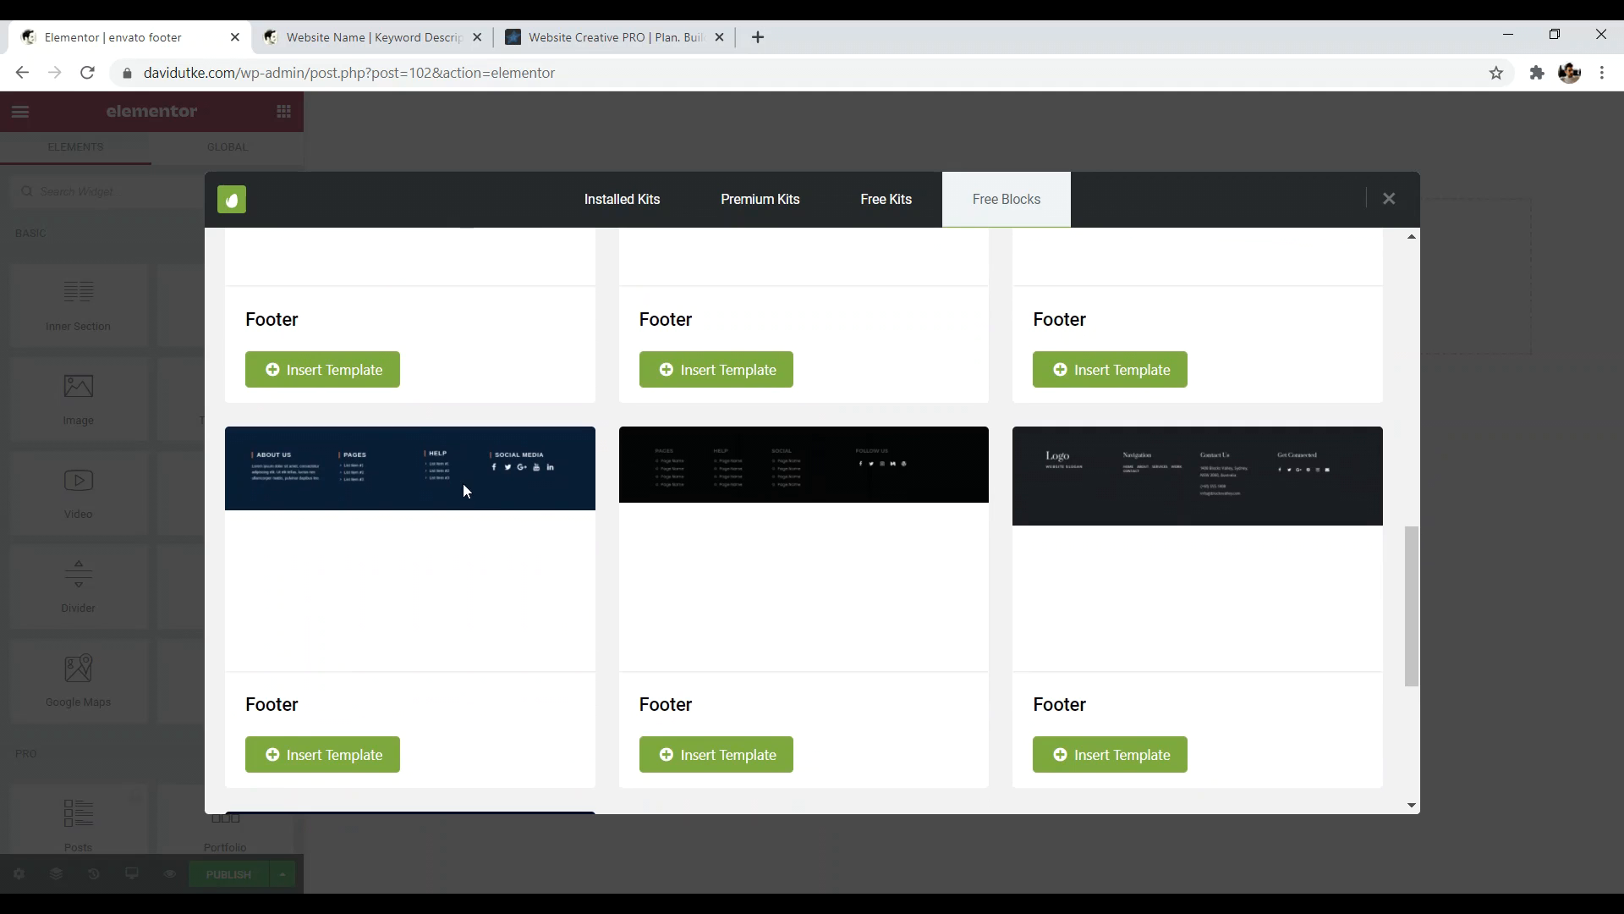
click(322, 754)
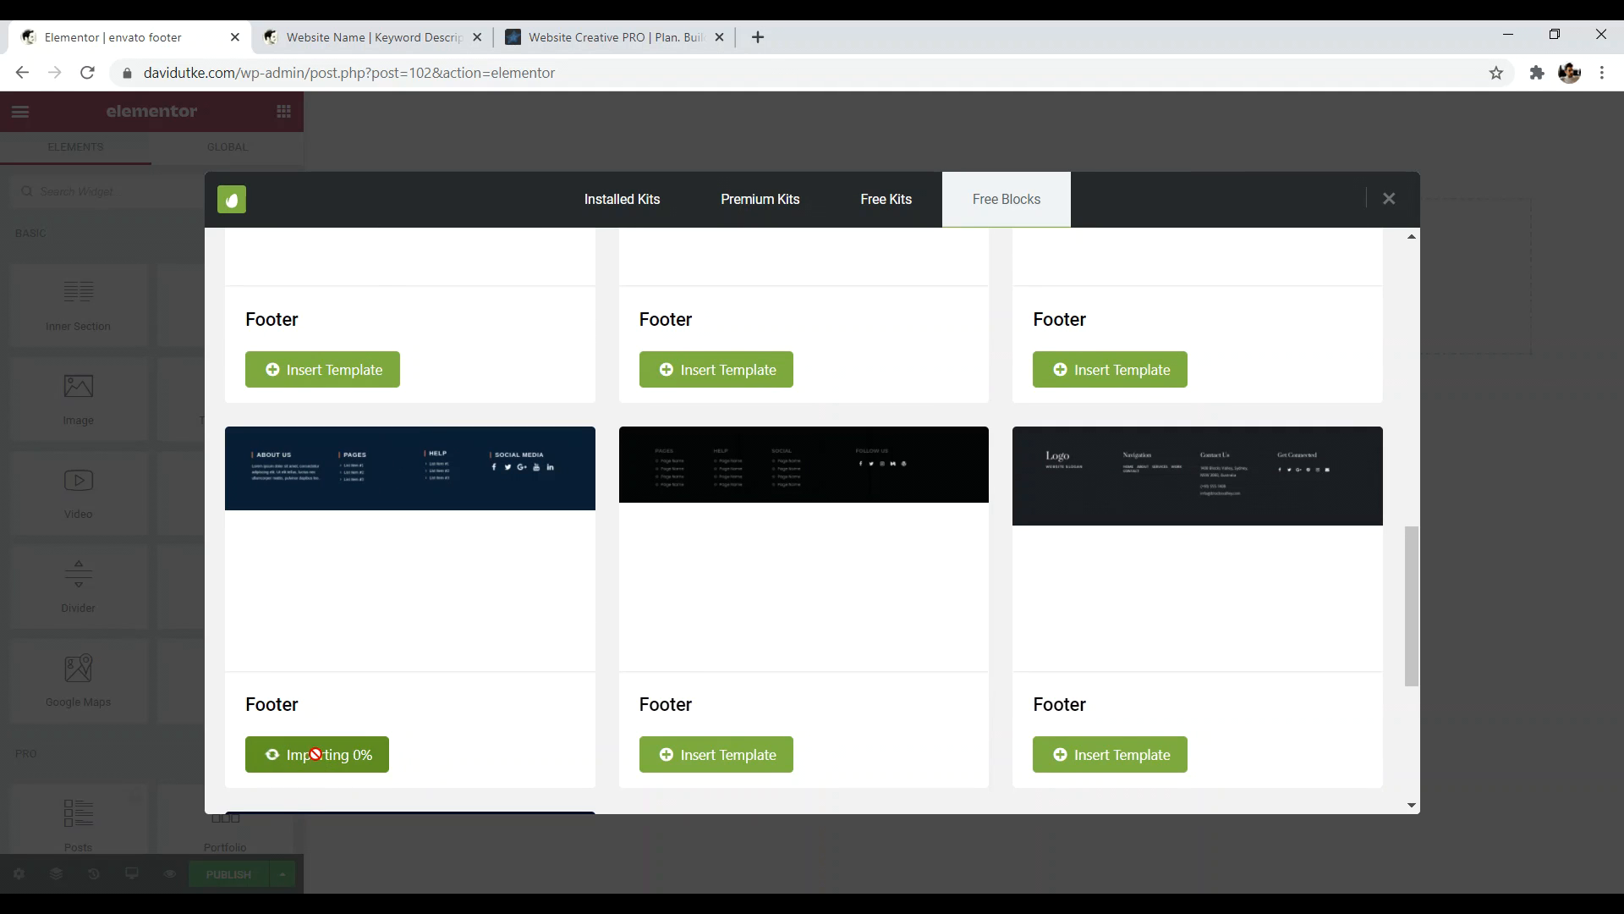
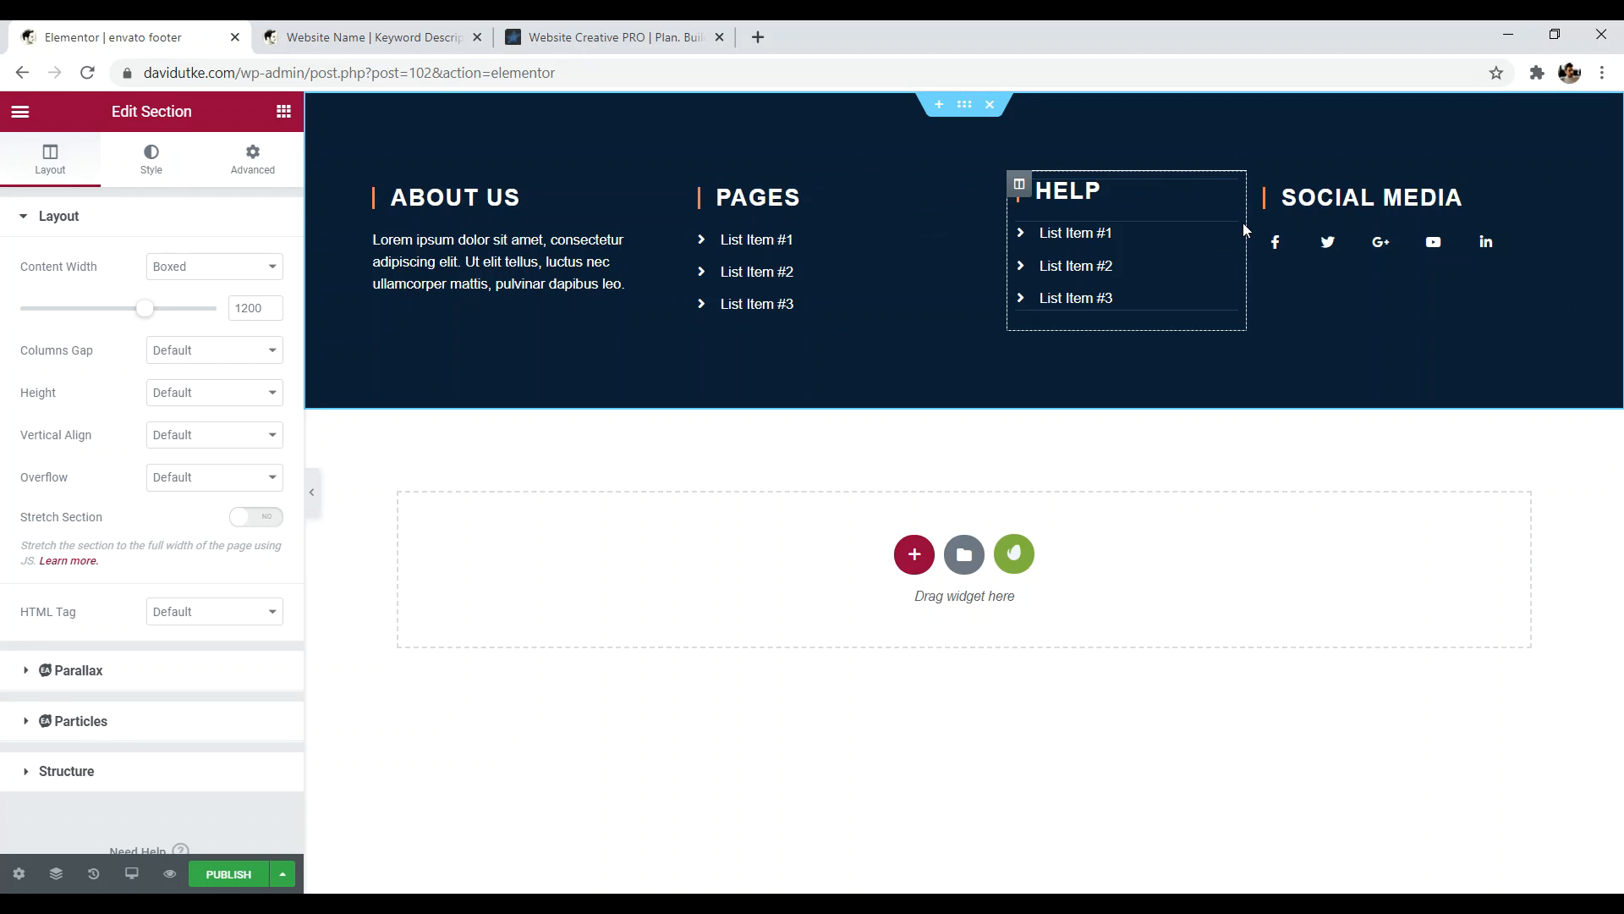
- Publish the navy four-column footer, check its background colour, and exit Elementor to the dashboard
click(225, 880)
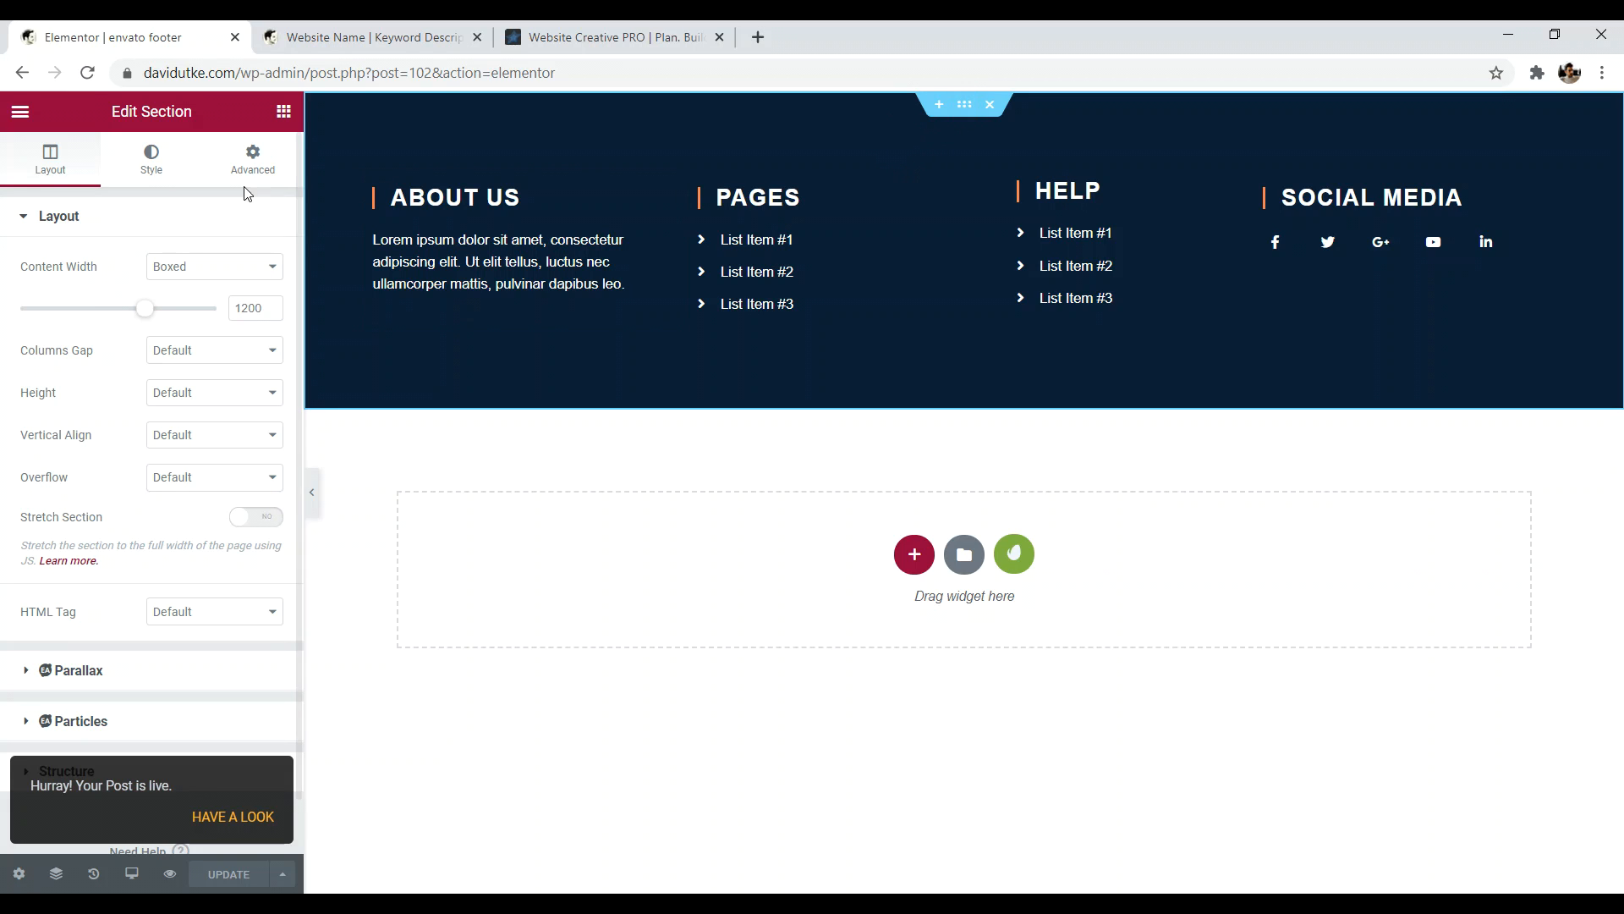
click(151, 165)
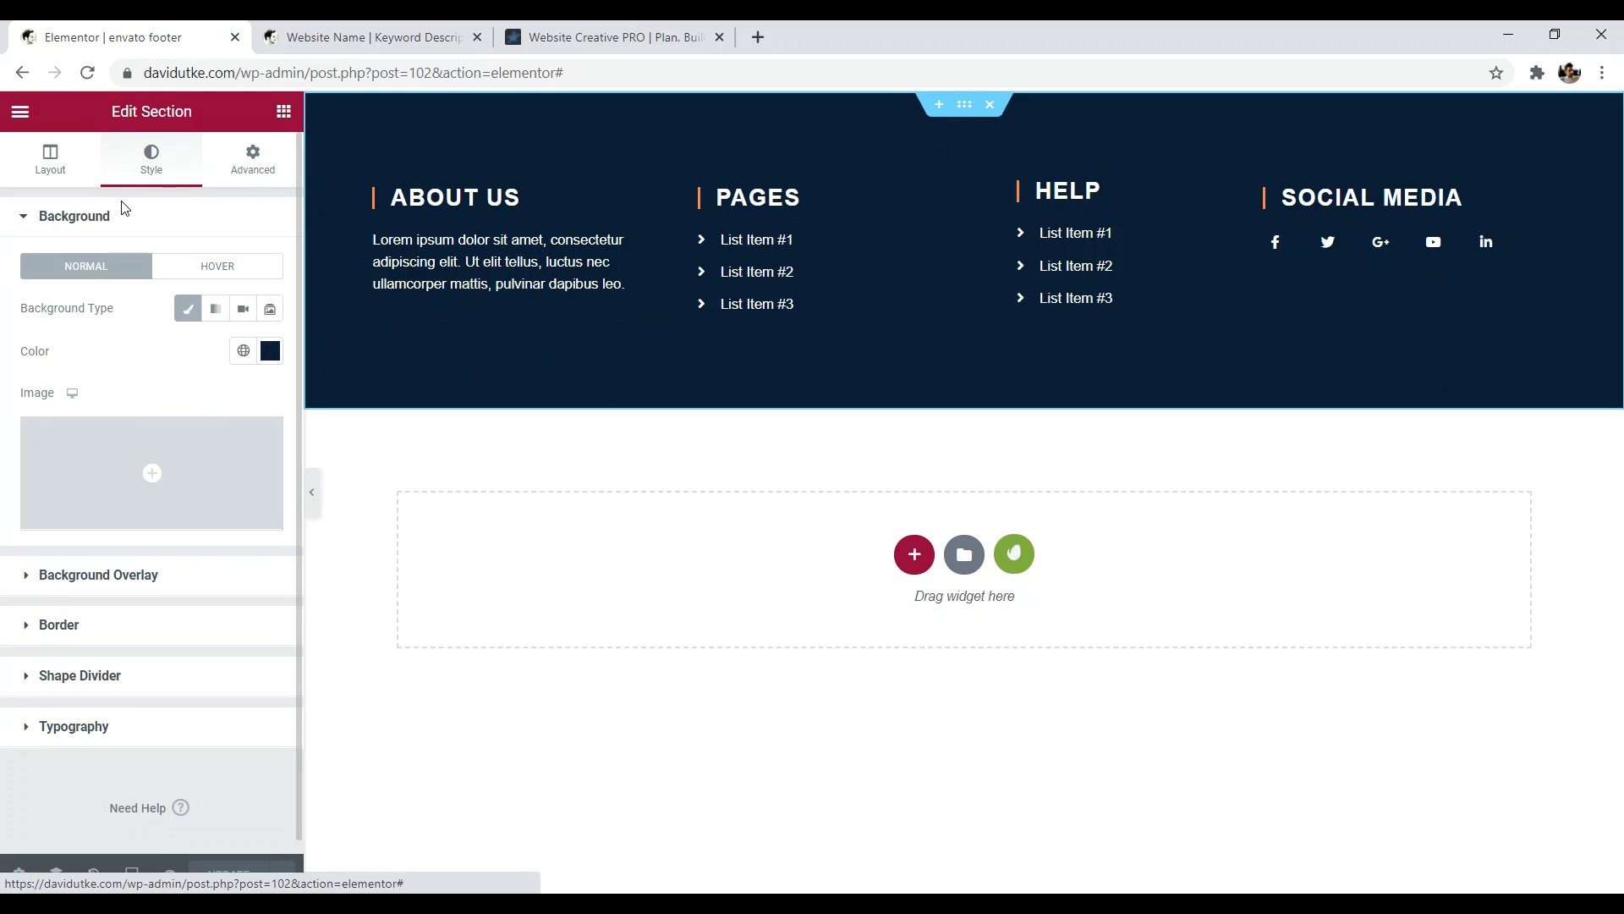
click(270, 352)
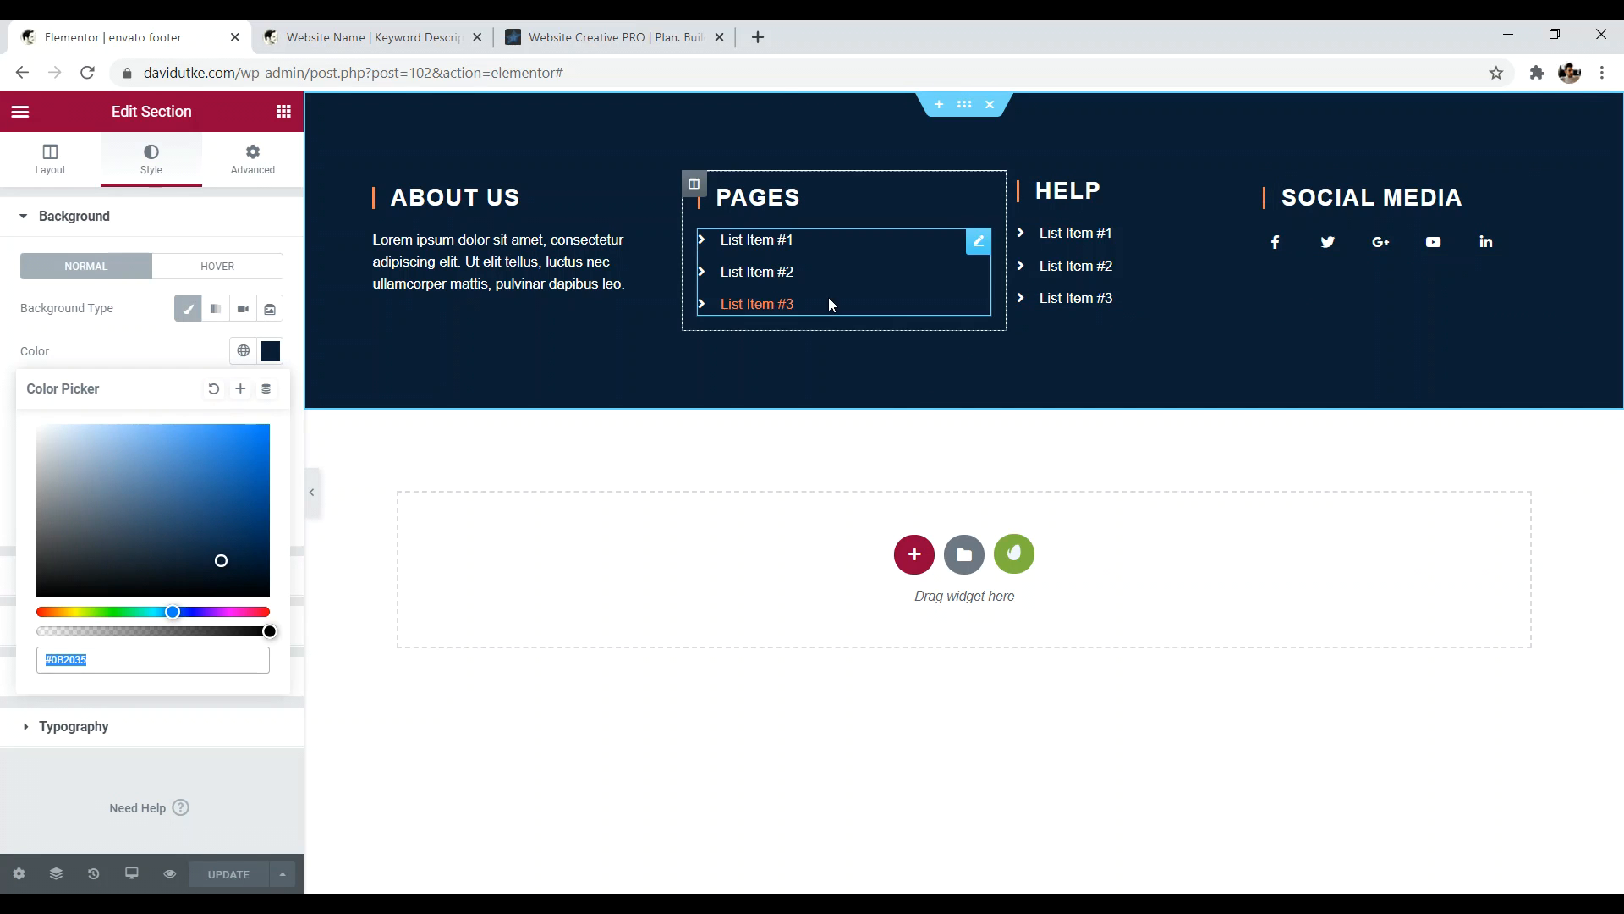
click(21, 111)
click(90, 468)
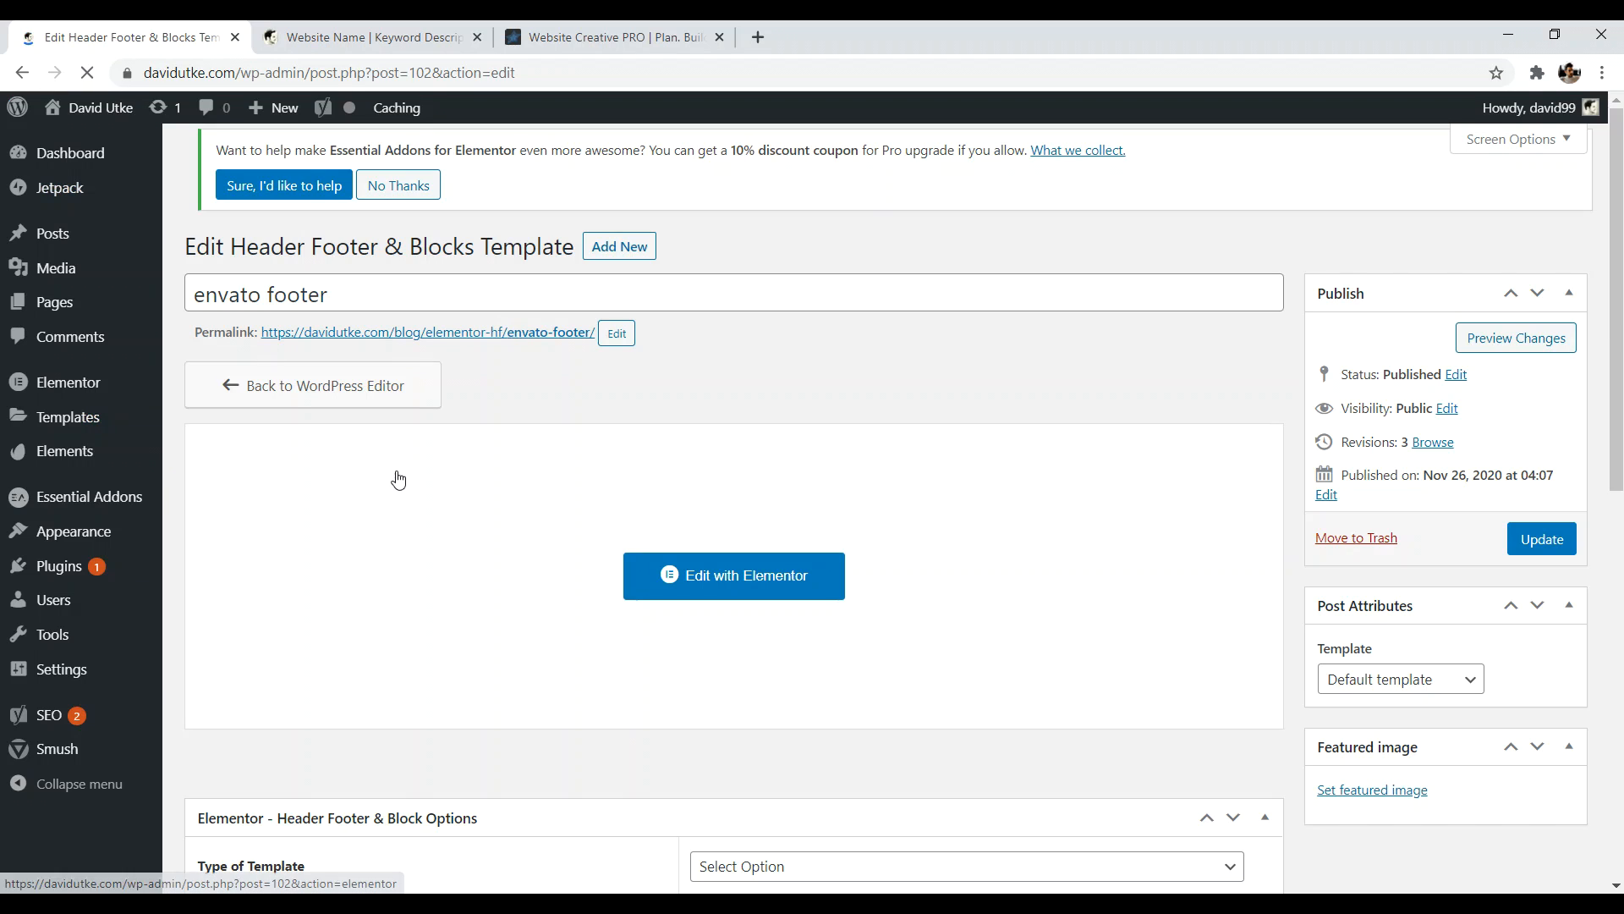
- Open the live site in a new tab and scroll through the homepage
right_click(99, 110)
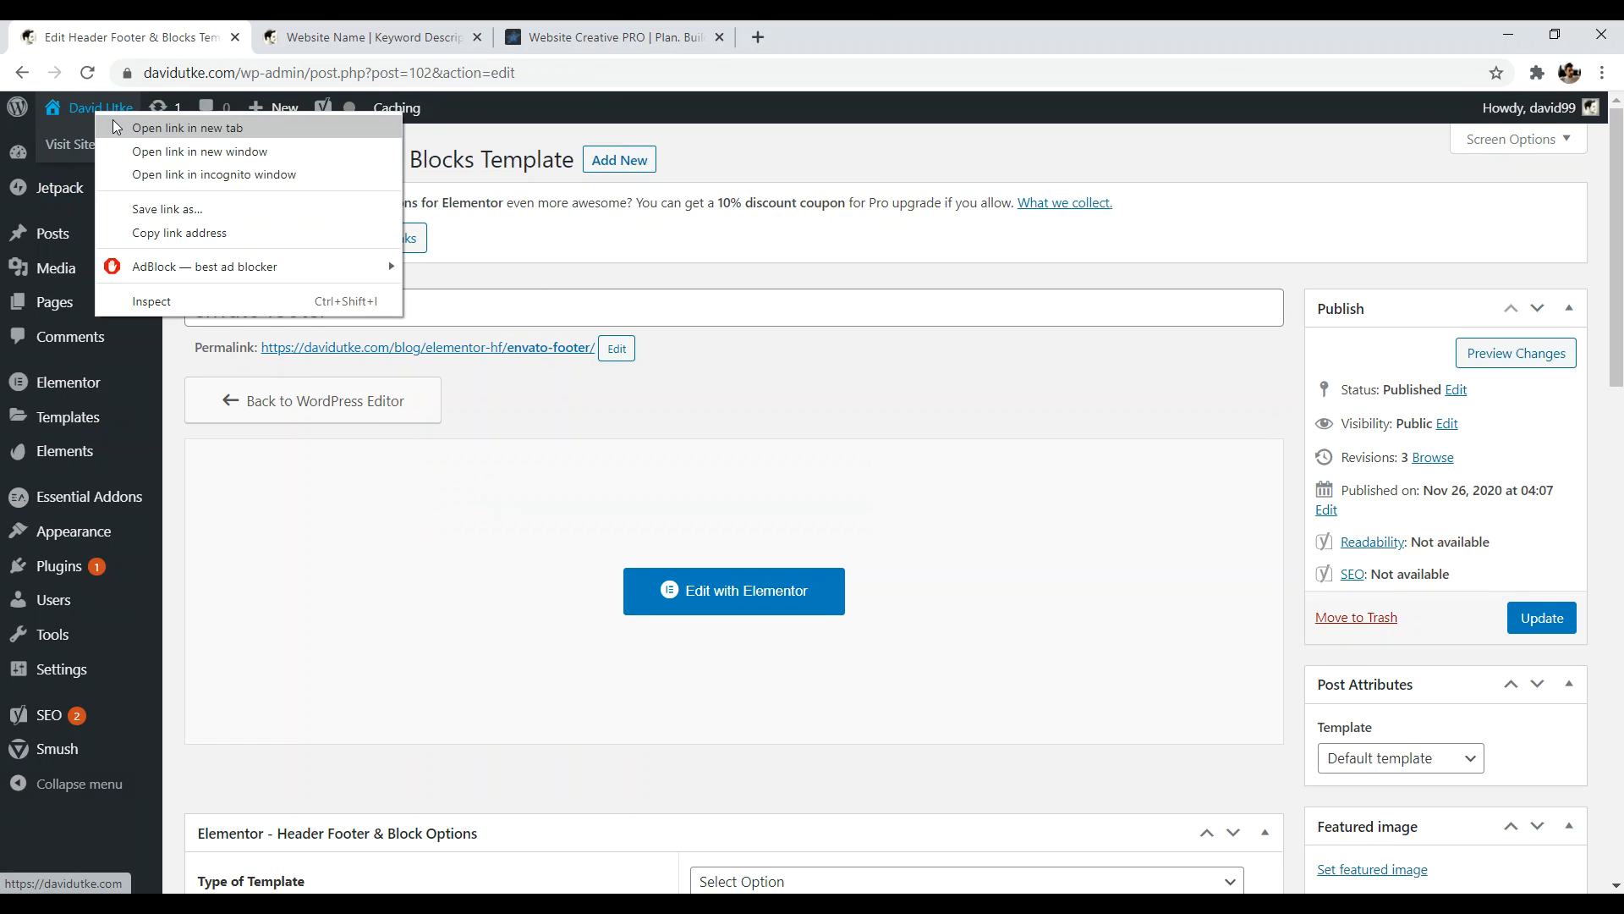
click(153, 127)
click(415, 33)
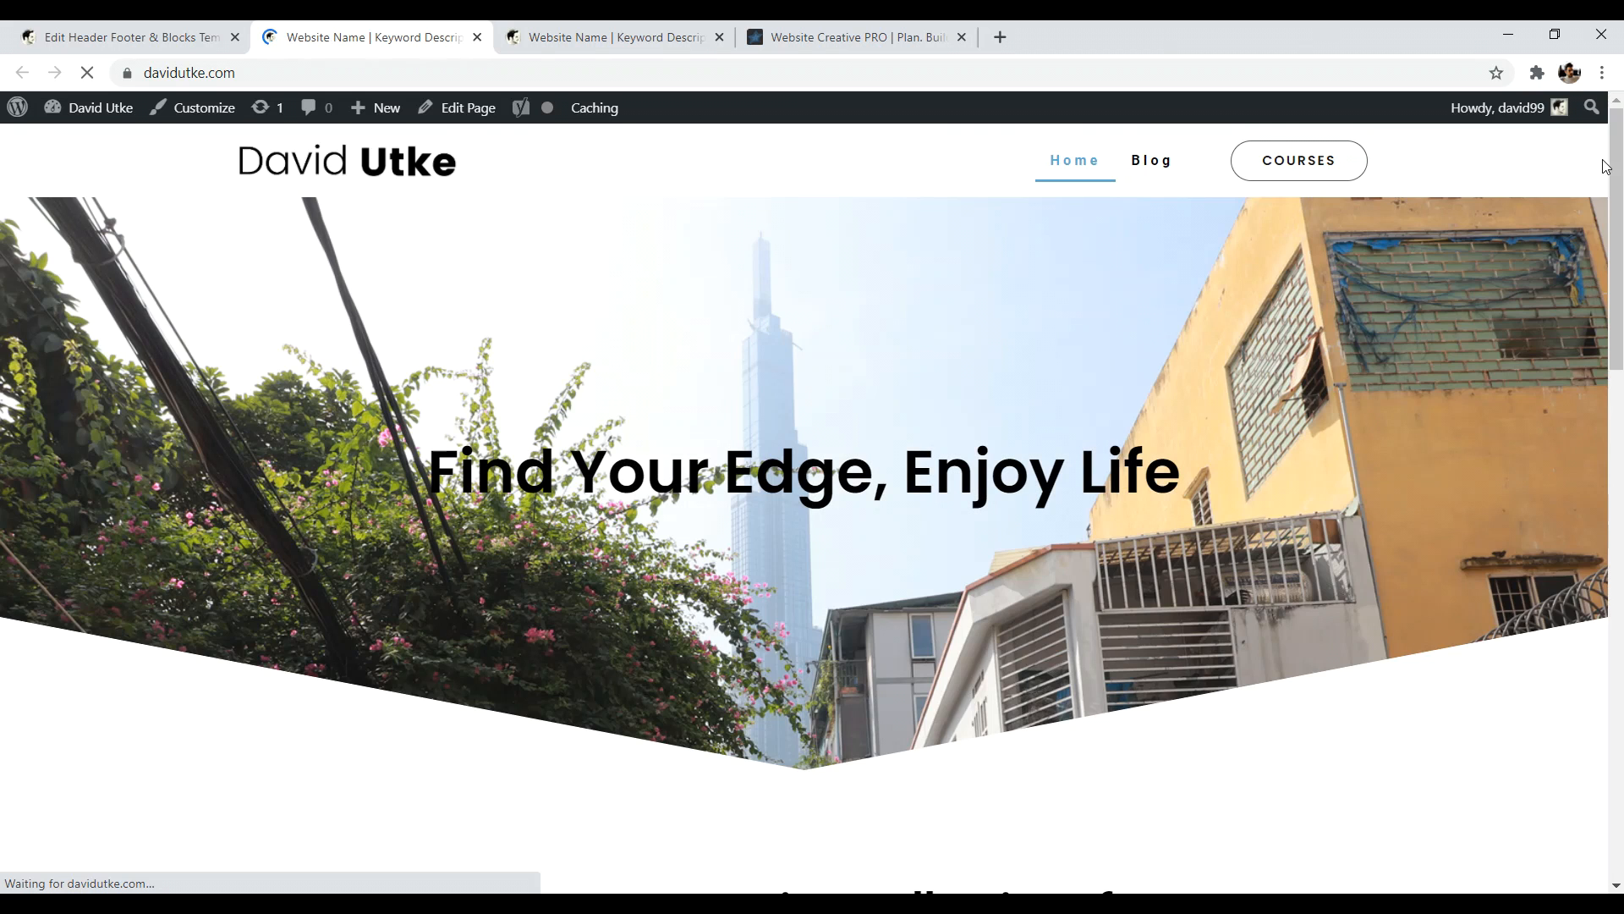
drag(1616, 195, 1618, 232)
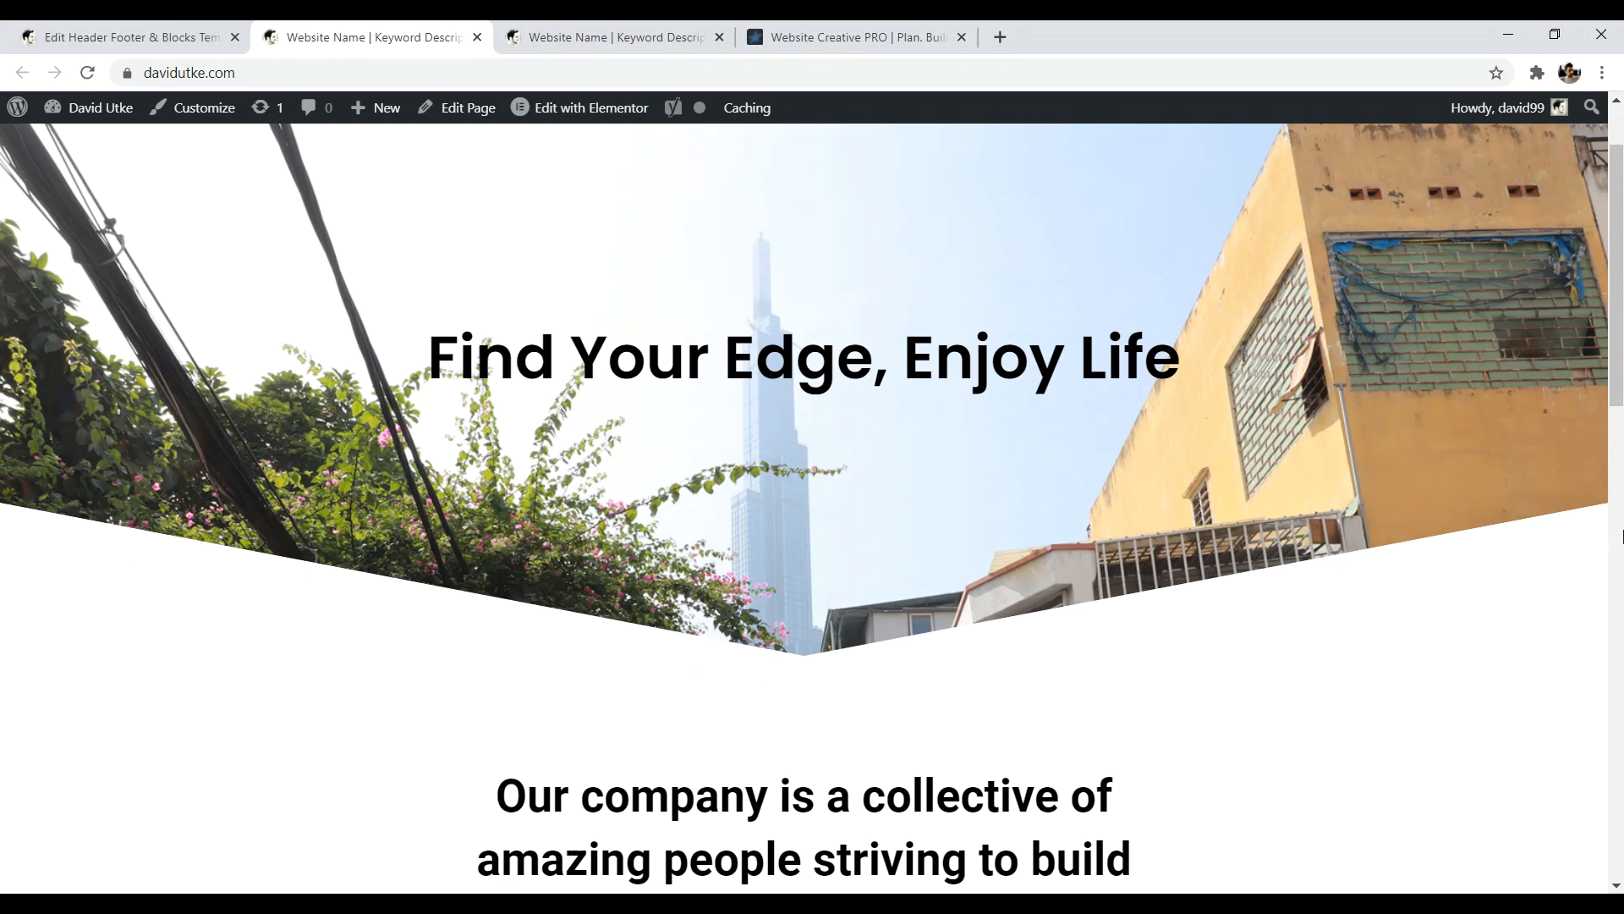
drag(1621, 291, 1617, 789)
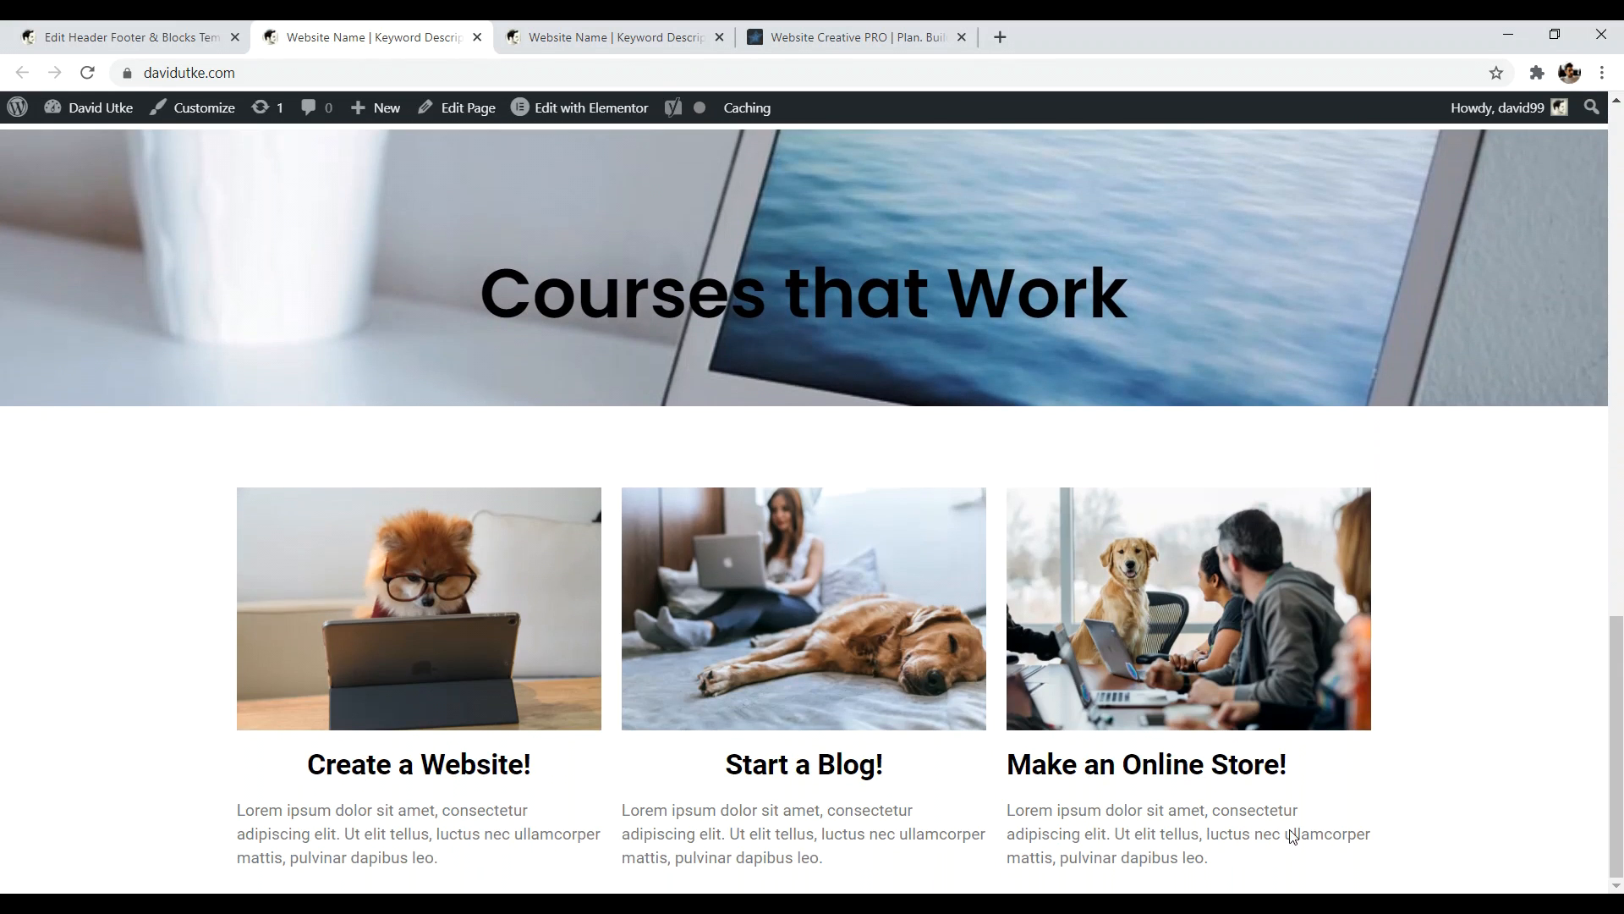
- Set 'envato footer' to type Footer on the Entire Website, update it, and reload the site
click(152, 37)
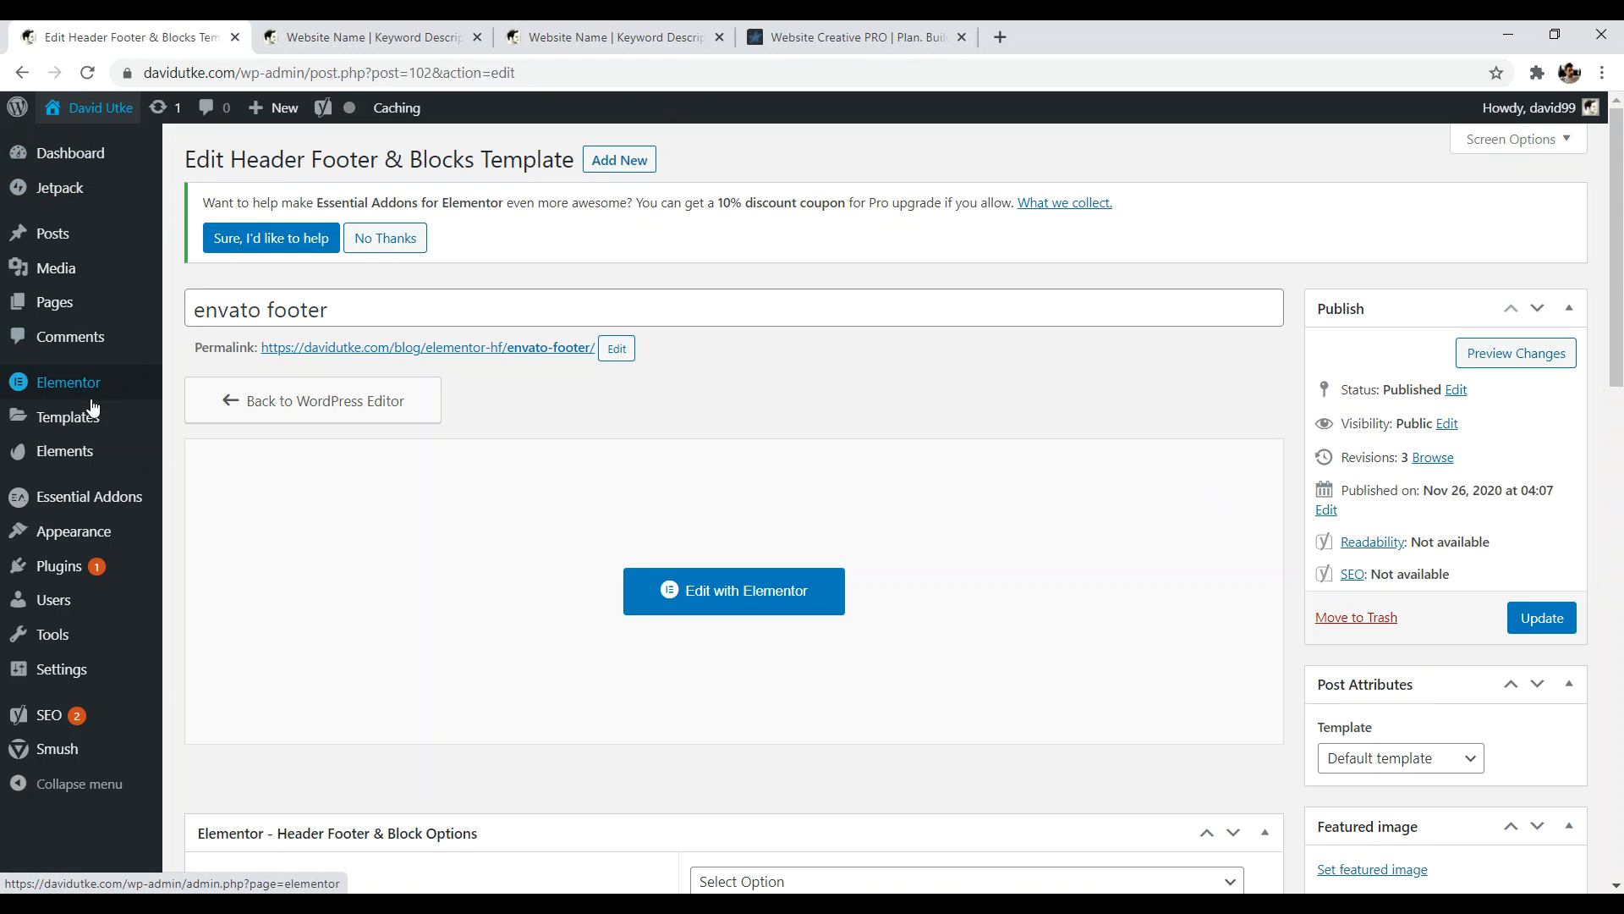
mouse_move(75, 538)
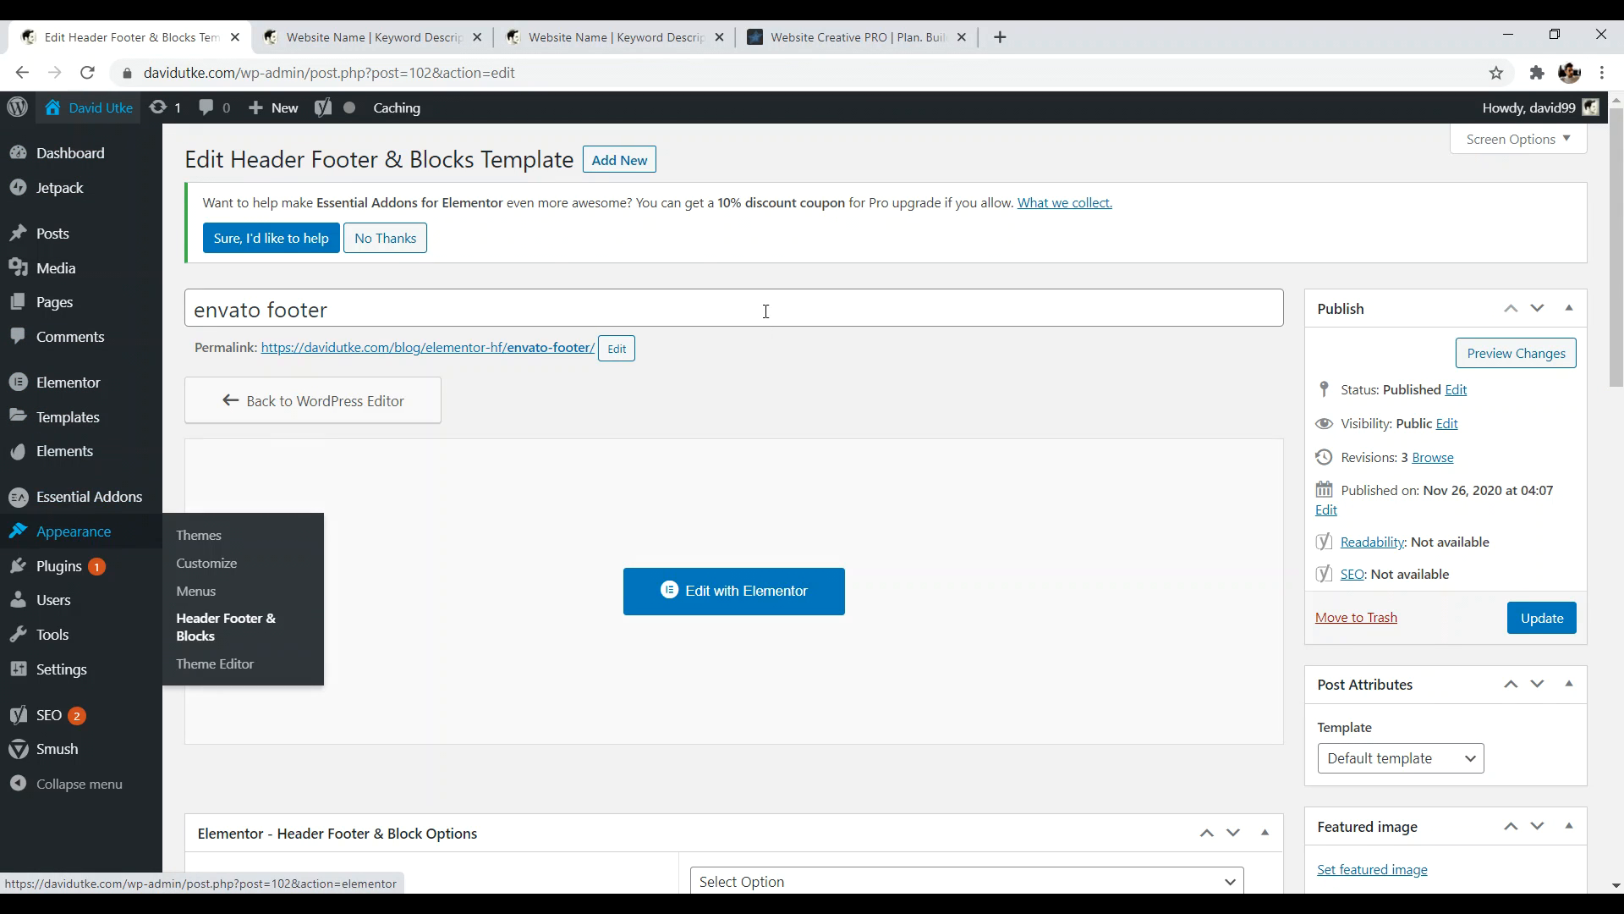
scroll(630, 327, down, 6)
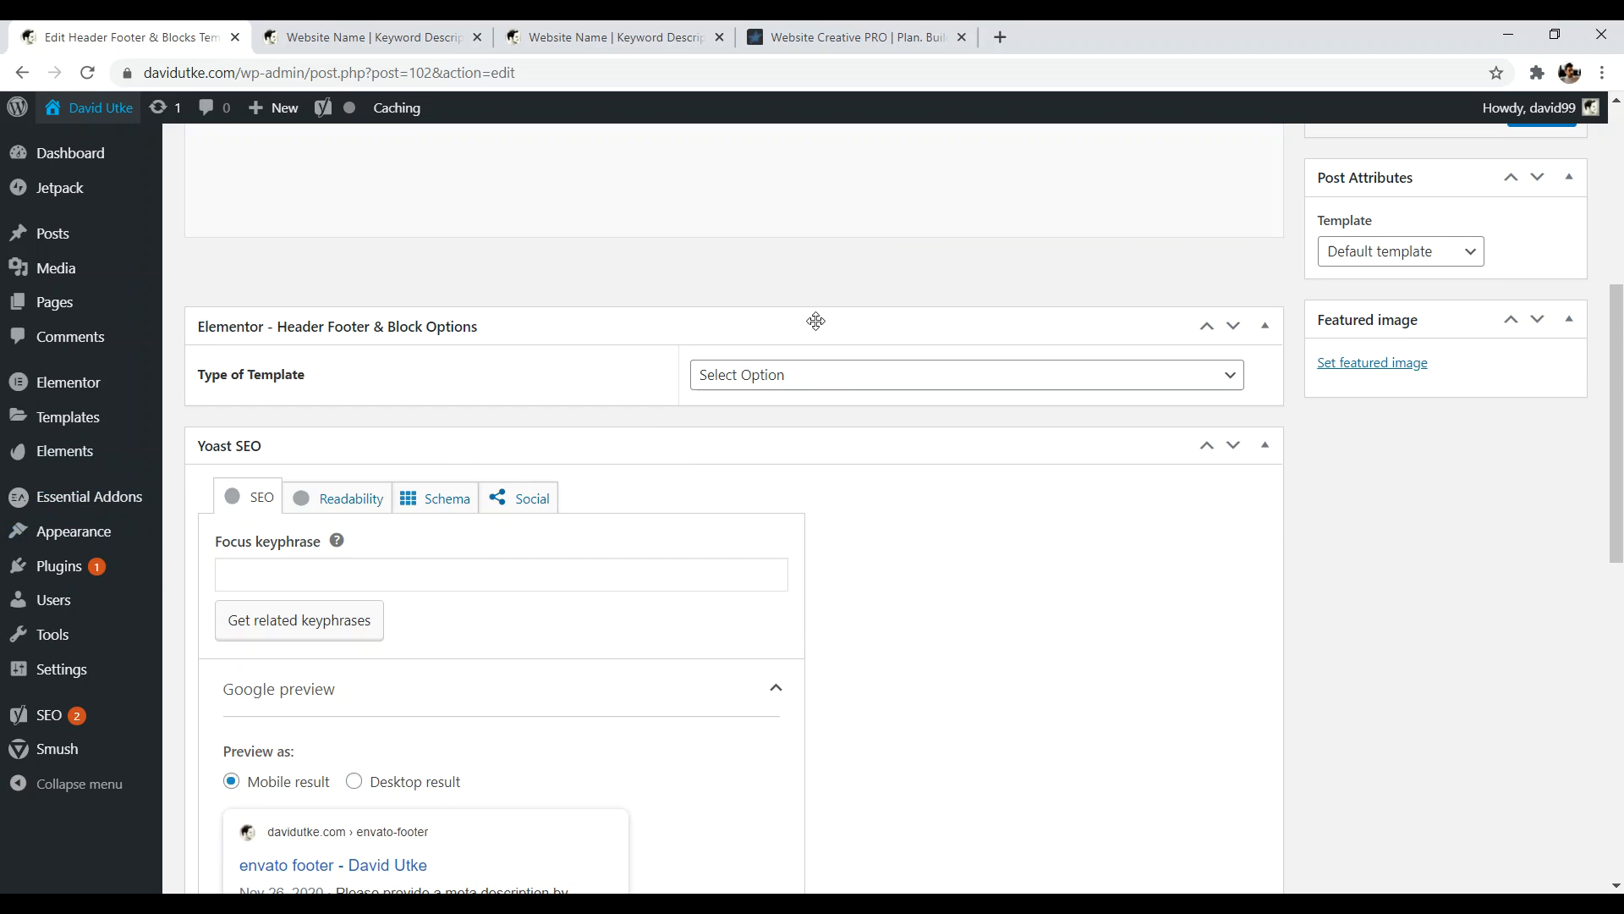
click(846, 378)
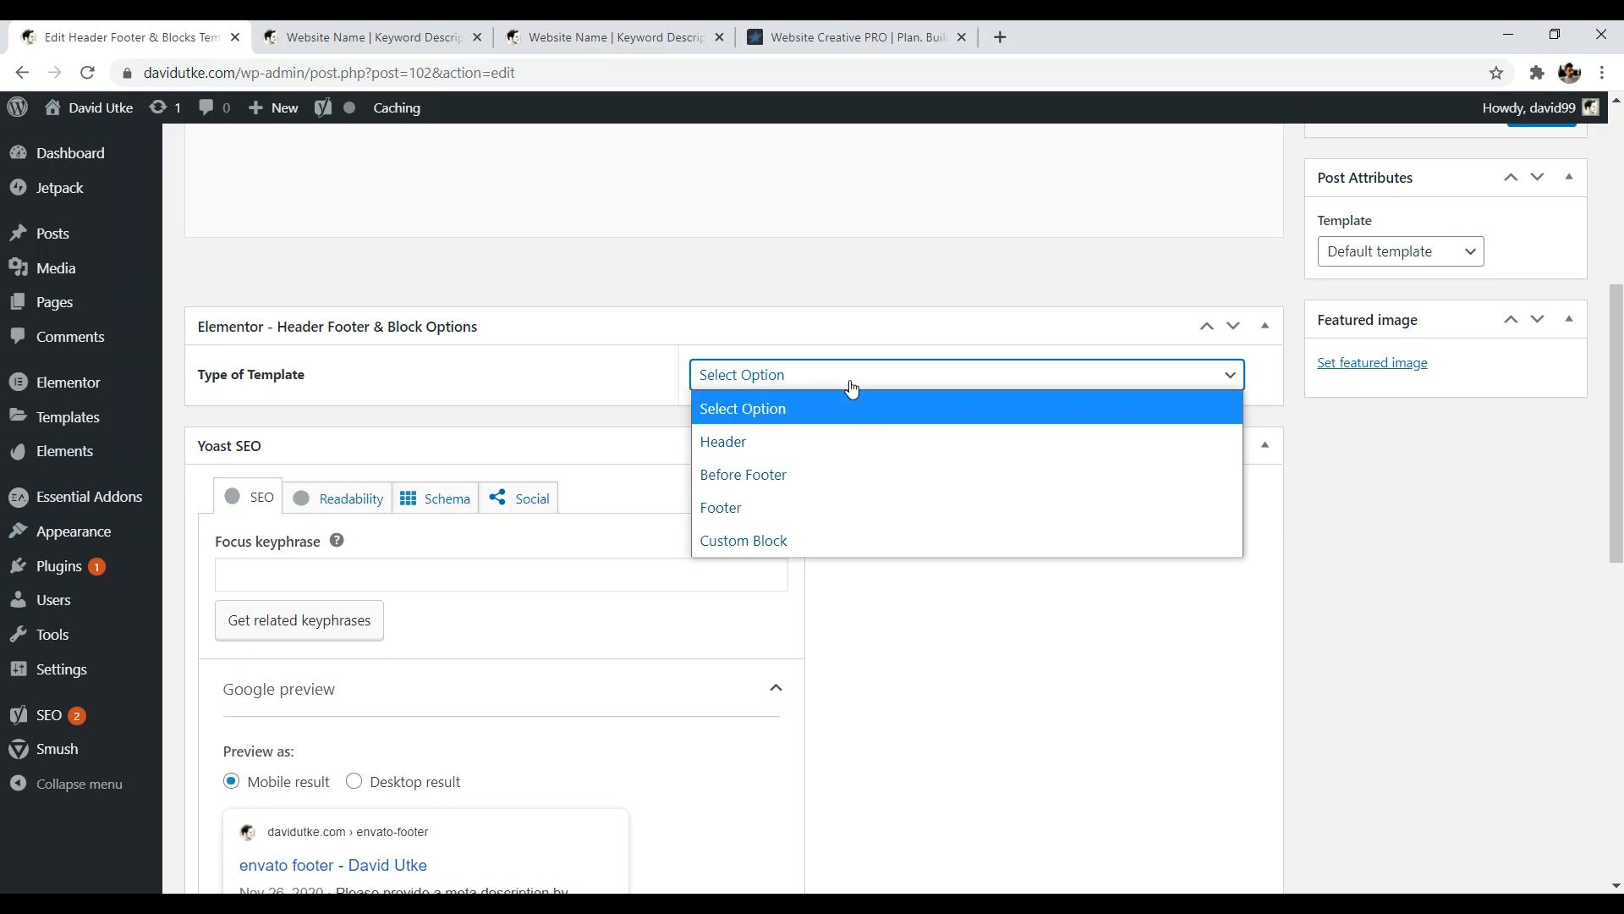
click(752, 512)
click(729, 447)
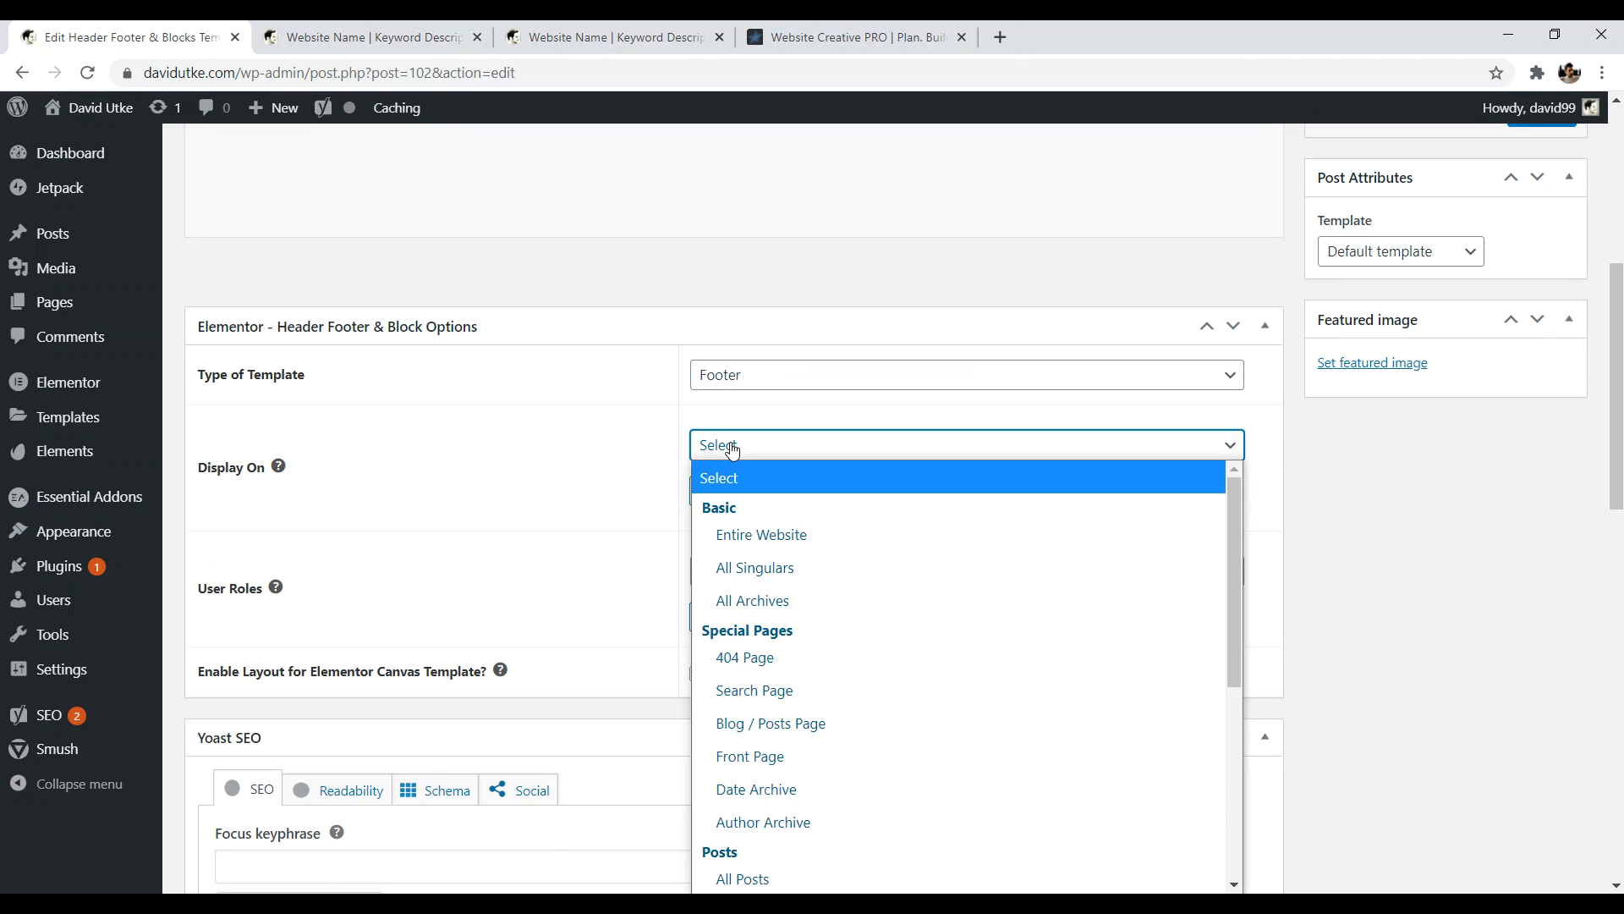
click(761, 537)
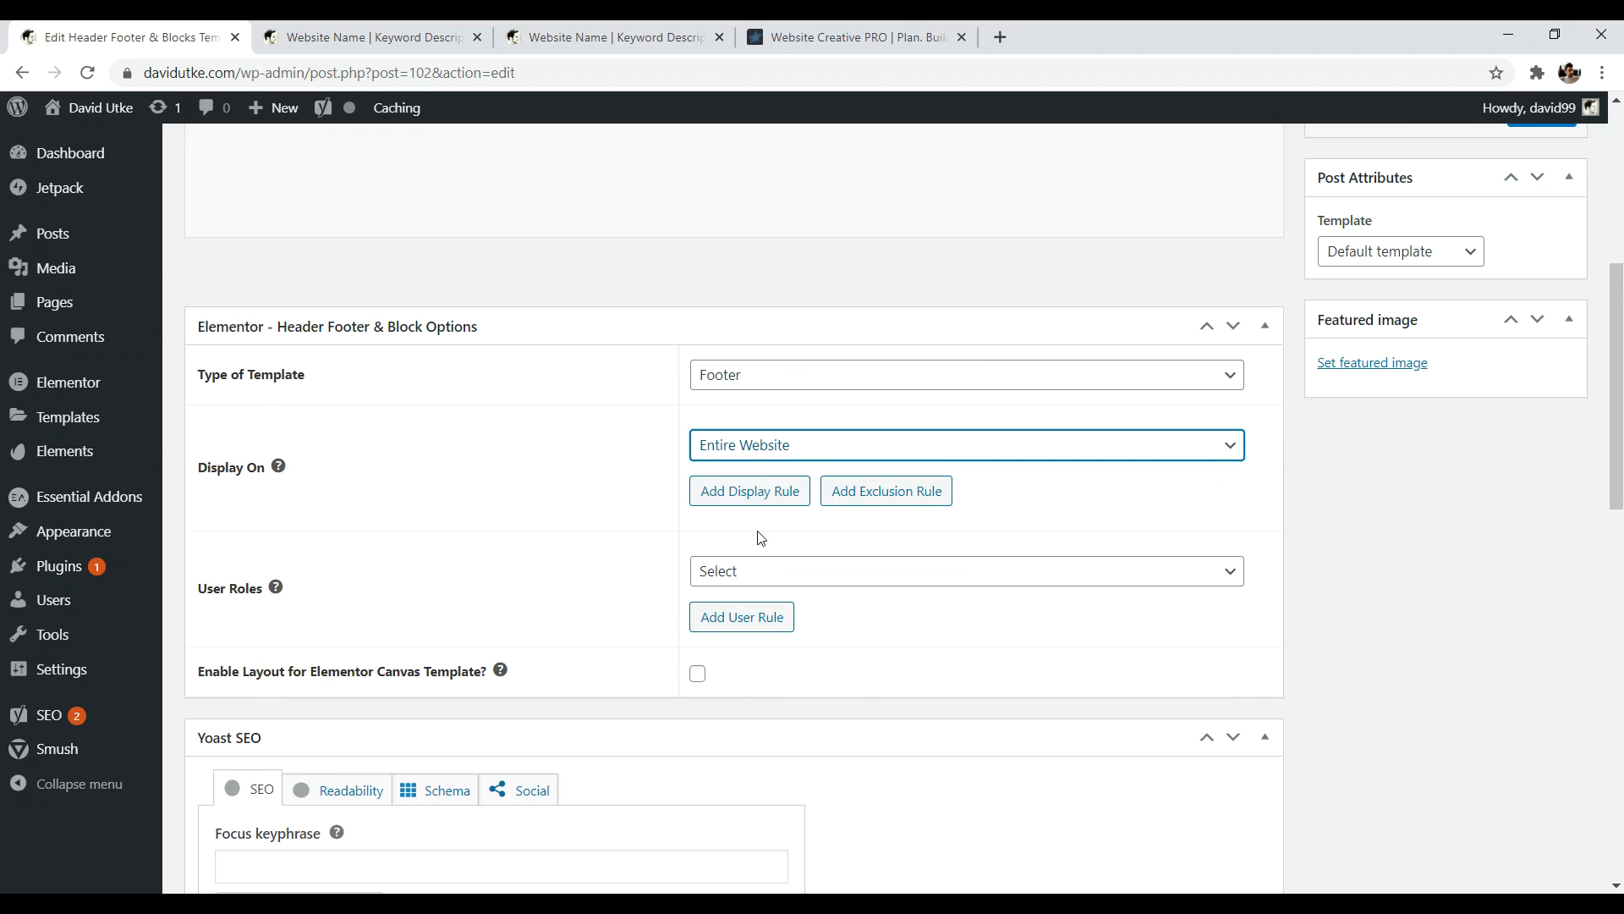
scroll(1551, 511, up, 6)
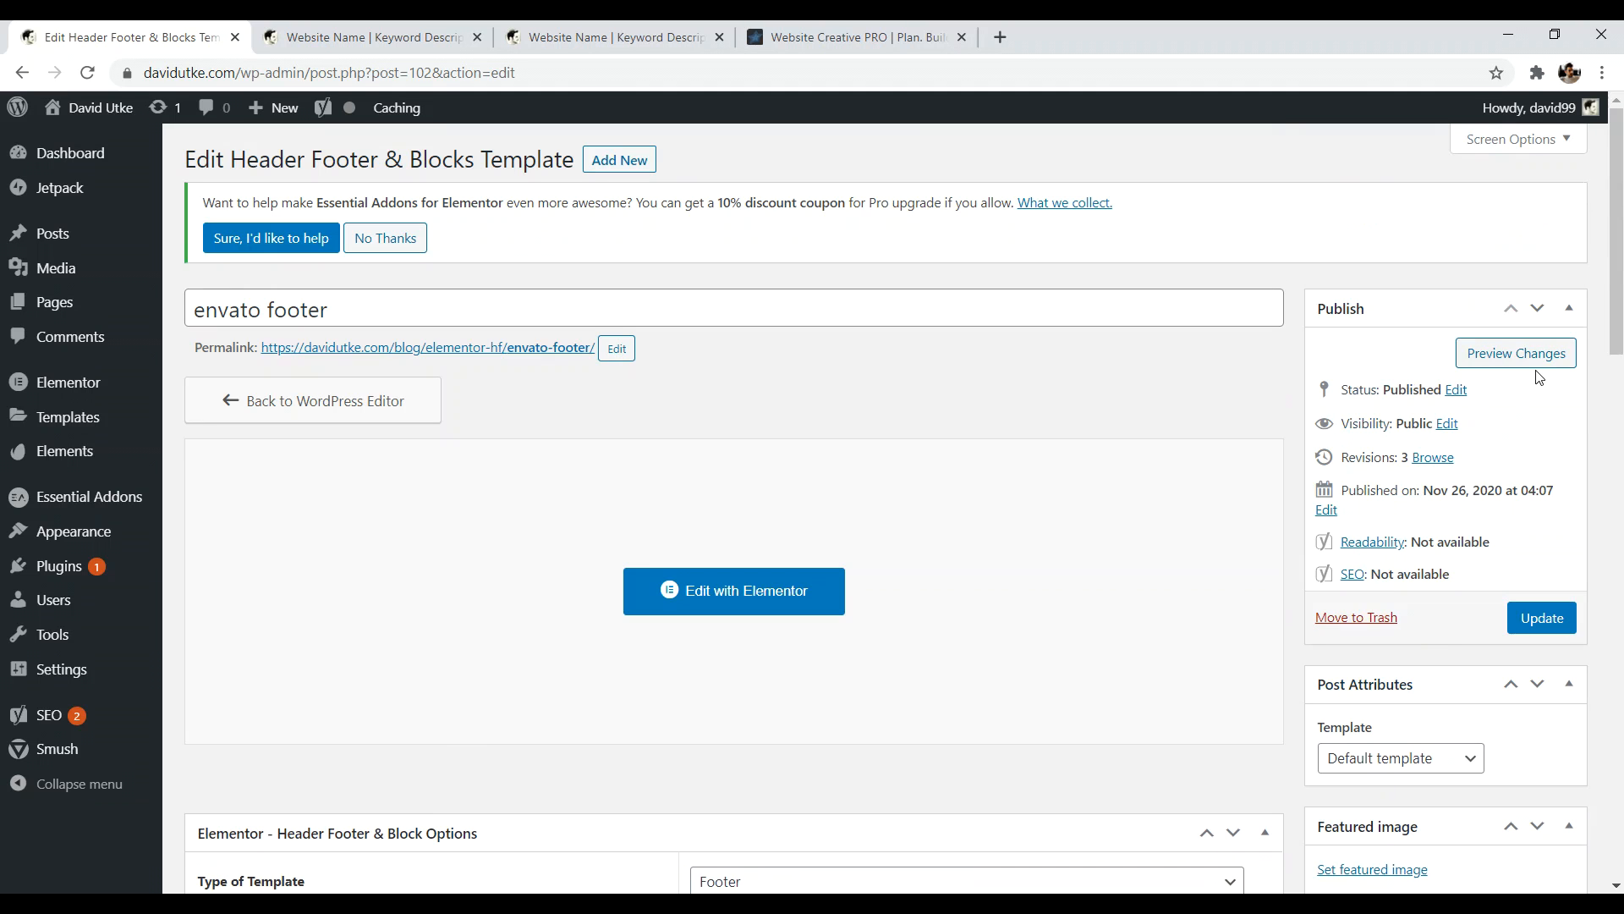
click(1552, 611)
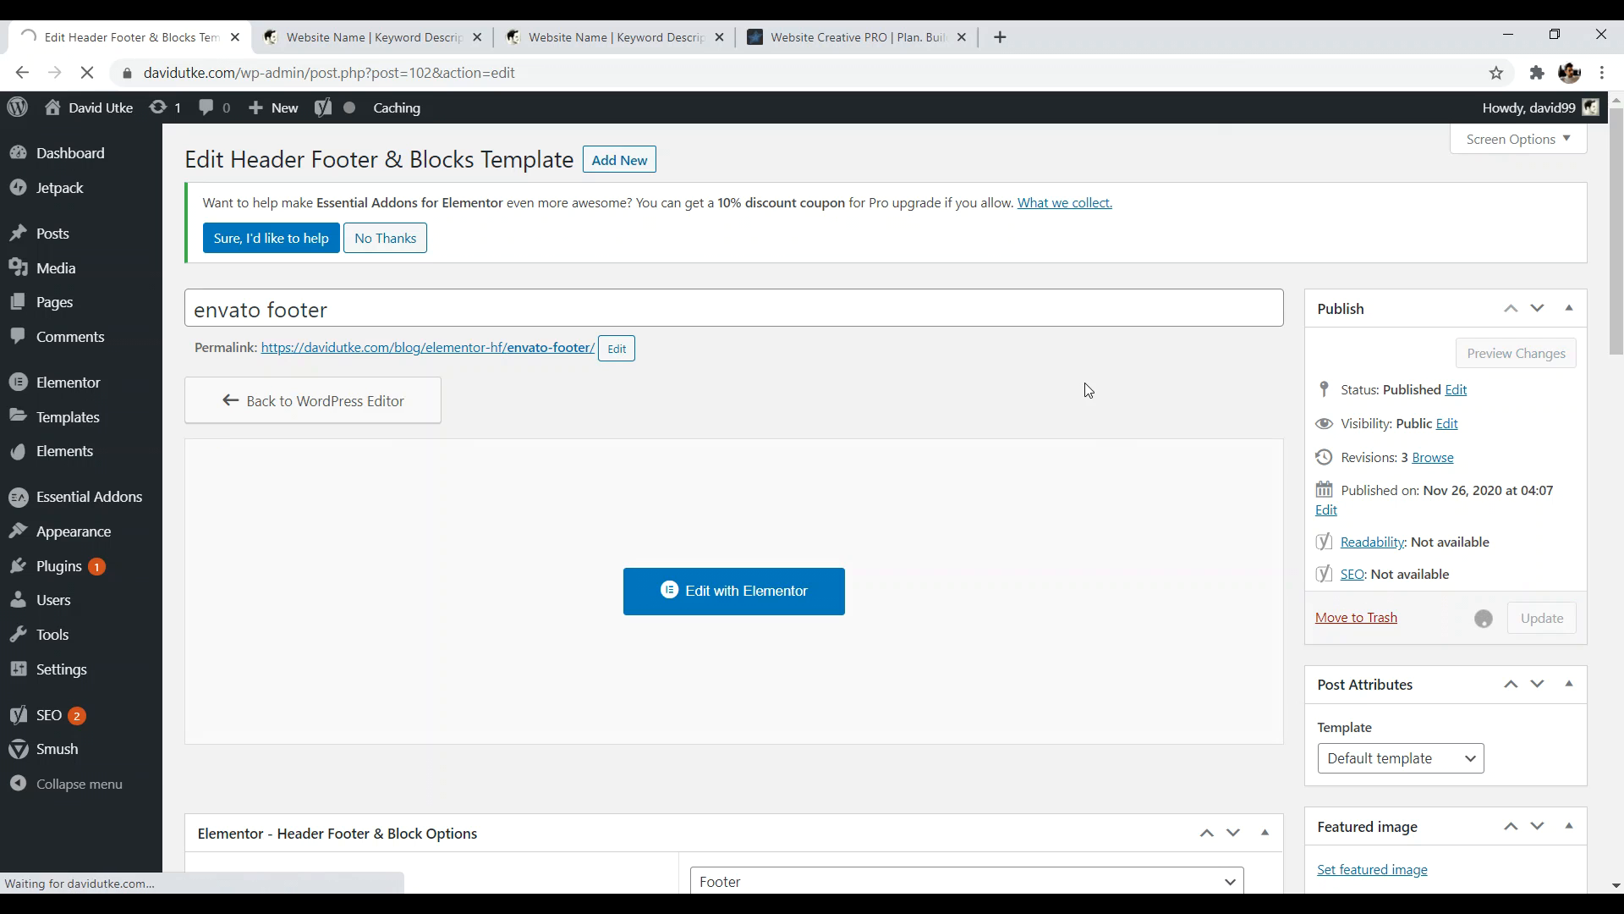
key(ctrl+Tab)
key(F5)
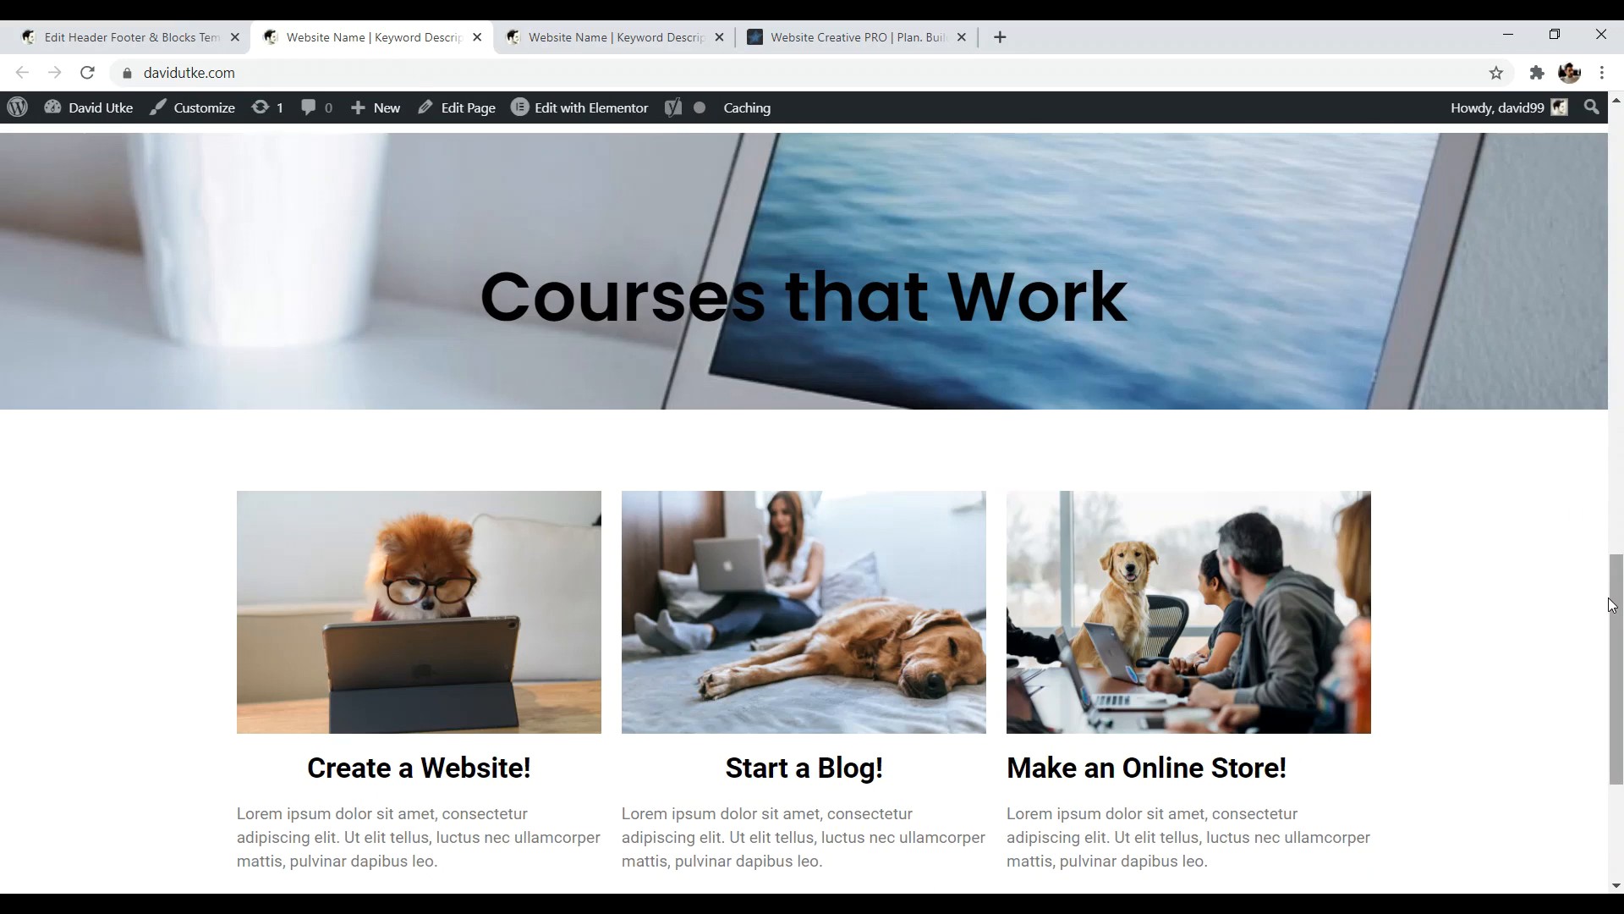
- Scroll the live homepage down to the dark four-column footer and back up
scroll(1617, 728, down, 4)
drag(1622, 720, 1618, 762)
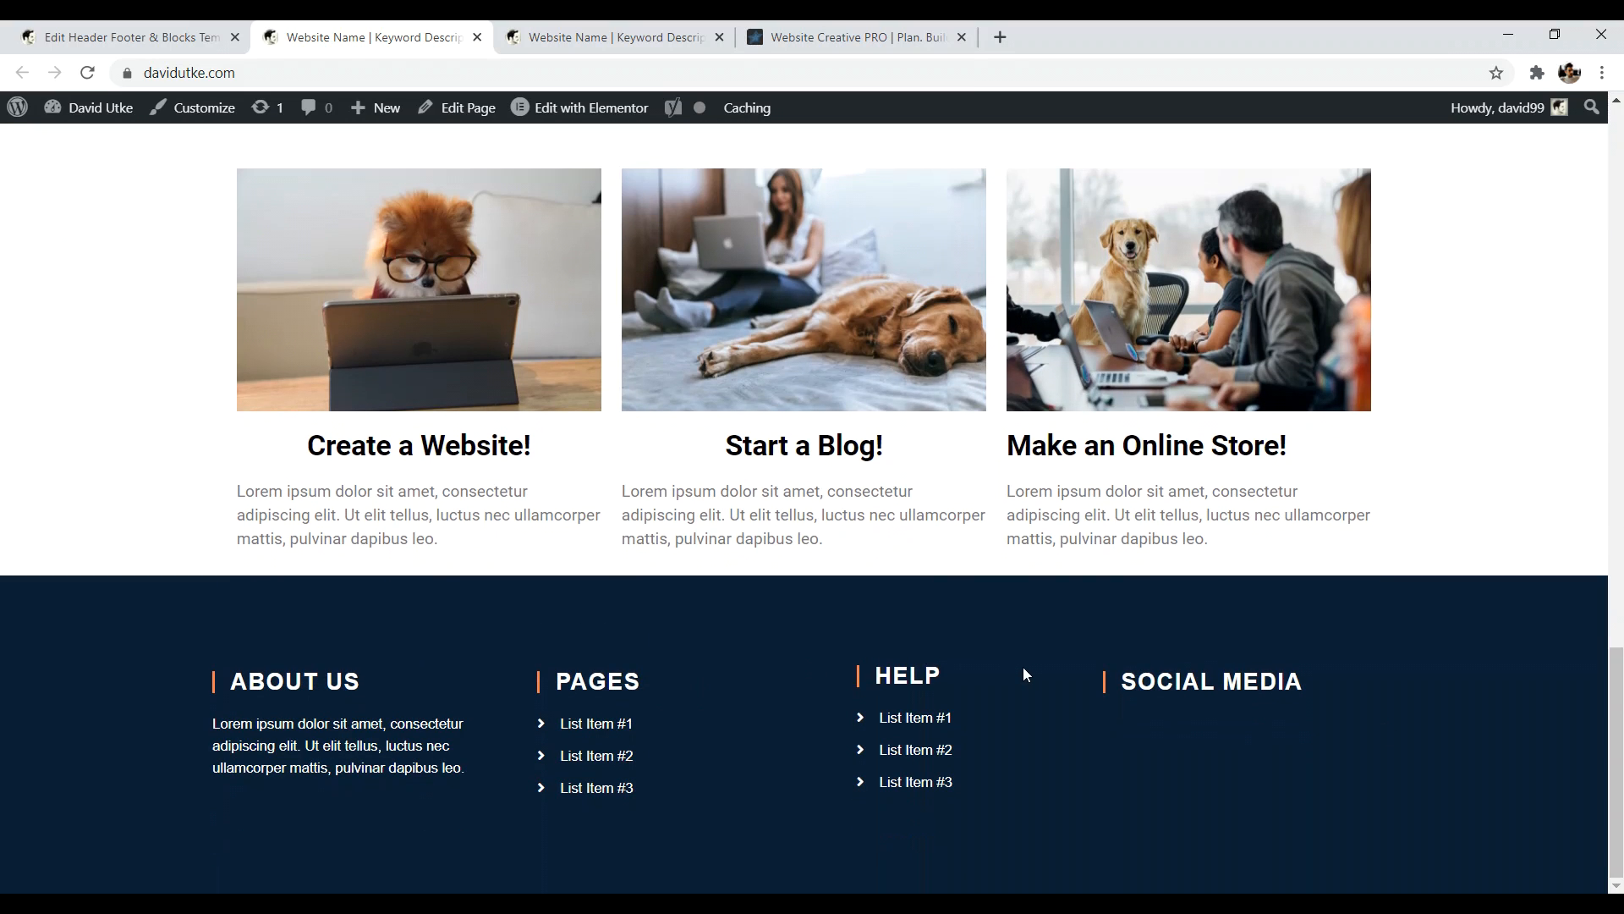
scroll(1618, 761, up, 1)
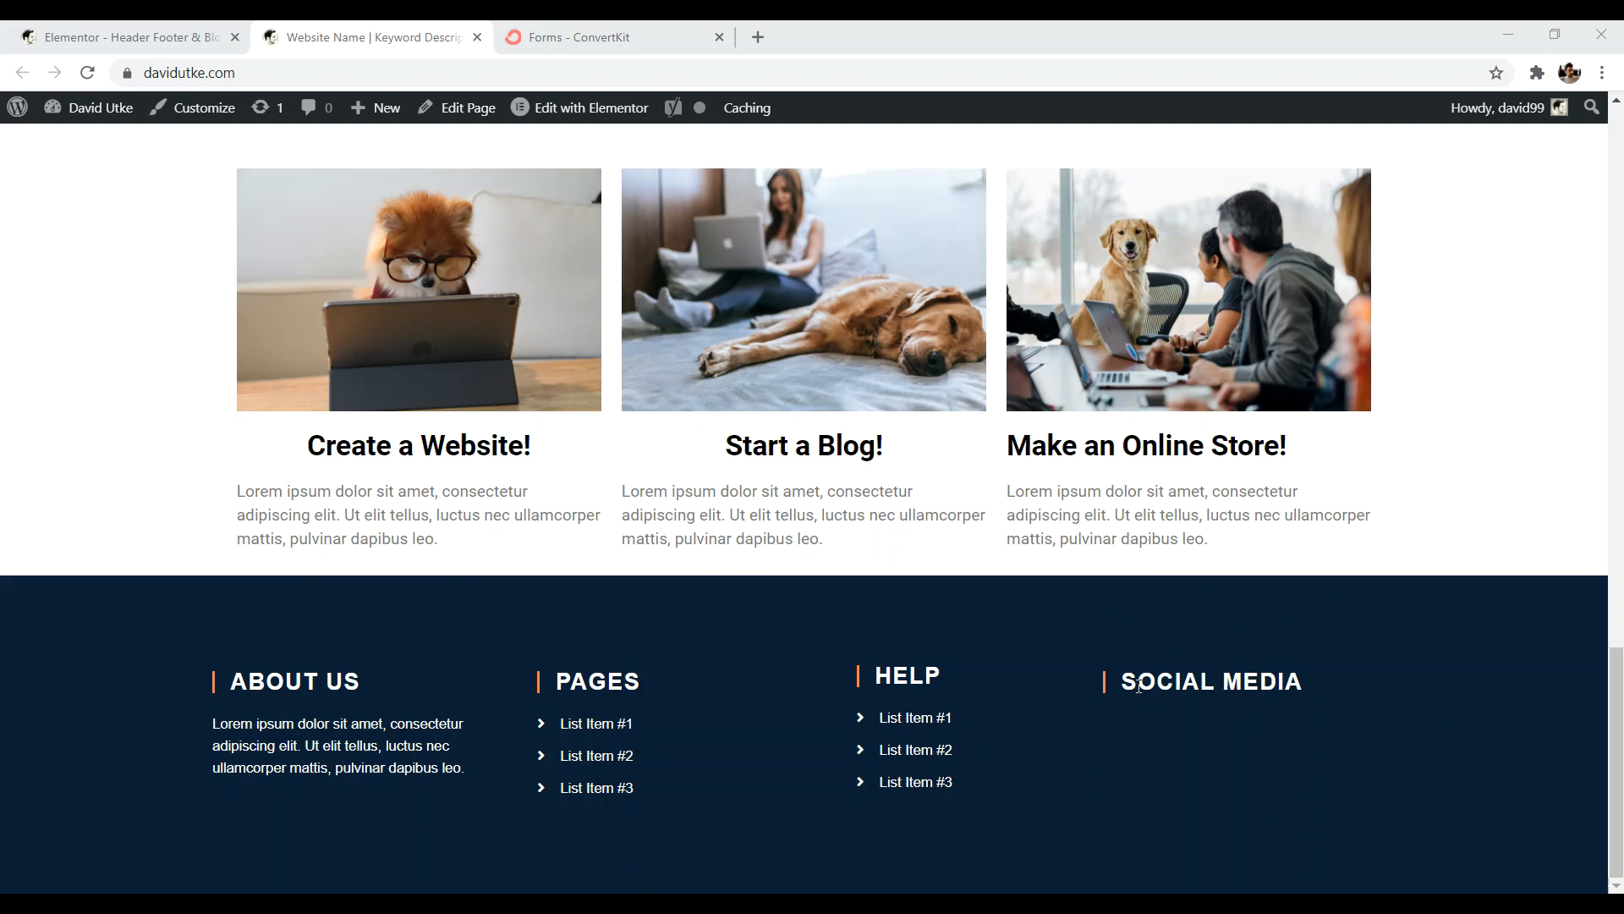
scroll(1490, 667, up, 1)
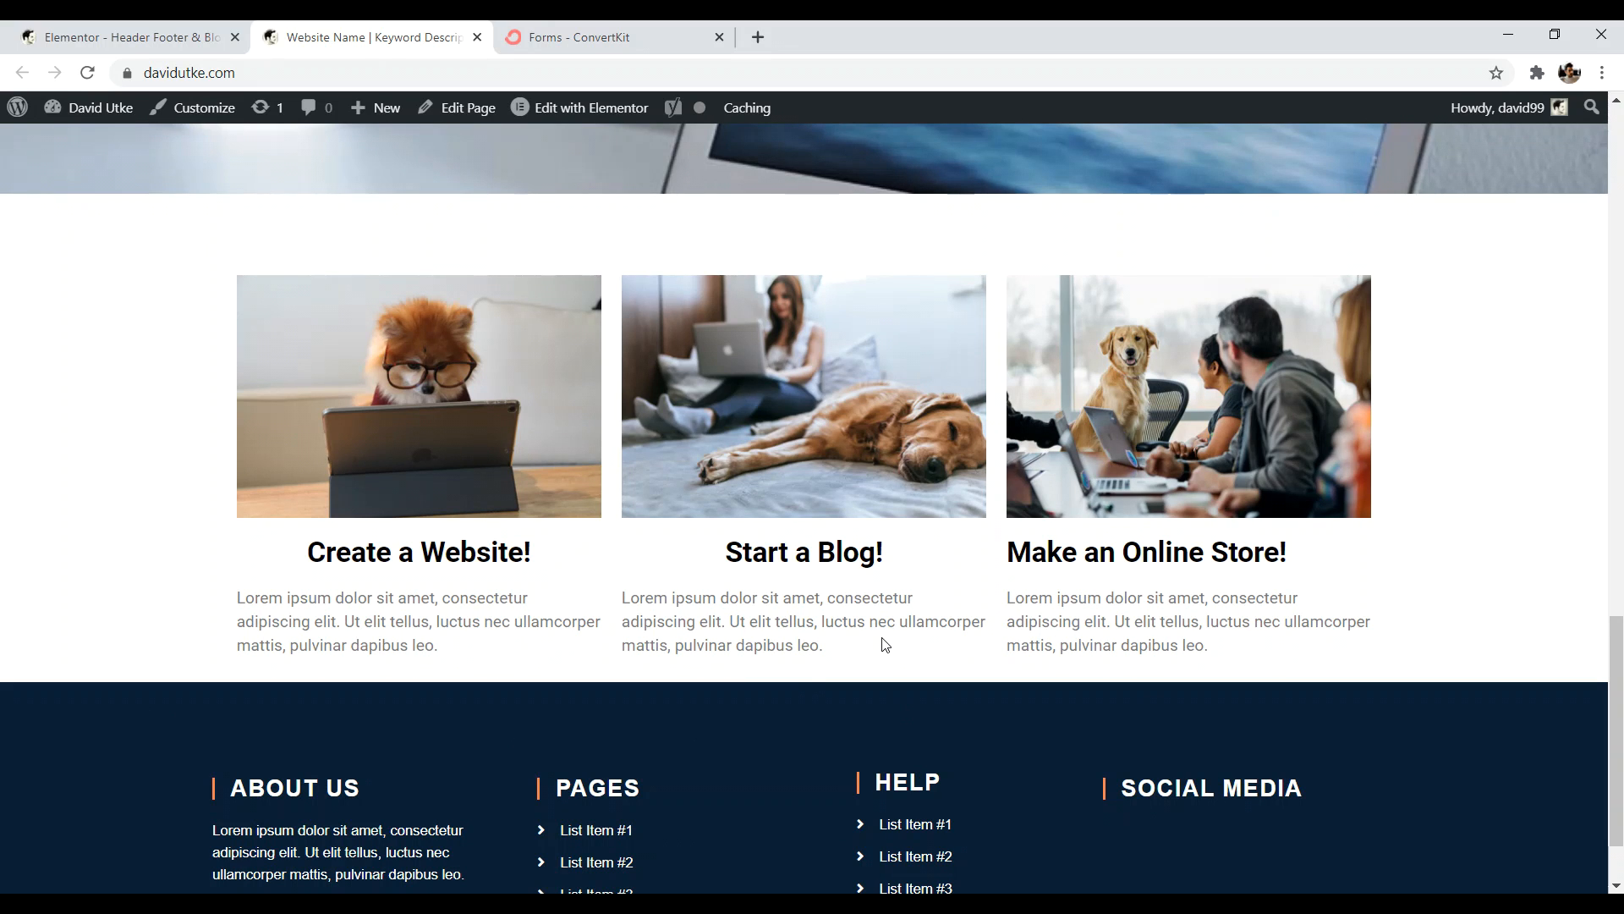
- Add a new Header Footer & Blocks template titled 'email above footer' and open it in Elementor
click(129, 37)
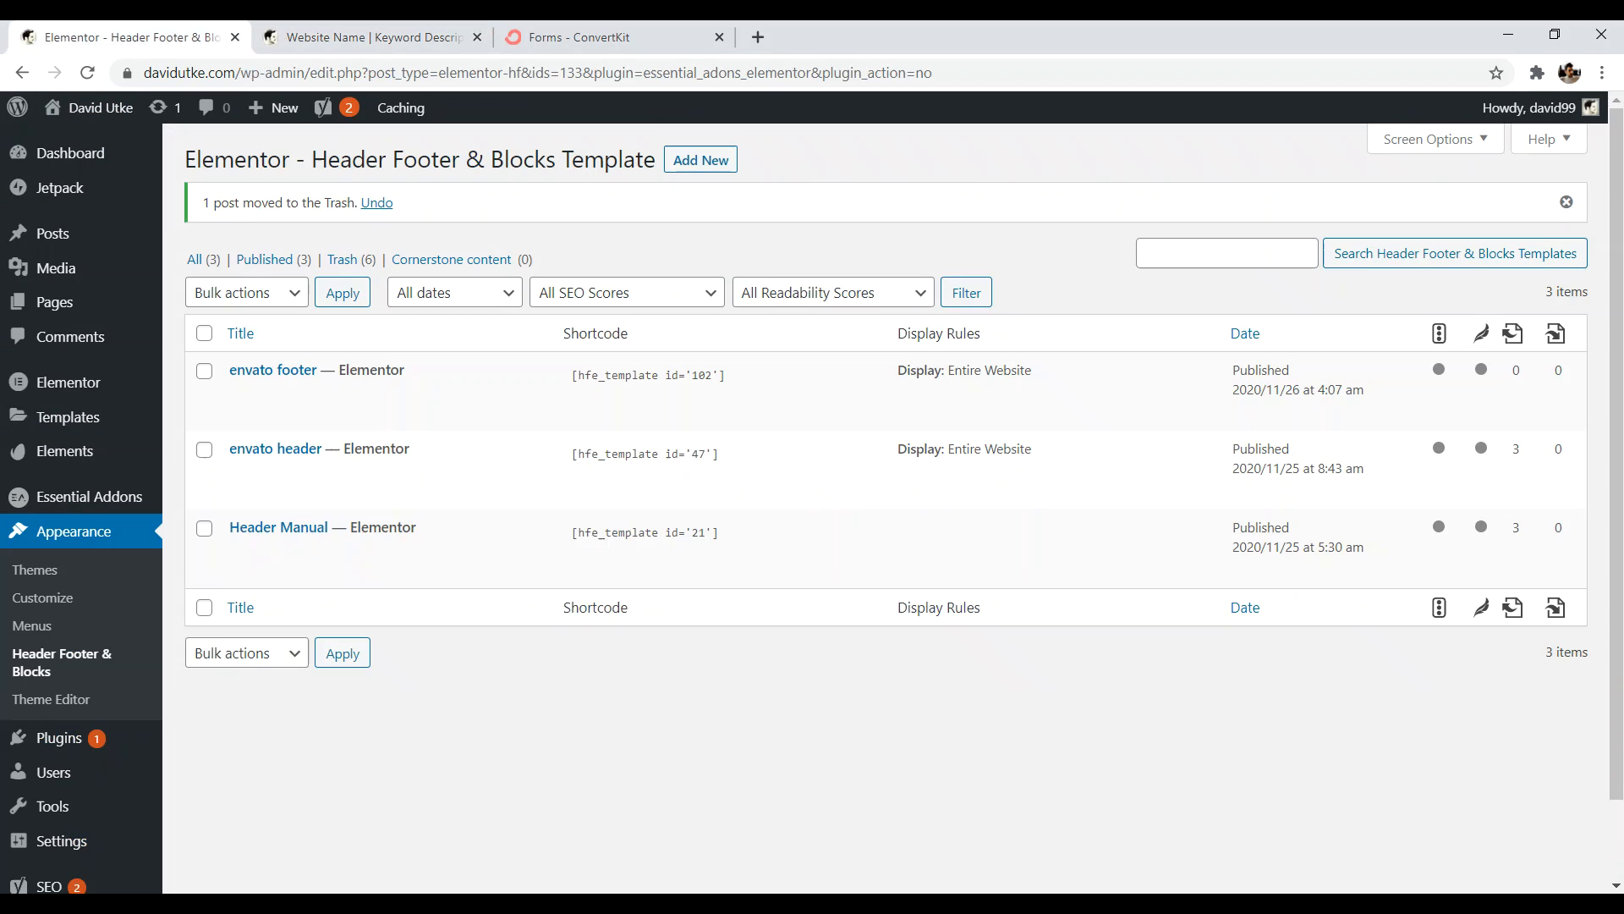
drag(314, 158, 591, 160)
click(610, 196)
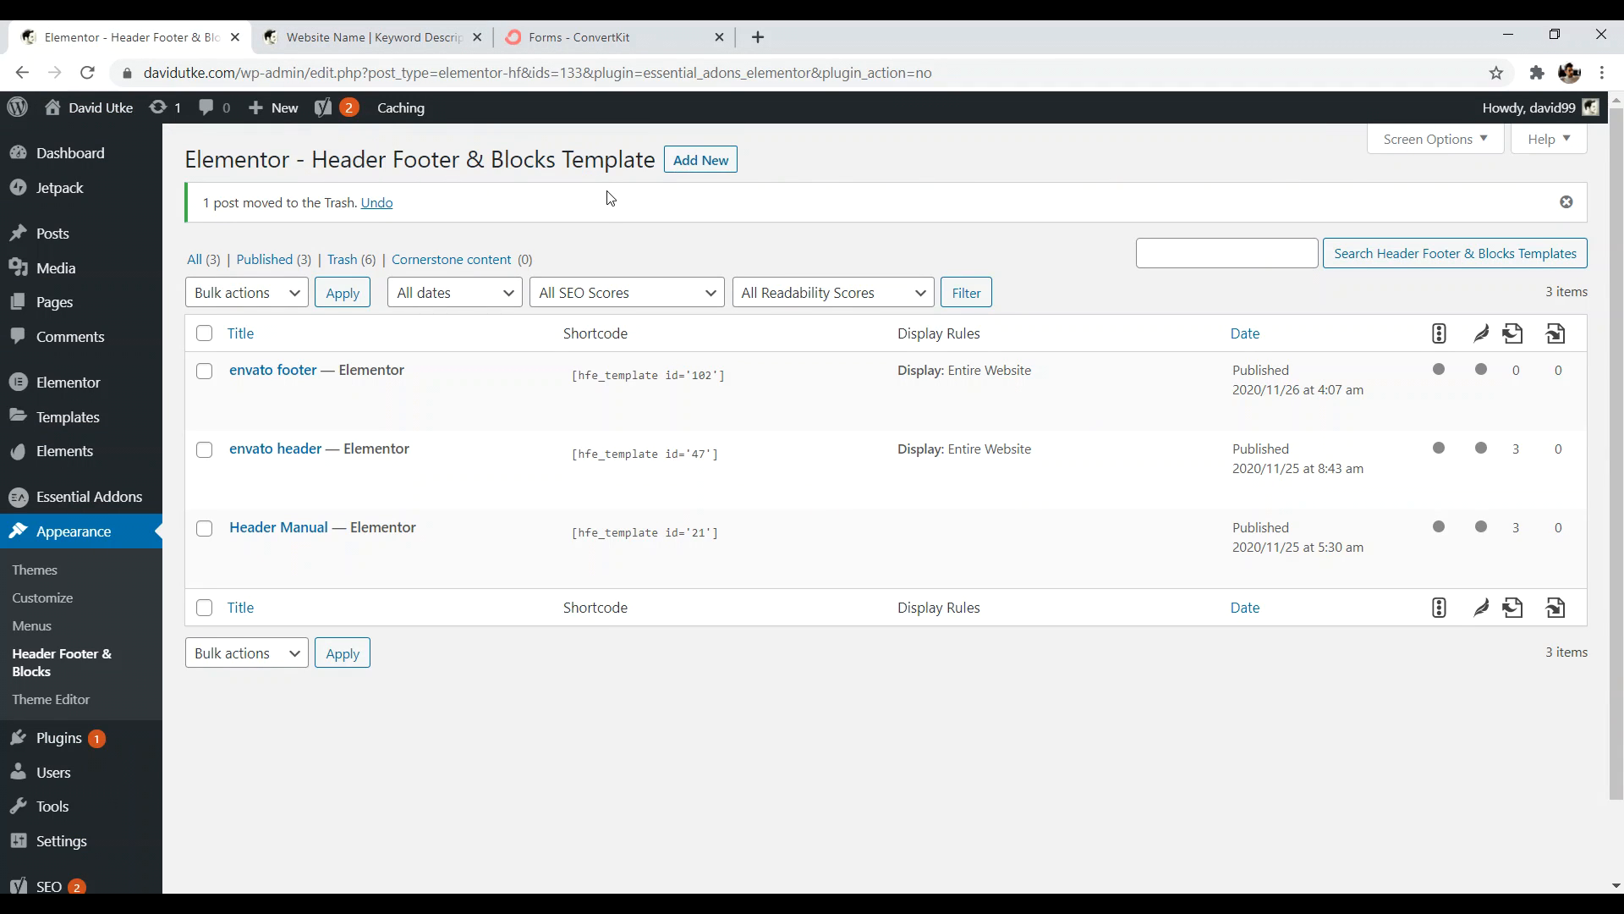
click(700, 162)
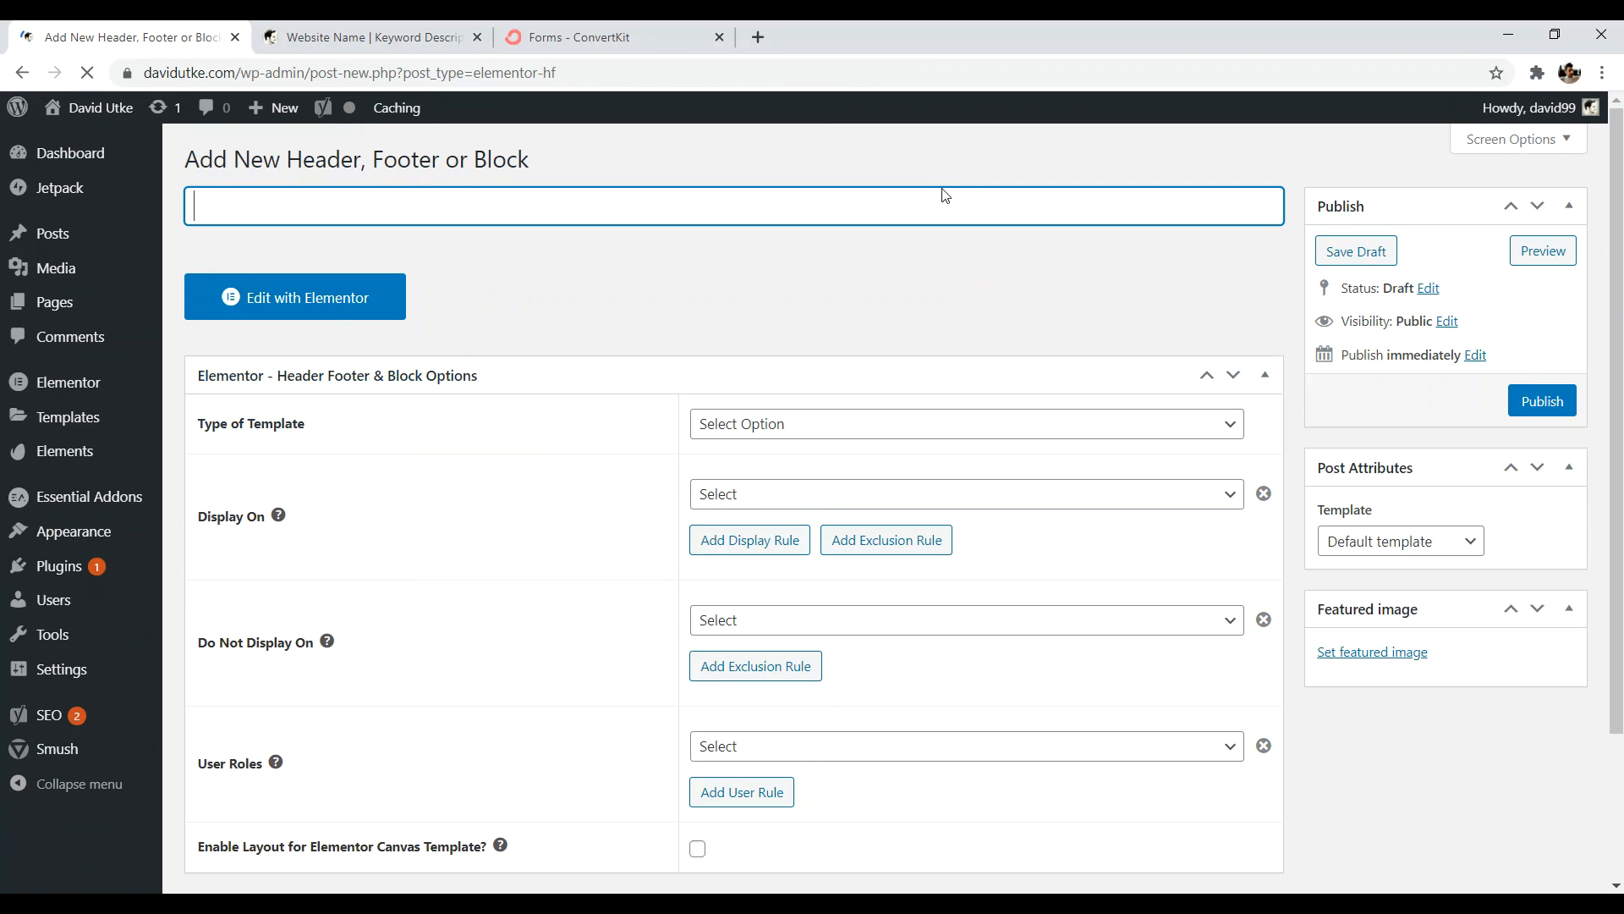
text(email above footer)
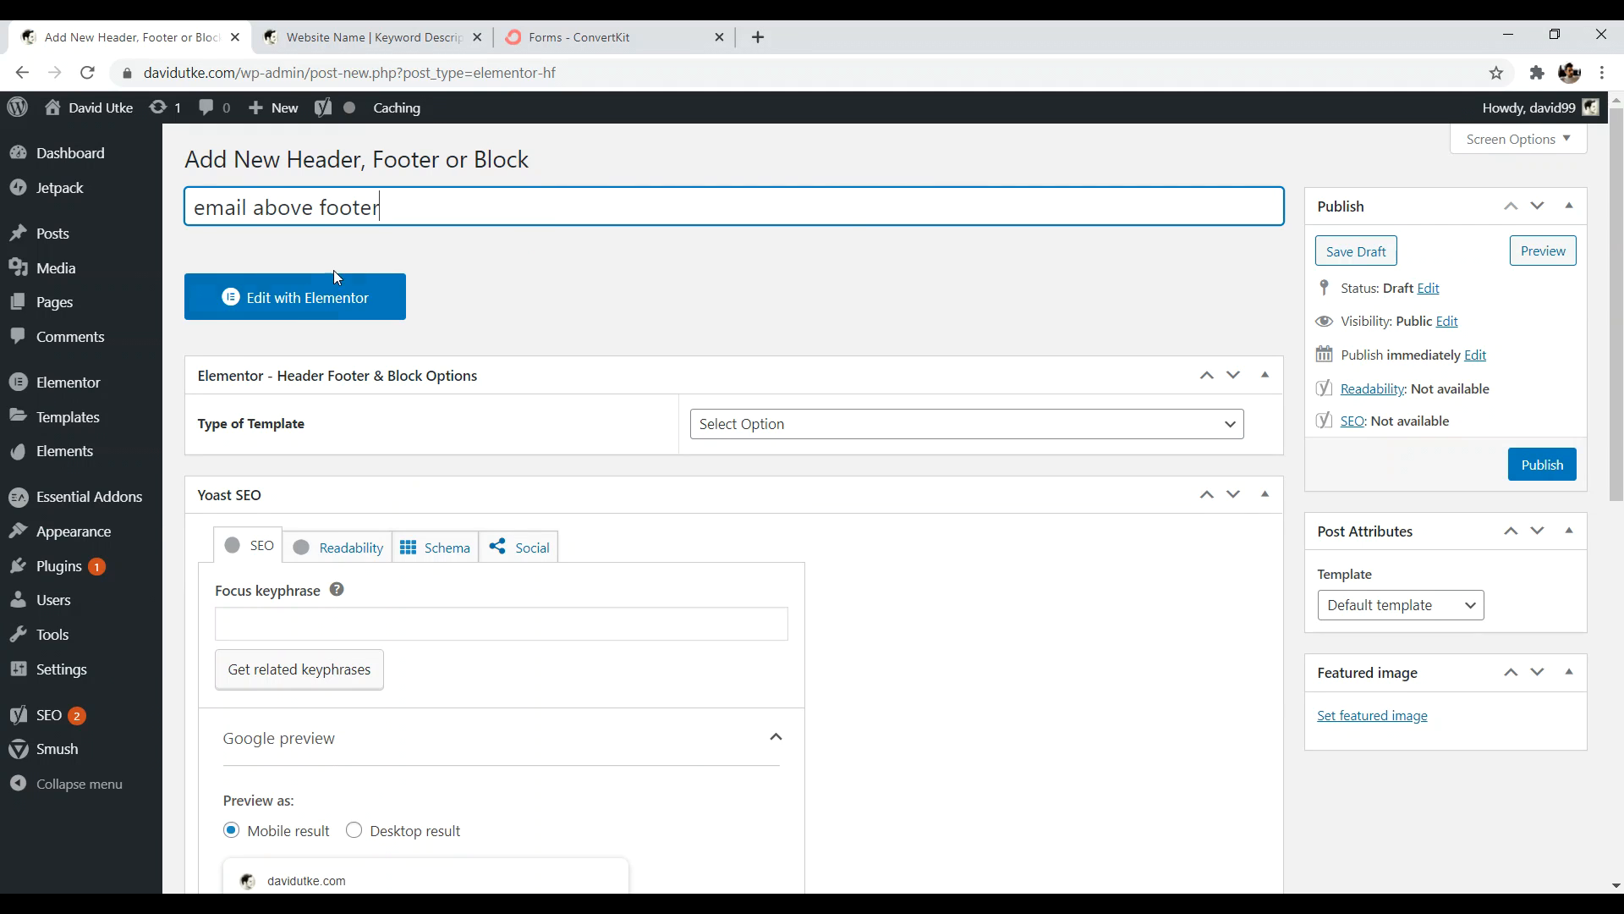
click(291, 302)
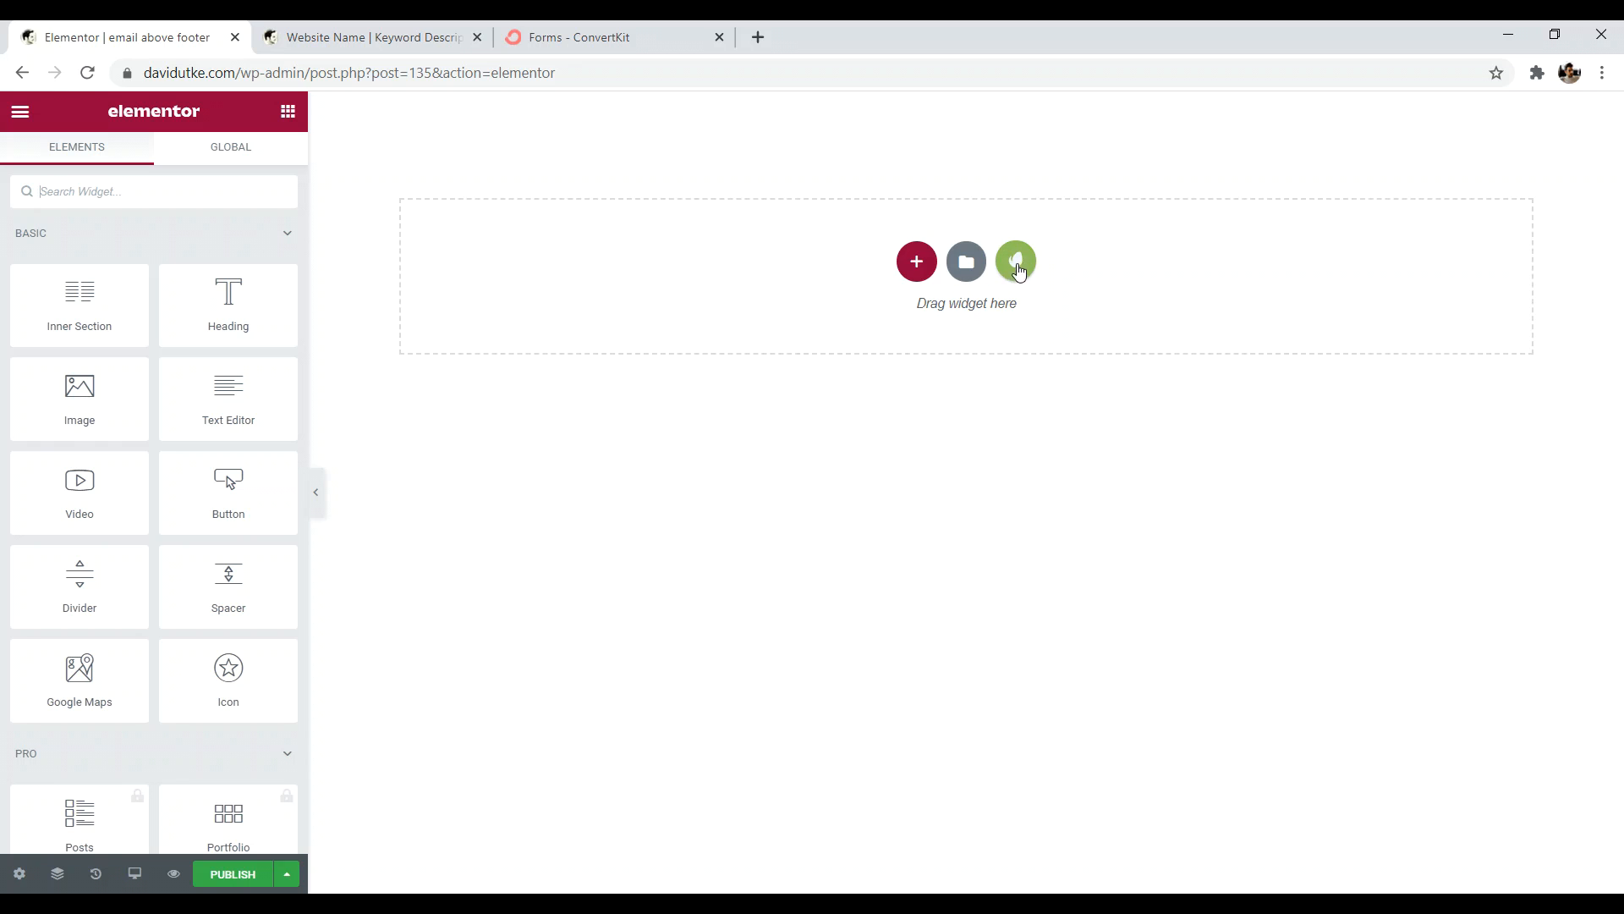
- Browse Elementor's library blocks filtered to the Subscribe category, then close the library
click(969, 266)
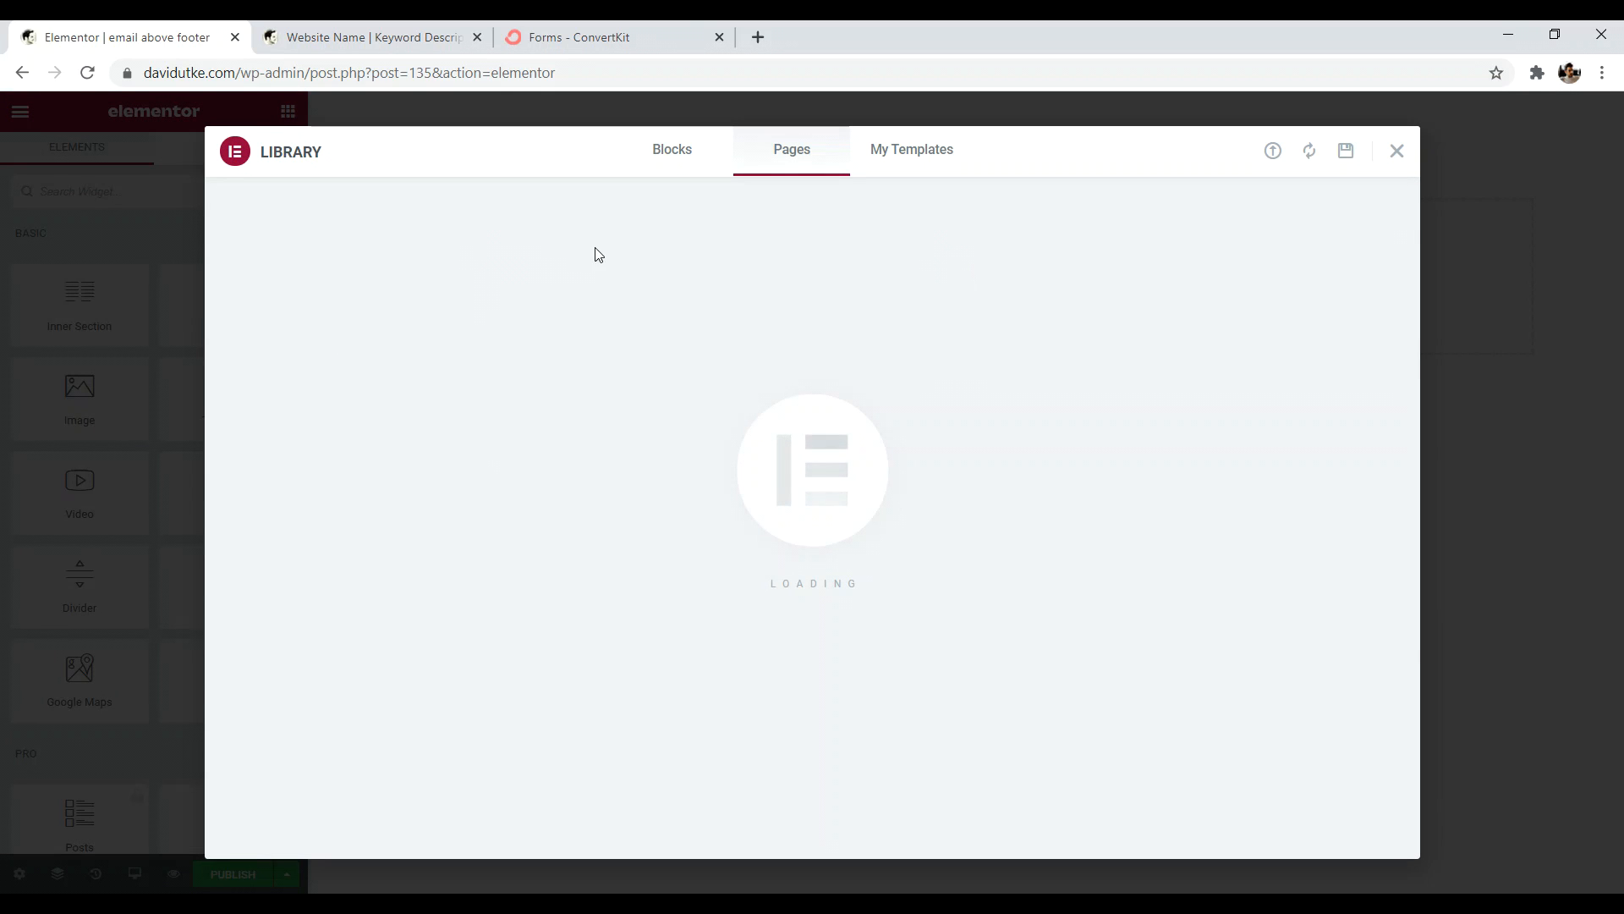
click(677, 159)
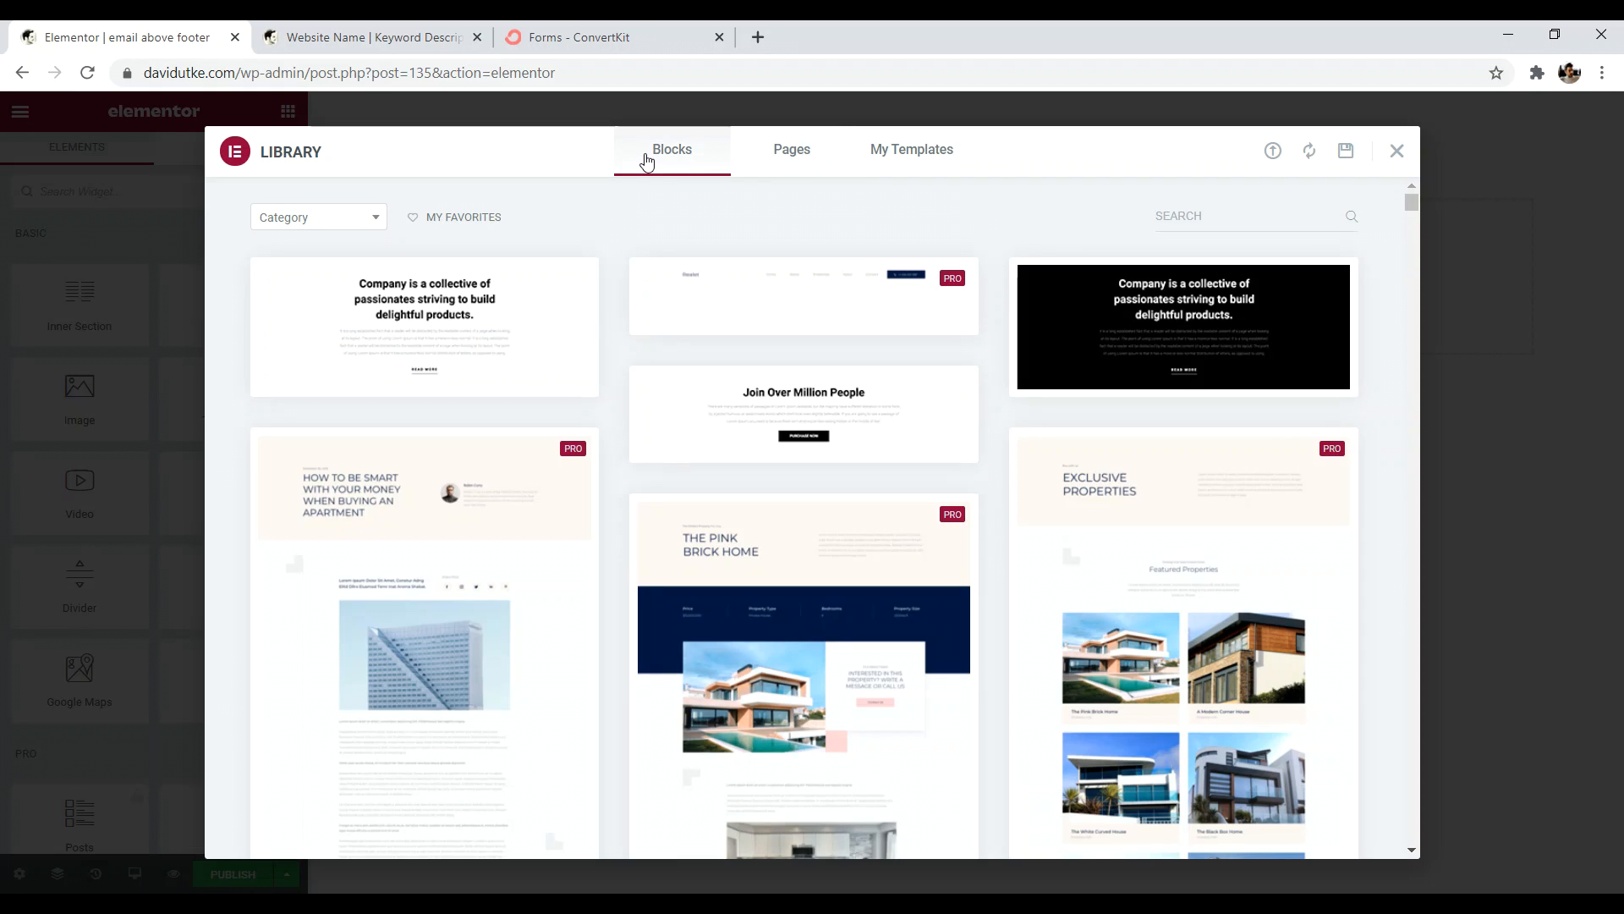
click(360, 221)
drag(374, 293, 377, 482)
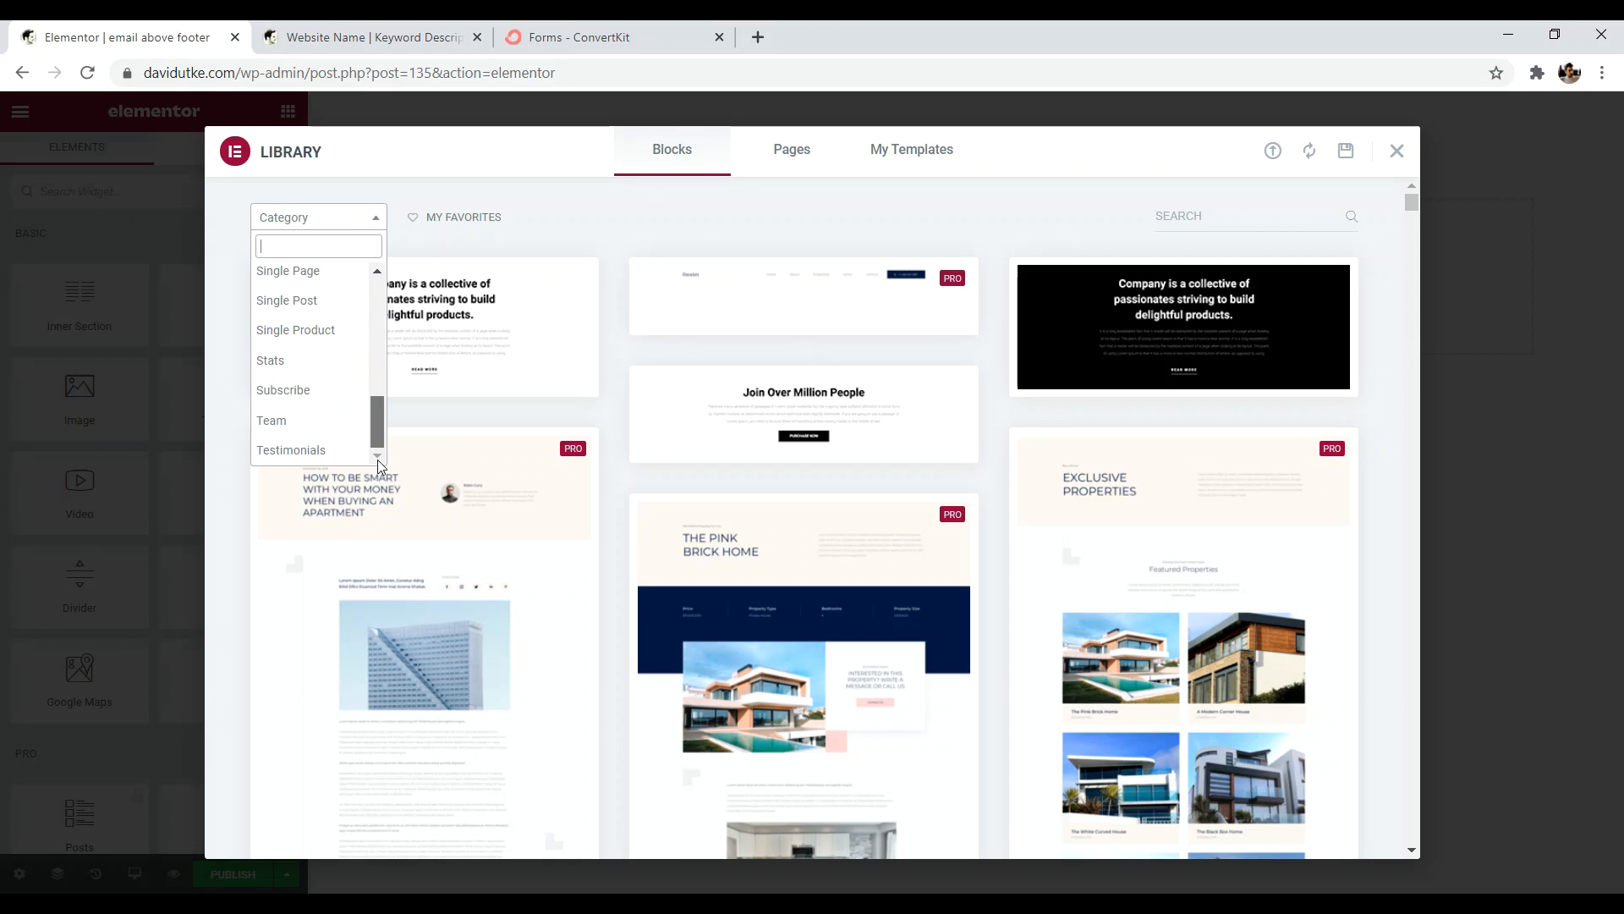
click(292, 390)
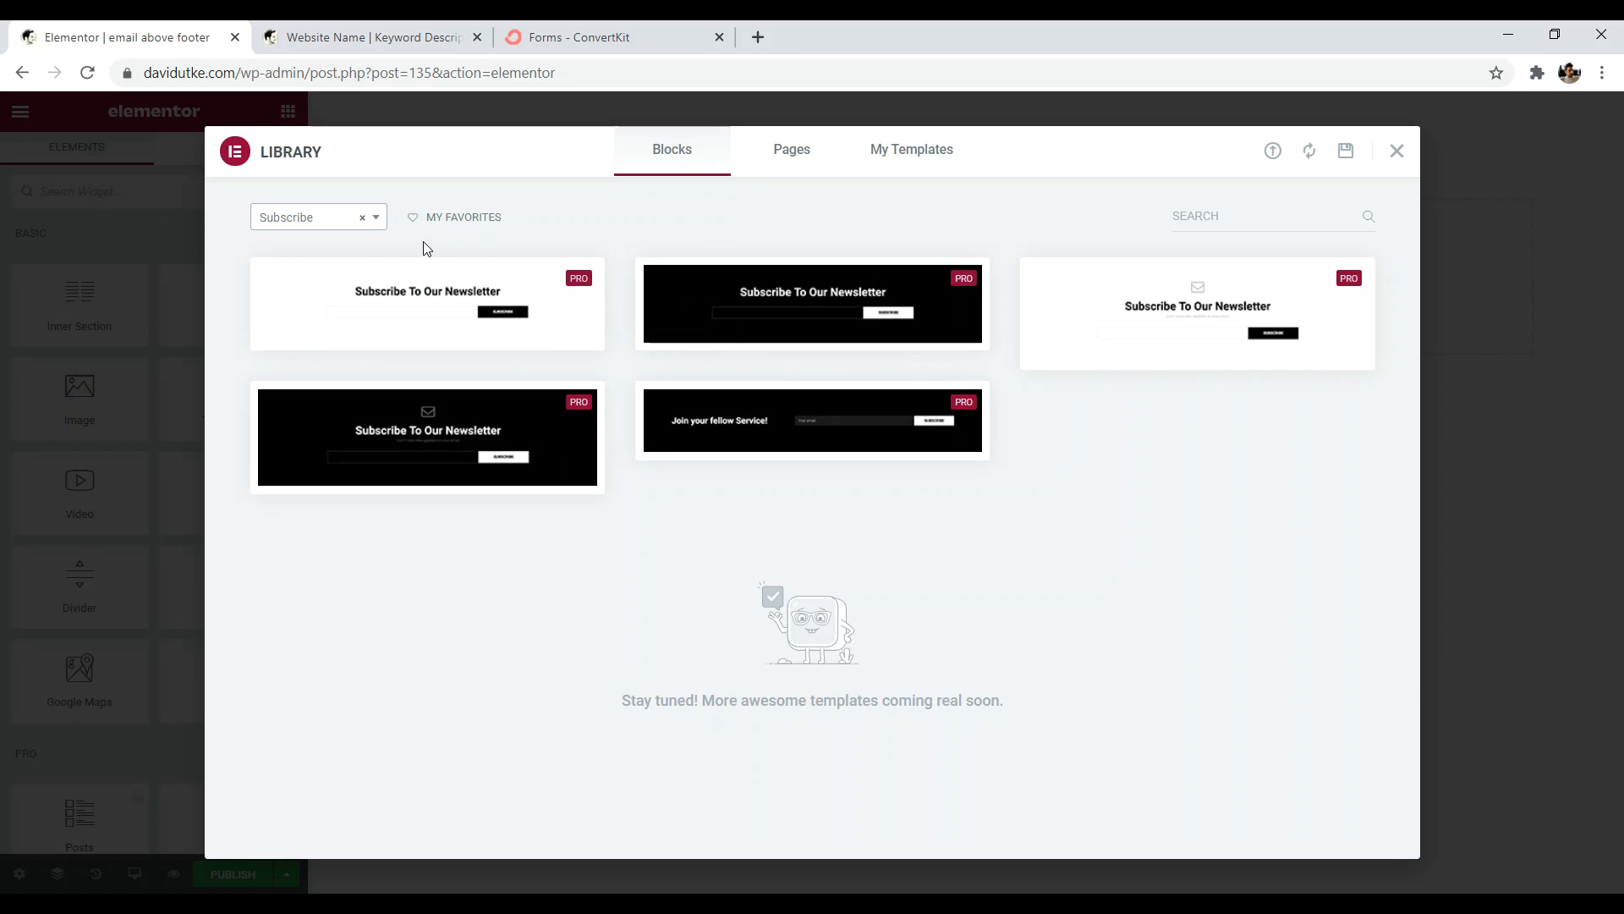
click(1397, 151)
- Insert the first Newsletter Subscription design from Envato Elements Free Blocks
click(1015, 264)
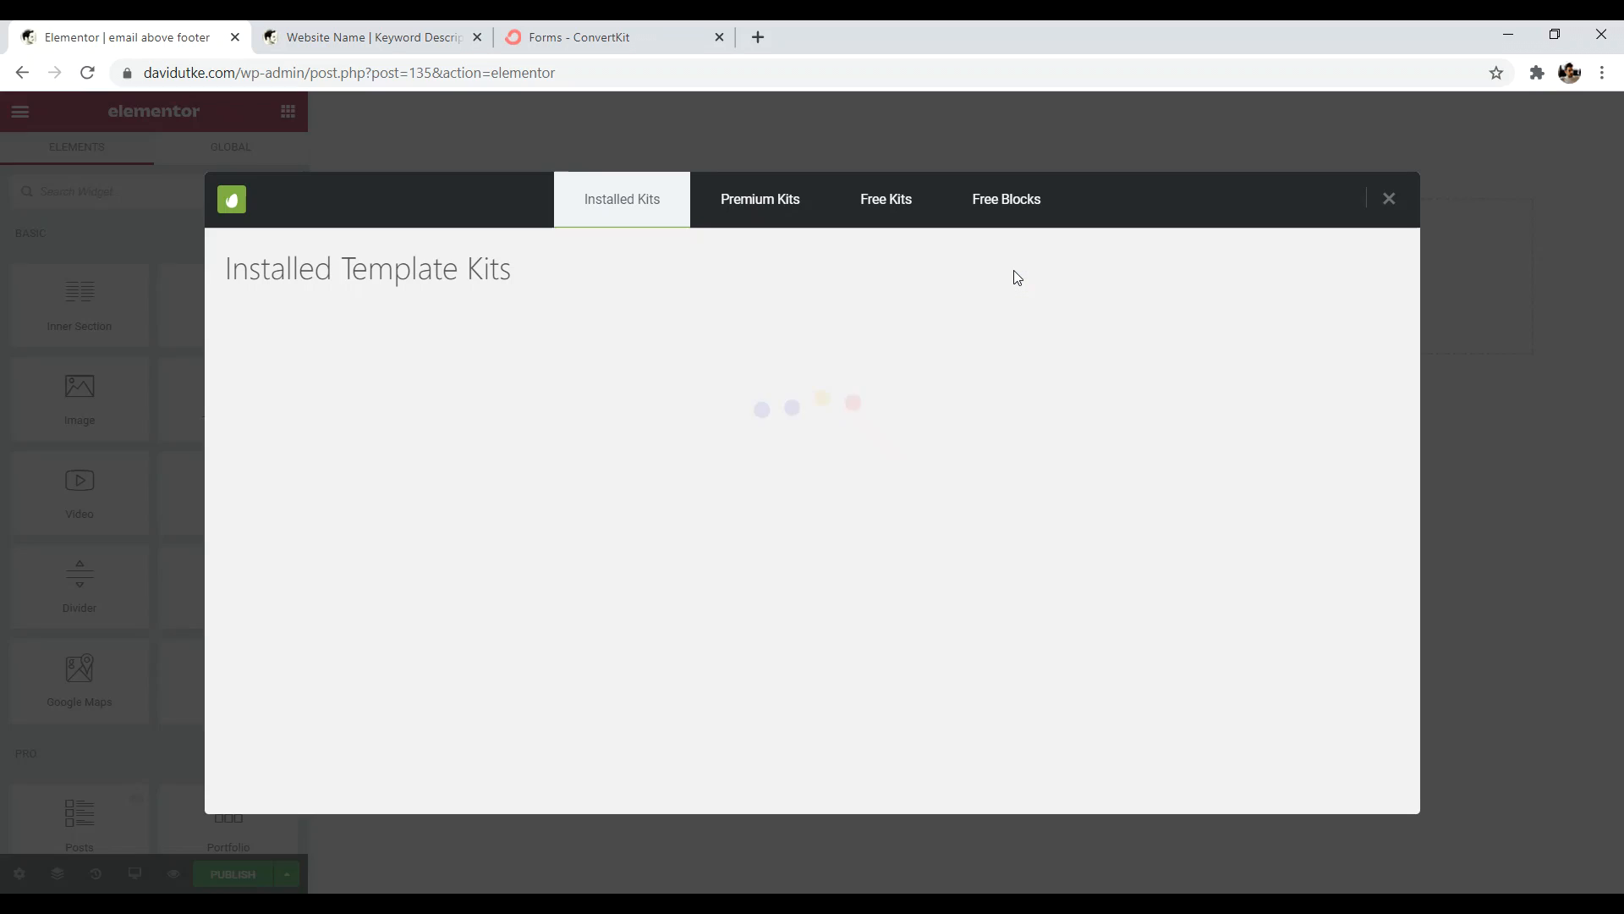
click(1018, 211)
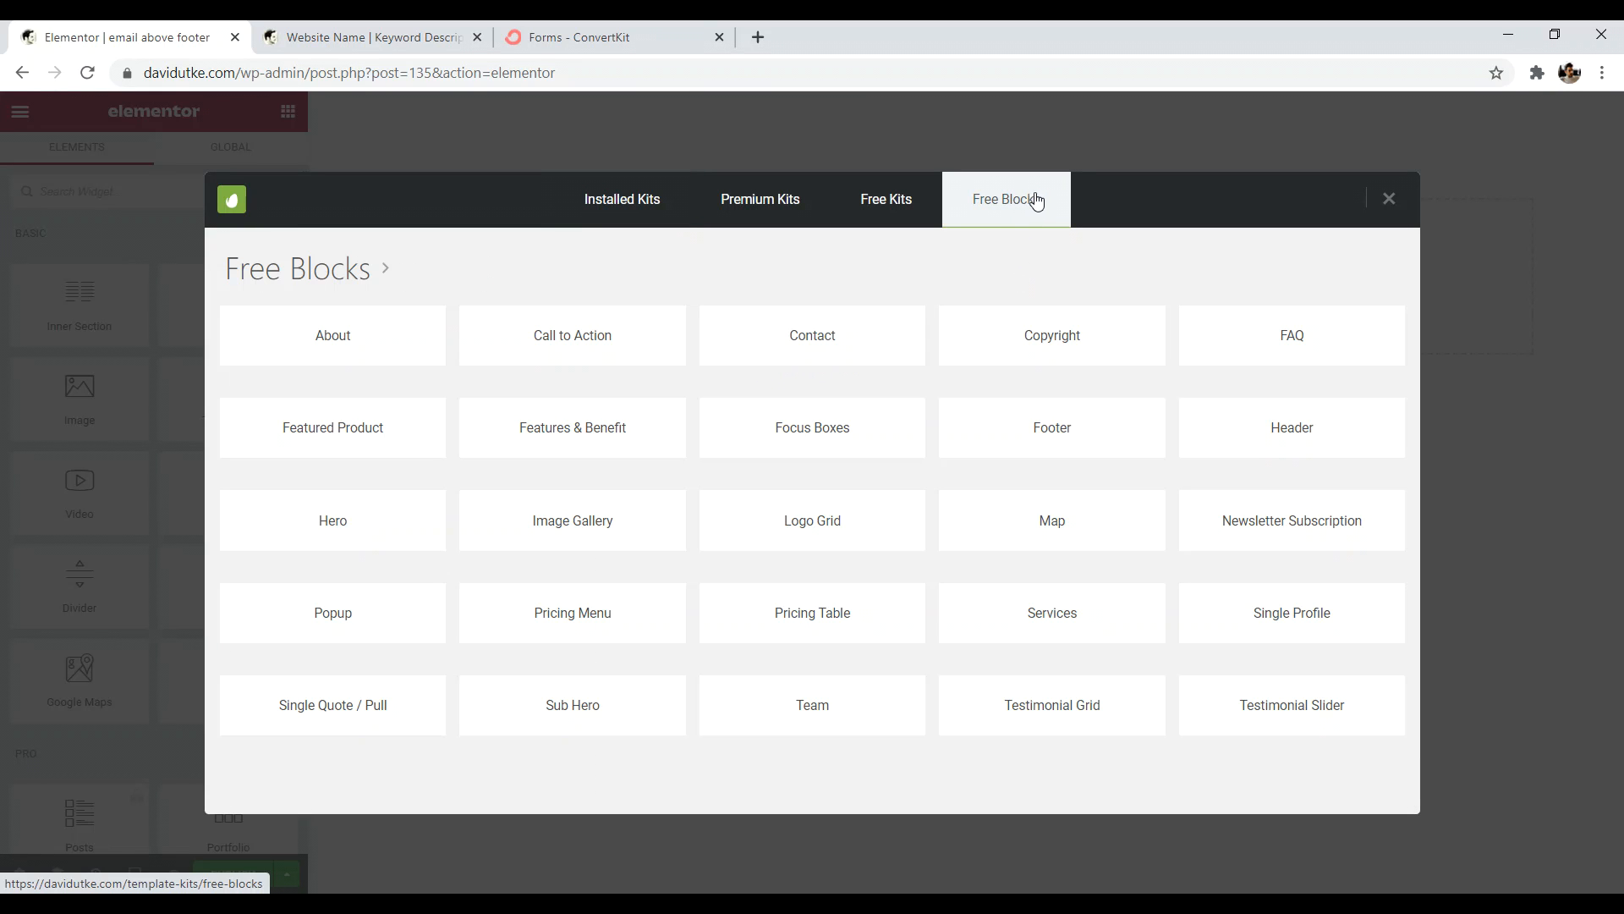
click(1286, 521)
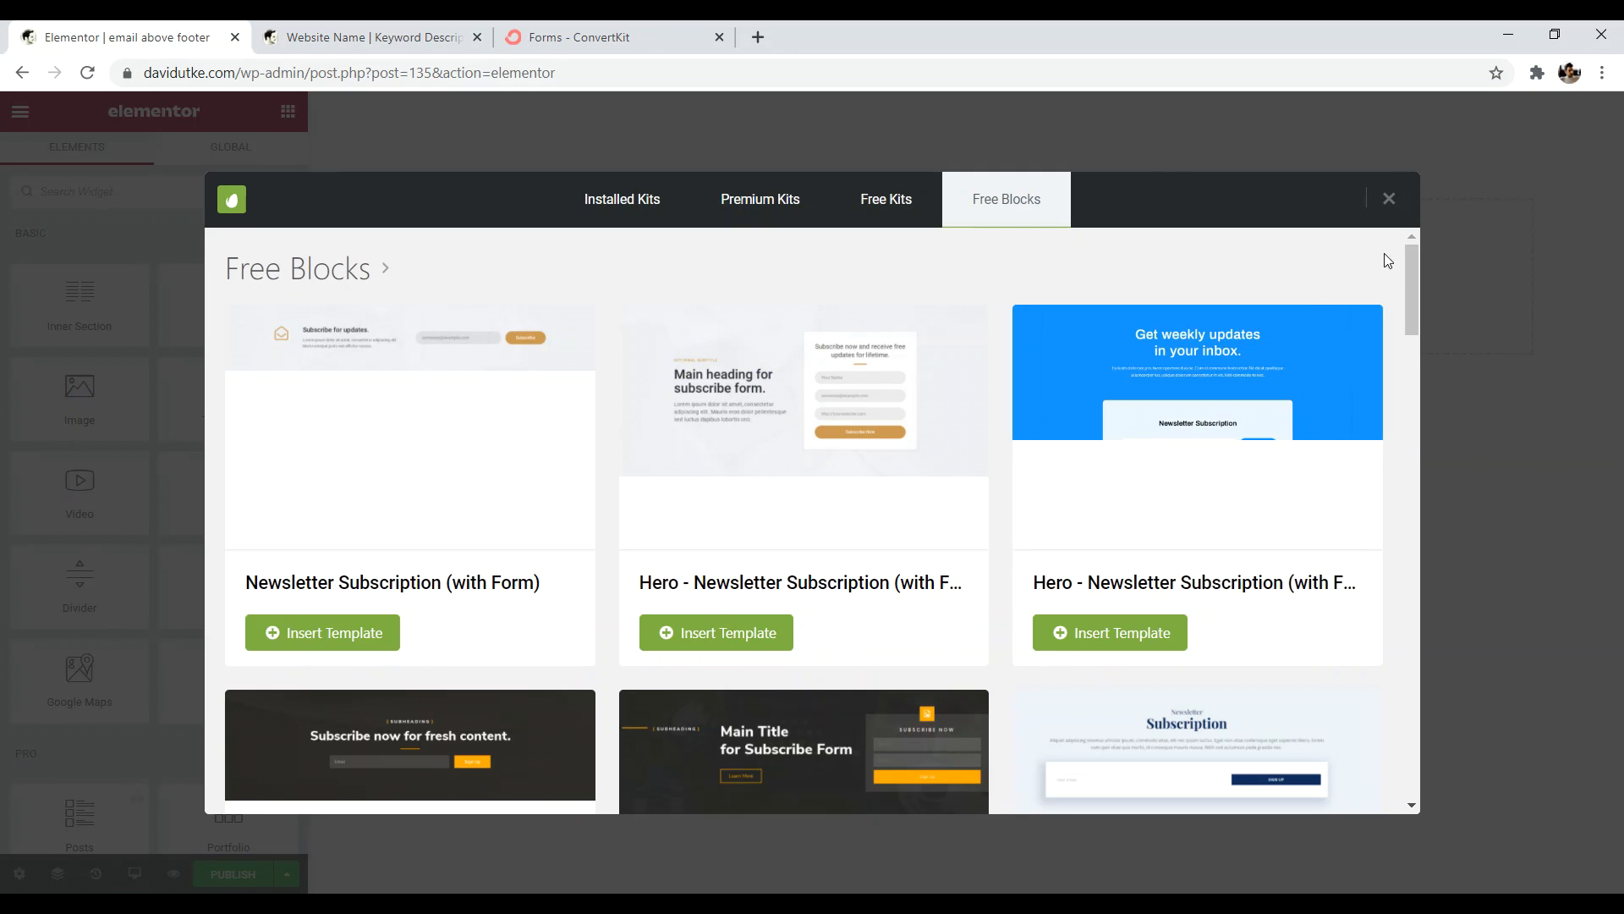
drag(1414, 257, 1370, 497)
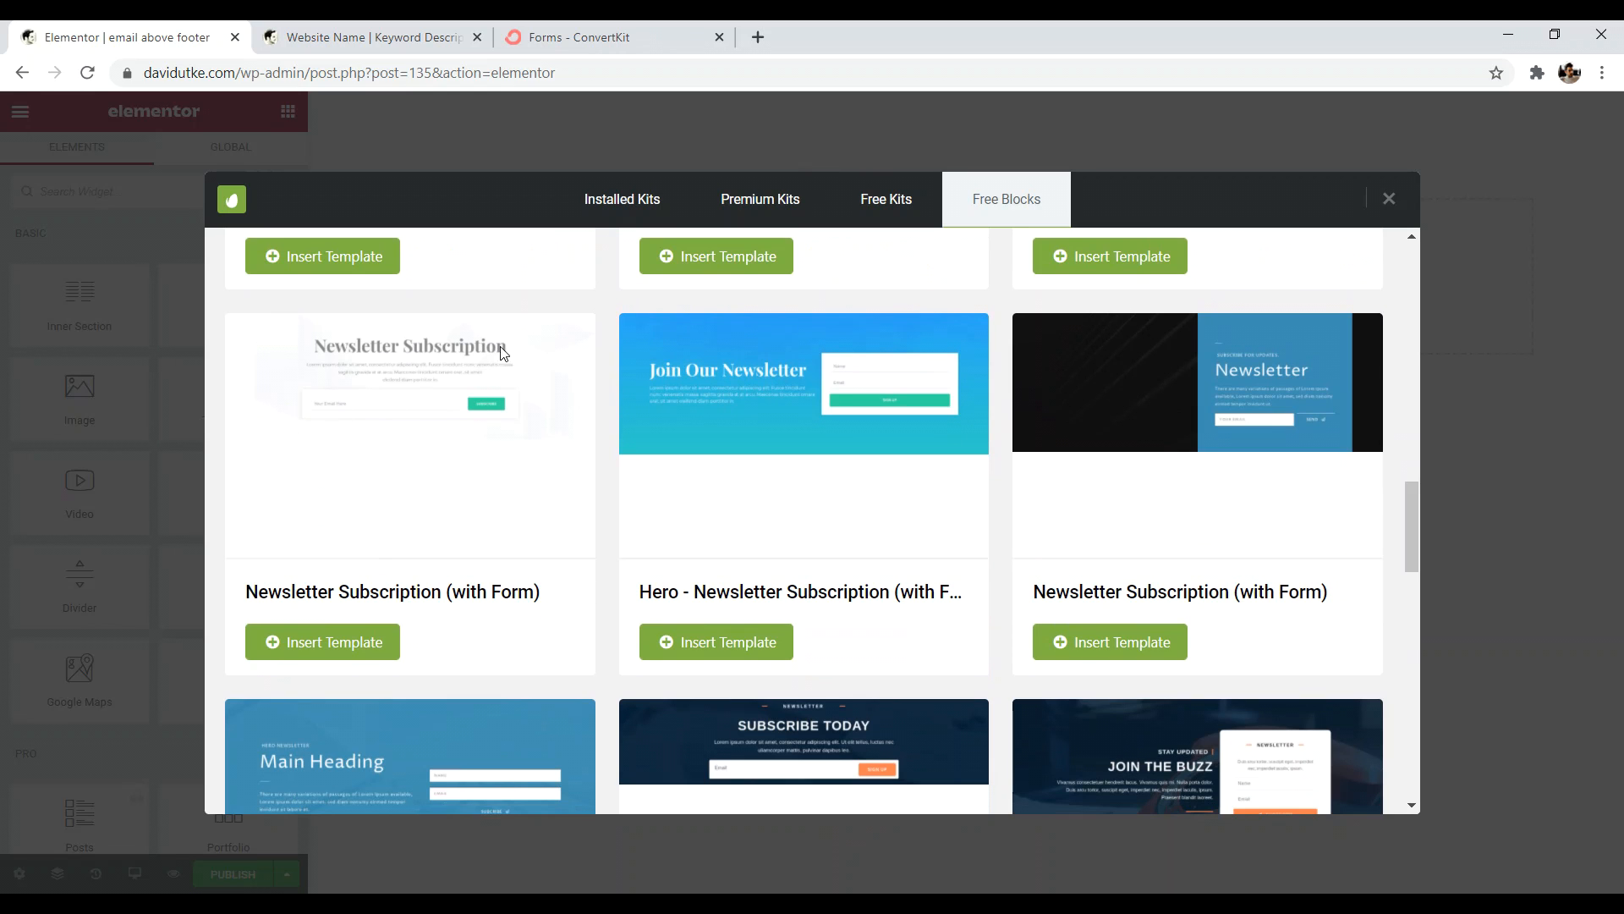
click(339, 644)
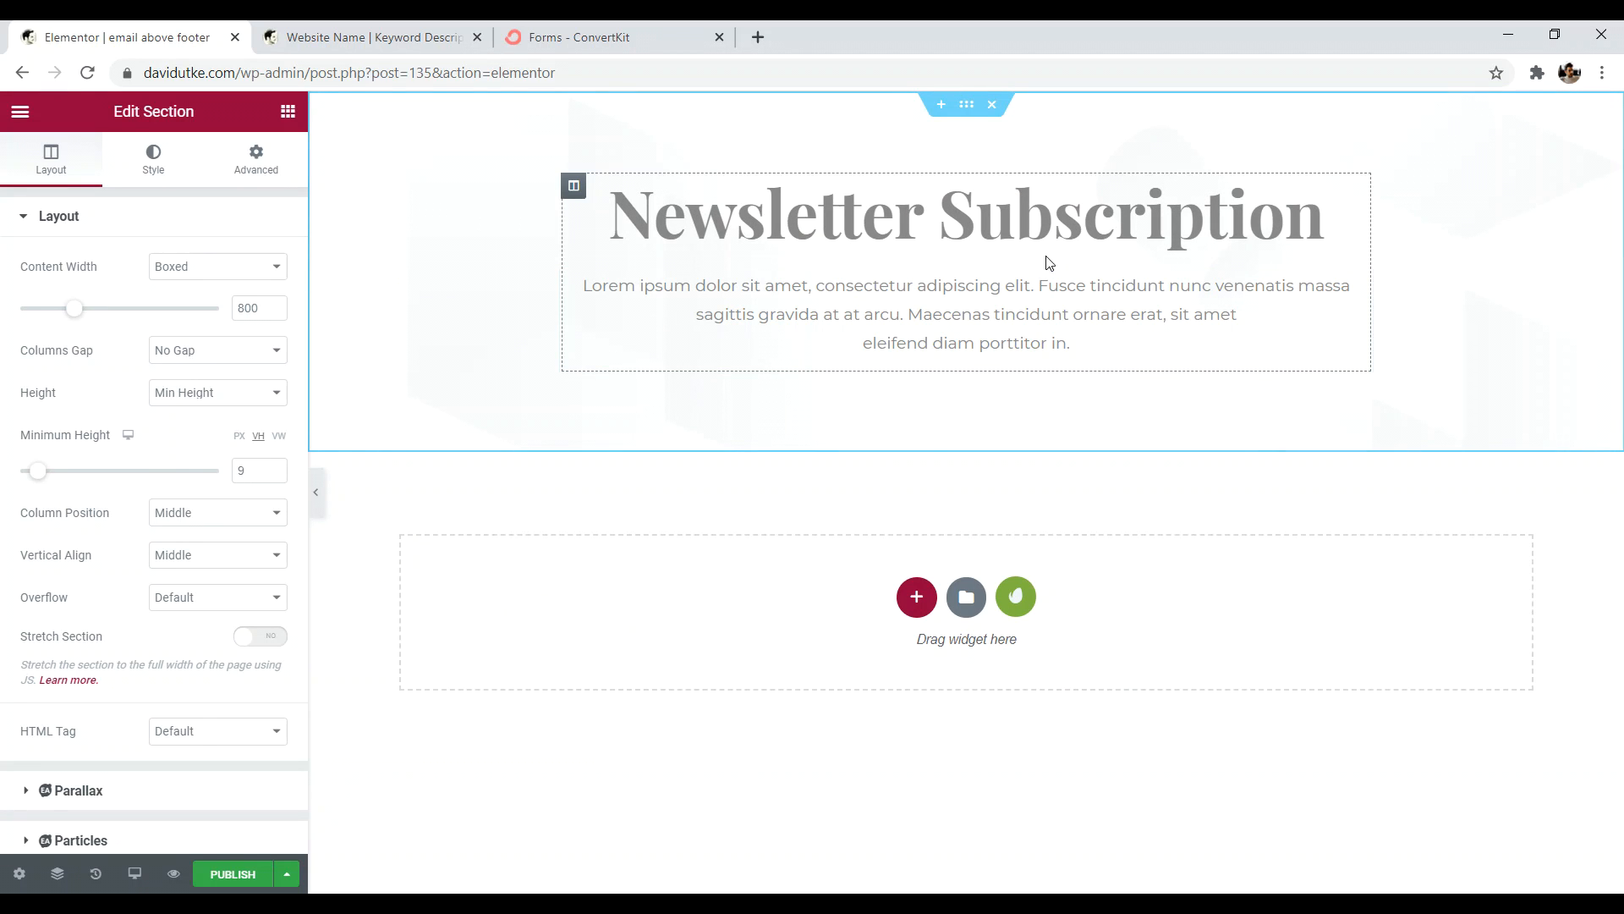
- Style the Newsletter Subscription heading in Poppins with #000000 black text
click(1359, 185)
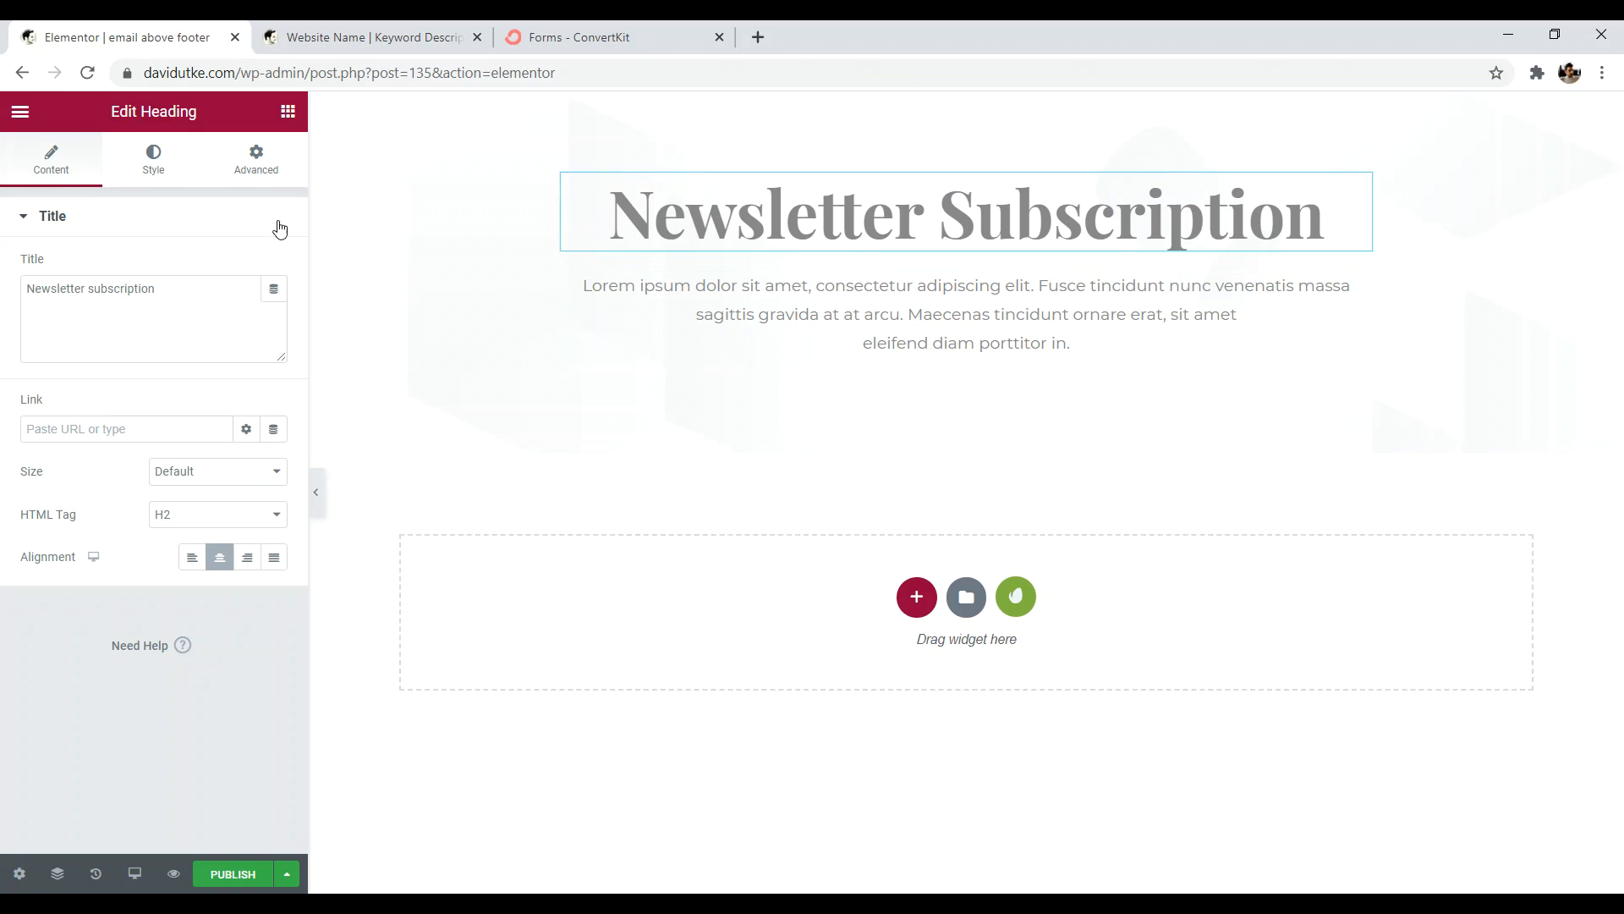
click(153, 163)
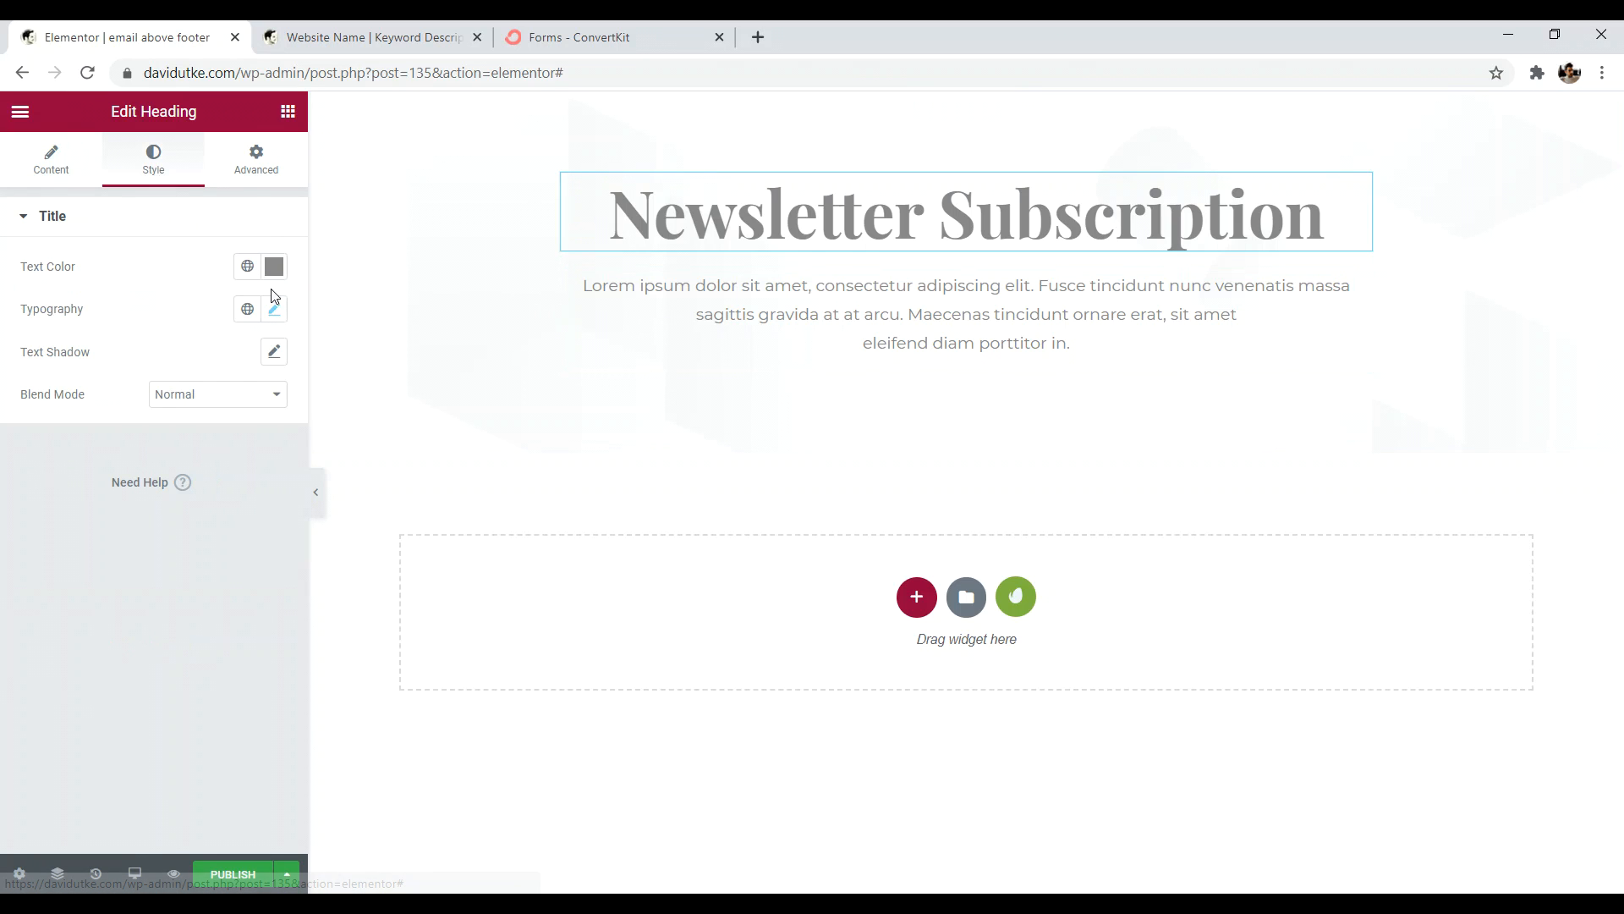
click(275, 310)
click(233, 414)
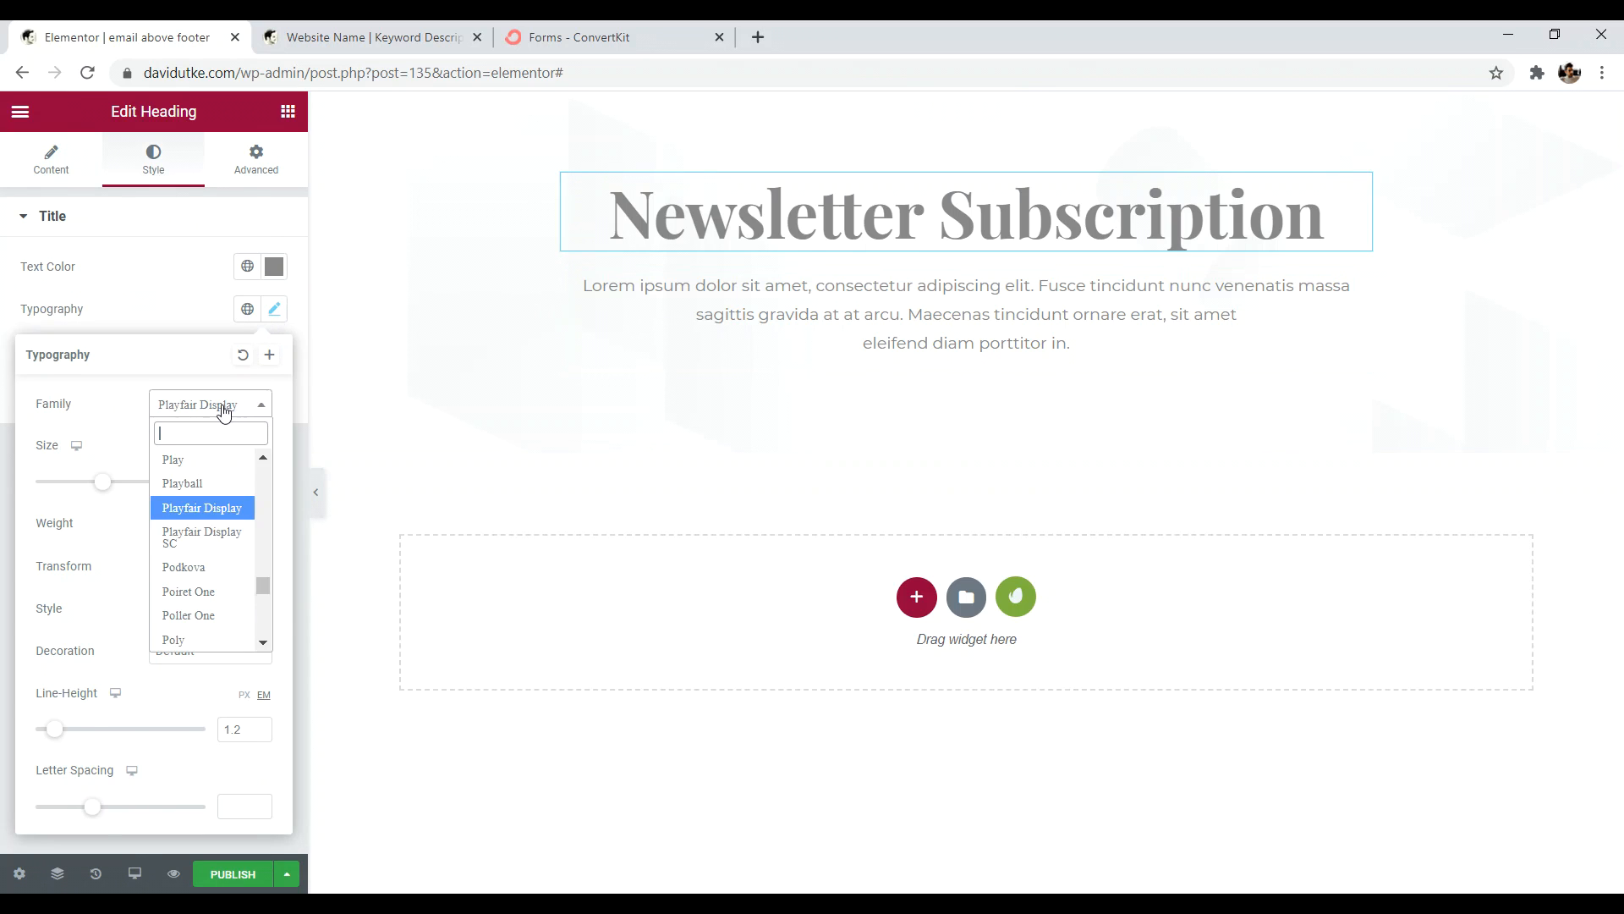
text(pop)
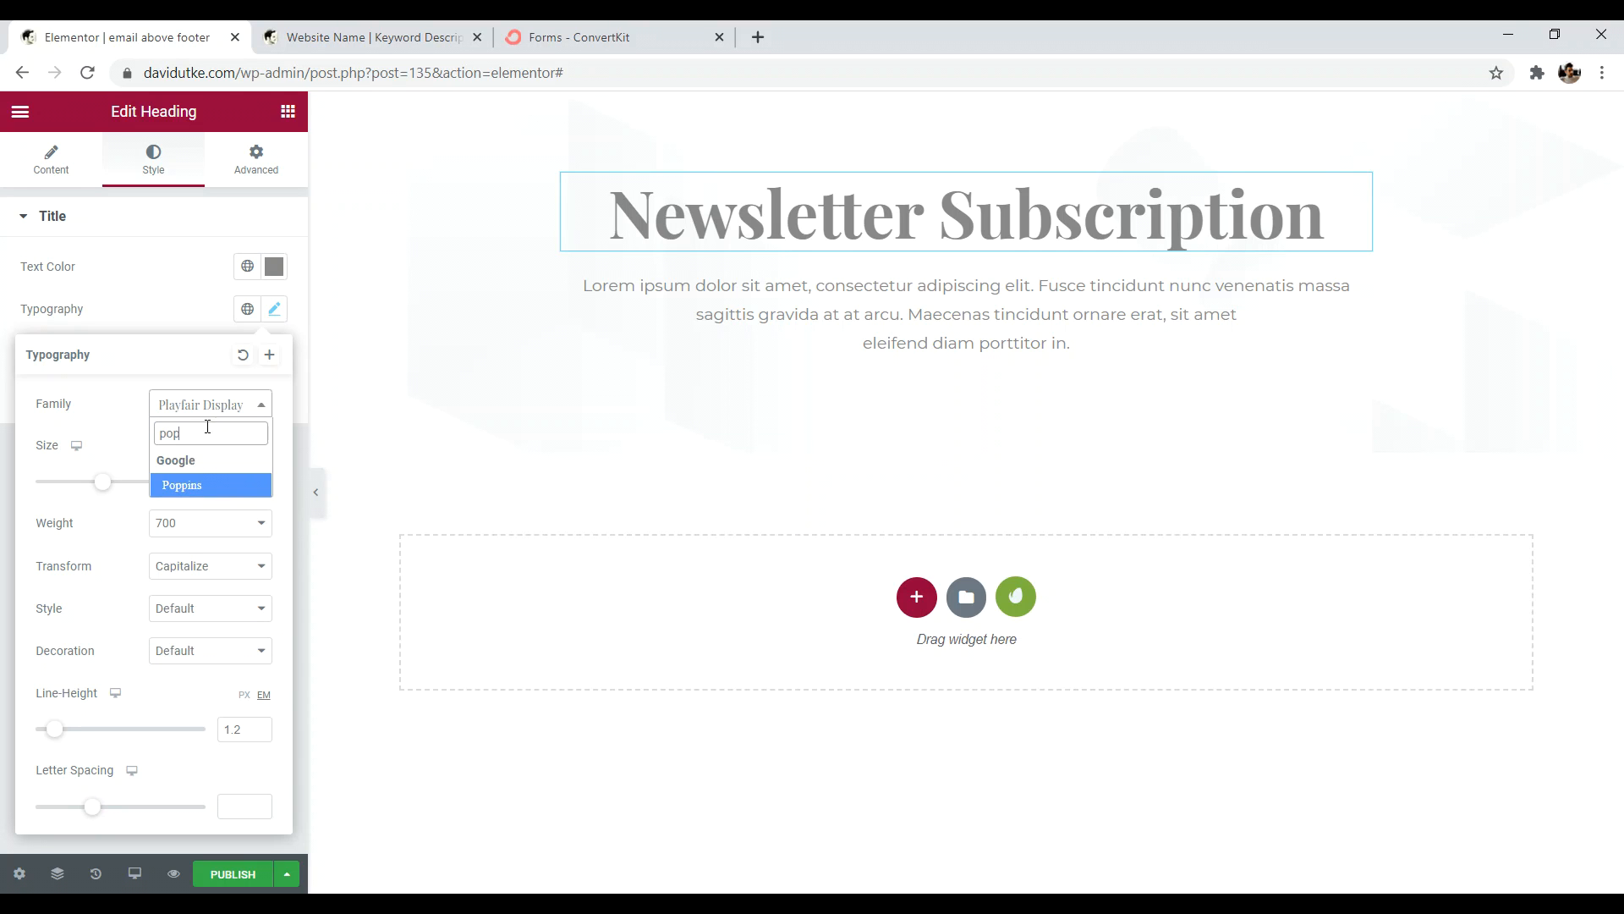
click(190, 488)
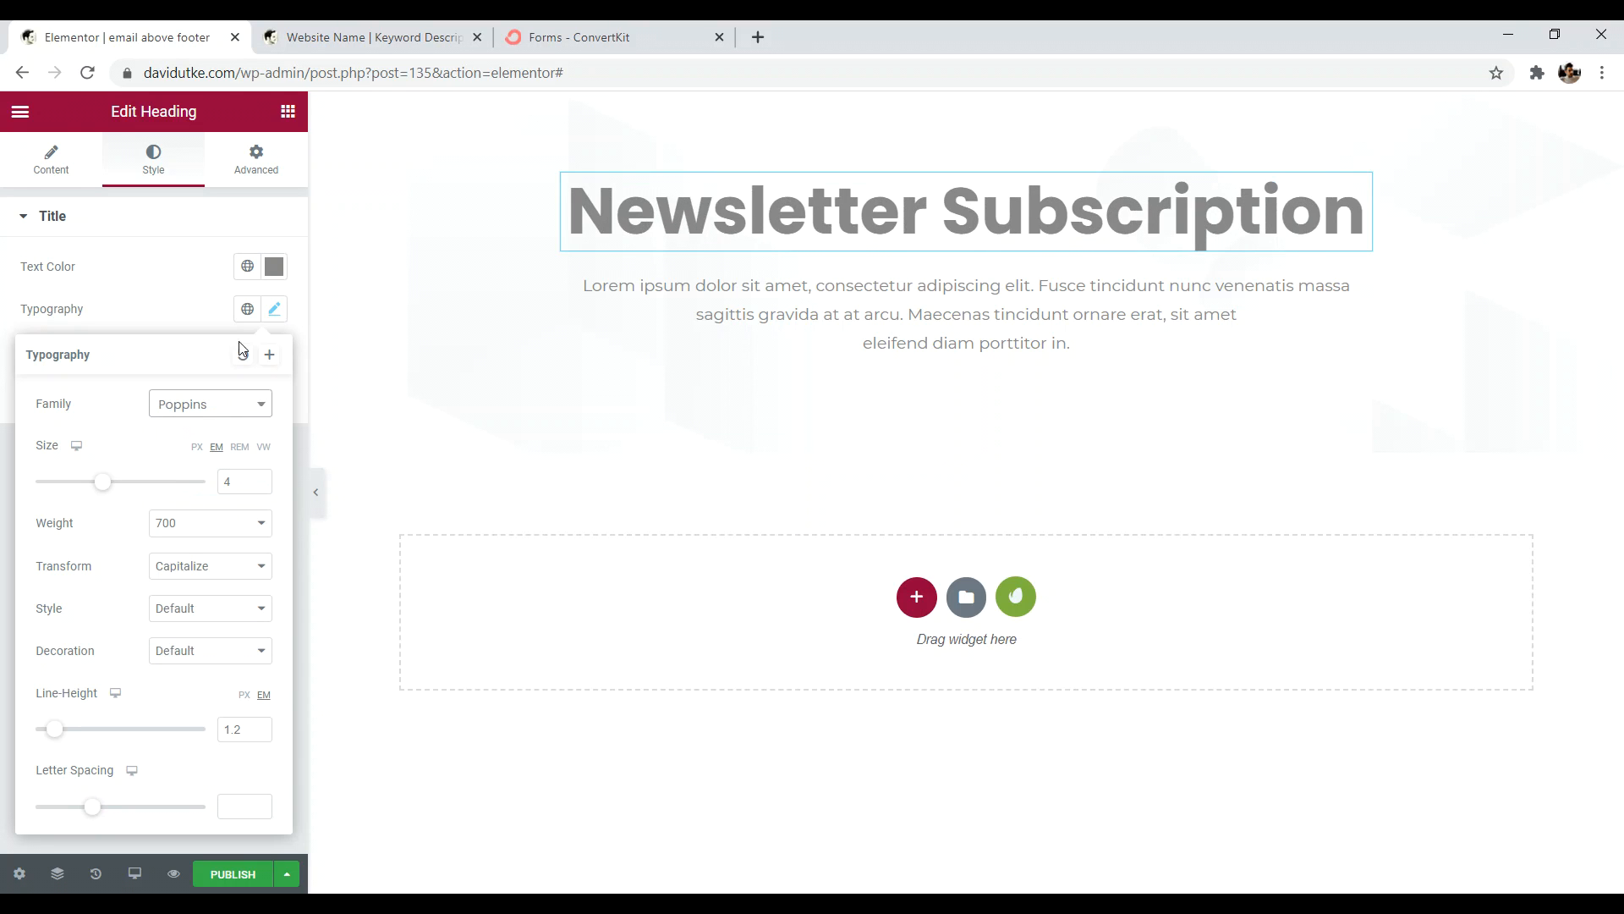
click(274, 267)
click(102, 416)
drag(82, 449, 45, 511)
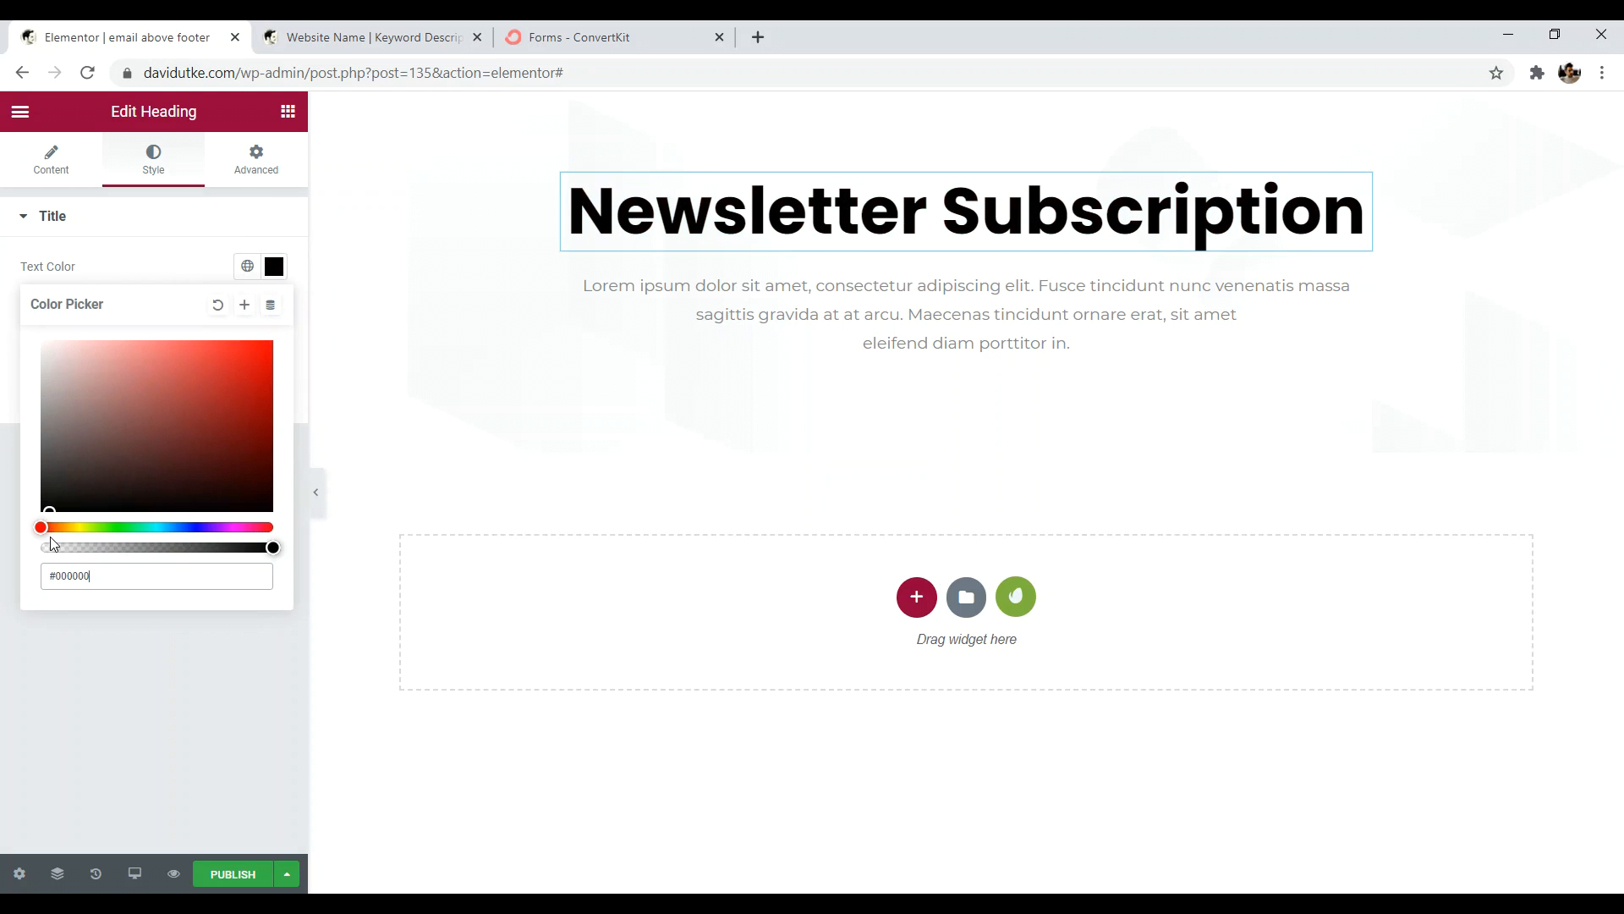
click(83, 738)
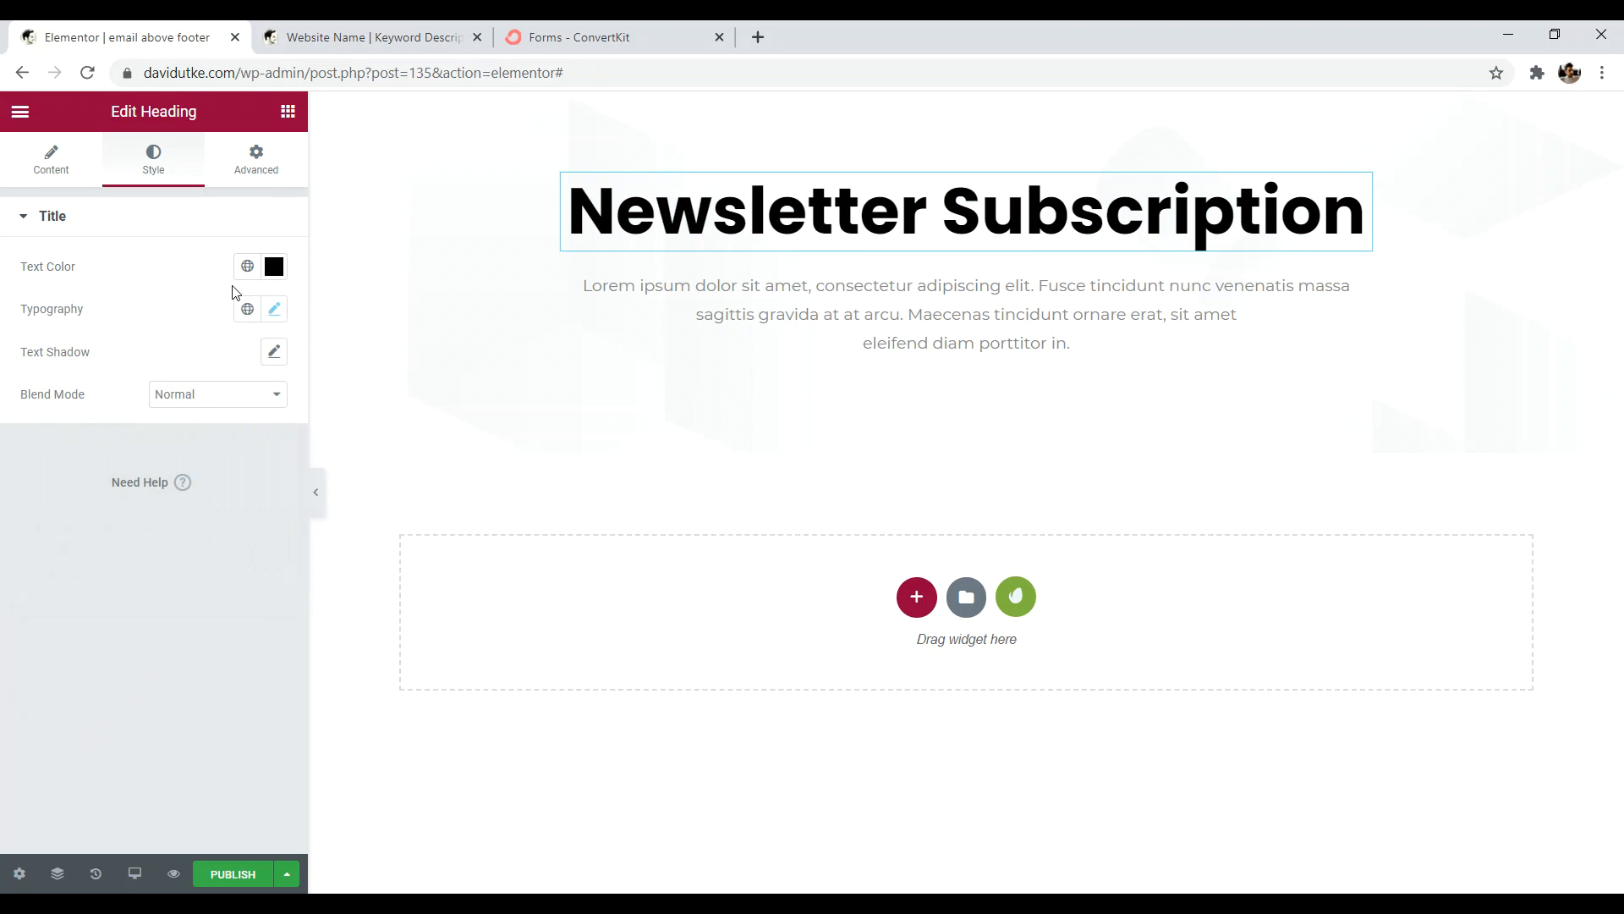
- Review the heading's motion effects, select the intro paragraph, and switch to ConvertKit
click(251, 169)
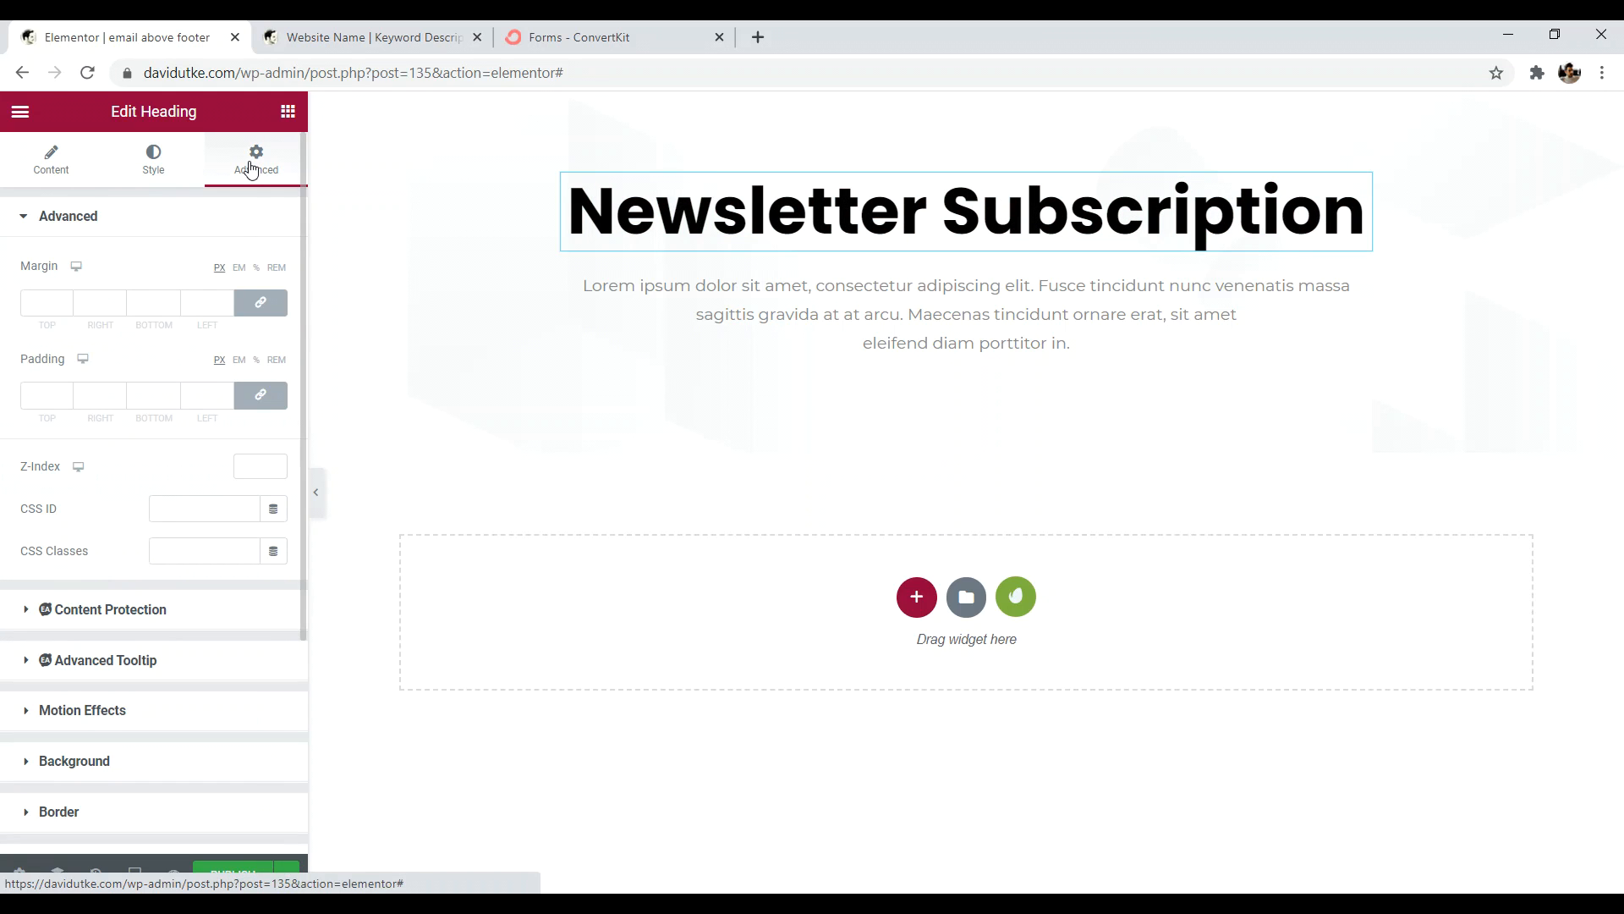
click(80, 710)
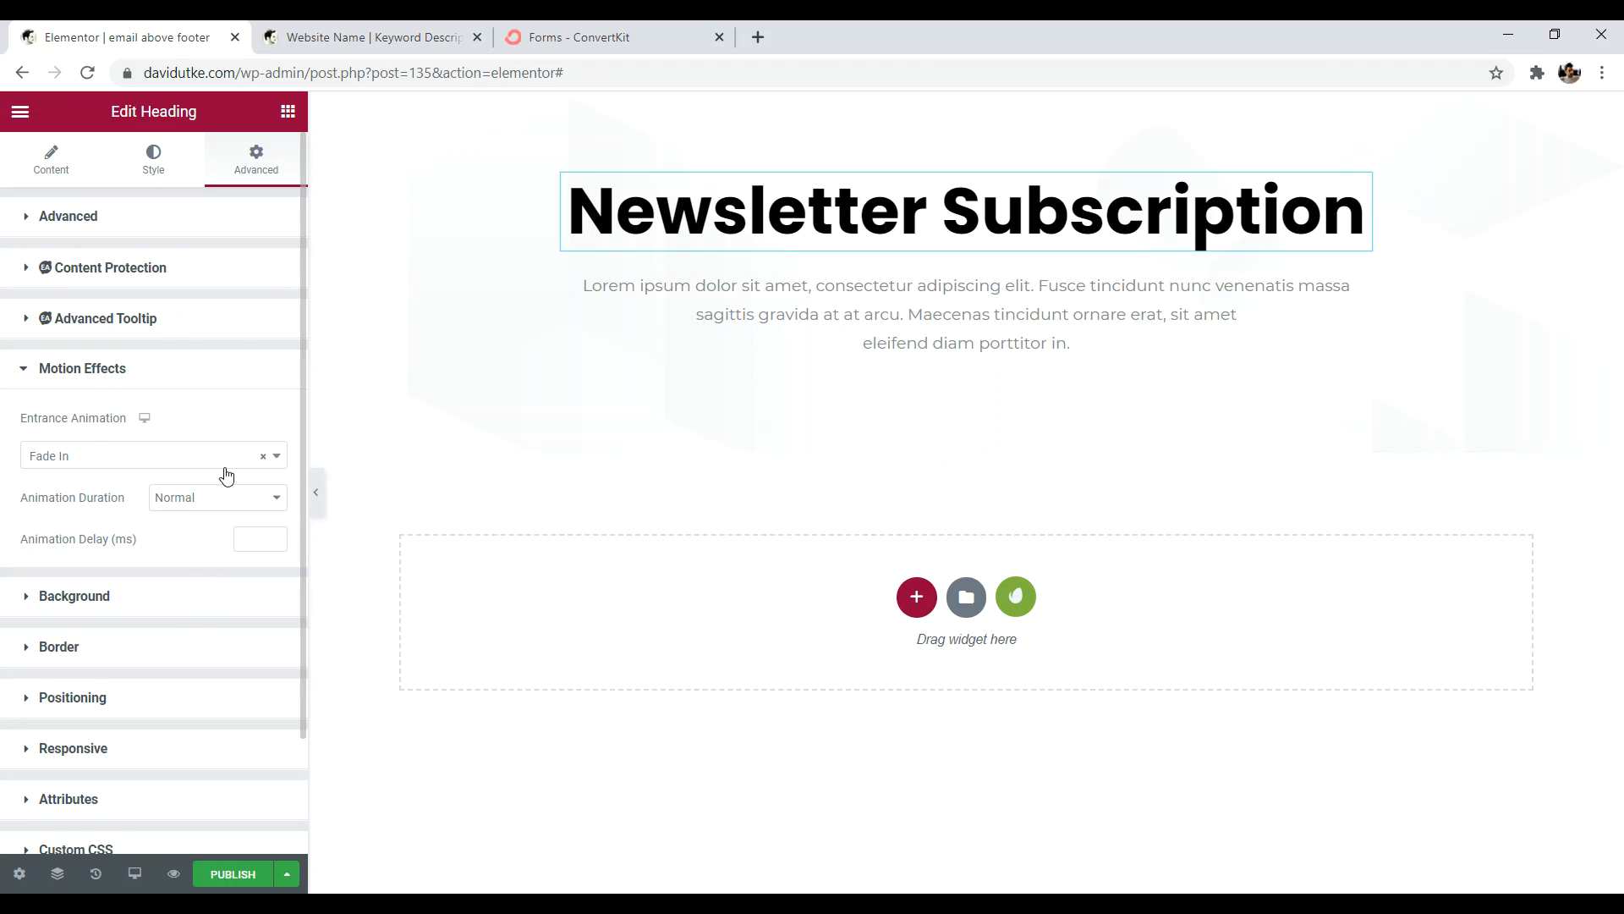
click(212, 506)
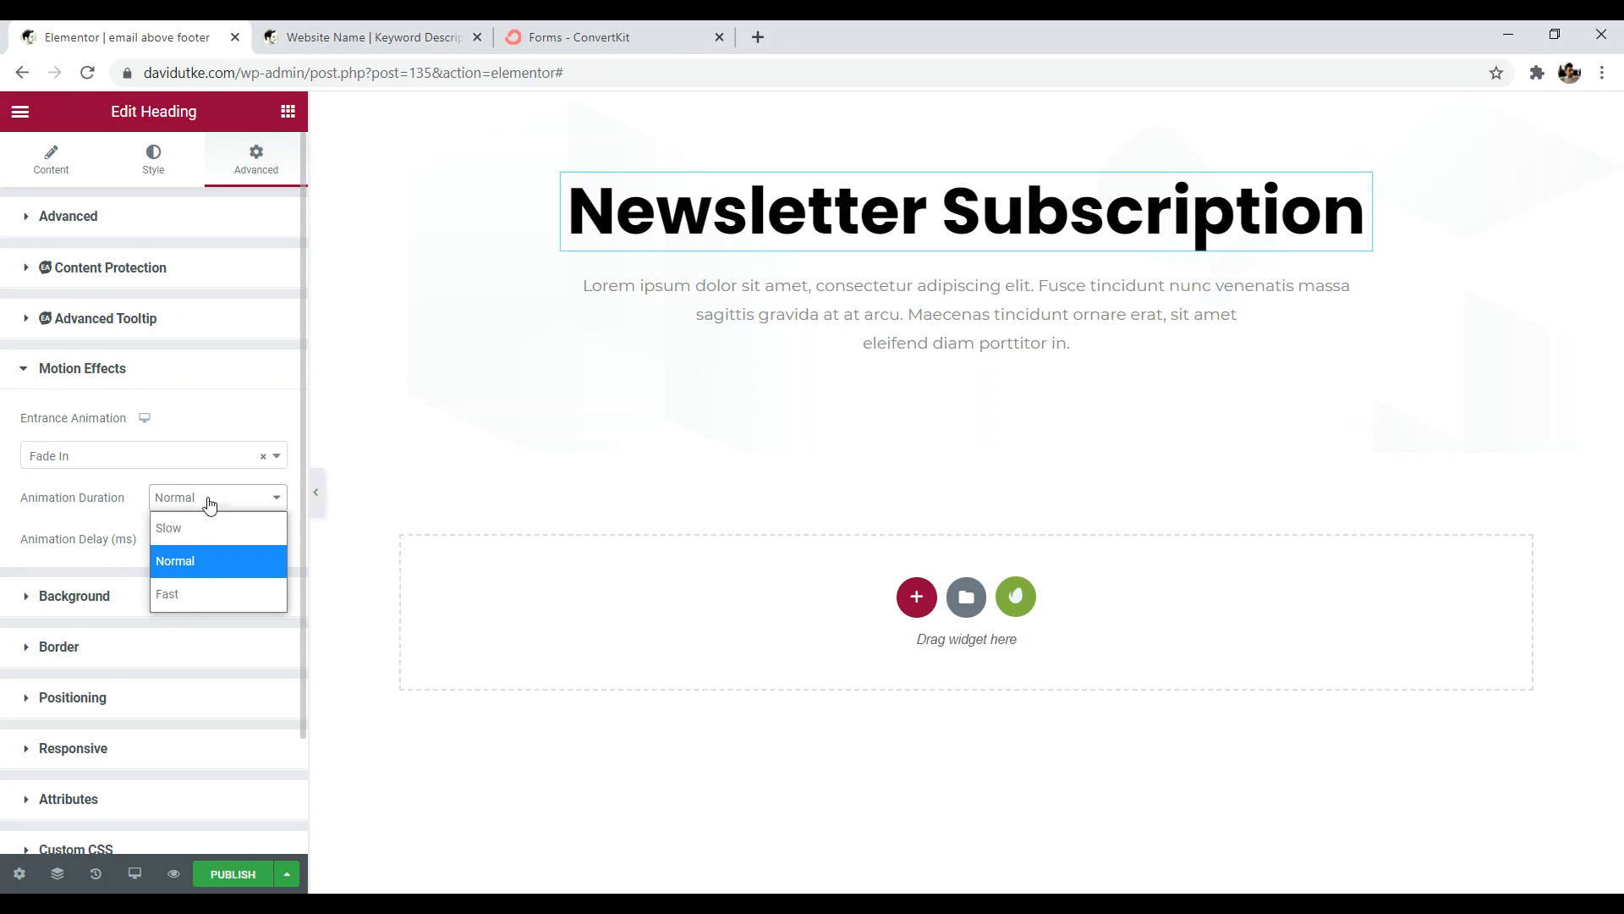
click(129, 462)
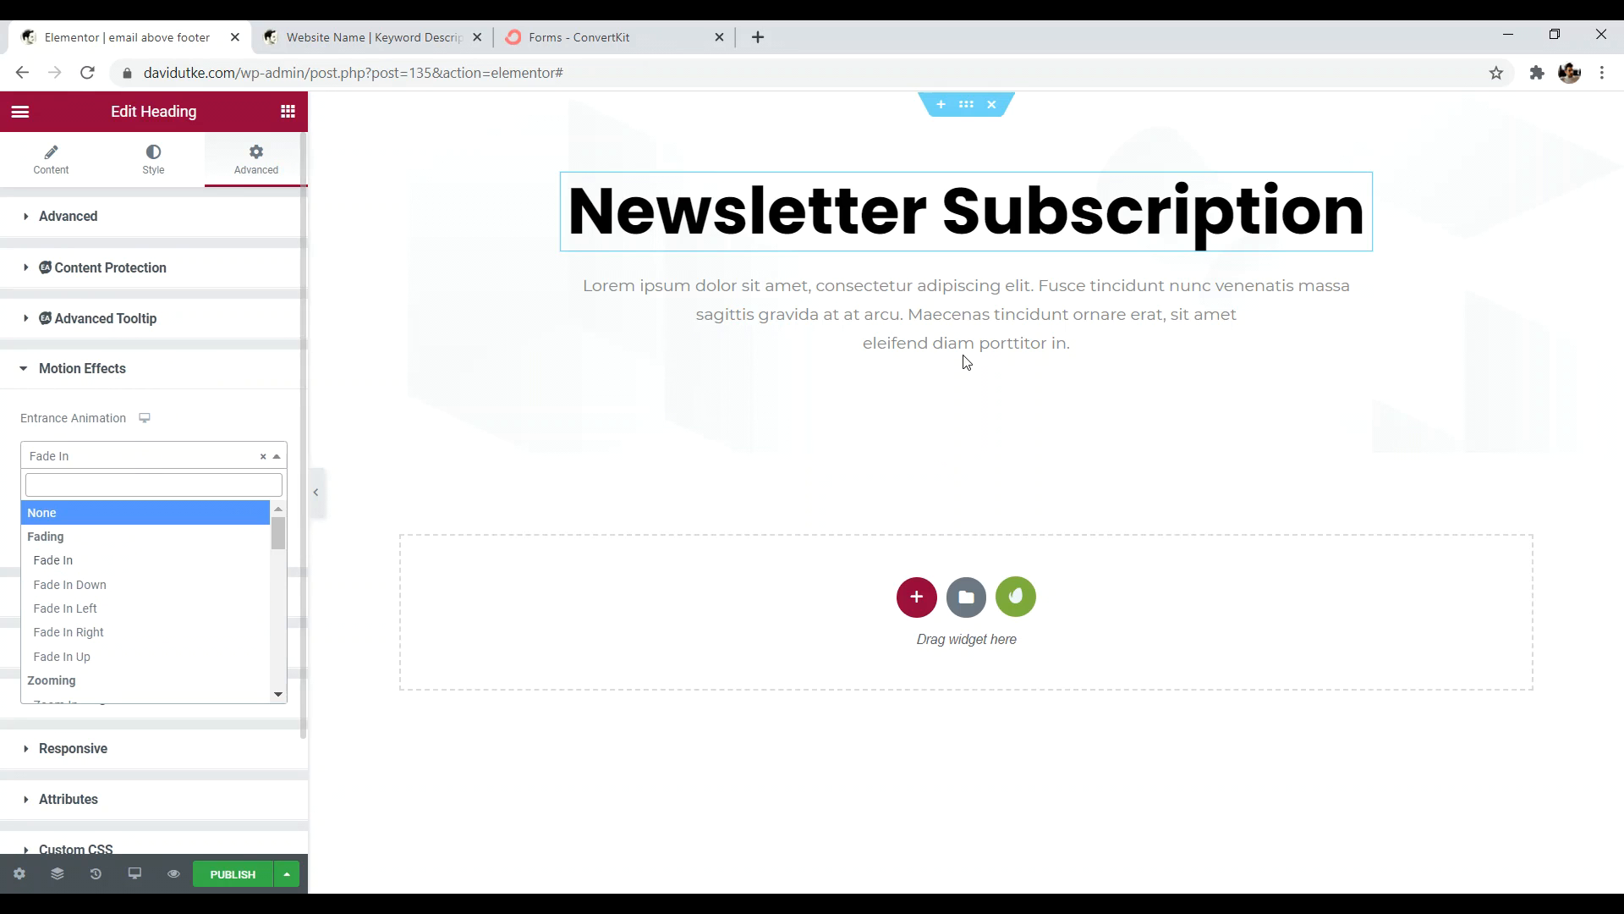
click(887, 280)
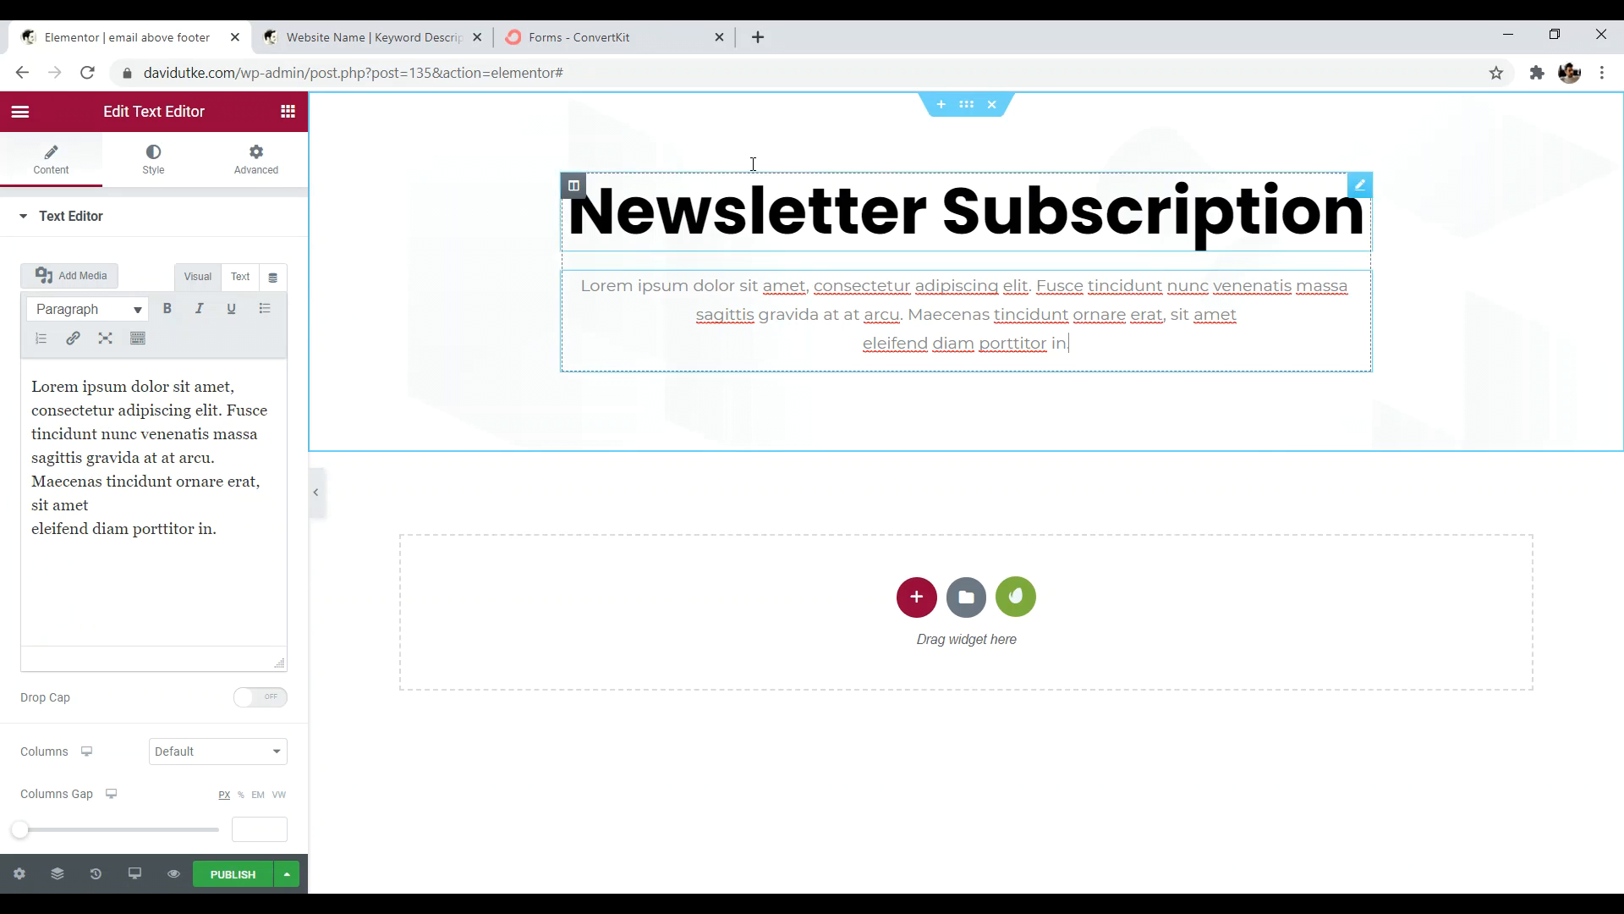
click(584, 38)
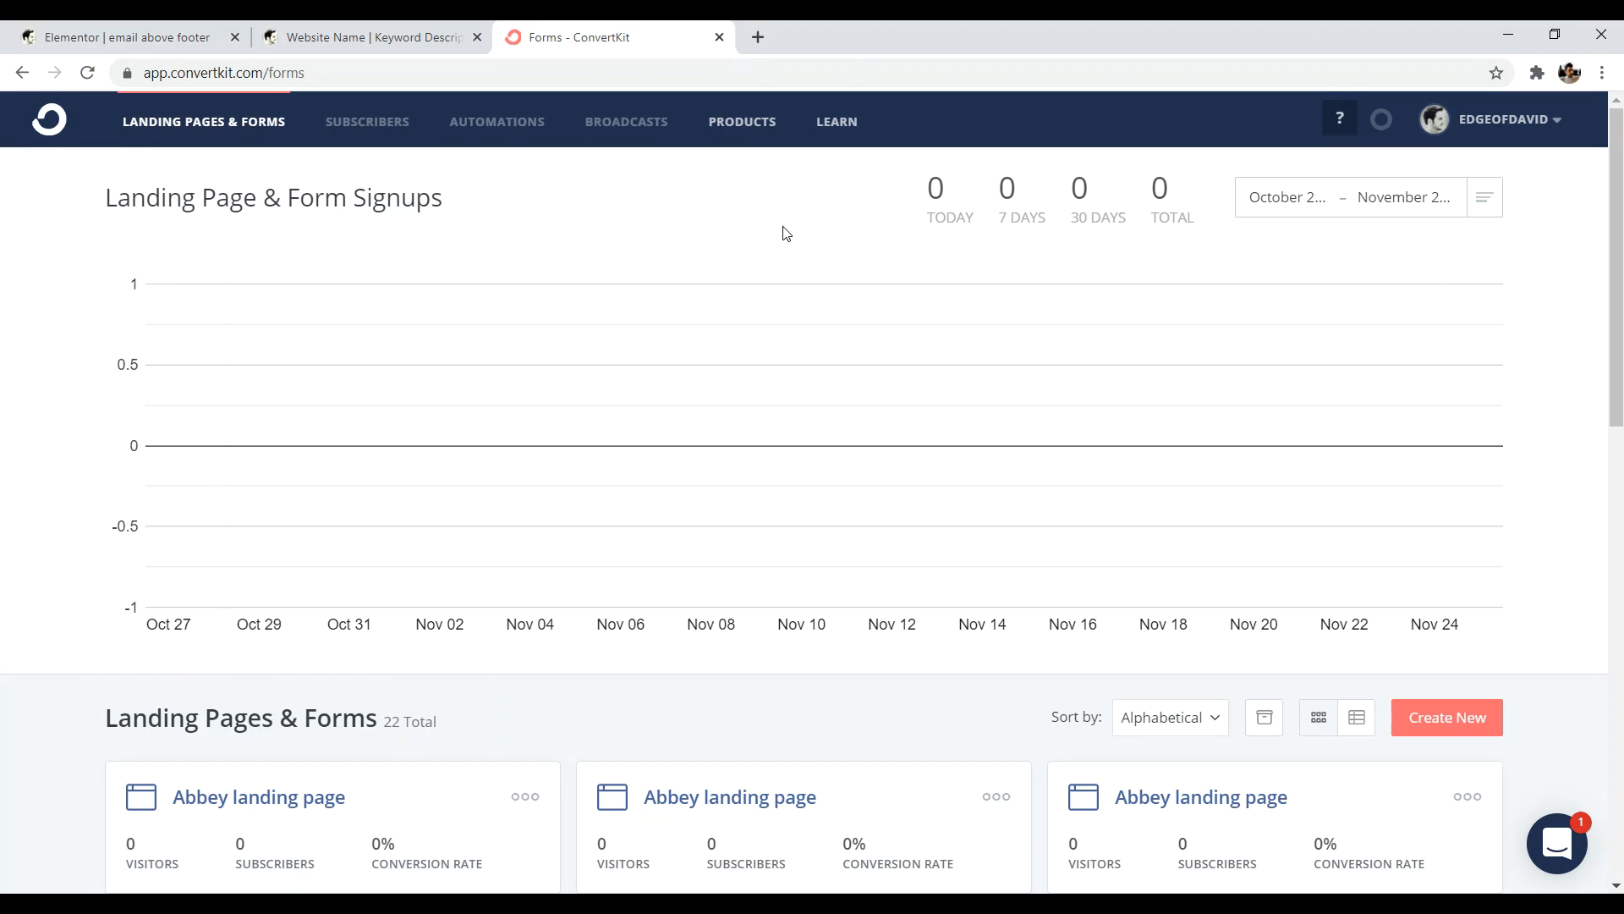
- Create a new inline ConvertKit form from the Clare template and show its embed code
click(1449, 719)
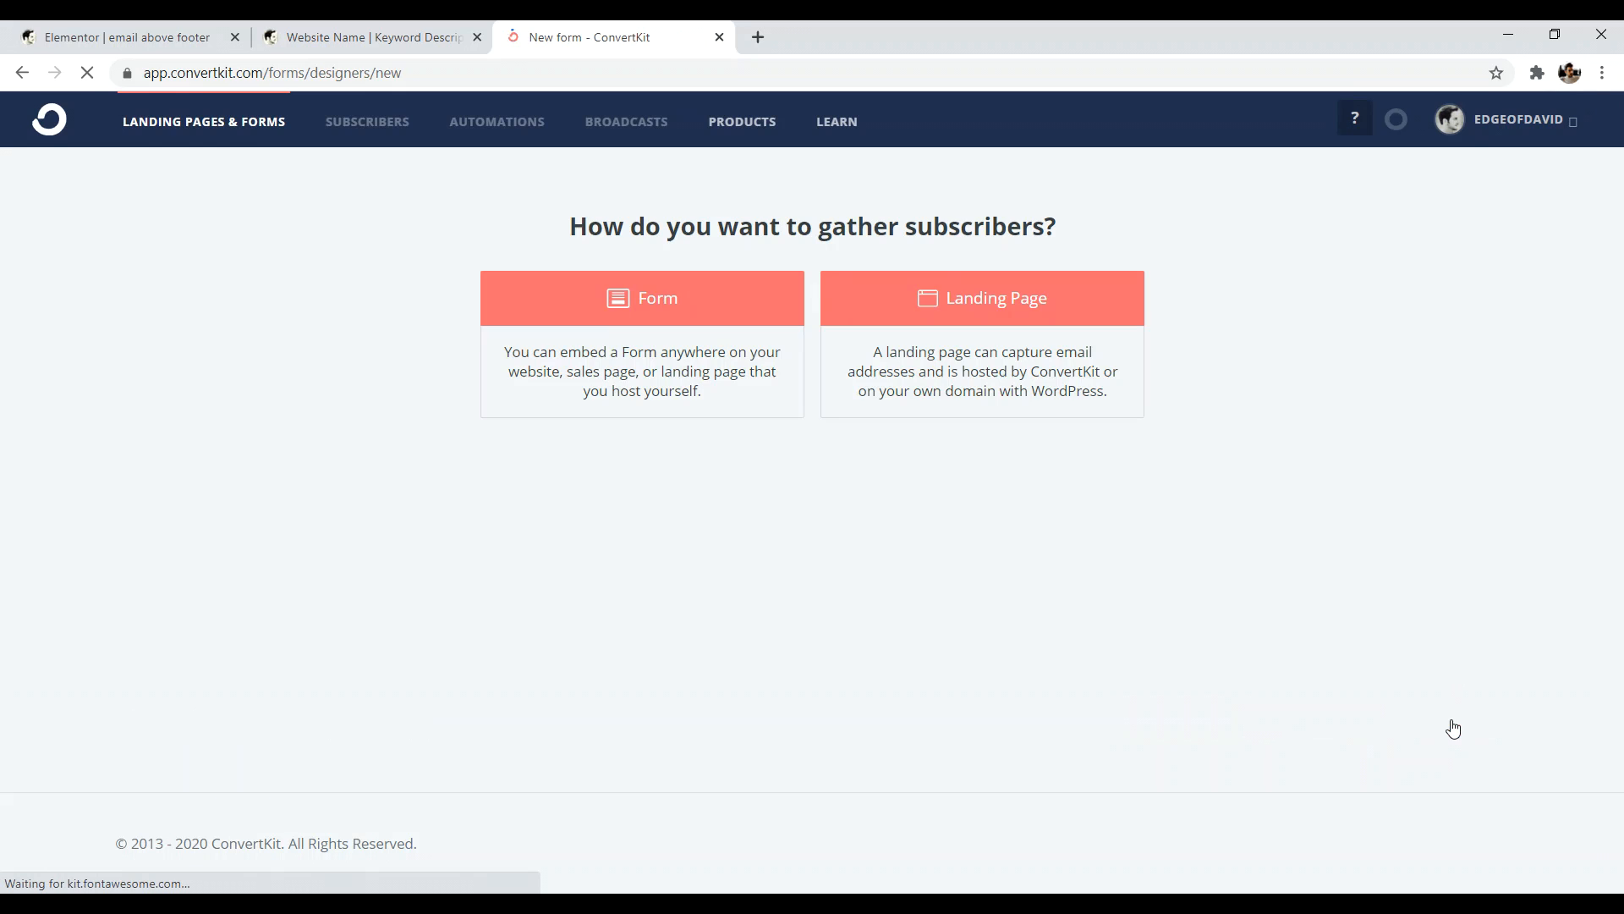
click(685, 297)
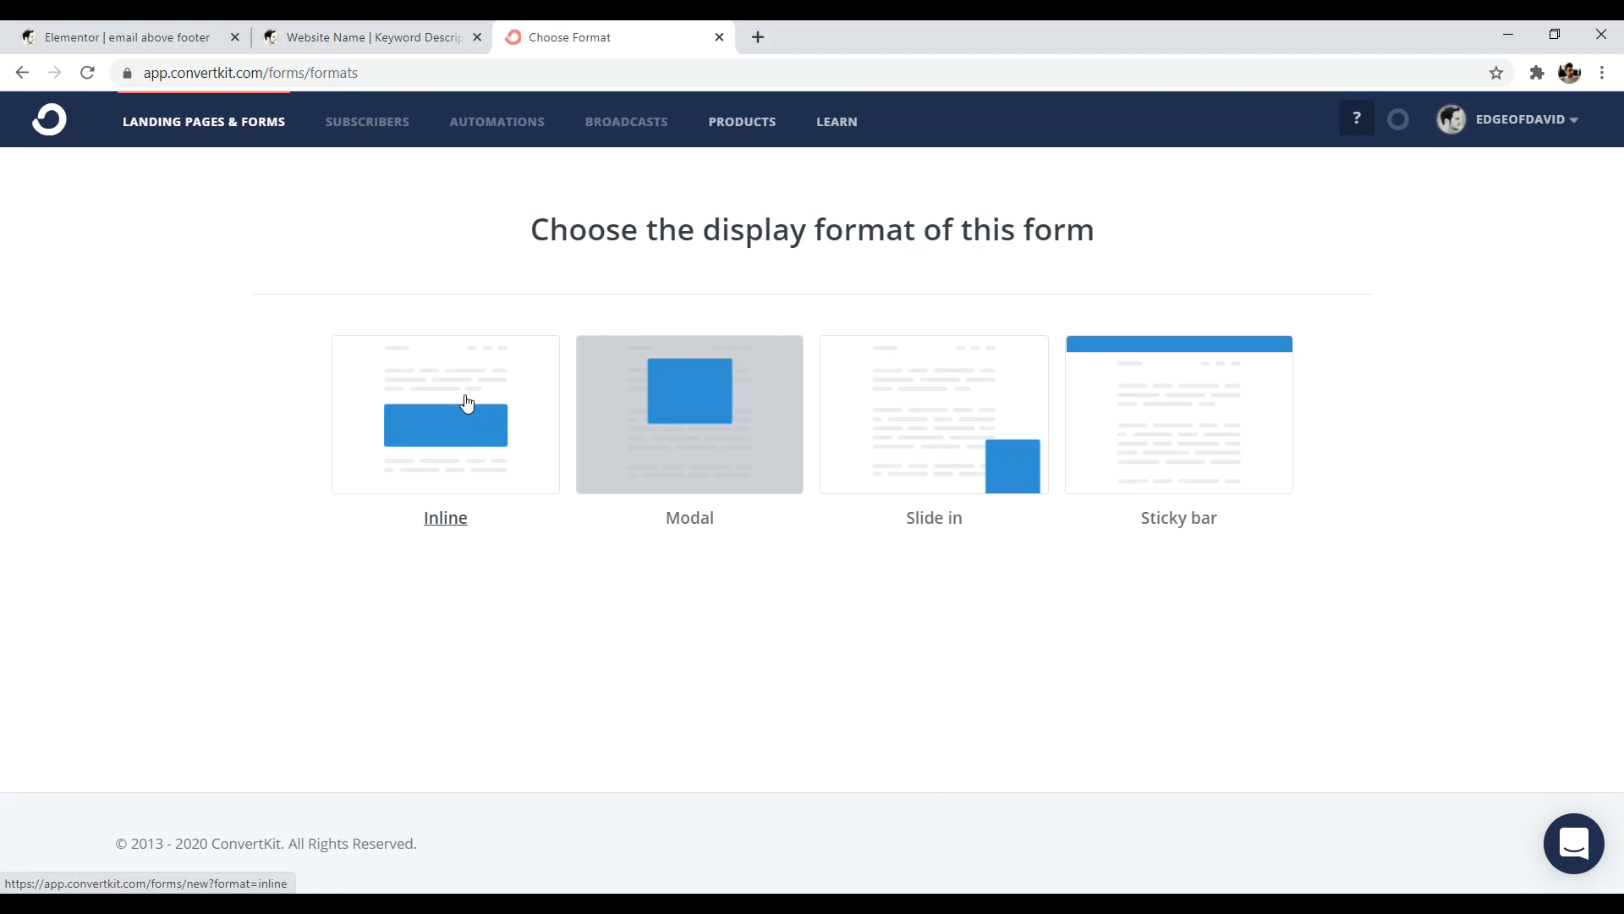
click(476, 387)
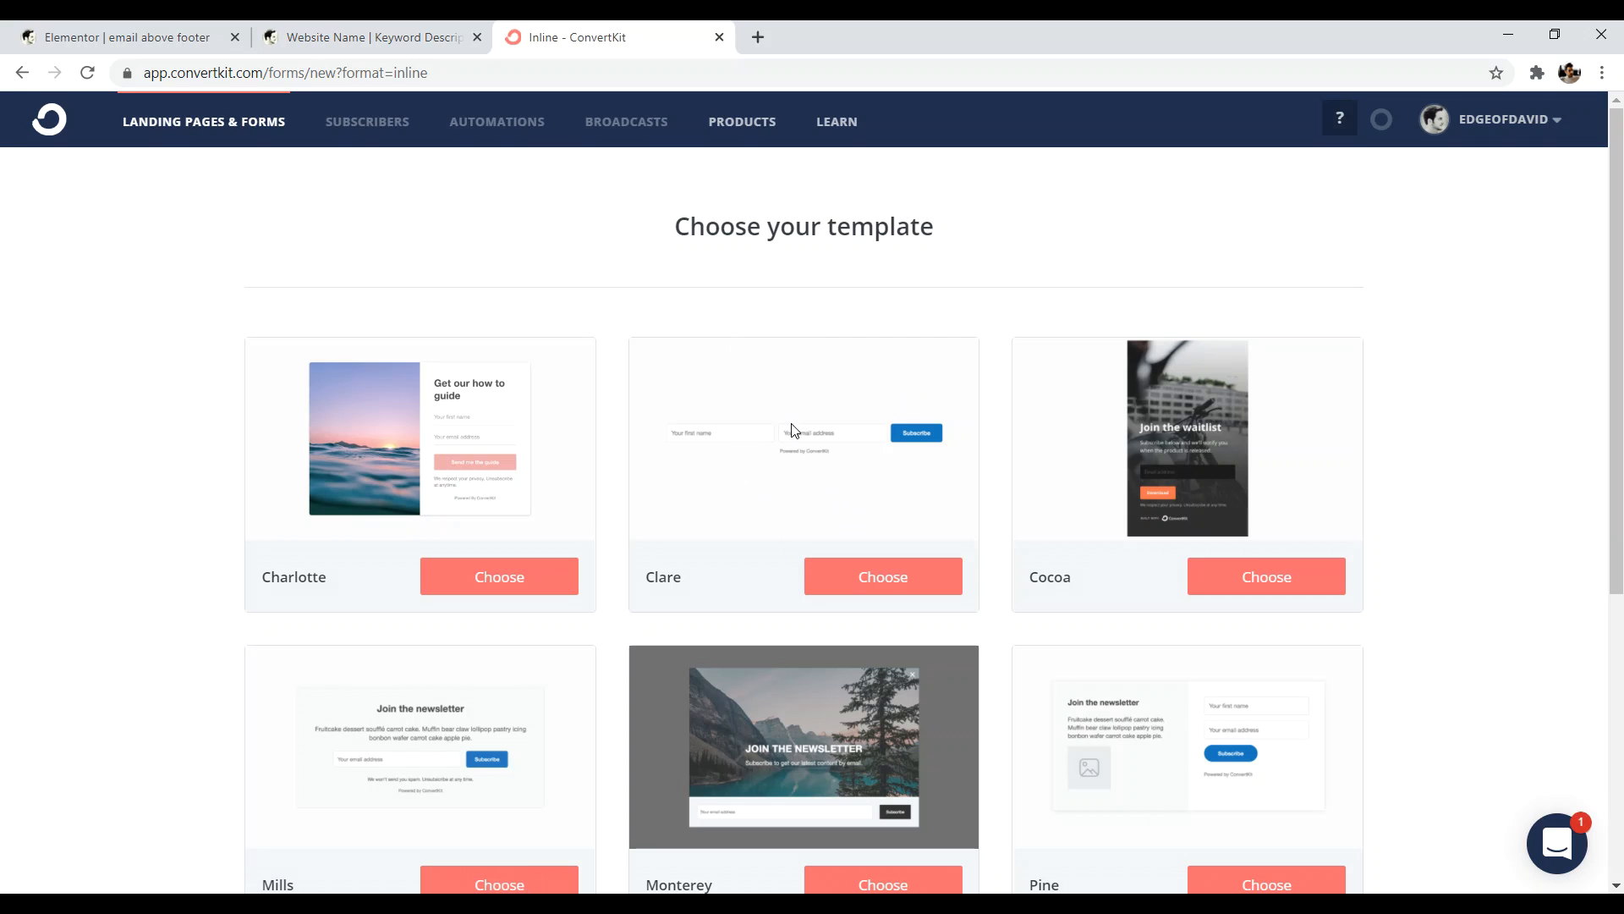
click(863, 584)
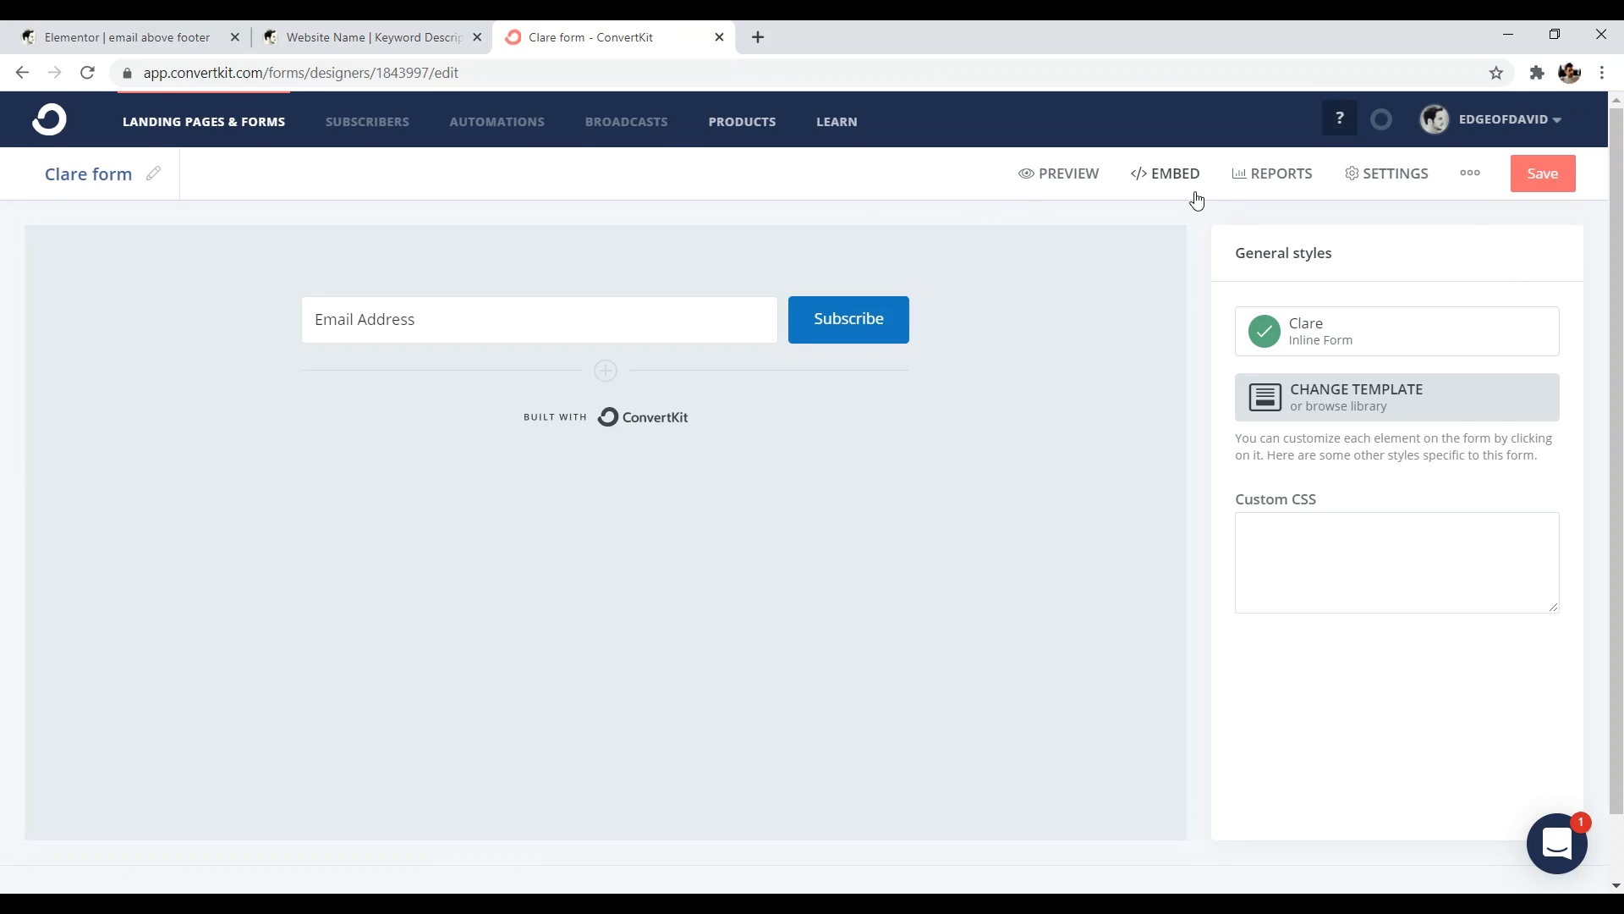
click(1170, 177)
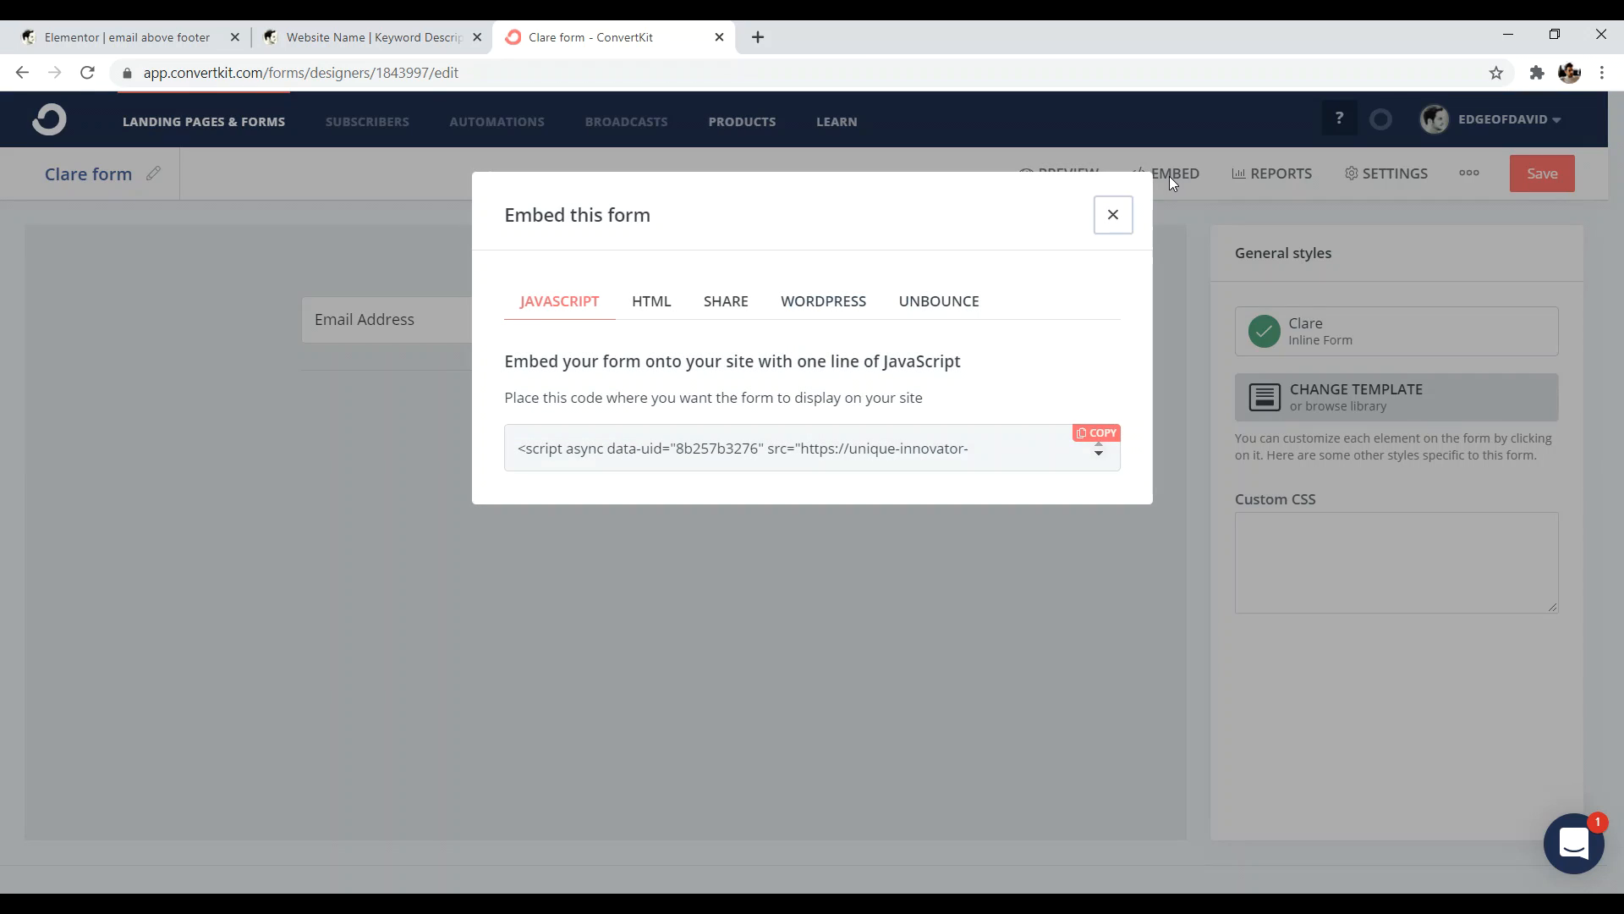
- Copy the Clare form's HTML embed code and return to the Elementor editor tab
click(641, 306)
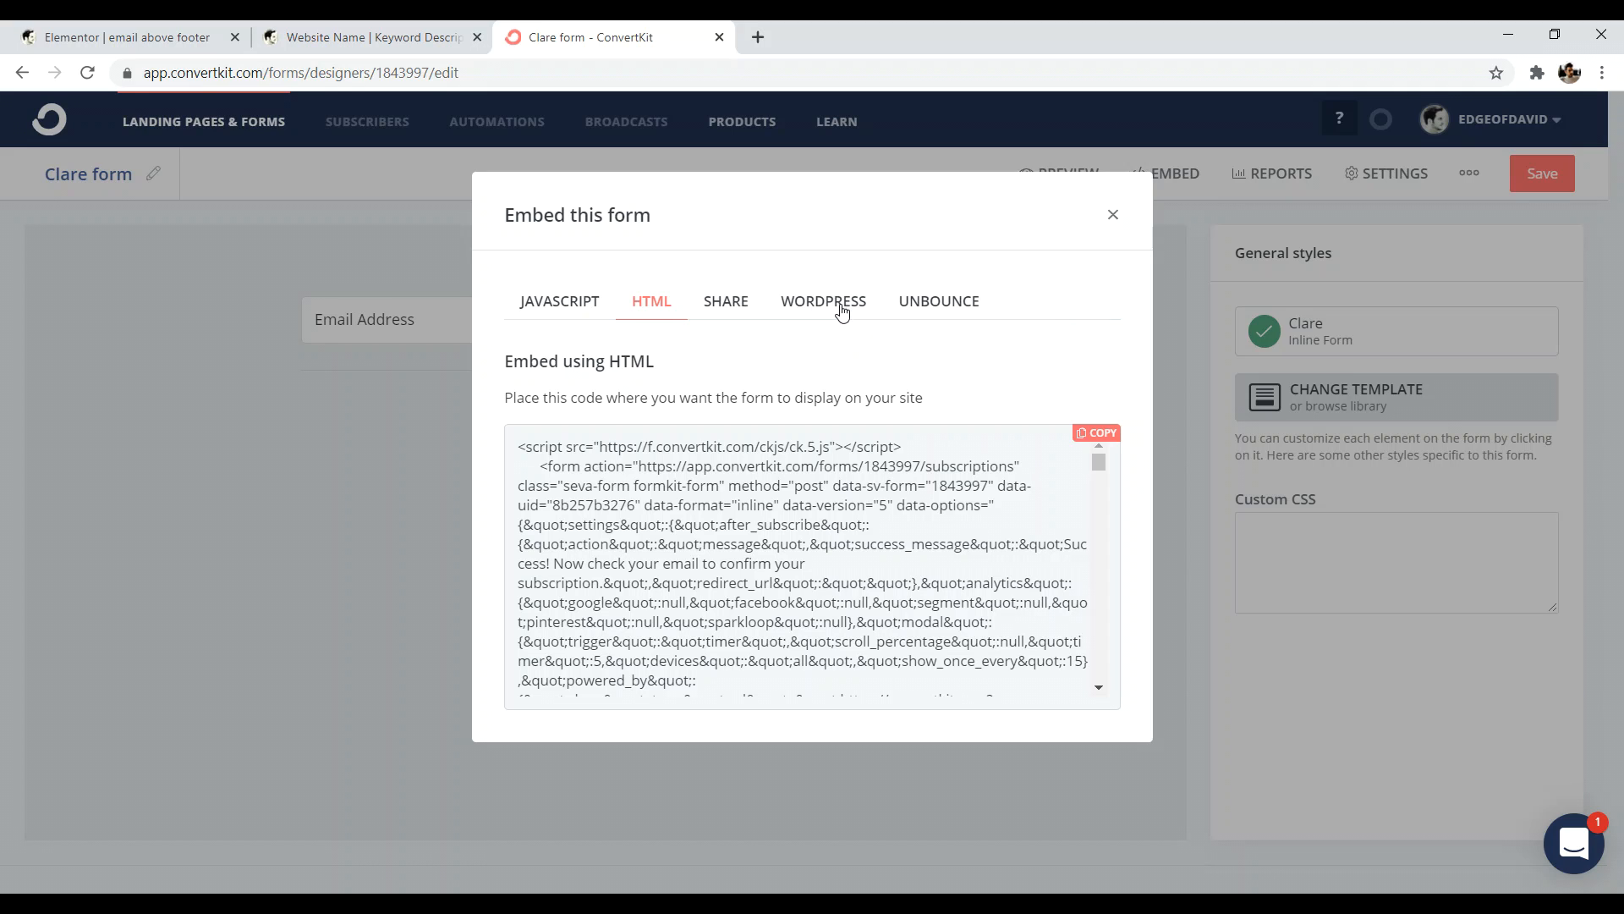
click(1096, 435)
right_click(828, 479)
click(856, 497)
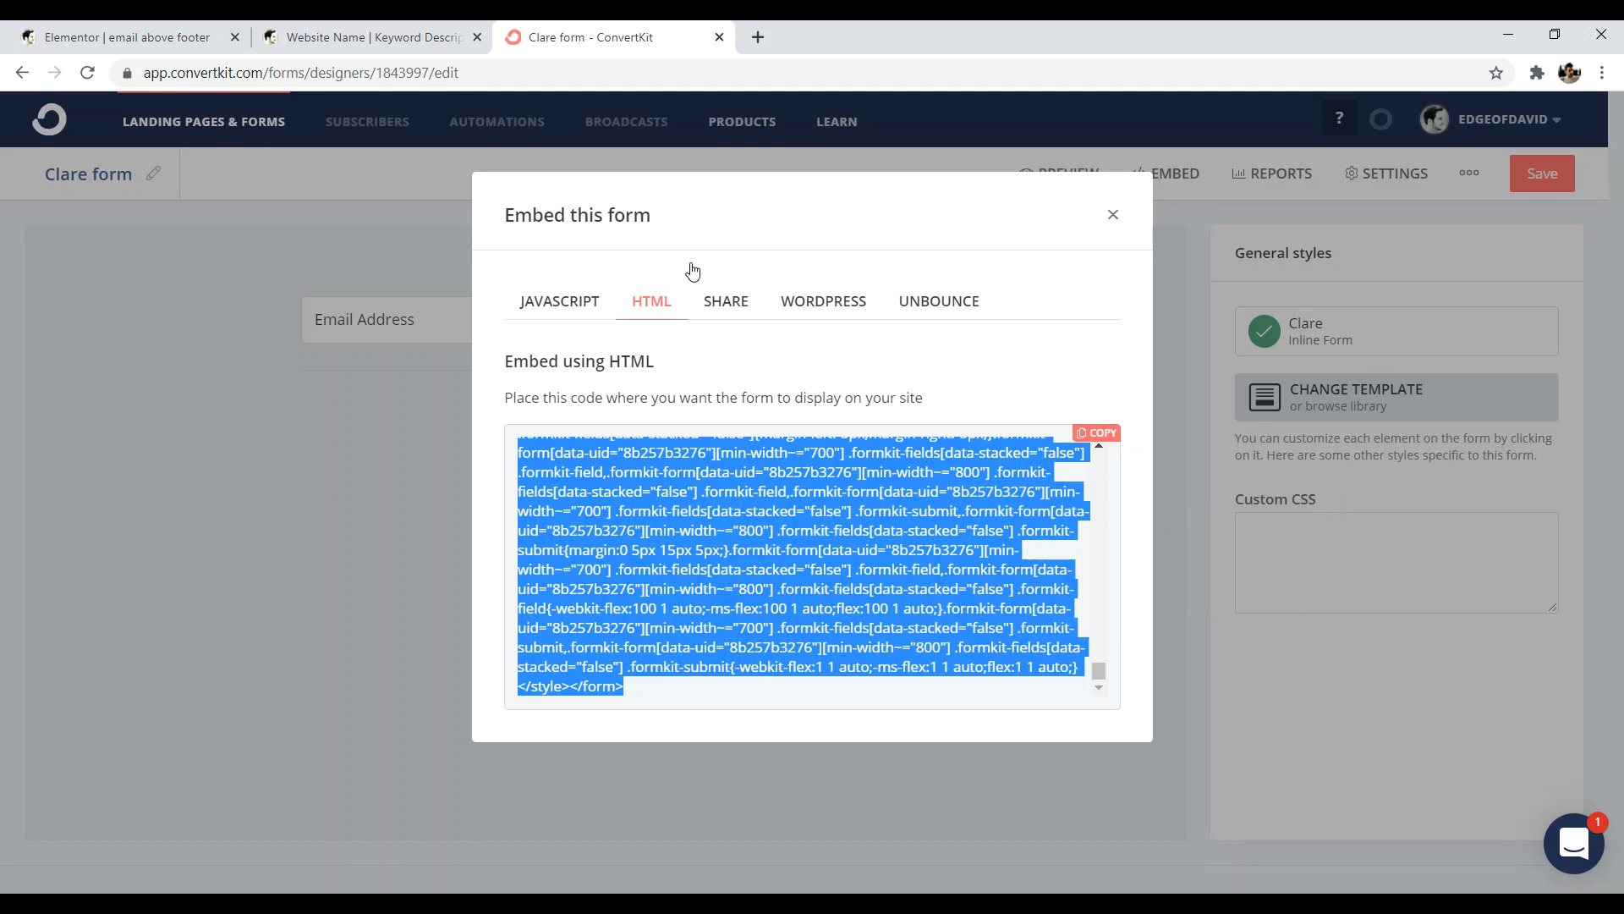
click(364, 37)
click(127, 37)
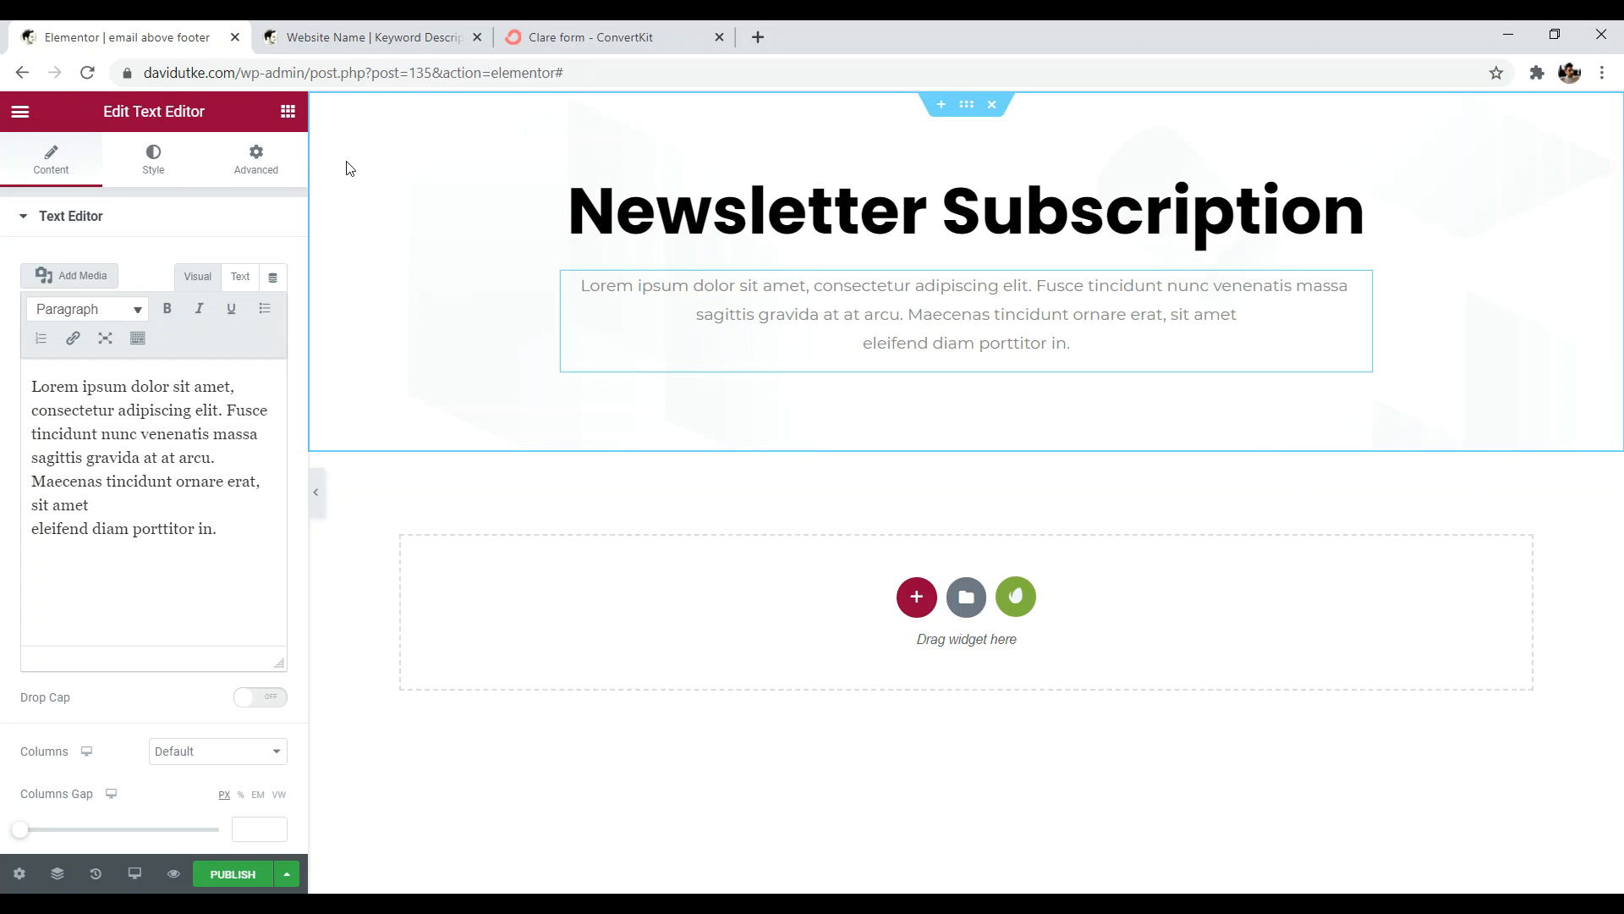
- Add an HTML widget under the intro paragraph, paste the ConvertKit embed code, and publish
click(287, 111)
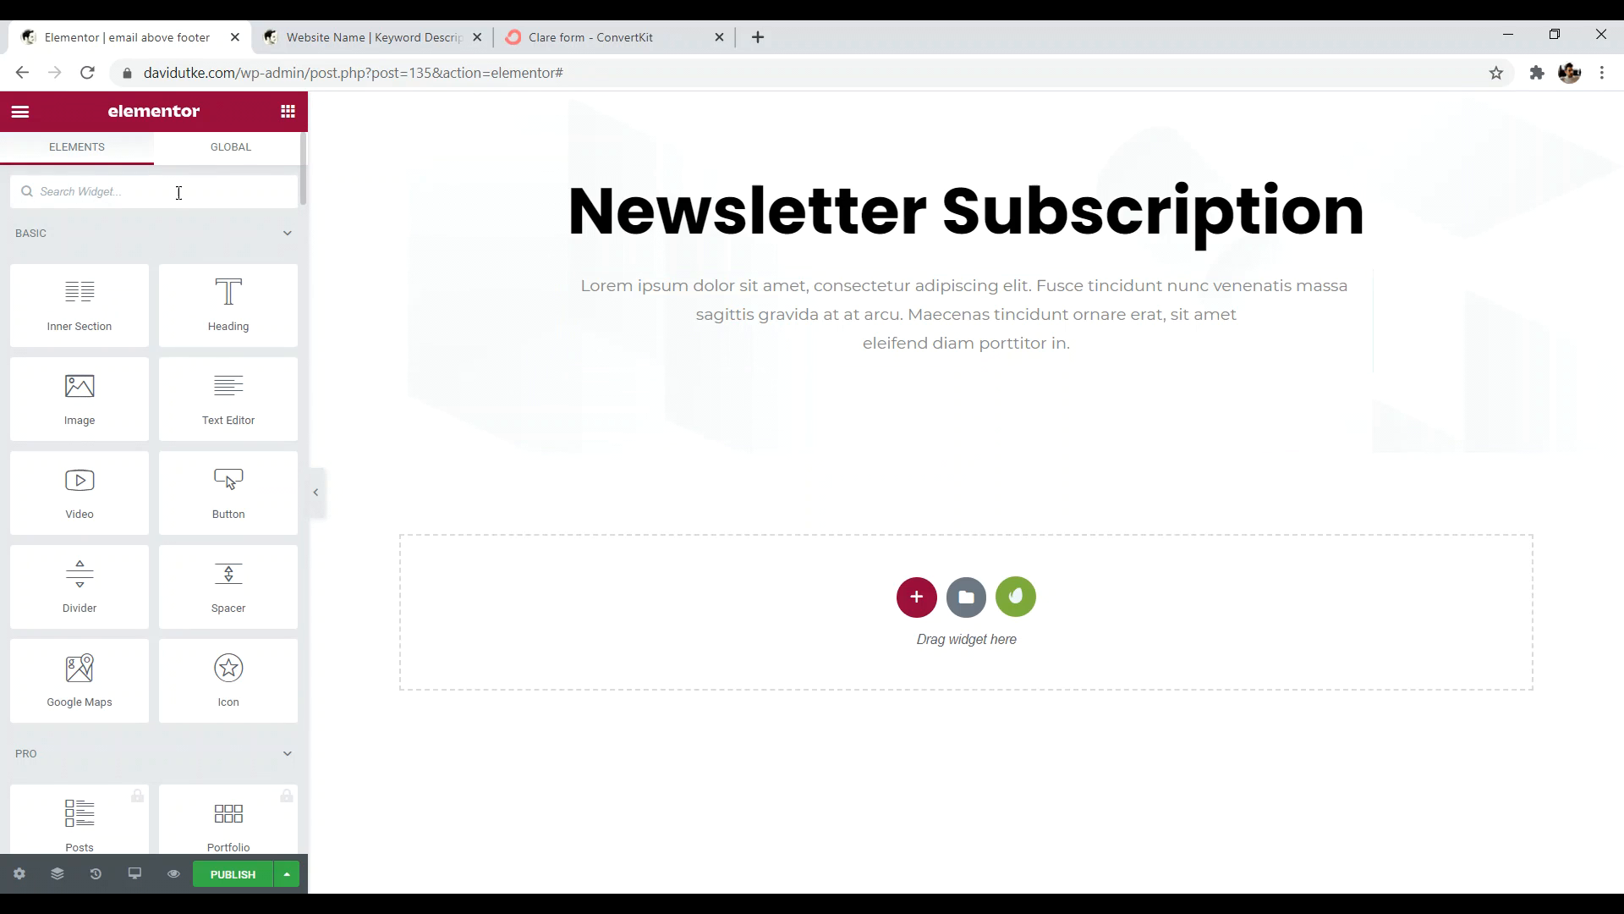
text(html)
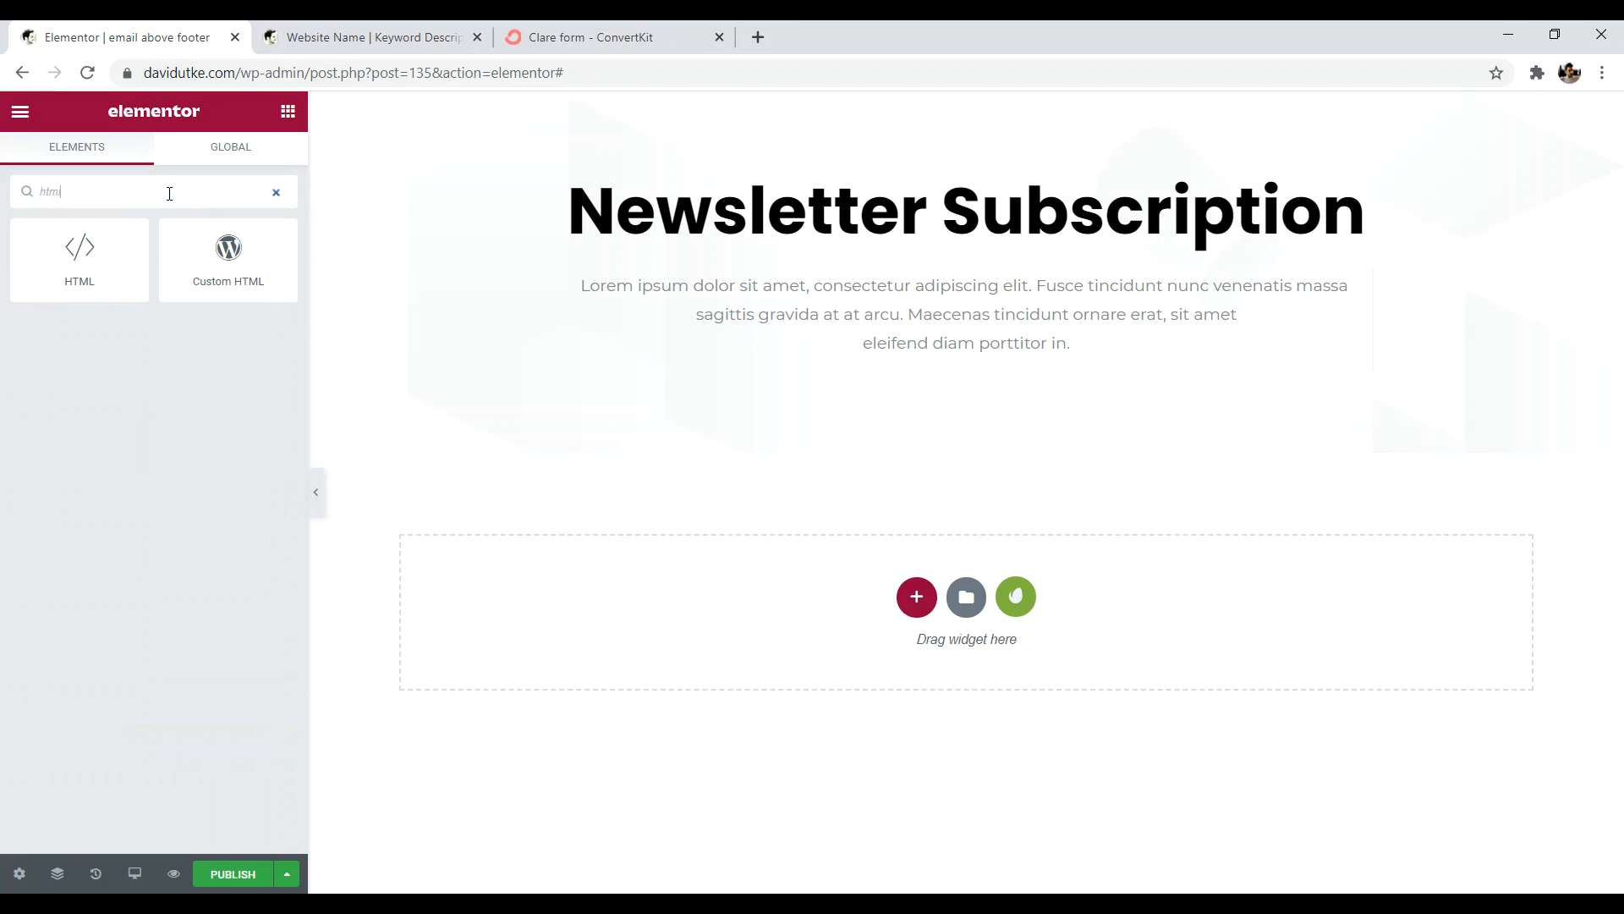
drag(70, 259, 911, 377)
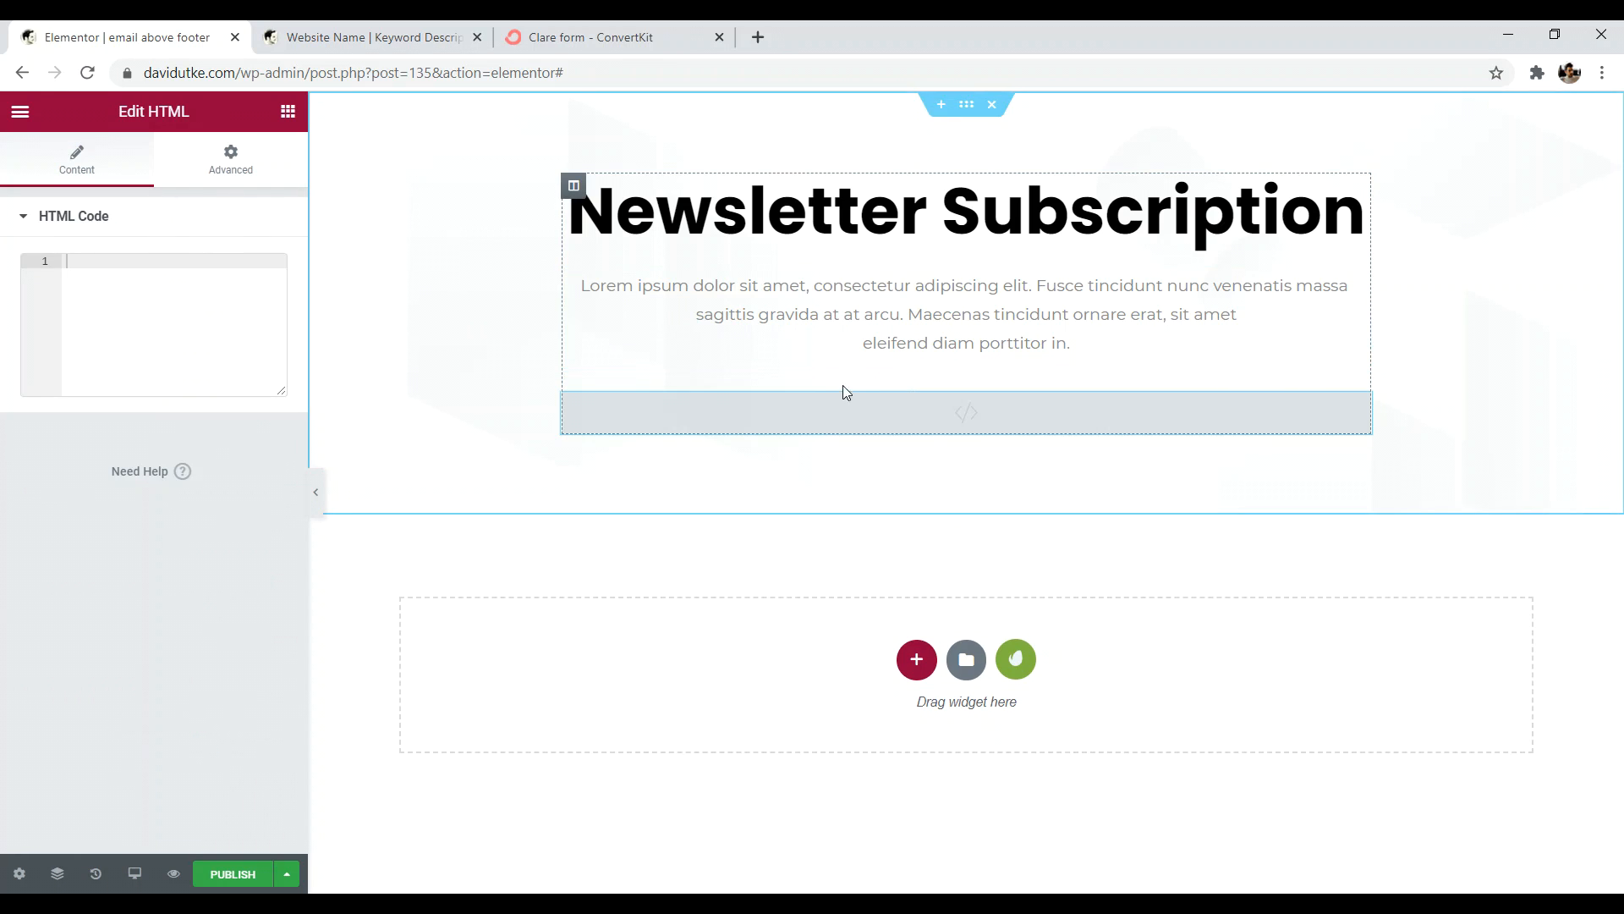
right_click(75, 269)
click(125, 421)
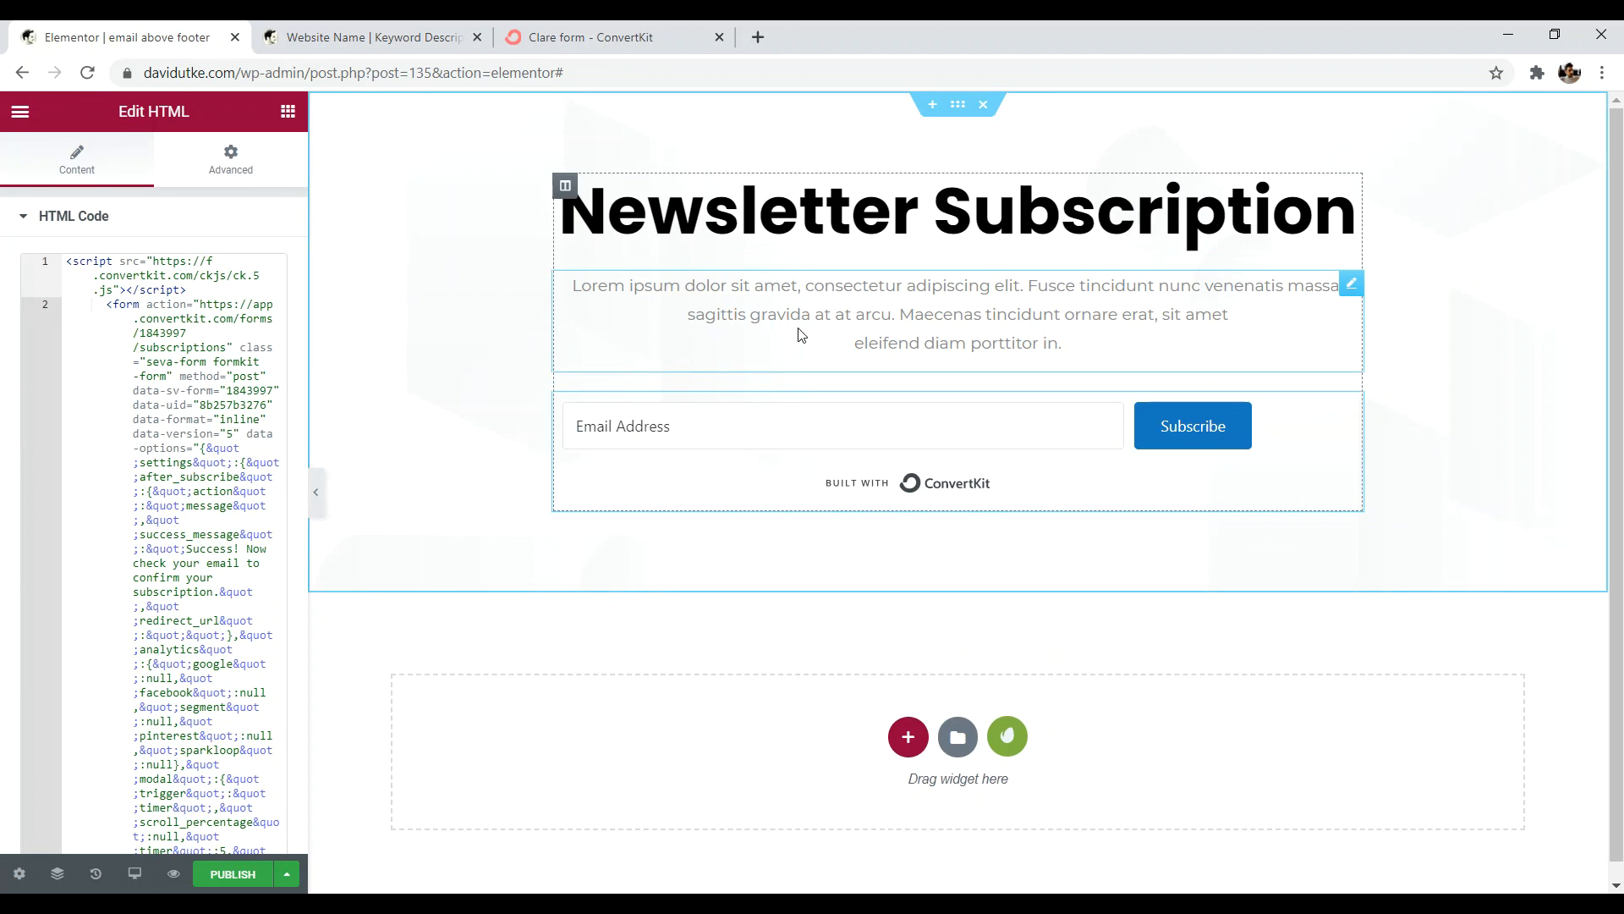
click(233, 874)
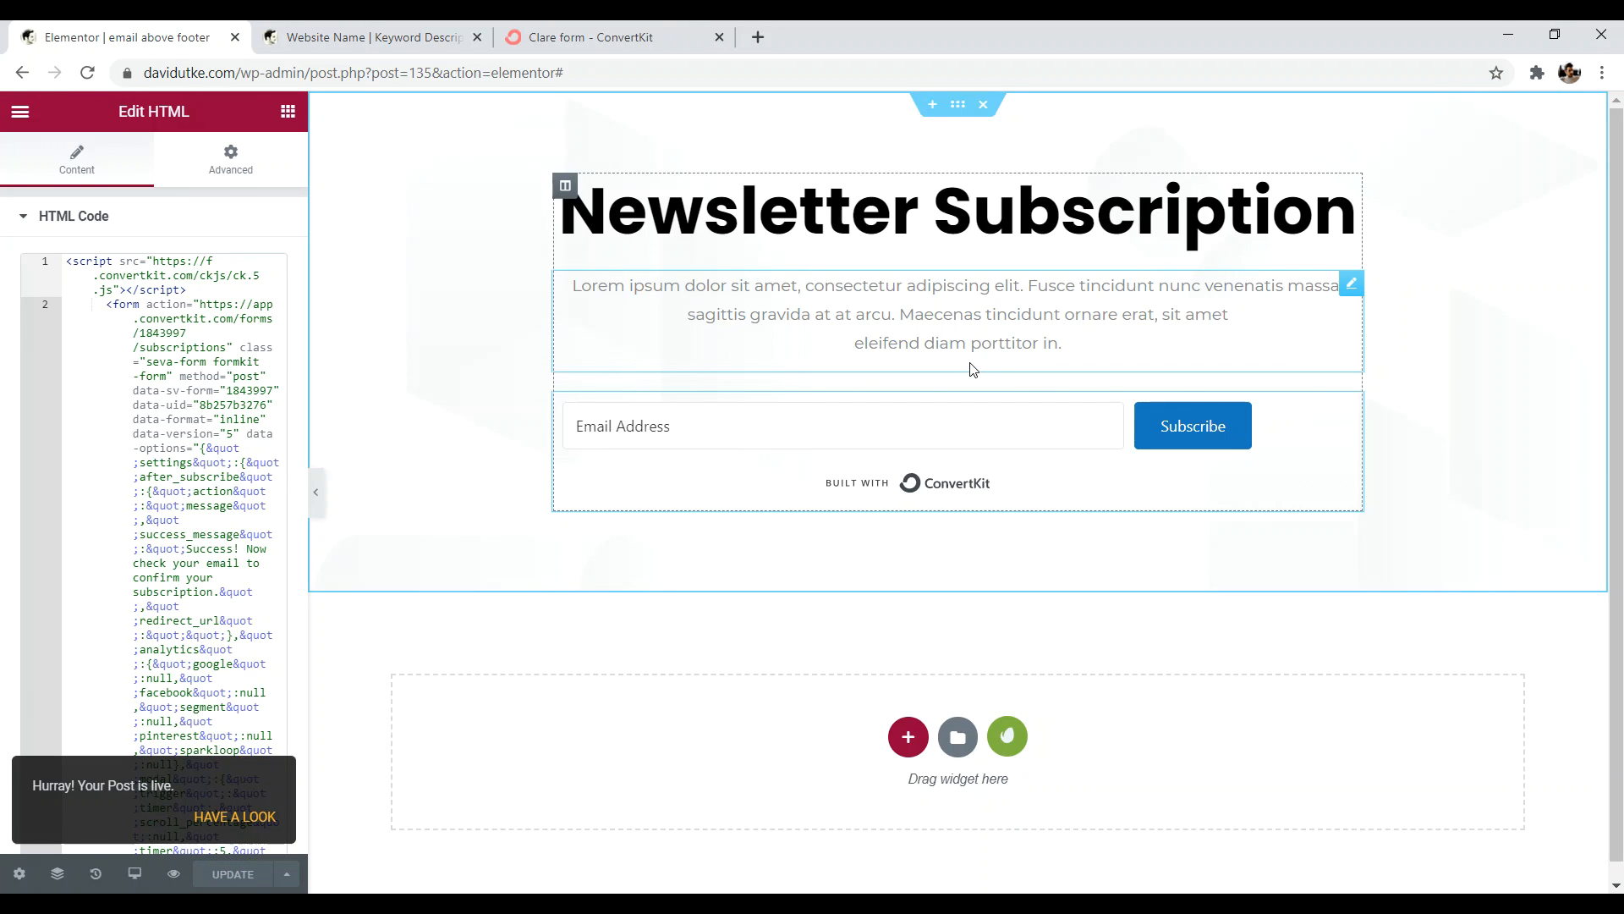
click(20, 112)
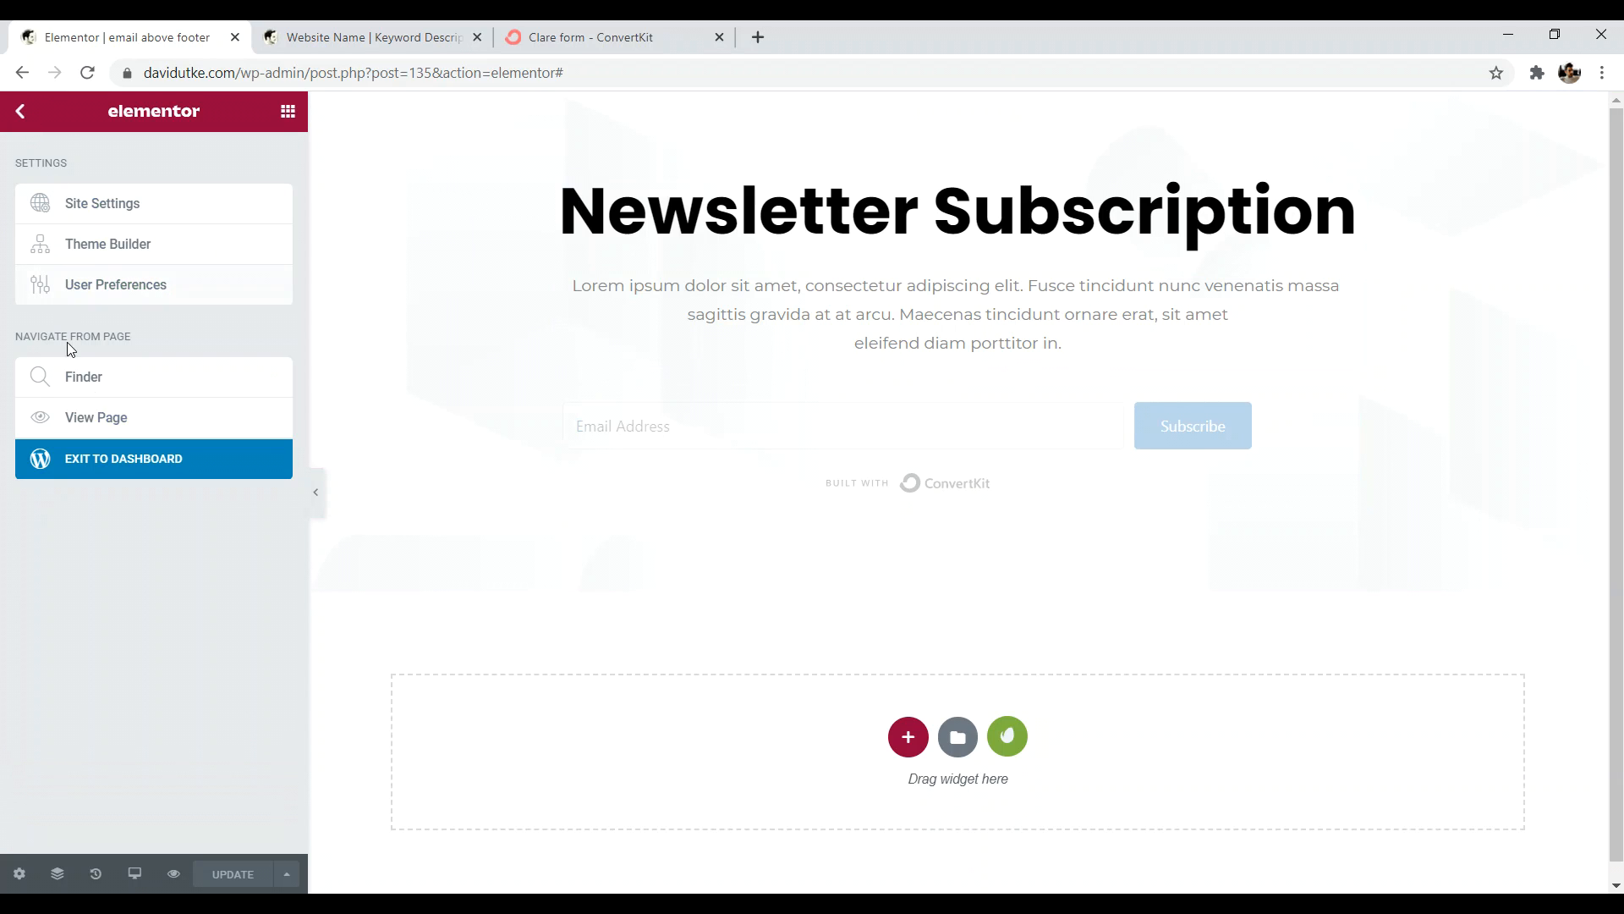
- Make 'email above footer' a Before Footer template on the Entire Website, update, and reload the site
click(116, 462)
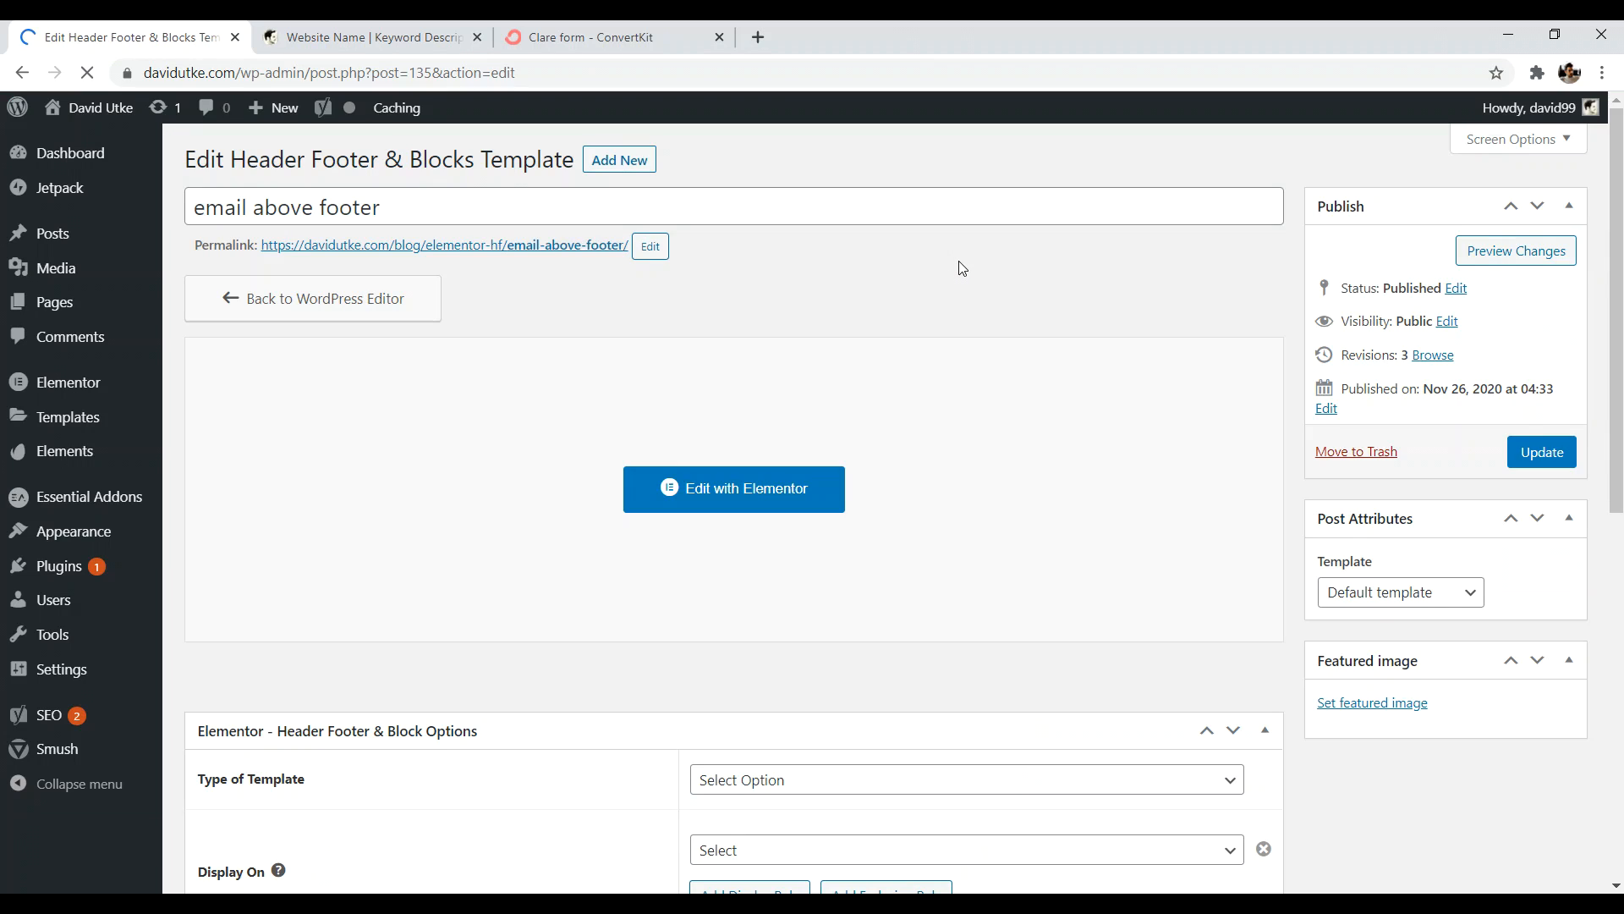
click(831, 782)
click(793, 682)
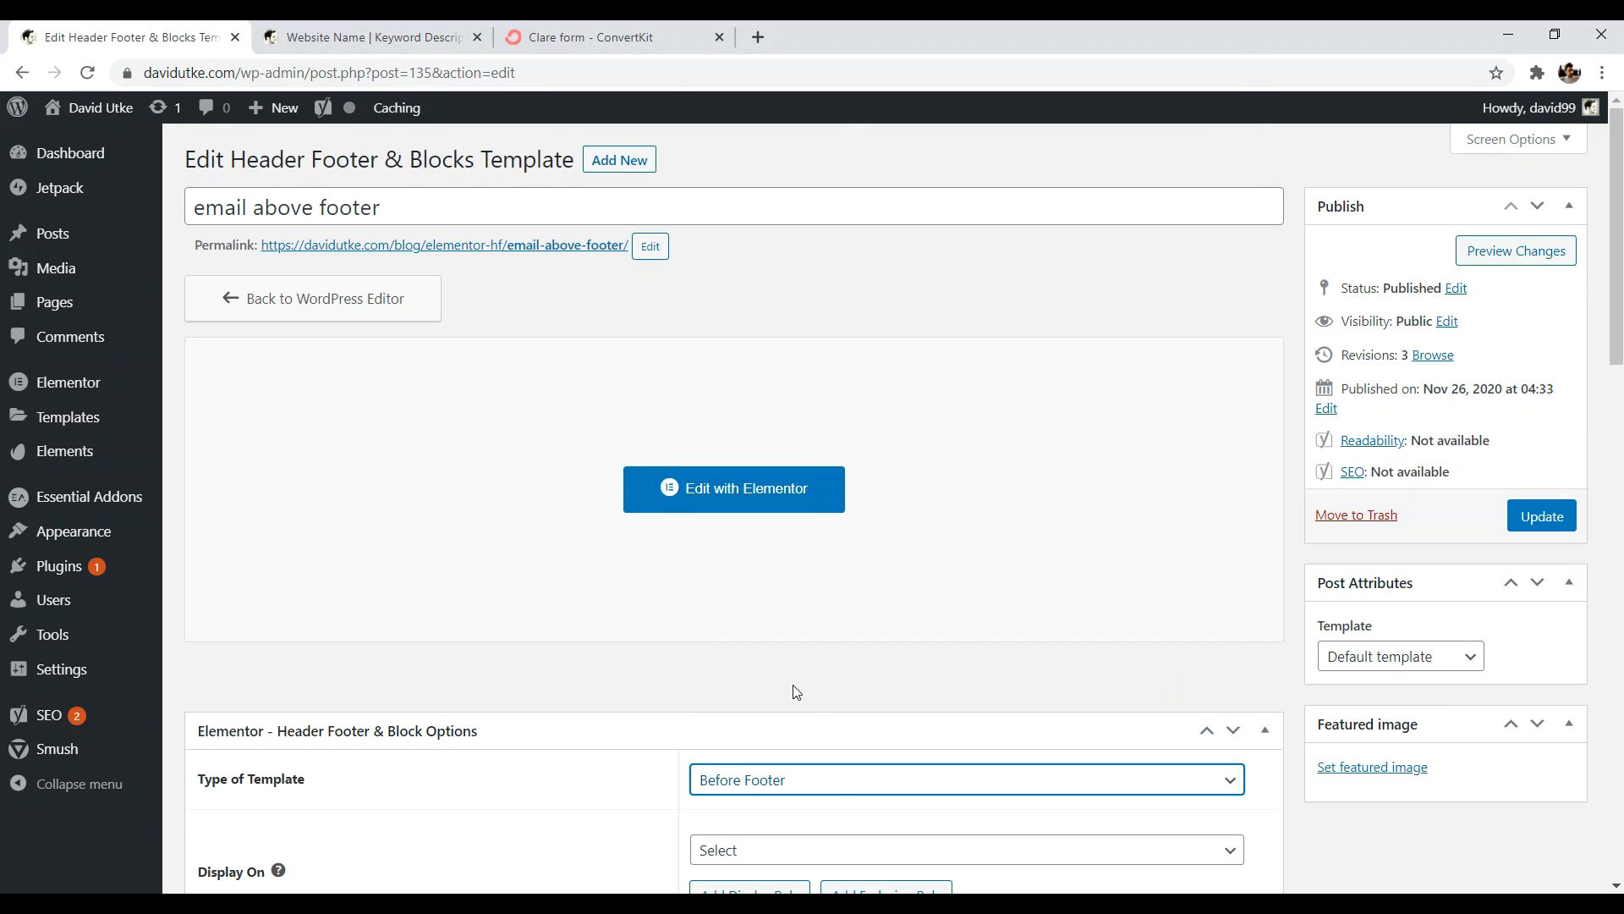
scroll(811, 695, down, 3)
scroll(814, 702, down, 1)
click(961, 546)
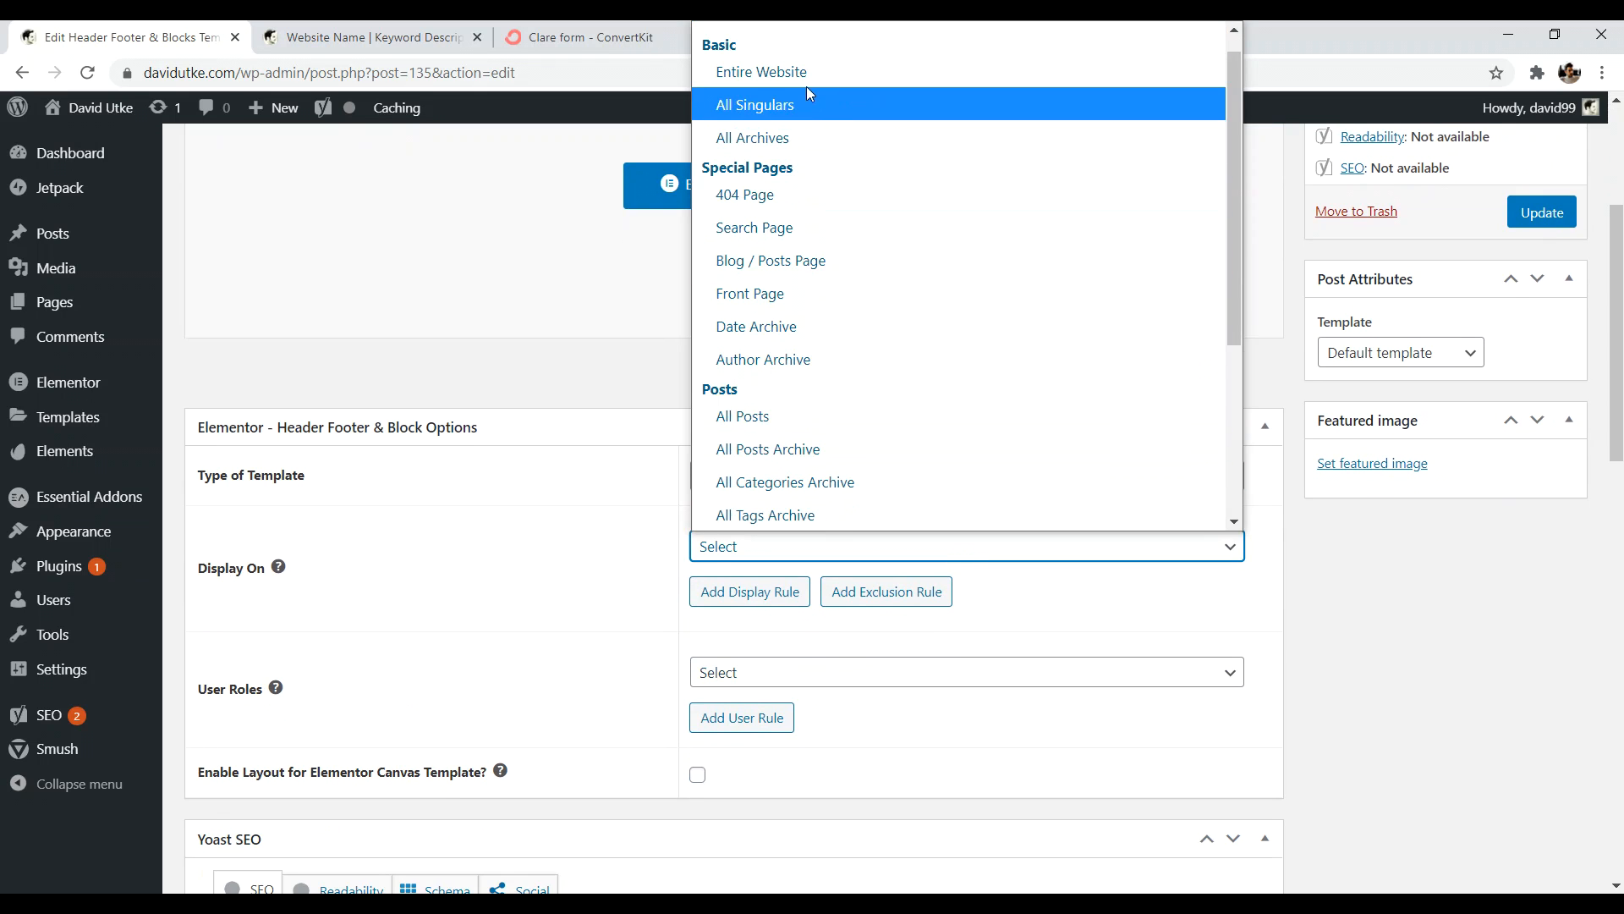
click(806, 88)
scroll(1525, 494, up, 4)
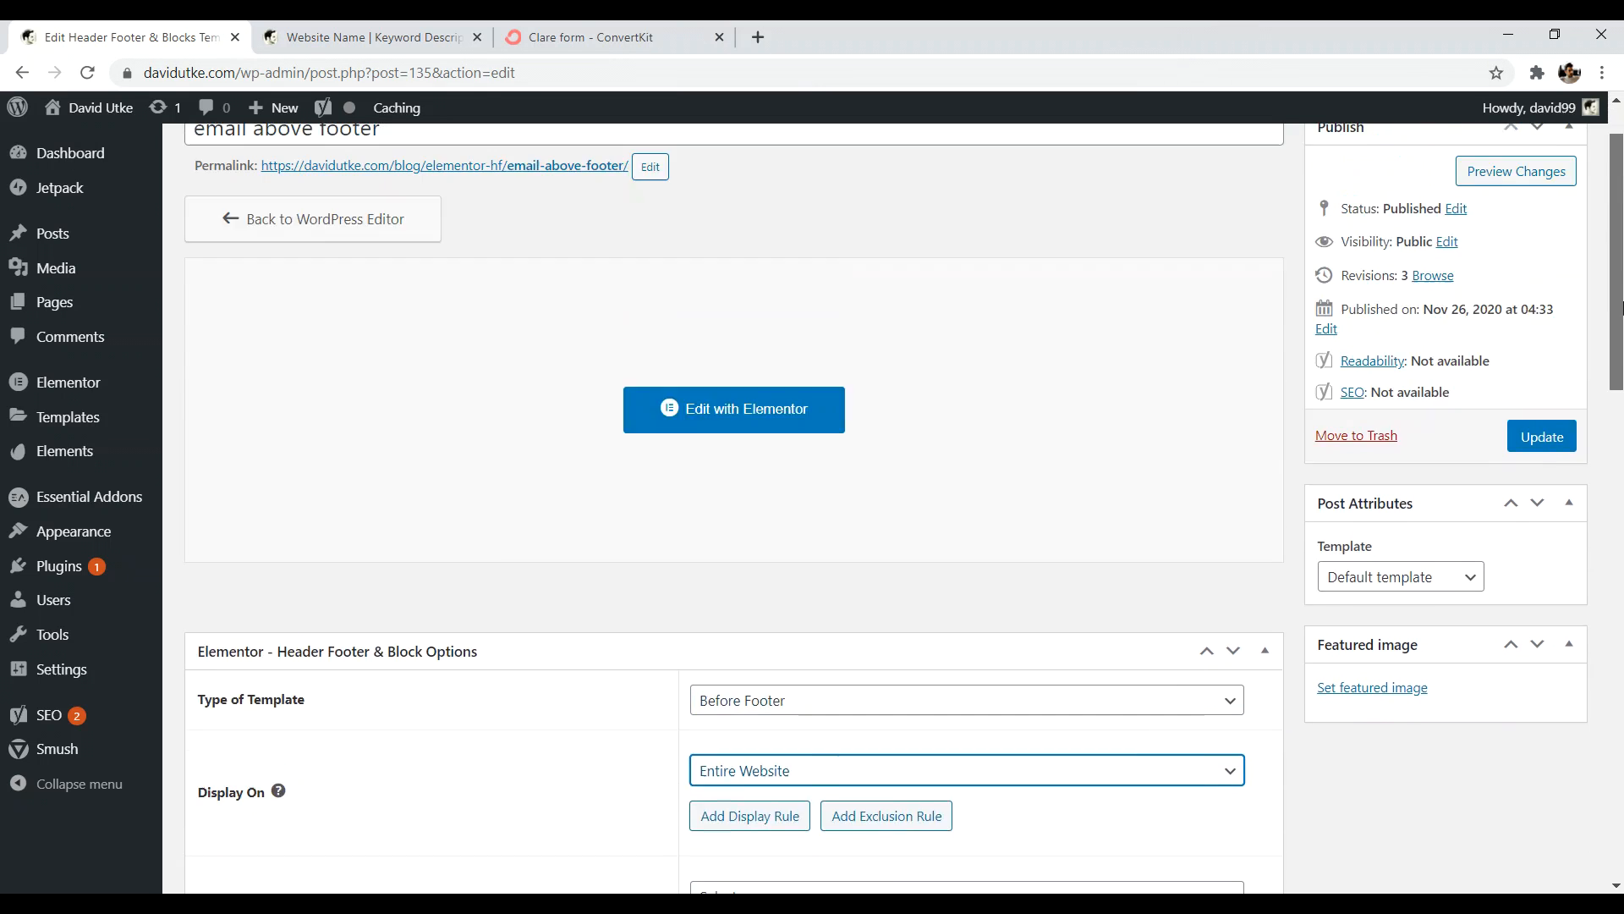
click(1538, 511)
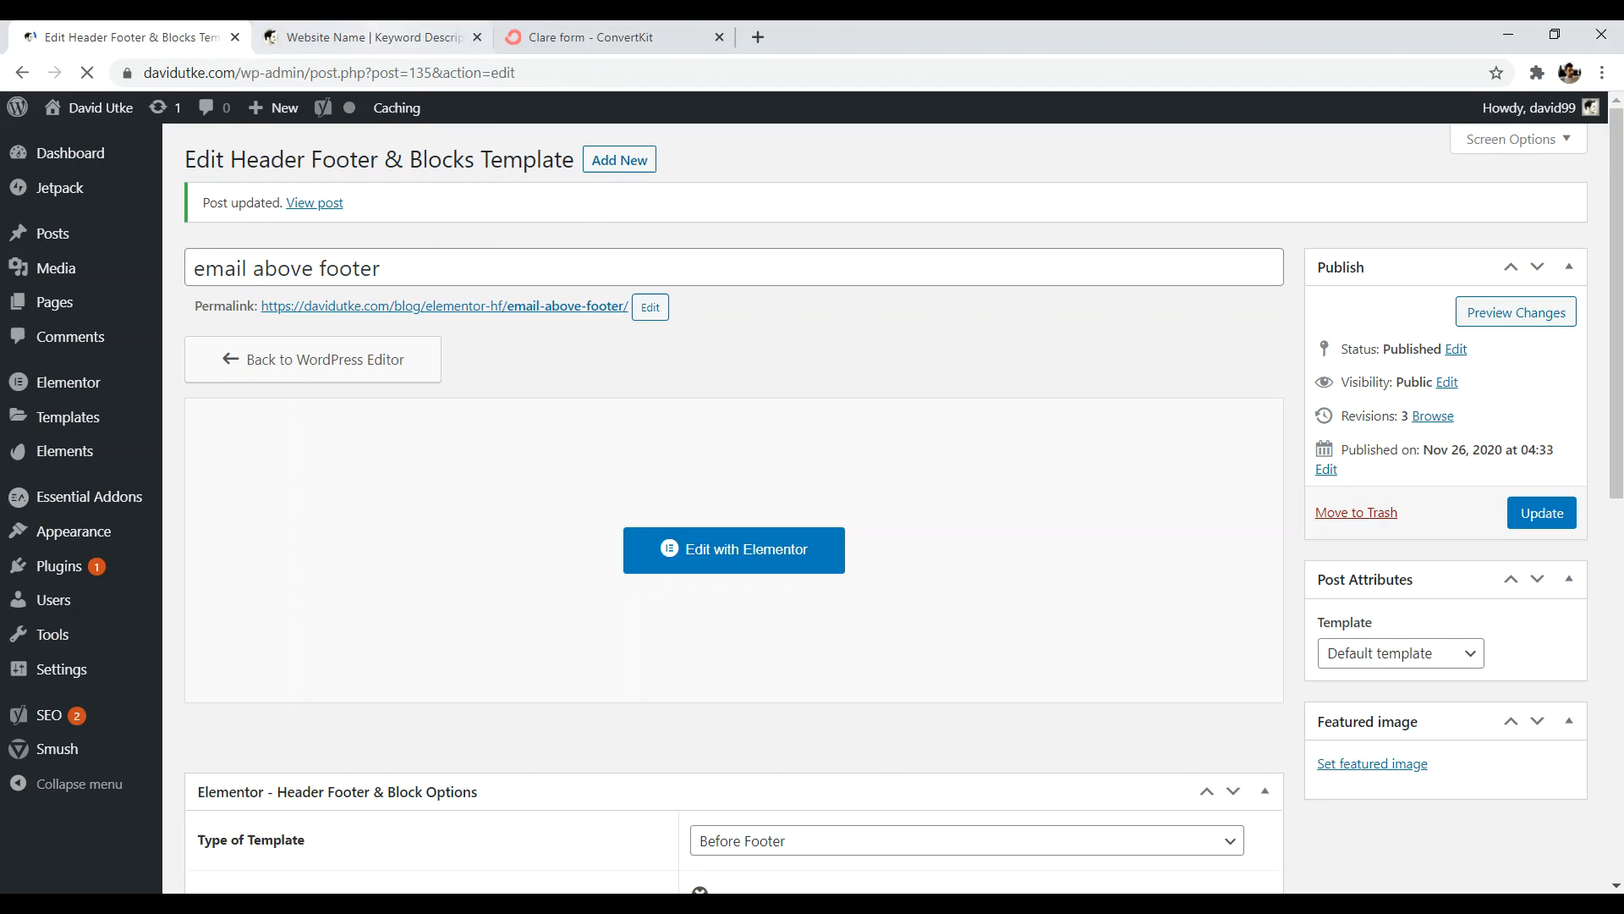
click(339, 39)
click(87, 72)
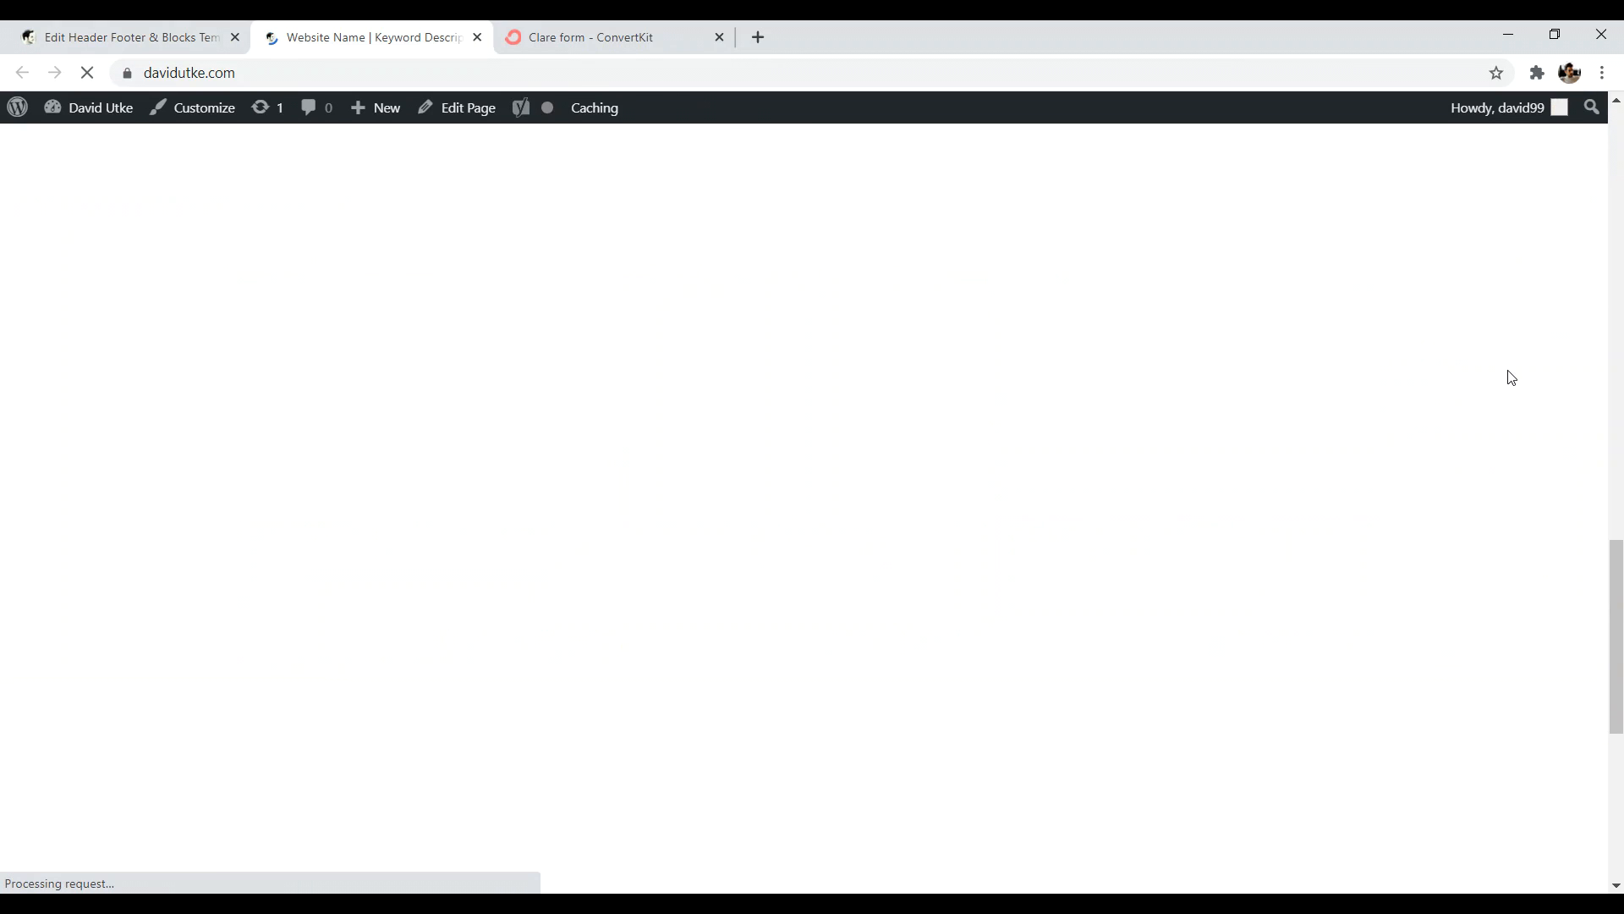
- Scroll the live homepage to confirm the Newsletter Subscription section sits above the footer
drag(1620, 597, 1620, 708)
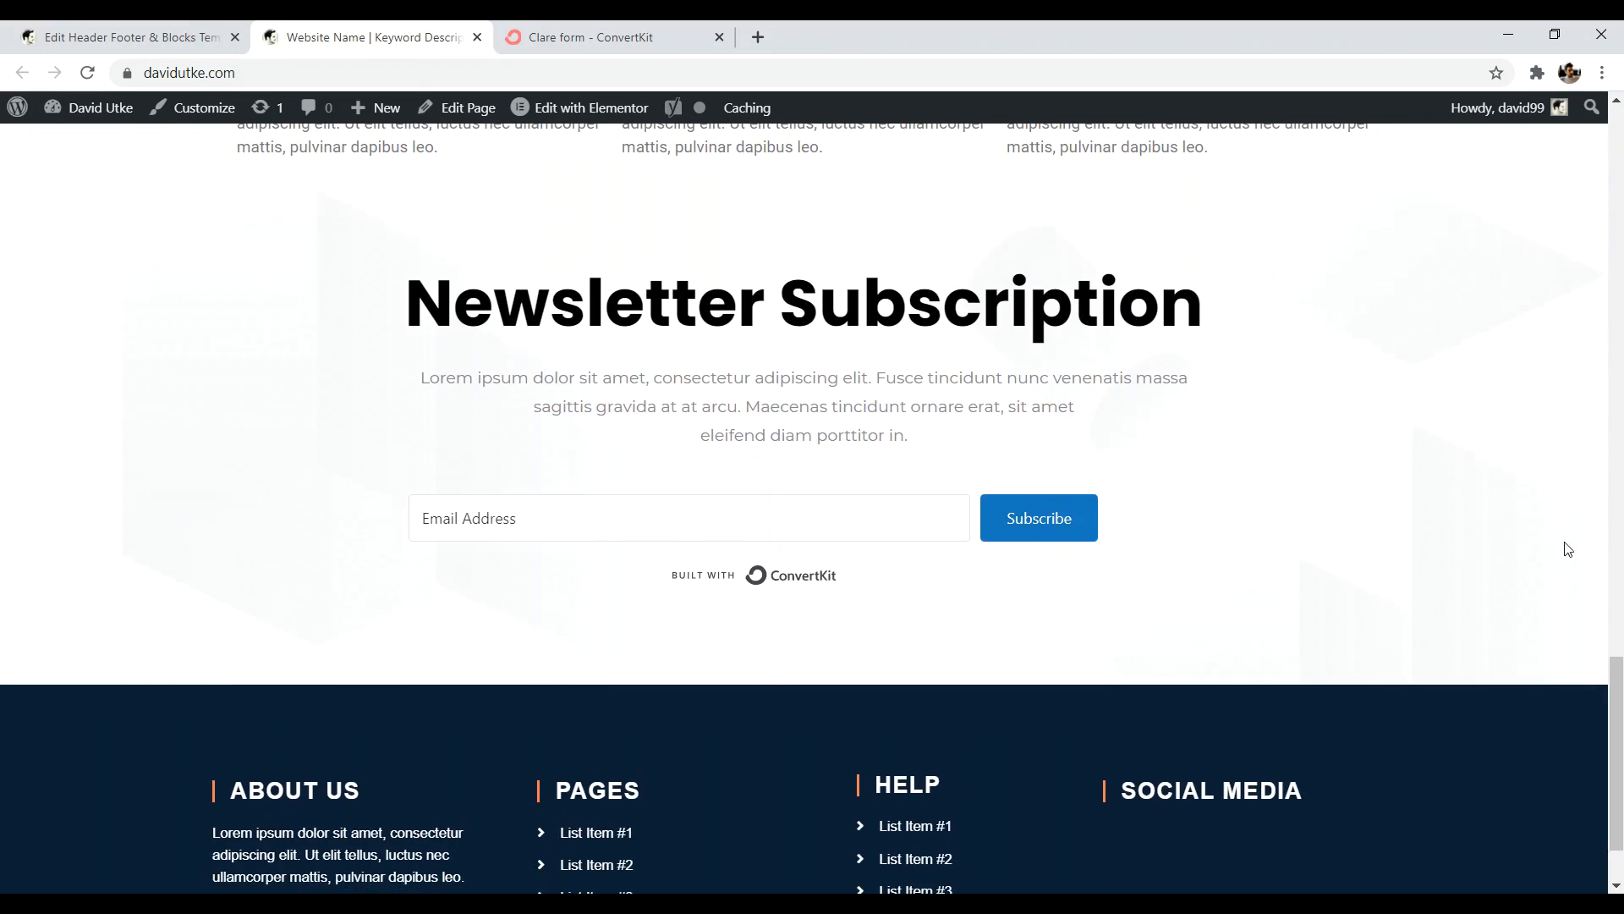
scroll(1567, 549, up, 1)
scroll(1055, 662, down, 2)
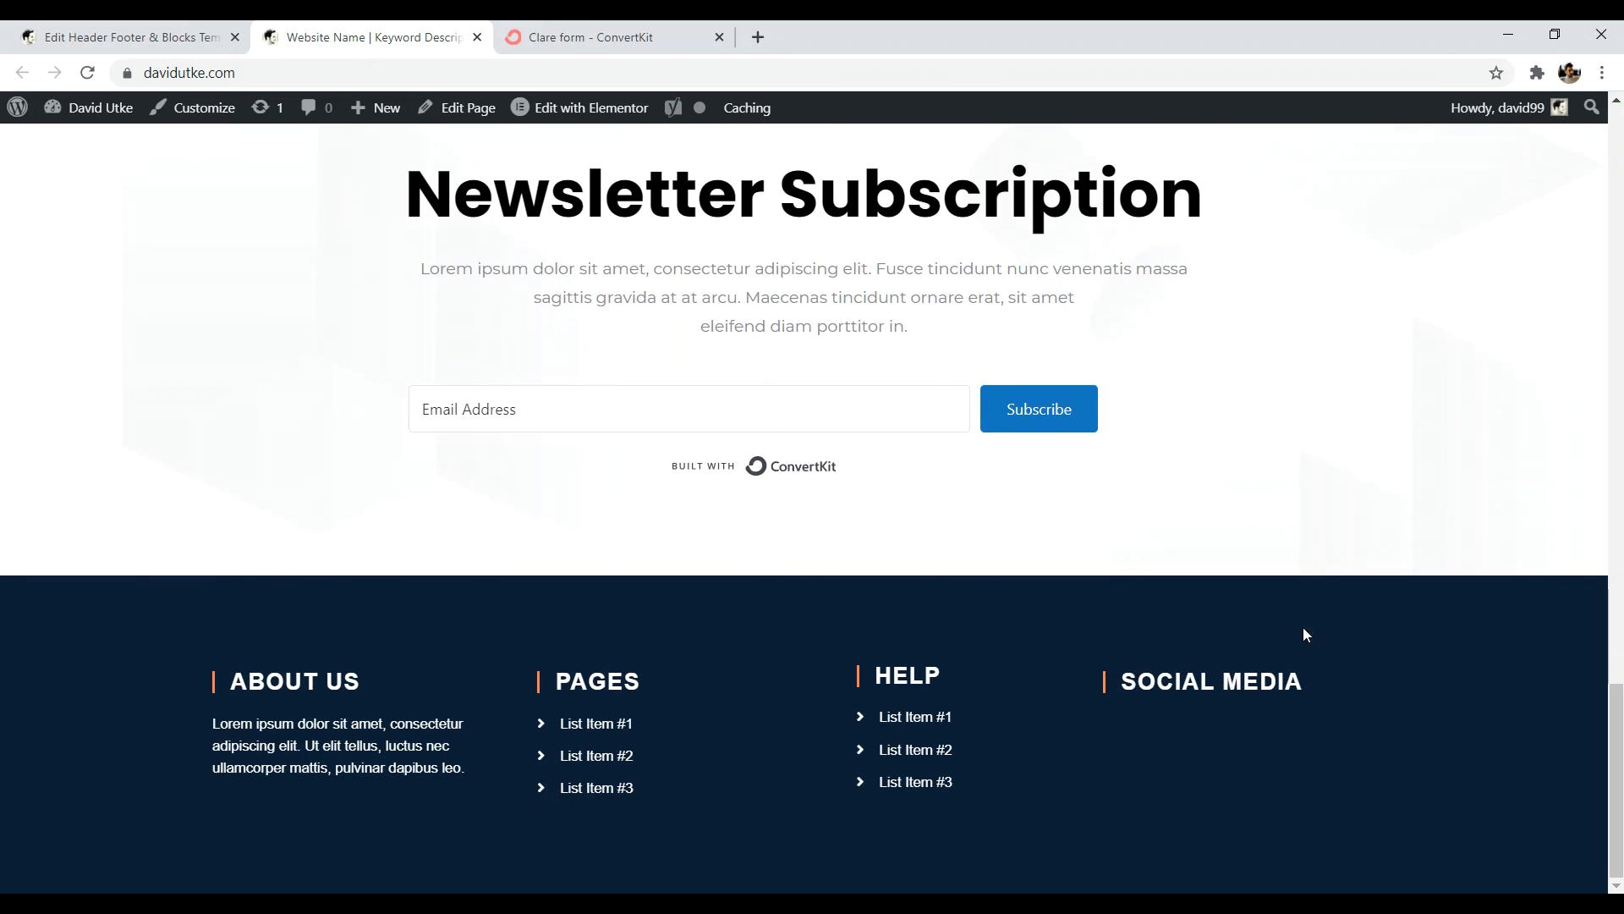
drag(1619, 804, 1620, 772)
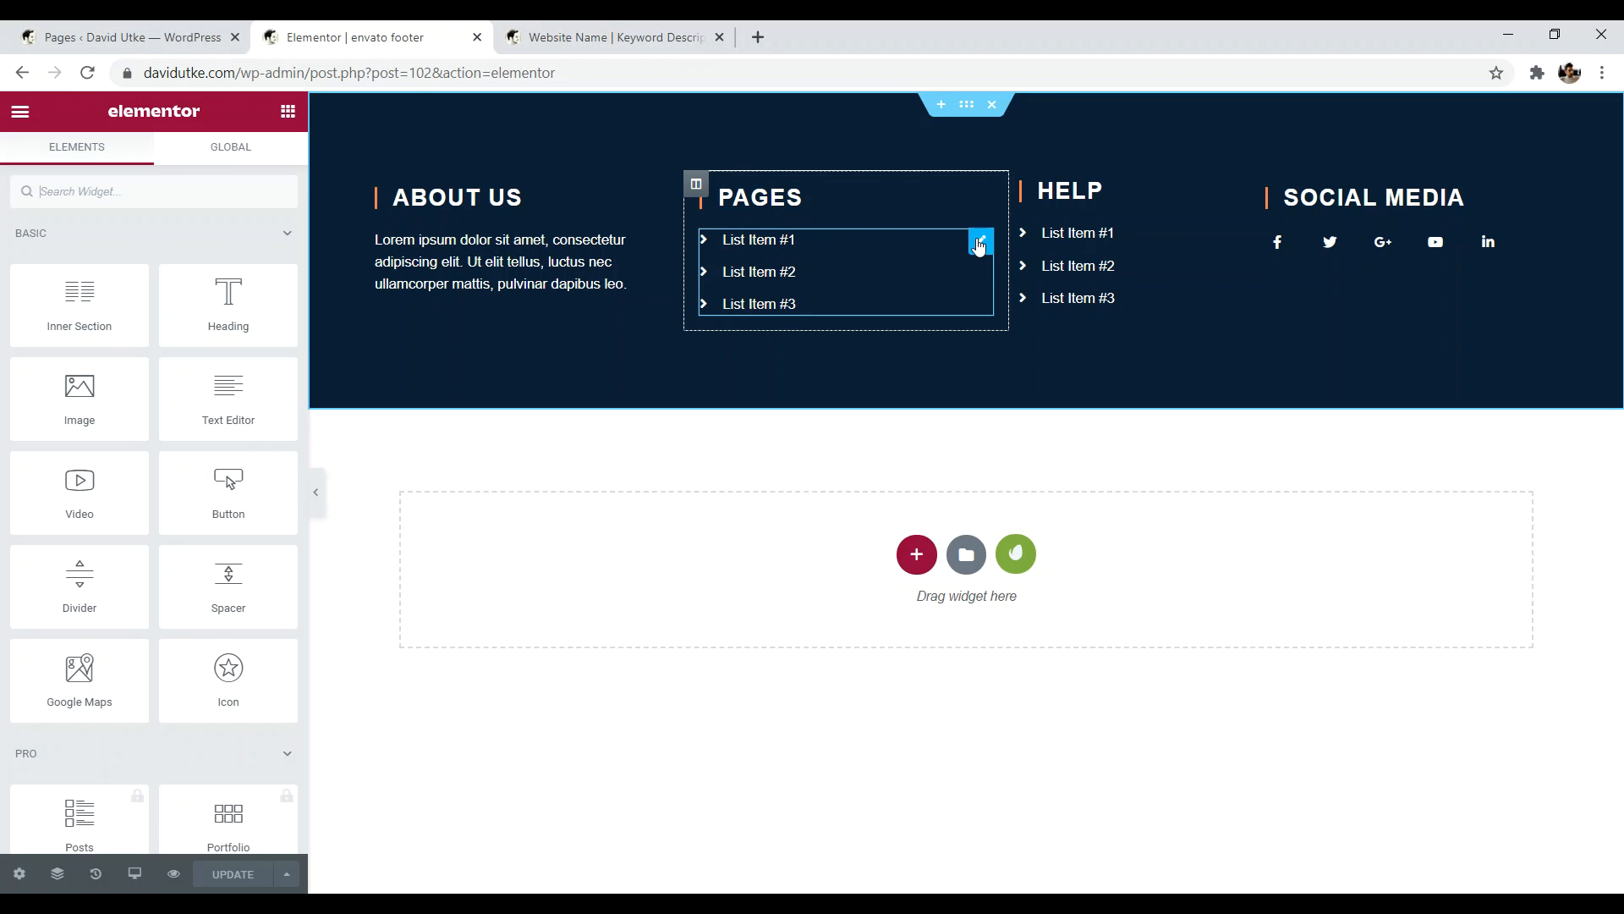
- In the footer's Icon List widget, change List Item #1's text to Privacy
click(982, 245)
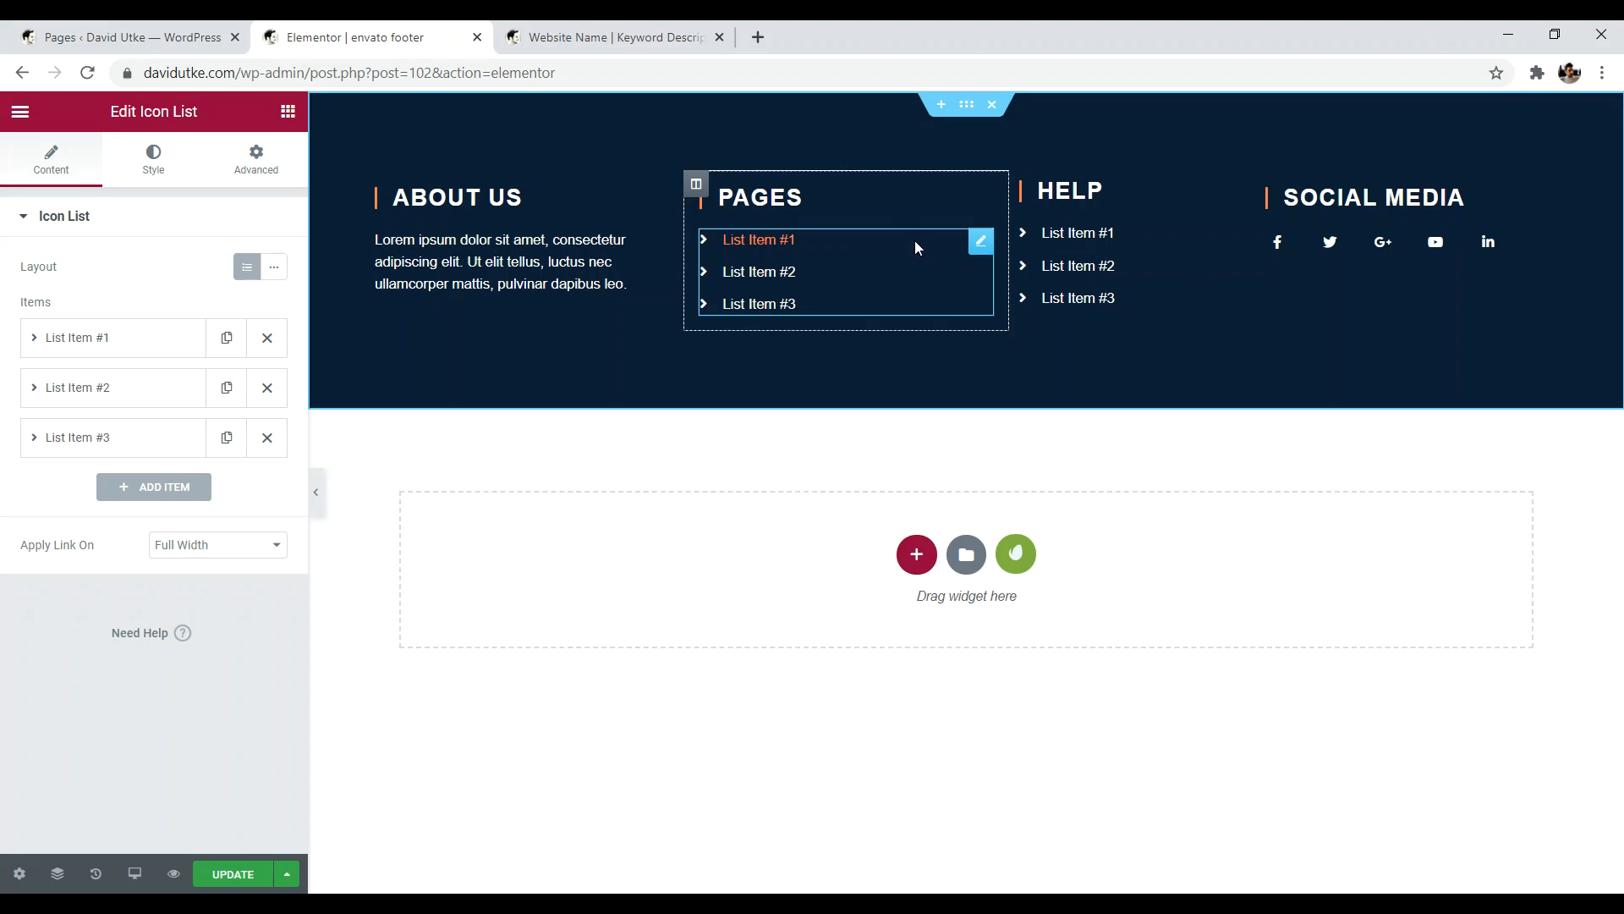
click(120, 347)
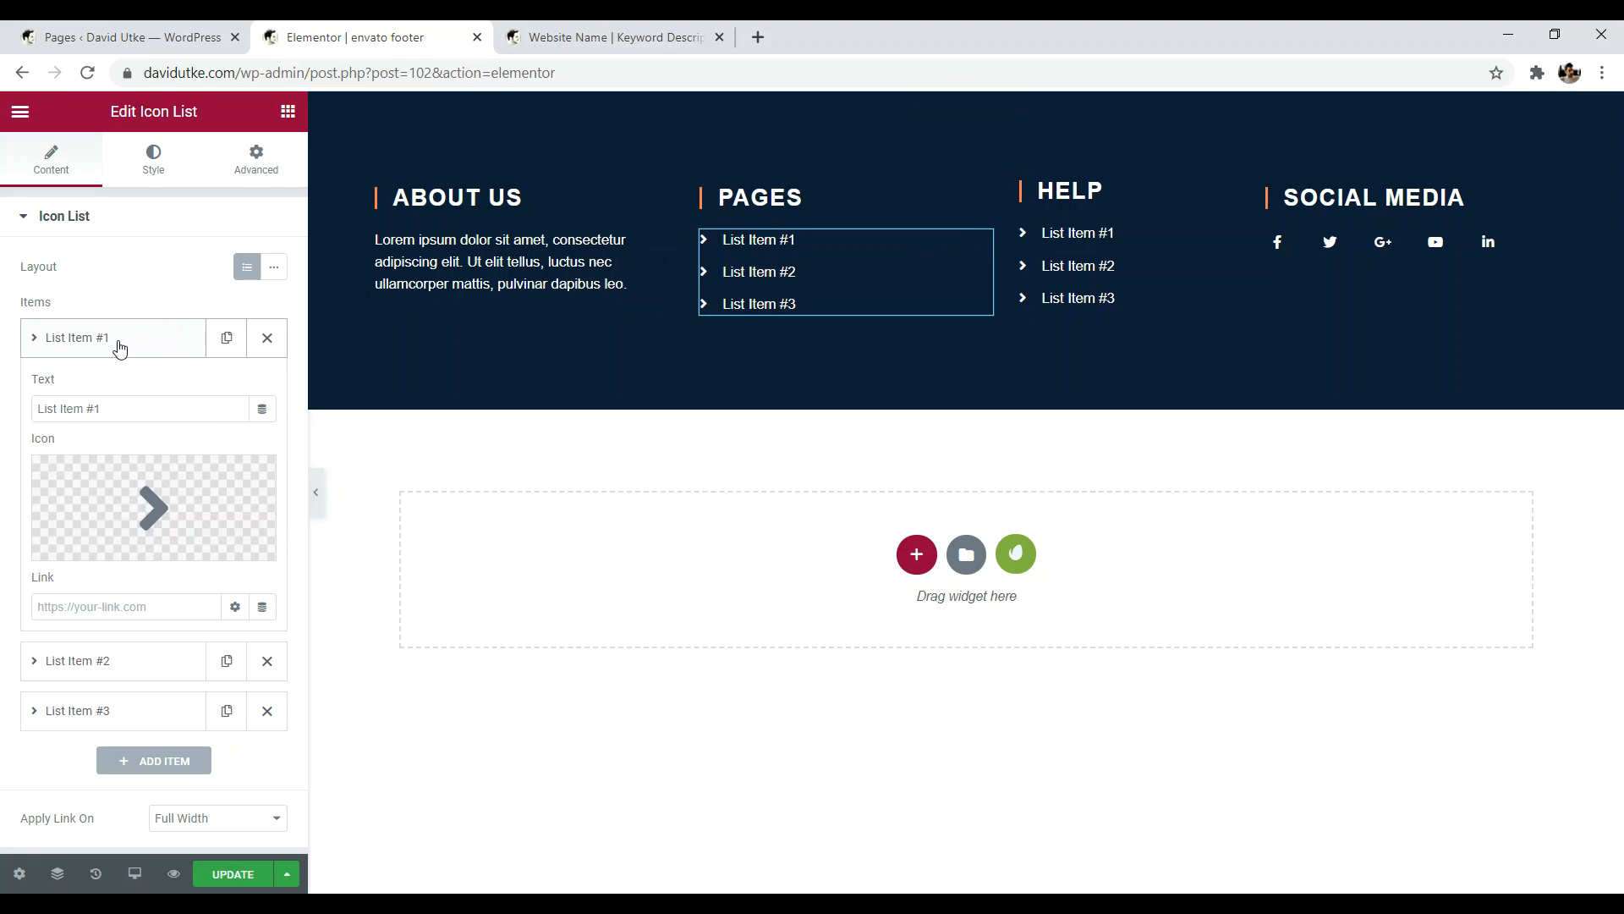
click(101, 341)
click(105, 351)
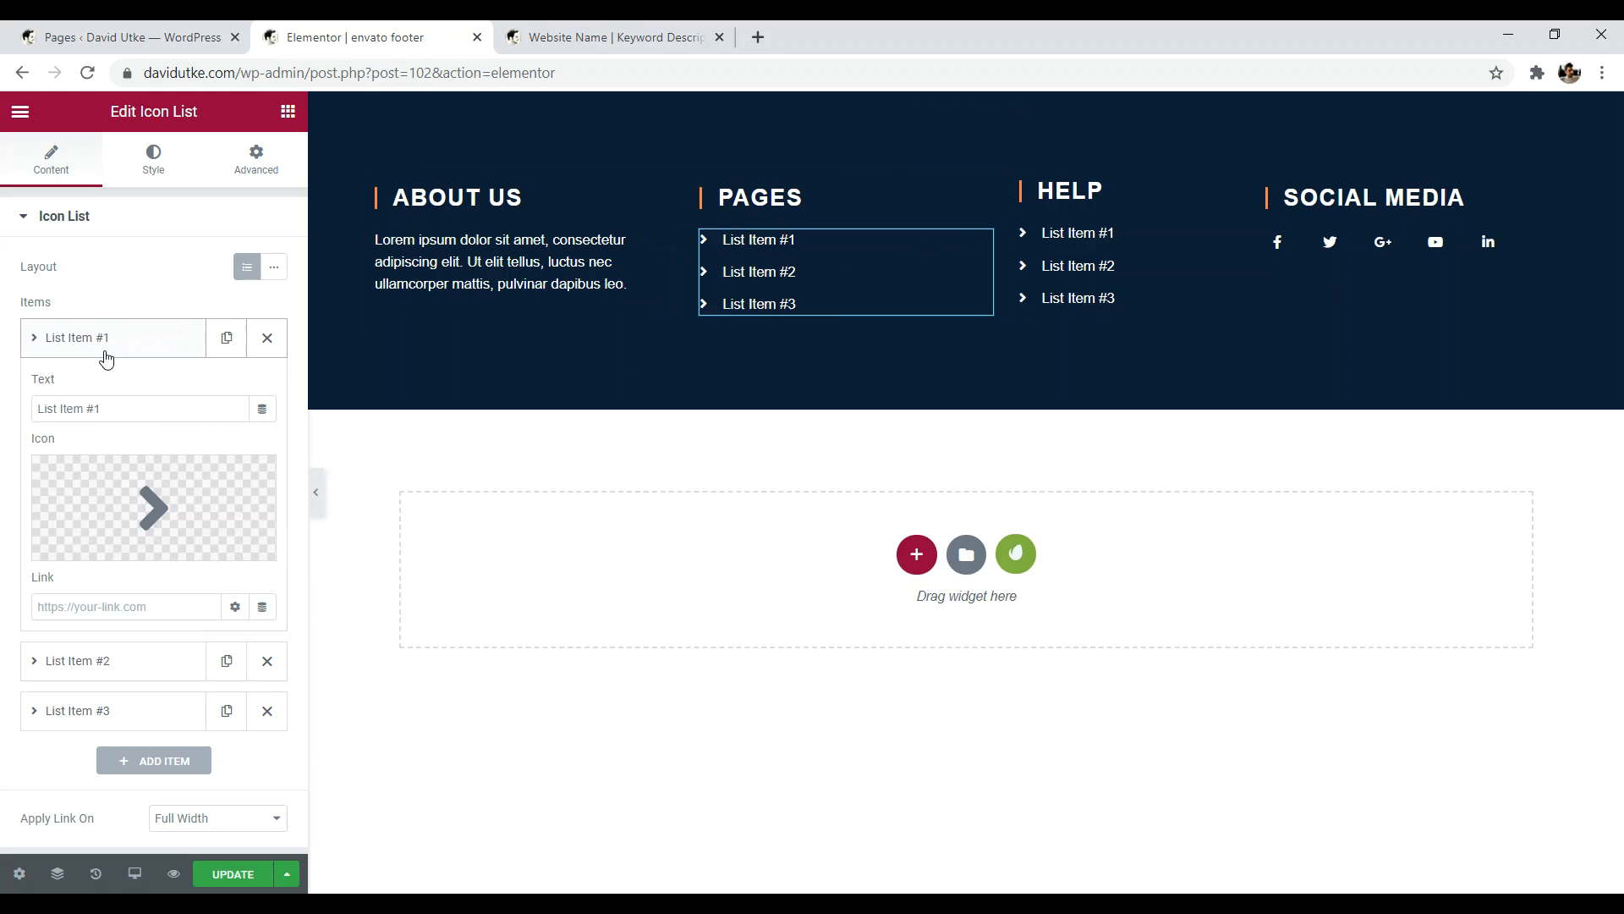
click(105, 410)
key(BackSpace)
key(BackSpace)
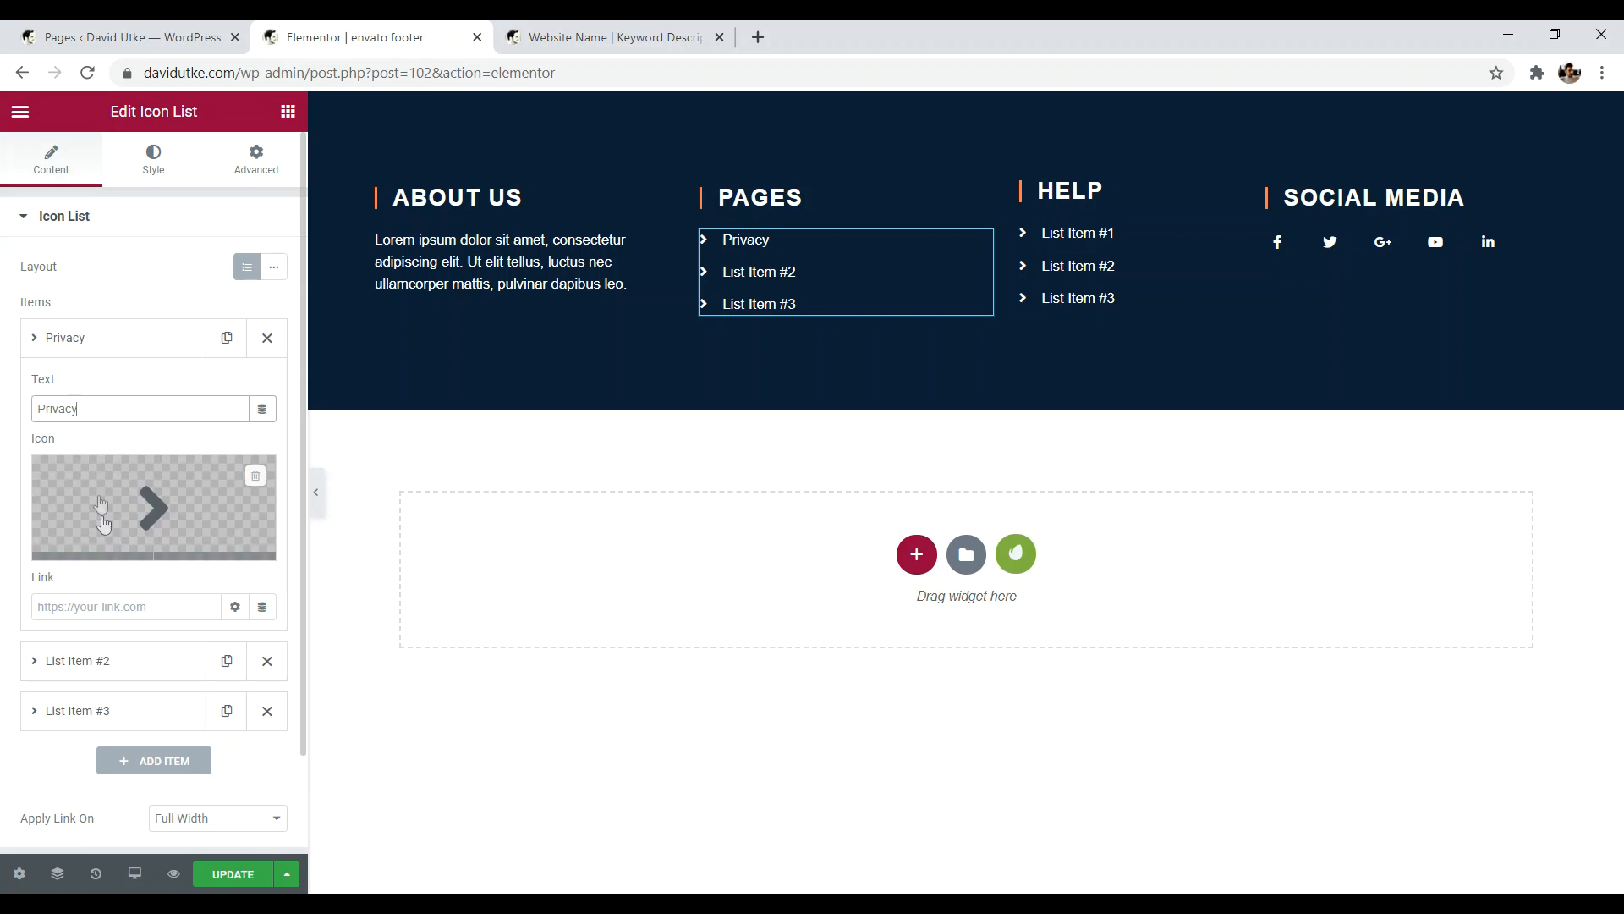
click(69, 606)
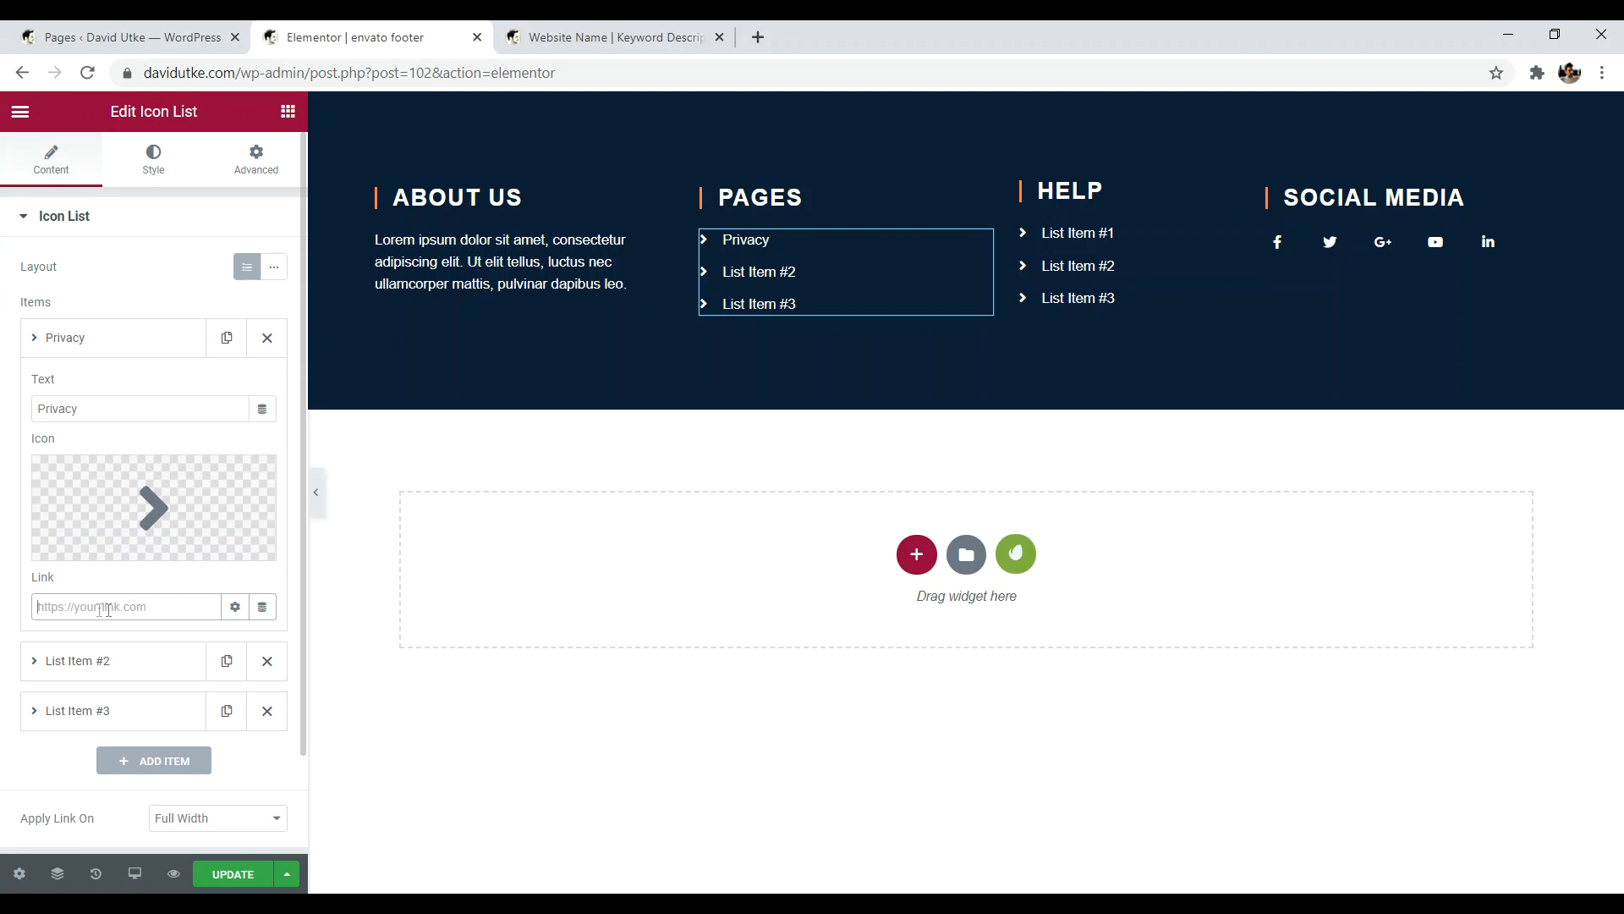
click(126, 37)
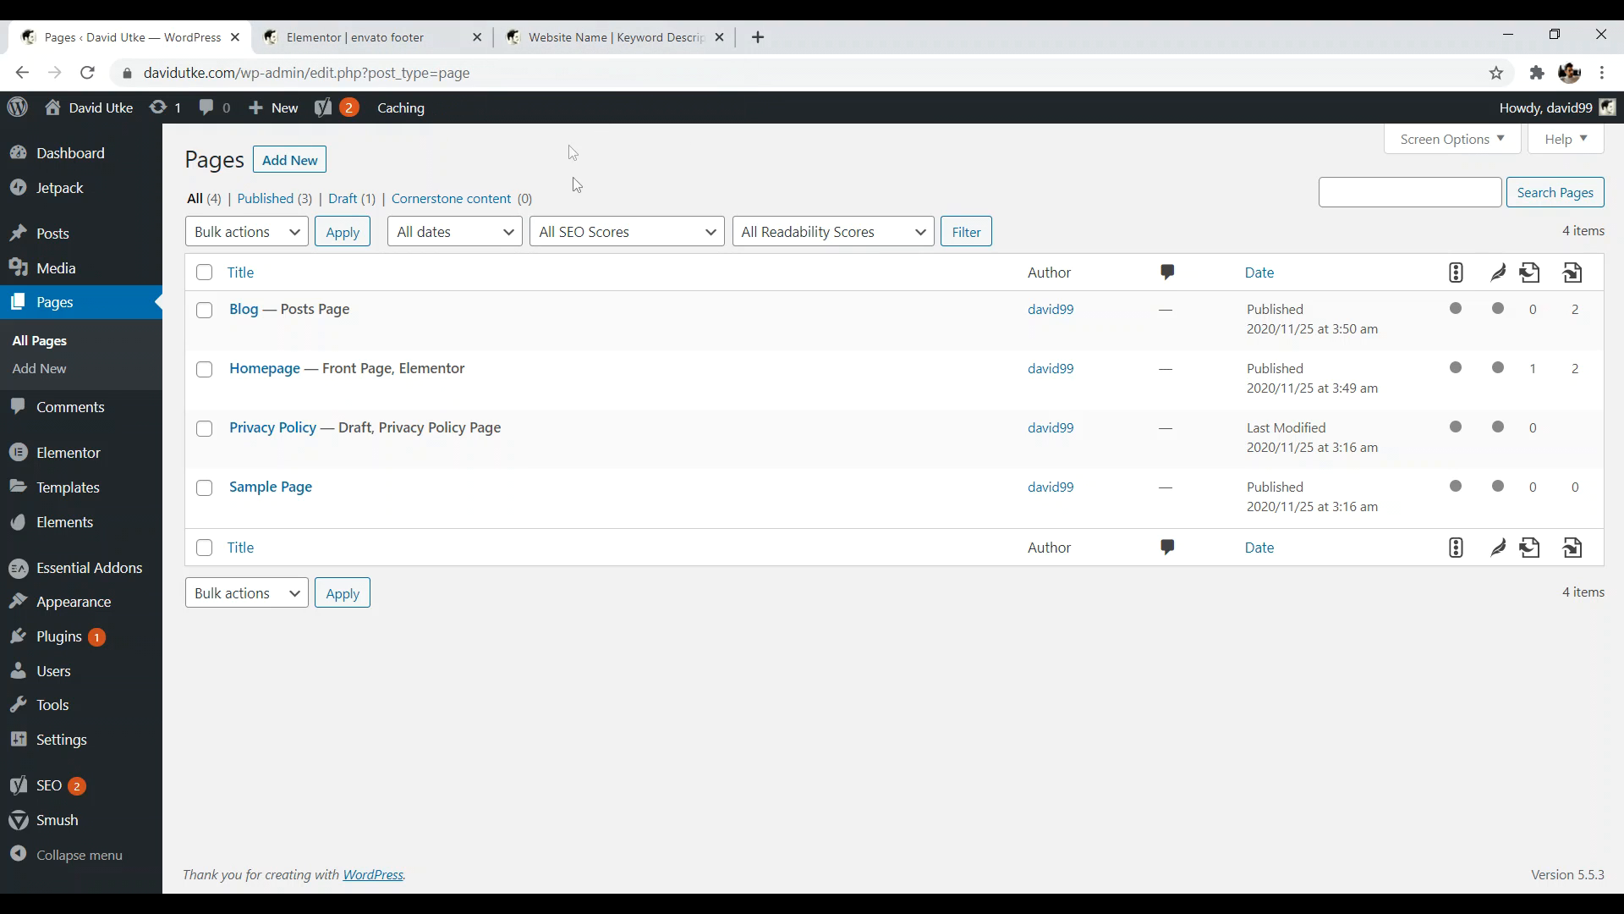
- Publish the draft Privacy Policy page
click(254, 431)
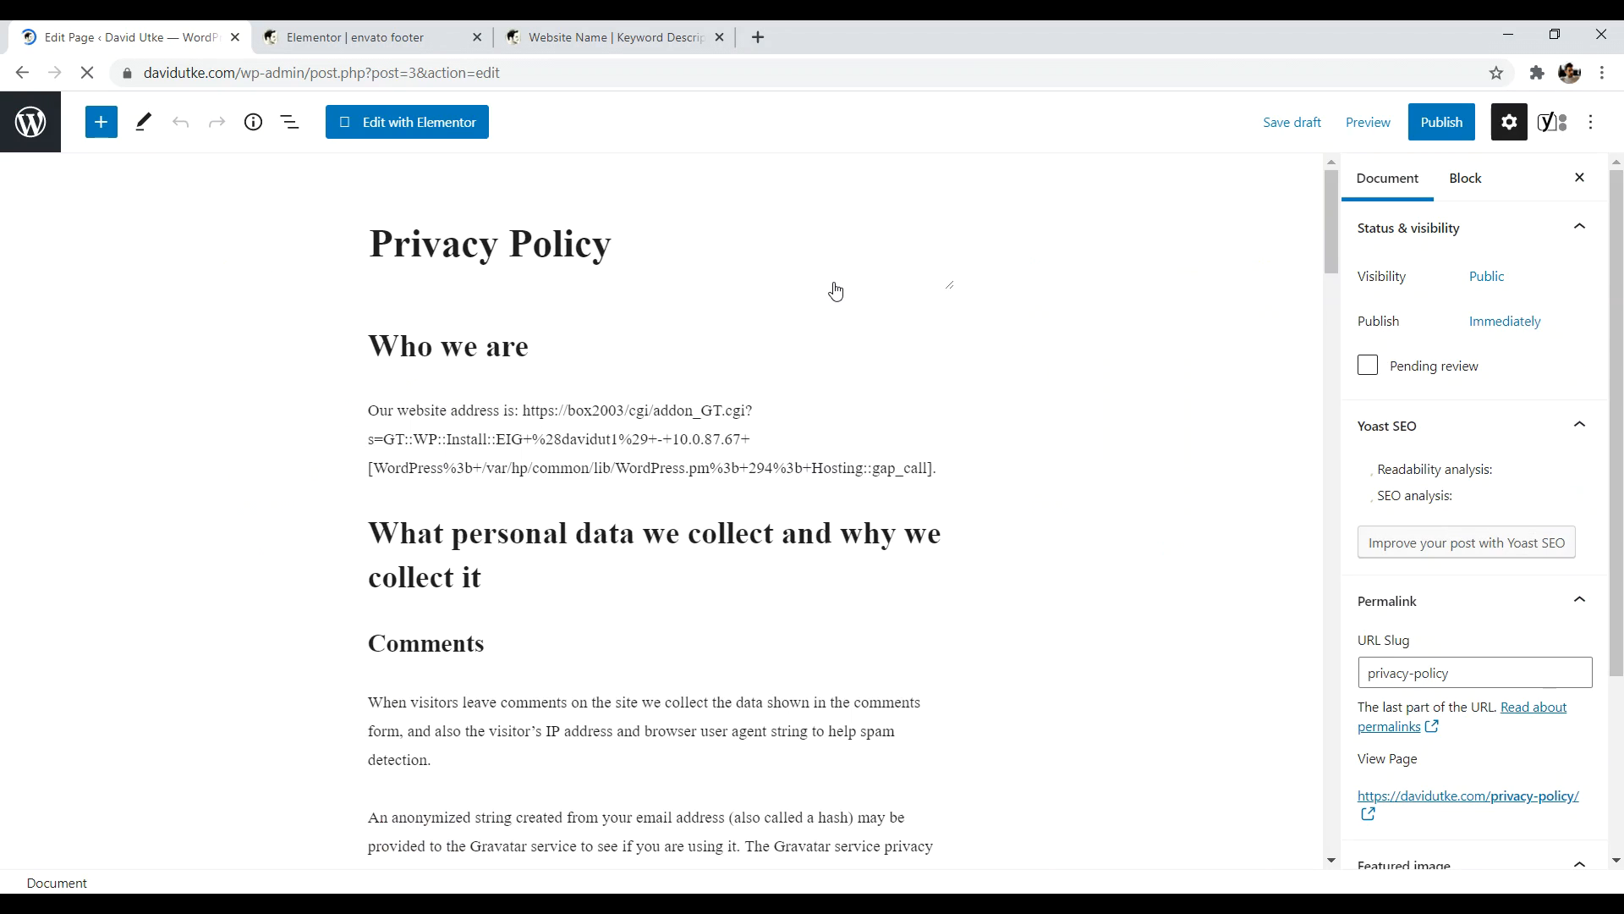
click(1434, 131)
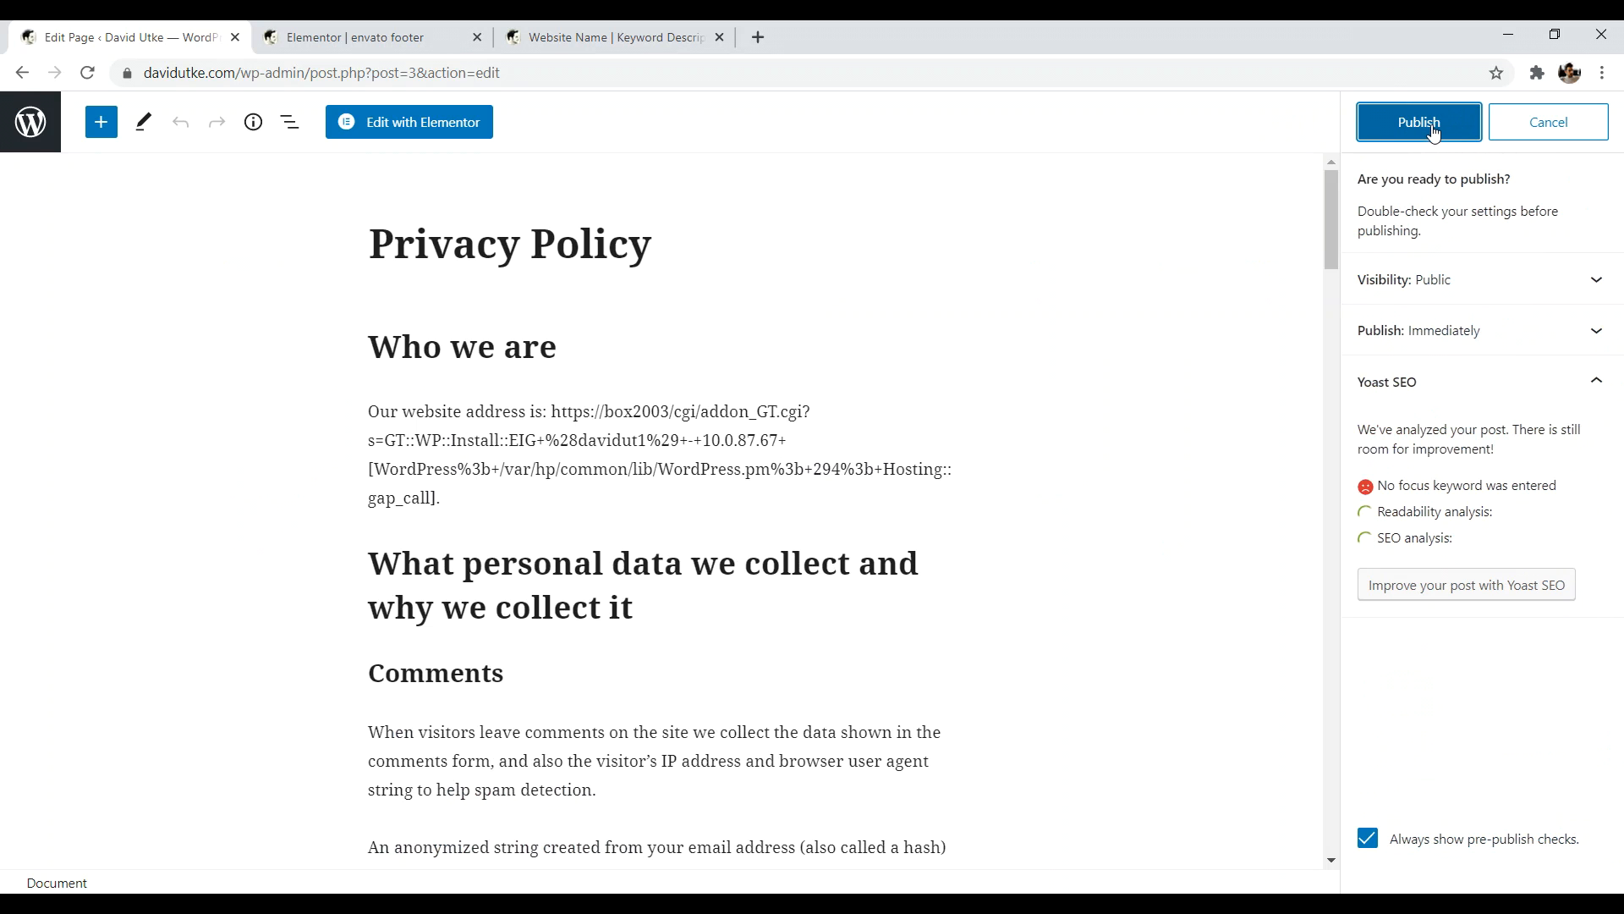
click(1432, 125)
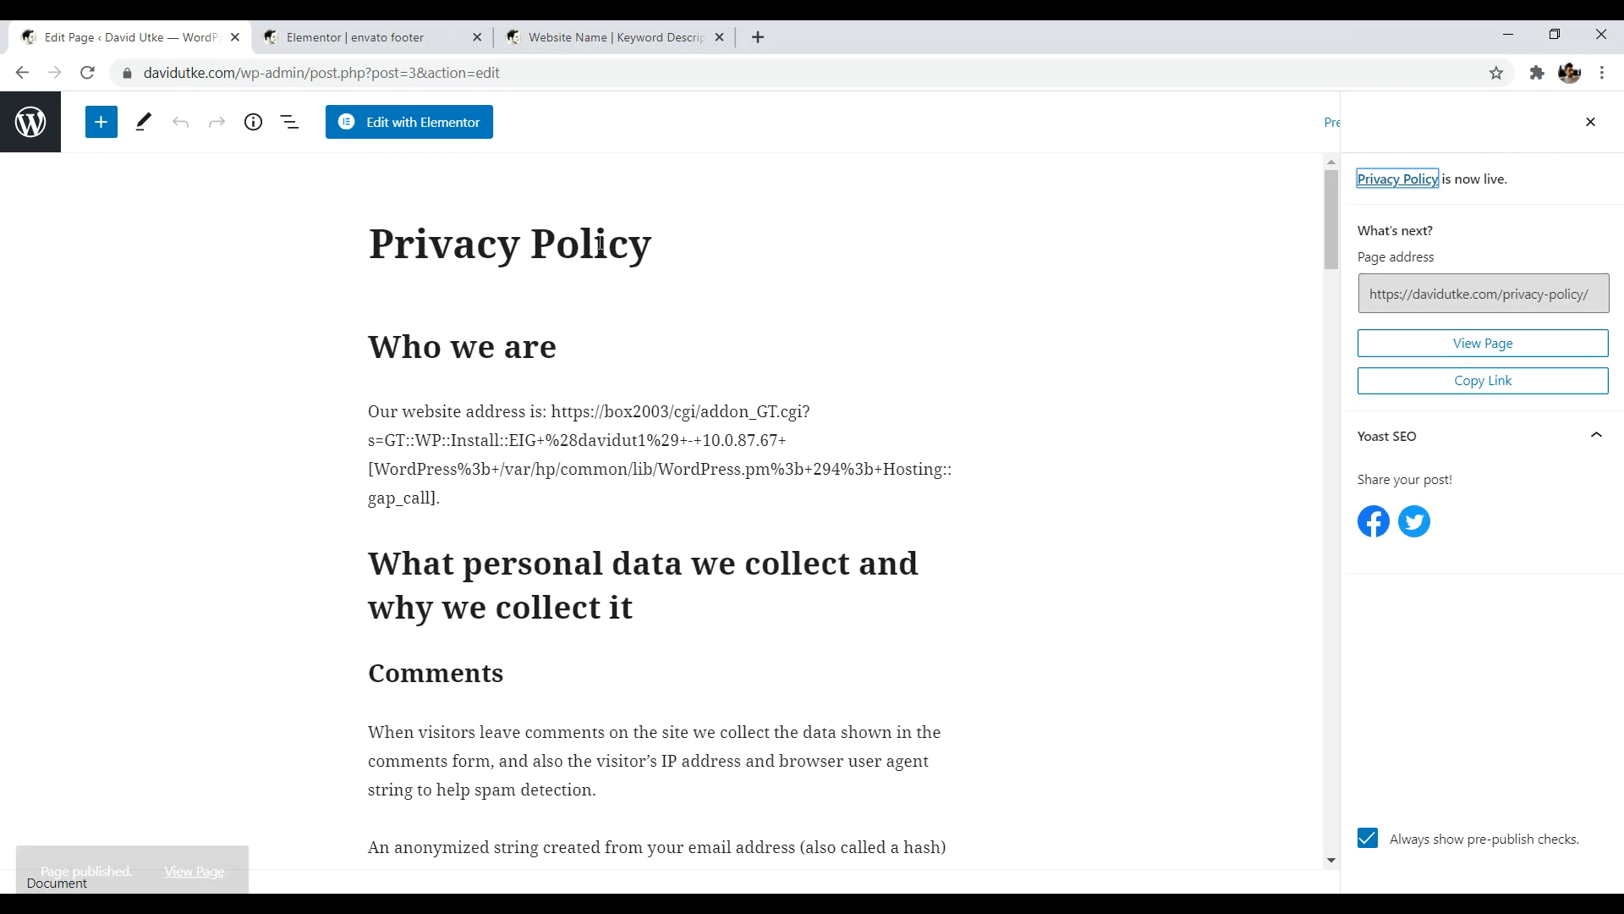
- Copy the page's /privacy-policy/ address and paste it into the footer Privacy item's Link
click(1494, 299)
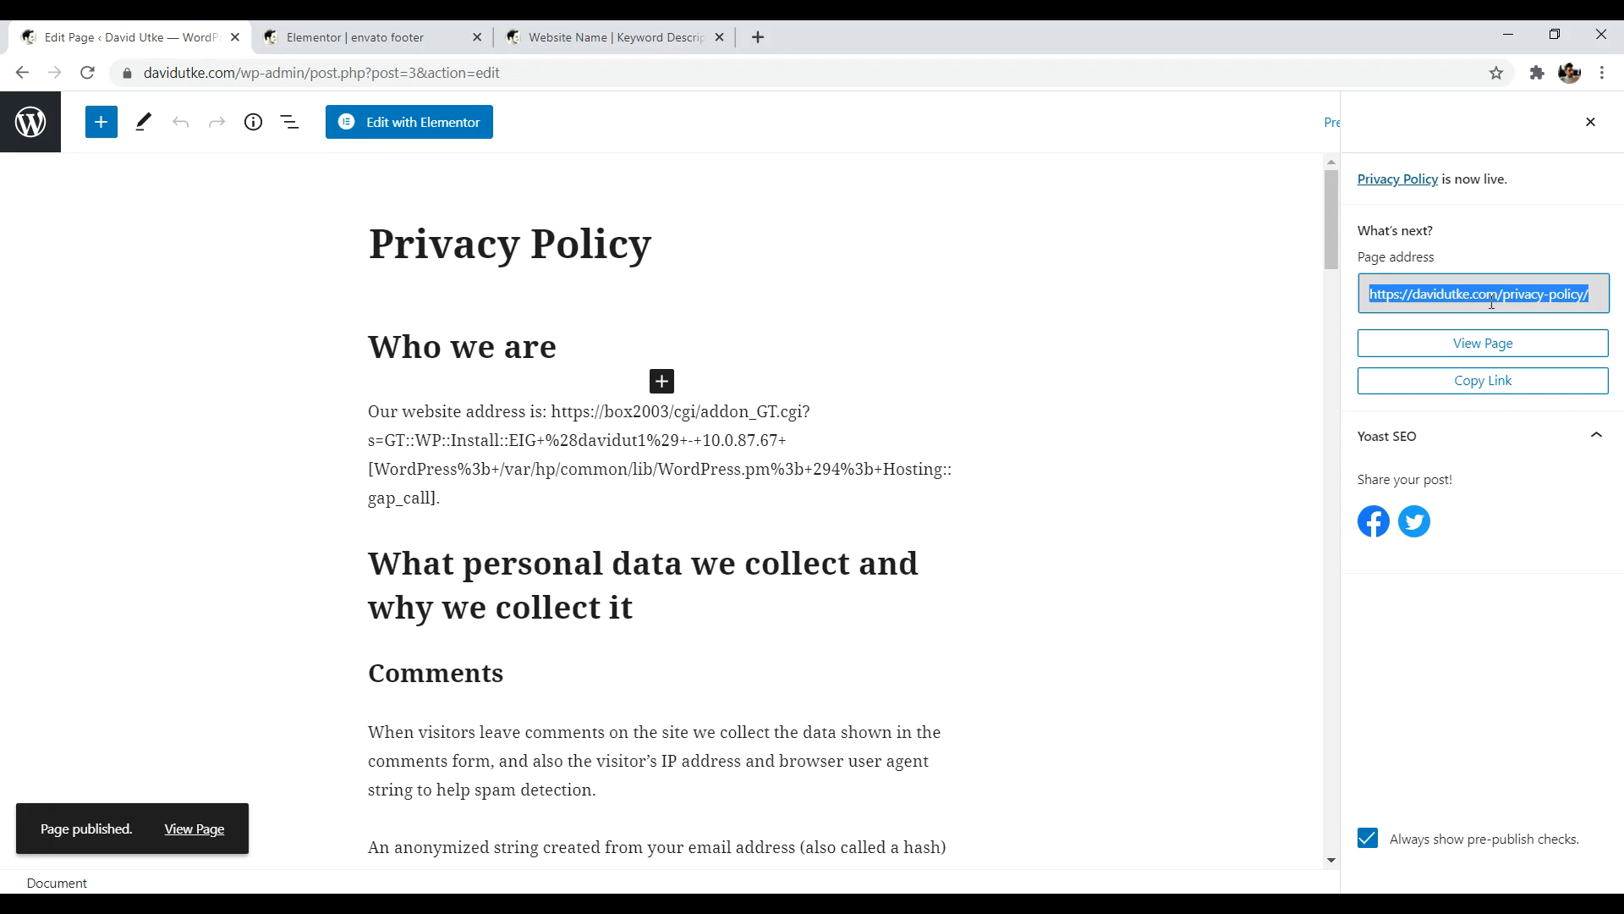
right_click(1494, 293)
click(1412, 315)
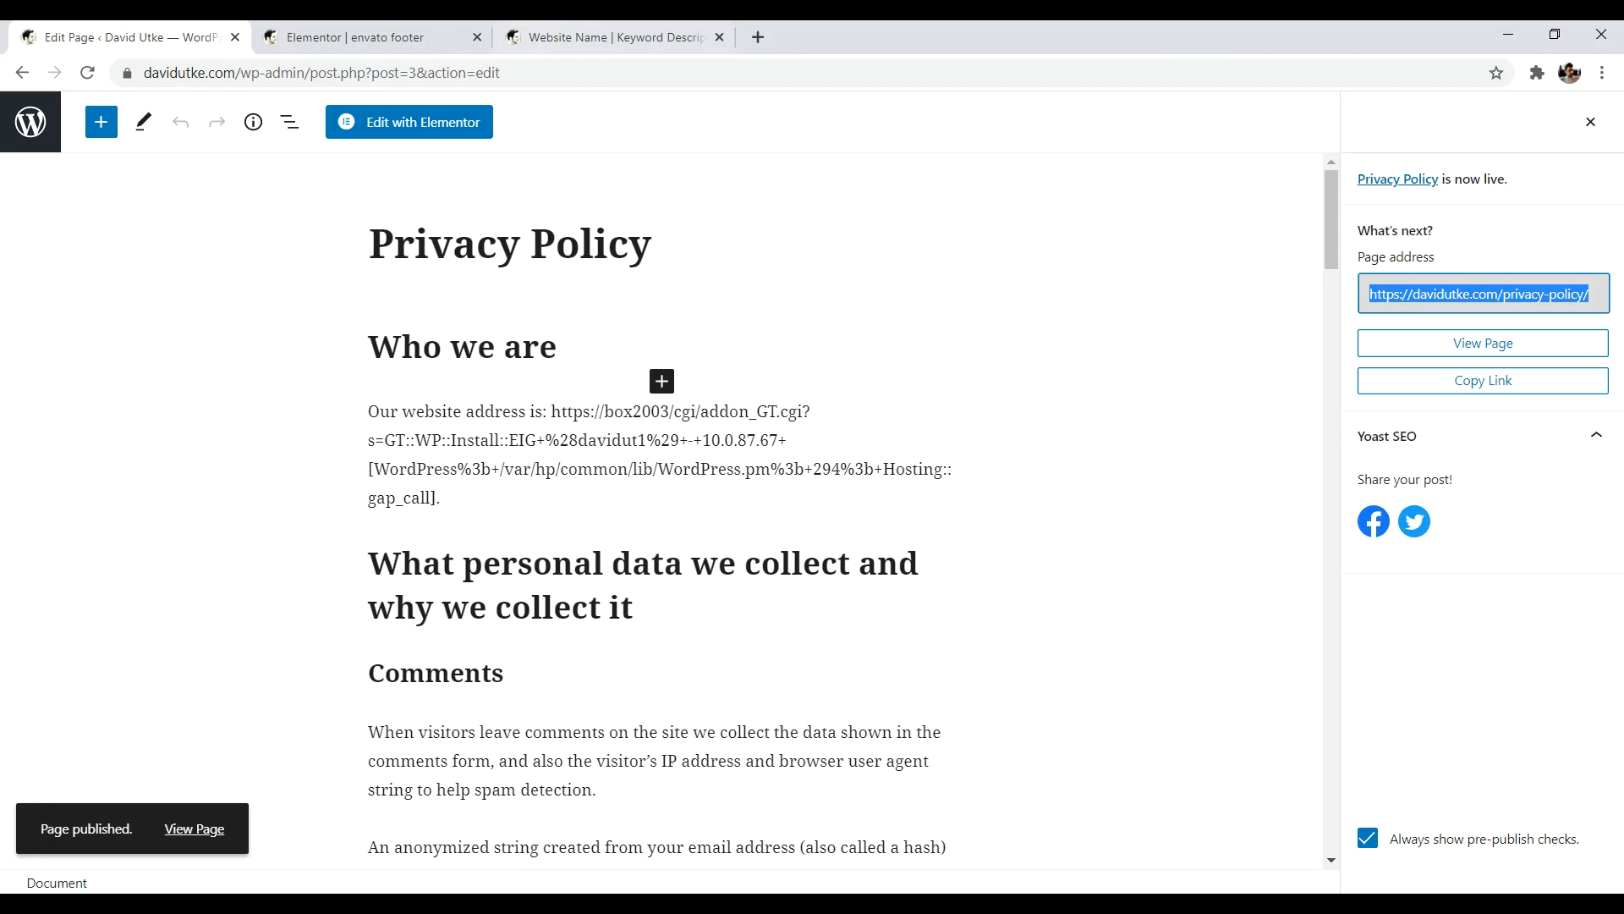
key(ctrl+Tab)
click(63, 606)
right_click(63, 610)
click(119, 415)
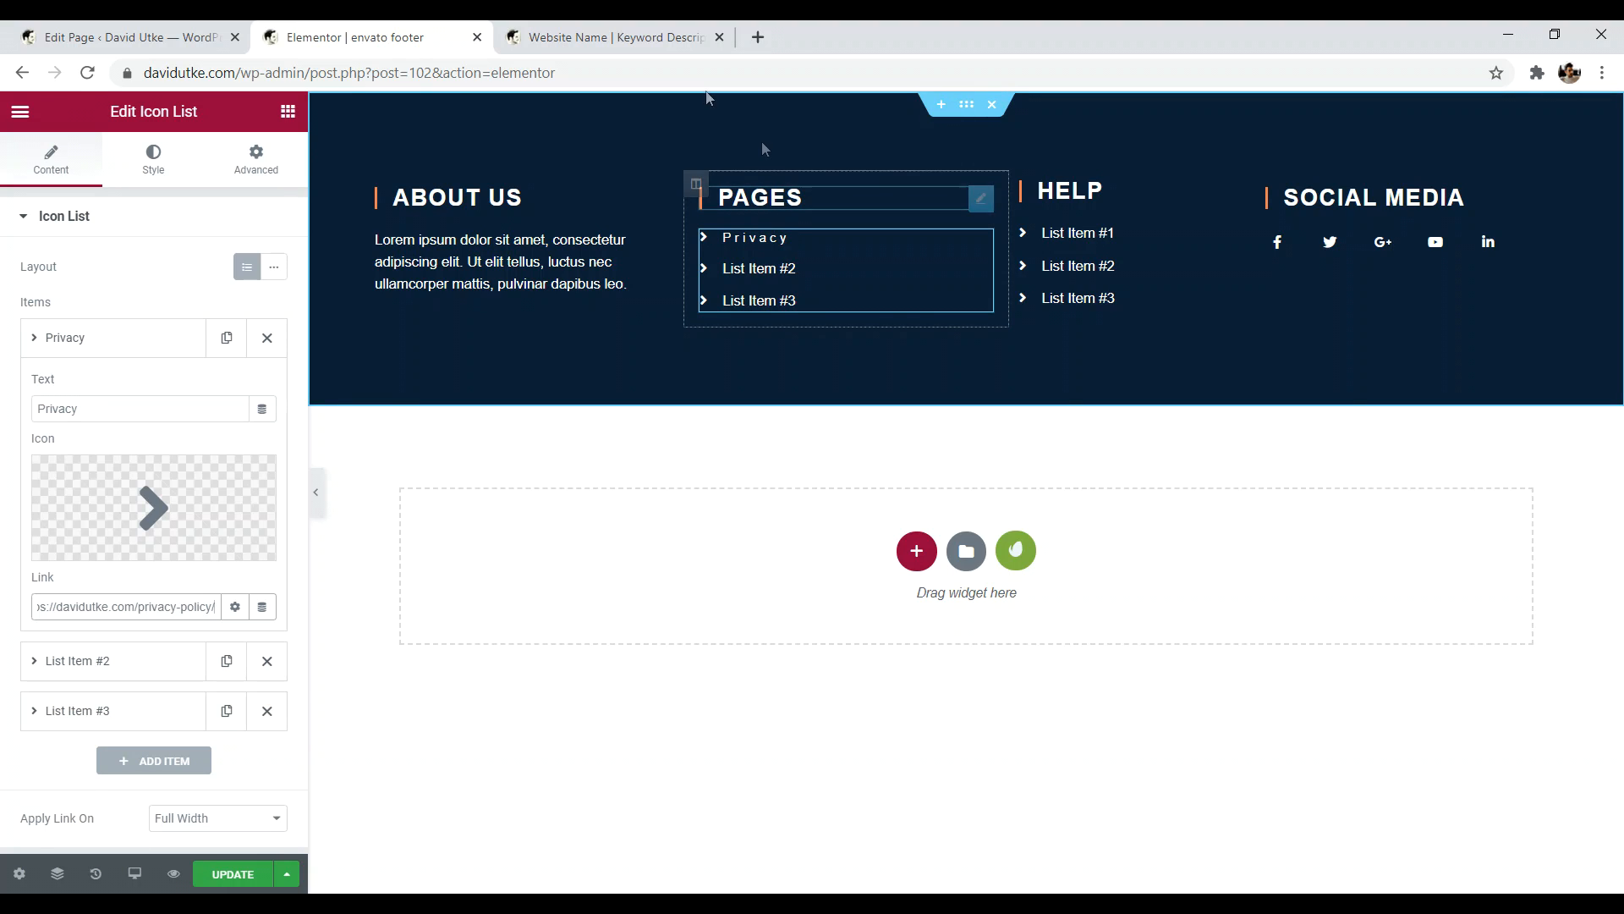
- Search Google for 'website creative pro legal pages' and open the legal pages article
click(758, 37)
text(we)
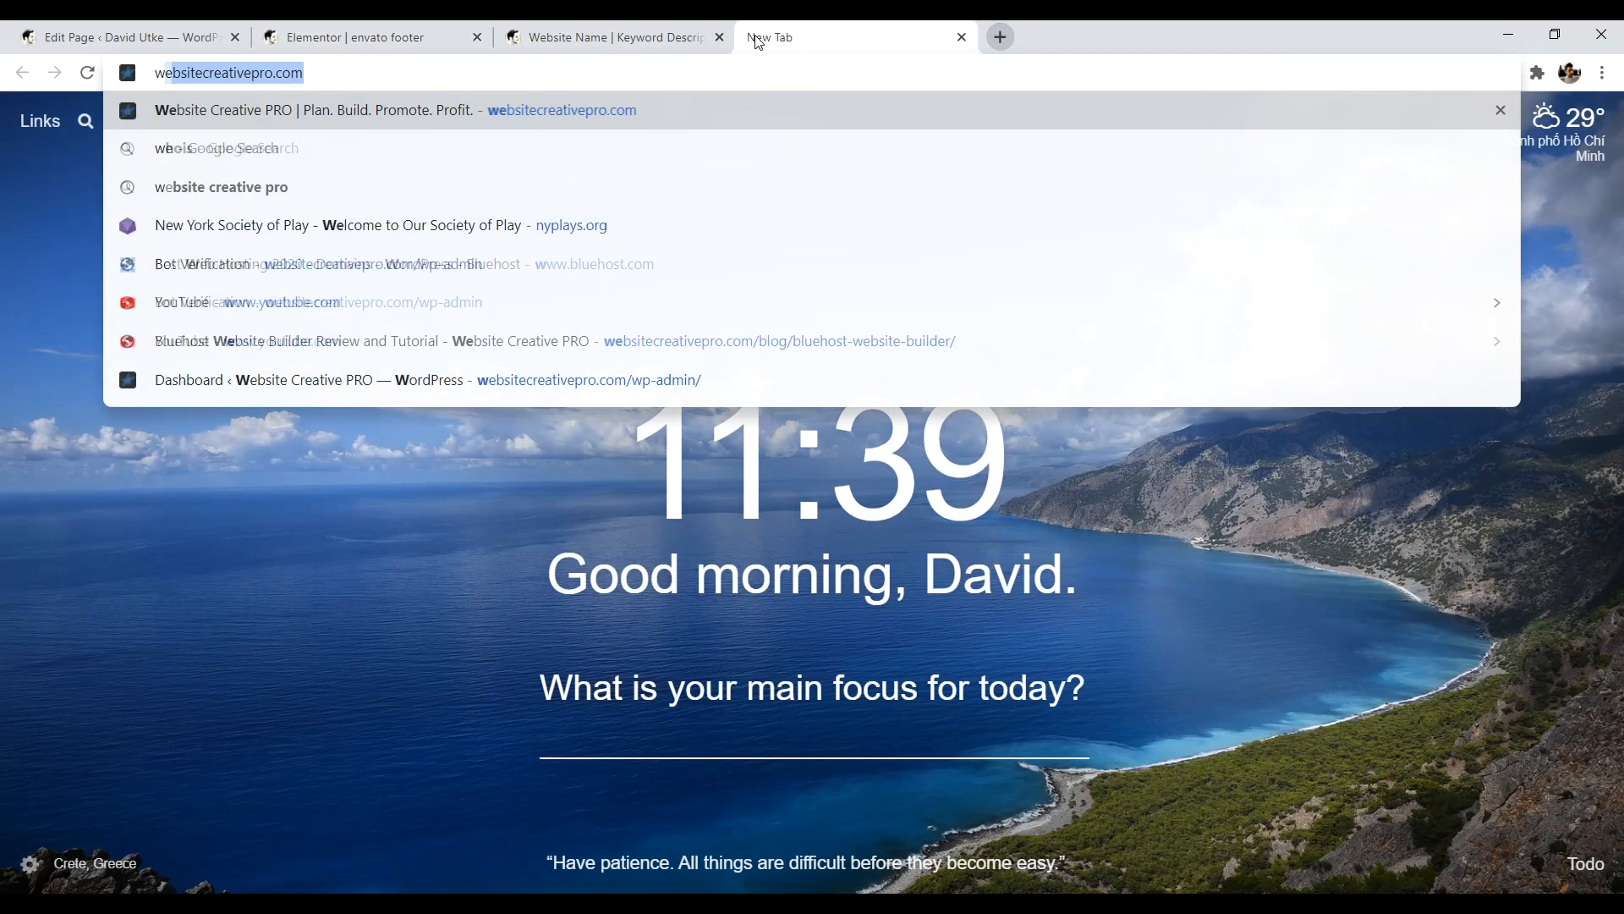
text(bsite creati)
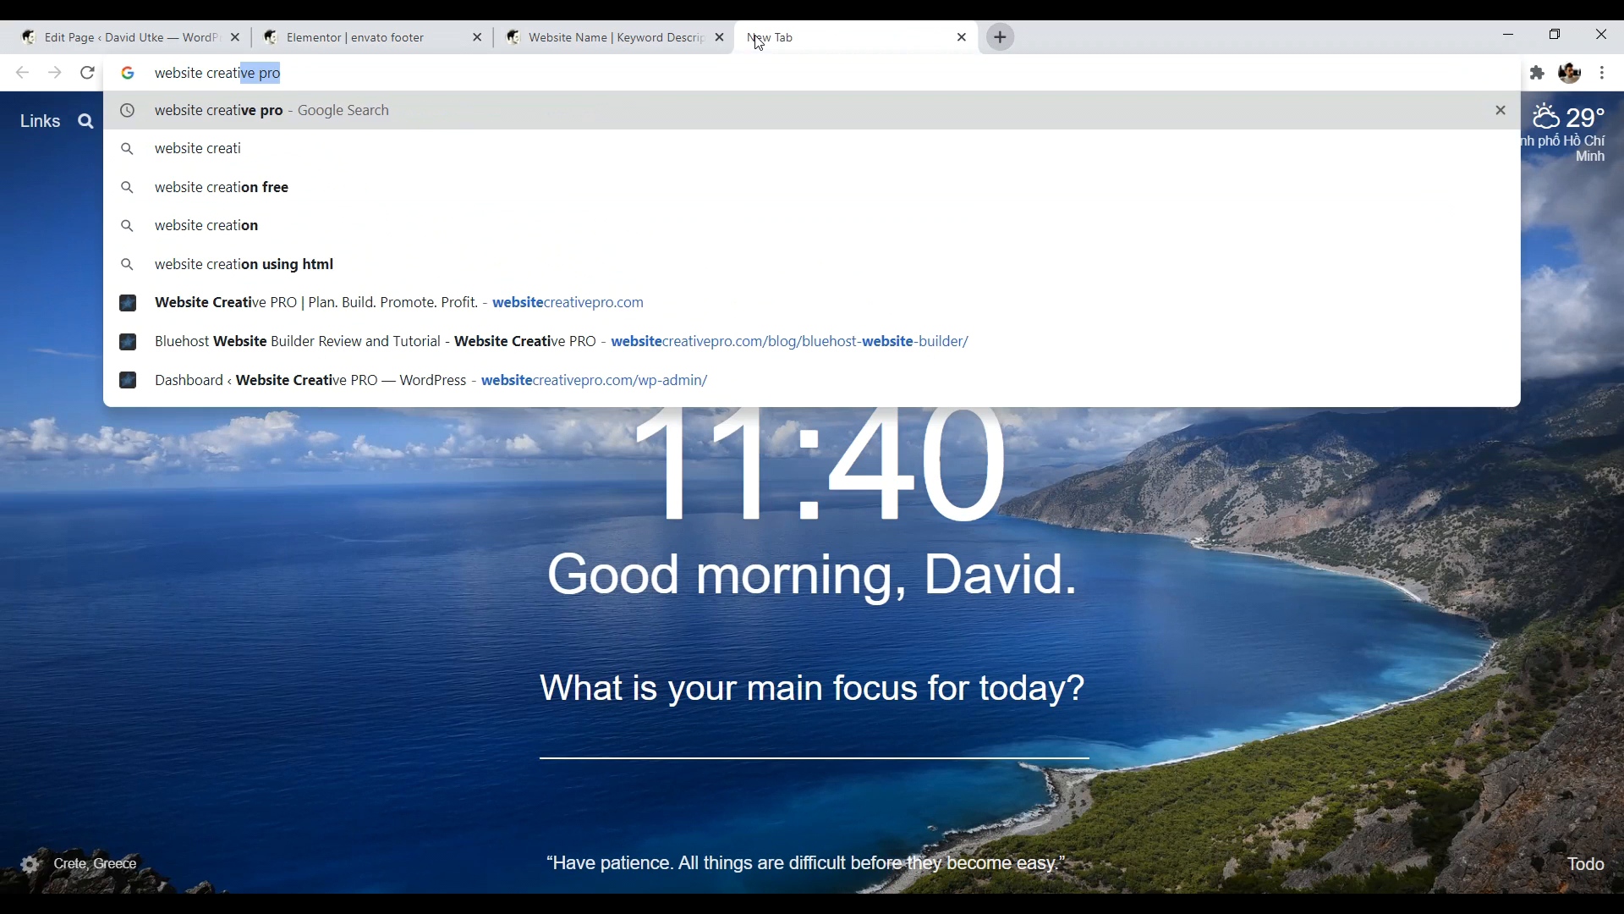
text(ve pr legal pages)
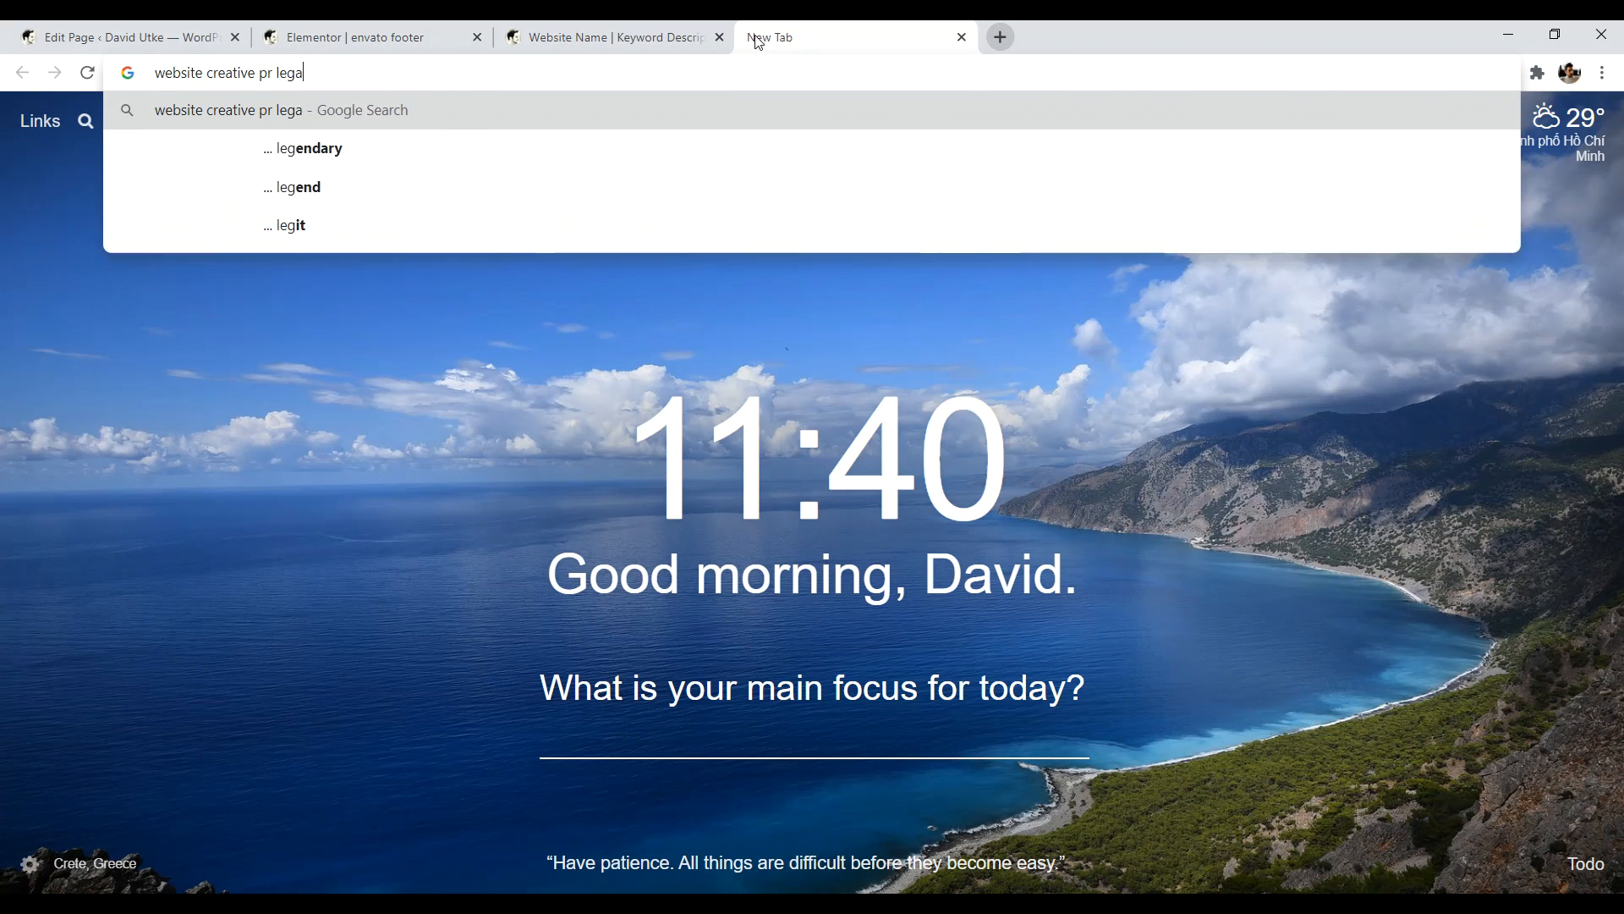
key(Return)
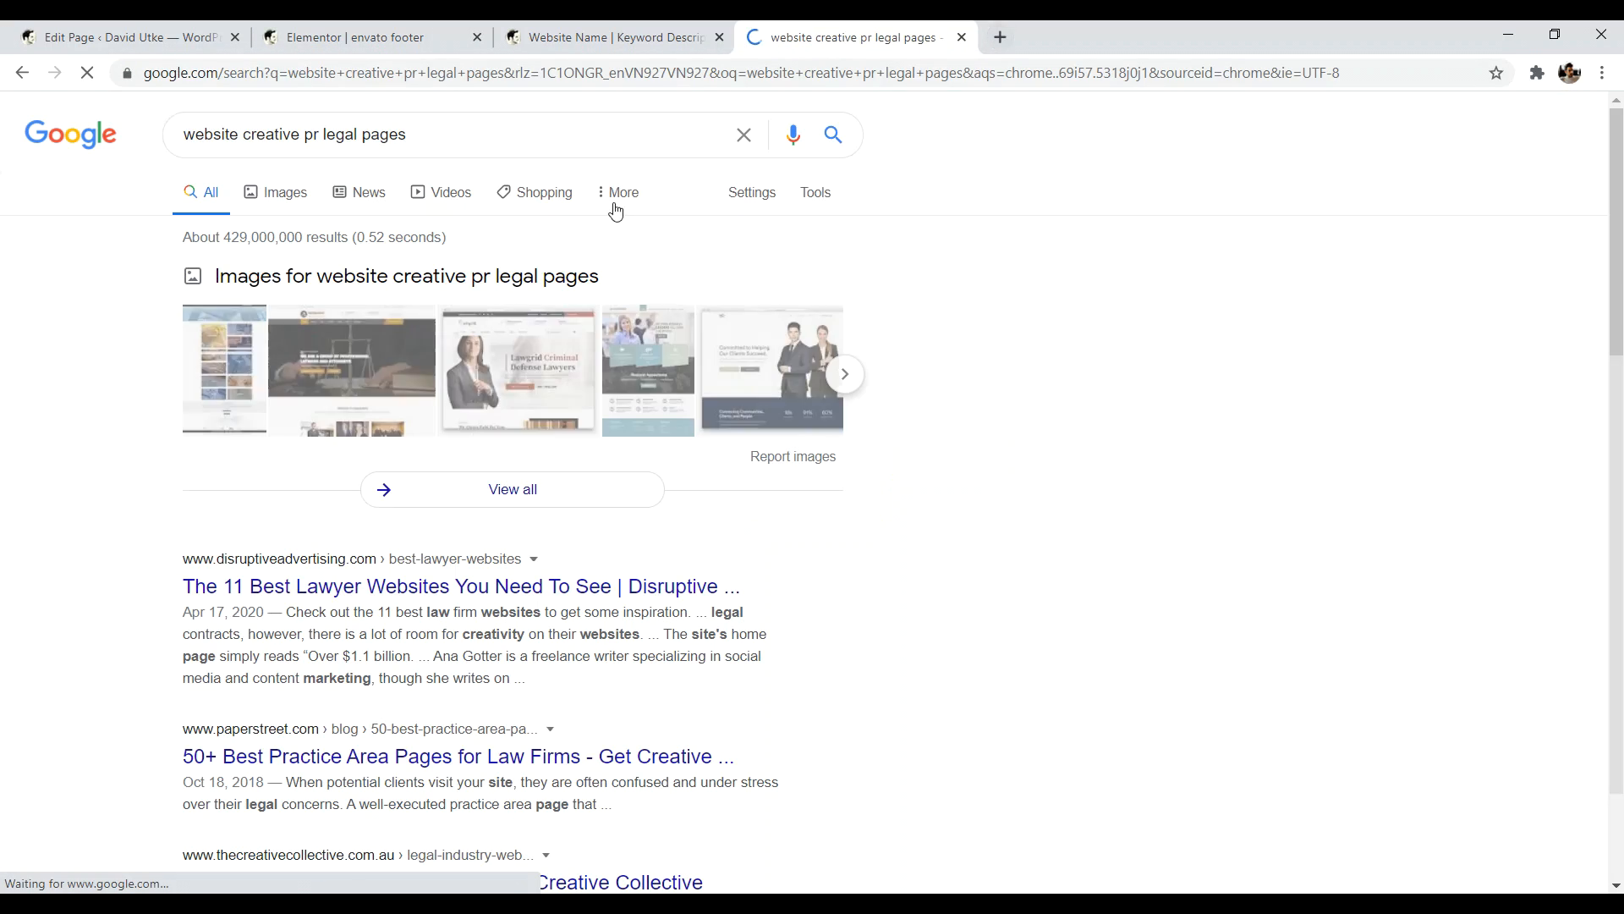
scroll(239, 499, down, 3)
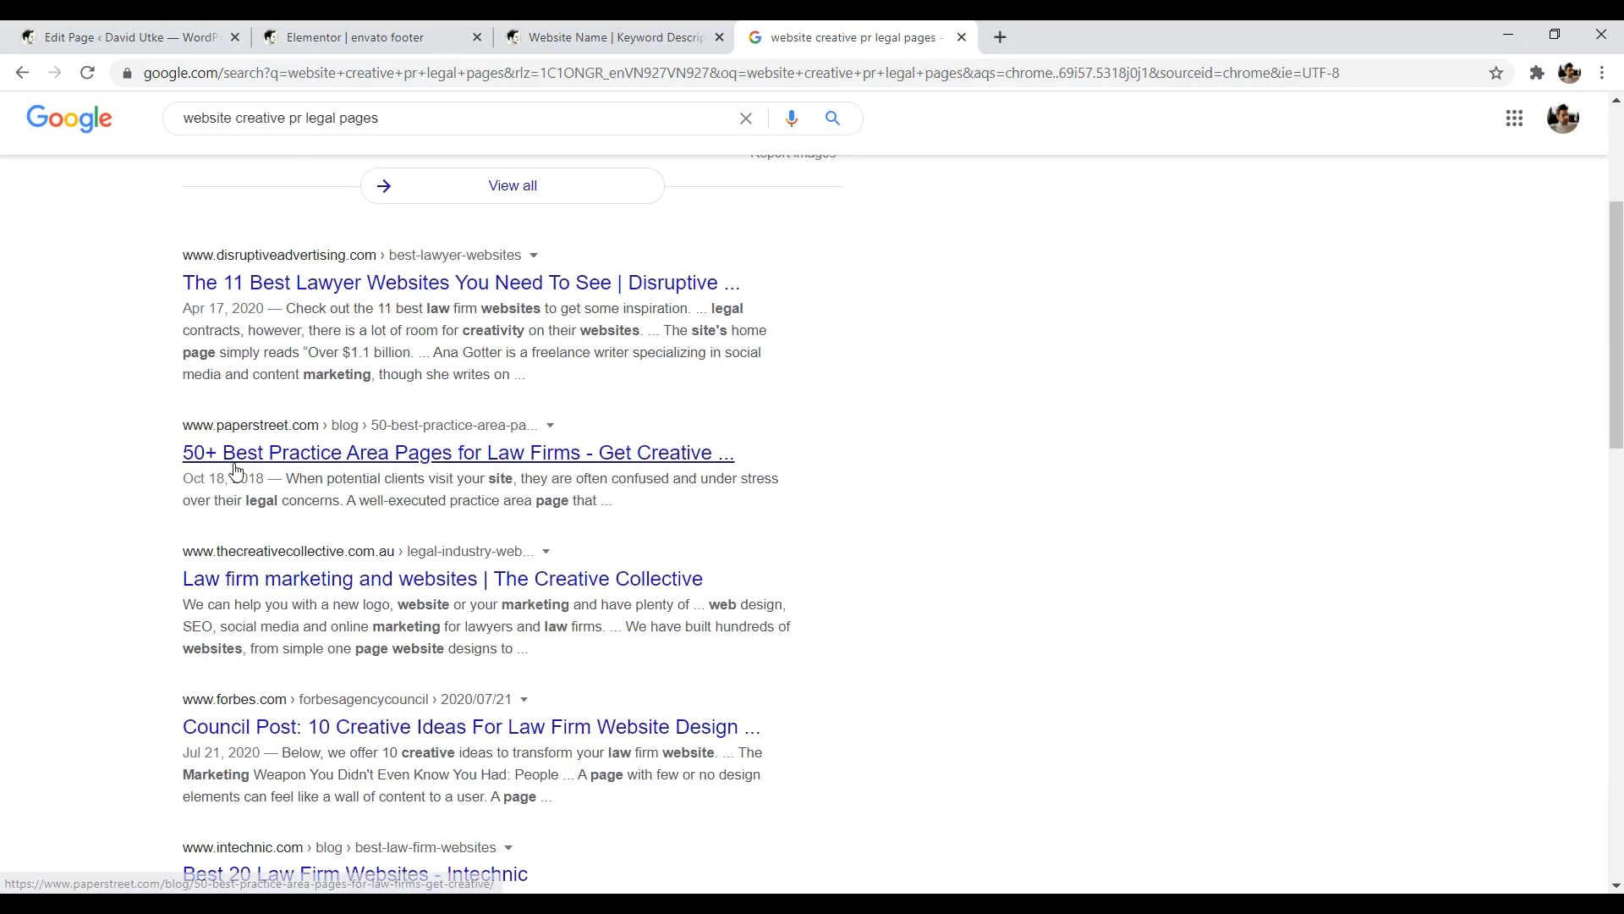
scroll(281, 446, down, 2)
scroll(283, 443, up, 5)
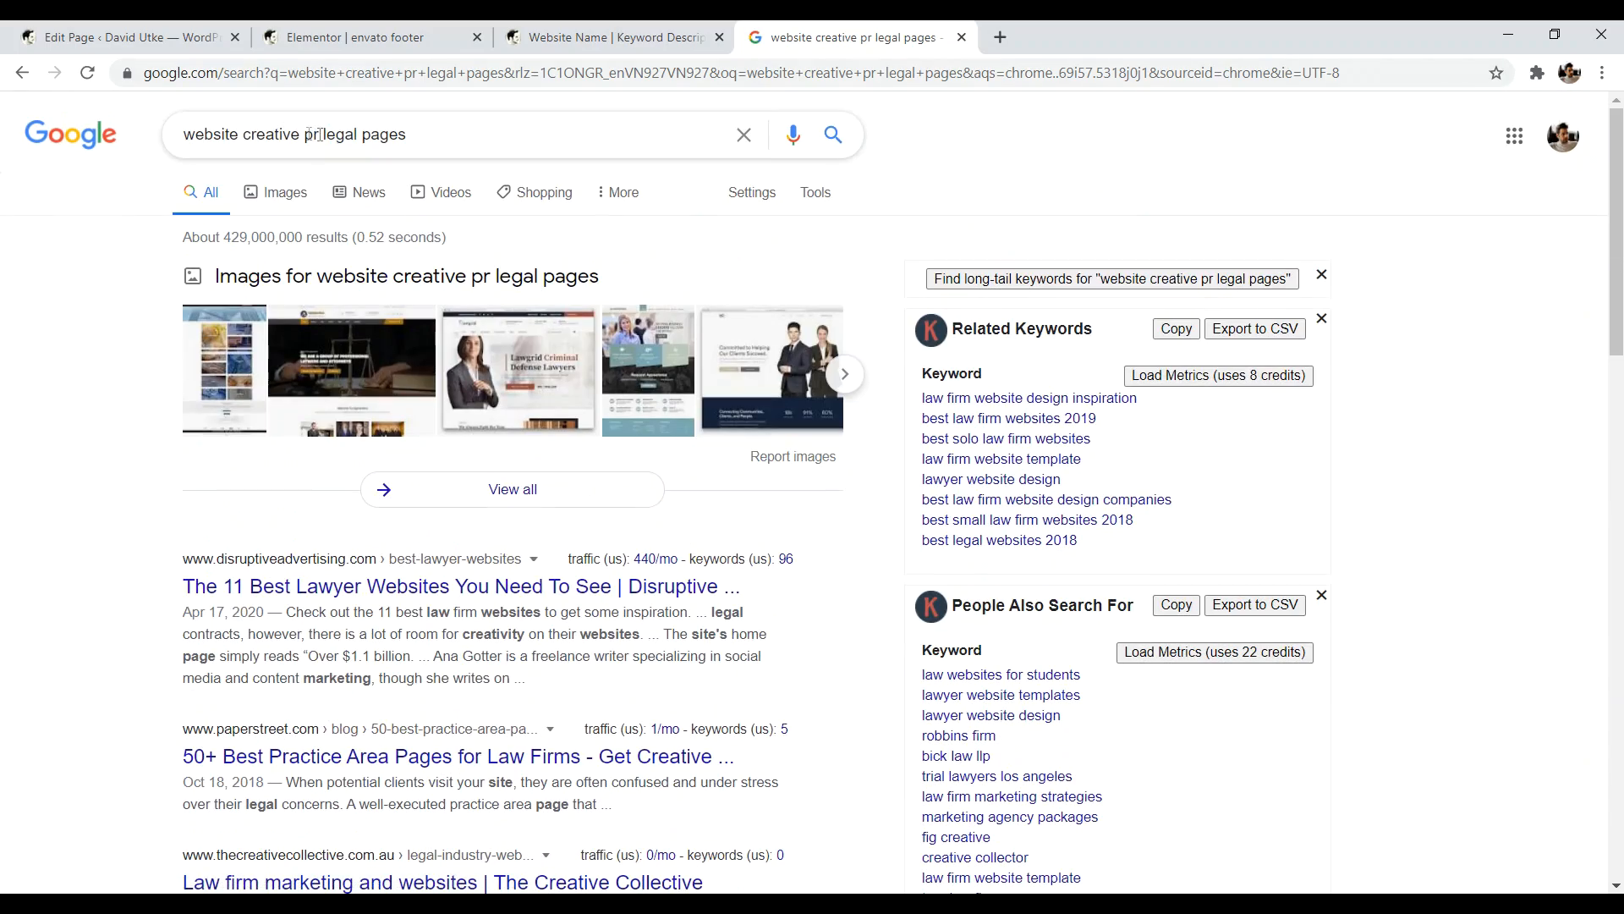
click(323, 127)
text(o)
key(Return)
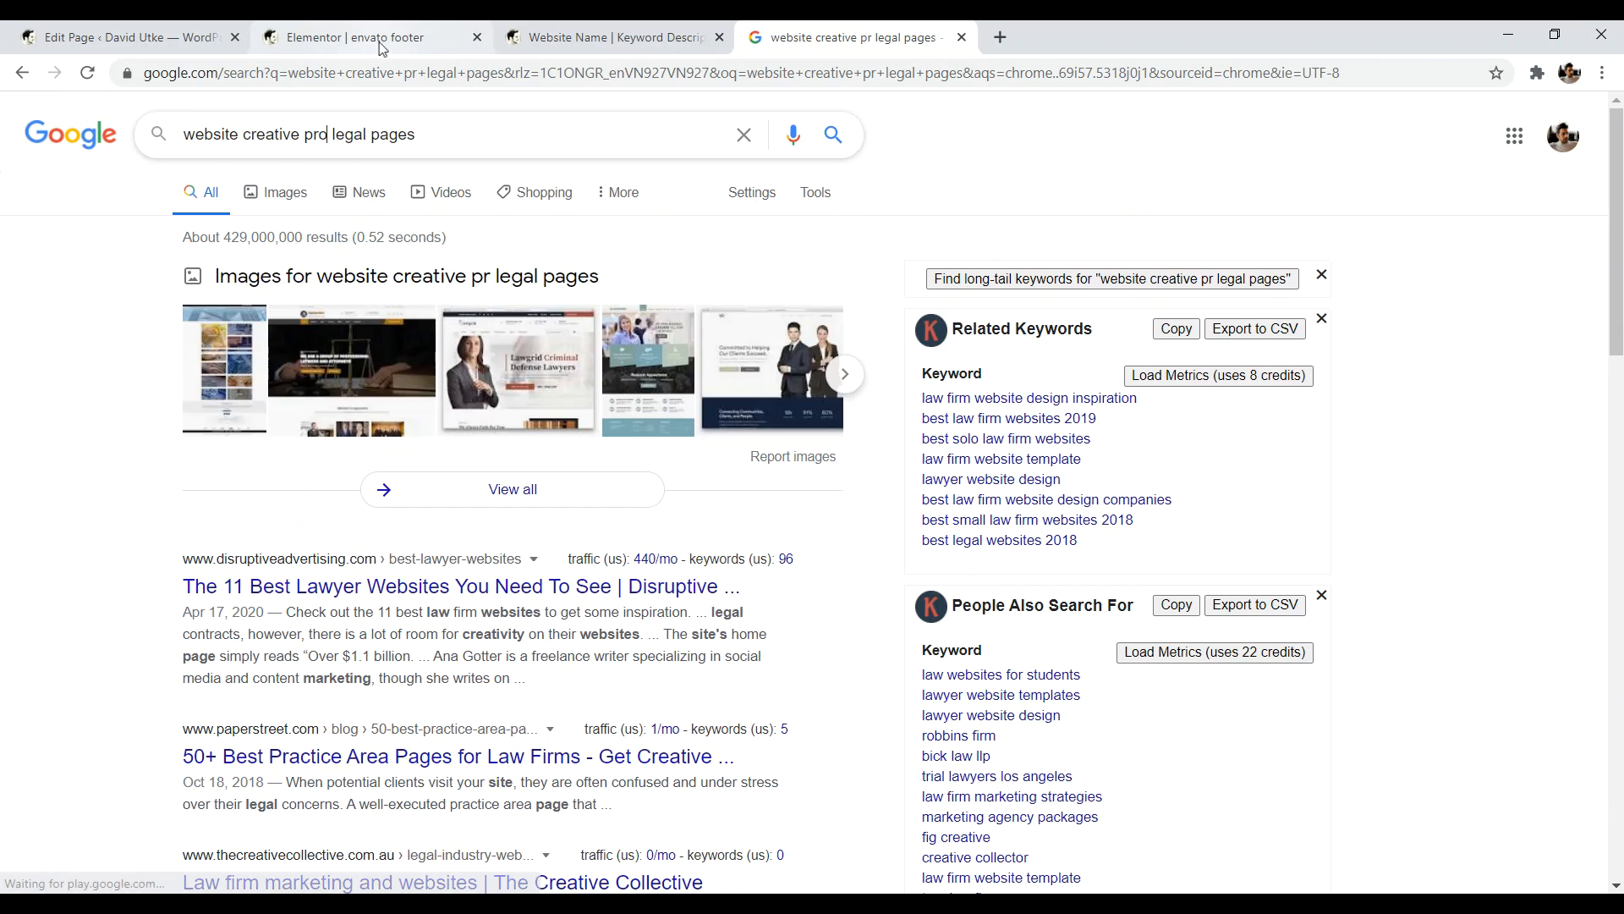
click(373, 303)
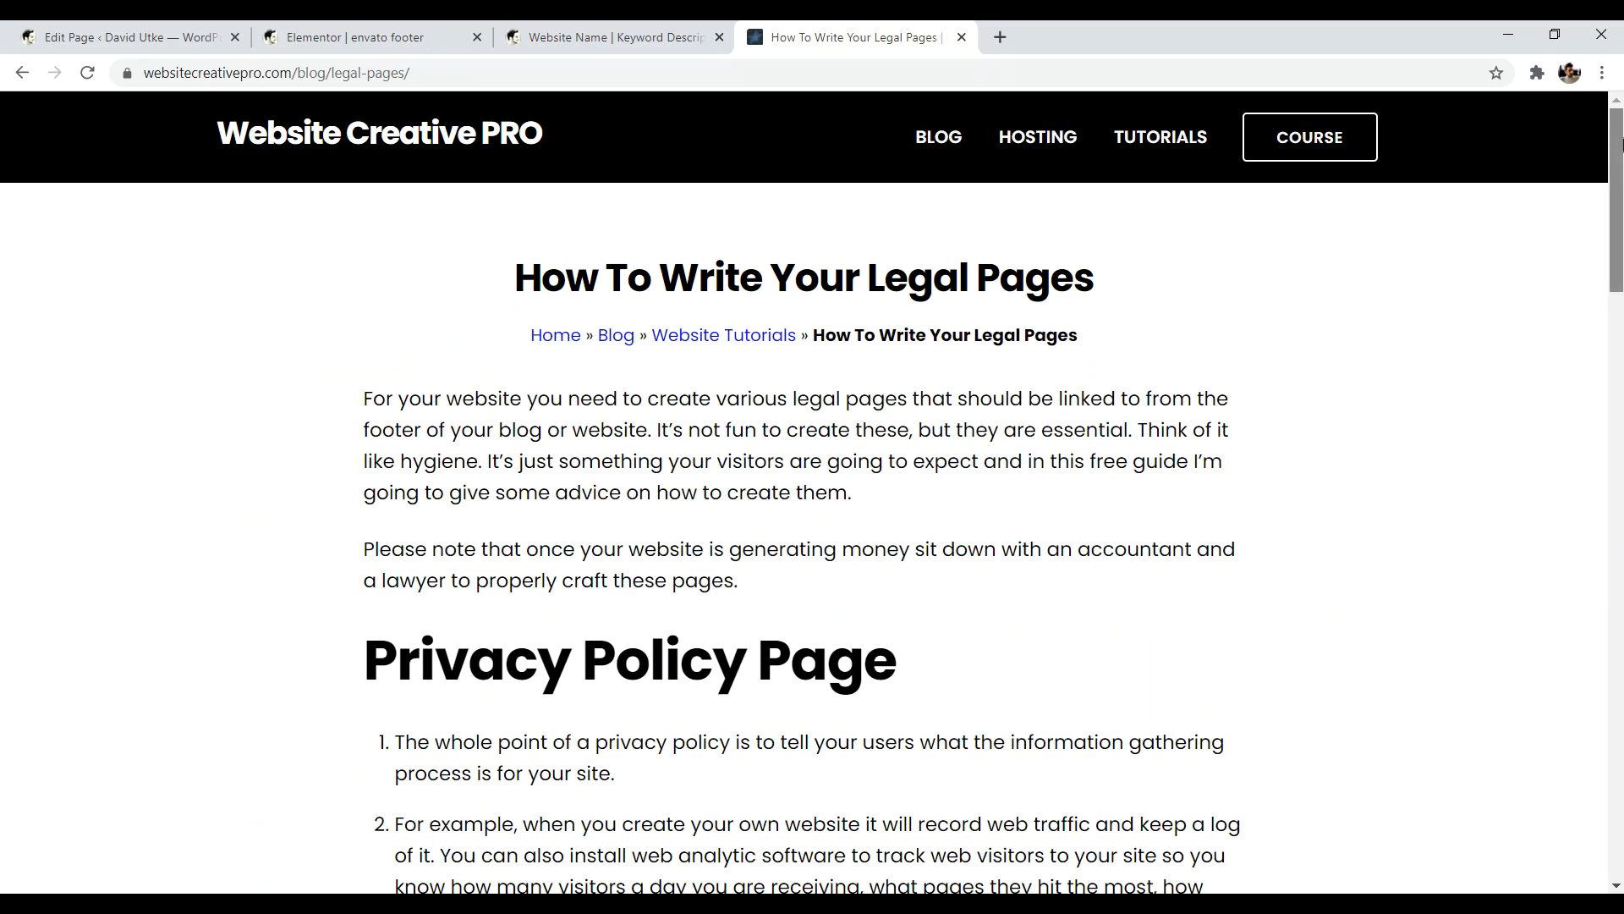
- Read through the 'How To Write Your Legal Pages' article down to its footer
drag(1620, 173, 1620, 227)
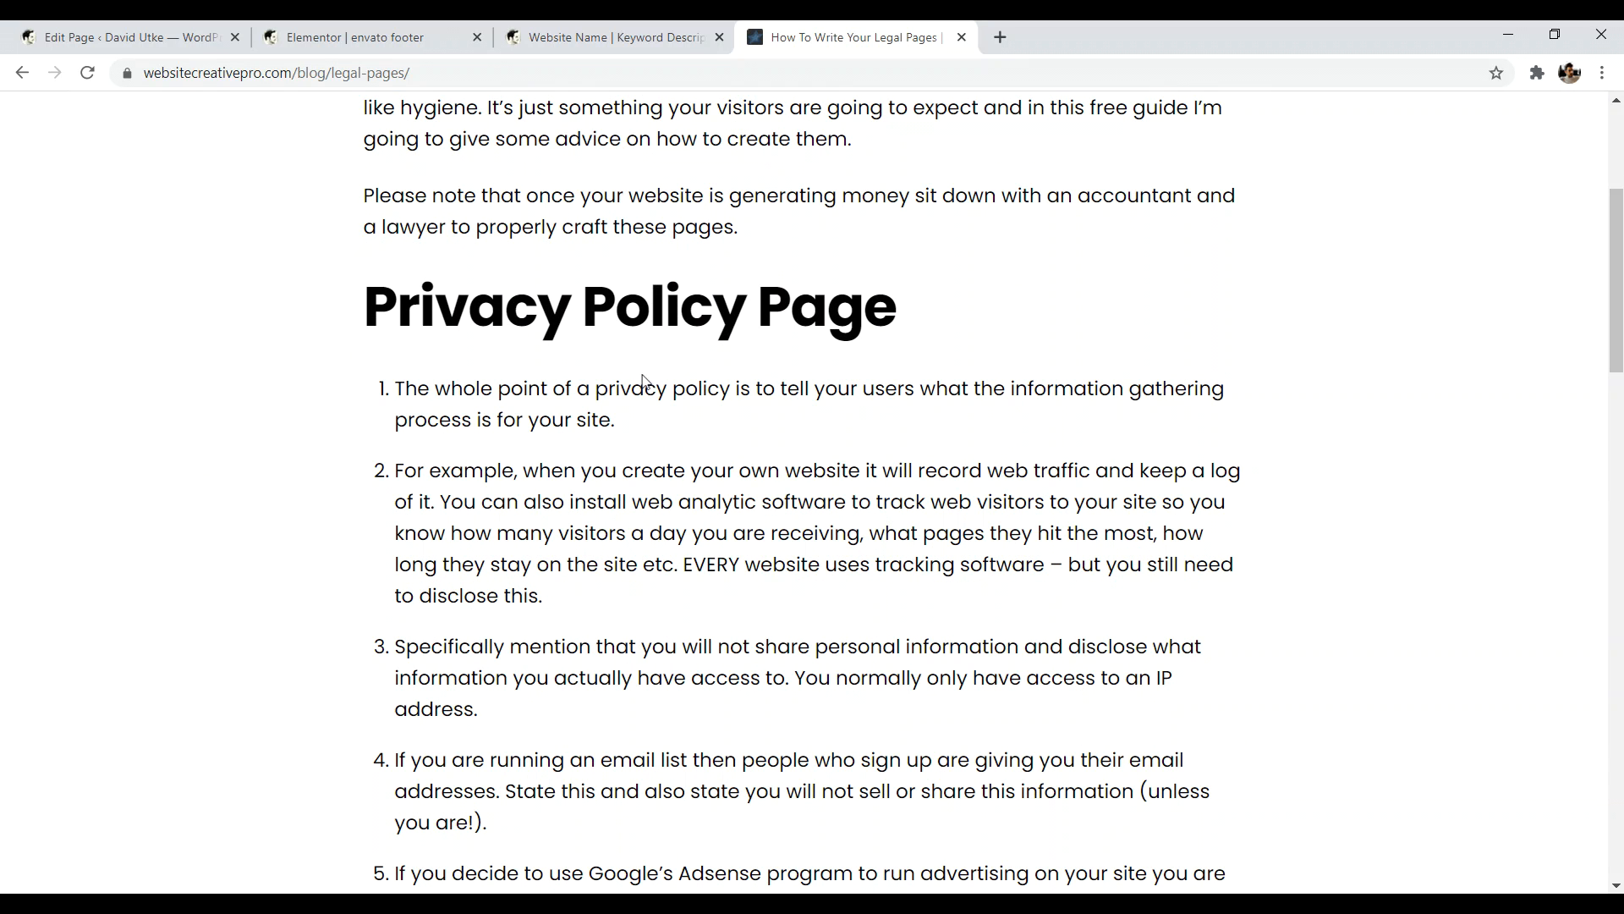
drag(644, 383, 704, 391)
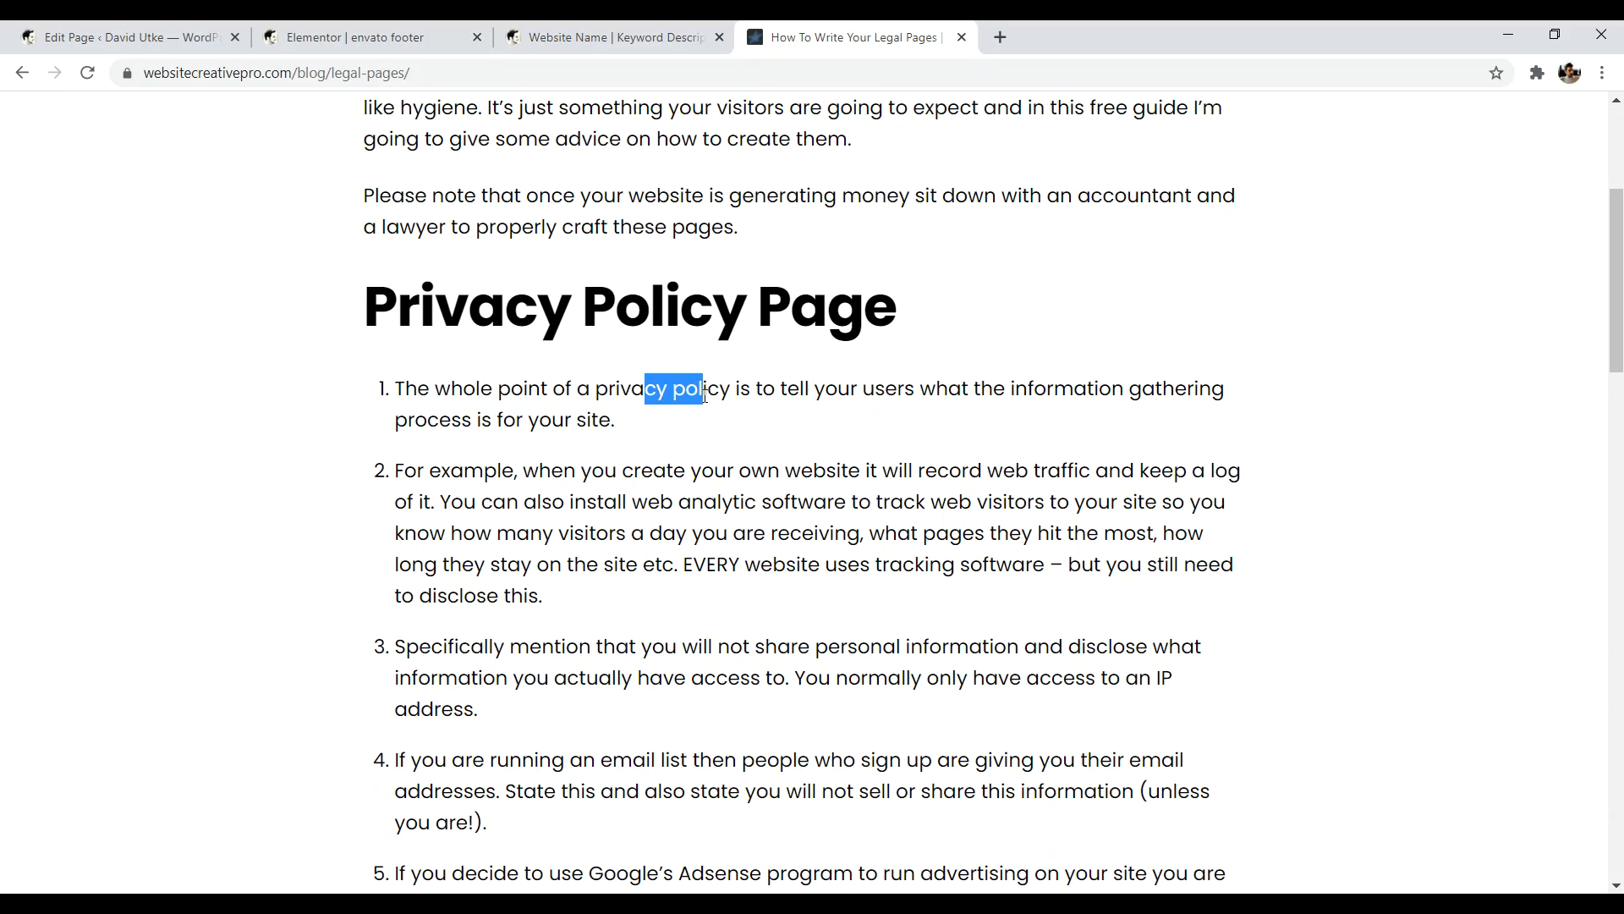
scroll(1303, 424, down, 10)
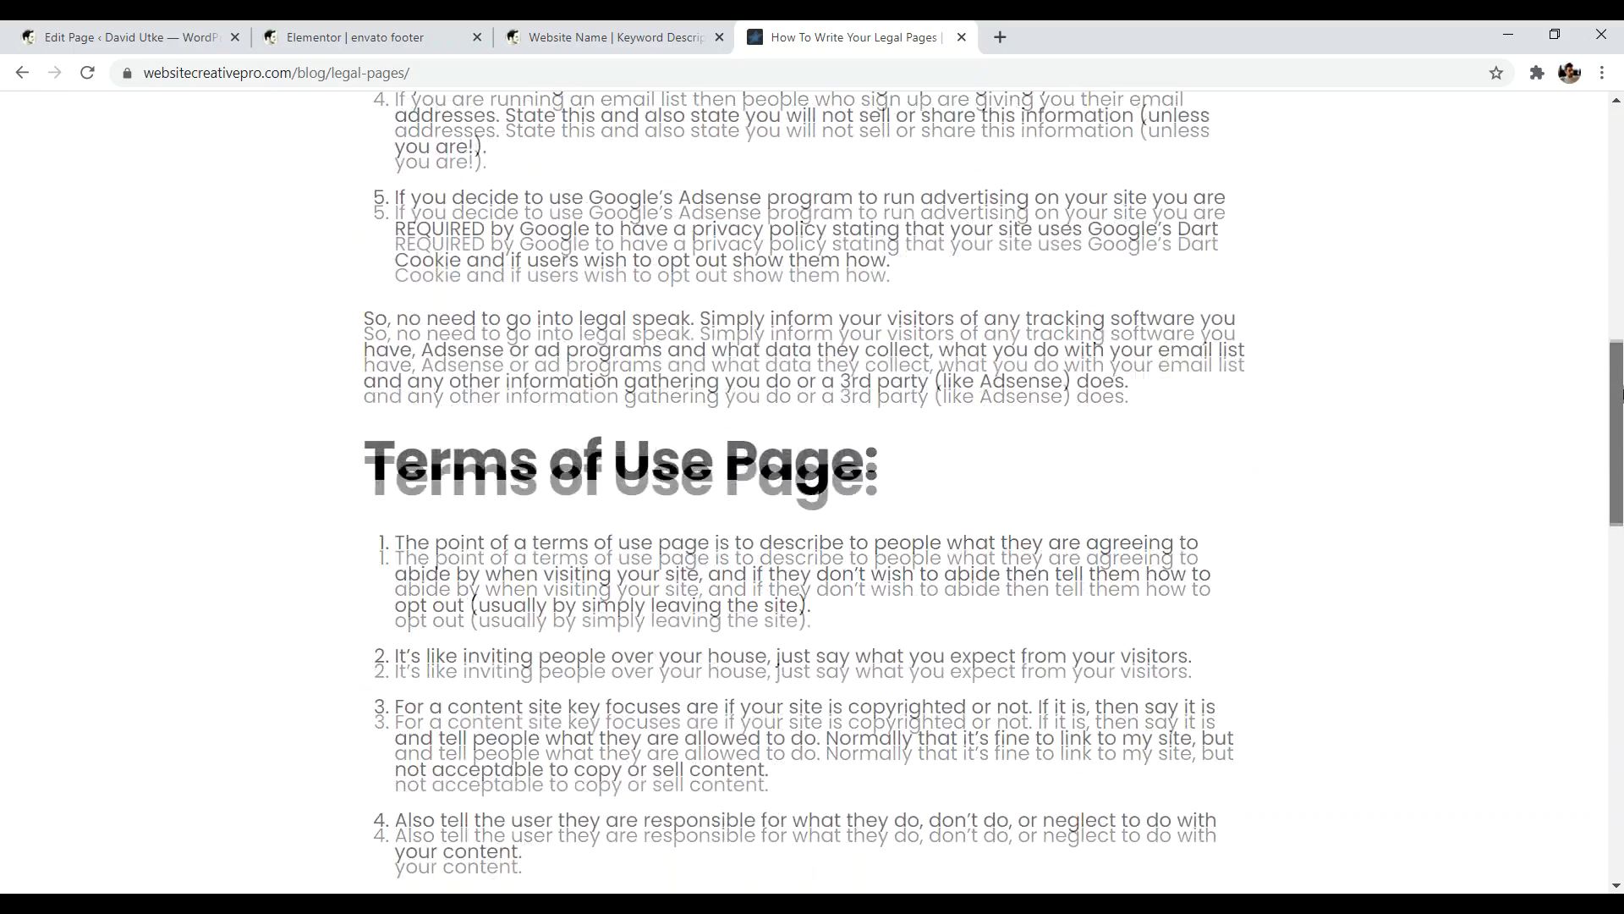
drag(508, 288, 724, 288)
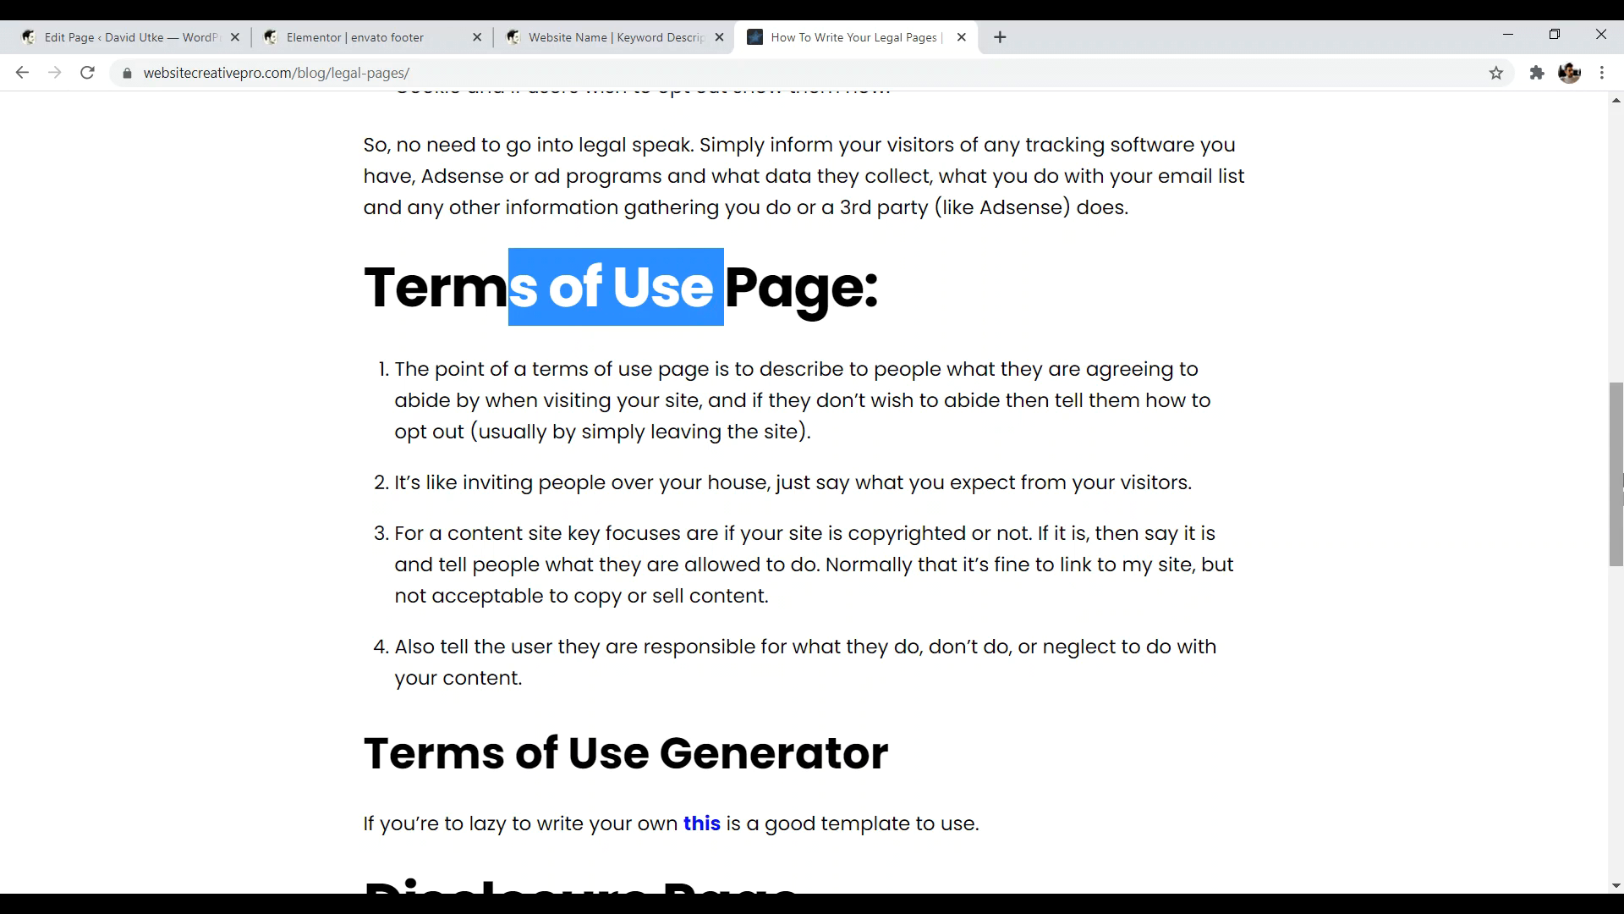
scroll(575, 365, down, 8)
scroll(410, 227, up, 1)
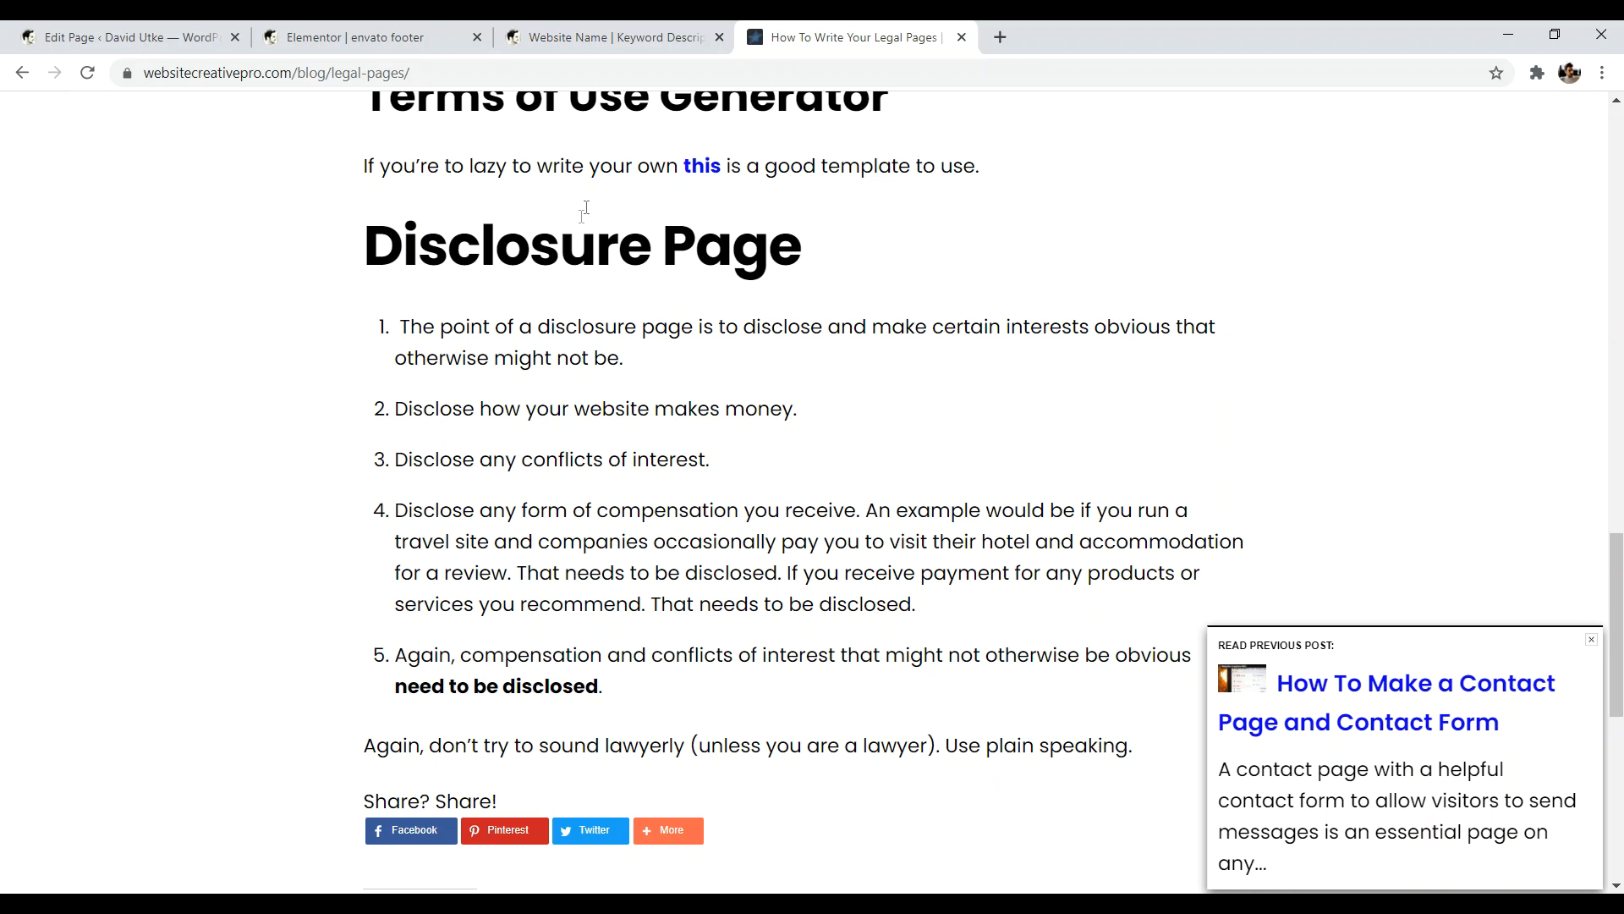
drag(1616, 546, 1617, 706)
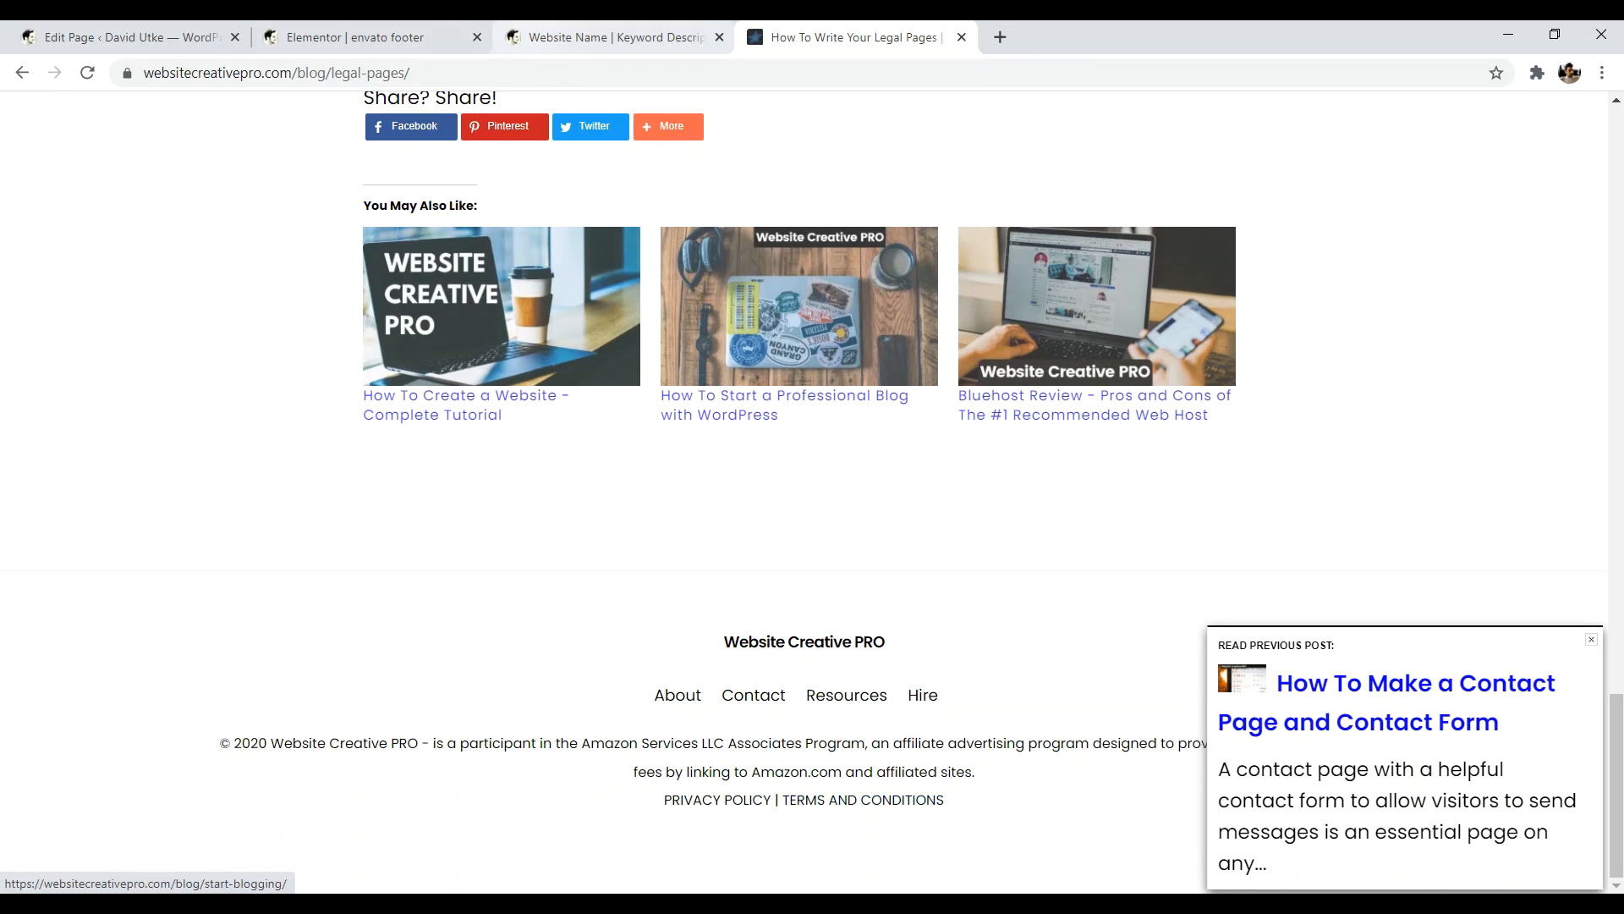
click(355, 38)
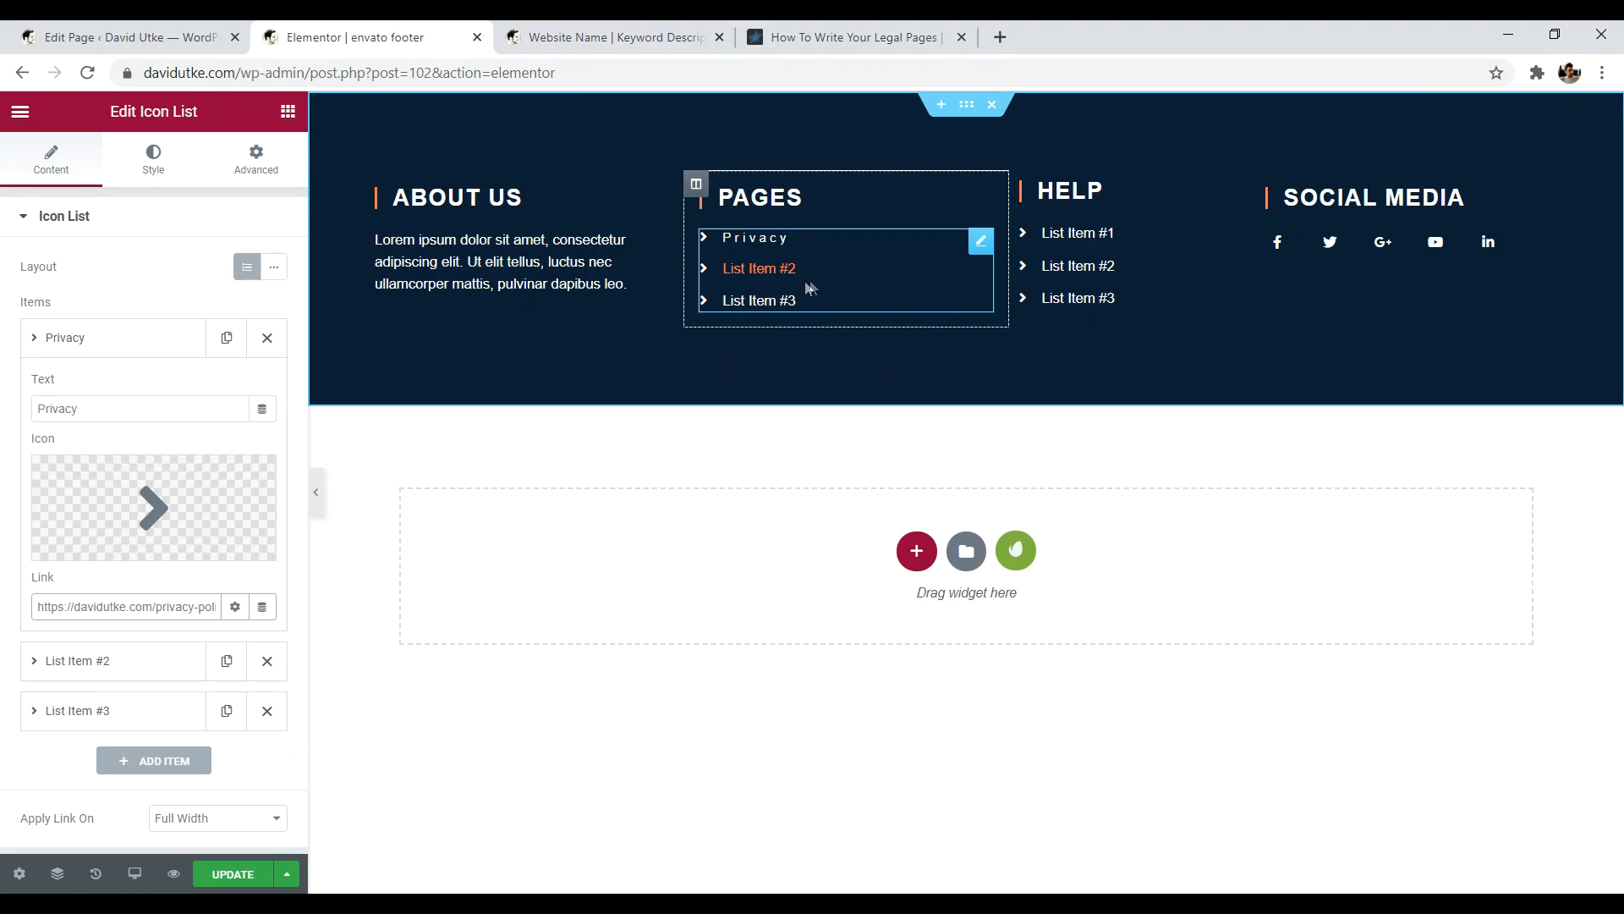
click(58, 338)
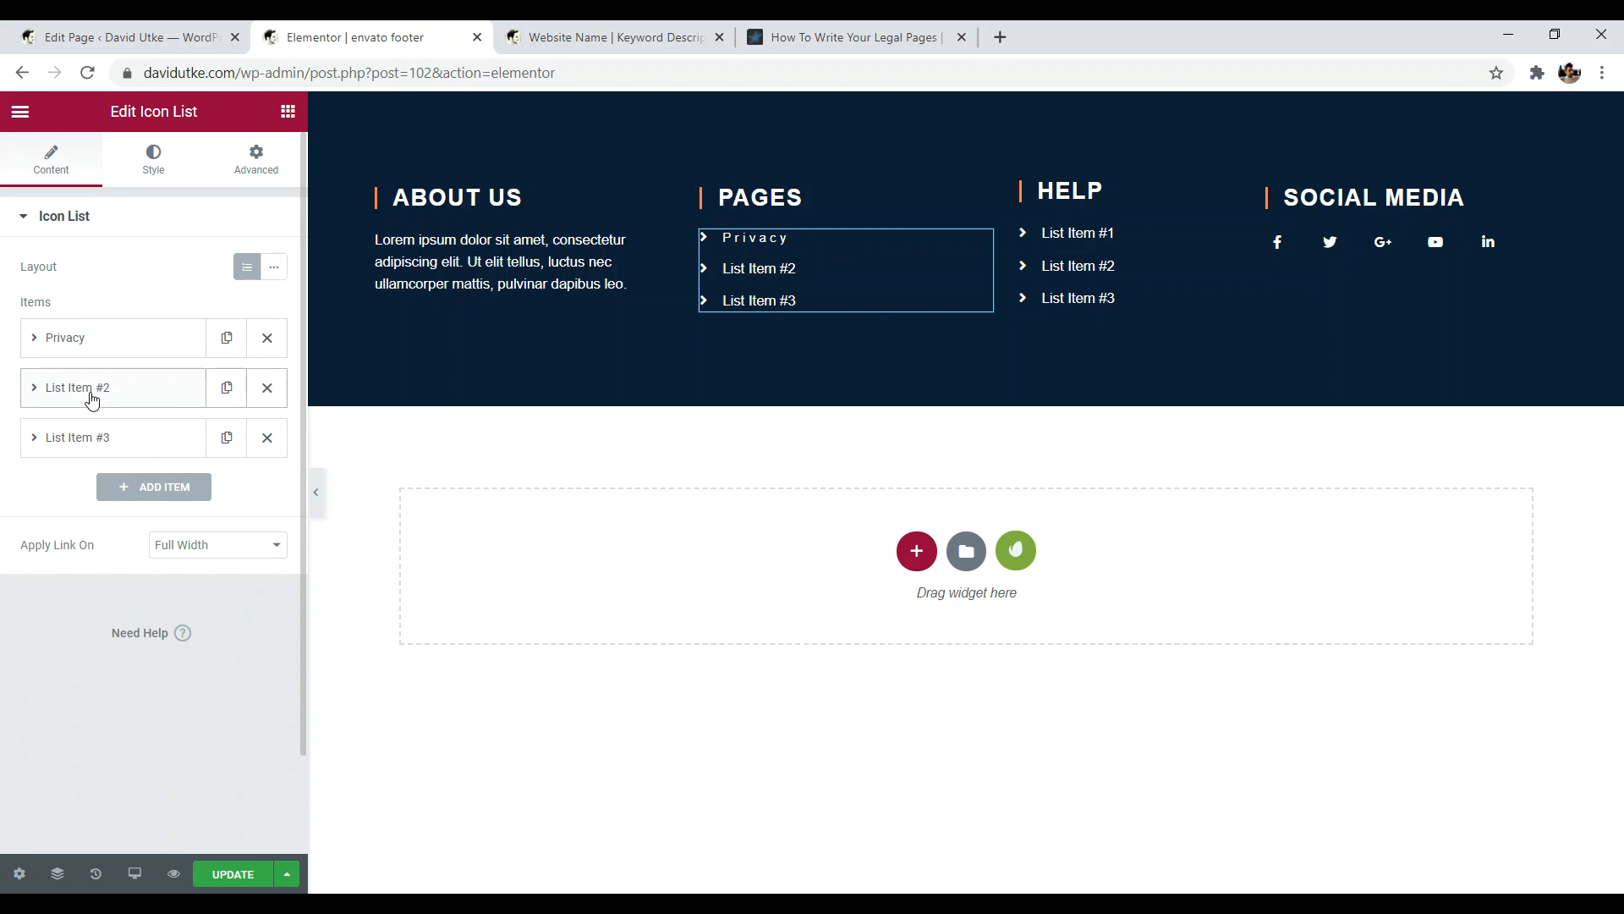
click(153, 486)
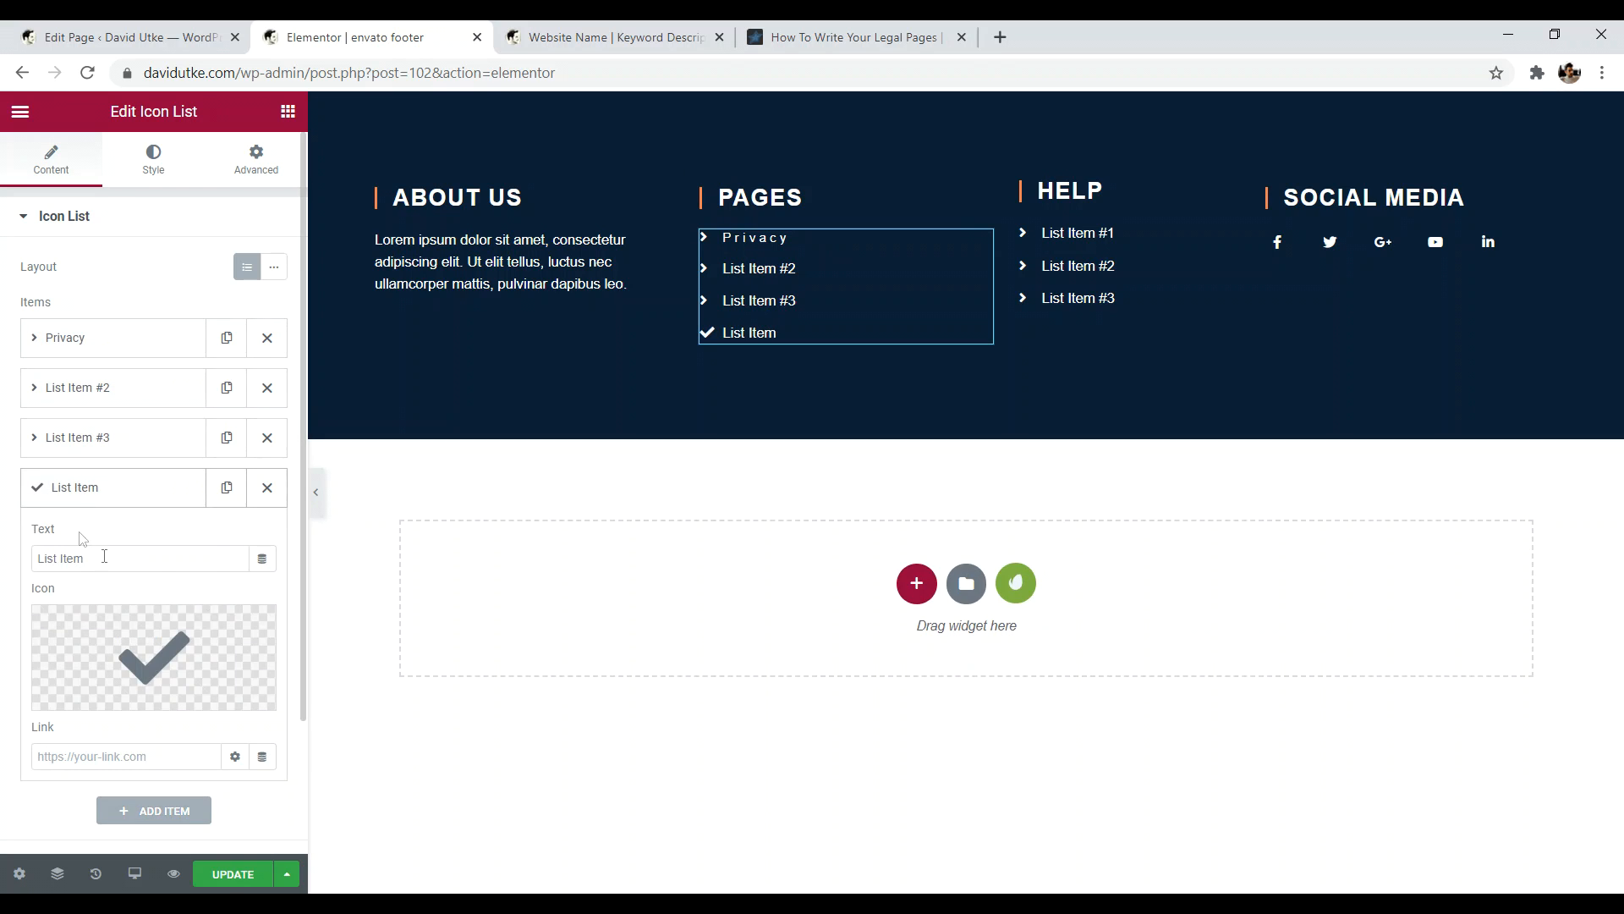
mouse_move(182, 672)
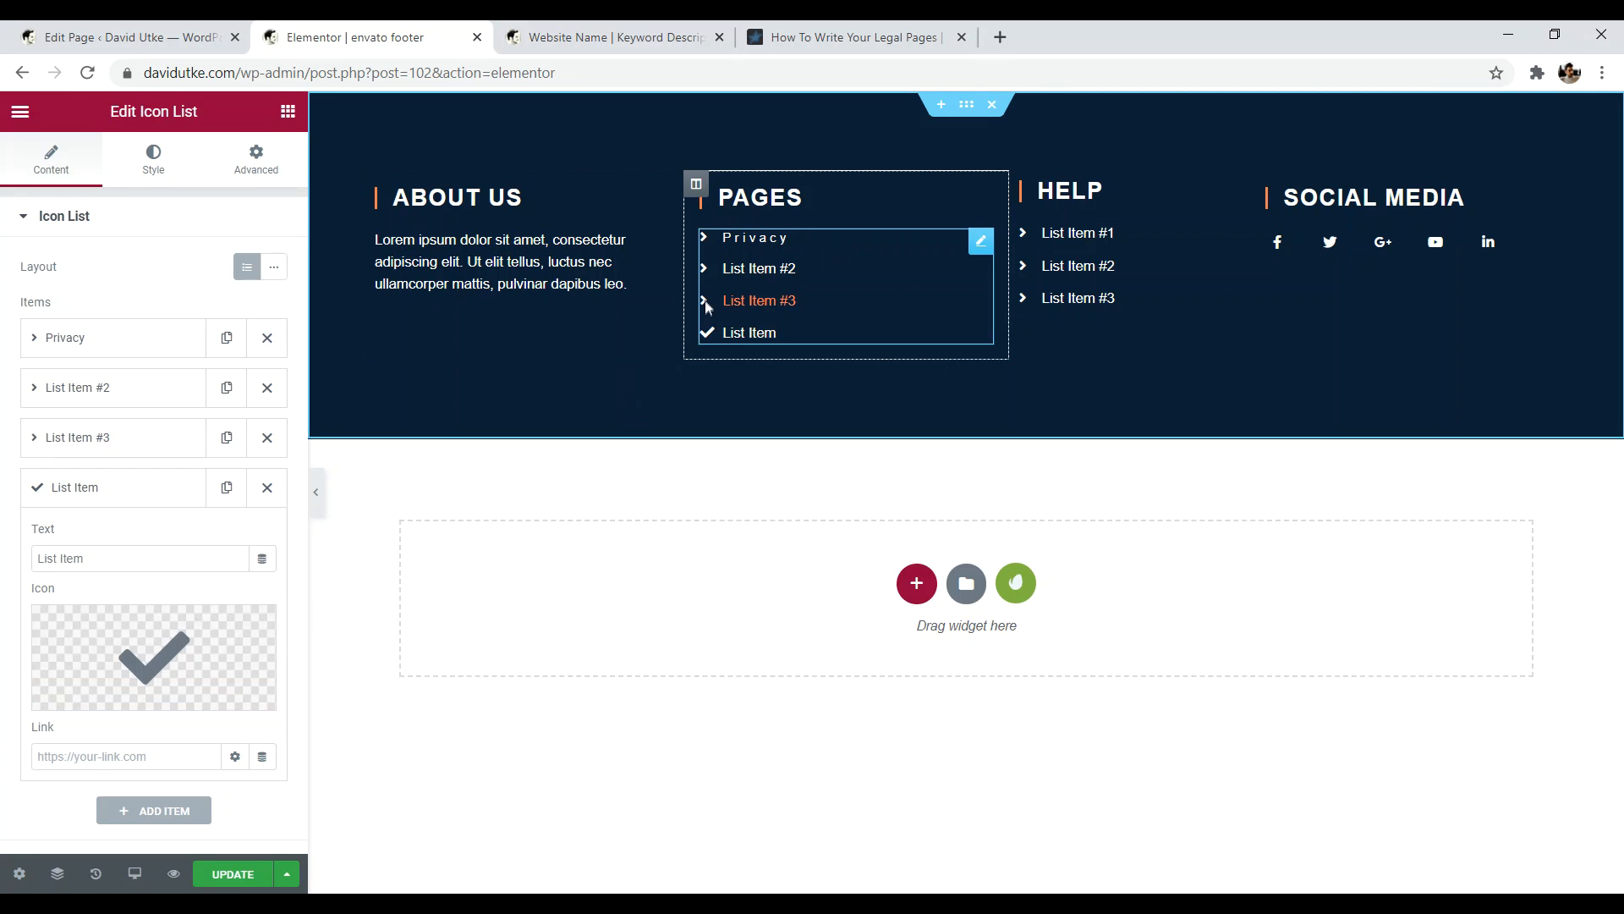
mouse_move(108, 642)
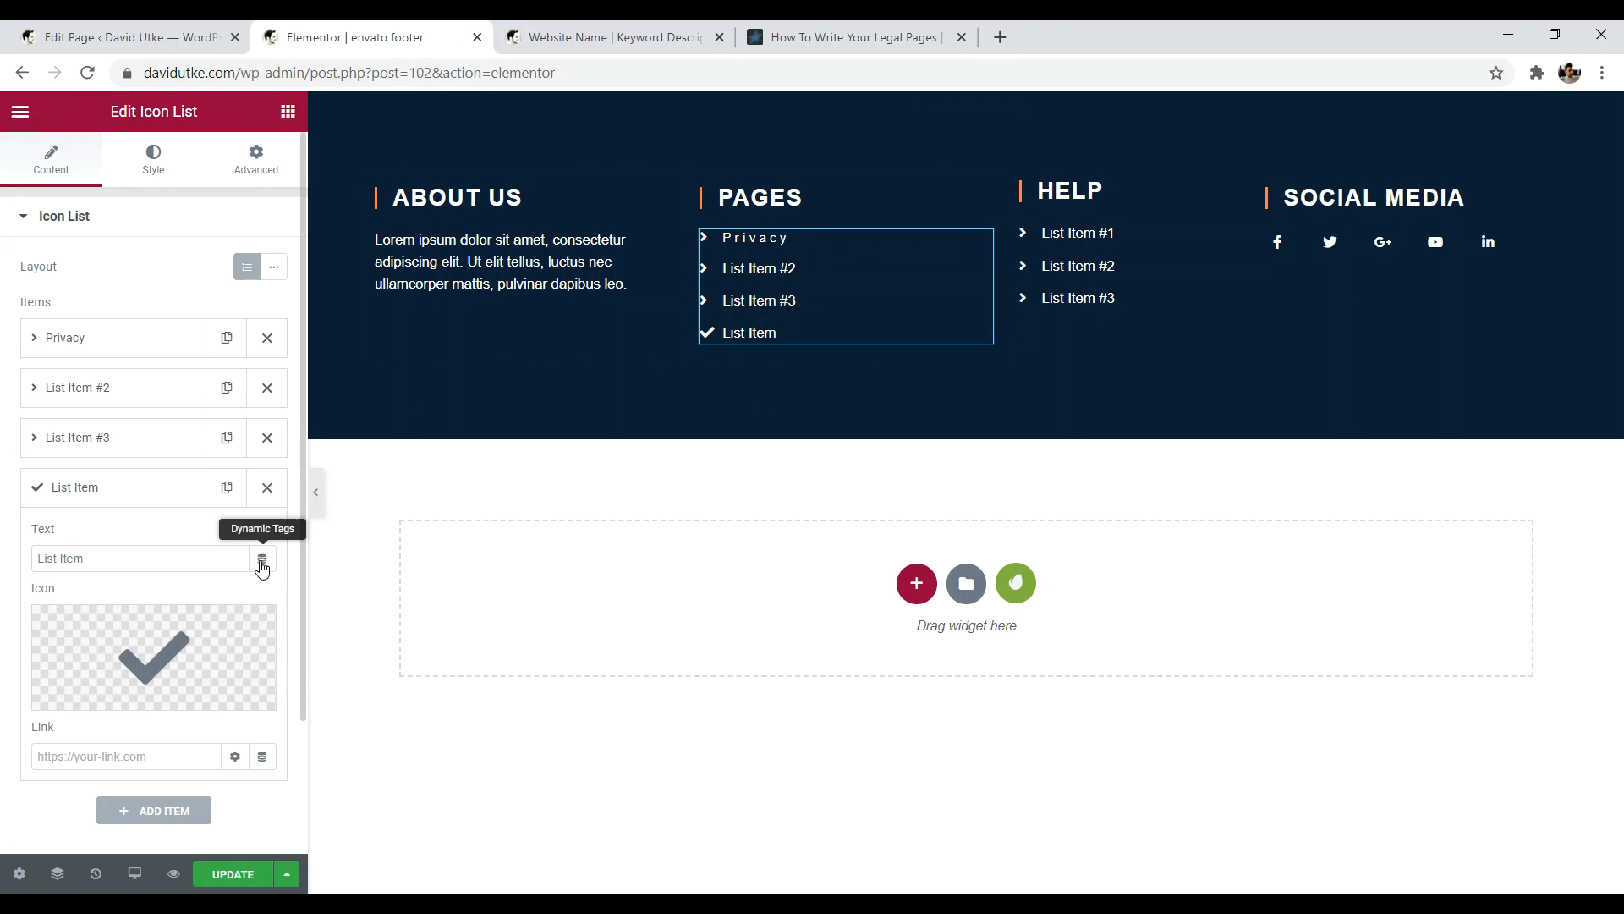
click(265, 489)
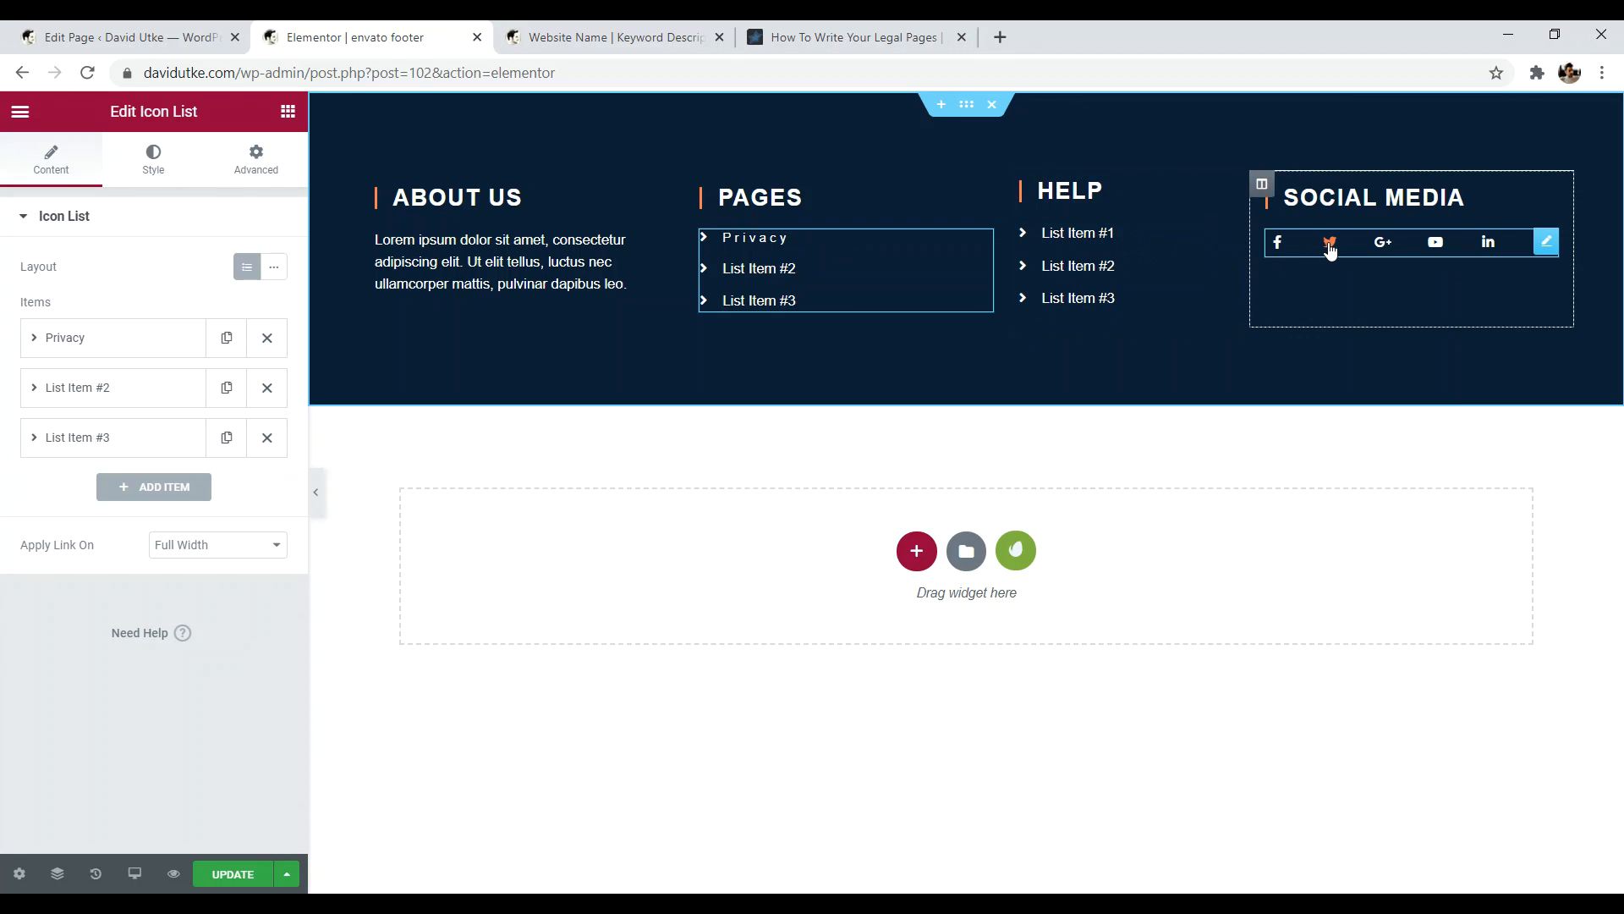
- Delete the Google Plus icon from the footer's Social Icons and expand Facebook's link options
click(1546, 245)
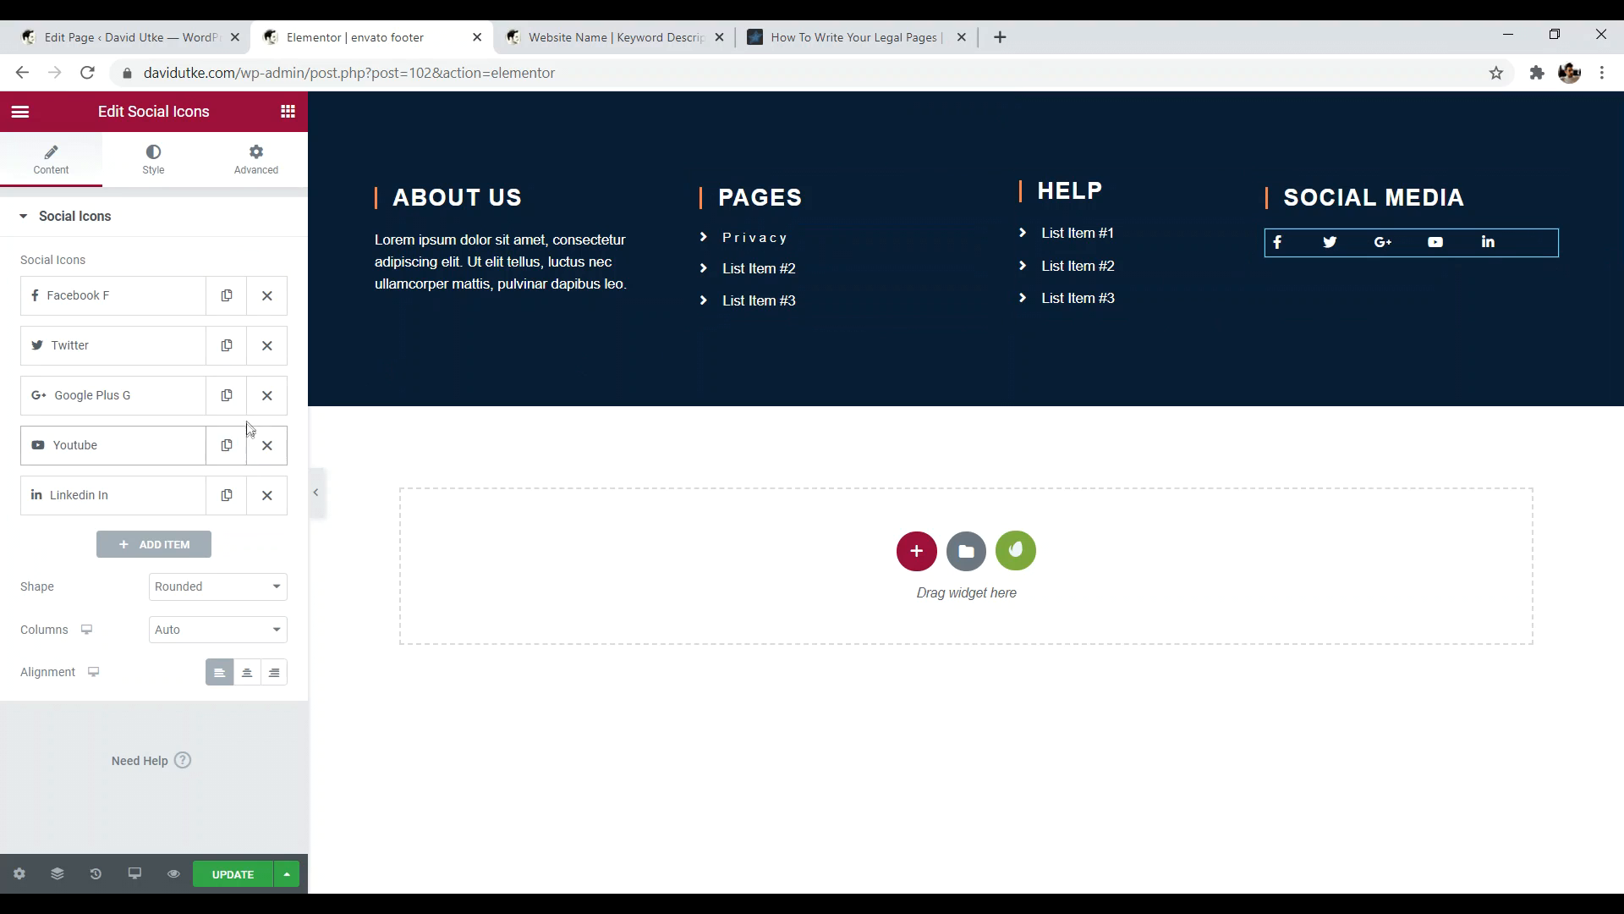
click(268, 395)
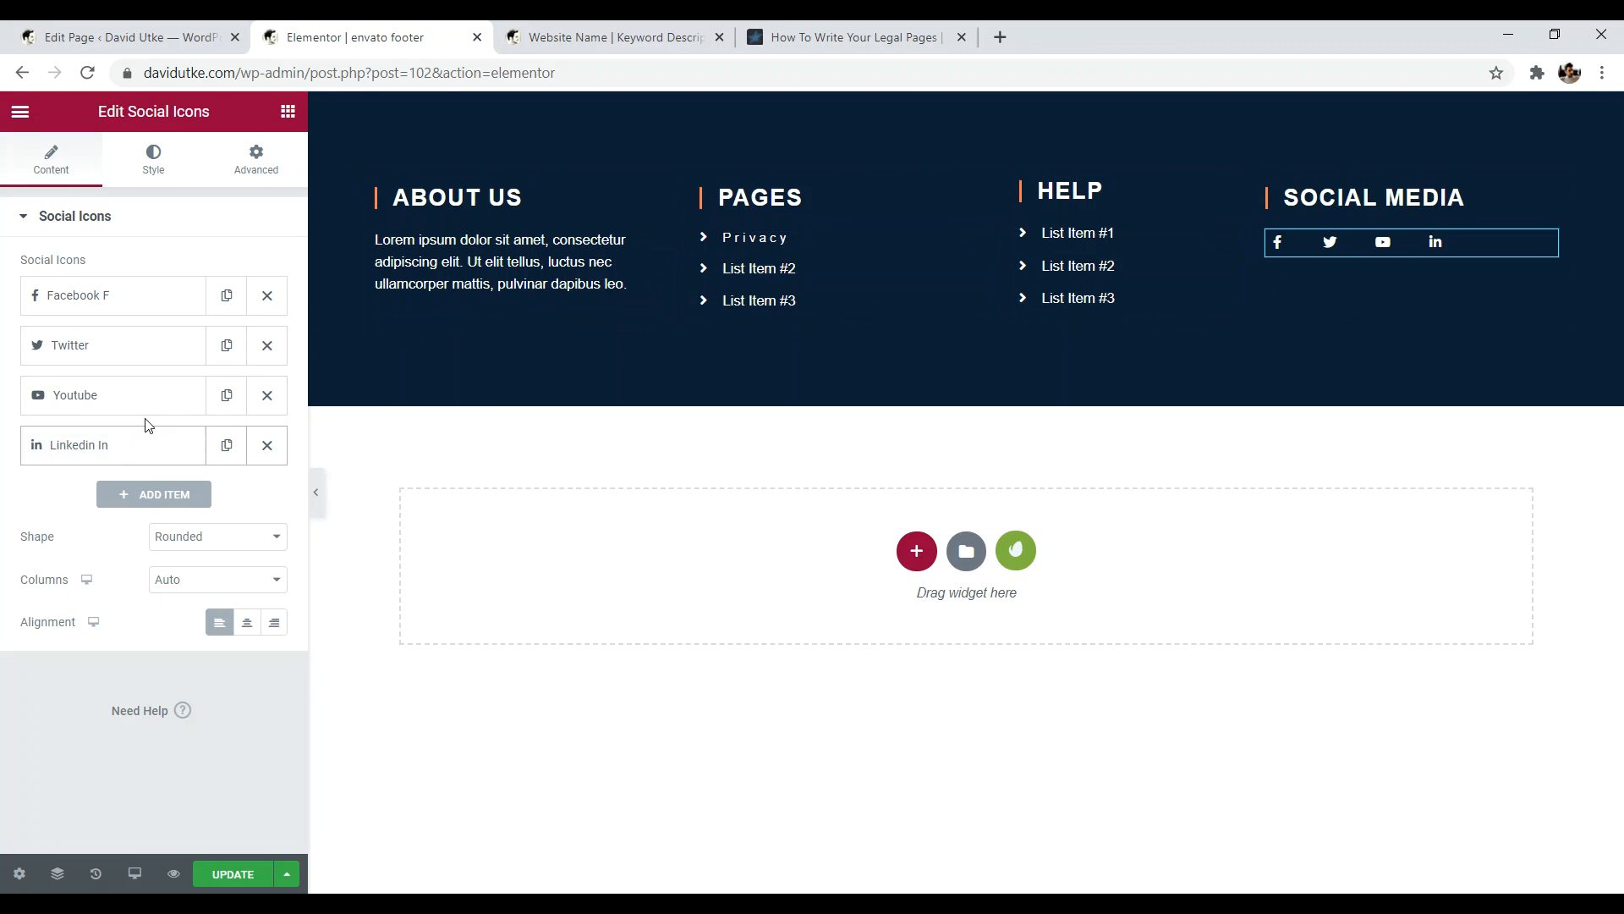
click(97, 298)
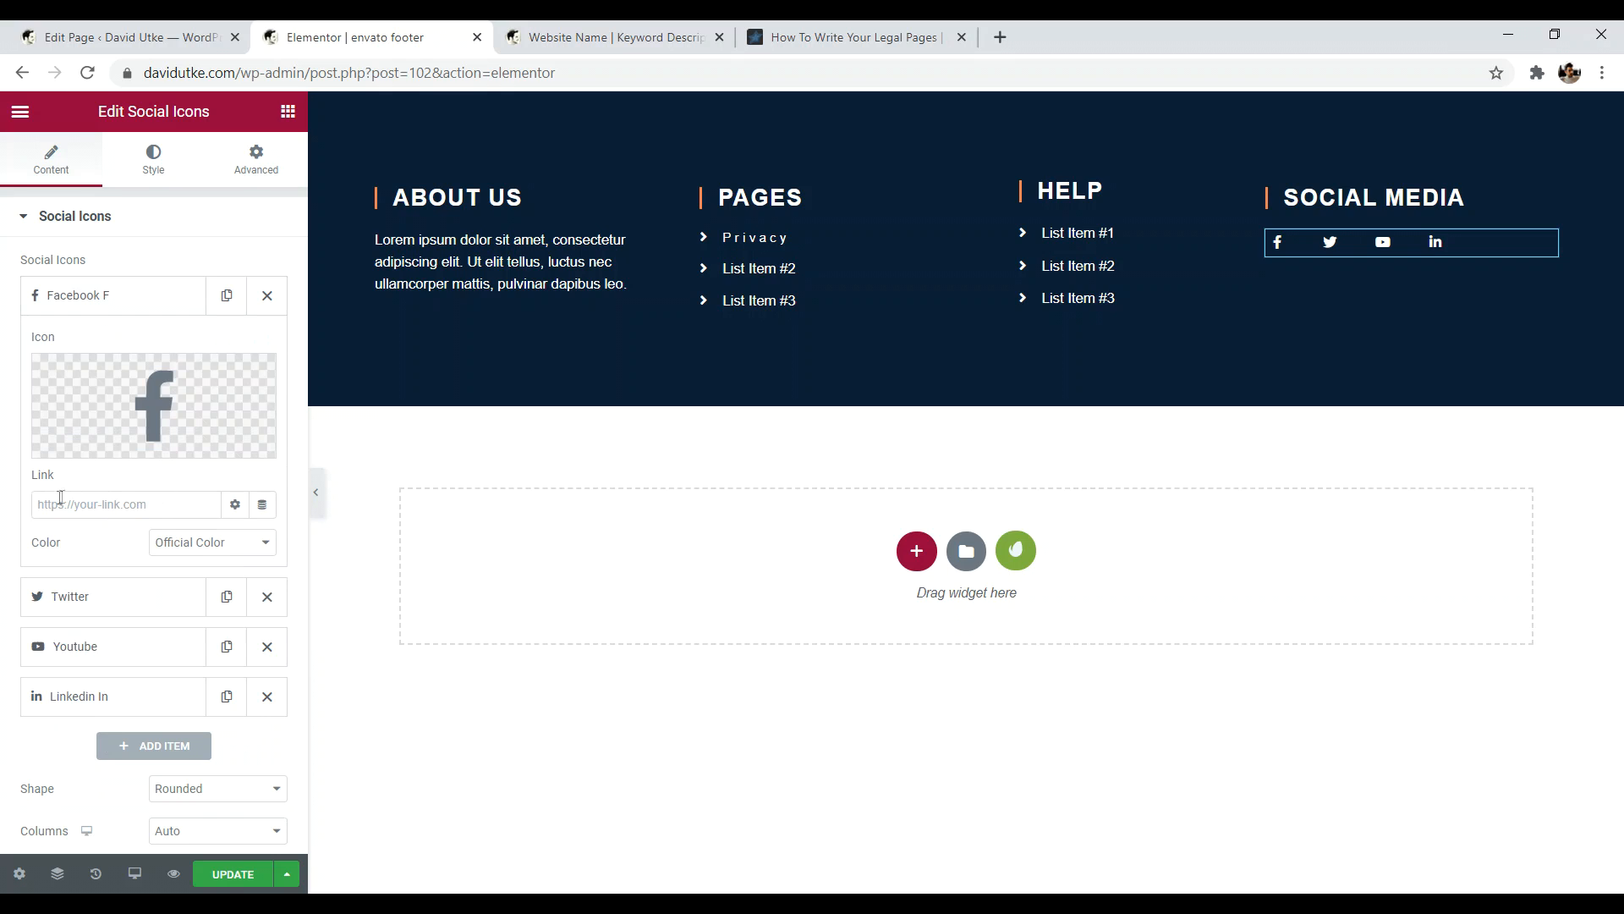
click(234, 505)
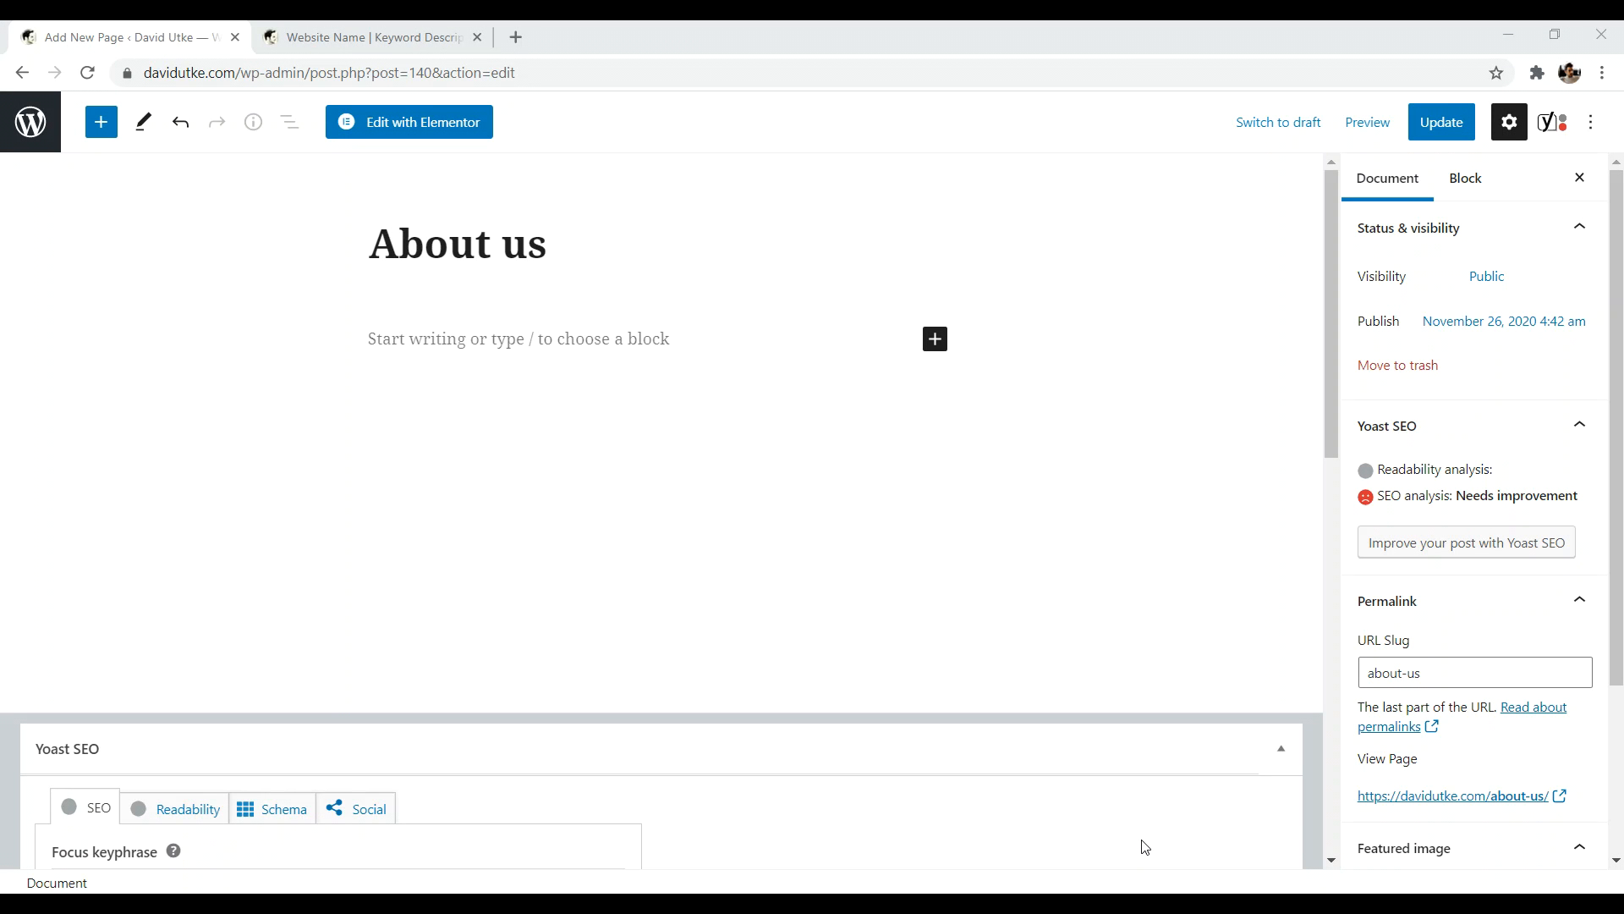
- Set the About us page's URL slug to 'about', update it, and view the live page
click(23, 125)
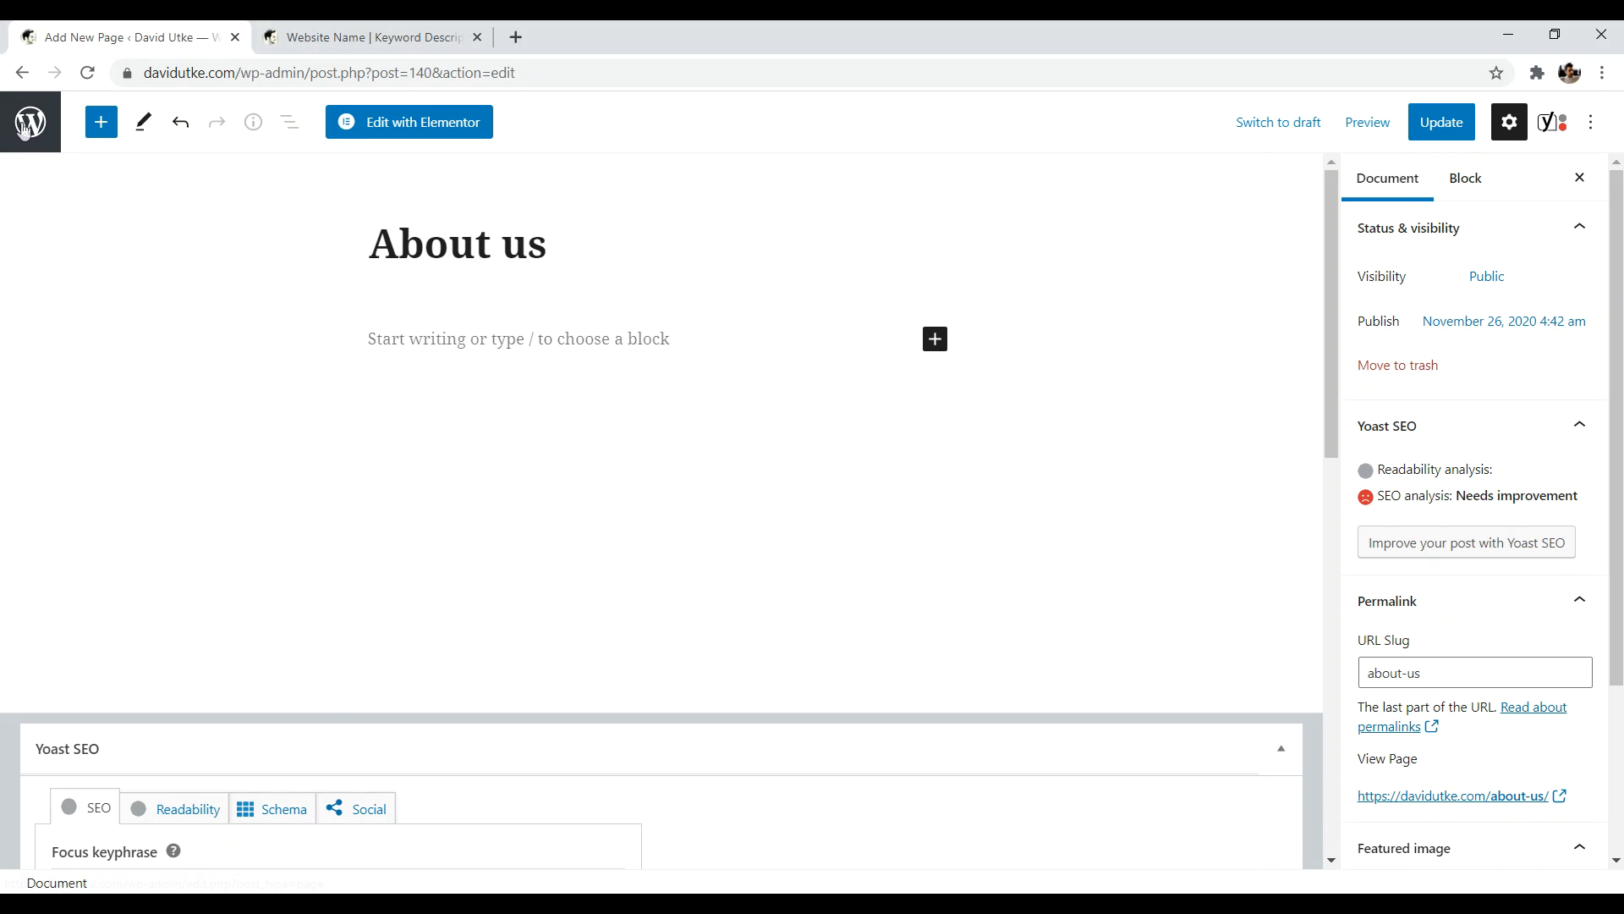
click(25, 125)
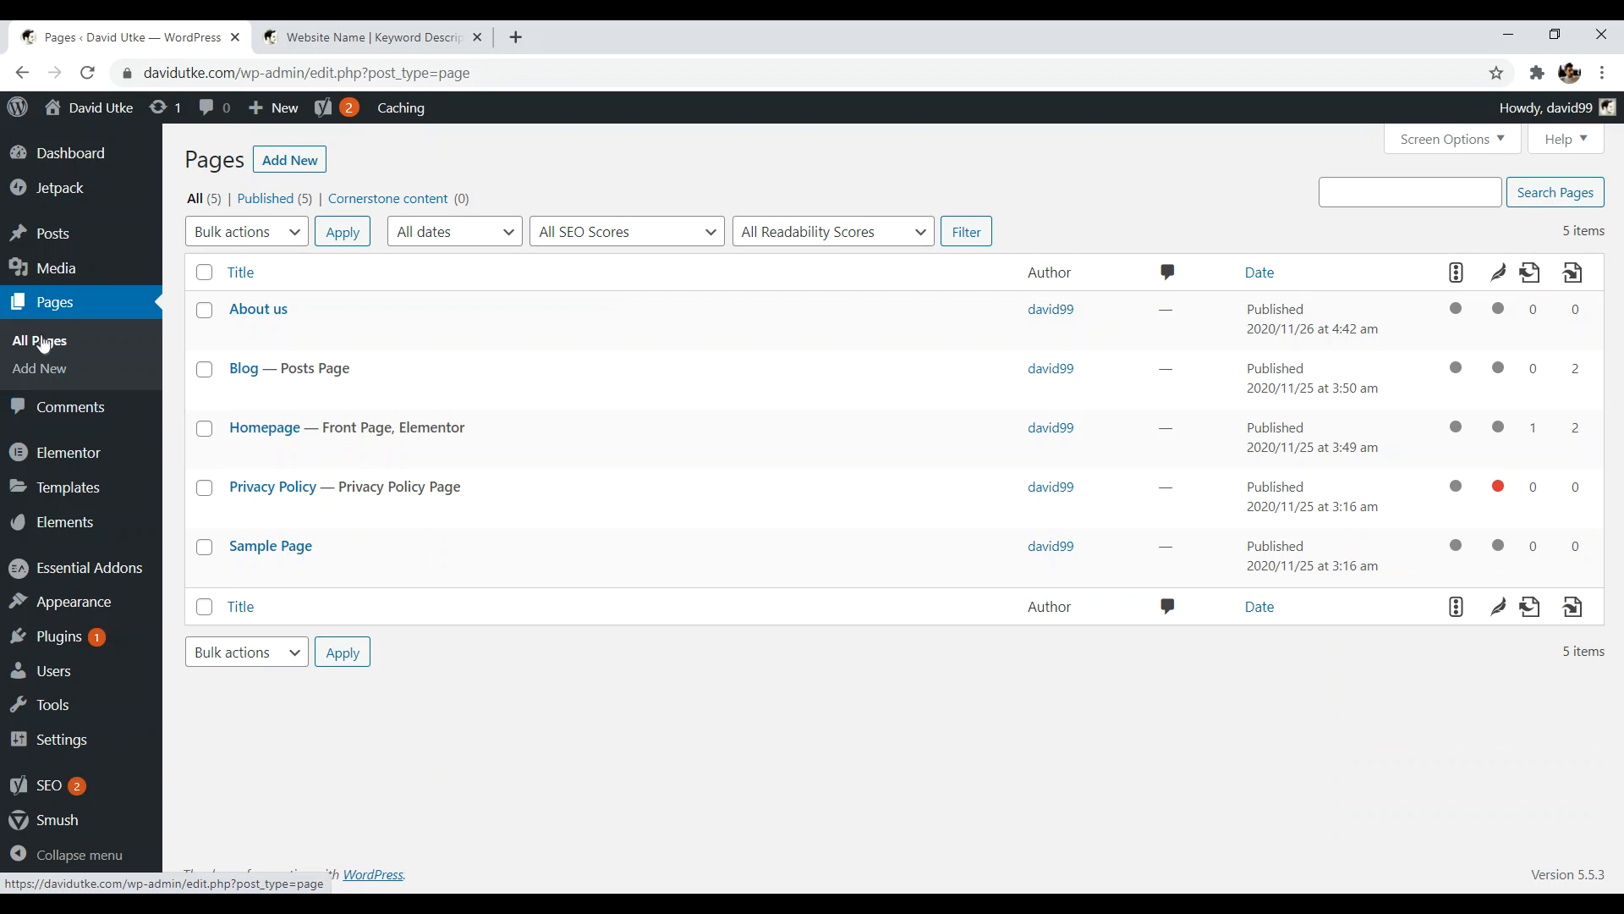
click(256, 318)
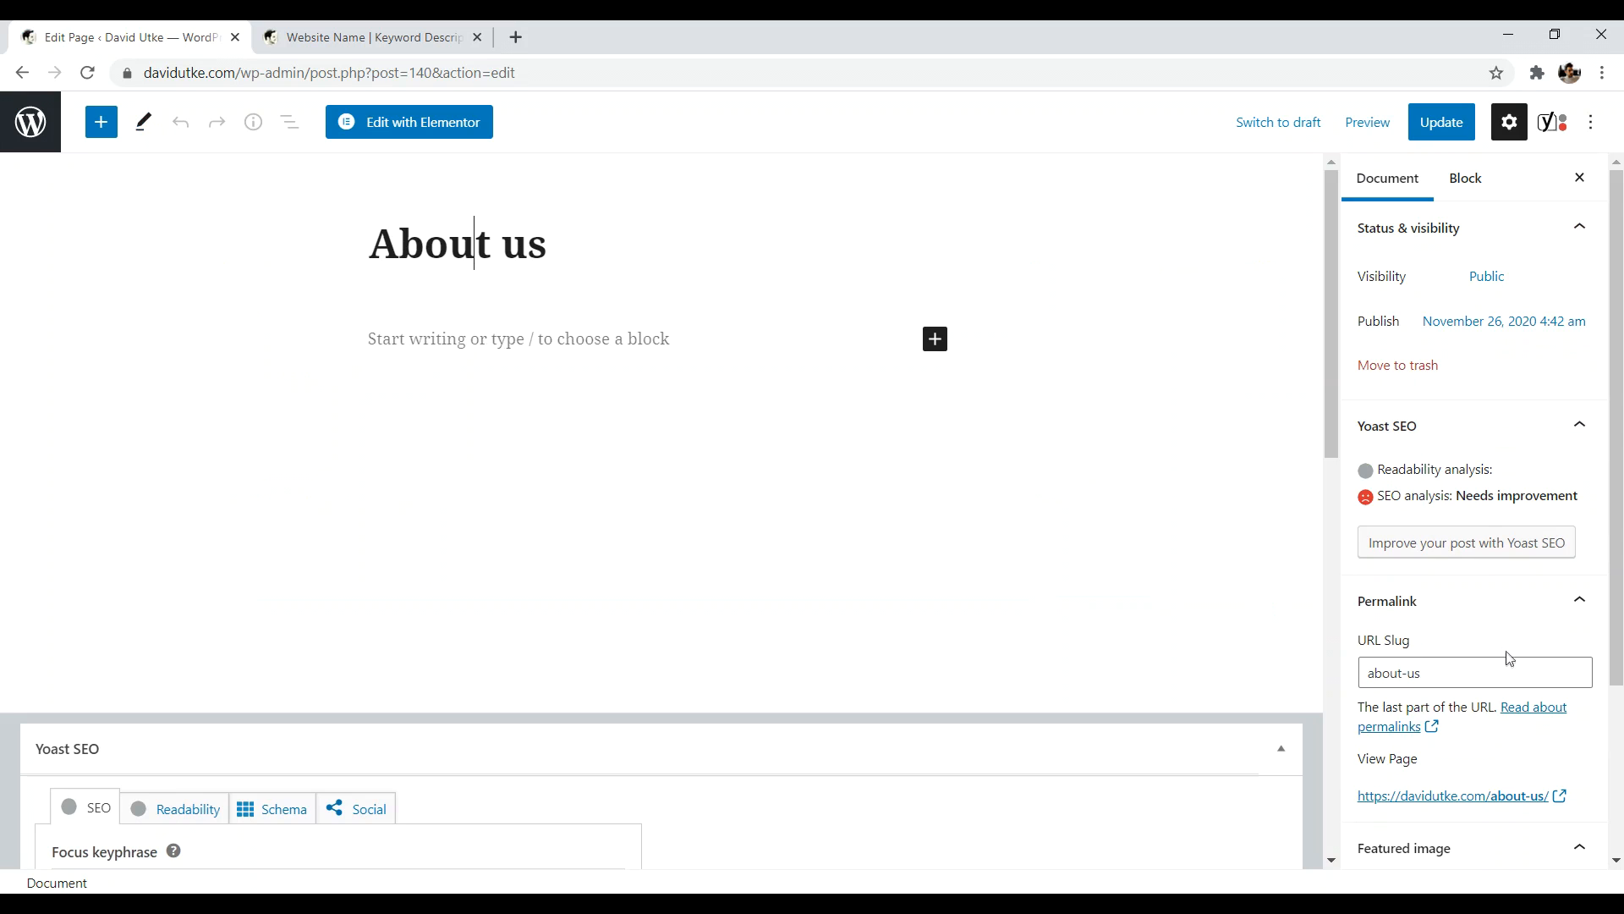
scroll(1521, 795, down, 1)
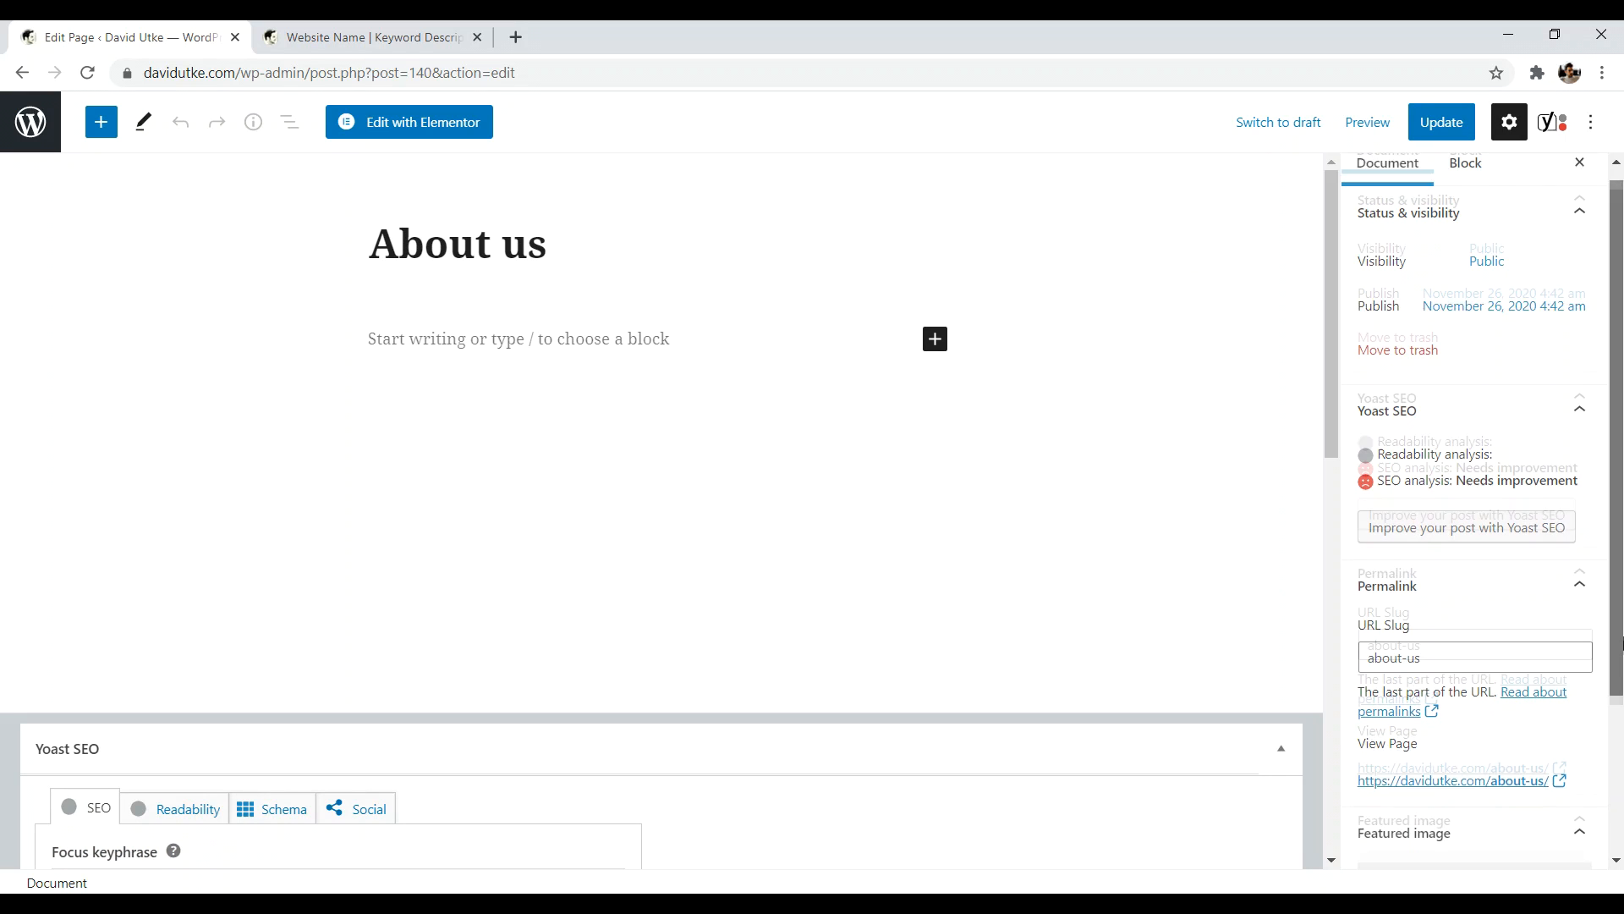
click(1466, 652)
key(BackSpace)
key(BackSpace)
key(BackSpace)
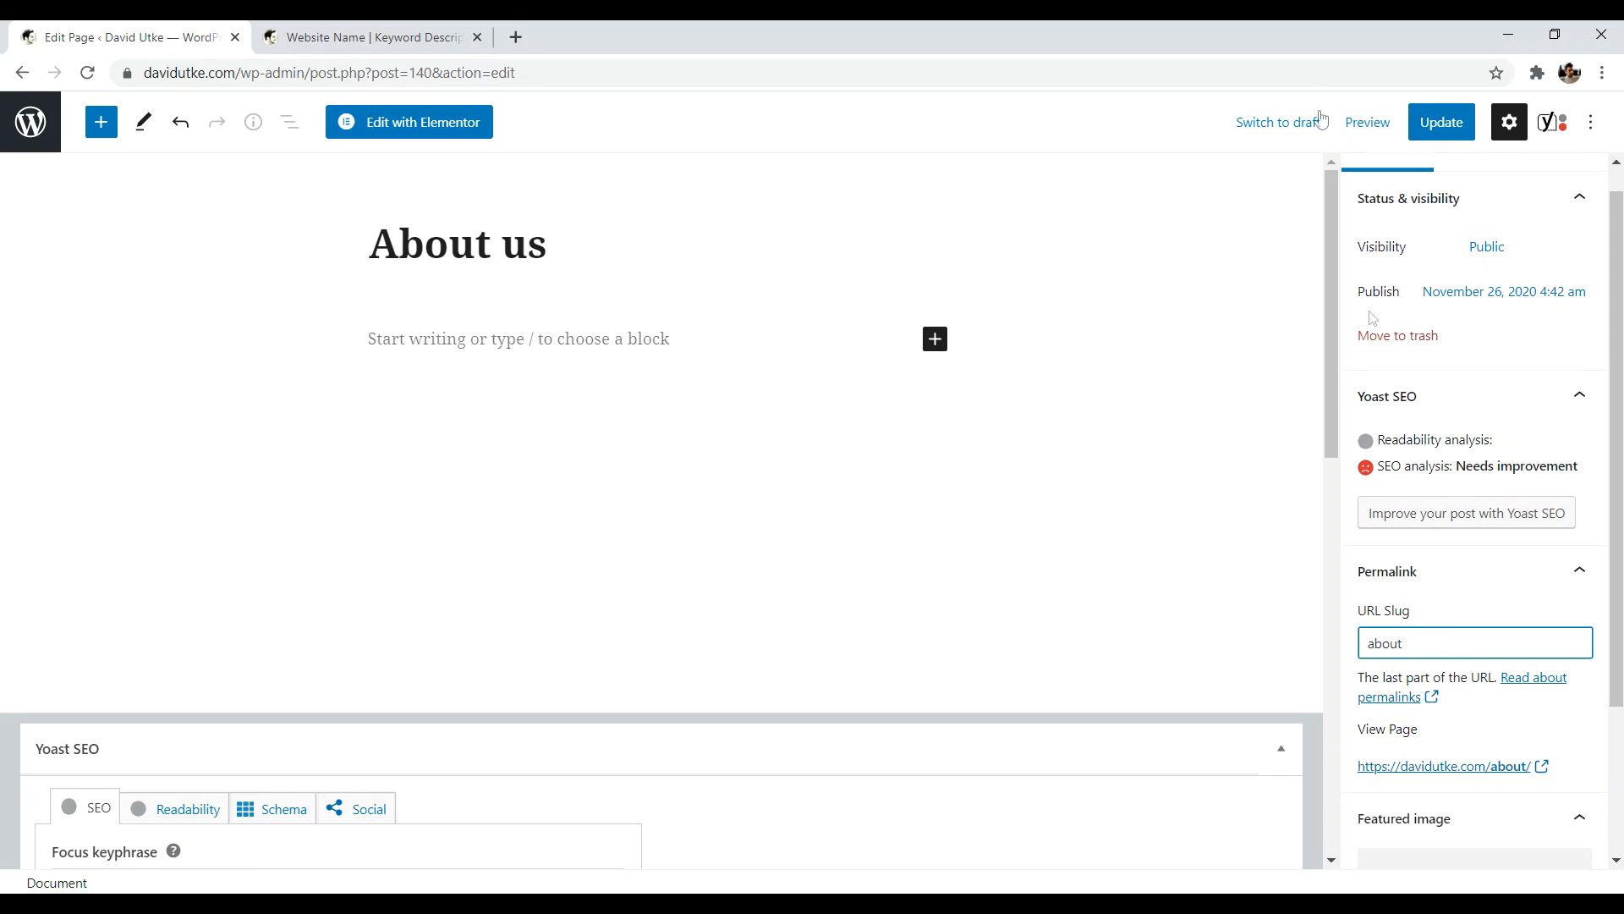
click(1441, 122)
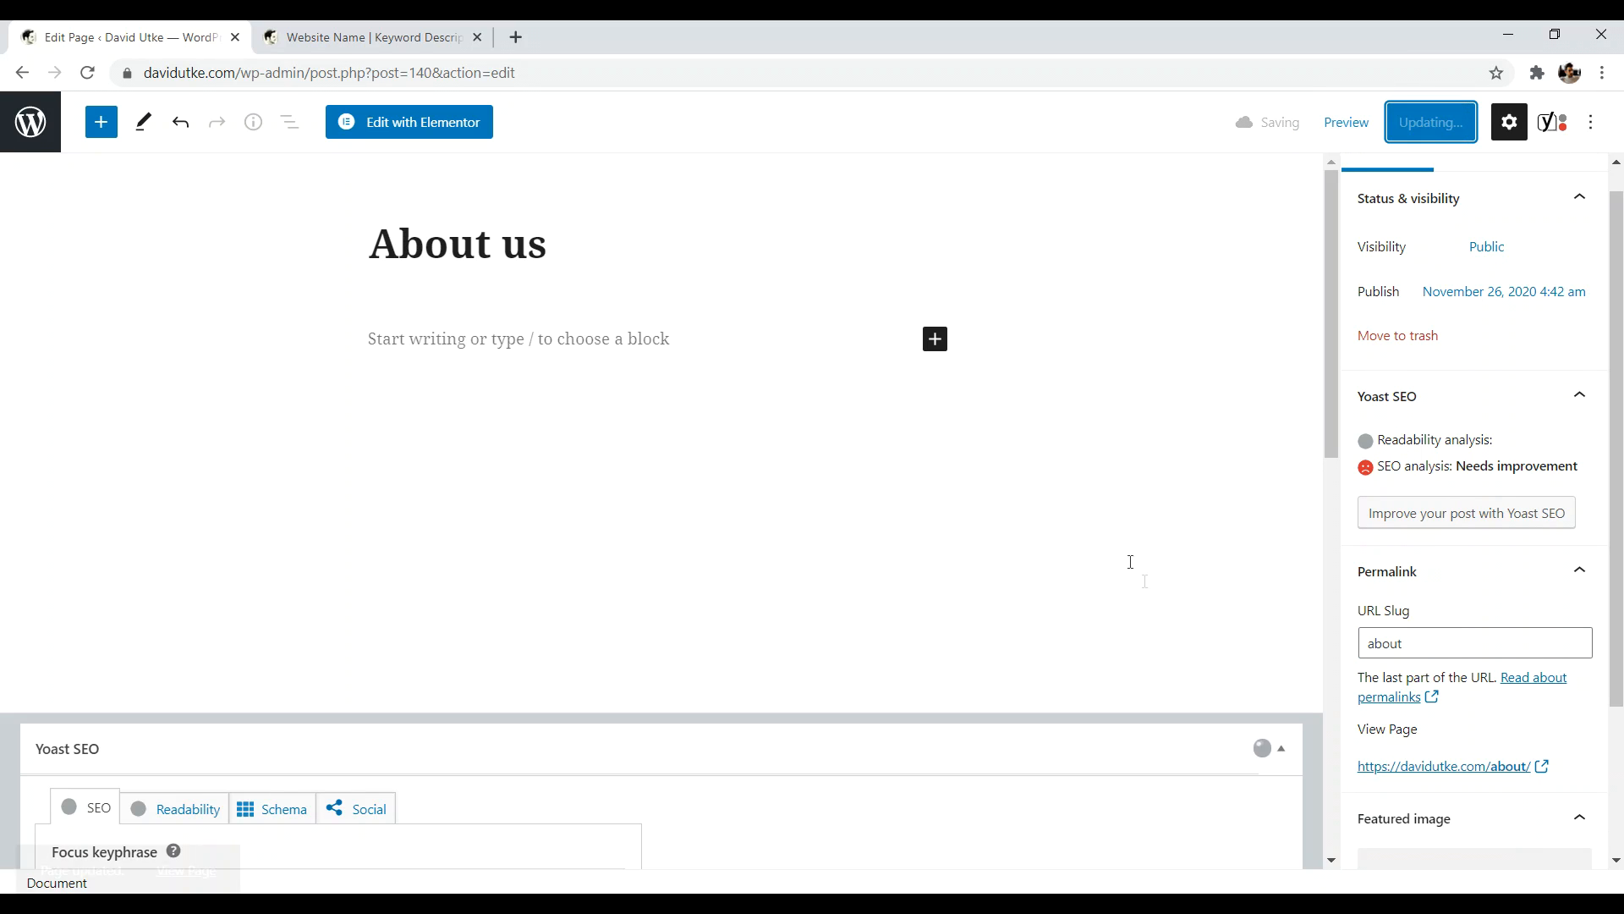
click(1404, 770)
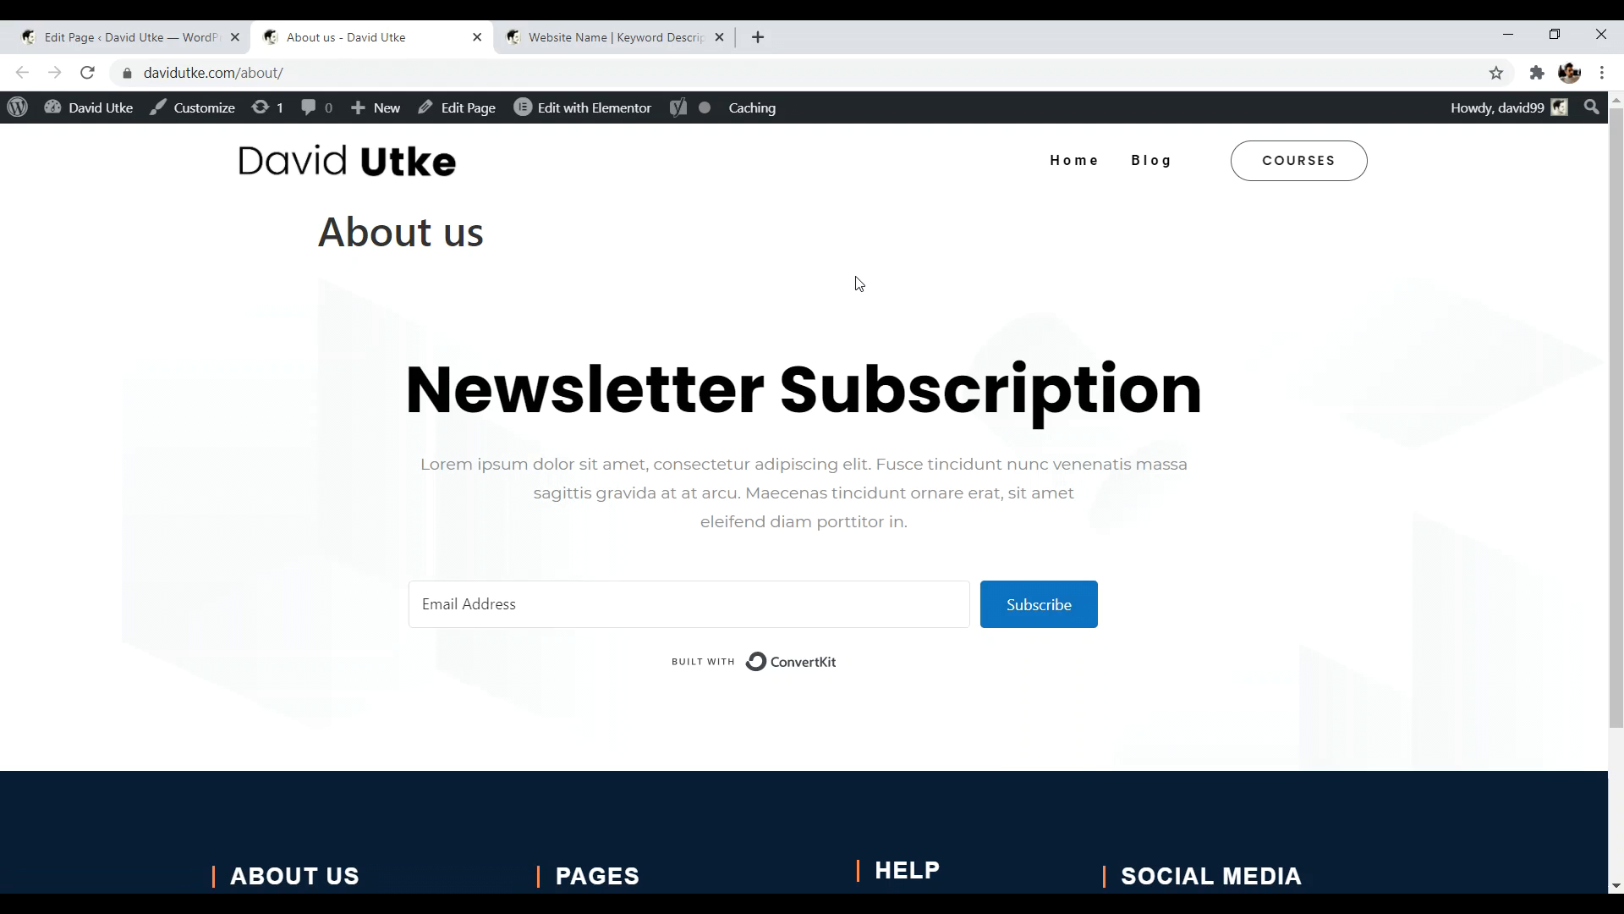
- Return to the About us page editor and launch Edit with Elementor
mouse_move(600, 108)
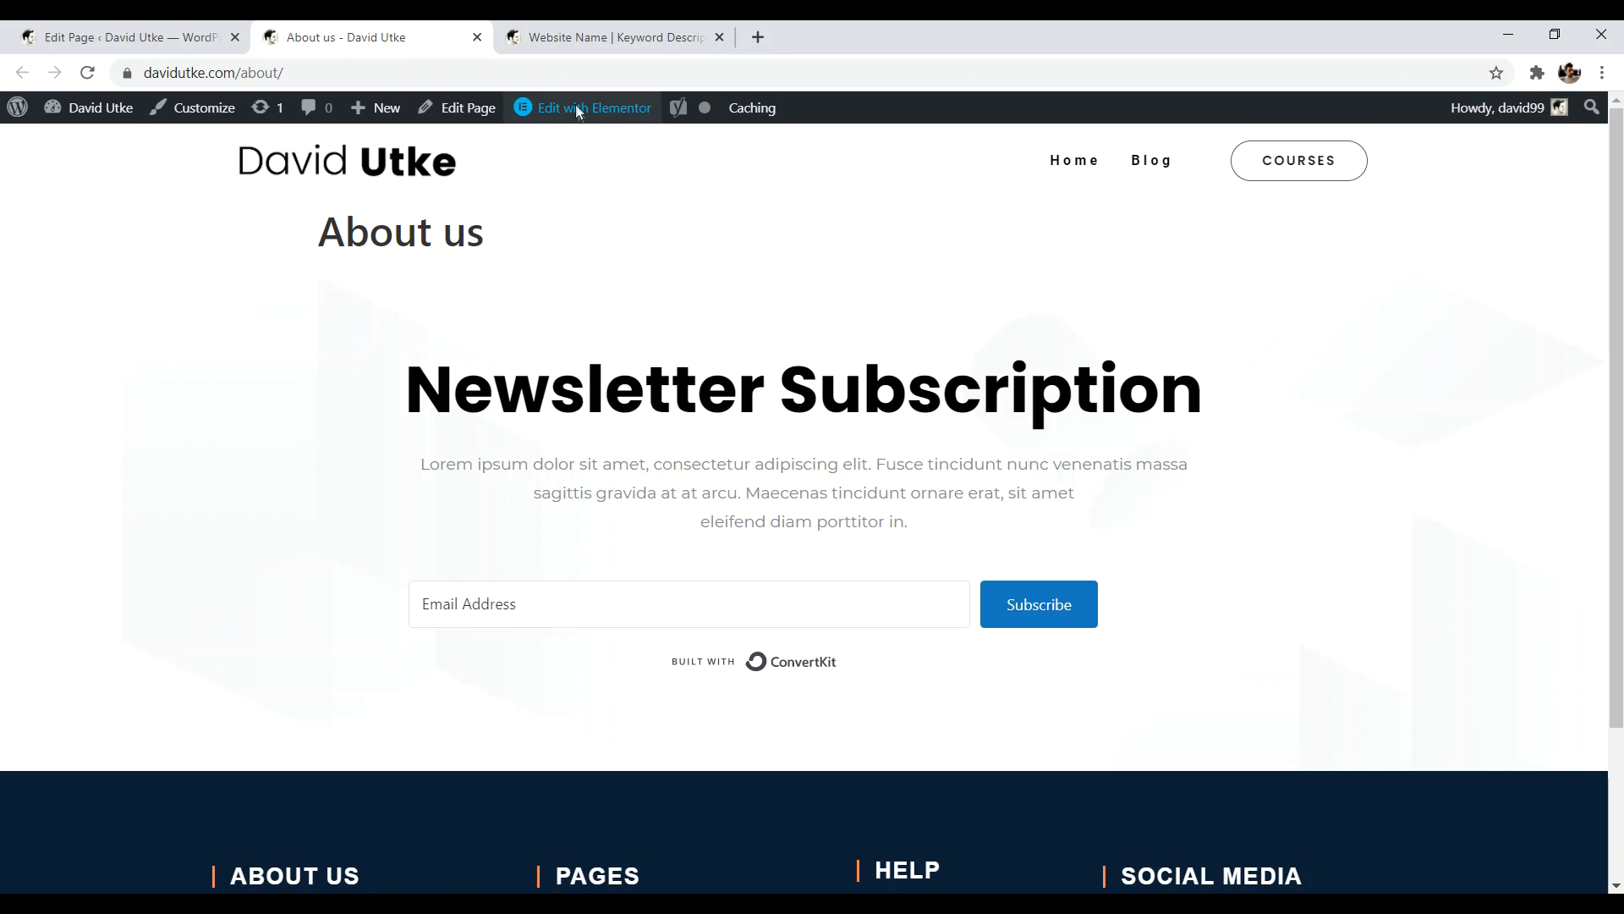
click(203, 37)
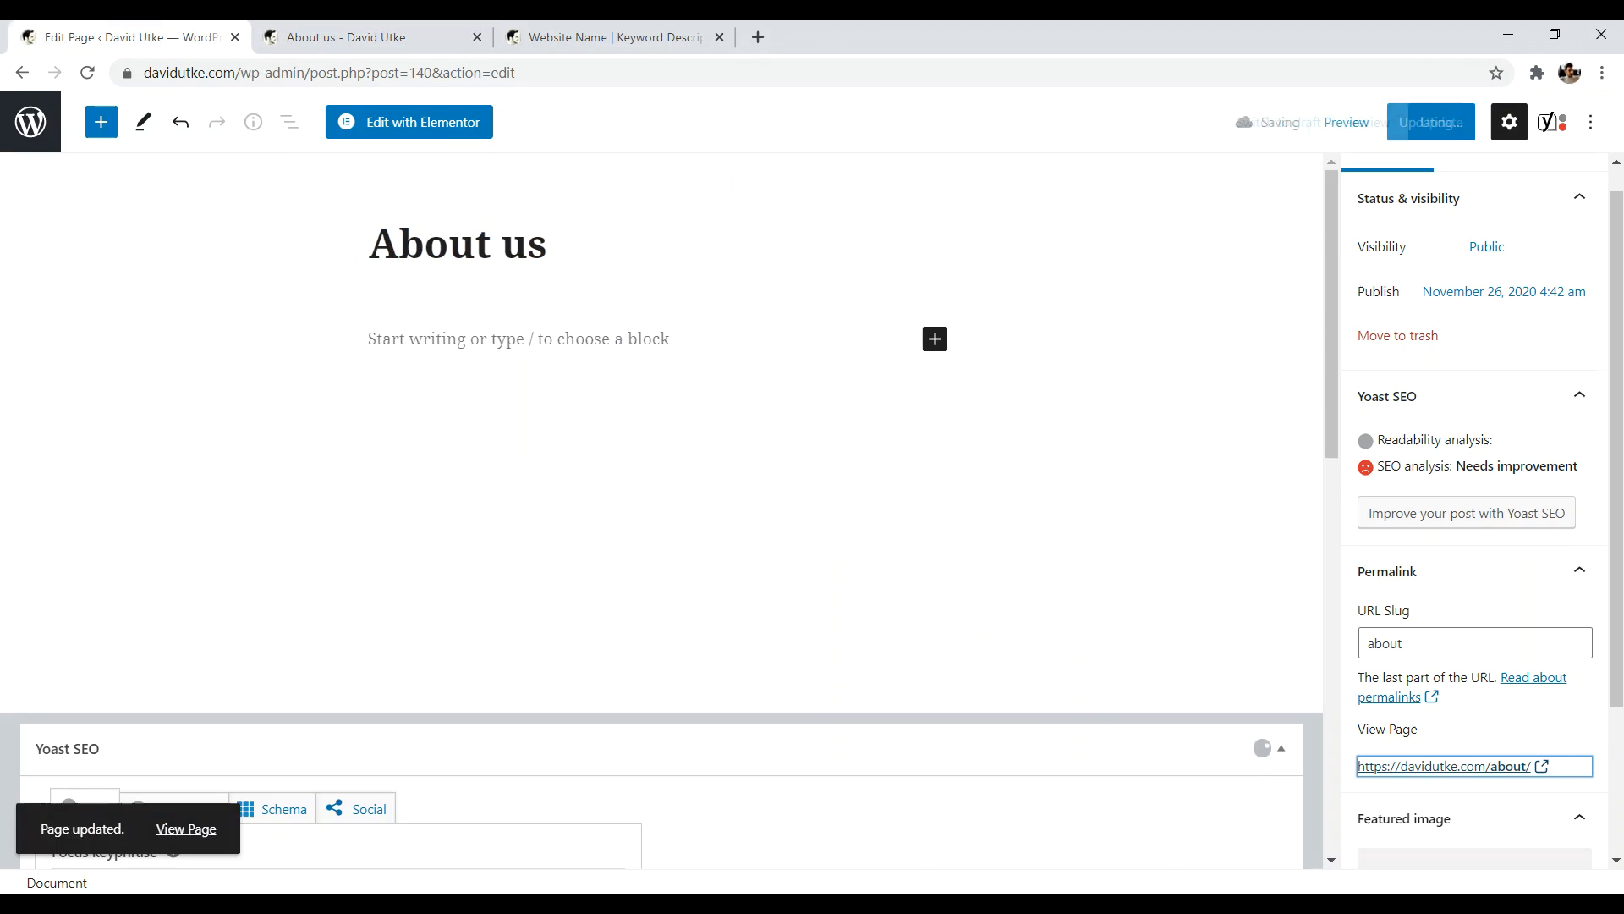
click(430, 127)
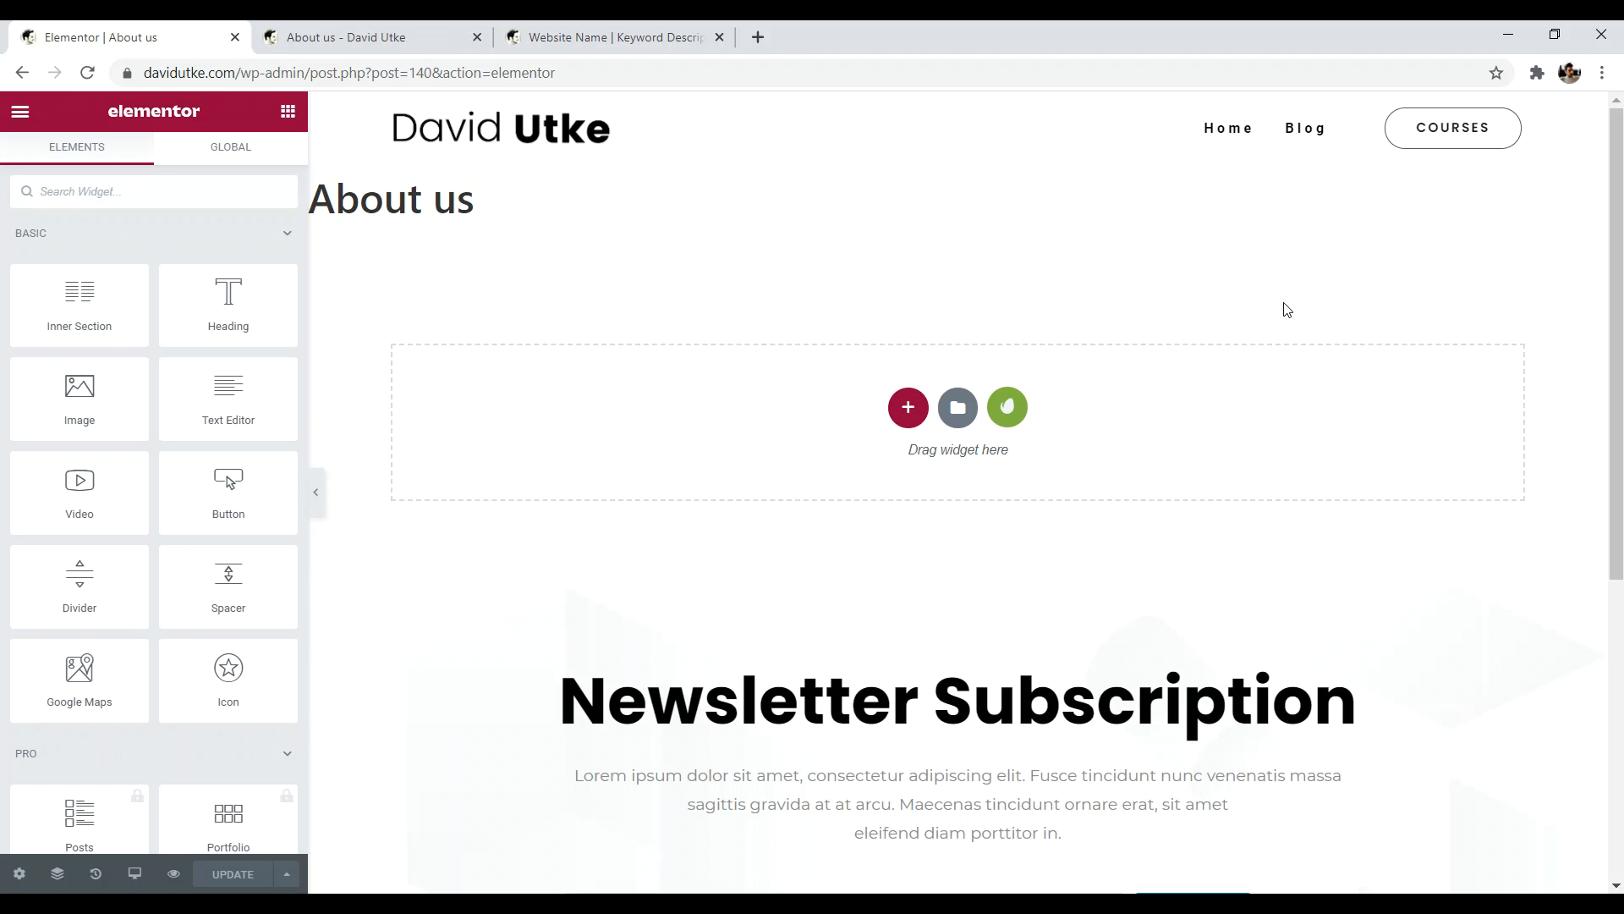
- Switch Hide Title to YES in the About us page settings
drag(458, 201, 385, 201)
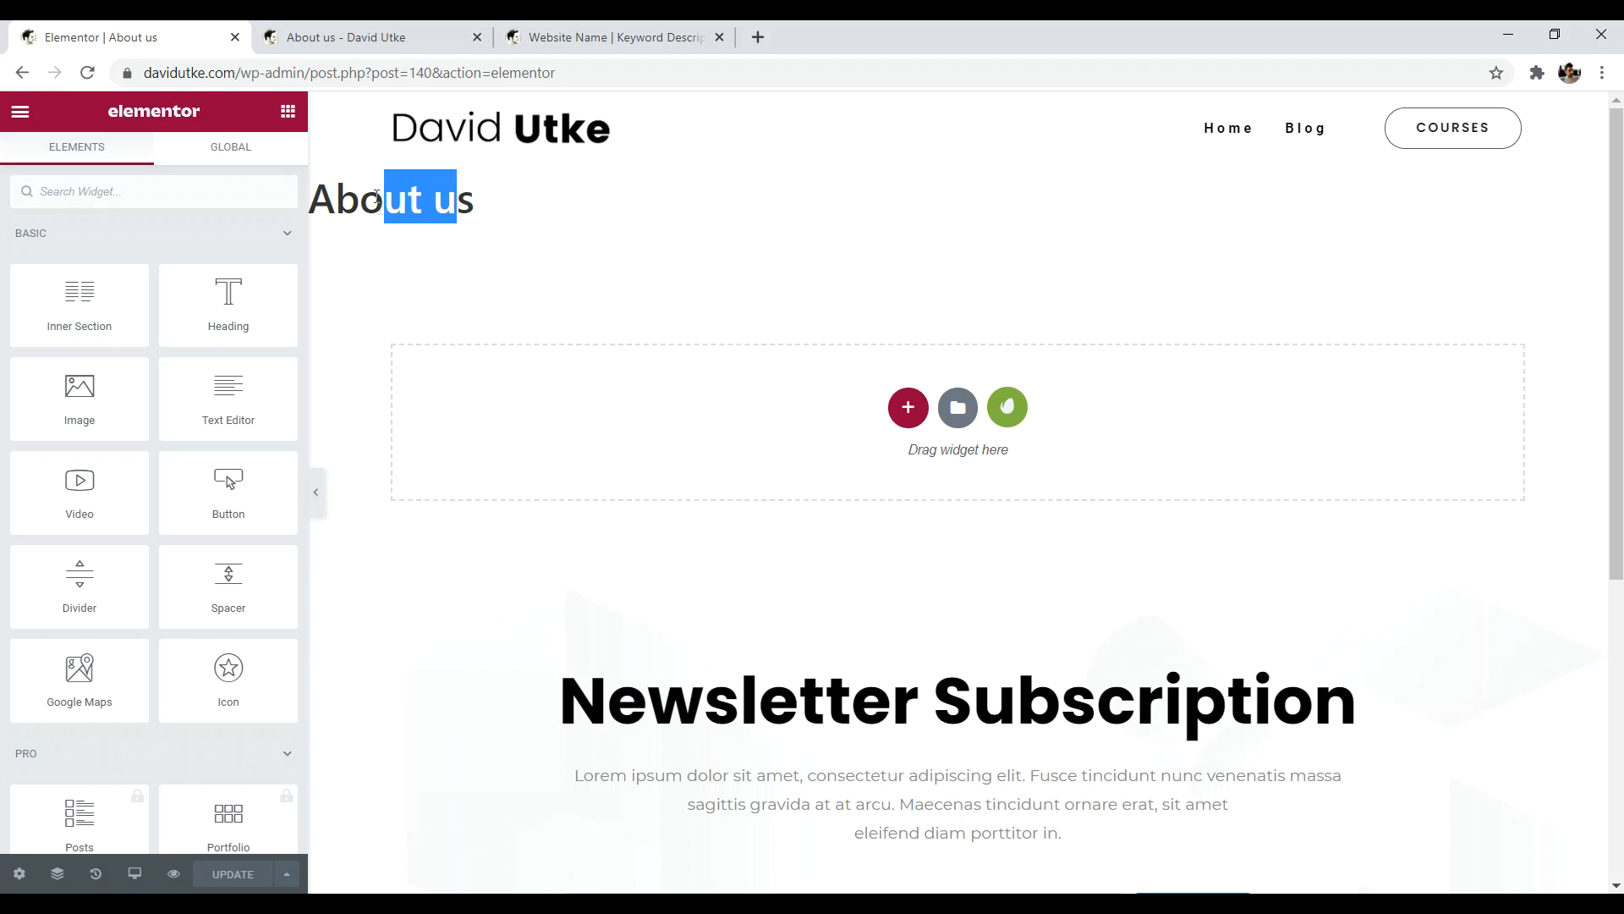
click(18, 876)
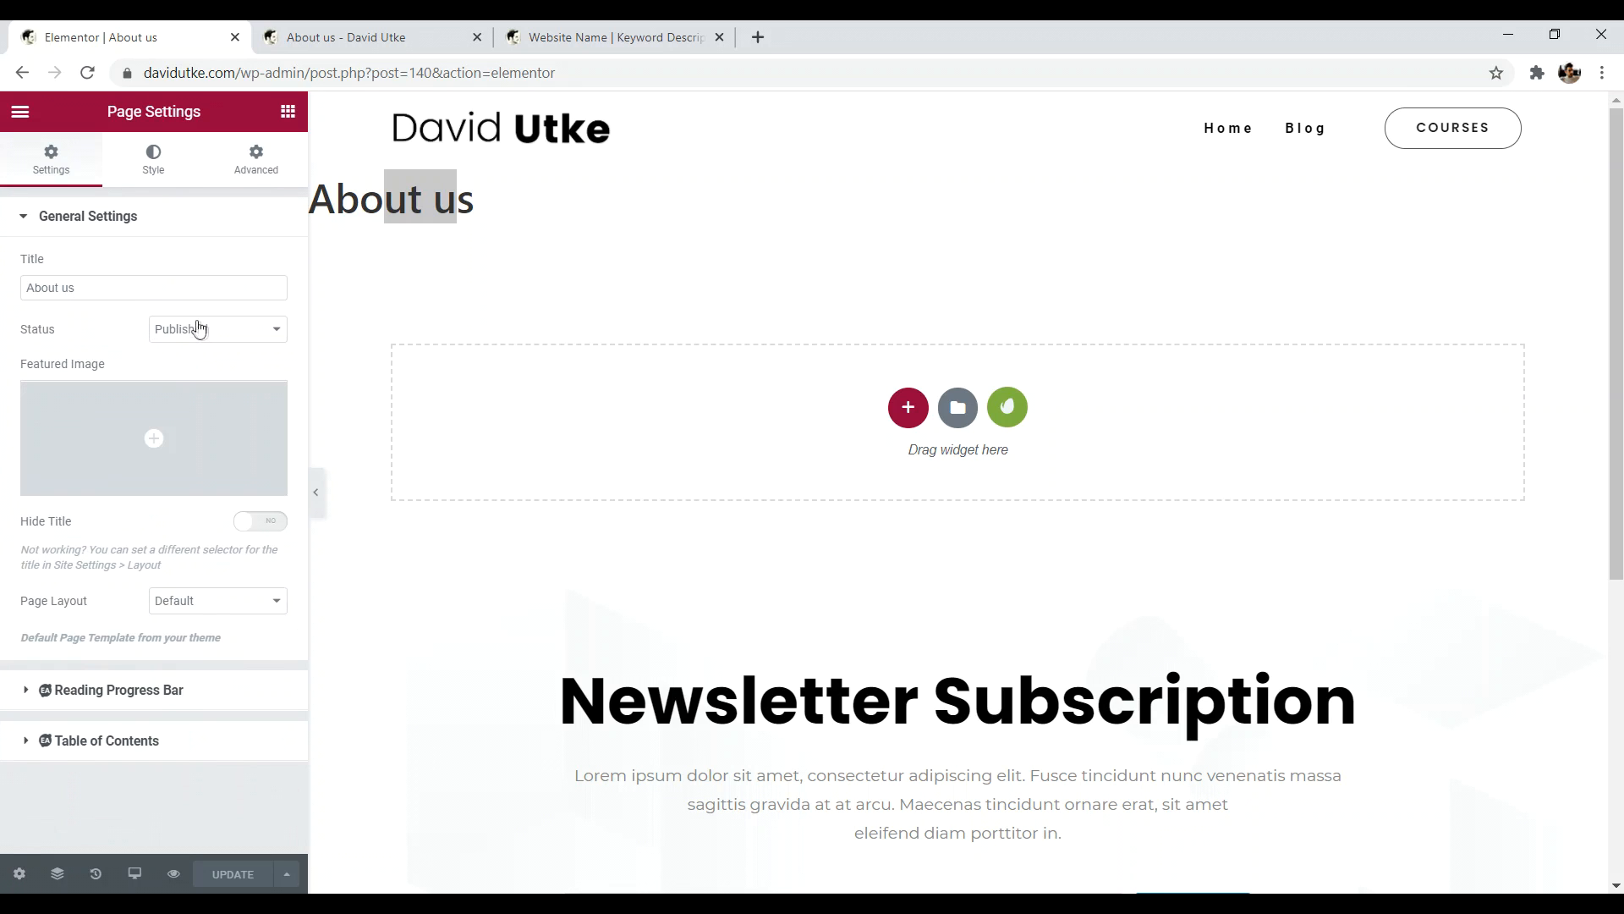
click(256, 522)
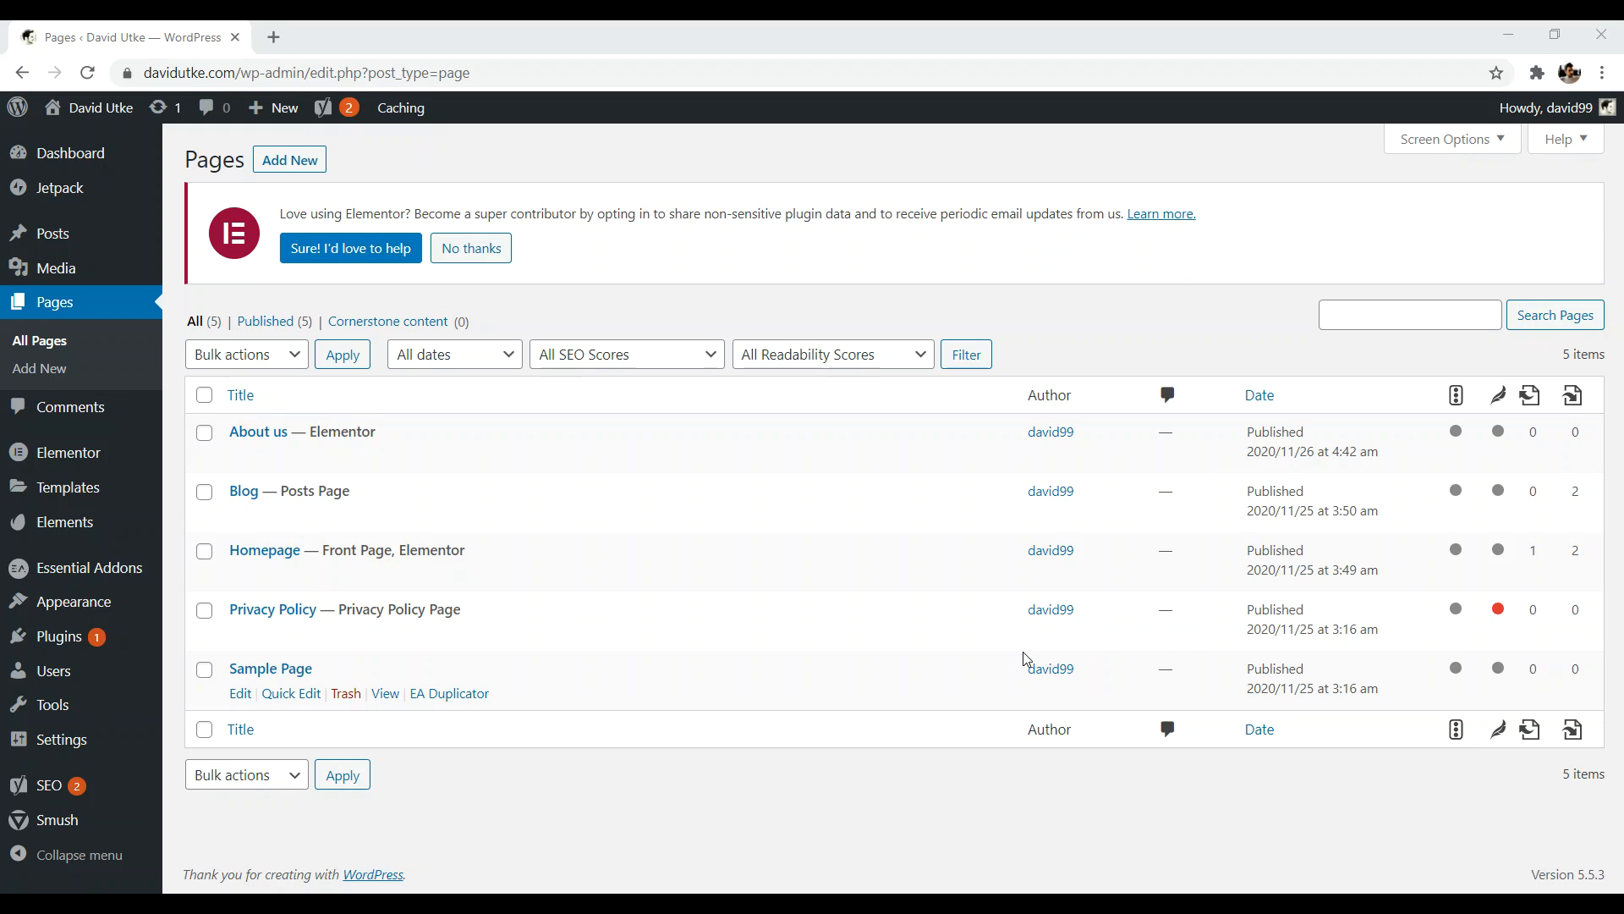
- Create a new page titled 'Contact' and publish it
click(296, 168)
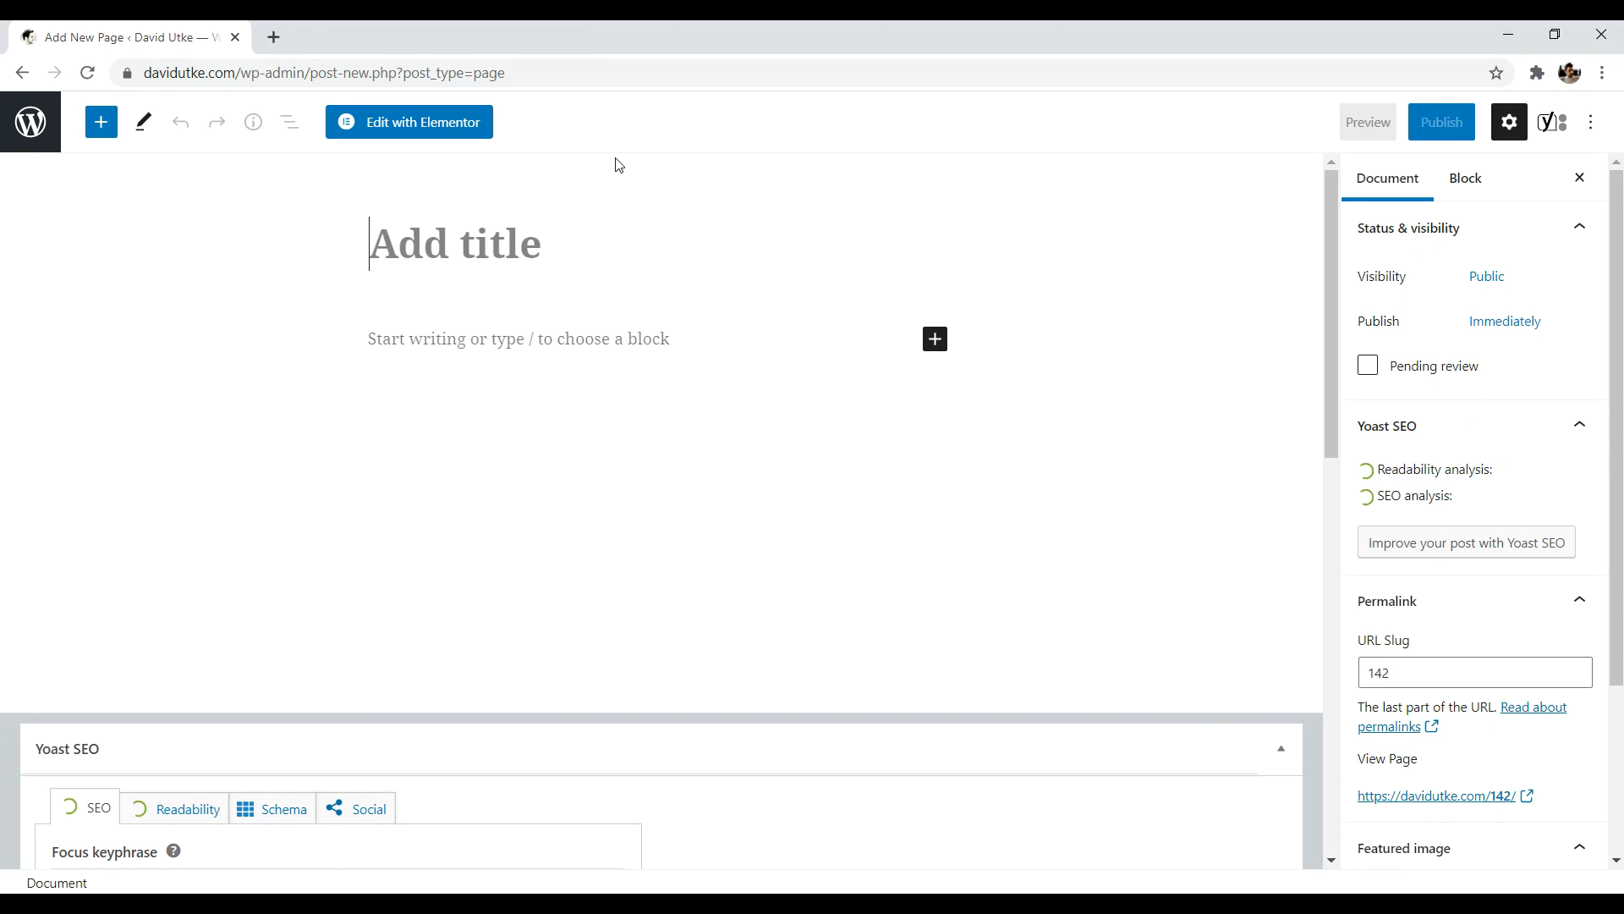
text(Con)
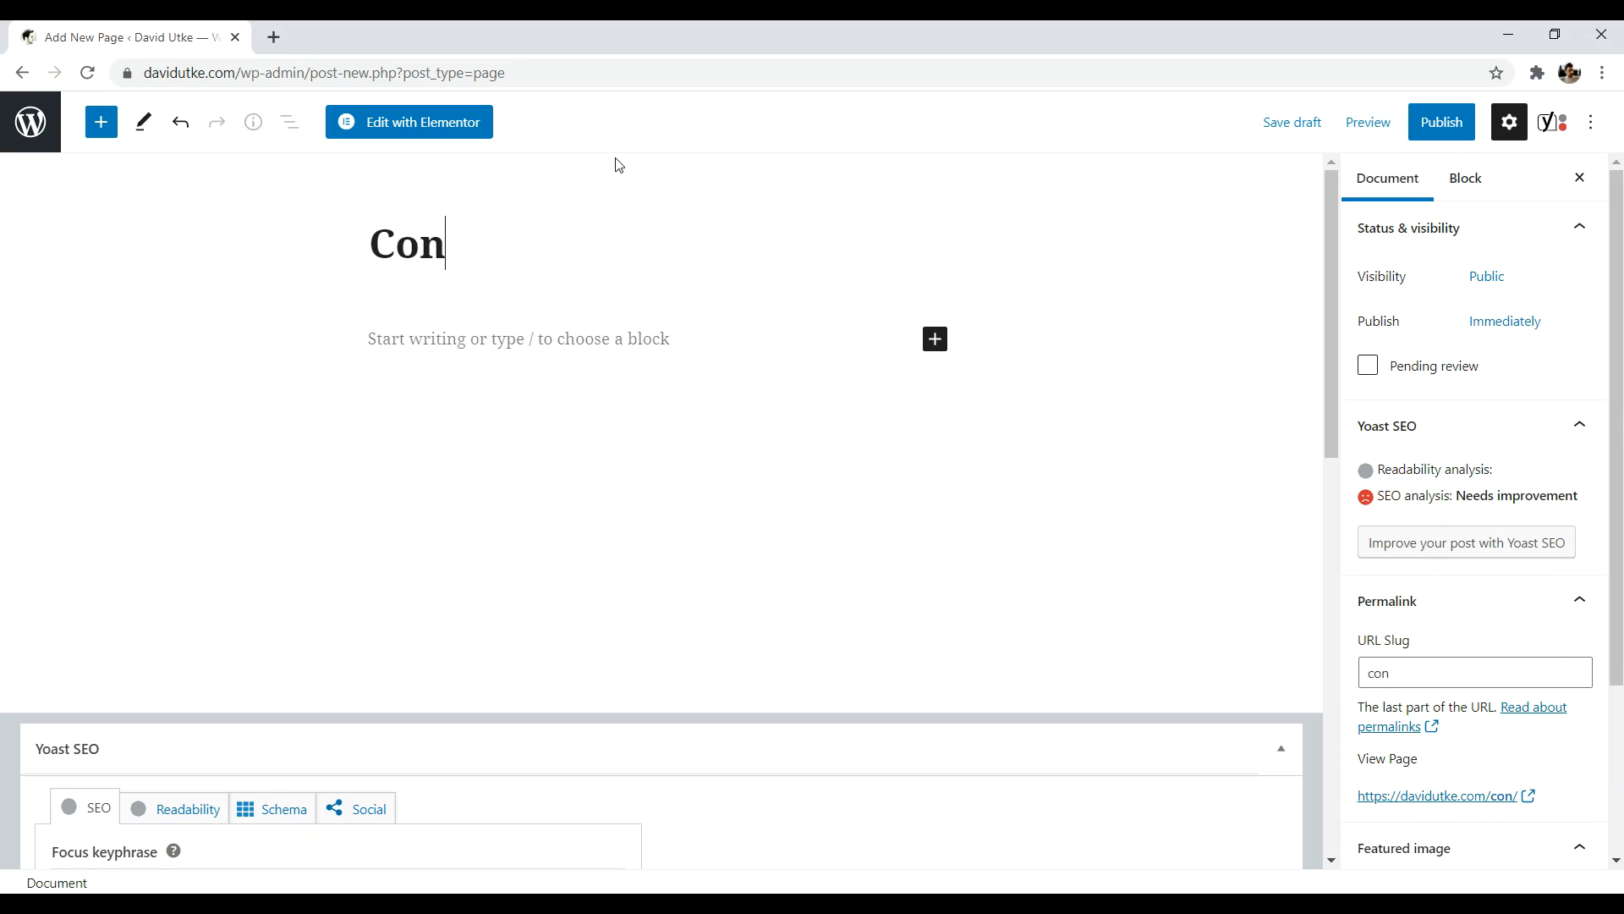
text(tact)
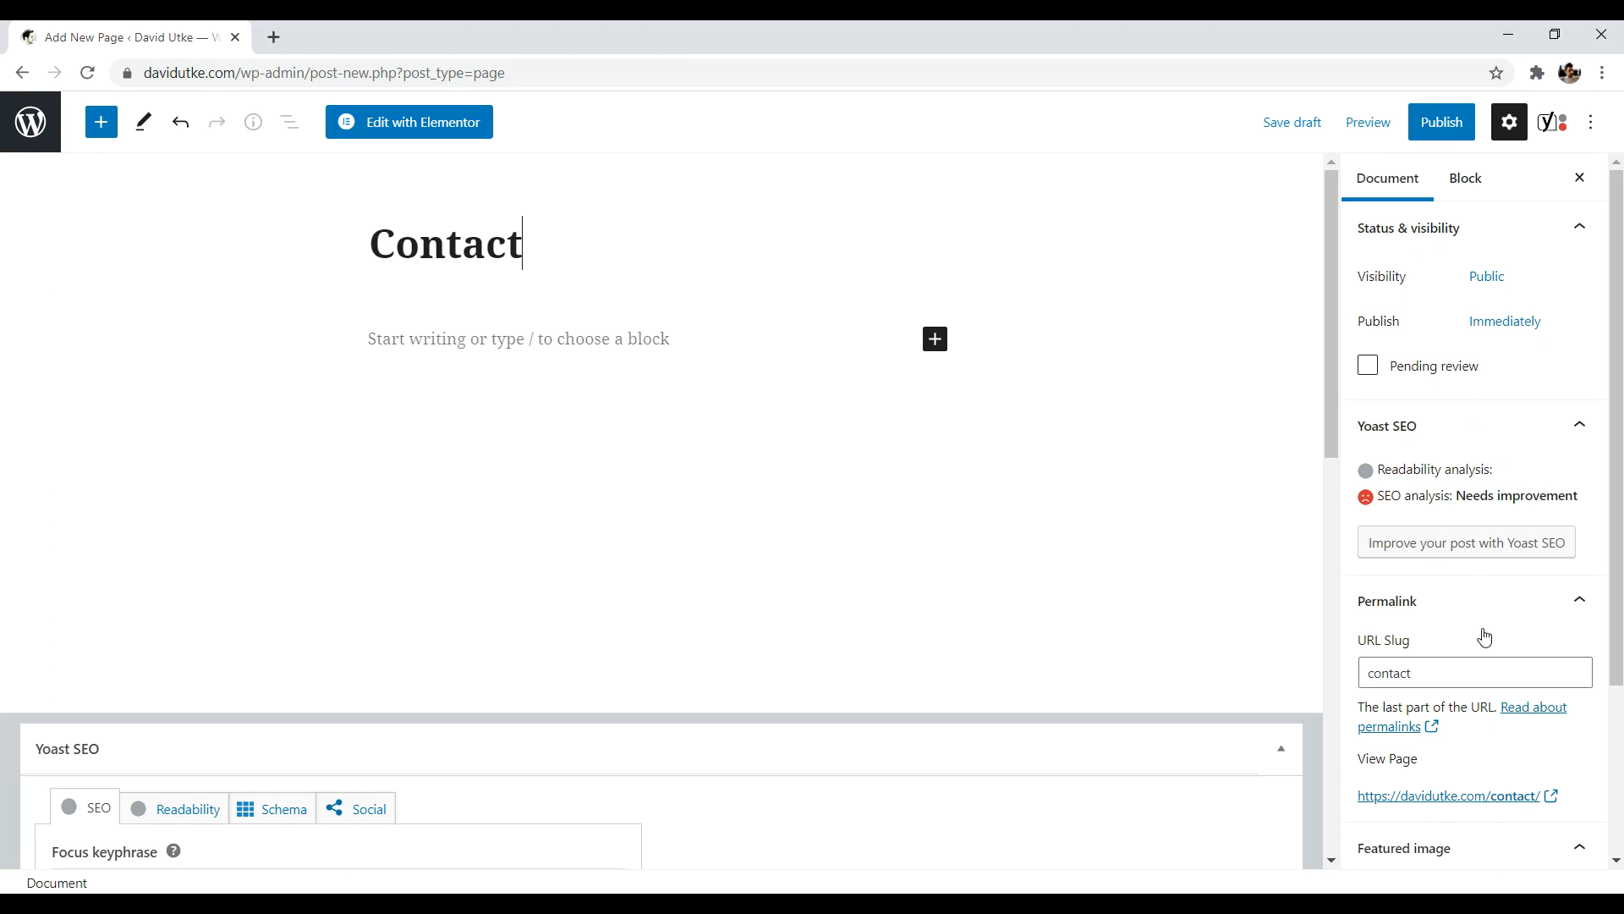
click(1443, 123)
click(1445, 125)
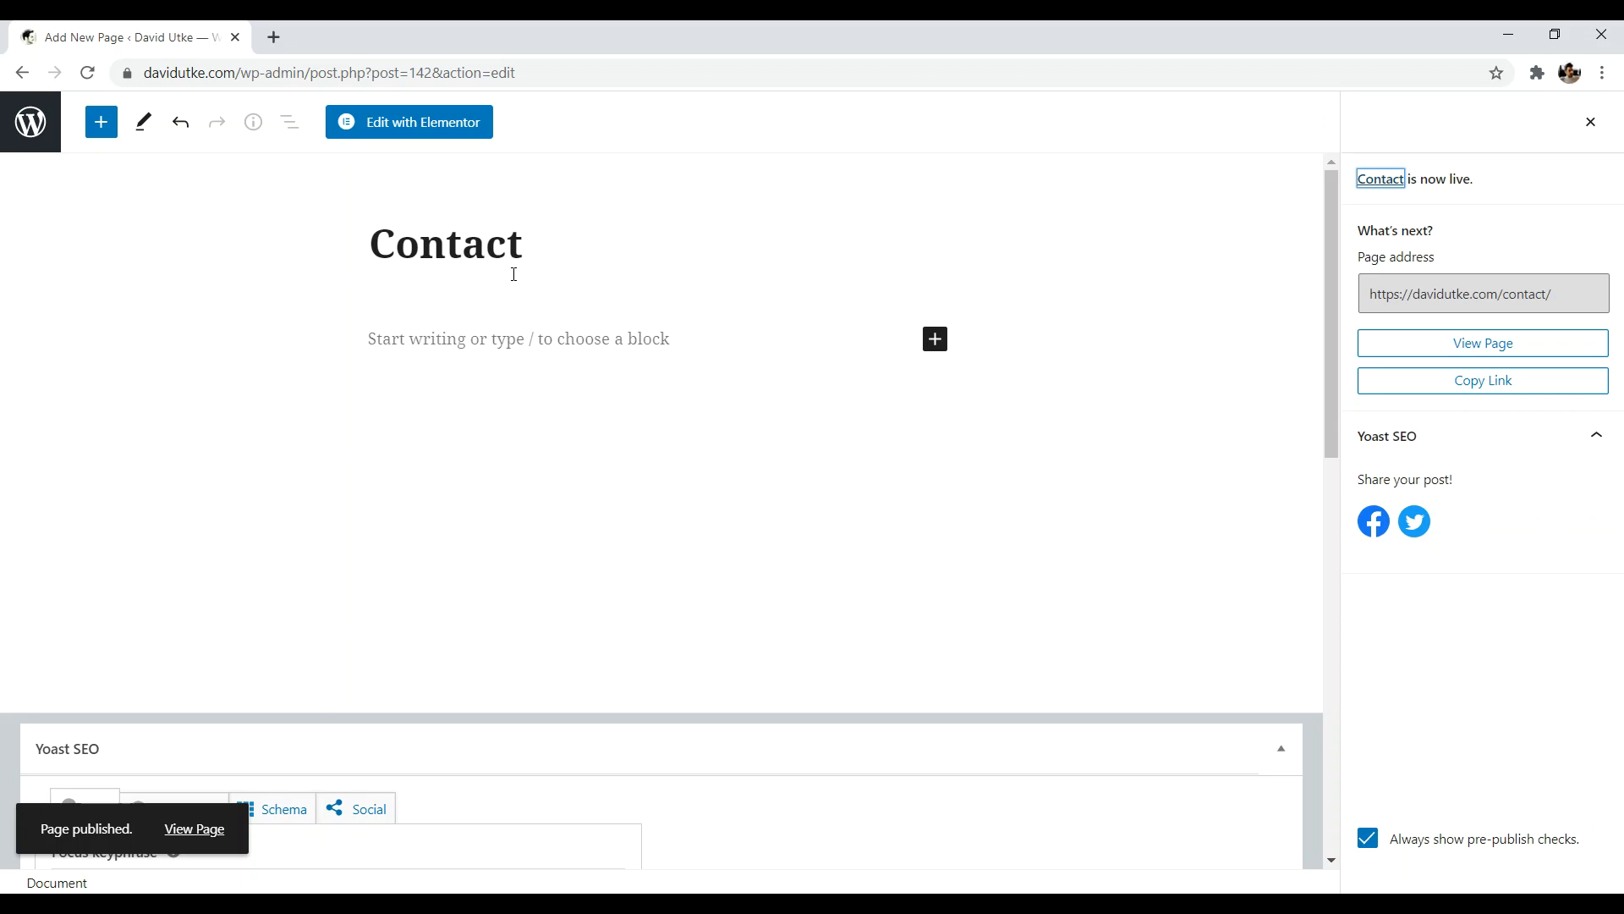
click(33, 124)
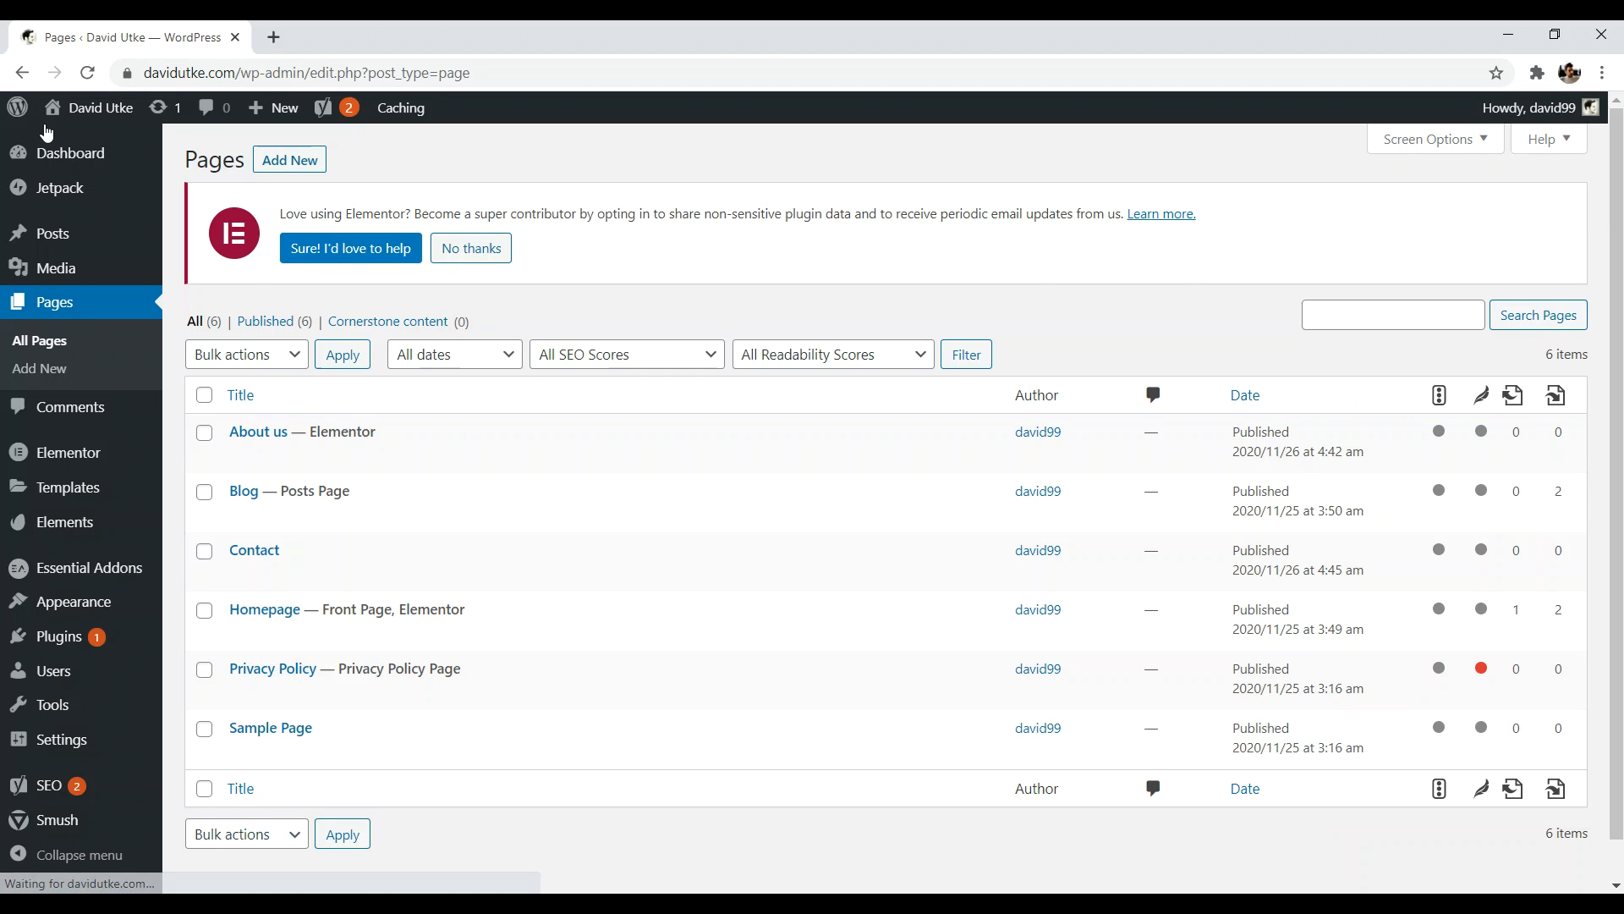
- Search plugins for 'wp forms', then install and activate Contact Form by WPForms
mouse_move(80, 640)
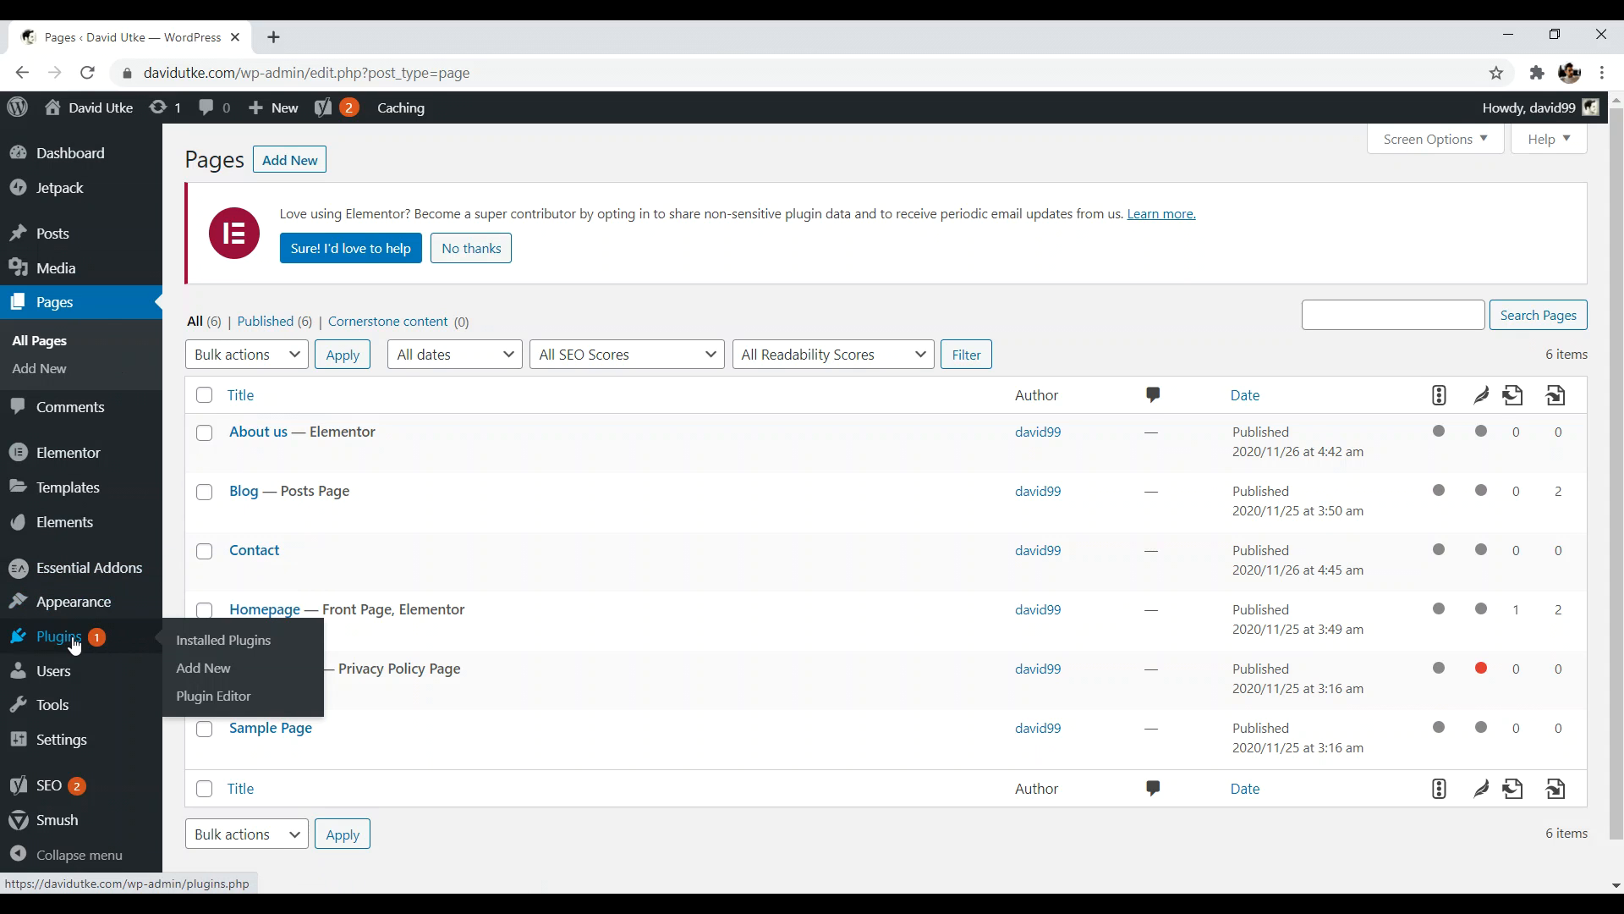
click(212, 674)
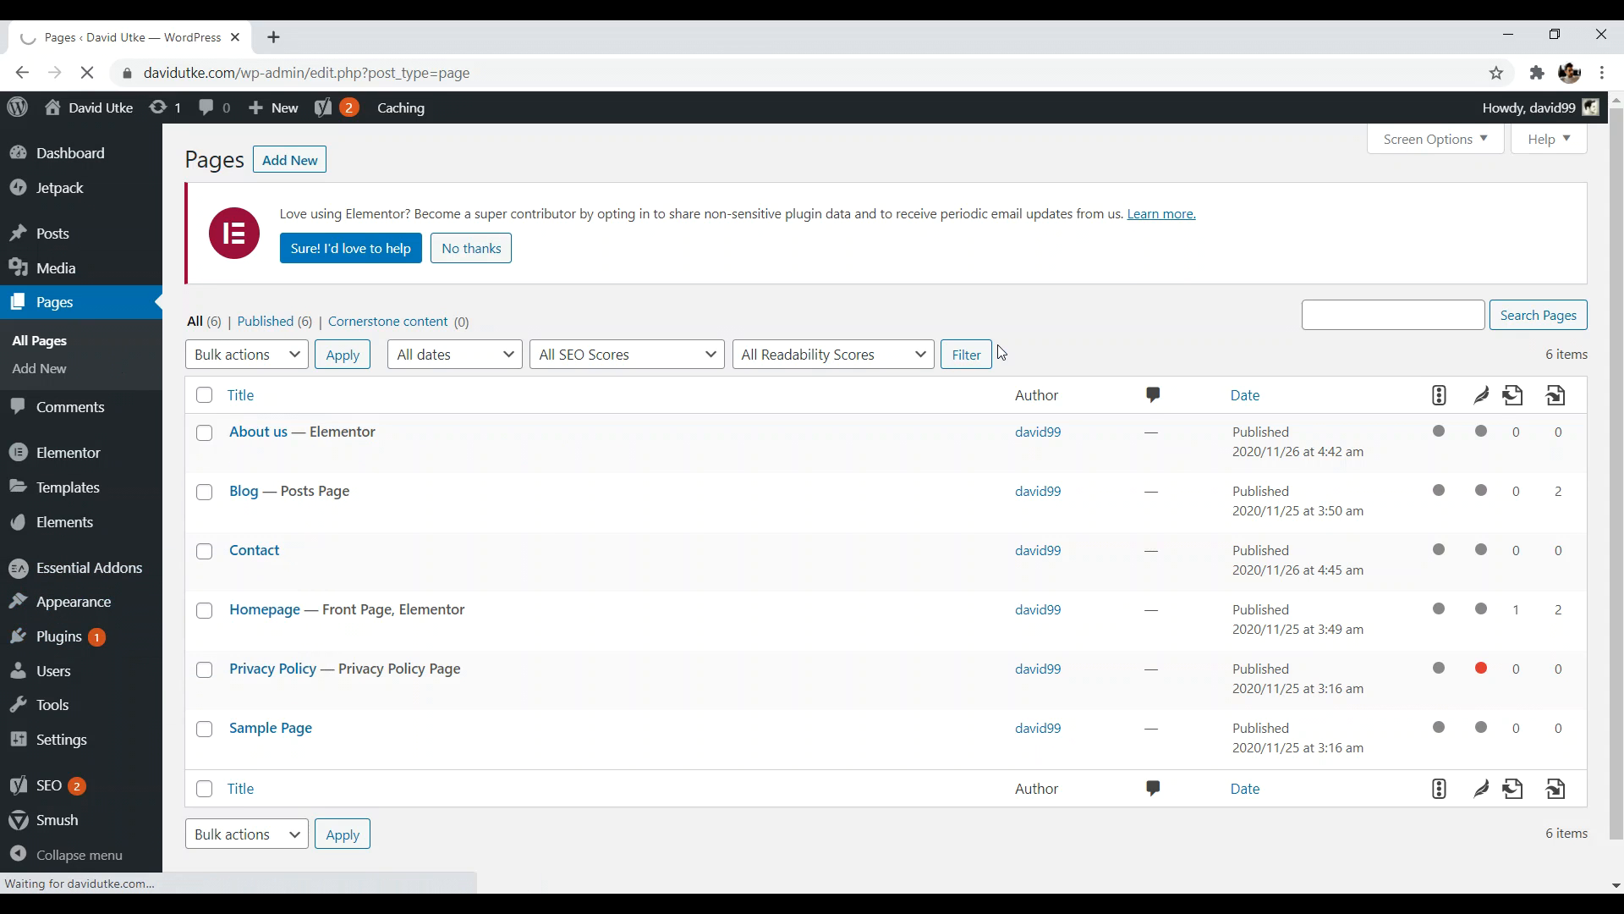
click(1357, 324)
text(wp forms)
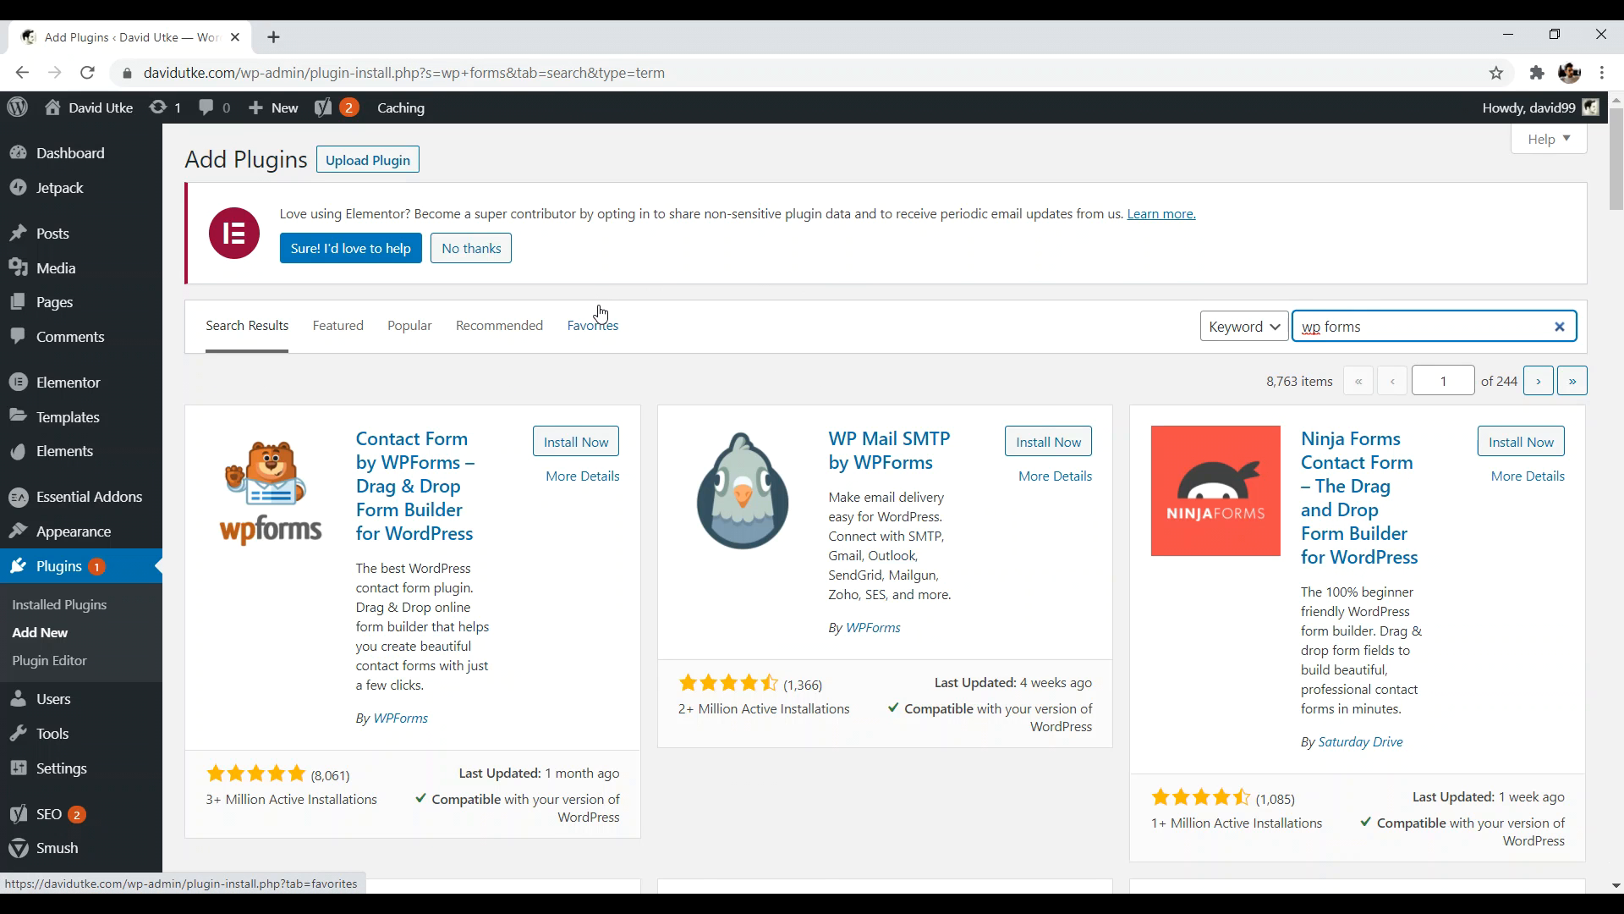
click(596, 443)
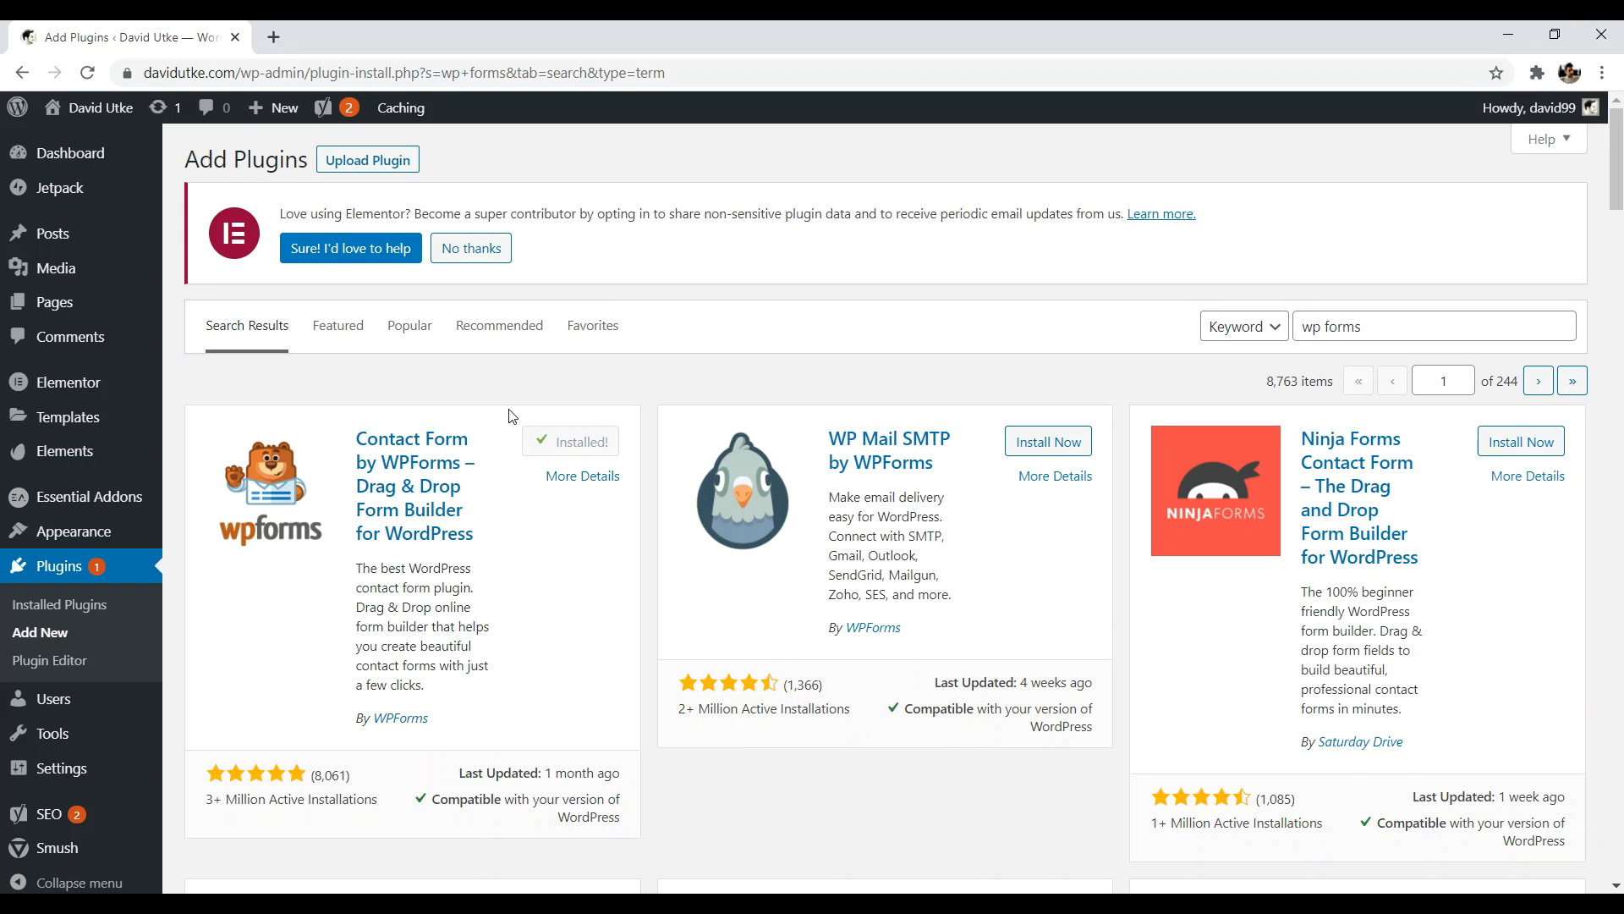
click(603, 440)
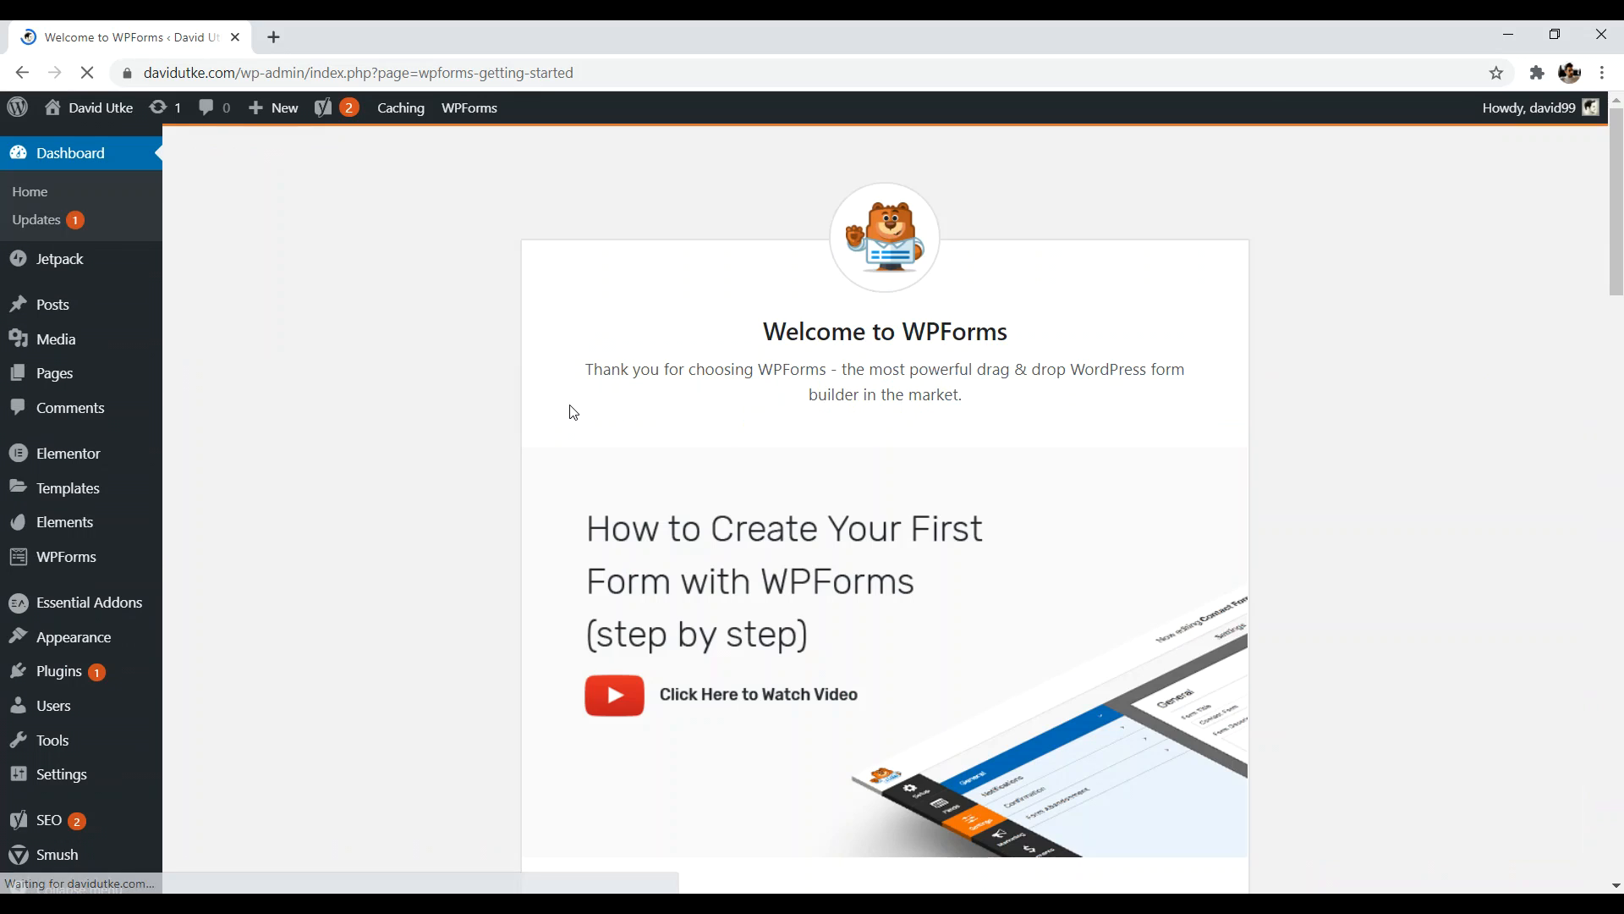
- Start the first WPForms form from the Simple Contact Form template
scroll(1139, 373, down, 5)
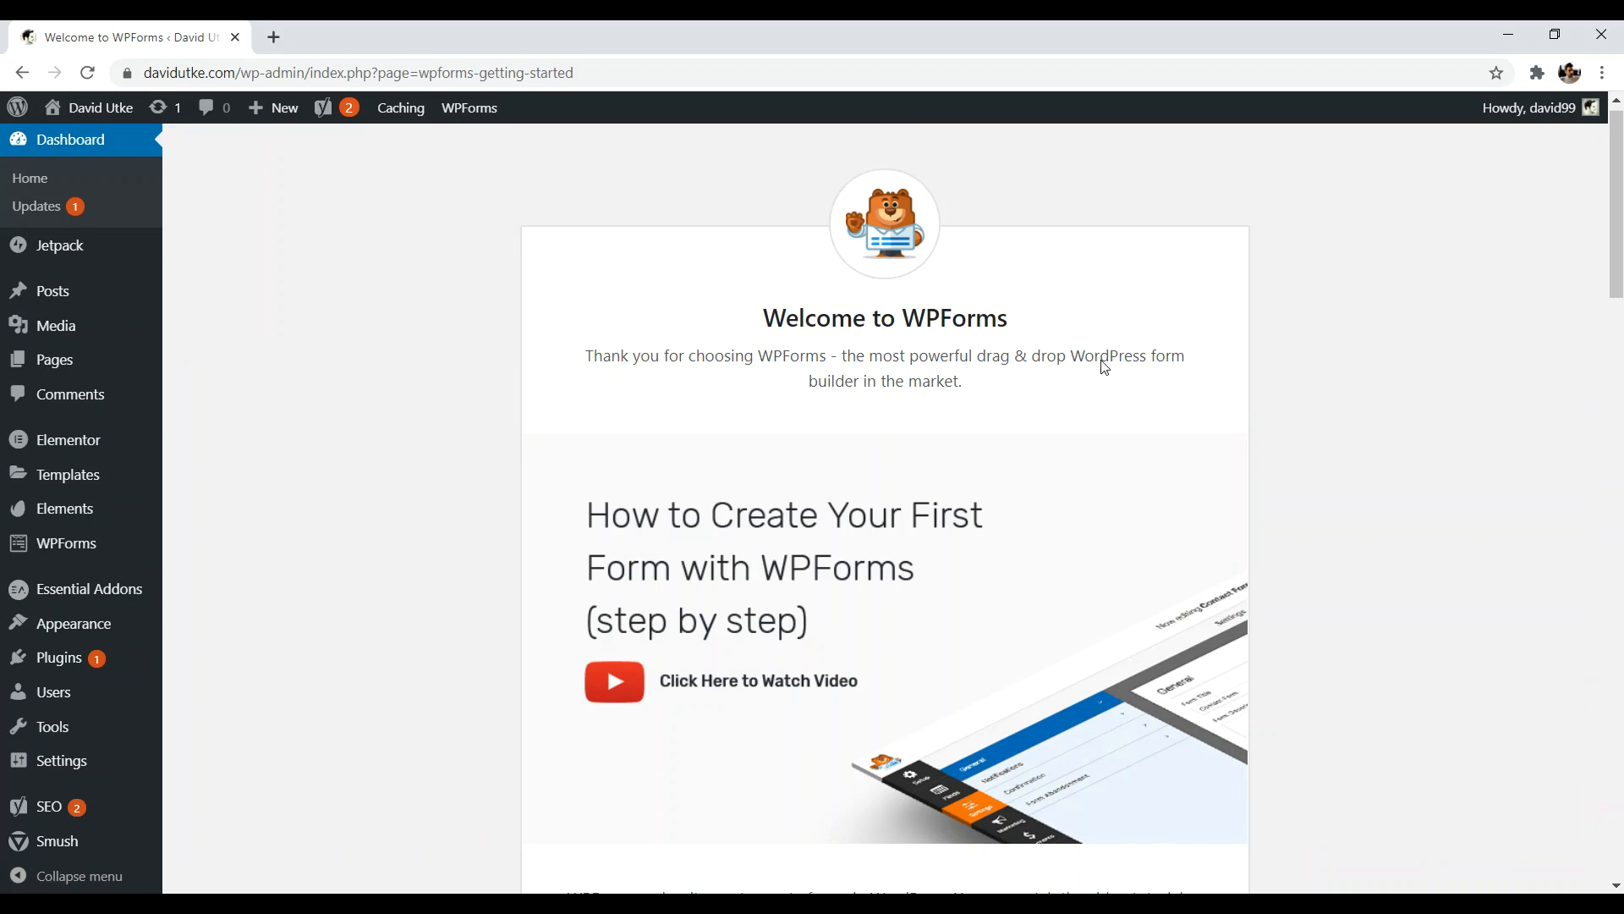
scroll(874, 441, up, 5)
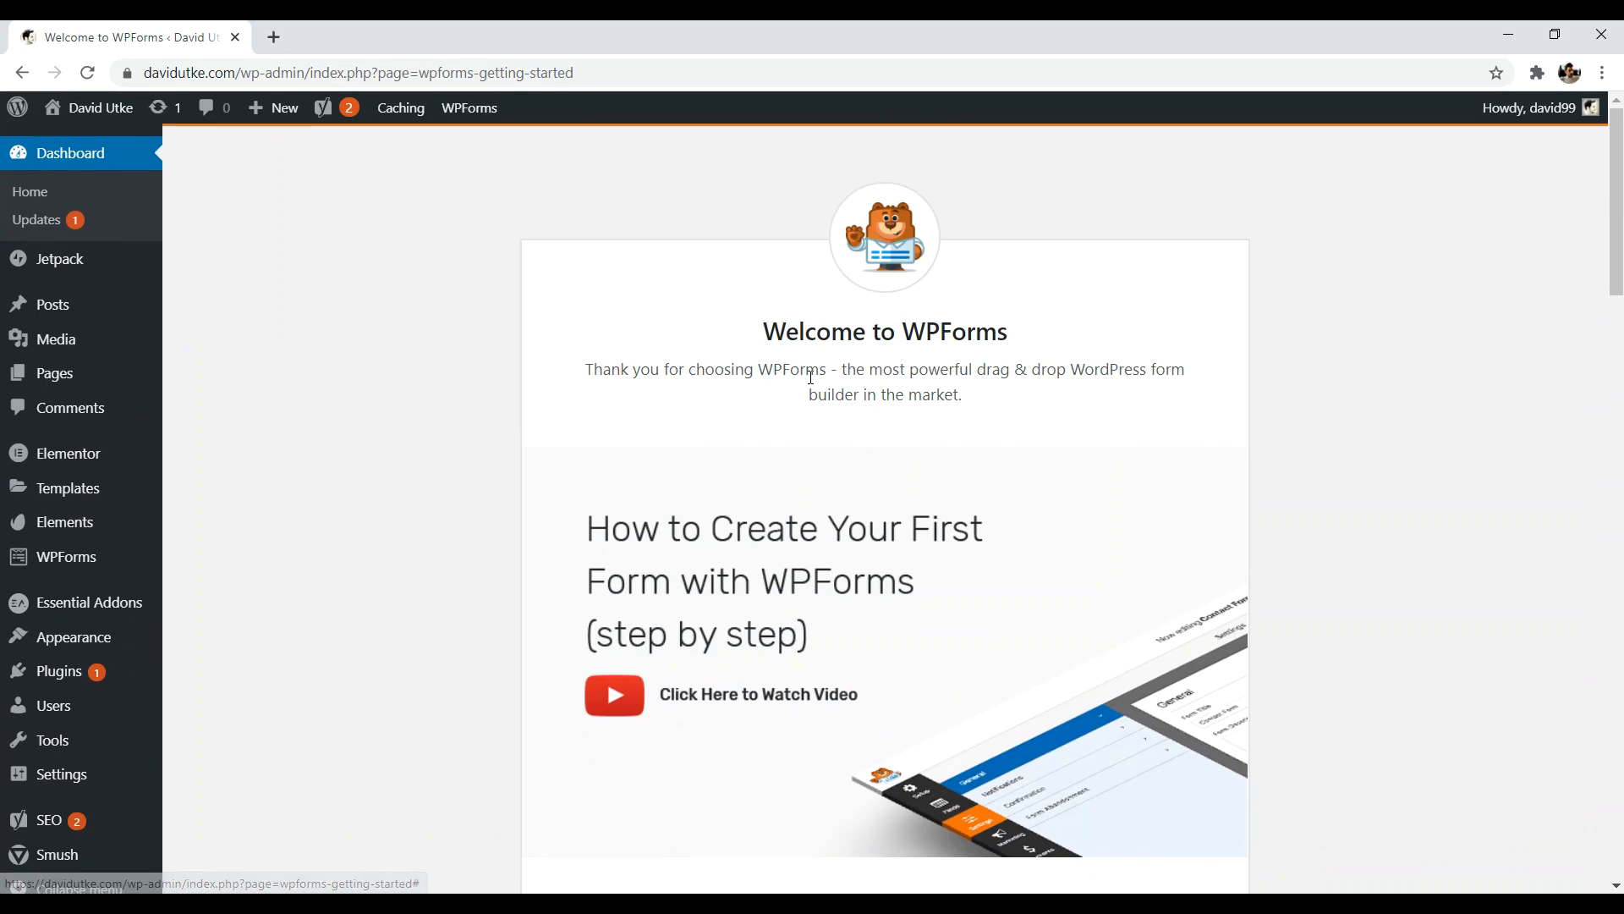
scroll(848, 327, down, 6)
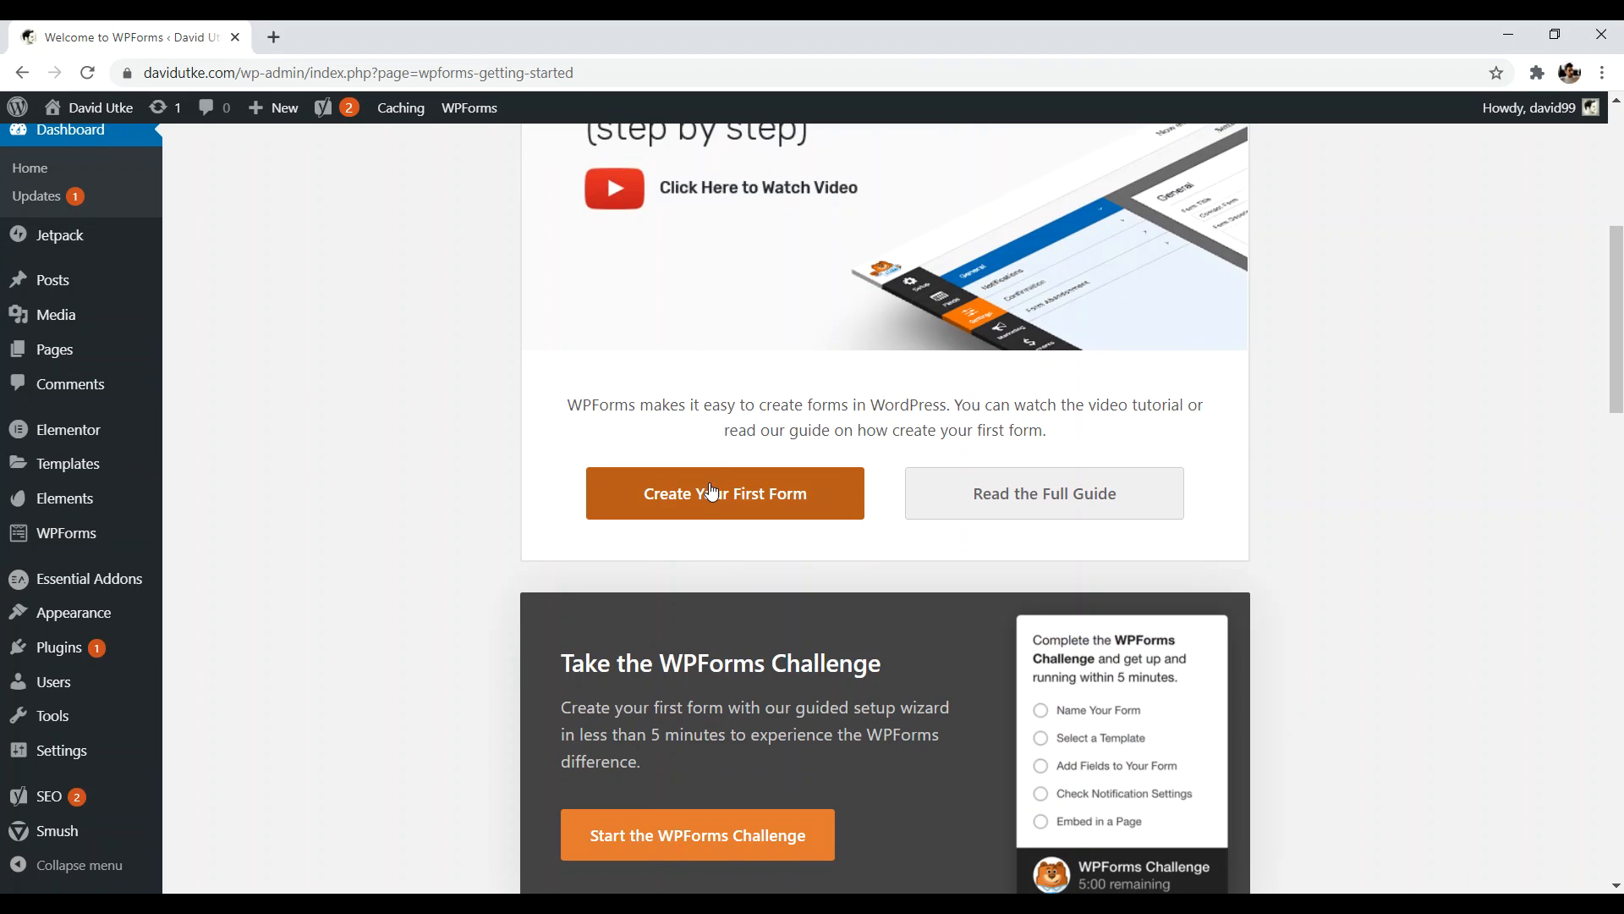
click(734, 499)
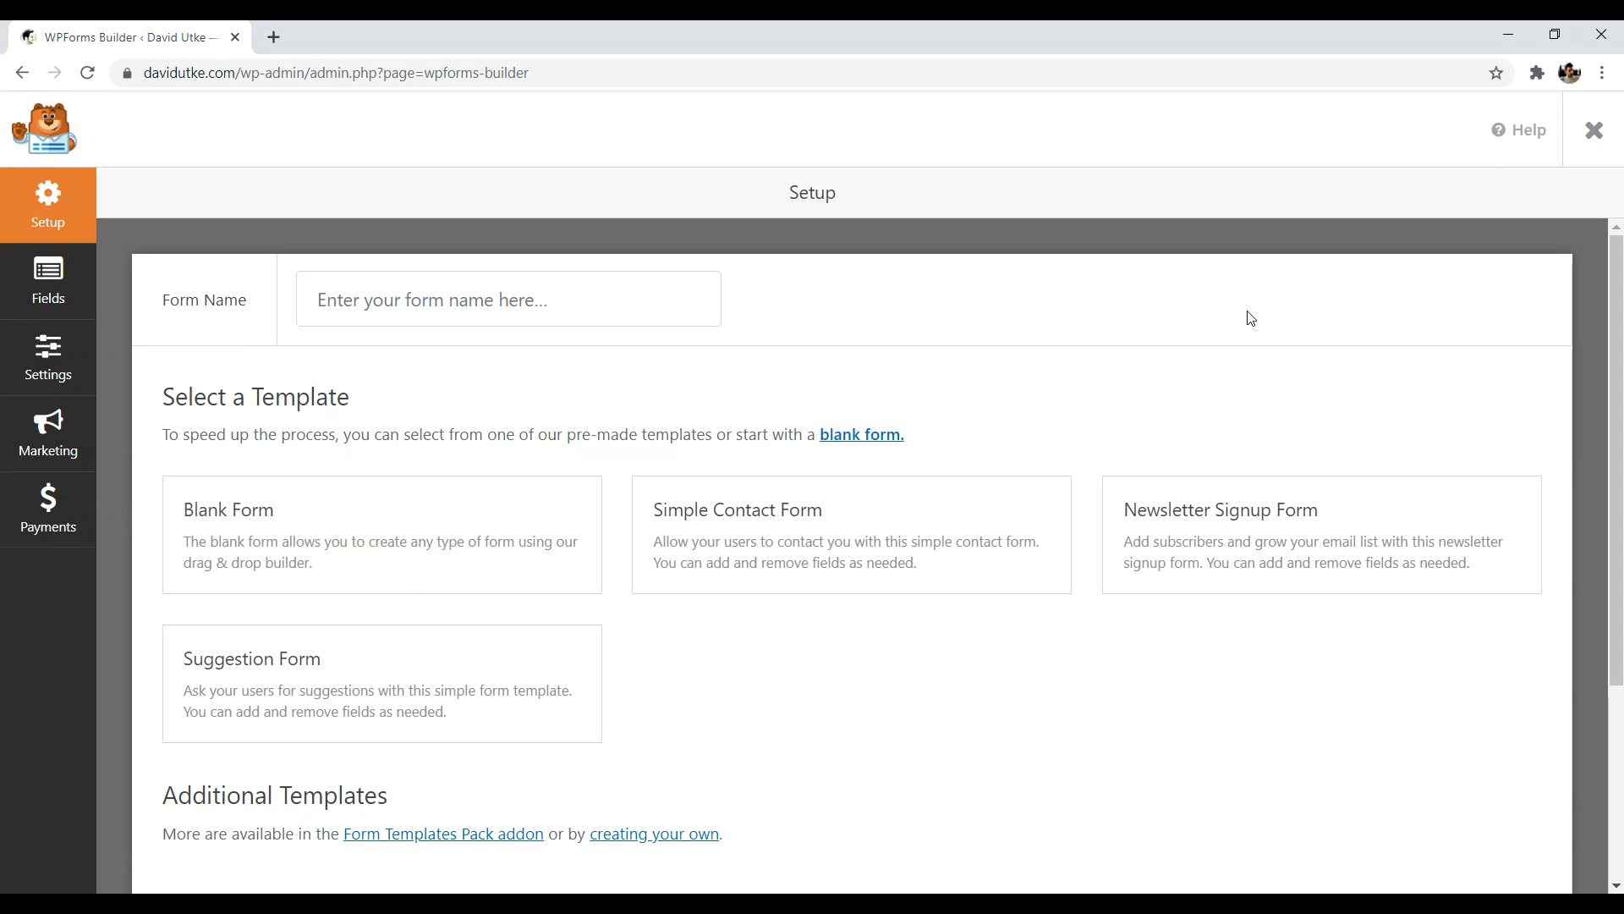
click(756, 534)
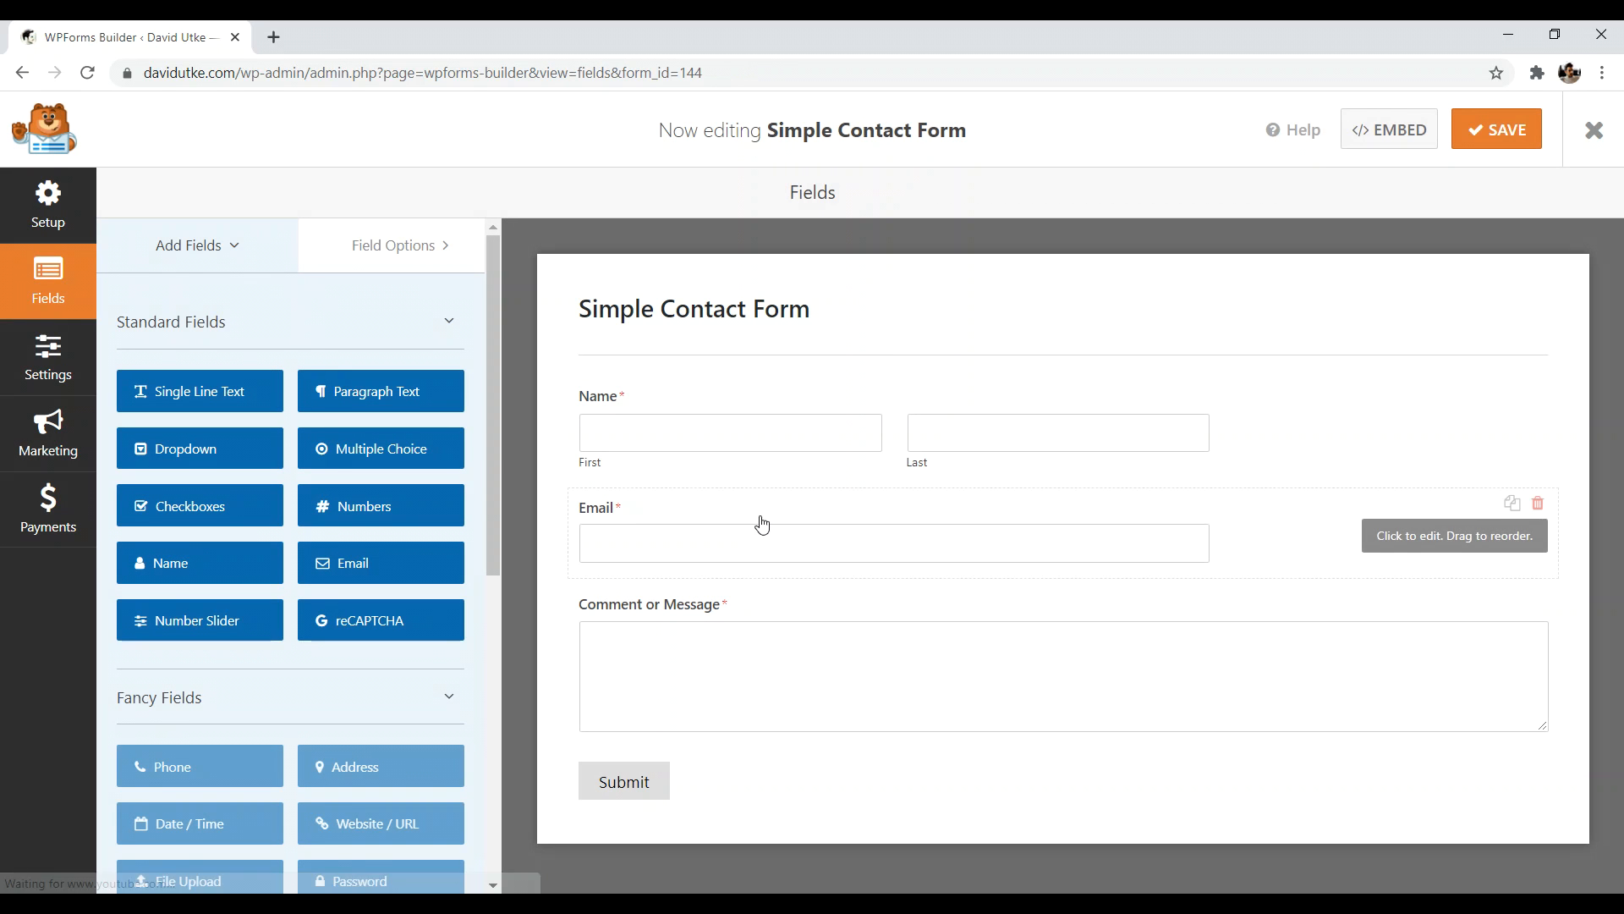
- Set the Name field's format to Simple and bring up the form's settings
click(1285, 397)
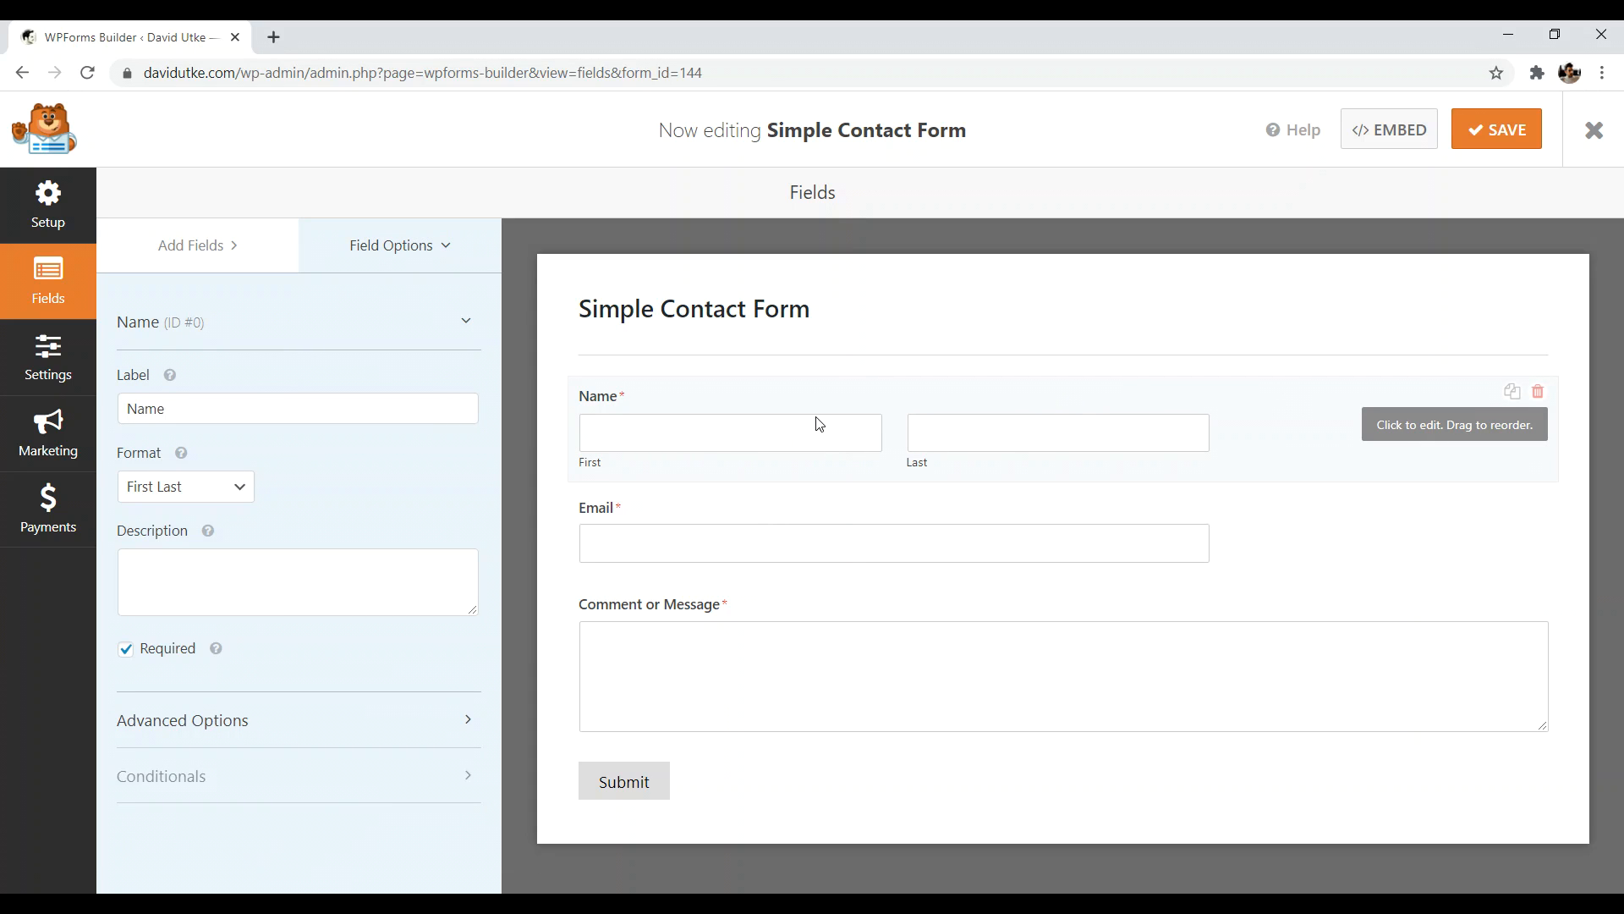
click(227, 485)
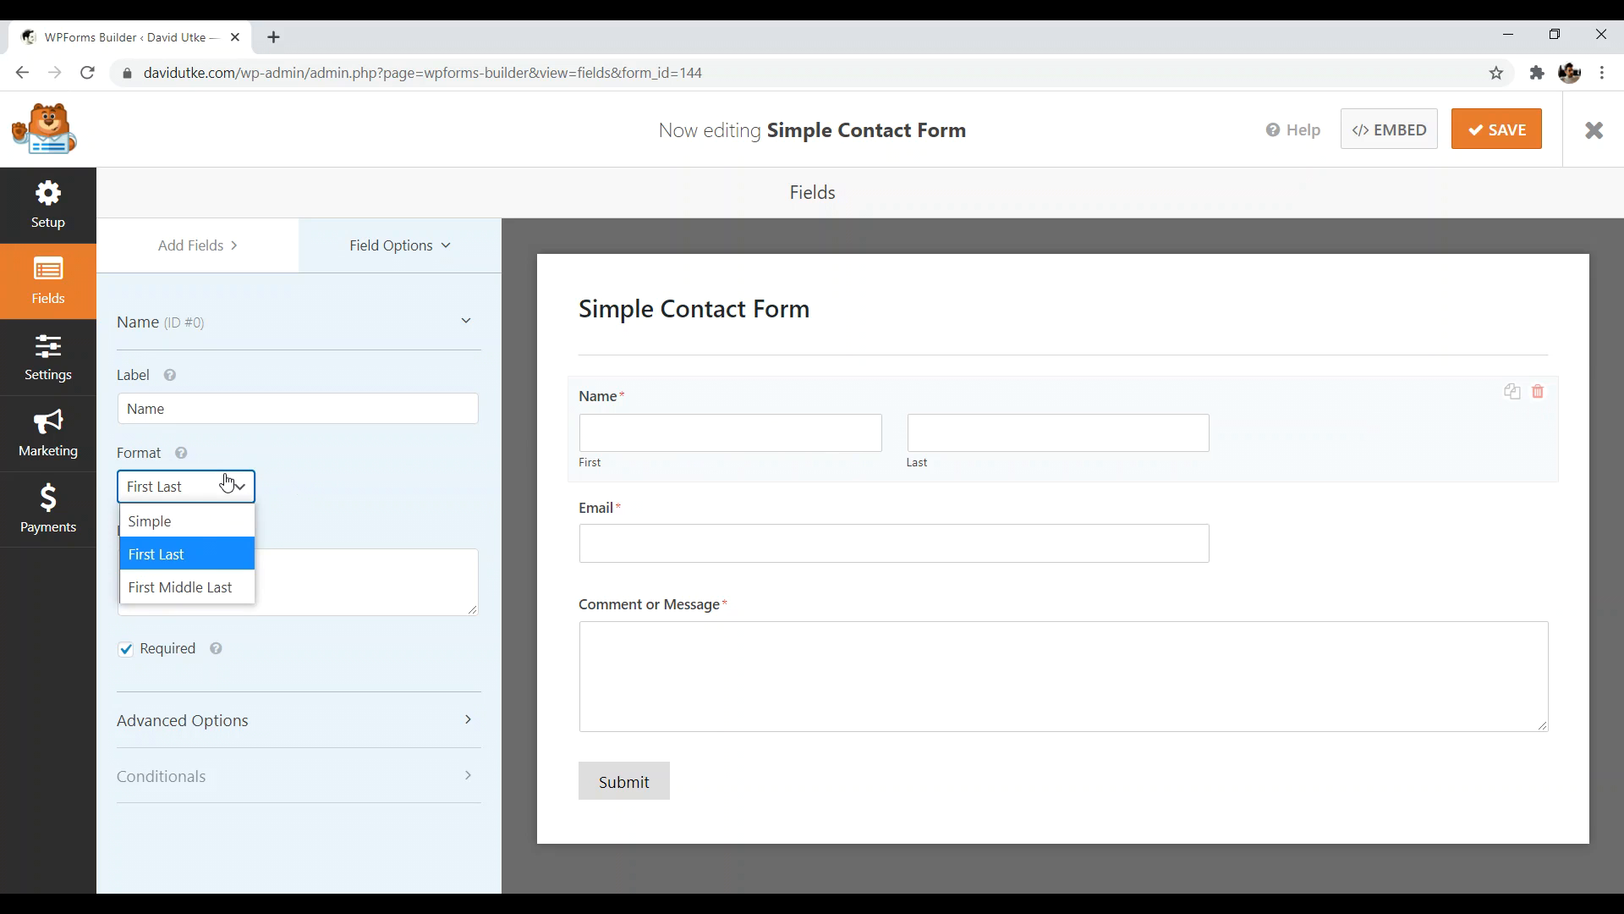
click(198, 516)
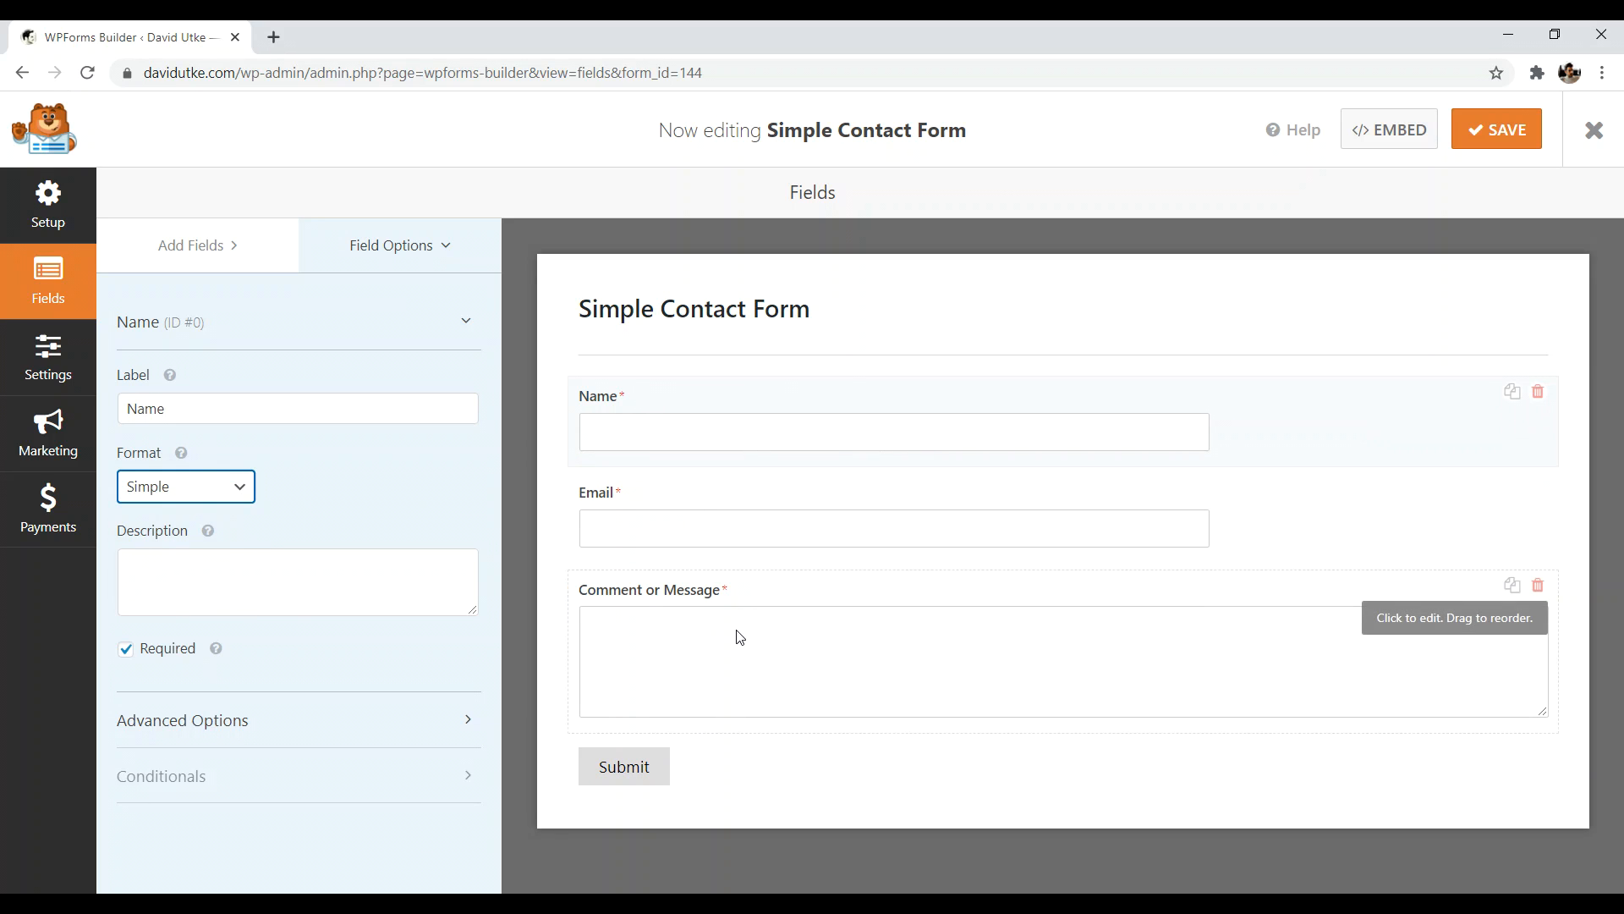
click(37, 366)
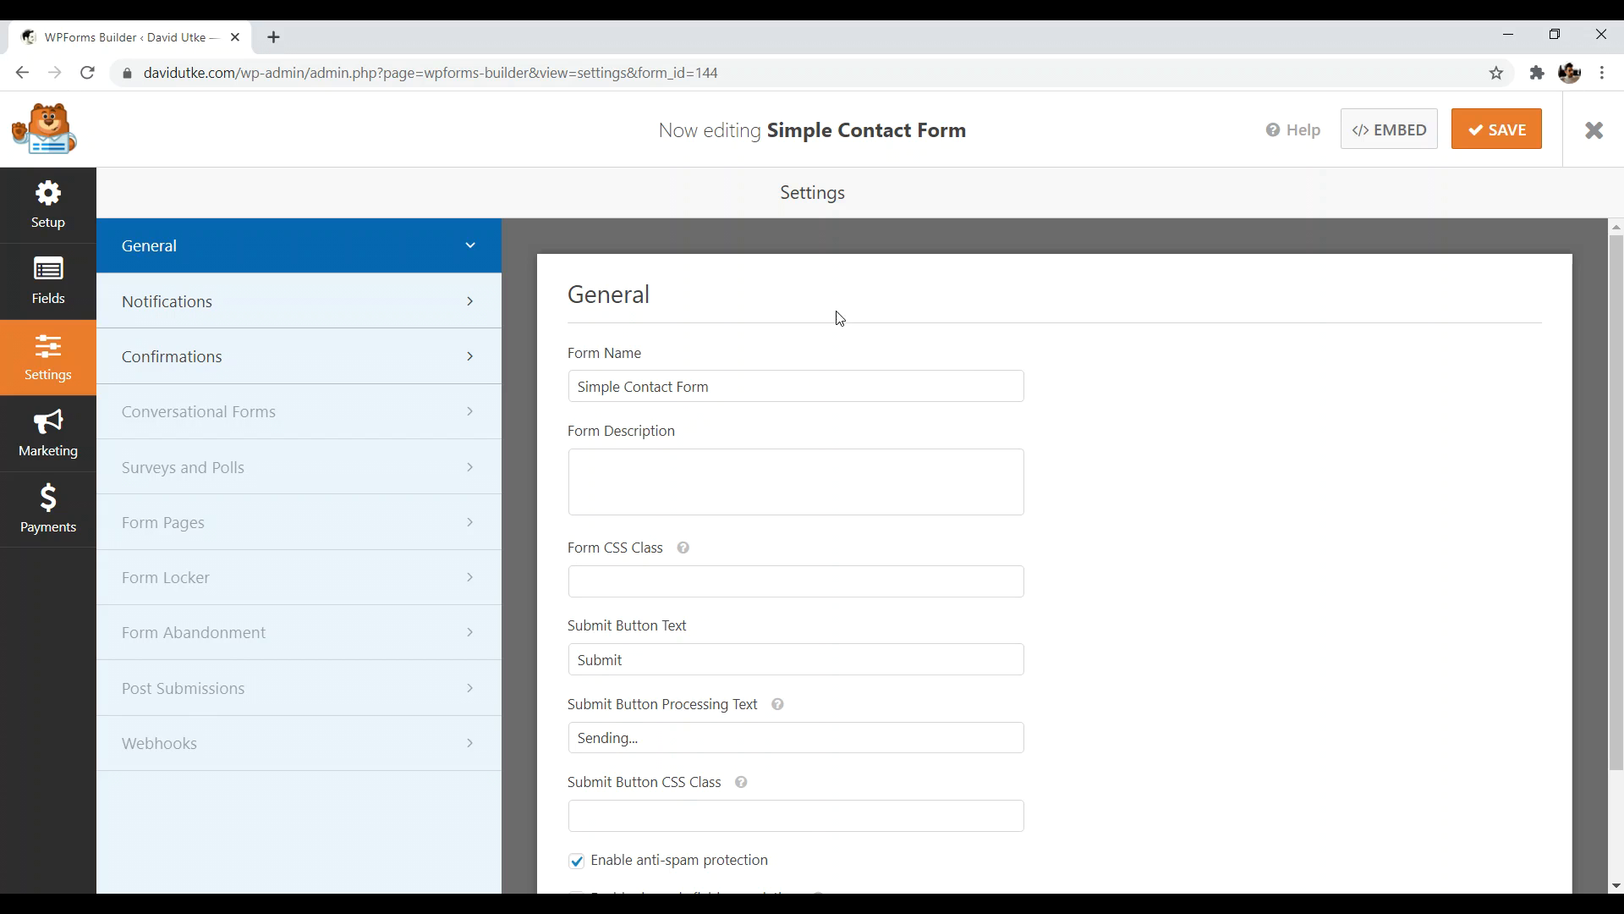
- Check the Send To Email Address in Notifications, then bring up the Embed in a Page dialog
click(352, 312)
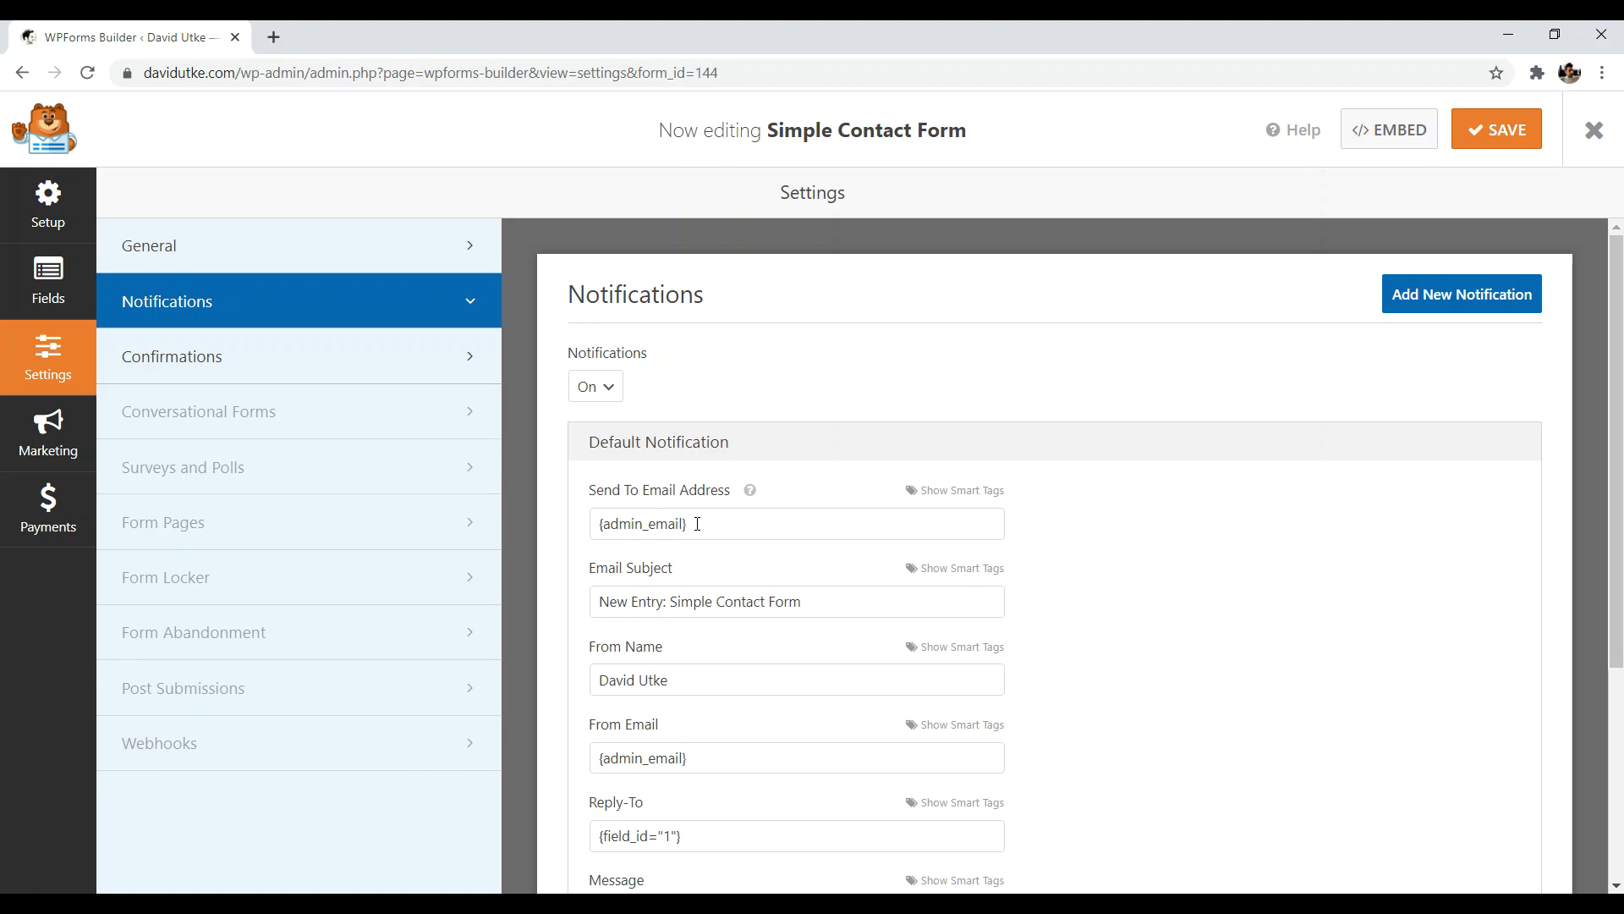
drag(689, 523, 612, 524)
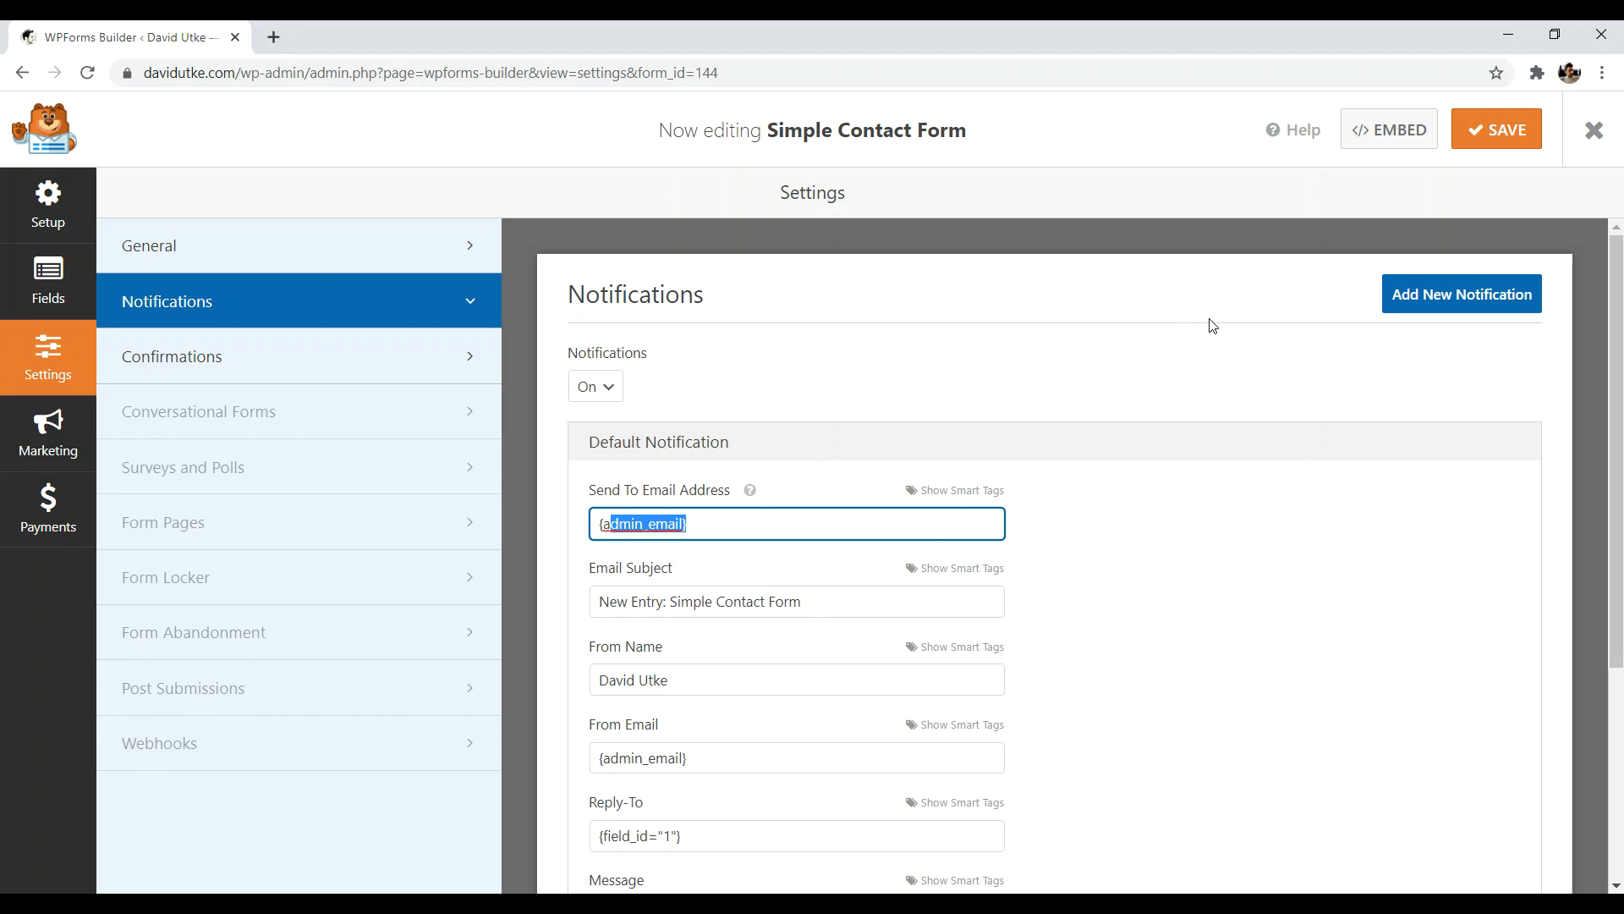
click(1388, 133)
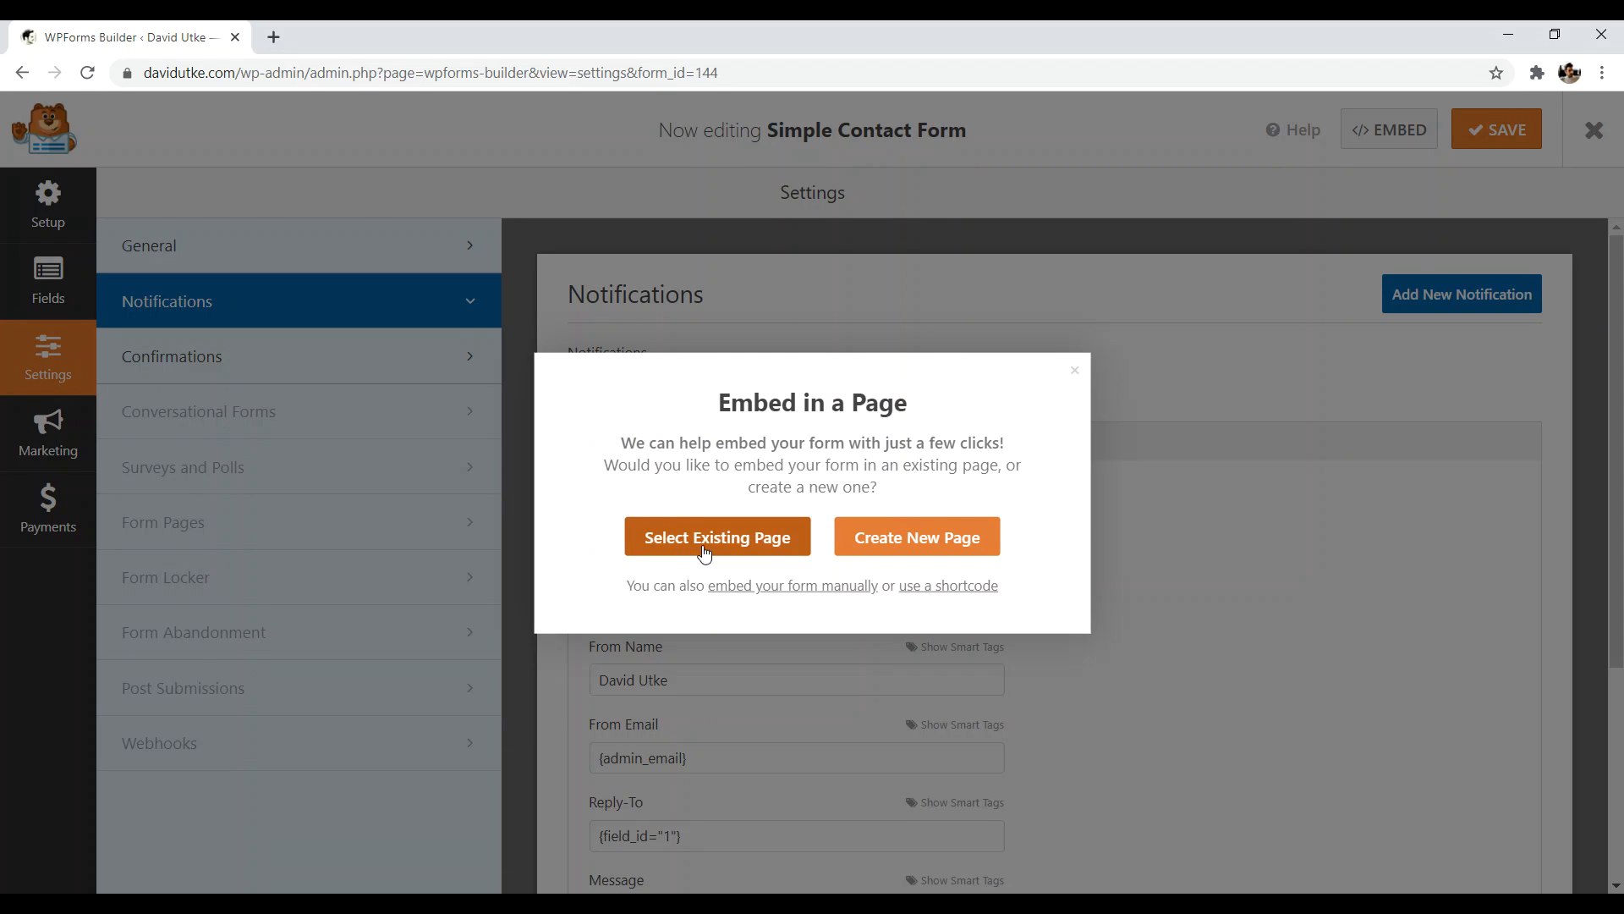
- Copy the form's shortcode [wpforms id="144" title="false" description="false"]
click(952, 588)
drag(1011, 605, 658, 609)
right_click(657, 605)
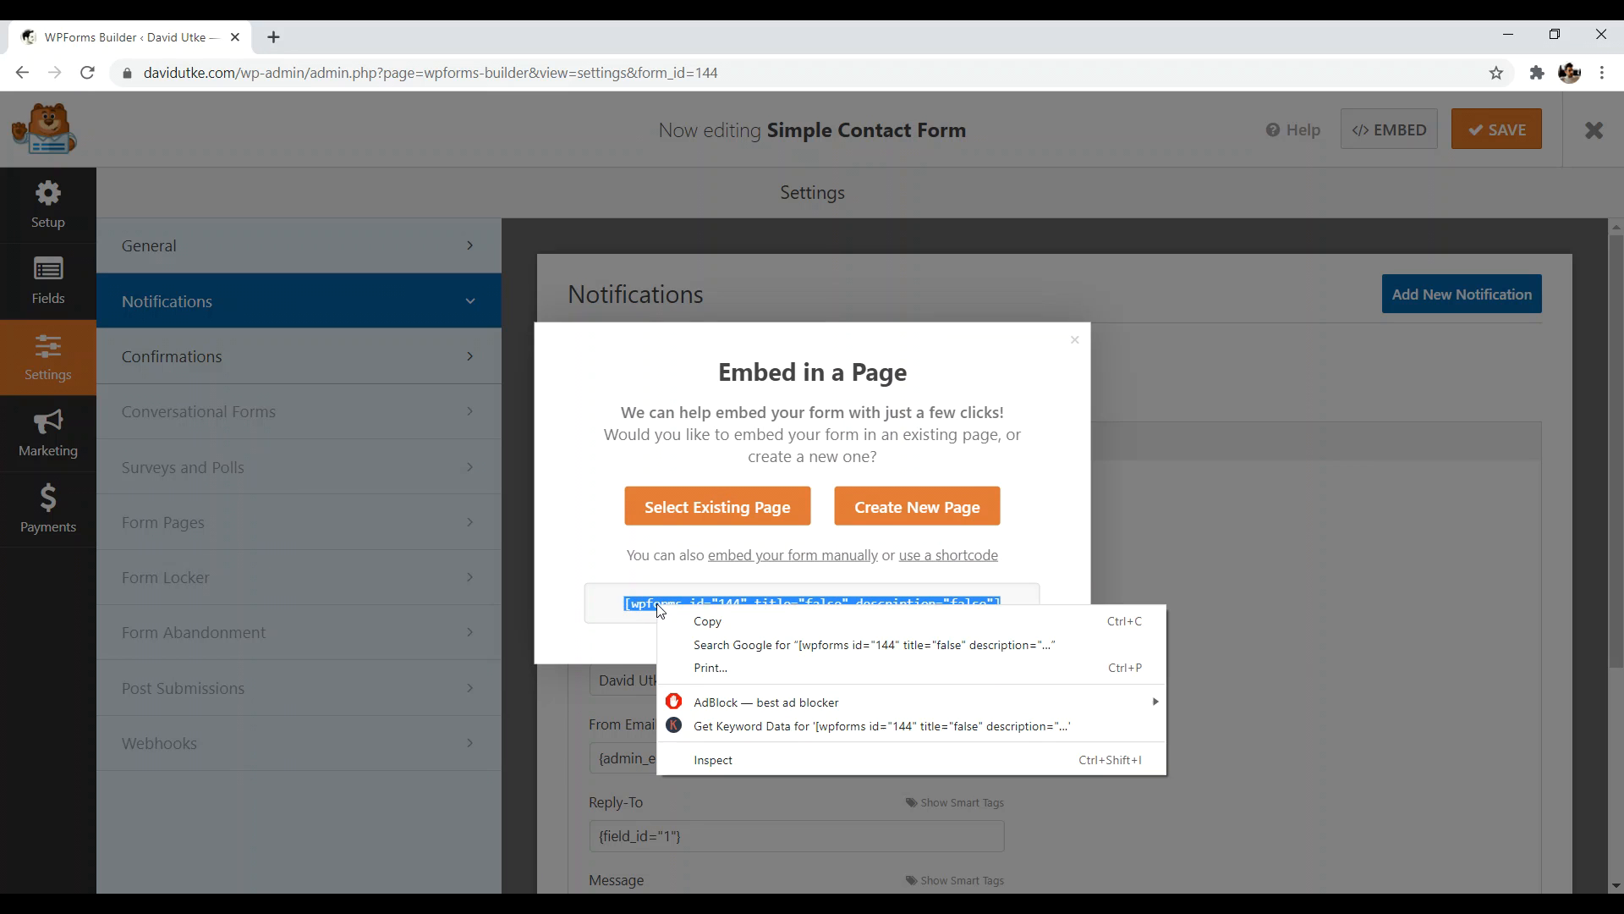
click(698, 623)
- Close the embed dialog, exit the form builder and save the form
click(1074, 341)
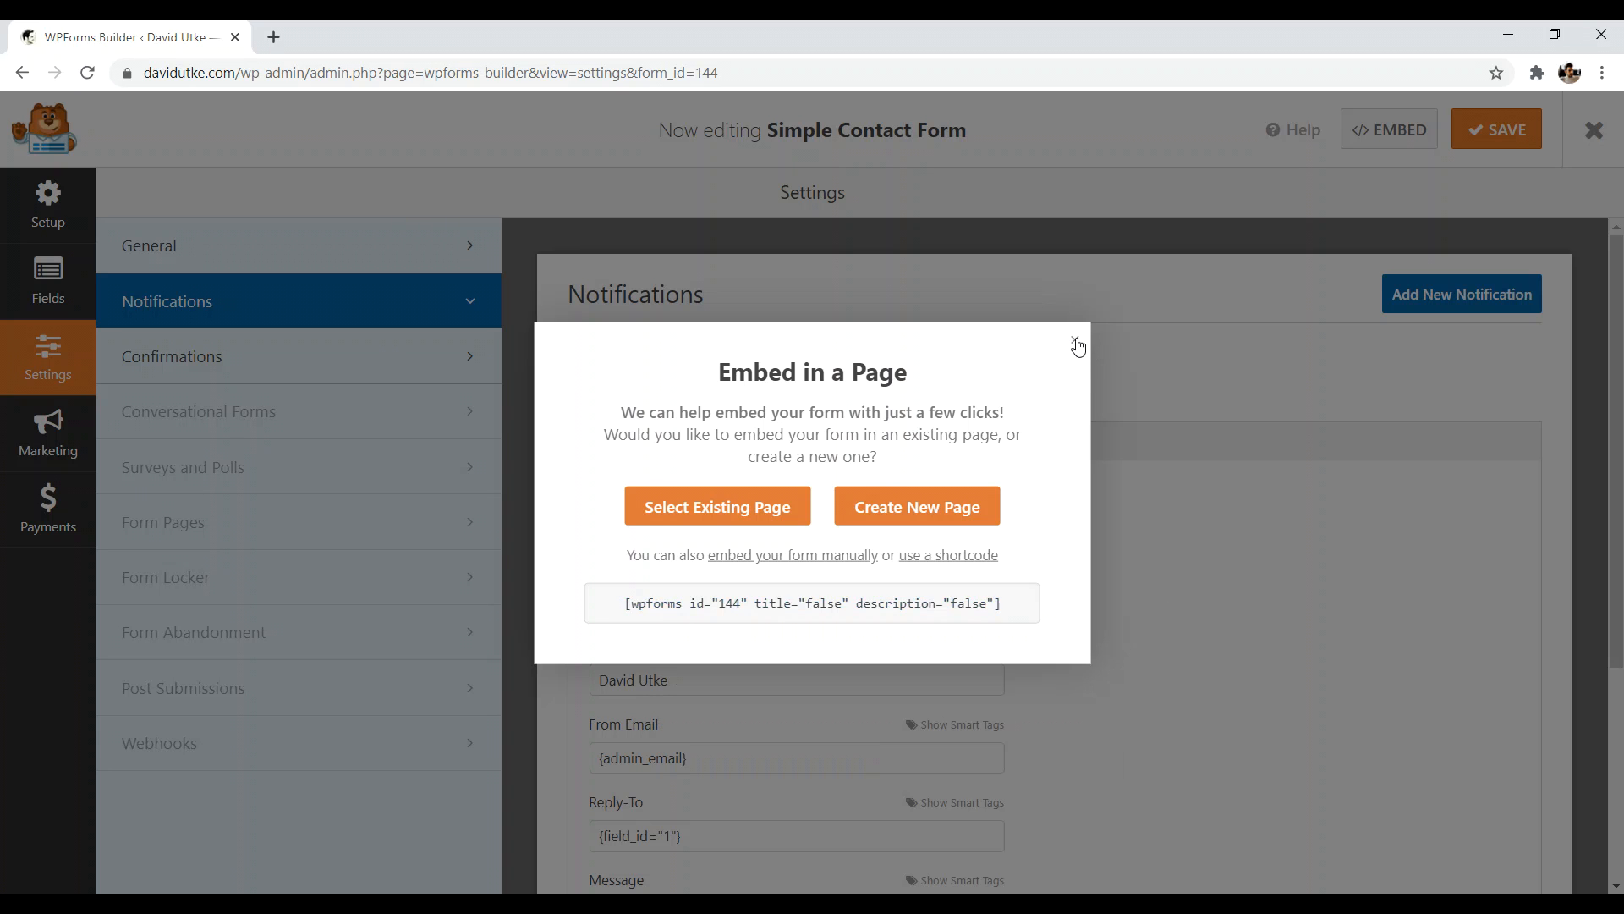
click(1592, 144)
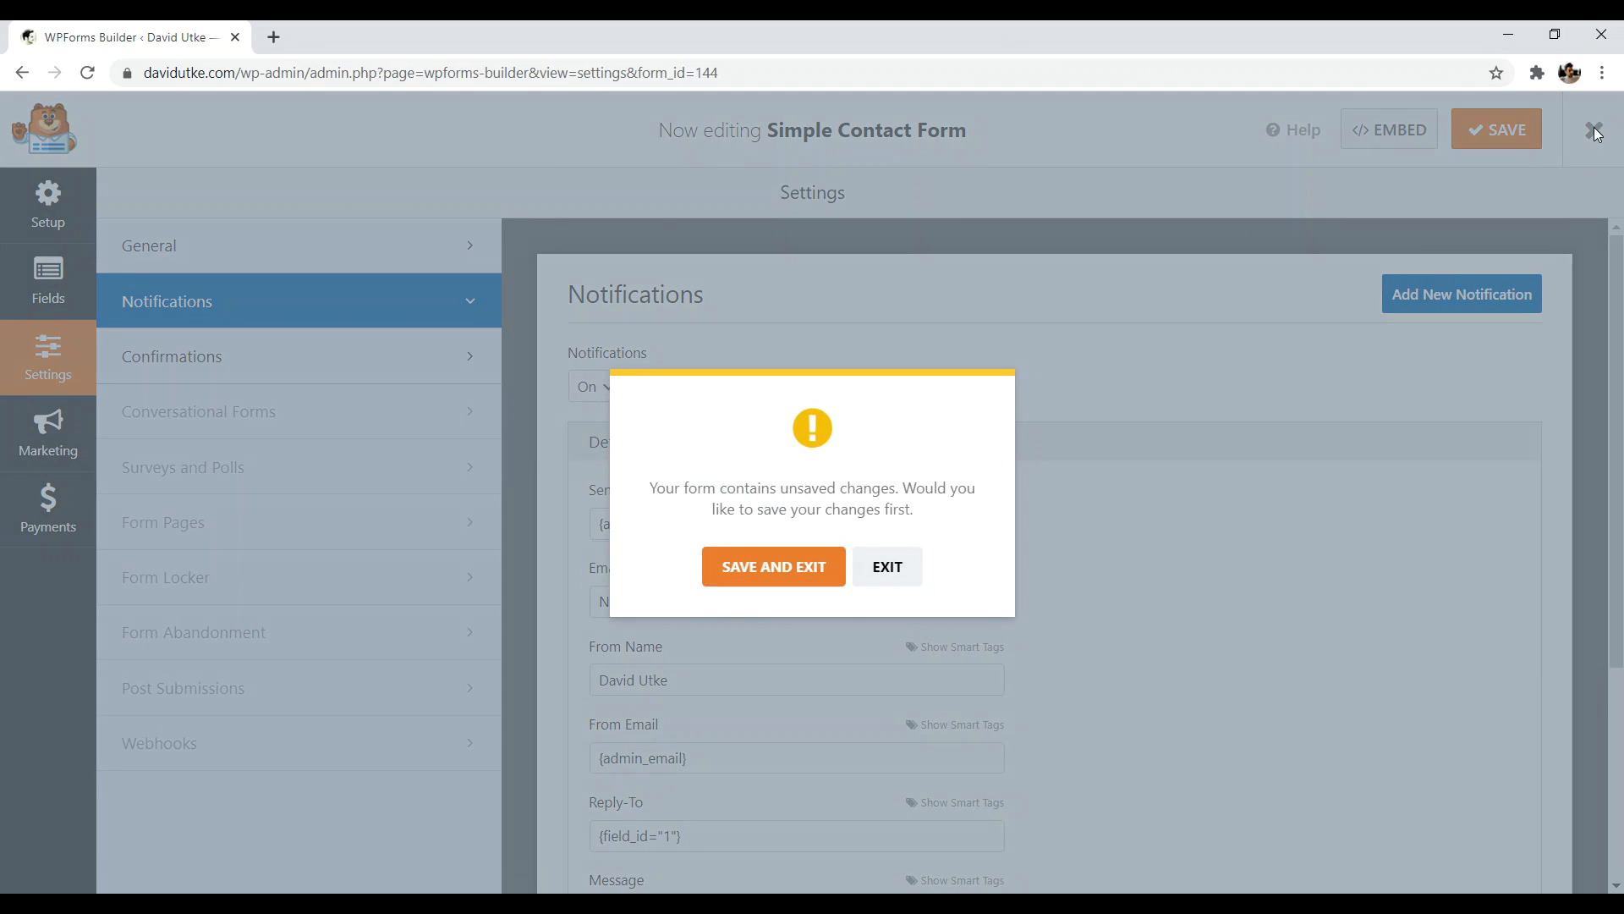
click(895, 582)
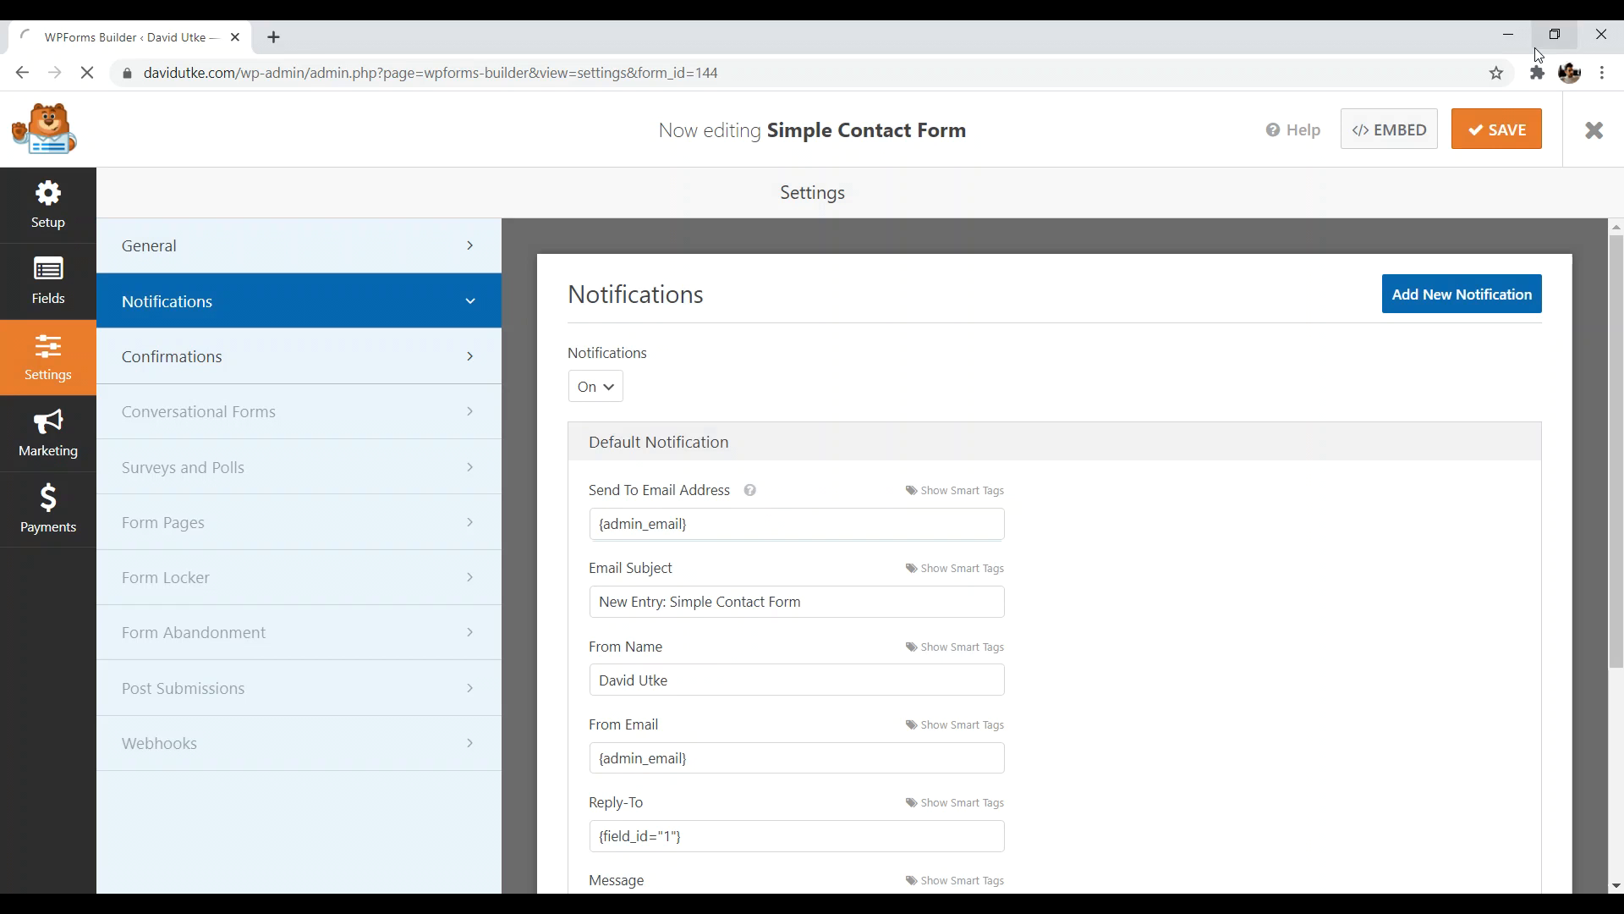
click(1495, 130)
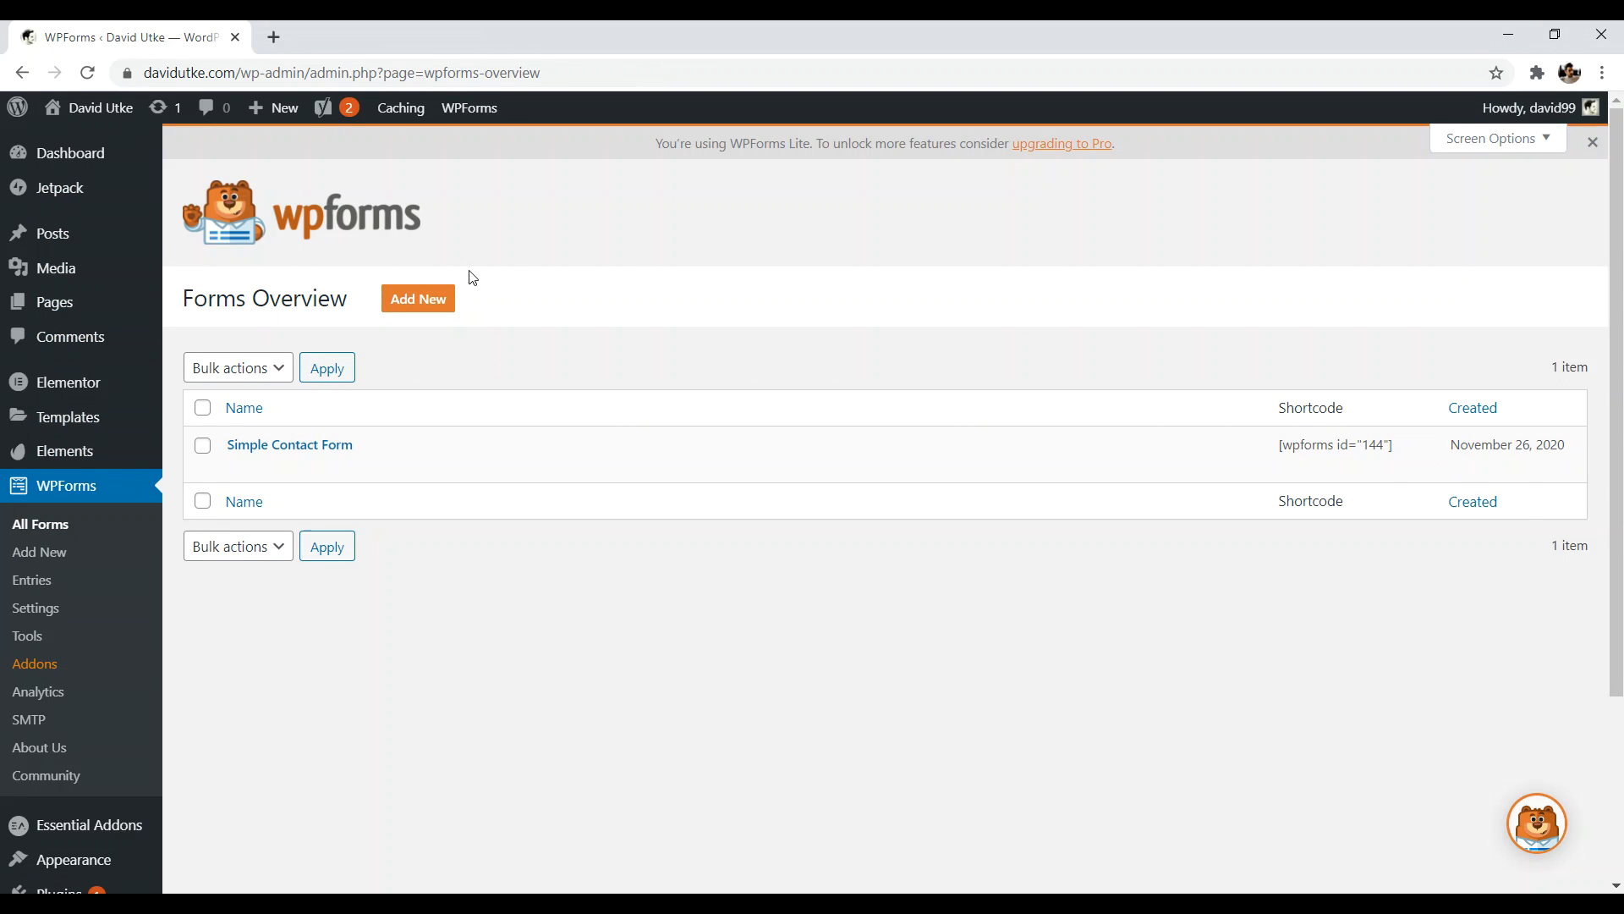
- From the Pages list, edit the Contact page and launch it with Elementor
click(54, 303)
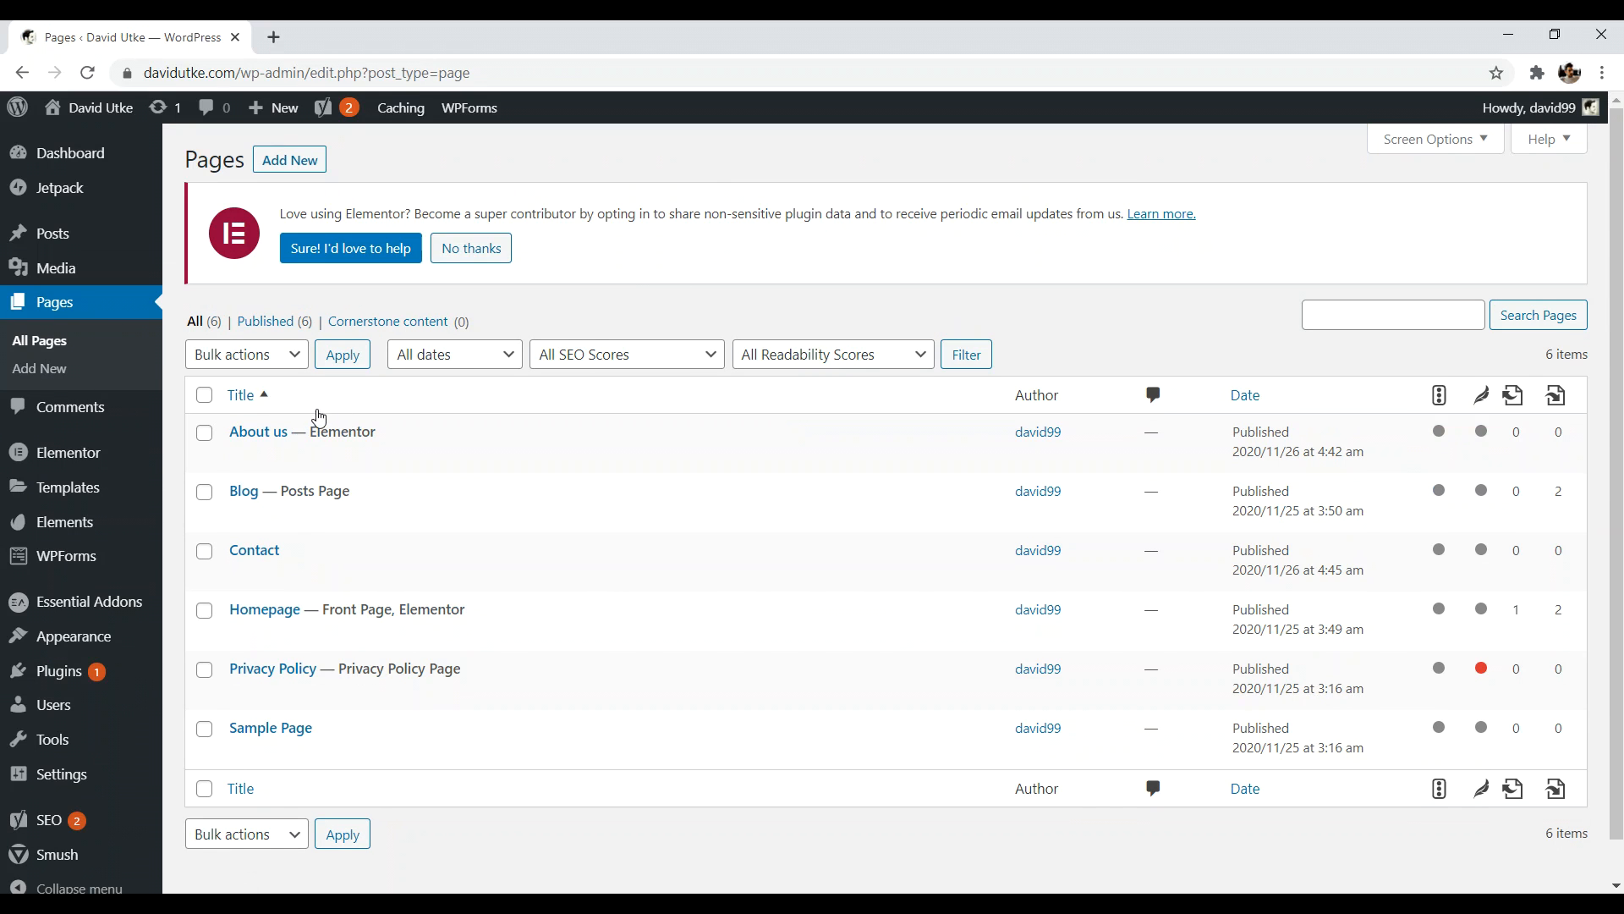
click(245, 574)
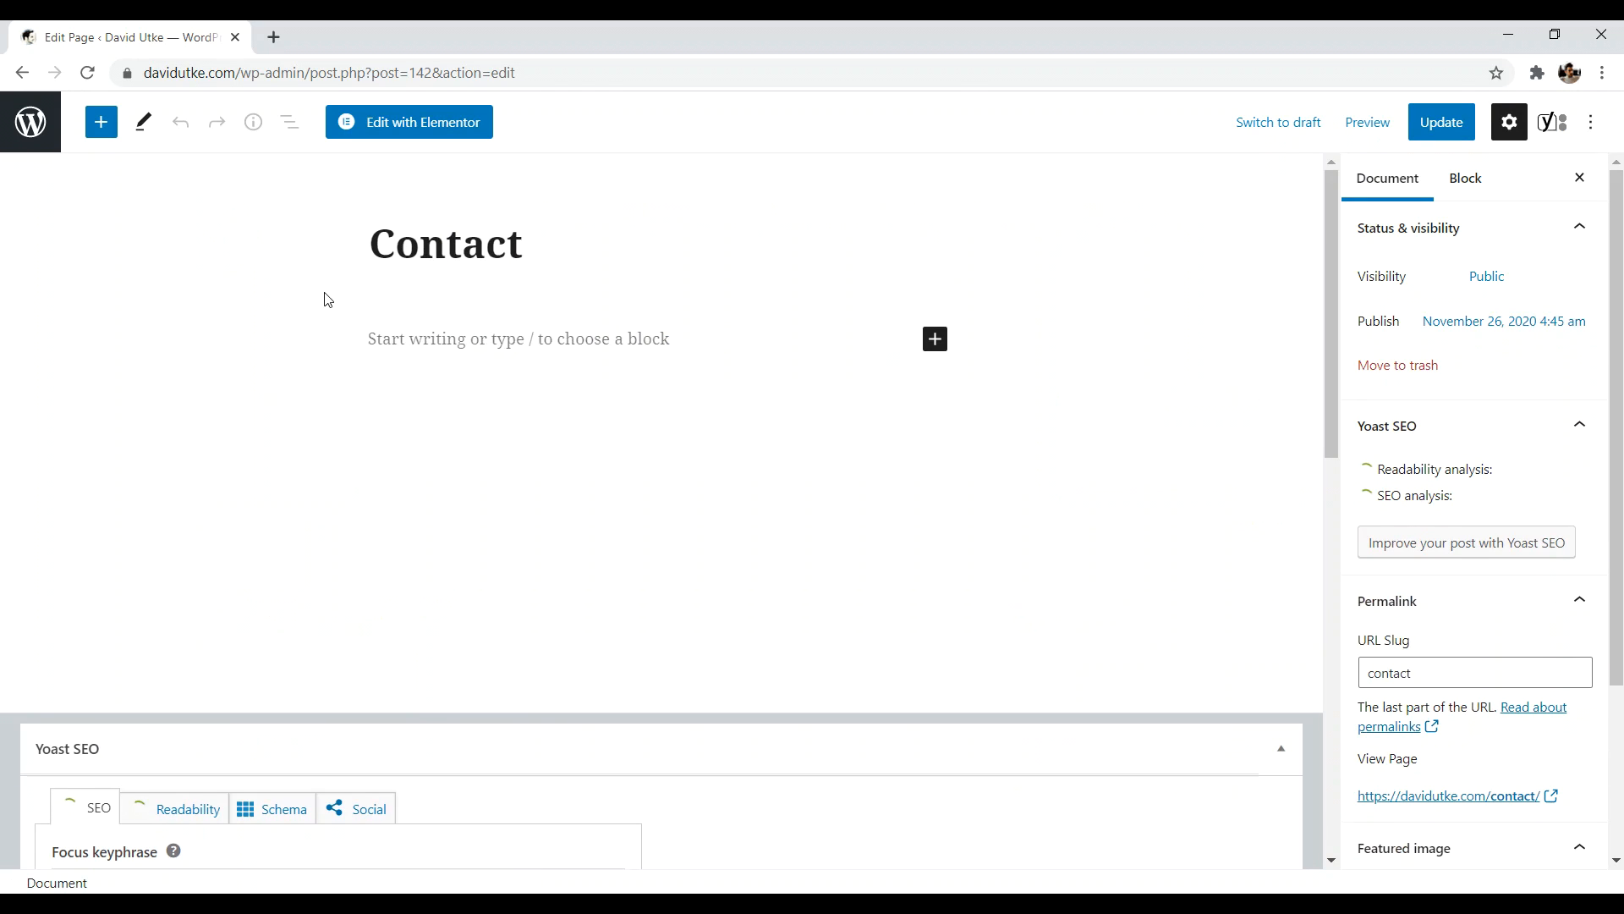
click(399, 121)
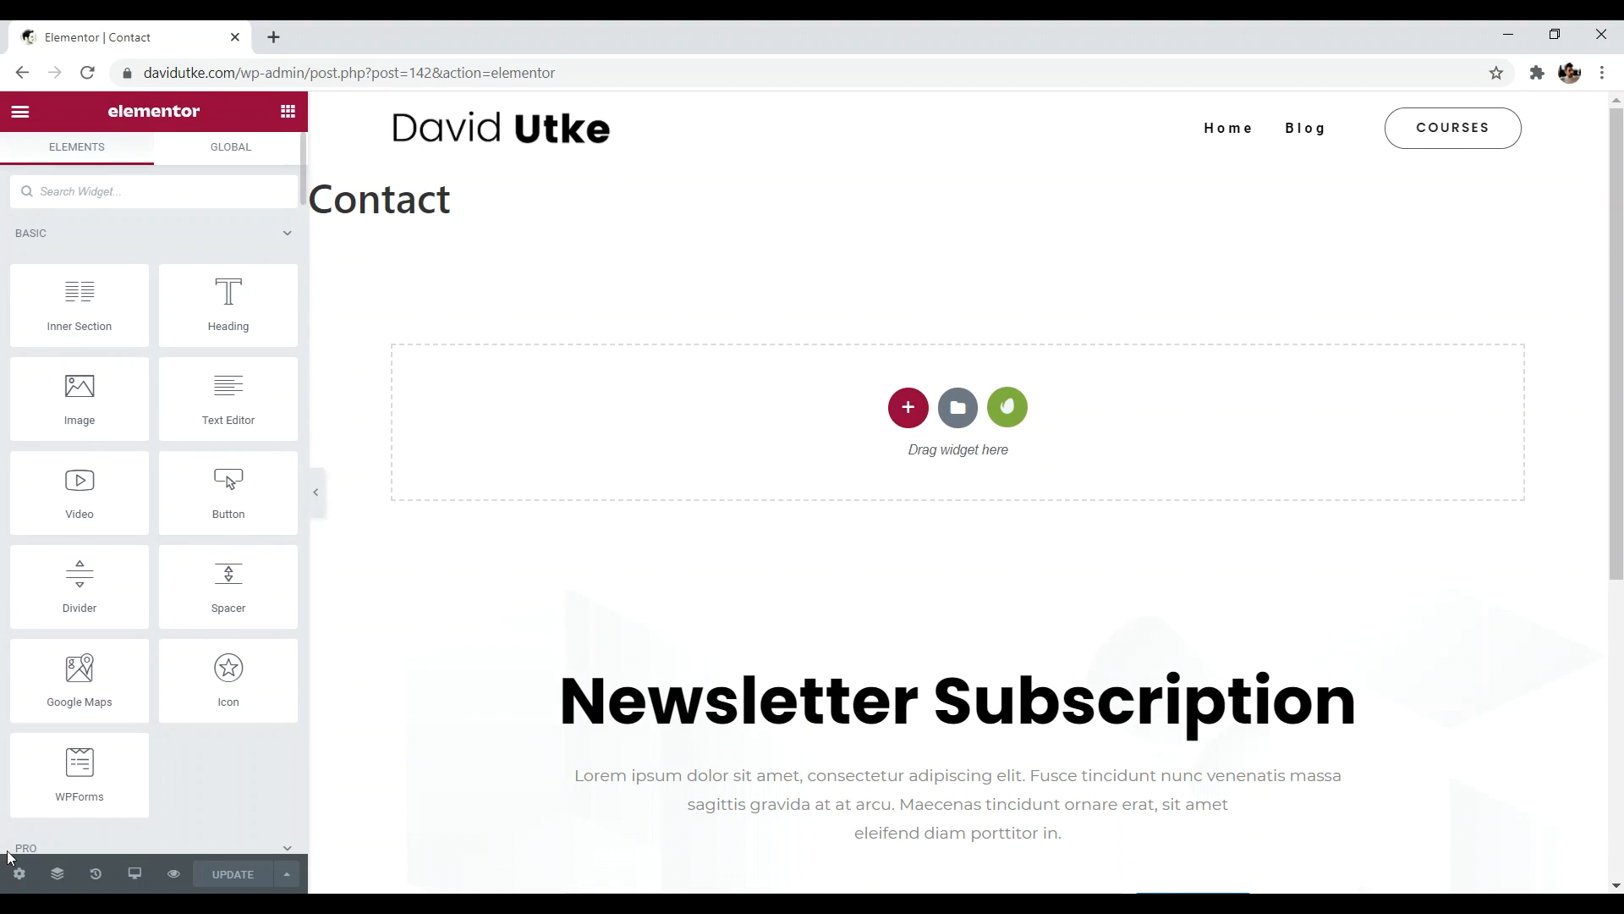
- Hide the Contact page title and insert the first heading-and-text block from the library's Blocks
click(17, 873)
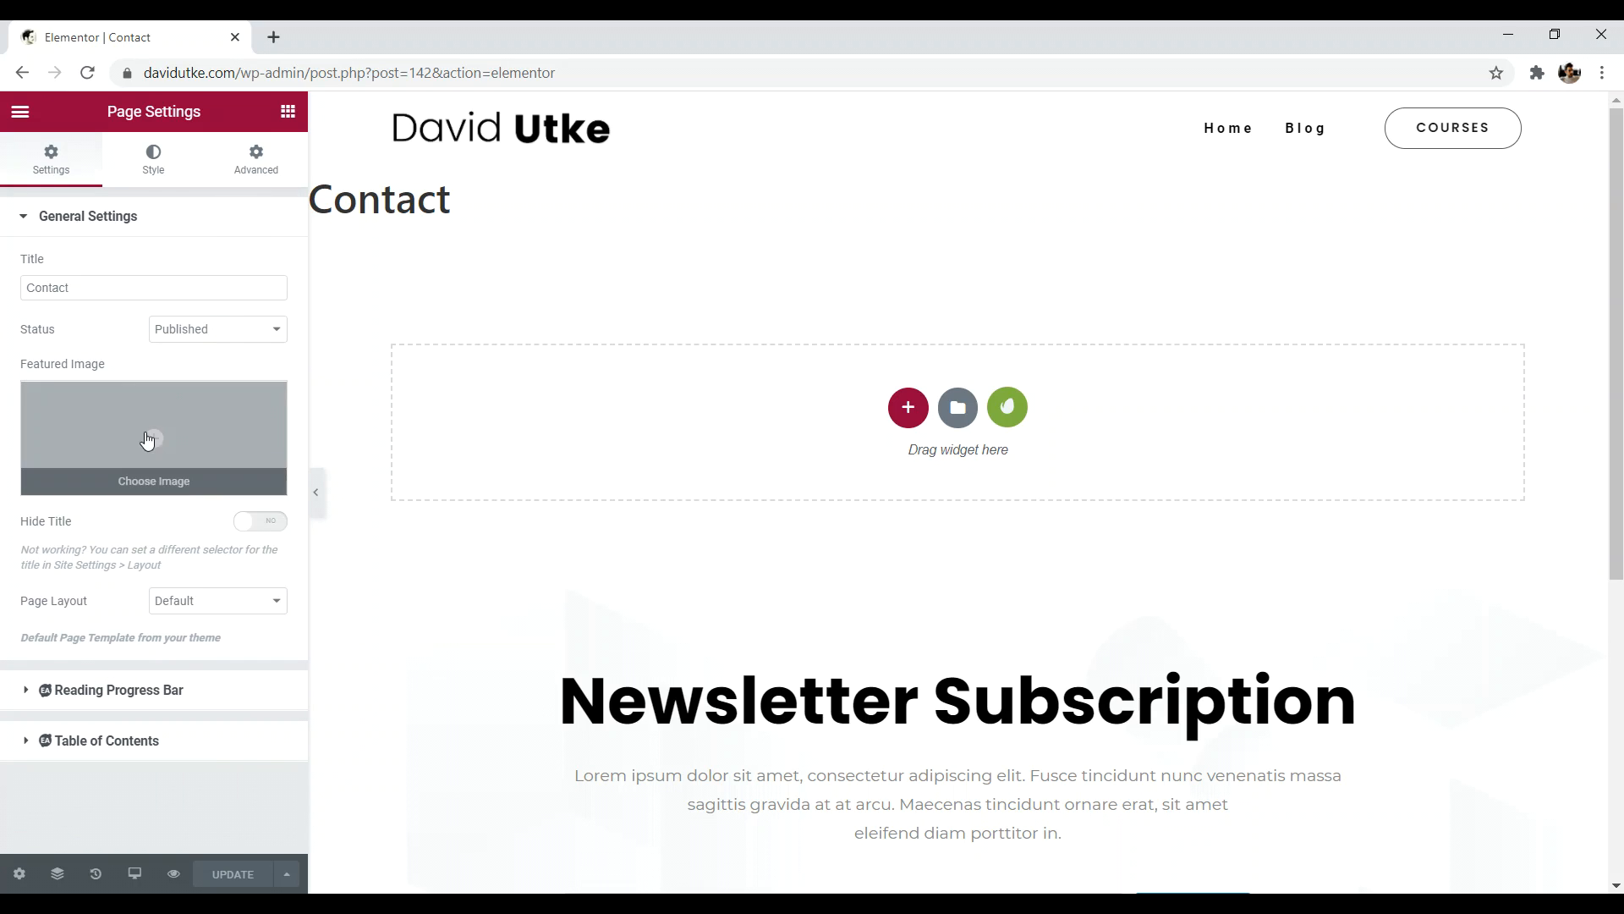
click(259, 523)
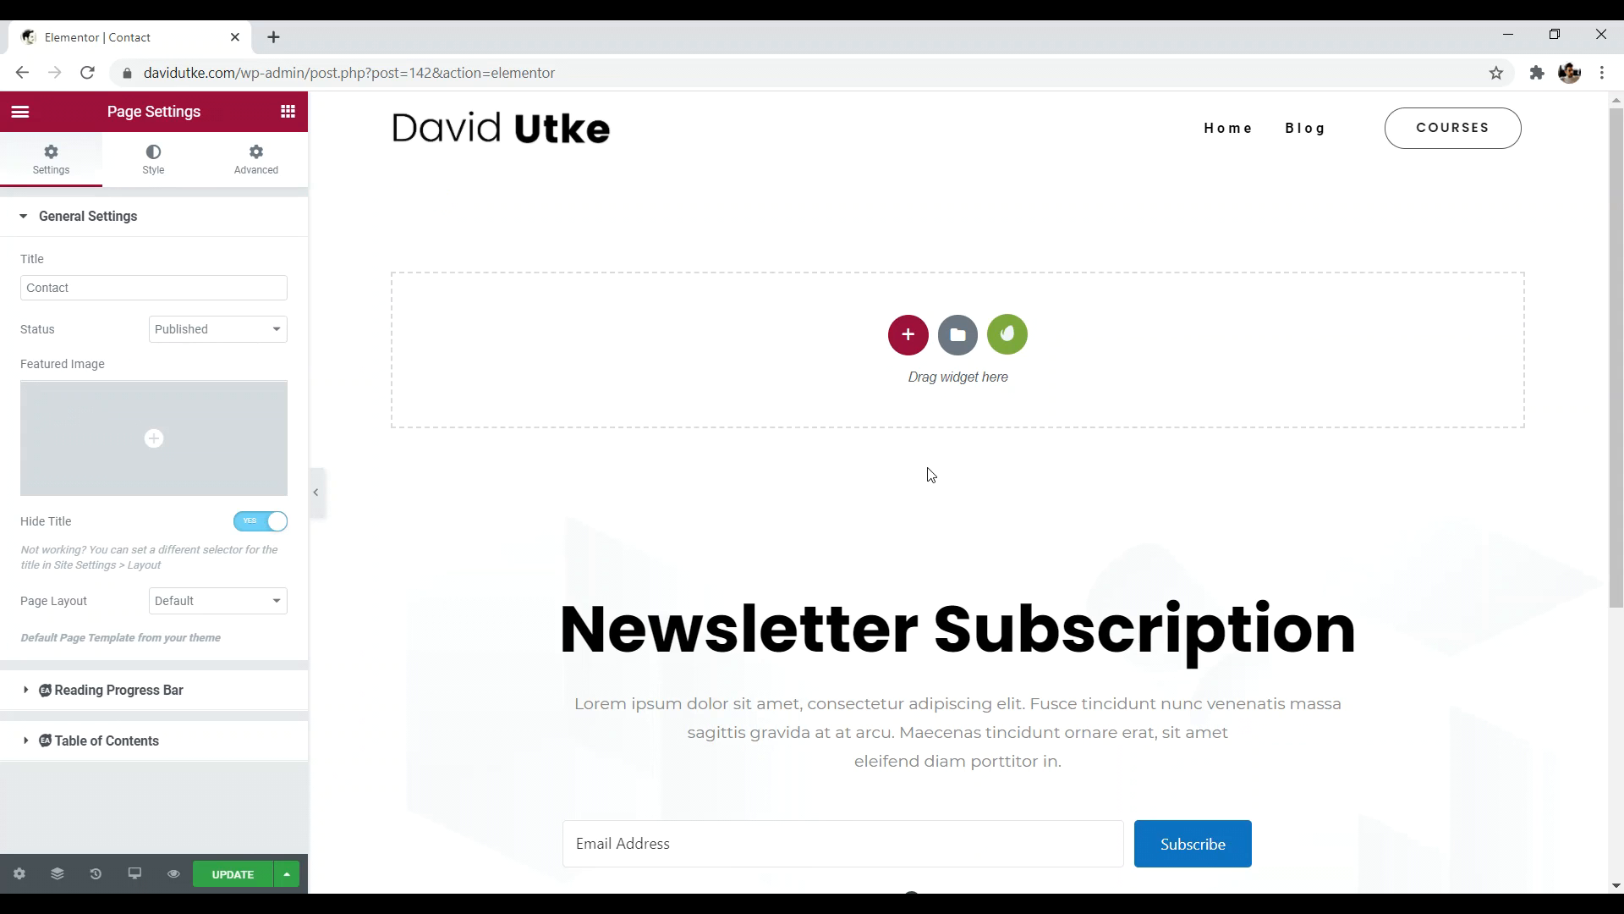
click(959, 335)
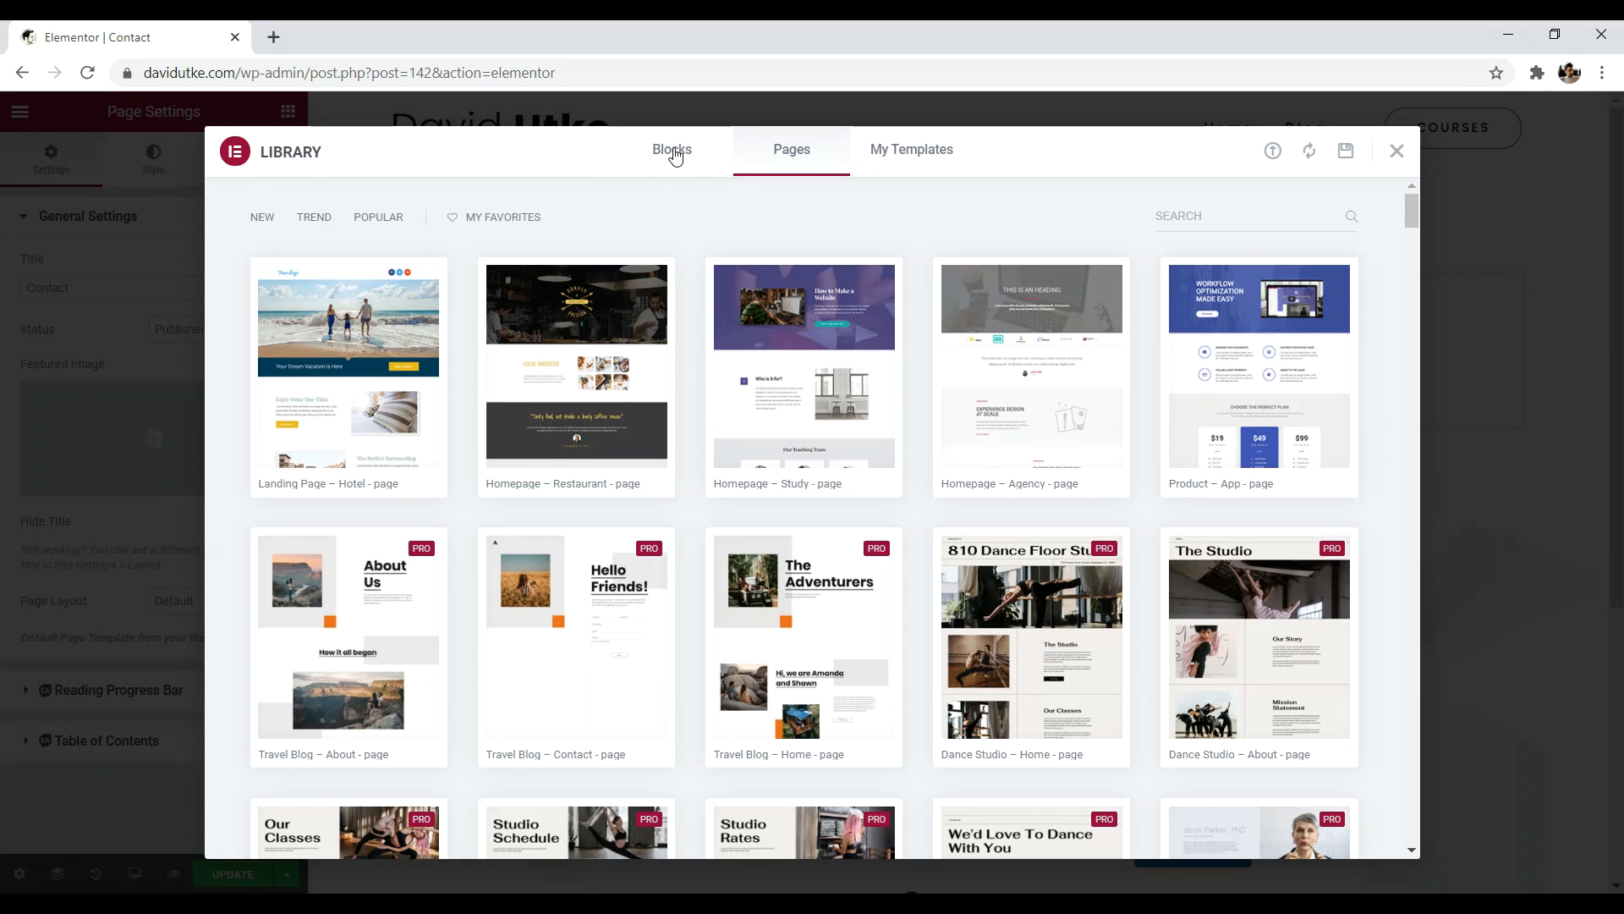
click(660, 166)
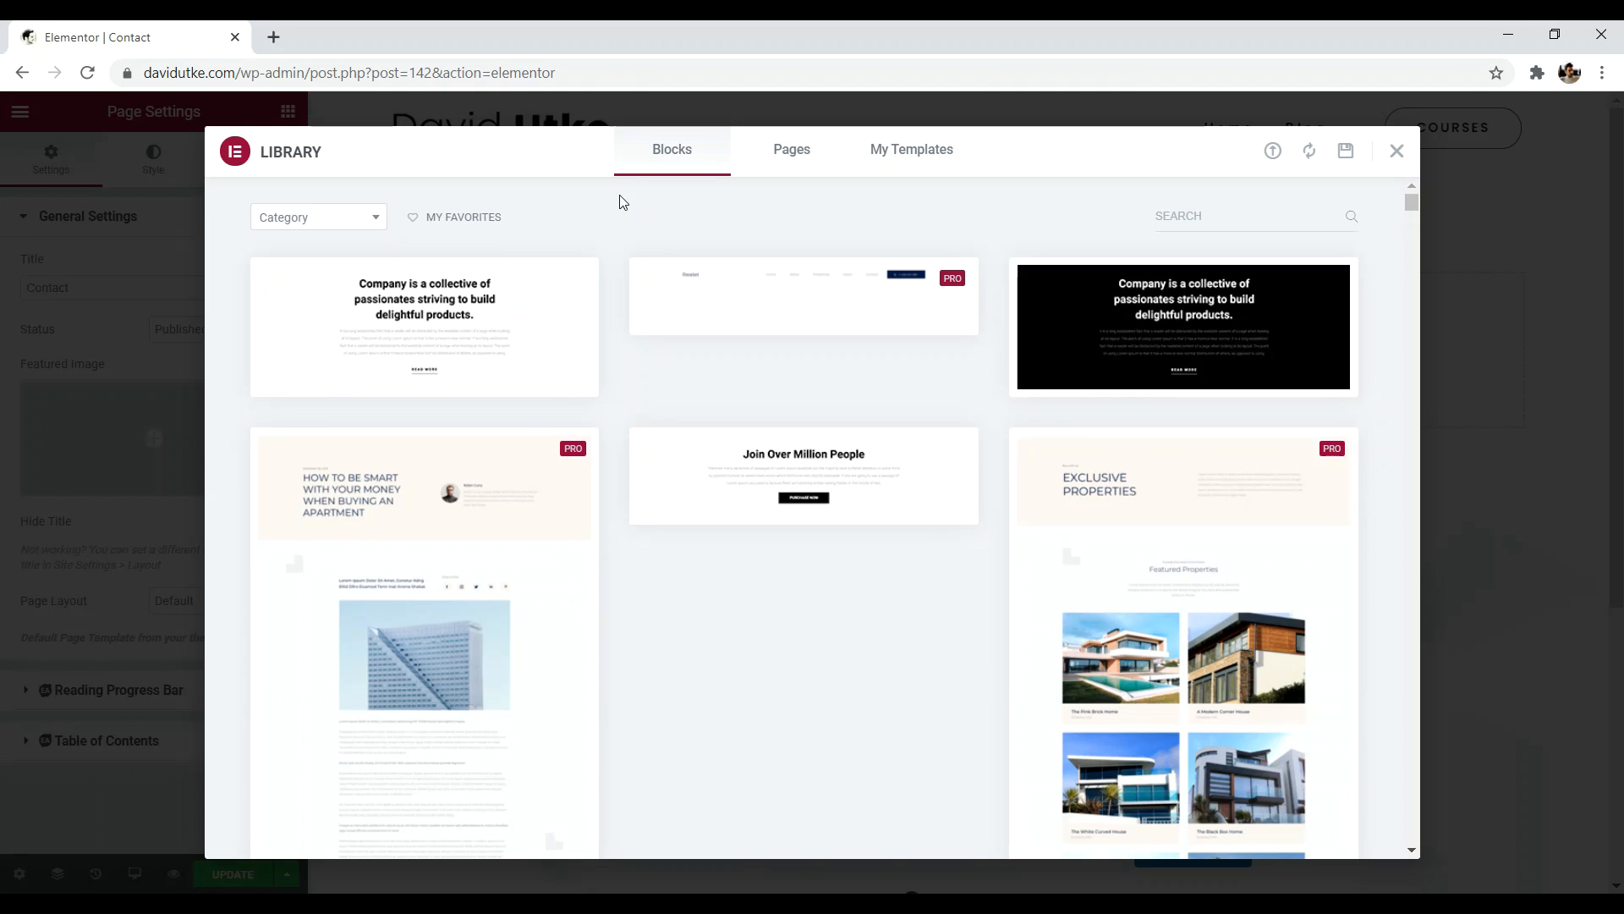
mouse_move(428, 319)
click(291, 385)
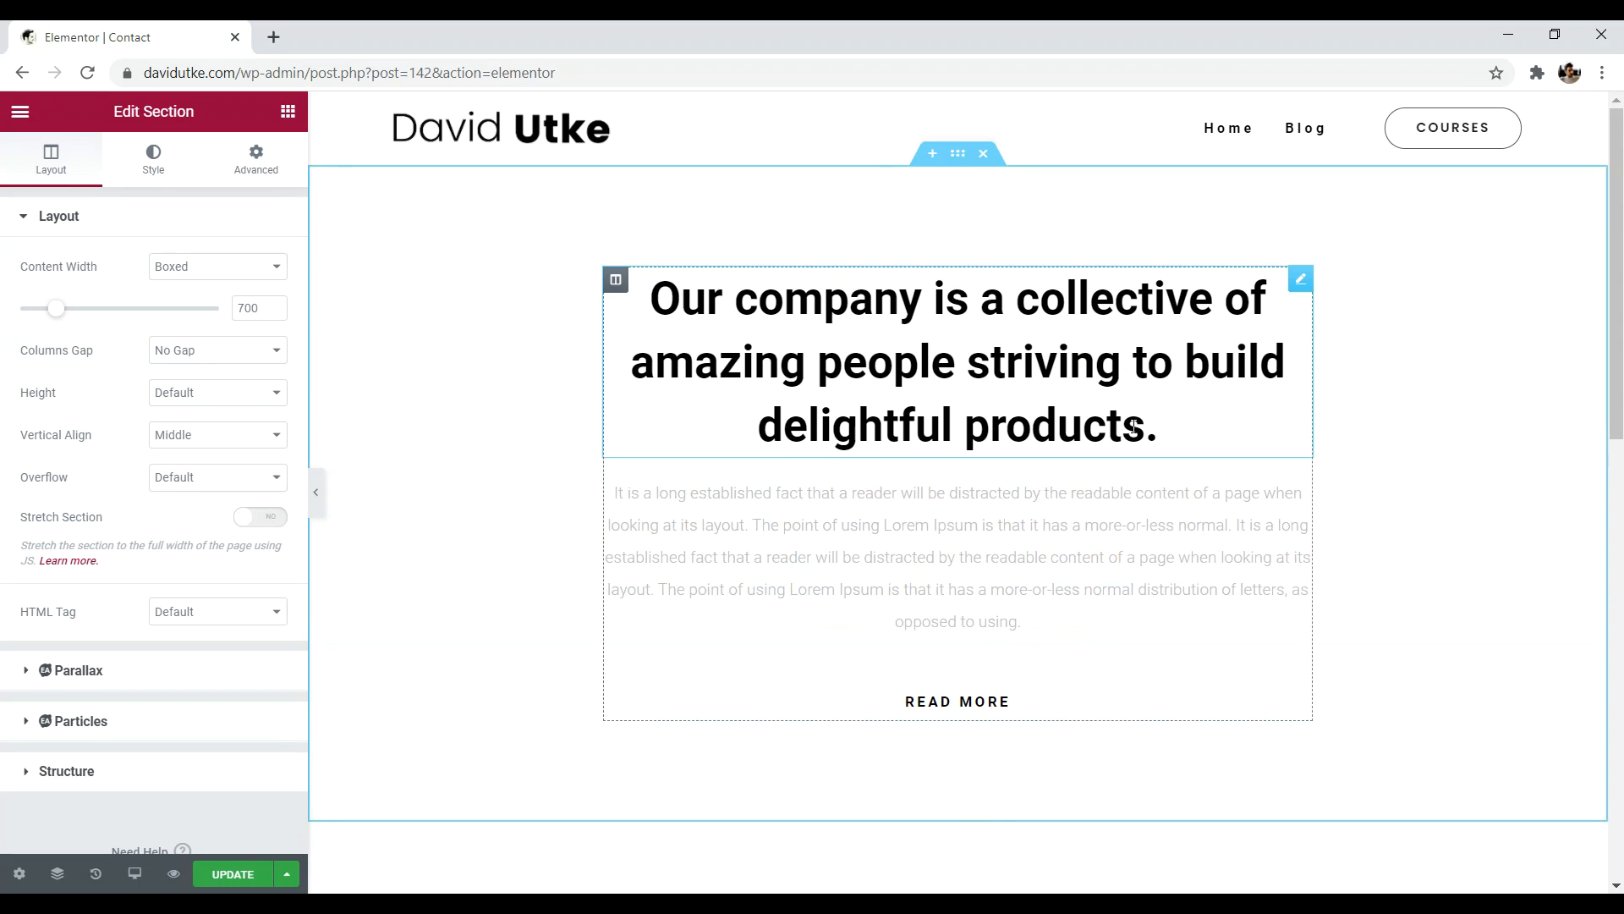
- Replace the block heading with 'NEED TO GET IN TOUCH?' and make it an H1
drag(1157, 427, 819, 298)
key(BackSpace)
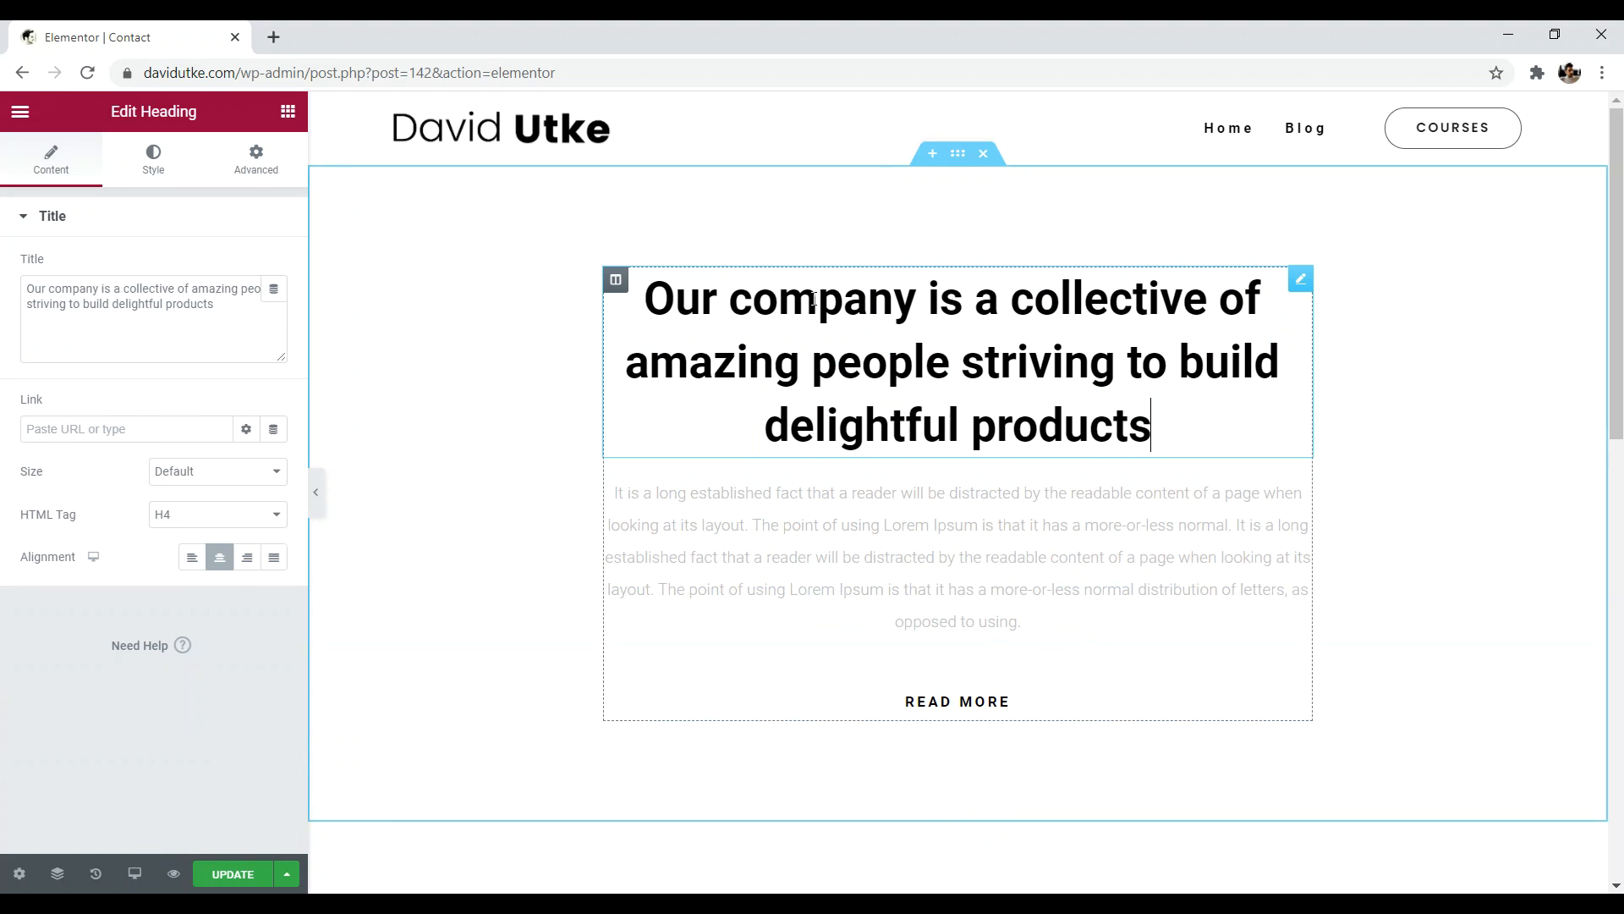
drag(1249, 429, 863, 343)
key(BackSpace)
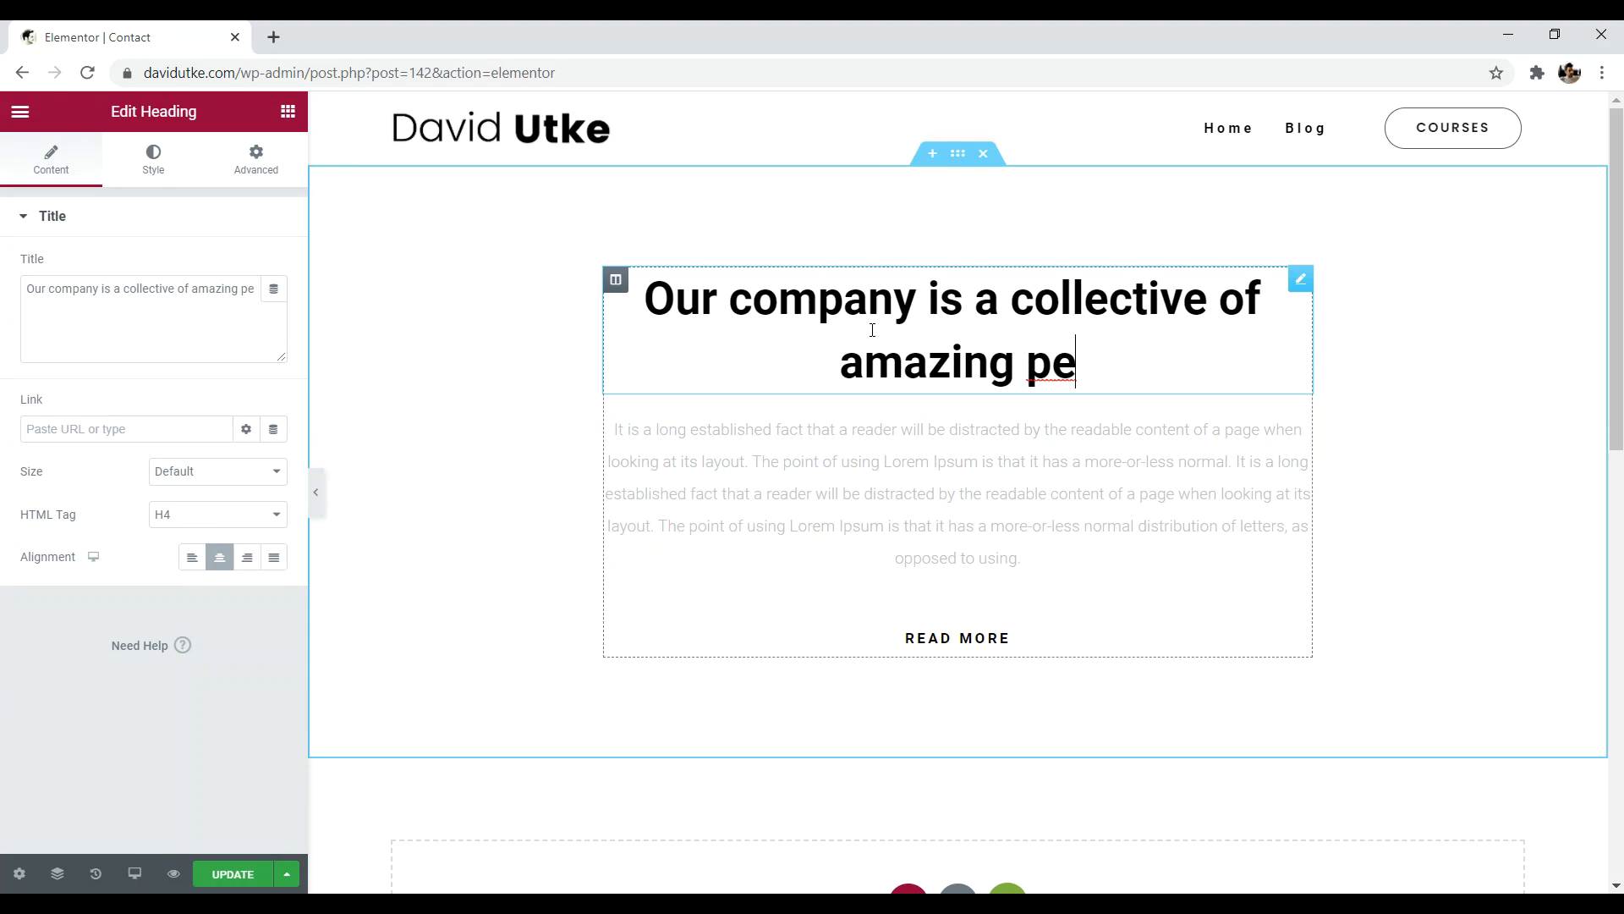
drag(1089, 355, 719, 301)
key(BackSpace)
key(BackSpace)
key(BackSpace)
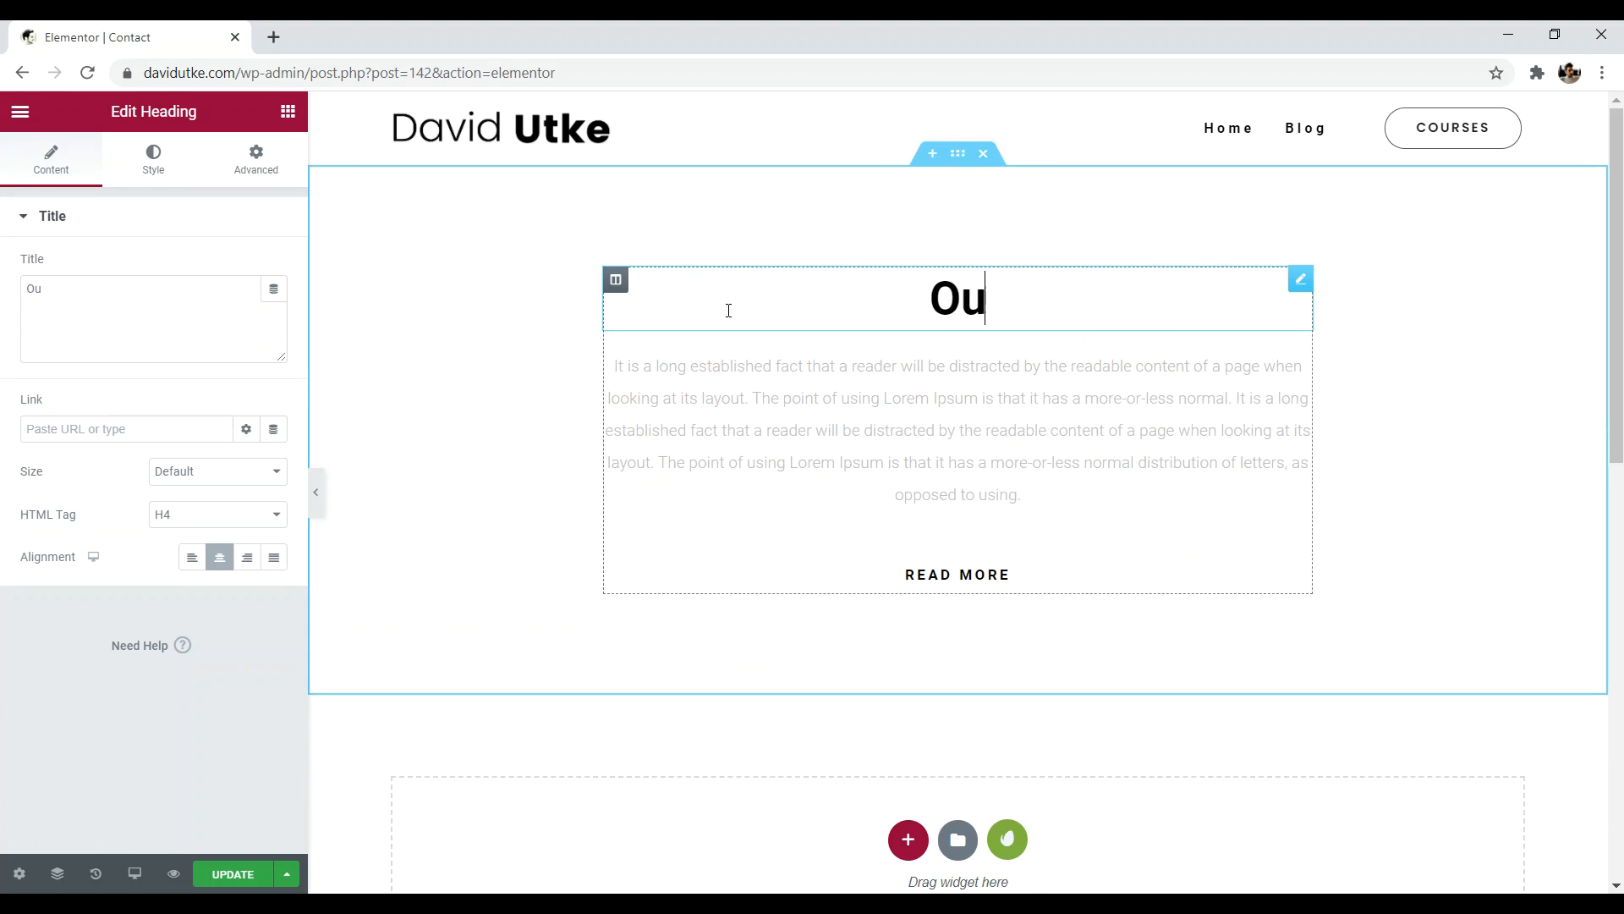
key(BackSpace)
text(NEED T)
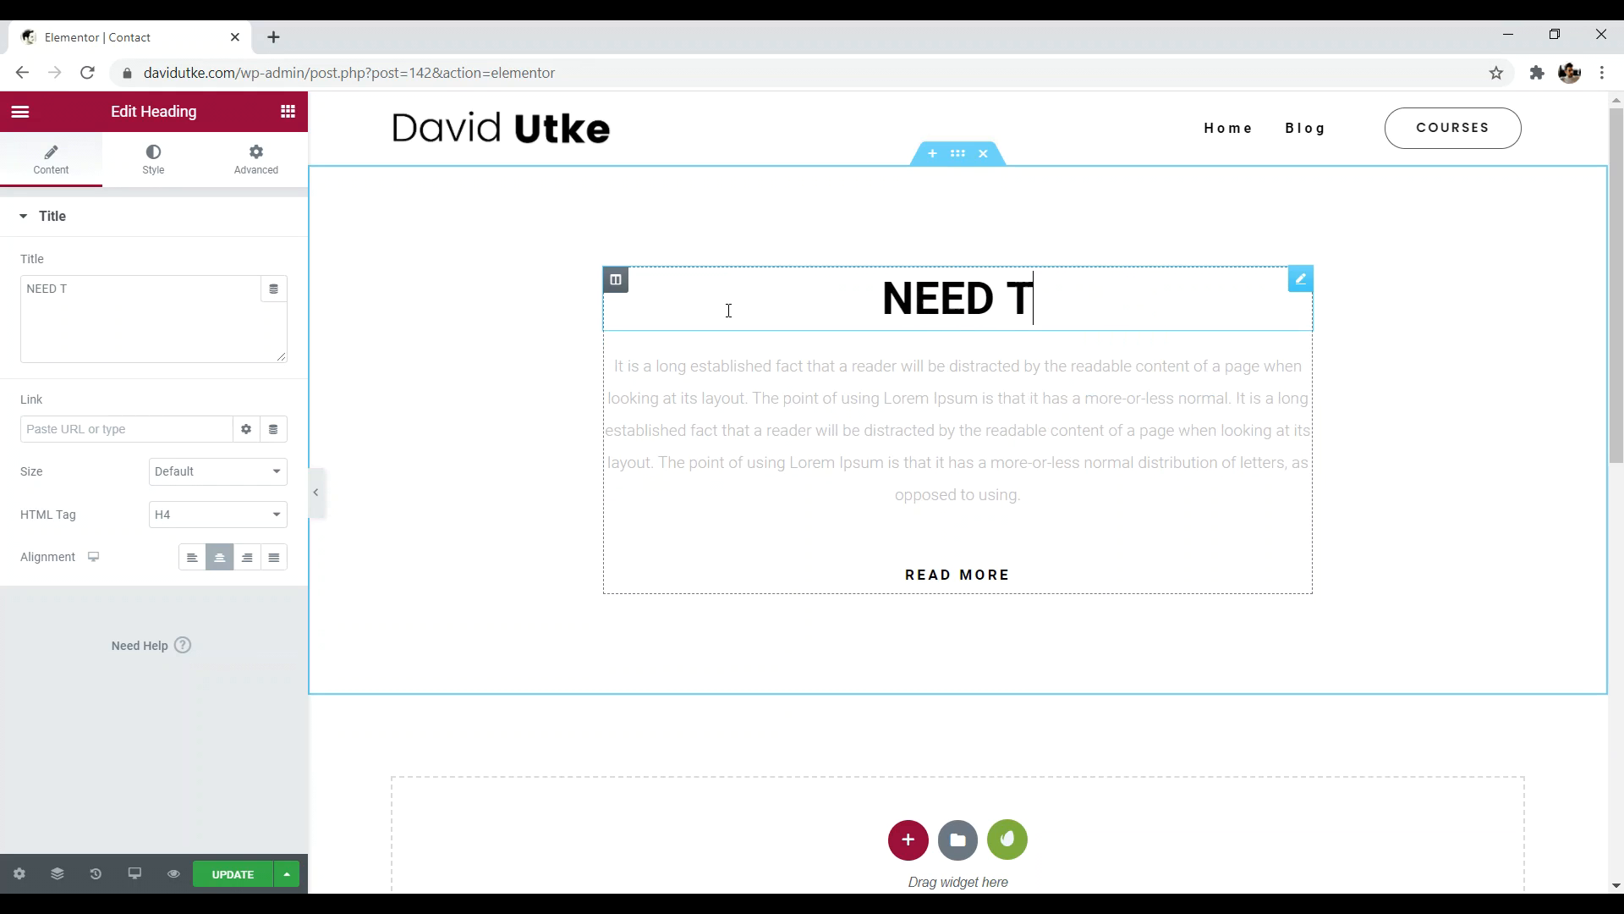
text(O GET IN TOU)
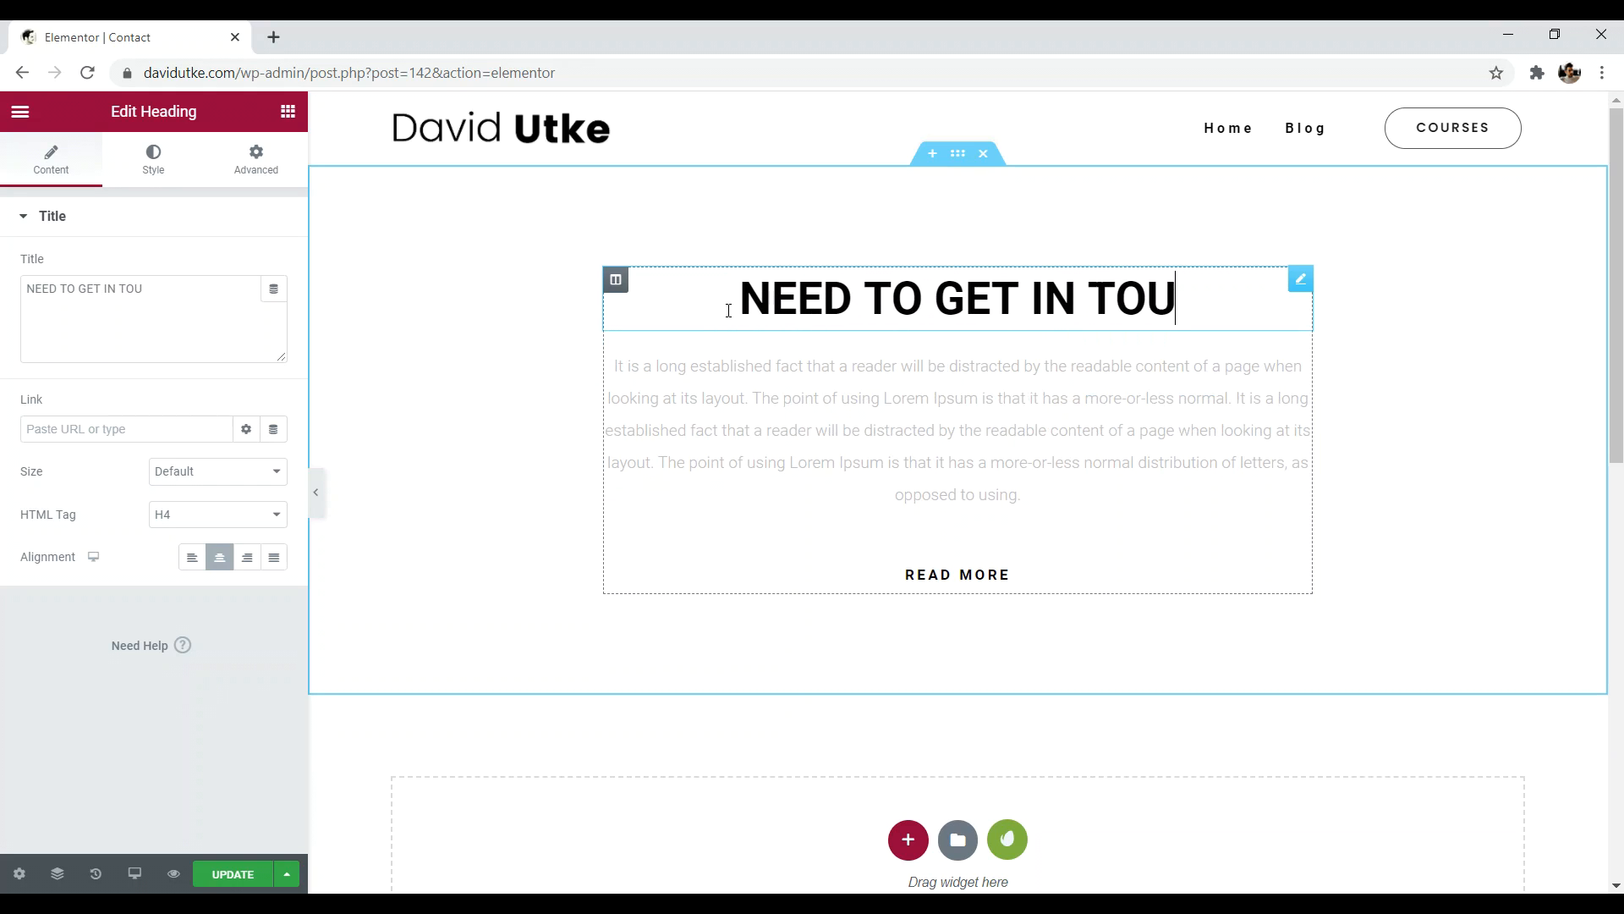
text(CH?)
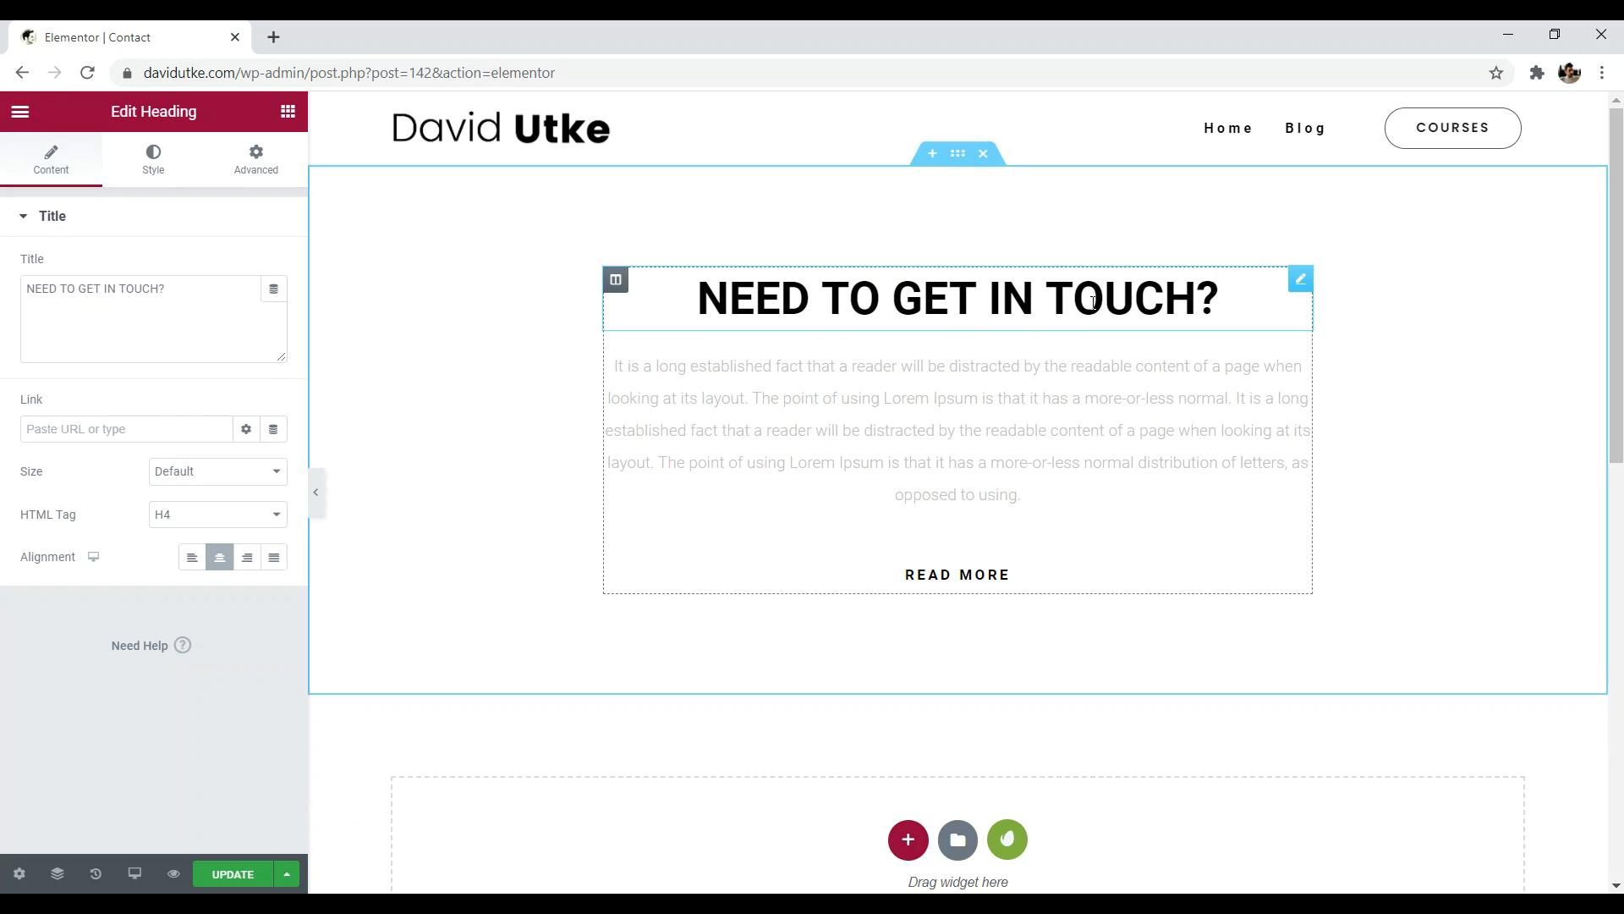
click(215, 518)
click(210, 537)
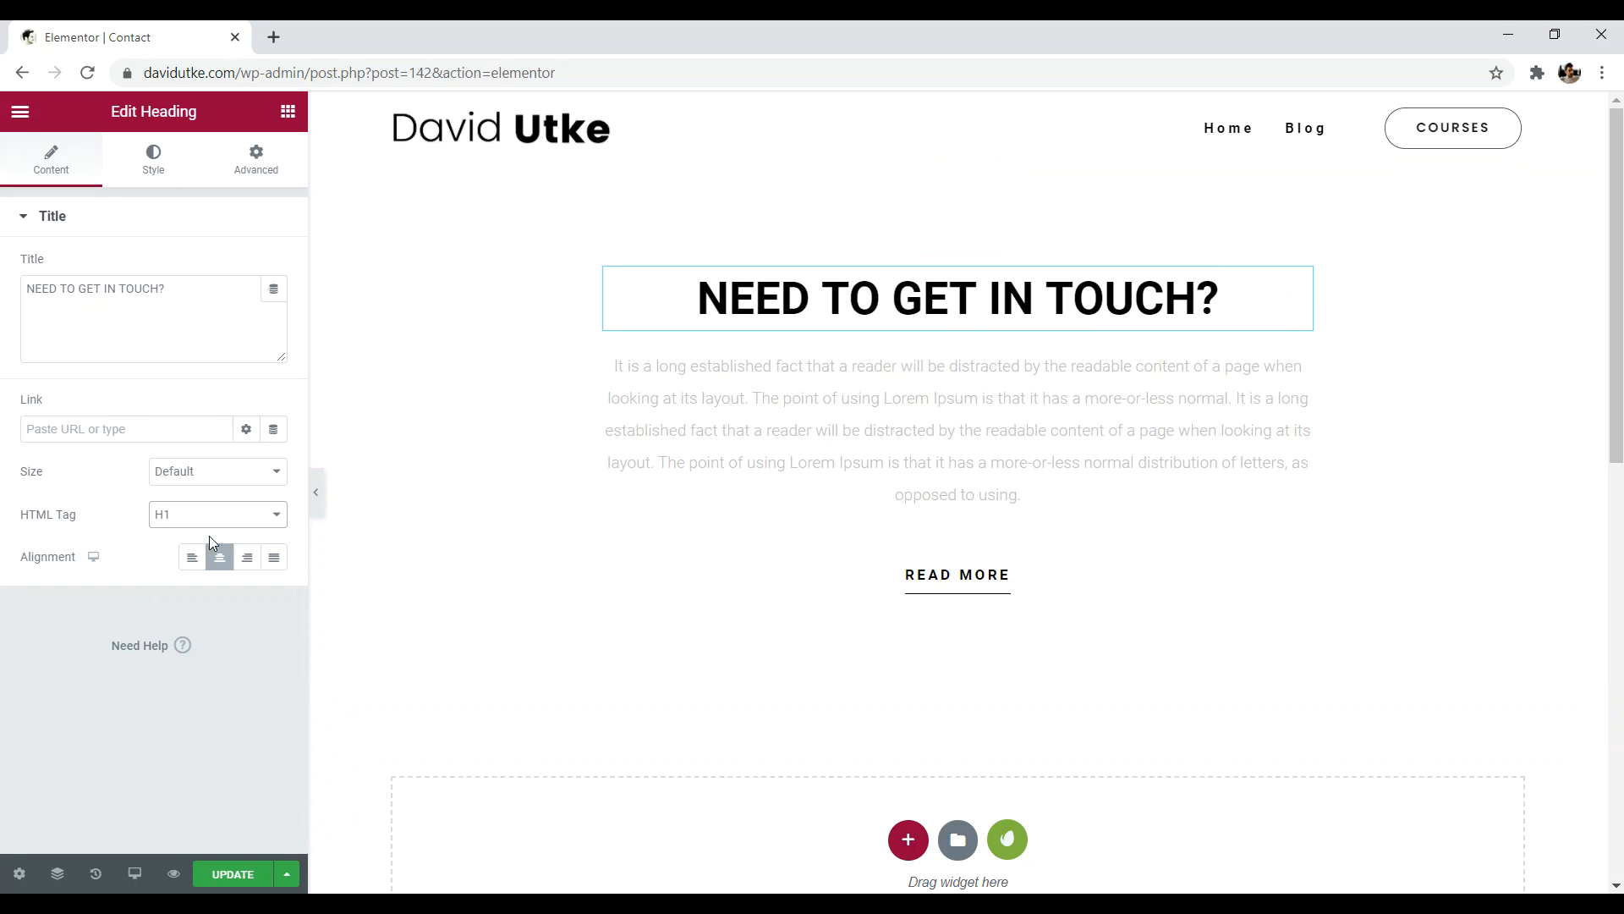
- Delete the READ MORE button widget from the section
click(1034, 479)
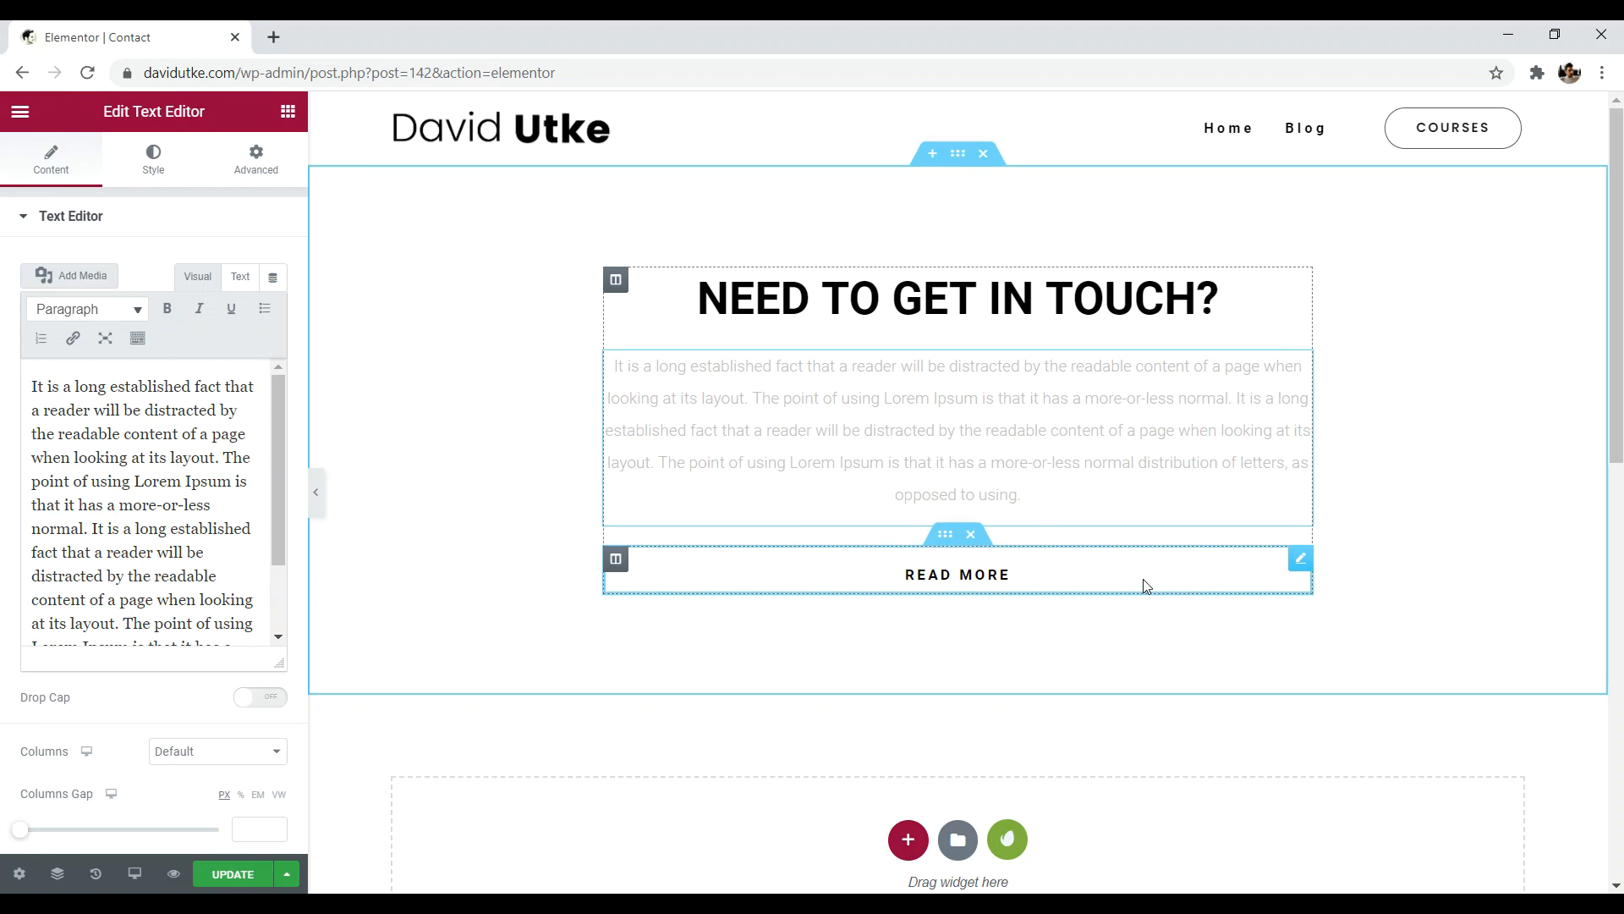
click(971, 534)
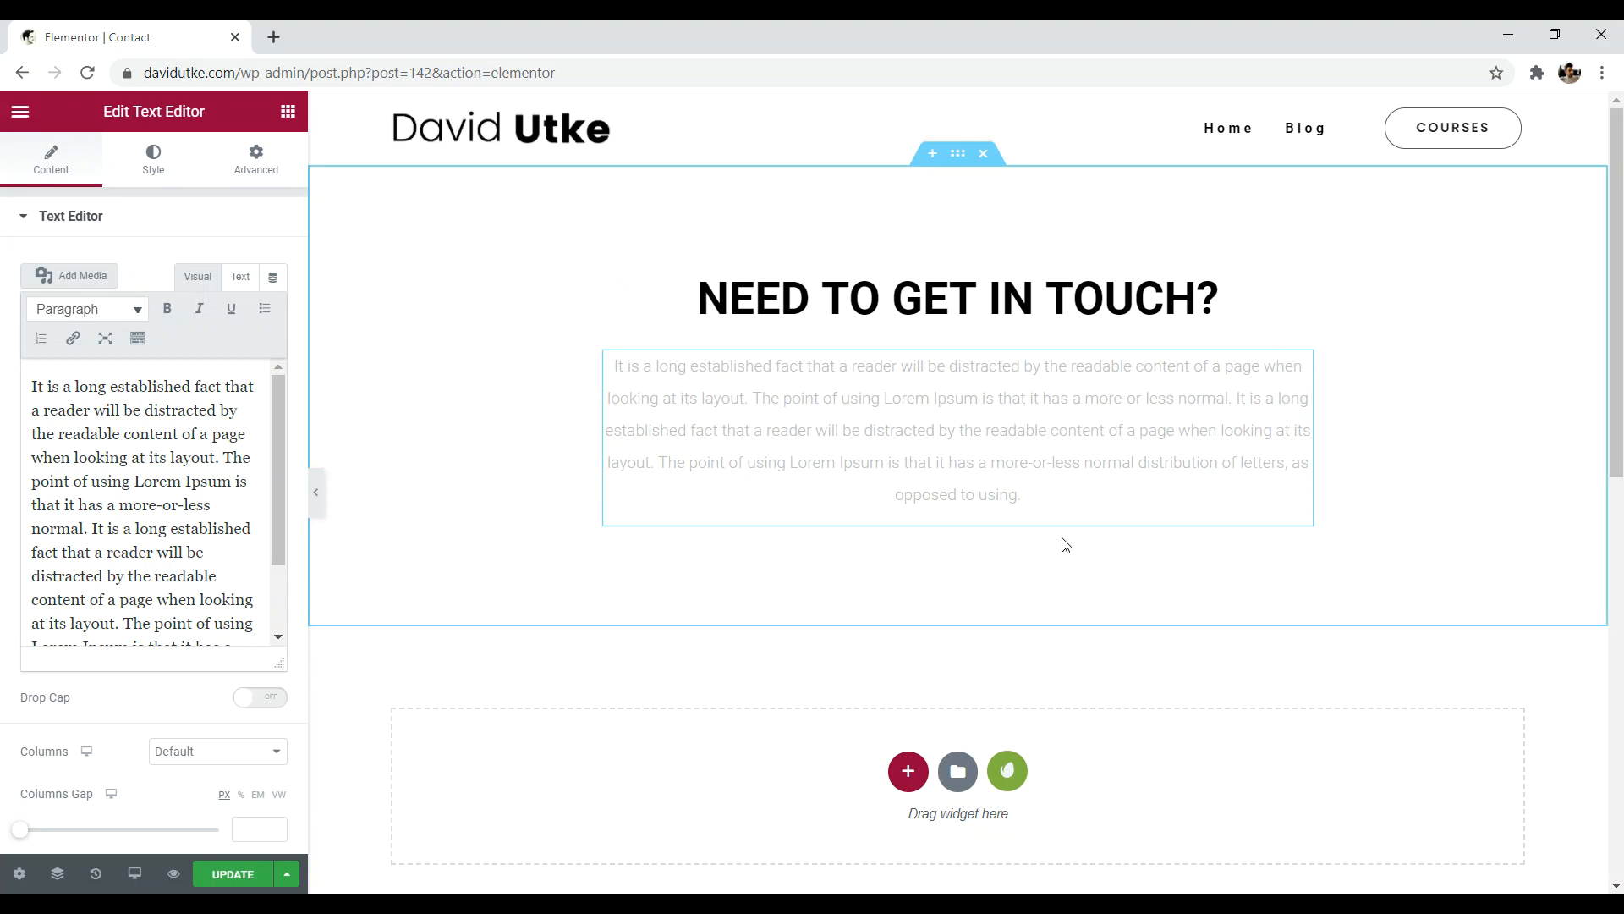
click(287, 113)
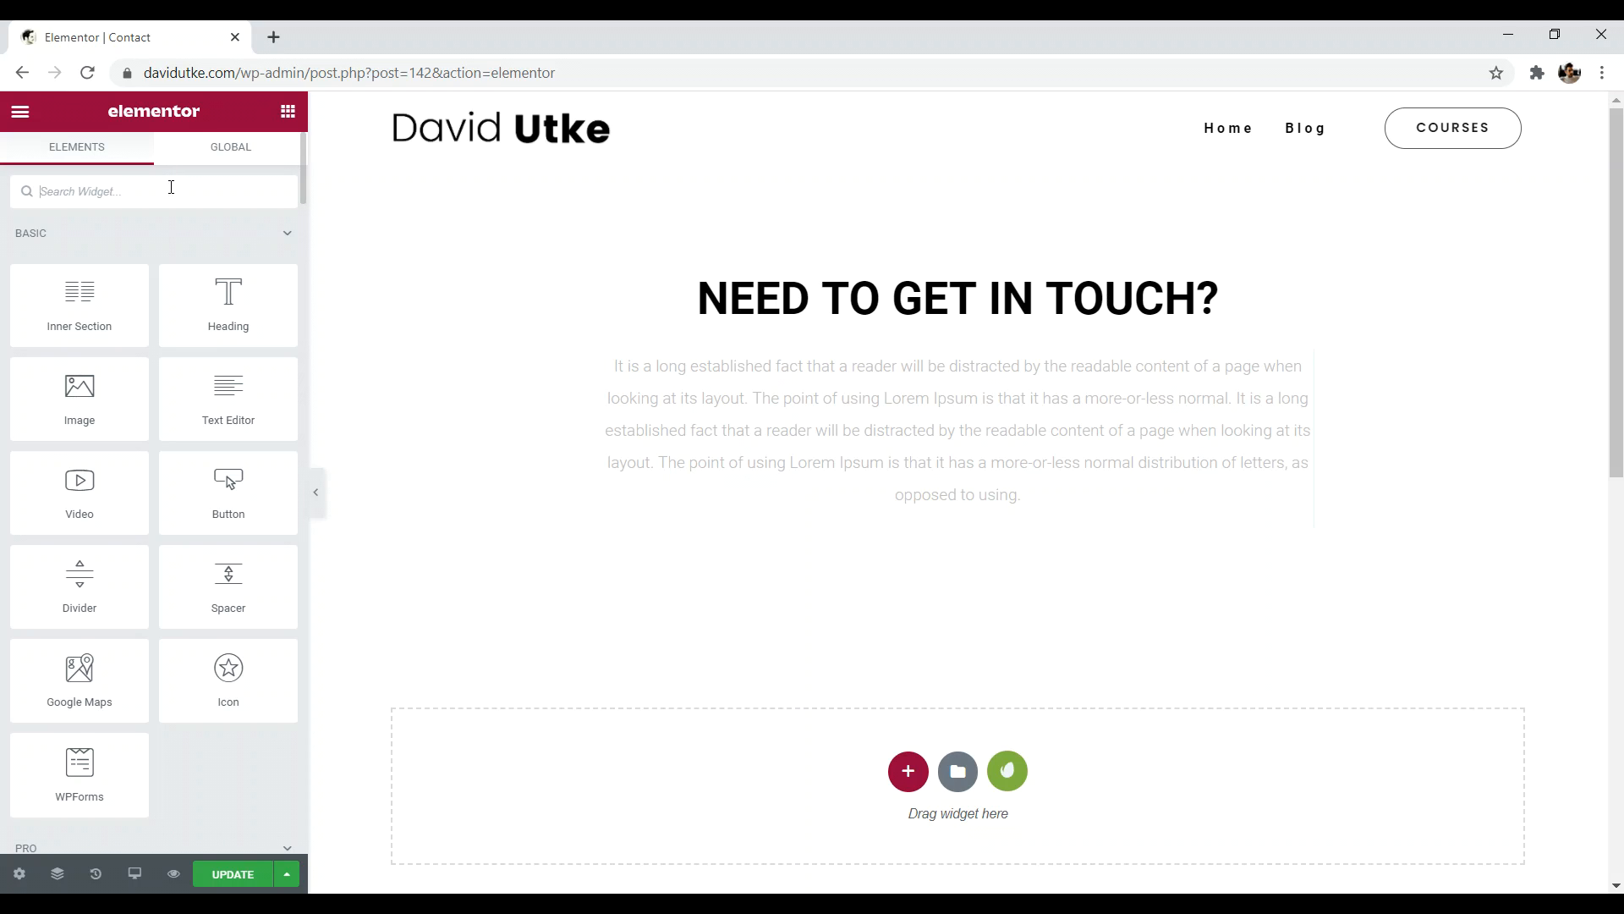
- Add a Shortcode widget below the paragraph holding the pasted WPForms shortcode
text(shor)
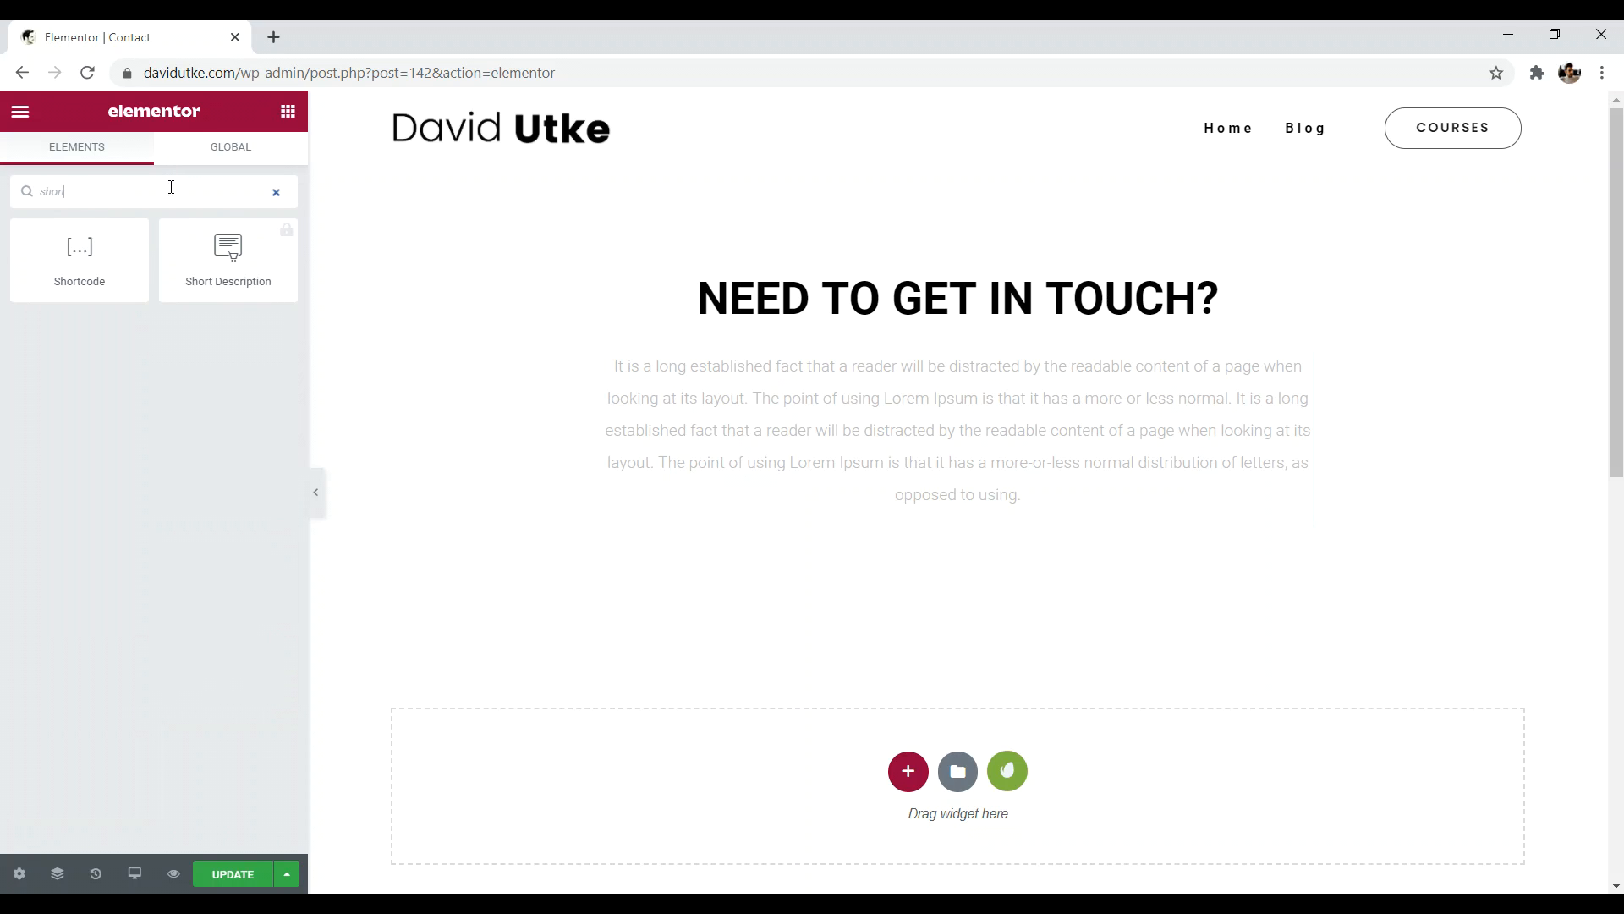
key(BackSpace)
key(BackSpace)
key(BackSpace)
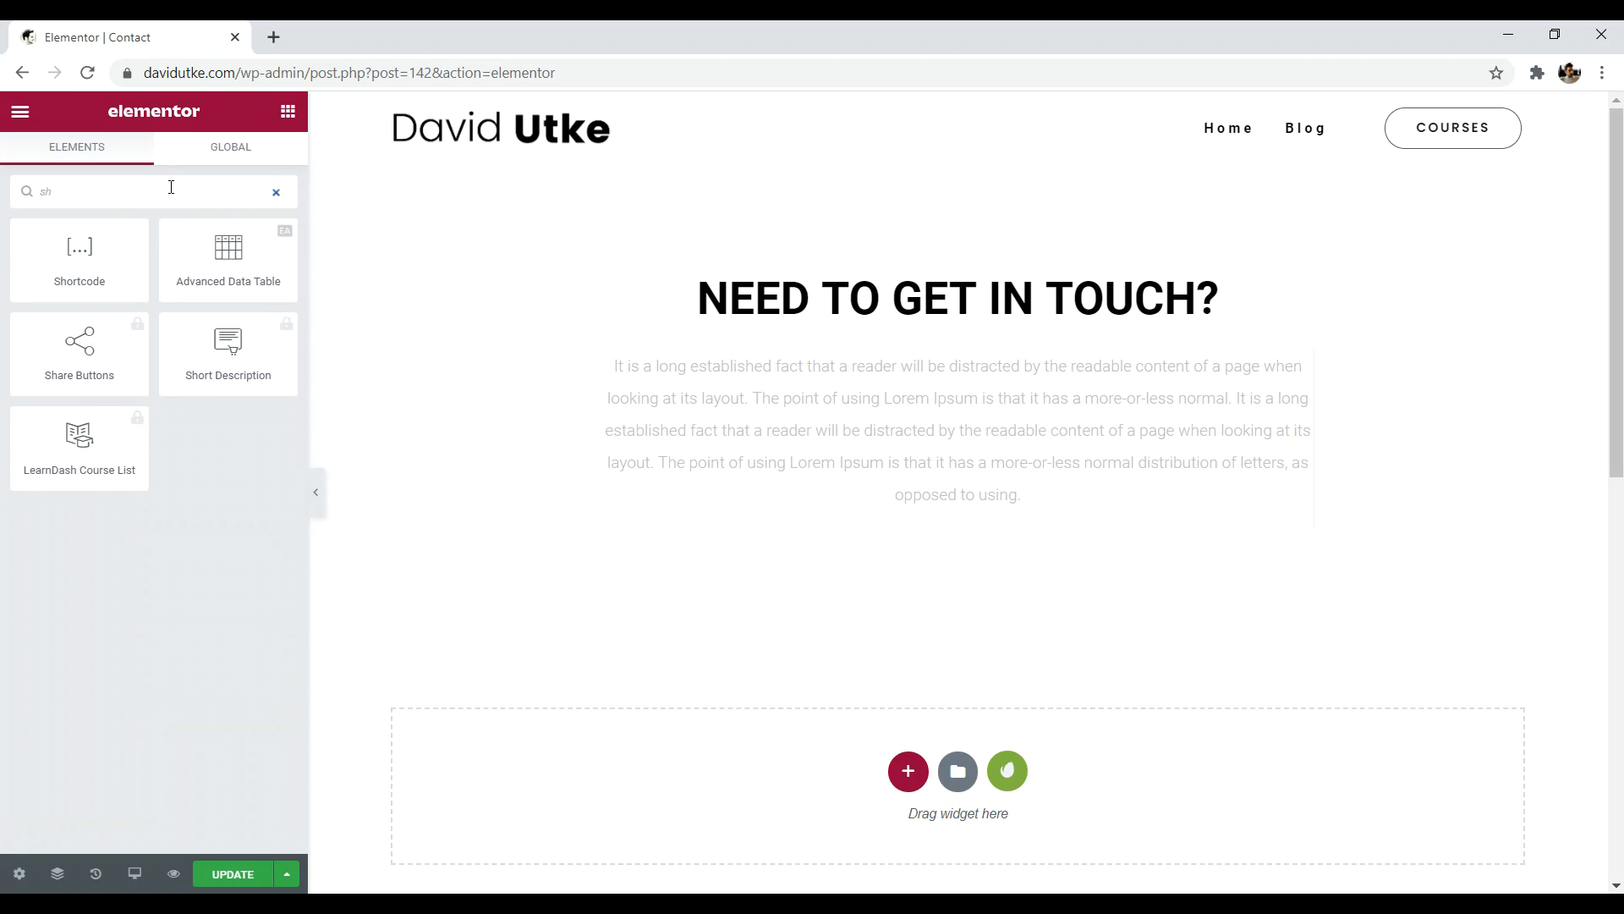
key(BackSpace)
key(BackSpace)
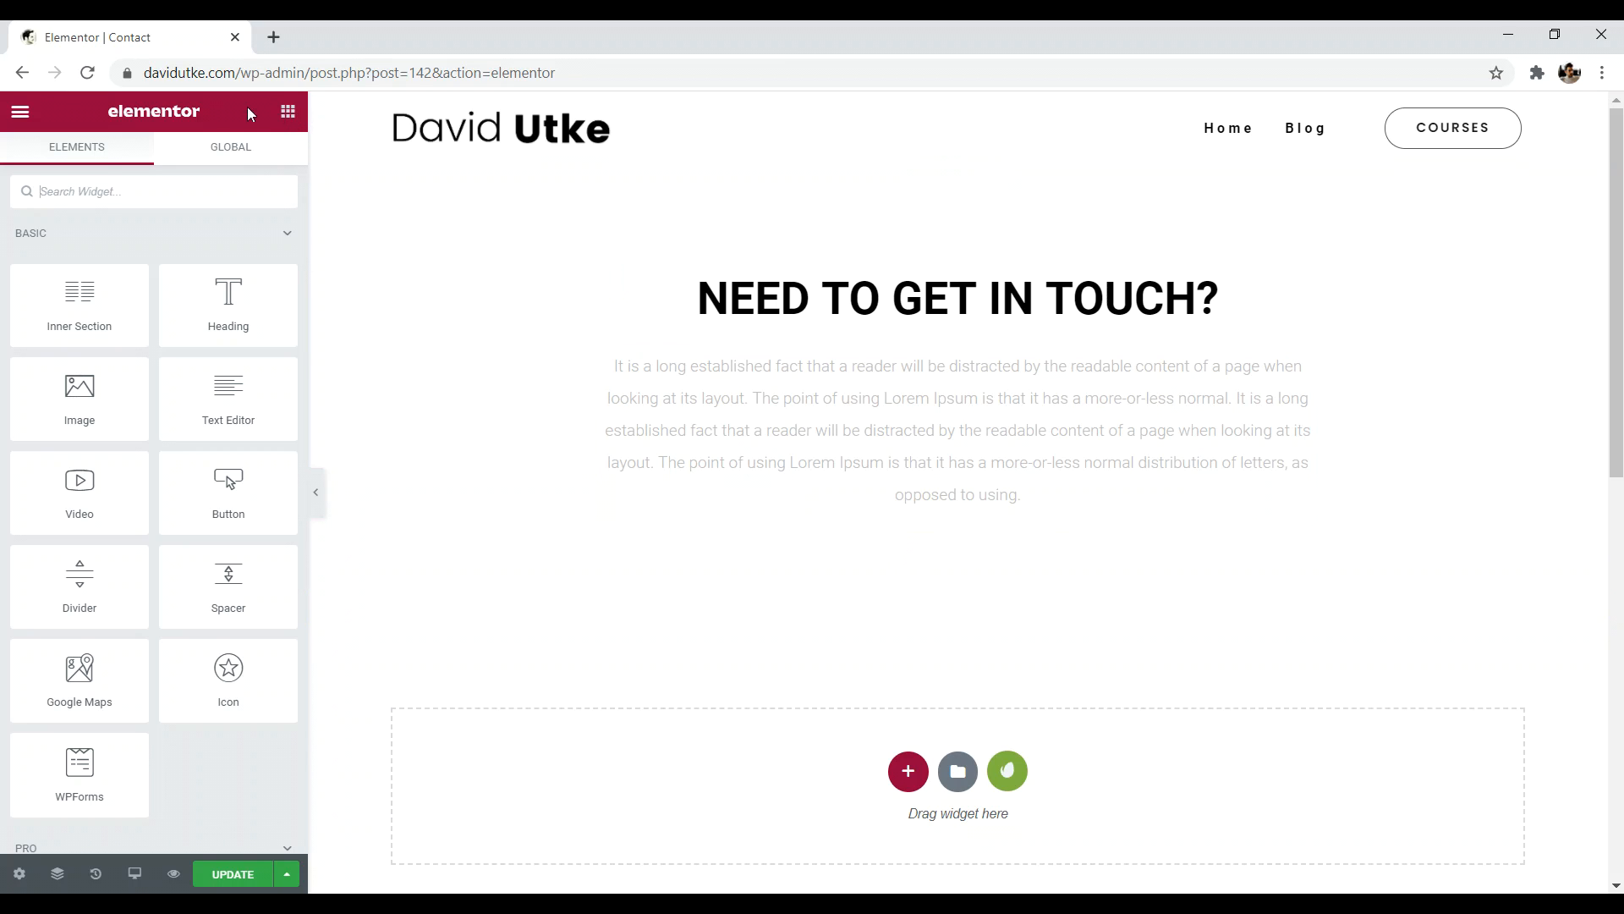
text(short)
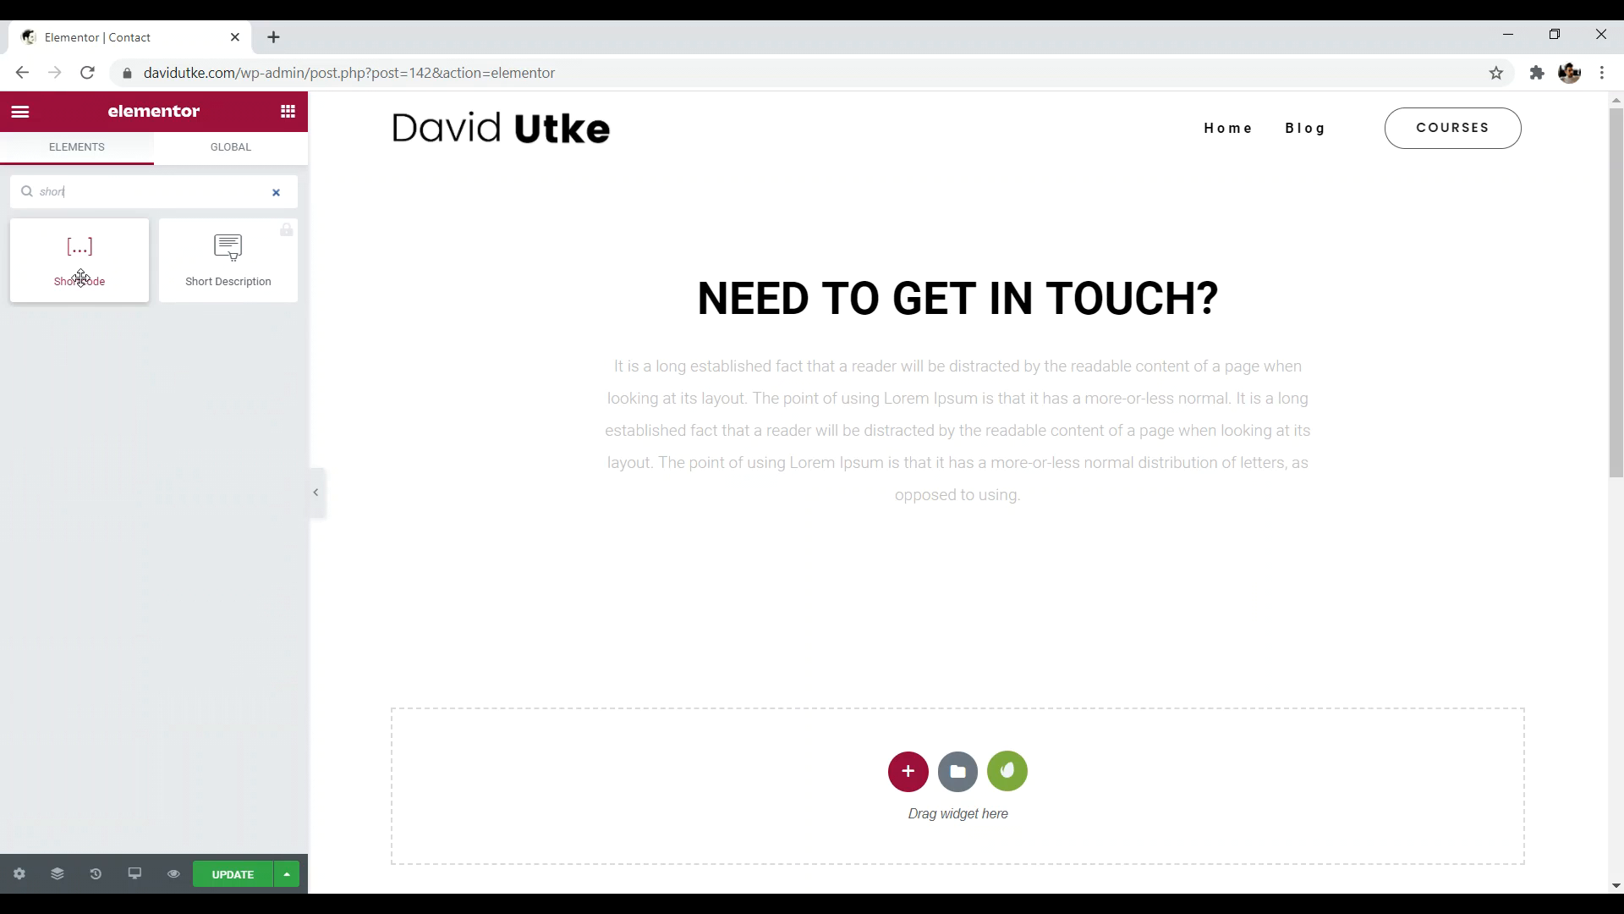
drag(79, 262, 890, 530)
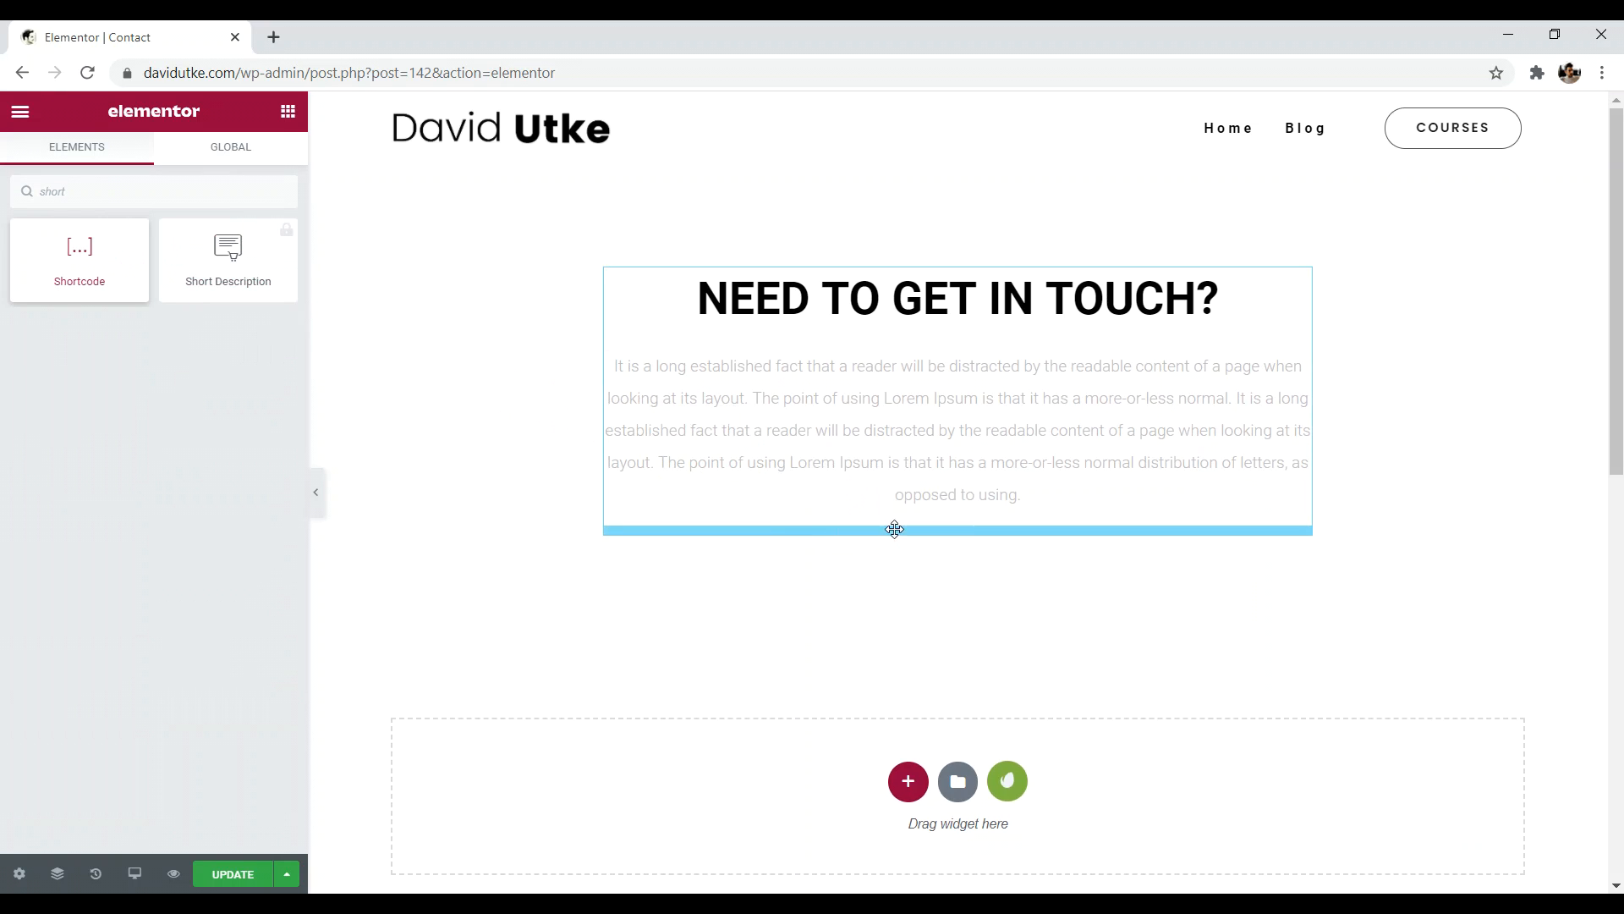
click(261, 351)
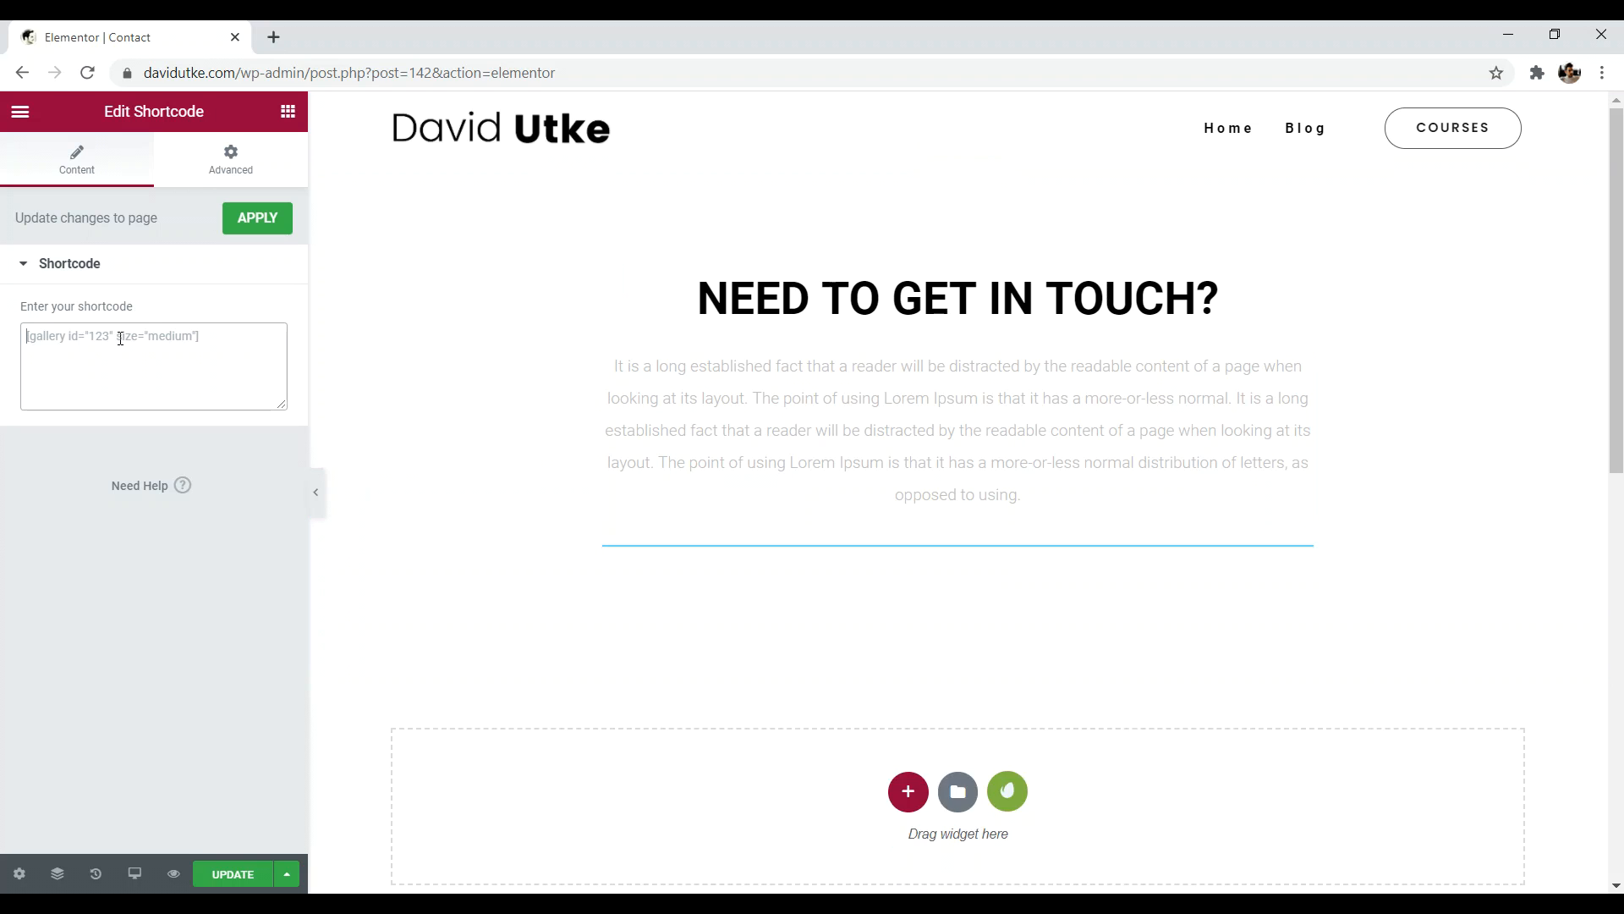
right_click(125, 339)
click(176, 489)
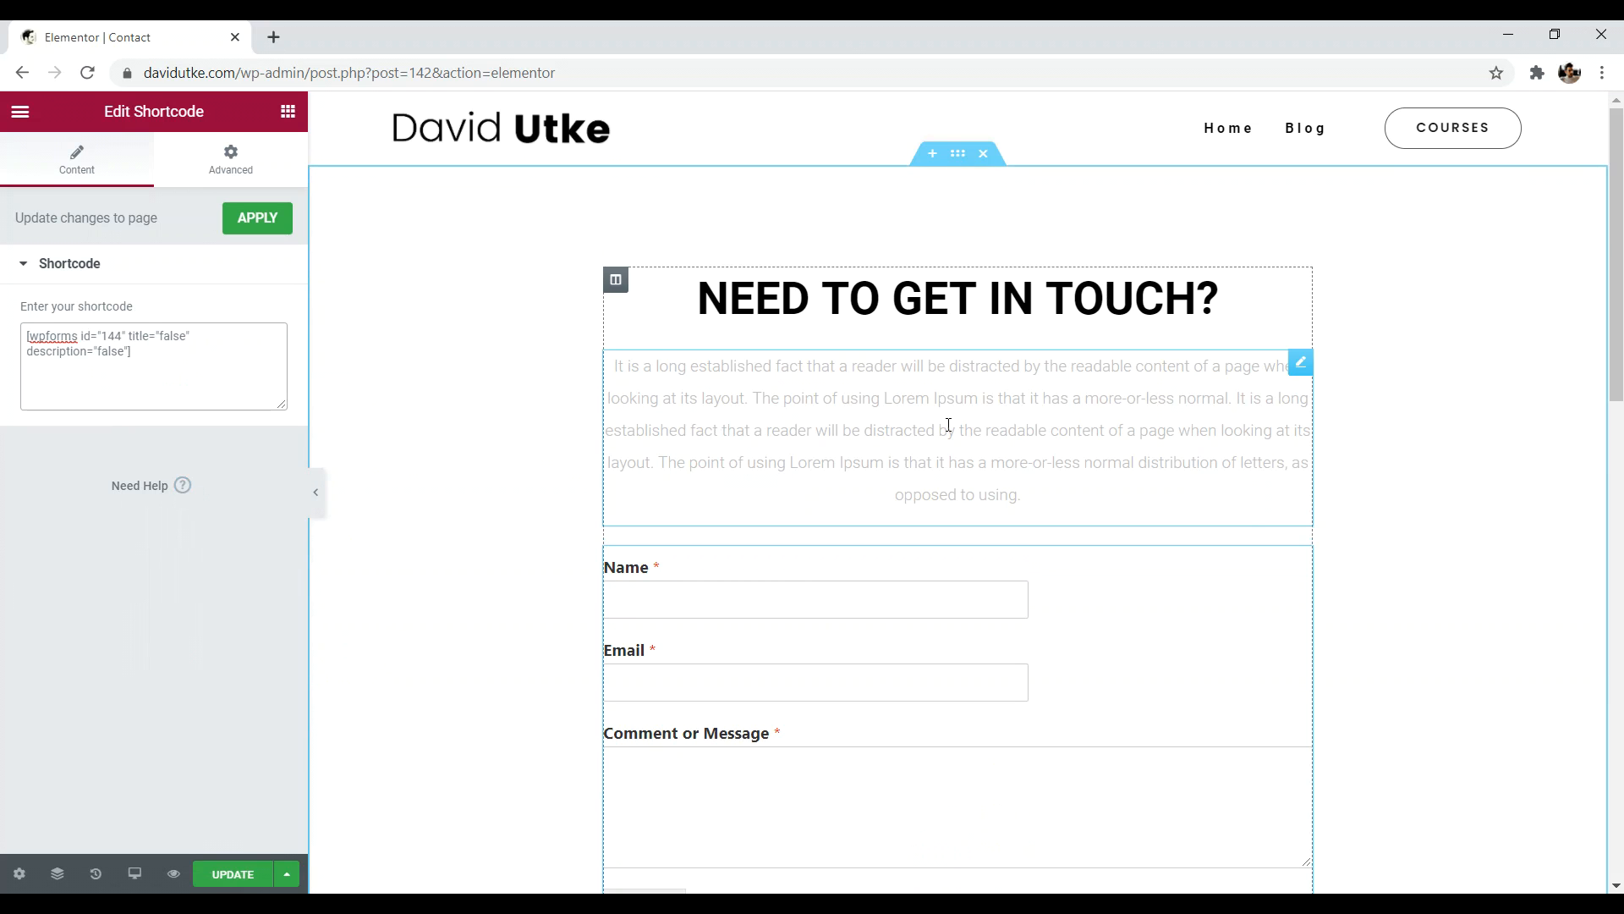
- Review the embedded contact form on the page, then exit to the WordPress dashboard
drag(1617, 182, 1620, 574)
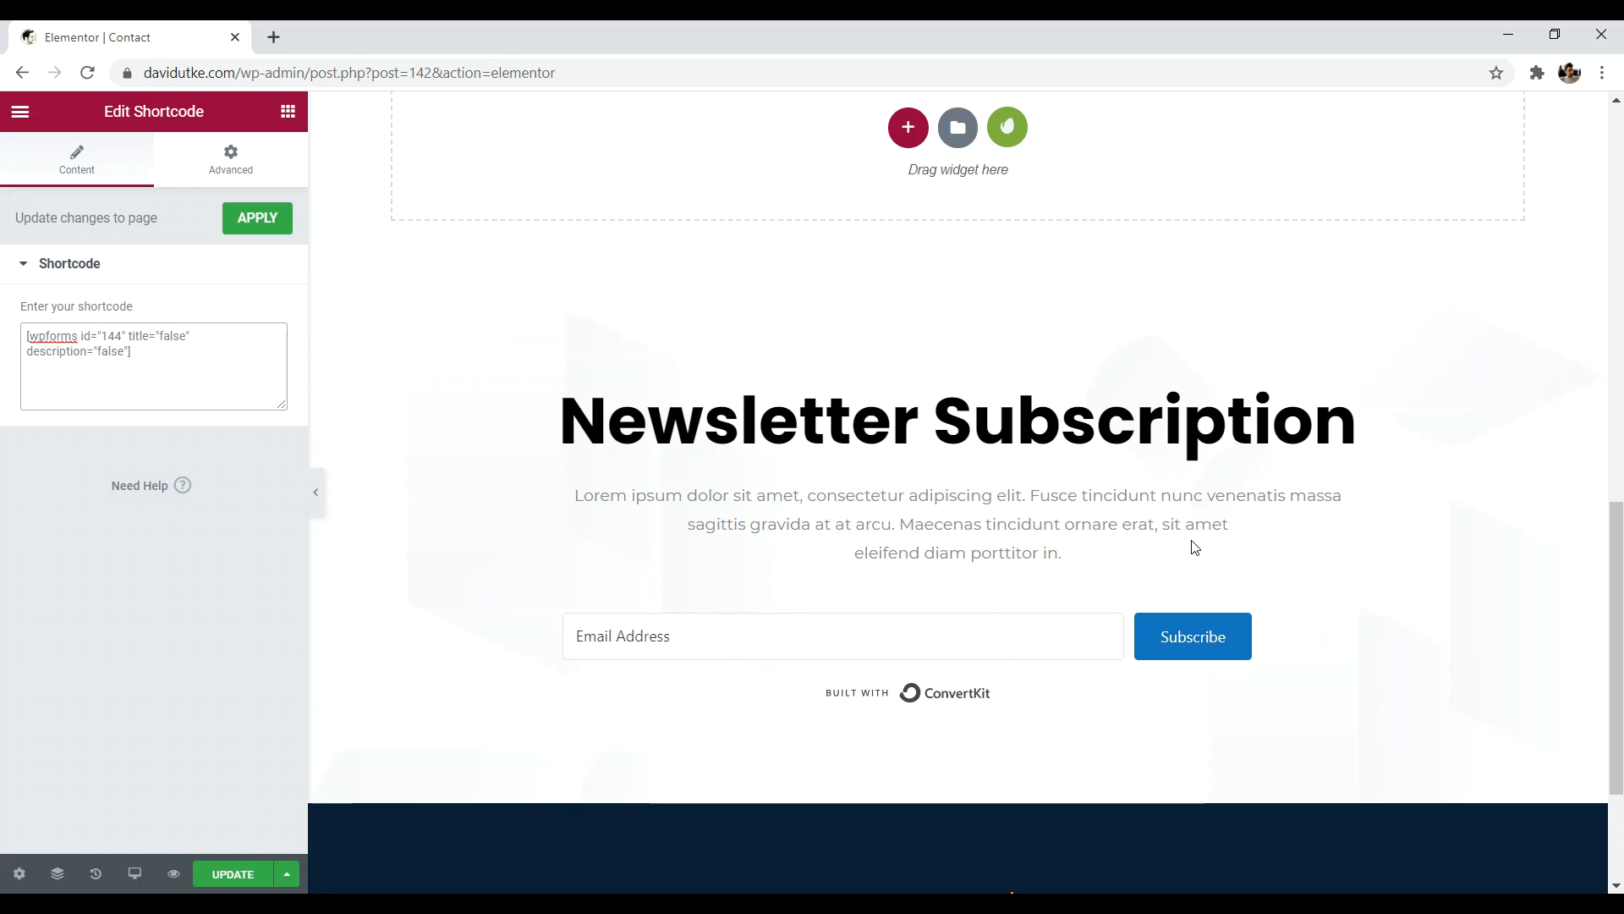
drag(1620, 640, 1621, 176)
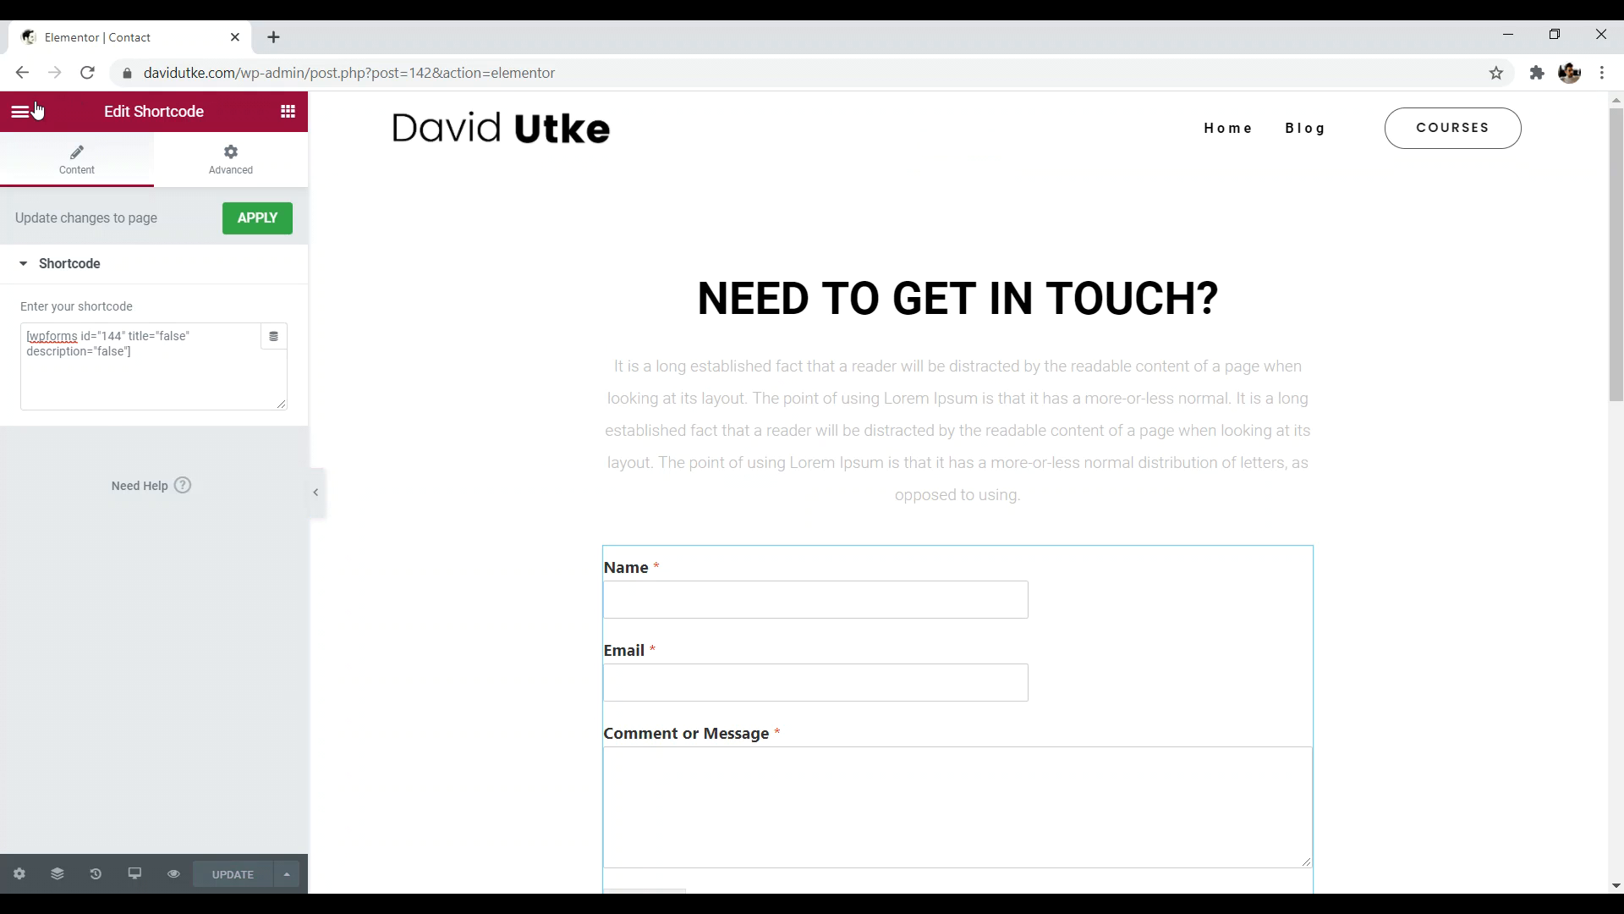
click(19, 111)
click(90, 467)
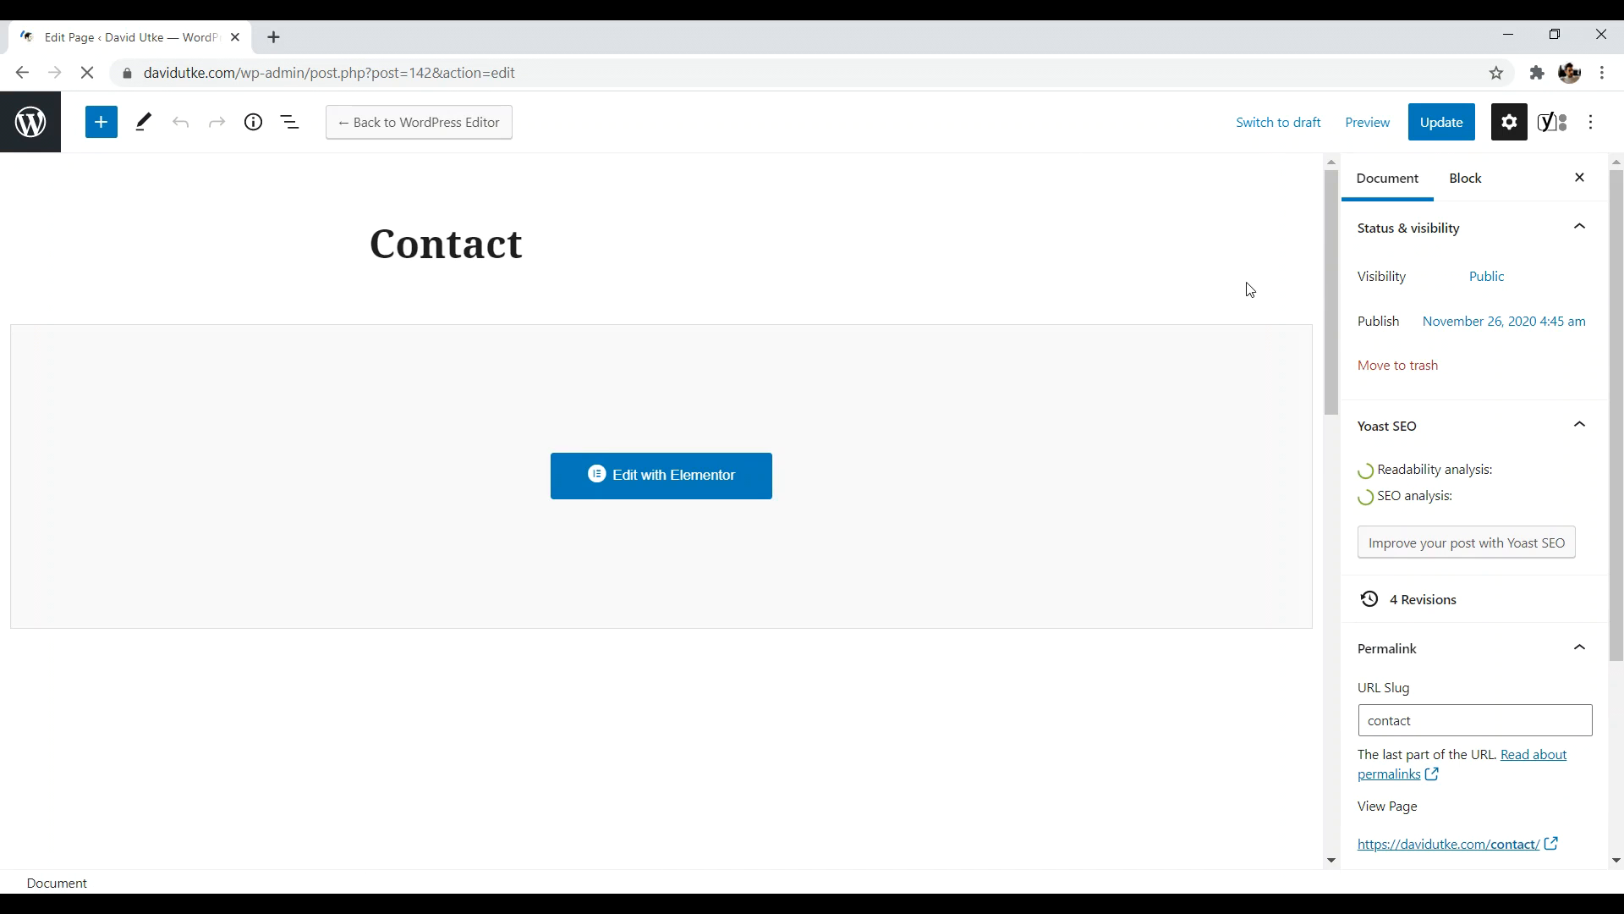
- Add the Contact page to the Main Menu between Home and Blog and save it
click(40, 120)
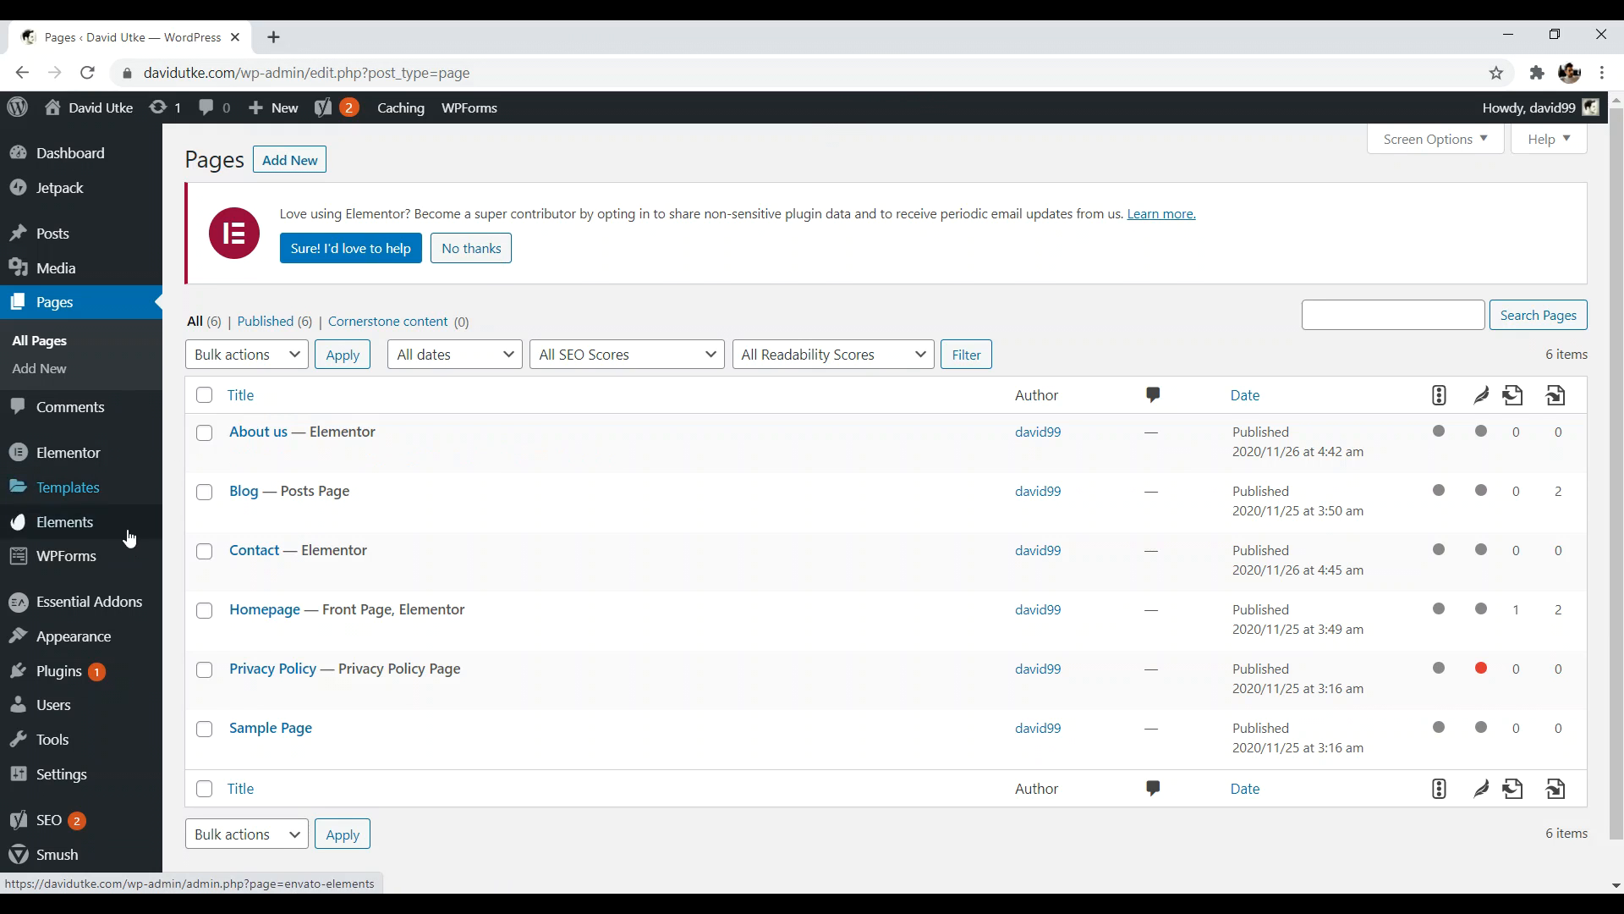
mouse_move(91, 644)
click(221, 697)
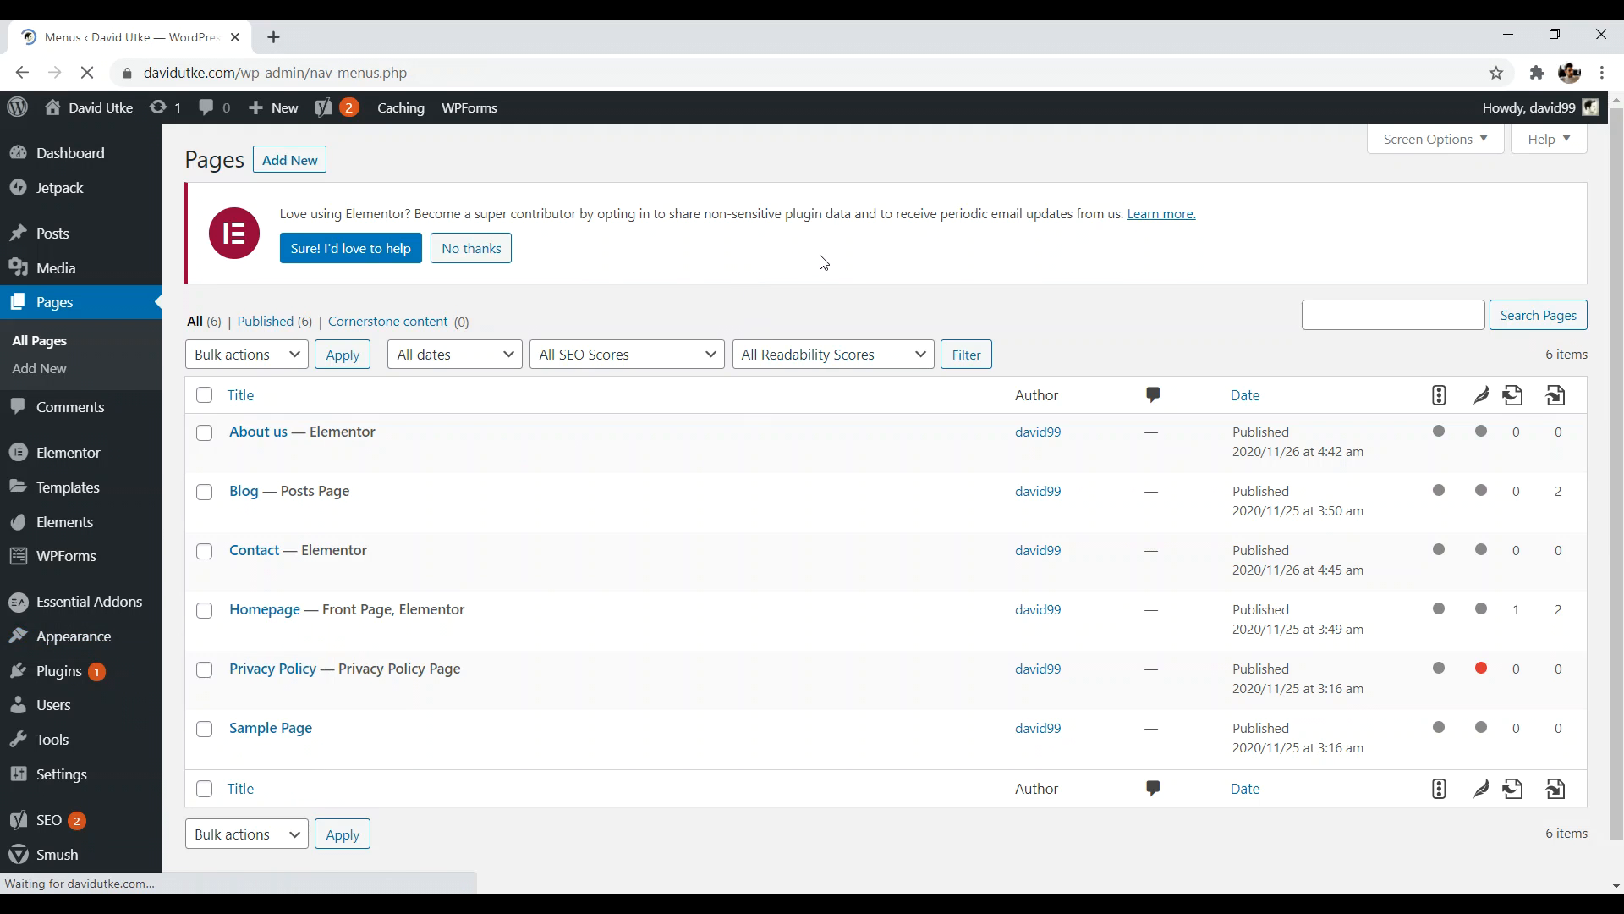
click(218, 604)
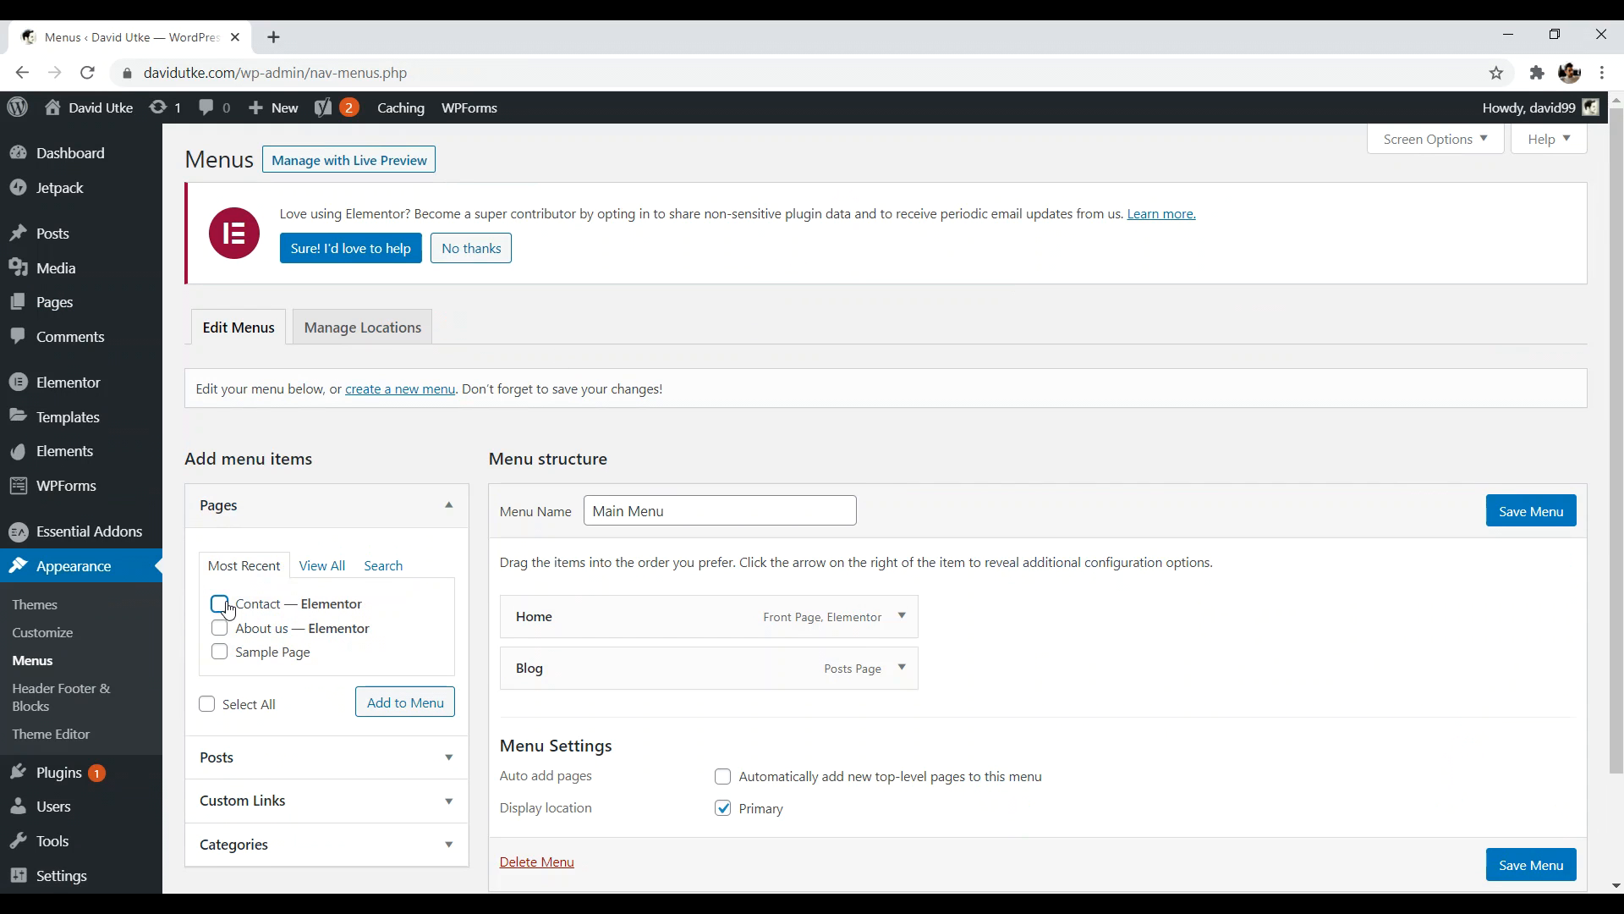
click(398, 707)
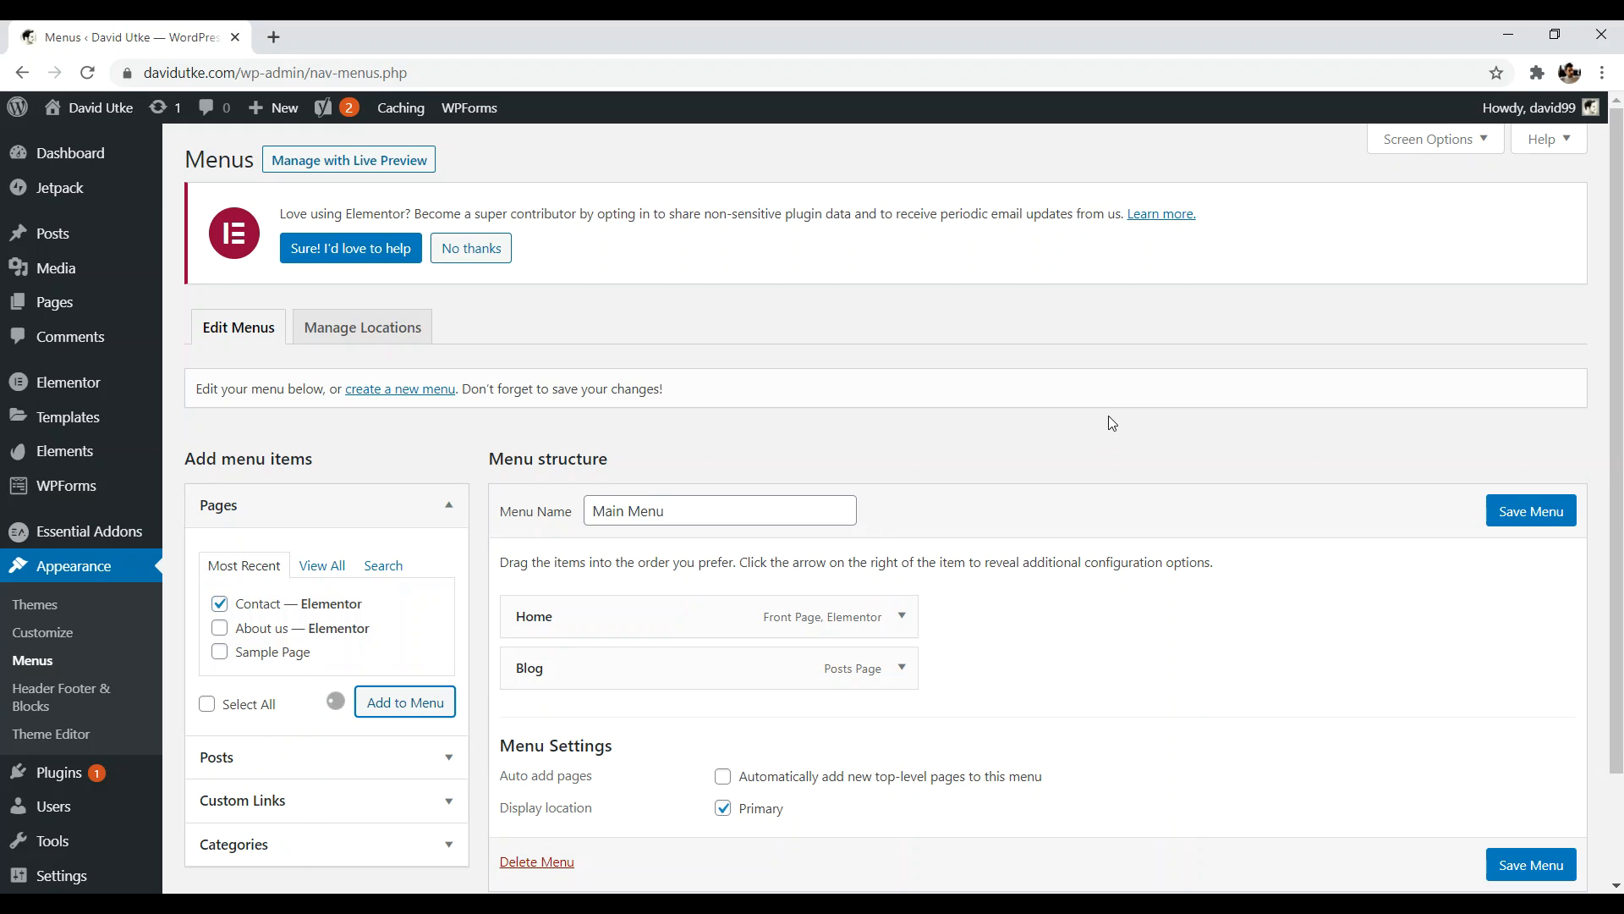
drag(665, 728, 625, 669)
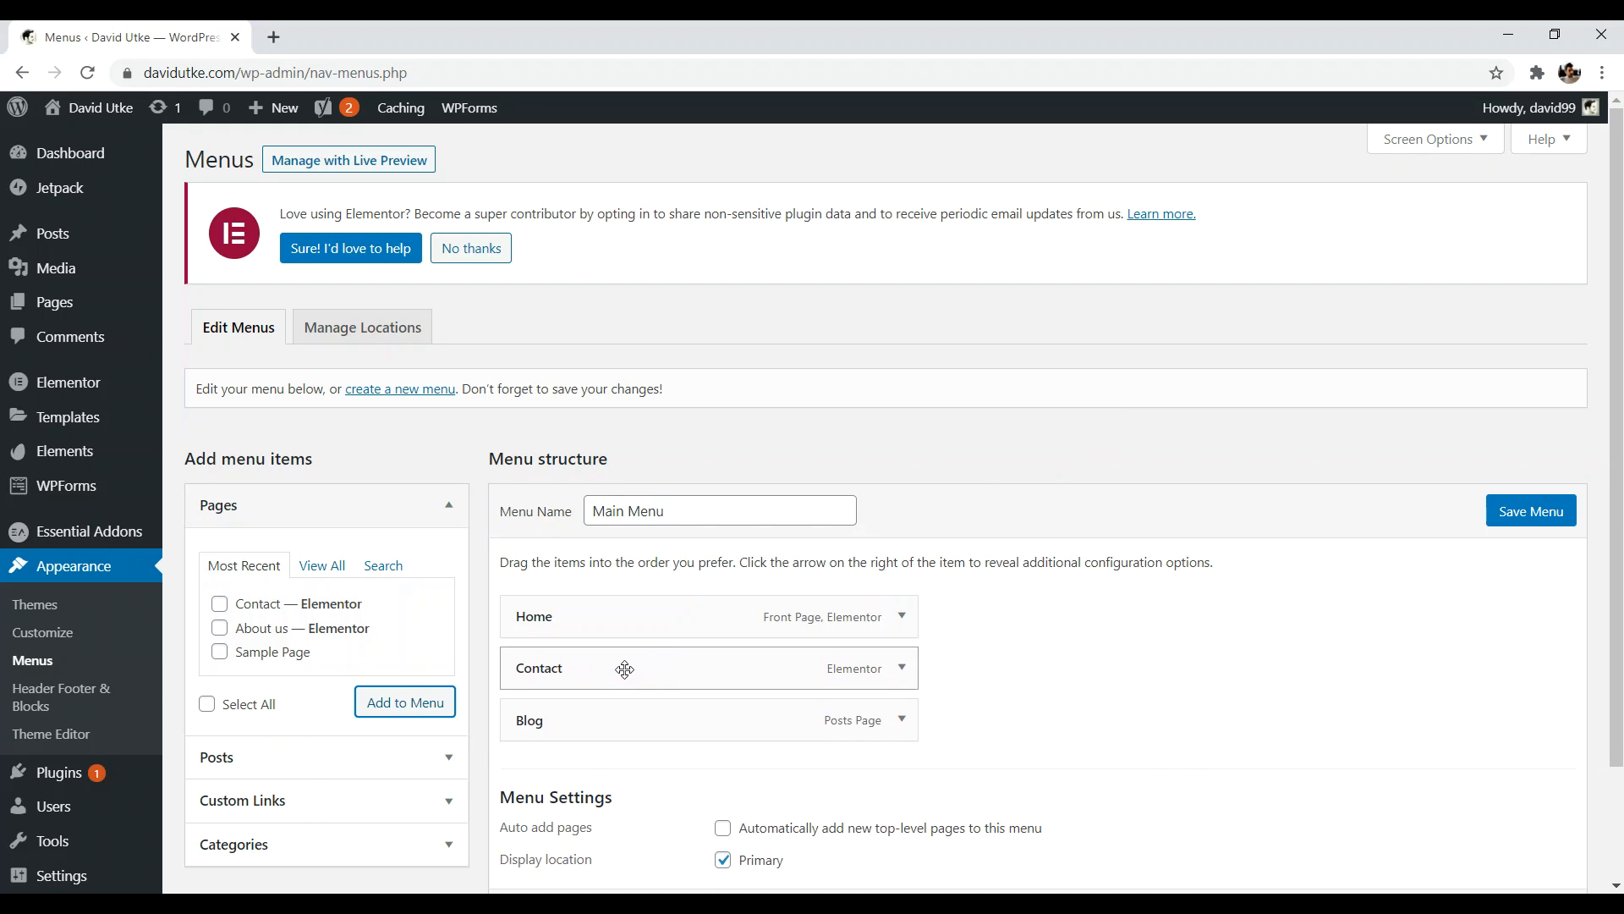
click(1512, 513)
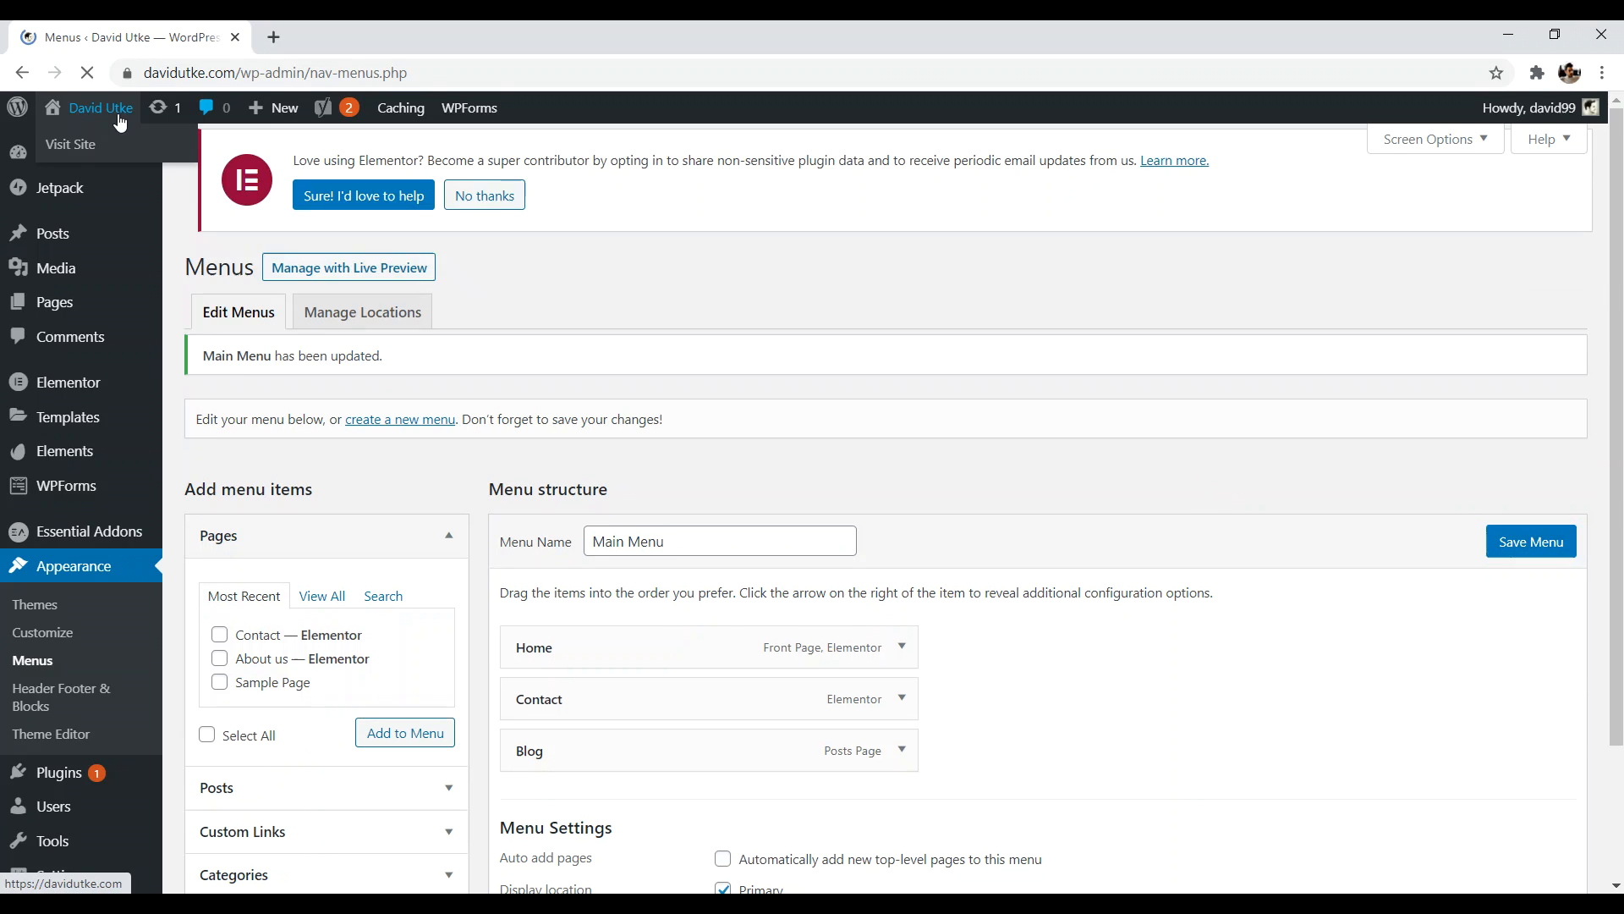
- View the live site in a new browser tab
right_click(106, 106)
click(170, 119)
key(ctrl+Tab)
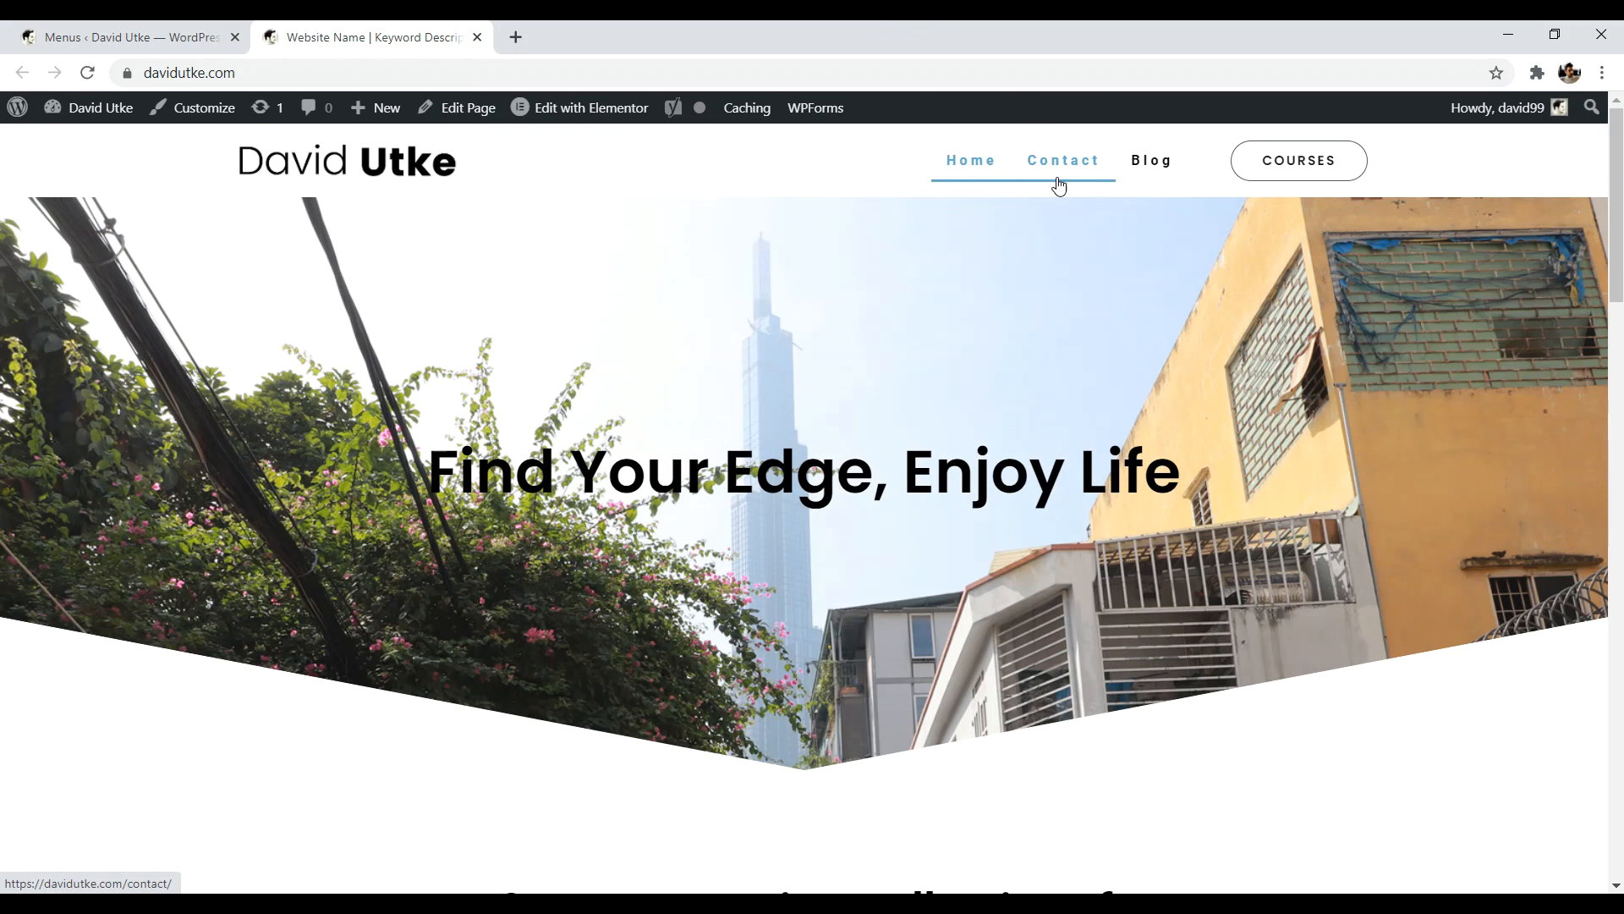
- Try nesting Contact and Blog under Home, restore them to top level, and view the homepage
key(ctrl+shift+Tab)
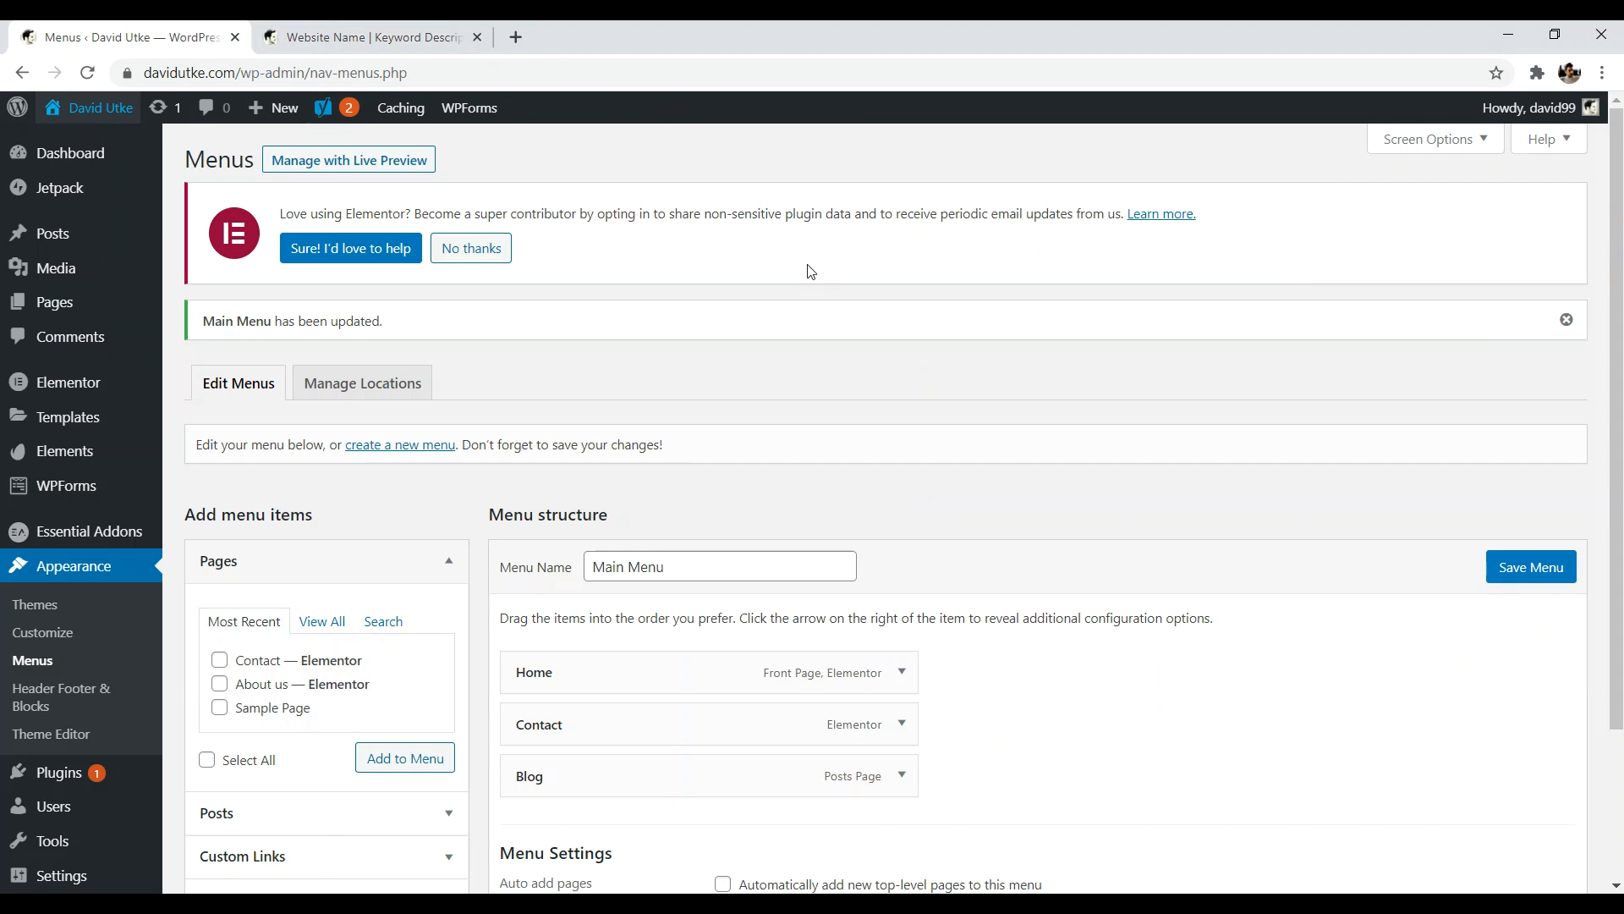
scroll(640, 606, down, 2)
mouse_move(639, 605)
mouse_down()
mouse_move(631, 595)
mouse_move(663, 595)
mouse_up()
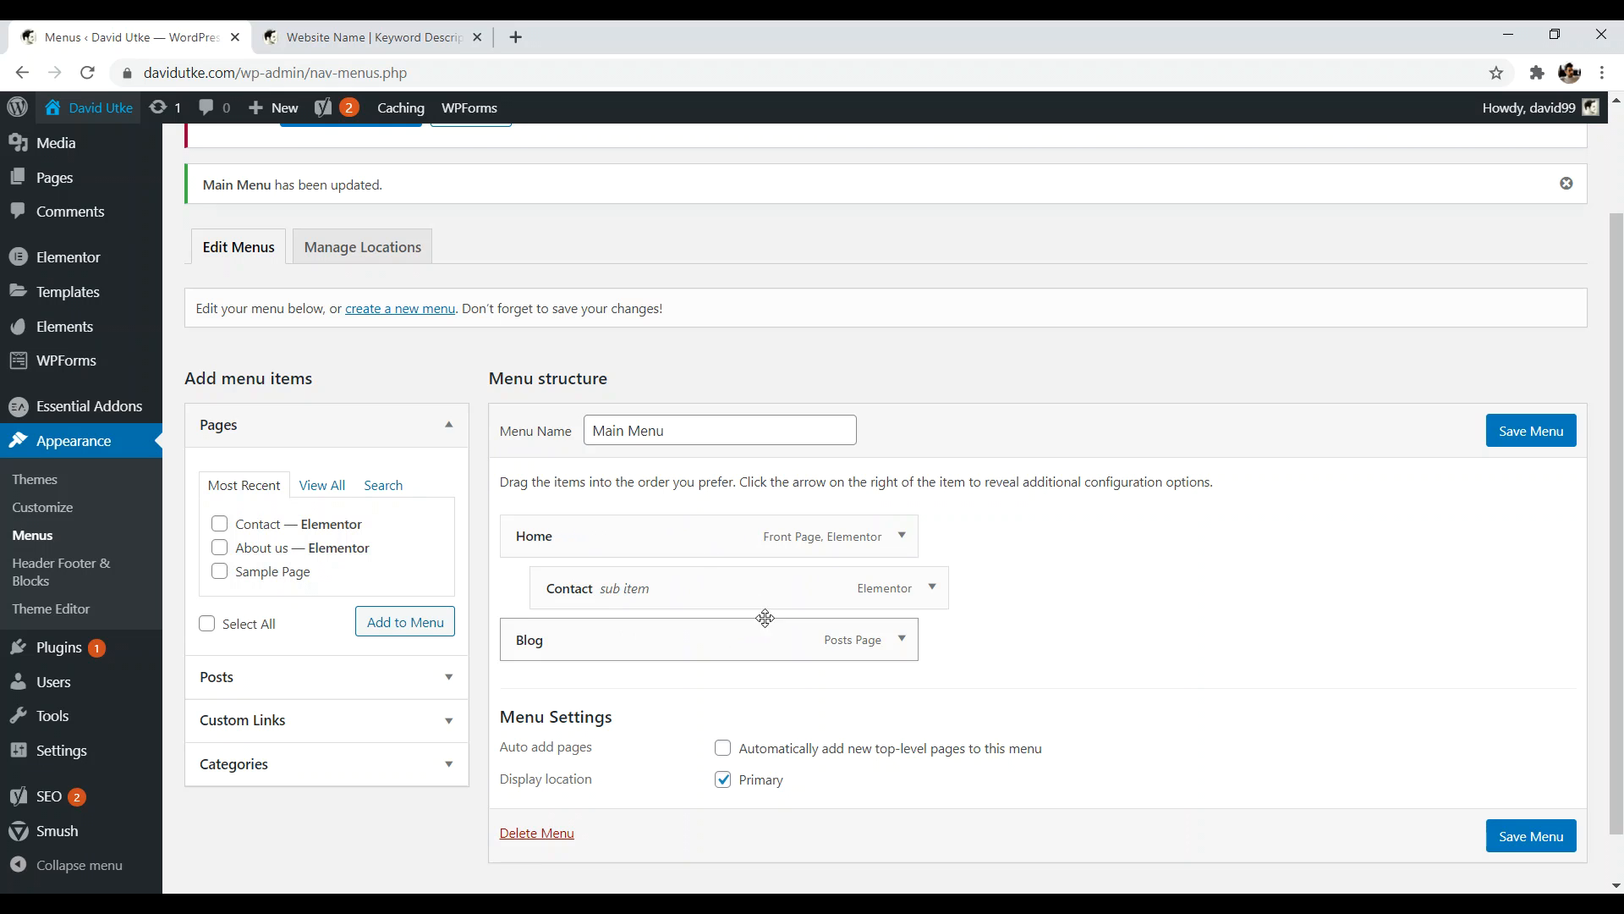
mouse_move(762, 618)
mouse_down()
mouse_move(714, 624)
mouse_move(753, 633)
mouse_up()
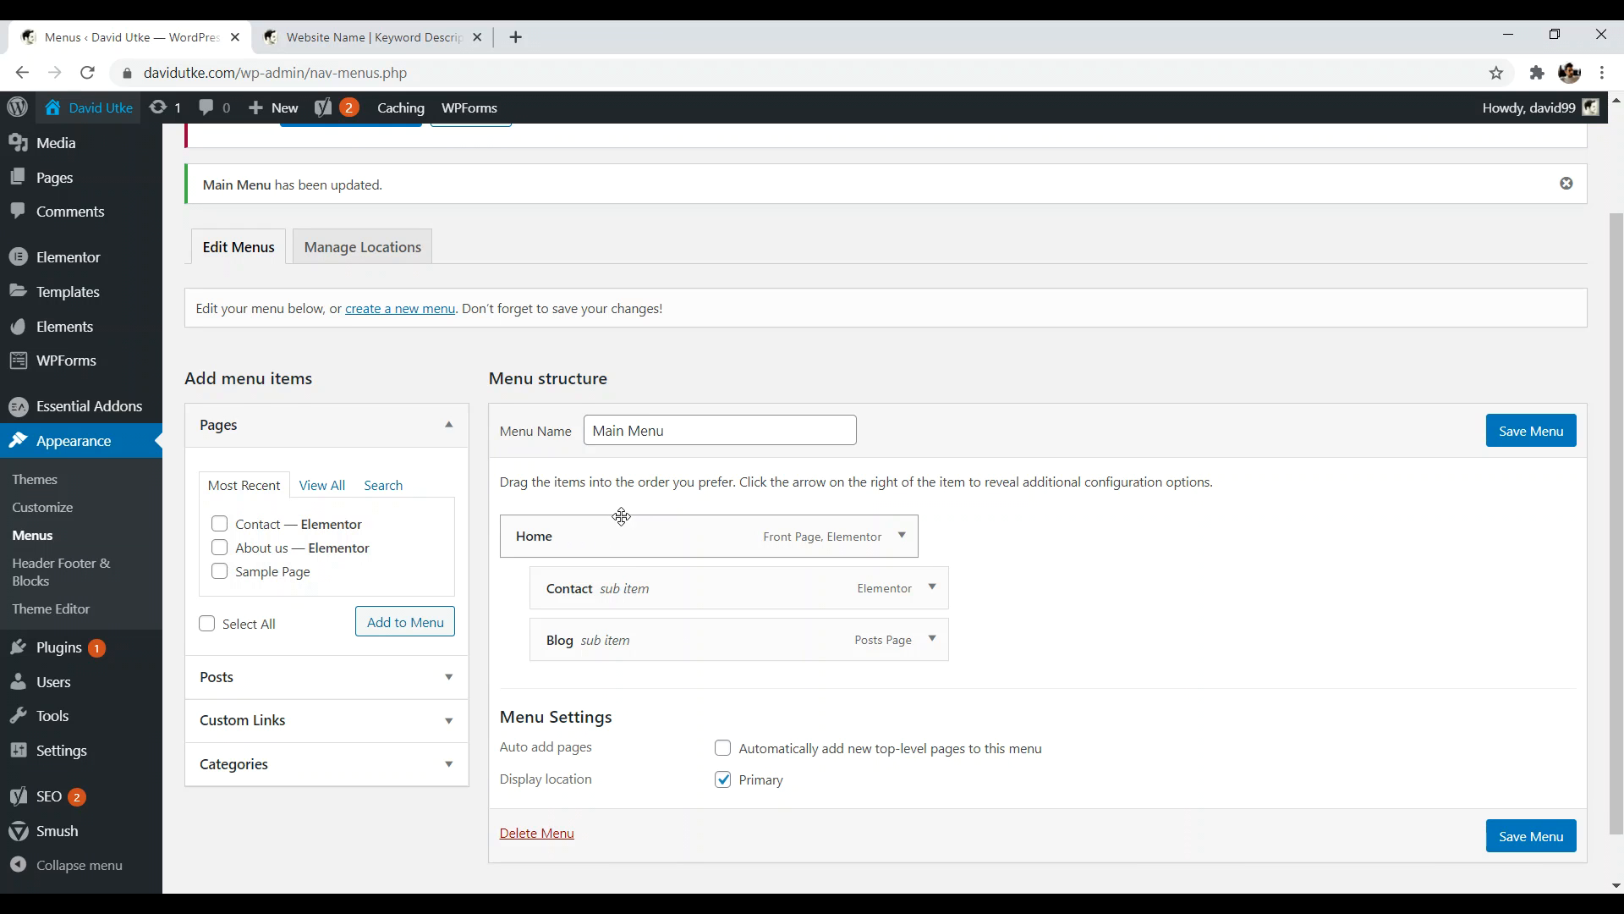
drag(608, 597, 572, 640)
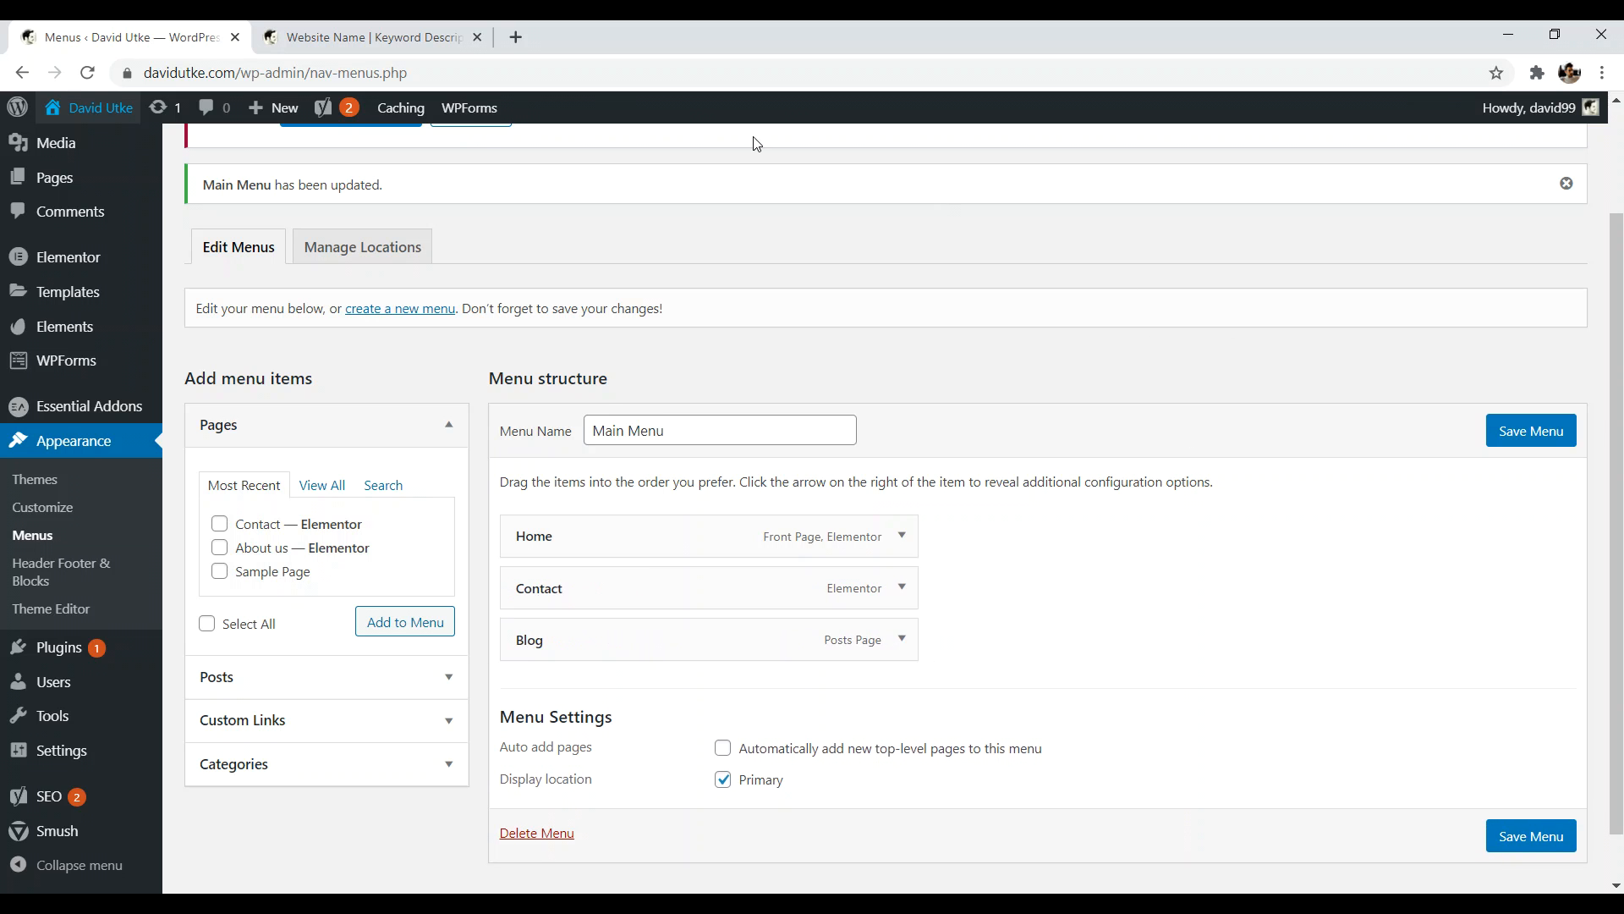
click(372, 37)
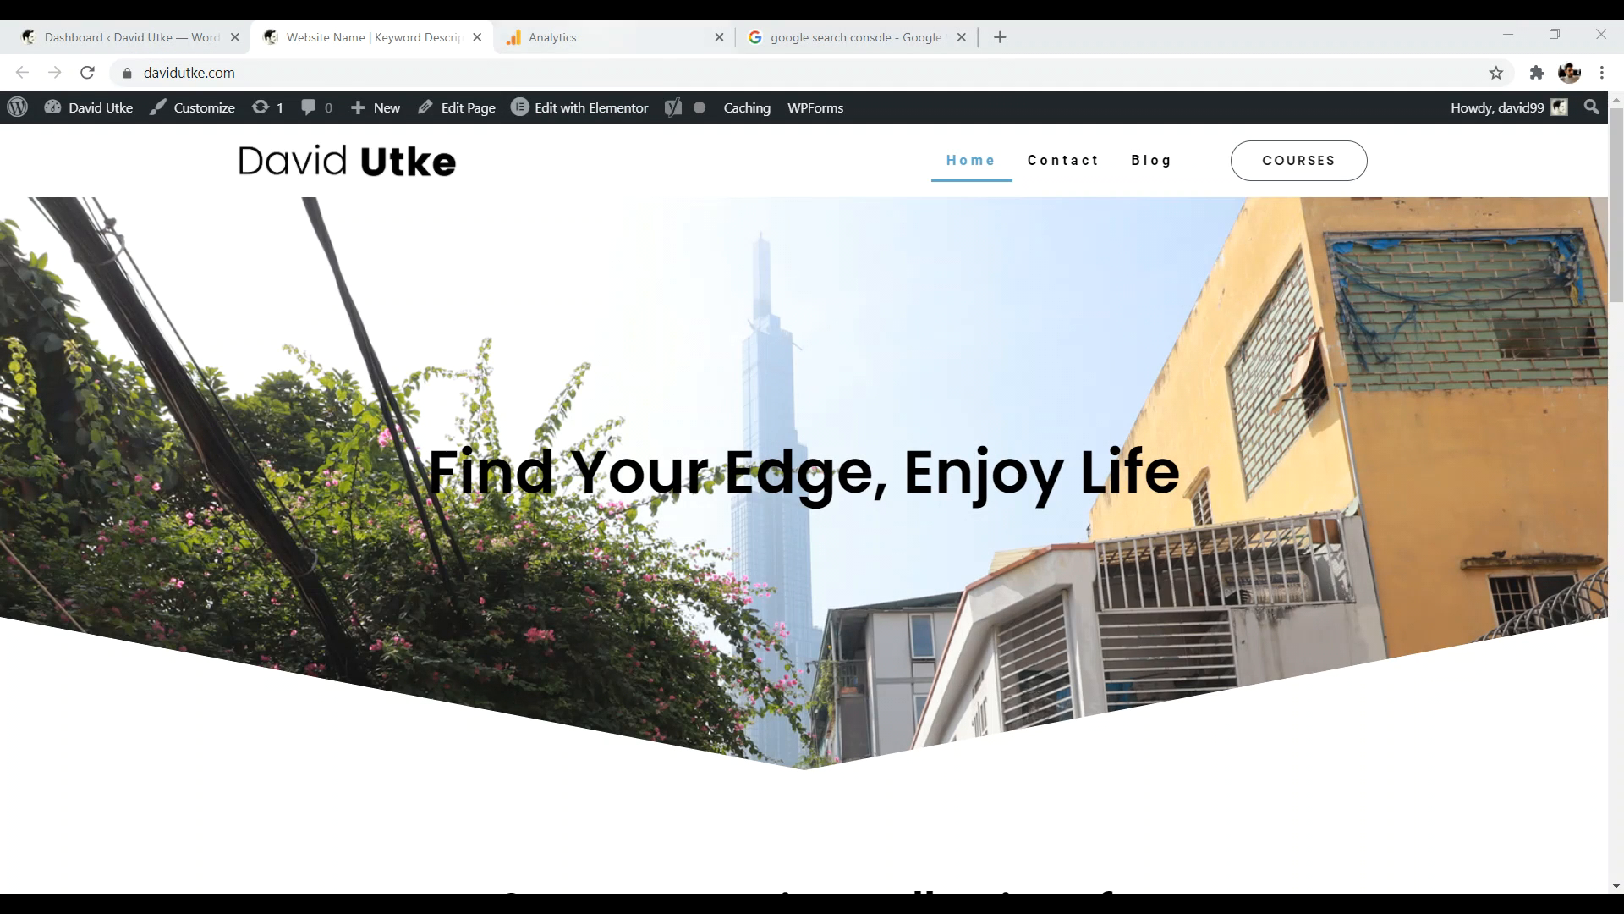
- Search 'google anal' in a new browser tab to reach Google Analytics
click(592, 37)
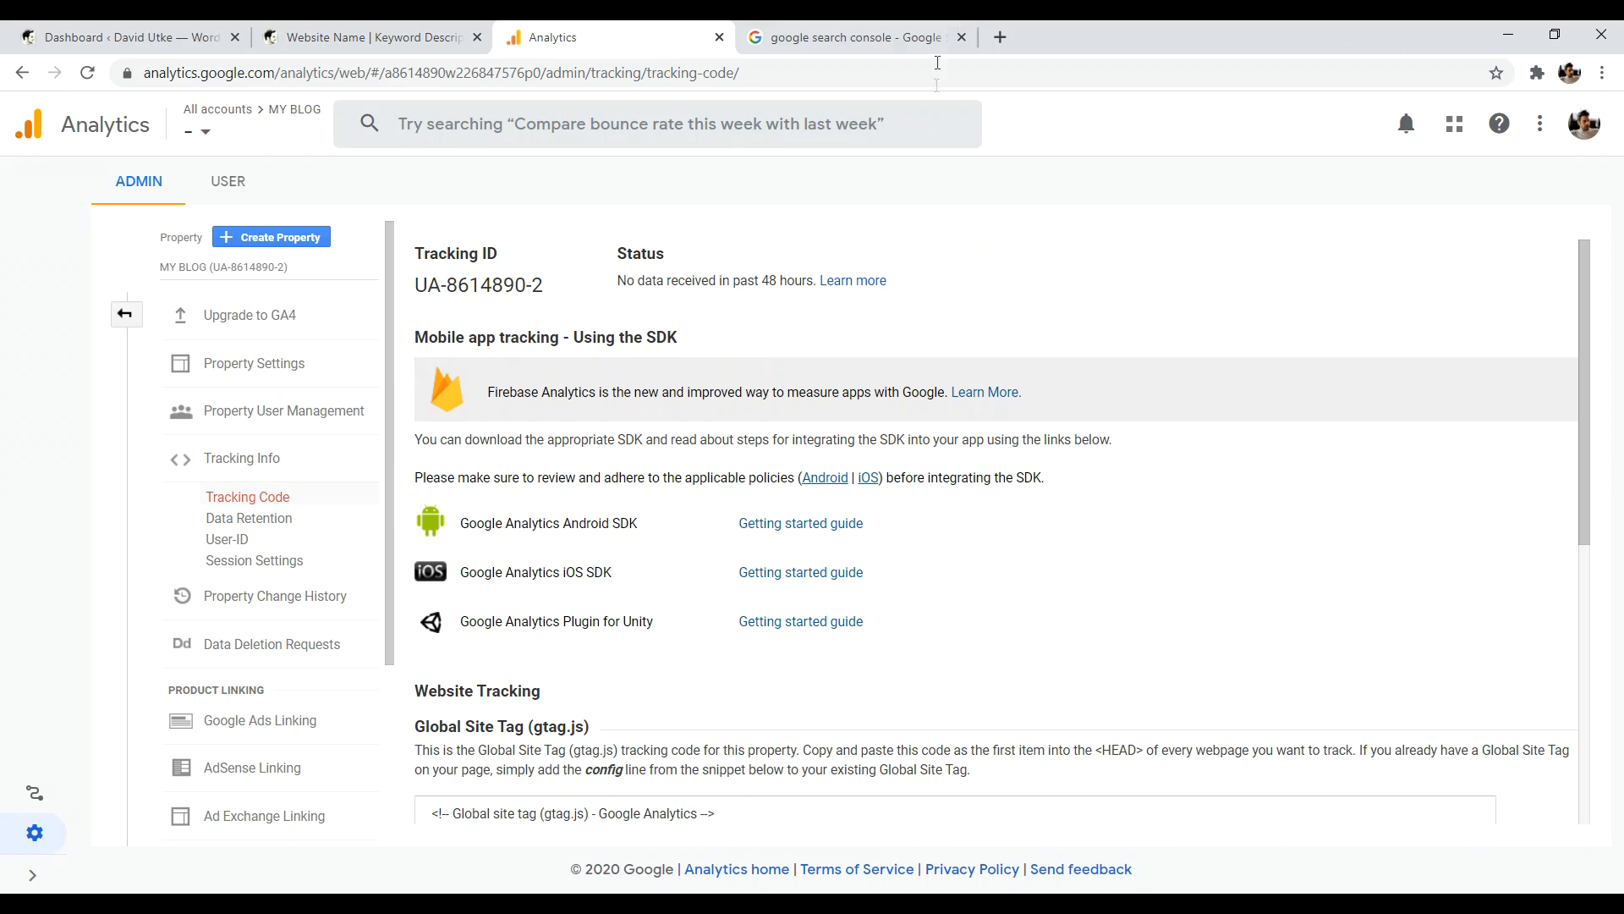
click(1020, 40)
text(goog)
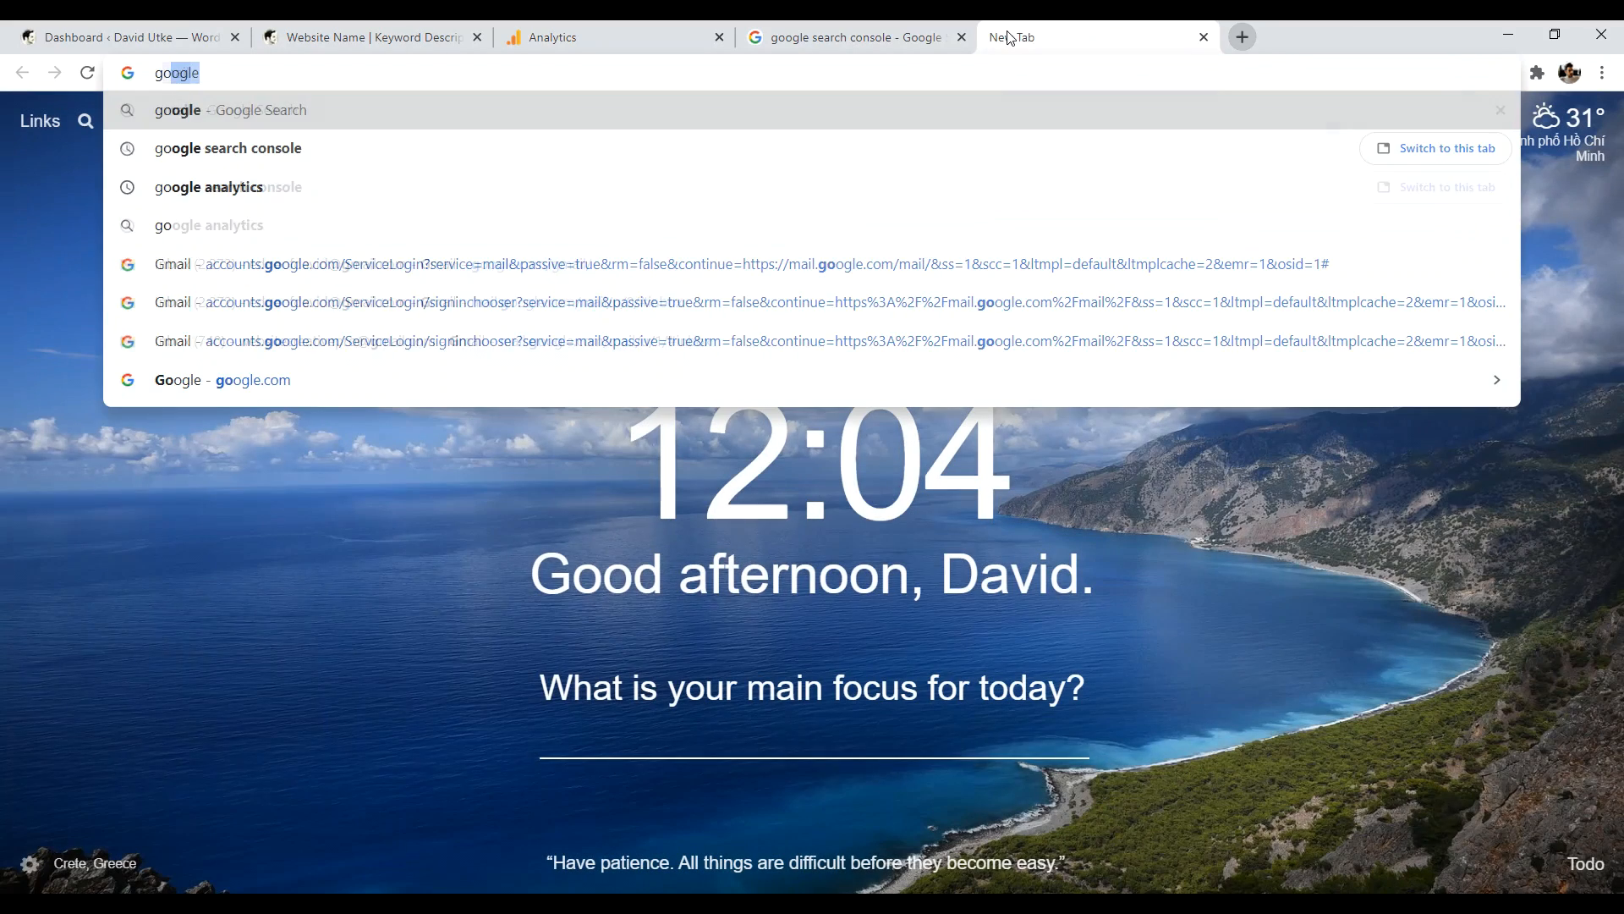
text(le anal)
key(Return)
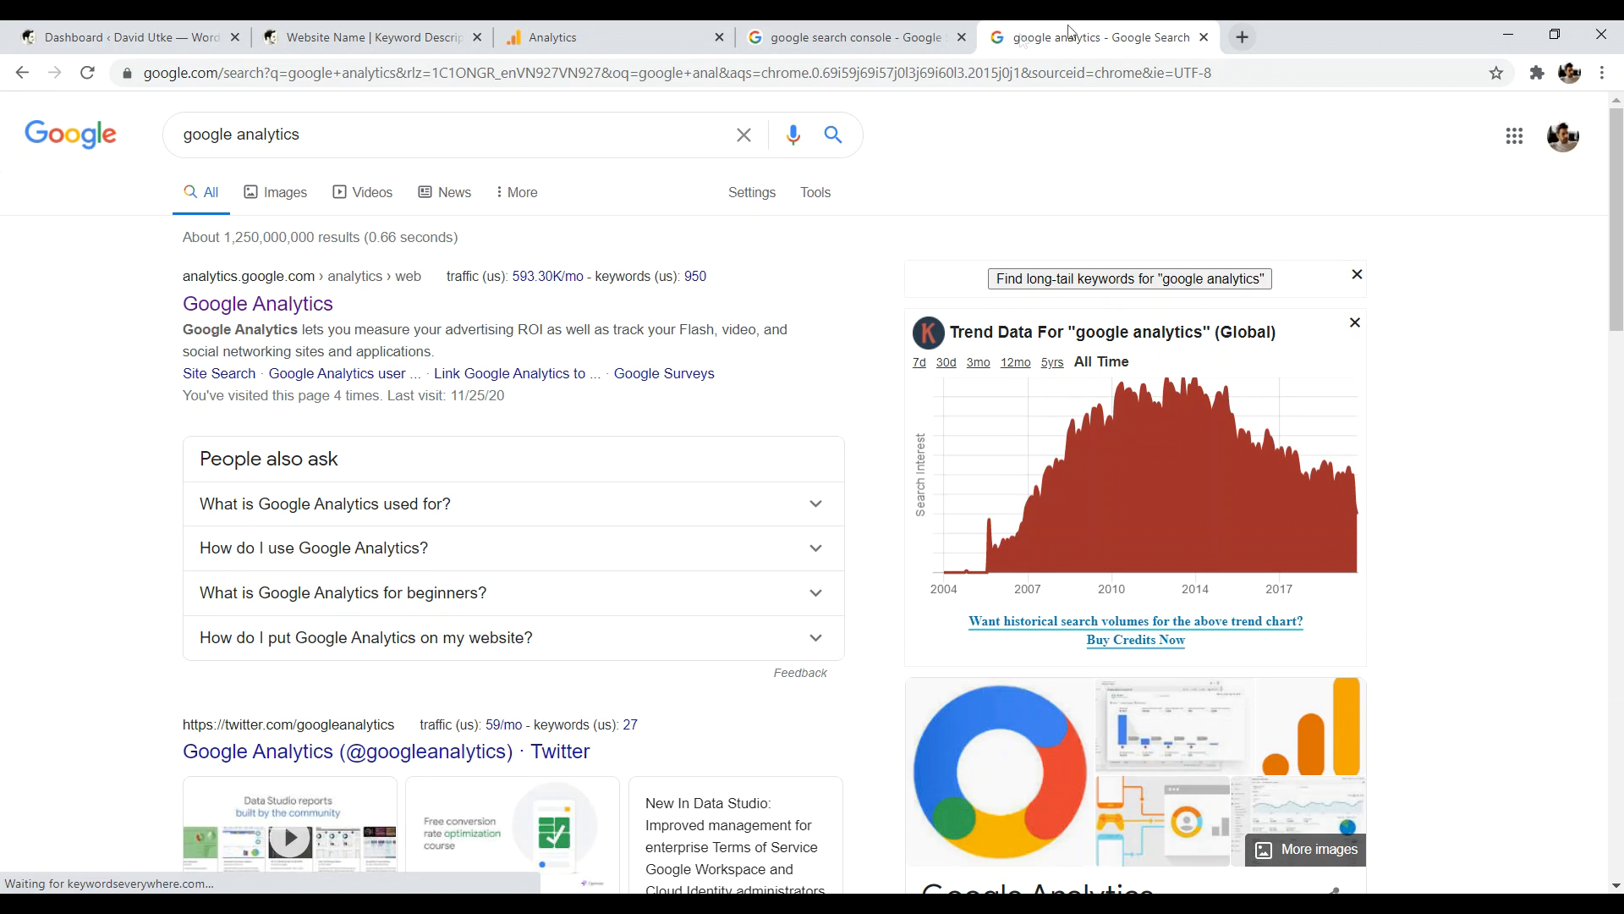
- Copy the Global Site Tag (gtag.js) tracking code and return to the WordPress dashboard
click(584, 37)
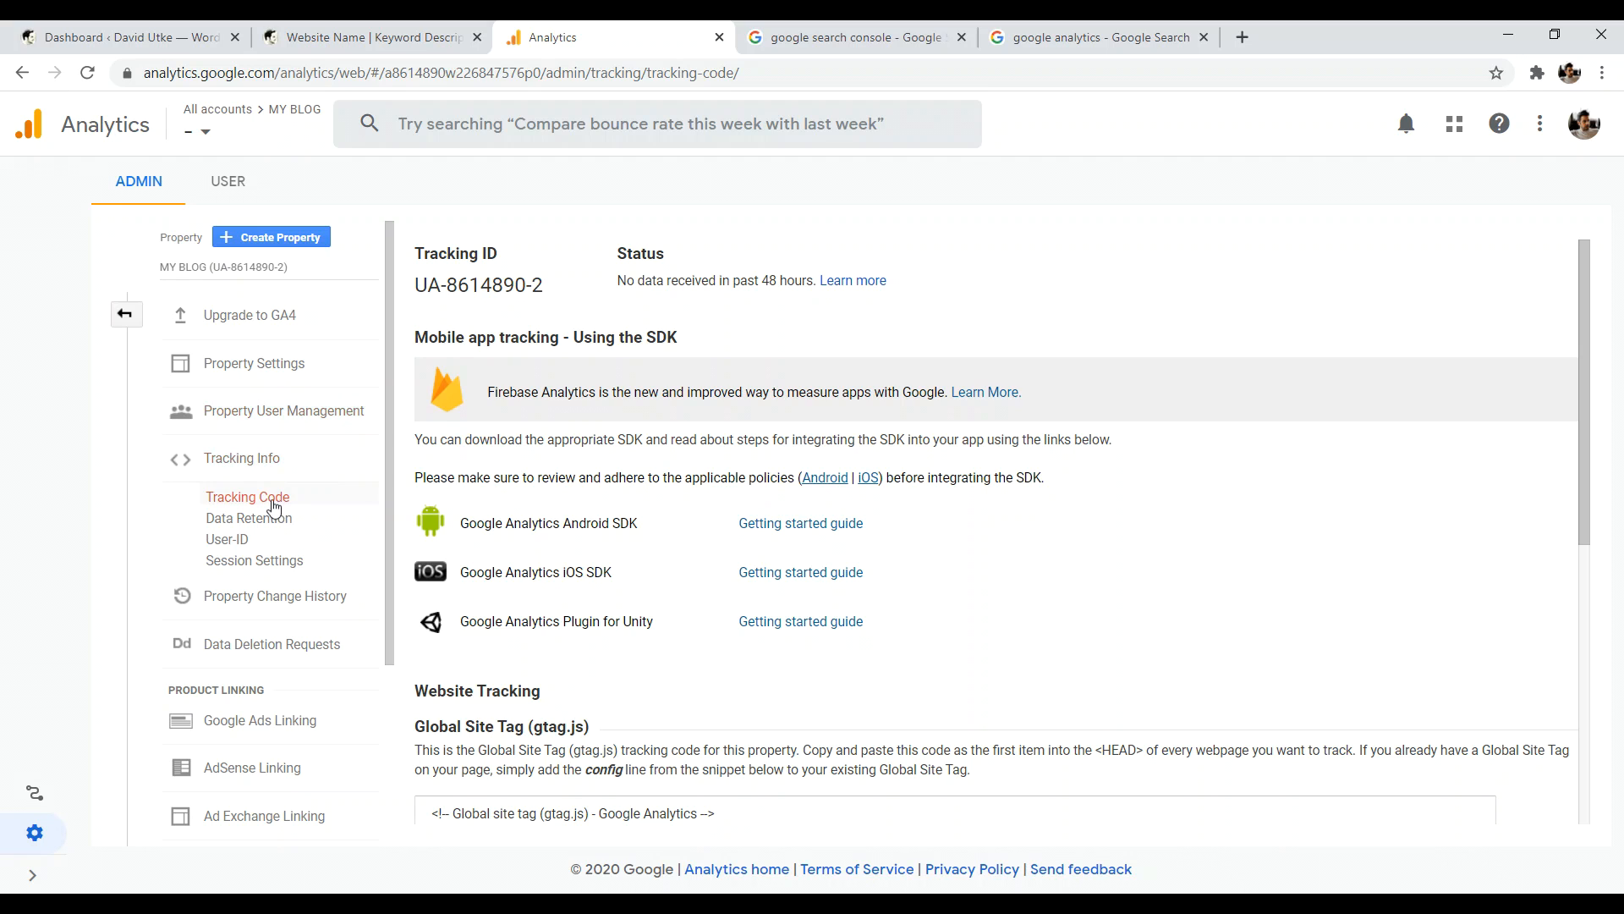
scroll(654, 385, down, 7)
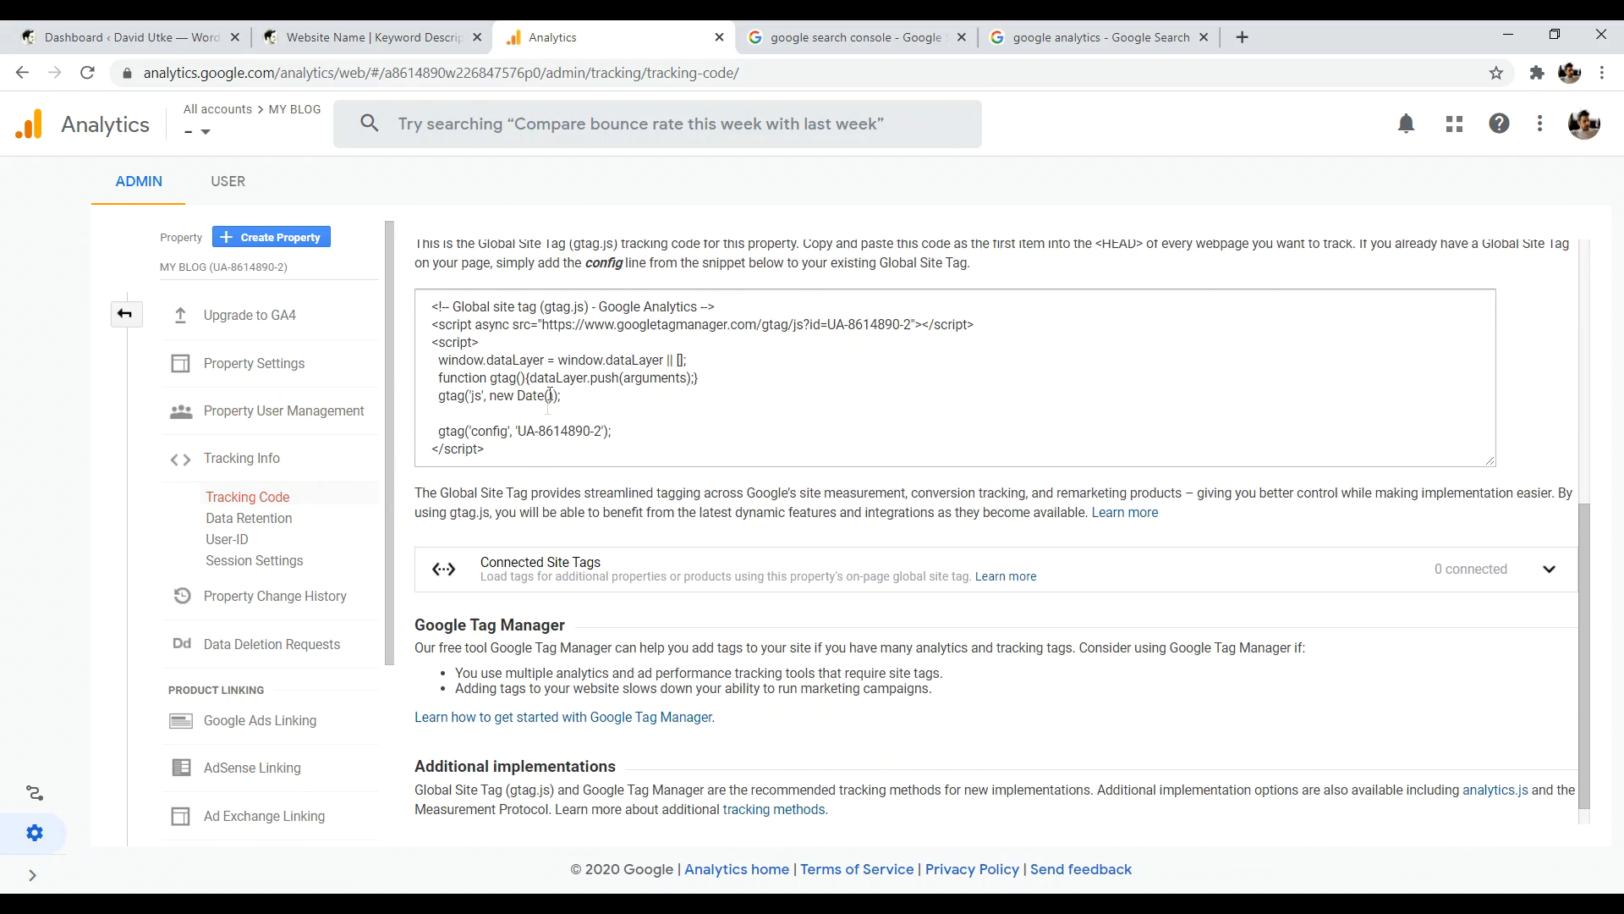
scroll(478, 642, up, 4)
drag(484, 651, 431, 508)
right_click(433, 509)
click(464, 531)
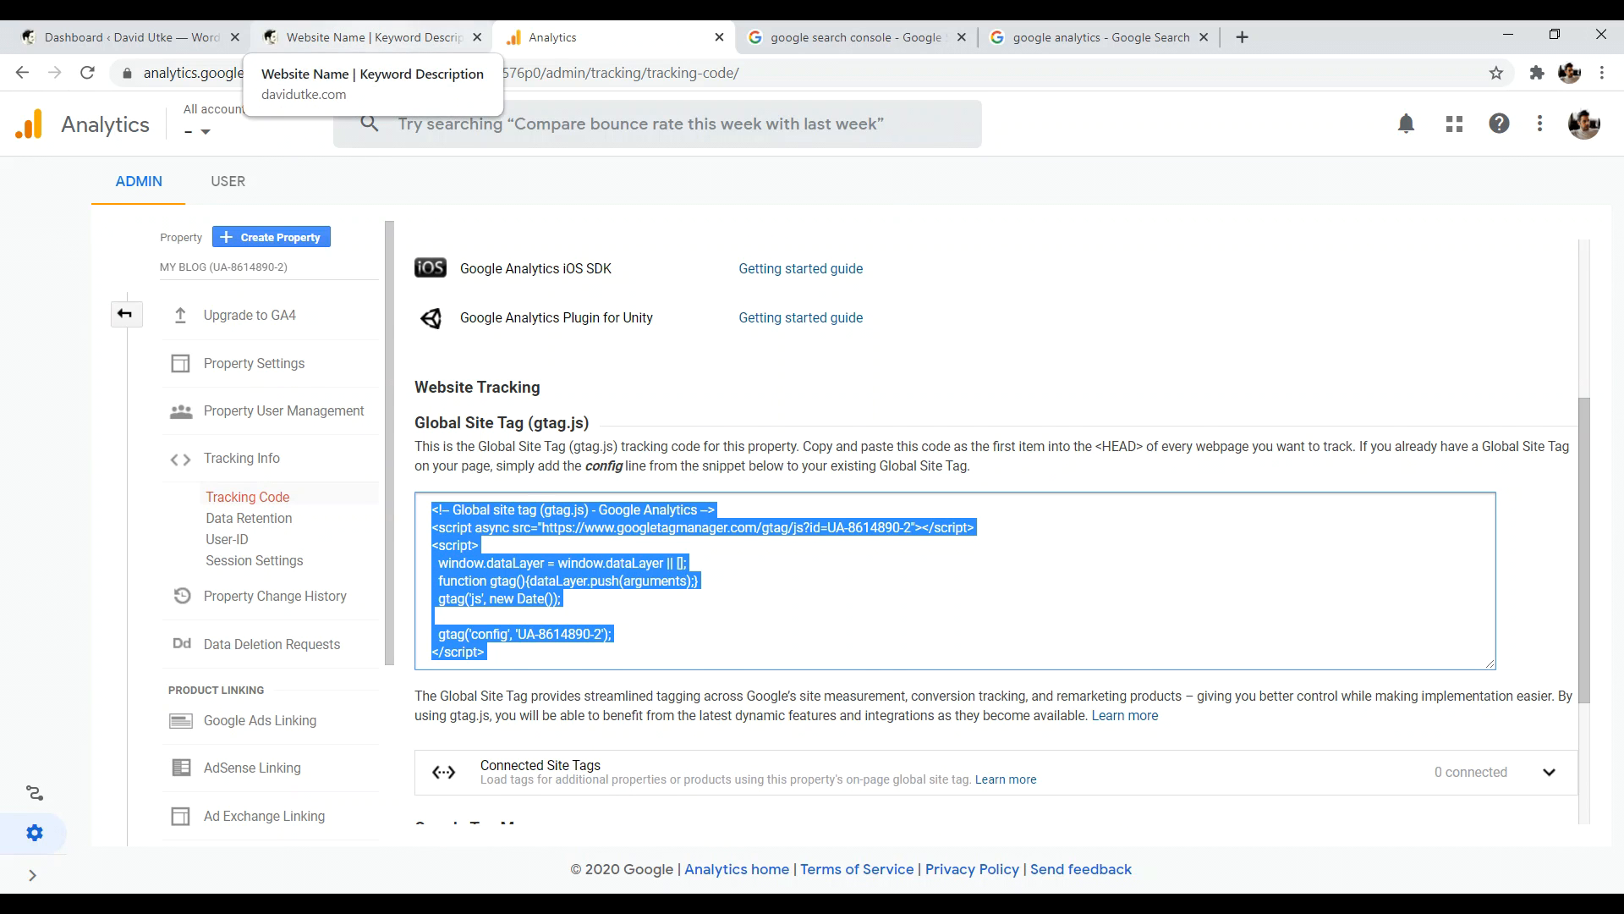
click(127, 37)
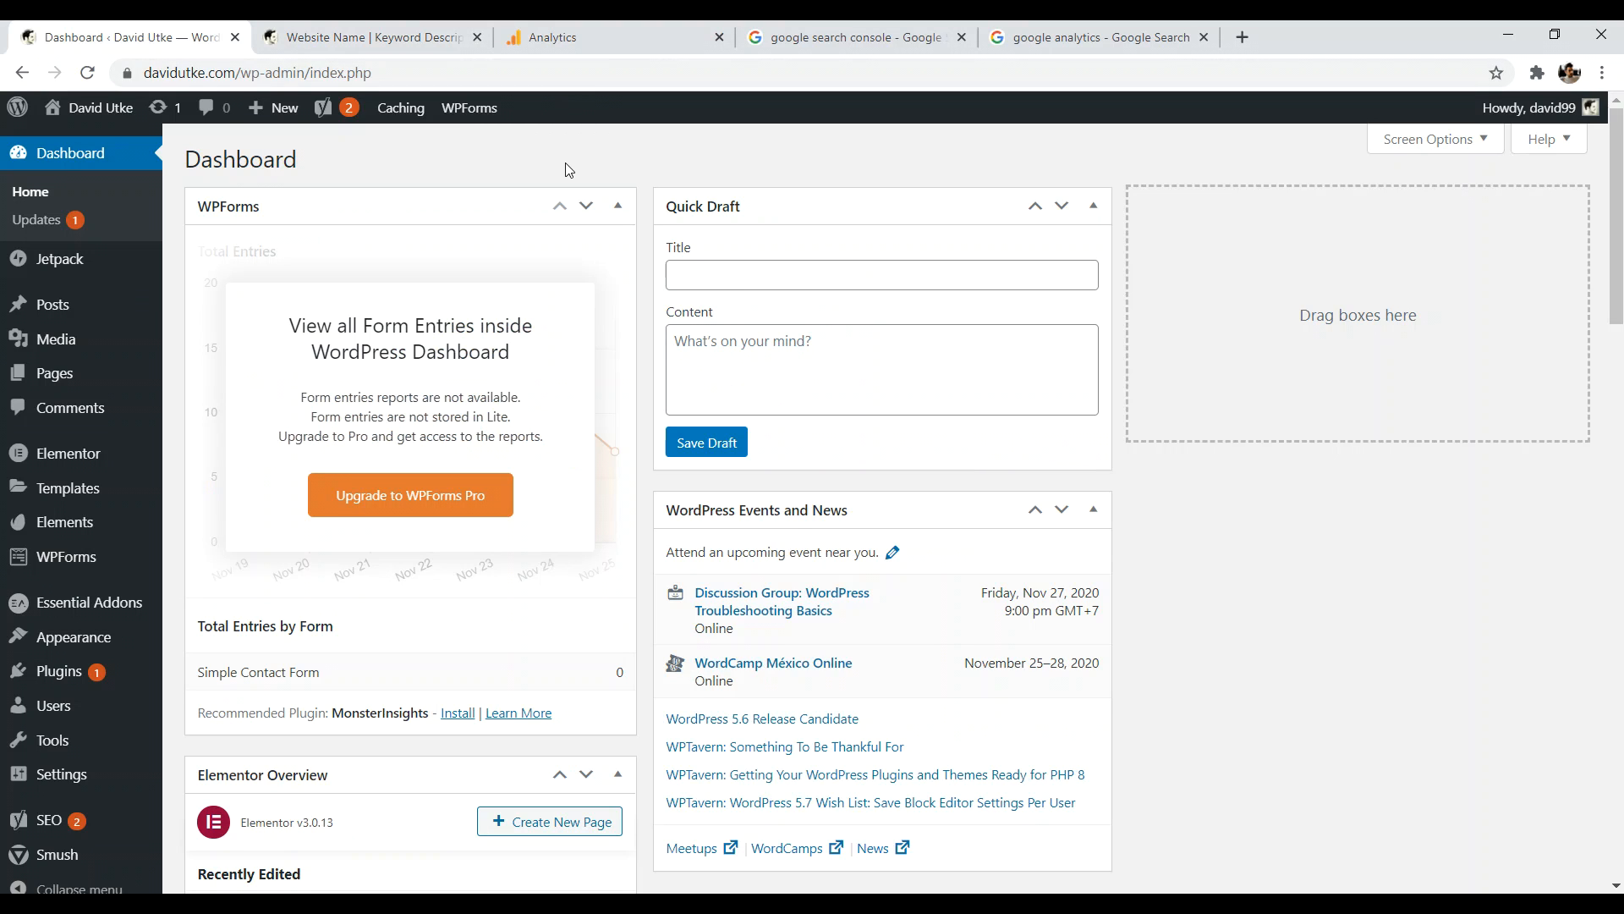
- Search for 'headers and footers', install and activate WPBeginner's Insert Headers and Footers plugin, then open its settings
click(60, 671)
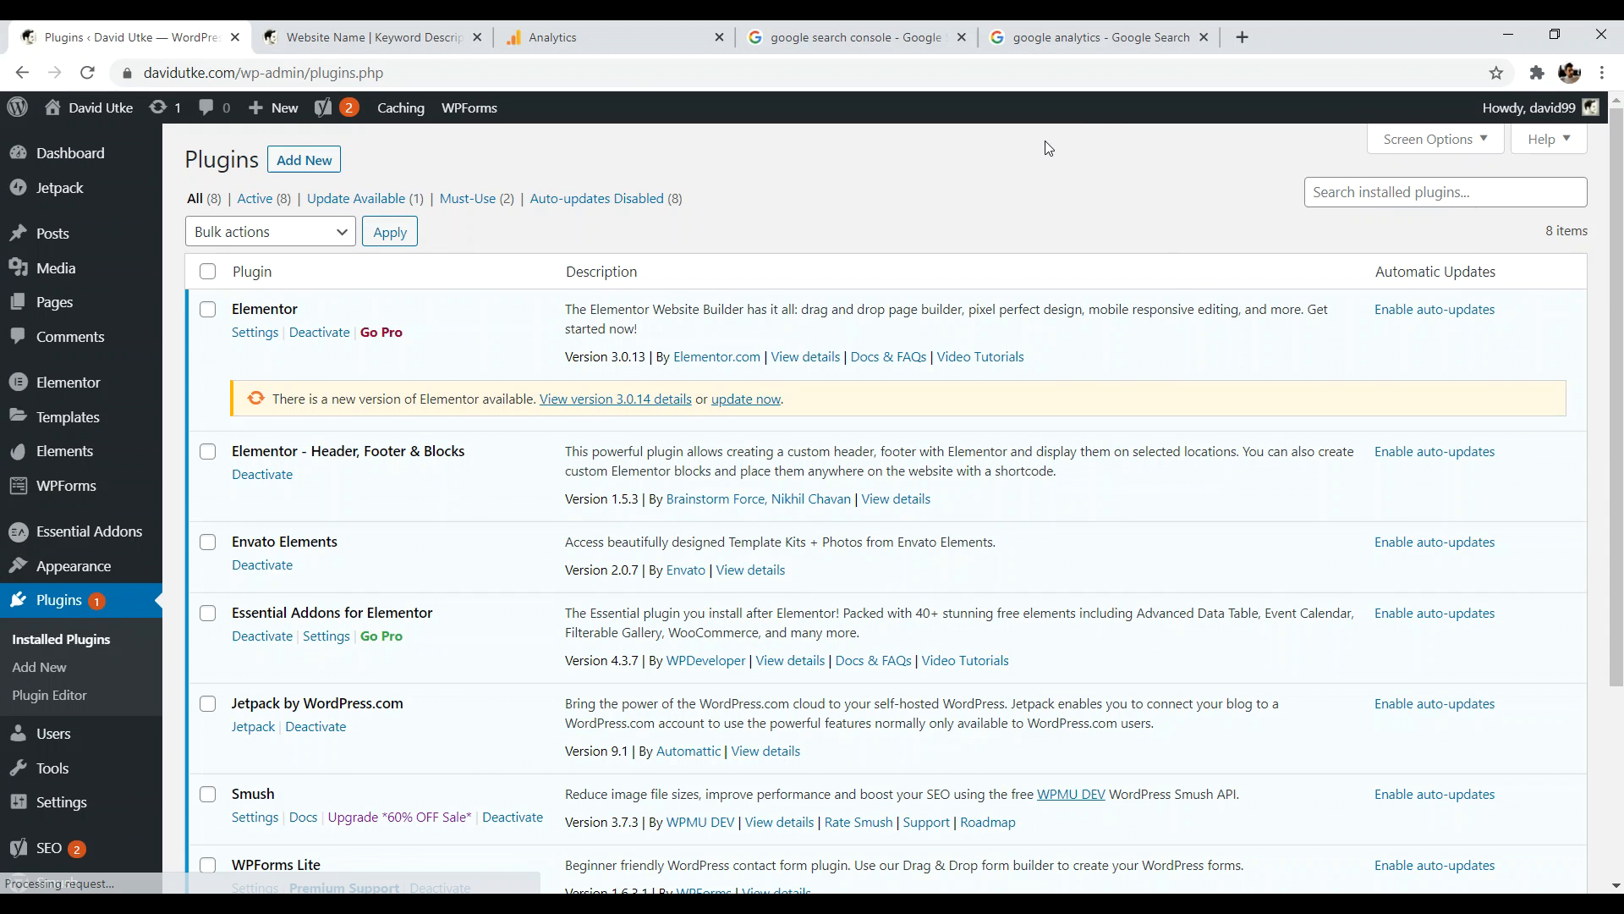
click(315, 162)
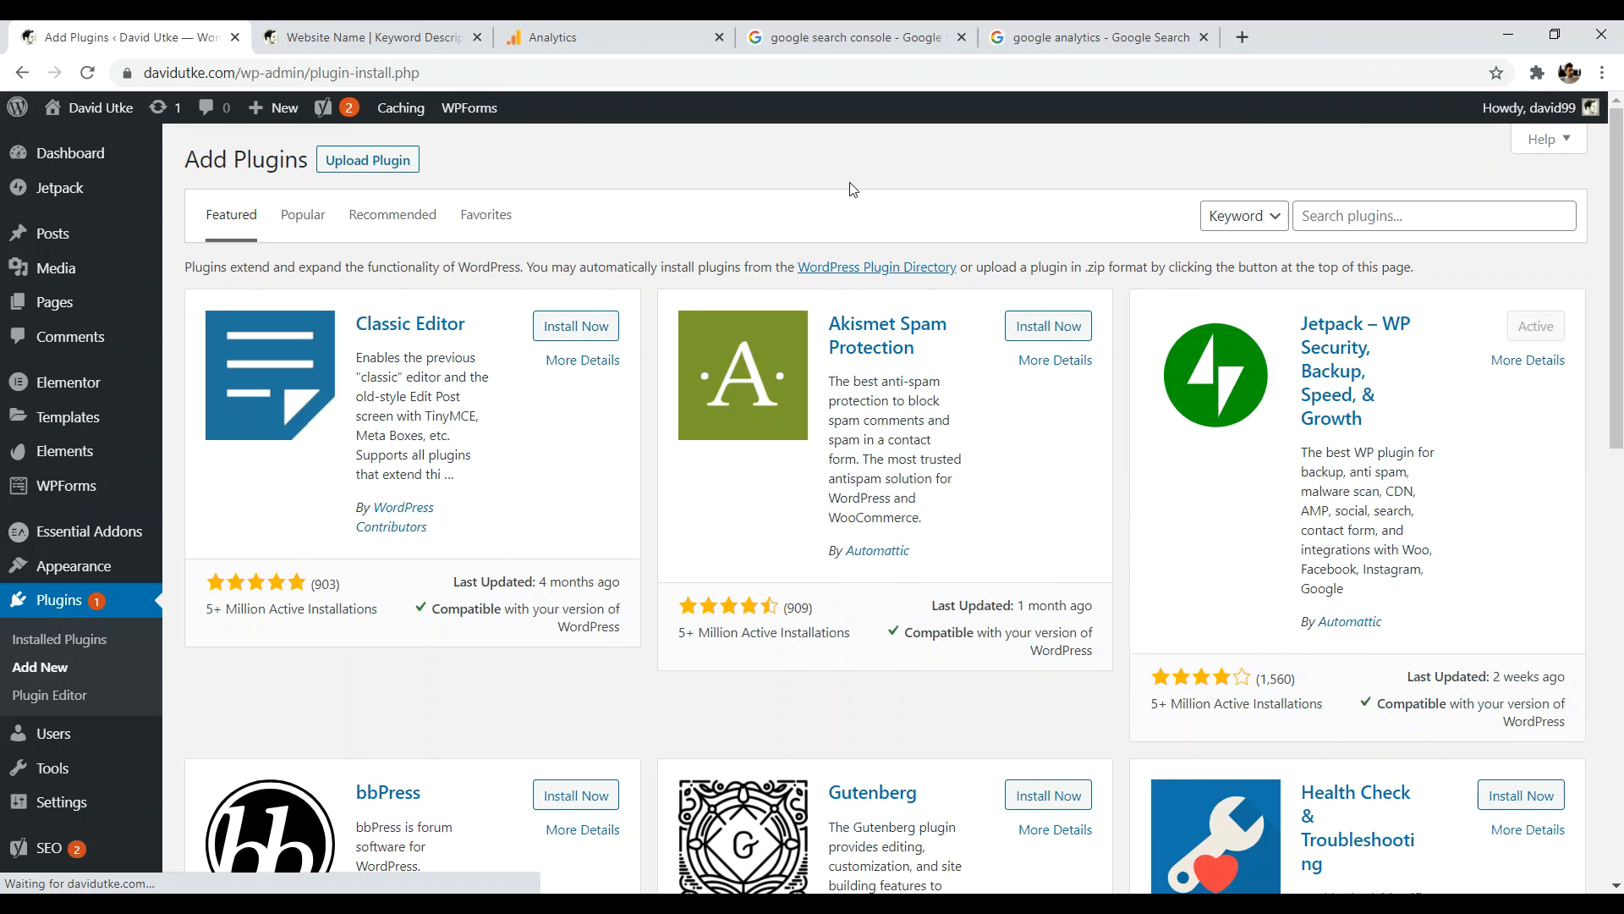
click(1318, 208)
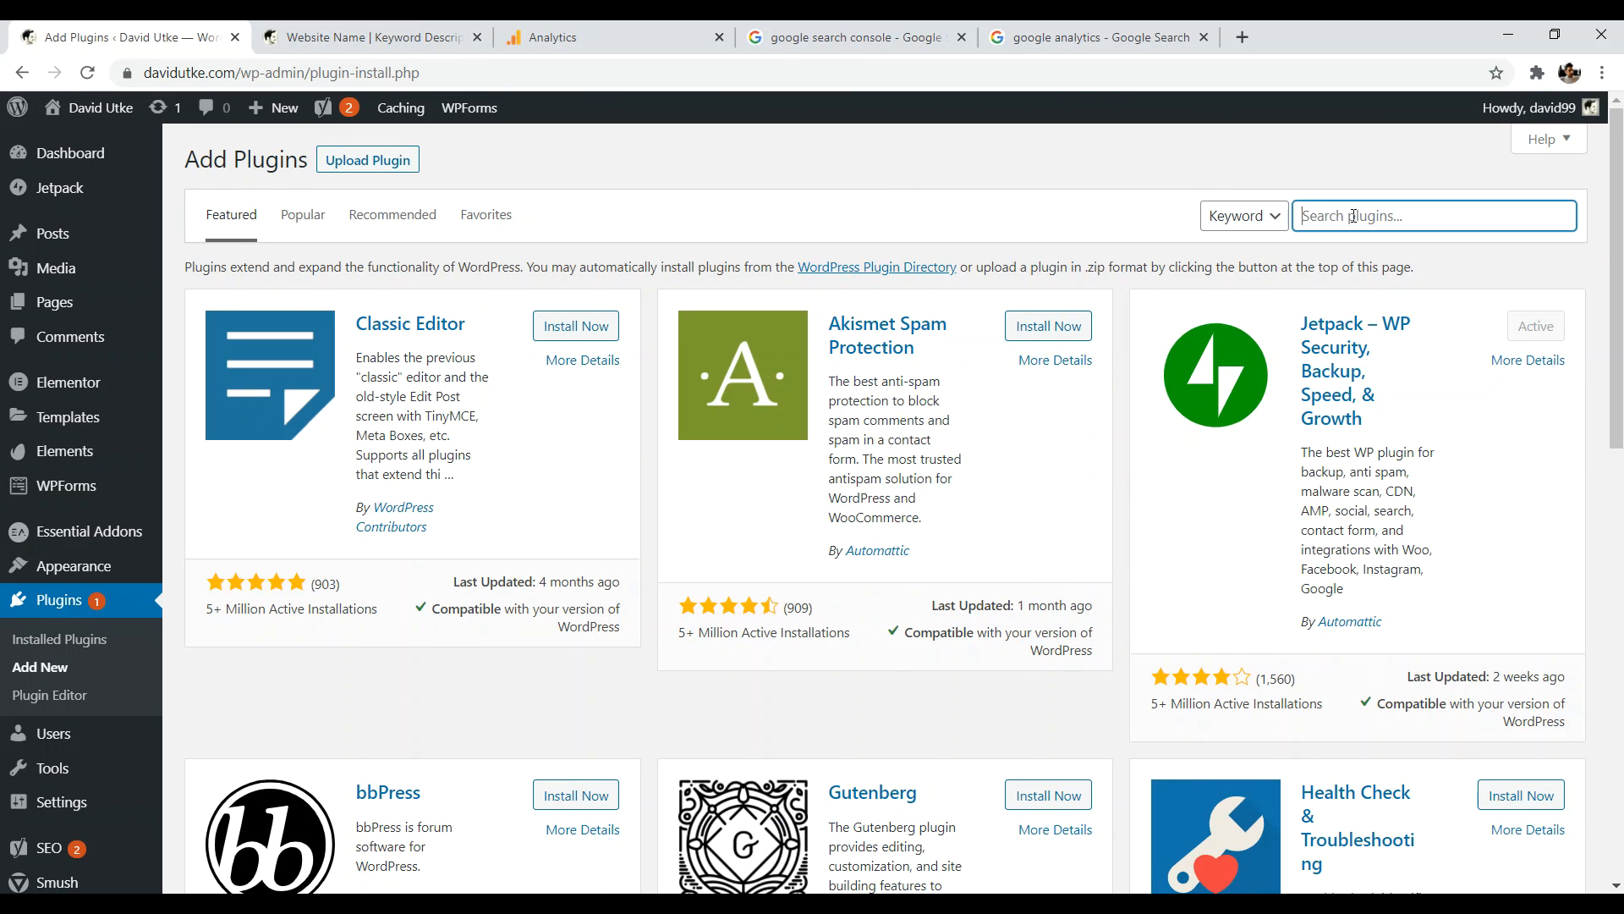
text(headers and f)
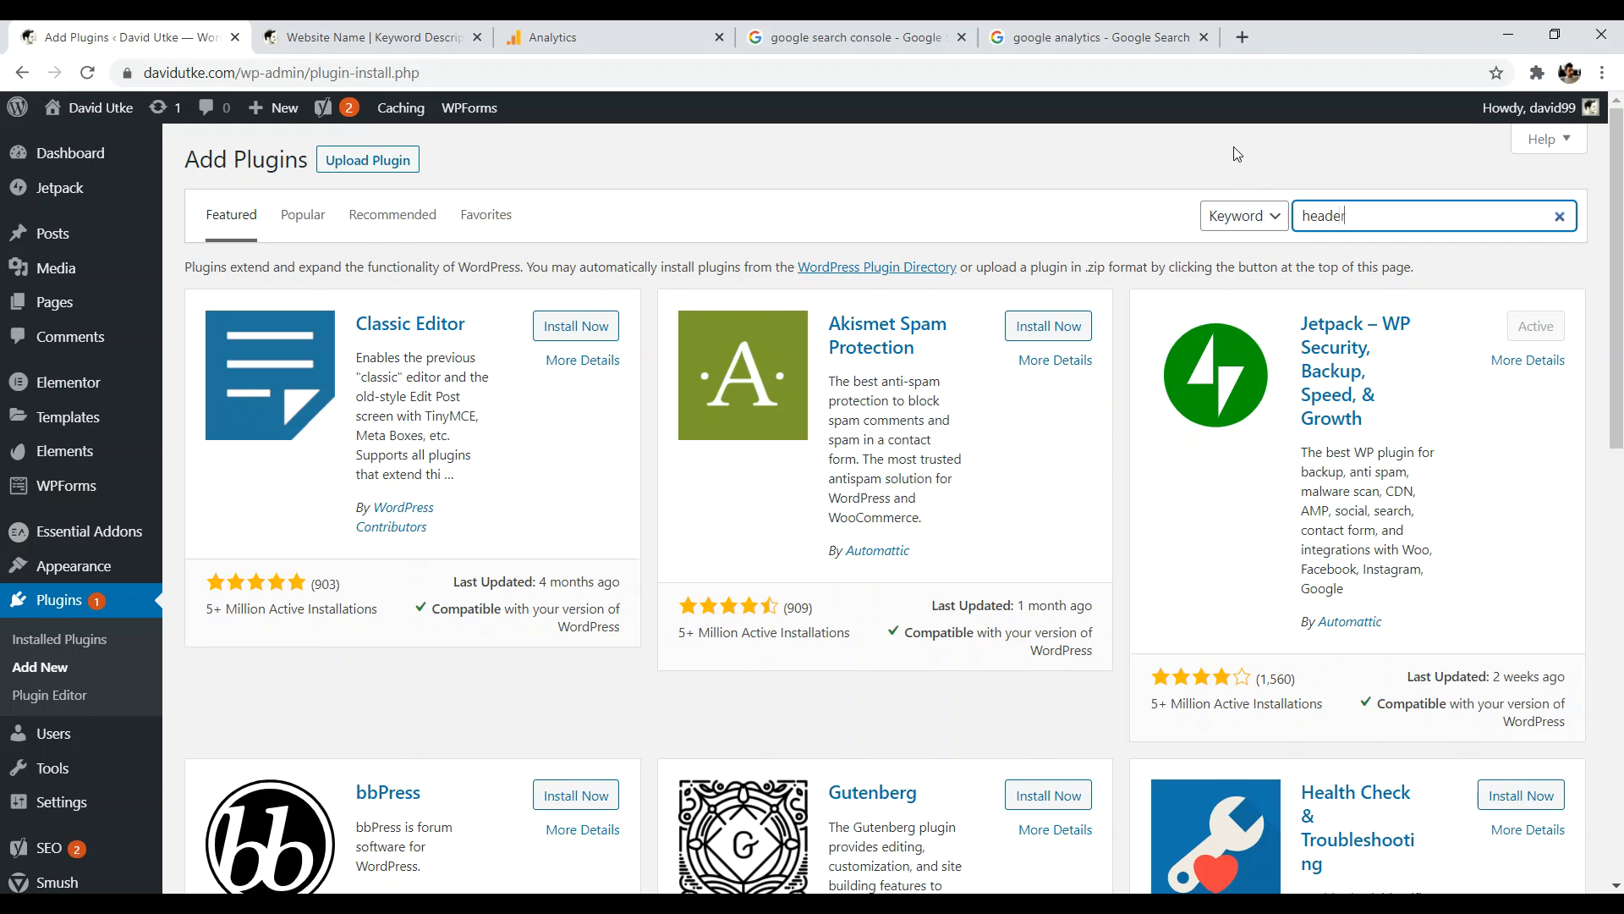
text(ooters)
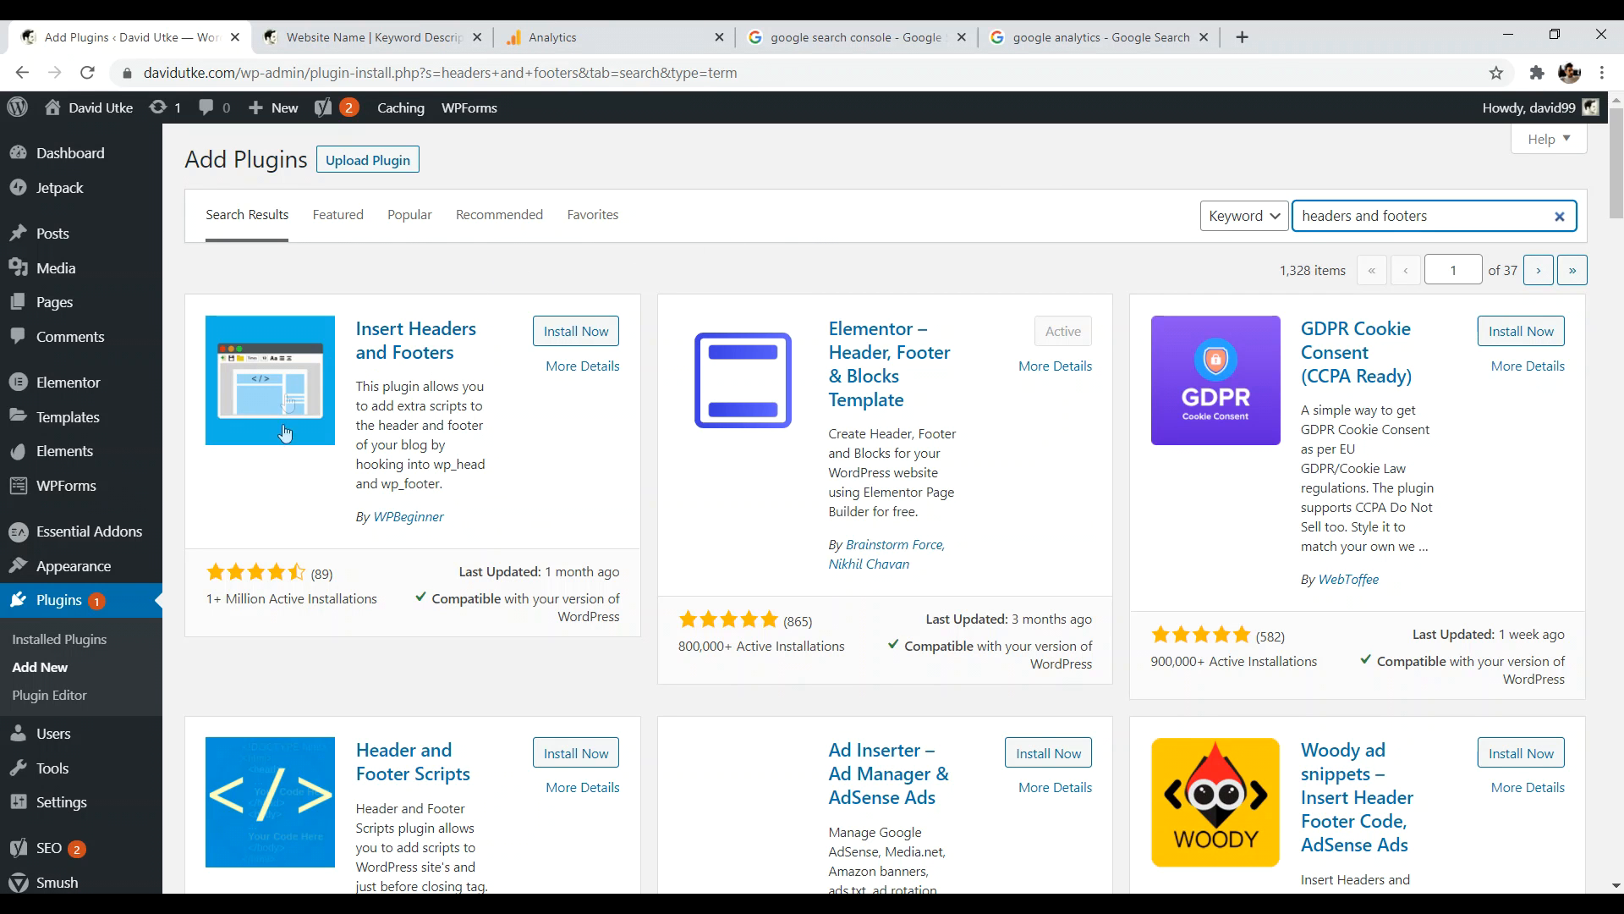
click(579, 330)
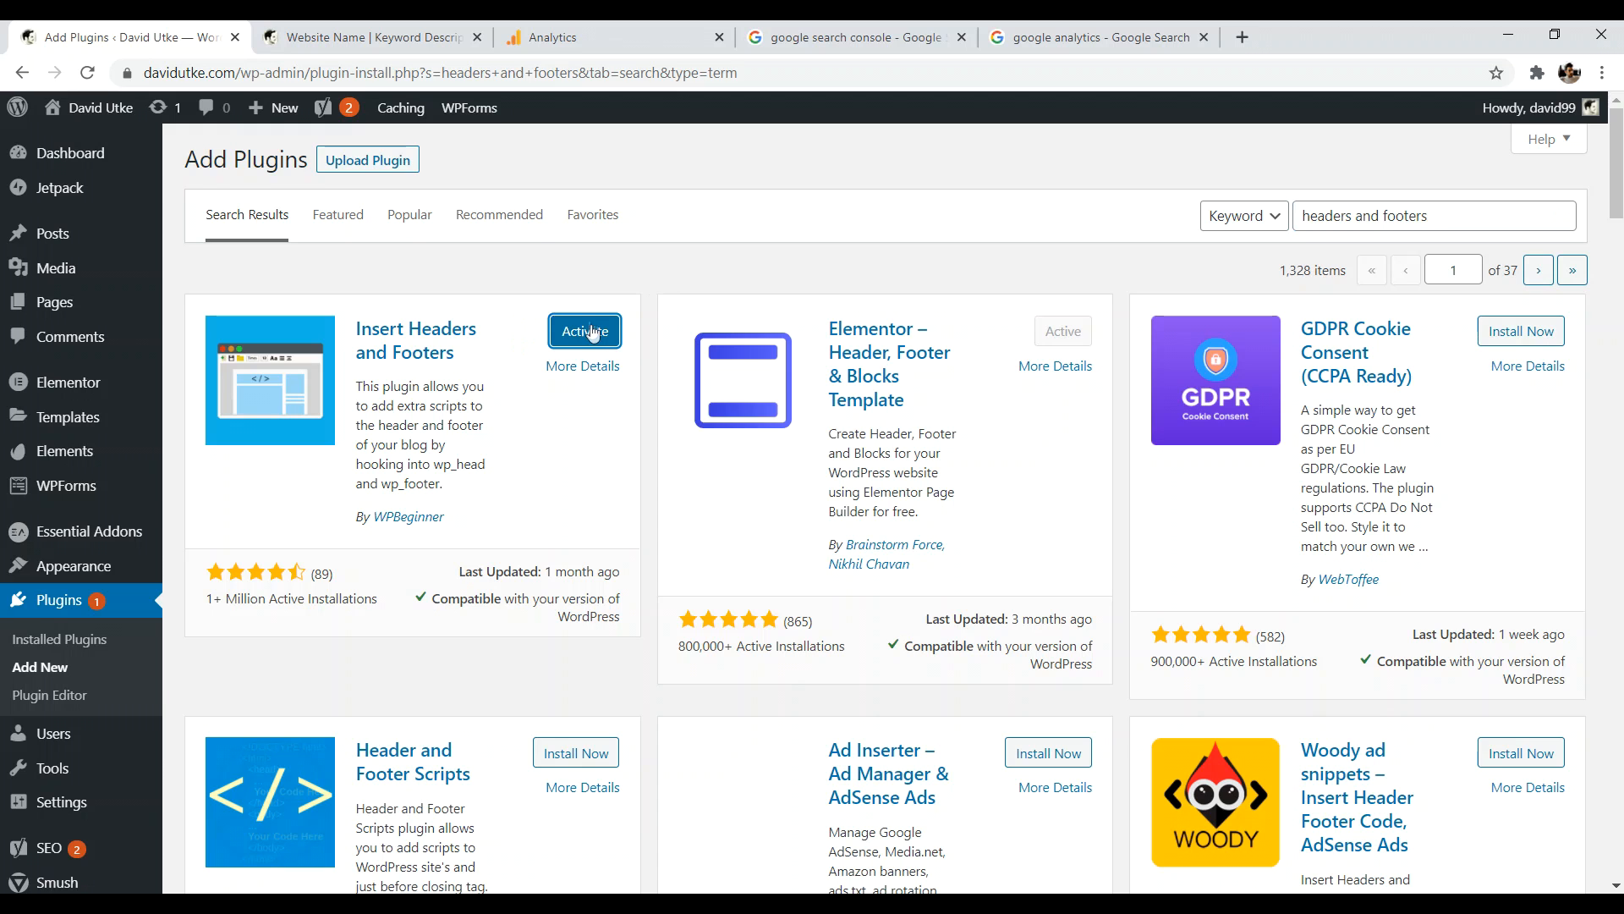
click(593, 333)
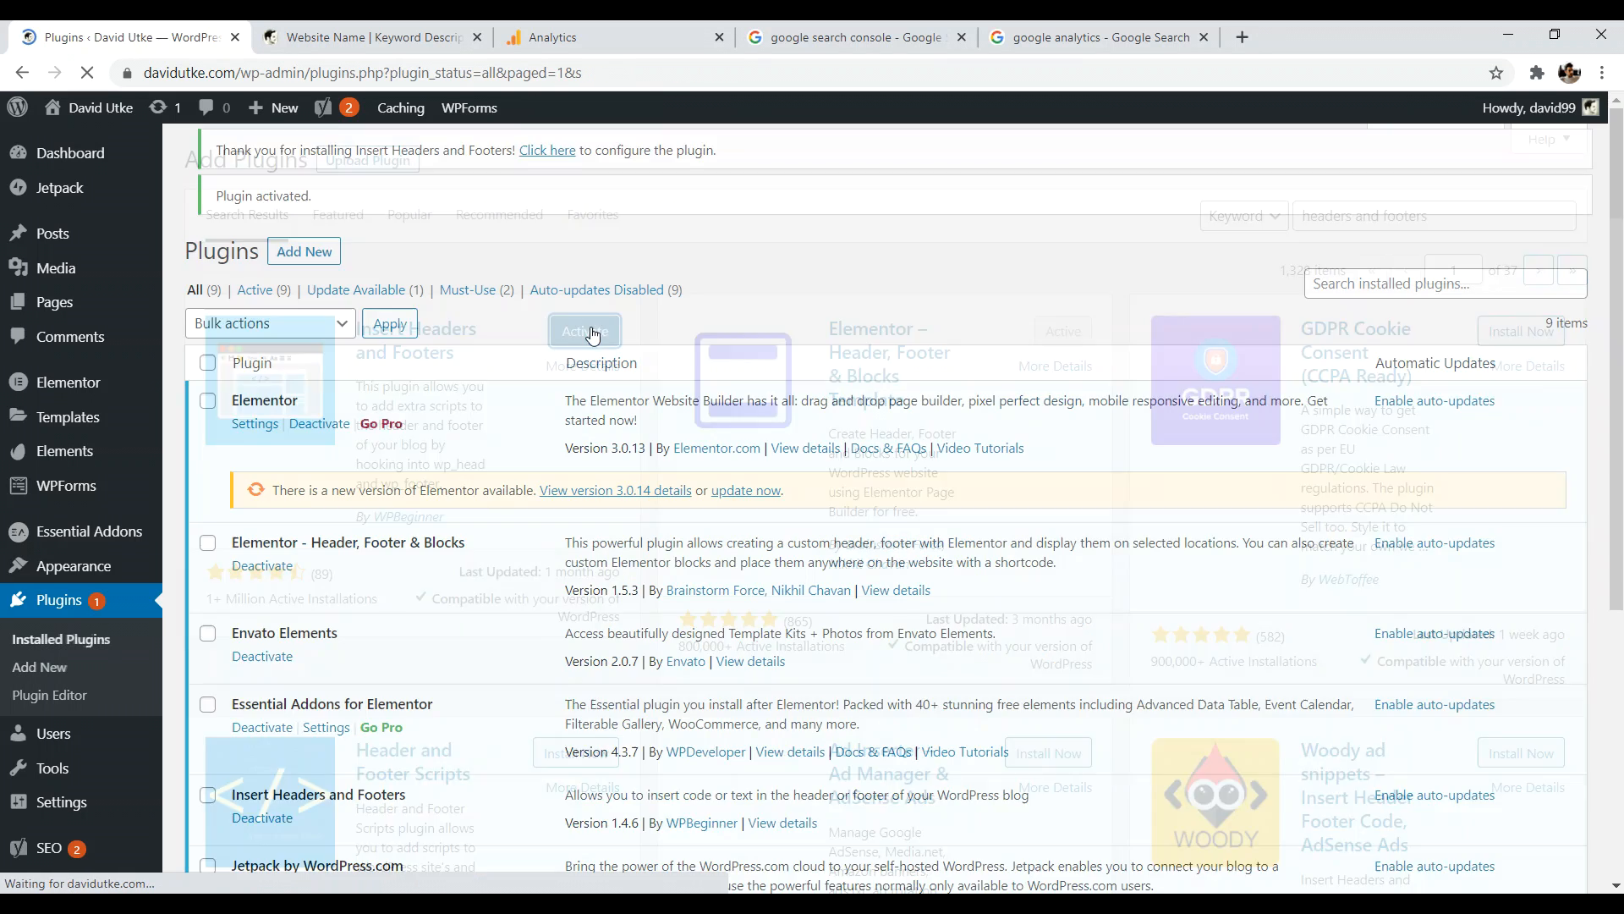
mouse_move(61, 808)
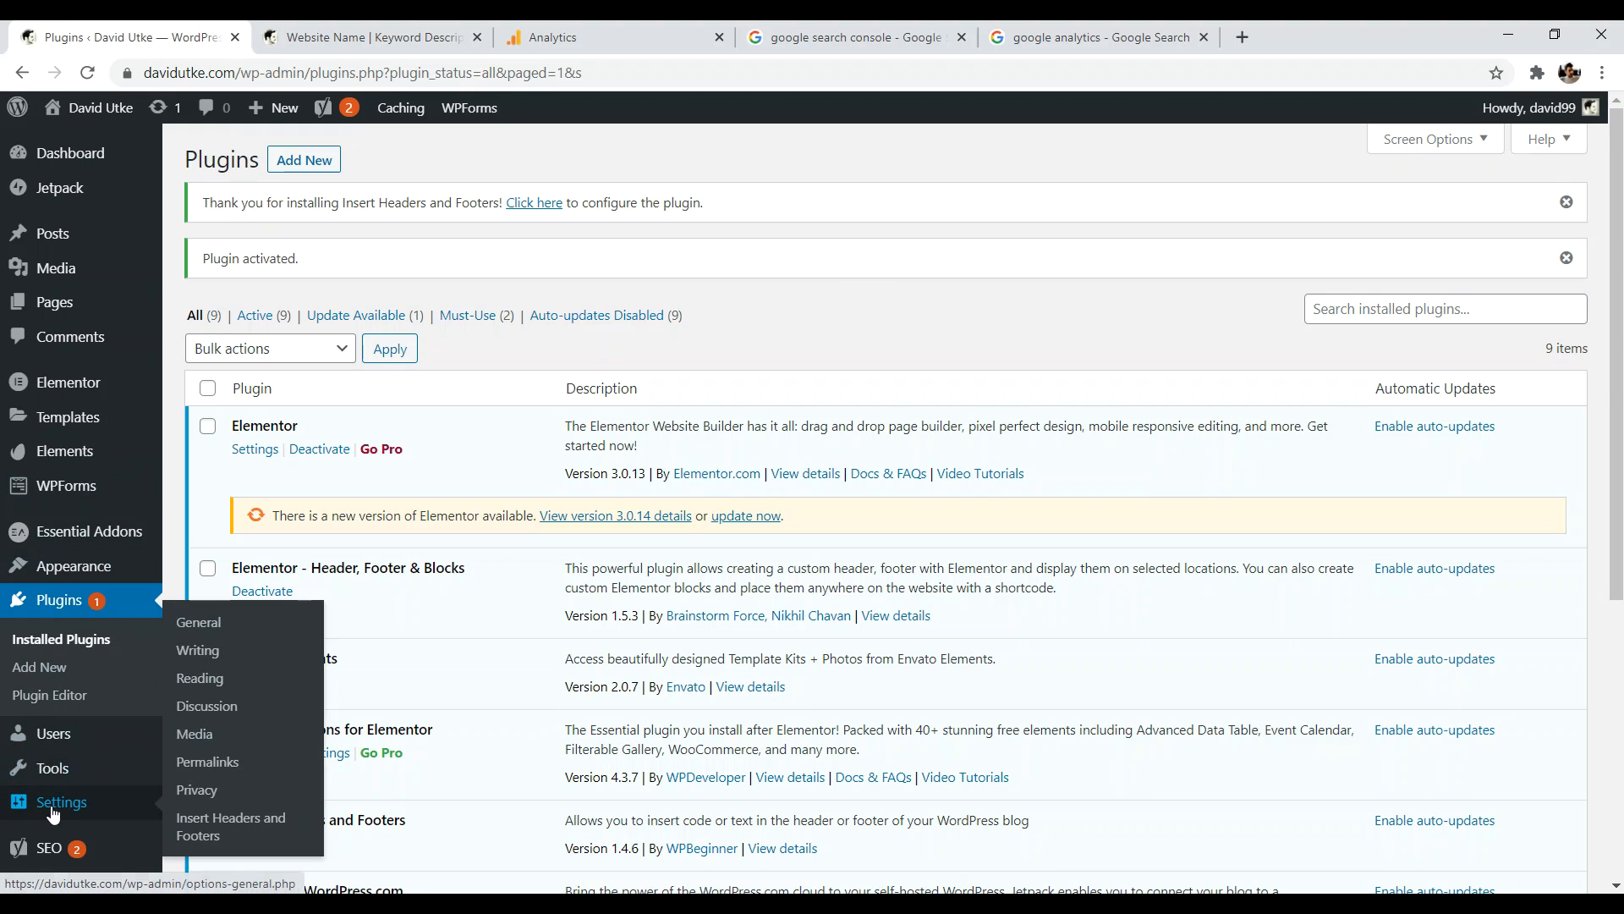
click(198, 825)
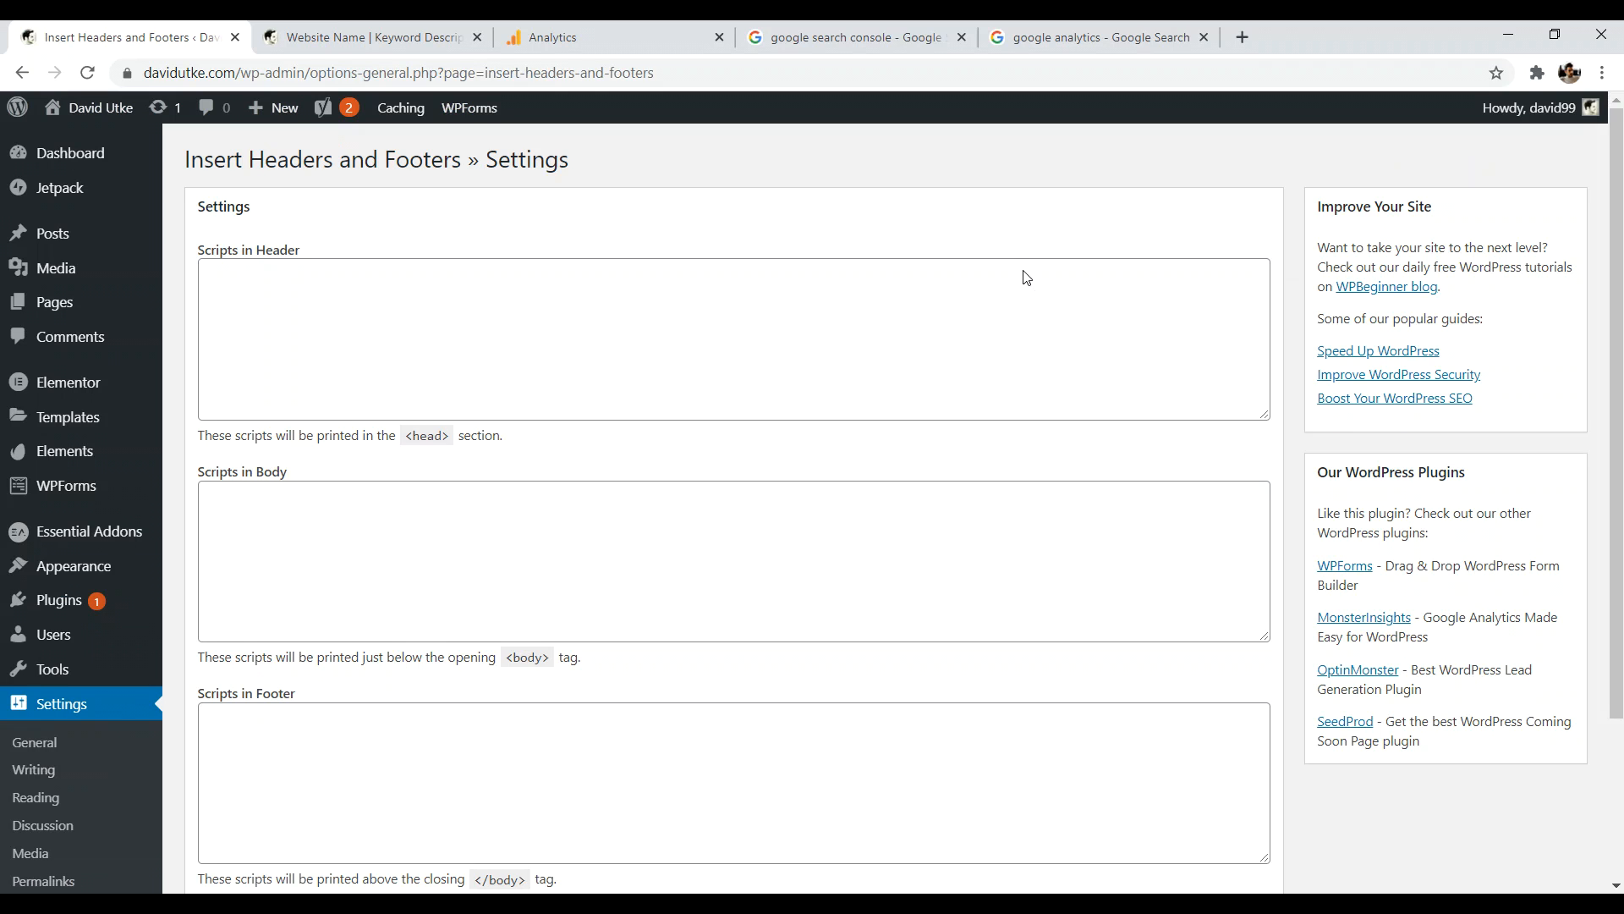
- Paste the Google Analytics gtag code into Scripts in Header and save
click(299, 273)
right_click(299, 275)
click(364, 428)
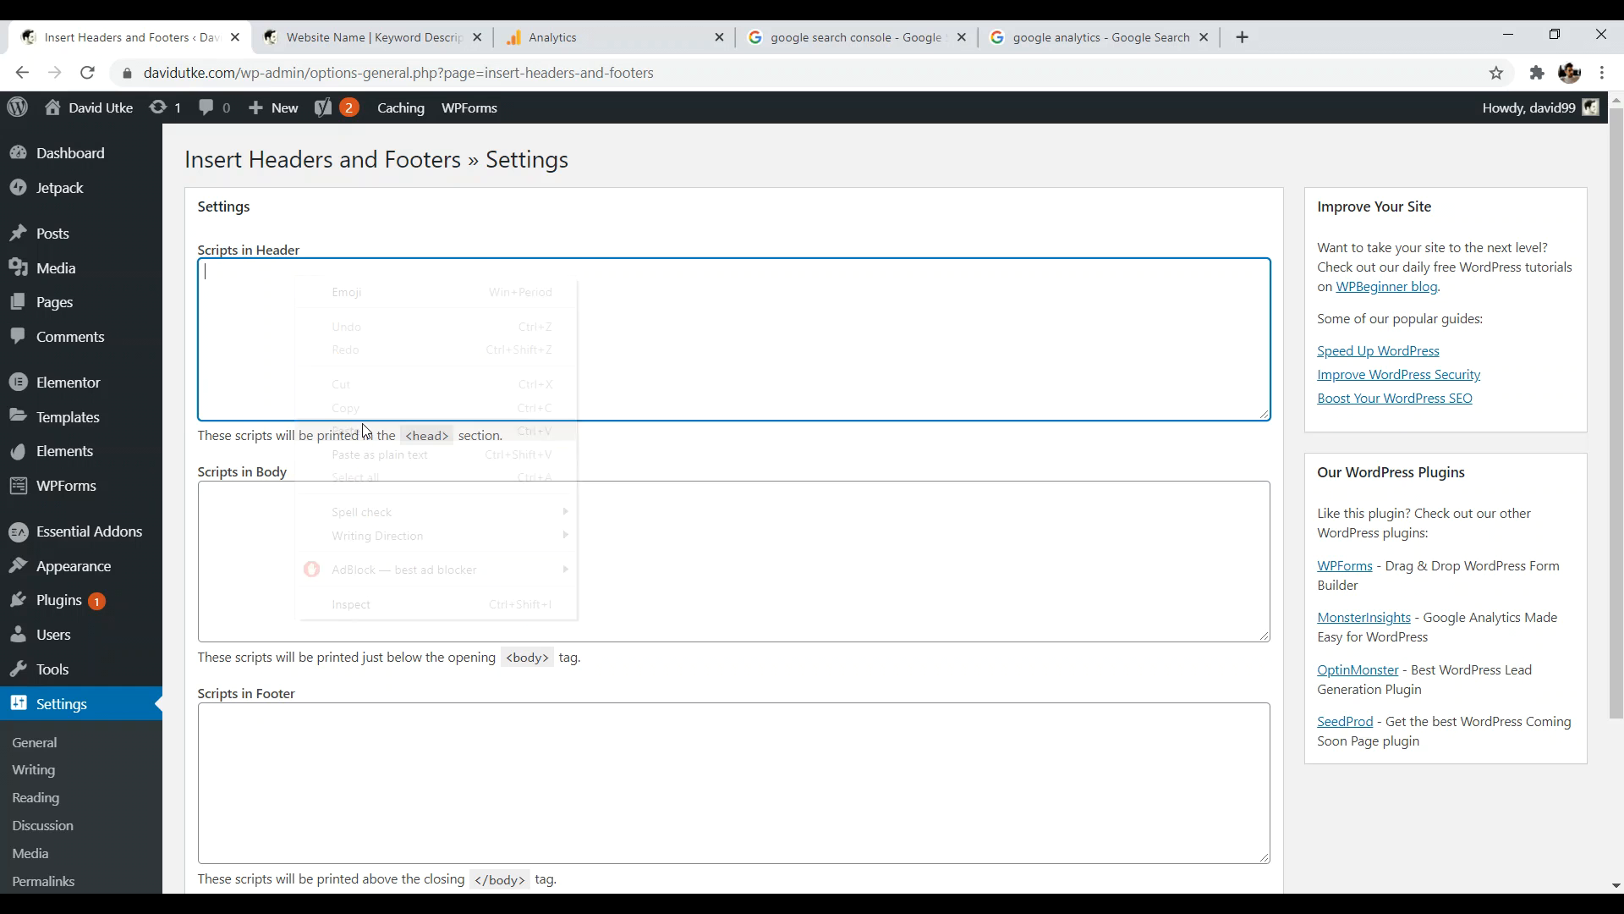
drag(1259, 352, 1257, 317)
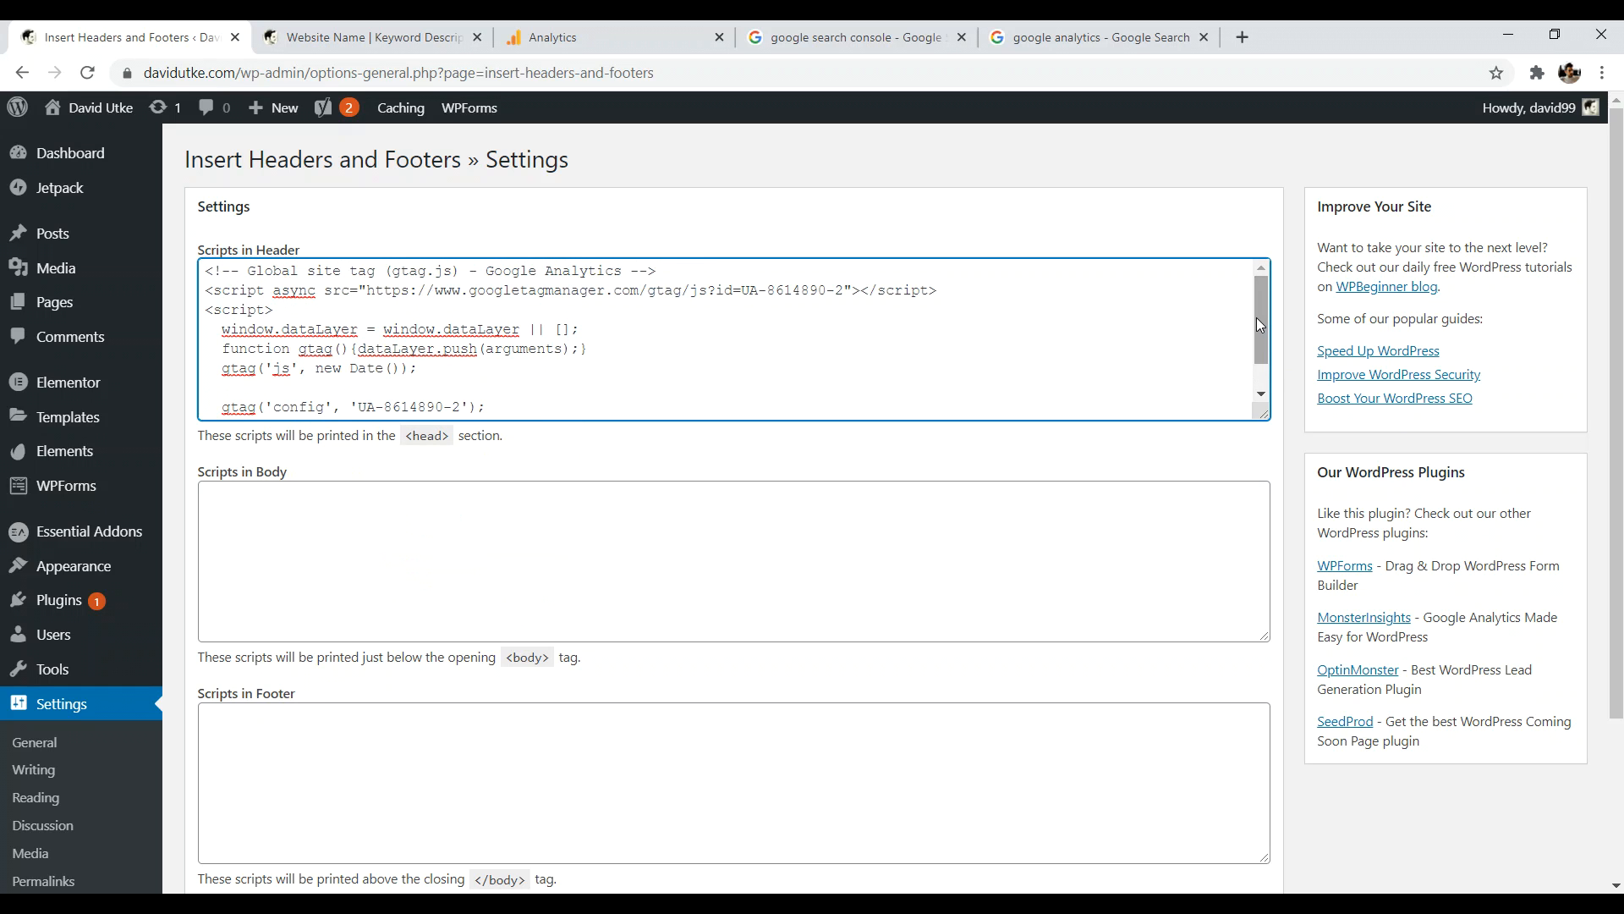
scroll(386, 352, down, 3)
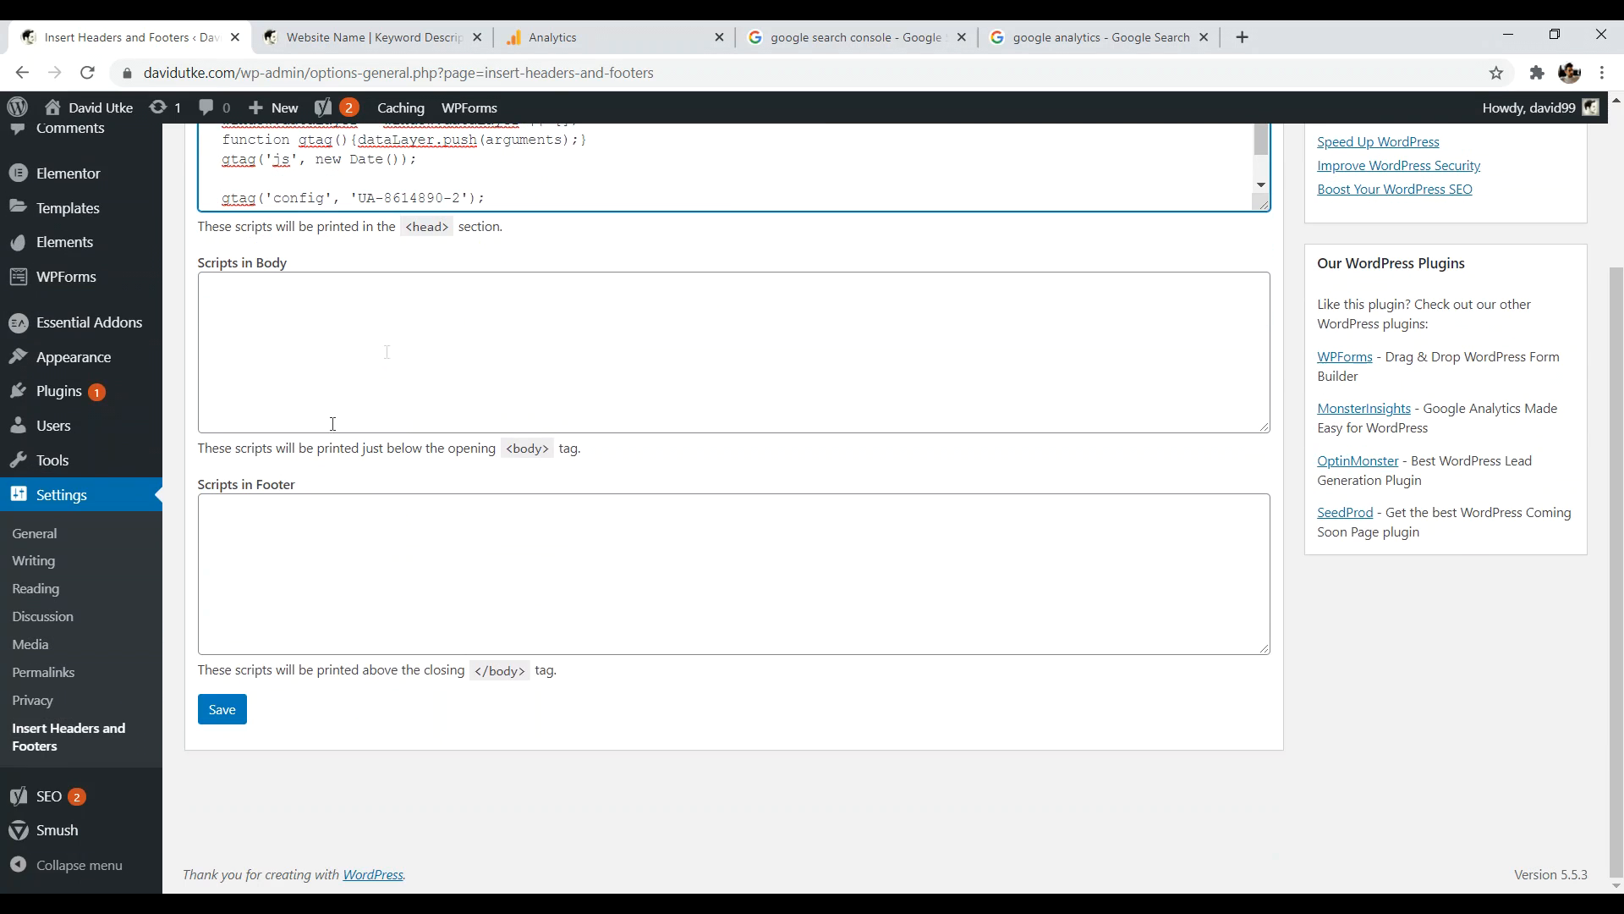
click(232, 718)
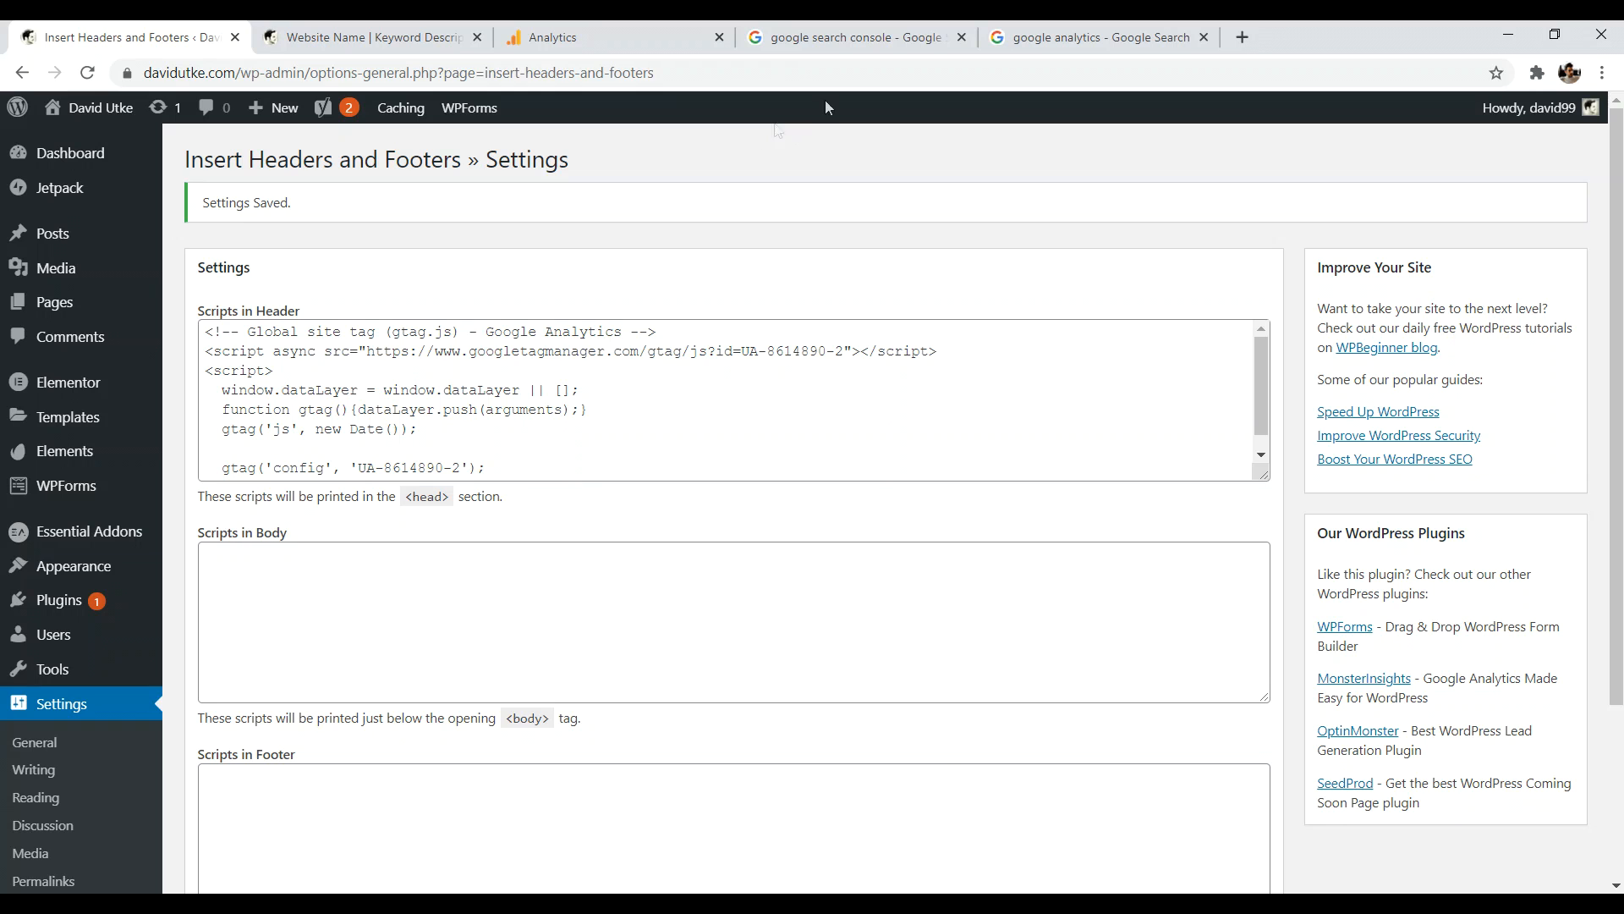
click(846, 37)
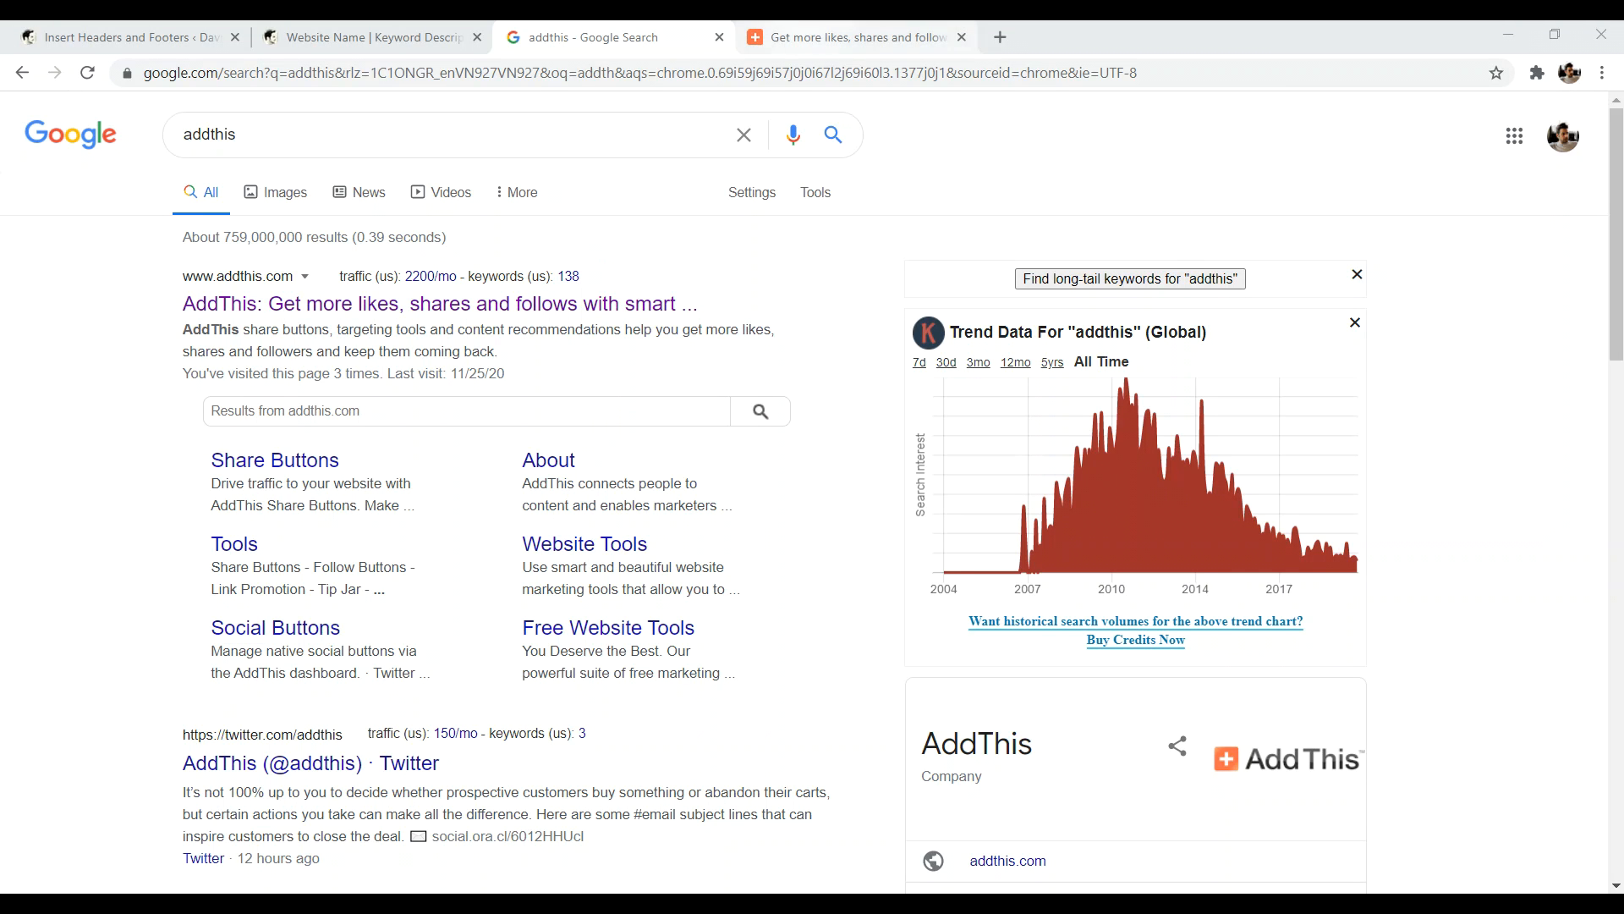
- Start a new Share Buttons tool from the AddThis dashboard's website tools
click(857, 38)
click(1337, 145)
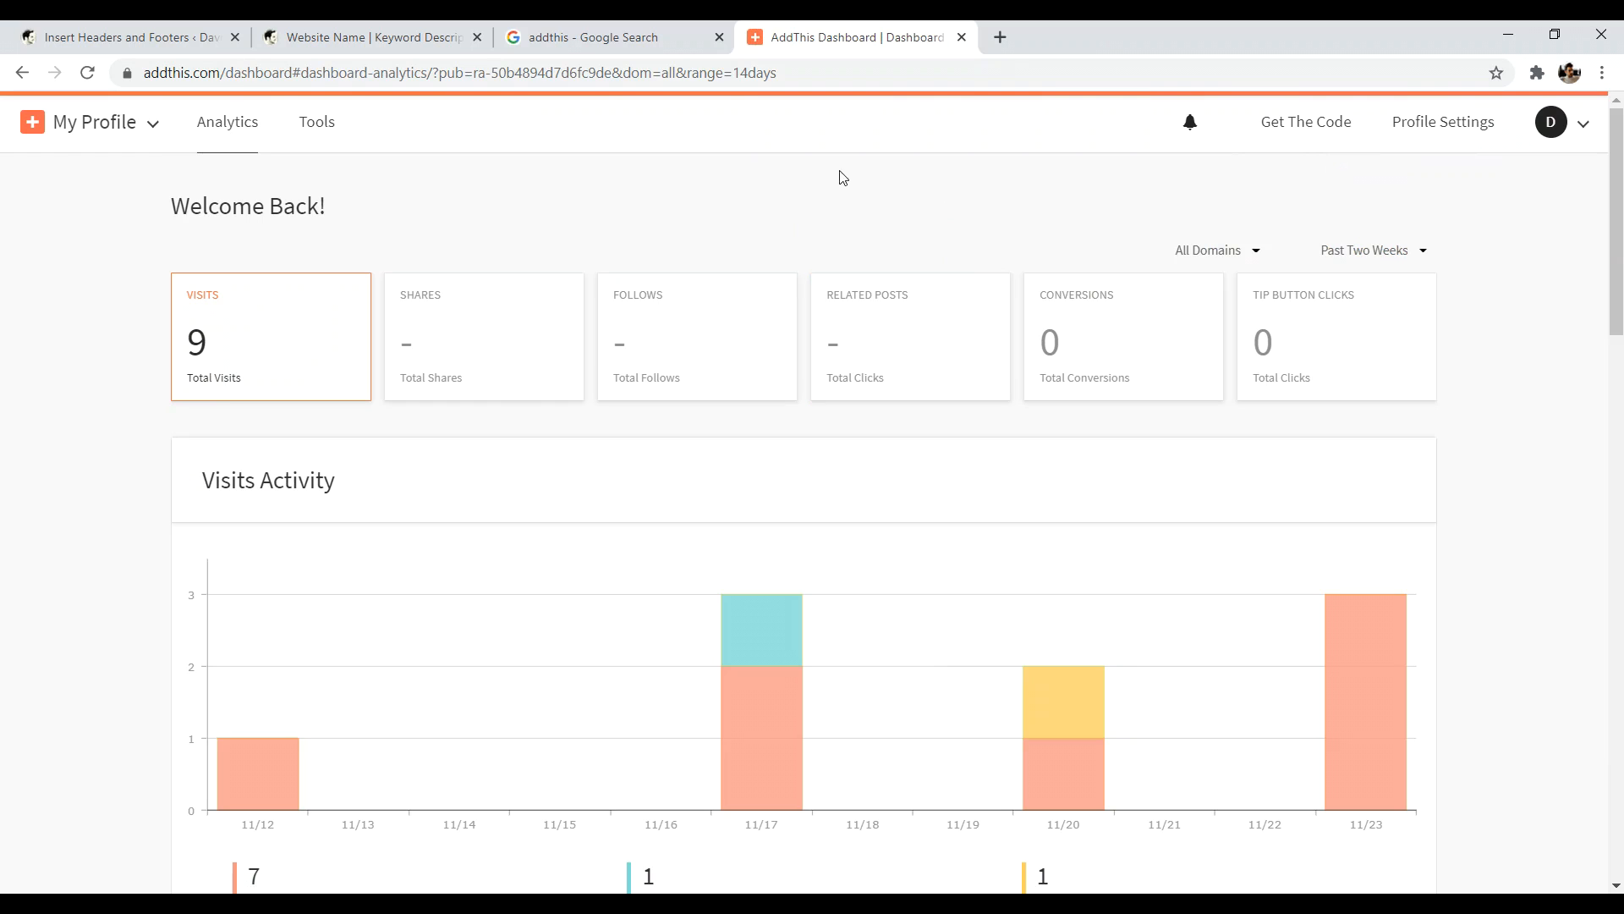
click(315, 128)
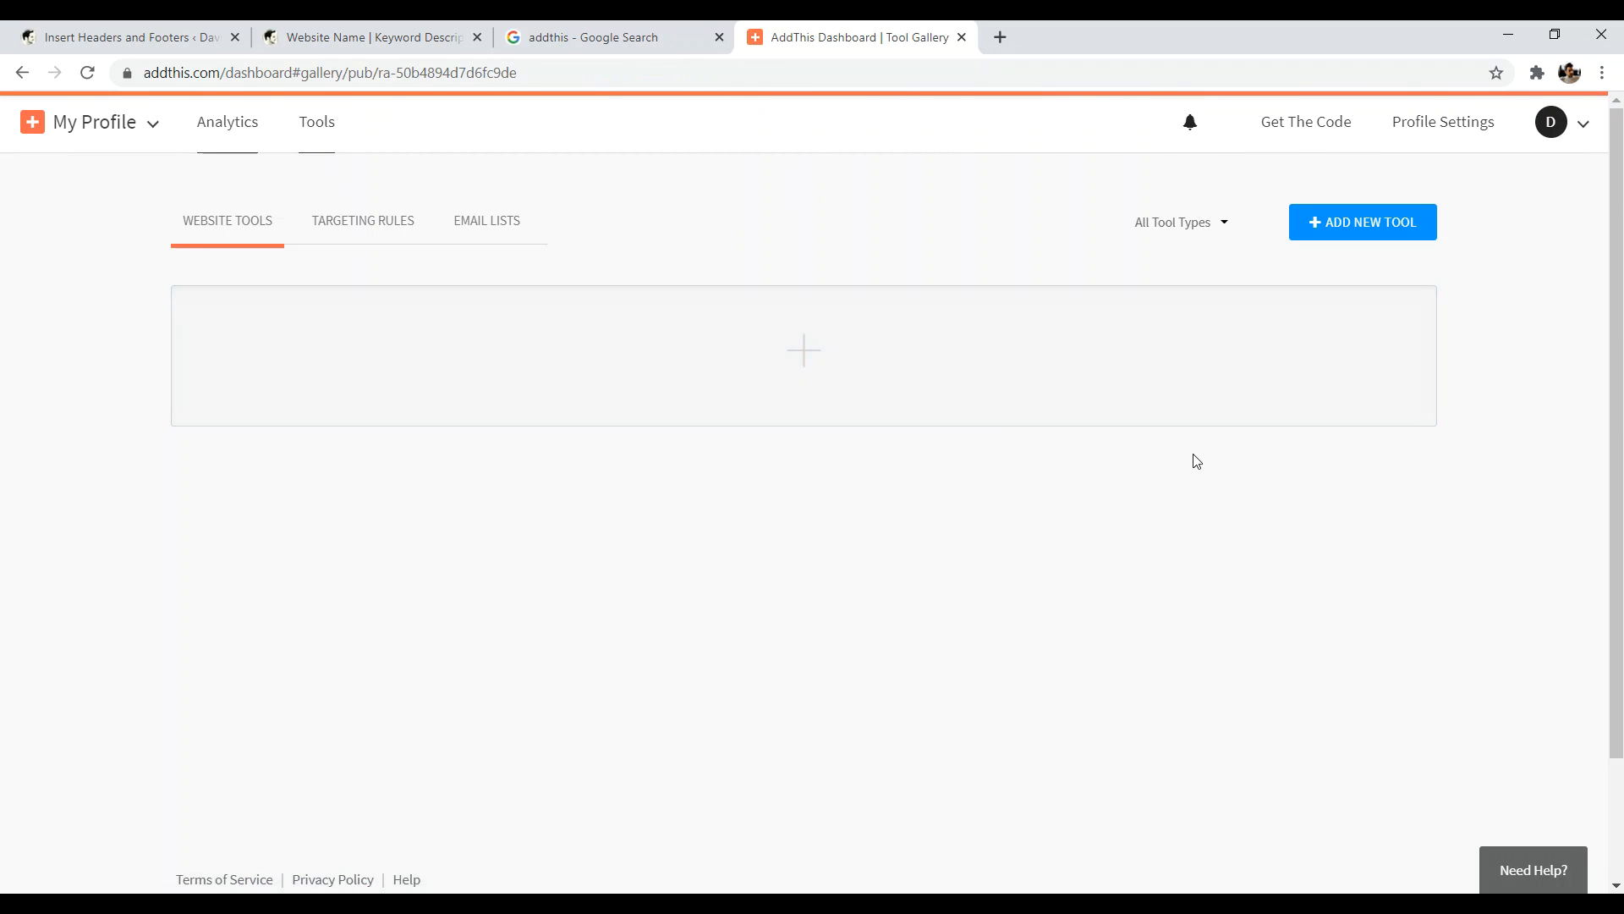
click(1350, 224)
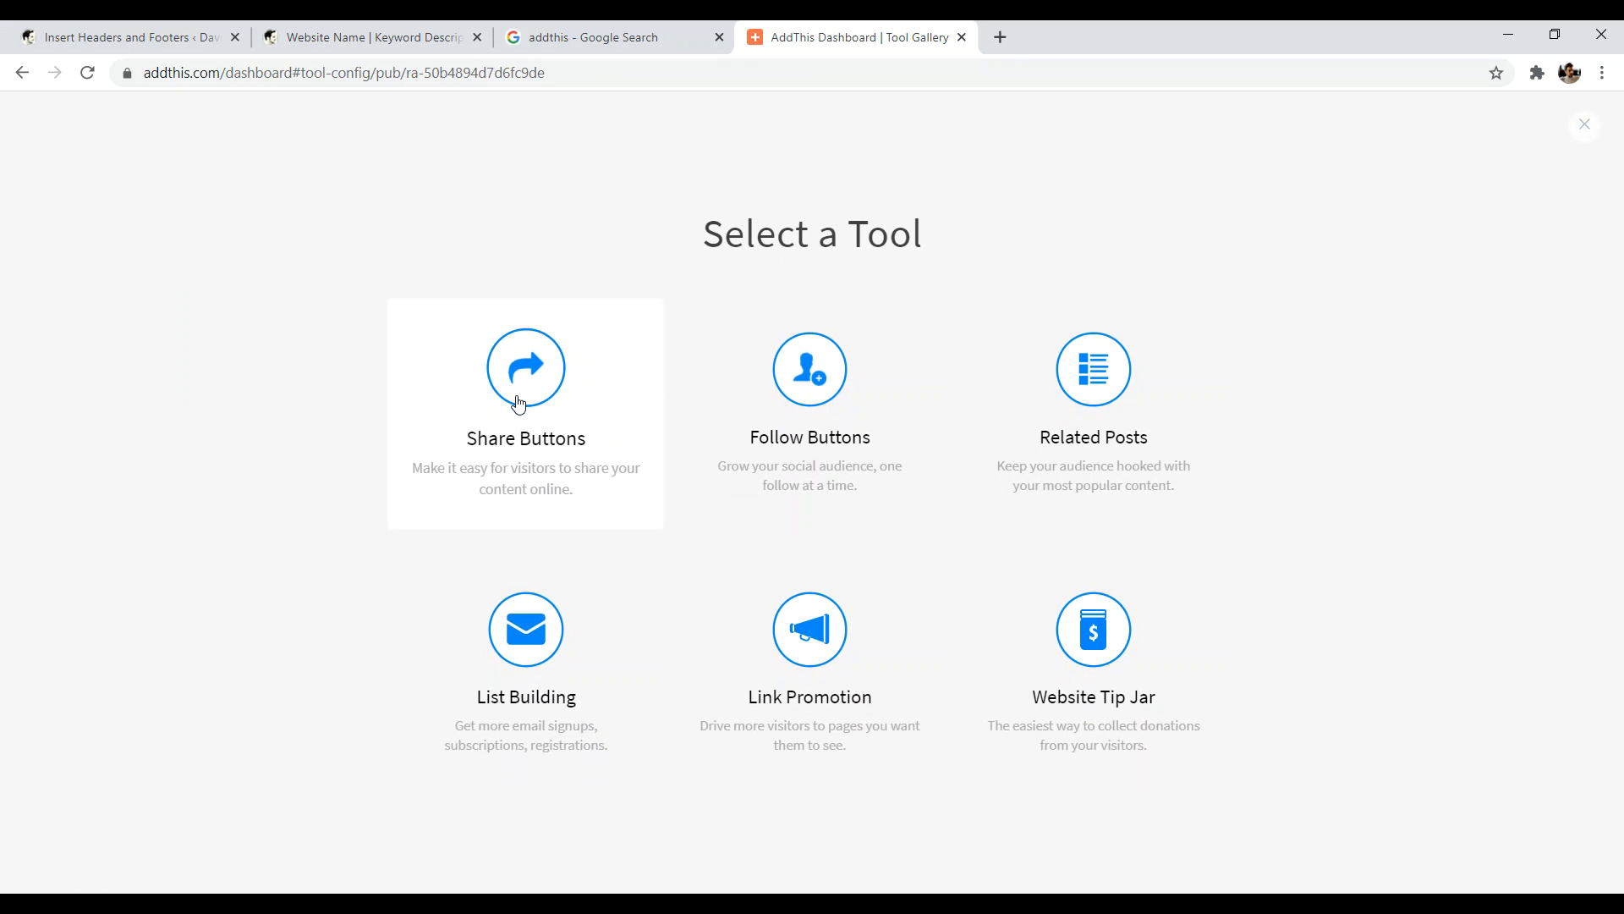
click(507, 385)
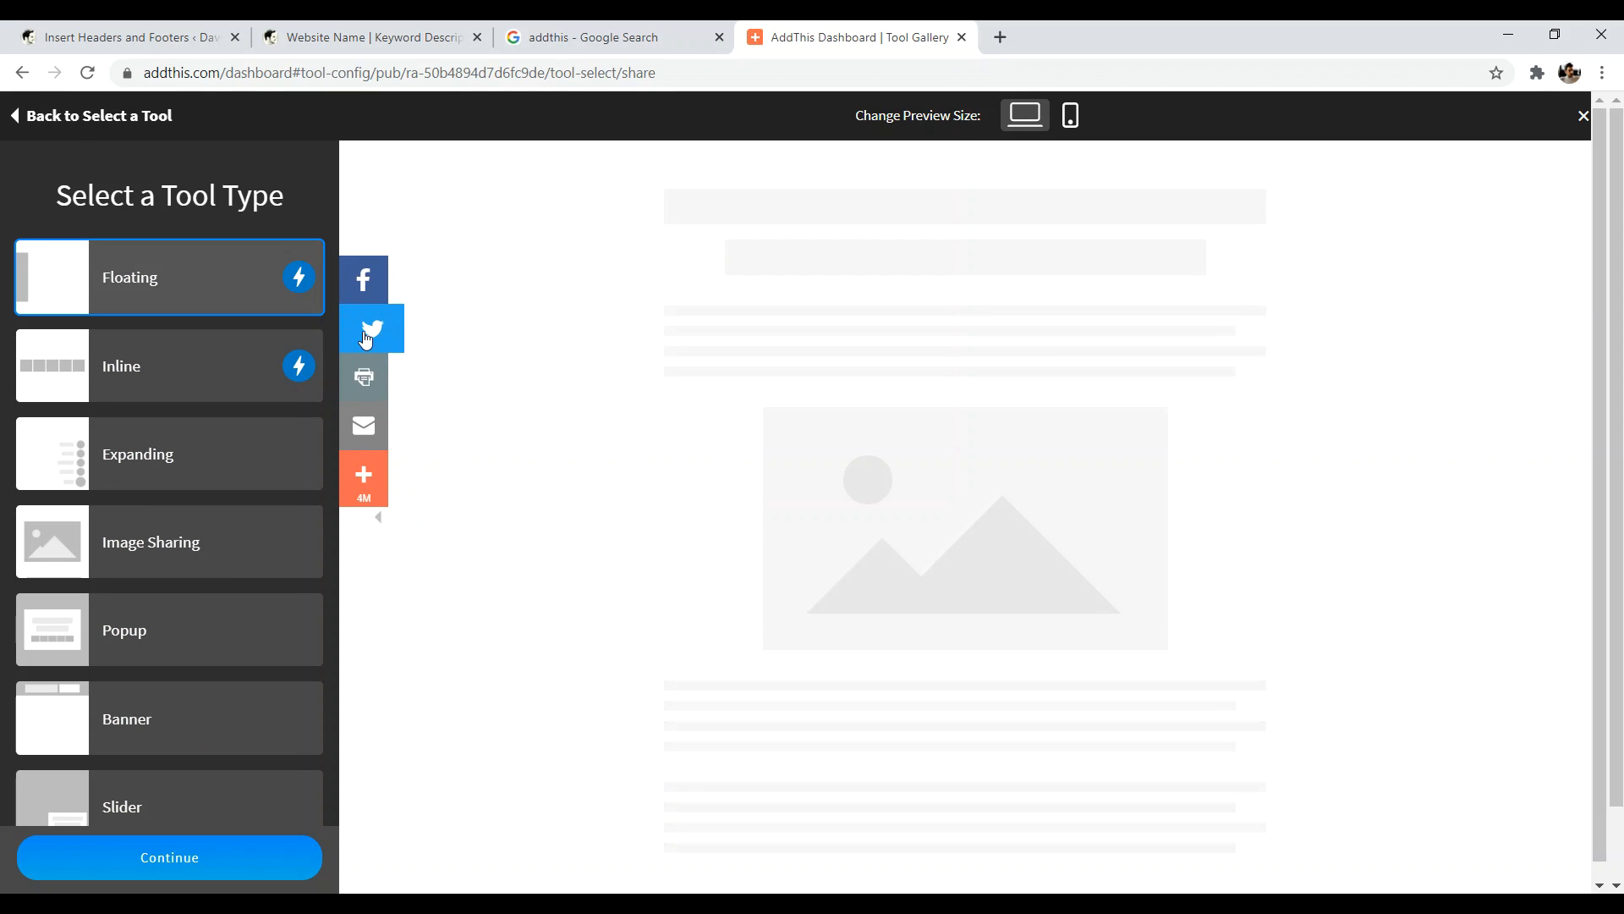
- Choose the Floating share button style and continue to its configuration
click(165, 351)
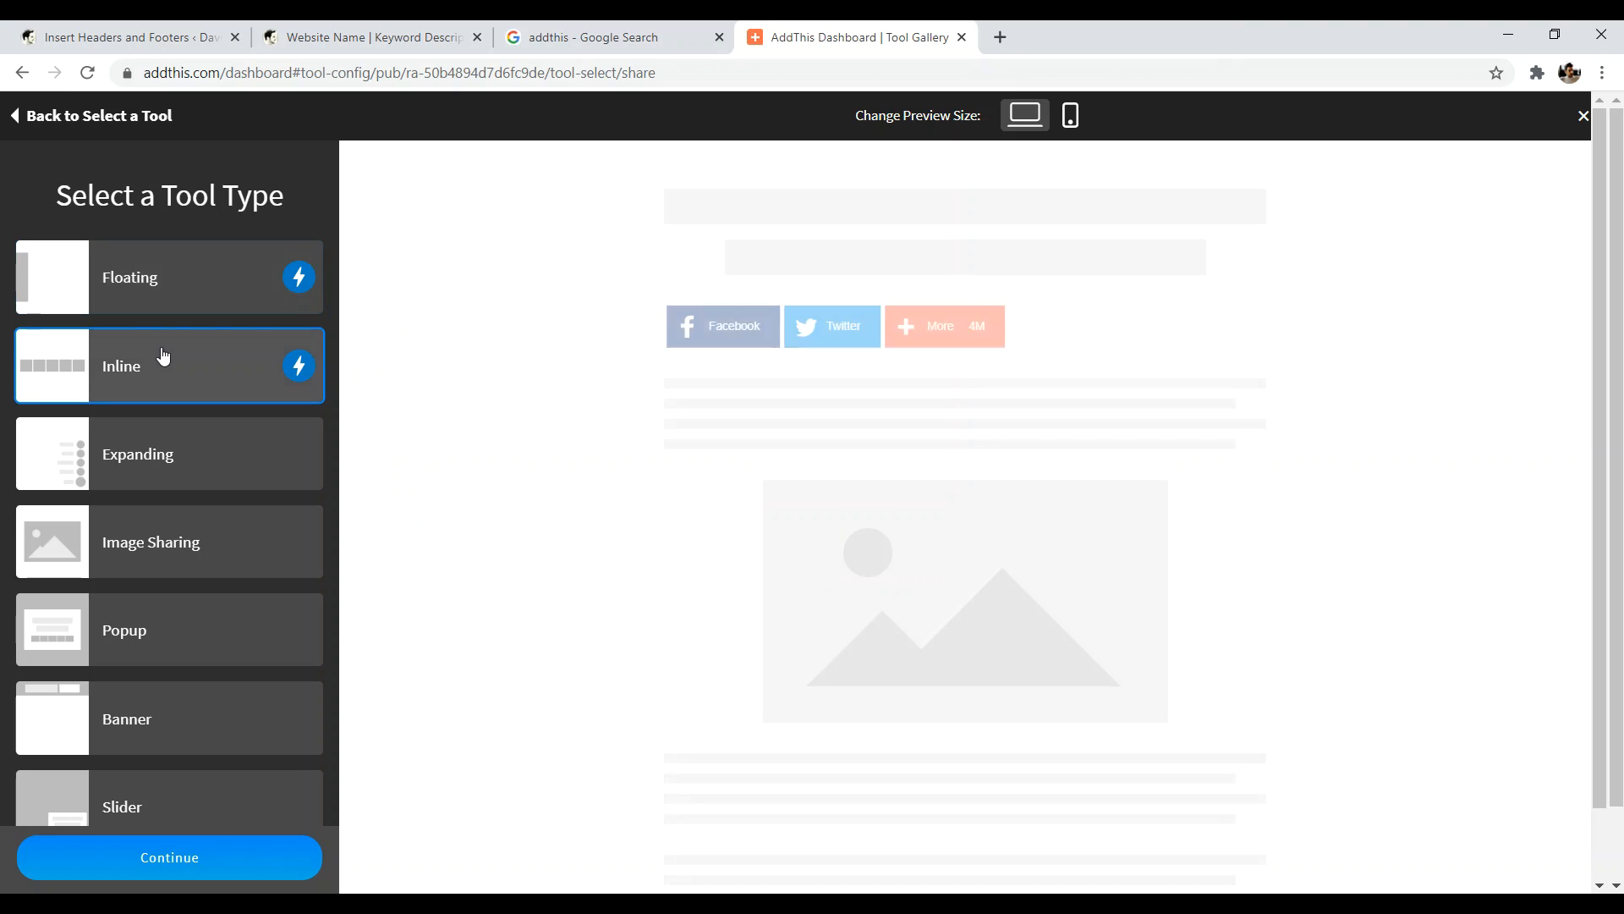
click(199, 285)
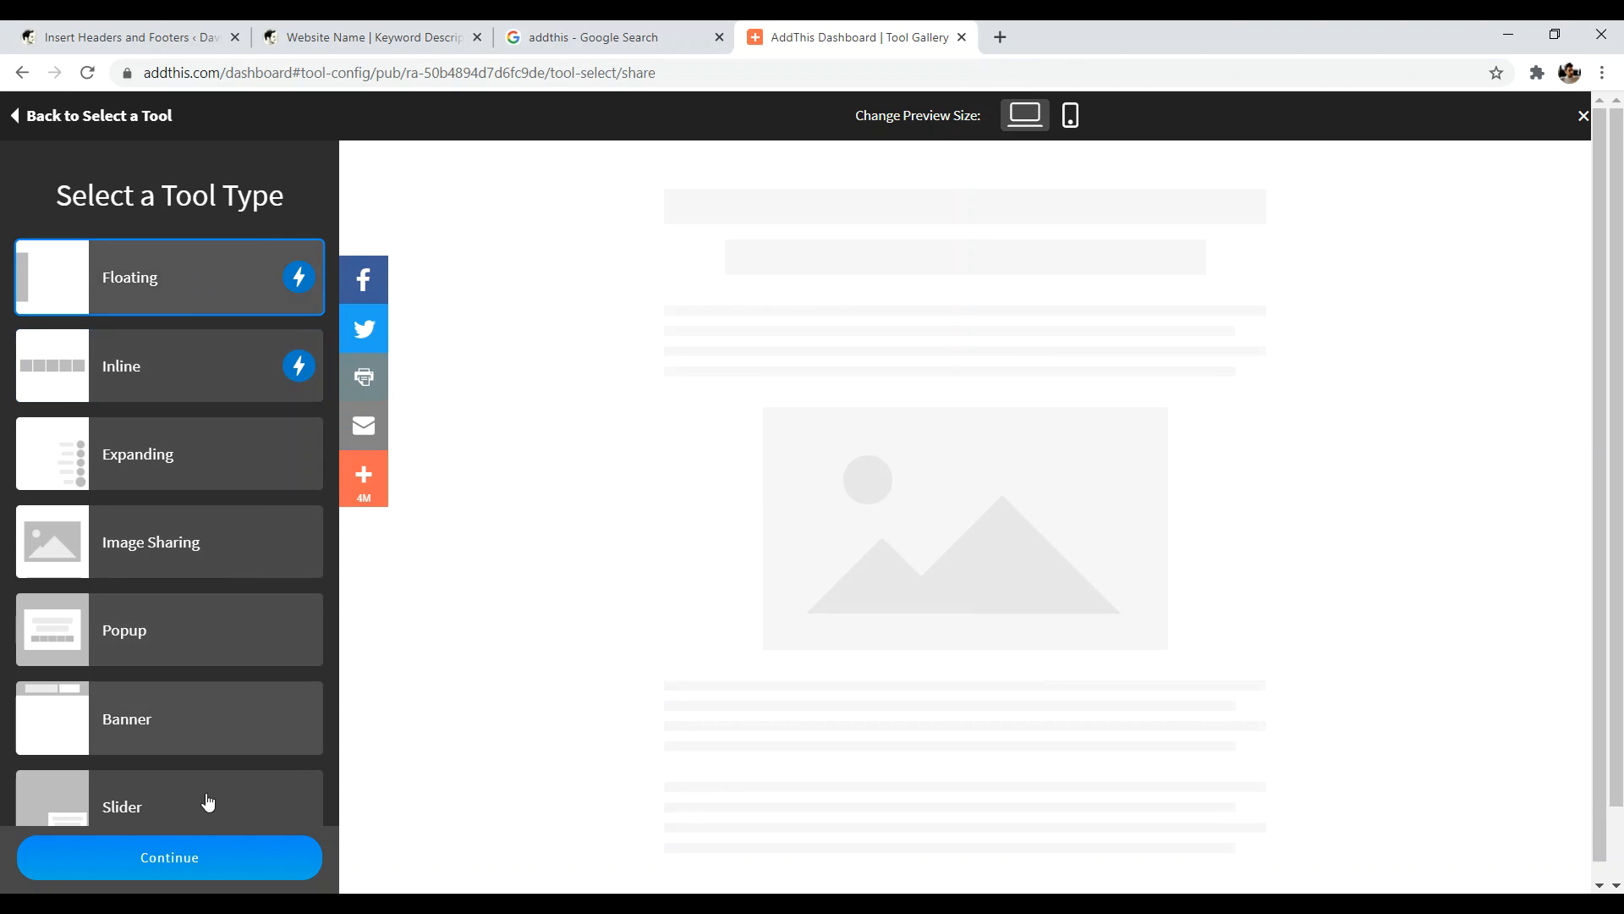
click(187, 860)
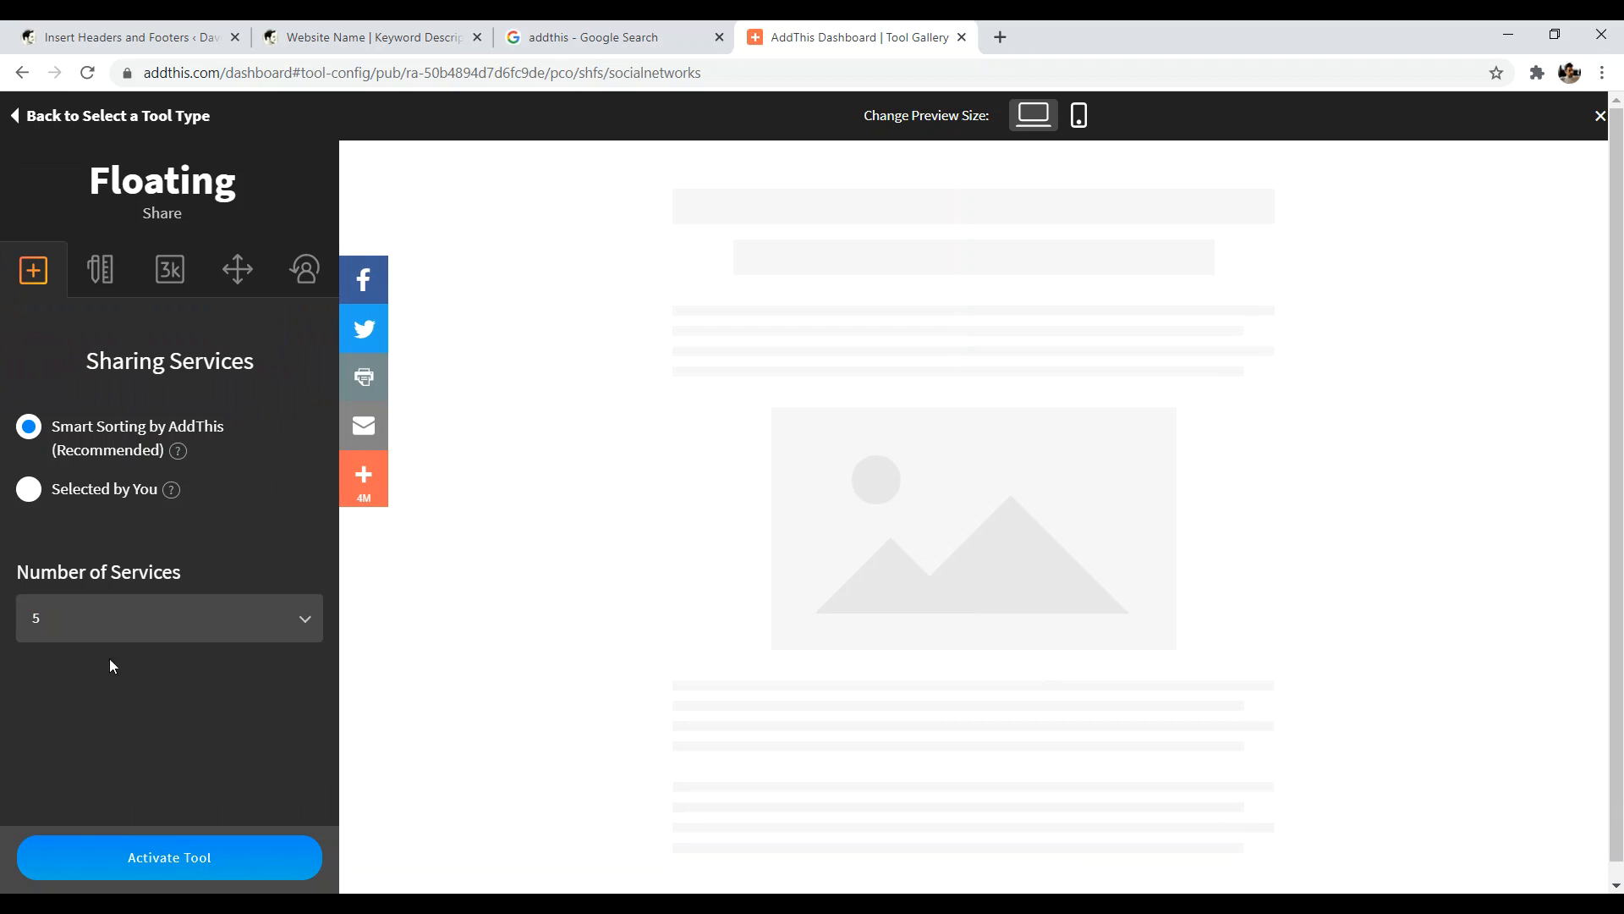
- Pick services manually: move Pinterest up and remove AddThis and Email, leaving Facebook, Twitter, Pinterest
click(28, 492)
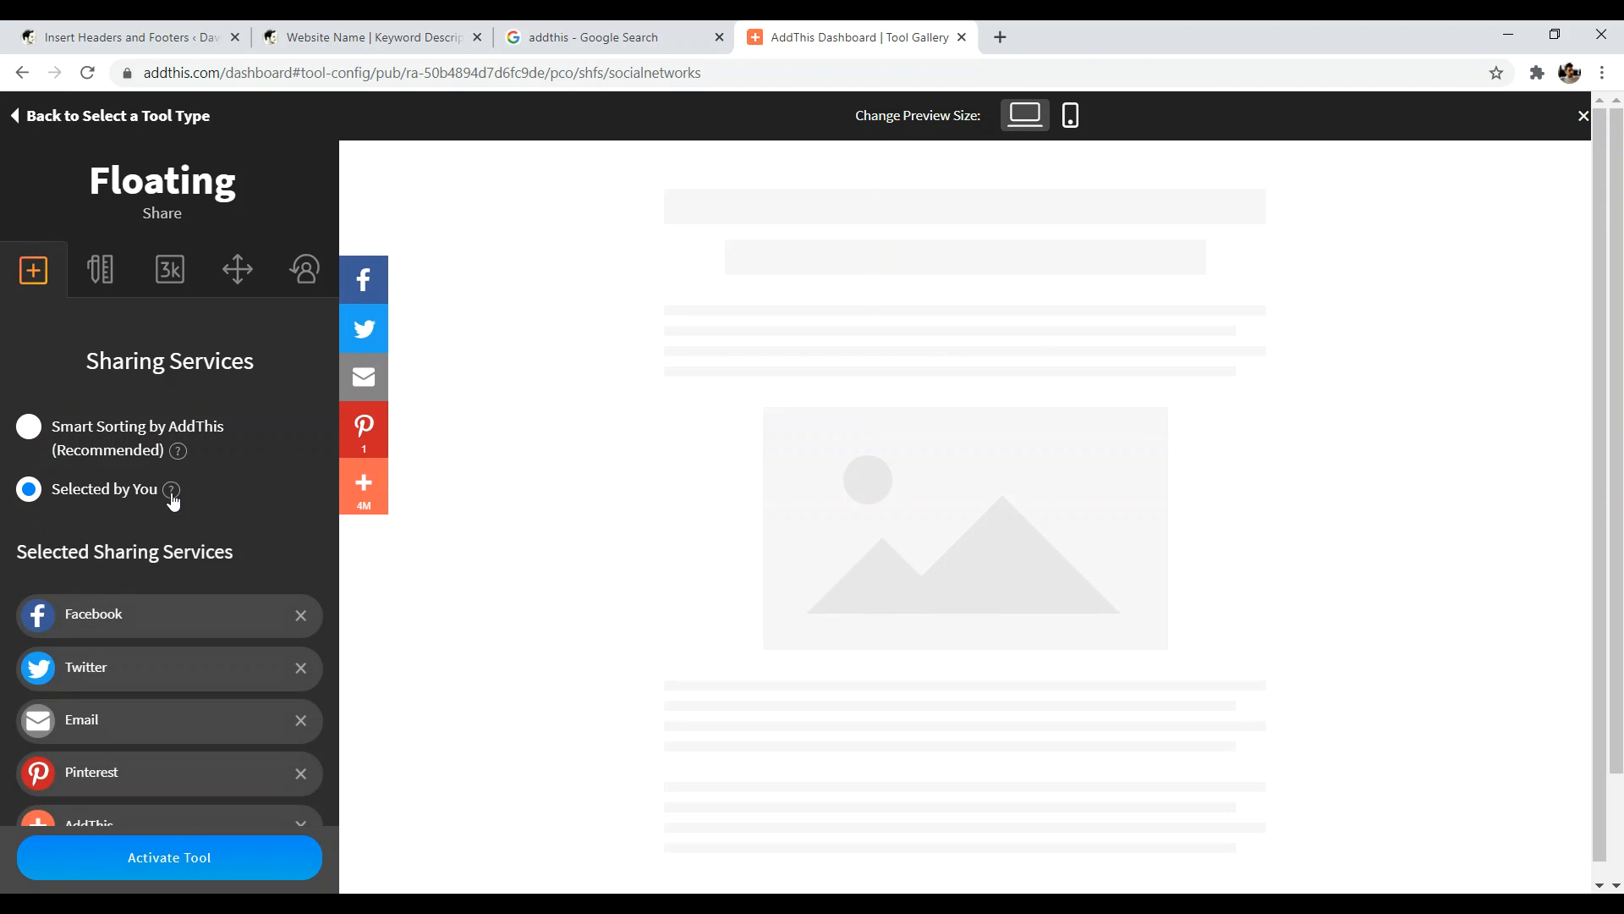
scroll(195, 592, down, 2)
drag(155, 693, 155, 620)
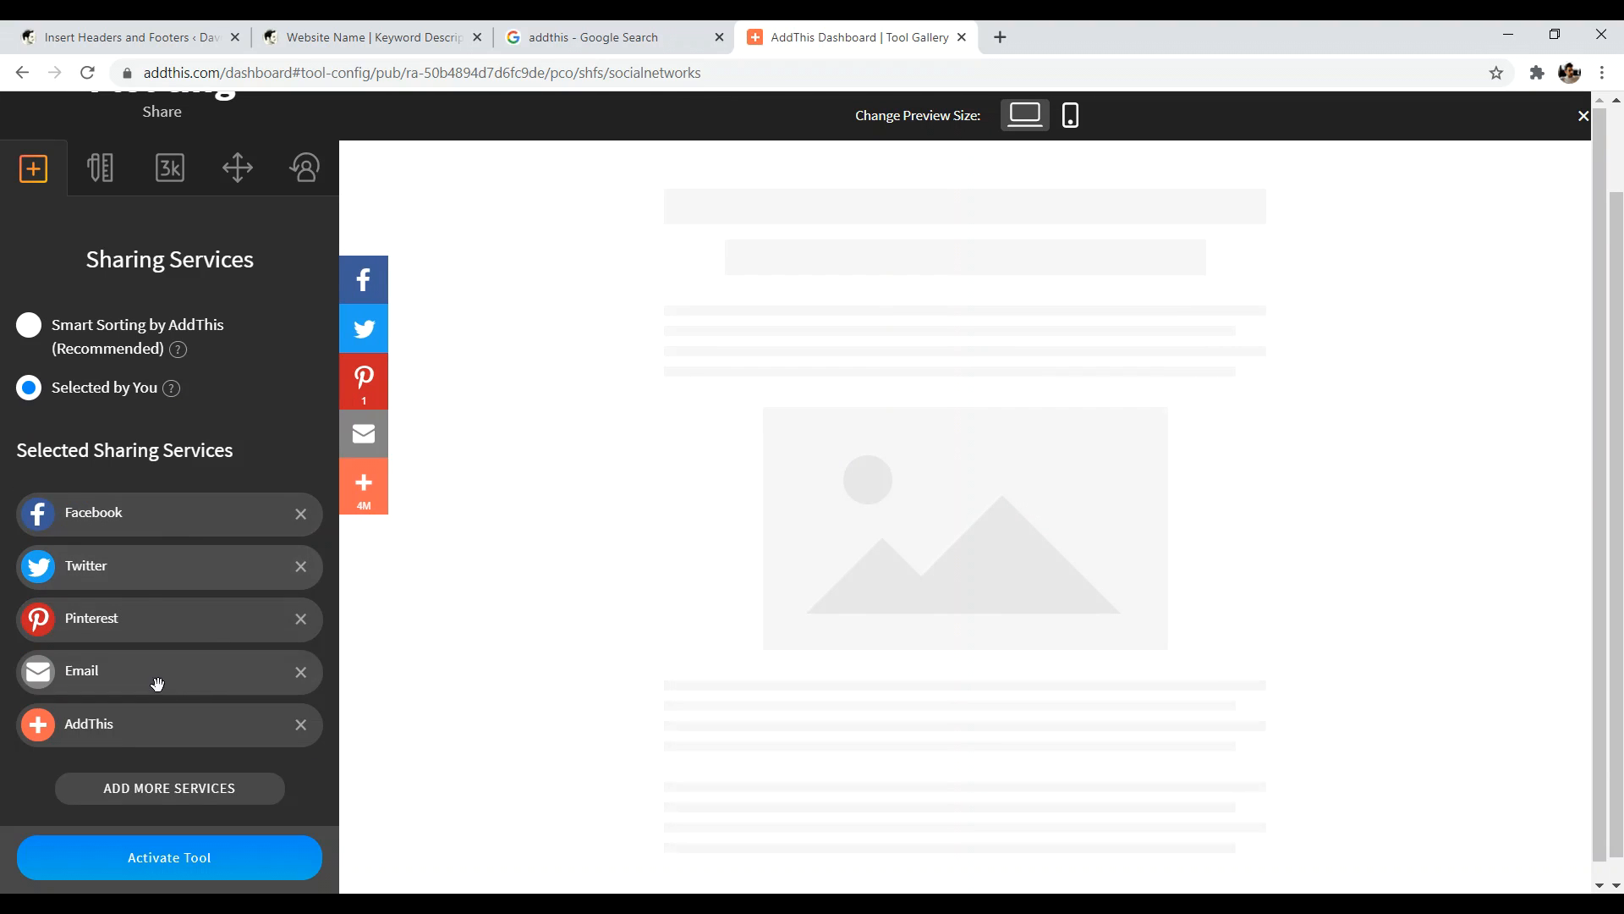
click(300, 724)
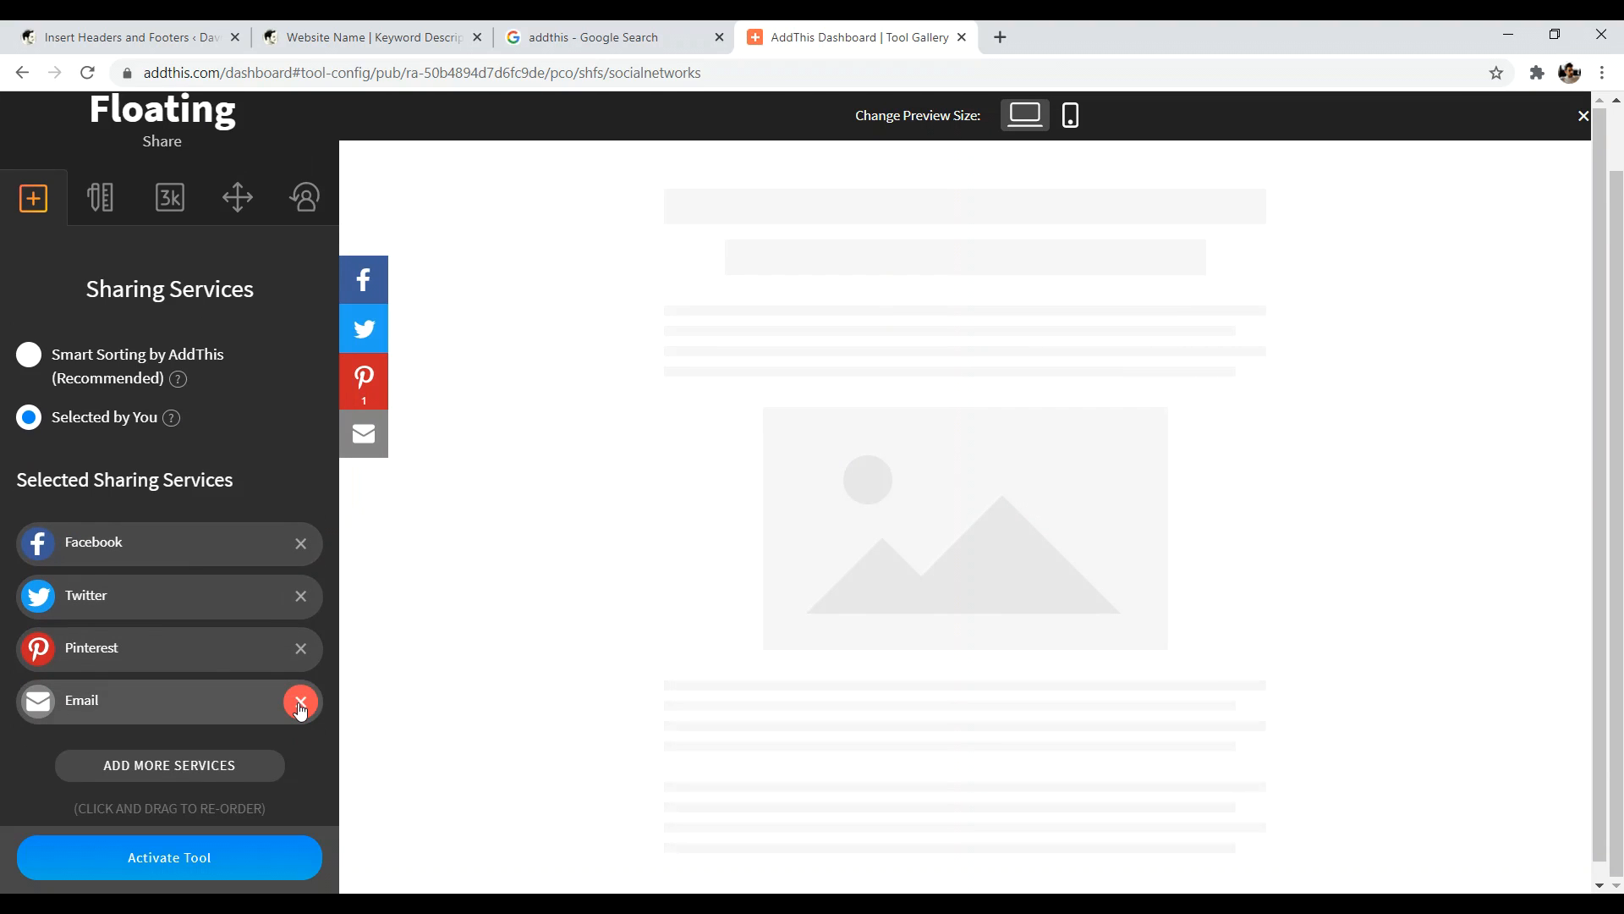
click(300, 704)
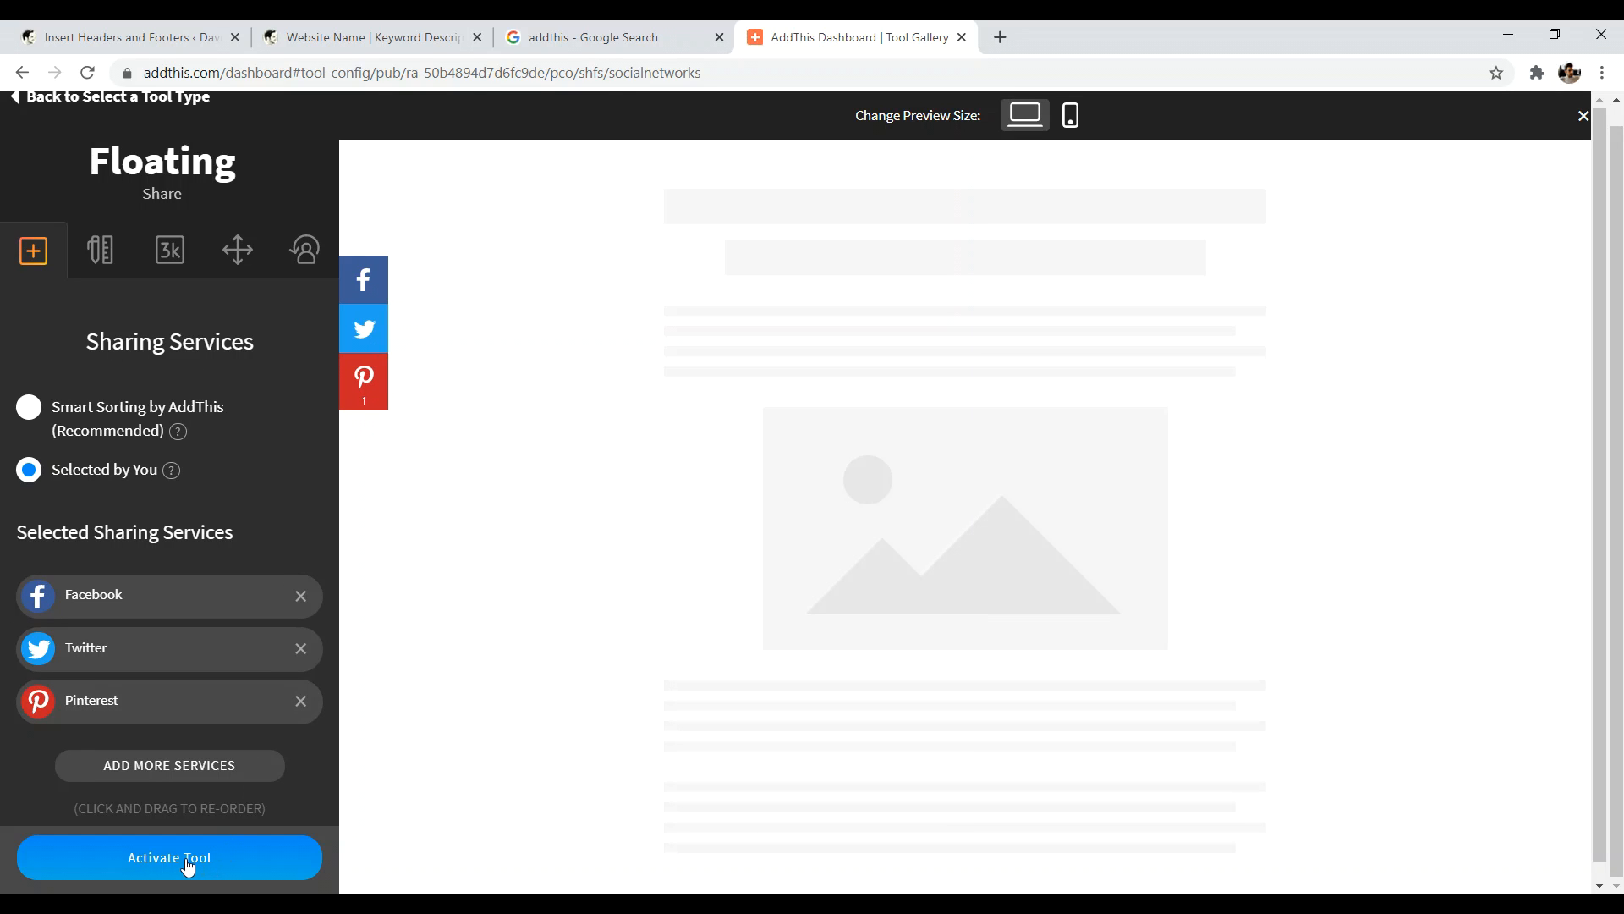
- Set the mobile button size to Small (32px) in the Design settings
click(100, 250)
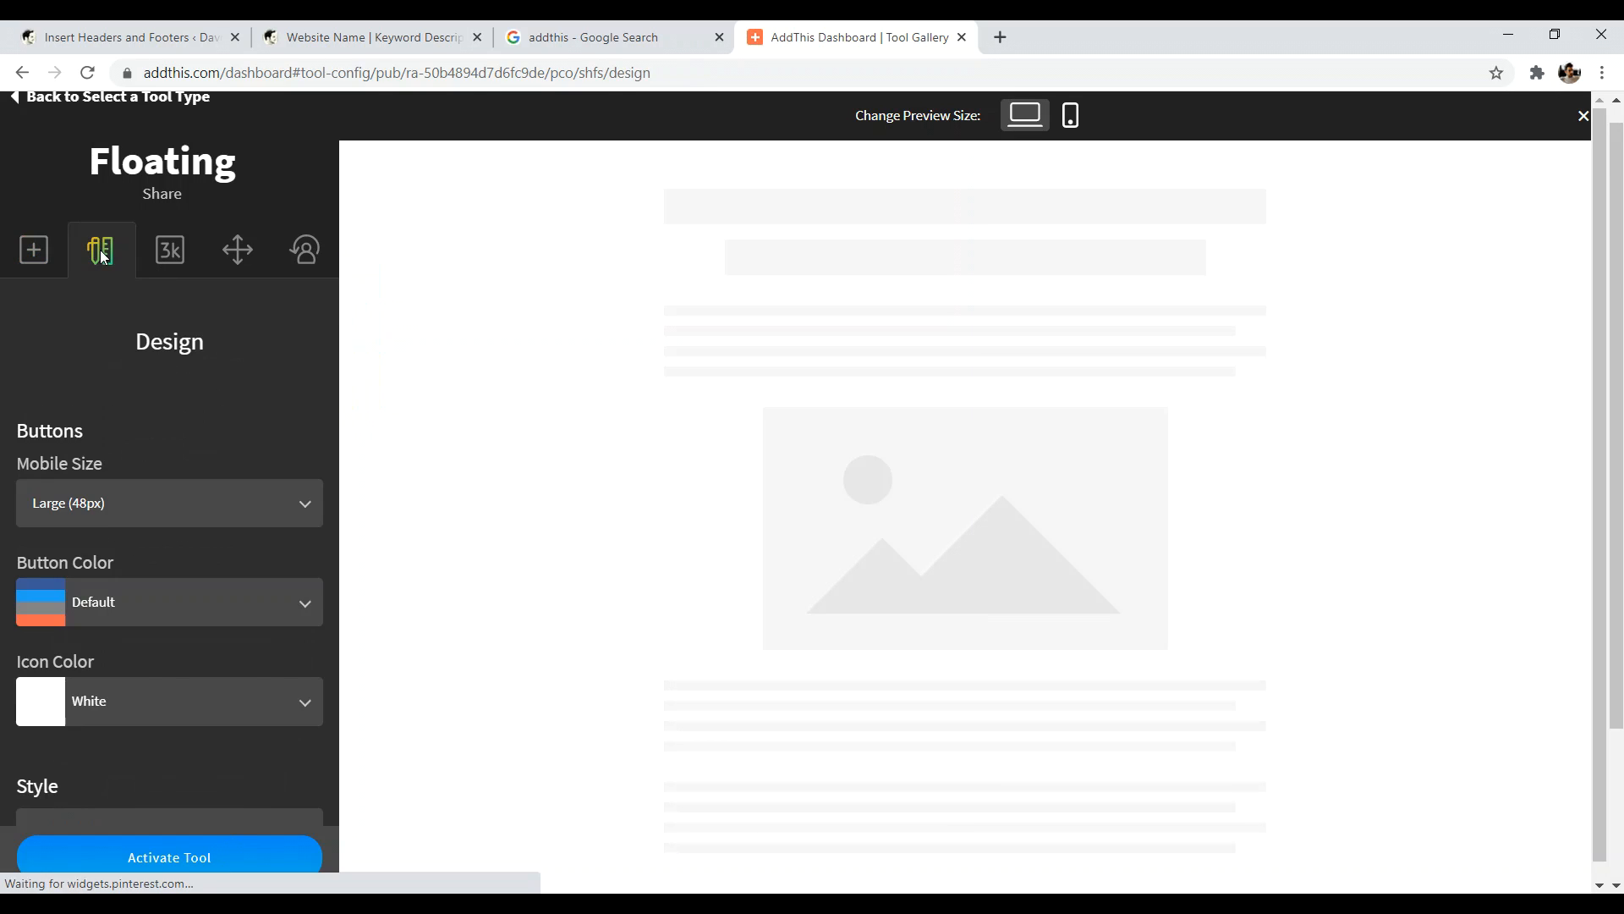
click(85, 509)
click(94, 656)
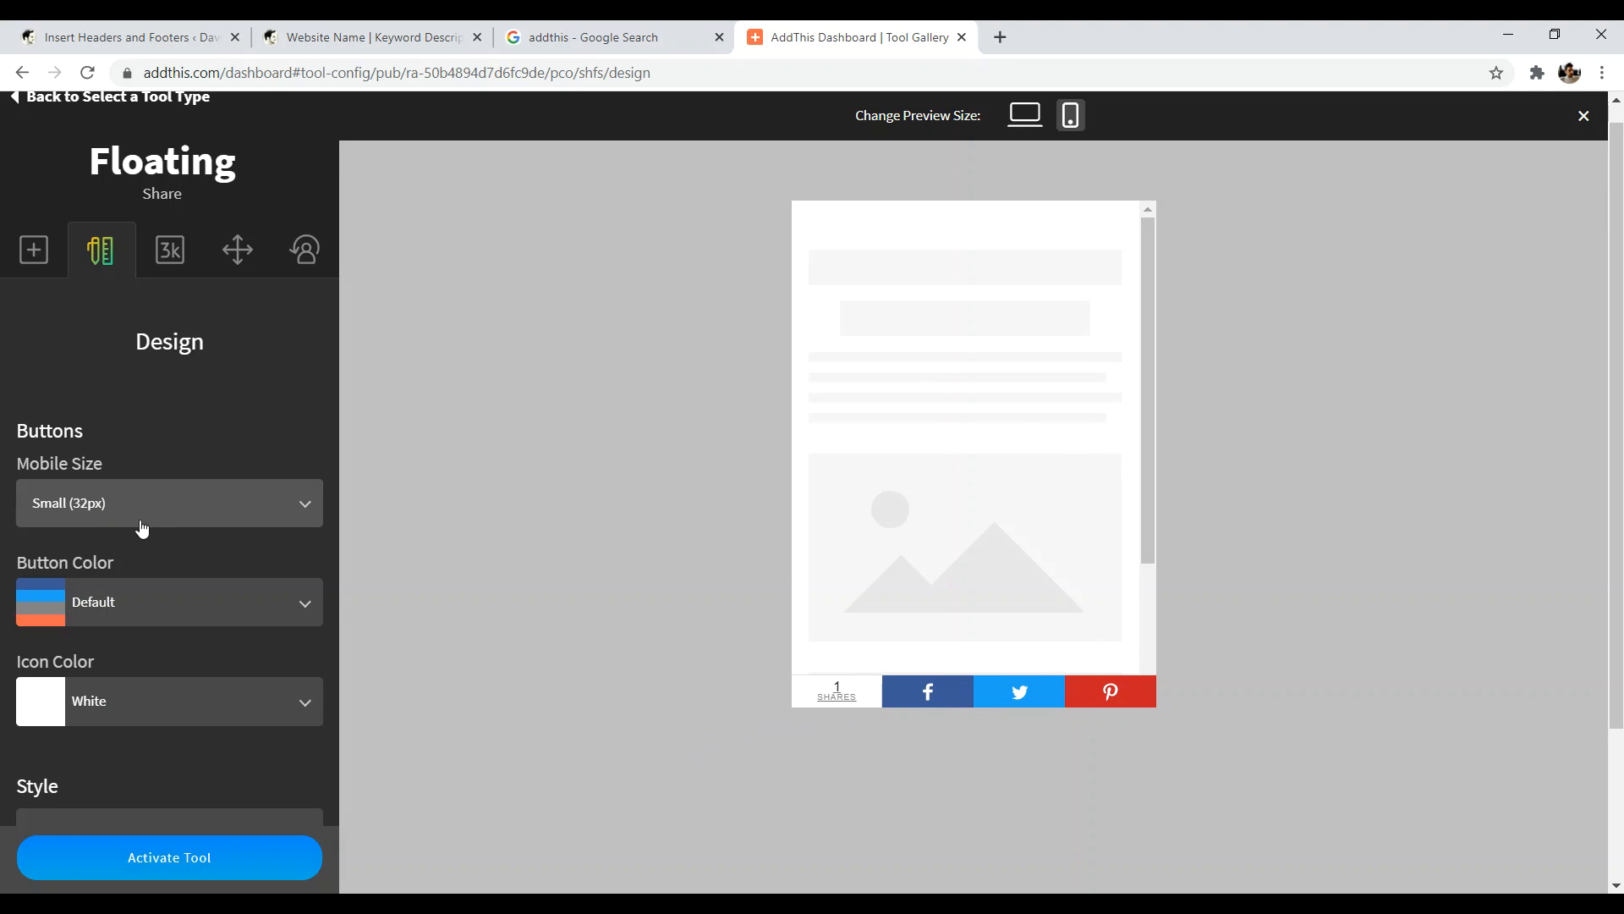
click(193, 512)
click(195, 505)
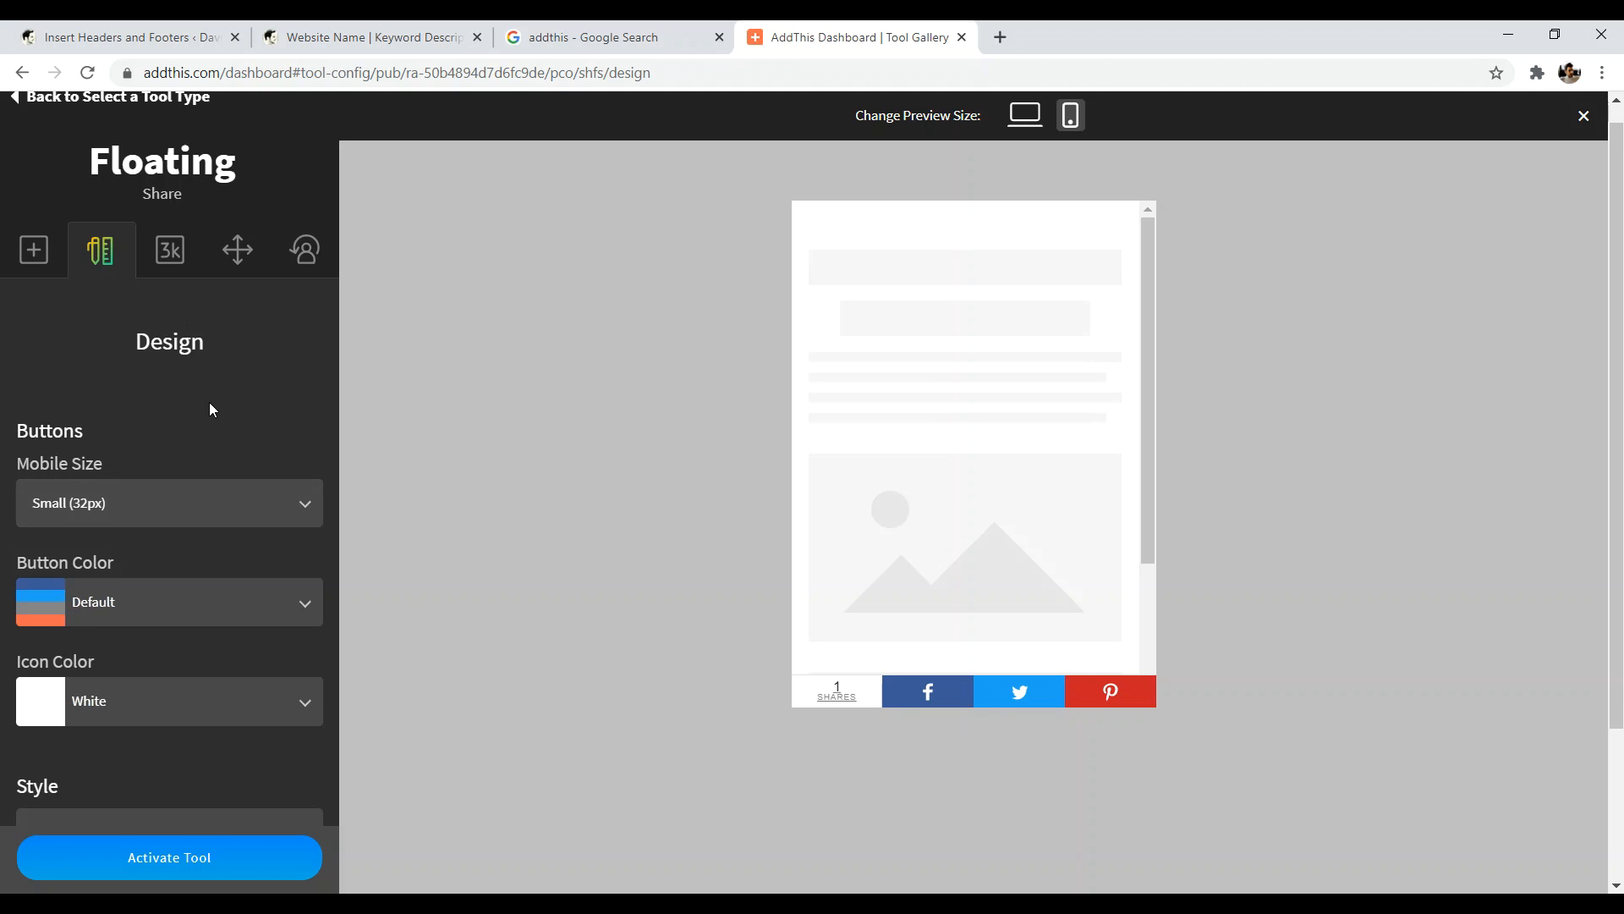
scroll(169, 569, down, 3)
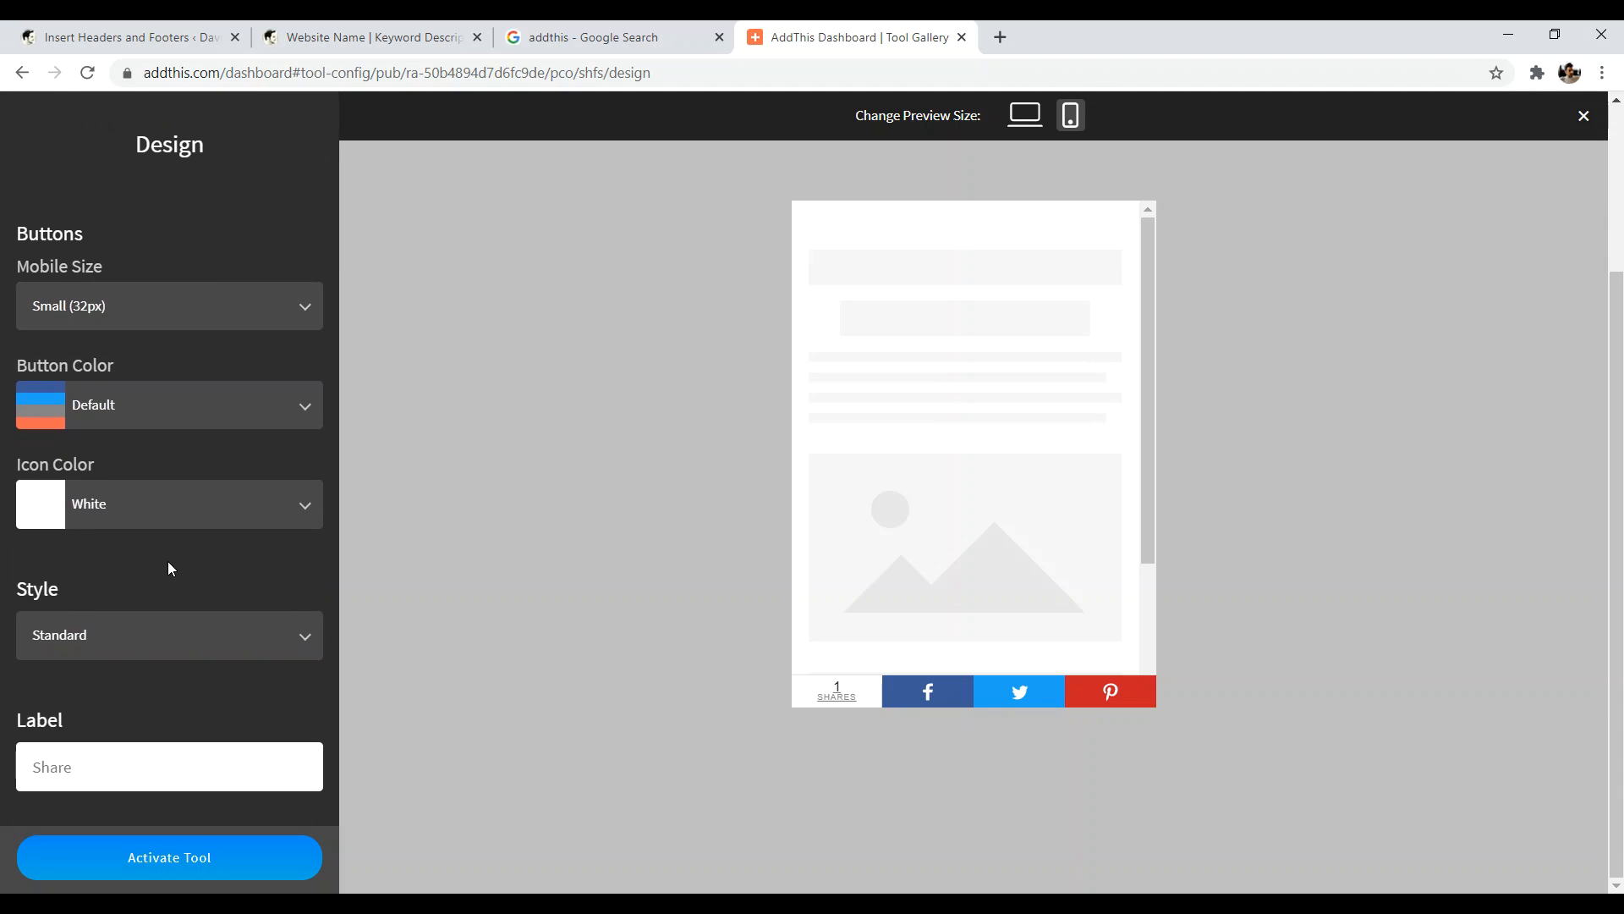
scroll(177, 292, up, 3)
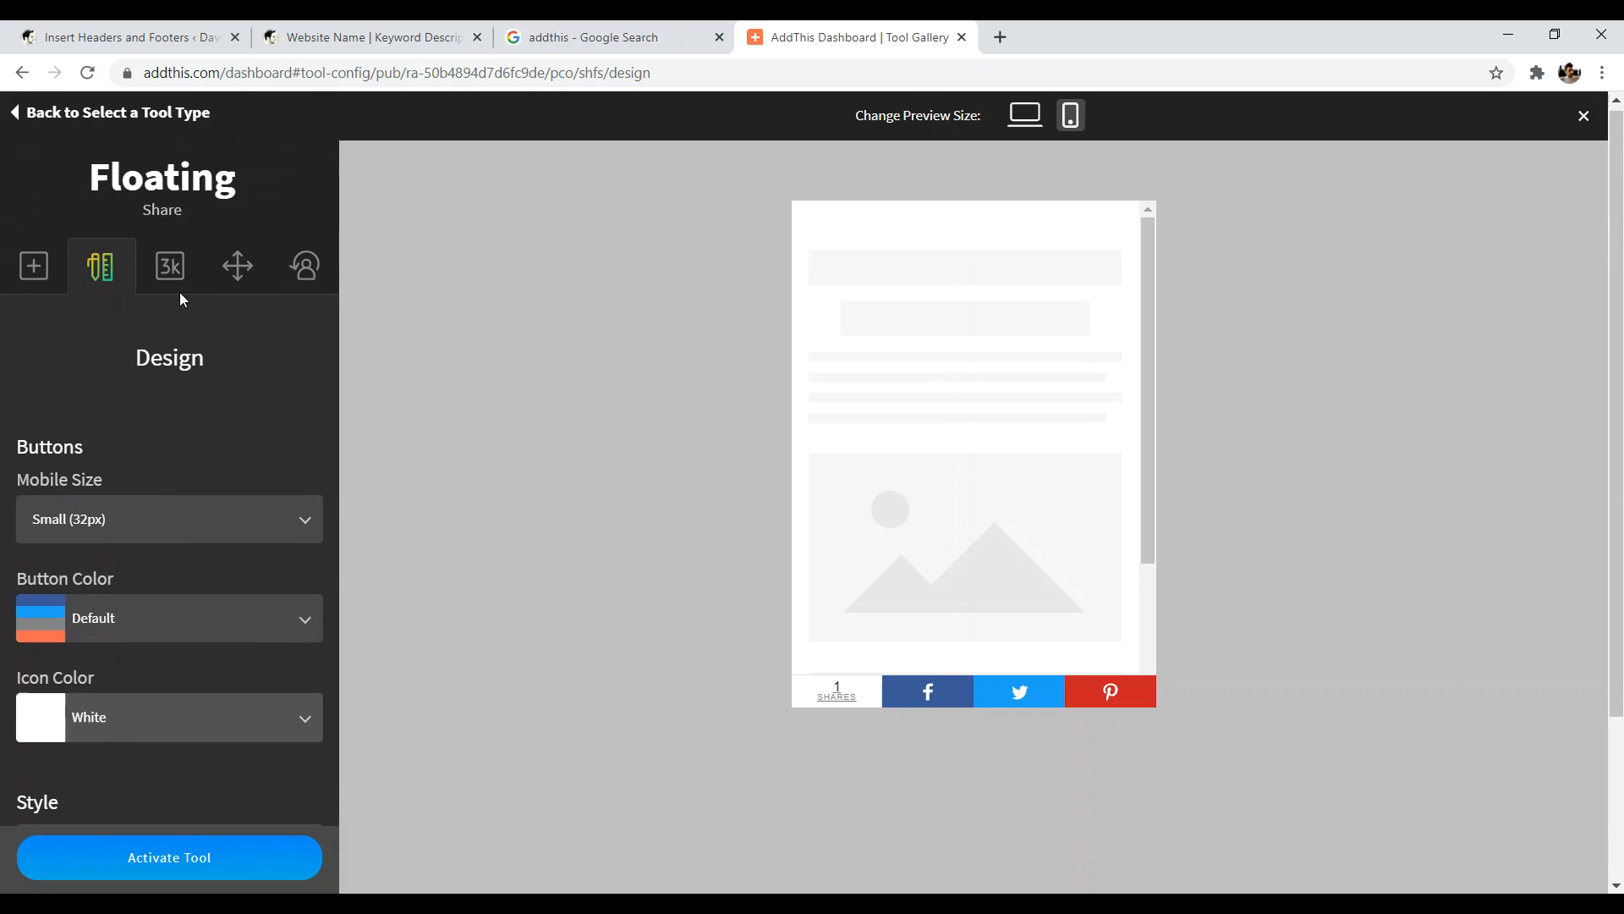
- Position the share bar at the bottom on mobile
click(169, 266)
click(244, 274)
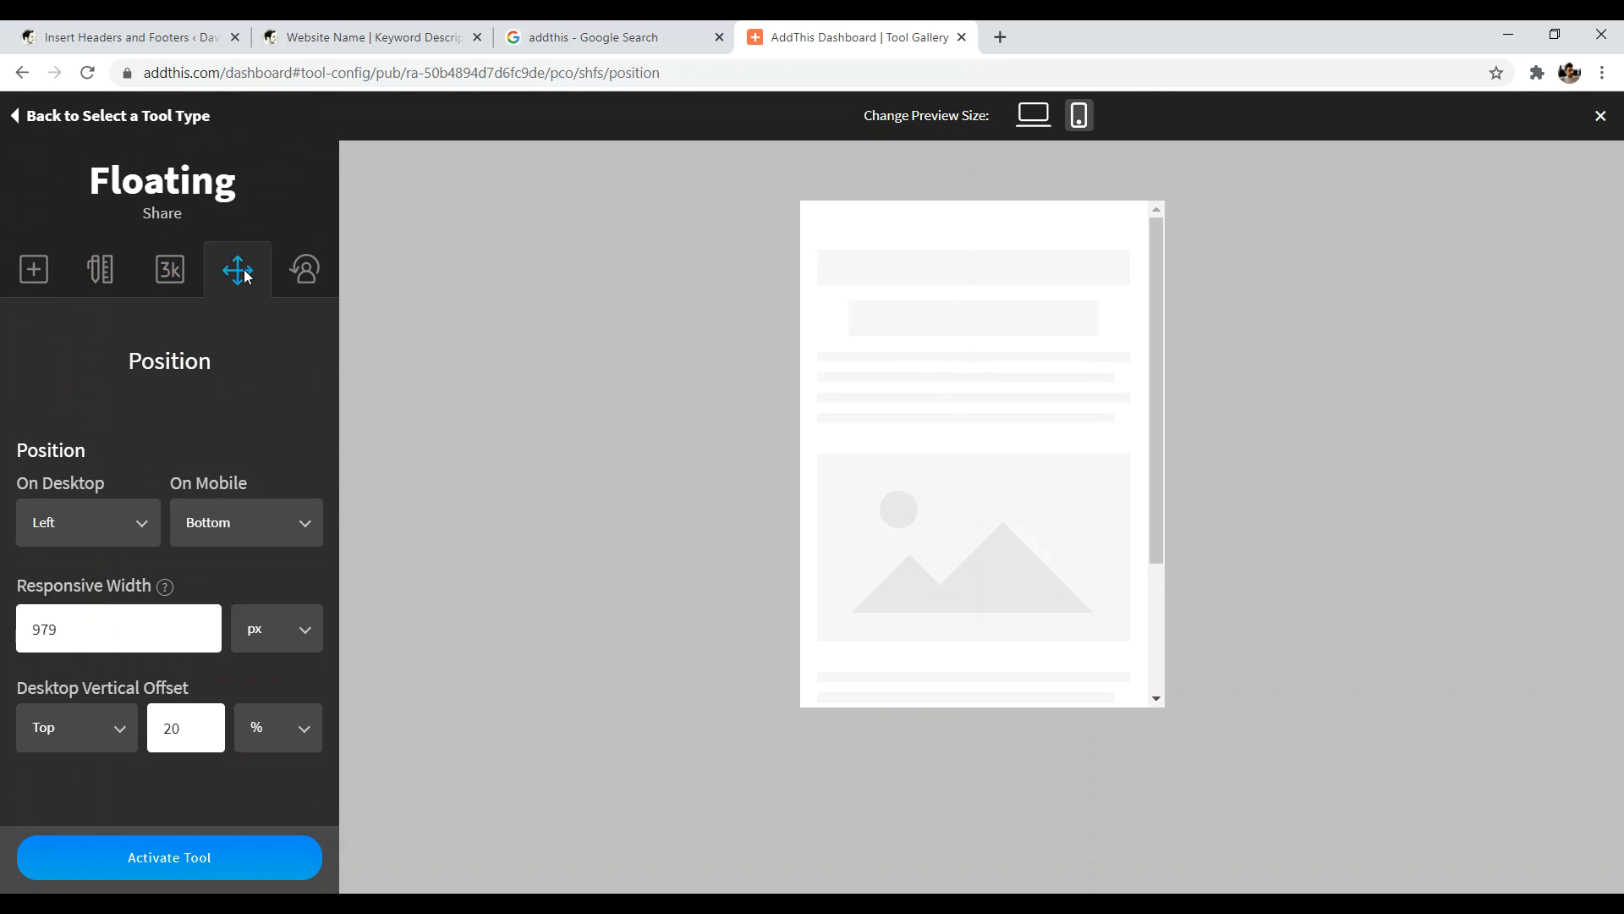
click(258, 525)
click(237, 677)
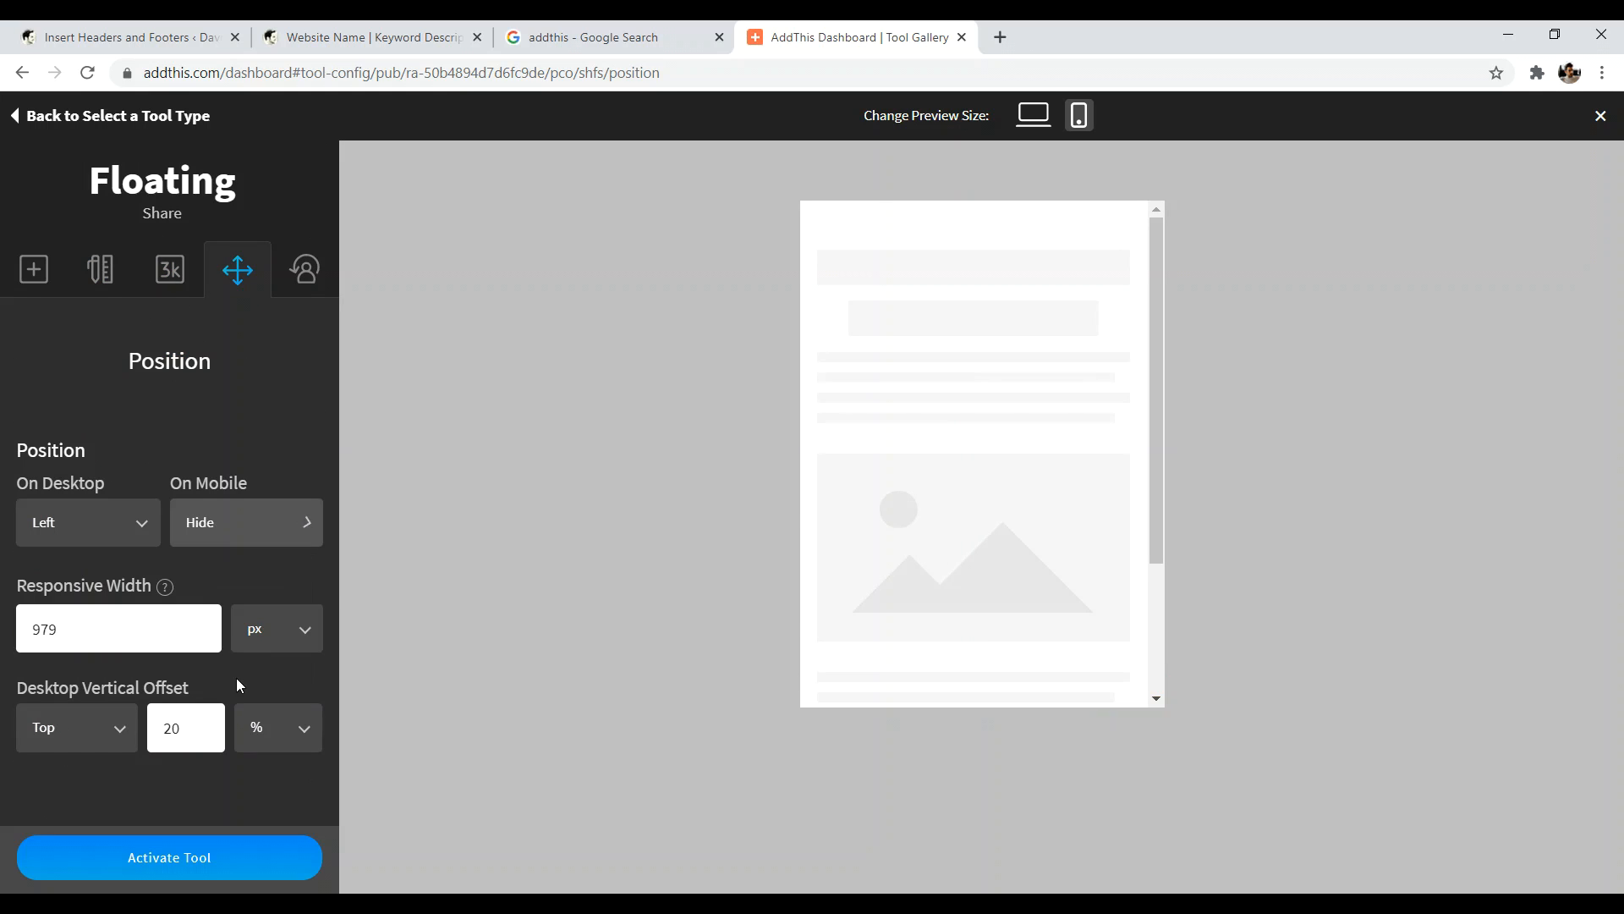
click(228, 533)
click(223, 568)
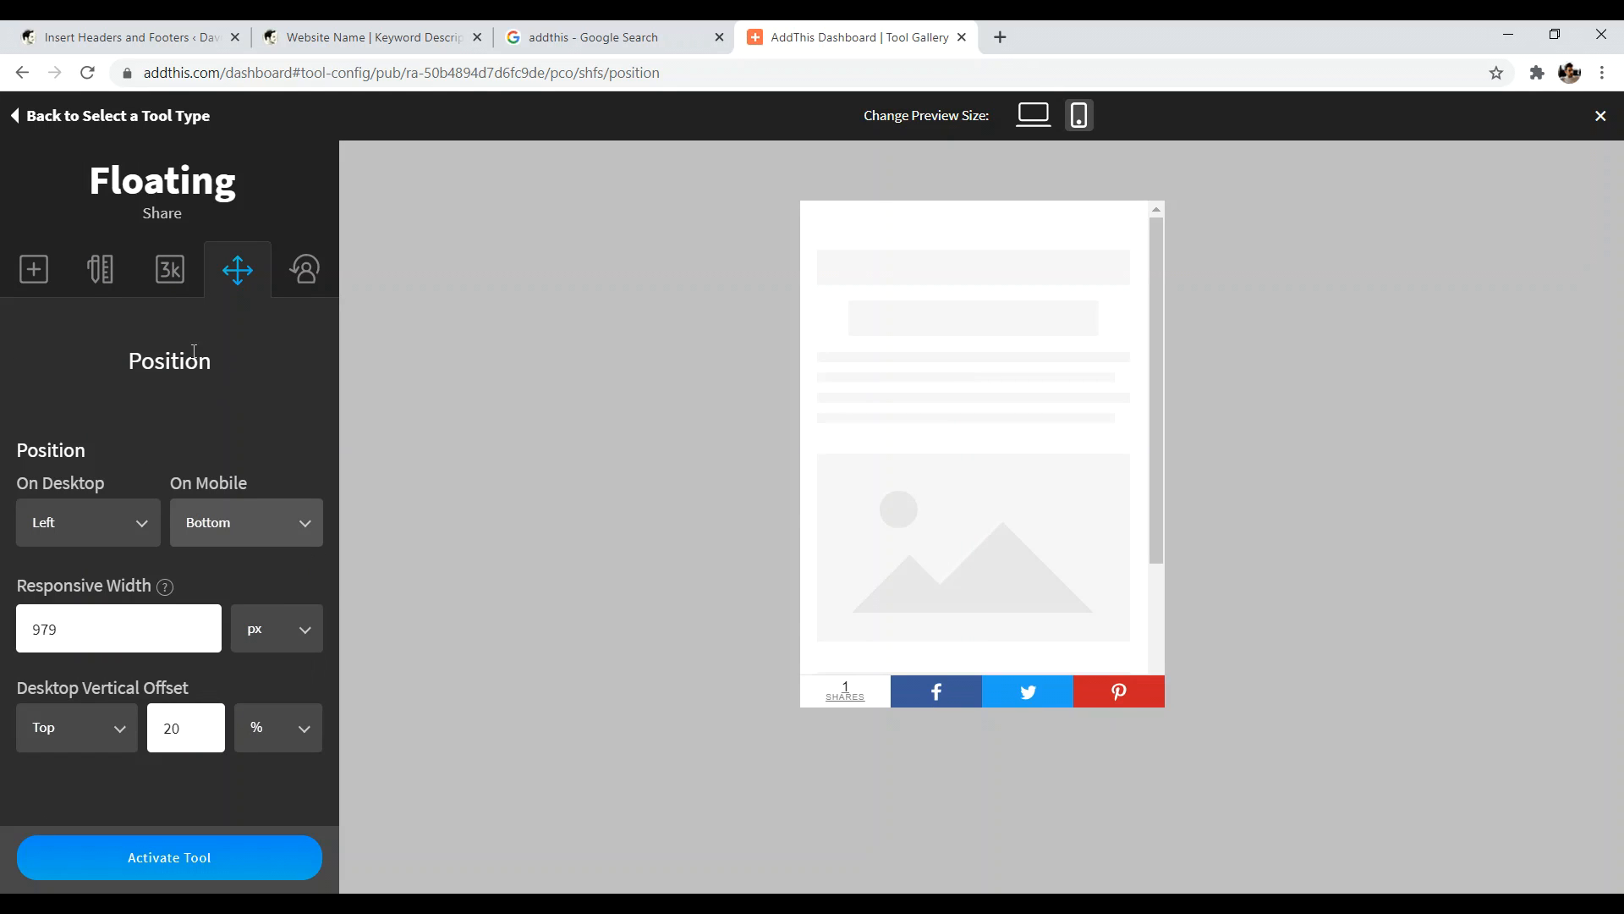
- Set the Share Count Minimum to 50 and activate the floating tool
click(178, 279)
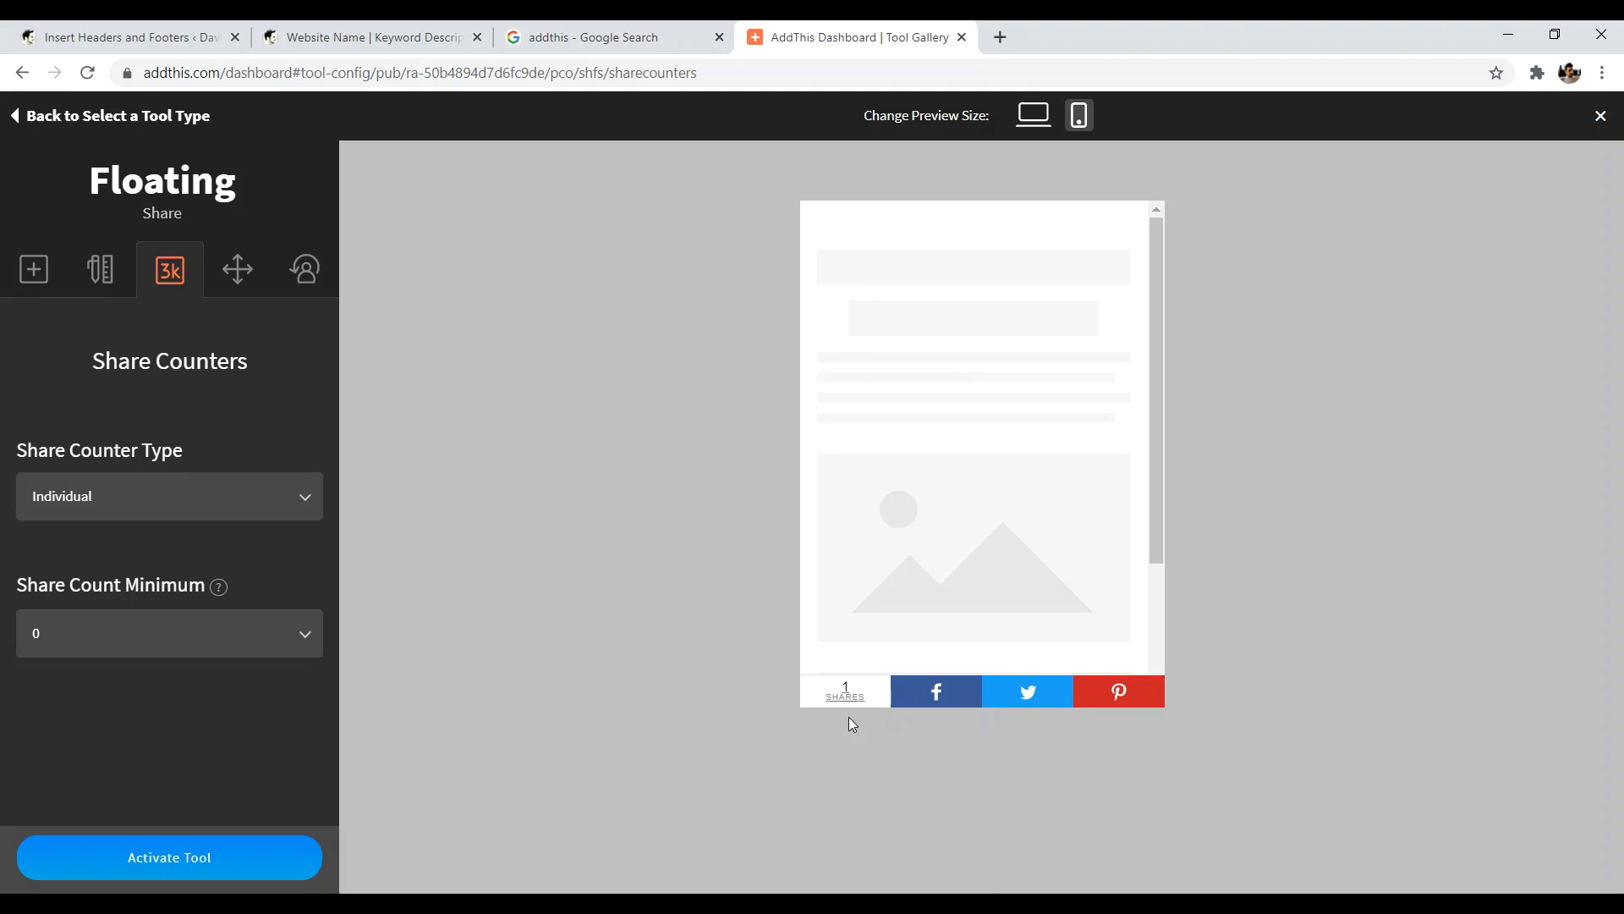
click(133, 638)
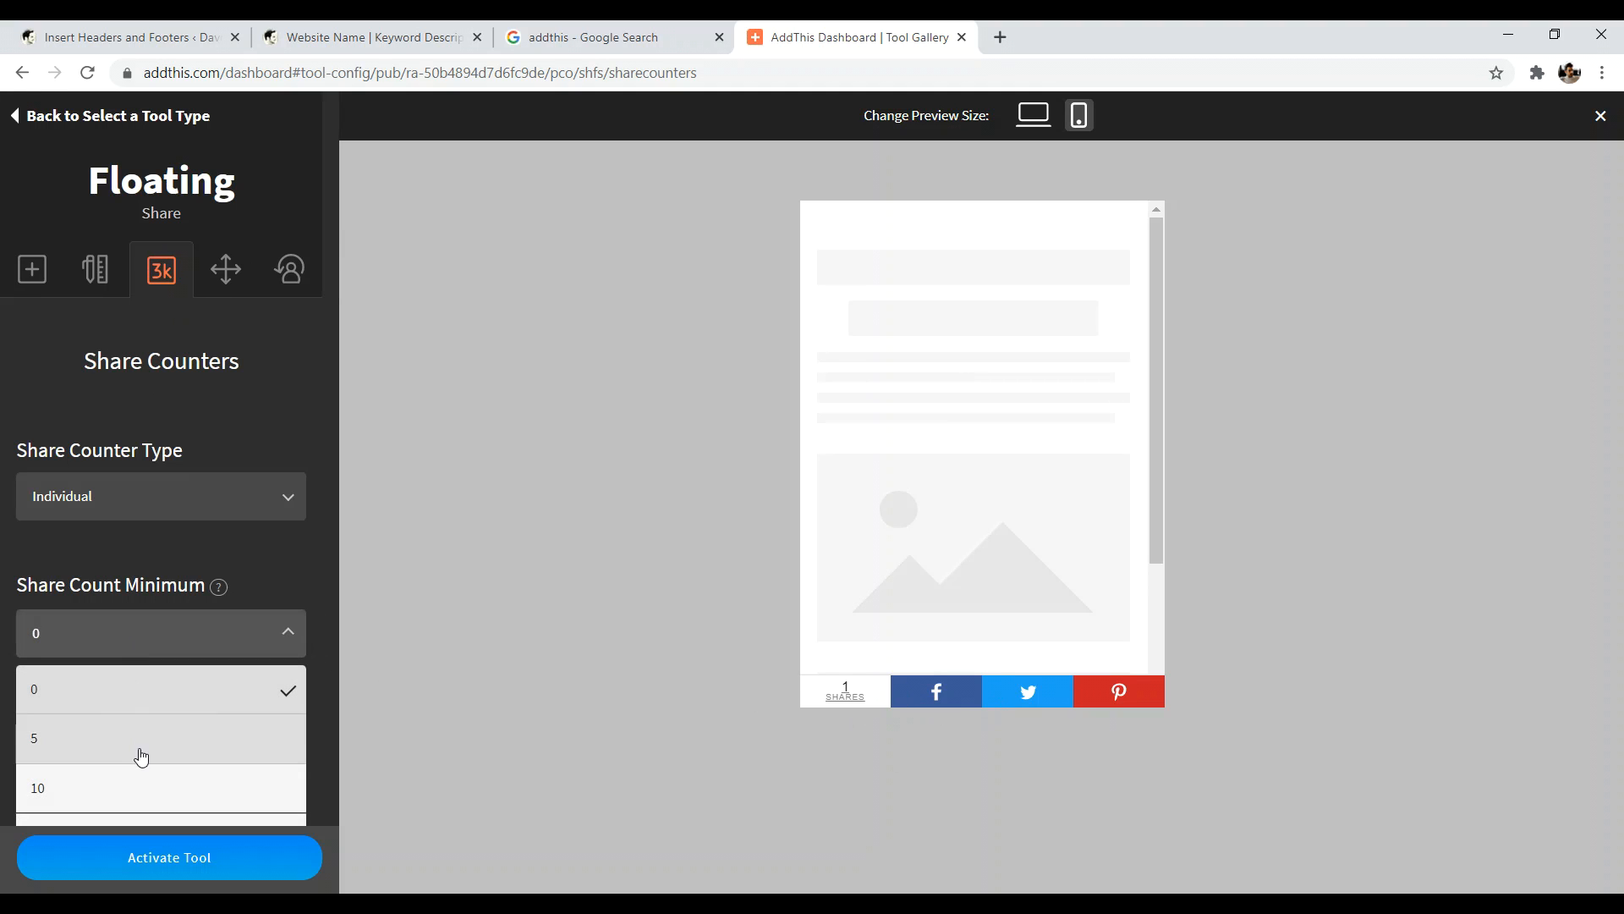
click(129, 788)
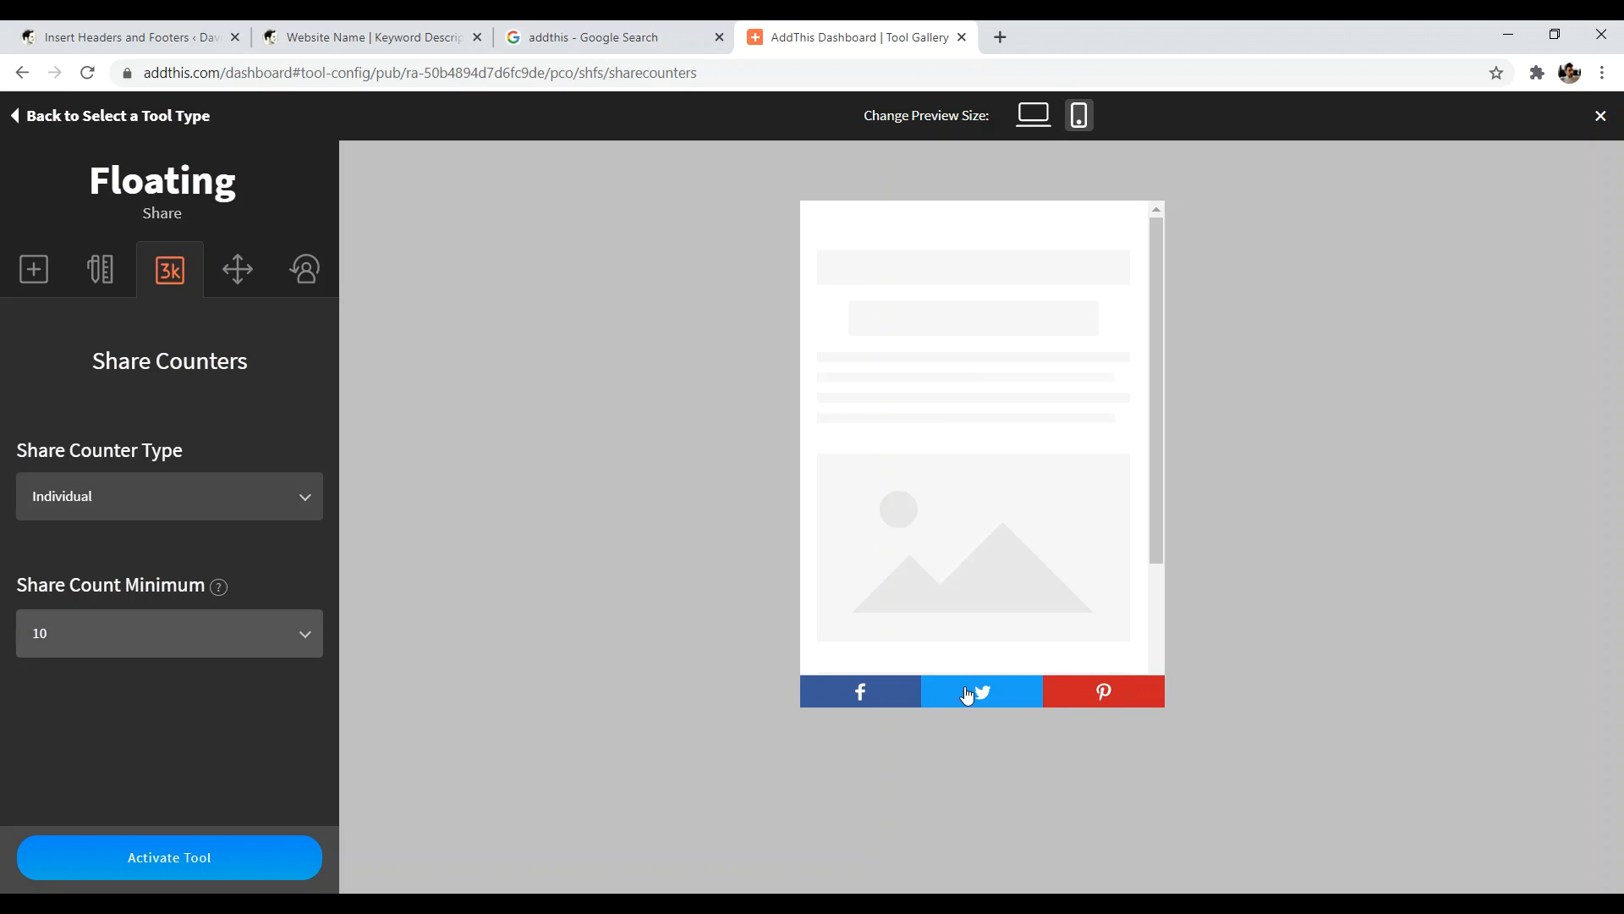
click(199, 649)
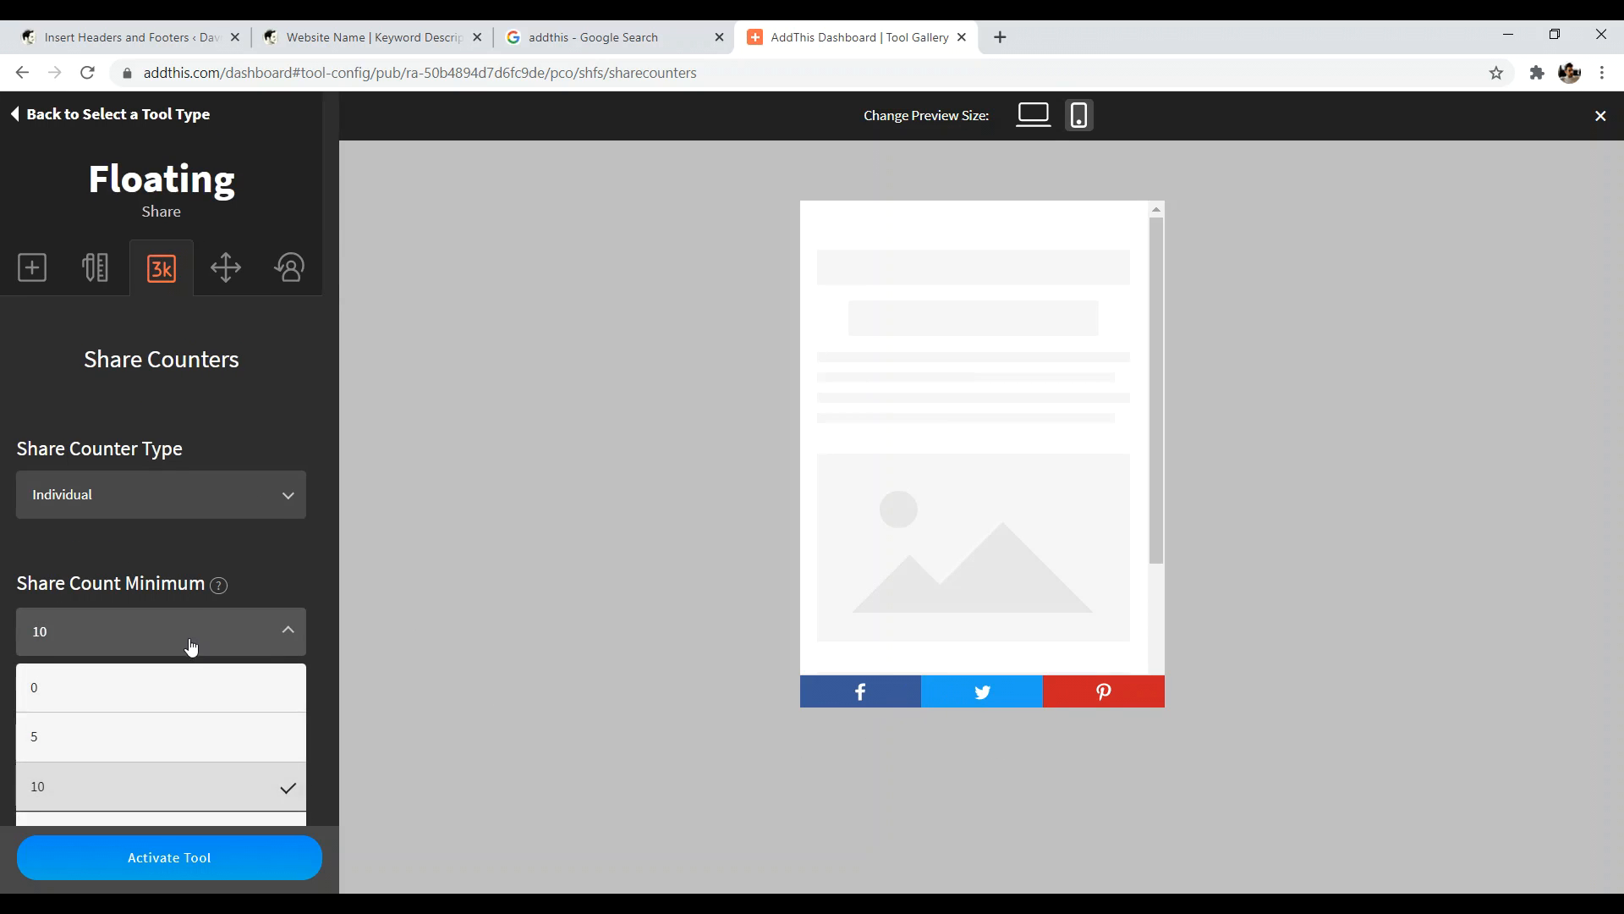
click(107, 580)
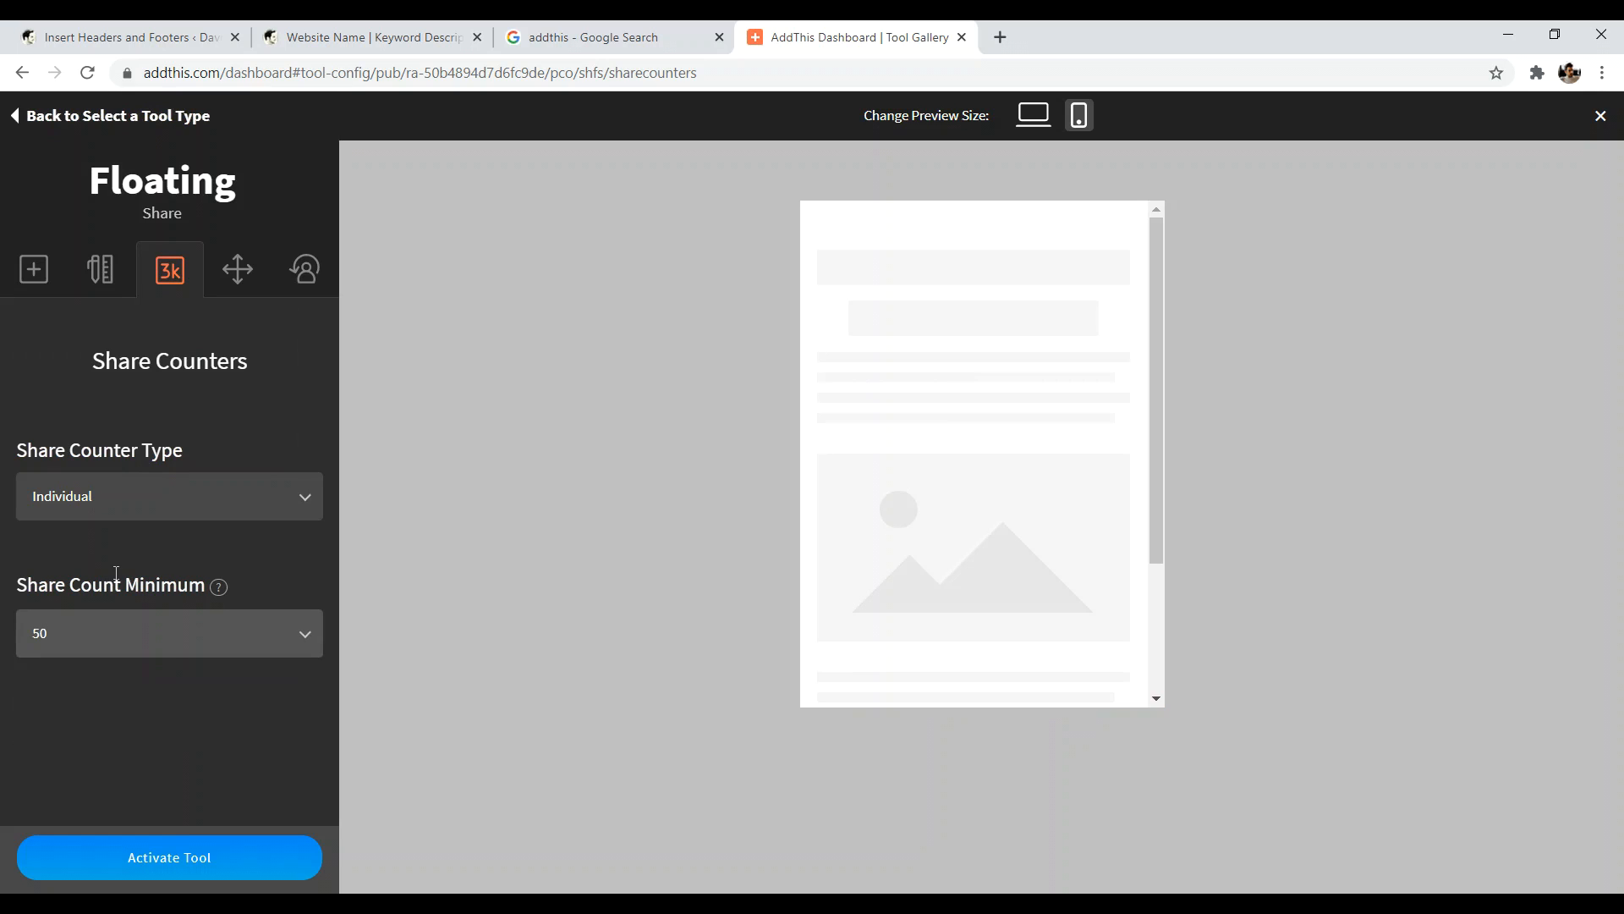
click(194, 863)
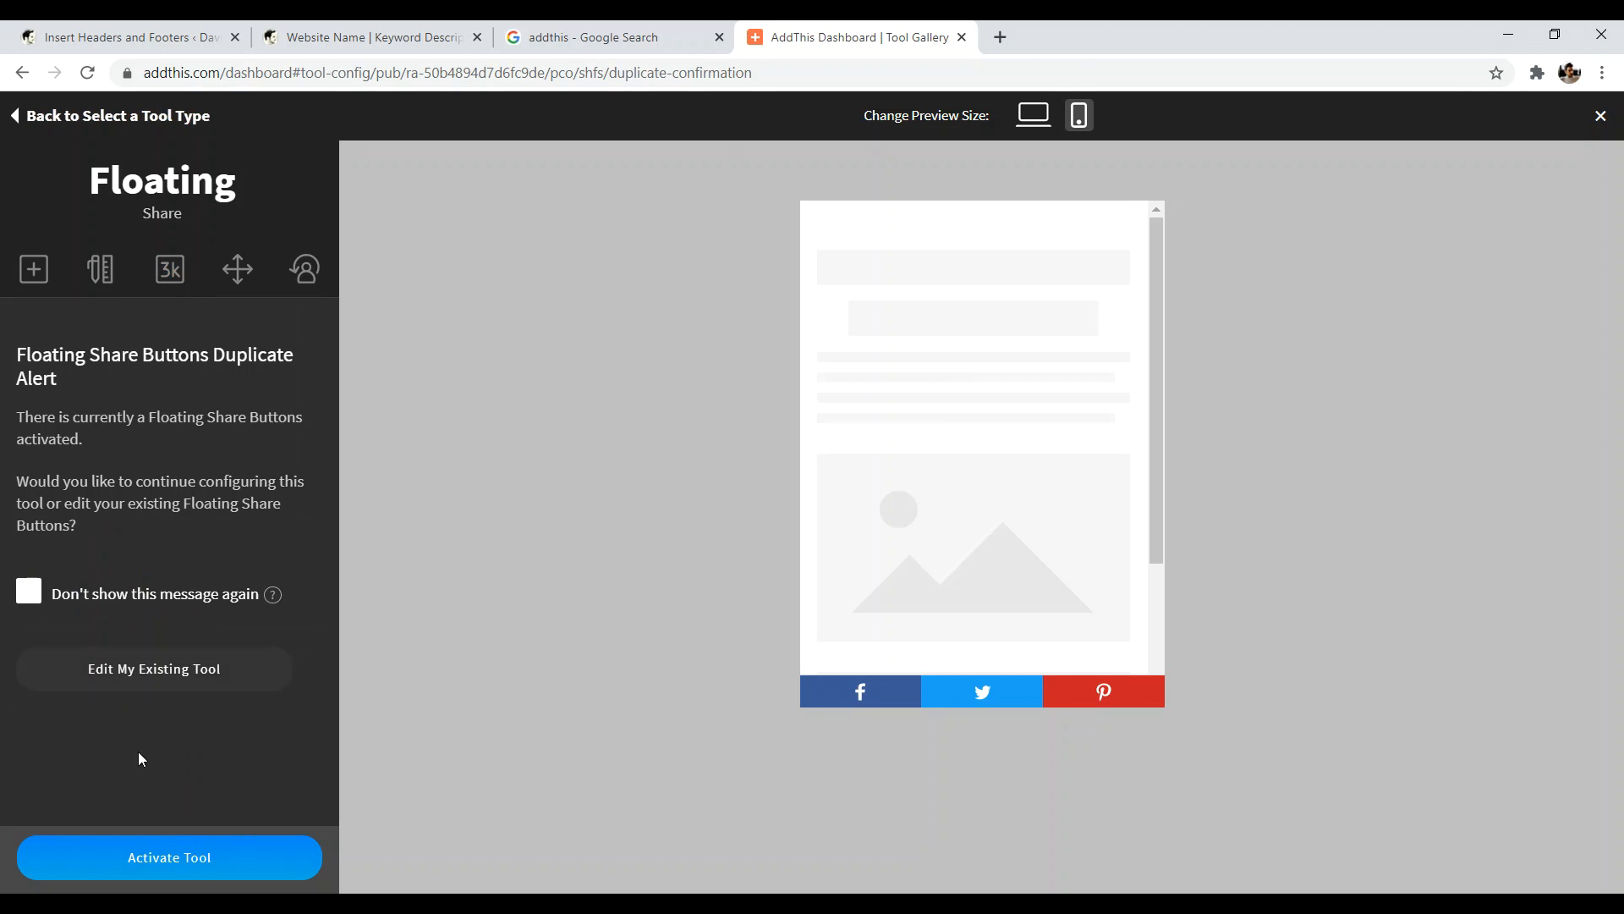
click(179, 860)
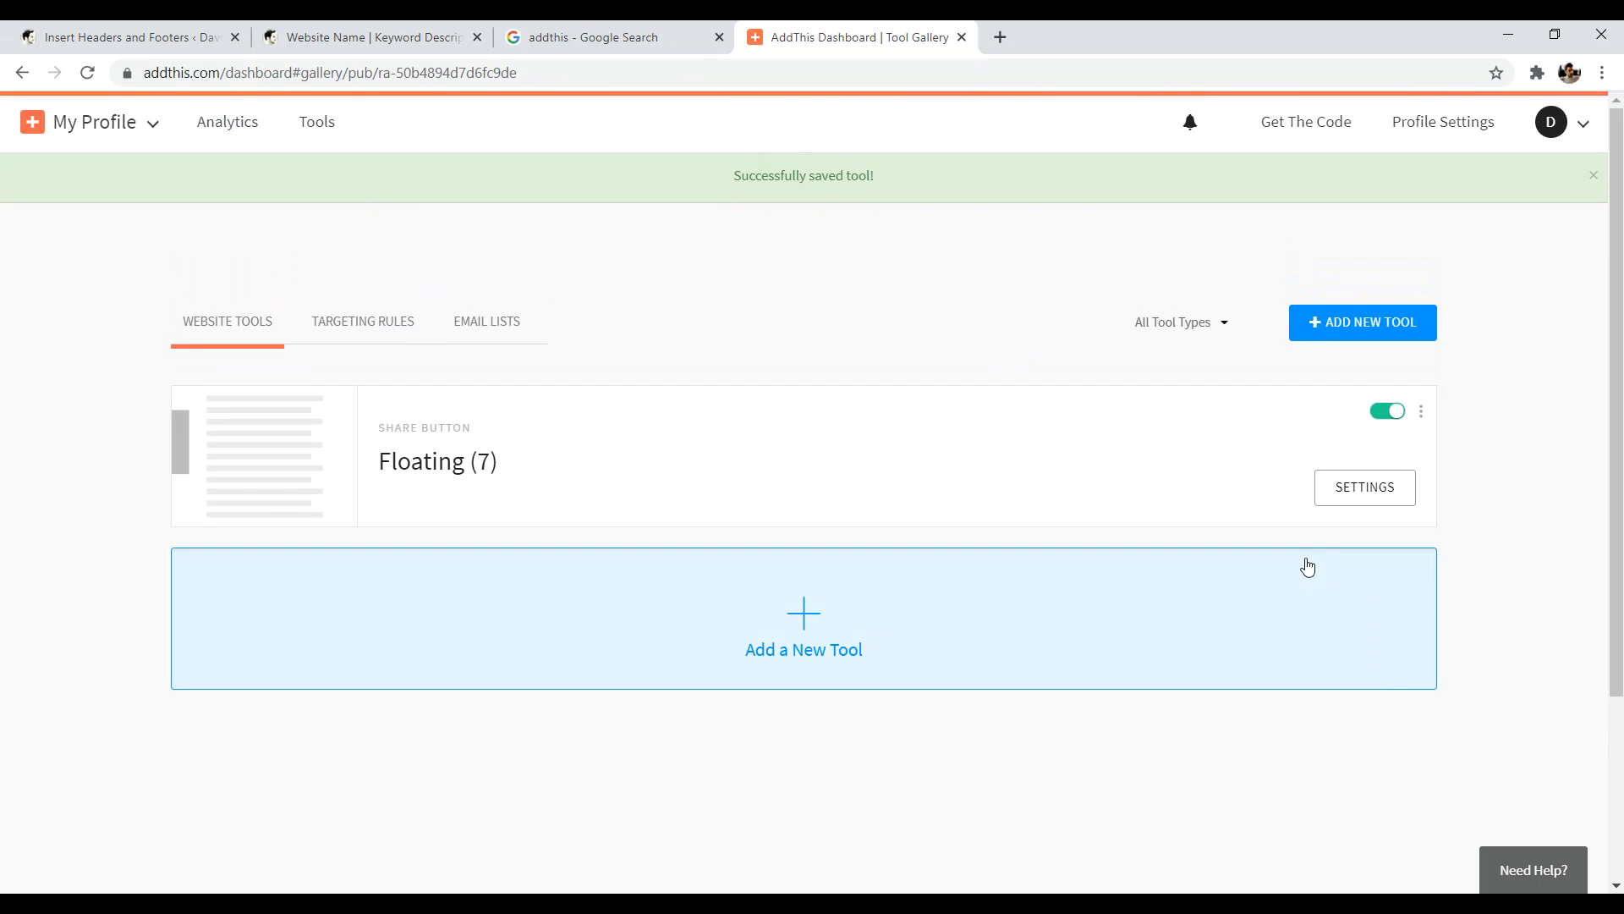
- Reopen the Floating tool's settings and update the tool
click(493, 446)
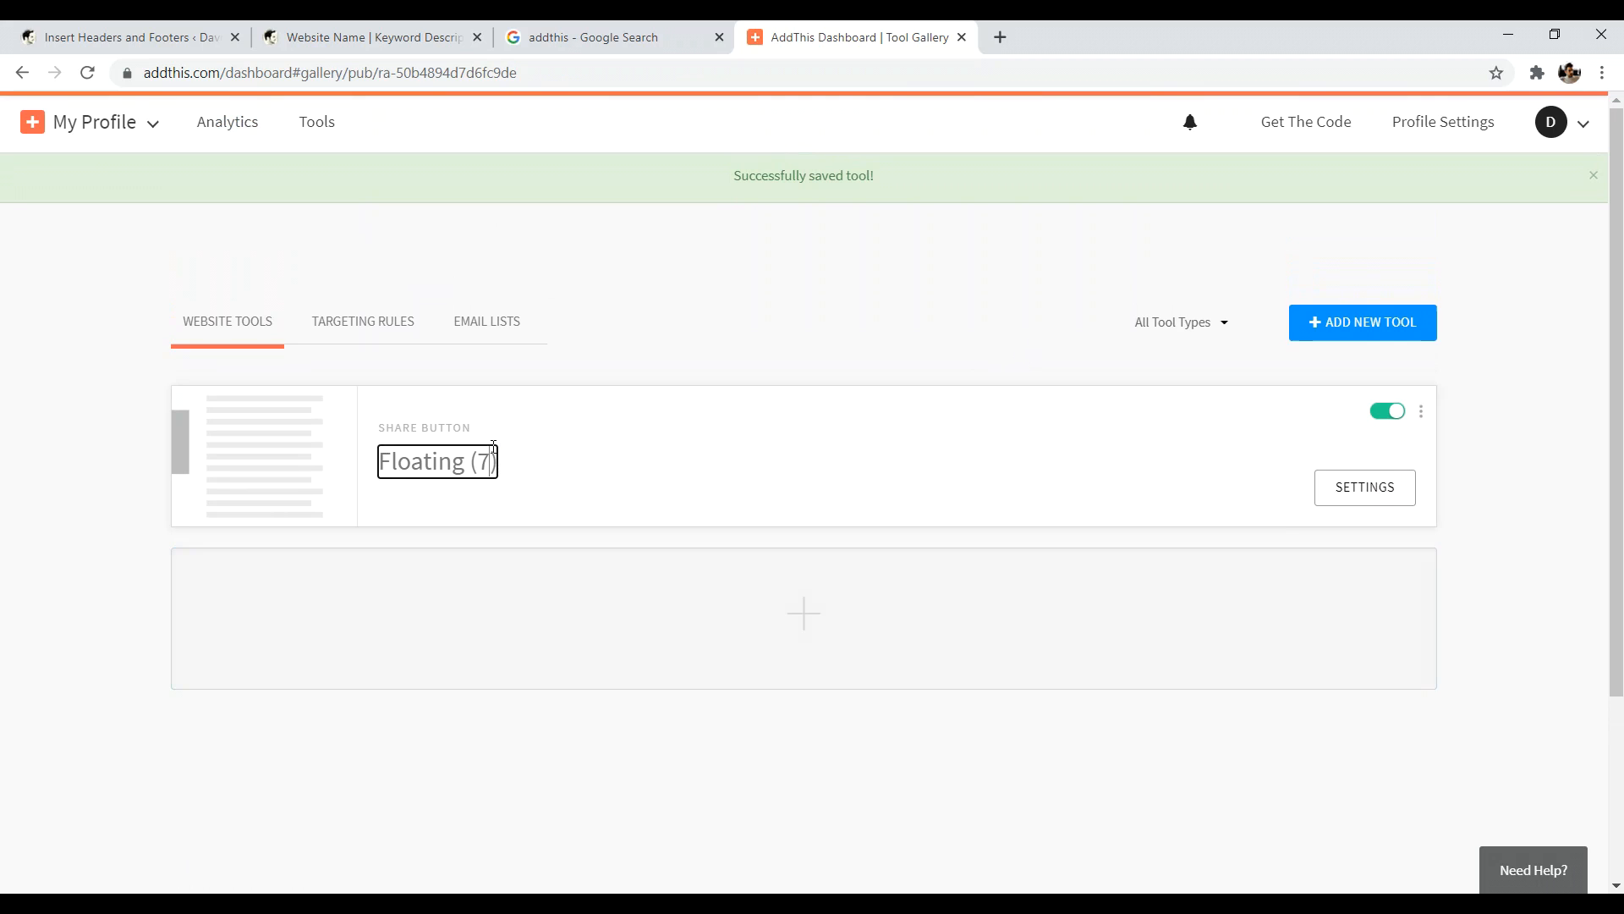
click(670, 459)
click(204, 859)
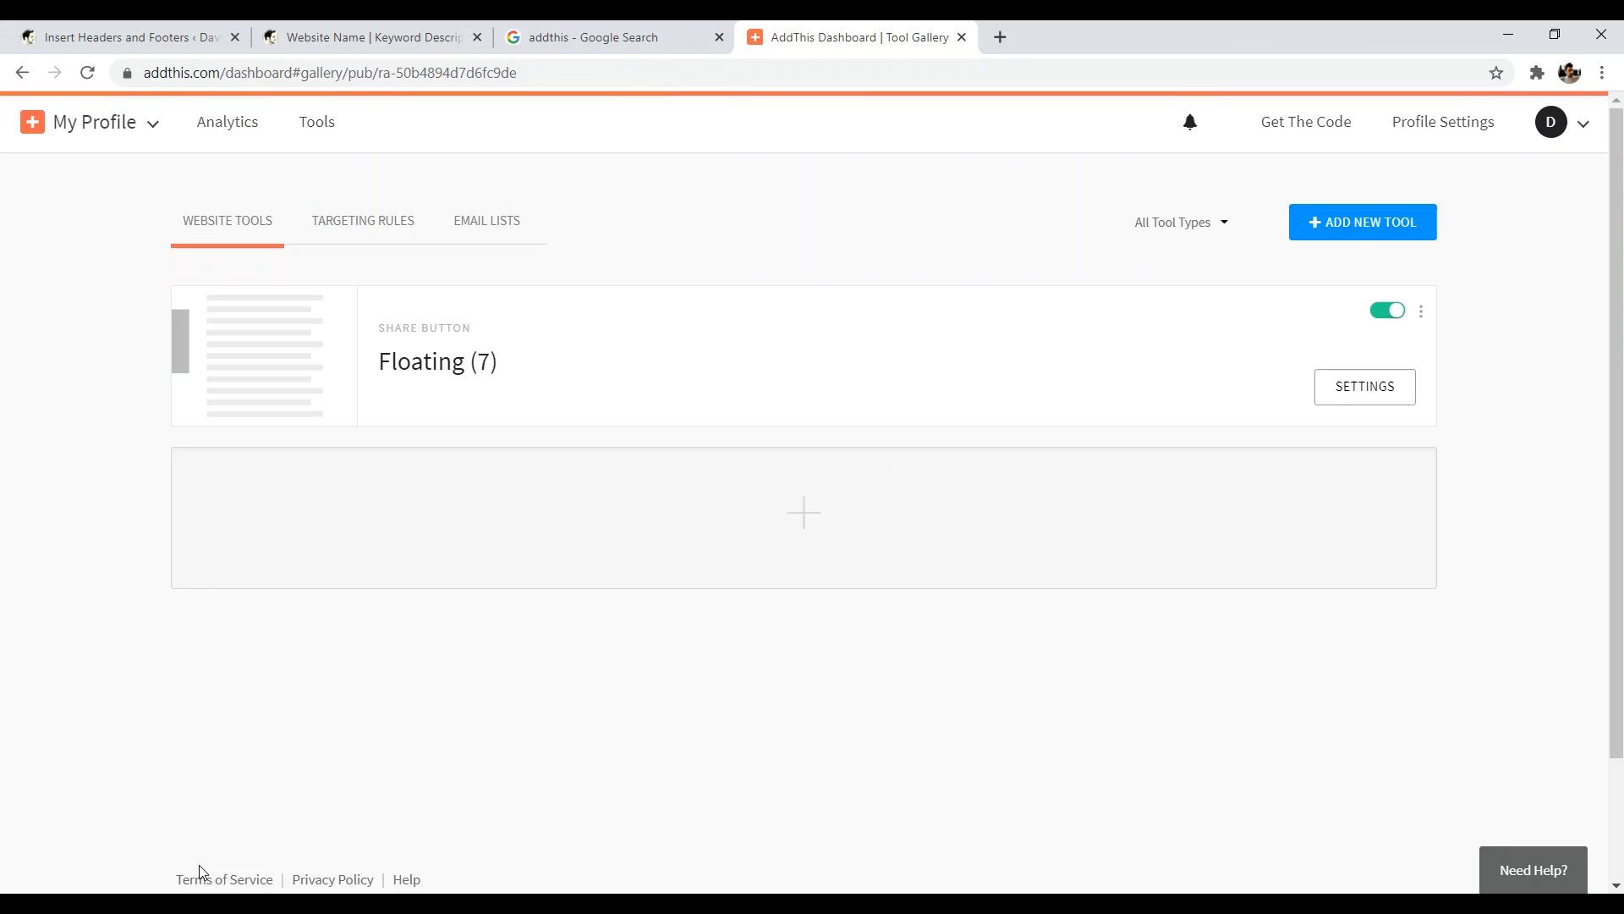
click(1362, 484)
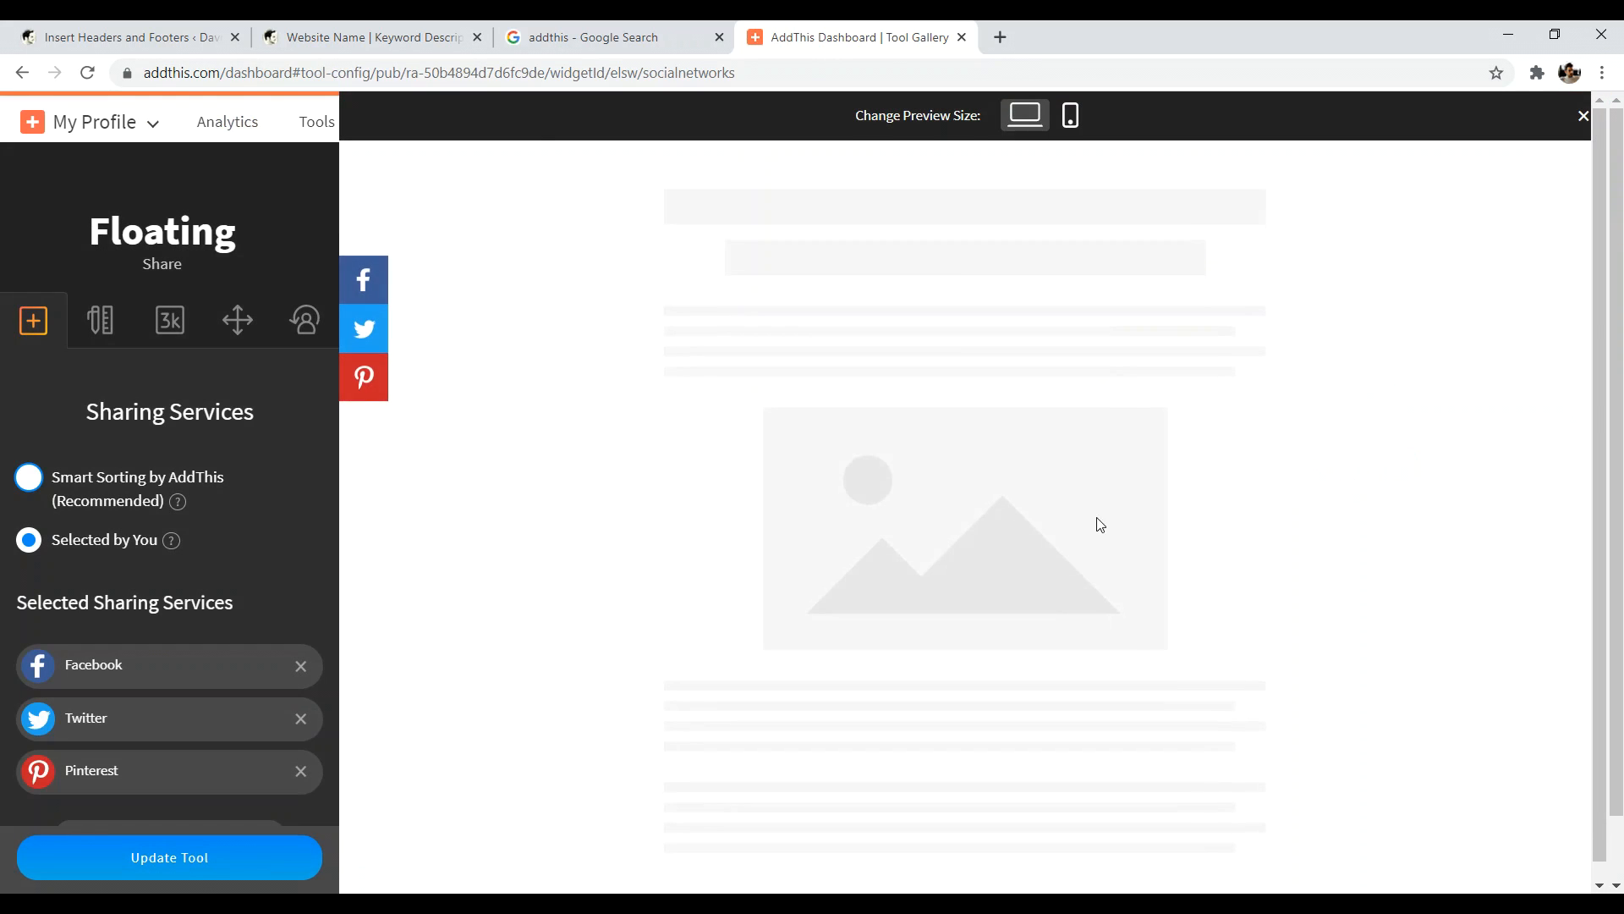
click(206, 861)
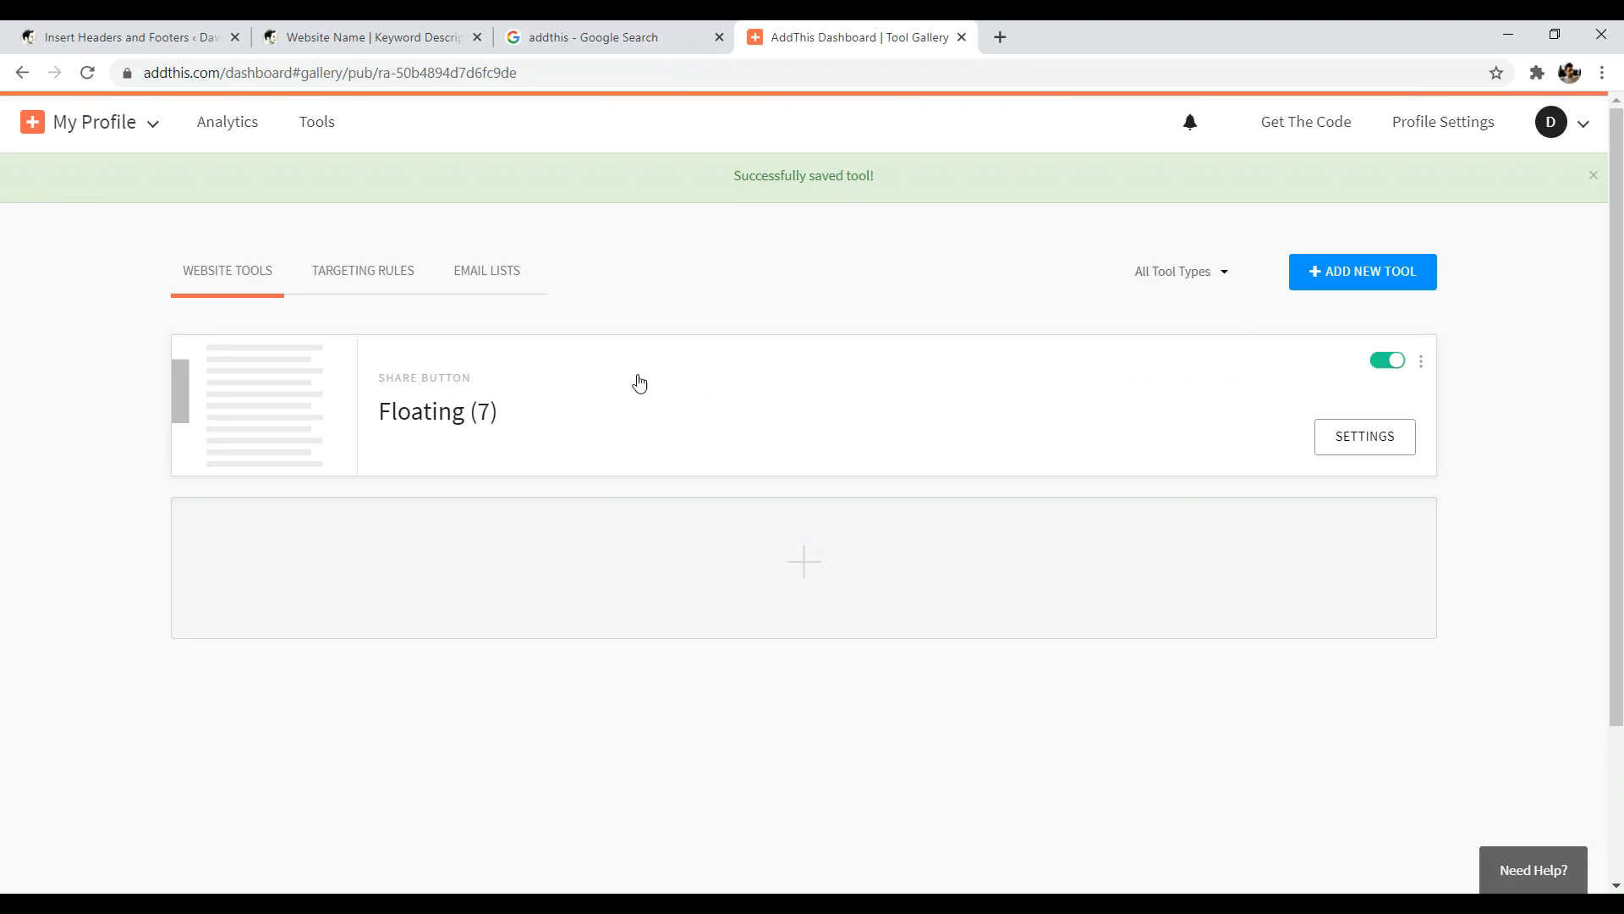
- Copy the AddThis <script> tag from Get The Code and return to WordPress
click(1303, 132)
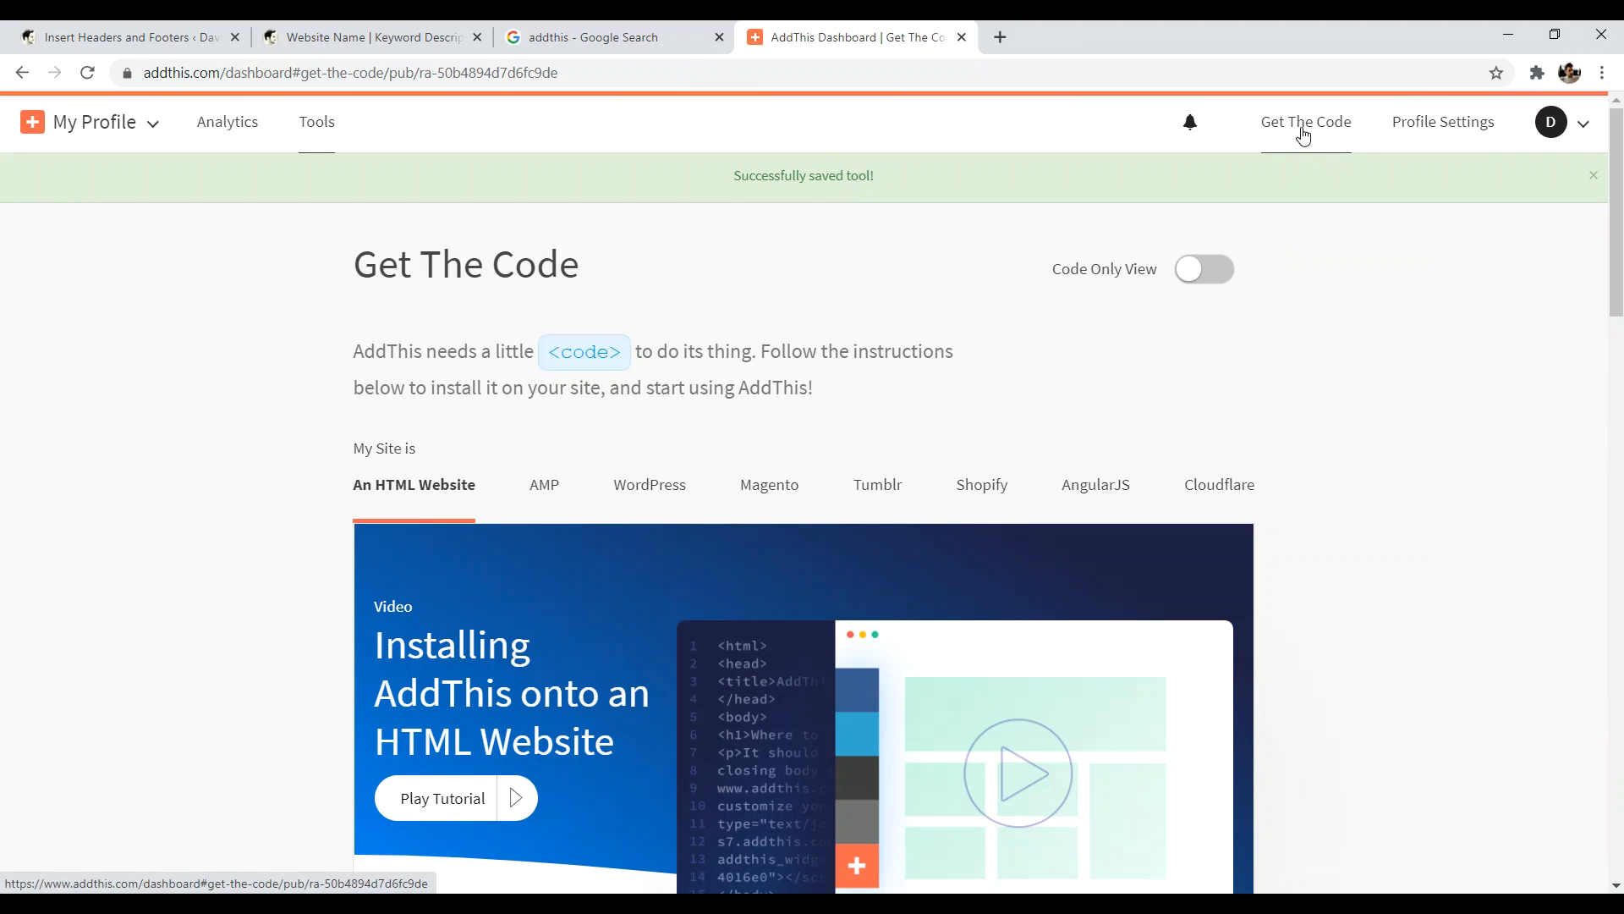
scroll(927, 448, down, 9)
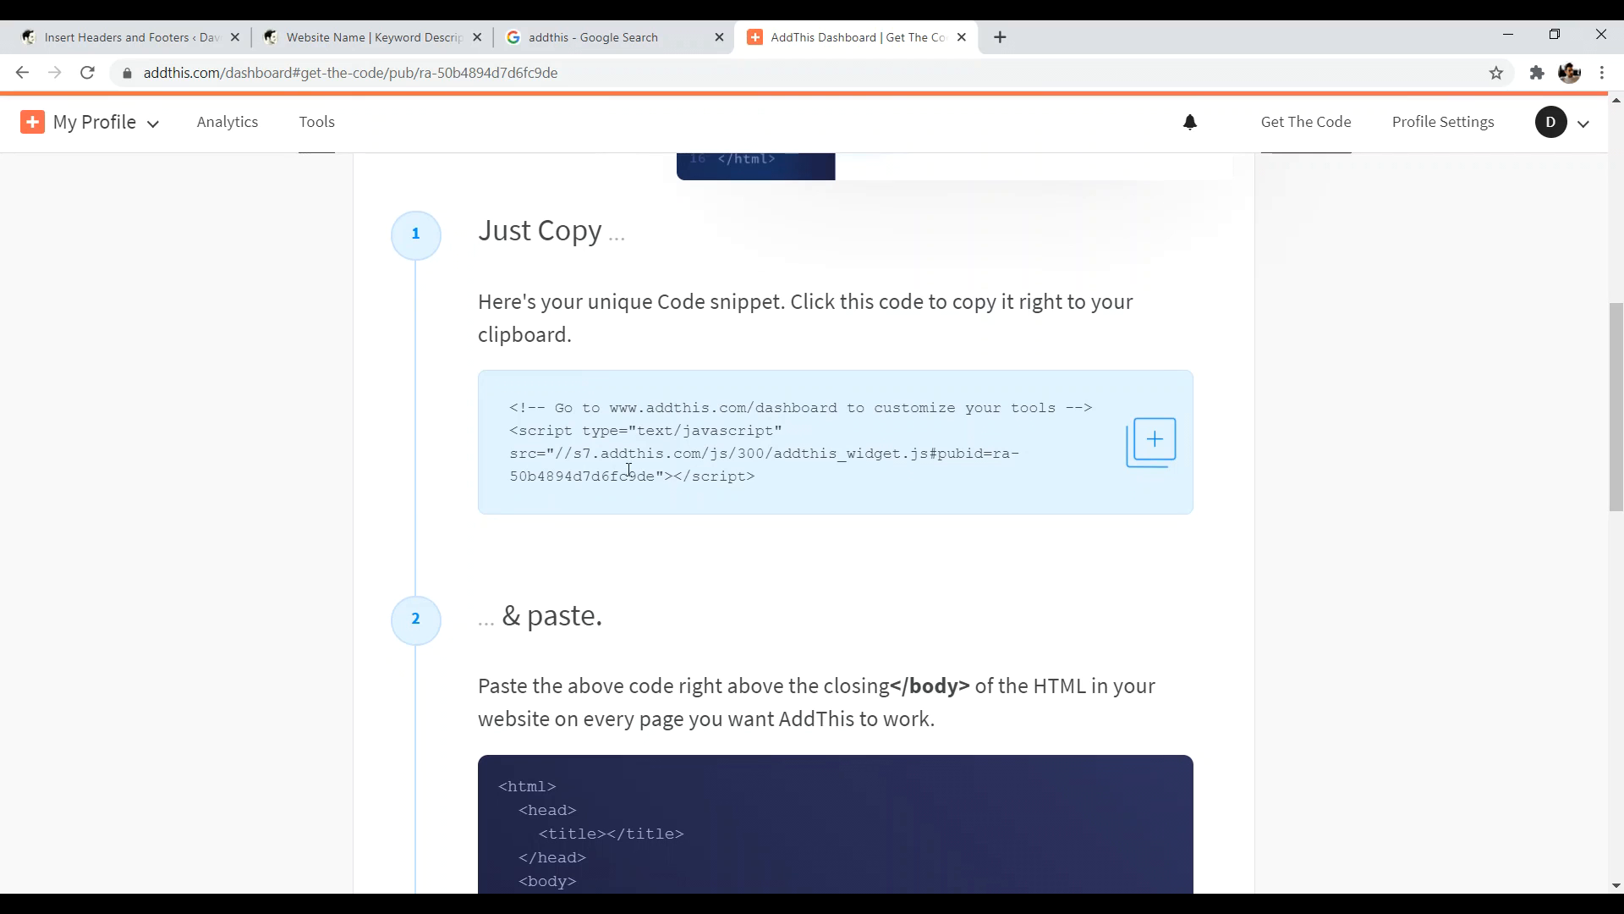
drag(768, 478, 515, 432)
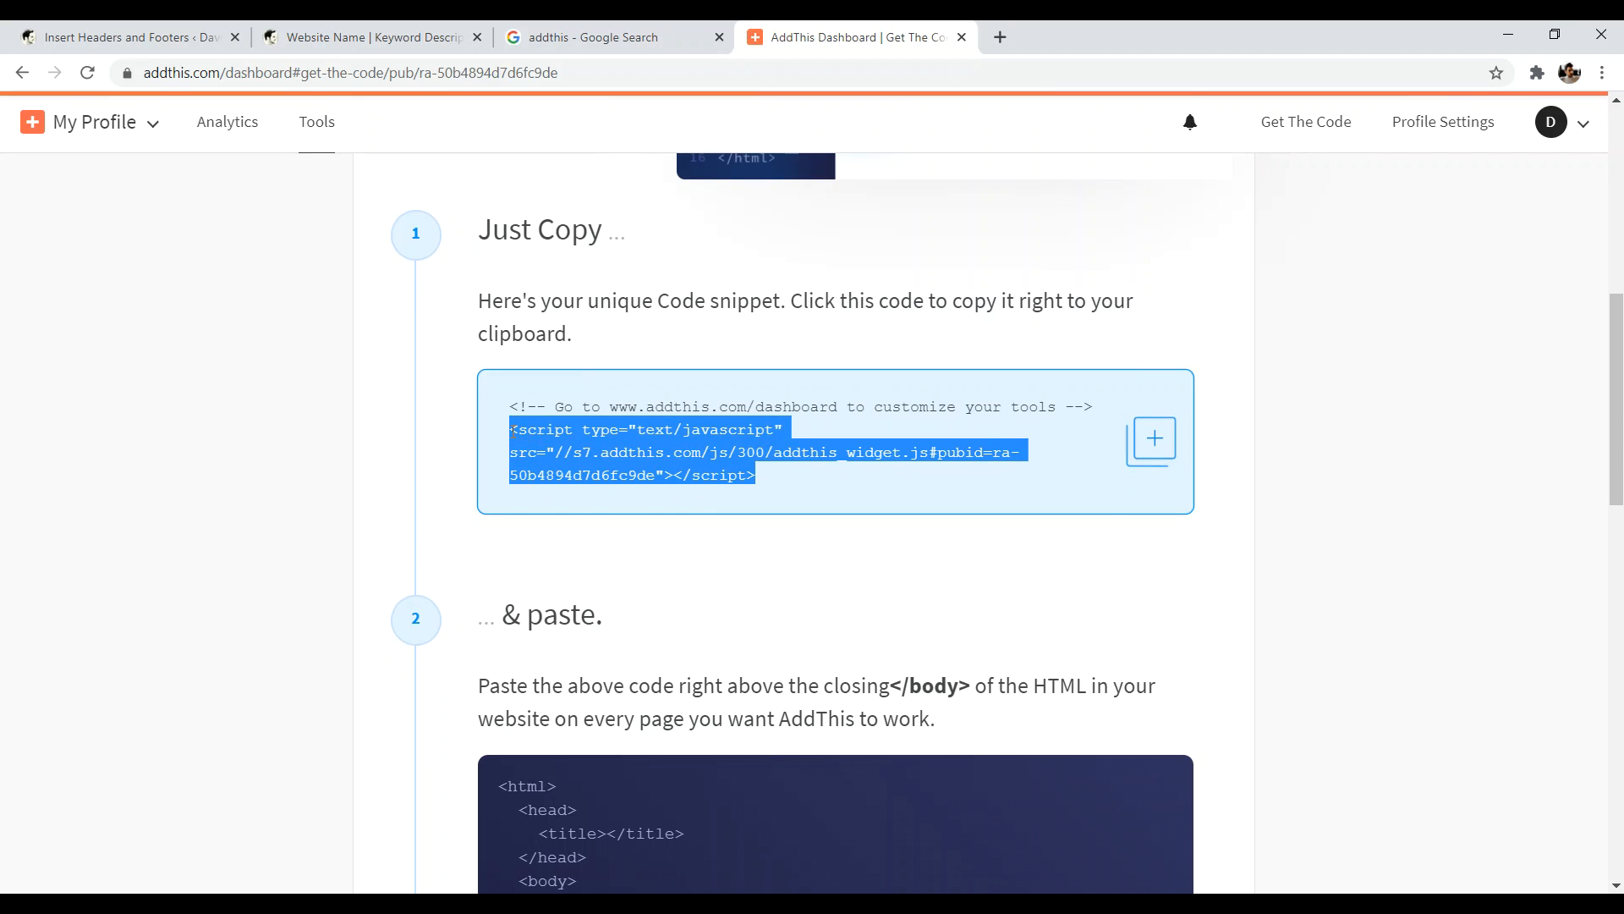
right_click(580, 436)
click(609, 452)
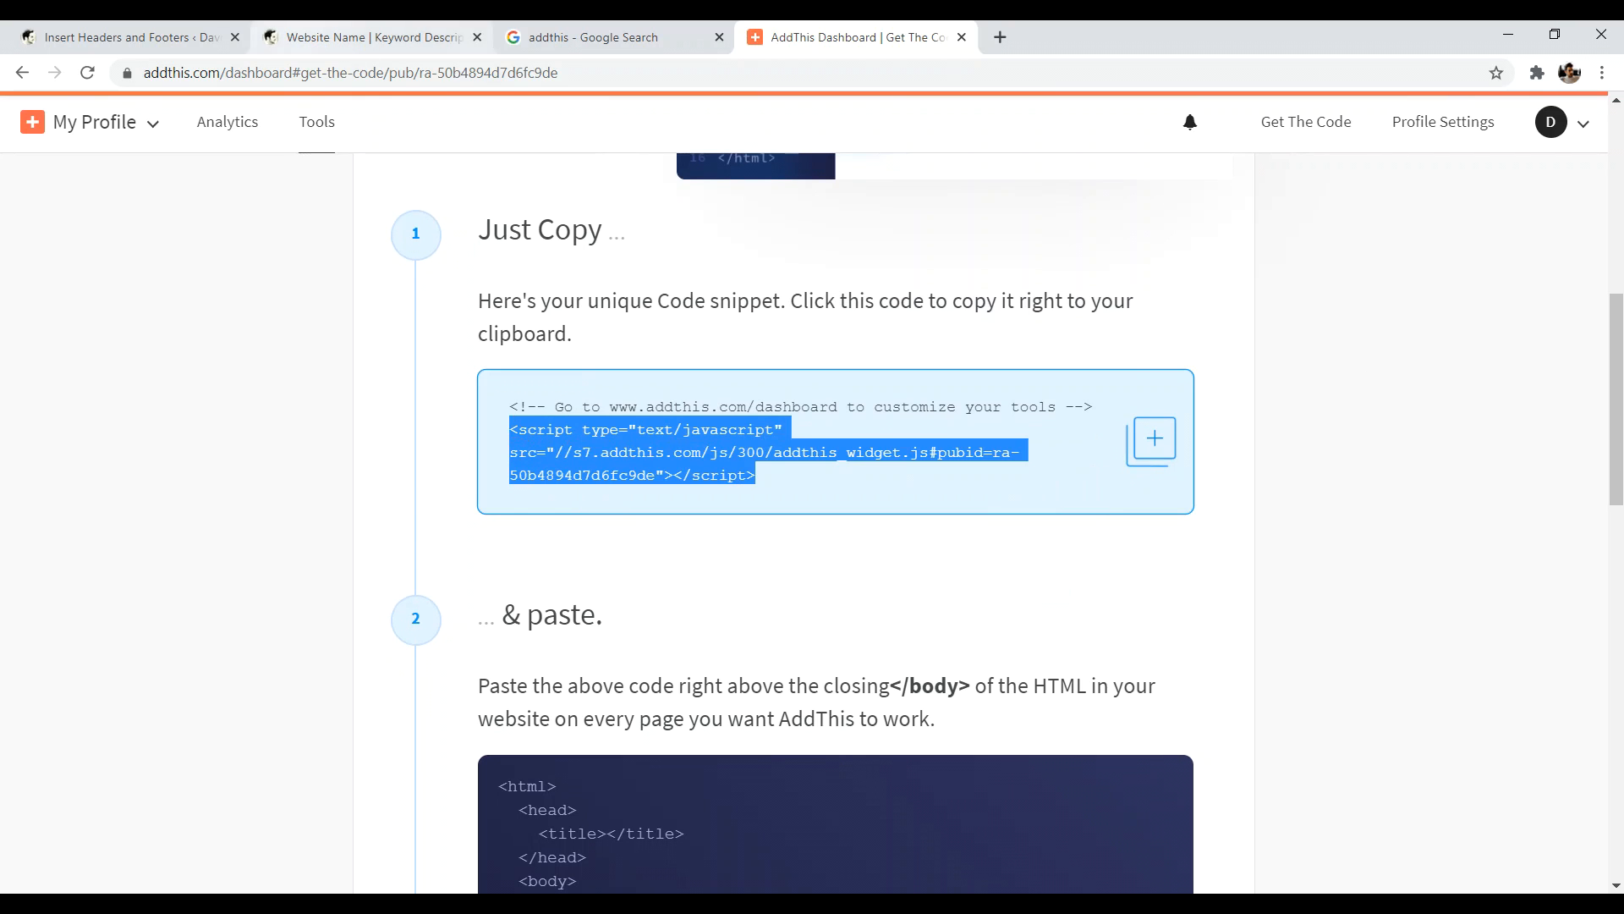
click(127, 36)
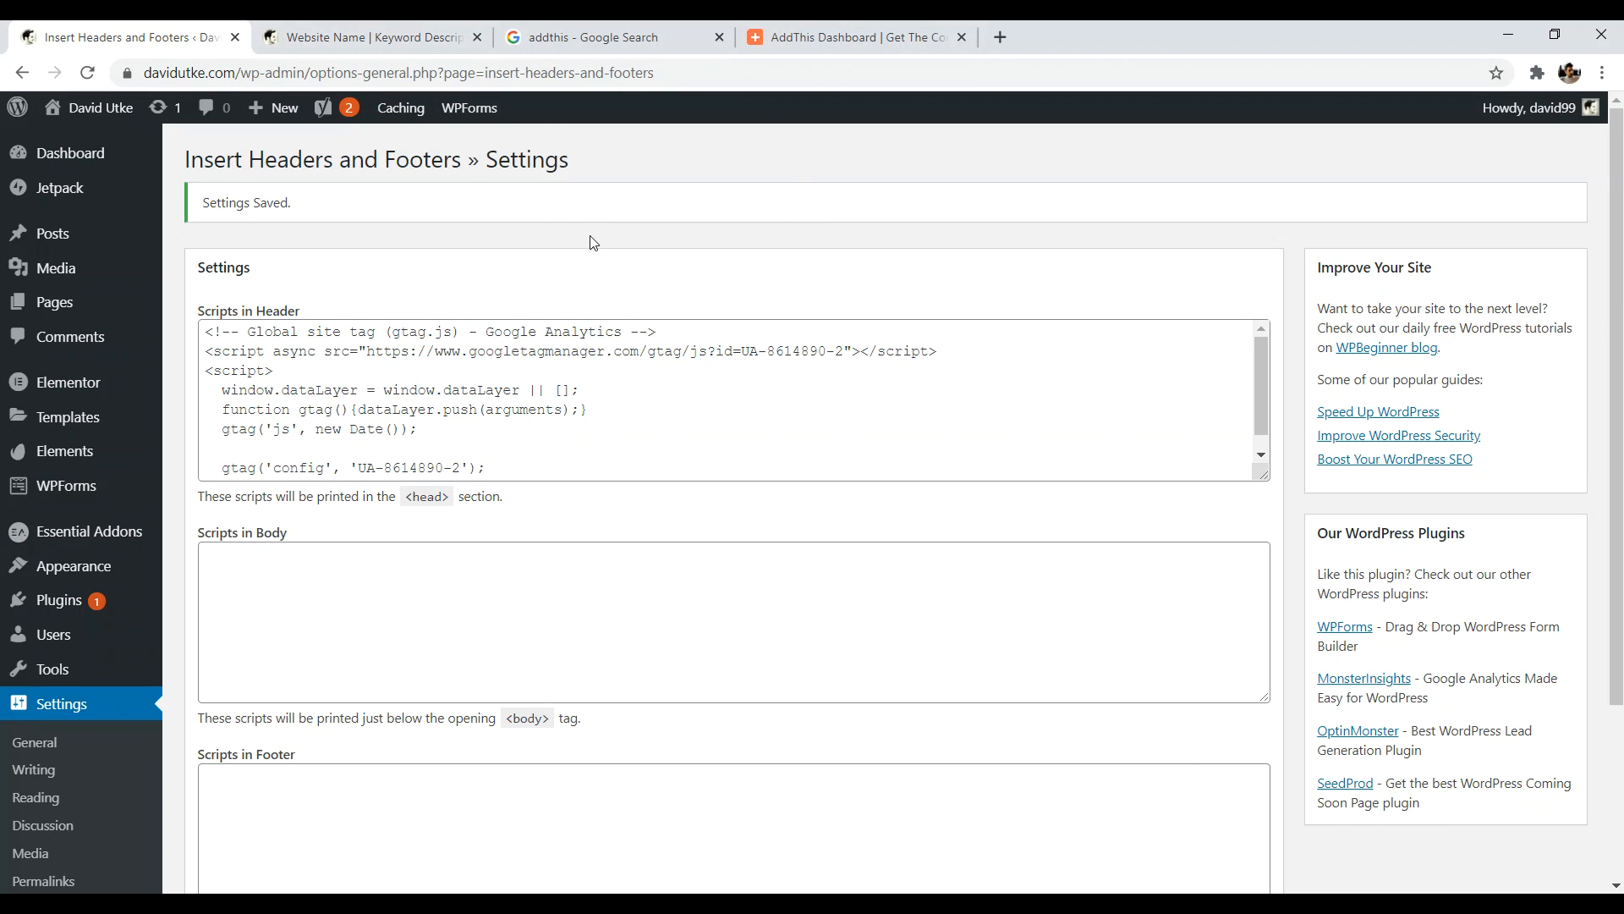
- Paste the AddThis script into Scripts in Footer, save, and reload the live home page
scroll(431, 358, down, 1)
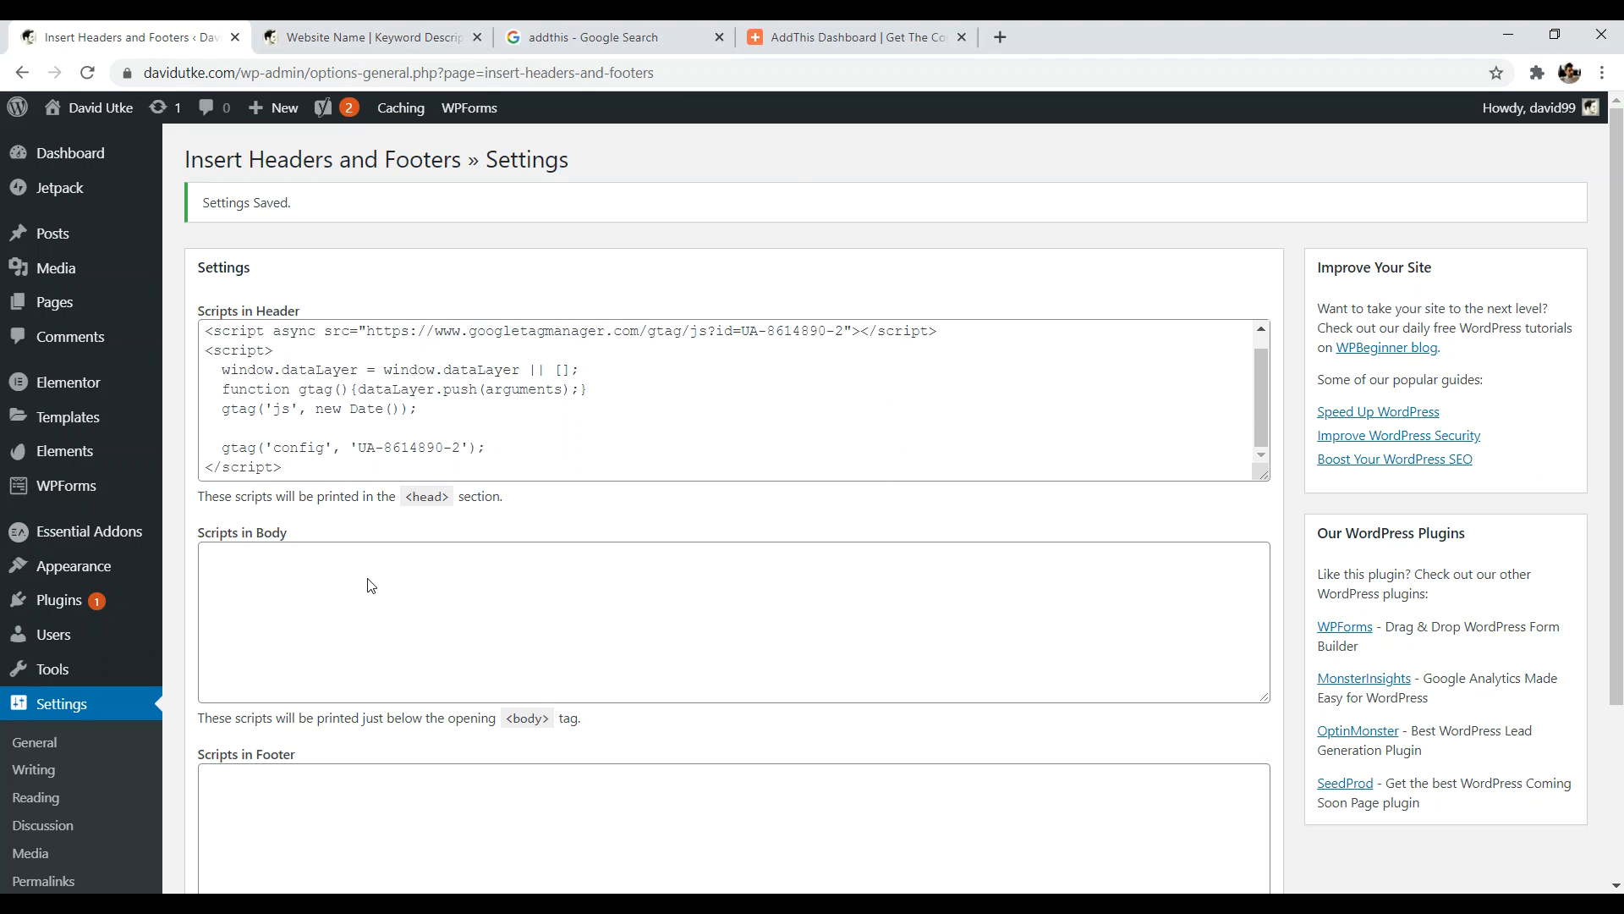
scroll(373, 580, down, 2)
click(296, 595)
right_click(255, 589)
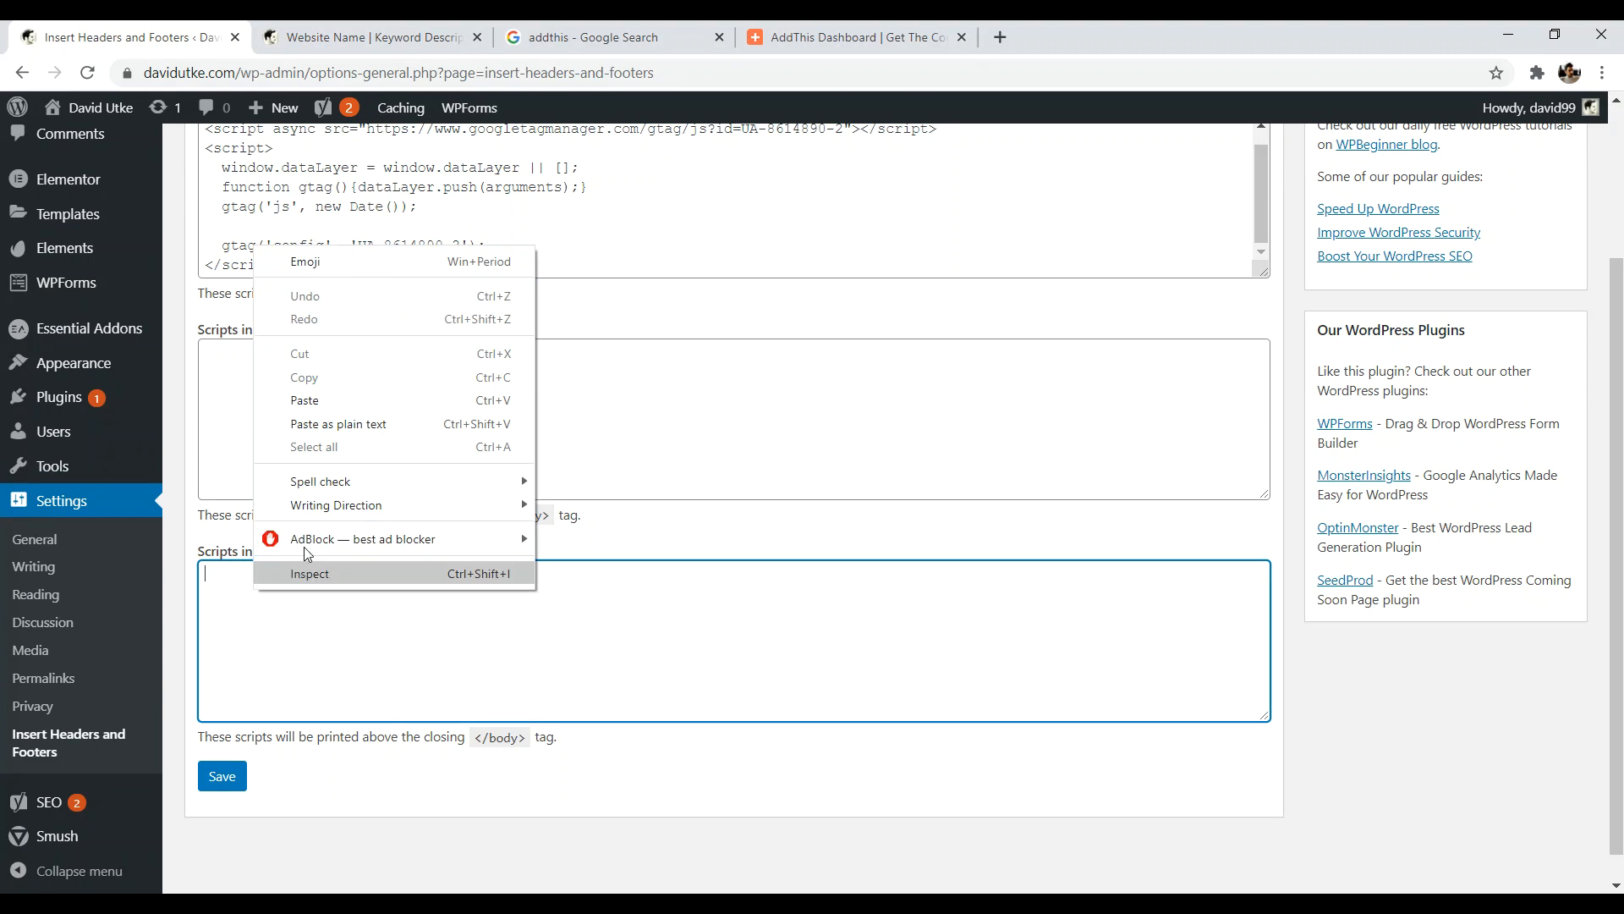
click(337, 411)
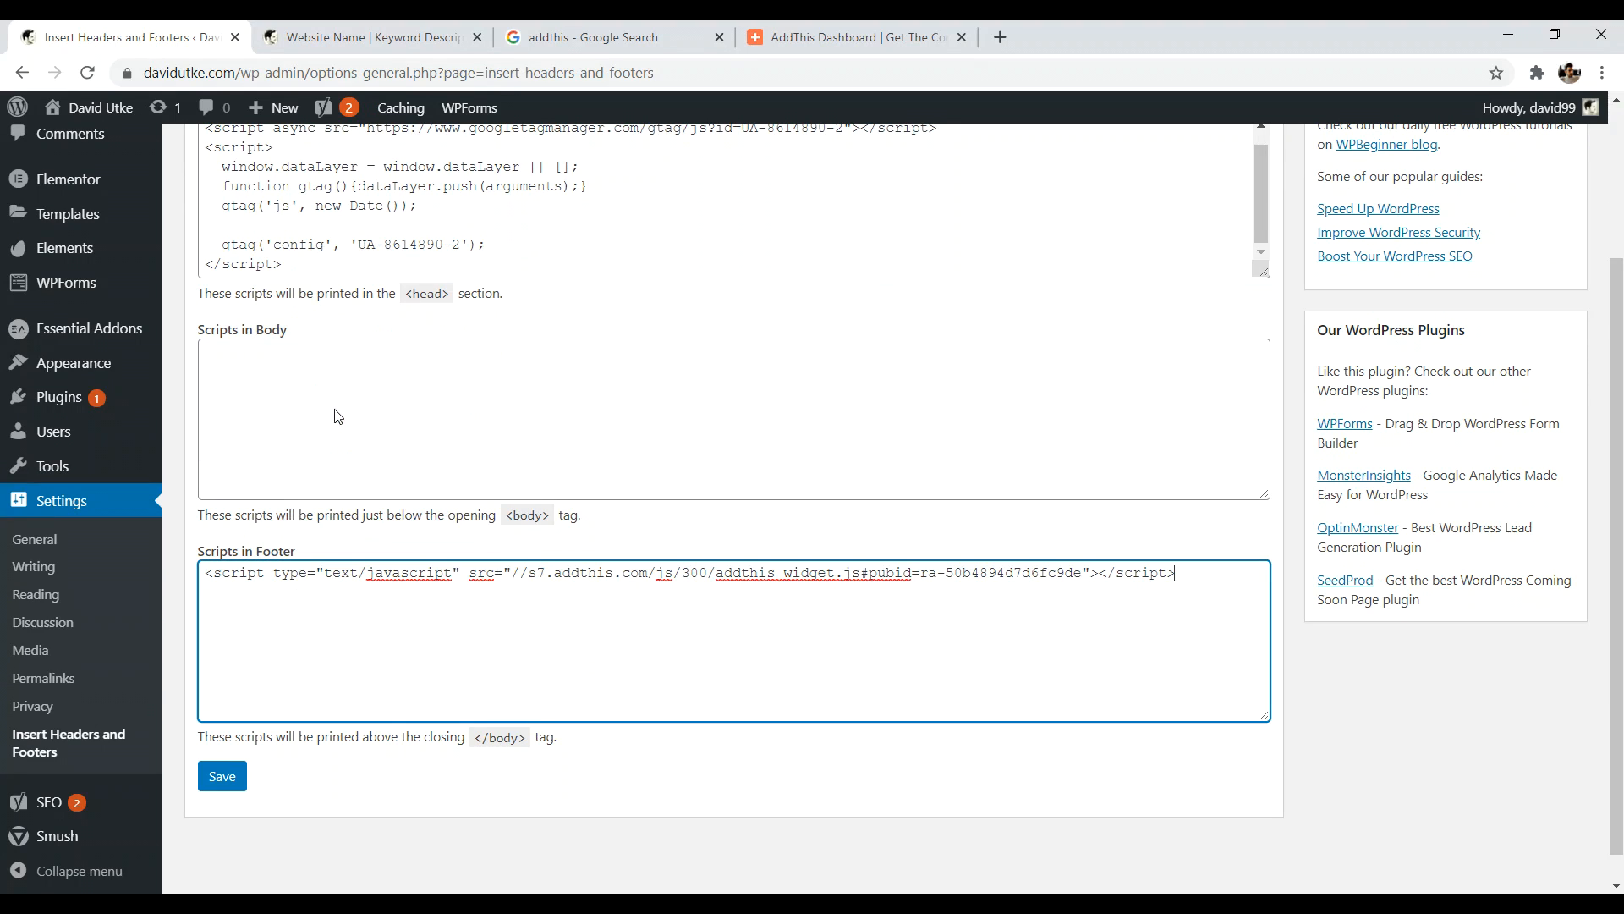
click(222, 778)
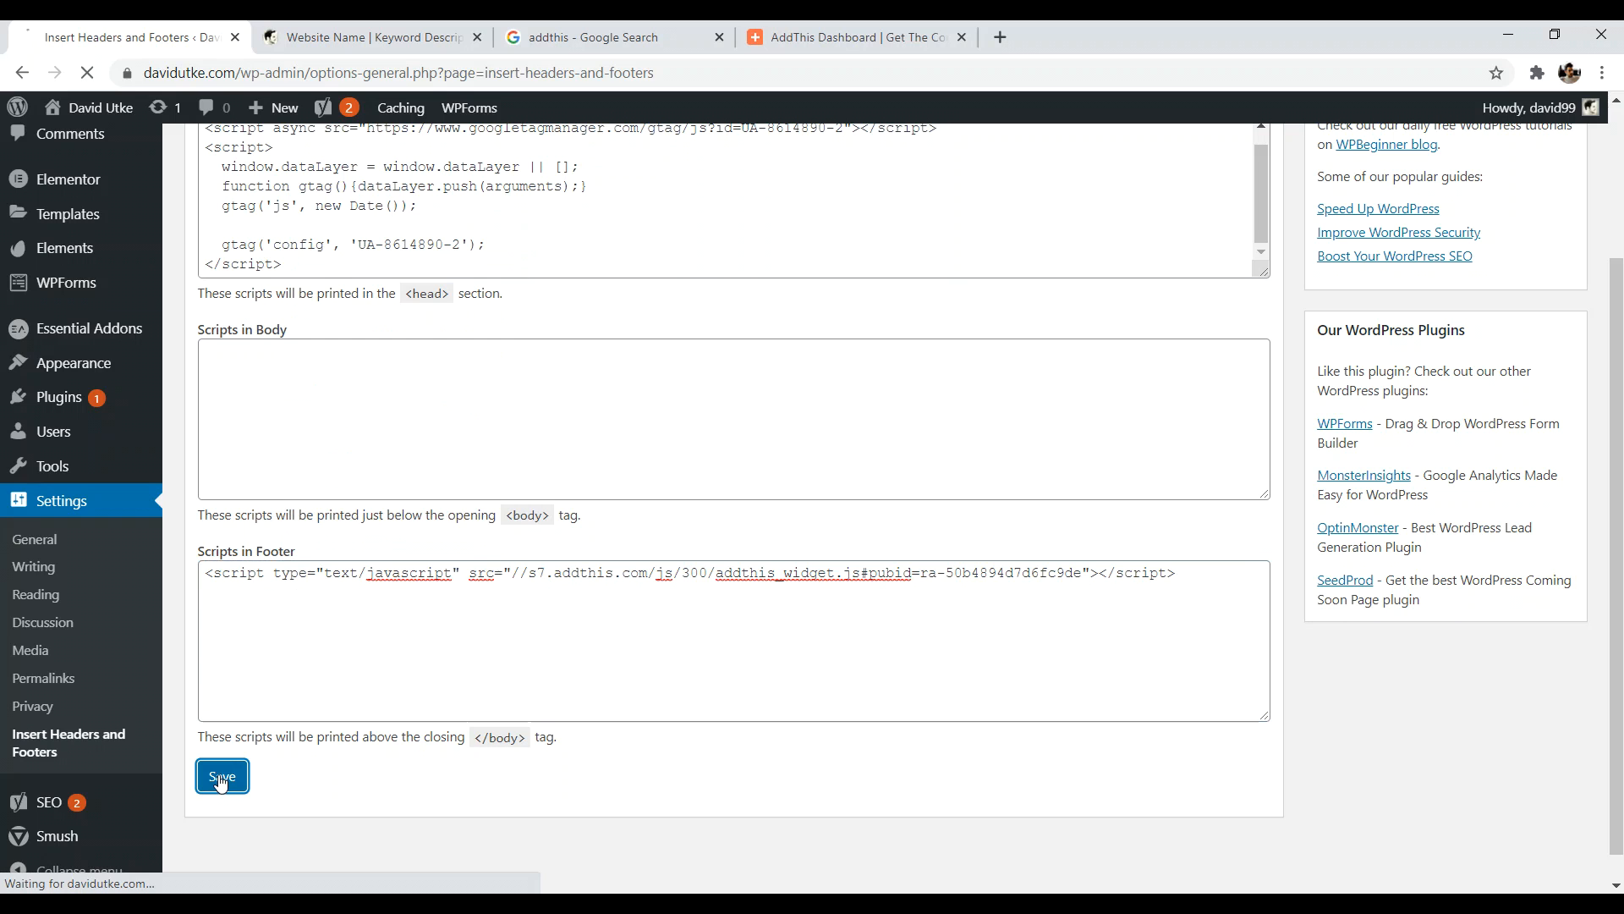
click(368, 37)
click(95, 74)
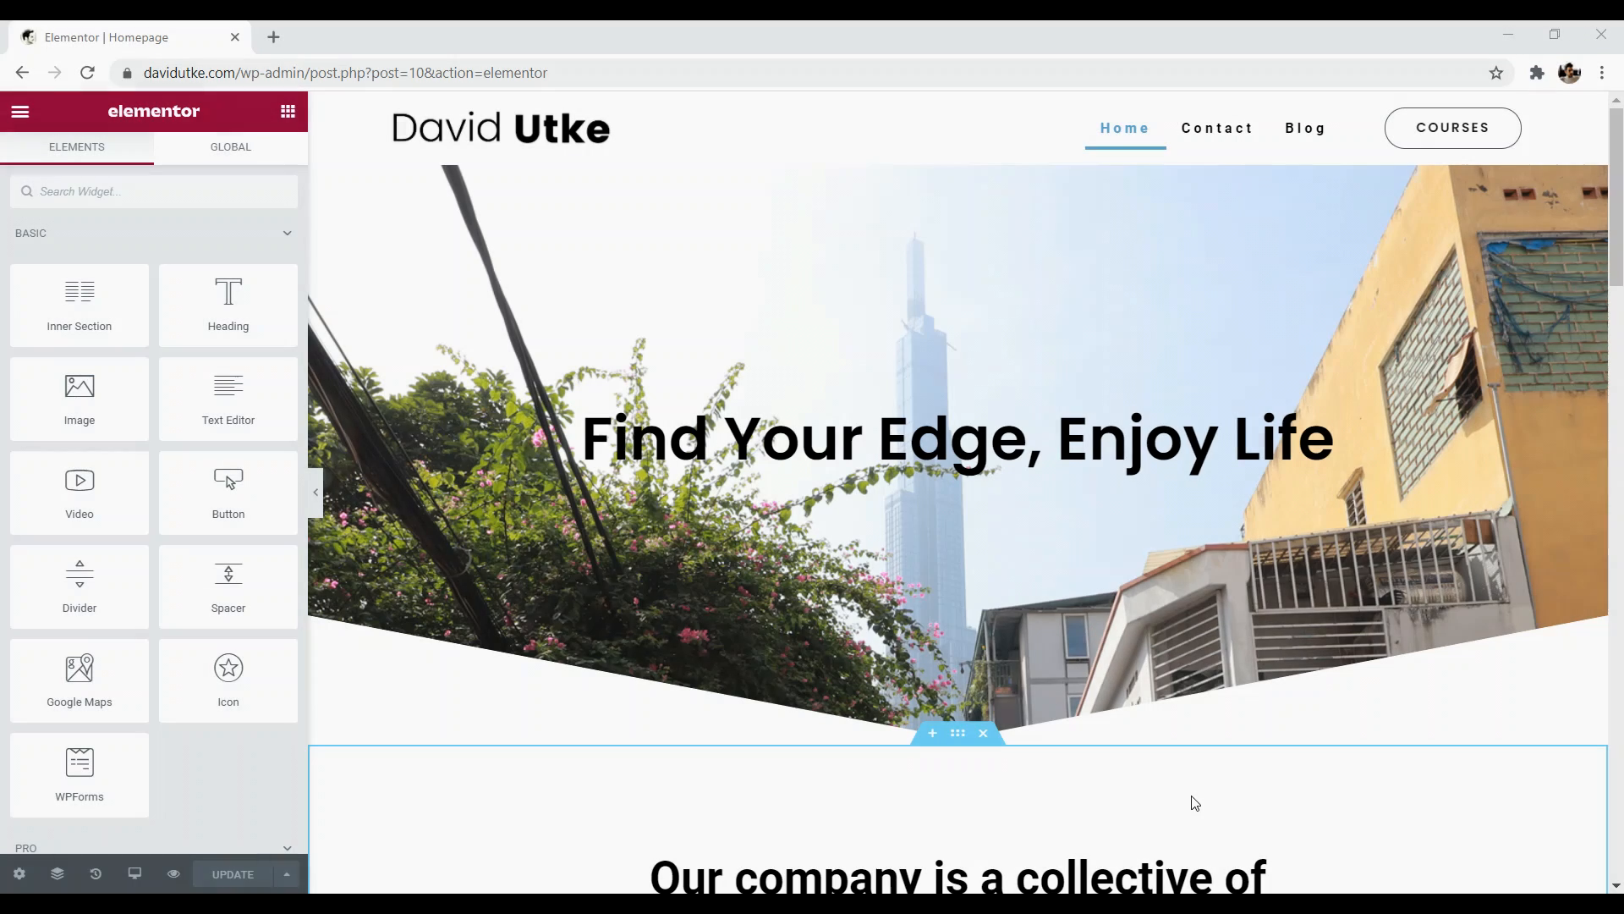
- Open websitecreativepro.com in a new tab
click(276, 38)
text(web)
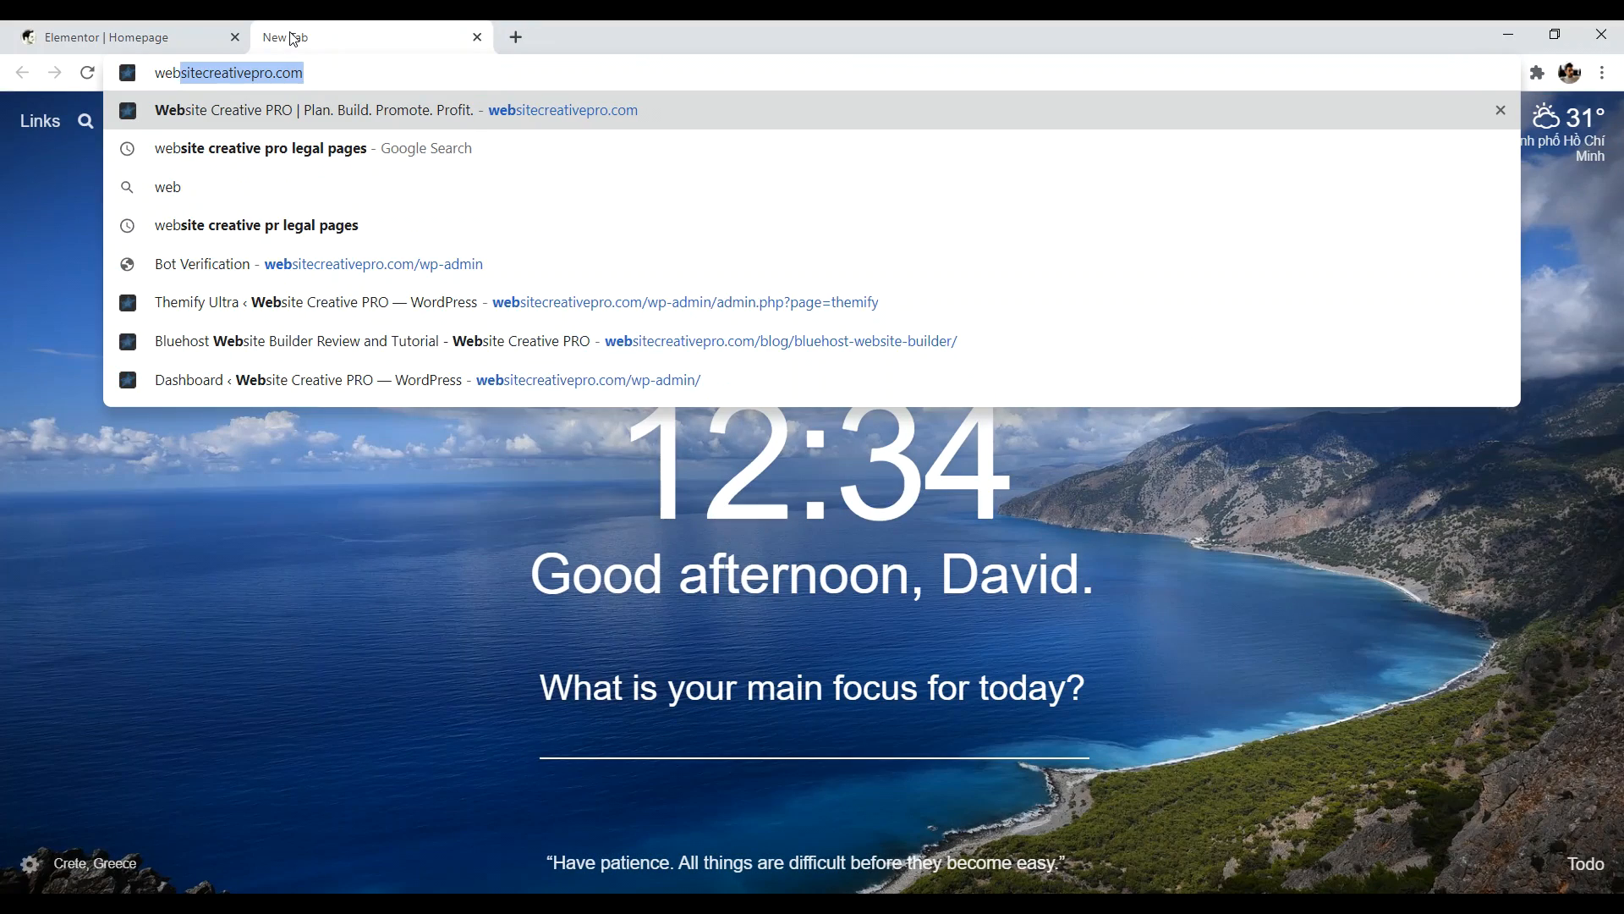
key(Return)
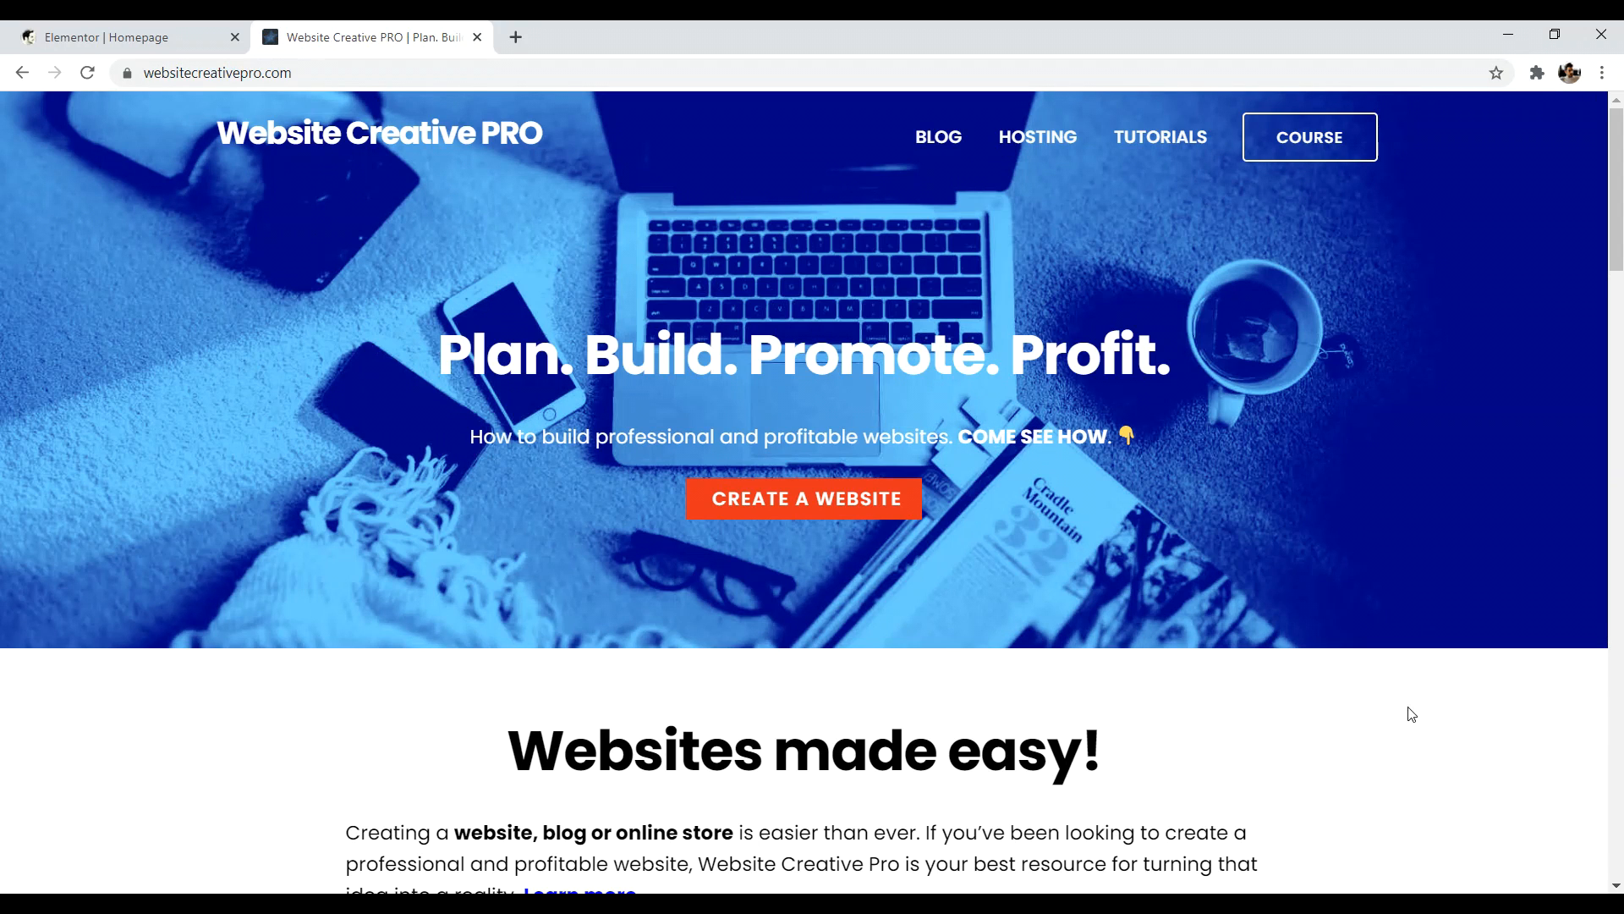
right_click(1411, 715)
click(1397, 713)
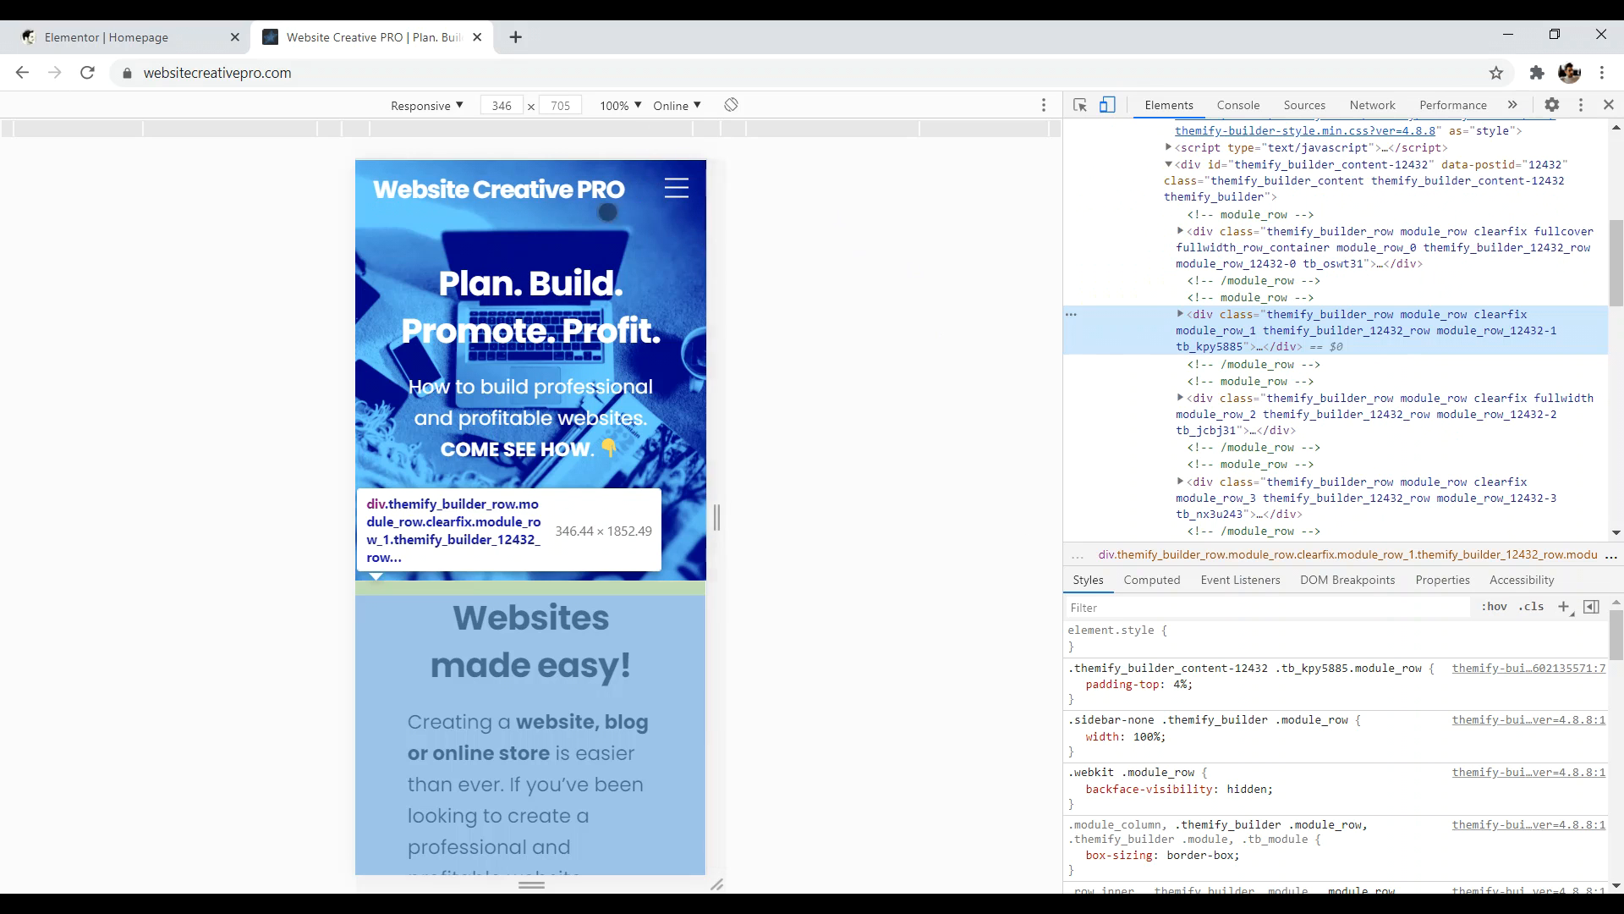
scroll(577, 300, down, 18)
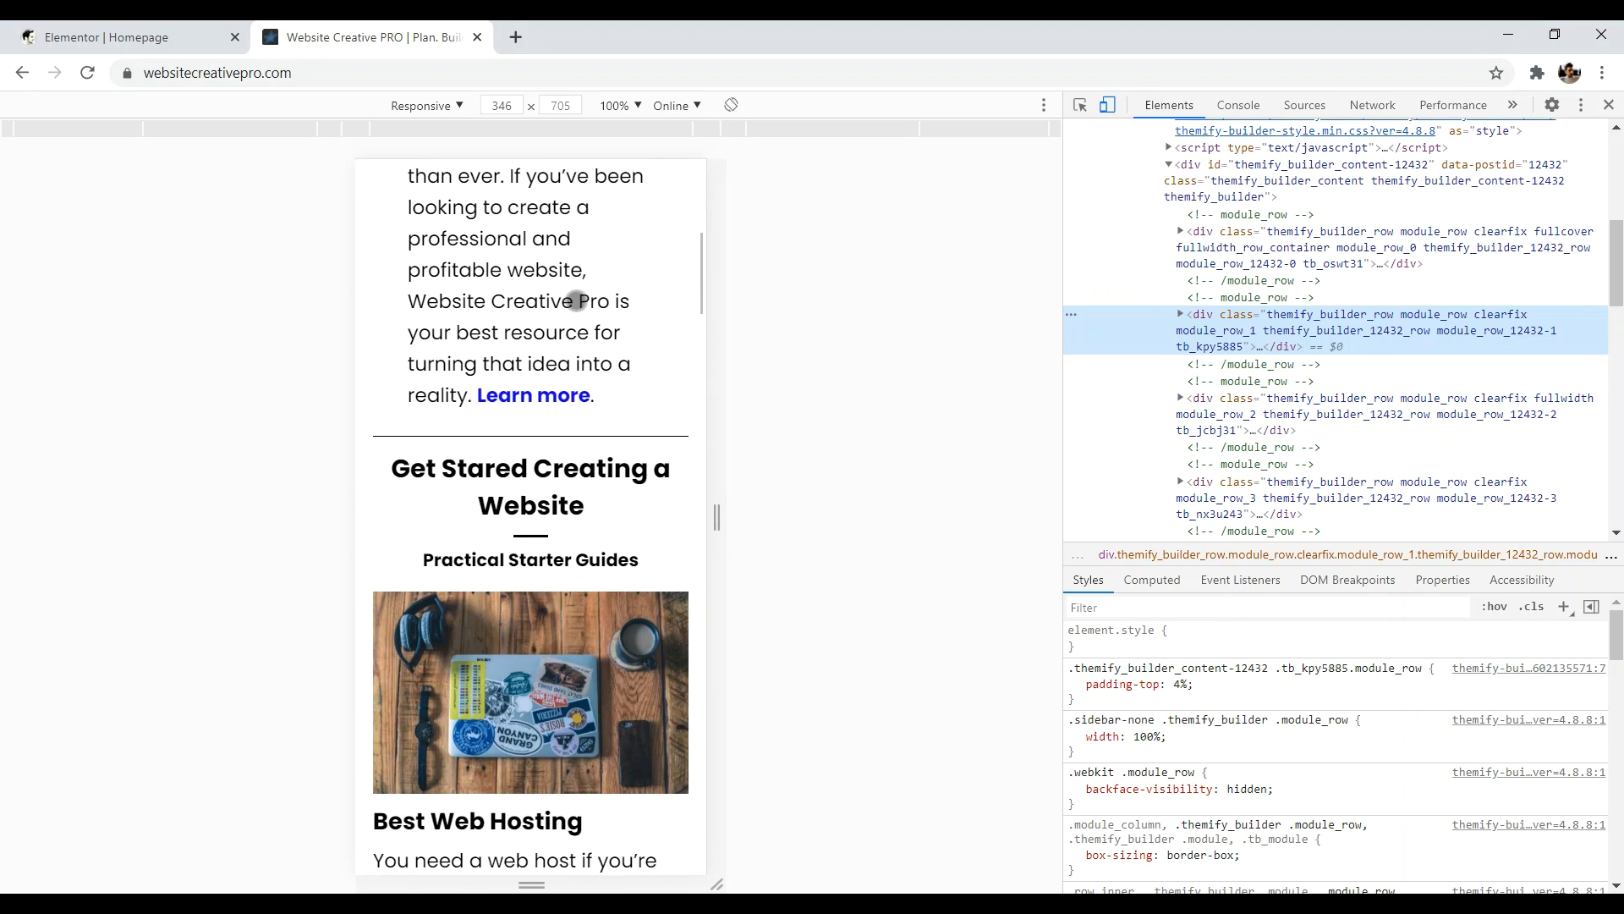
scroll(584, 359, up, 15)
scroll(582, 373, down, 10)
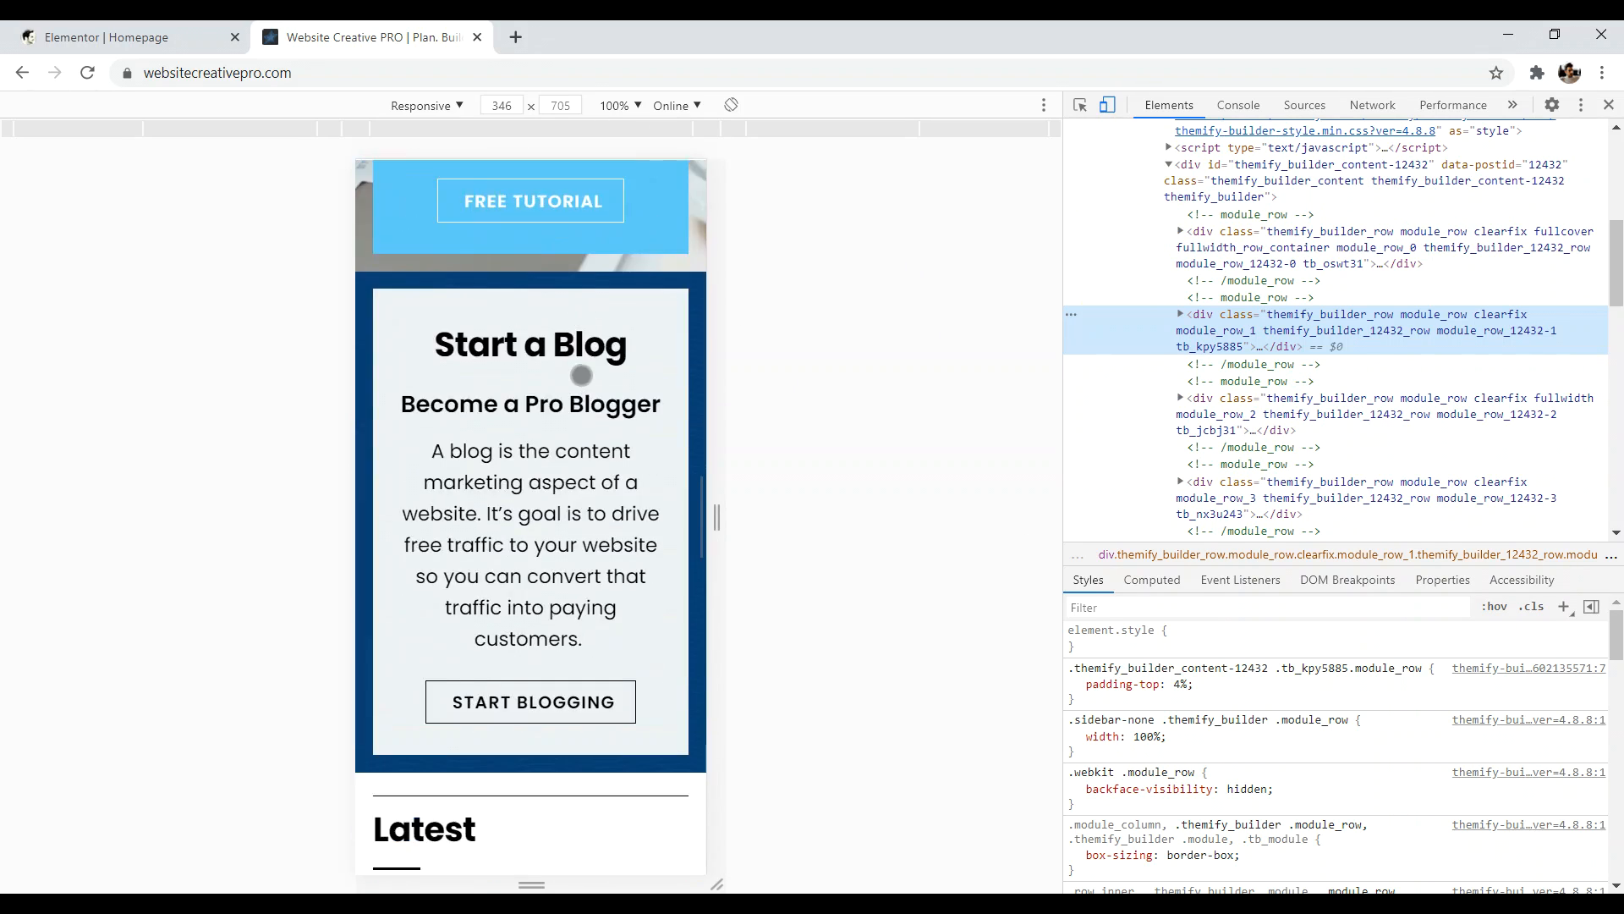
scroll(583, 389, up, 15)
scroll(587, 380, down, 10)
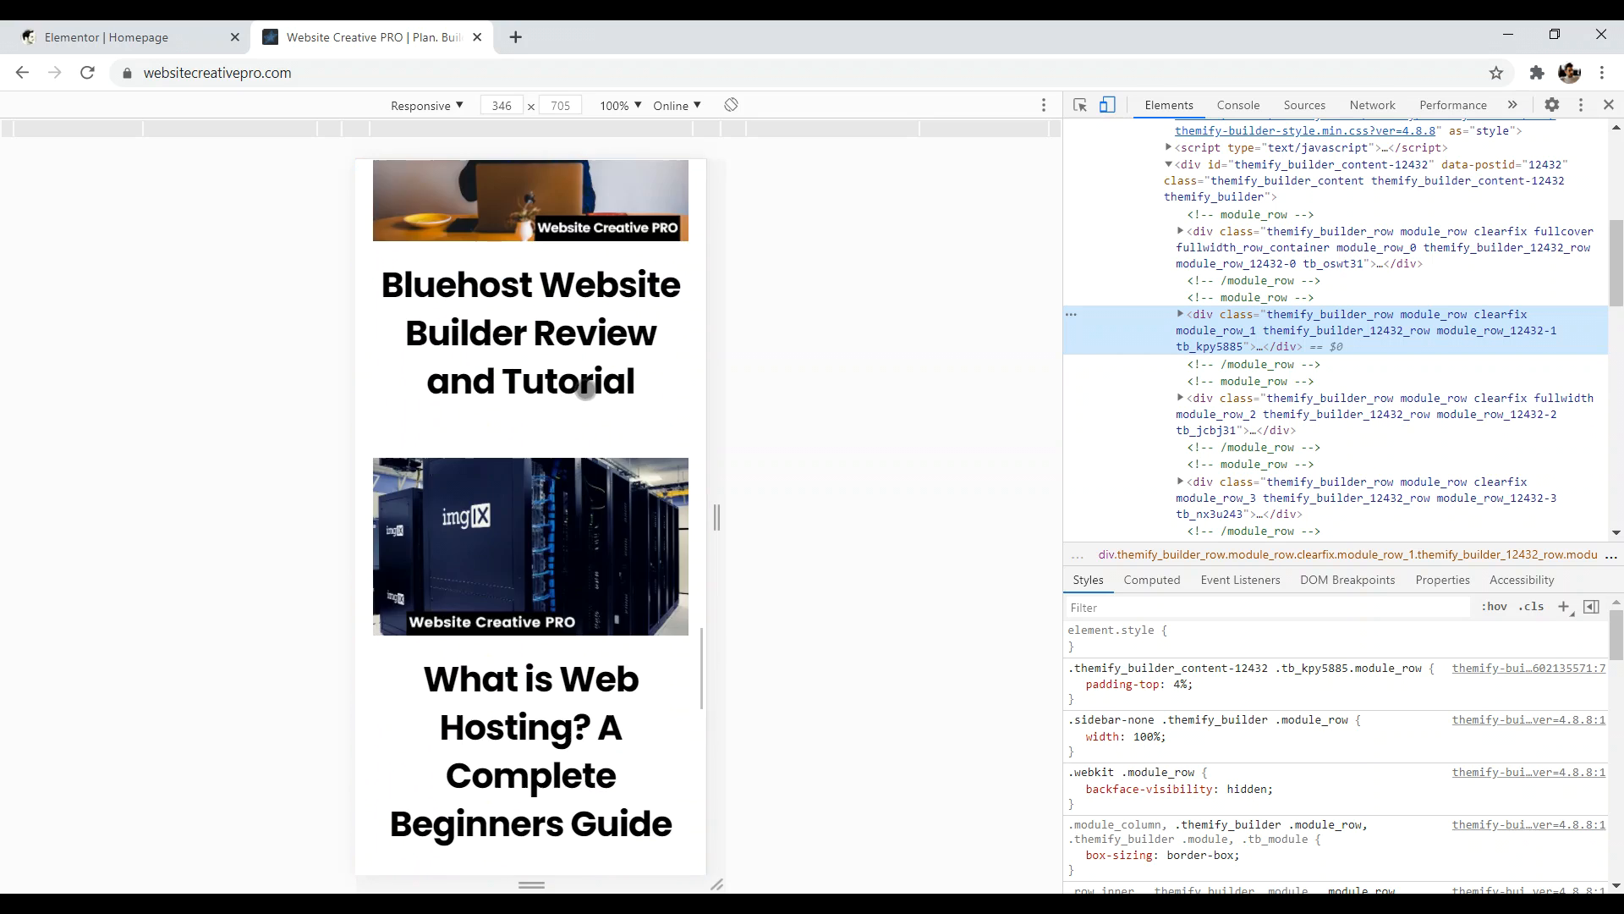
scroll(587, 381, up, 7)
click(176, 37)
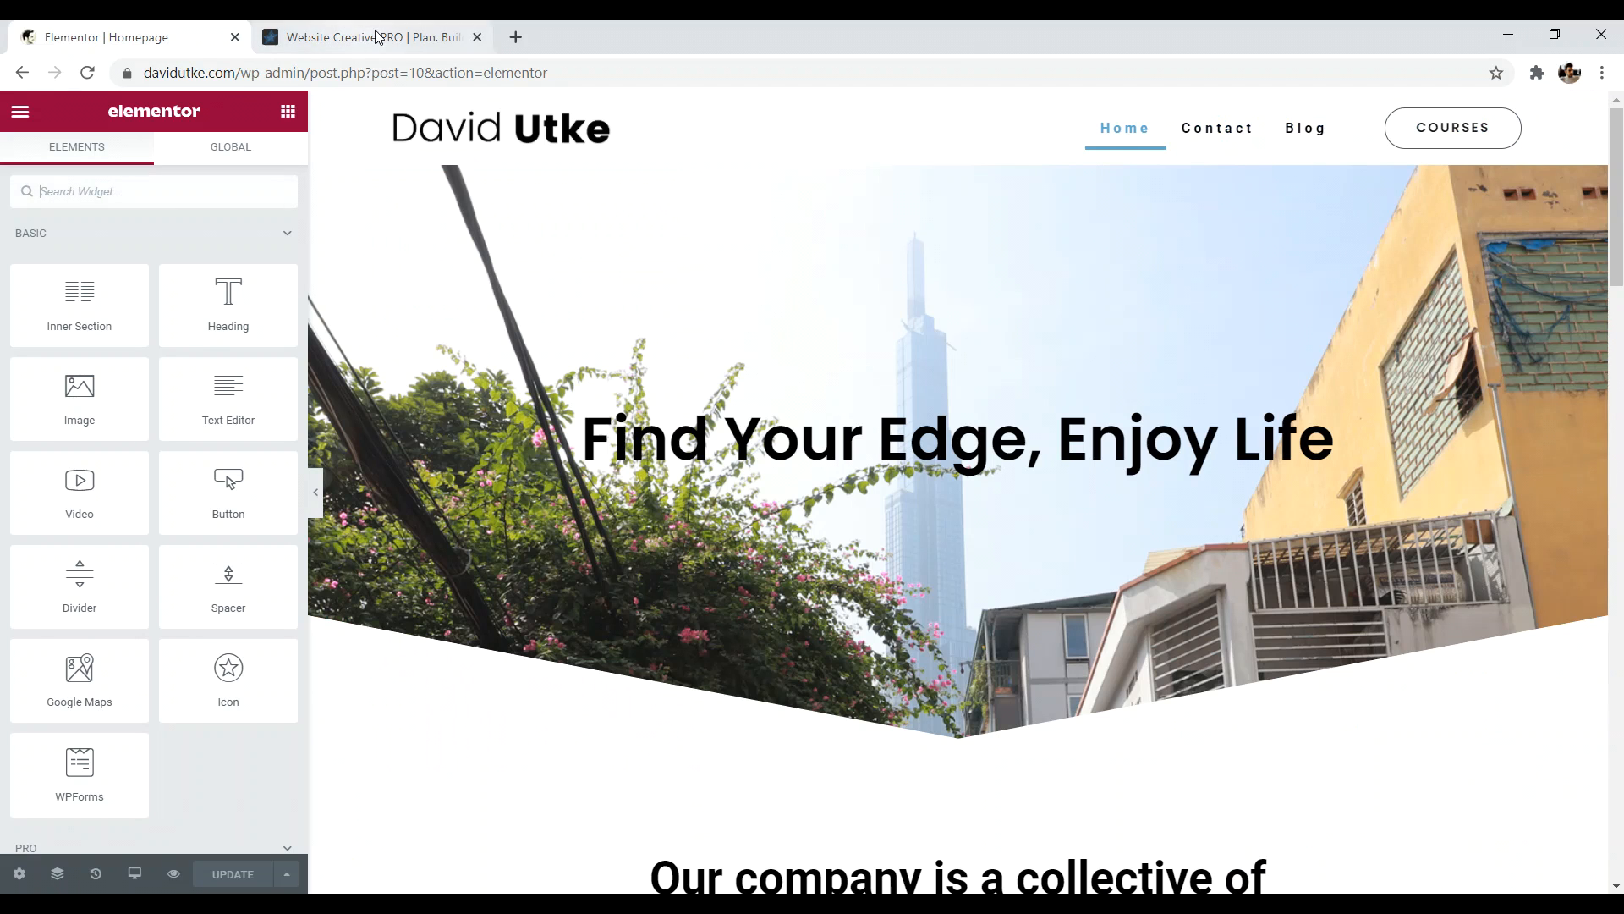
- Close the Website Creative PRO tab, switch Elementor to Mobile preview, and scroll to 'Courses that Work'
click(477, 37)
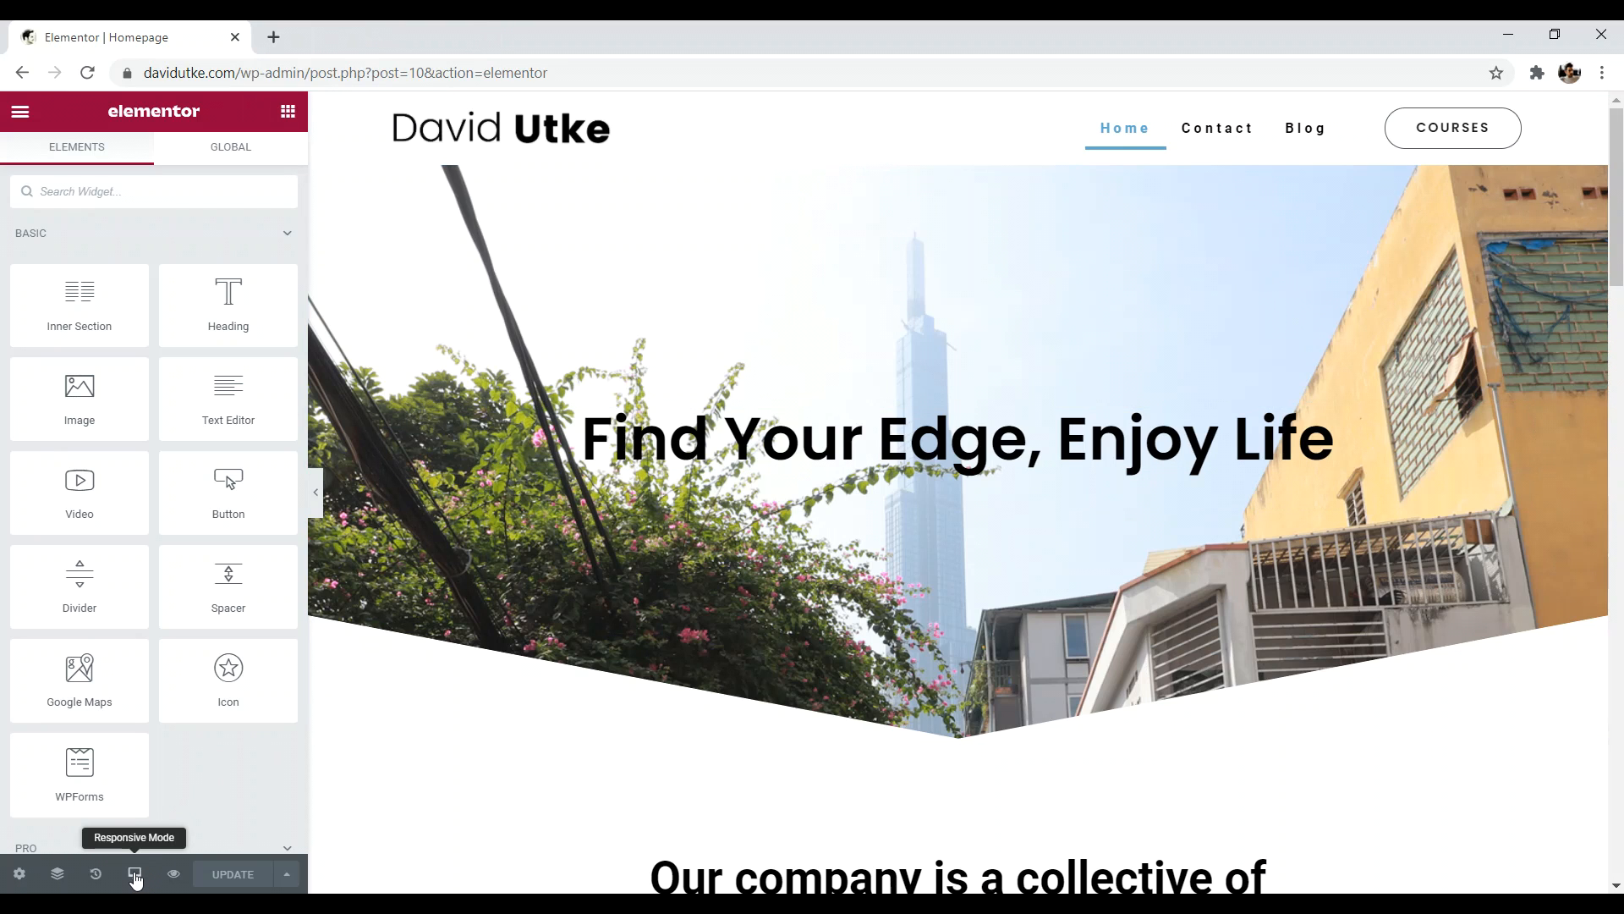
click(135, 876)
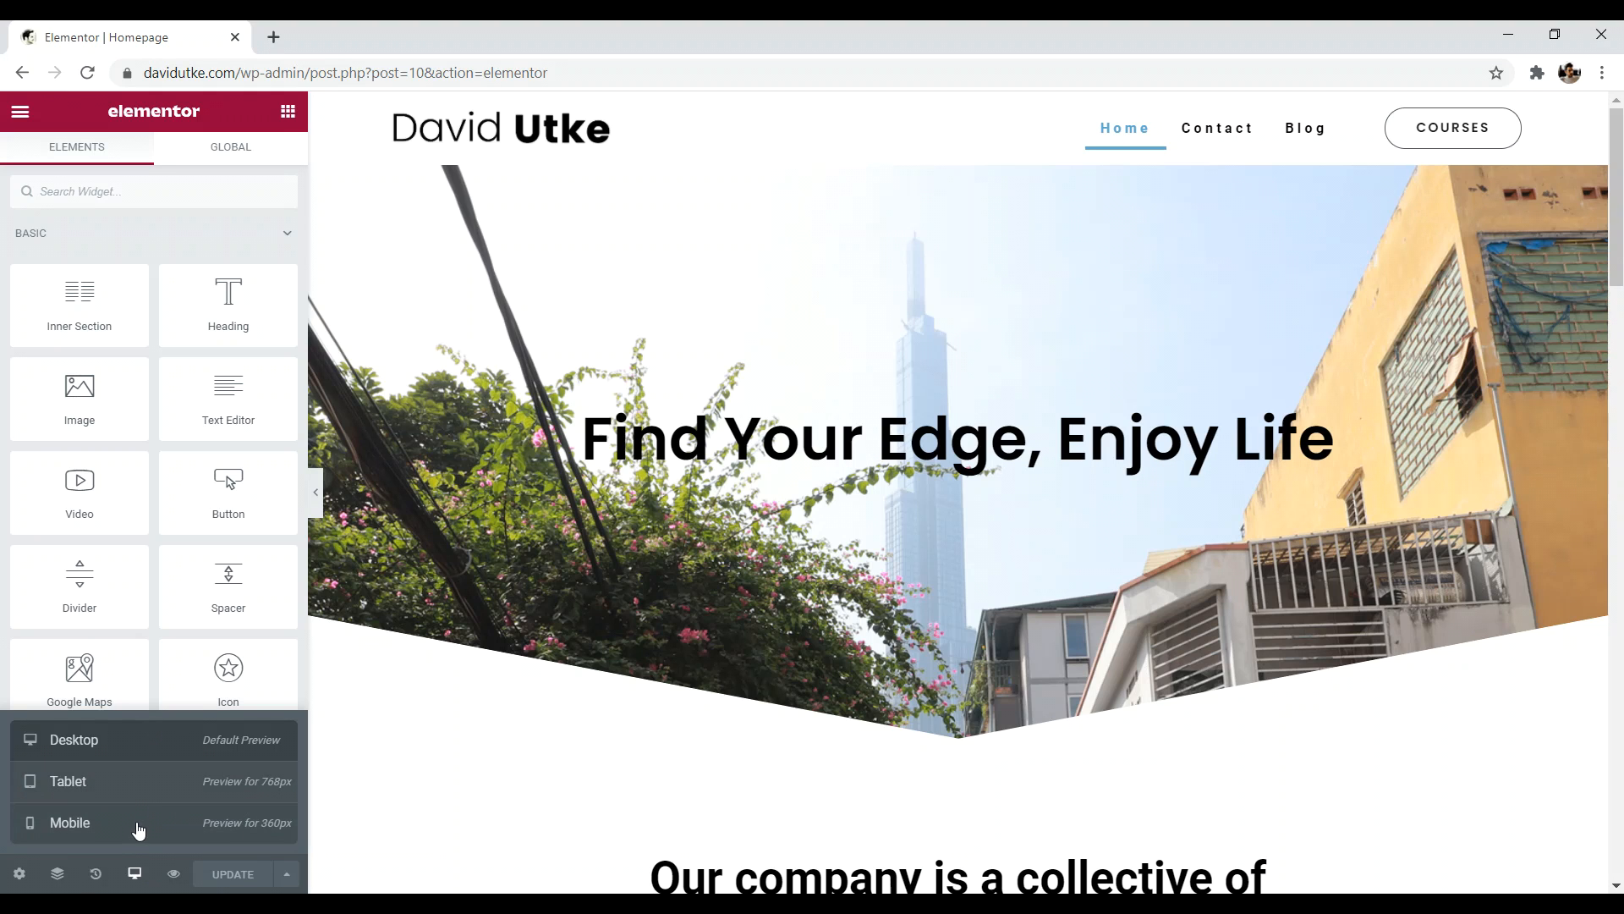
click(137, 824)
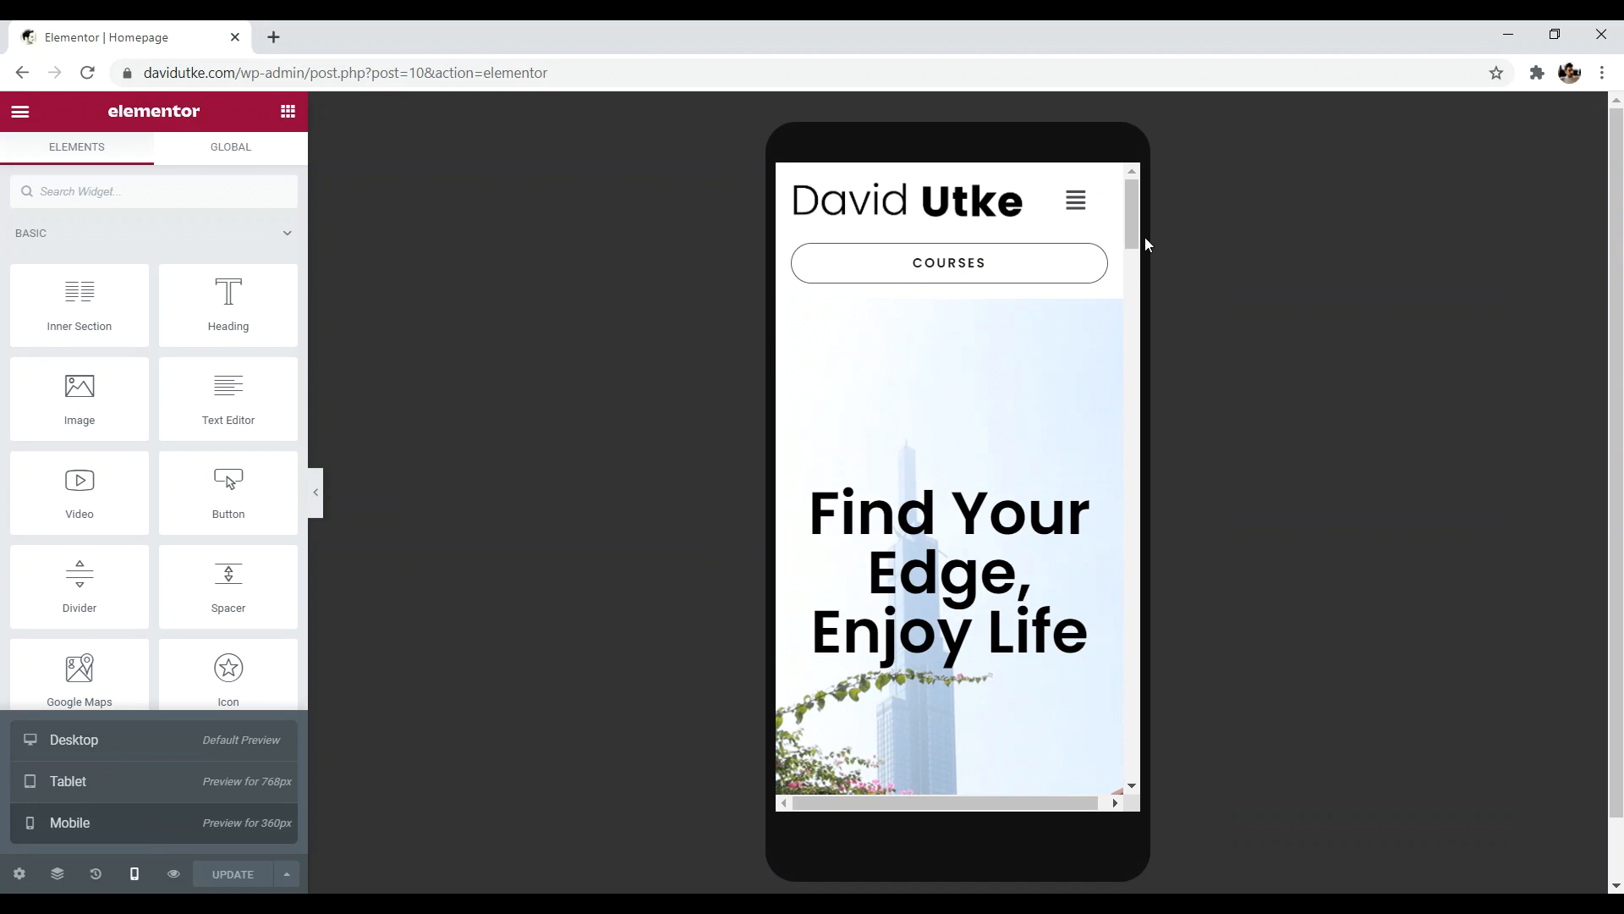
scroll(1138, 215, down, 2)
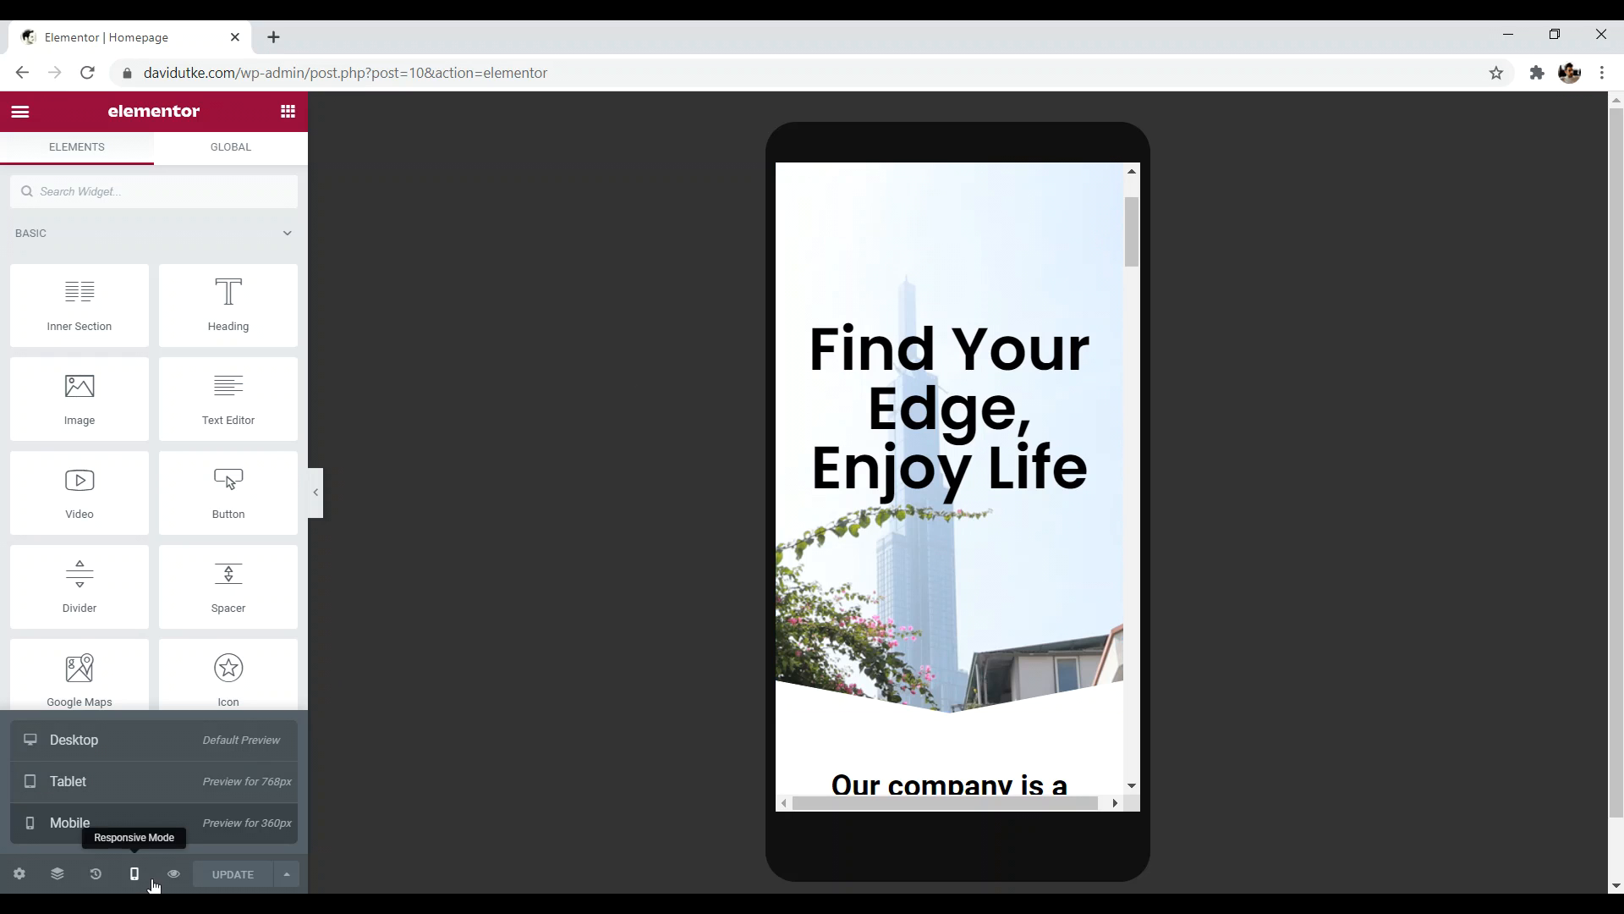
drag(1137, 222, 1133, 428)
scroll(928, 384, up, 2)
scroll(1016, 406, down, 1)
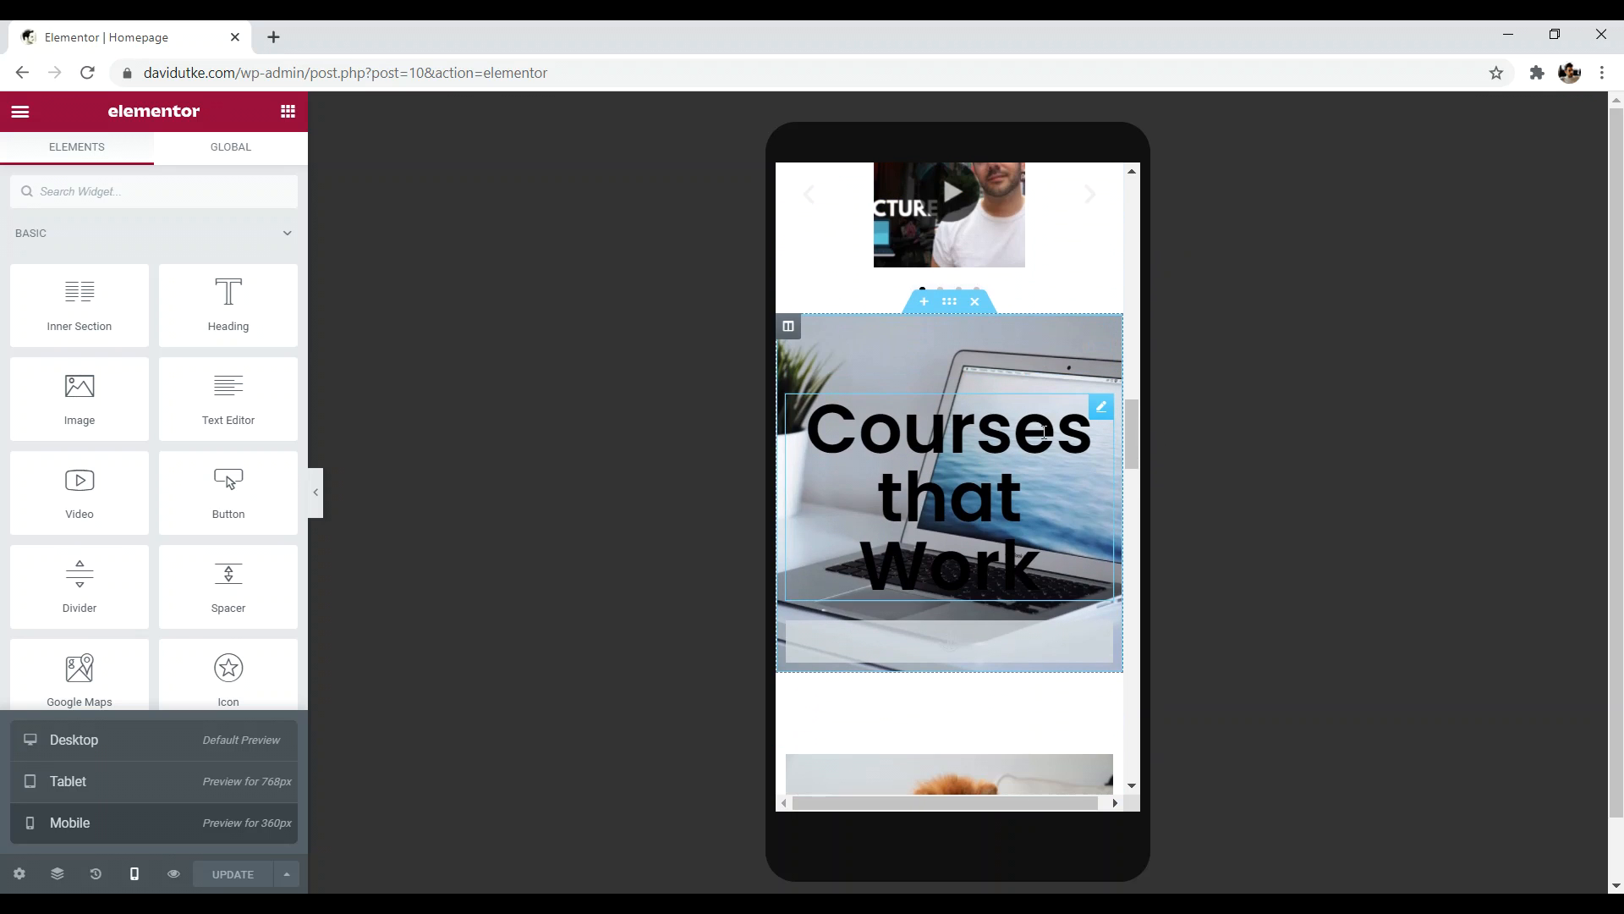
- Reduce the 'Courses that Work' heading's mobile typography size to 33
click(1099, 412)
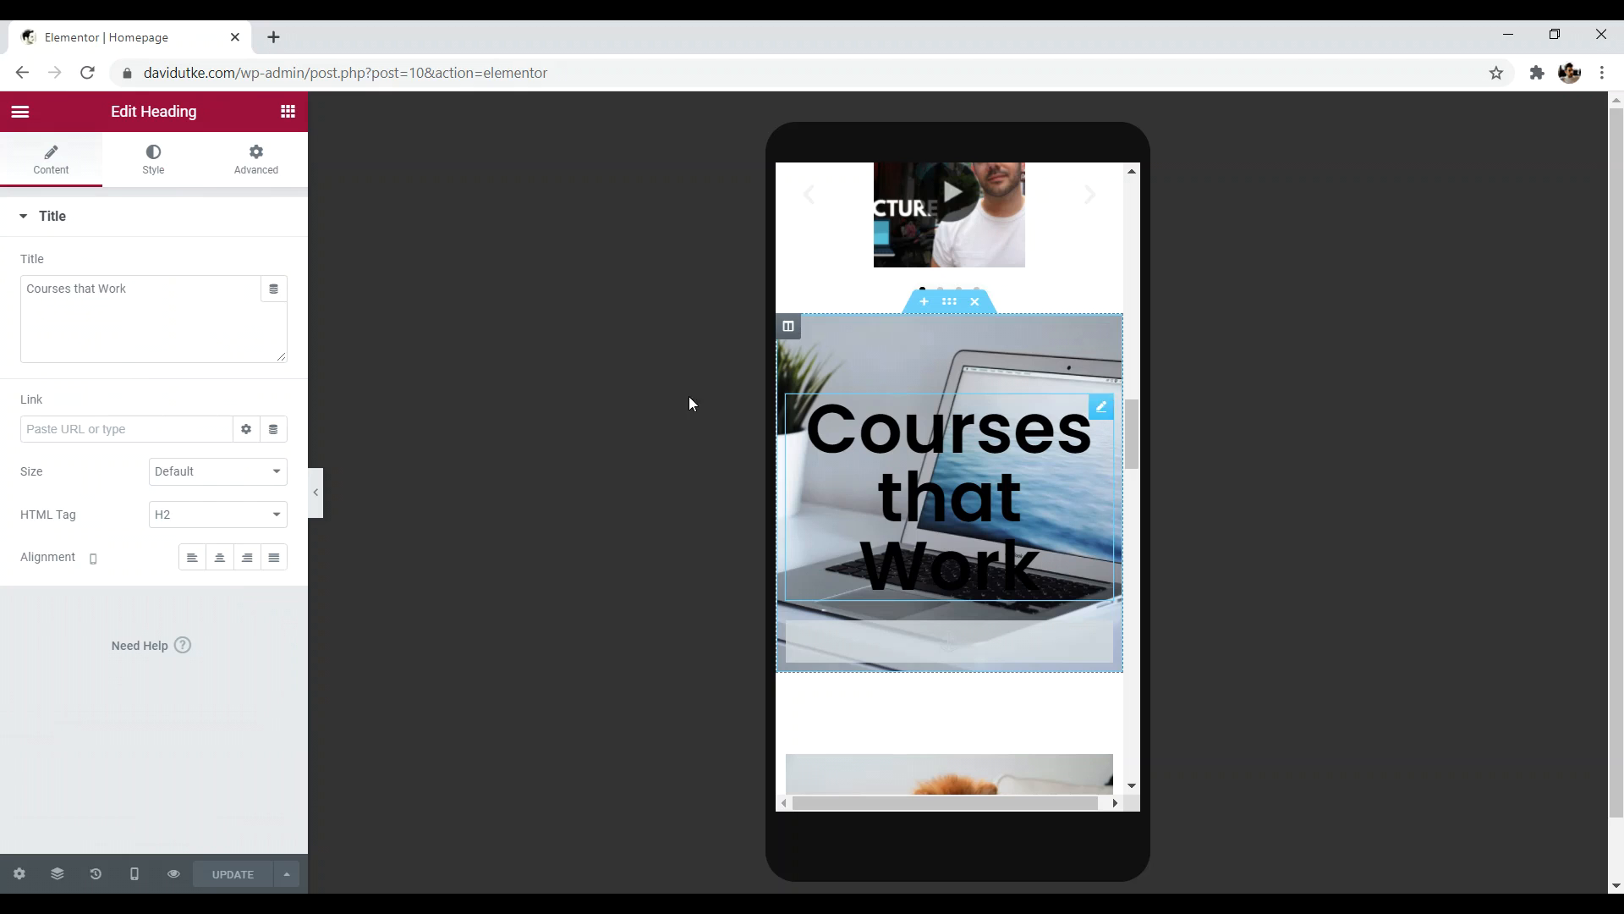
click(164, 177)
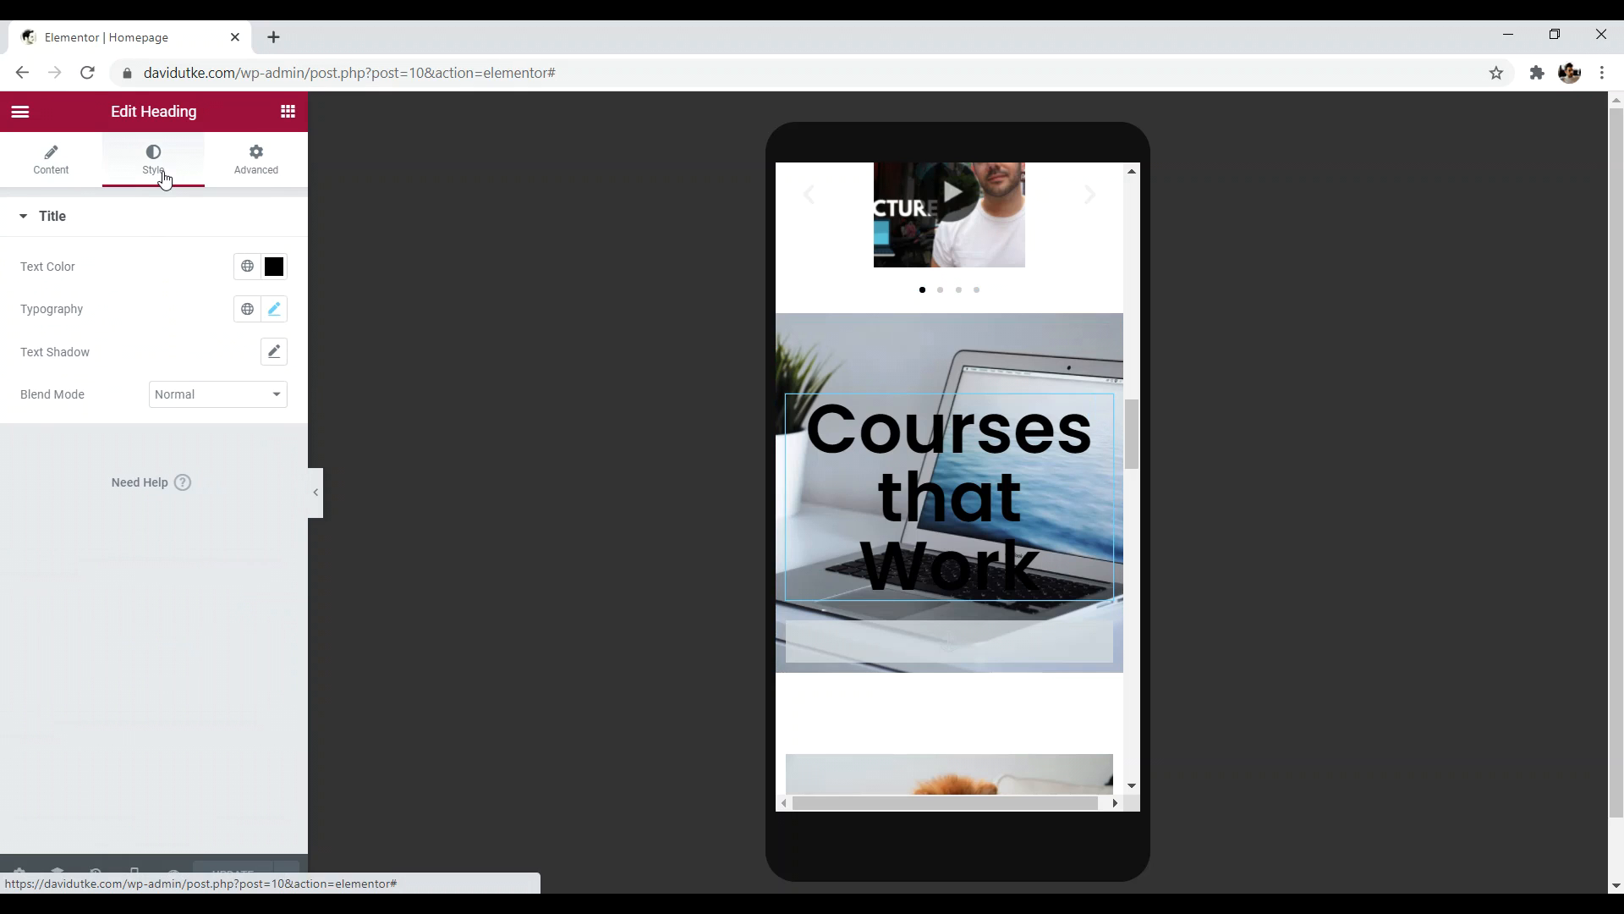
click(275, 311)
drag(35, 486, 70, 480)
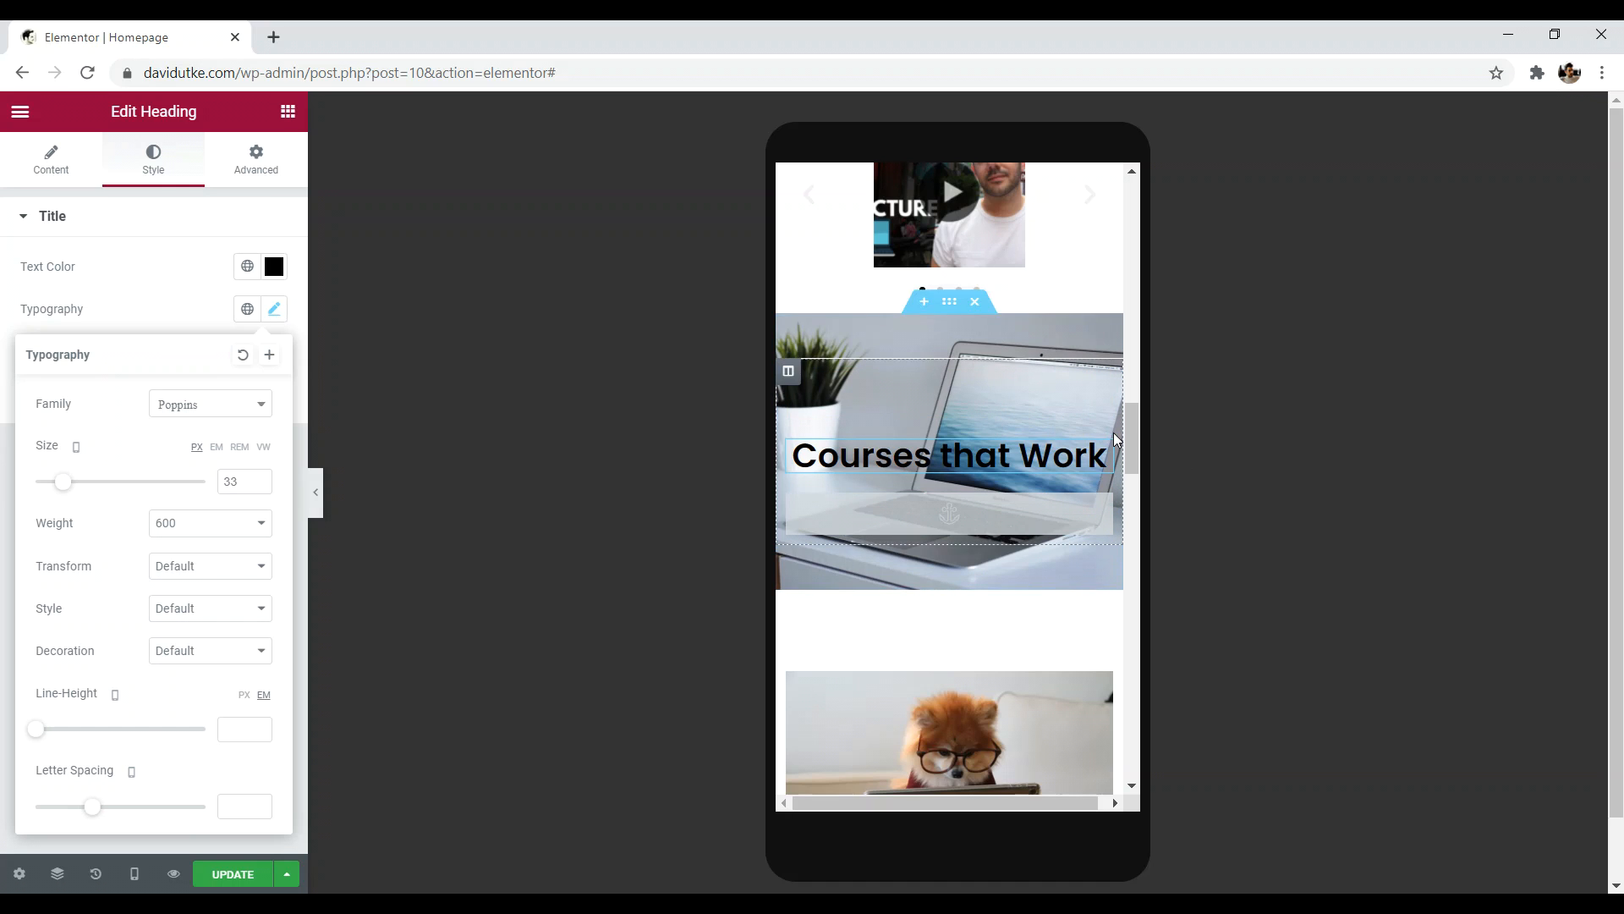
click(133, 877)
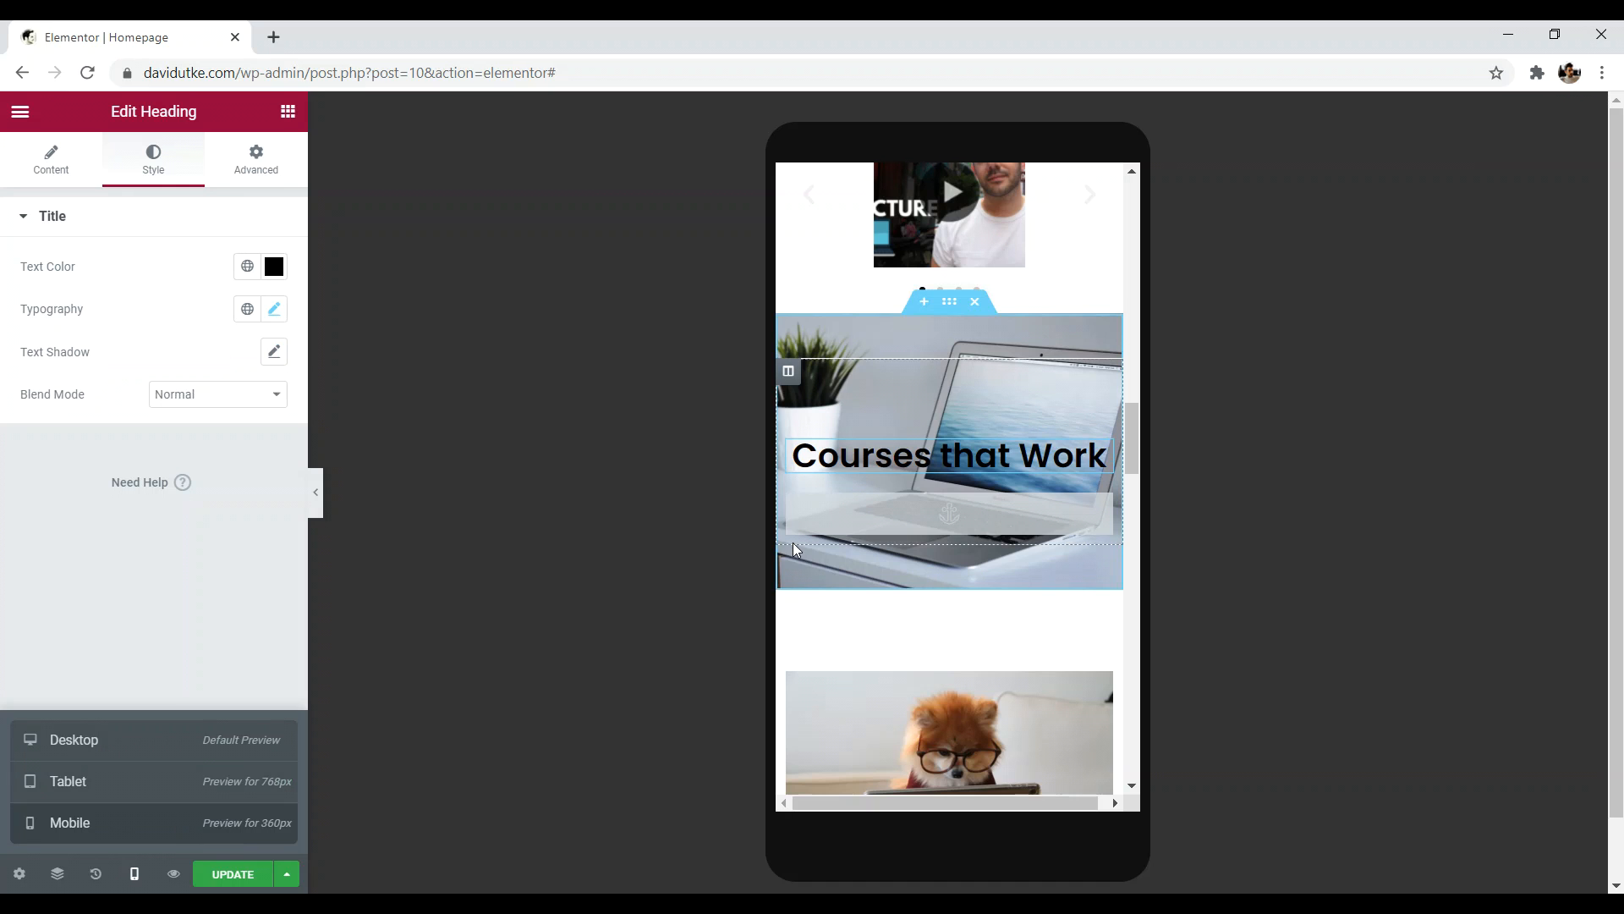
drag(1129, 430, 1117, 565)
scroll(1091, 254, up, 10)
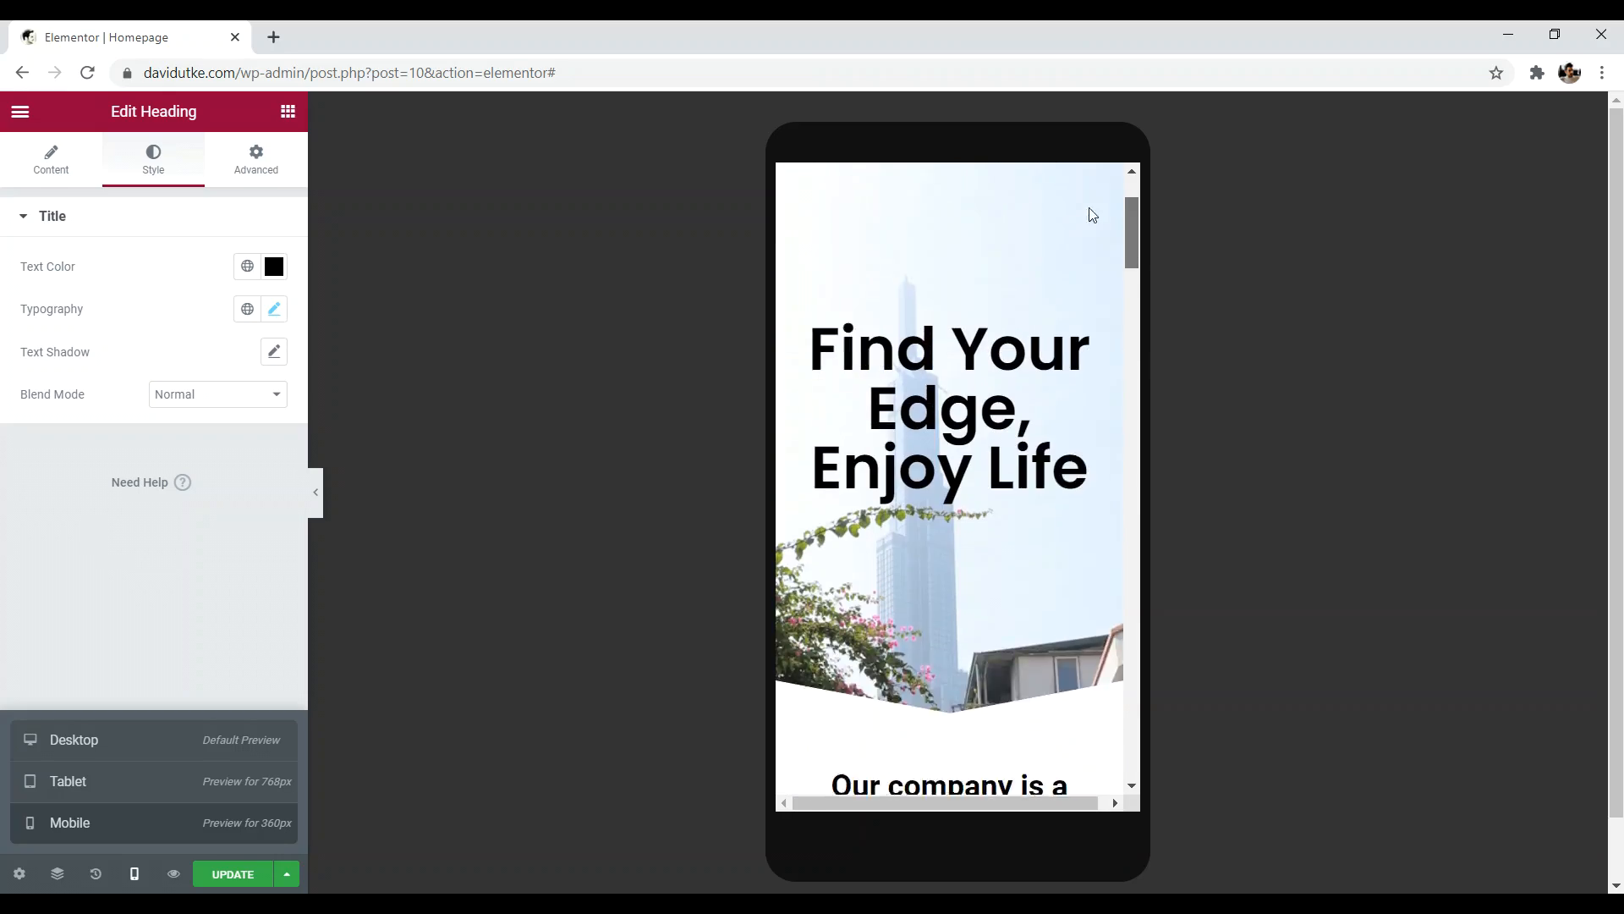